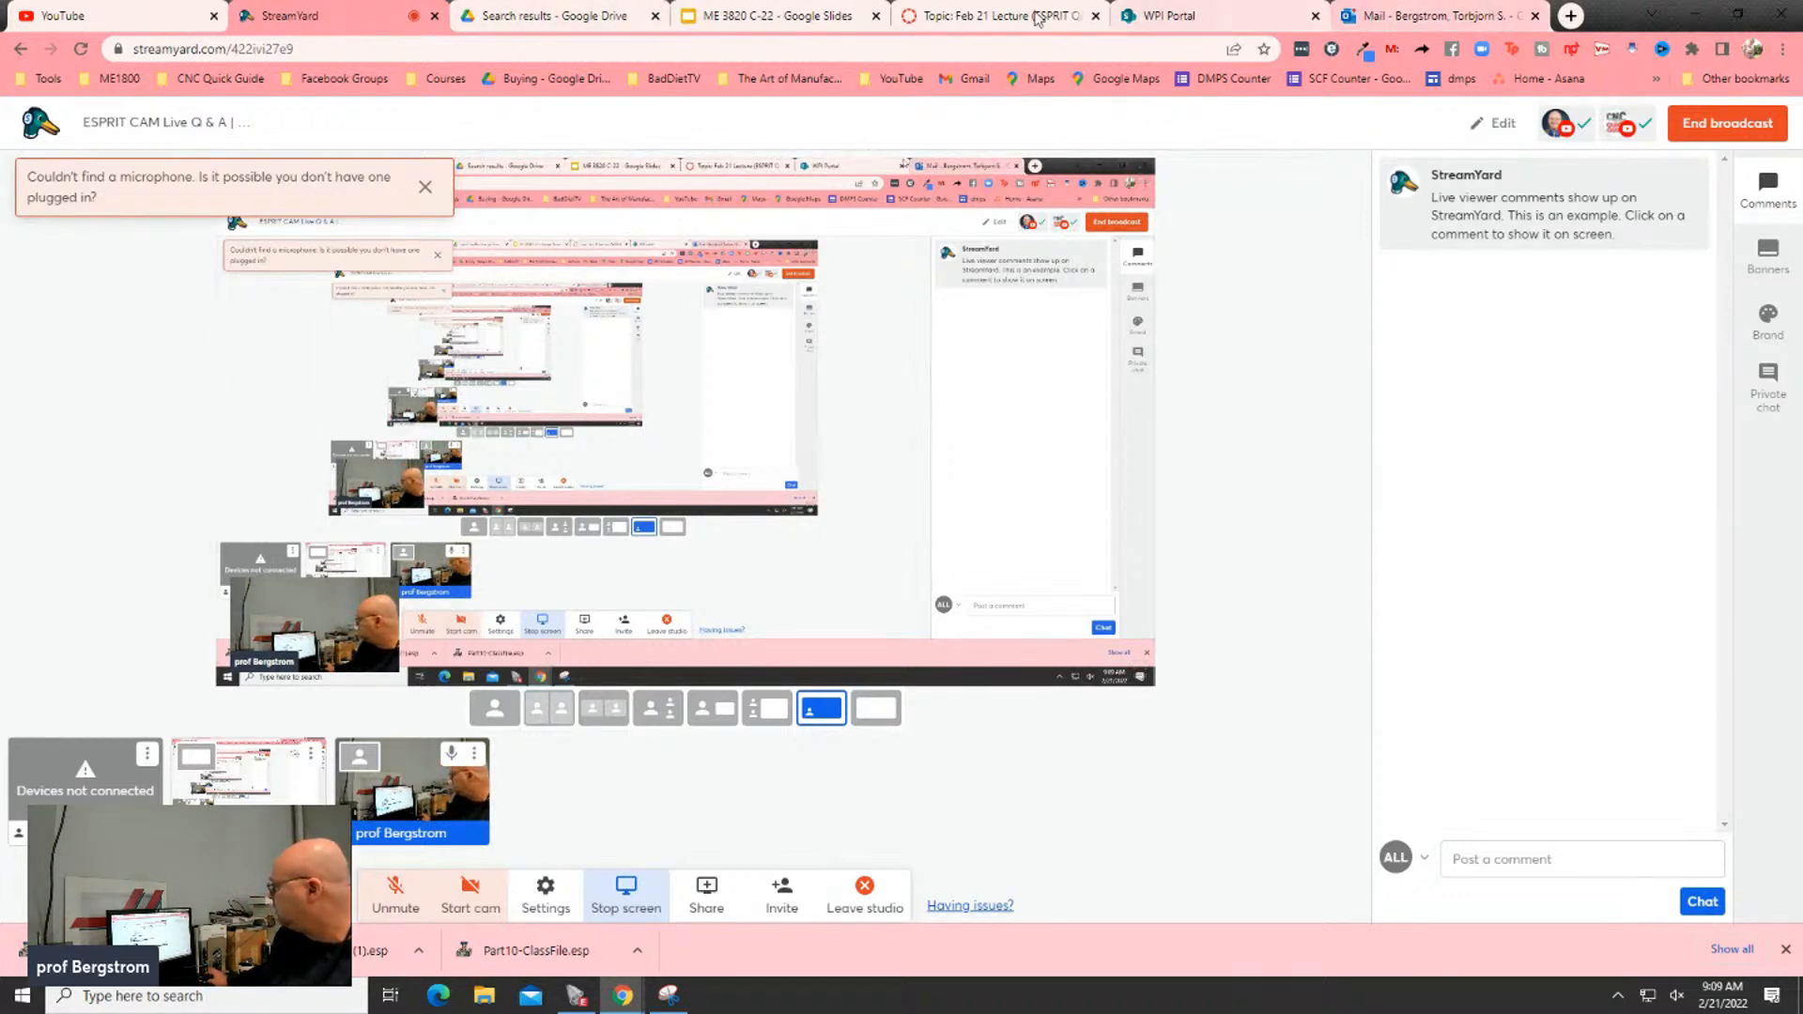
Switch to ESPRIT, display the Layers window and move it clear of the part model
{"action": "left_click", "coordinate": [569, 1001]}
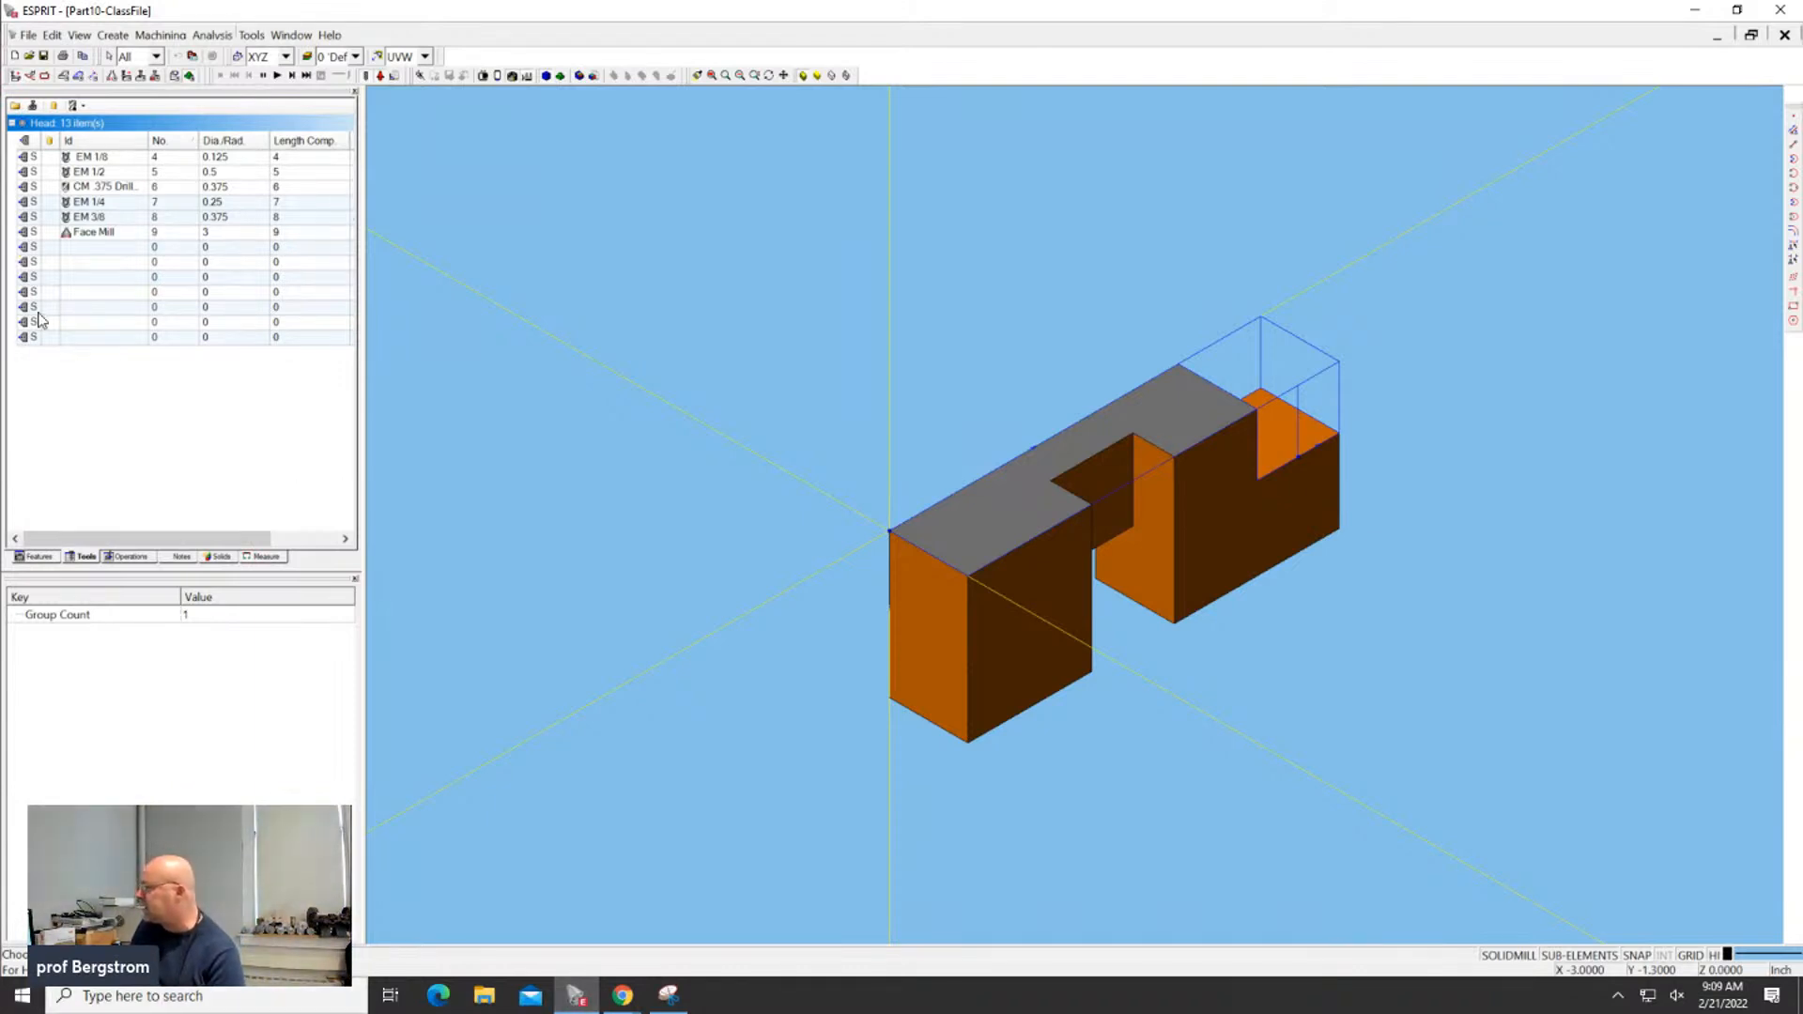
{"action": "left_click", "coordinate": [1032, 306]}
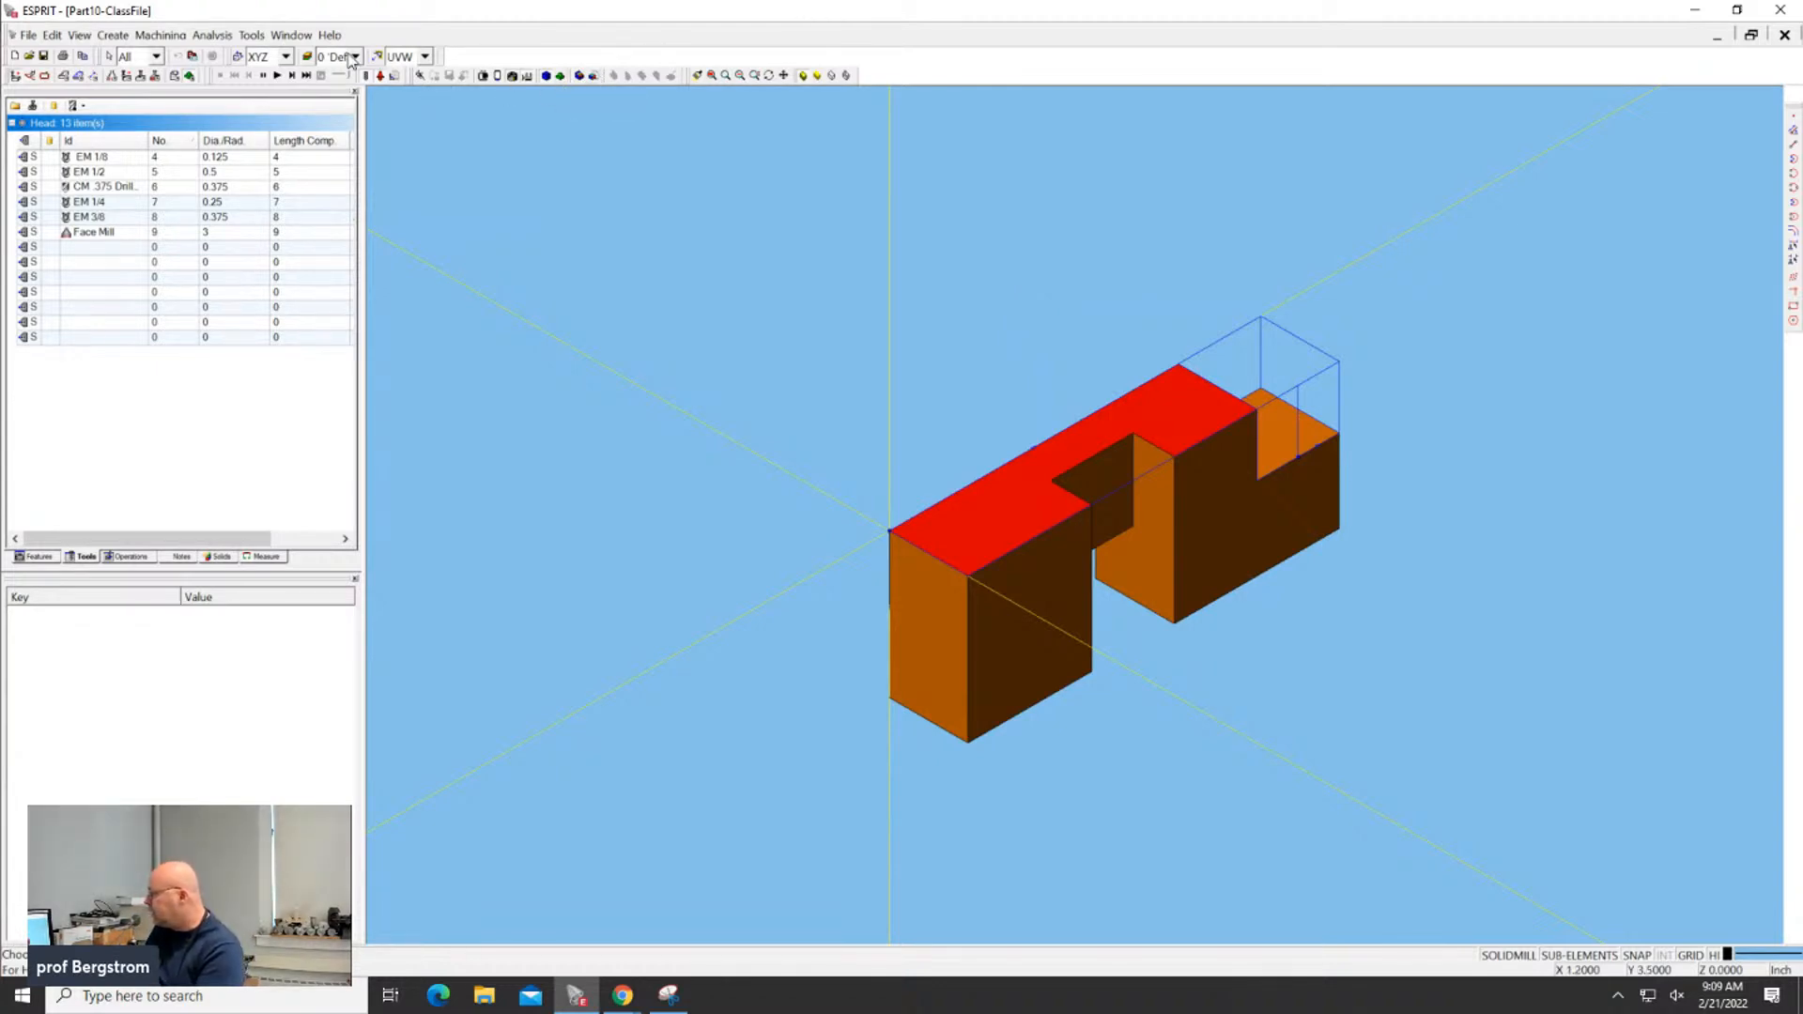
{"action": "left_click", "coordinate": [307, 58]}
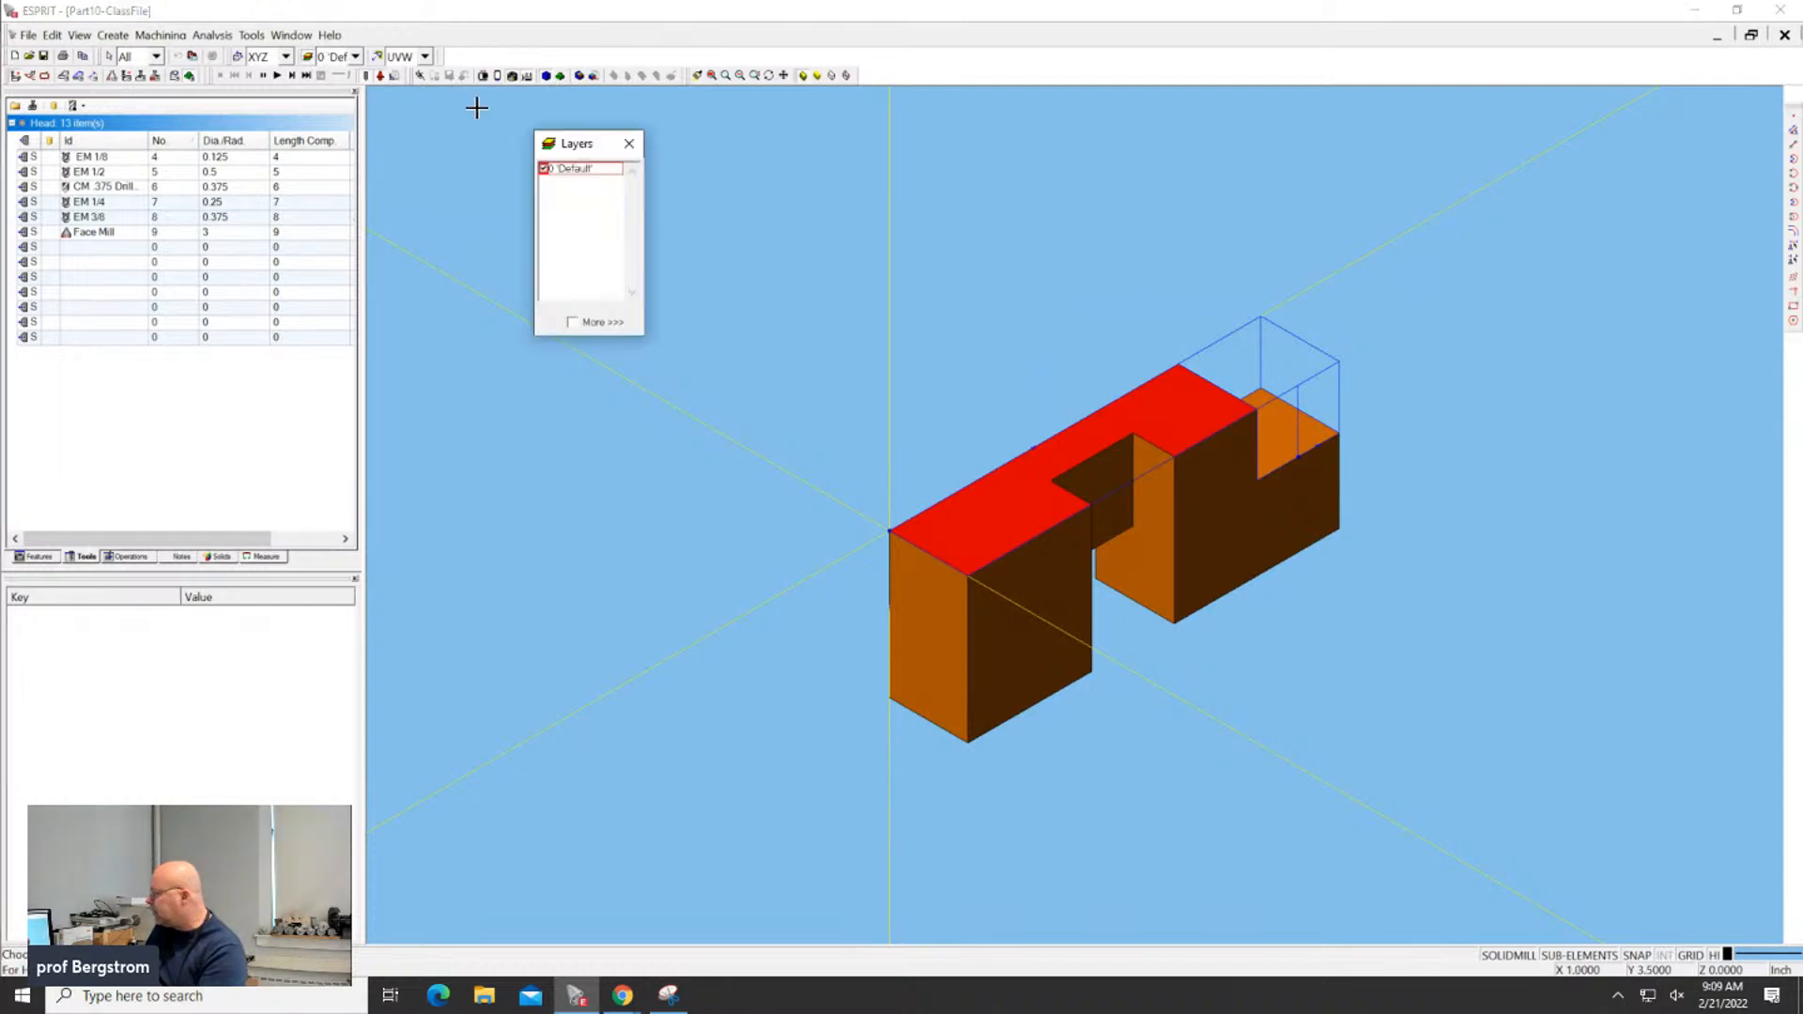
{"action": "left_click_drag", "start_coordinate": [589, 152], "coordinate": [1550, 156]}
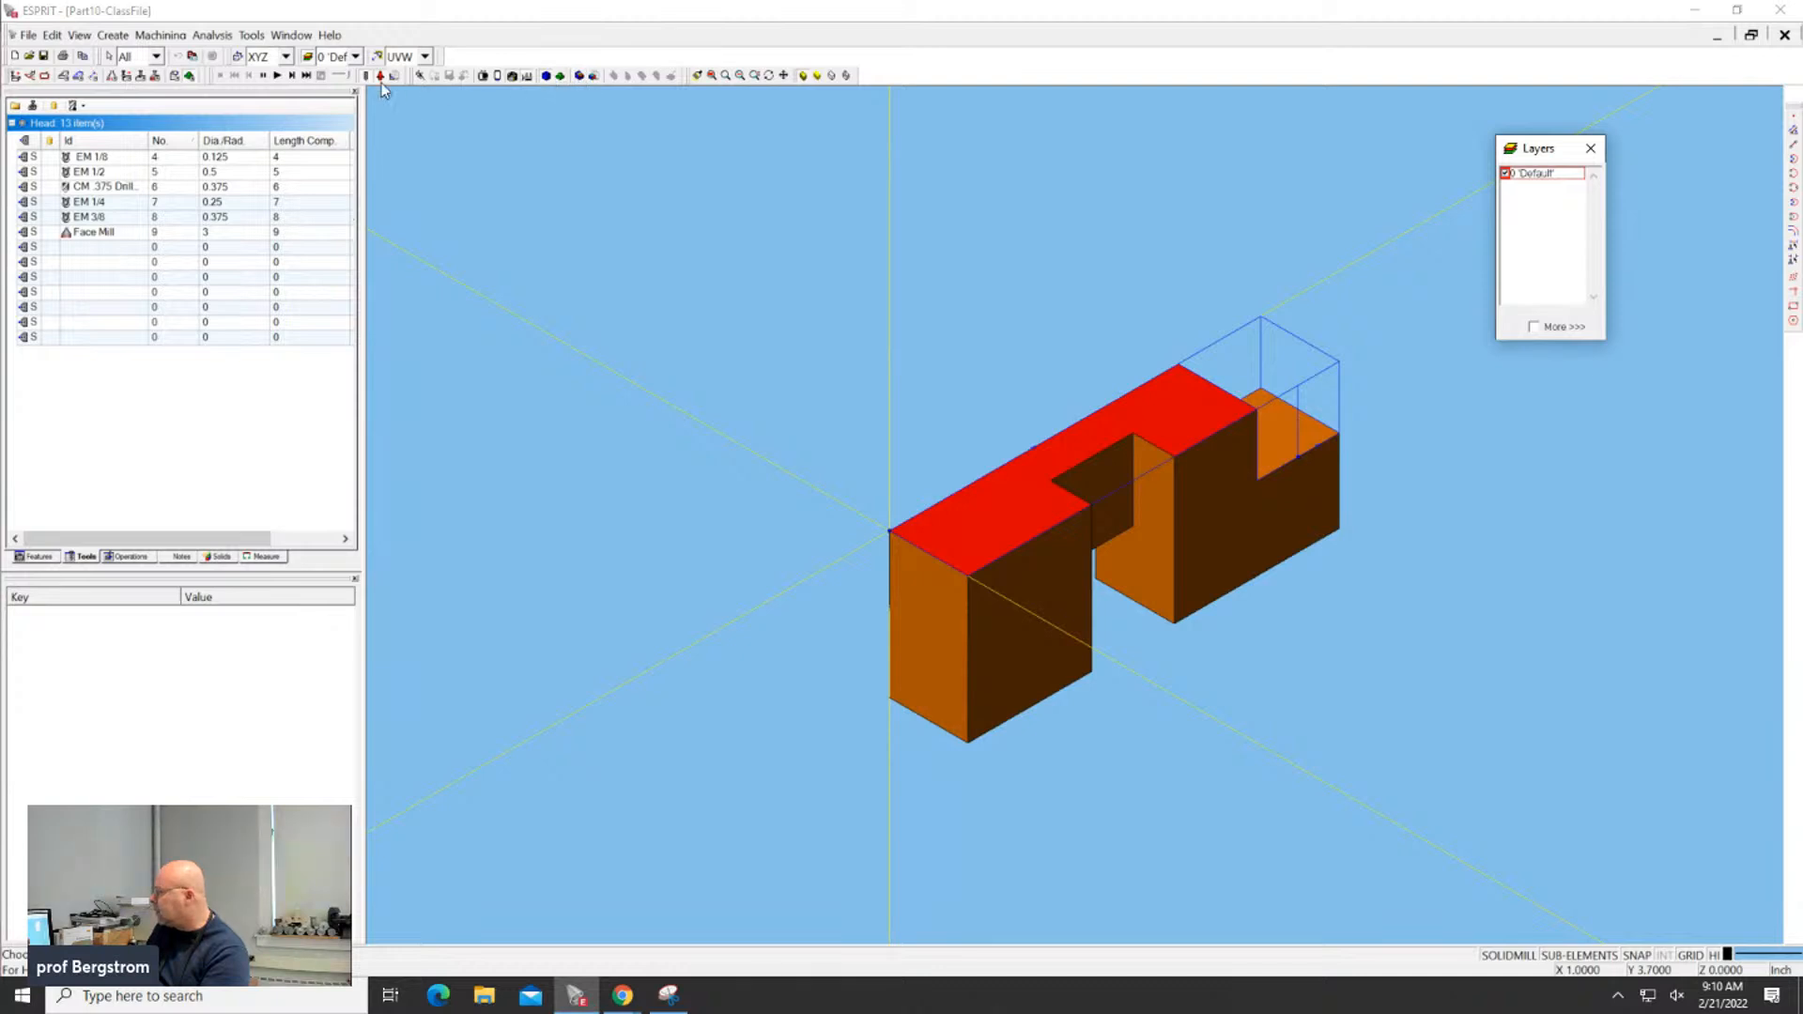
Review the Stock1 solid definition in the simulation parameters and close them without changes
{"action": "left_click", "coordinate": [190, 79]}
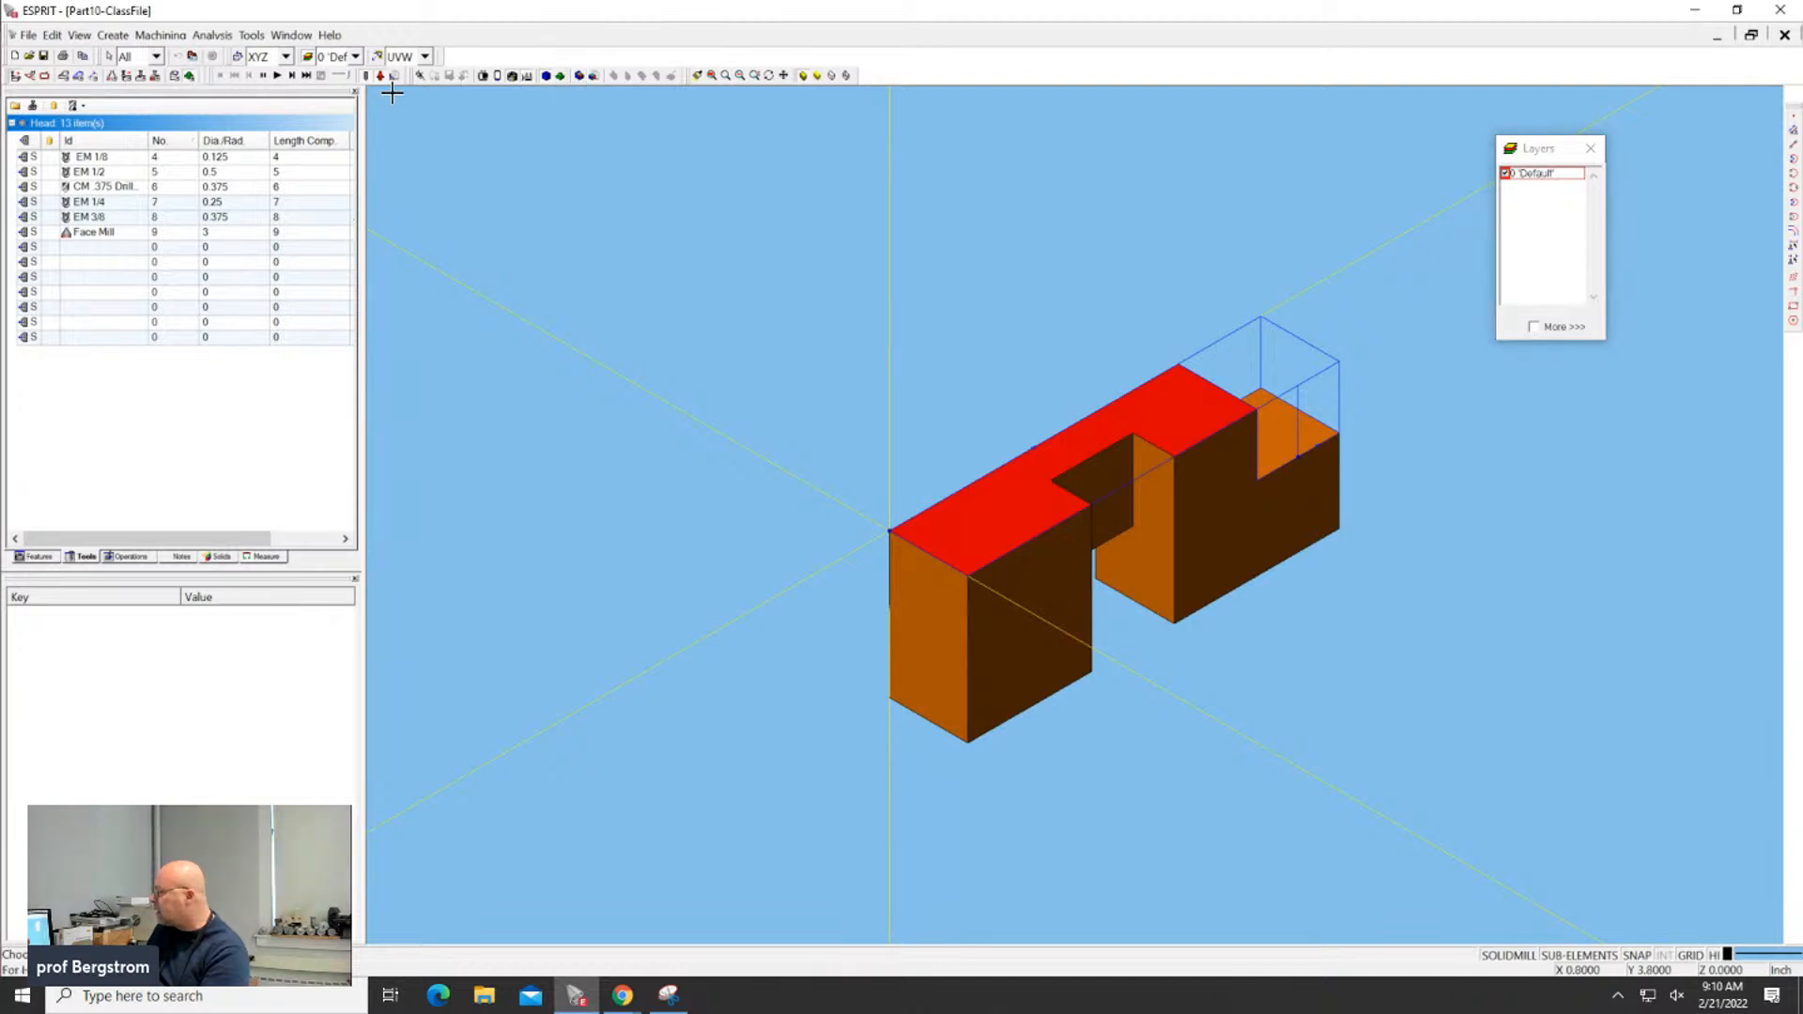
{"action": "left_click", "coordinate": [395, 75]}
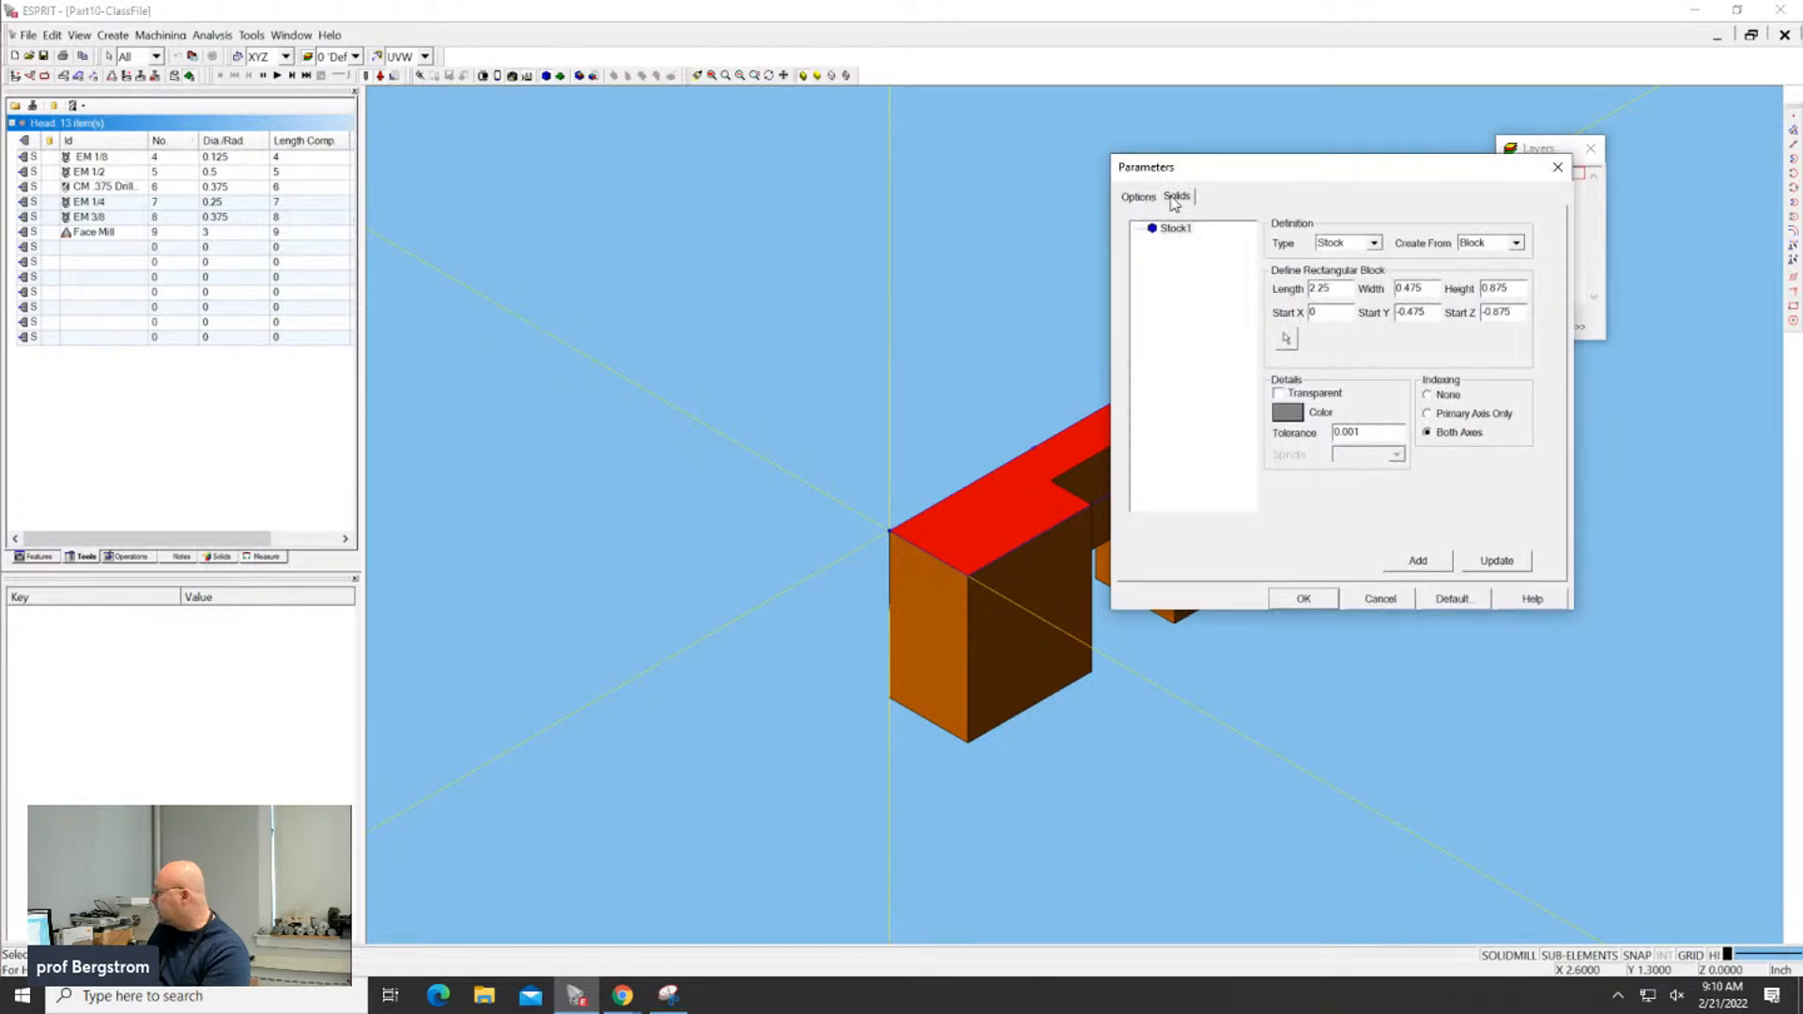
{"action": "left_click", "coordinate": [1168, 232]}
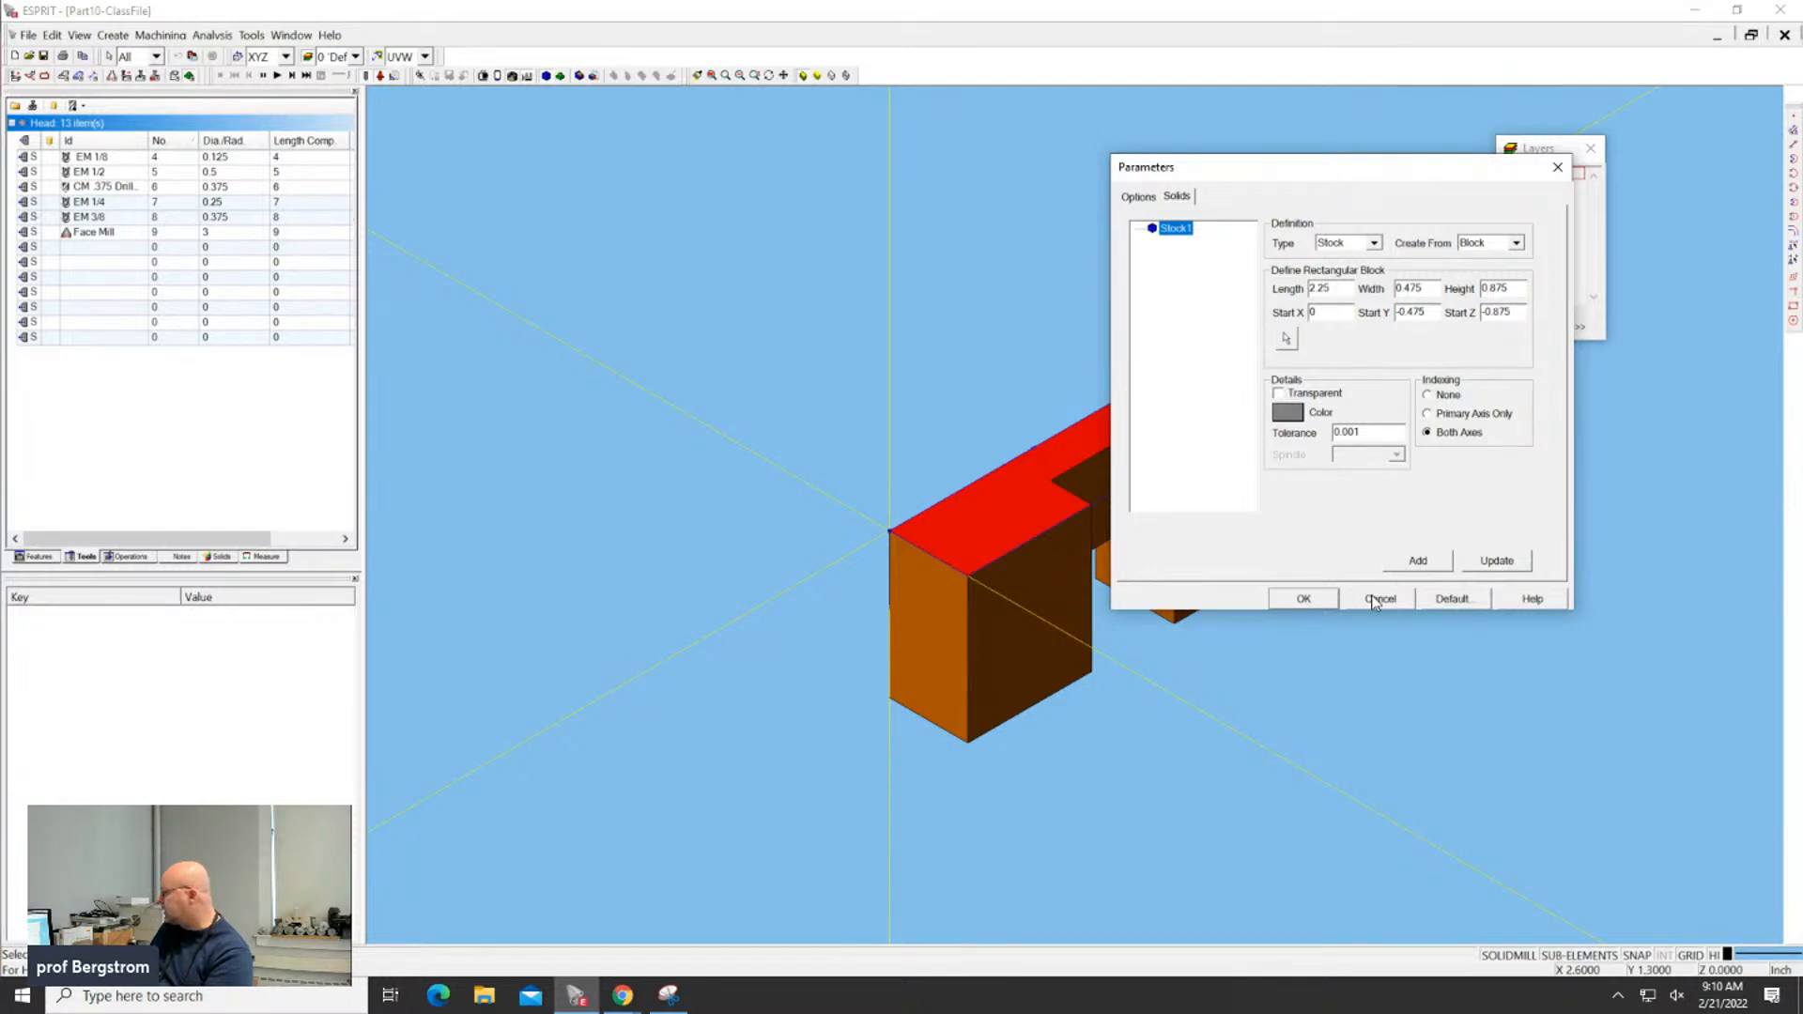
{"action": "left_click", "coordinate": [1405, 599]}
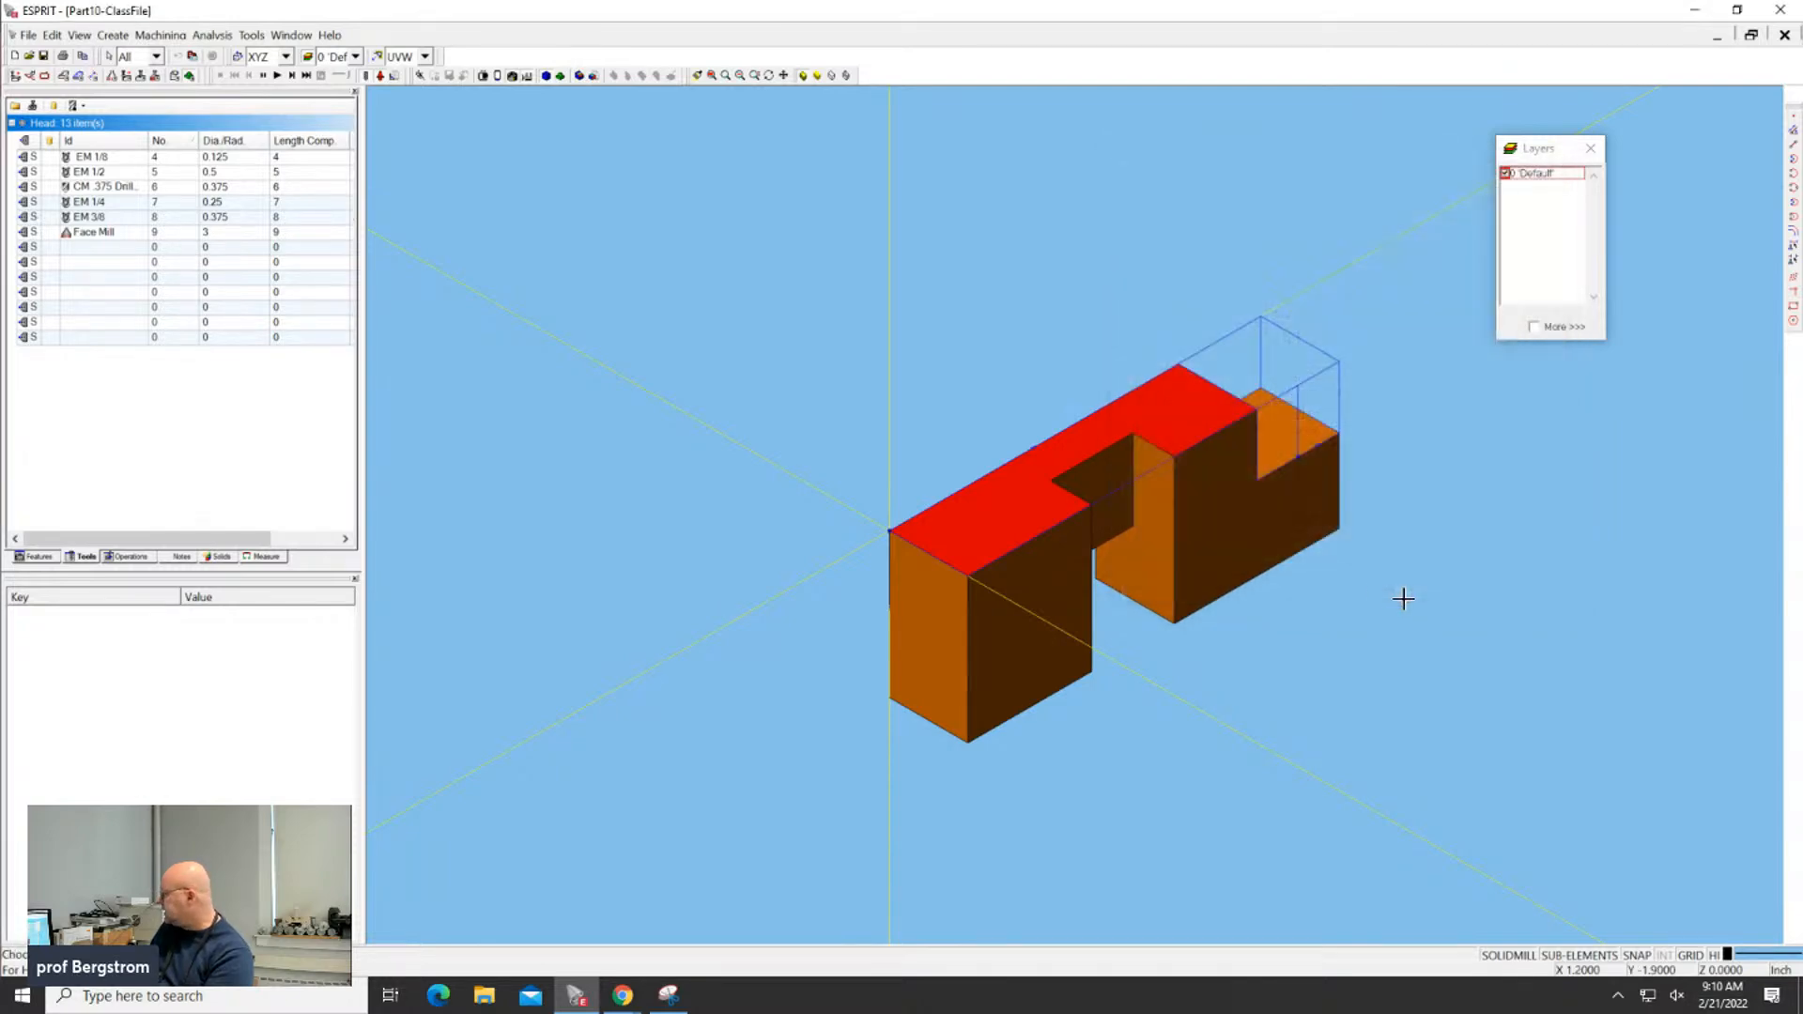
Try to run the simulation and inspect the stock block's length and width in the simulation parameters
{"action": "left_click", "coordinate": [279, 76]}
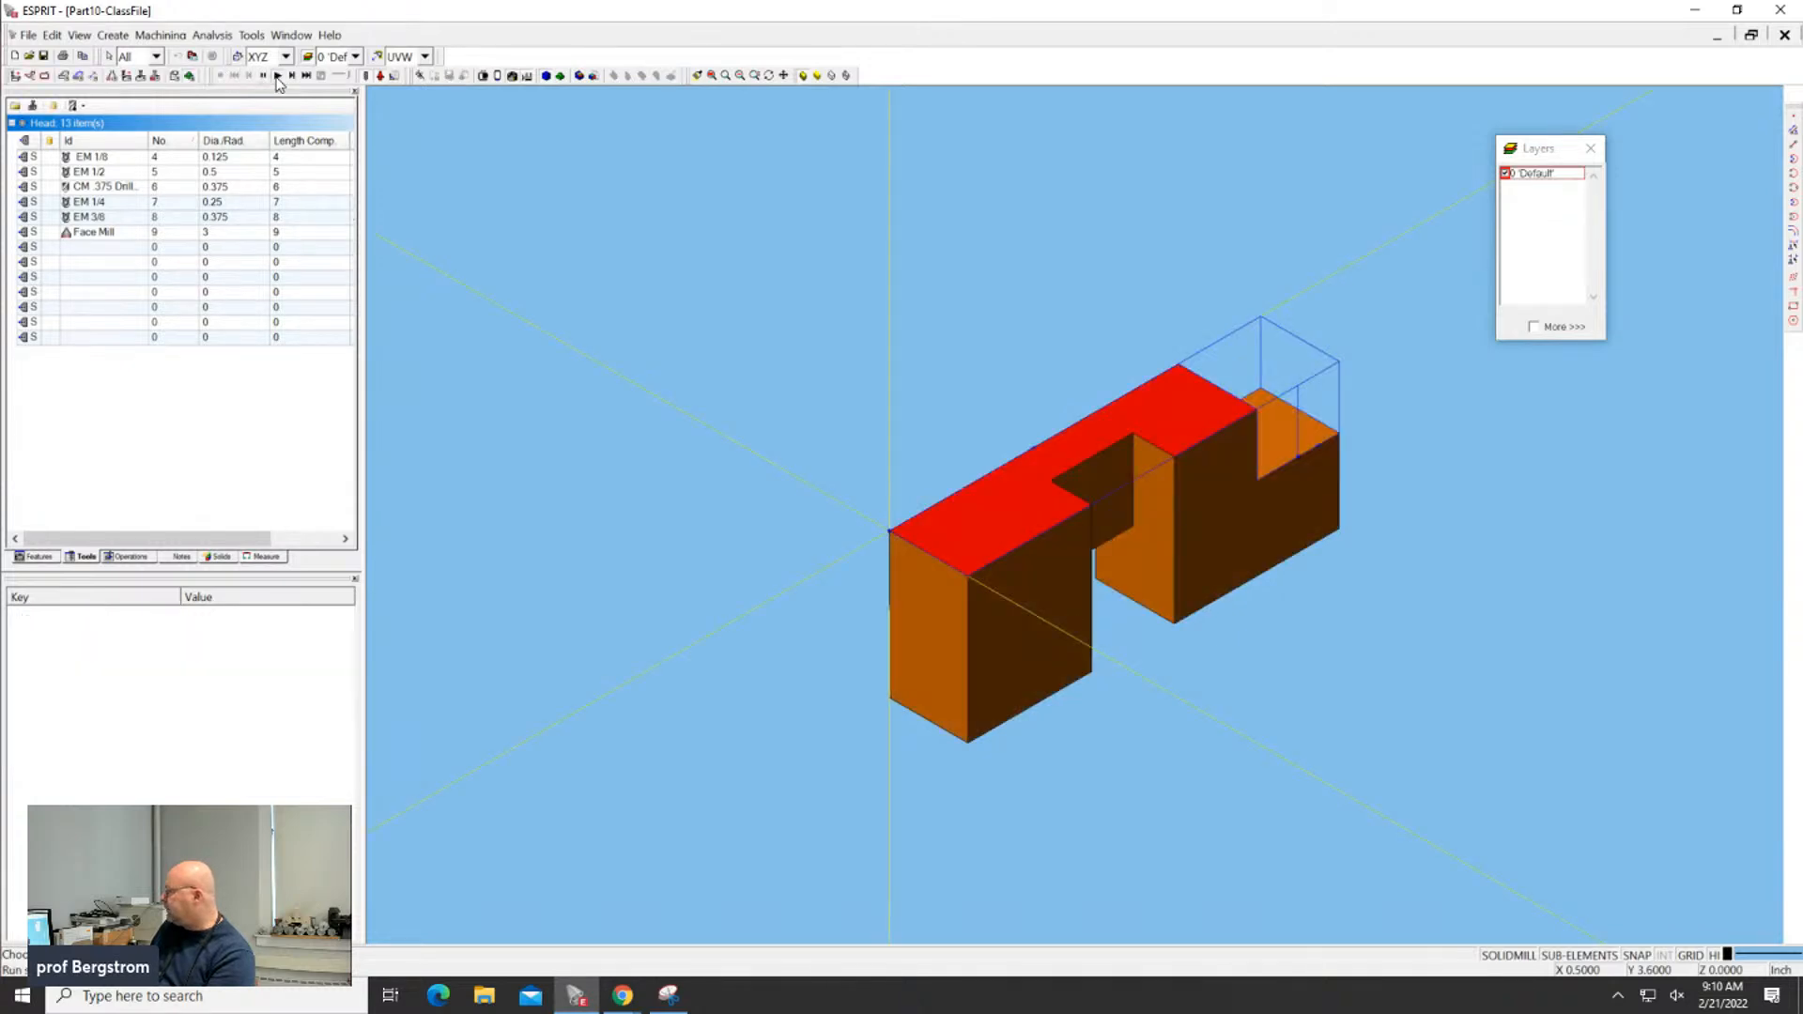
{"action": "left_click", "coordinate": [279, 76]}
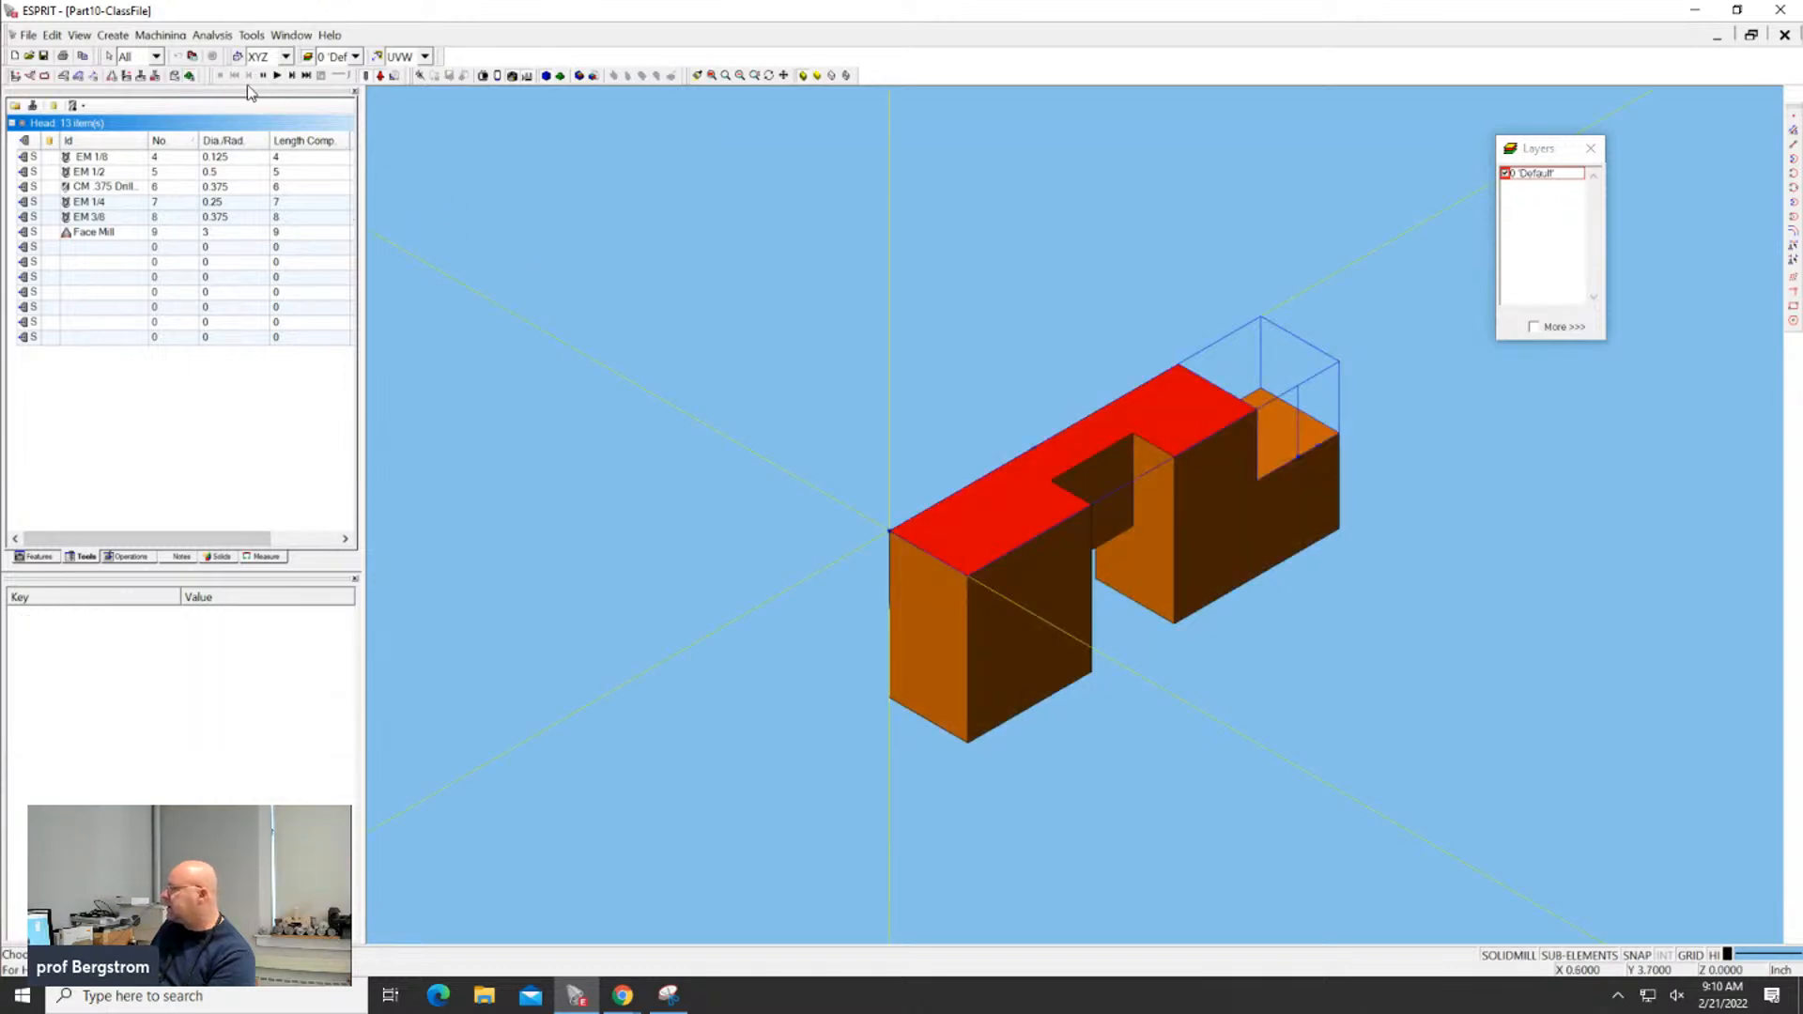
{"action": "left_click", "coordinate": [395, 75]}
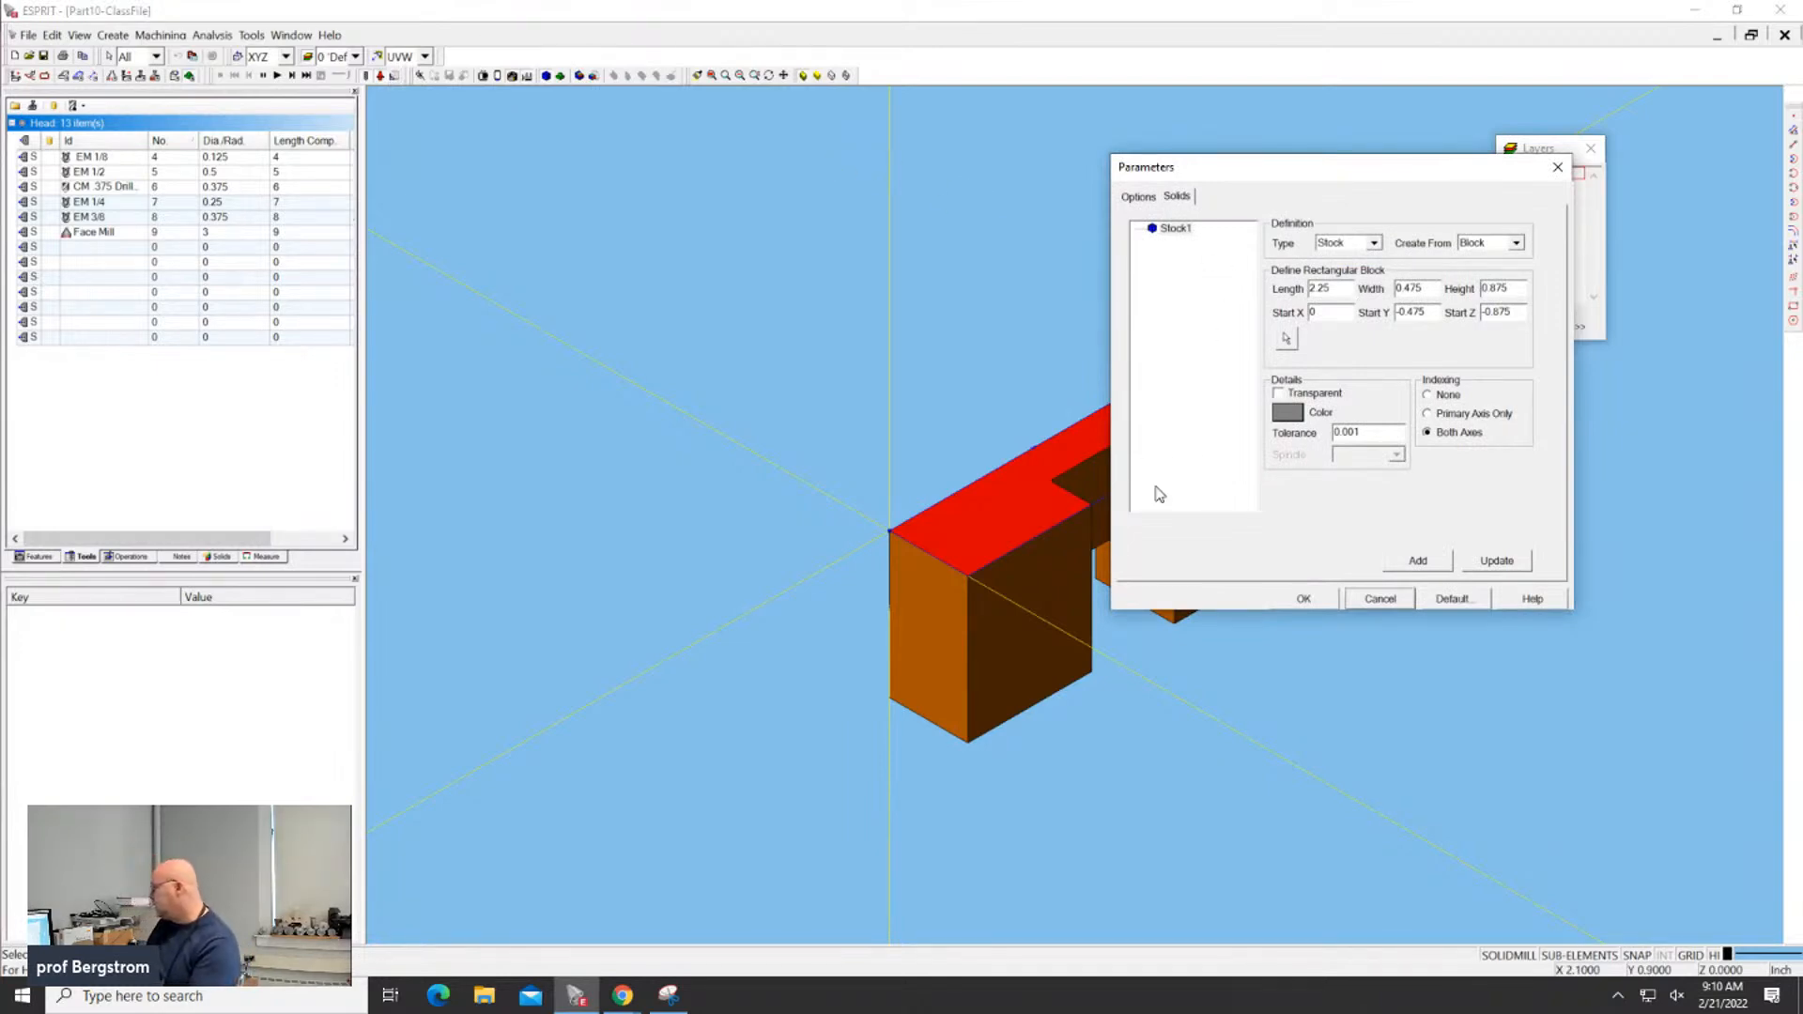
{"action": "left_click", "coordinate": [1333, 290]}
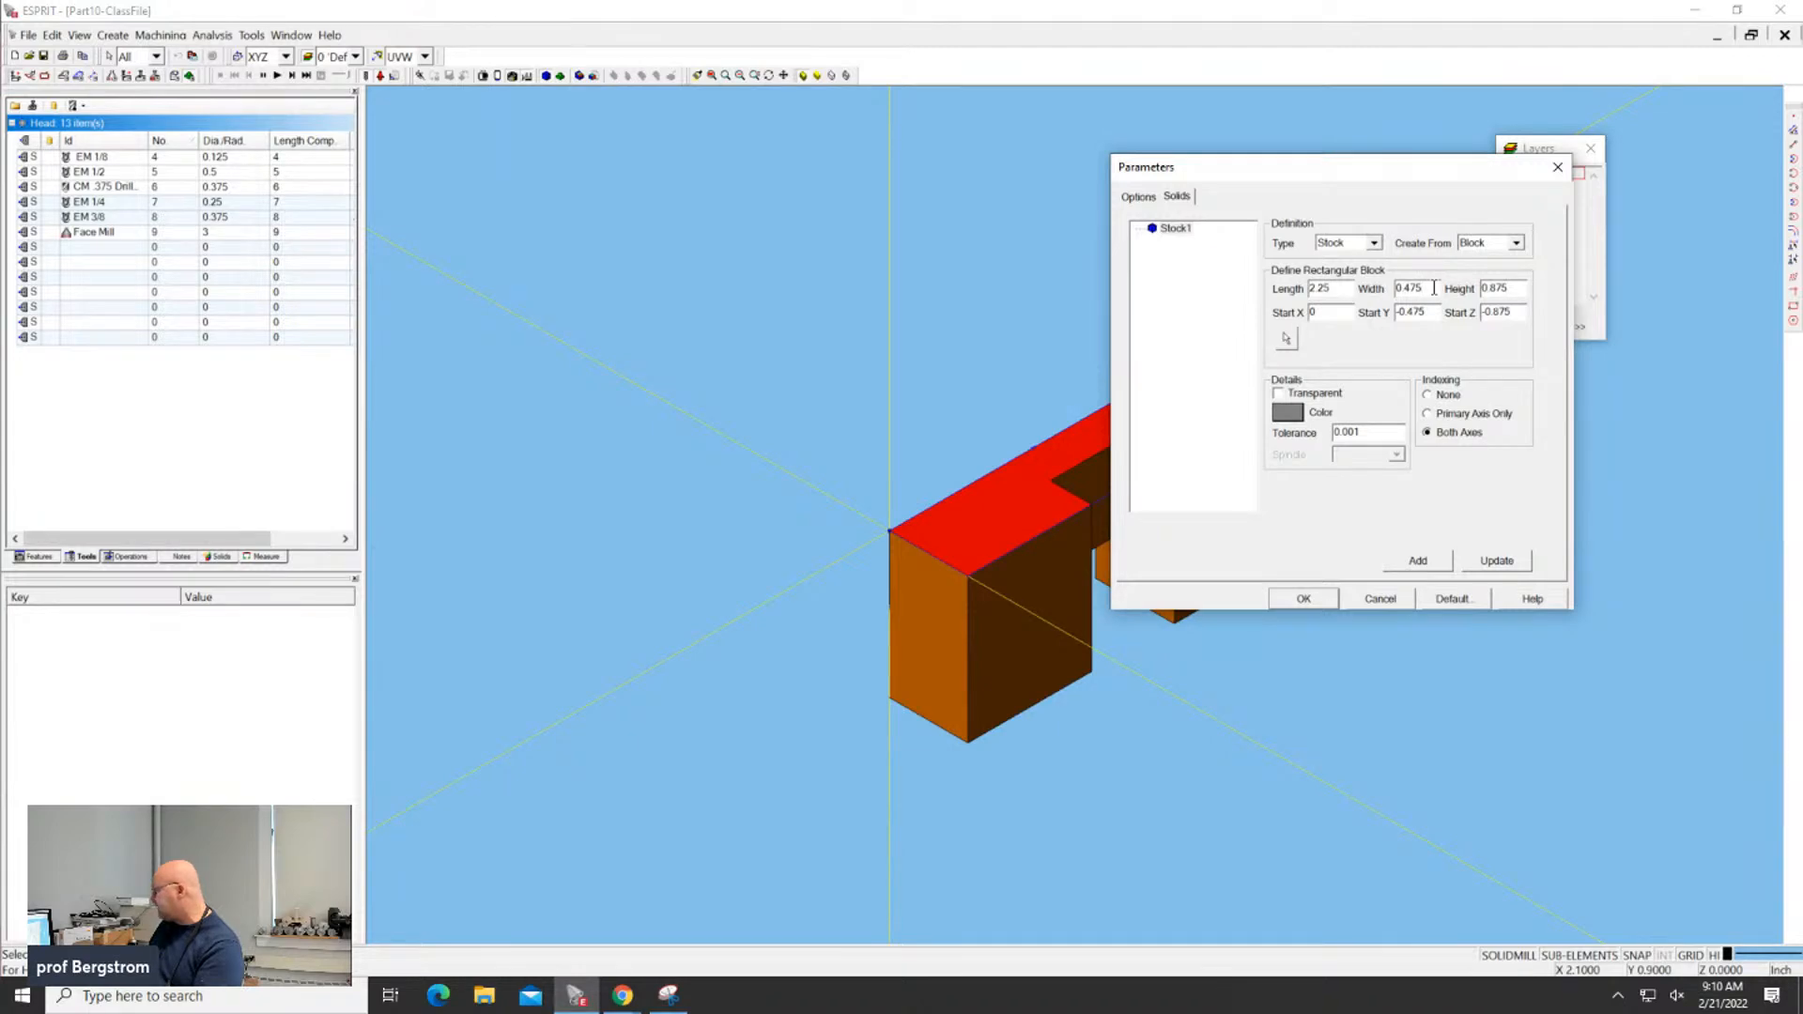
{"action": "left_click_drag", "start_coordinate": [1434, 289], "coordinate": [1368, 290]}
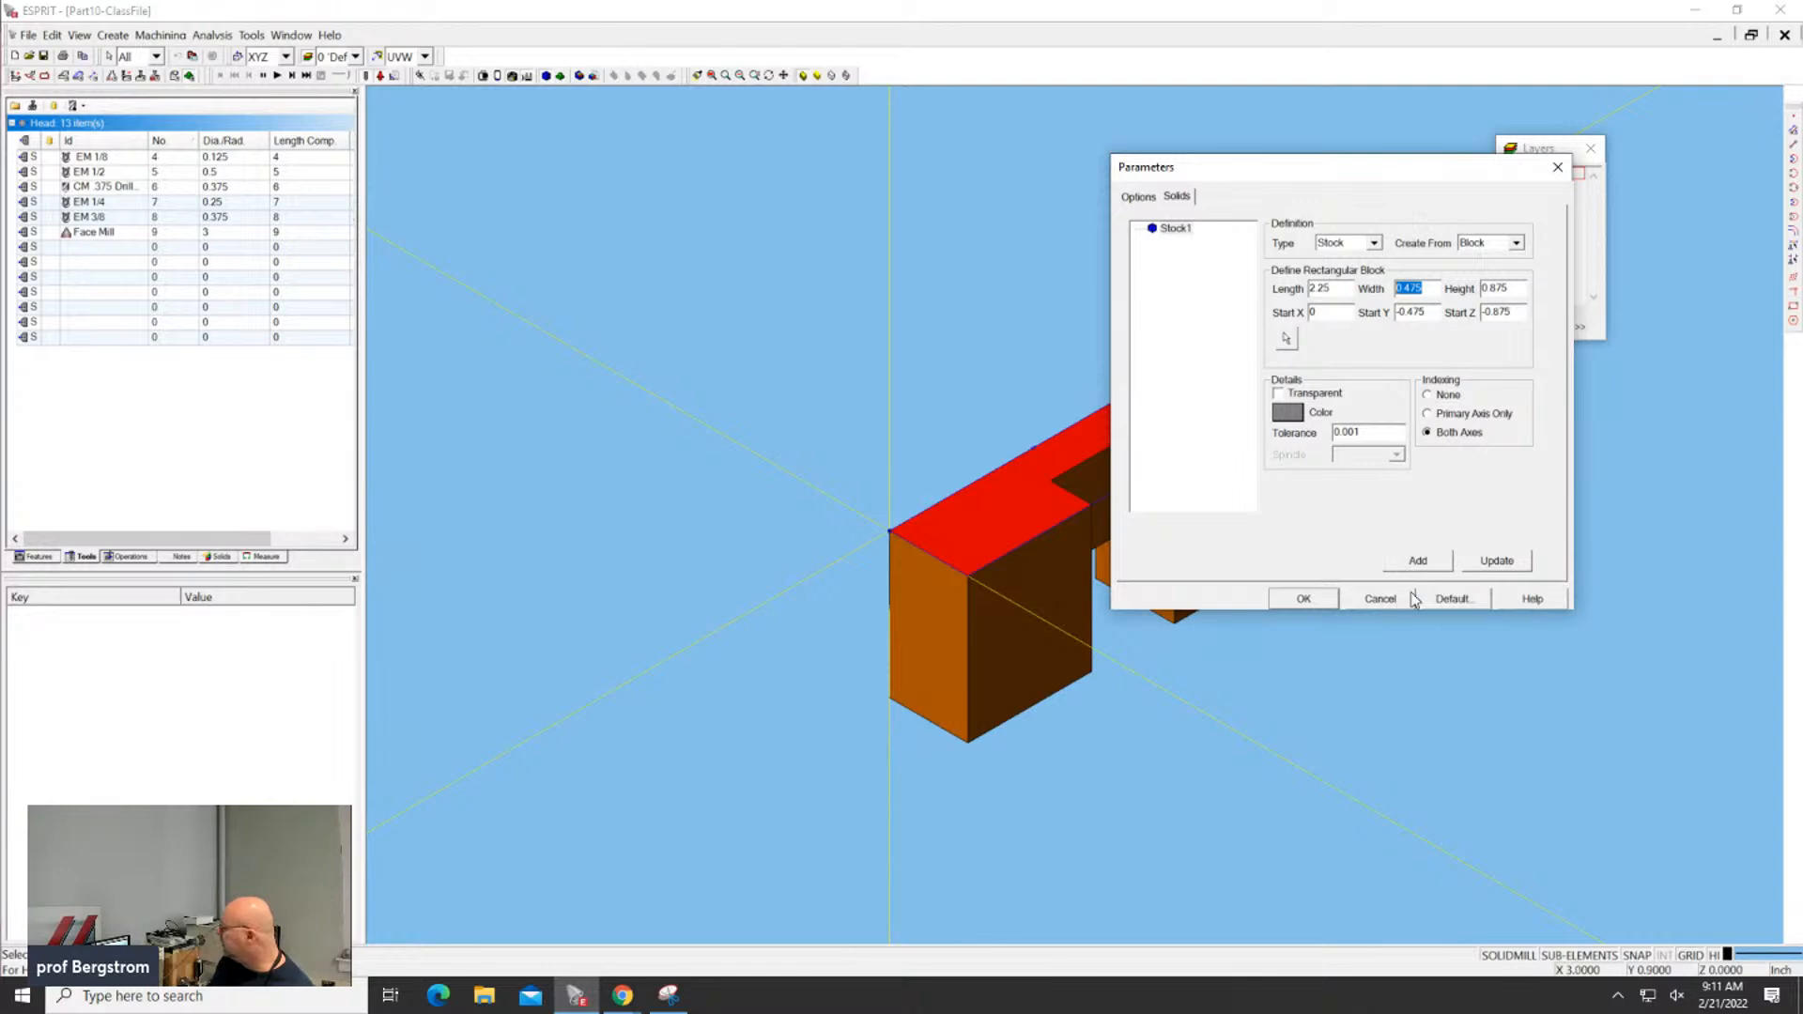
{"action": "left_click", "coordinate": [1385, 603]}
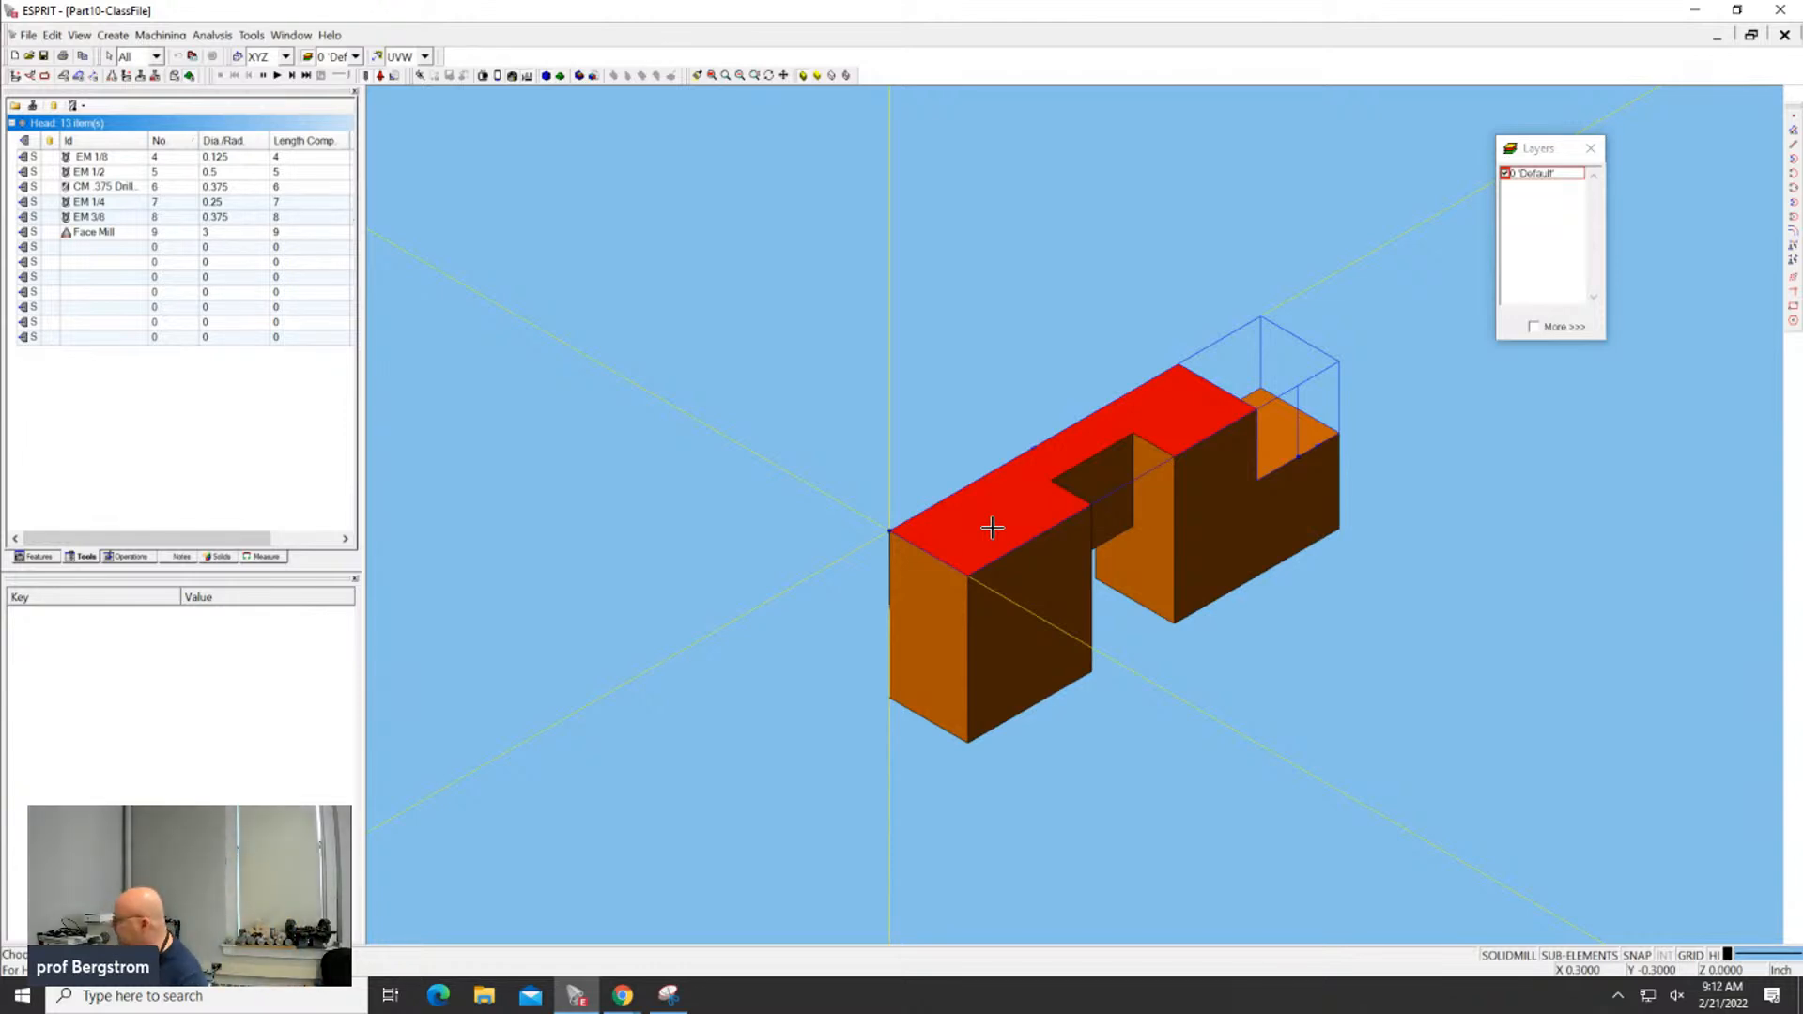
Turn off sub-element selection and select the entire part solid
{"action": "left_click", "coordinate": [924, 615]}
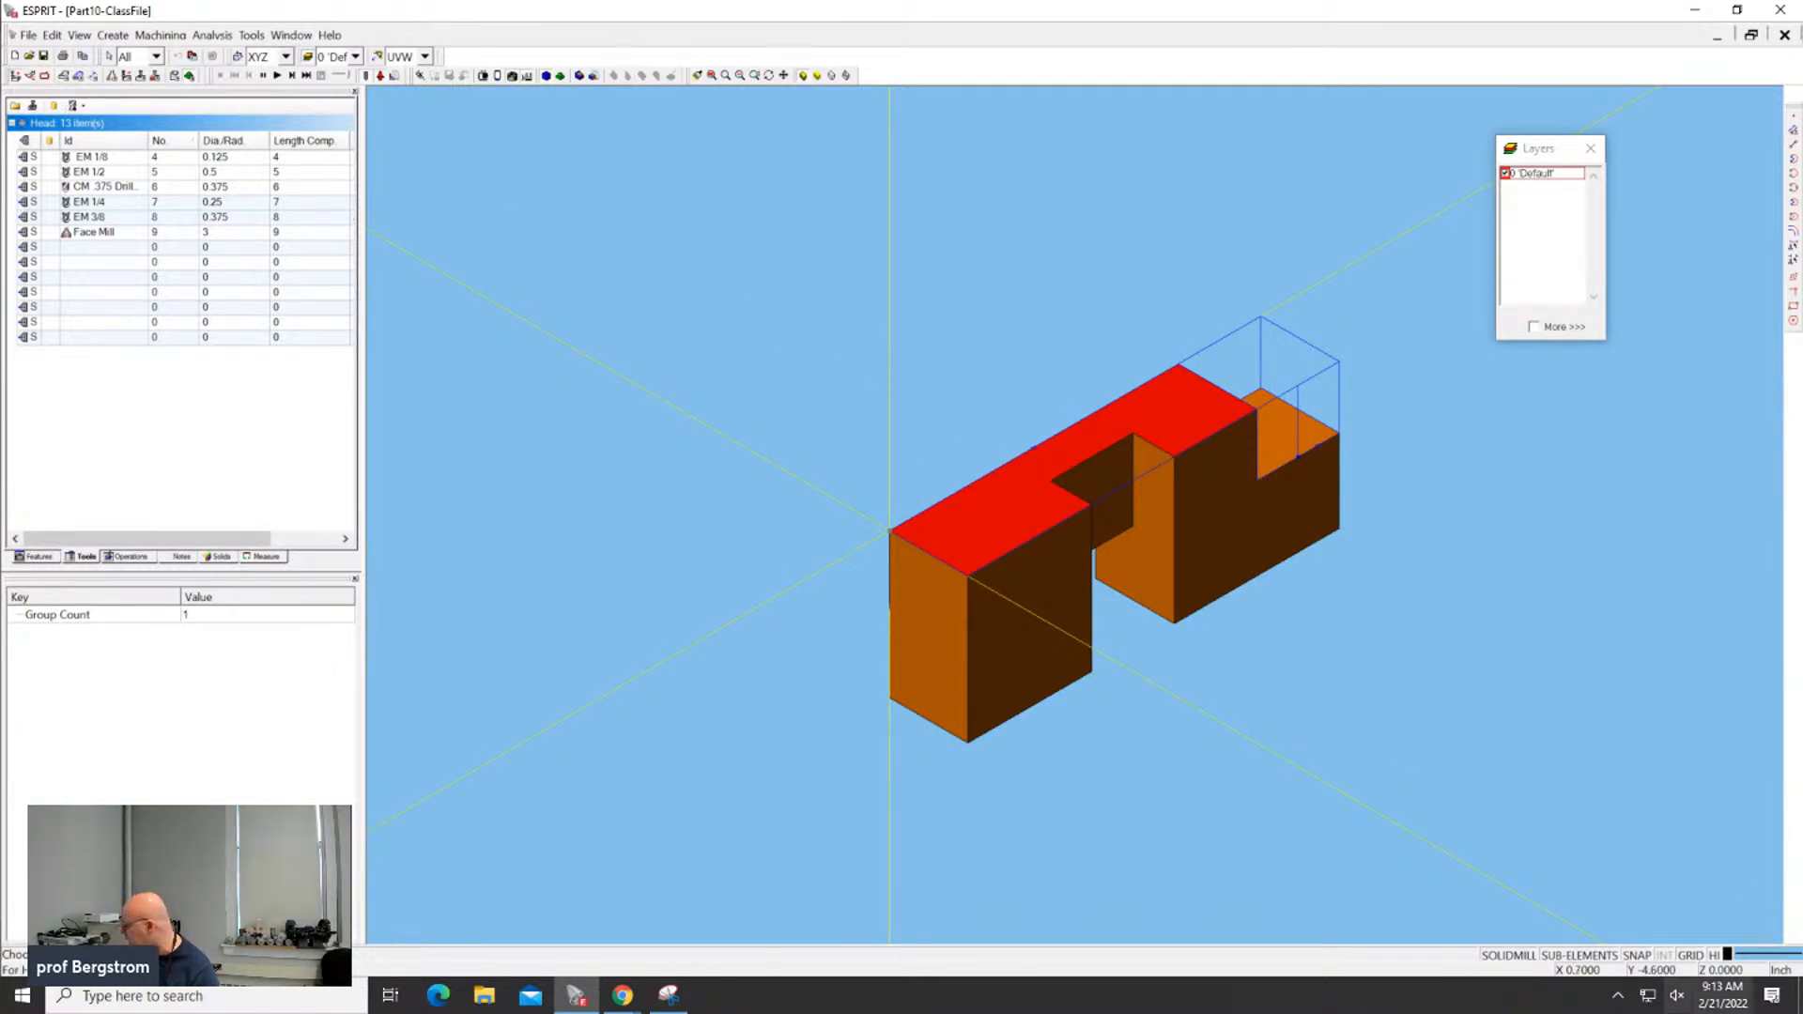
{"action": "left_click", "coordinate": [1578, 956]}
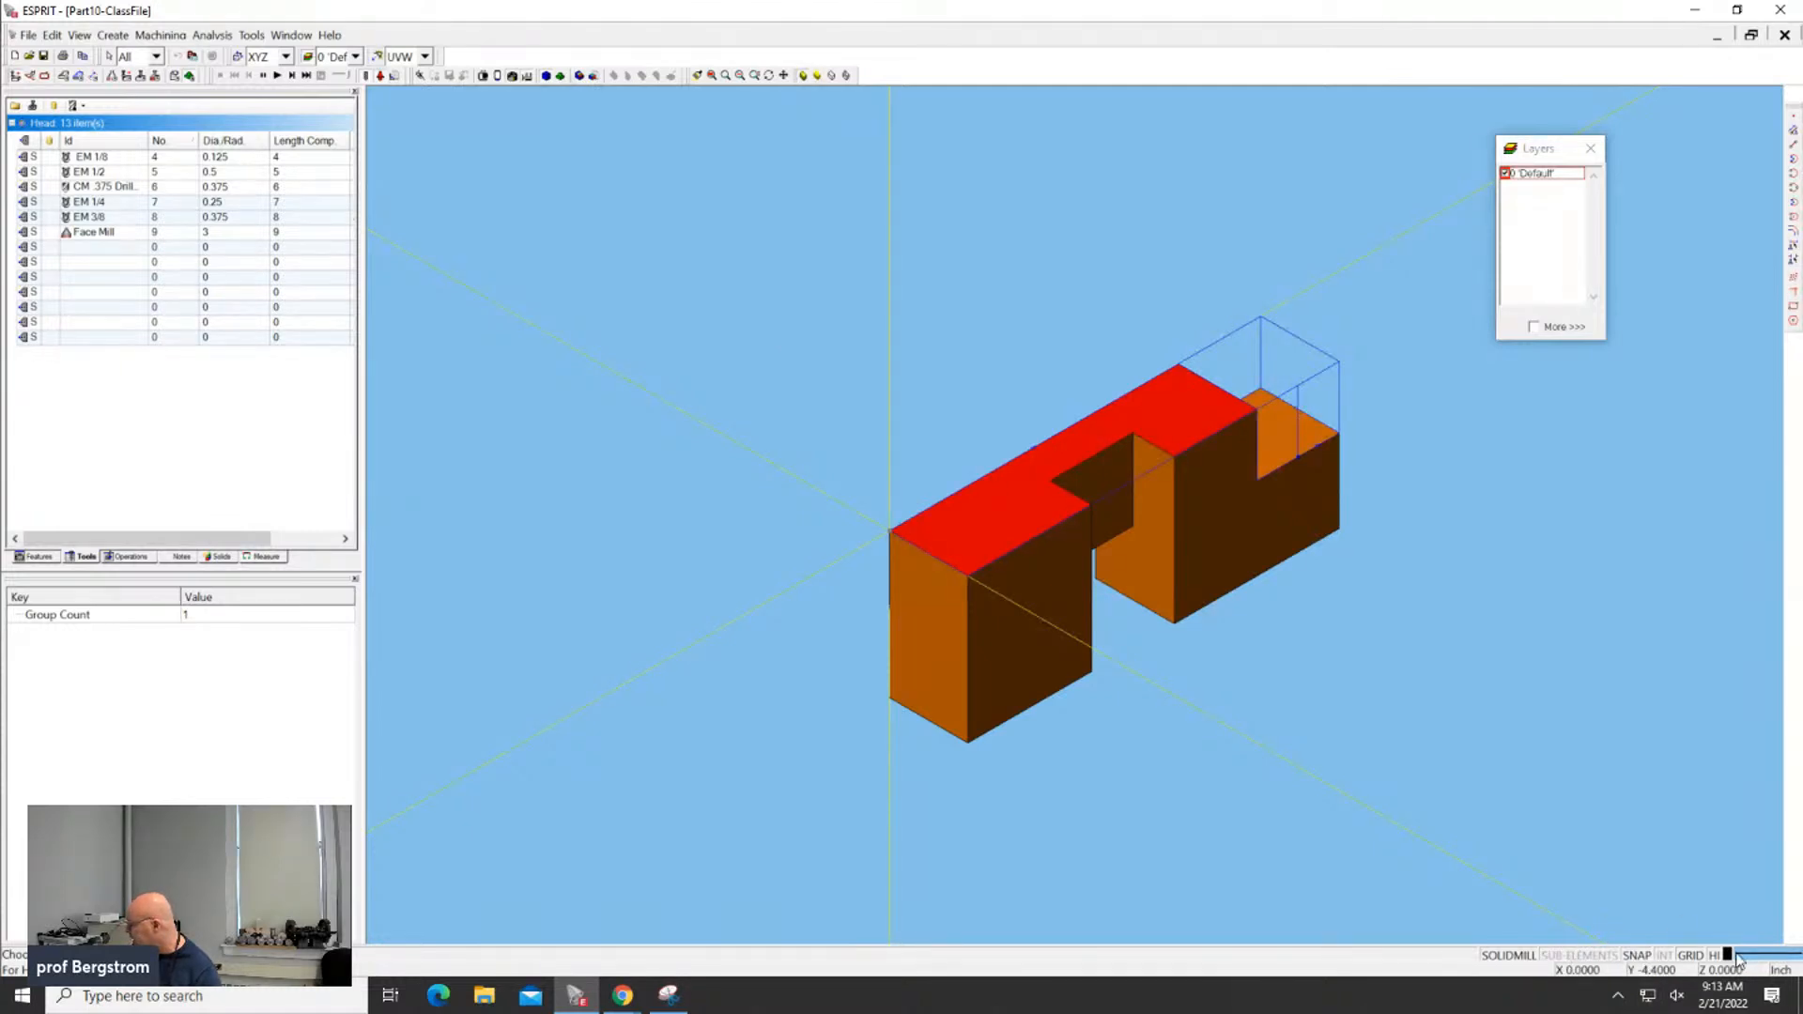
{"action": "left_click", "coordinate": [1715, 958]}
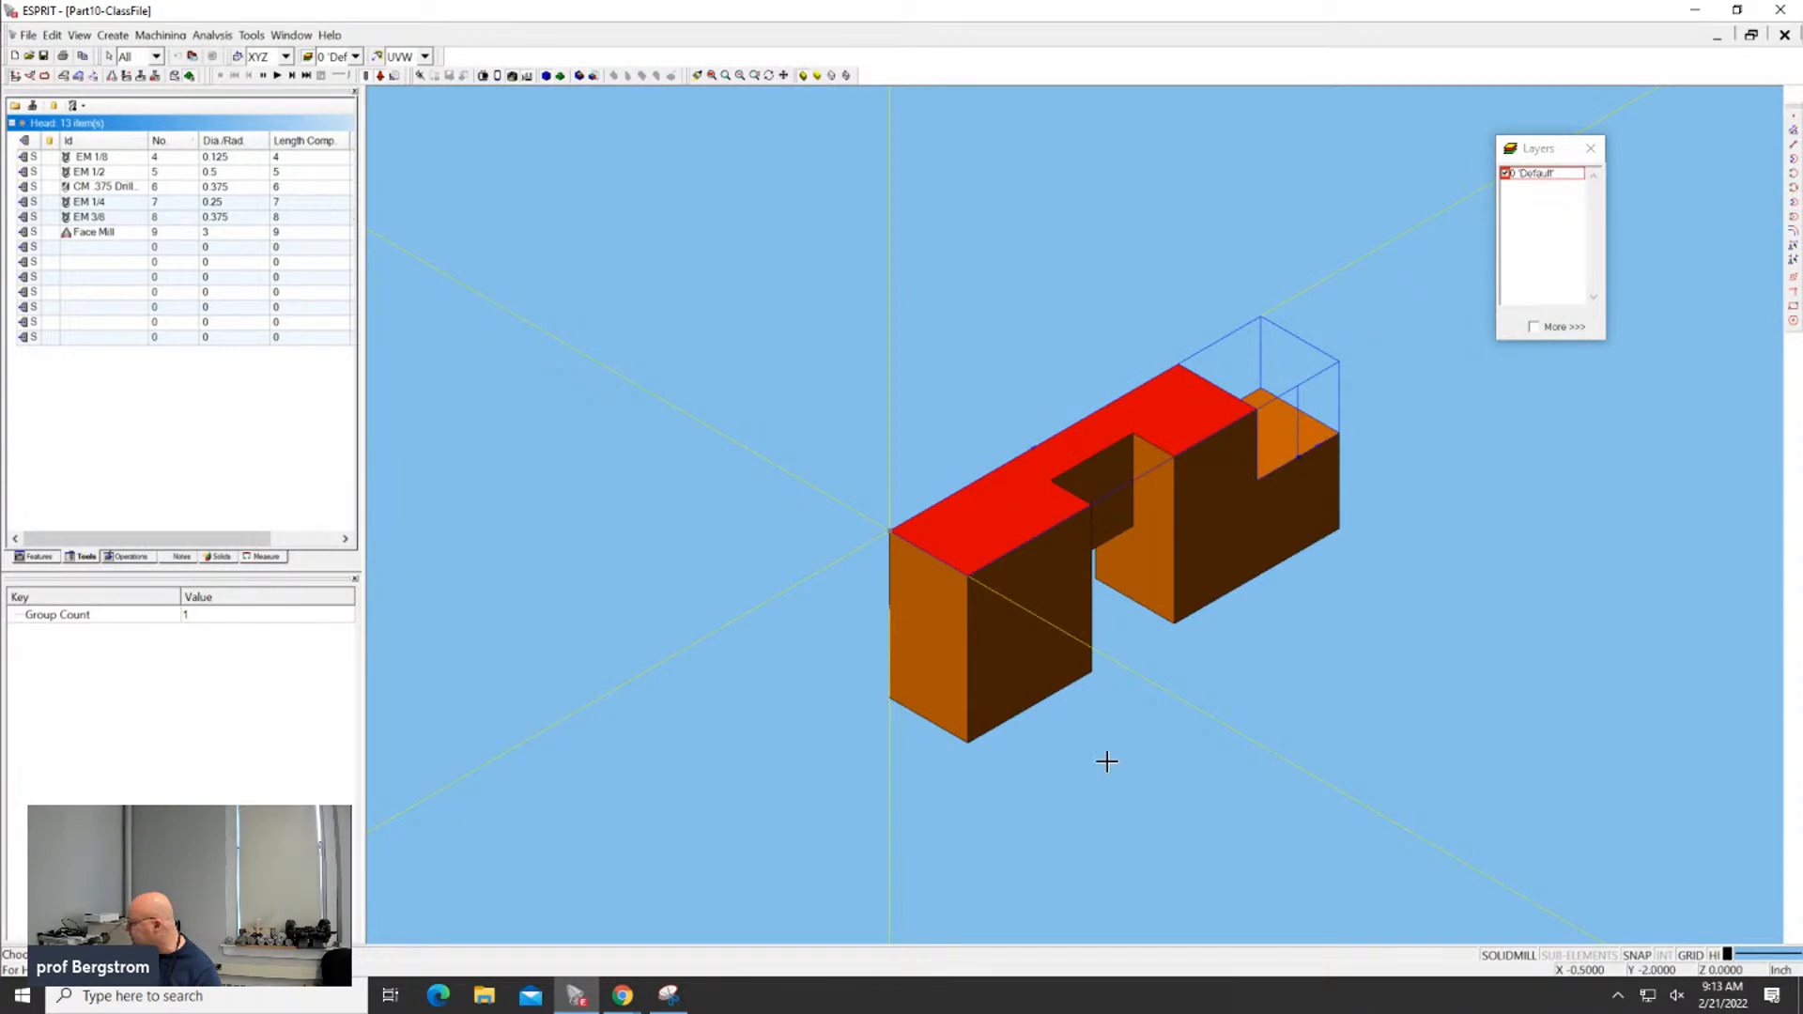
{"action": "left_click", "coordinate": [1010, 647]}
{"action": "left_click", "coordinate": [1010, 647]}
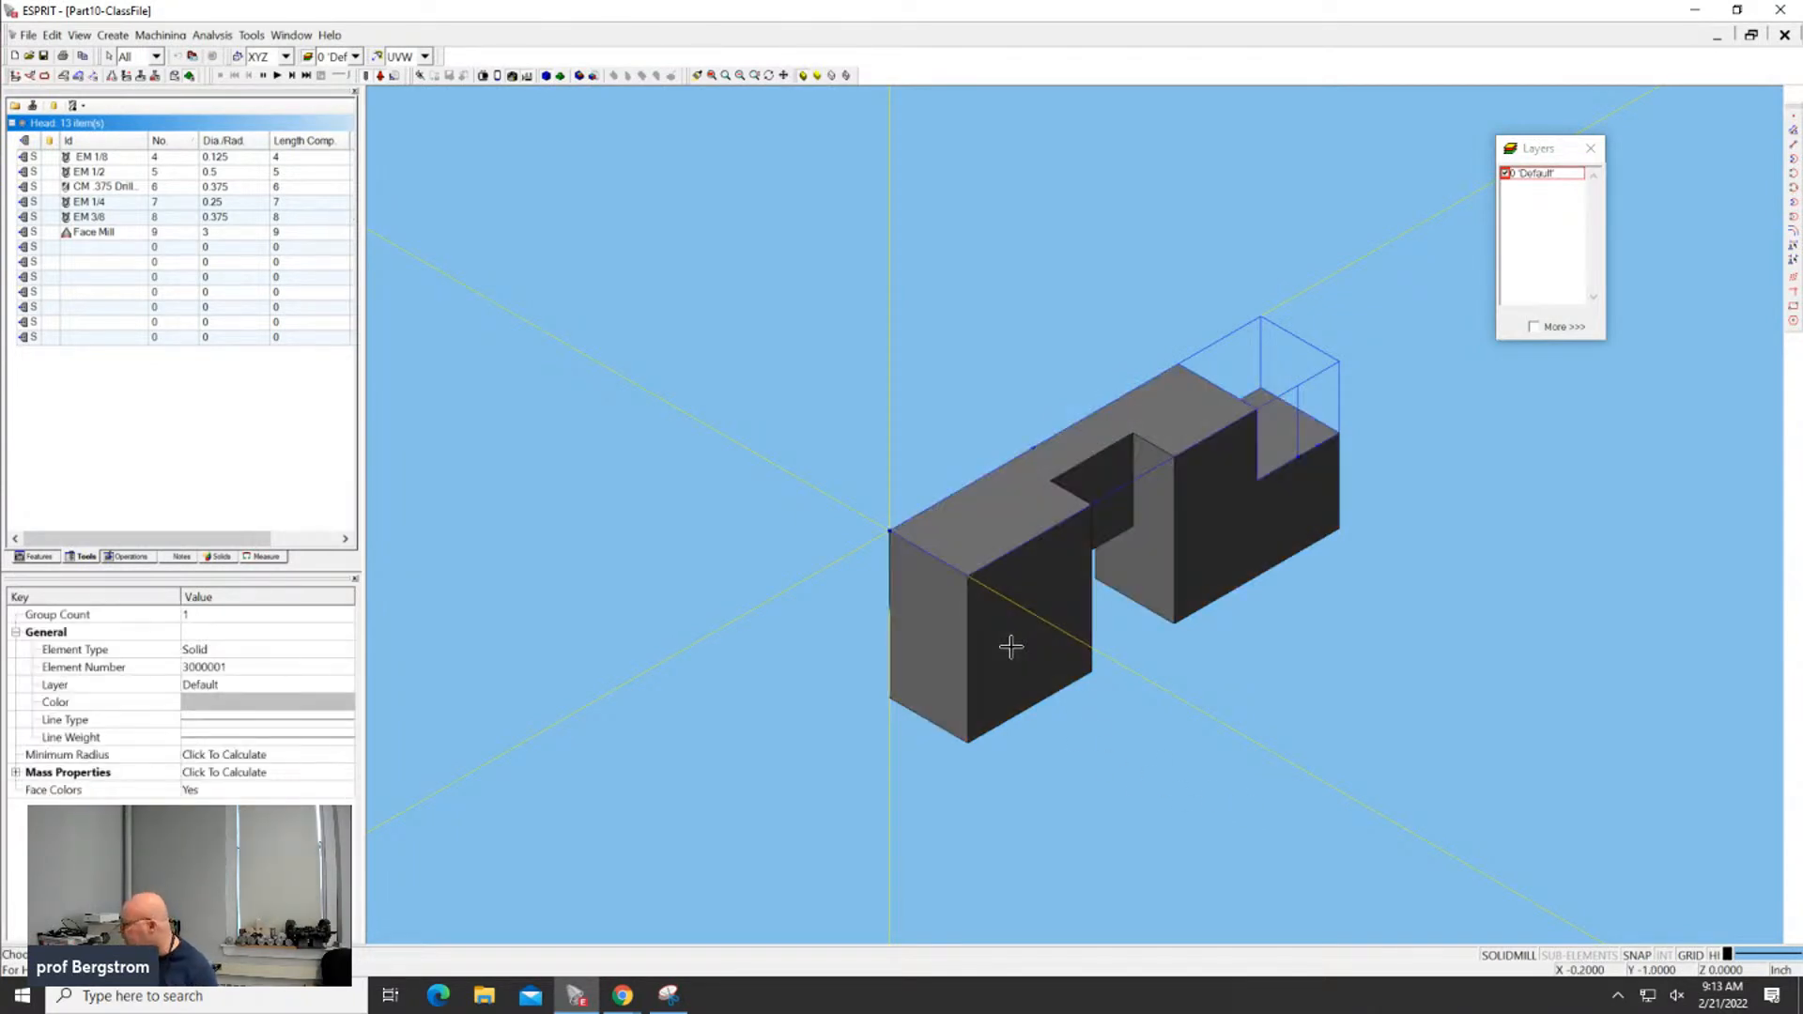
Smash the selected solid into wireframe geometry with a tolerance of 0.001, and clear the selection
{"action": "right_click", "coordinate": [1012, 650]}
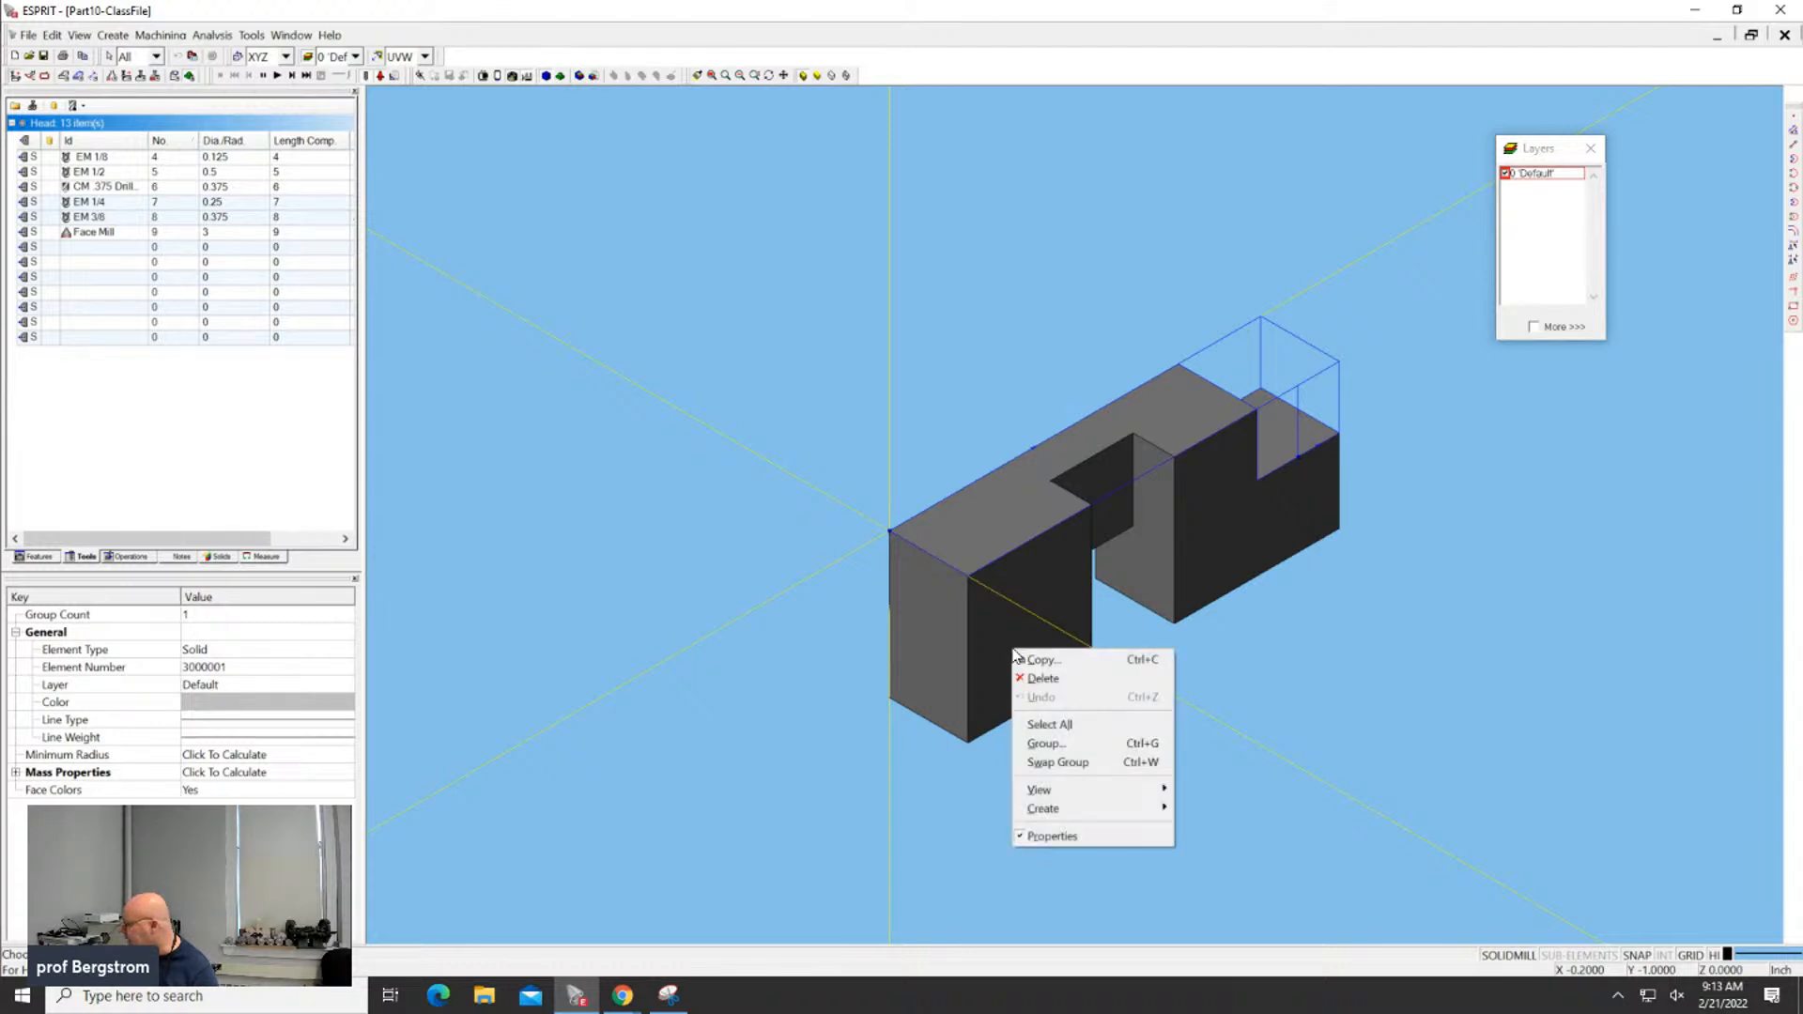
{"action": "left_click", "coordinate": [1047, 662]}
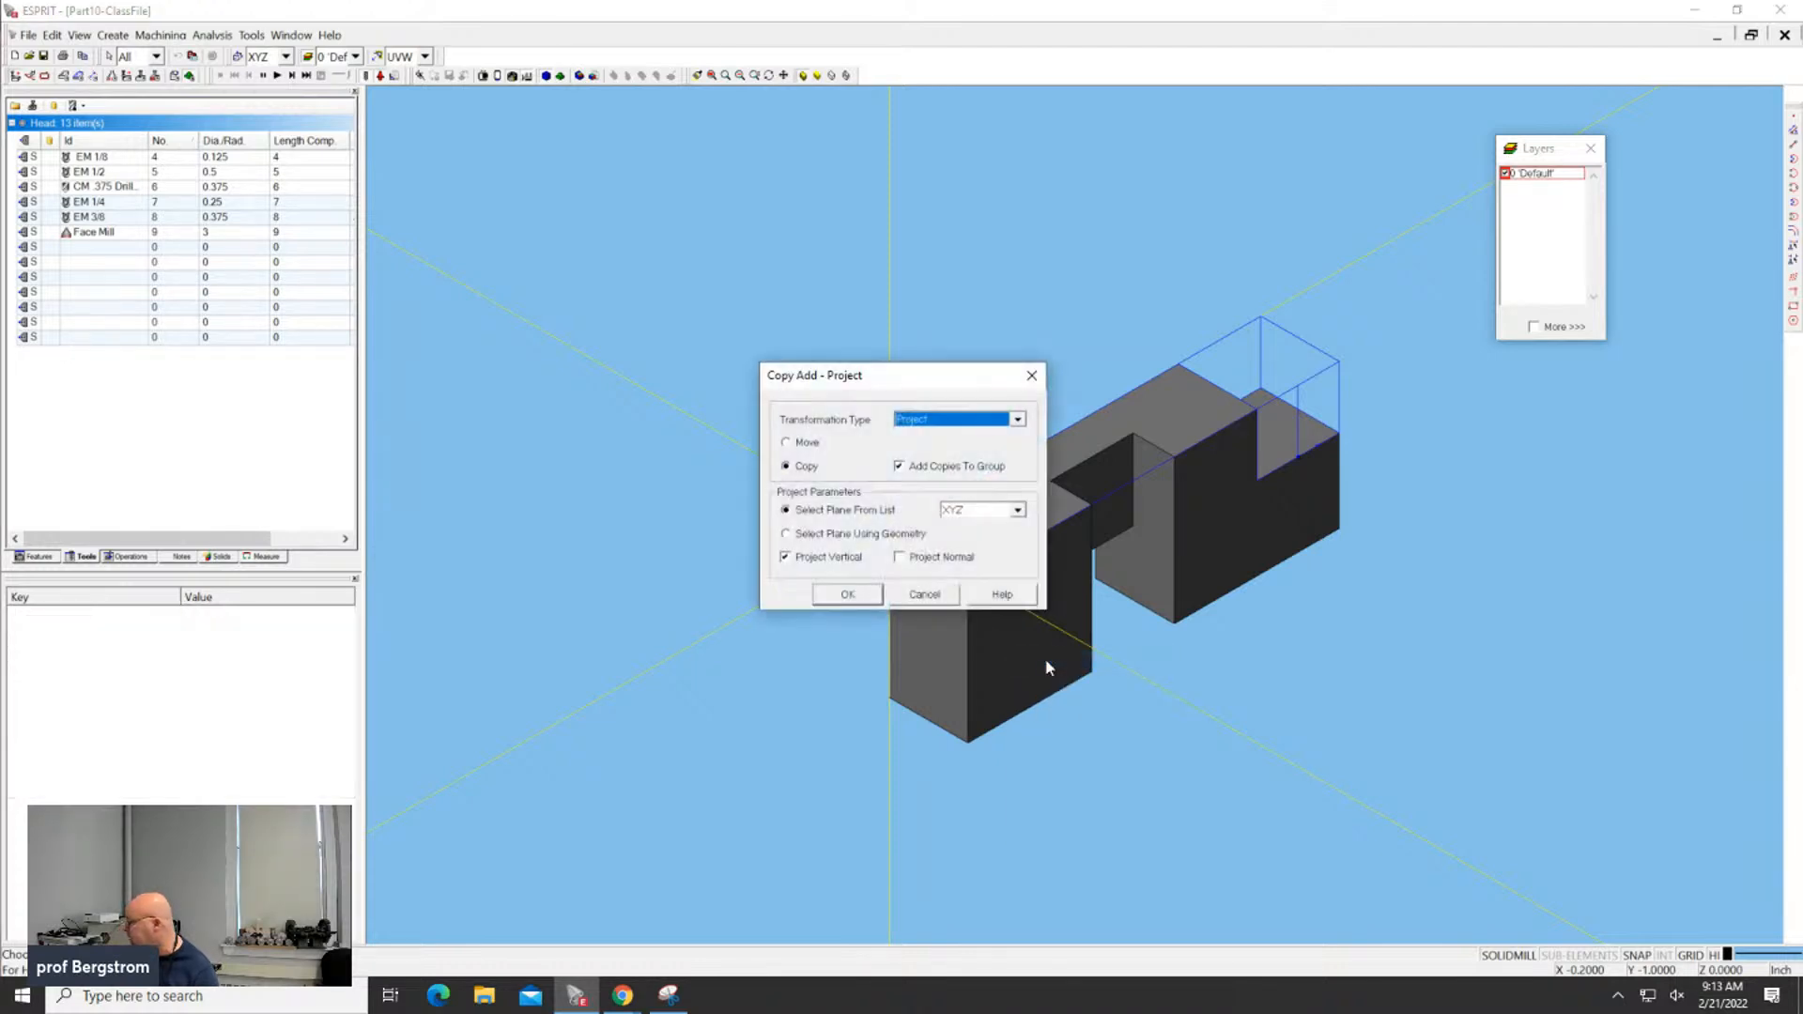
{"action": "left_click", "coordinate": [972, 420]}
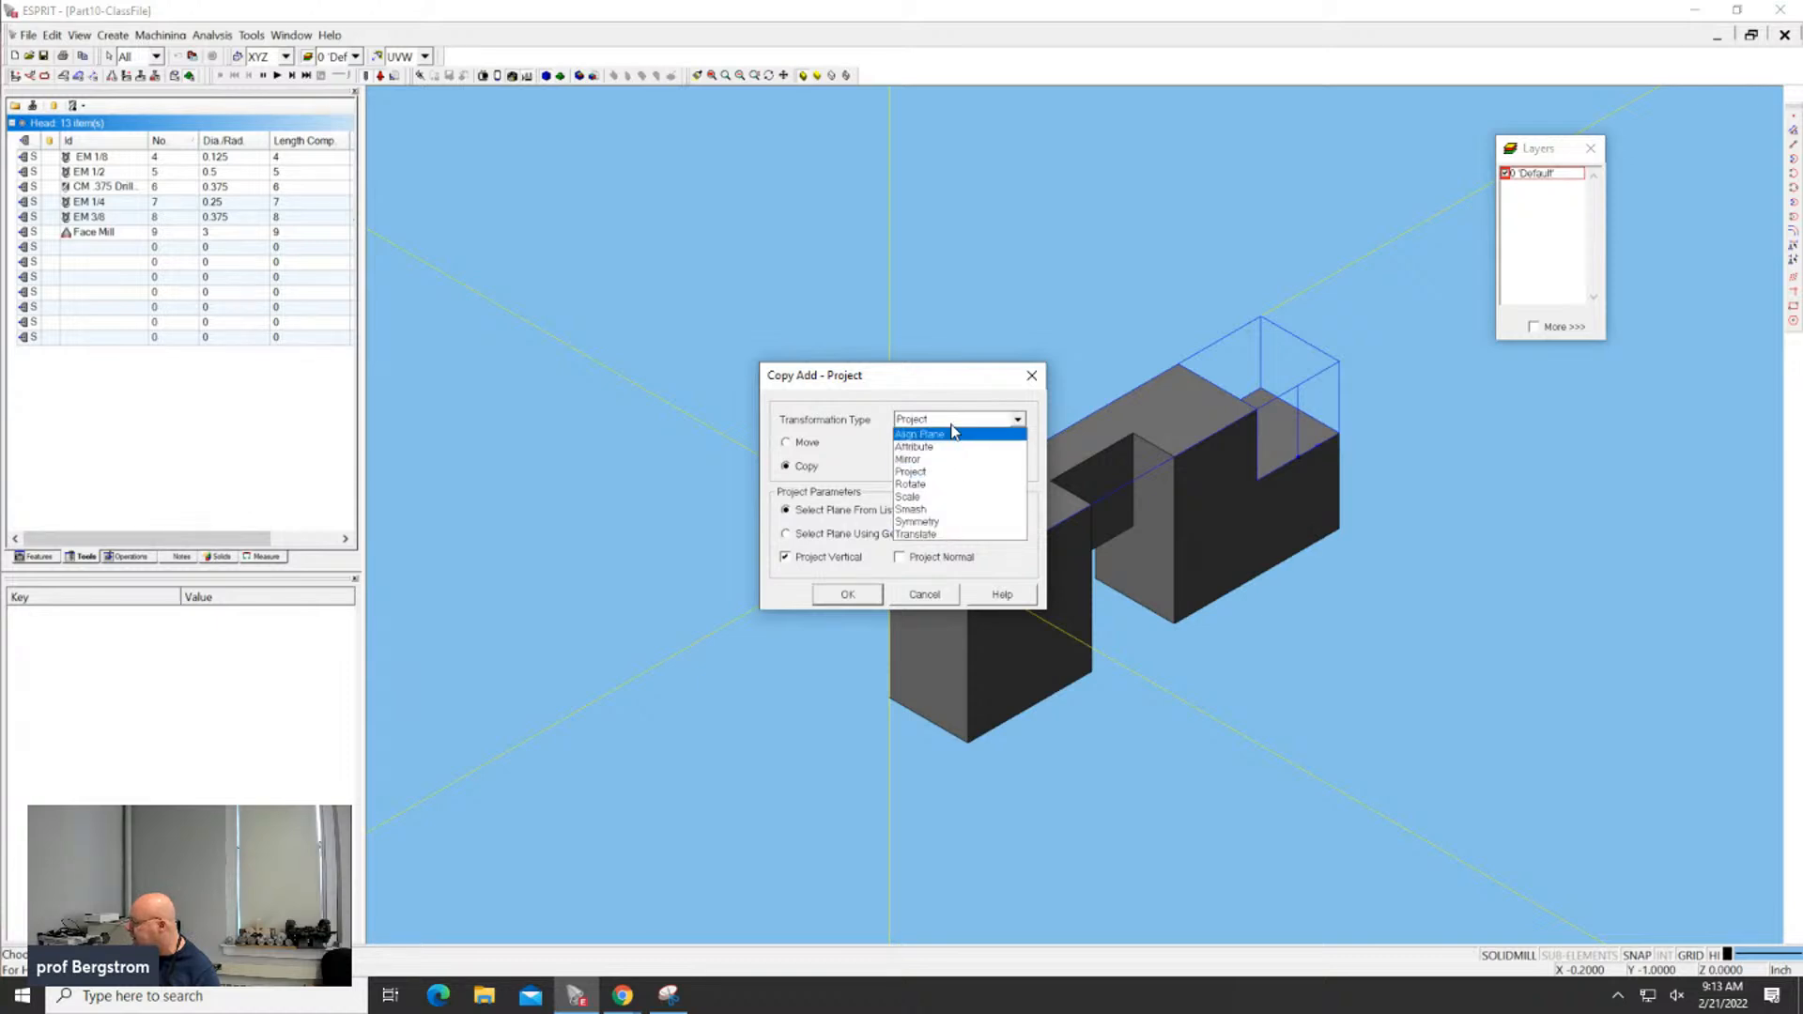
{"action": "left_click", "coordinate": [955, 510]}
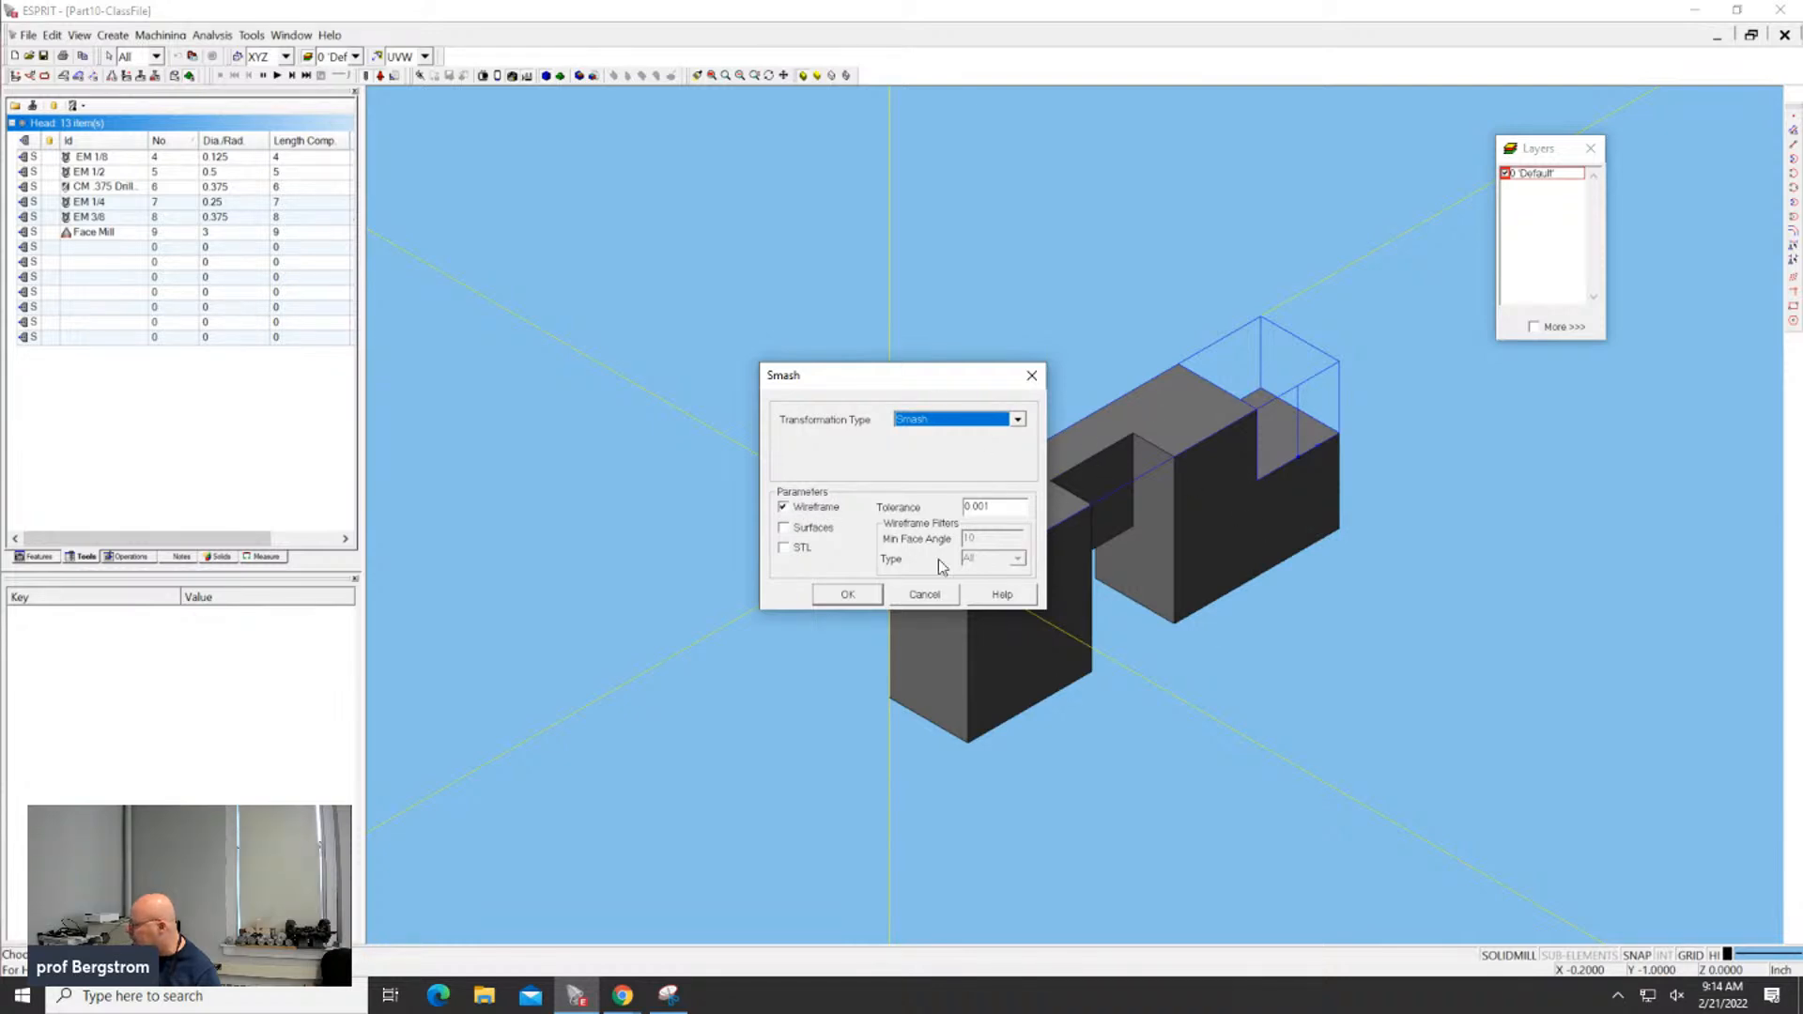
{"action": "left_click", "coordinate": [848, 594]}
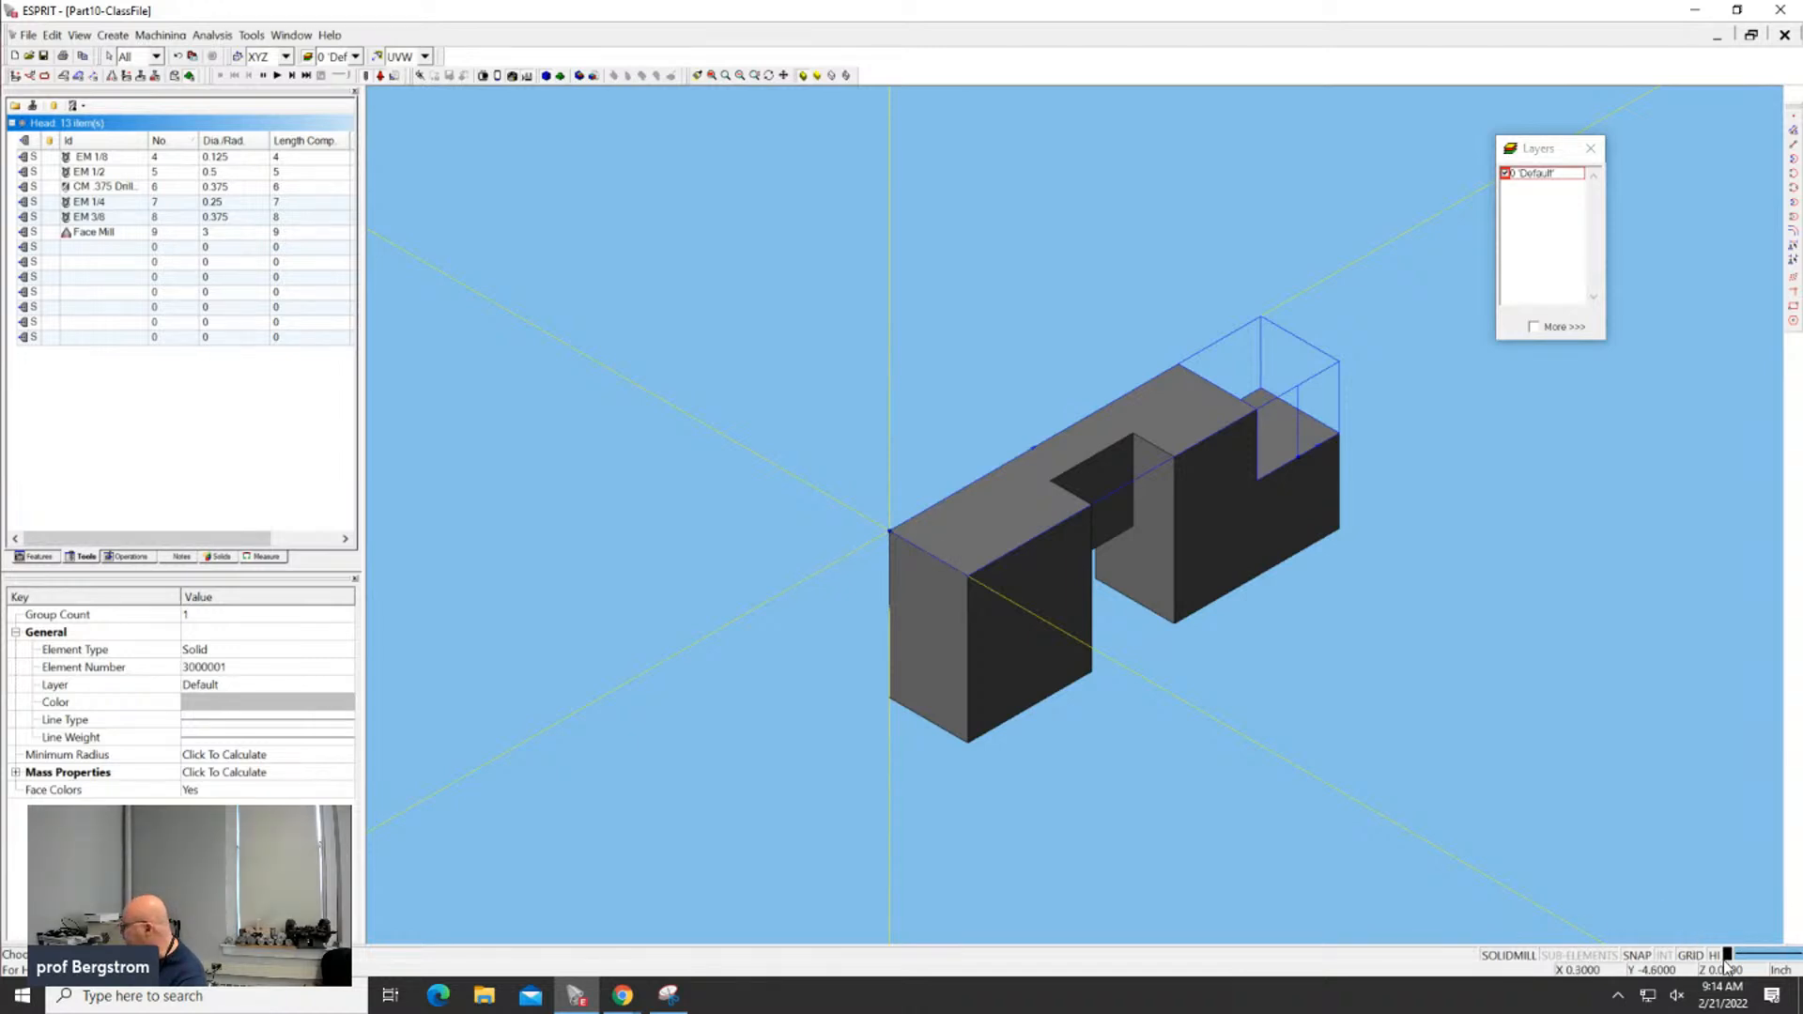
{"action": "left_click", "coordinate": [1227, 801]}
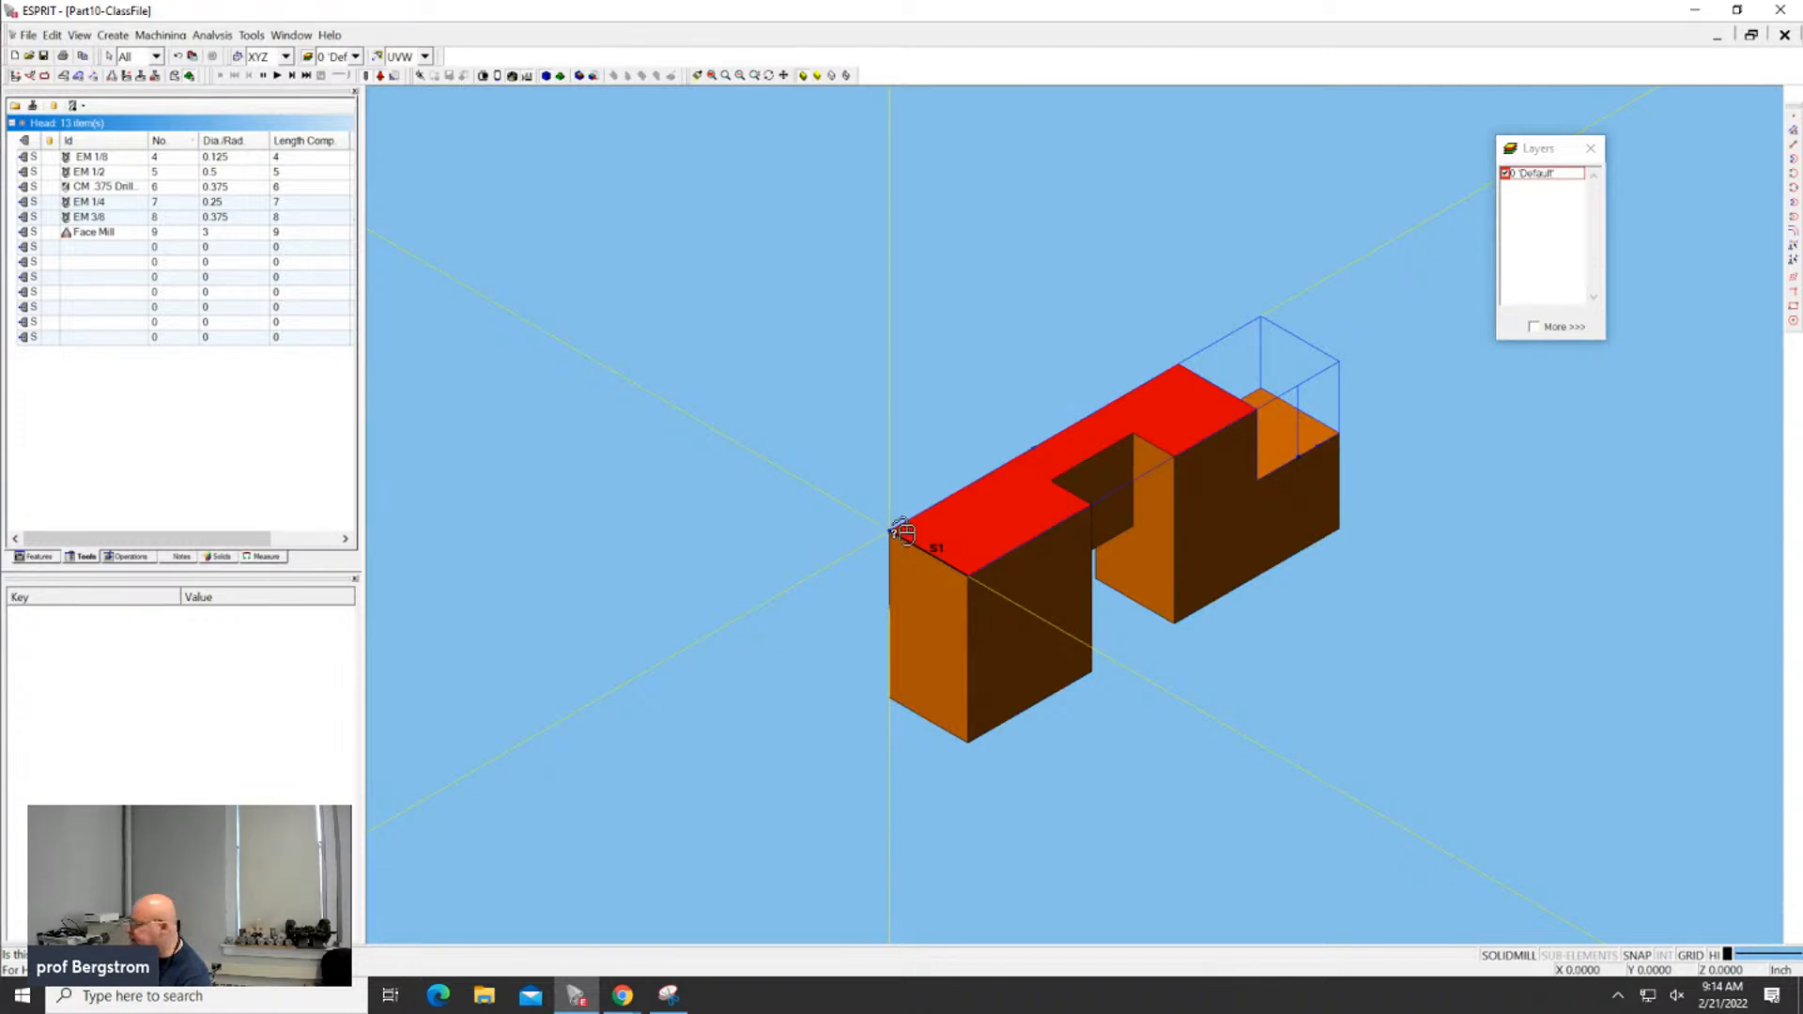
Select the wireframe segment on the part's short top edge at the origin and examine its properties
{"action": "left_click", "coordinate": [845, 393]}
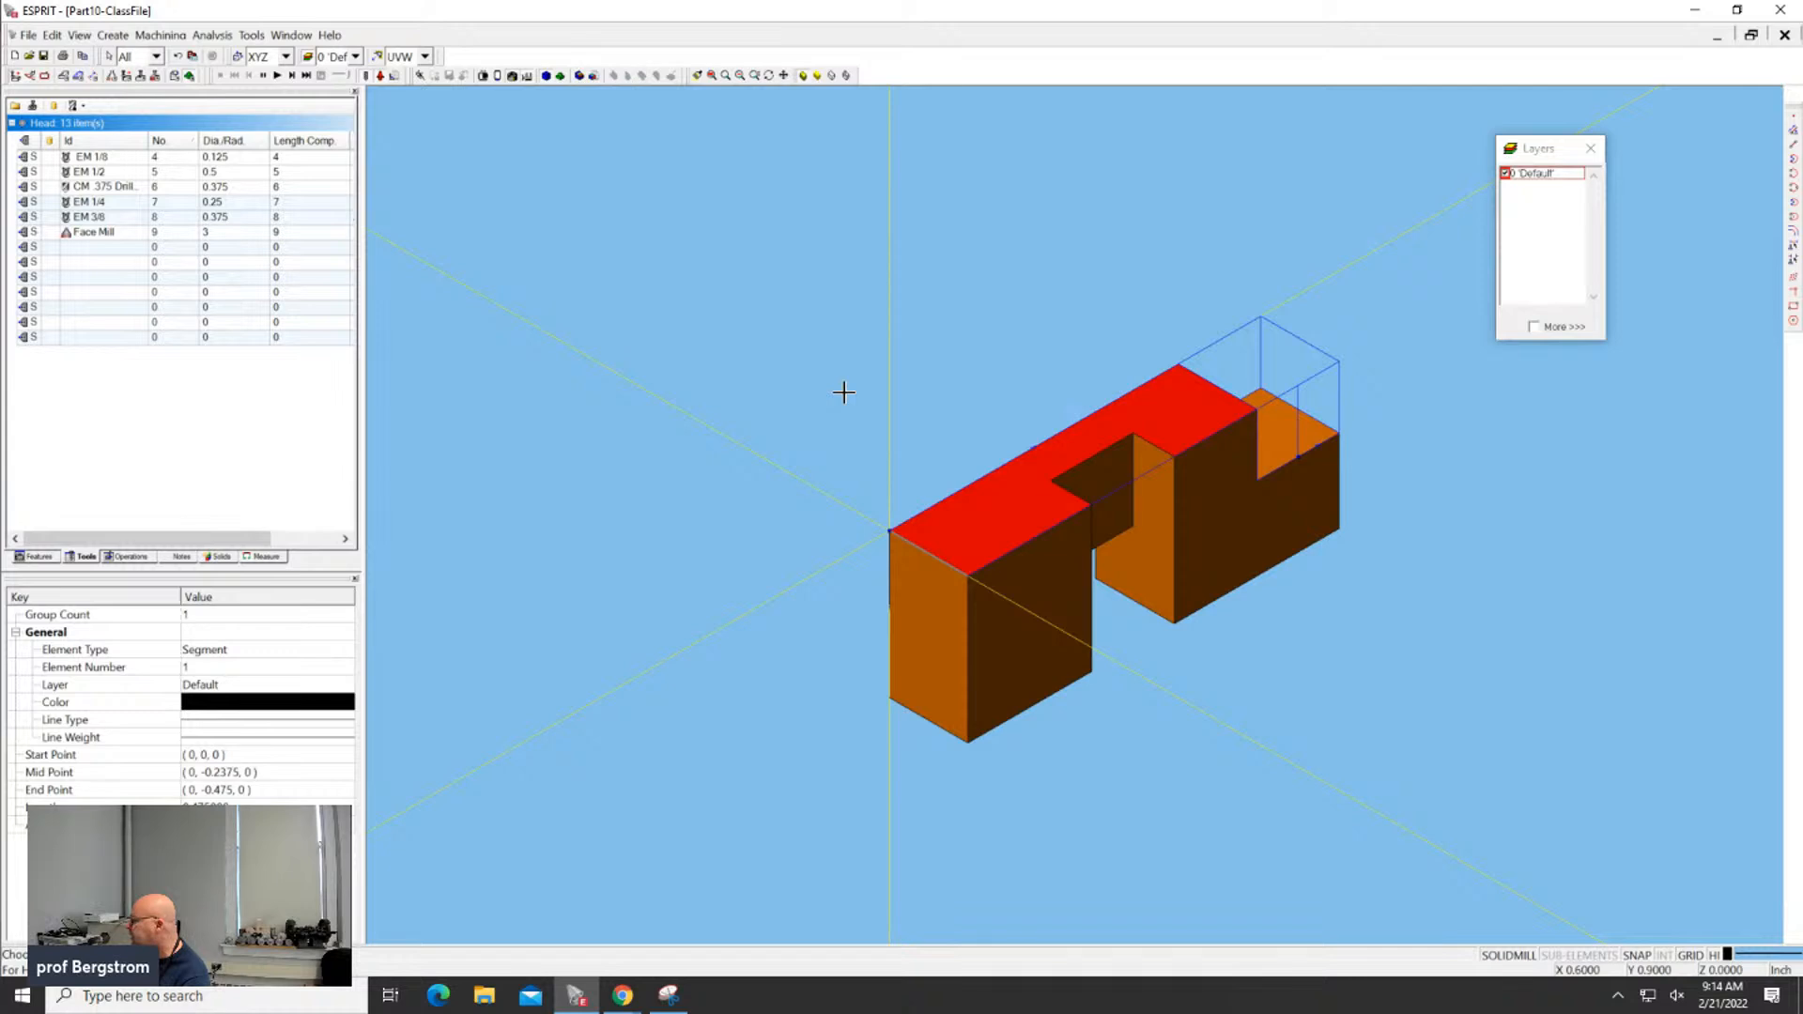
{"action": "left_click", "coordinate": [821, 422]}
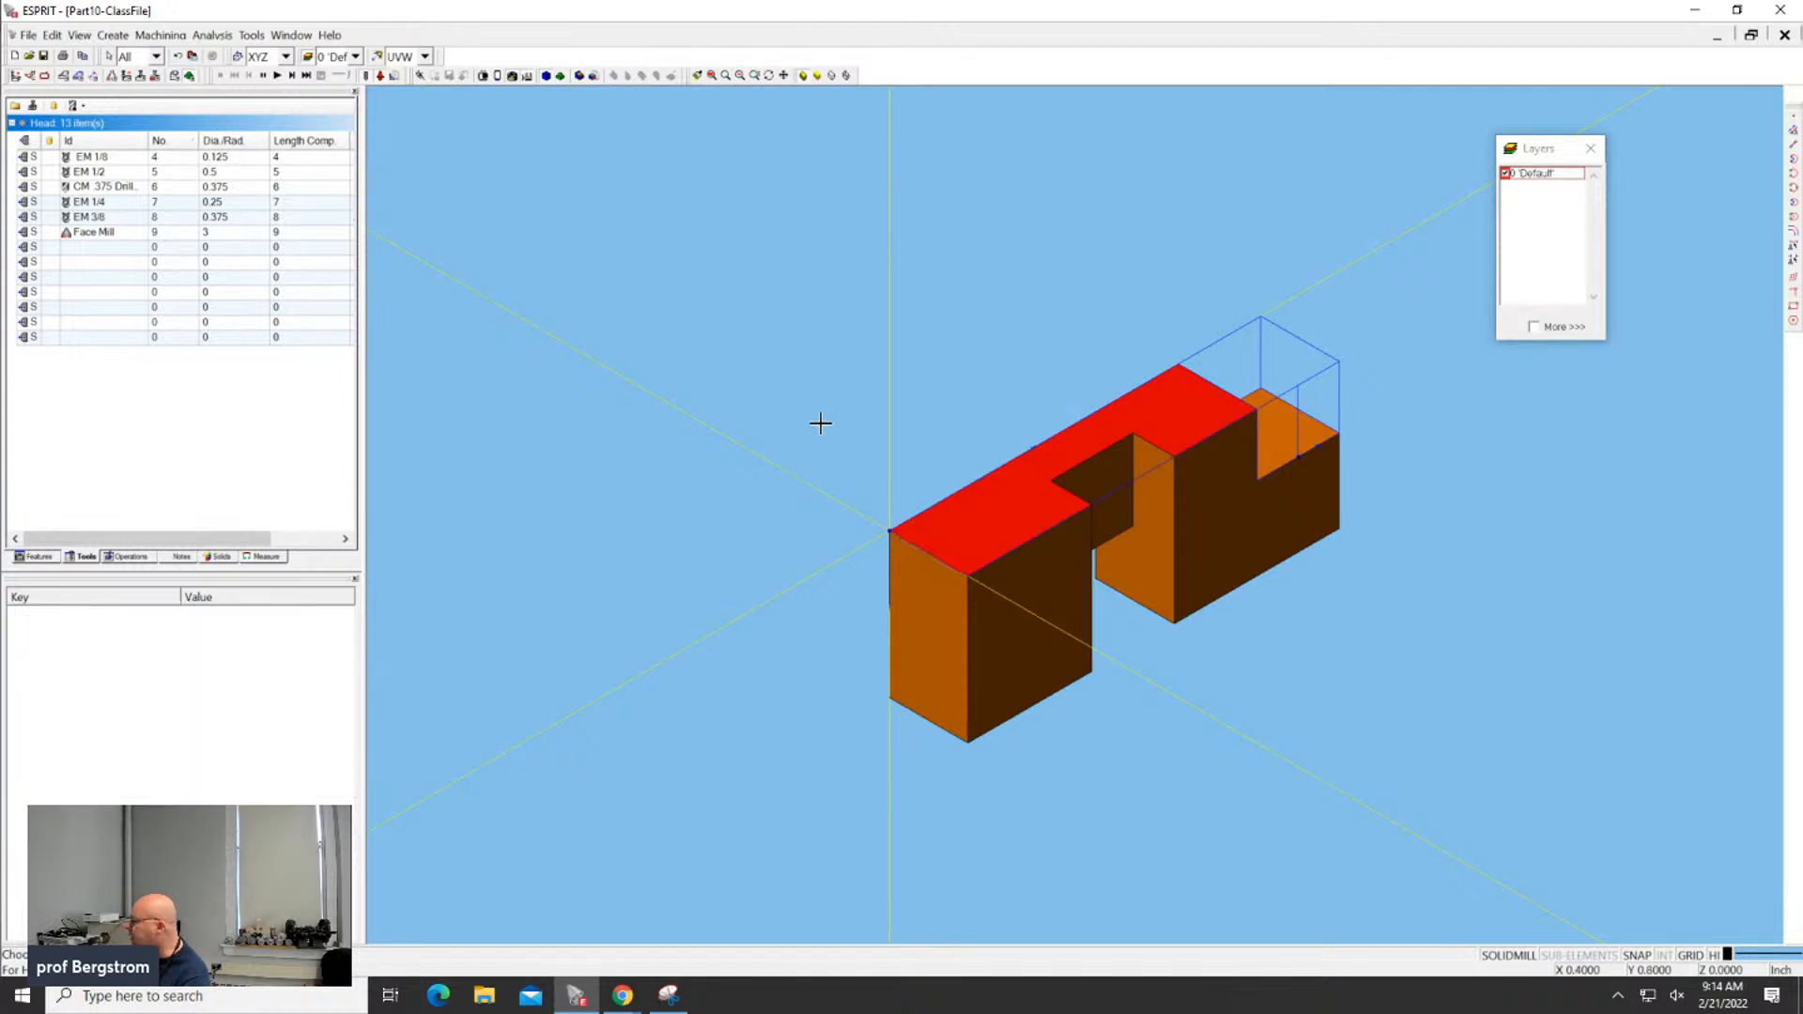
{"action": "left_click", "coordinate": [919, 552]}
{"action": "left_click", "coordinate": [766, 529]}
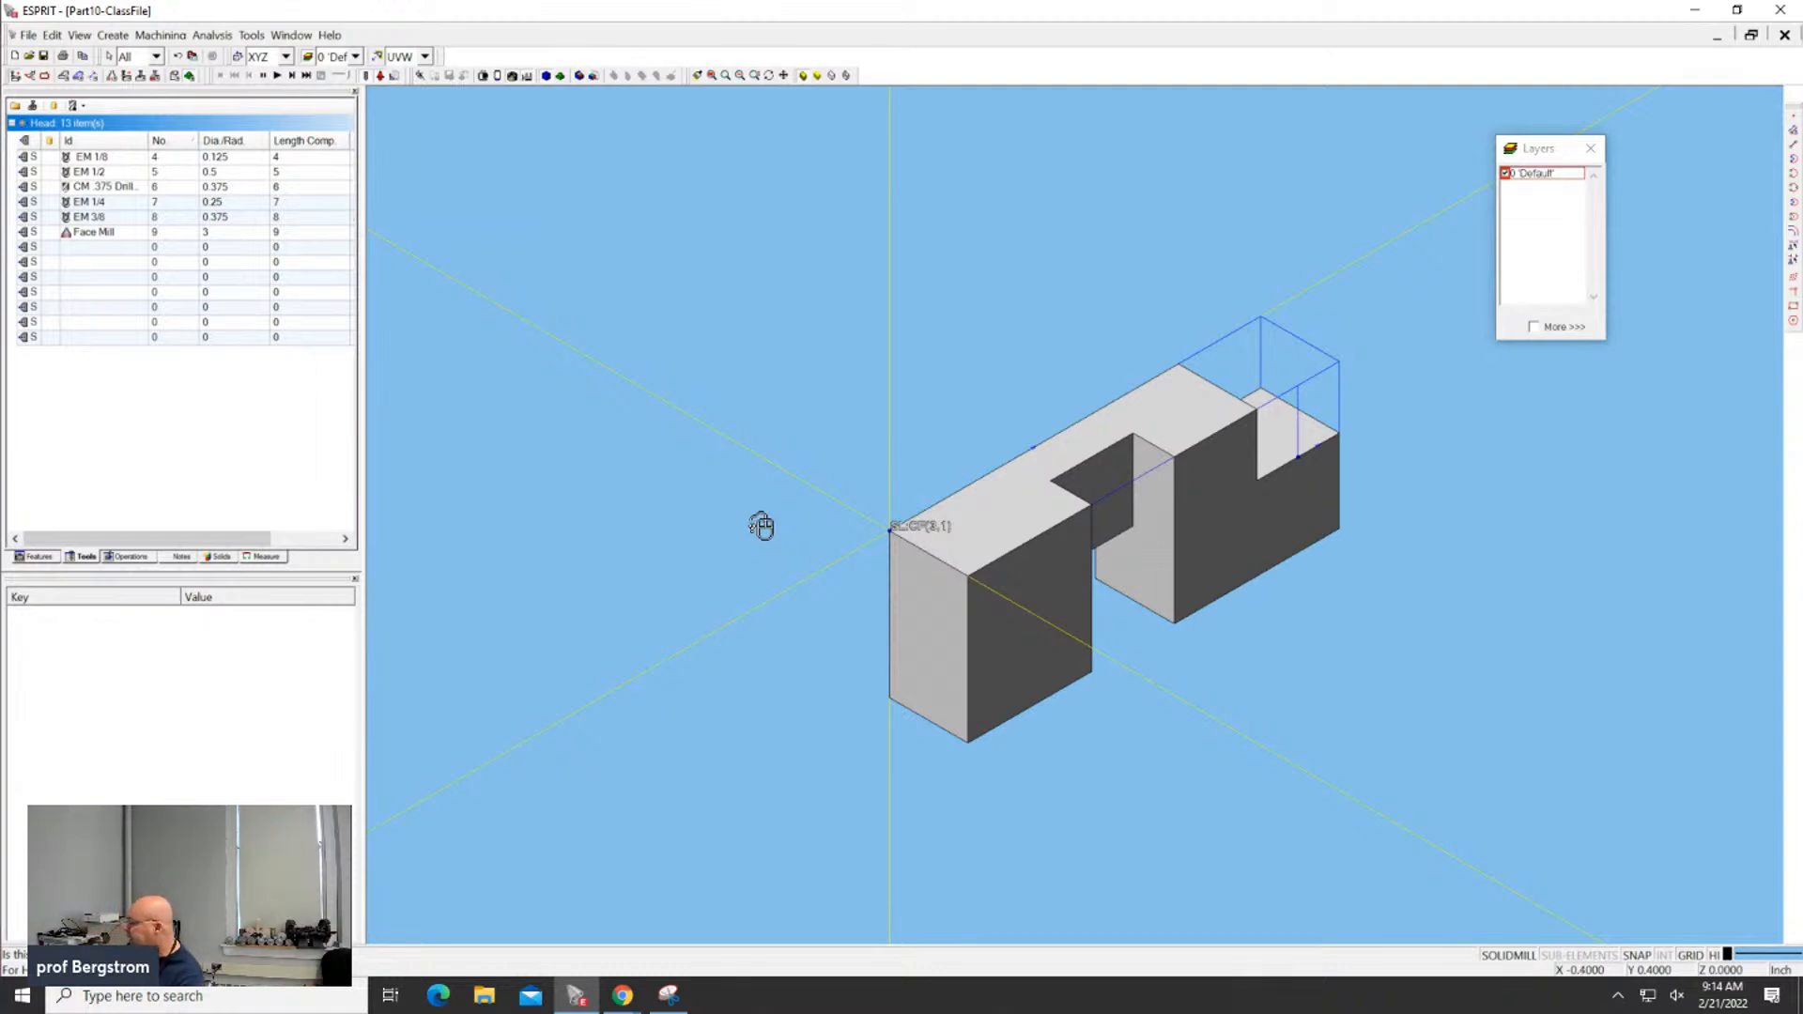
{"action": "scroll", "coordinate": [762, 526], "scroll_direction": "down", "scroll_amount": 1}
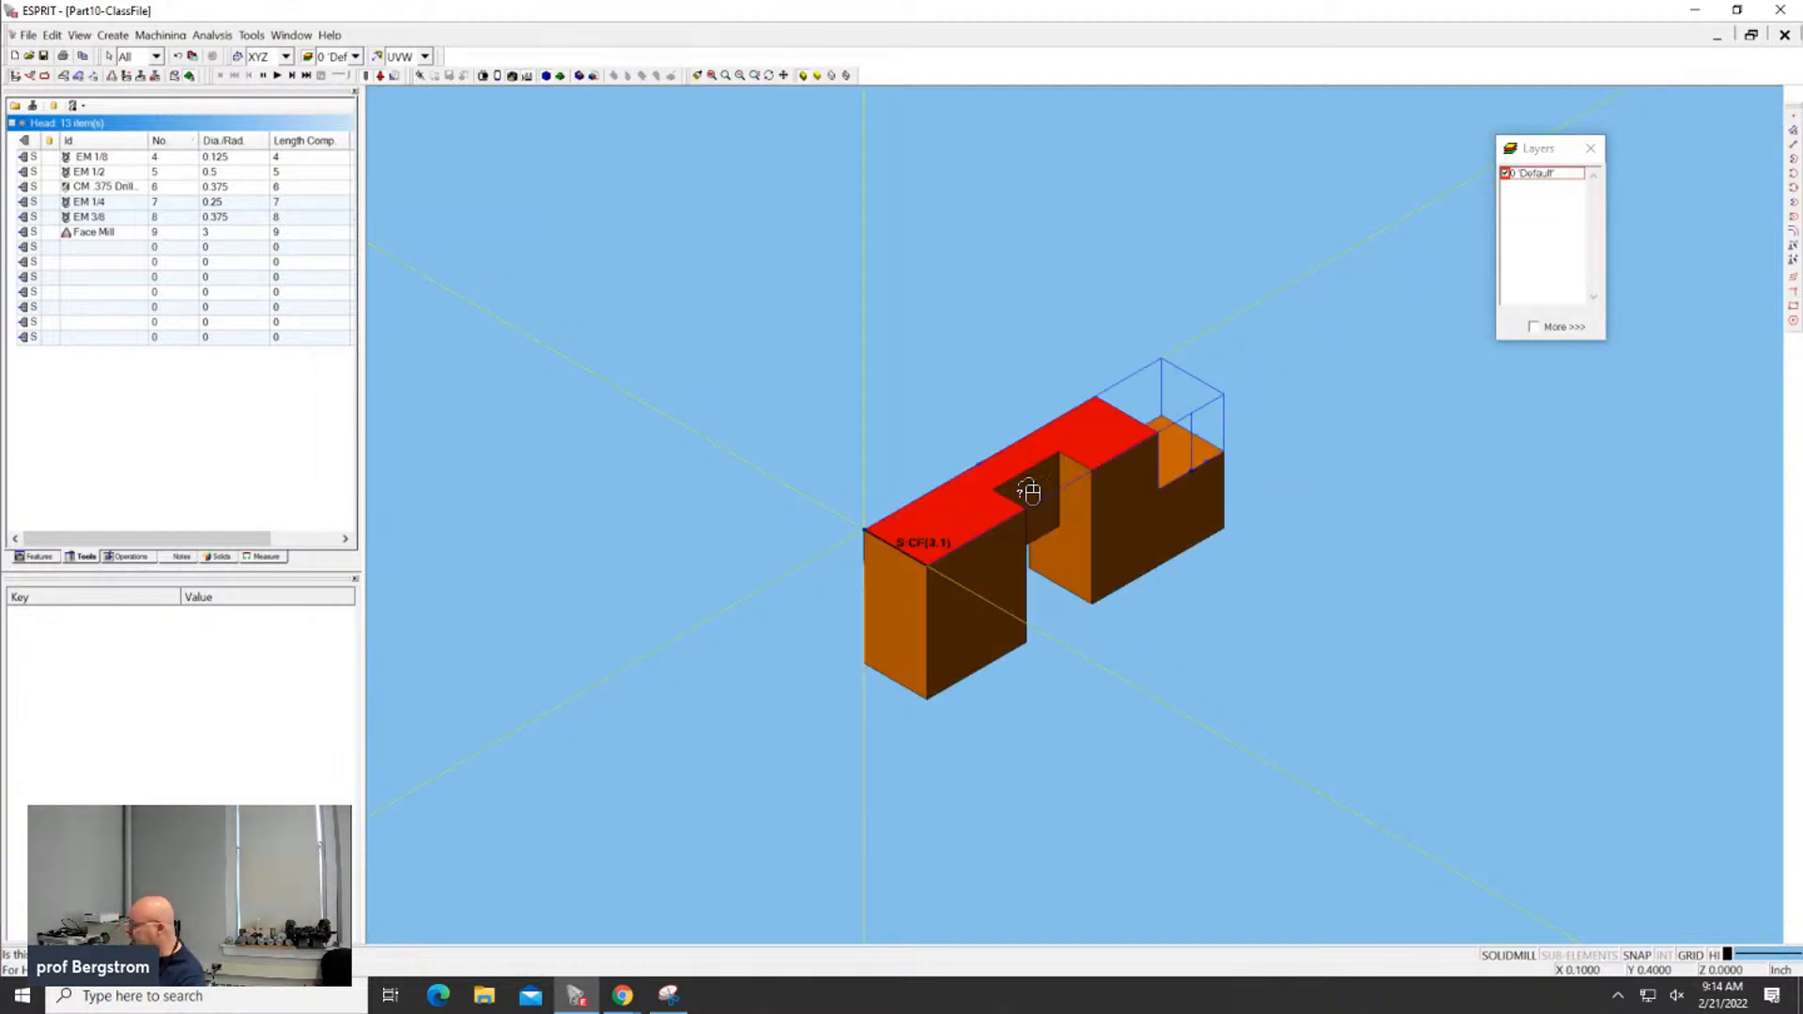
{"action": "right_click", "coordinate": [980, 326]}
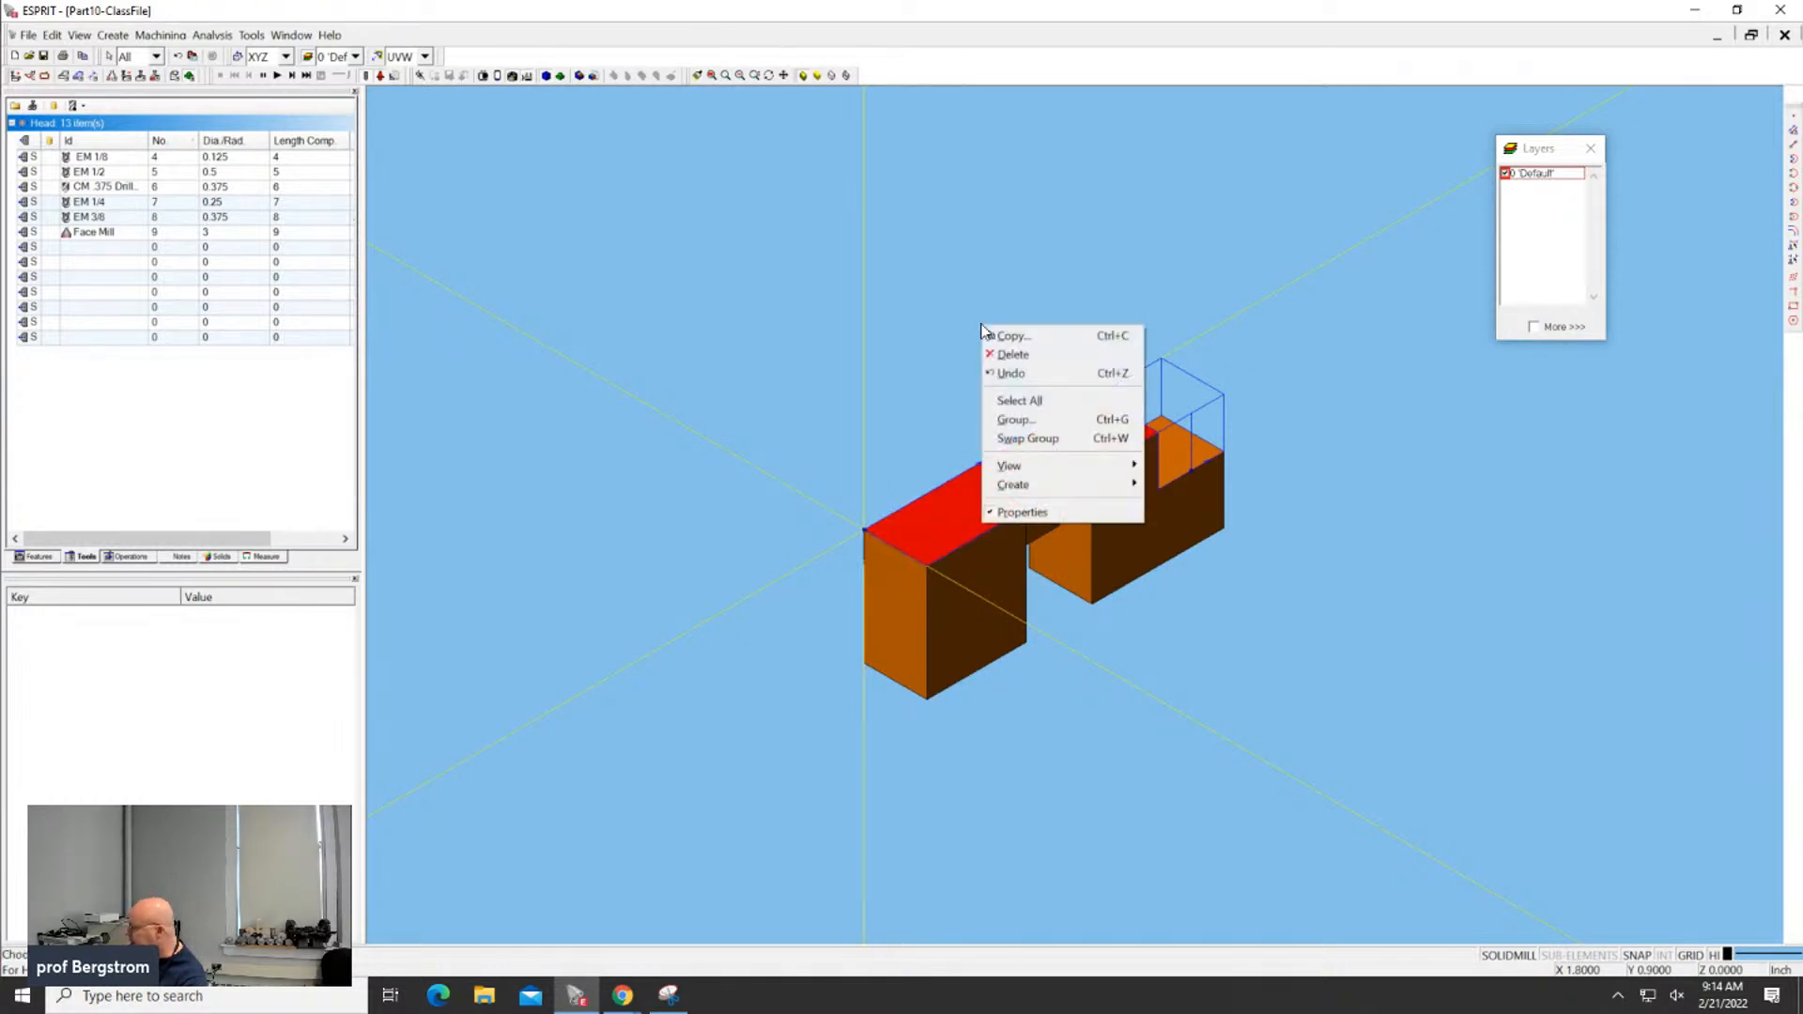
{"action": "left_click", "coordinate": [855, 298]}
{"action": "left_click", "coordinate": [895, 551]}
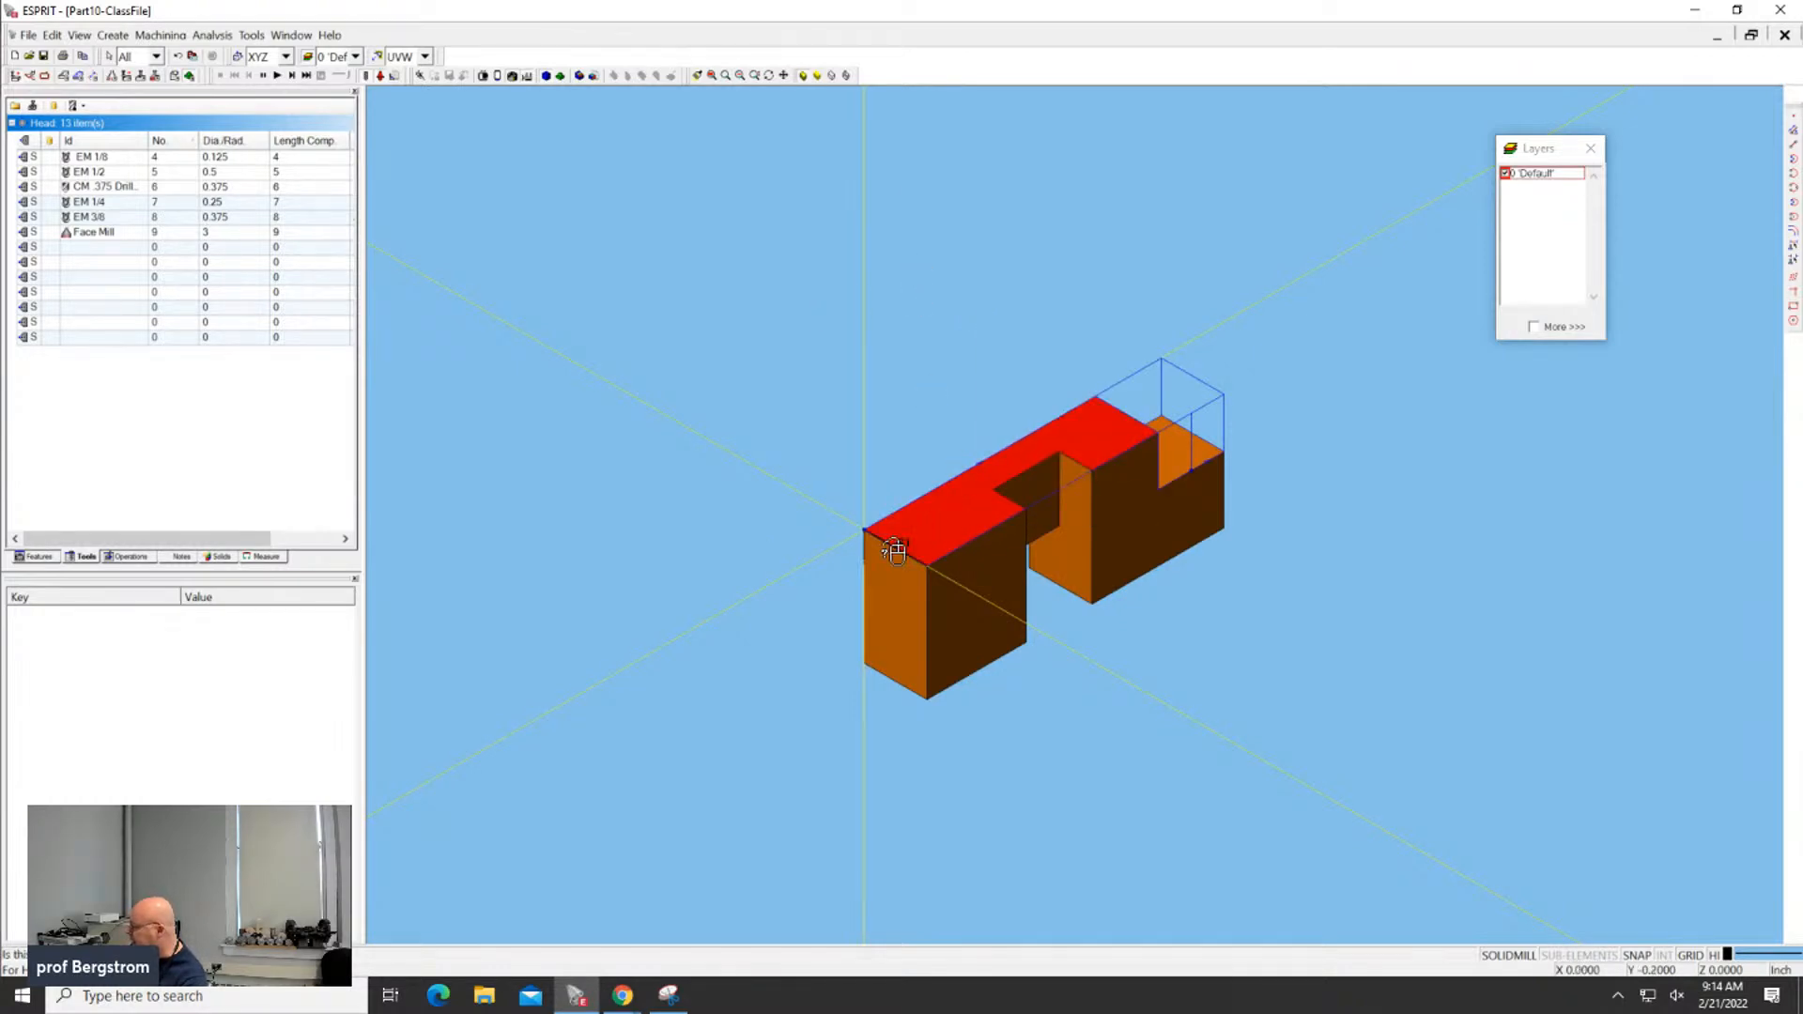
{"action": "left_click", "coordinate": [894, 550]}
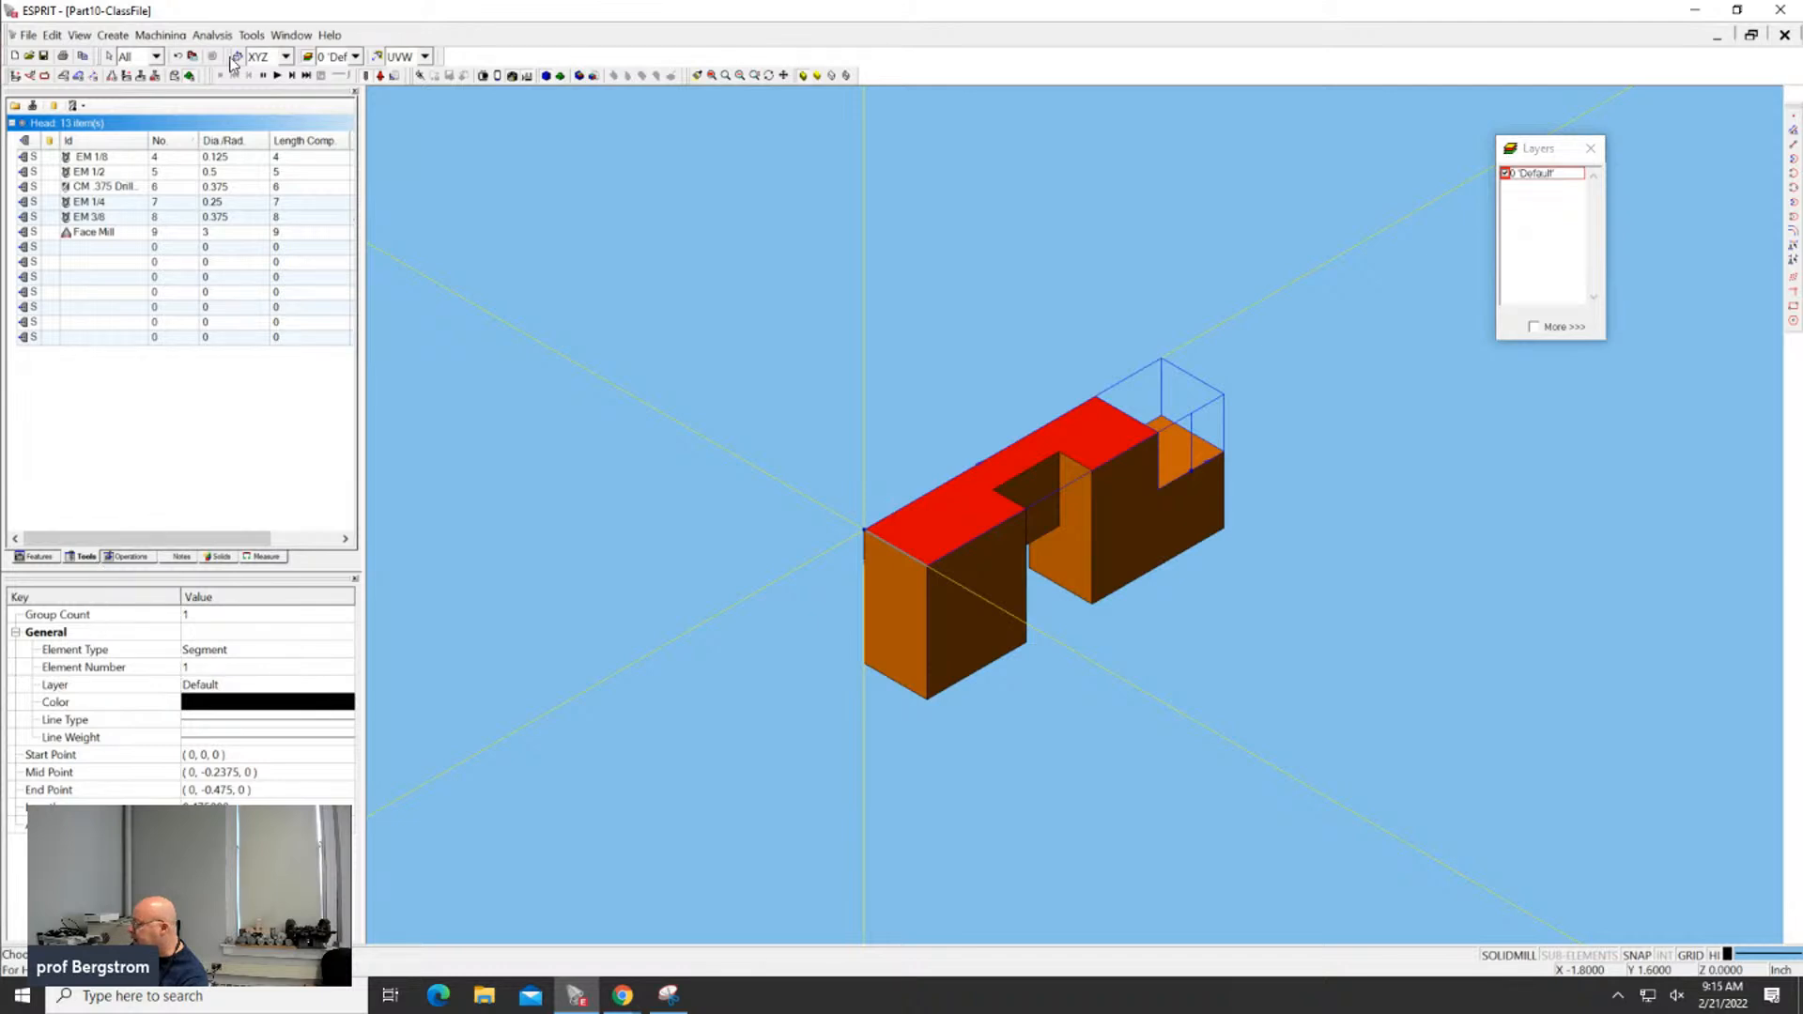
Reselect the short edge segment at the origin and inspect the part from below
{"action": "left_click", "coordinate": [77, 38]}
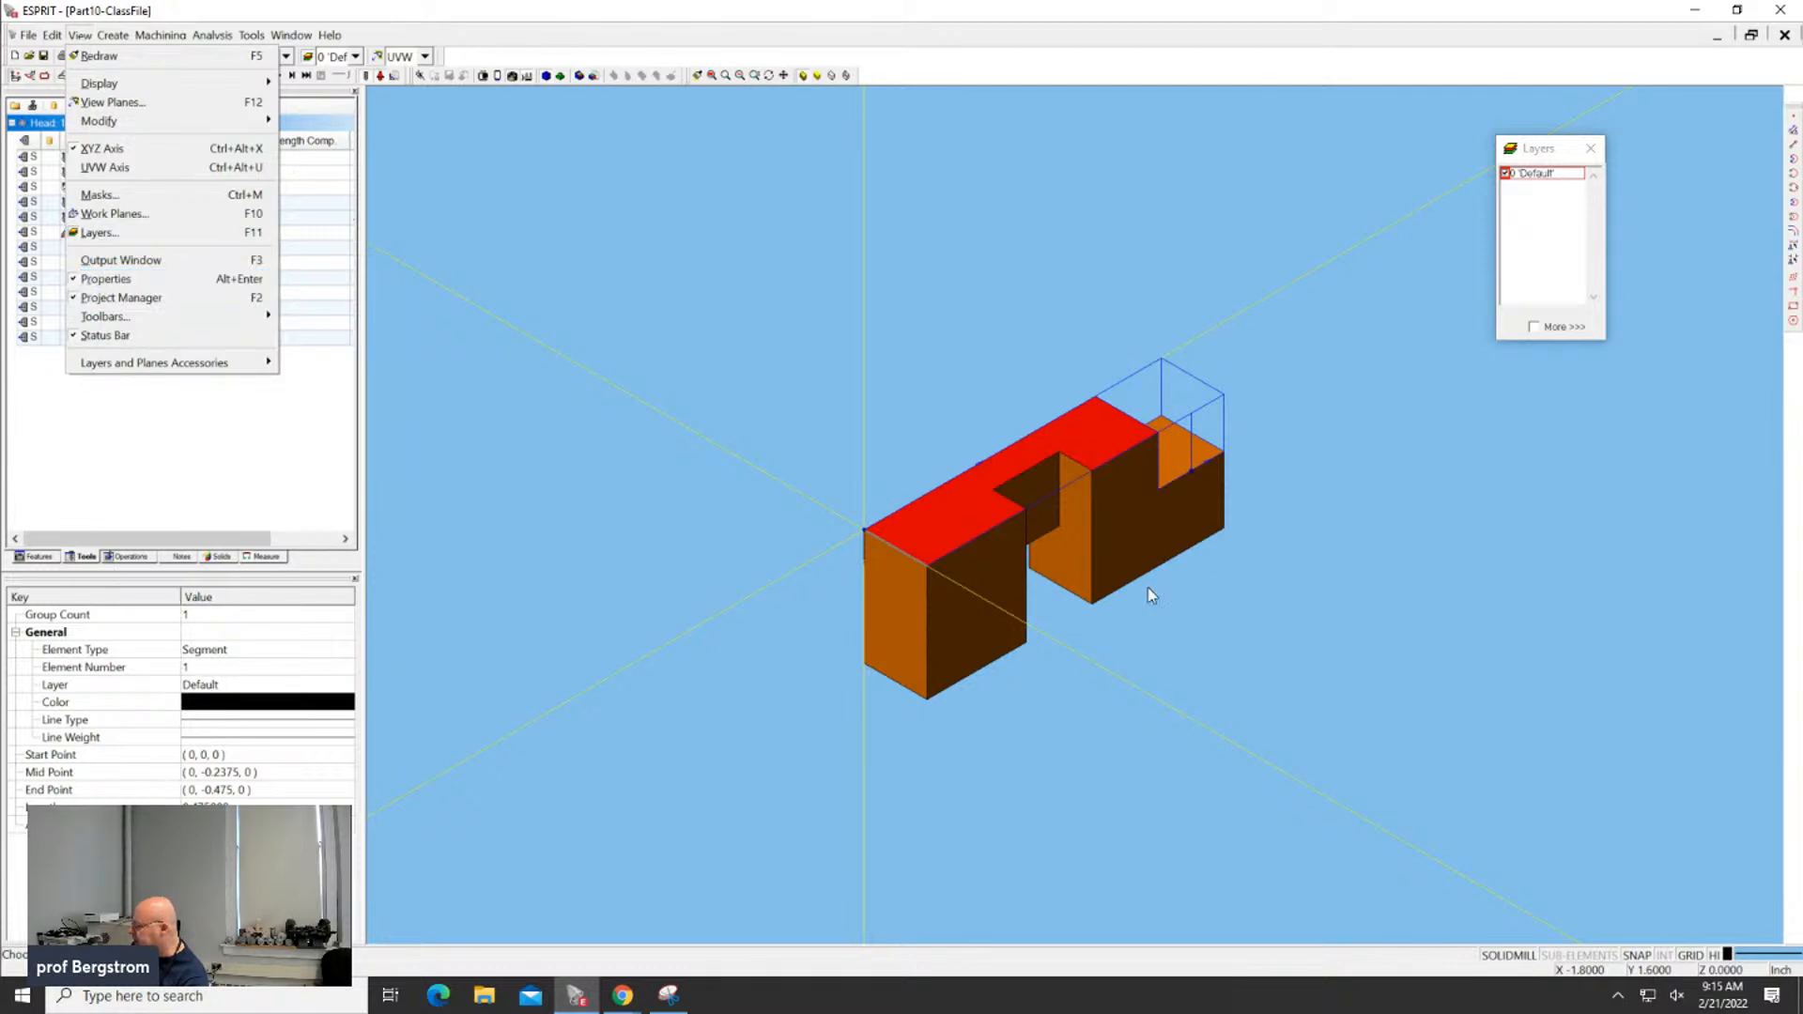
{"action": "left_click", "coordinate": [900, 540]}
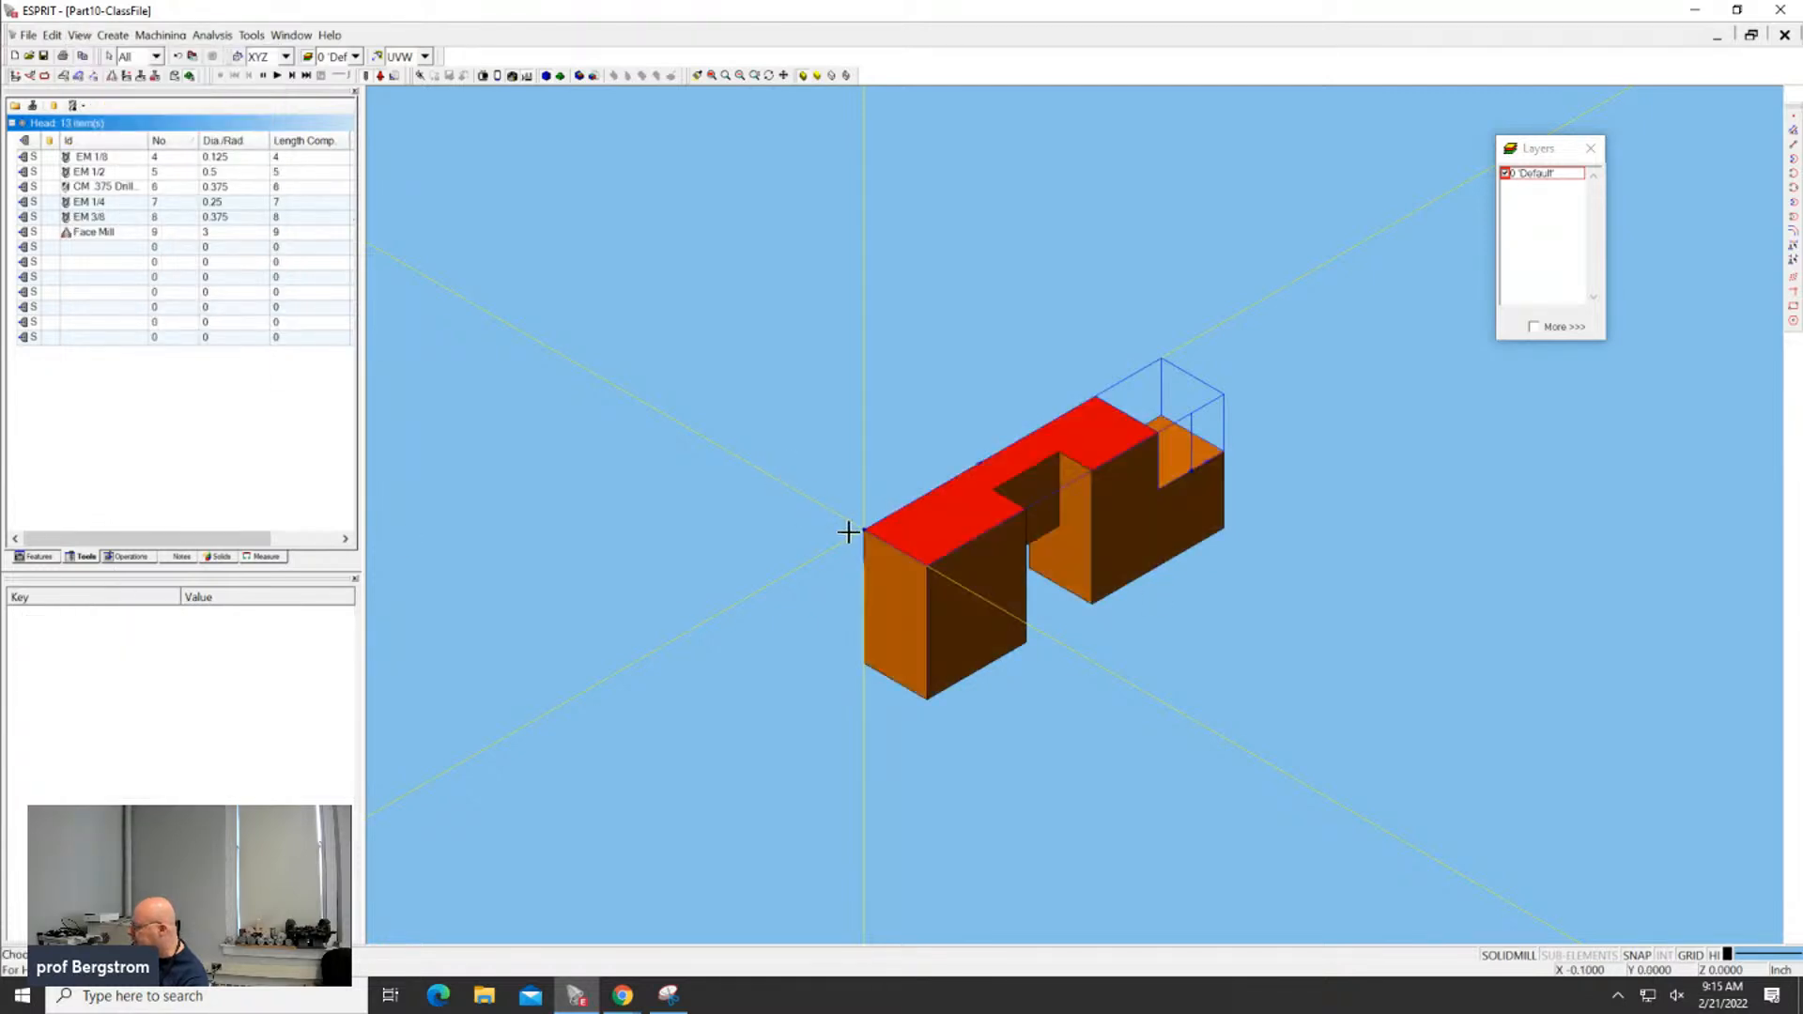
{"action": "left_click", "coordinate": [903, 554]}
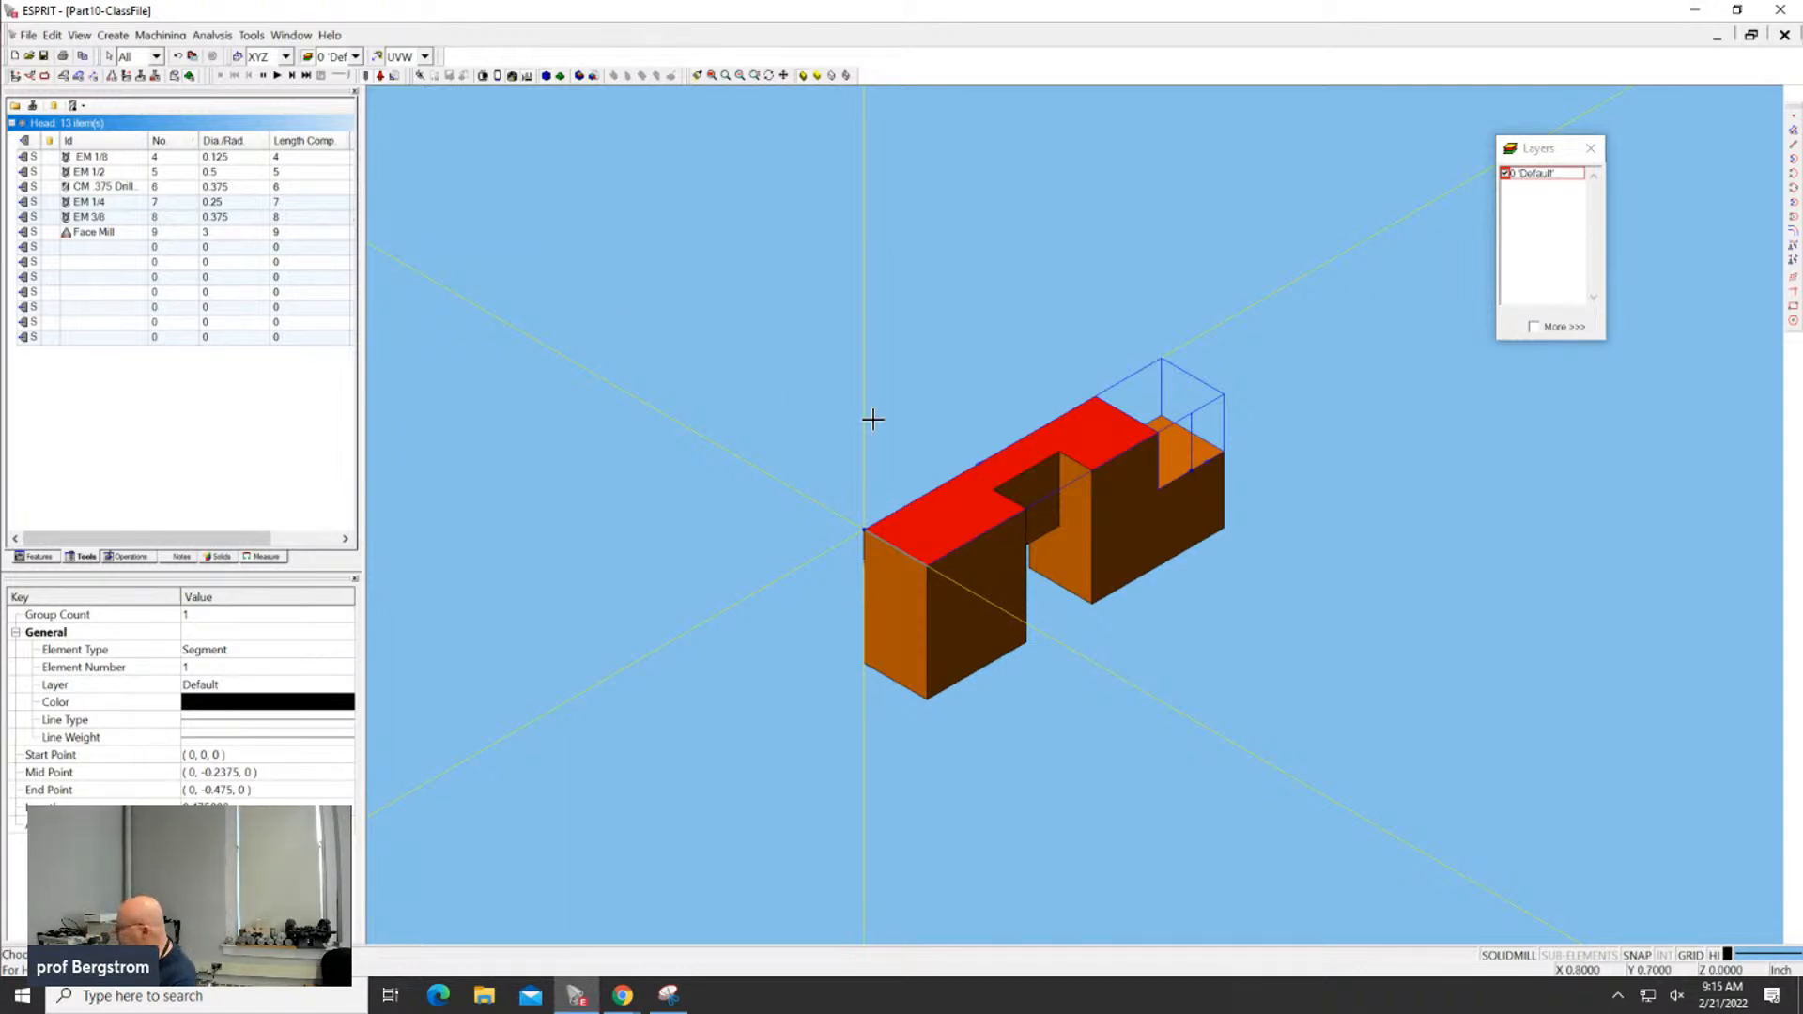
{"action": "left_click_drag", "start_coordinate": [891, 407], "coordinate": [974, 446]}
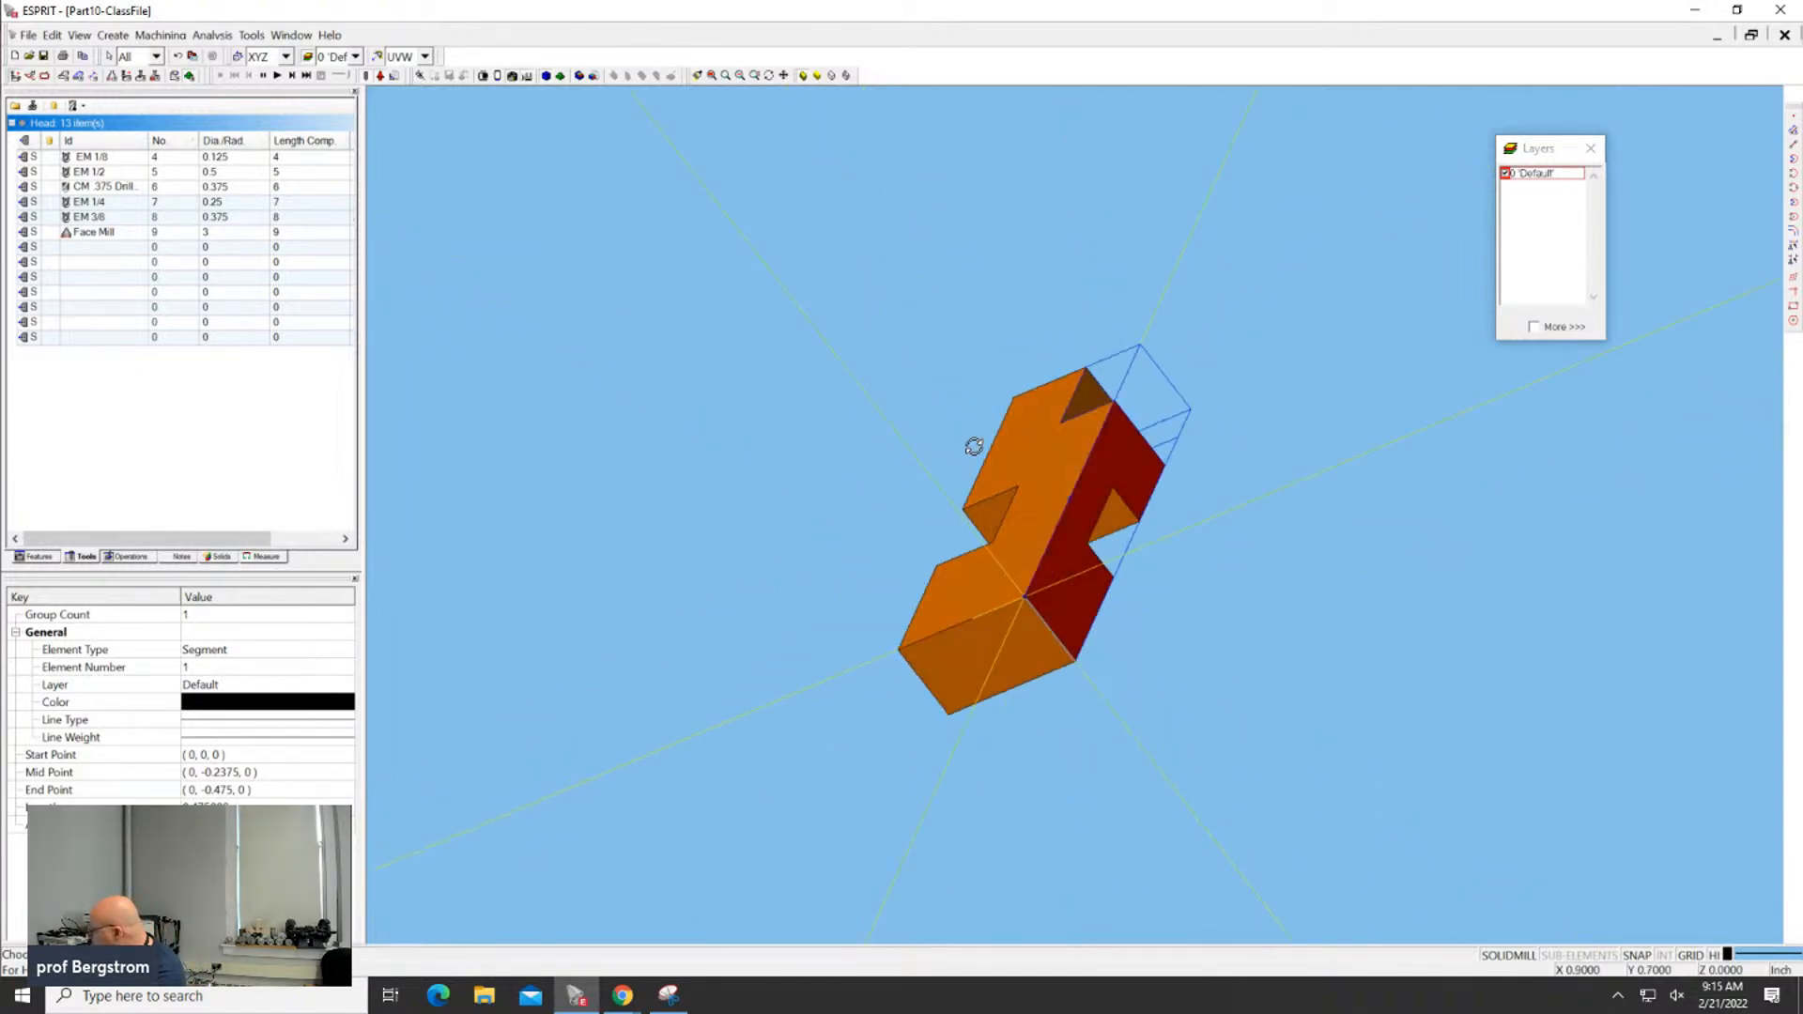
Select the vertical wireframe segment at the origin and the one at the part's far end, and examine their properties
{"action": "left_click", "coordinate": [976, 615]}
{"action": "left_click", "coordinate": [976, 615]}
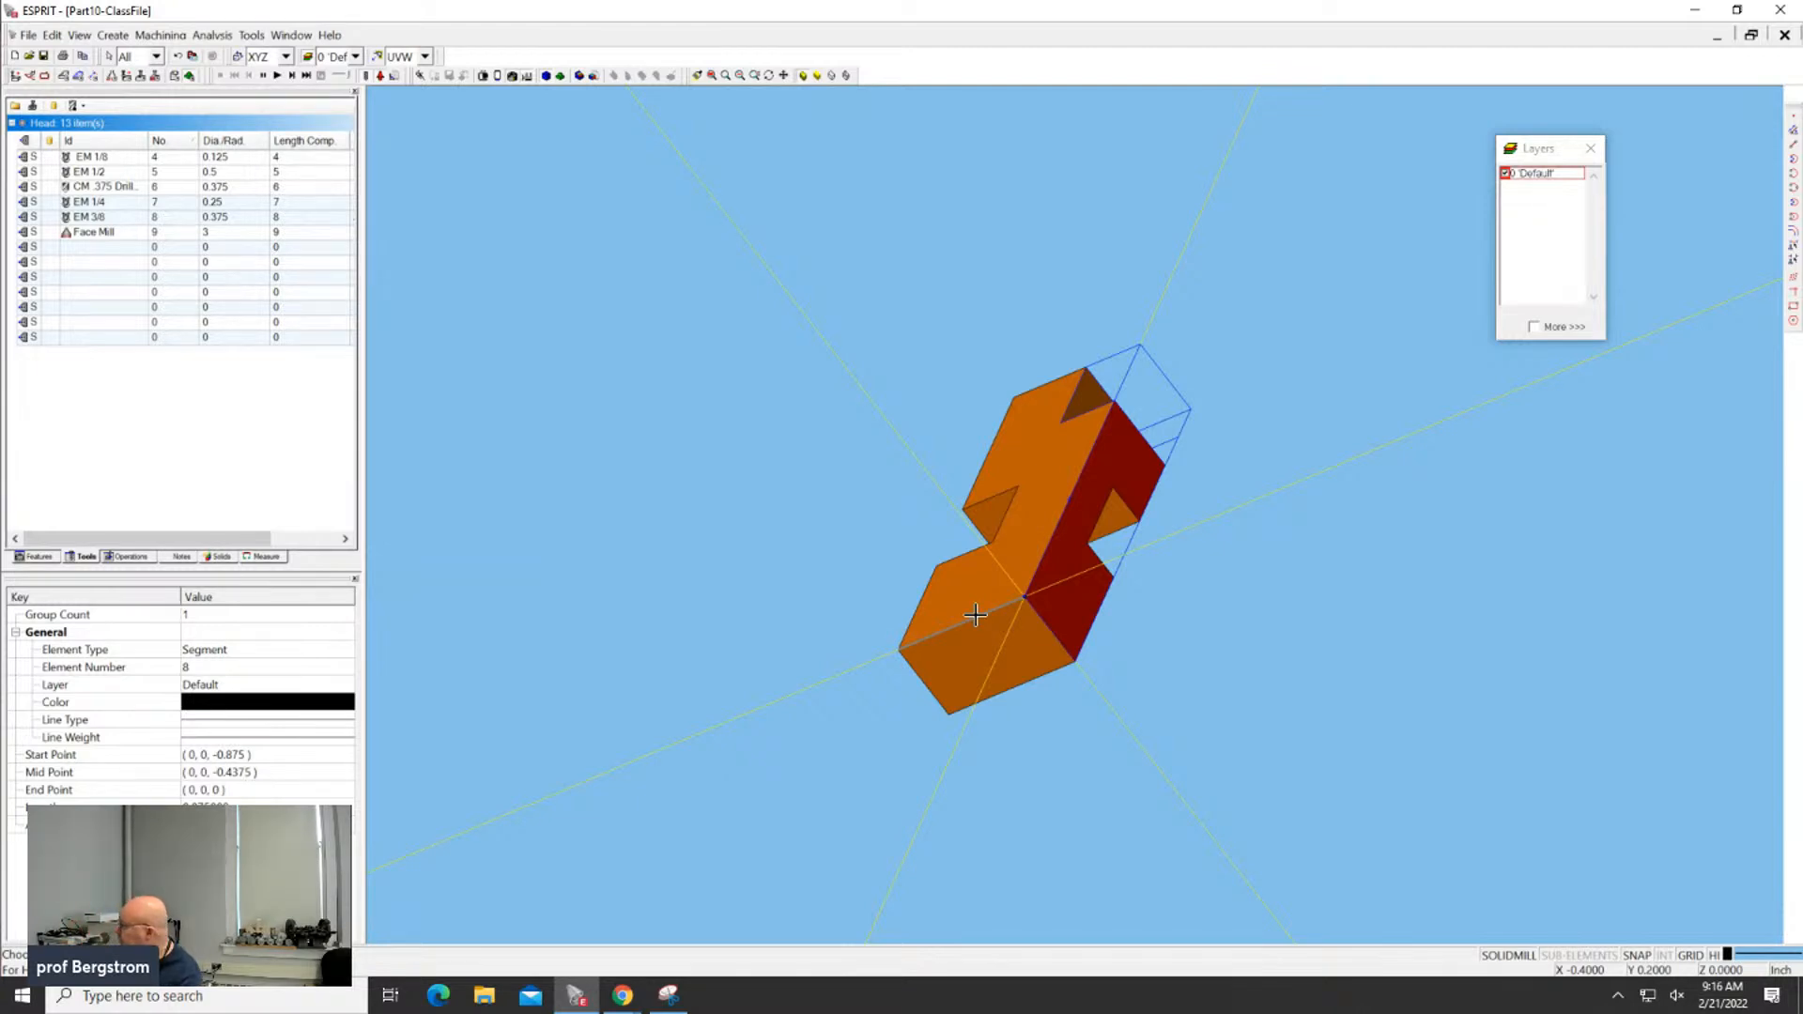
{"action": "left_click", "coordinate": [1053, 377]}
{"action": "right_click", "coordinate": [1053, 377]}
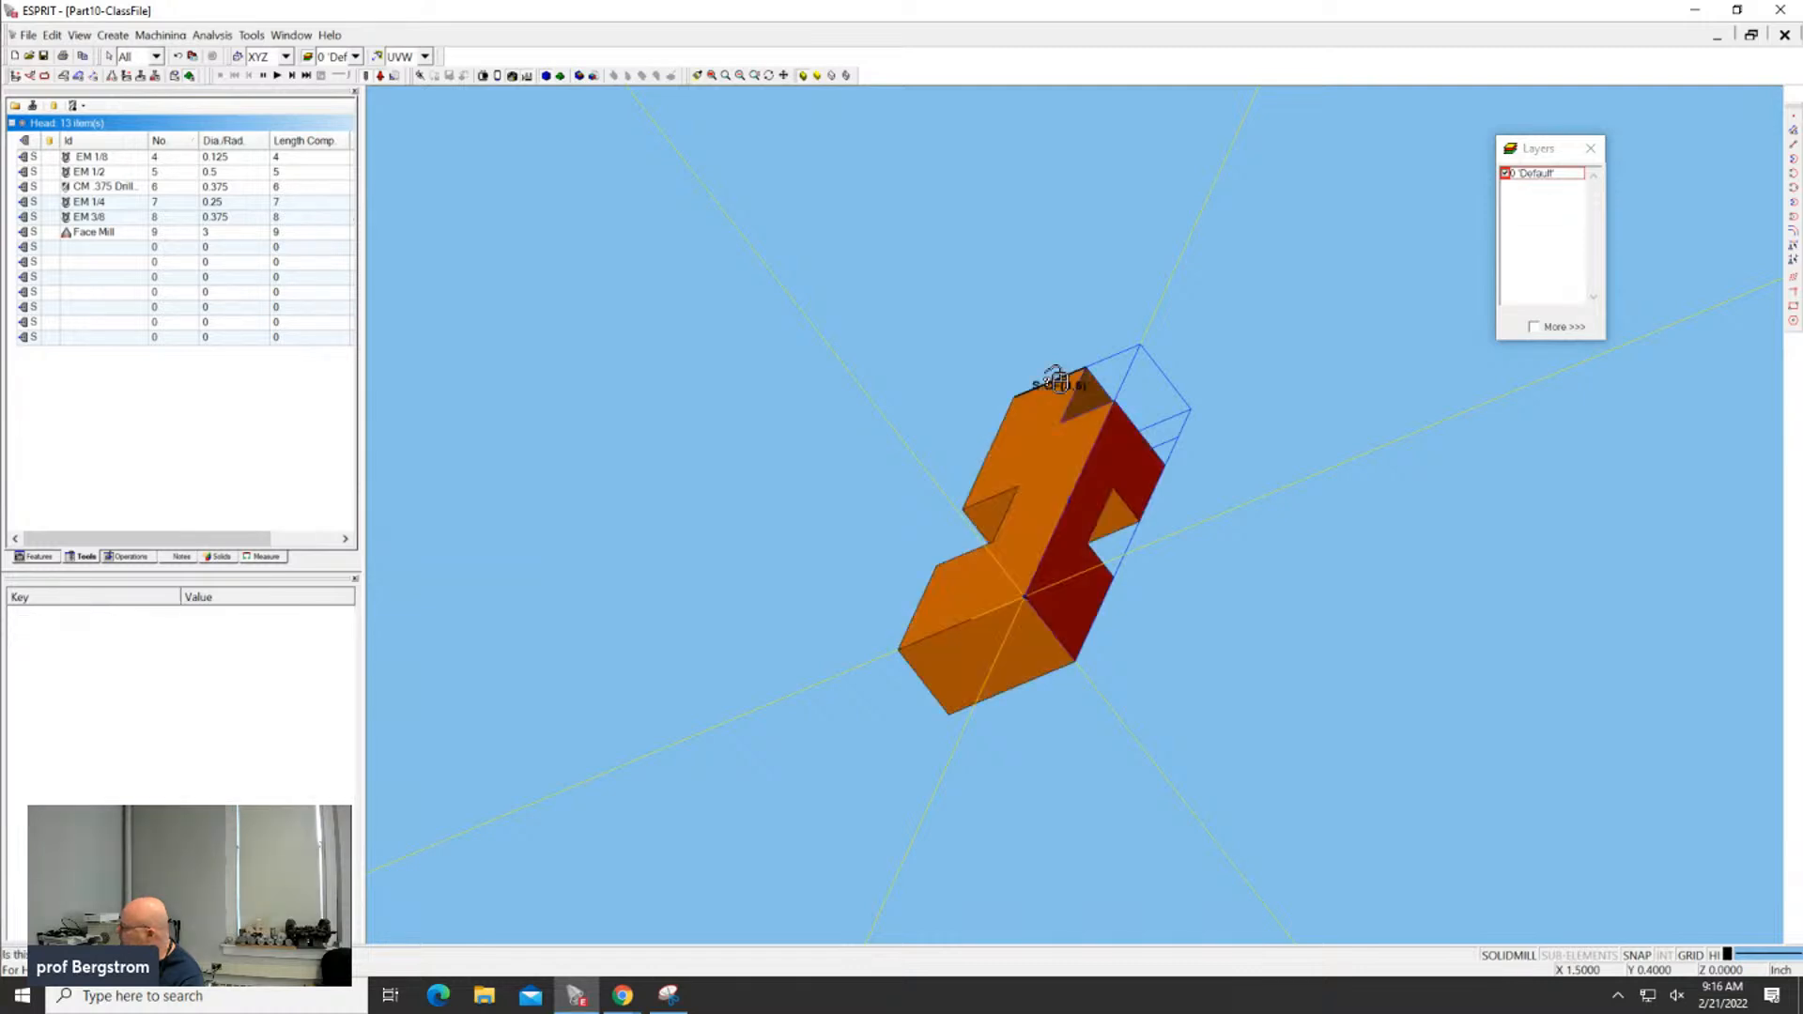
{"action": "left_click", "coordinate": [1052, 378]}
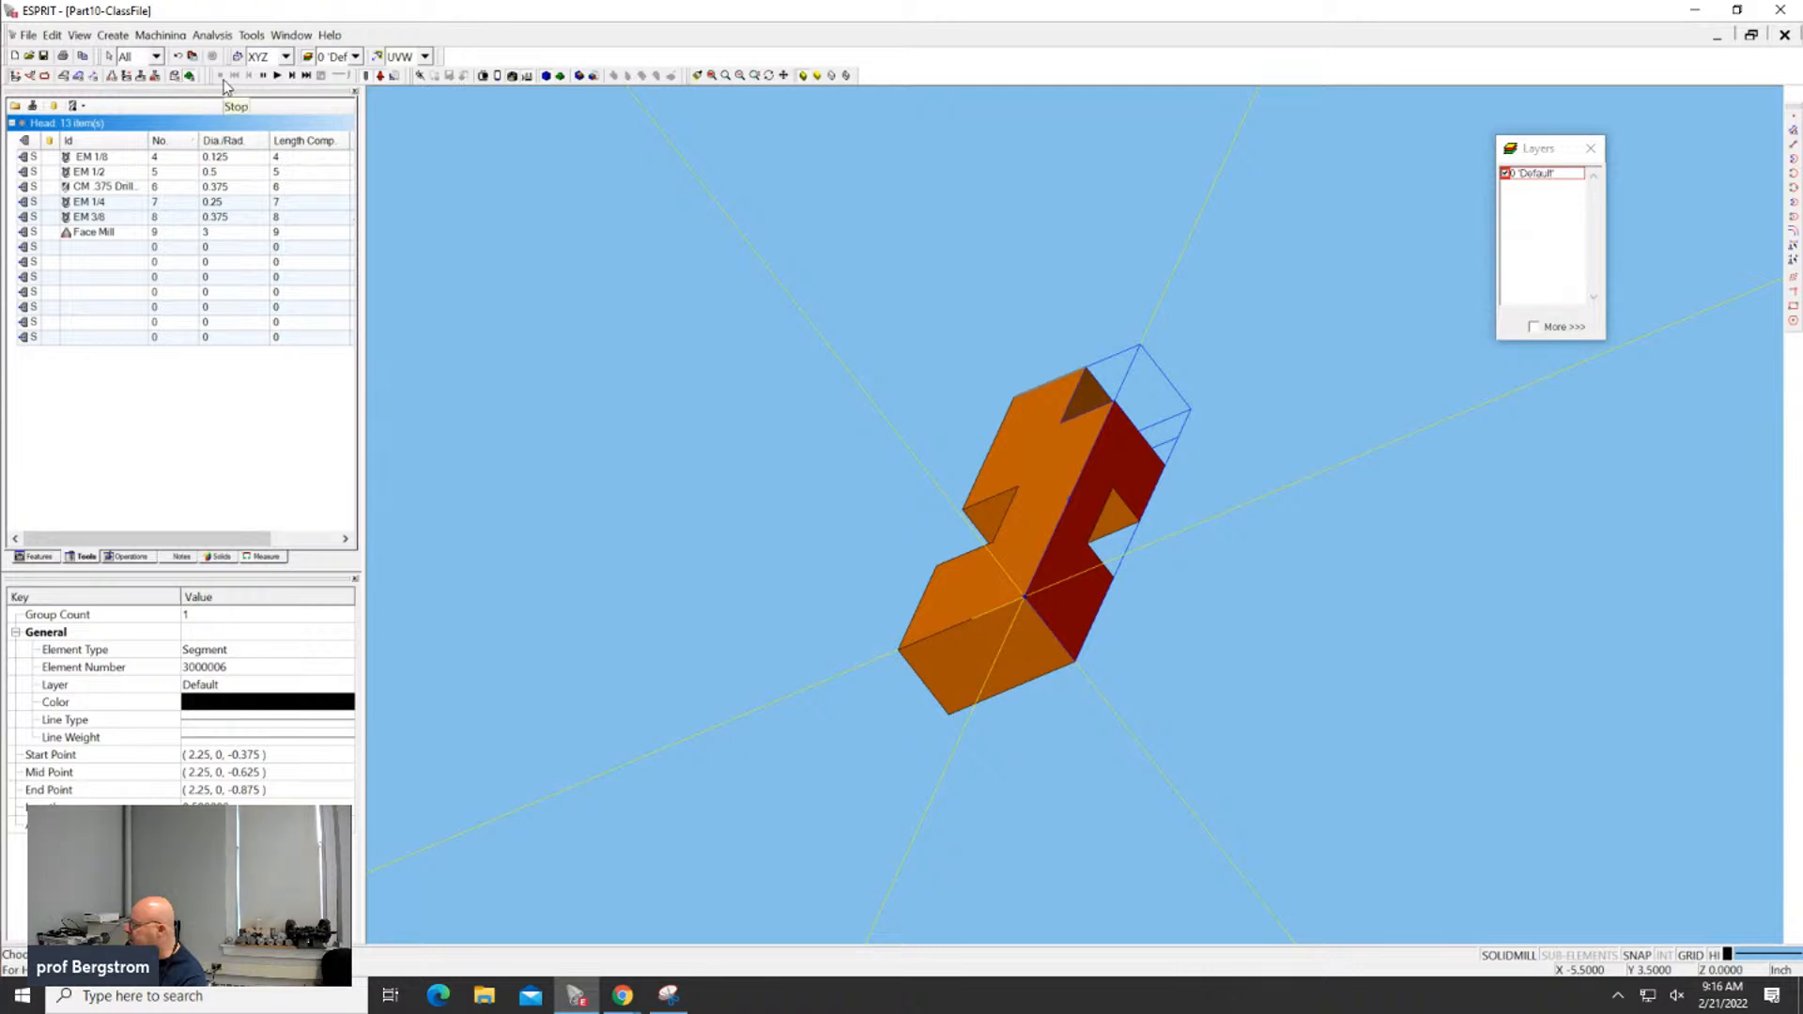
Check the stock block's length, width and height in the simulation parameters, and close them without changes
{"action": "left_click", "coordinate": [410, 76]}
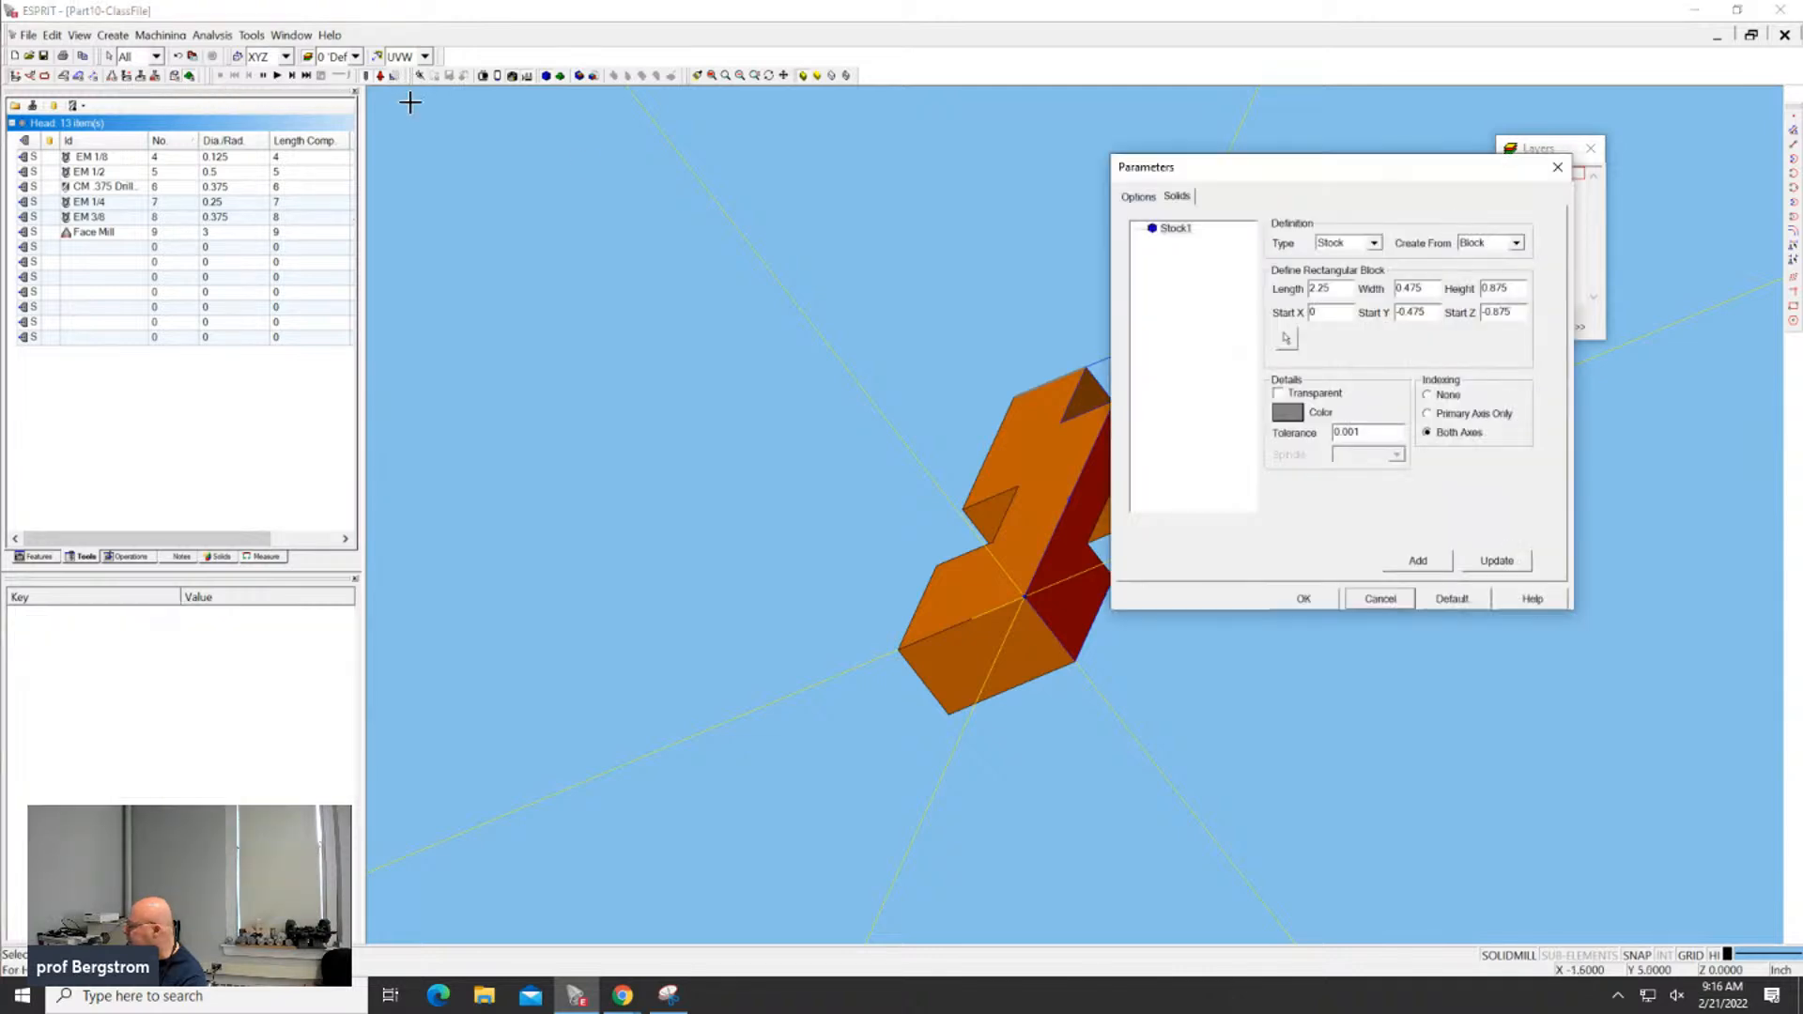
{"action": "left_click", "coordinate": [1342, 289]}
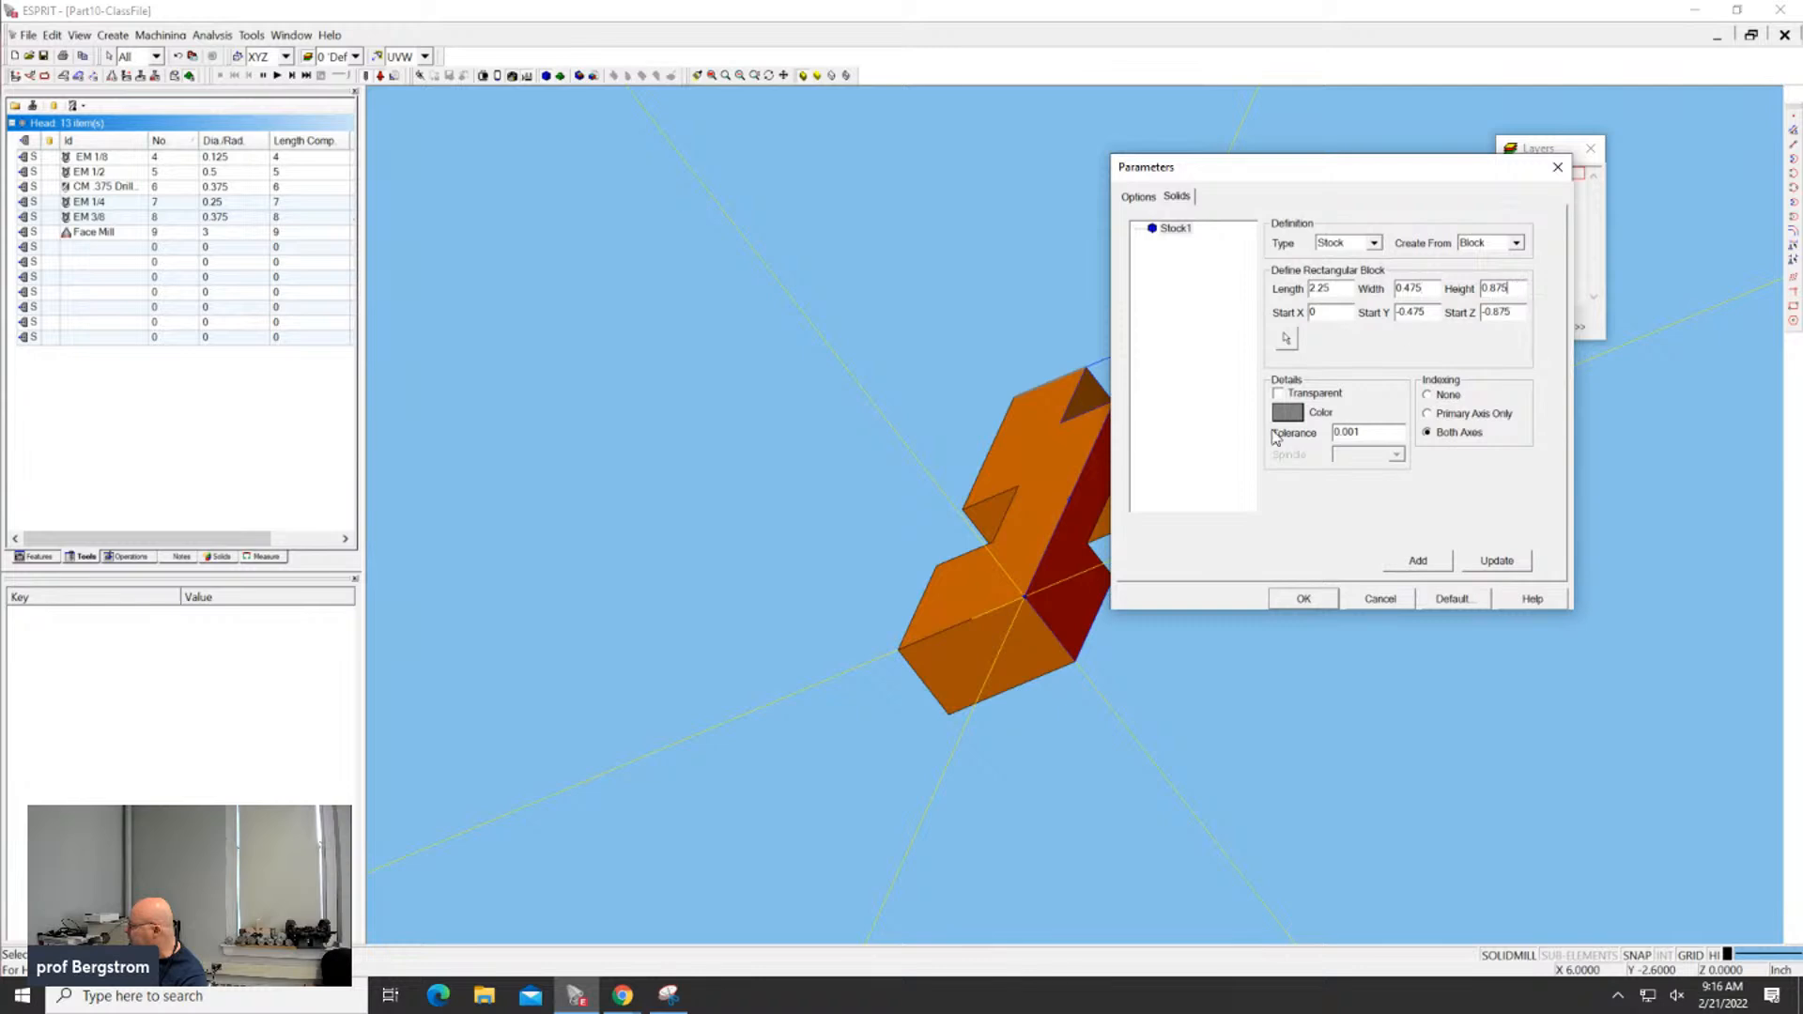
{"action": "left_click", "coordinate": [982, 613]}
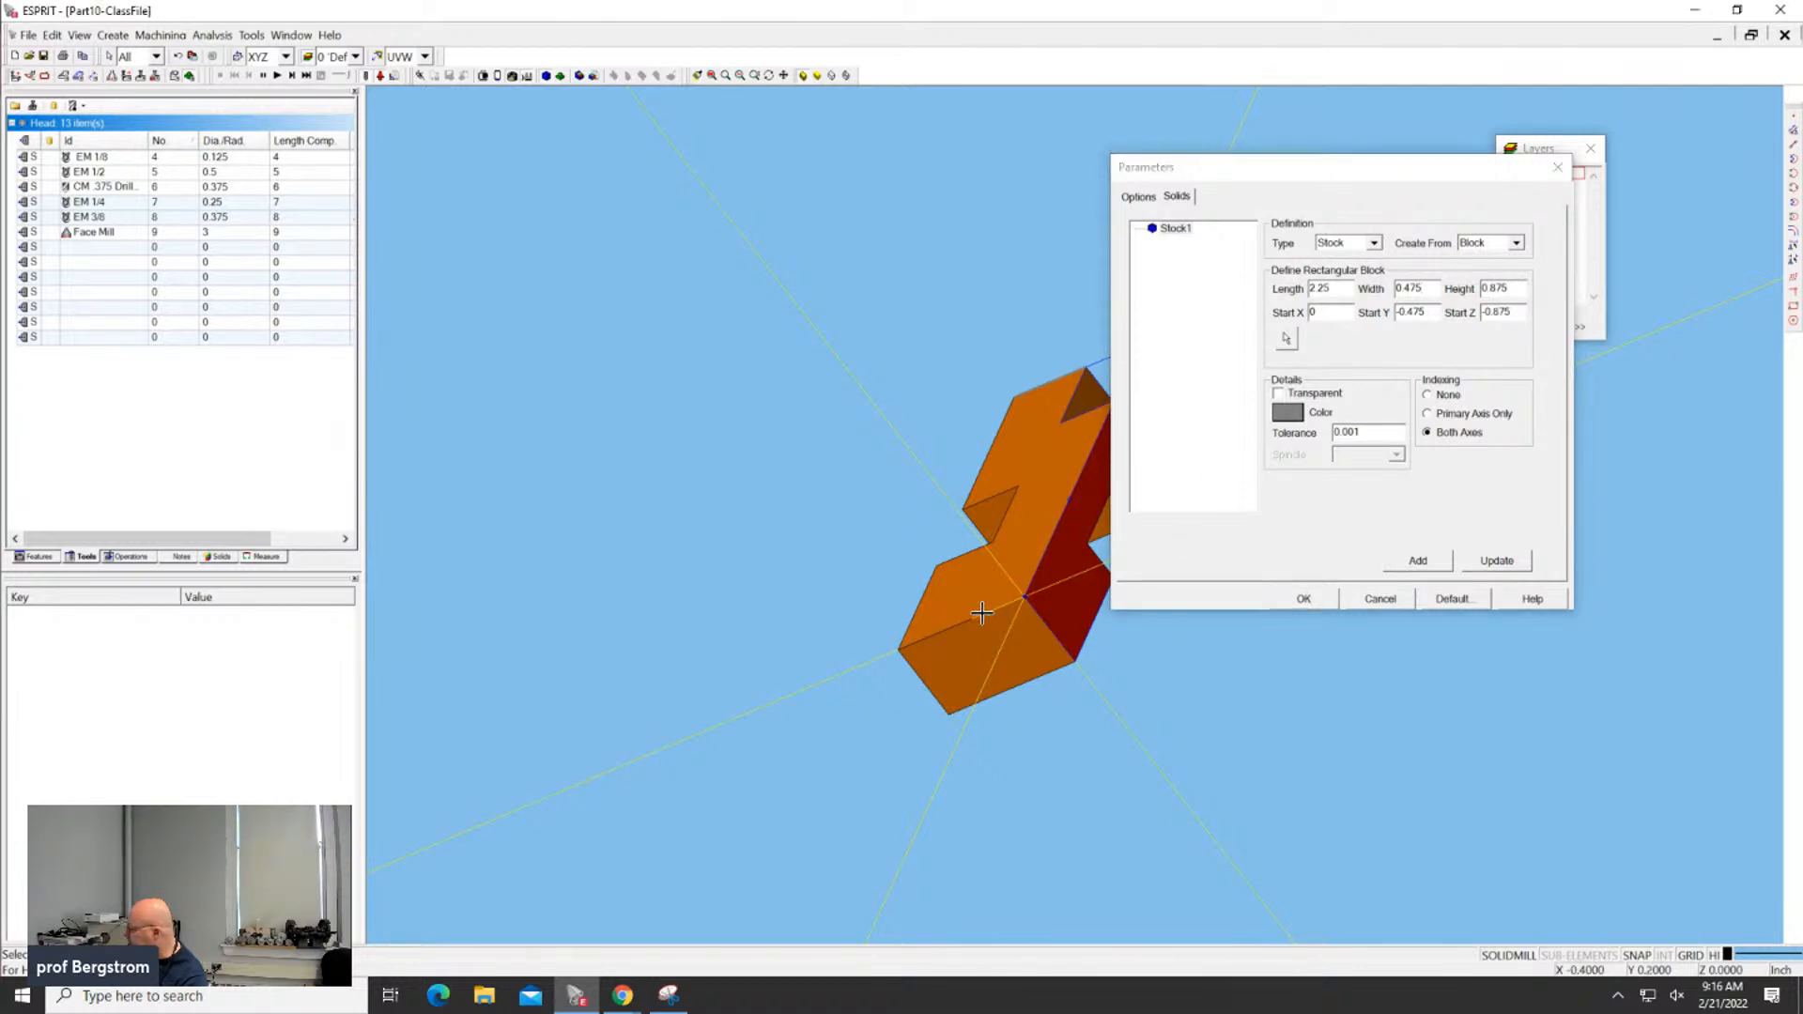
{"action": "left_click", "coordinate": [1377, 599]}
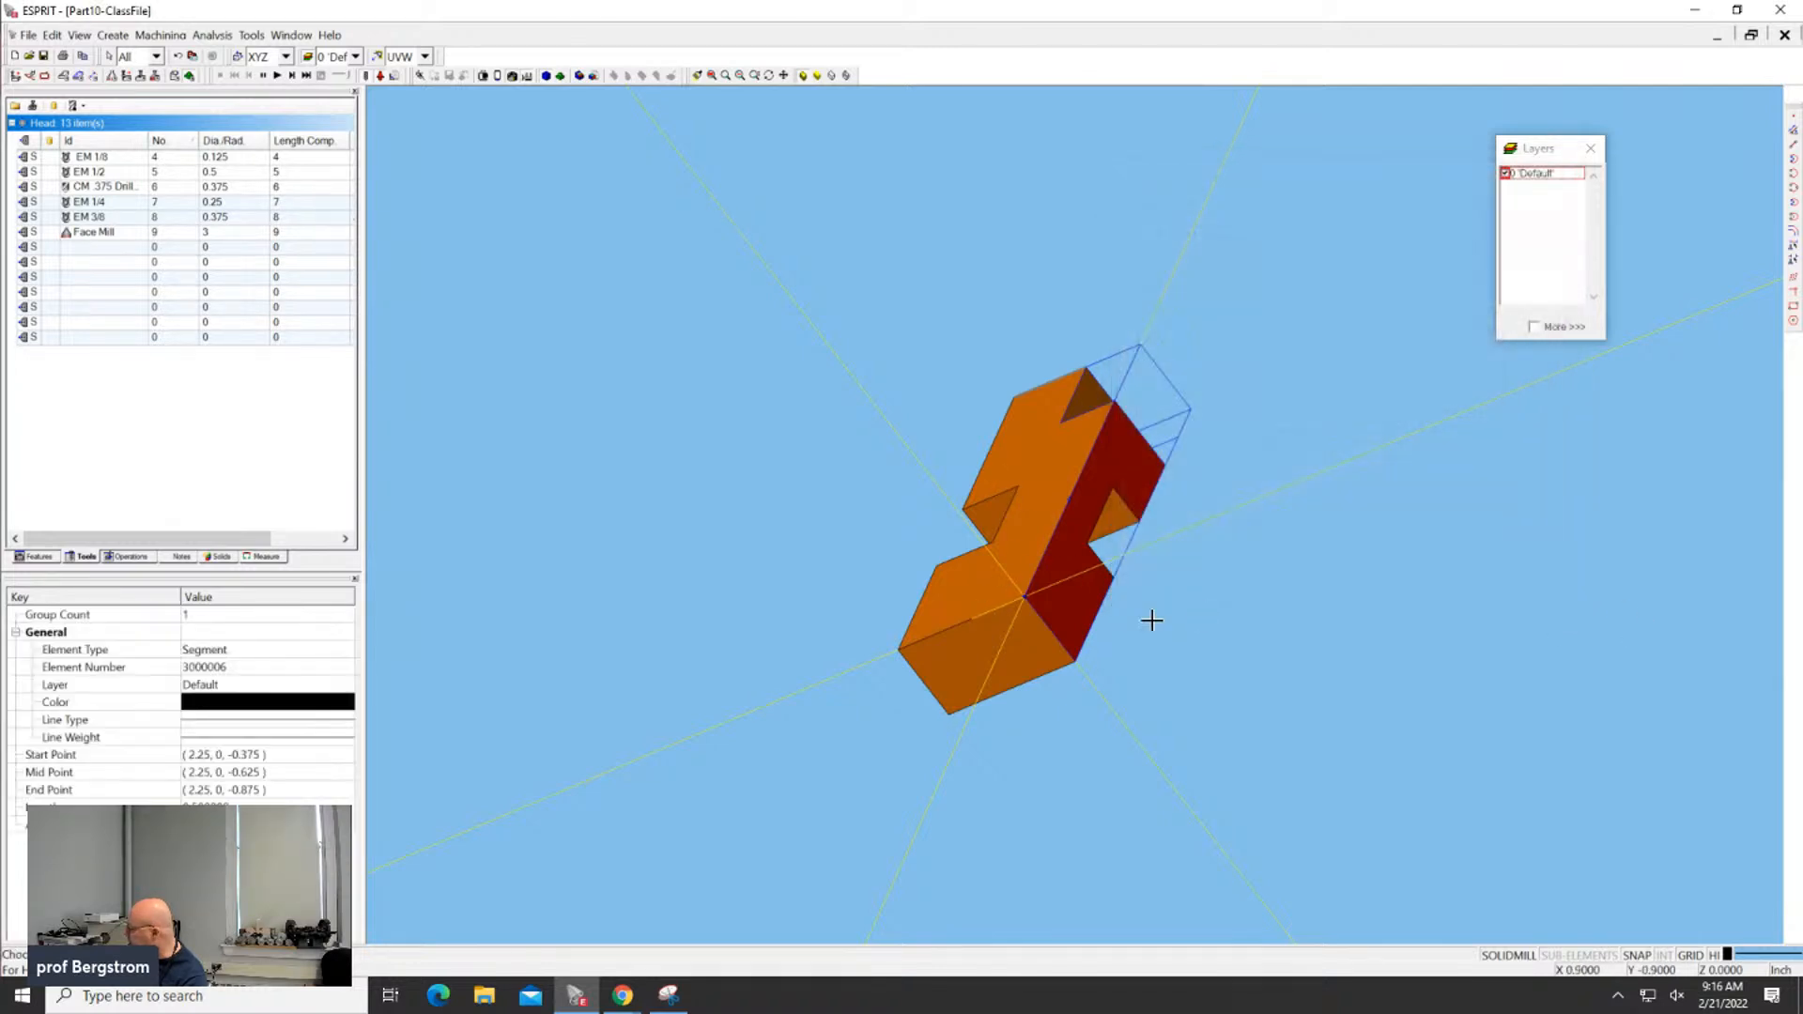
Reselect the vertical wireframe segment at the origin to examine its properties, and restore the isometric view
{"action": "left_click", "coordinate": [997, 608]}
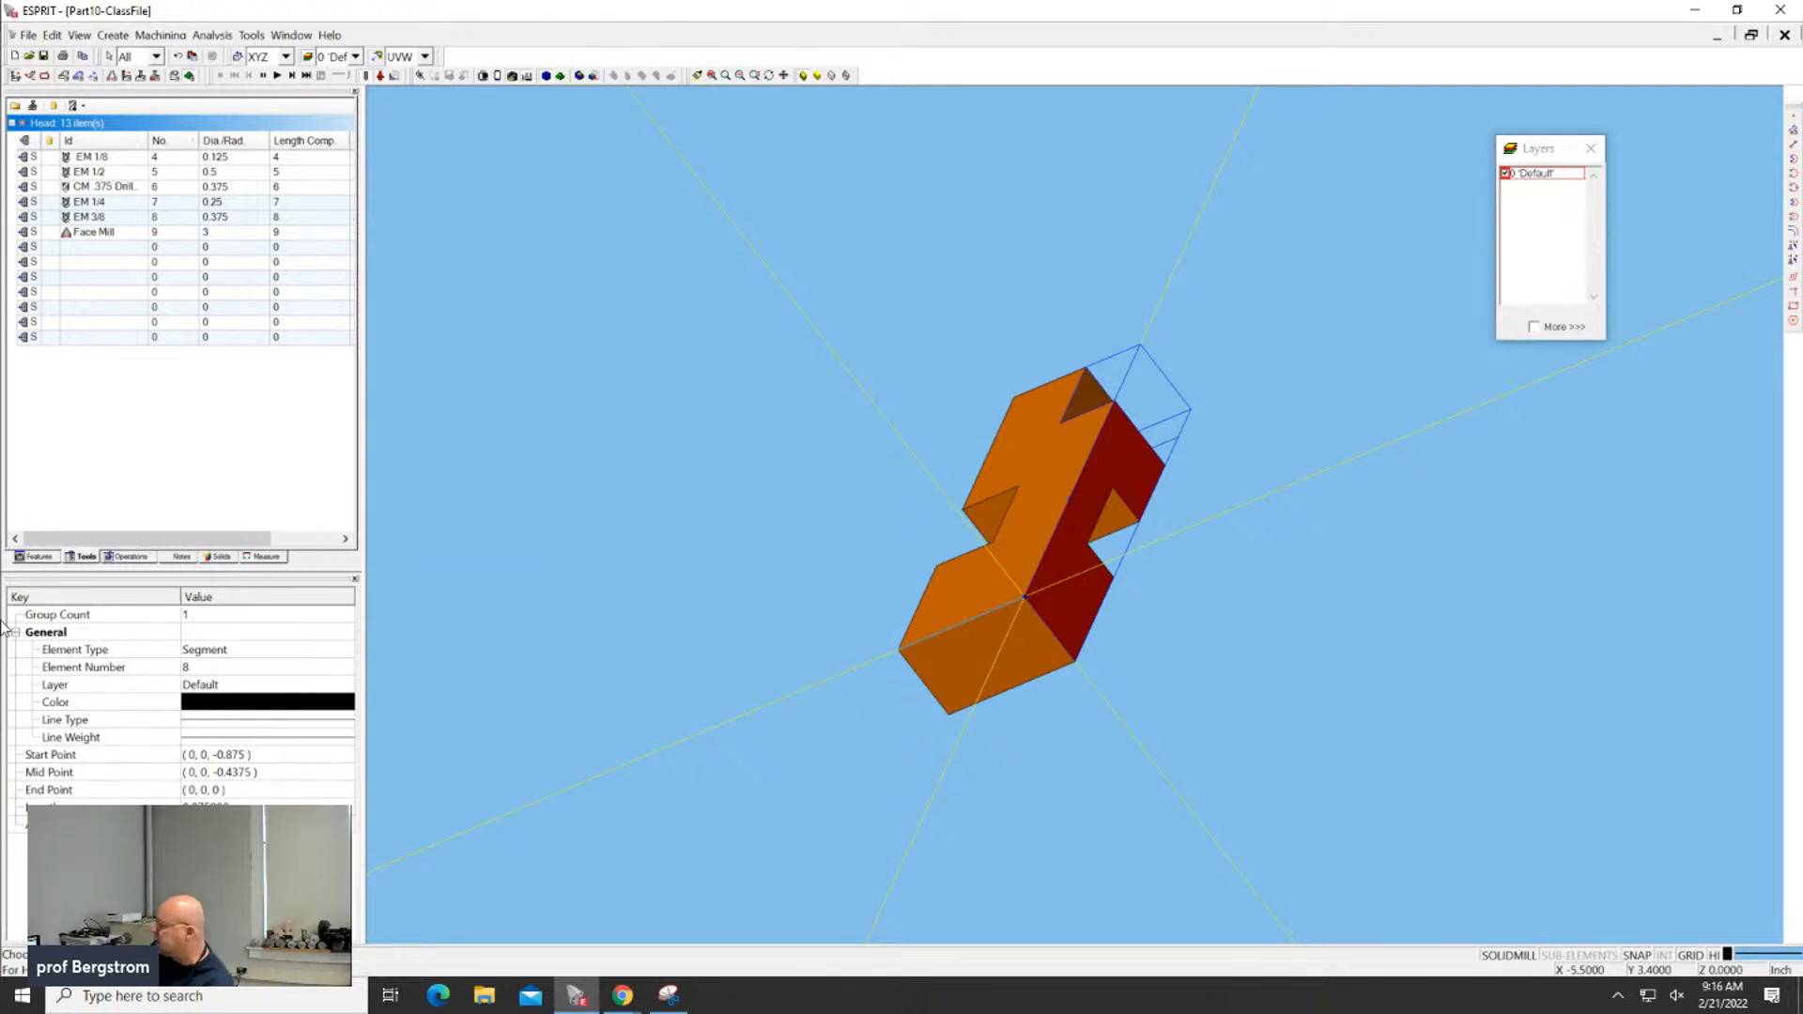
{"action": "left_click", "coordinate": [402, 56]}
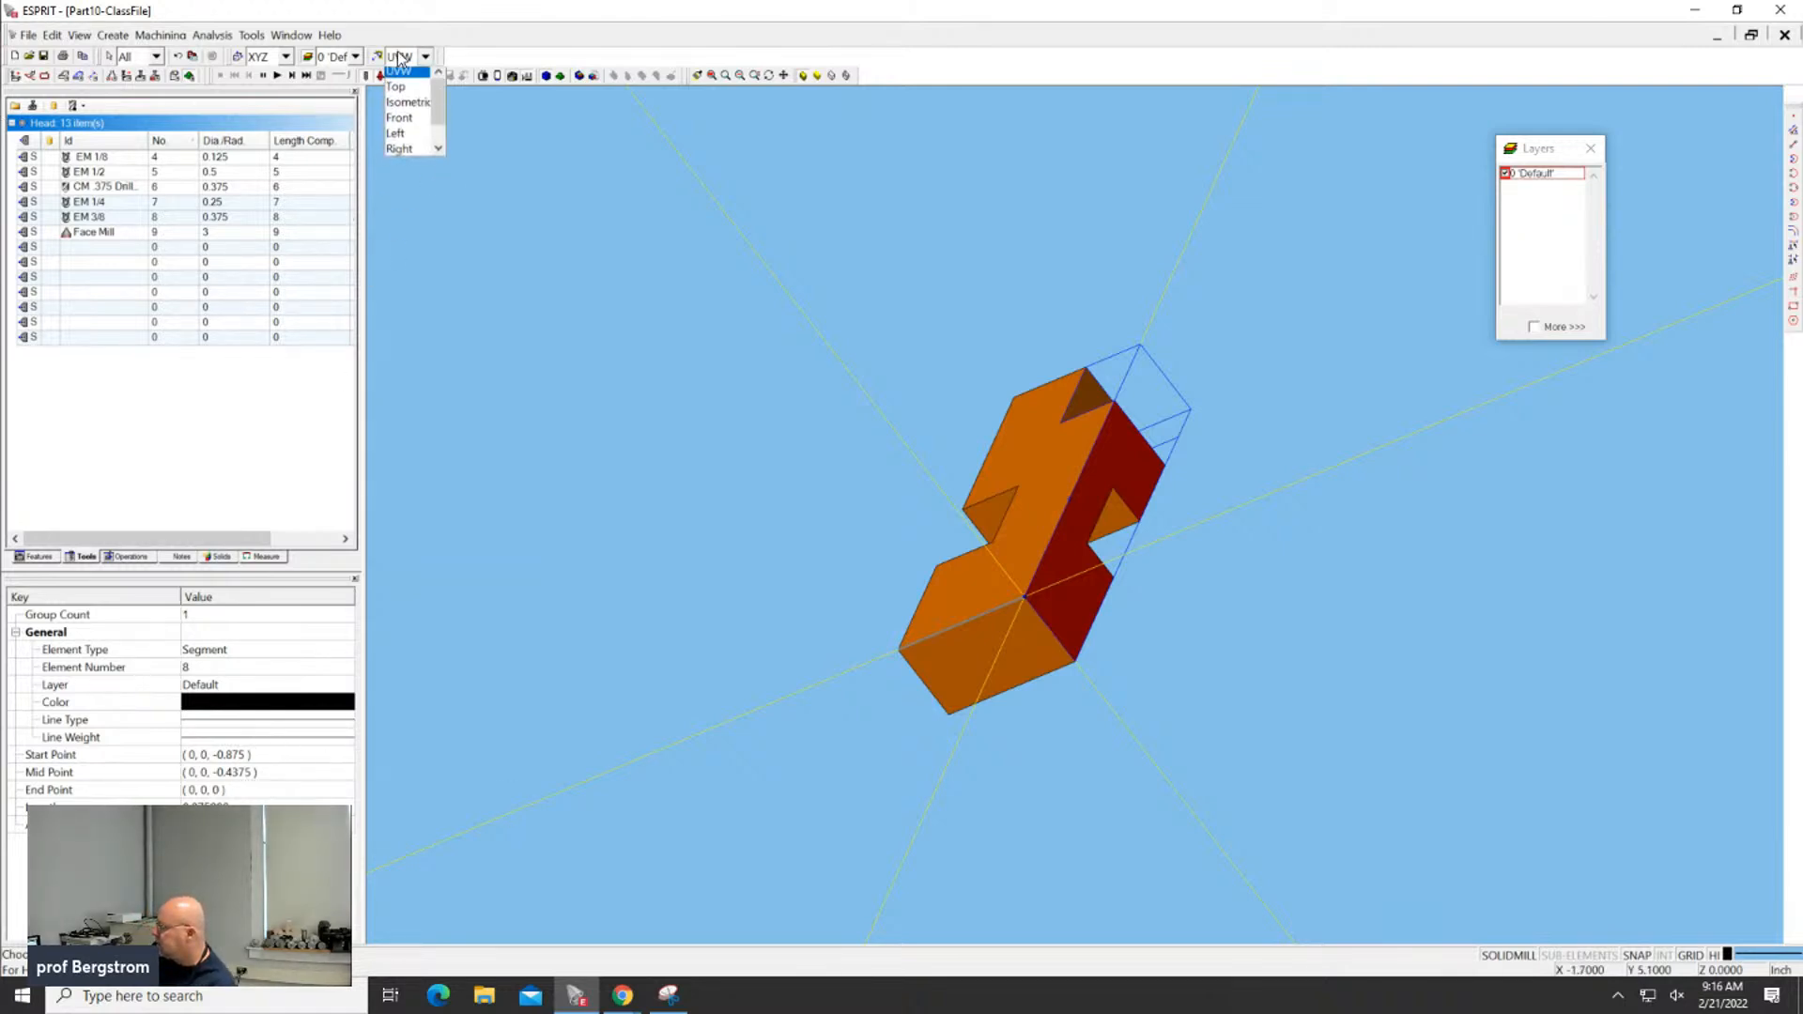
{"action": "left_click", "coordinate": [409, 107]}
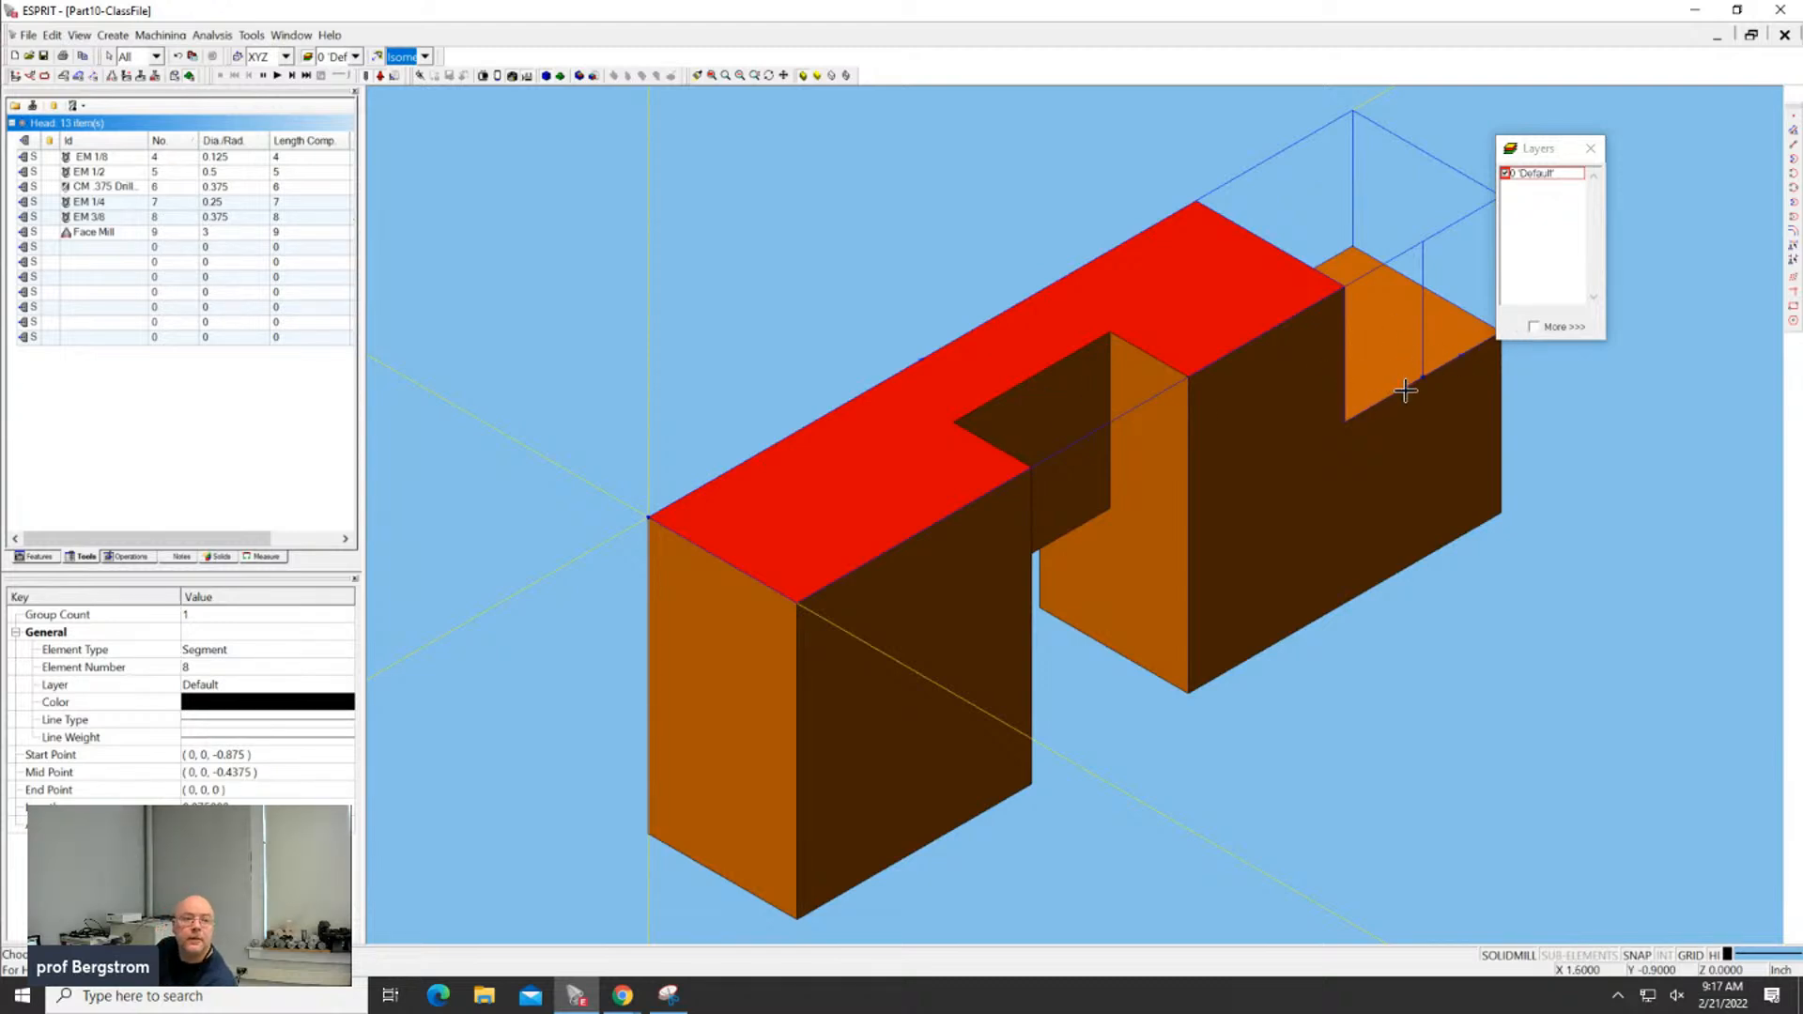
{"action": "left_click", "coordinate": [1412, 355]}
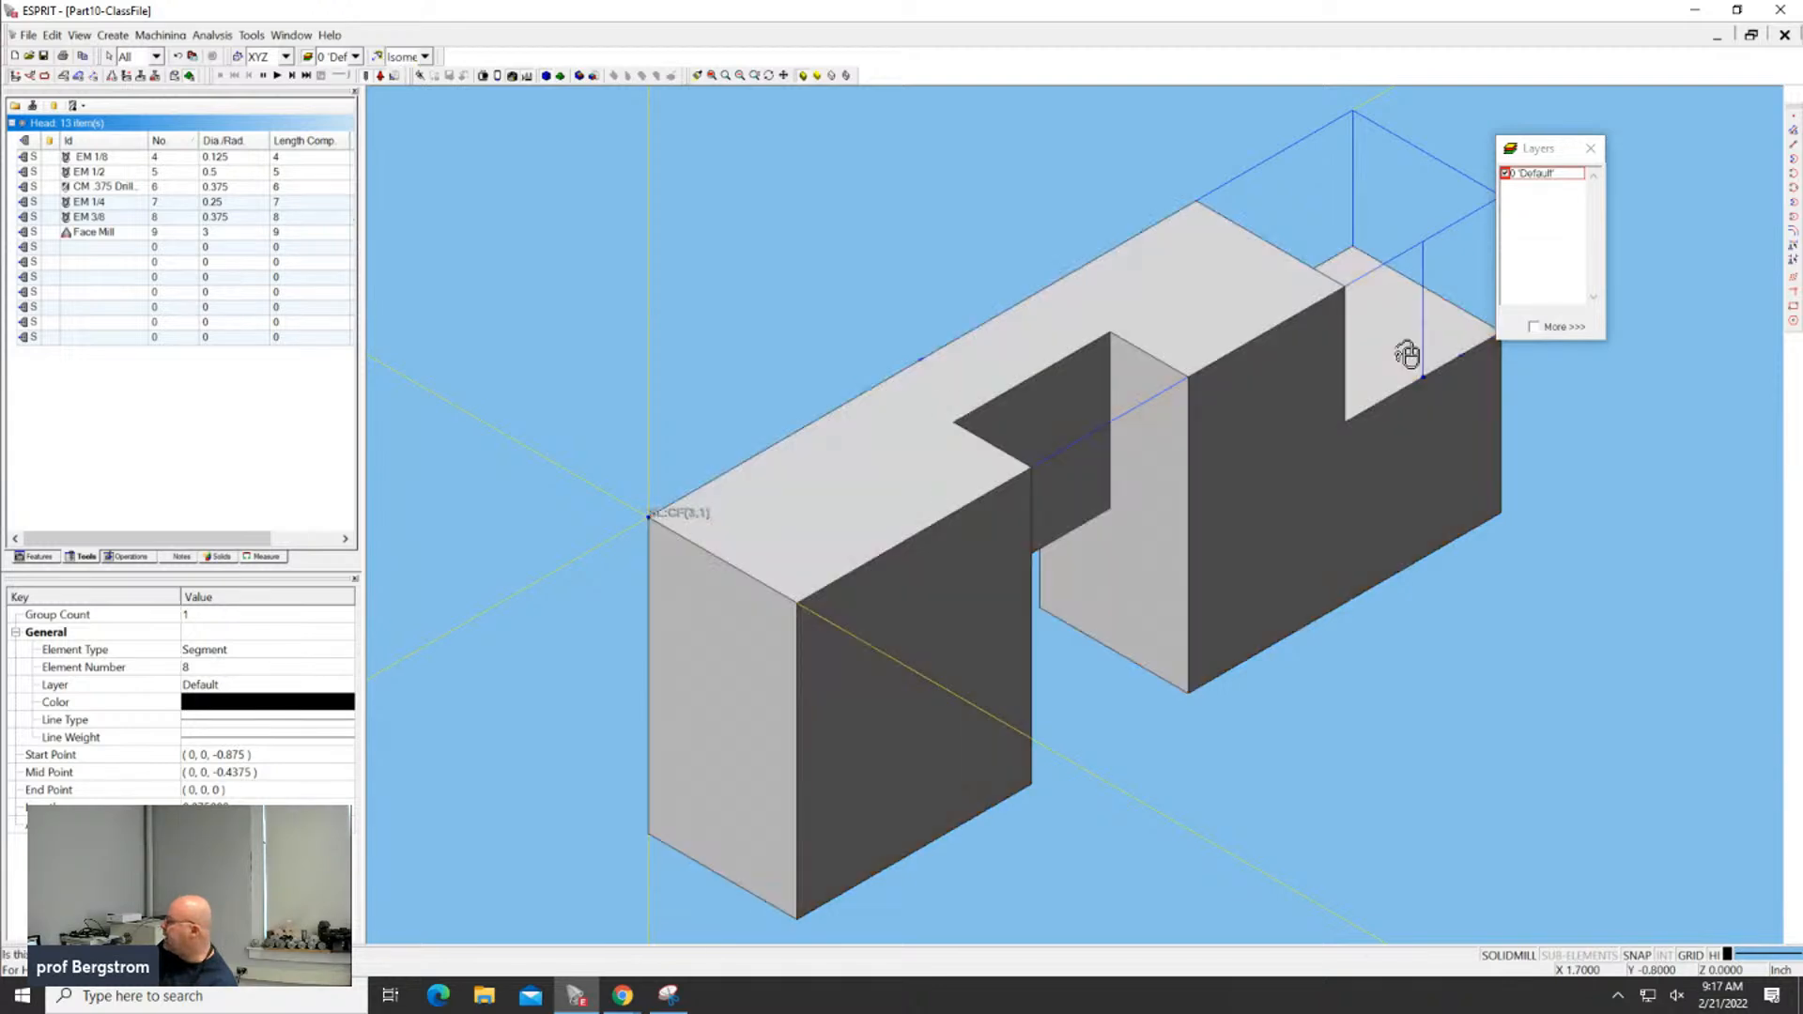
{"action": "left_click", "coordinate": [1625, 903]}
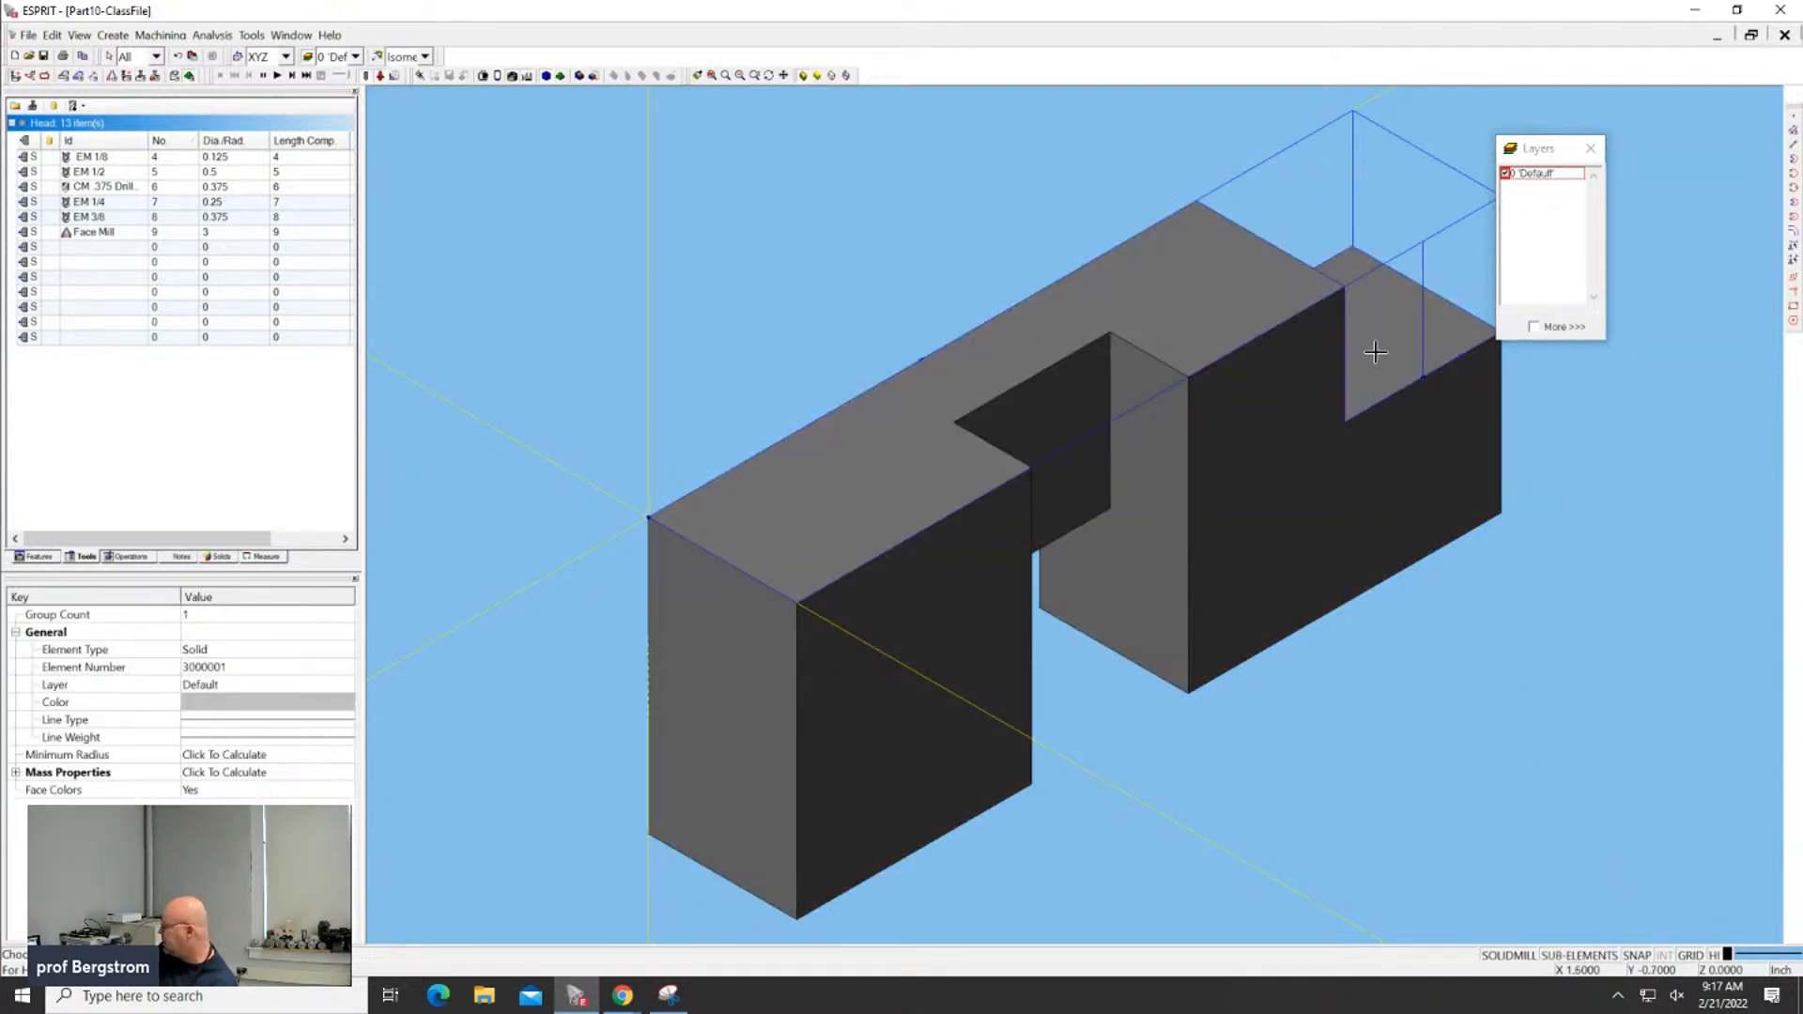
{"action": "right_click", "coordinate": [1739, 485]}
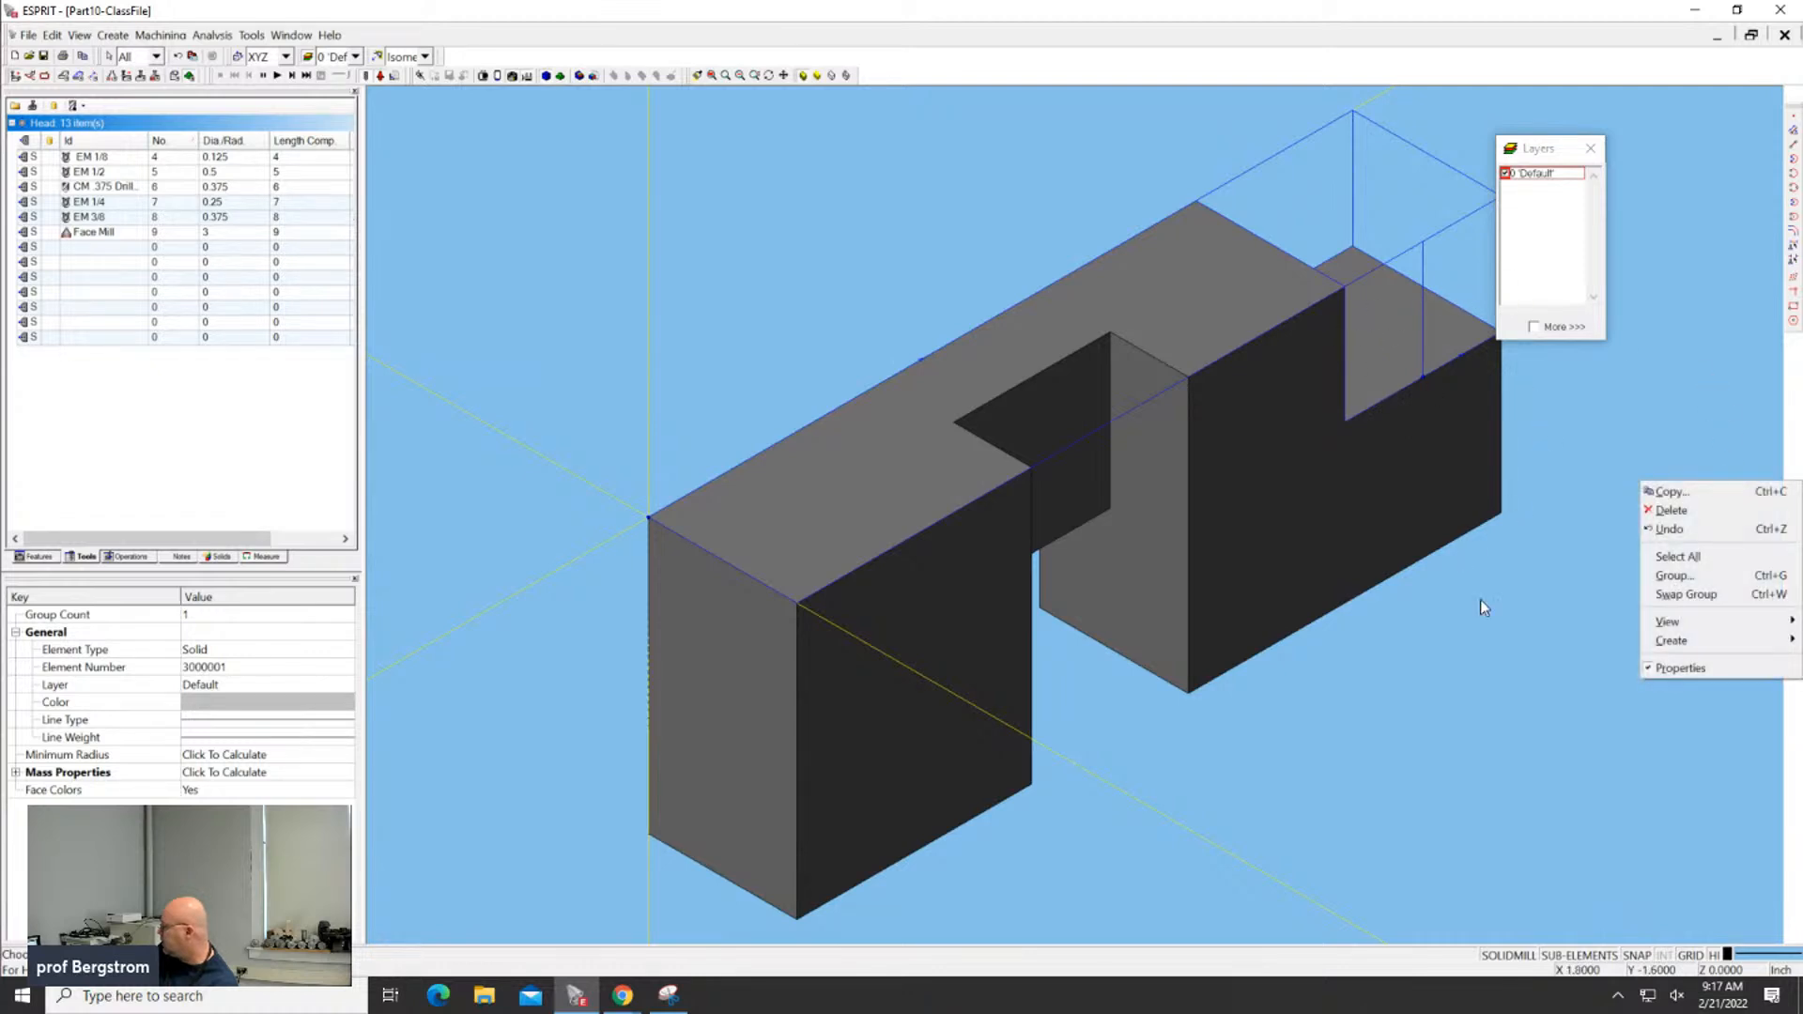
{"action": "right_click", "coordinate": [1528, 620]}
{"action": "left_click", "coordinate": [1578, 576]}
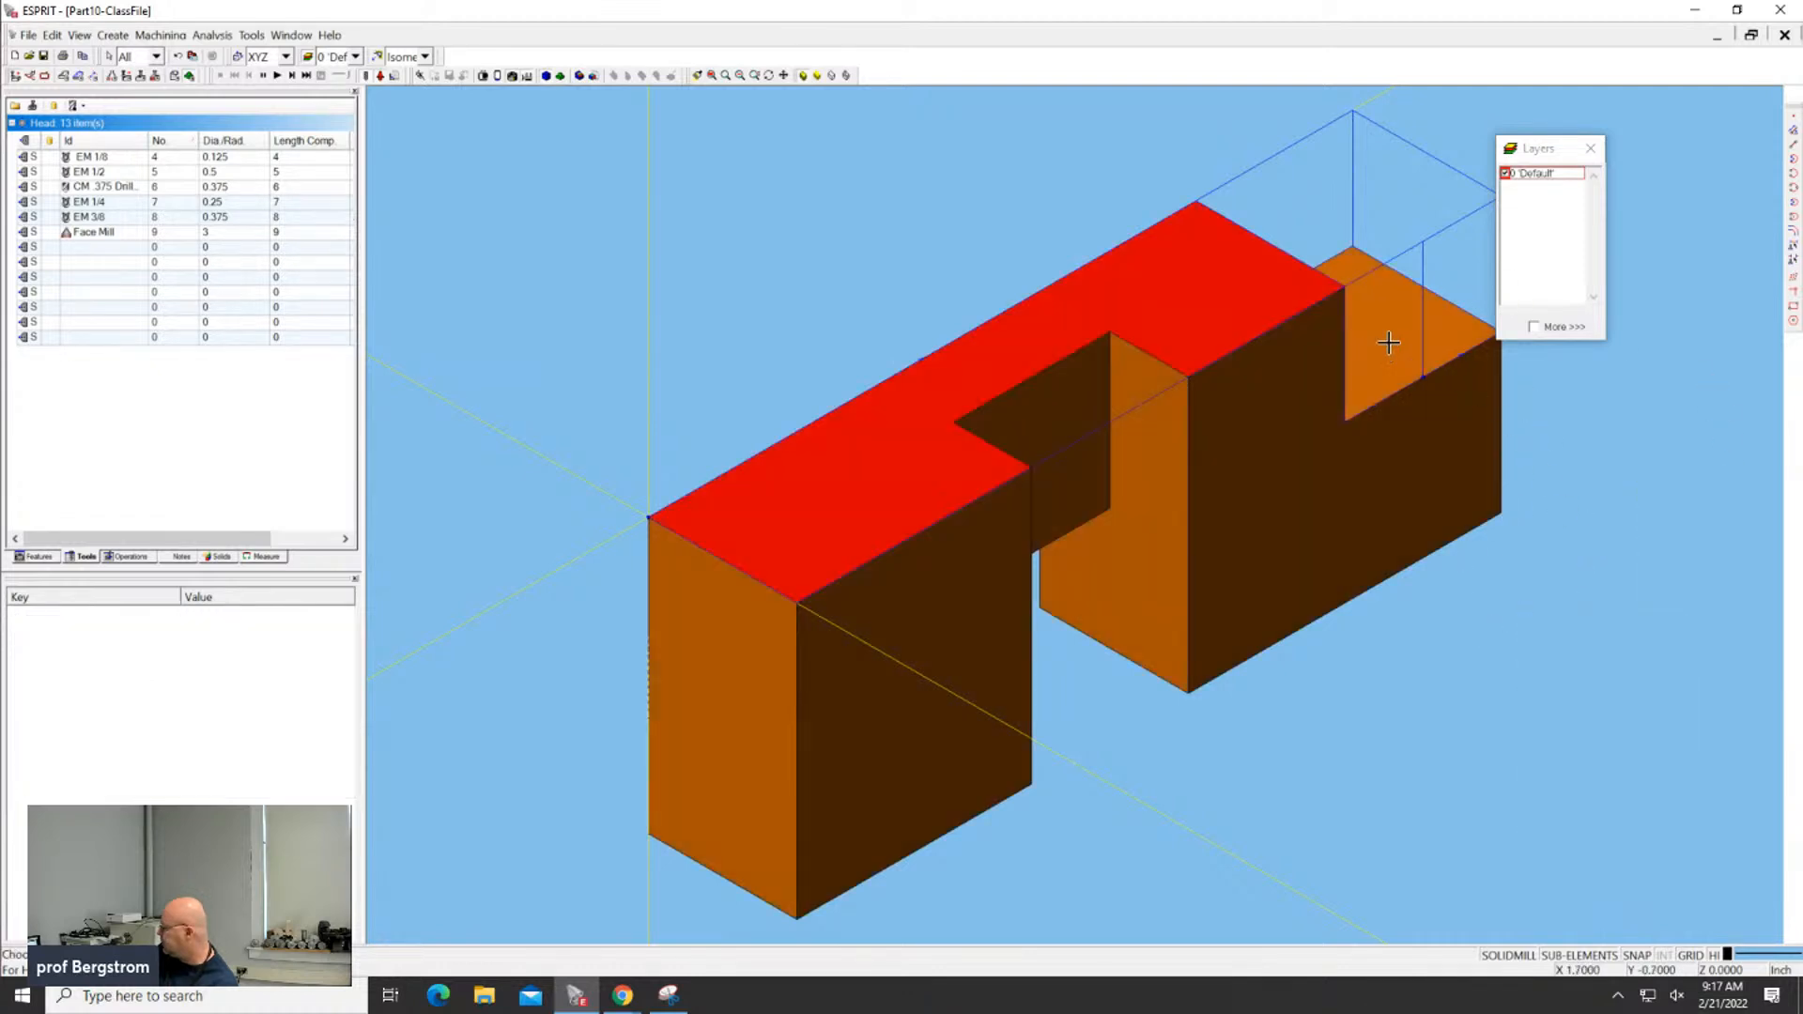
Select the end step's floor face and its adjoining wall face for inspection, and return to the isometric view
{"action": "left_click", "coordinate": [1385, 325]}
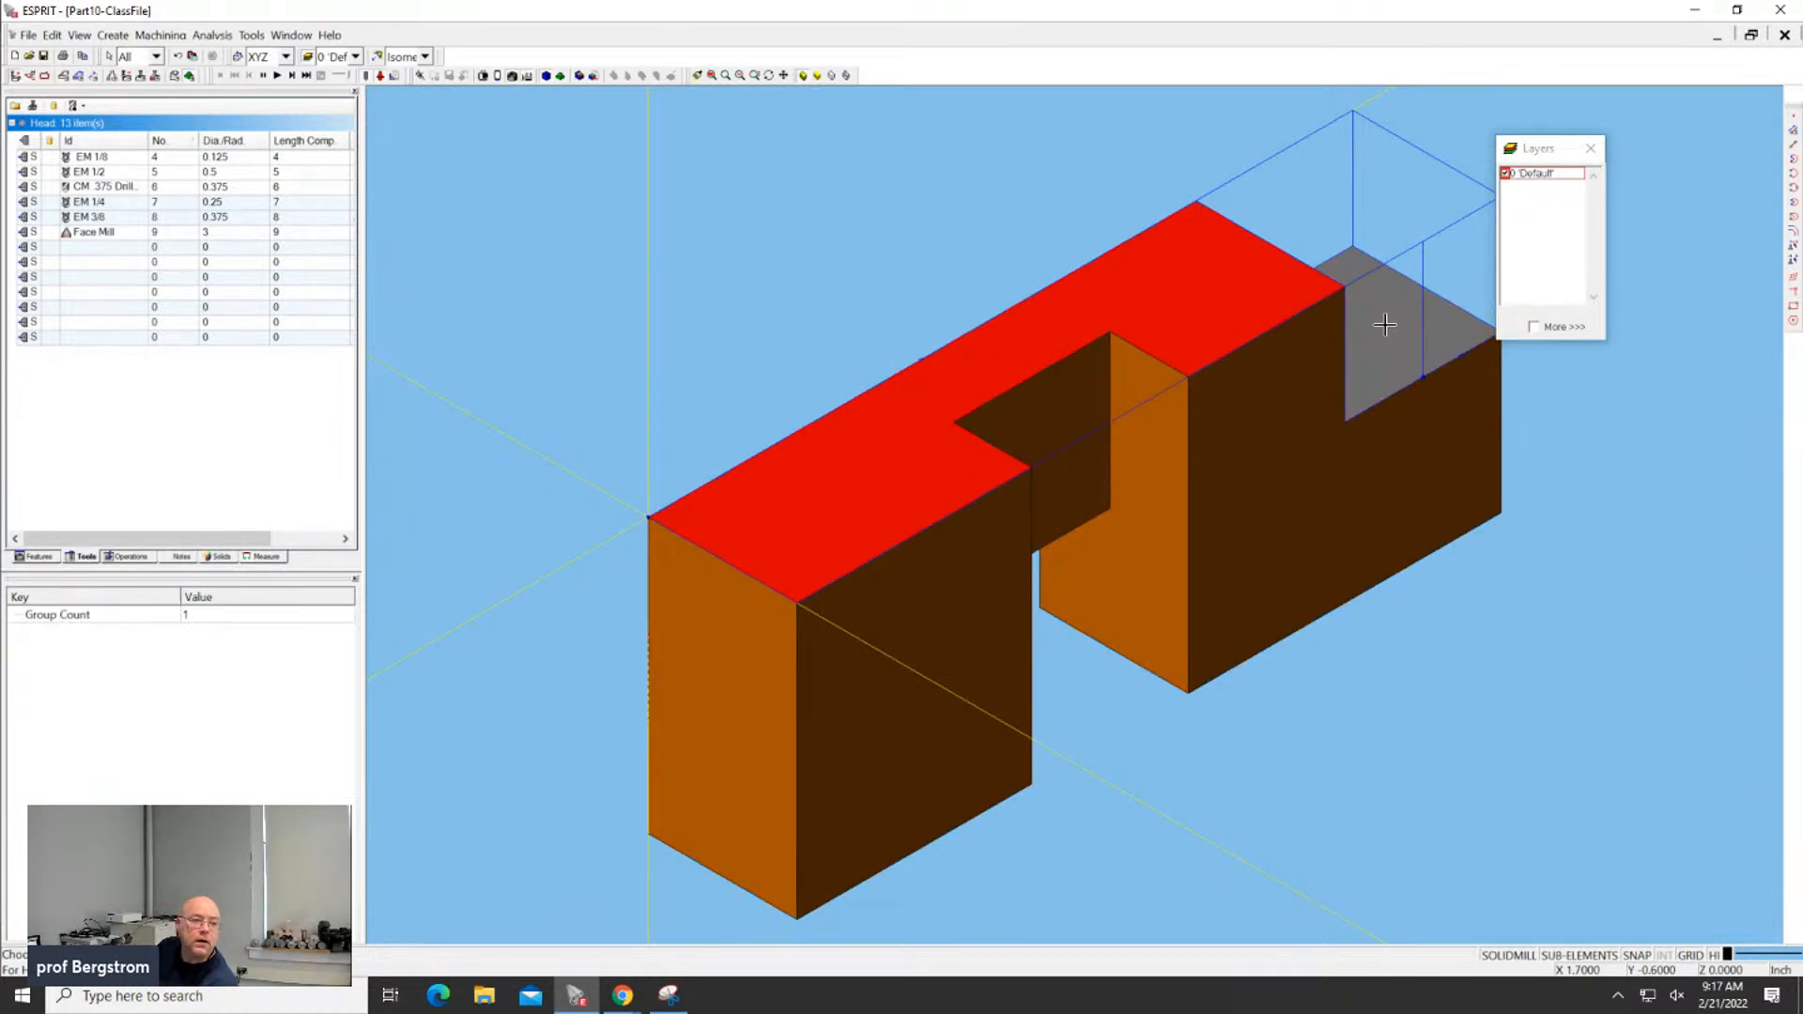
{"action": "middle_click_drag", "start_coordinate": [1386, 325], "coordinate": [1267, 395]}
{"action": "left_click", "coordinate": [1157, 416]}
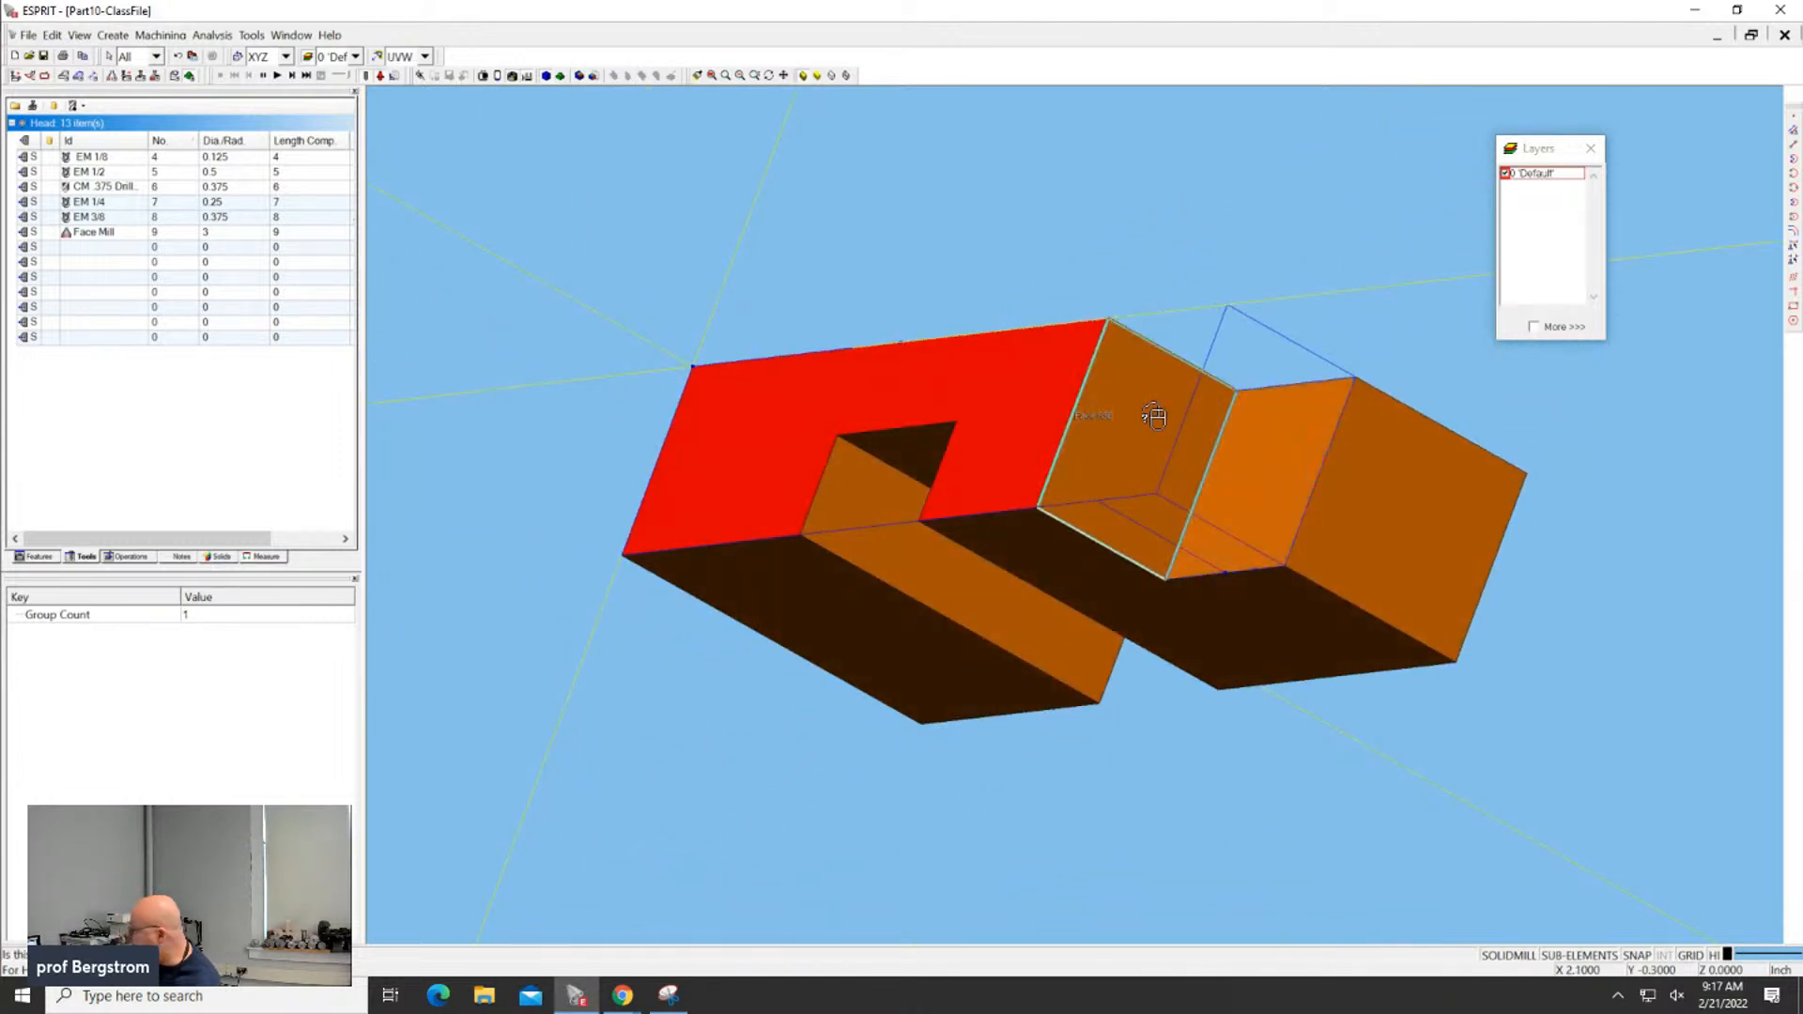
{"action": "left_click", "coordinate": [1154, 416]}
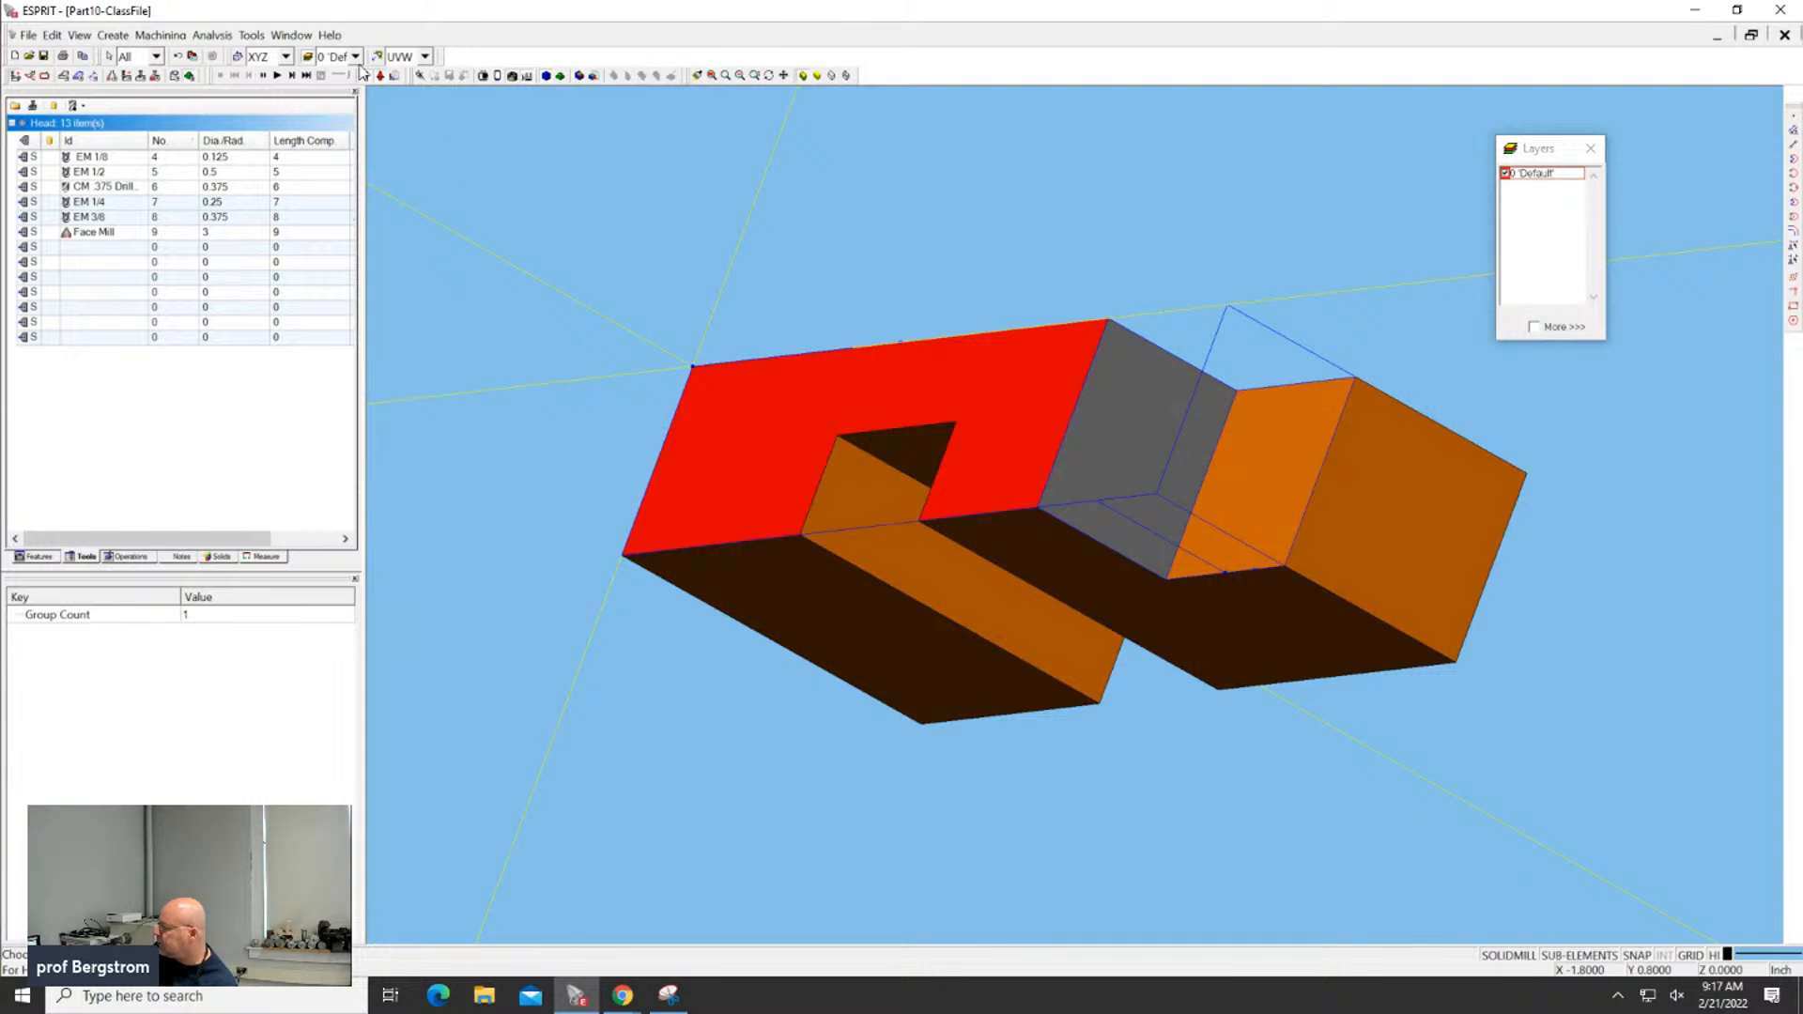
{"action": "left_click", "coordinate": [425, 57]}
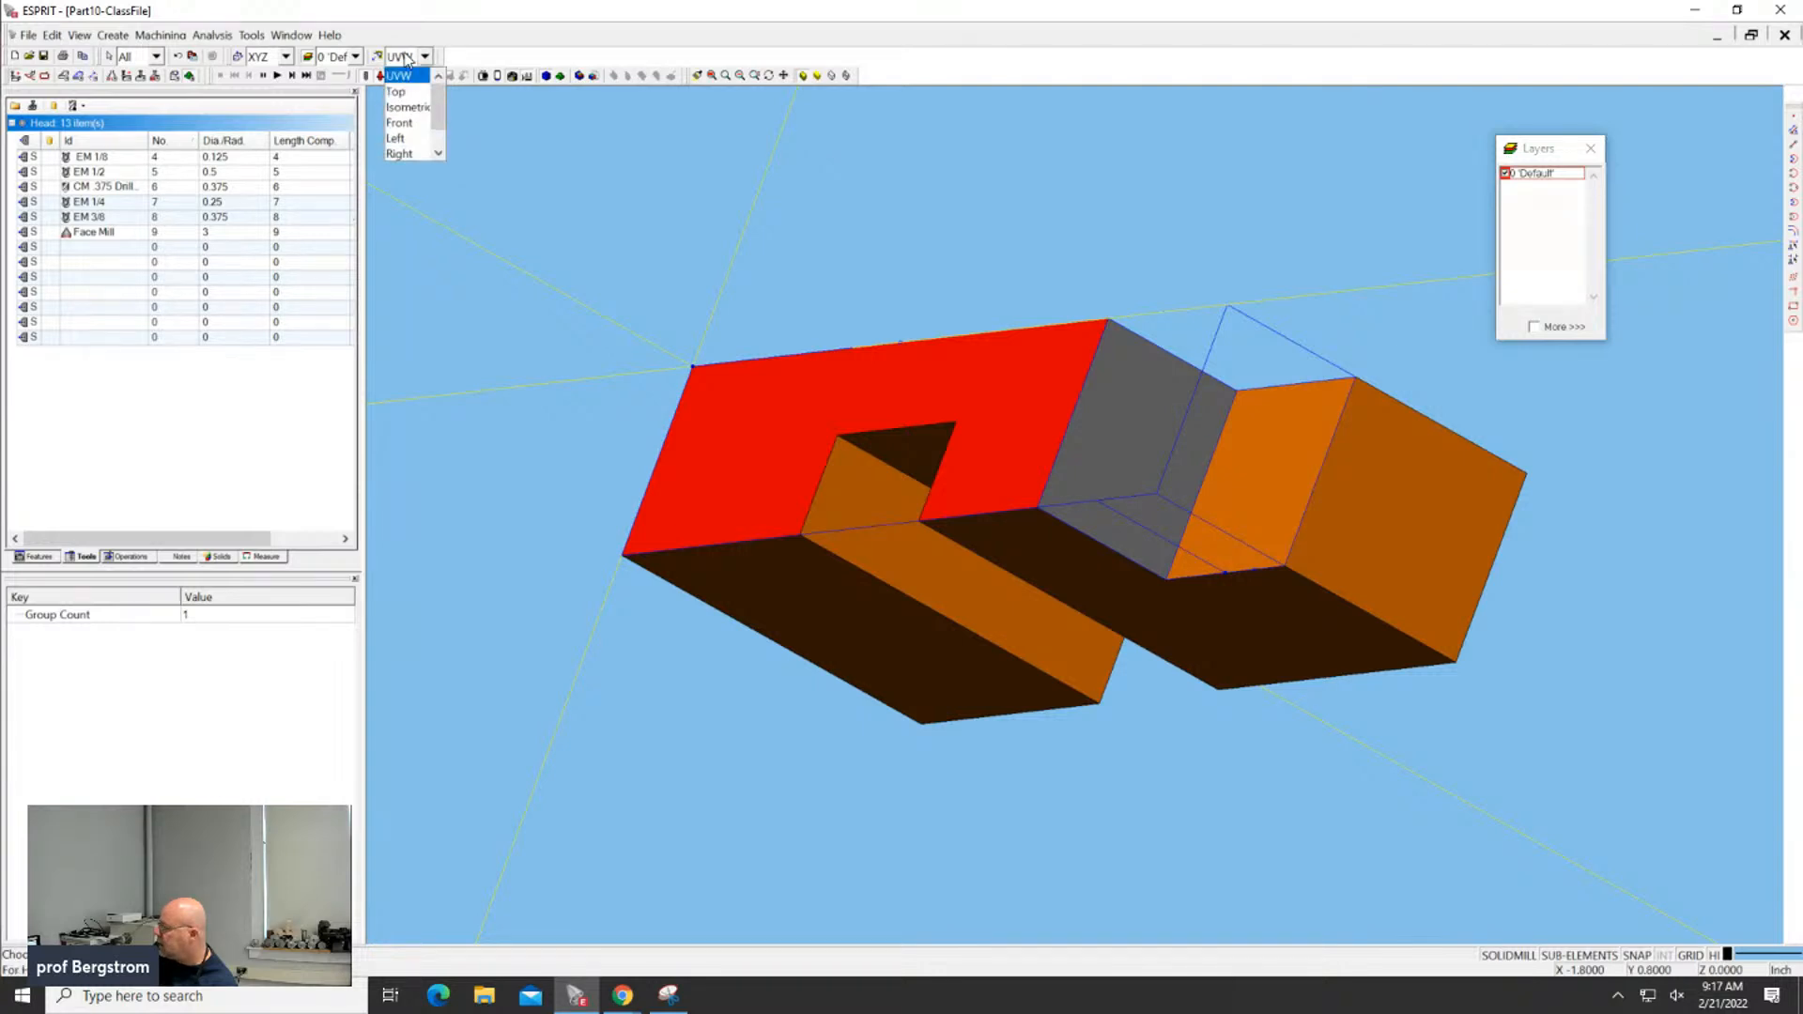
{"action": "left_click", "coordinate": [413, 107]}
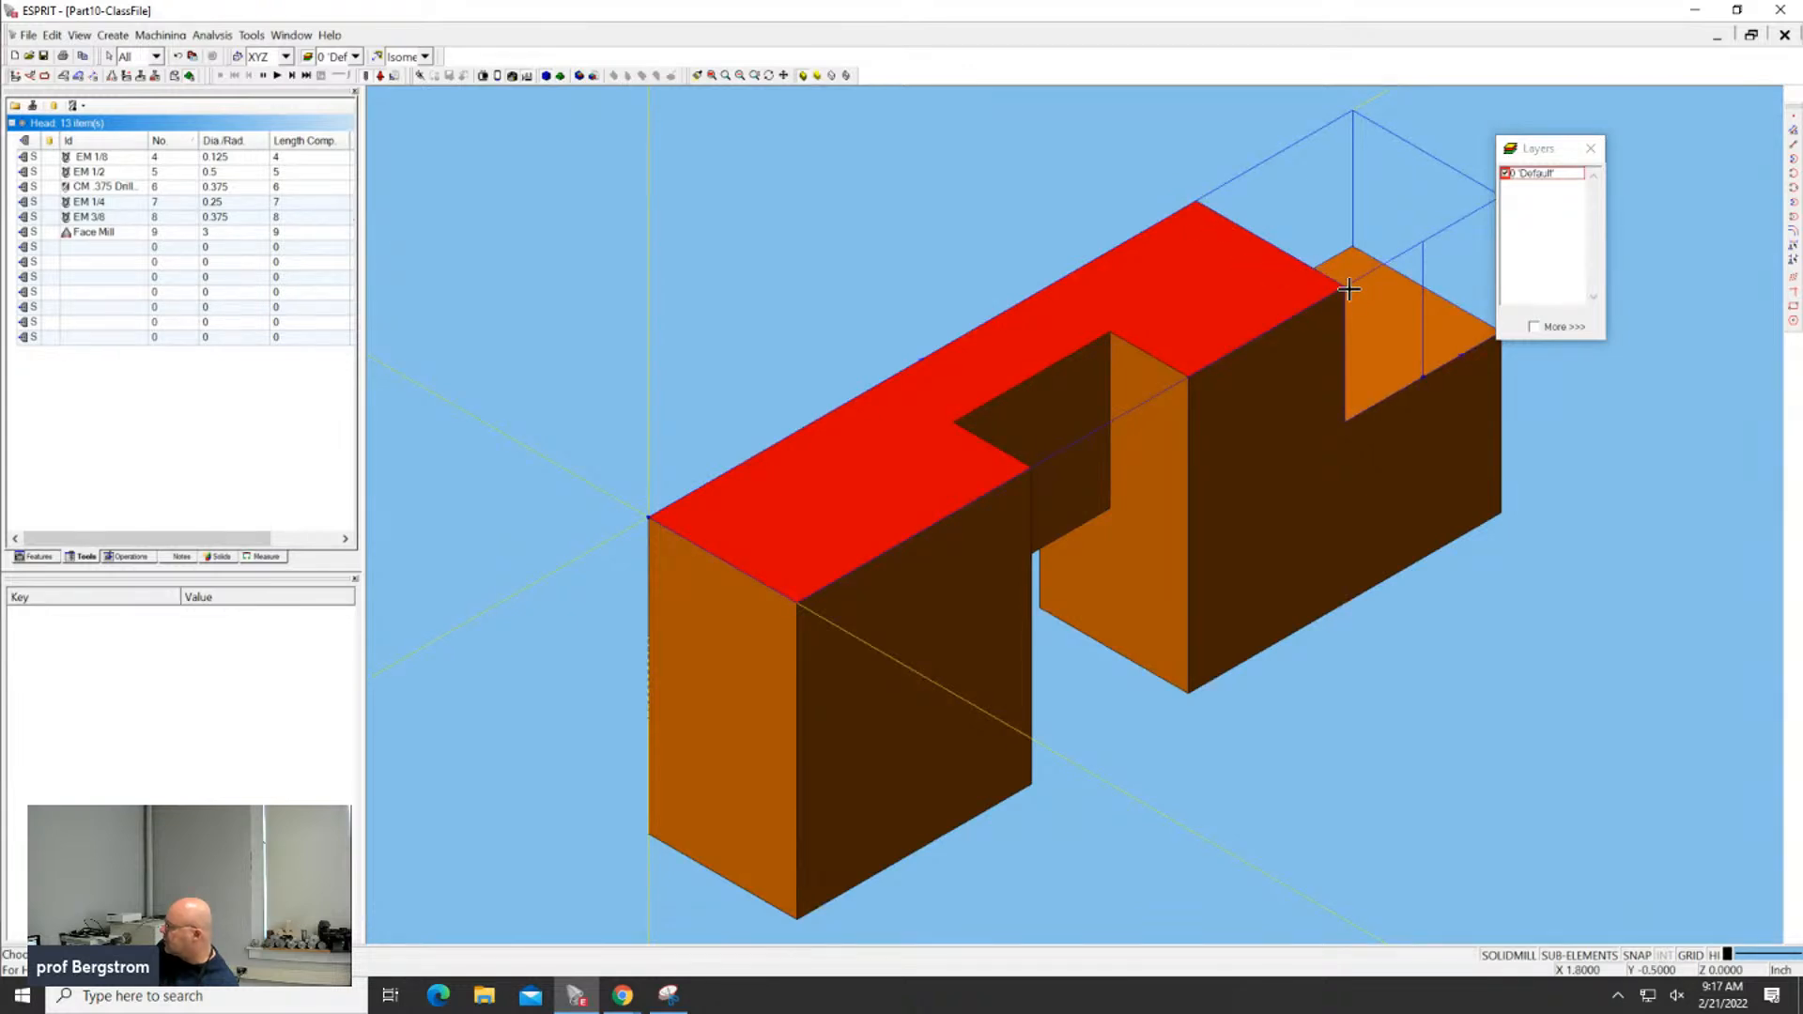
Display the feature creation tools and try to make a manual chain along the top edge bordering the end step
{"action": "left_click", "coordinate": [81, 77]}
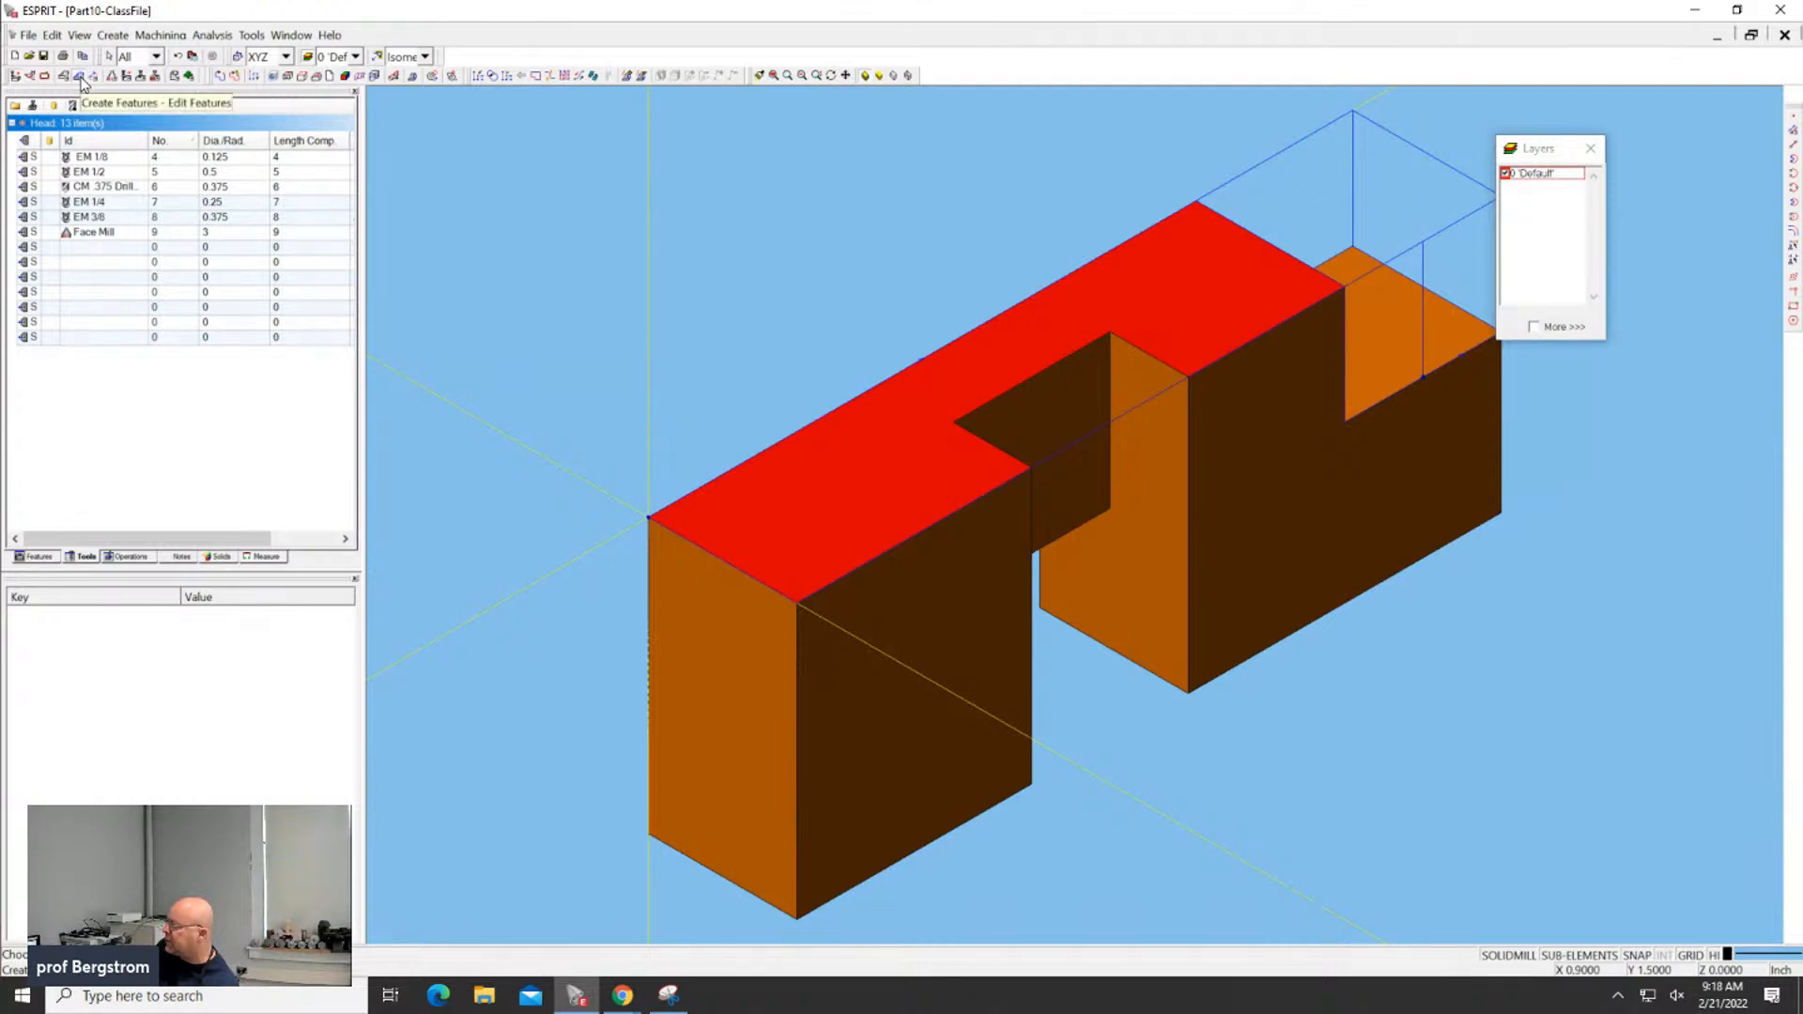
{"action": "left_click", "coordinate": [220, 77]}
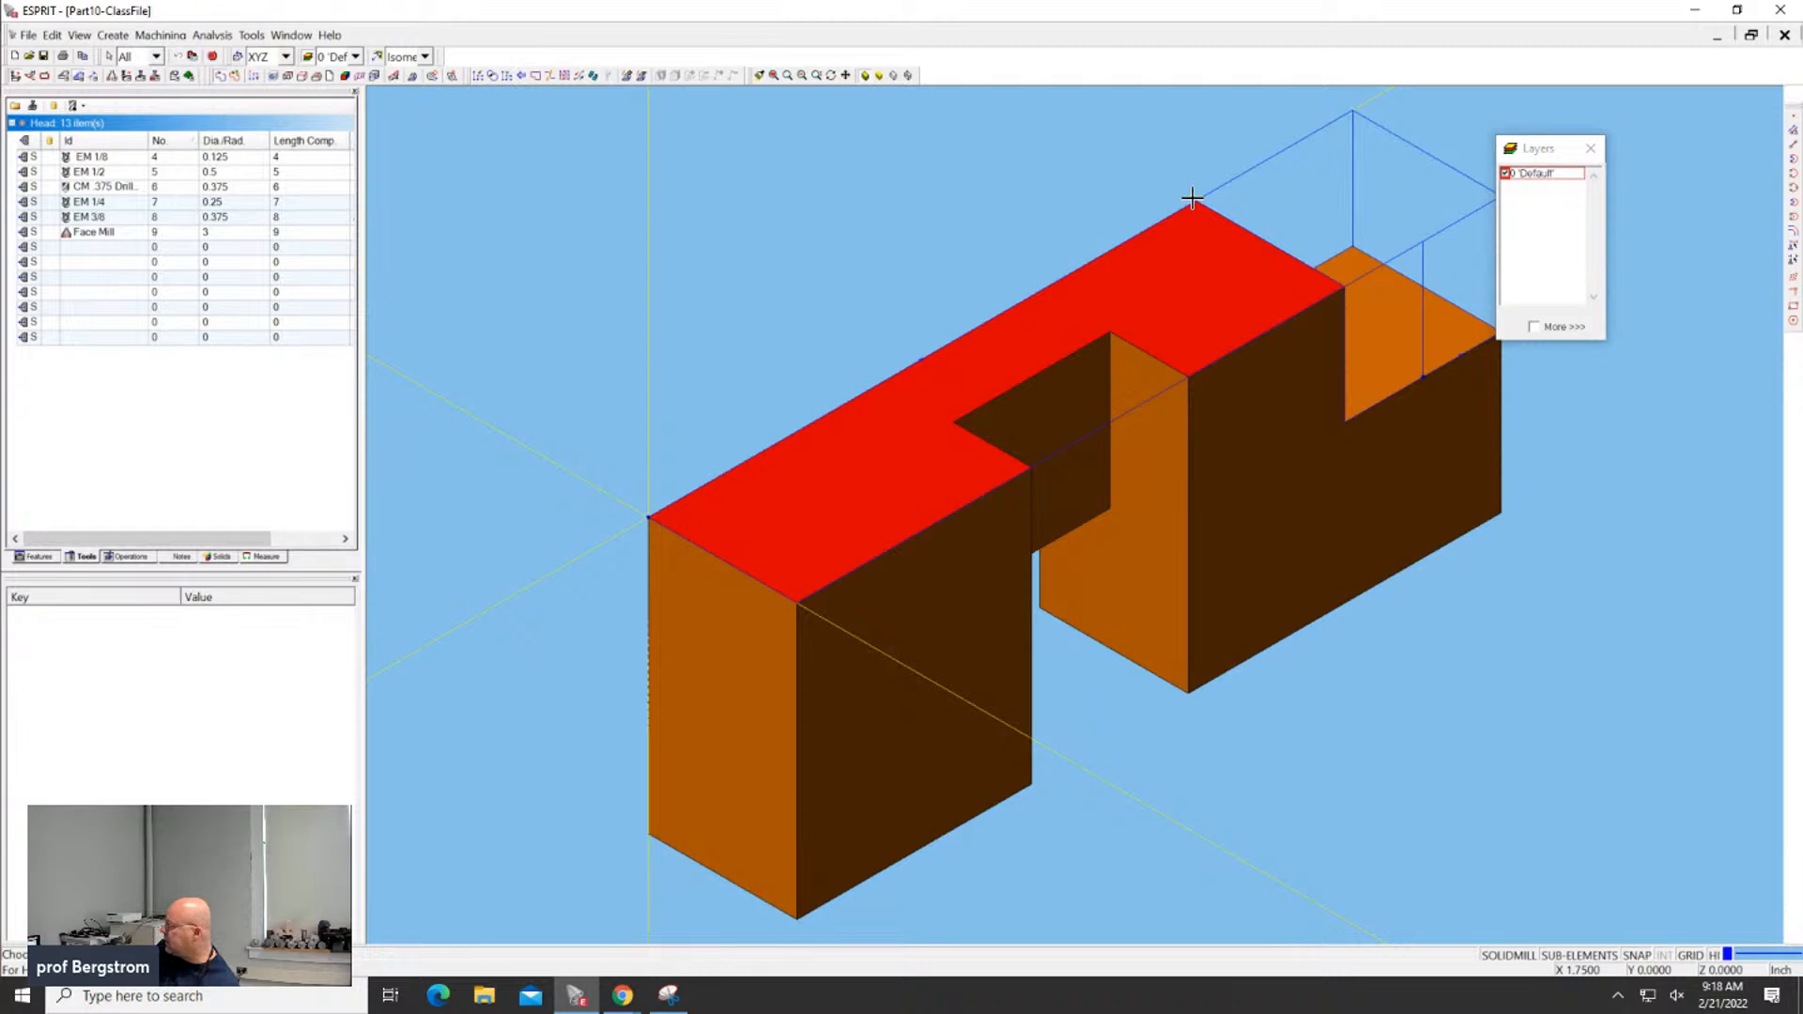
{"action": "left_click", "coordinate": [1345, 290]}
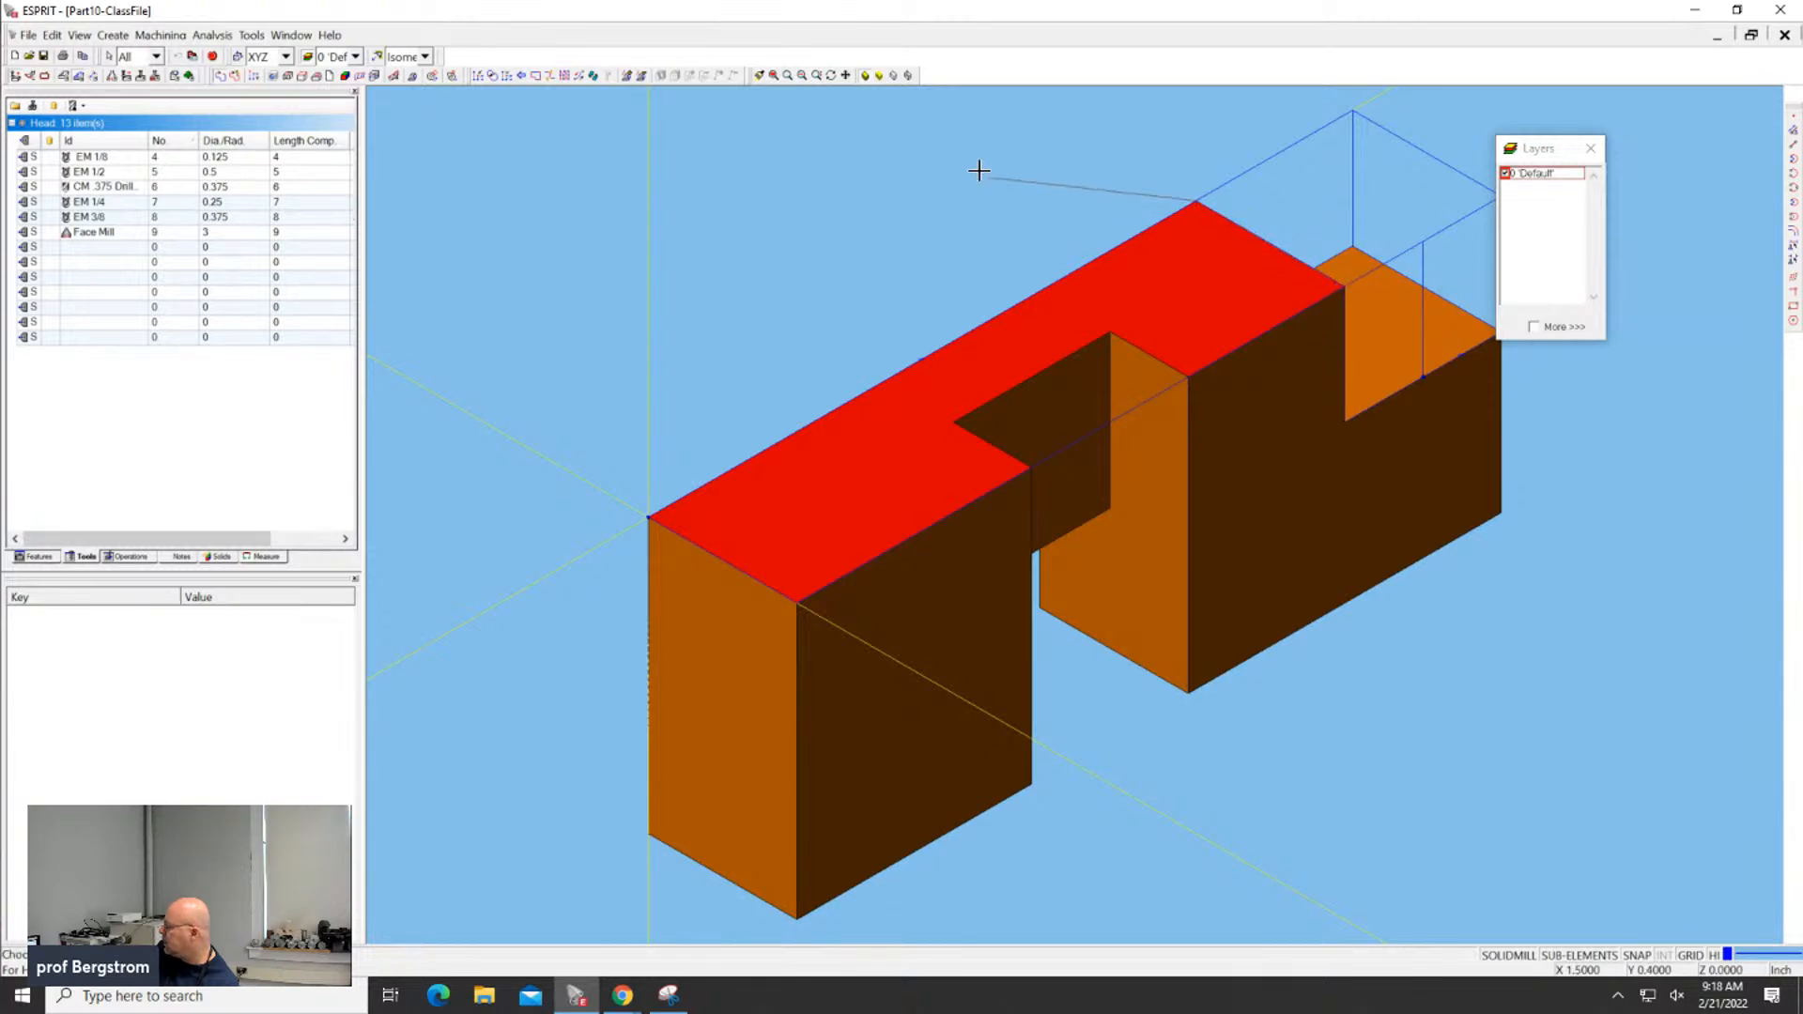
{"action": "key", "text": "Escape"}
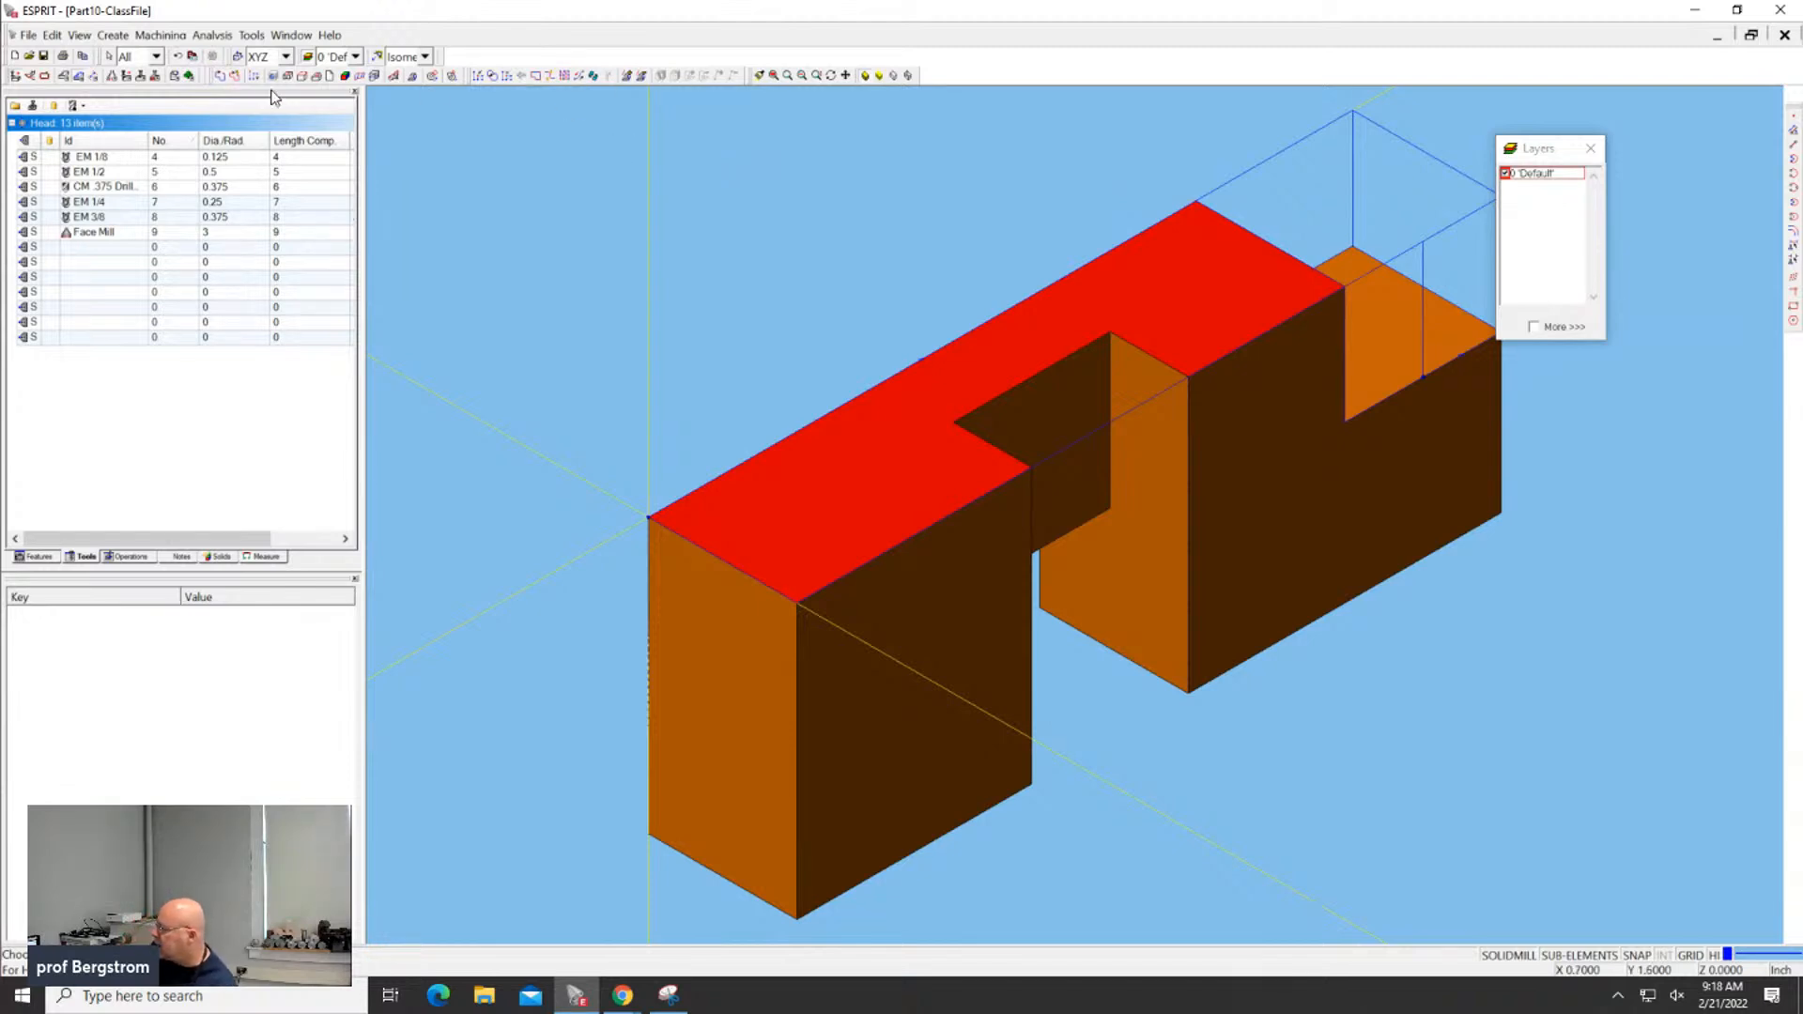
Create a manual chain along the top edge bordering the end step, from the back corner to the front corner
{"action": "left_click", "coordinate": [221, 76]}
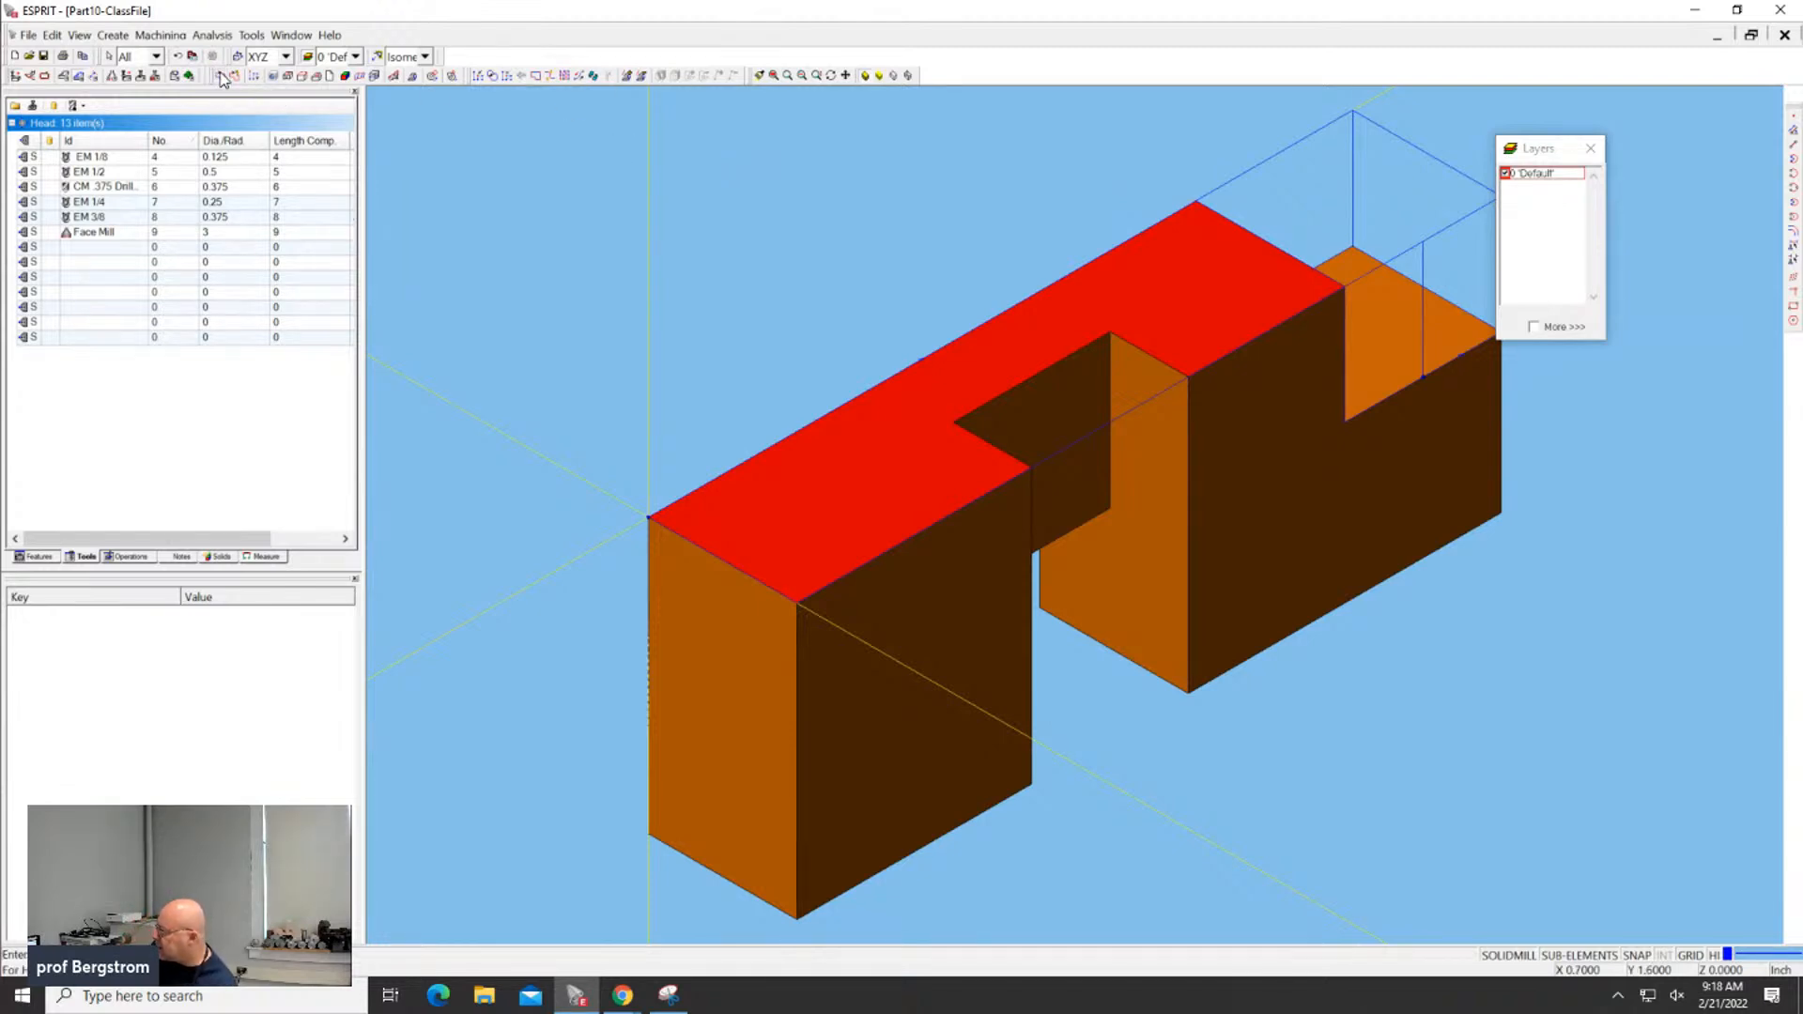
{"action": "left_click", "coordinate": [1195, 204]}
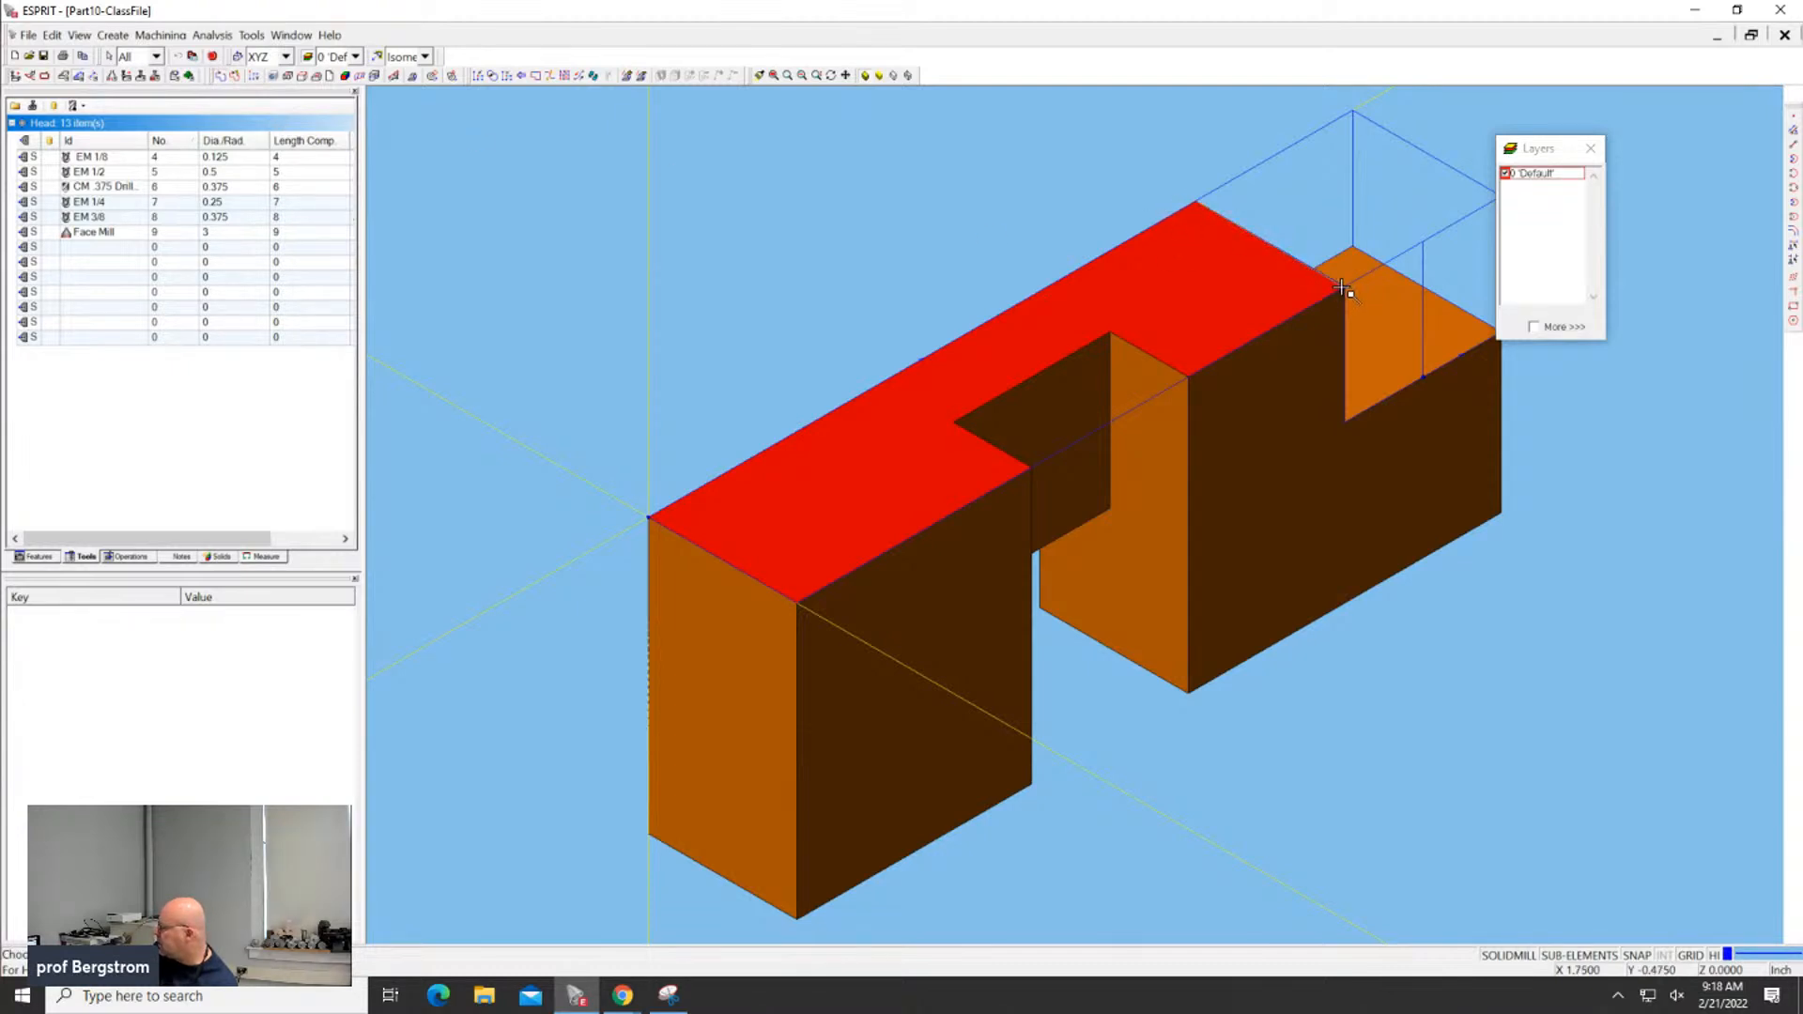
{"action": "left_click", "coordinate": [1341, 287]}
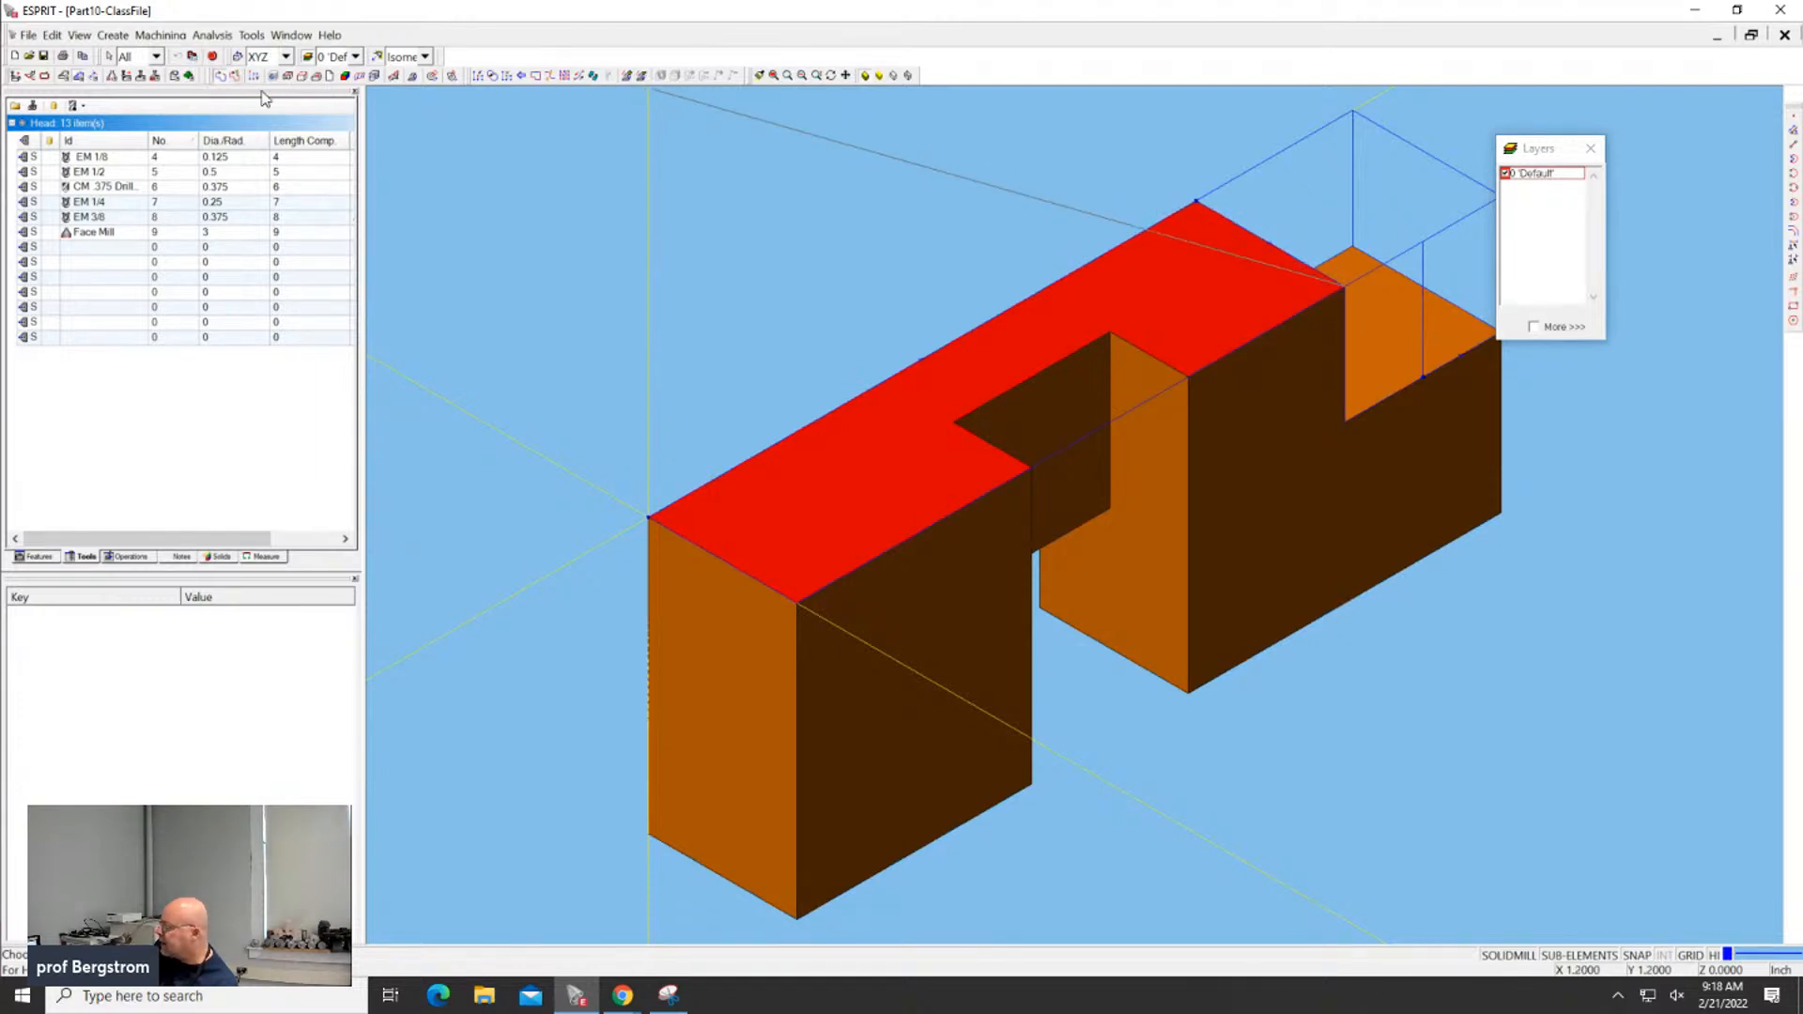
{"action": "left_click", "coordinate": [213, 58]}
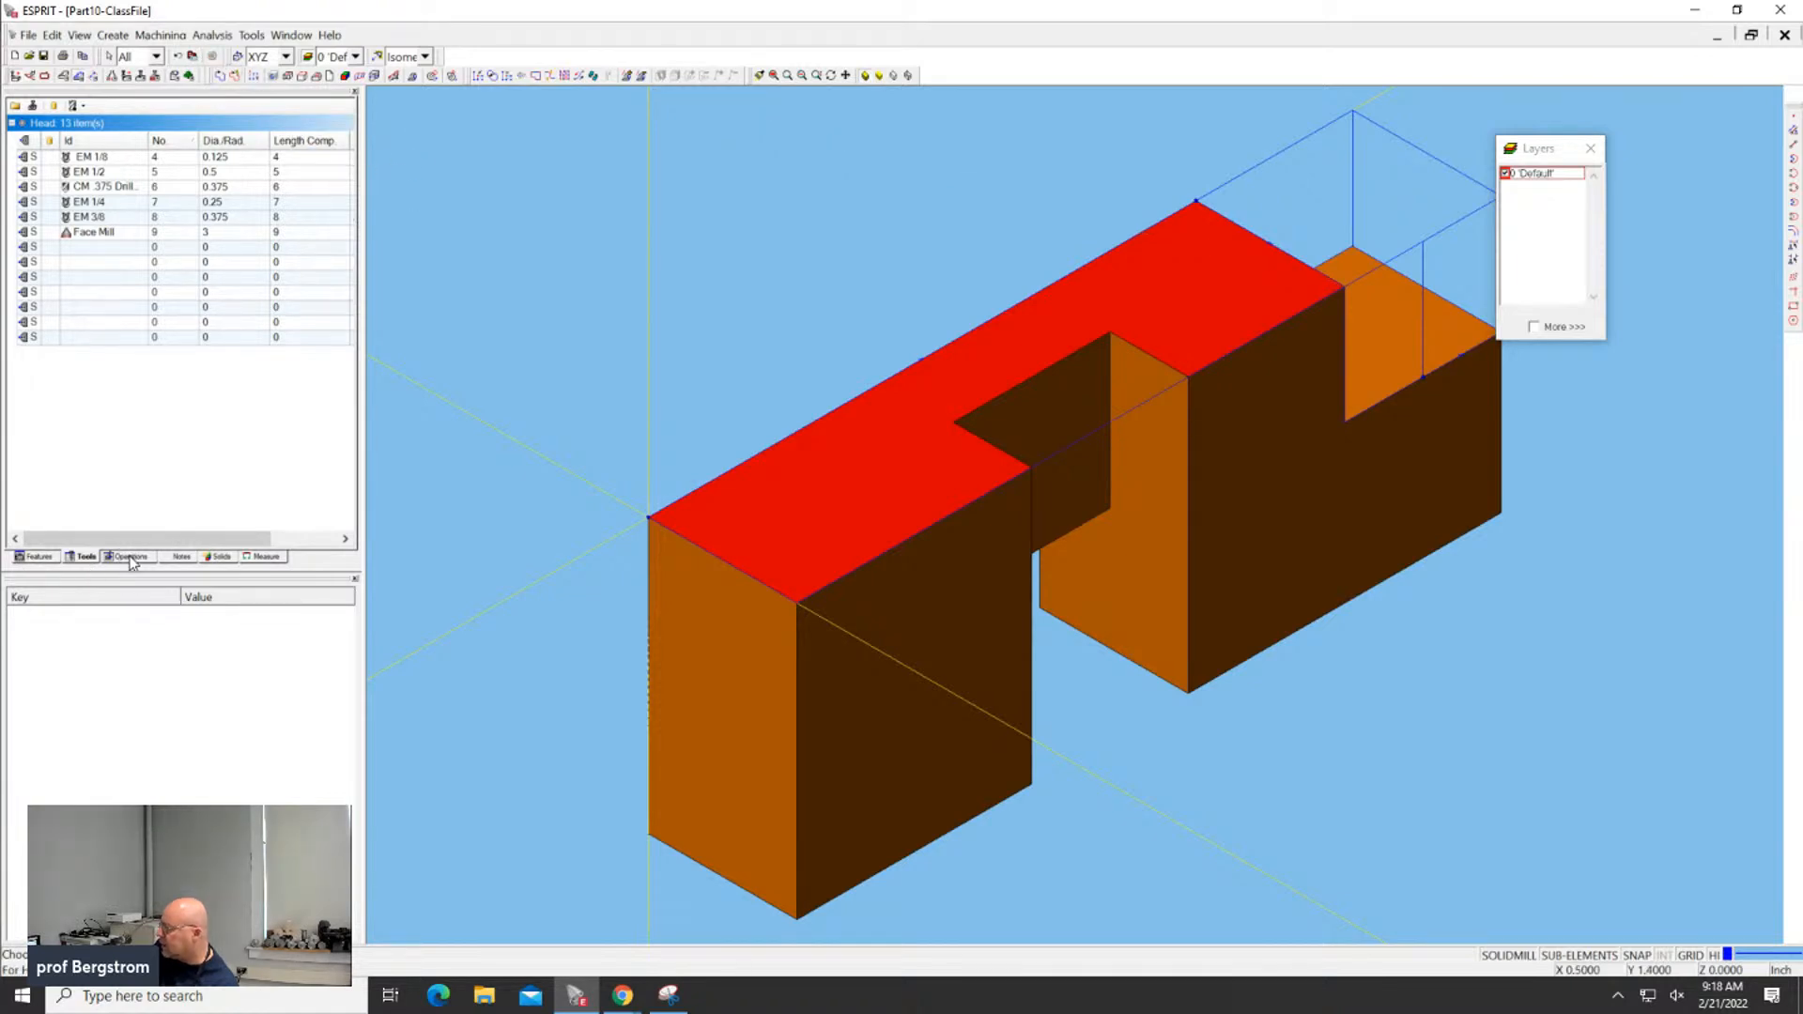
Show the feature list and select 3 Chain to inspect it on the model
{"action": "left_click", "coordinate": [38, 557]}
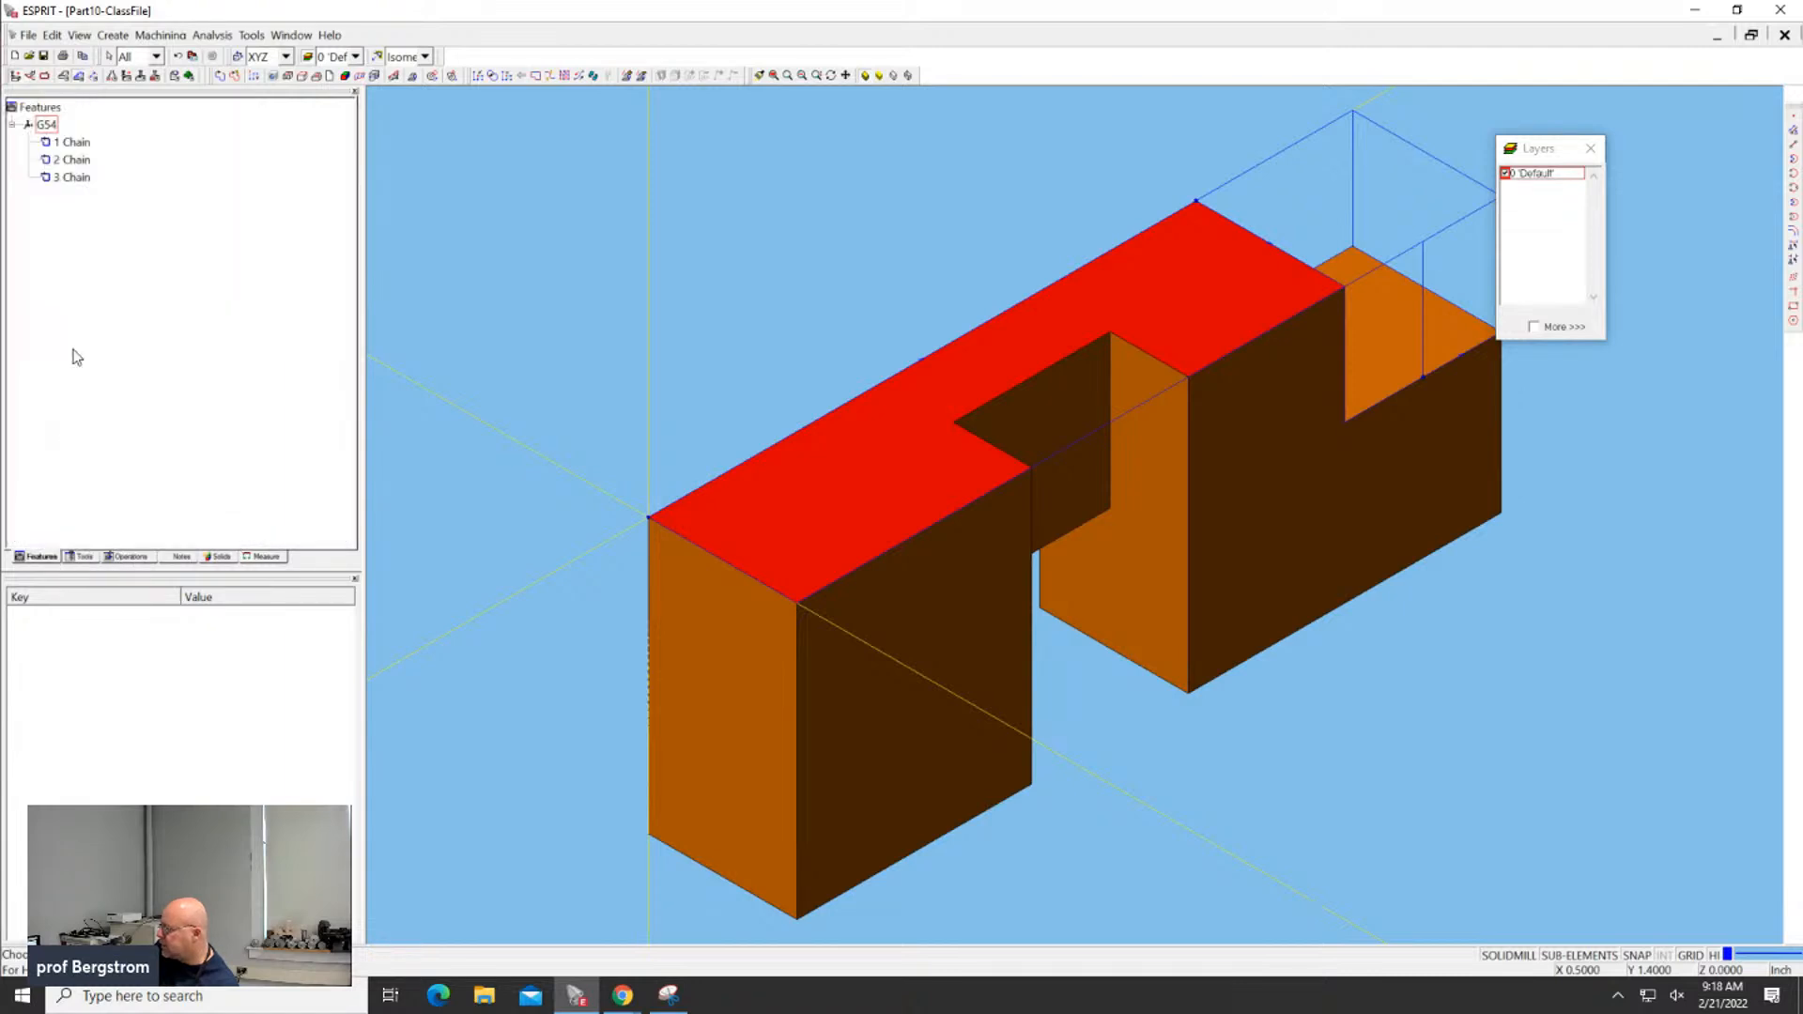
{"action": "left_click", "coordinate": [73, 179]}
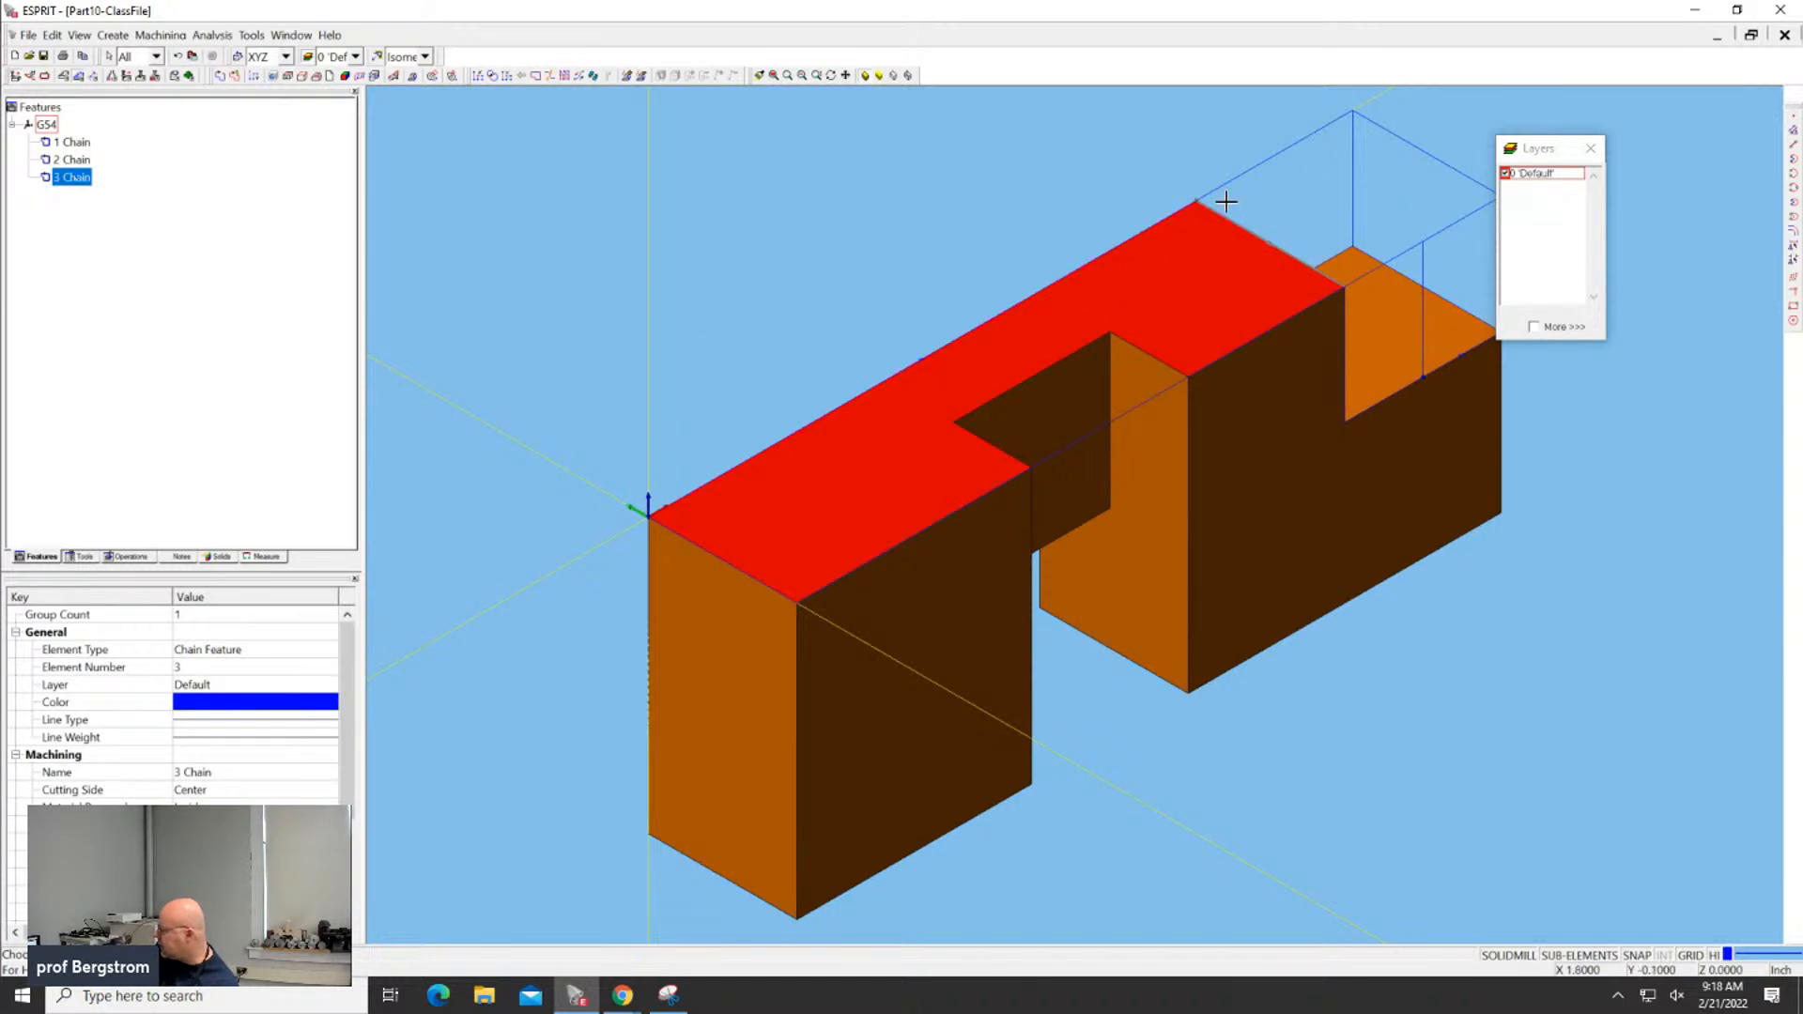
{"action": "scroll", "coordinate": [1255, 221], "scroll_direction": "up", "scroll_amount": 6}
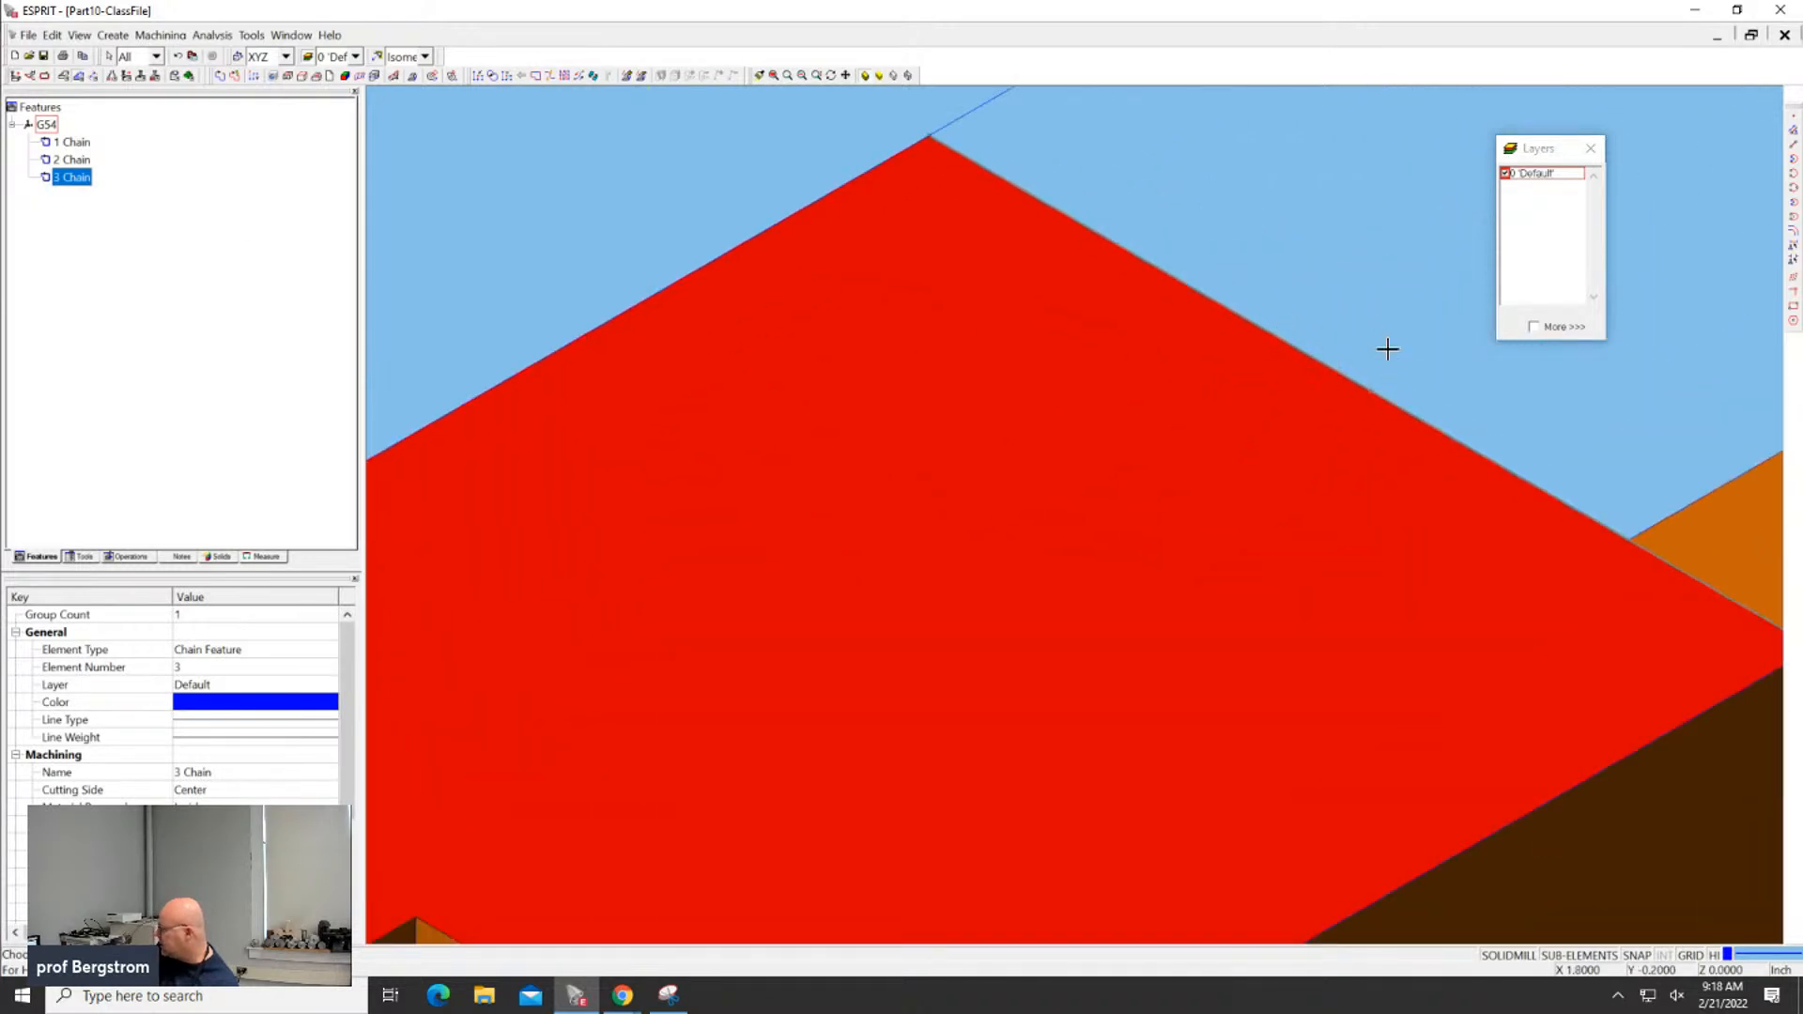
Delete the features 1 Chain and 2 Chain
{"action": "left_click", "coordinate": [41, 142]}
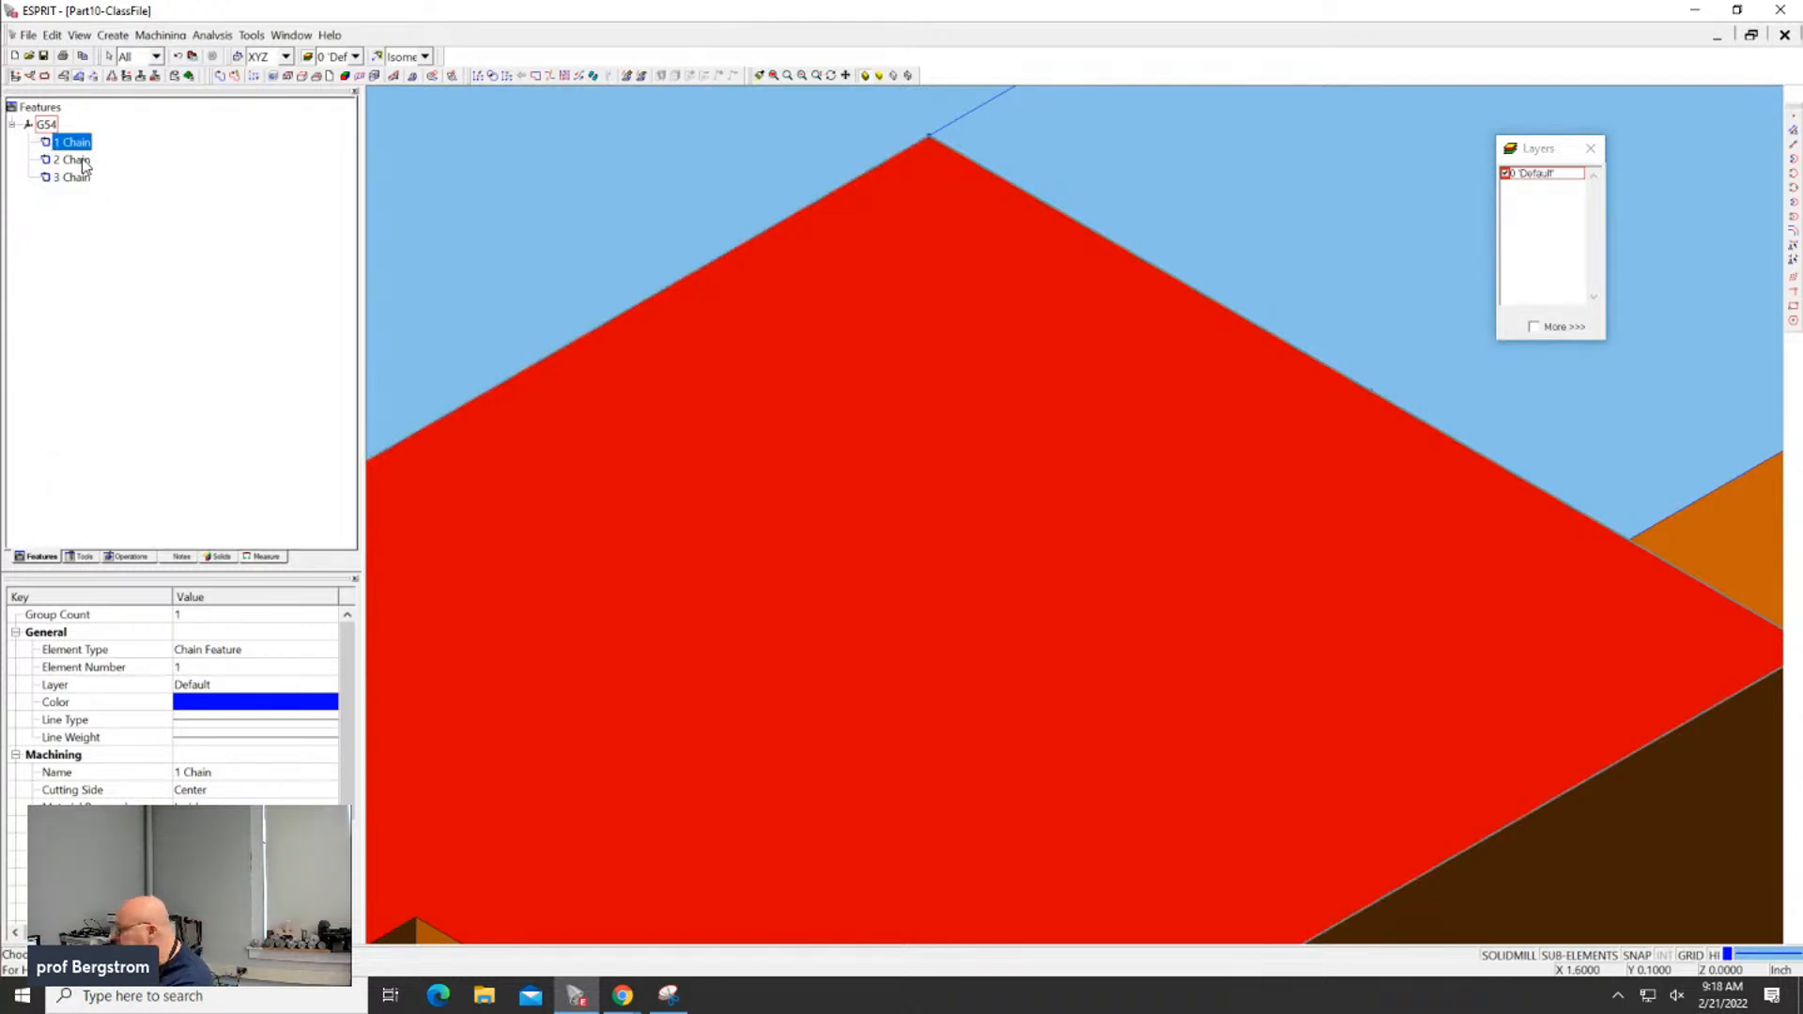
{"action": "left_click", "coordinate": [83, 160], "text": "shift"}
{"action": "key", "text": "Delete"}
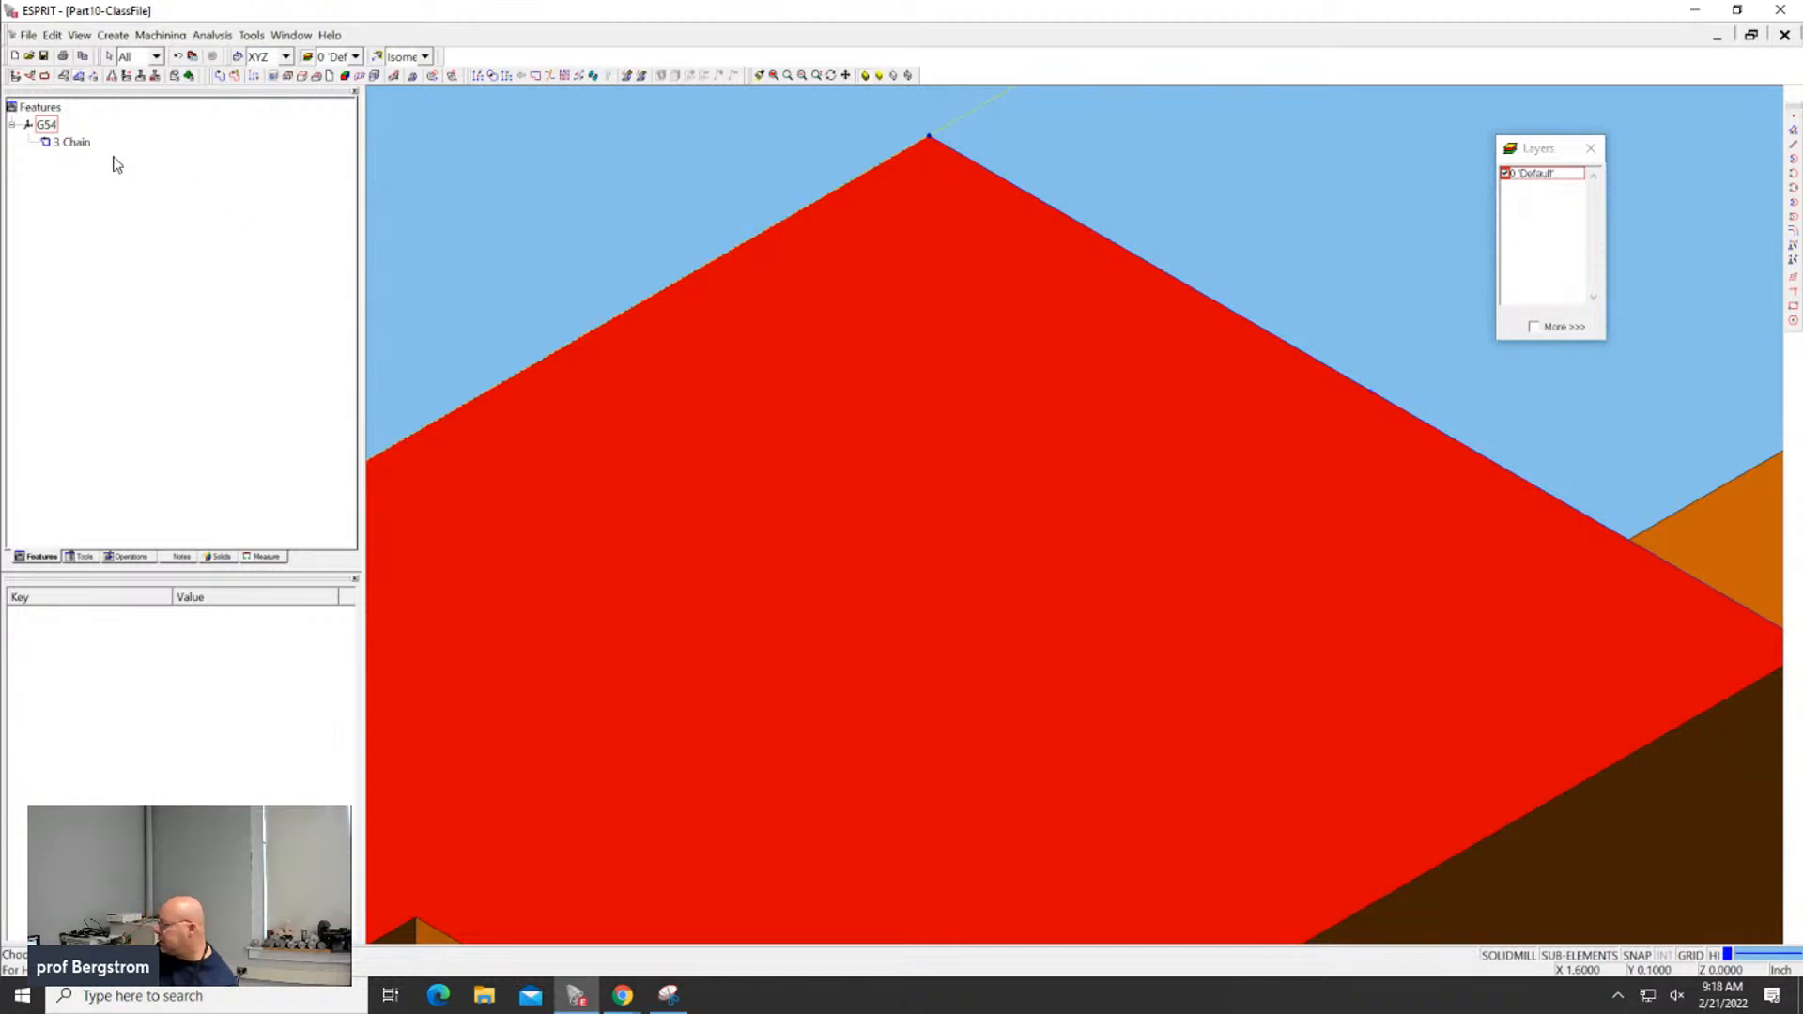
Select the remaining chain feature and examine its properties and position along the step's top edge
{"action": "left_click", "coordinate": [73, 146]}
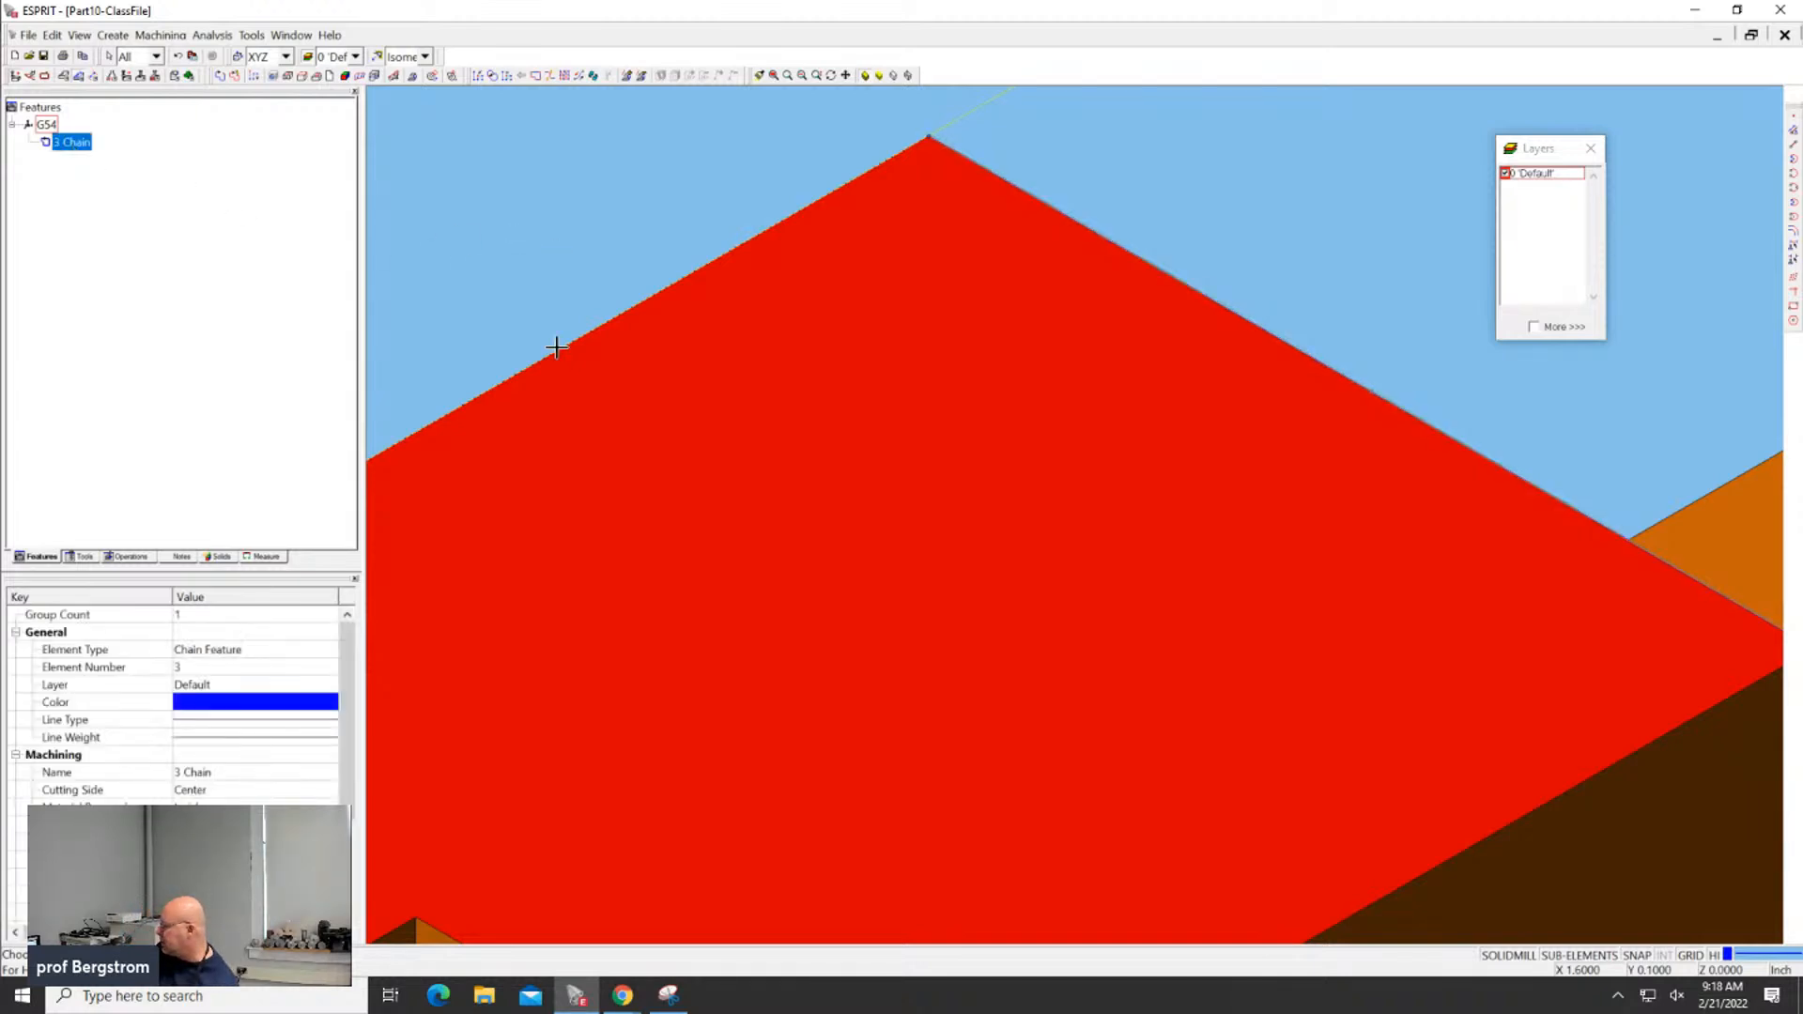
{"action": "scroll", "coordinate": [1379, 404], "scroll_direction": "up", "scroll_amount": 4}
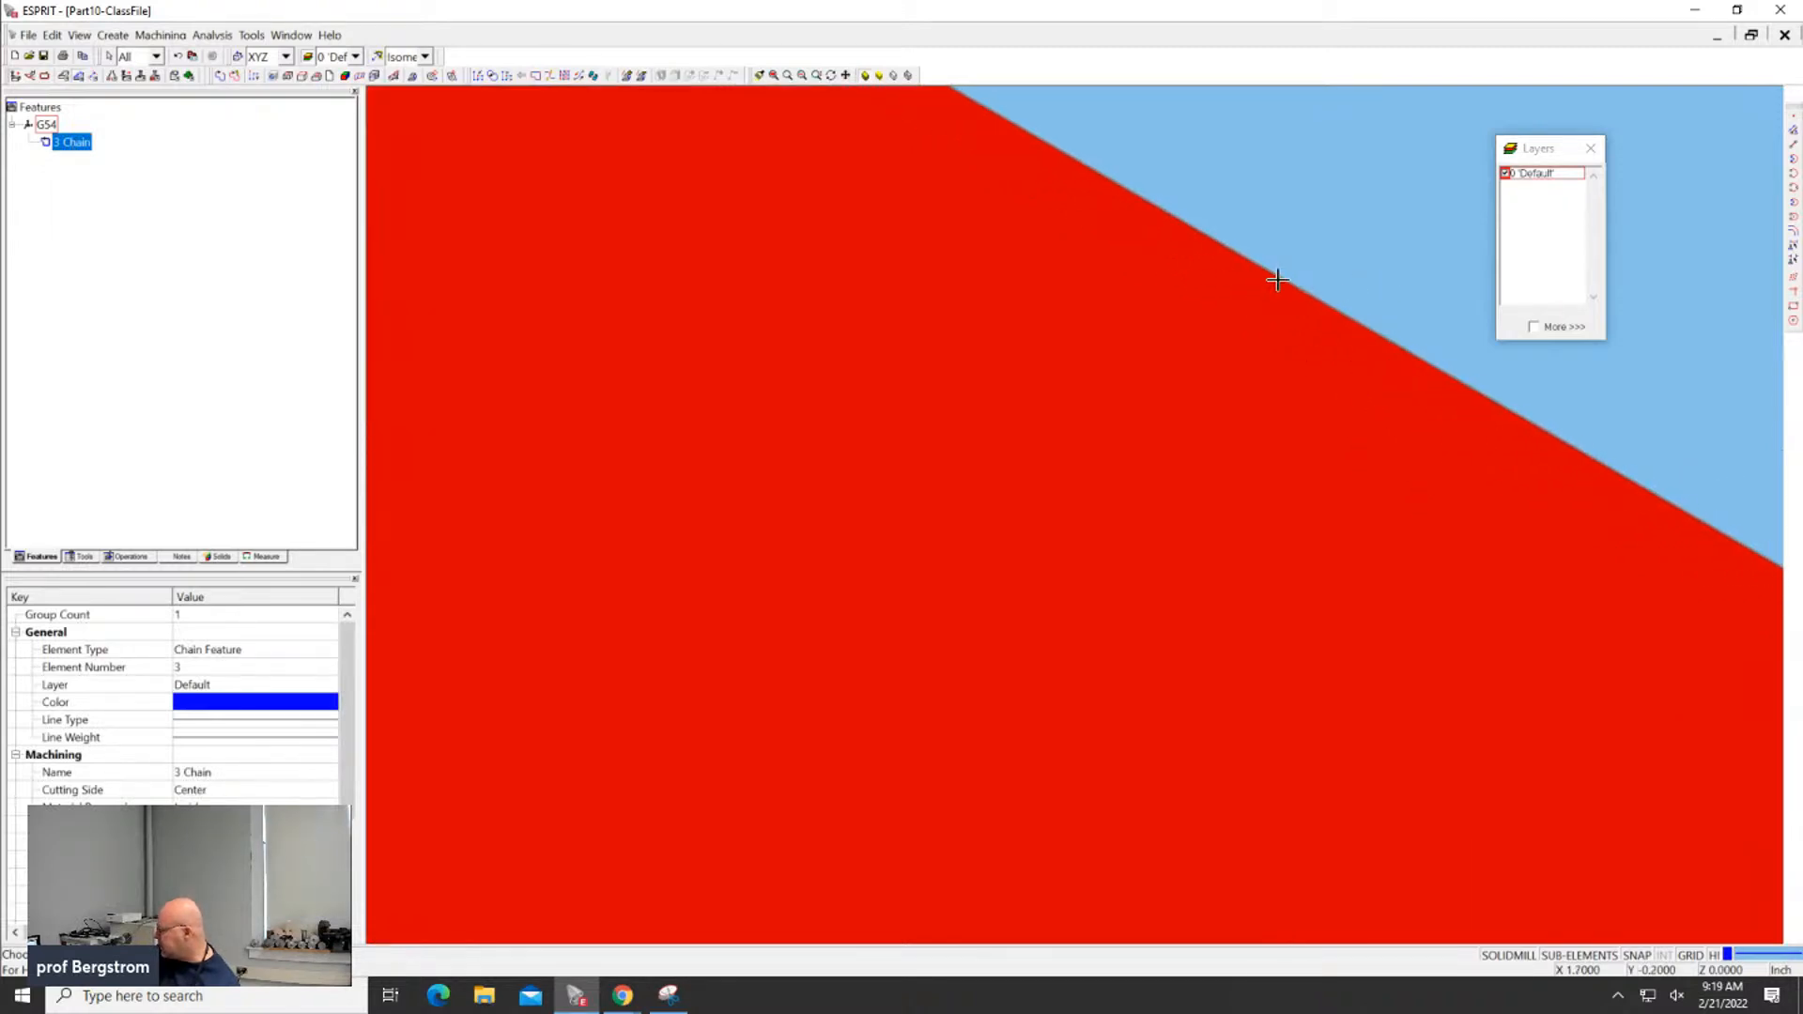
{"action": "scroll", "coordinate": [1307, 279], "scroll_direction": "down", "scroll_amount": 4}
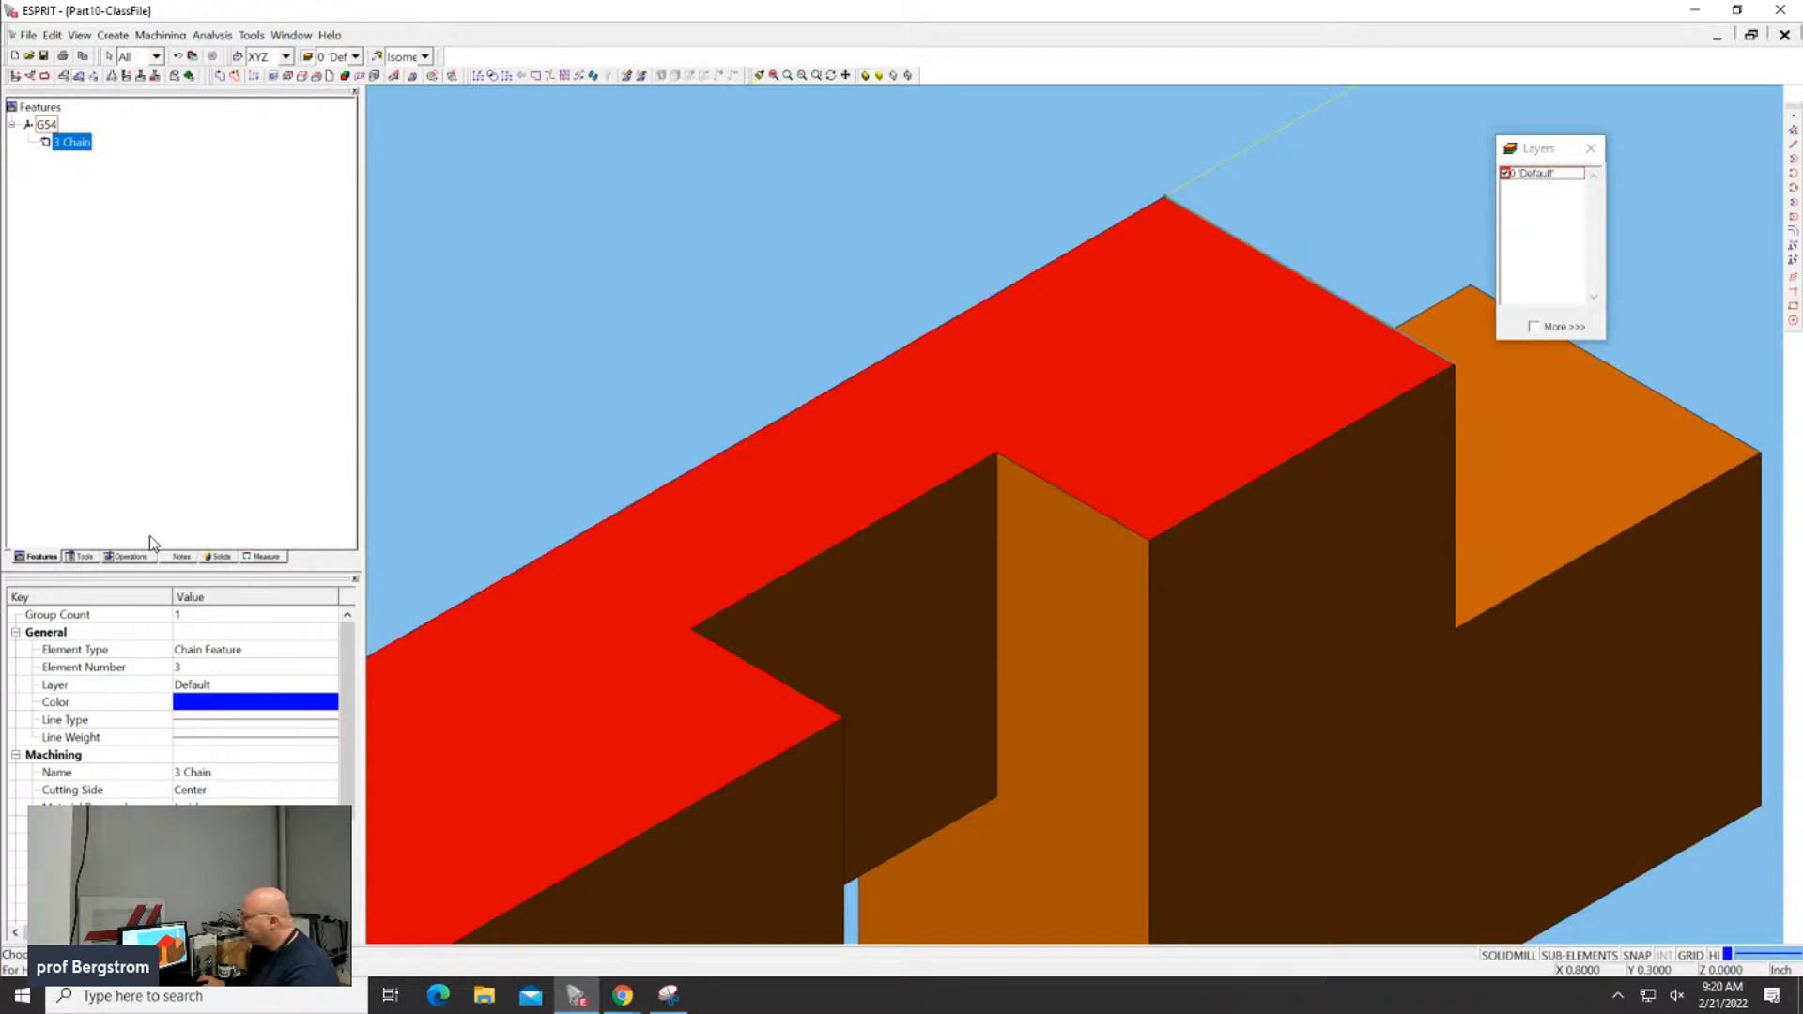
Select the EM 3/8 end mill in the tool list, then reselect the chain along the step's top edge
{"action": "left_click", "coordinate": [87, 557]}
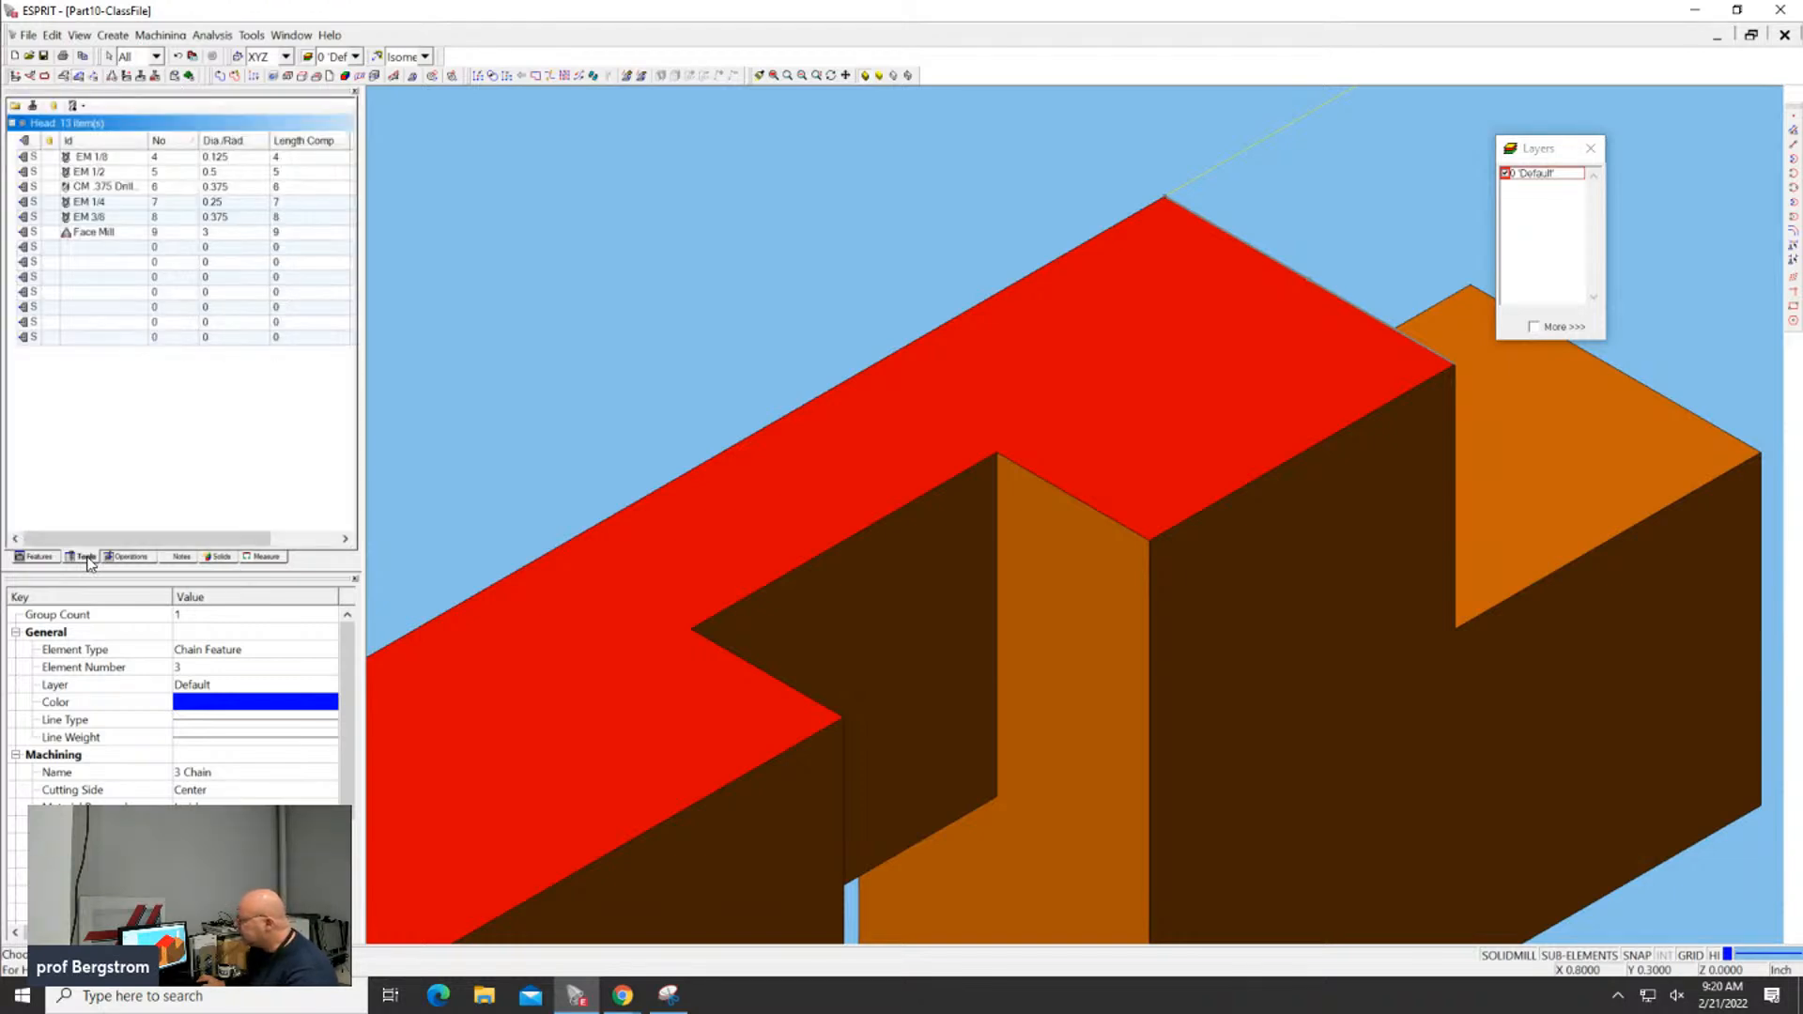
{"action": "left_click", "coordinate": [105, 218]}
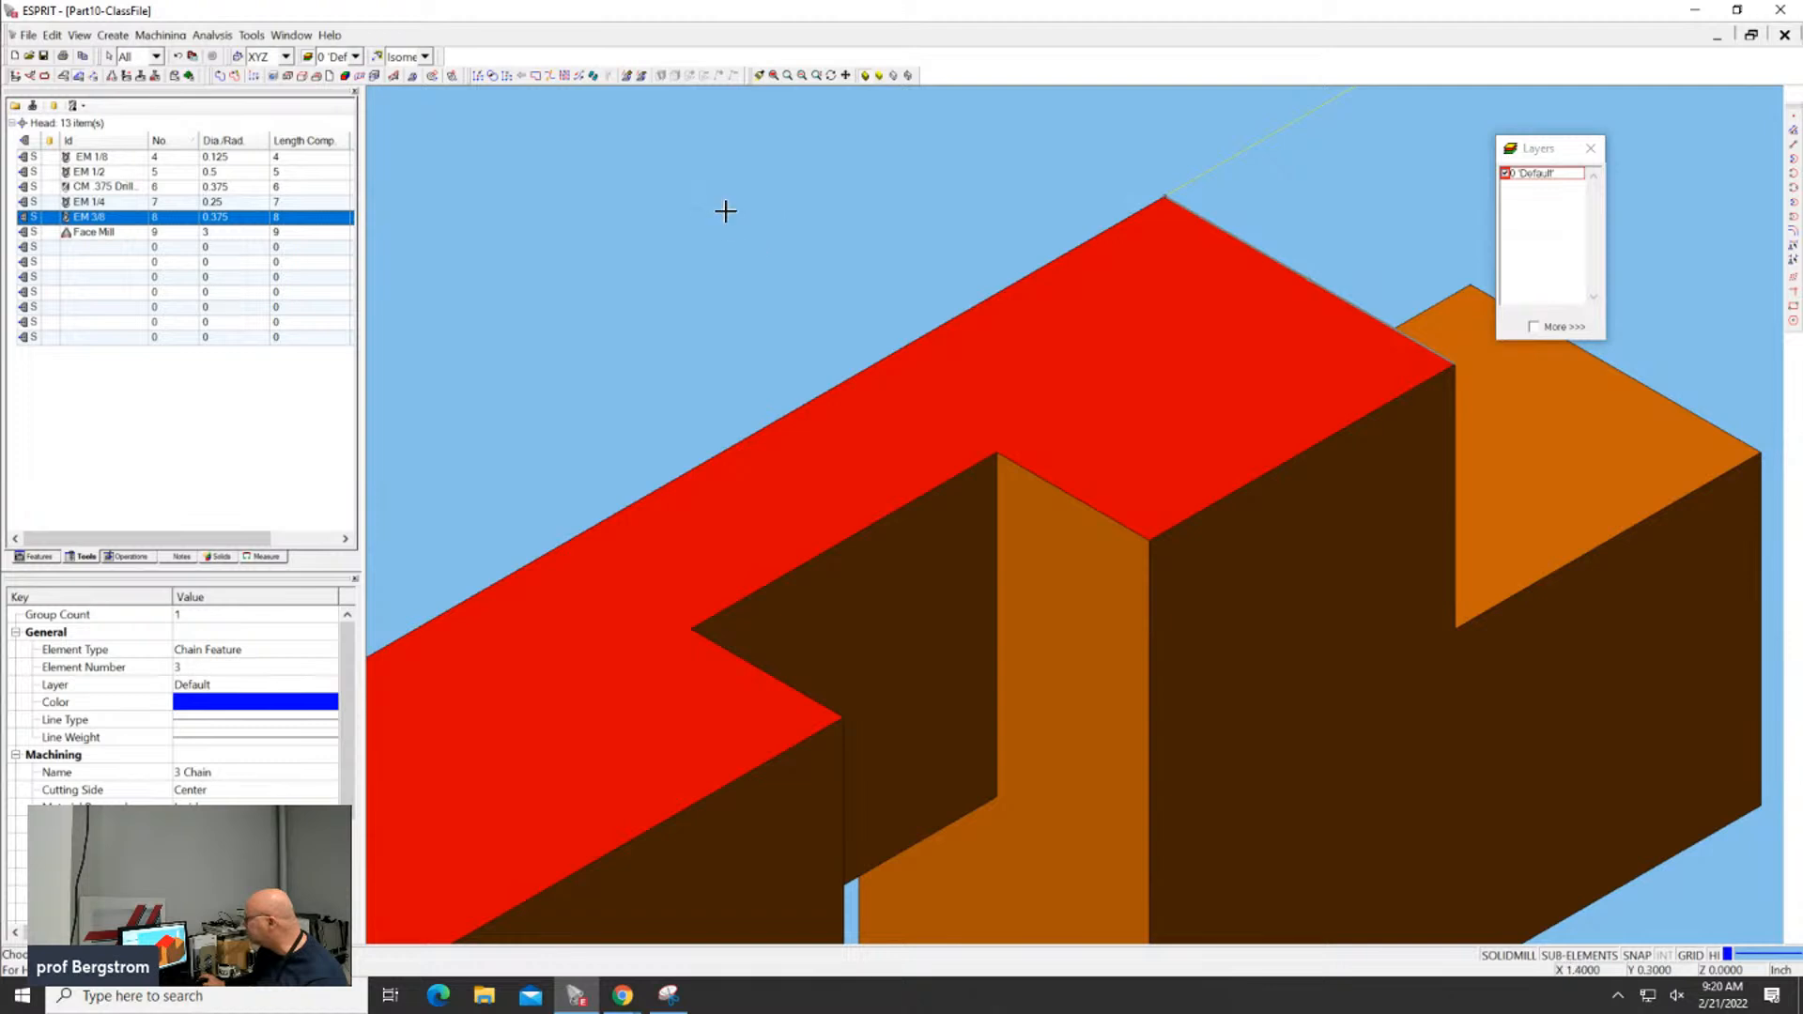
{"action": "left_click", "coordinate": [681, 256]}
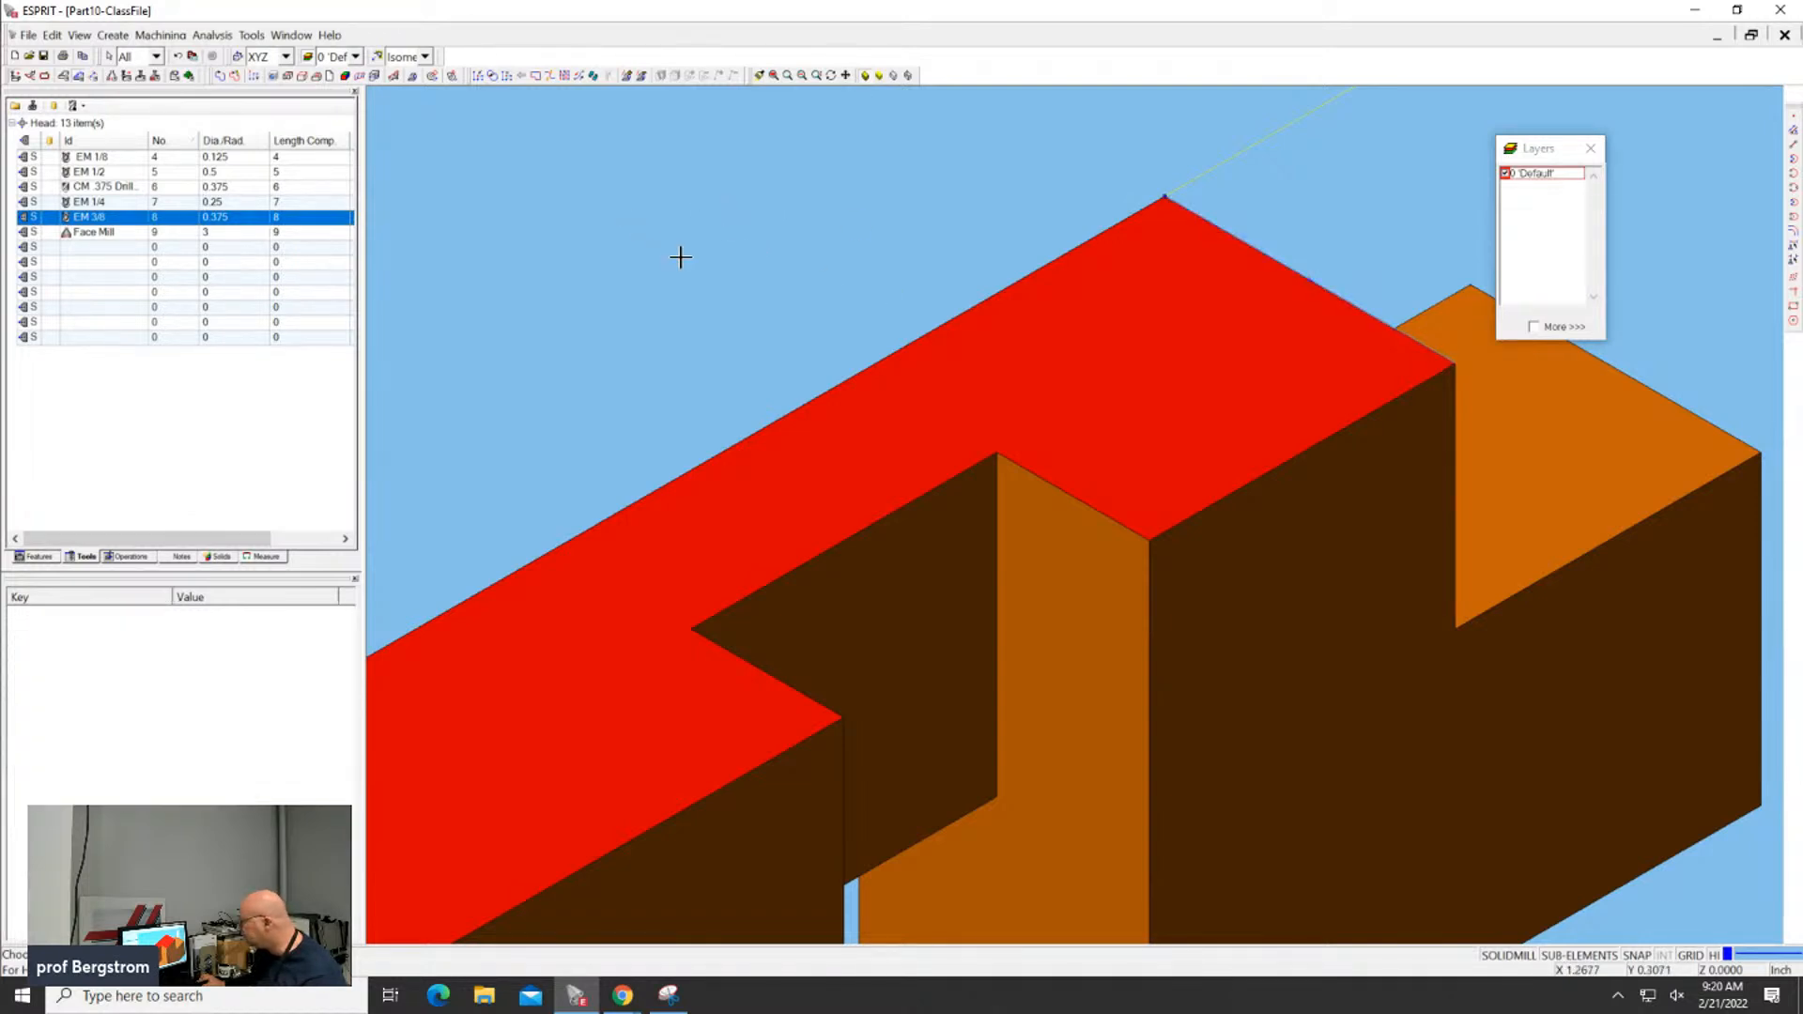
{"action": "left_click", "coordinate": [1258, 249]}
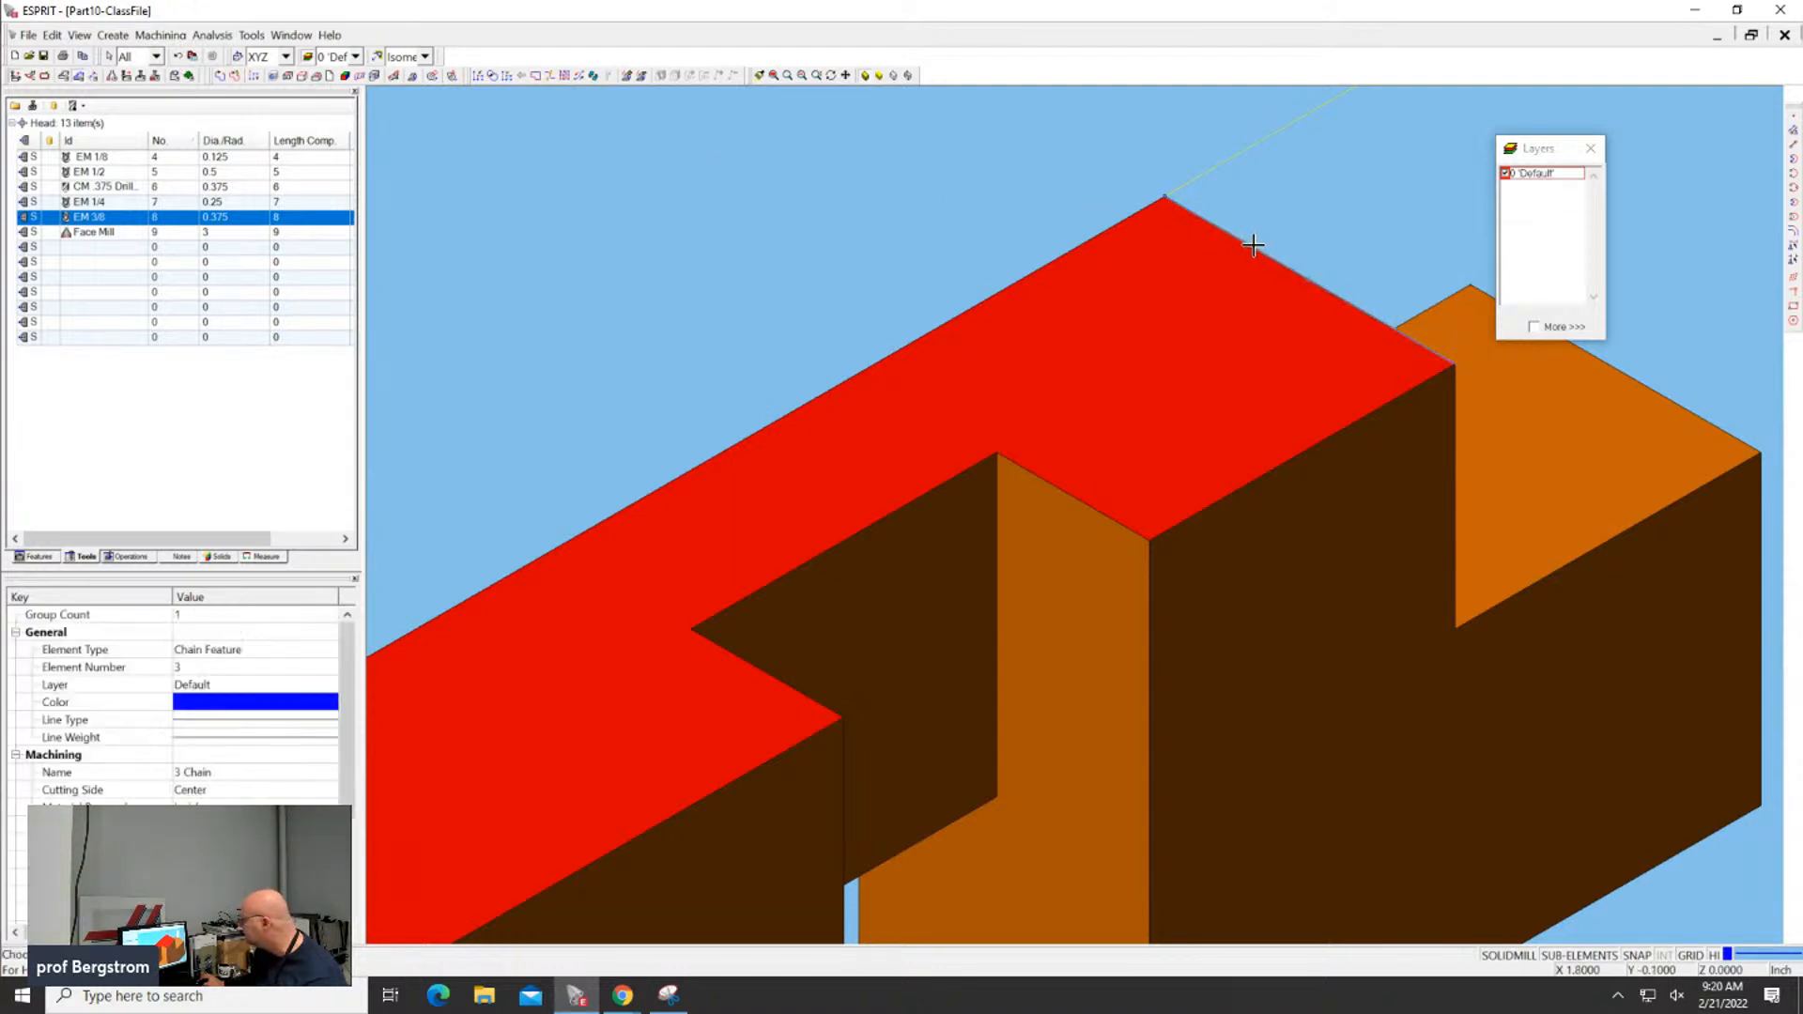
Start a SolidMill Contouring operation on the selected chain and assign it the EM 3/8 tool
{"action": "left_click", "coordinate": [128, 74]}
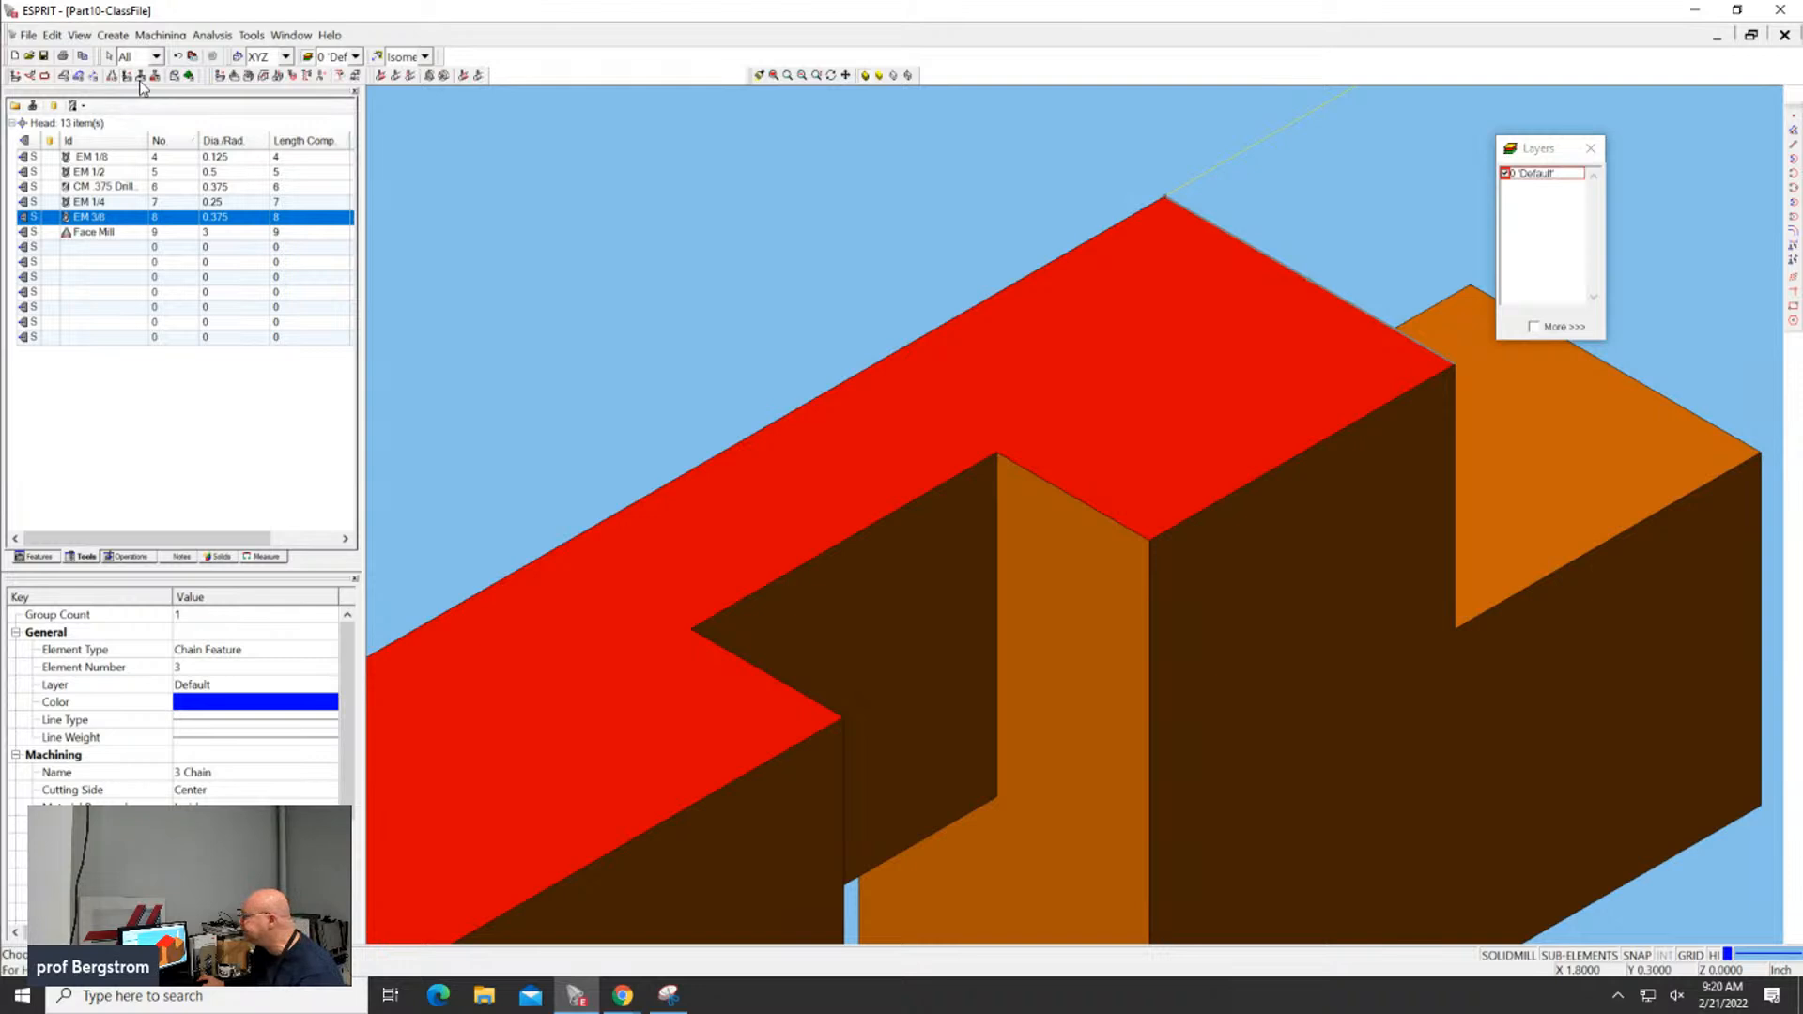
{"action": "left_click", "coordinate": [249, 76]}
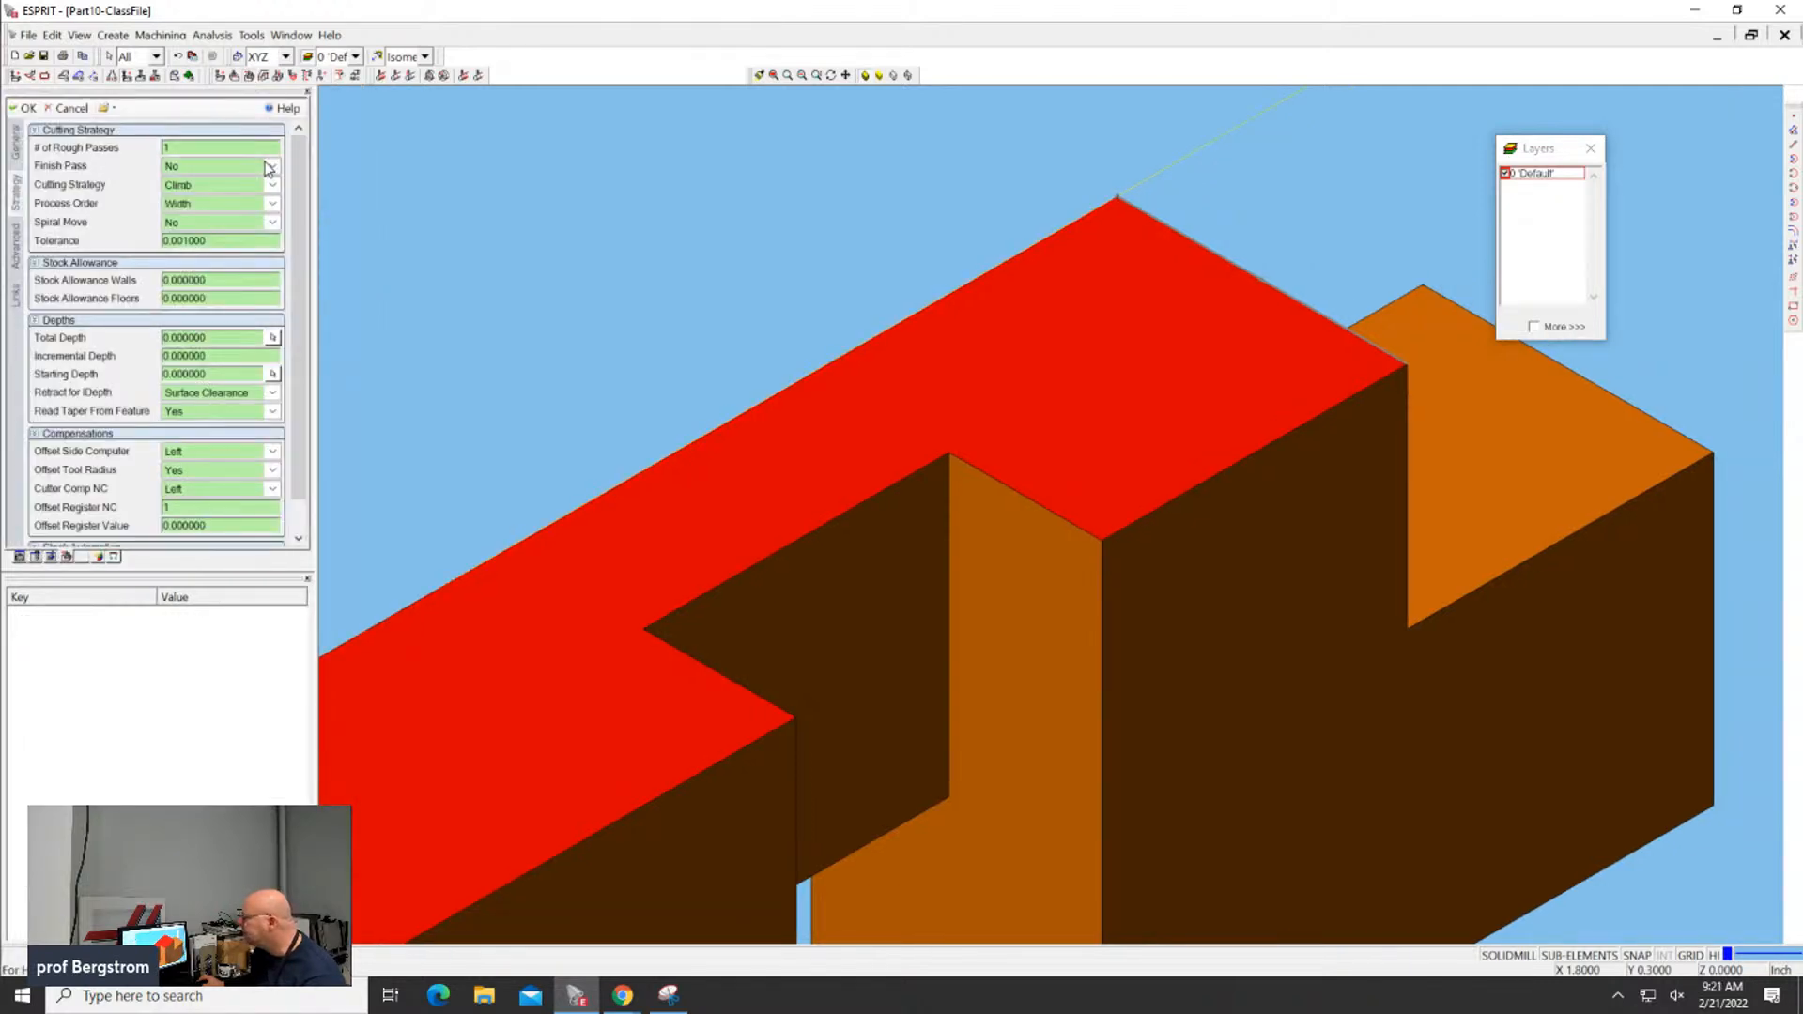
{"action": "left_click_drag", "start_coordinate": [317, 156], "coordinate": [577, 156]}
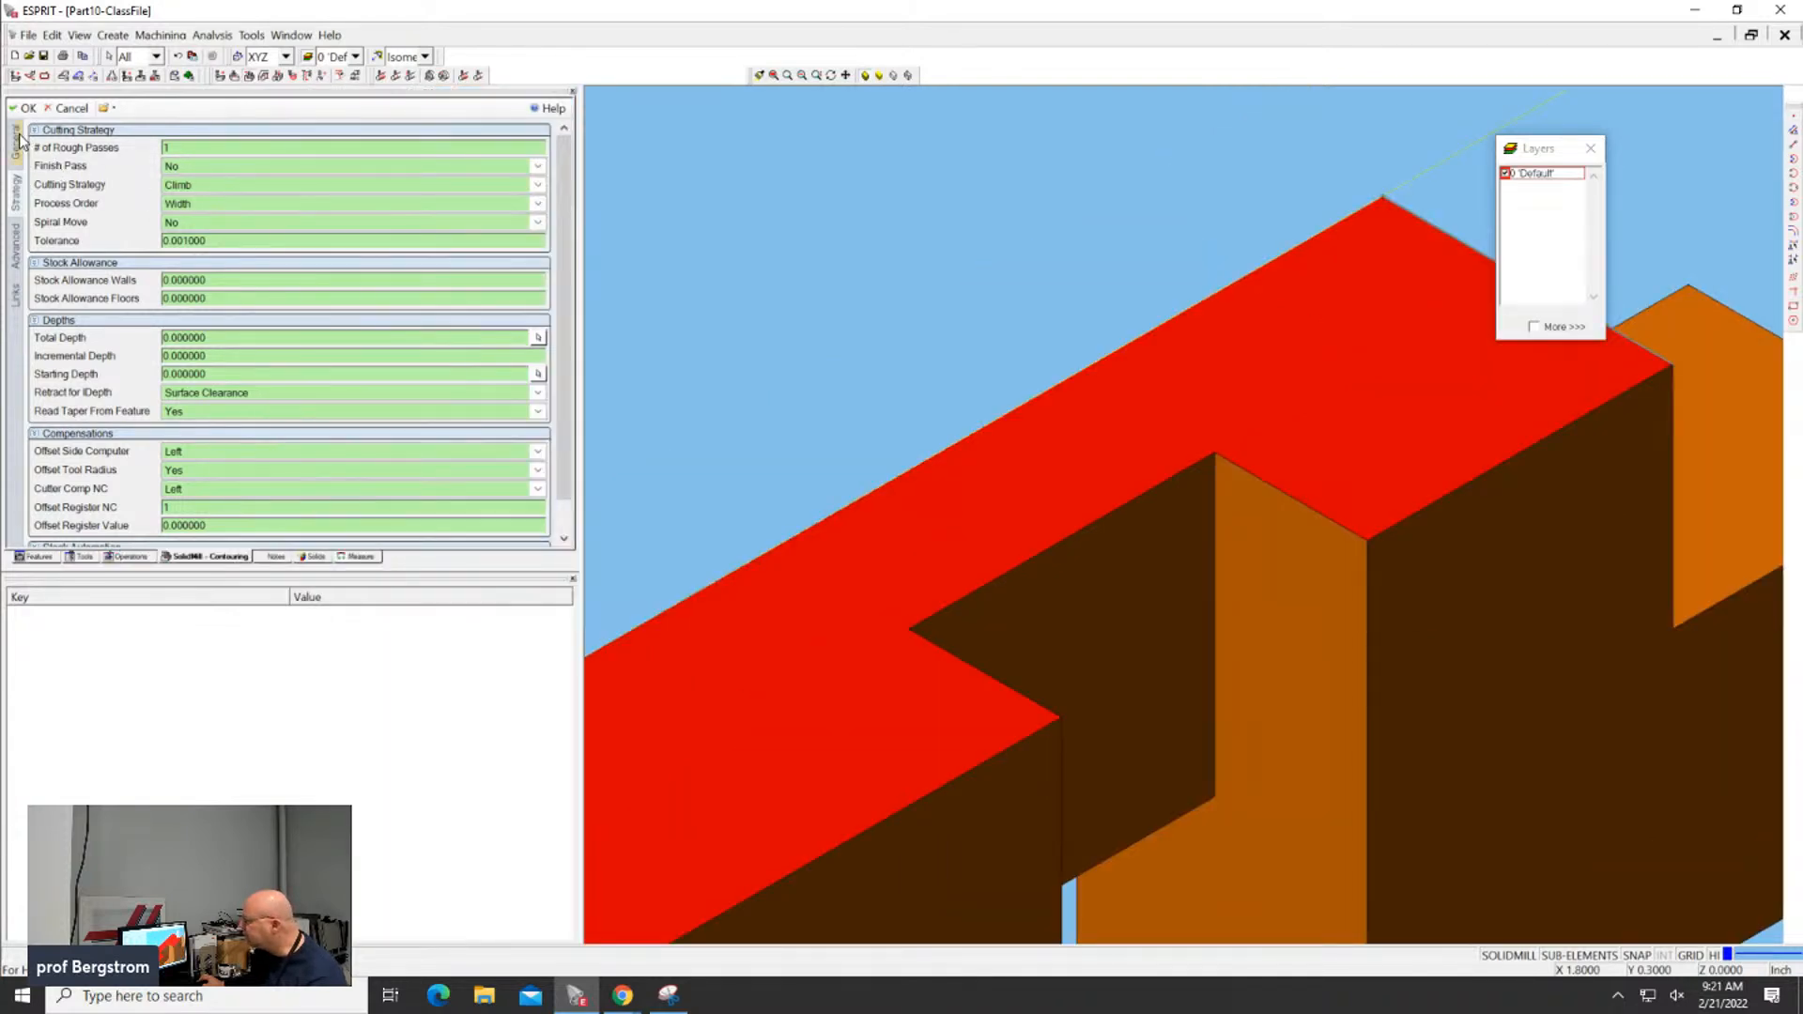
{"action": "left_click", "coordinate": [16, 141]}
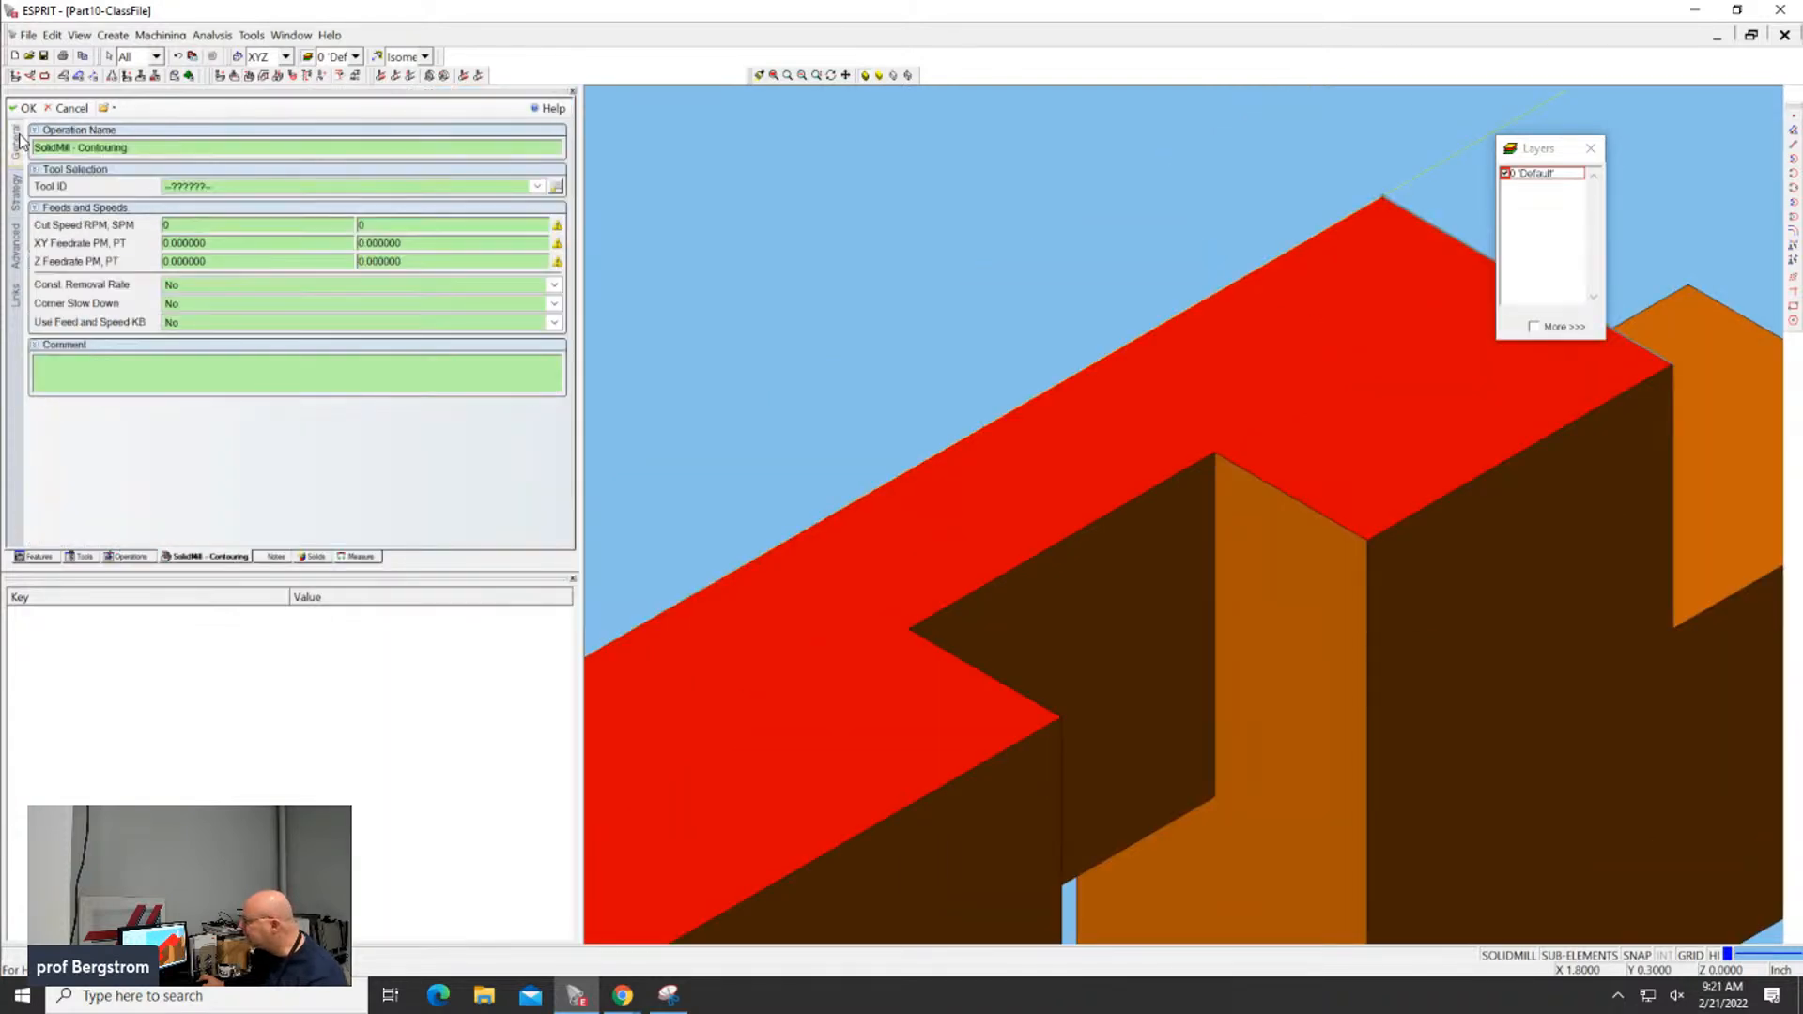
{"action": "left_click", "coordinate": [221, 188]}
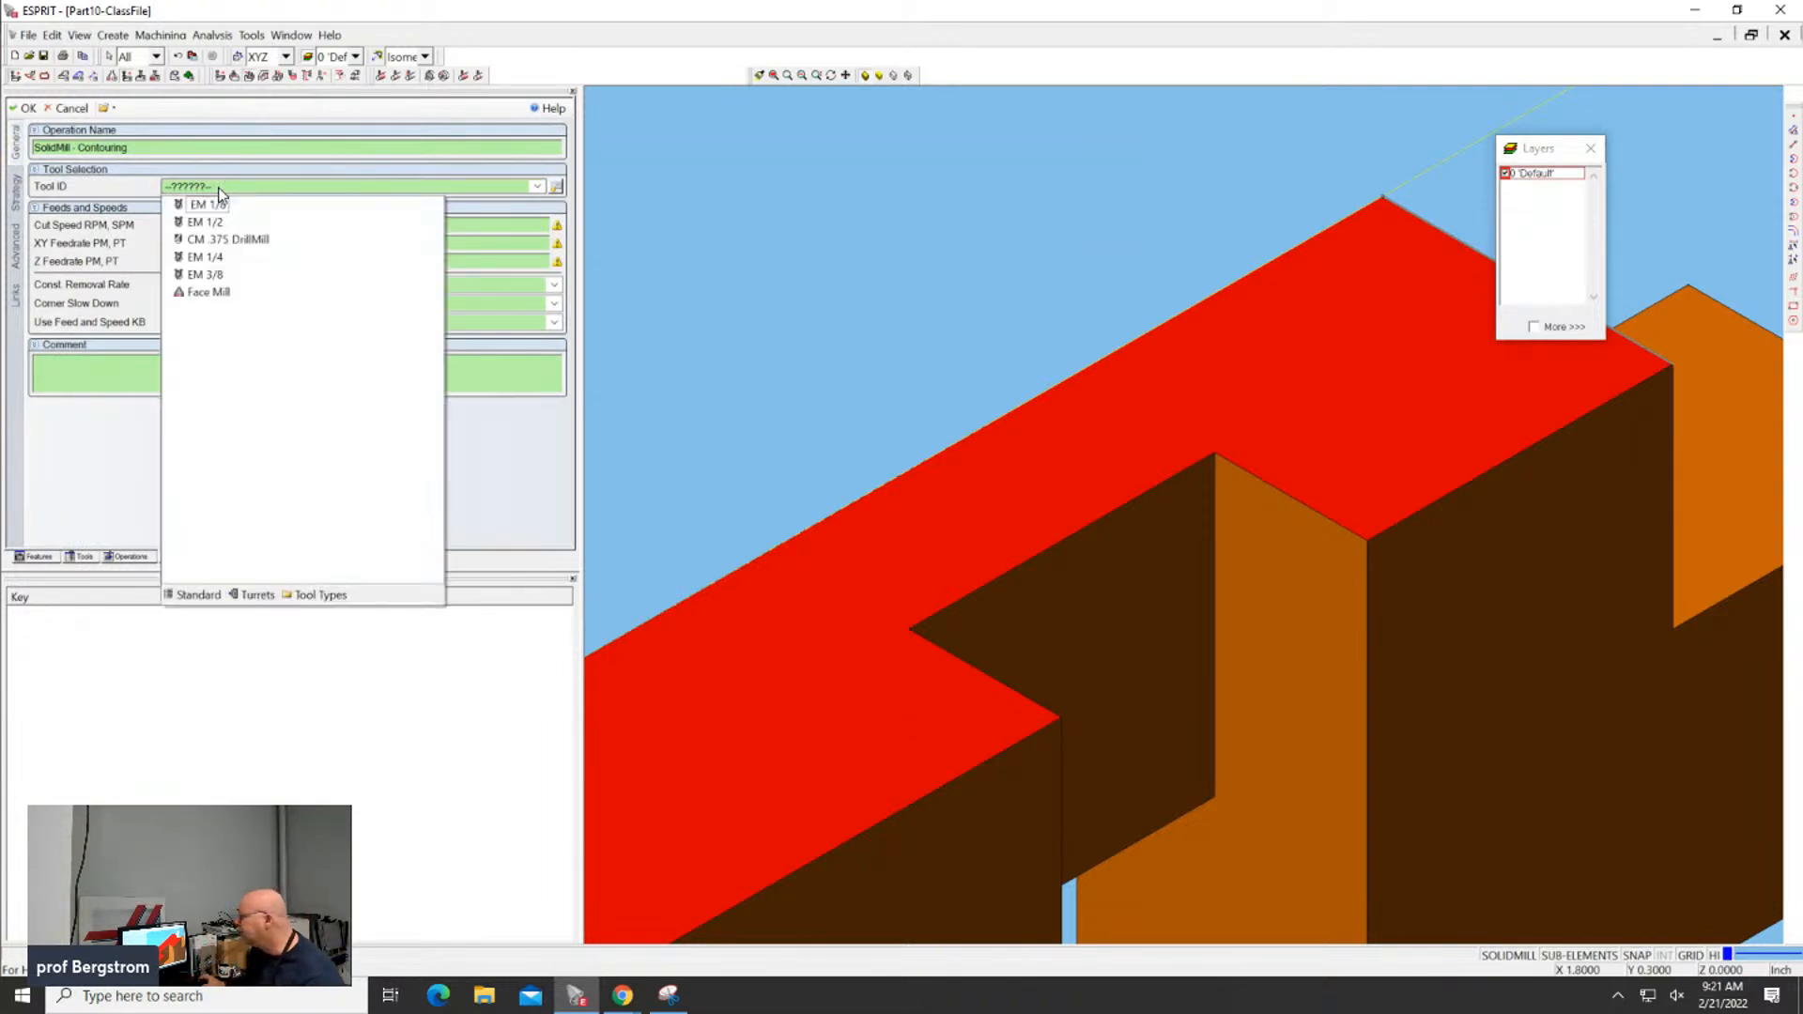
{"action": "left_click", "coordinate": [207, 274]}
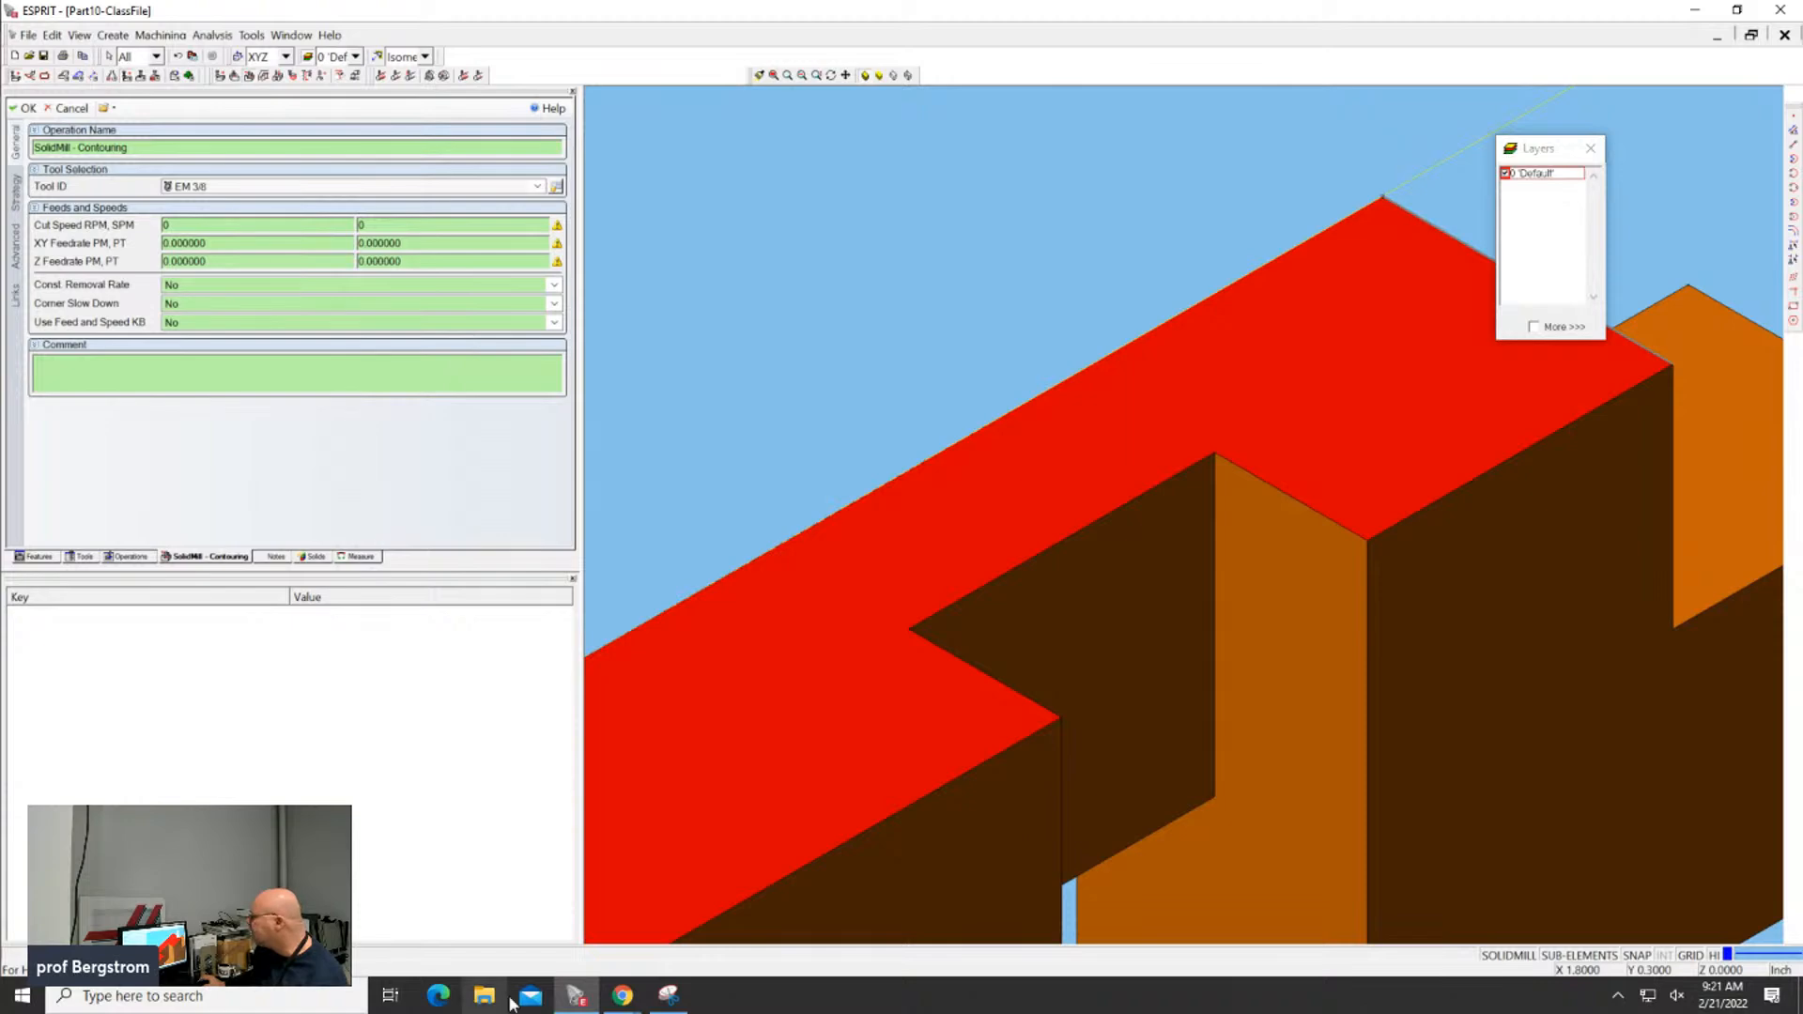
Switch to Chrome and open the Manufacturing Labs website at mfelabs.org in a new tab
{"action": "mouse_move", "coordinate": [629, 1004]}
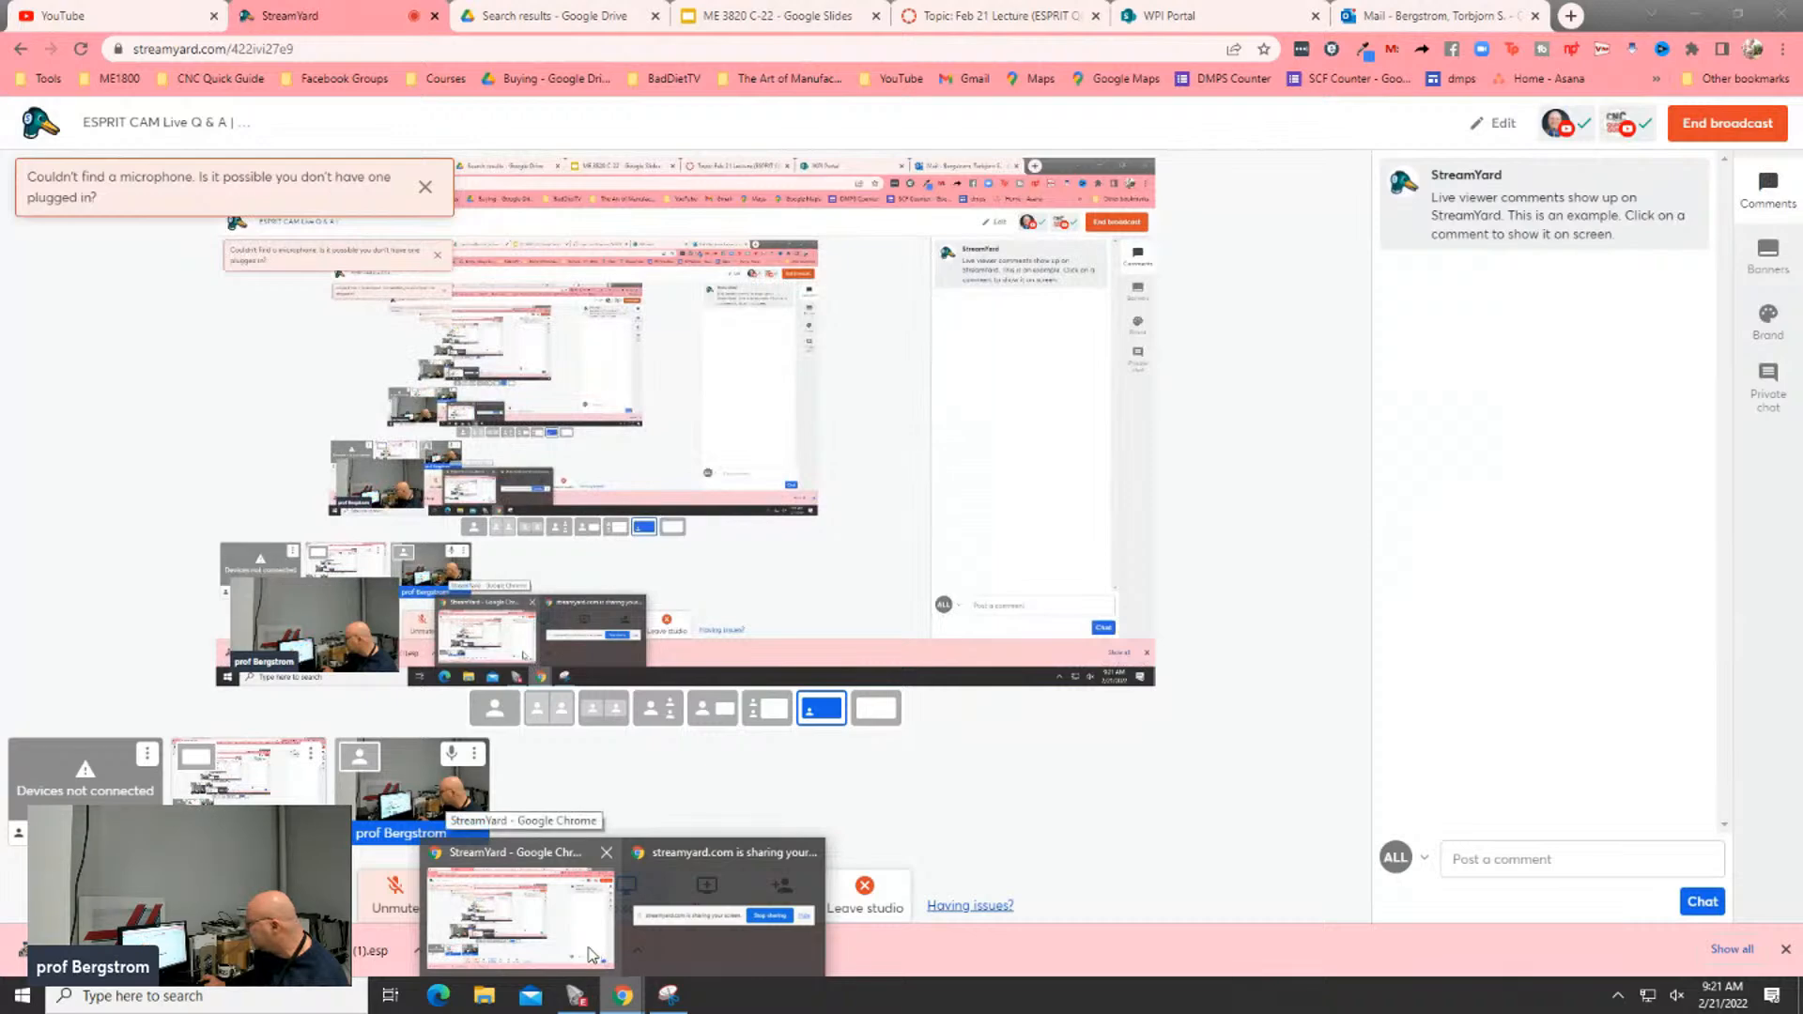
{"action": "left_click", "coordinate": [526, 916]}
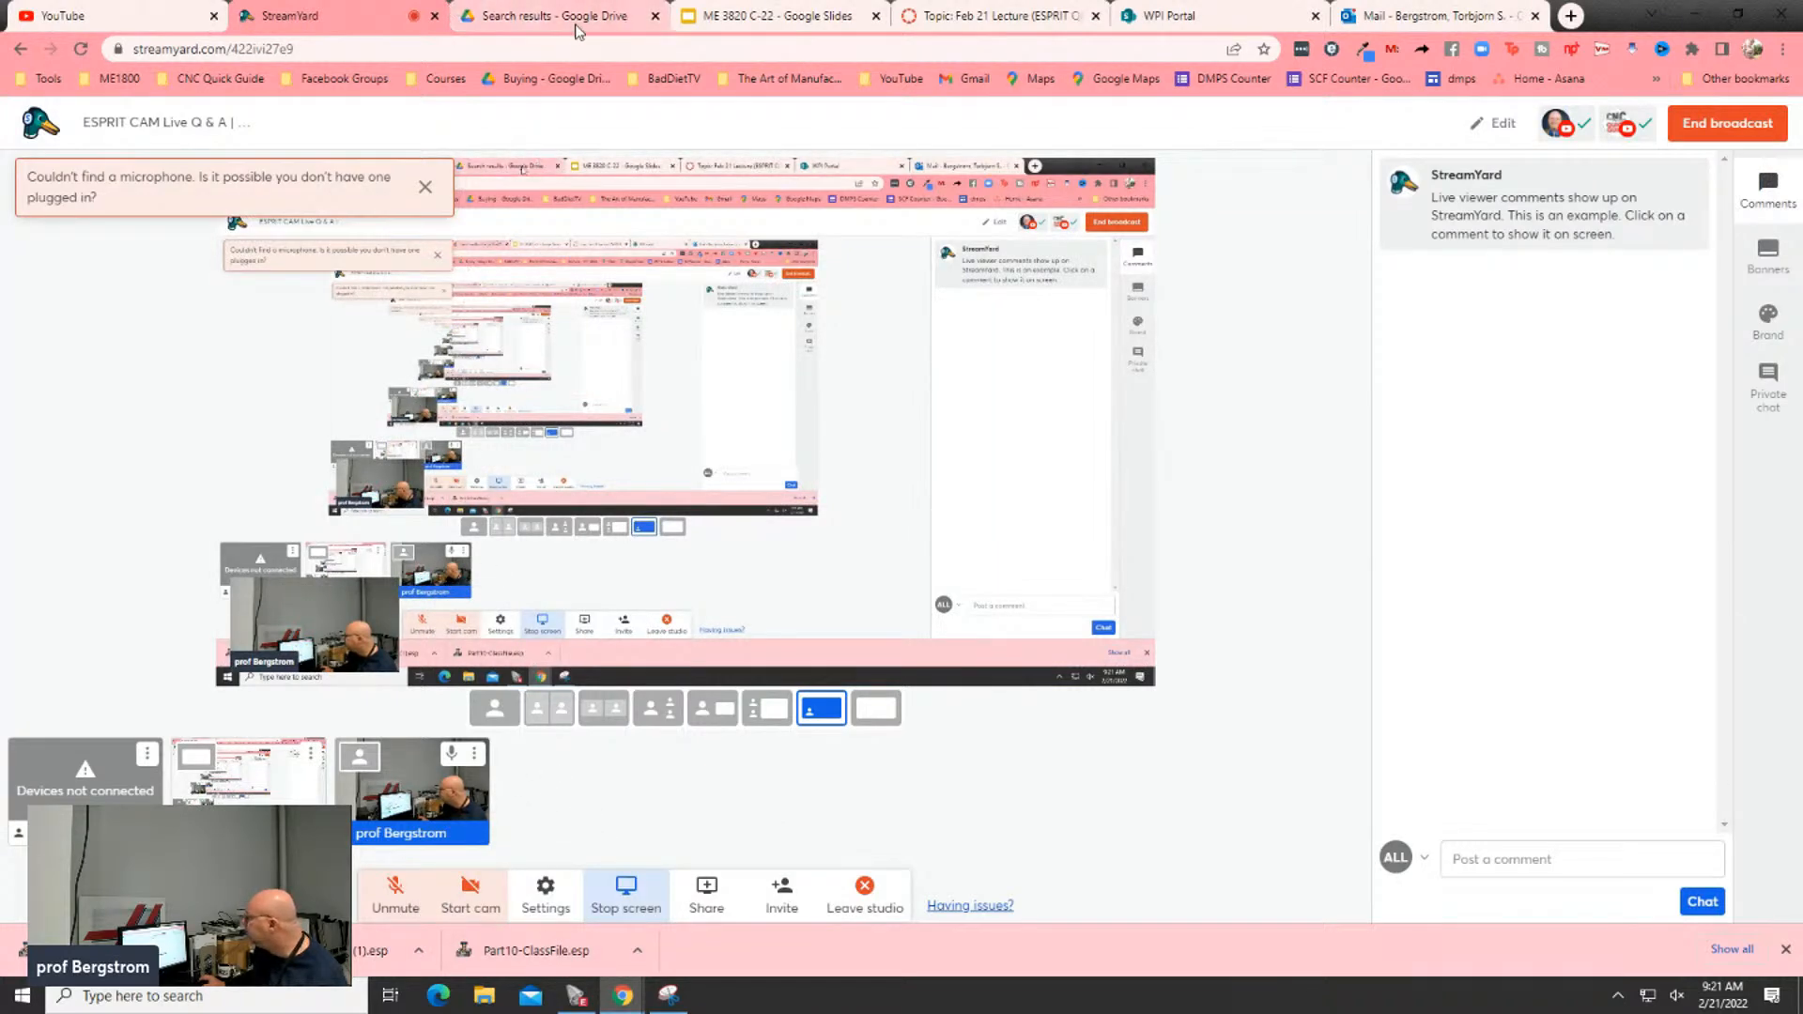
{"action": "left_click", "coordinate": [1582, 15]}
{"action": "left_click", "coordinate": [648, 55]}
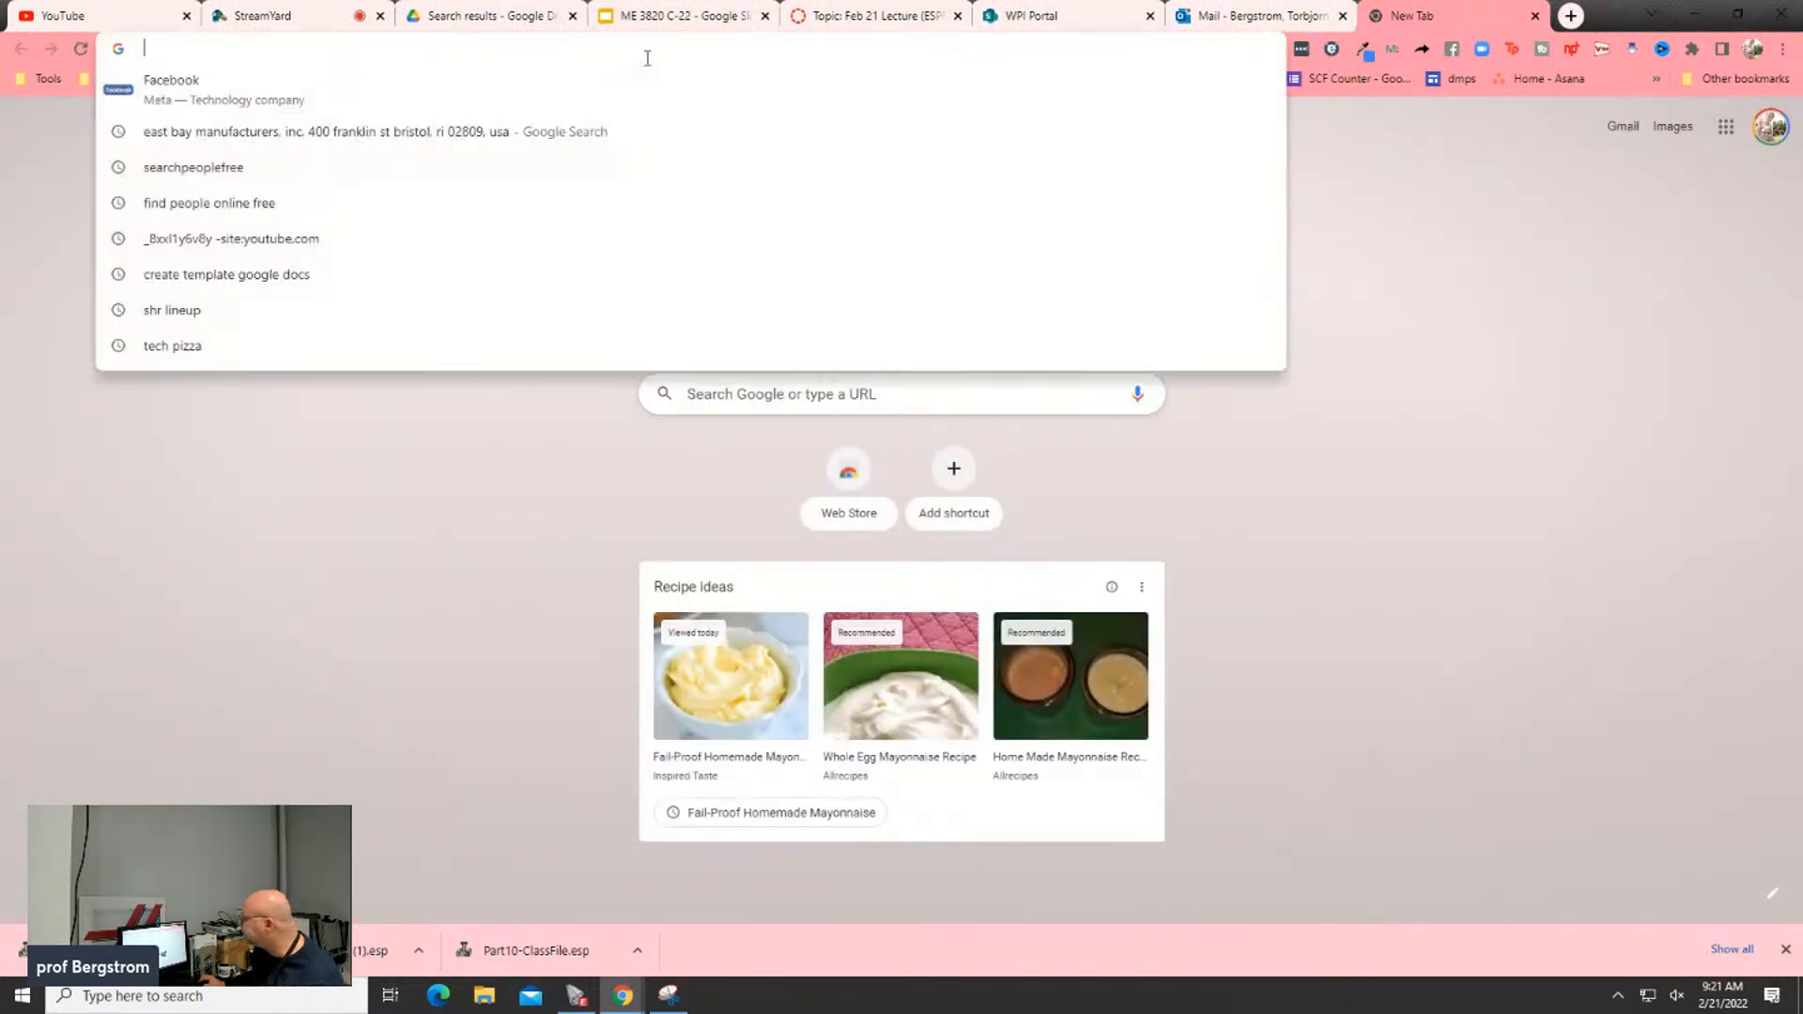
{"action": "type", "text": "m"}
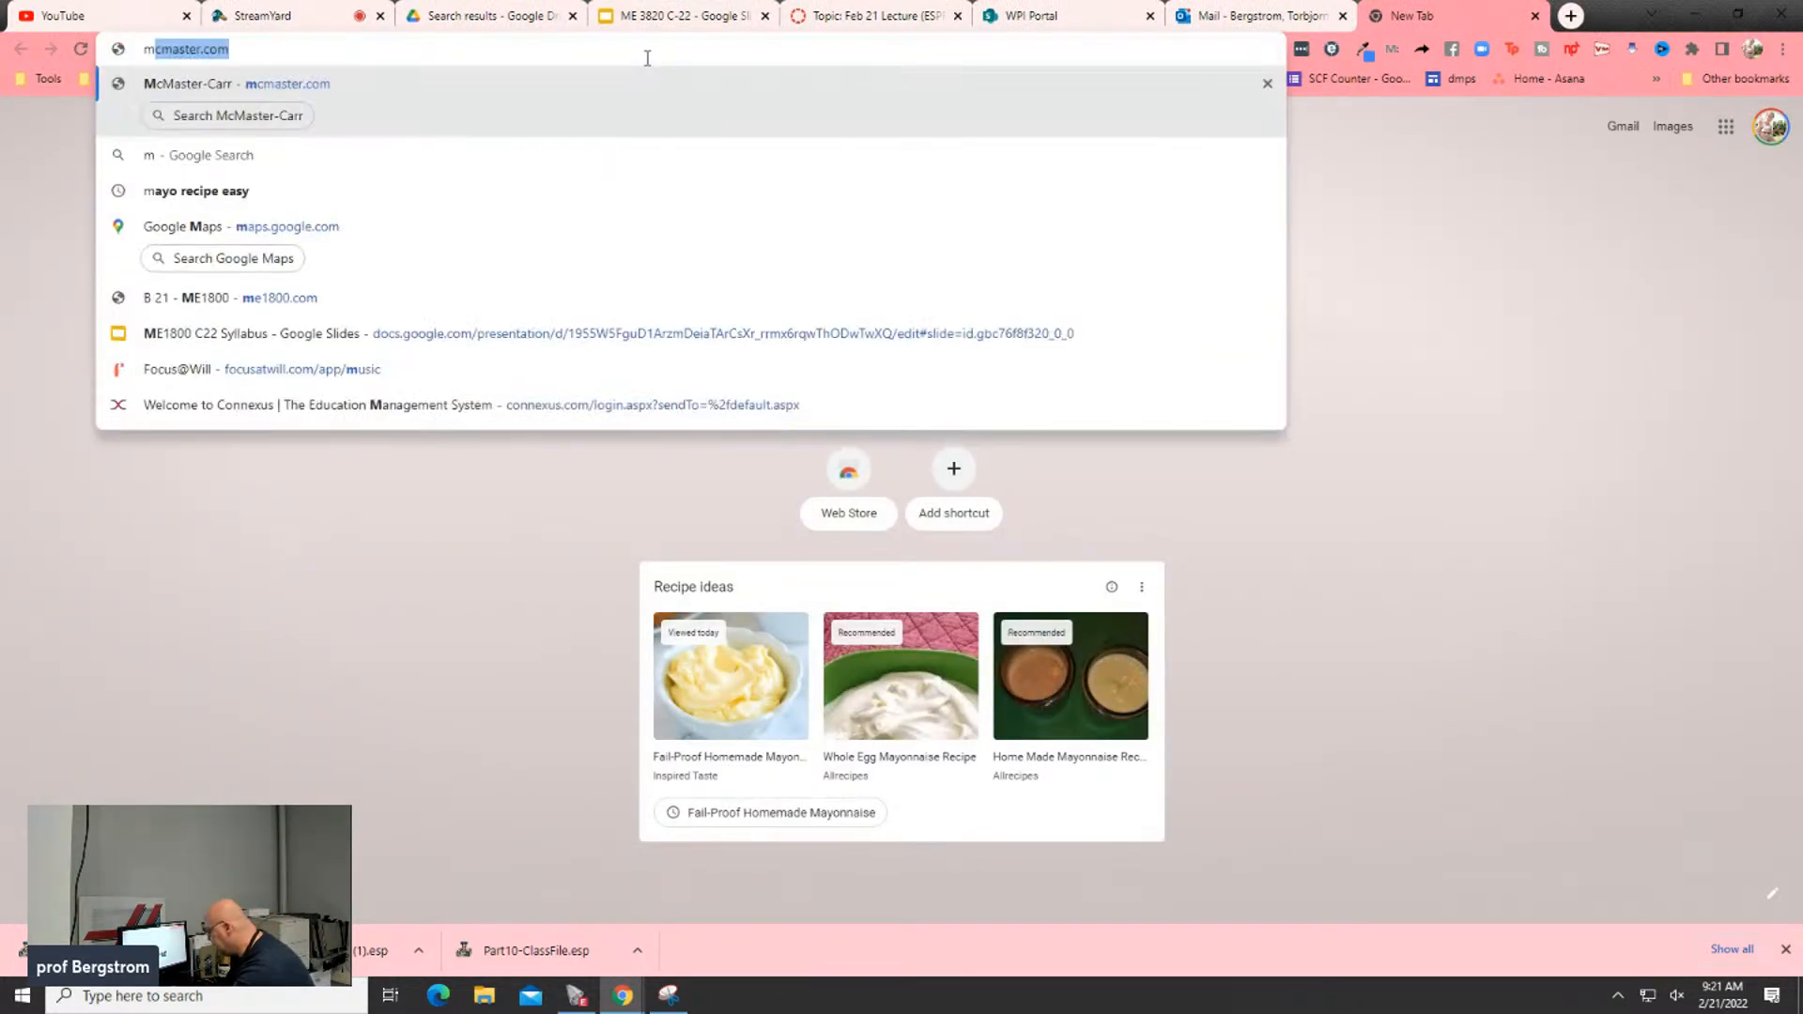
{"action": "type", "text": "felabs."}
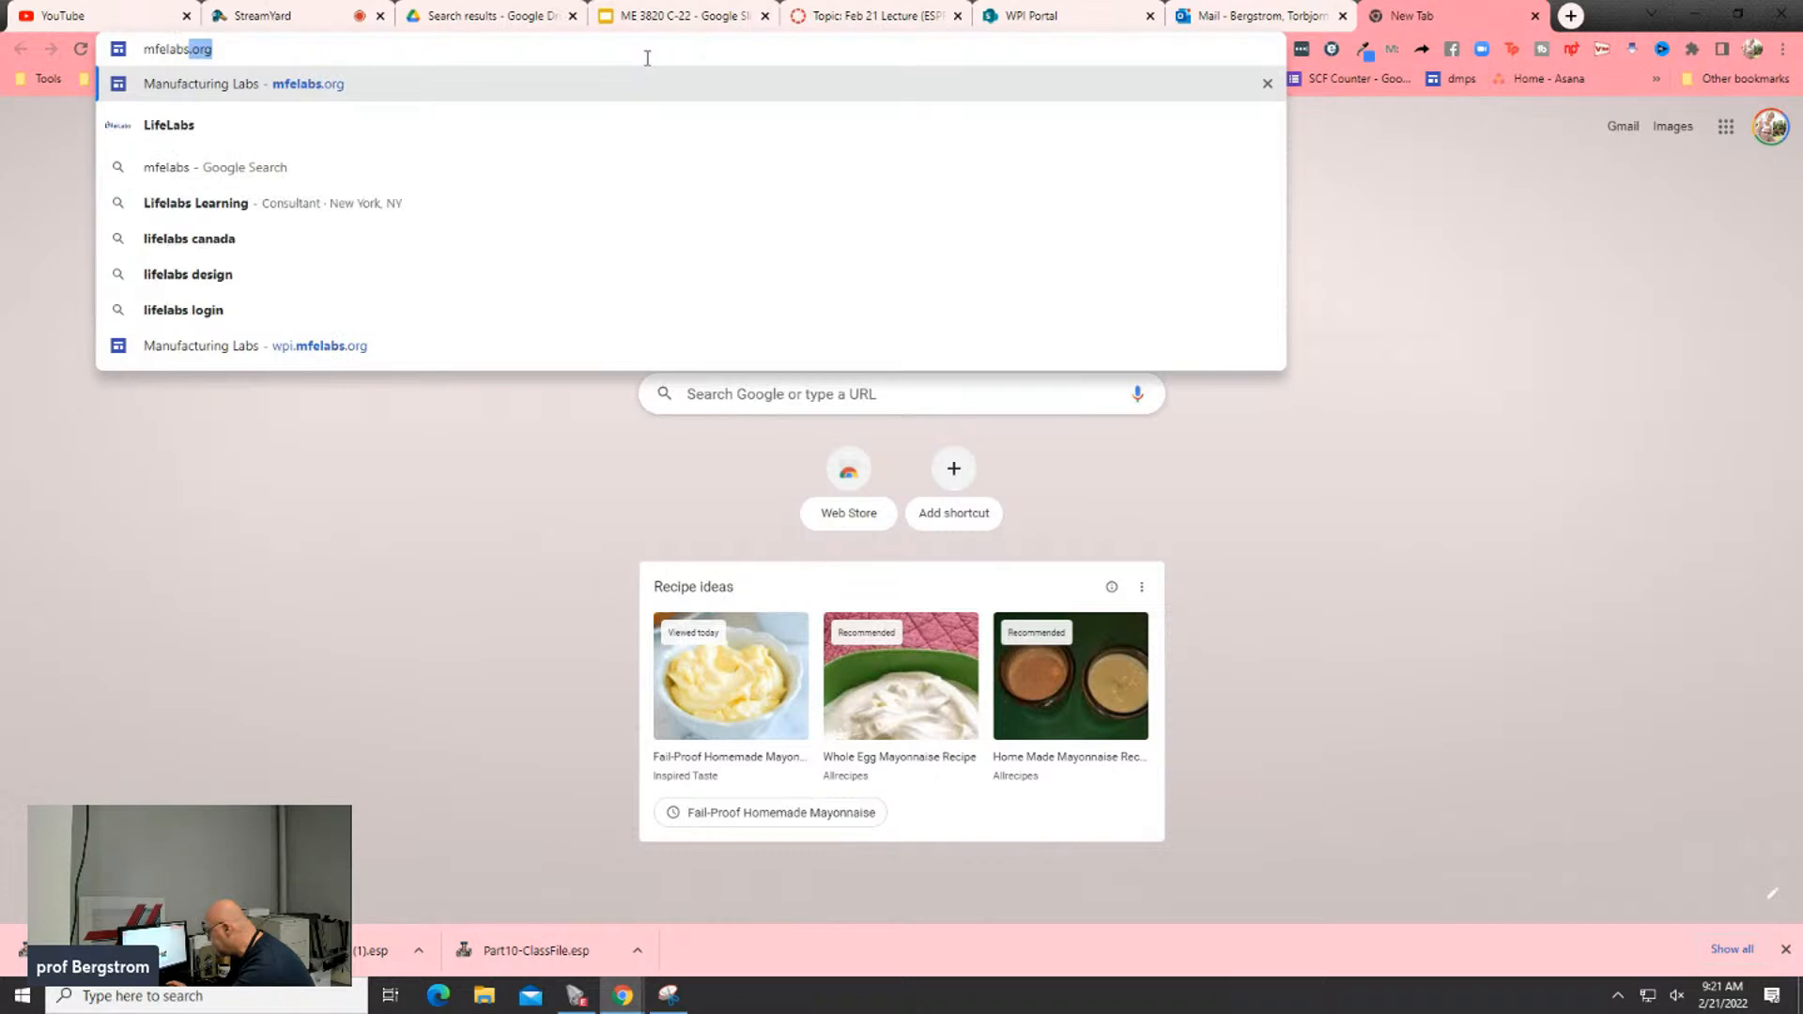
{"action": "type", "text": "org"}
{"action": "key", "text": "Return"}
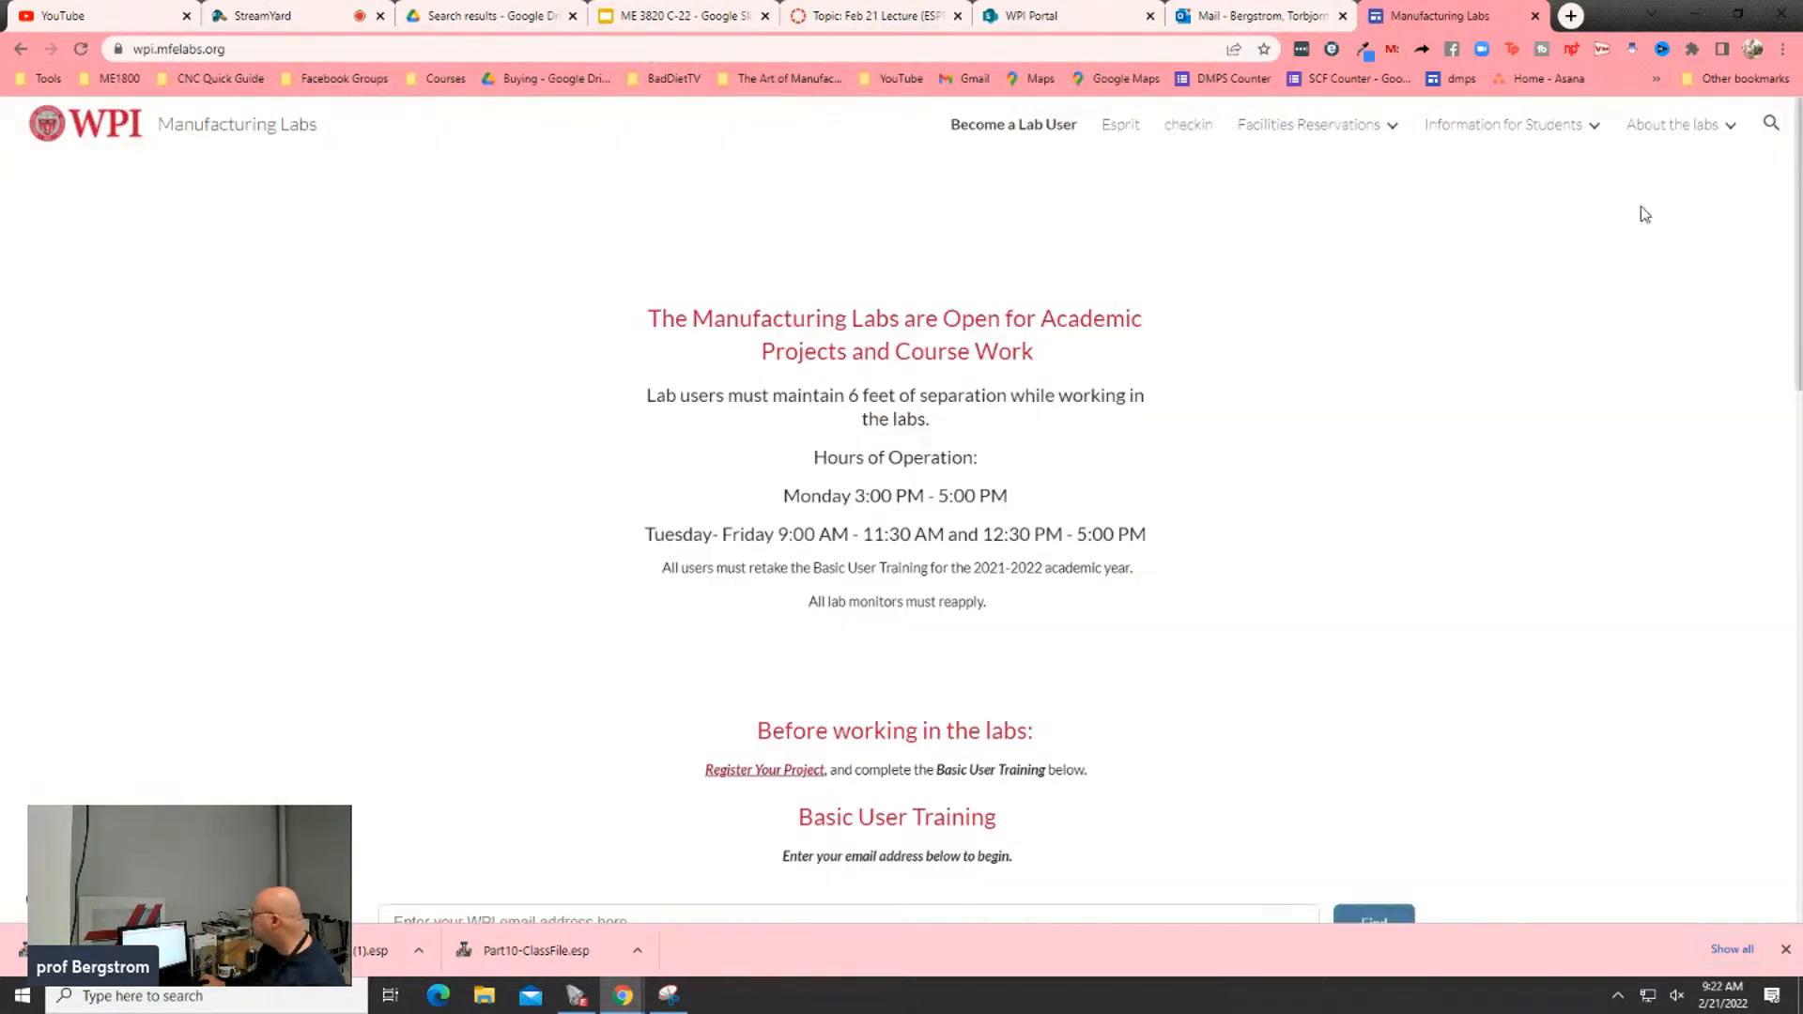
Open the student Feeds and Speeds page and its data sheet for non-ferrous endmills
{"action": "mouse_move", "coordinate": [1556, 134]}
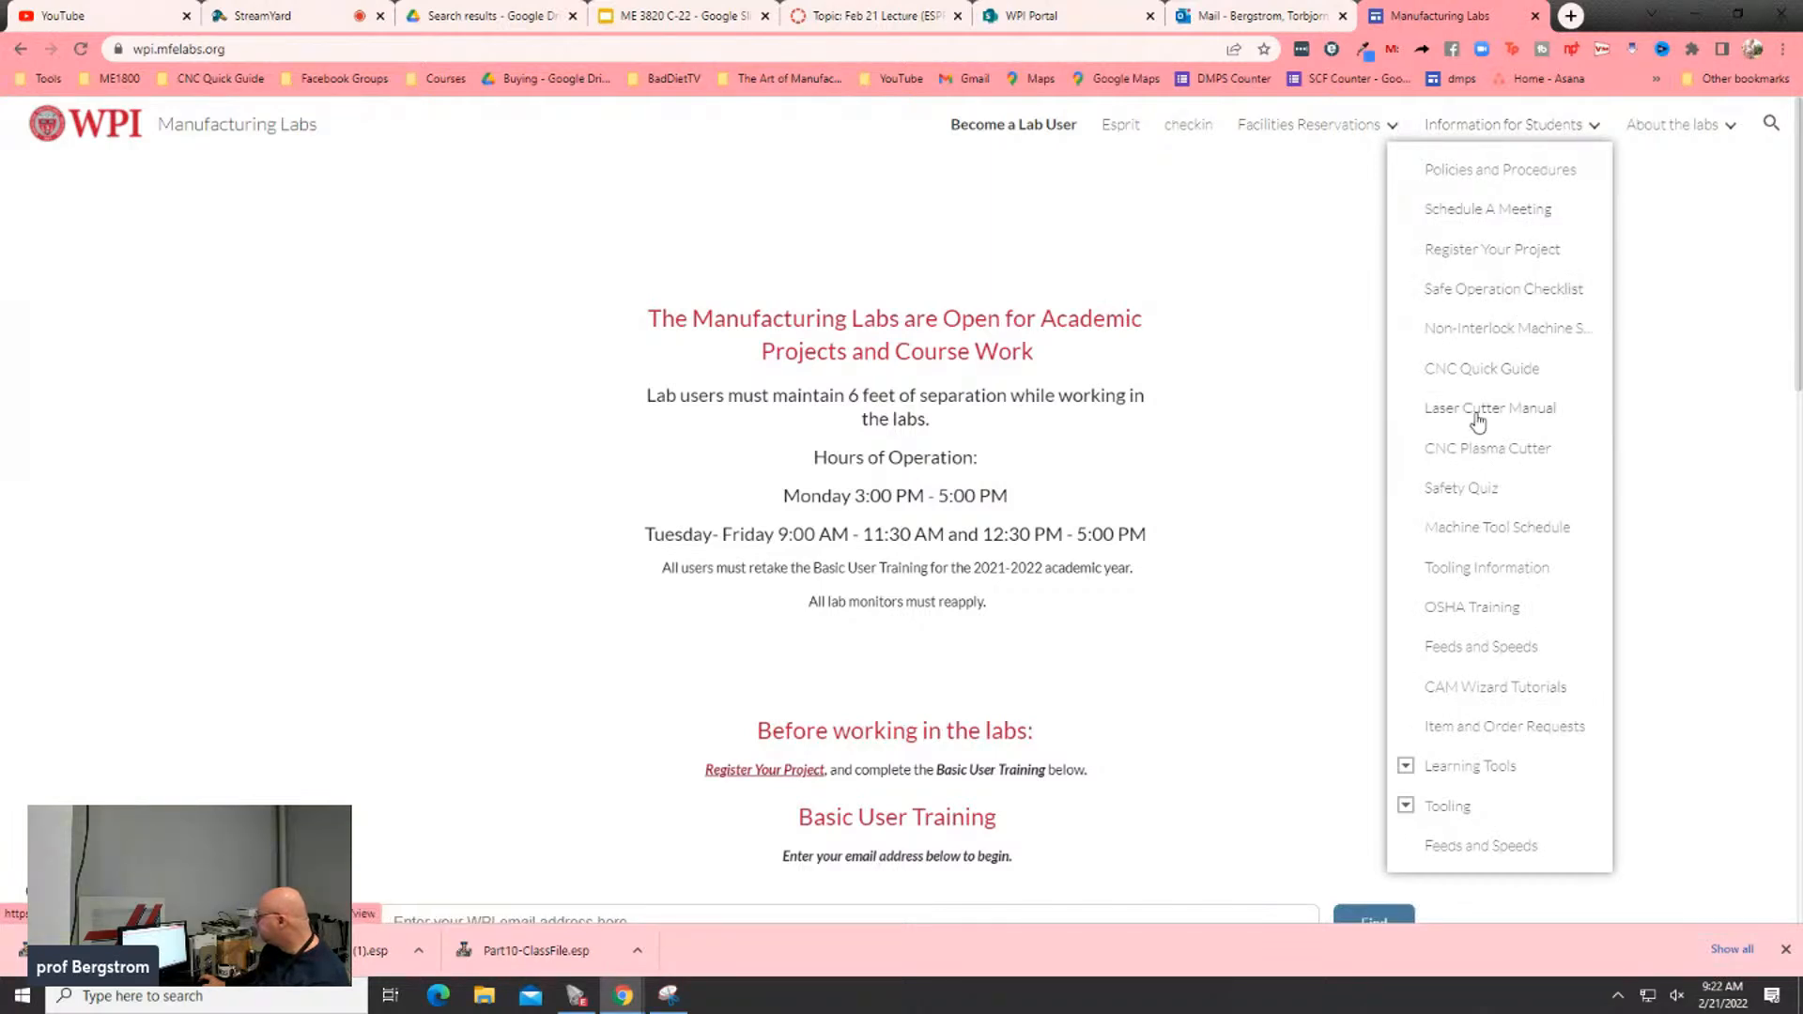
{"action": "left_click", "coordinate": [1477, 648]}
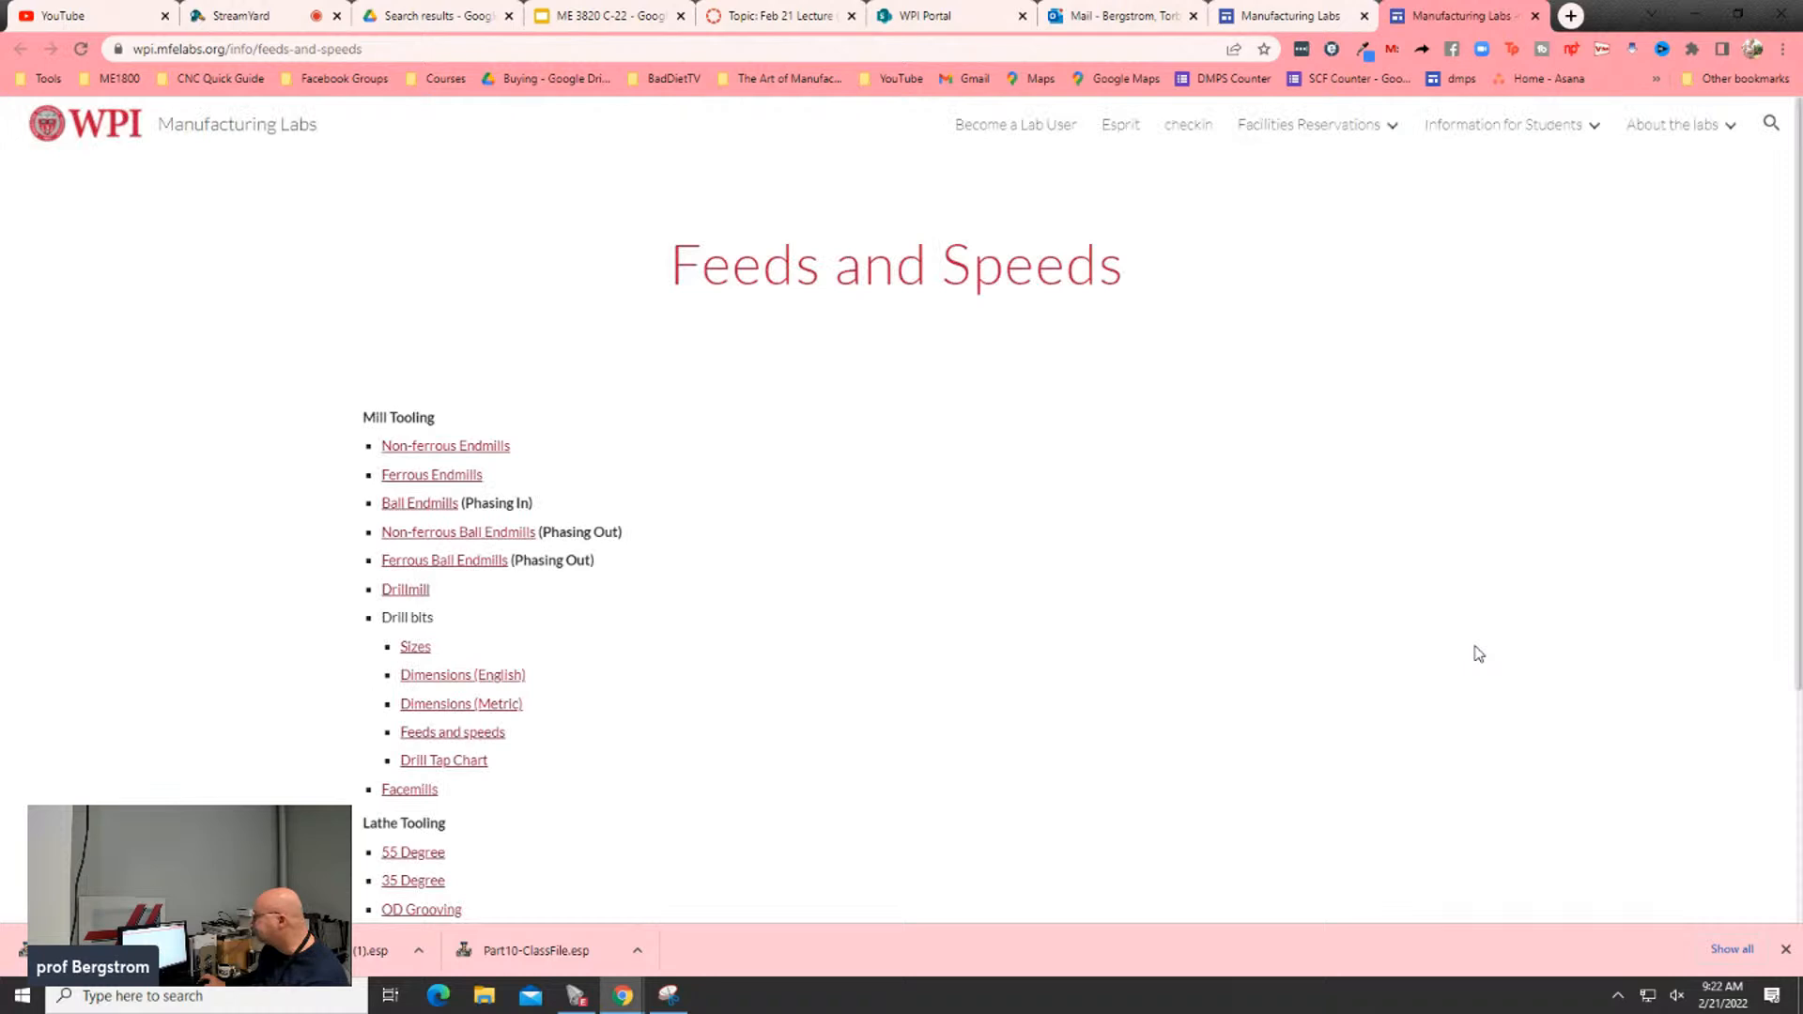
{"action": "left_click", "coordinate": [429, 452]}
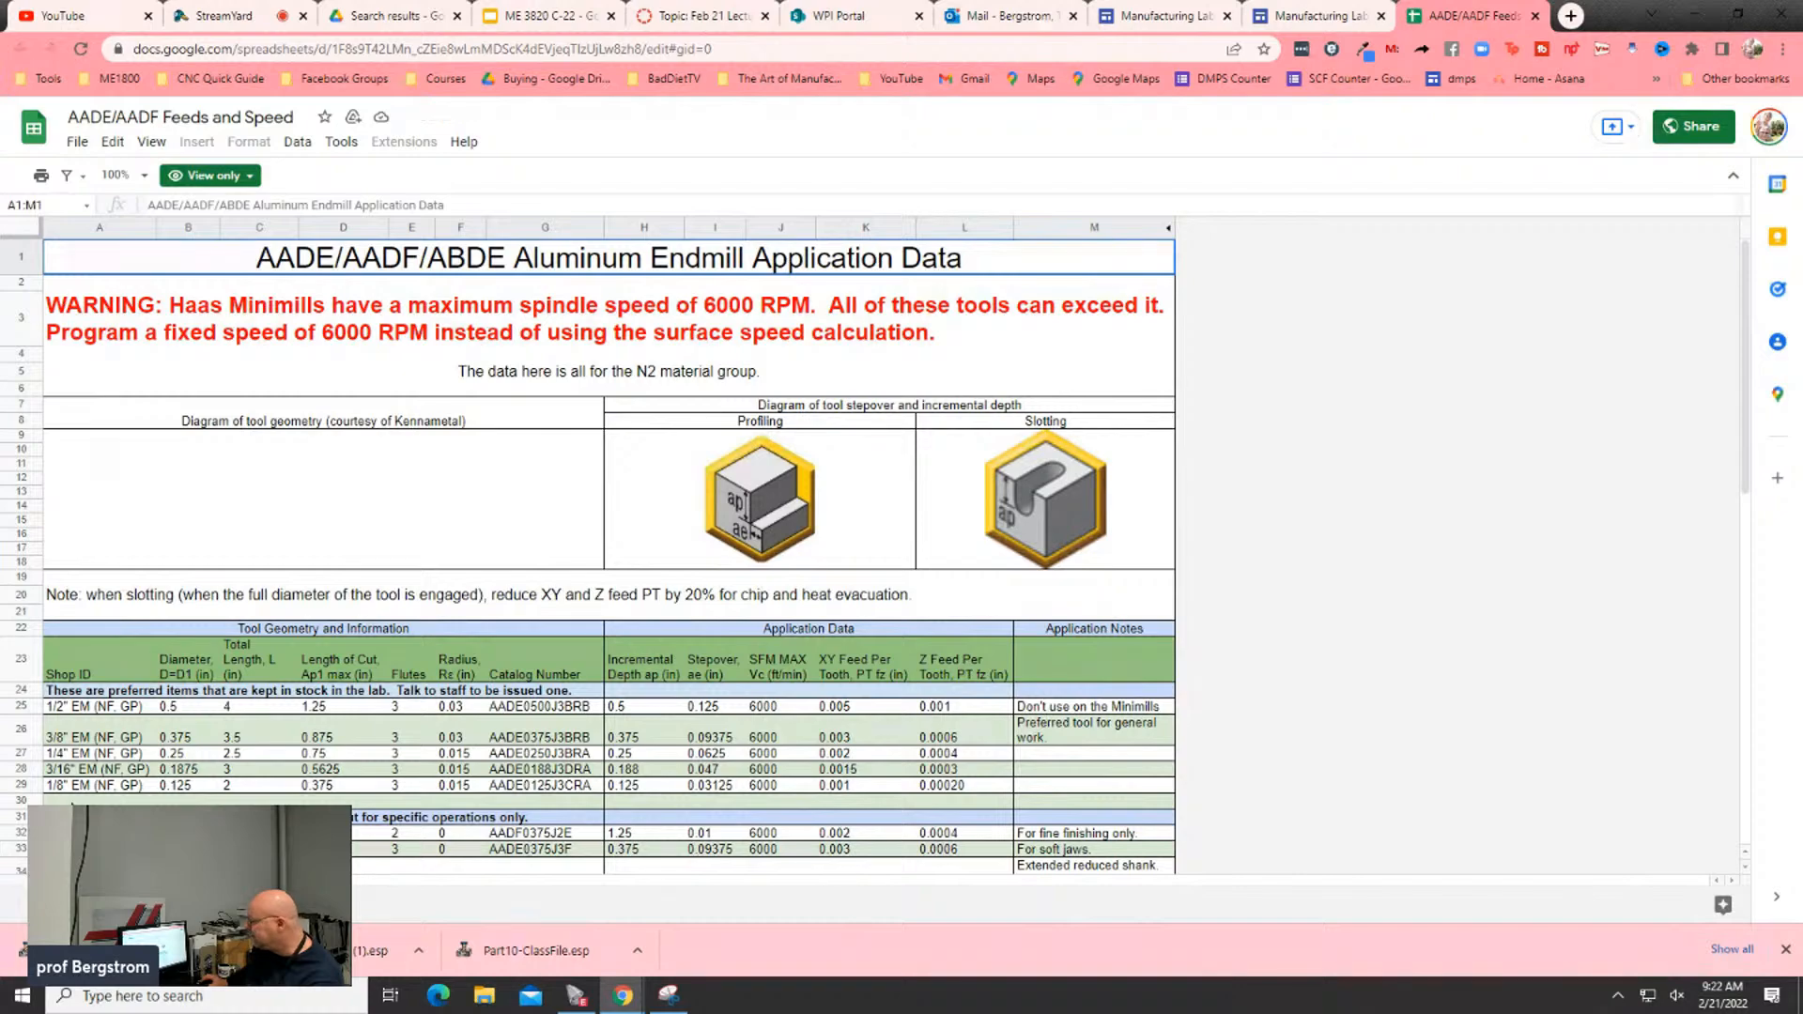
Examine the 3/8" EM (NF, GP) row for the tool's diameter, total length and length of cut
{"action": "scroll", "coordinate": [78, 720], "scroll_direction": "down", "scroll_amount": 1}
{"action": "scroll", "coordinate": [62, 692], "scroll_direction": "down", "scroll_amount": 1}
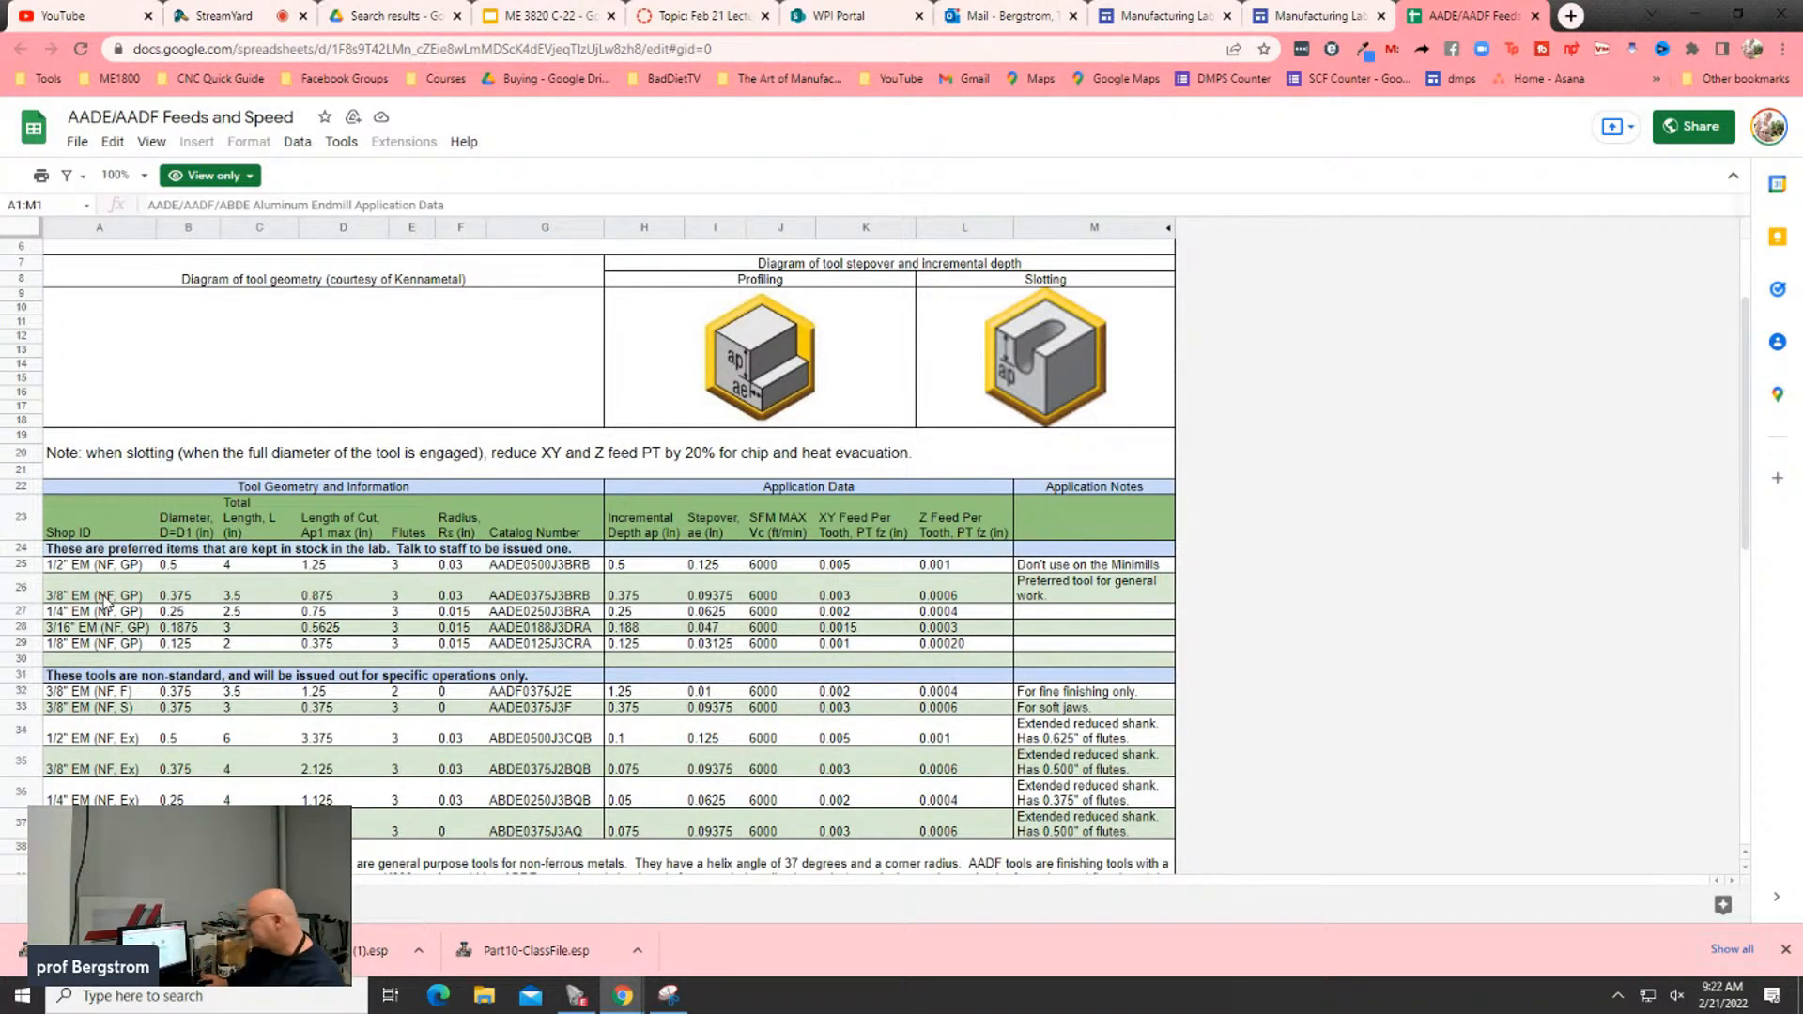
{"action": "left_click", "coordinate": [105, 599]}
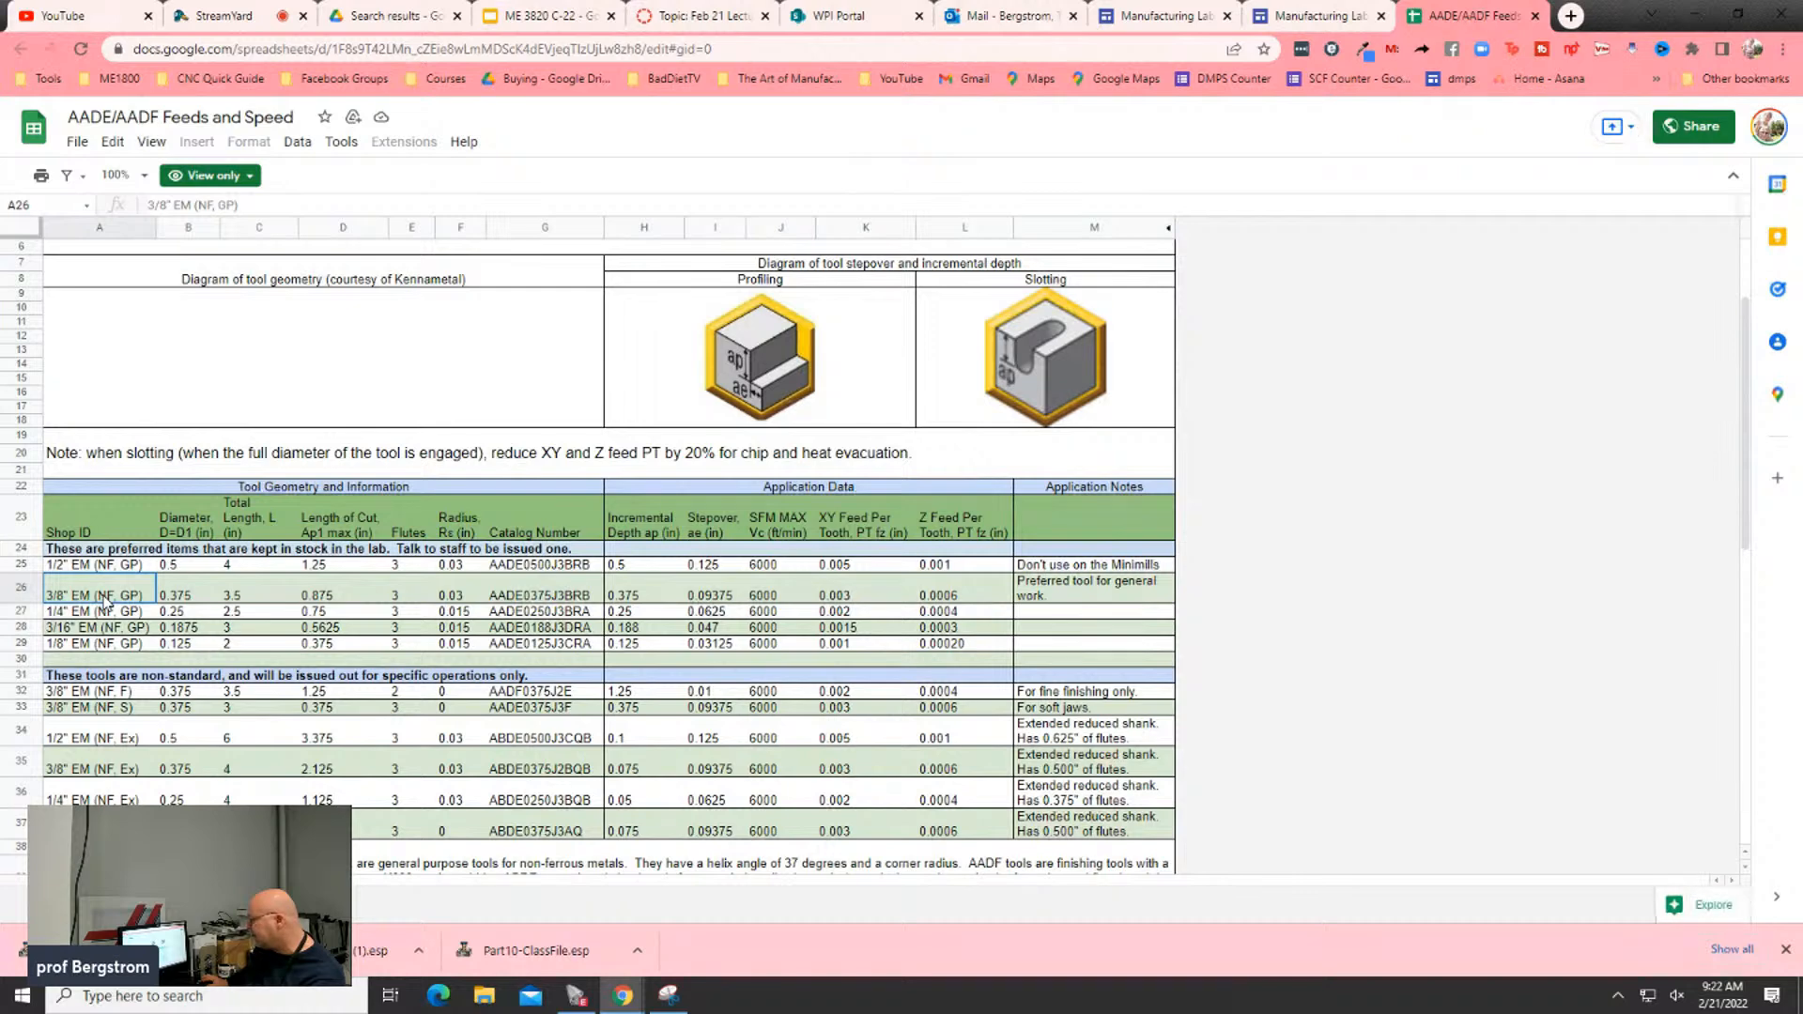
{"action": "key", "text": "Right"}
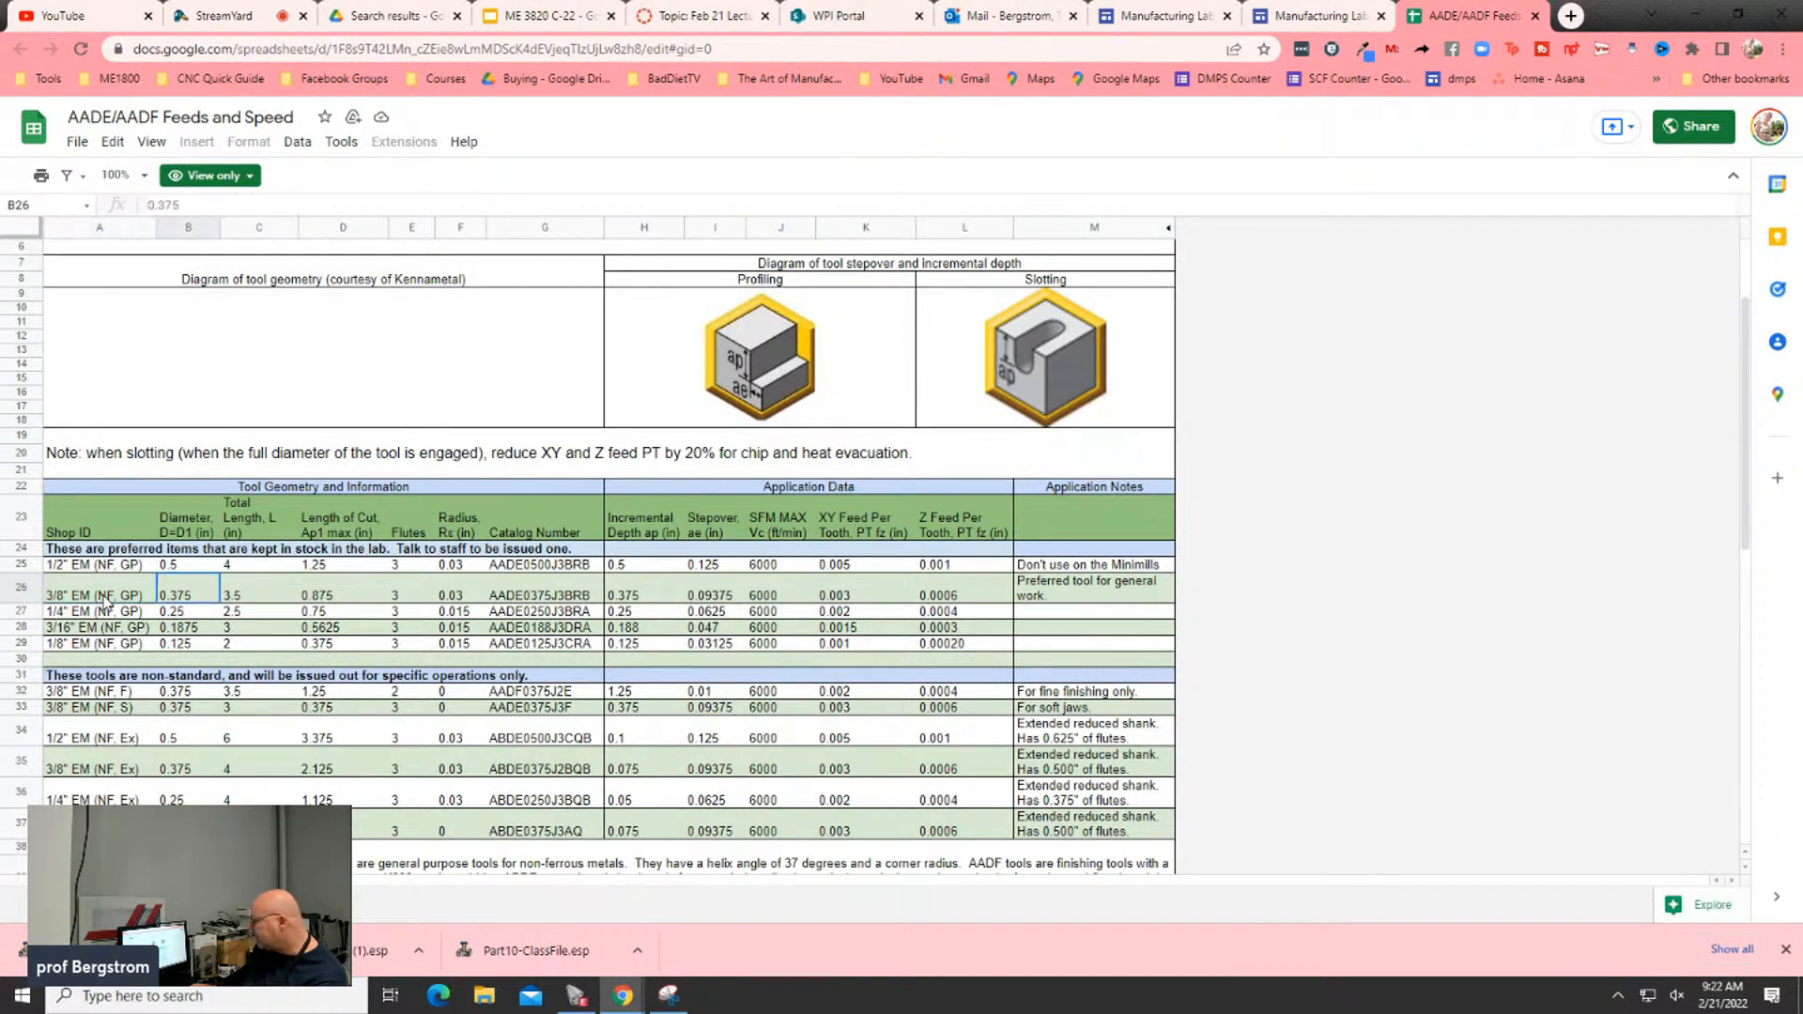
{"action": "key", "text": "Right"}
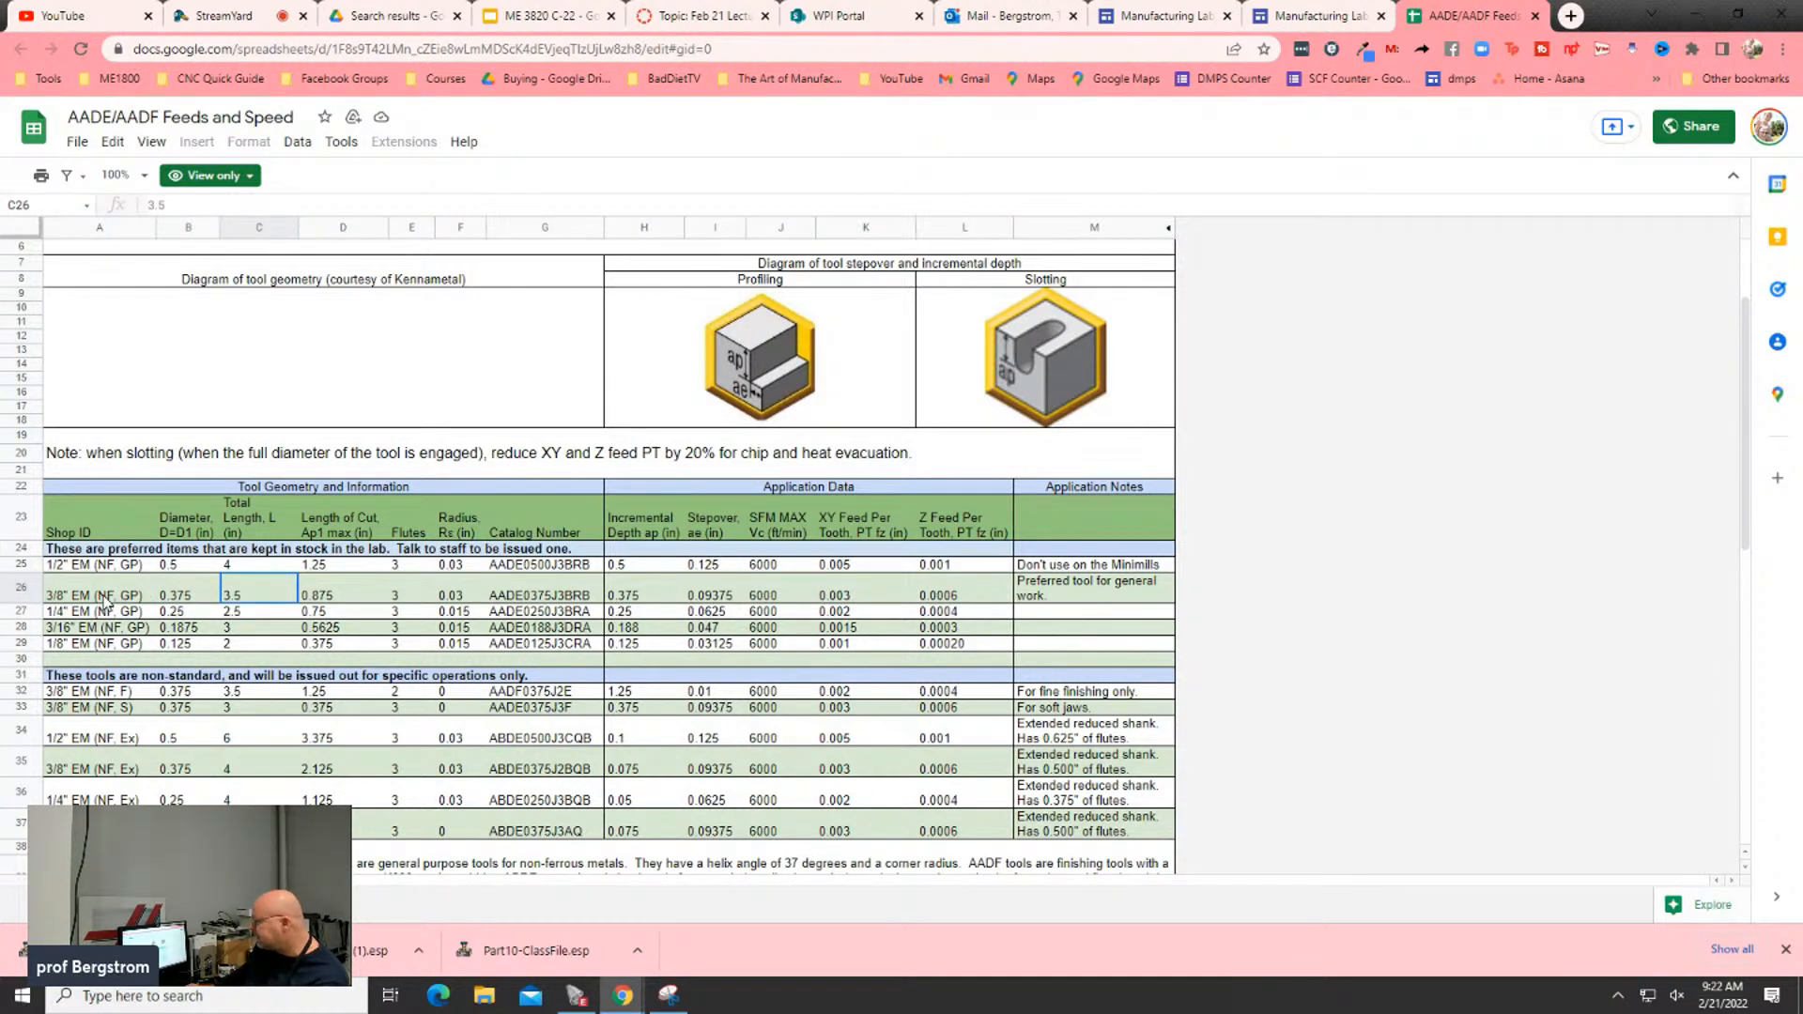
{"action": "key", "text": "Left"}
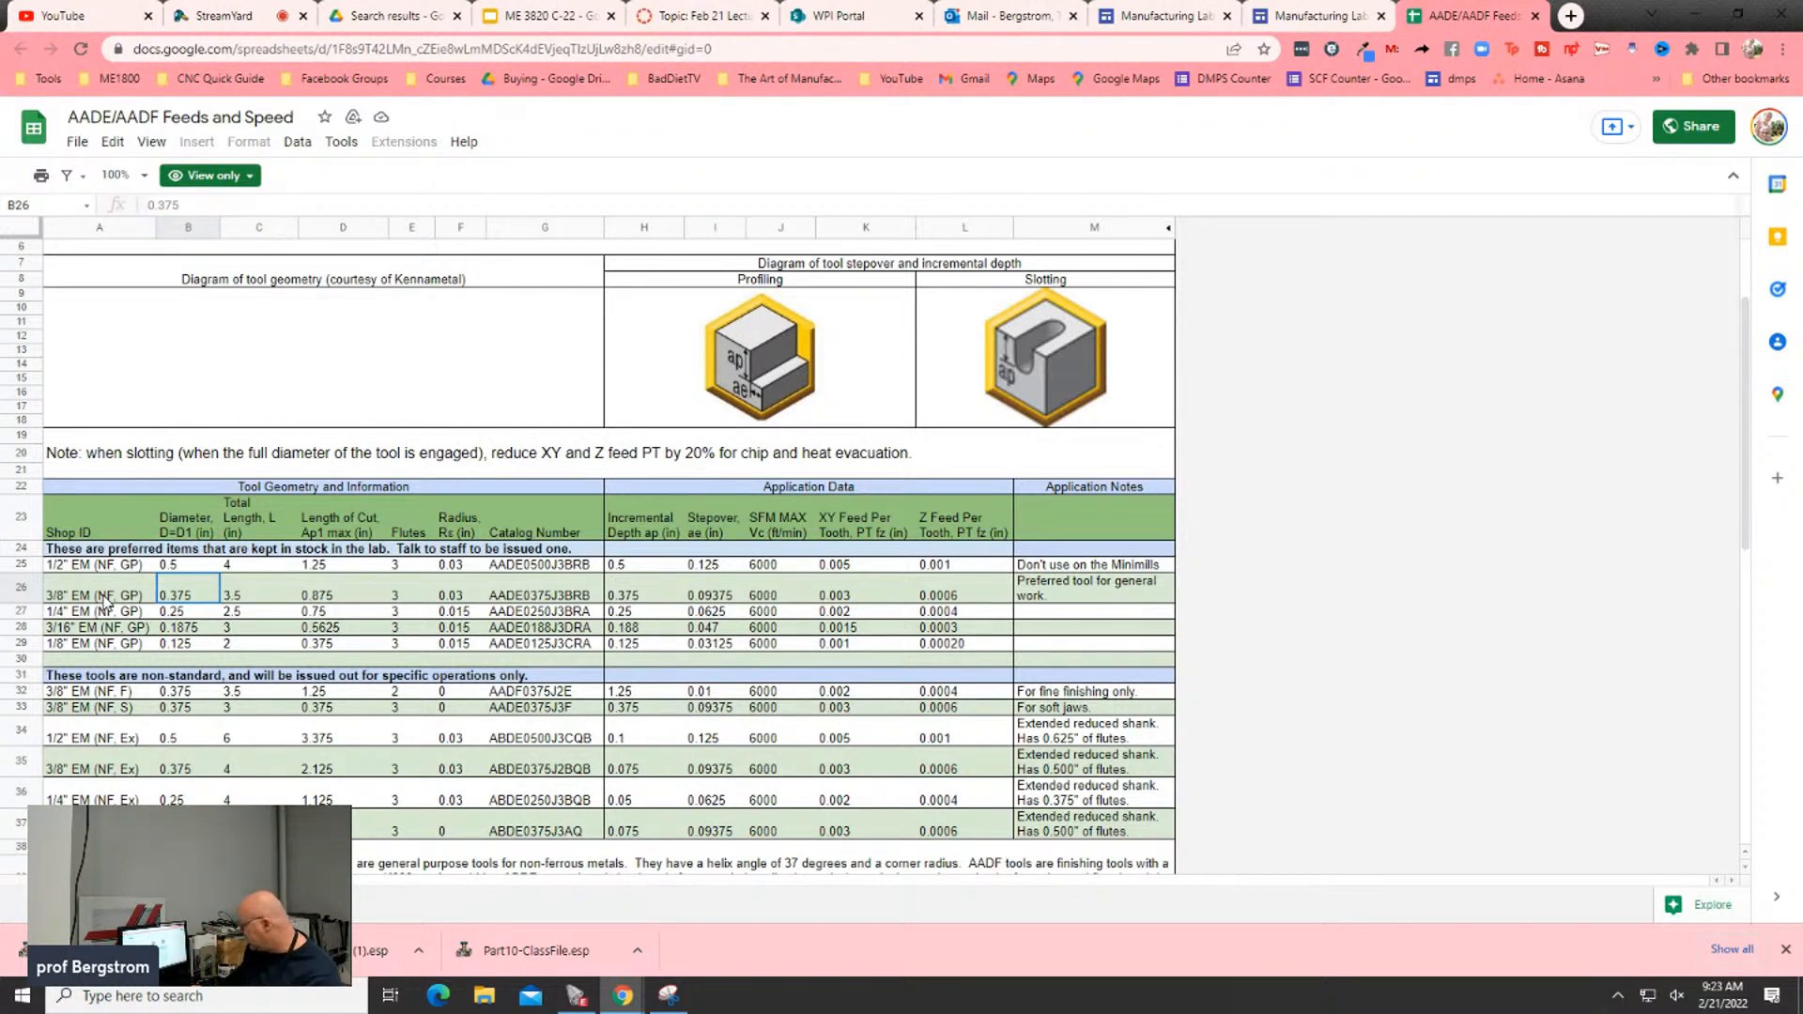
{"action": "key", "text": "Right"}
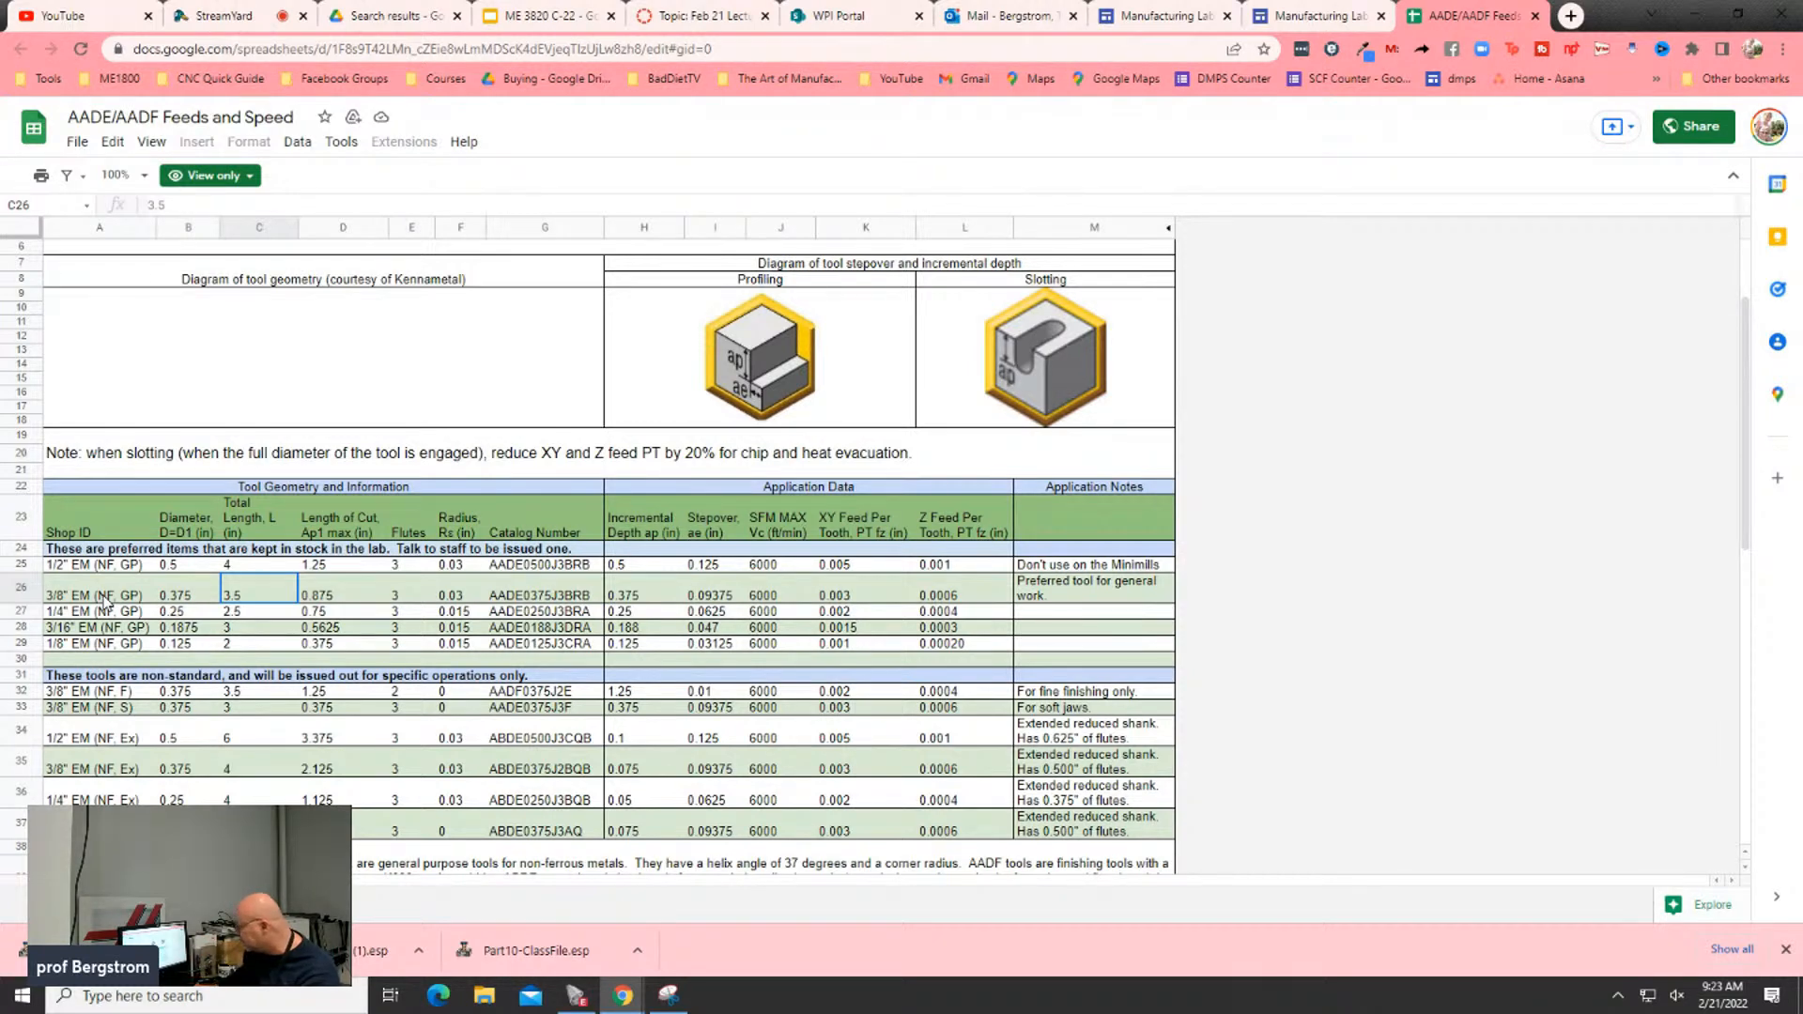
{"action": "key", "text": "Right"}
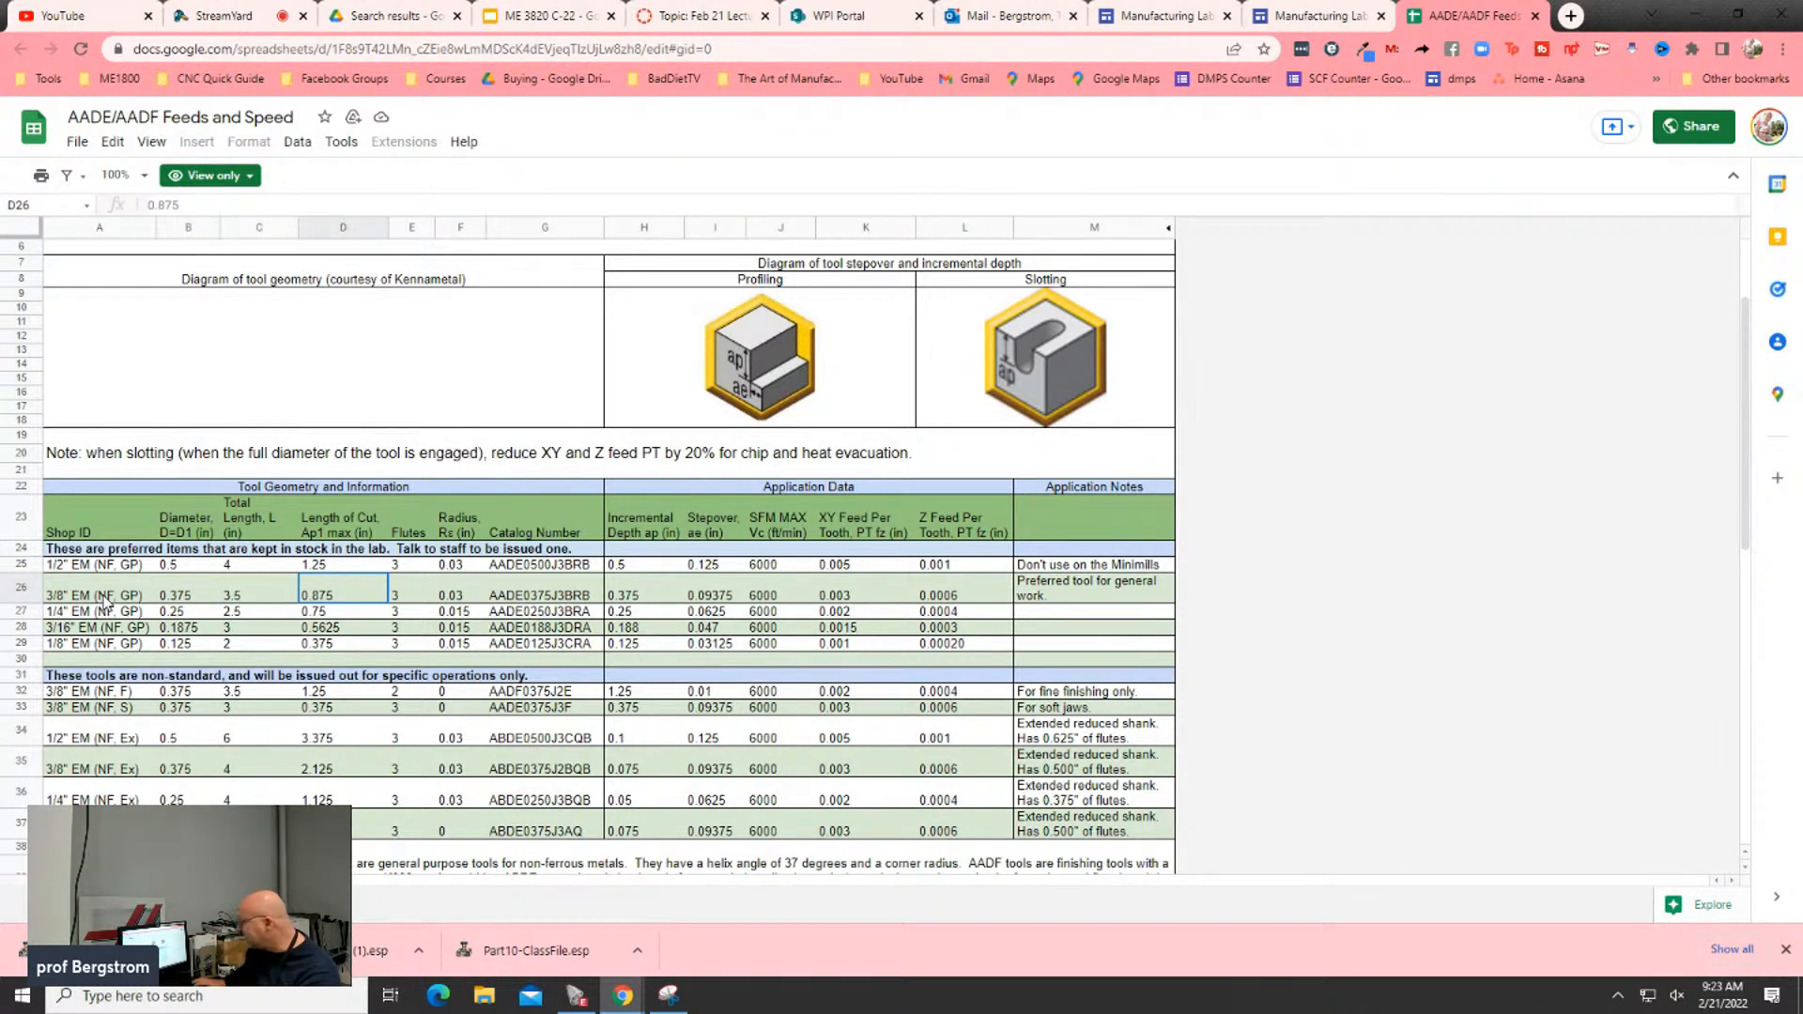
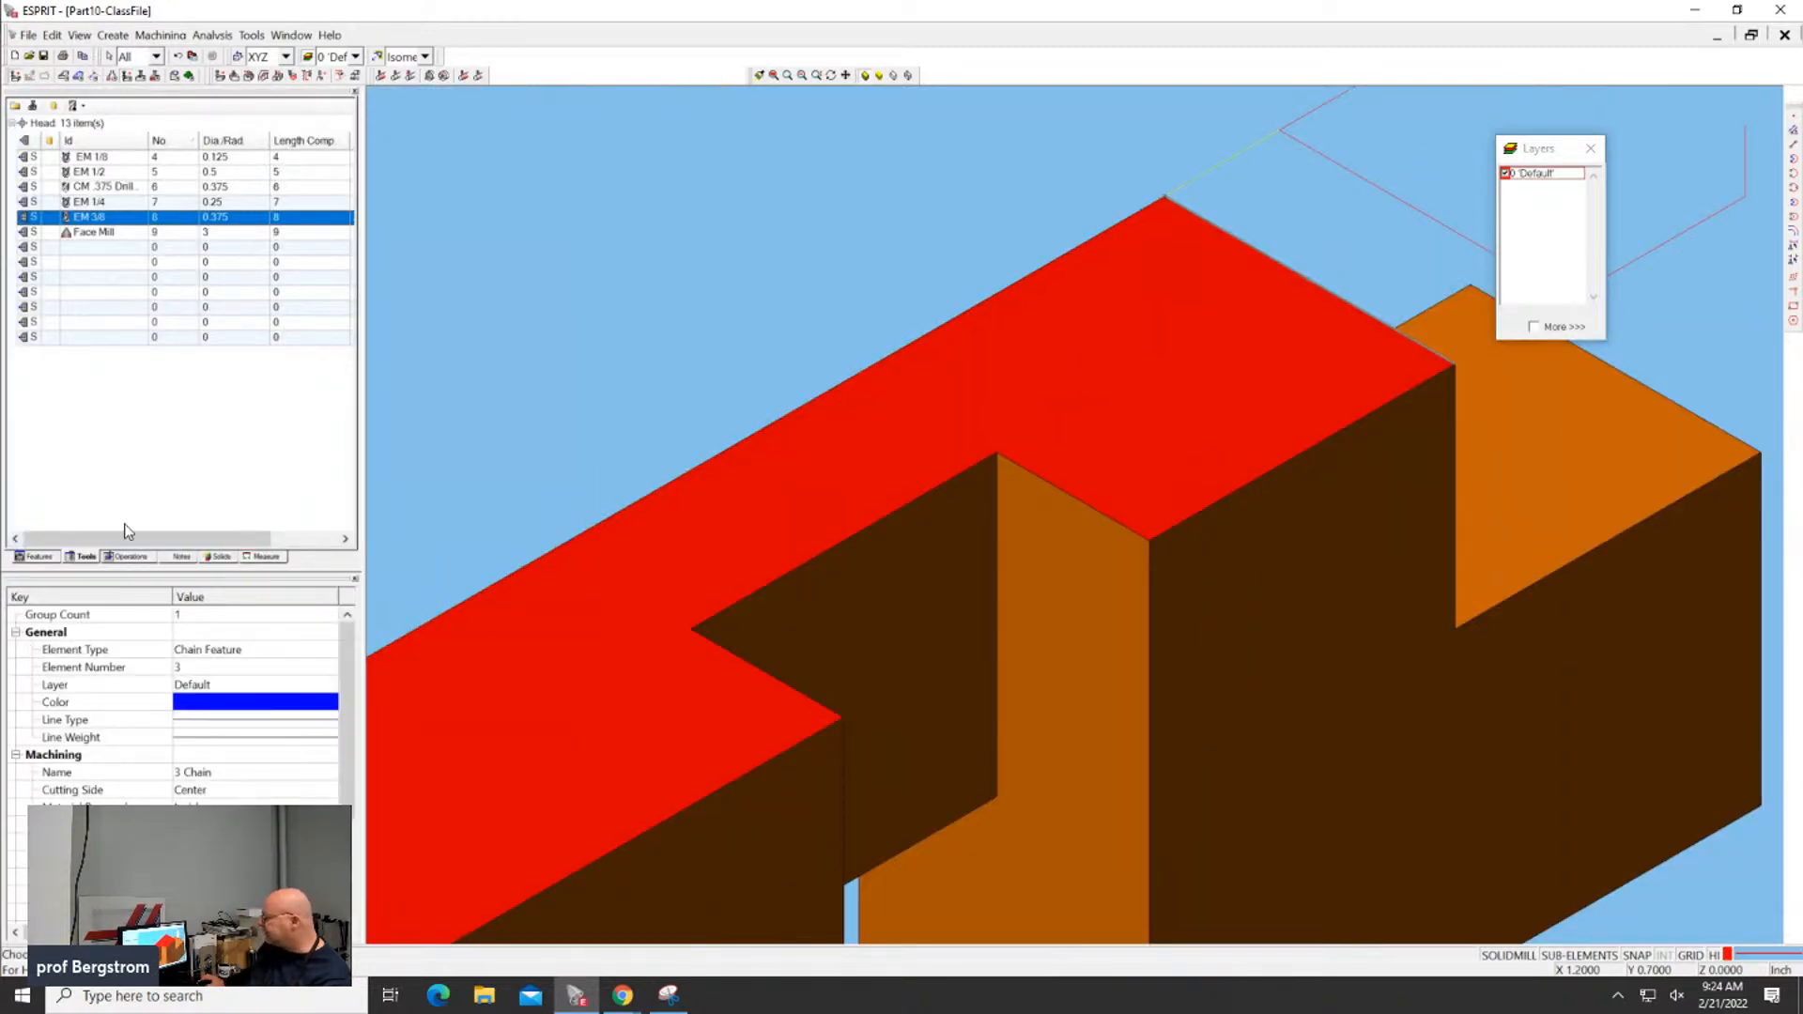
Reopen the SolidMill - Contouring operation, set its cut speed to 6000 RPM and check the corresponding SPM value
{"action": "left_click", "coordinate": [122, 557]}
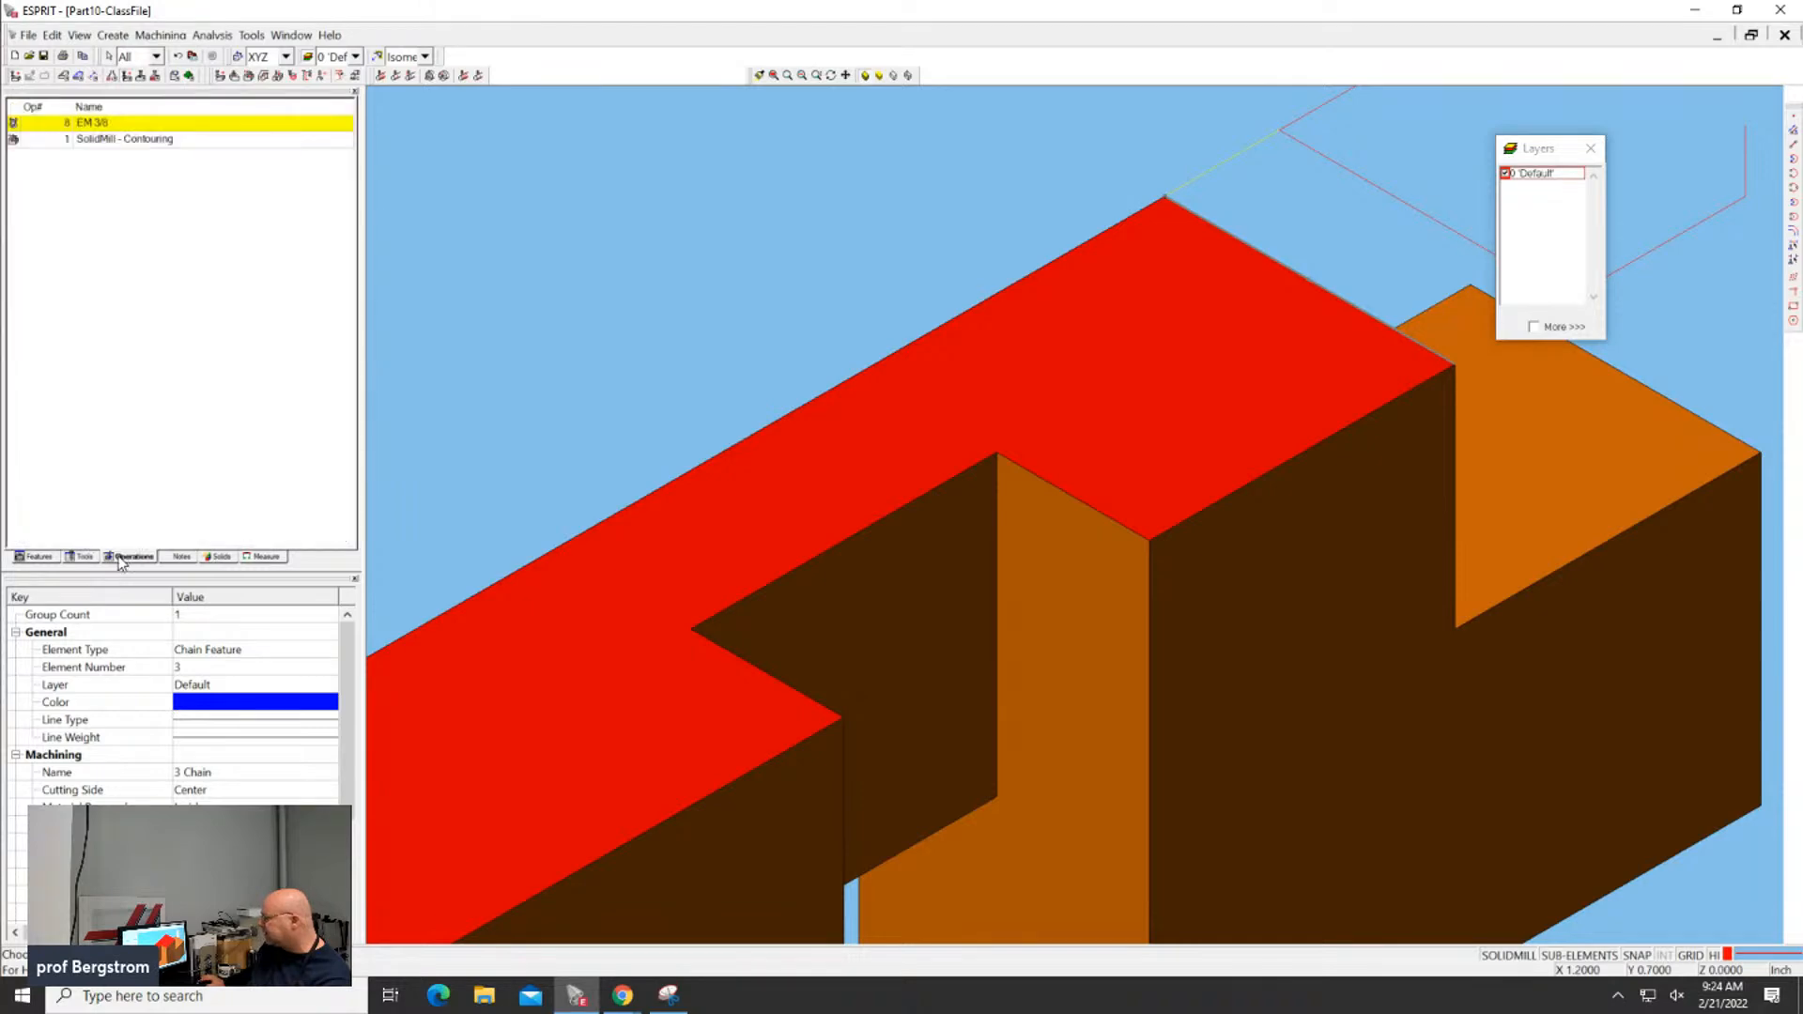
{"action": "double_click", "coordinate": [139, 147]}
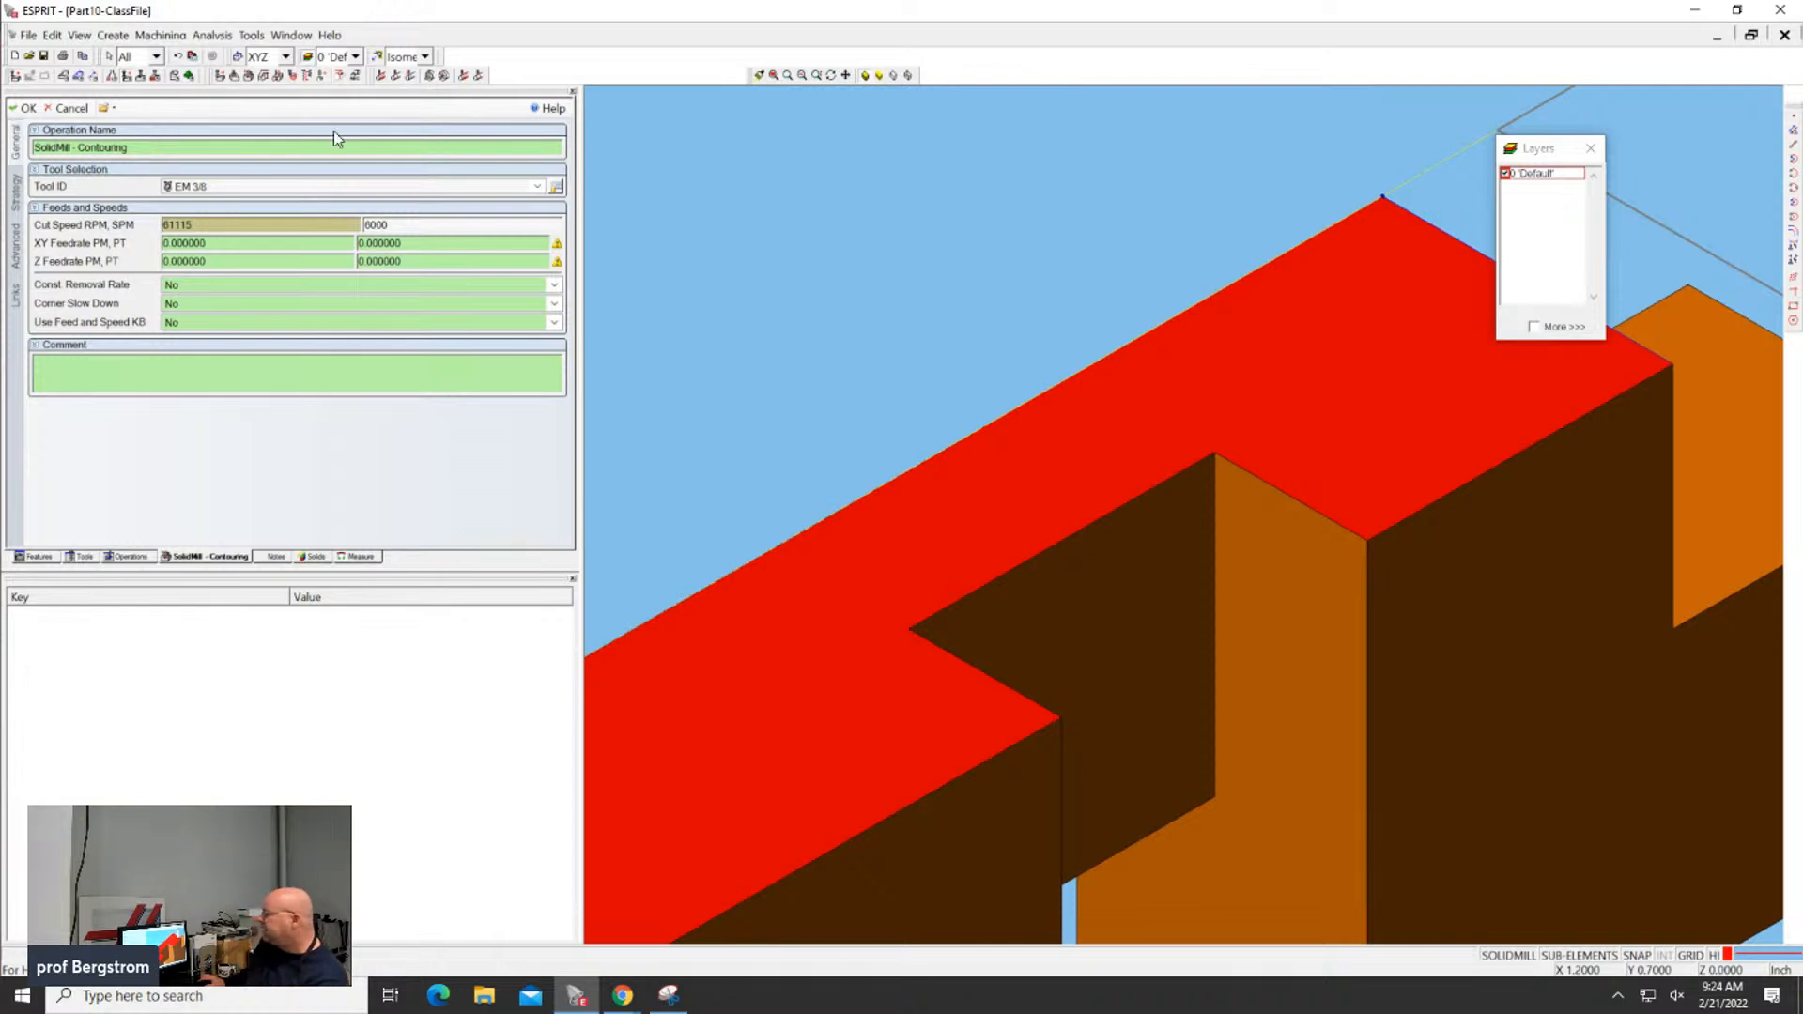
{"action": "left_click", "coordinate": [405, 225]}
{"action": "double_click", "coordinate": [181, 221]}
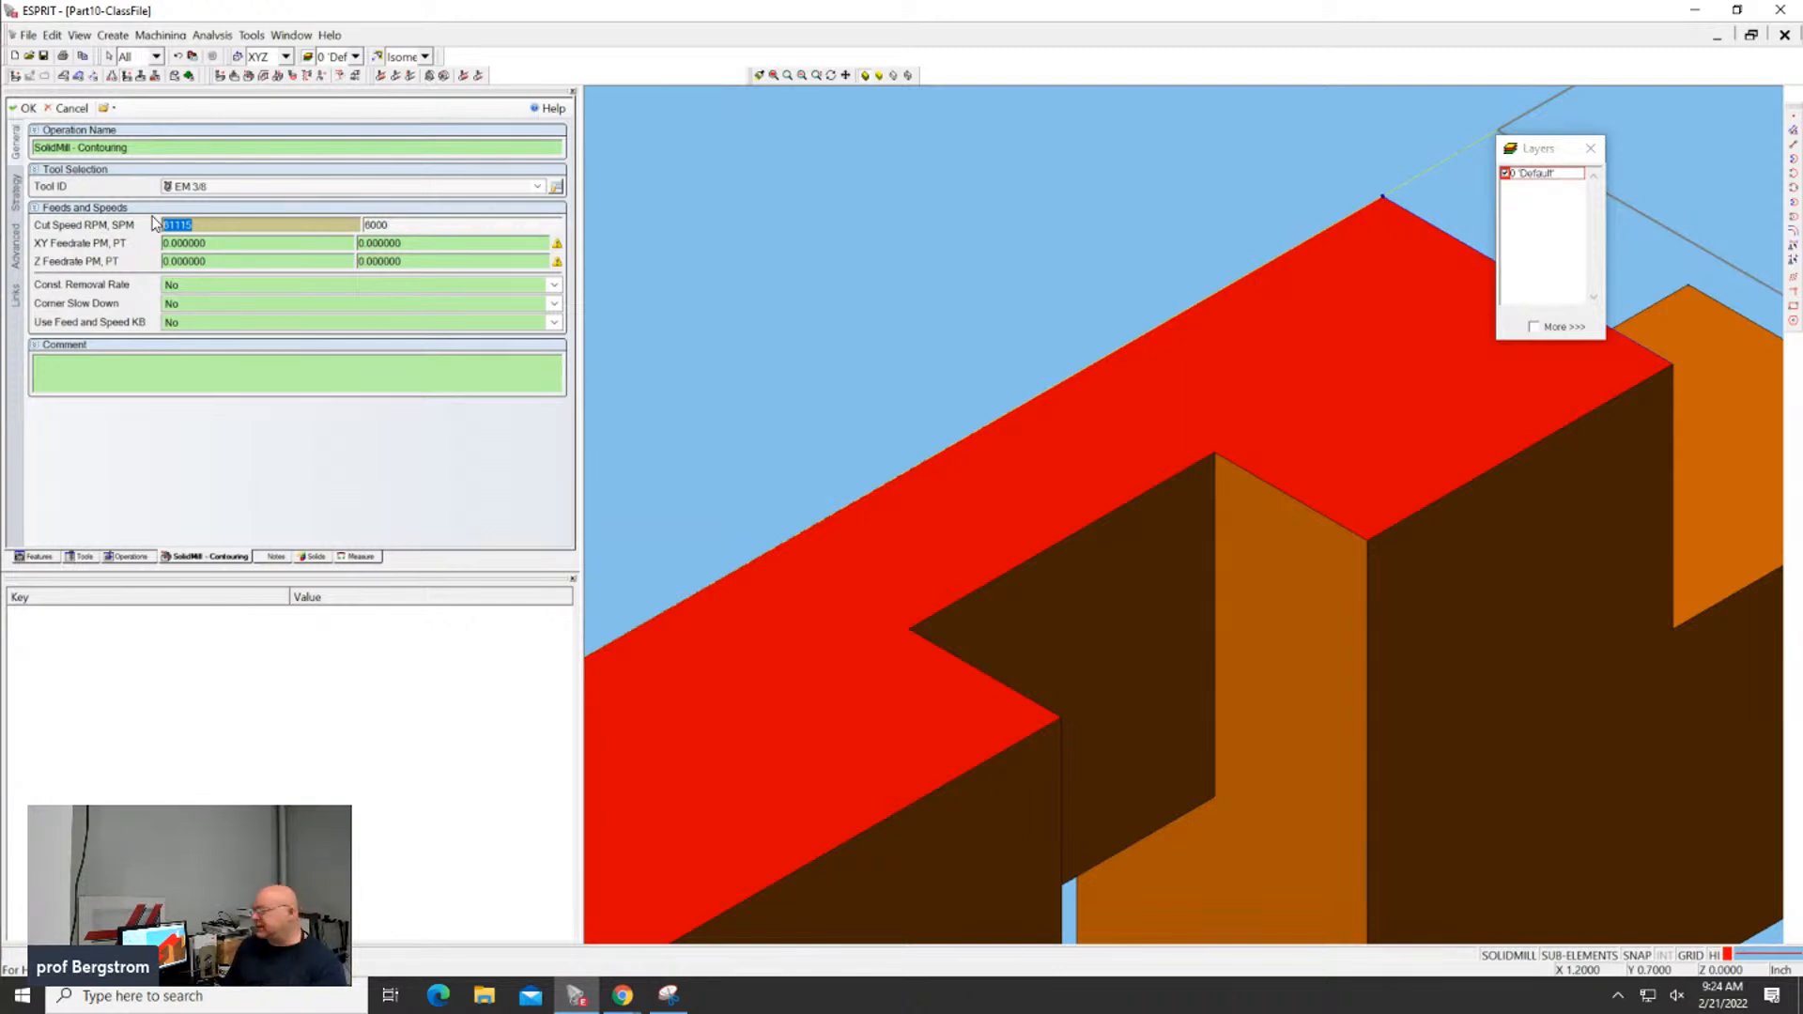
{"action": "type", "text": "8"}
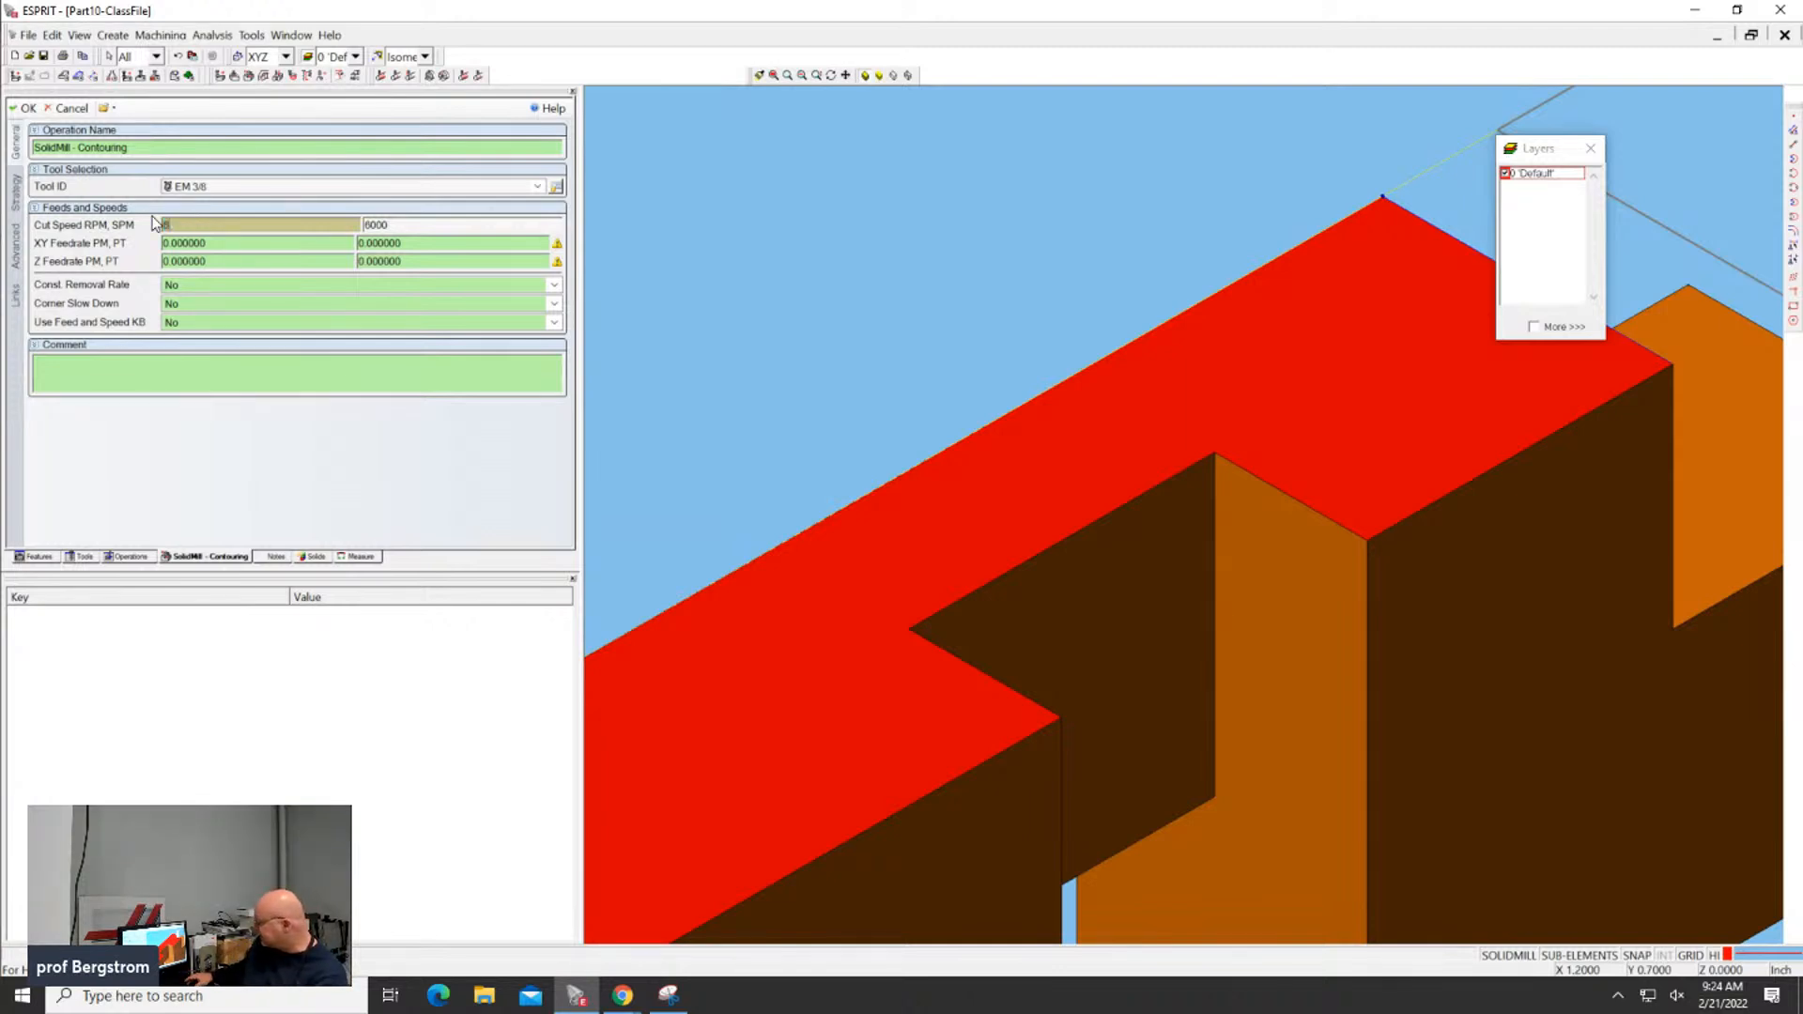
{"action": "type", "text": "000"}
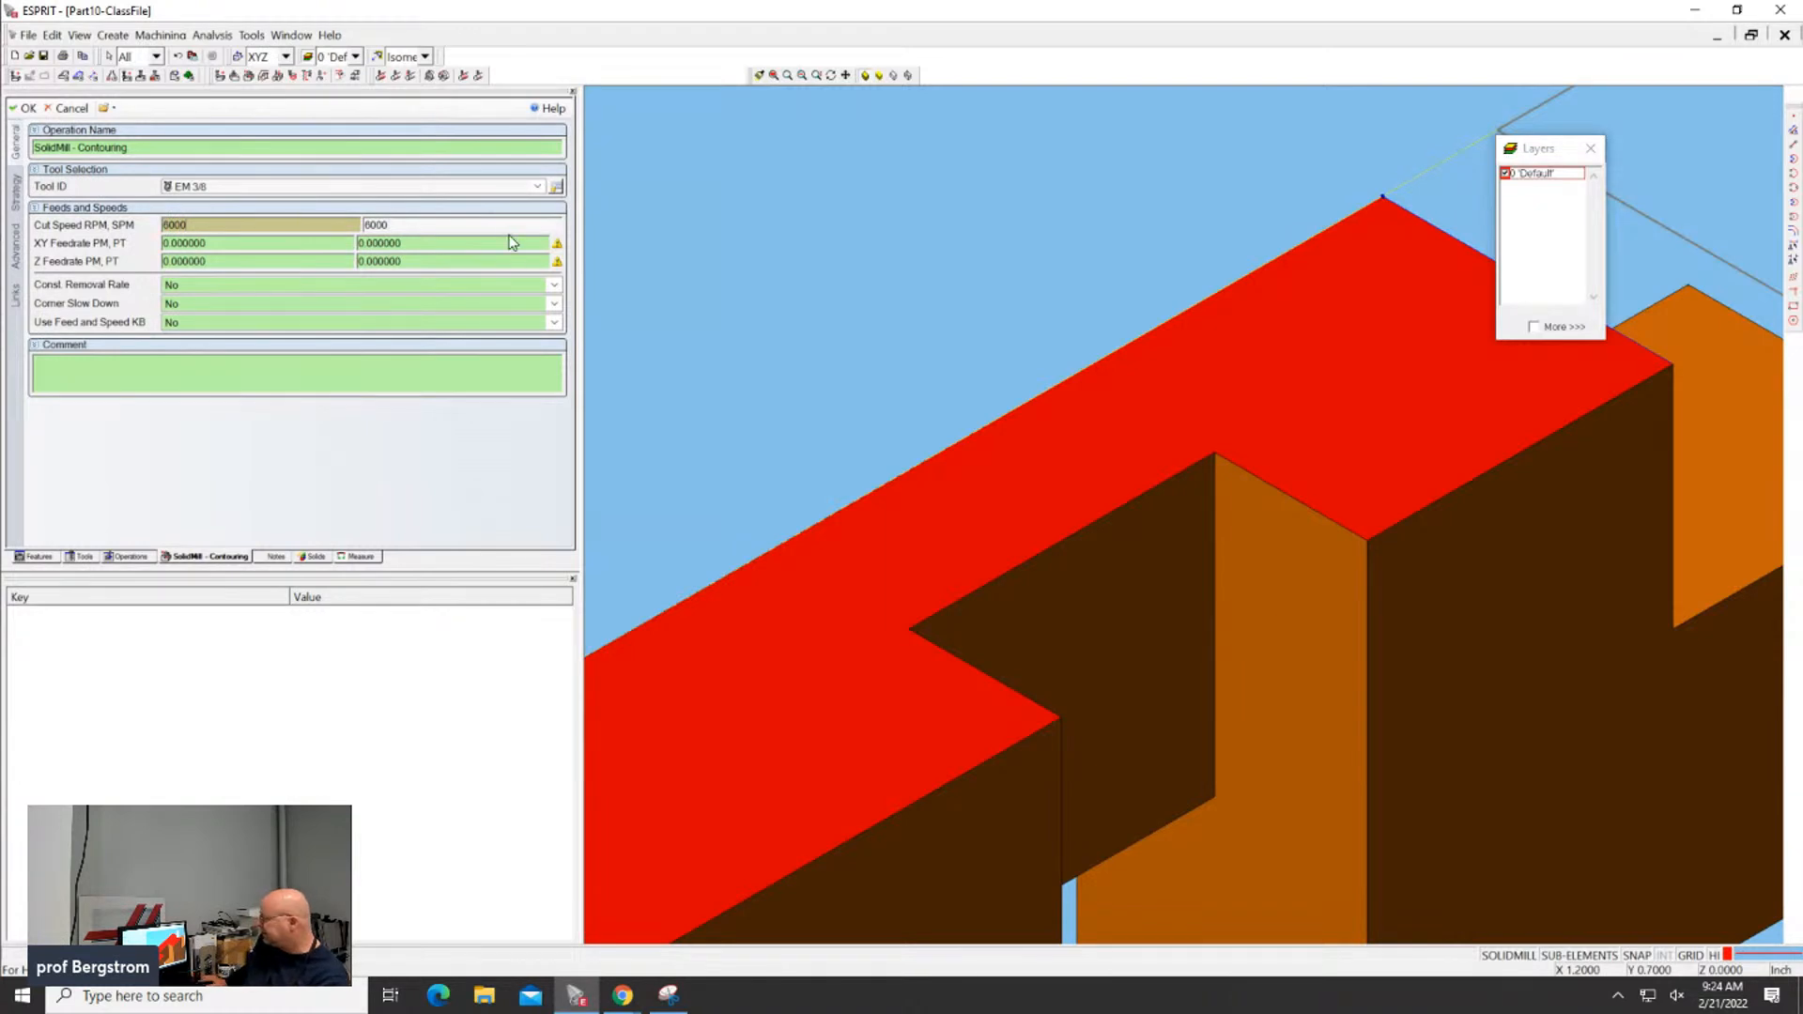
{"action": "left_click", "coordinate": [433, 223]}
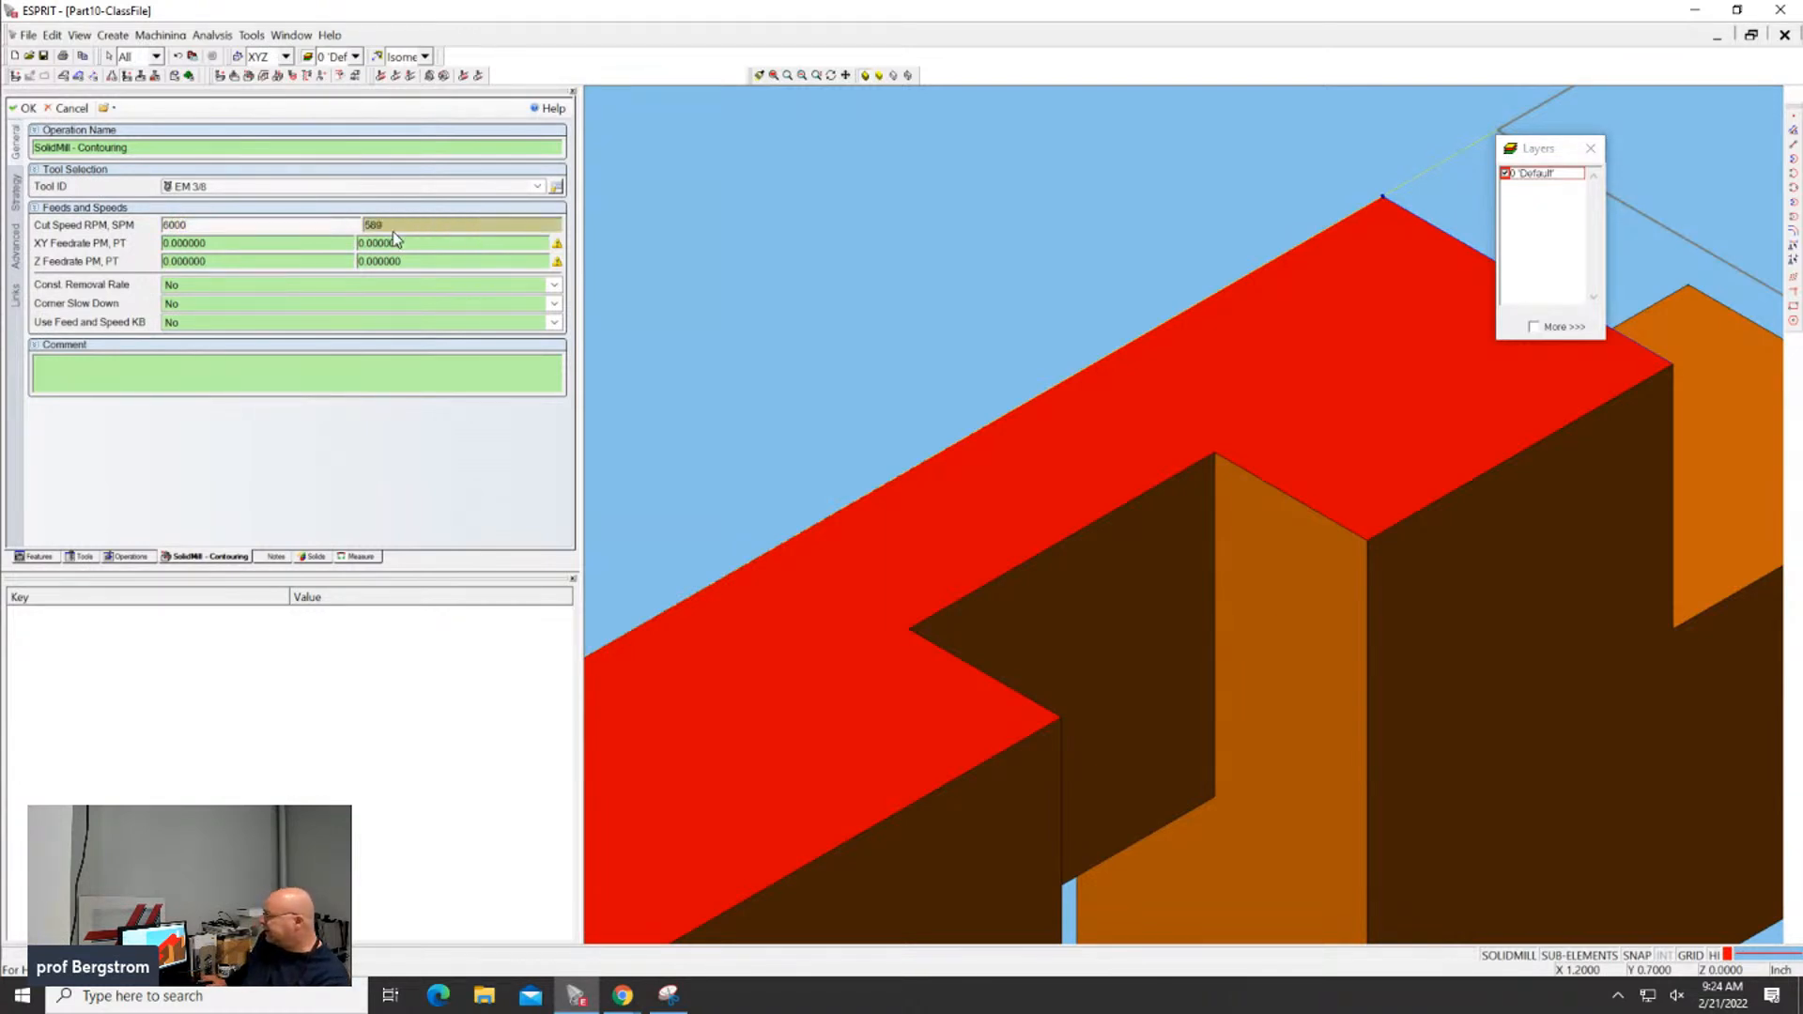
{"action": "double_click", "coordinate": [388, 224]}
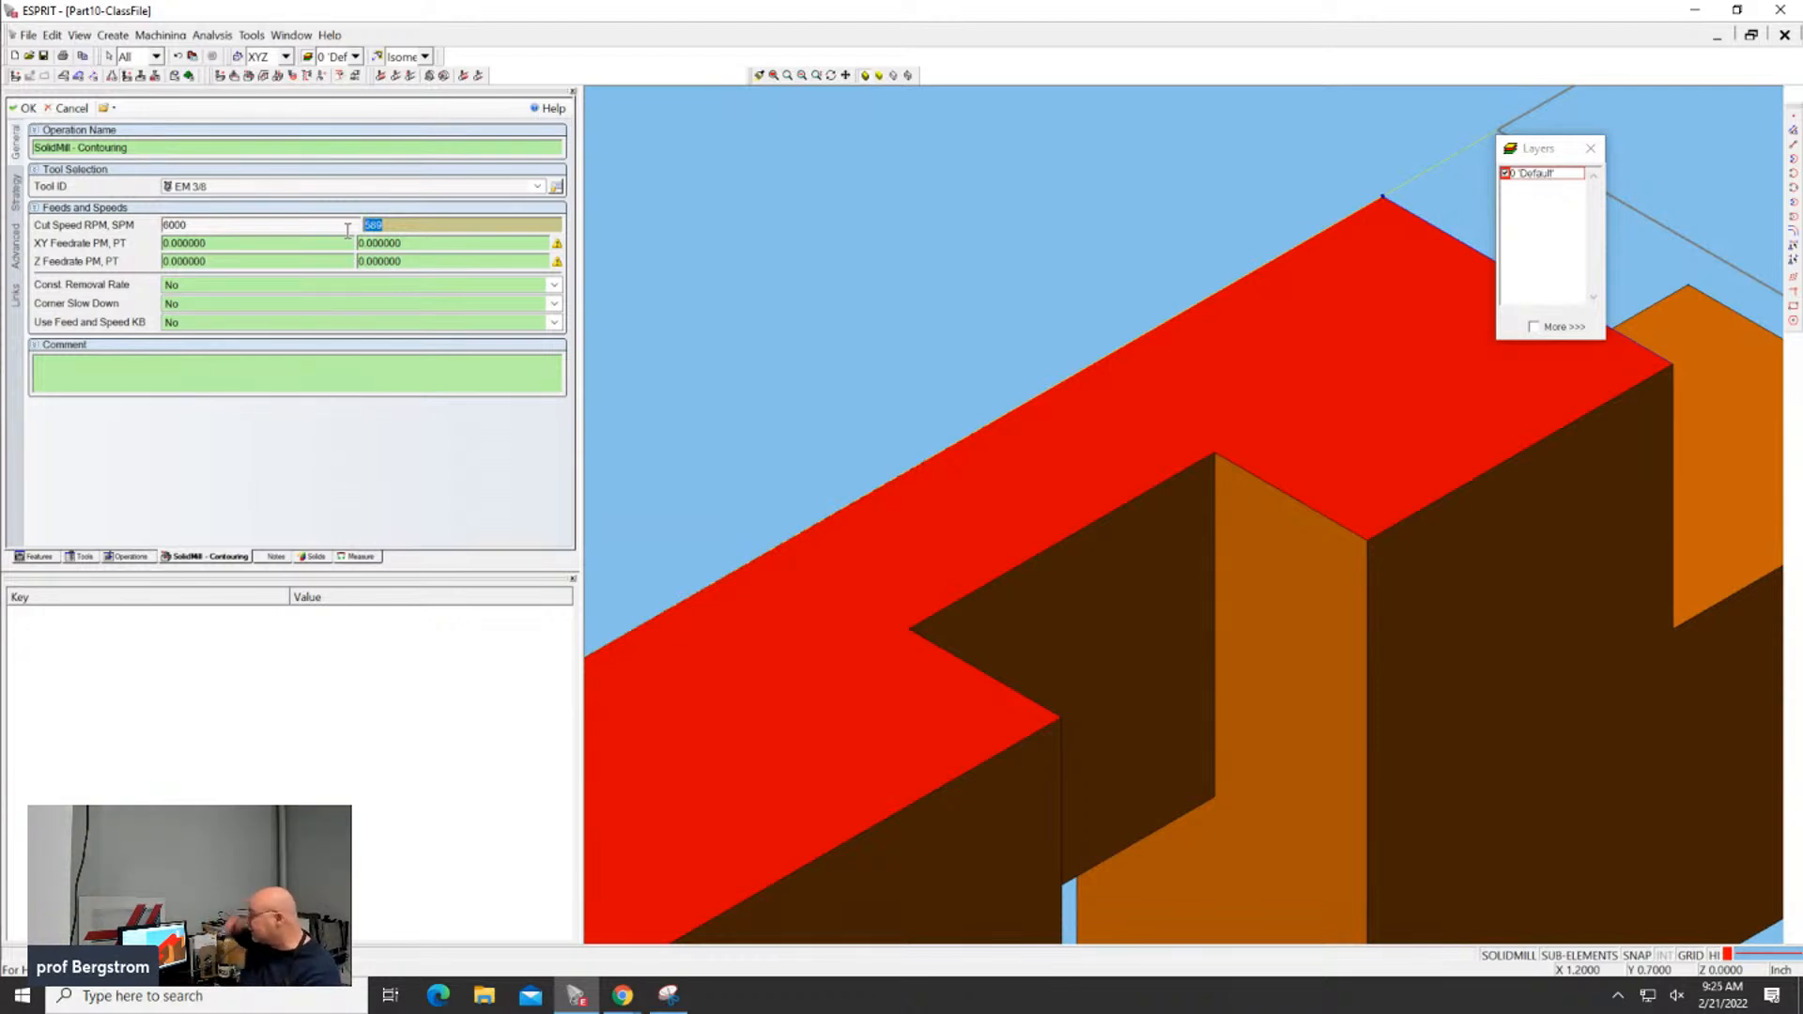
{"action": "left_click", "coordinate": [821, 386]}
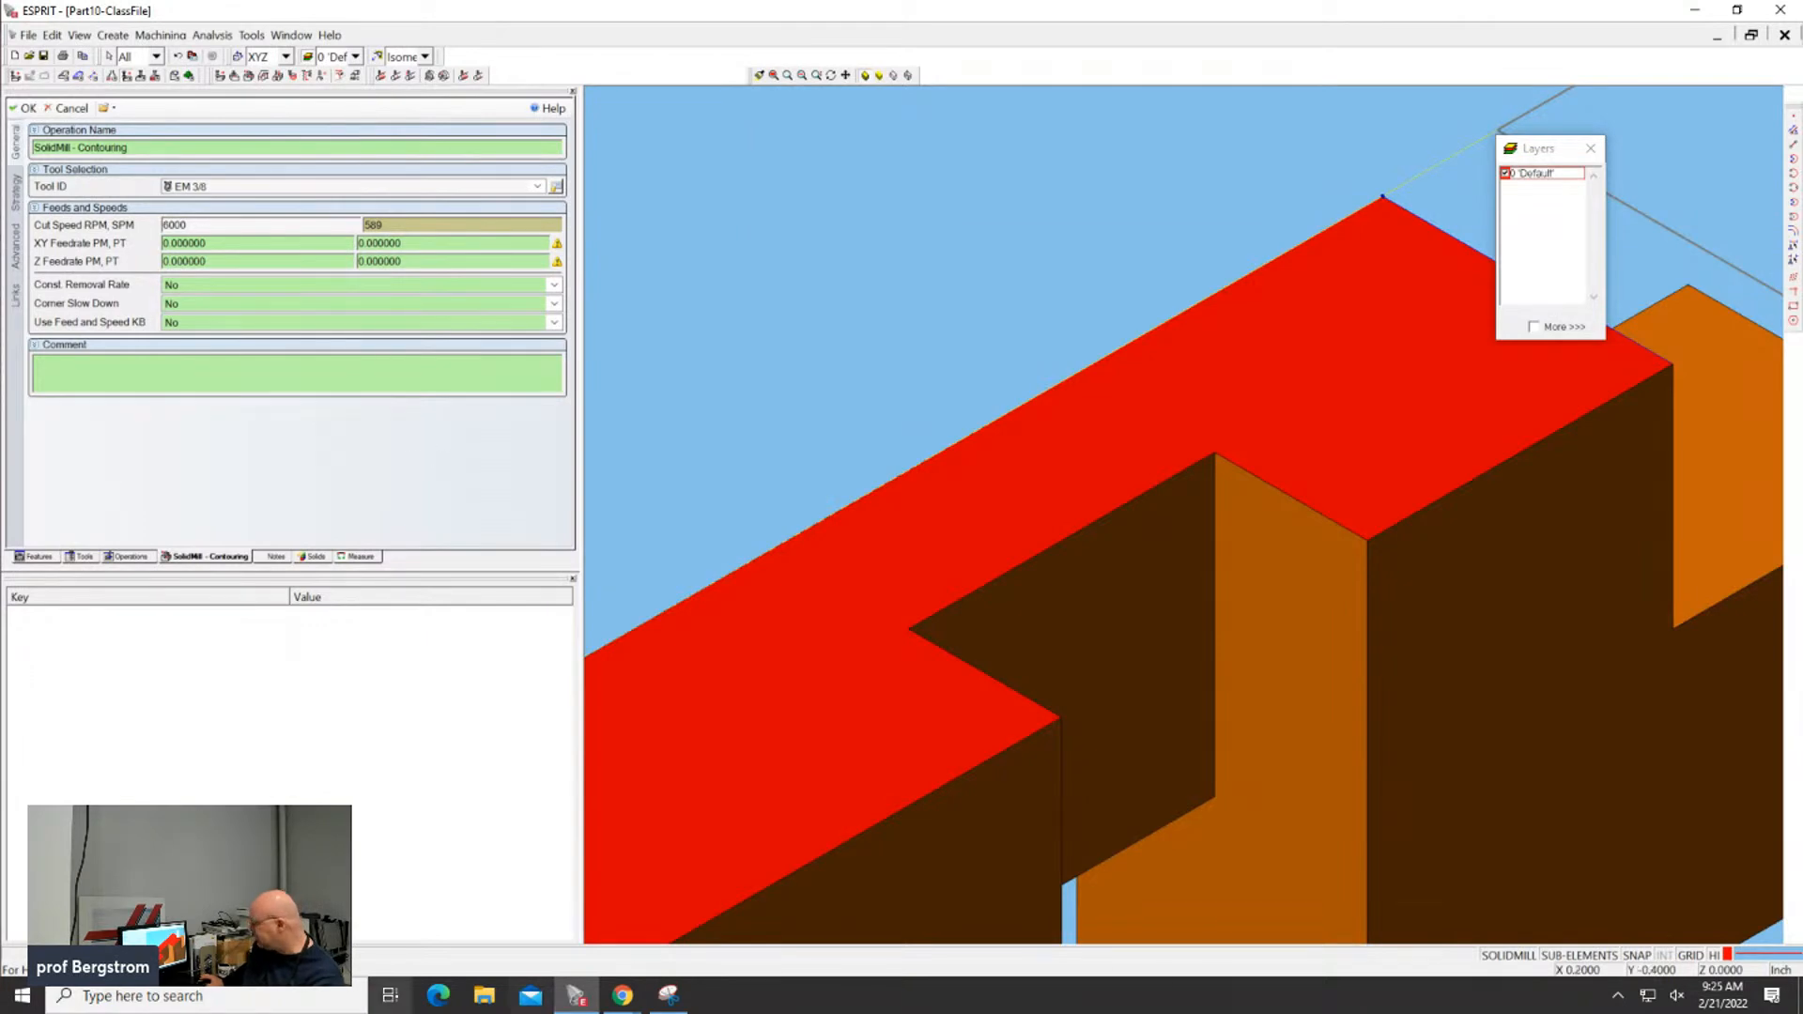
Switch to Chrome and examine the 3/8" EM (NF, GP) row for incremental depth, stepover, XY feed per tooth and Z feed per tooth
{"action": "left_click", "coordinate": [618, 995]}
{"action": "left_click", "coordinate": [569, 955]}
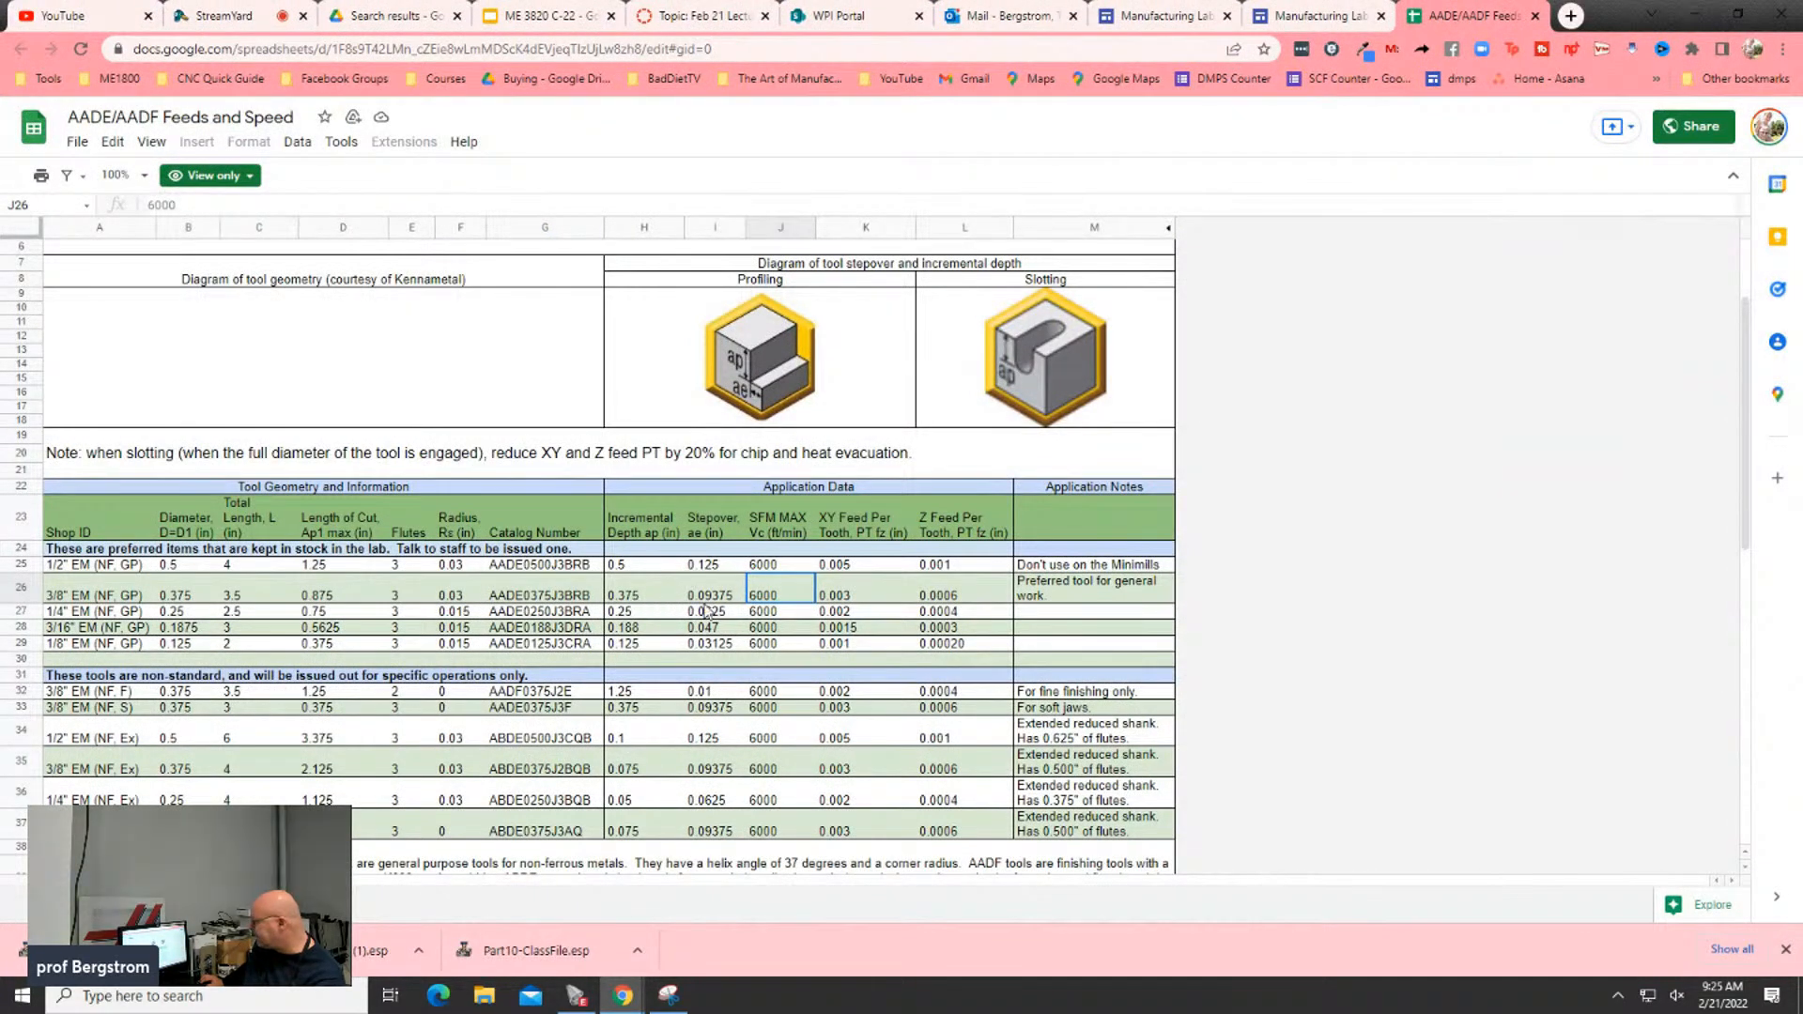
{"action": "left_click", "coordinate": [660, 599]}
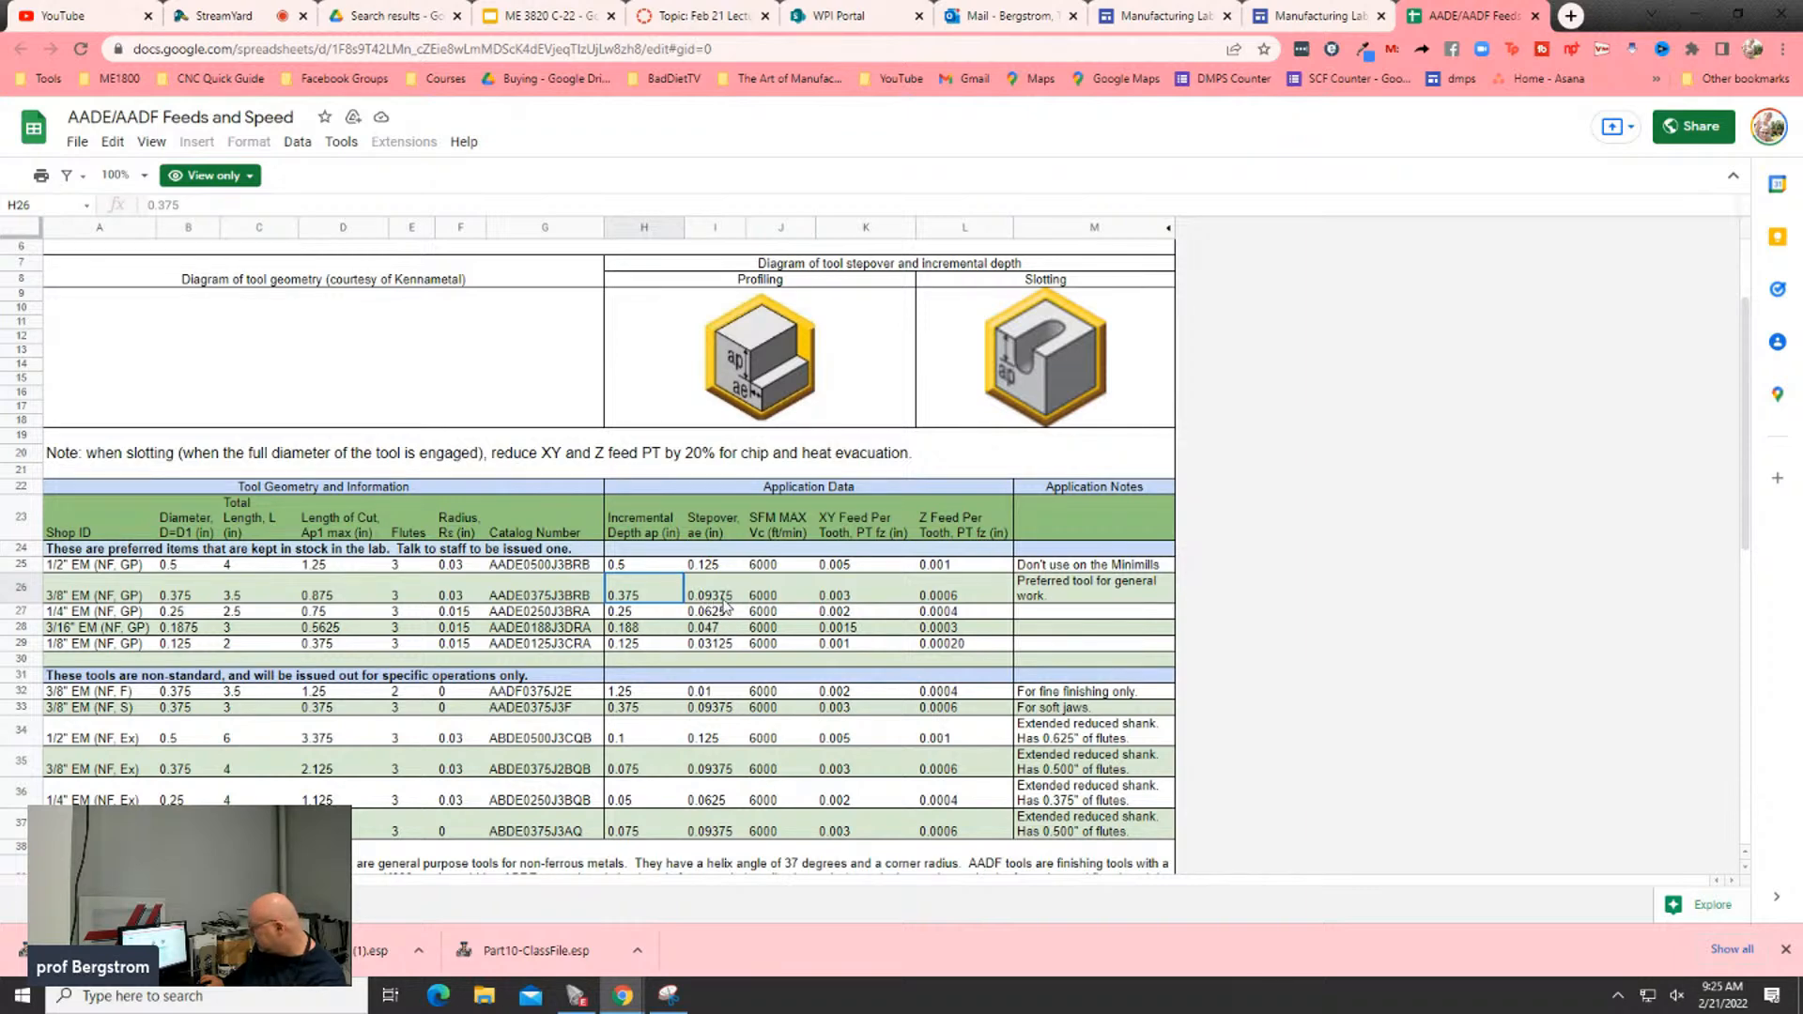
{"action": "left_click", "coordinate": [724, 599]}
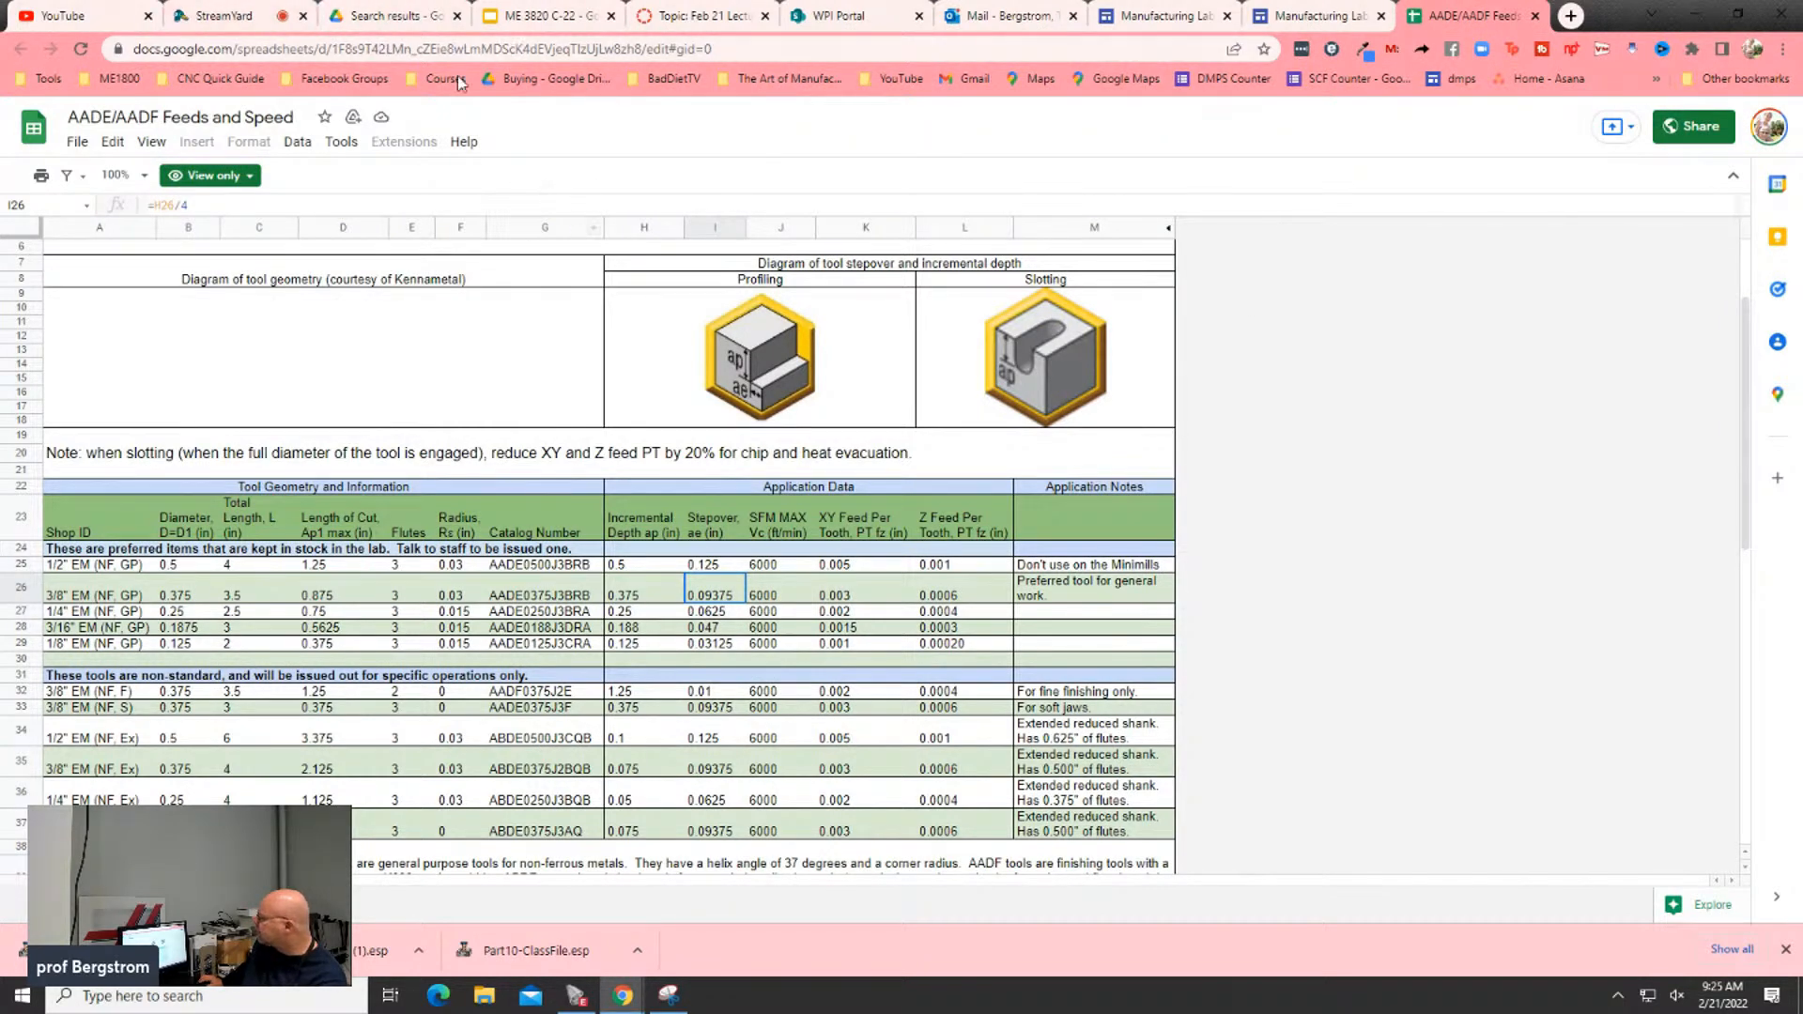
{"action": "left_click", "coordinate": [571, 999]}
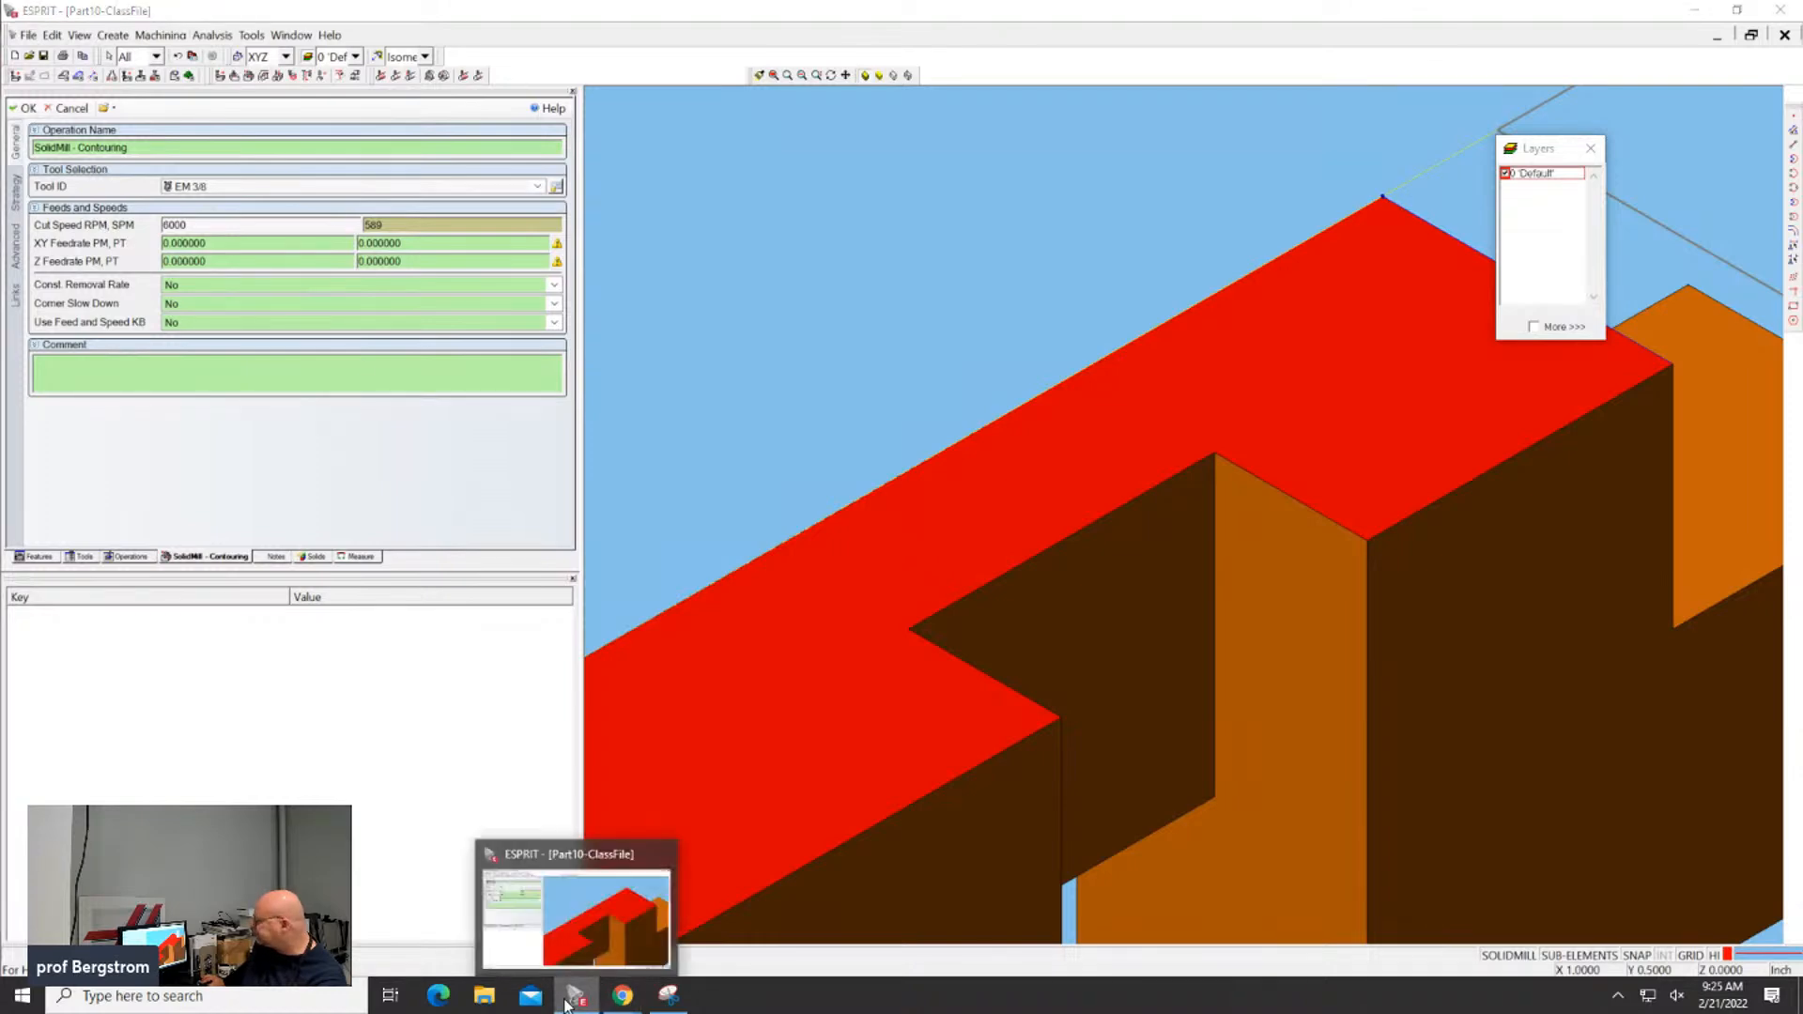
{"action": "left_click", "coordinate": [628, 996]}
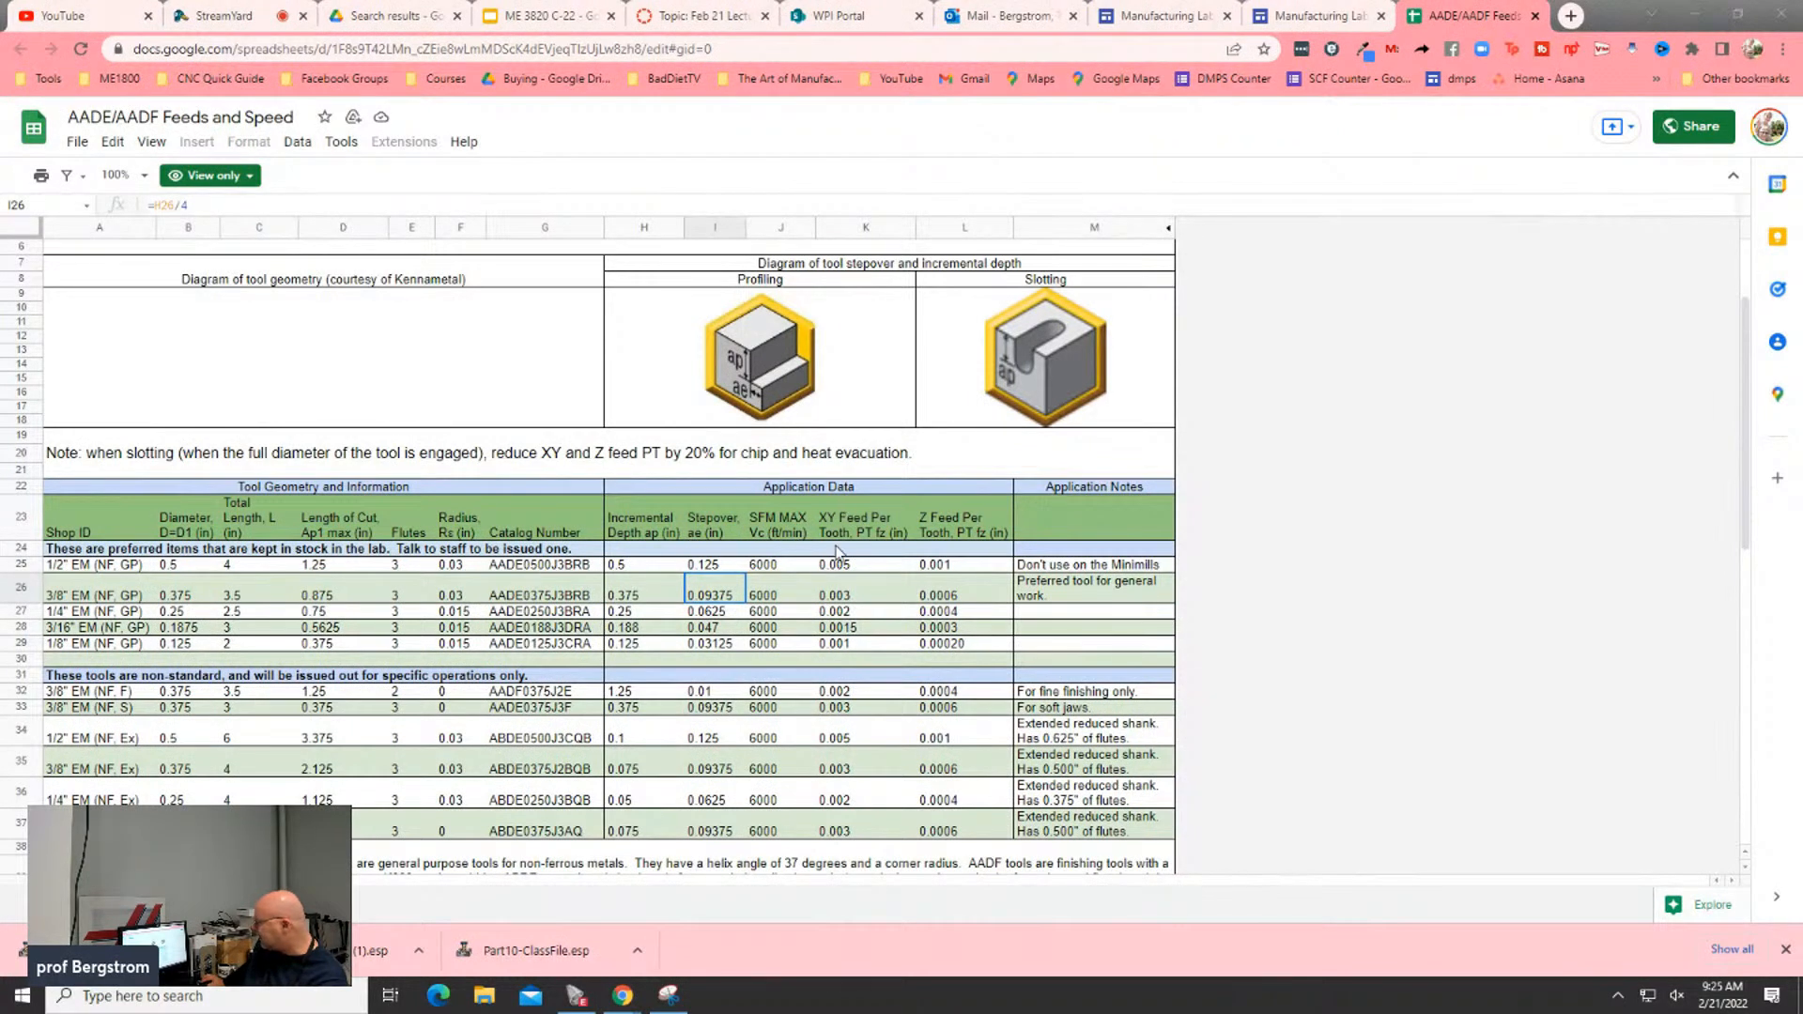
{"action": "left_click", "coordinate": [831, 598]}
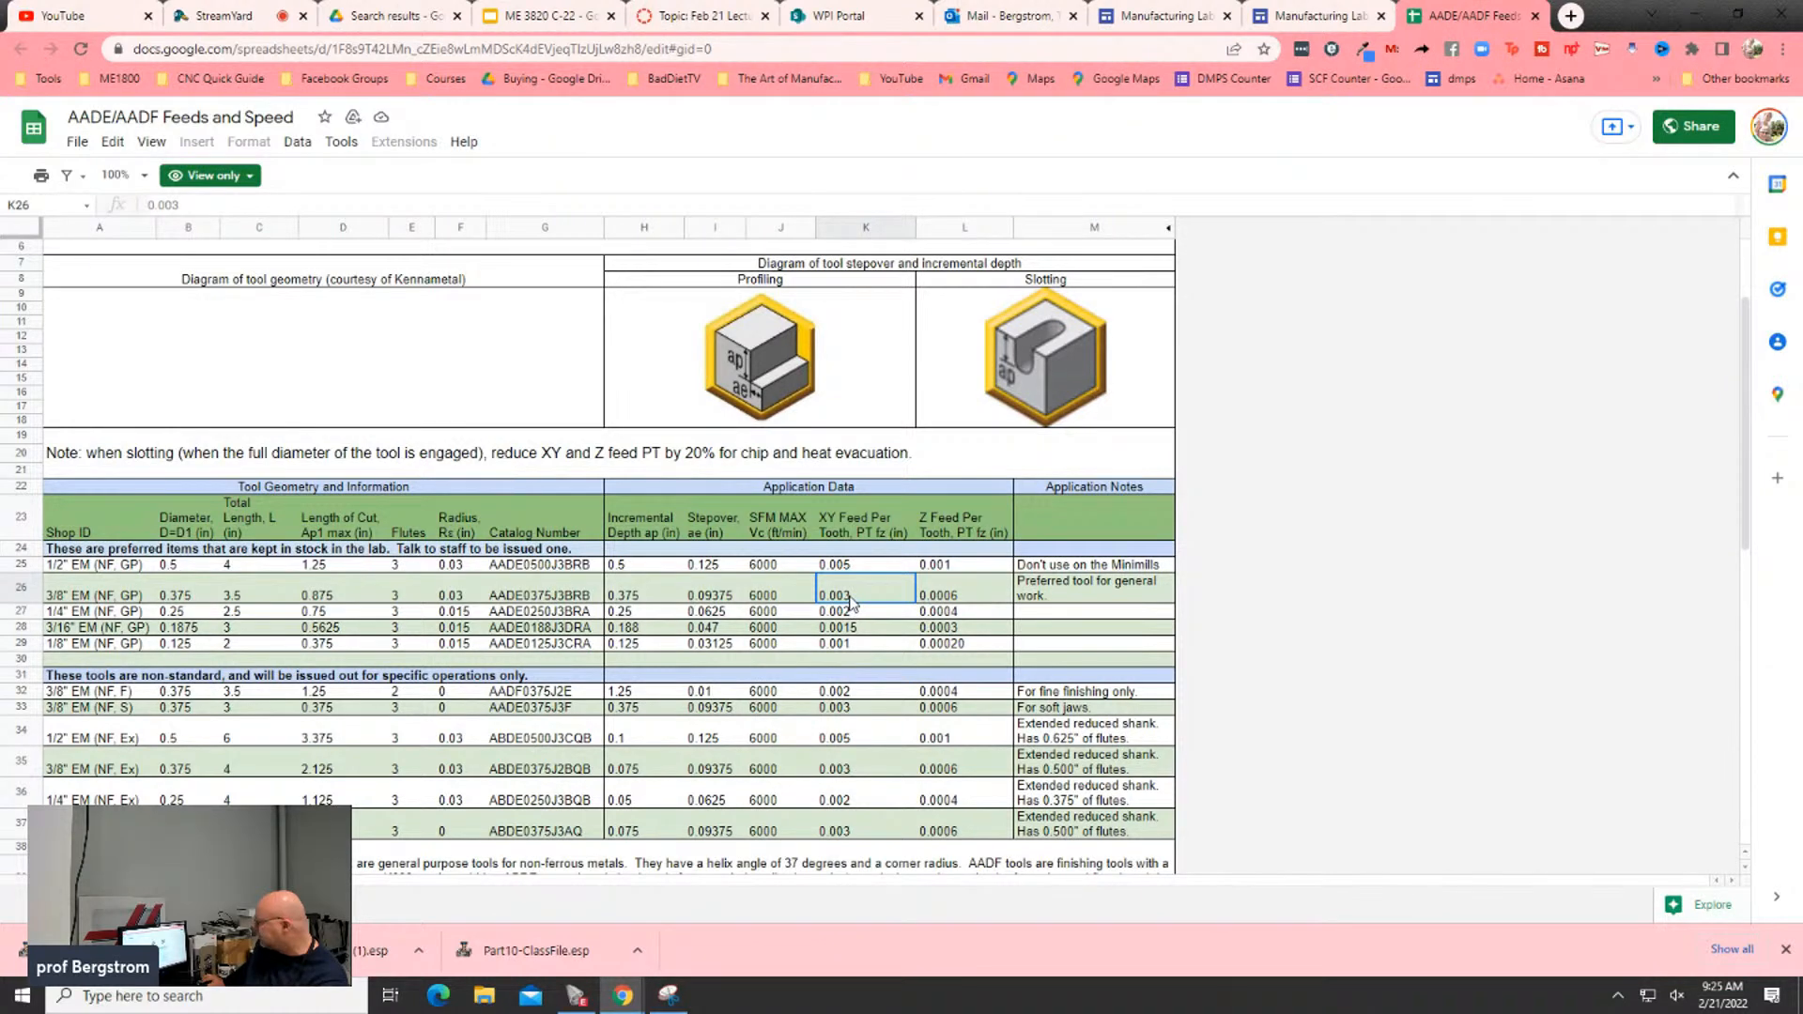
{"action": "left_click", "coordinate": [937, 600]}
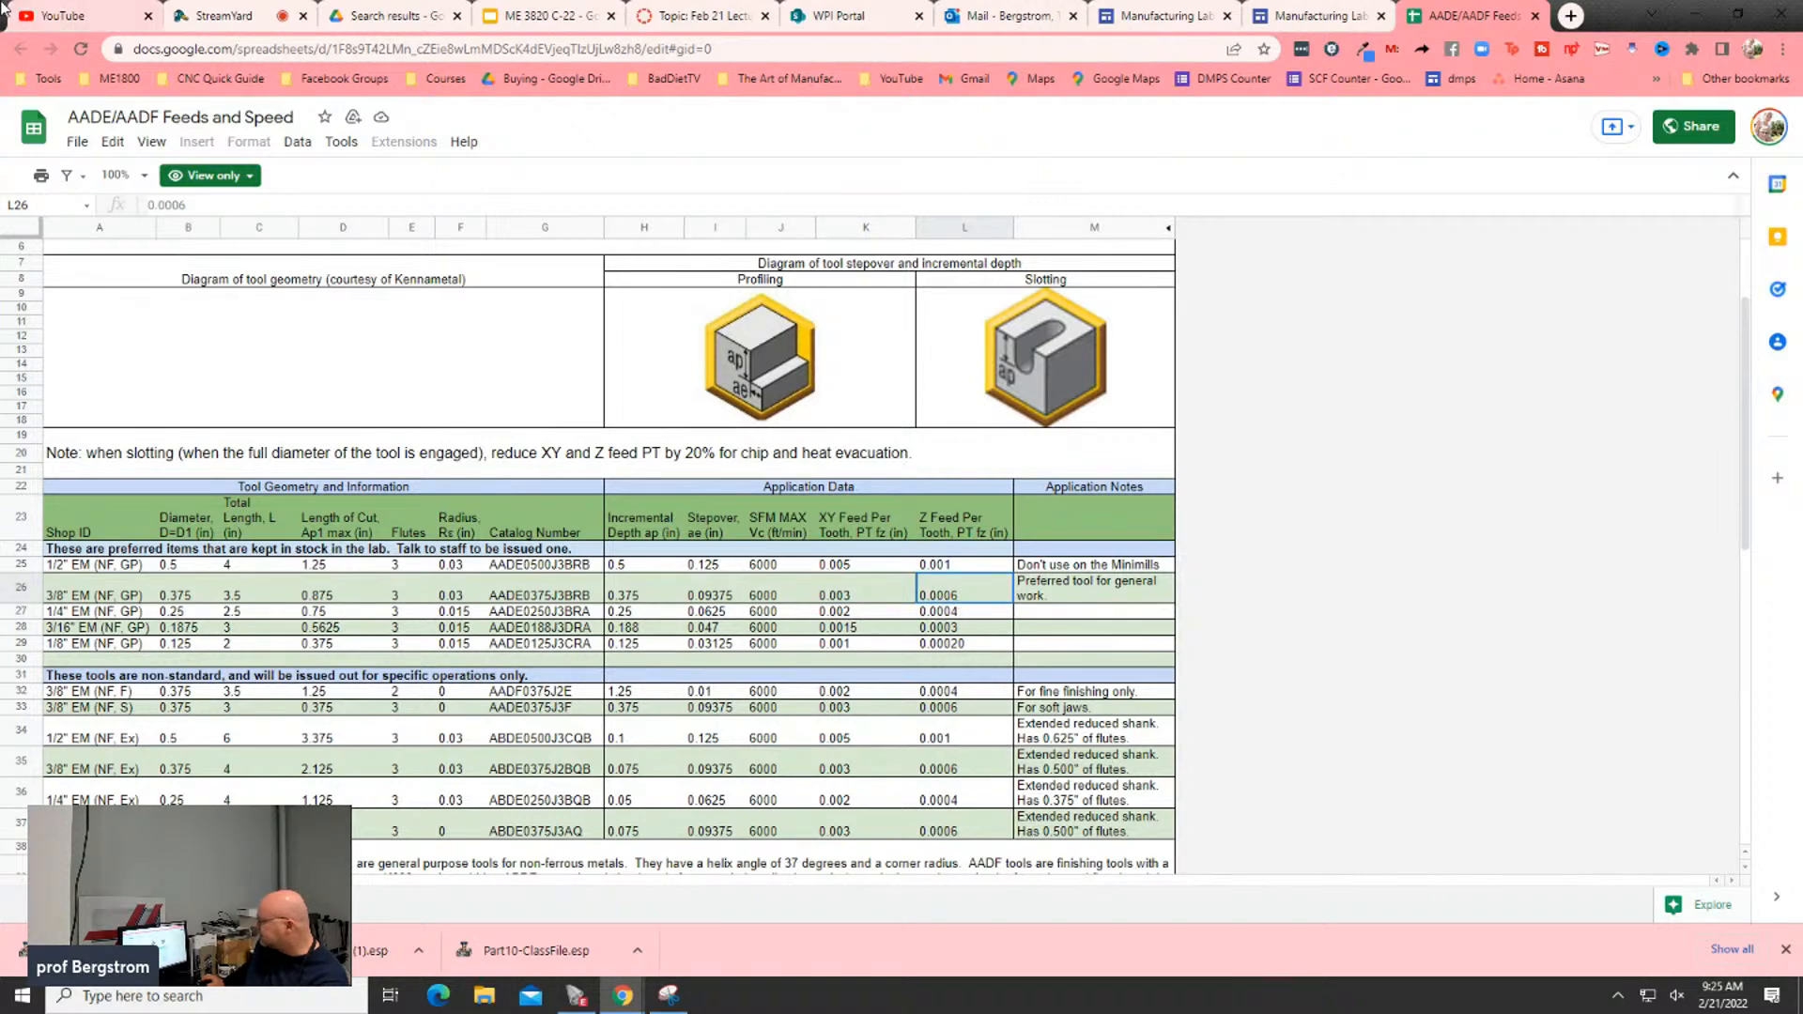
Switch back to ESPRIT and try to set the contouring operation's feedrates per tooth to .003 for XY and .0006 for Z
{"action": "left_click", "coordinate": [576, 995]}
{"action": "double_click", "coordinate": [428, 244]}
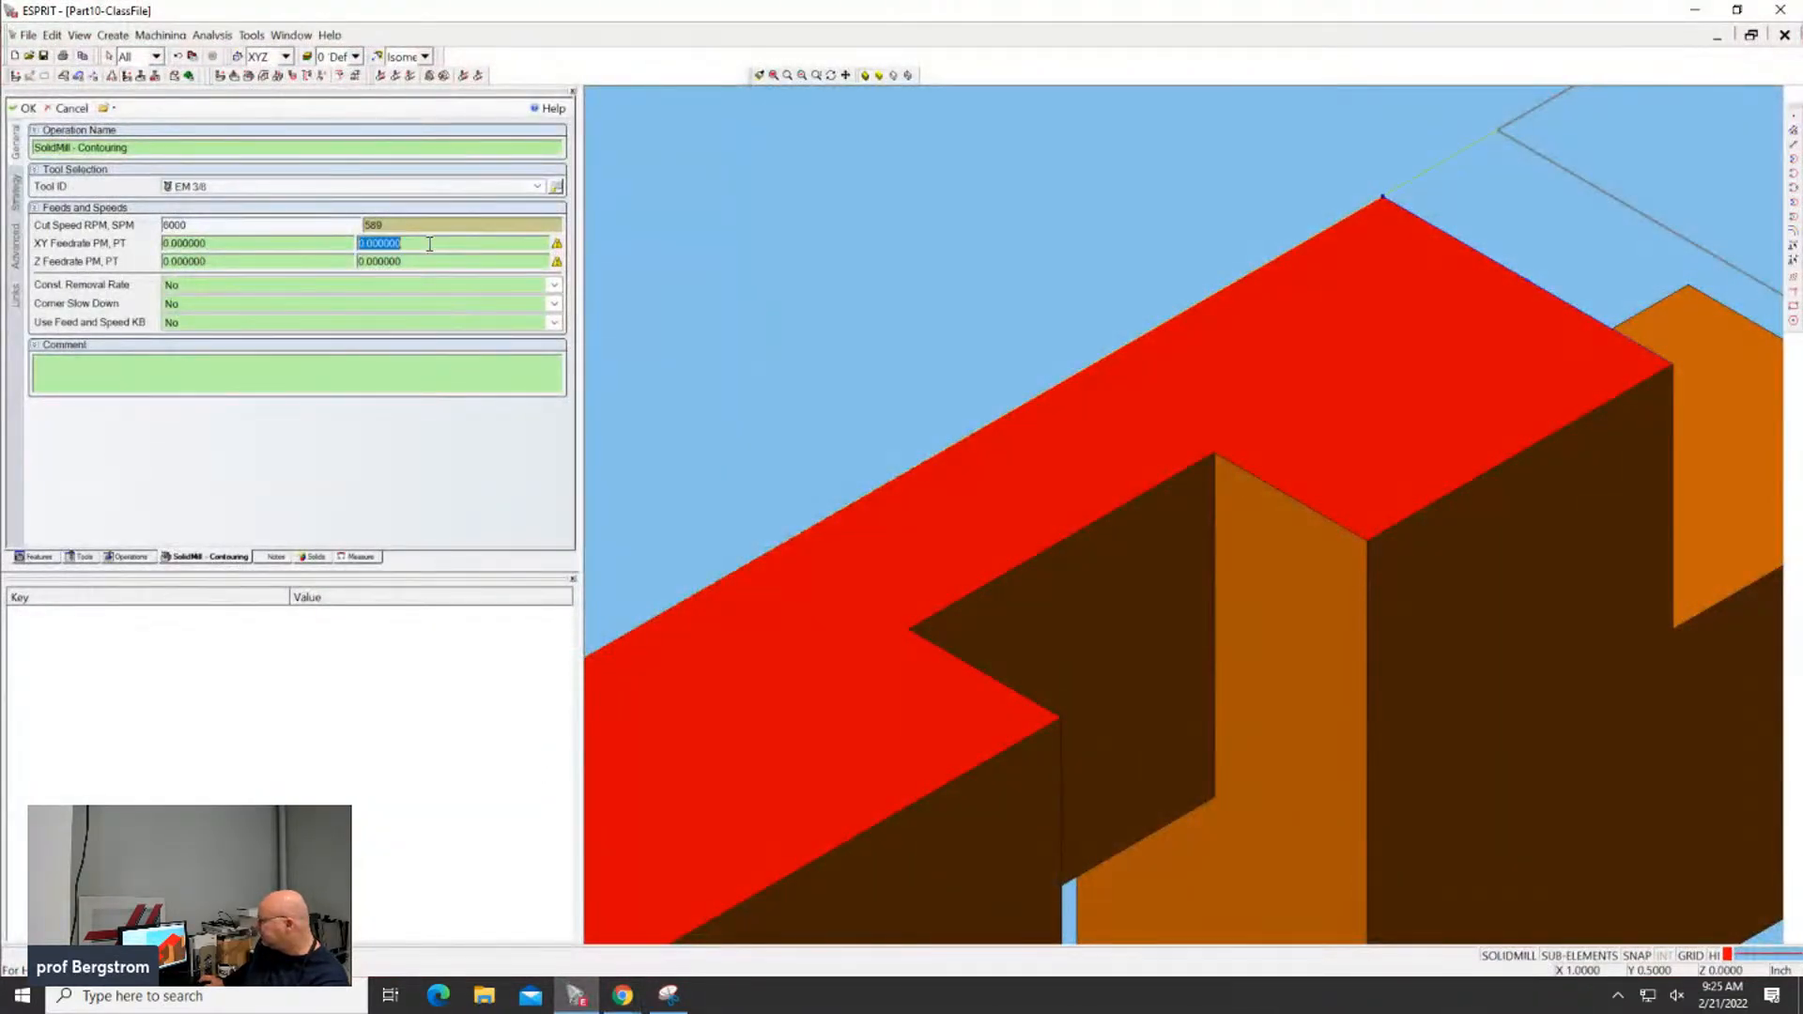
{"action": "type", "text": ".003"}
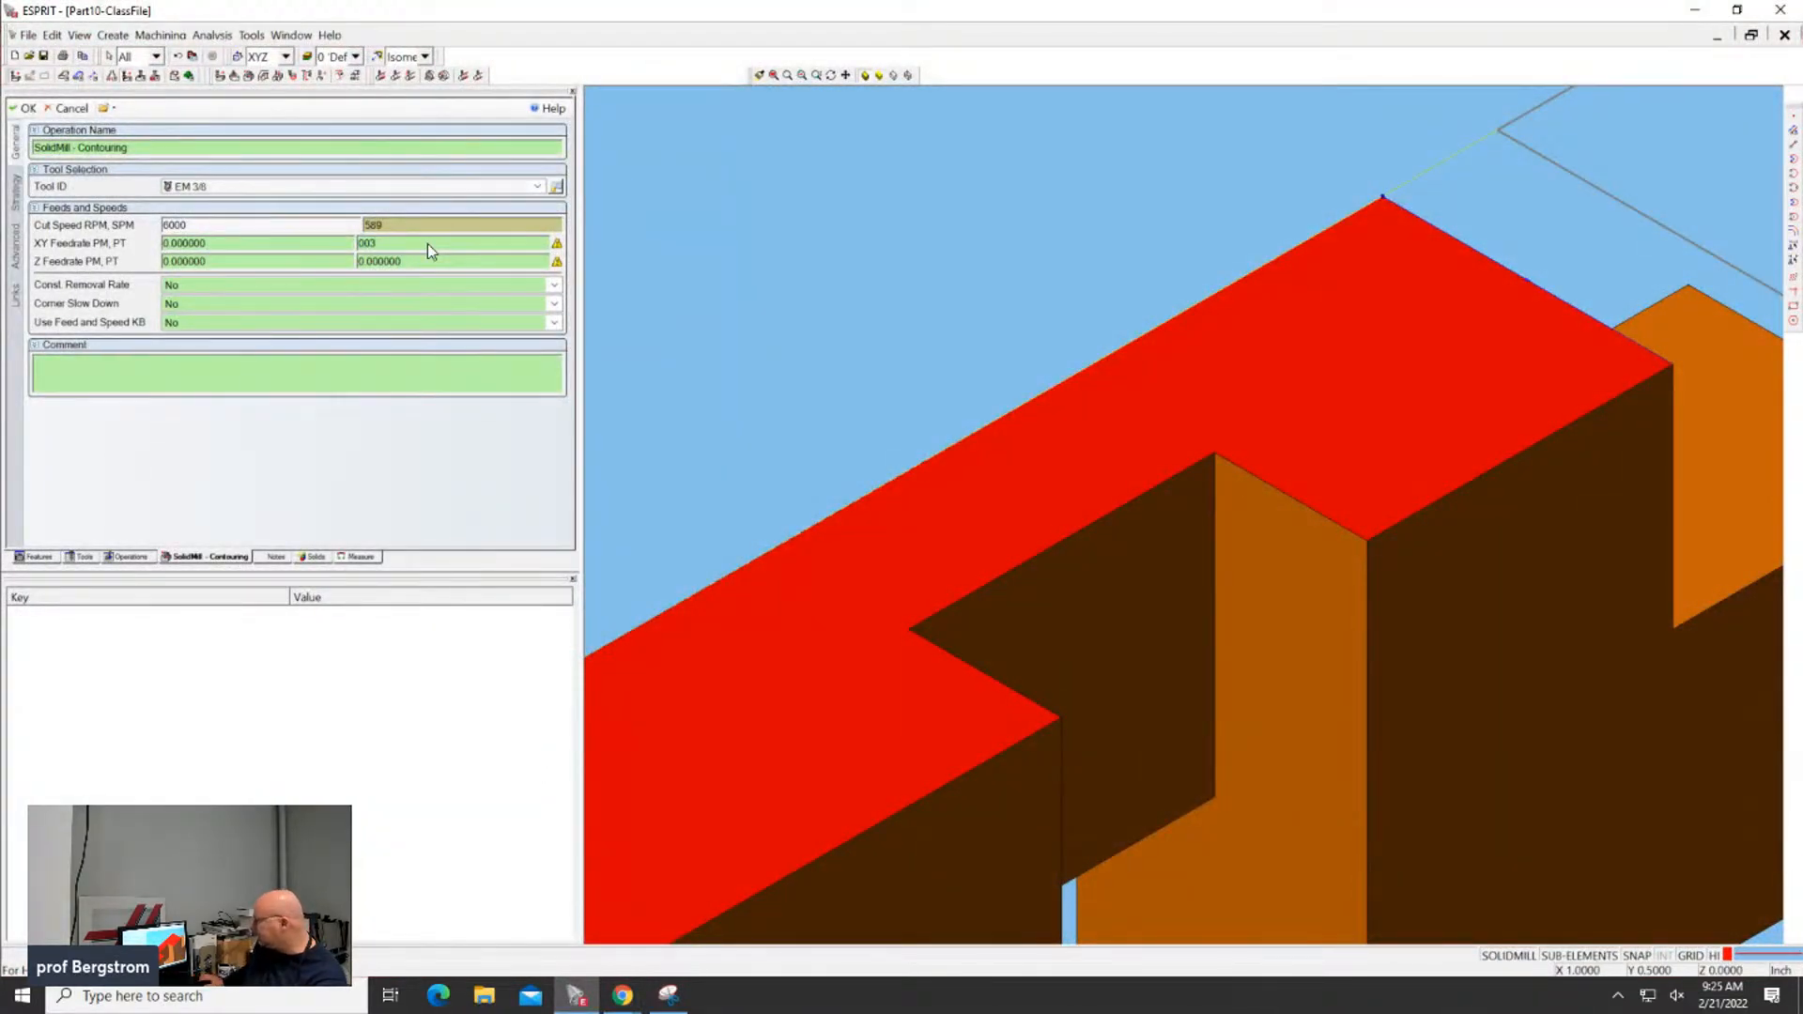
{"action": "double_click", "coordinate": [441, 262]}
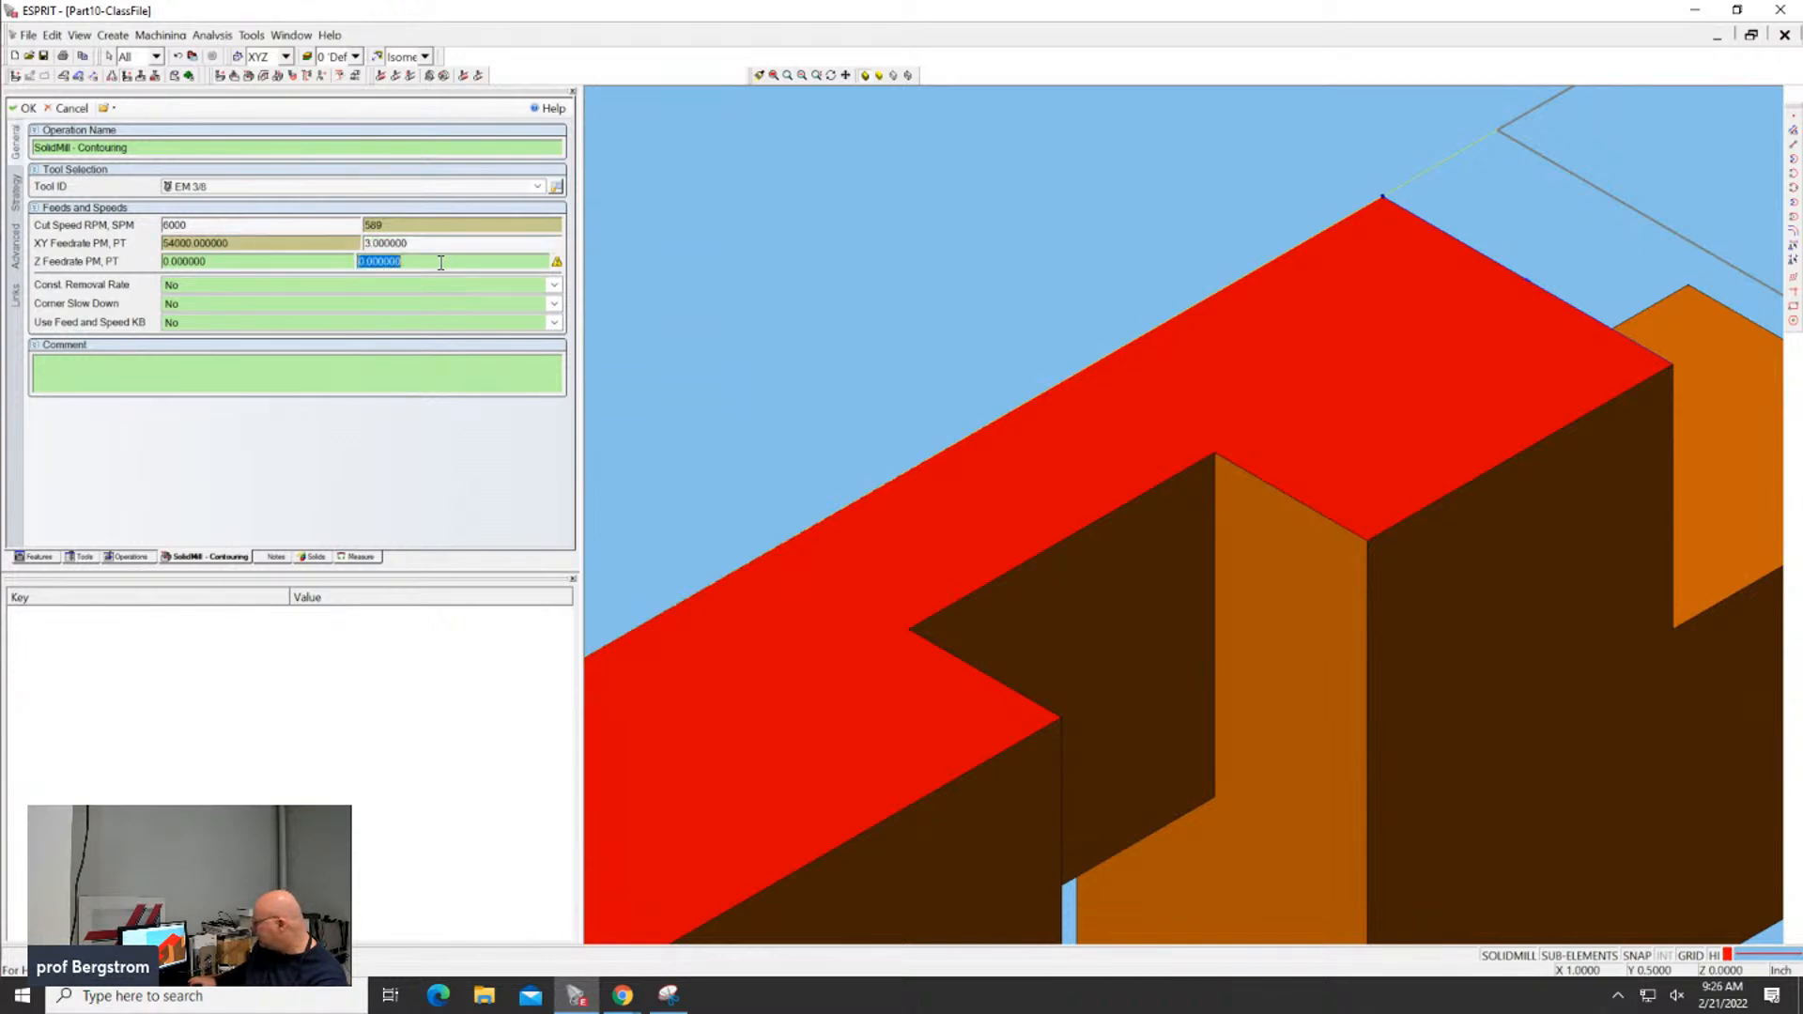
{"action": "type", "text": ".00"}
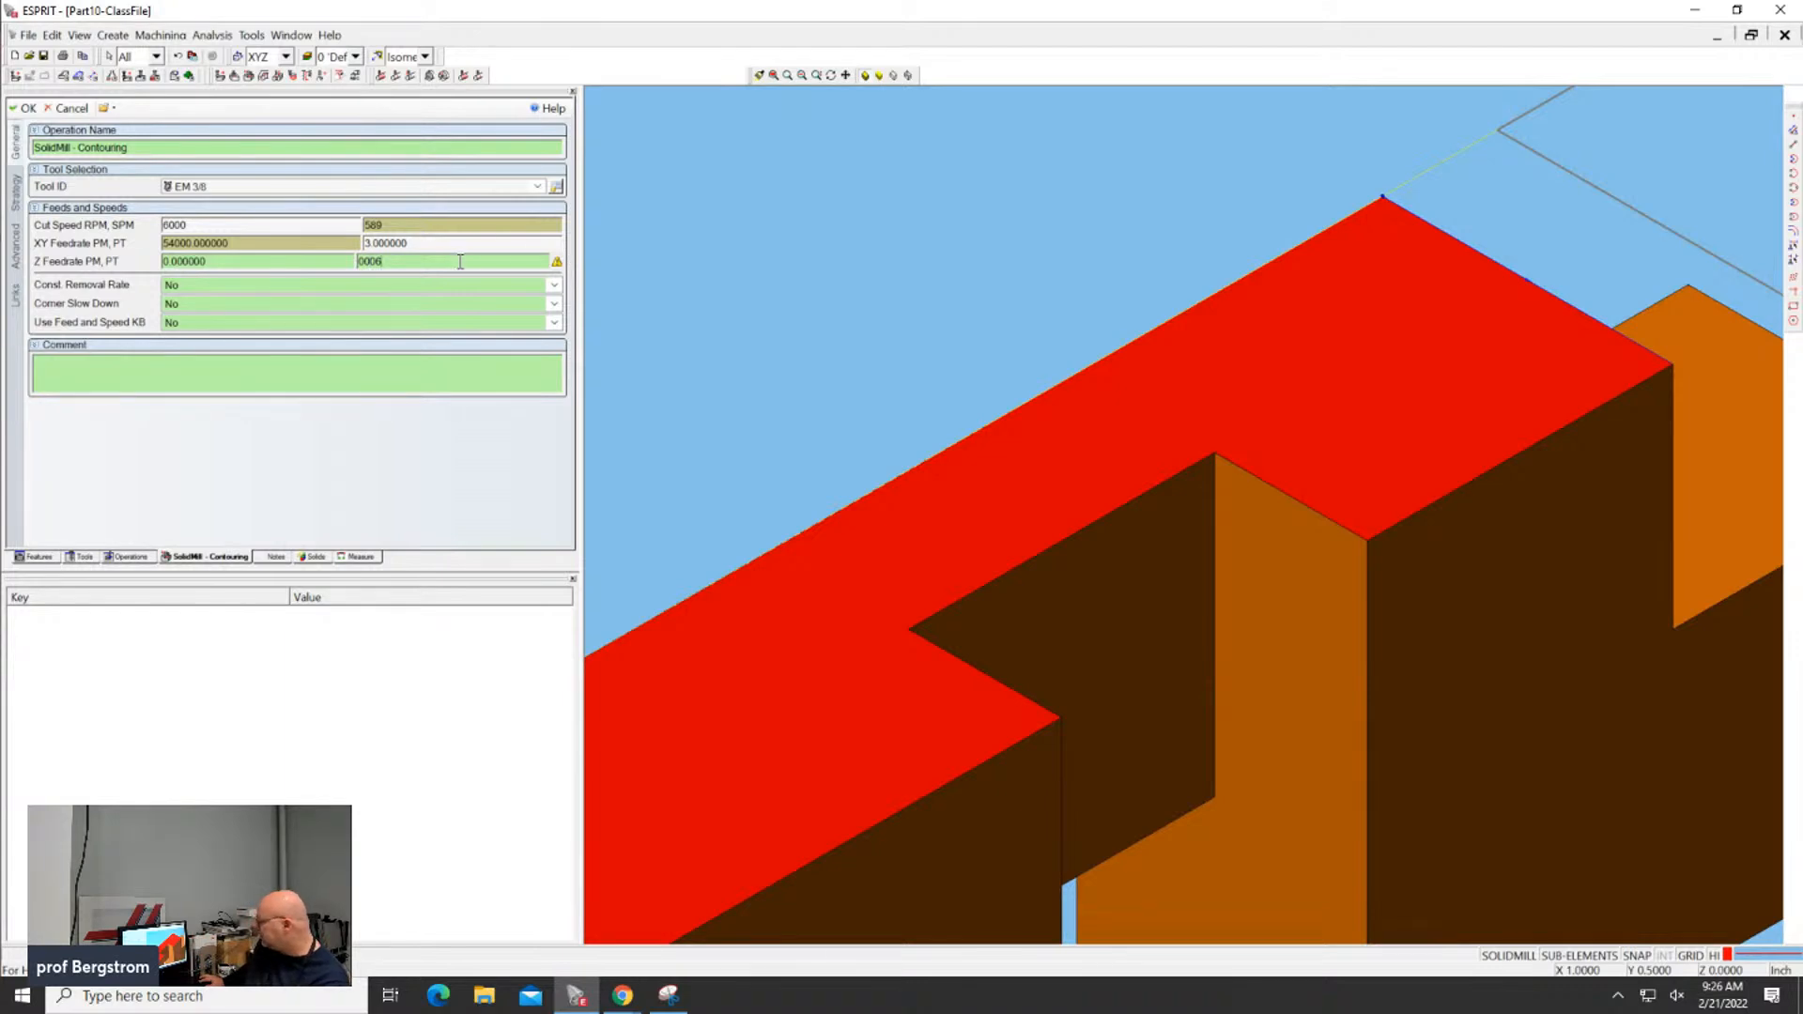
{"action": "key", "text": "Return"}
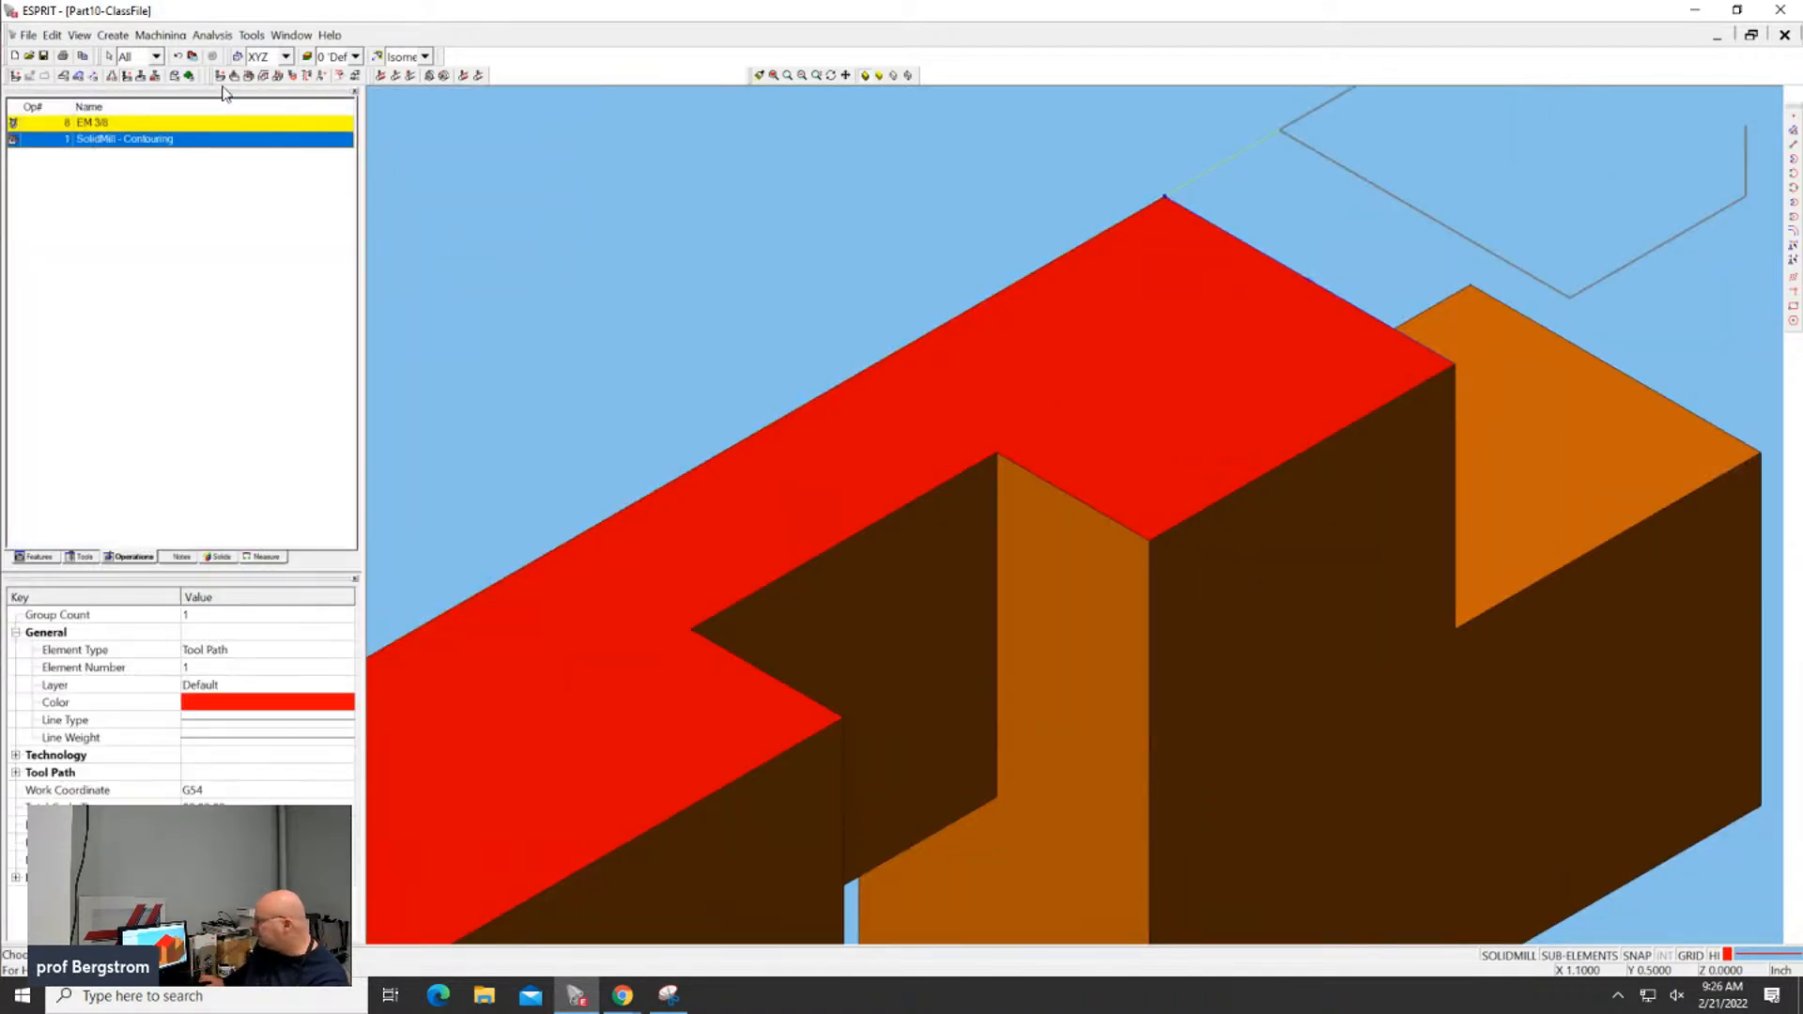
Reopen the SolidMill - Contouring operation and set its XY feedrate per tooth to .003
{"action": "double_click", "coordinate": [181, 139]}
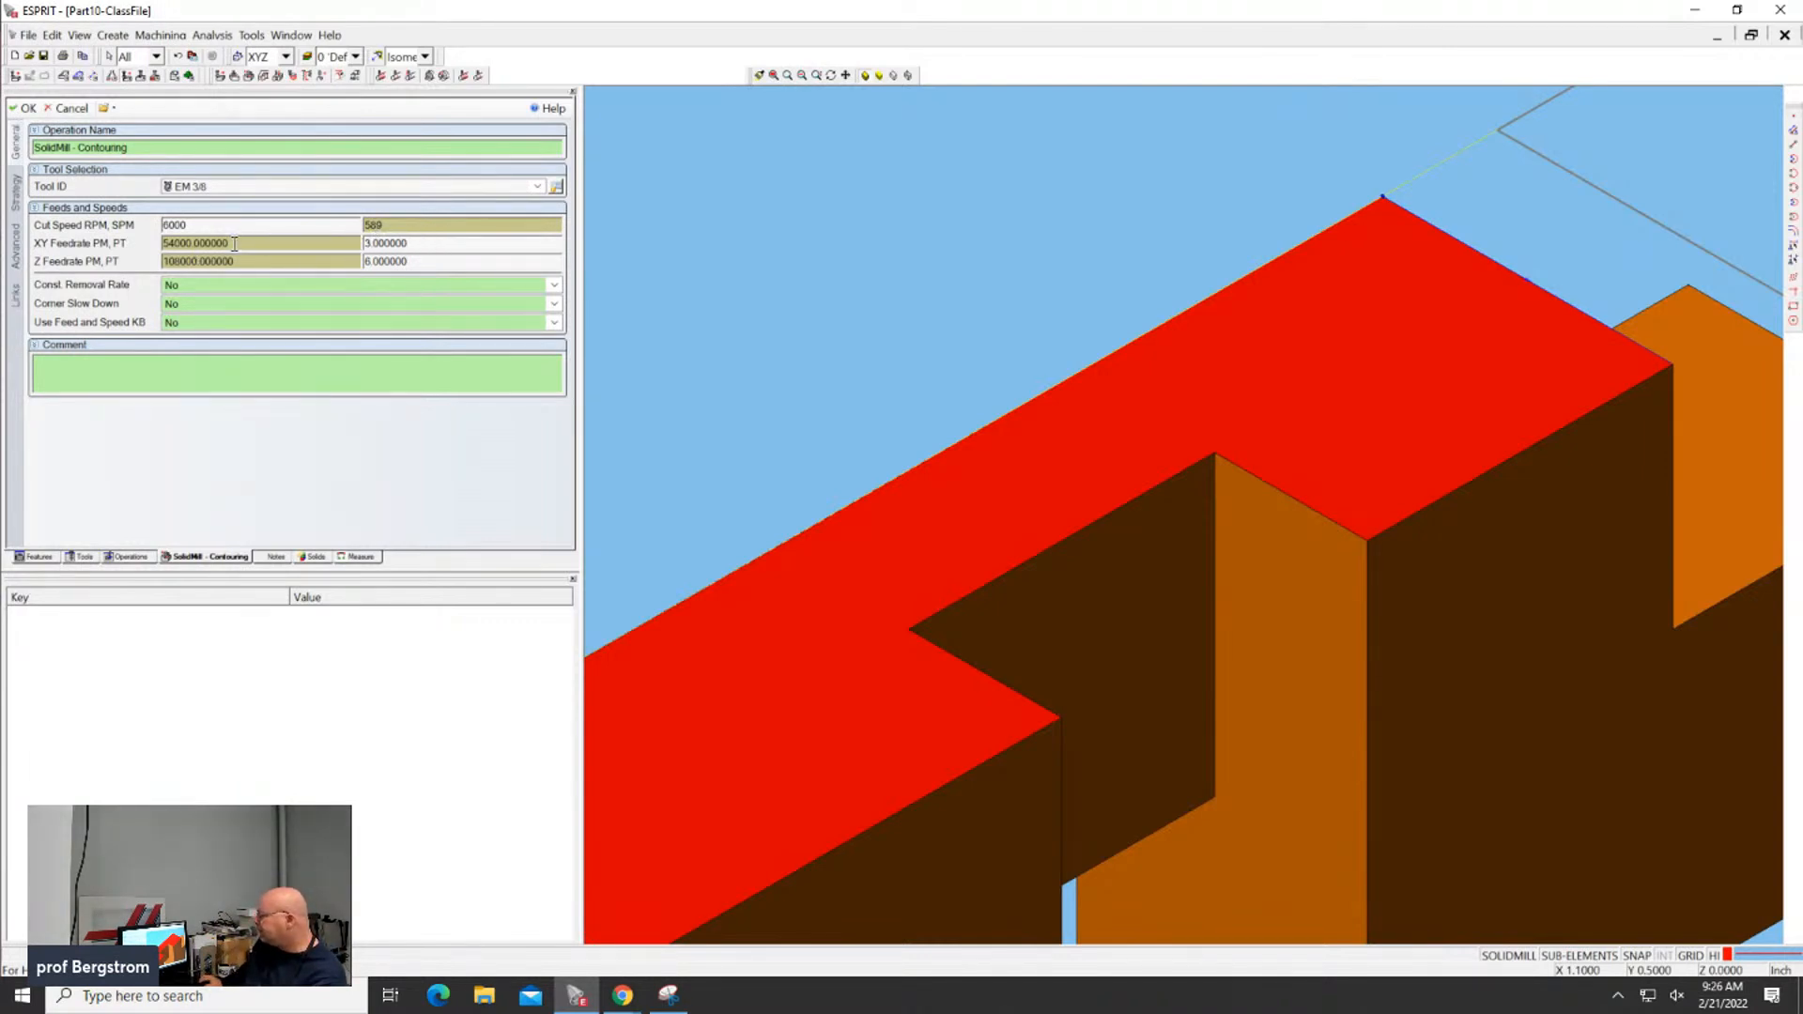
{"action": "double_click", "coordinate": [383, 245]}
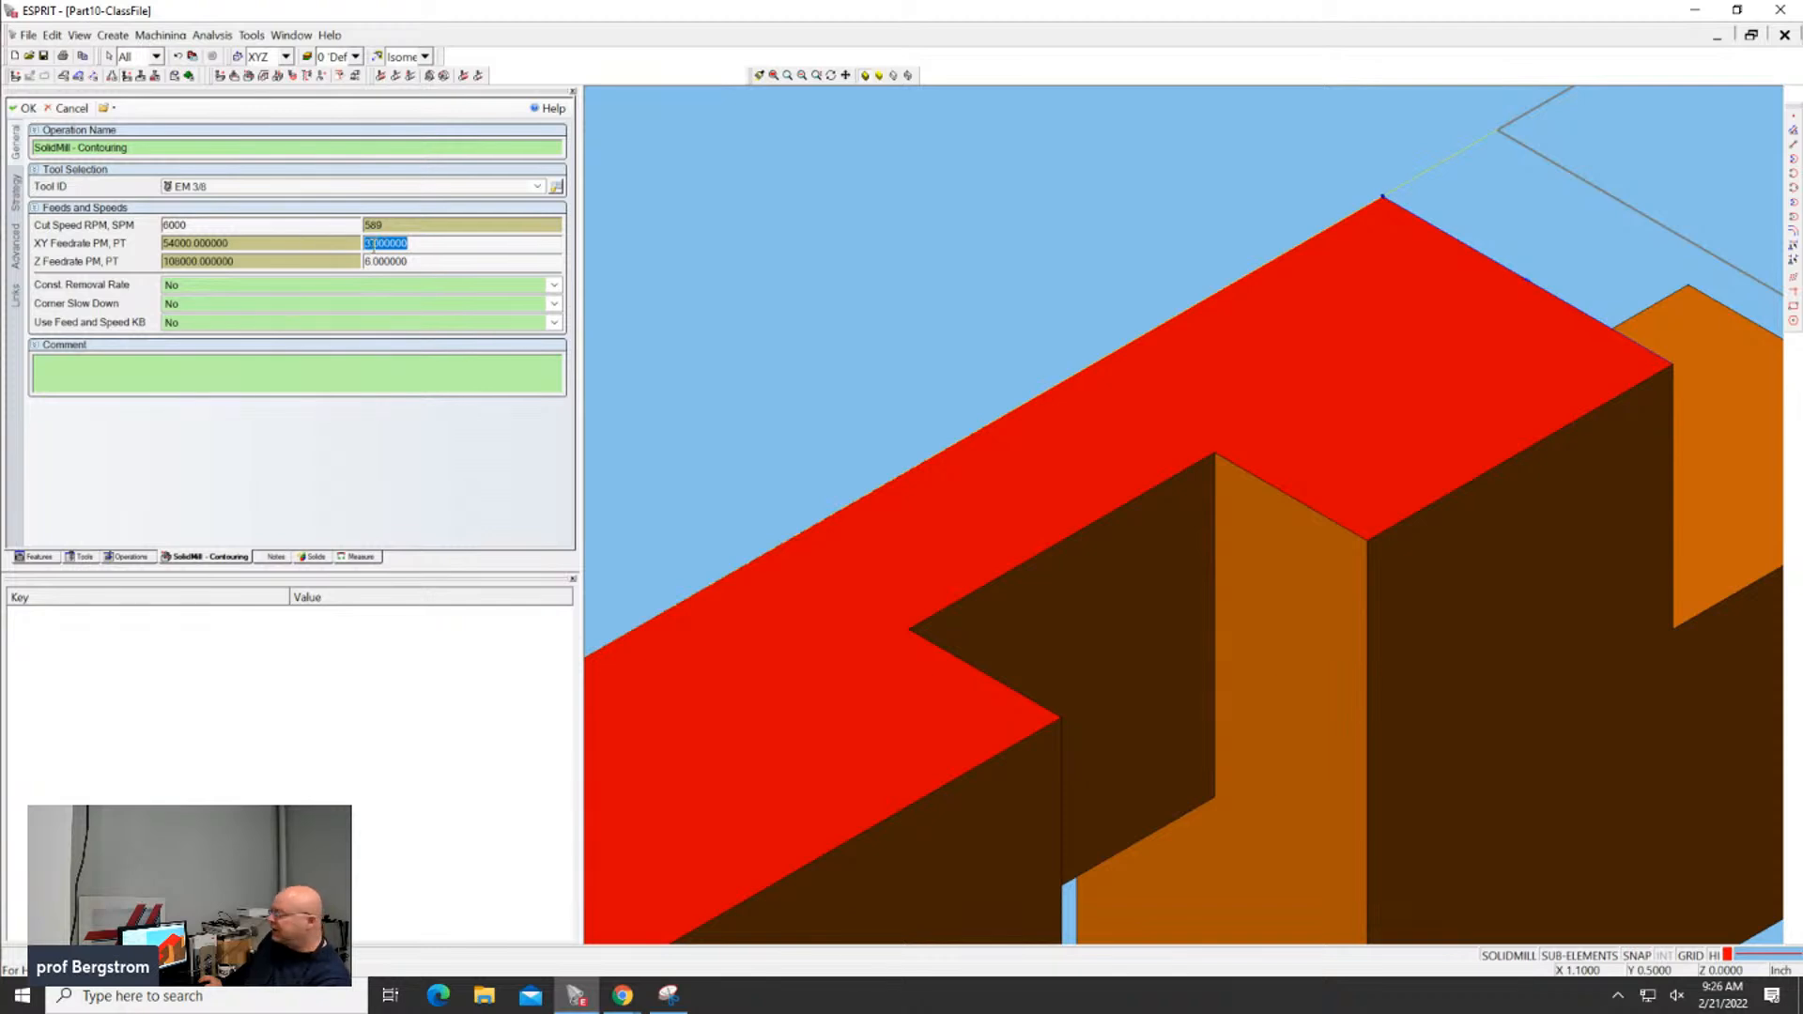
{"action": "left_click_drag", "start_coordinate": [236, 245], "coordinate": [153, 246]}
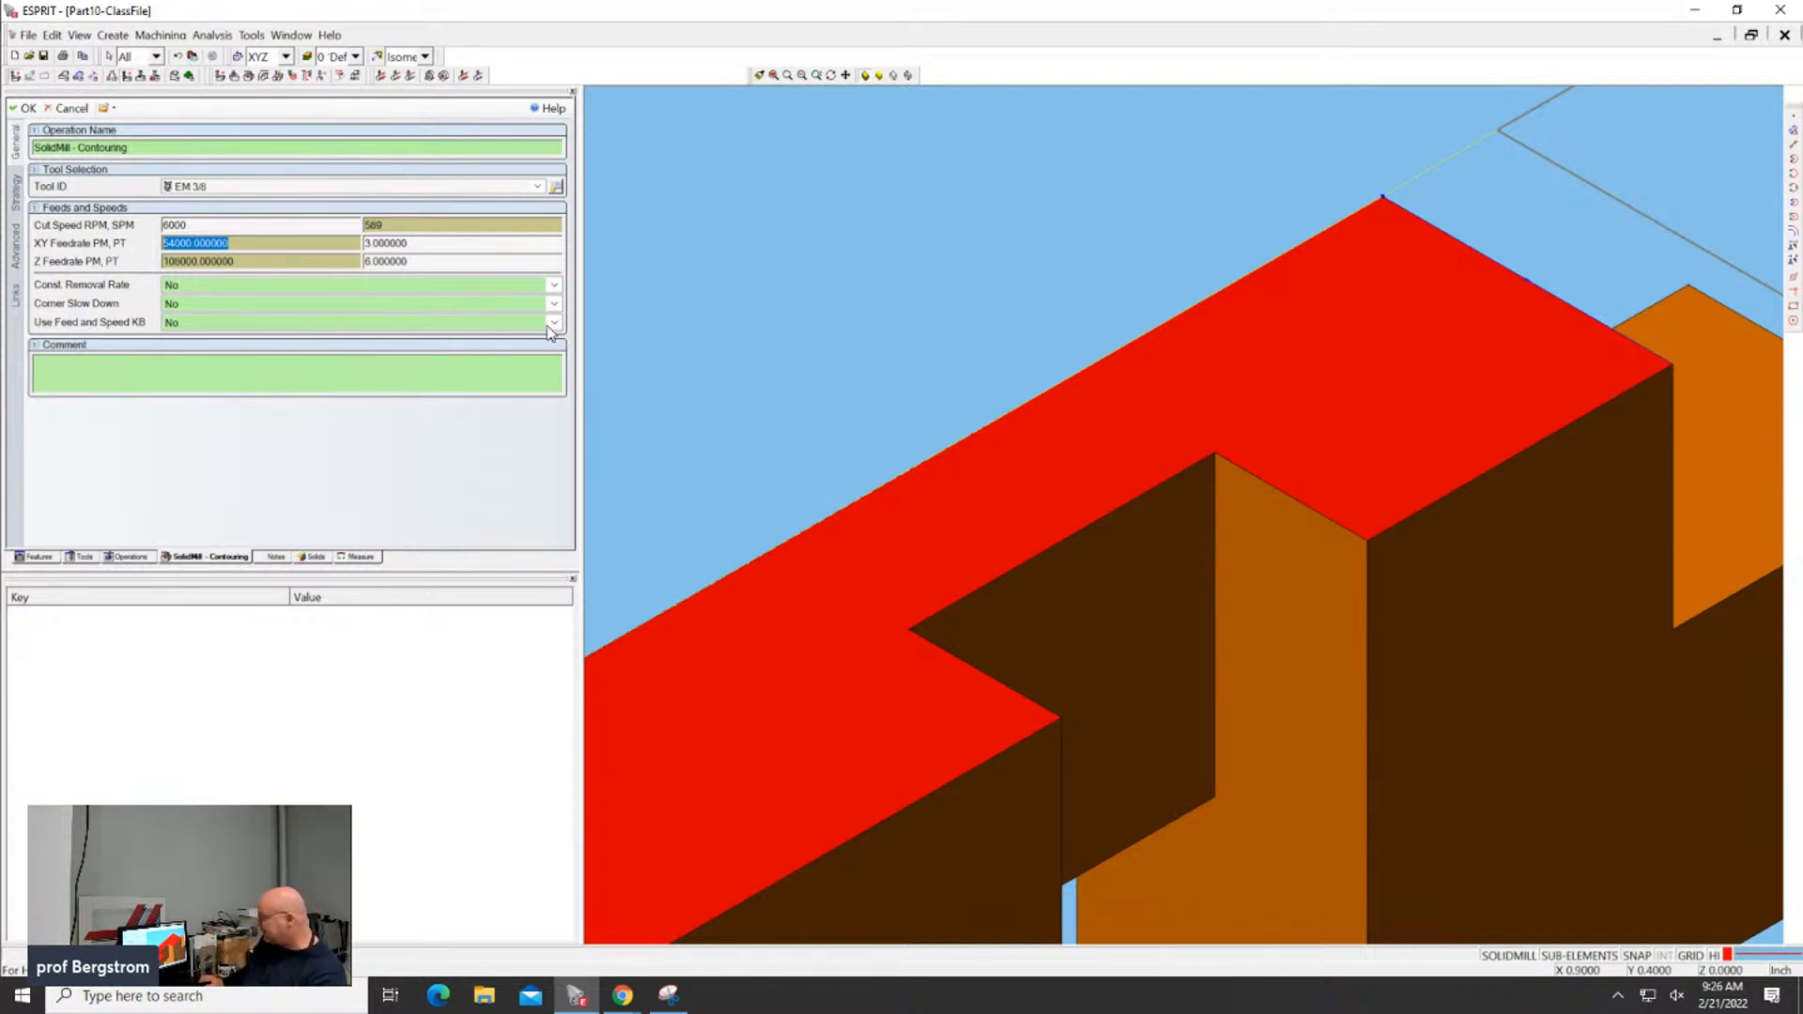
{"action": "left_click", "coordinate": [501, 244]}
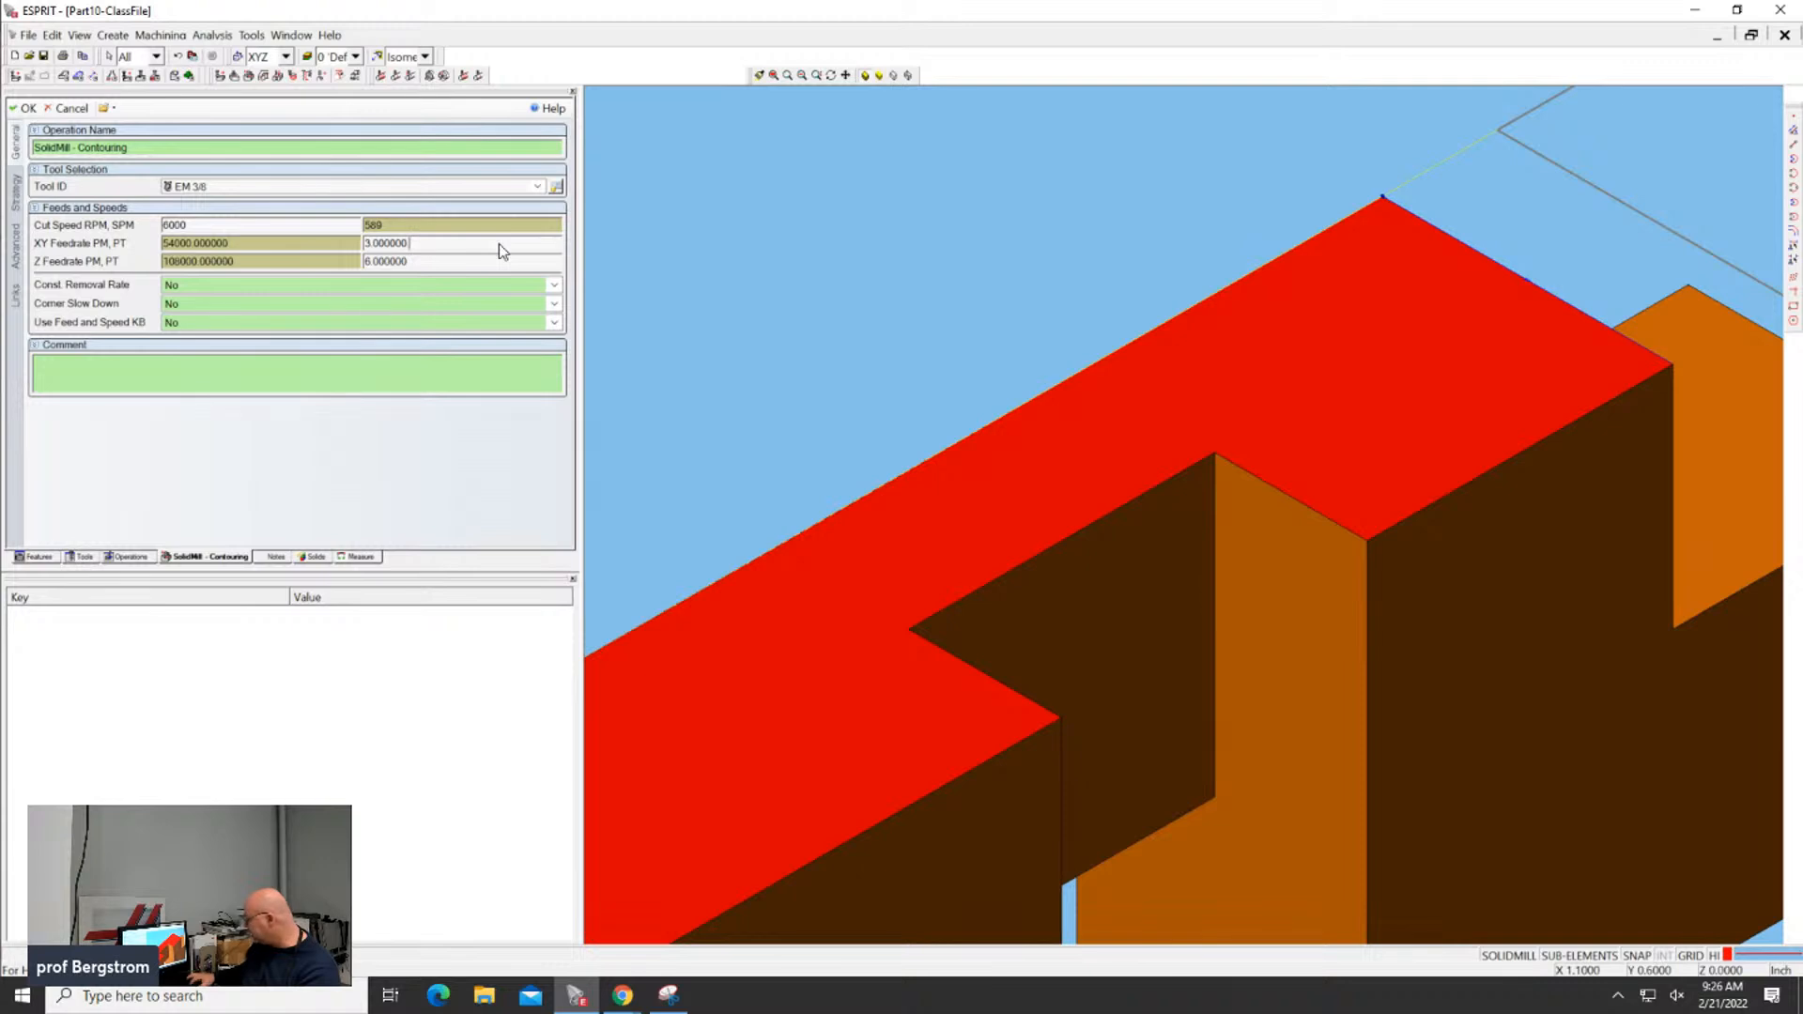
{"action": "type", "text": ".00"}
{"action": "key", "text": "BackSpace"}
{"action": "key", "text": "BackSpace"}
{"action": "key", "text": "BackSpace"}
{"action": "key", "text": "BackSpace"}
{"action": "key", "text": "BackSpace"}
{"action": "key", "text": "BackSpace"}
{"action": "key", "text": "BackSpace"}
{"action": "key", "text": "BackSpace"}
{"action": "key", "text": "BackSpace"}
{"action": "key", "text": "BackSpace"}
{"action": "key", "text": "BackSpace"}
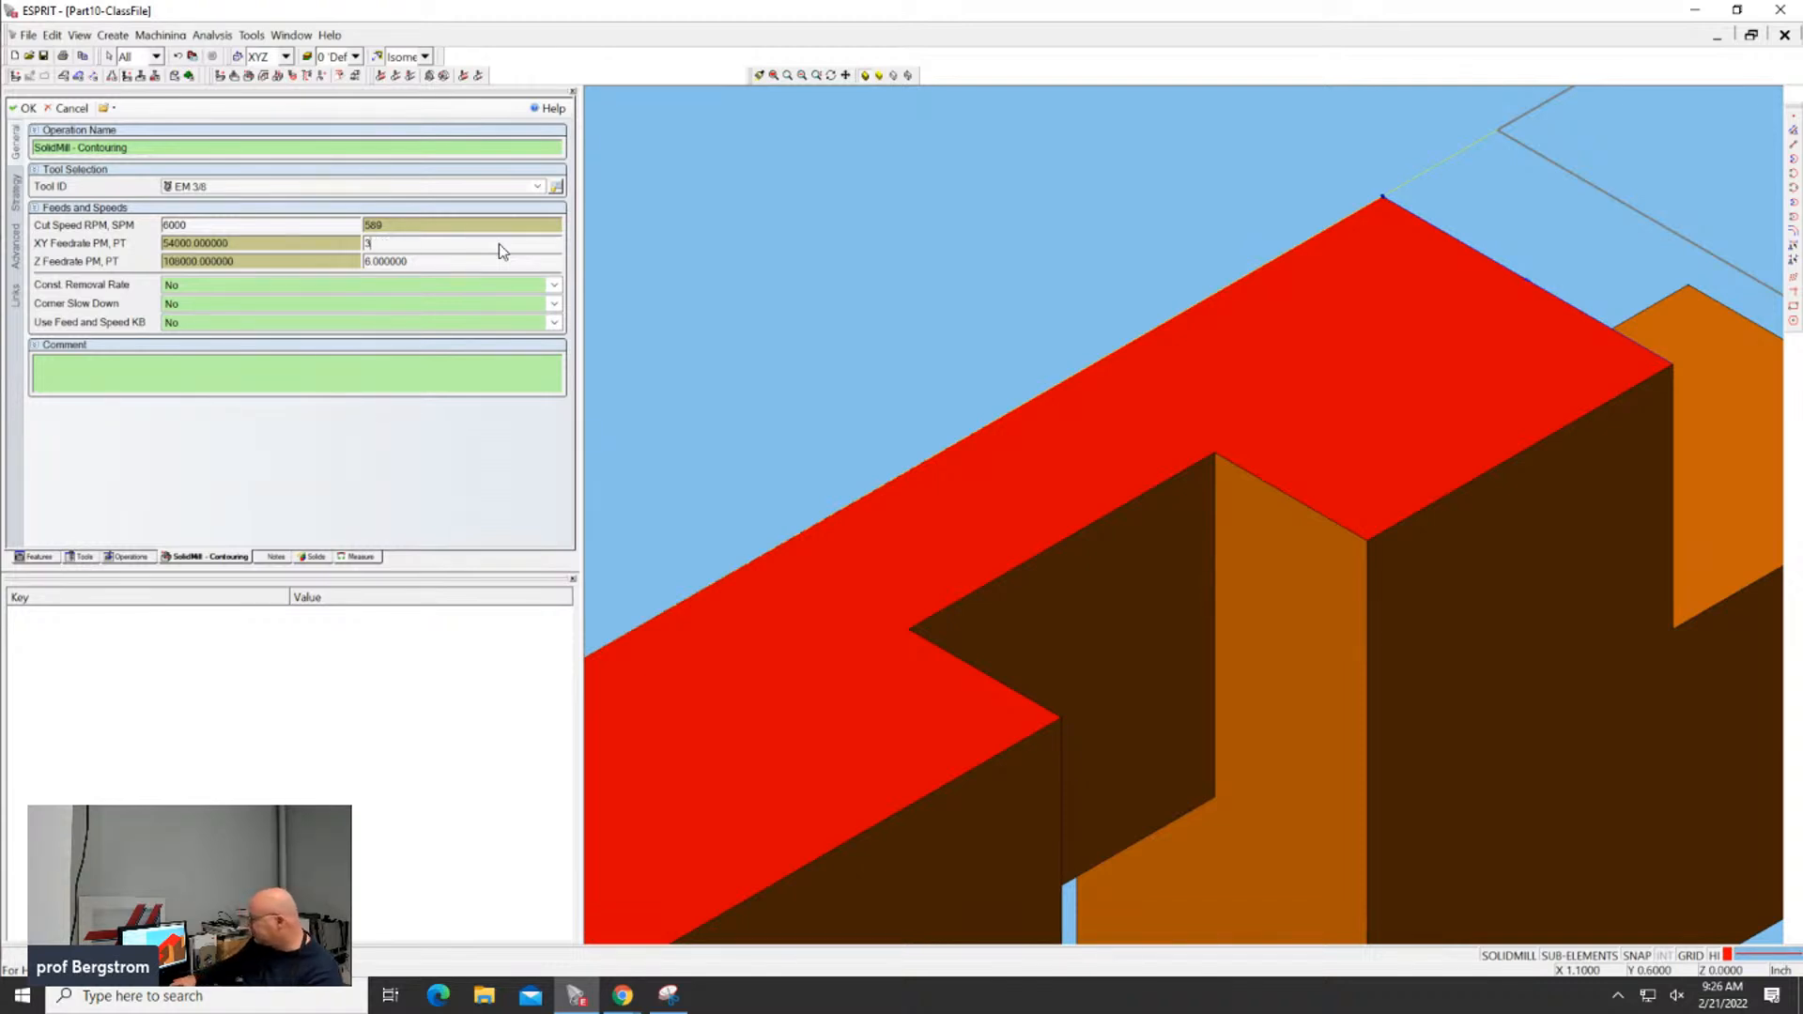
{"action": "type", "text": ".003"}
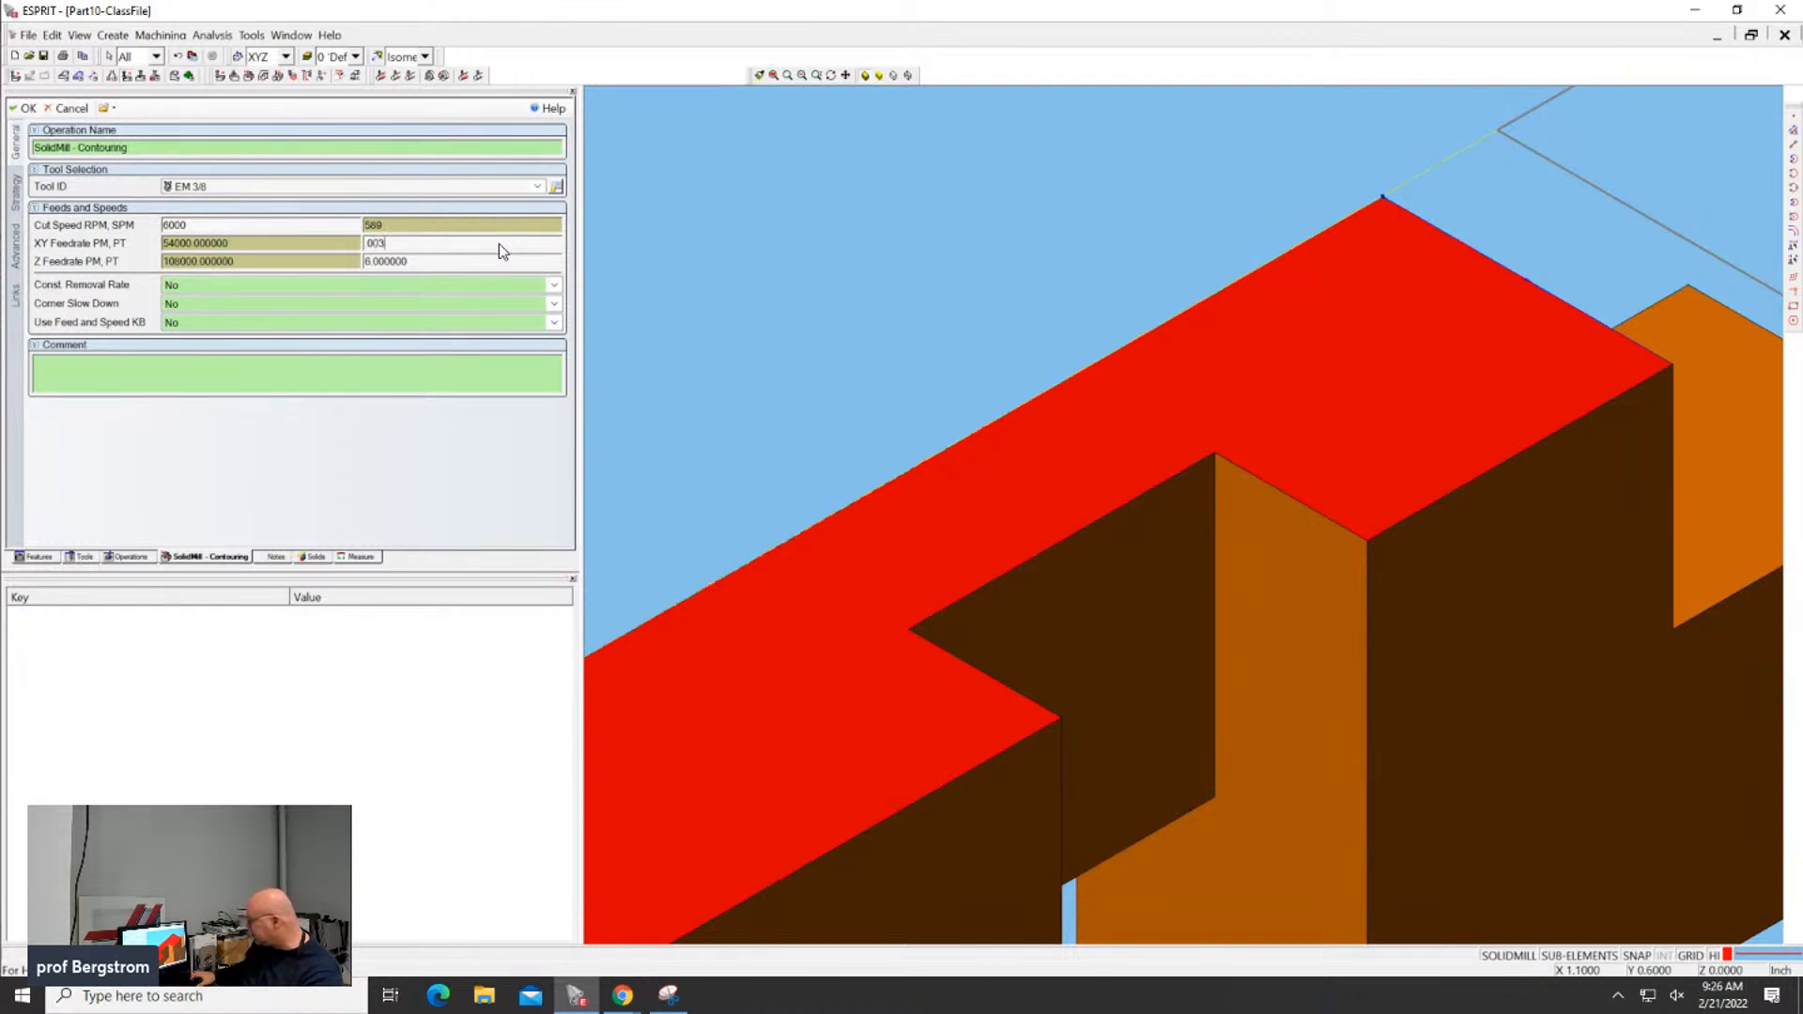
Set the contouring operation's Z feedrate per tooth to .0006
{"action": "left_click", "coordinate": [422, 262]}
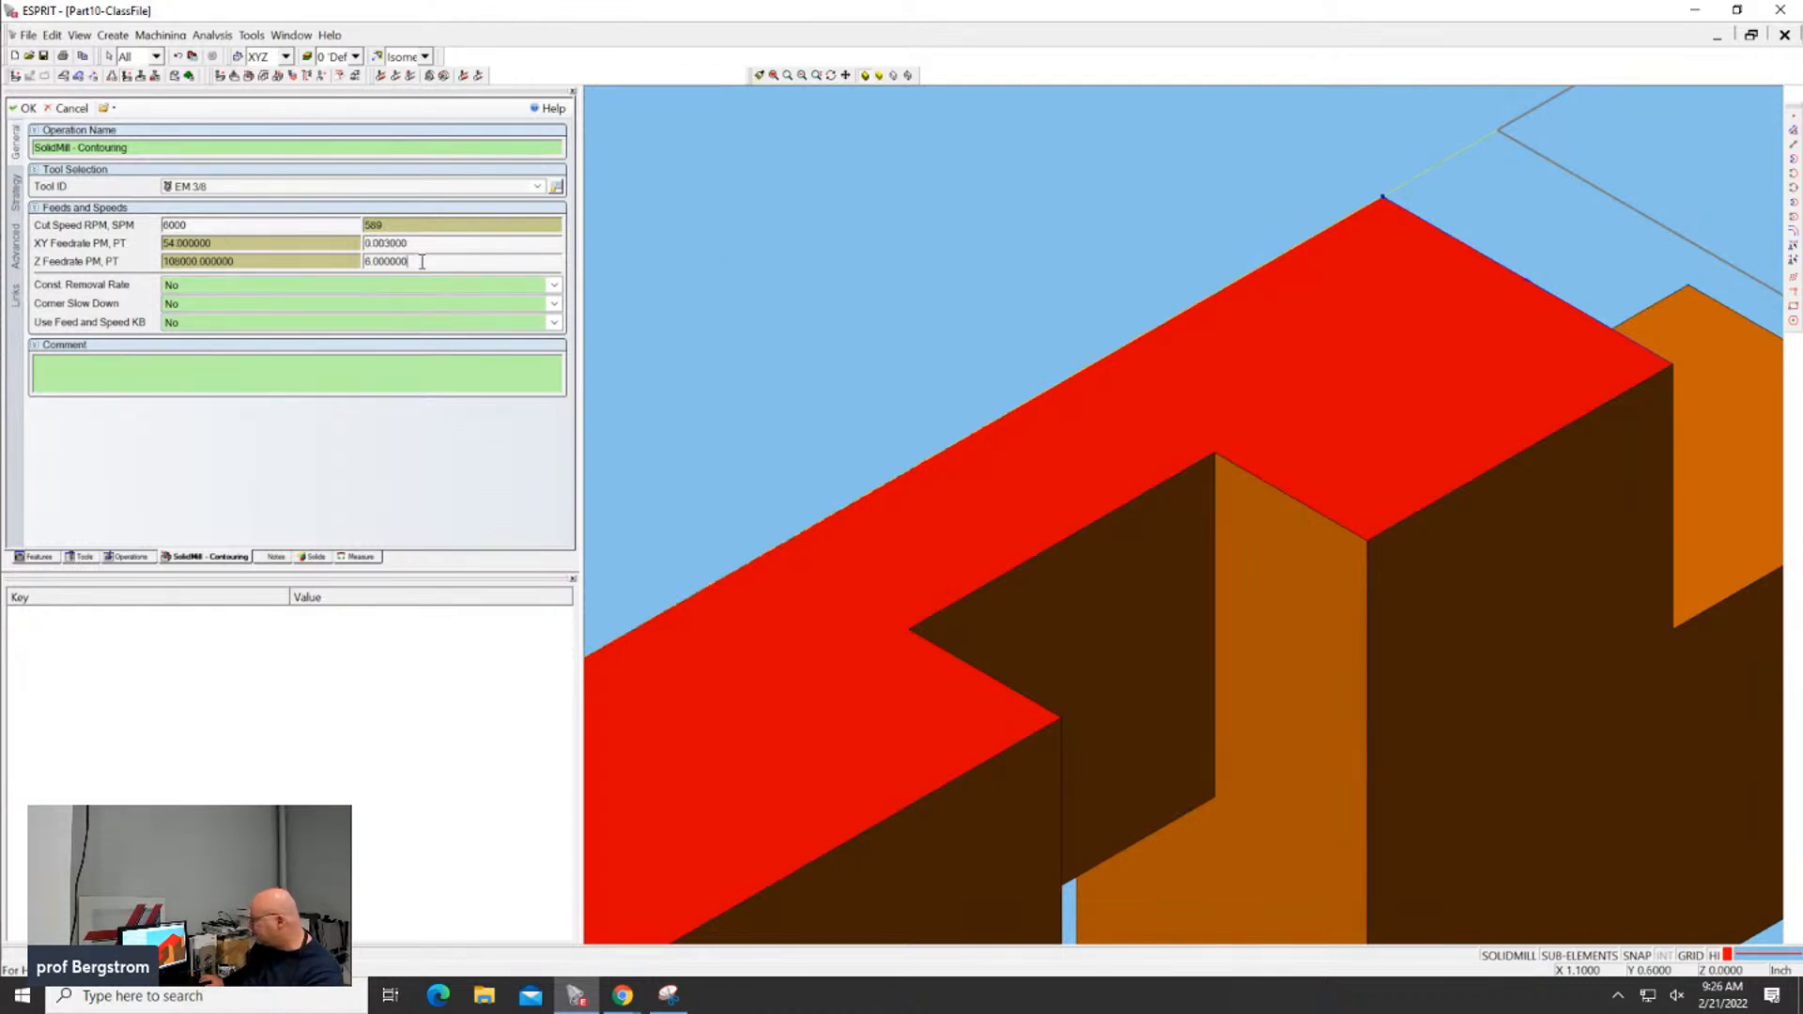
{"action": "double_click", "coordinate": [421, 262]}
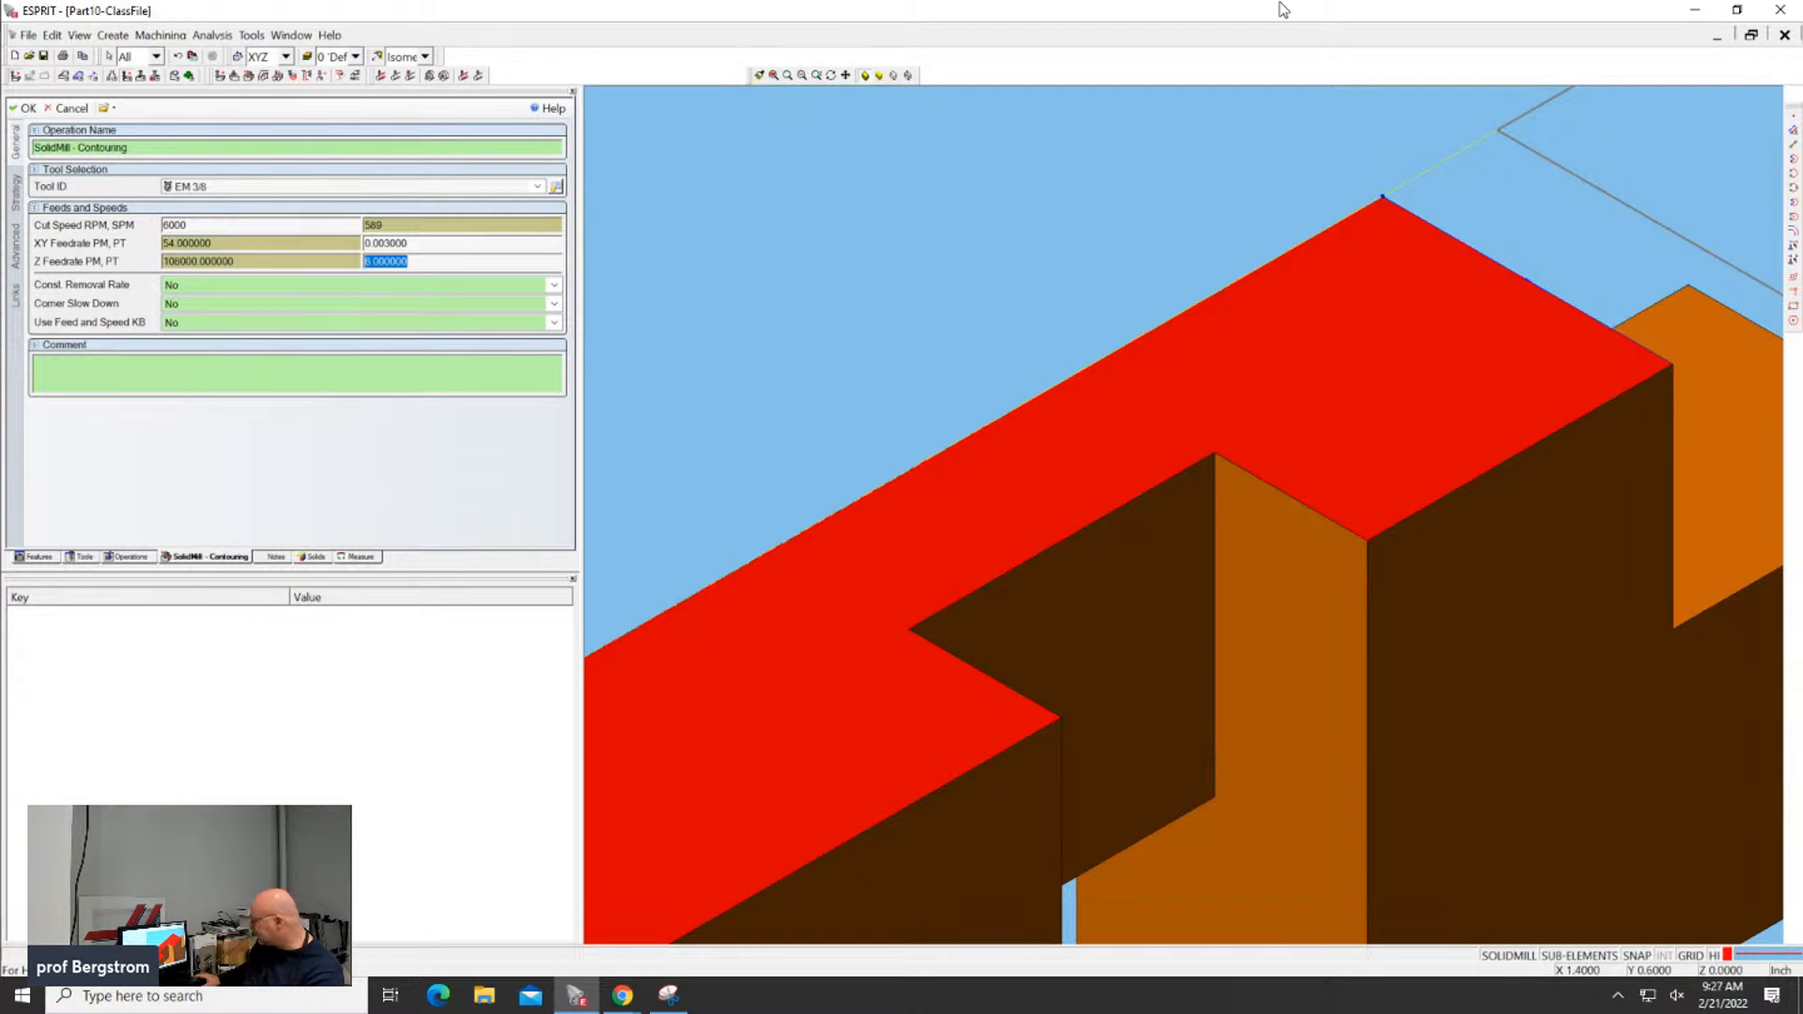
{"action": "key", "text": "BackSpace"}
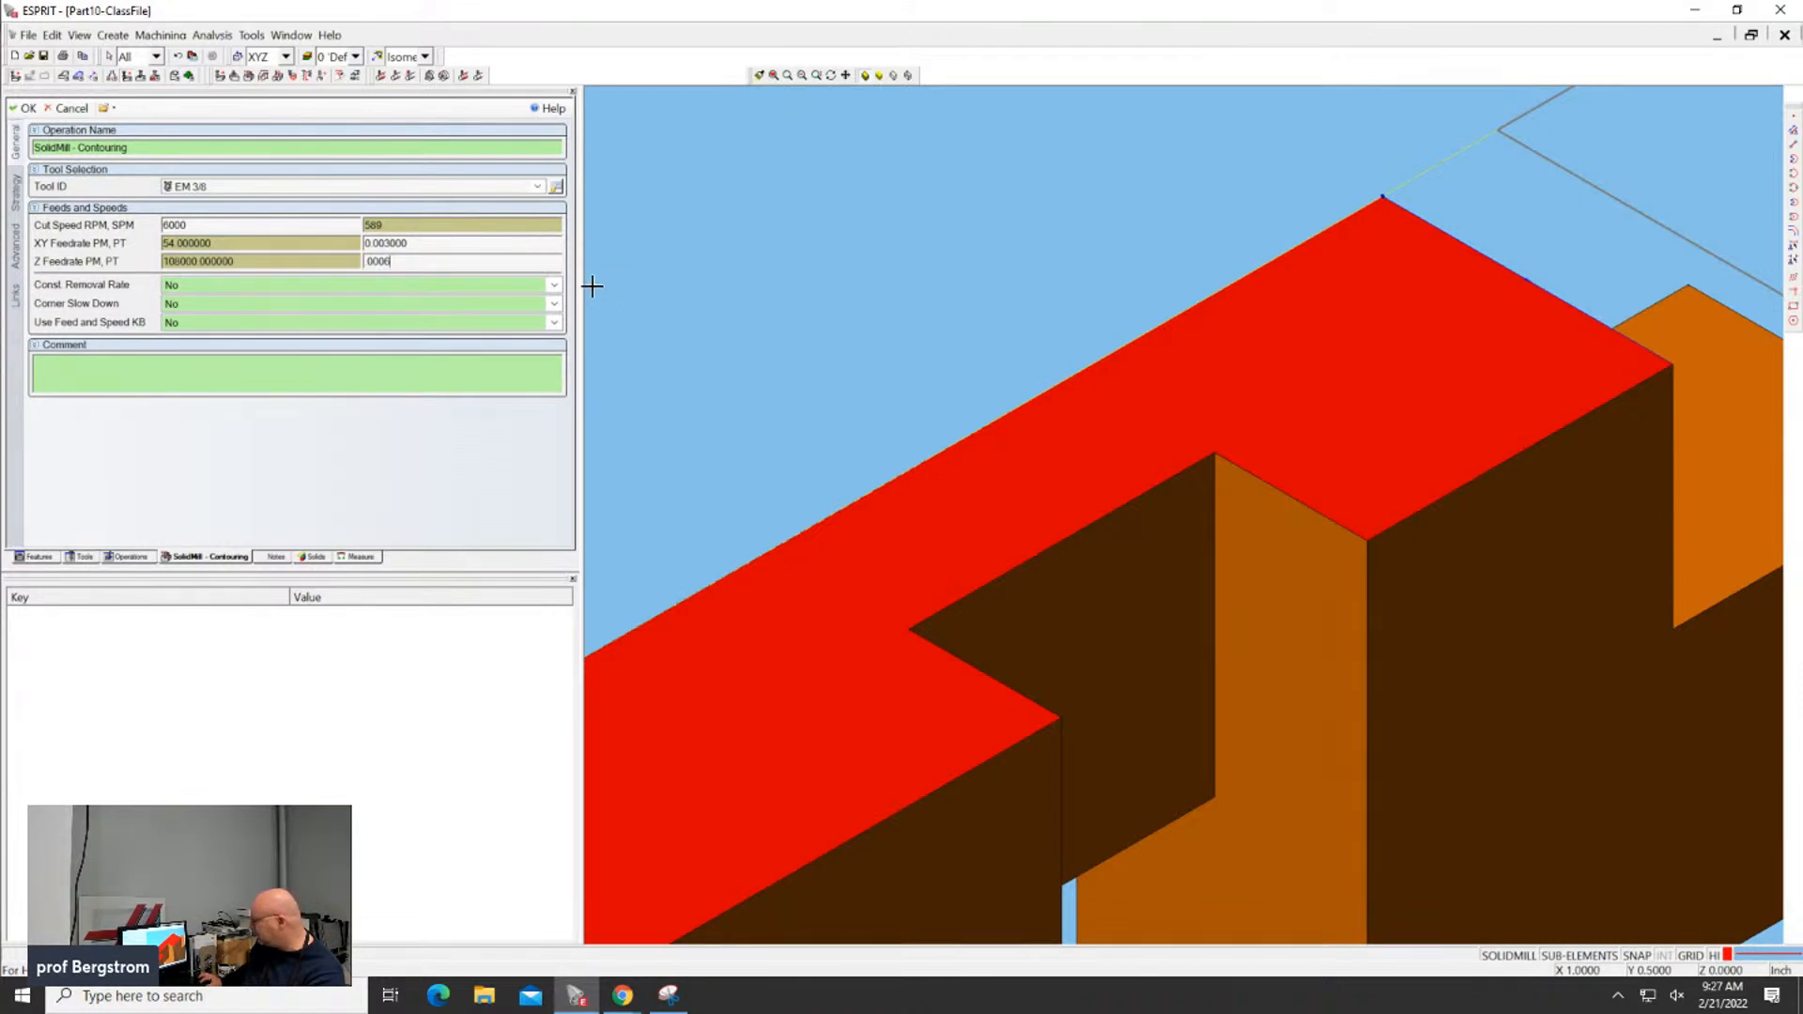
{"action": "key", "text": "Return"}
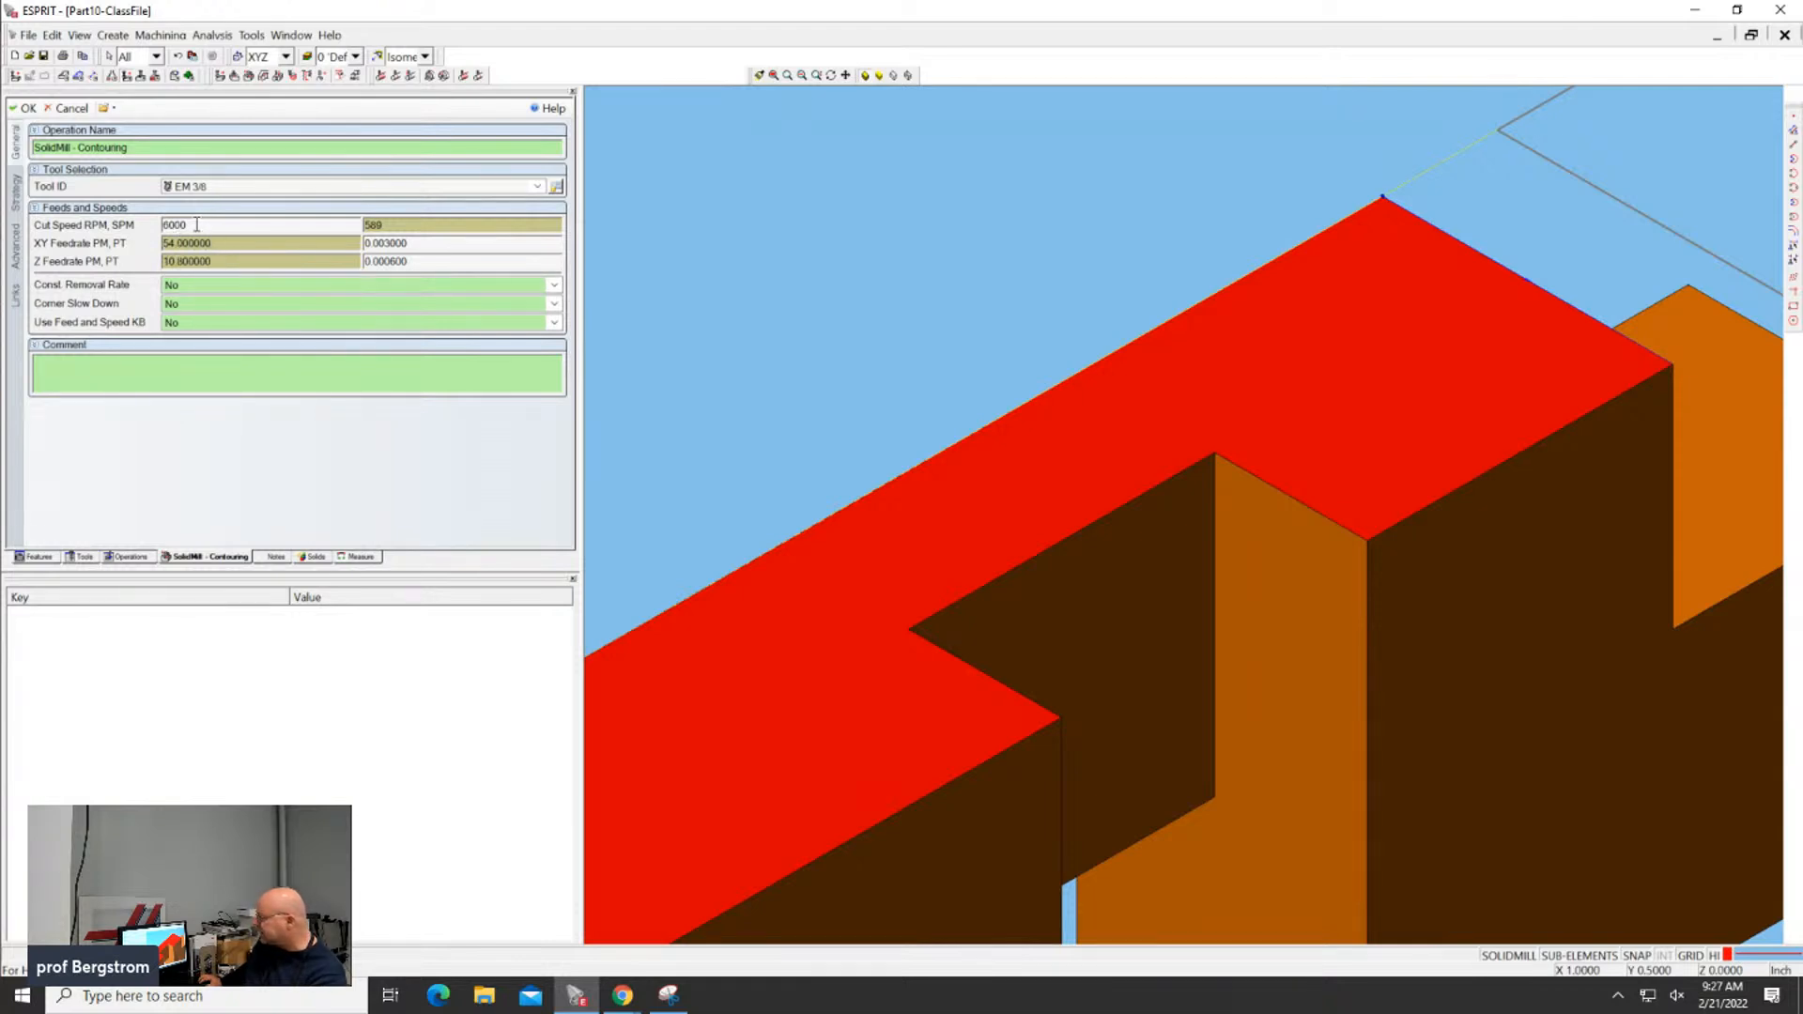
Review the contouring operation's tool choice and cutting strategy settings, consulting the Feeds and Speeds sheet in Chrome before returning to ESPRIT
{"action": "left_click", "coordinate": [212, 188]}
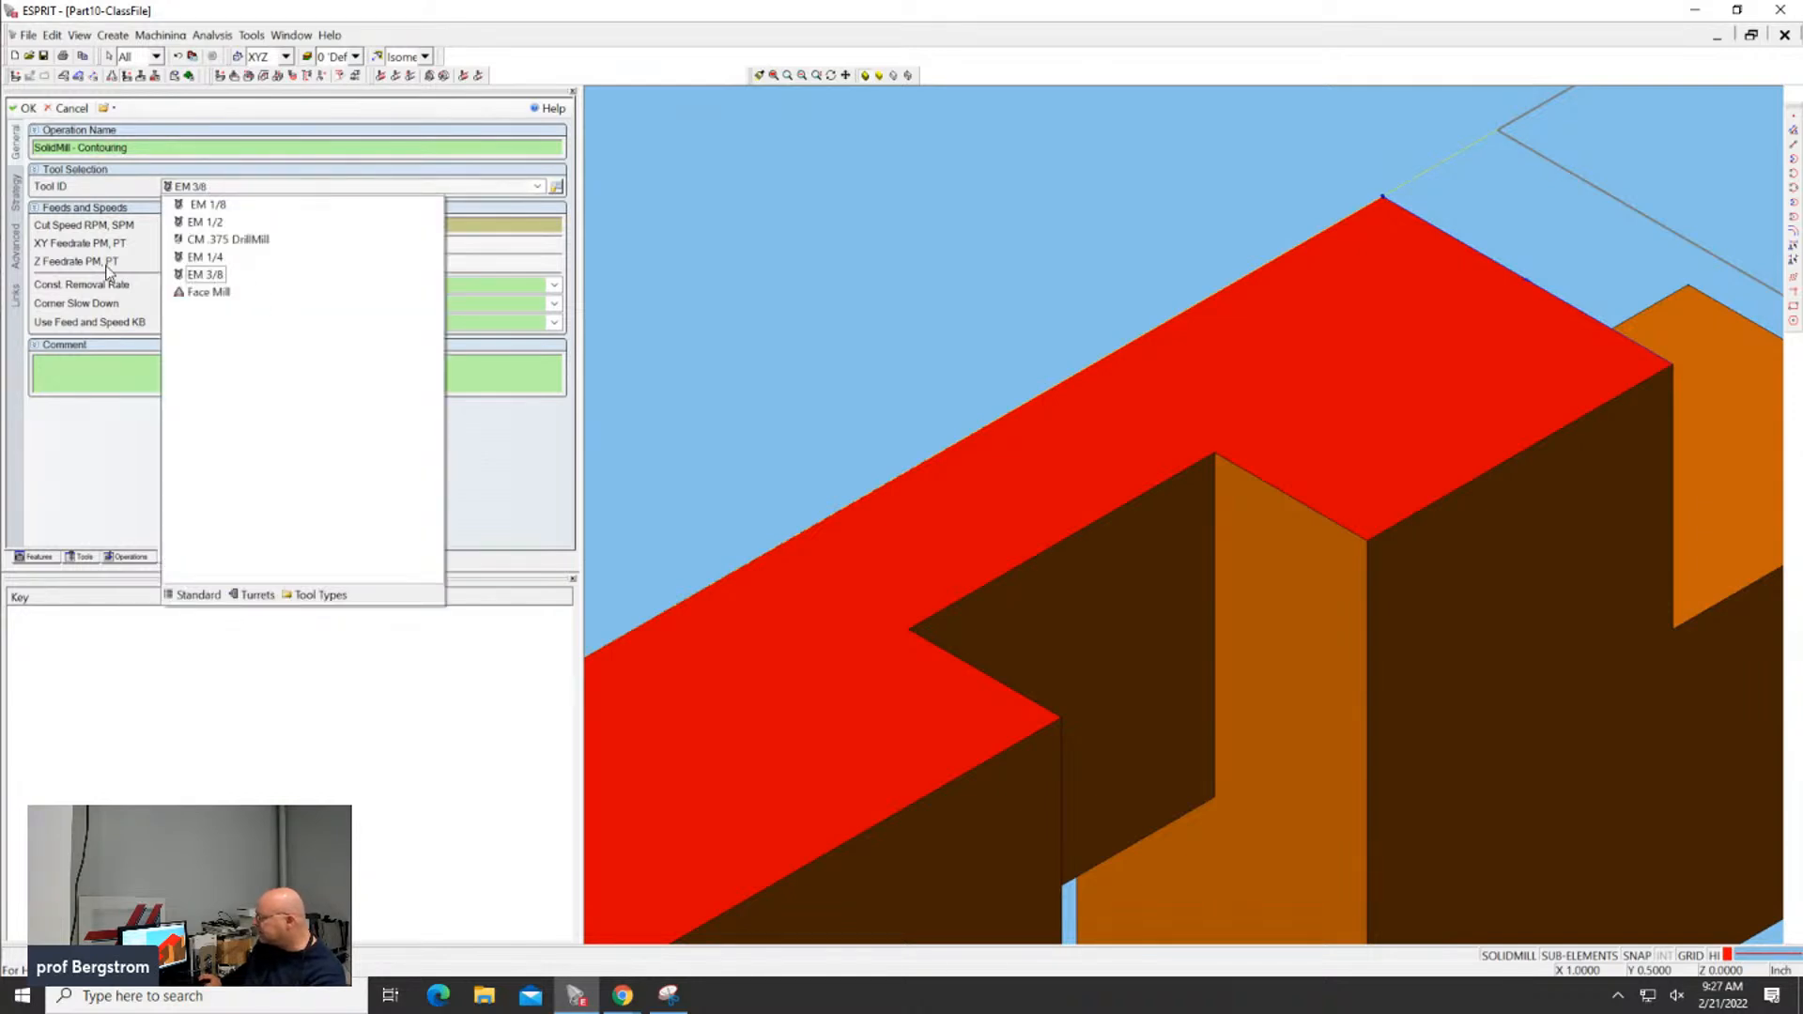
{"action": "left_click", "coordinate": [15, 193]}
{"action": "left_click", "coordinate": [16, 193]}
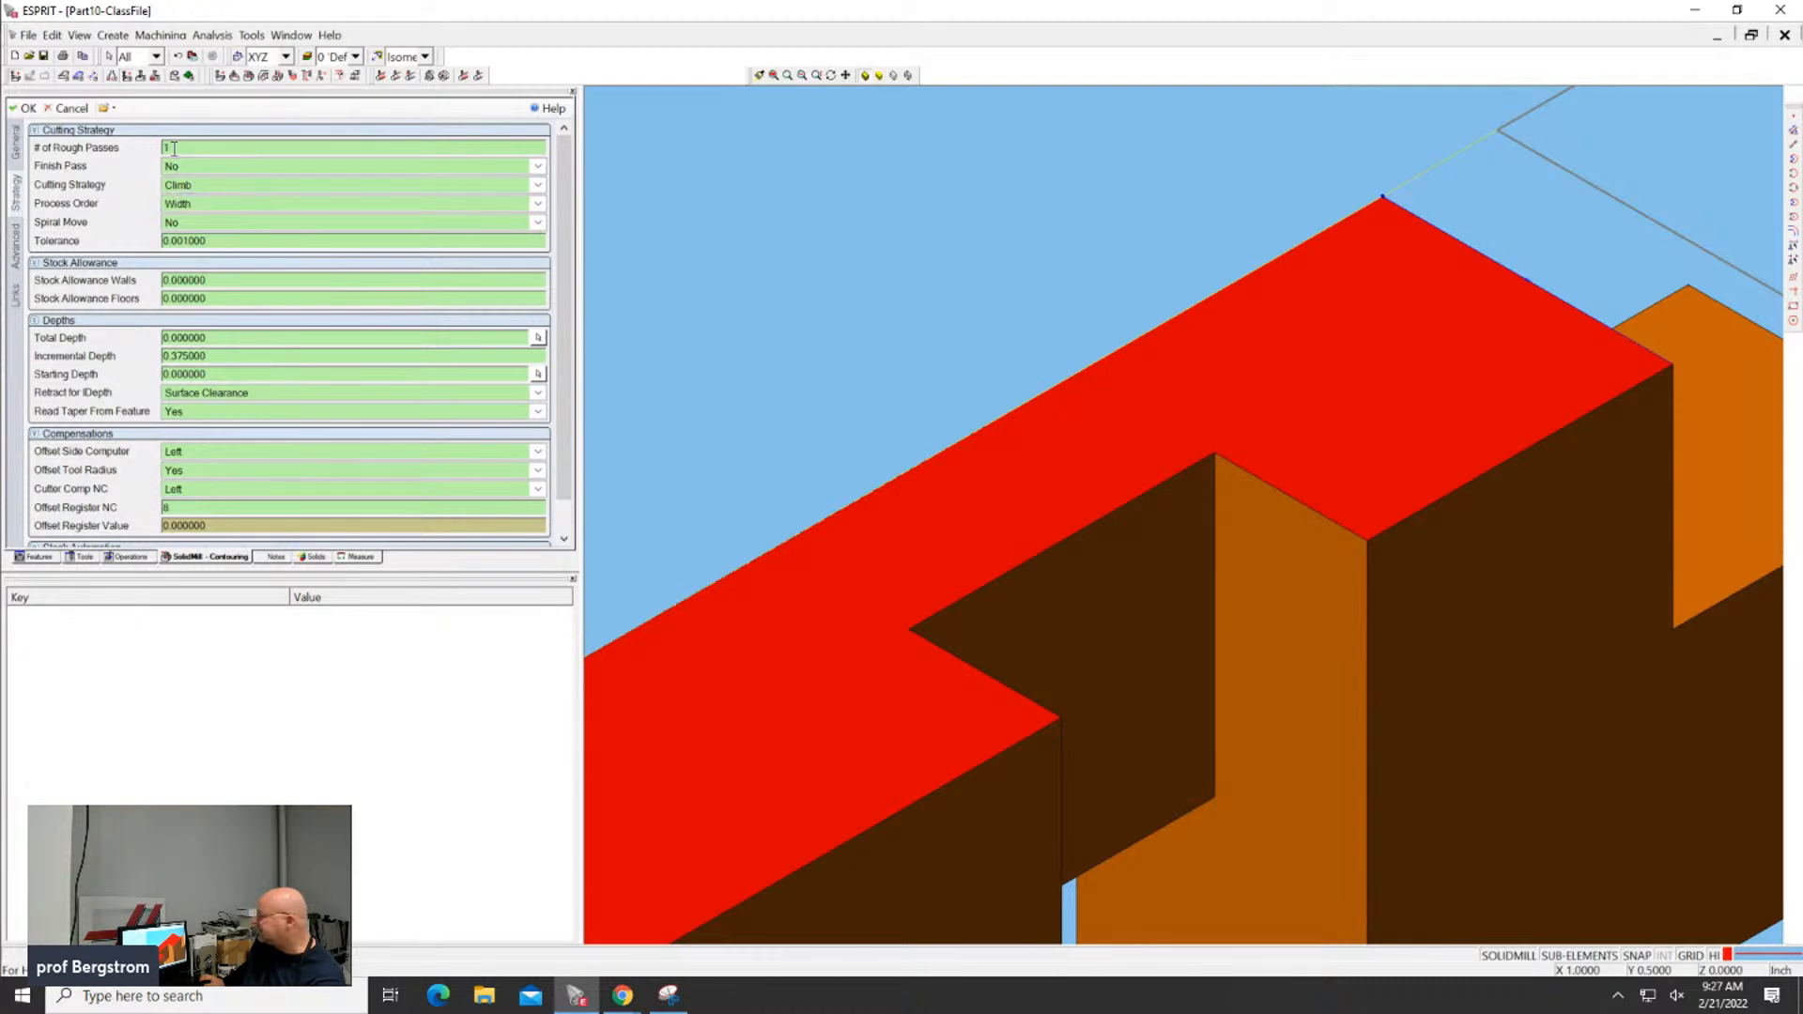
{"action": "left_click", "coordinate": [626, 1003]}
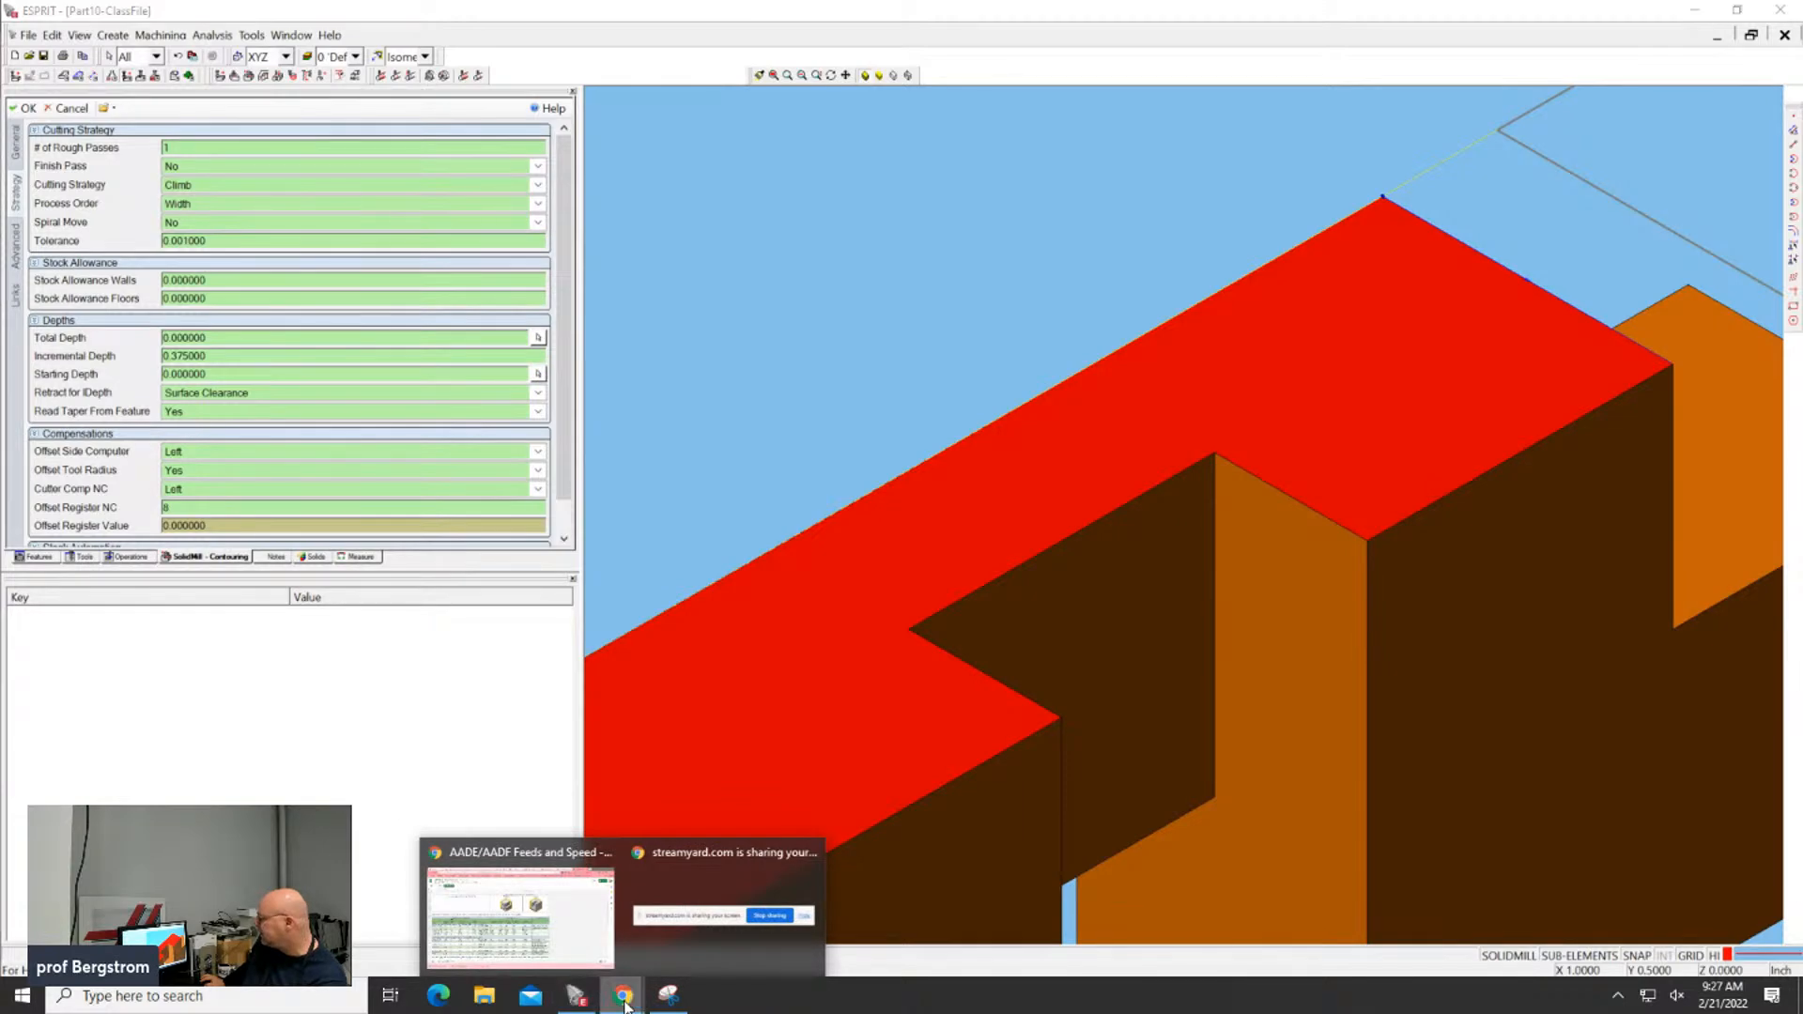
{"action": "left_click", "coordinate": [521, 915]}
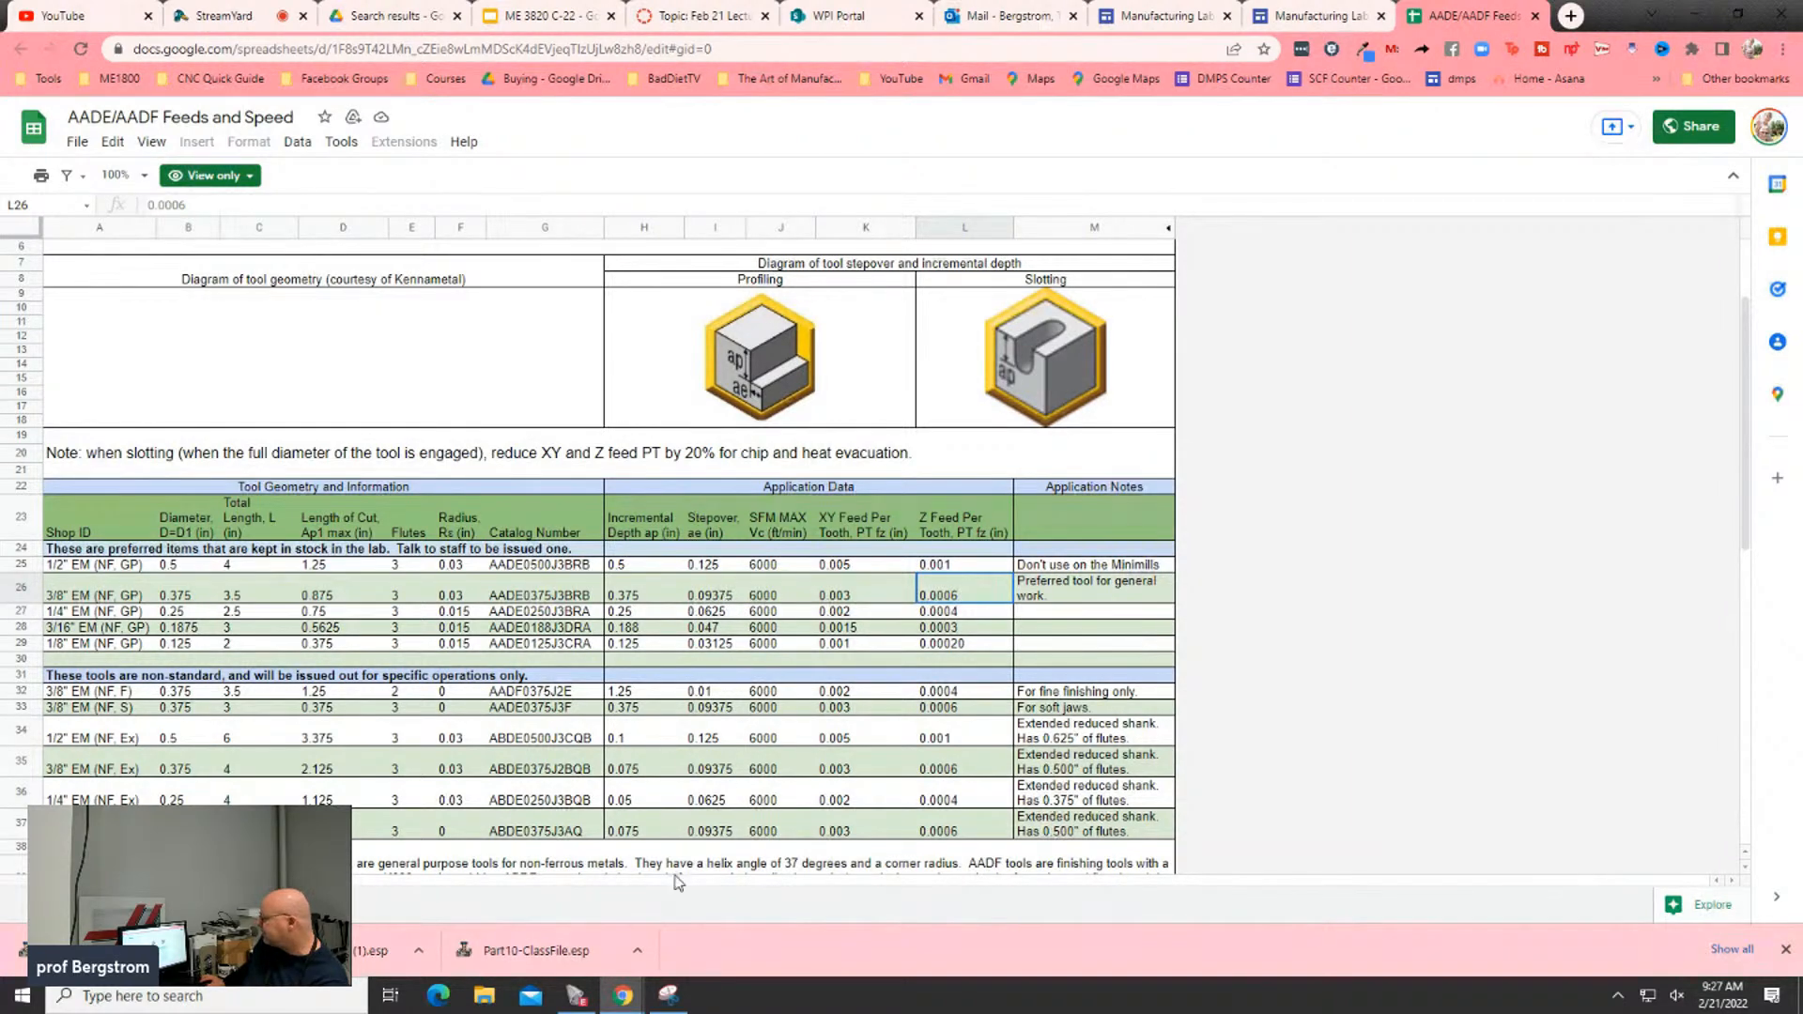
{"action": "mouse_move", "coordinate": [617, 1002]}
{"action": "mouse_move", "coordinate": [646, 949]}
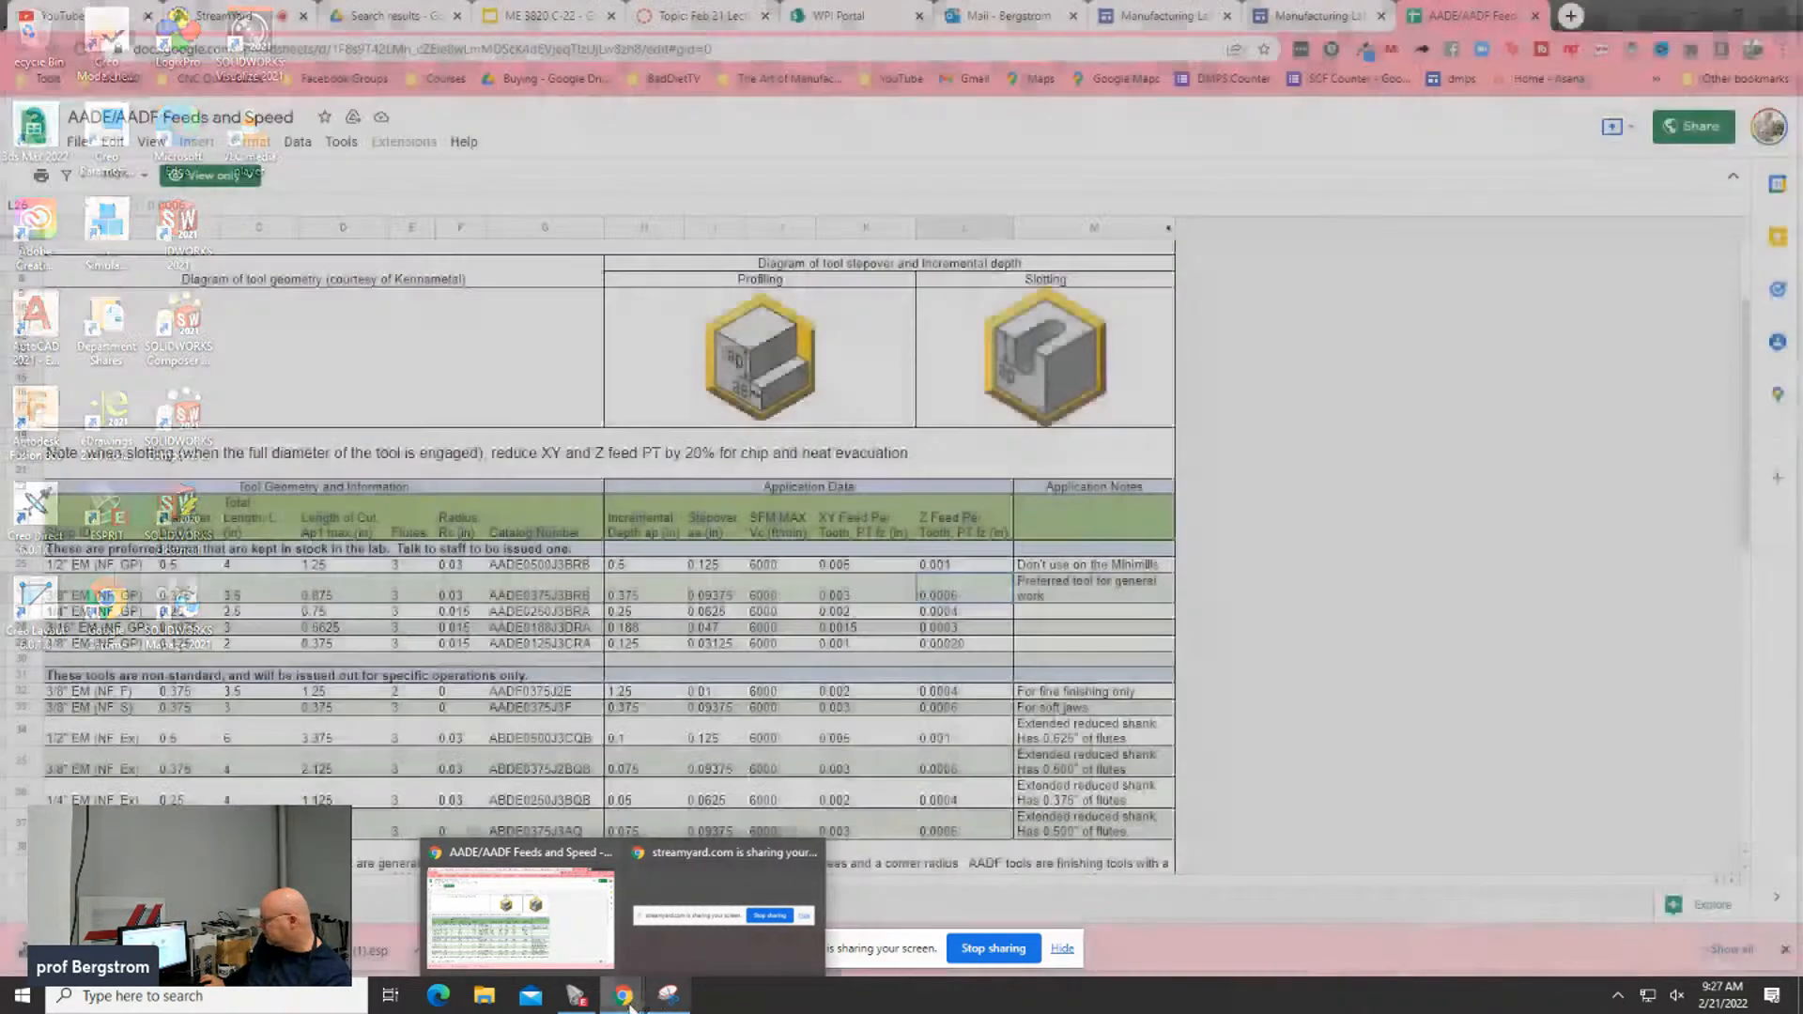
{"action": "left_click", "coordinate": [569, 994]}
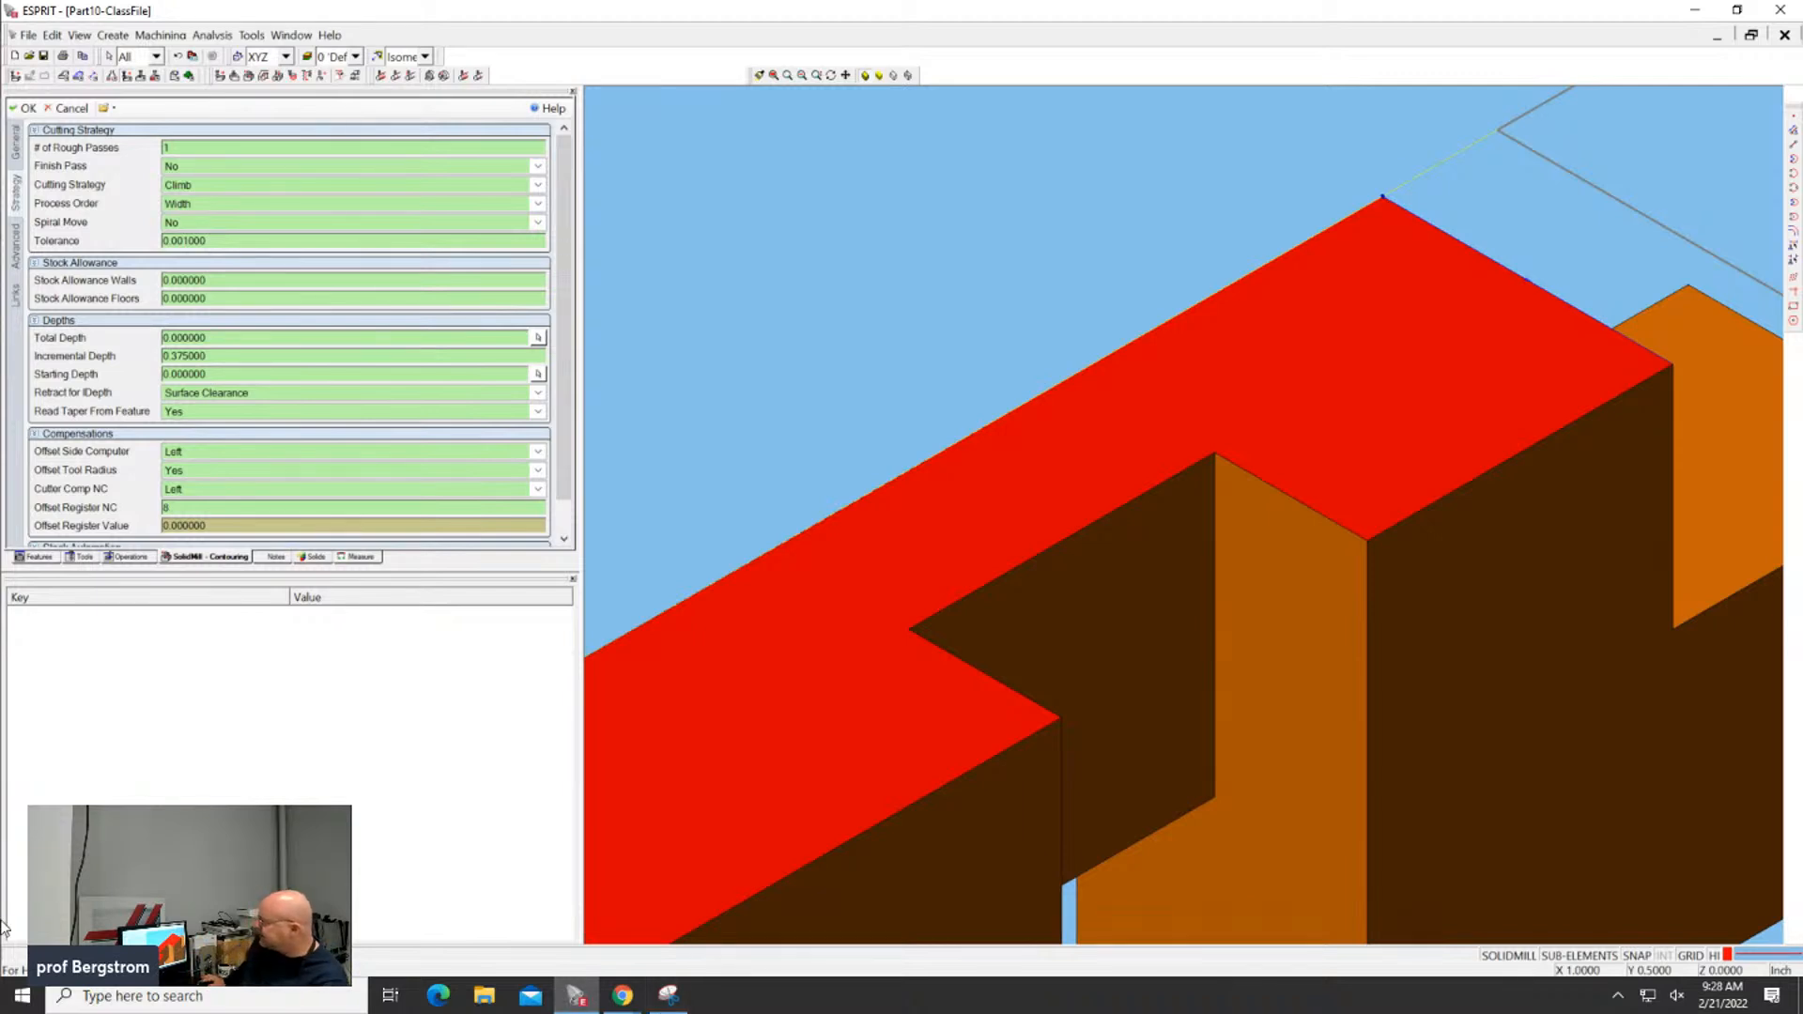
Set the number of rough passes to 25 and the stock automation to Trim in the contouring strategy
{"action": "left_click", "coordinate": [109, 141]}
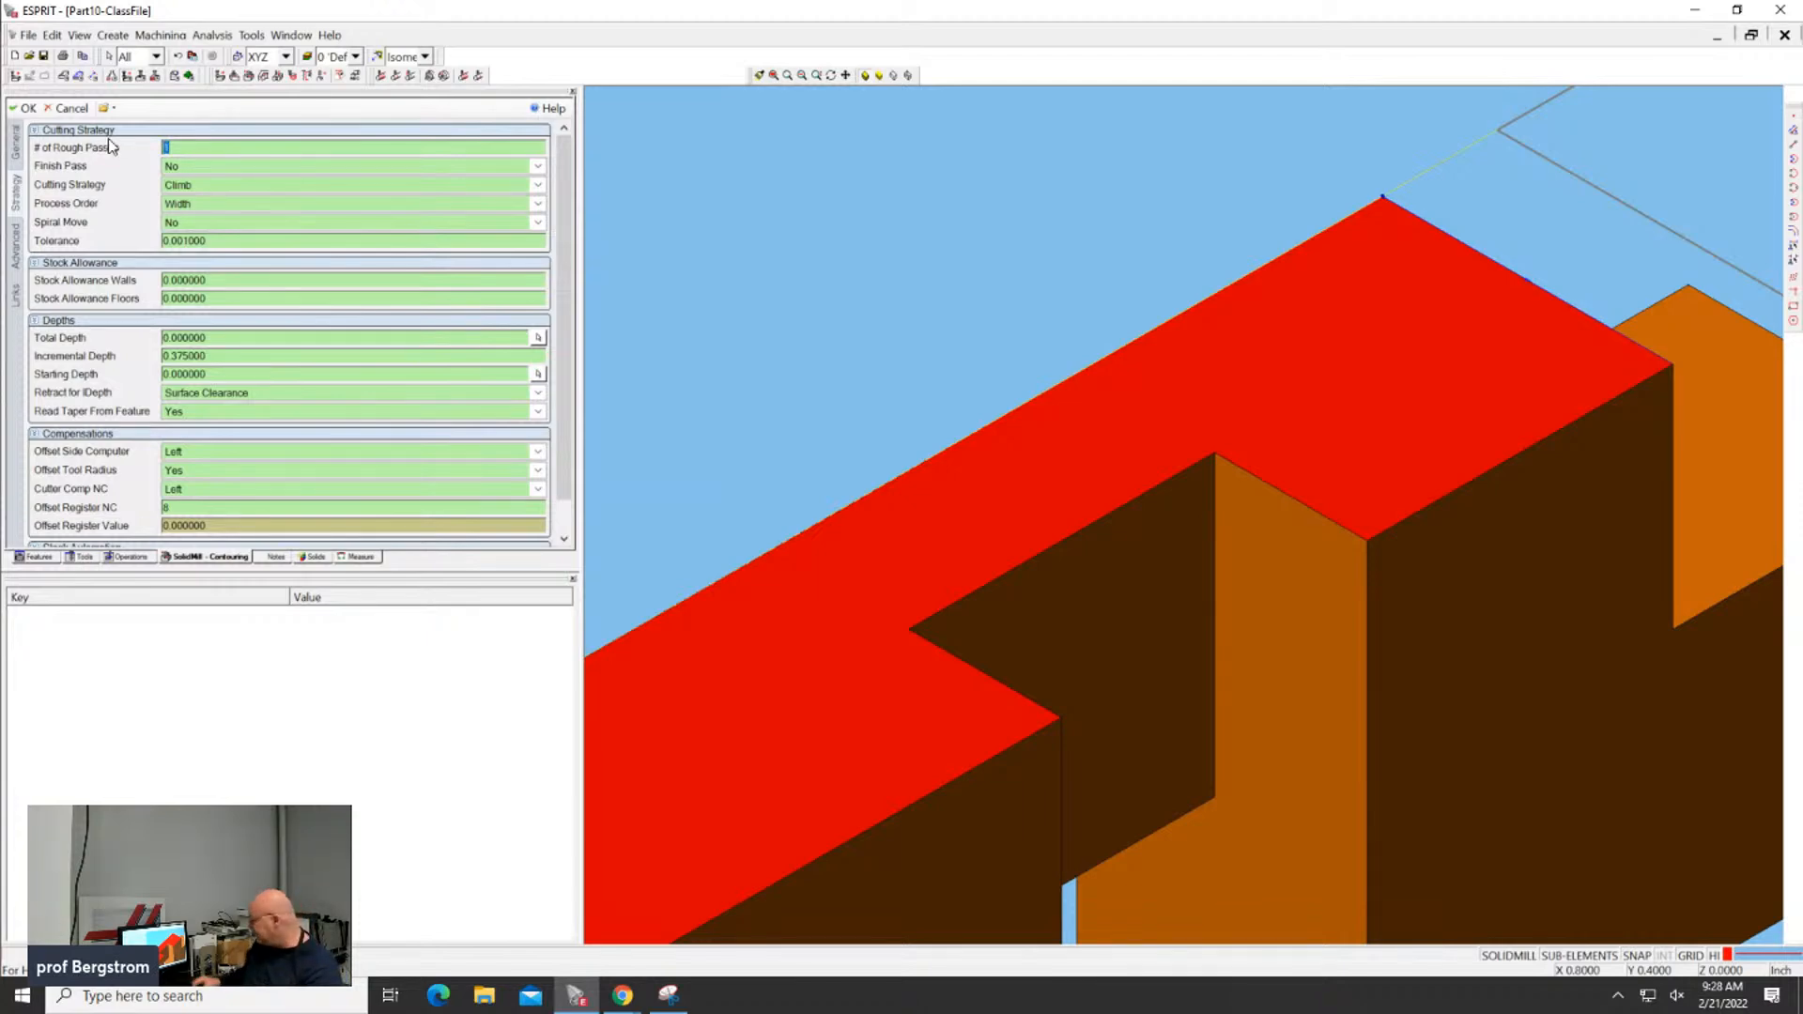
{"action": "type", "text": "25"}
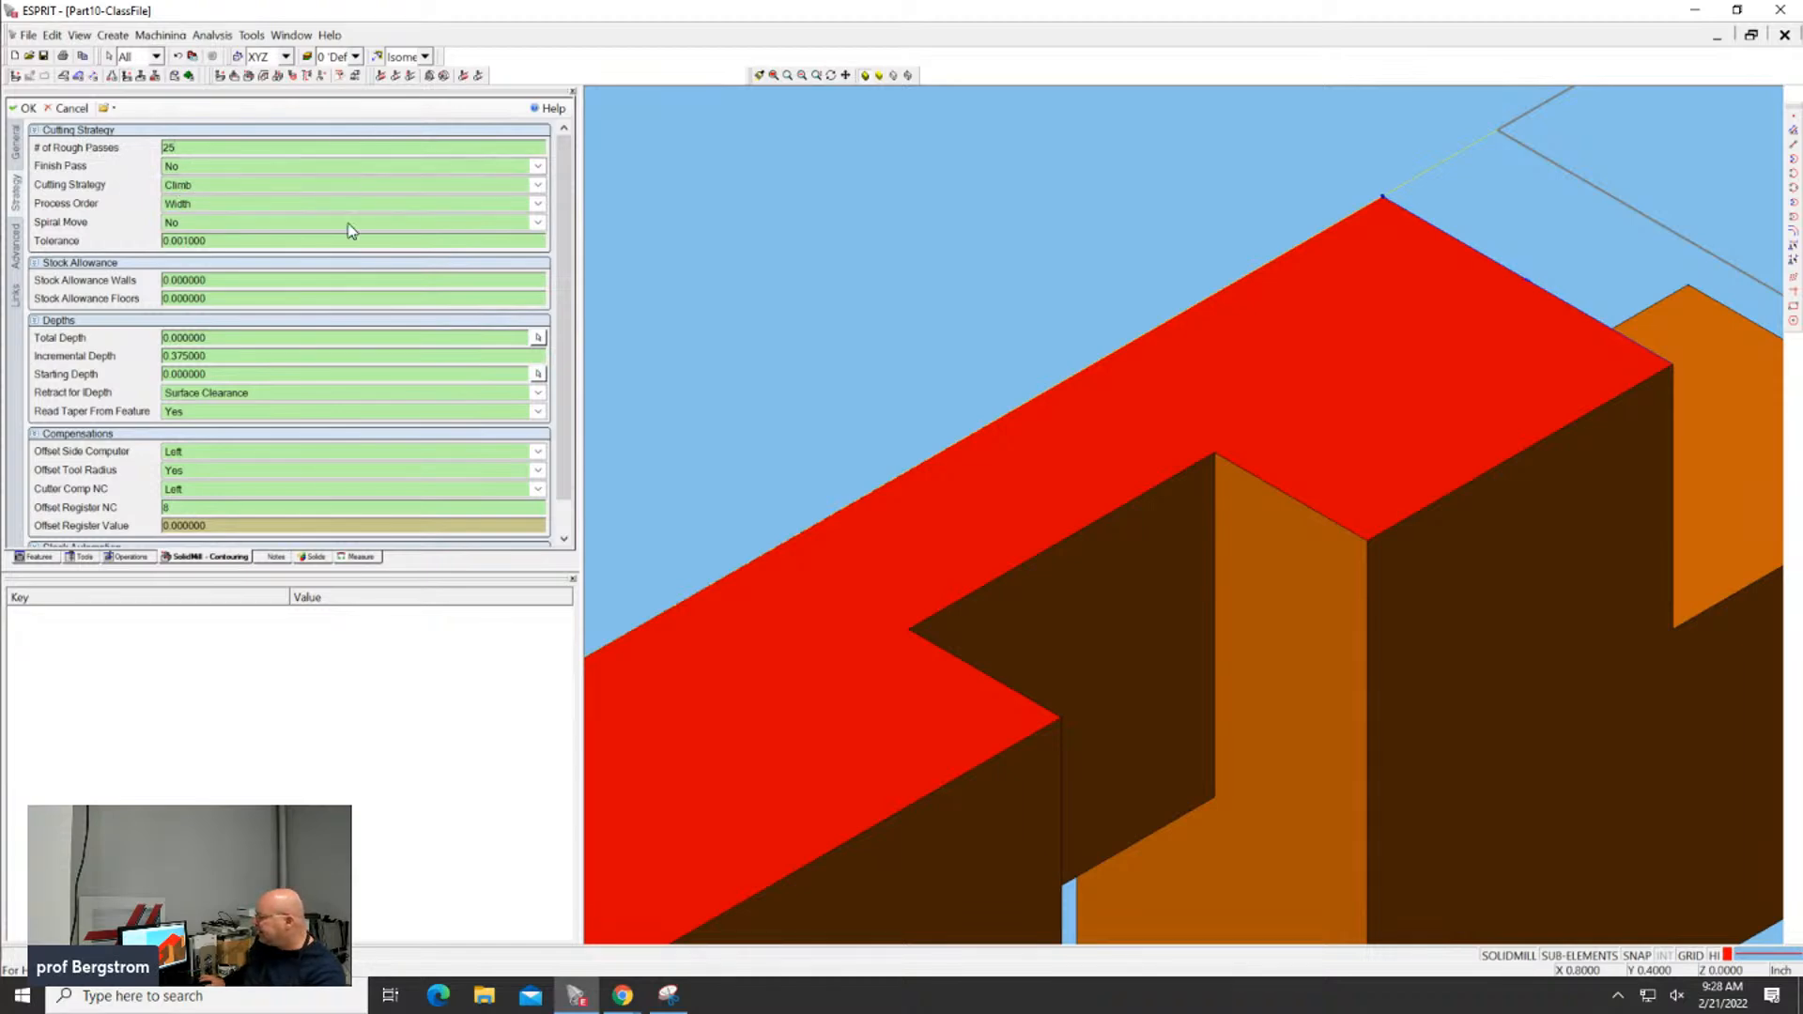
{"action": "scroll", "coordinate": [559, 395], "scroll_direction": "down", "scroll_amount": 1}
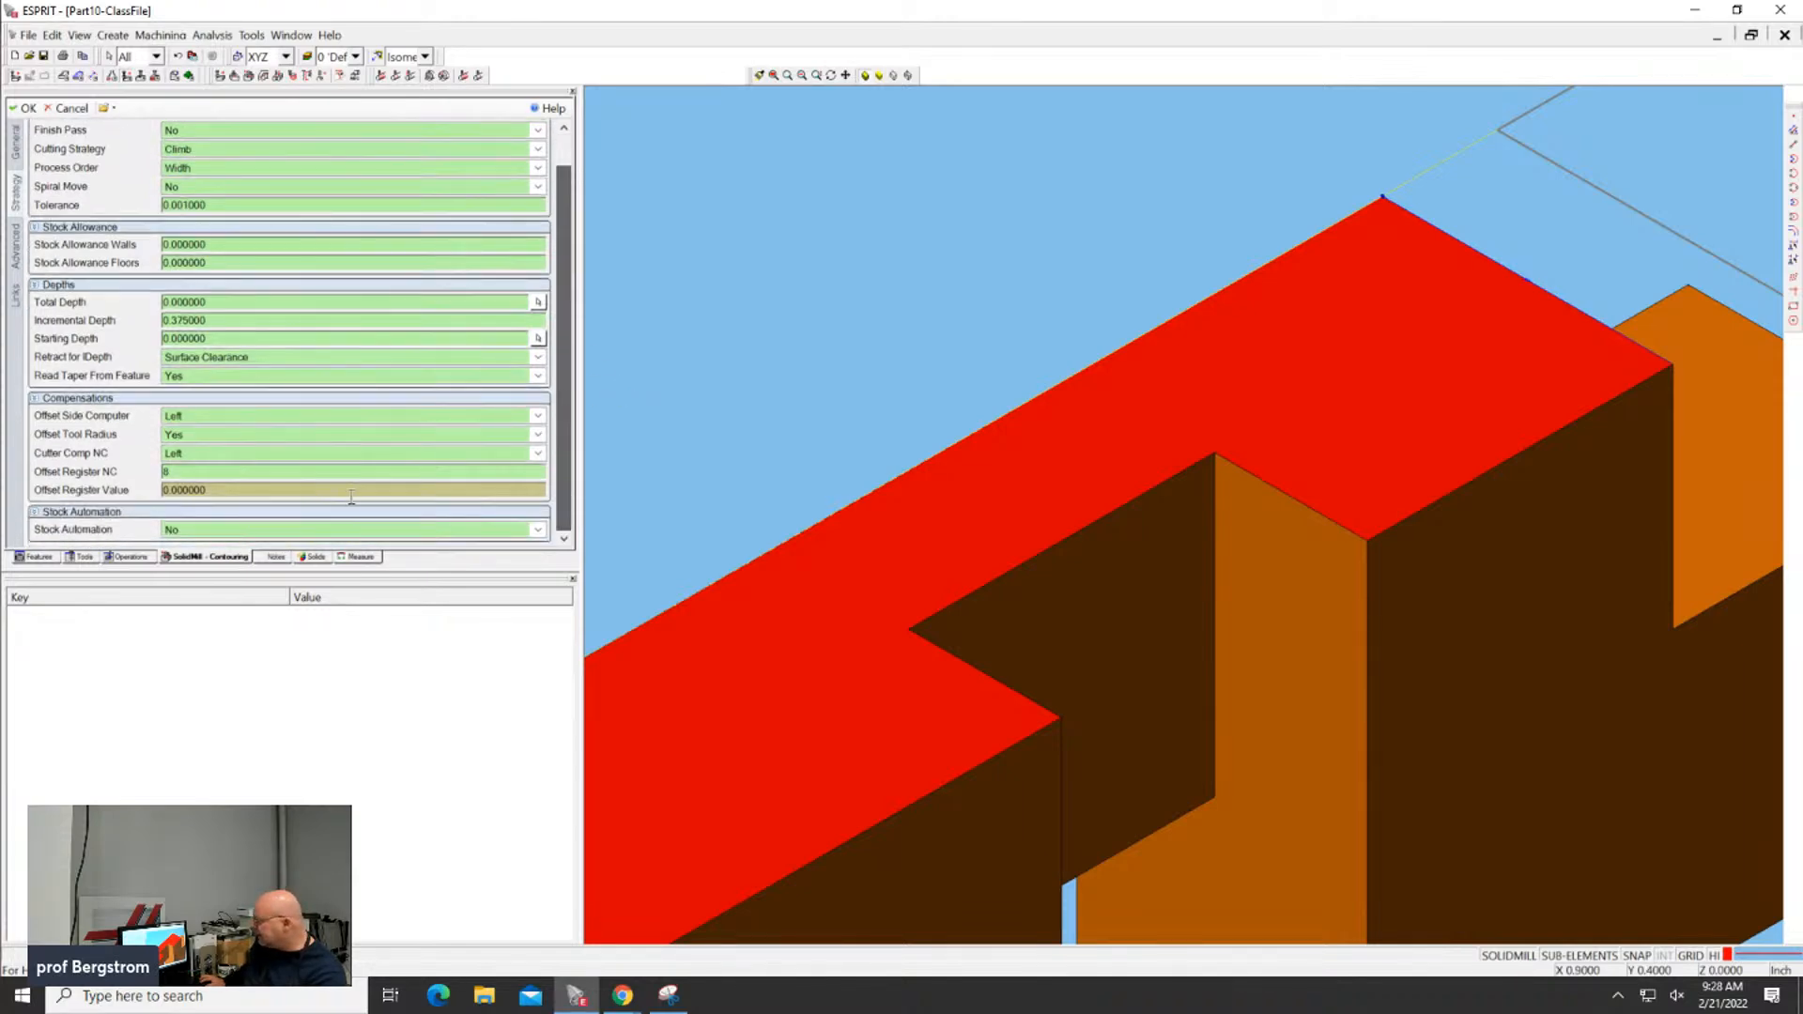
{"action": "left_click", "coordinate": [195, 531]}
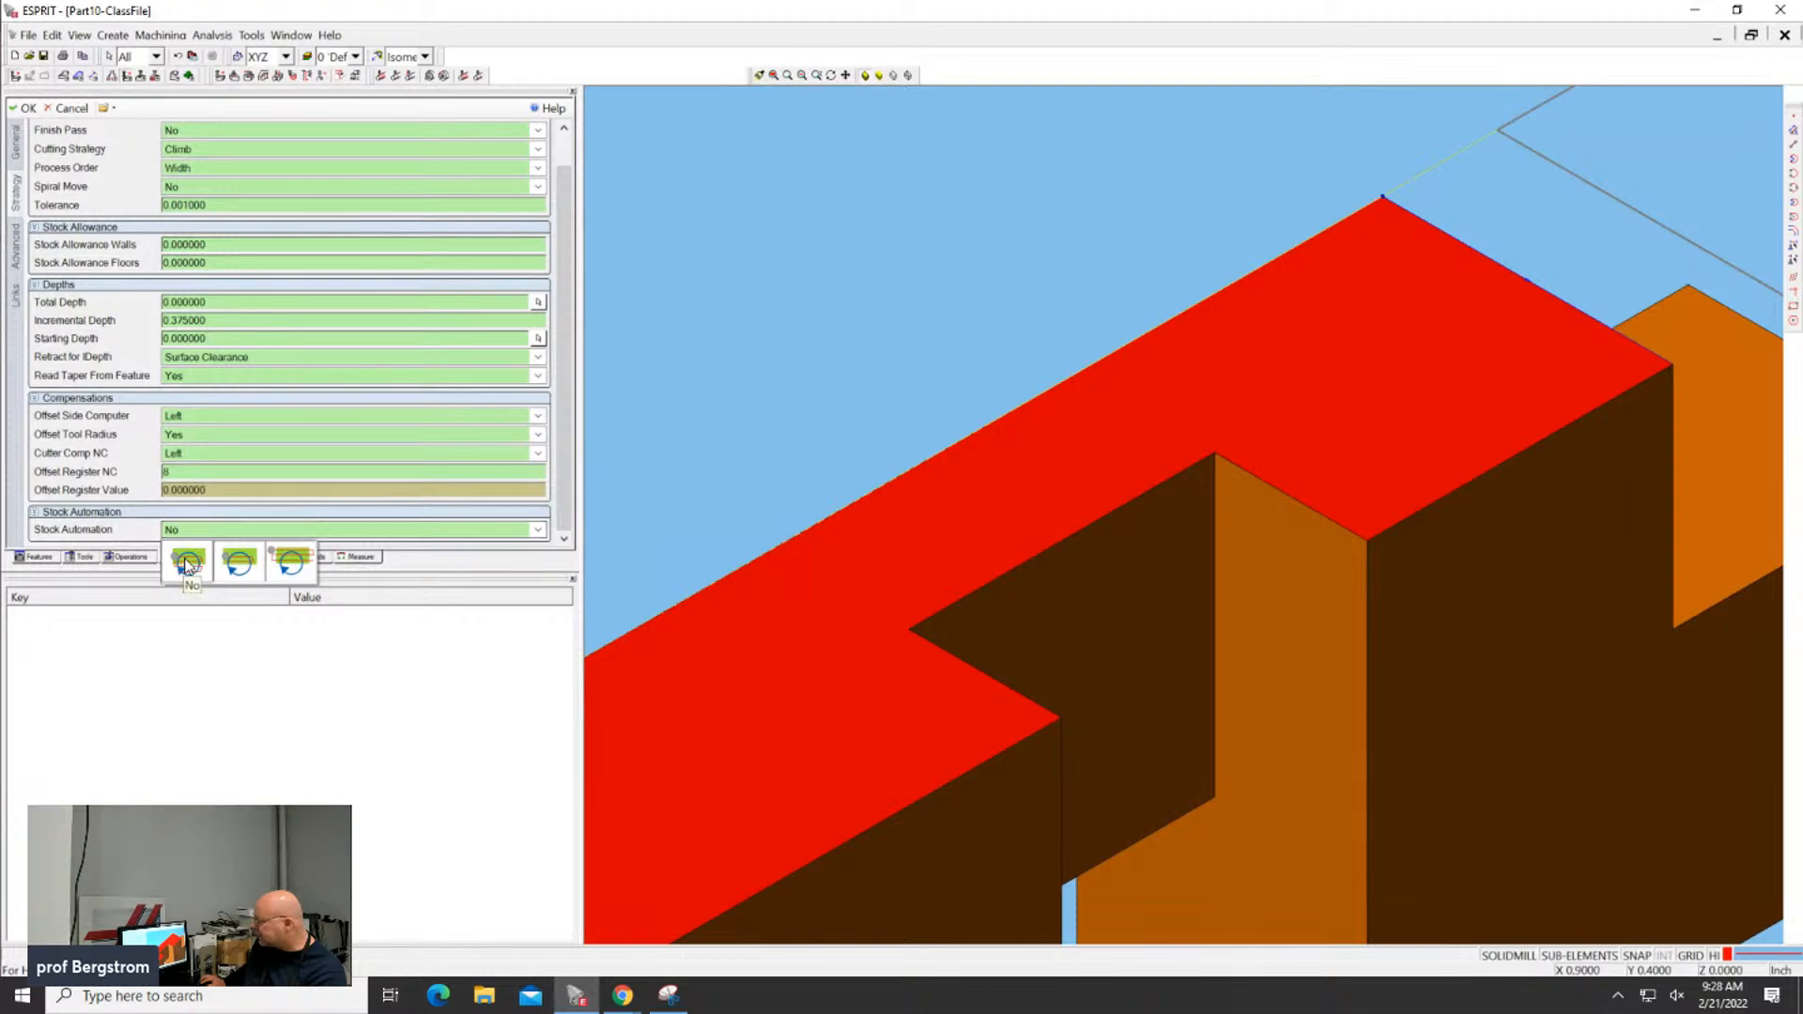
{"action": "left_click", "coordinate": [237, 564]}
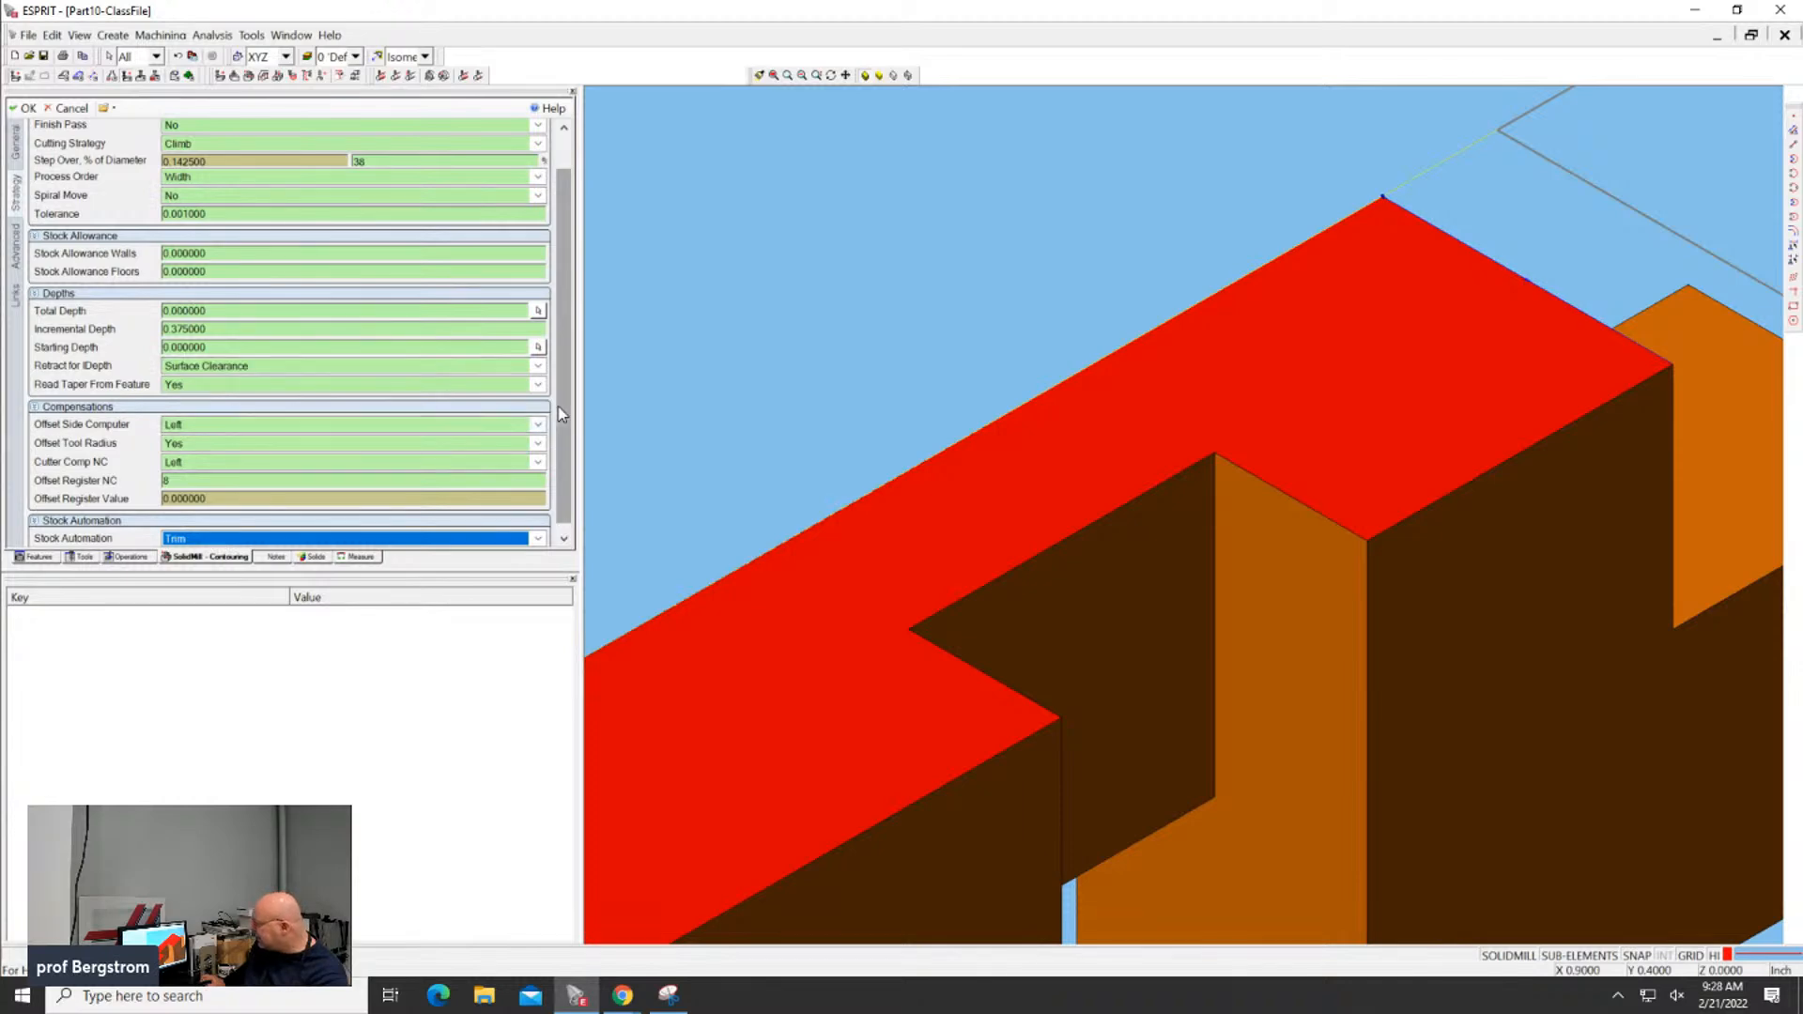
Set the contouring operation's step over to 0.09375, or 25% of the tool diameter
{"action": "scroll", "coordinate": [561, 406], "scroll_direction": "up", "scroll_amount": 1}
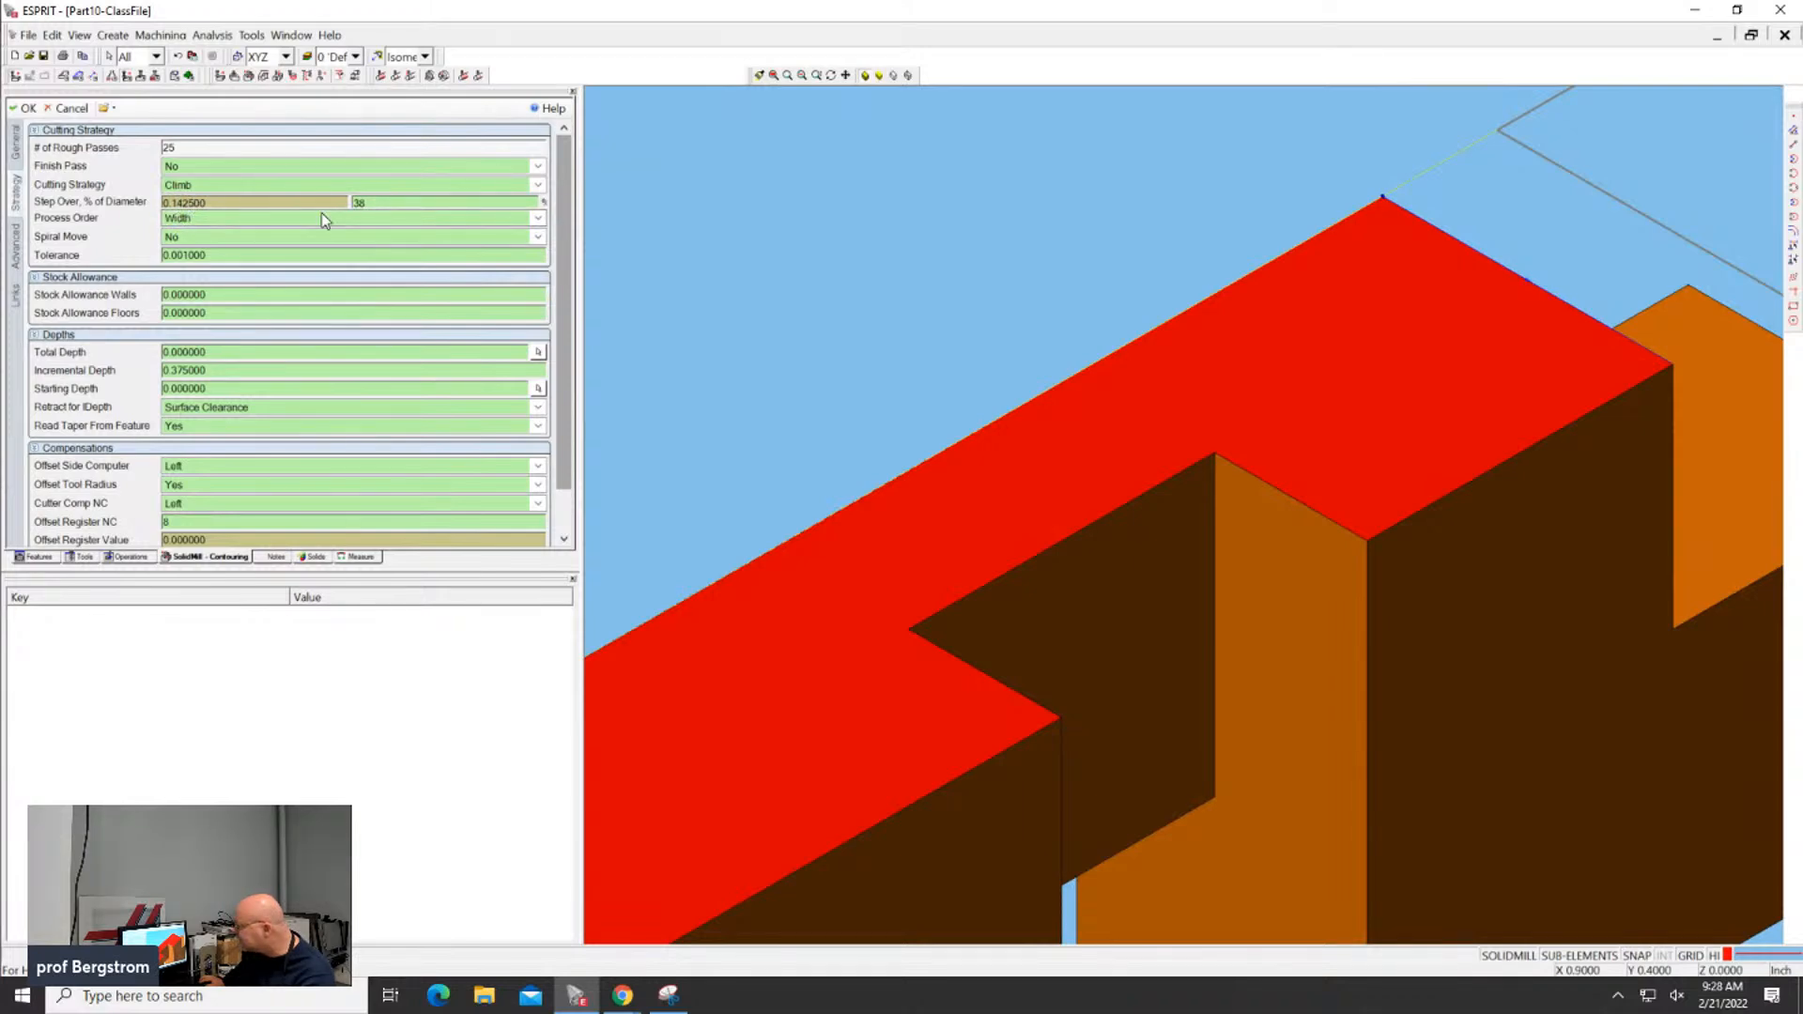
{"action": "left_click_drag", "start_coordinate": [308, 202], "coordinate": [6, 155]}
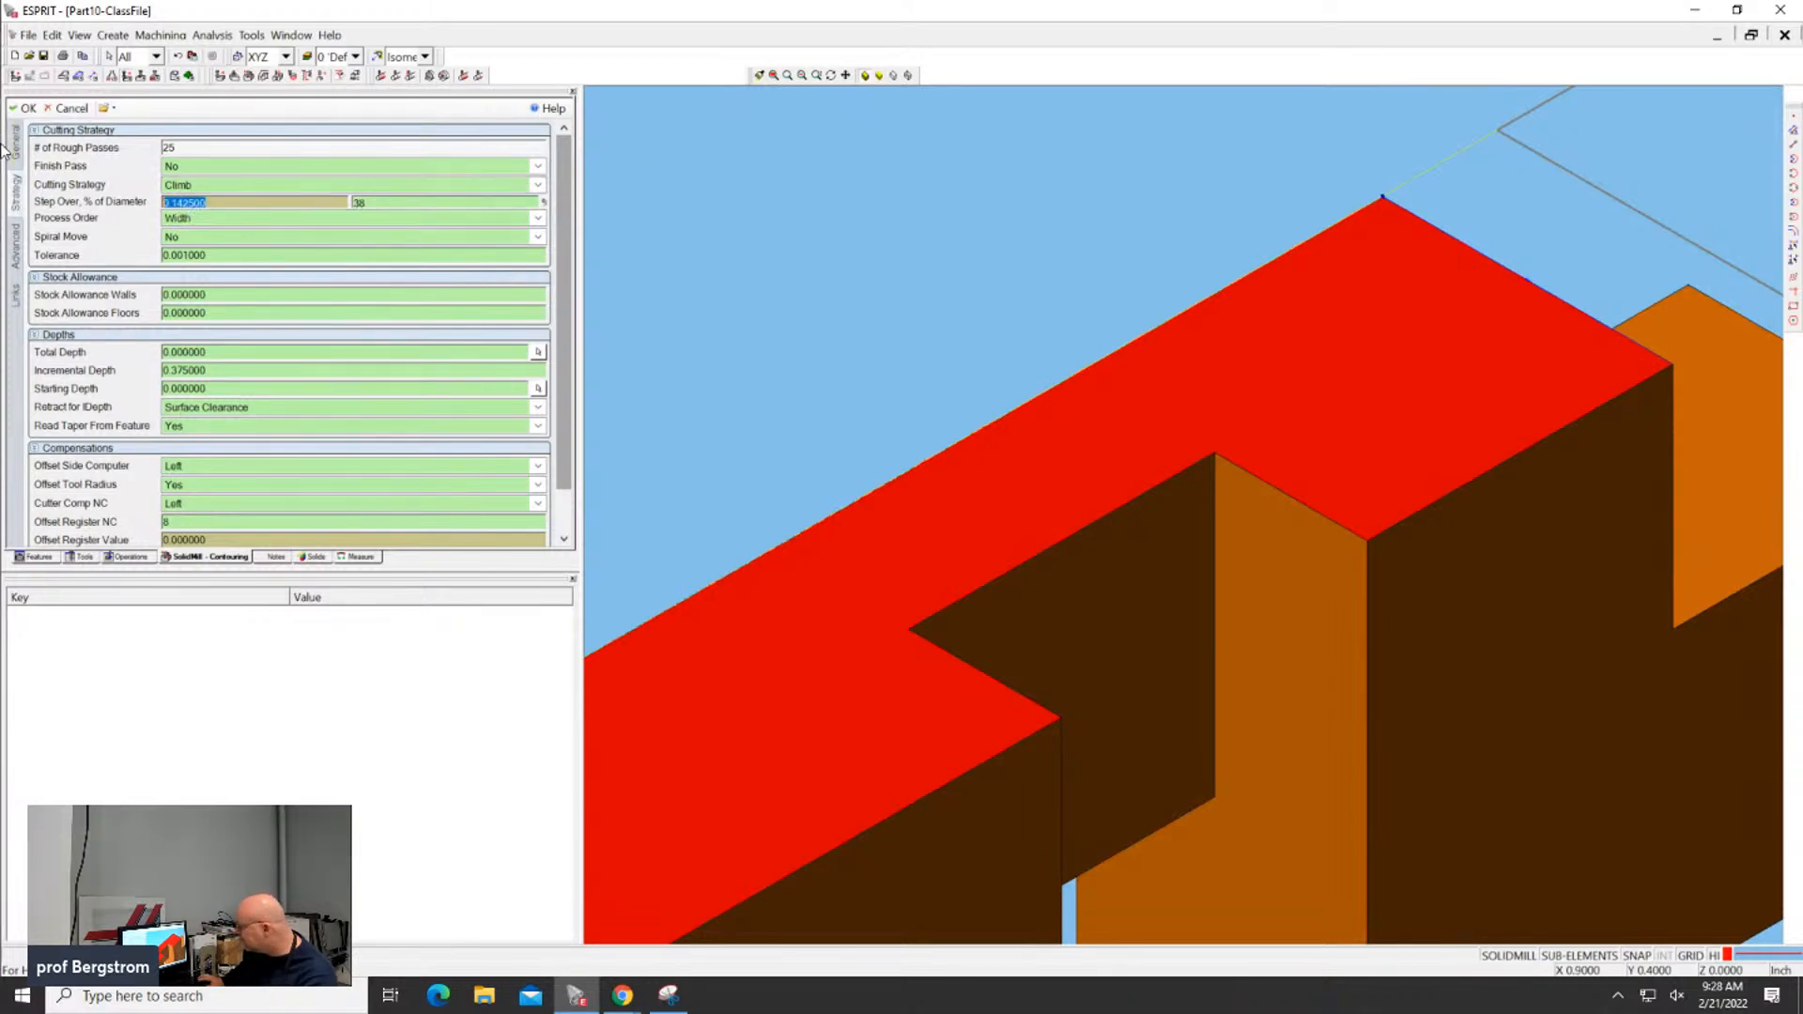
{"action": "type", "text": "00"}
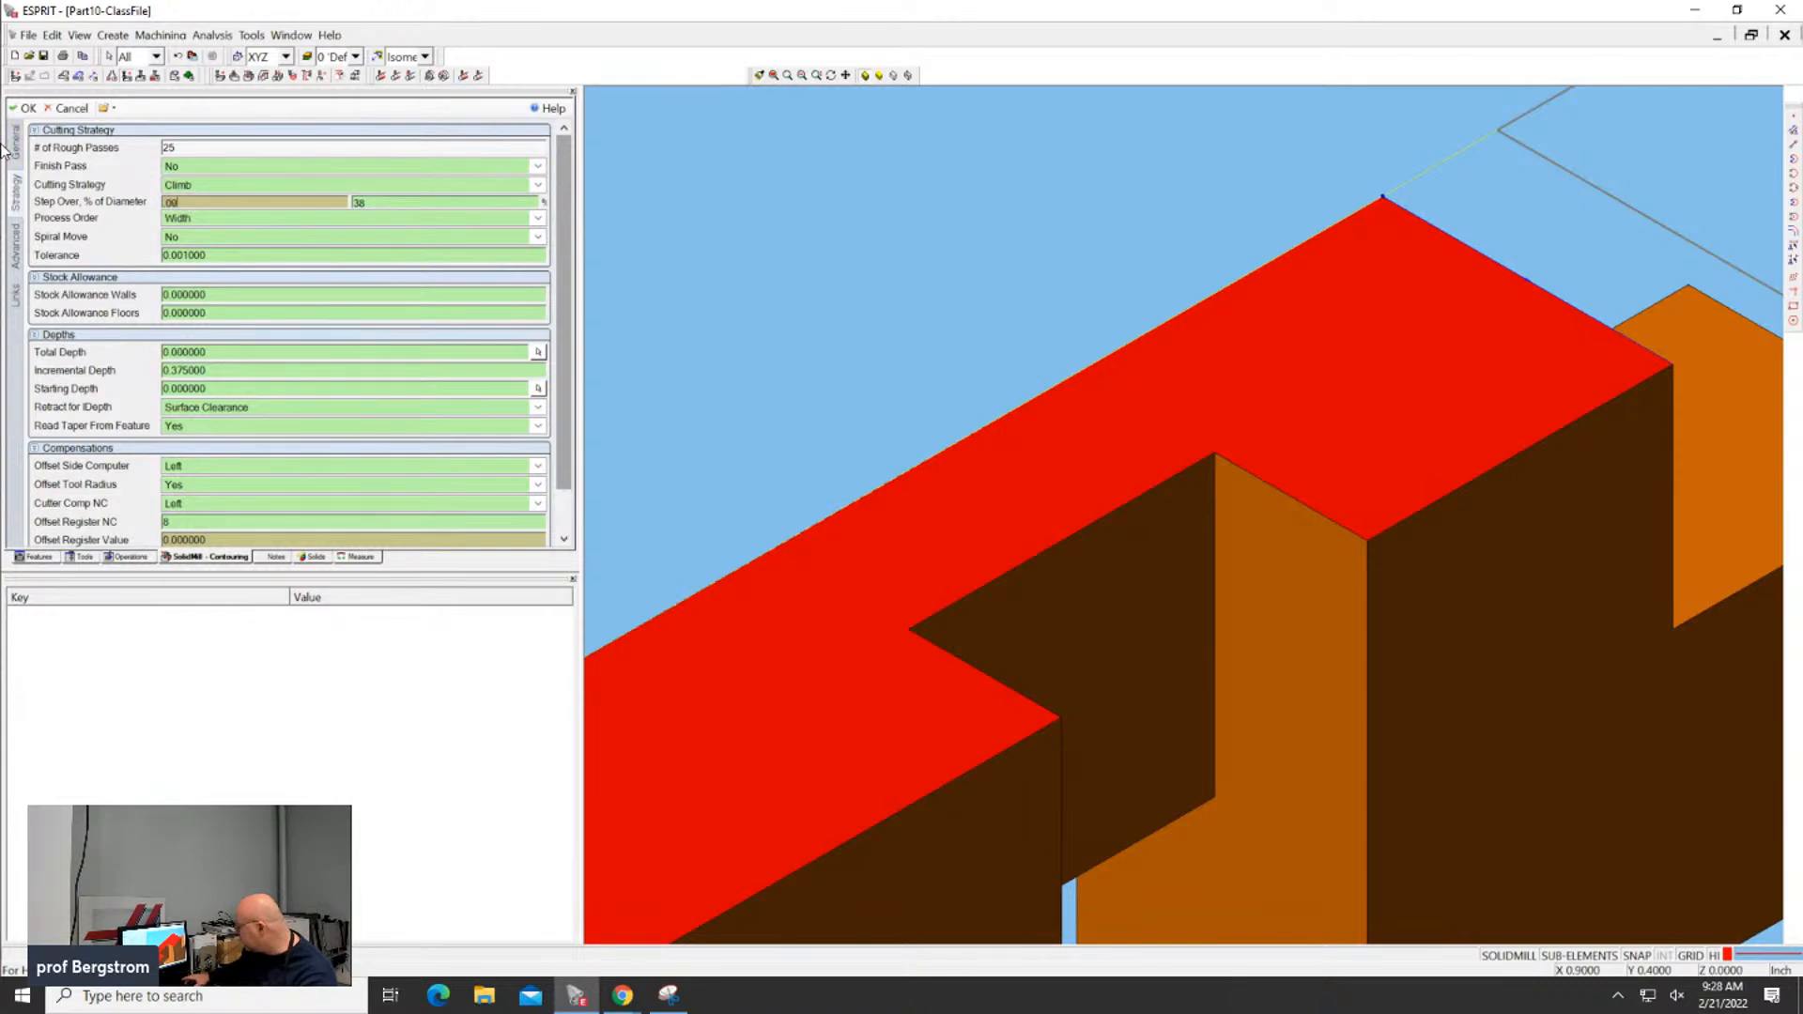
{"action": "type", "text": "9375"}
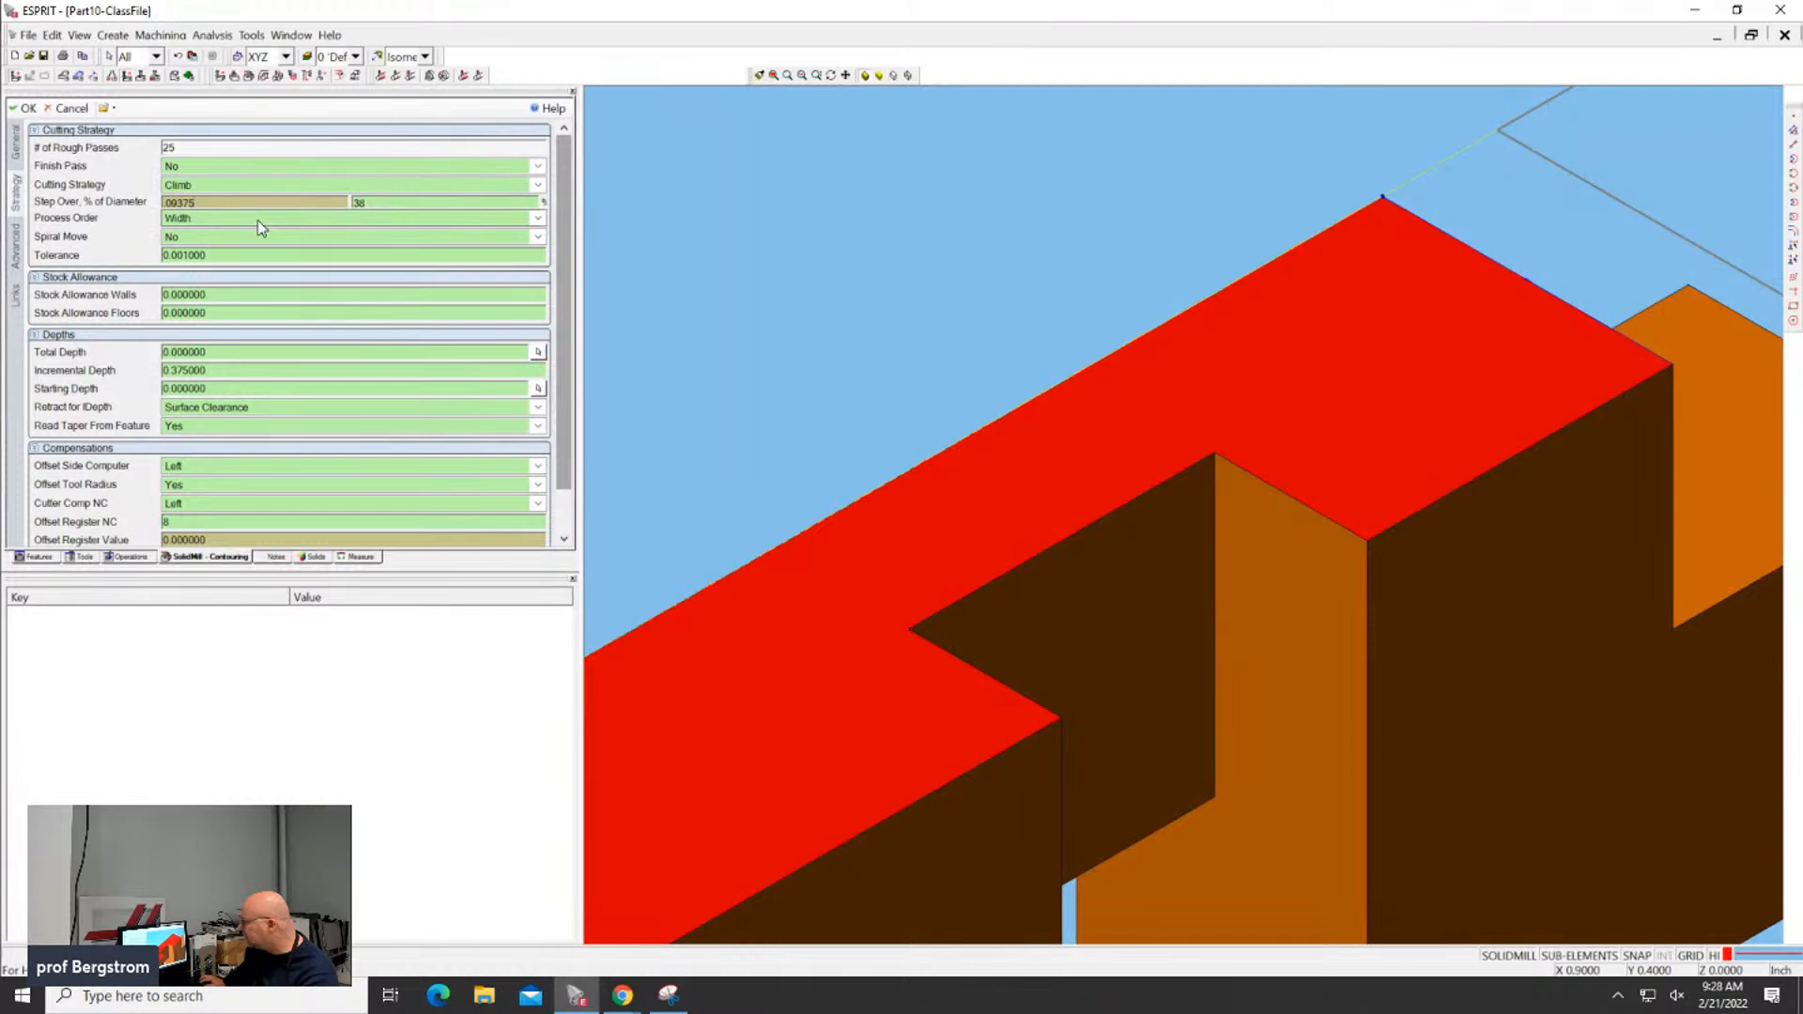
{"action": "key", "text": "Tab"}
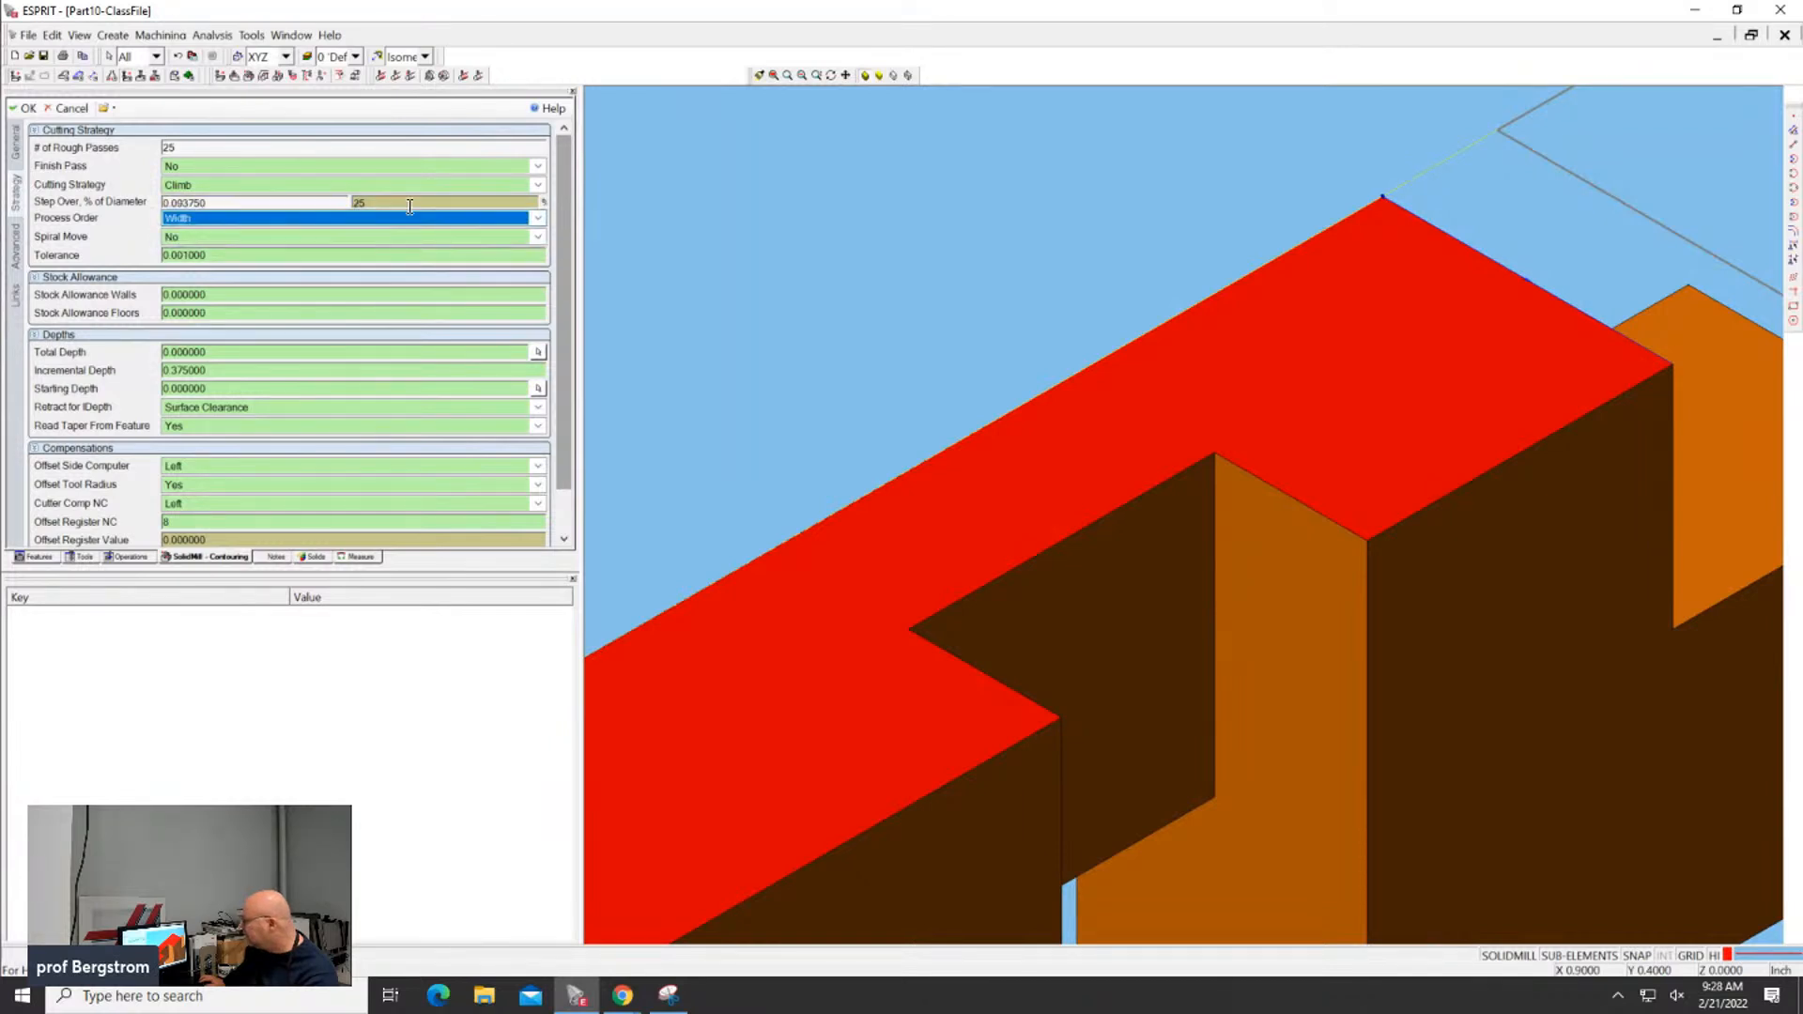
{"action": "left_click", "coordinate": [410, 205]}
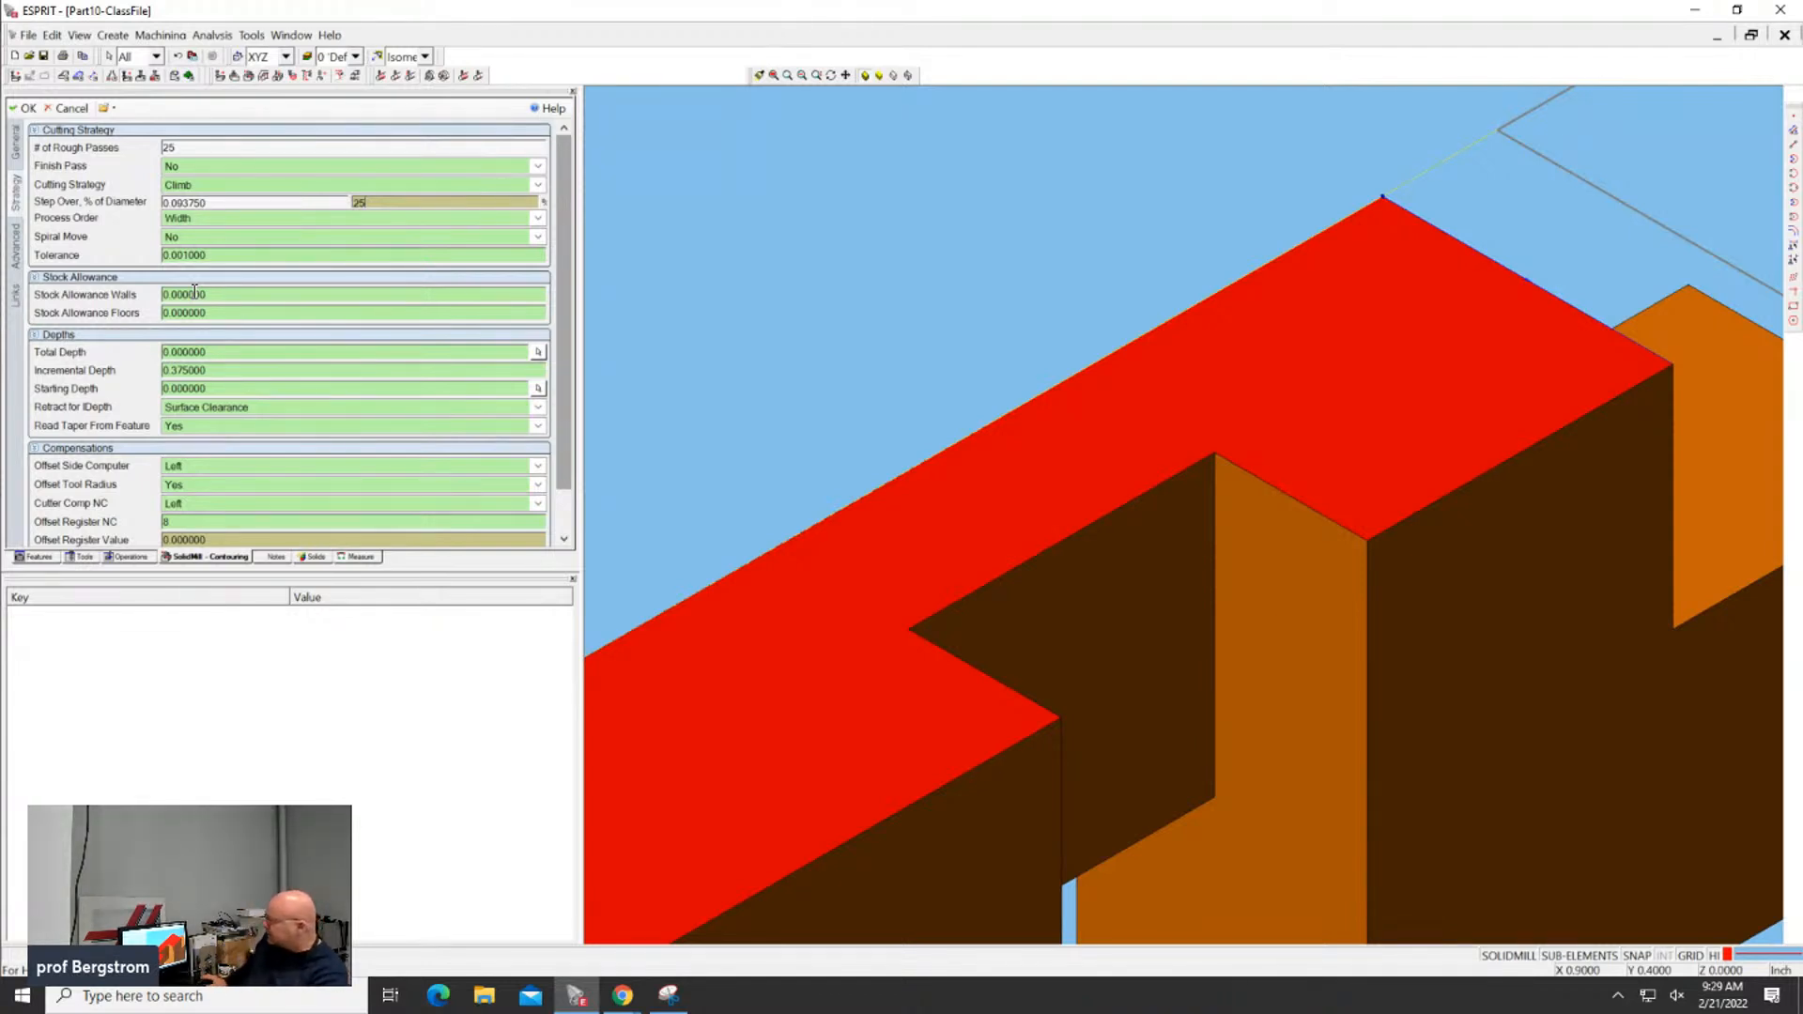
Pick the end step's lower corner to set the total depth to 0.375, check the advanced and link settings, and accept the contouring operation
{"action": "left_click", "coordinate": [210, 355]}
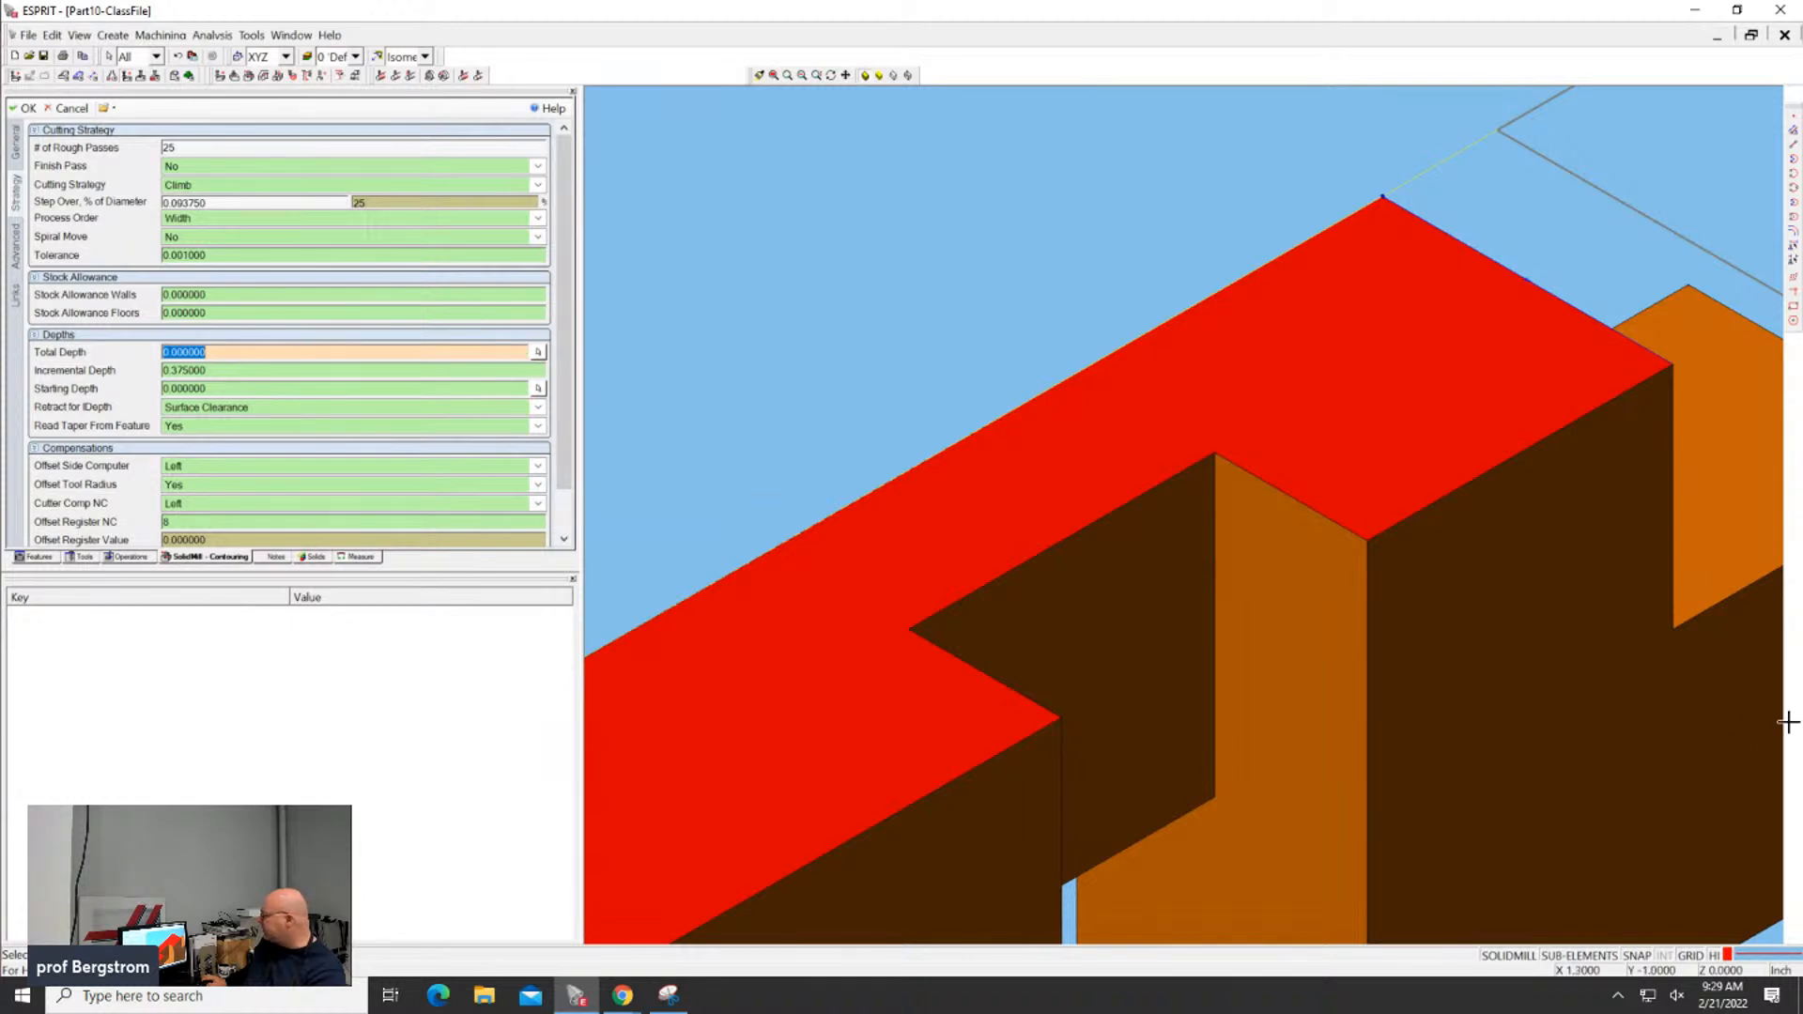
{"action": "left_click", "coordinate": [1675, 630]}
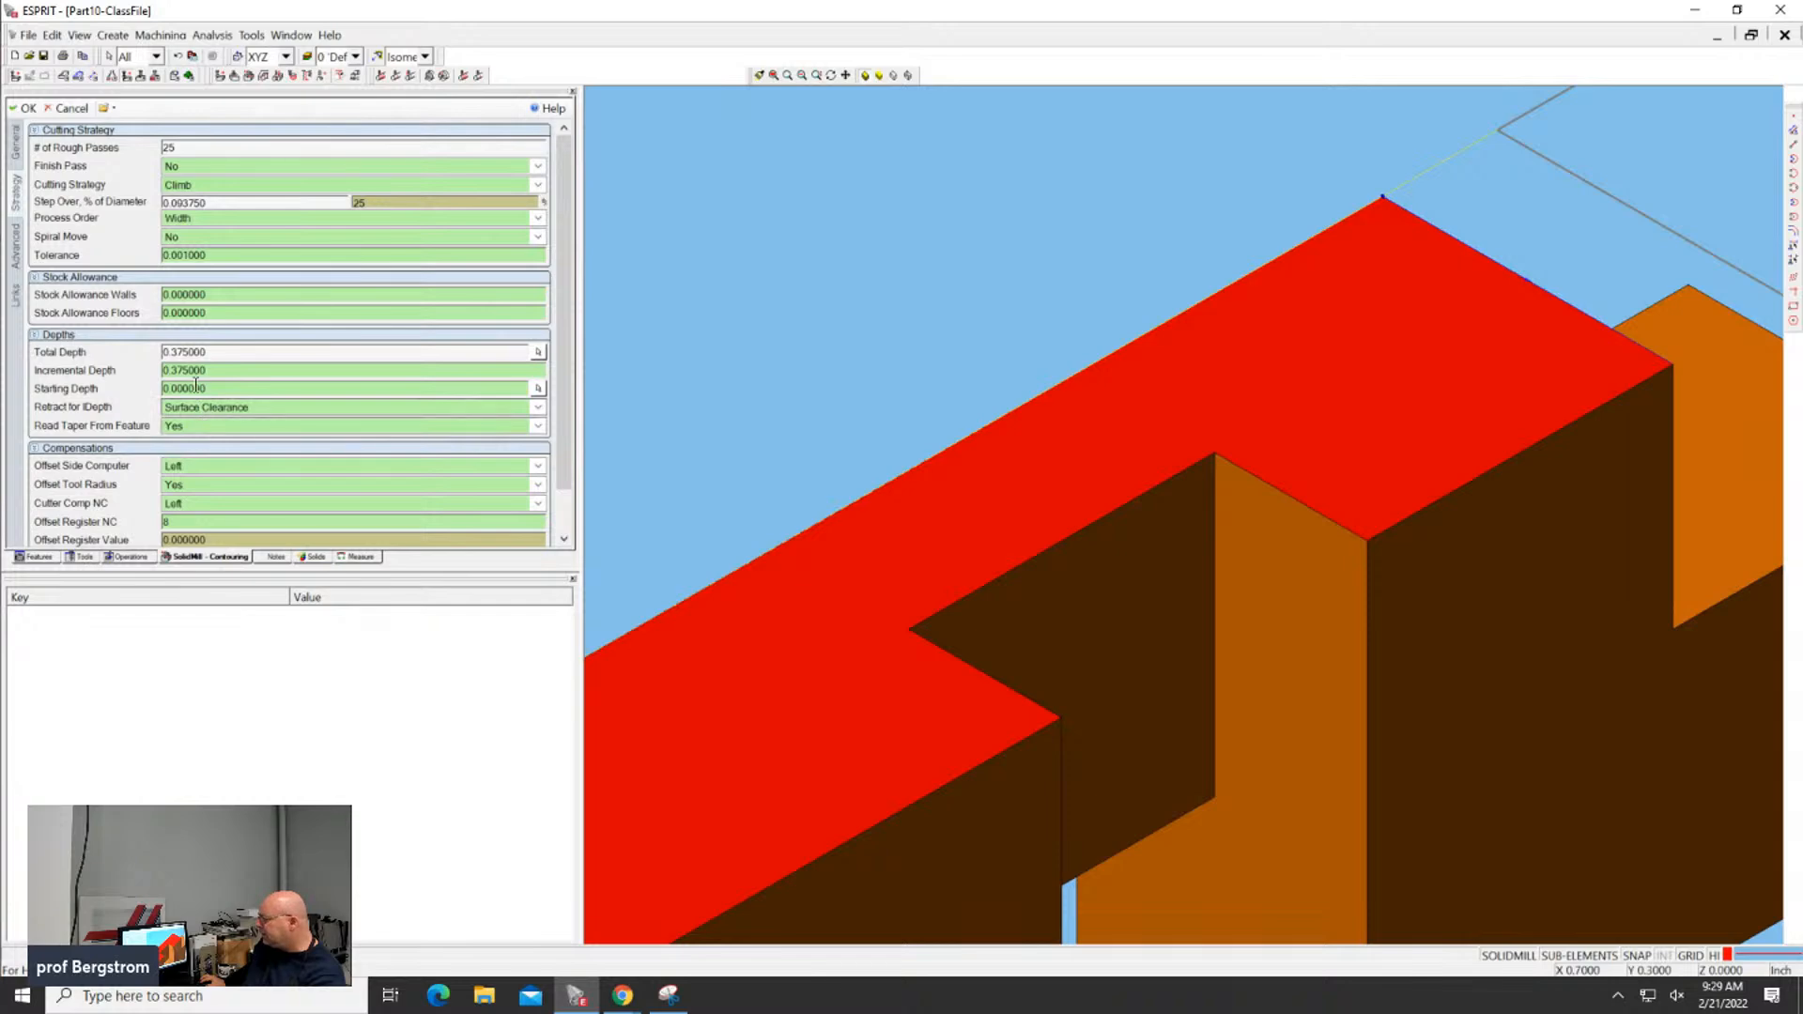
{"action": "left_click", "coordinate": [16, 247]}
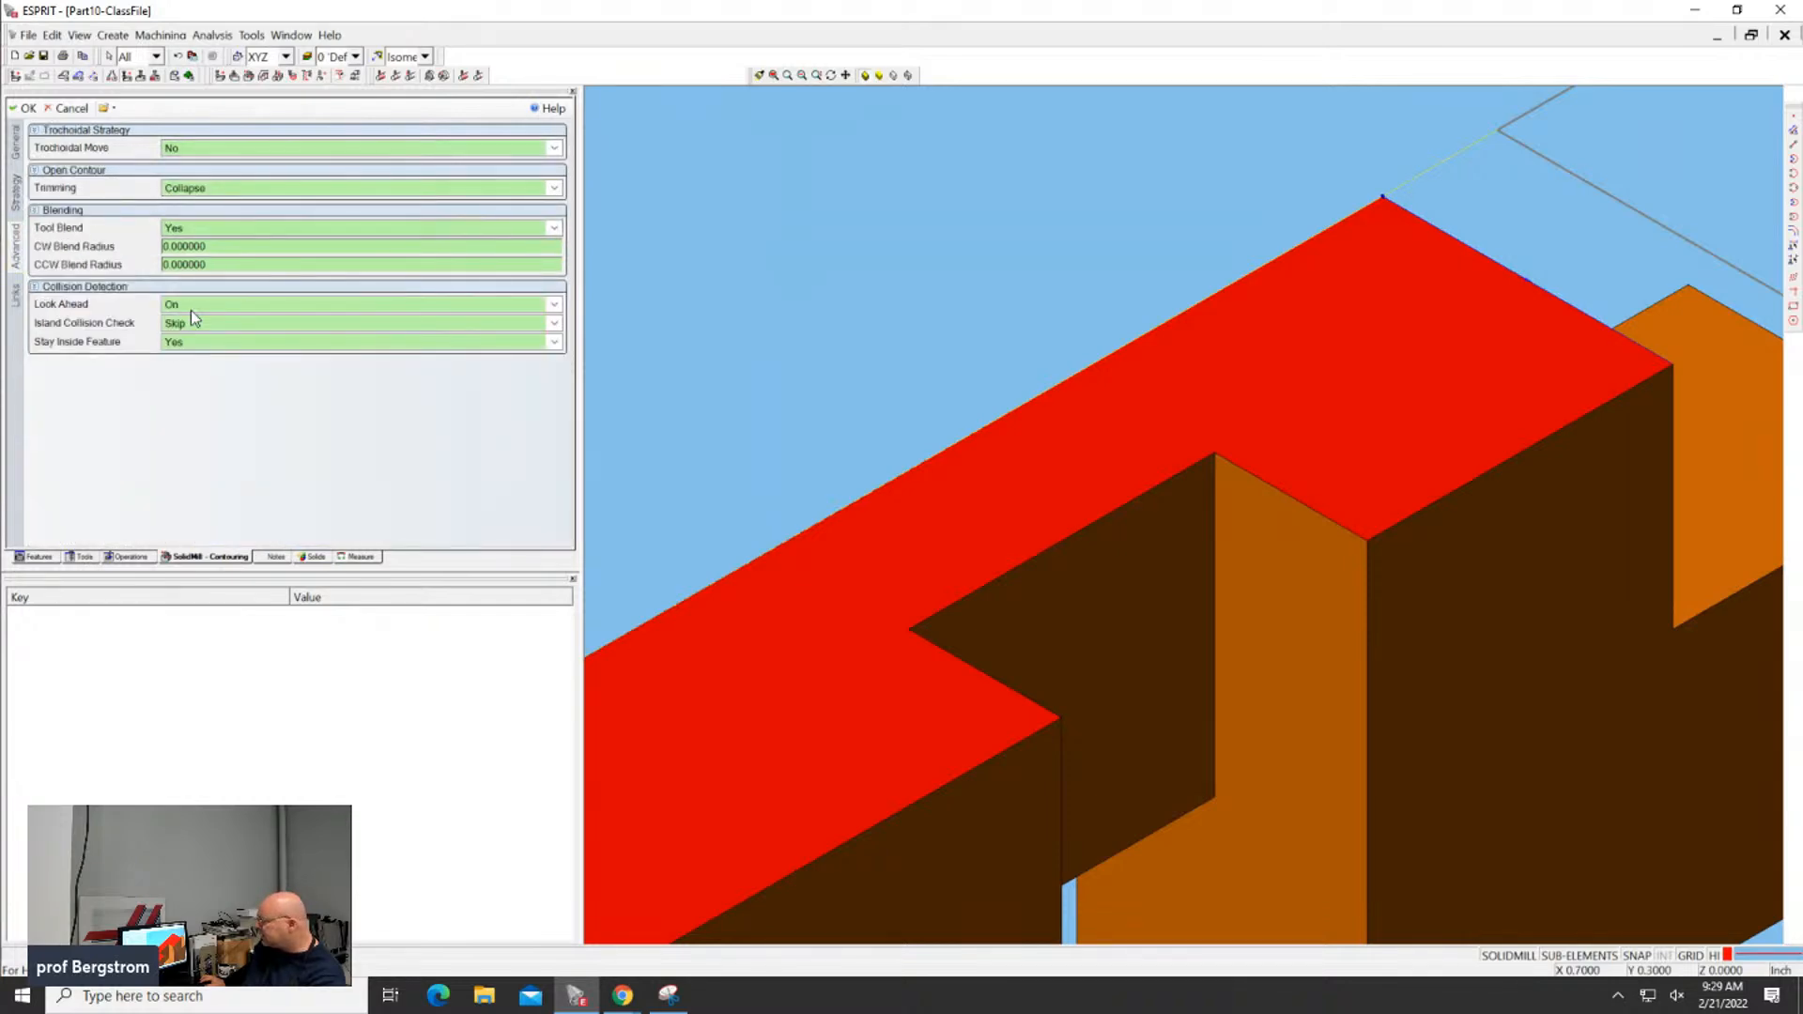
{"action": "left_click", "coordinate": [16, 301]}
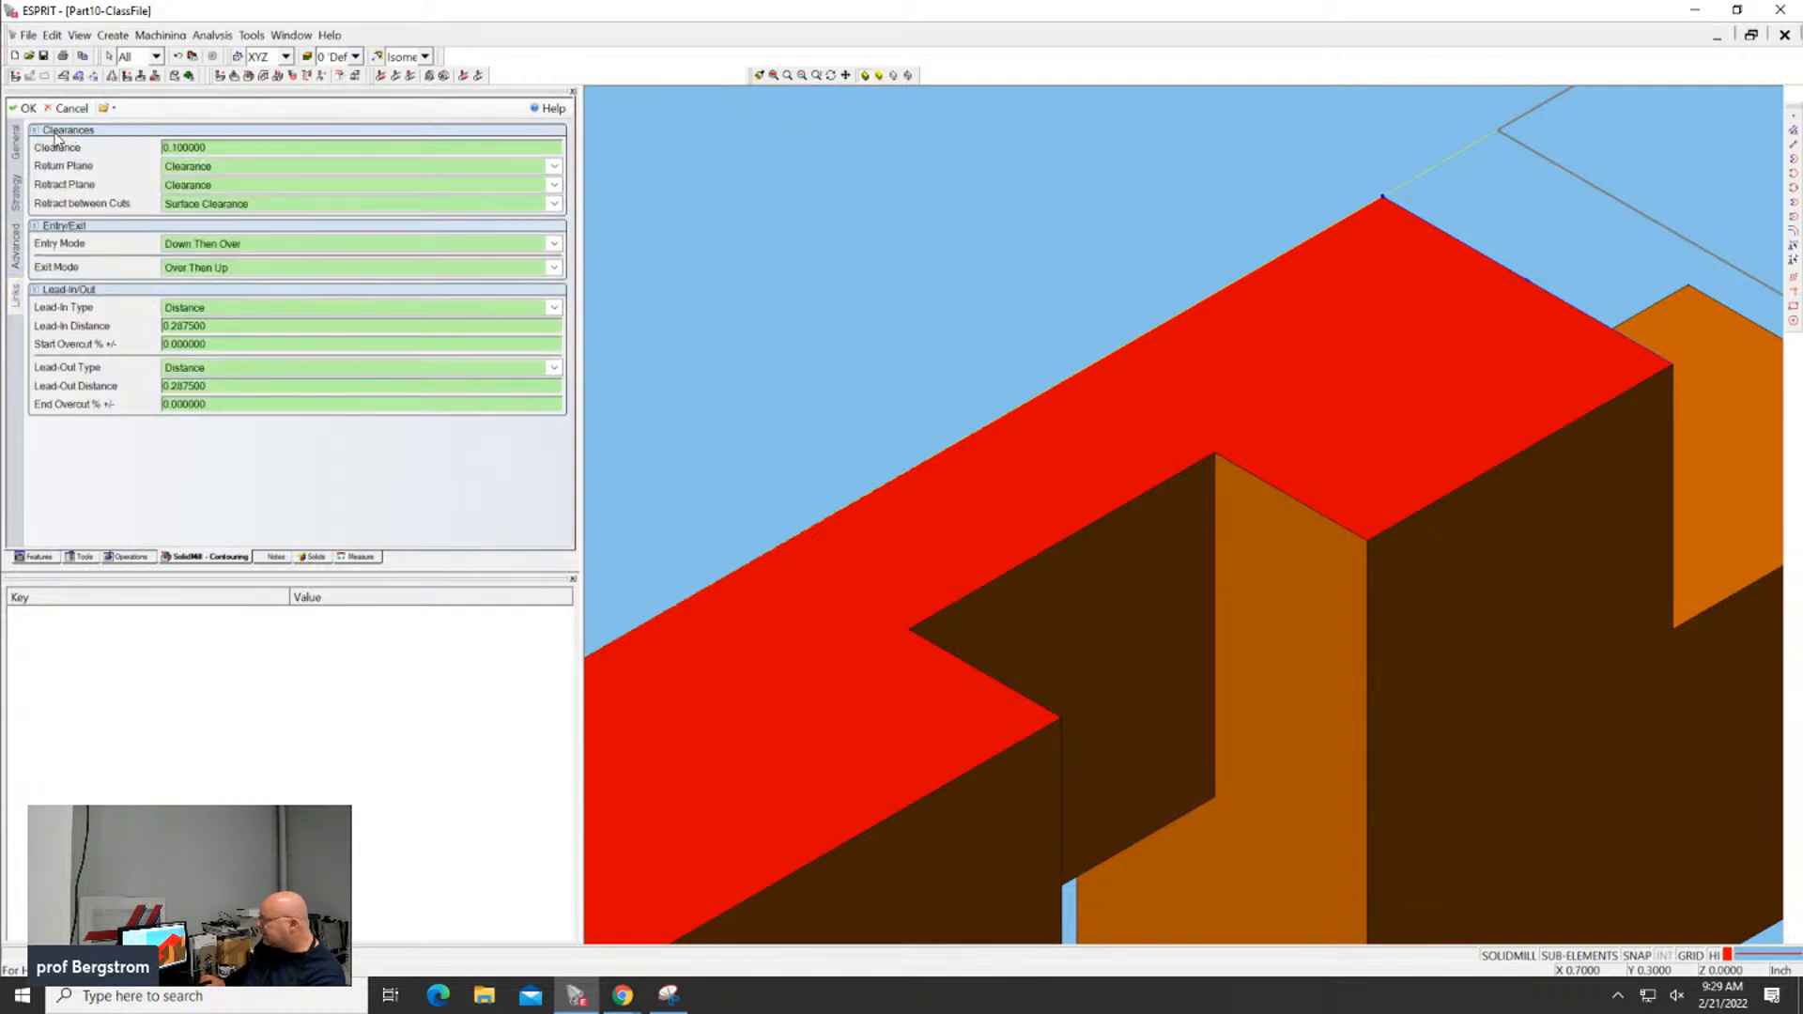
{"action": "left_click", "coordinate": [29, 109]}
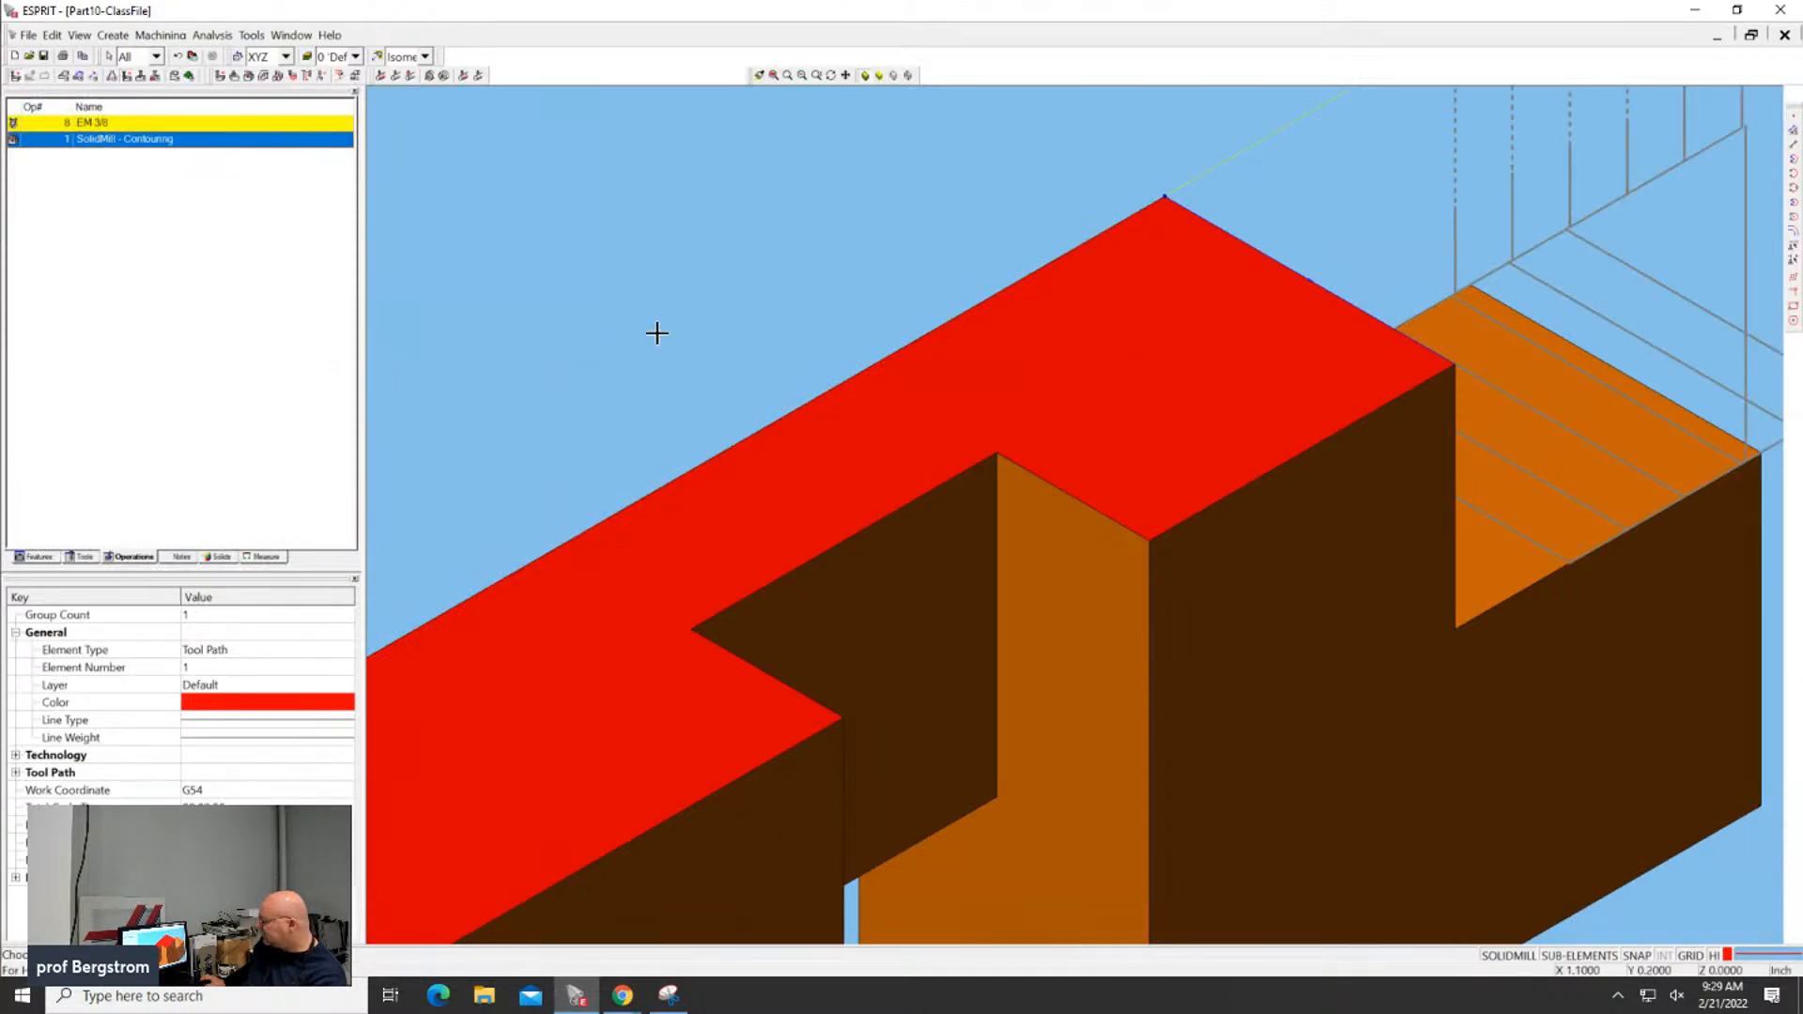
Simulate the contouring operation one move at a time until the EM 3/8 tool has finished cutting the end step
{"action": "middle_click_drag", "start_coordinate": [813, 292], "coordinate": [757, 296]}
{"action": "scroll", "coordinate": [757, 296], "scroll_direction": "down", "scroll_amount": 3}
{"action": "scroll", "coordinate": [839, 301], "scroll_direction": "down", "scroll_amount": 3}
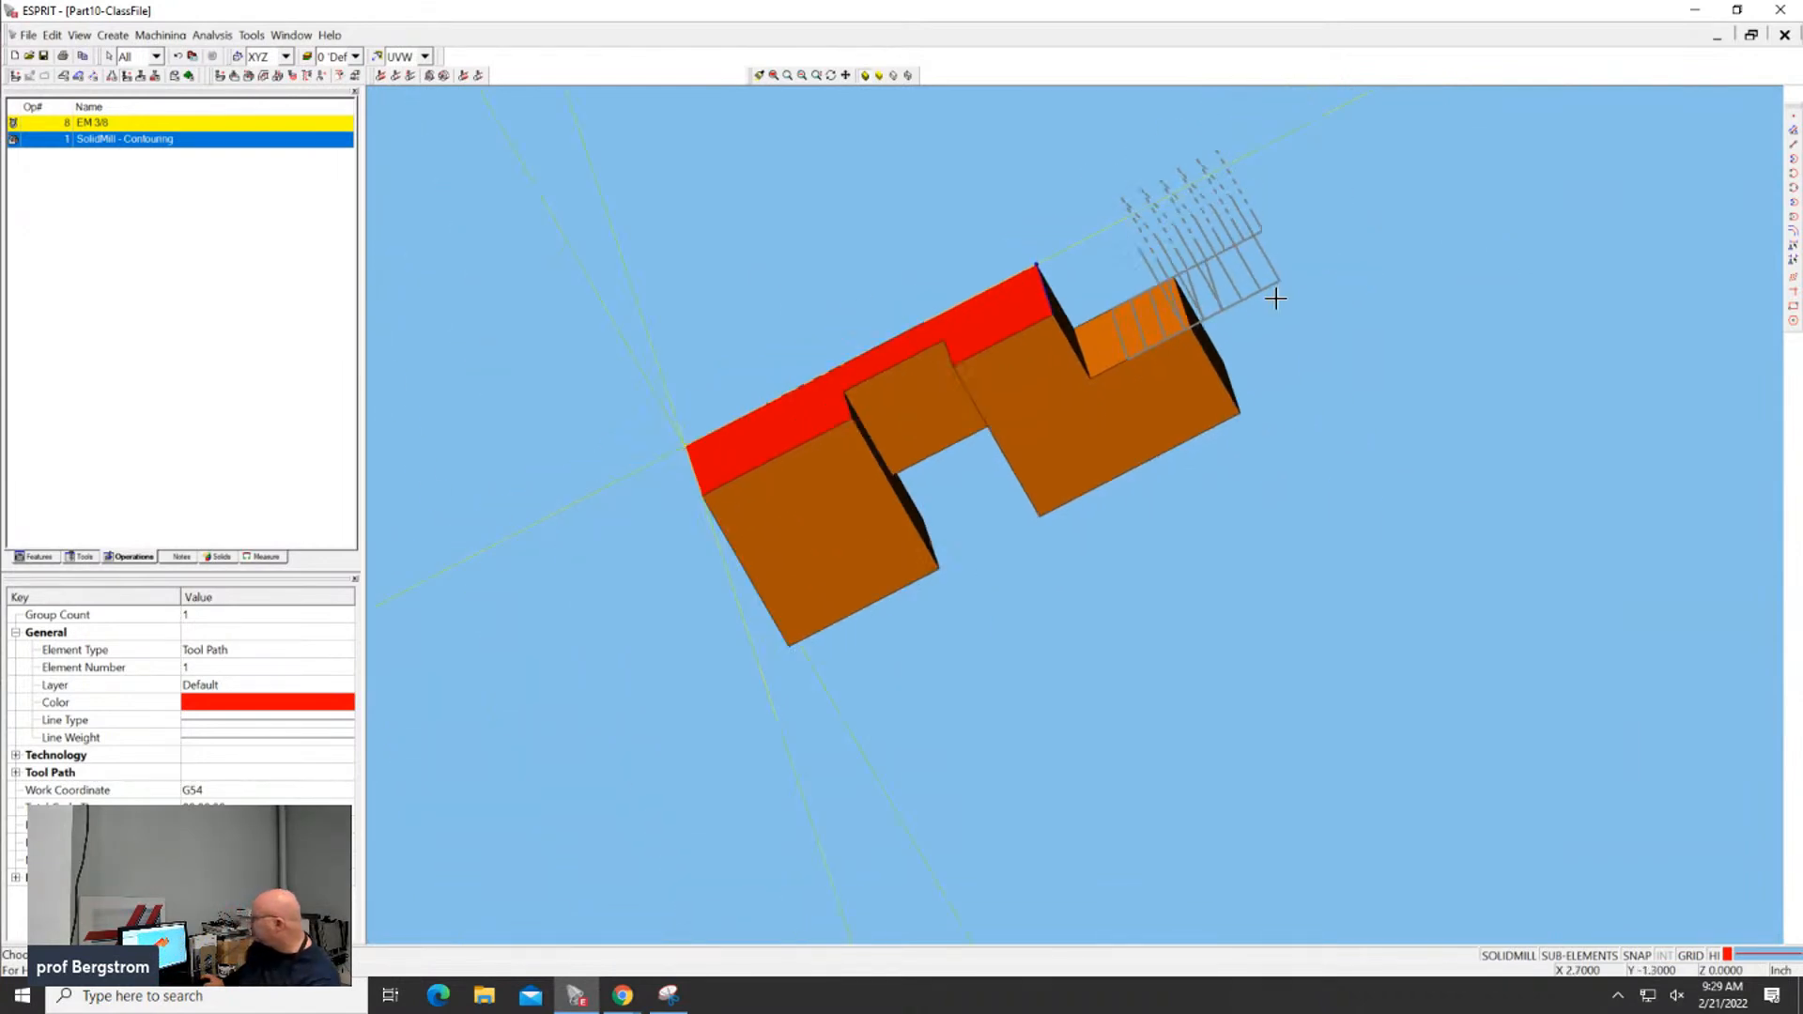
{"action": "left_click", "coordinate": [190, 77]}
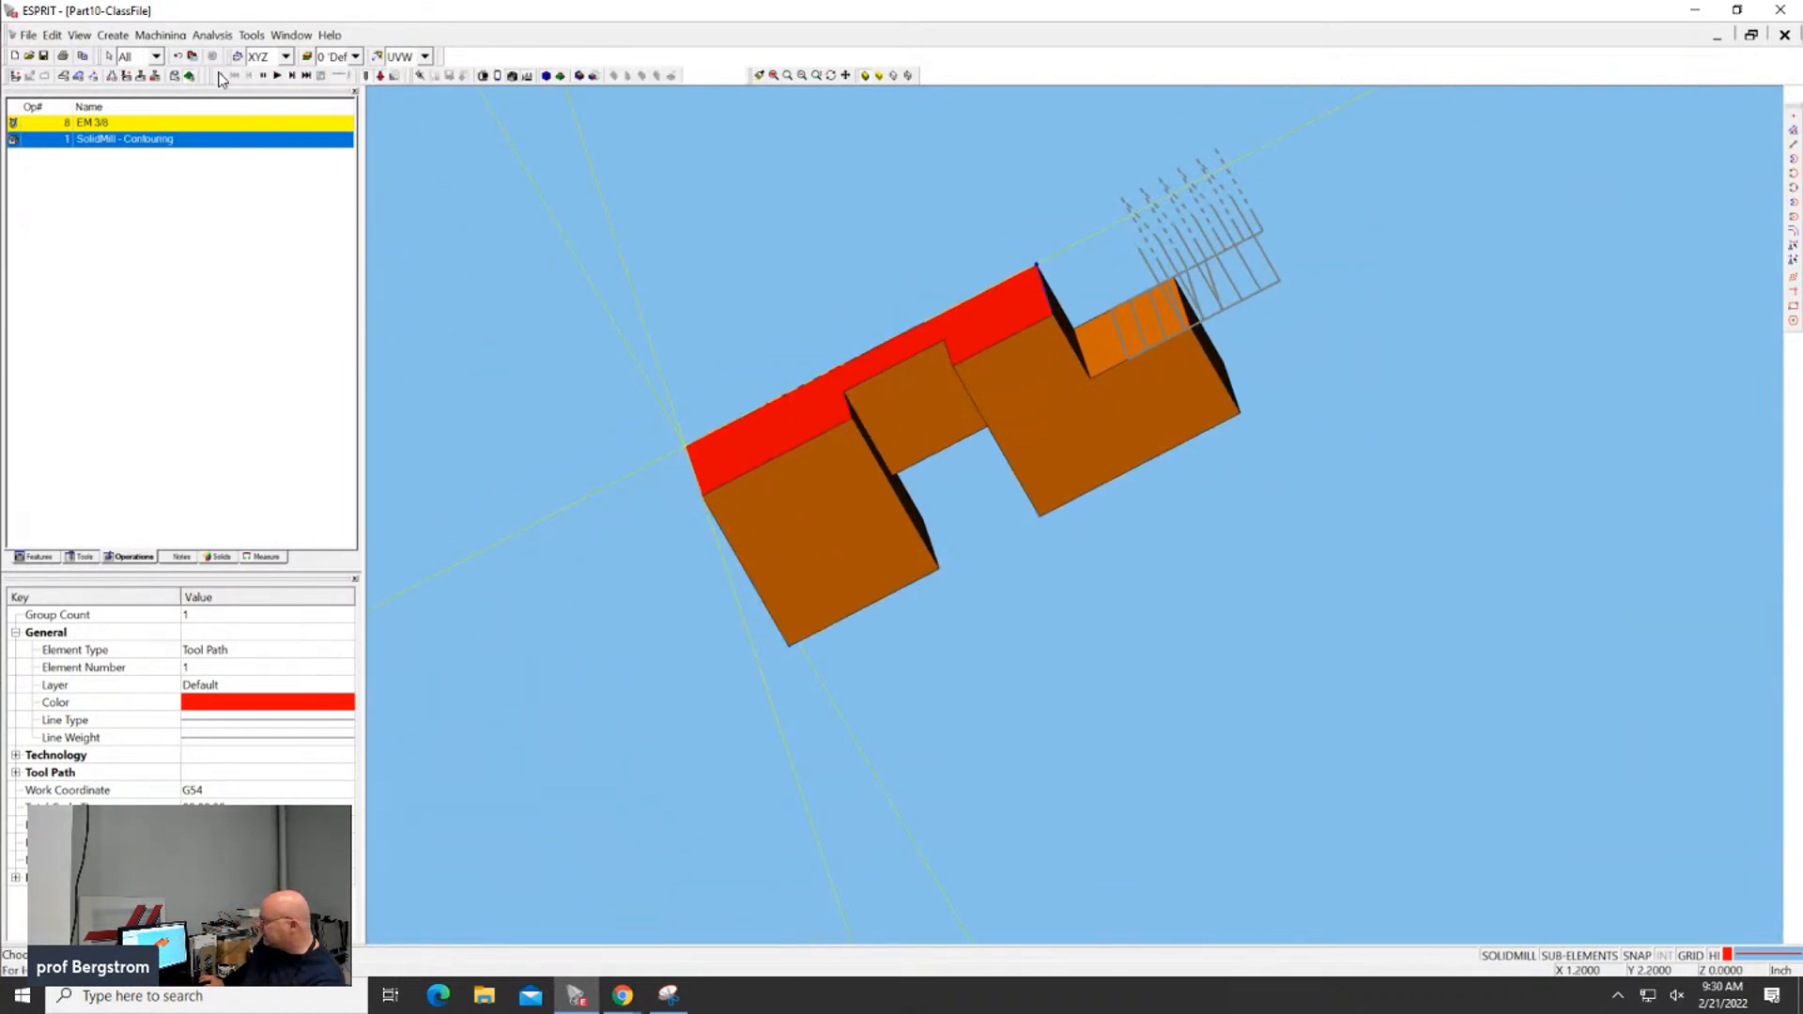
{"action": "left_click", "coordinate": [293, 76]}
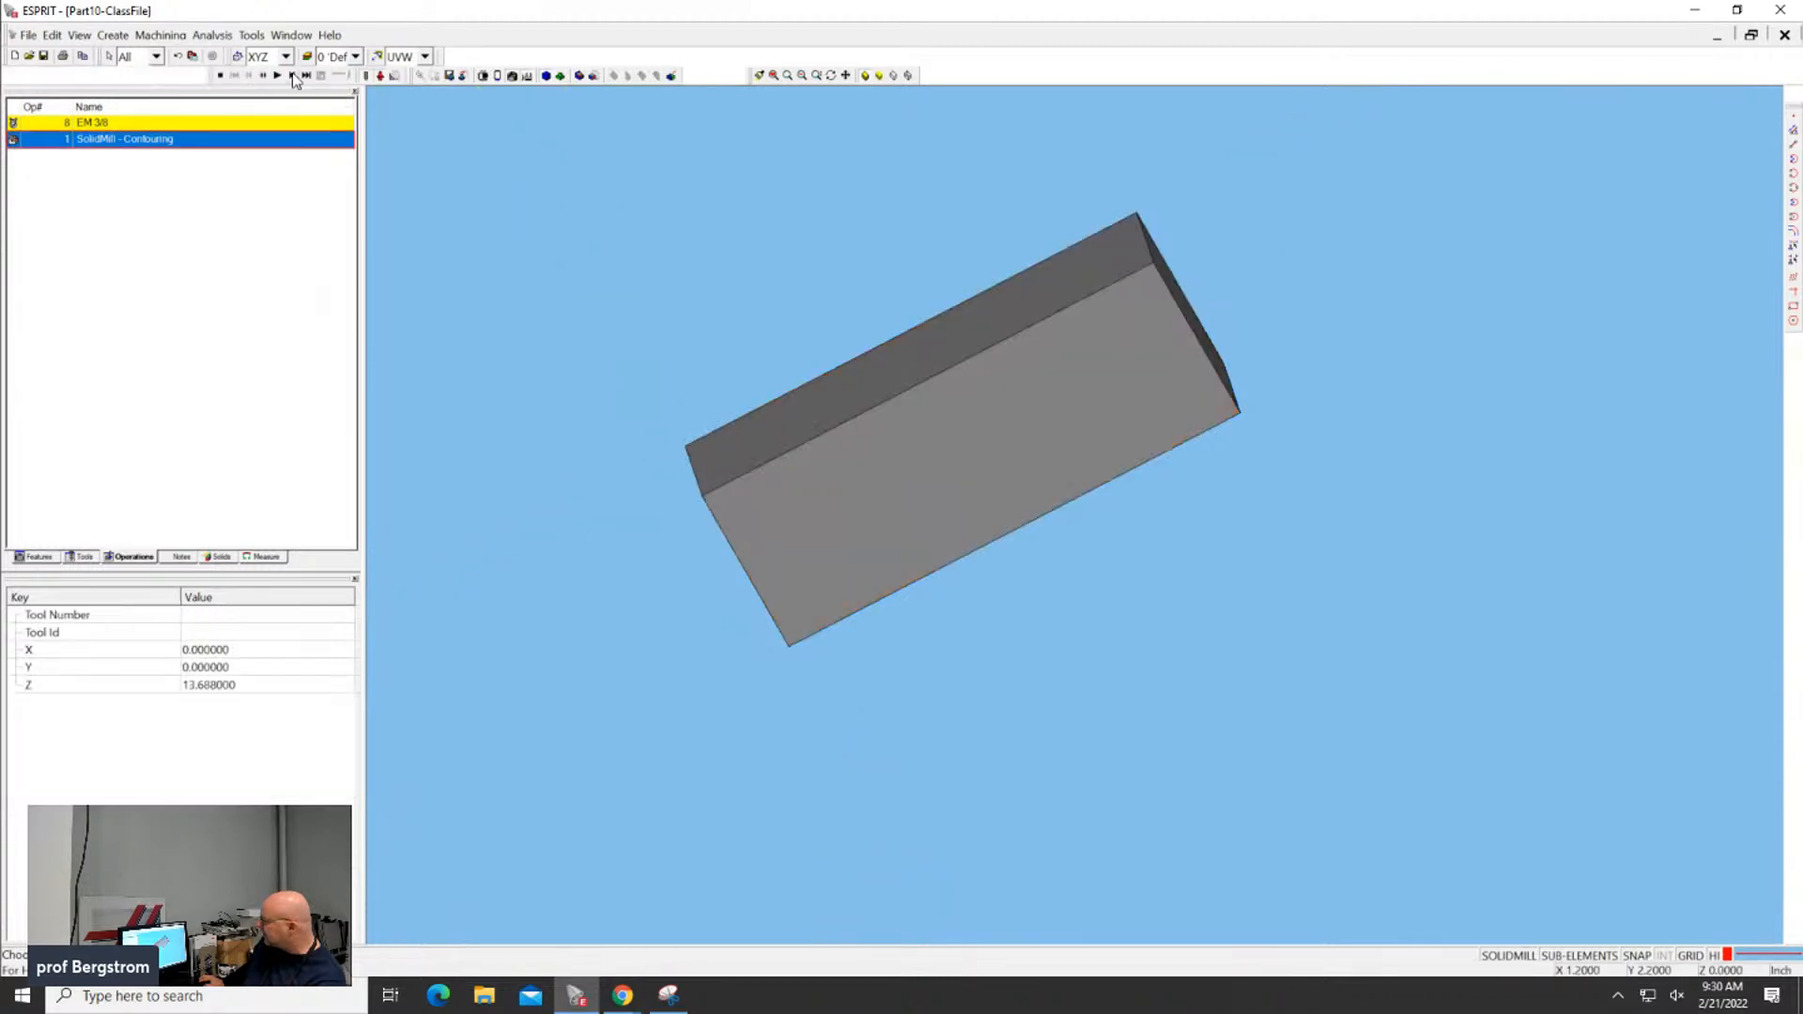
{"action": "left_click", "coordinate": [293, 77]}
{"action": "left_click", "coordinate": [293, 77]}
{"action": "left_click", "coordinate": [293, 77]}
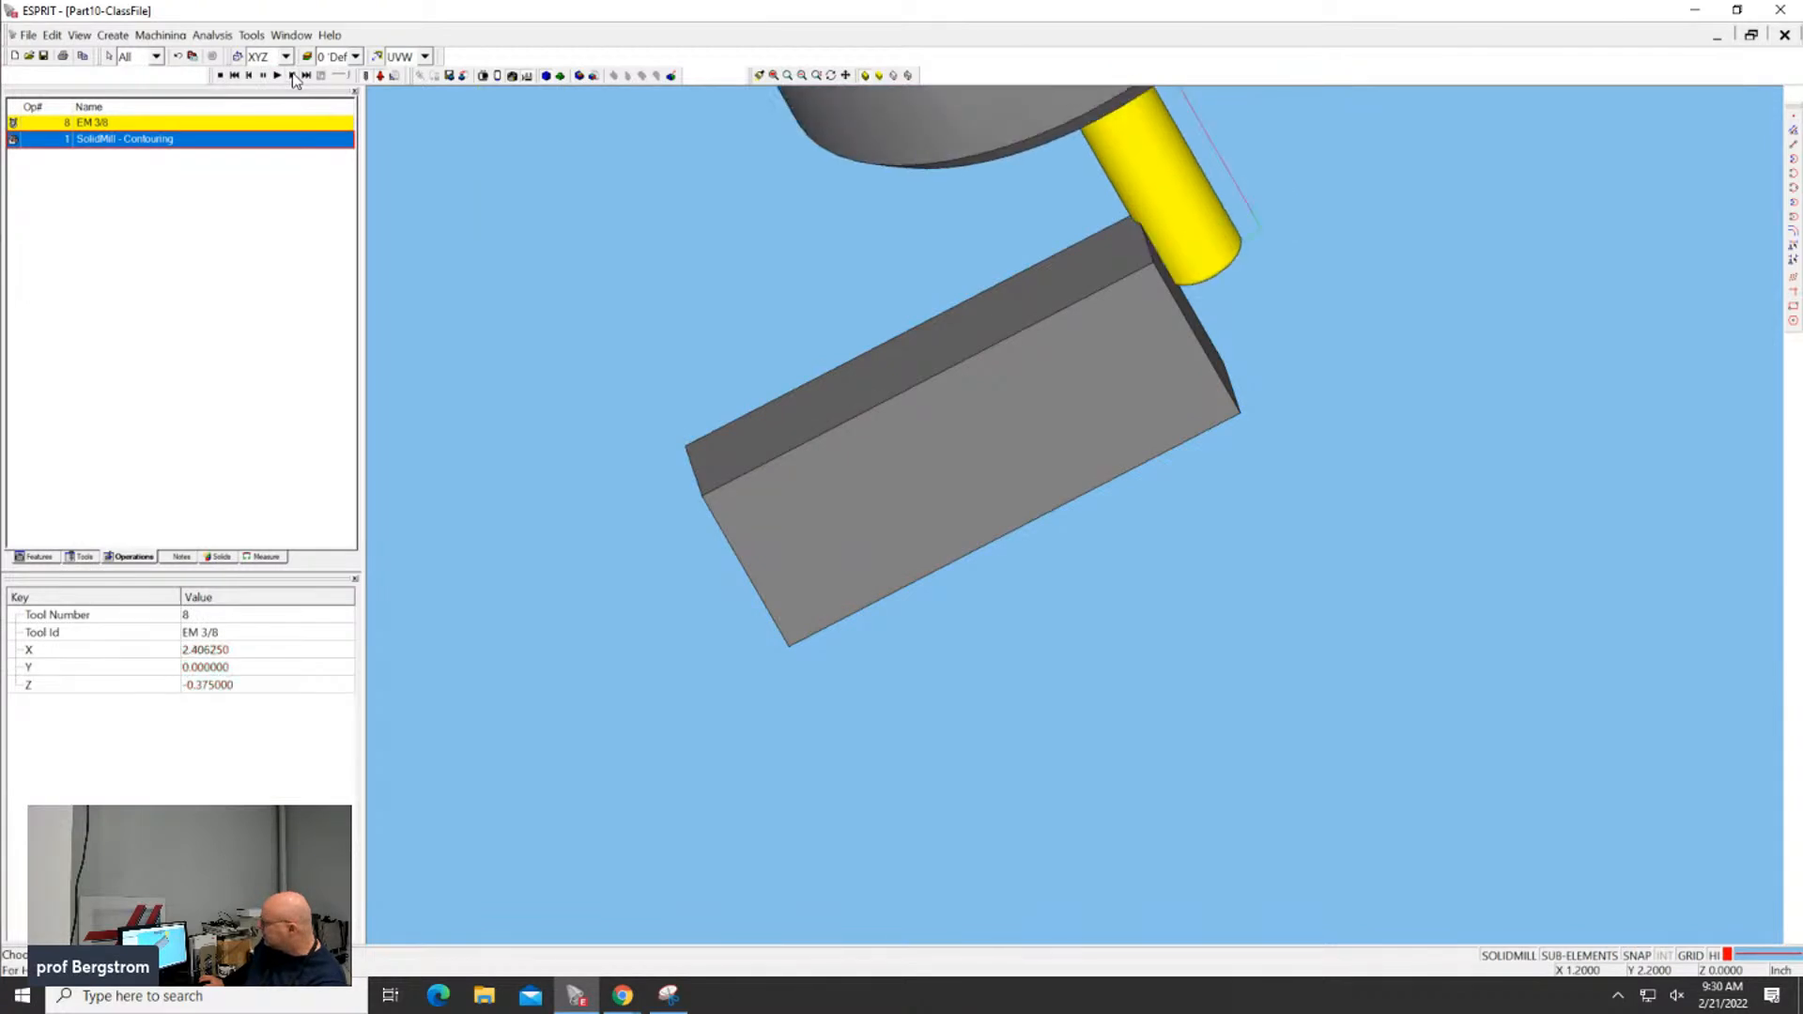
{"action": "left_click", "coordinate": [293, 77]}
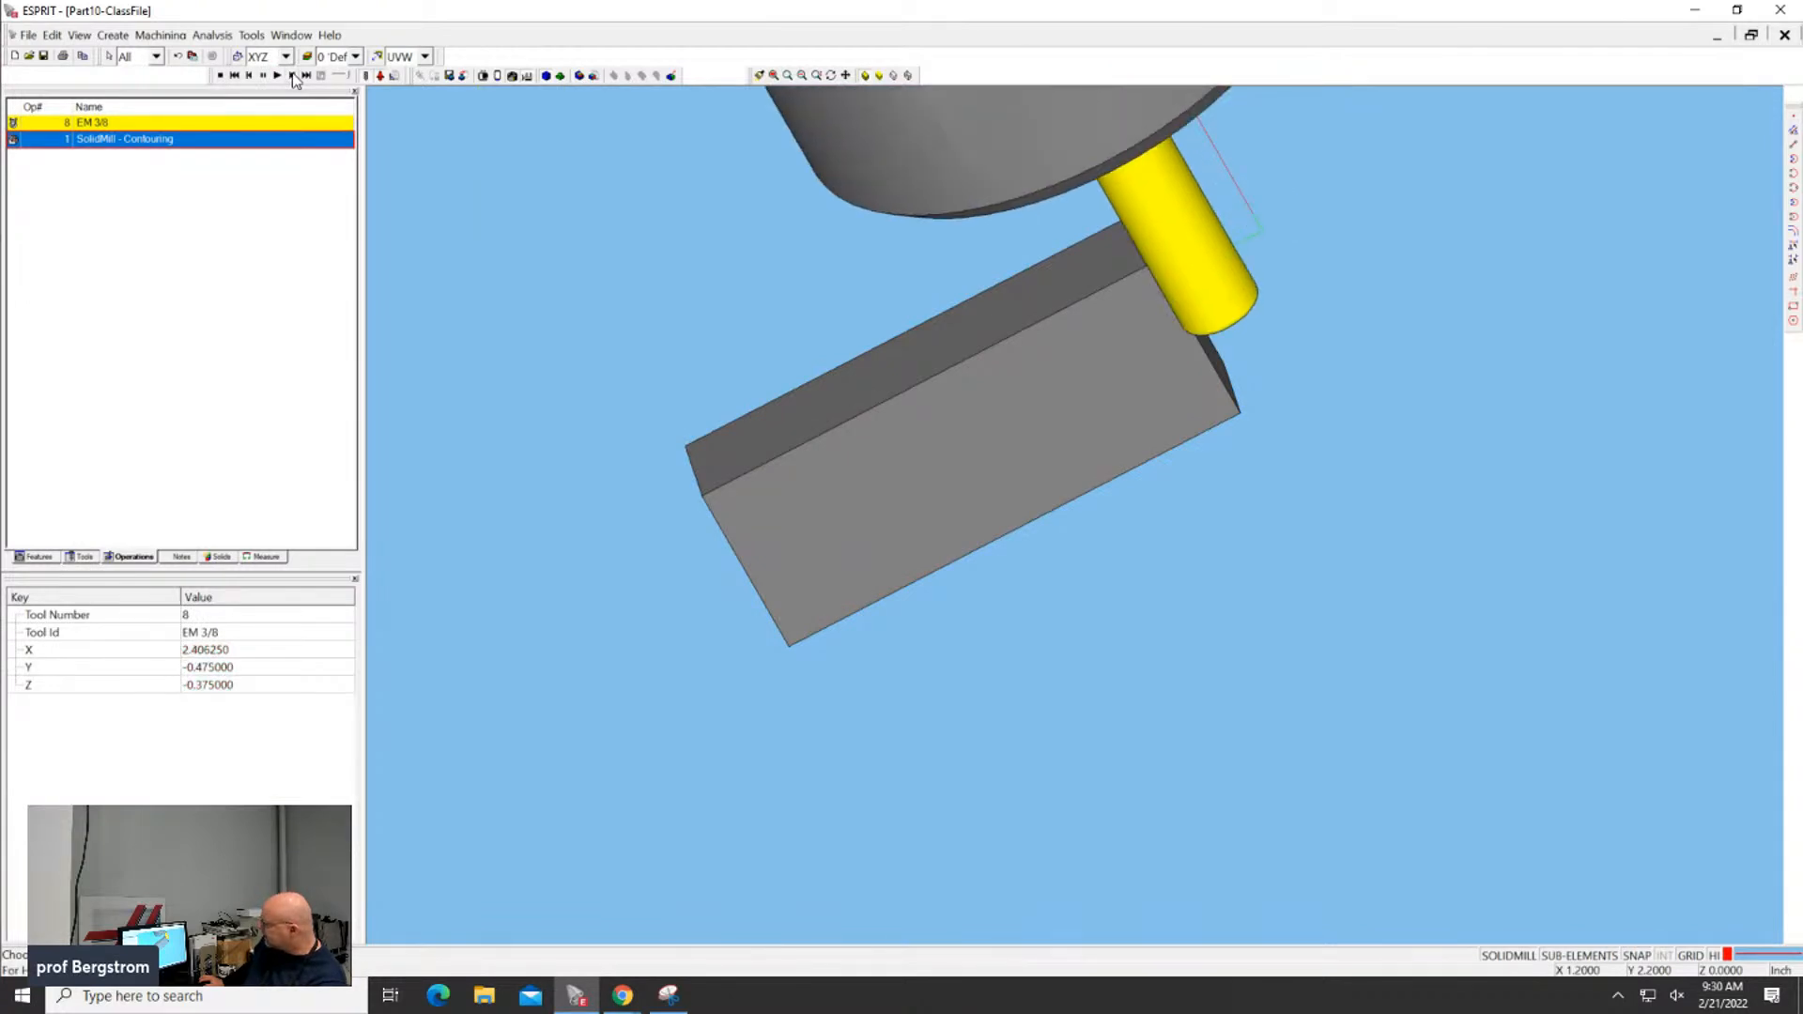
{"action": "left_click", "coordinate": [293, 77]}
{"action": "left_click", "coordinate": [293, 78]}
{"action": "left_click", "coordinate": [294, 78]}
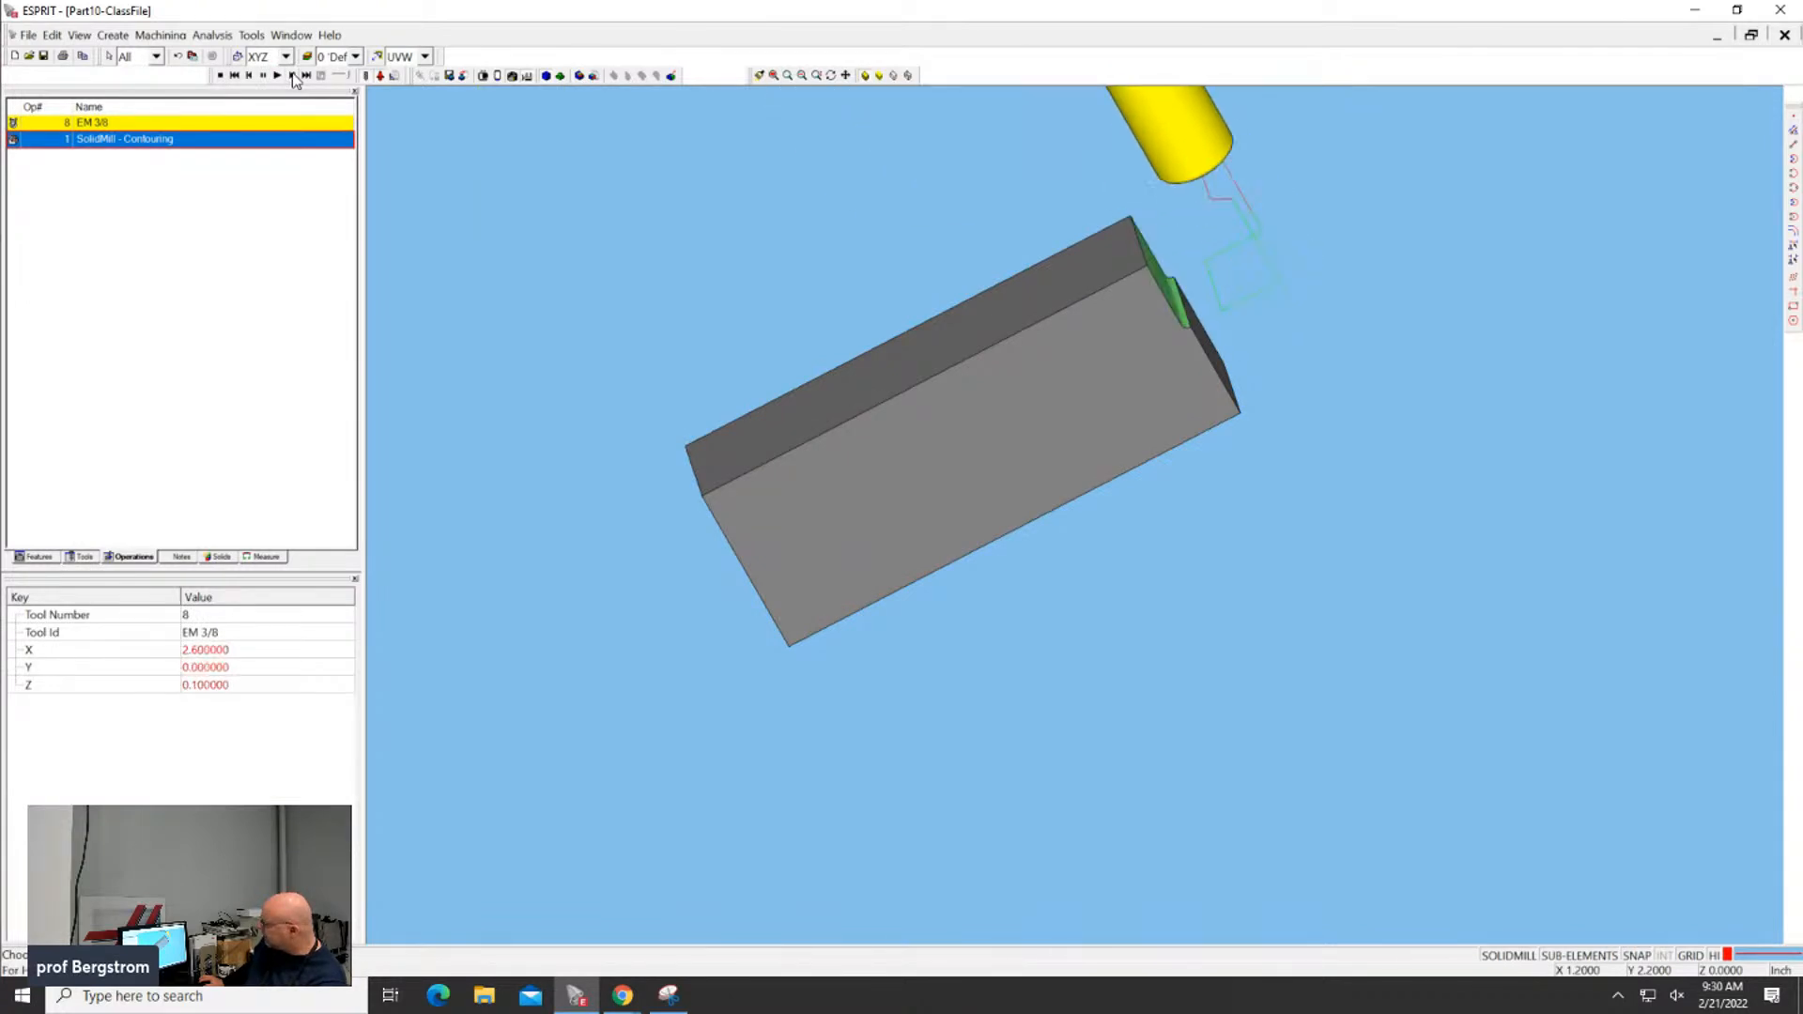
{"action": "left_click", "coordinate": [293, 78]}
{"action": "left_click", "coordinate": [293, 78]}
{"action": "left_click", "coordinate": [293, 78]}
{"action": "left_click", "coordinate": [293, 78]}
{"action": "left_click", "coordinate": [293, 78]}
{"action": "left_click", "coordinate": [293, 78]}
{"action": "left_click", "coordinate": [293, 78]}
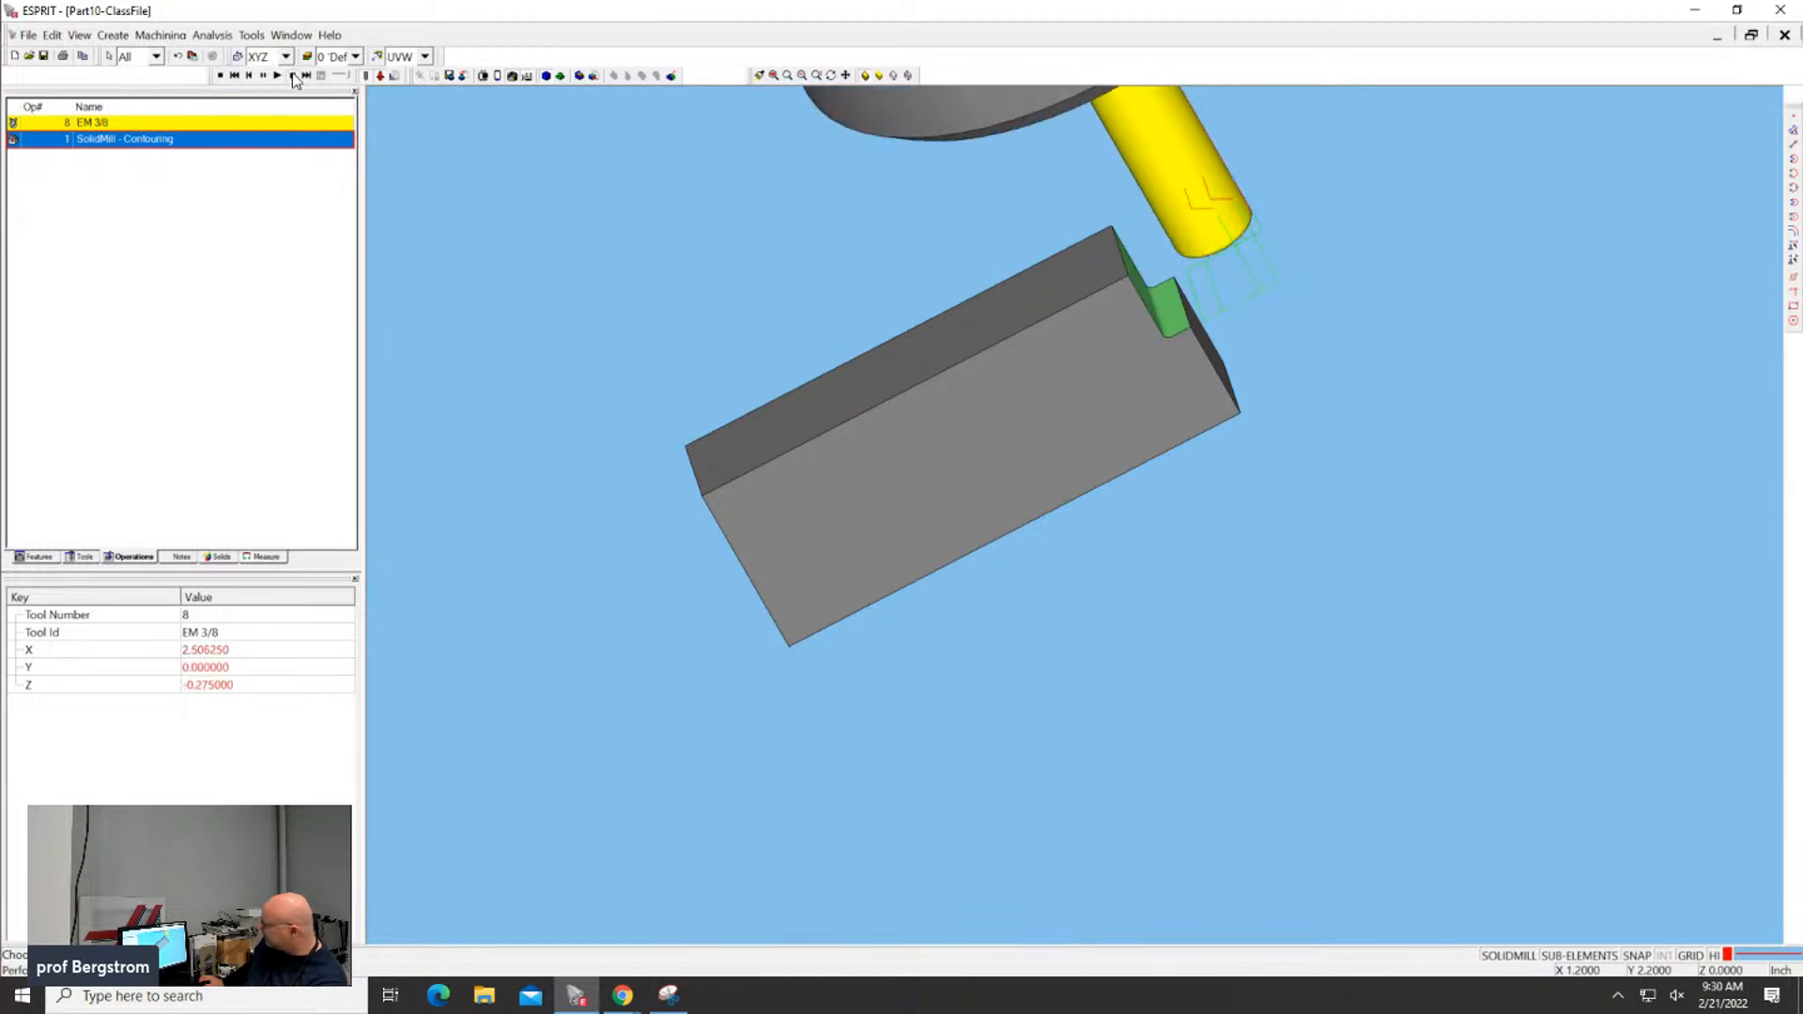
{"action": "left_click", "coordinate": [293, 78]}
{"action": "left_click", "coordinate": [293, 78]}
{"action": "left_click", "coordinate": [293, 78]}
{"action": "left_click", "coordinate": [293, 78]}
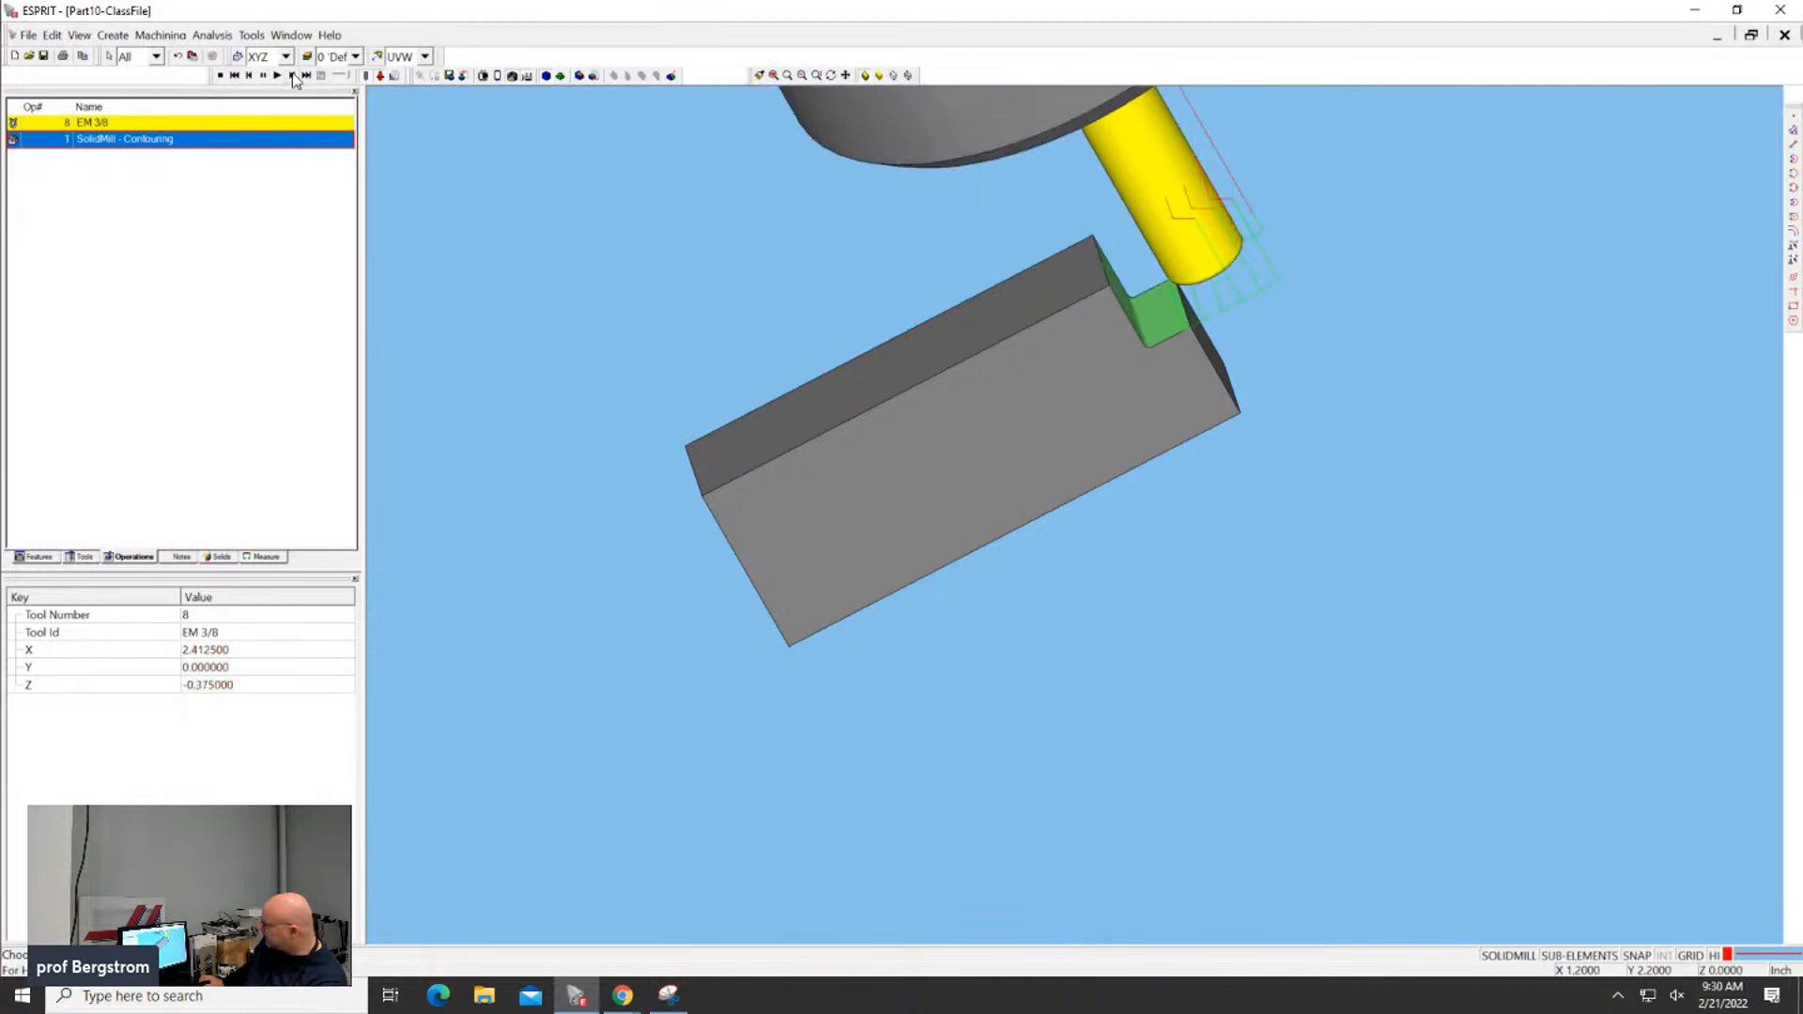
{"action": "left_click", "coordinate": [293, 78]}
{"action": "left_click", "coordinate": [293, 78]}
{"action": "left_click", "coordinate": [293, 78]}
{"action": "left_click", "coordinate": [293, 78]}
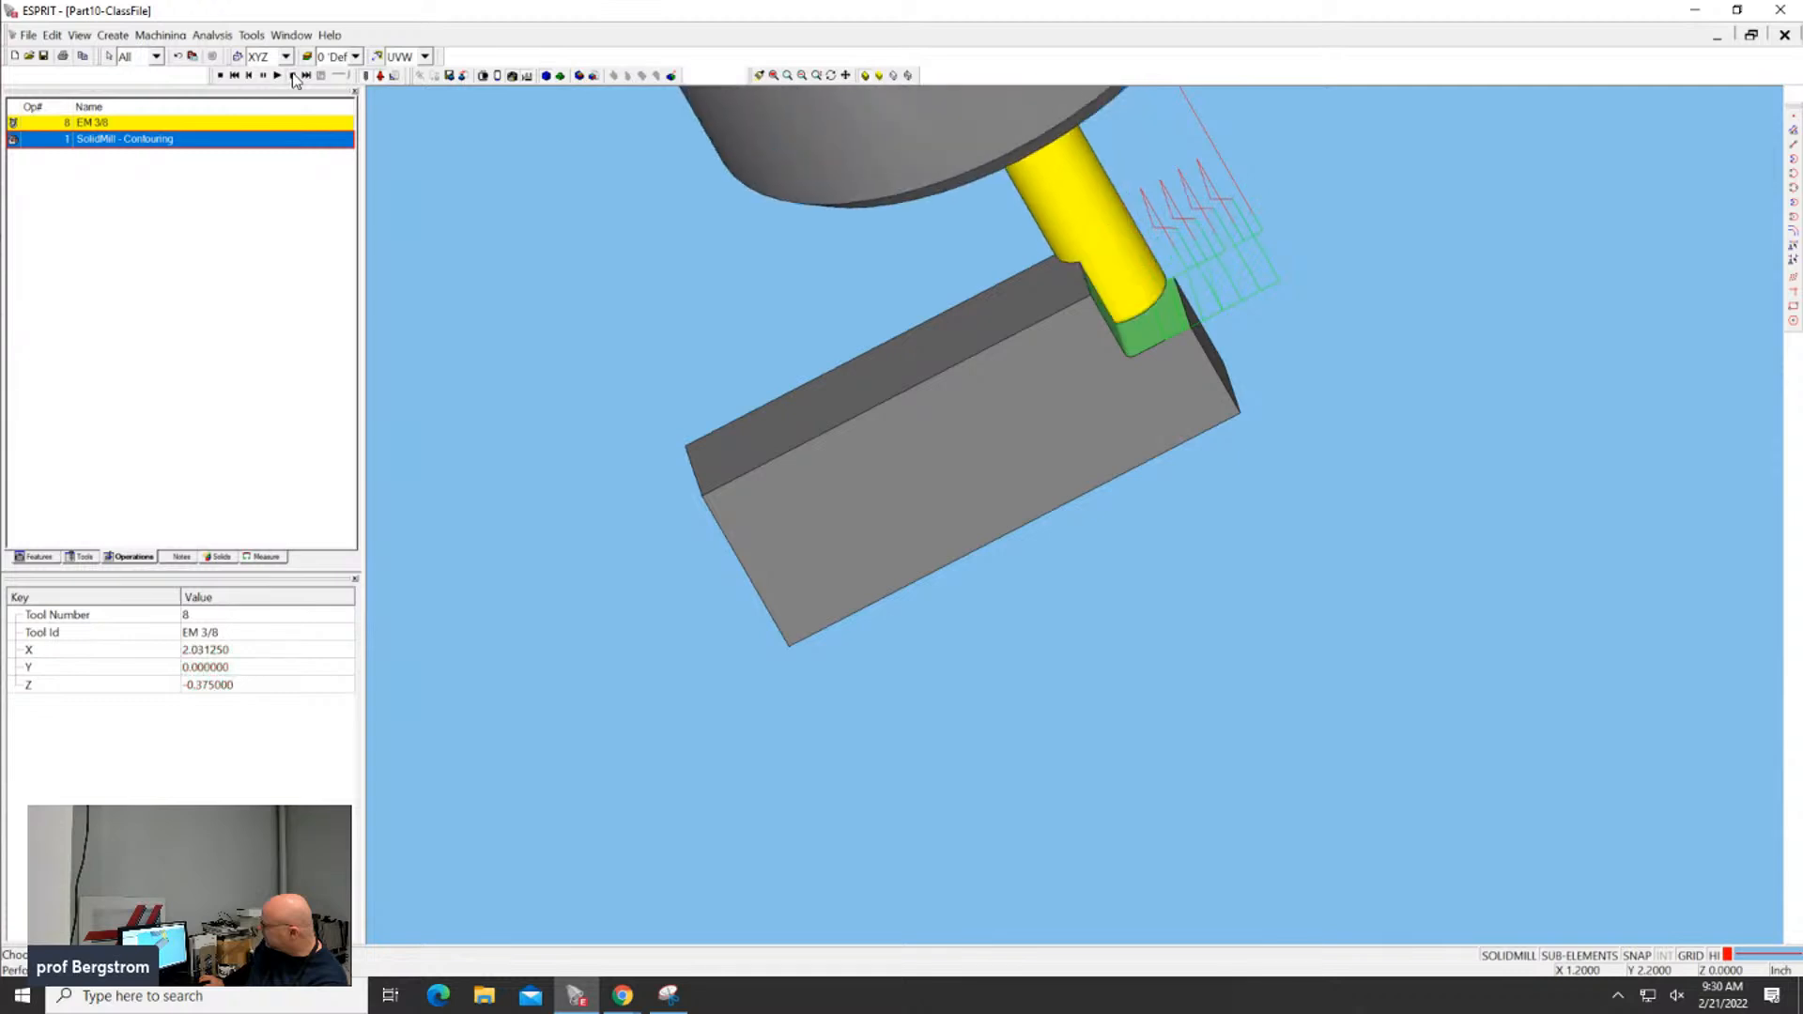
{"action": "left_click", "coordinate": [293, 78]}
{"action": "left_click", "coordinate": [293, 78]}
{"action": "left_click", "coordinate": [293, 78]}
{"action": "left_click", "coordinate": [294, 78]}
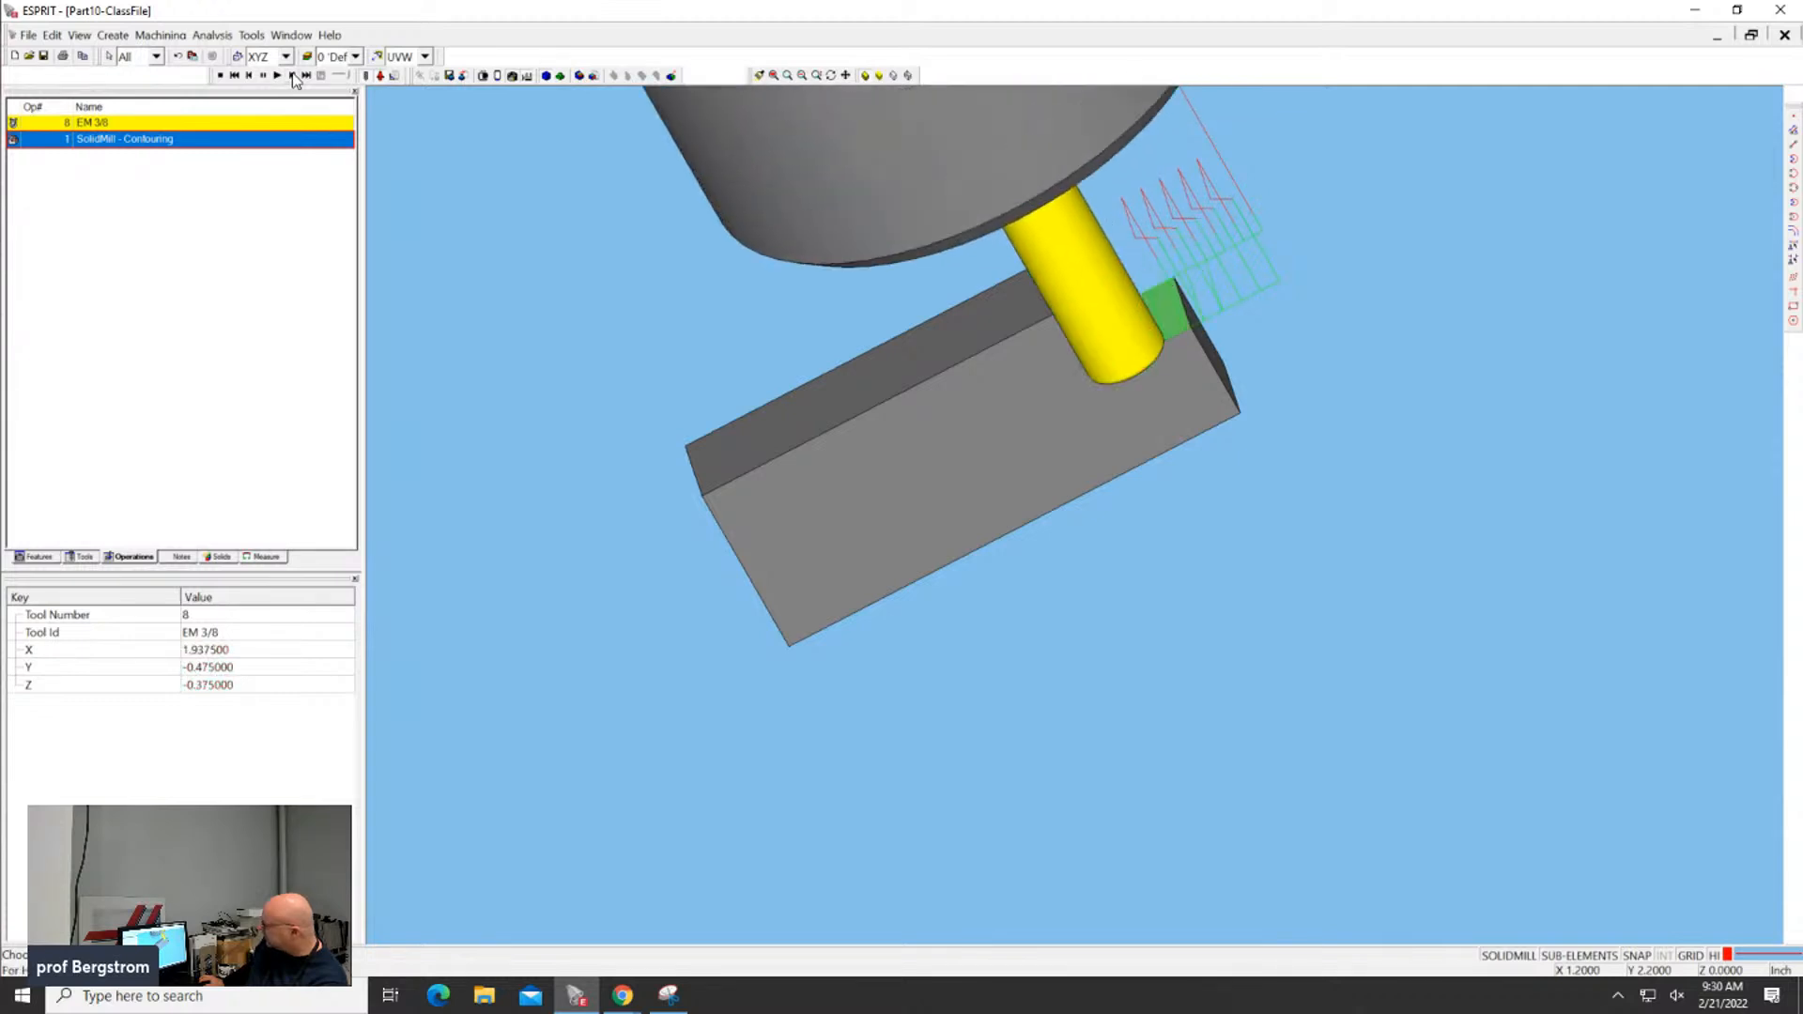
{"action": "left_click", "coordinate": [293, 78]}
{"action": "left_click", "coordinate": [293, 78]}
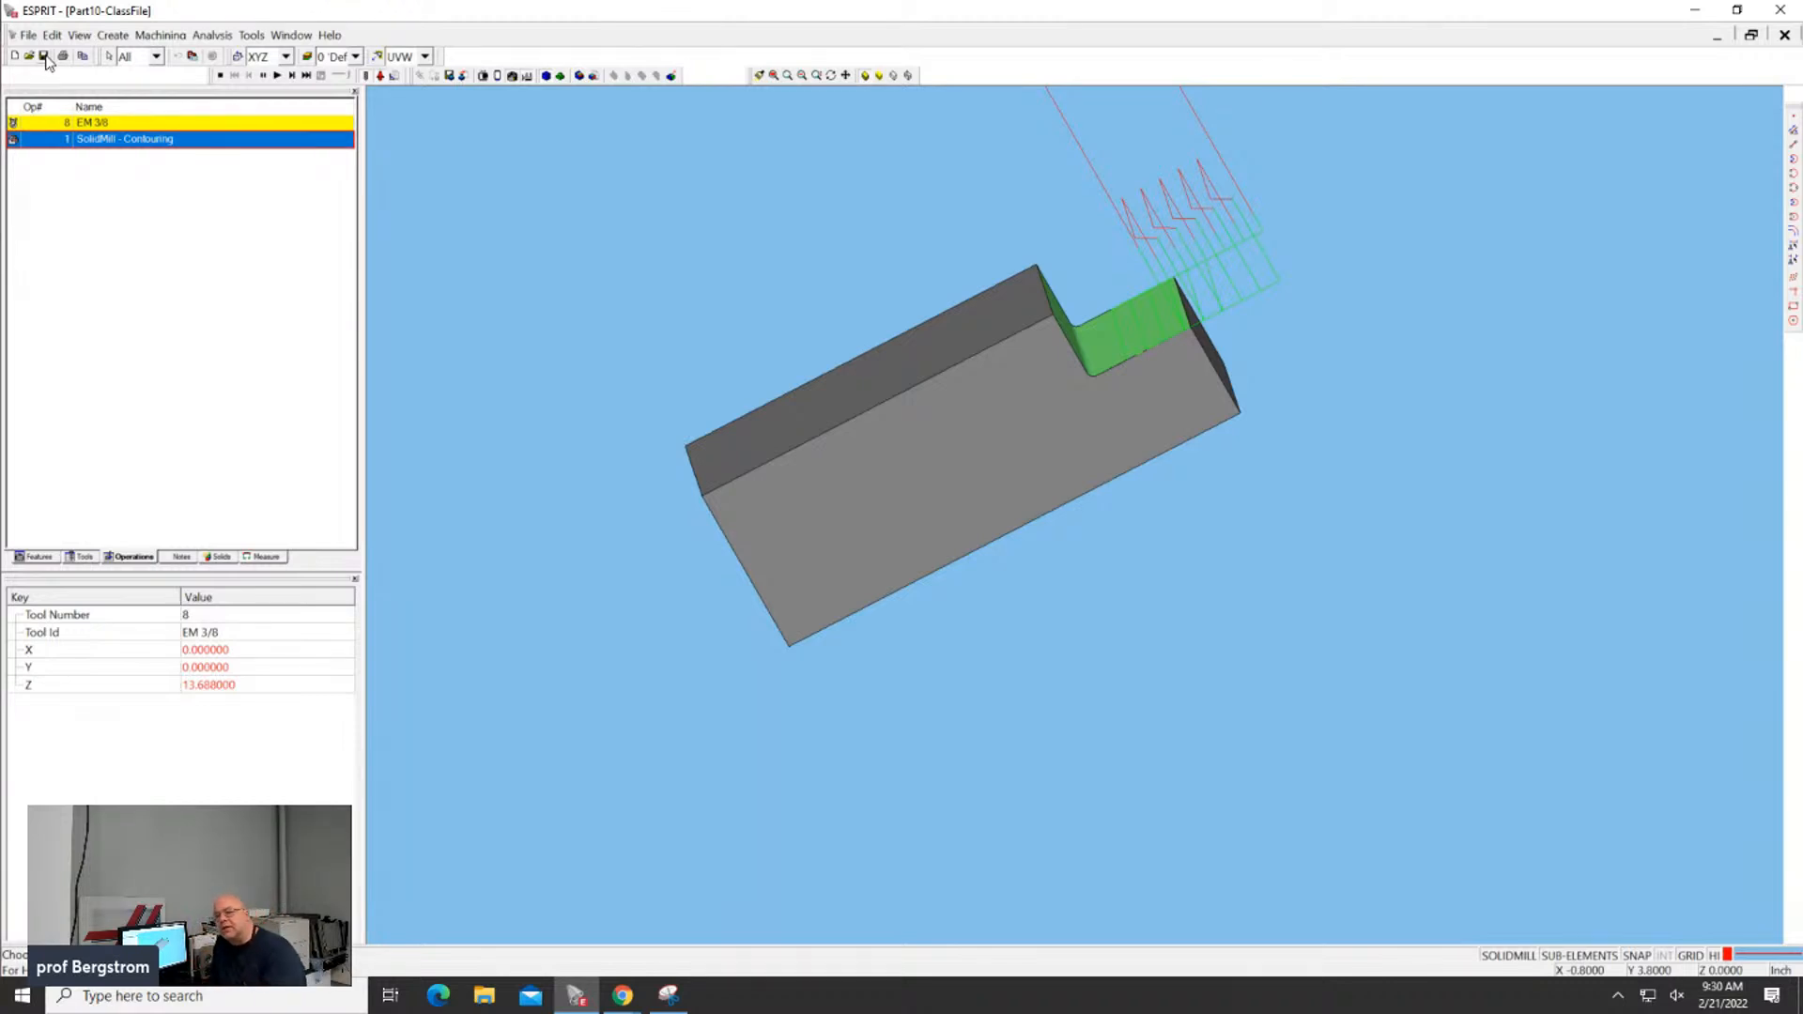
Save the part file, export the simulated stock as an STL file named "op2 stock", and stop the simulation
{"action": "left_click", "coordinate": [45, 58]}
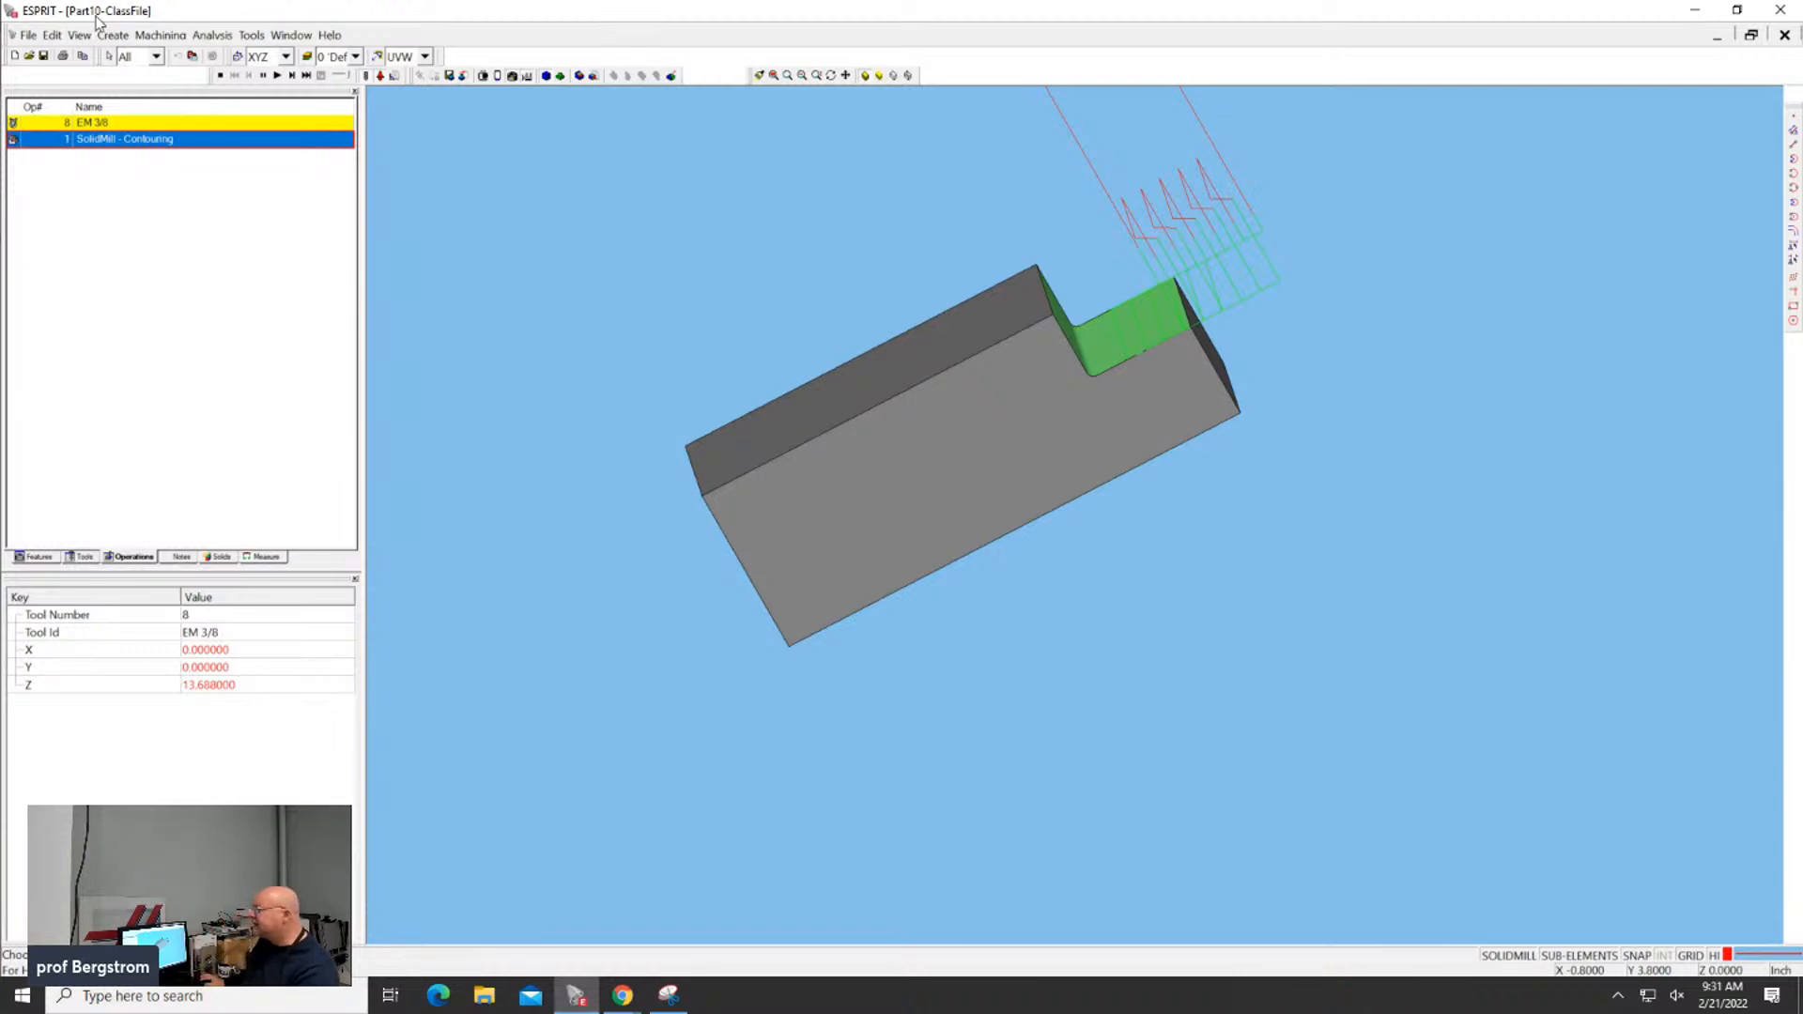
{"action": "left_click", "coordinate": [467, 83]}
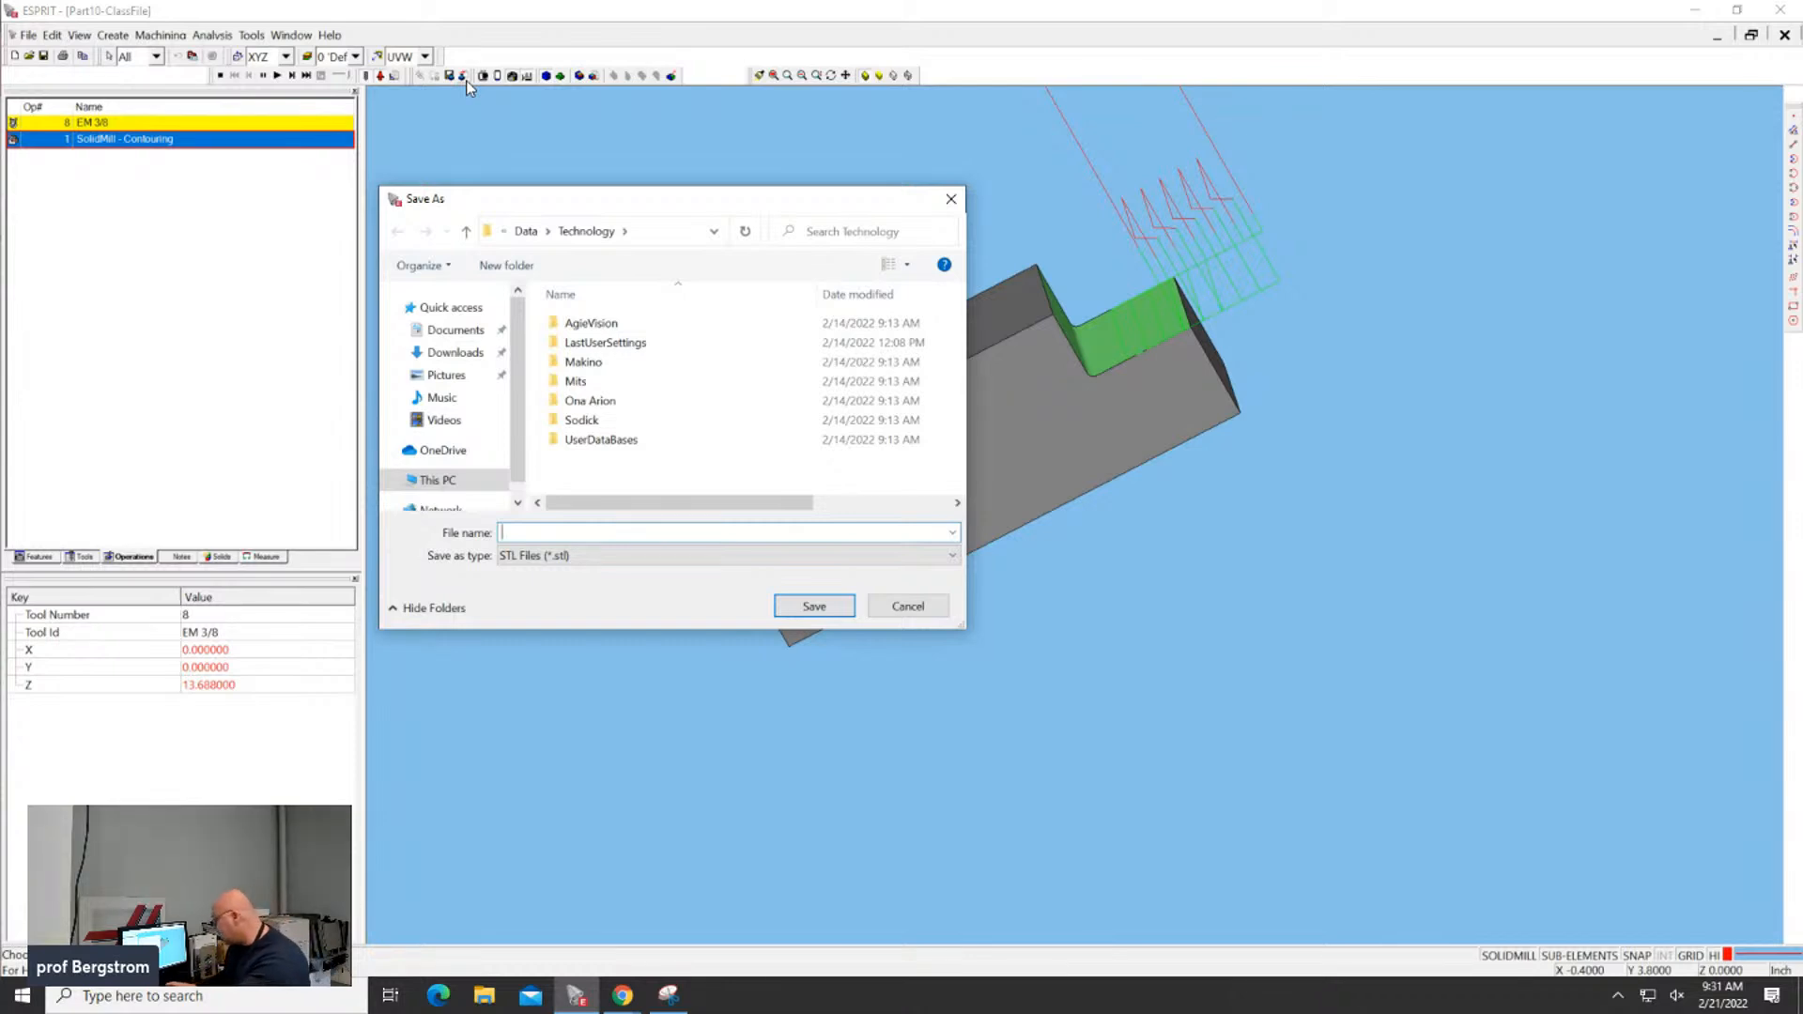
{"action": "type", "text": "op2"}
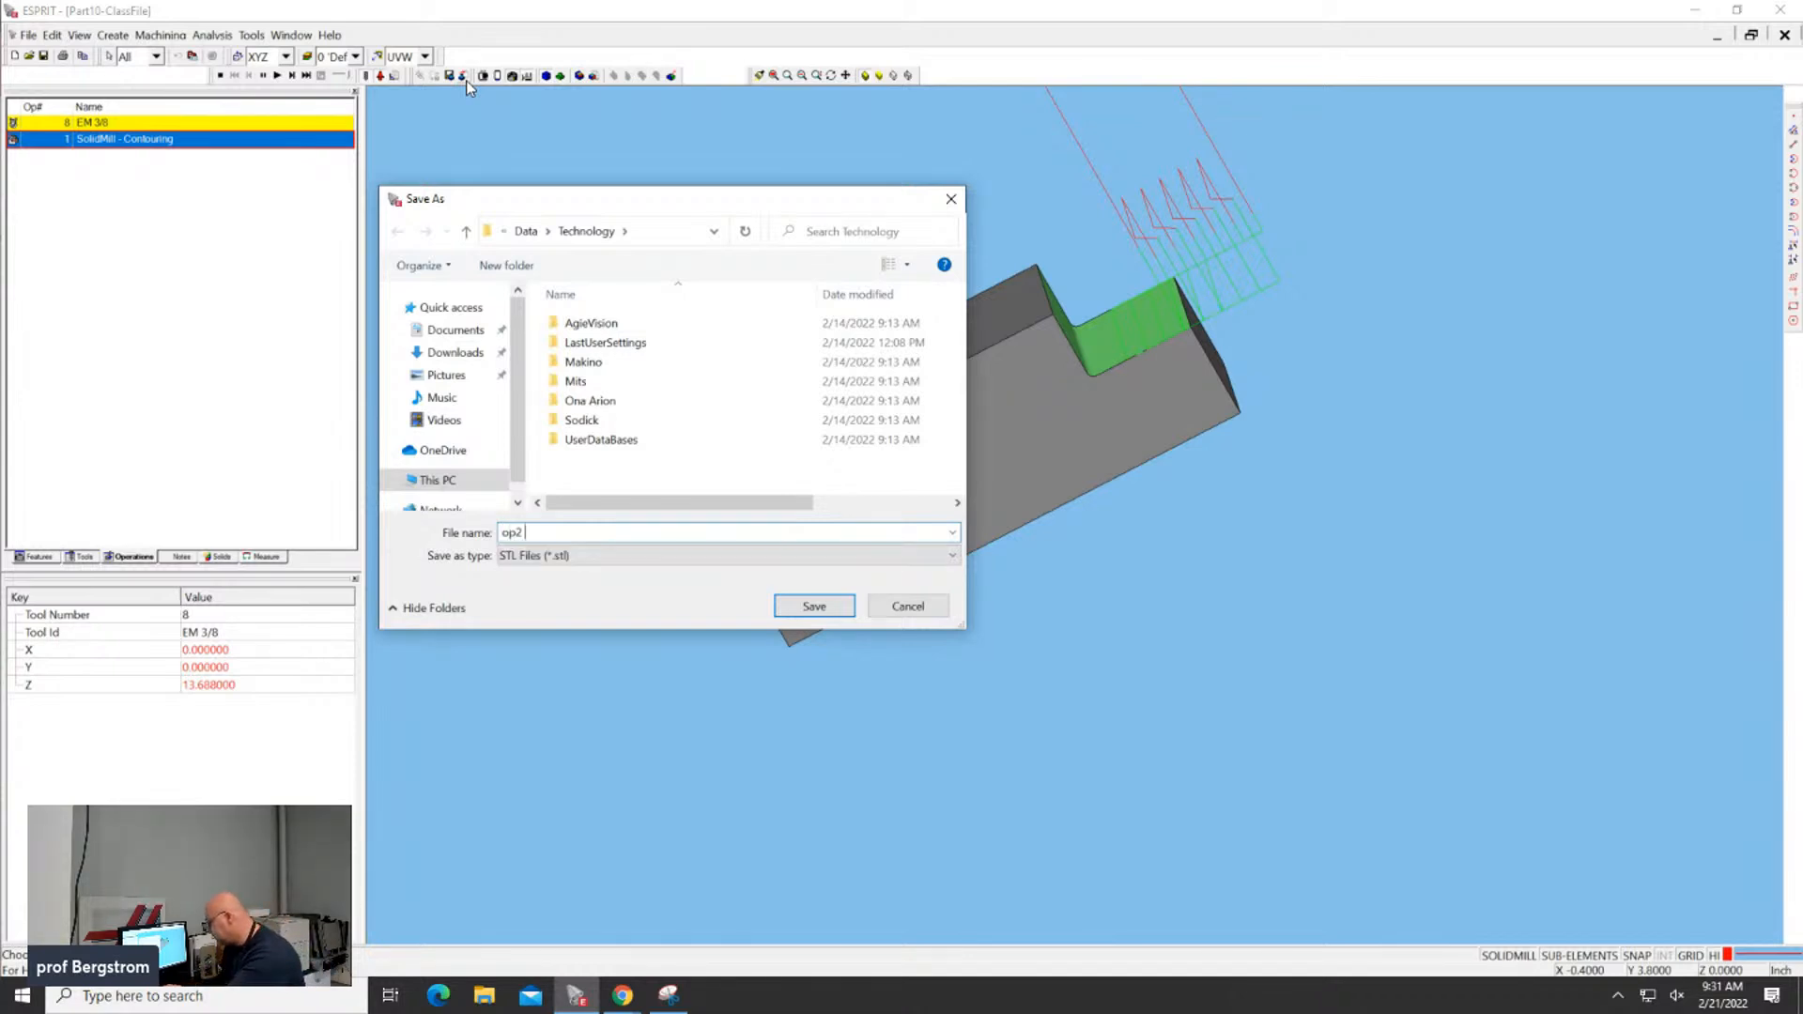
{"action": "type", "text": " stock"}
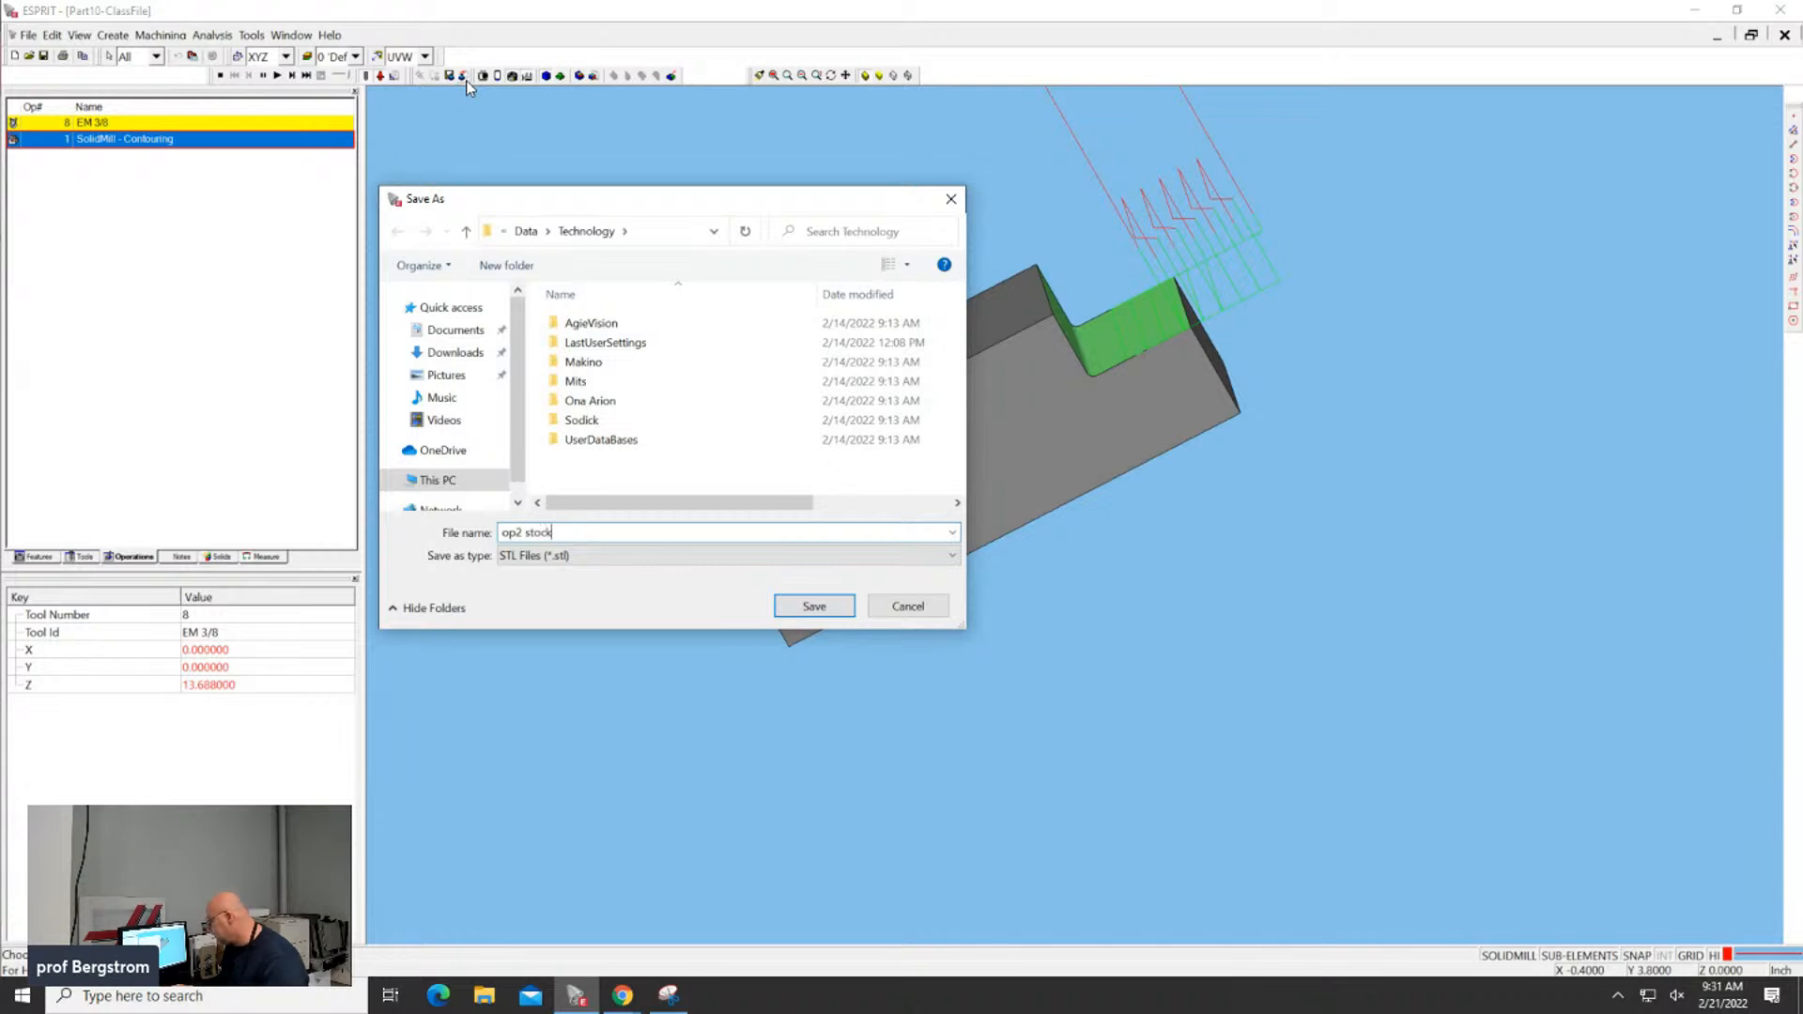
{"action": "key", "text": "Return"}
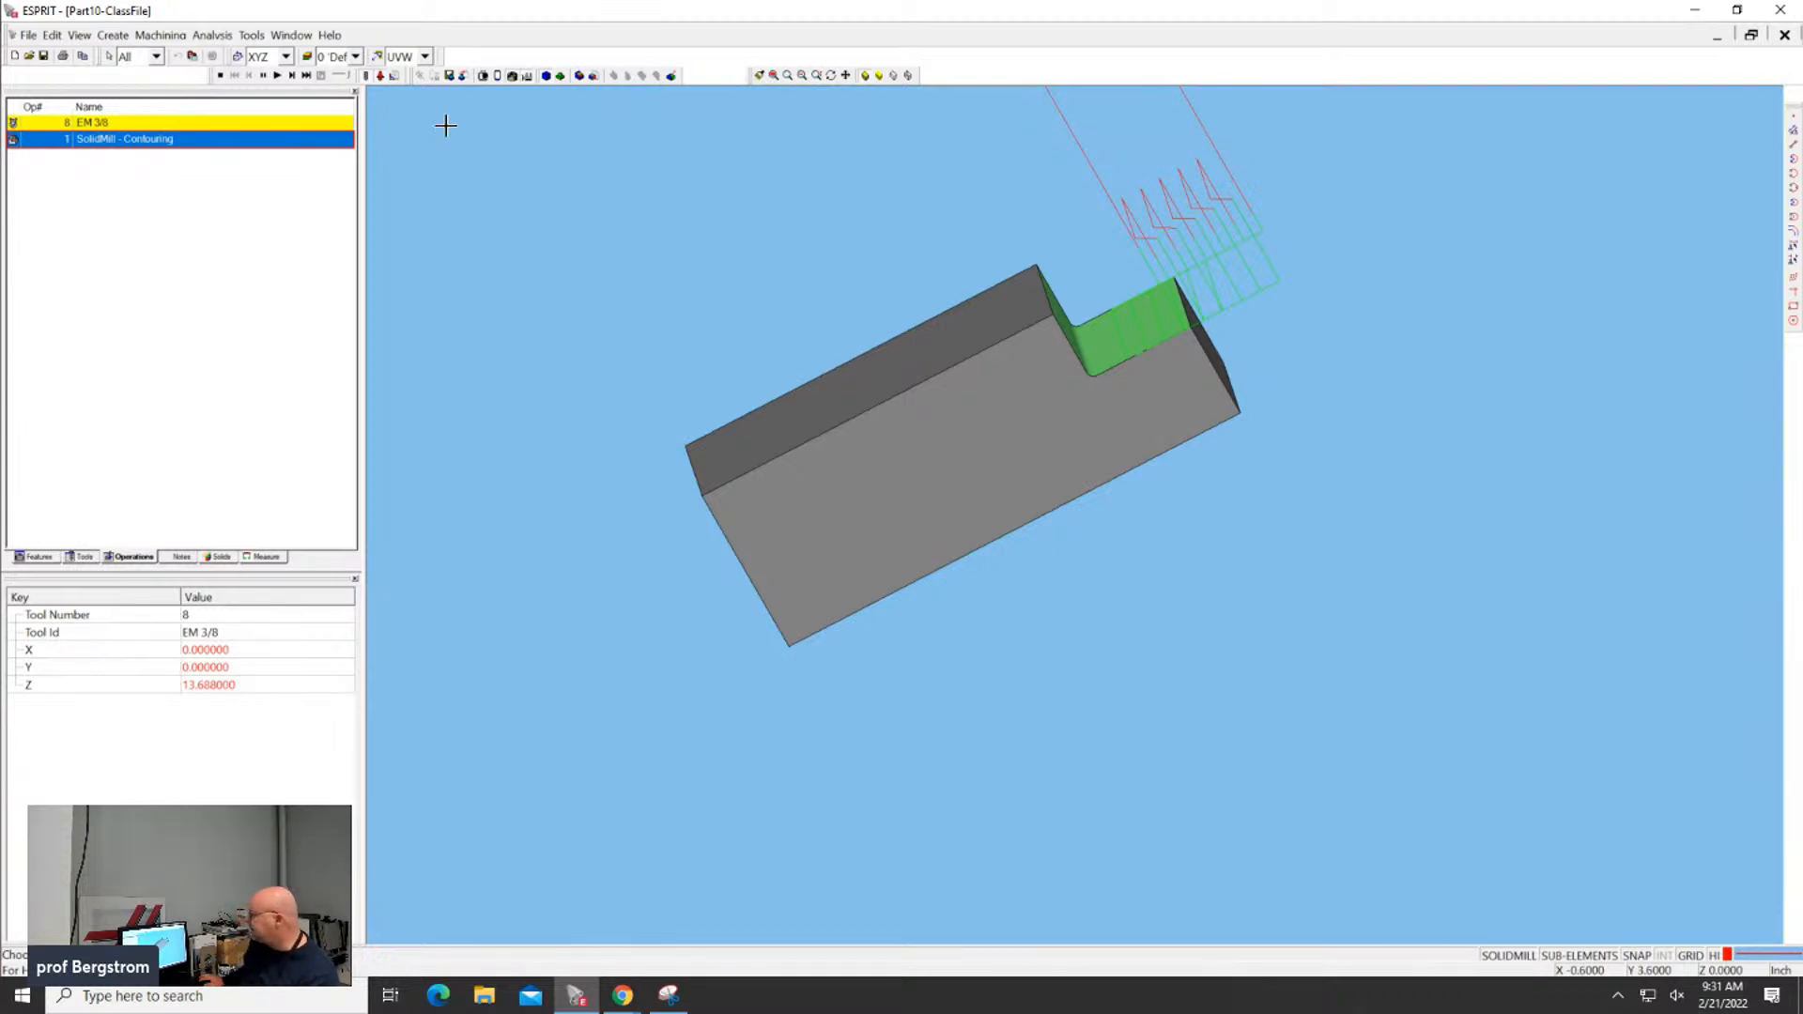
{"action": "left_click", "coordinate": [219, 76]}
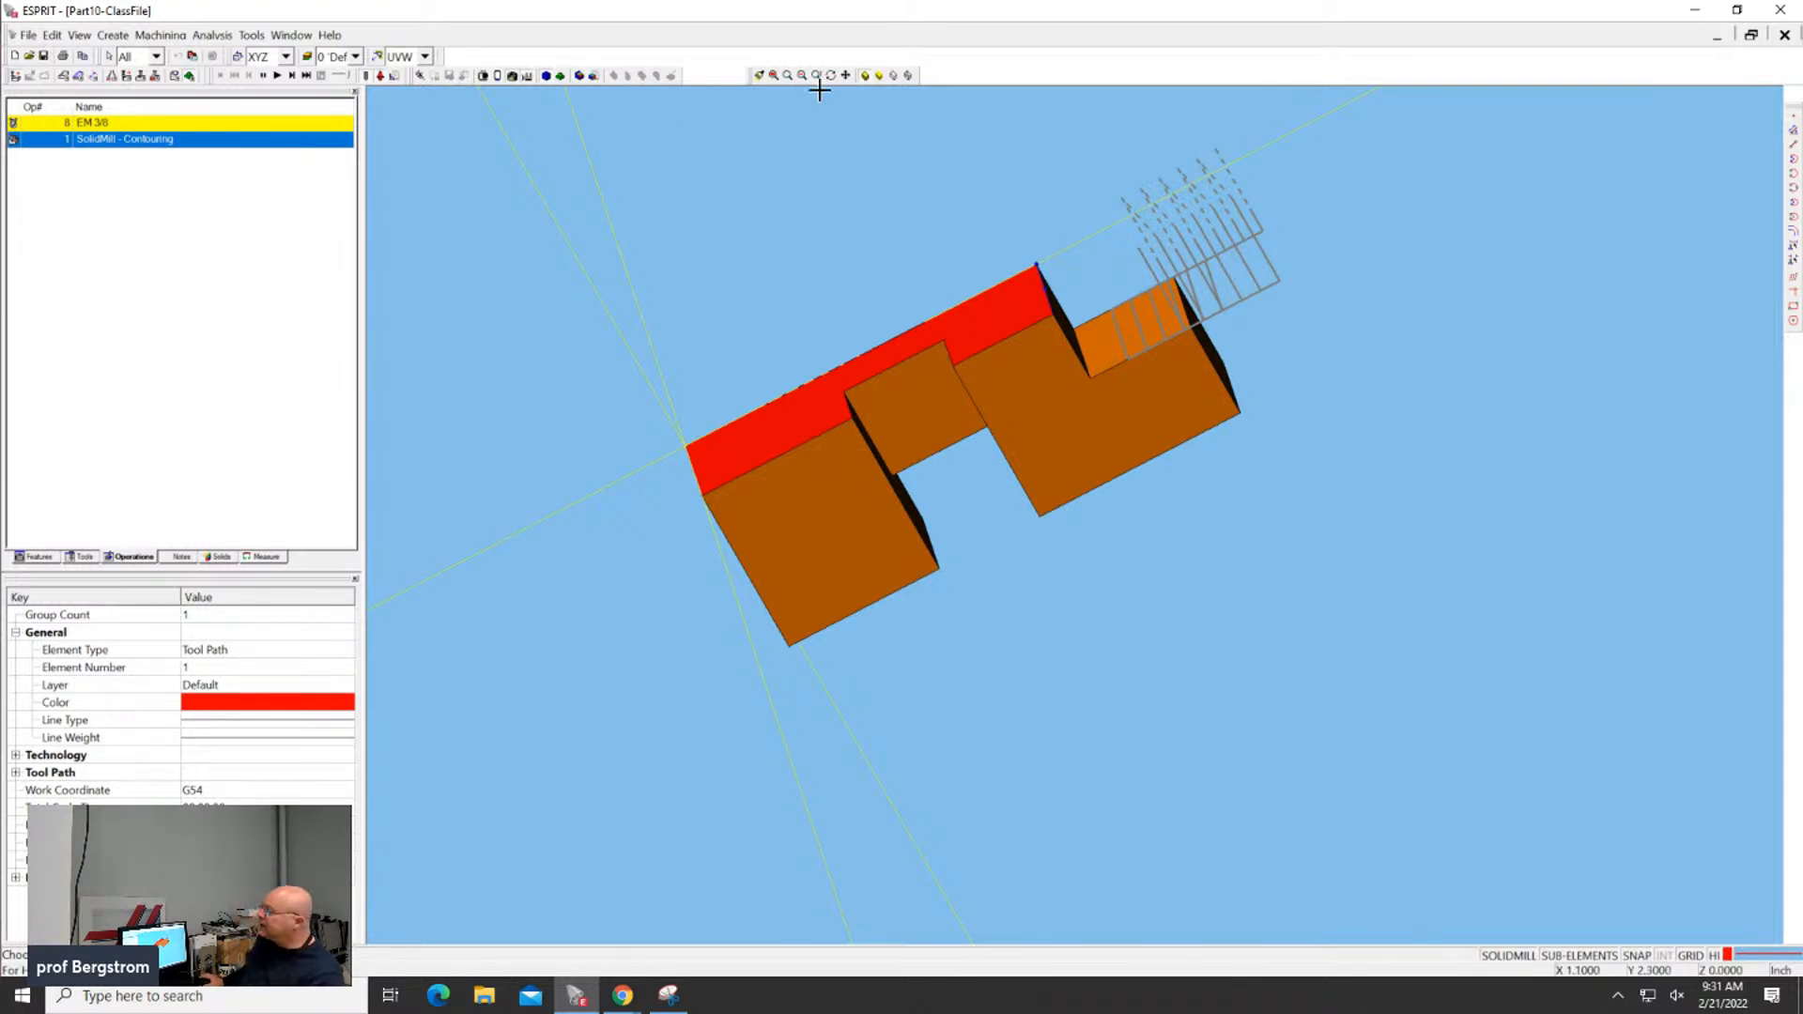
{"action": "left_click", "coordinate": [29, 35]}
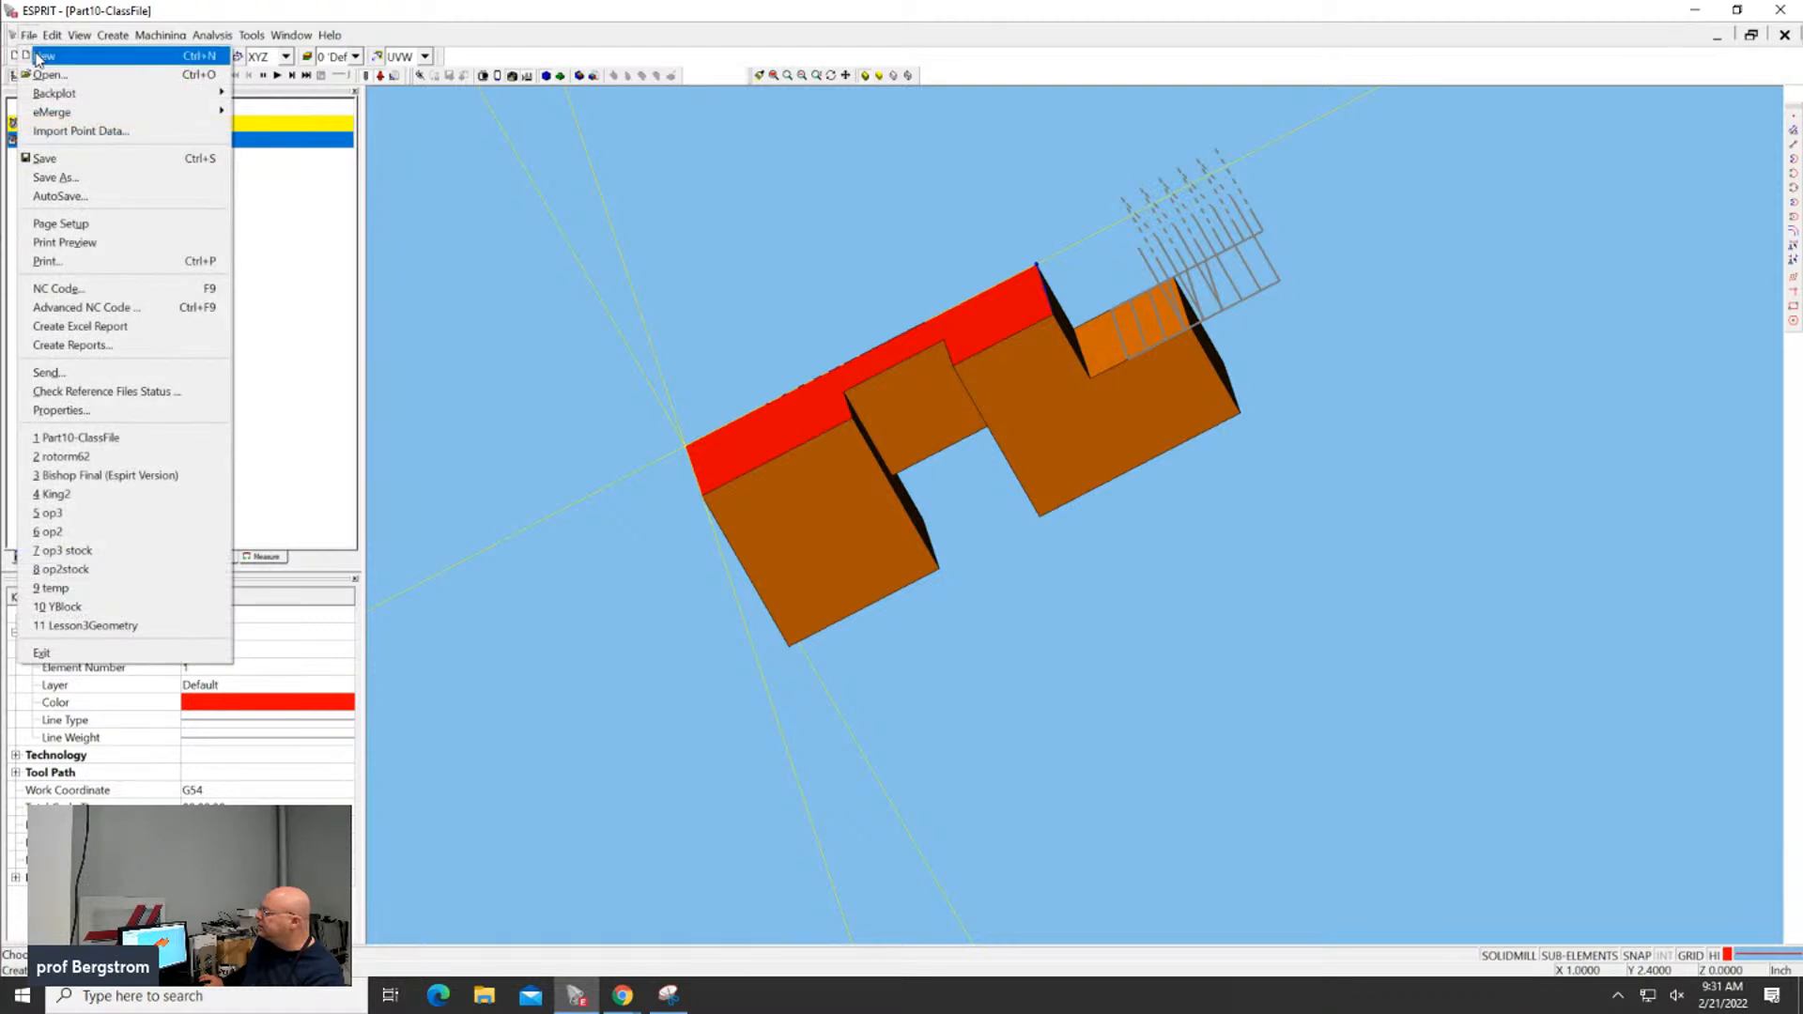
{"action": "left_click", "coordinate": [35, 79]}
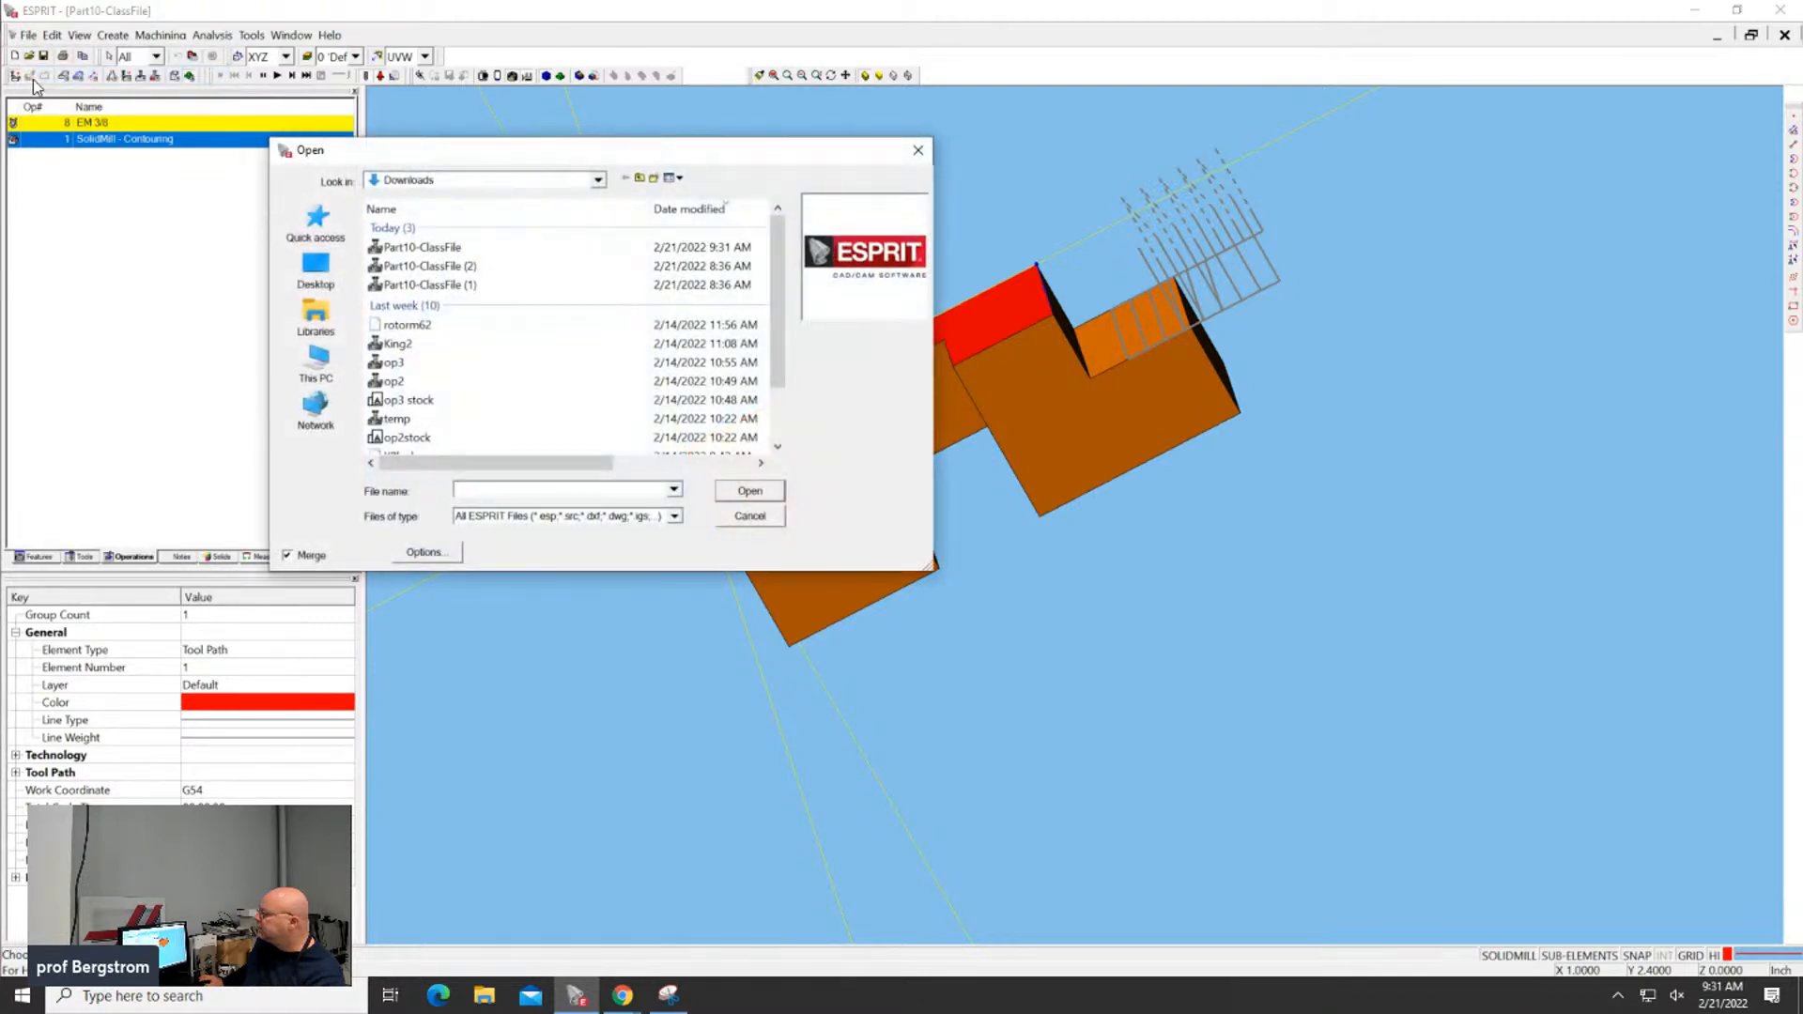
{"action": "left_click", "coordinate": [288, 555]}
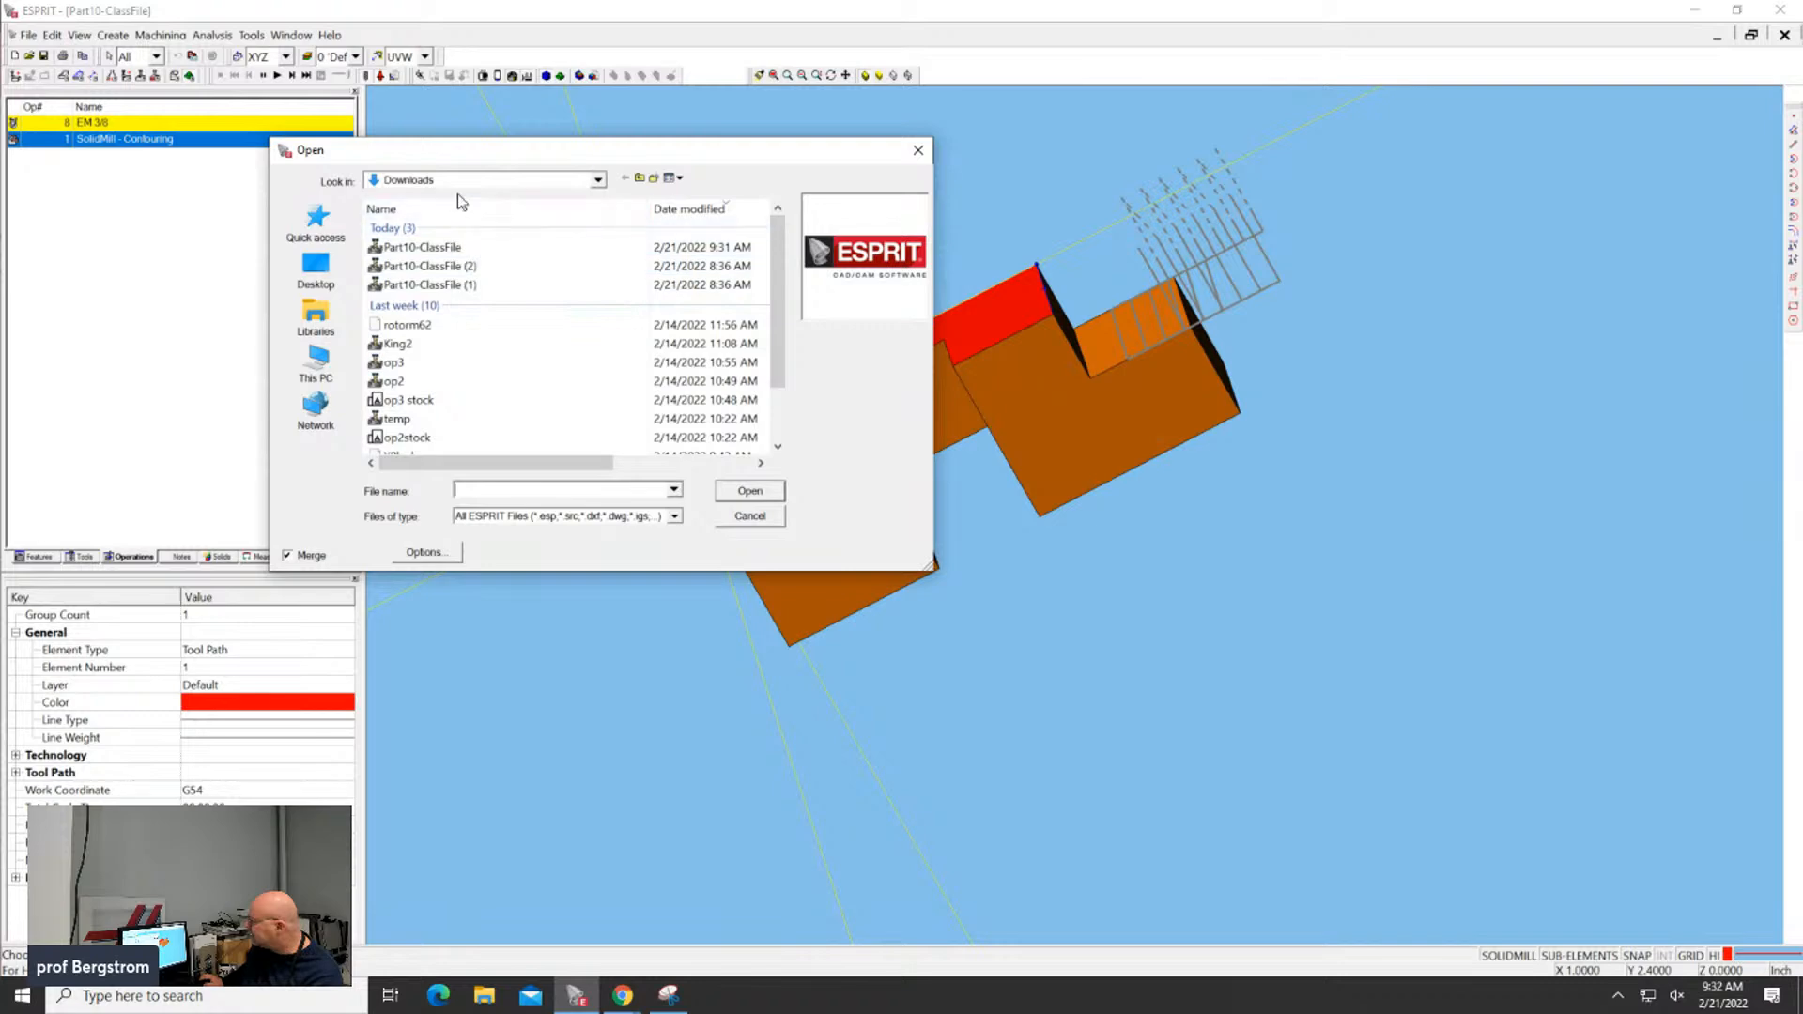
{"action": "left_click", "coordinate": [316, 246]}
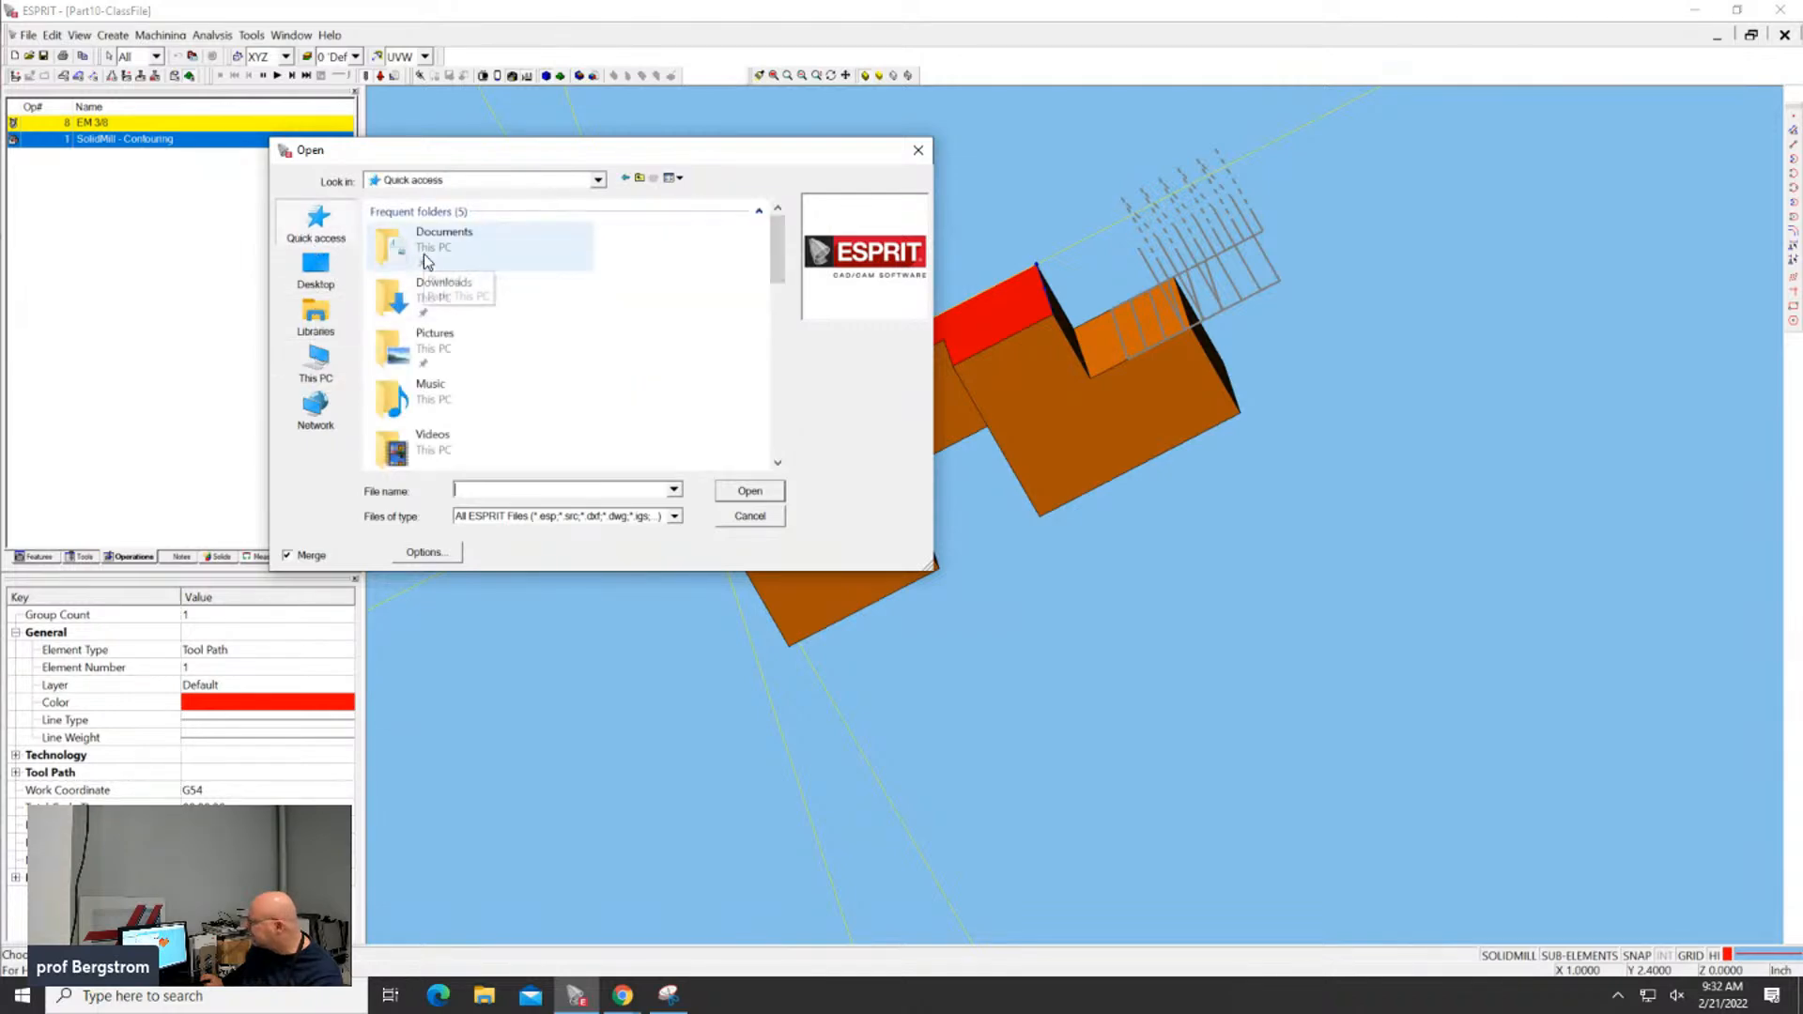
{"action": "double_click", "coordinate": [433, 293]}
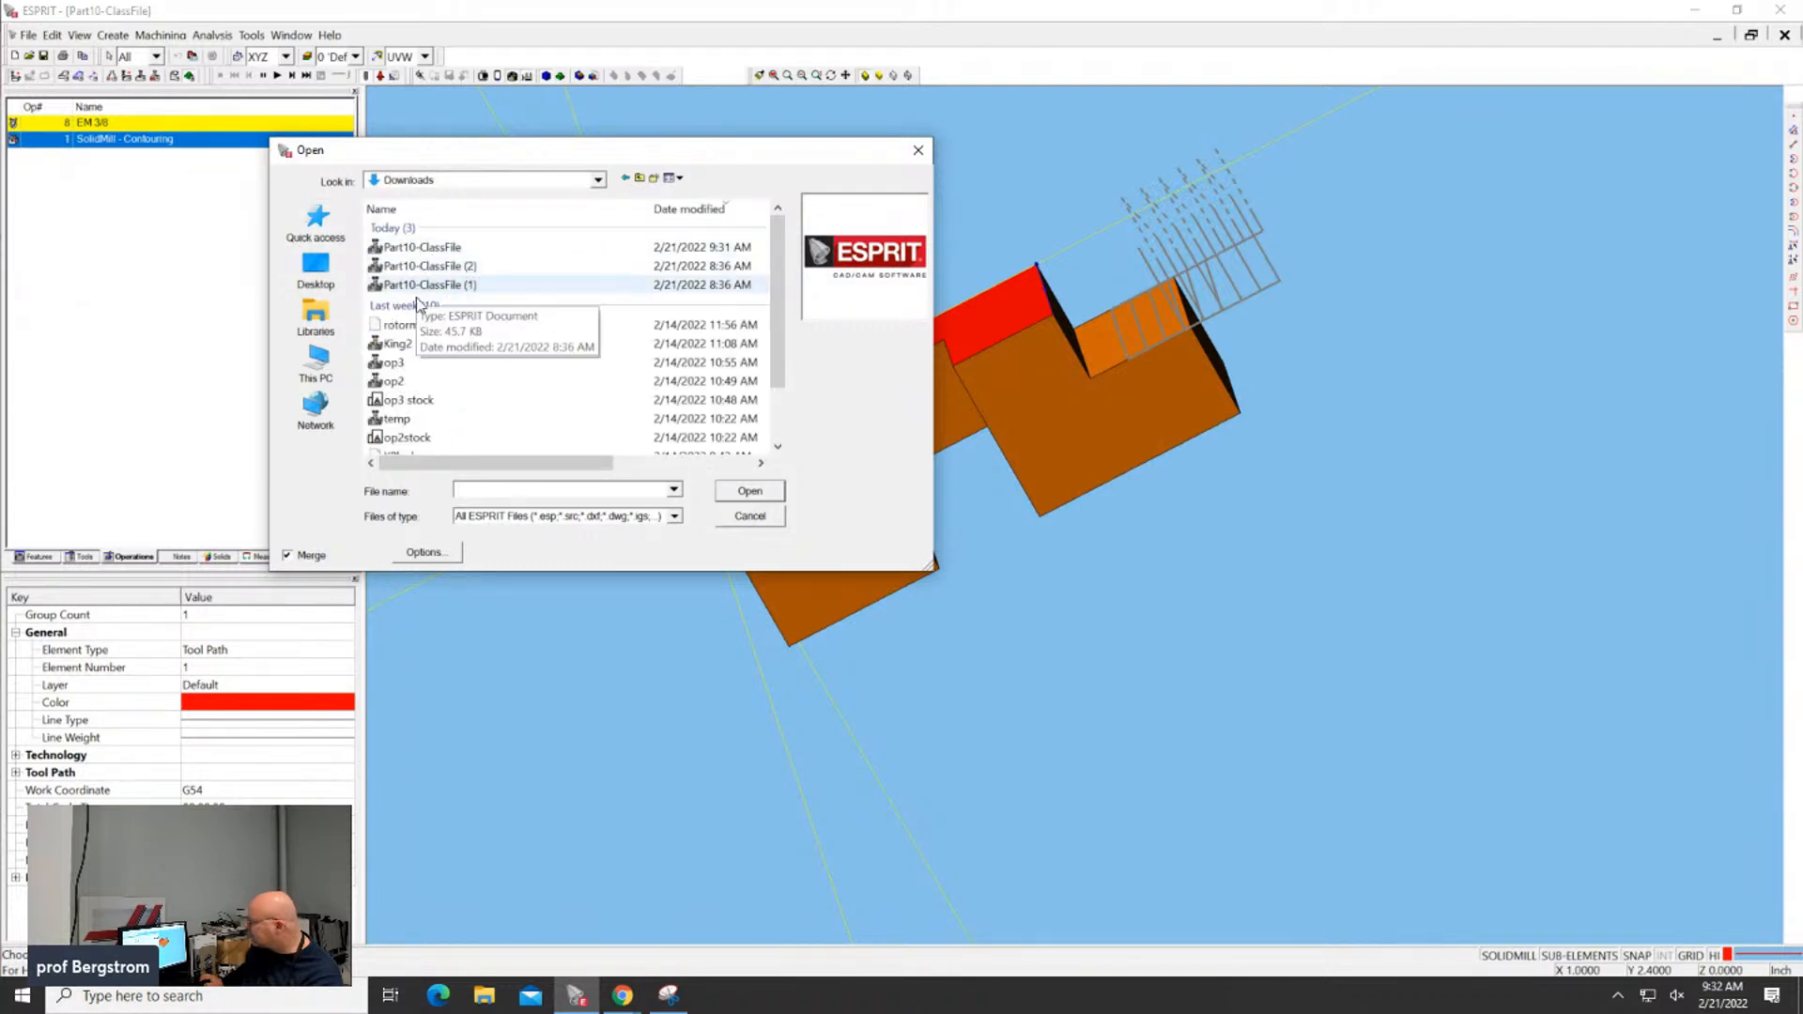
{"action": "left_click", "coordinate": [324, 320]}
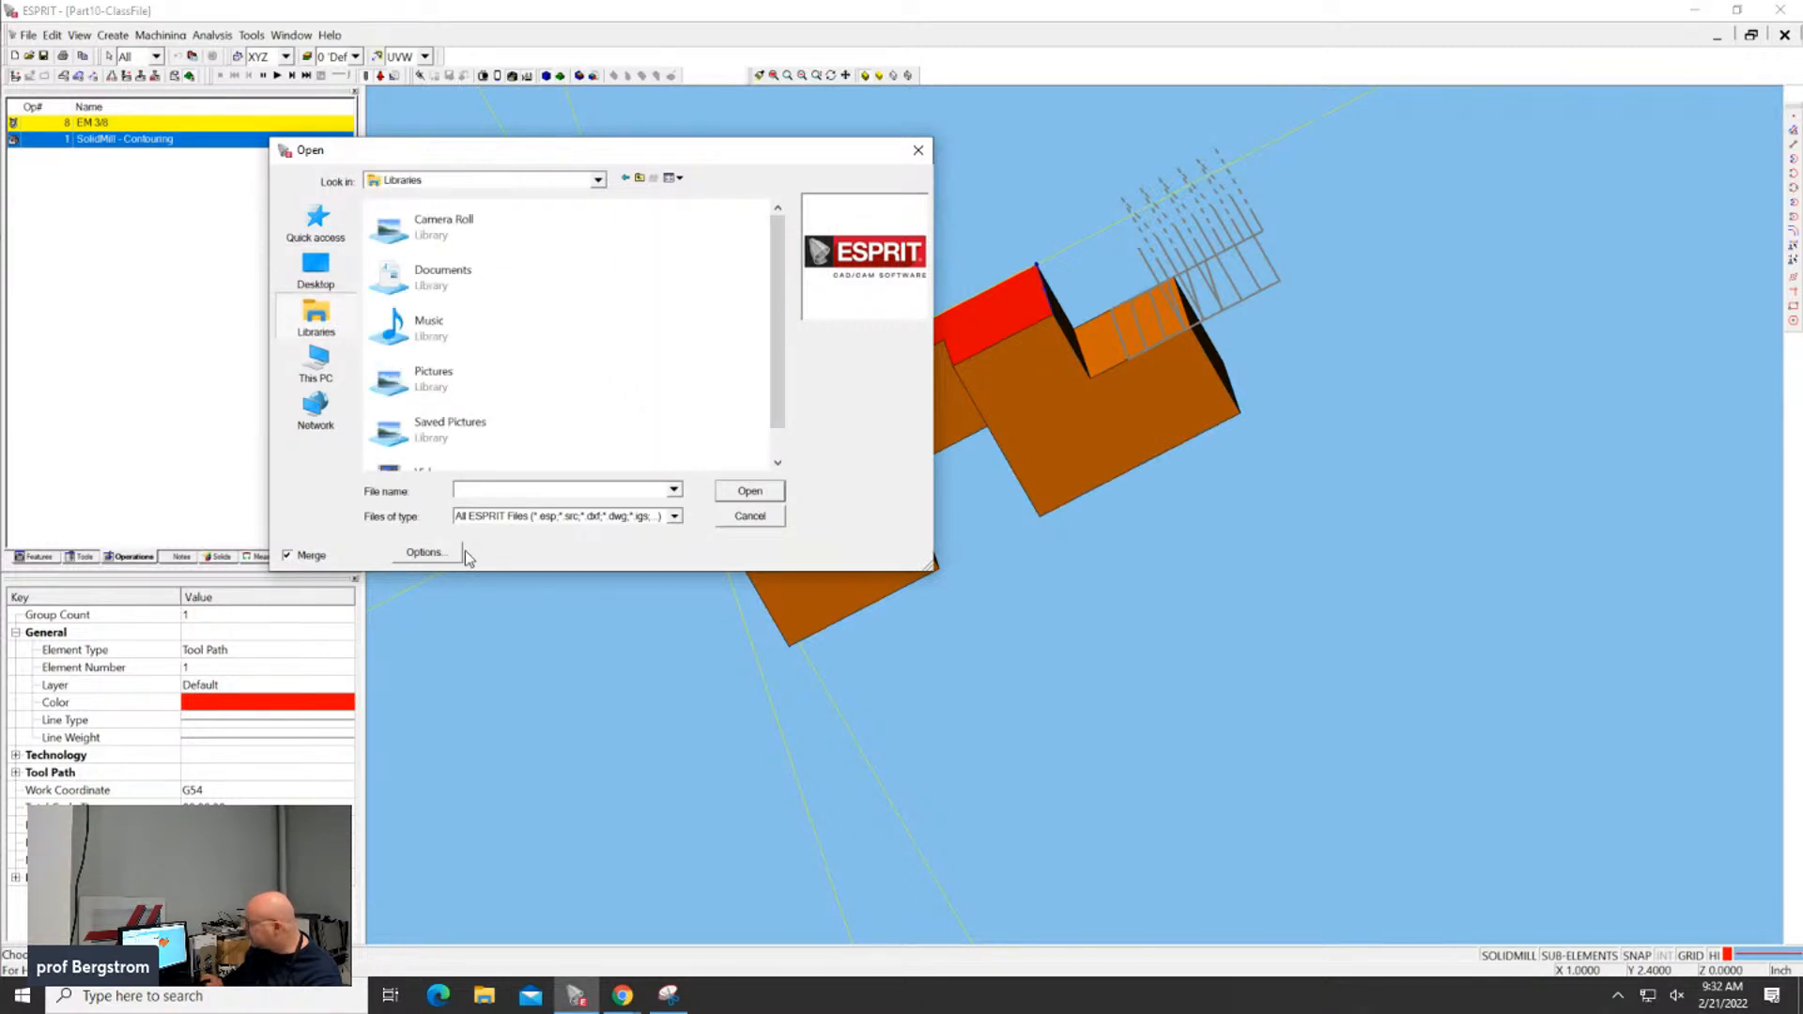
{"action": "left_click", "coordinate": [511, 715]}
{"action": "left_click", "coordinate": [750, 516]}
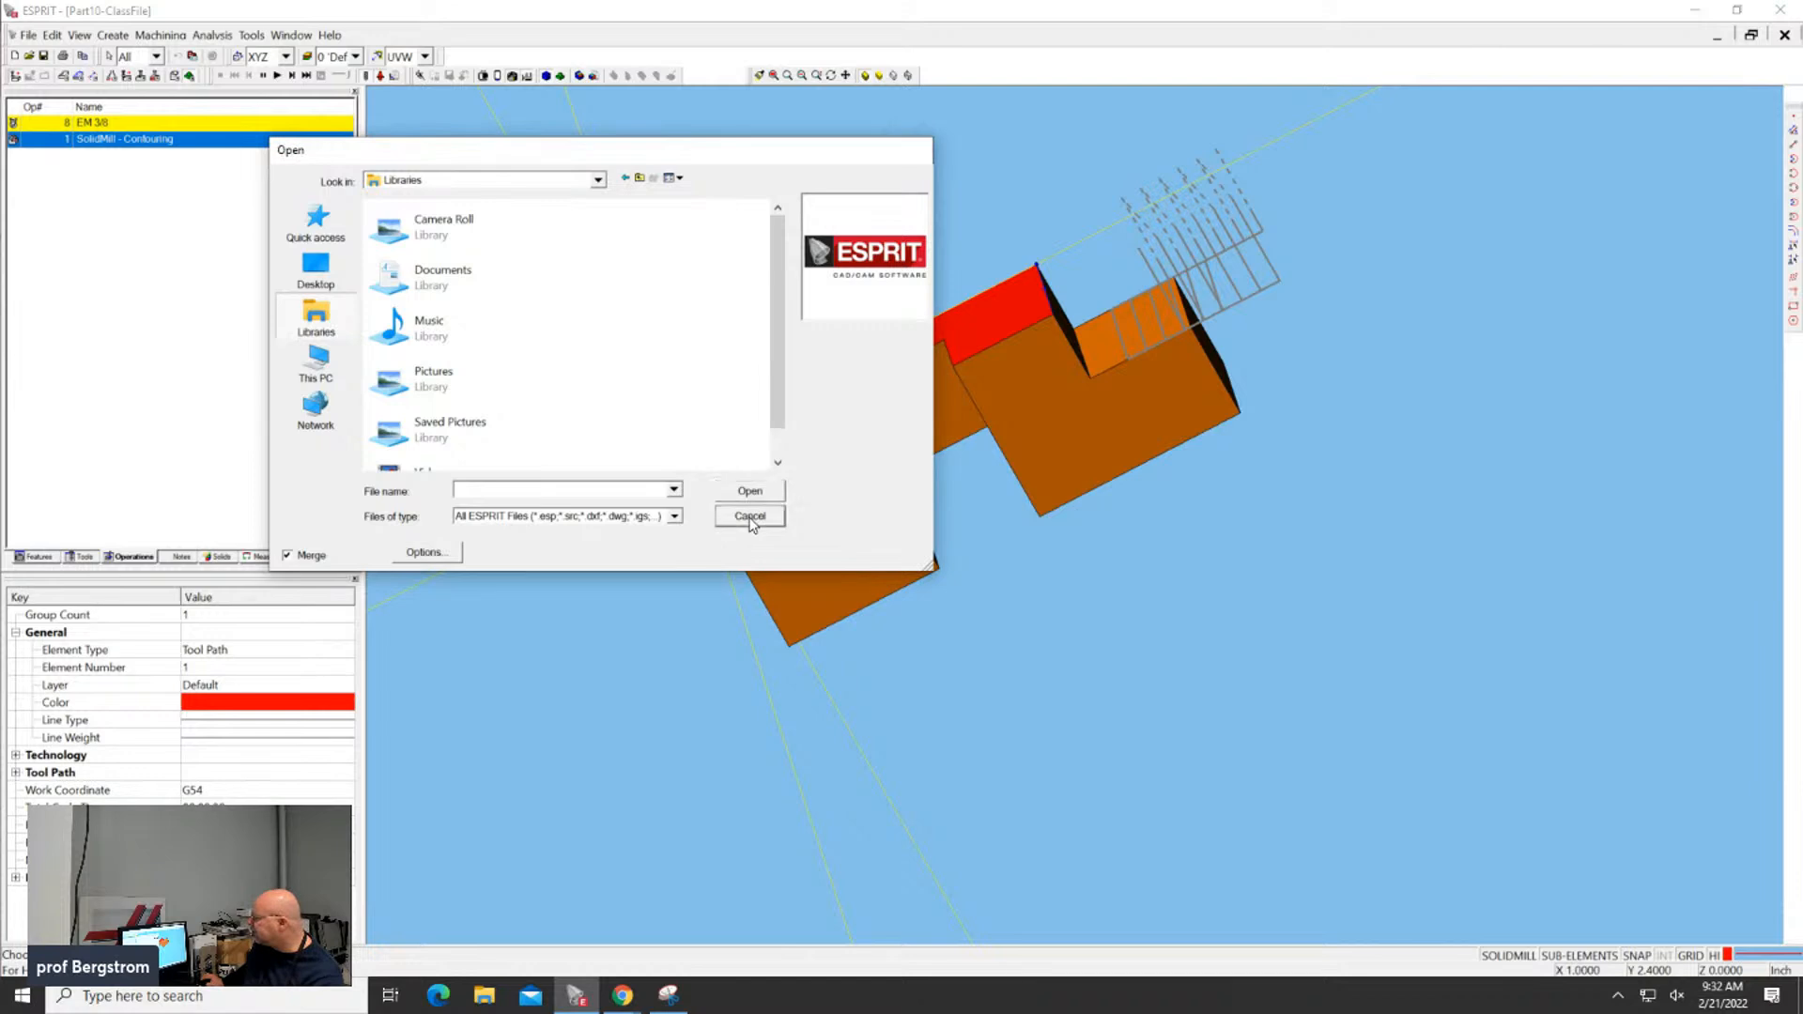
Clear the selection and rerun the contouring simulation until the EM 3/8 tool has cut the end step
{"action": "left_click", "coordinate": [705, 276]}
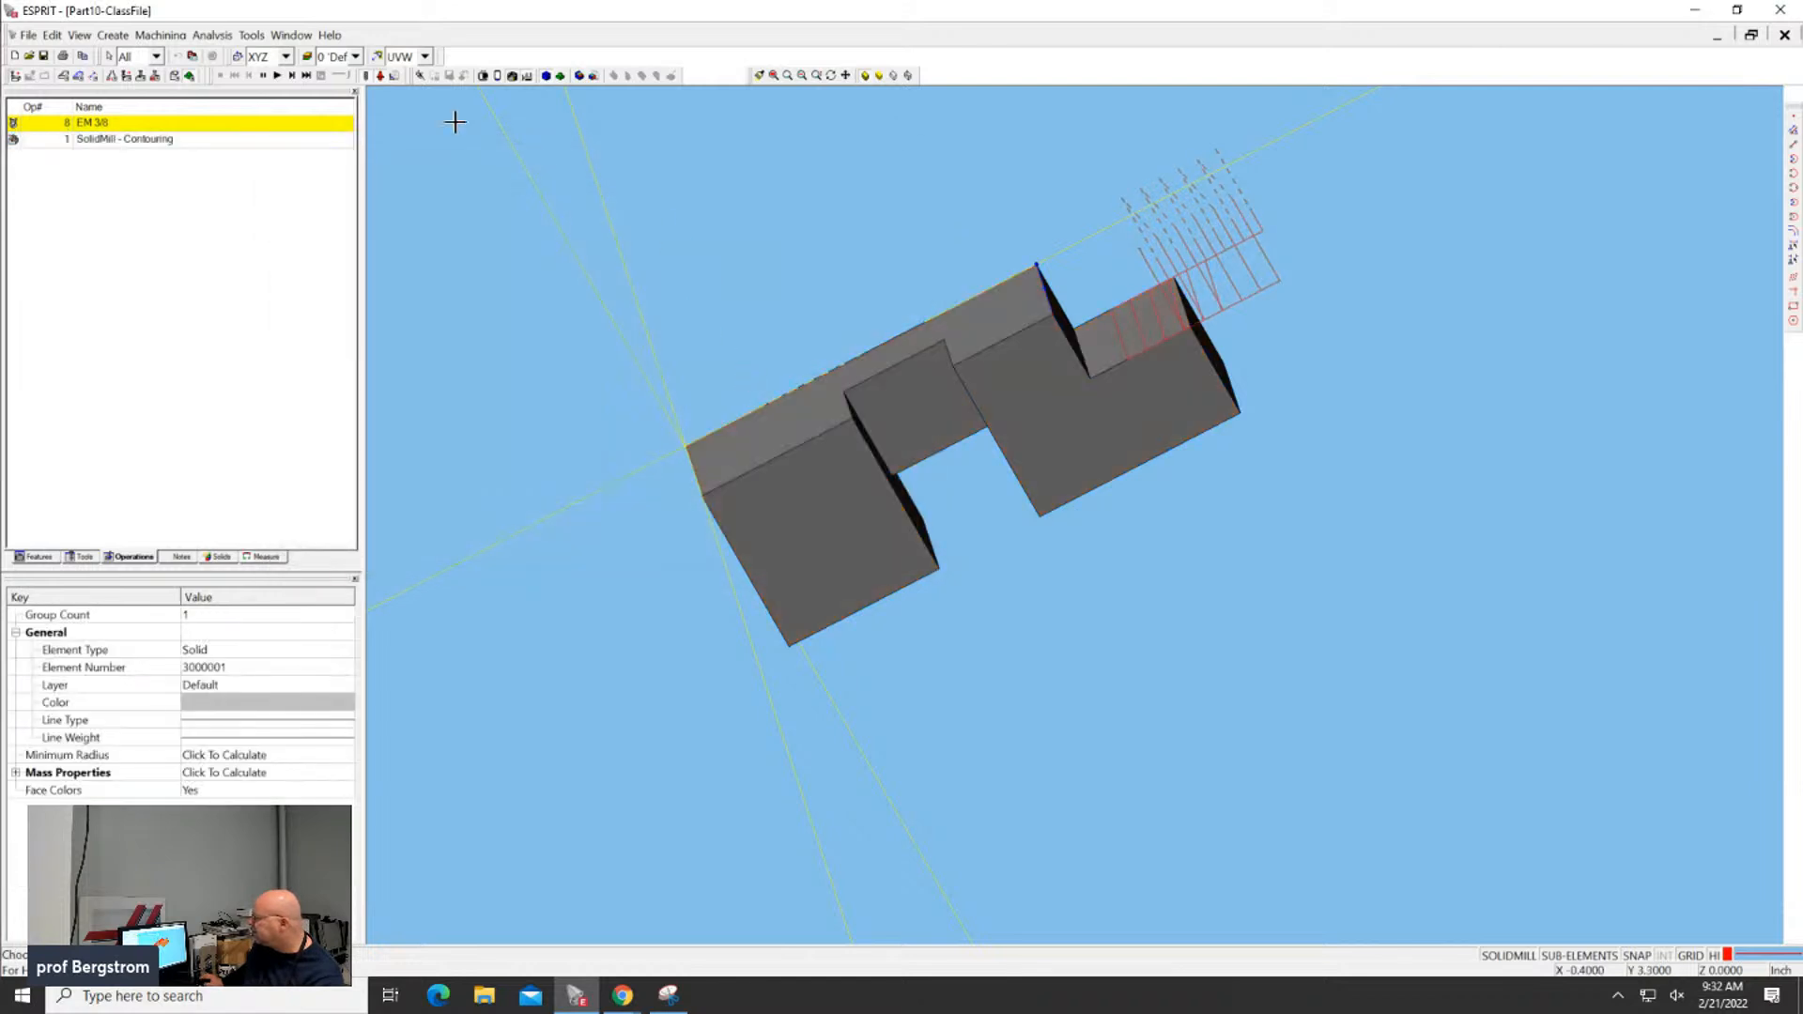
{"action": "left_click", "coordinate": [275, 75]}
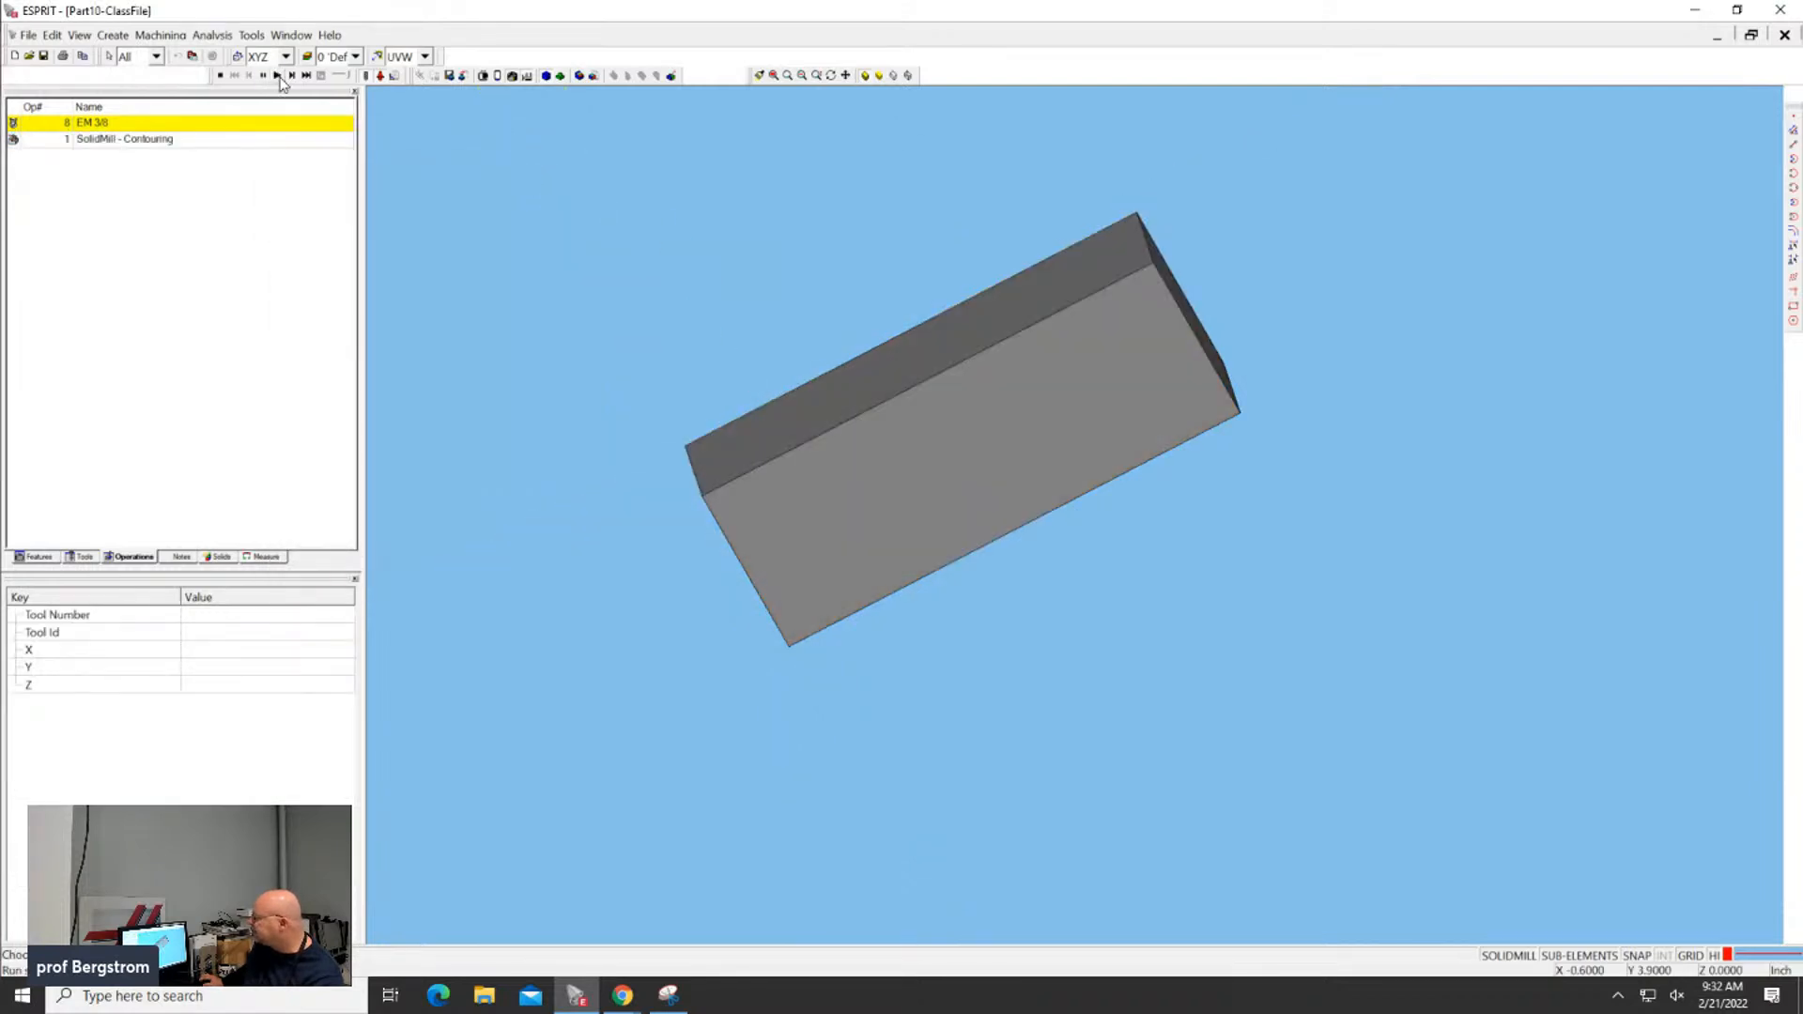
{"action": "left_click", "coordinate": [278, 76]}
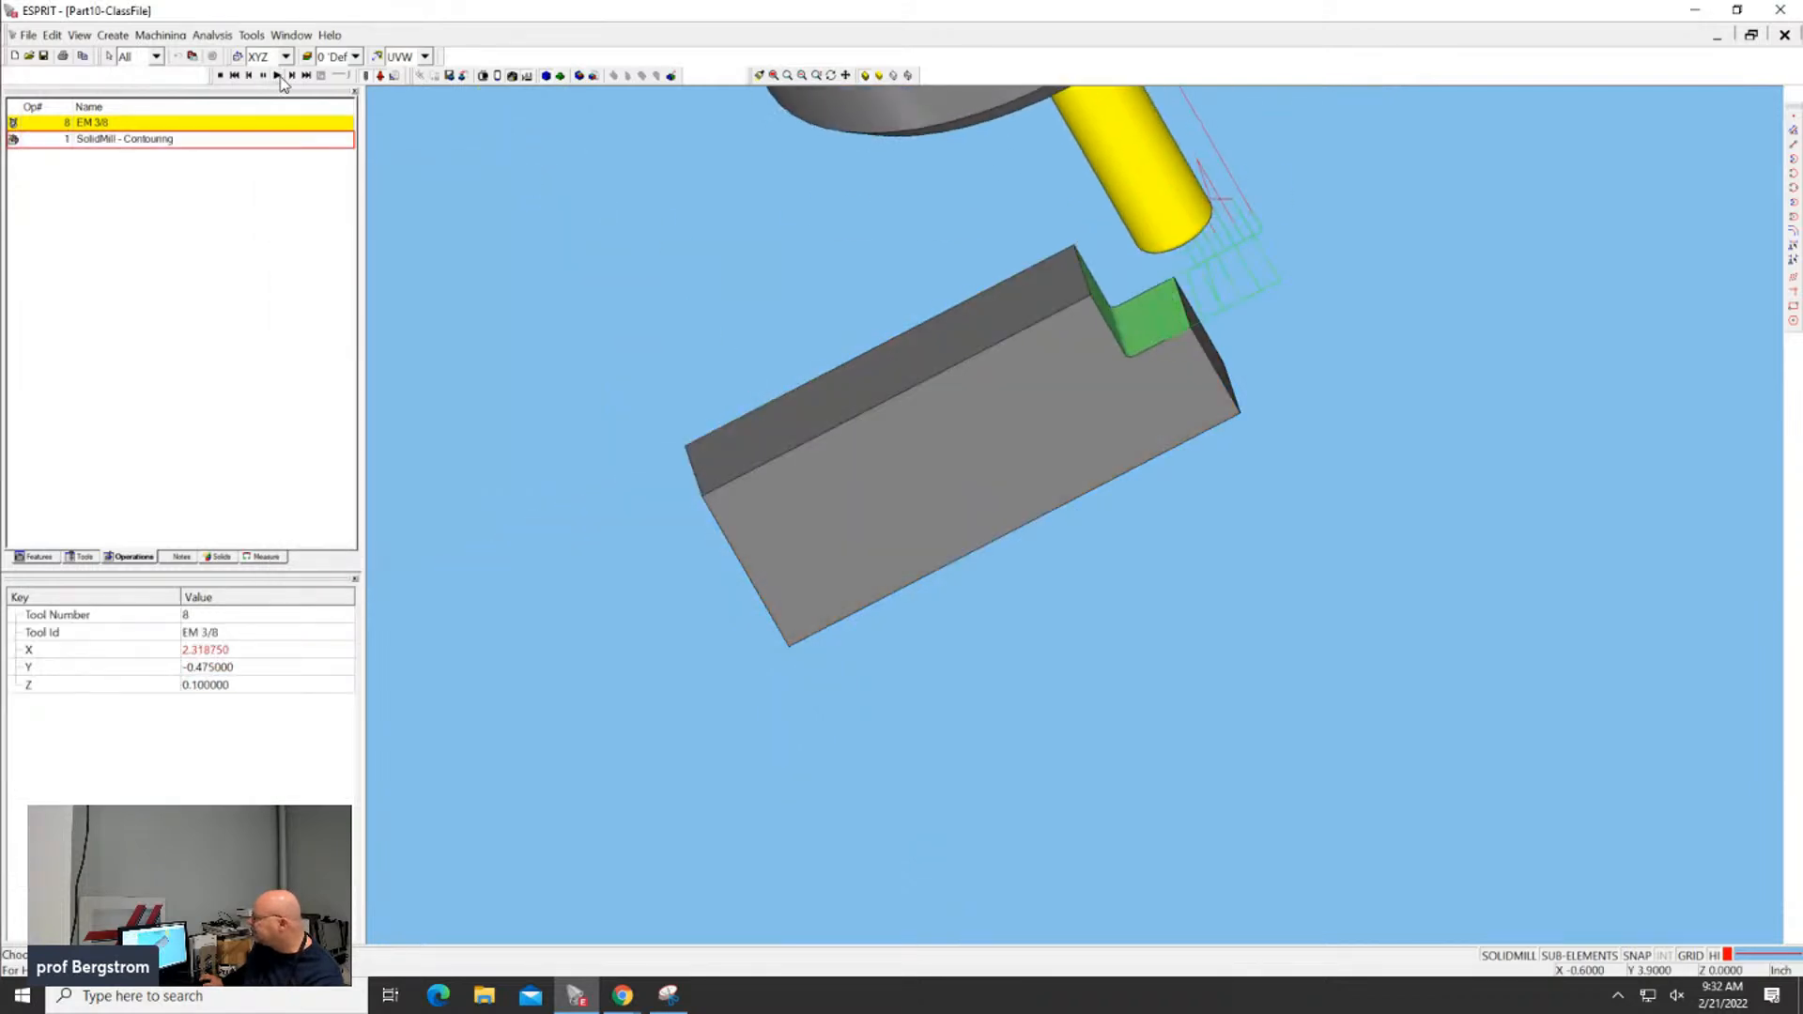
Export the simulated stock as an STL file named "op2 stock" in the Downloads folder and stop the simulation
{"action": "left_click", "coordinate": [464, 76]}
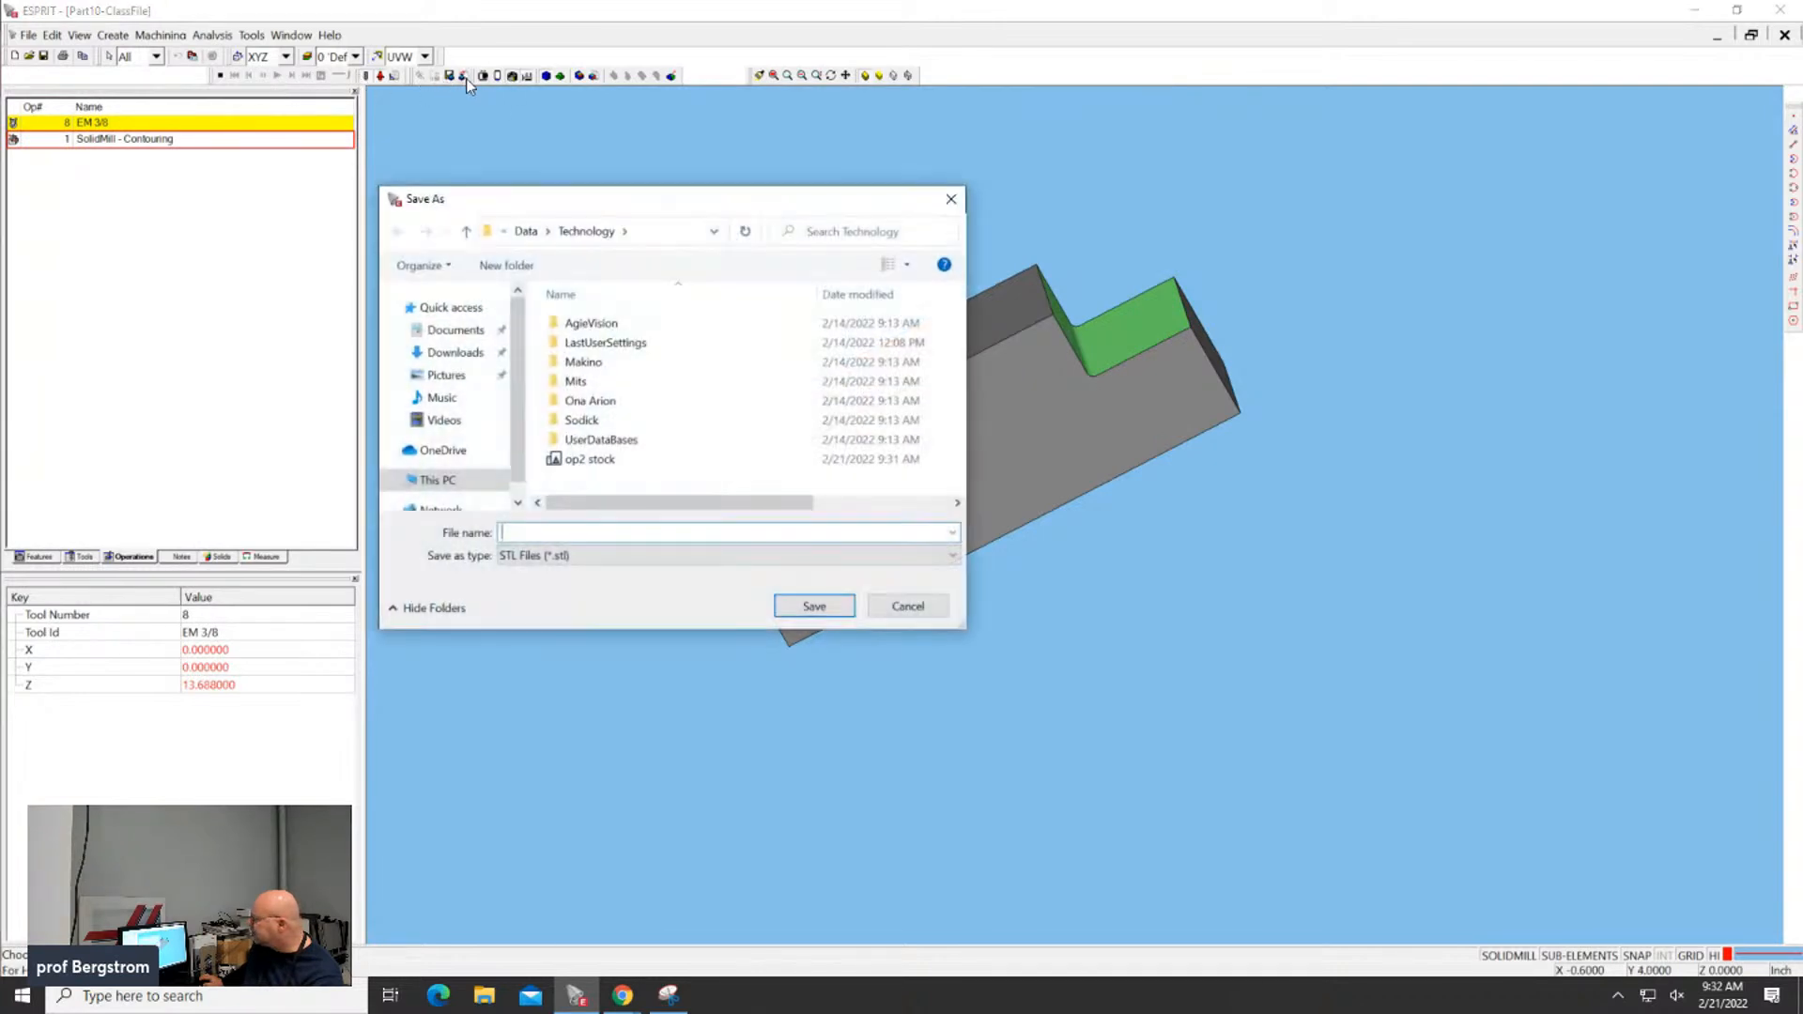
{"action": "left_click", "coordinate": [441, 357]}
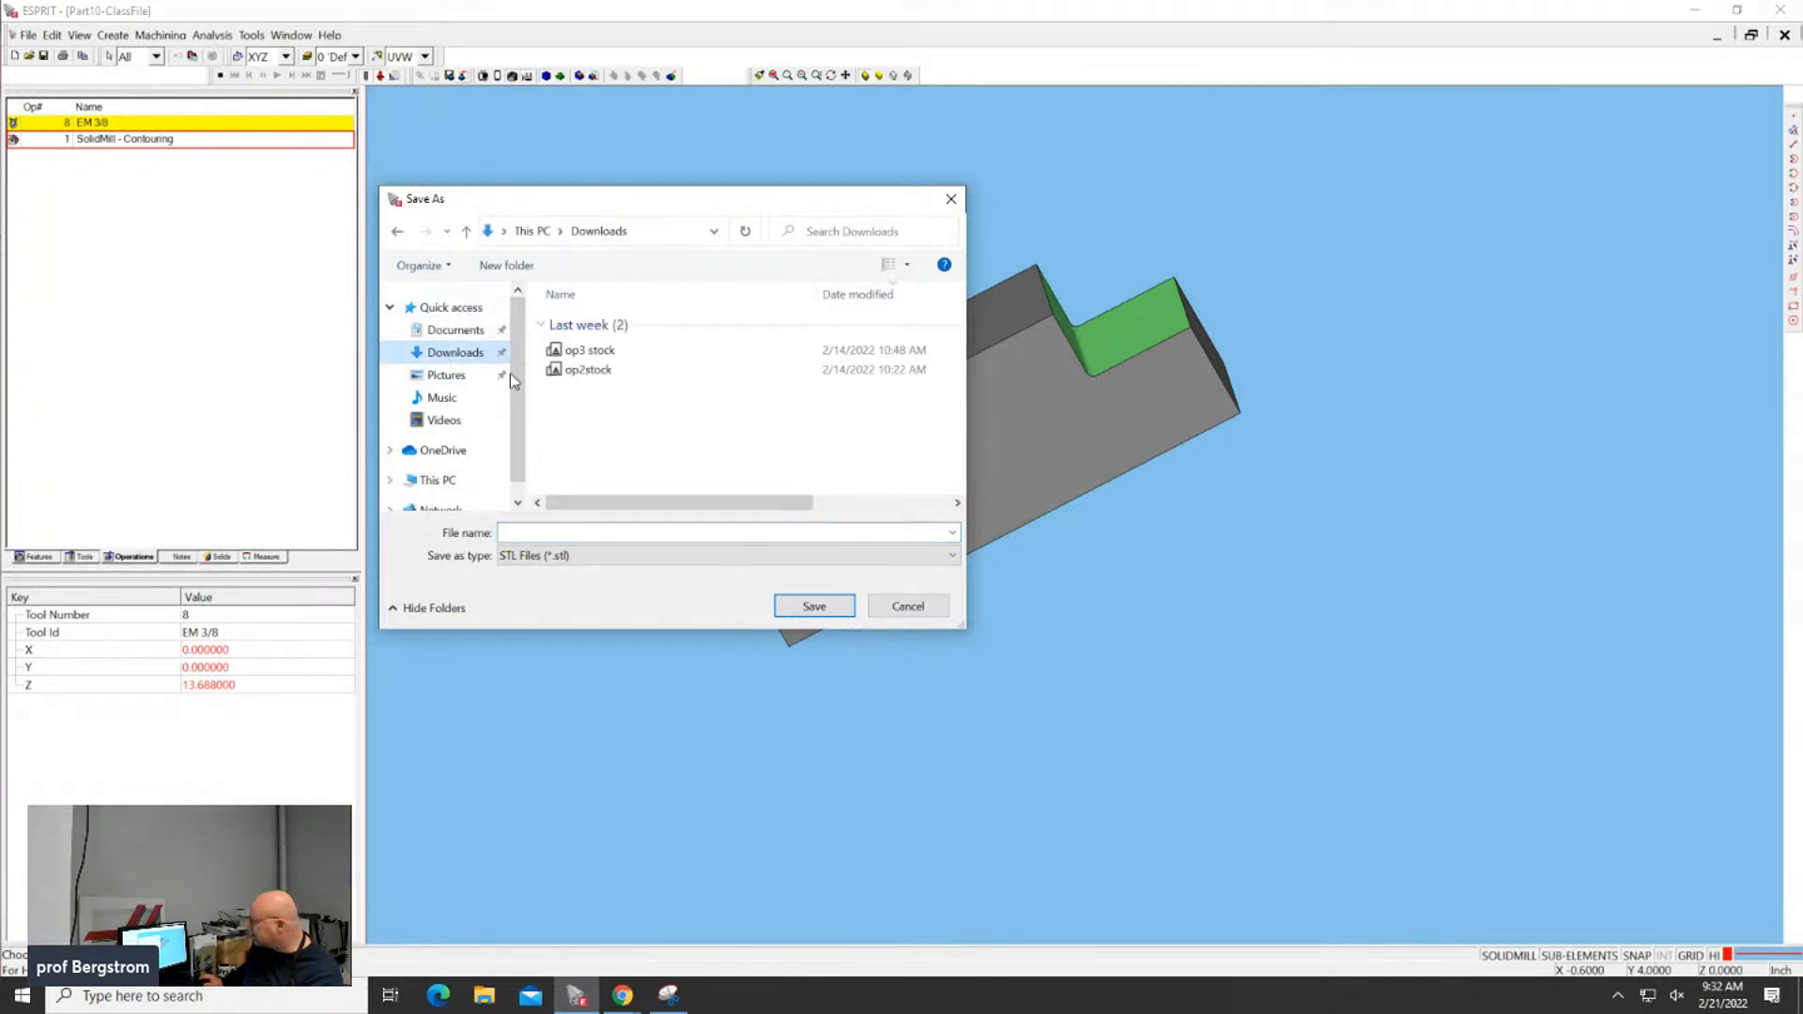
{"action": "left_click", "coordinate": [567, 534]}
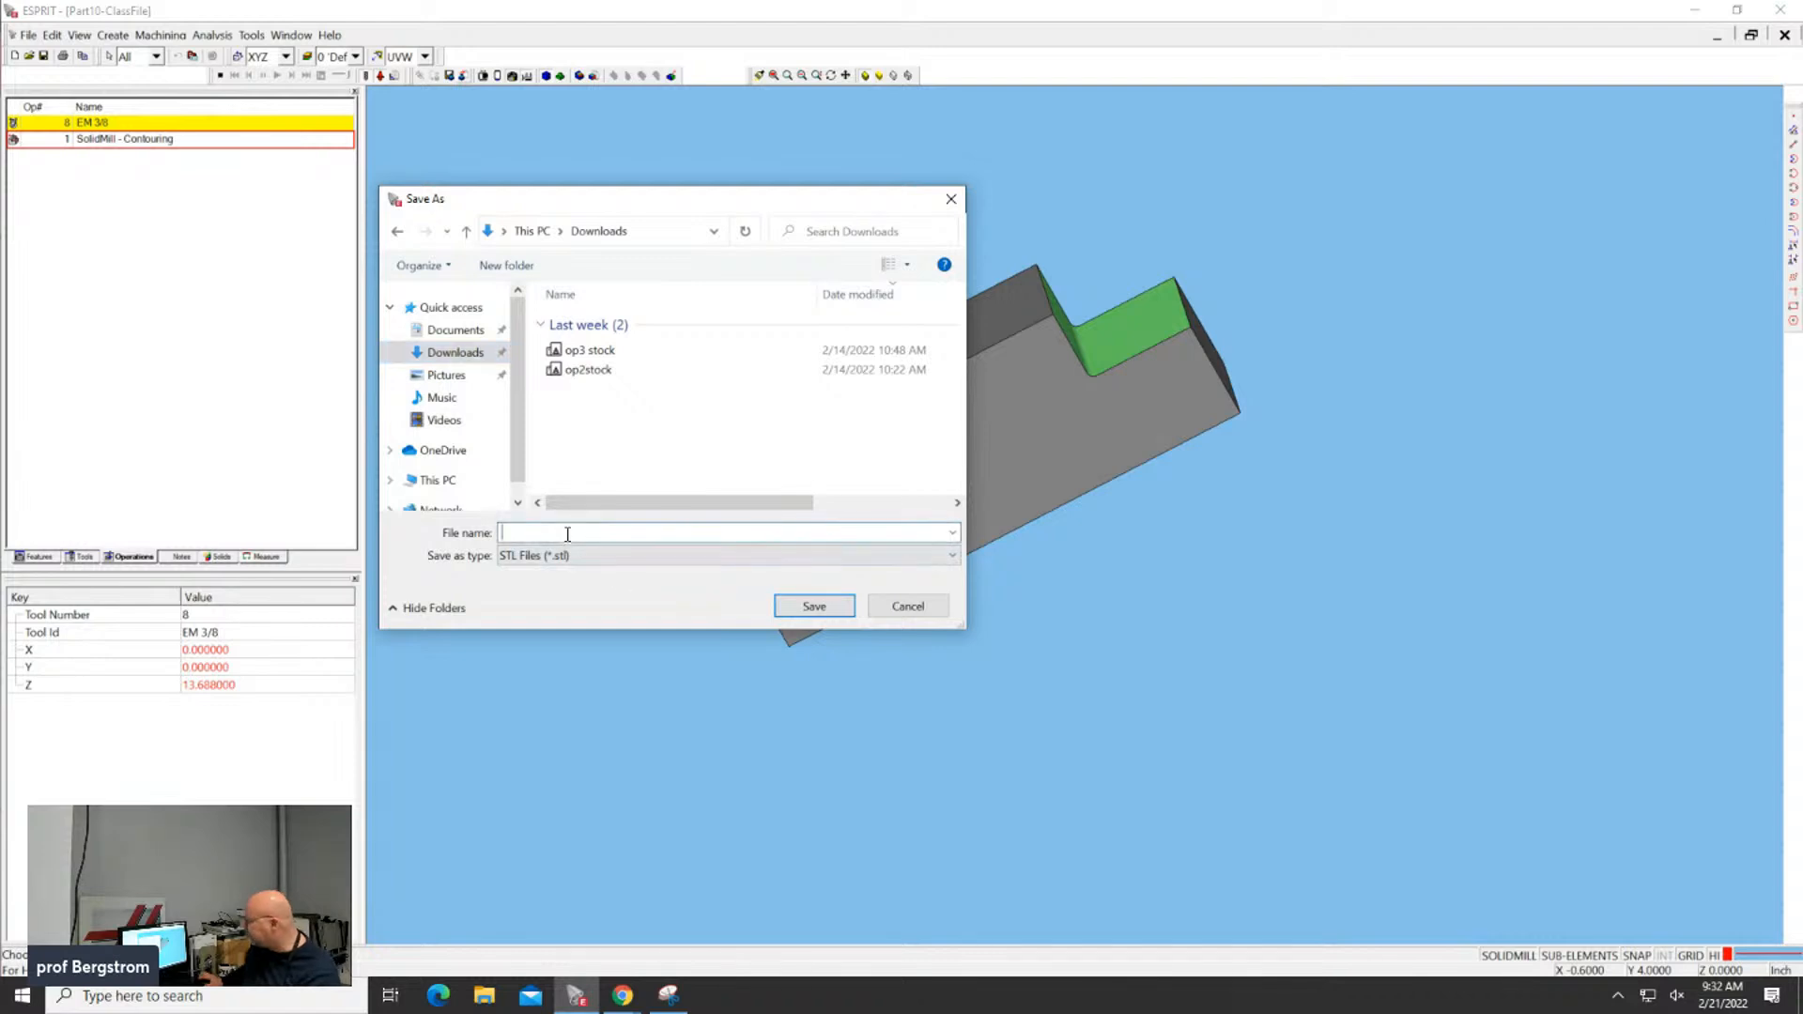
{"action": "type", "text": "op2"}
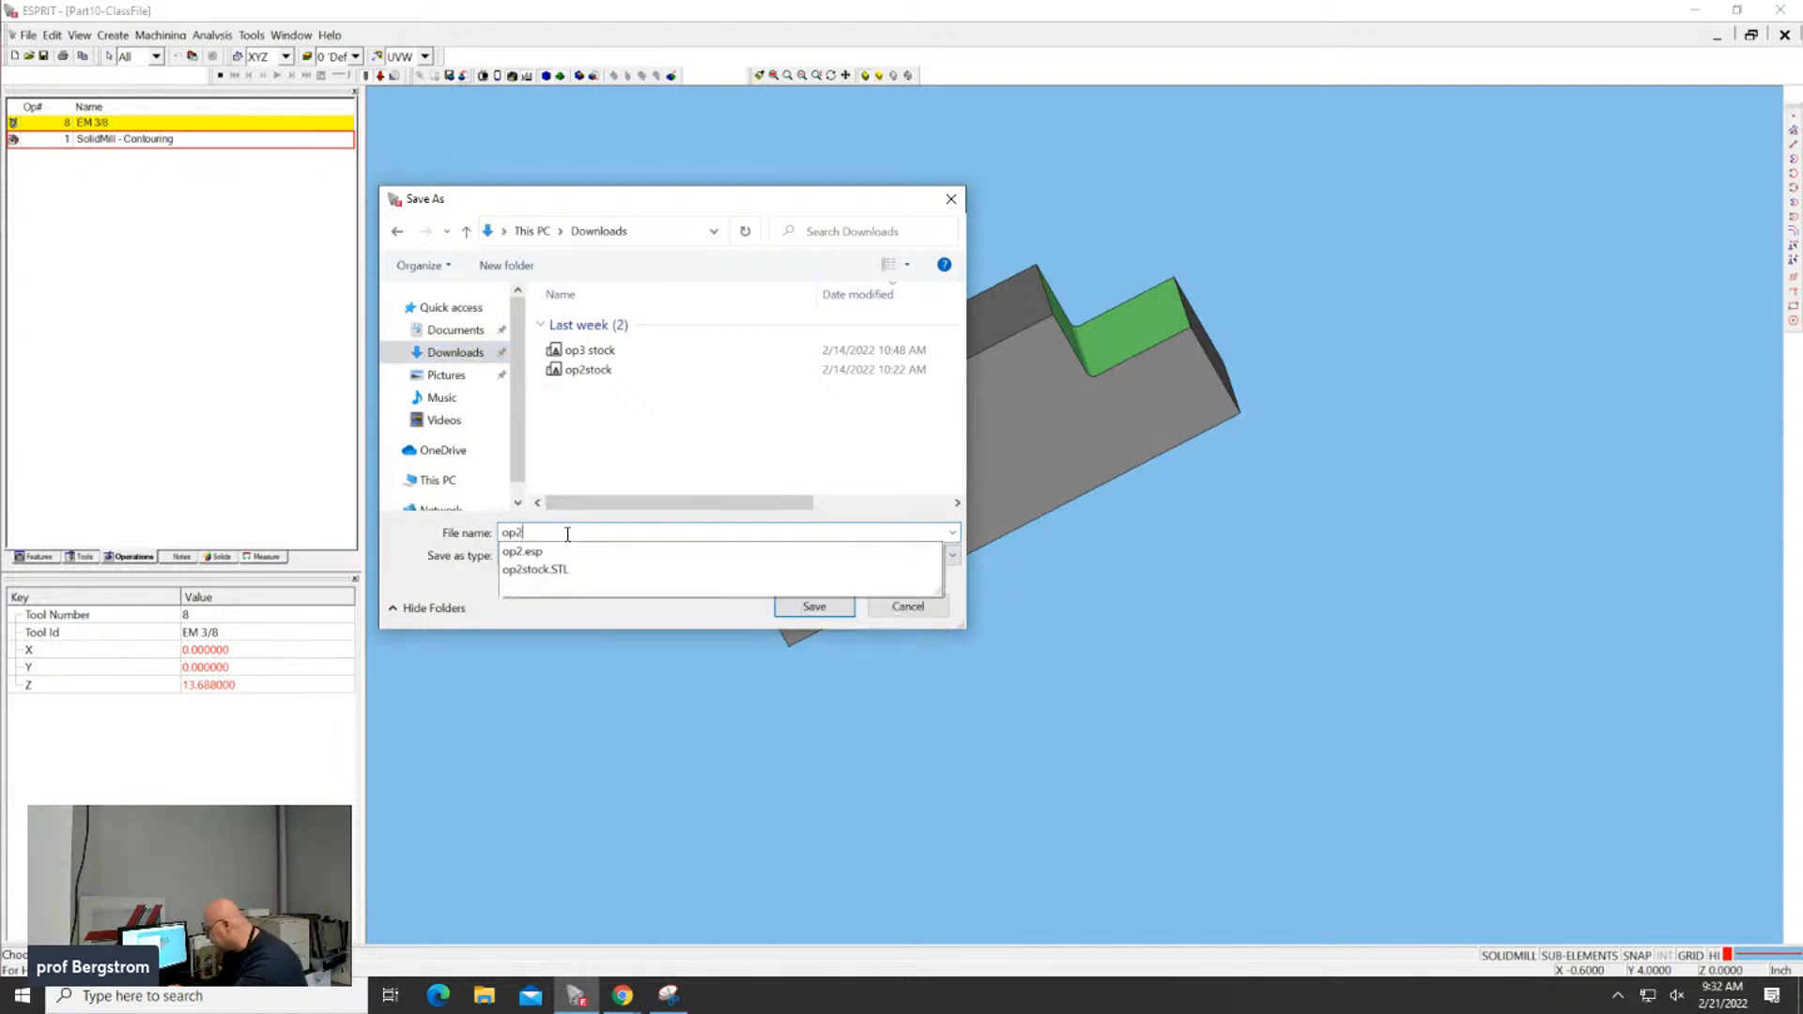
{"action": "type", "text": " st"}
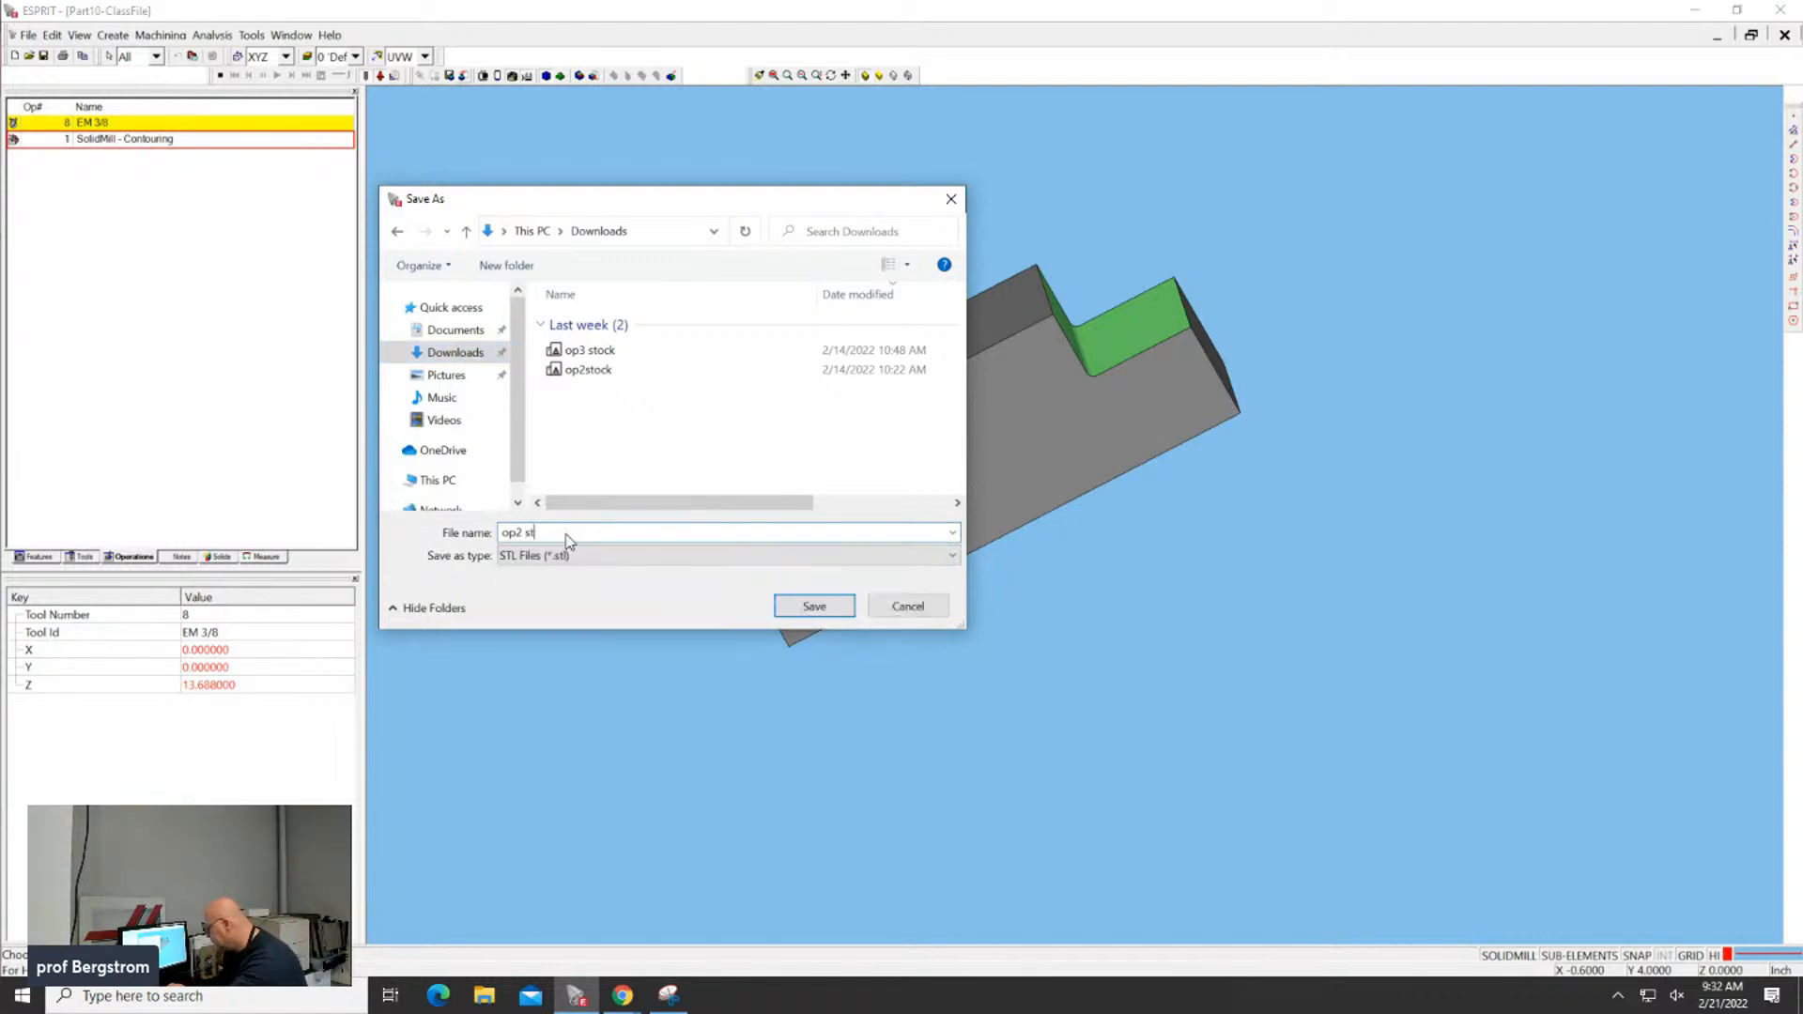
{"action": "type", "text": "ock"}
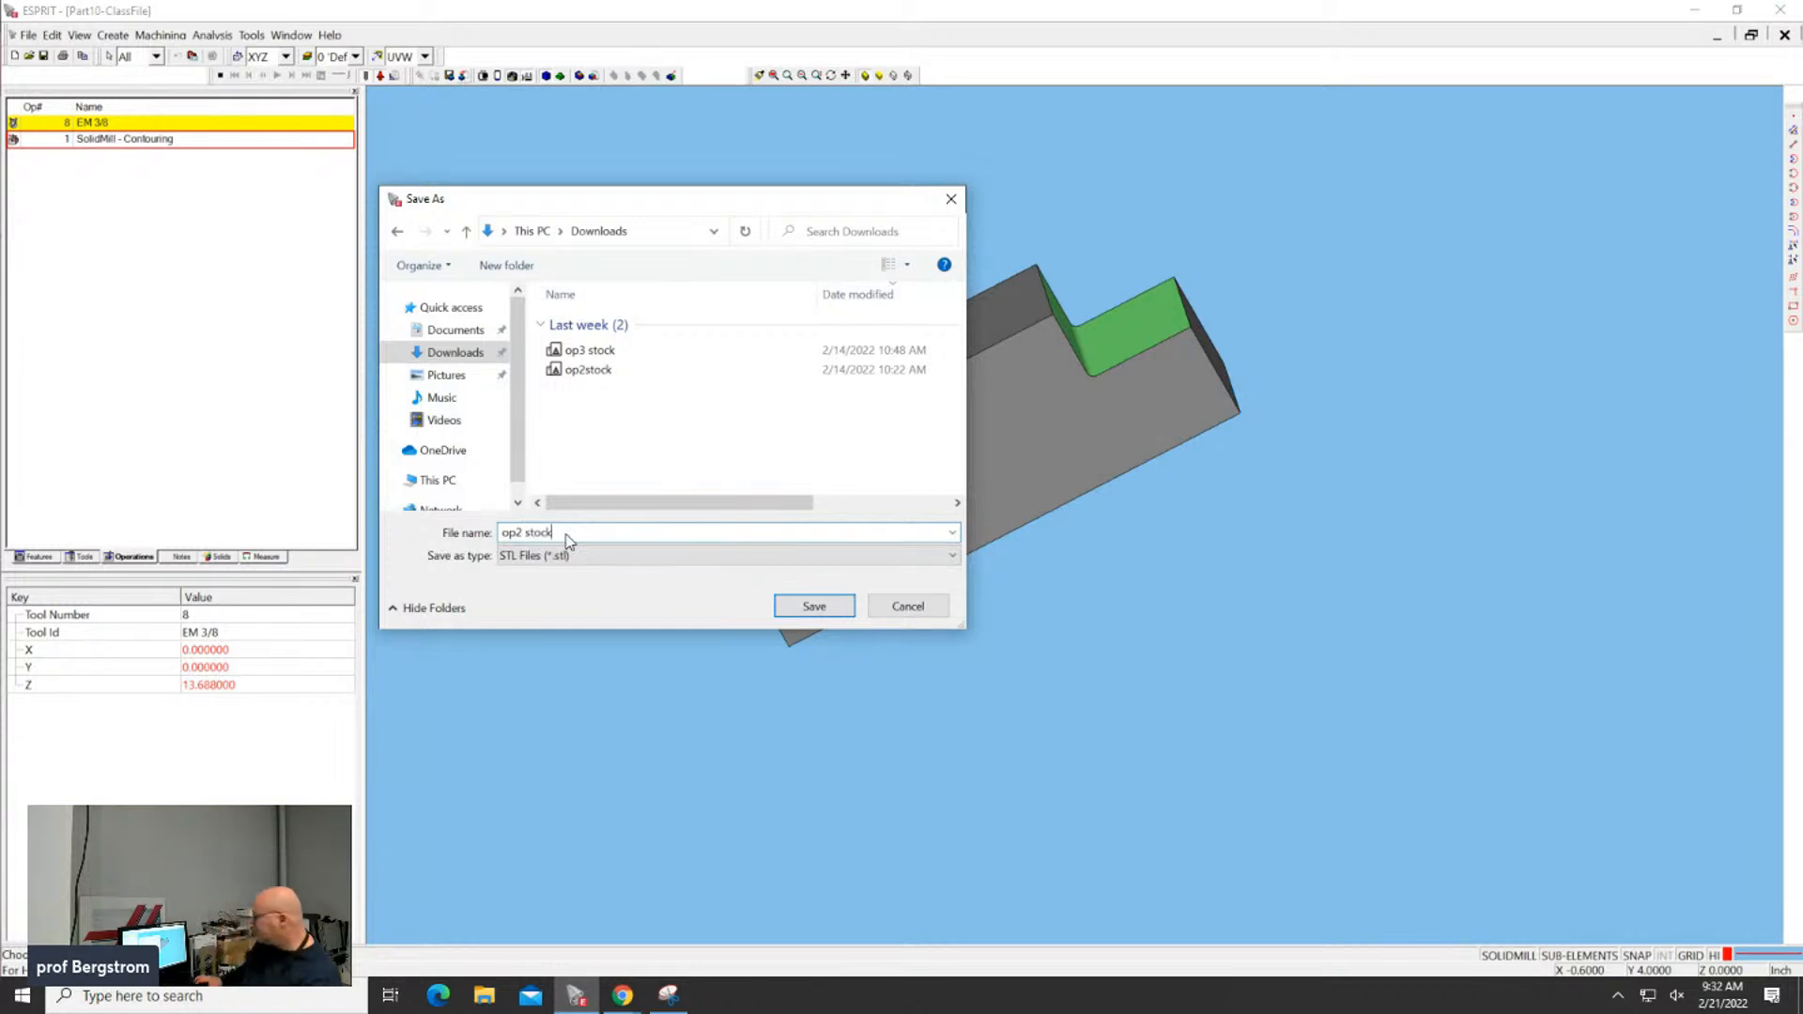
{"action": "left_click", "coordinate": [804, 609]}
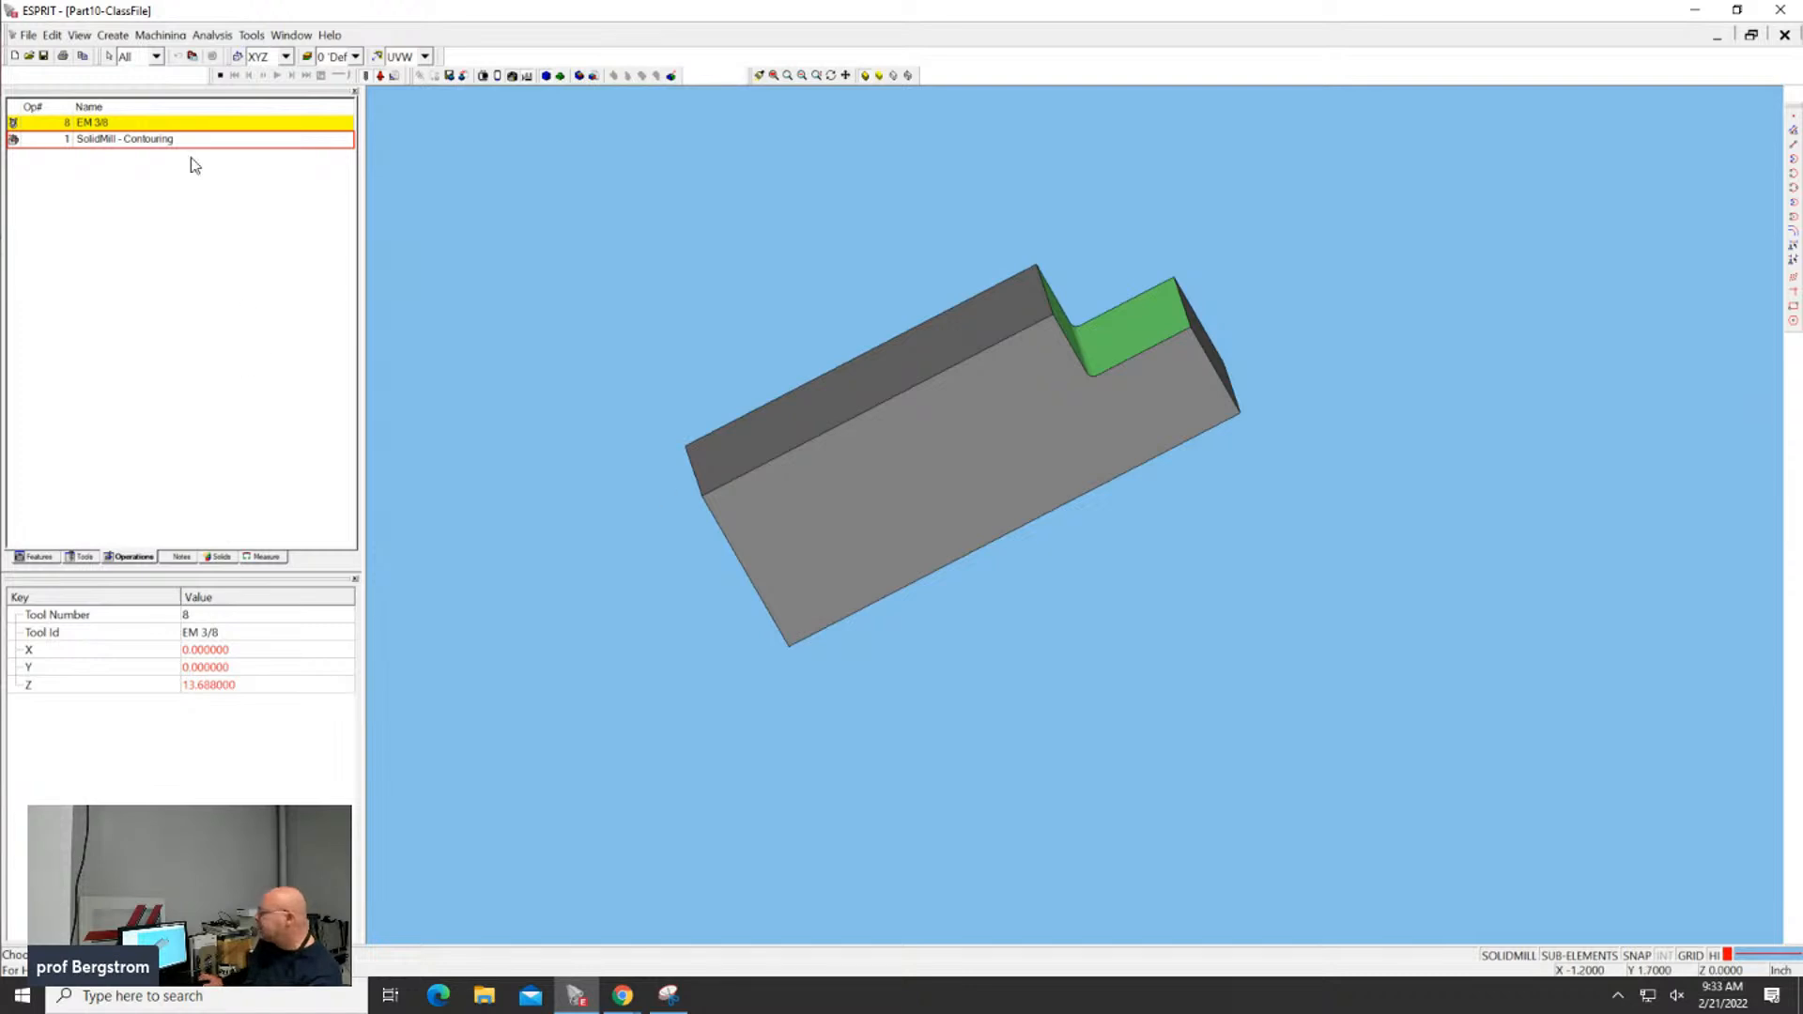
{"action": "left_click", "coordinate": [220, 76]}
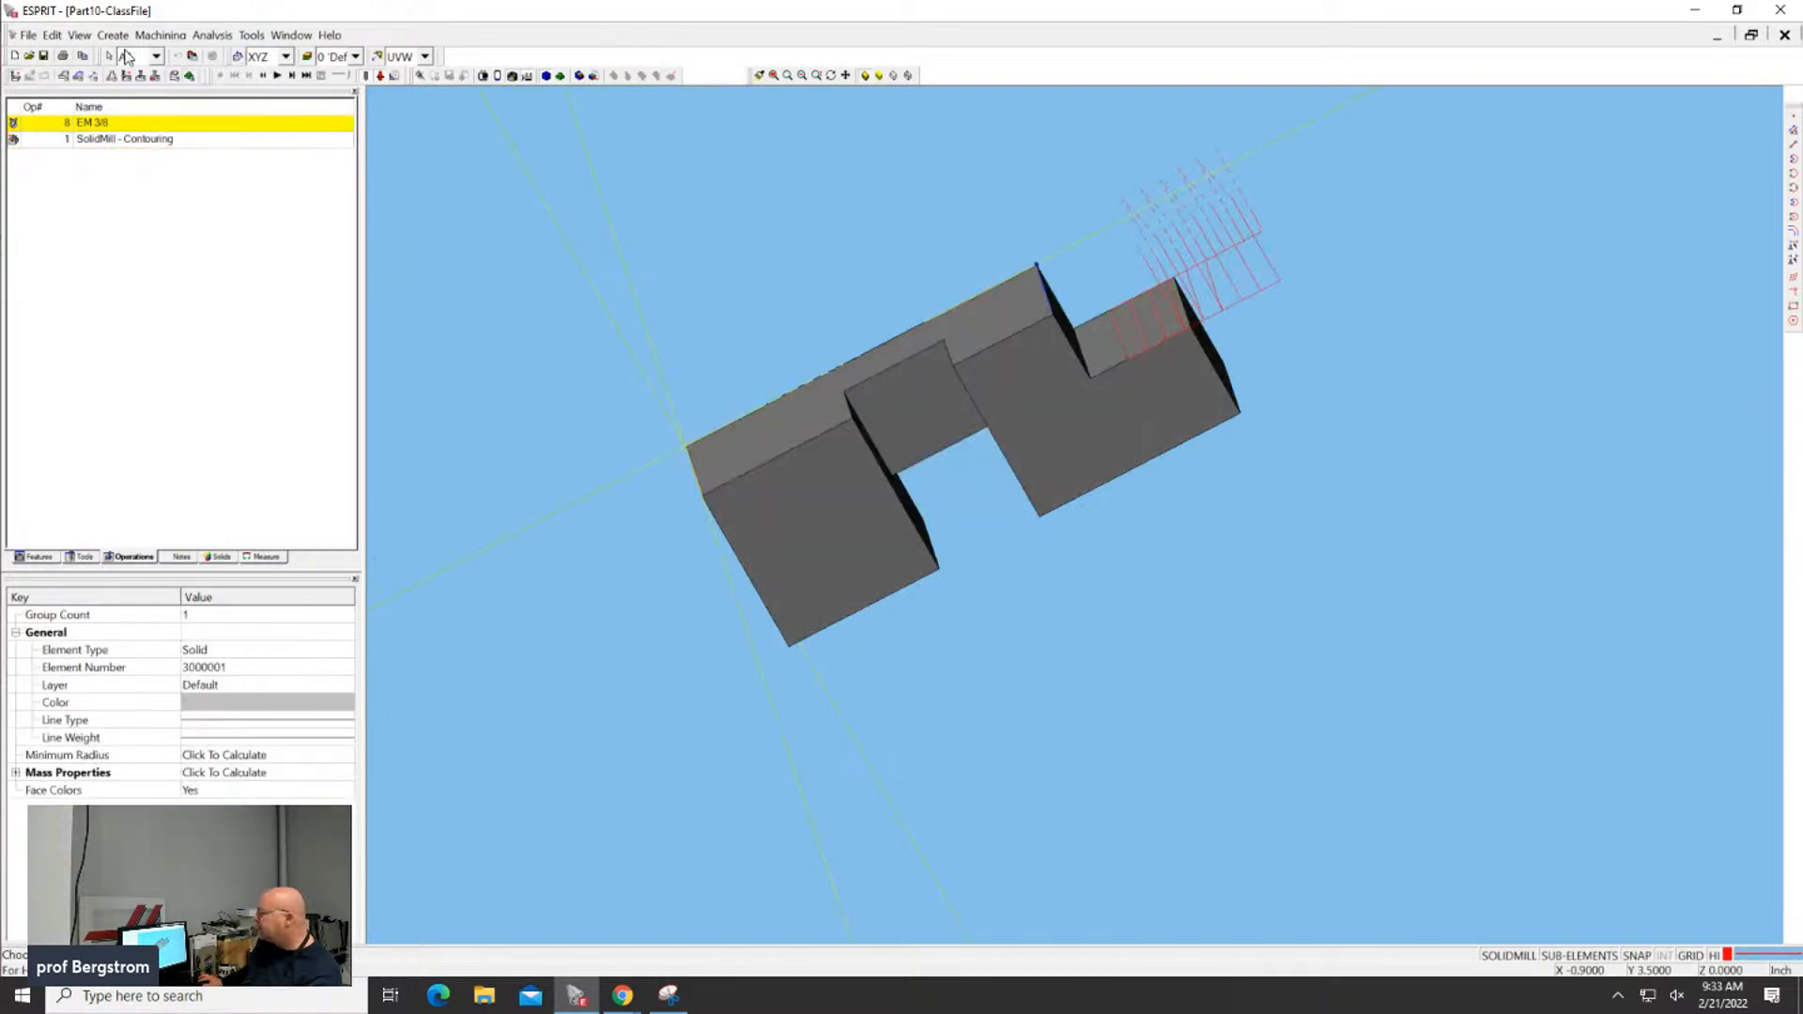
Merge the "op2 stock" STL from the Downloads folder into the current part file
{"action": "left_click", "coordinate": [29, 37]}
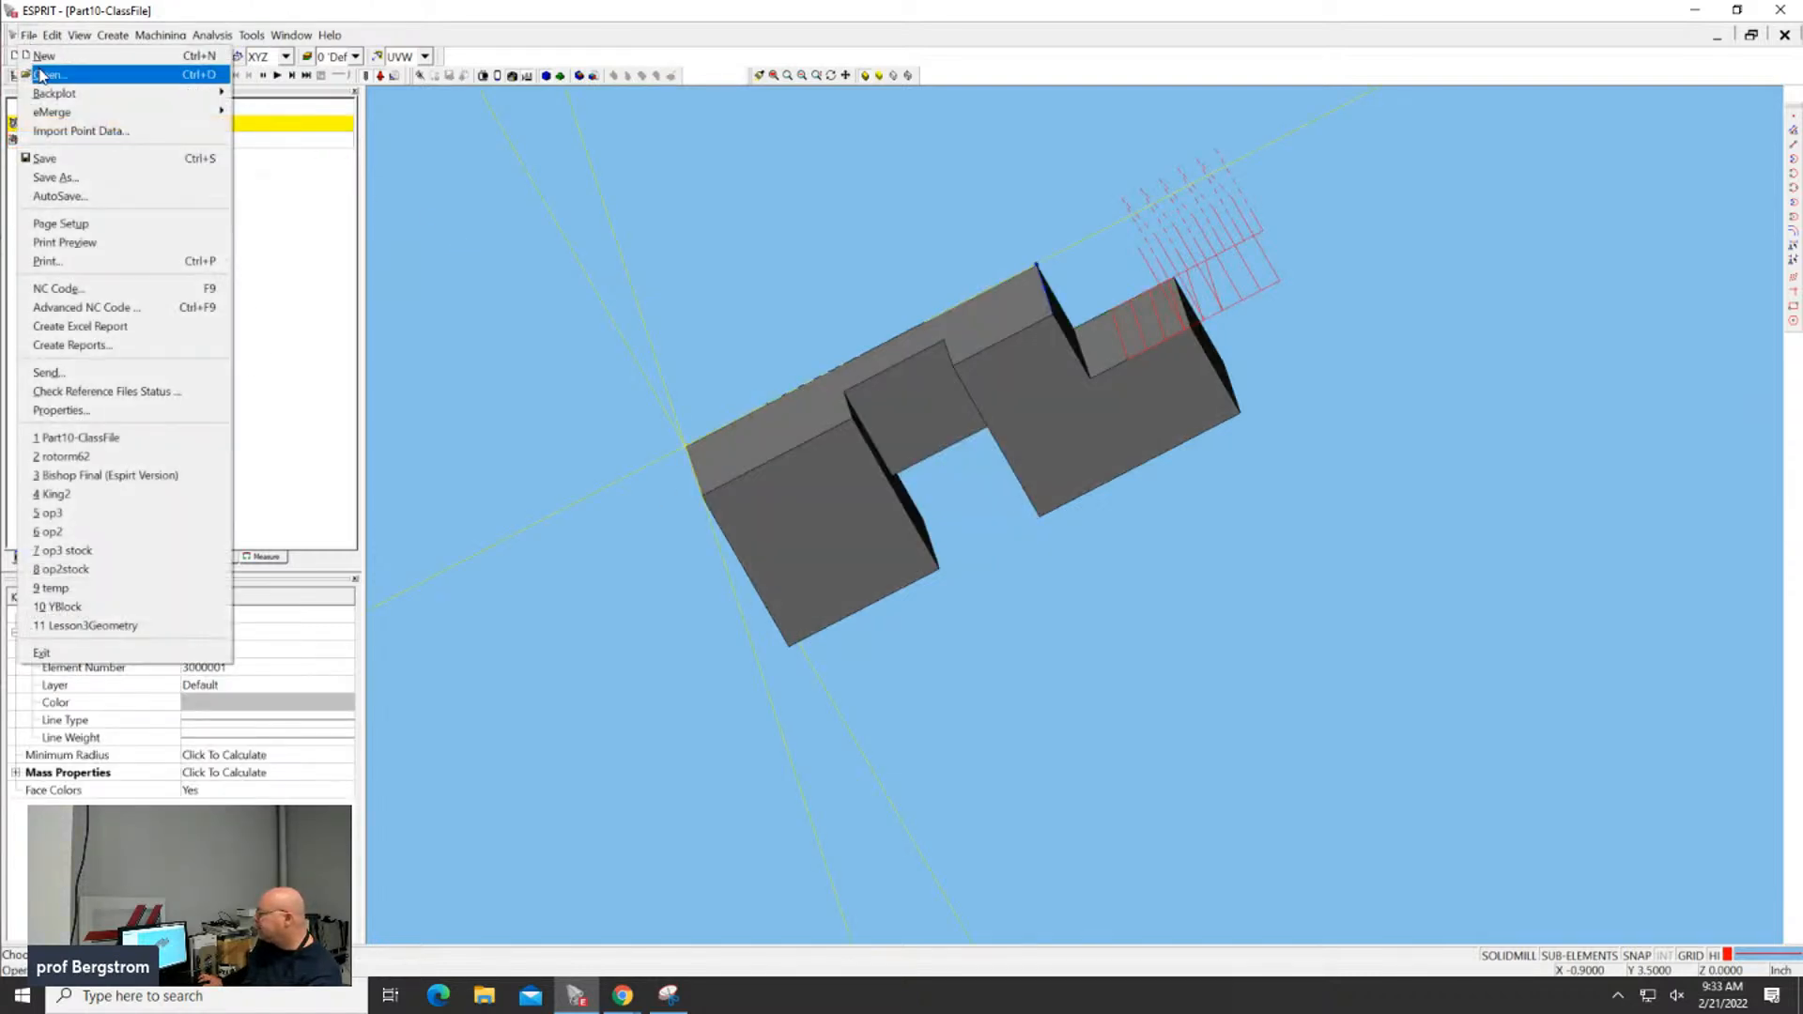
{"action": "left_click", "coordinate": [43, 75]}
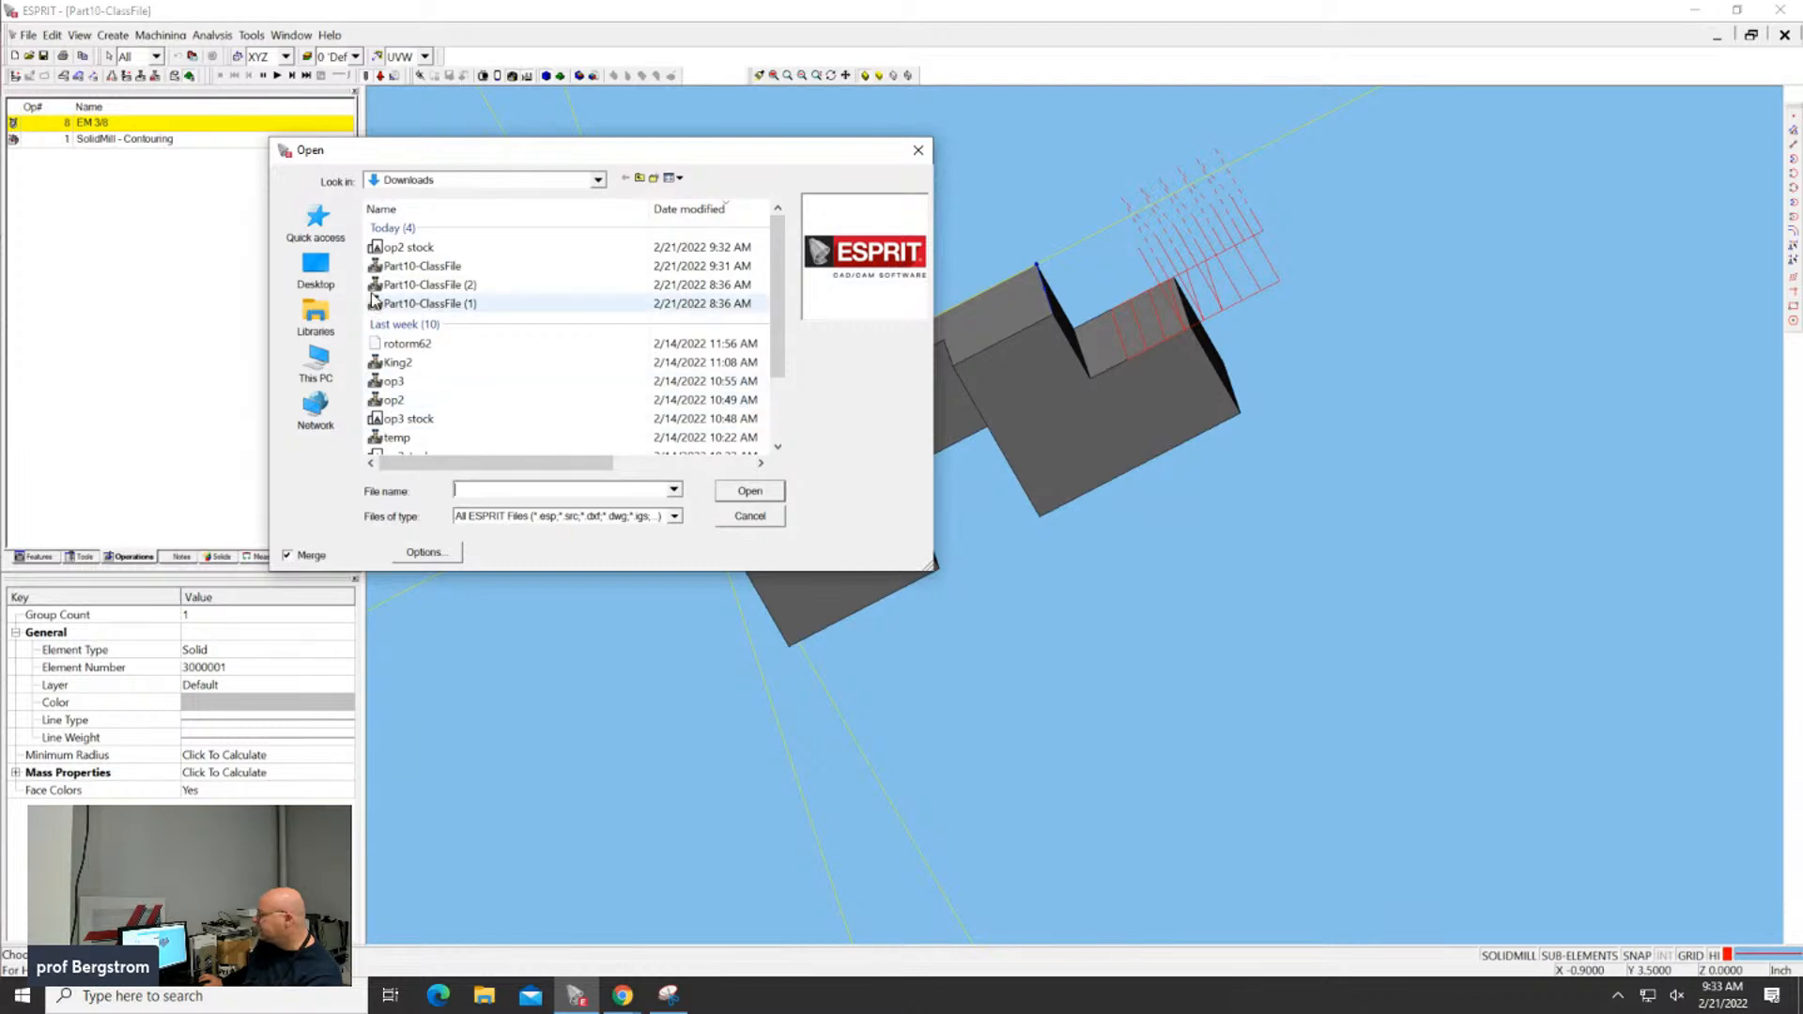
{"action": "left_click", "coordinate": [387, 250]}
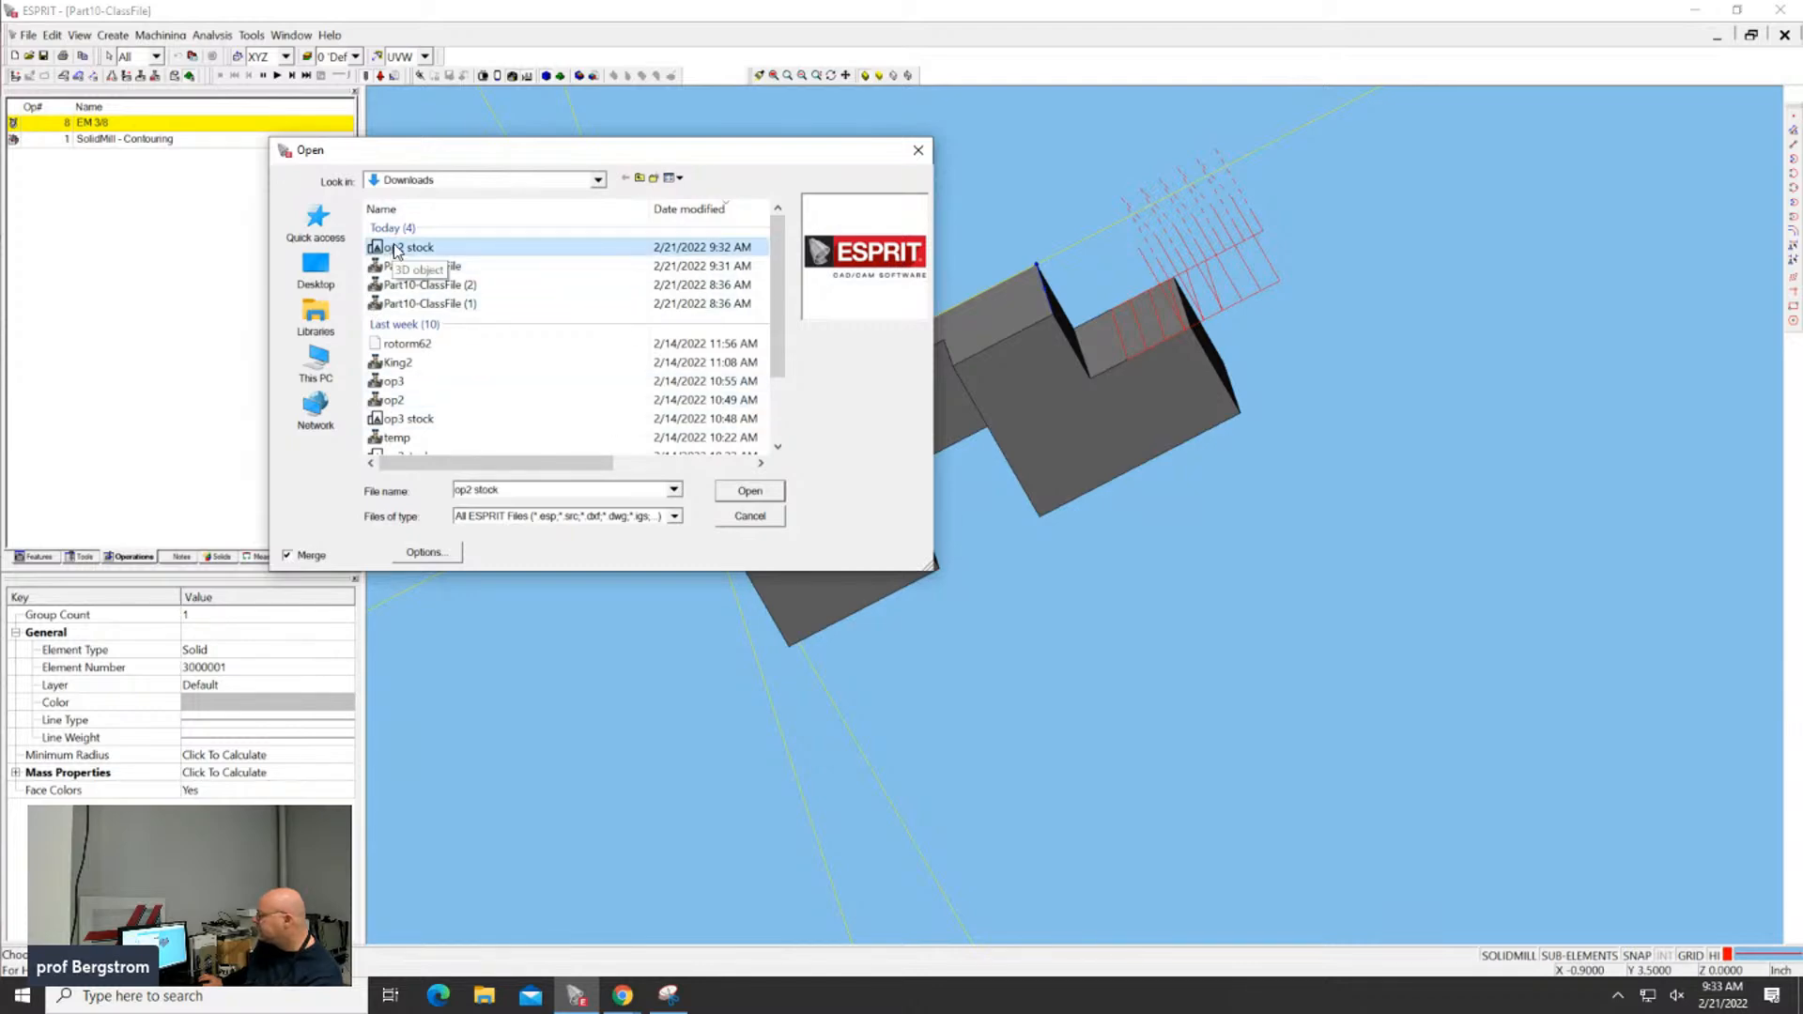
{"action": "double_click", "coordinate": [390, 248]}
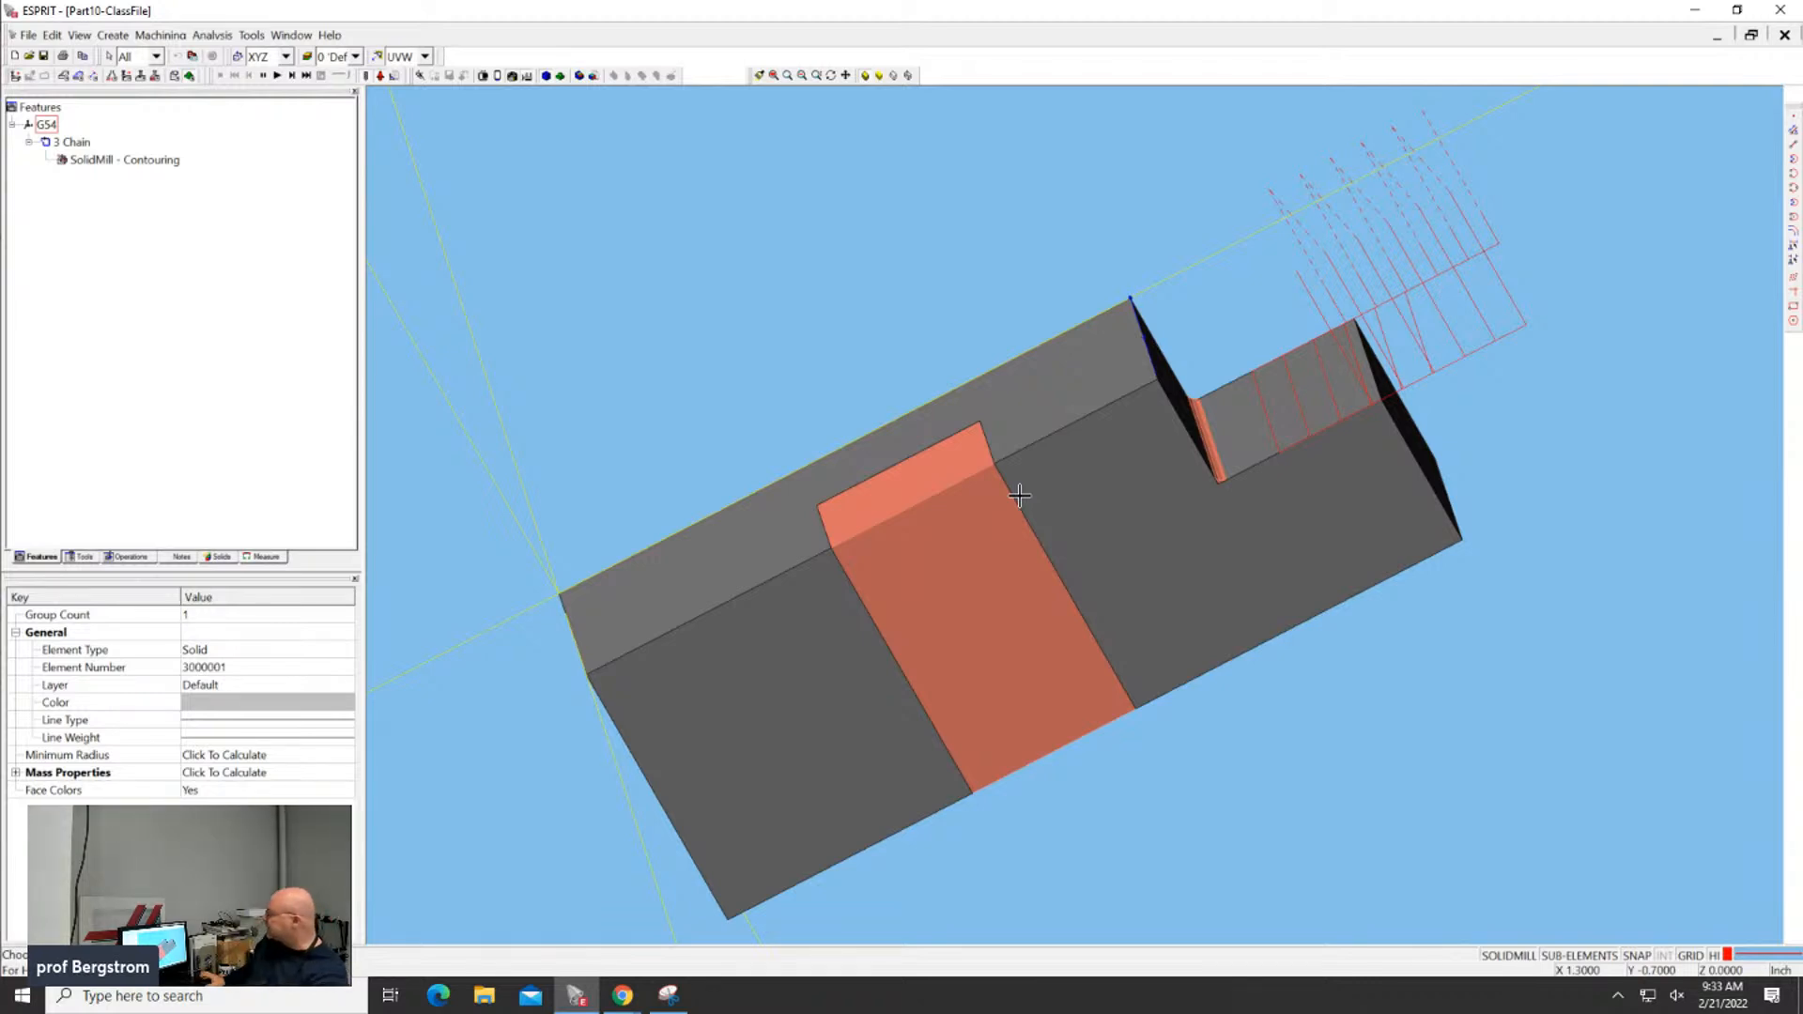
{"action": "left_click", "coordinate": [864, 237]}
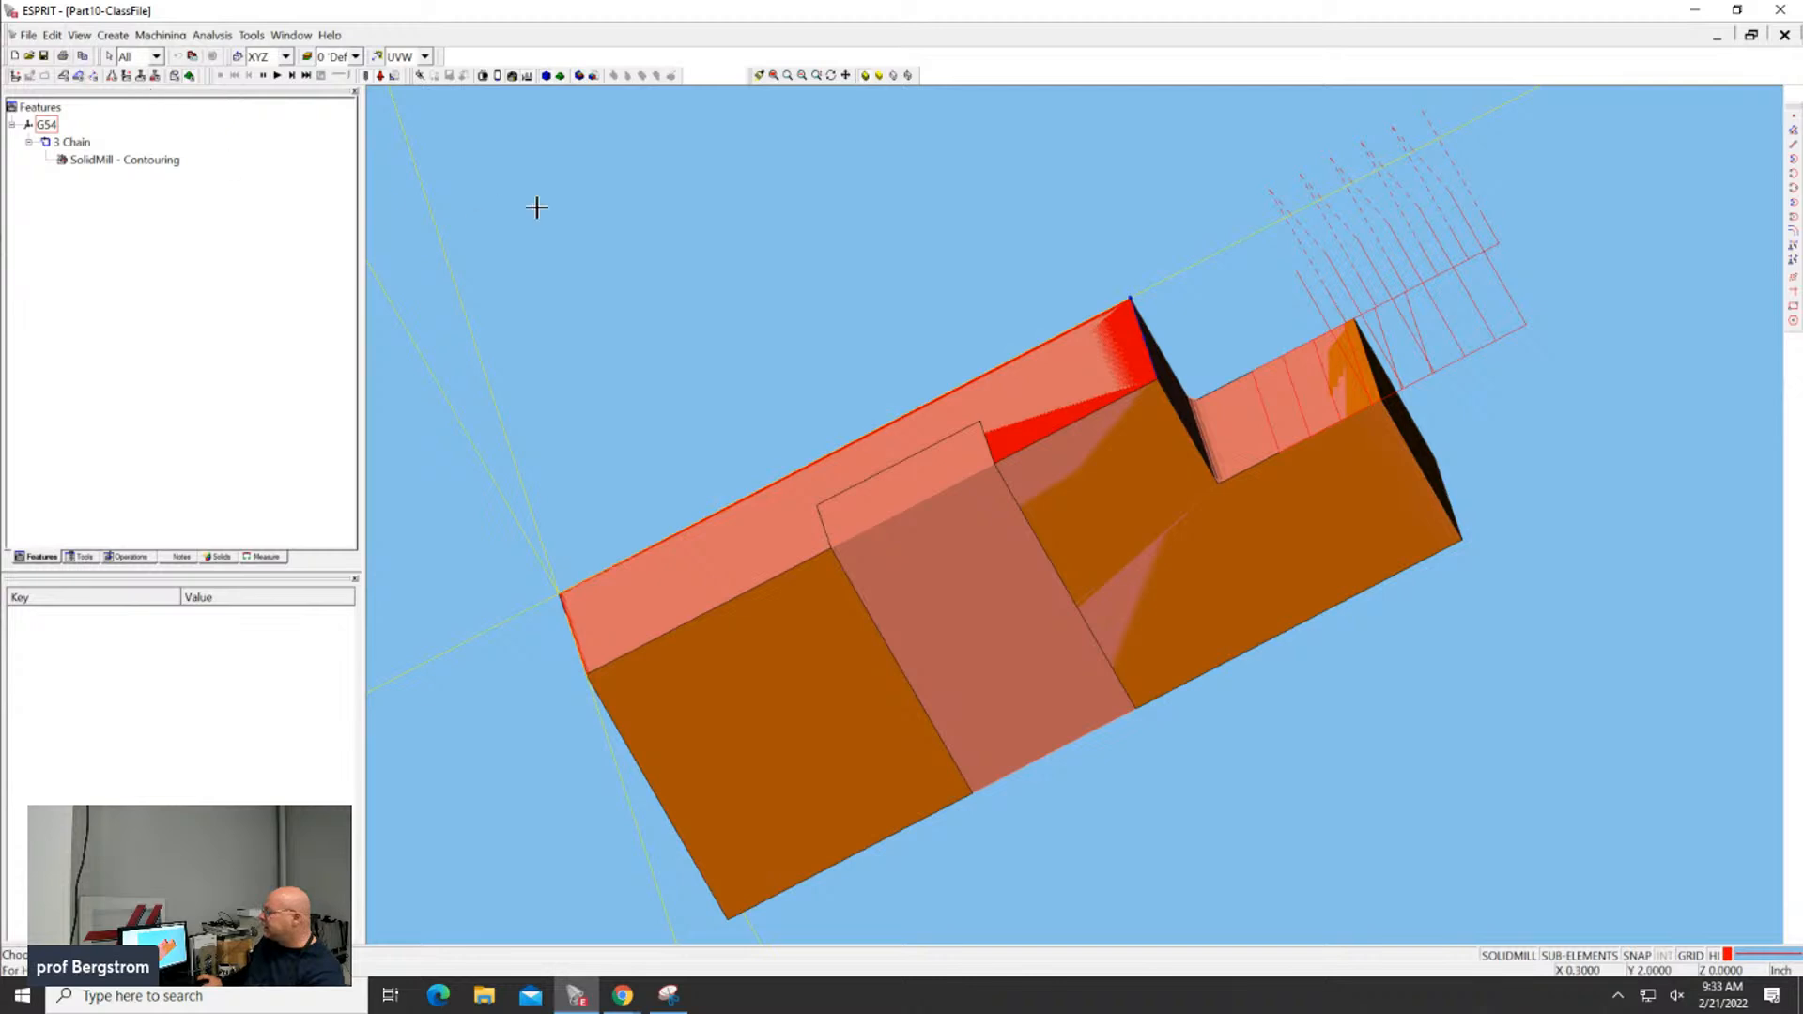
Save the merged file under the new name Part10-ClassFileop2
{"action": "left_click", "coordinate": [27, 36]}
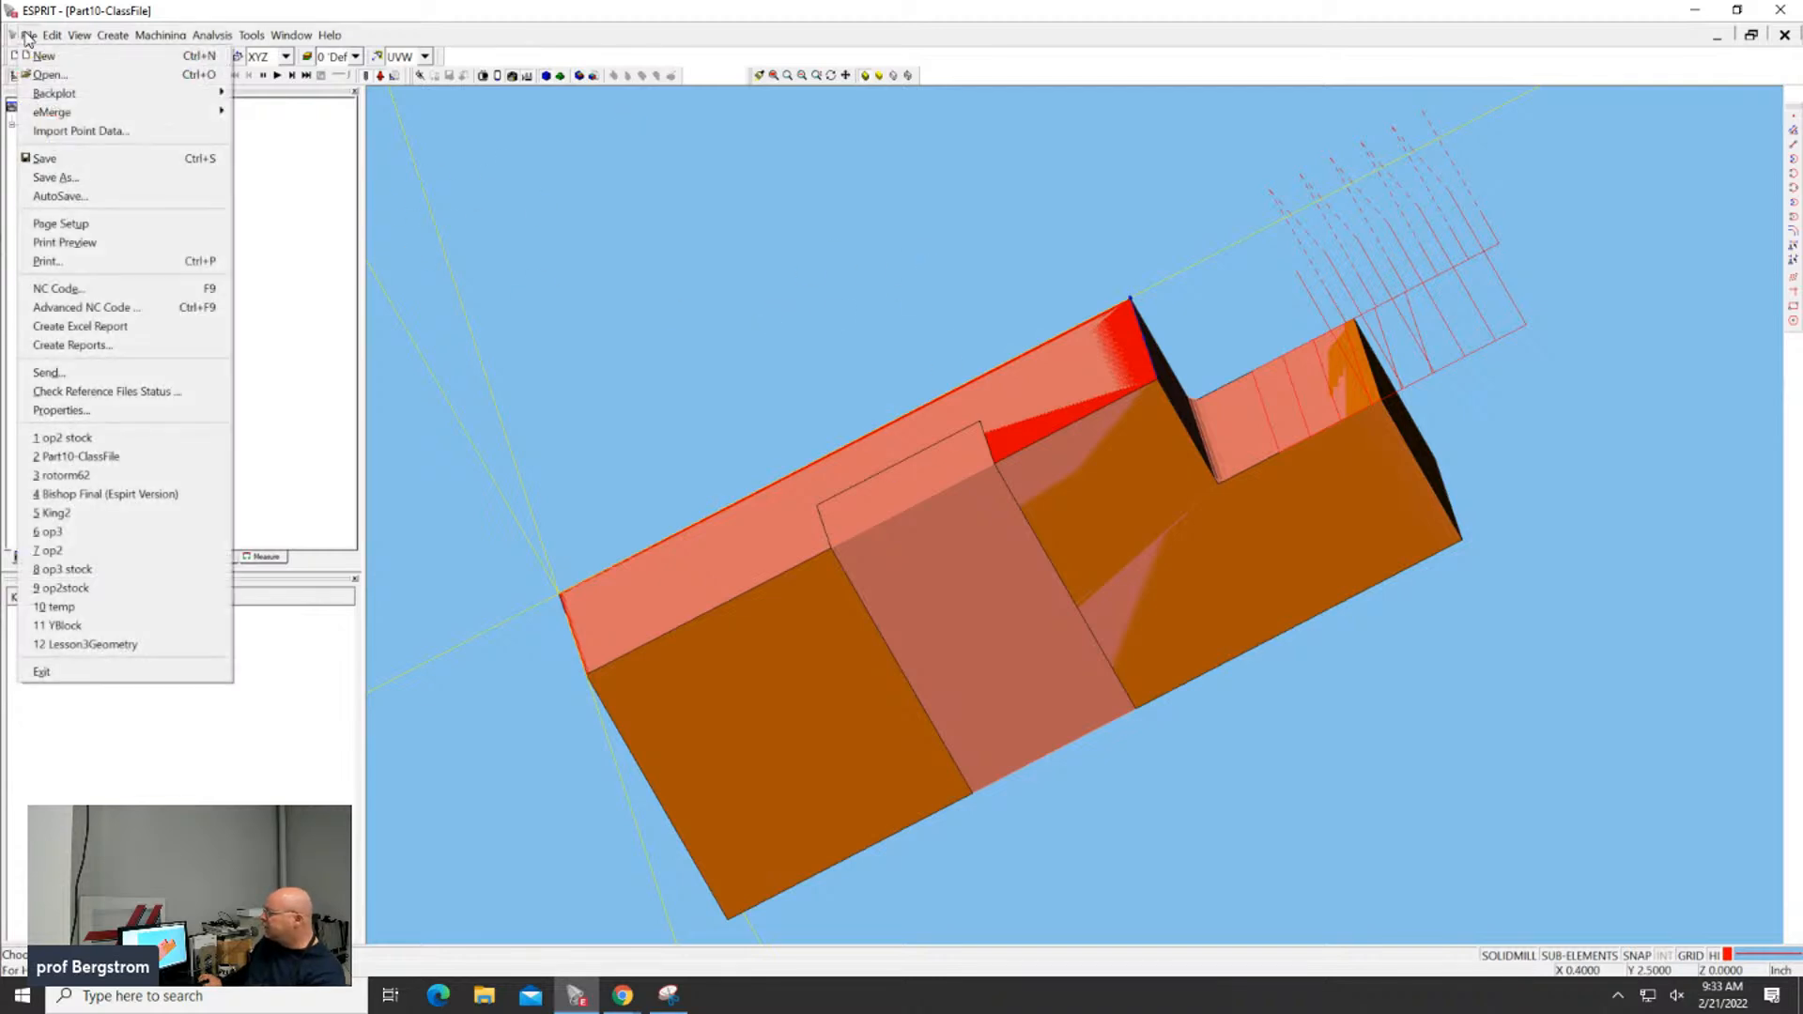
{"action": "left_click", "coordinate": [46, 176]}
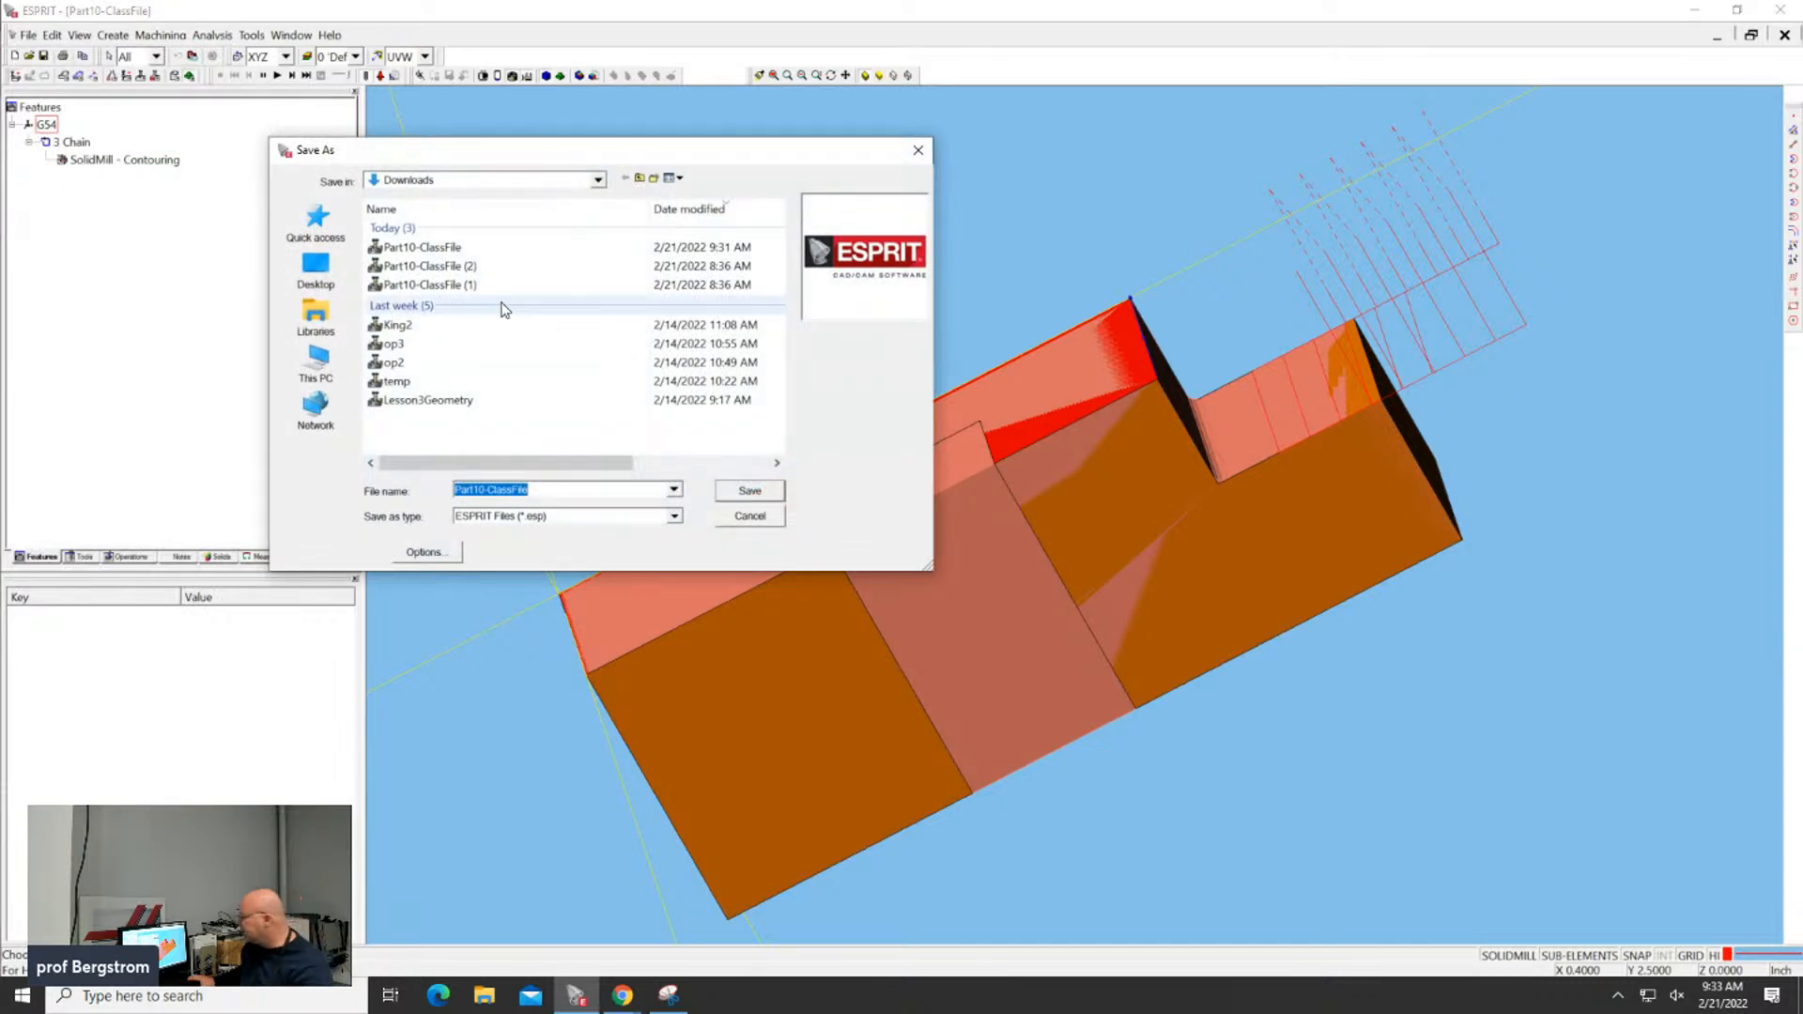
{"action": "key", "text": "Right"}
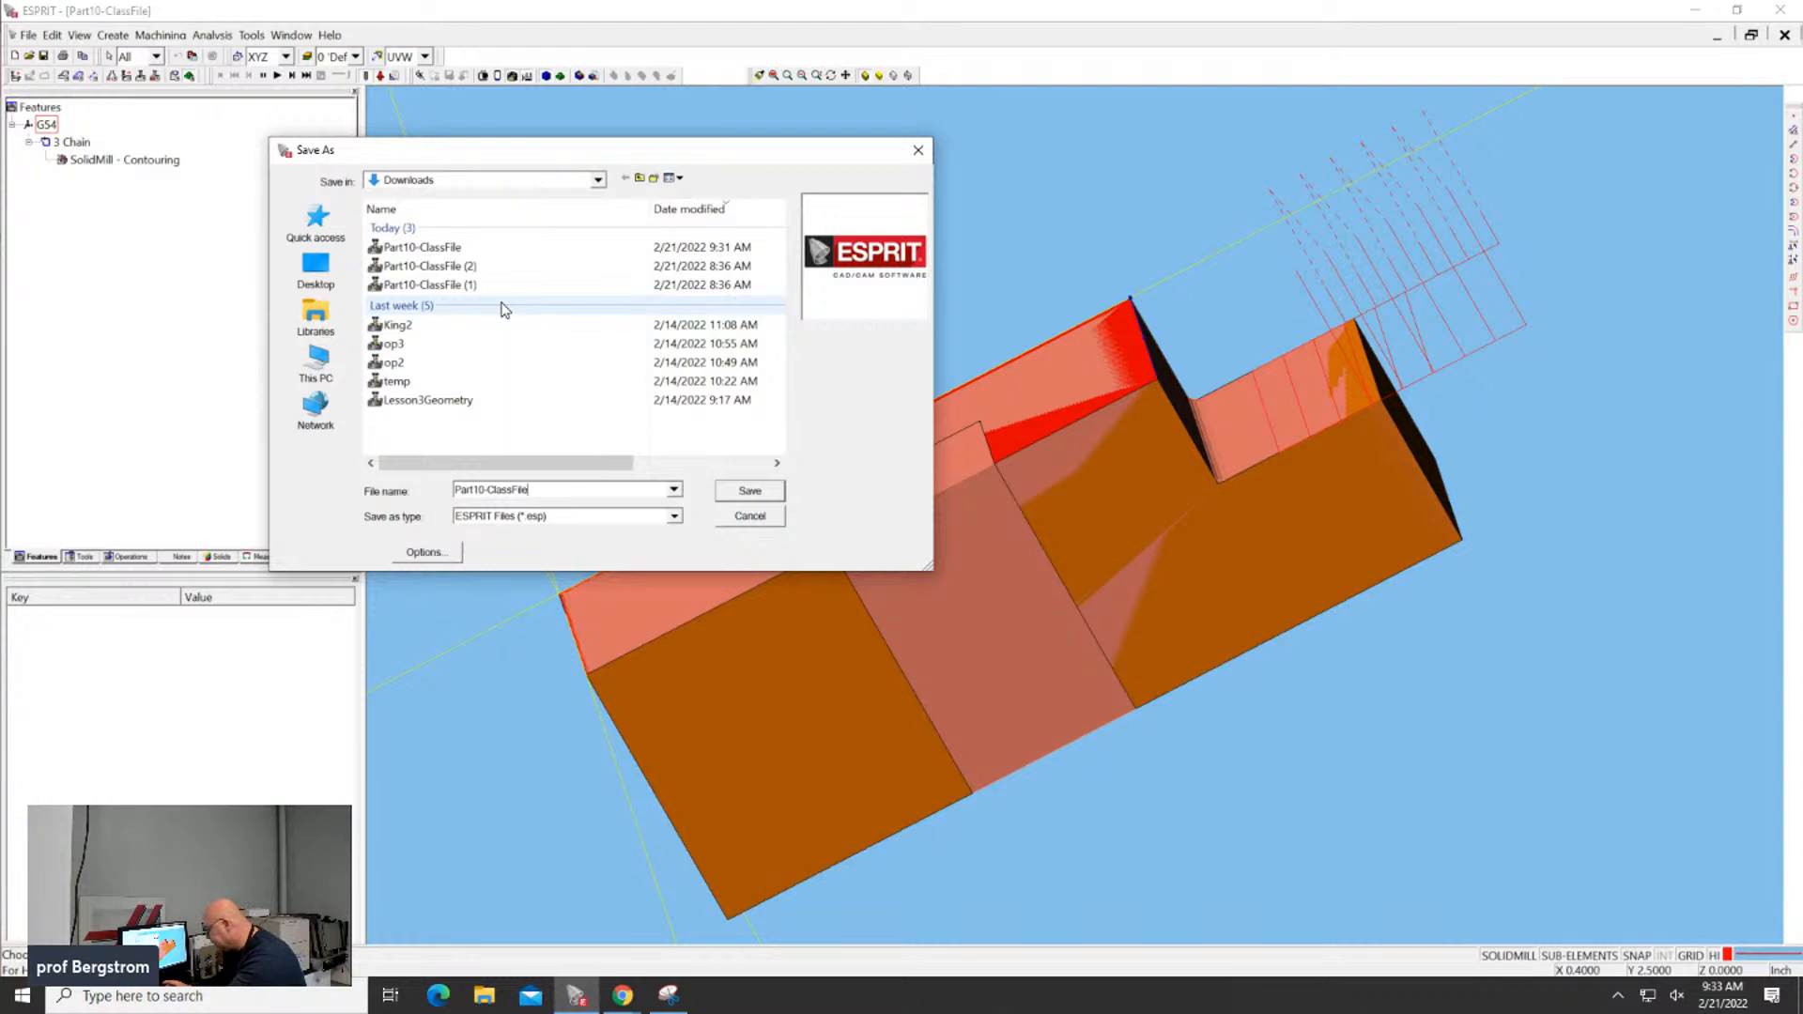
{"action": "key", "text": "Return"}
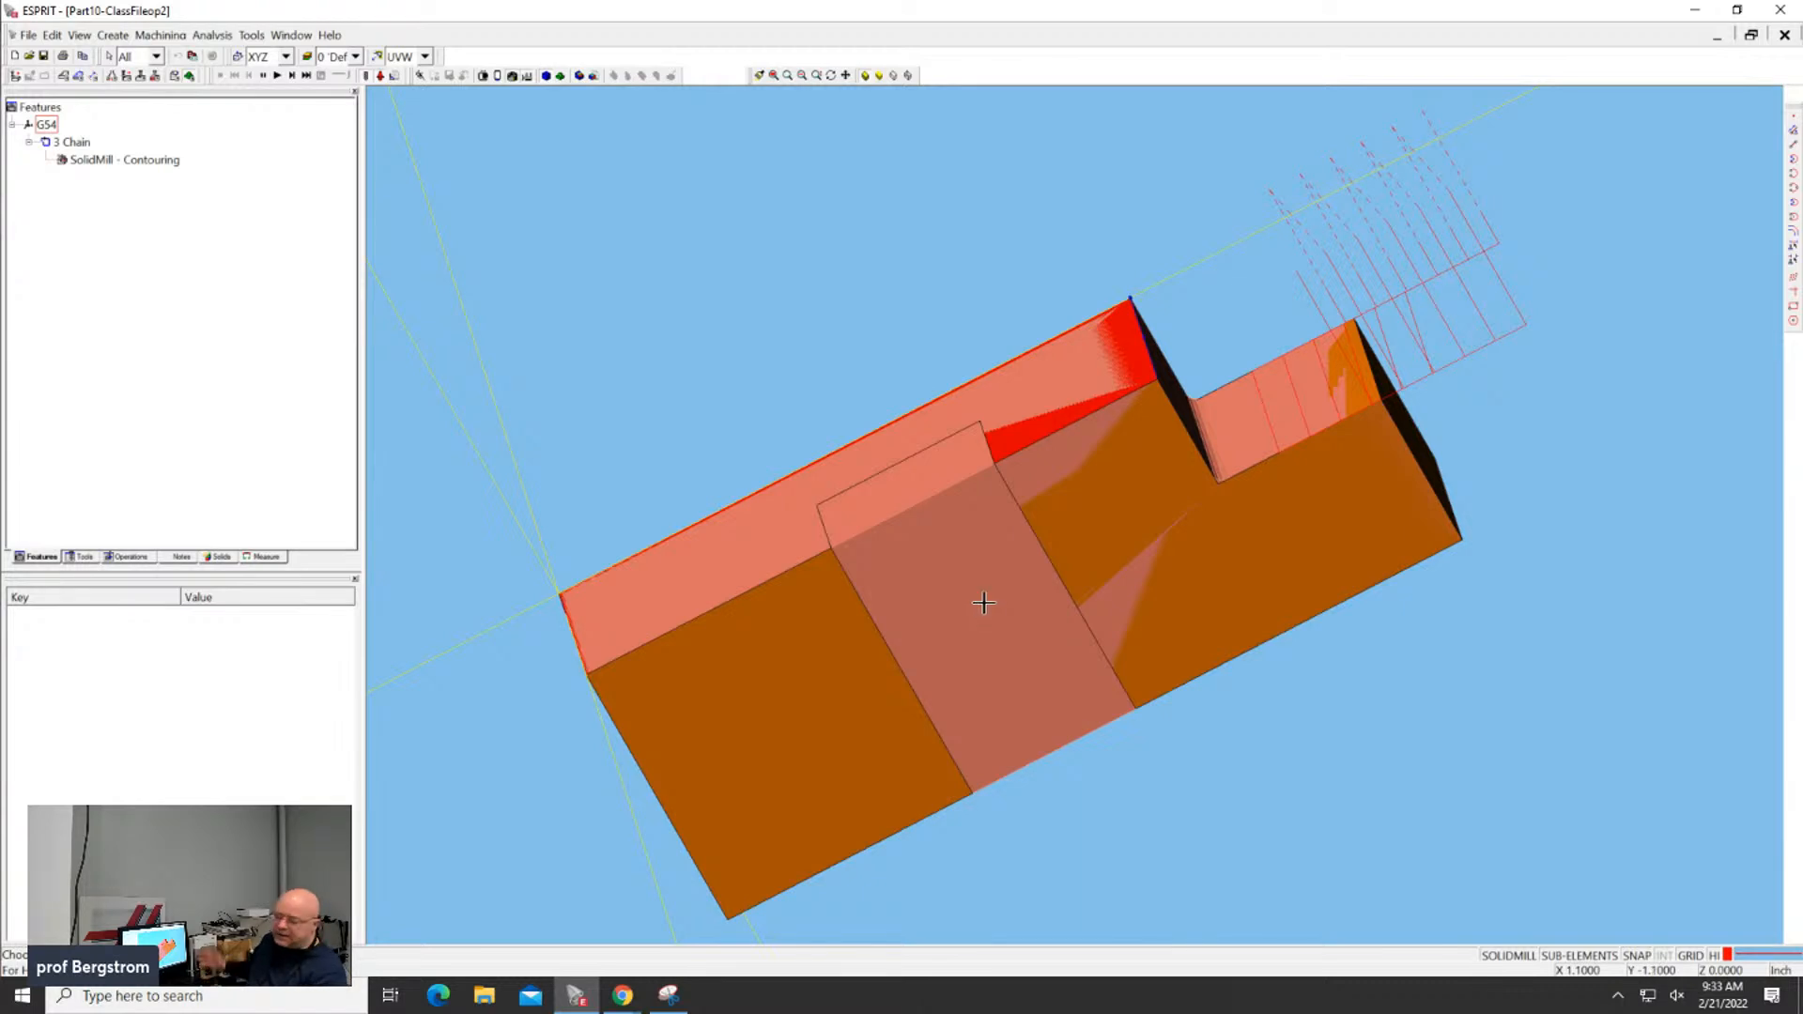
{"action": "left_click", "coordinate": [1097, 518]}
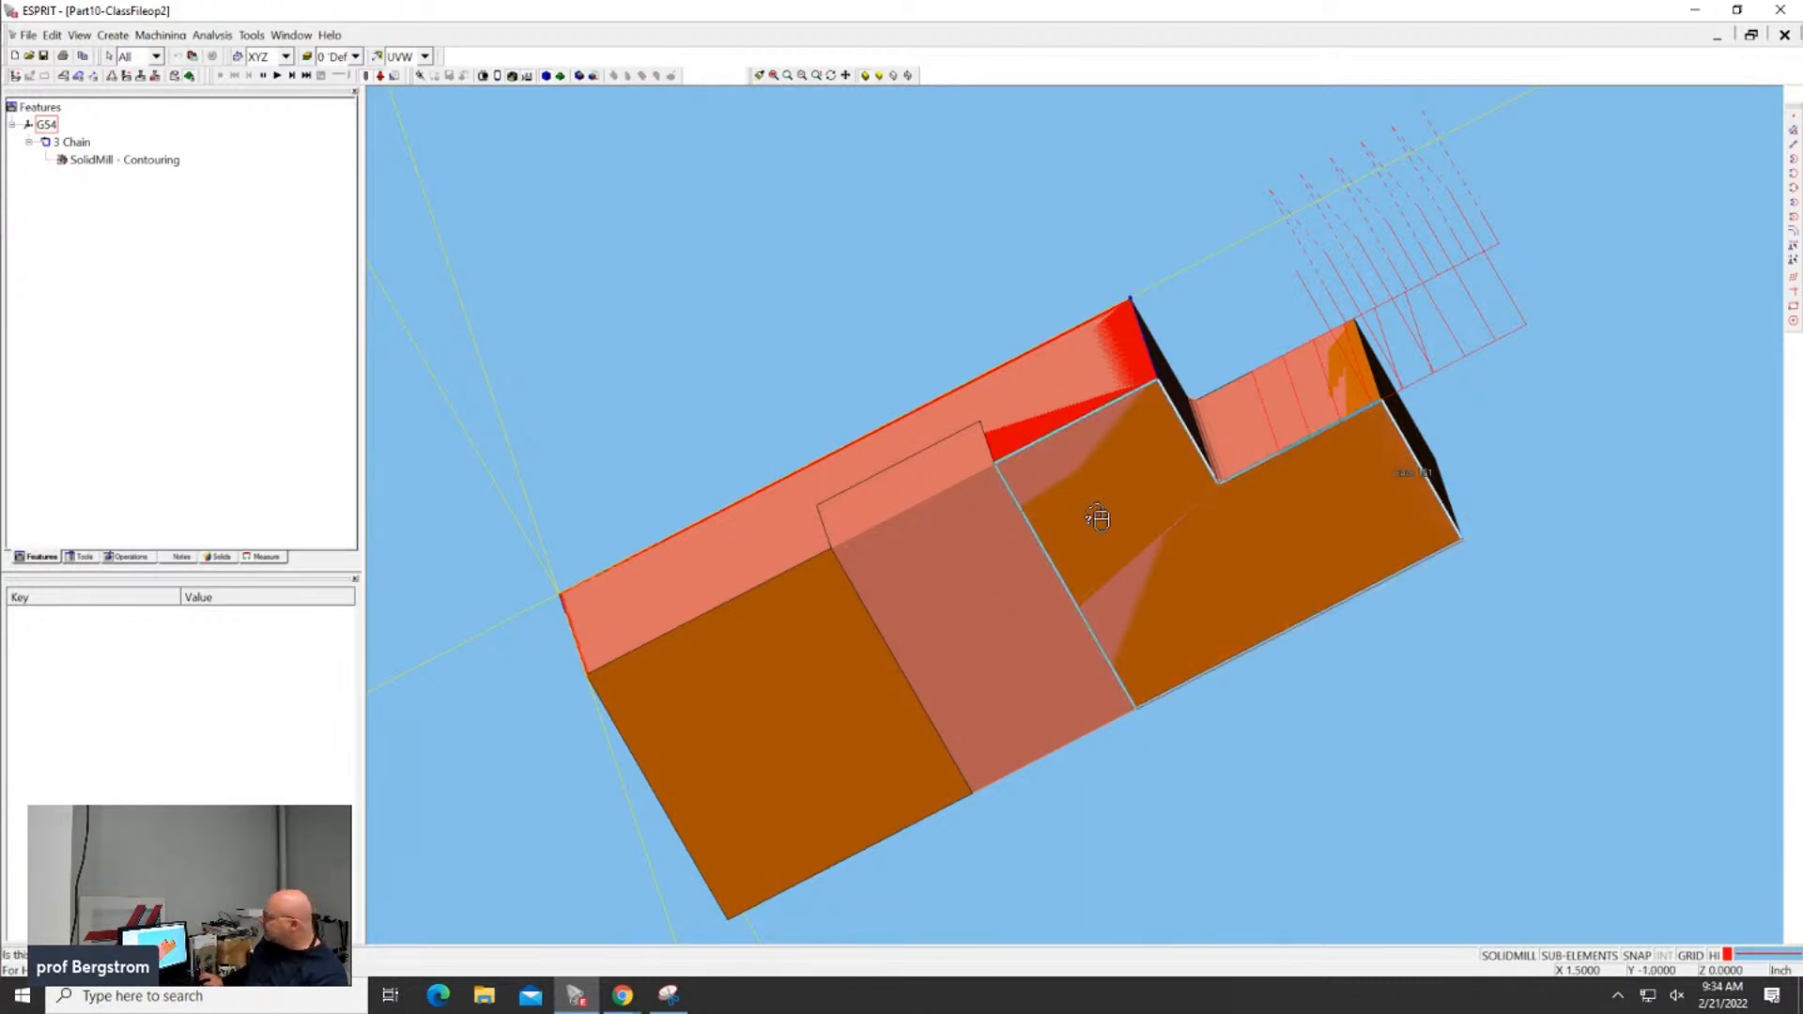
{"action": "left_click", "coordinate": [1097, 518]}
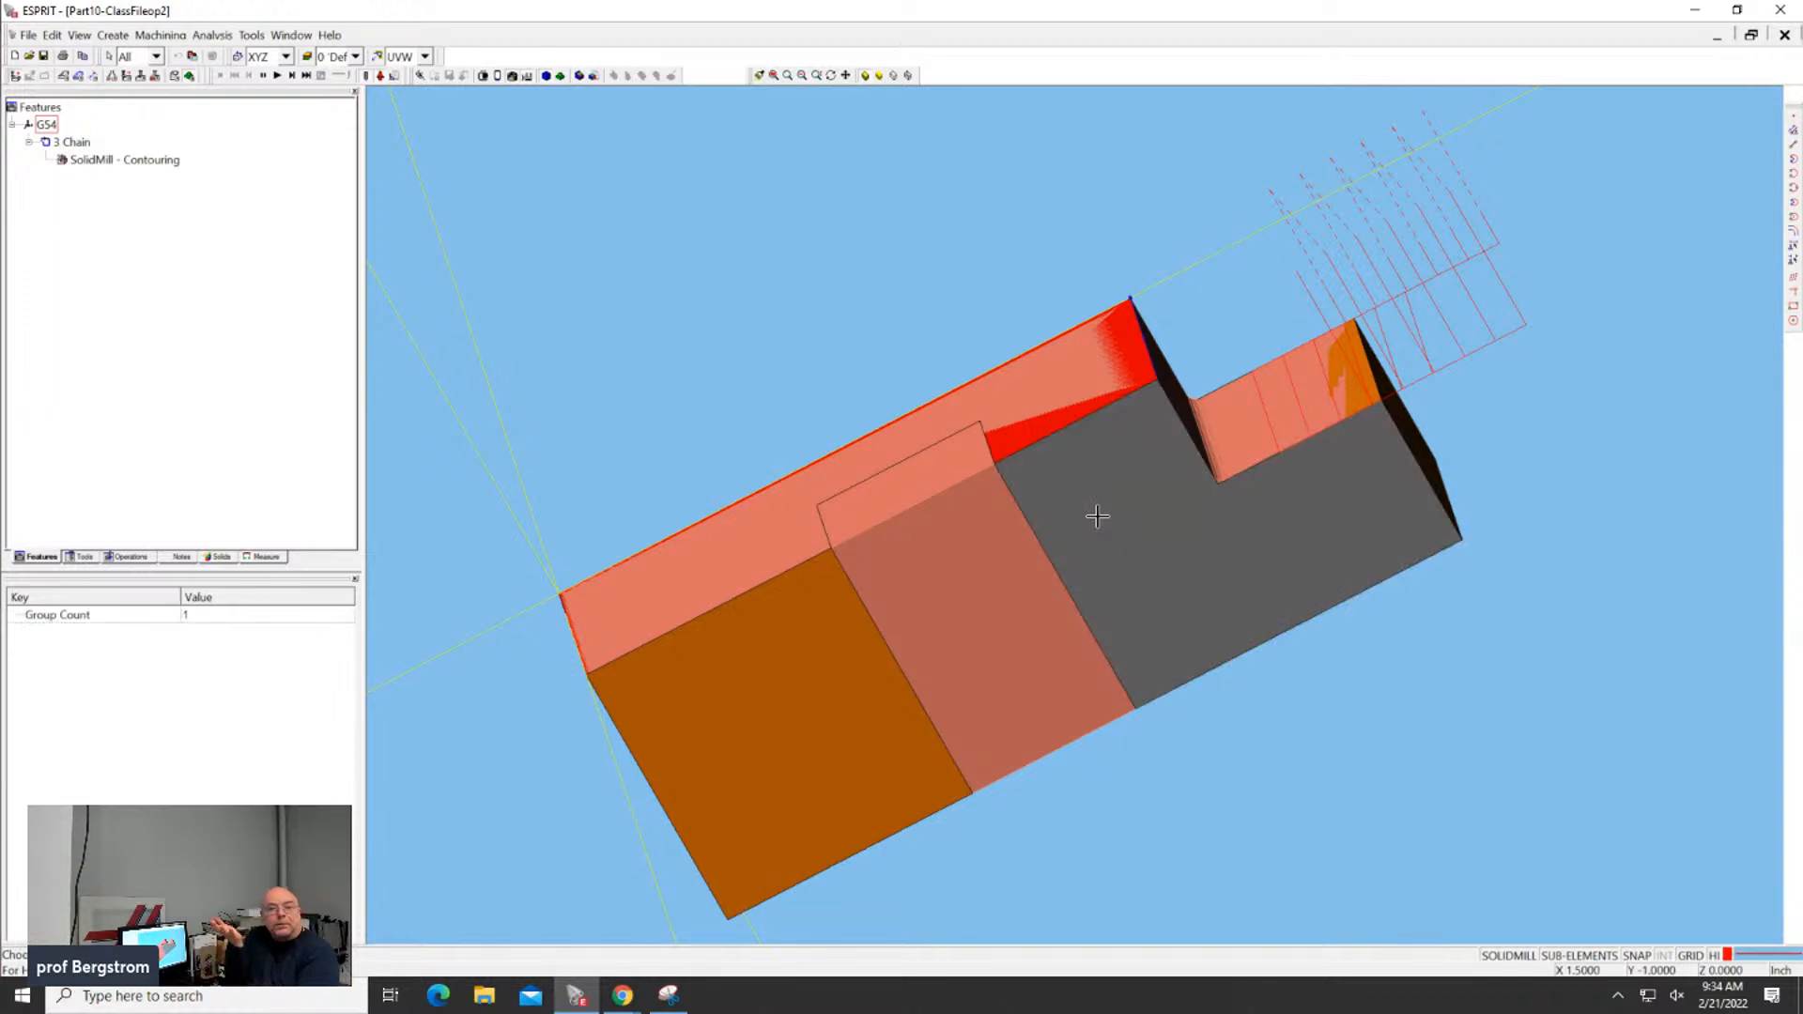
{"action": "left_click", "coordinate": [861, 224]}
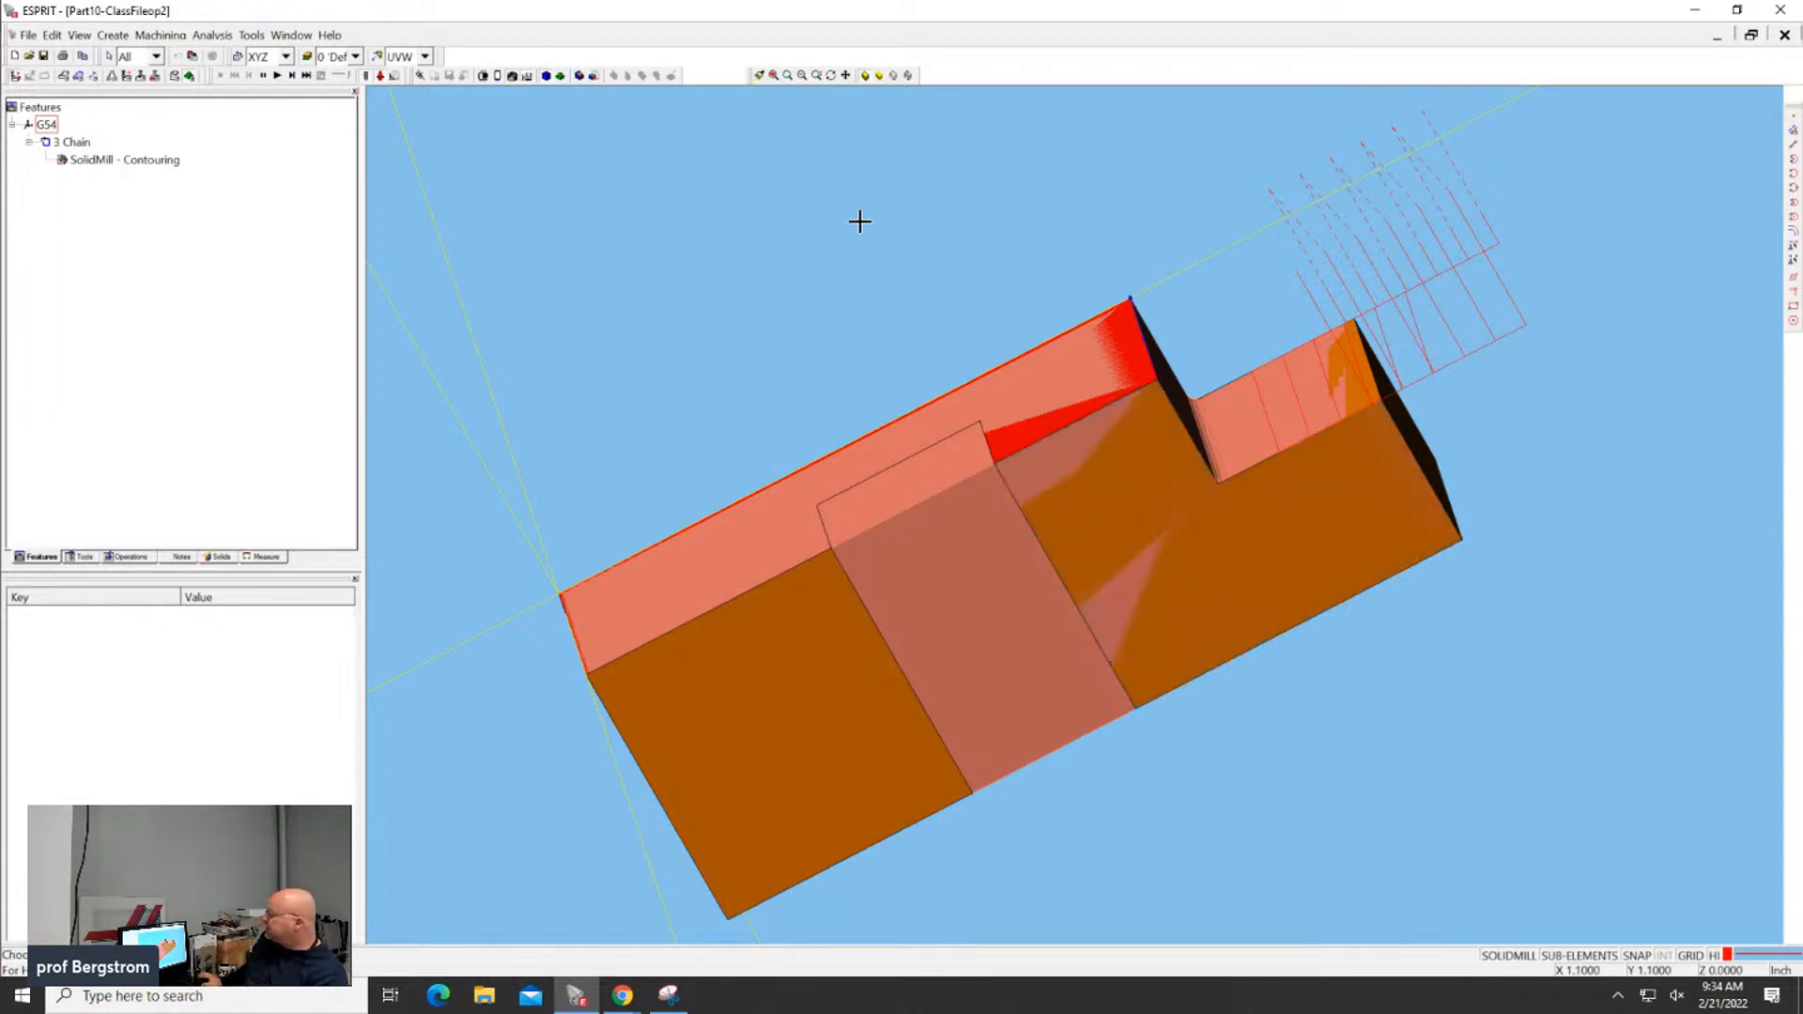
Delete the chain feature together with its SolidMill contouring operation
{"action": "left_click", "coordinate": [72, 142]}
{"action": "key", "text": "Delete"}
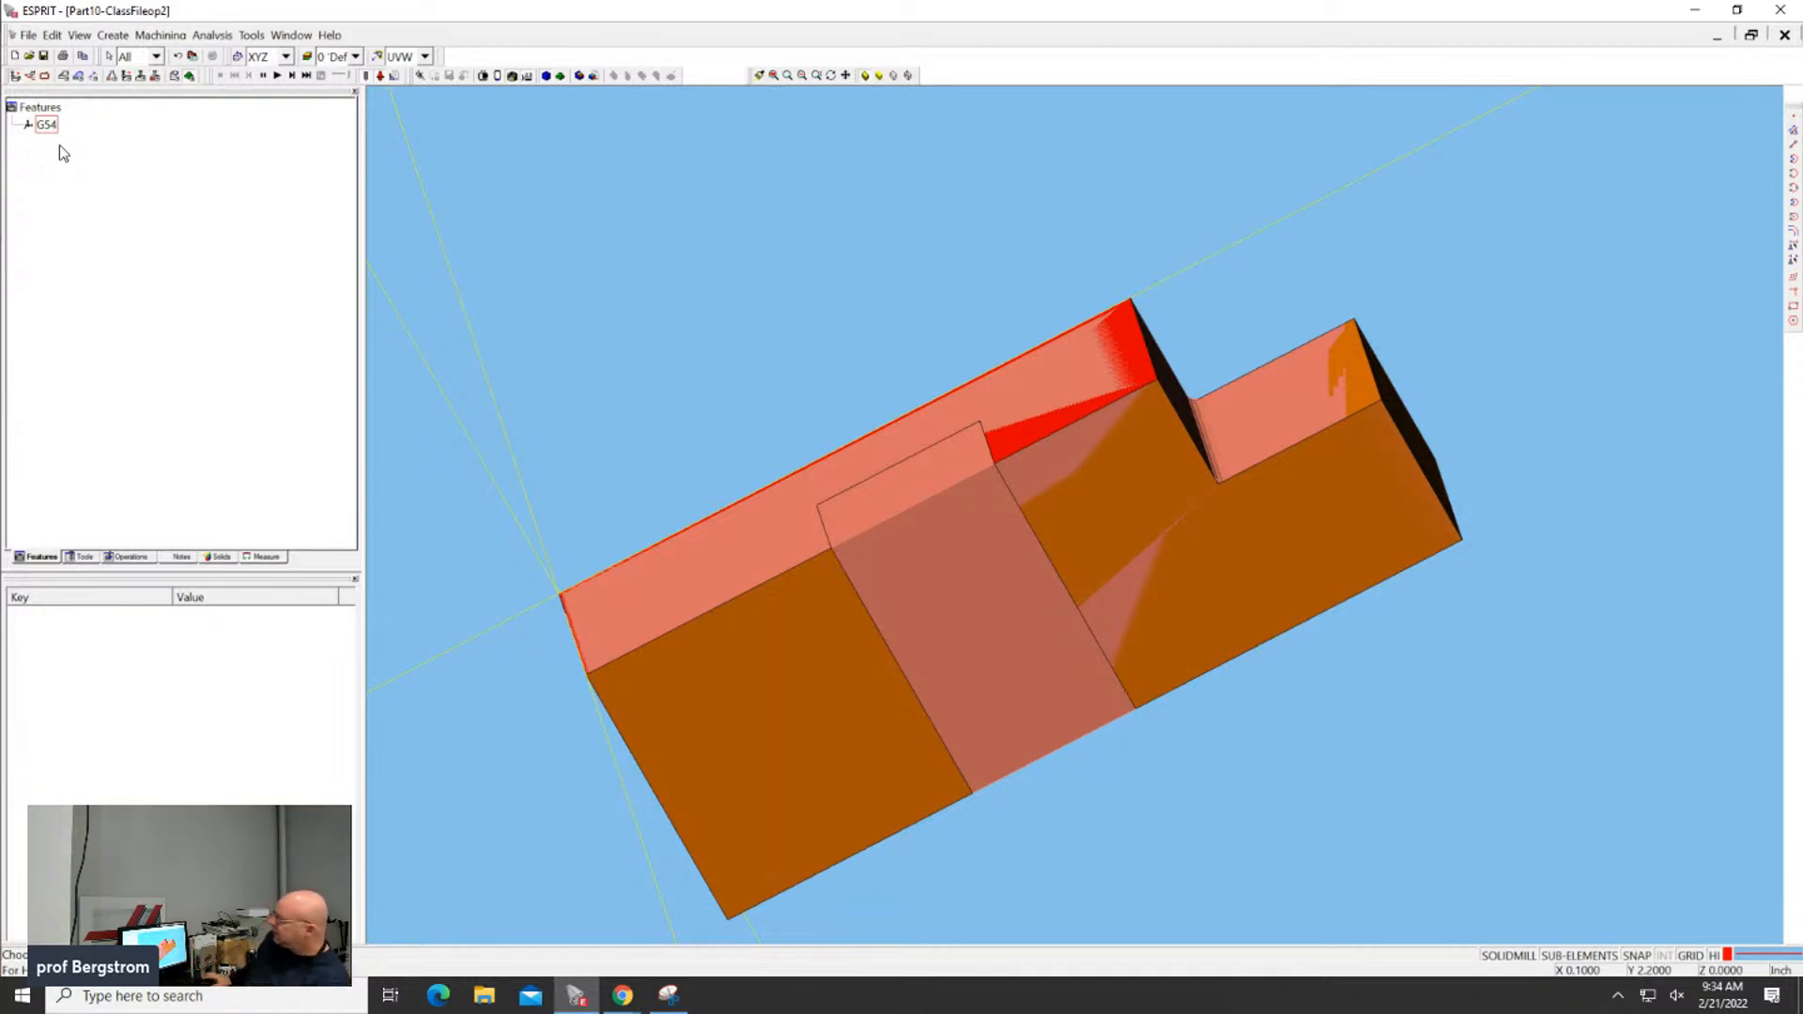
{"action": "left_click_drag", "start_coordinate": [437, 535], "coordinate": [1397, 599]}
In the front view, select the part and stock together and rotate them 180° about the horizontal X axis, moving rather than copying them
{"action": "left_click", "coordinate": [914, 338]}
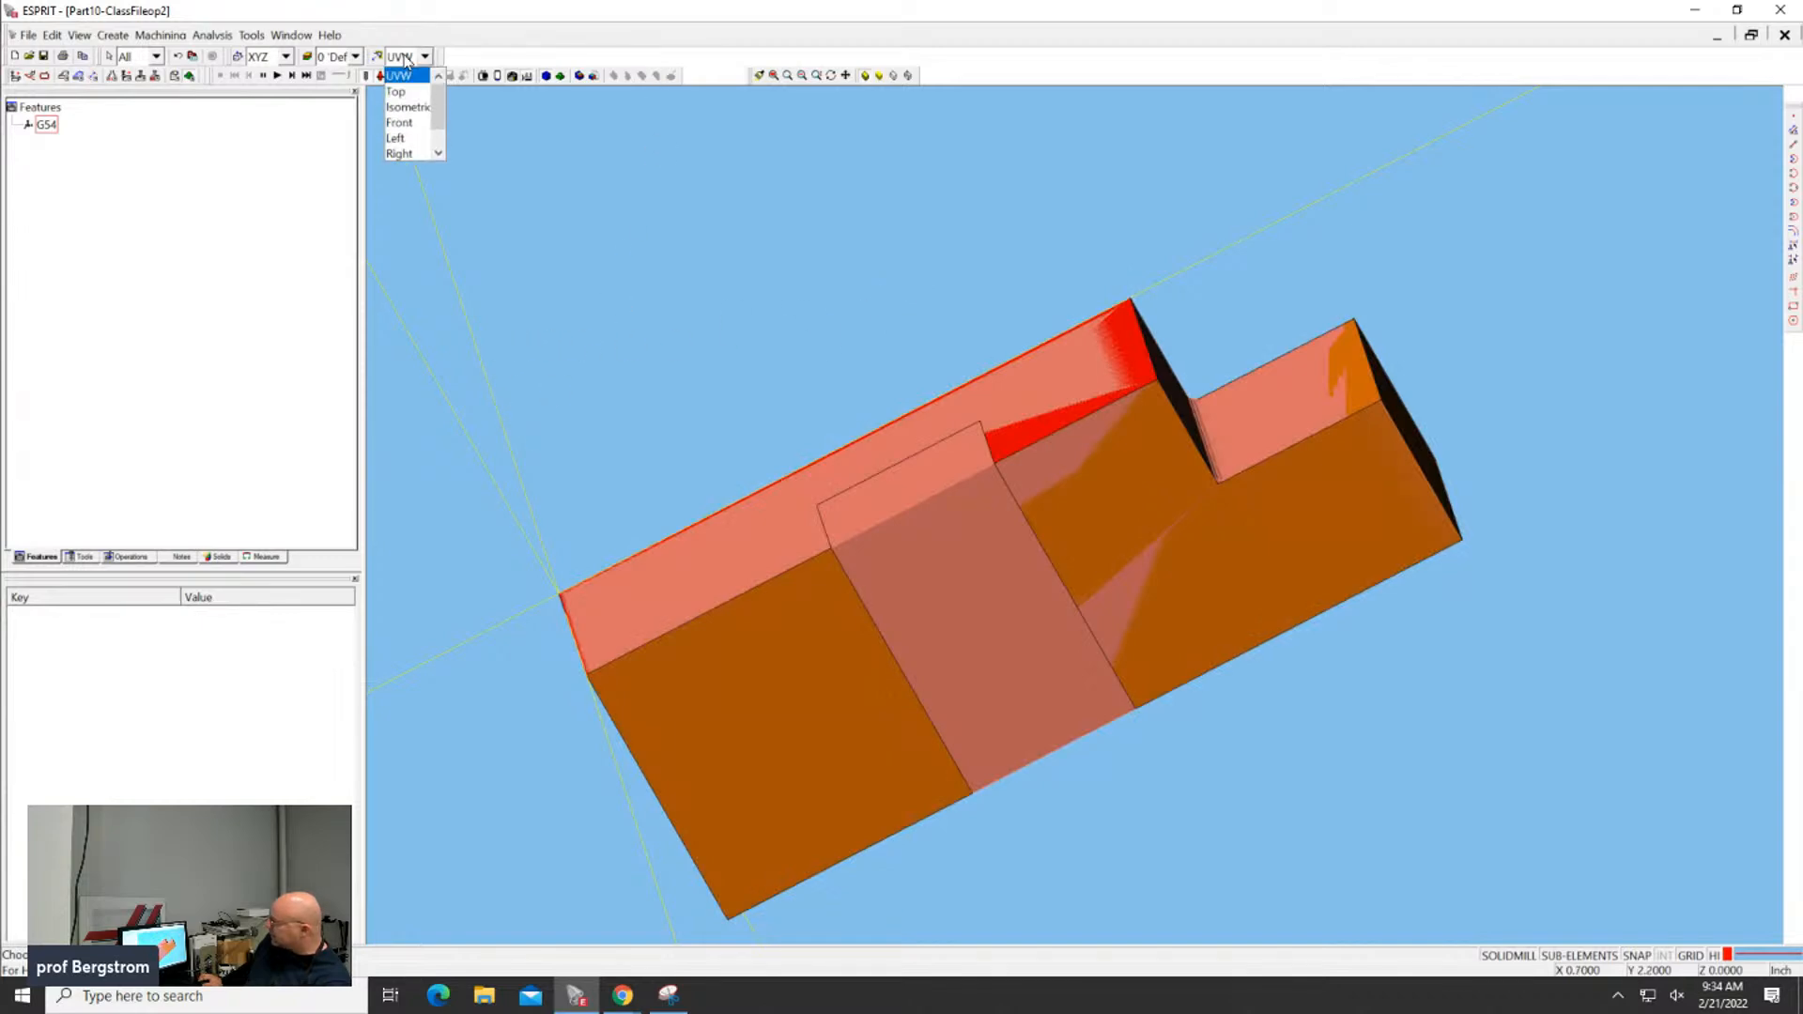
{"action": "left_click", "coordinate": [404, 122]}
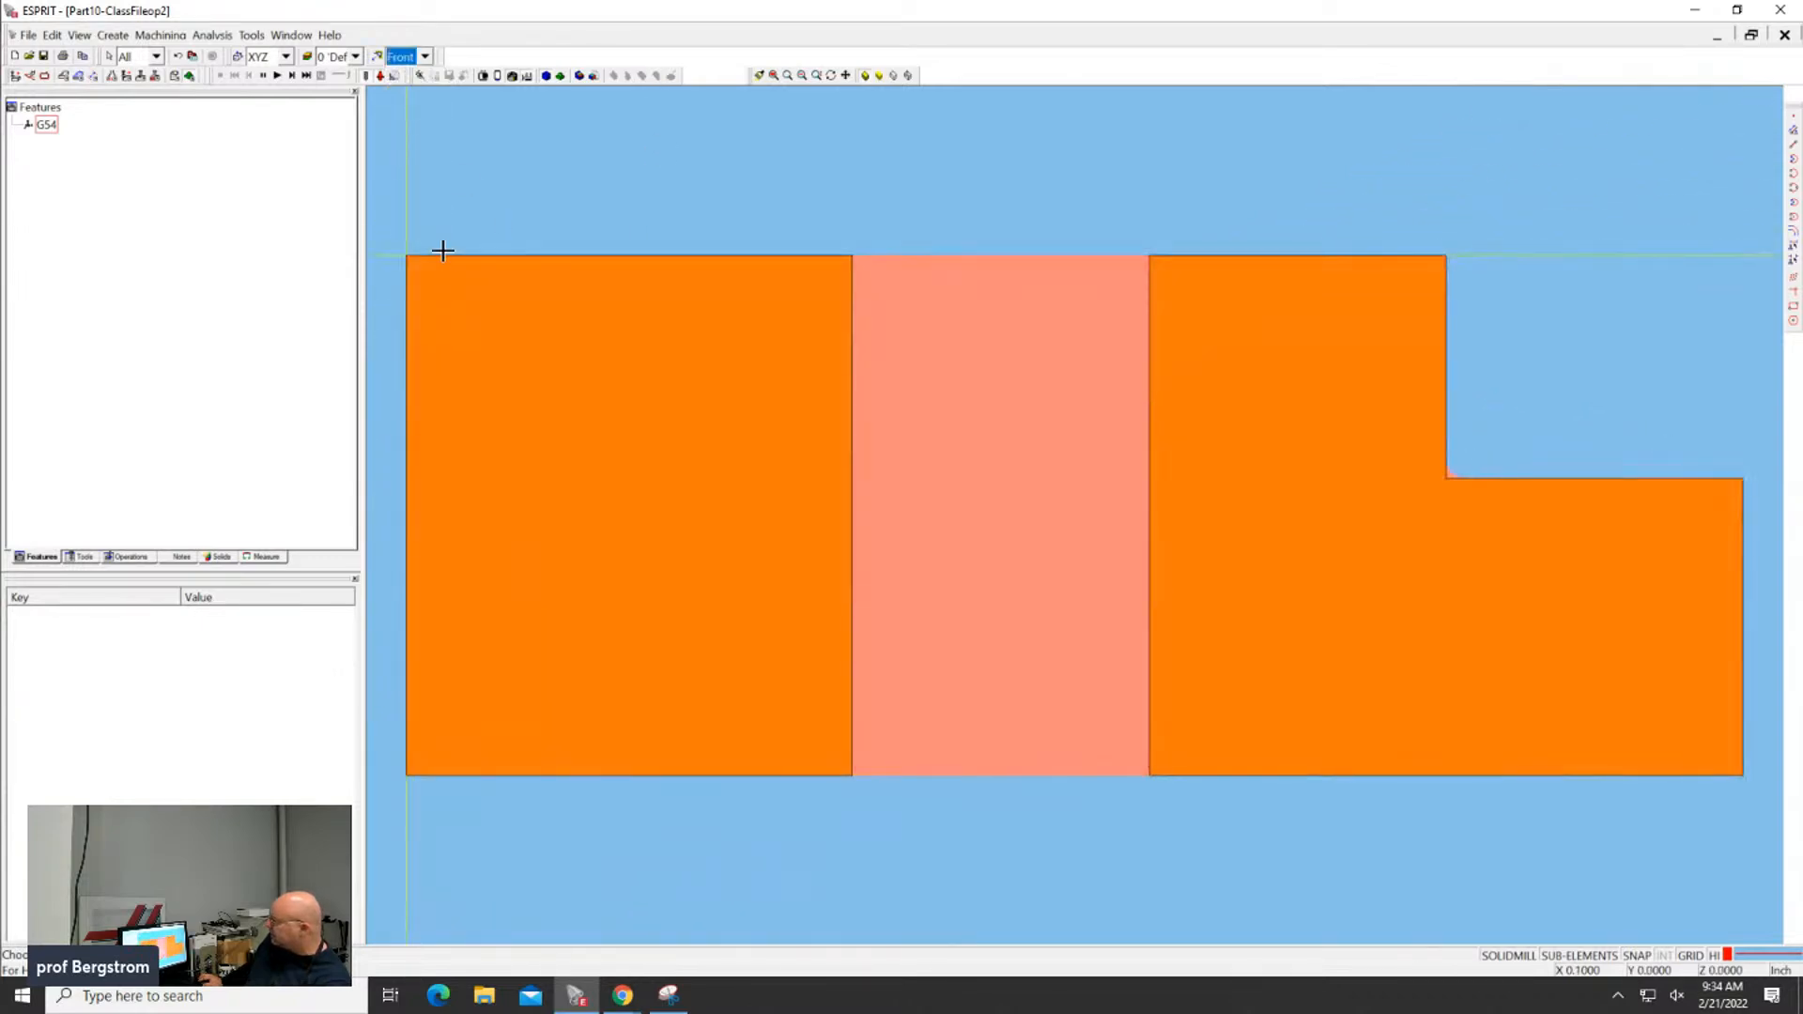
{"action": "left_click_drag", "start_coordinate": [388, 234], "coordinate": [1764, 878]}
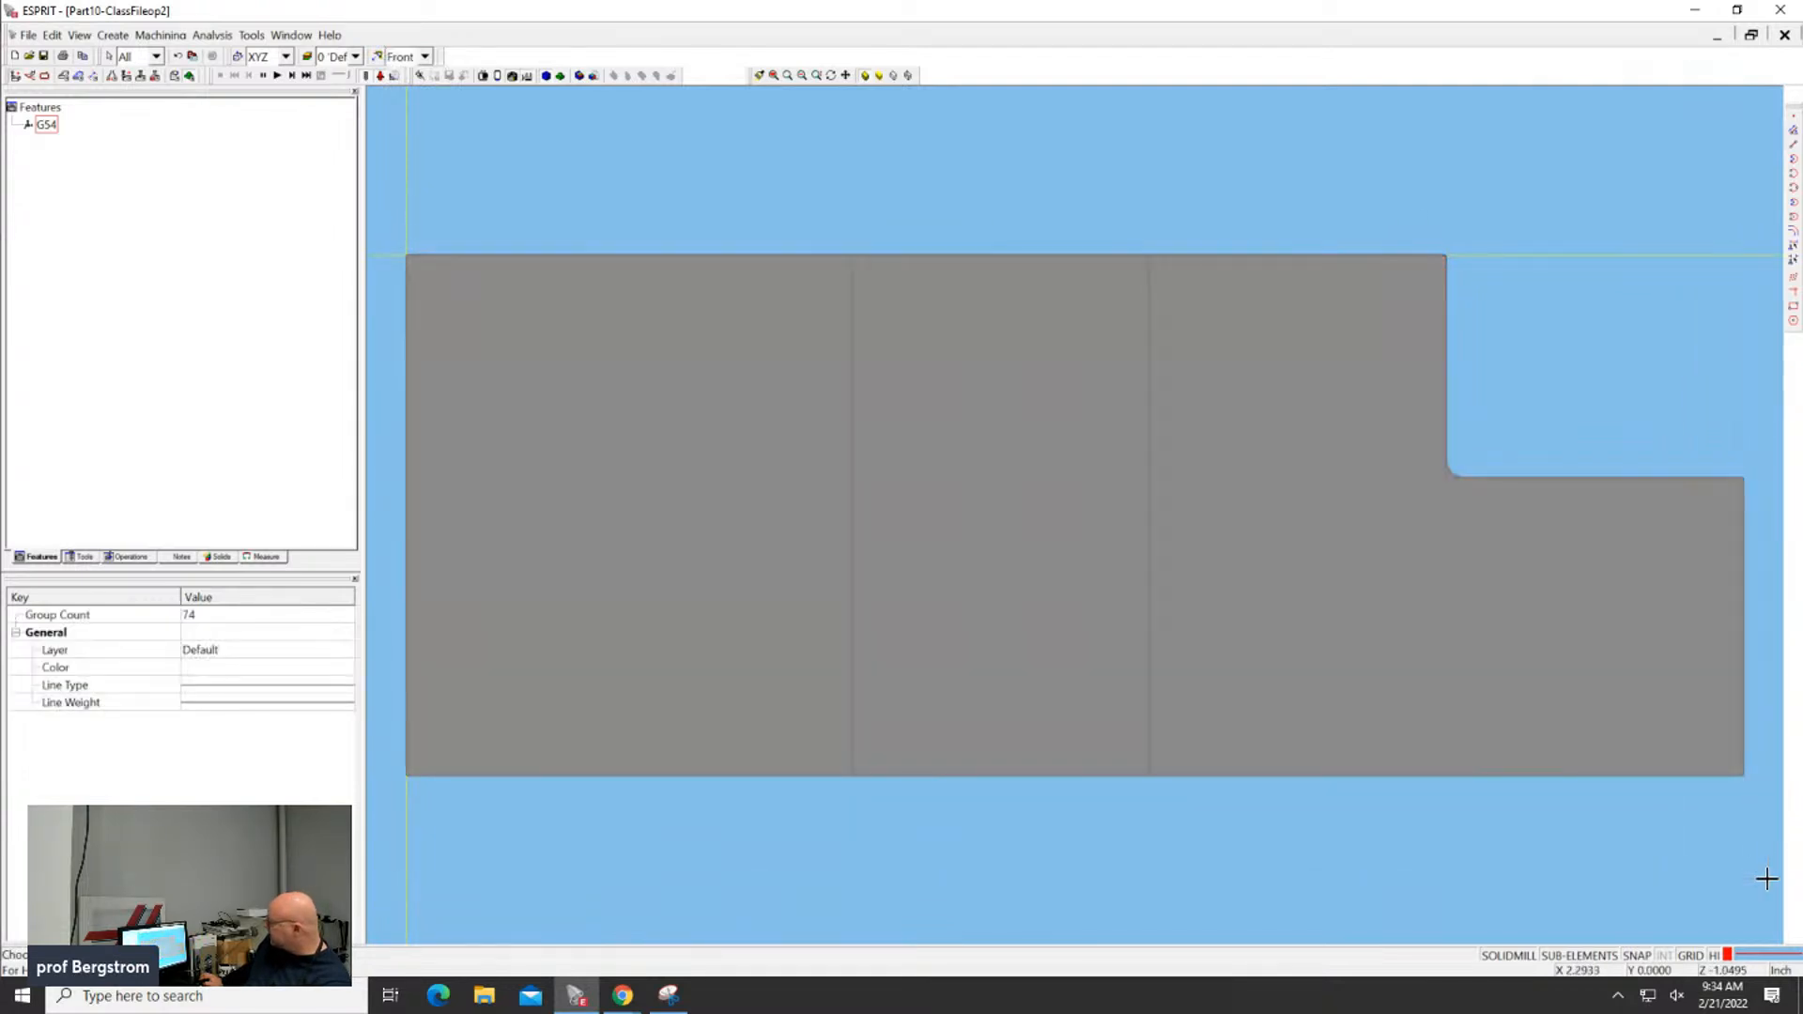
{"action": "right_click", "coordinate": [1633, 699]}
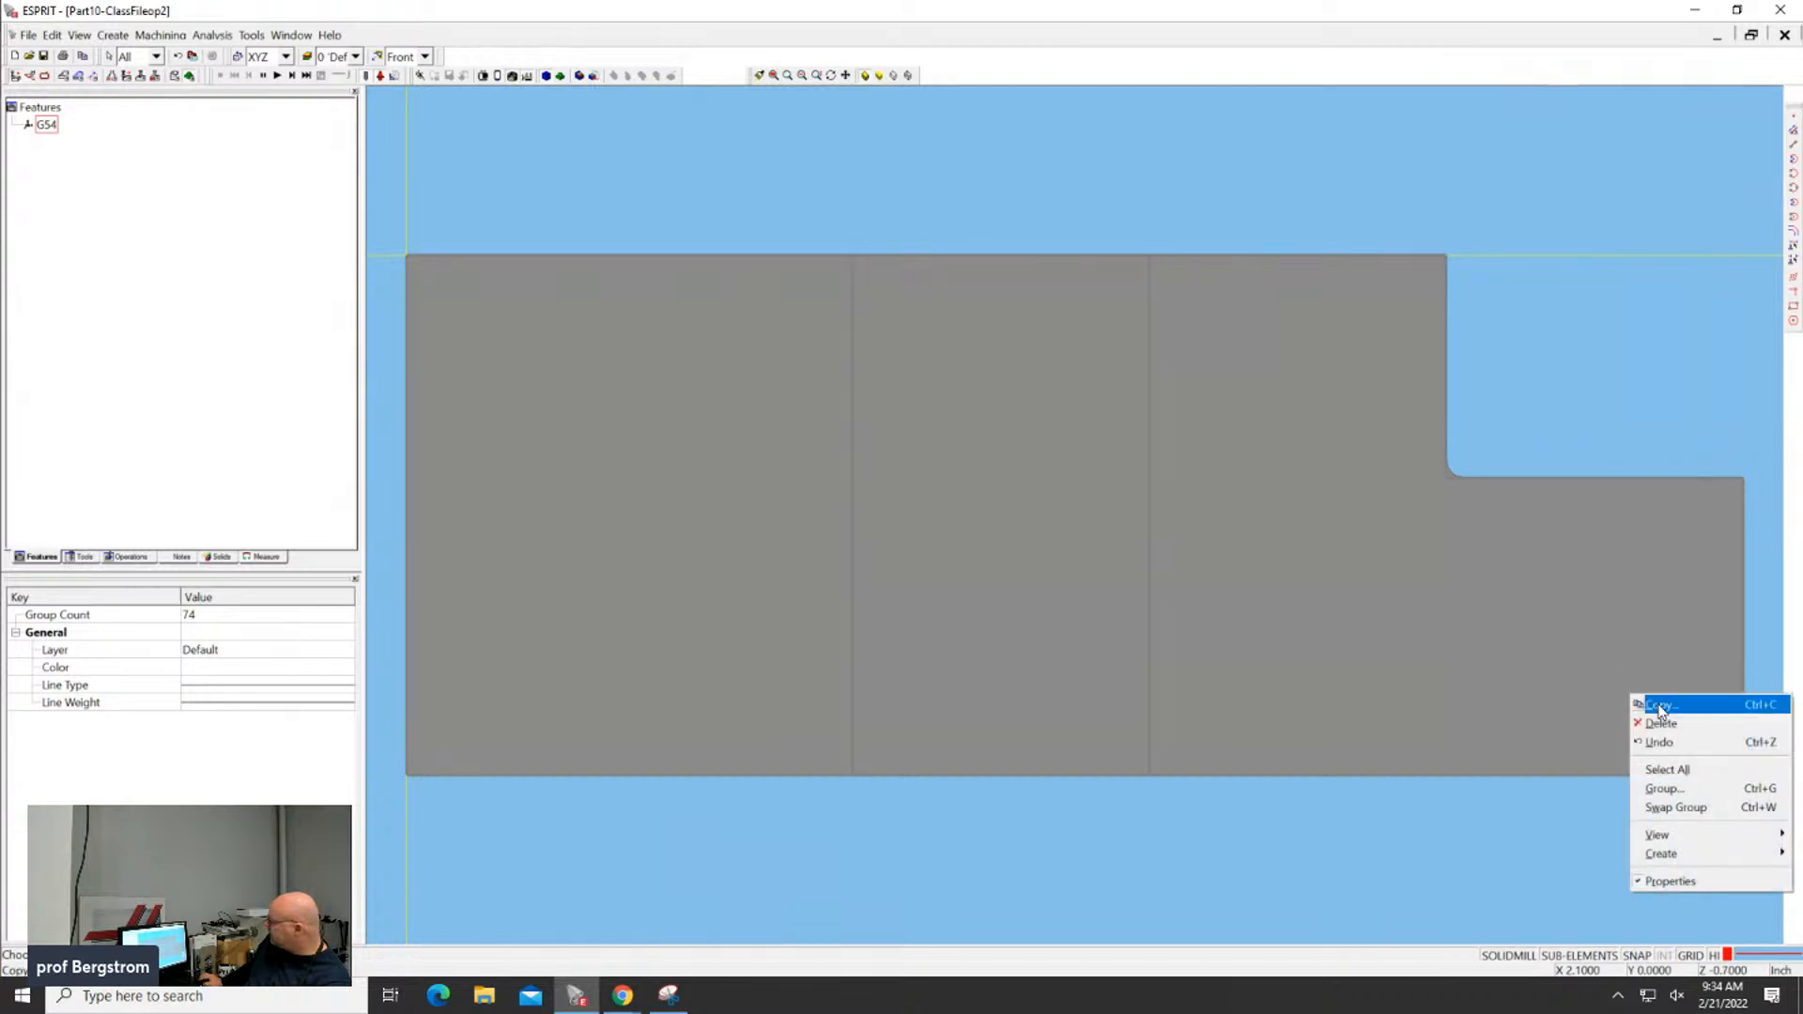
{"action": "left_click", "coordinate": [1660, 707]}
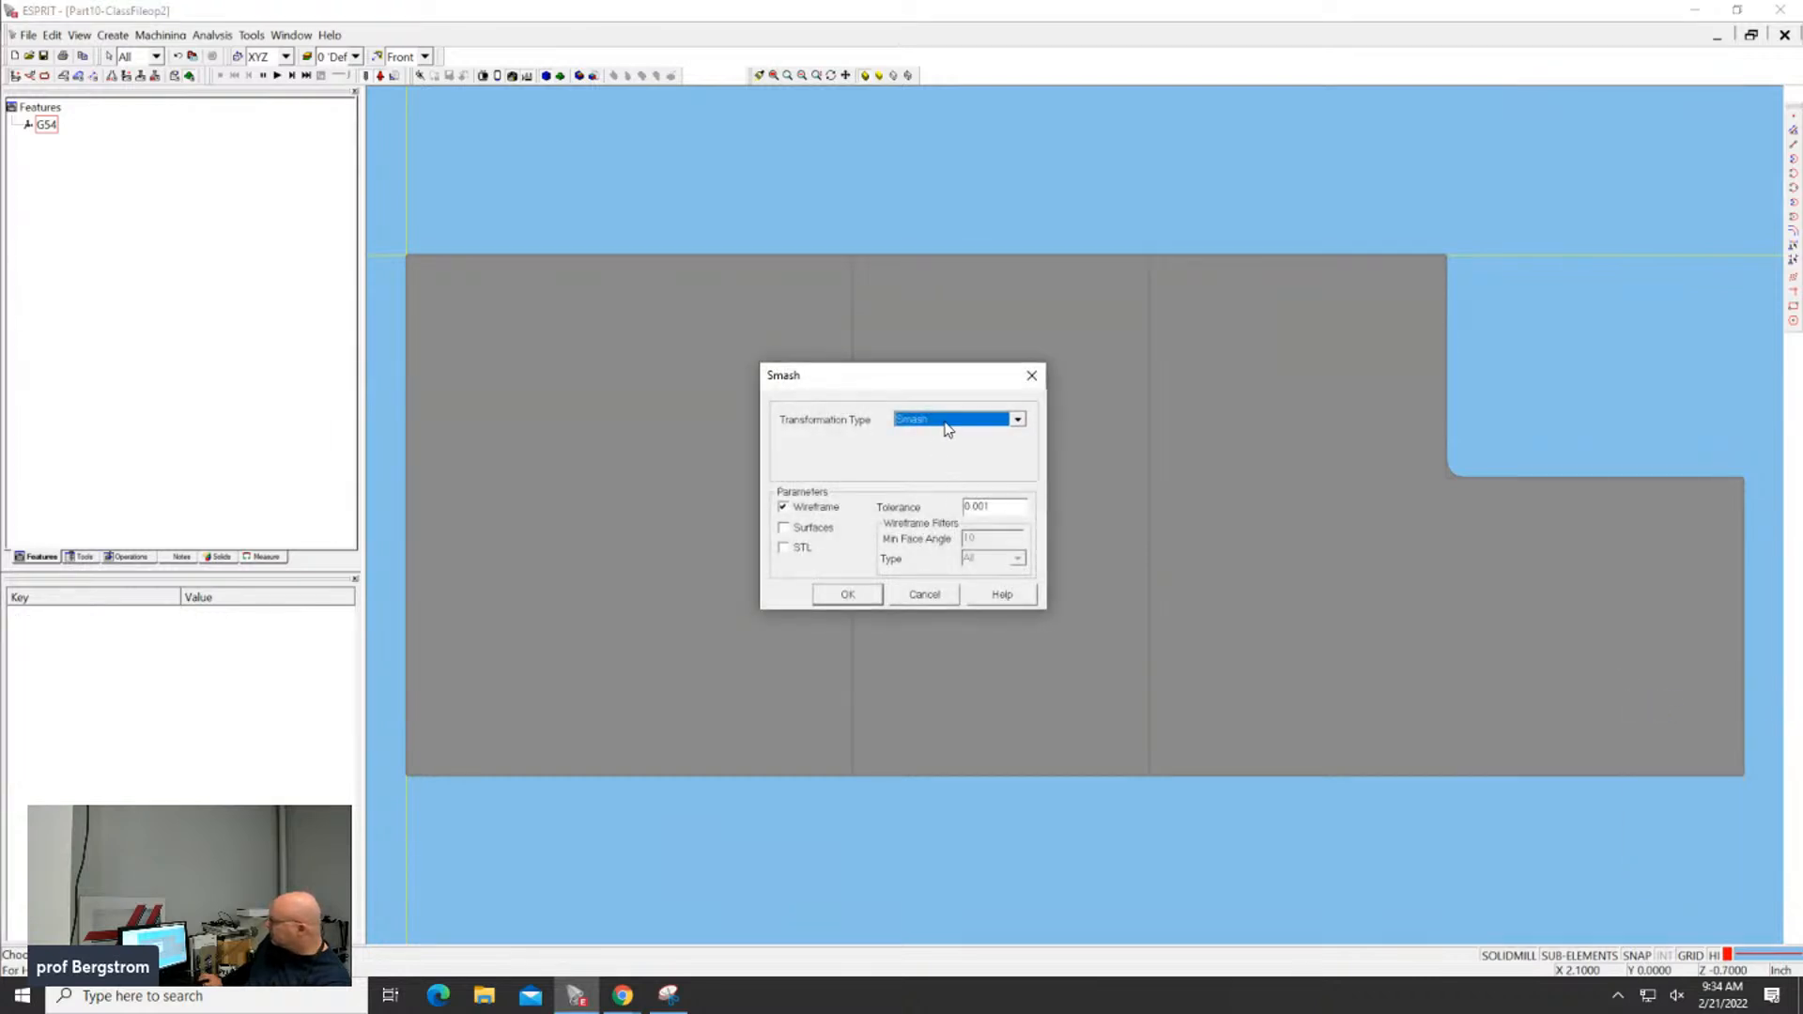
{"action": "left_click", "coordinate": [947, 428]}
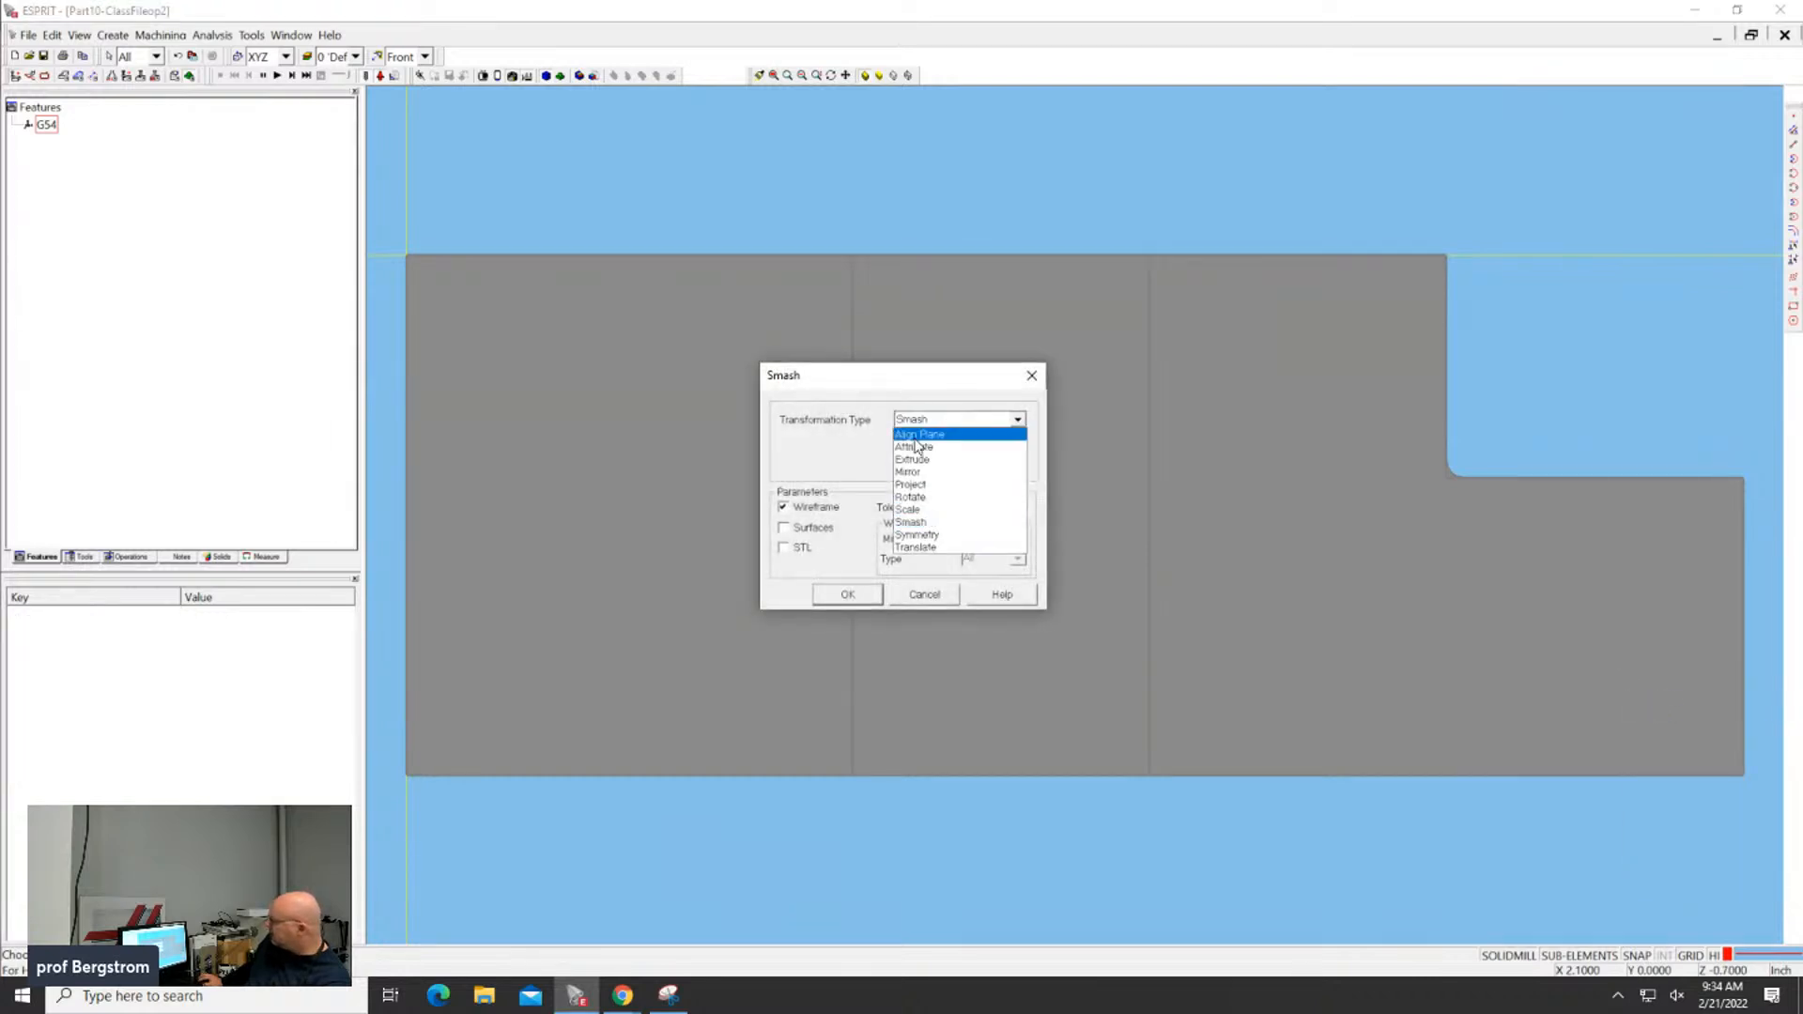
{"action": "left_click", "coordinate": [921, 497]}
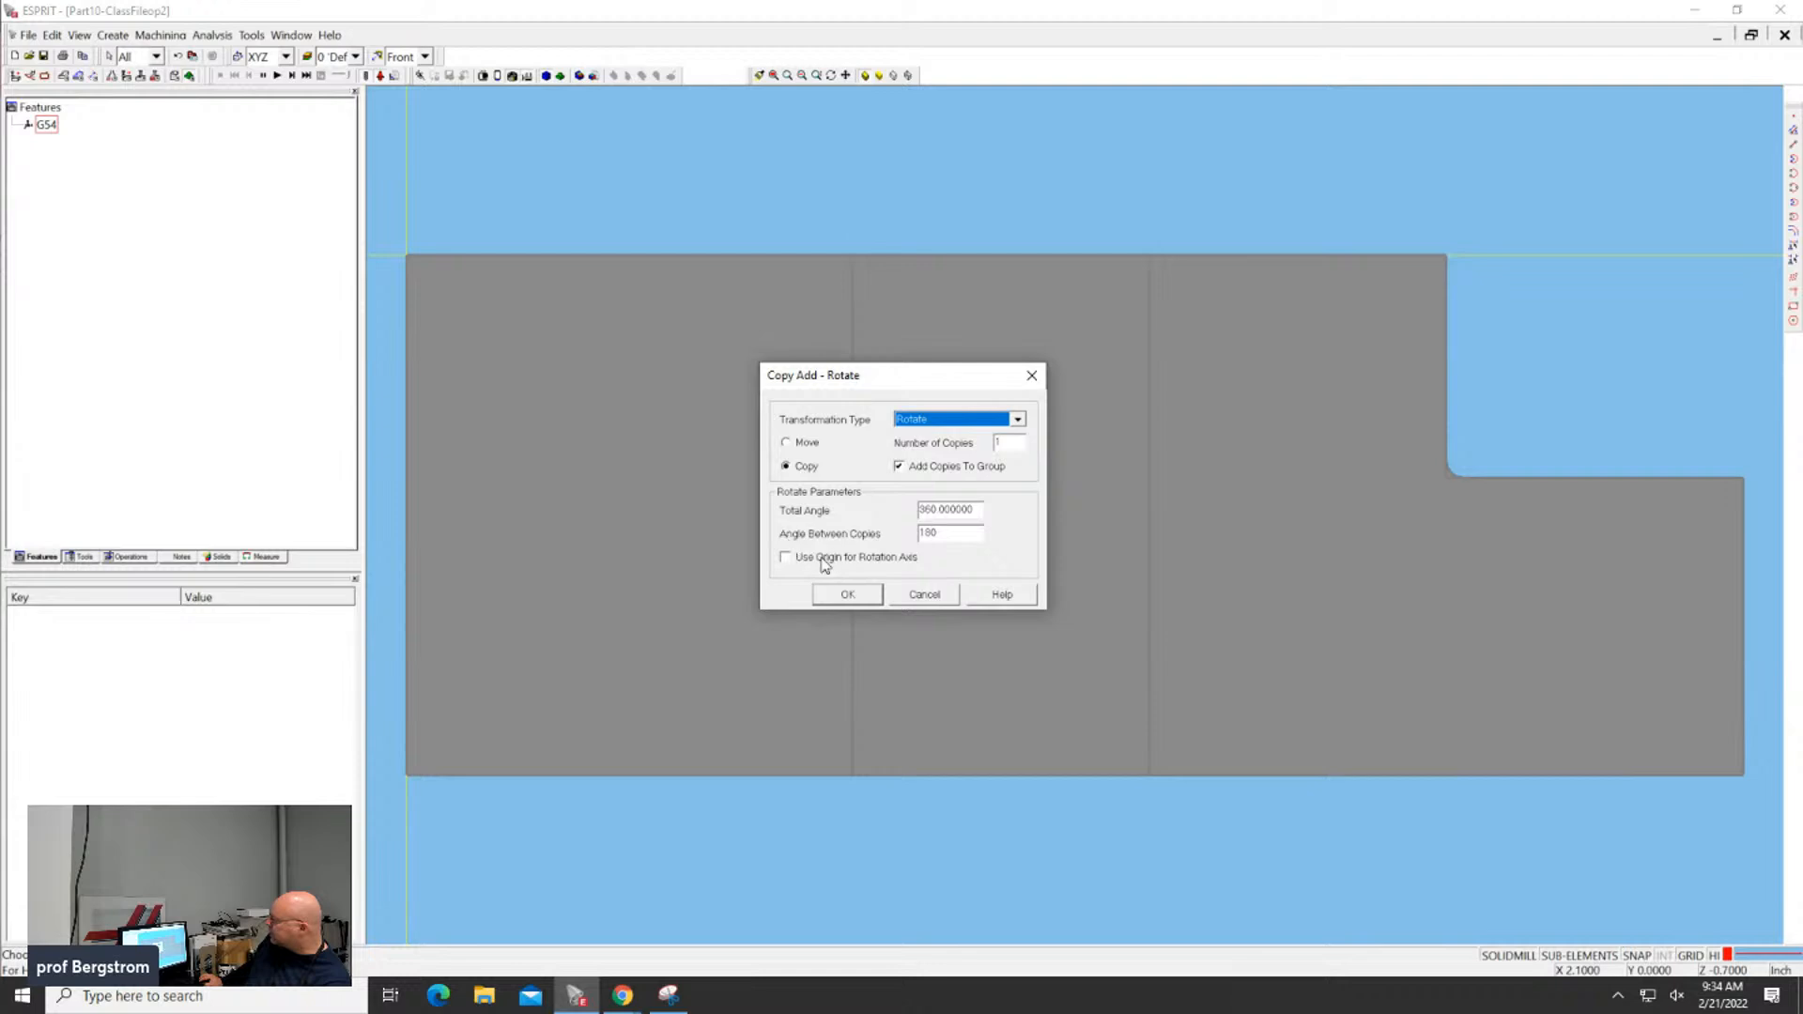
{"action": "left_click", "coordinate": [804, 445]}
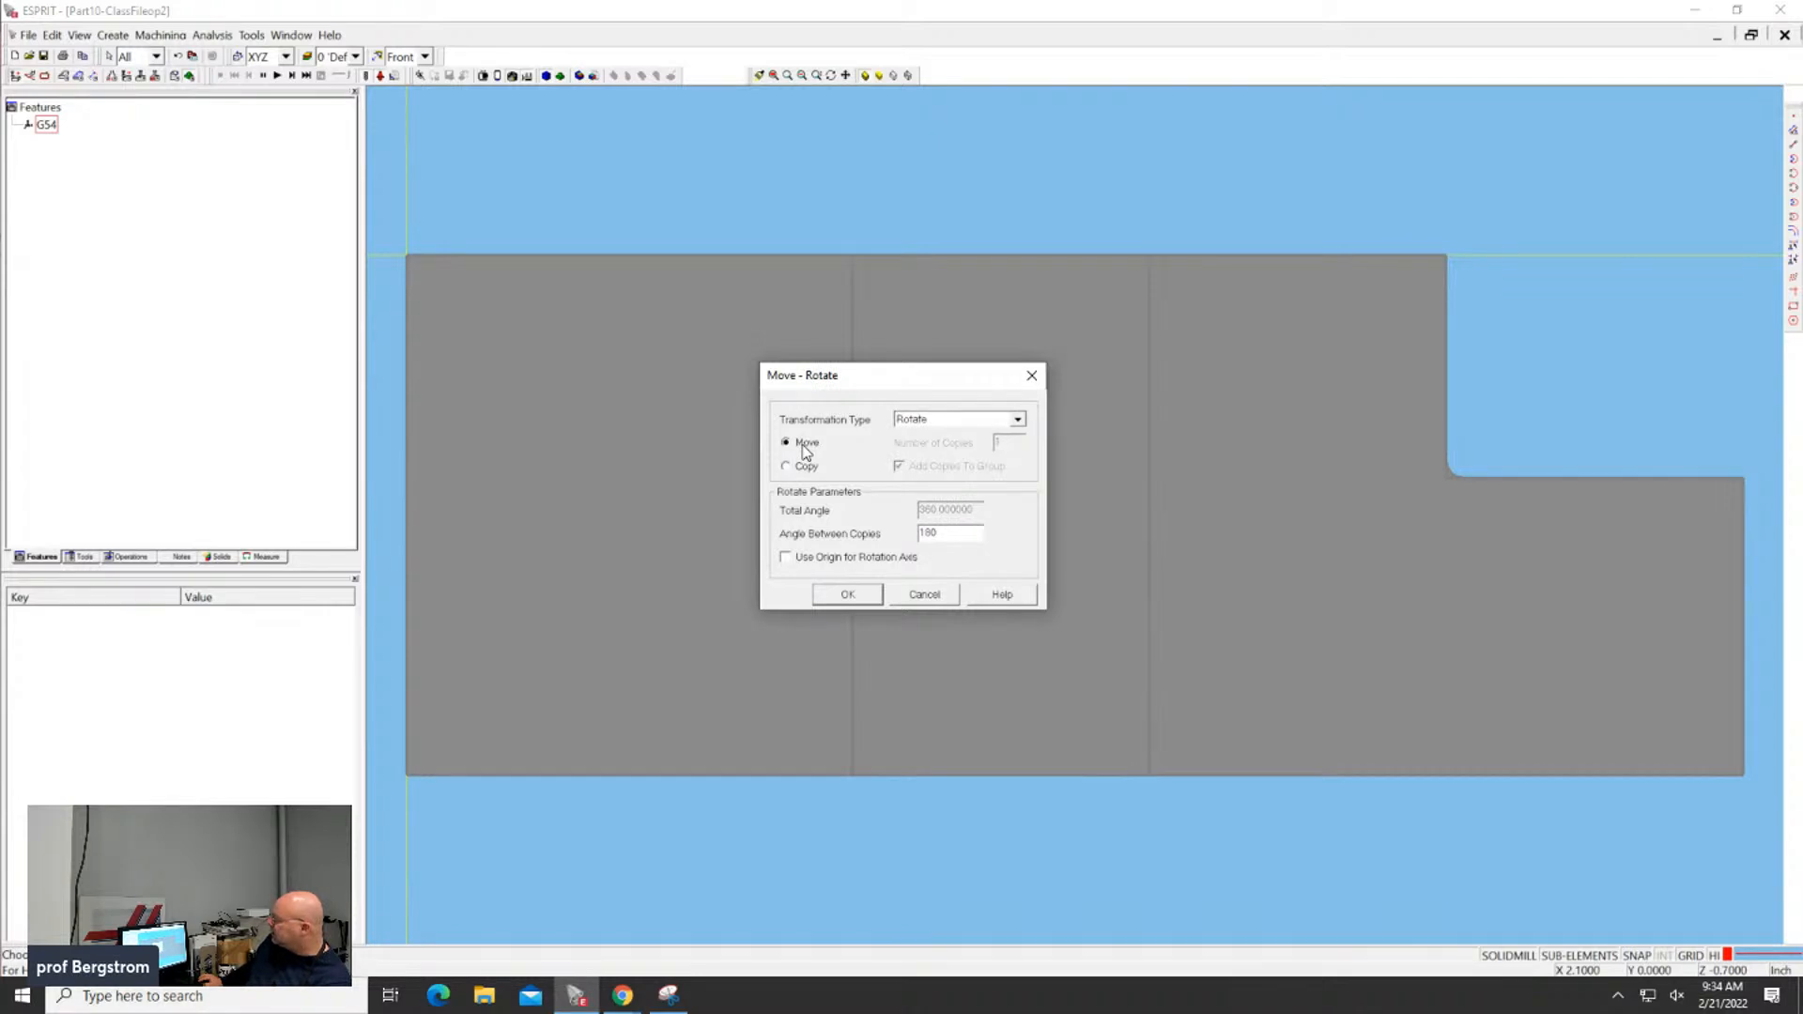
{"action": "left_click", "coordinate": [848, 594]}
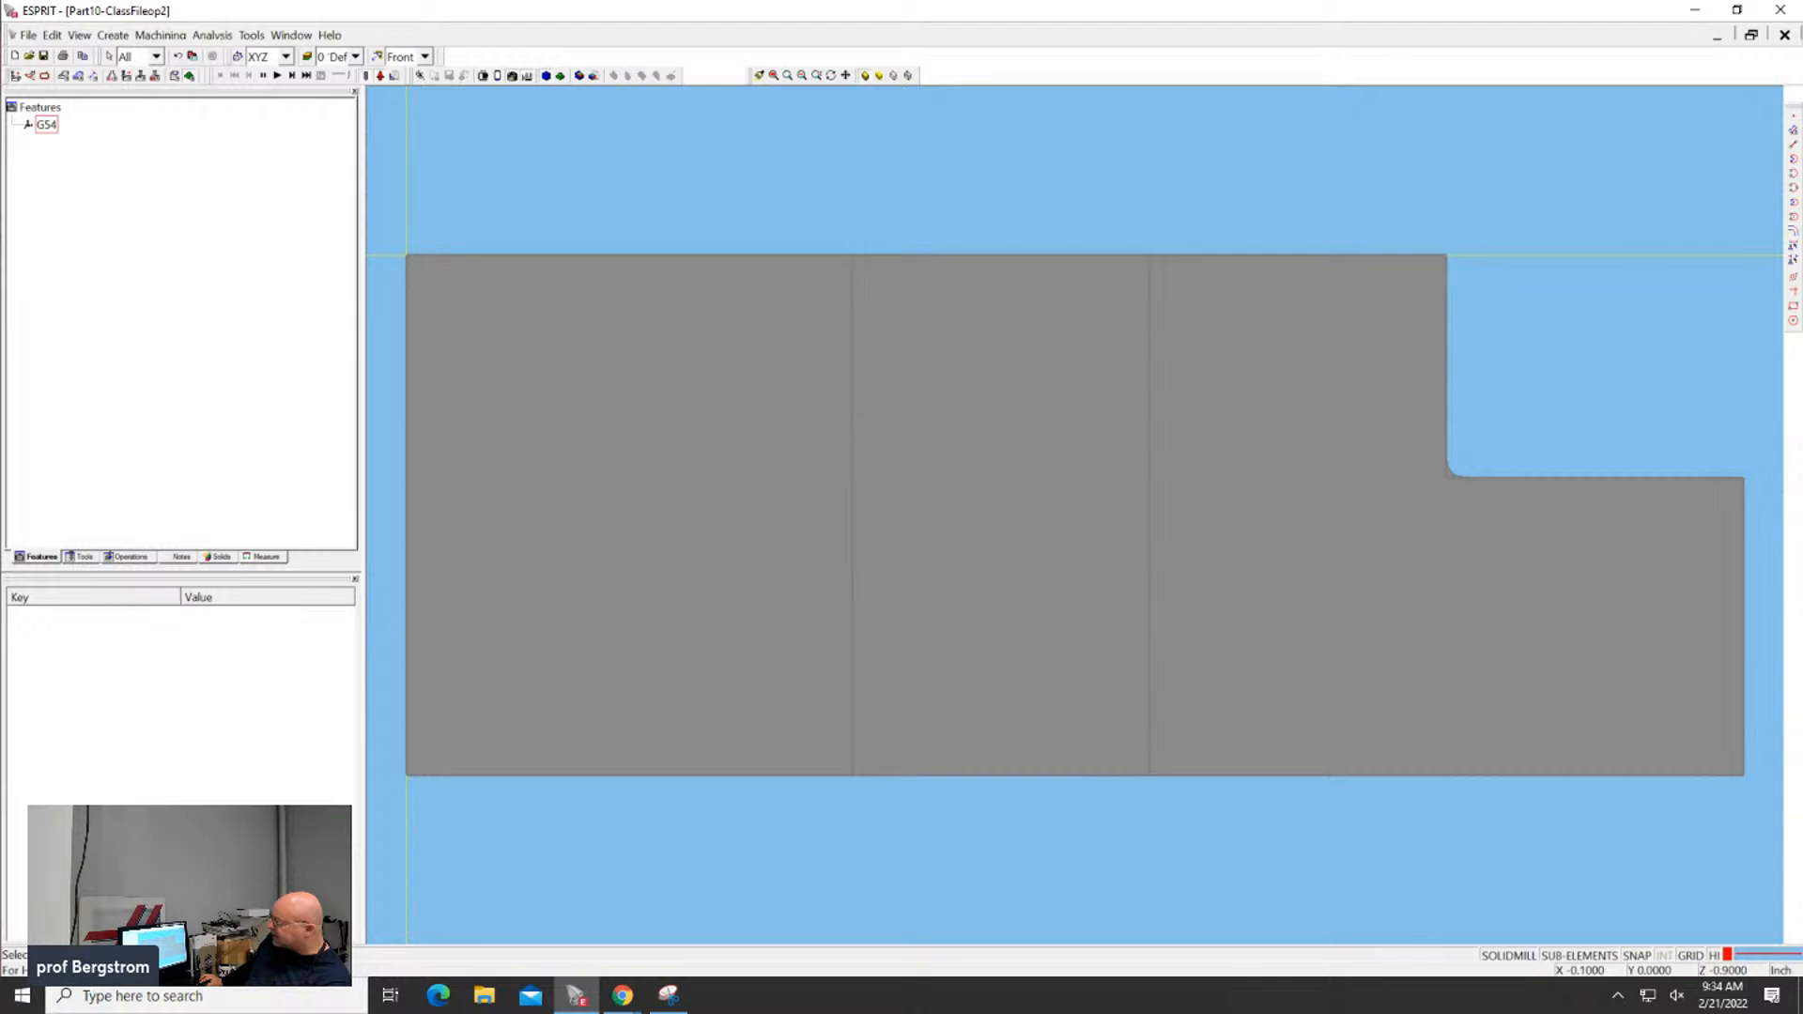
{"action": "left_click", "coordinate": [1576, 255]}
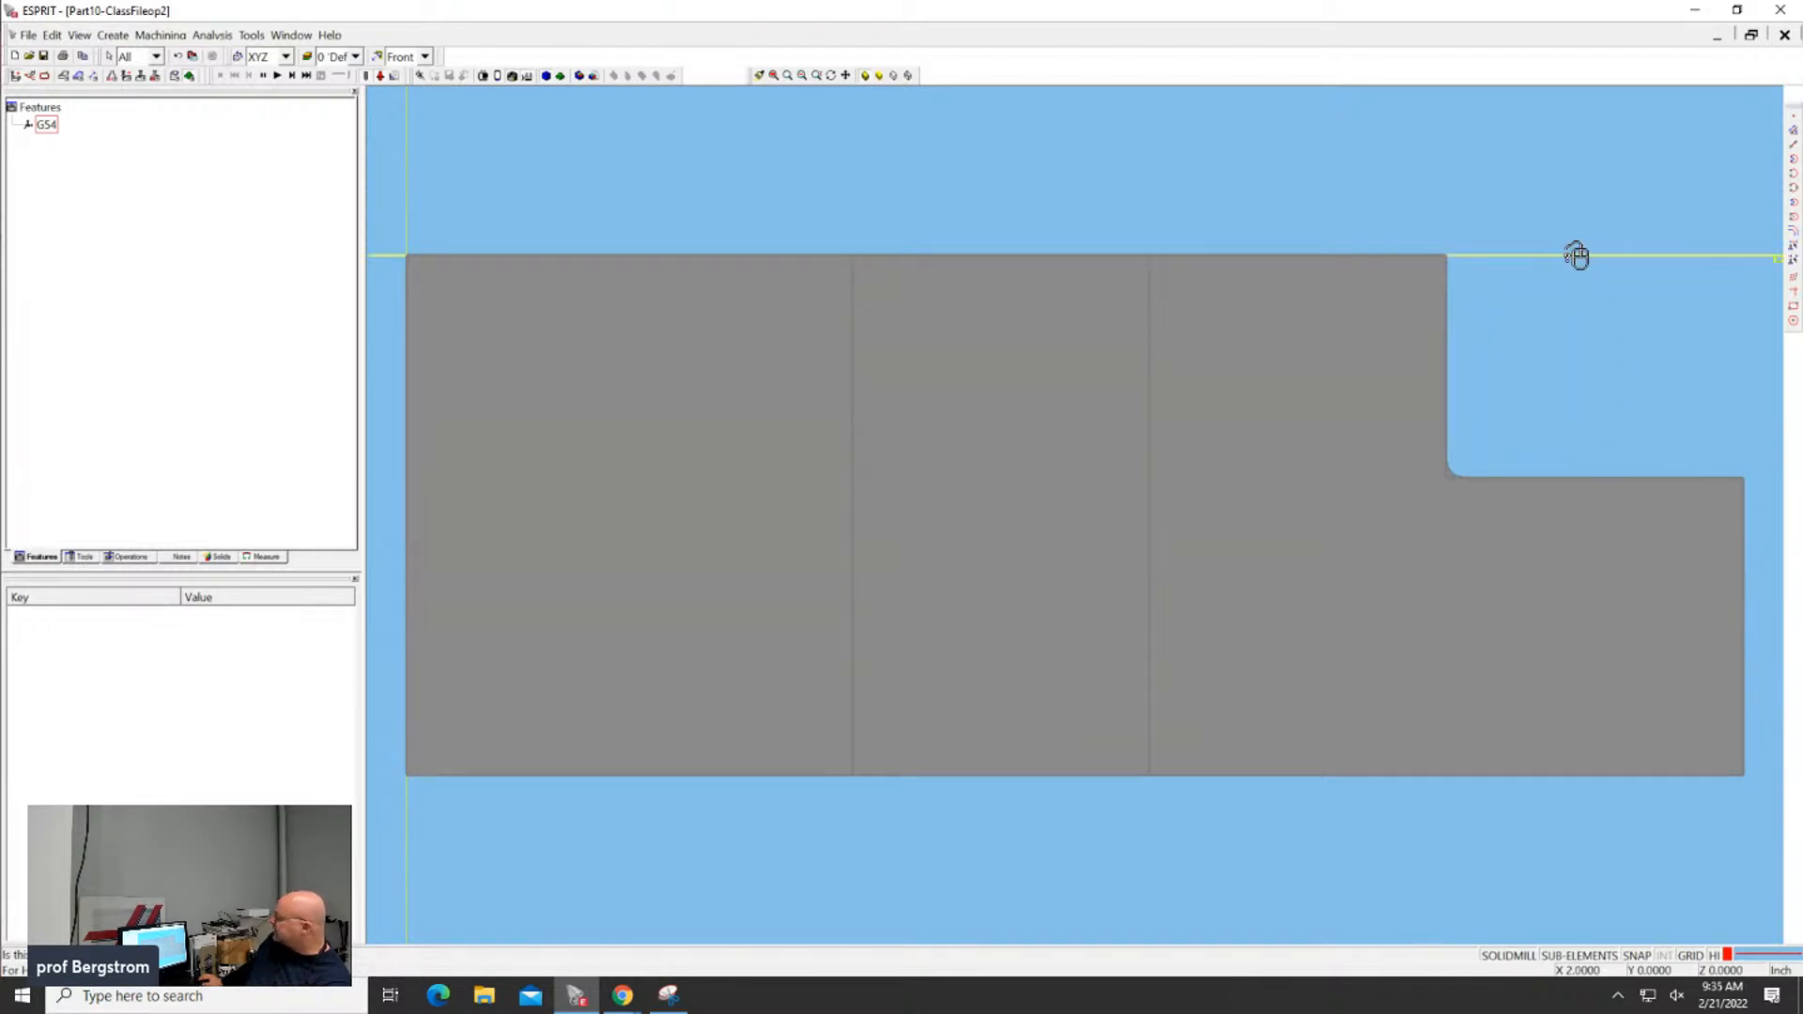
{"action": "left_click", "coordinate": [1576, 254]}
{"action": "scroll", "coordinate": [1576, 254], "scroll_direction": "down", "scroll_amount": 5}
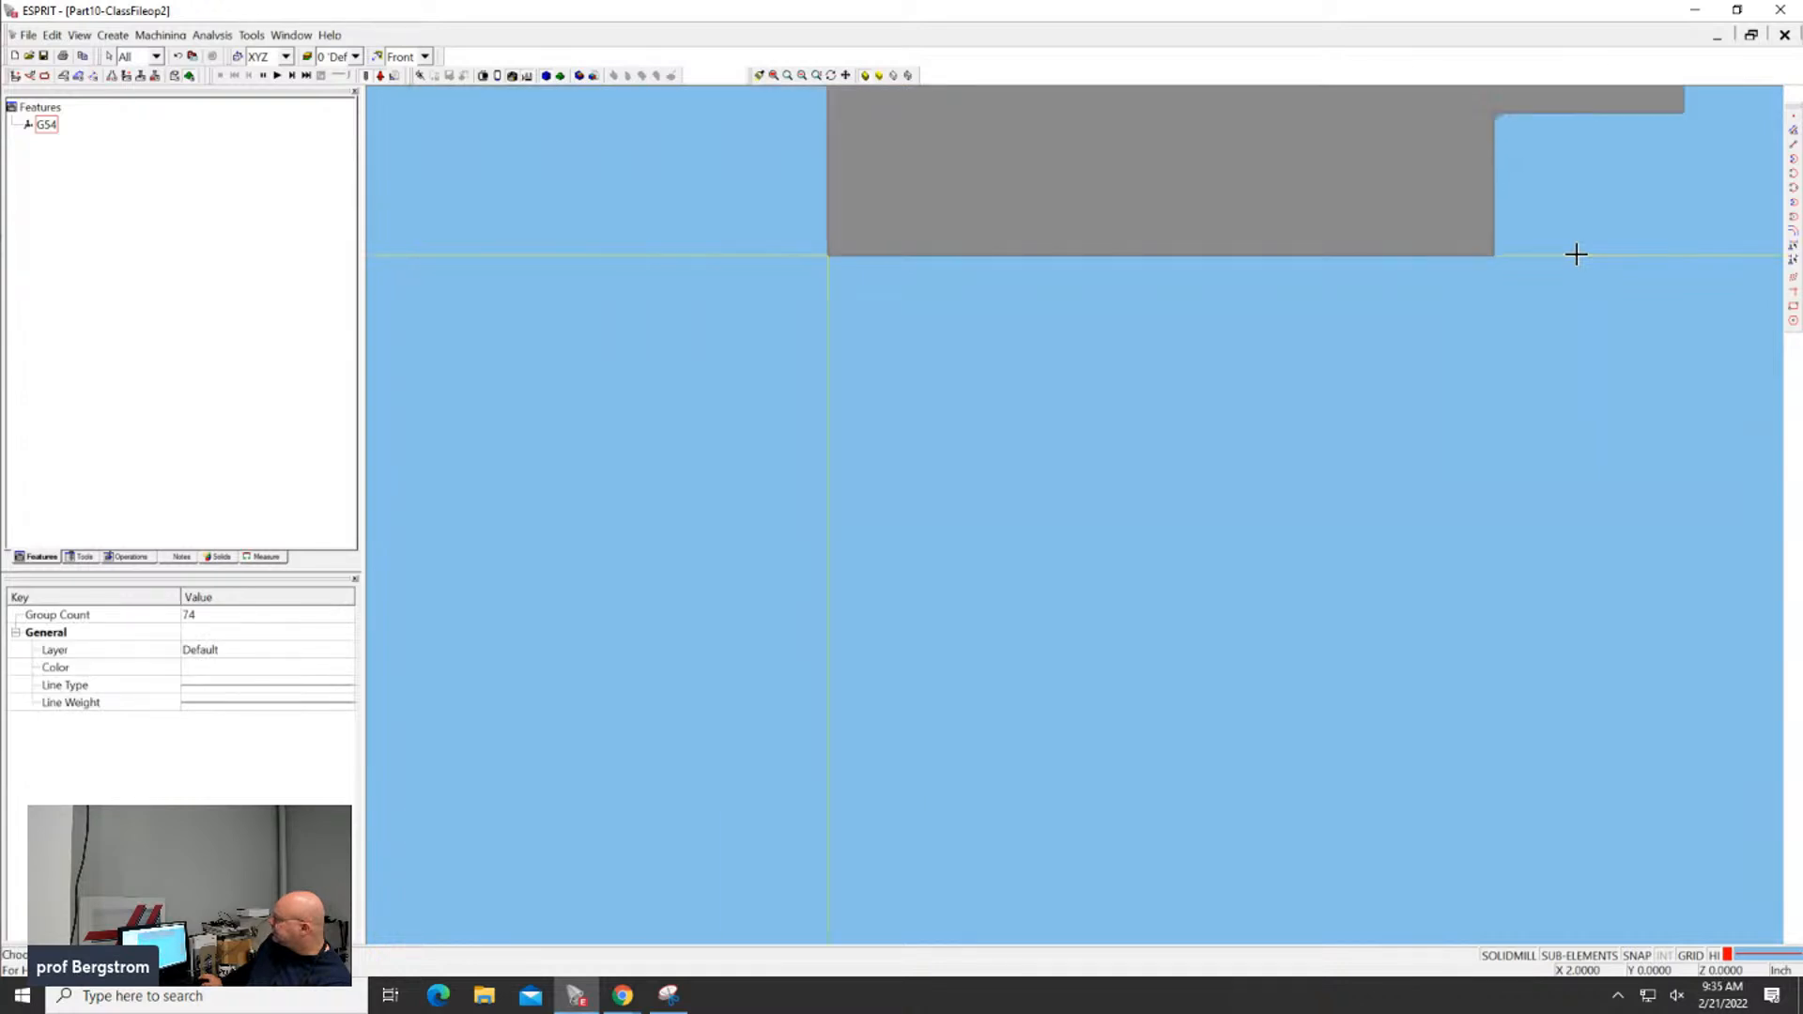
In the isometric view, create a closed rectangular chain feature through the four upper corners of the part's top slot
{"action": "middle_click_drag", "start_coordinate": [1434, 313], "coordinate": [1336, 441]}
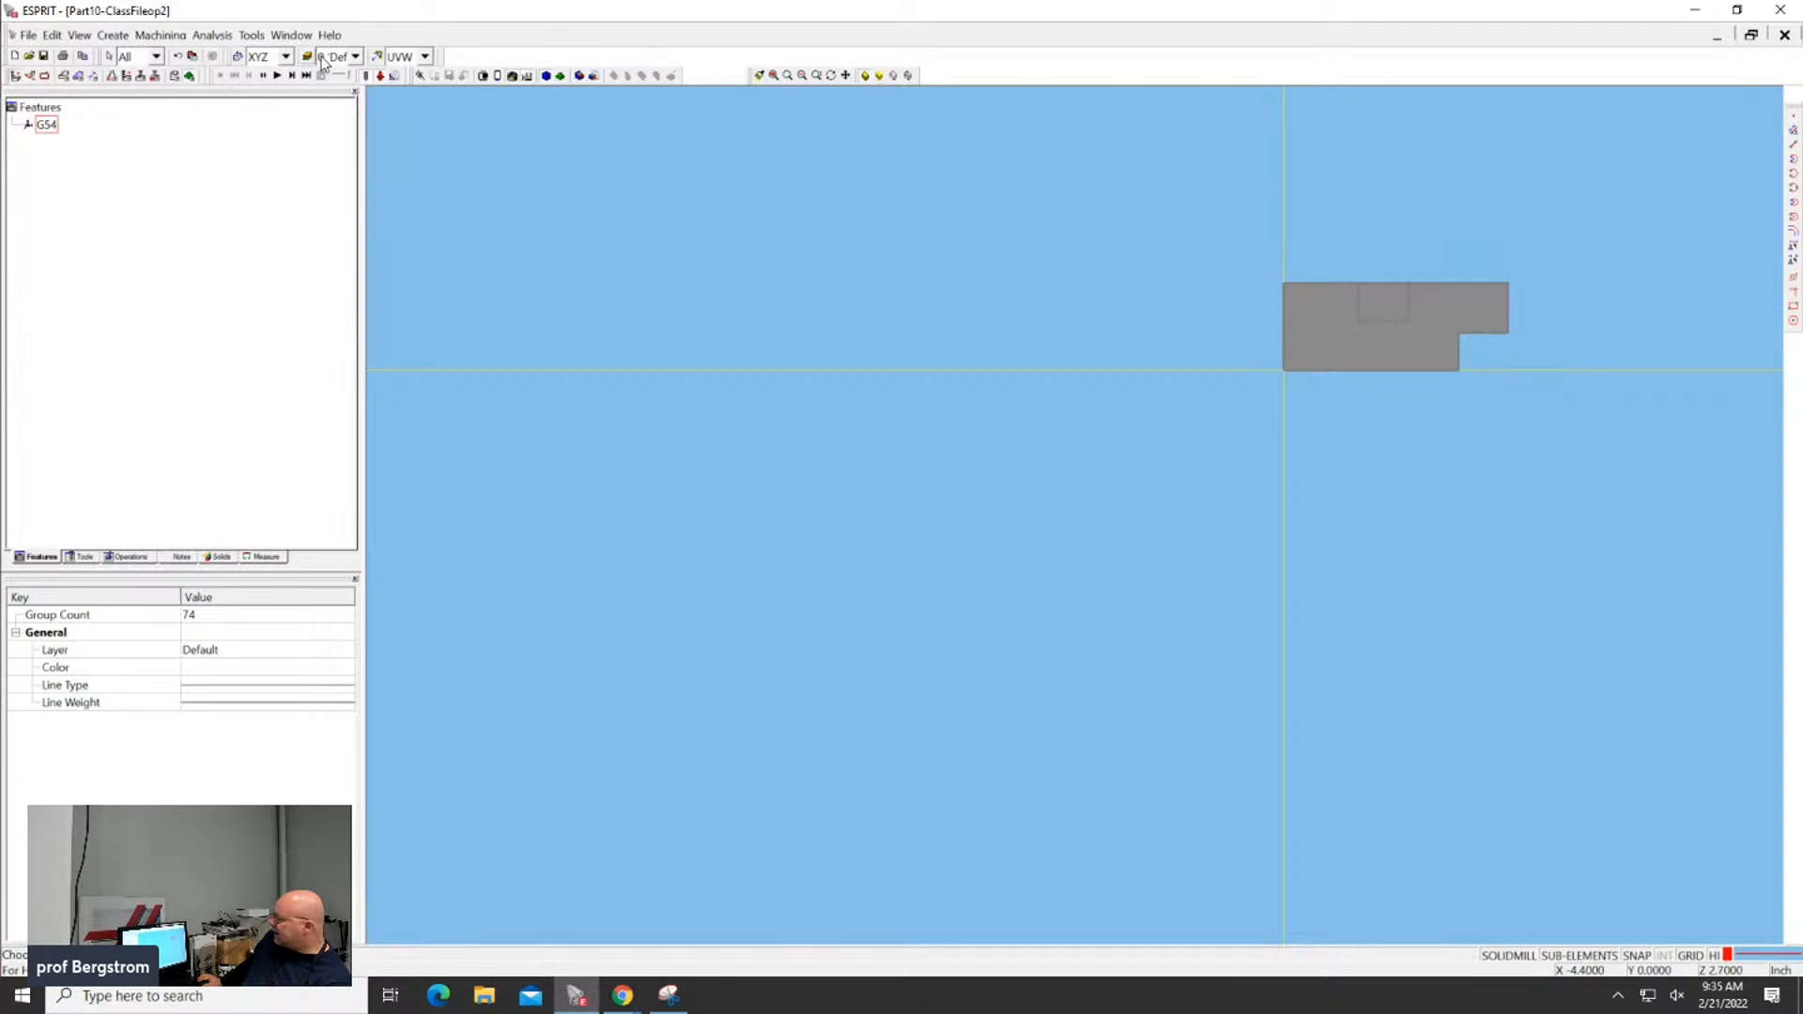
{"action": "left_click", "coordinate": [406, 58]}
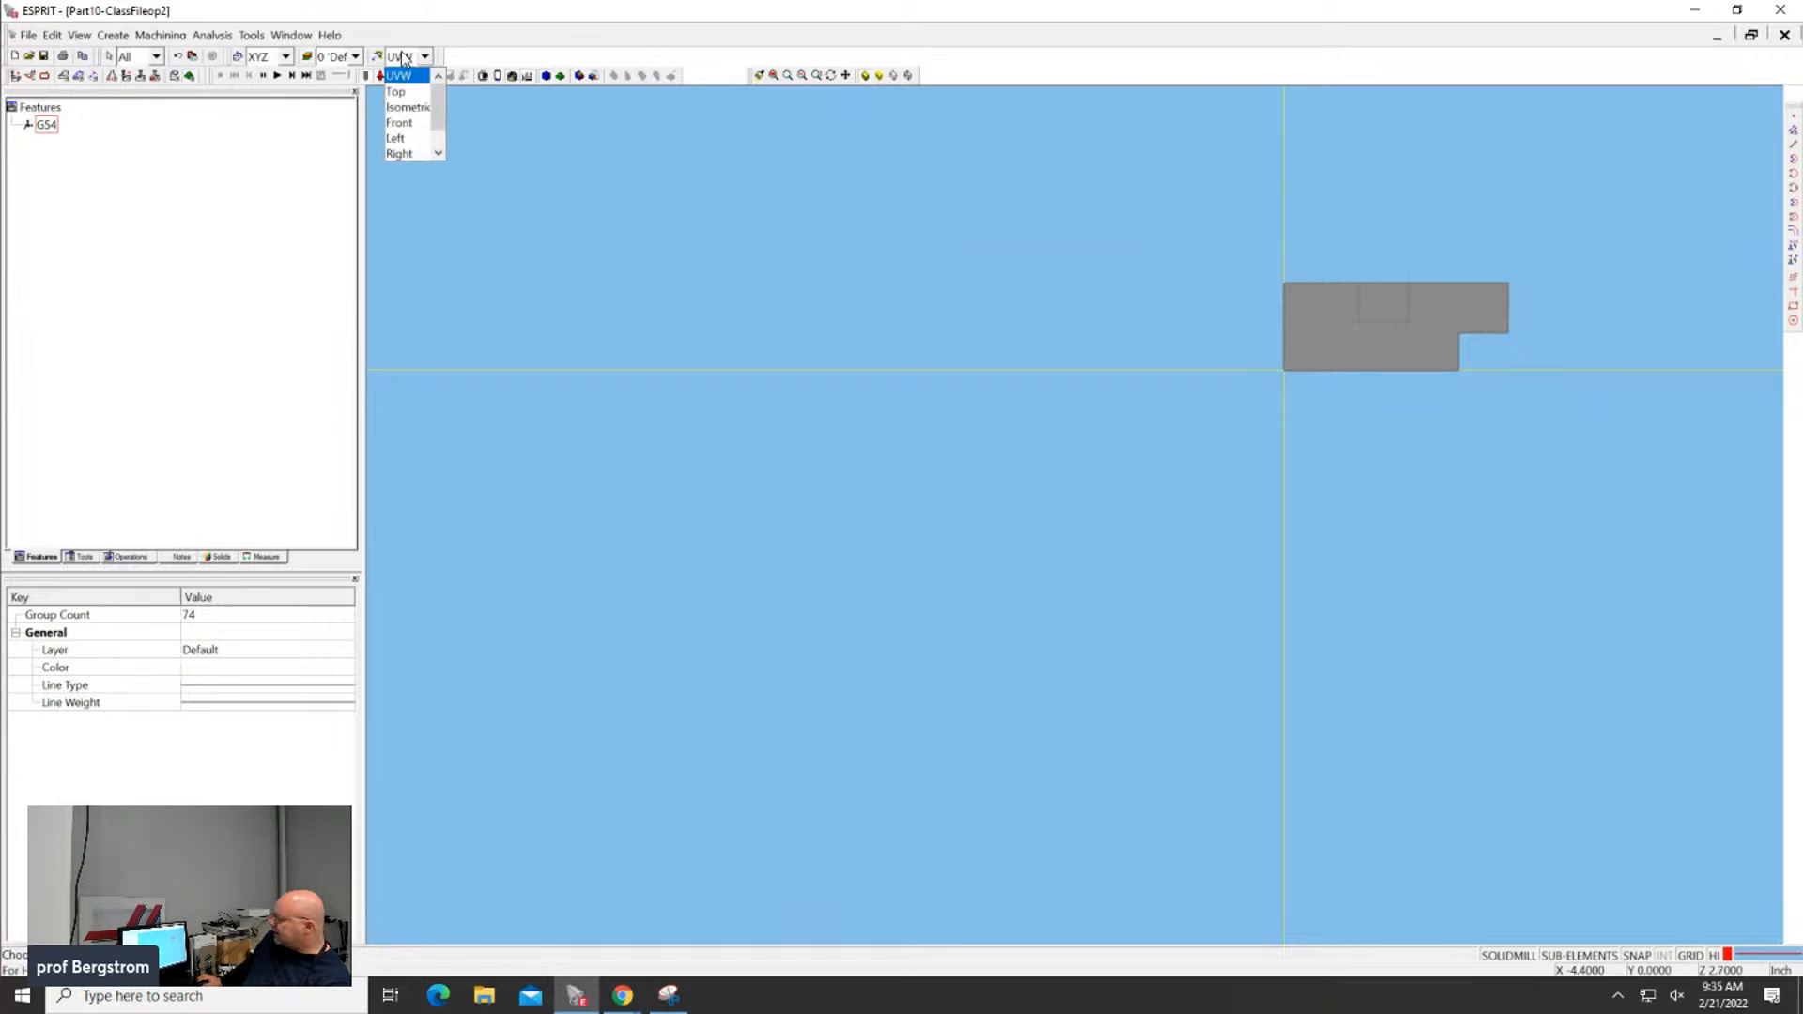
{"action": "left_click", "coordinate": [425, 110]}
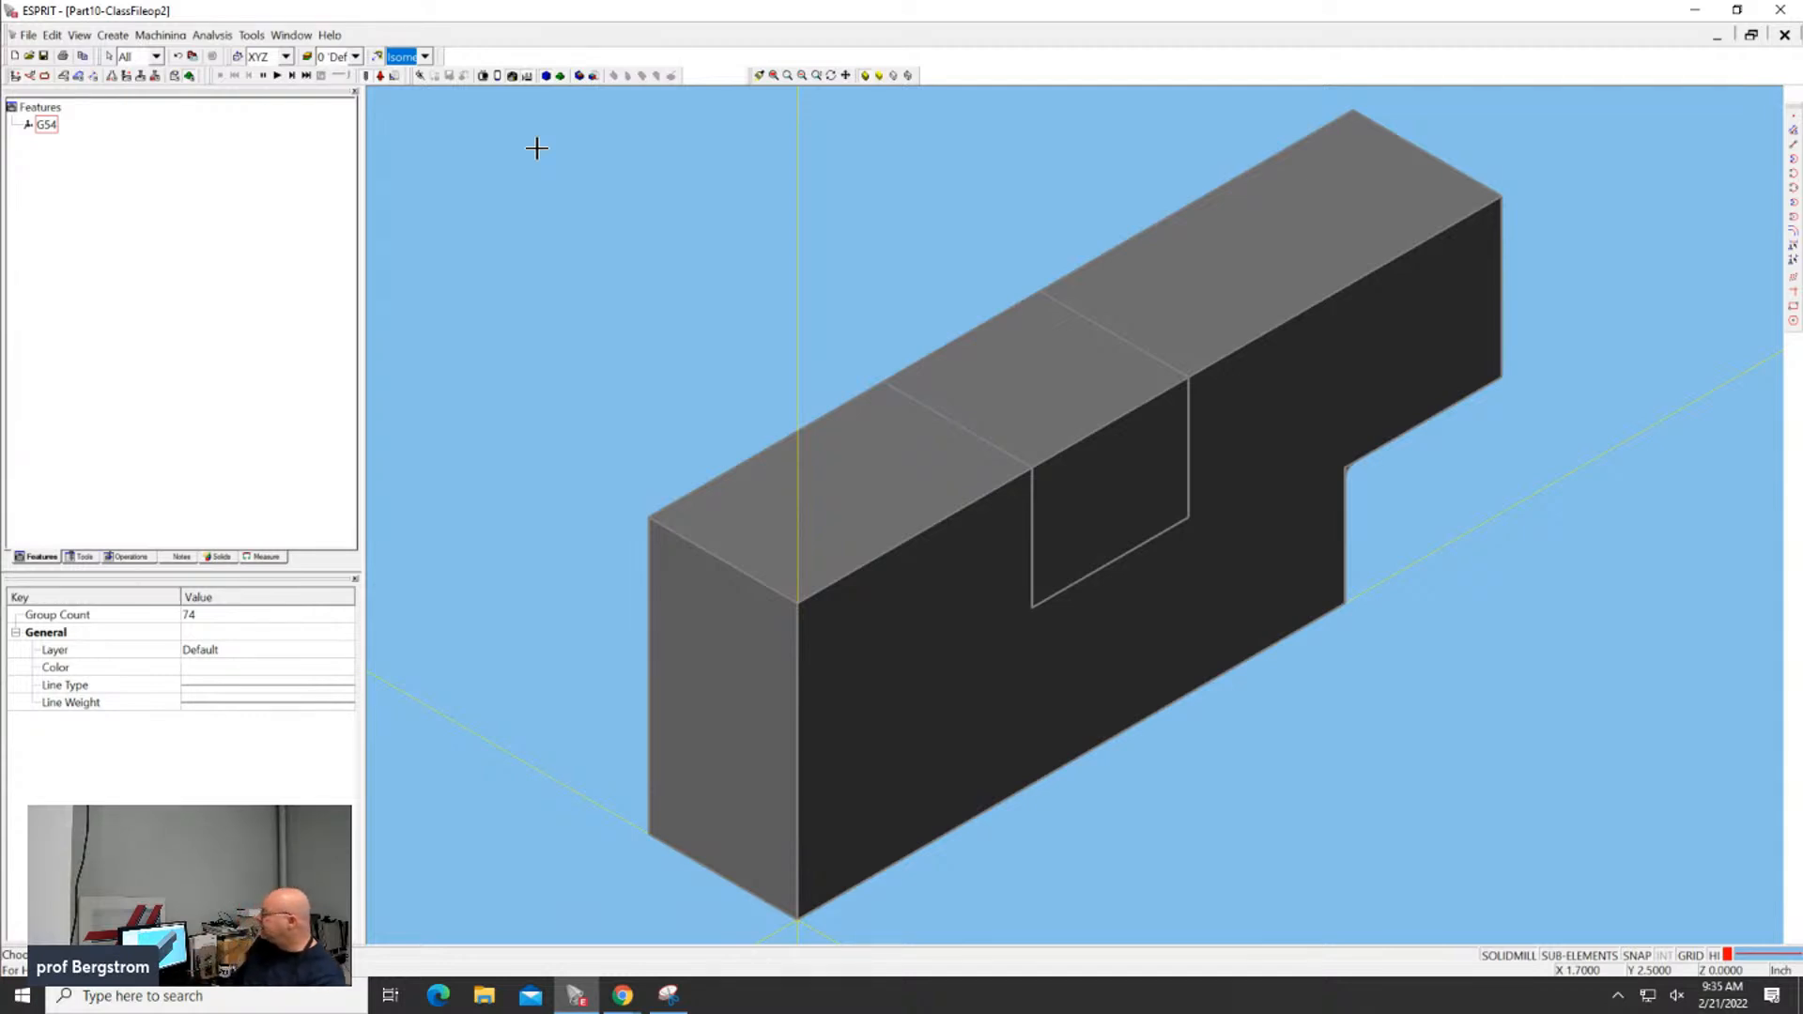
{"action": "left_click", "coordinate": [923, 202]}
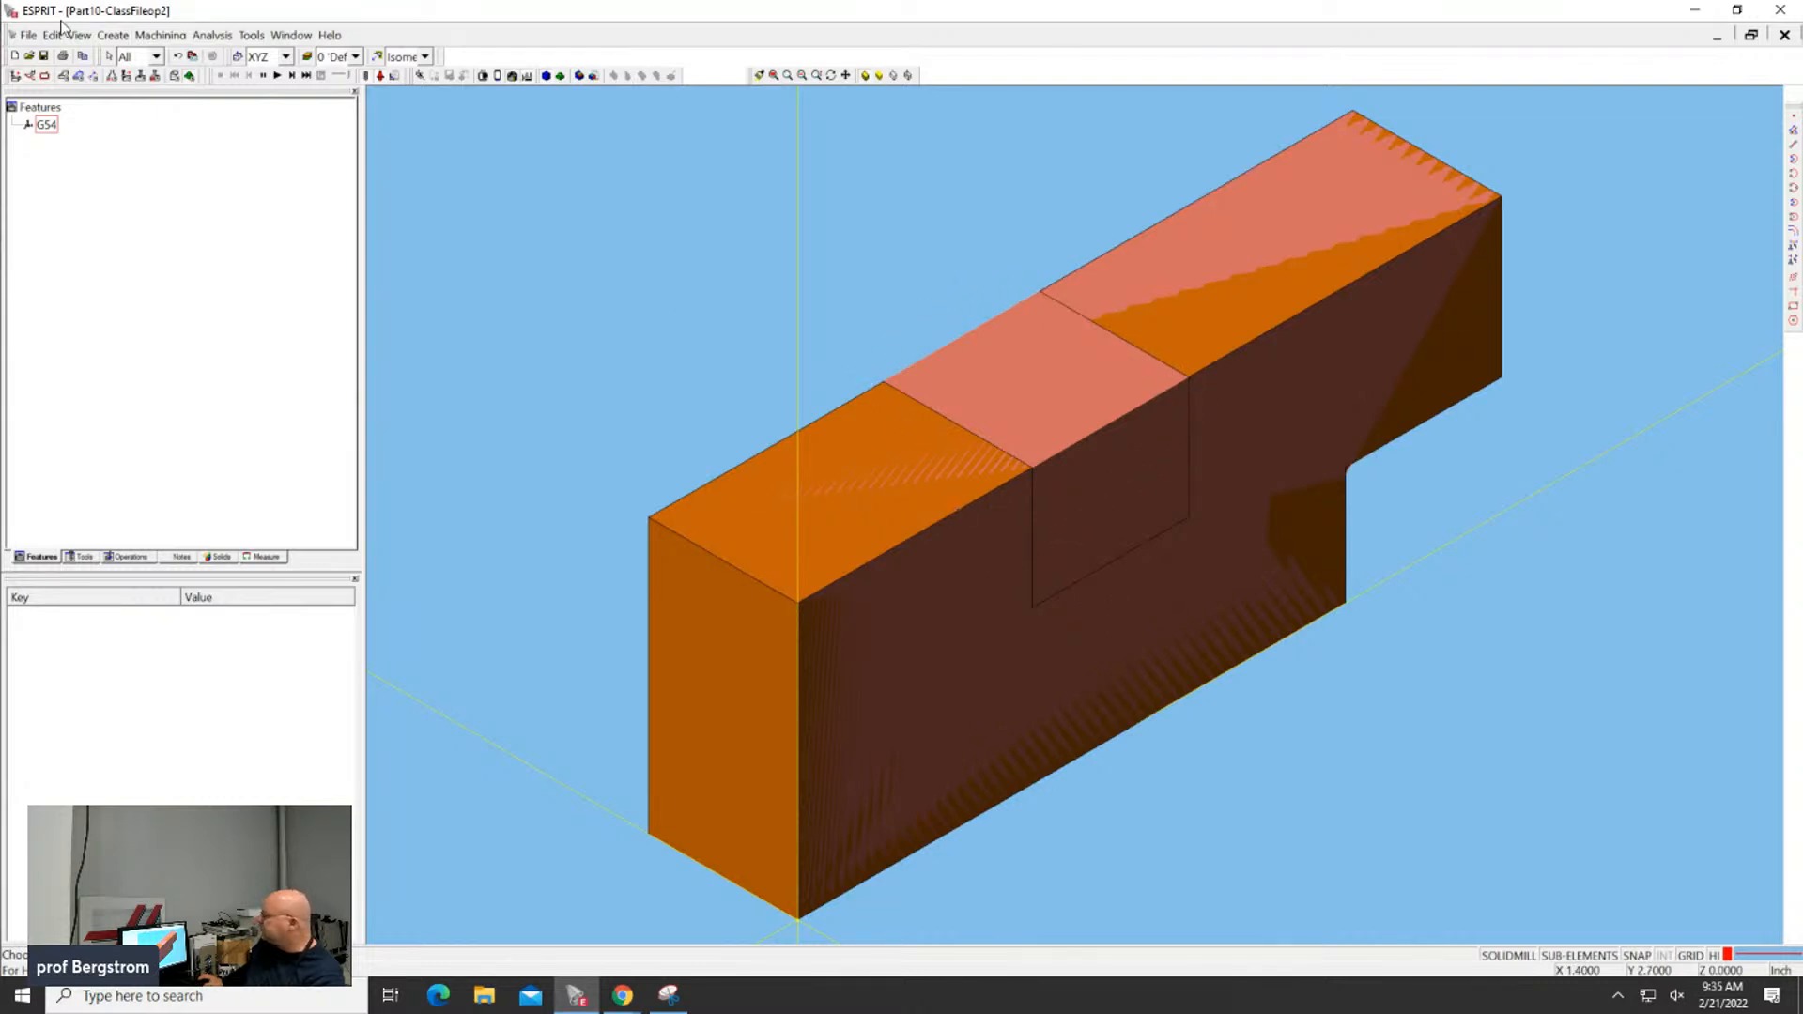
{"action": "left_click", "coordinate": [81, 76]}
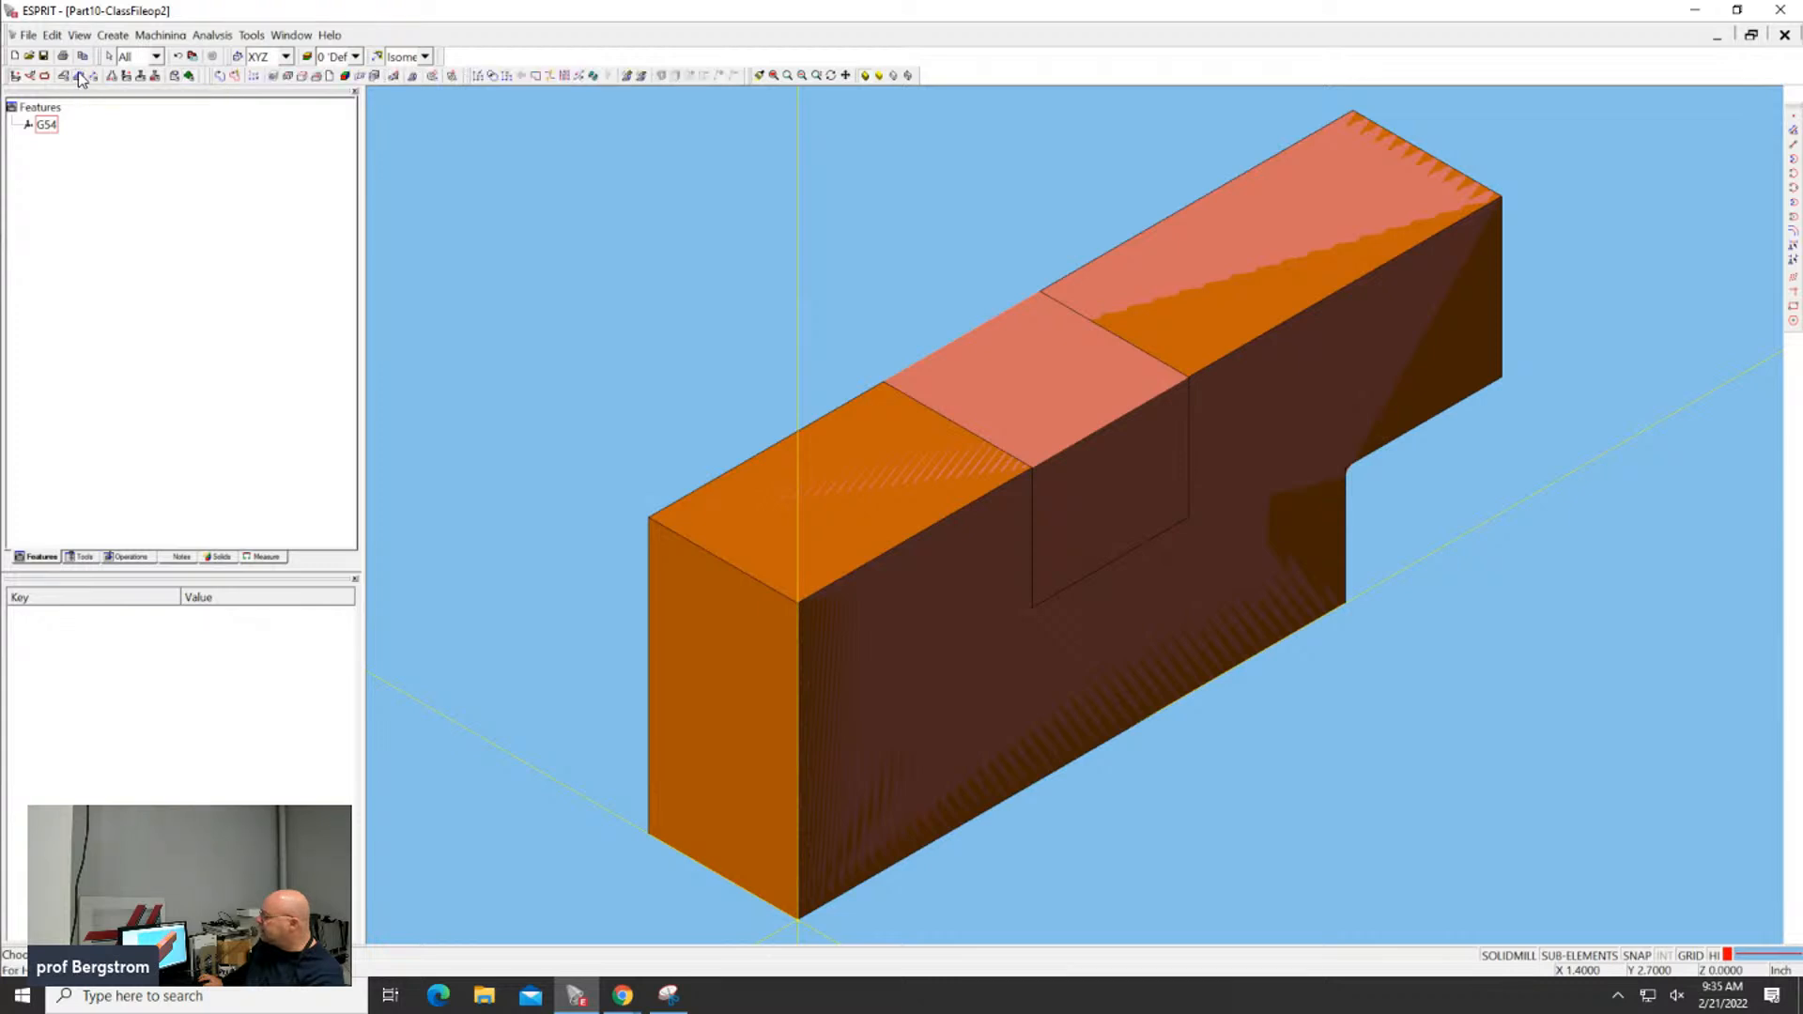
{"action": "left_click", "coordinate": [217, 76]}
{"action": "left_click", "coordinate": [883, 381]}
{"action": "left_click", "coordinate": [1031, 469]}
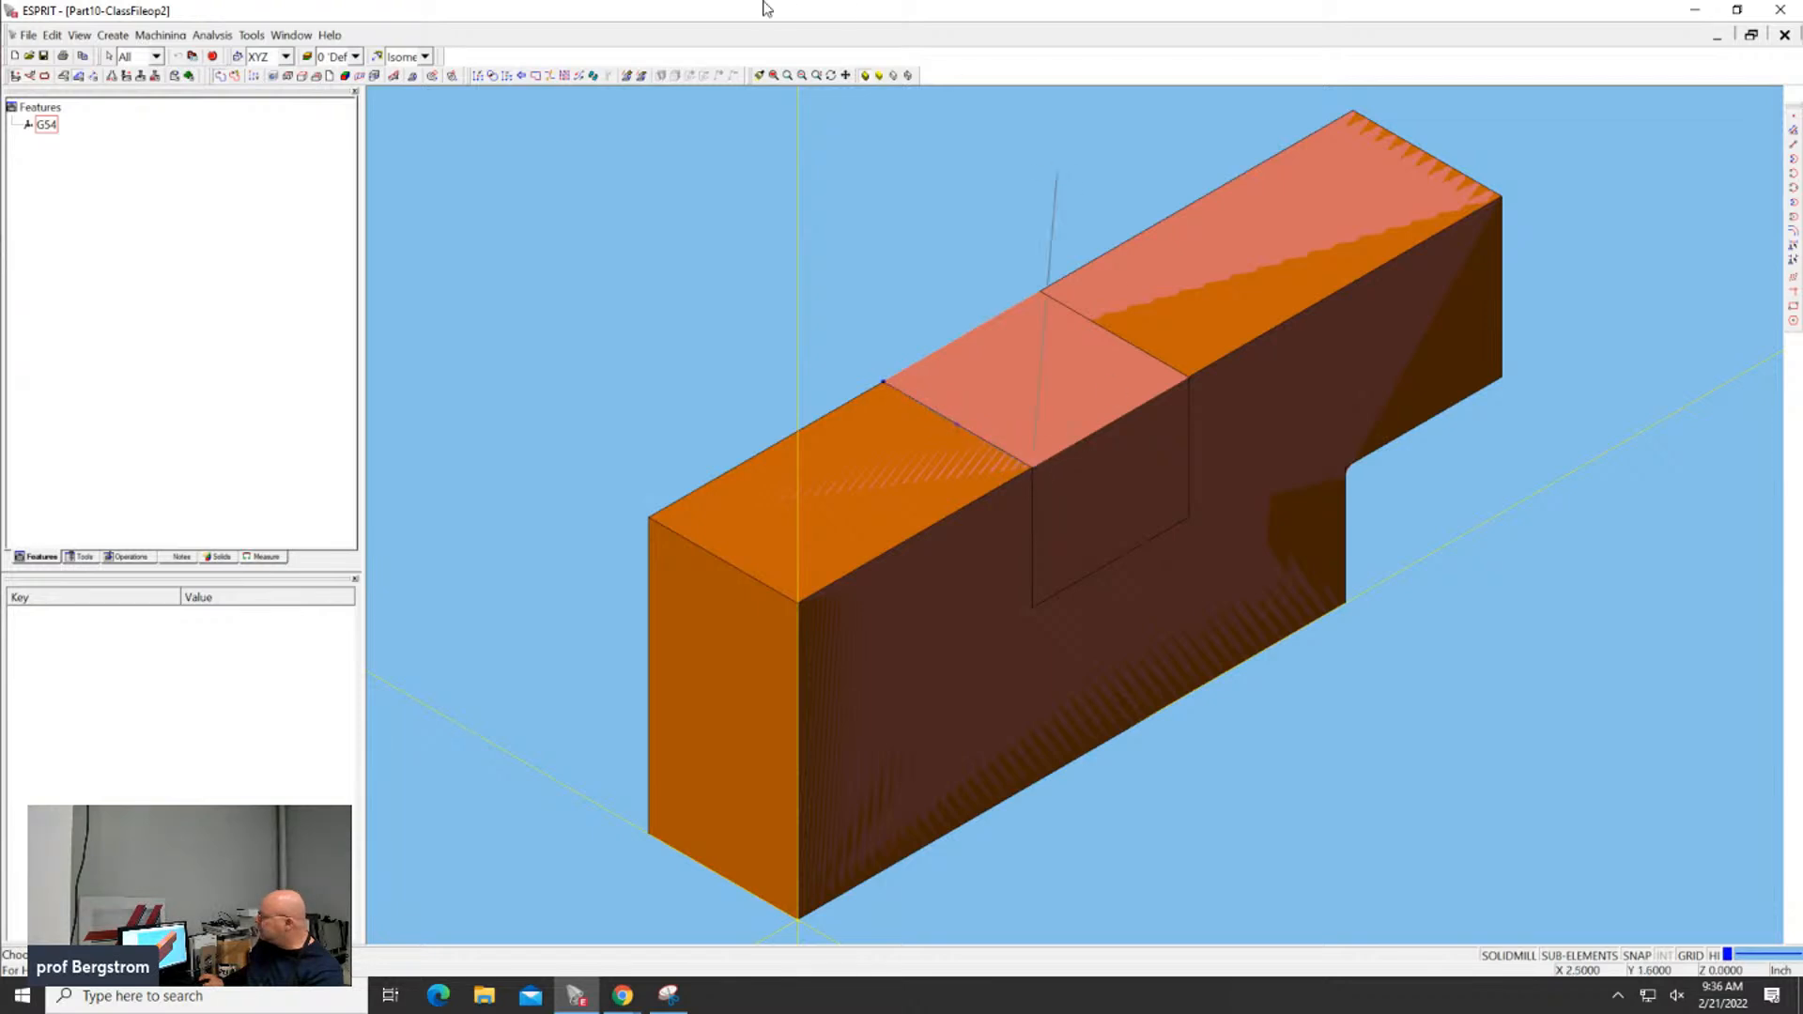
{"action": "left_click", "coordinate": [1190, 377]}
{"action": "left_click", "coordinate": [1040, 289]}
{"action": "left_click", "coordinate": [883, 383]}
{"action": "left_click", "coordinate": [59, 142]}
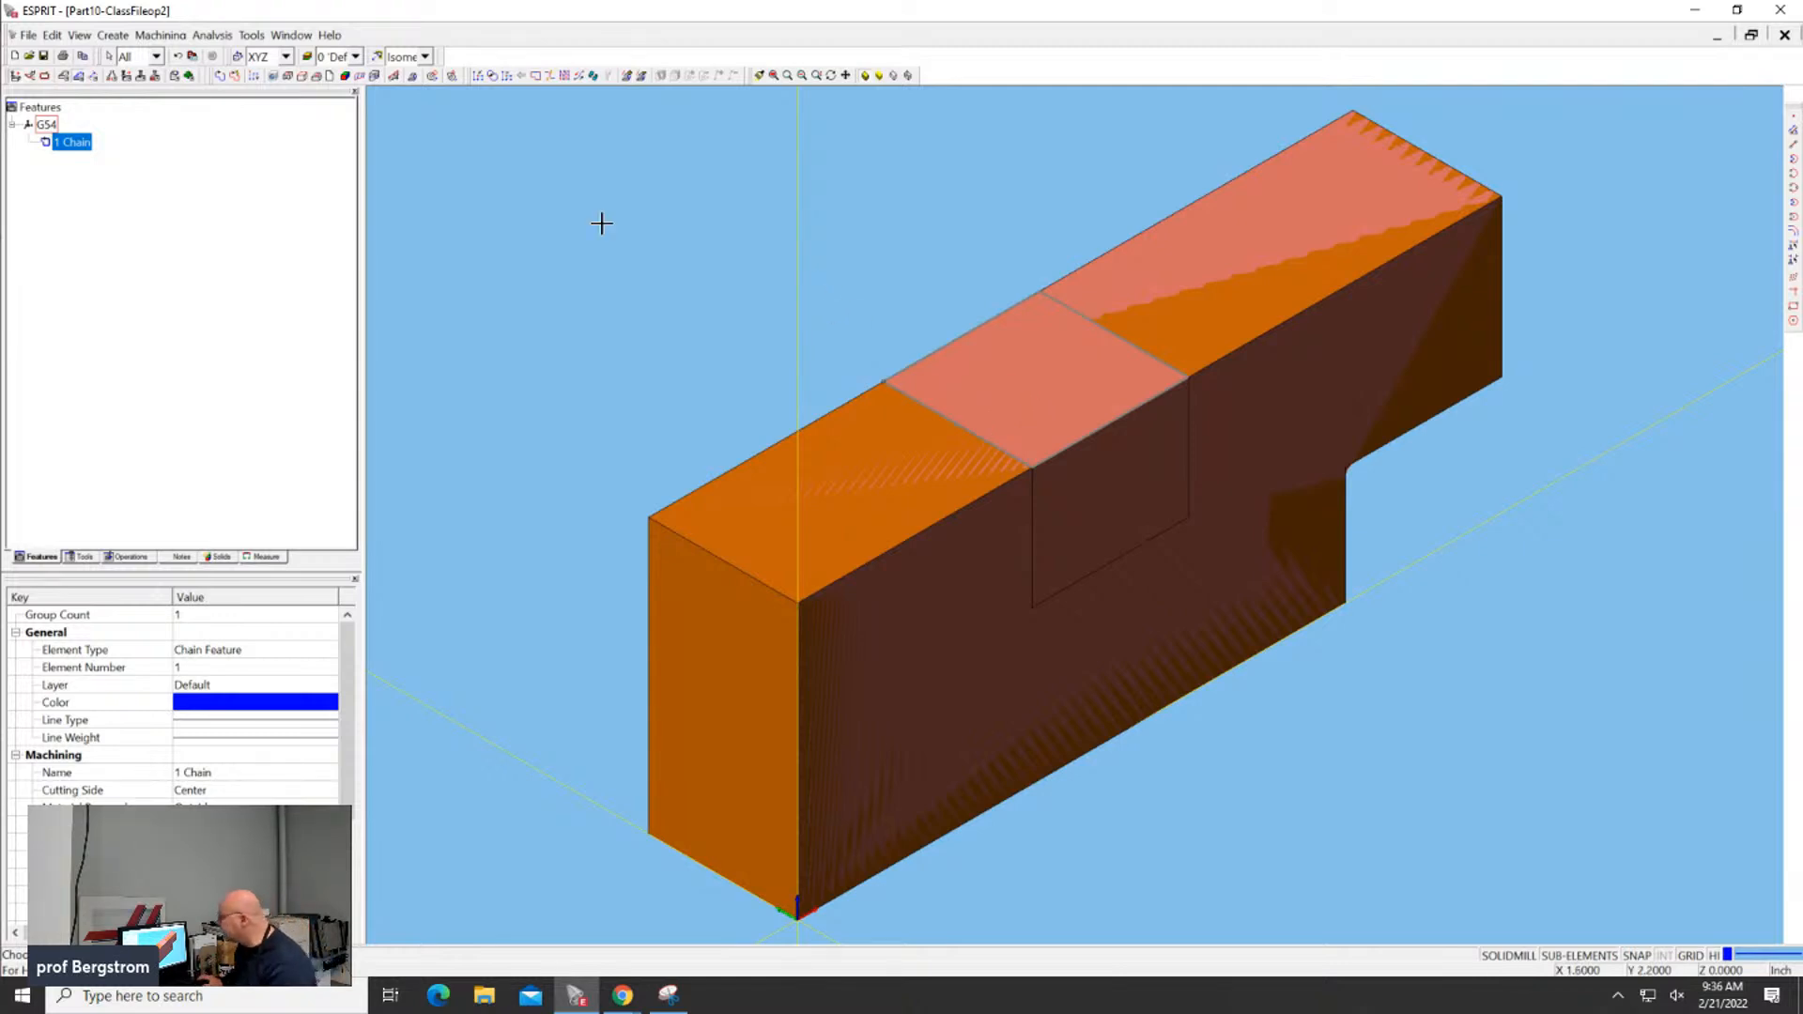
Hide the STL model, solid and geometry with the display masks, leaving features shown
{"action": "left_click", "coordinate": [87, 41]}
{"action": "left_click", "coordinate": [109, 197]}
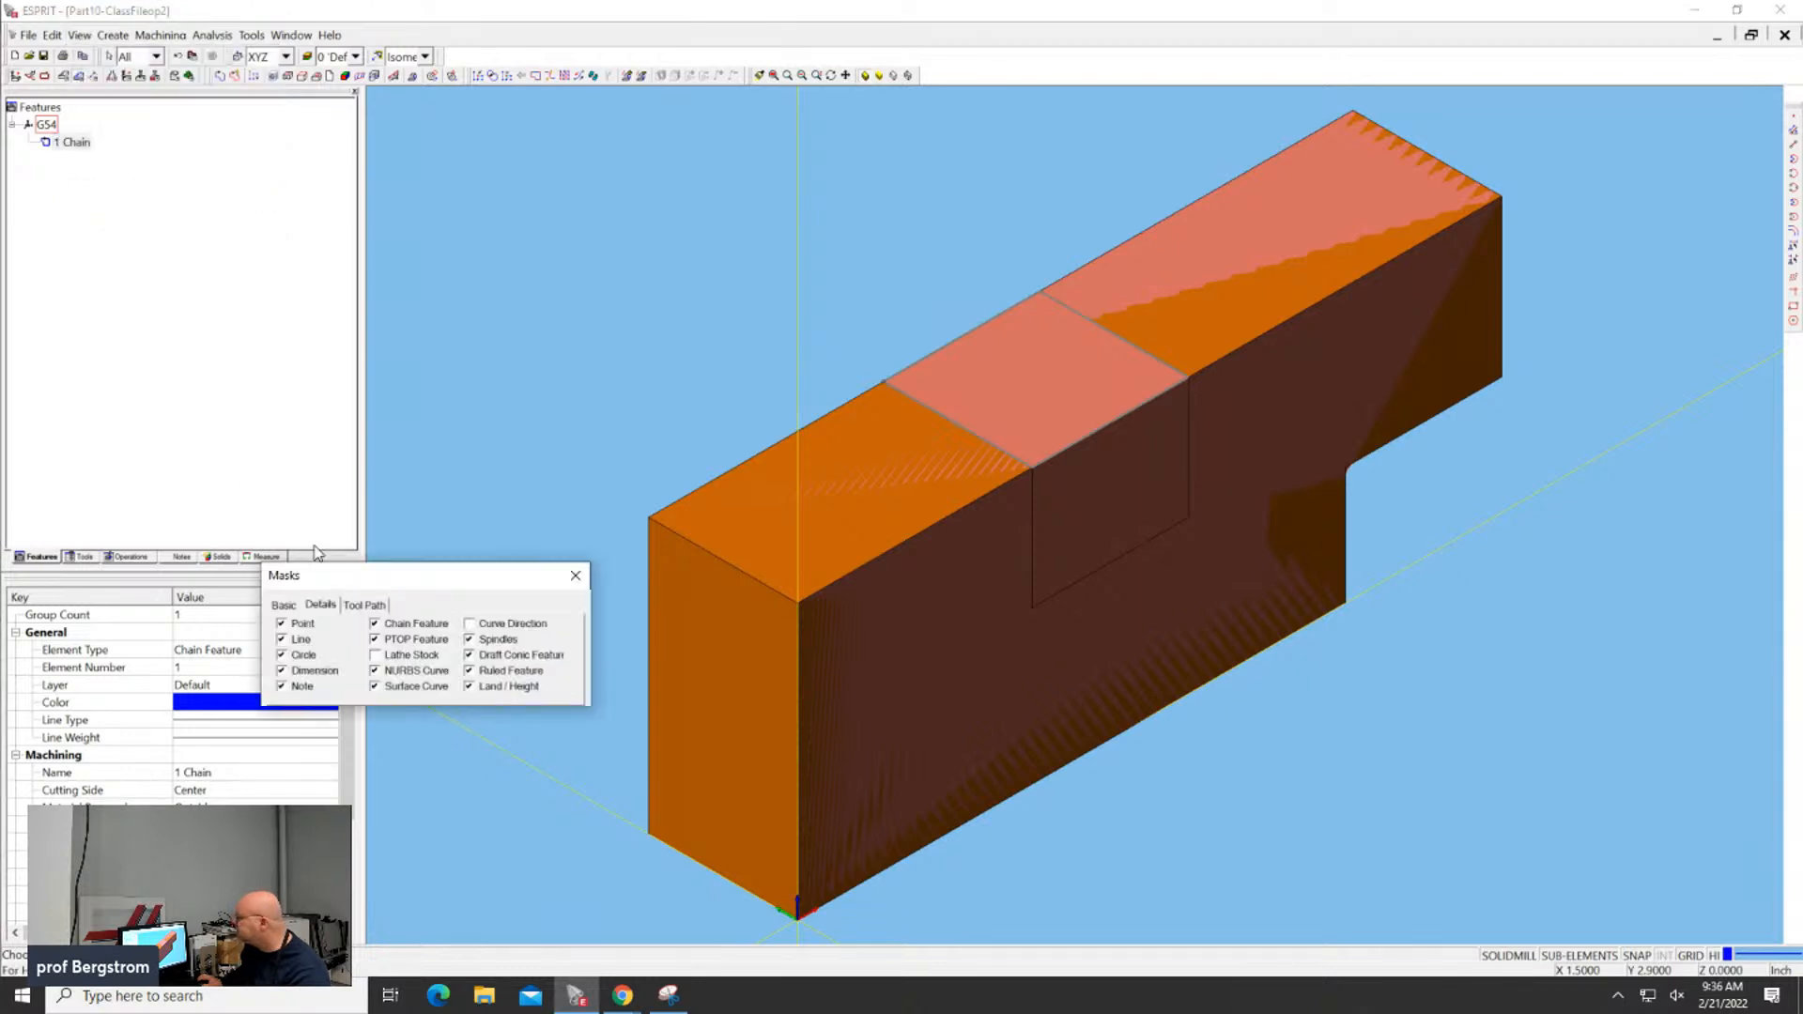
{"action": "left_click_drag", "start_coordinate": [393, 574], "coordinate": [391, 161]}
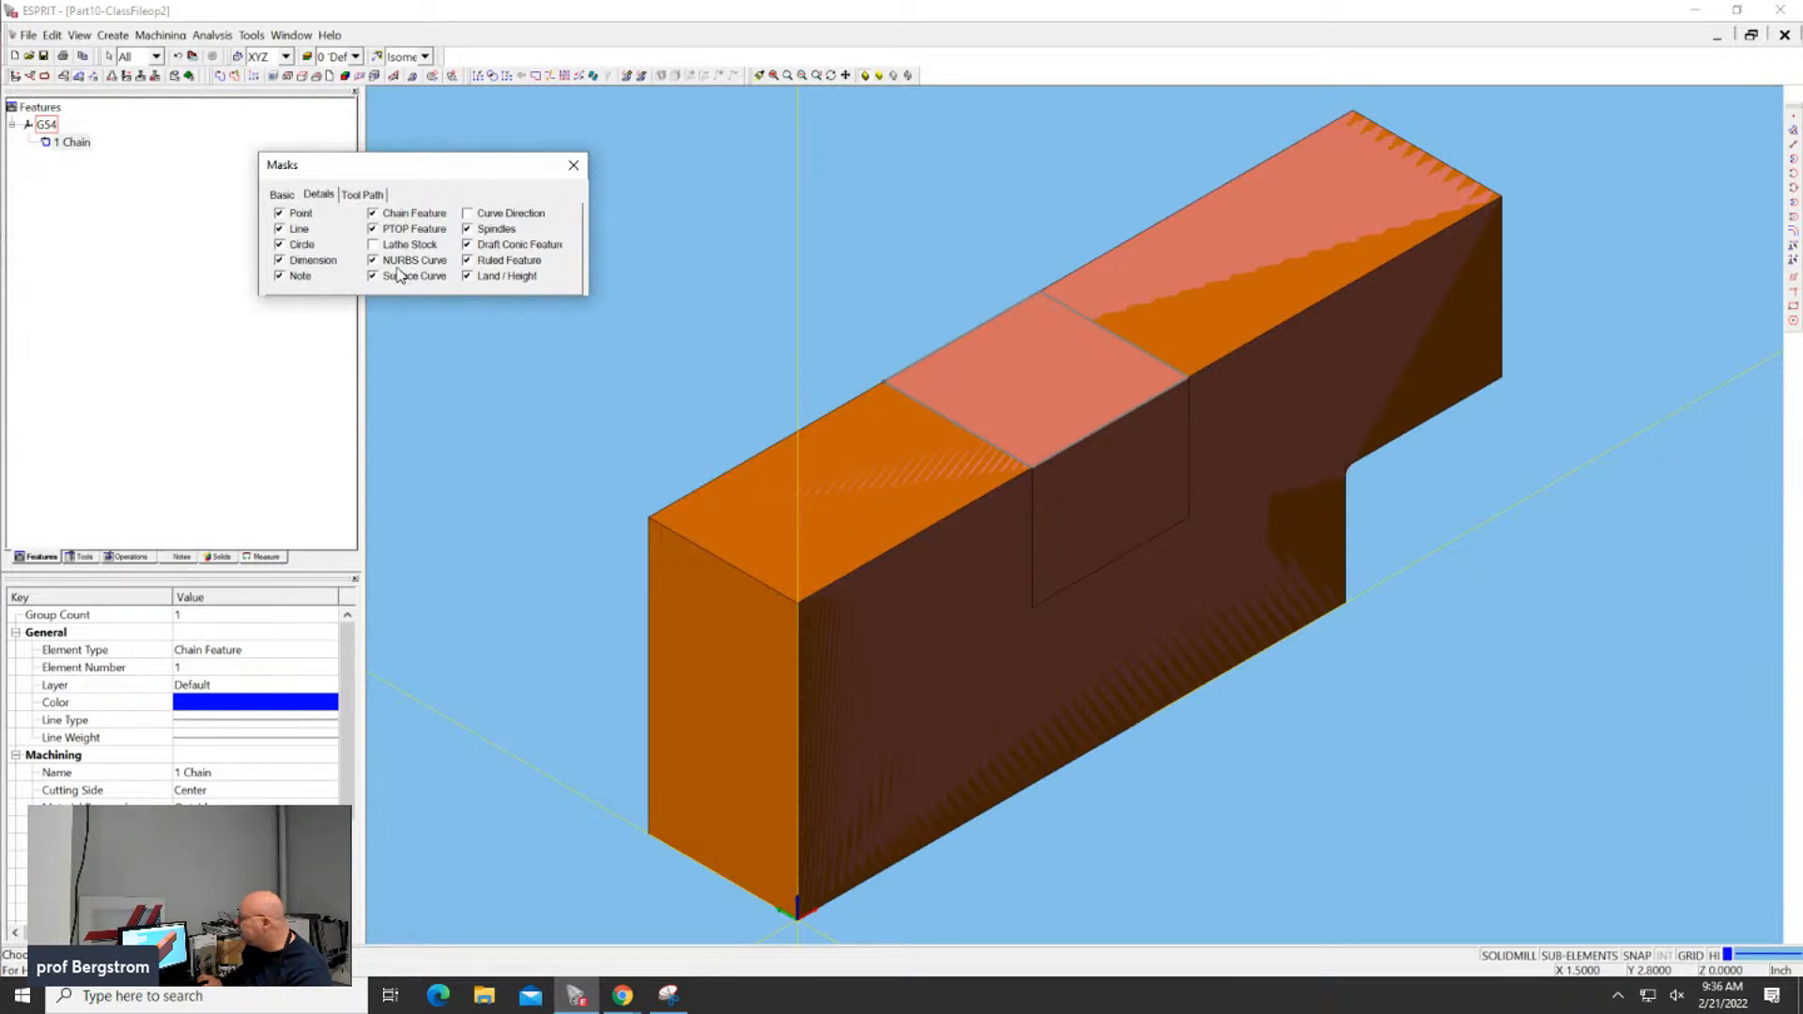
{"action": "left_click", "coordinate": [282, 197]}
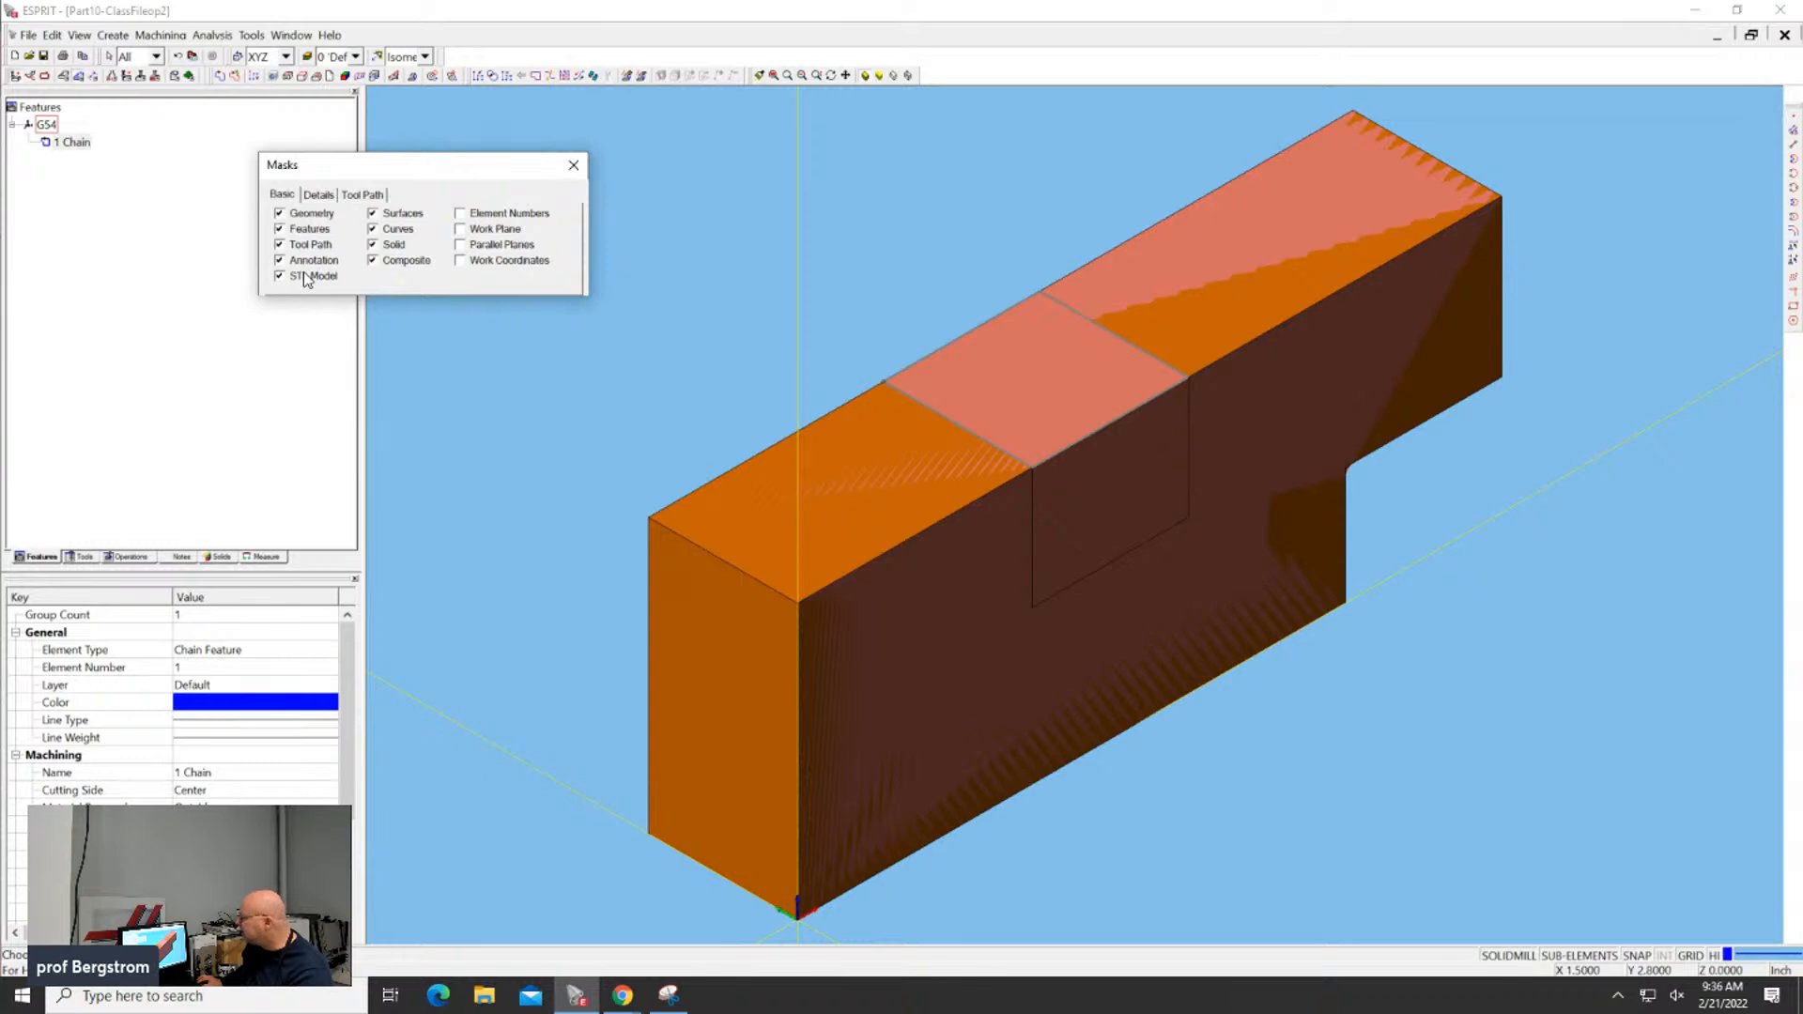
{"action": "left_click", "coordinate": [307, 278]}
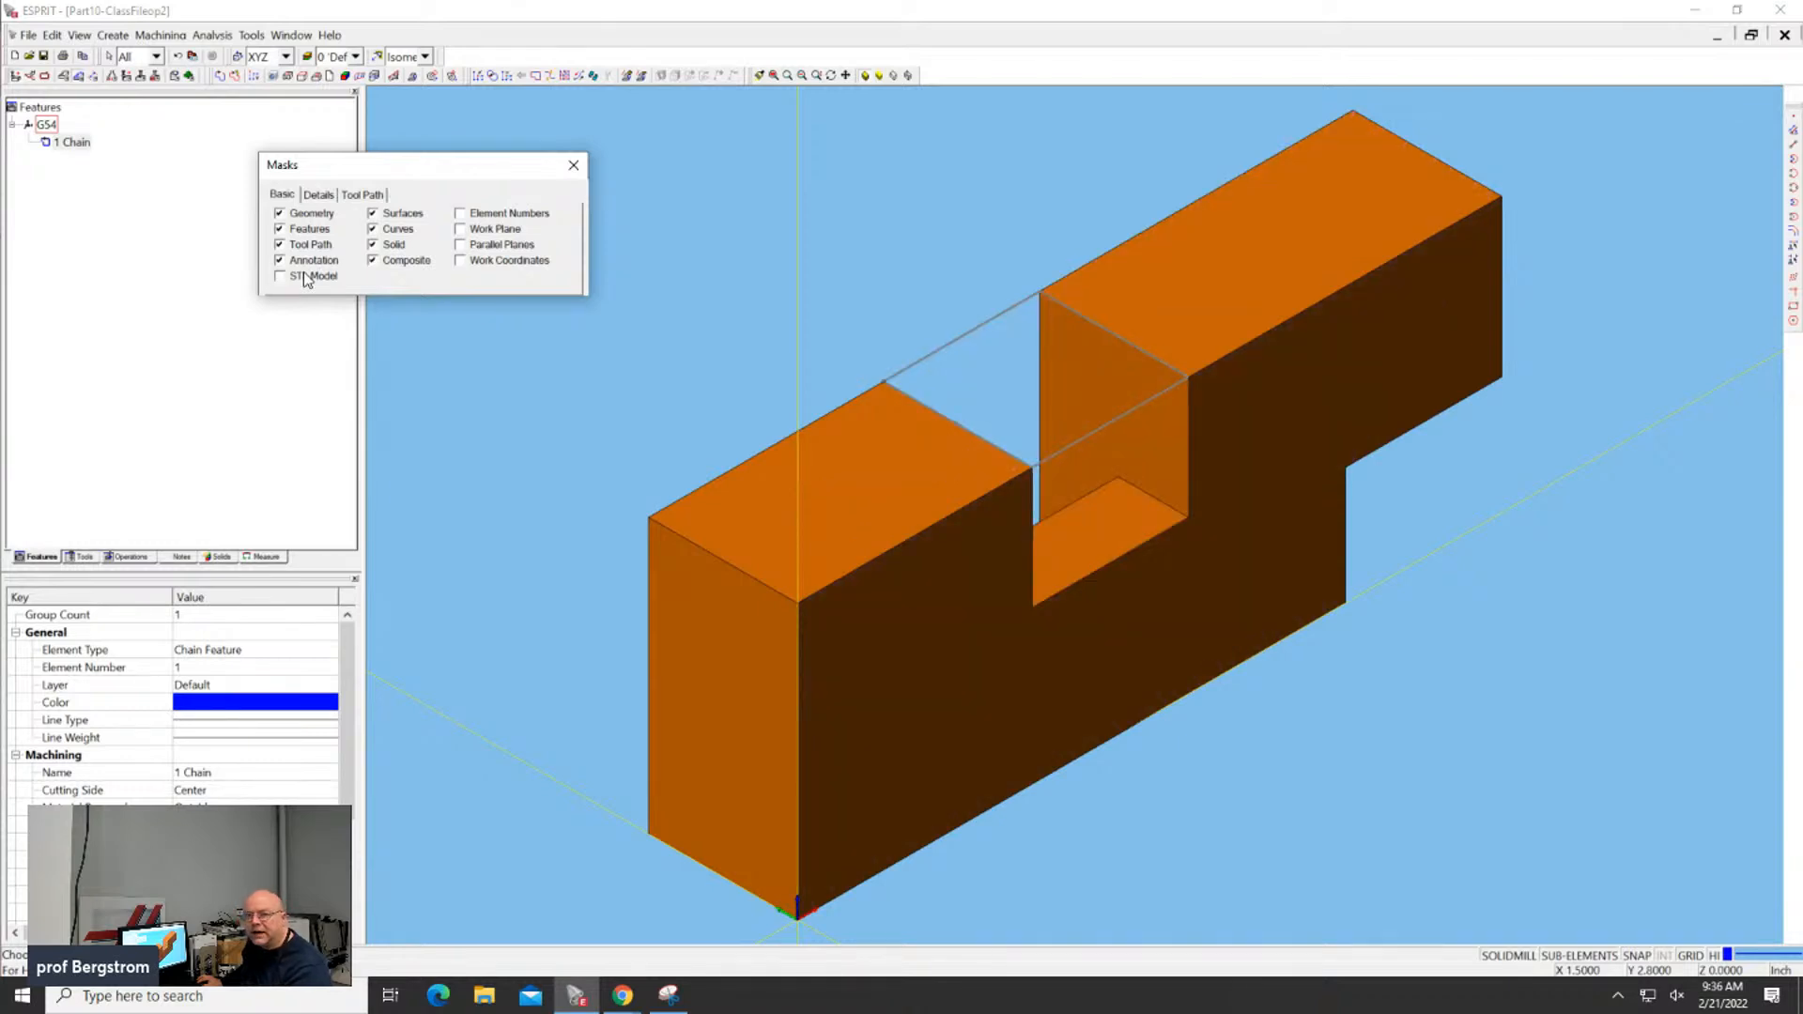
{"action": "left_click", "coordinate": [388, 251]}
{"action": "left_click", "coordinate": [742, 266]}
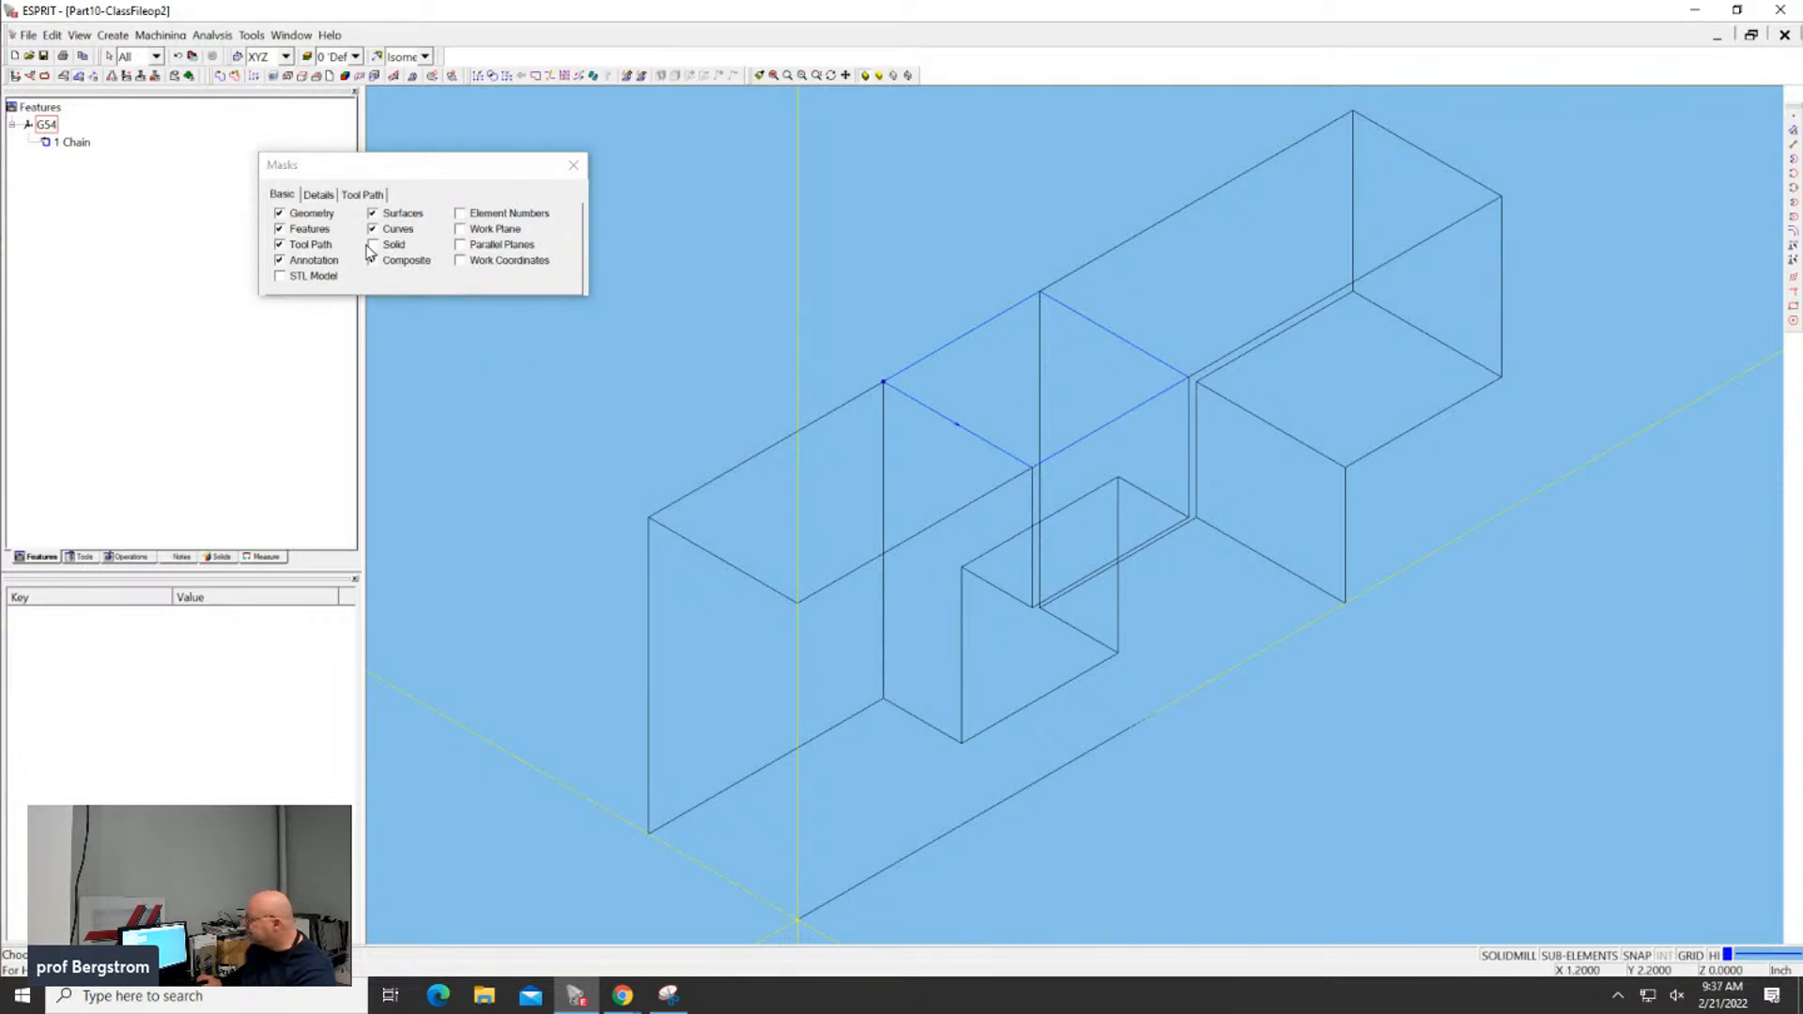
{"action": "left_click", "coordinate": [282, 218]}
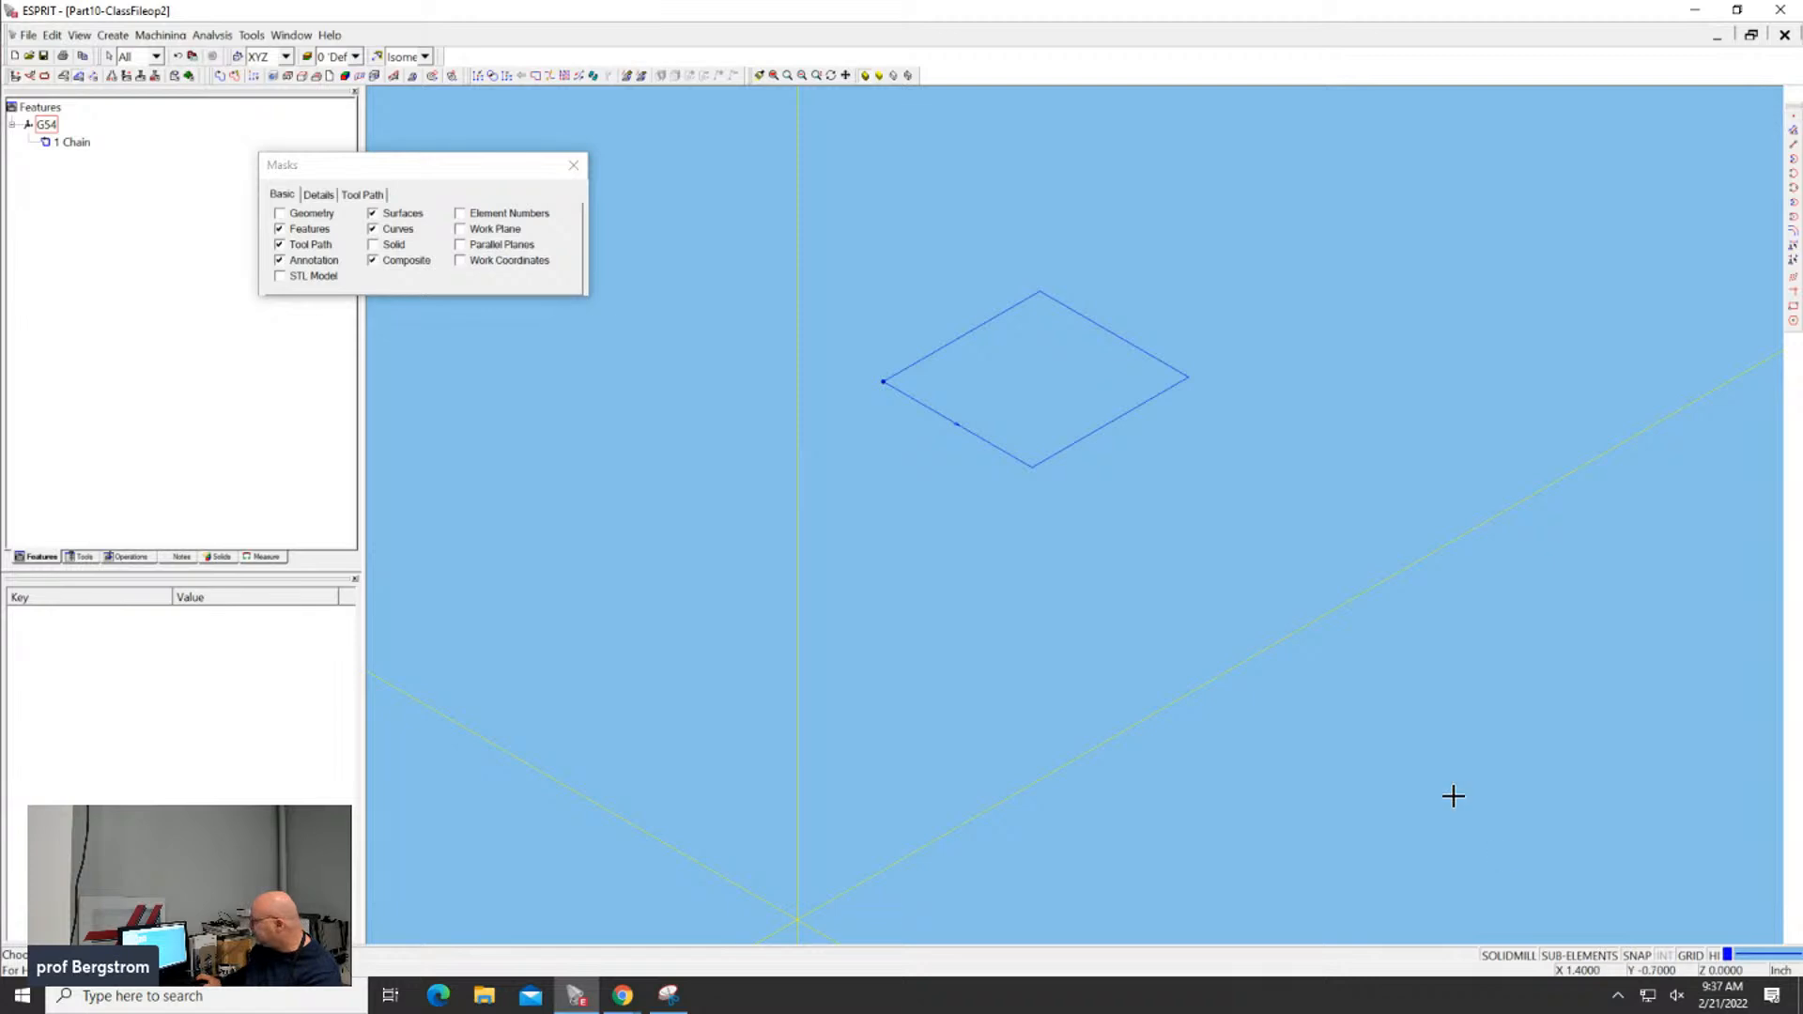
Set Open Edge to True for the chain's rear segment, where the slot opens through the back face
{"action": "left_click", "coordinate": [975, 329]}
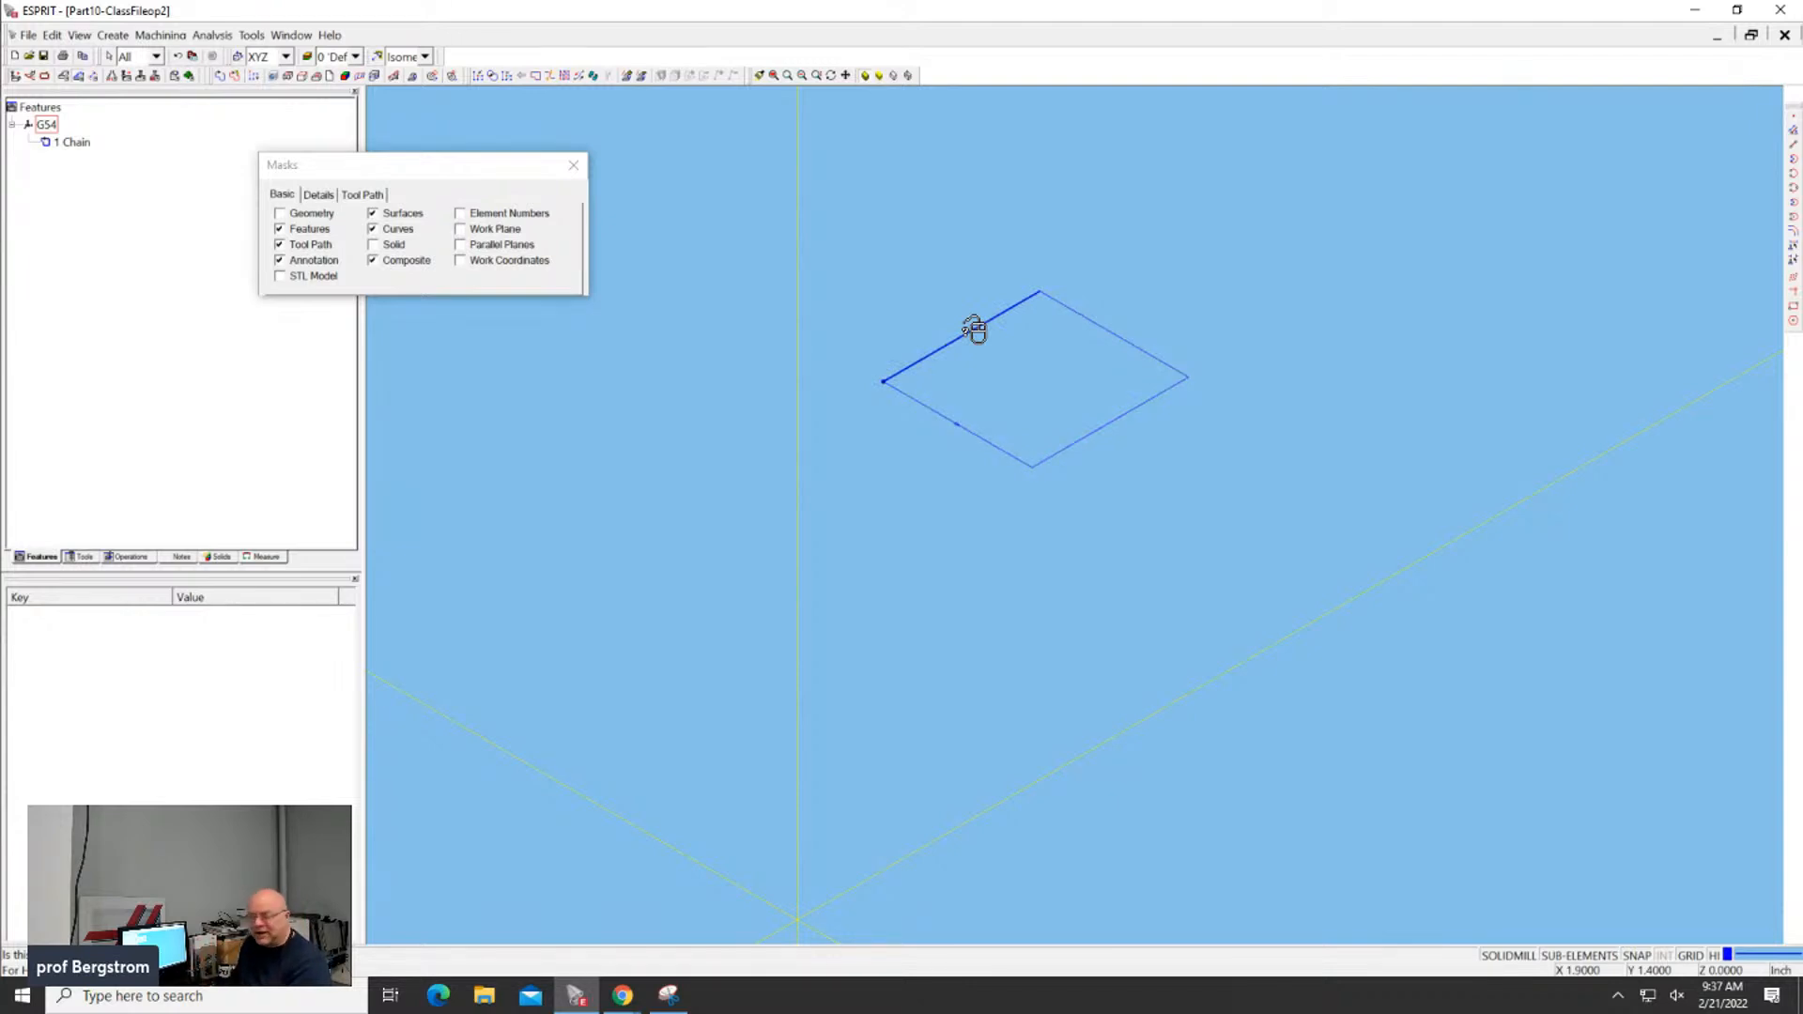
{"action": "left_click", "coordinate": [975, 329]}
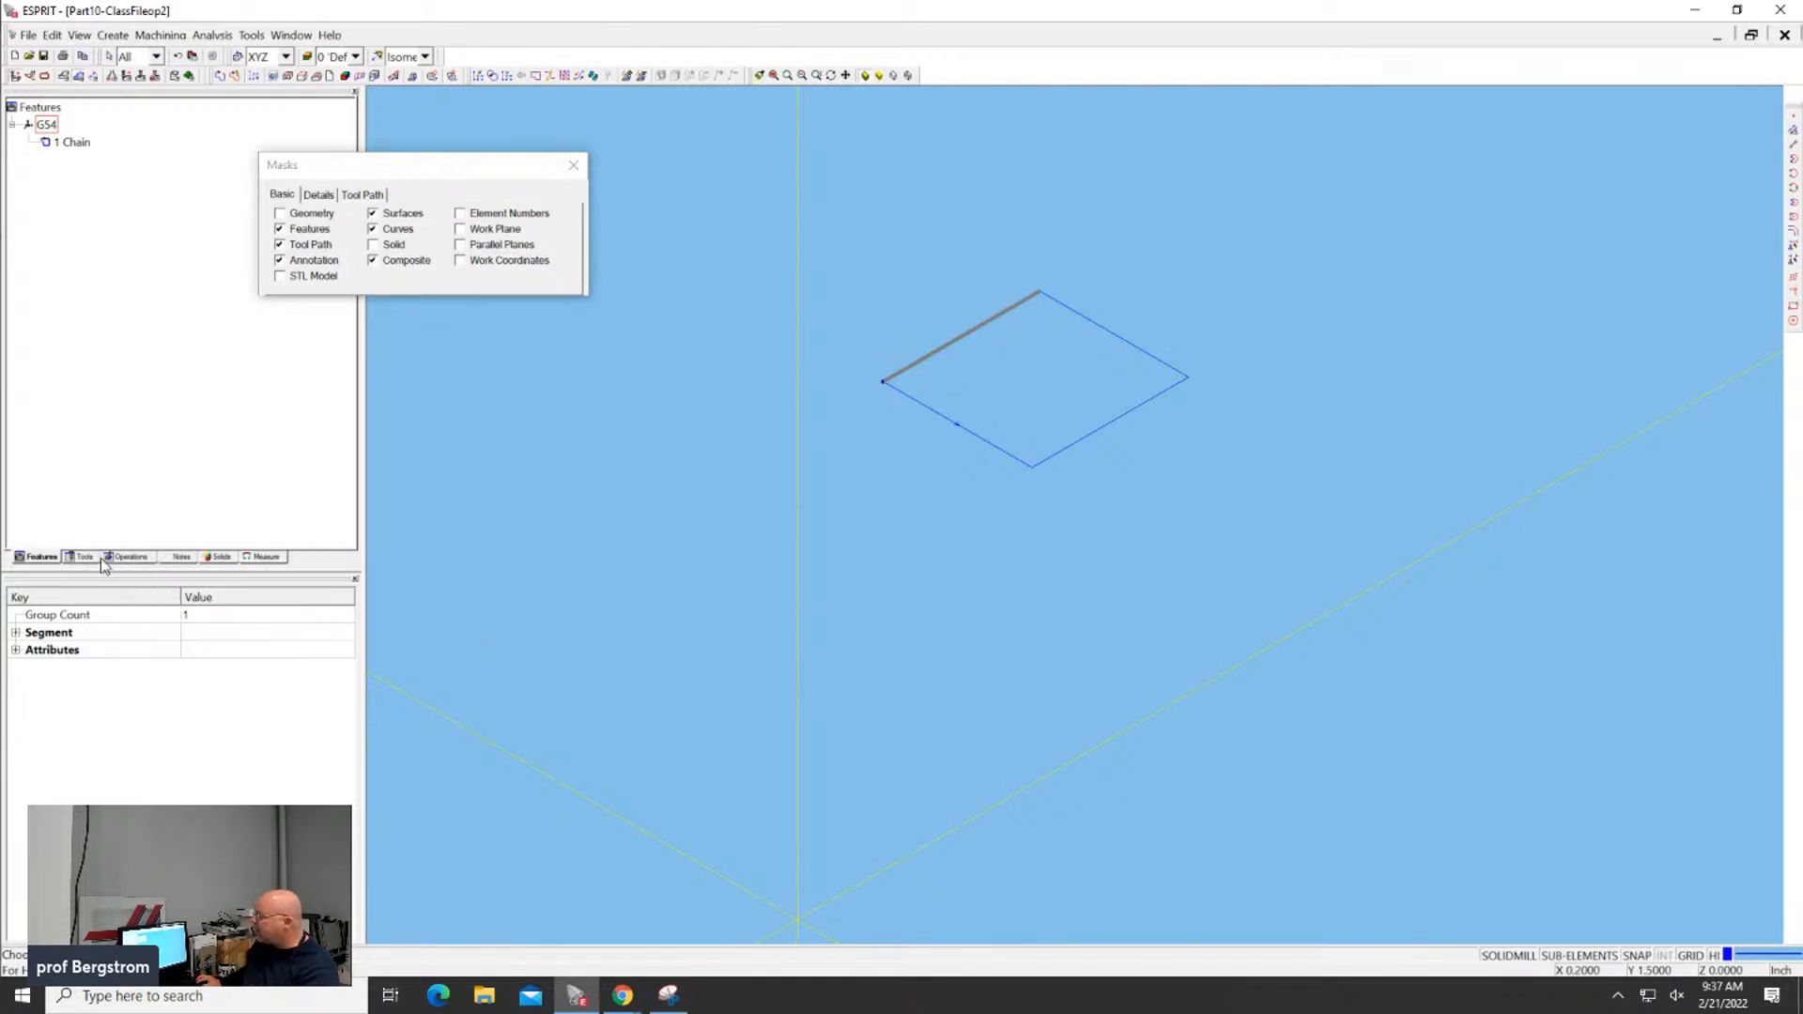
{"action": "left_click", "coordinate": [15, 650]}
{"action": "left_click", "coordinate": [187, 669]}
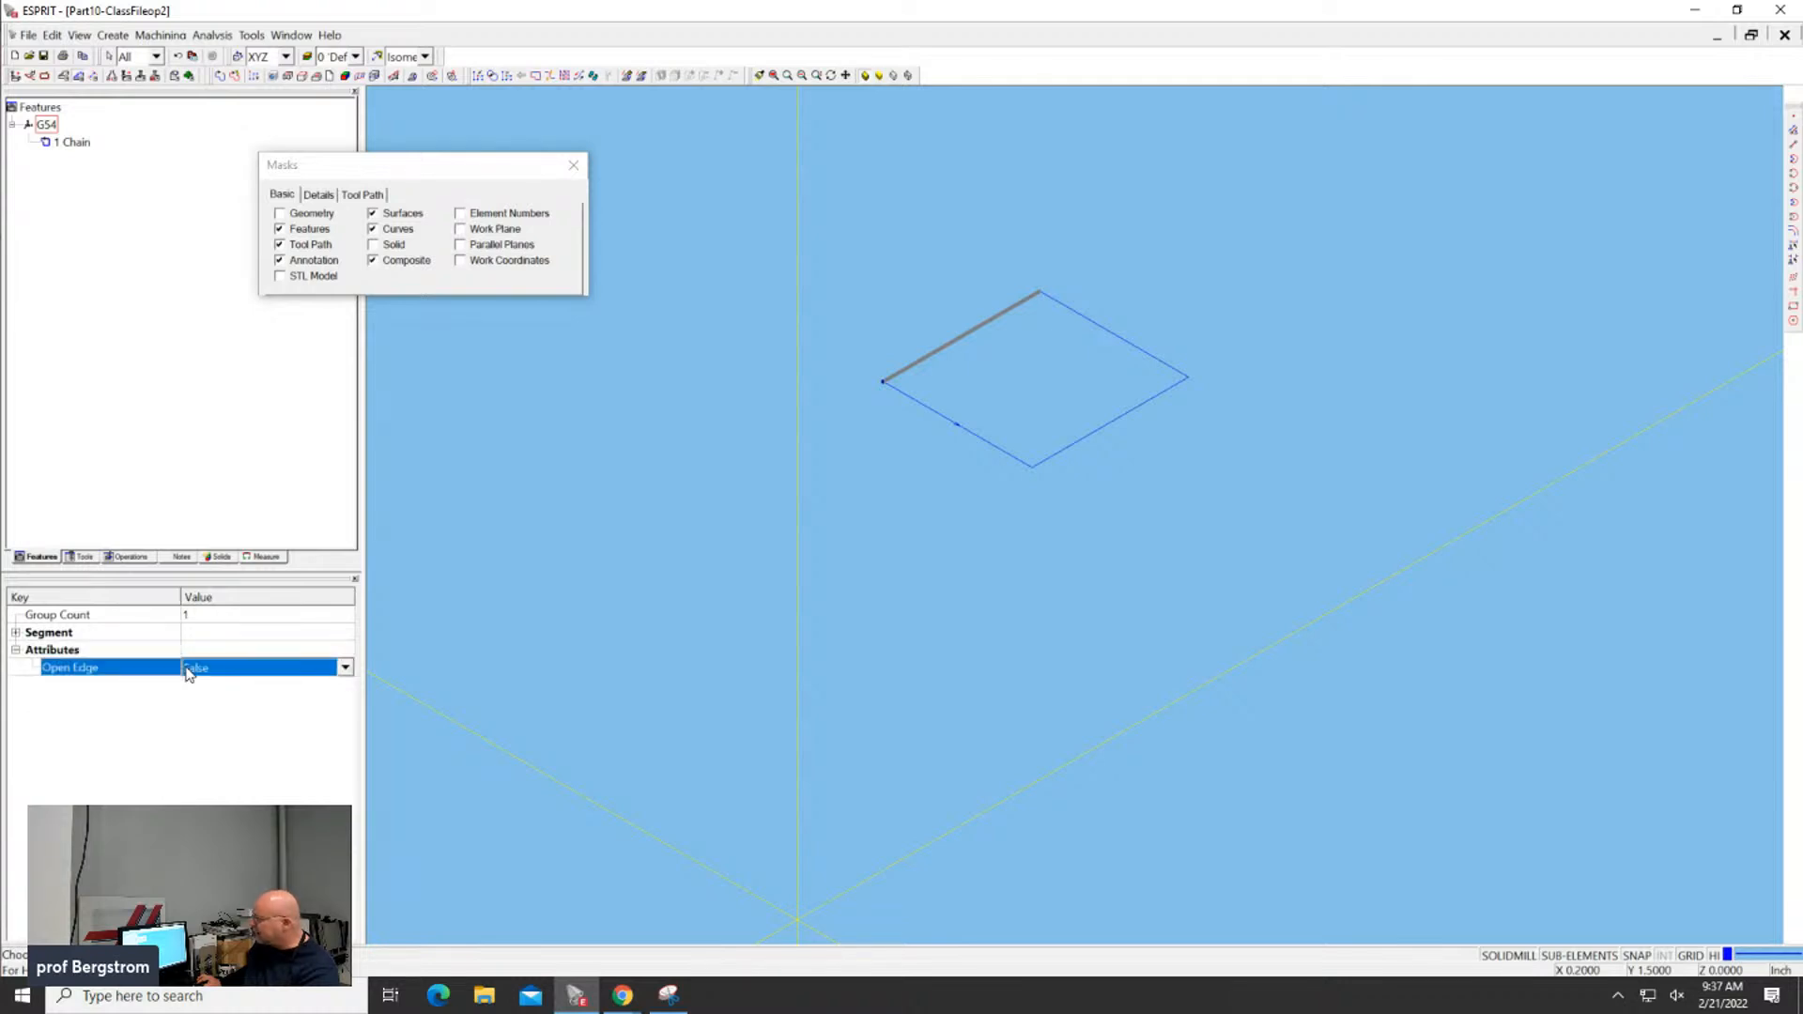
{"action": "left_click", "coordinate": [188, 669]}
{"action": "left_click", "coordinate": [194, 702]}
{"action": "left_click", "coordinate": [377, 617]}
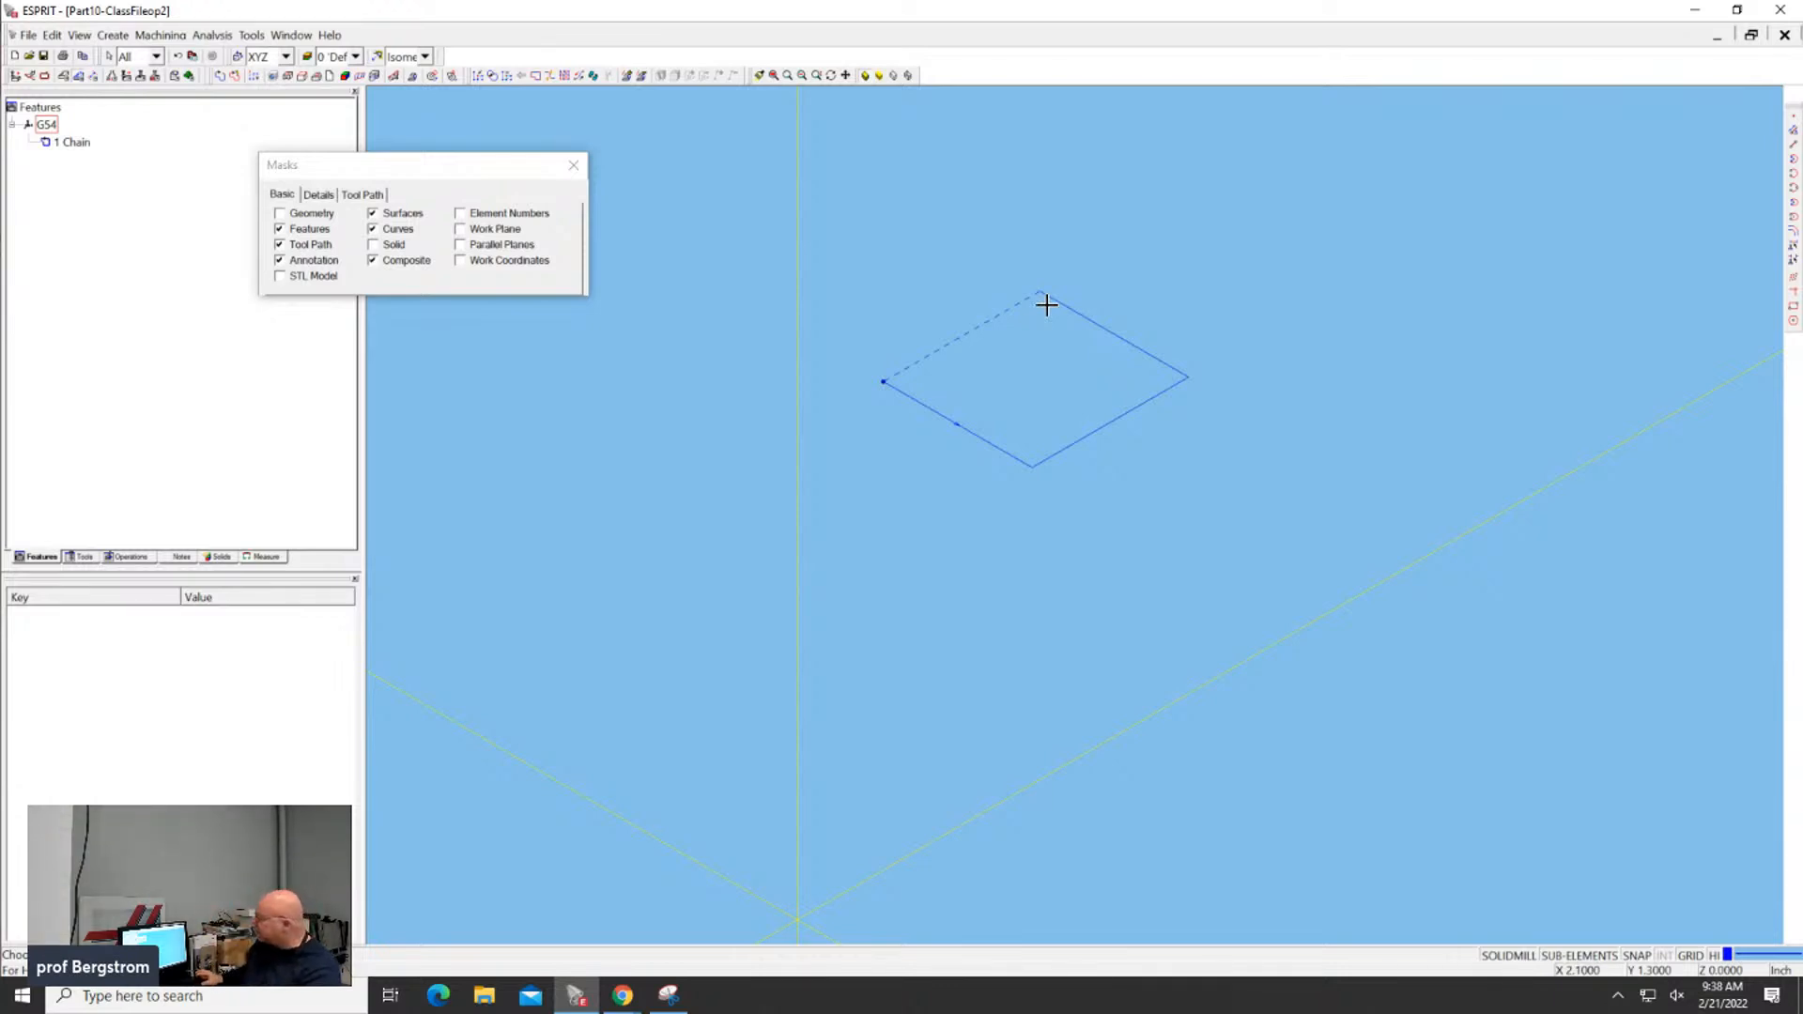
Set Open Edge to True for the chain's front segment, opposite the rear open edge
{"action": "left_click", "coordinate": [1115, 423]}
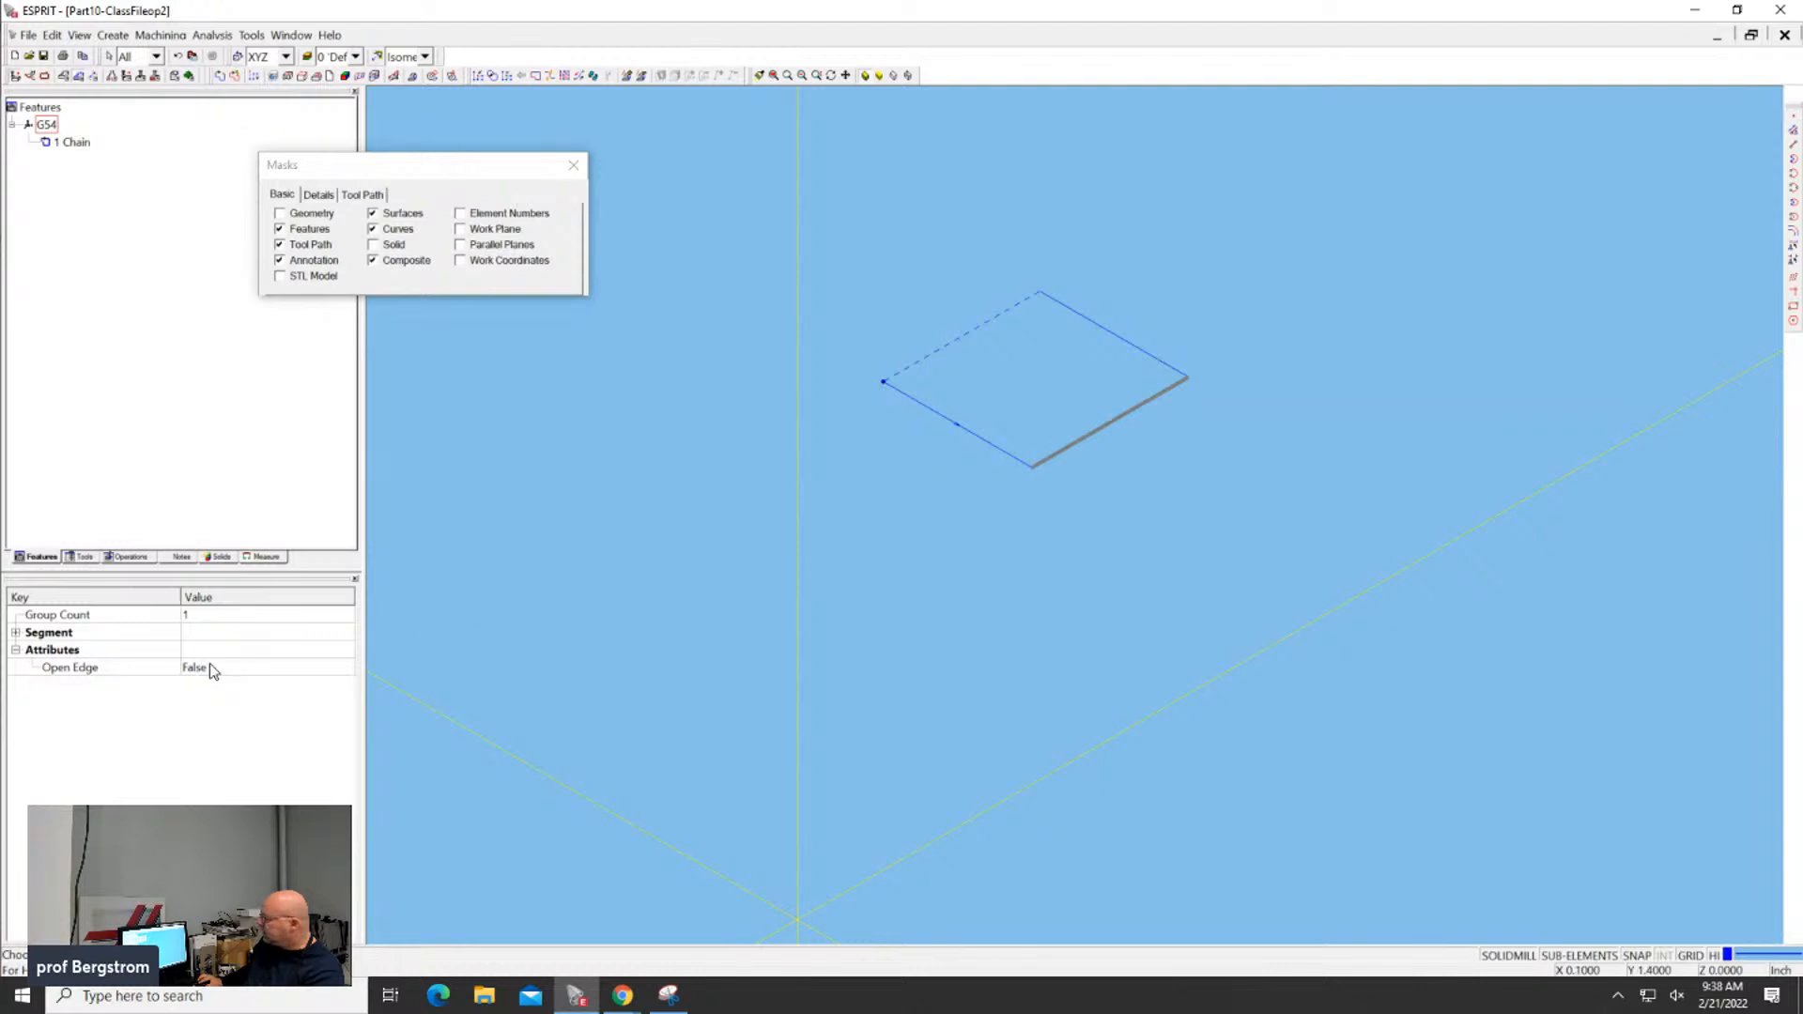
{"action": "left_click", "coordinate": [210, 665]}
{"action": "left_click", "coordinate": [209, 679]}
{"action": "left_click", "coordinate": [213, 668]}
{"action": "left_click", "coordinate": [213, 669]}
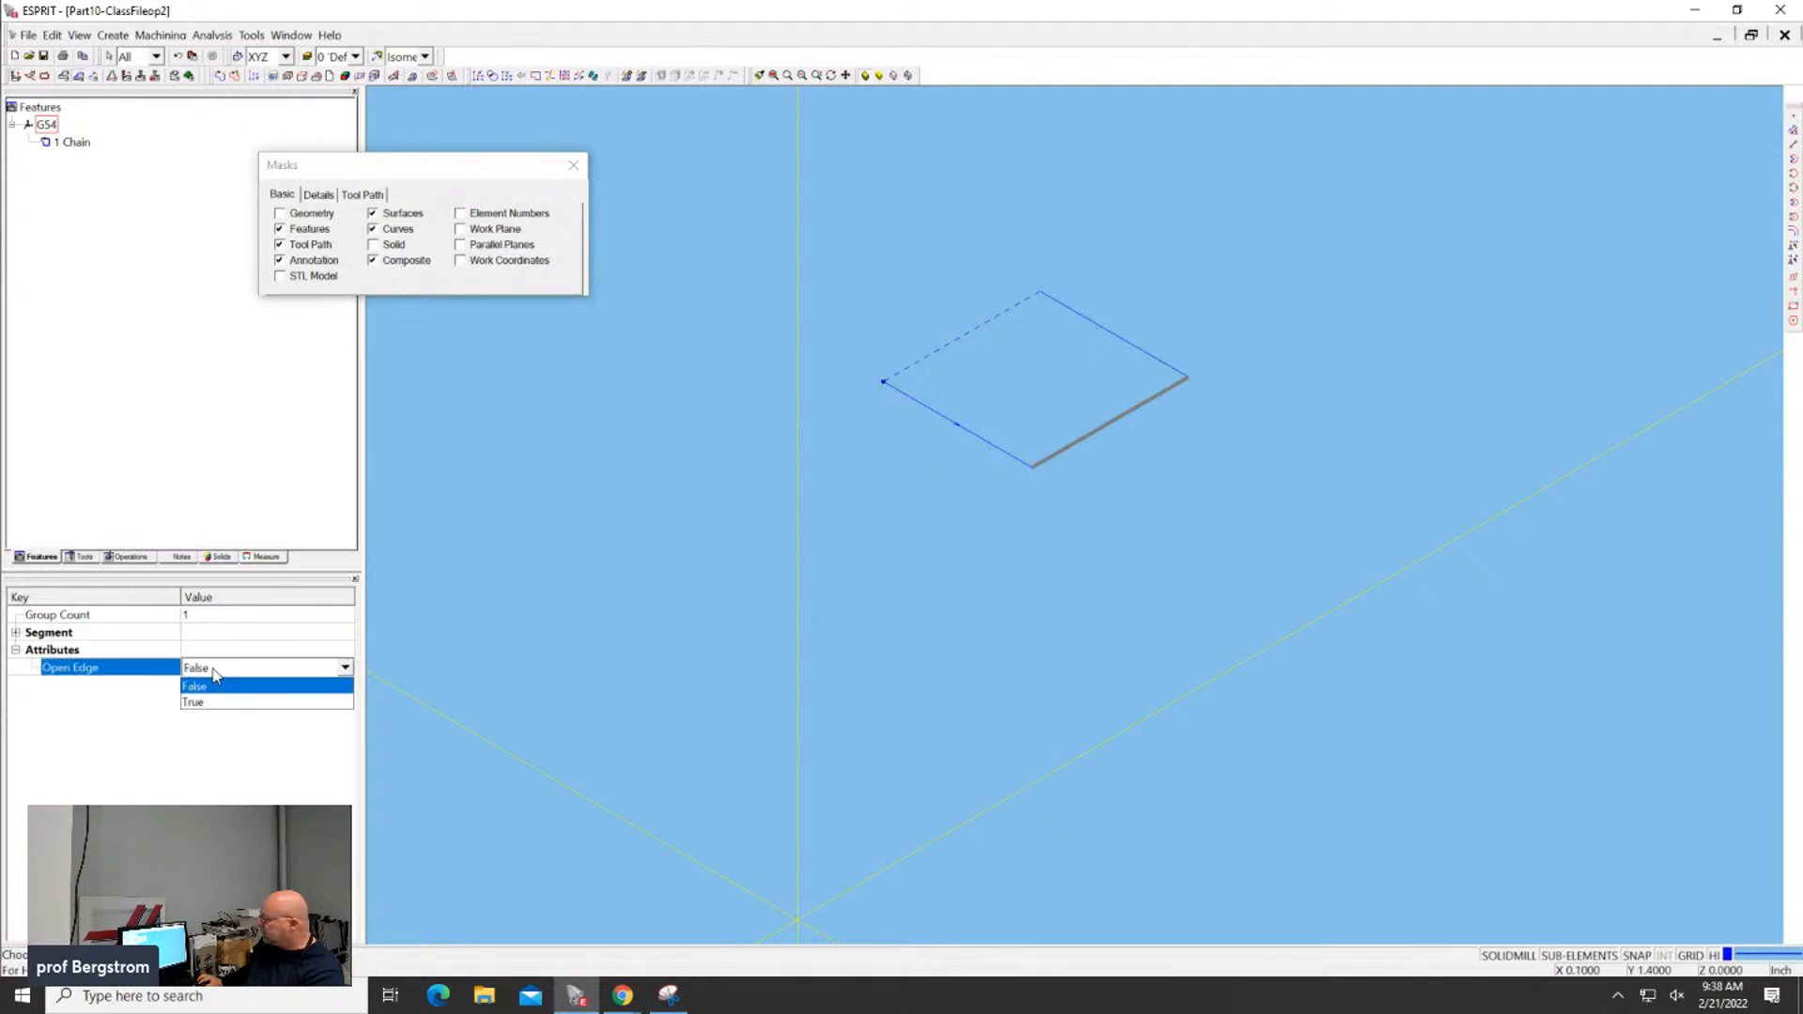
{"action": "left_click", "coordinate": [206, 703]}
{"action": "left_click", "coordinate": [746, 666]}
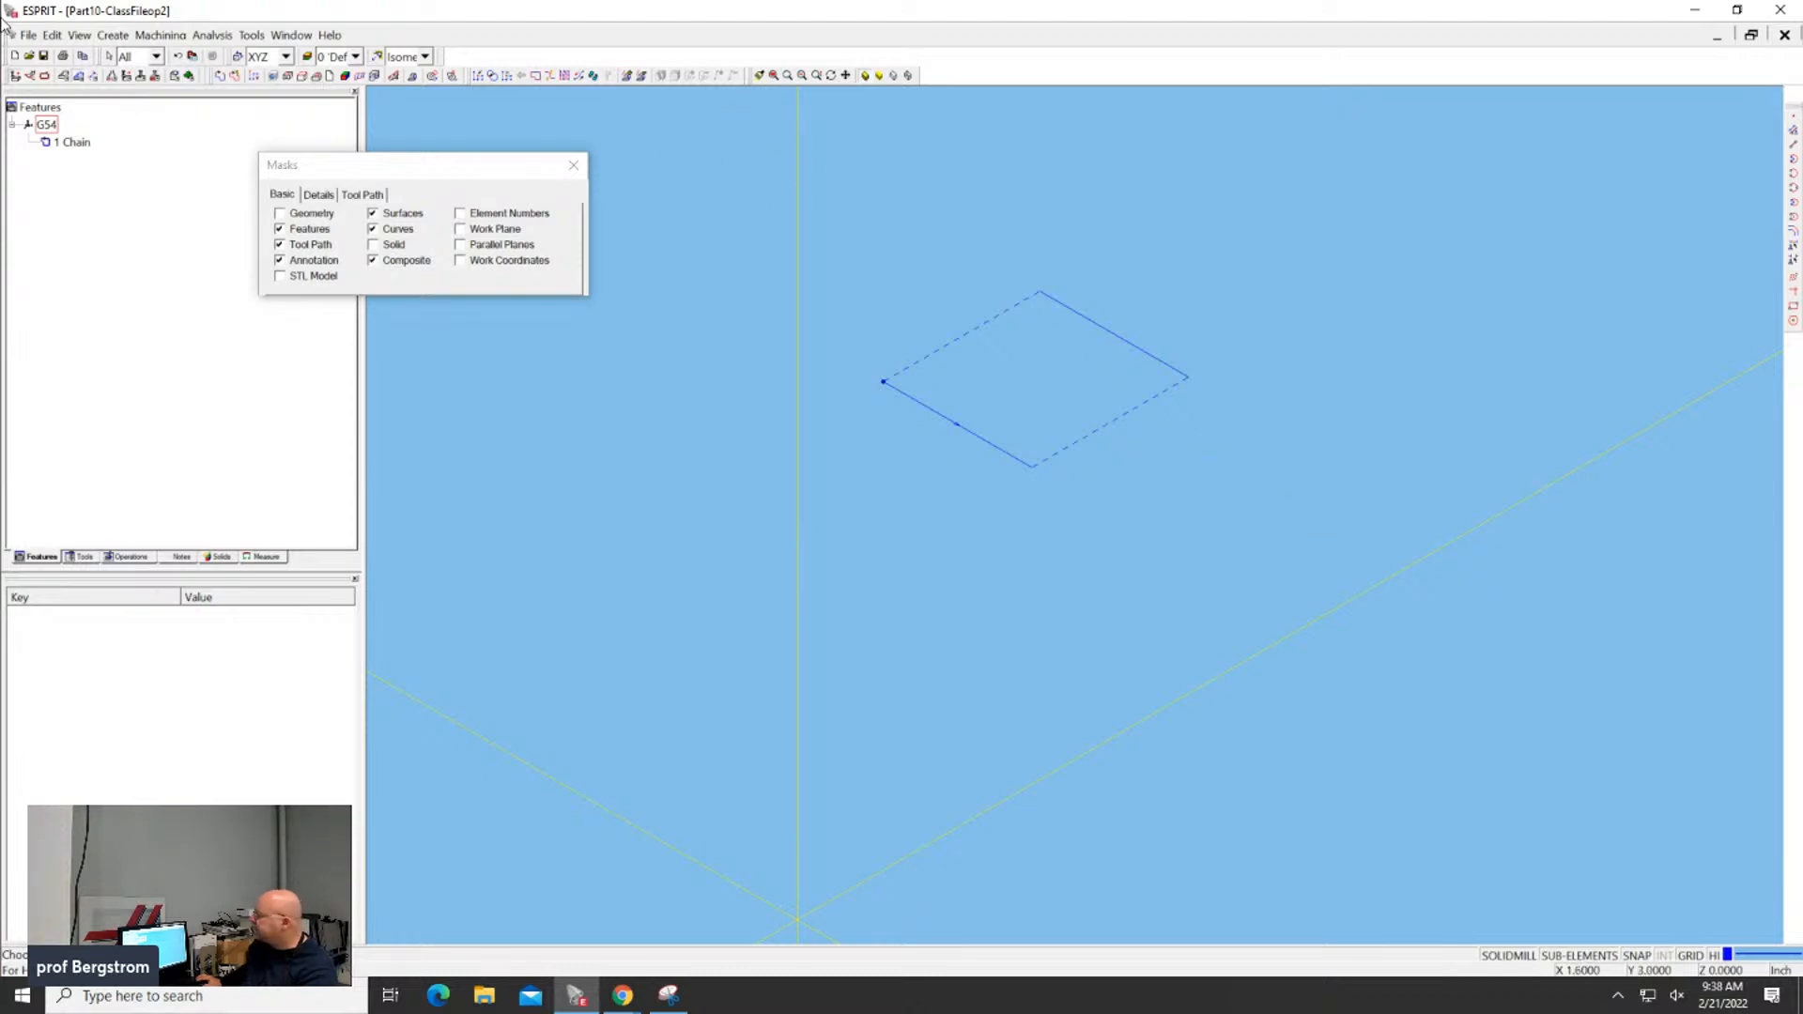
Start a SolidMill Pocketing operation on the chain feature with EM 3/8 as the rough tool
{"action": "left_click", "coordinate": [76, 143]}
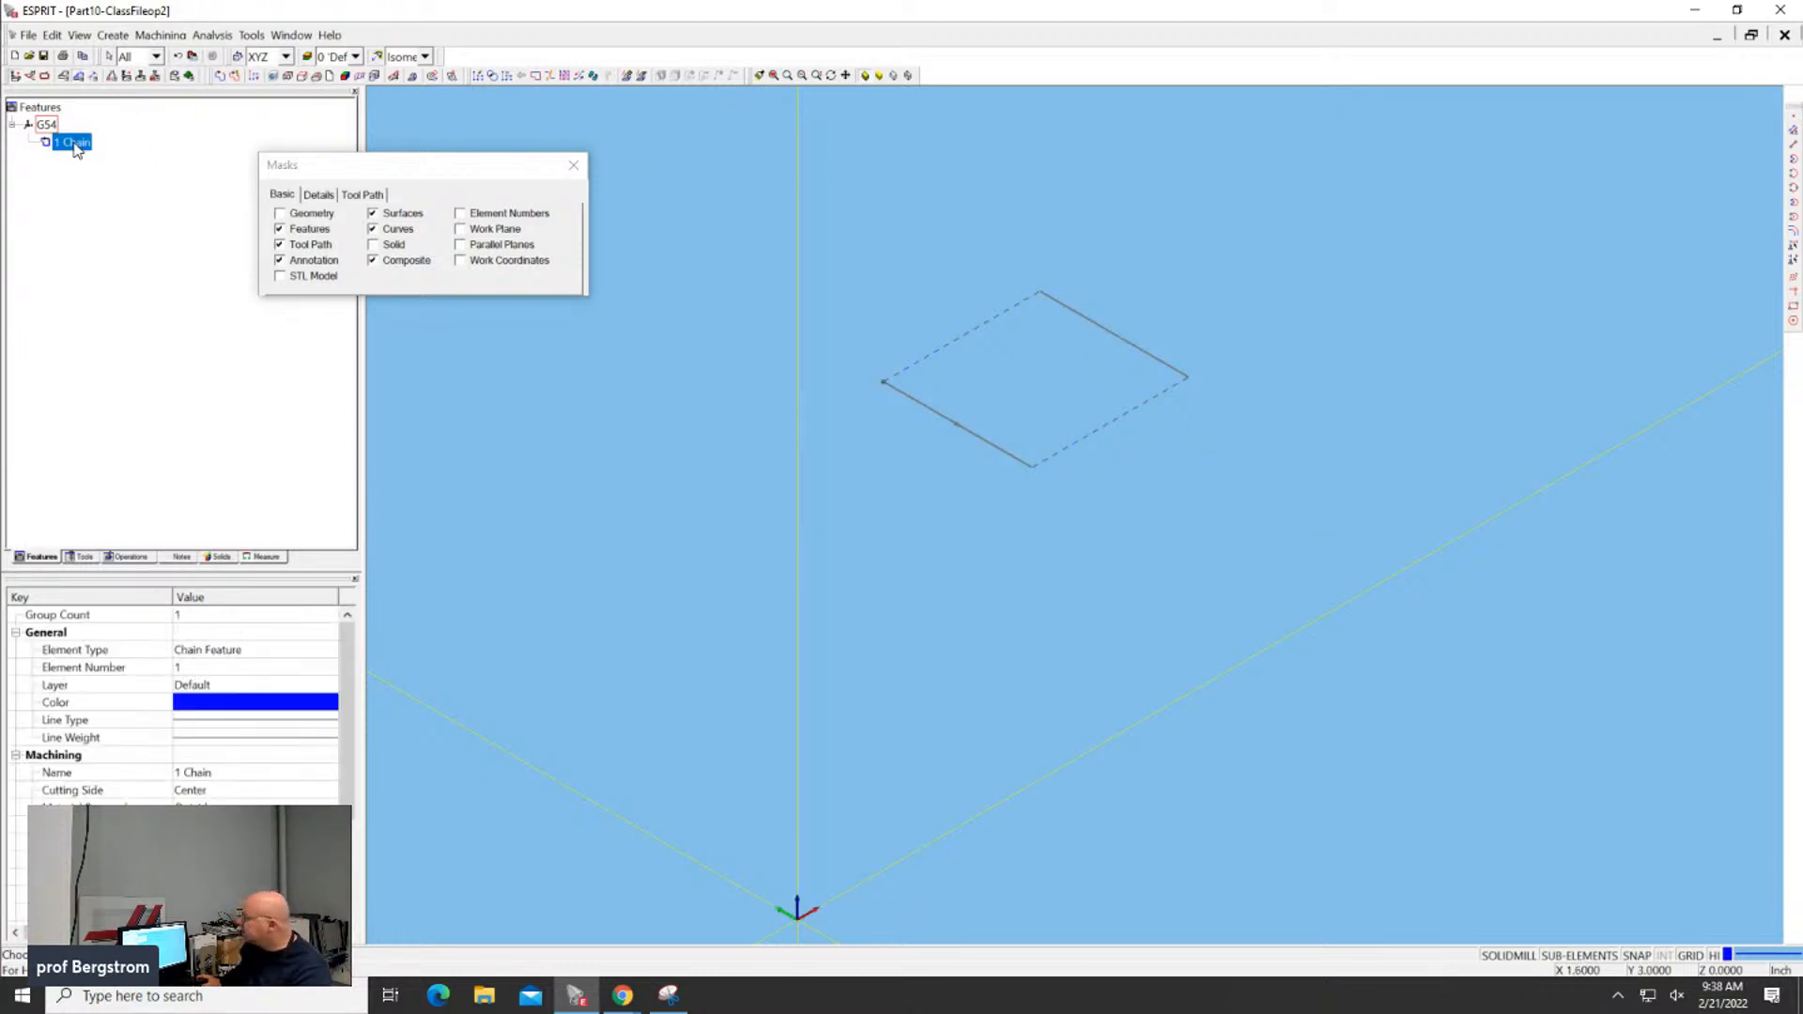
{"action": "left_click", "coordinate": [133, 79]}
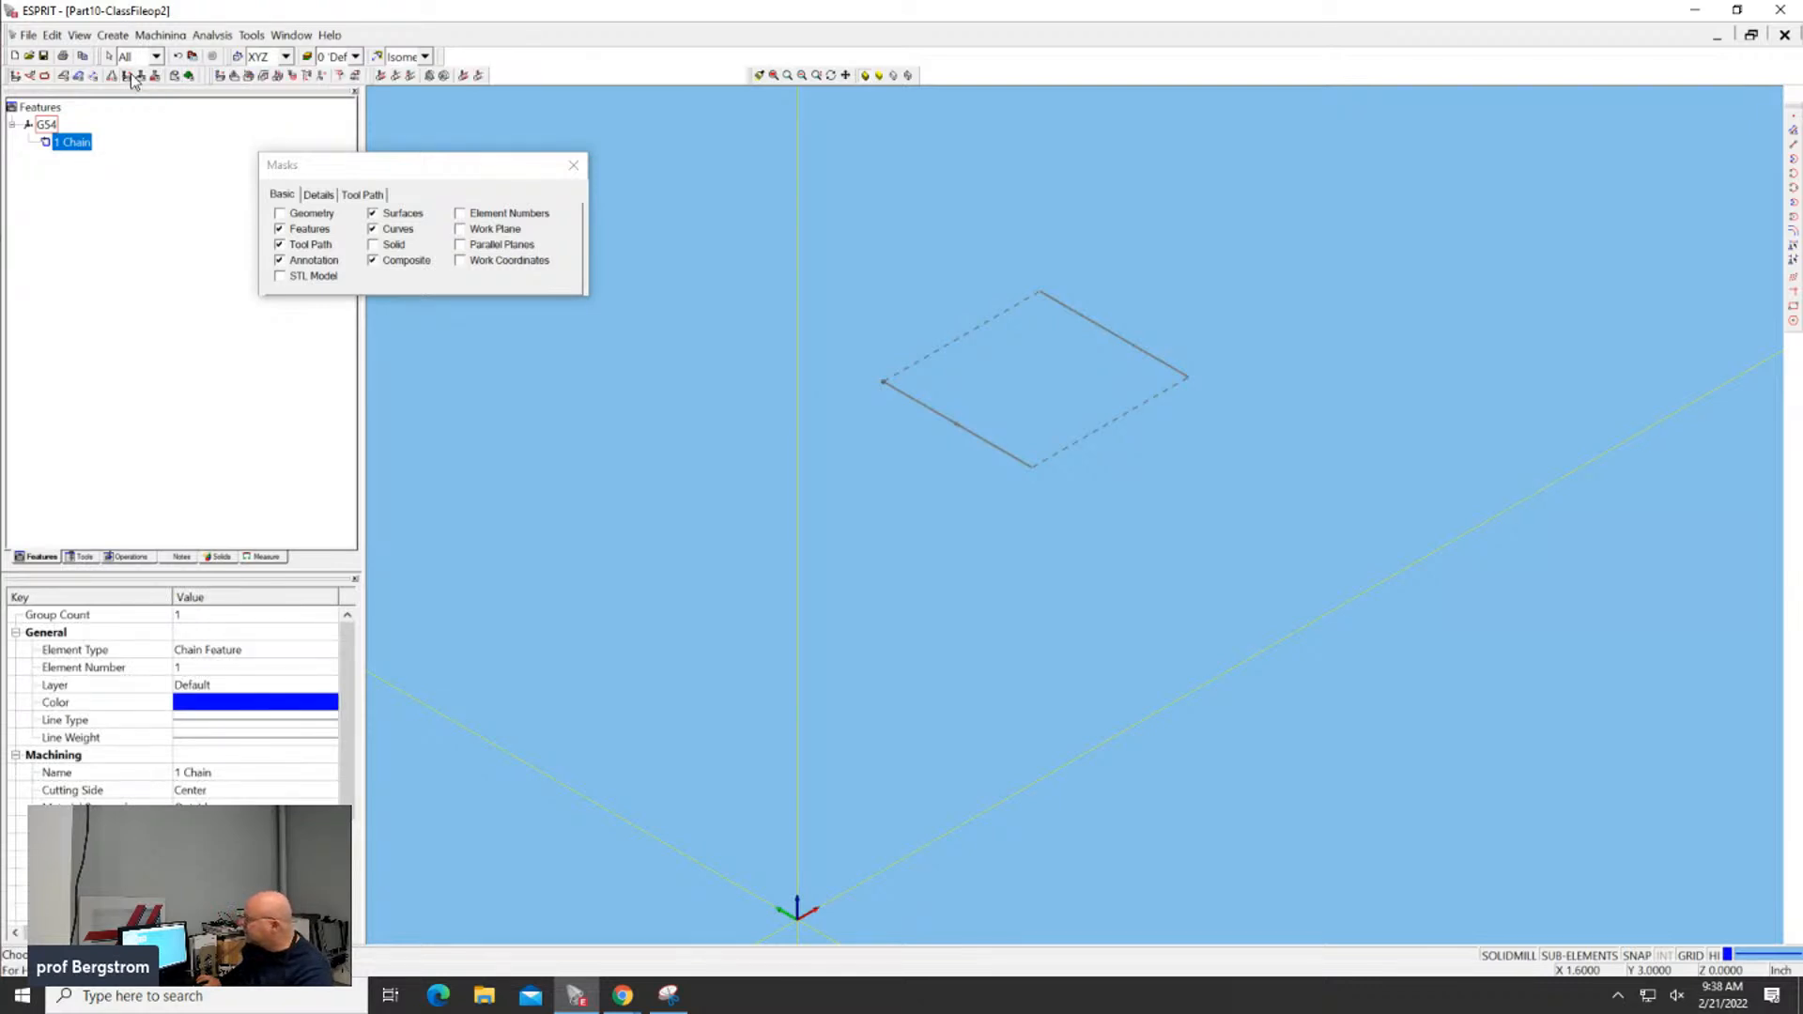
{"action": "left_click", "coordinate": [234, 76]}
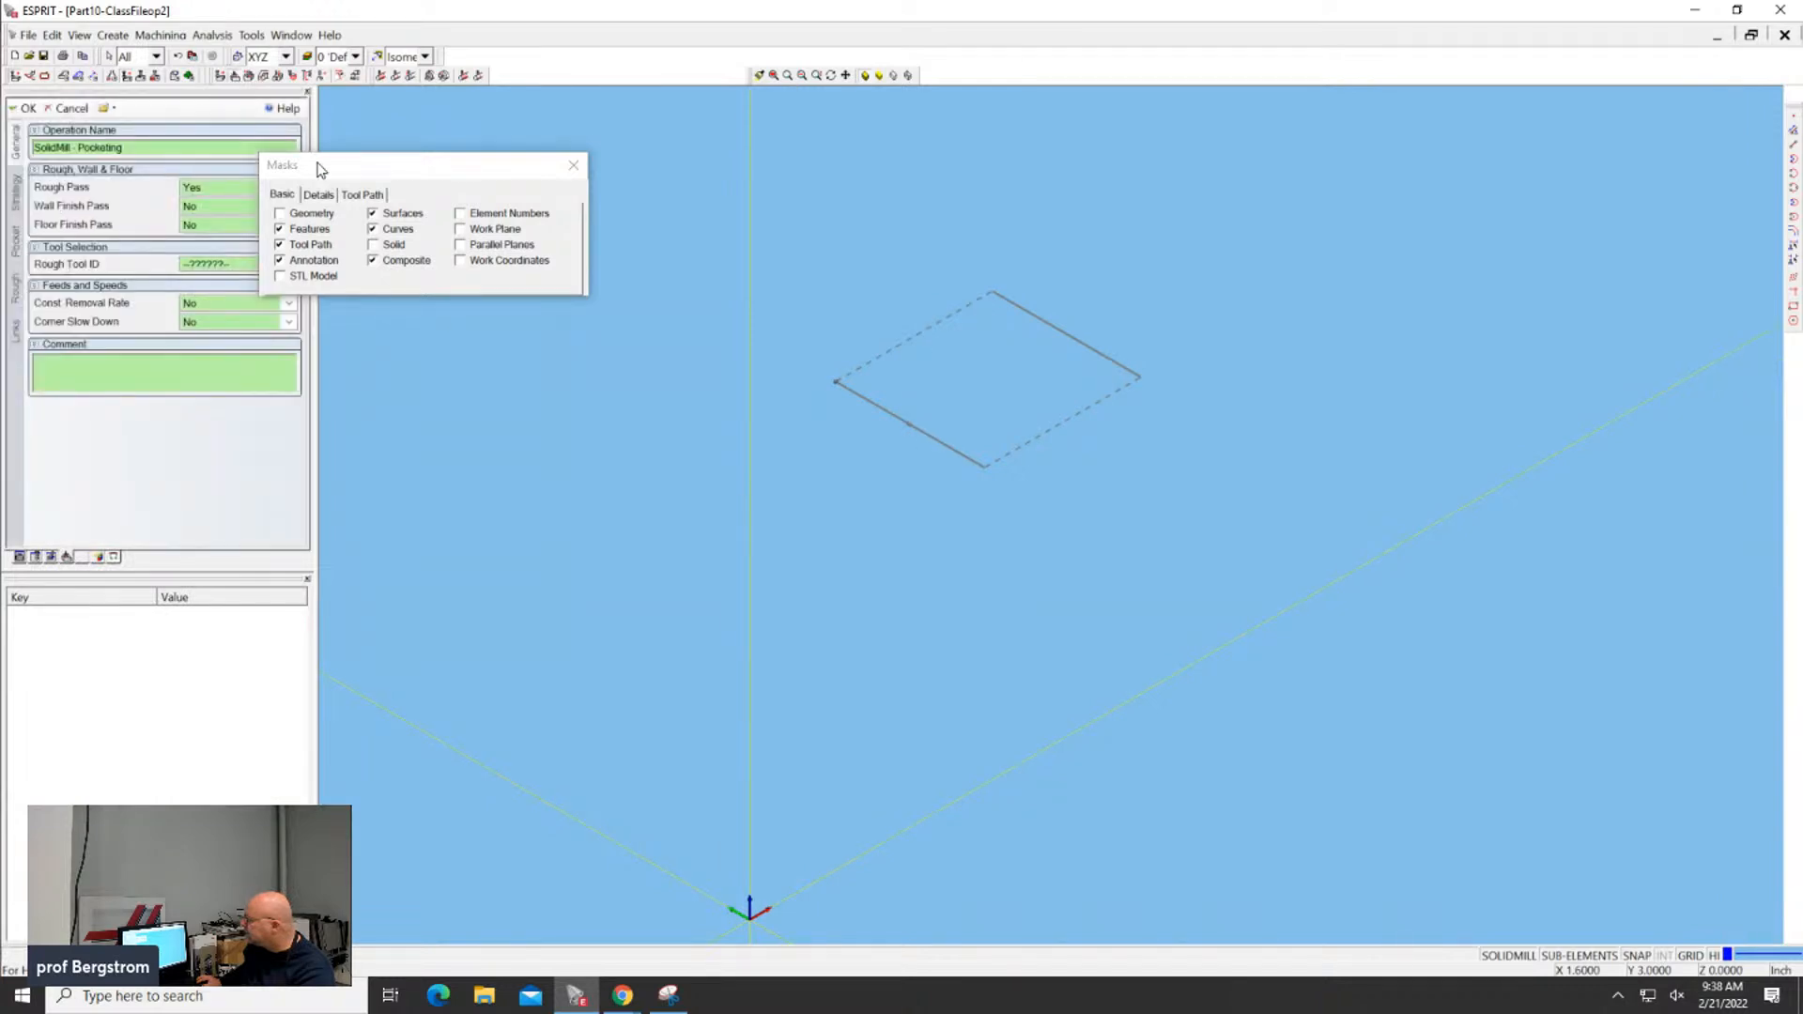
{"action": "left_click_drag", "start_coordinate": [327, 174], "coordinate": [526, 168]}
{"action": "left_click", "coordinate": [235, 267]}
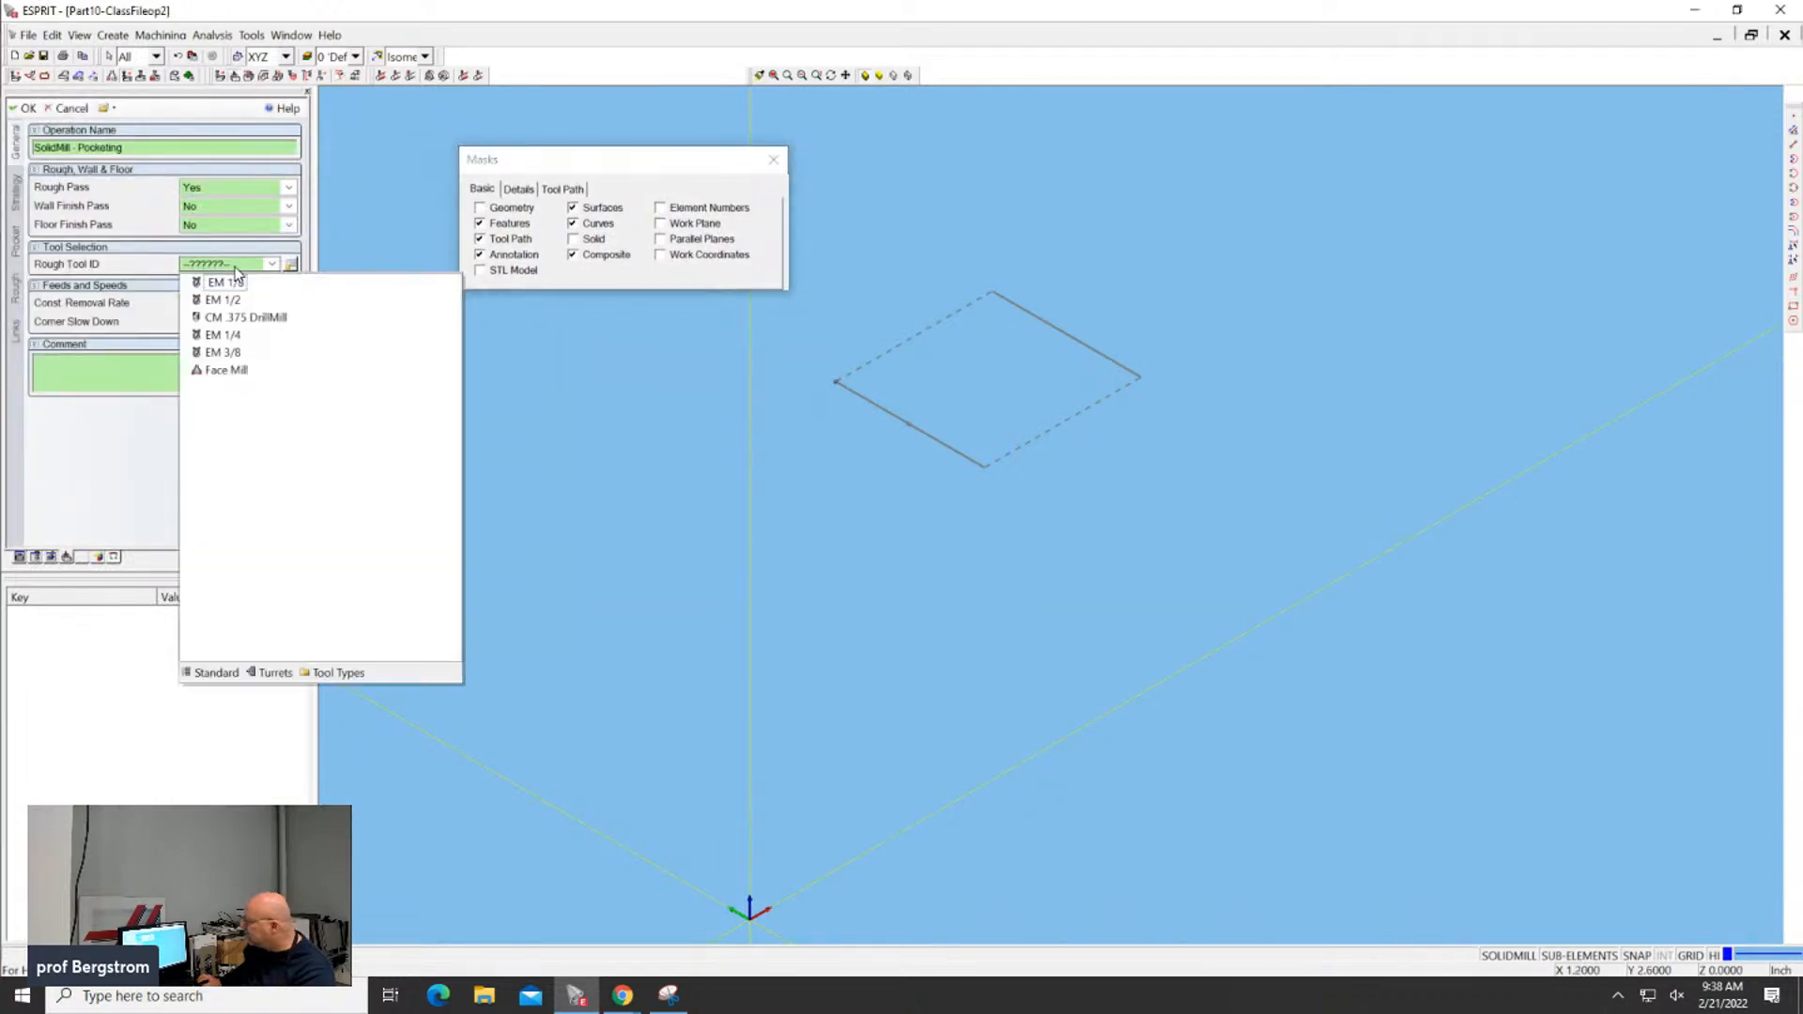
{"action": "left_click", "coordinate": [225, 338]}
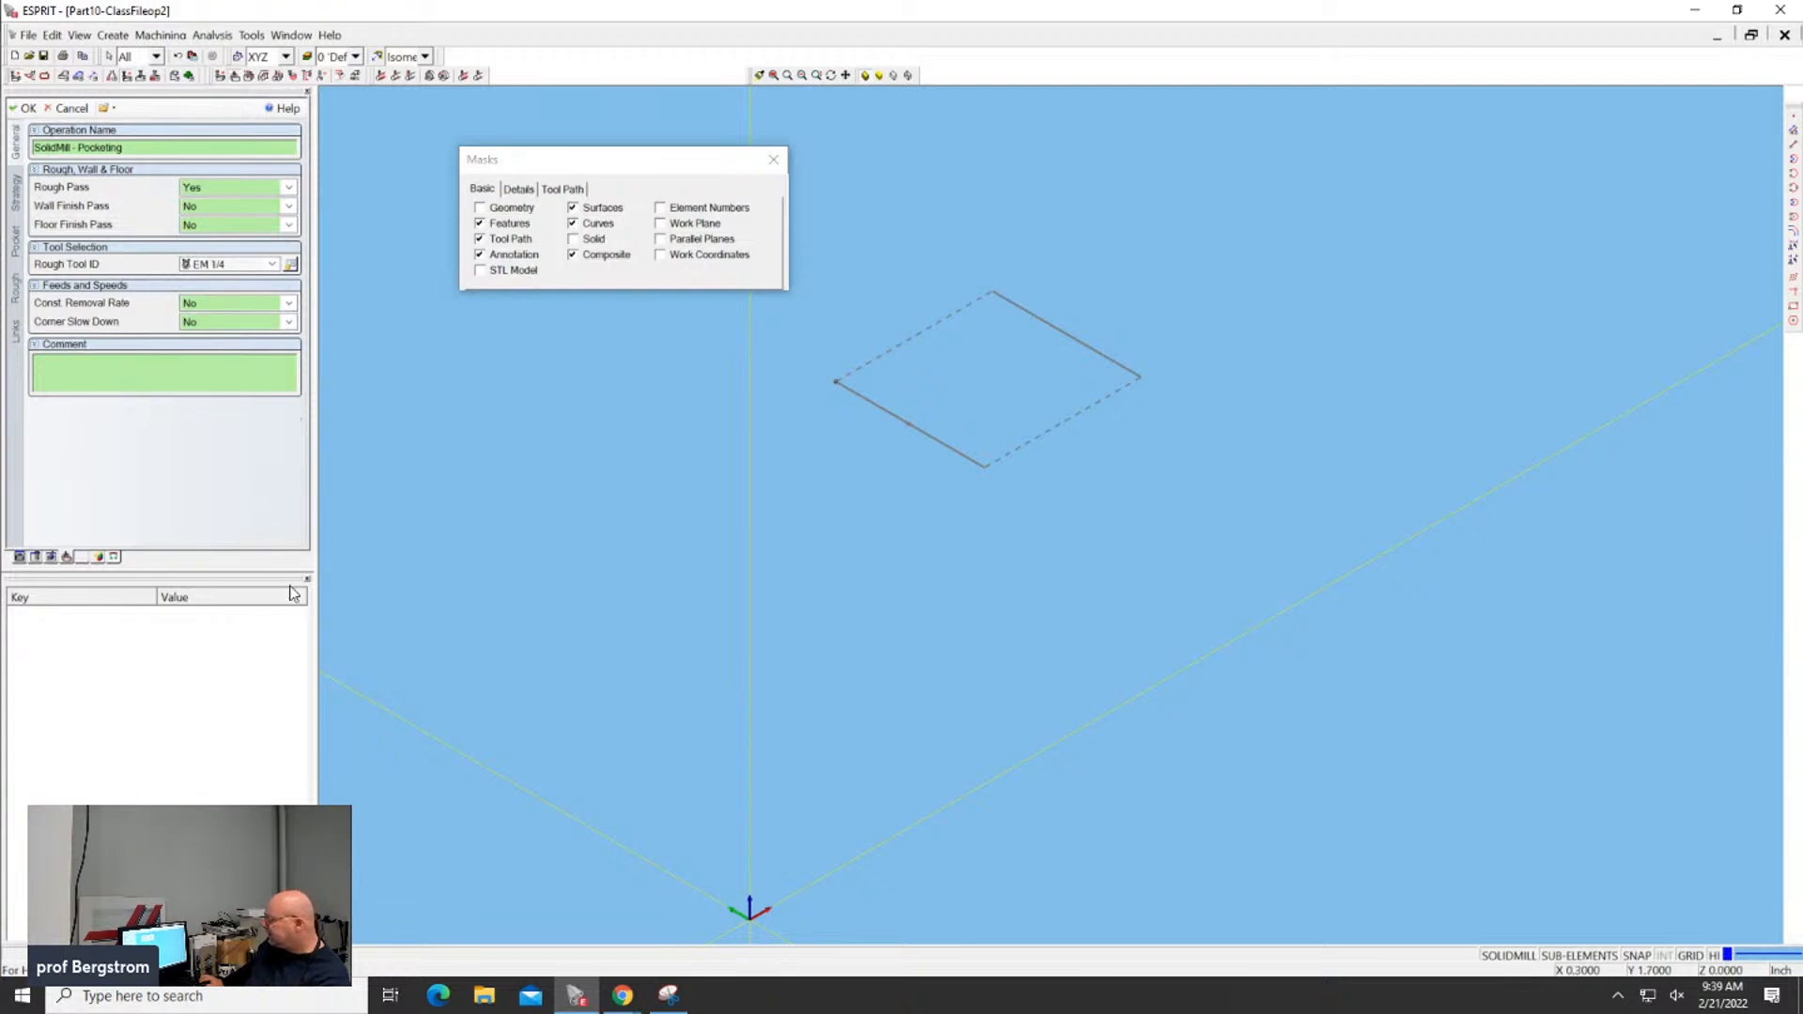
{"action": "left_click_drag", "start_coordinate": [286, 571], "coordinate": [270, 646]}
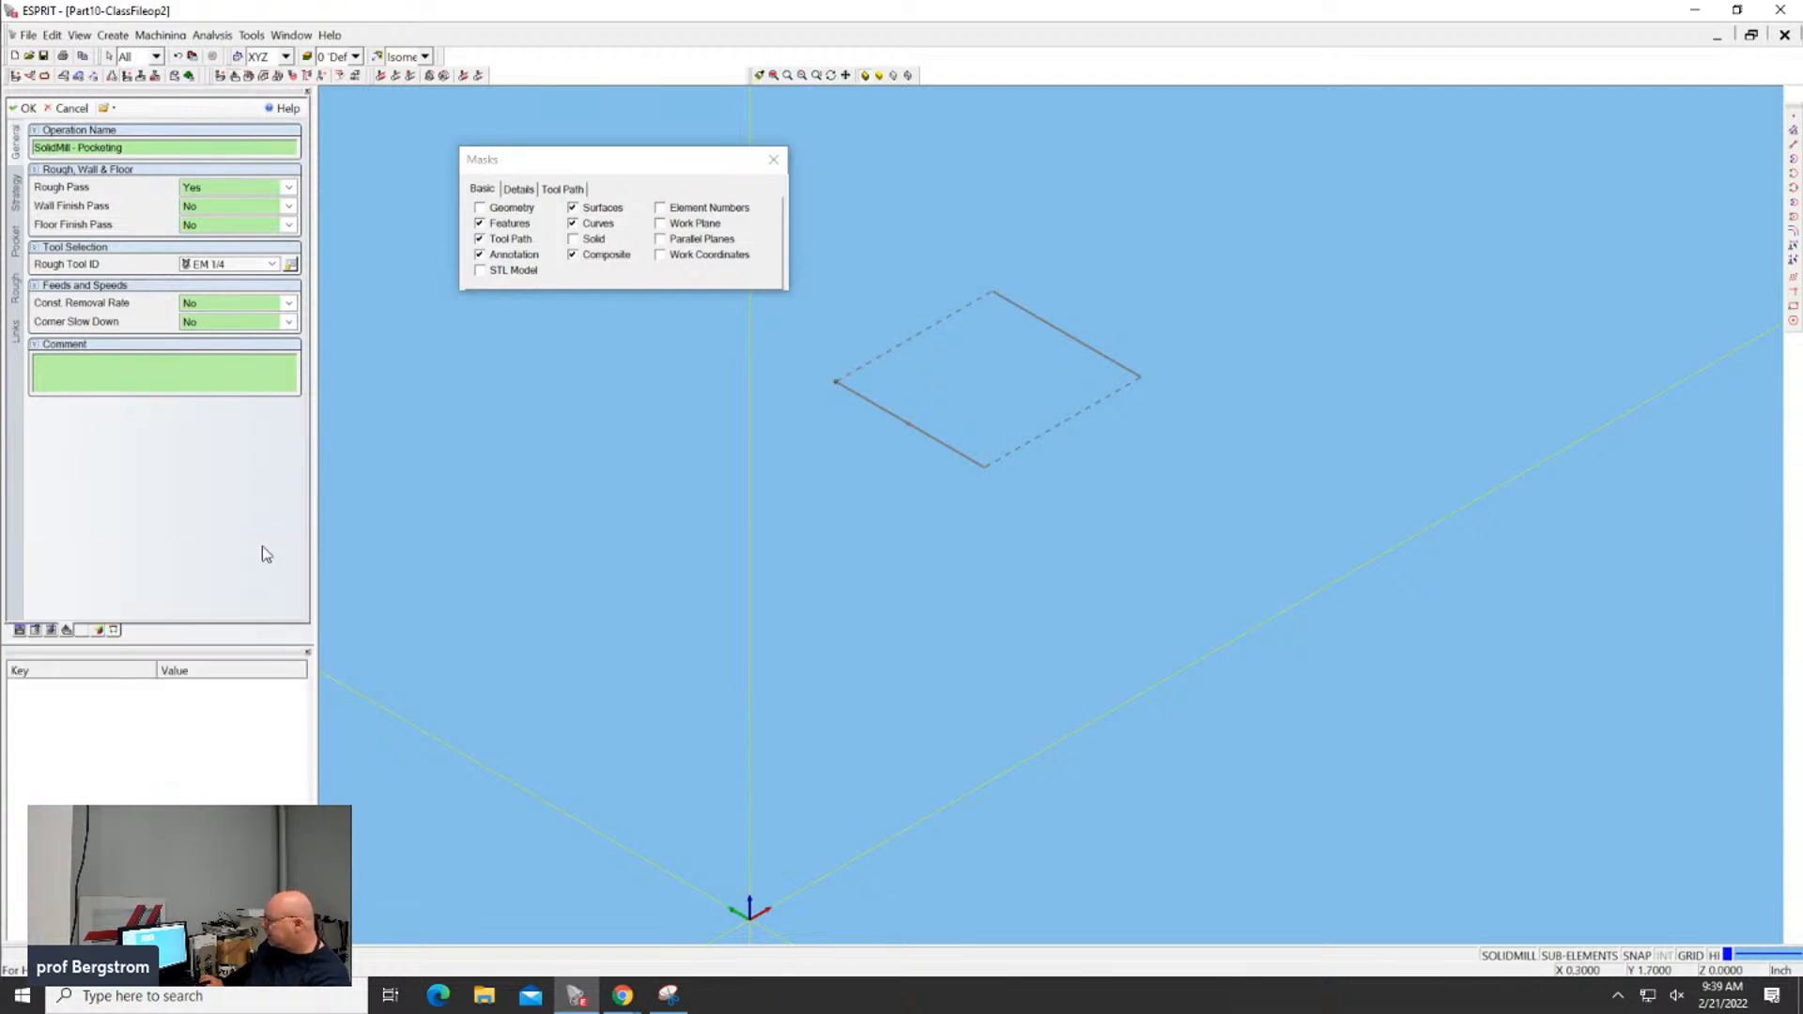
{"action": "left_click", "coordinate": [226, 266]}
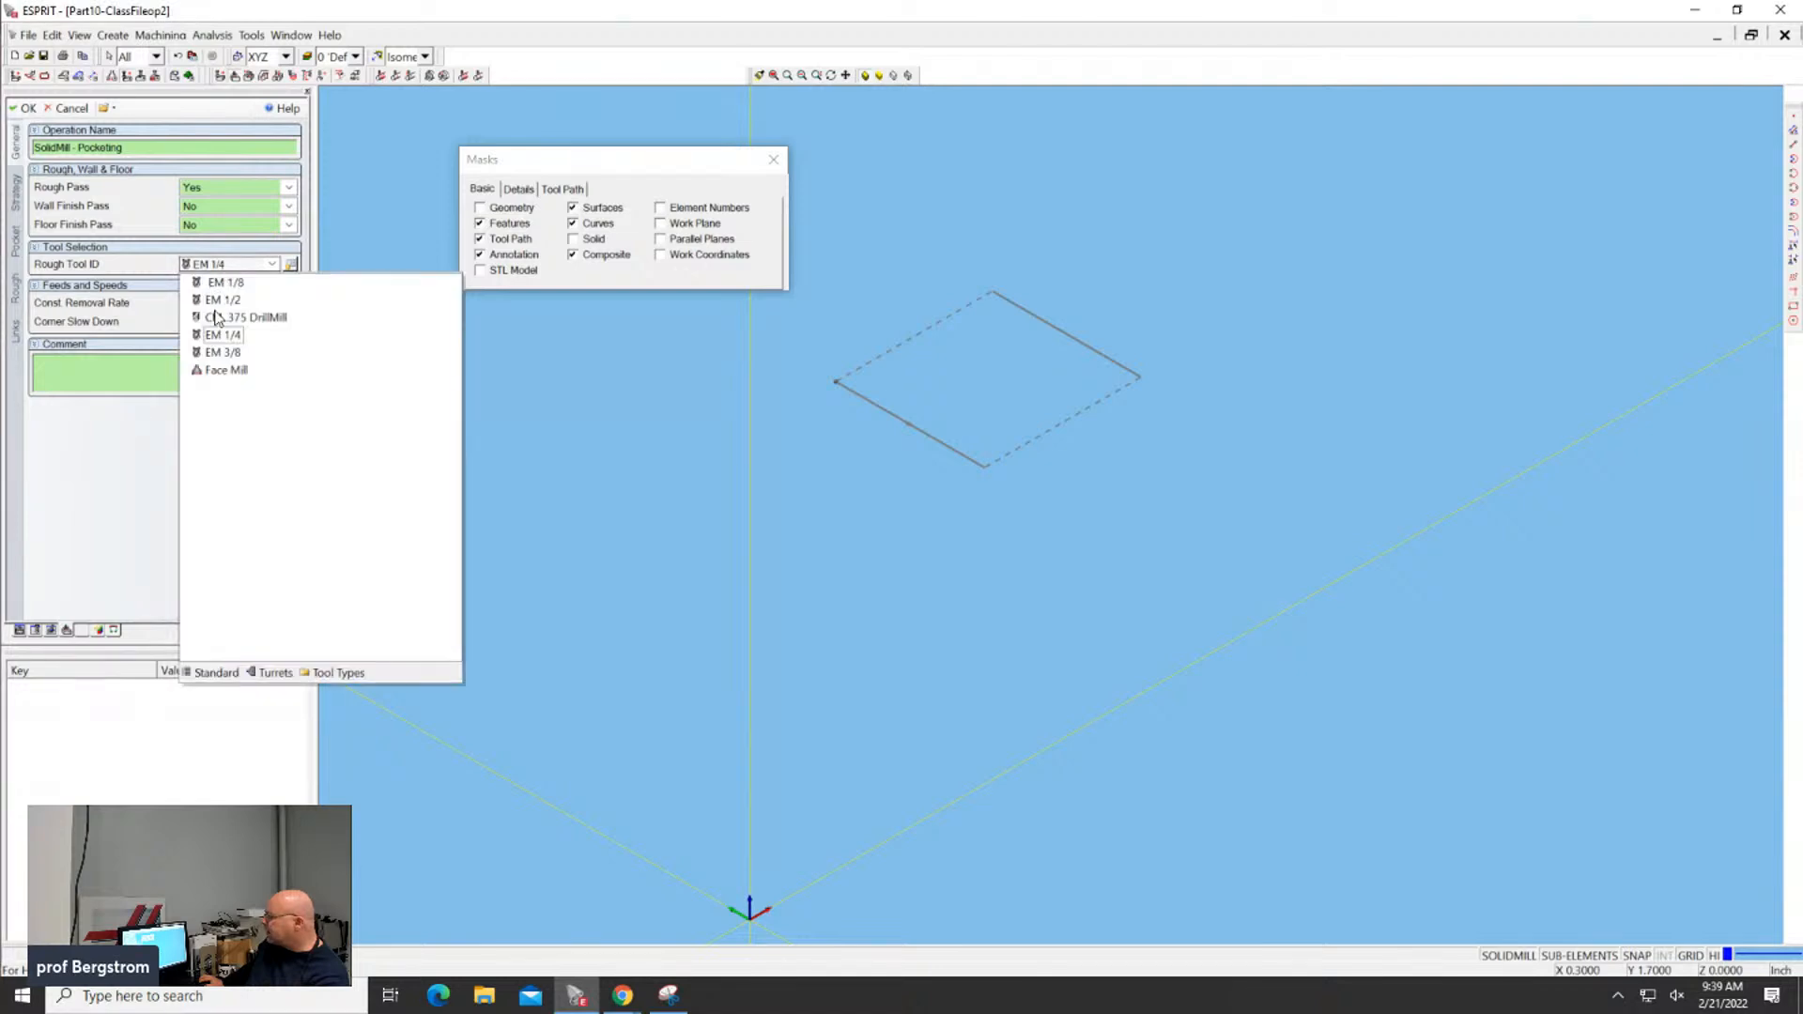
{"action": "left_click", "coordinate": [221, 353]}
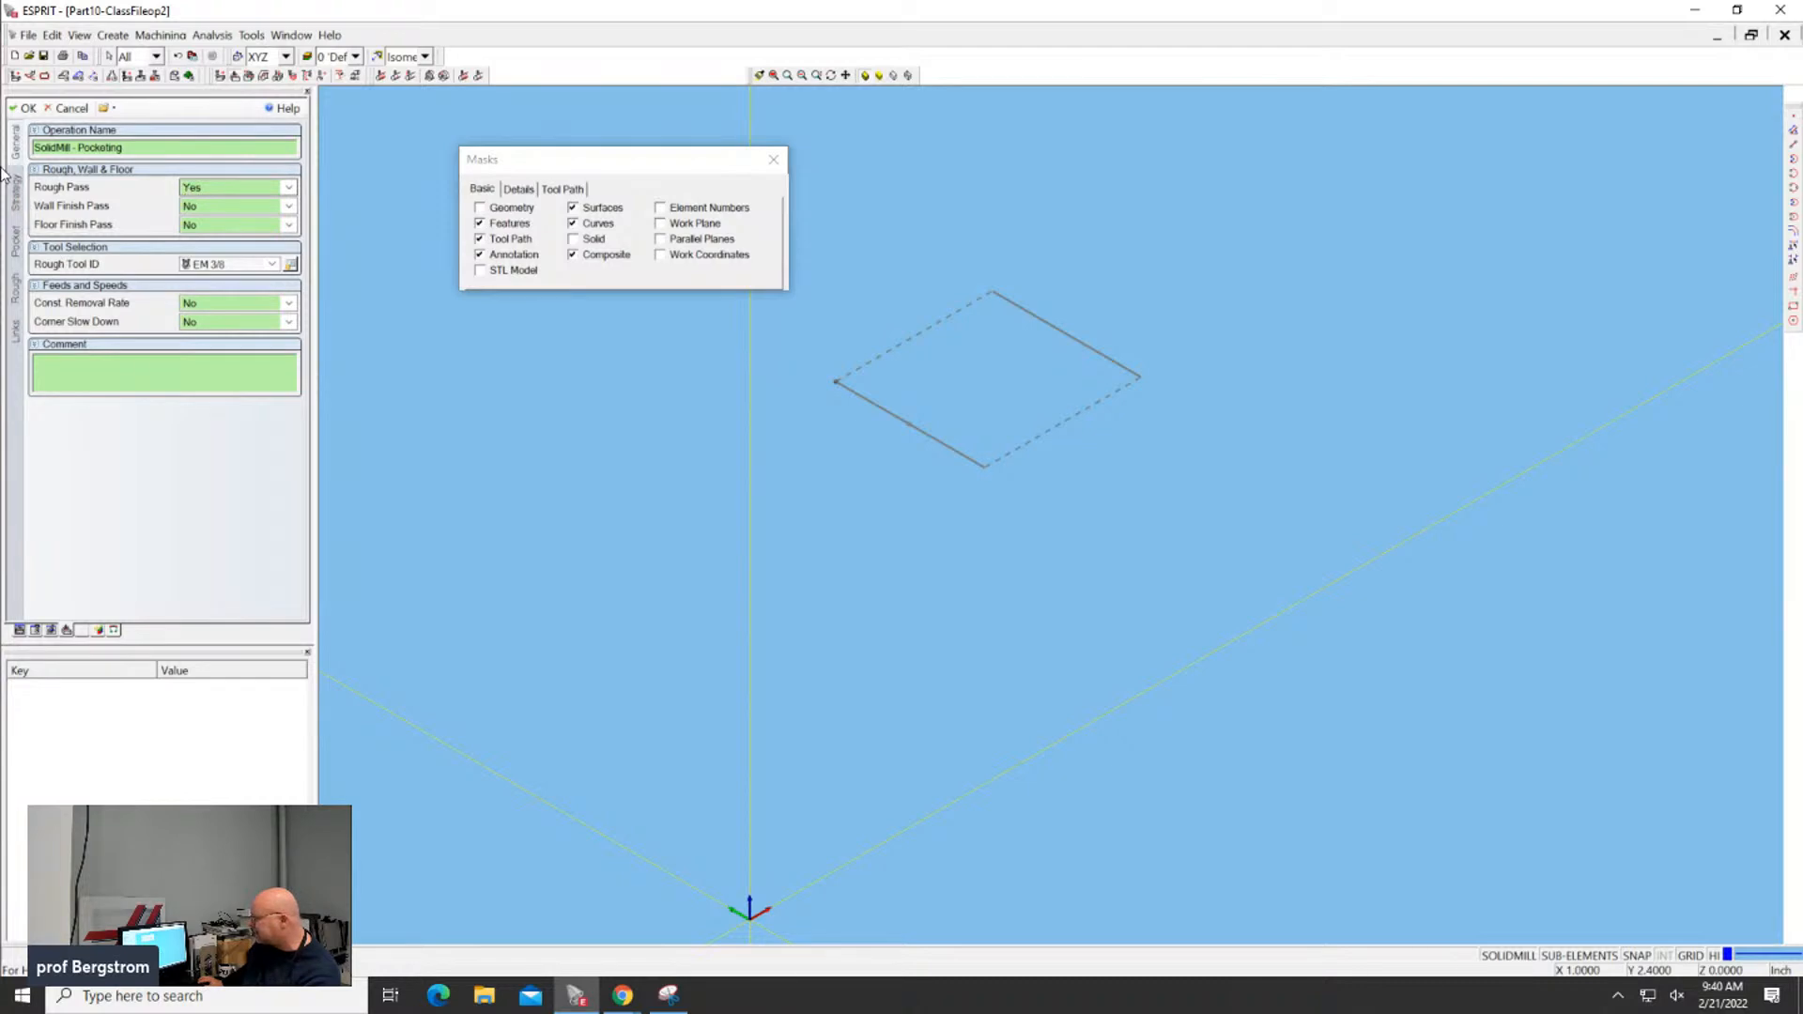
Consult the AADE/AADF Feeds and Speed sheet in Chrome, return to ESPRIT and set the pocketing strategy's Full Engage % of Feedrate to 80
{"action": "left_click", "coordinate": [16, 194]}
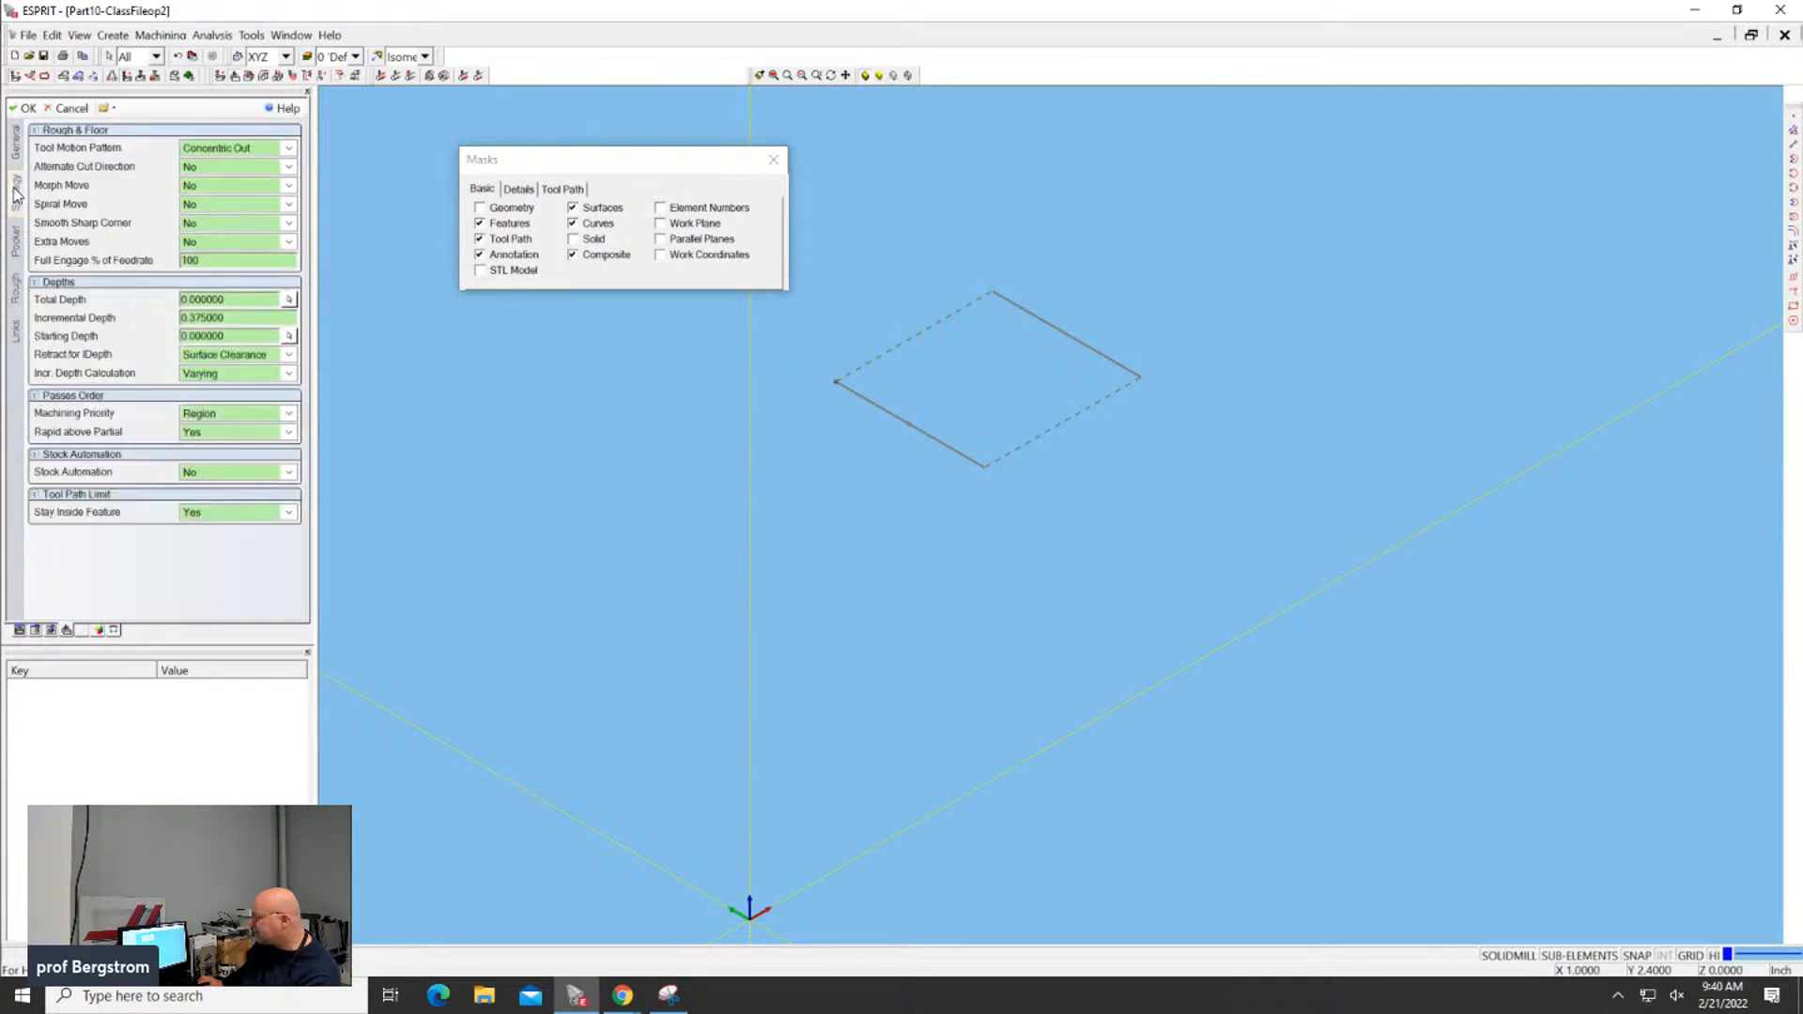
{"action": "left_click", "coordinate": [236, 148]}
{"action": "double_click", "coordinate": [213, 264]}
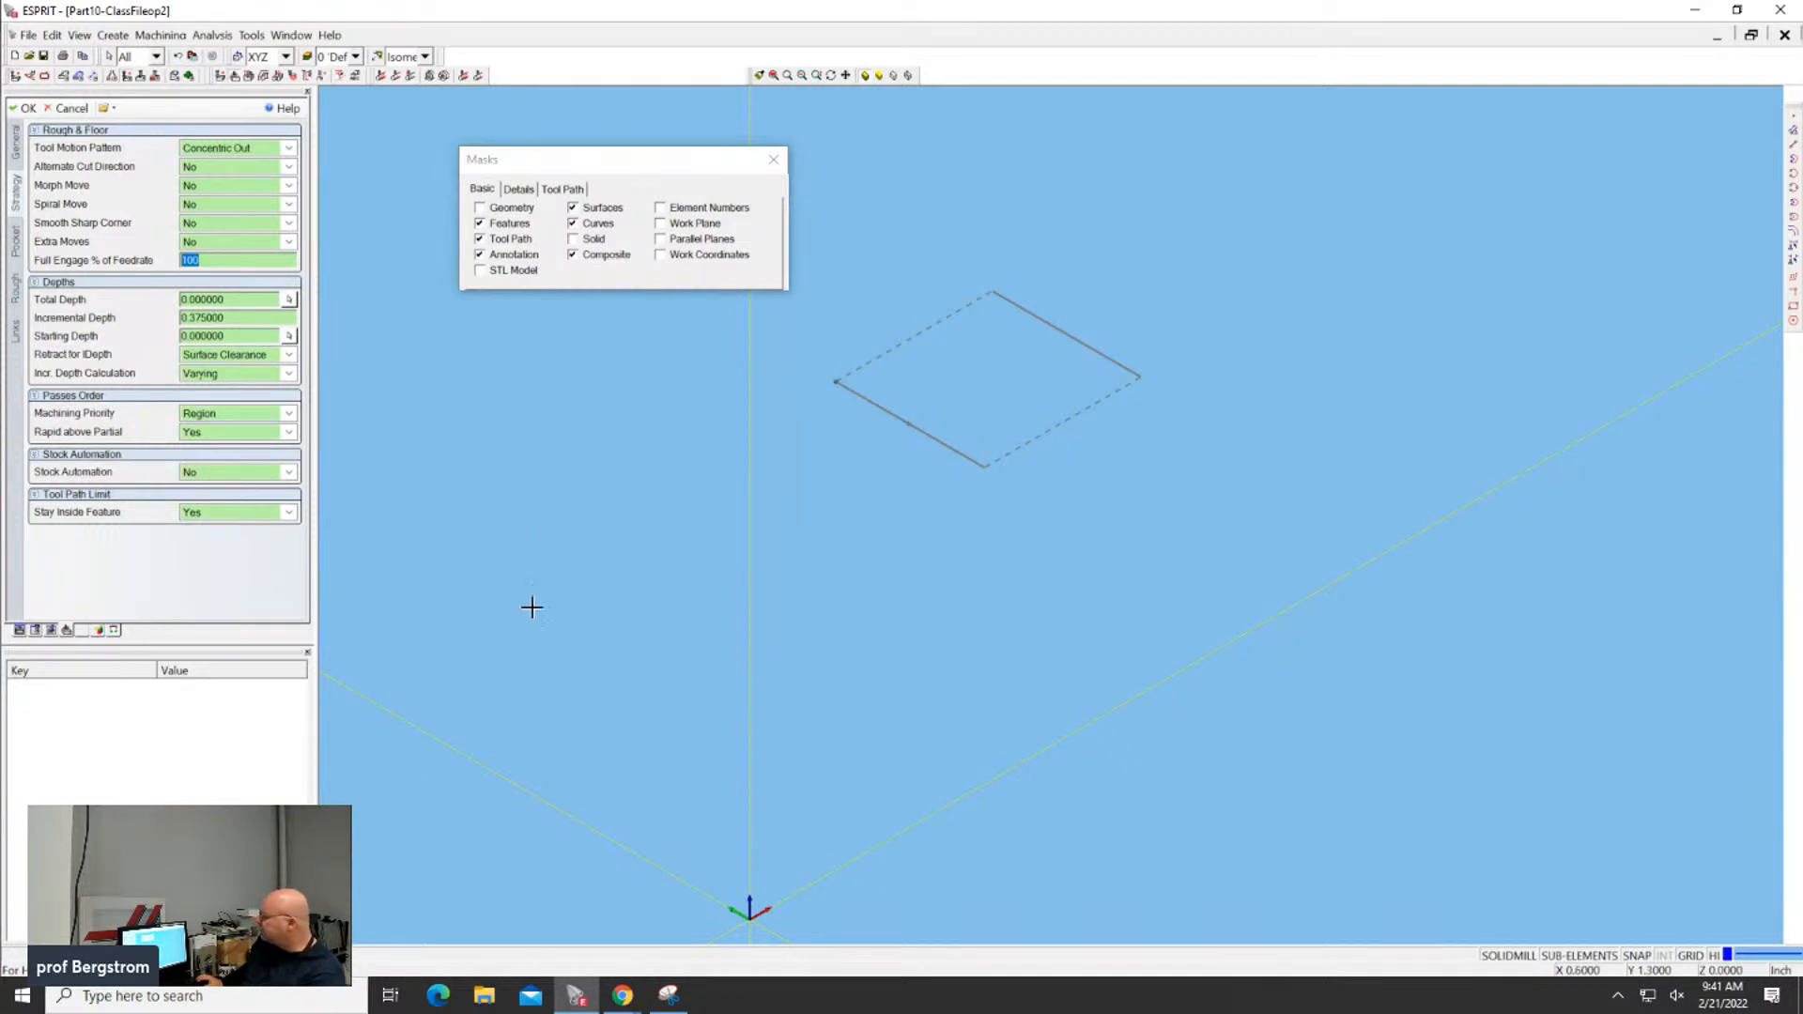
{"action": "mouse_move", "coordinate": [619, 991]}
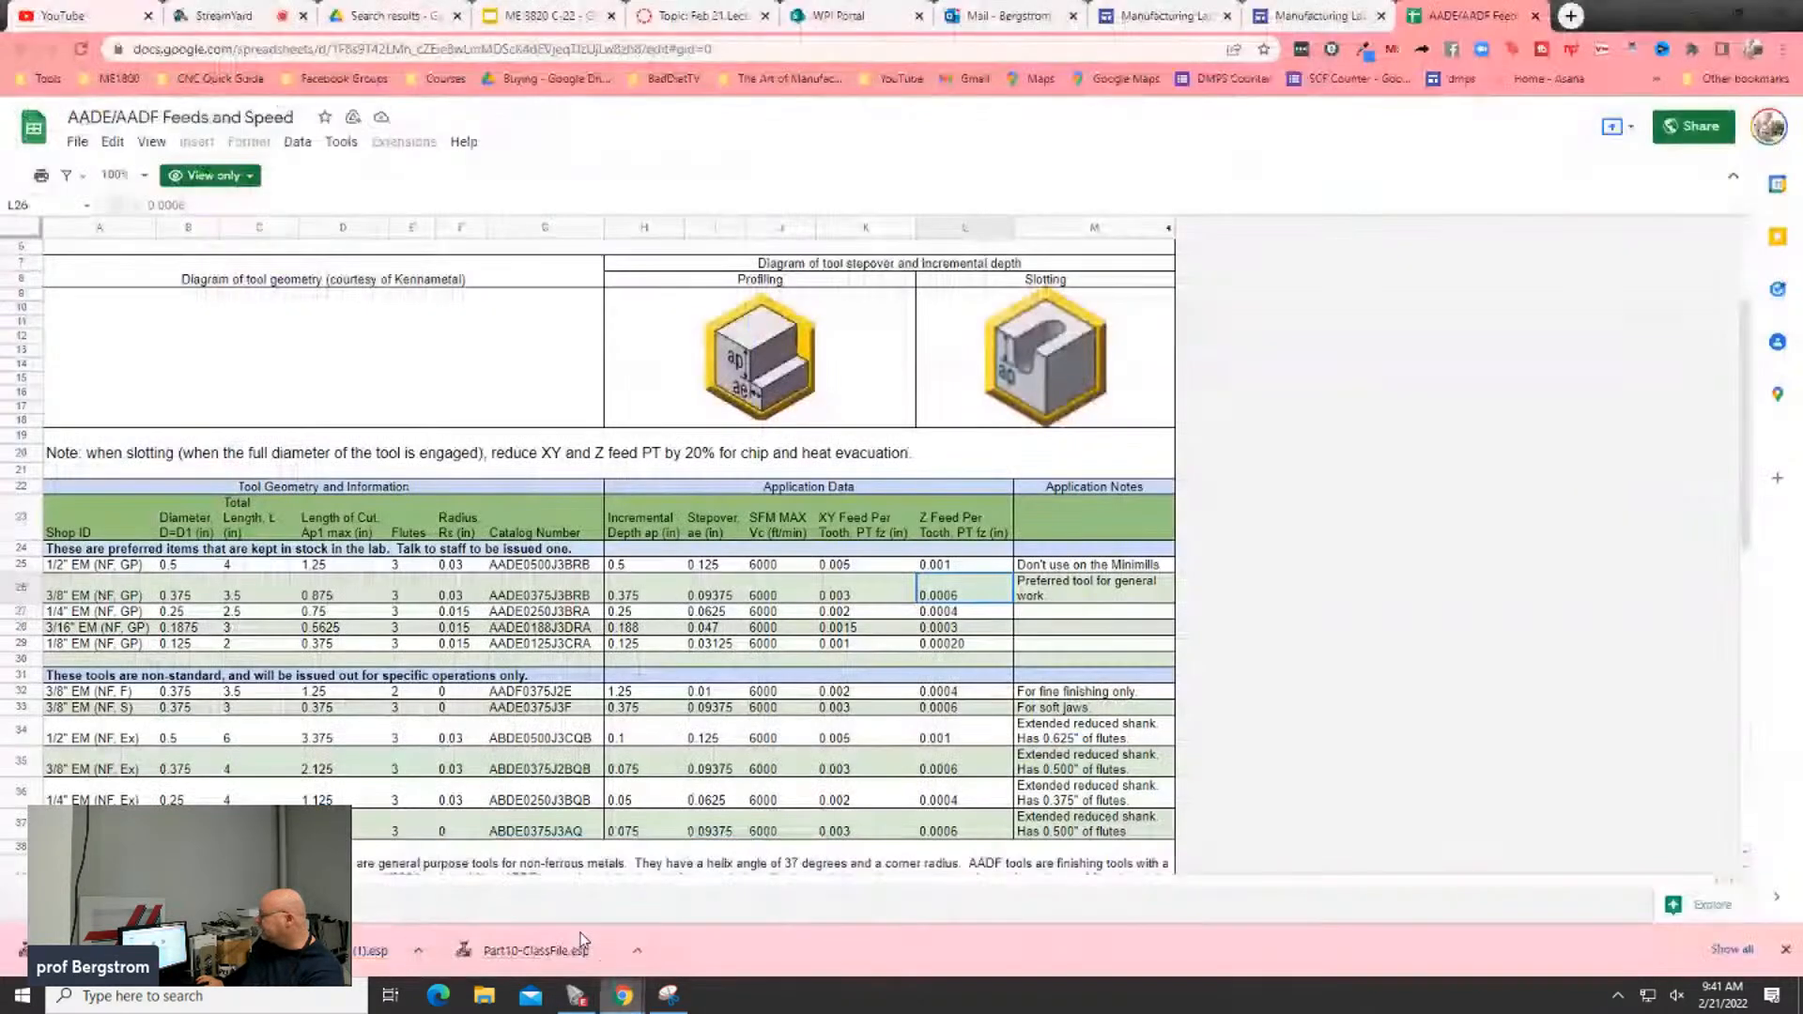
{"action": "left_click", "coordinate": [581, 939]}
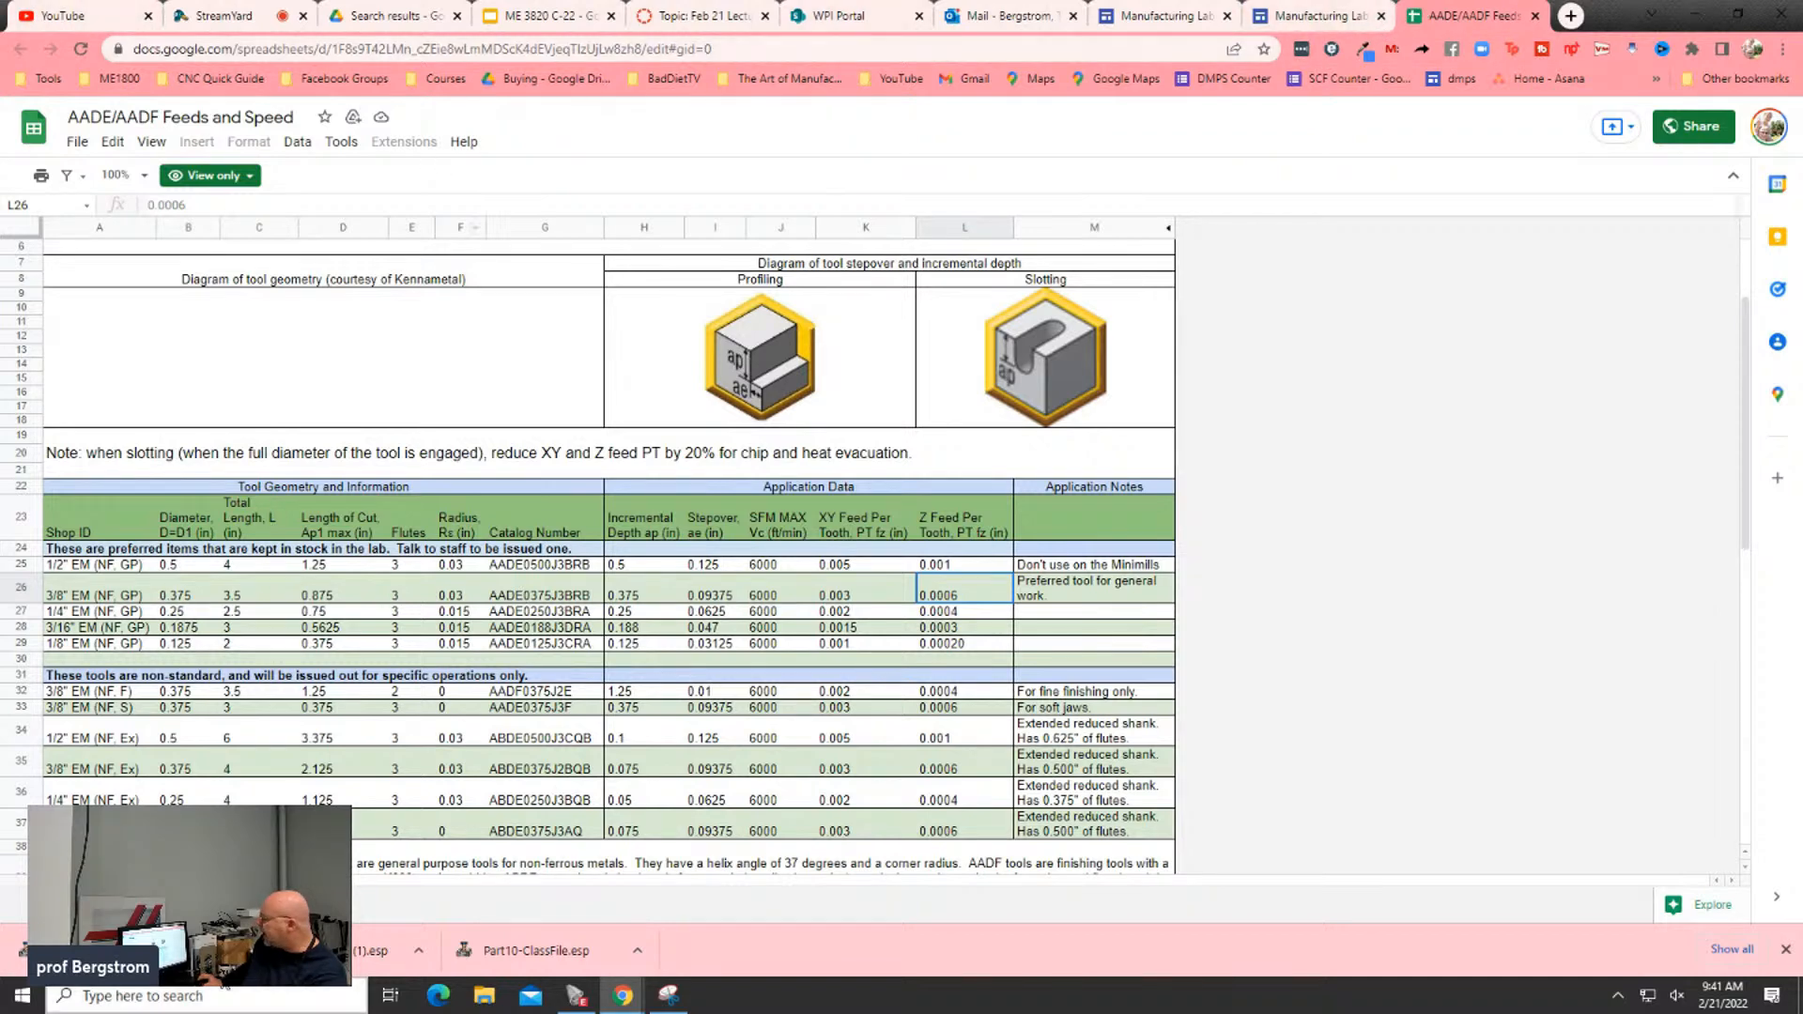
{"action": "left_click", "coordinate": [576, 995]}
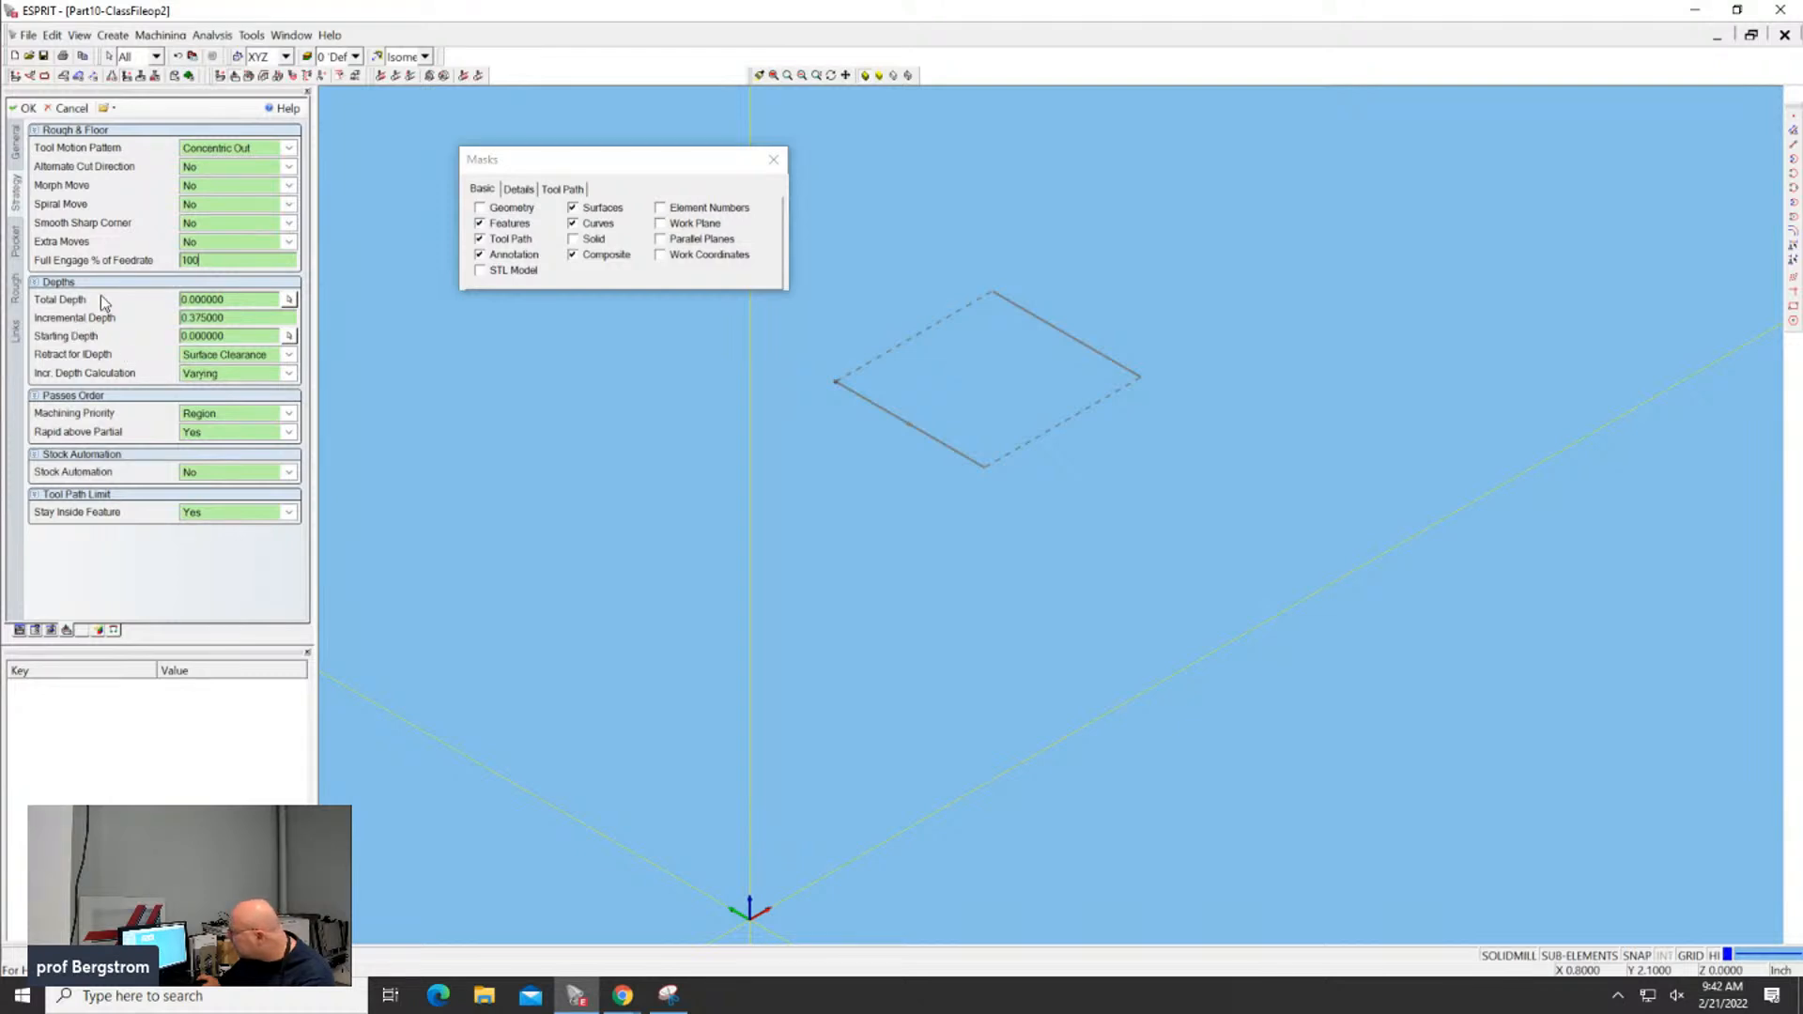
{"action": "double_click", "coordinate": [196, 262]}
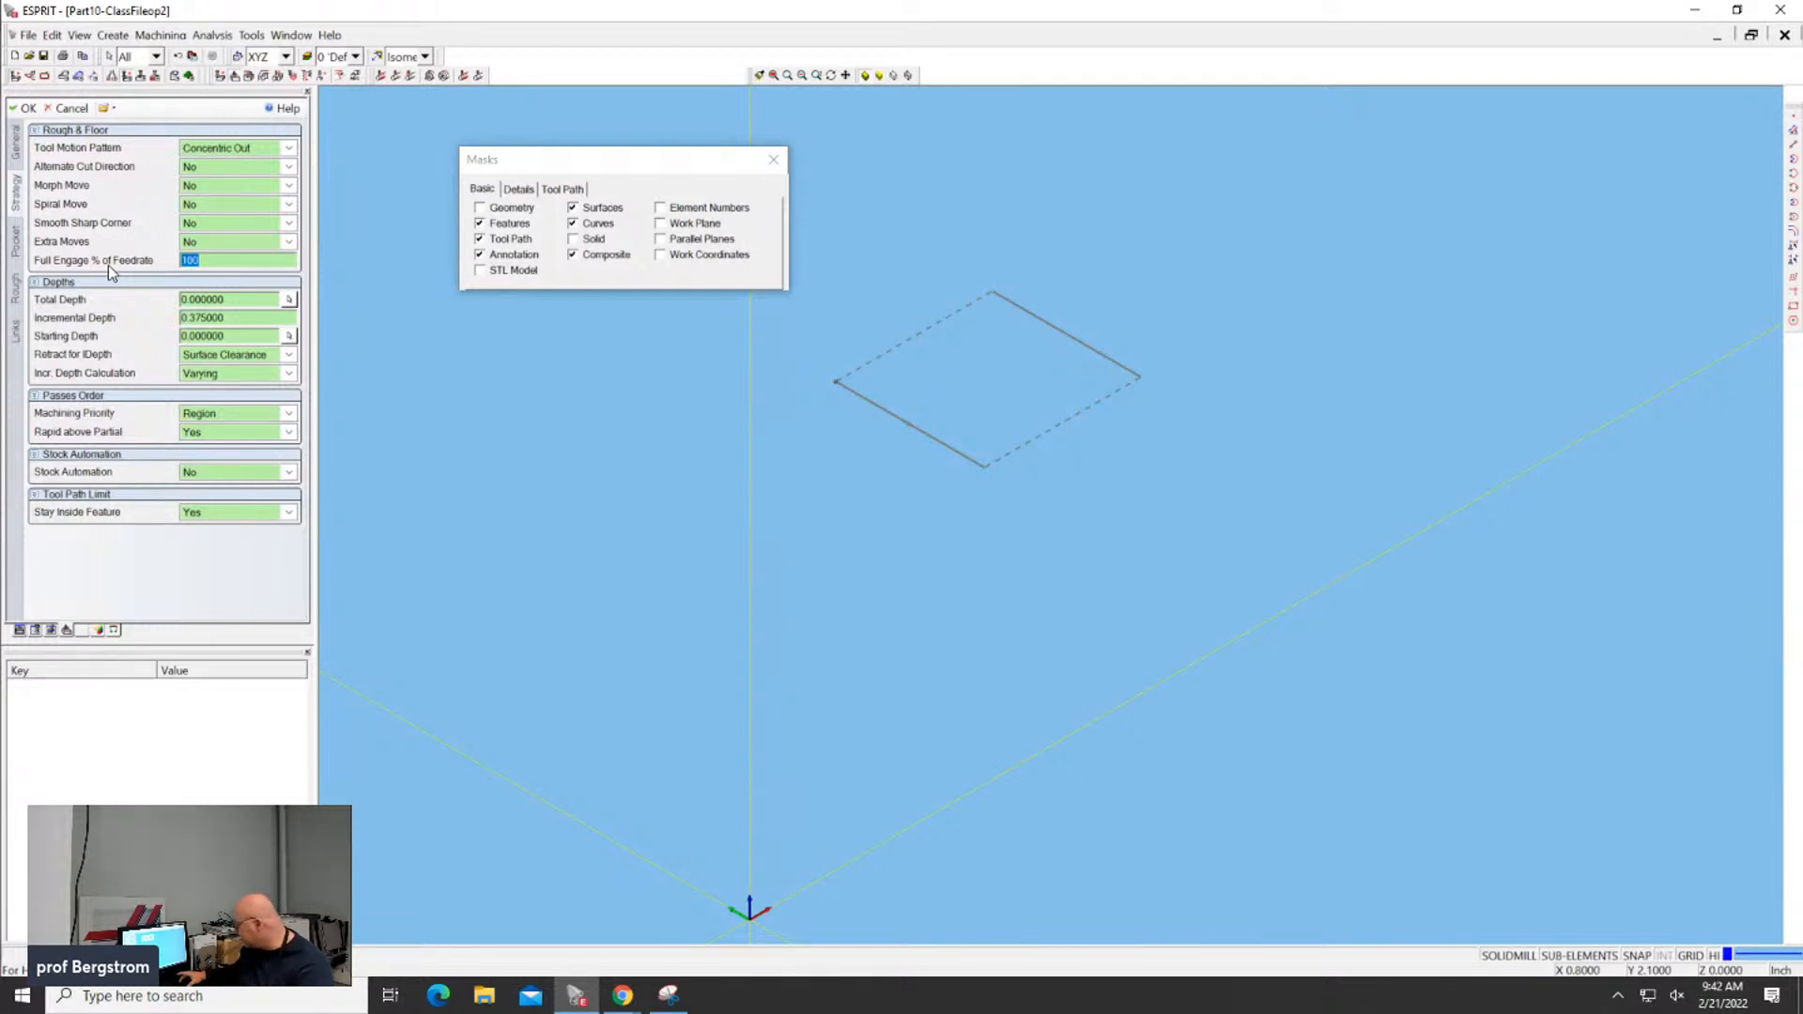
{"action": "type", "text": "80"}
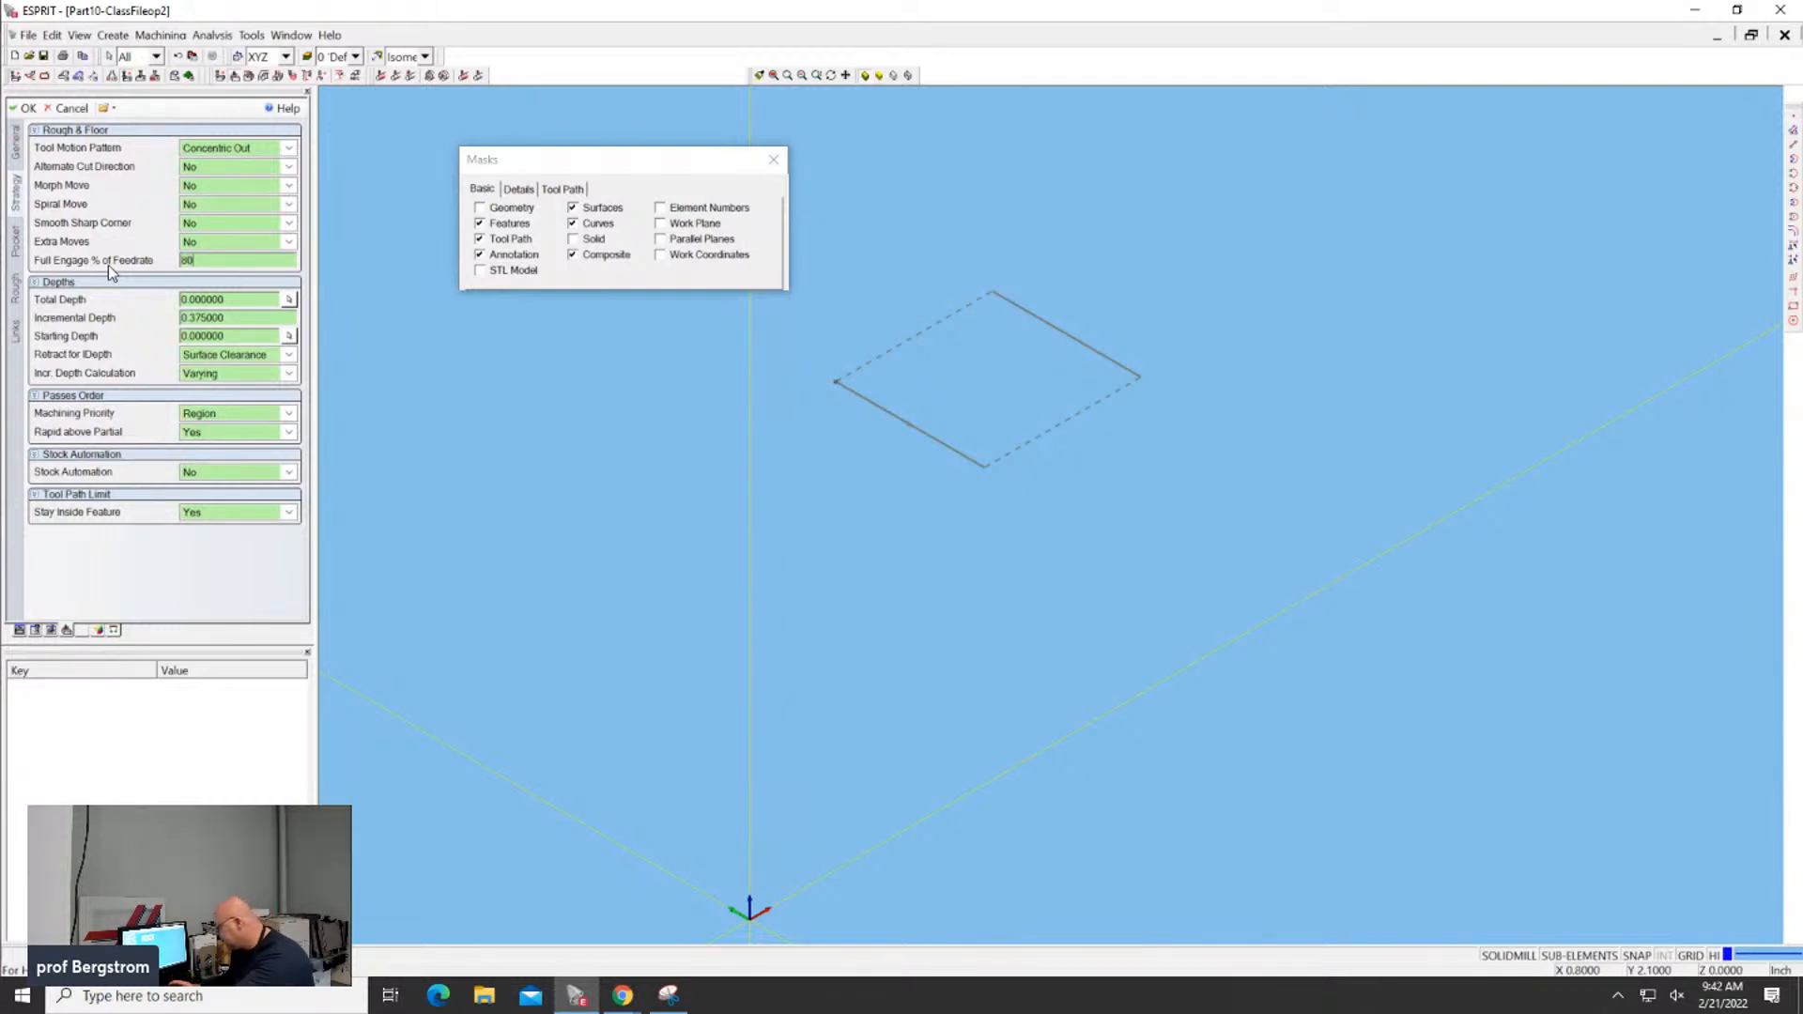
Correct the pocketing strategy's Full Engage % of Feedrate to the plain number 80
{"action": "type", "text": "%"}
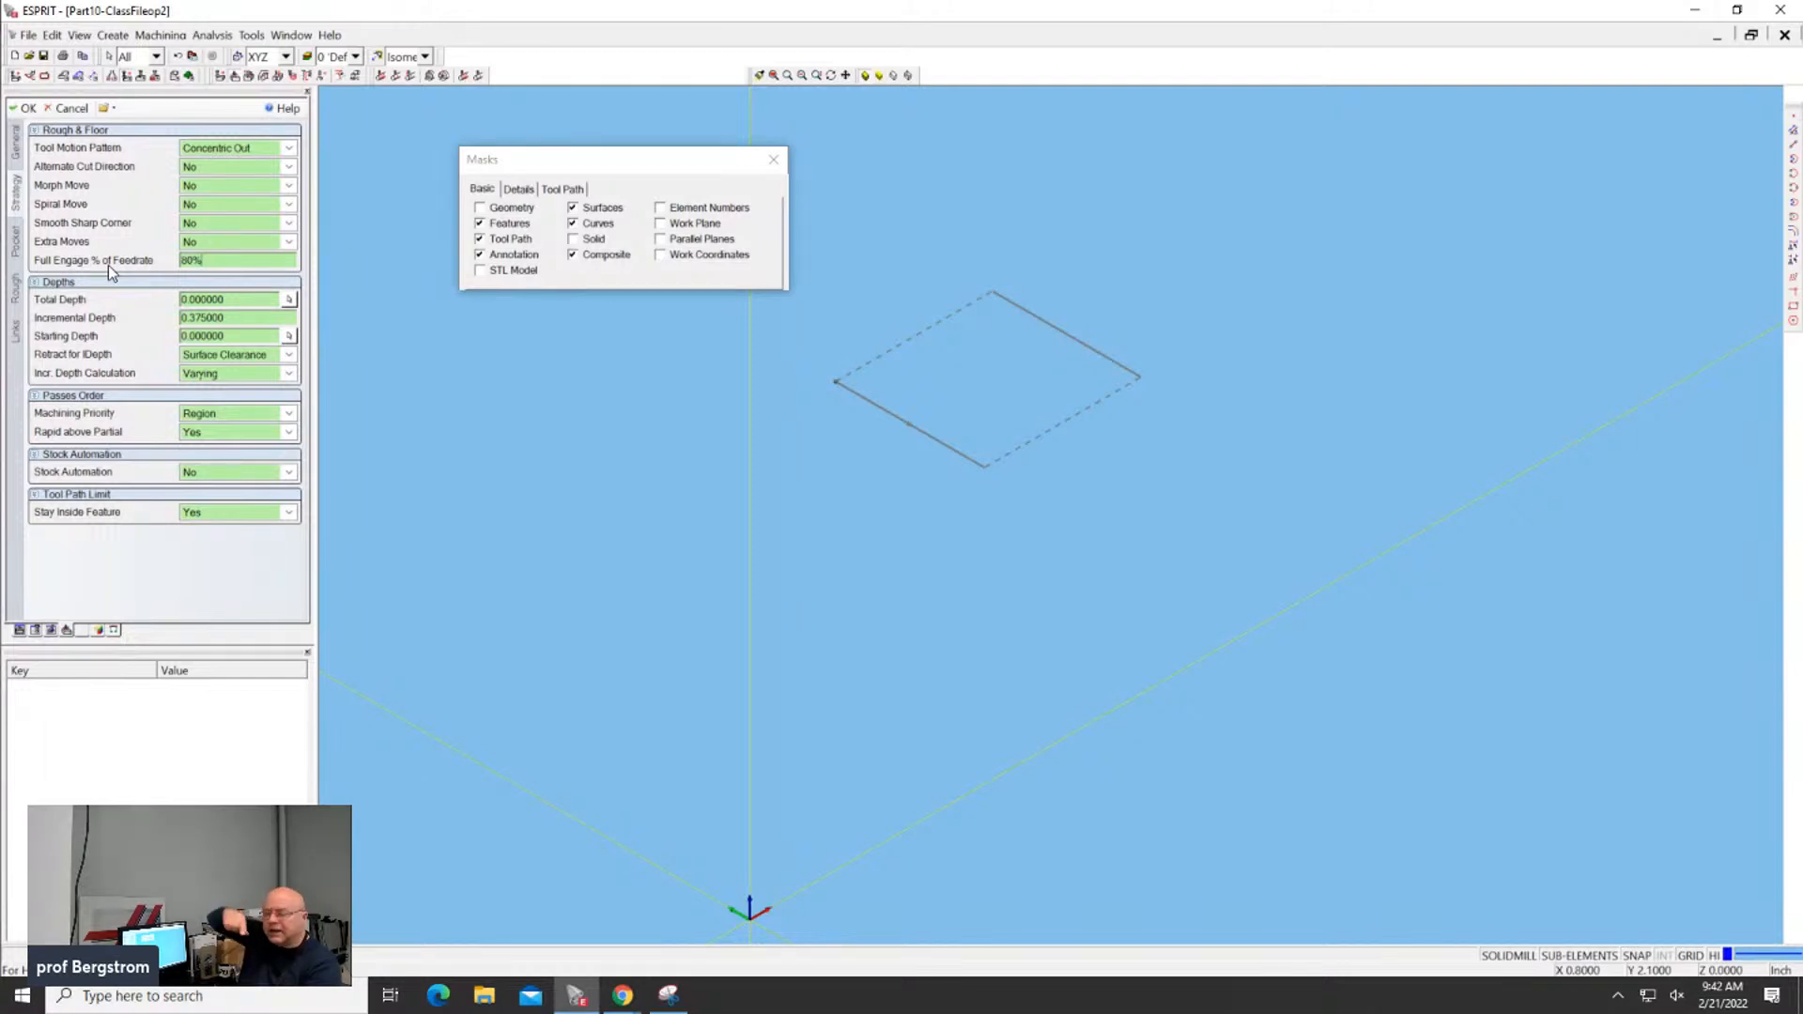
{"action": "left_click", "coordinate": [22, 108]}
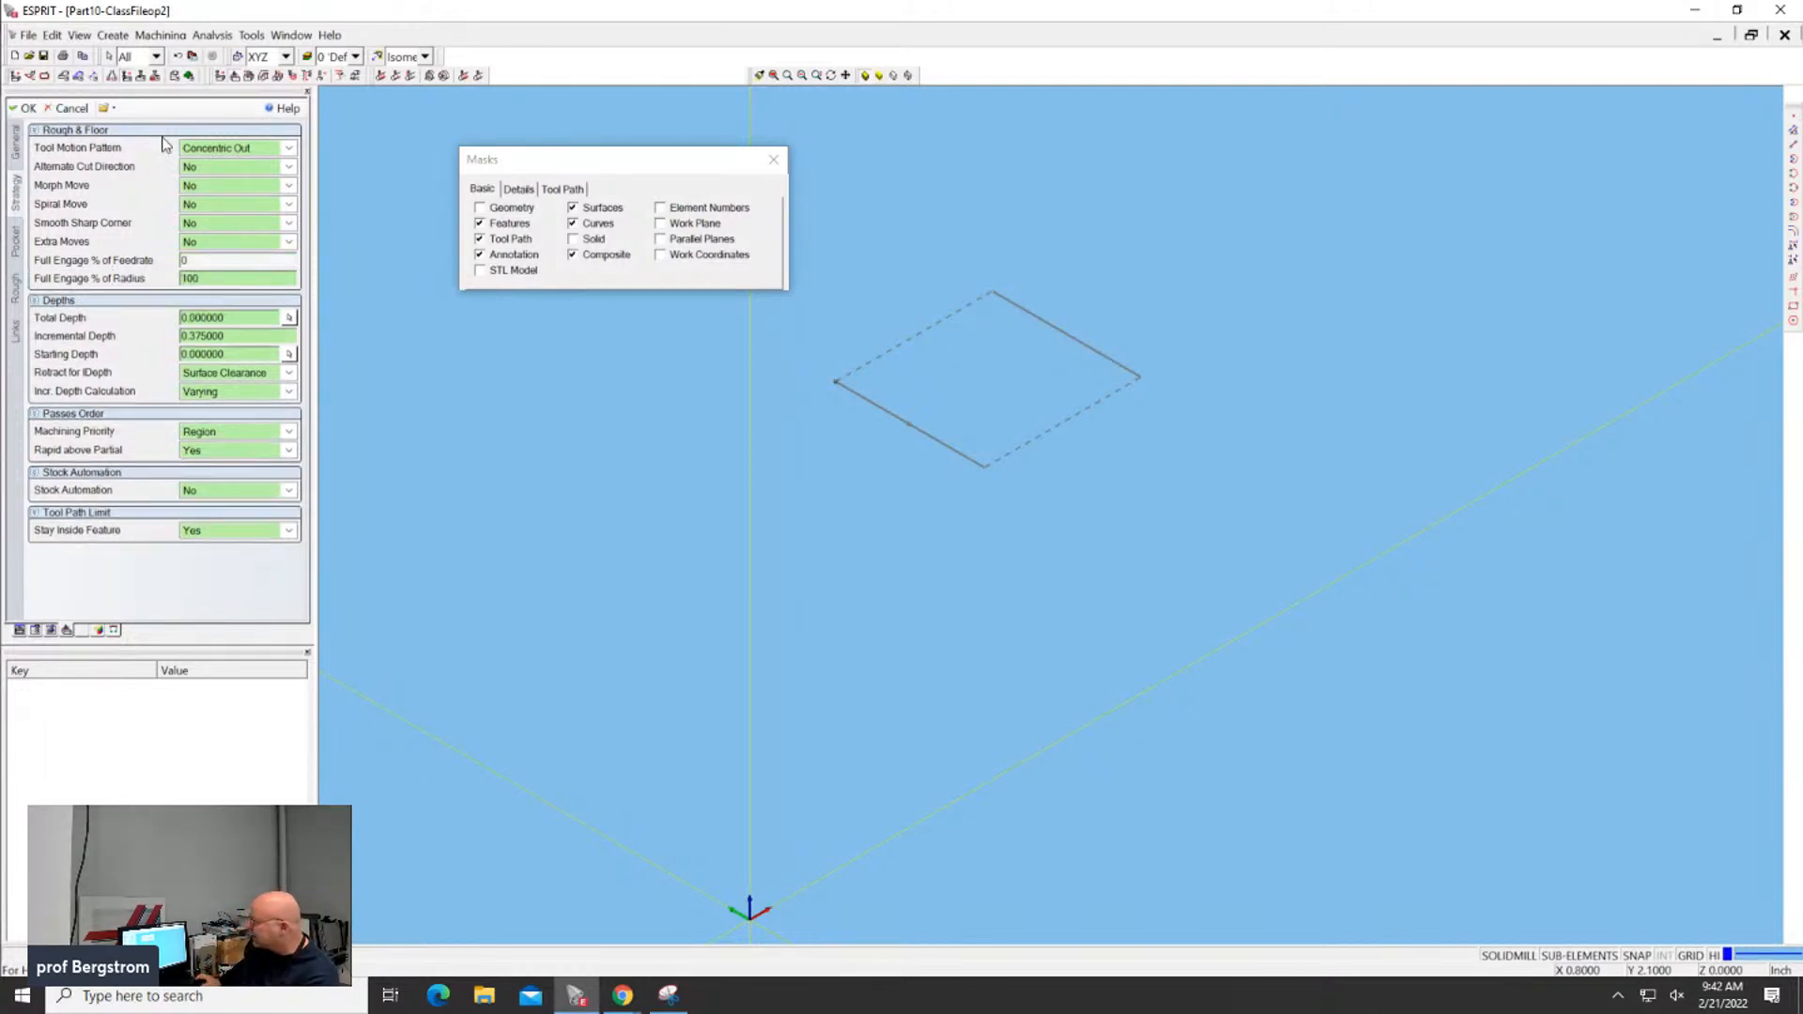
{"action": "double_click", "coordinate": [226, 280]}
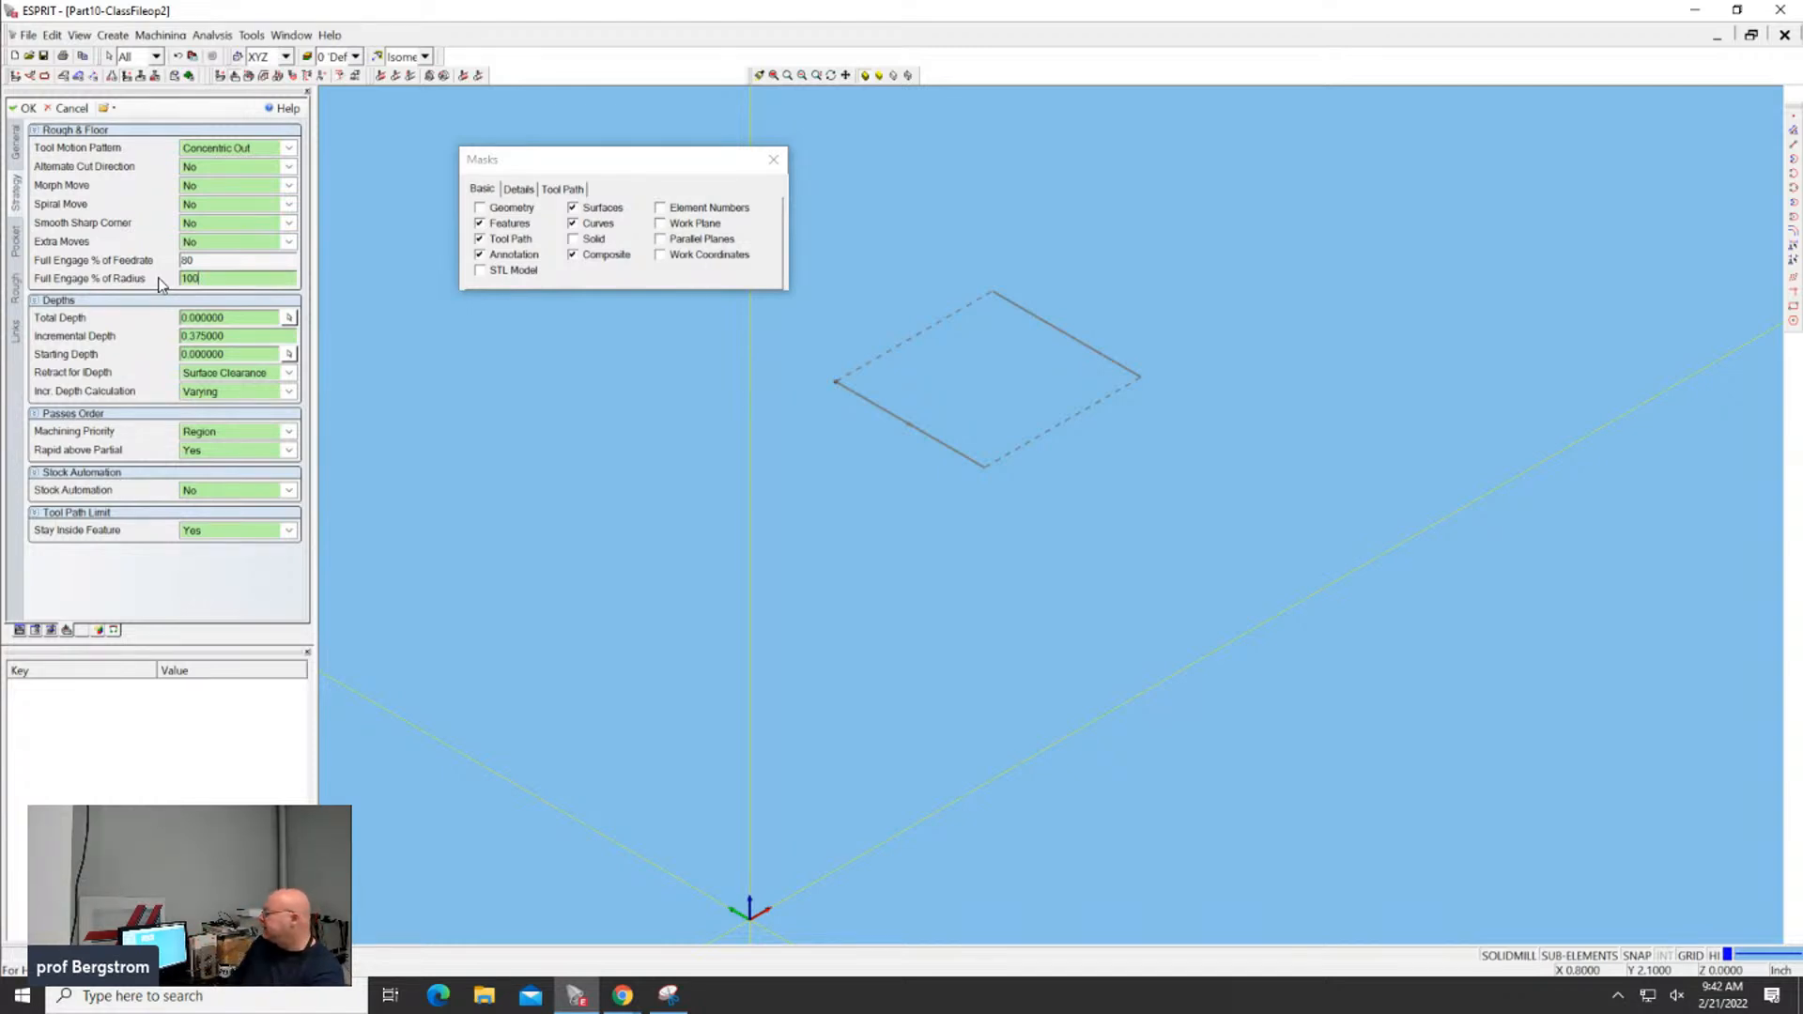
Show the part geometry and set the pocket's Total Depth to 0.3875 by picking a lower corner of the slot
{"action": "left_click", "coordinate": [228, 318]}
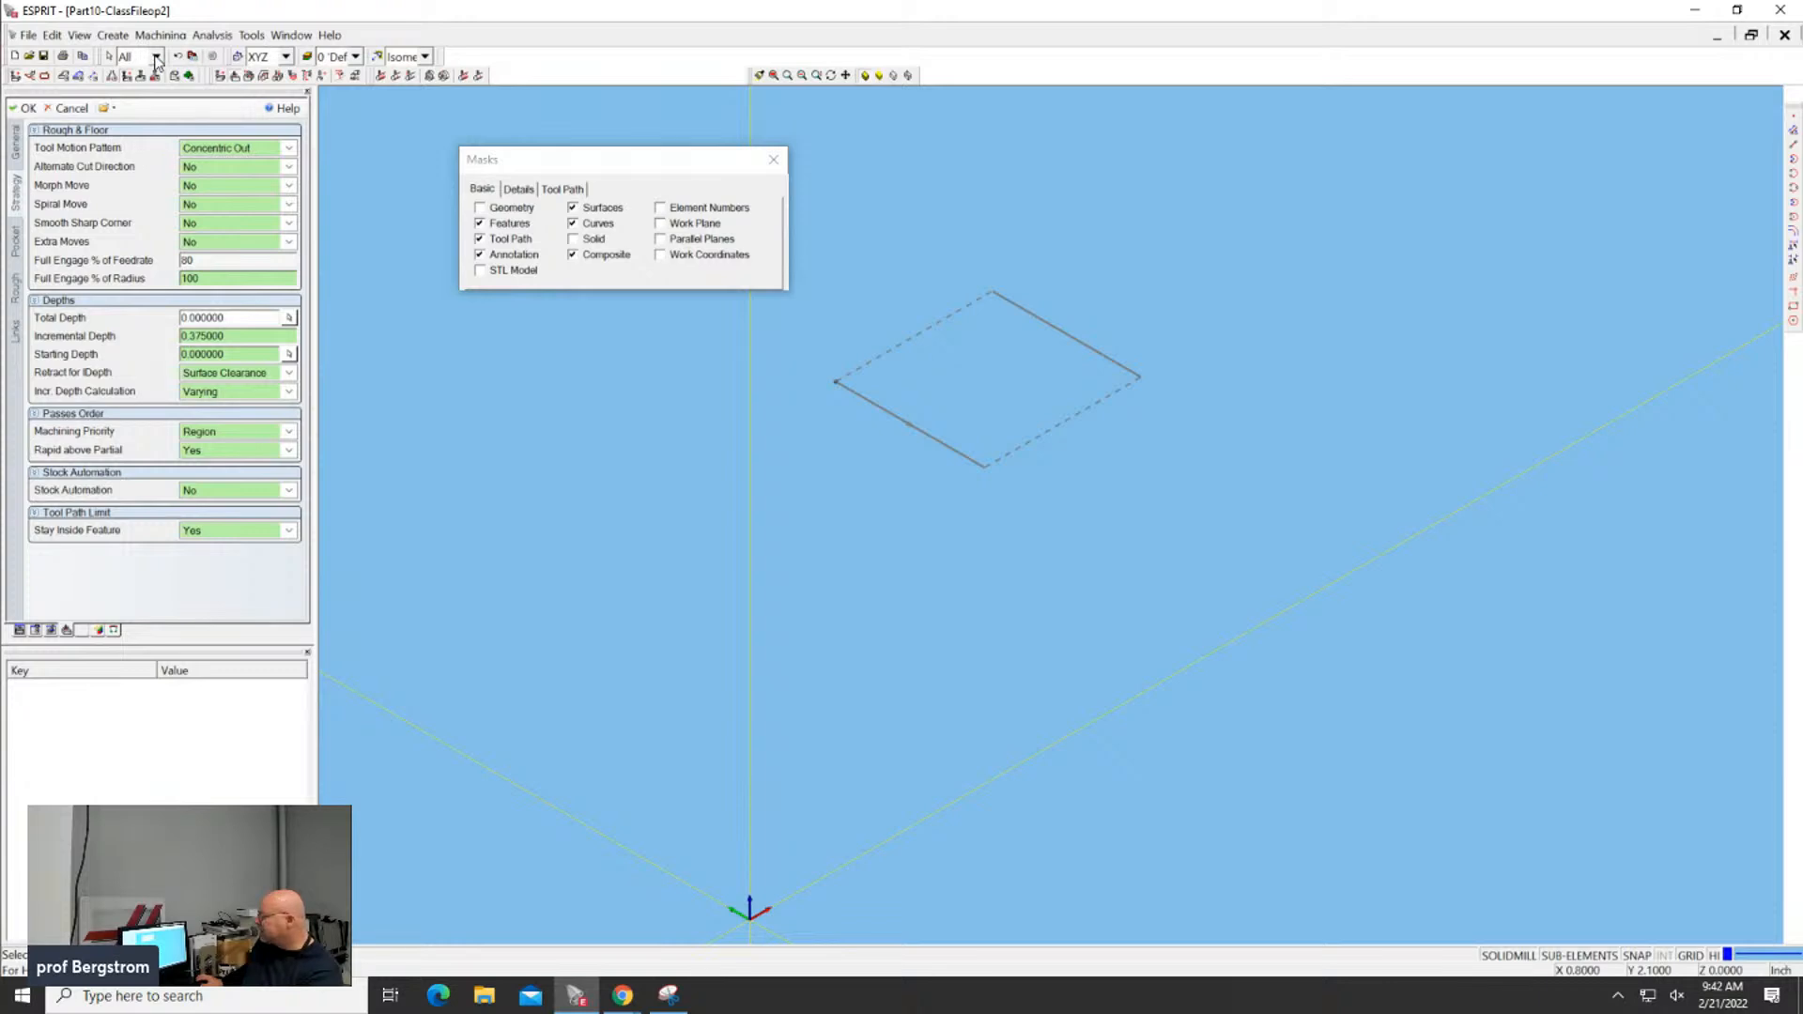
{"action": "left_click", "coordinate": [480, 207]}
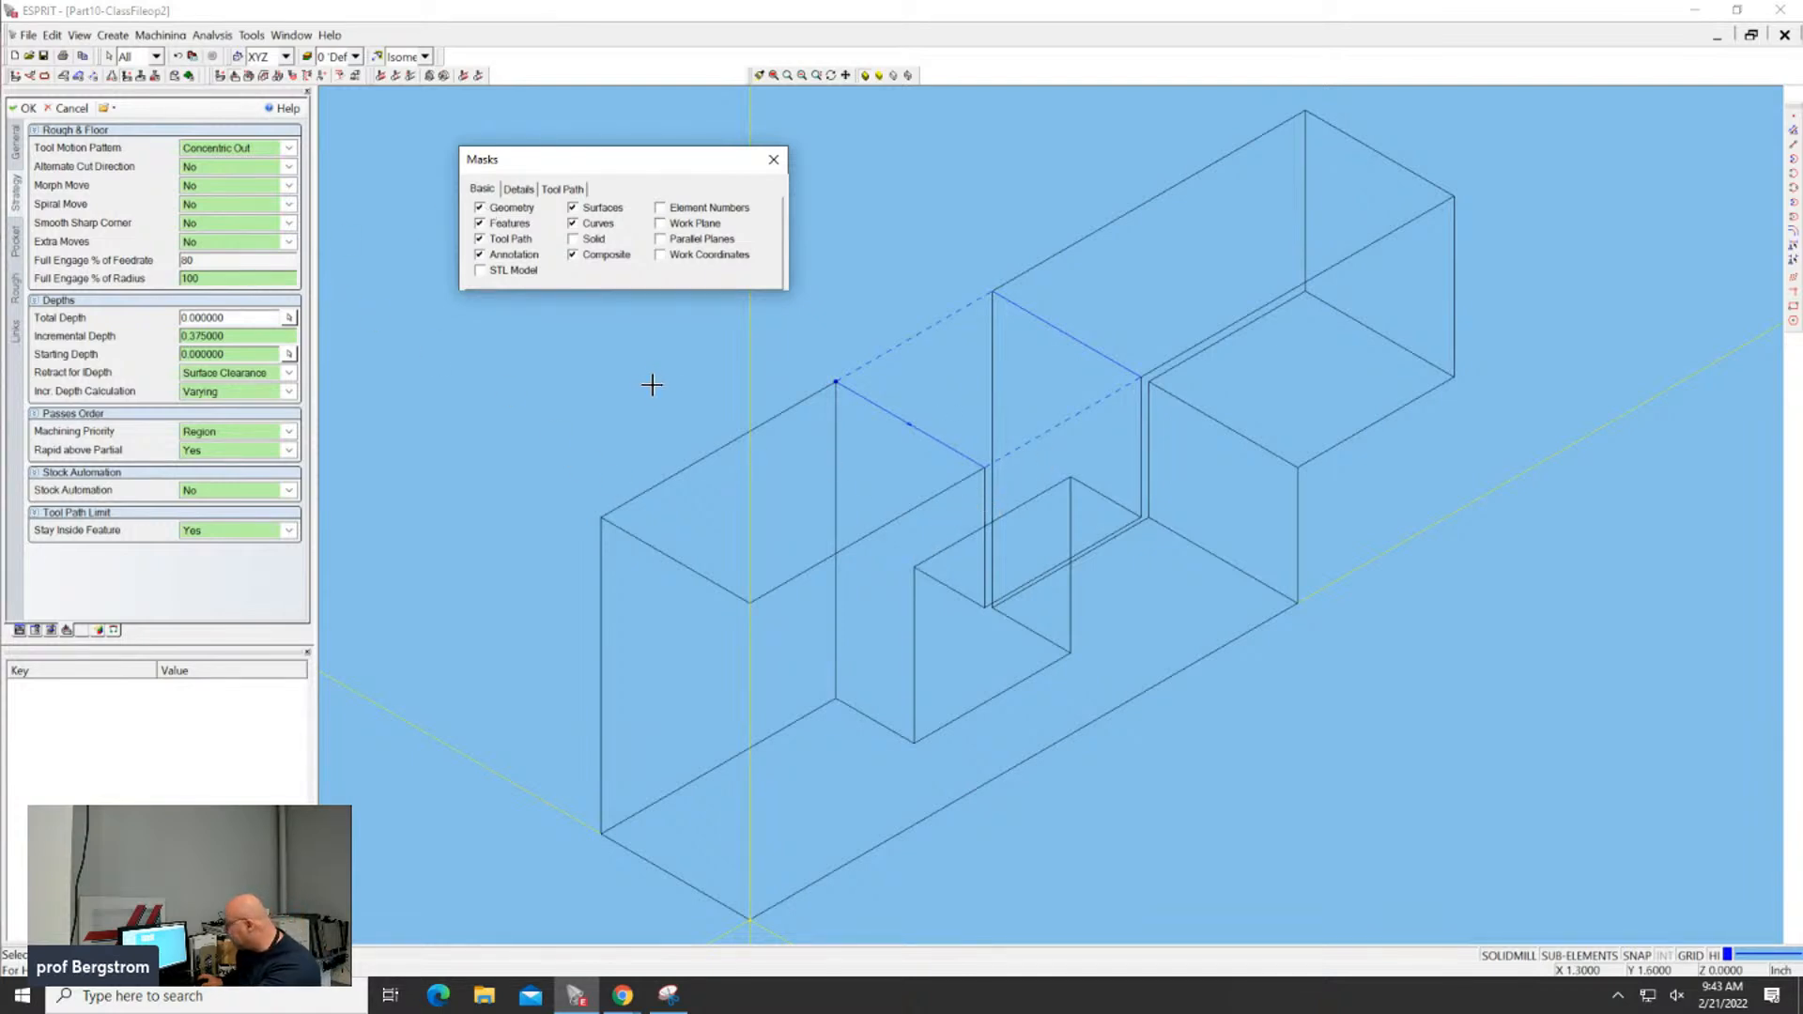
{"action": "middle_click_drag", "start_coordinate": [652, 385], "coordinate": [657, 307]}
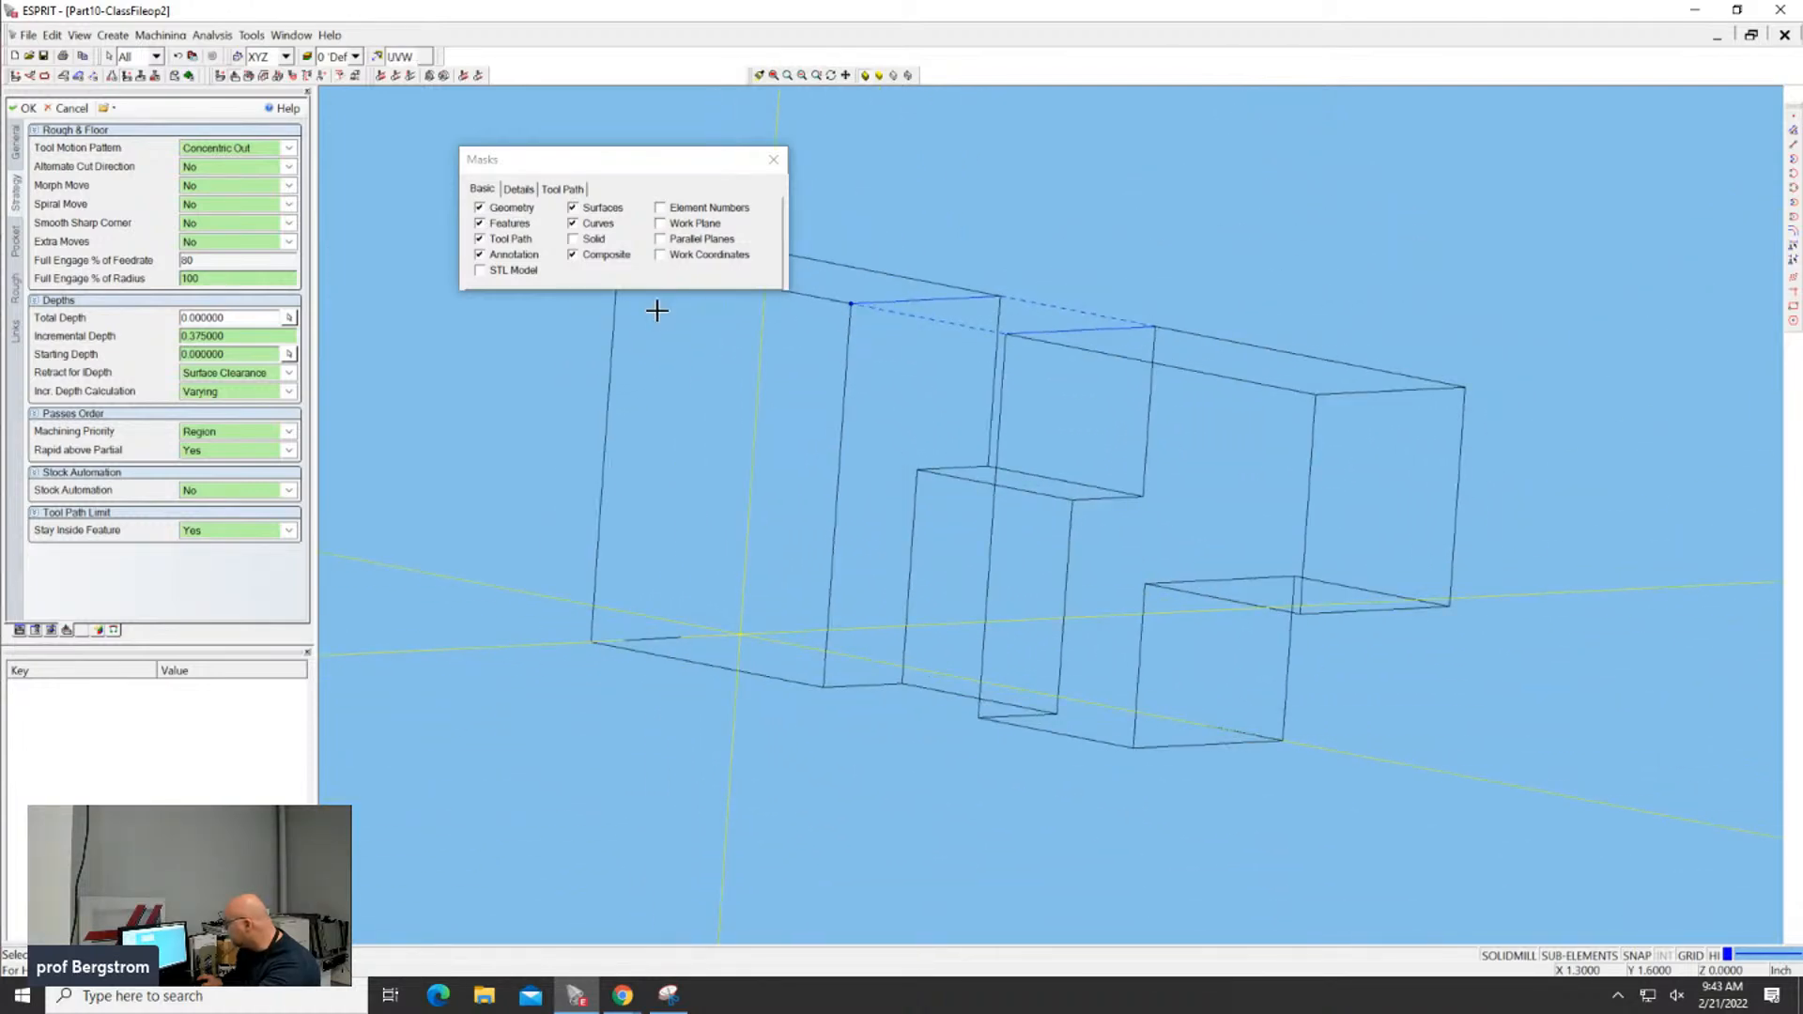
{"action": "left_click", "coordinate": [292, 318]}
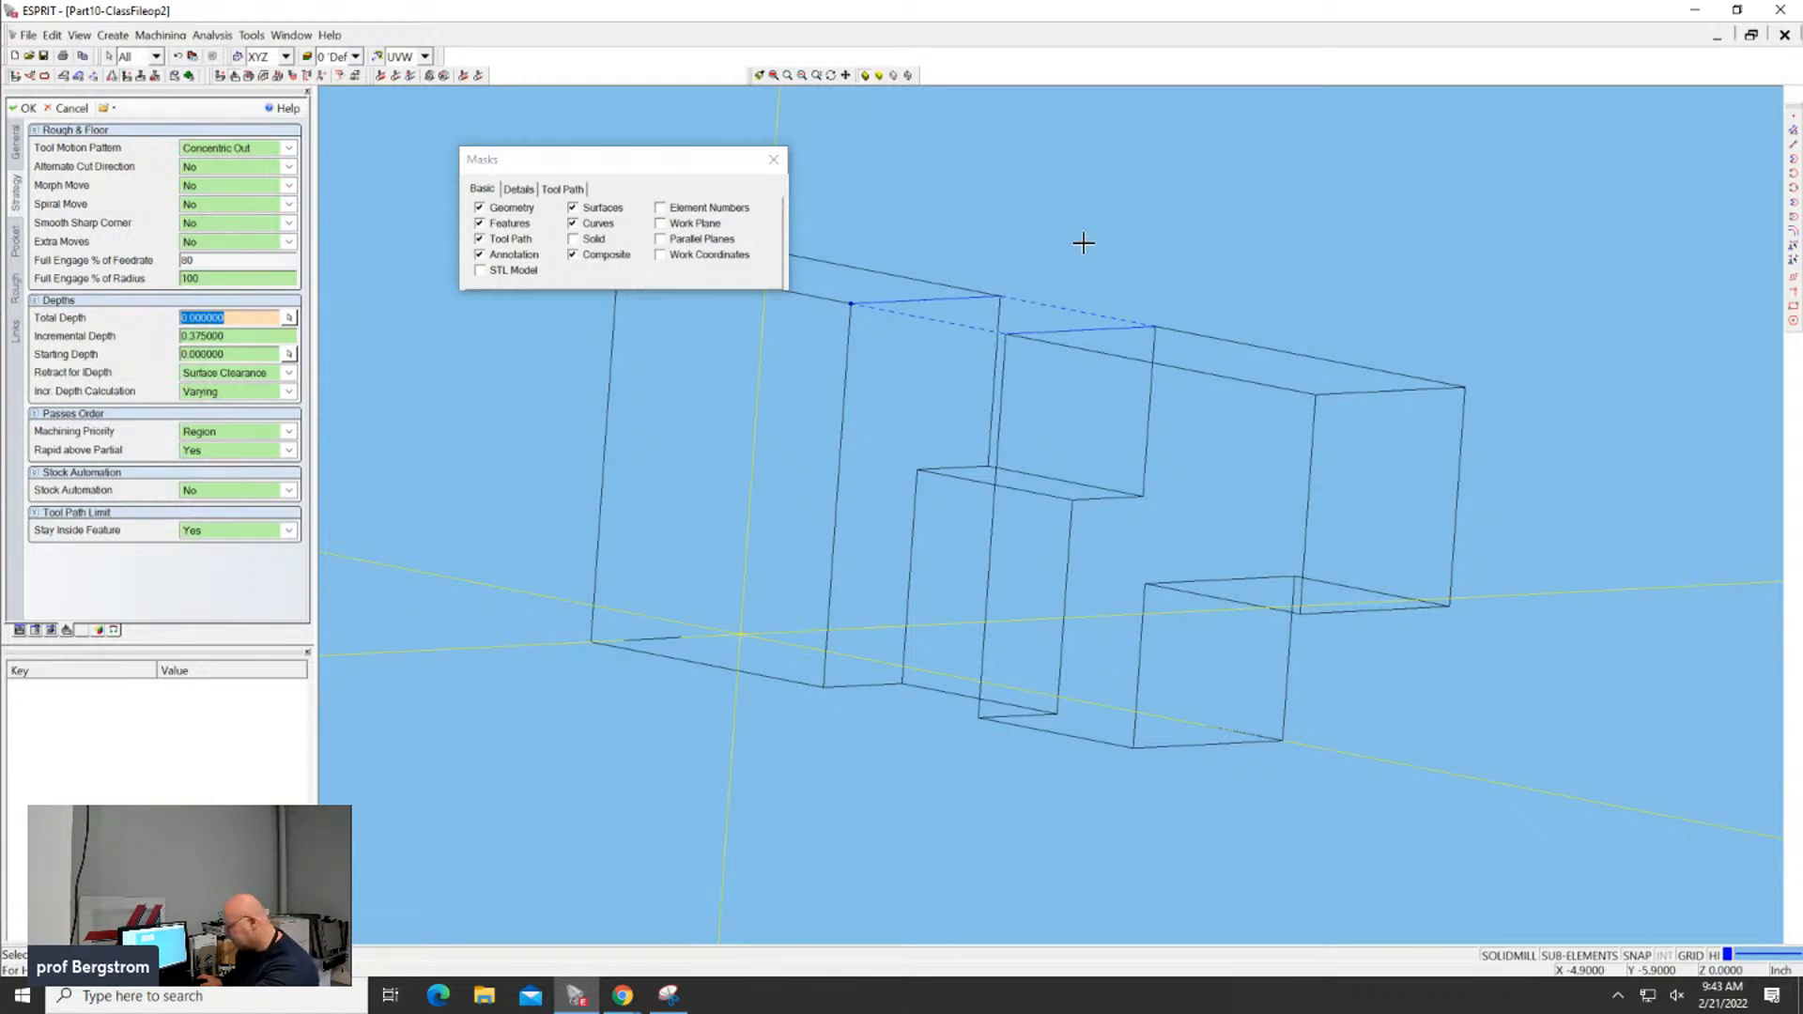
{"action": "middle_click_drag", "start_coordinate": [1081, 243], "coordinate": [1101, 278]}
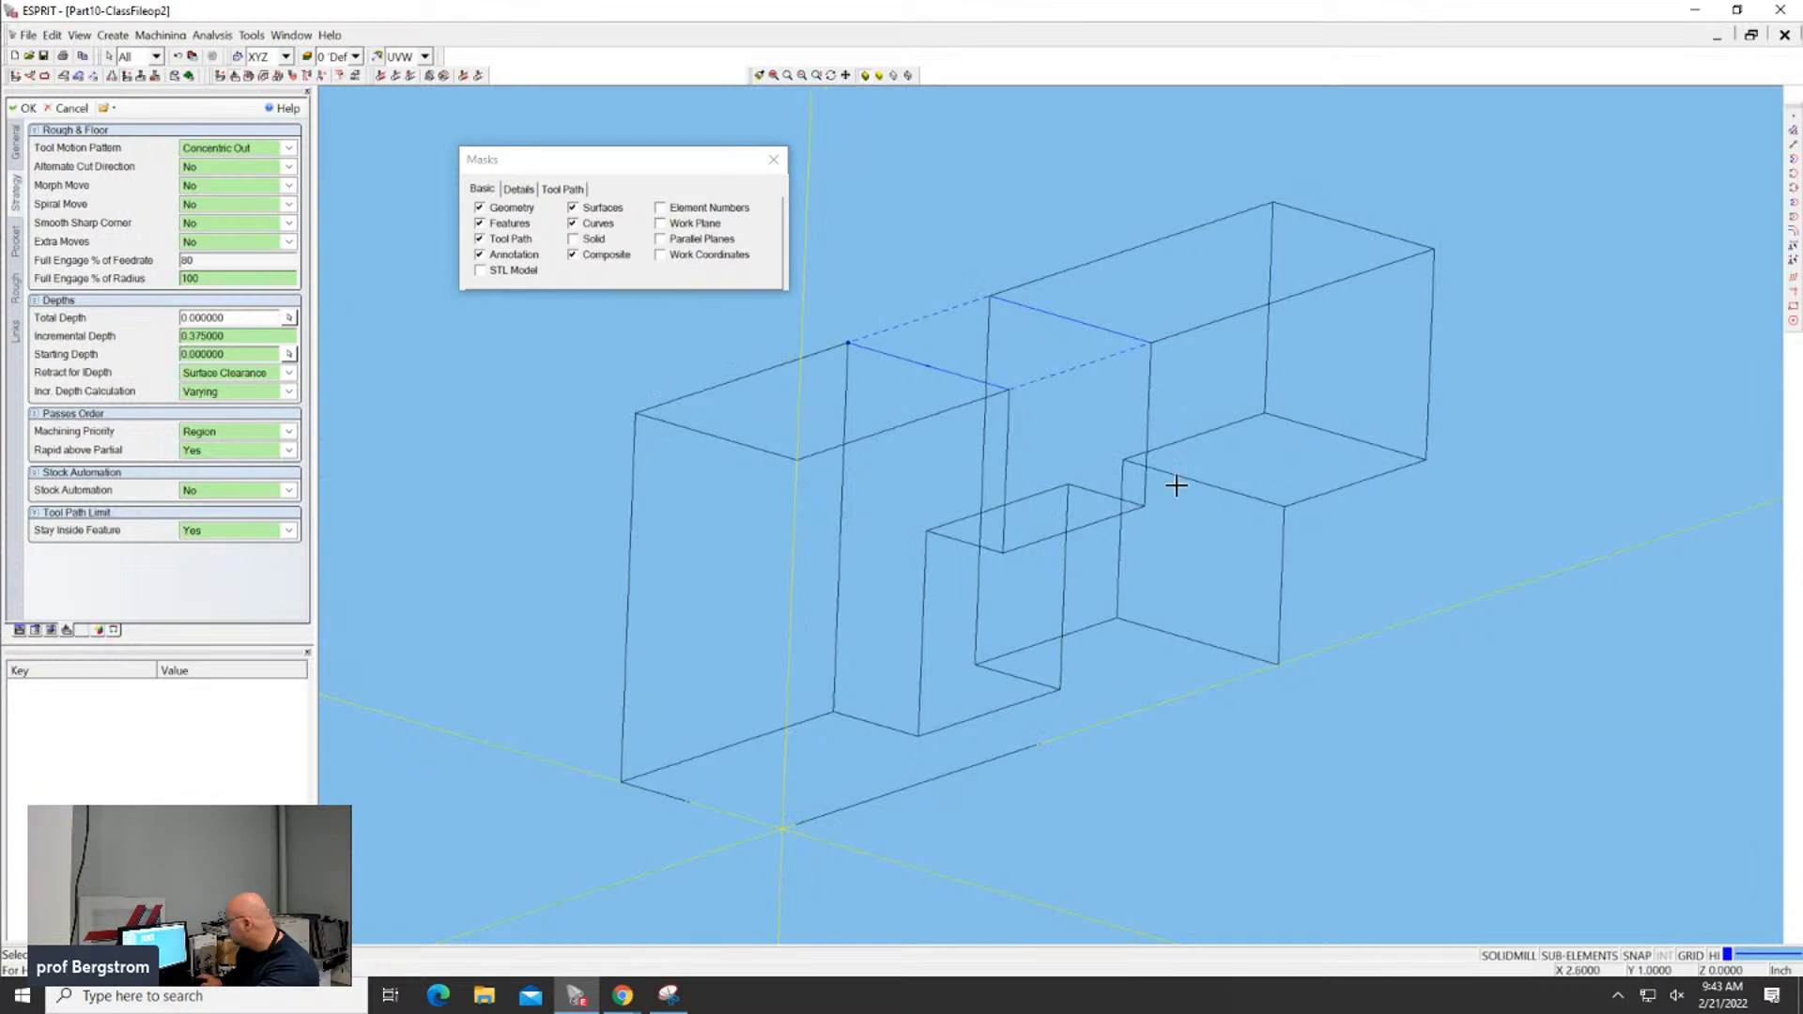
{"action": "left_click", "coordinate": [1144, 510]}
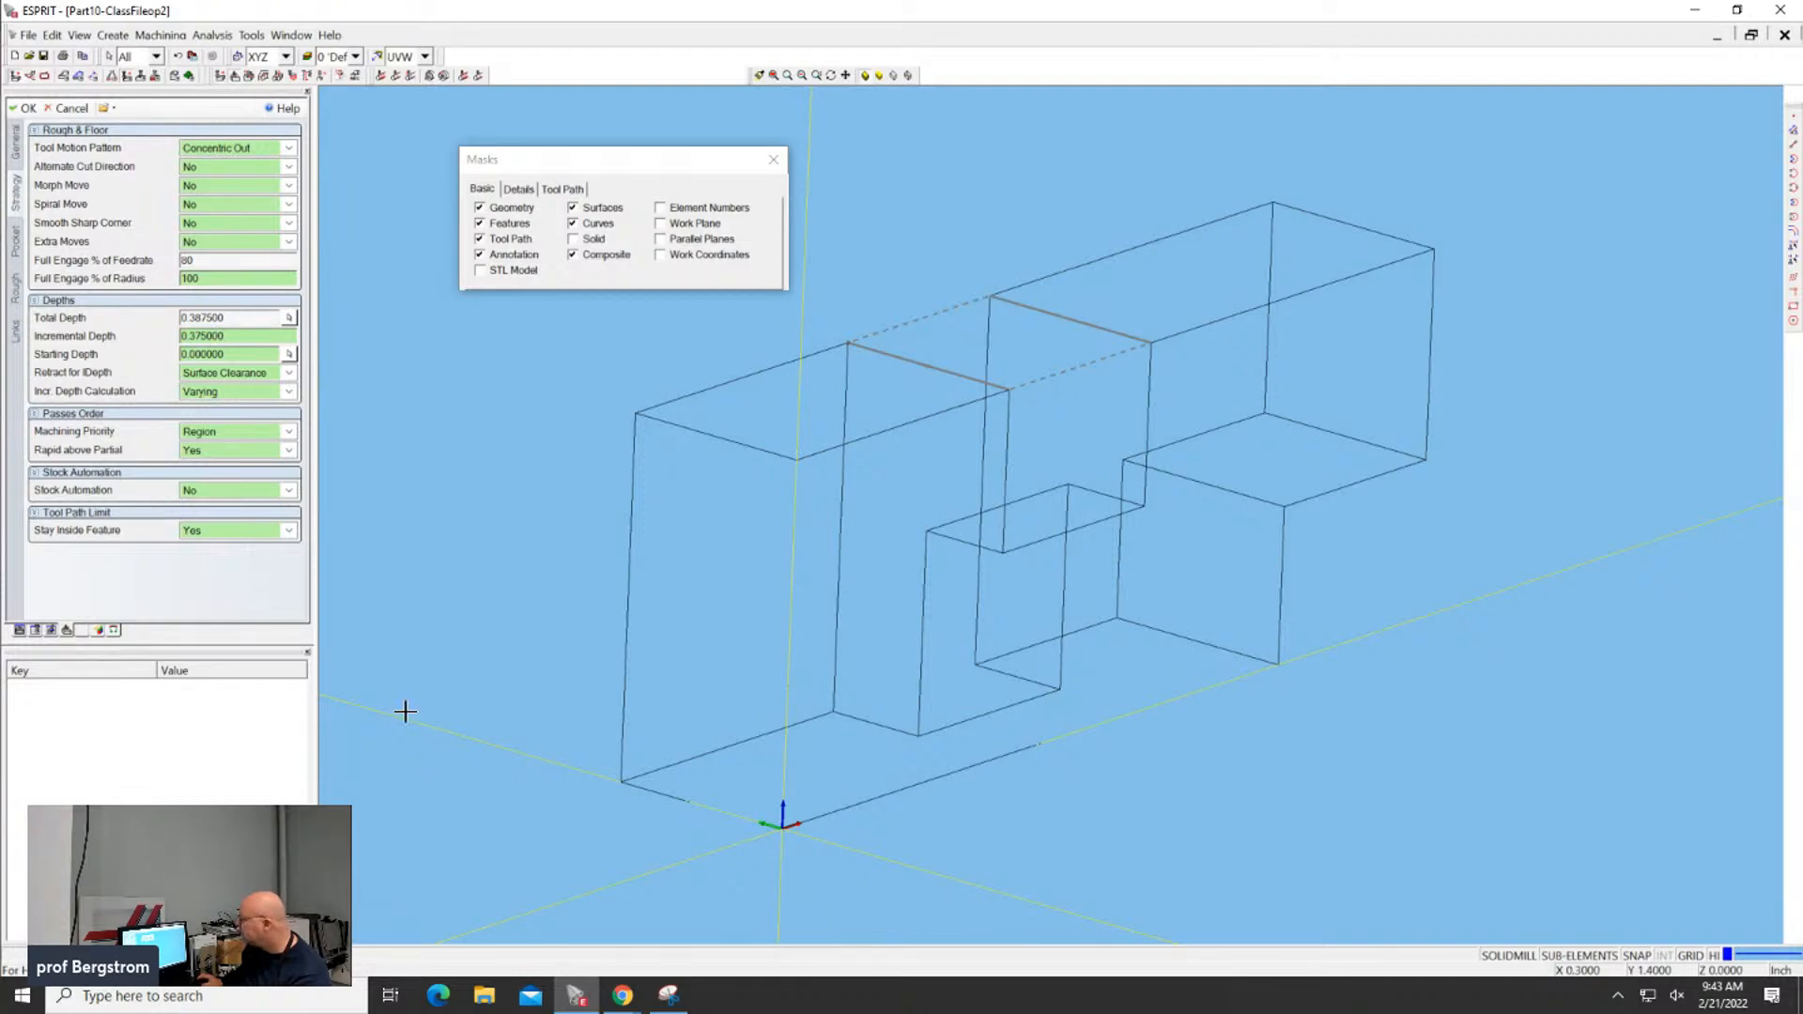
Check the feeds and speeds sheet in Chrome, return to ESPRIT and set Stock Automation to Trim, leaving Stay Inside Feature on Yes
{"action": "left_click", "coordinate": [623, 995]}
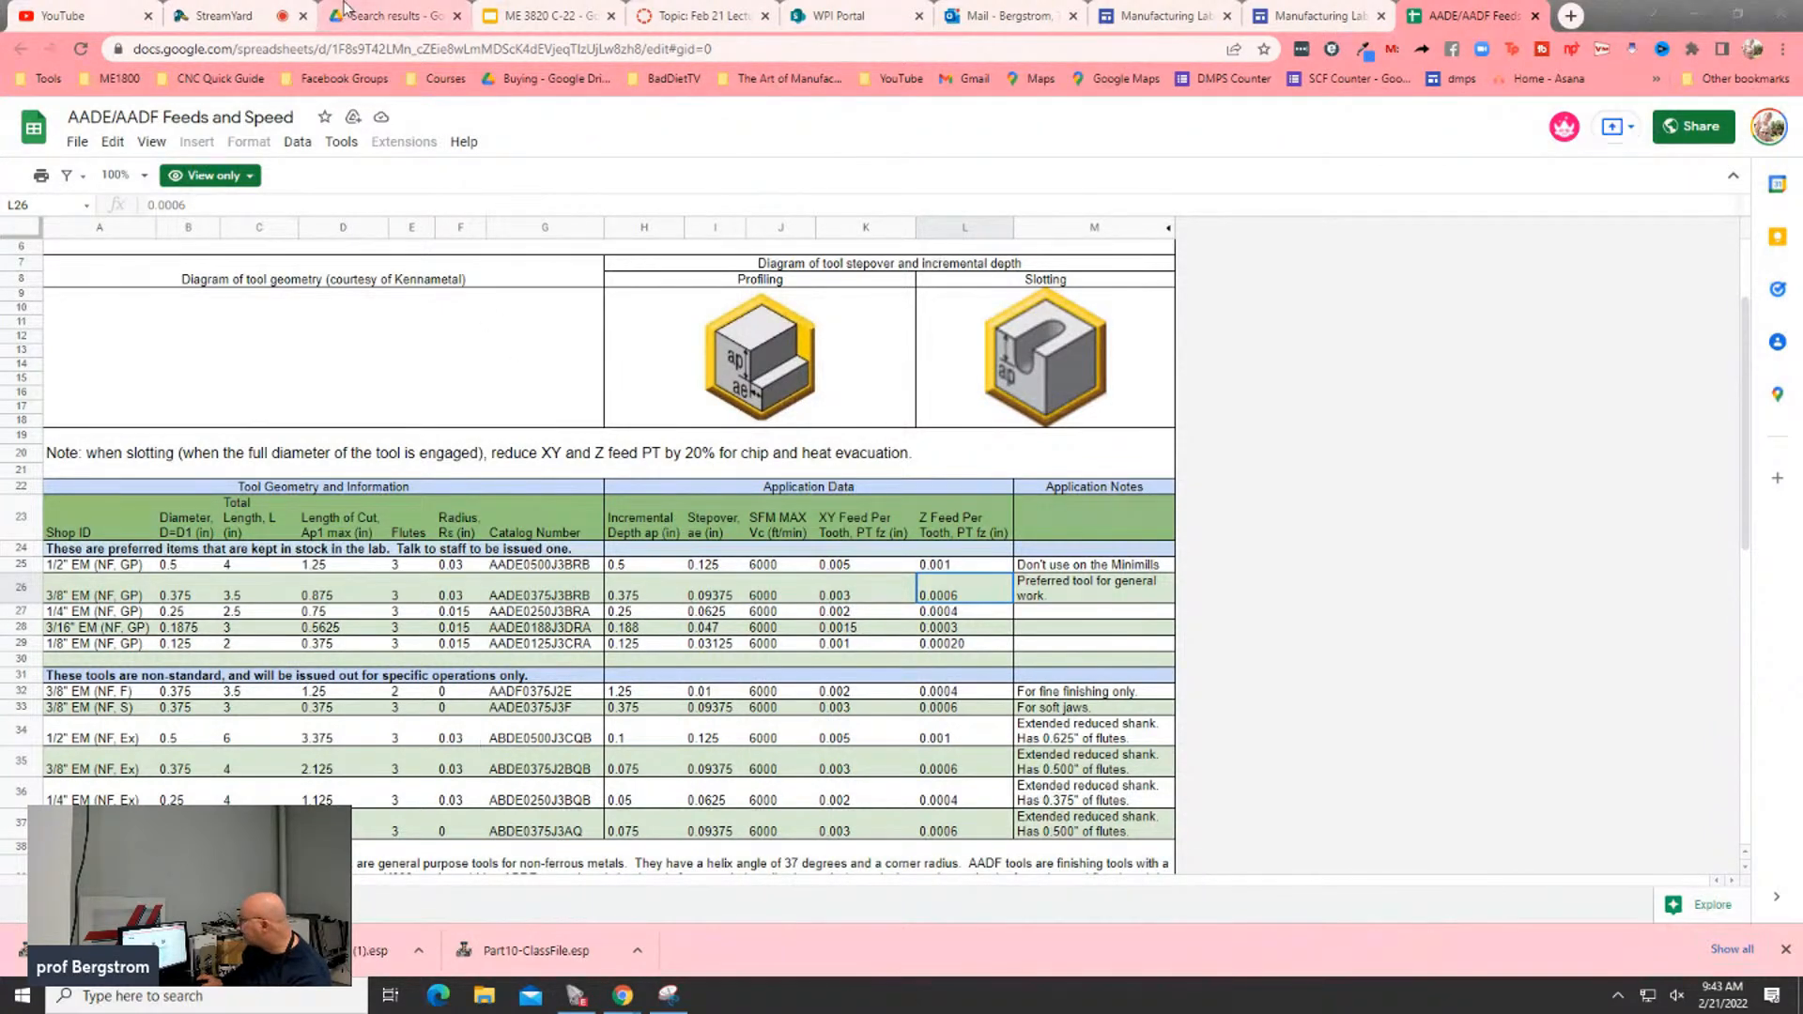
{"action": "left_click", "coordinate": [575, 997]}
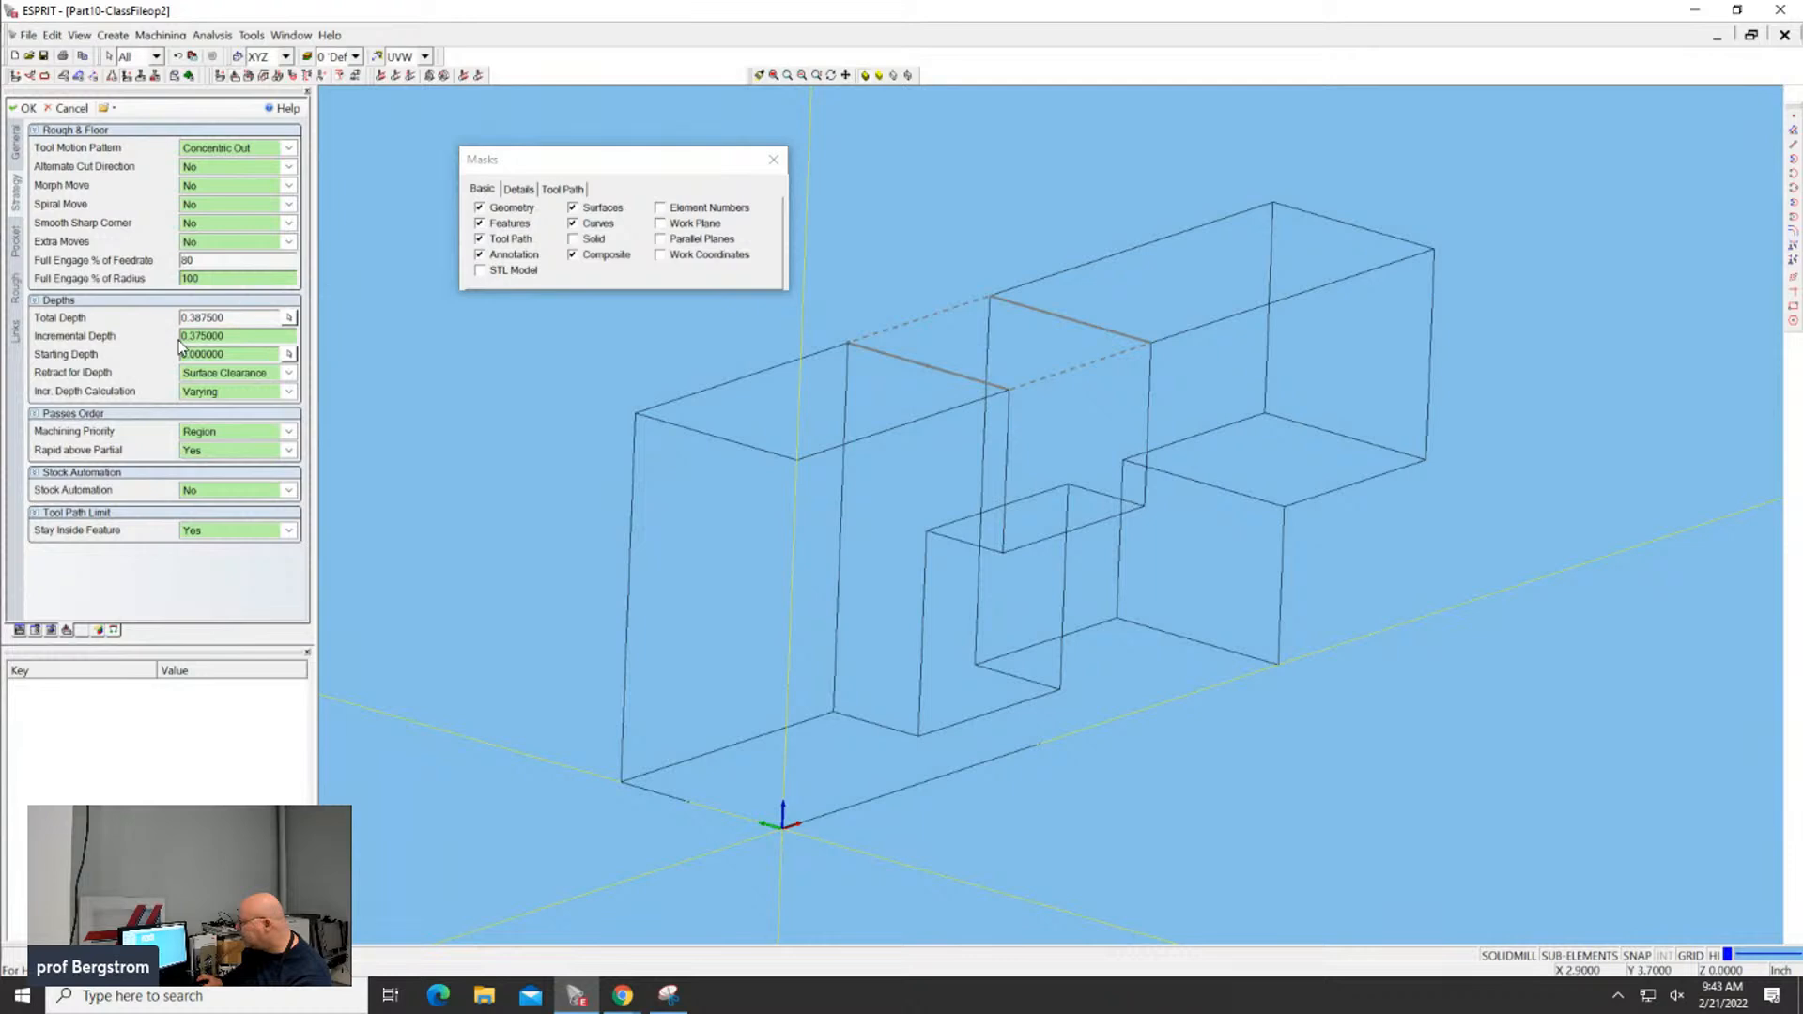
{"action": "left_click", "coordinate": [217, 487]}
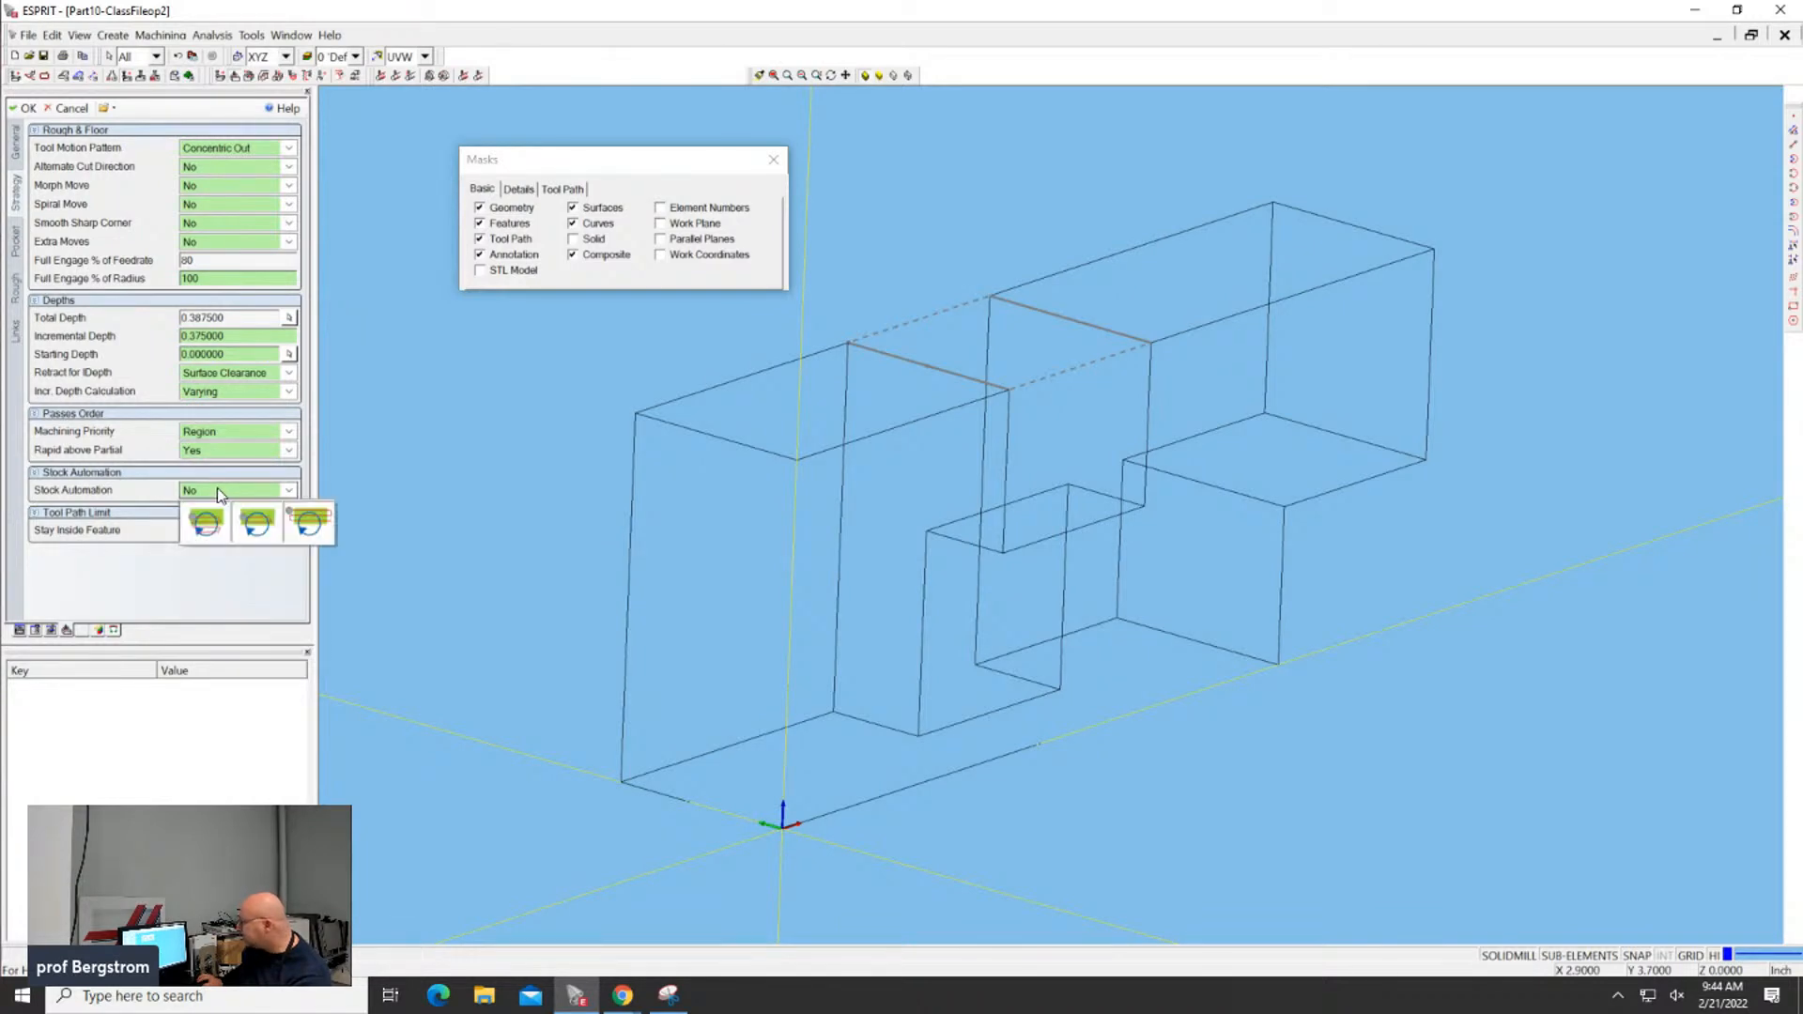
{"action": "left_click", "coordinate": [258, 530]}
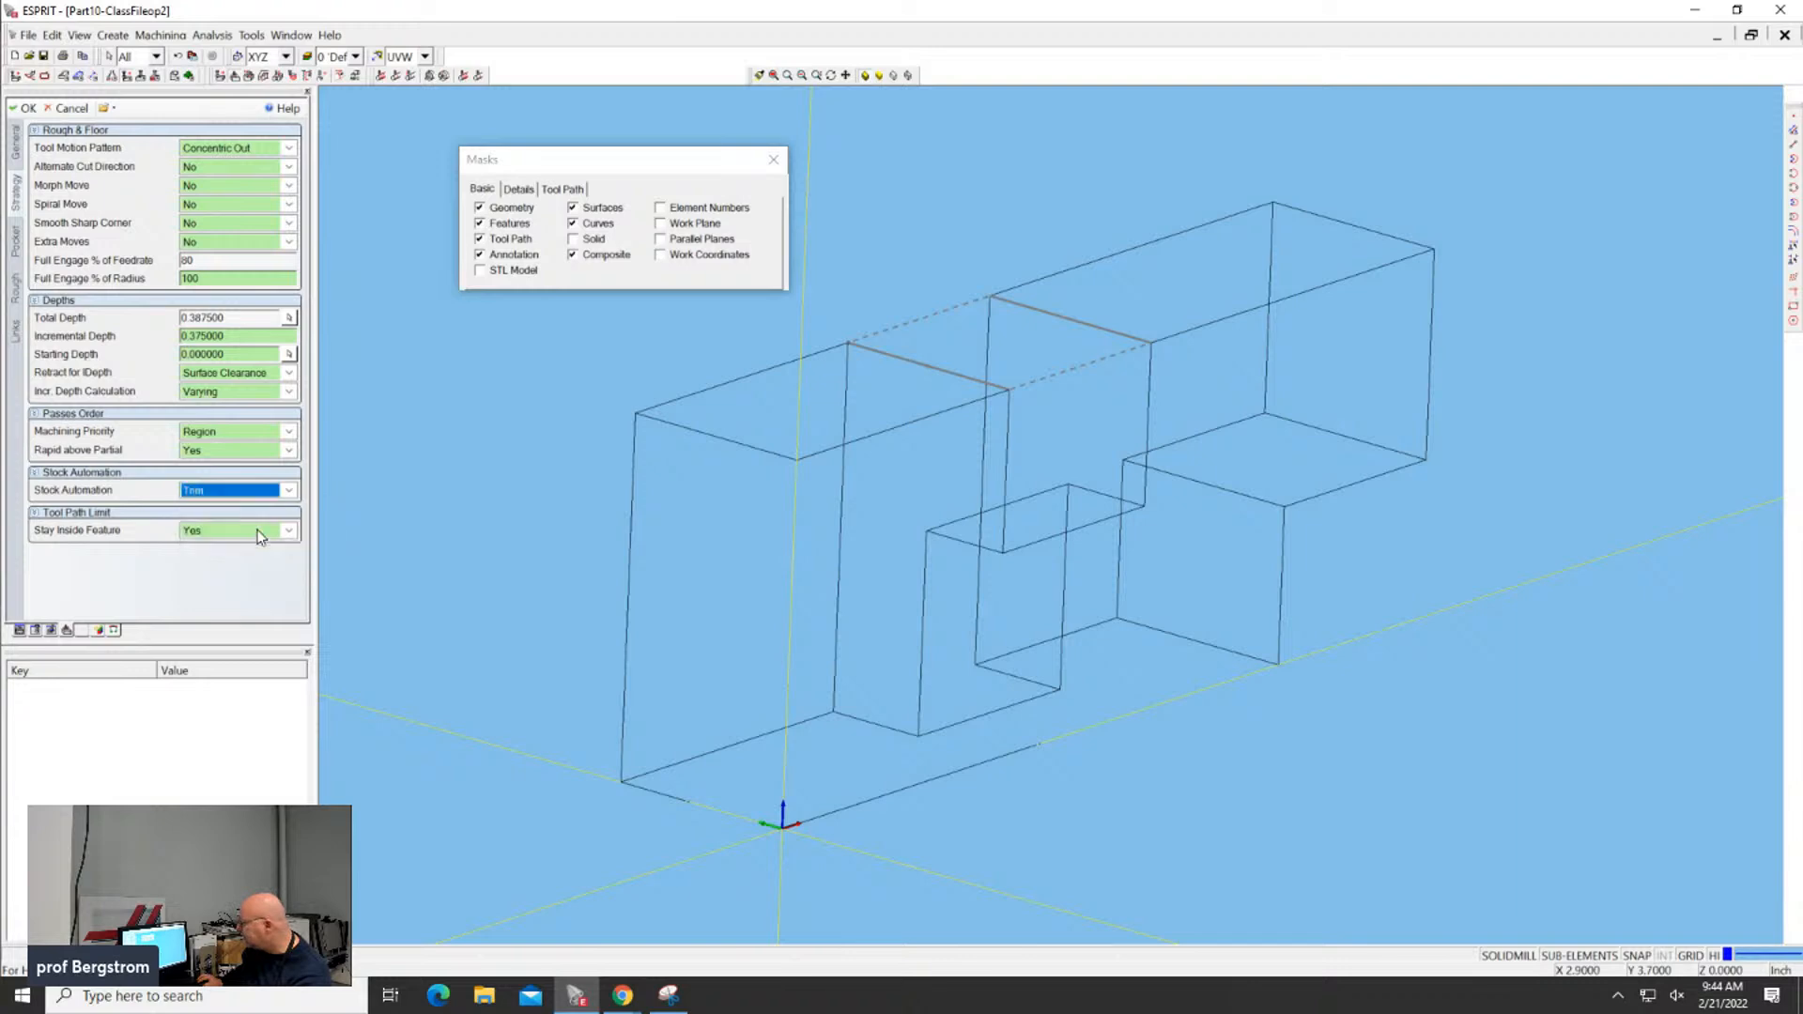
{"action": "left_click", "coordinate": [392, 461]}
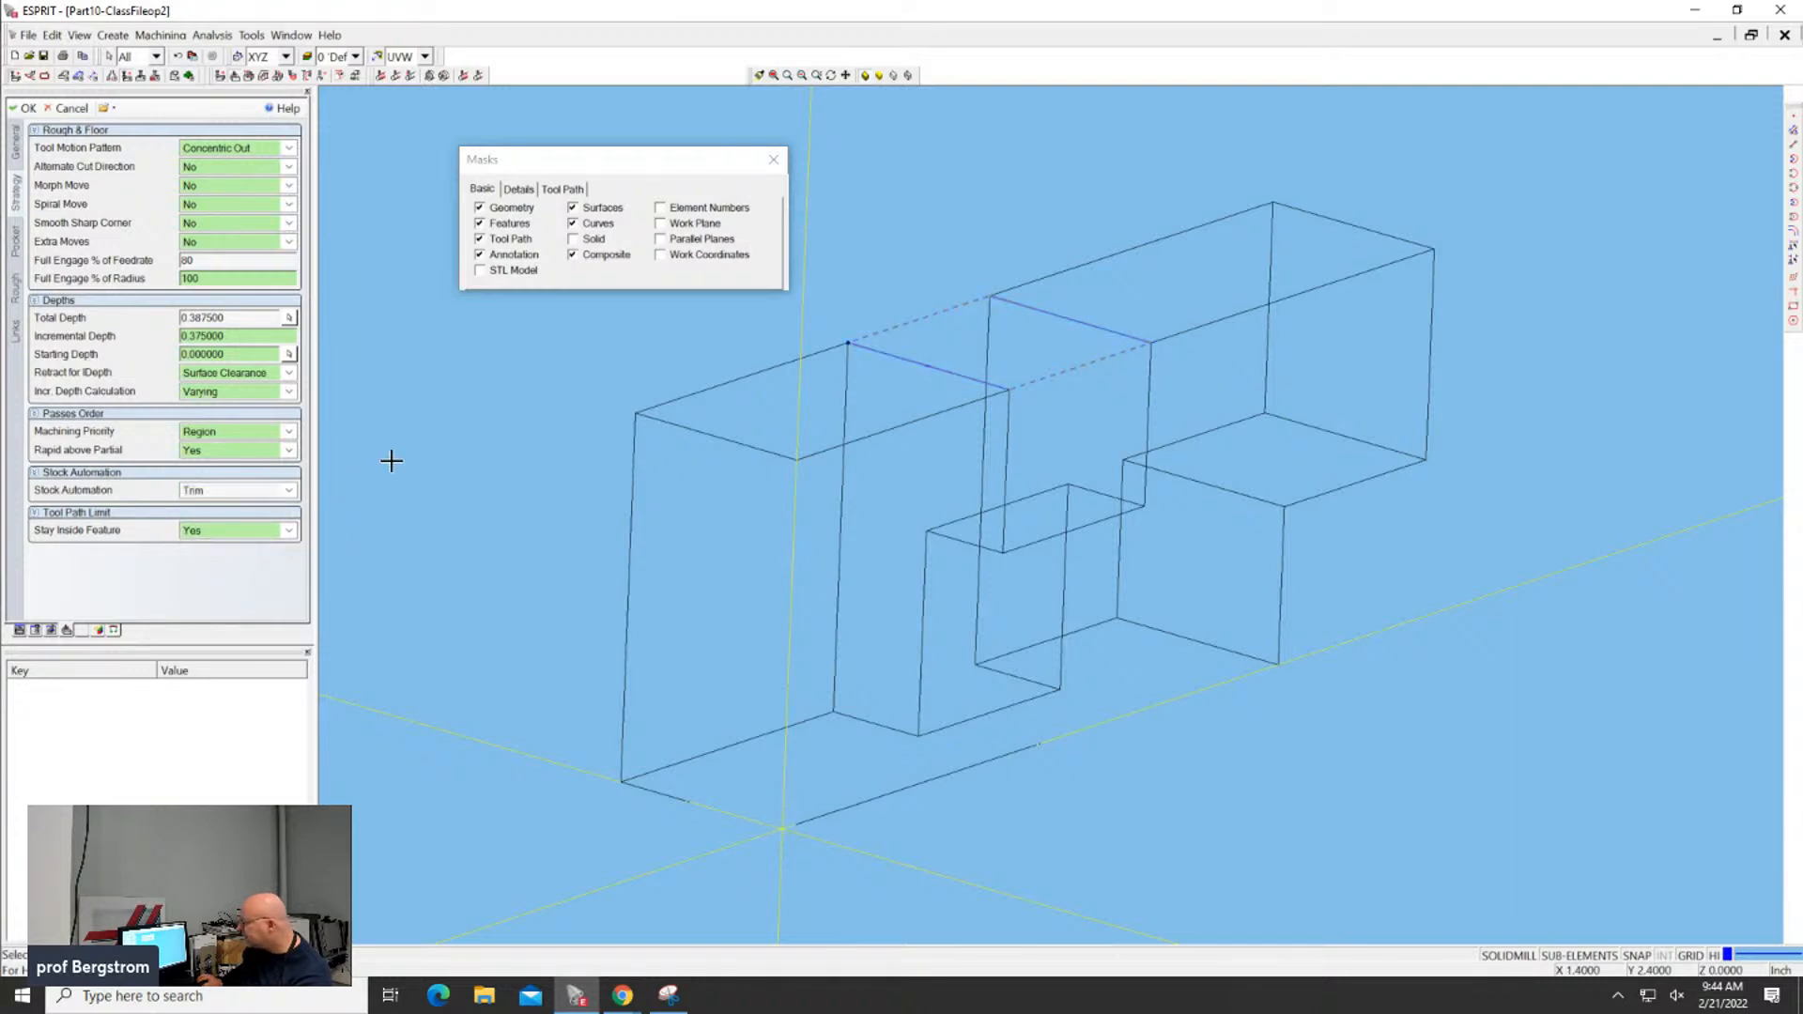
{"action": "left_click", "coordinate": [210, 532]}
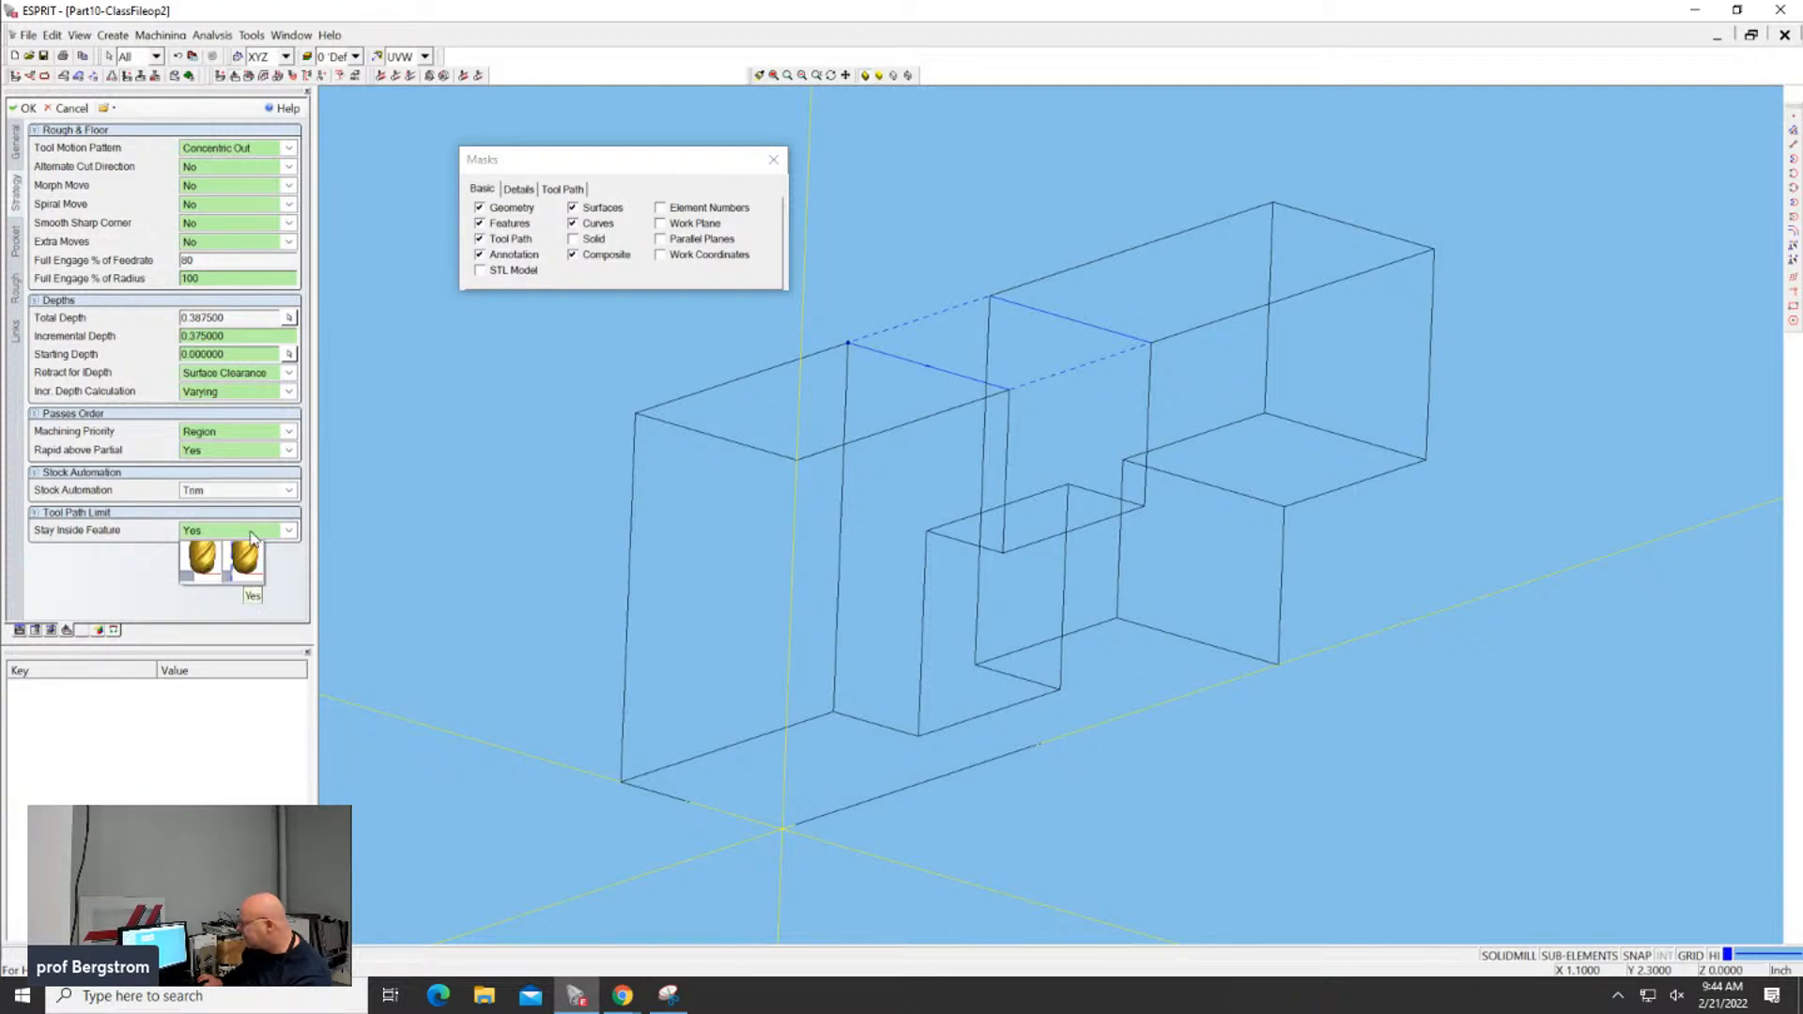
{"action": "left_click", "coordinate": [399, 497]}
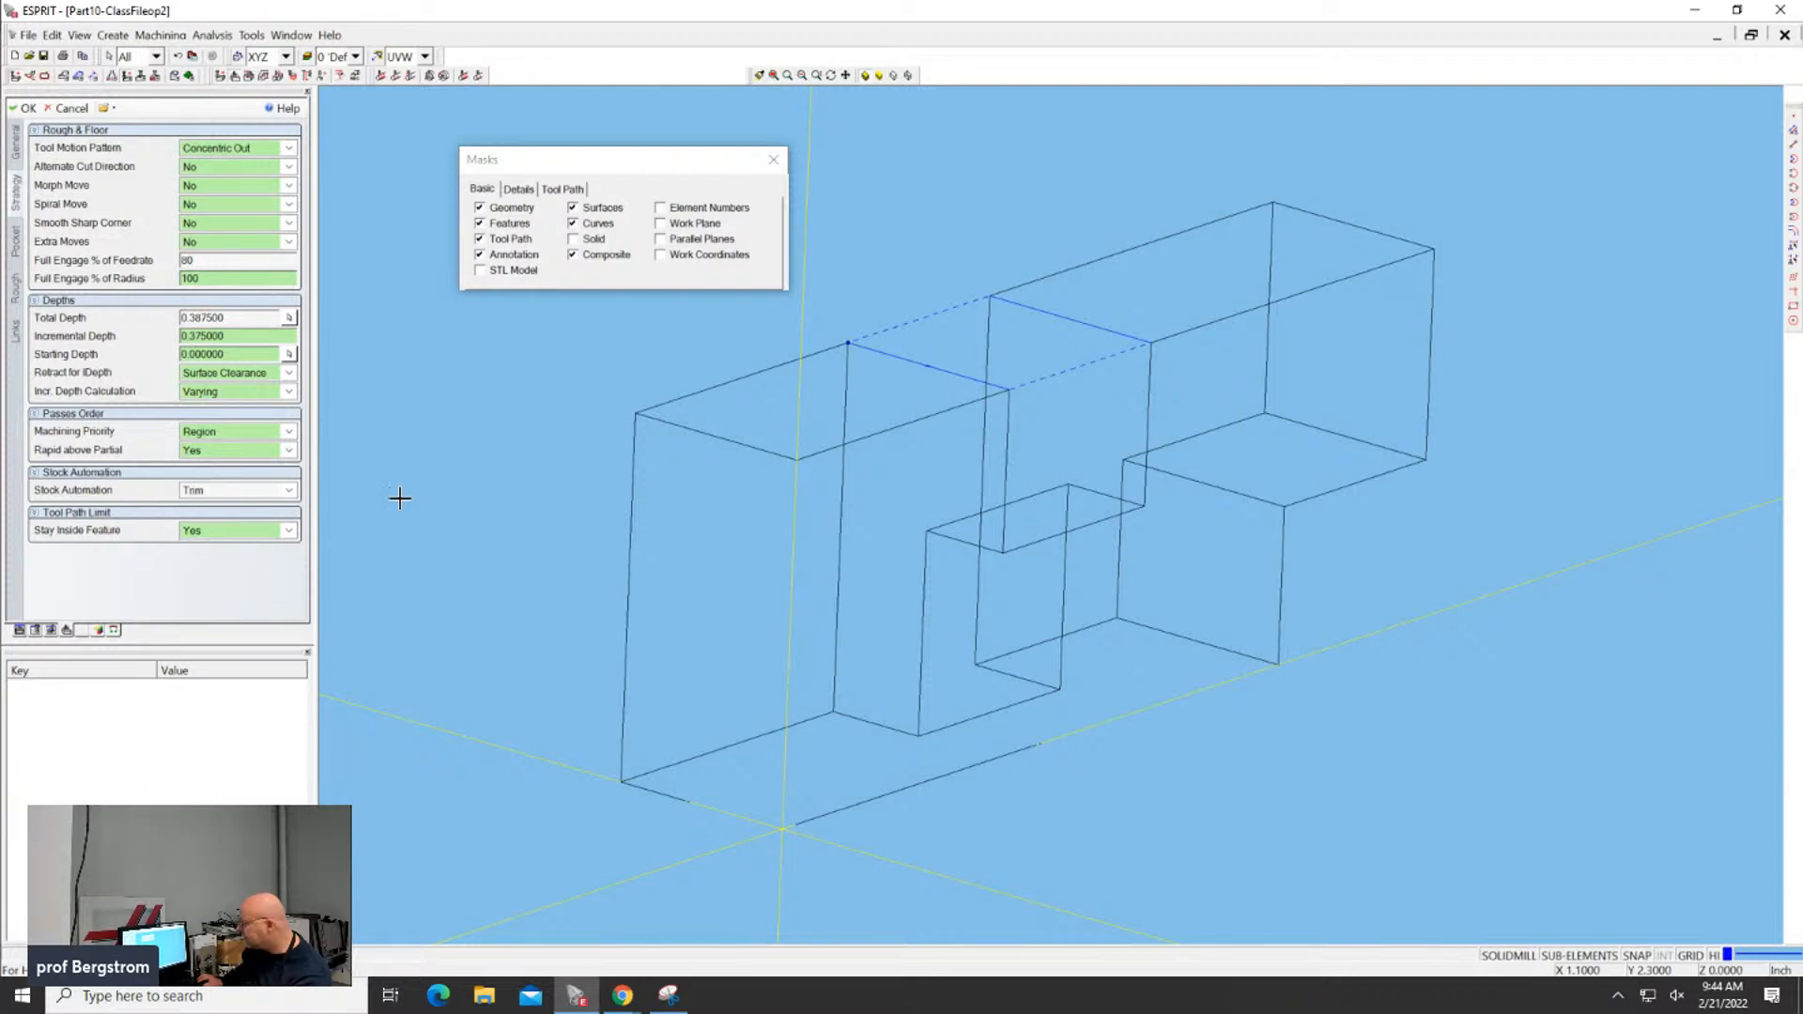
Set the roughing cut speed to 6000 RPM, with feeds per tooth of 0.003 in XY and 0.0006 in Z
{"action": "left_click", "coordinate": [15, 247]}
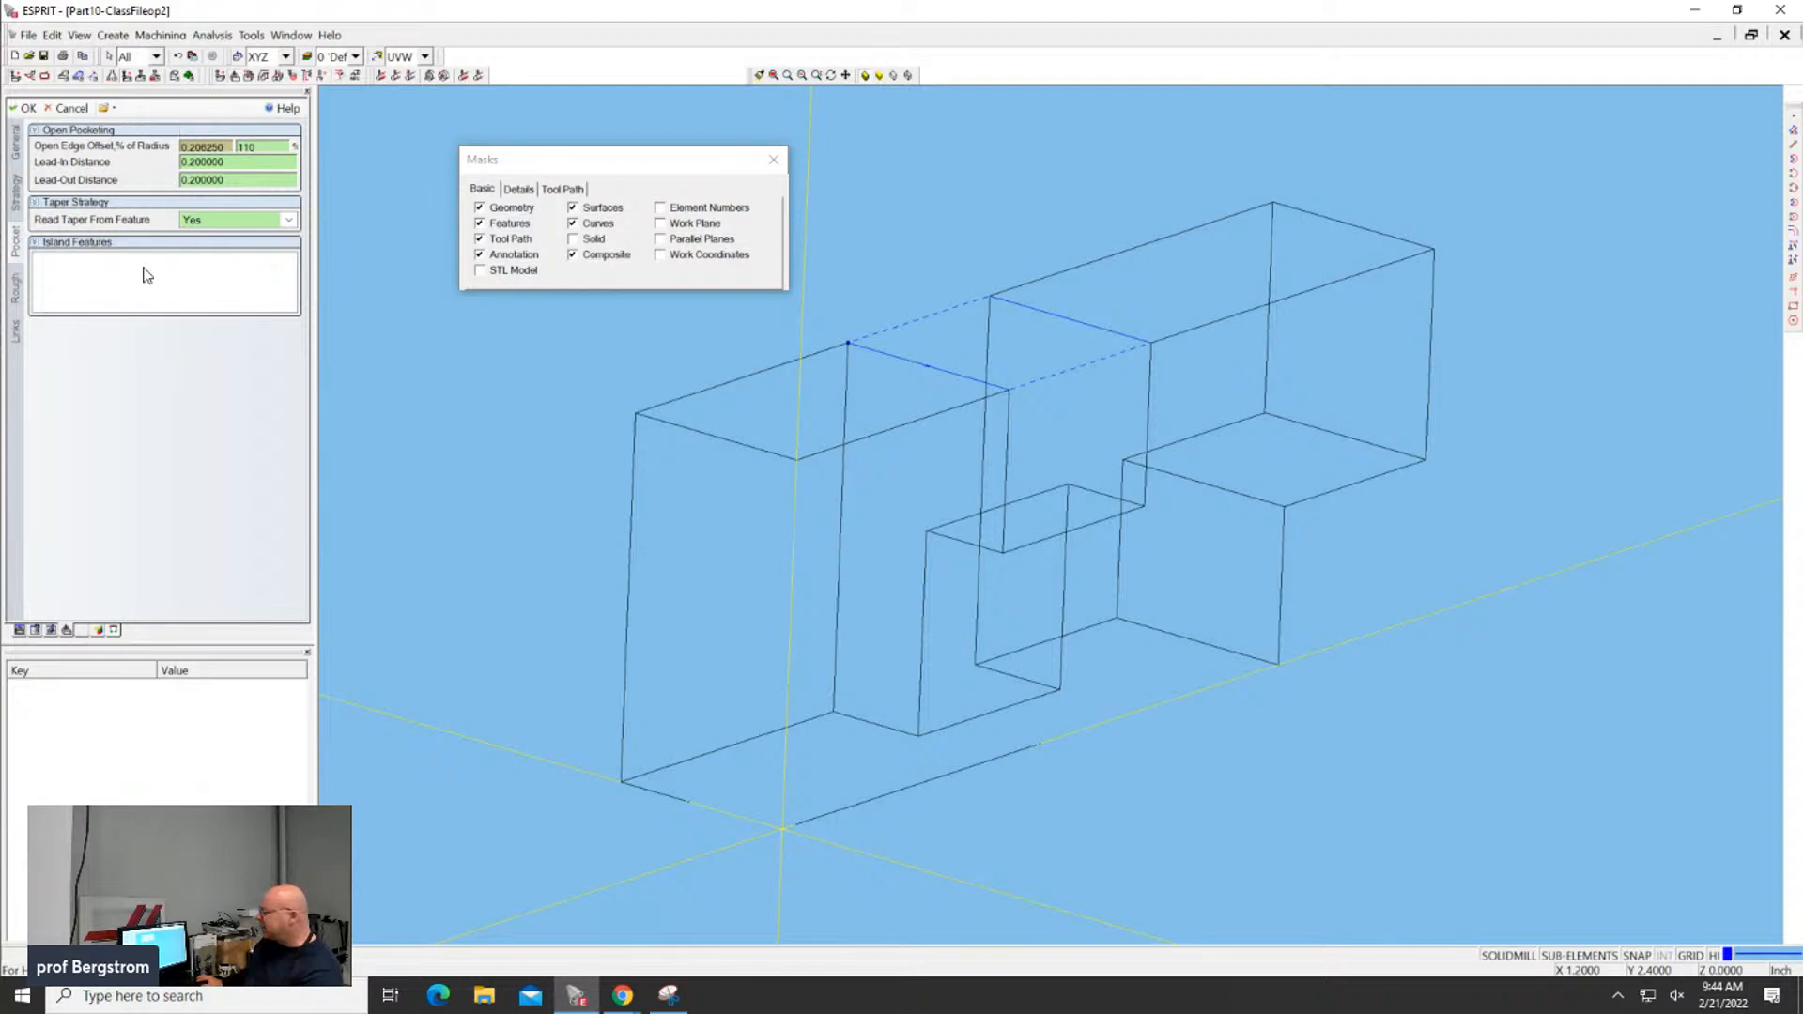
{"action": "left_click", "coordinate": [133, 288]}
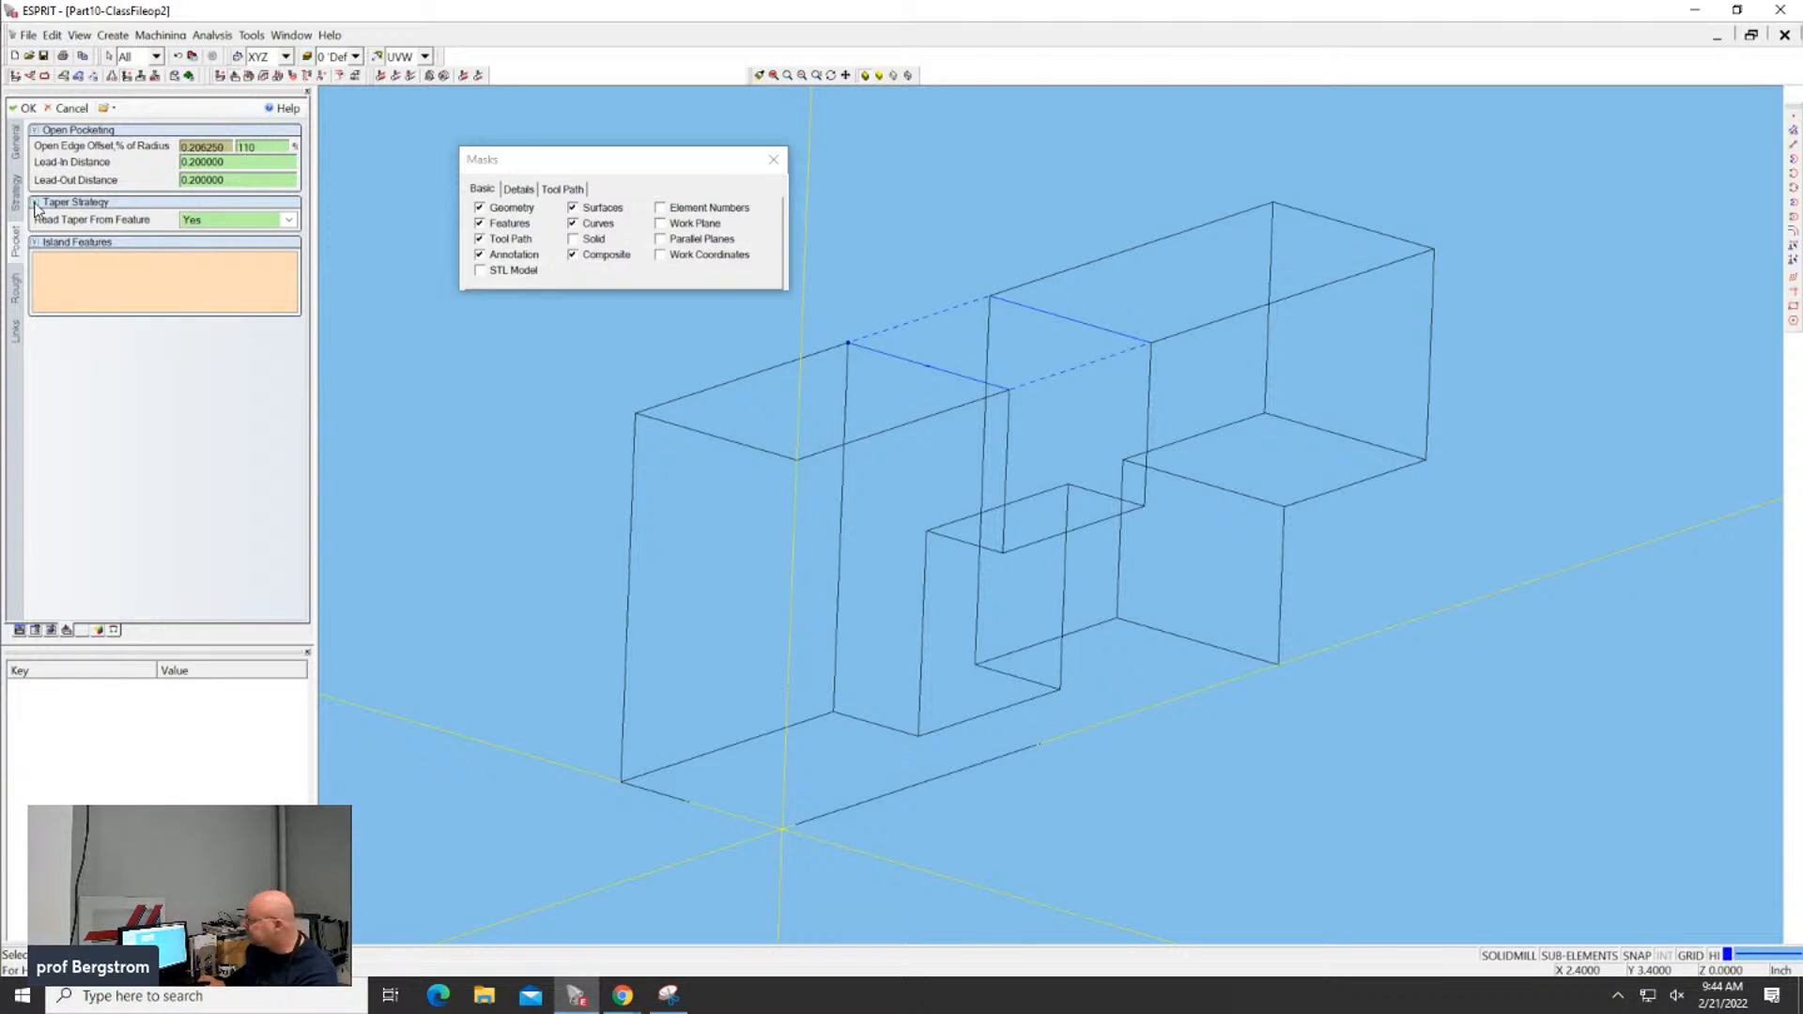
{"action": "left_click", "coordinate": [13, 292]}
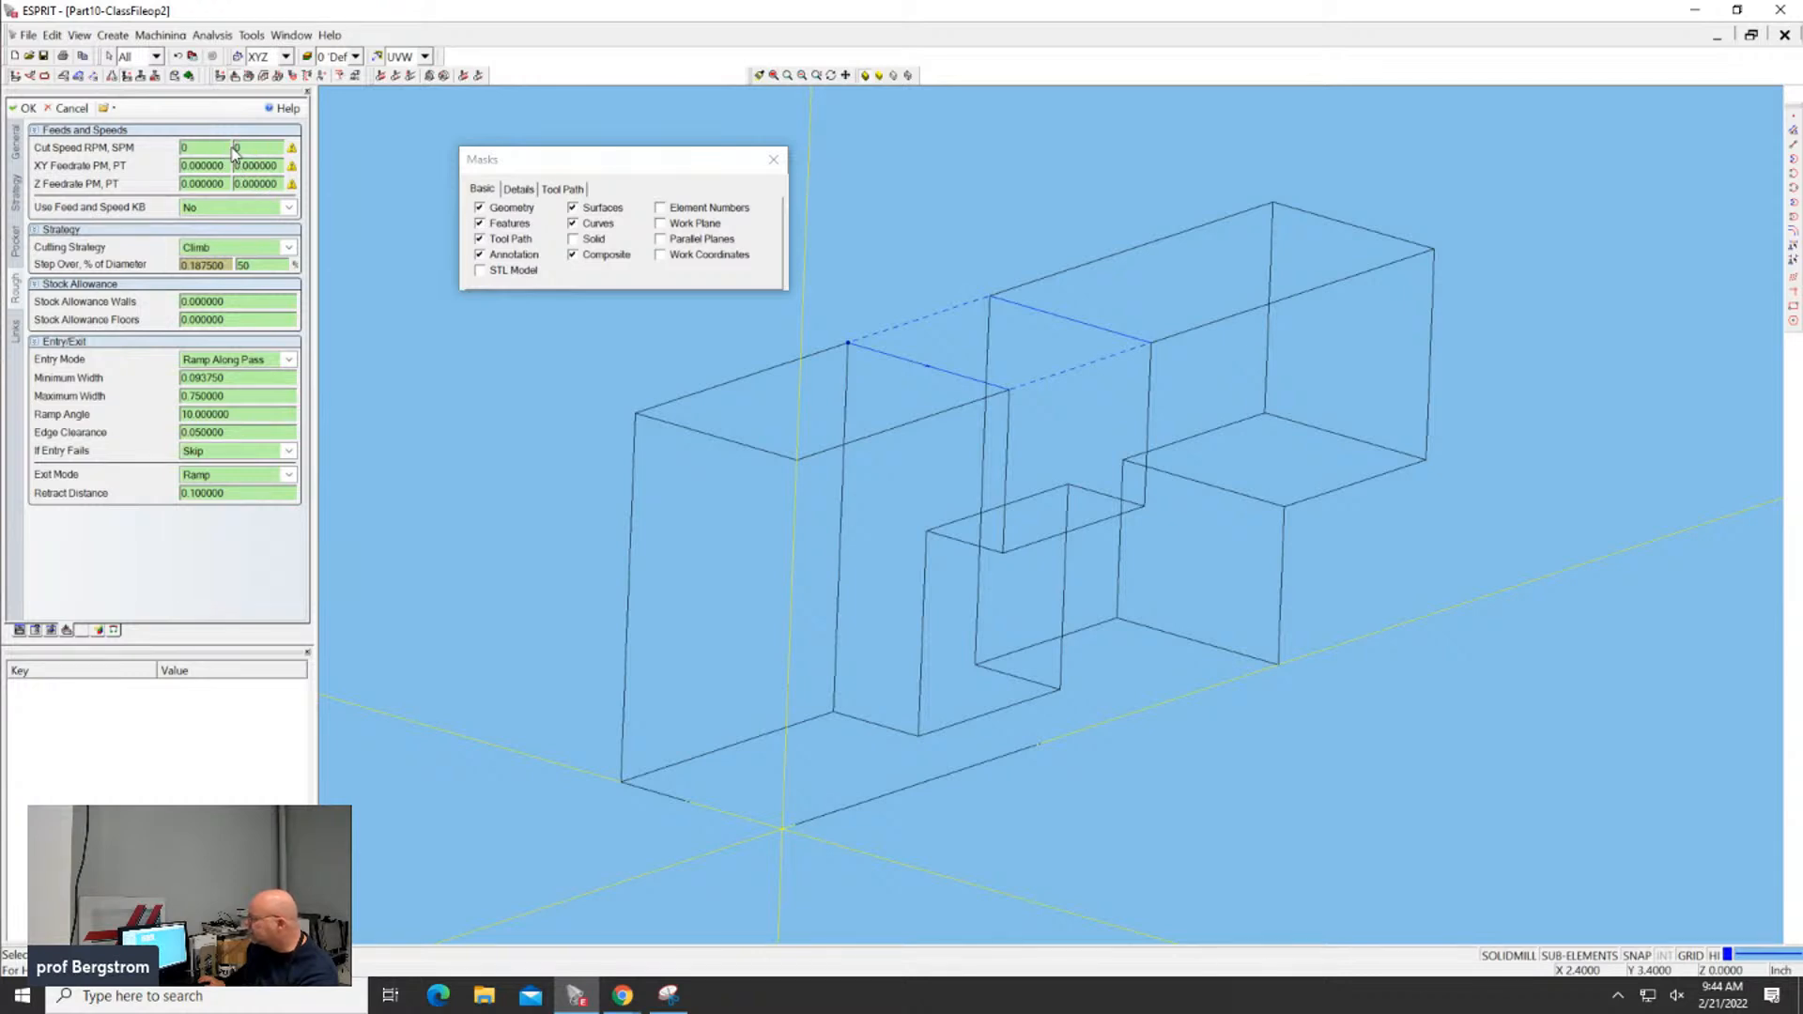
{"action": "left_click", "coordinate": [184, 149]}
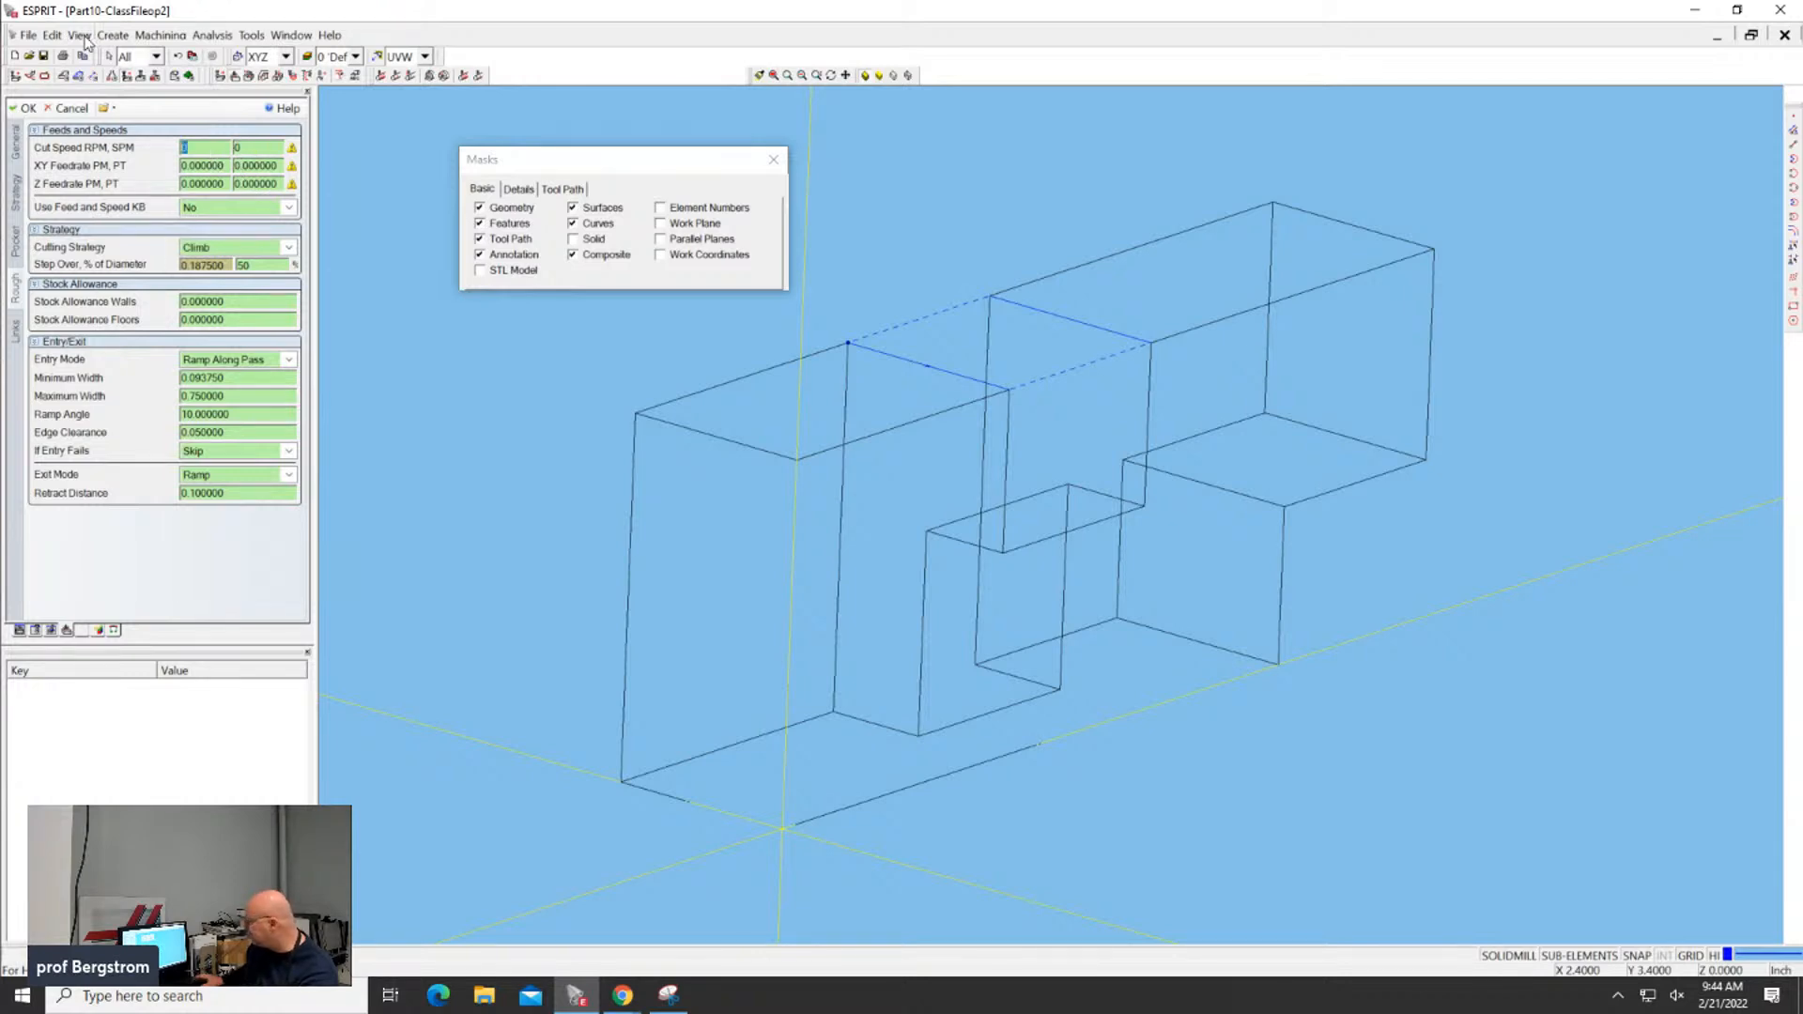
{"action": "left_click", "coordinate": [279, 167]}
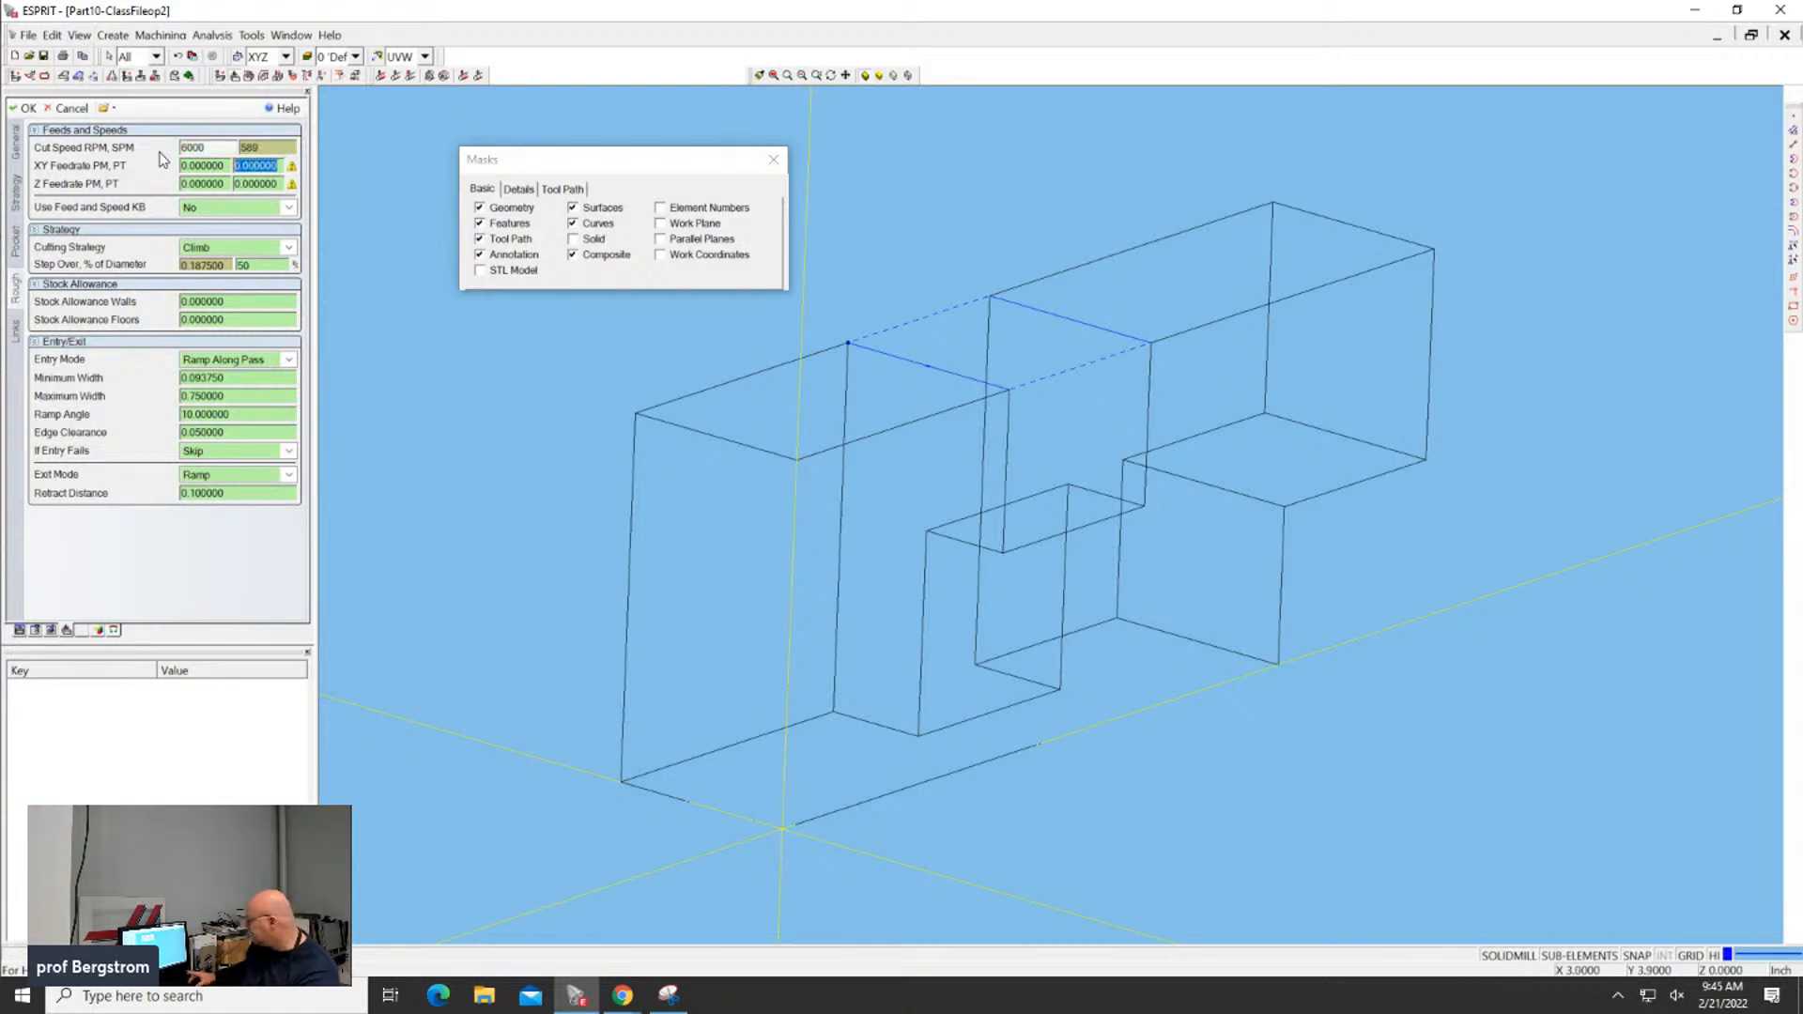
{"action": "type", "text": "03"}
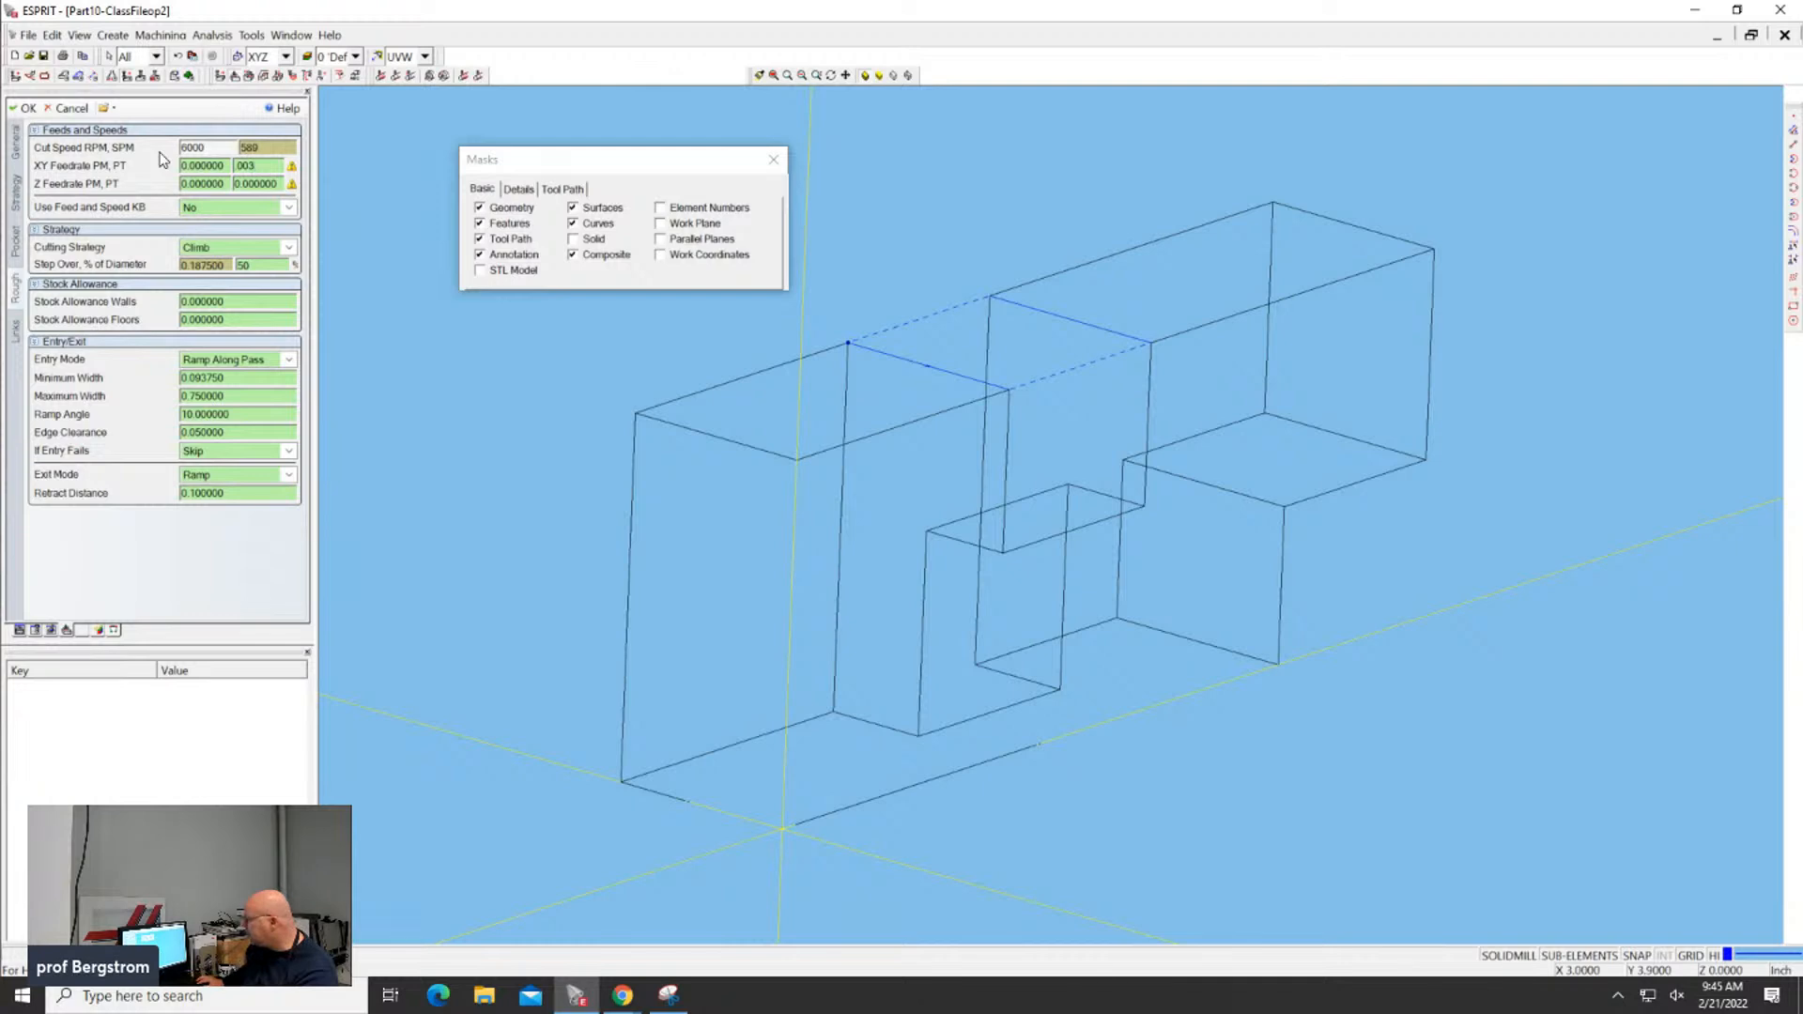
{"action": "double_click", "coordinate": [260, 185]}
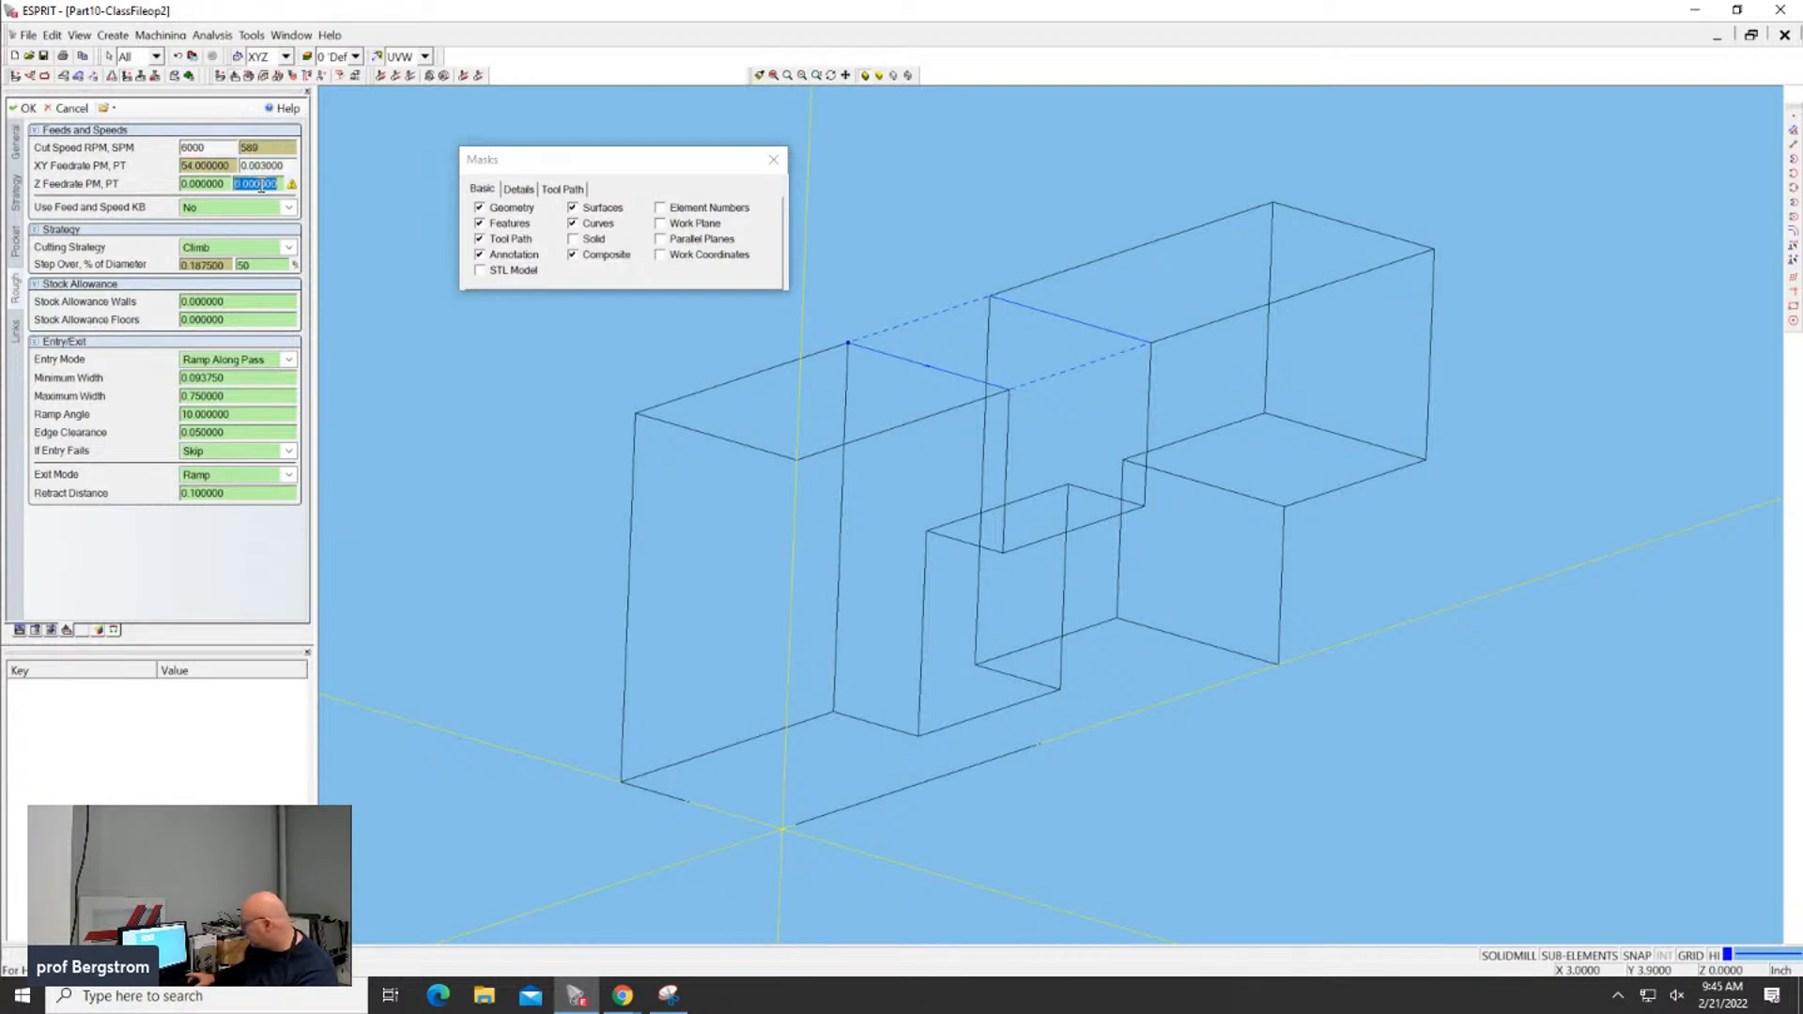
{"action": "type", "text": ".0006"}
{"action": "key", "text": "Return"}
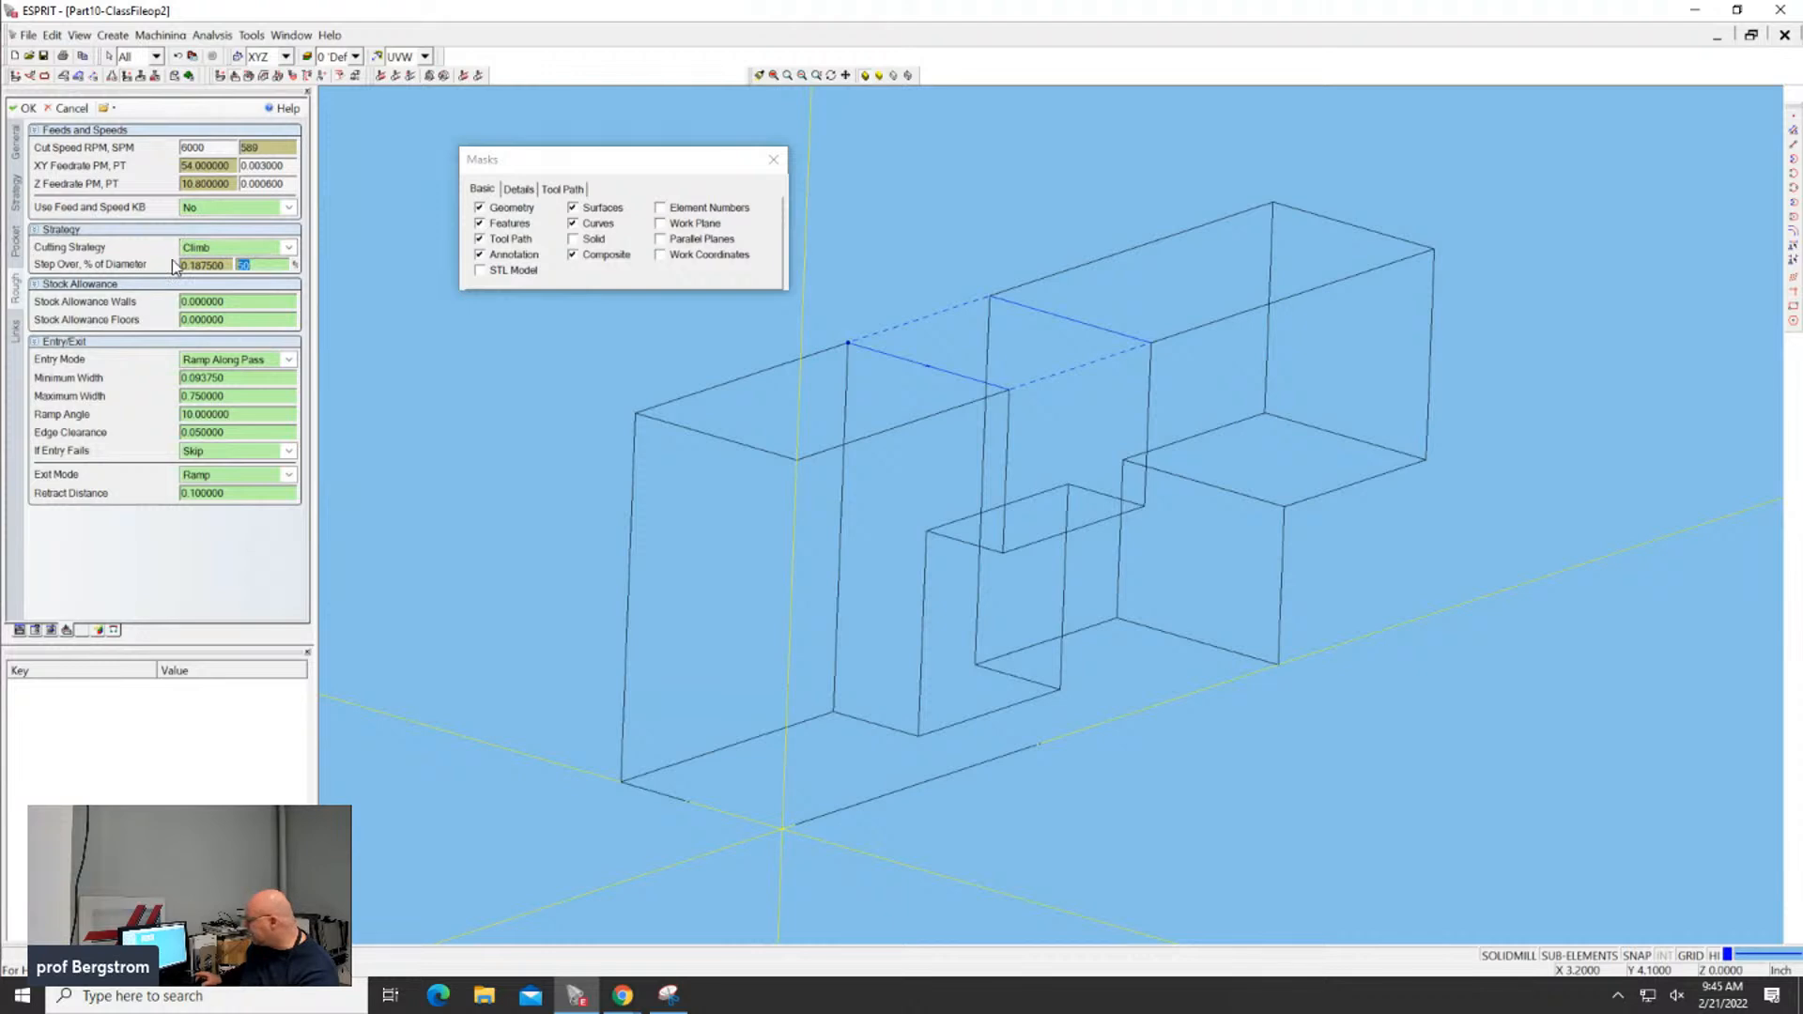
Set the roughing step over to 25% of the tool diameter and keep Ramp Along Pass as the entry mode
{"action": "type", "text": "25"}
{"action": "left_click", "coordinate": [225, 264]}
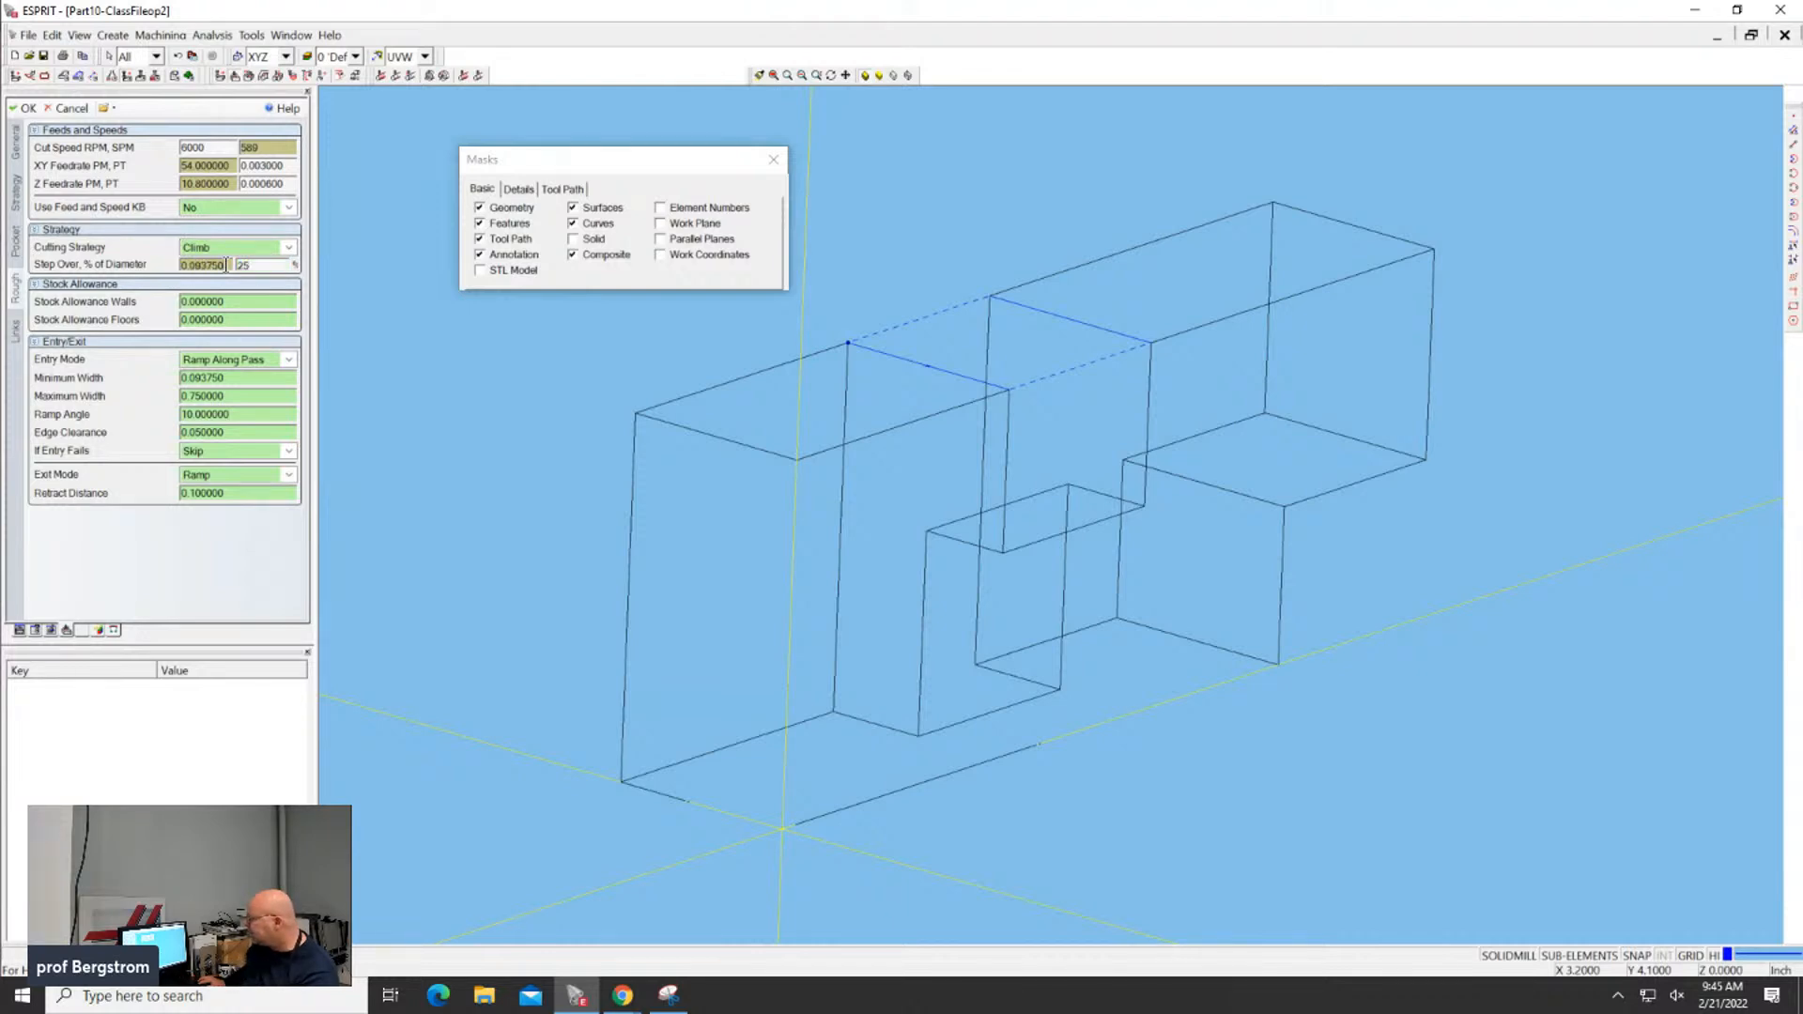
{"action": "left_click", "coordinate": [214, 363]}
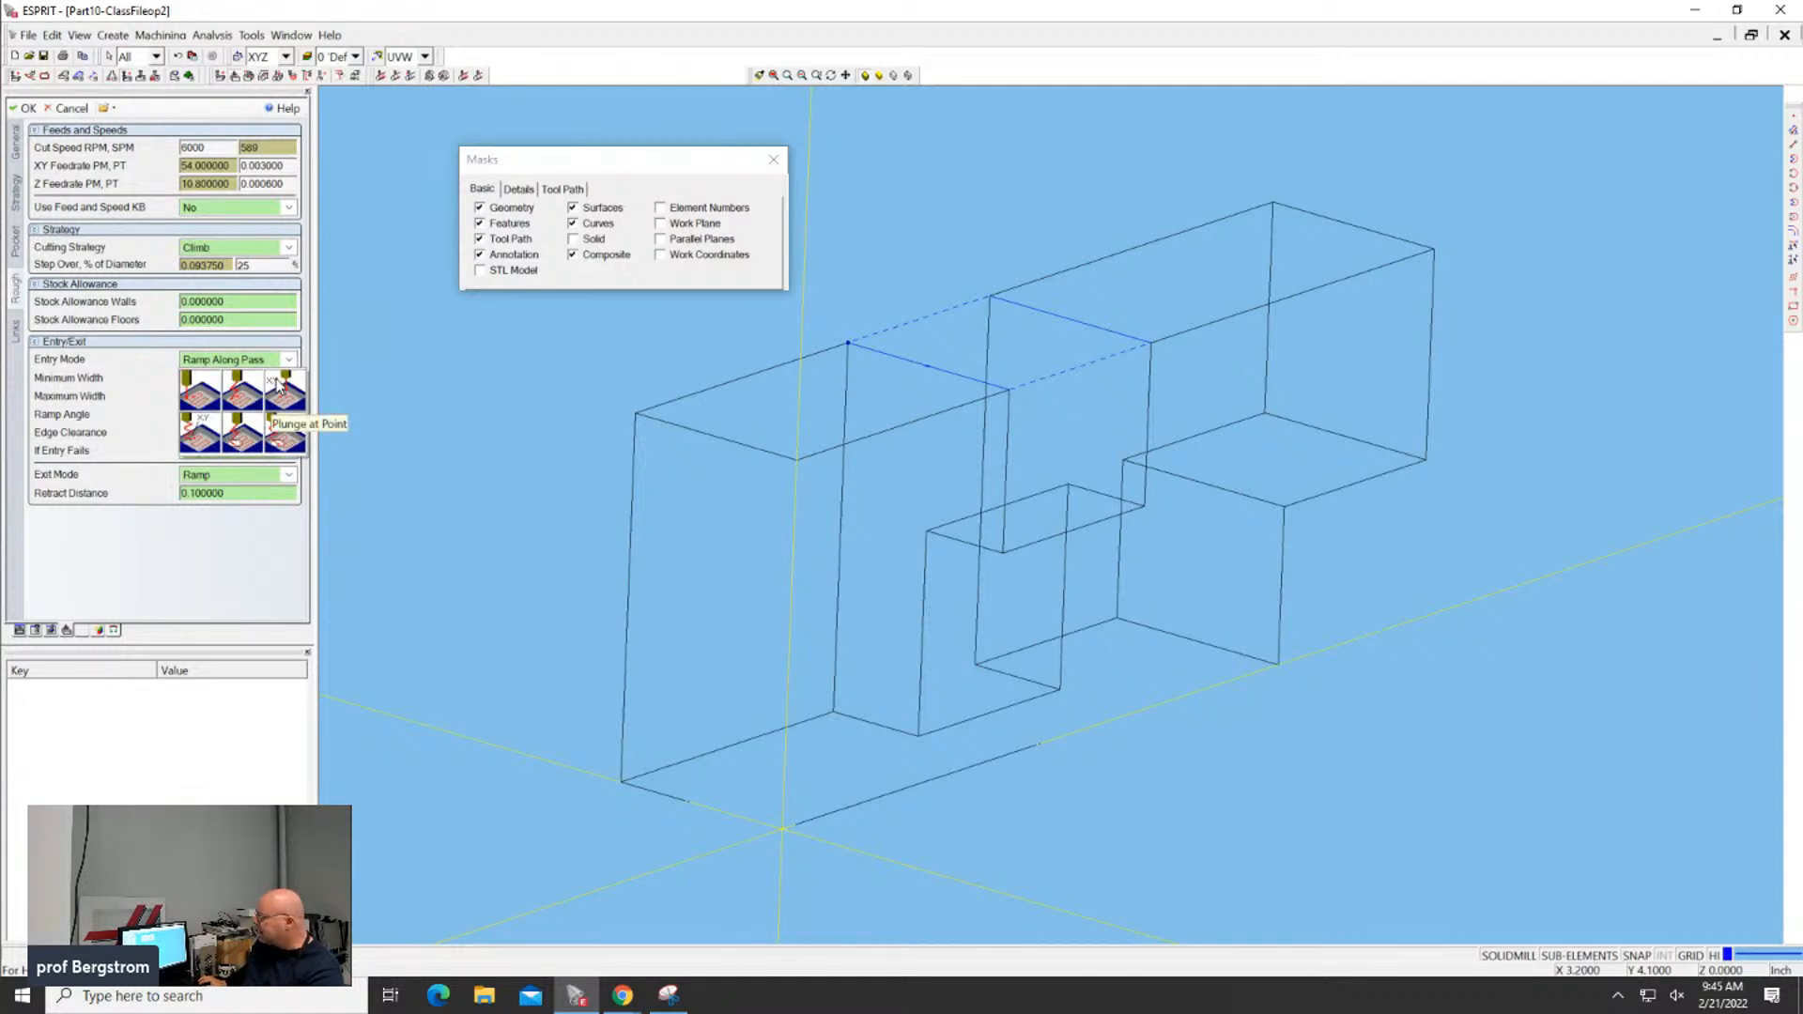
{"action": "left_click", "coordinate": [211, 449]}
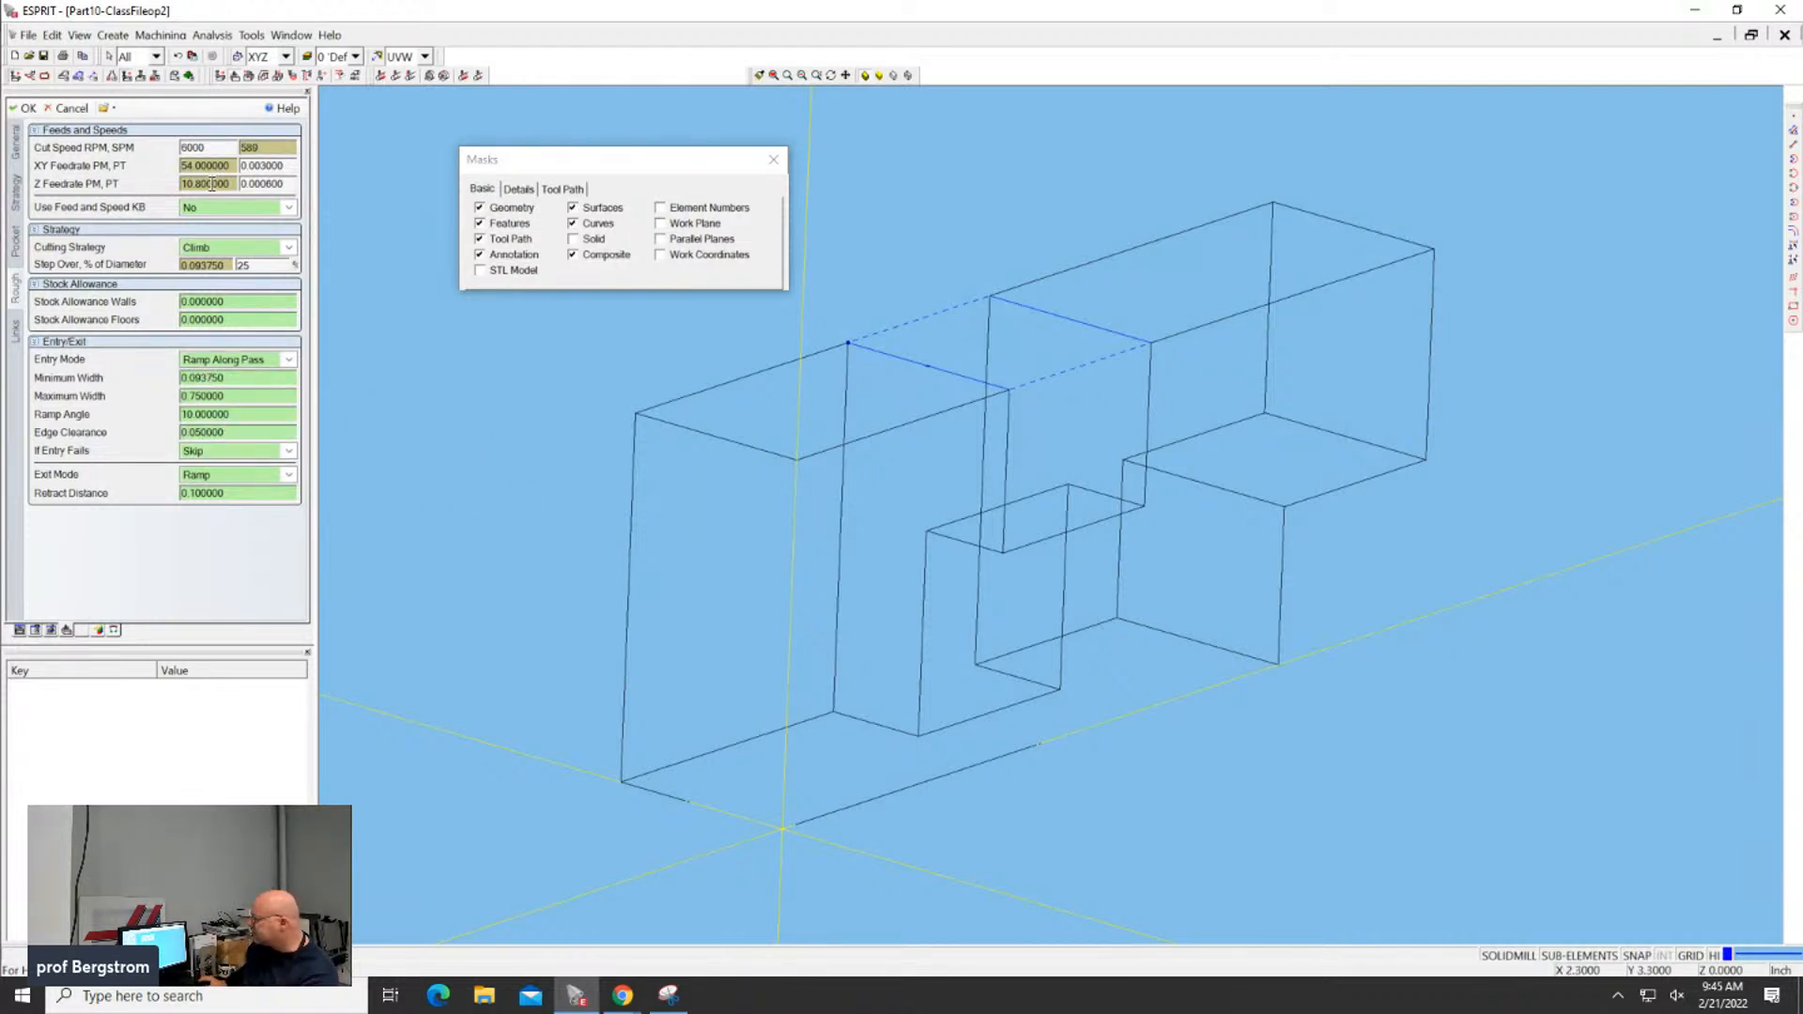
Try to create the pocketing operation with the default clearance settings
{"action": "left_click", "coordinate": [15, 334]}
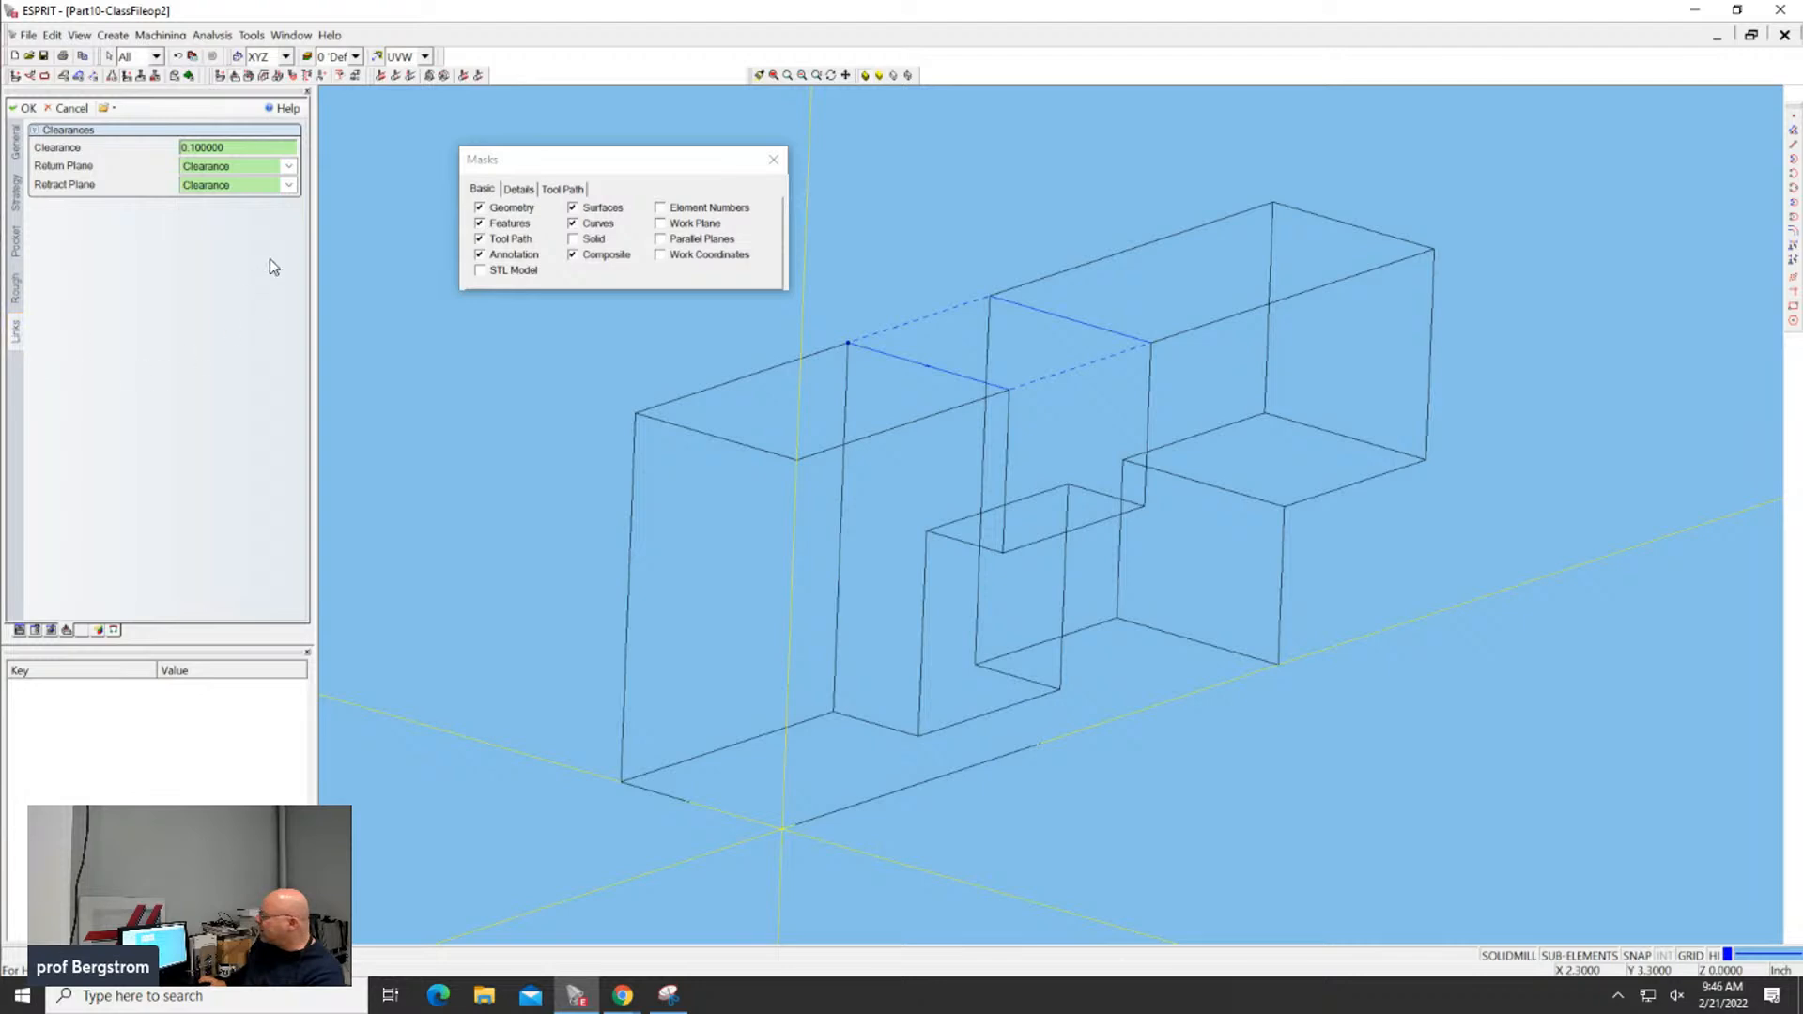
{"action": "left_click", "coordinate": [29, 109]}
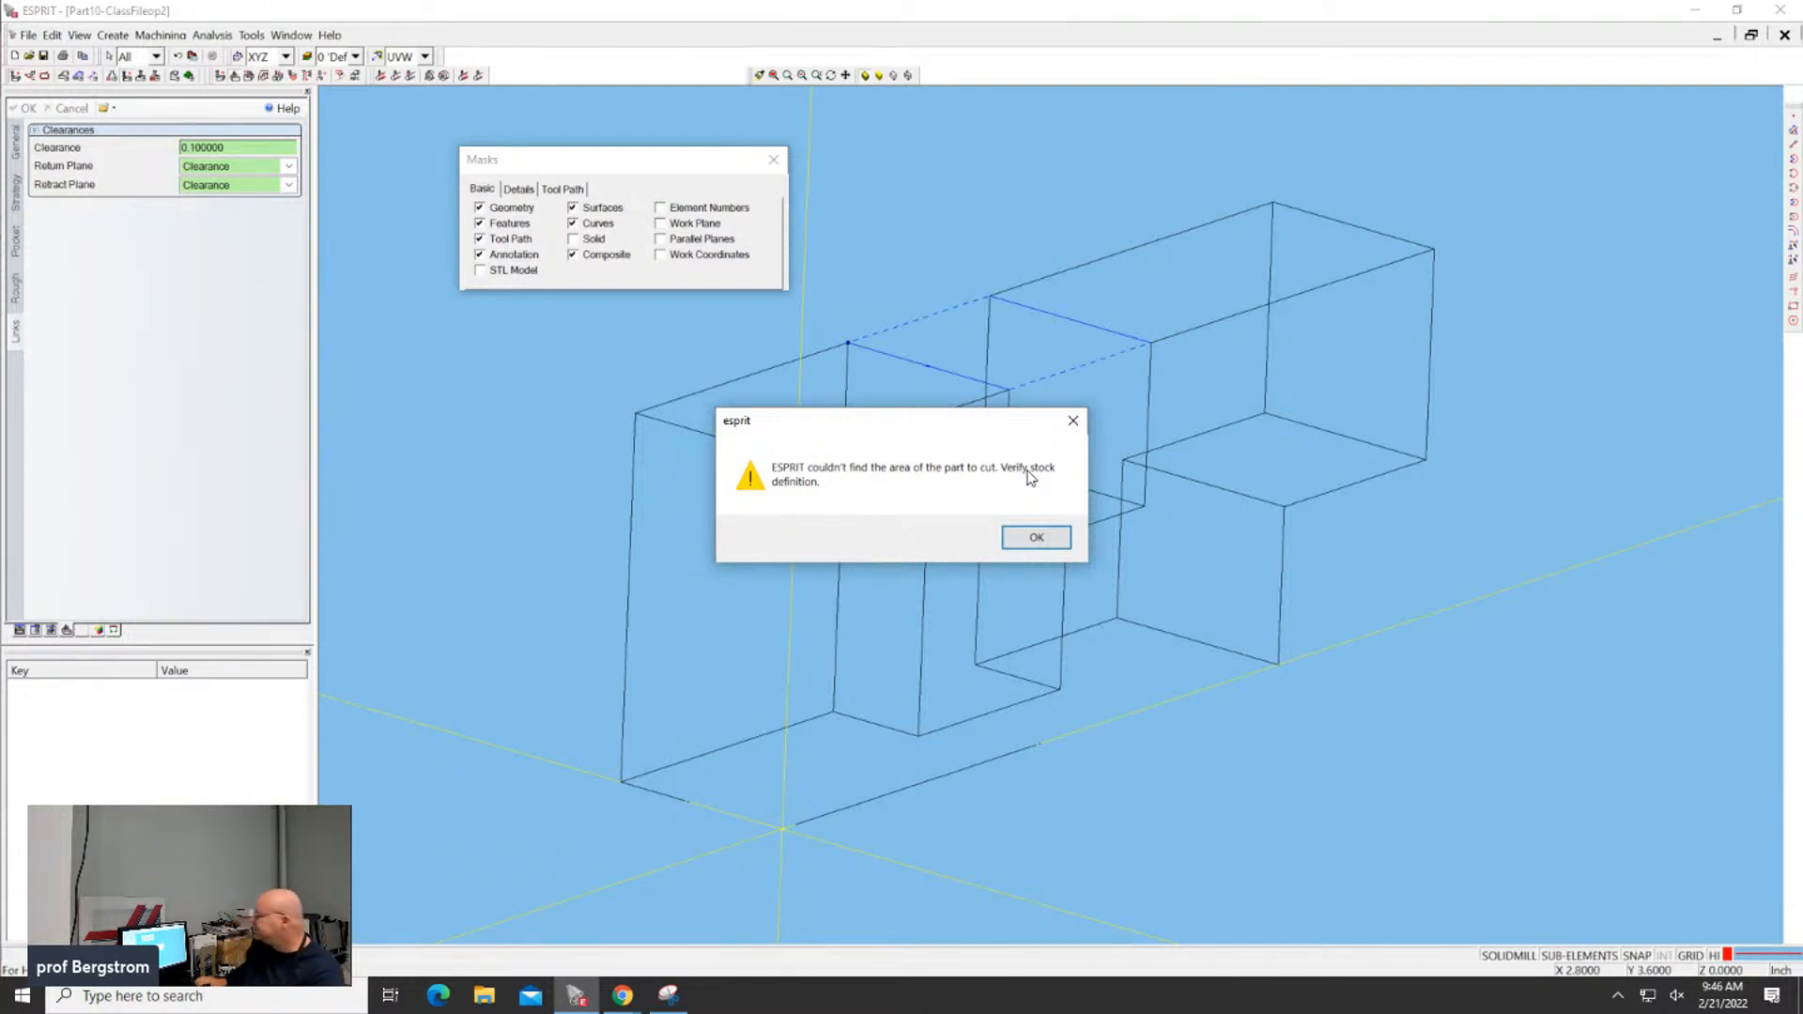
{"action": "left_click", "coordinate": [1037, 537]}
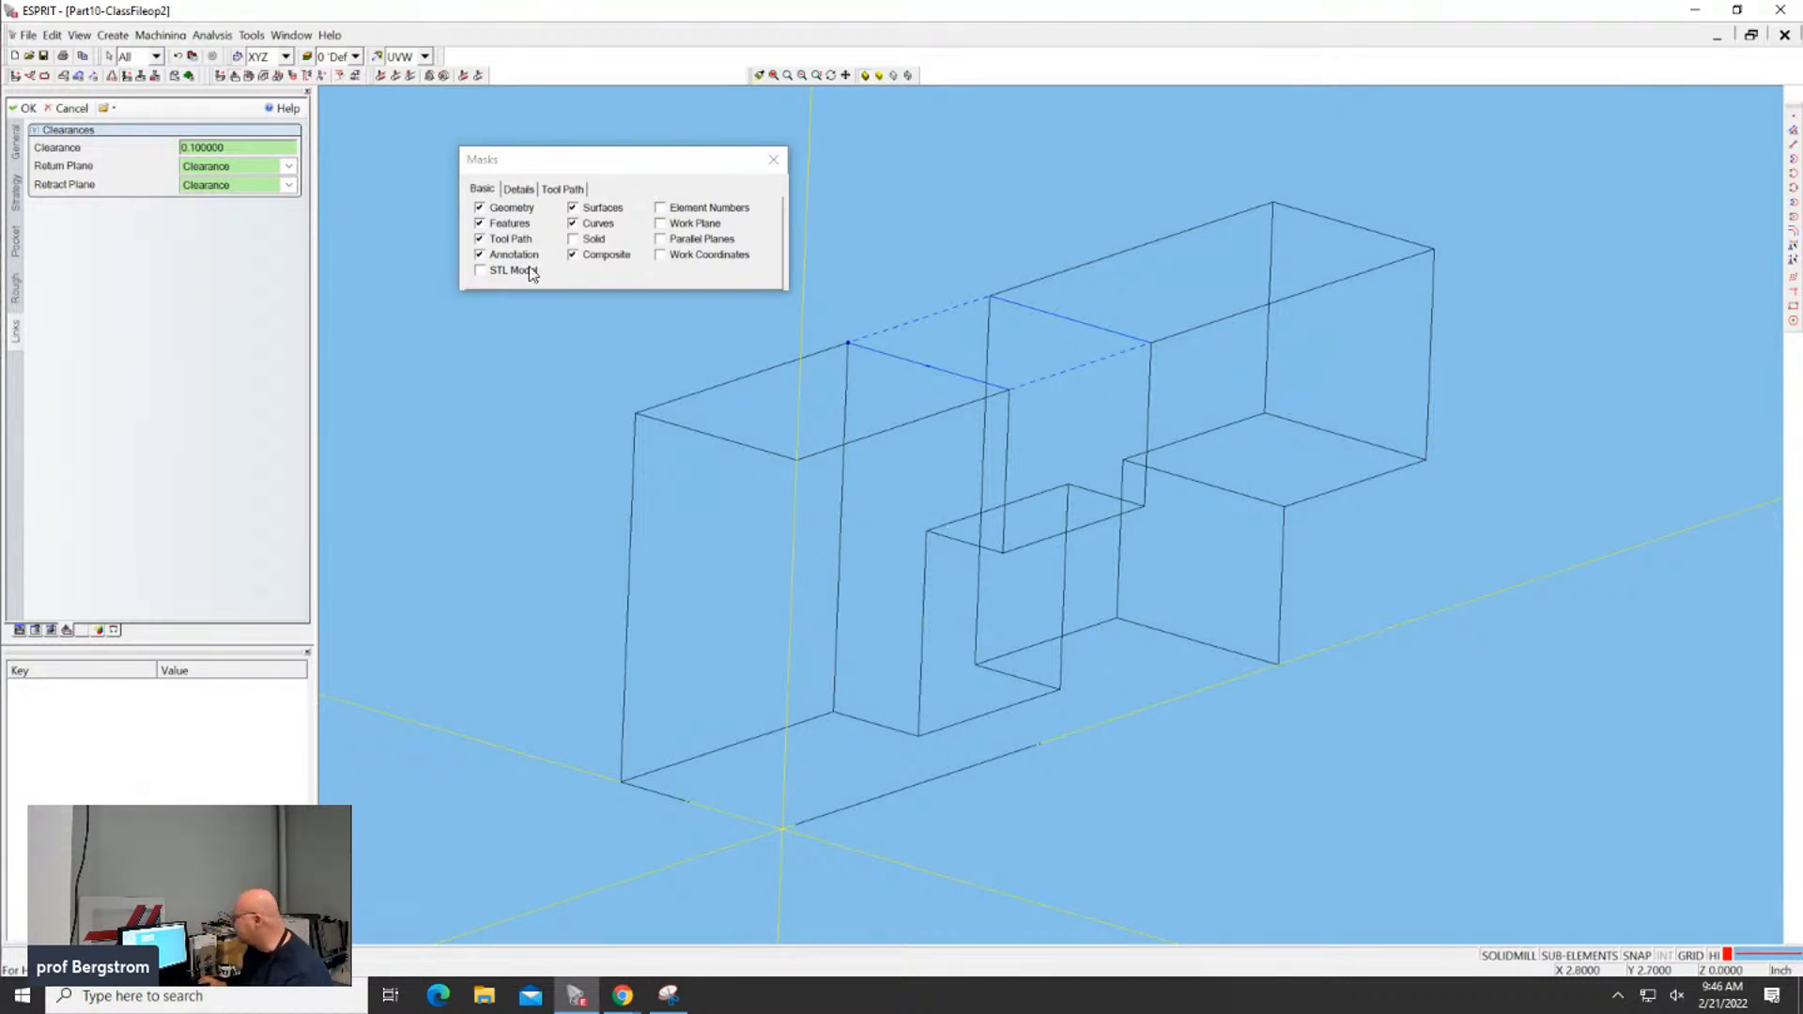
Show the STL model of the part and remove the existing block stock from the simulation parameters
{"action": "left_click", "coordinate": [479, 270]}
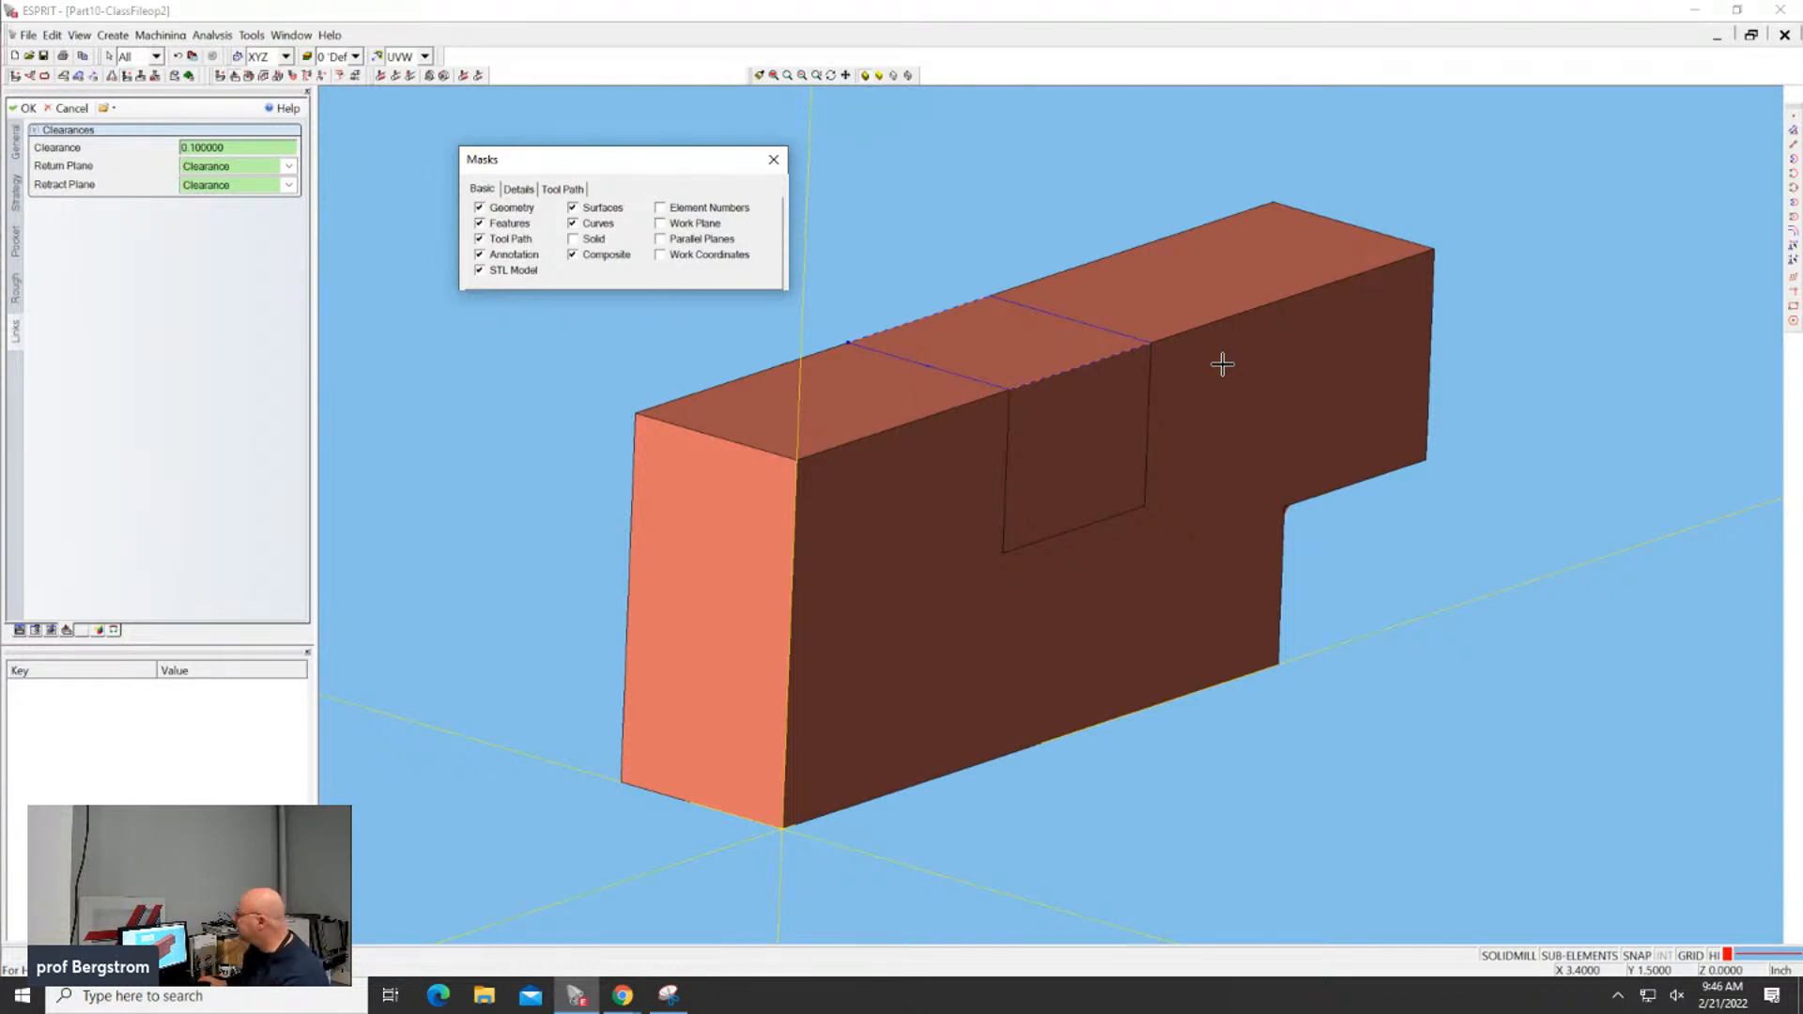
{"action": "left_click", "coordinate": [245, 123]}
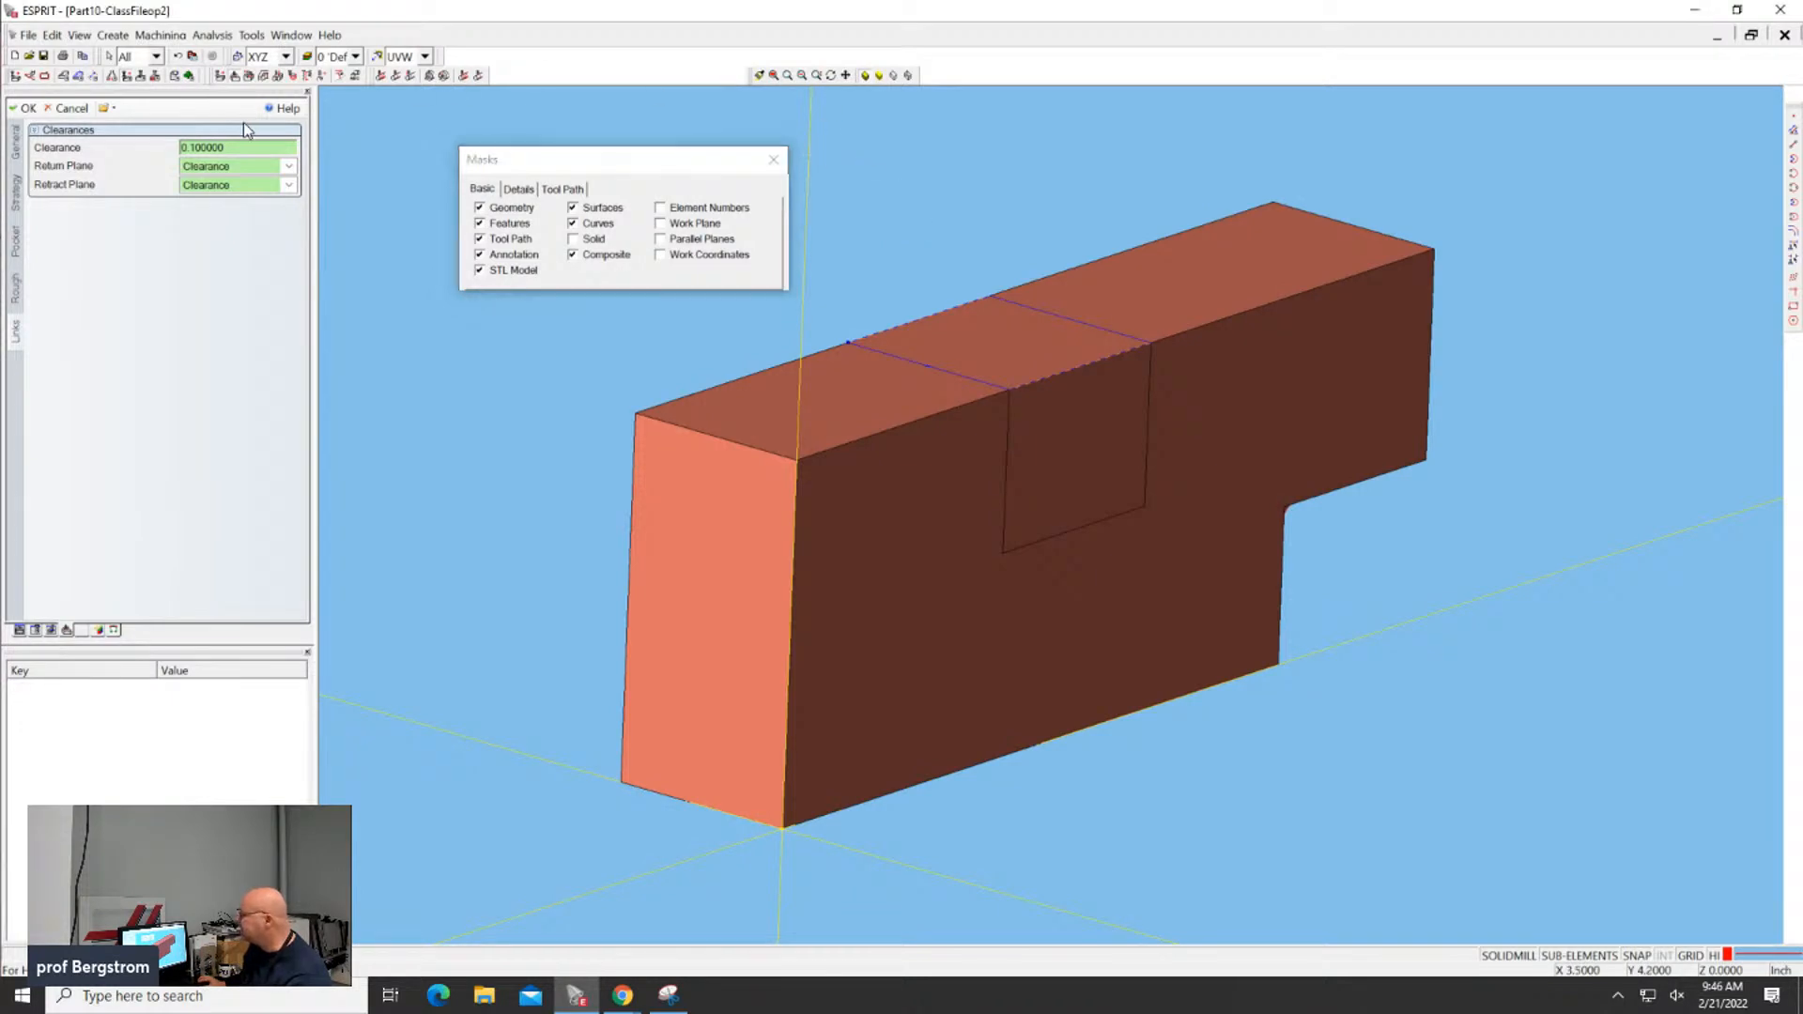
{"action": "left_click", "coordinate": [190, 76]}
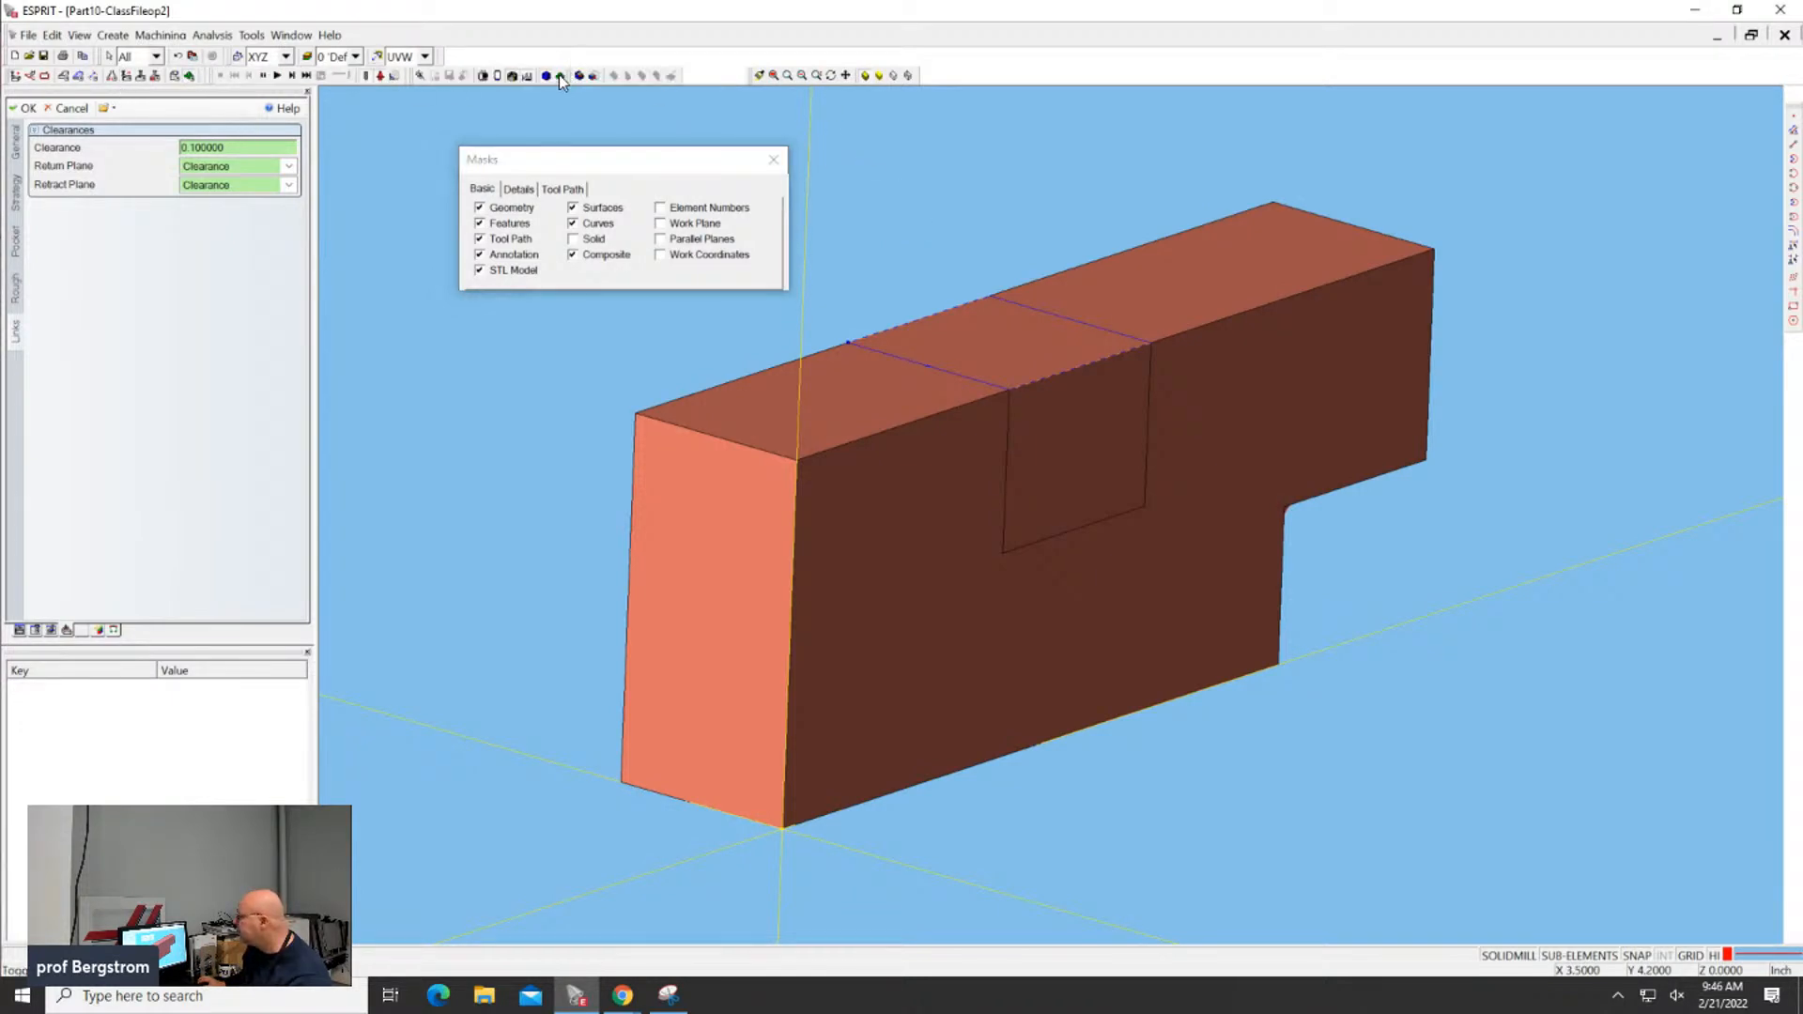
{"action": "left_click", "coordinate": [397, 76]}
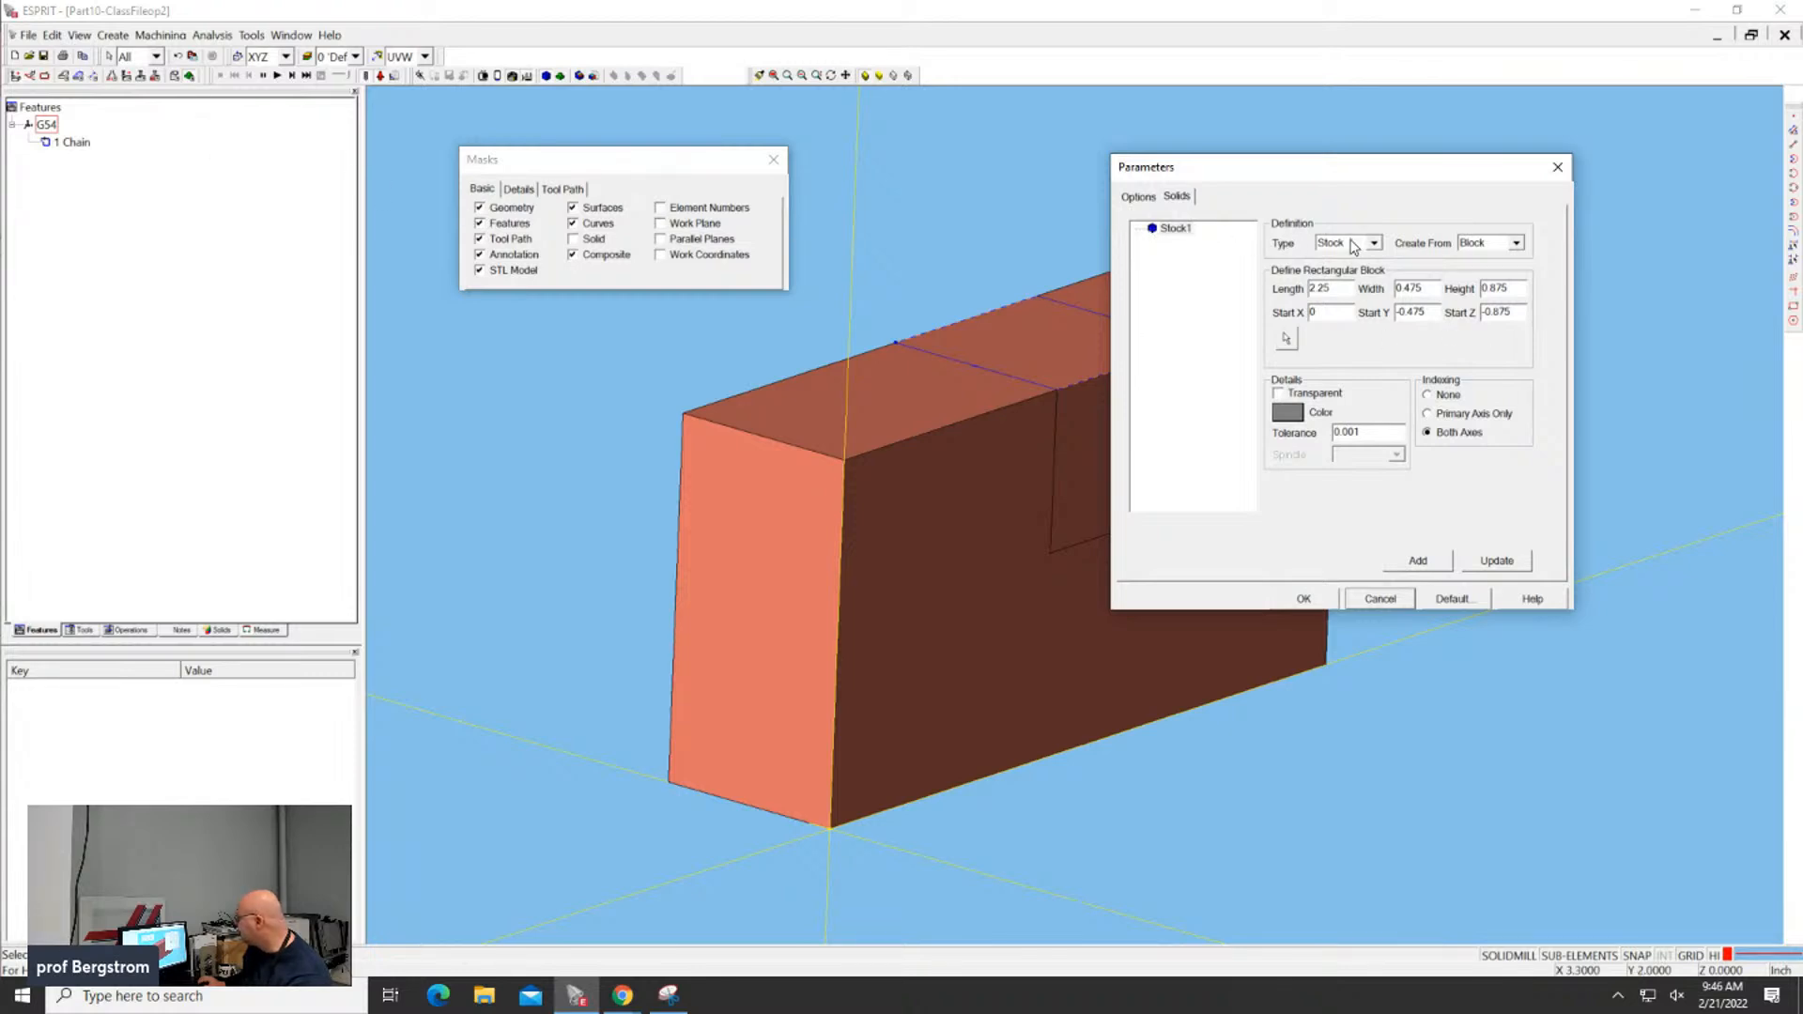
{"action": "left_click", "coordinate": [1175, 230]}
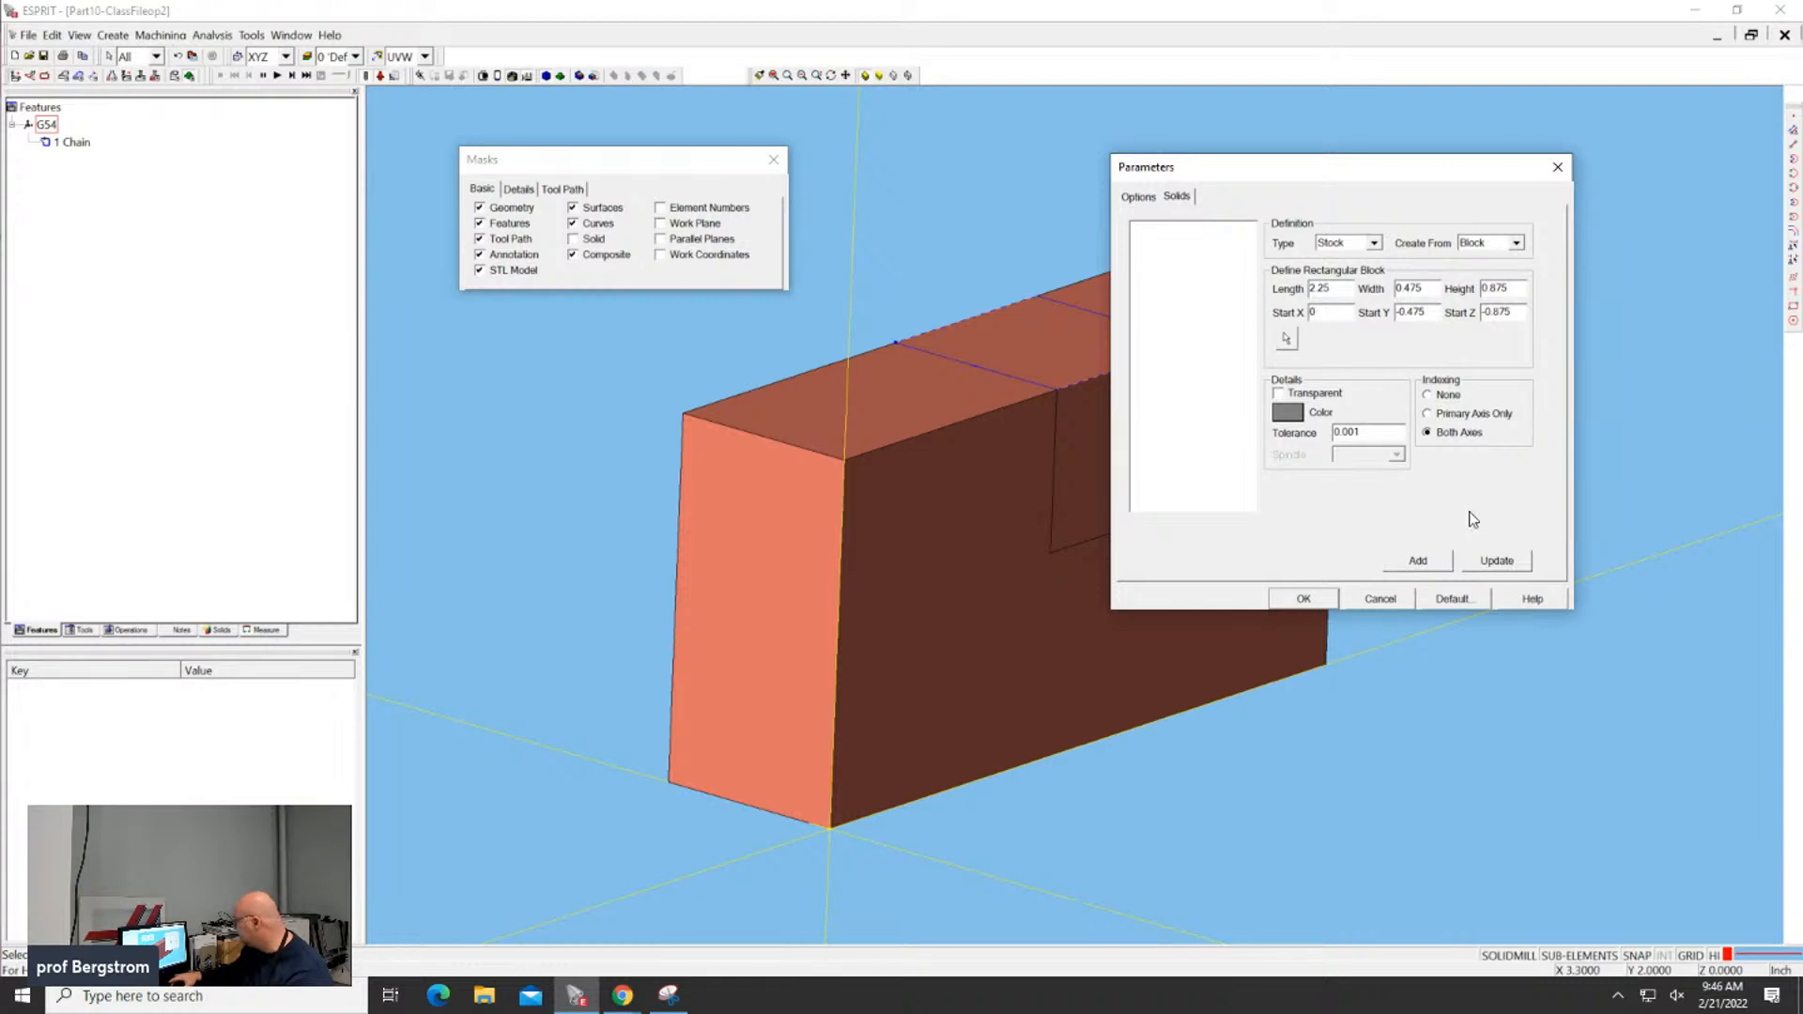
Add a simulation stock created from a solid, using the part's STL model as the source, and apply the parameters
{"action": "left_click", "coordinate": [1361, 246]}
{"action": "left_click", "coordinate": [1359, 251]}
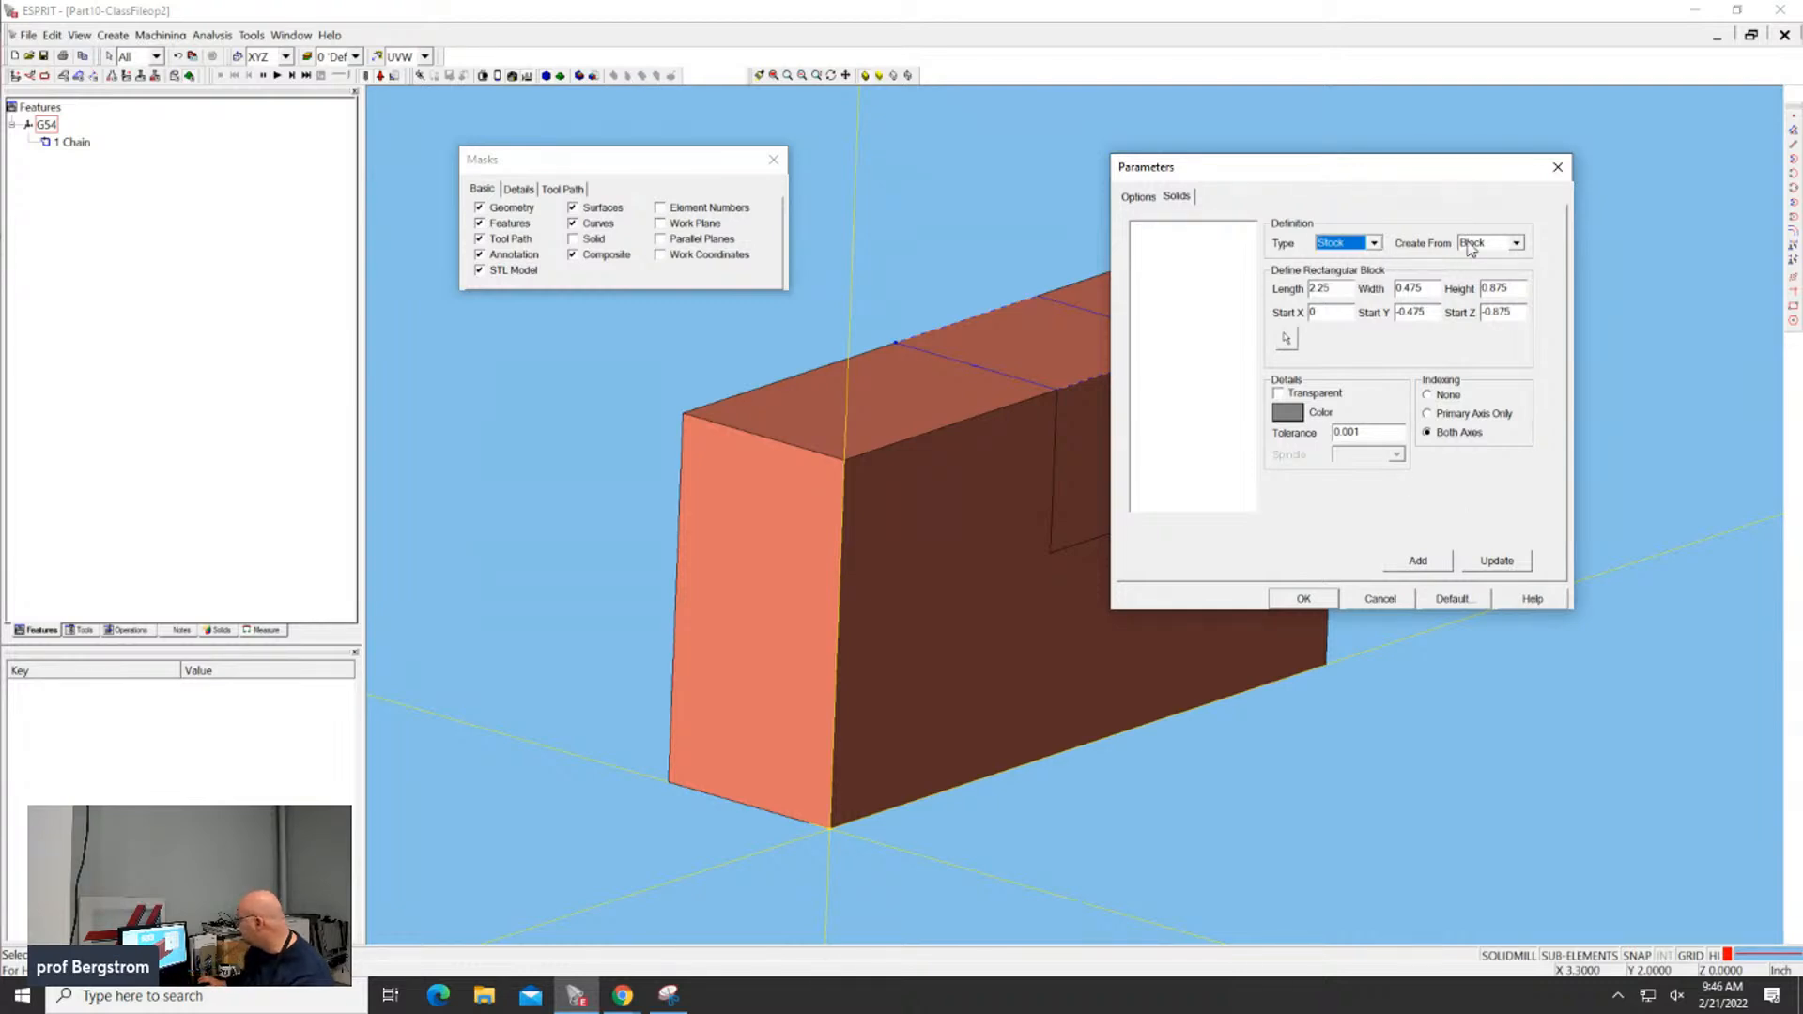
{"action": "left_click", "coordinate": [1506, 247]}
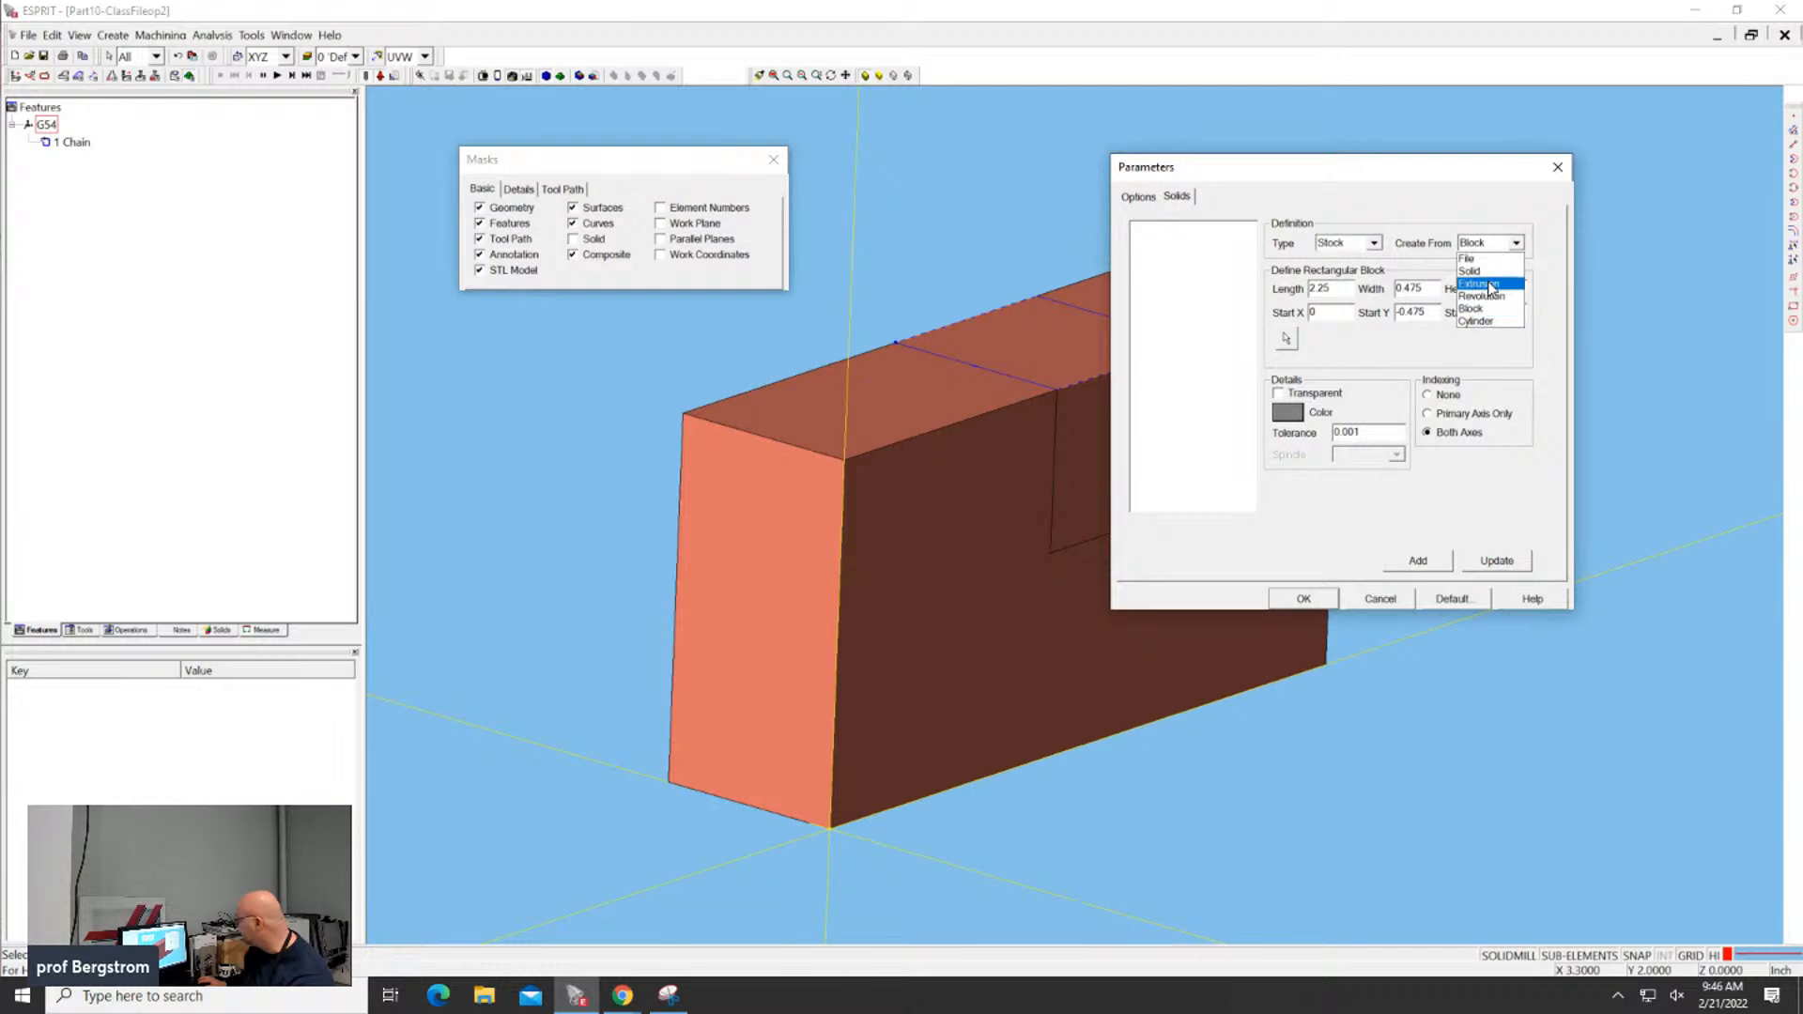
{"action": "left_click", "coordinate": [1491, 291]}
{"action": "left_click", "coordinate": [1288, 295]}
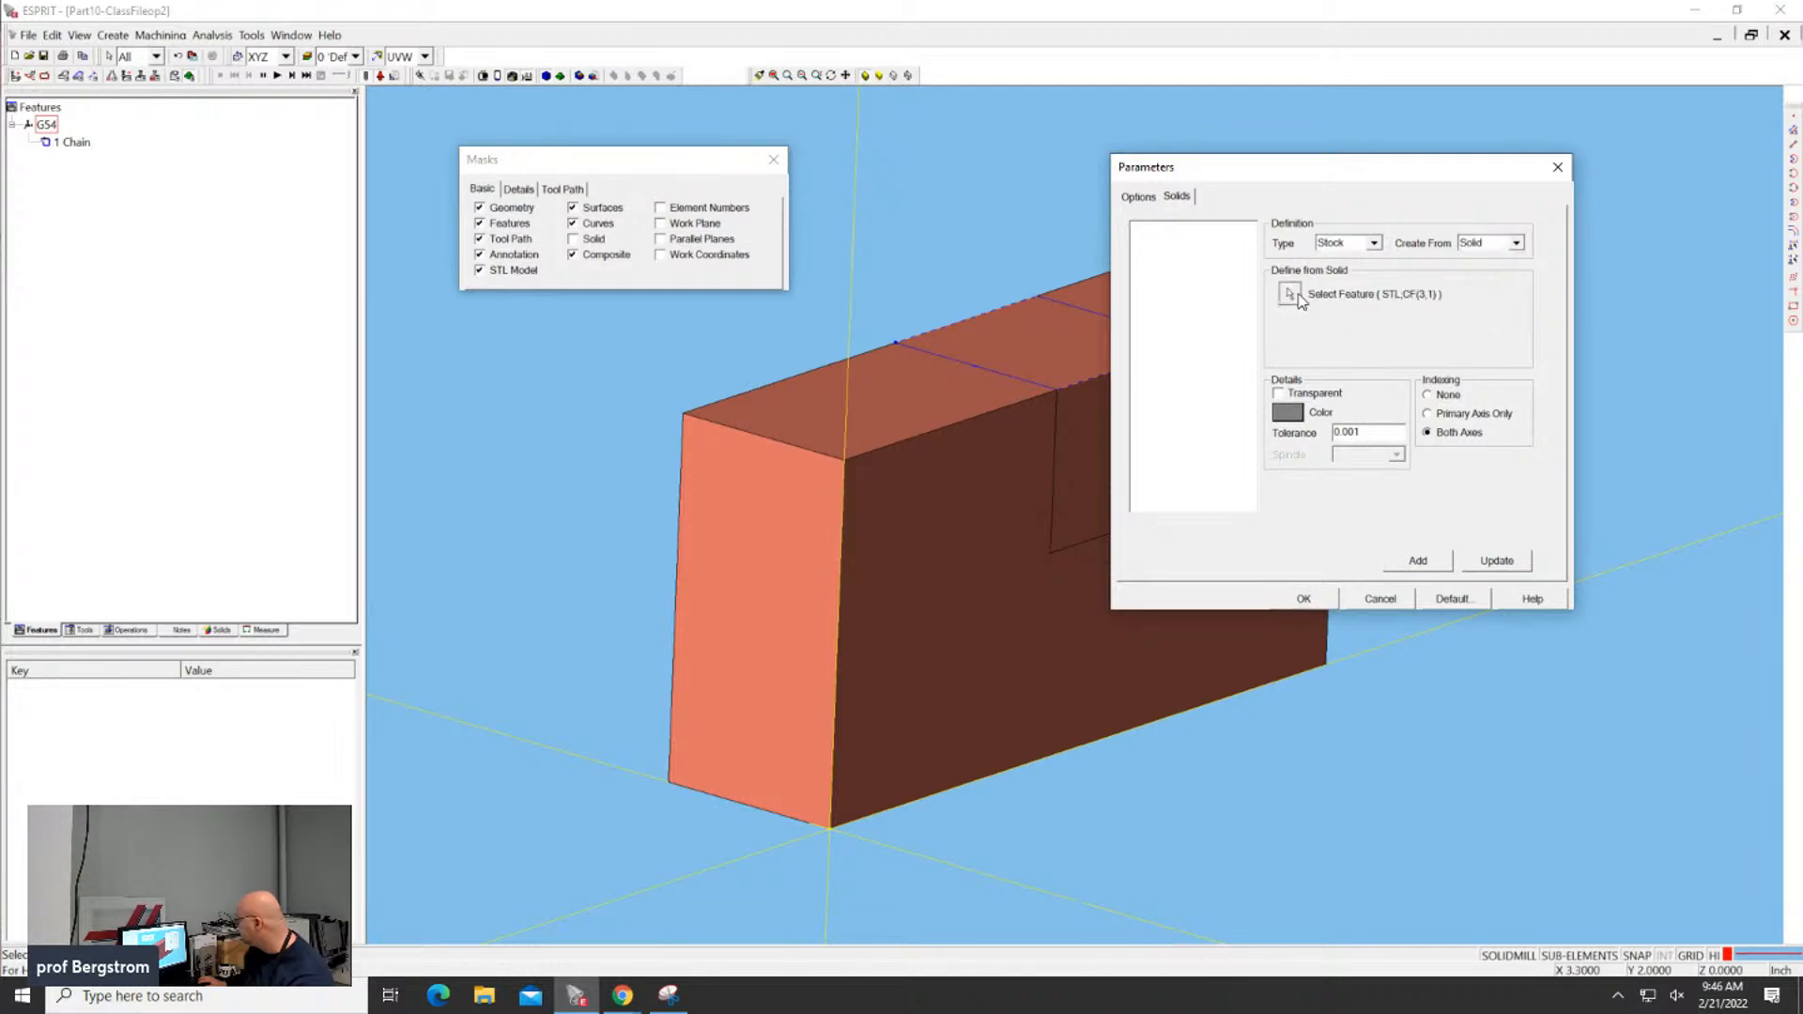
{"action": "left_click", "coordinate": [902, 426]}
{"action": "left_click", "coordinate": [1405, 562]}
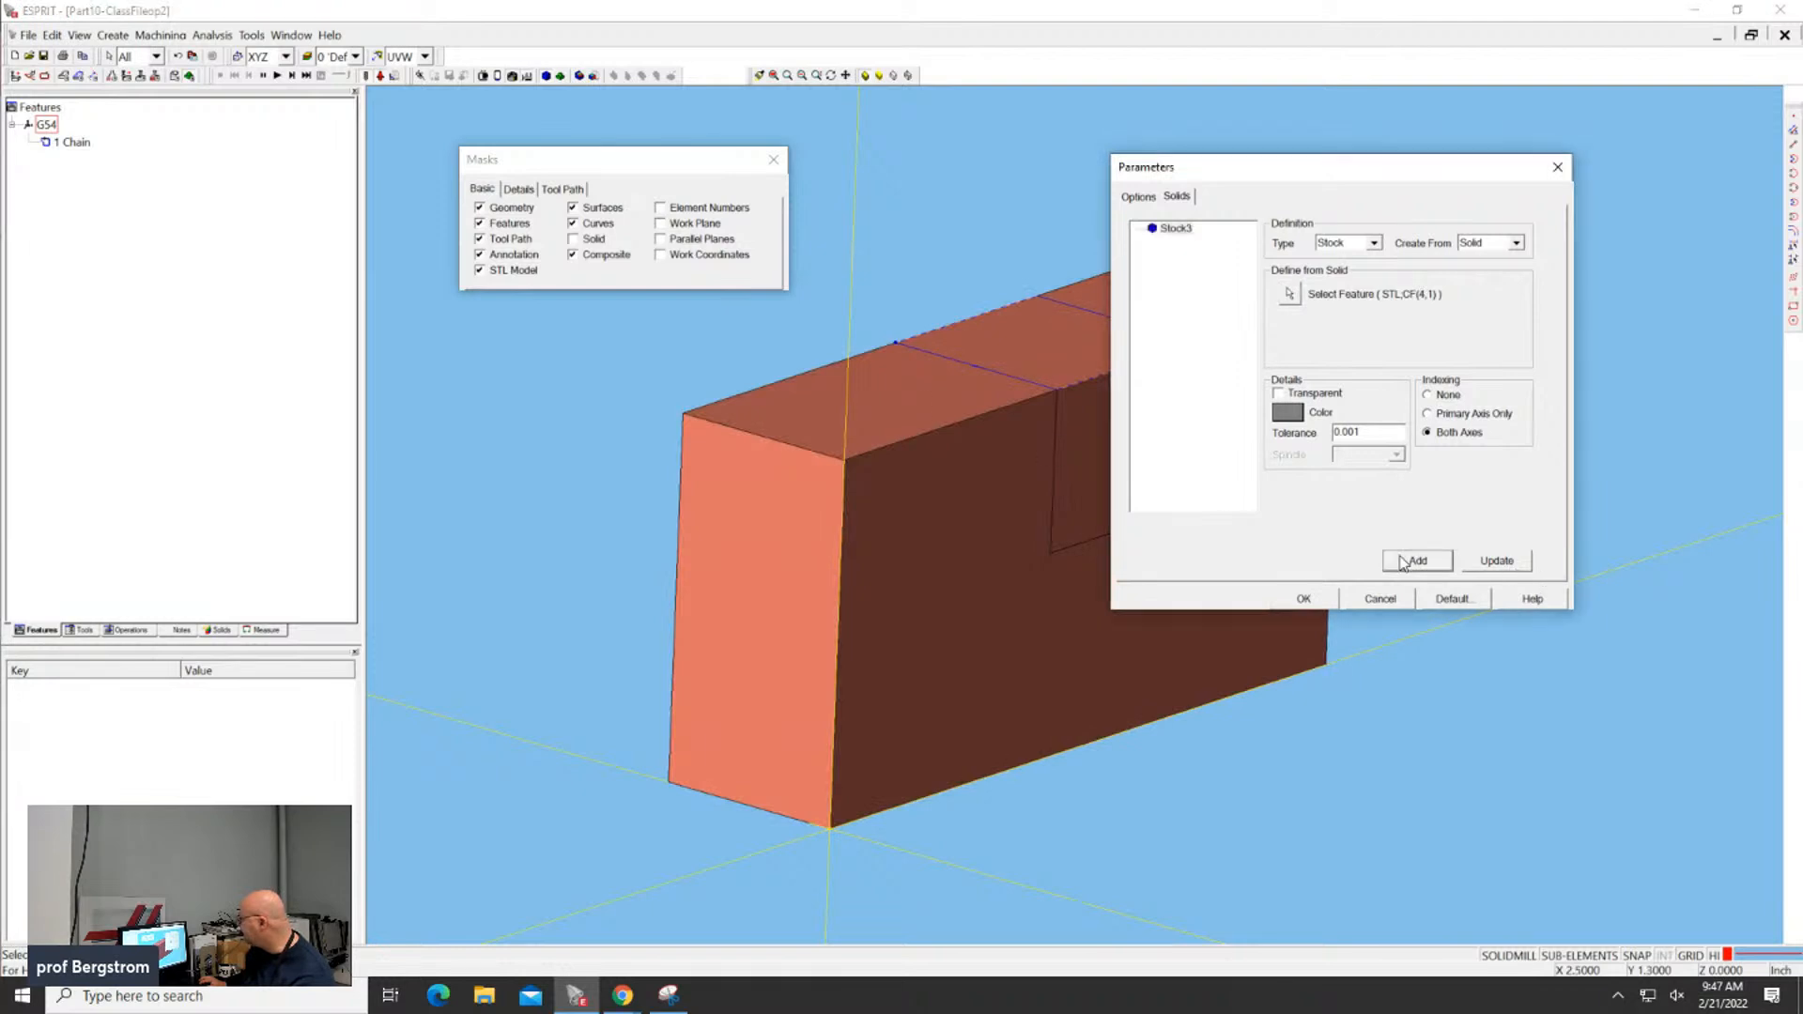
{"action": "left_click", "coordinate": [1326, 599]}
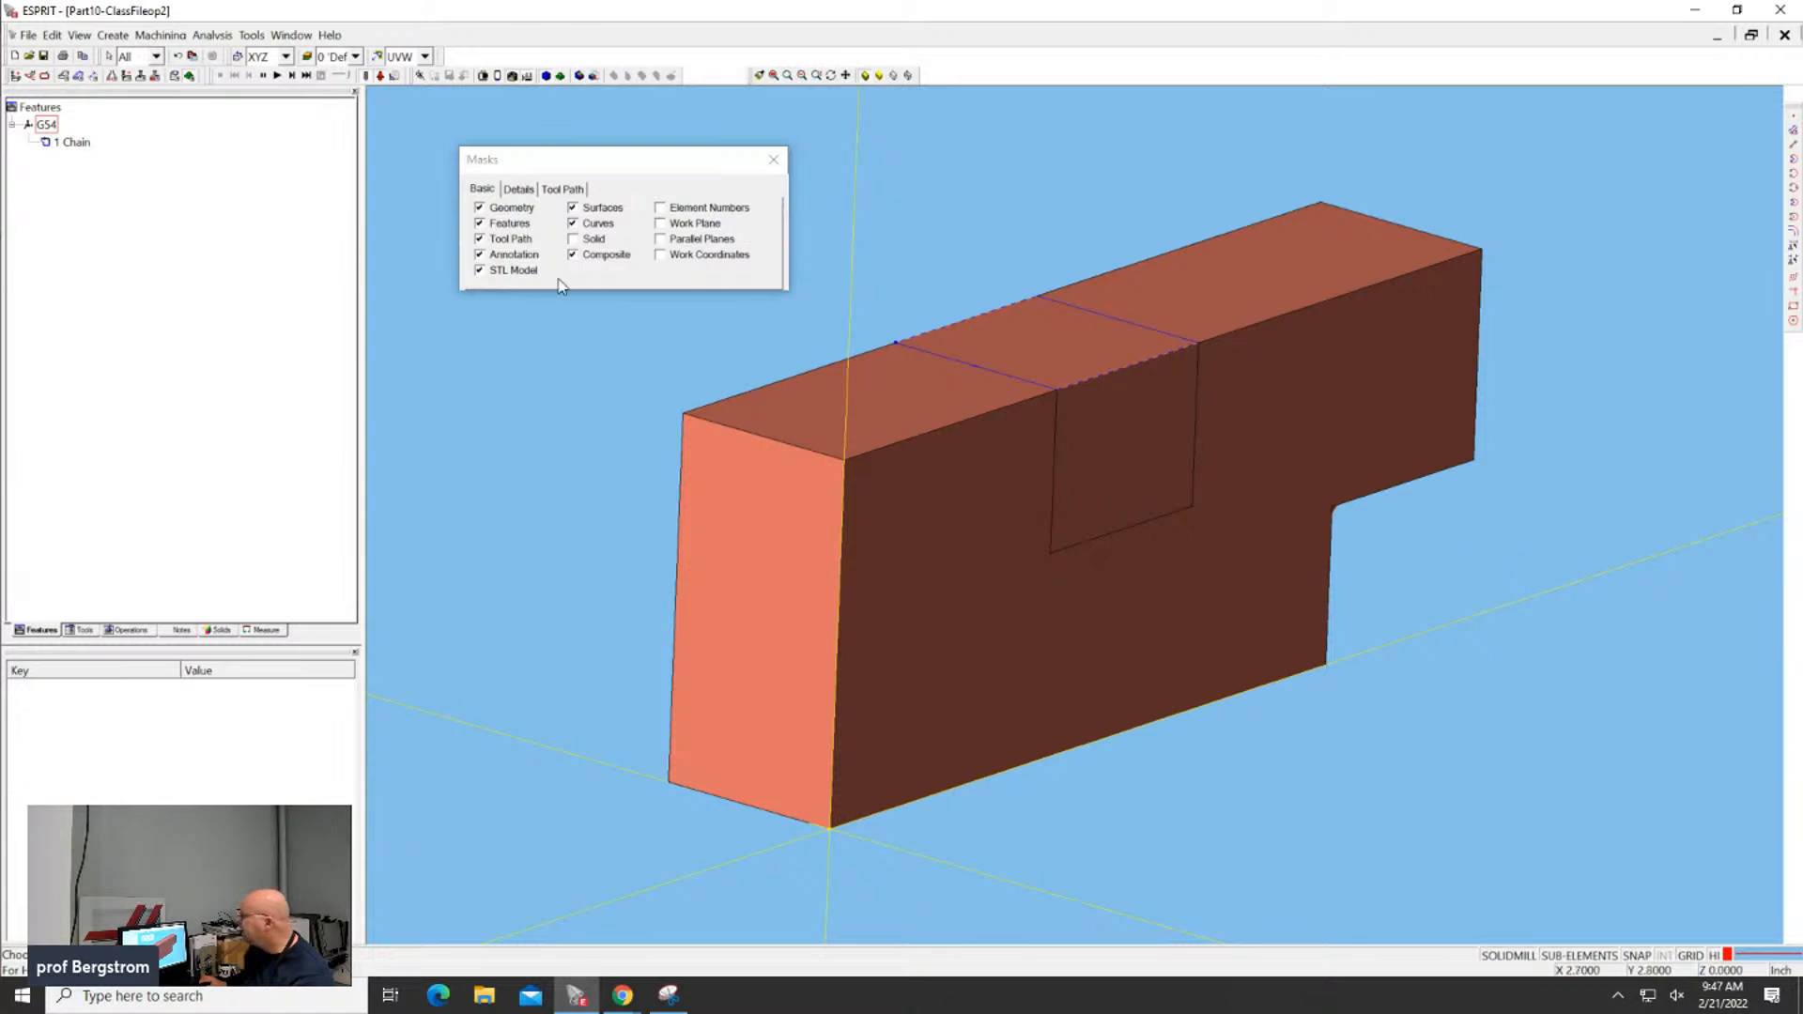
Switch from the simulation commands back to the milling commands
{"action": "left_click", "coordinate": [127, 77]}
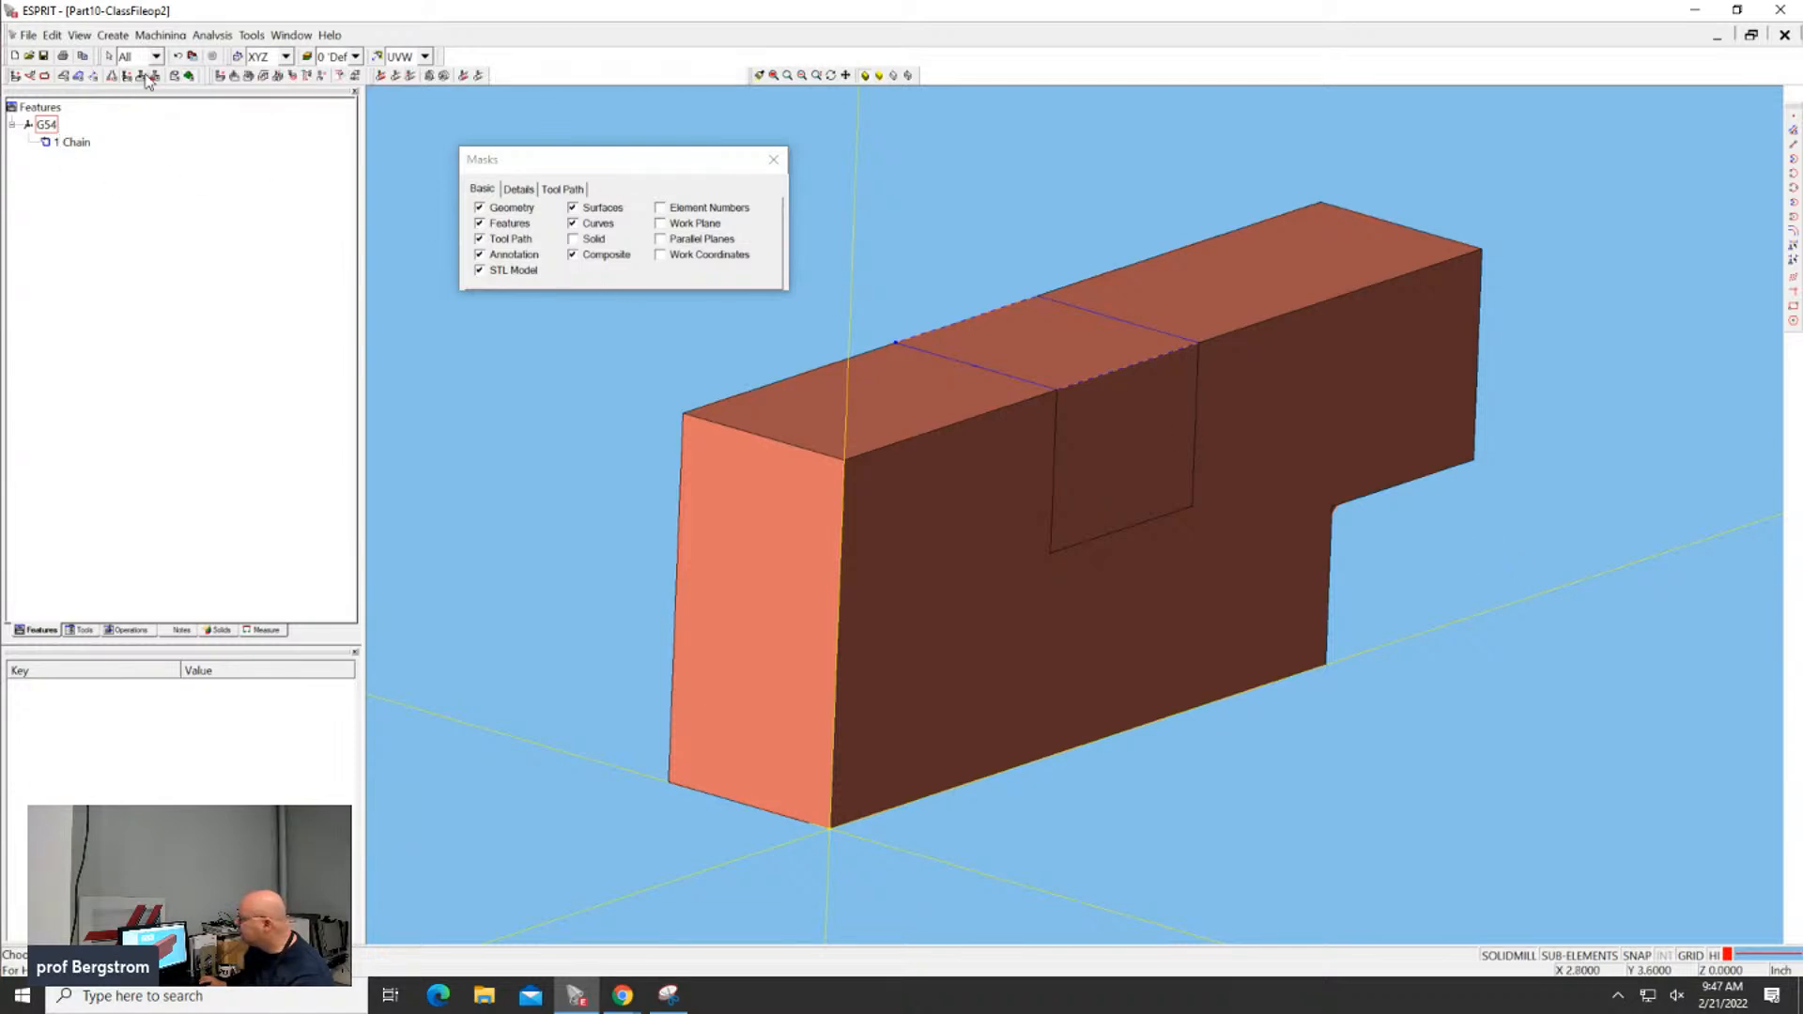
Select the chain feature outlining the slot on the part's upper face for machining
{"action": "left_click", "coordinate": [235, 77]}
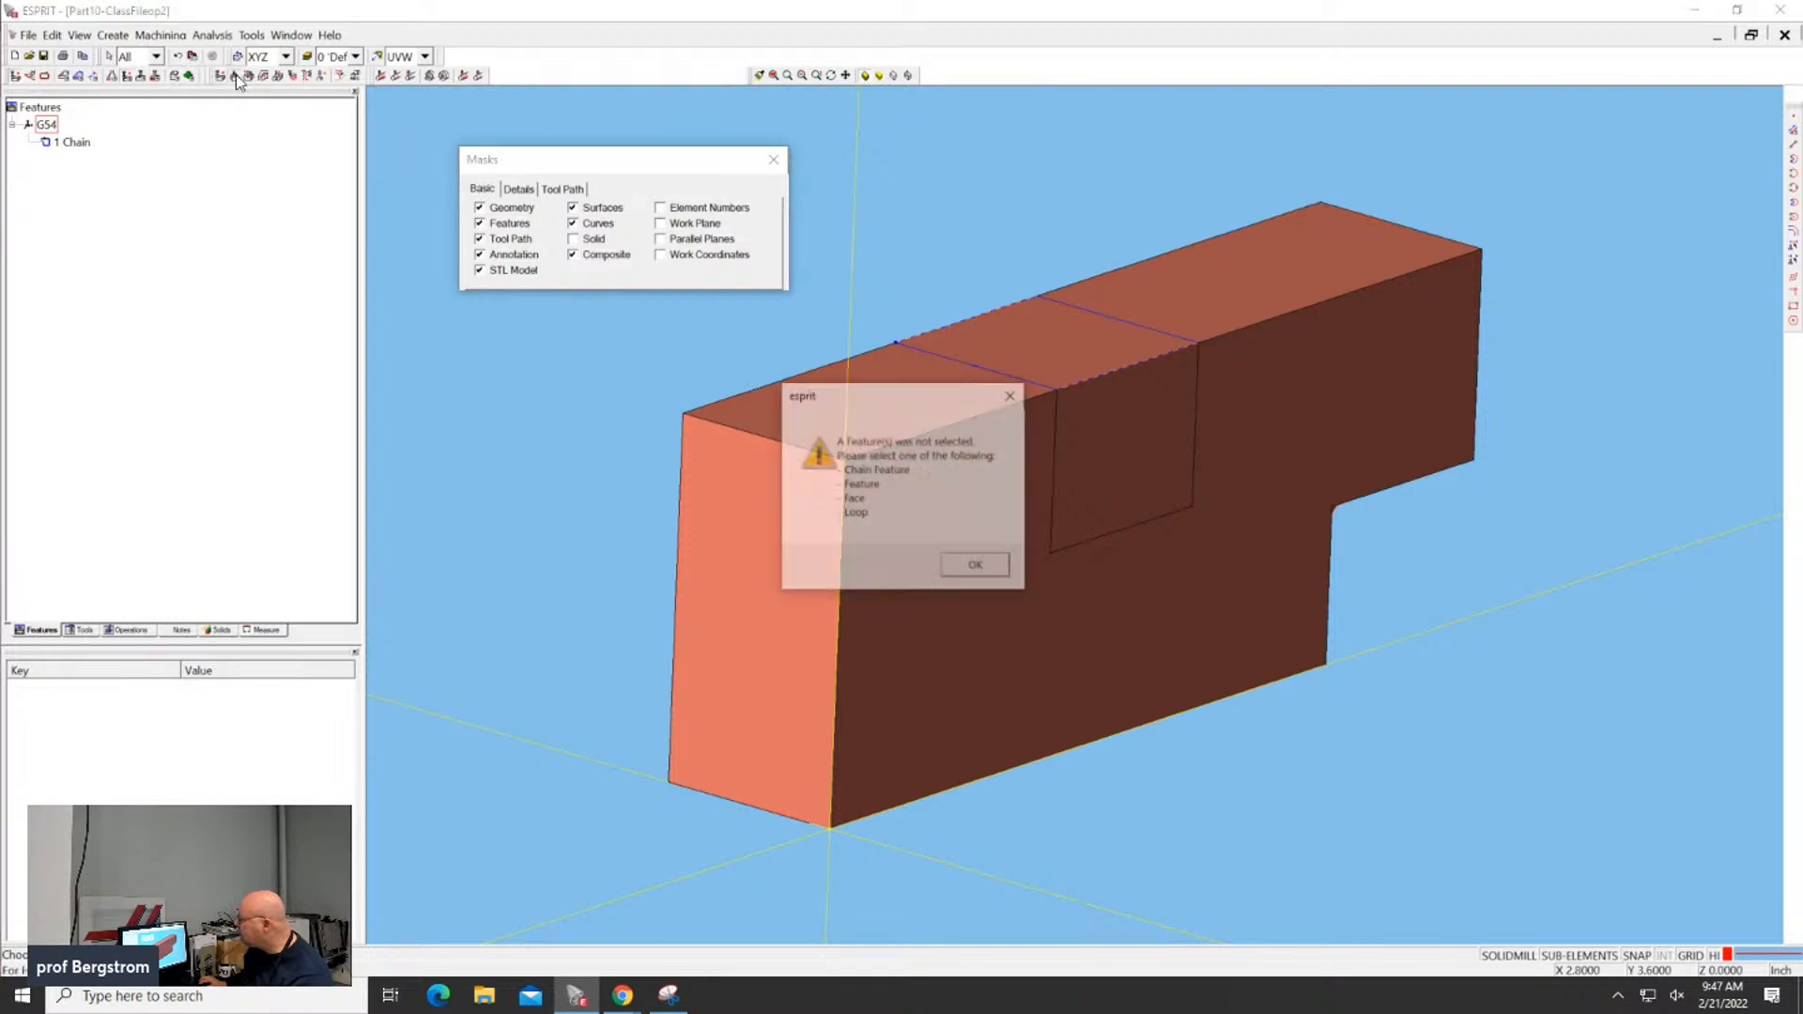
{"action": "left_click", "coordinate": [969, 569]}
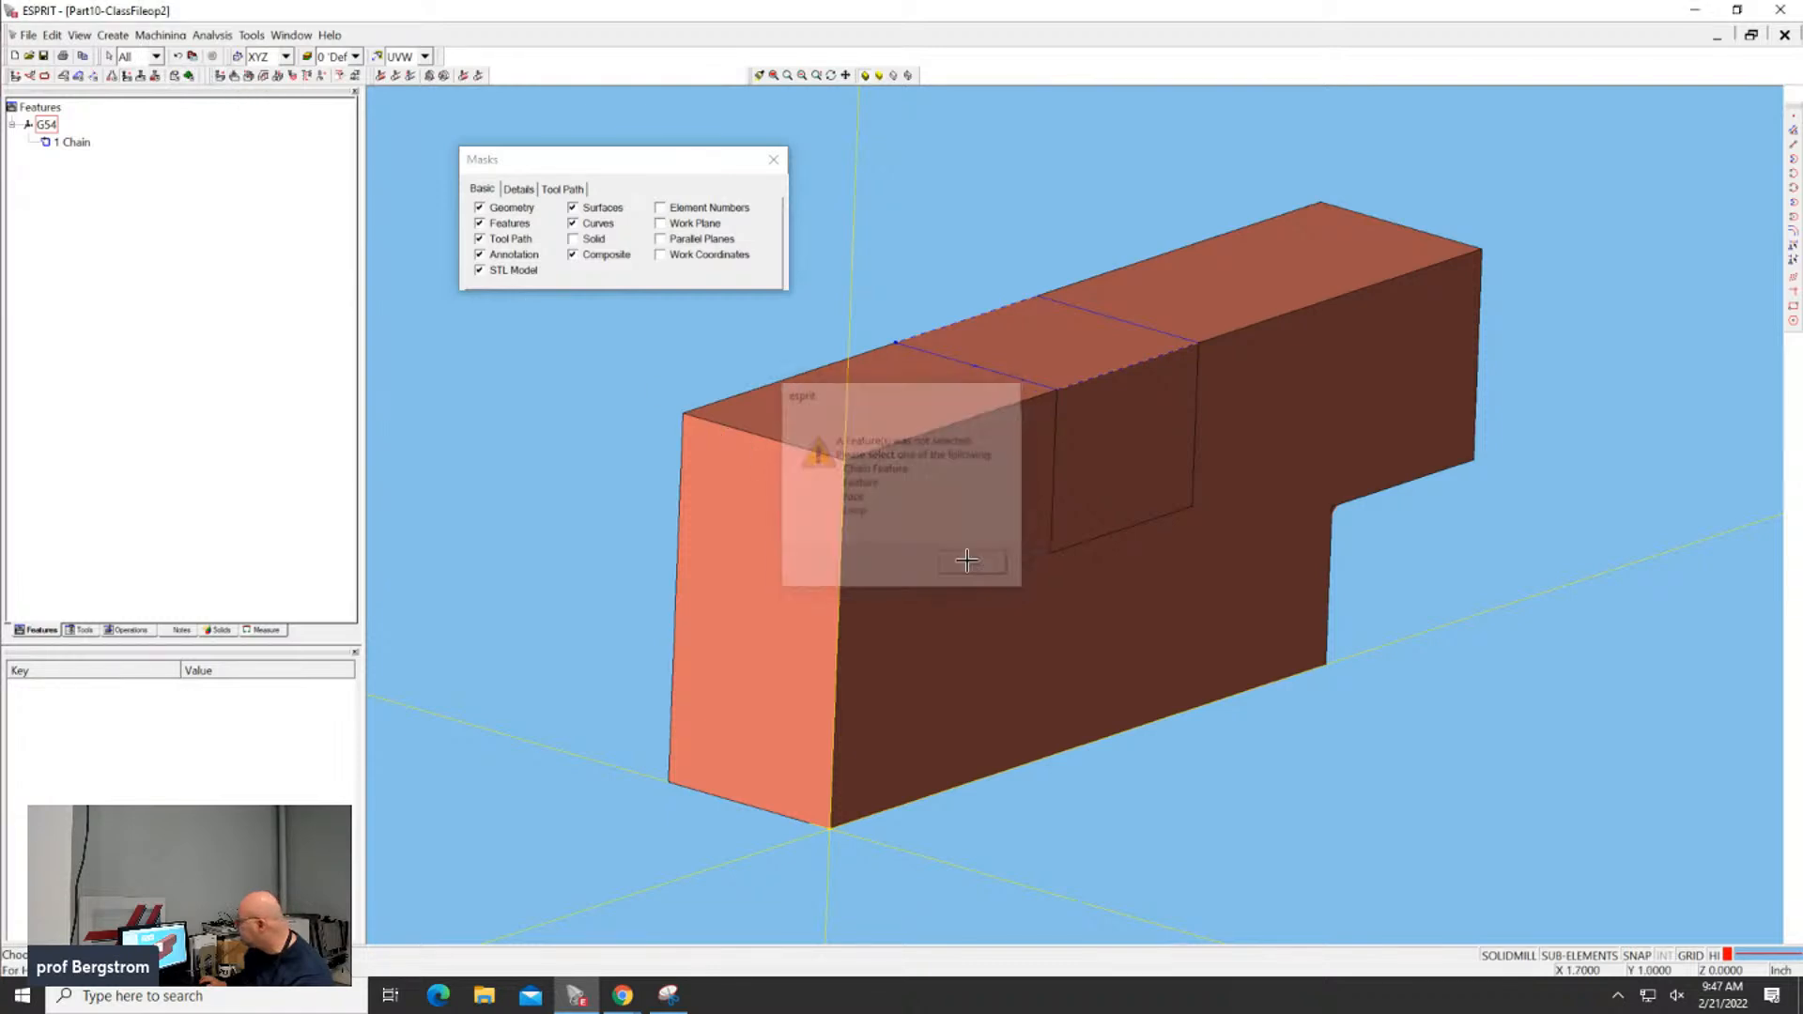
{"action": "left_click", "coordinate": [1007, 375]}
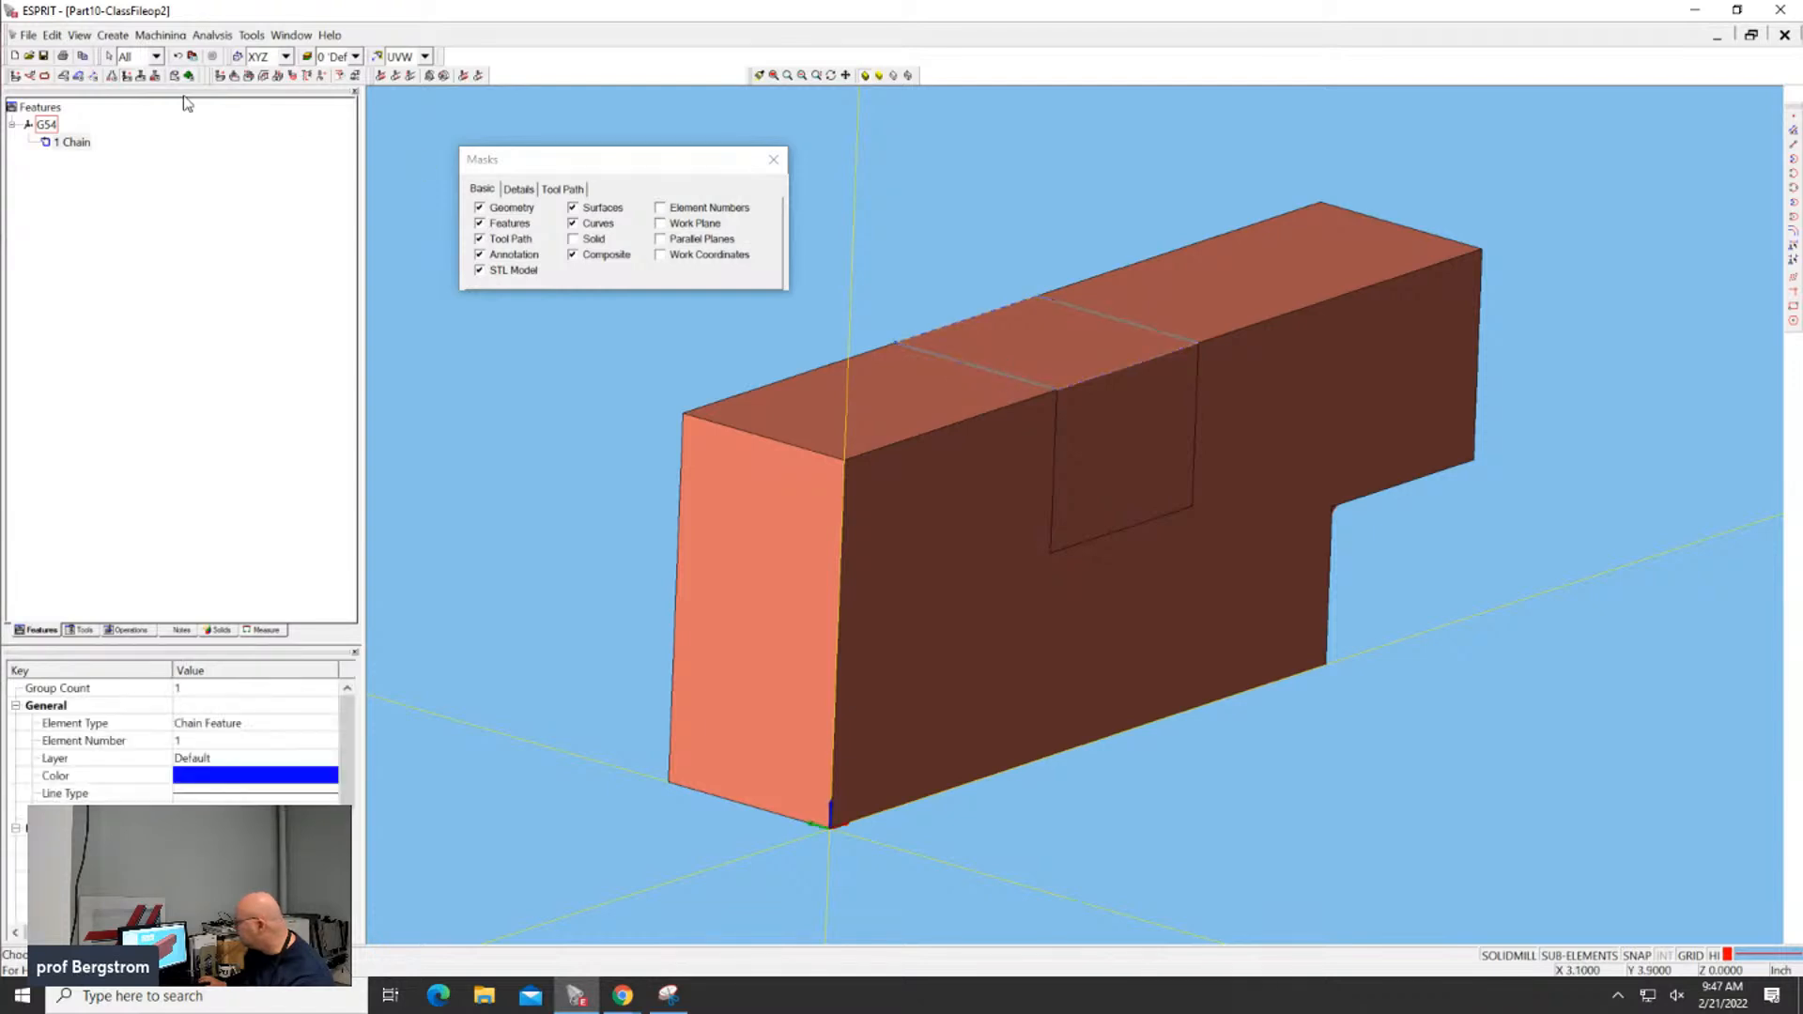
{"action": "left_click", "coordinate": [249, 76]}
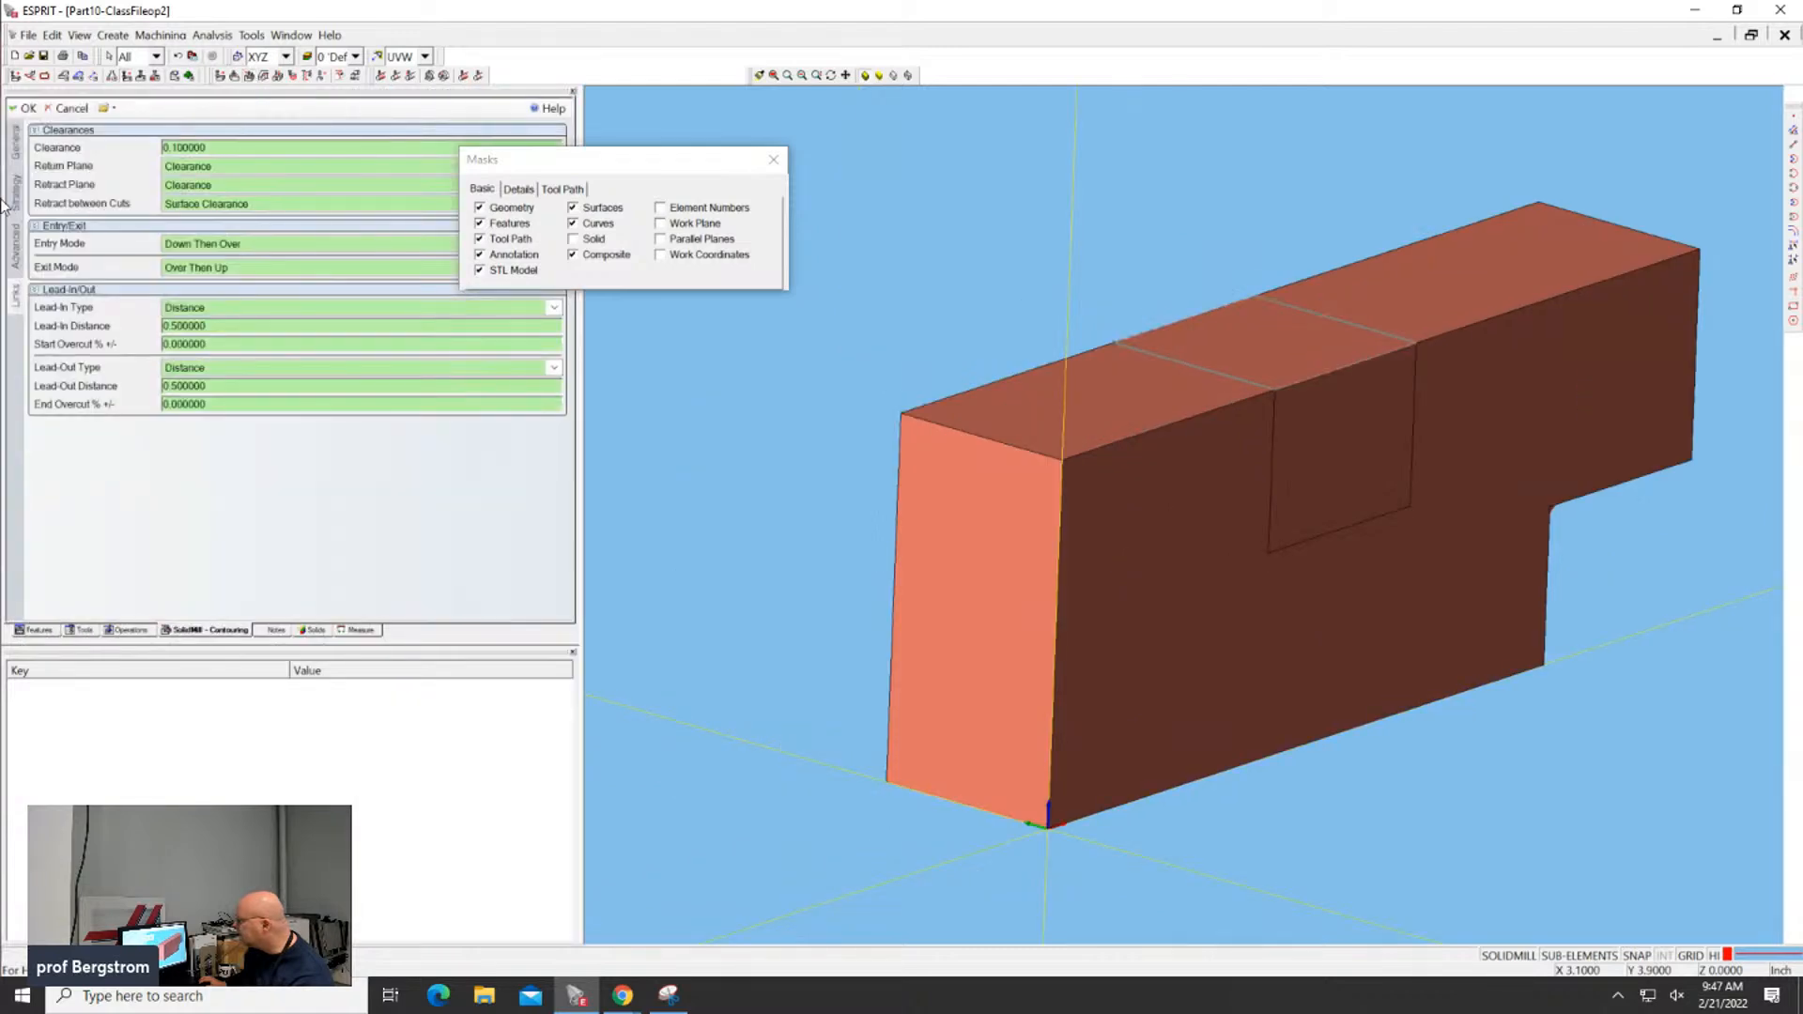
{"action": "left_click", "coordinate": [14, 246]}
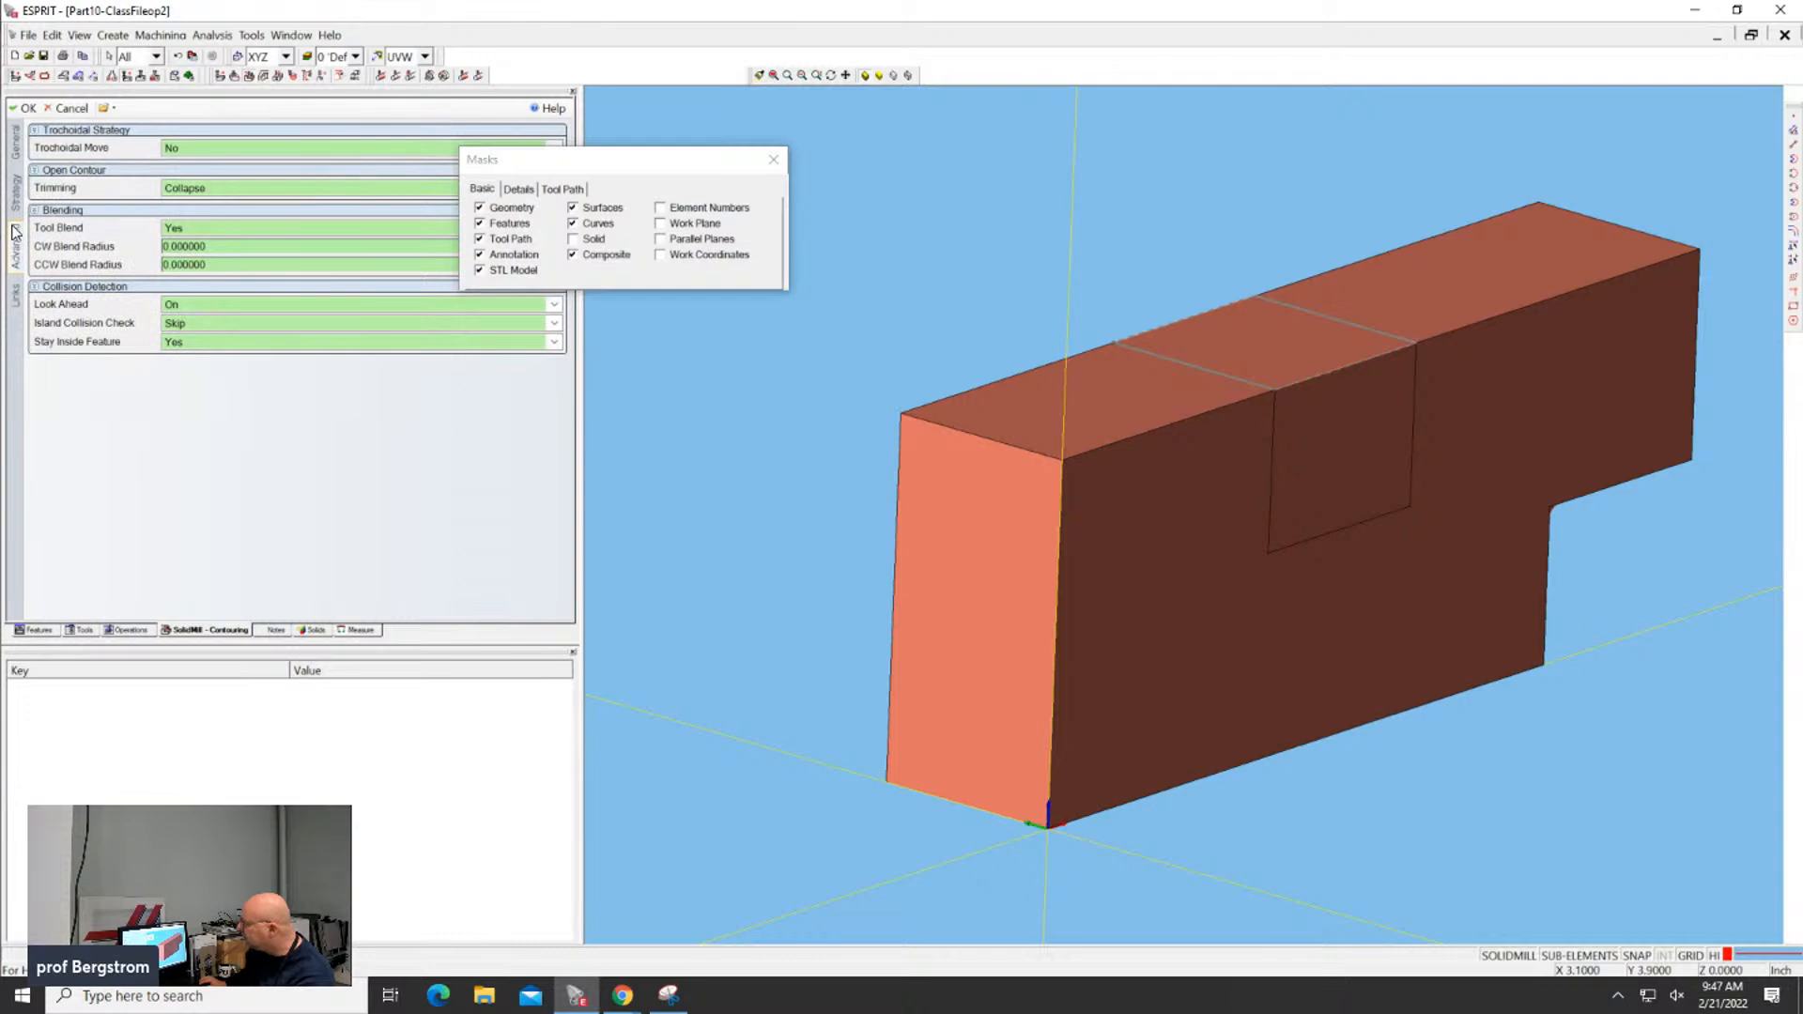
{"action": "left_click", "coordinate": [15, 150]}
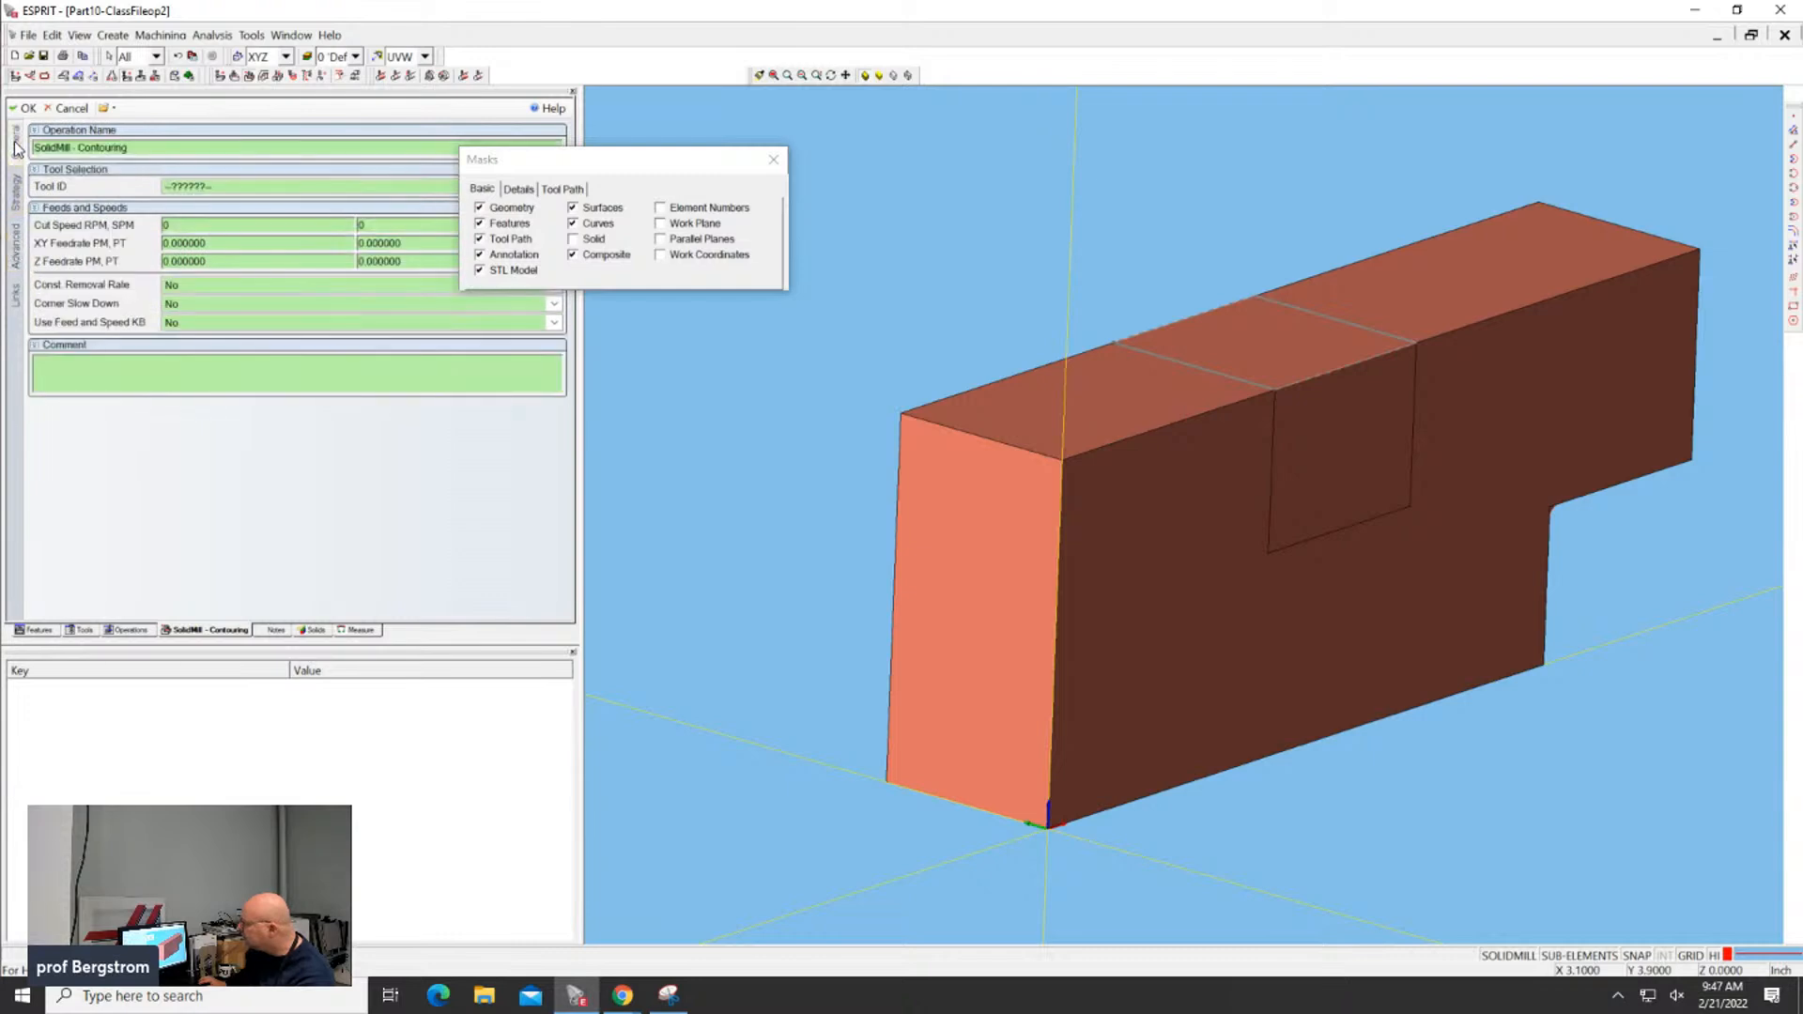
{"action": "left_click", "coordinate": [234, 188]}
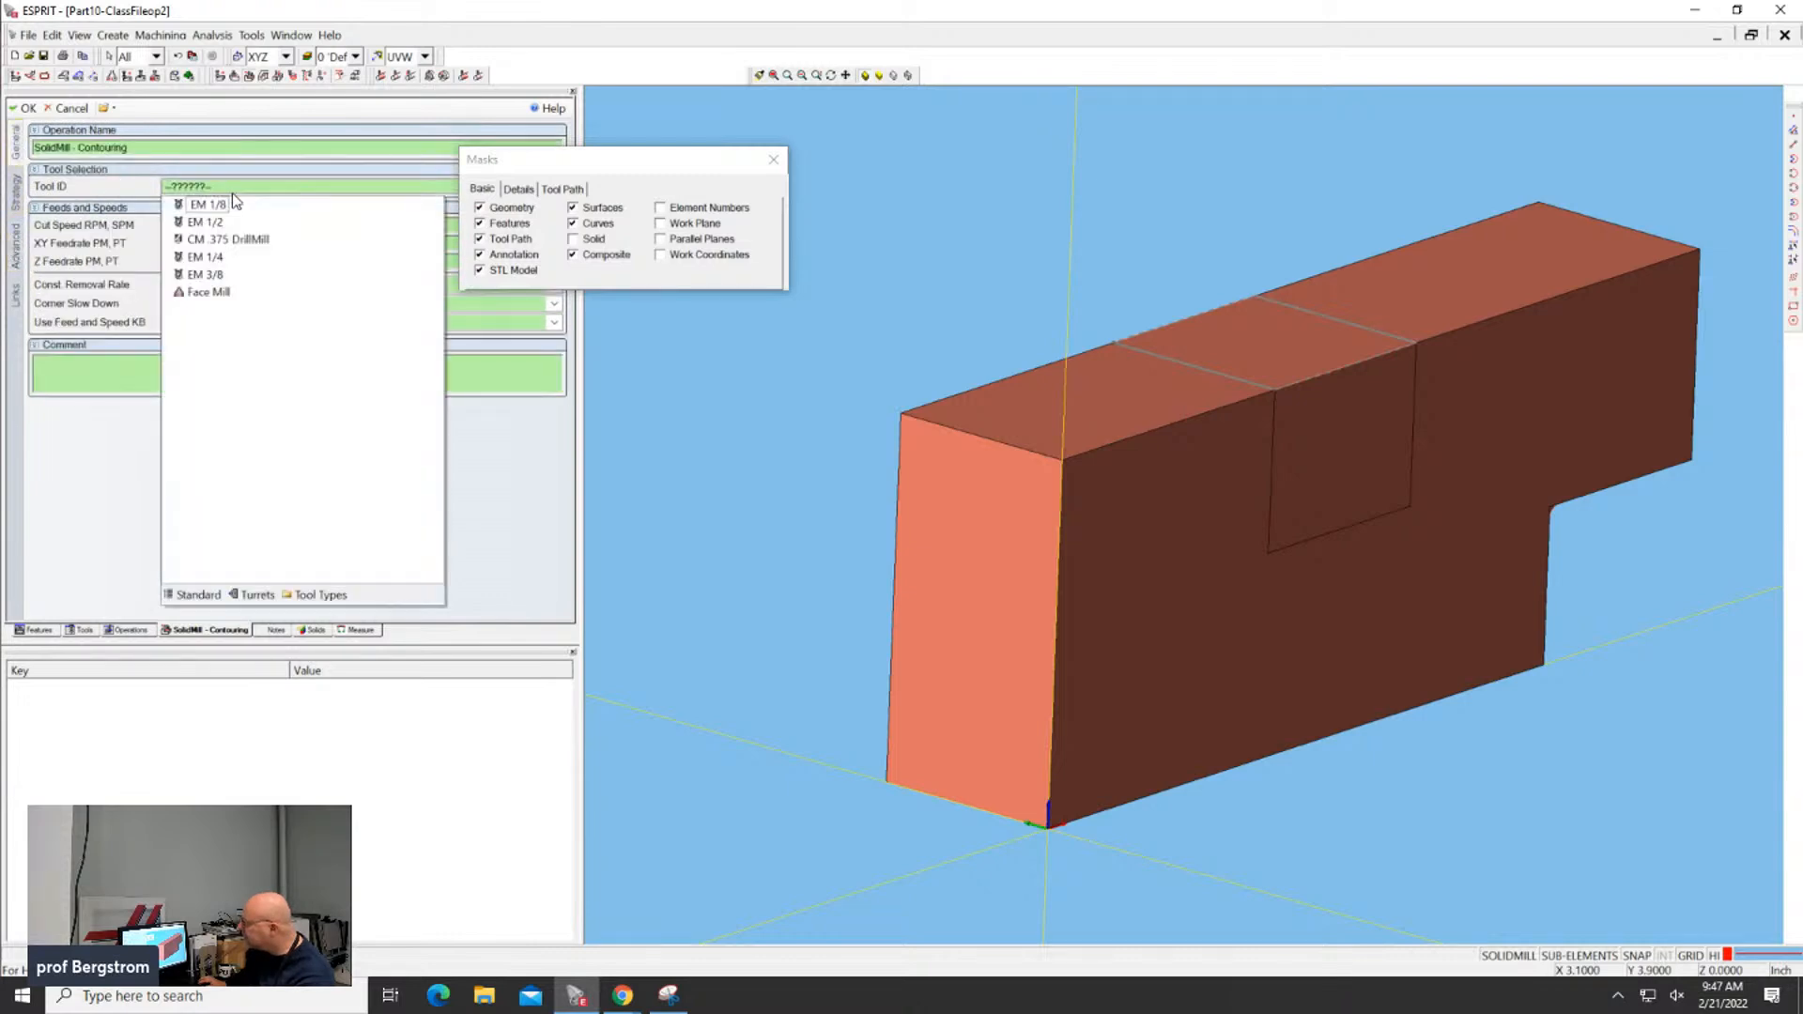
{"action": "left_click", "coordinate": [208, 275]}
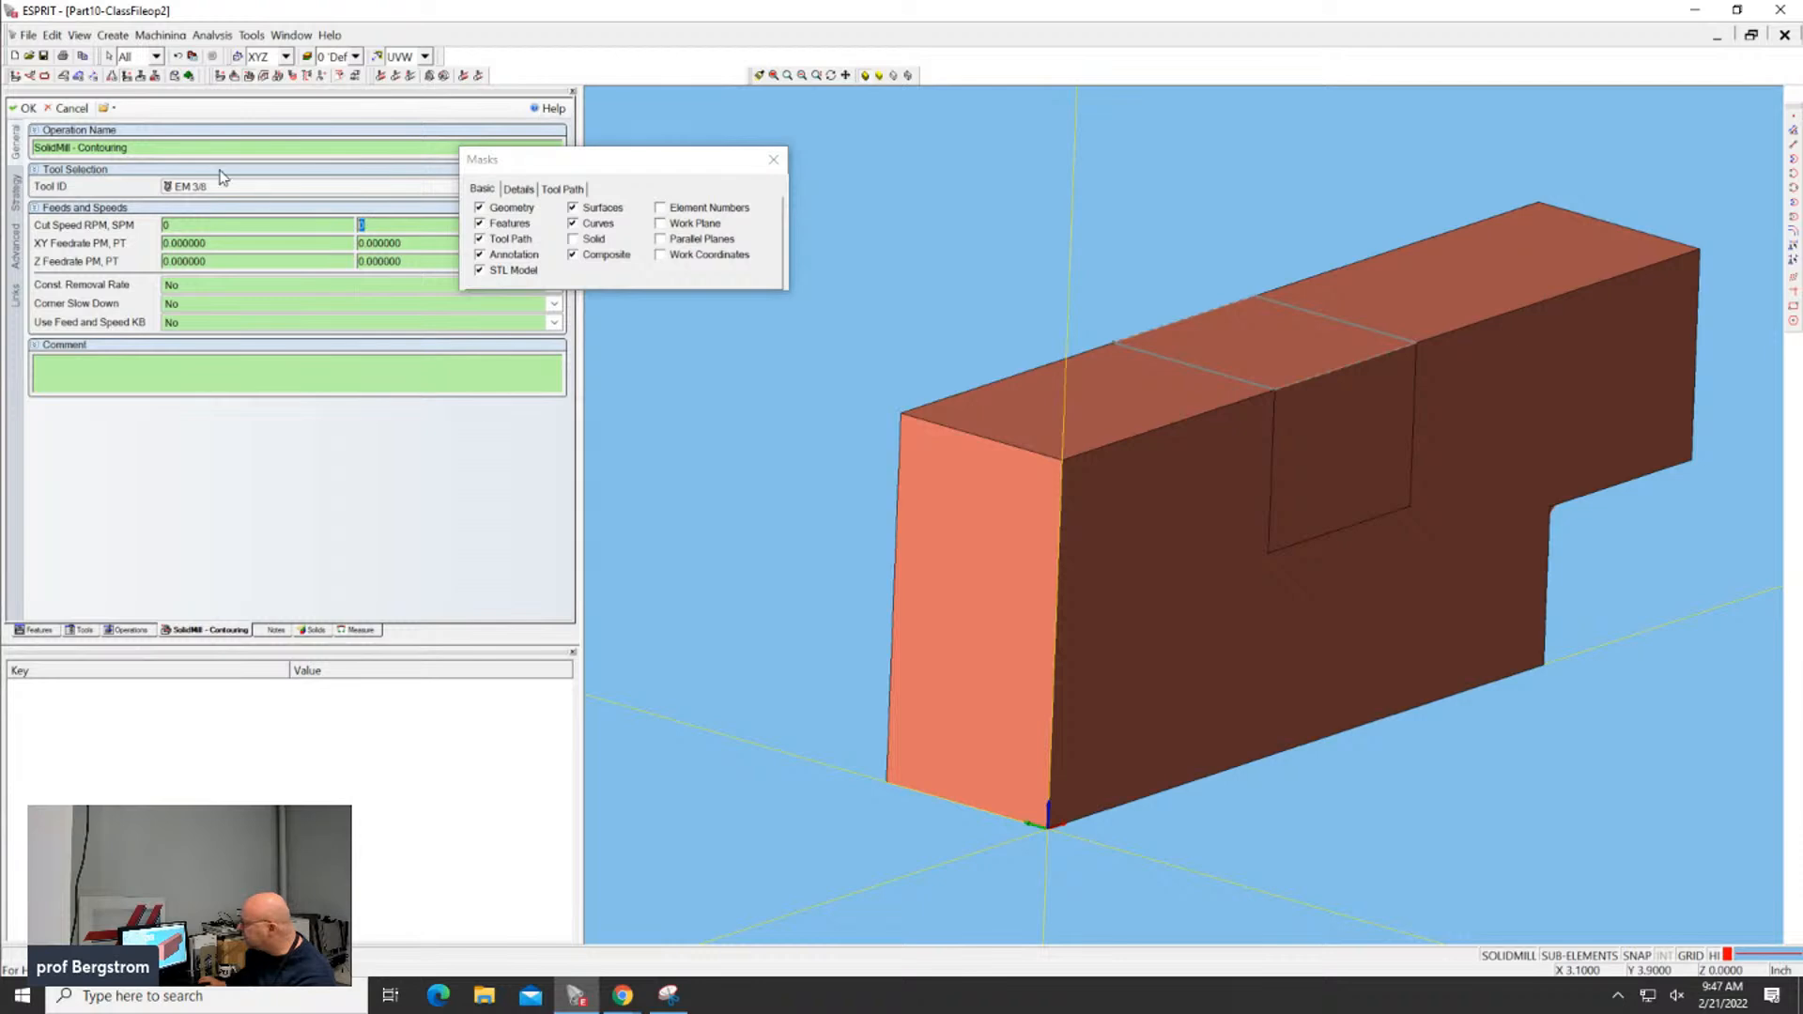
{"action": "left_click", "coordinate": [42, 59]}
{"action": "left_click", "coordinate": [77, 111]}
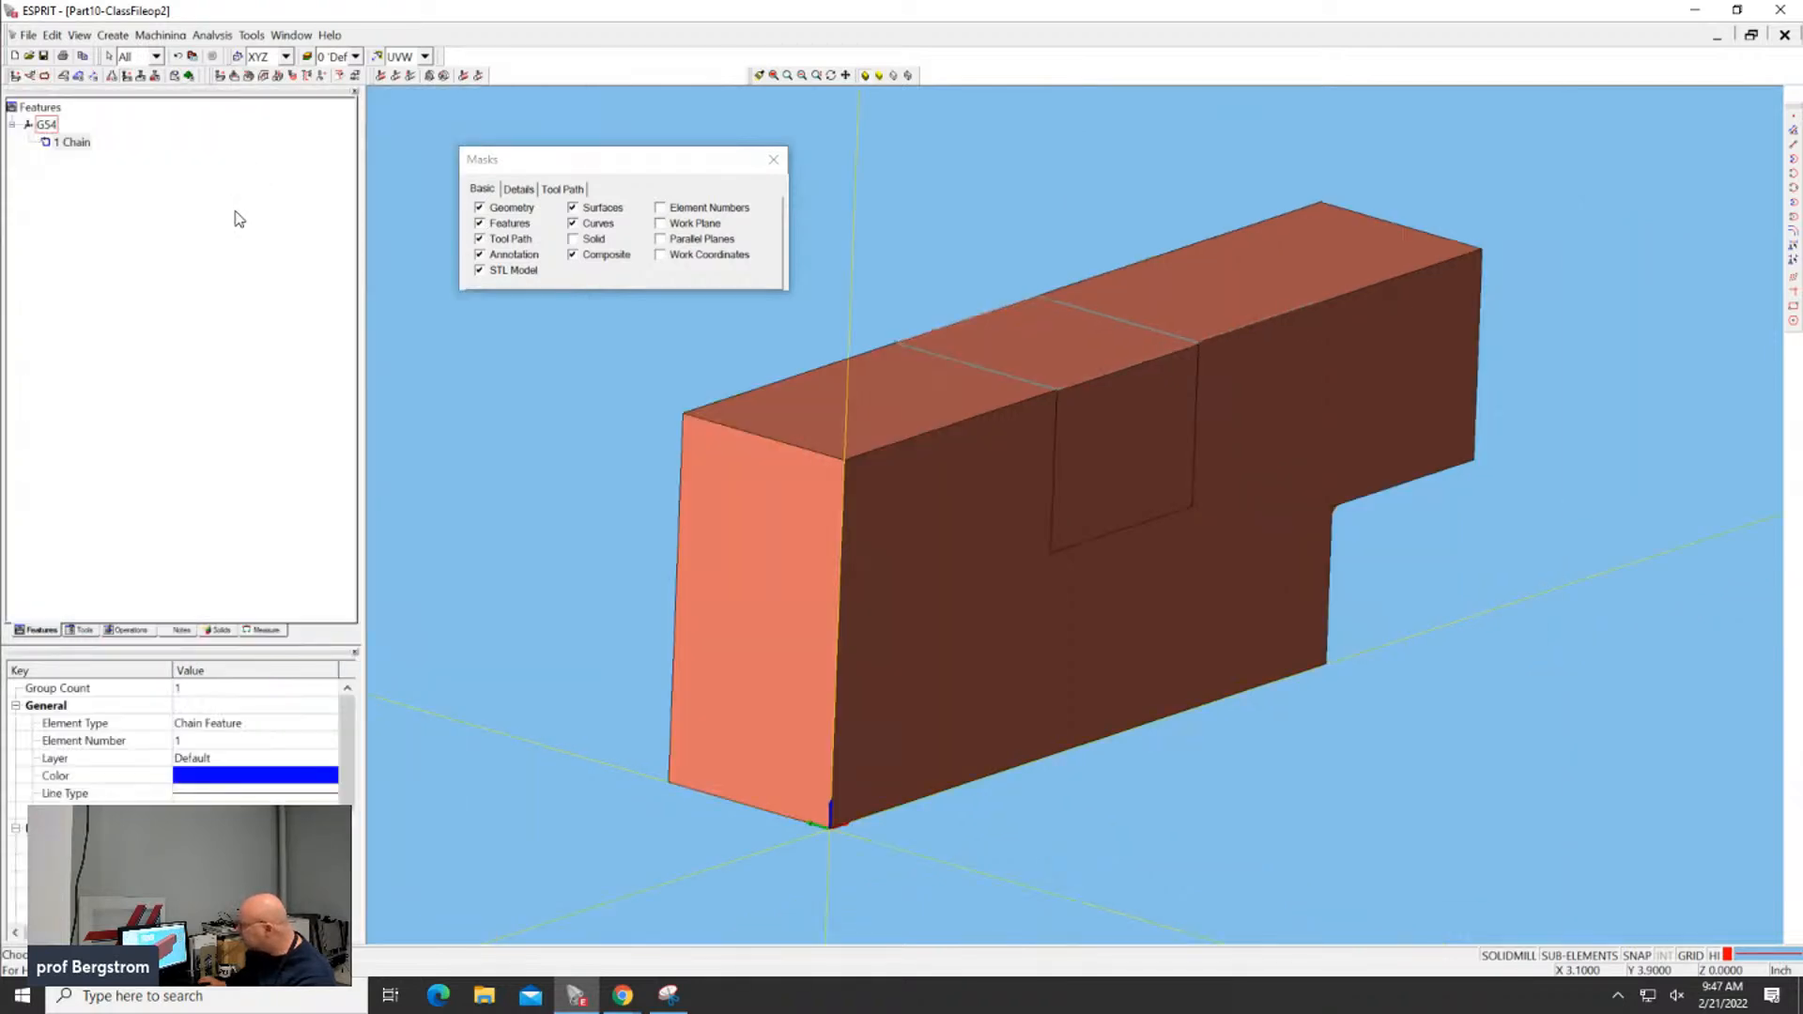
Start a pocketing operation on the selected chain with the EM 3/8 roughing tool and 80% full-engagement feedrate
{"action": "left_click", "coordinate": [234, 79]}
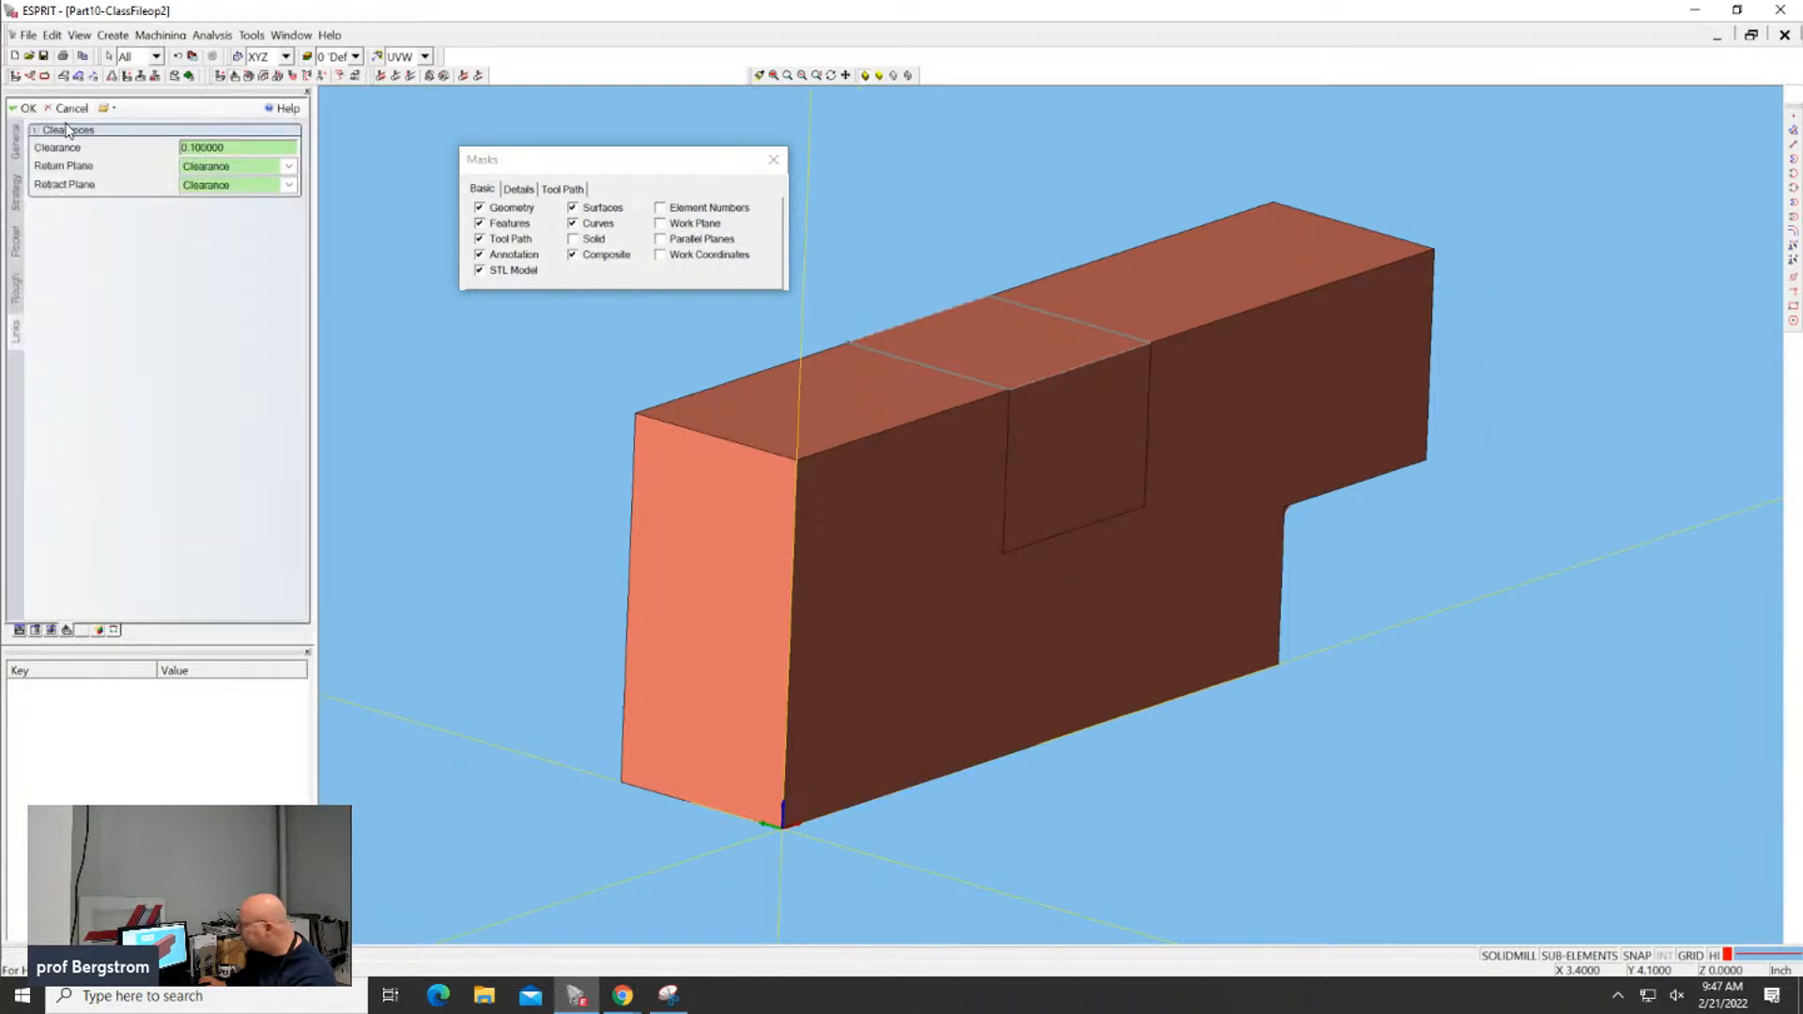
{"action": "left_click", "coordinate": [17, 141]}
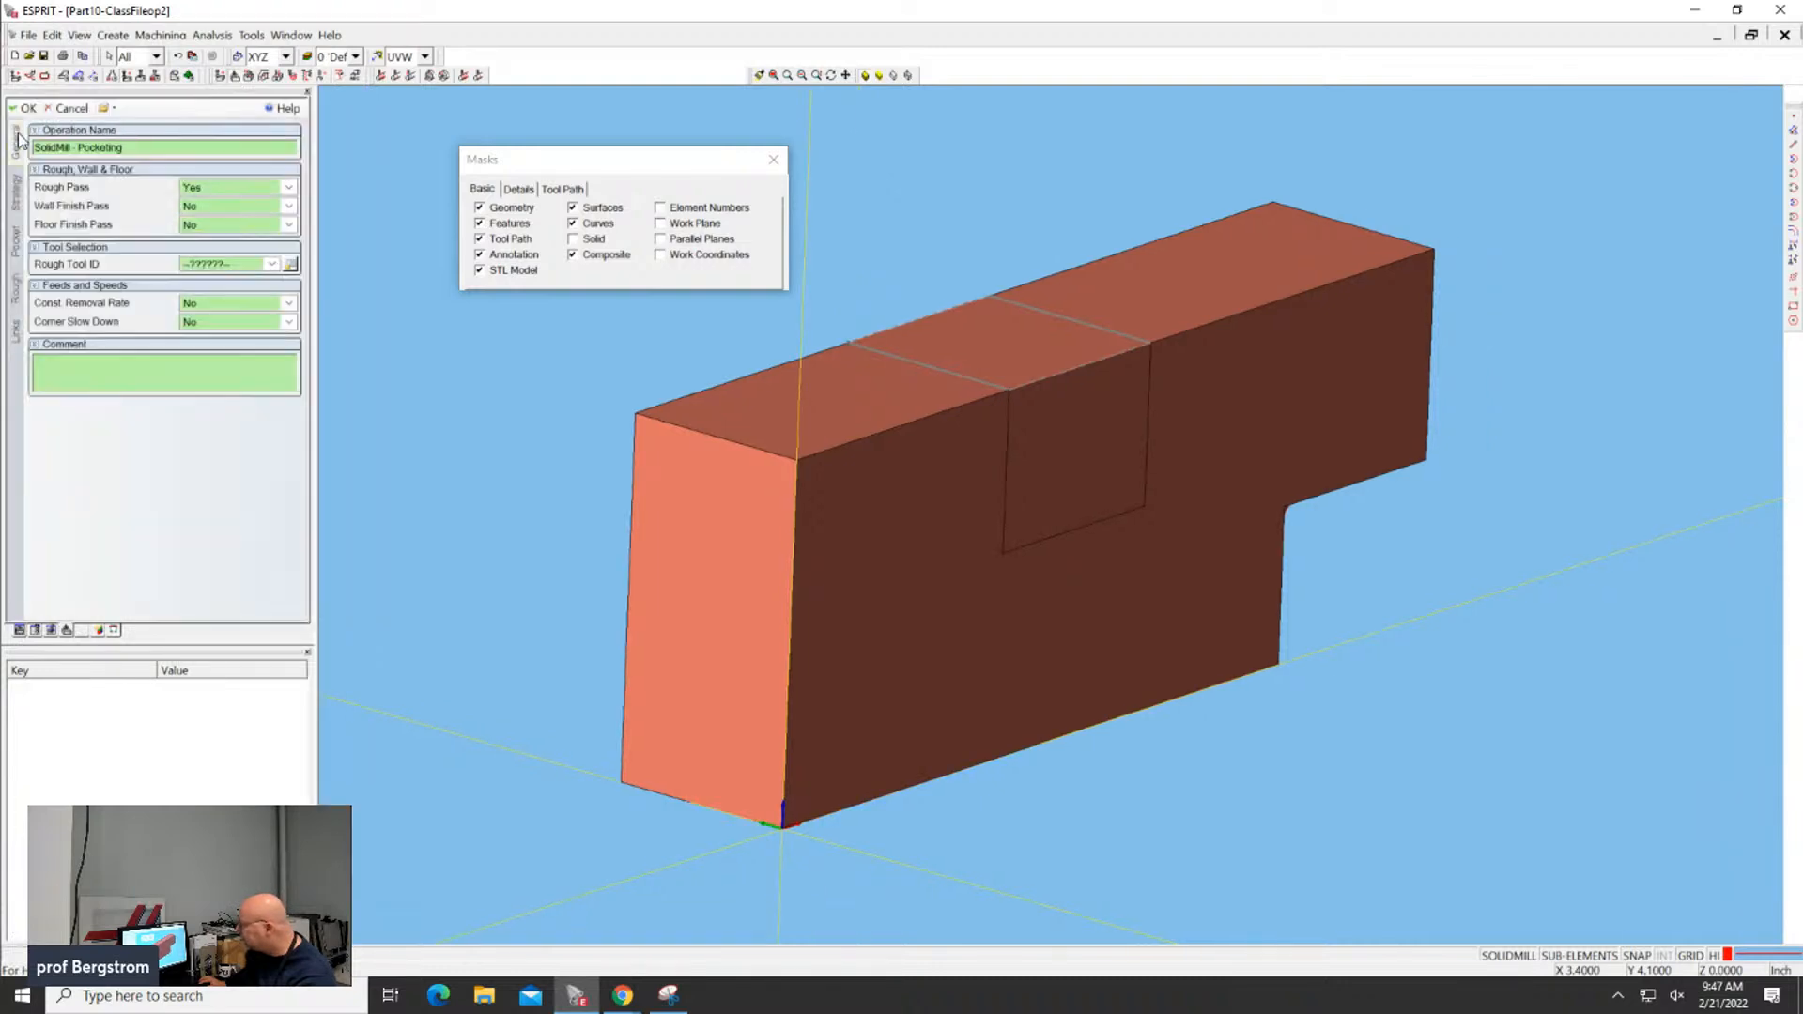
{"action": "left_click", "coordinate": [221, 267]}
{"action": "left_click", "coordinate": [228, 352]}
{"action": "left_click", "coordinate": [17, 203]}
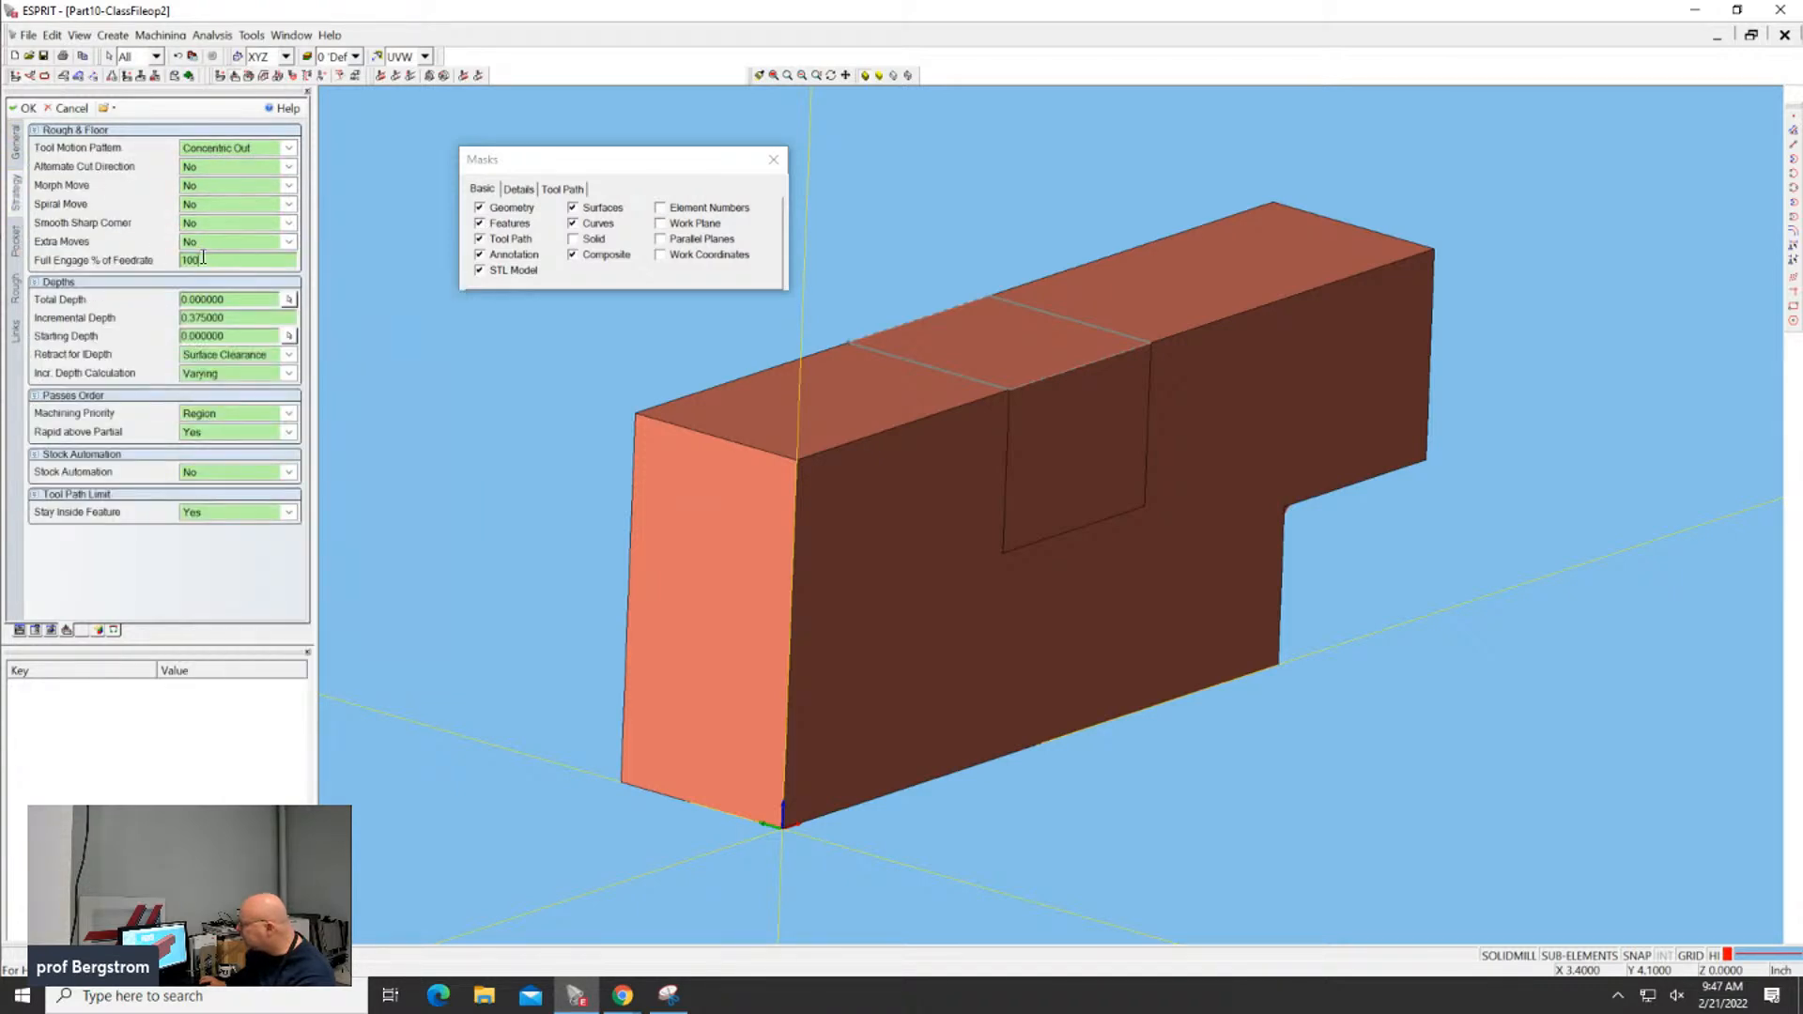
{"action": "type", "text": "80"}
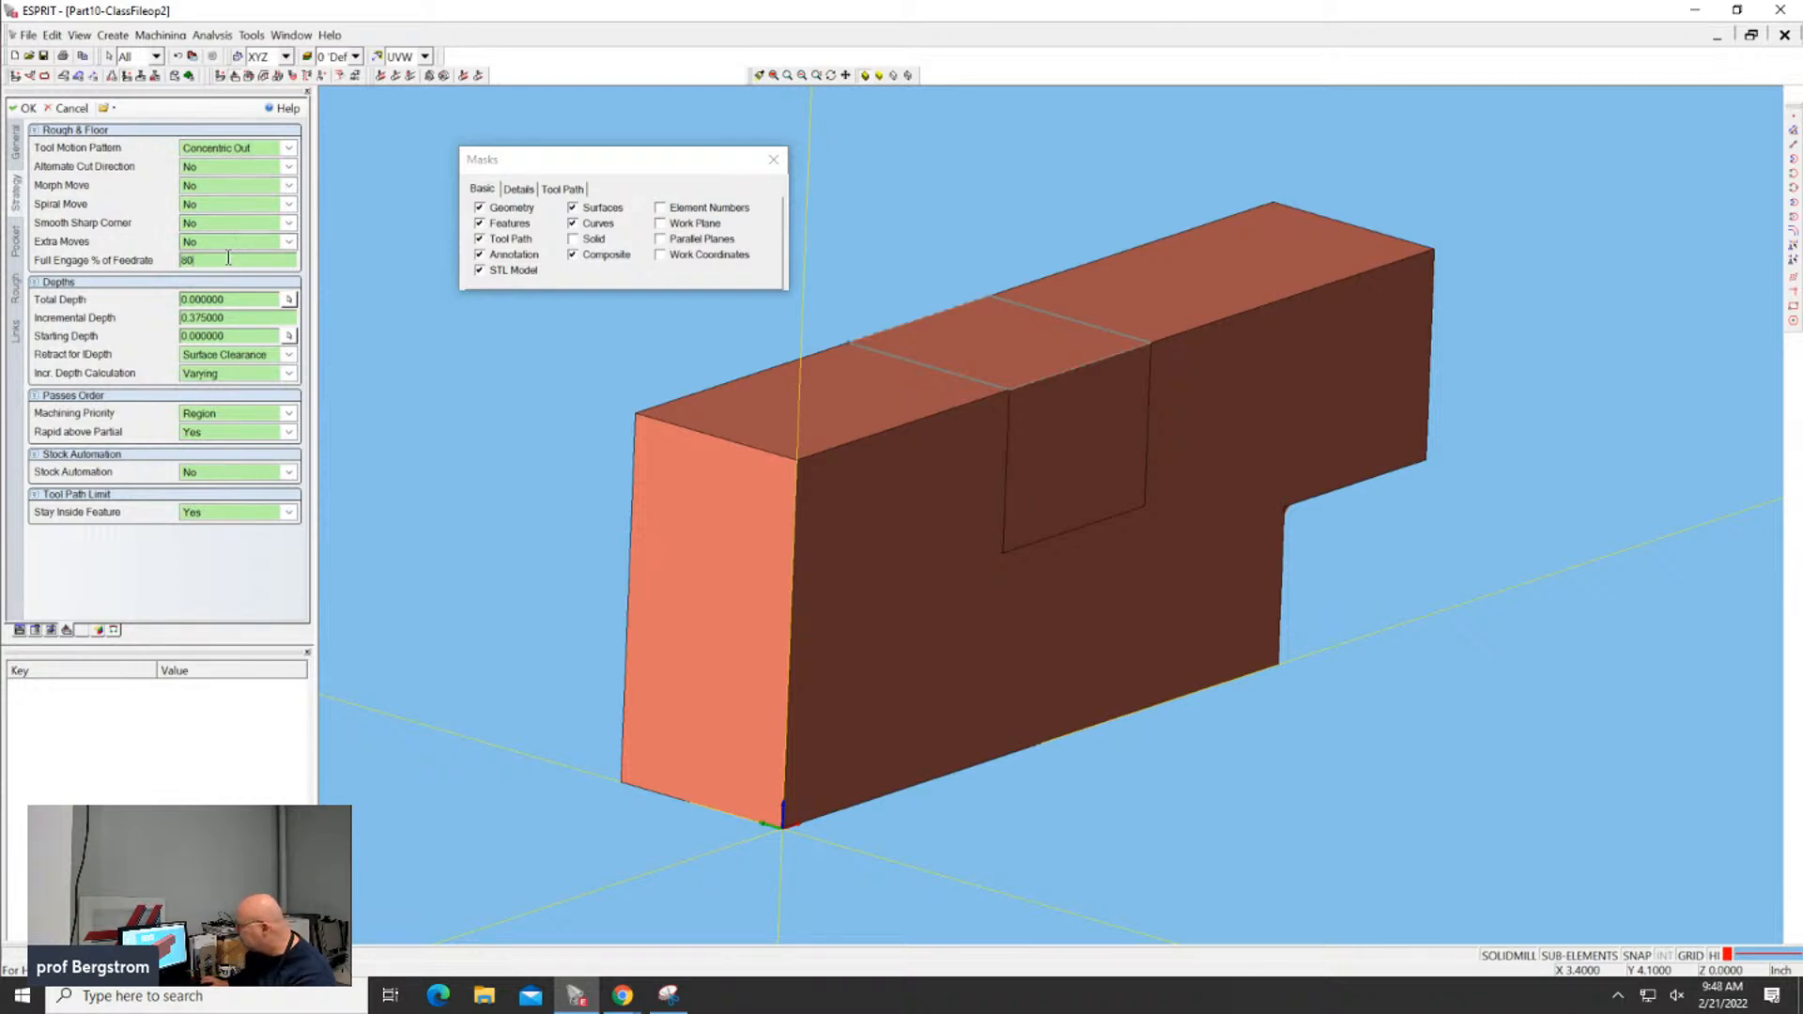
Pick the pocket's total depth from the slot in the model and set Stock Automation to Trim
{"action": "left_click", "coordinate": [230, 298]}
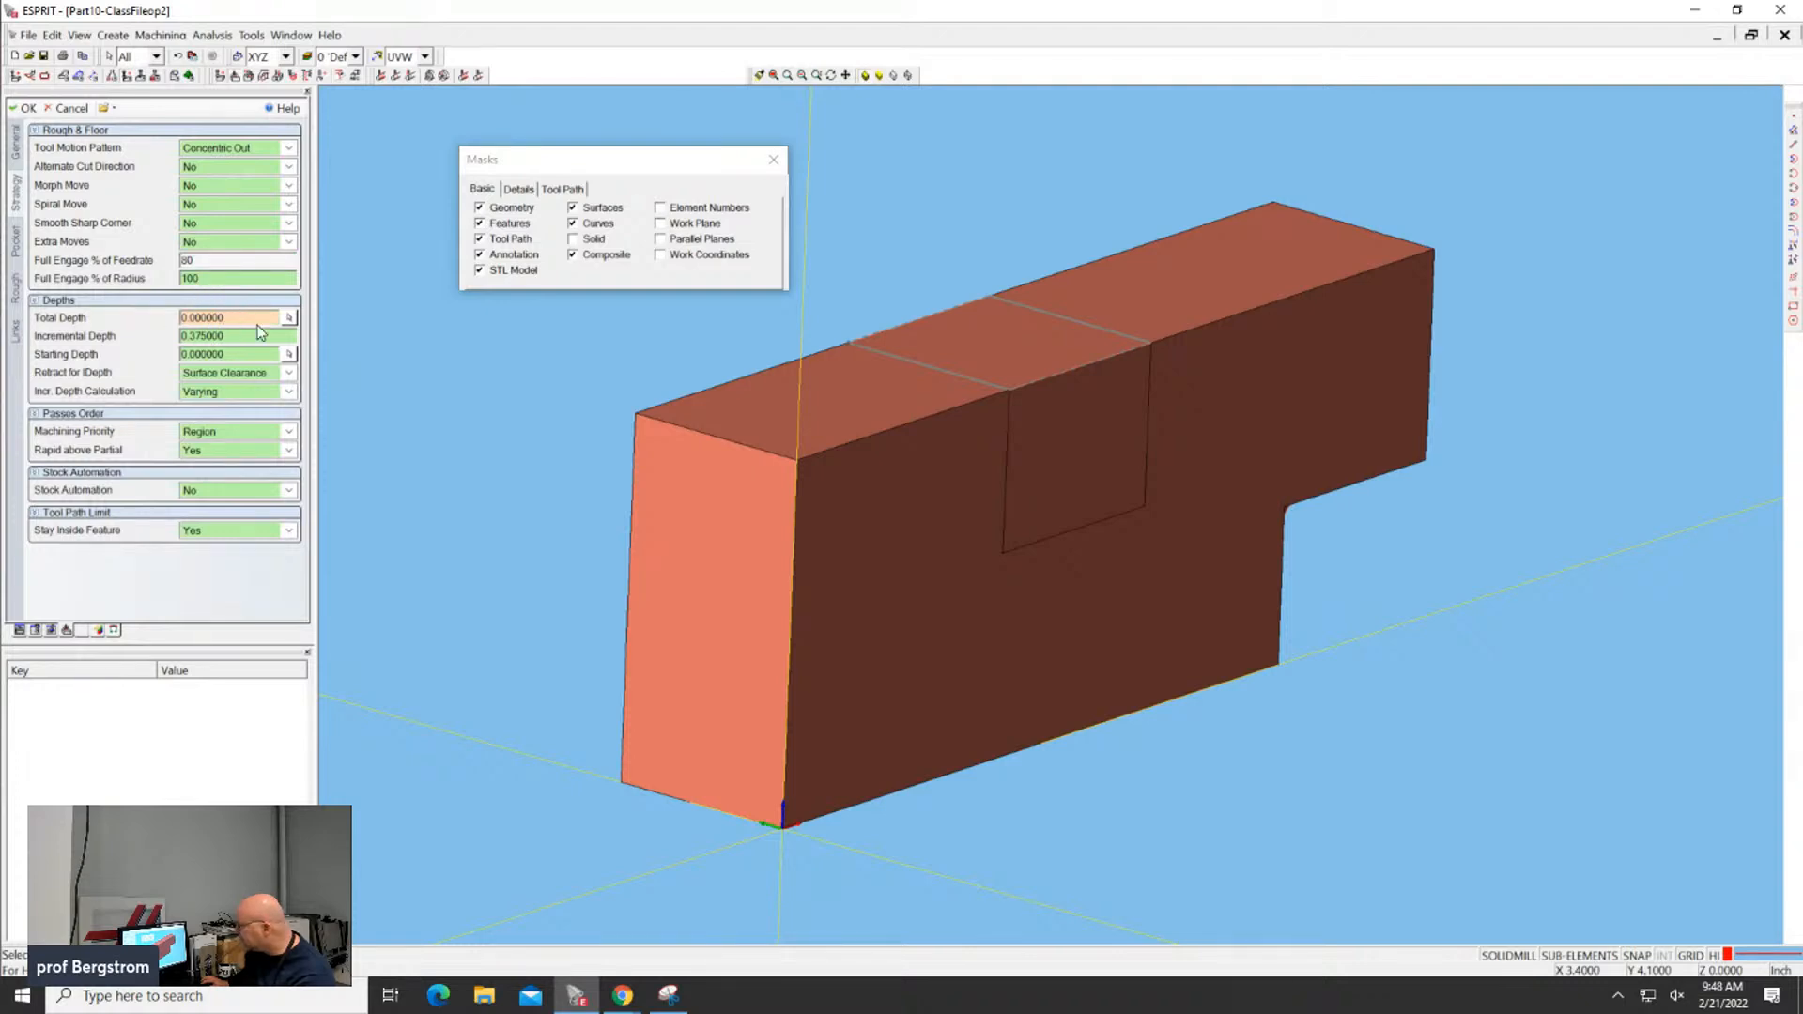
{"action": "left_click", "coordinate": [289, 319]}
{"action": "left_click", "coordinate": [230, 530]}
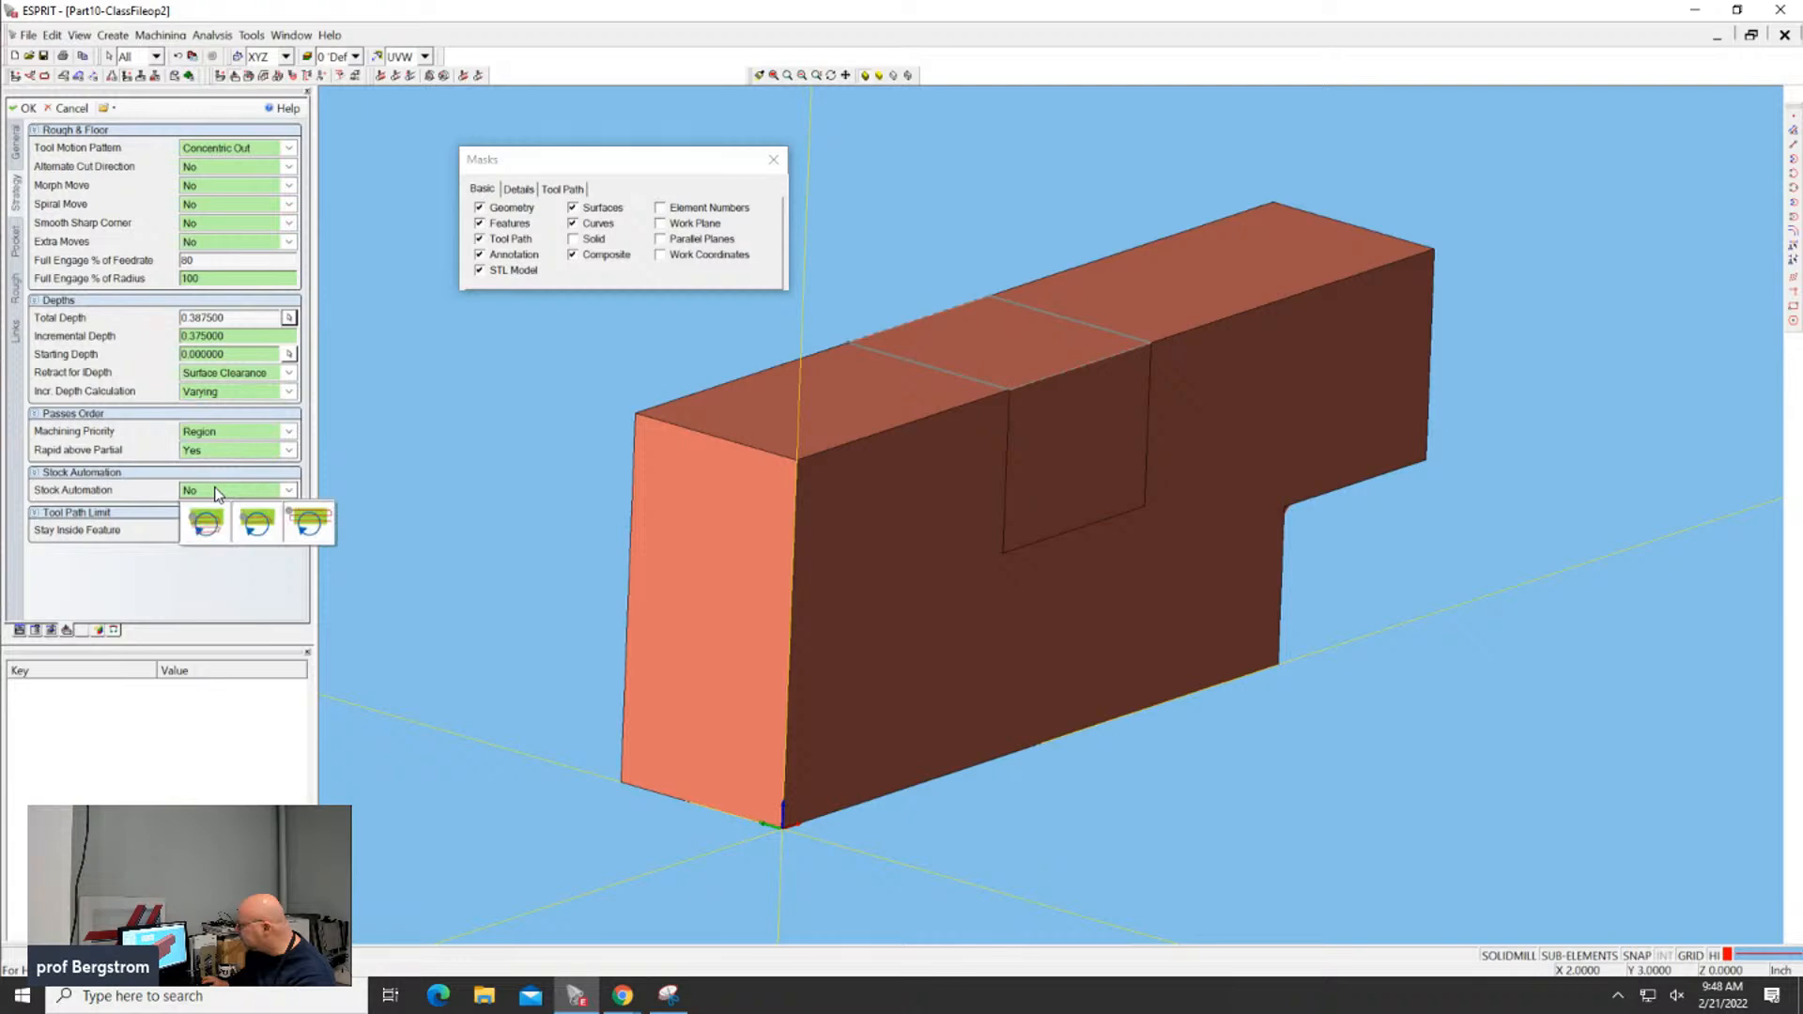
{"action": "left_click", "coordinate": [248, 539]}
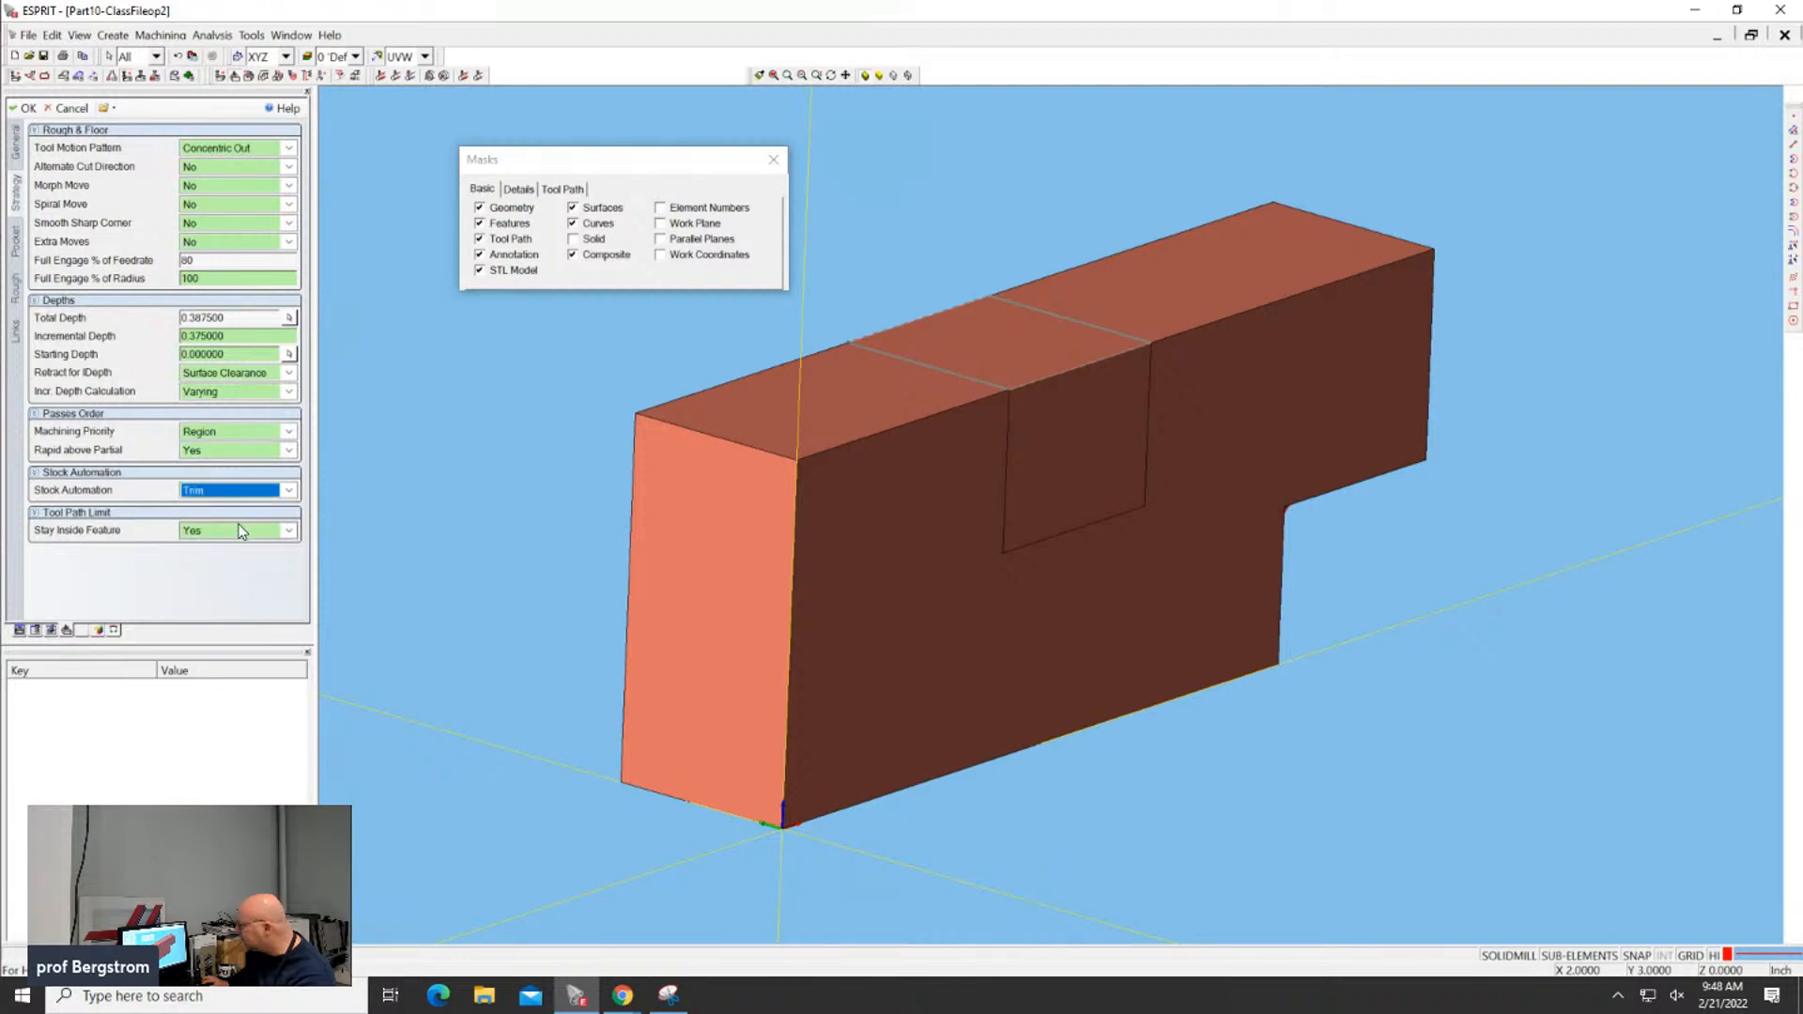
{"action": "left_click", "coordinate": [17, 239]}
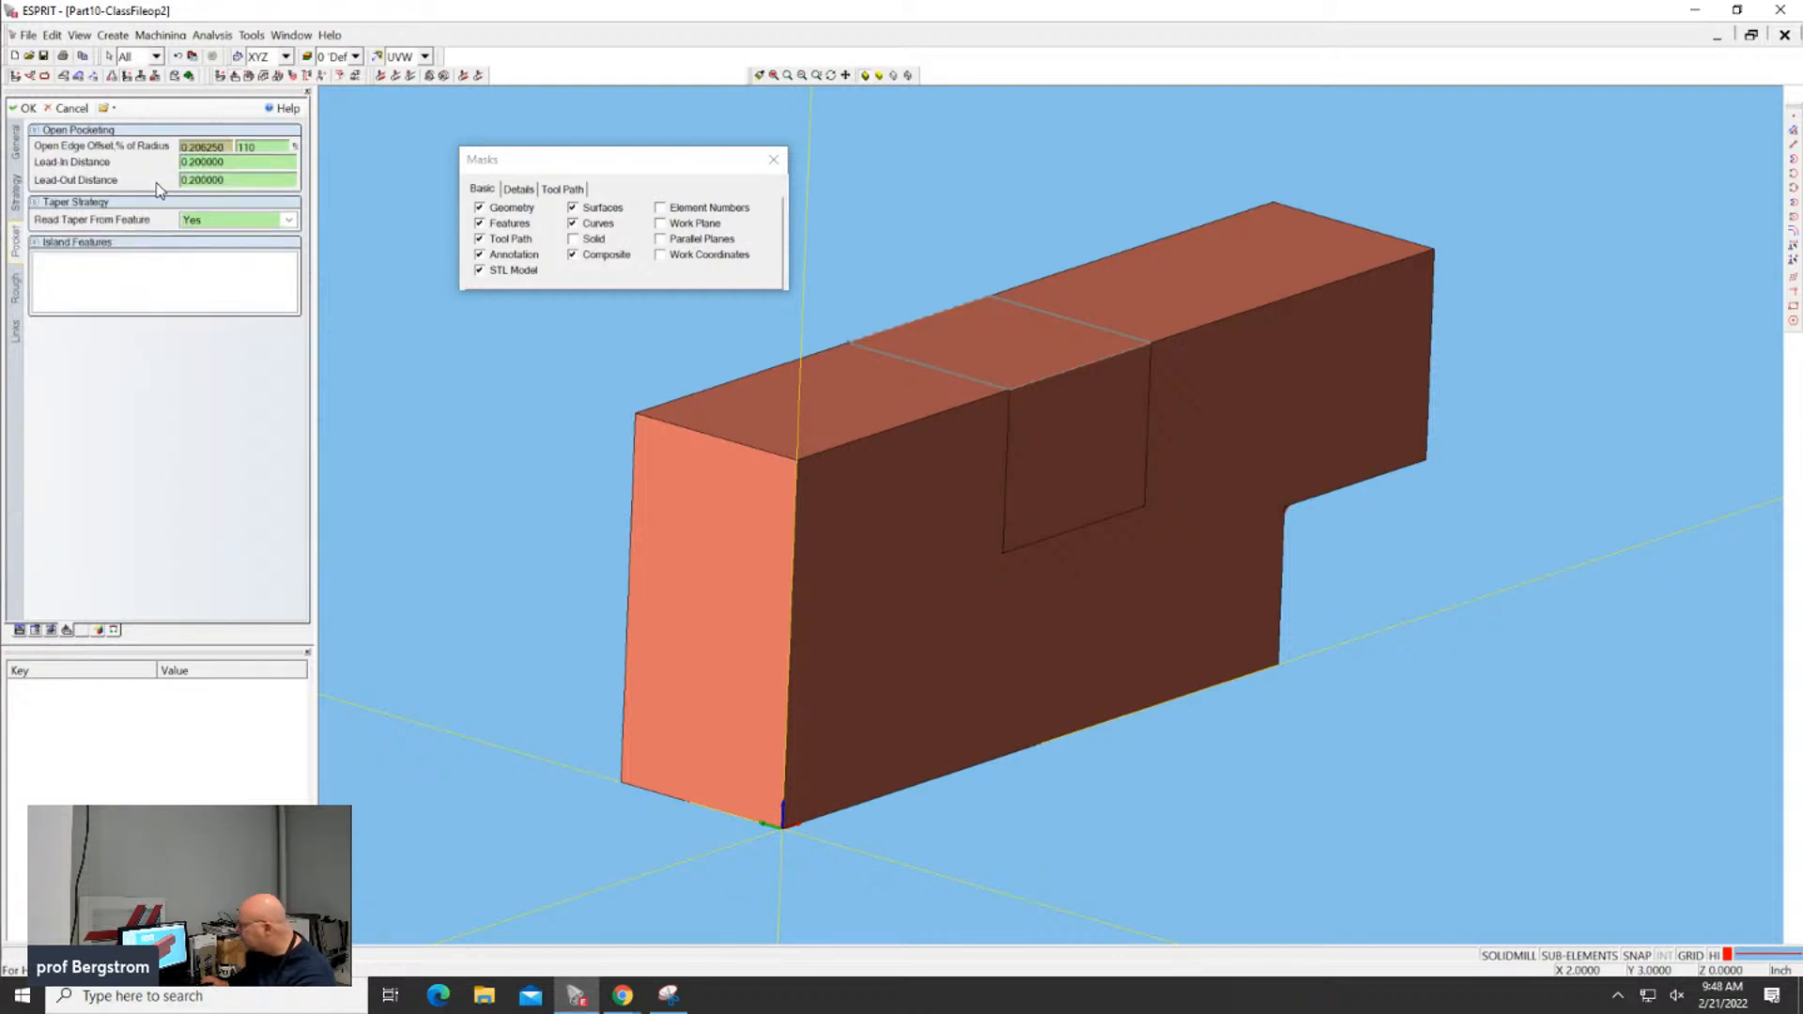
Set the roughing cut speed to 6000 RPM and the per-tooth feedrates to 0.003 for XY and 0.0006 for Z
{"action": "left_click", "coordinate": [17, 289]}
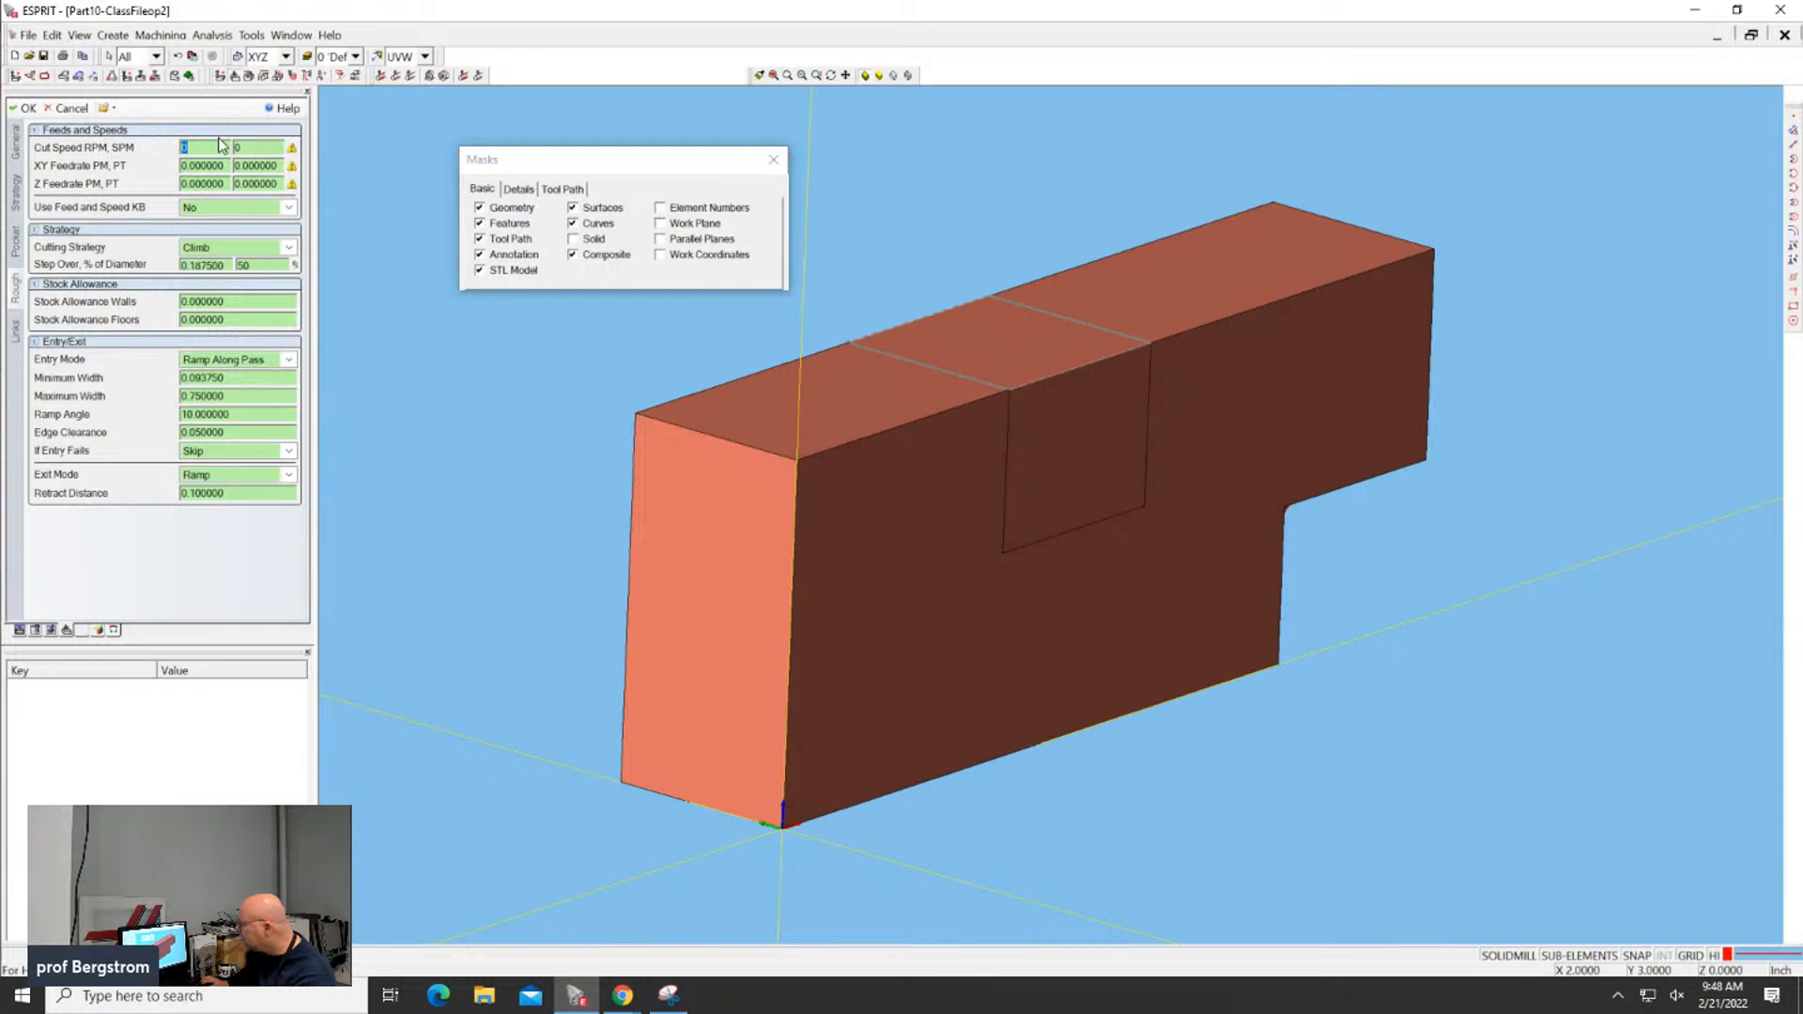
{"action": "type", "text": "6000"}
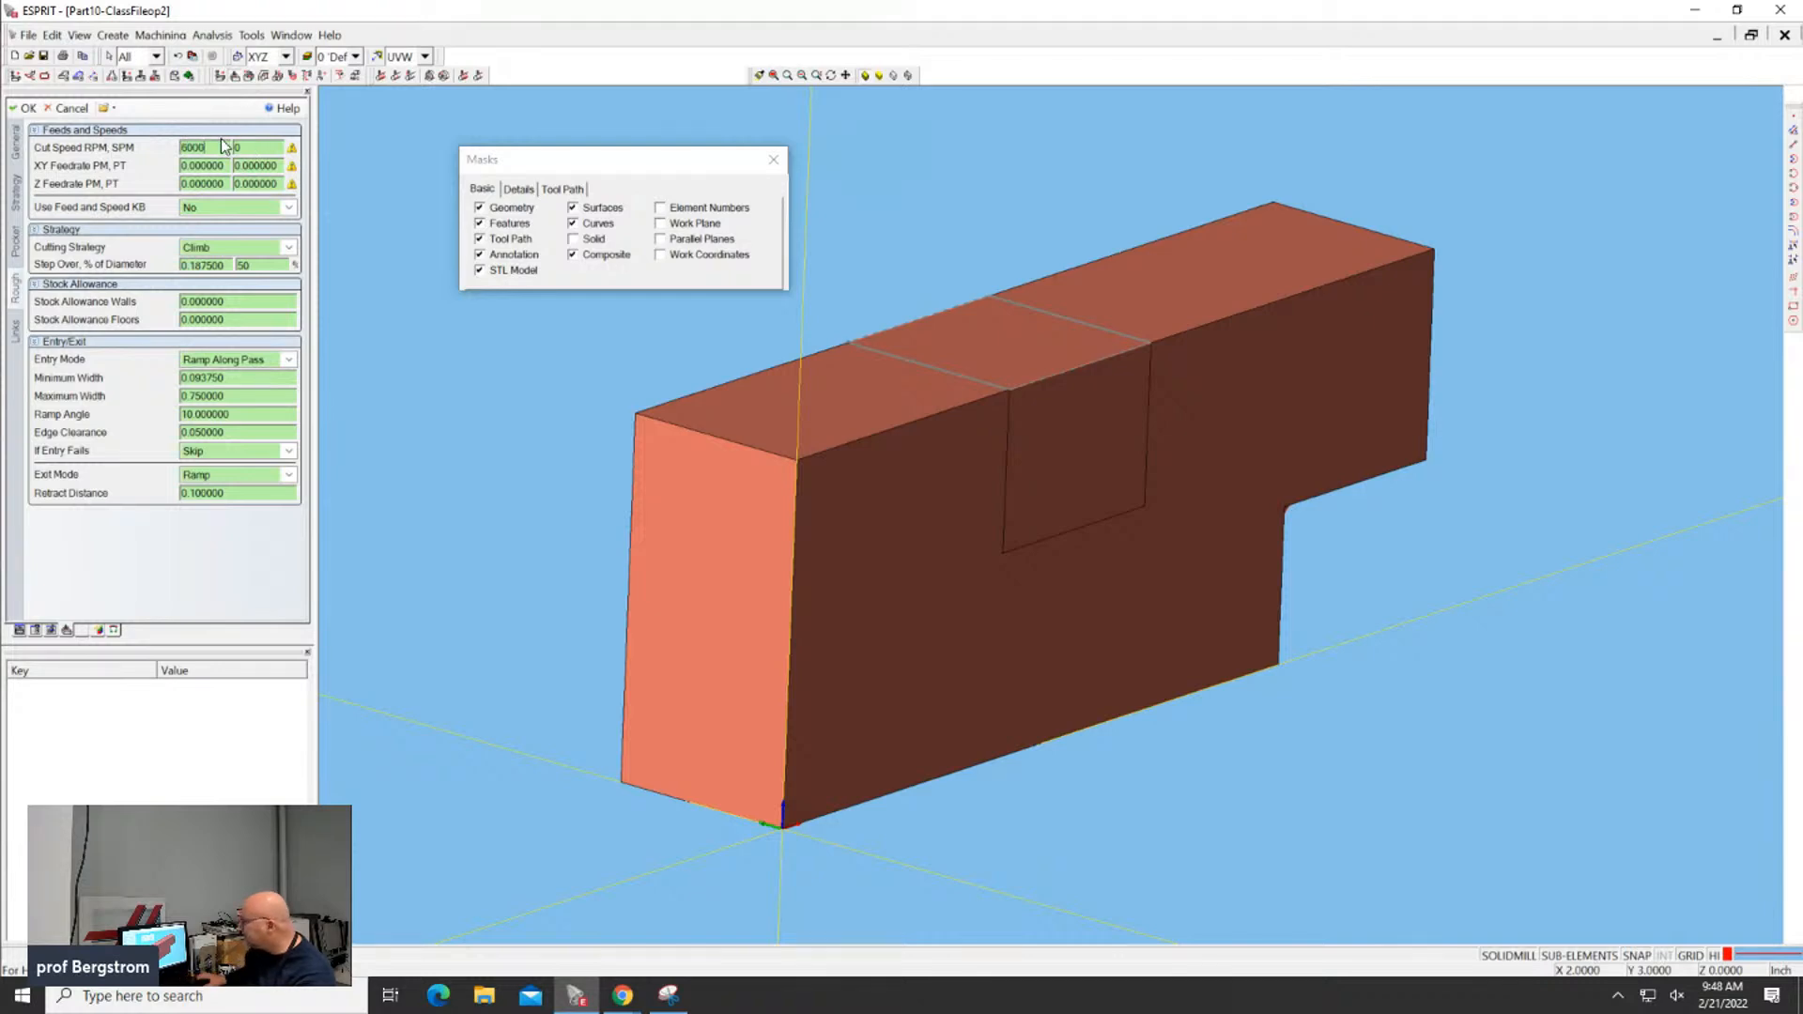
{"action": "left_click", "coordinate": [268, 166]}
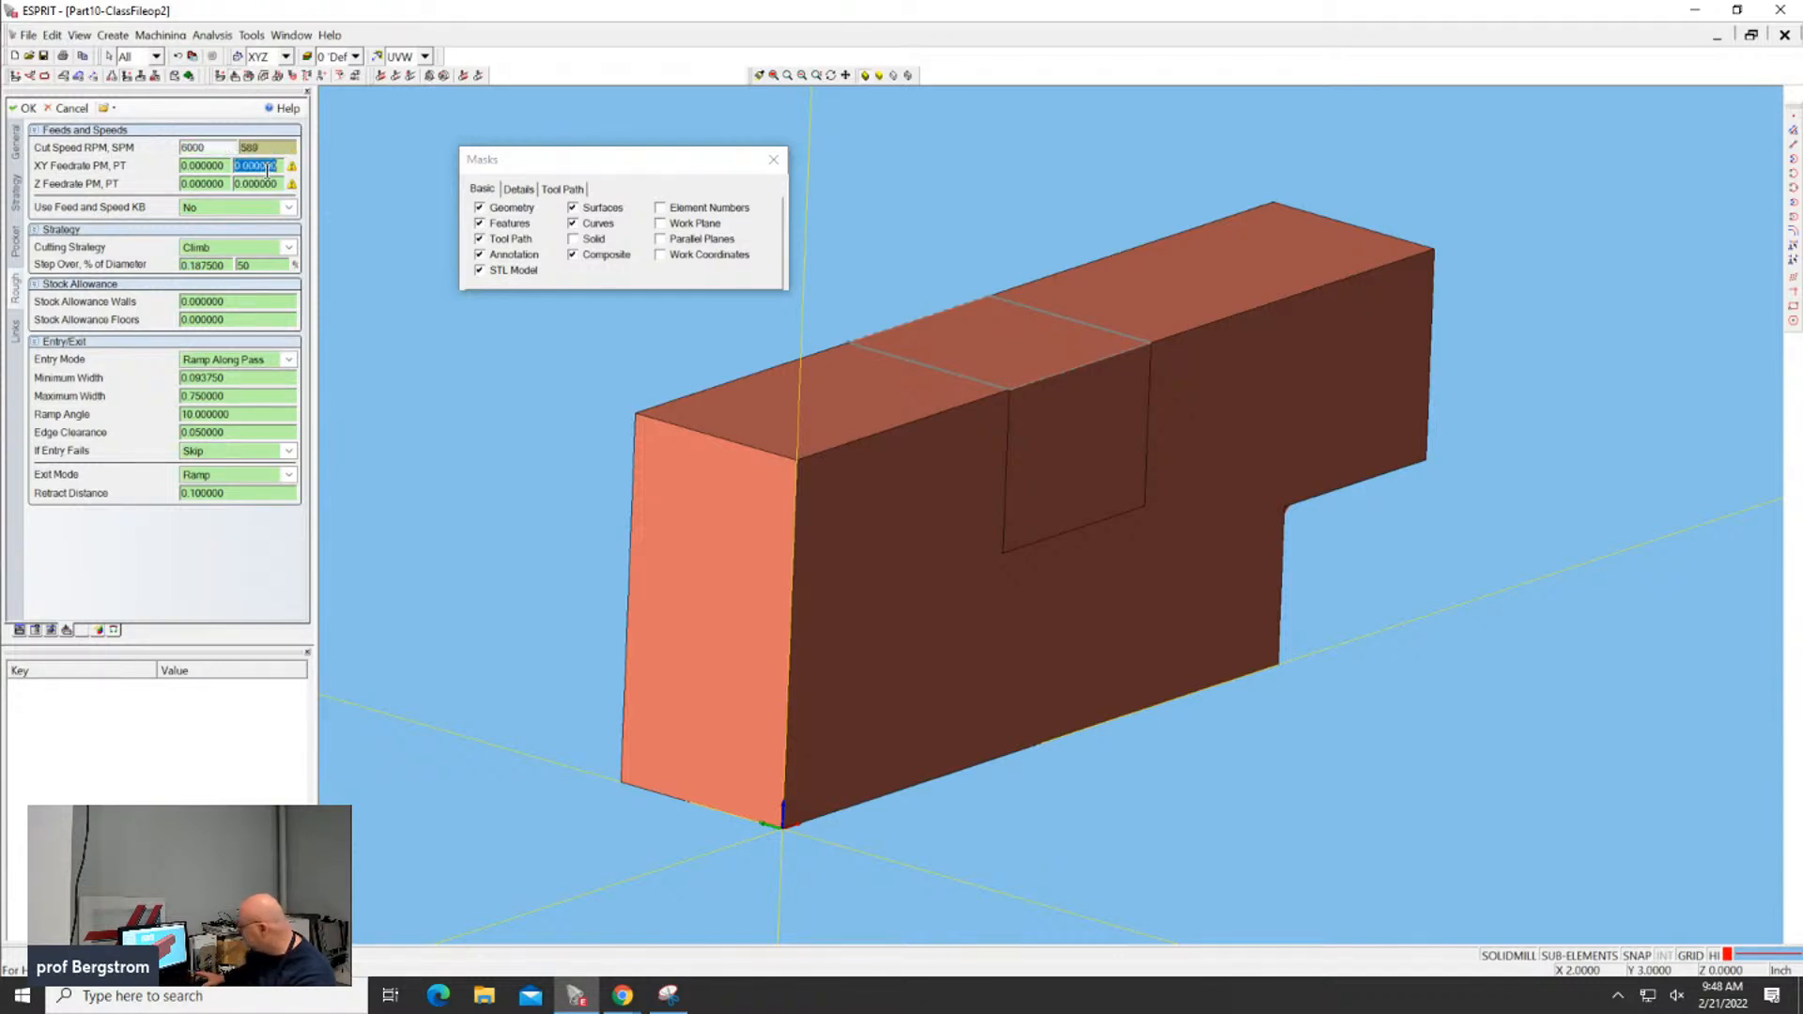
{"action": "type", "text": ".003"}
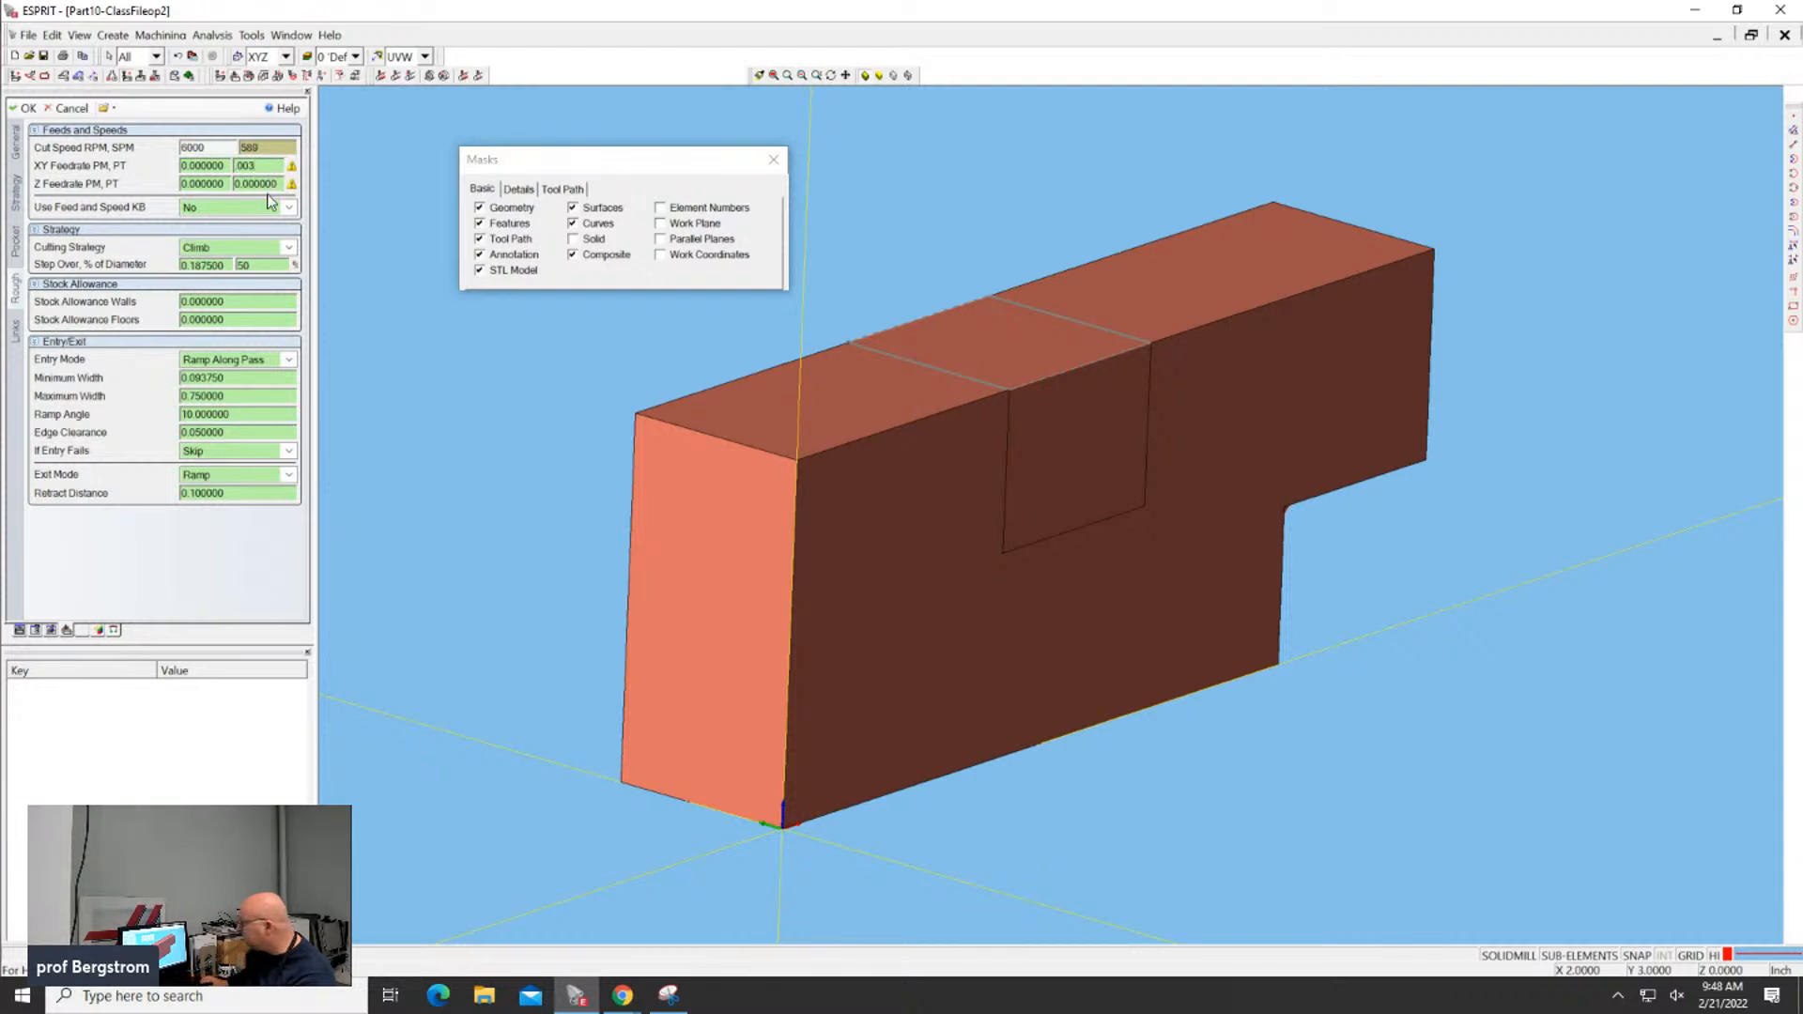
{"action": "left_click", "coordinate": [266, 182]}
{"action": "key", "text": "BackSpace"}
{"action": "type", "text": ".00"}
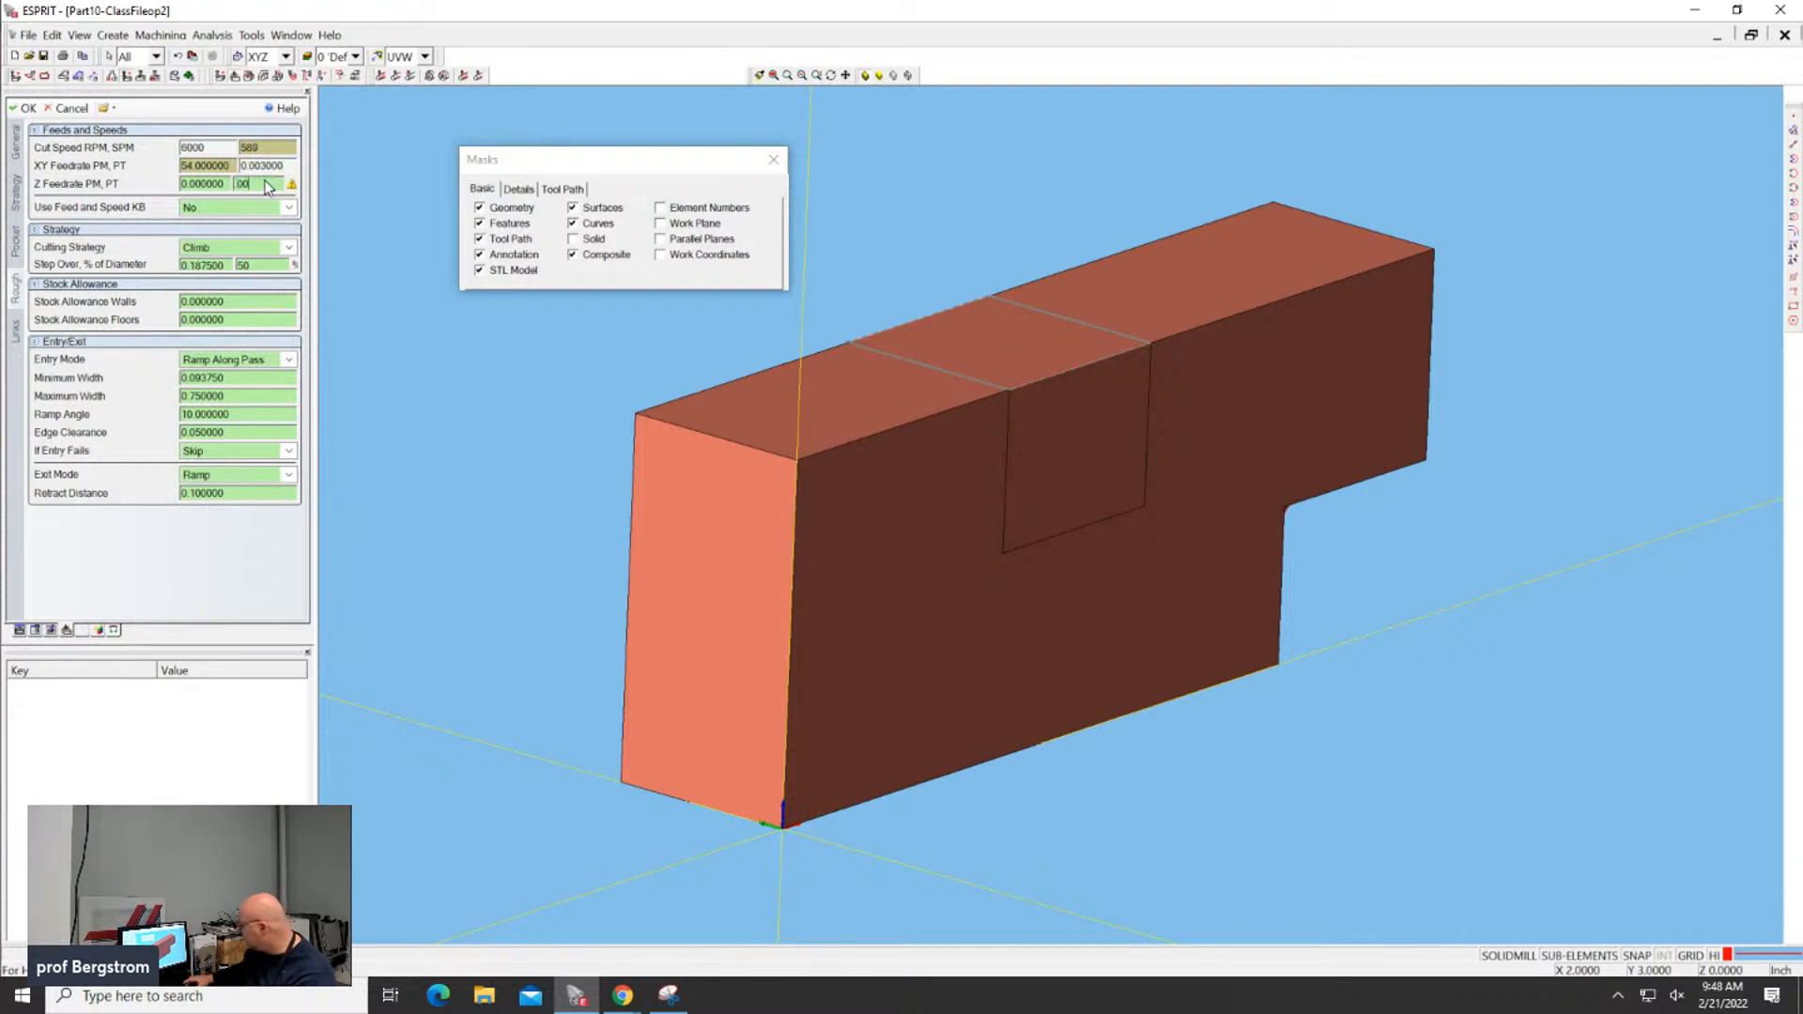
{"action": "type", "text": "06"}
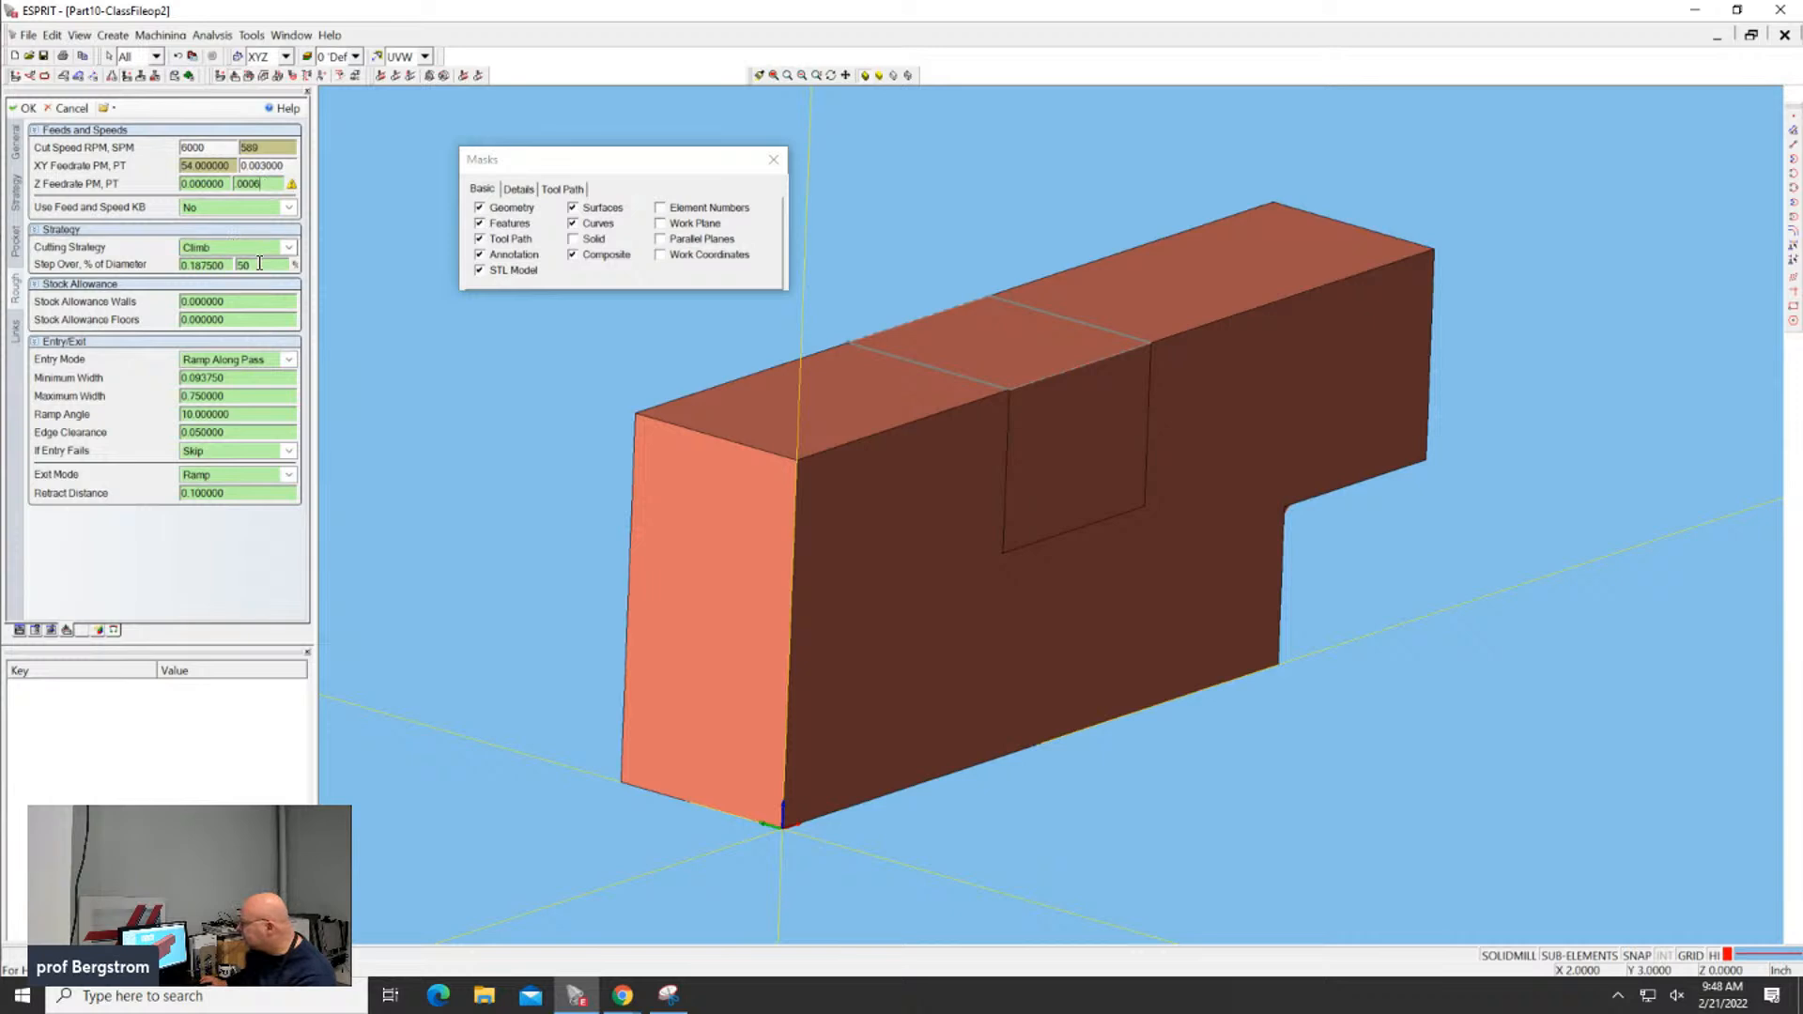
Set the roughing step over to 25% of the tool diameter and create the pocketing operation
{"action": "left_click", "coordinate": [259, 264]}
{"action": "type", "text": "25"}
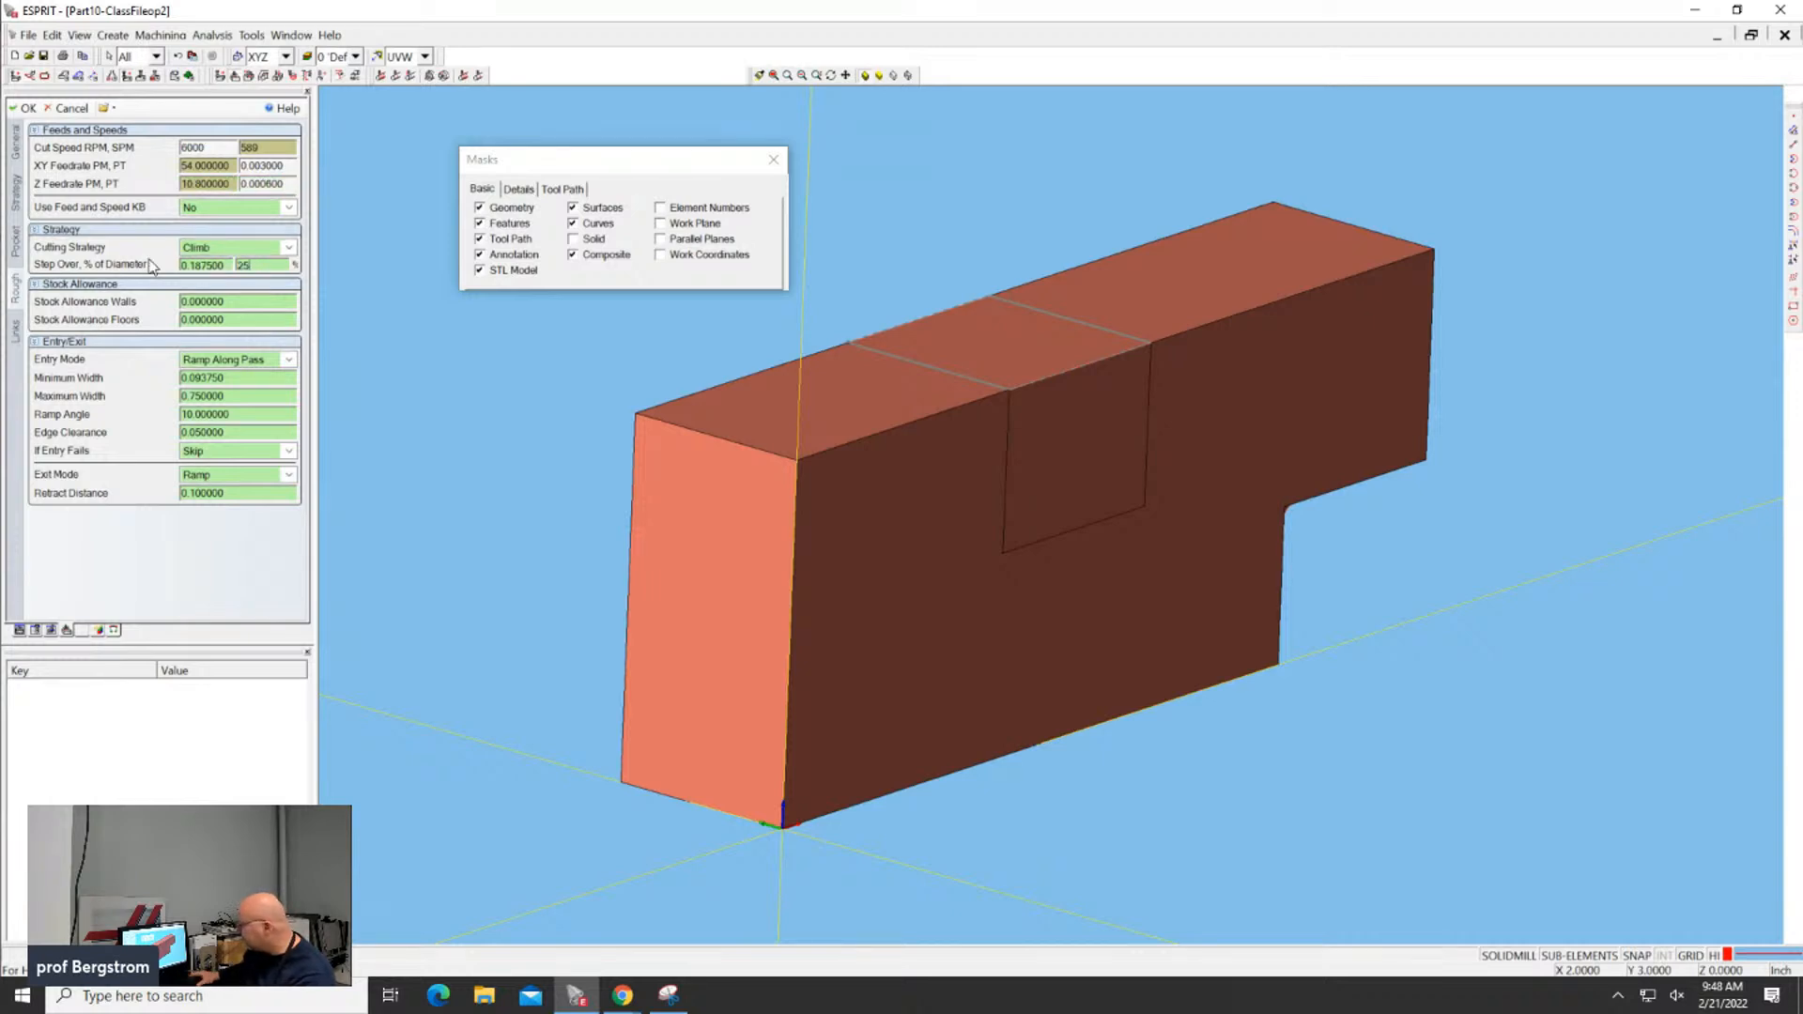
{"action": "left_click", "coordinate": [15, 337]}
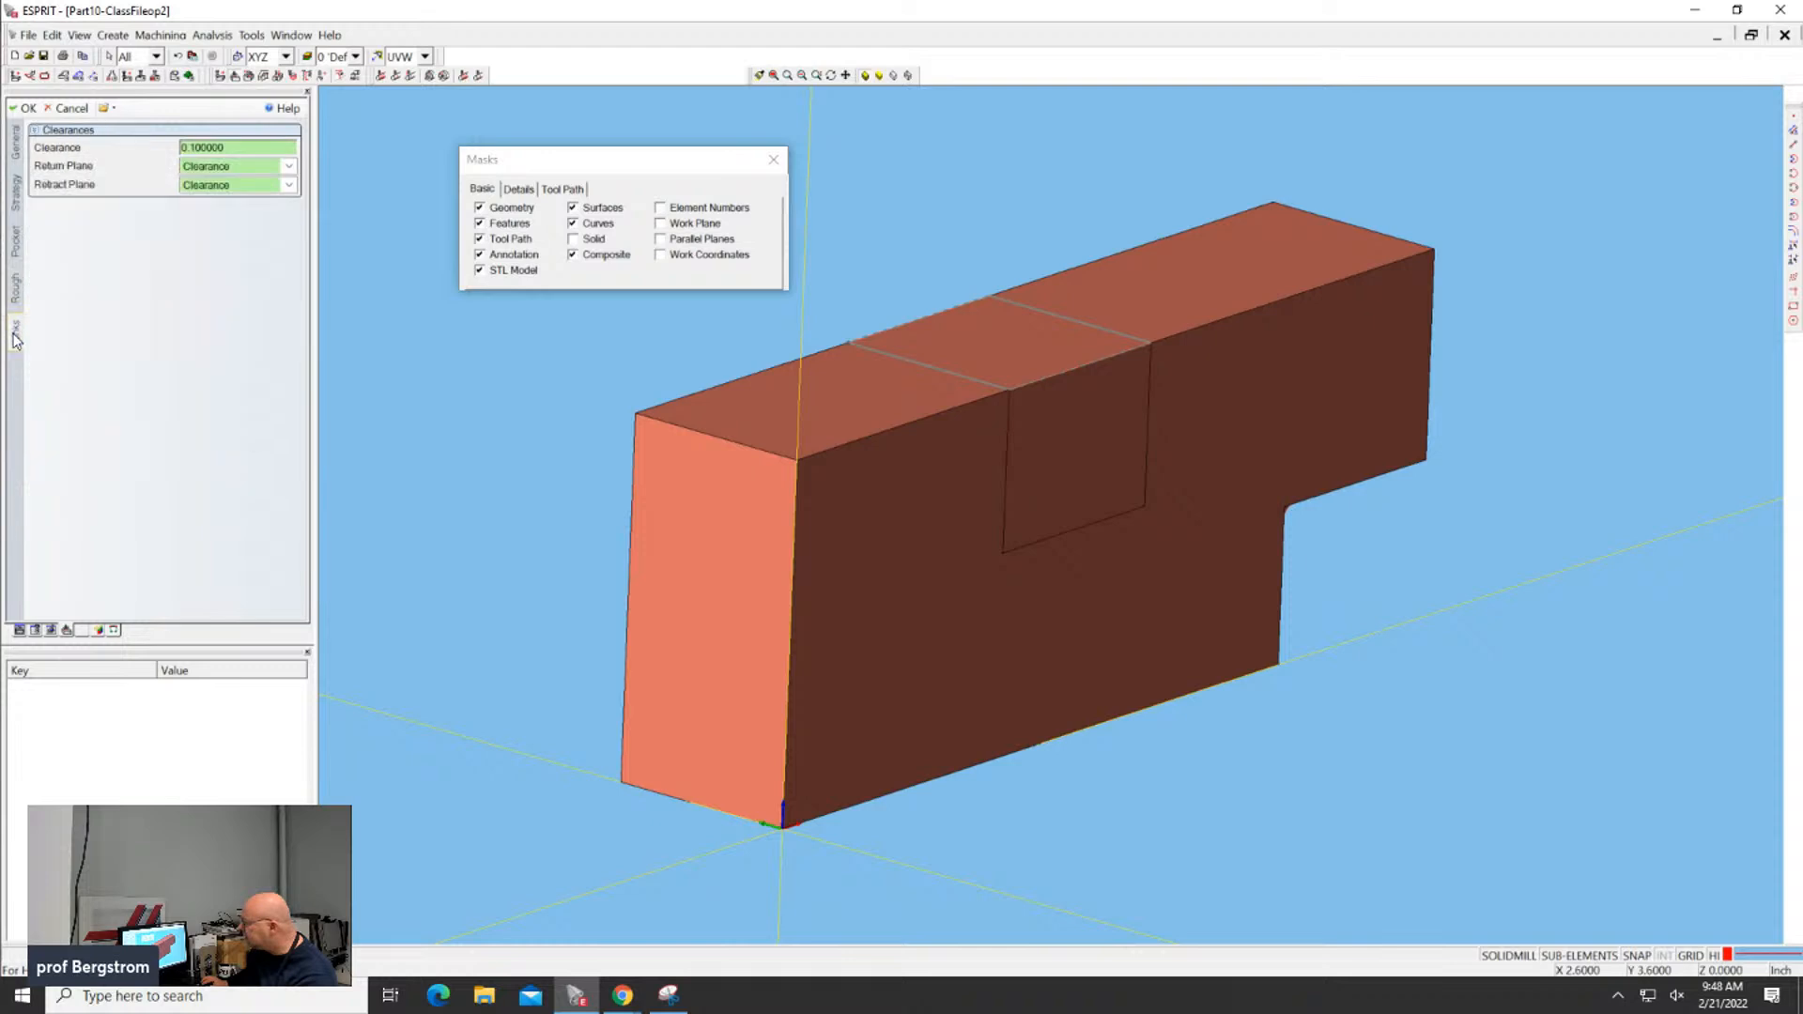
{"action": "left_click", "coordinate": [15, 109]}
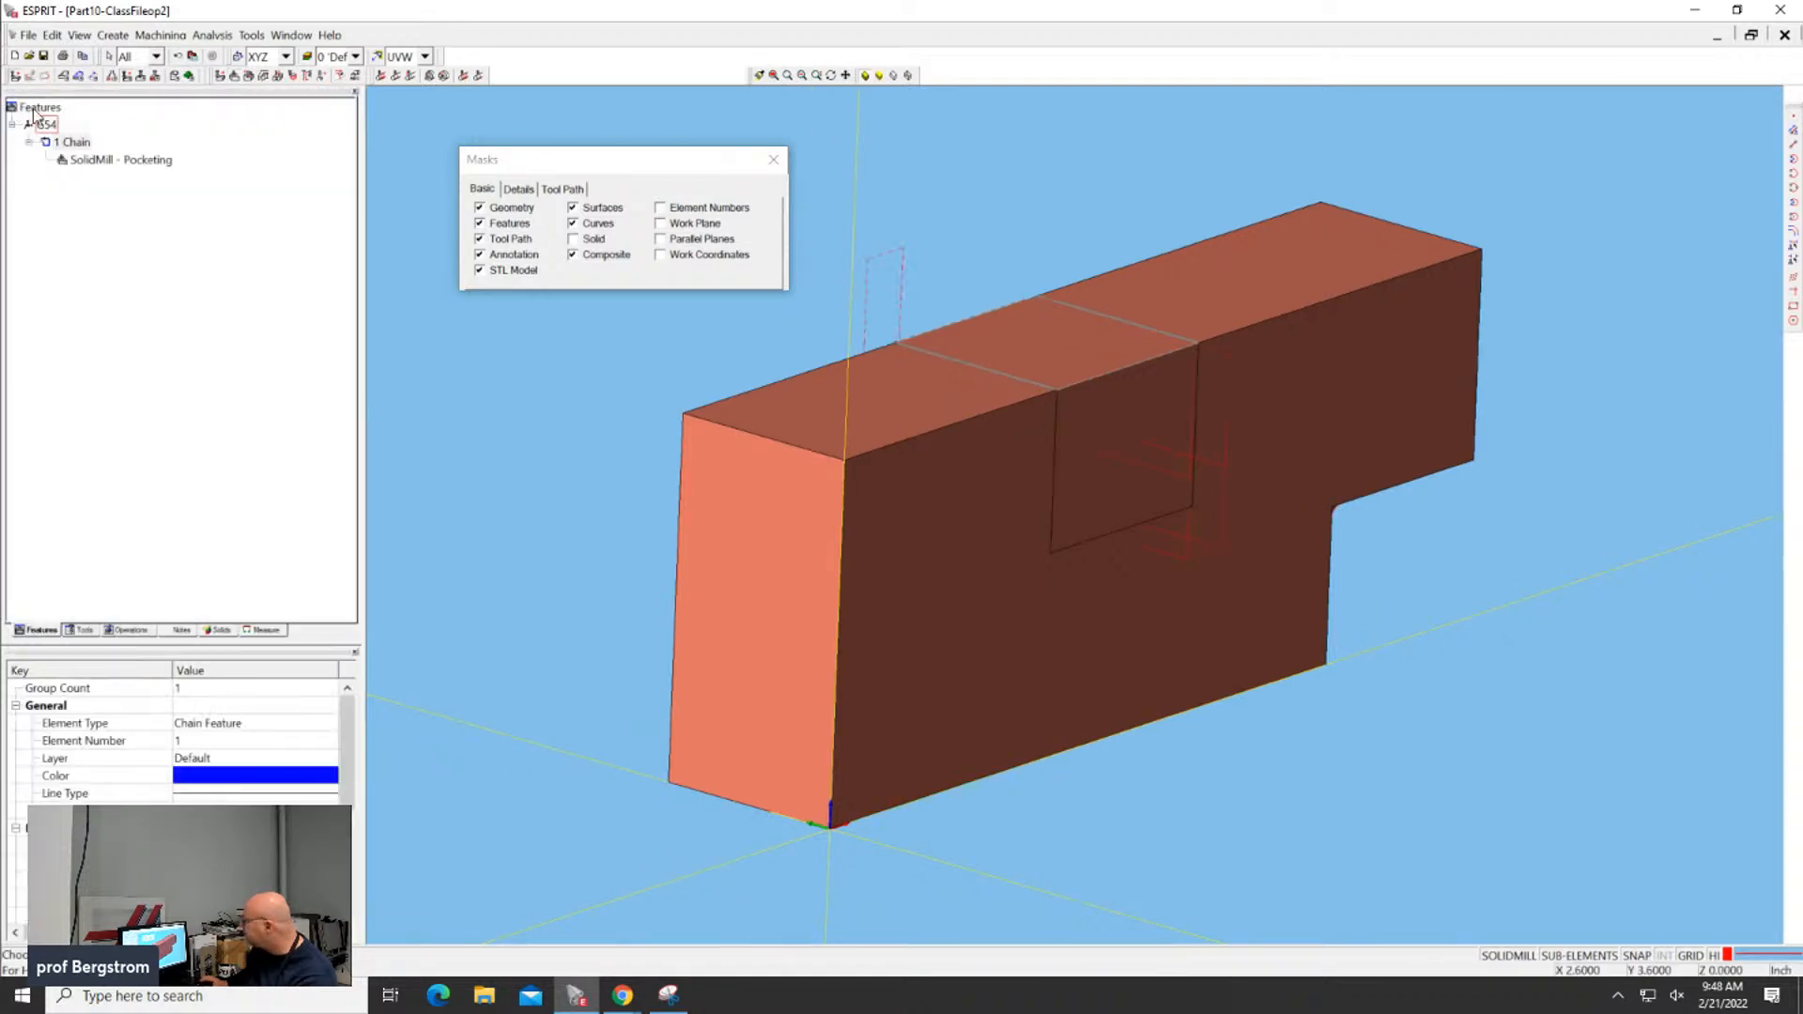
Simulate the pocketing operation, inspect the cut slot, and save the part file
{"action": "left_click", "coordinate": [850, 151]}
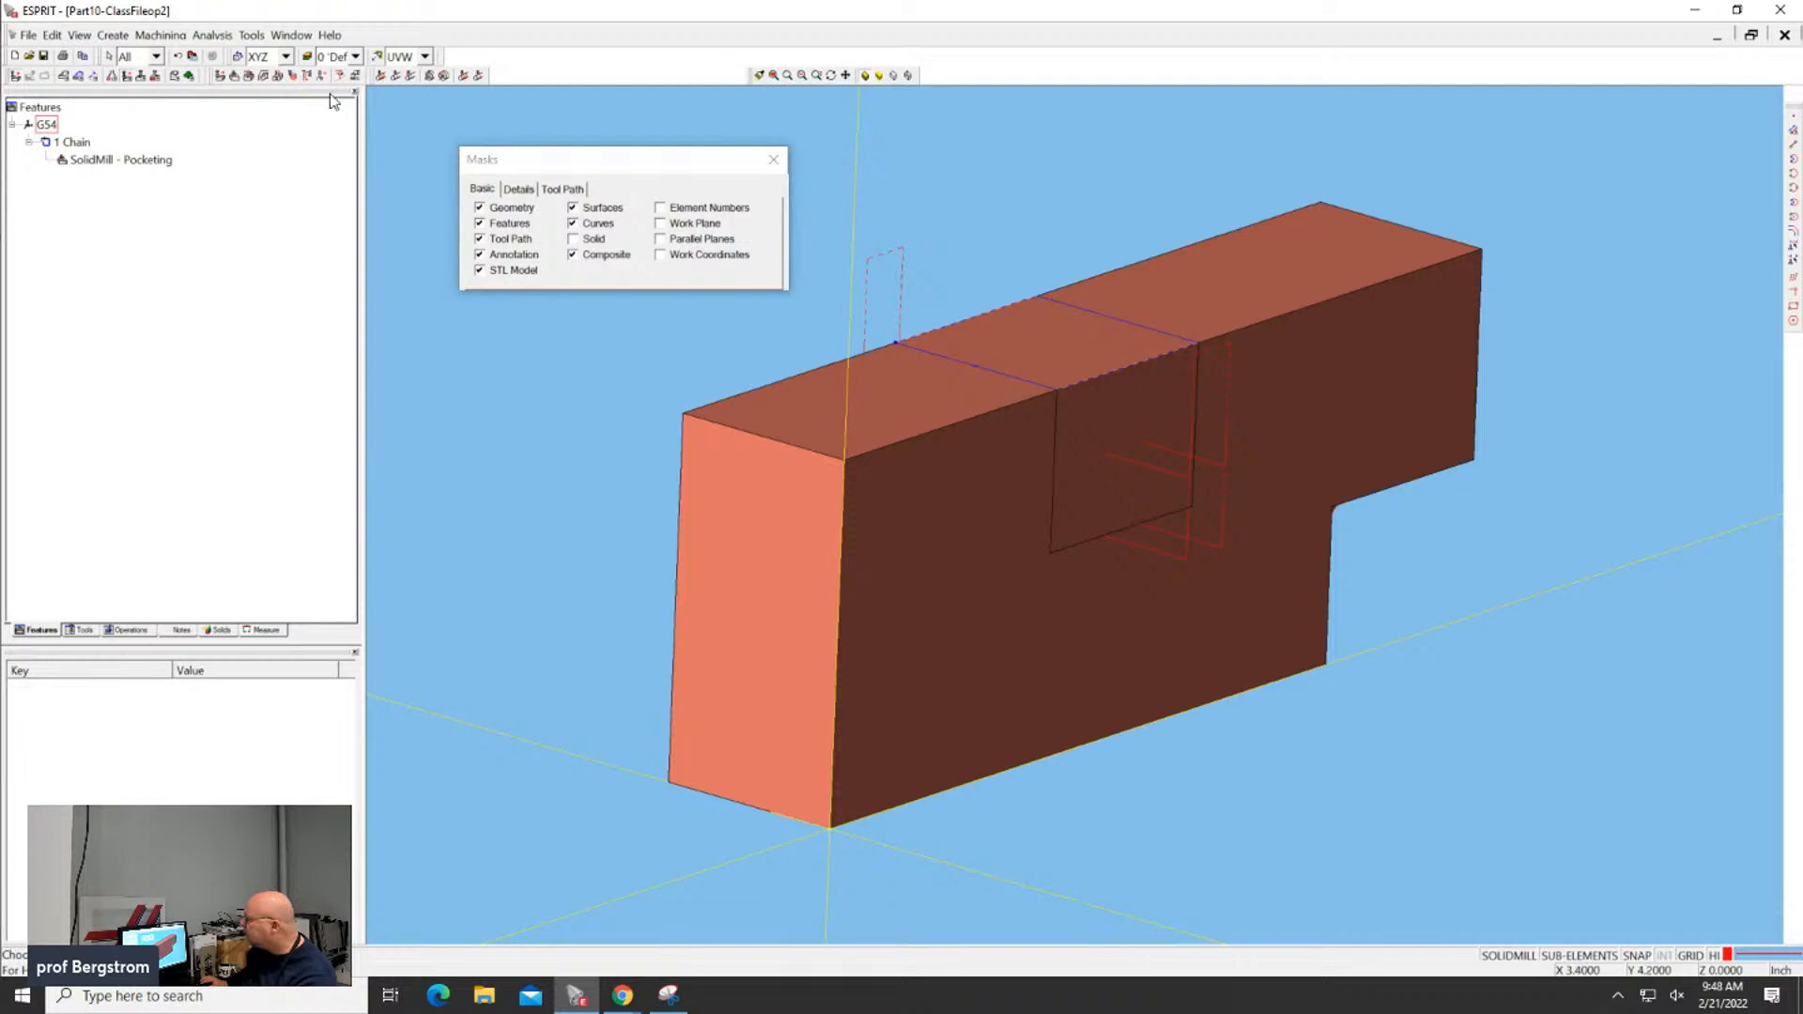
{"action": "left_click", "coordinate": [185, 74]}
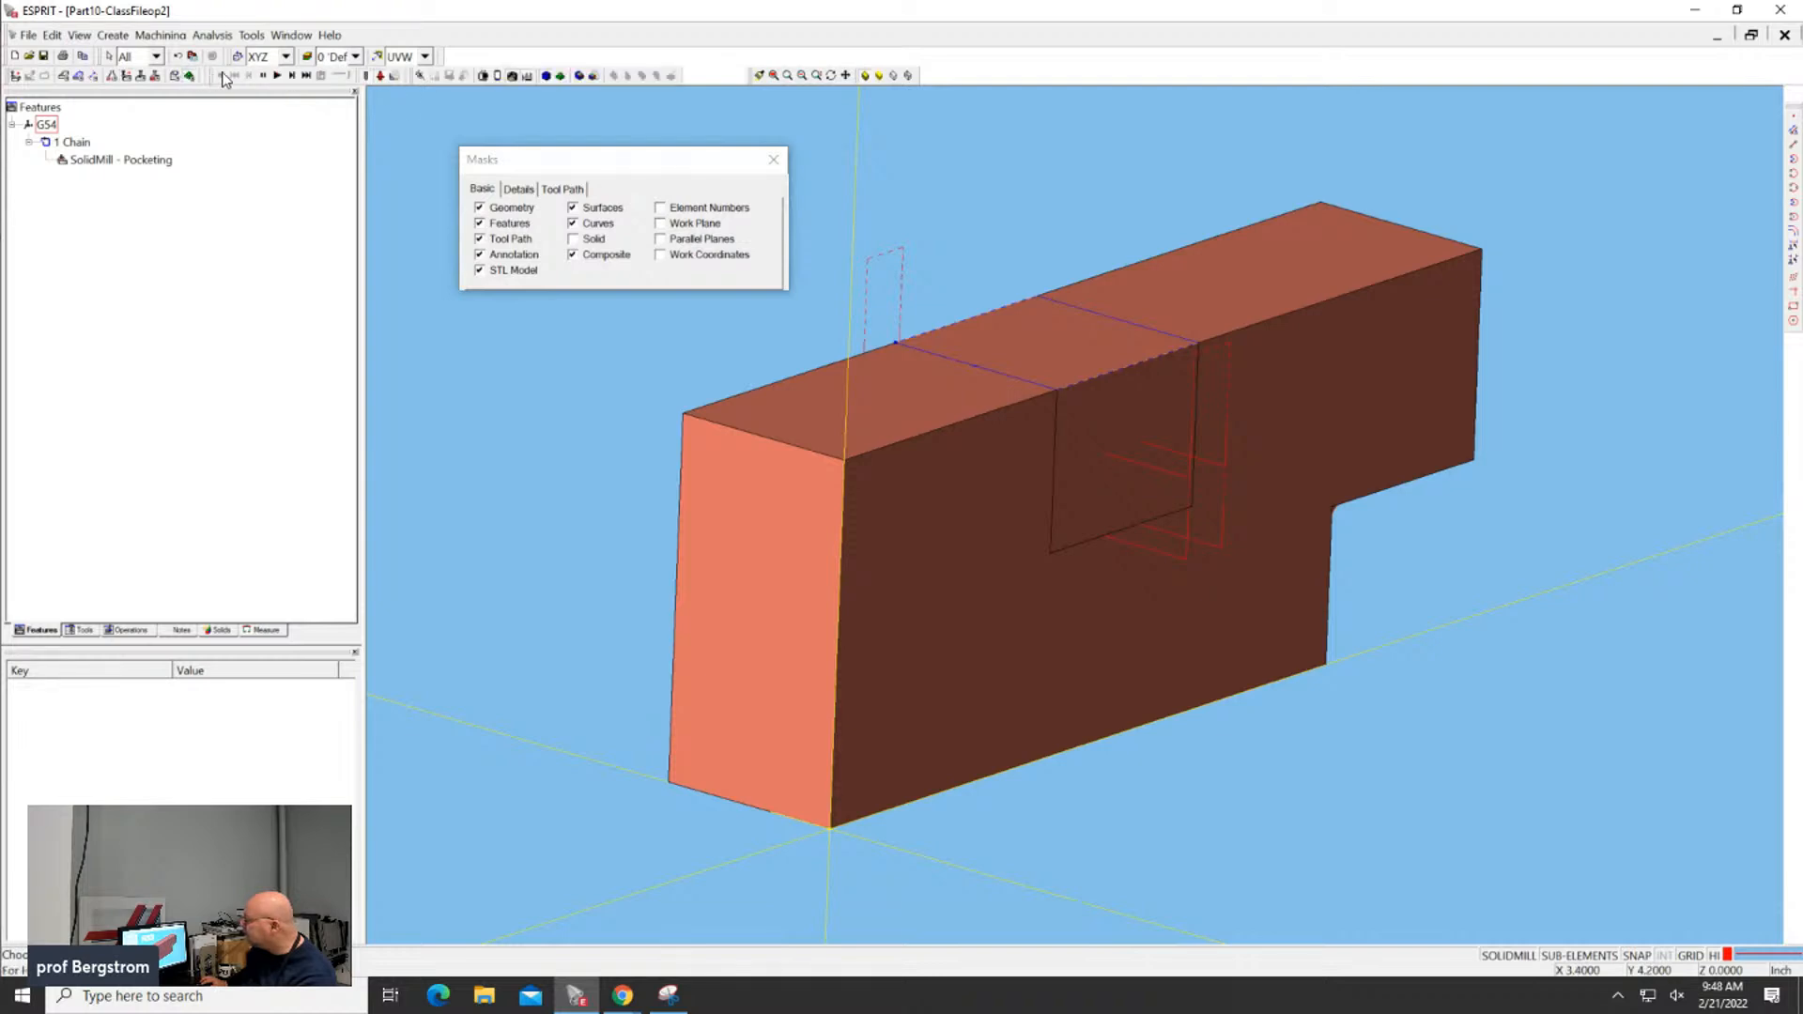
{"action": "left_click", "coordinate": [278, 75]}
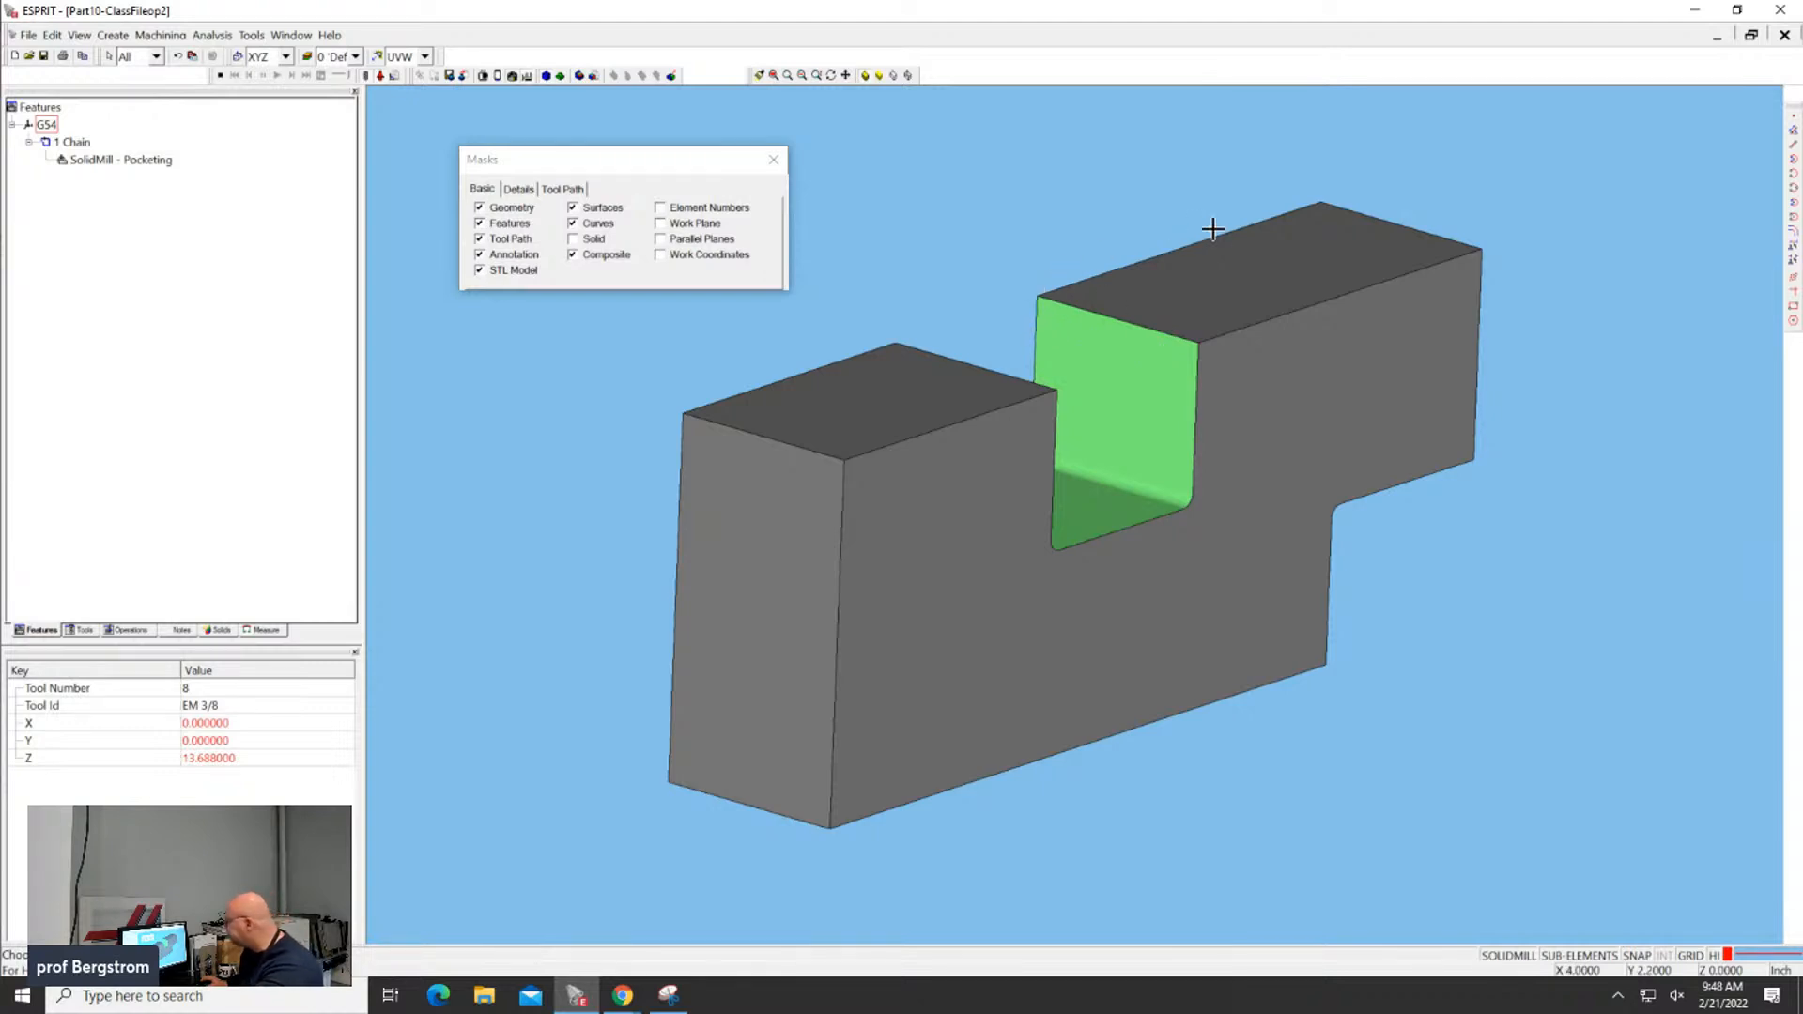
{"action": "mouse_move", "coordinate": [1212, 229]}
{"action": "middle_mouse_down"}
{"action": "mouse_move", "coordinate": [1137, 197]}
{"action": "mouse_move", "coordinate": [1188, 222]}
{"action": "middle_mouse_up"}
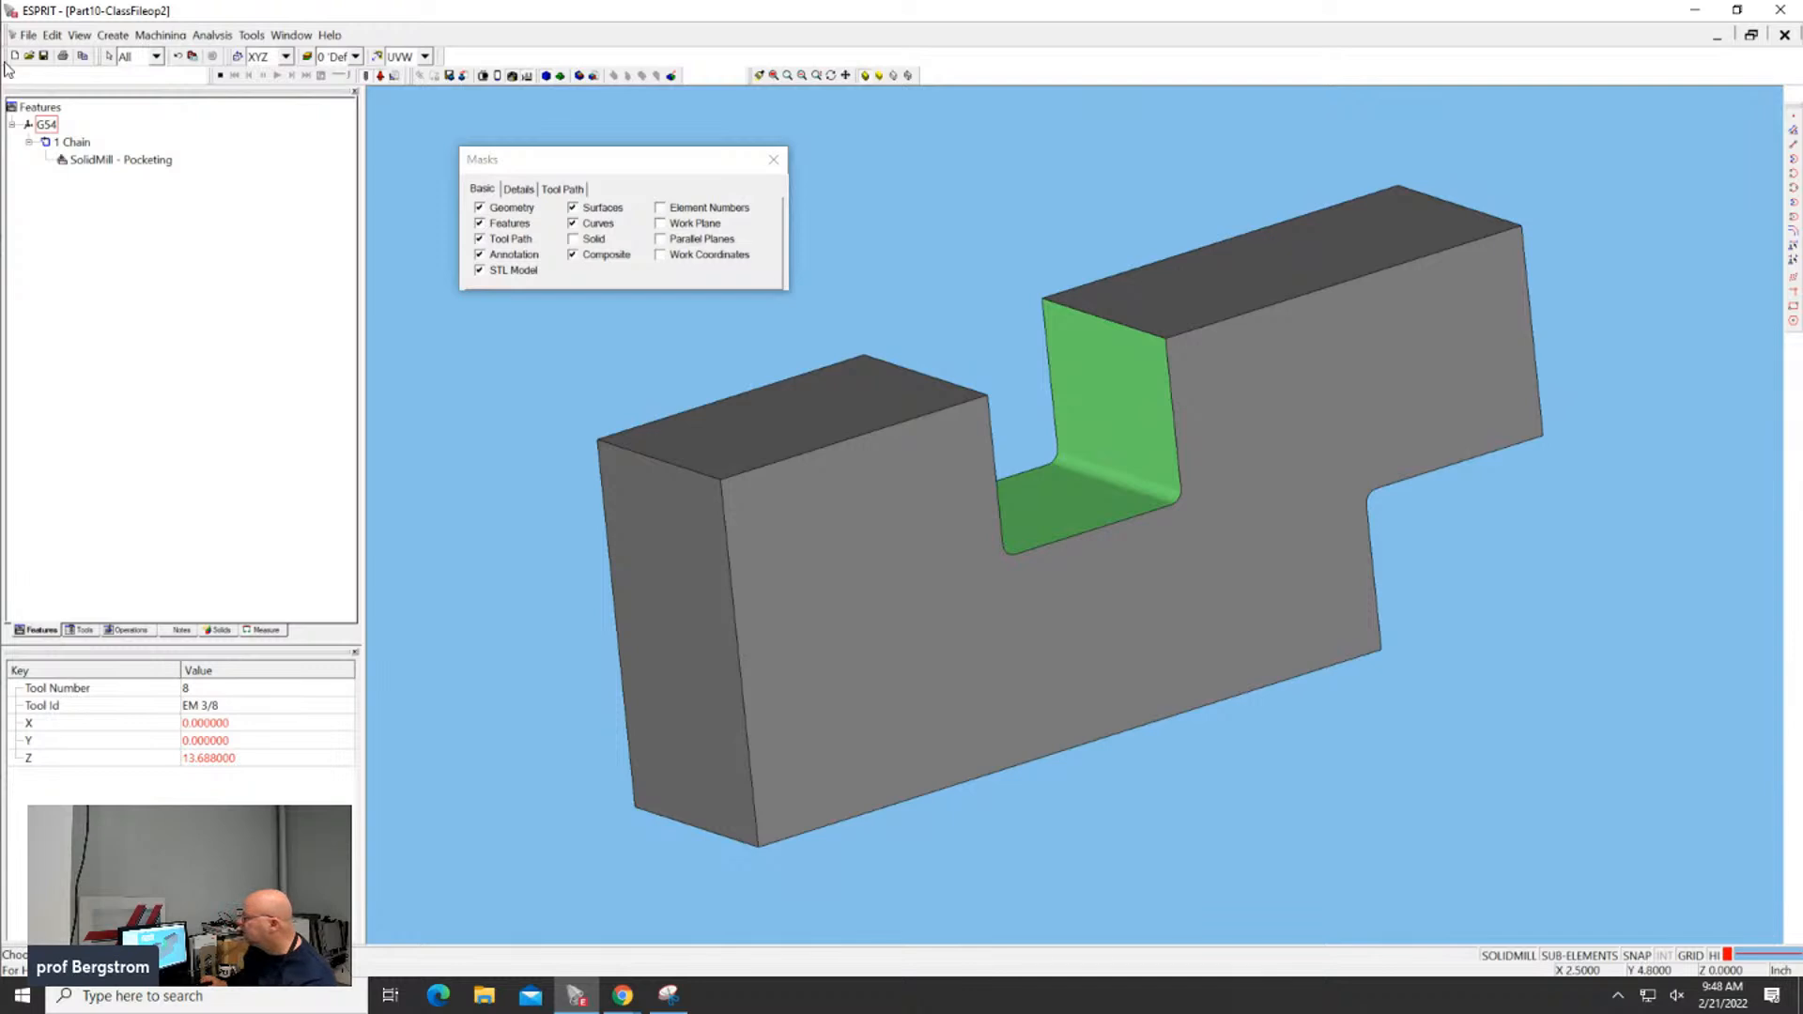
{"action": "left_click", "coordinate": [47, 54]}
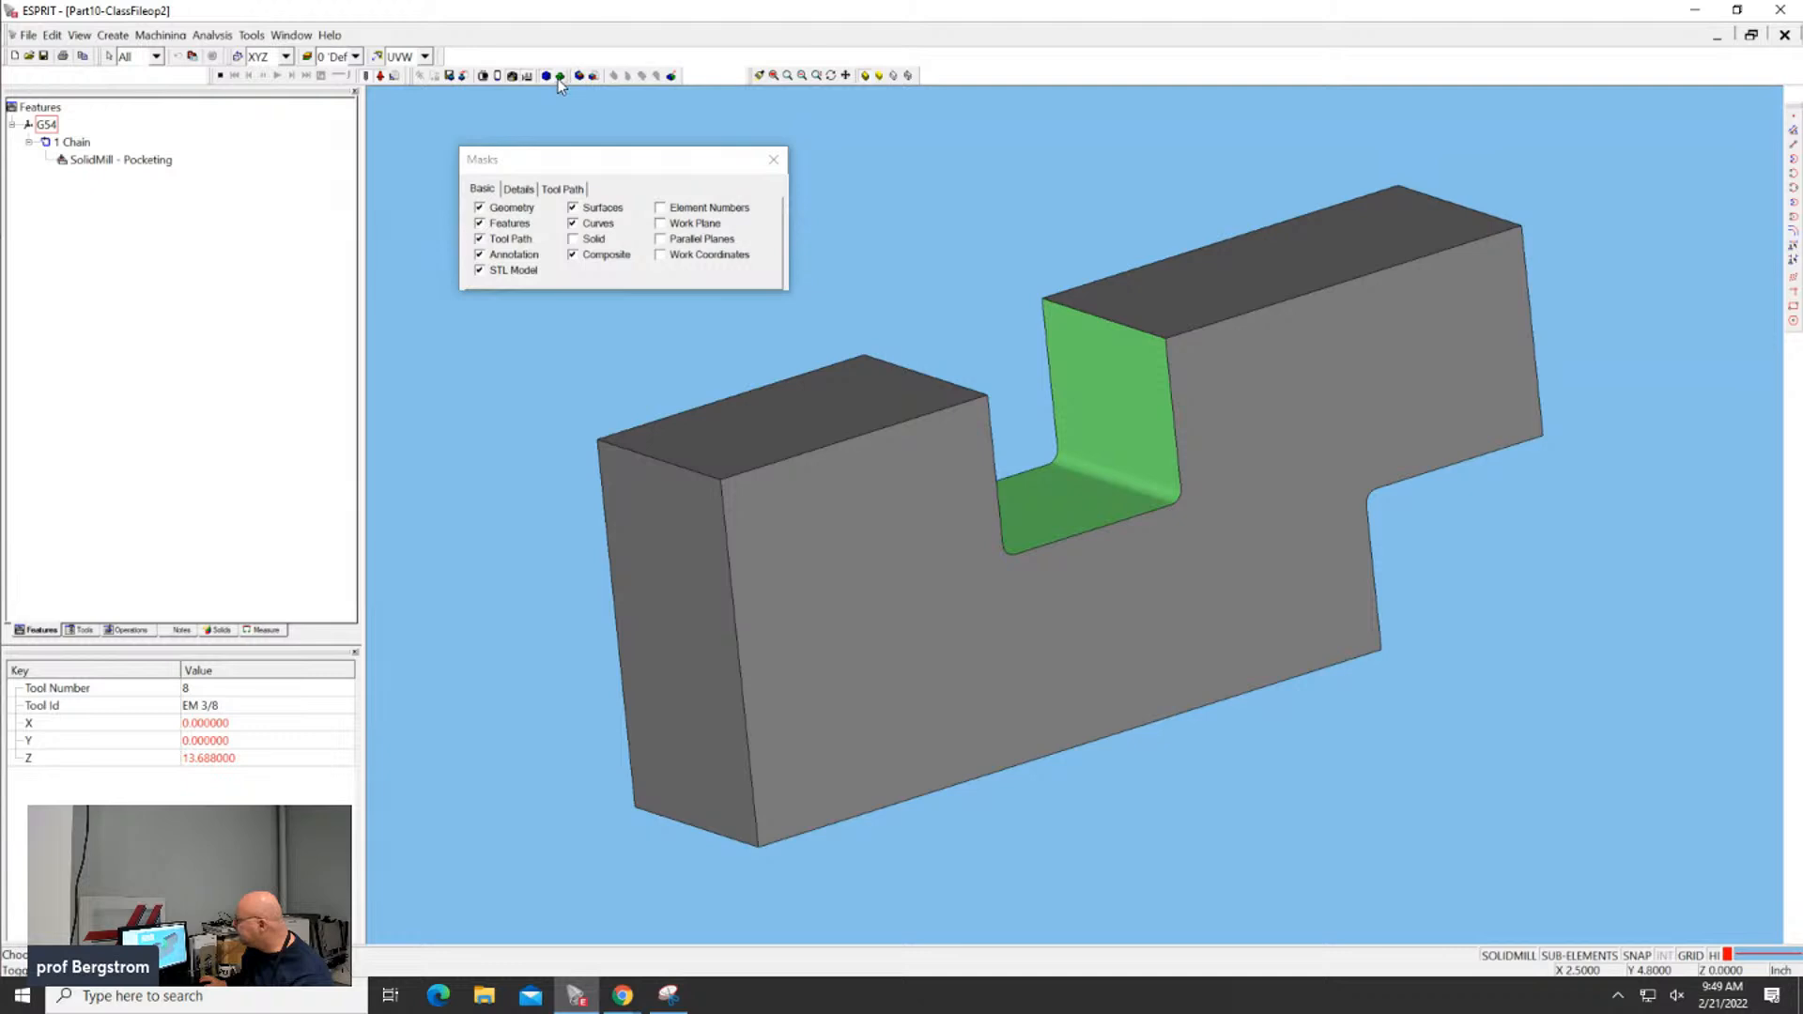
Export the machined stock as an STL file named Op3 Stock in Downloads, replacing the existing file
{"action": "left_click", "coordinate": [461, 75]}
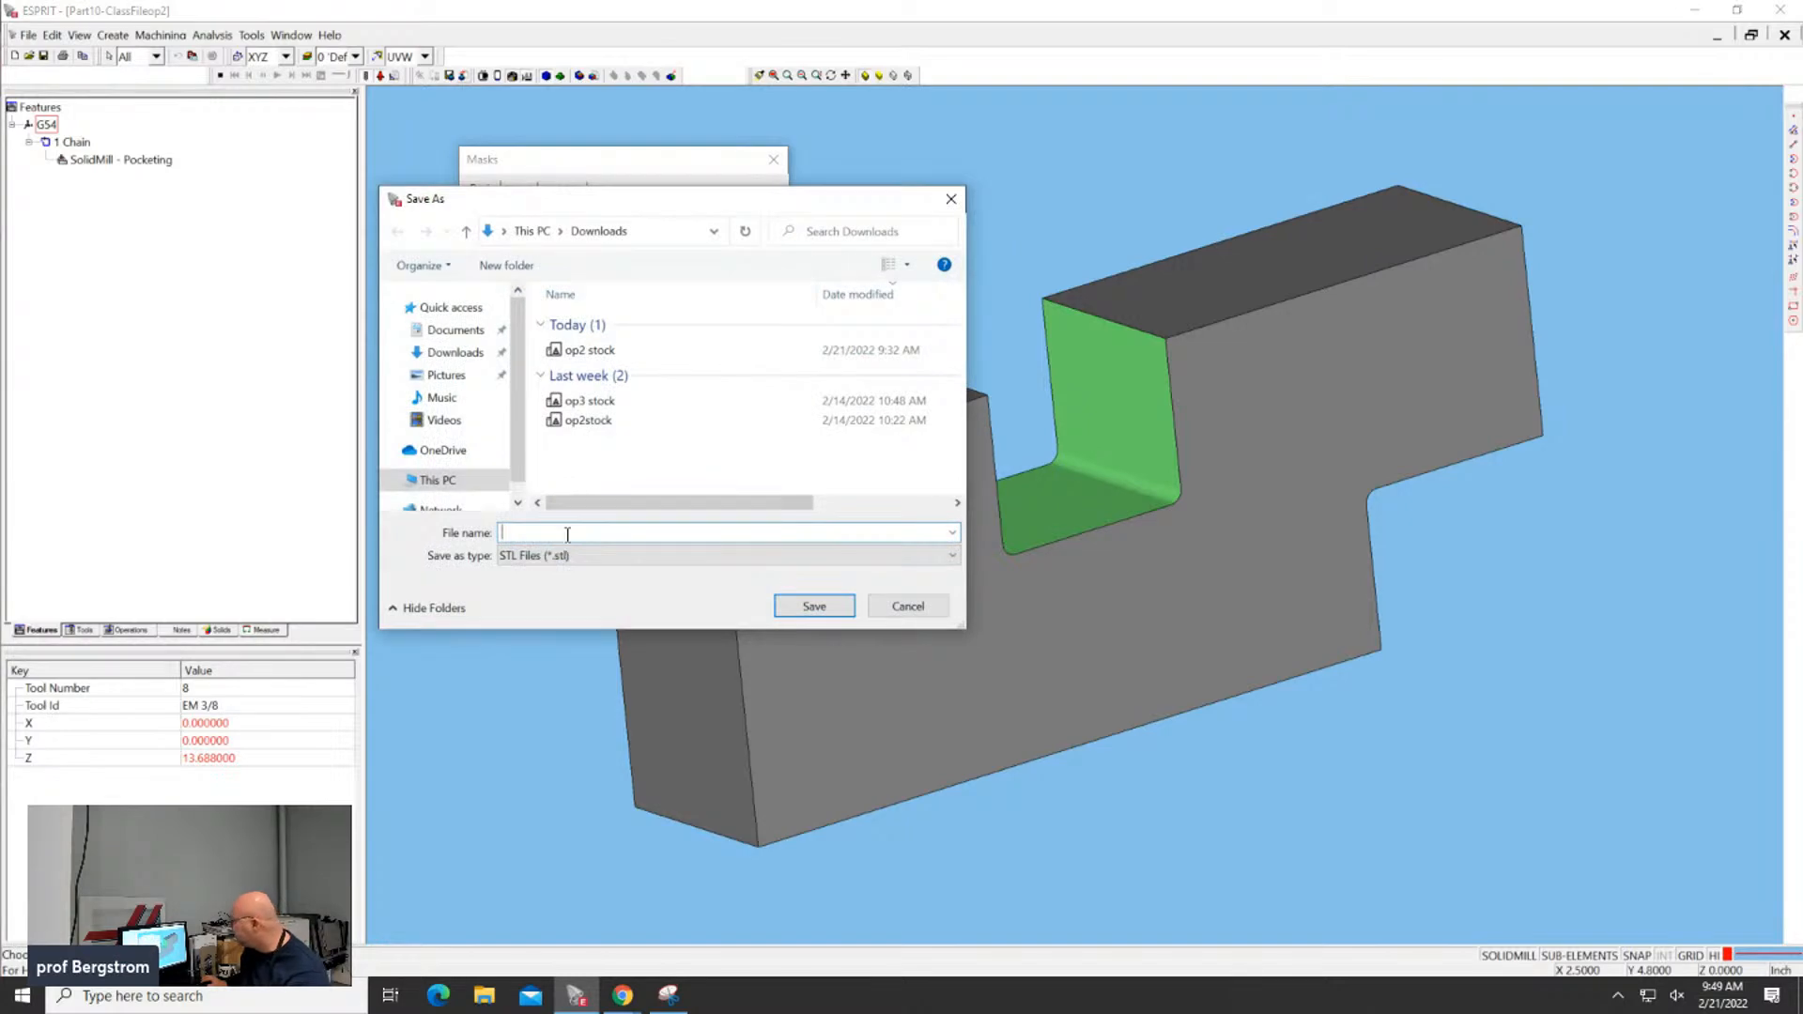
{"action": "type", "text": "Op"}
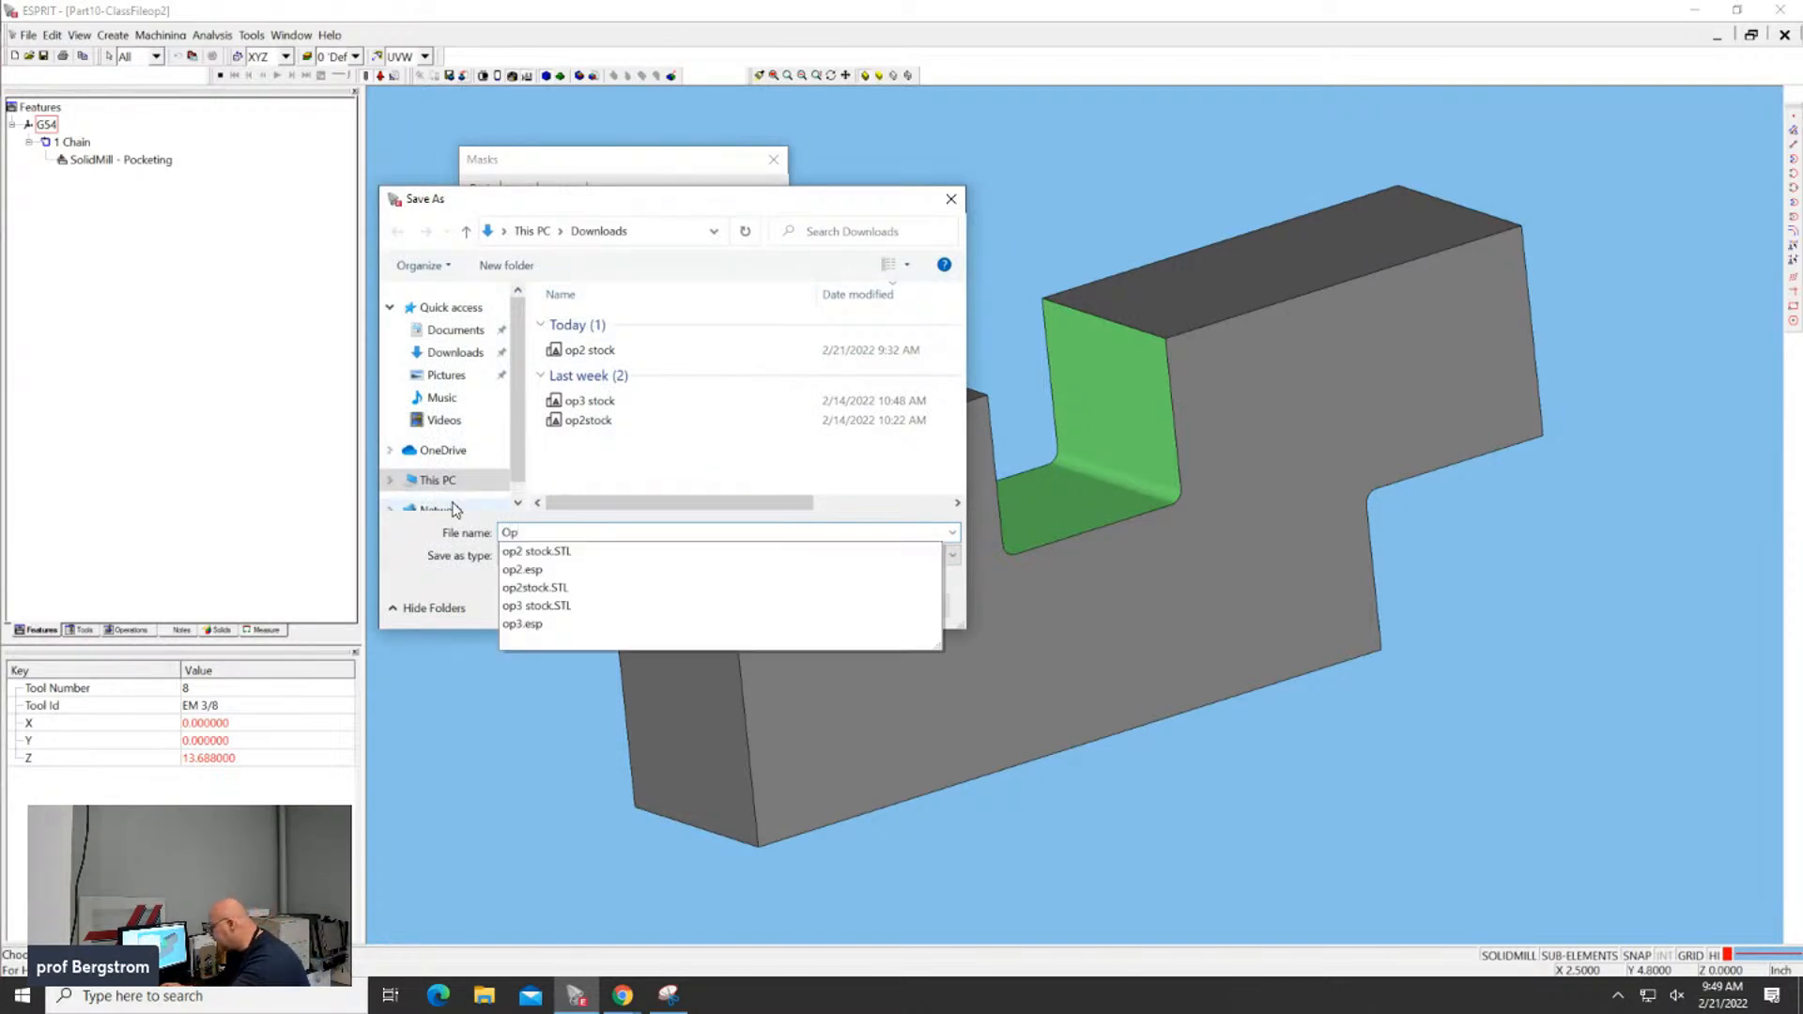
{"action": "type", "text": "3 Sto"}
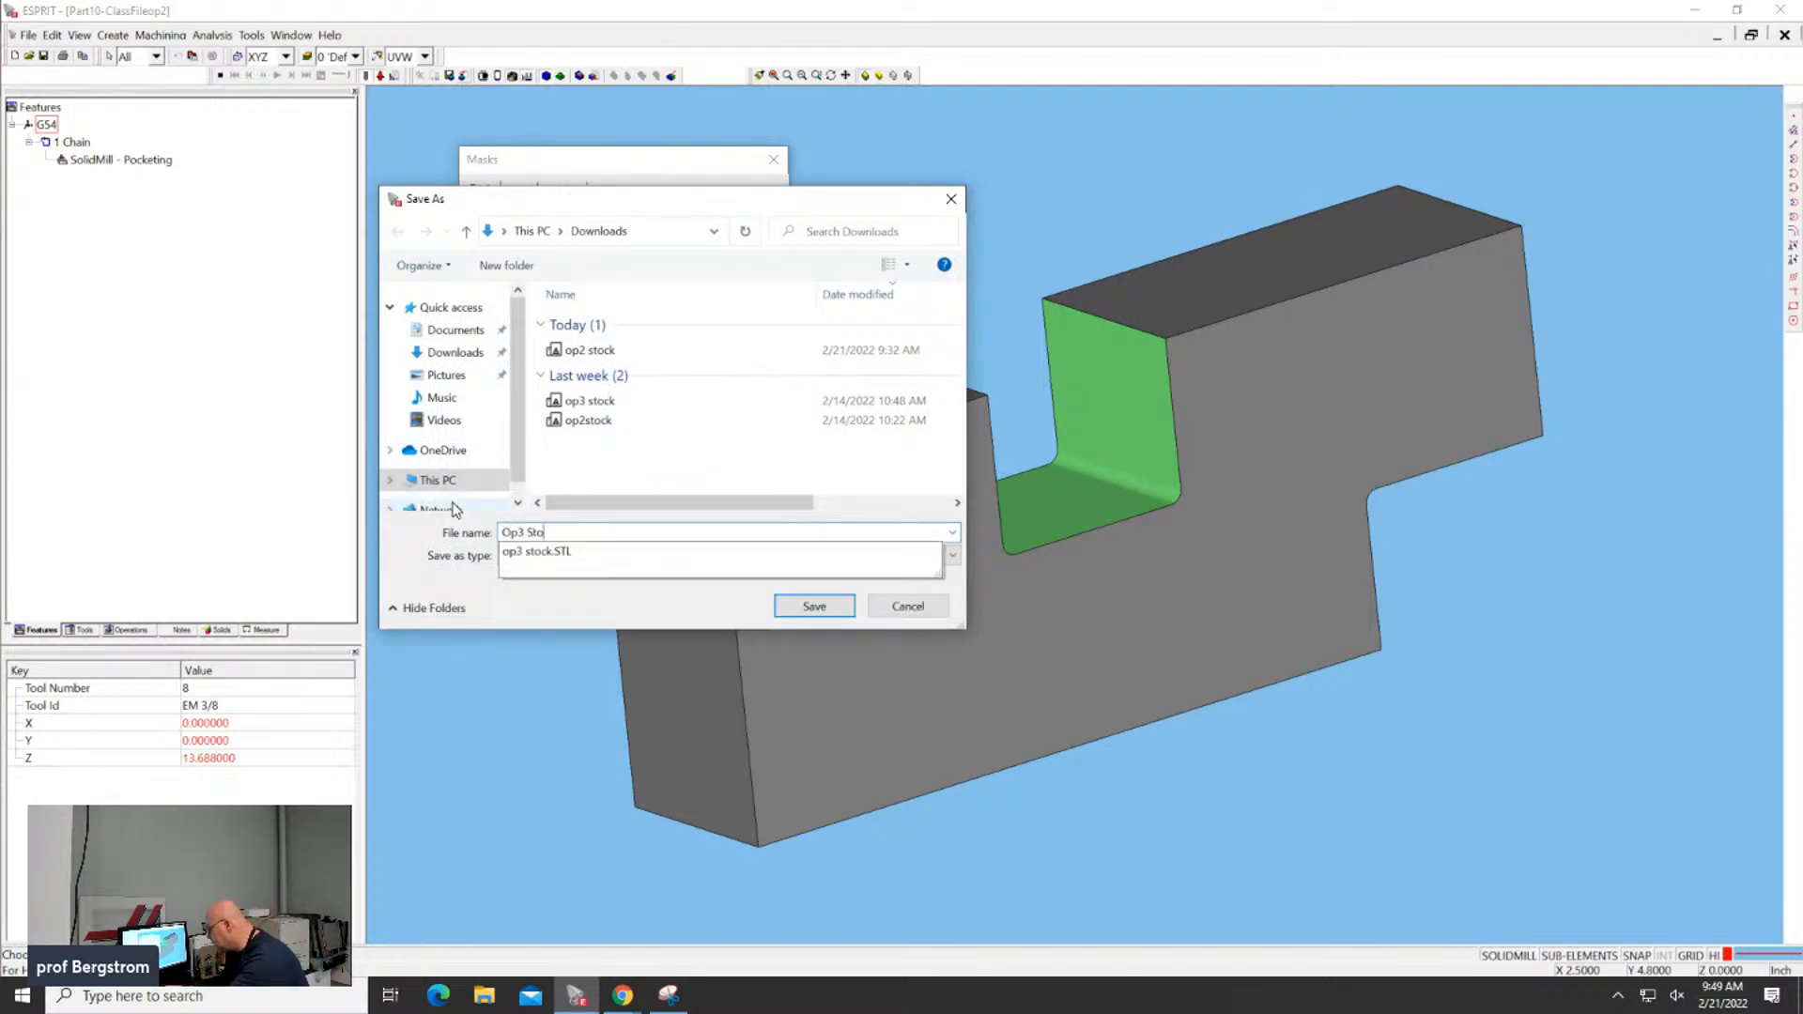
{"action": "type", "text": "ck"}
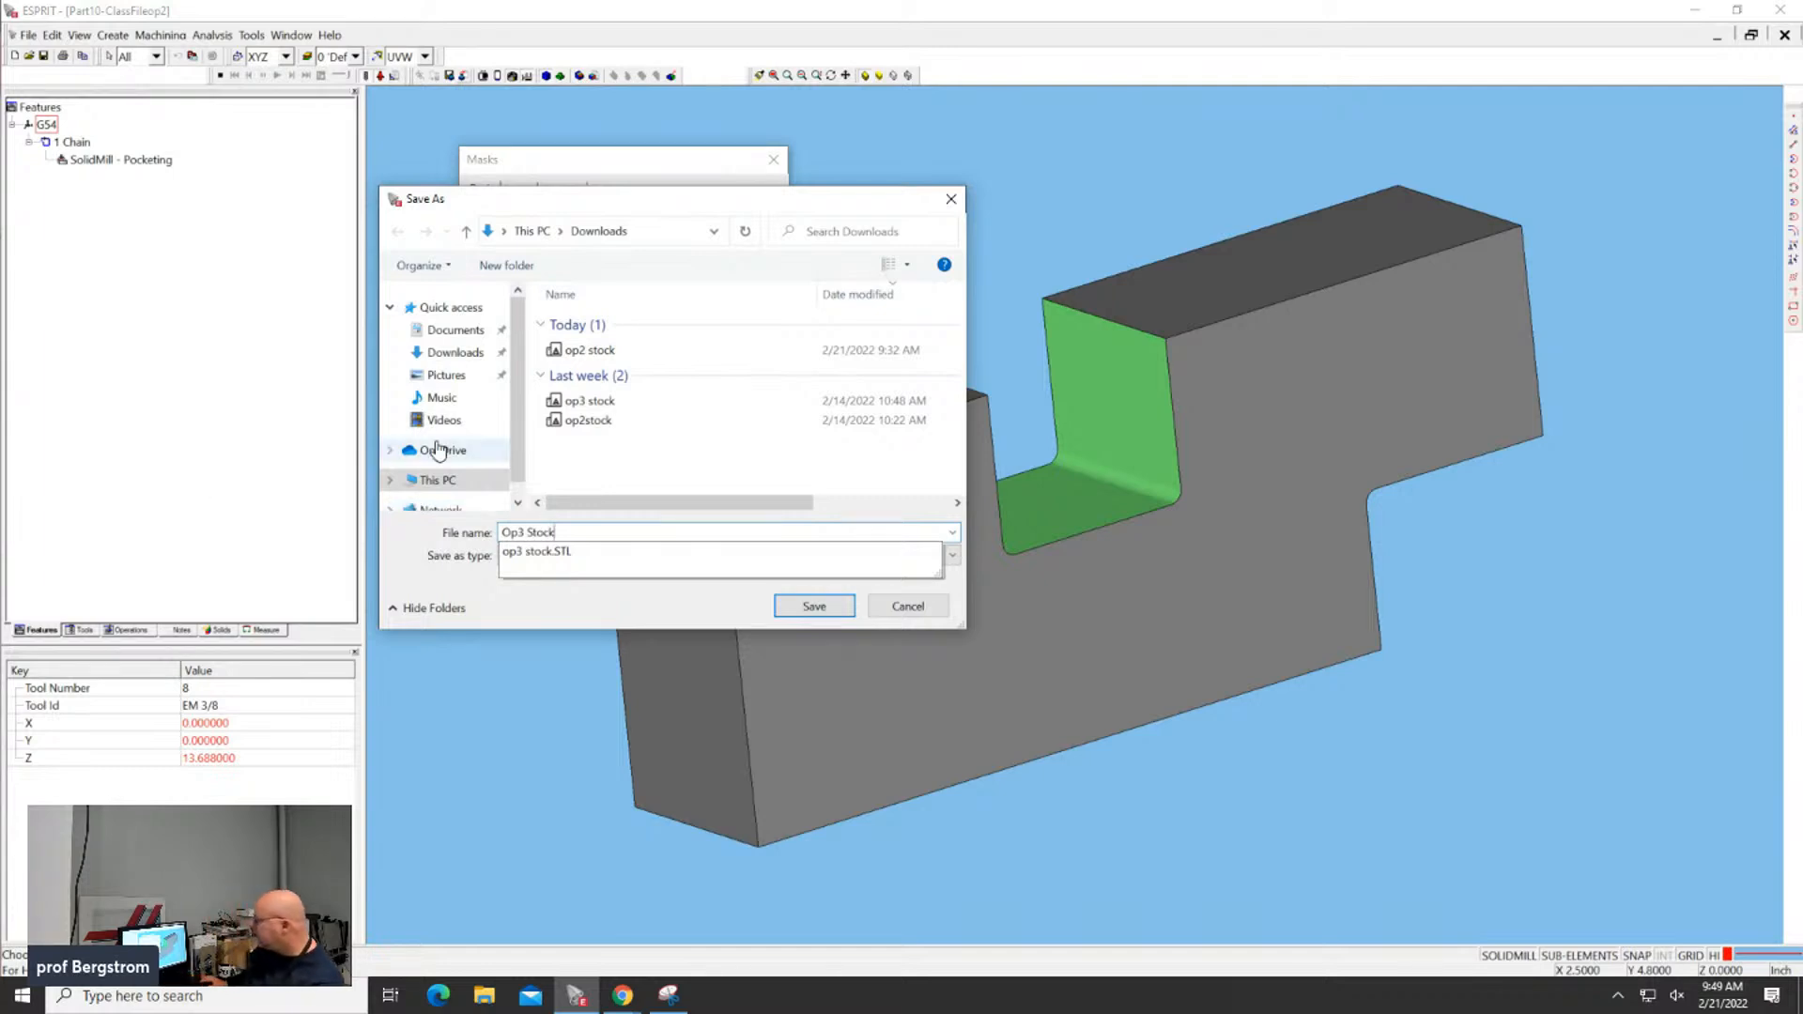
{"action": "left_click", "coordinate": [832, 609]}
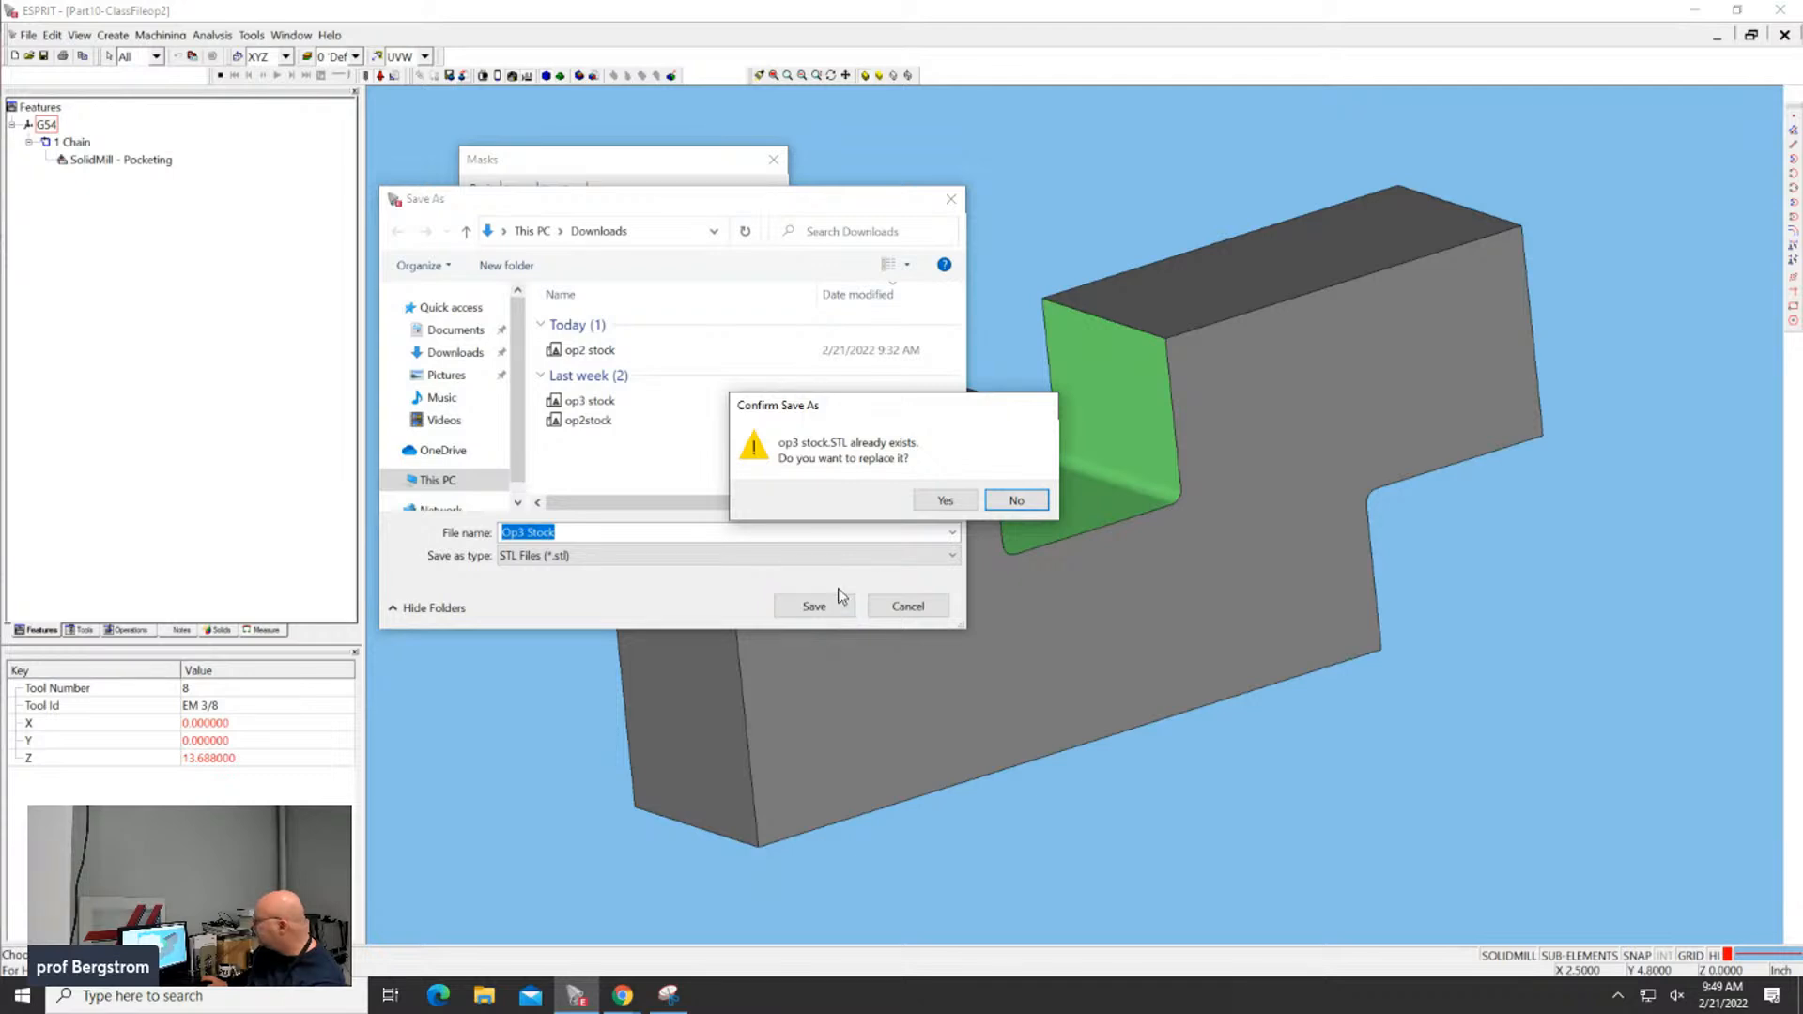
{"action": "left_click", "coordinate": [944, 502]}
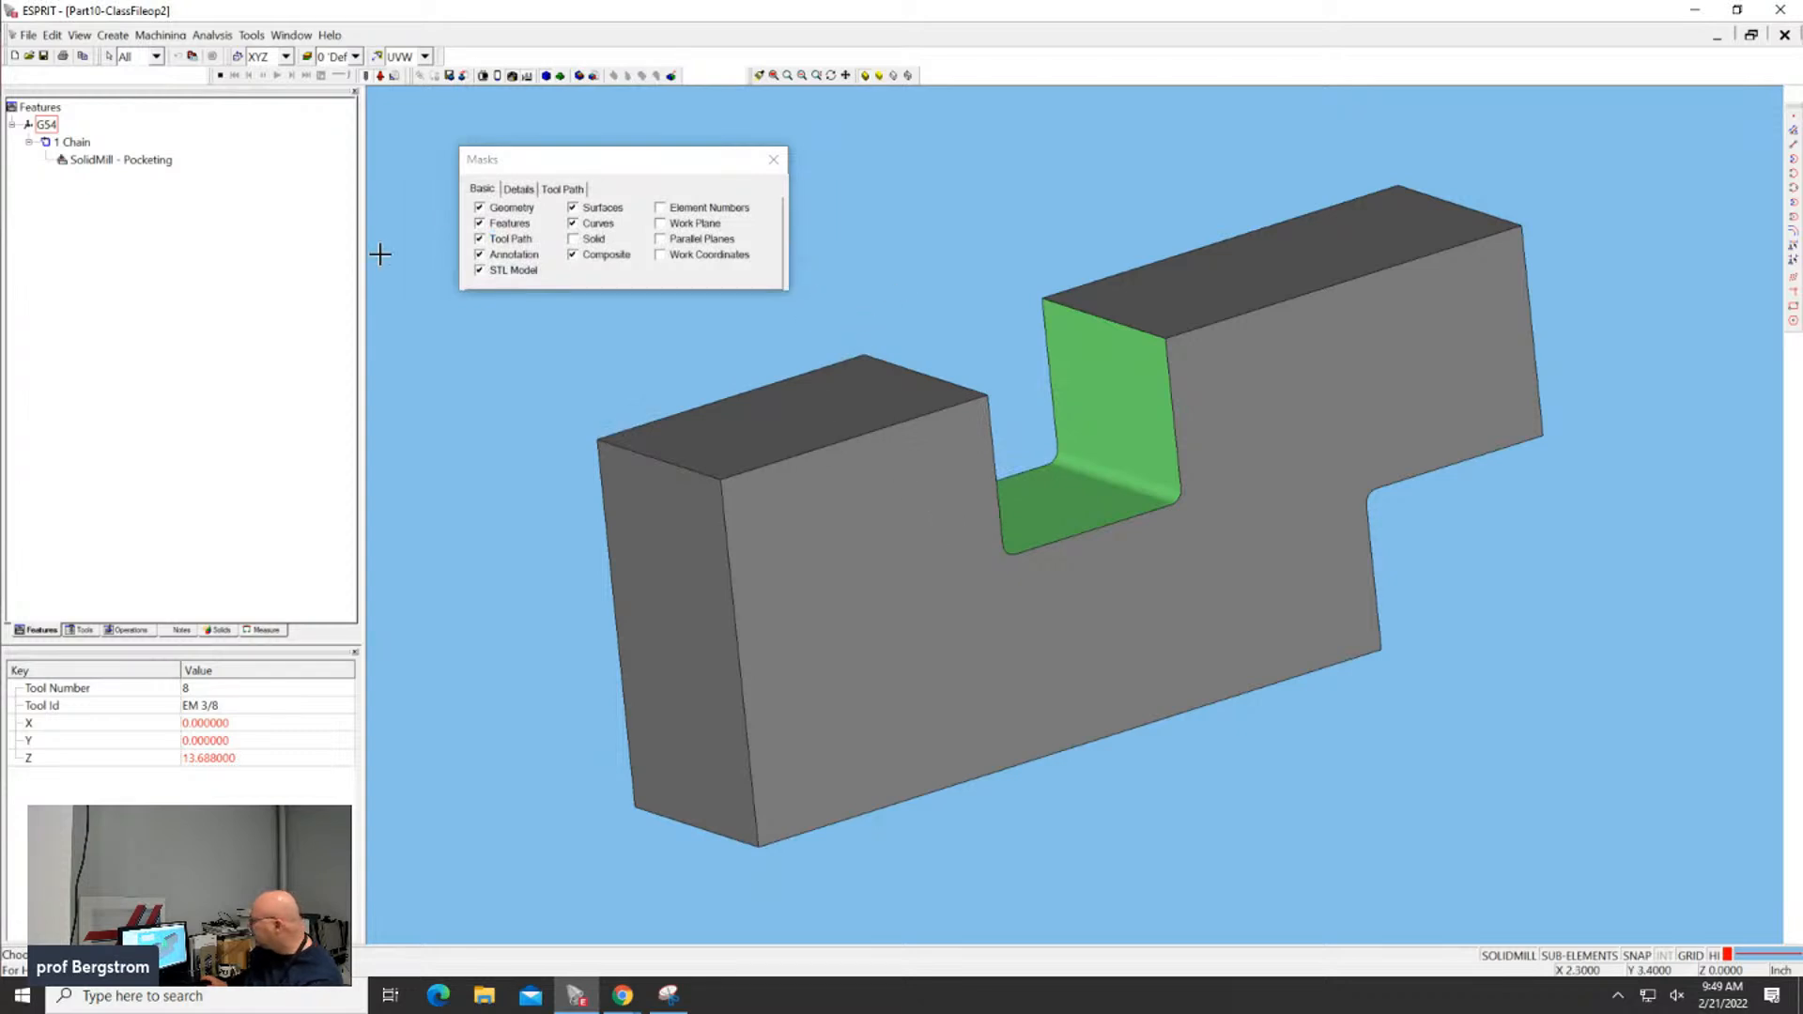
Save the part as a new ESPRIT file named Part10-ClassFileop3
{"action": "left_click", "coordinate": [28, 36]}
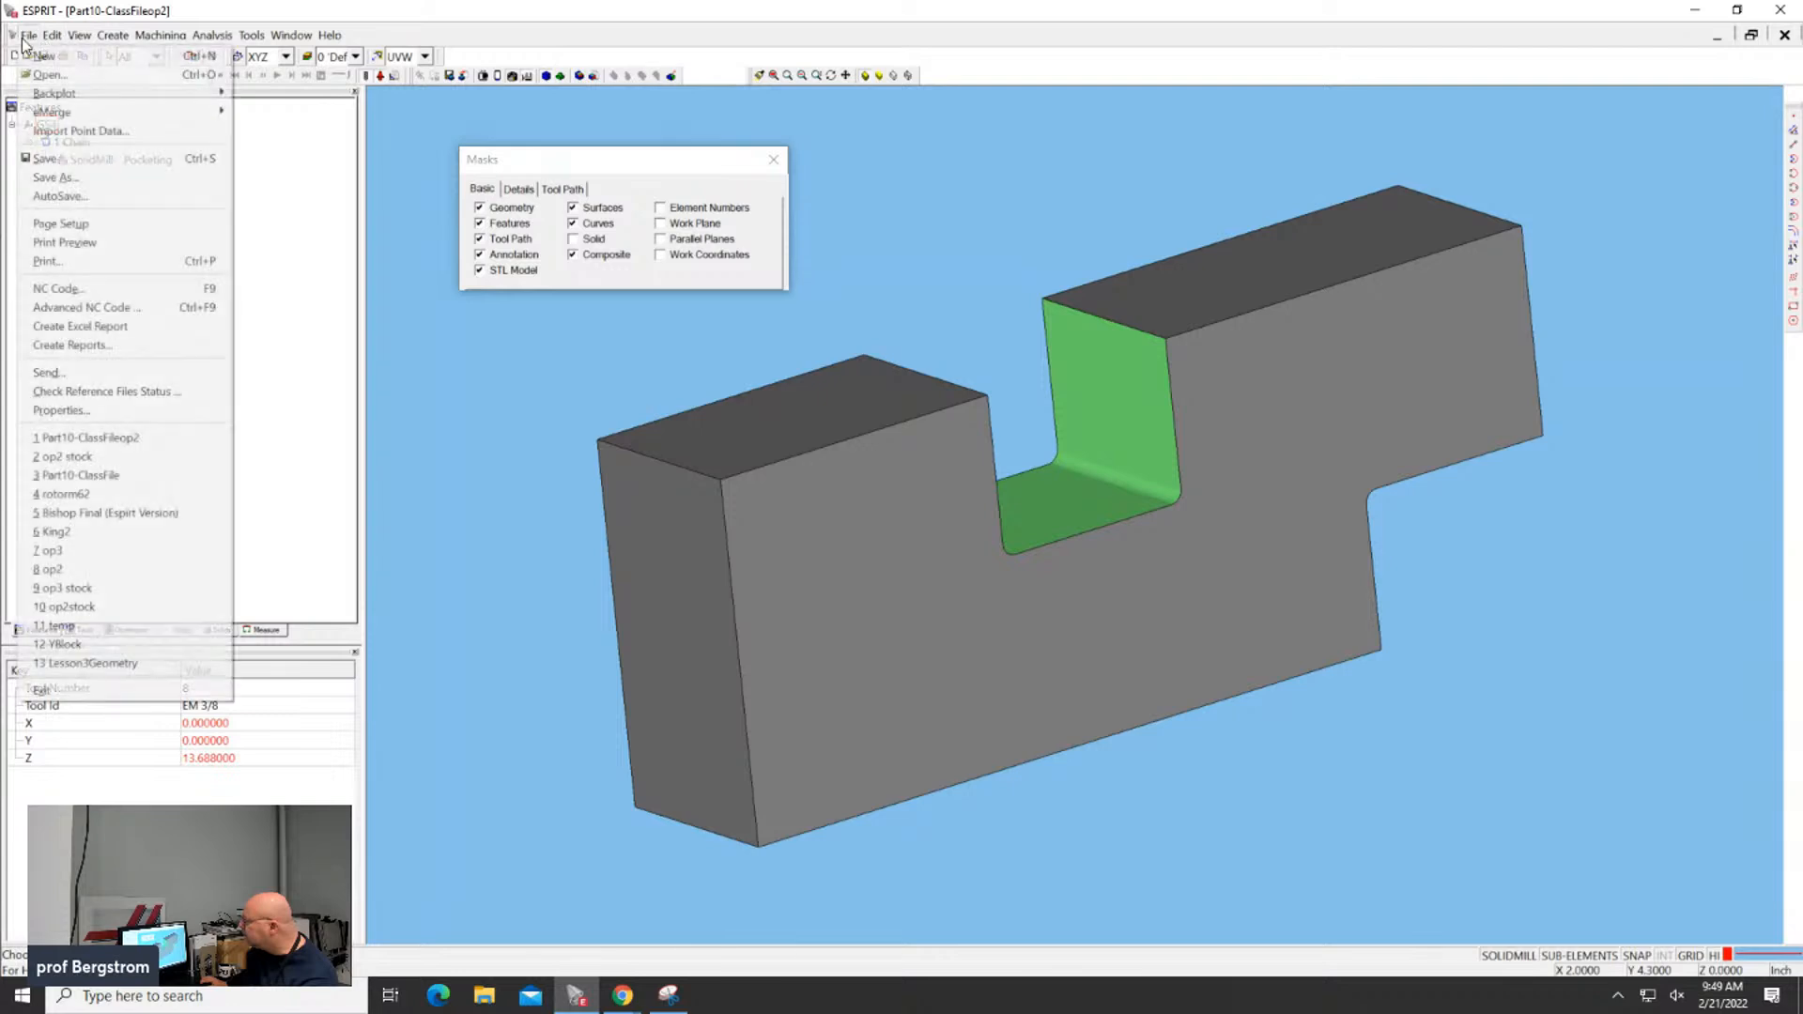
{"action": "left_click", "coordinate": [101, 178]}
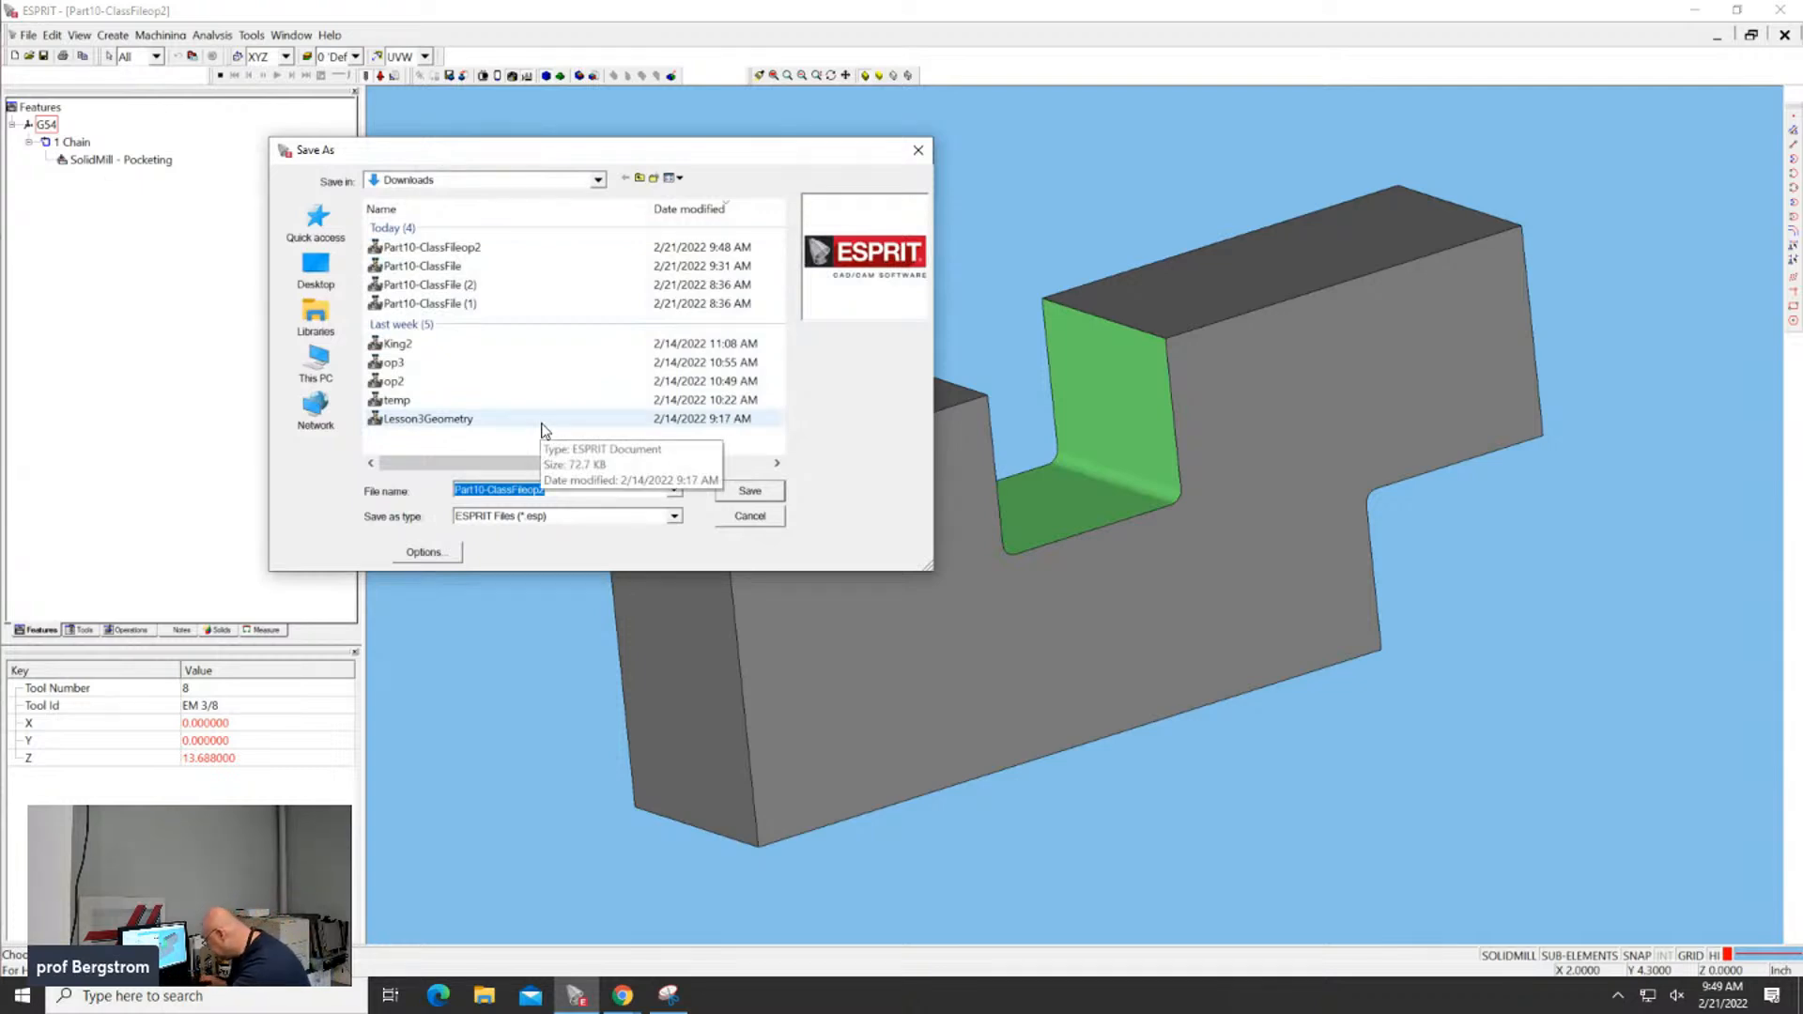
{"action": "left_click", "coordinate": [567, 485]}
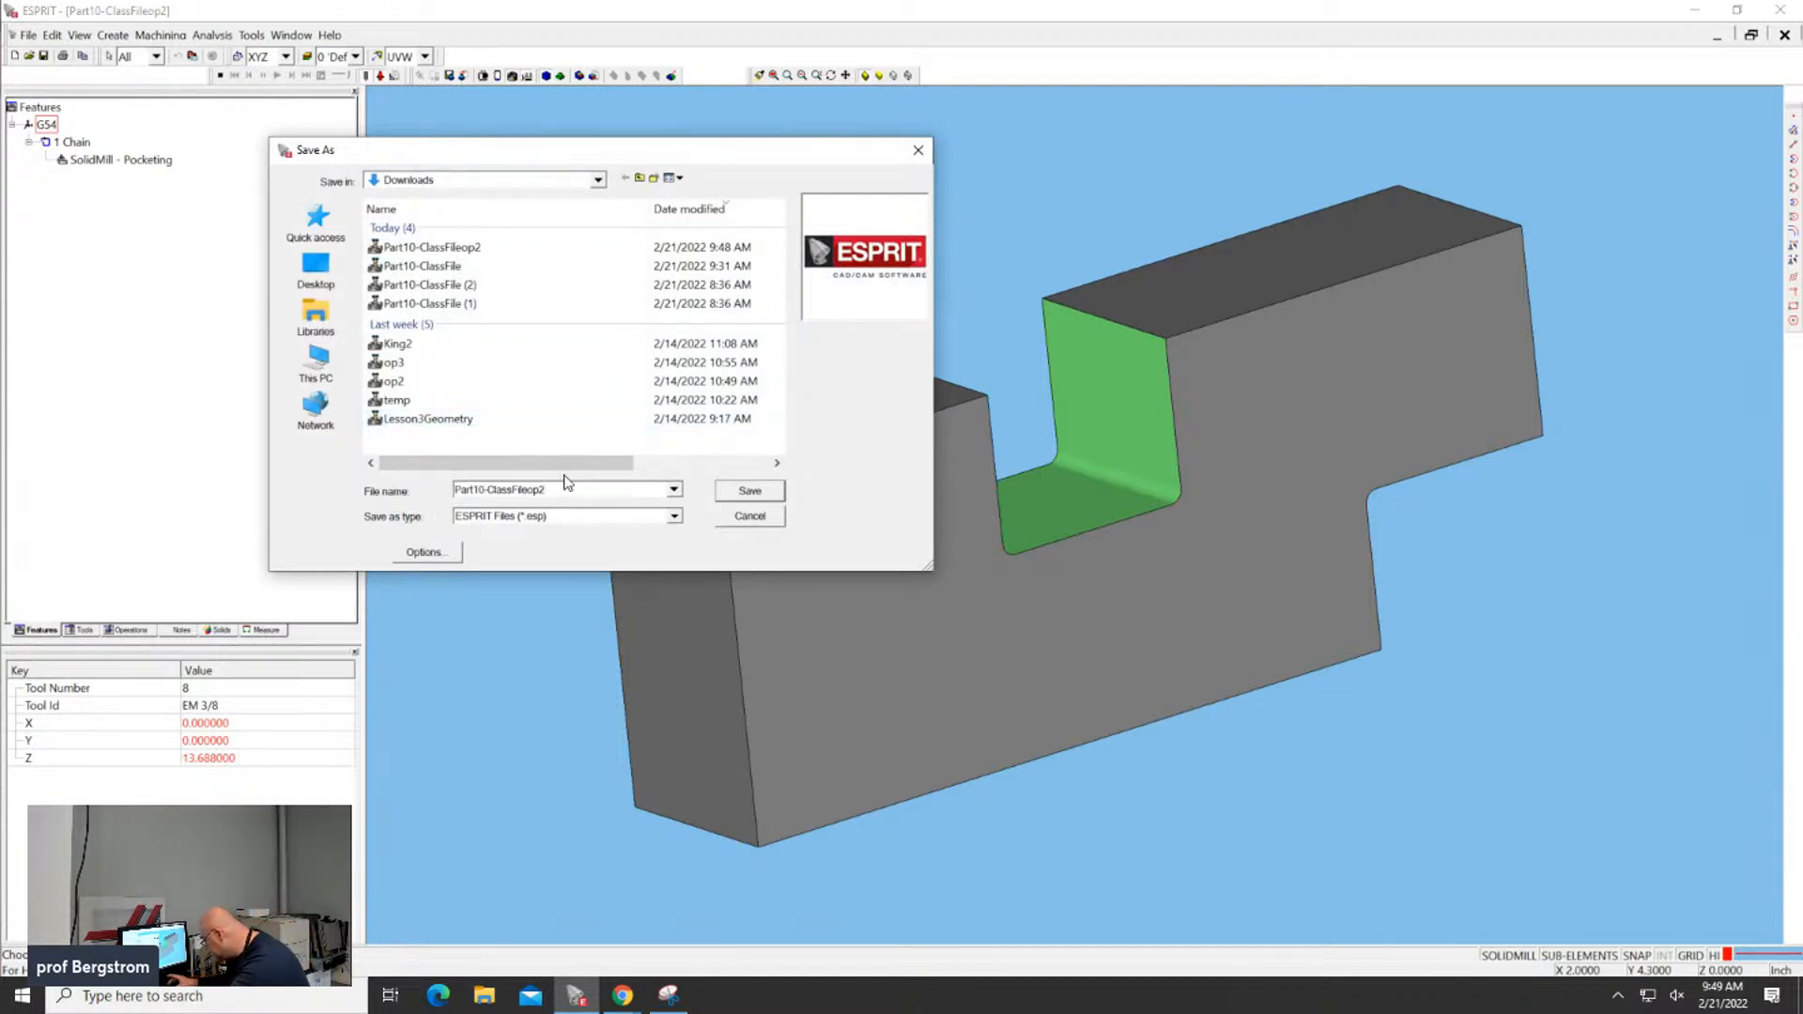
{"action": "key", "text": "BackSpace"}
{"action": "type", "text": "3"}
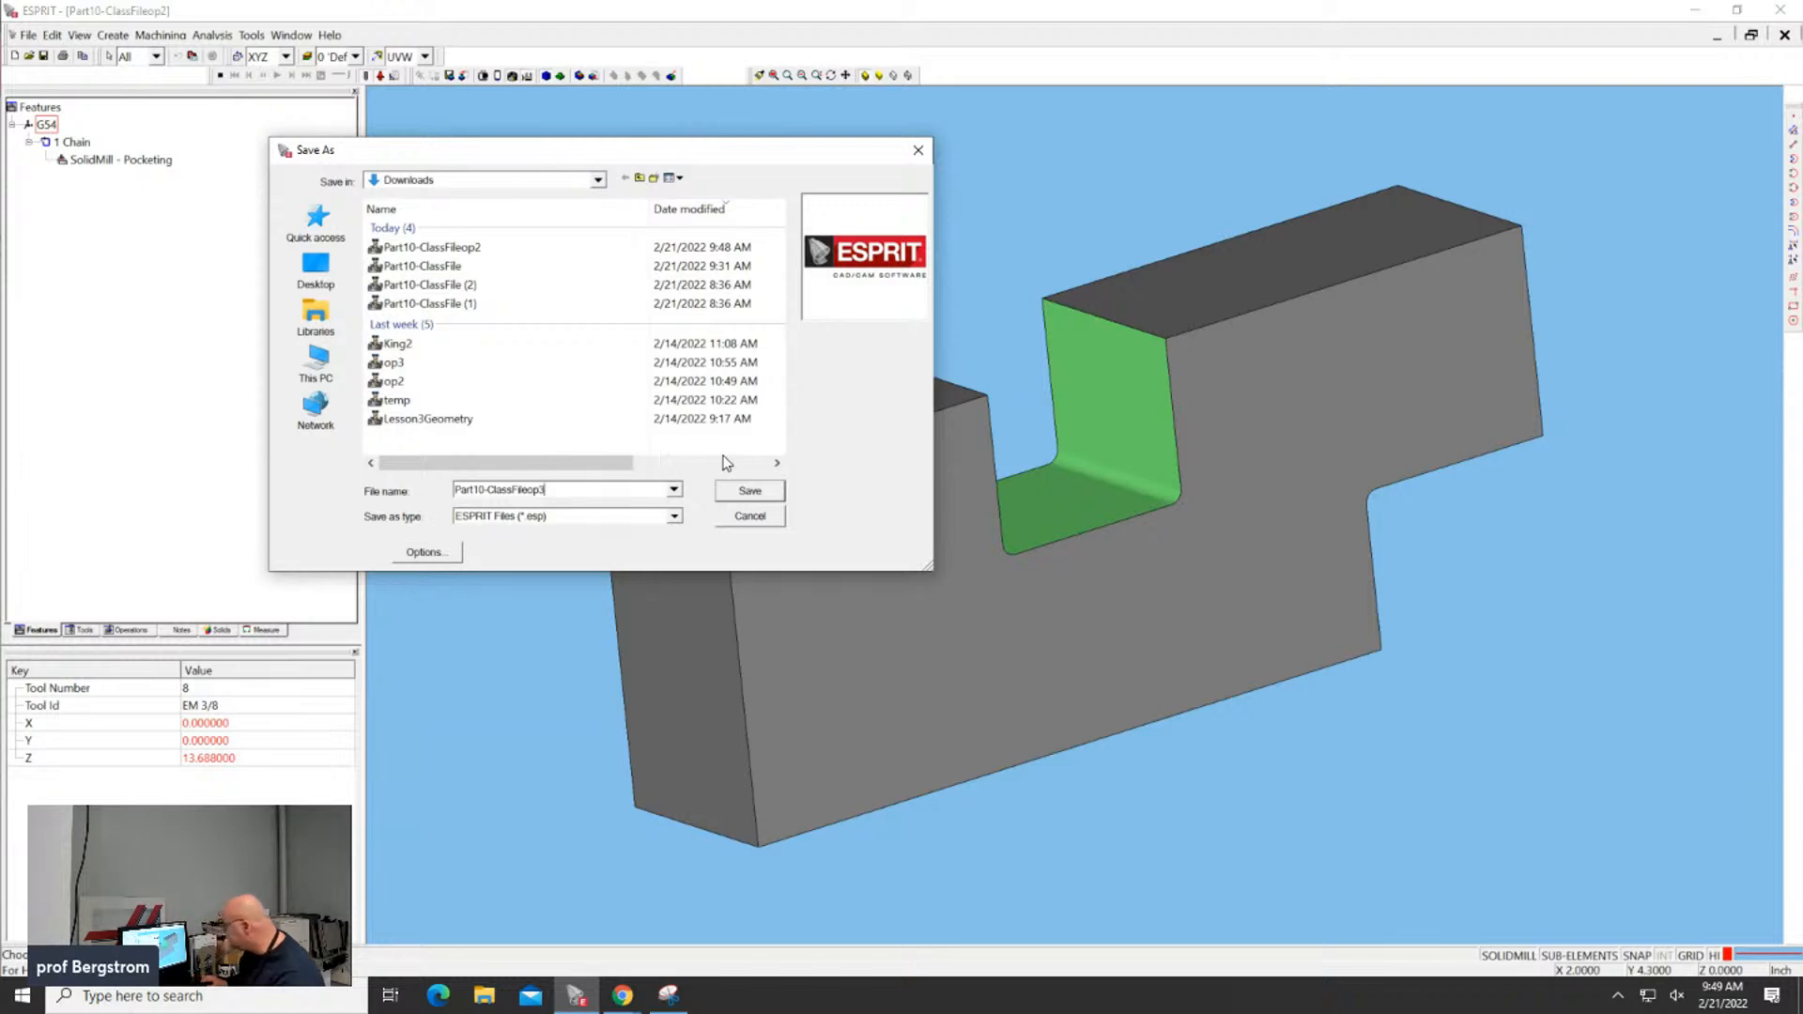
{"action": "left_click", "coordinate": [748, 489]}
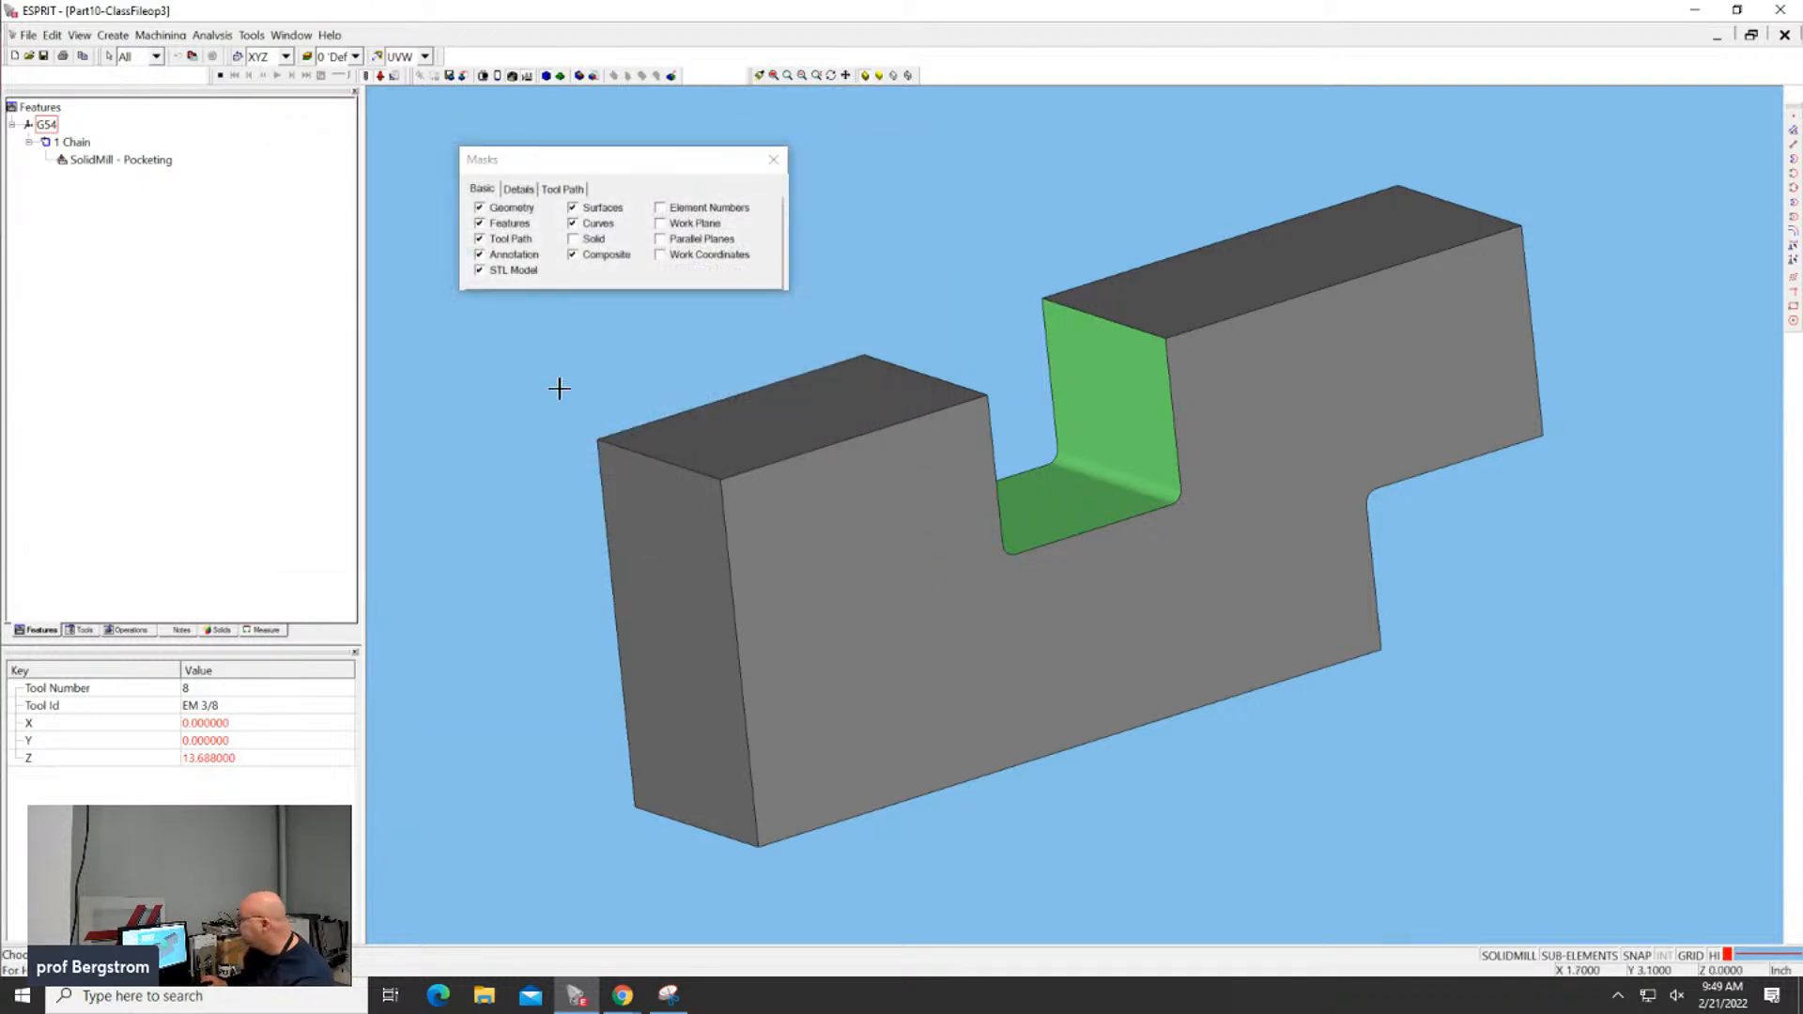
Stop the simulation and delete the slot's chain feature with its pocketing operation, along with the old STL stock model
{"action": "left_click", "coordinate": [218, 75]}
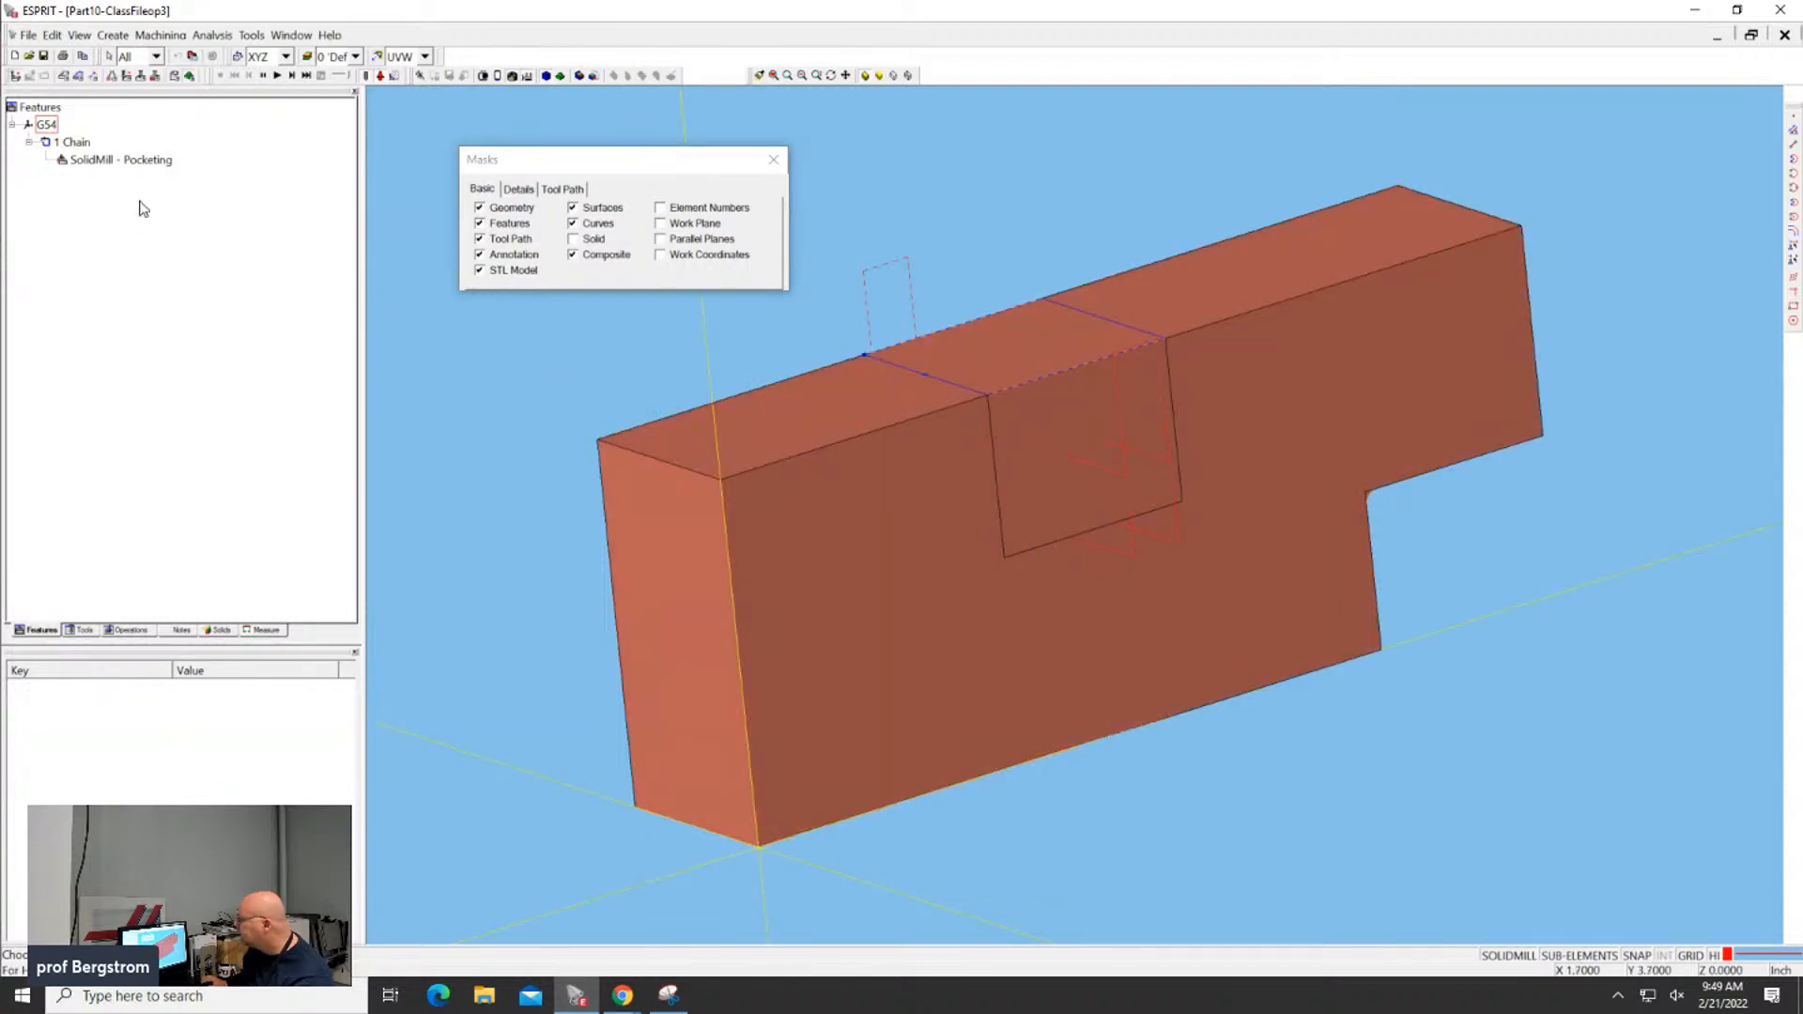
{"action": "left_click", "coordinate": [77, 143]}
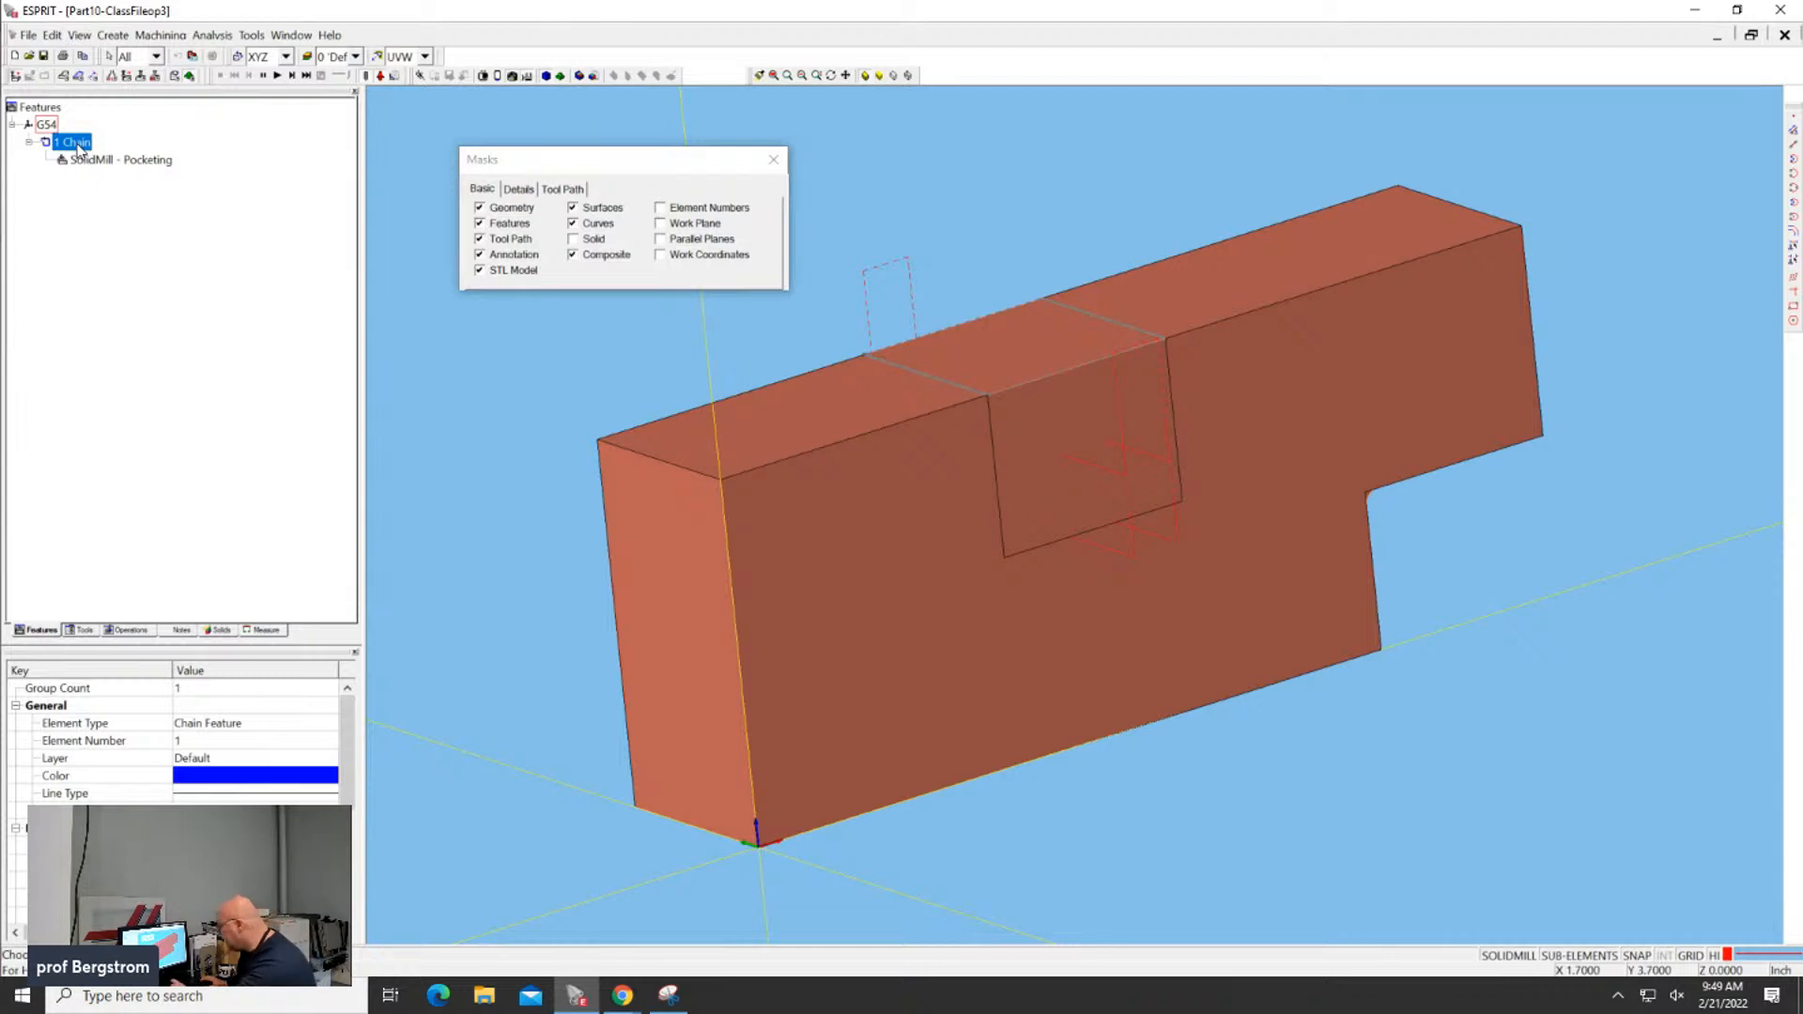
{"action": "key", "text": "Delete"}
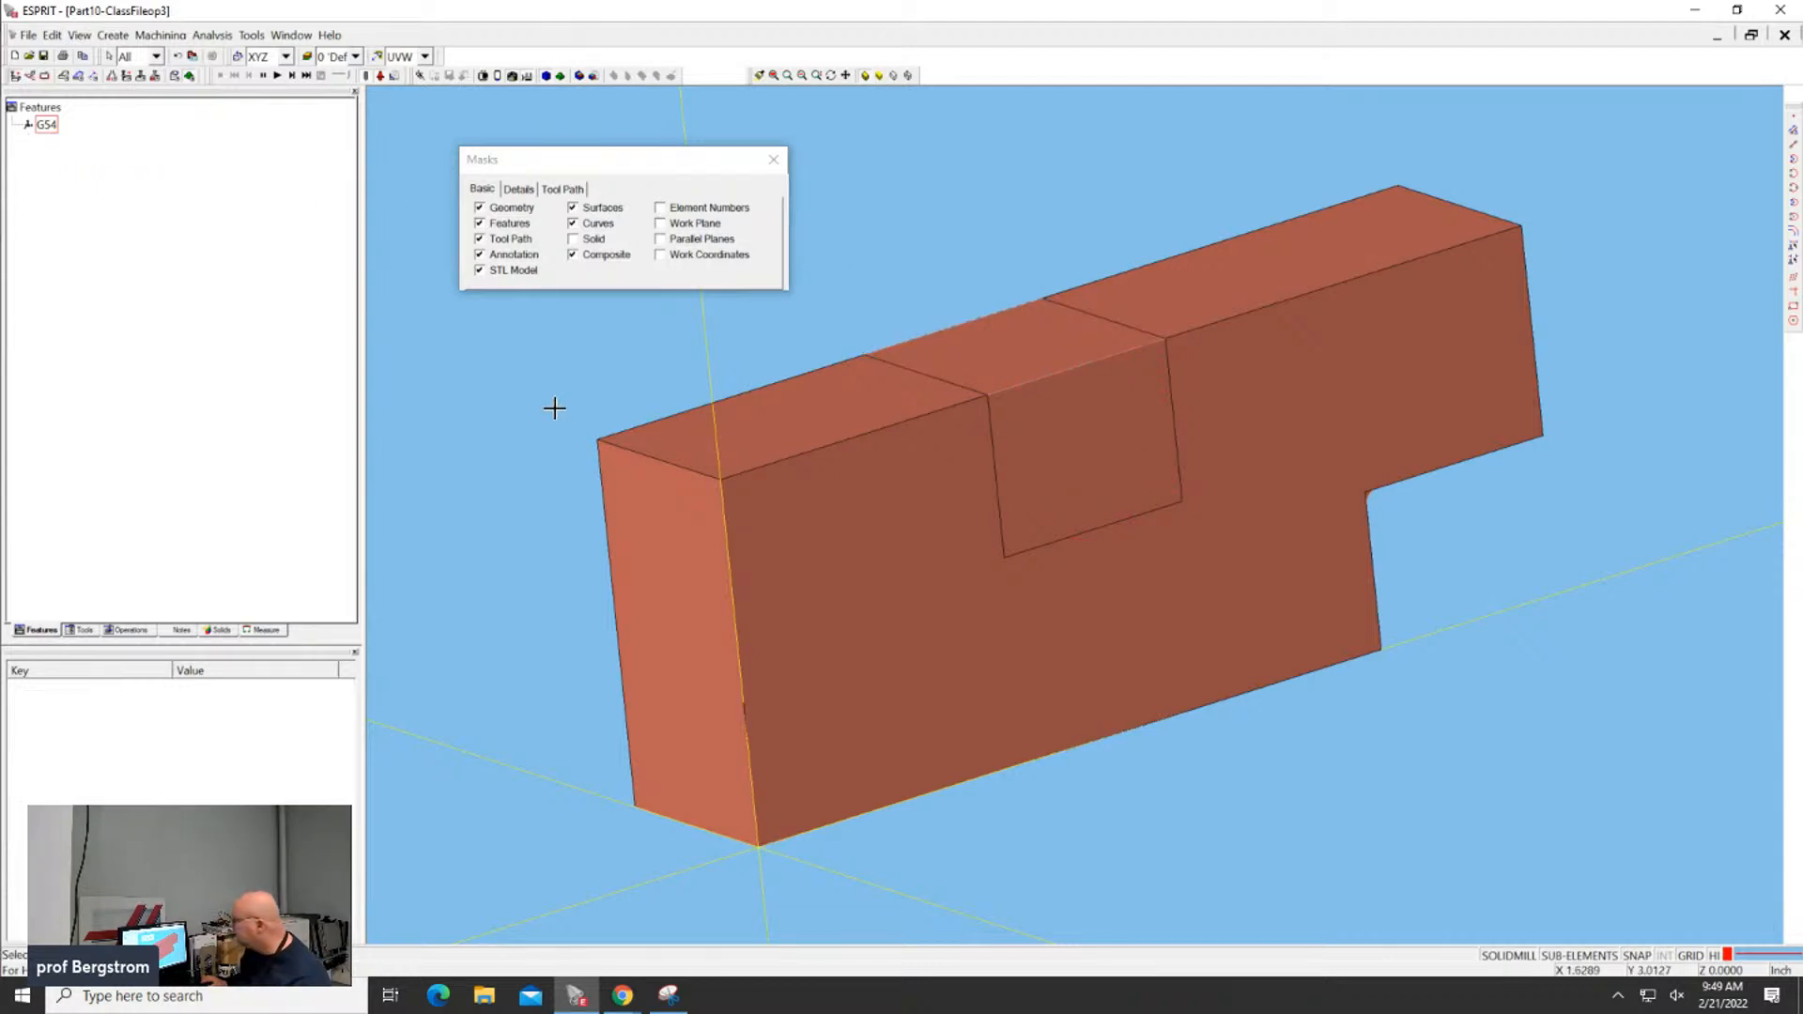
{"action": "left_click", "coordinate": [798, 554]}
{"action": "key", "text": "Delete"}
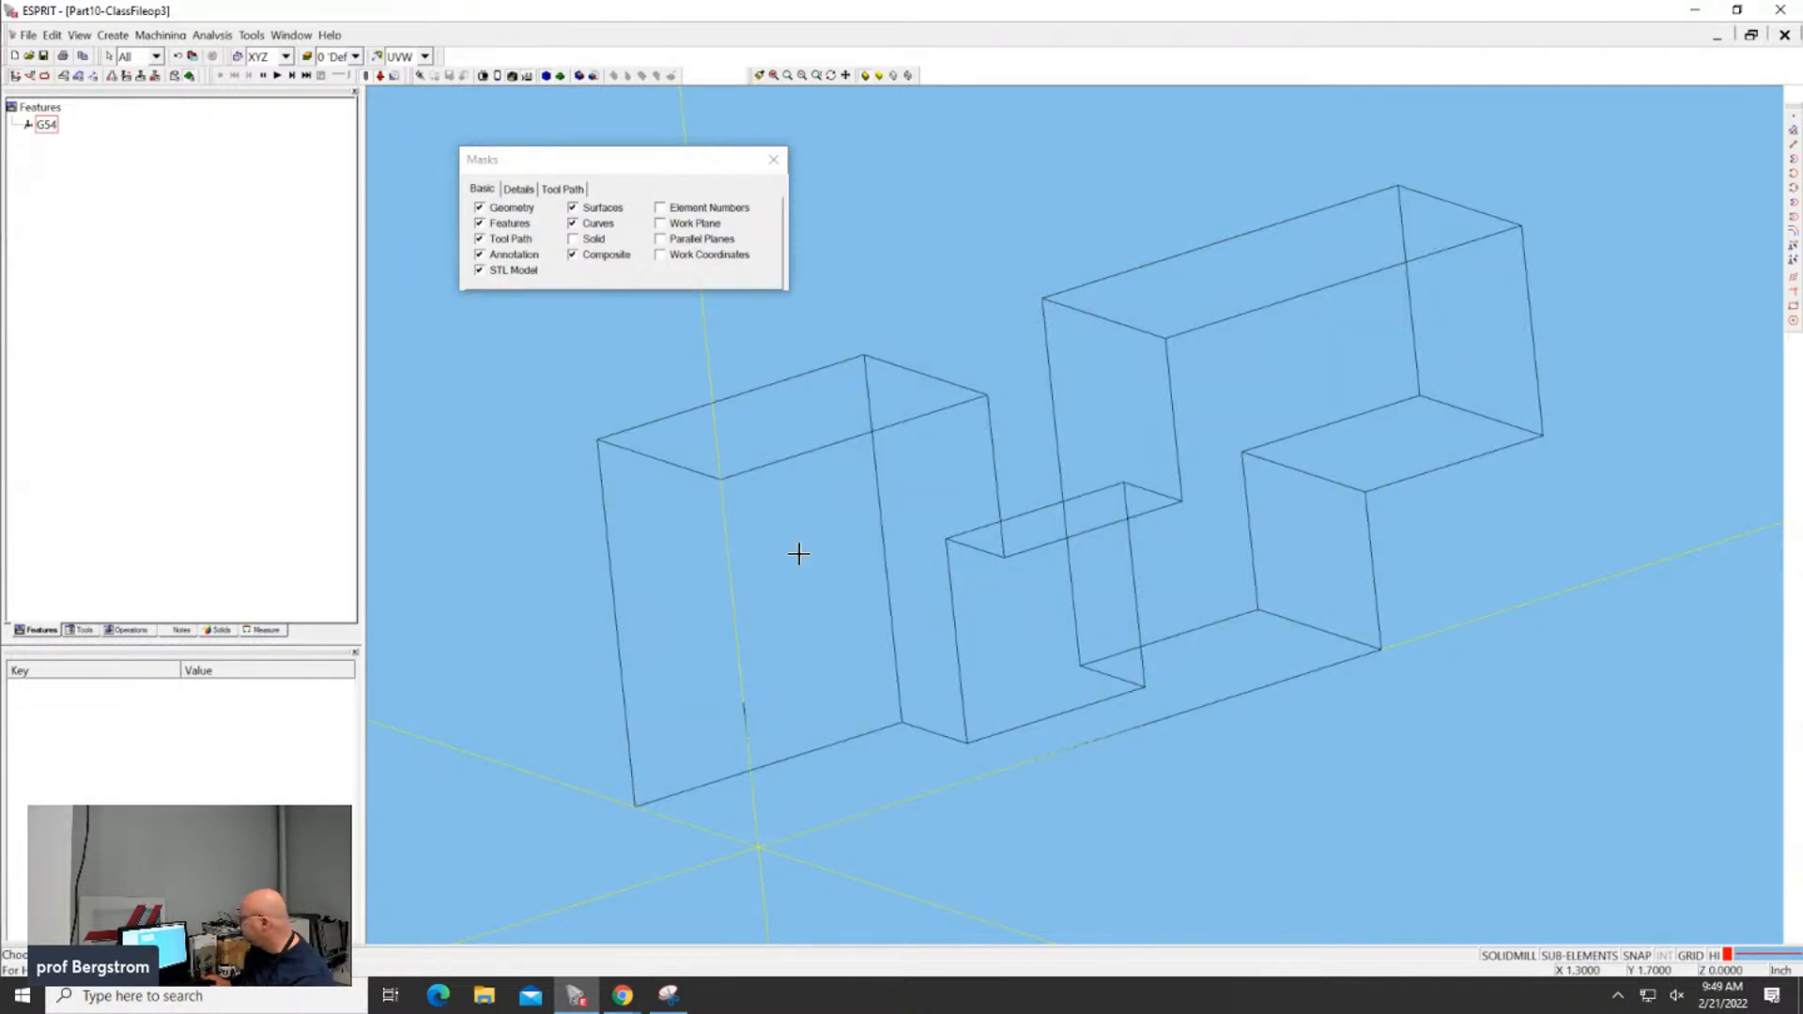
Merge the op3 stock STL file from Downloads into the part file
{"action": "left_click", "coordinate": [29, 36]}
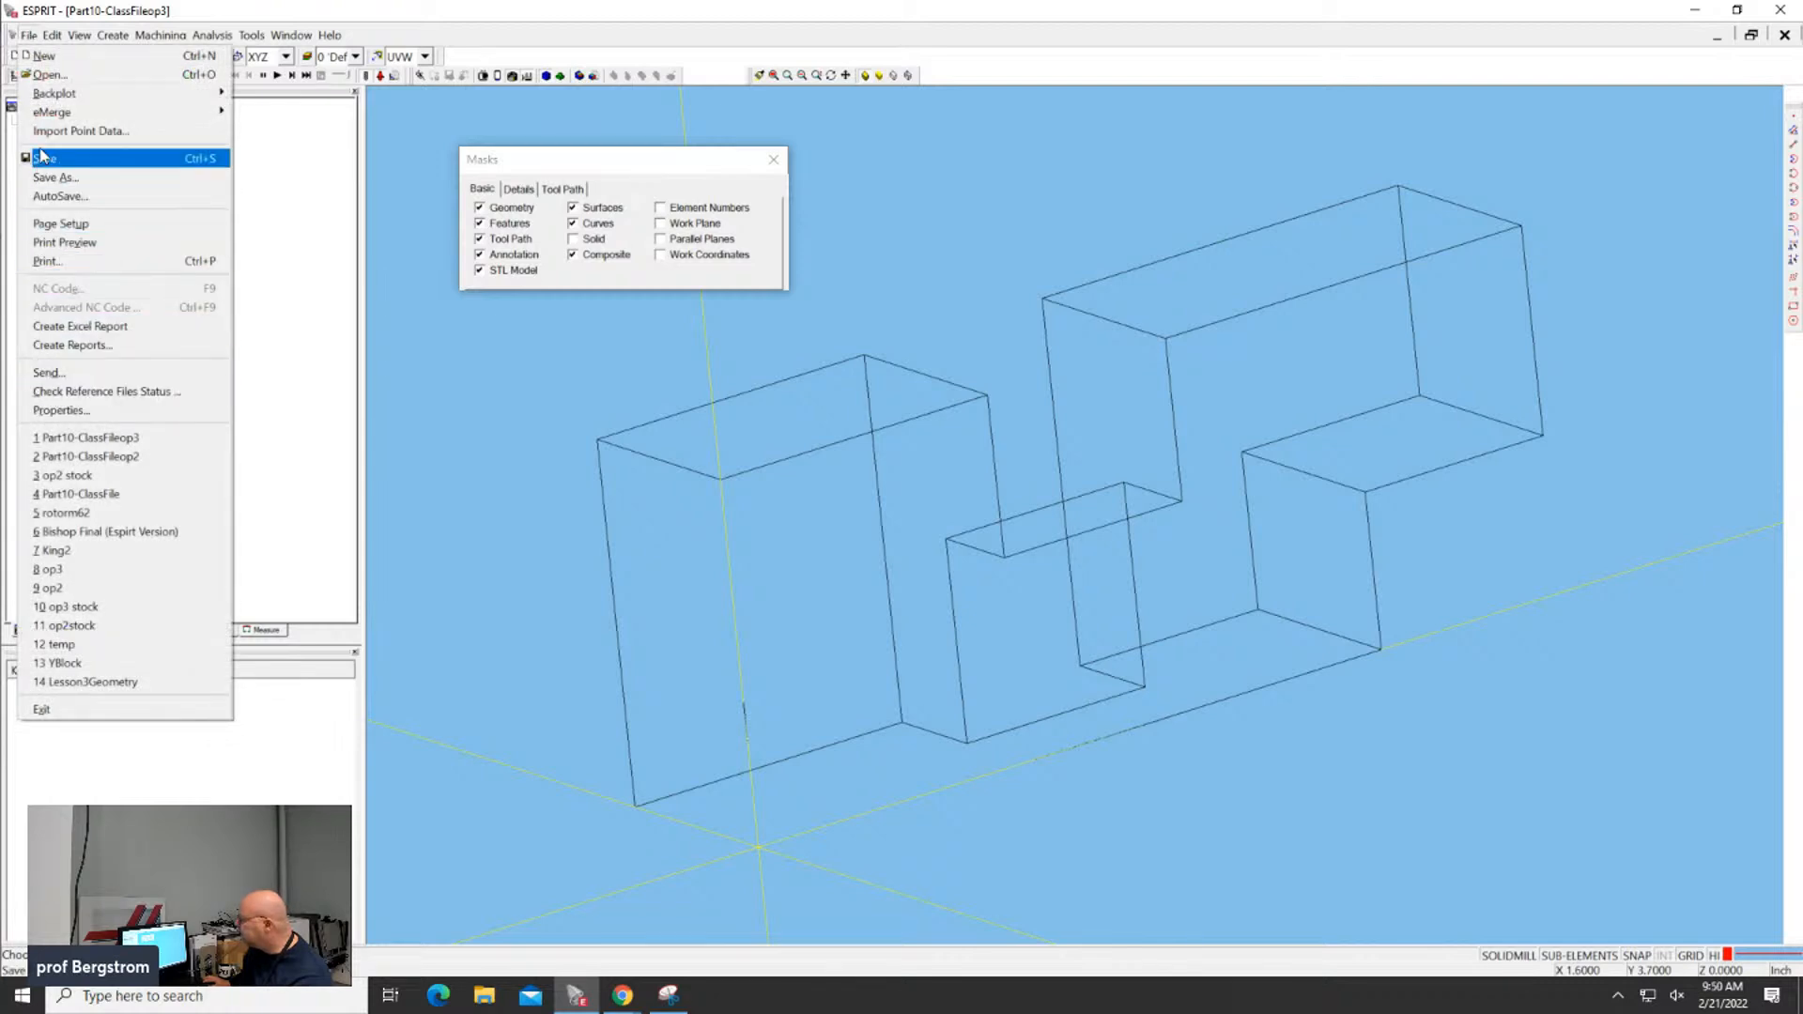
{"action": "left_click", "coordinate": [47, 76]}
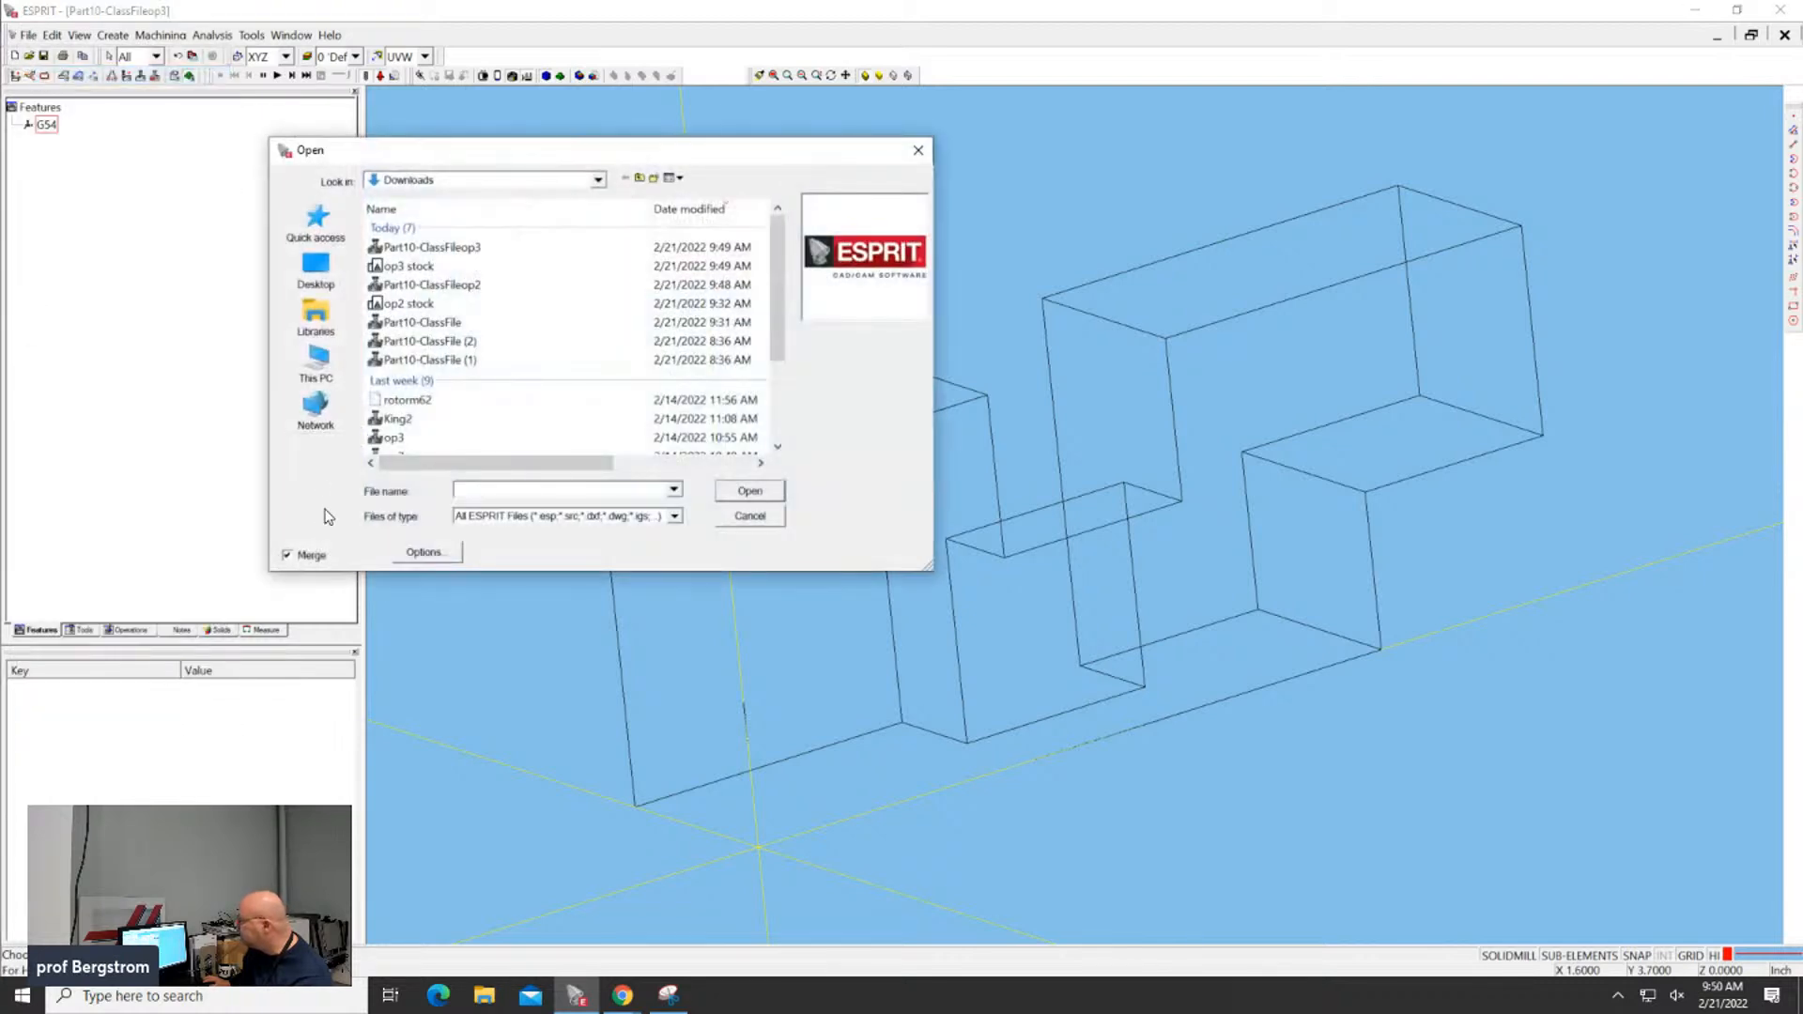
{"action": "double_click", "coordinate": [422, 266]}
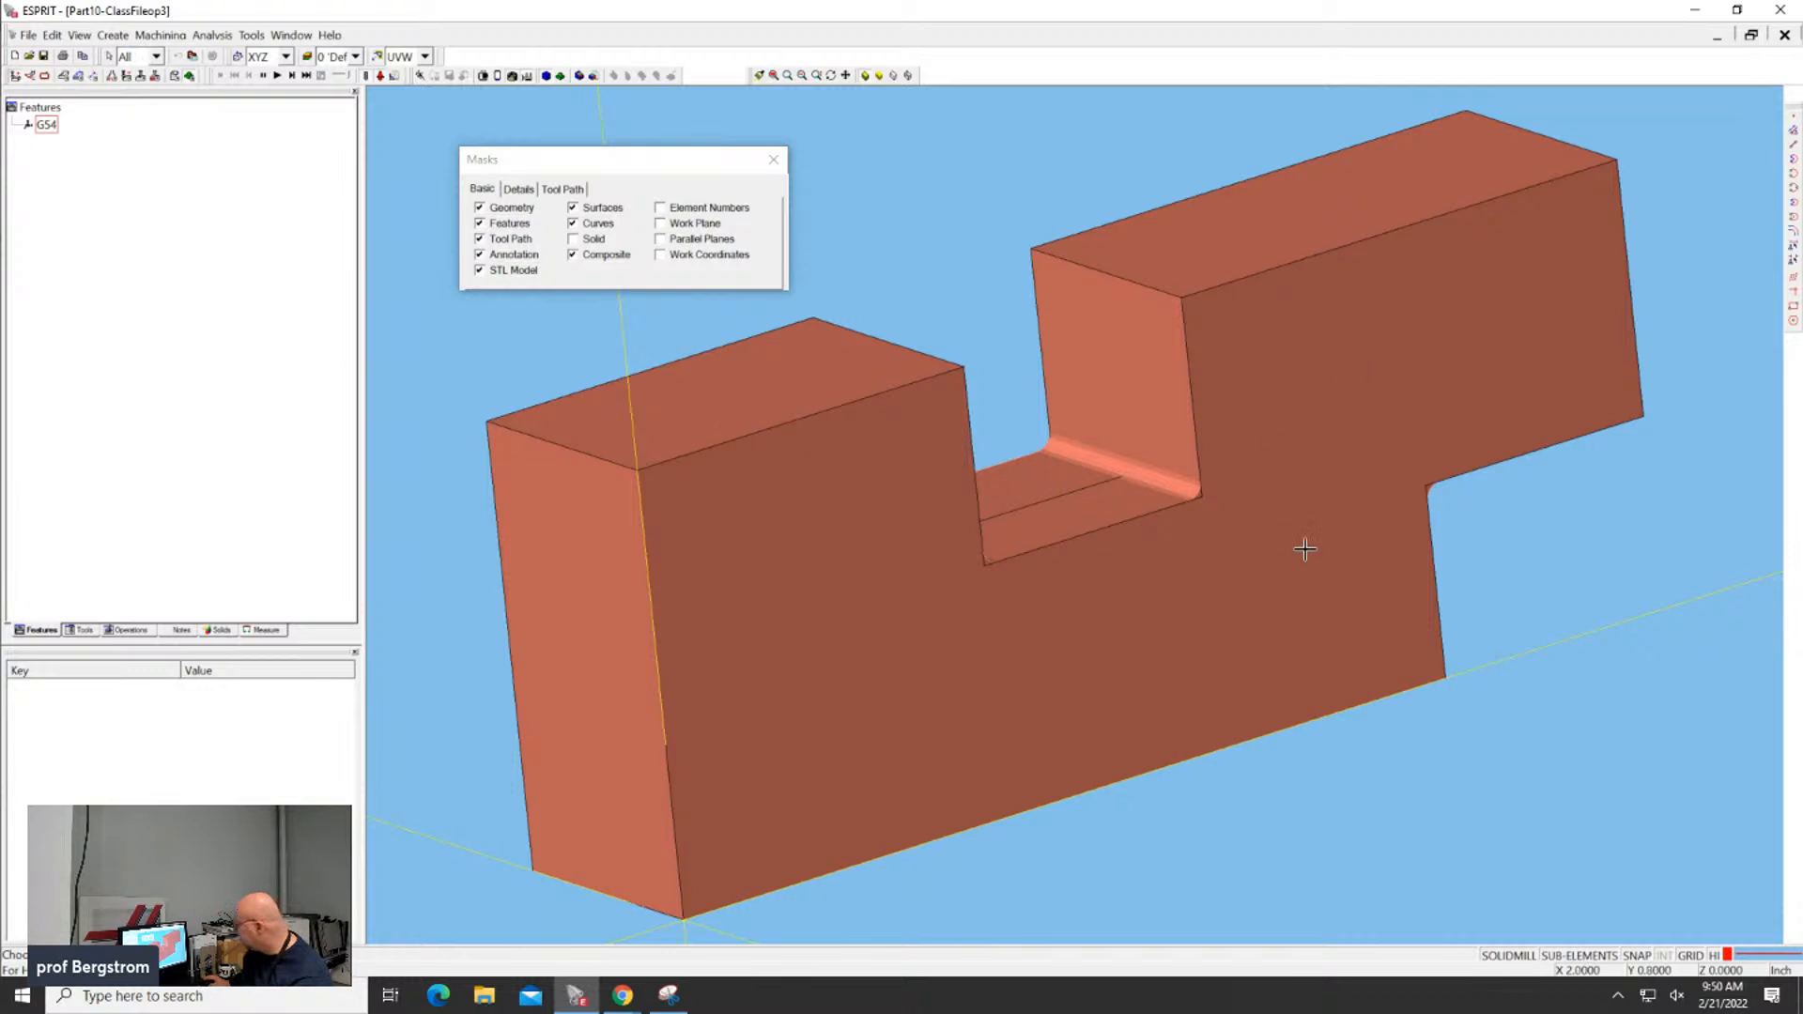
Replace the simulation's old stock definition with a stock created from the merged op3 STL model
{"action": "left_click", "coordinate": [856, 538]}
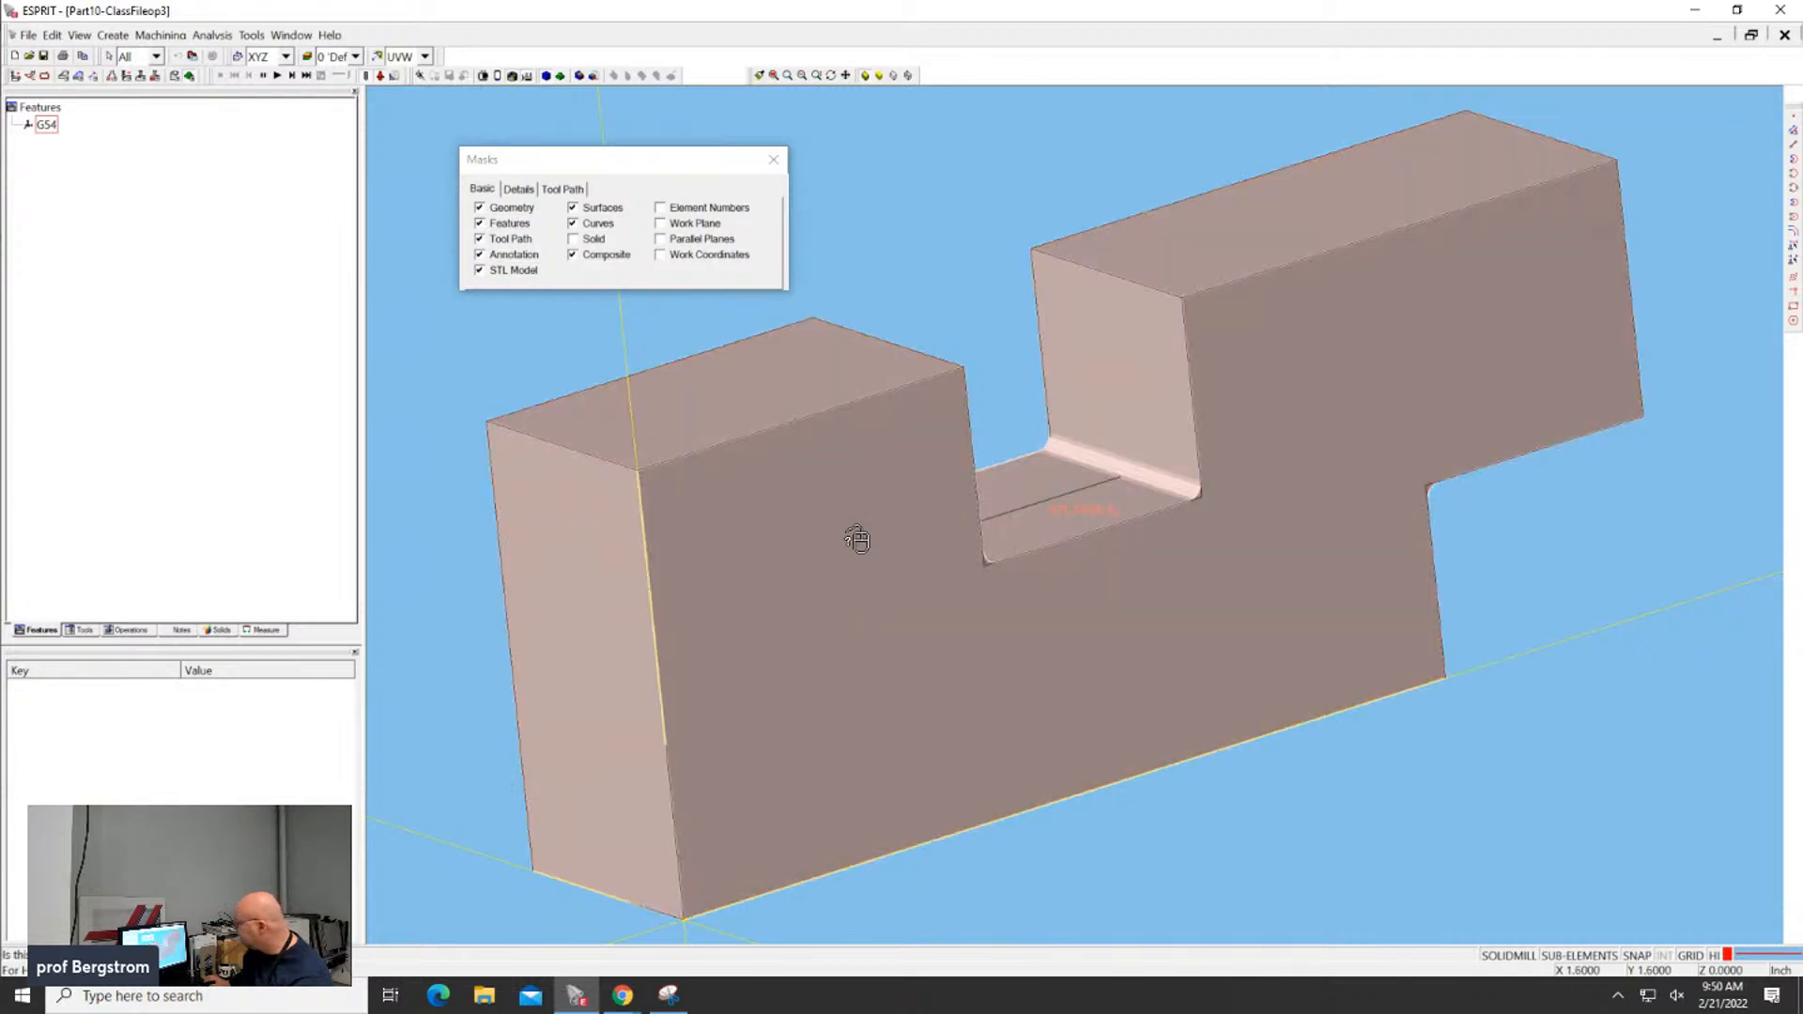
{"action": "left_click", "coordinate": [470, 293]}
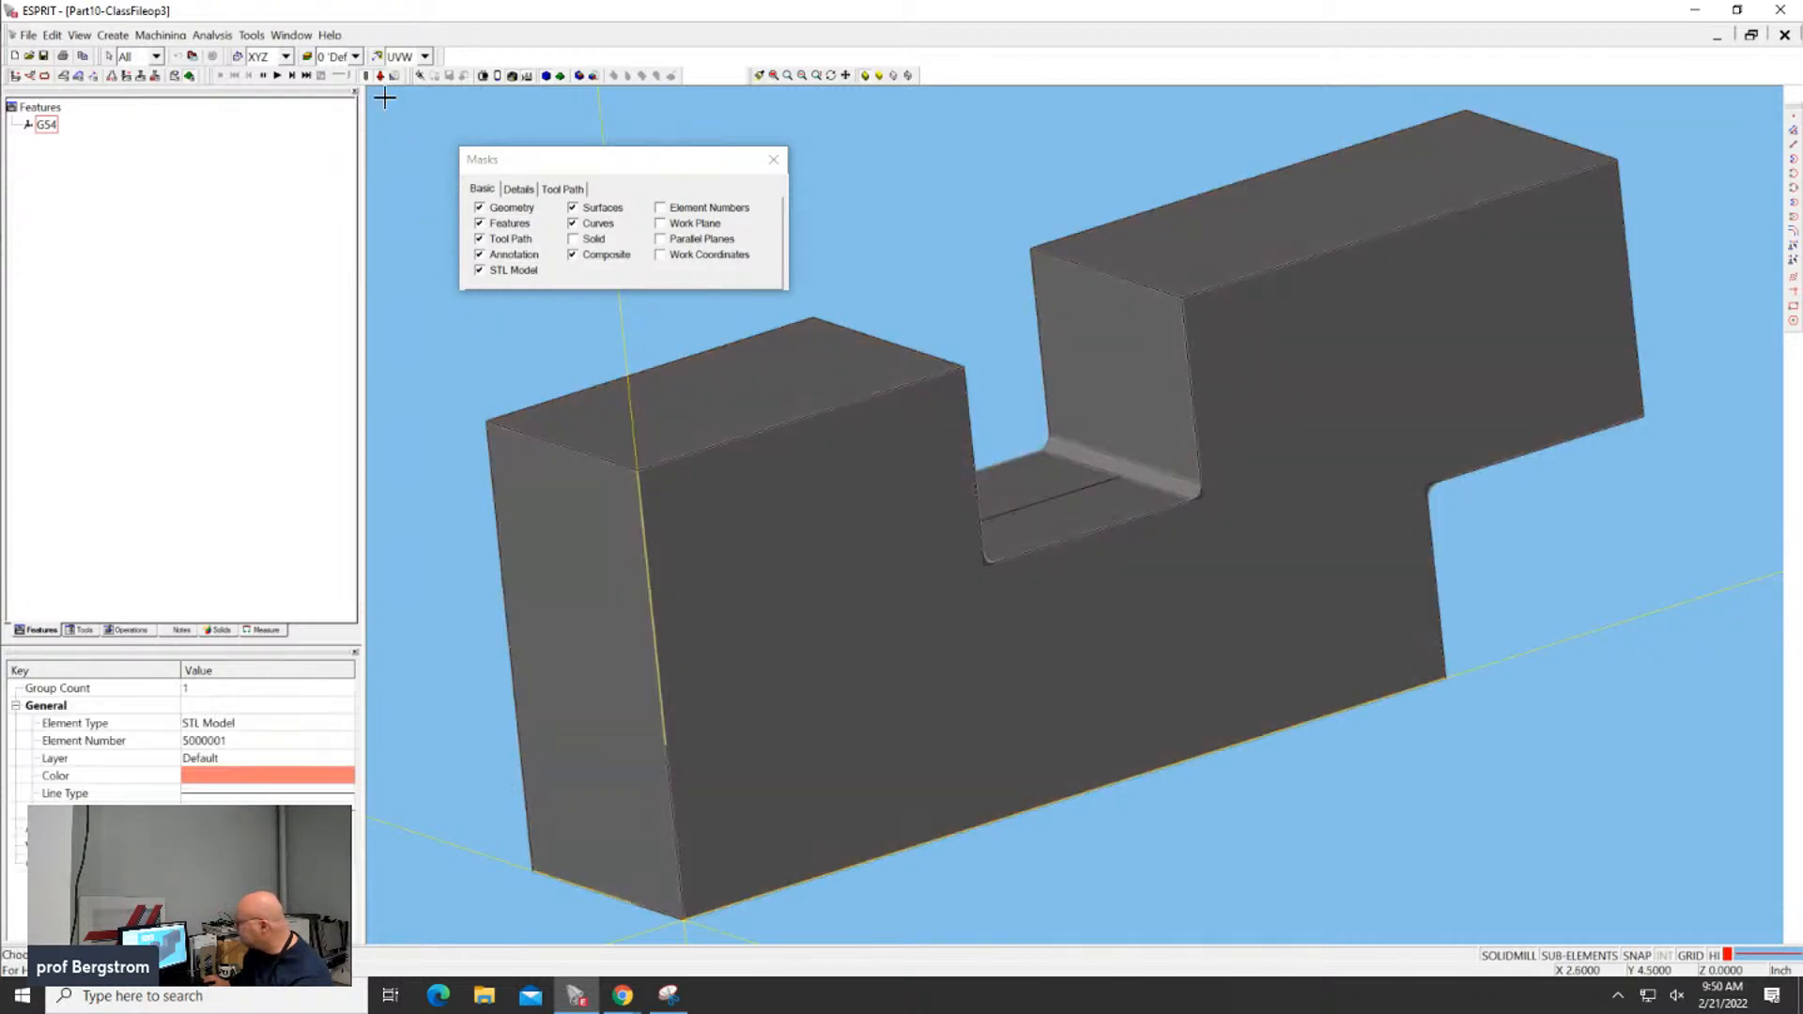
{"action": "left_click", "coordinate": [190, 76]}
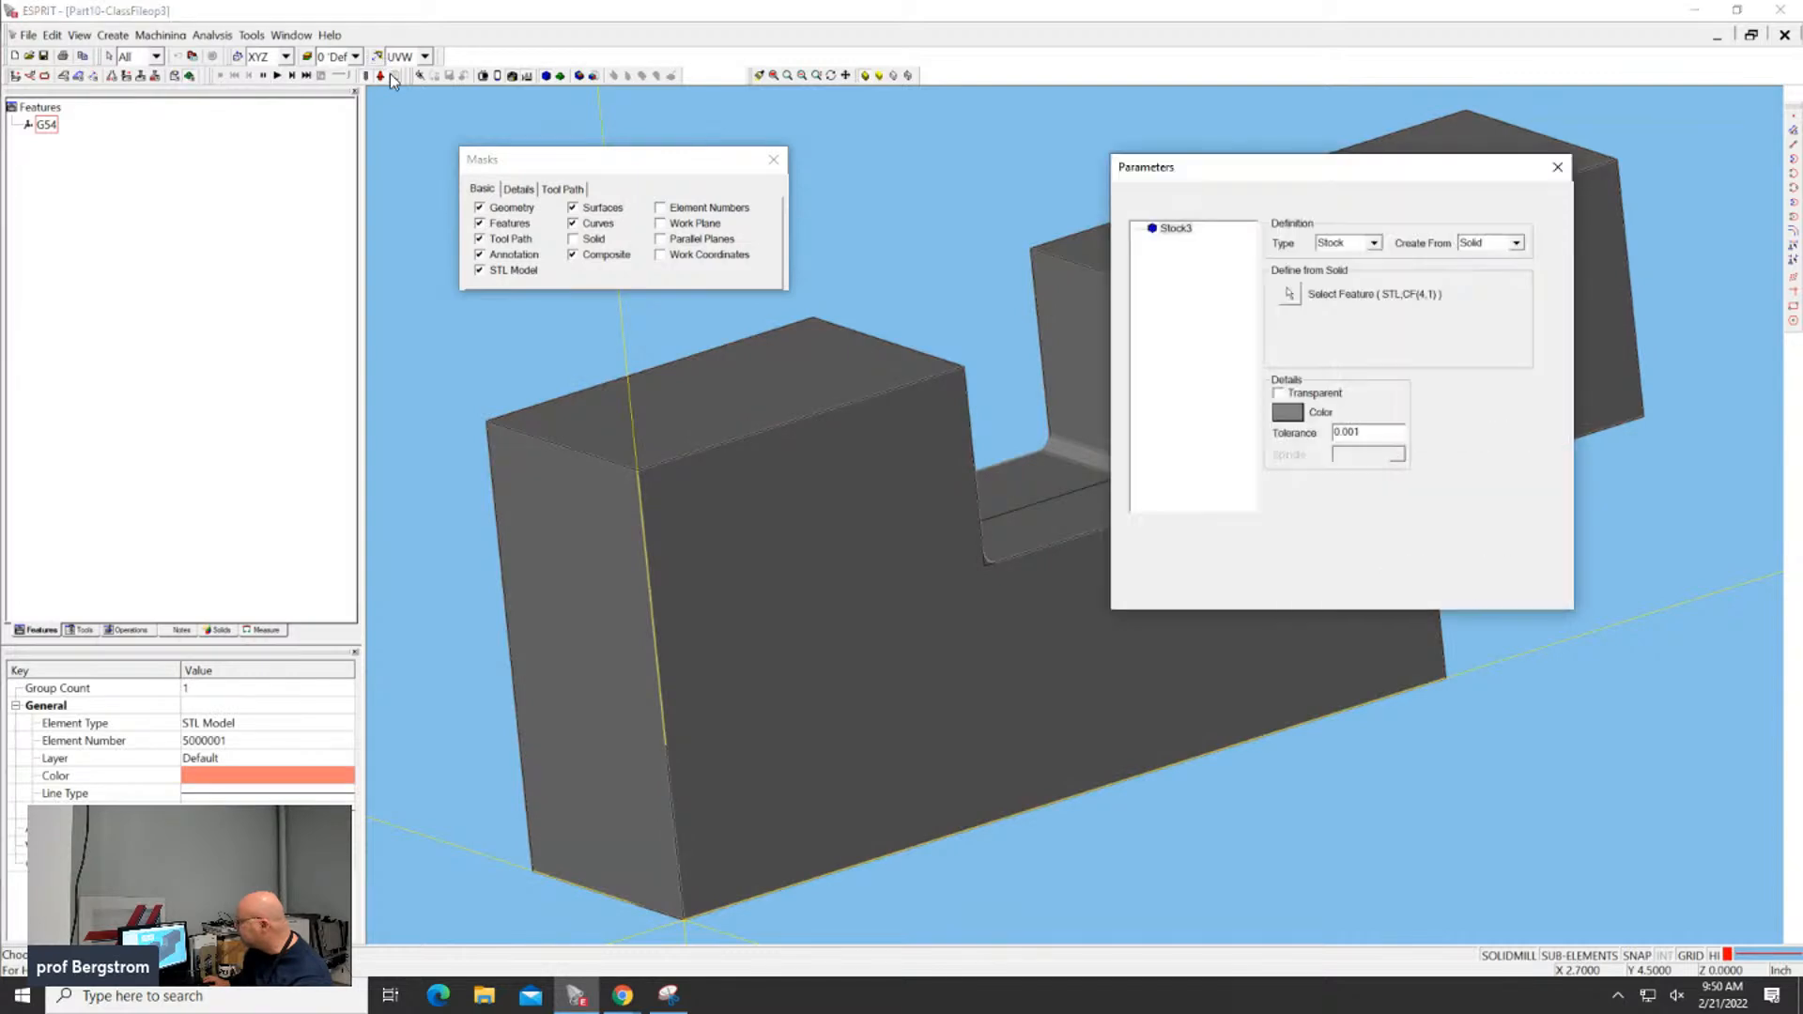
{"action": "left_click", "coordinate": [1176, 231]}
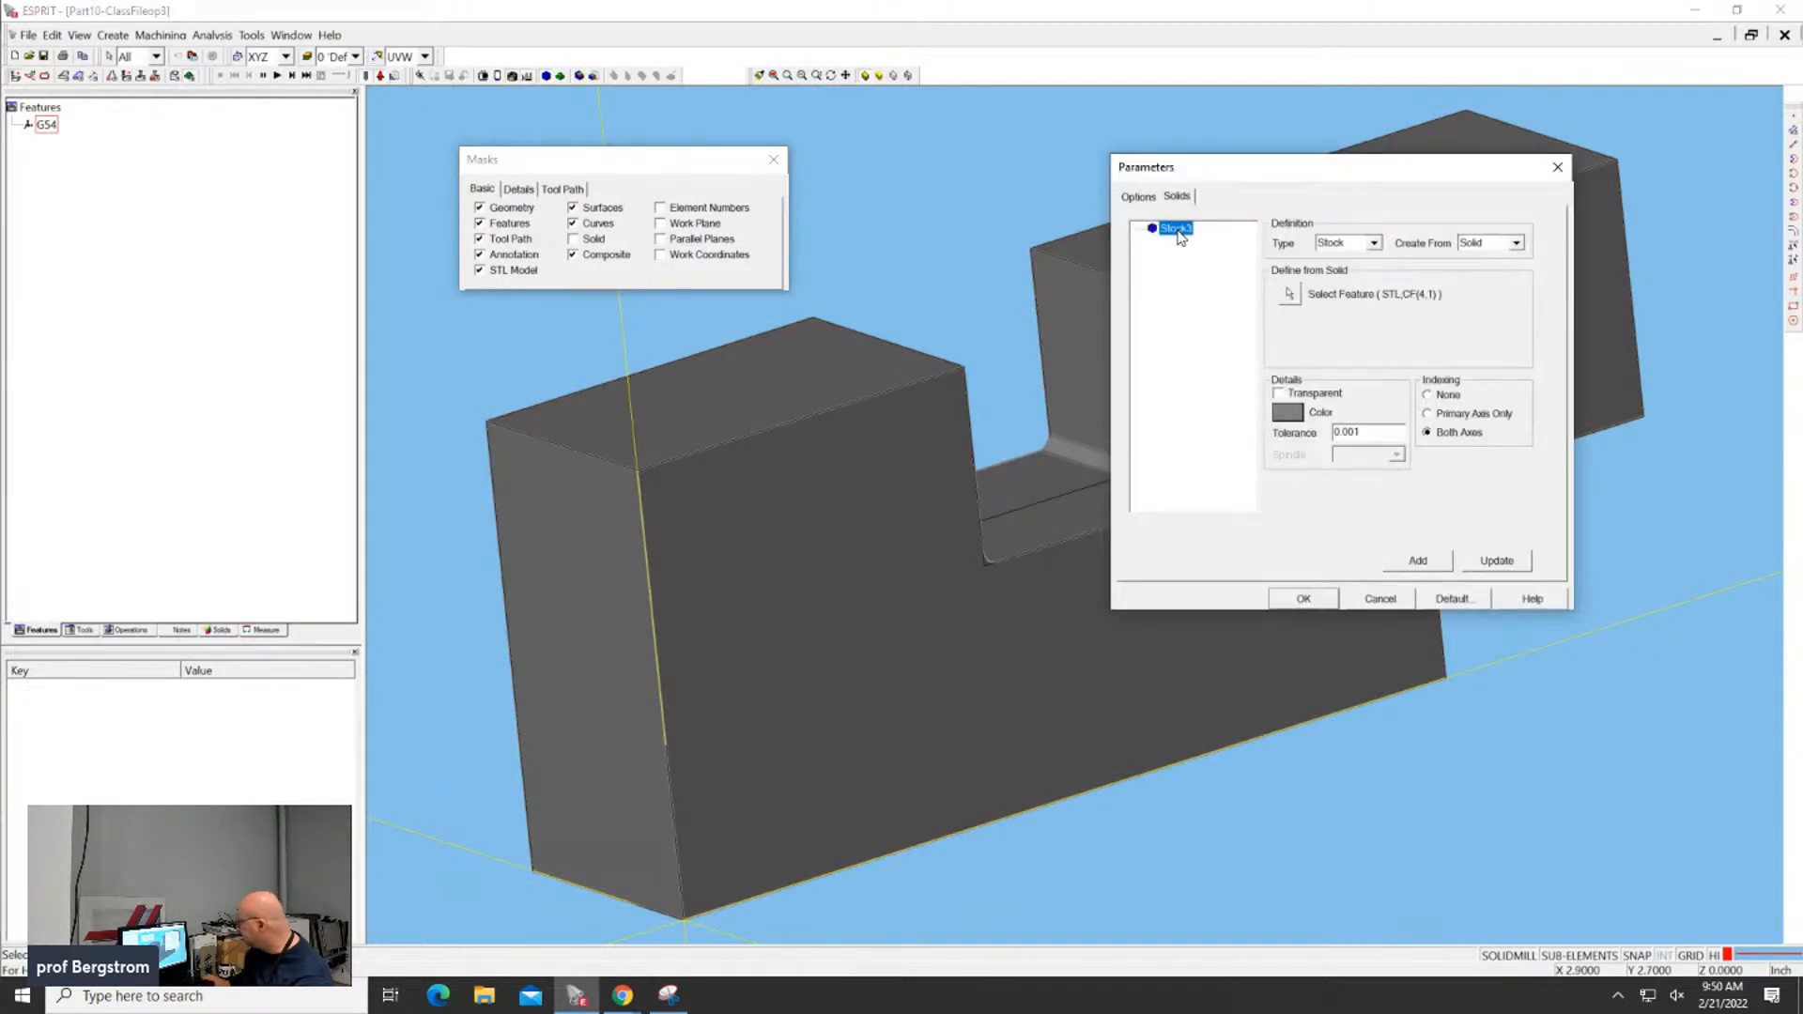
{"action": "key", "text": "Delete"}
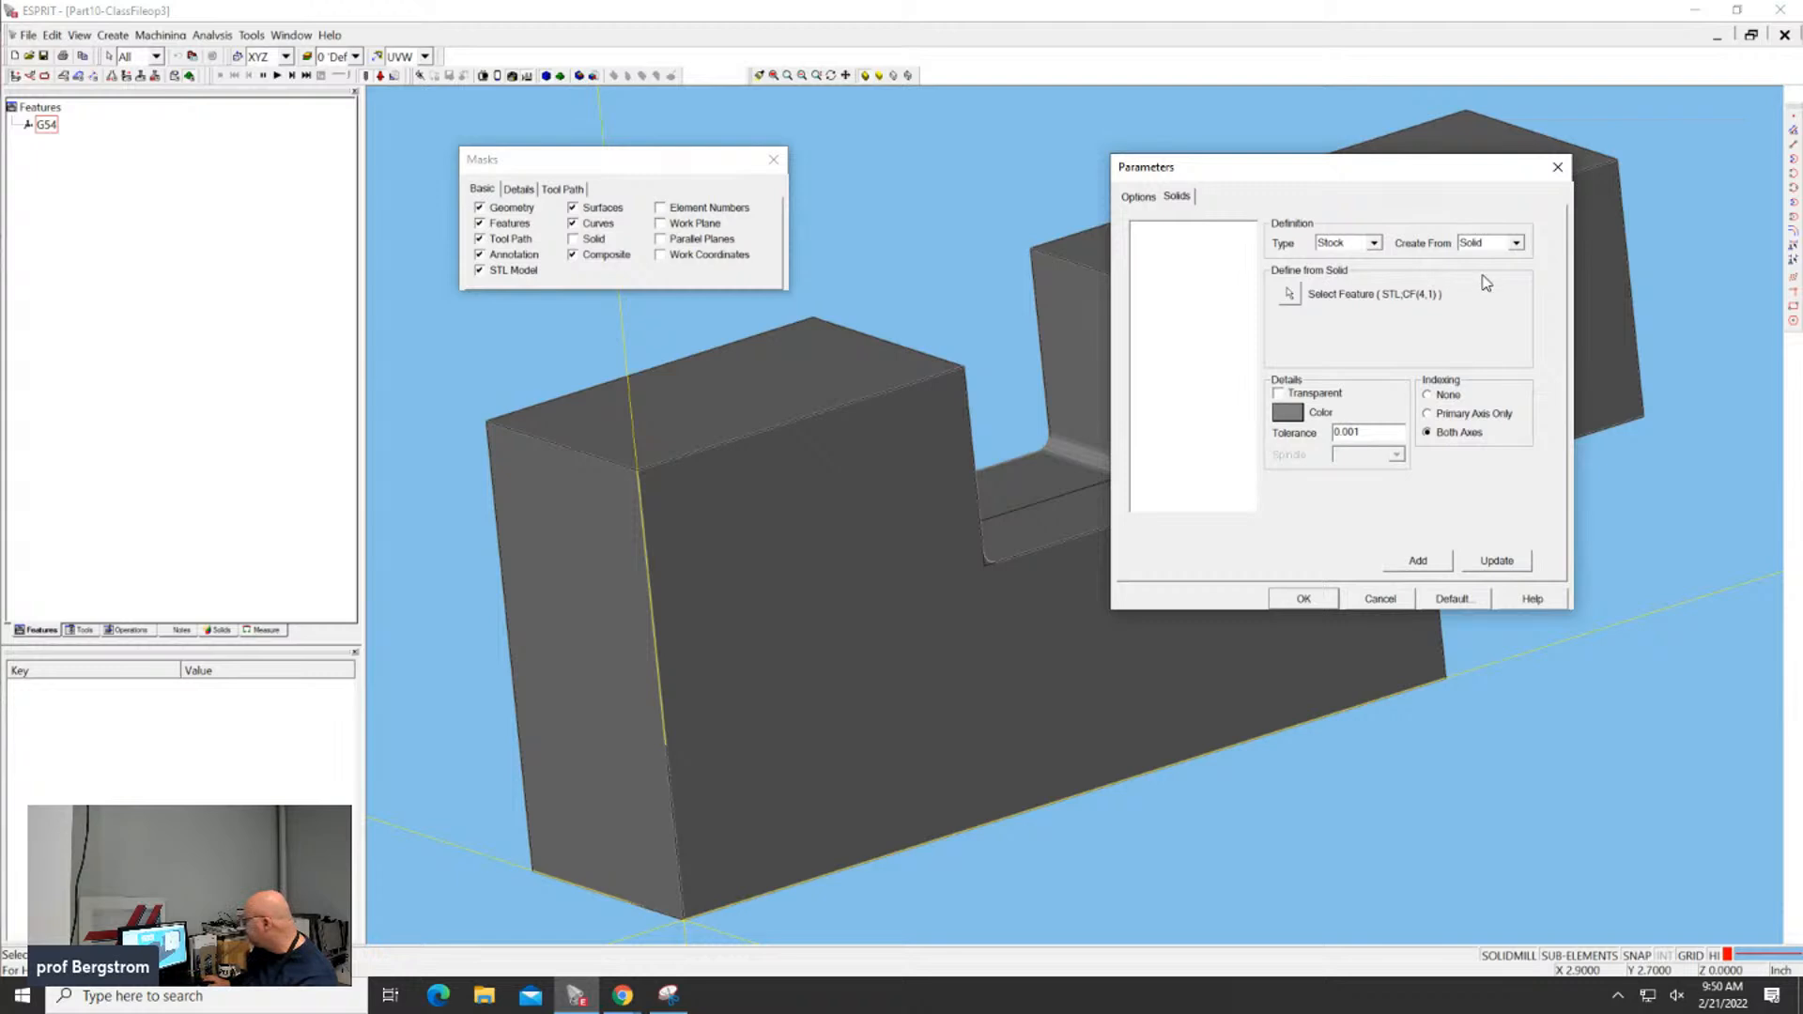
{"action": "left_click", "coordinate": [1293, 294]}
{"action": "left_click", "coordinate": [814, 506]}
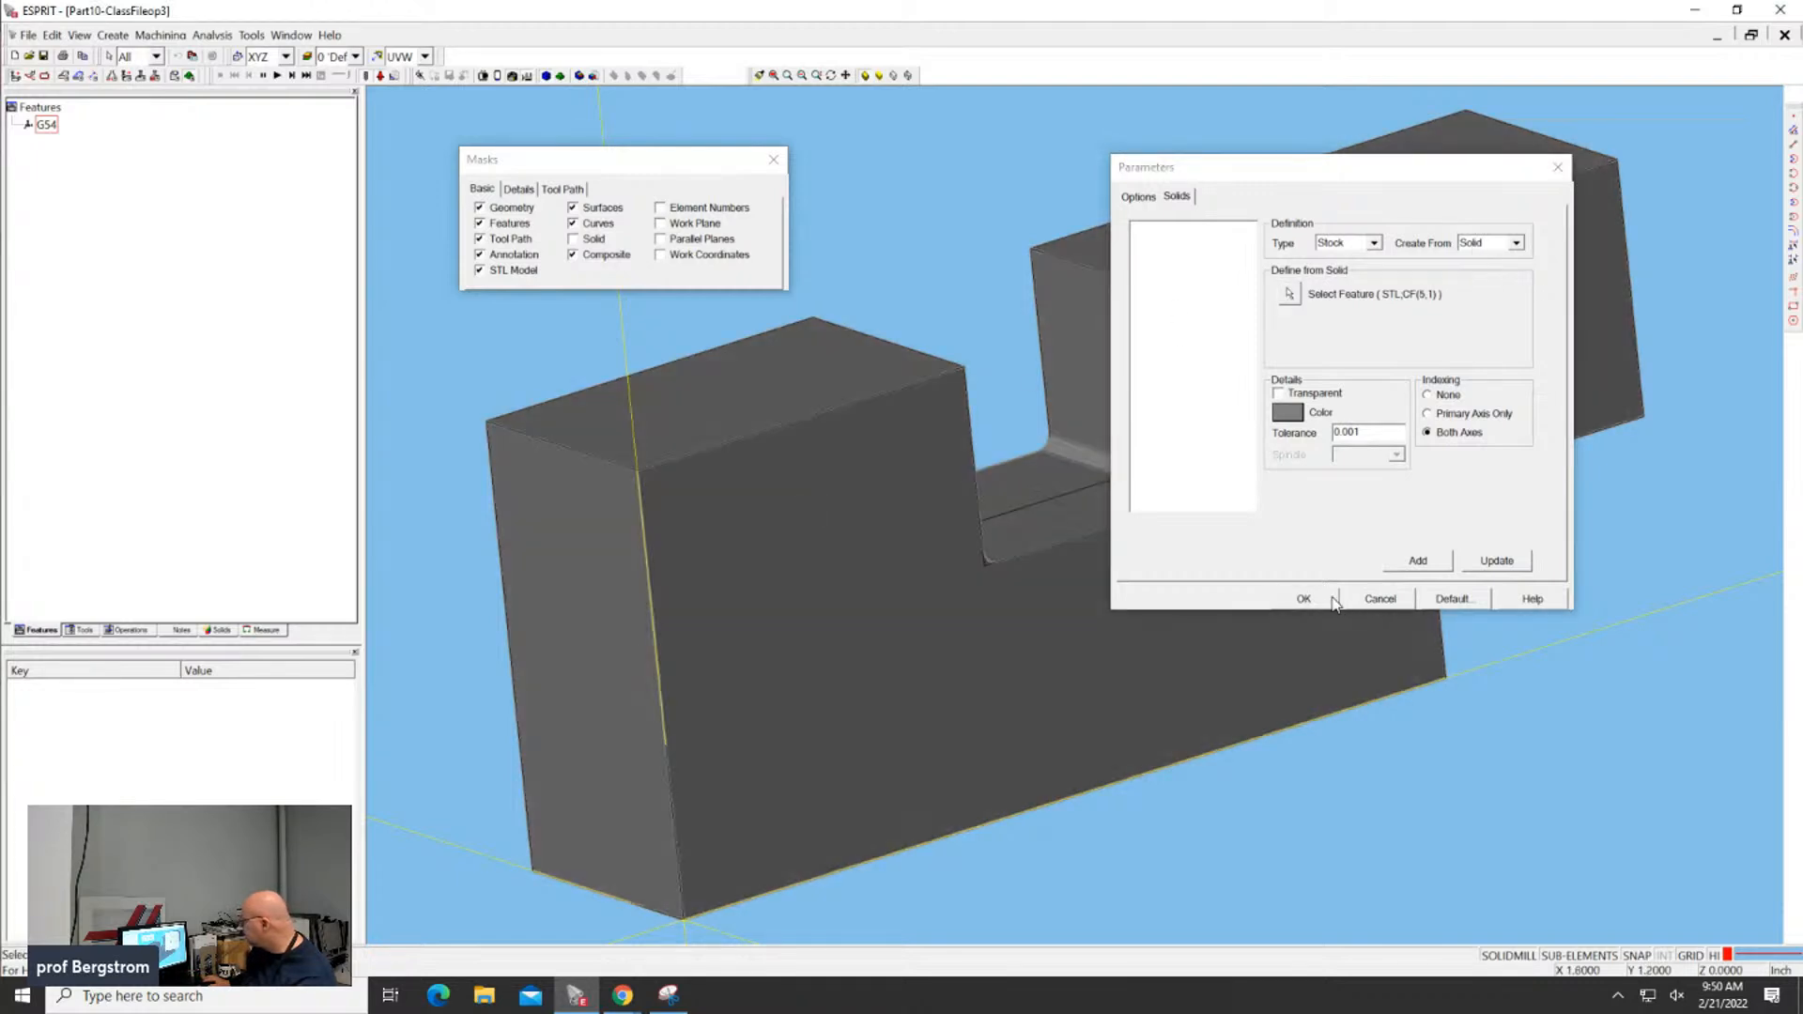
{"action": "left_click", "coordinate": [1433, 563]}
{"action": "left_click", "coordinate": [1305, 599]}
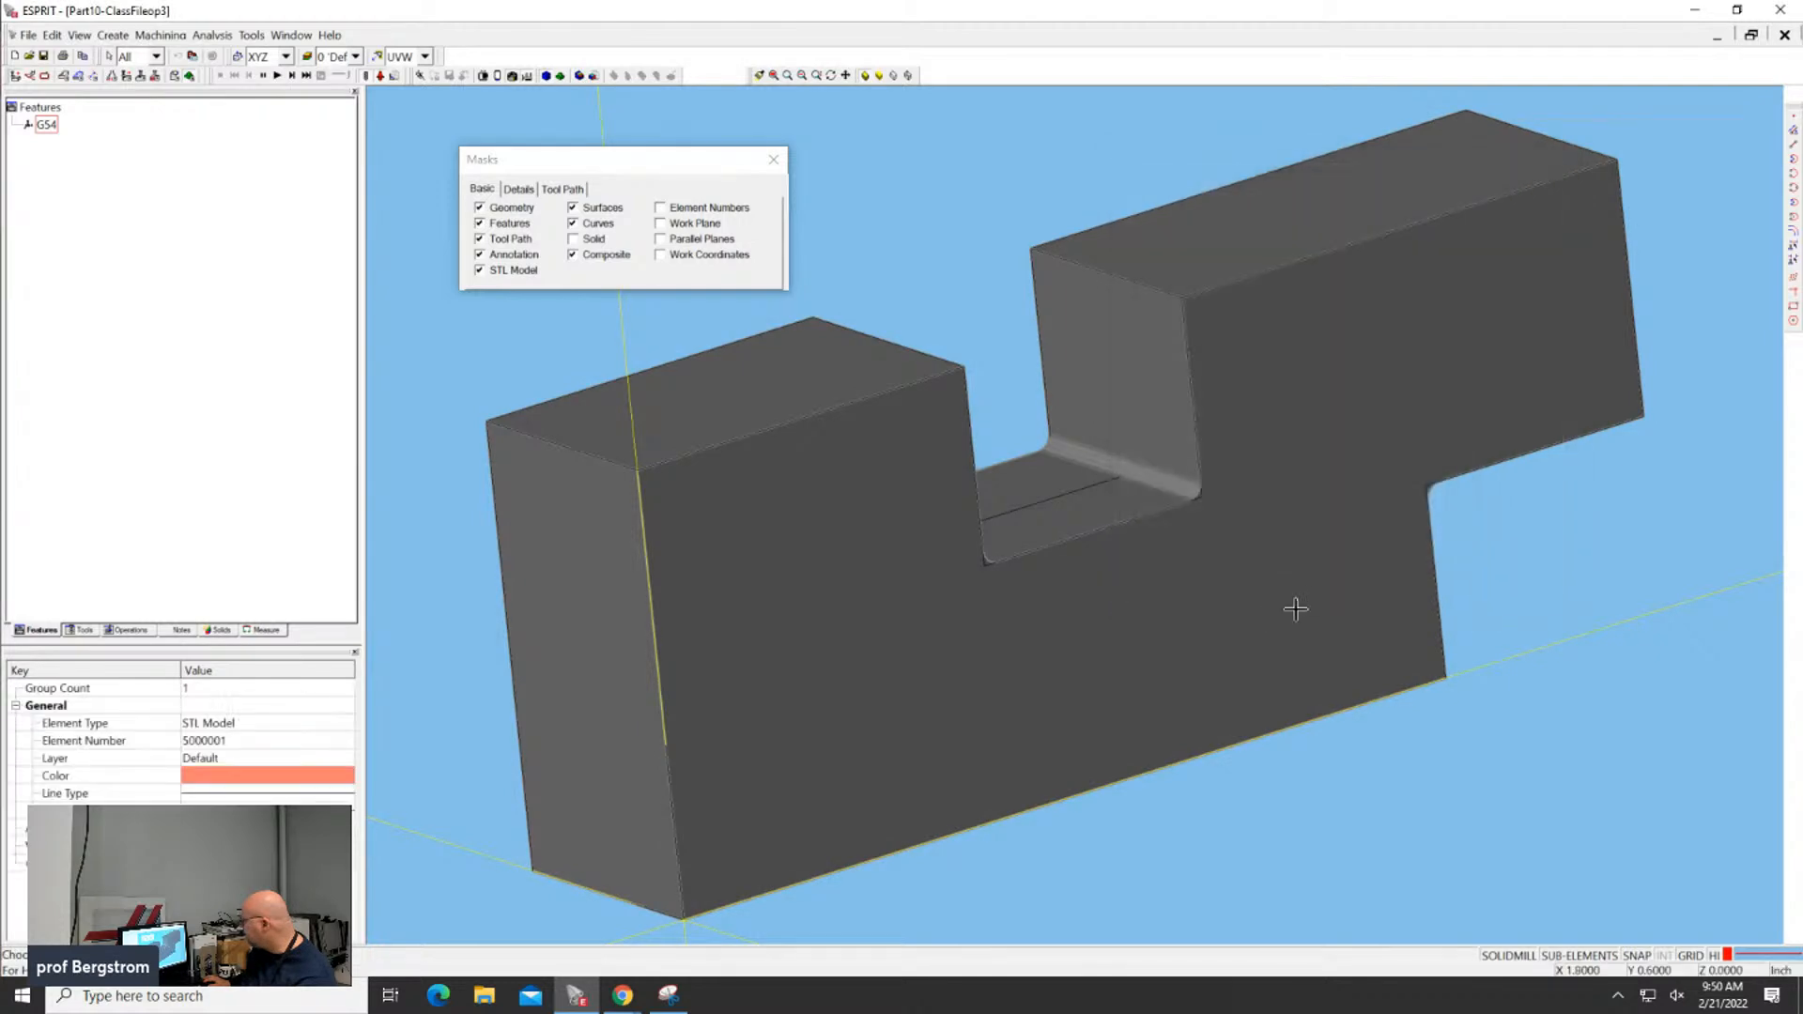
{"action": "left_click", "coordinate": [451, 387]}
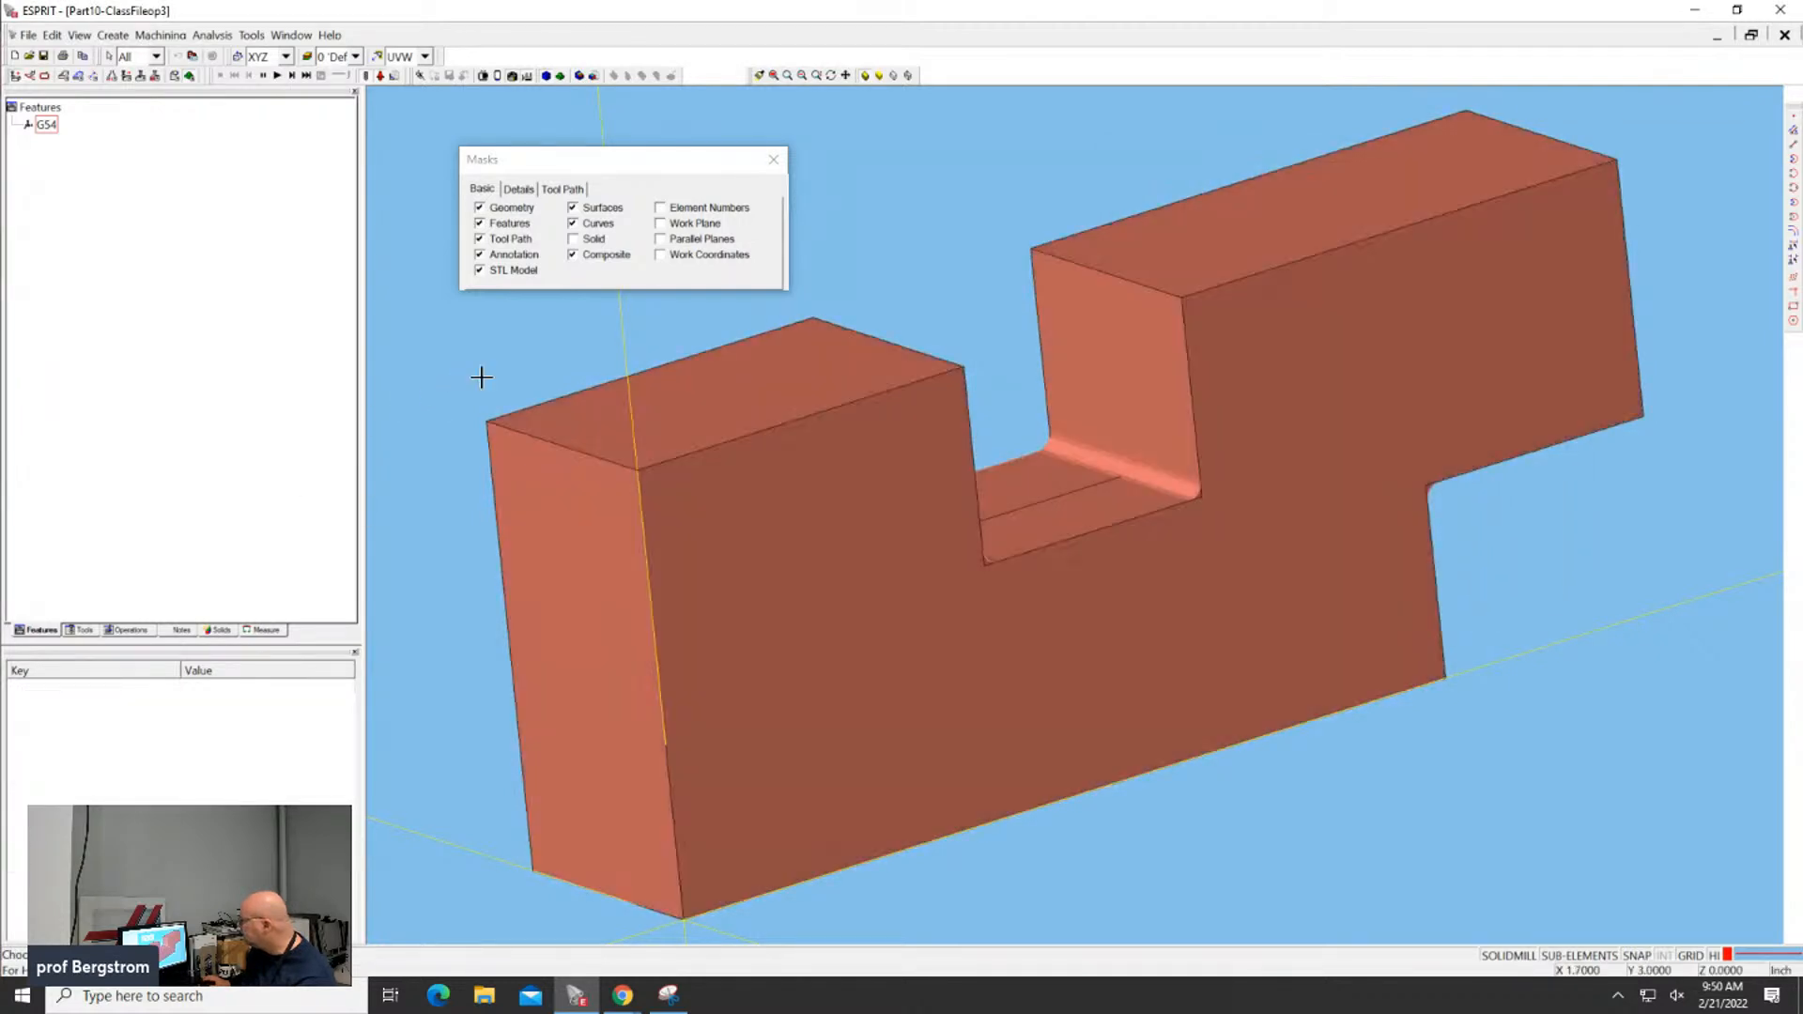
Show the solid and rotate all elements, including the STL stock, by 90 degrees with the Move option
{"action": "left_click", "coordinate": [581, 243]}
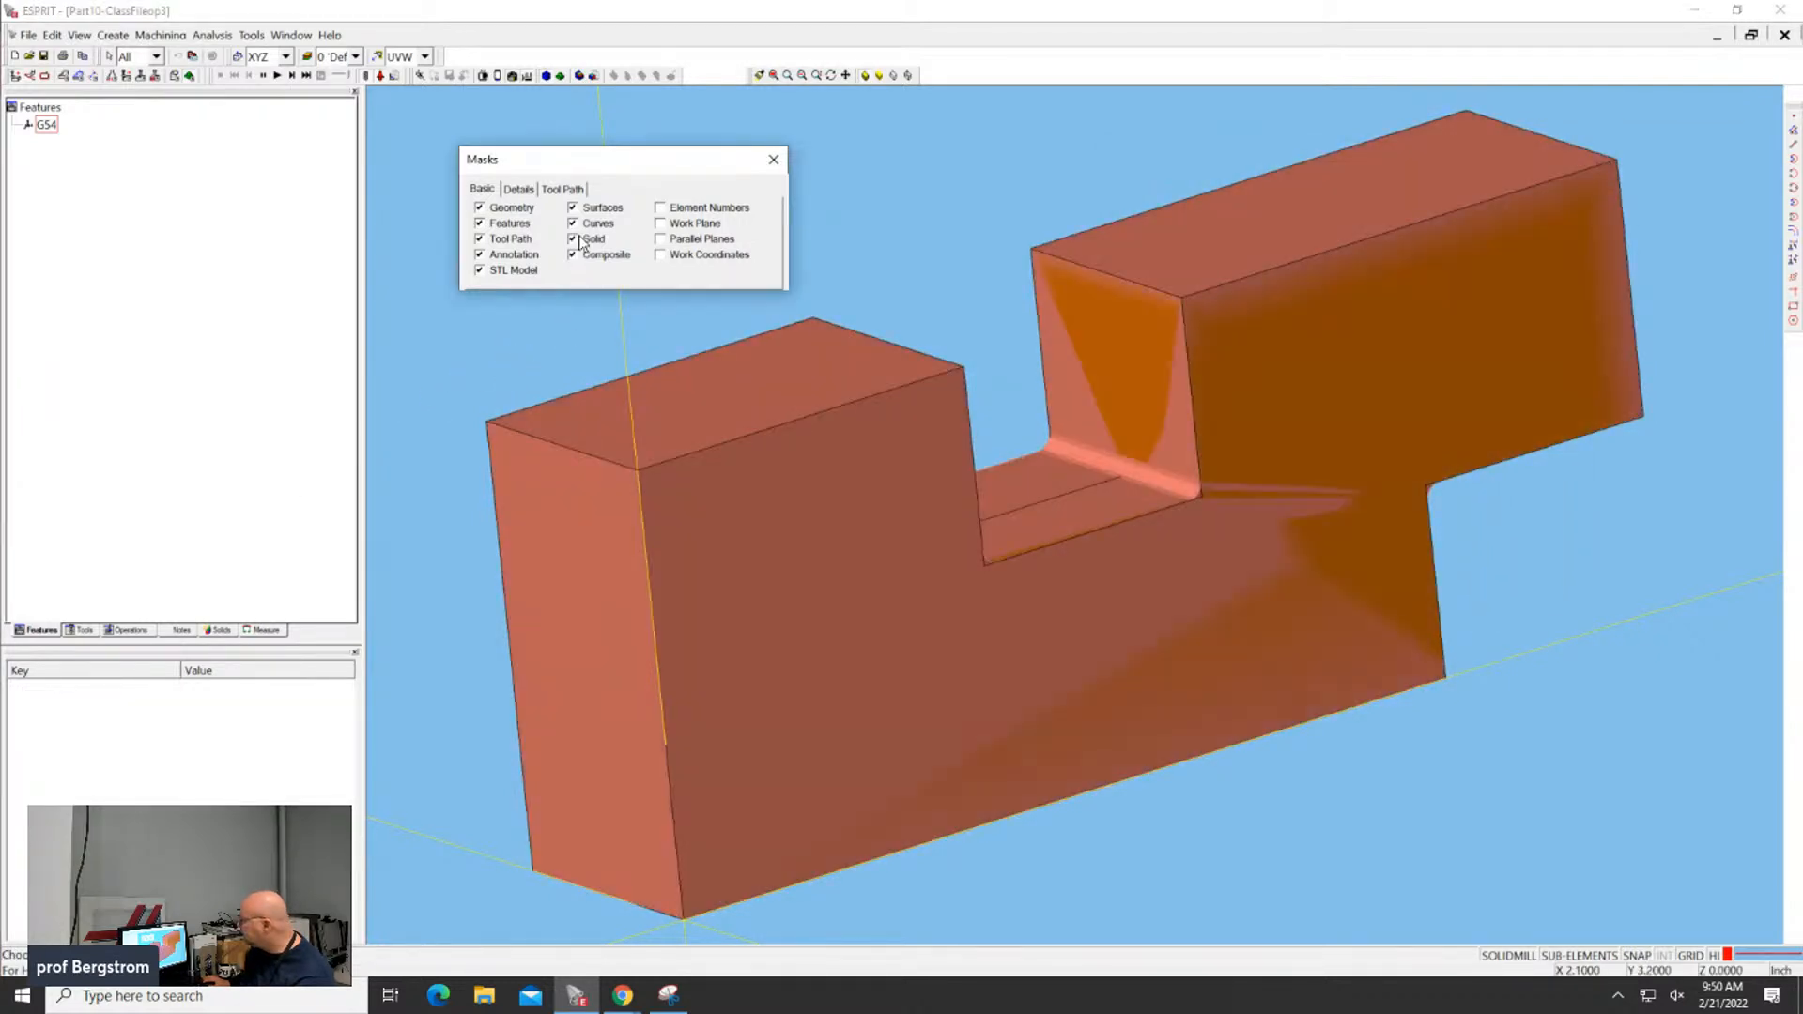
{"action": "left_click_drag", "start_coordinate": [607, 160], "coordinate": [566, 90]}
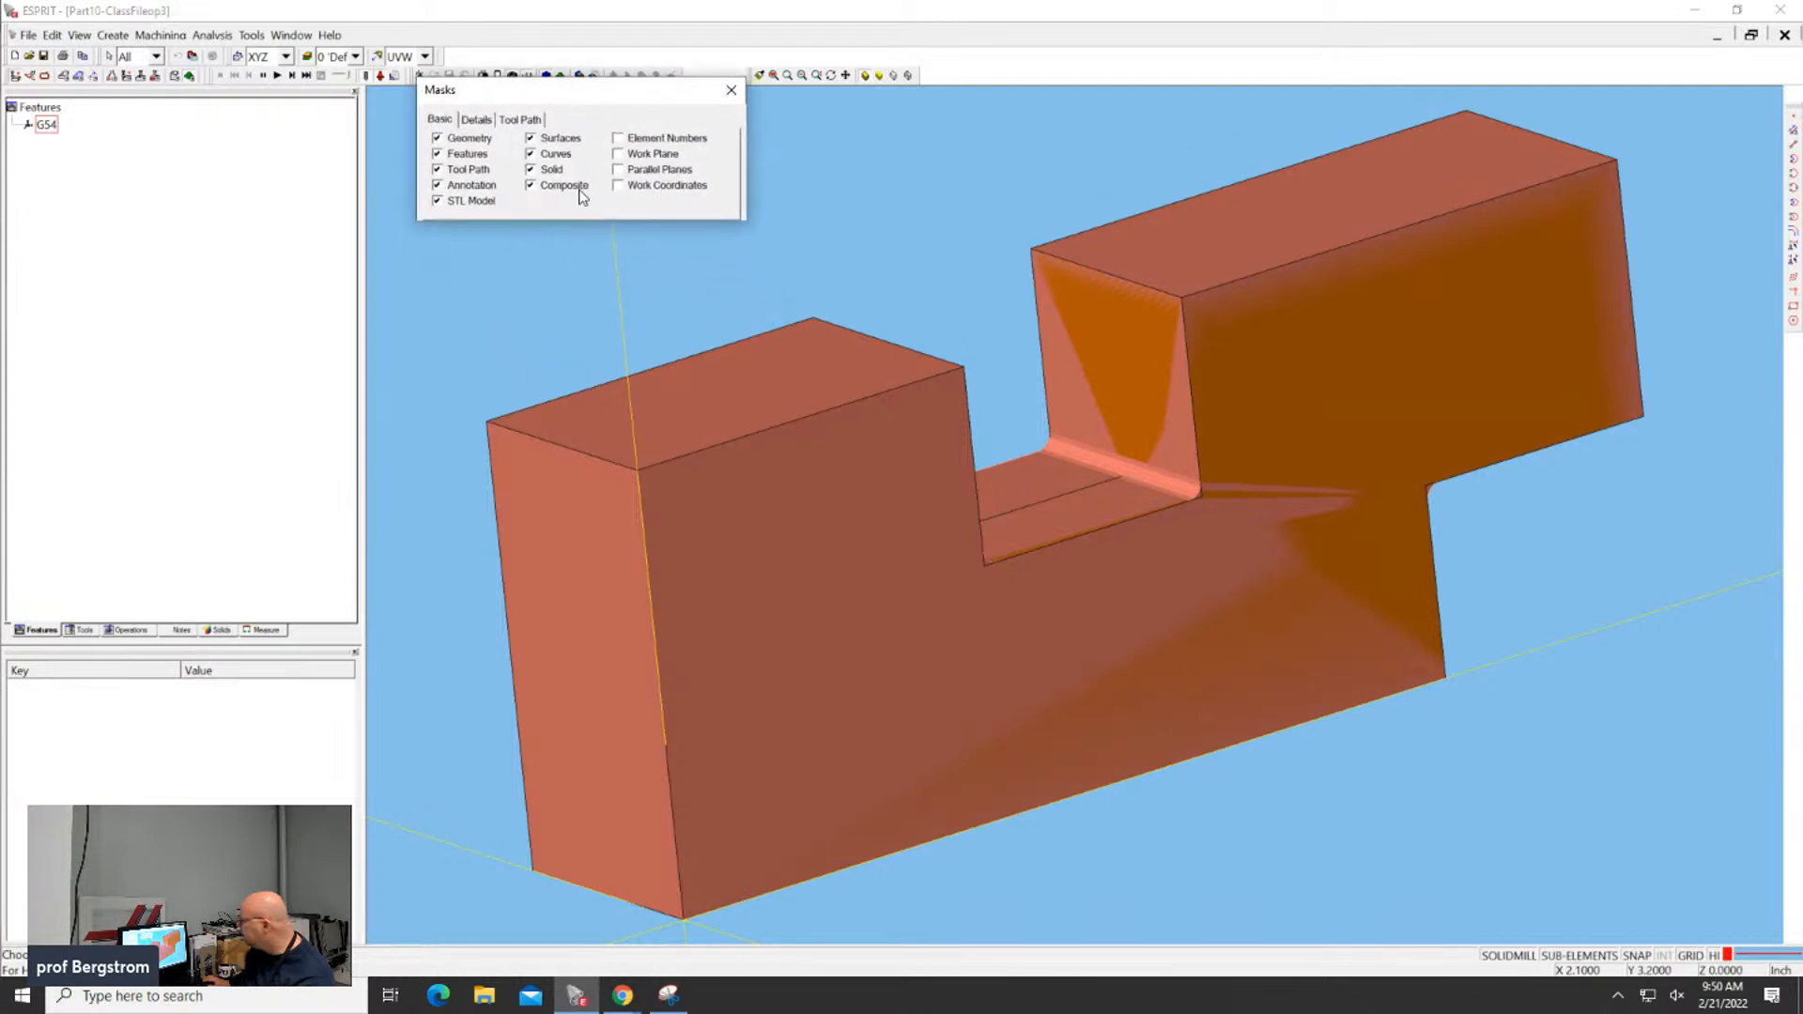
{"action": "left_click", "coordinate": [53, 37]}
{"action": "left_click", "coordinate": [84, 133]}
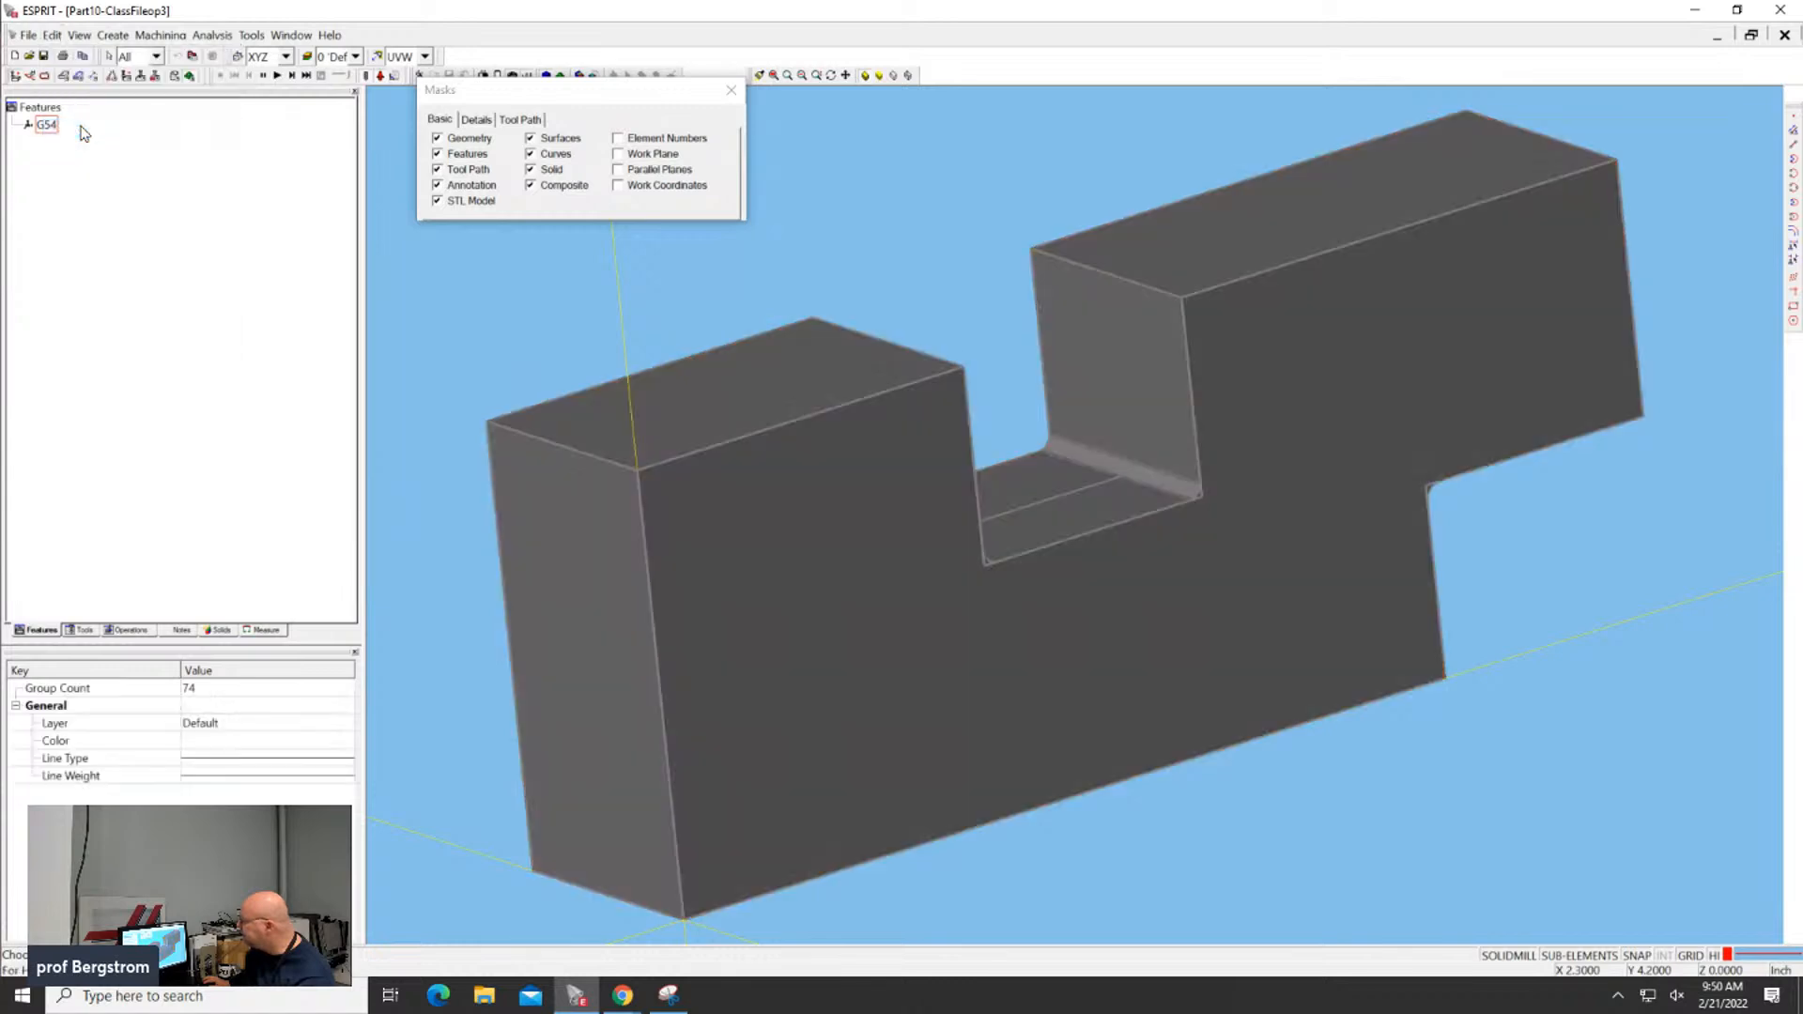
{"action": "right_click", "coordinate": [843, 378]}
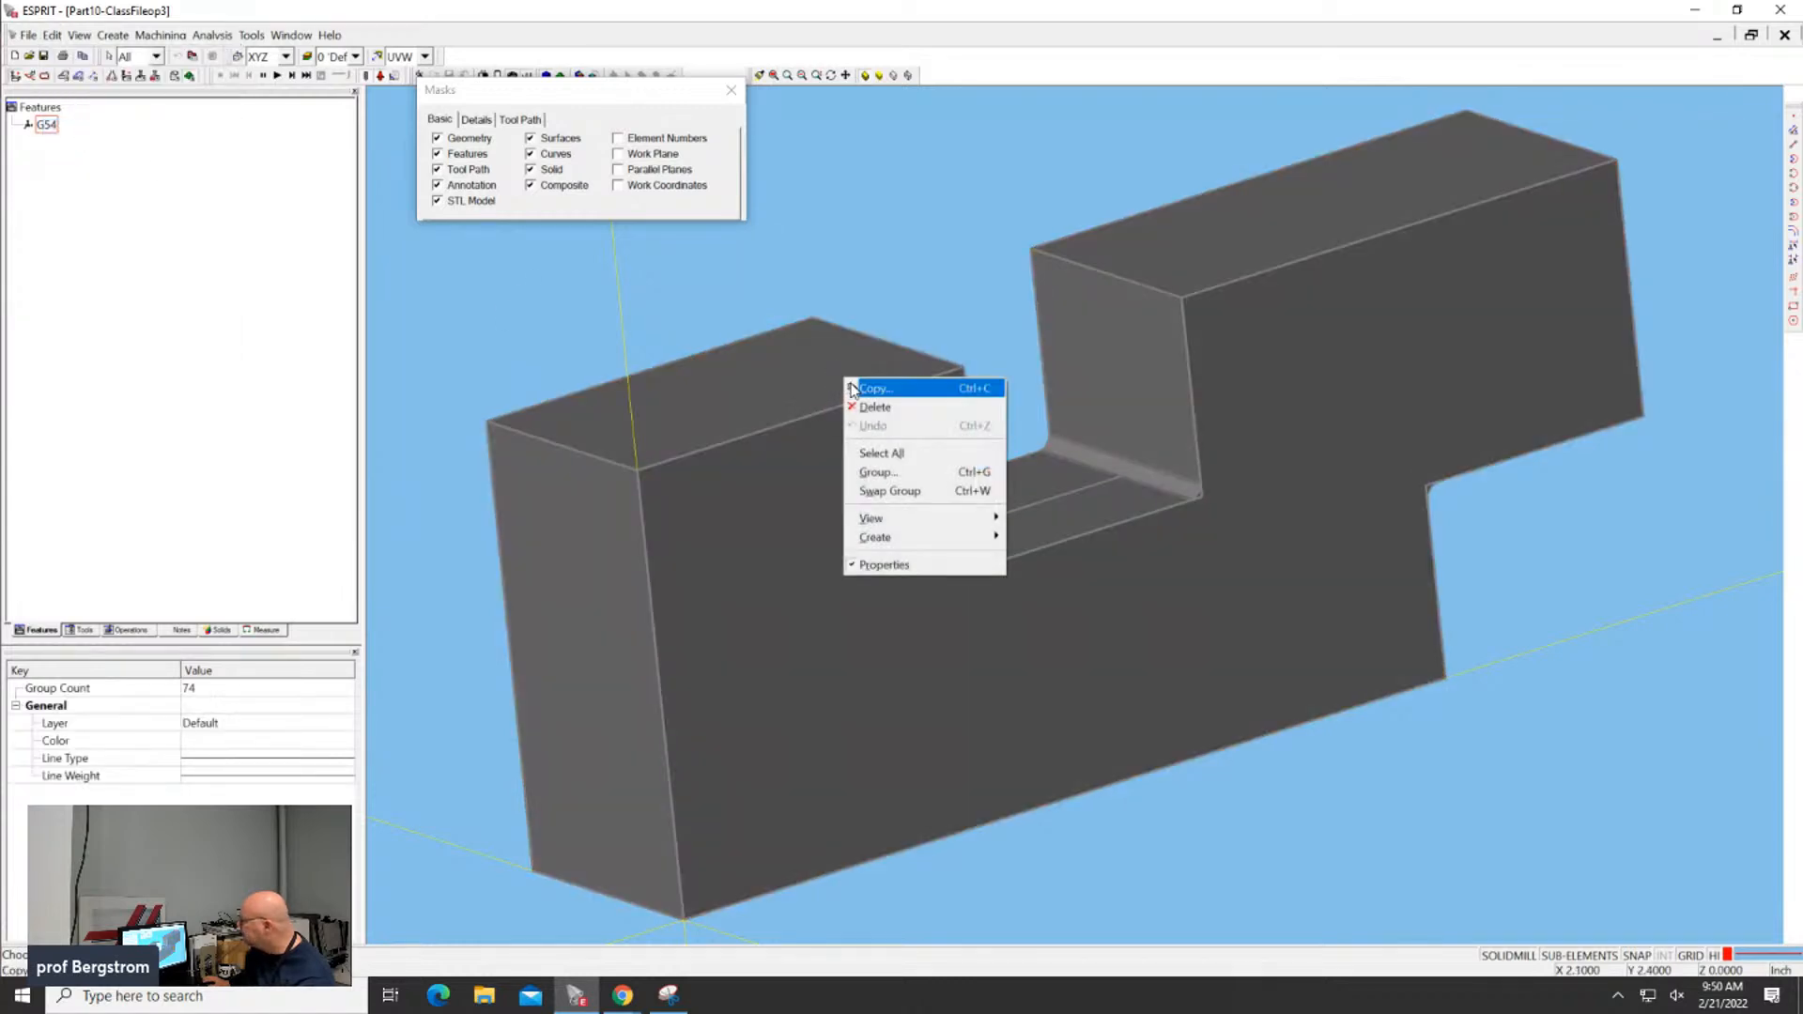
{"action": "left_click", "coordinate": [916, 390]}
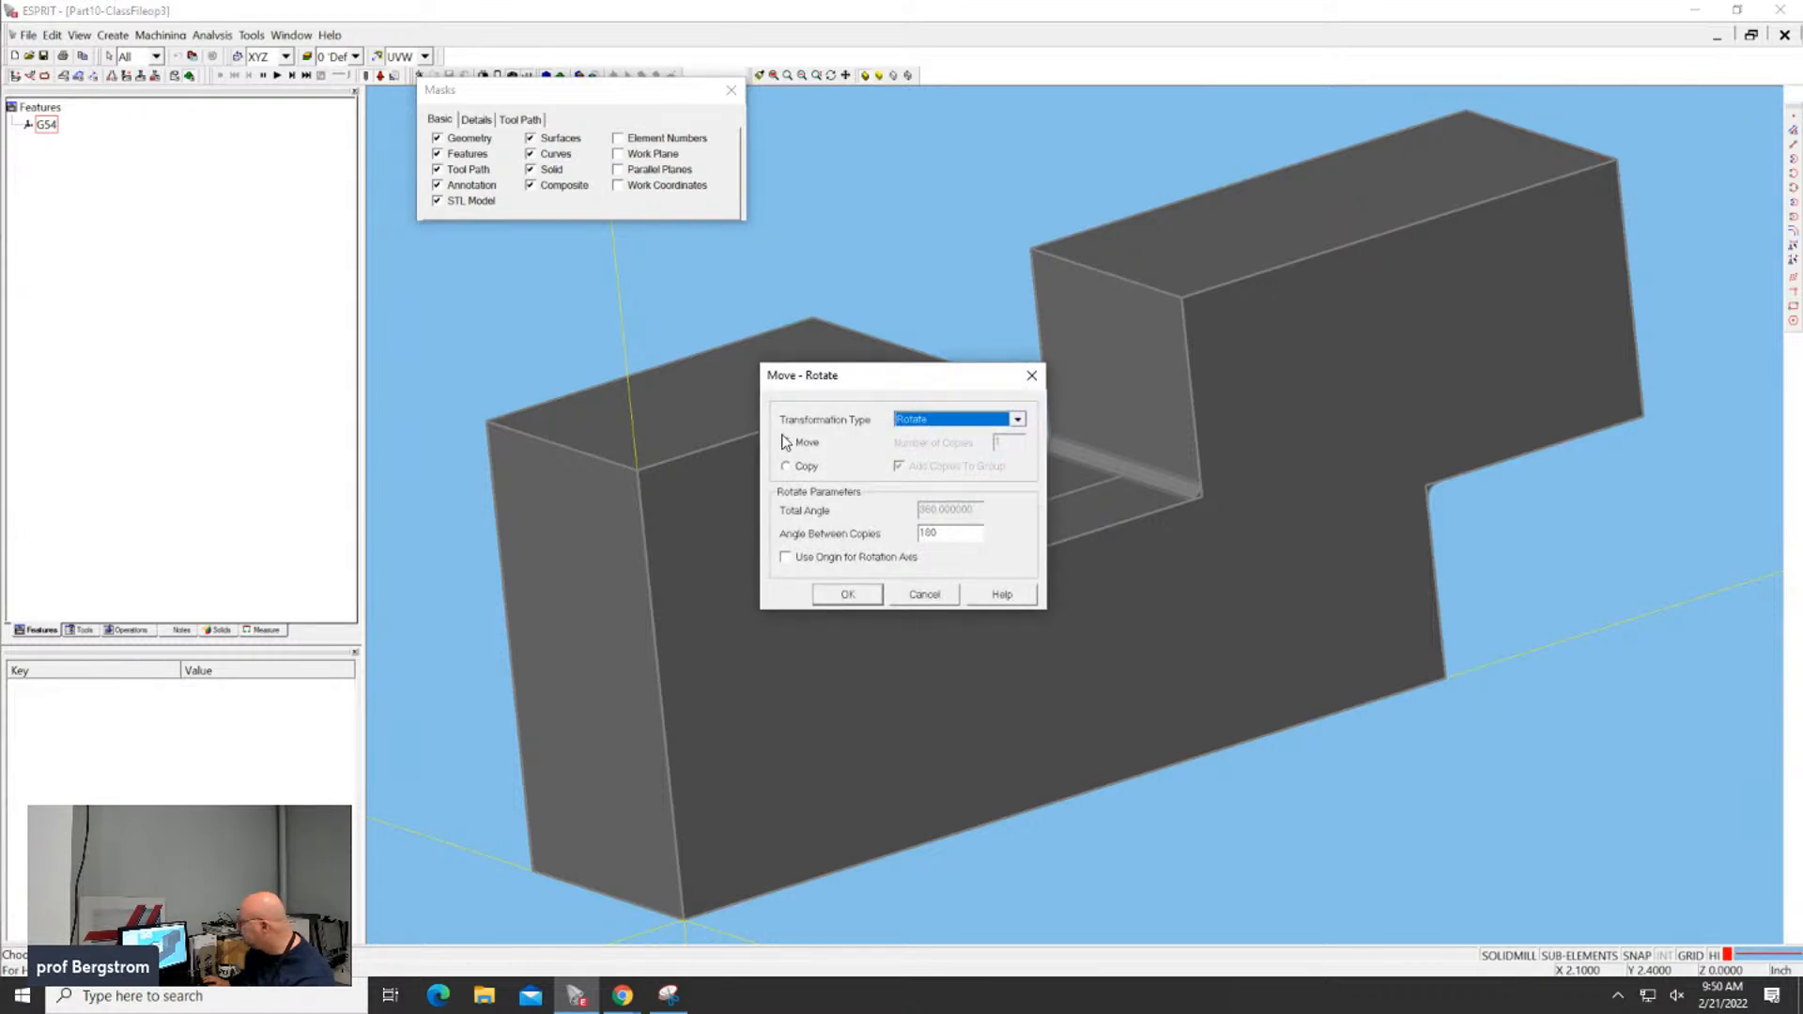
{"action": "left_click", "coordinate": [952, 532]}
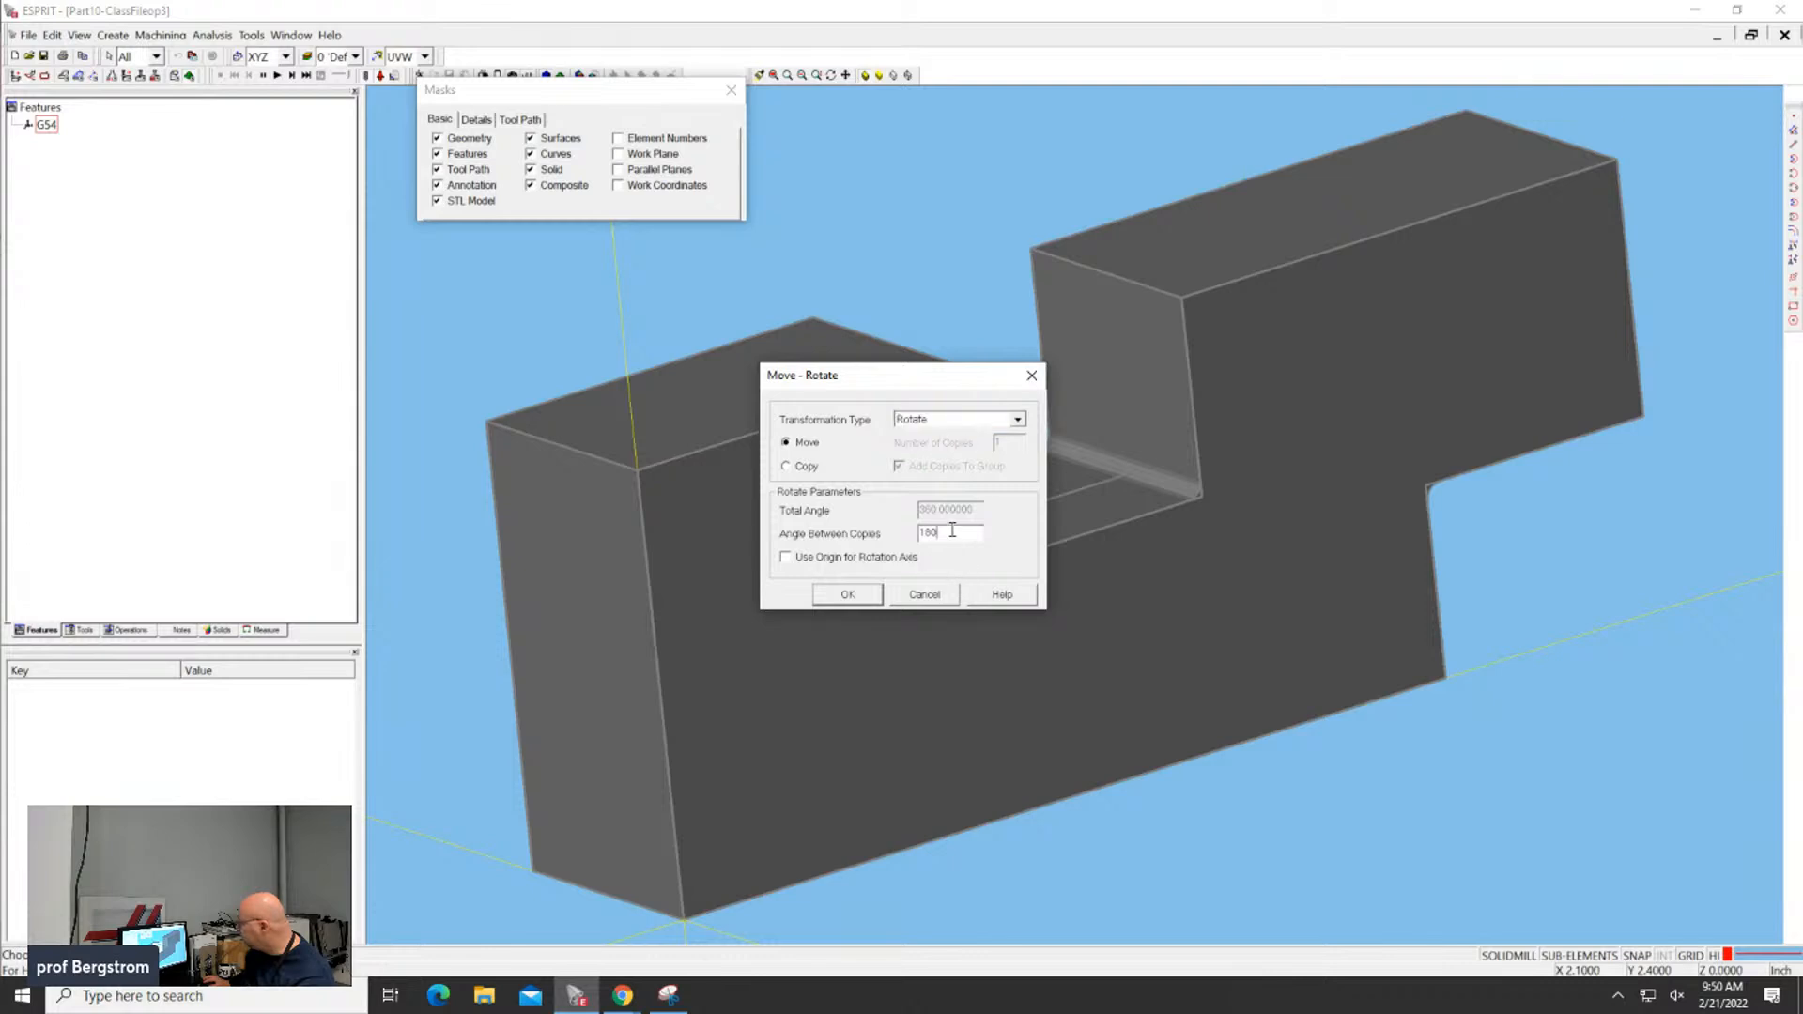
{"action": "type", "text": "90"}
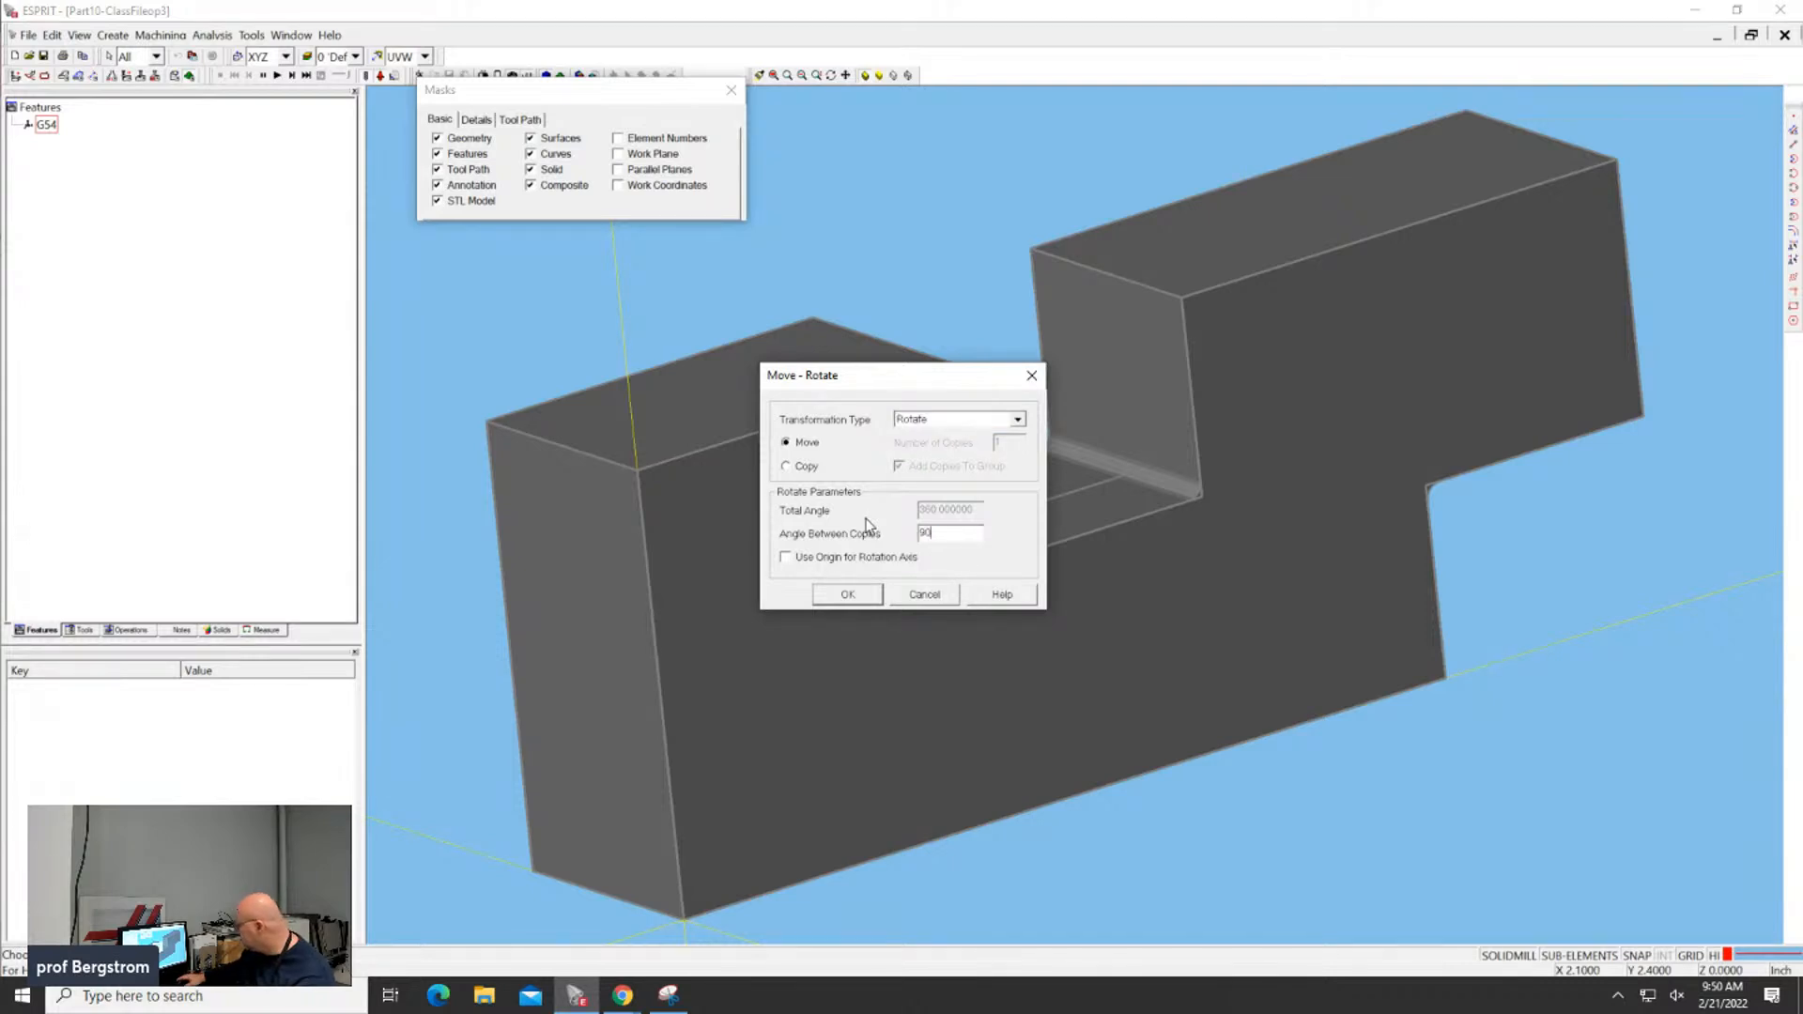
{"action": "left_click", "coordinate": [848, 595]}
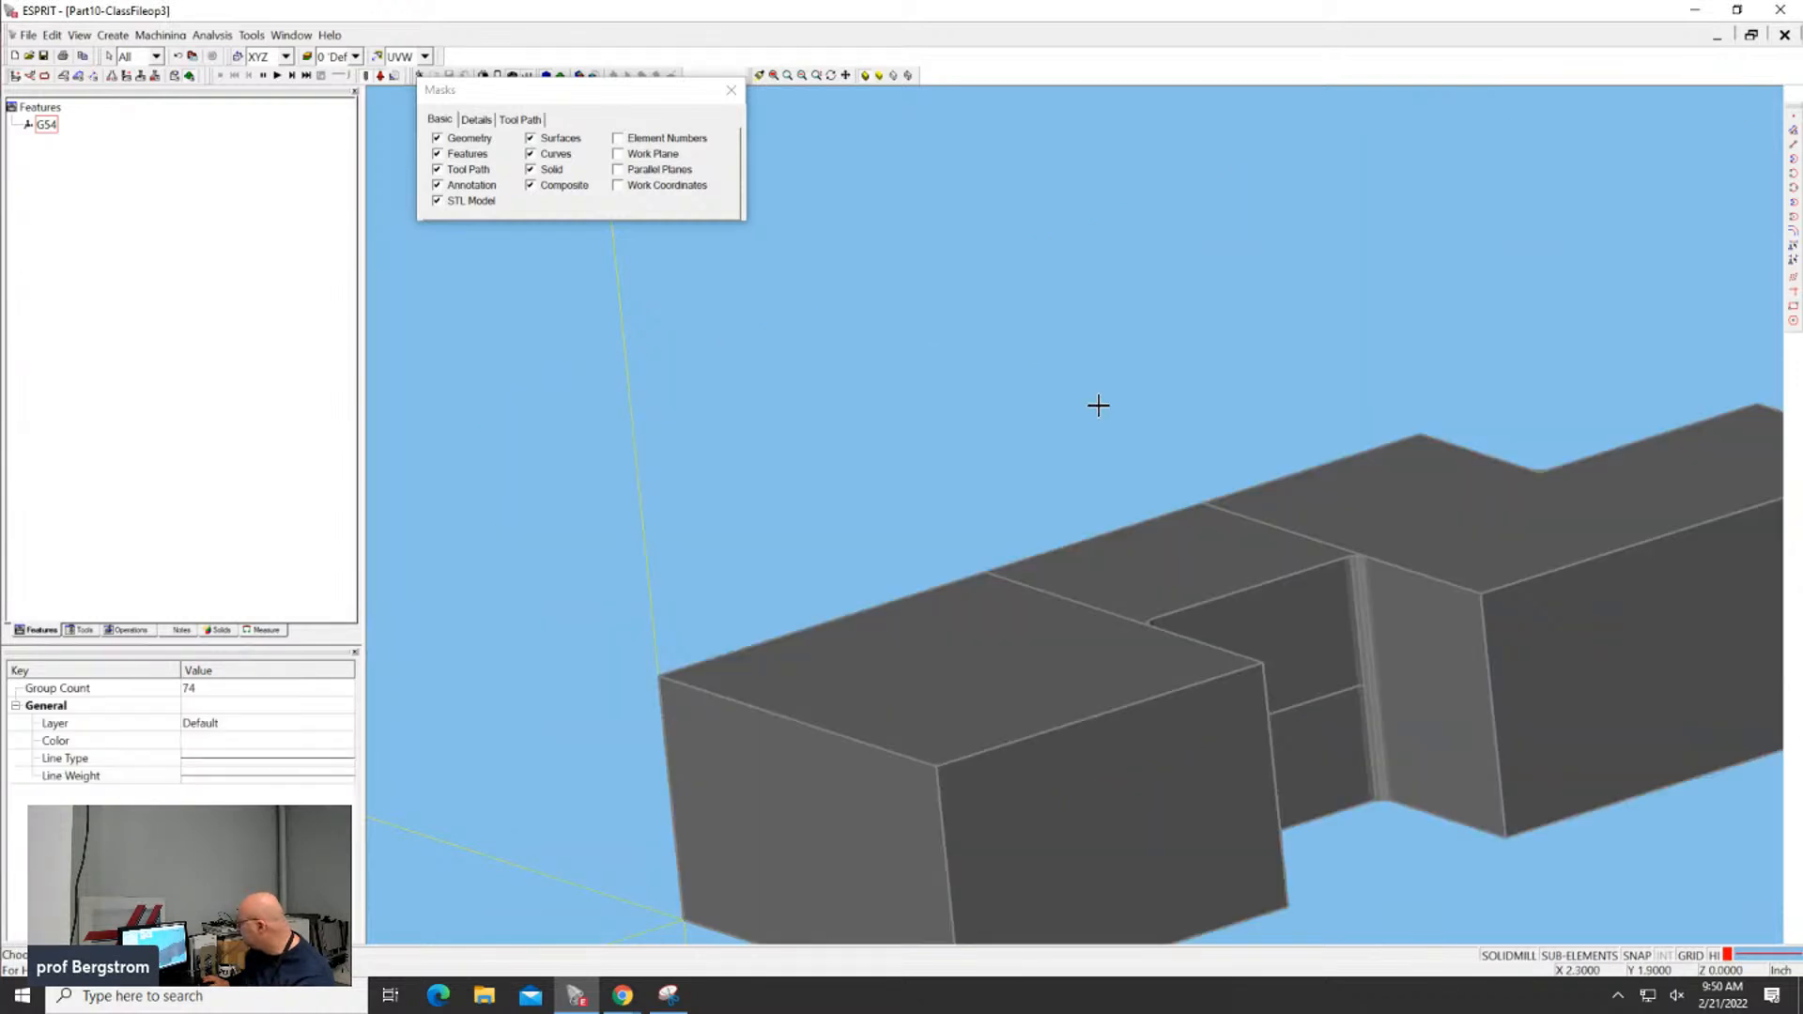
{"action": "key", "text": "ctrl+a"}
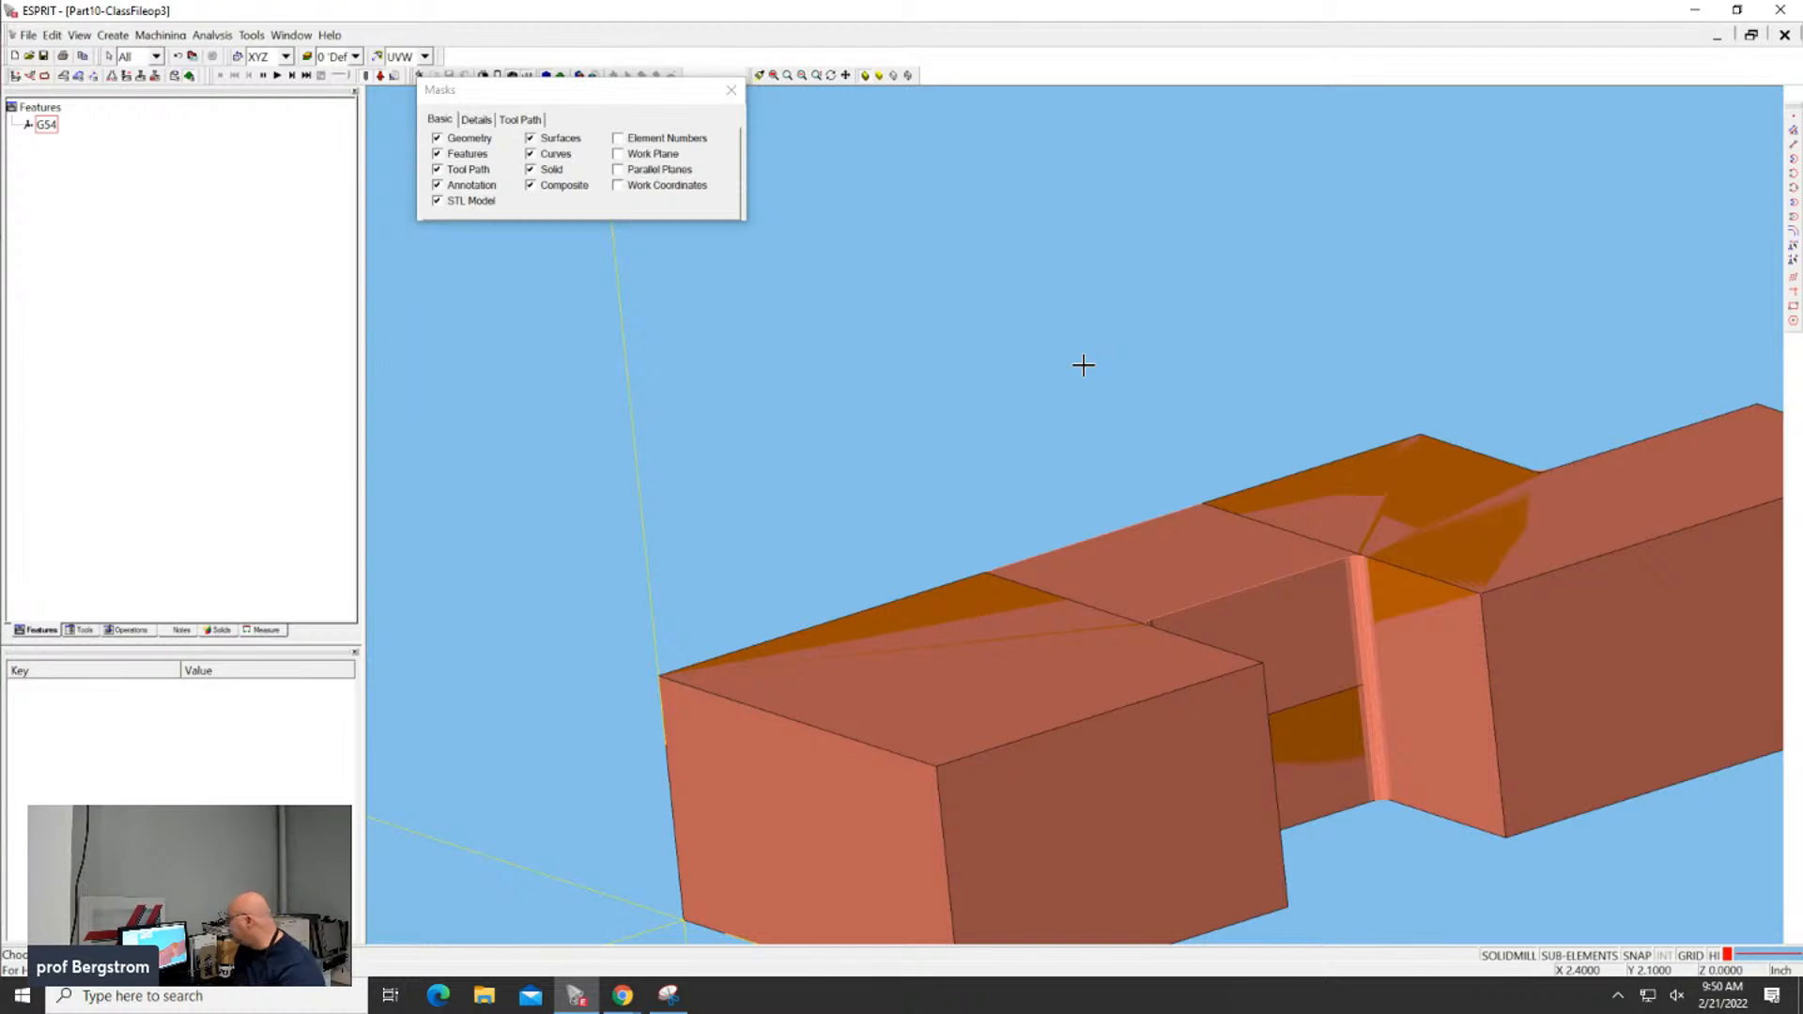
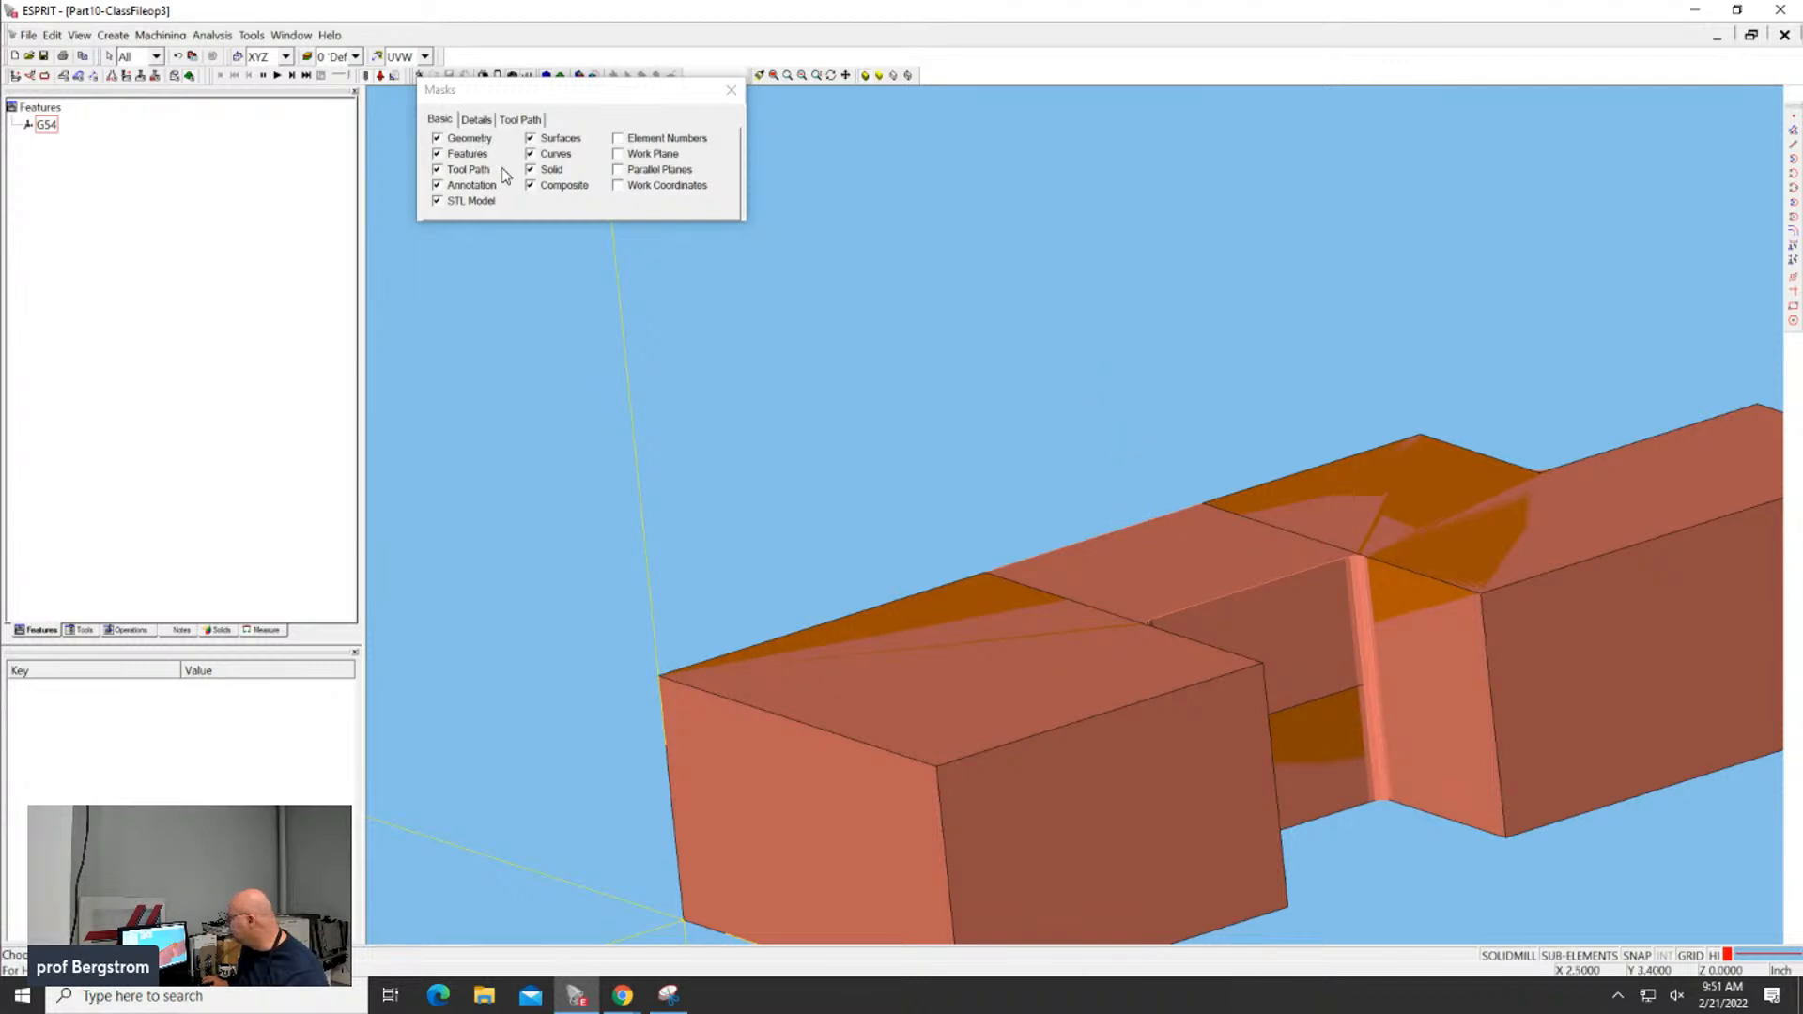
Hide the STL stock model, move the Masks window aside, and bring up the feature creation tools
{"action": "left_click", "coordinate": [460, 204]}
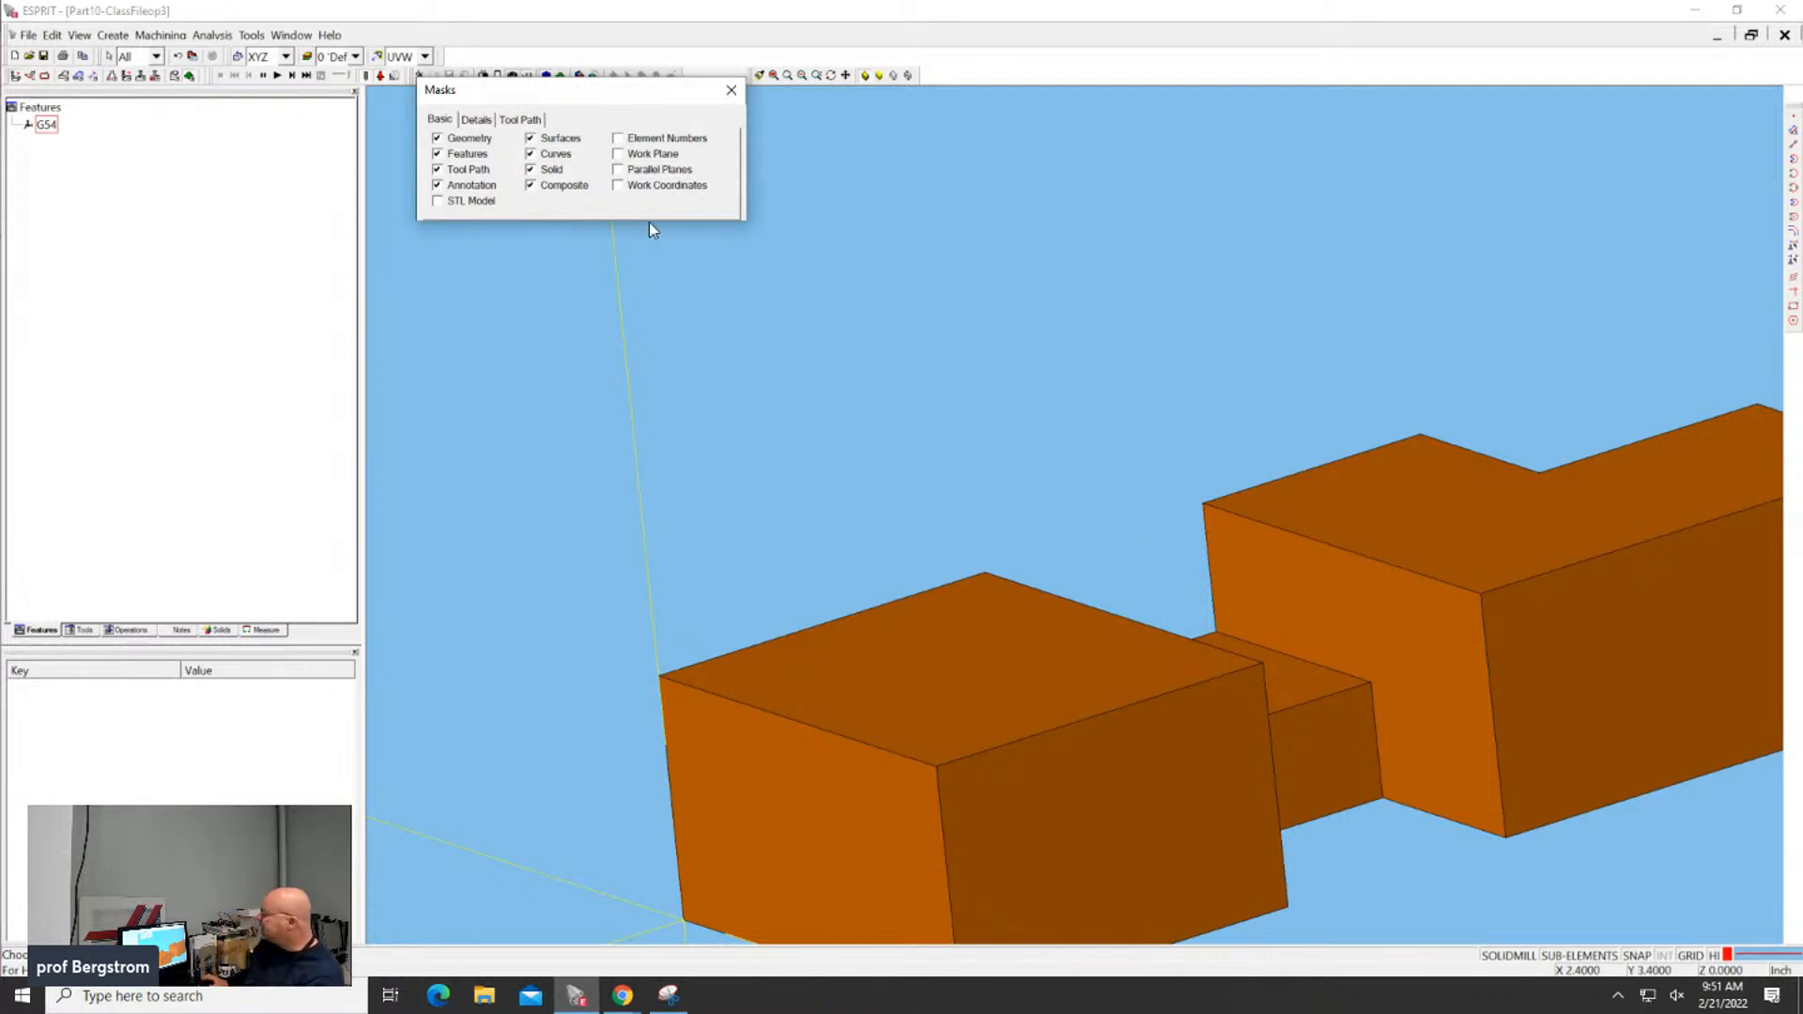
{"action": "left_click_drag", "start_coordinate": [479, 90], "coordinate": [665, 160]}
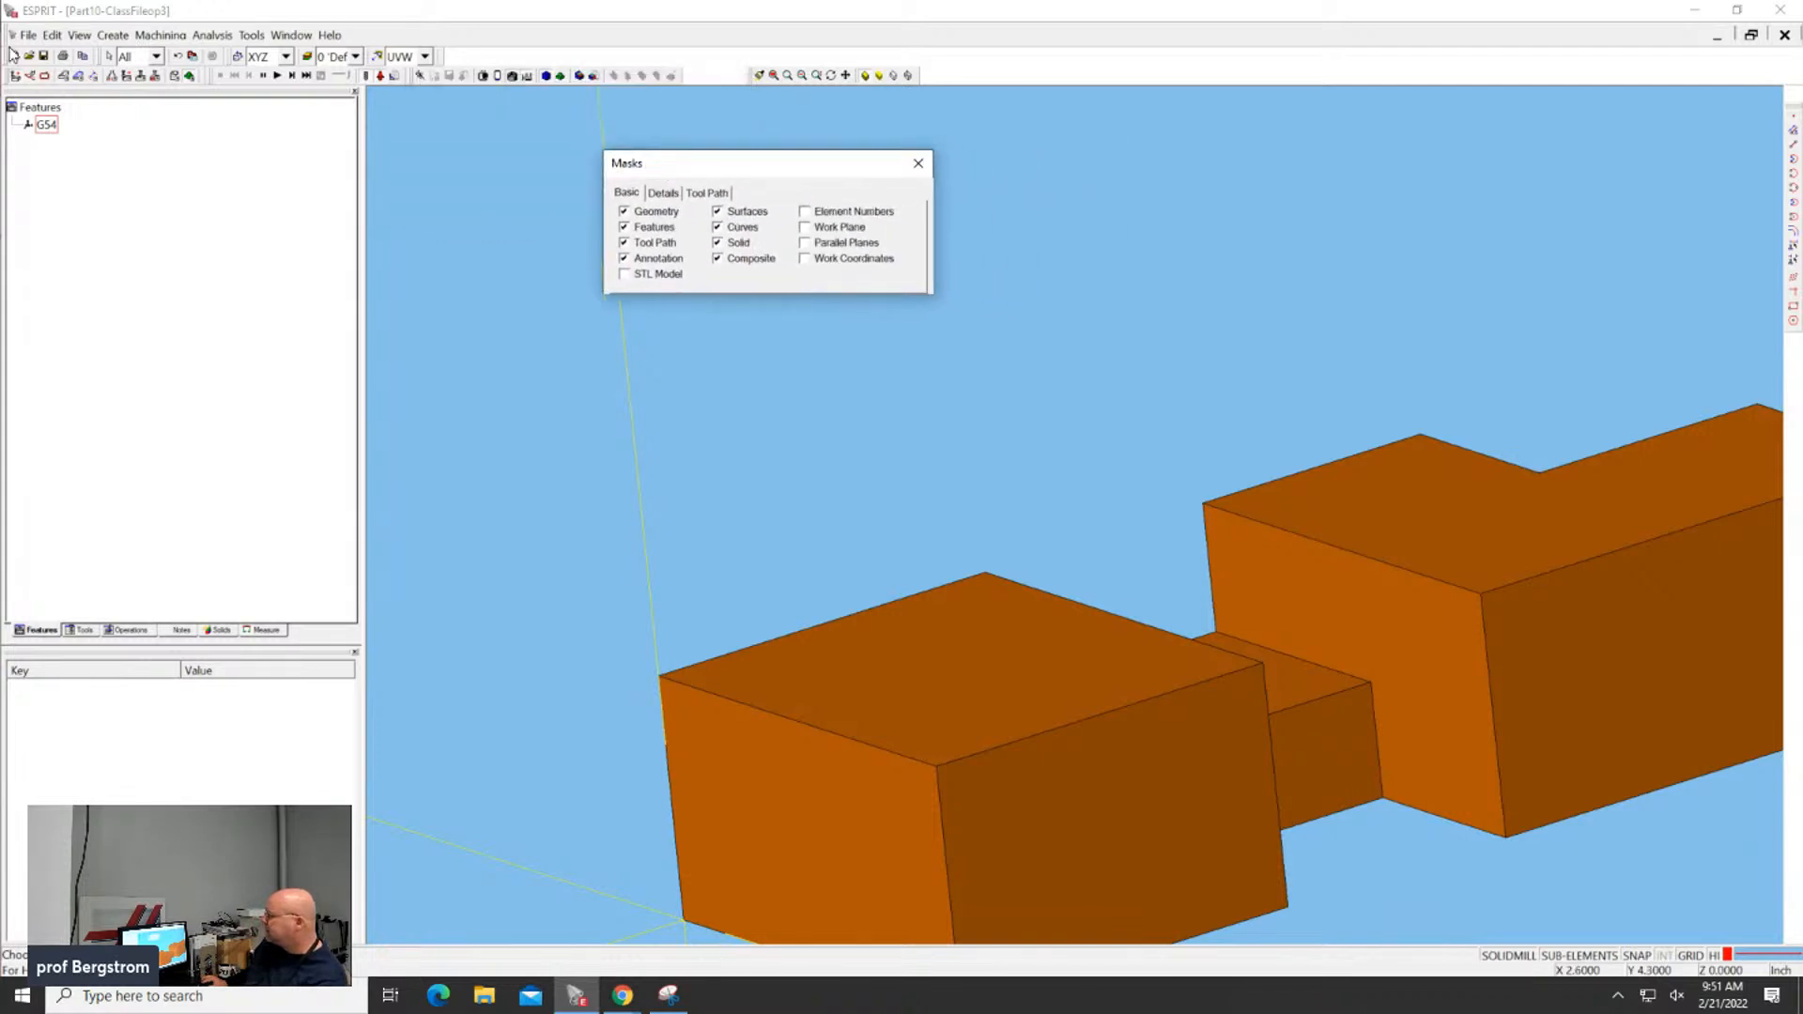
{"action": "left_click", "coordinate": [80, 76]}
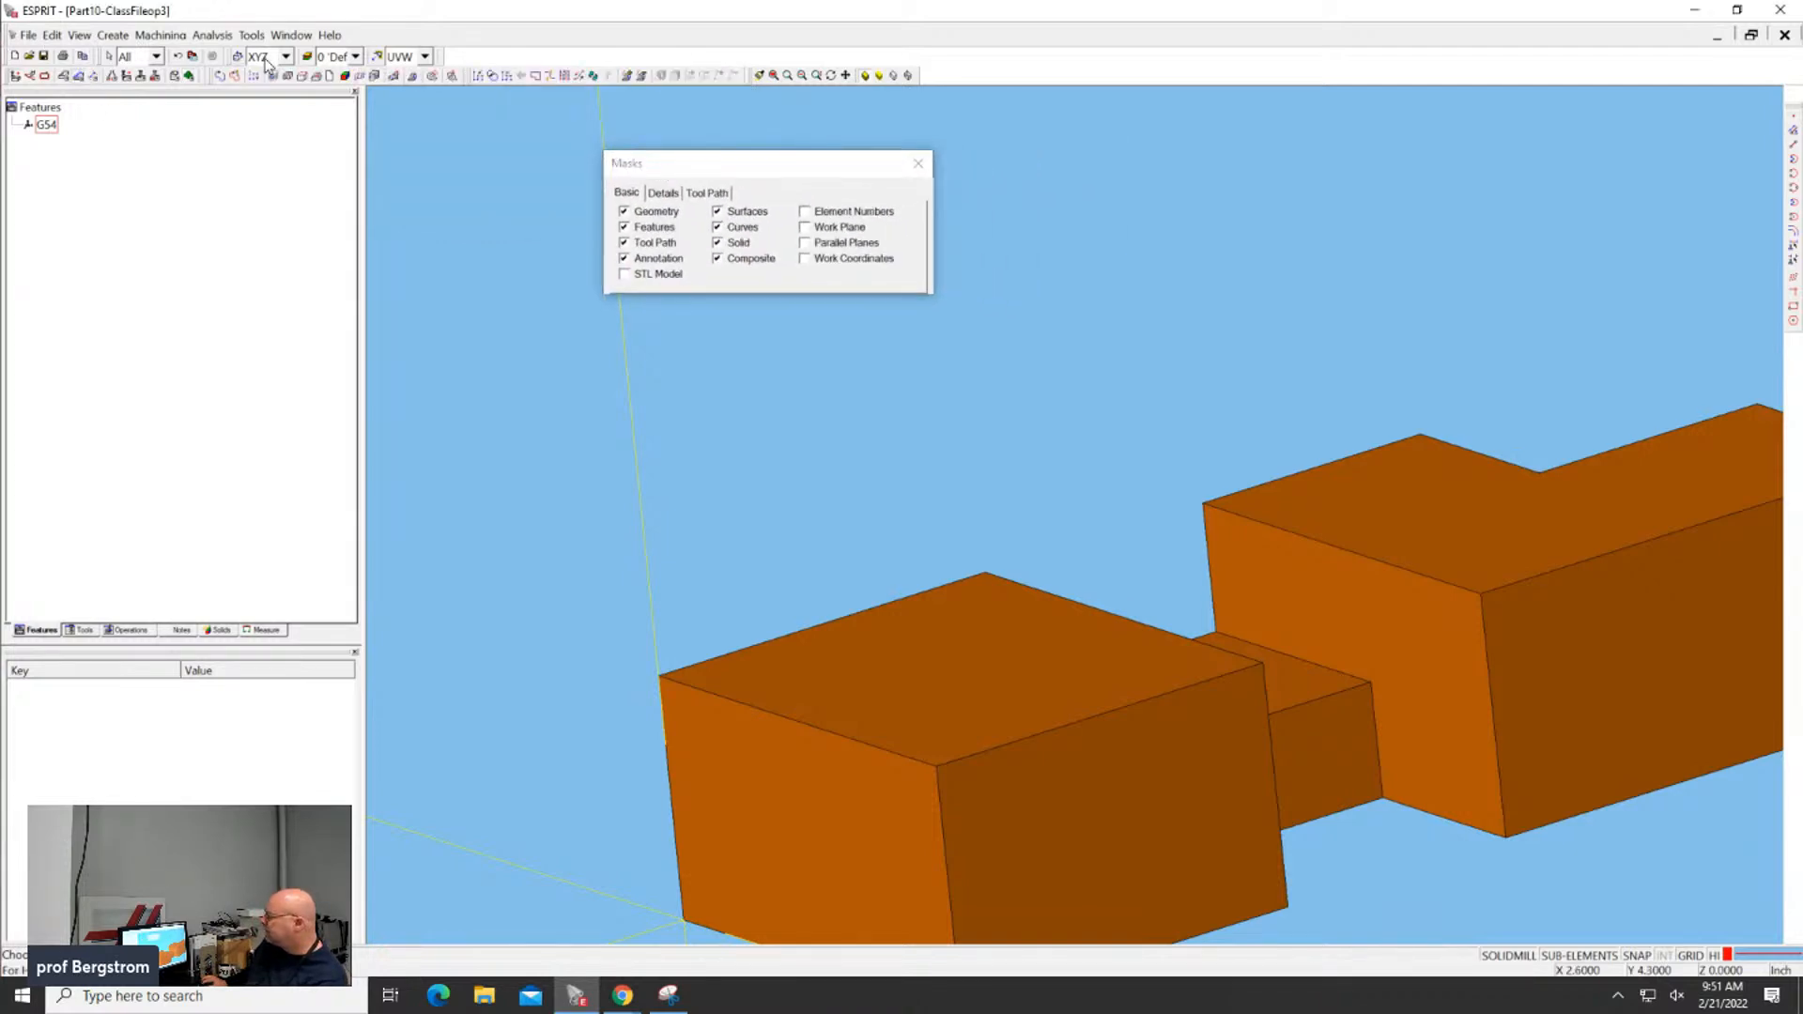
{"action": "left_click", "coordinate": [217, 76]}
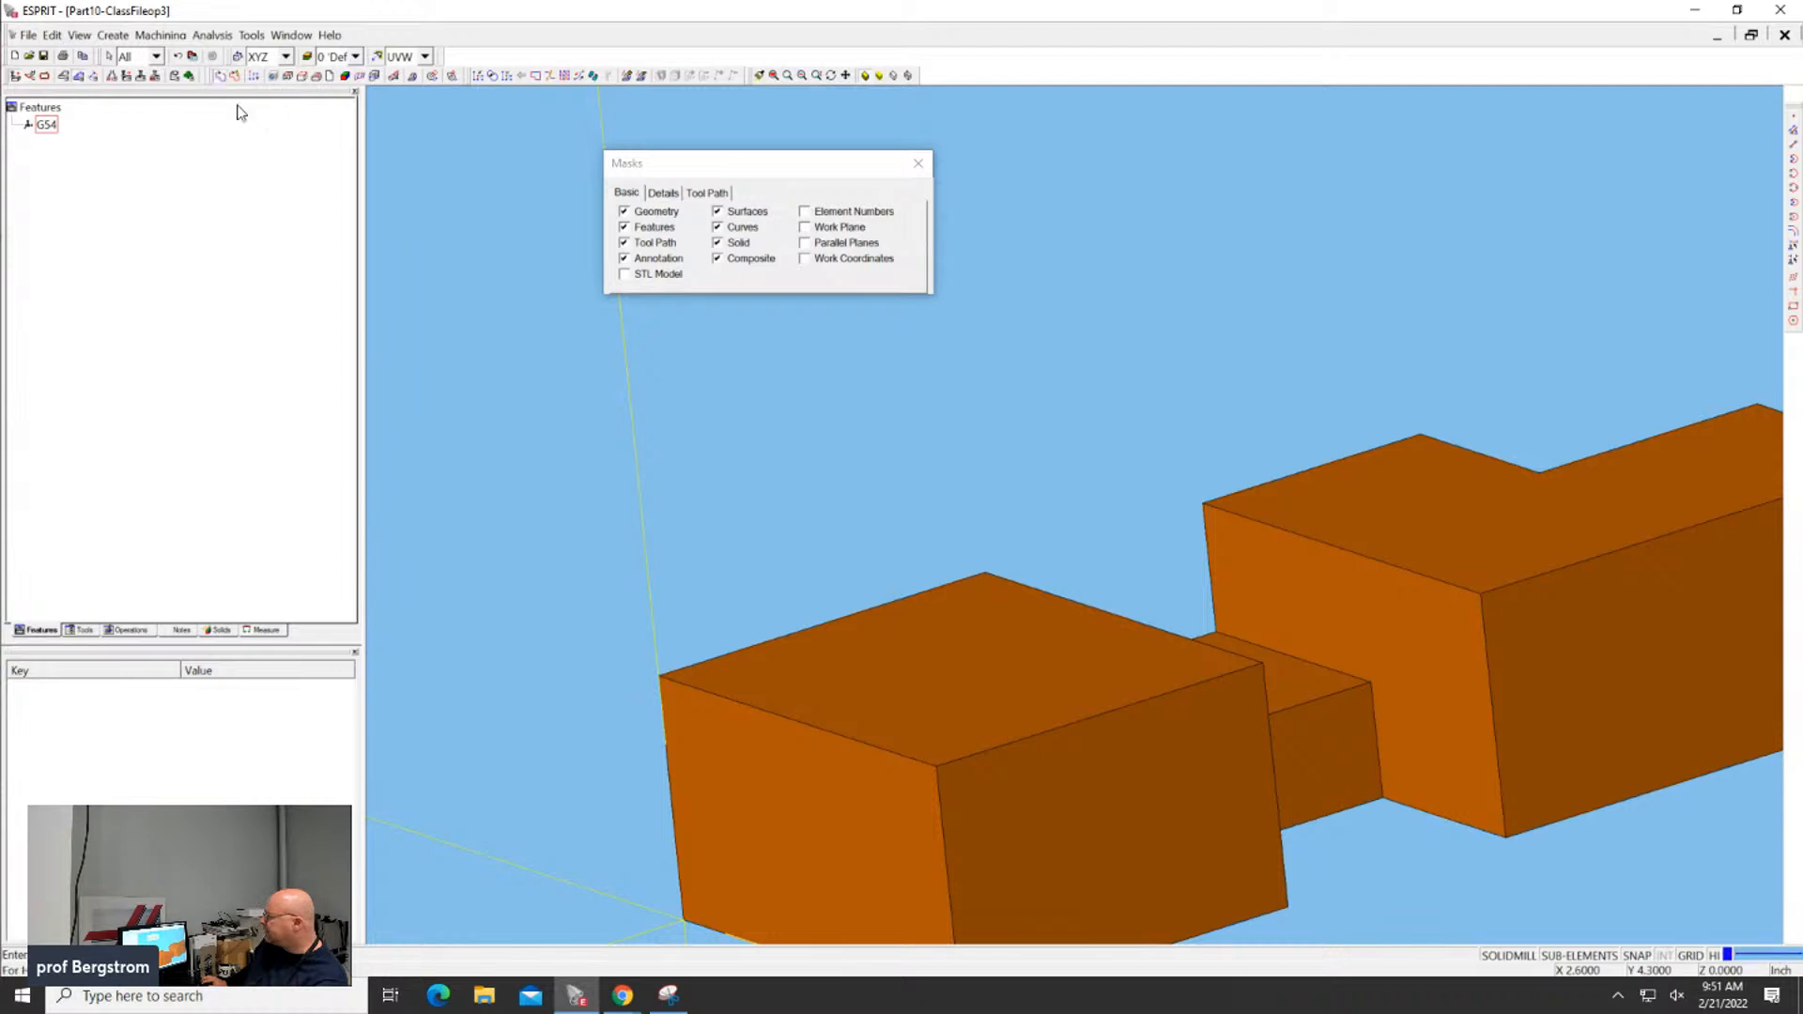
{"action": "left_click", "coordinate": [987, 570]}
{"action": "left_click", "coordinate": [1205, 504]}
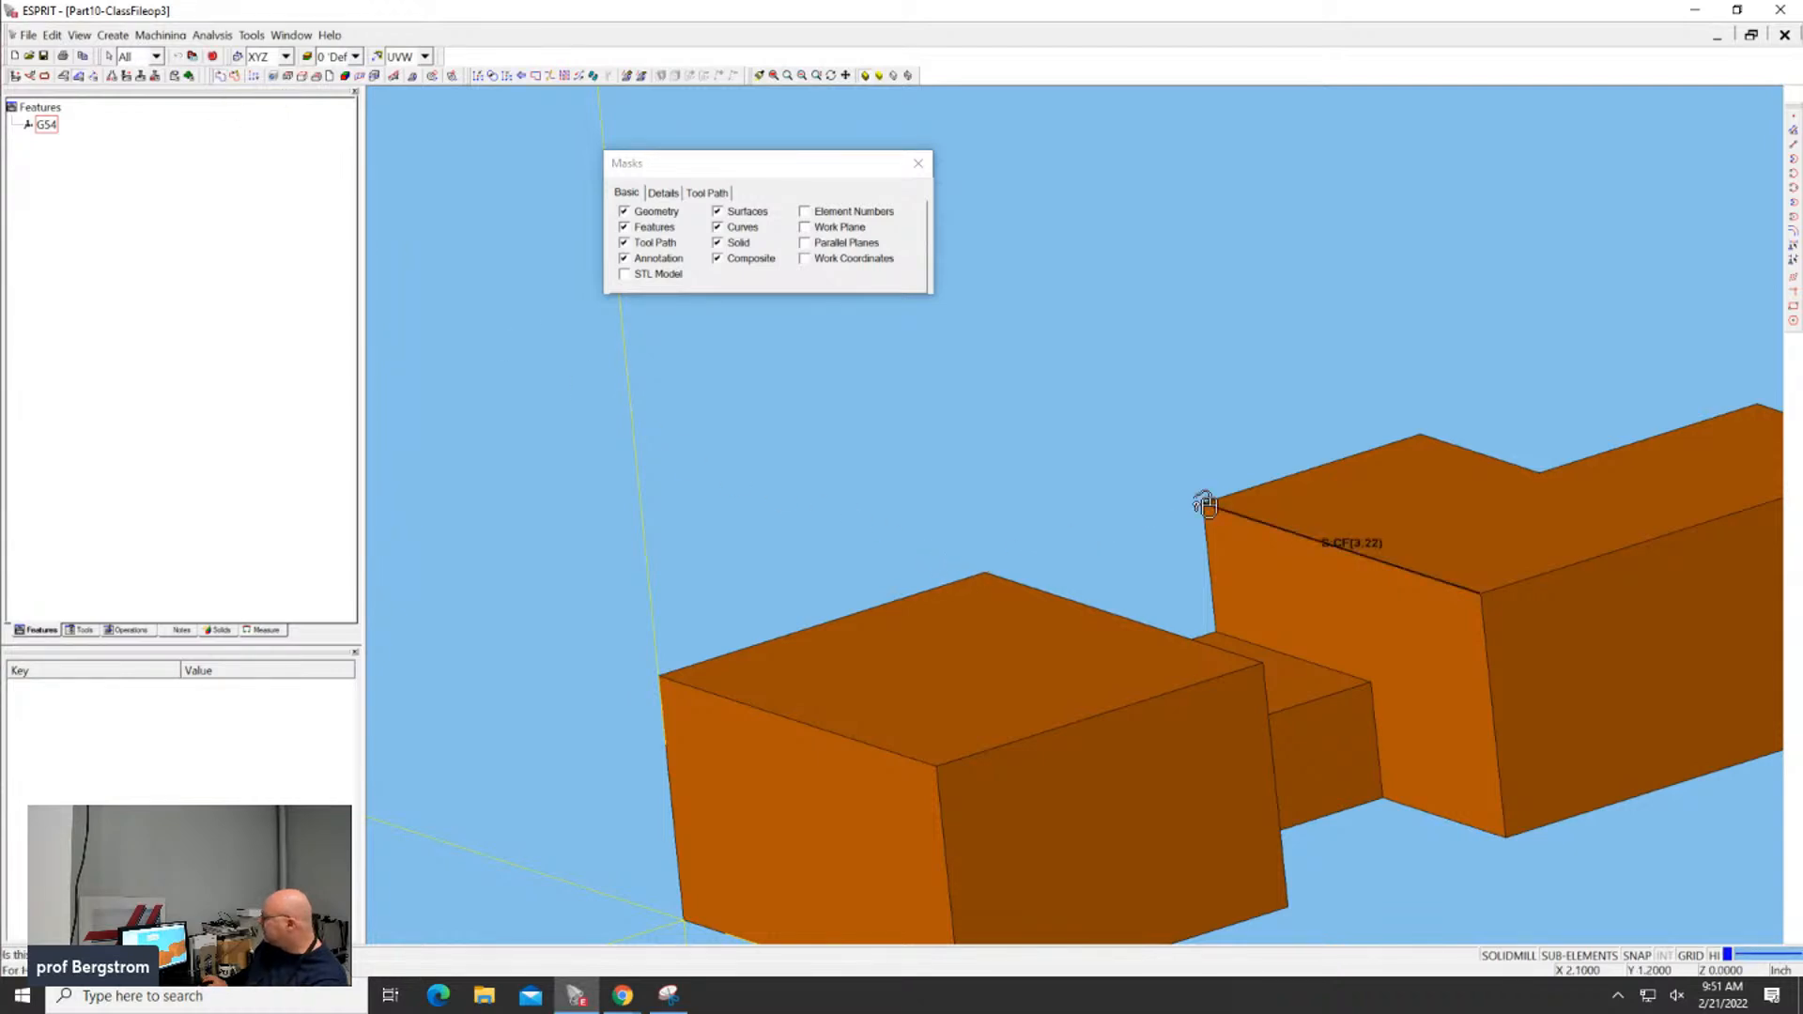
{"action": "left_click", "coordinate": [1205, 504]}
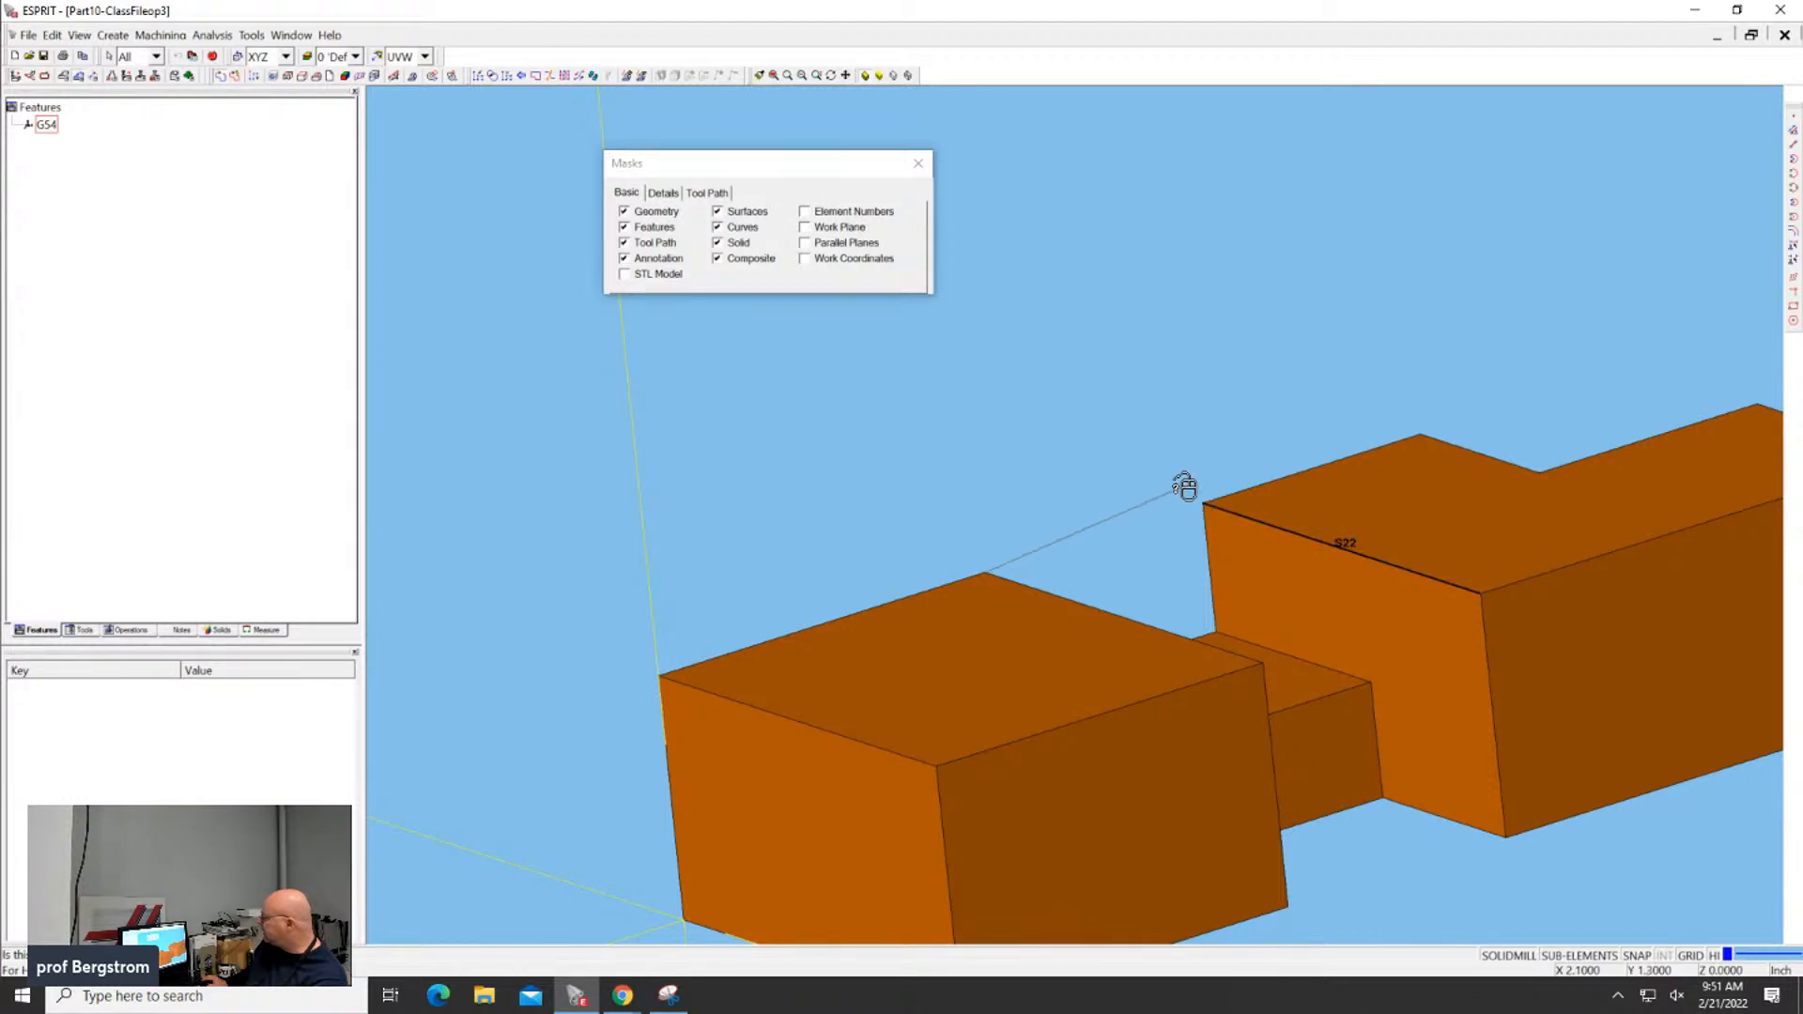
{"action": "left_click", "coordinate": [1182, 494]}
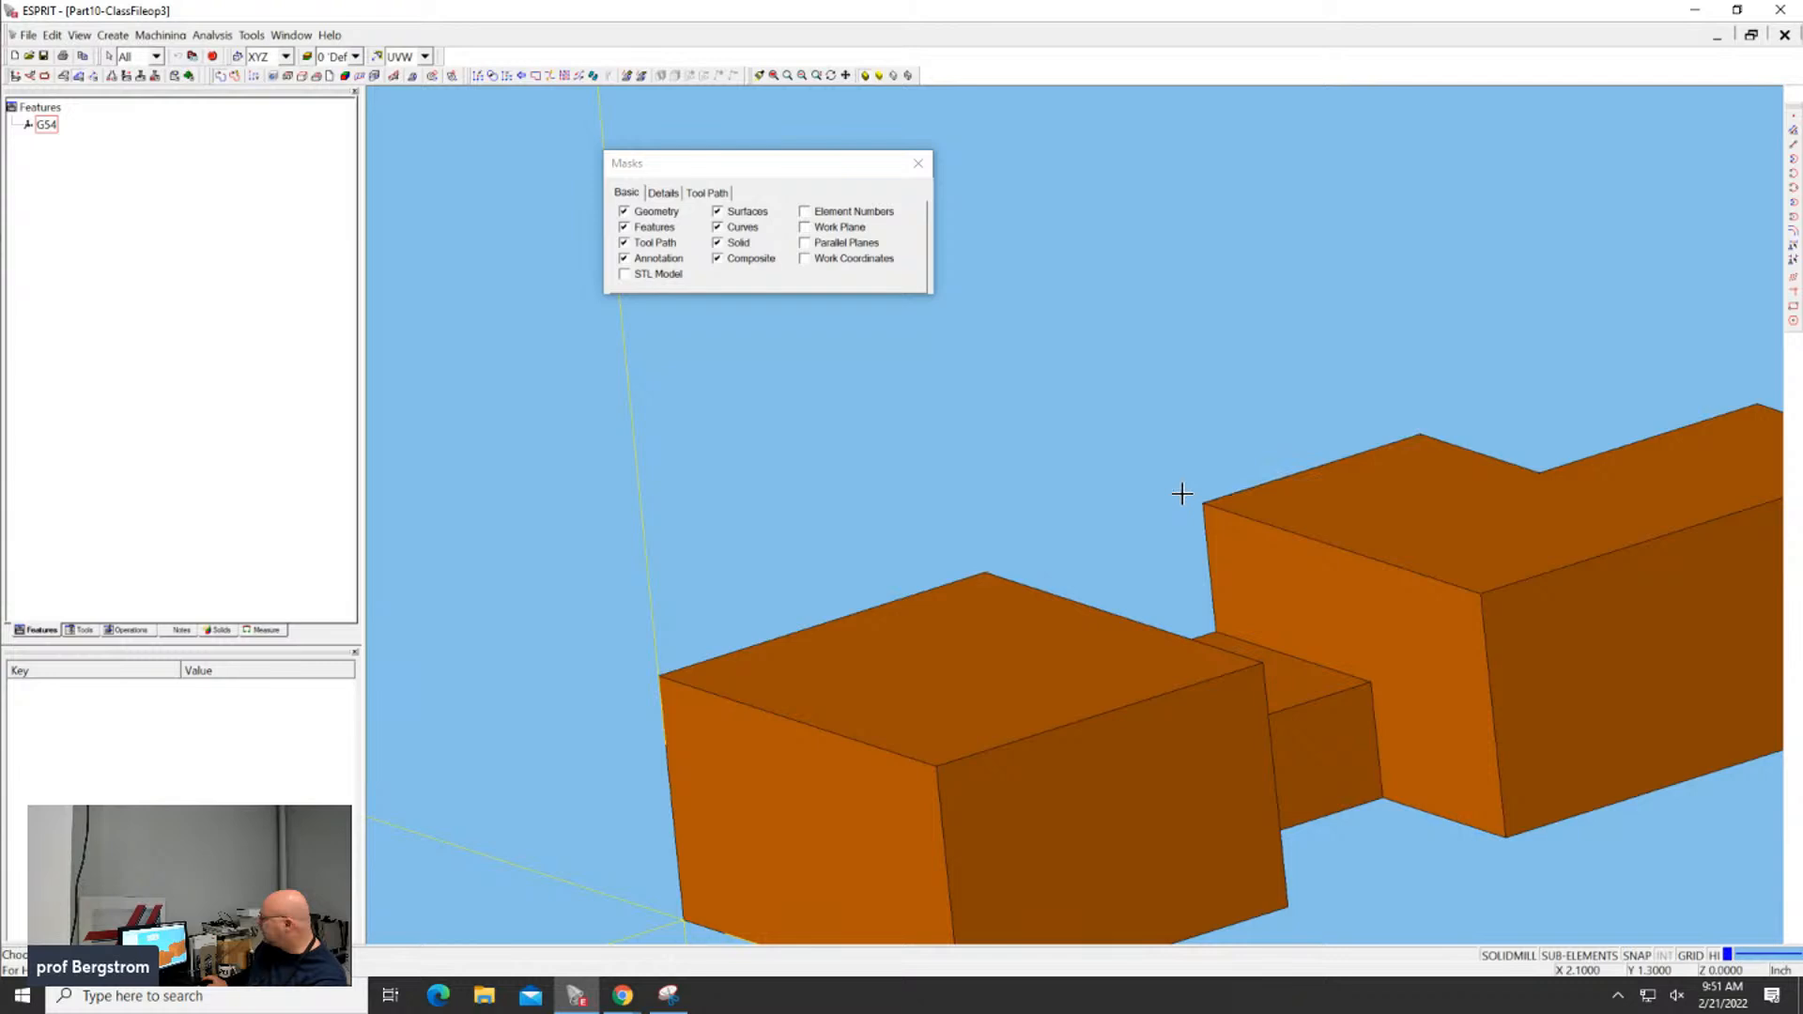
{"action": "key", "text": "Escape"}
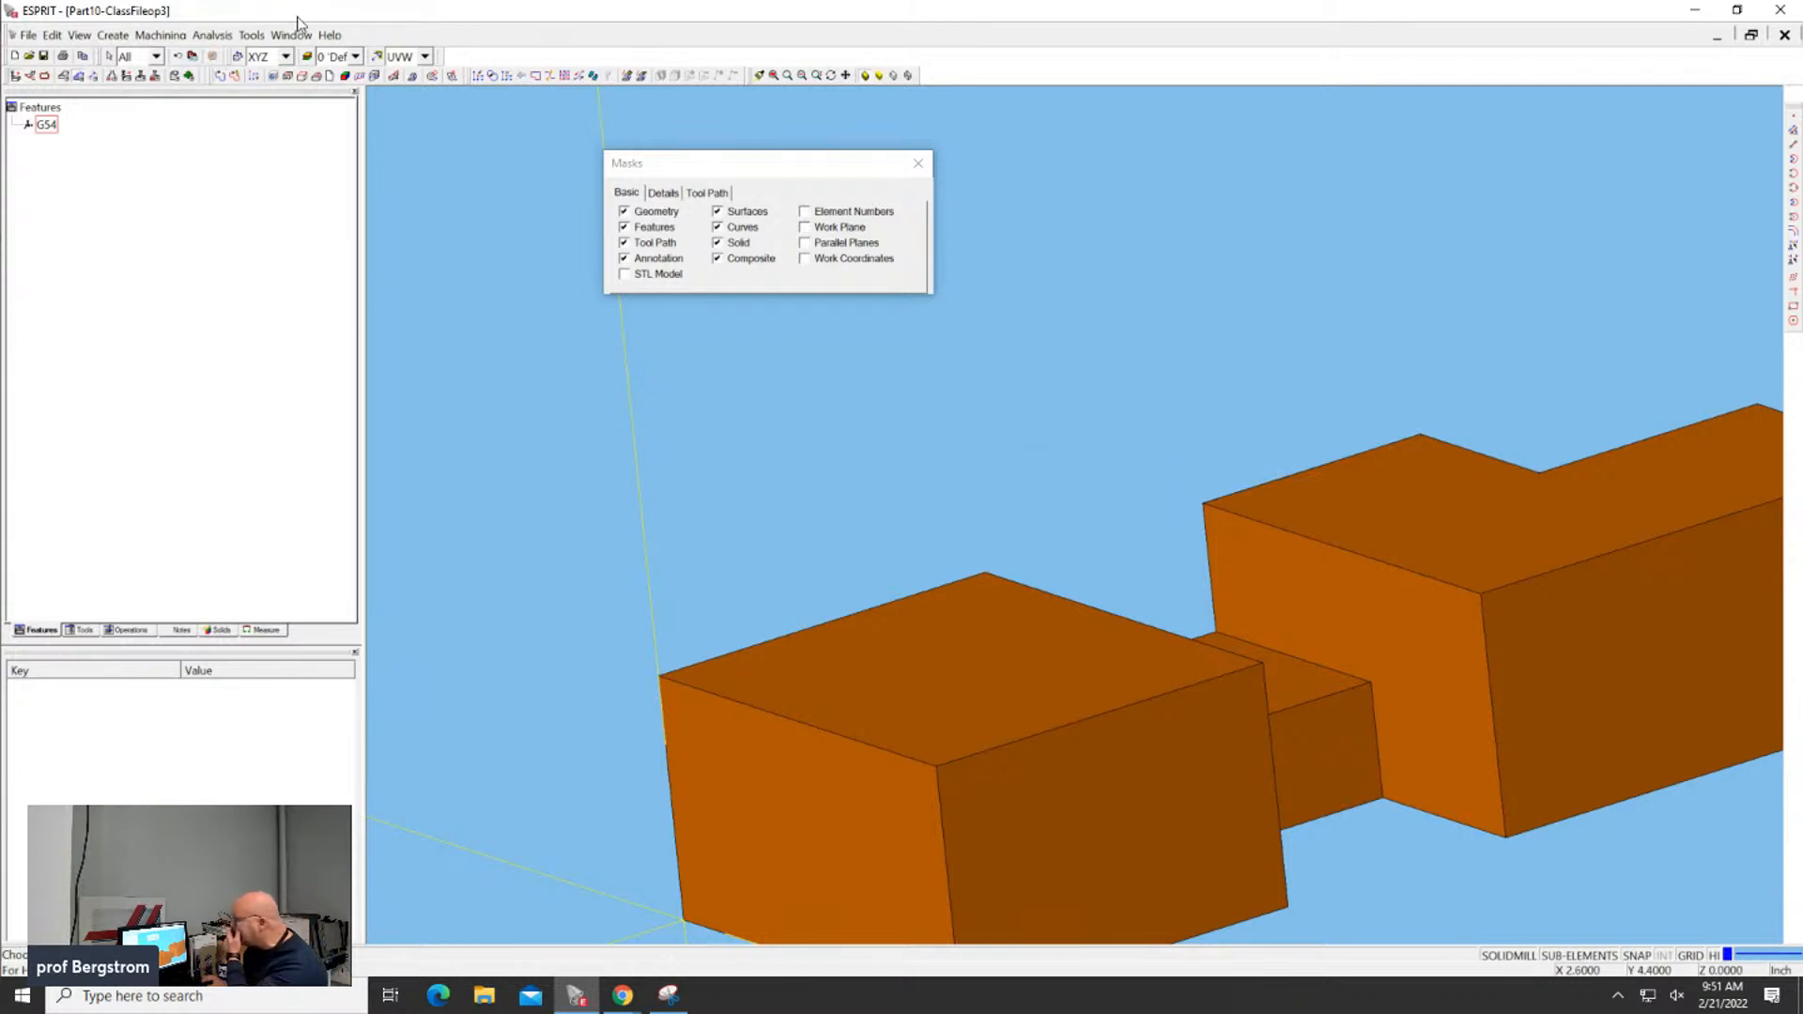
Create a closed manual chain feature through the four top corners of the slot opening between the two blocks
{"action": "left_click", "coordinate": [234, 76]}
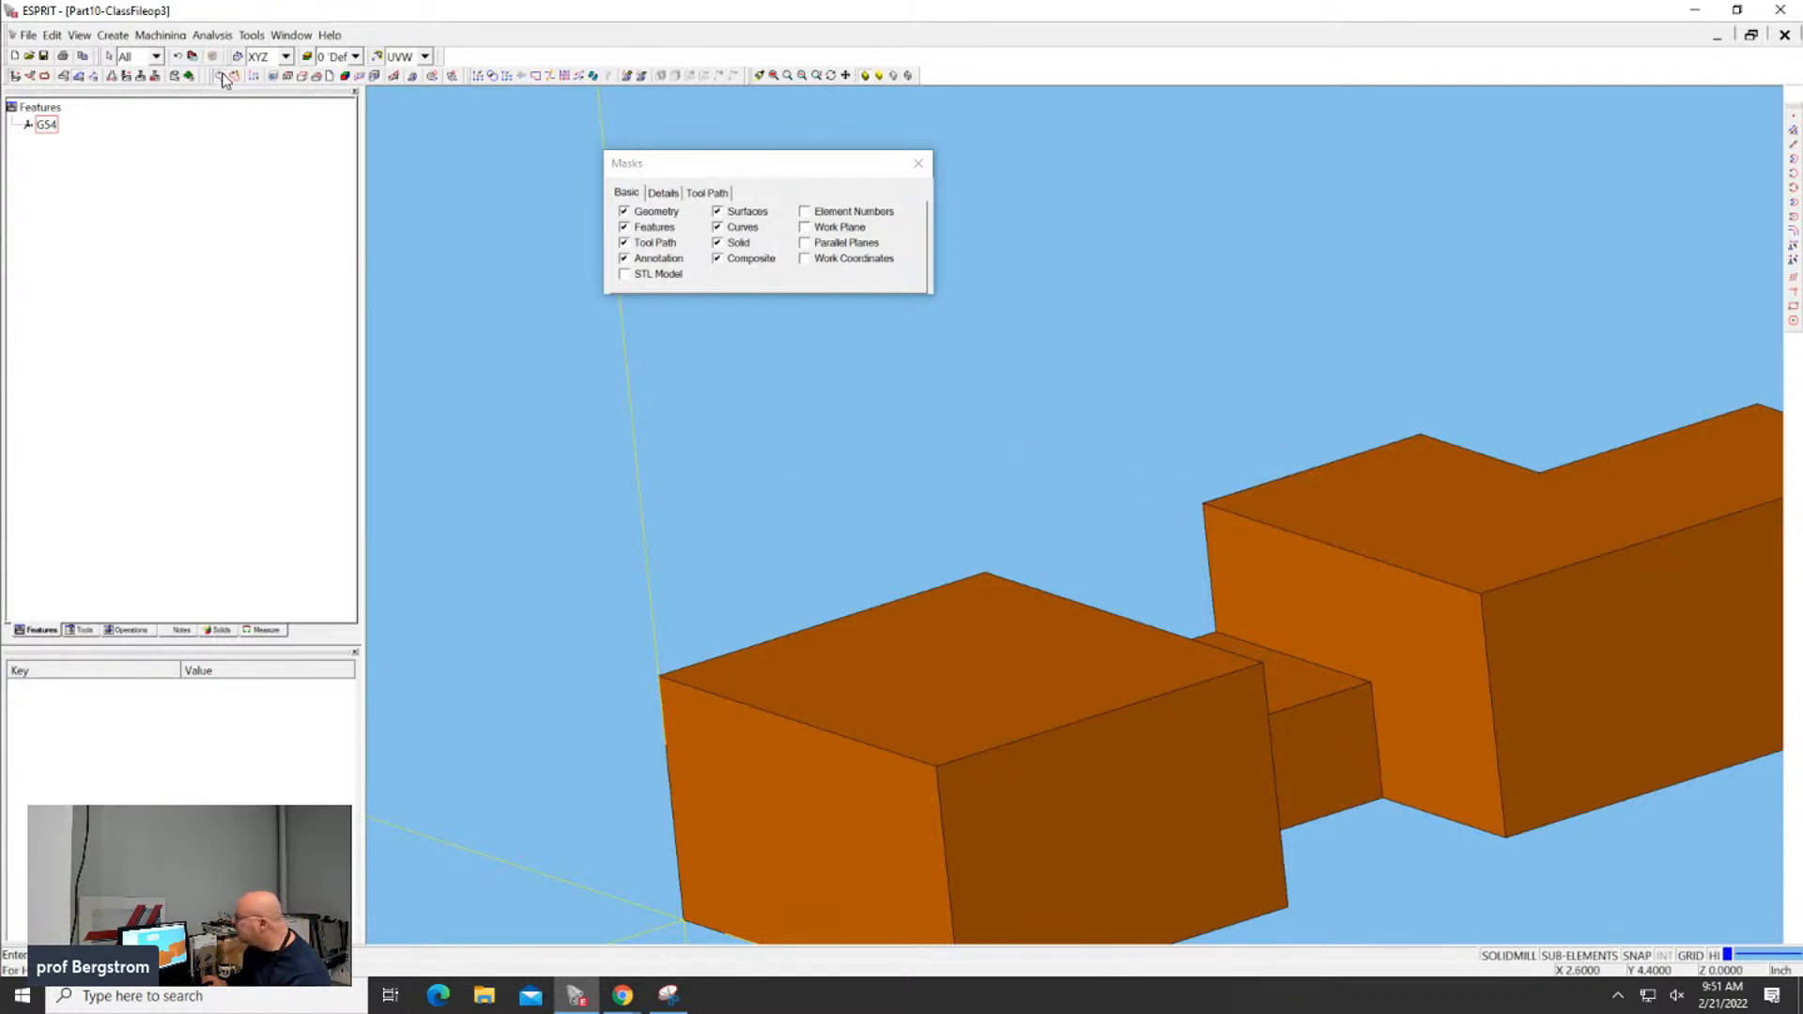
{"action": "left_click", "coordinate": [983, 565]}
{"action": "left_click", "coordinate": [1204, 505]}
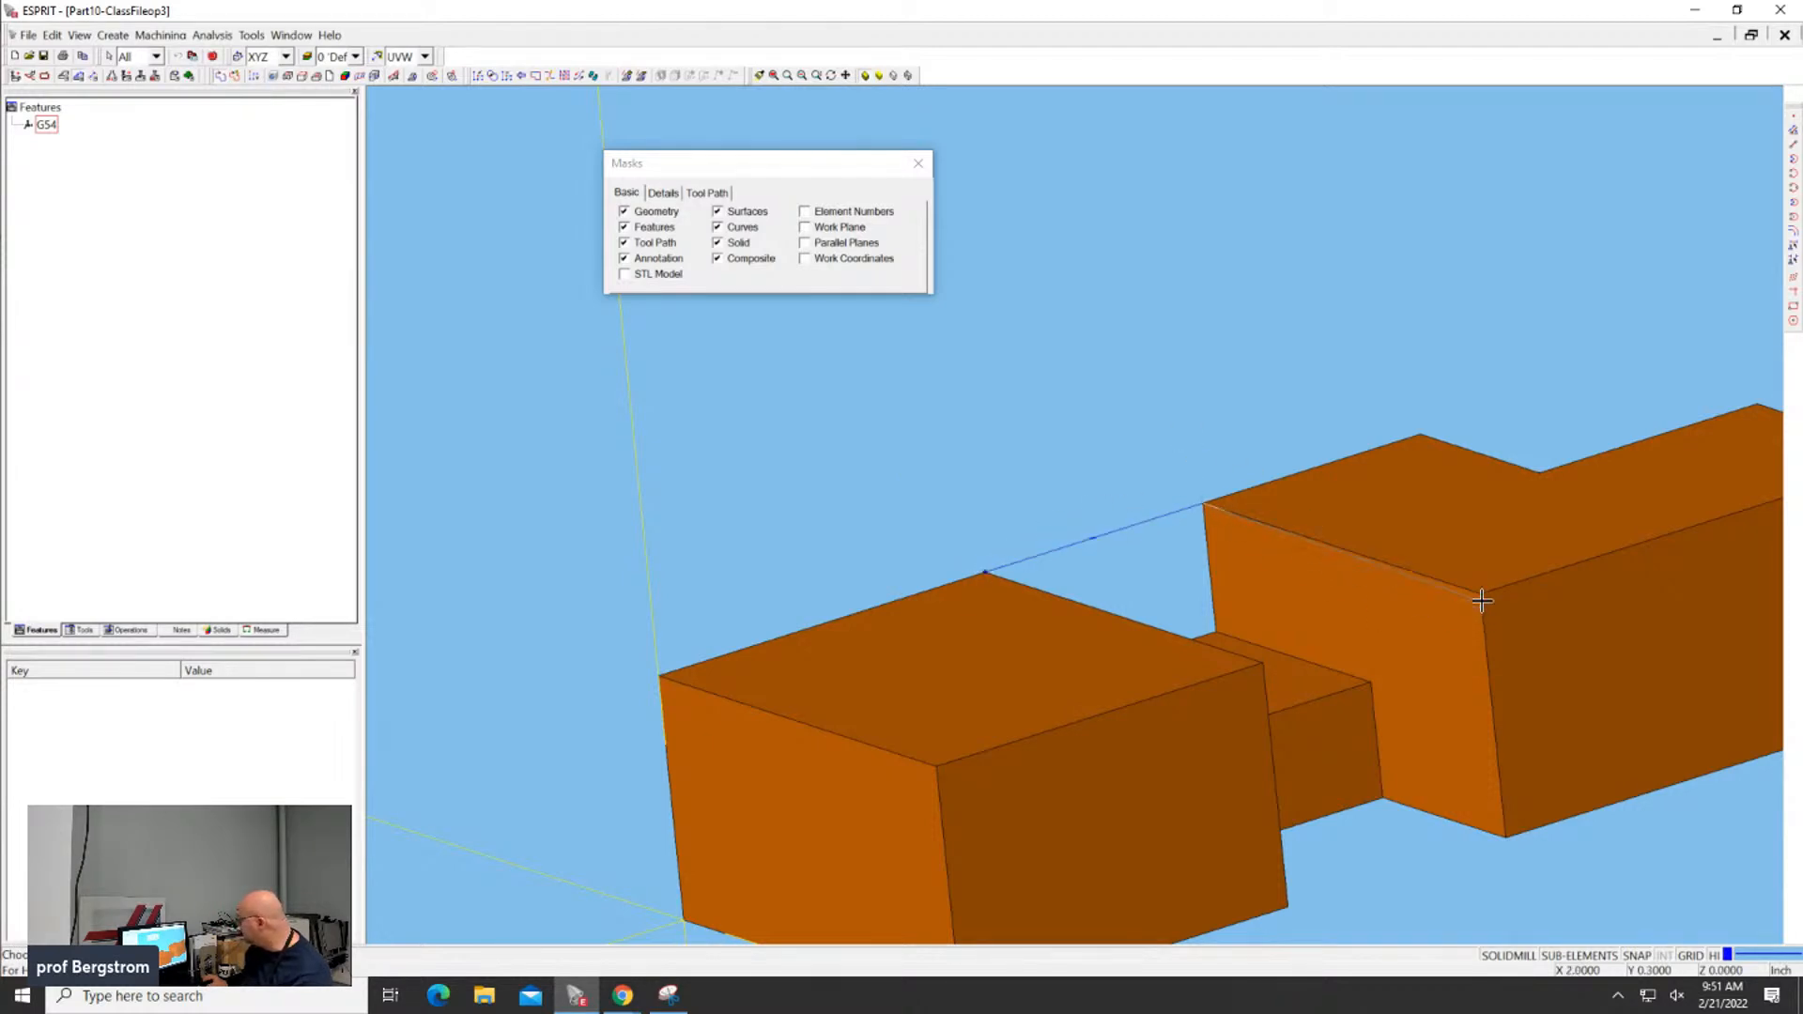
{"action": "left_click", "coordinate": [1433, 602]}
{"action": "left_click", "coordinate": [1260, 663]}
{"action": "left_click", "coordinate": [984, 571]}
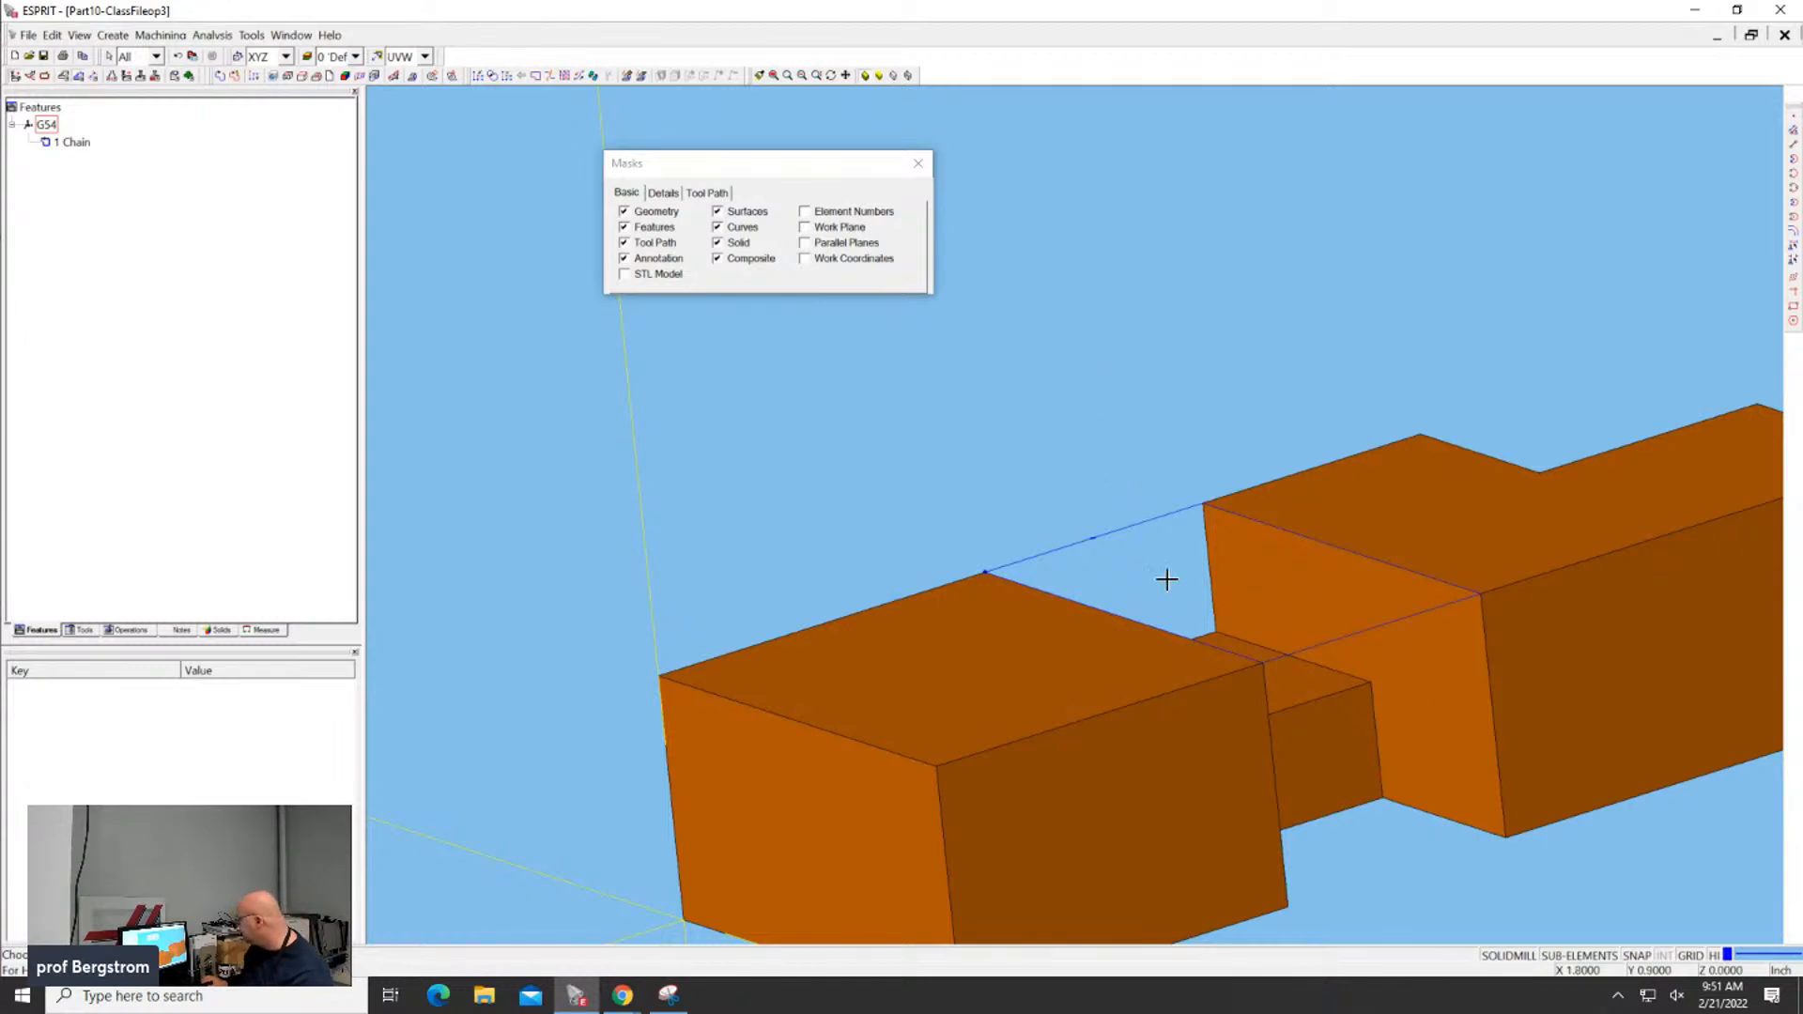
Set Open Edge to True for the chain's two segments that span the slot's open sides
{"action": "left_click", "coordinate": [1110, 533]}
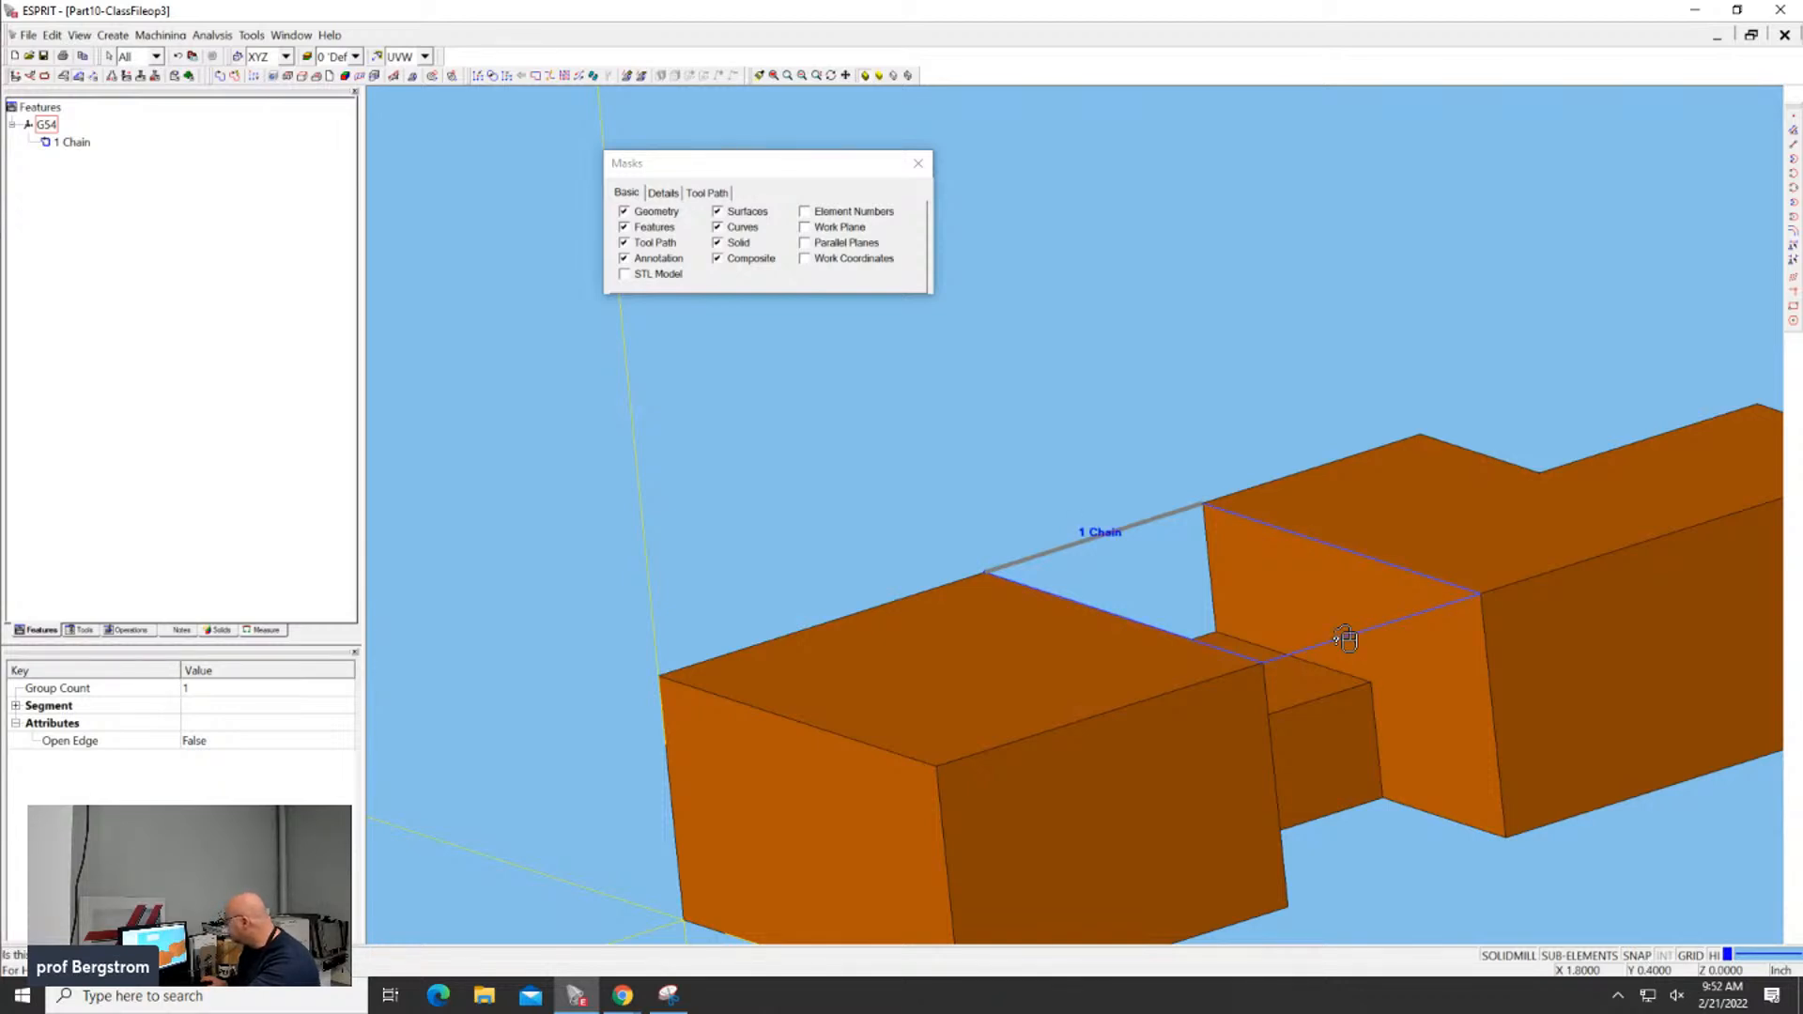
{"action": "left_click", "coordinate": [1345, 639]}
{"action": "left_click", "coordinate": [1345, 639]}
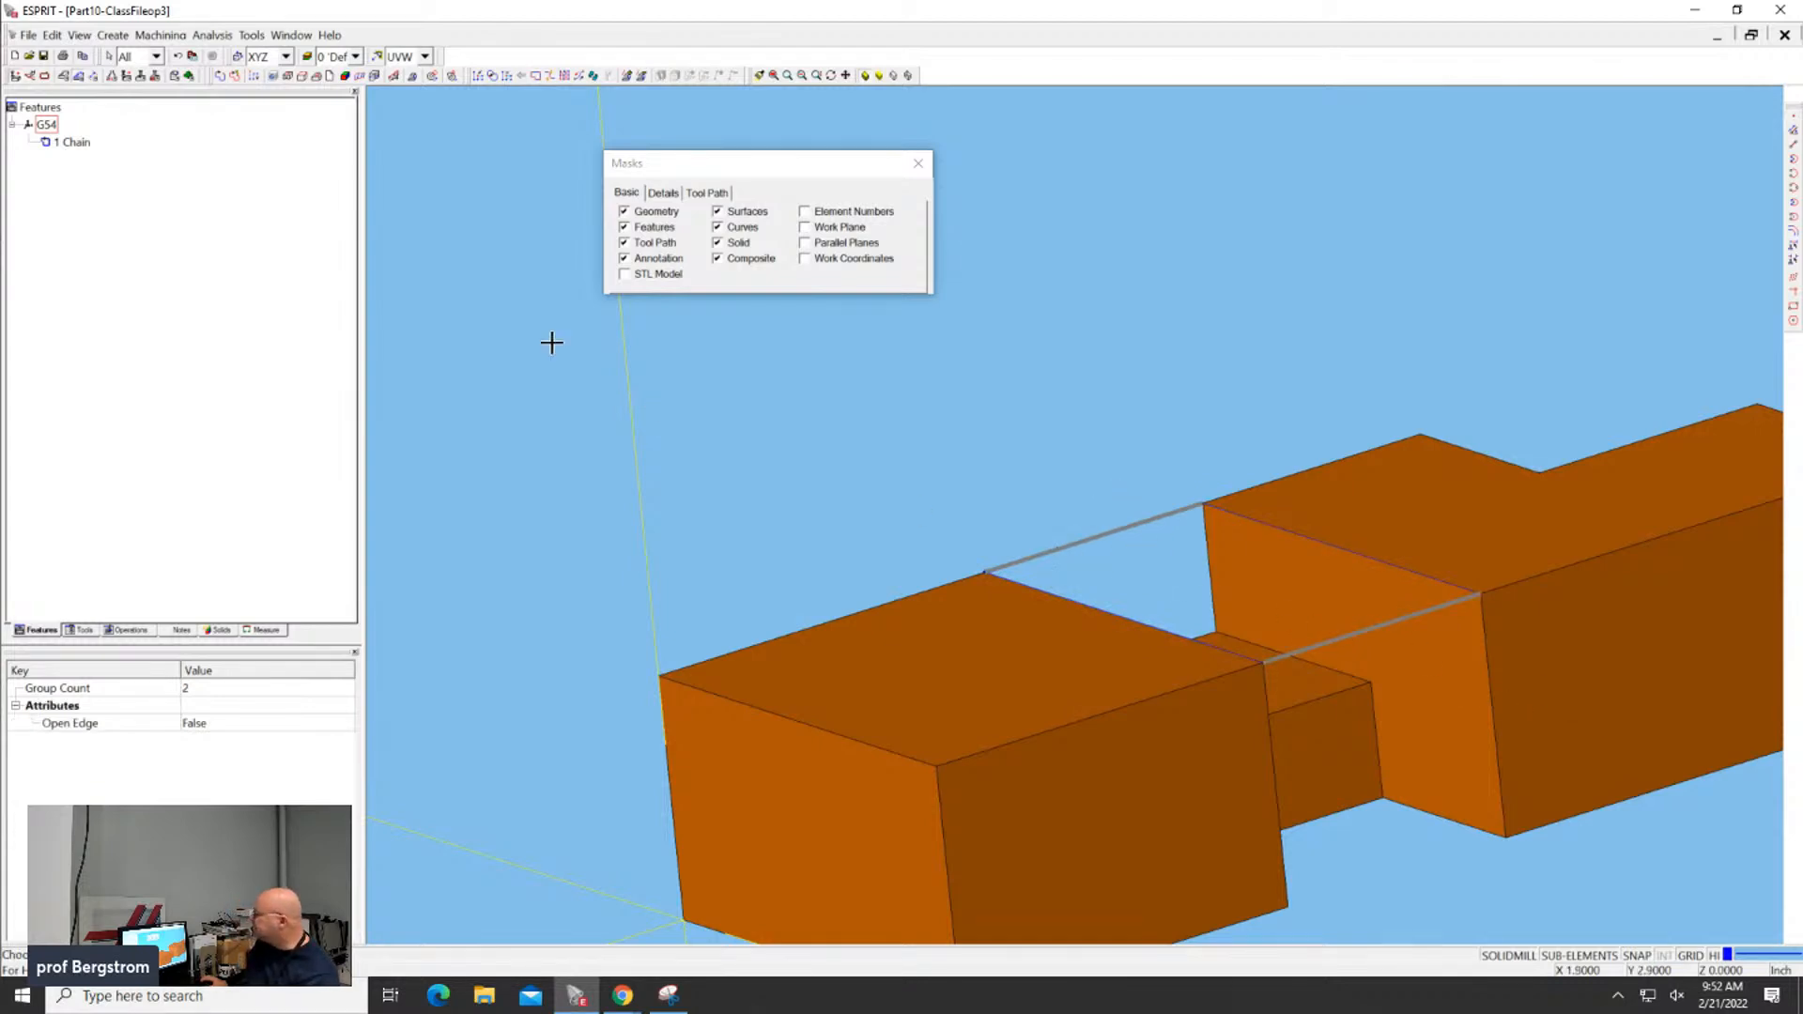
{"action": "left_click", "coordinate": [233, 725]}
{"action": "left_click", "coordinate": [234, 725]}
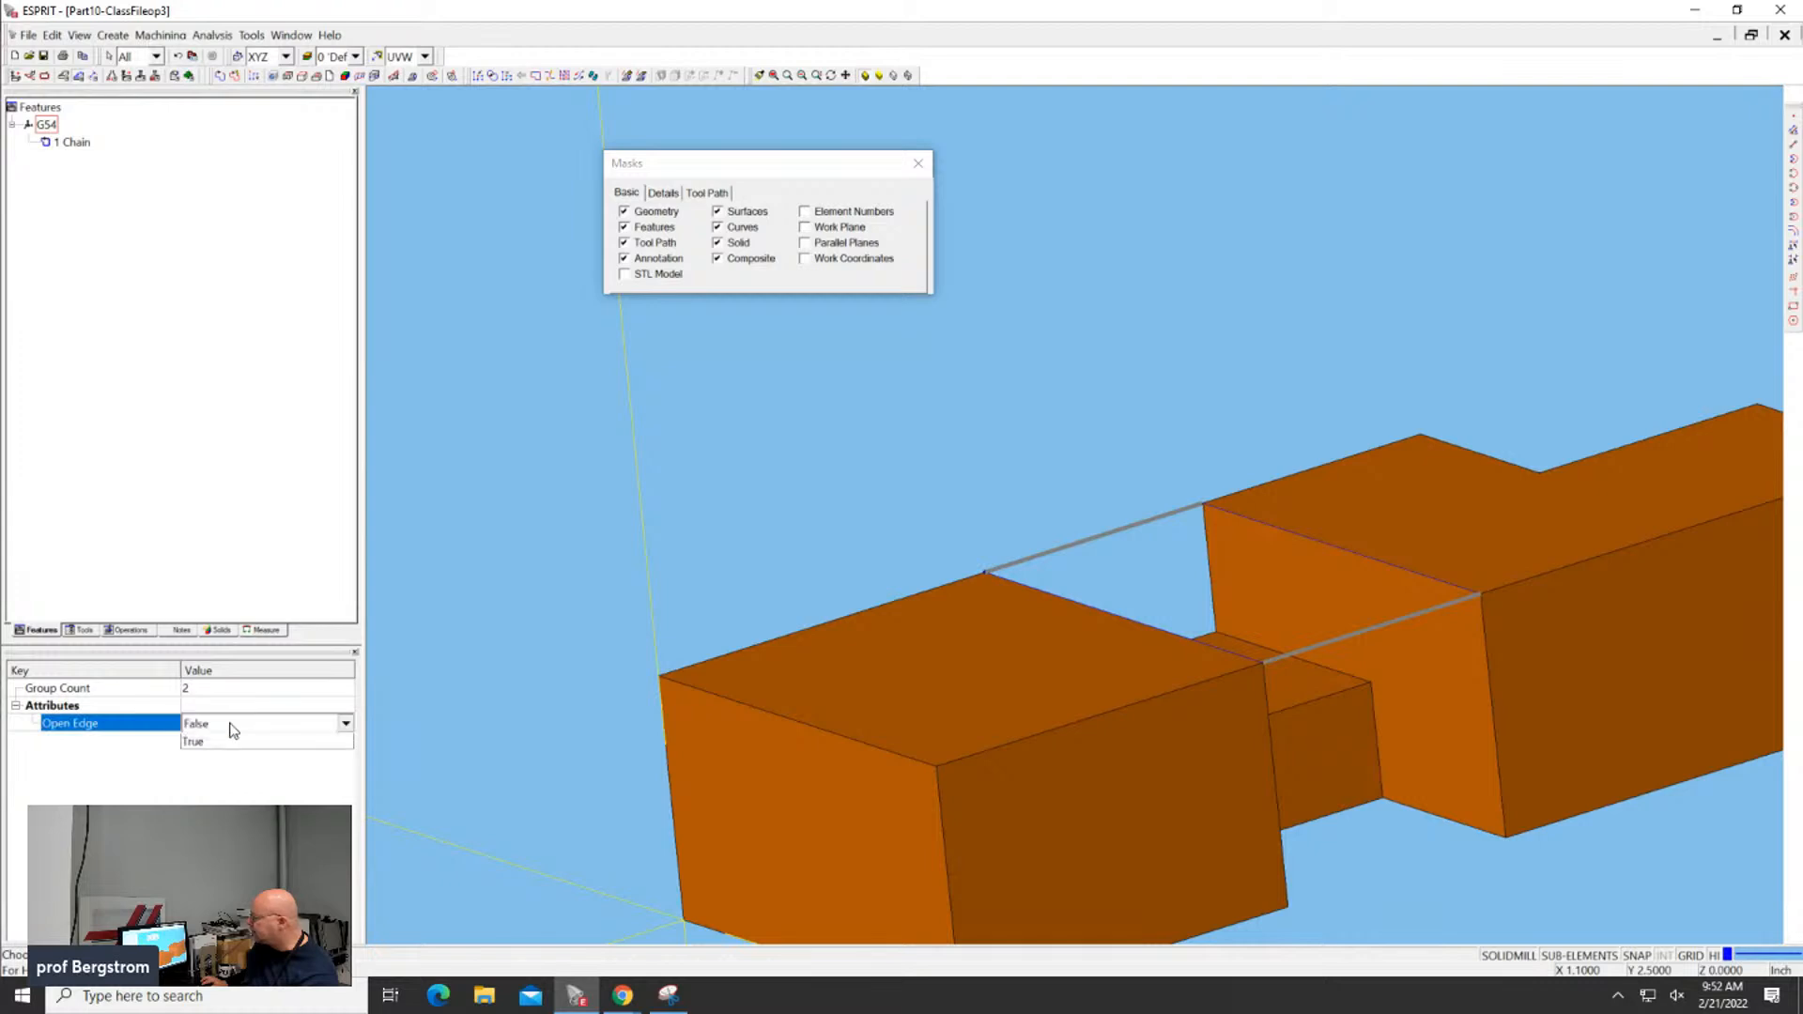
{"action": "left_click", "coordinate": [214, 757]}
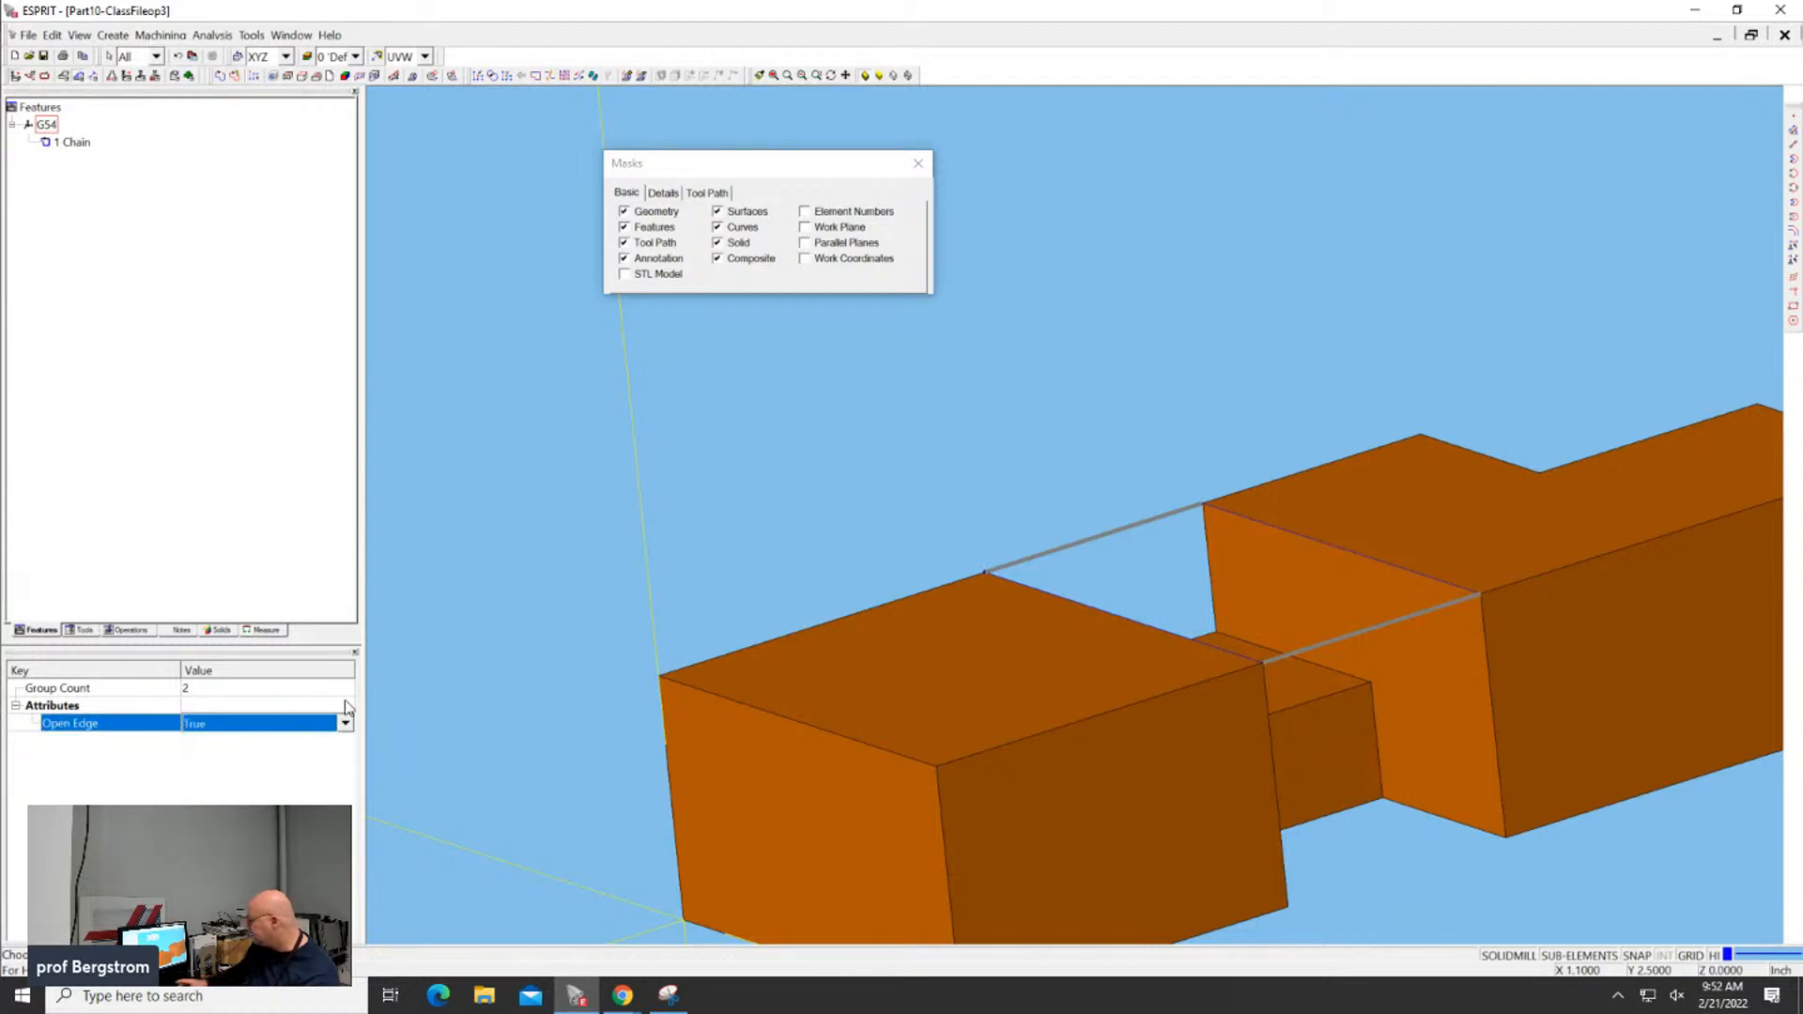
{"action": "left_click", "coordinate": [1016, 438]}
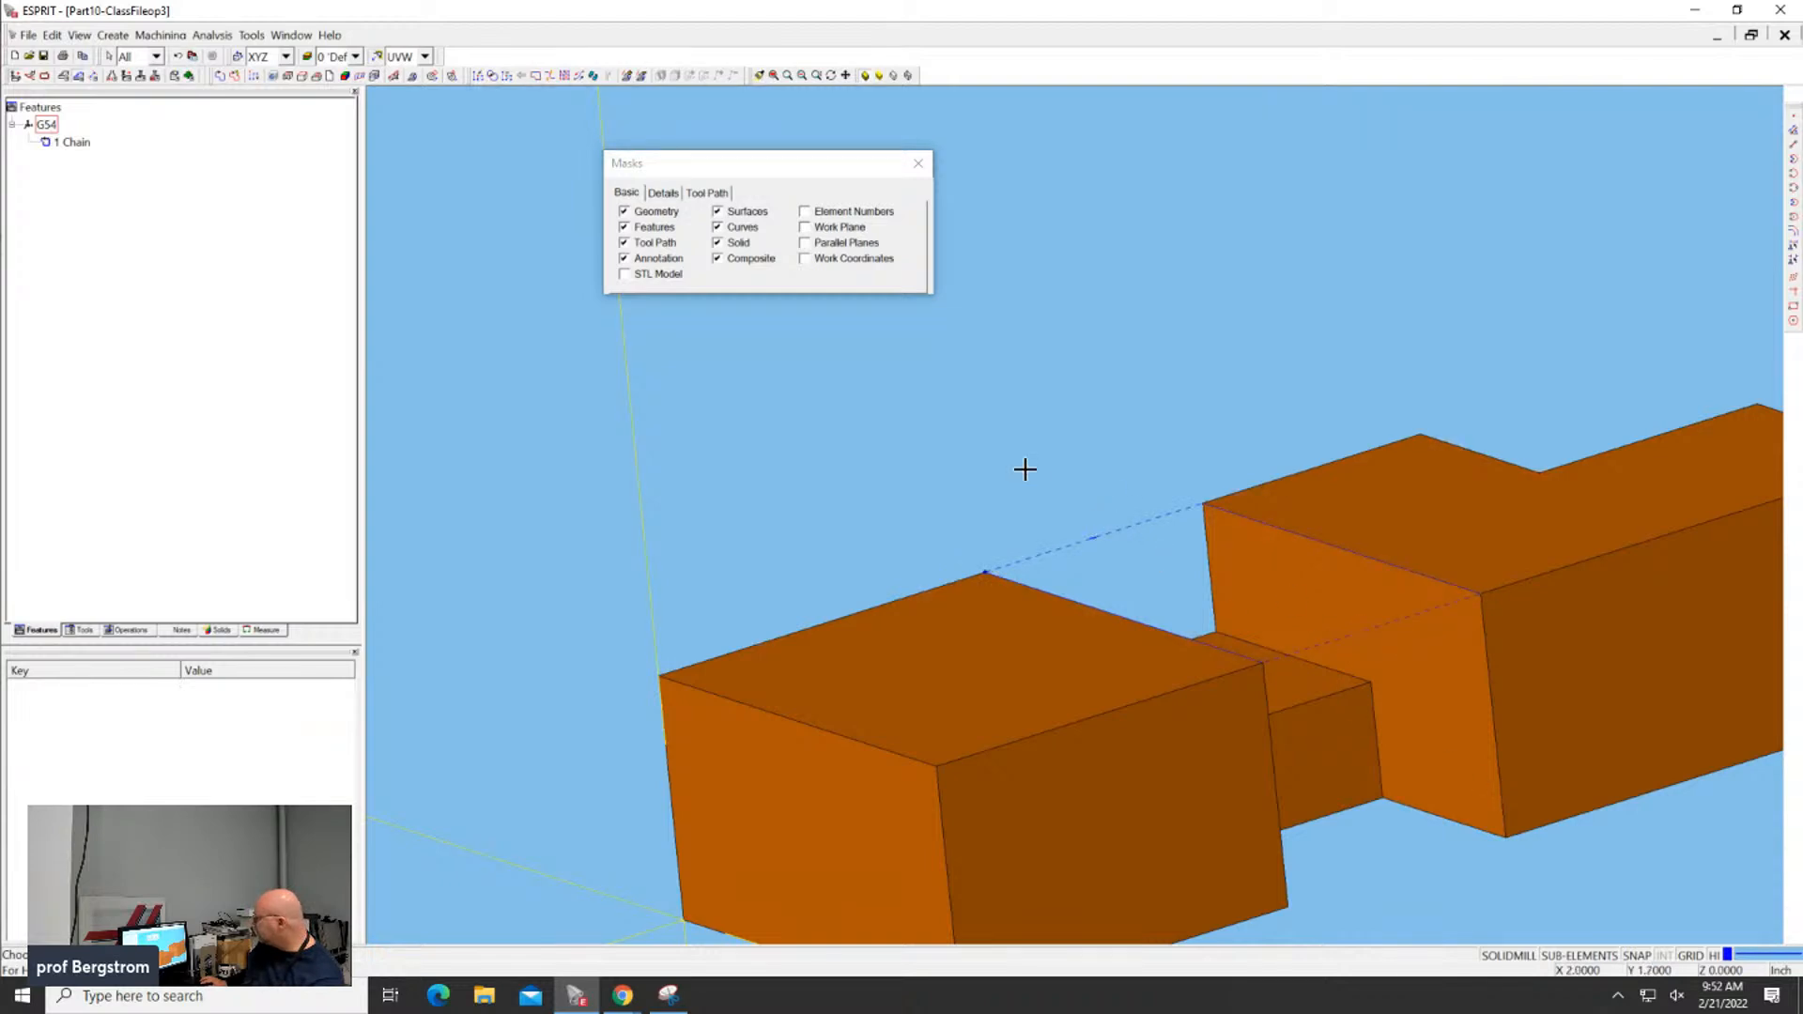
Save the operation 3 file and open the recent file Part10-ClassFileop2
{"action": "left_click", "coordinate": [28, 37]}
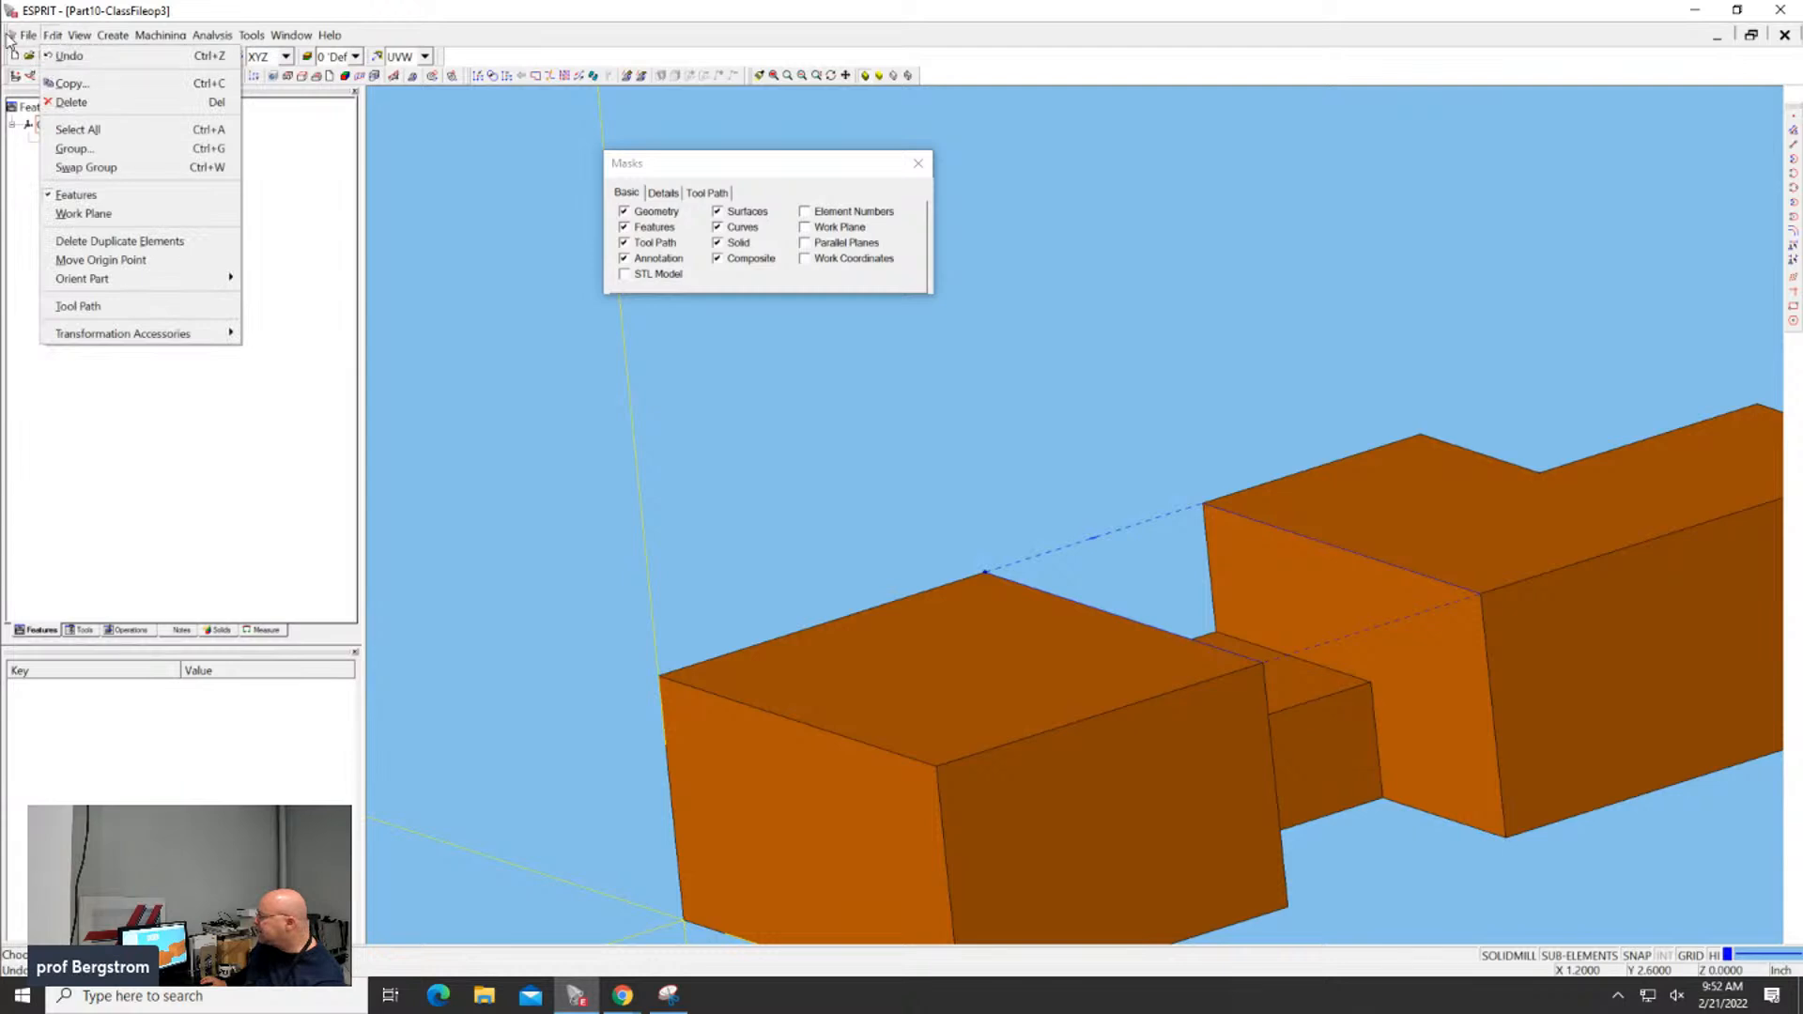
{"action": "mouse_move", "coordinate": [13, 42]}
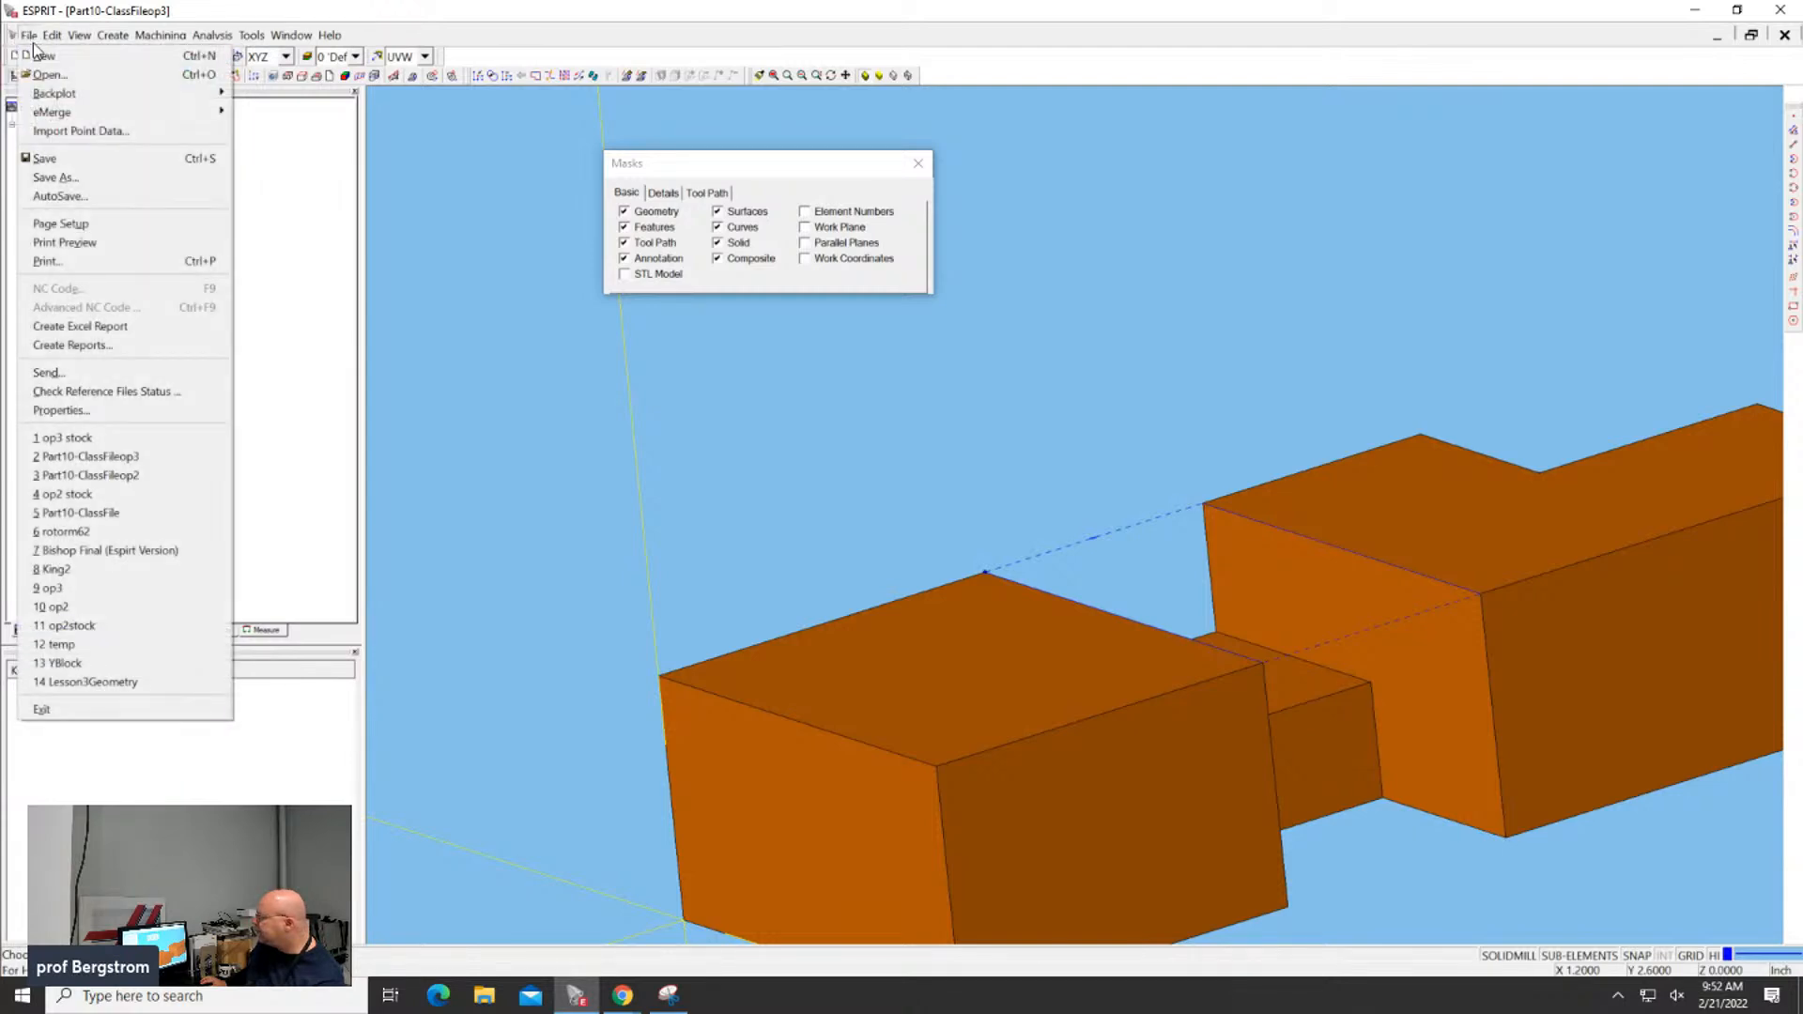
{"action": "left_click", "coordinate": [51, 159]}
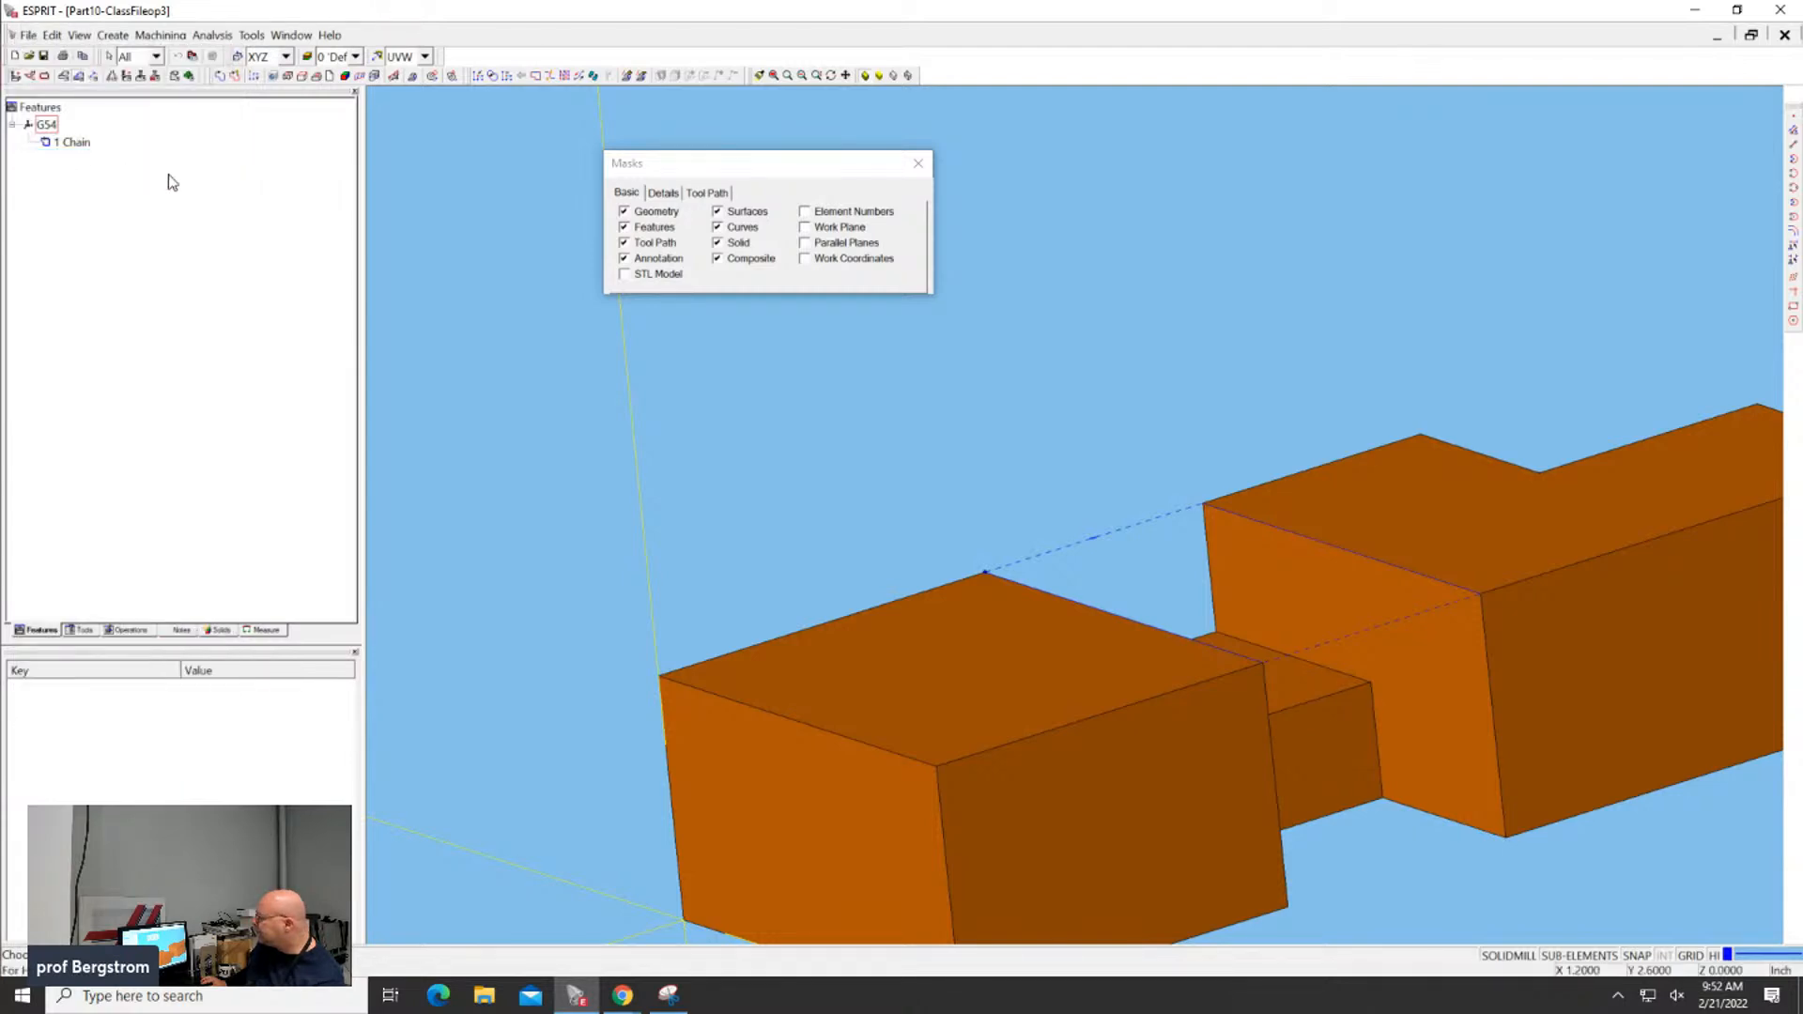
{"action": "left_click", "coordinate": [25, 36]}
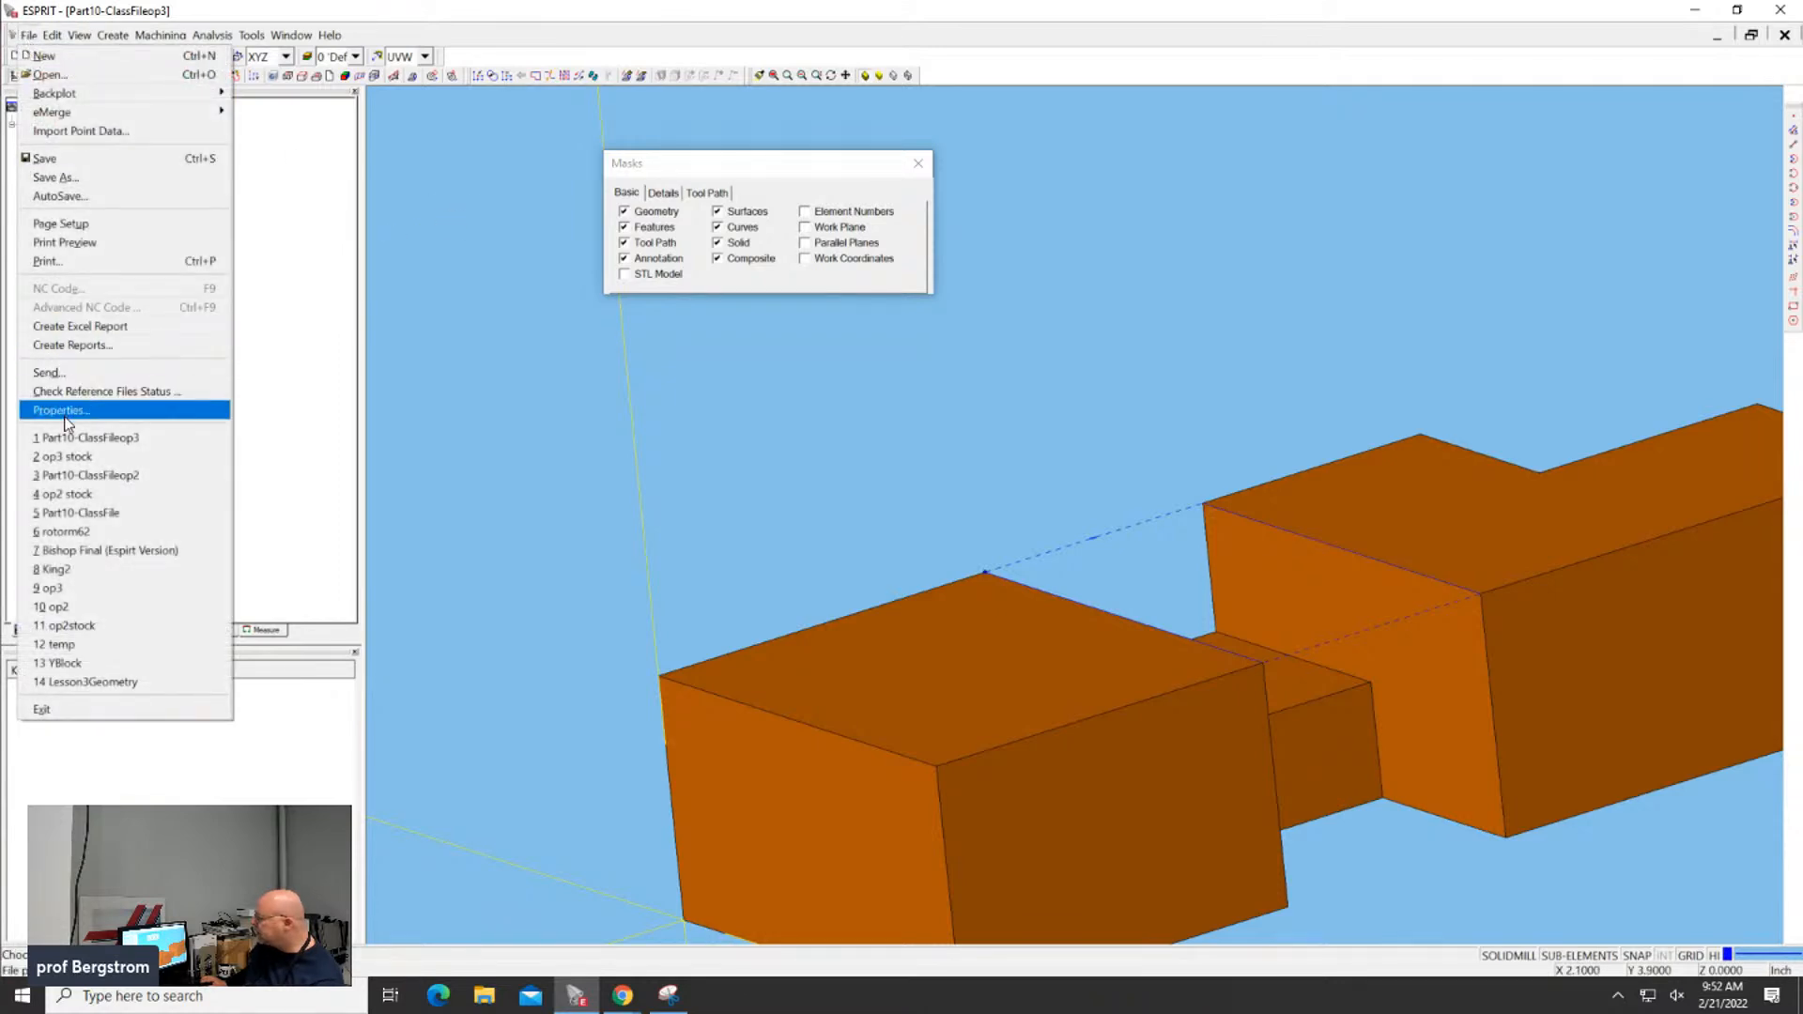
{"action": "left_click", "coordinate": [74, 477]}
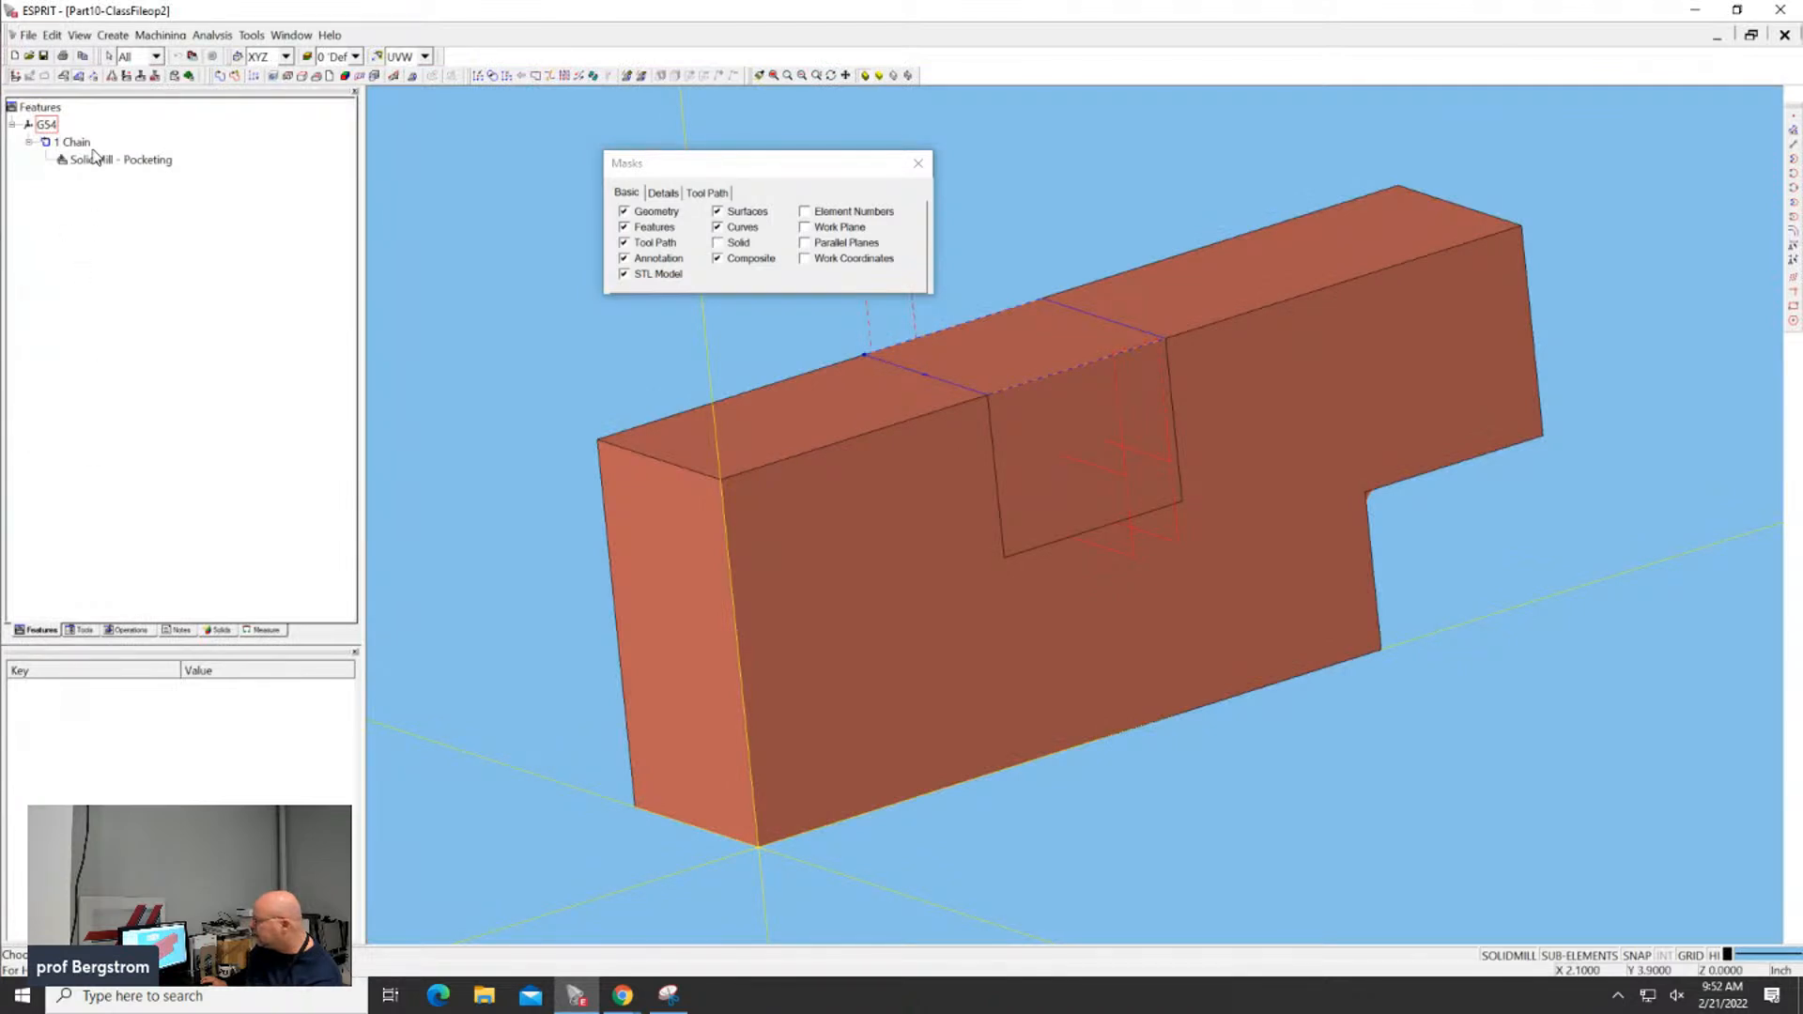
Save the chain's SolidMill pocketing operation as a process file named temp in the Technology folder
{"action": "left_click", "coordinate": [94, 157]}
{"action": "right_click", "coordinate": [94, 158]}
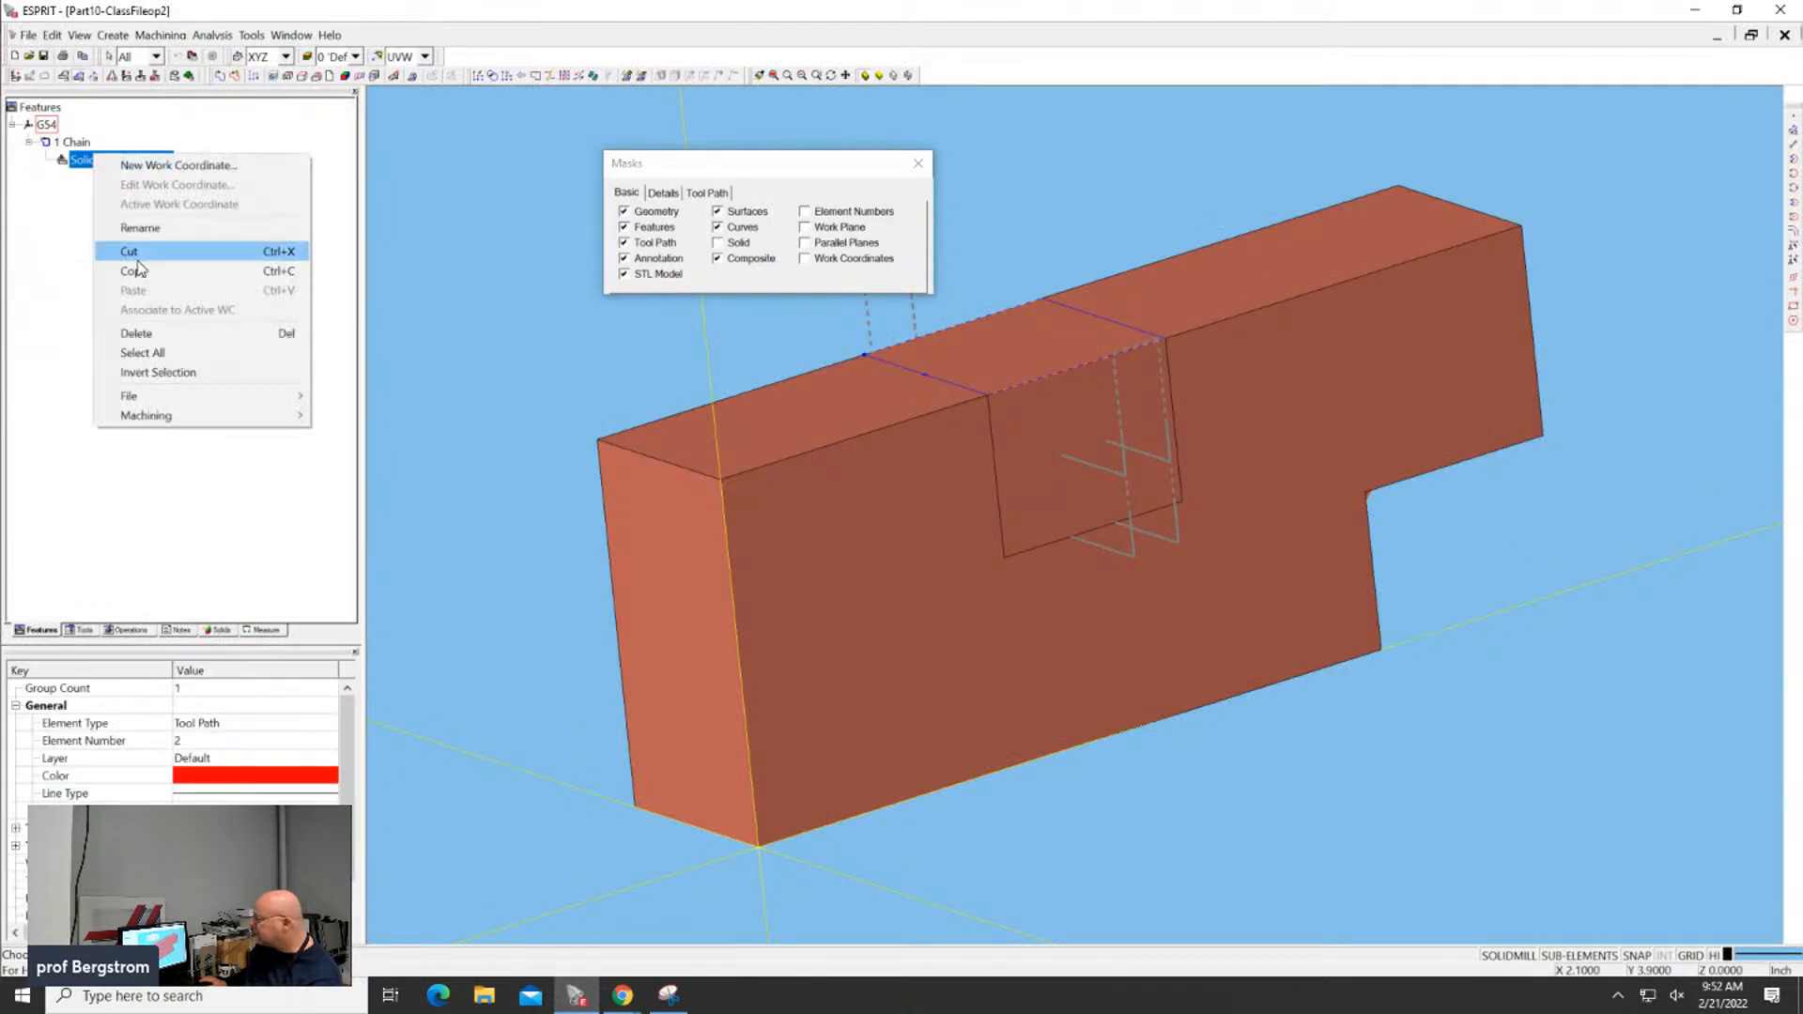
{"action": "mouse_move", "coordinate": [173, 394]}
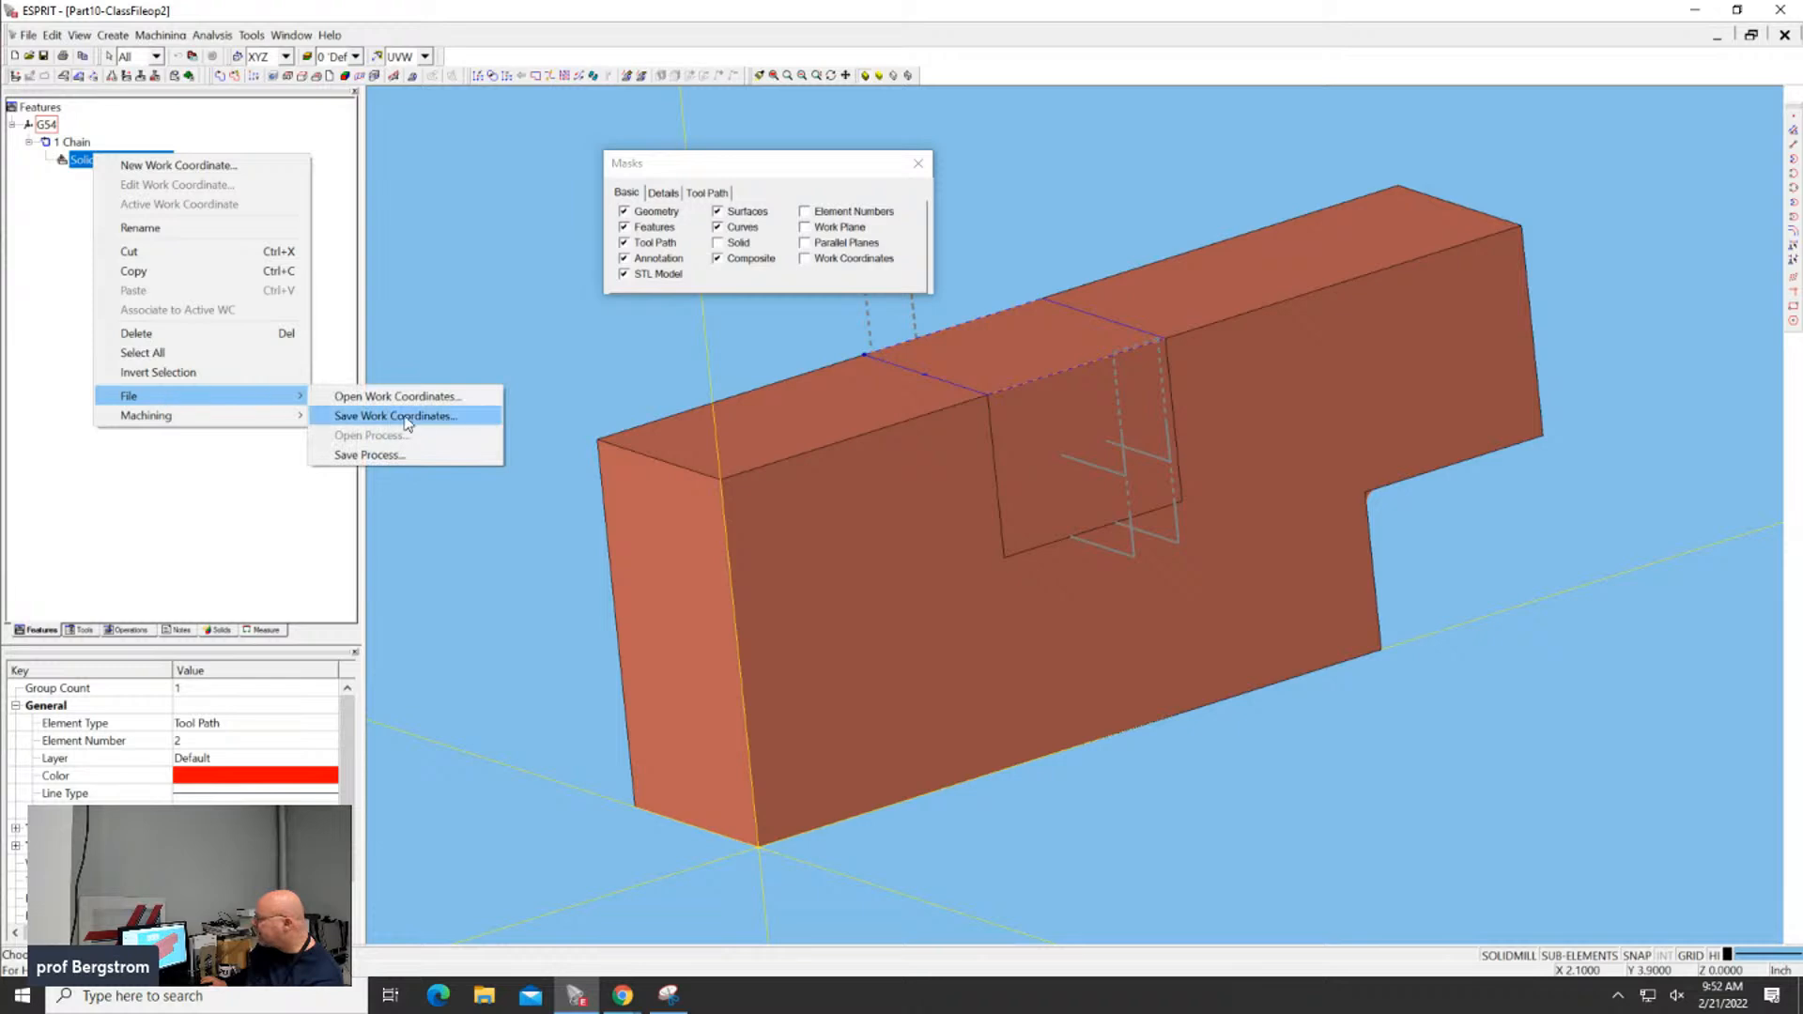
{"action": "left_click", "coordinate": [404, 456]}
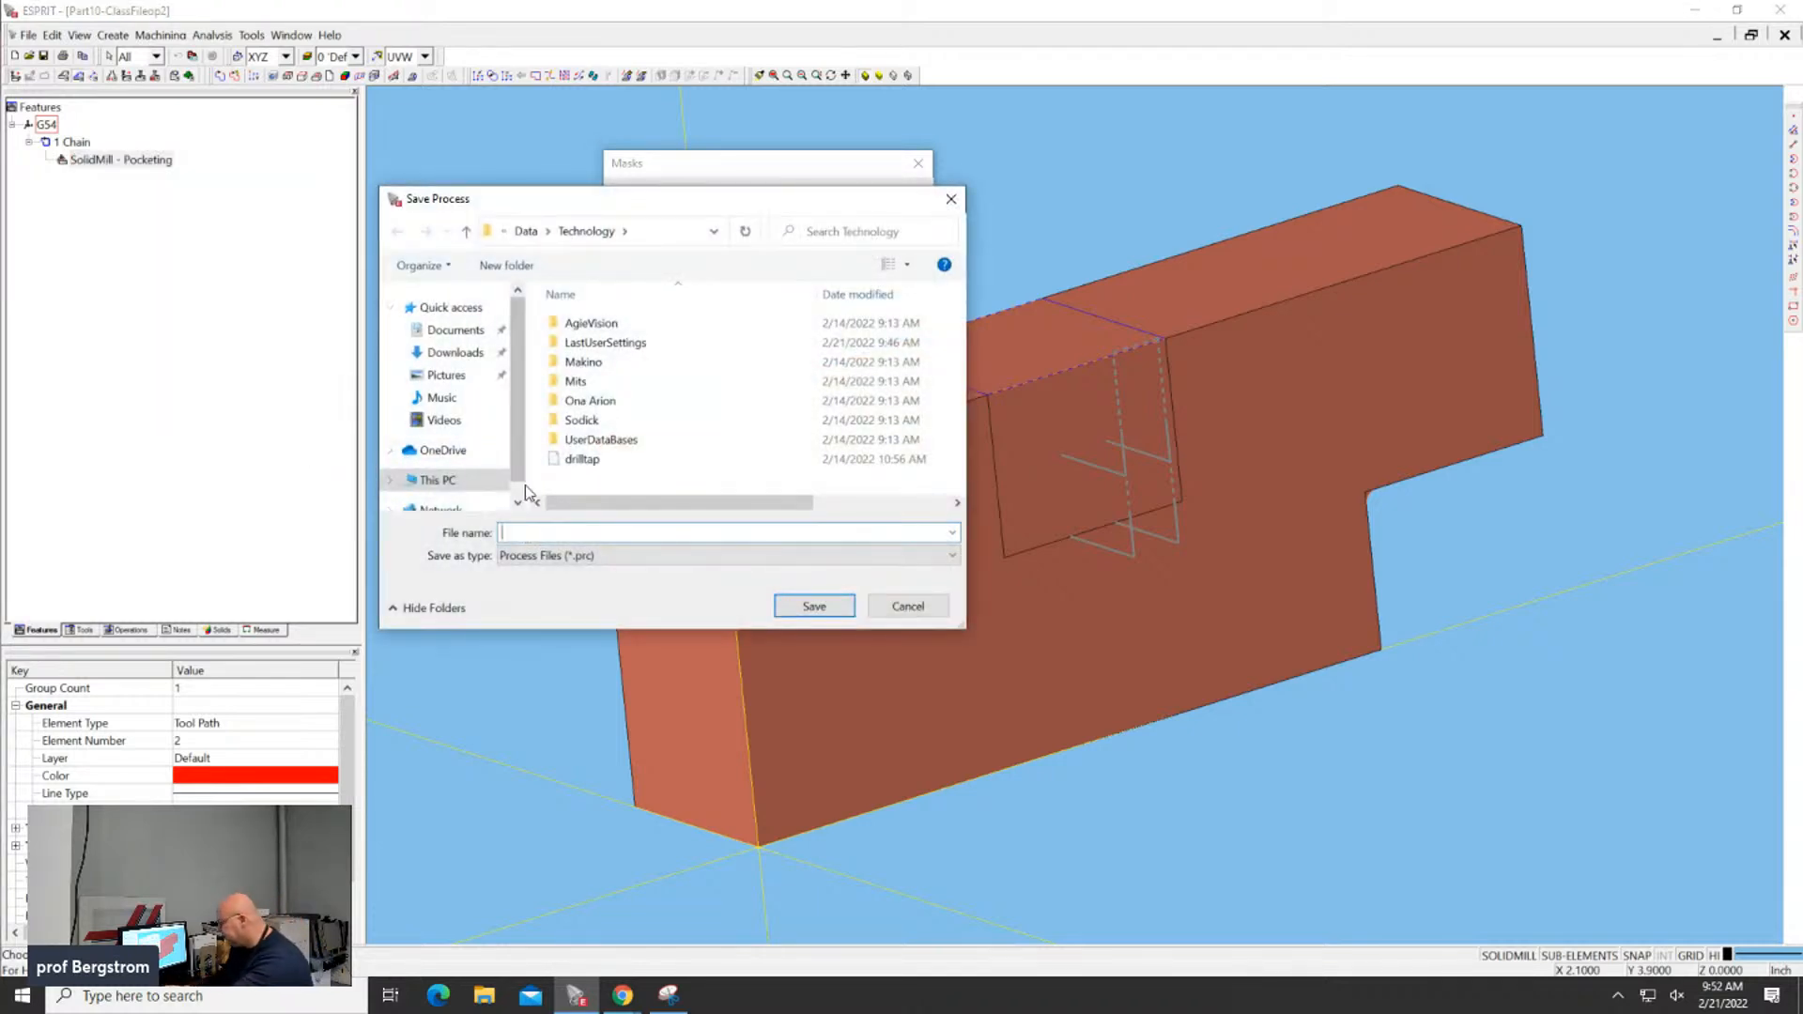
{"action": "type", "text": "temp"}
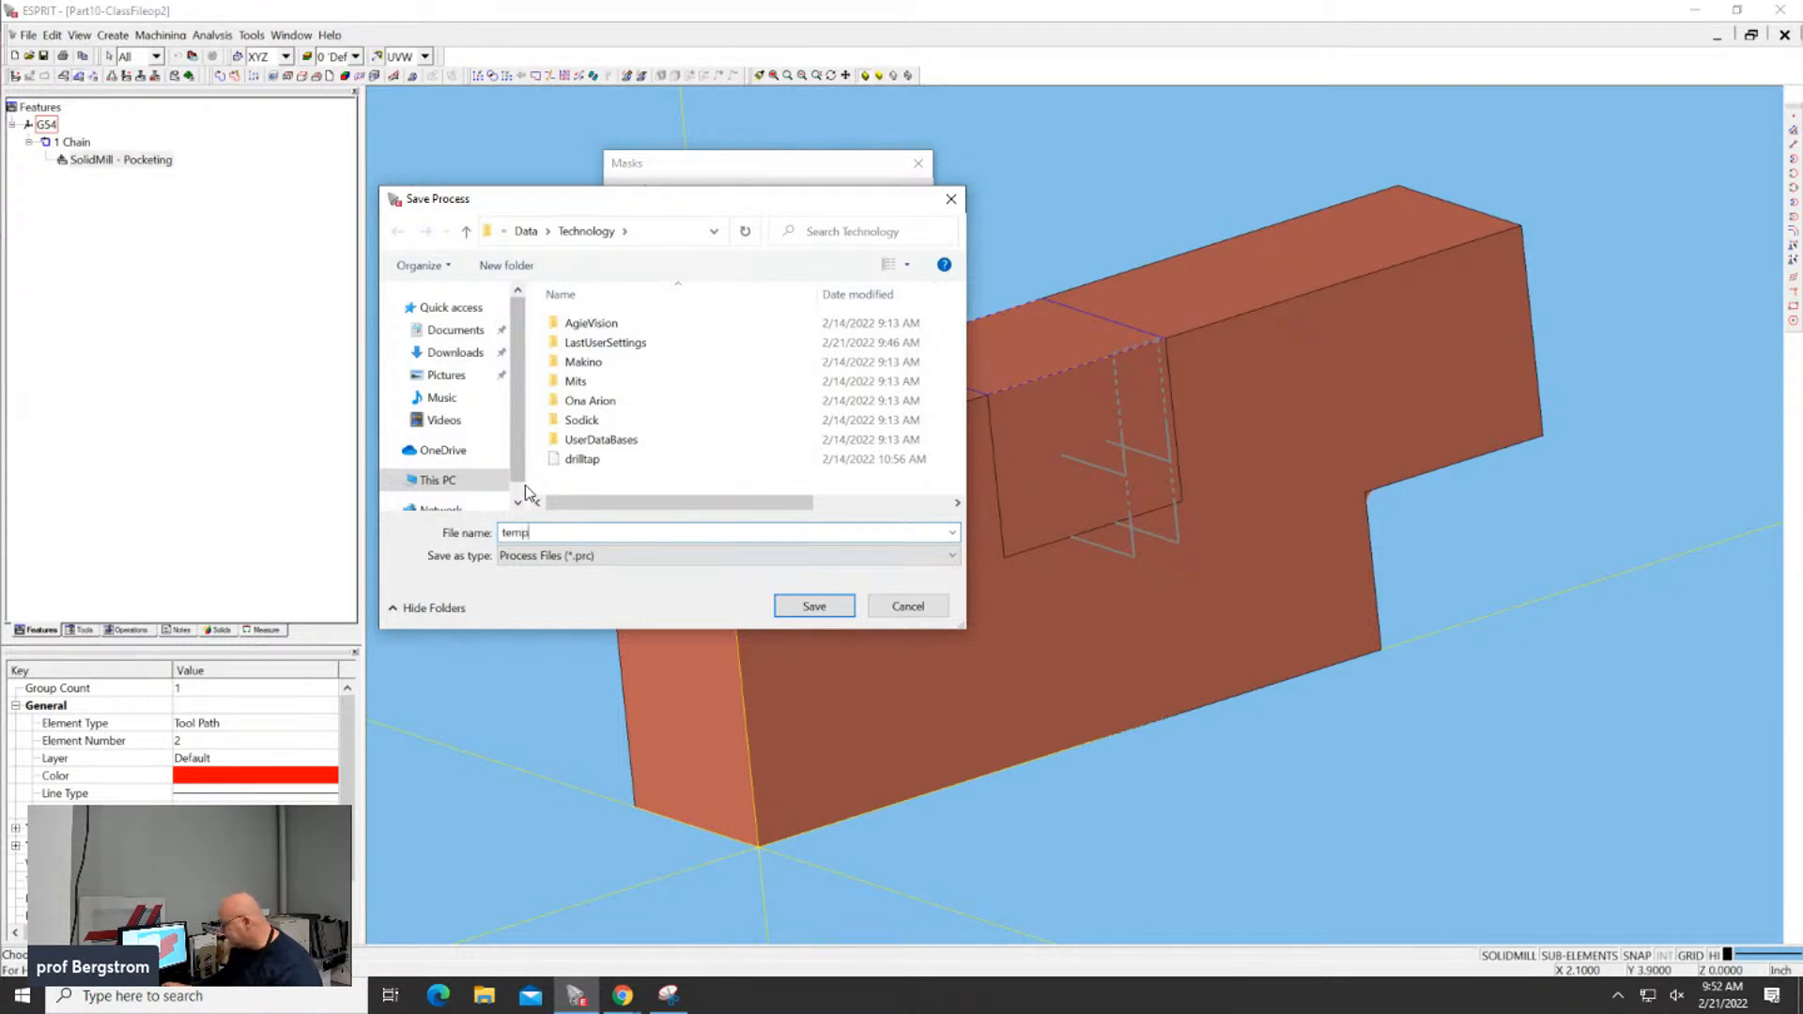
{"action": "left_click", "coordinate": [813, 606]}
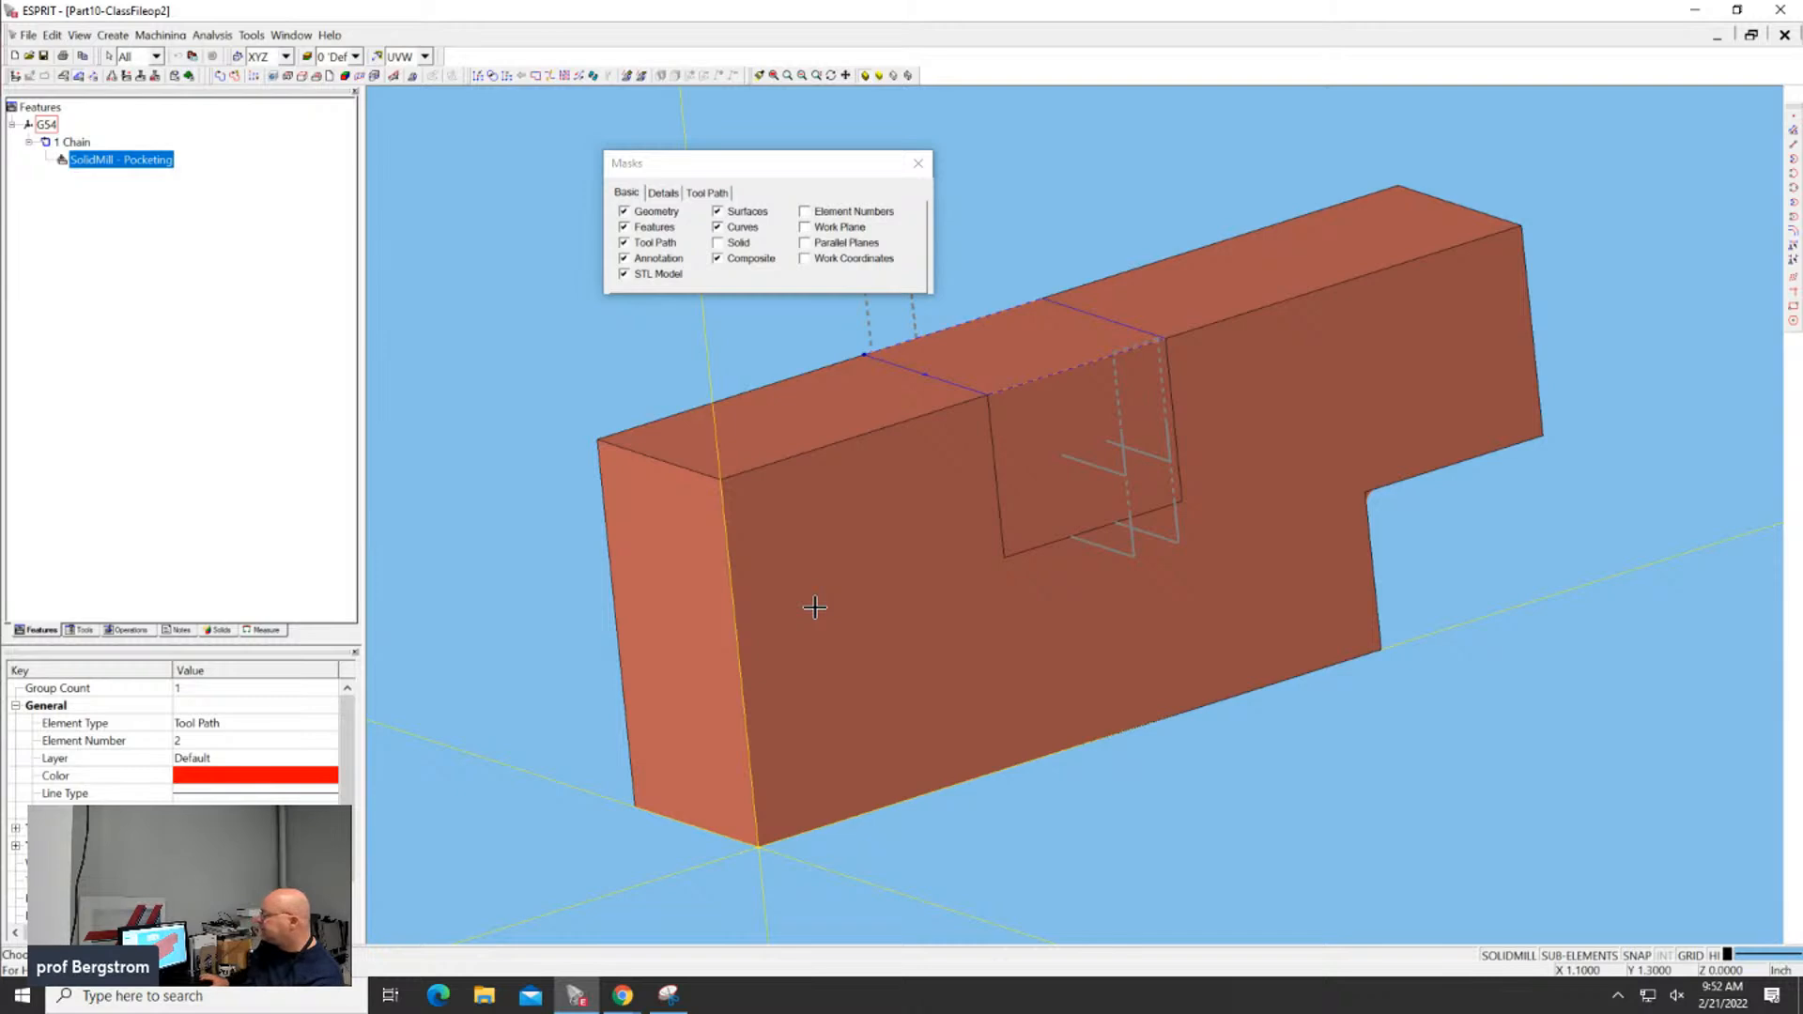
Reopen the recent file Part10-ClassFileop3
{"action": "left_click", "coordinate": [28, 36]}
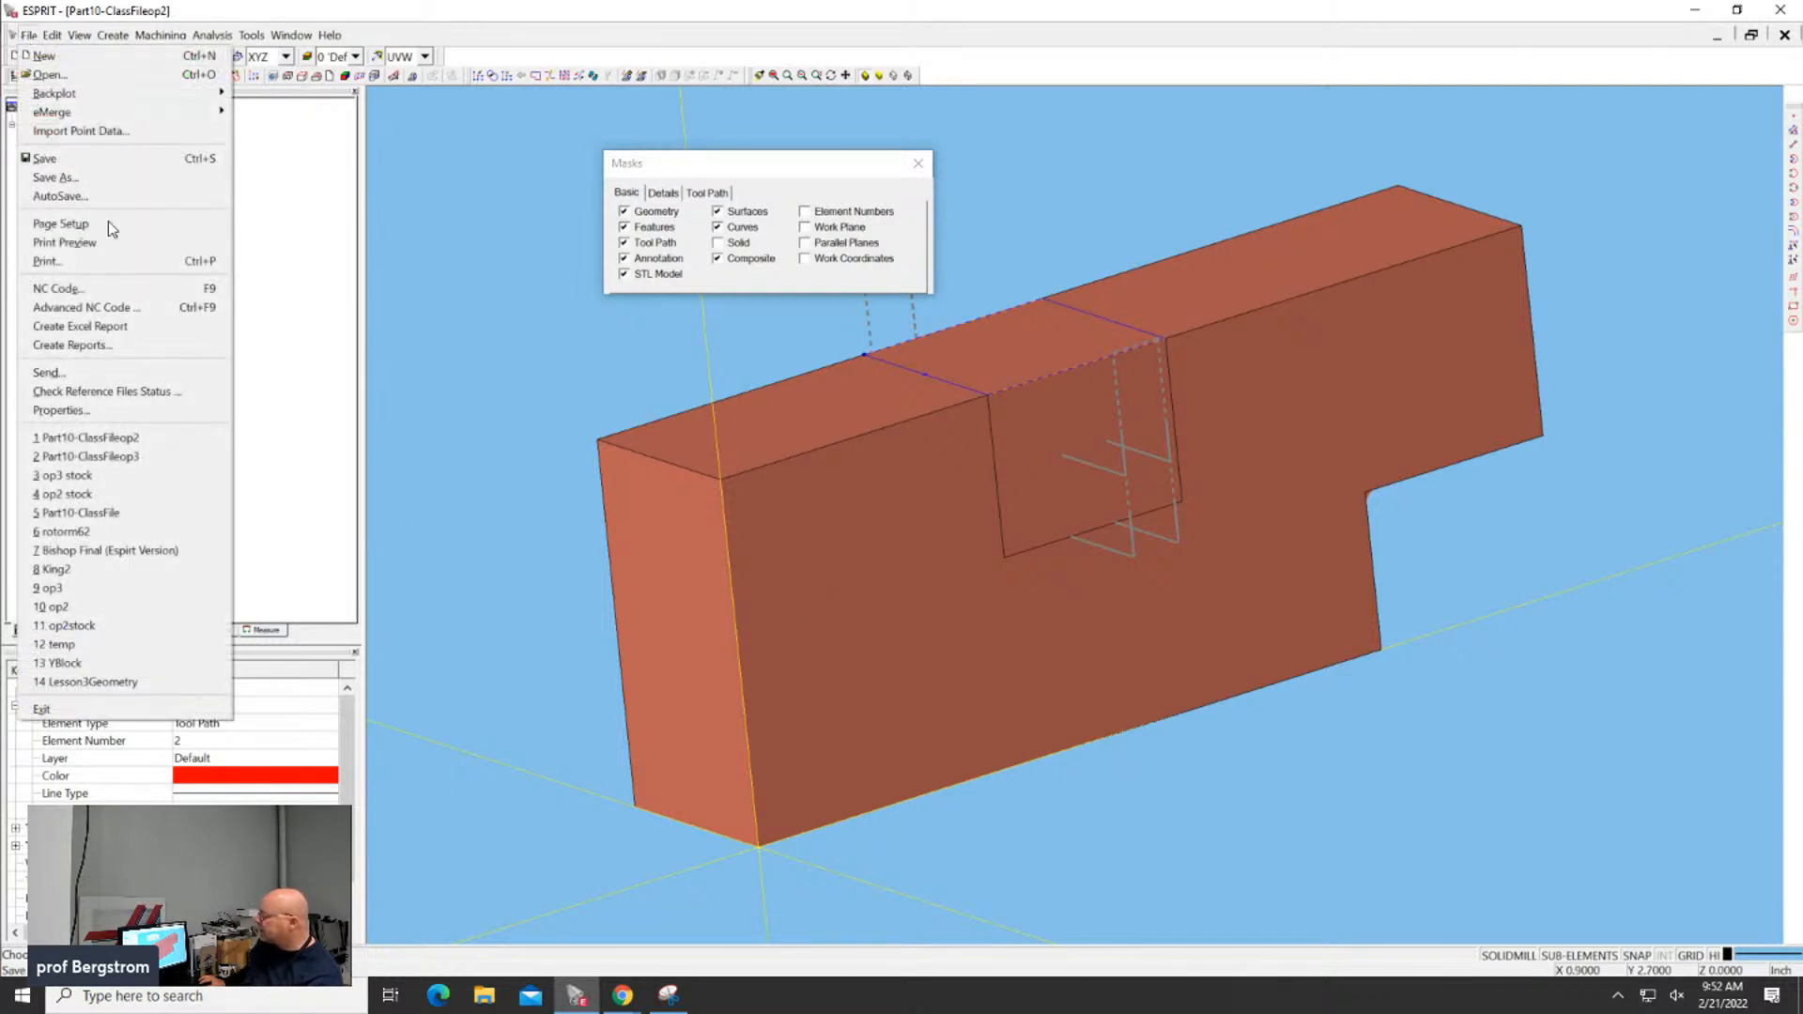
{"action": "left_click", "coordinate": [151, 459]}
{"action": "left_click", "coordinate": [902, 540]}
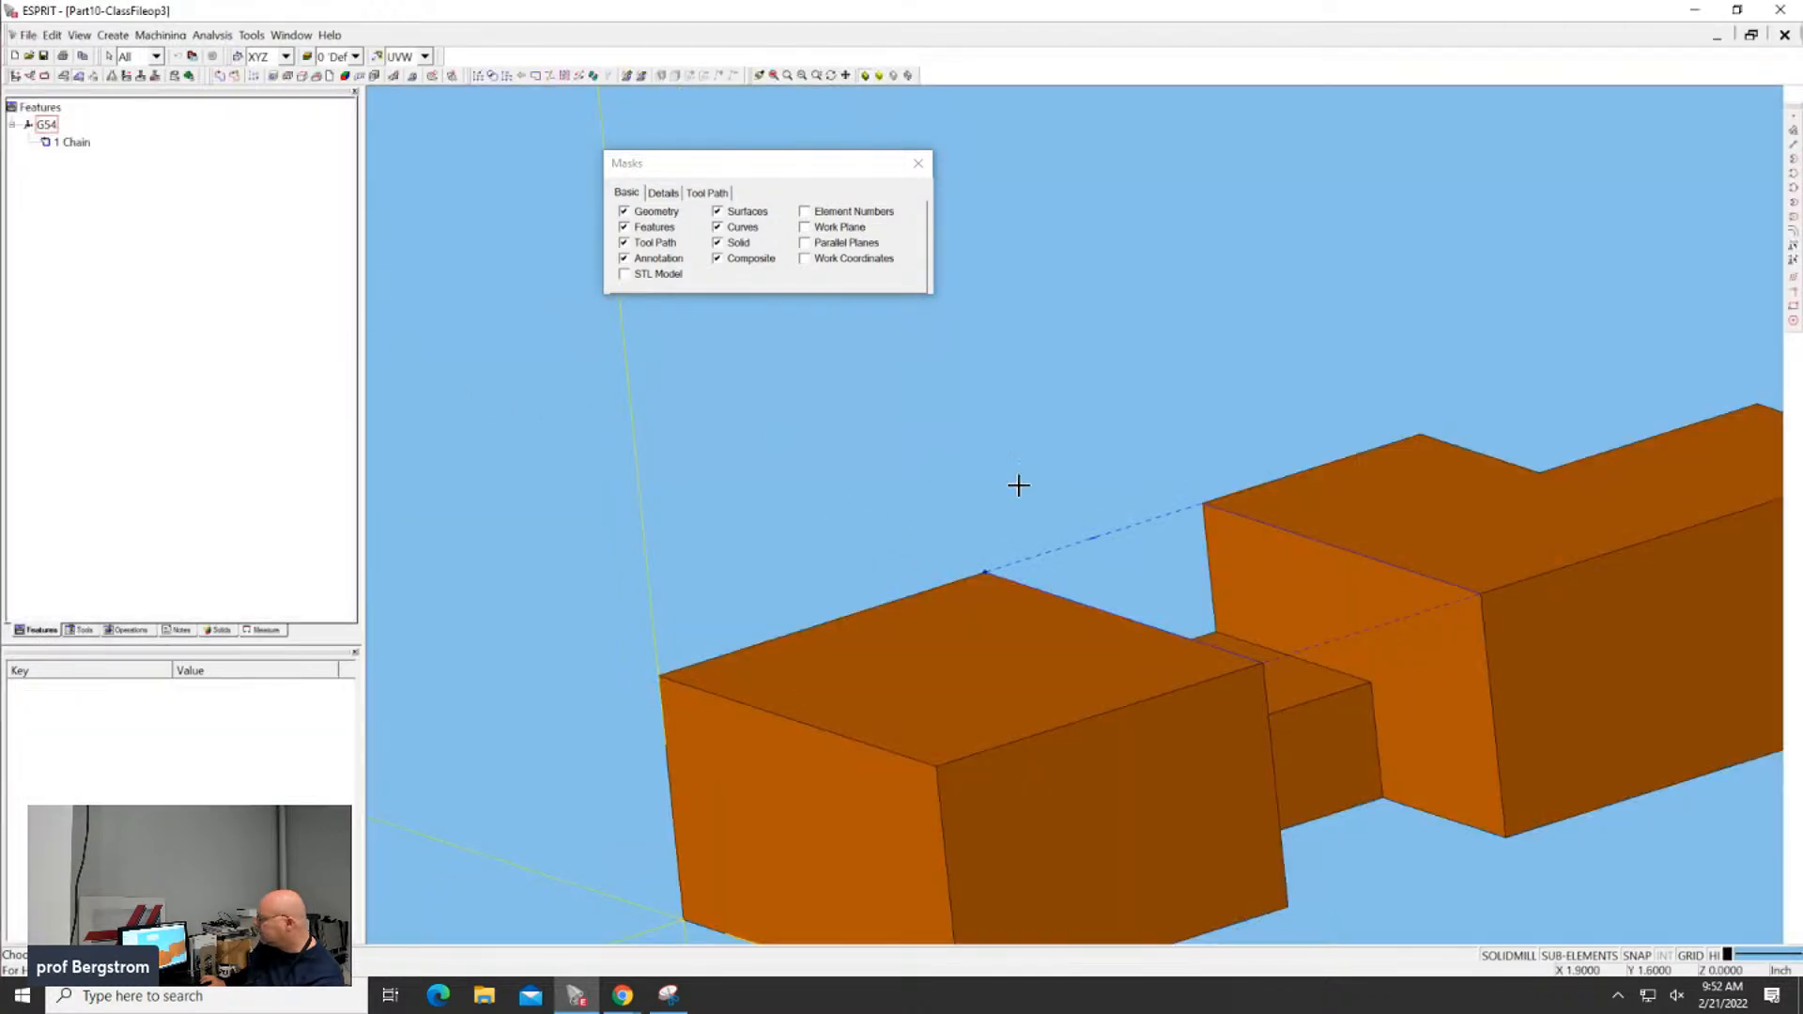
Apply the saved temp process to the slot's chain feature and highlight the resulting pocketing toolpath to check it
{"action": "left_click", "coordinate": [75, 145]}
{"action": "right_click", "coordinate": [75, 146]}
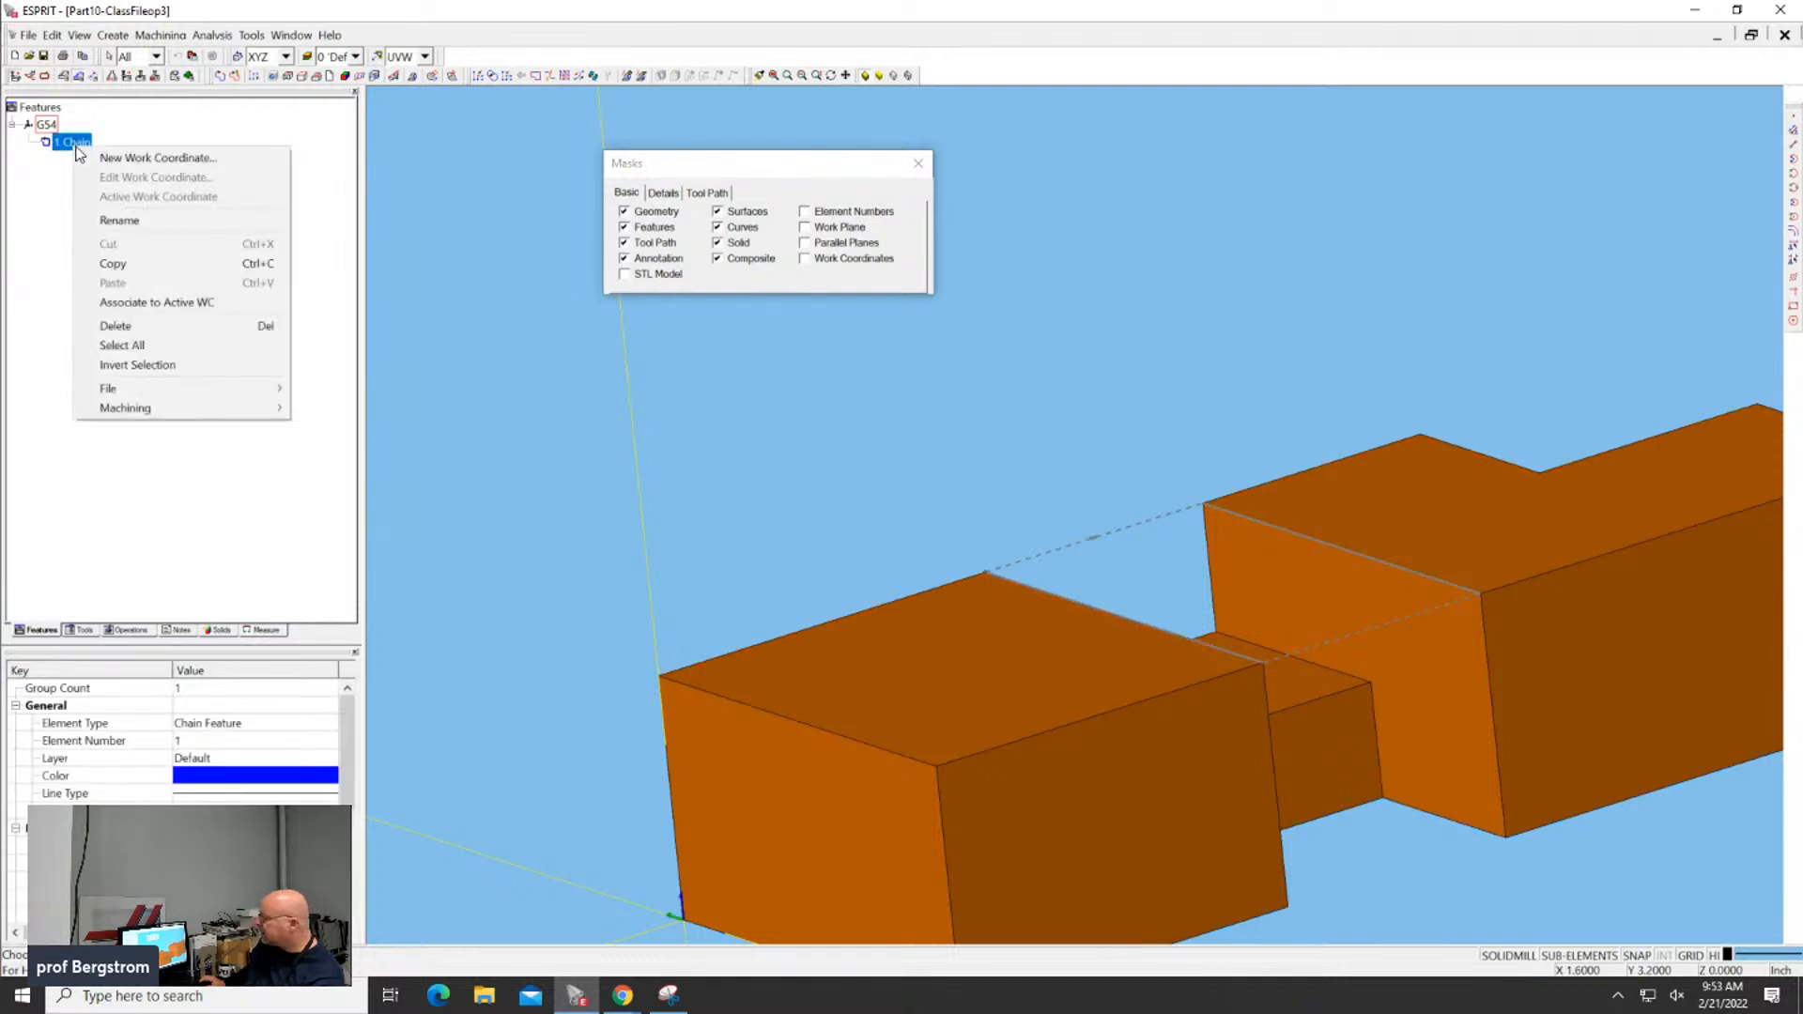
{"action": "mouse_move", "coordinate": [202, 391]}
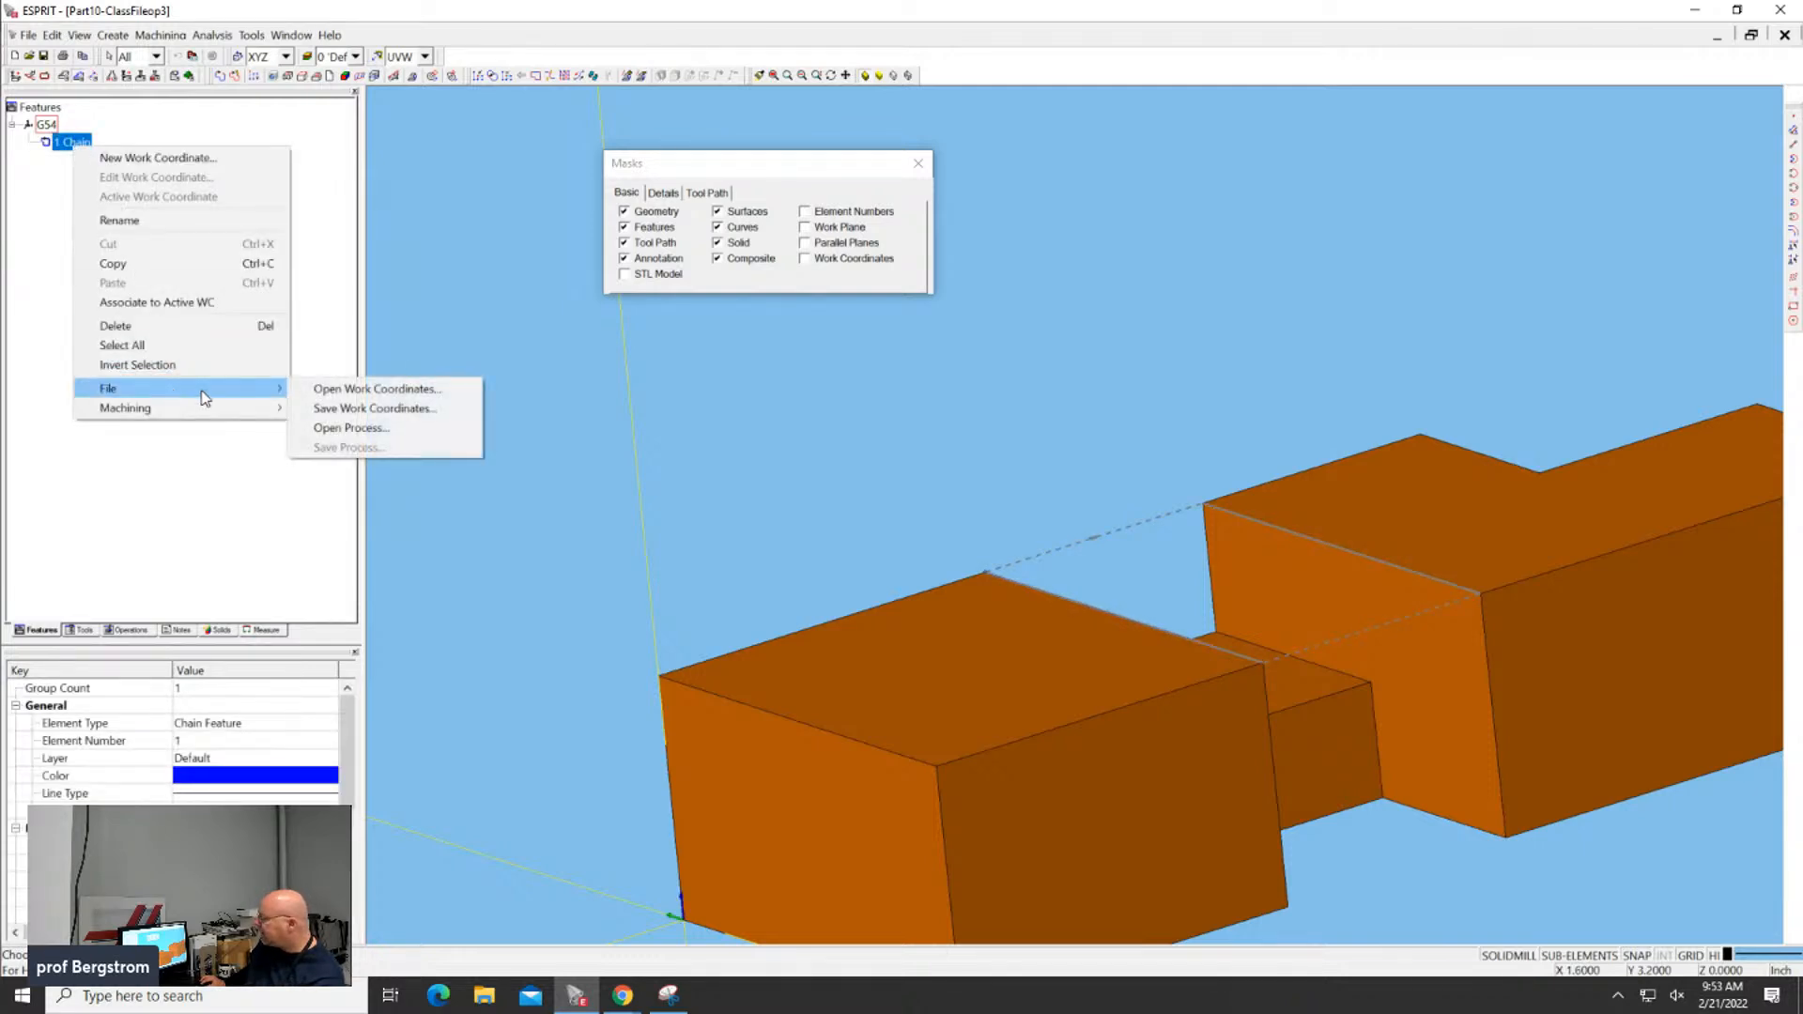
{"action": "left_click", "coordinate": [340, 428]}
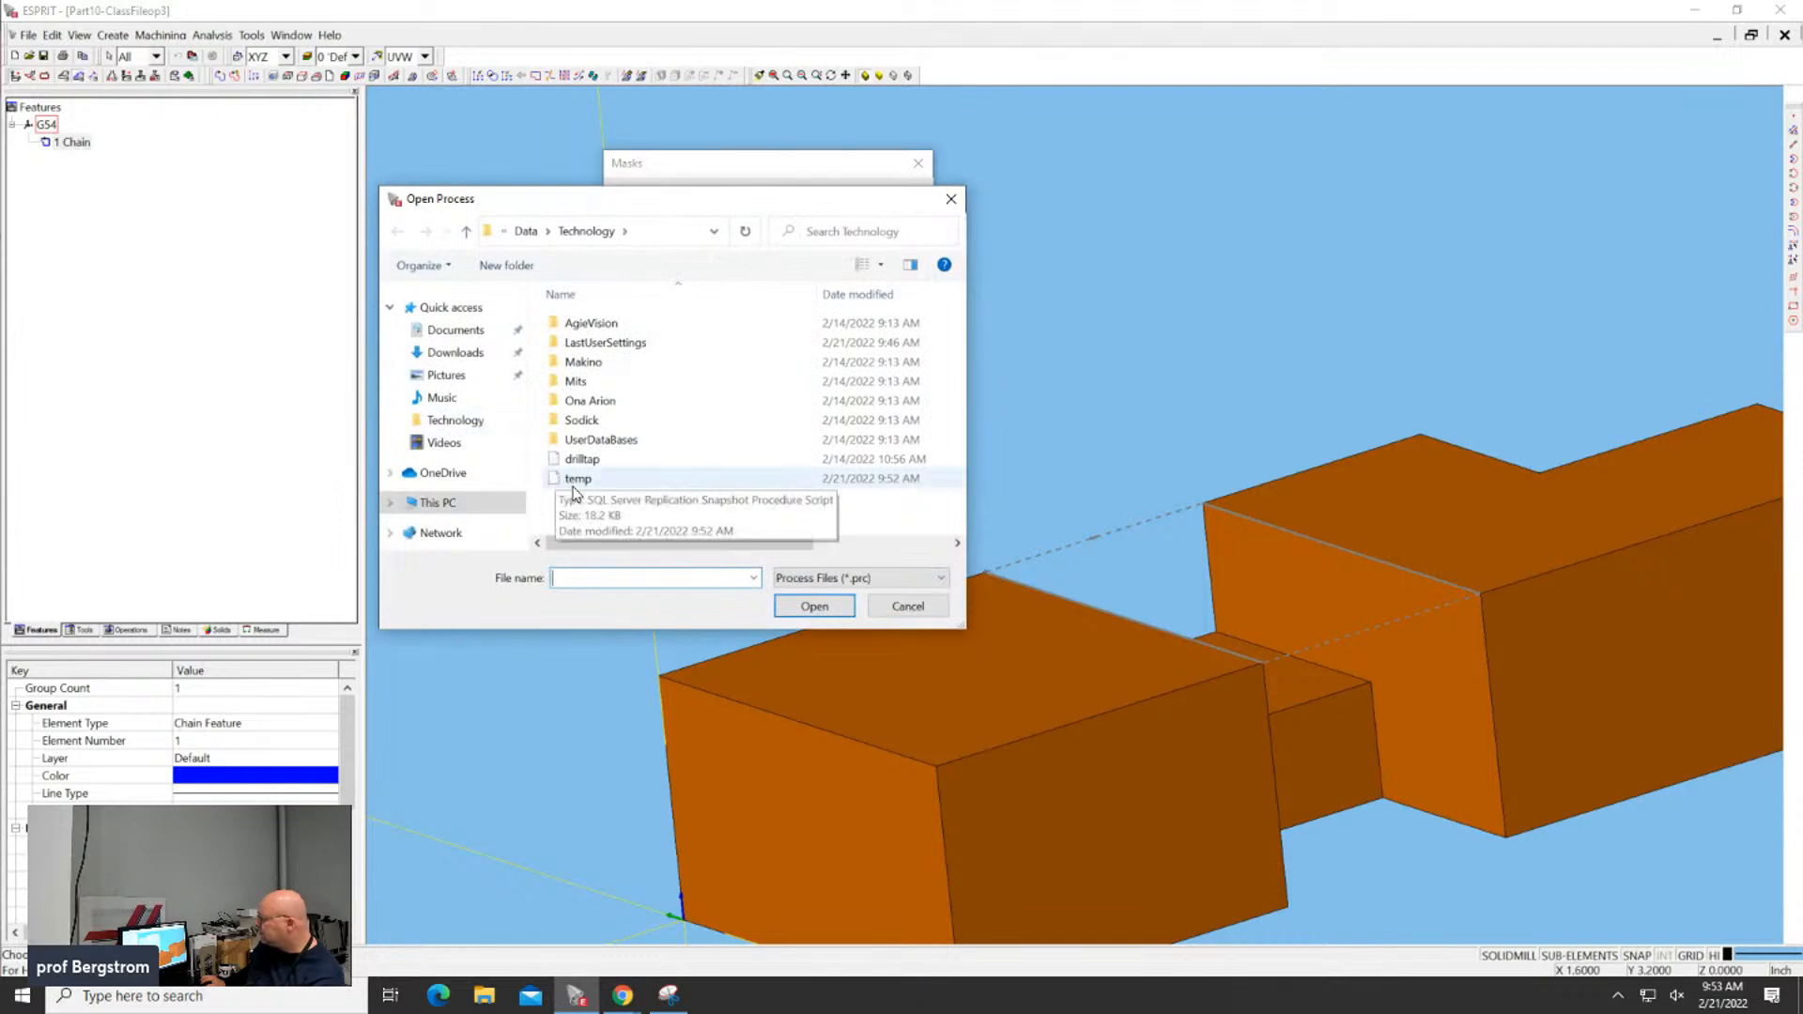
{"action": "left_click", "coordinate": [576, 481]}
{"action": "double_click", "coordinate": [577, 480]}
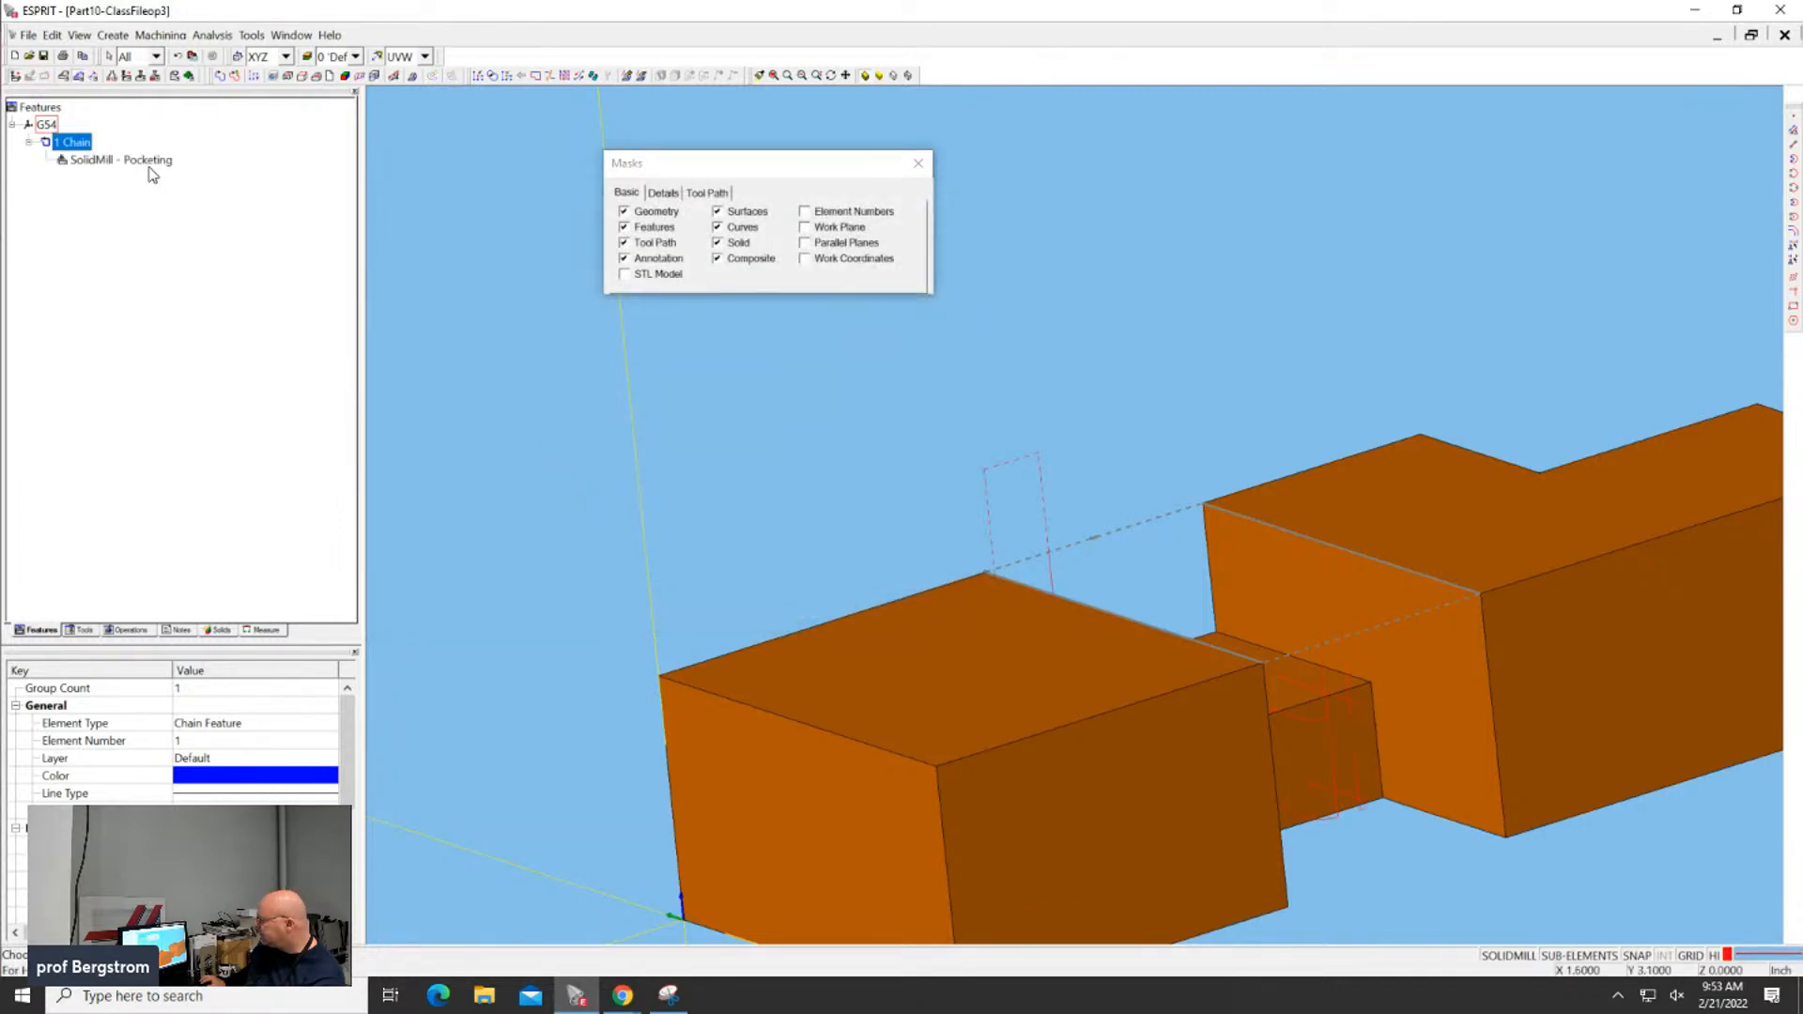
{"action": "left_click", "coordinate": [144, 159]}
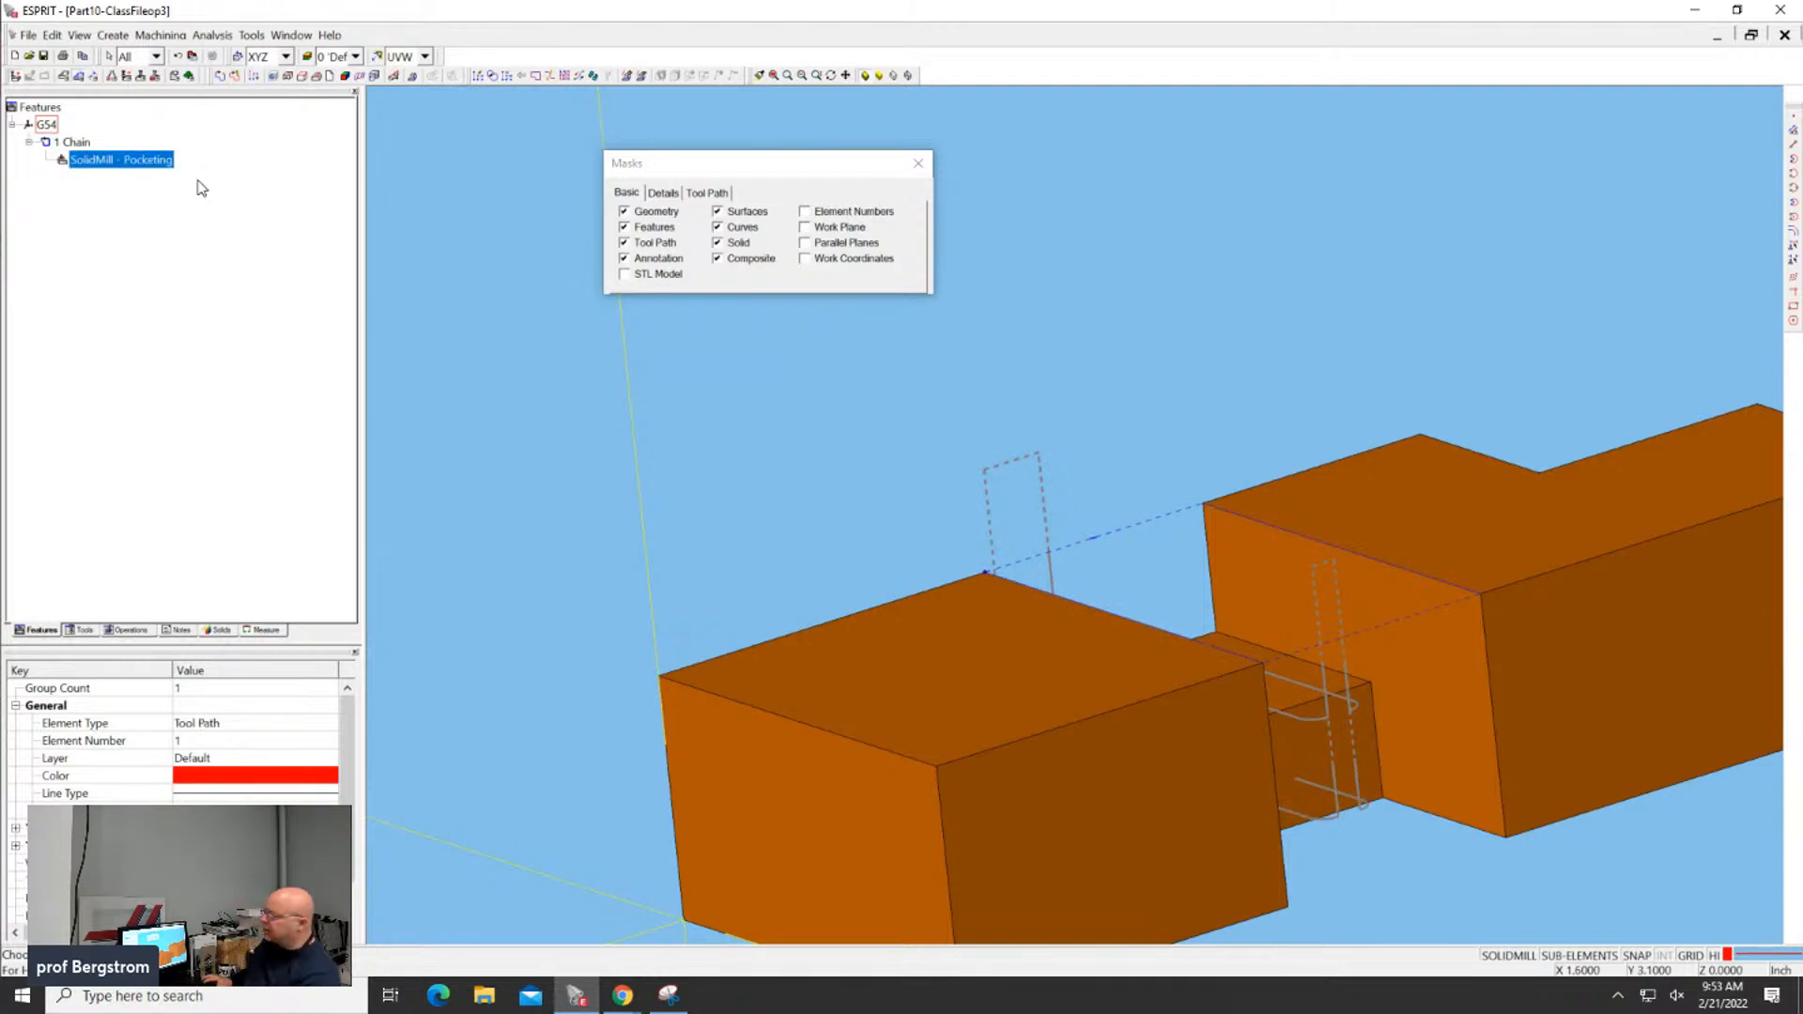
{"action": "left_click", "coordinate": [511, 431]}
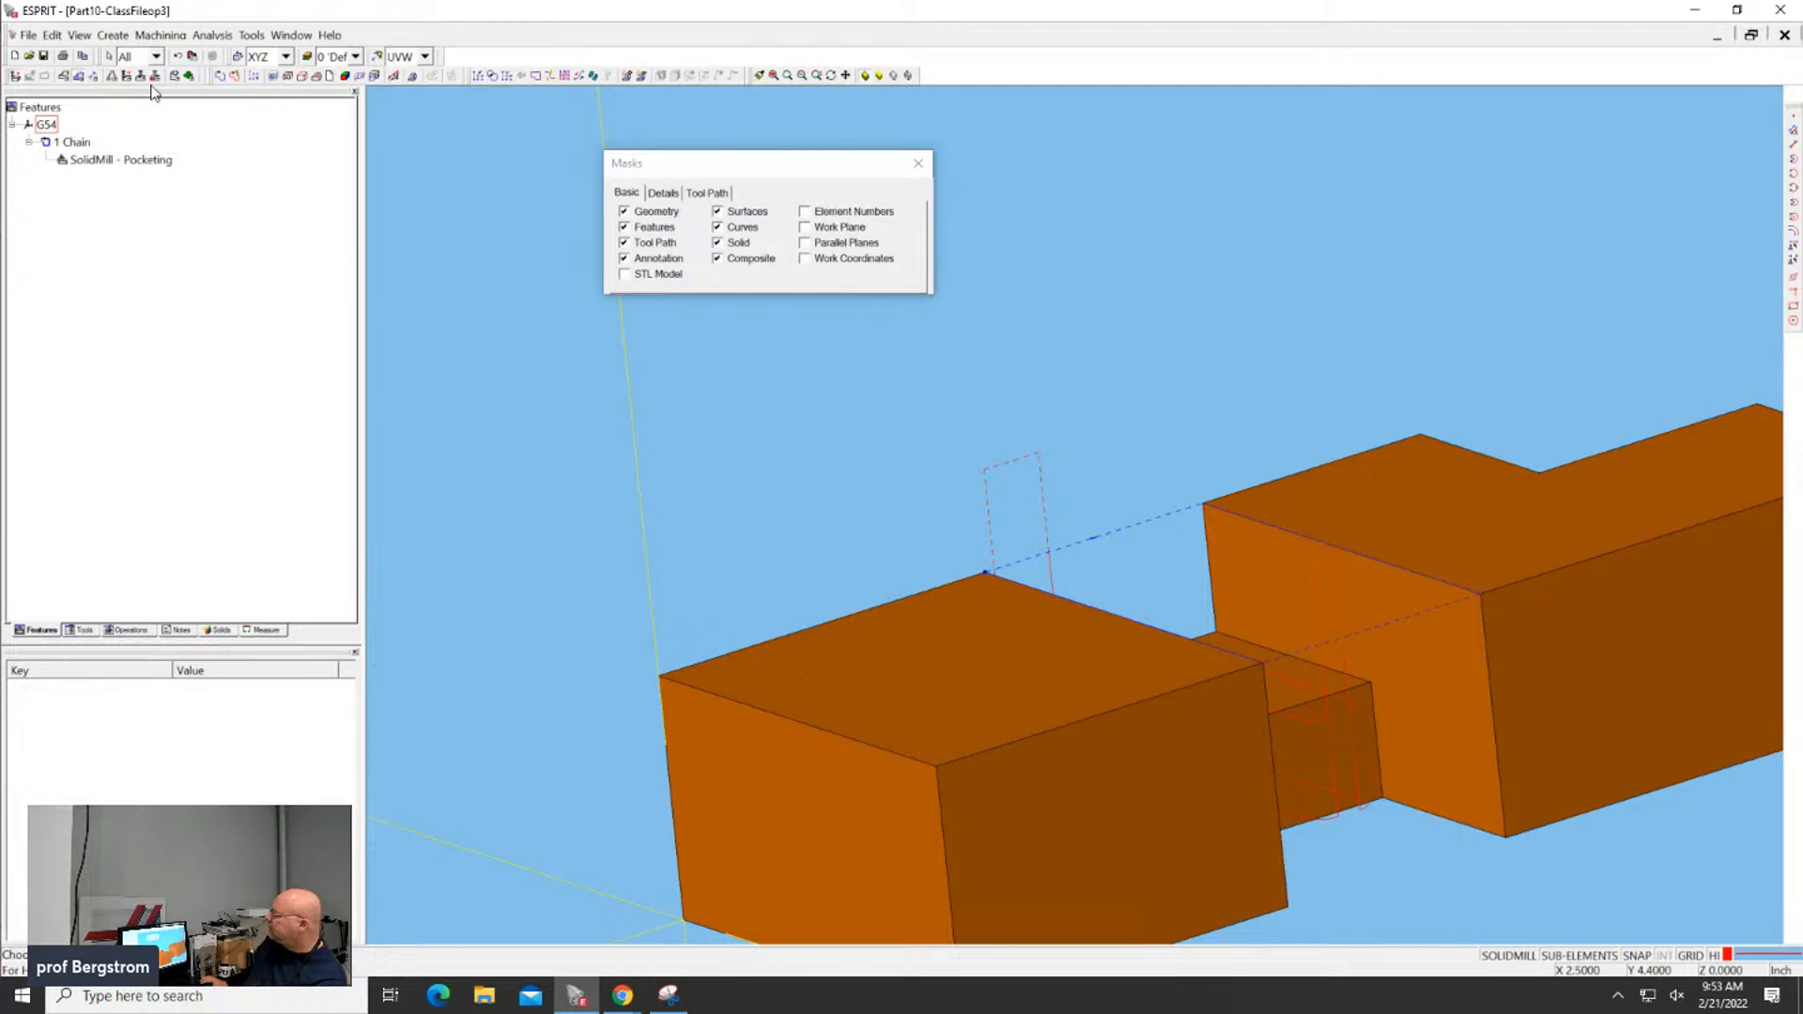
Simulate the slot's pocketing operation, inspect the machined slot floor, and stop the simulation
{"action": "left_click", "coordinate": [190, 75]}
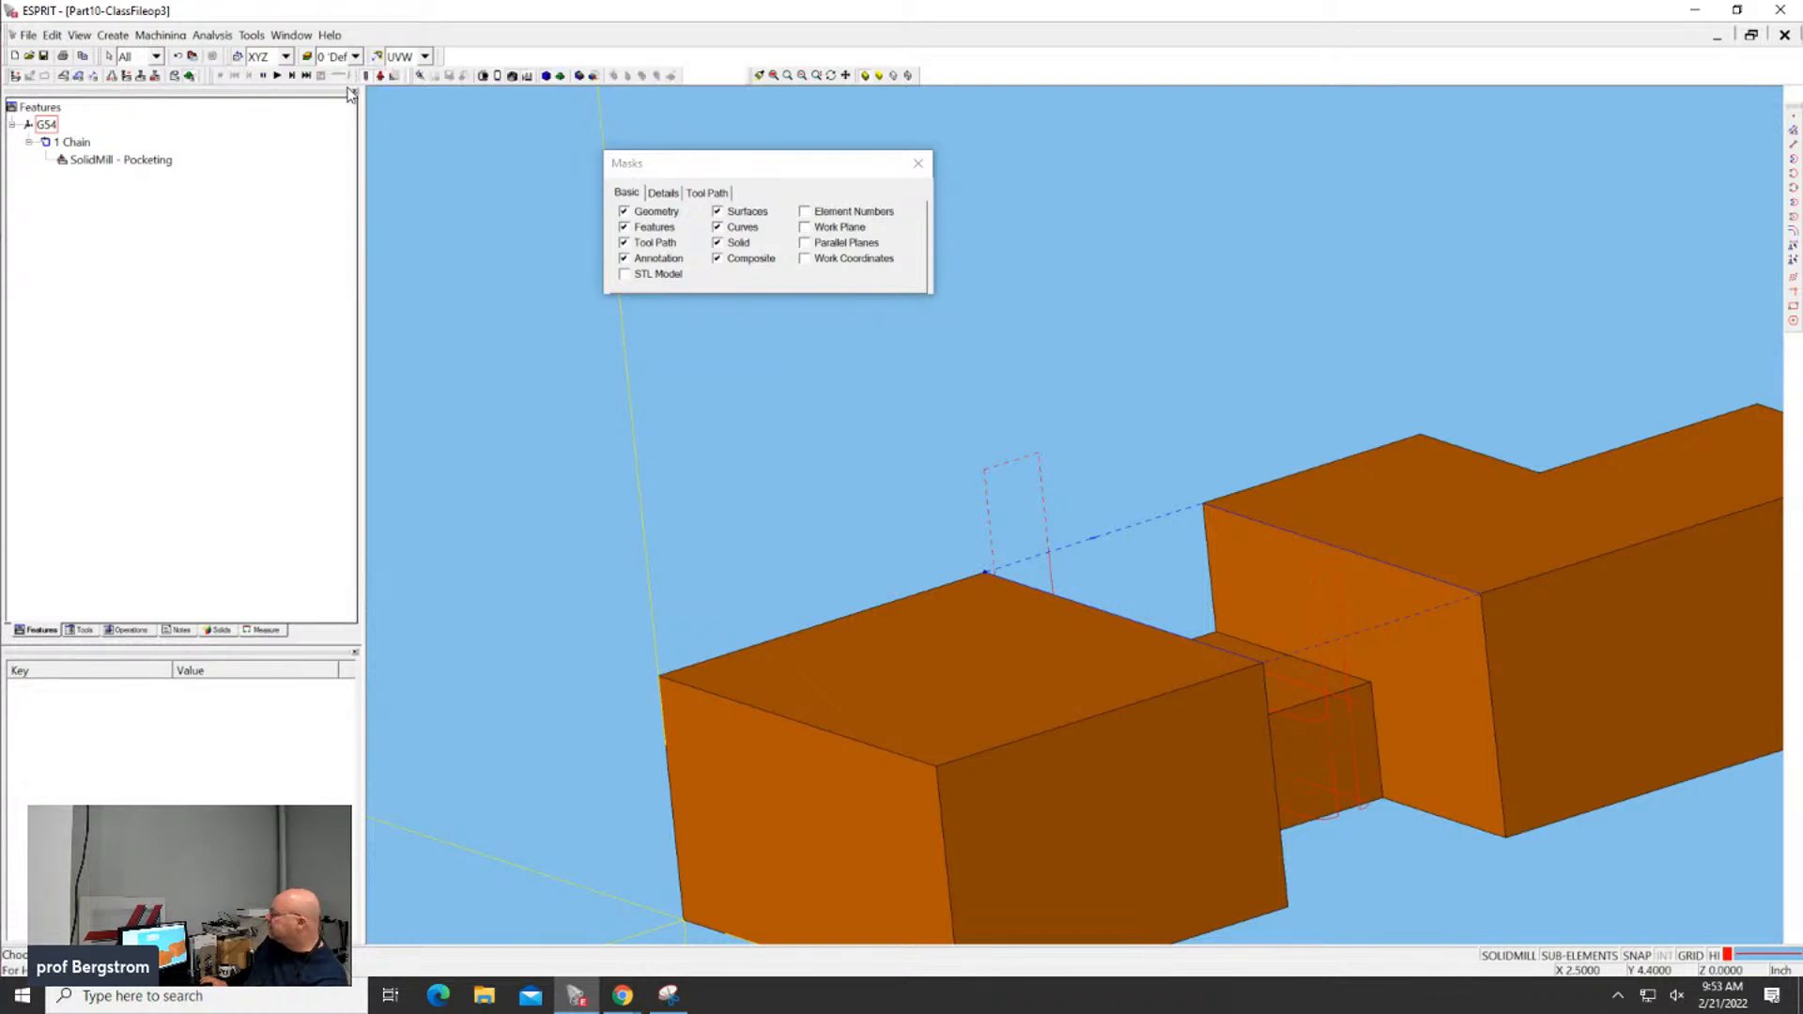
{"action": "left_click", "coordinate": [277, 77]}
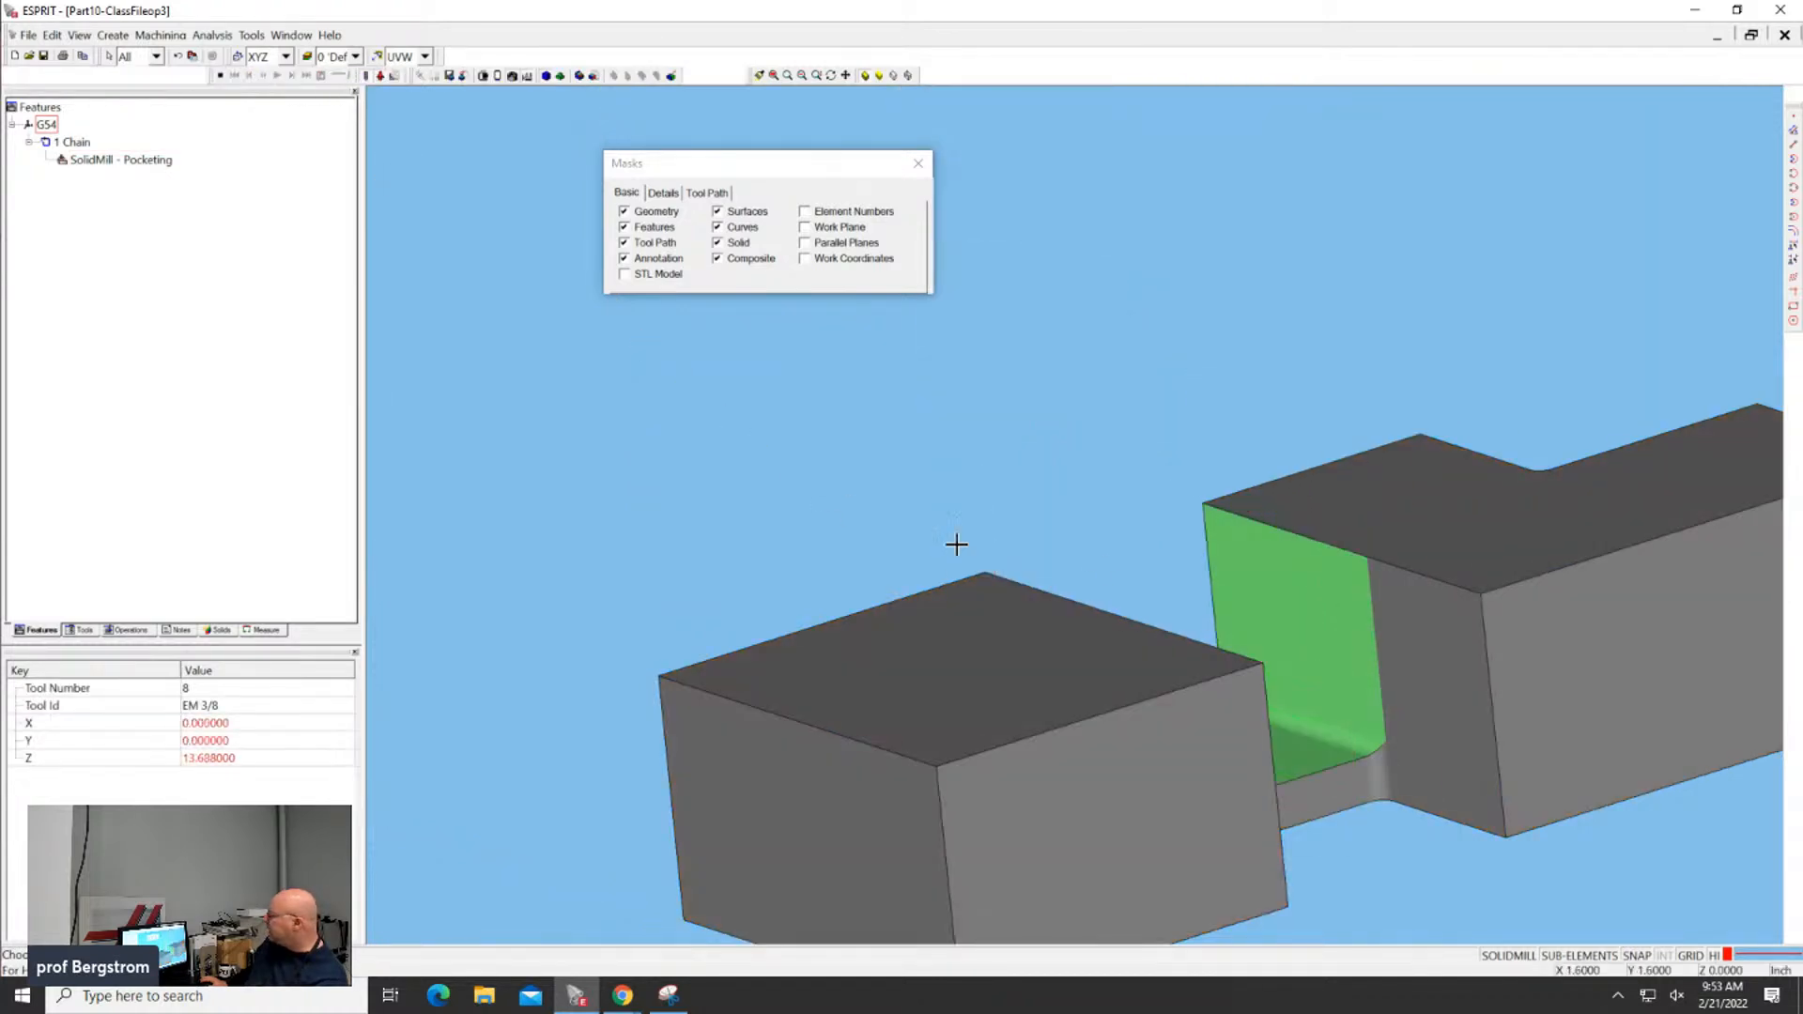
{"action": "middle_click_drag", "start_coordinate": [1193, 404], "coordinate": [1161, 395]}
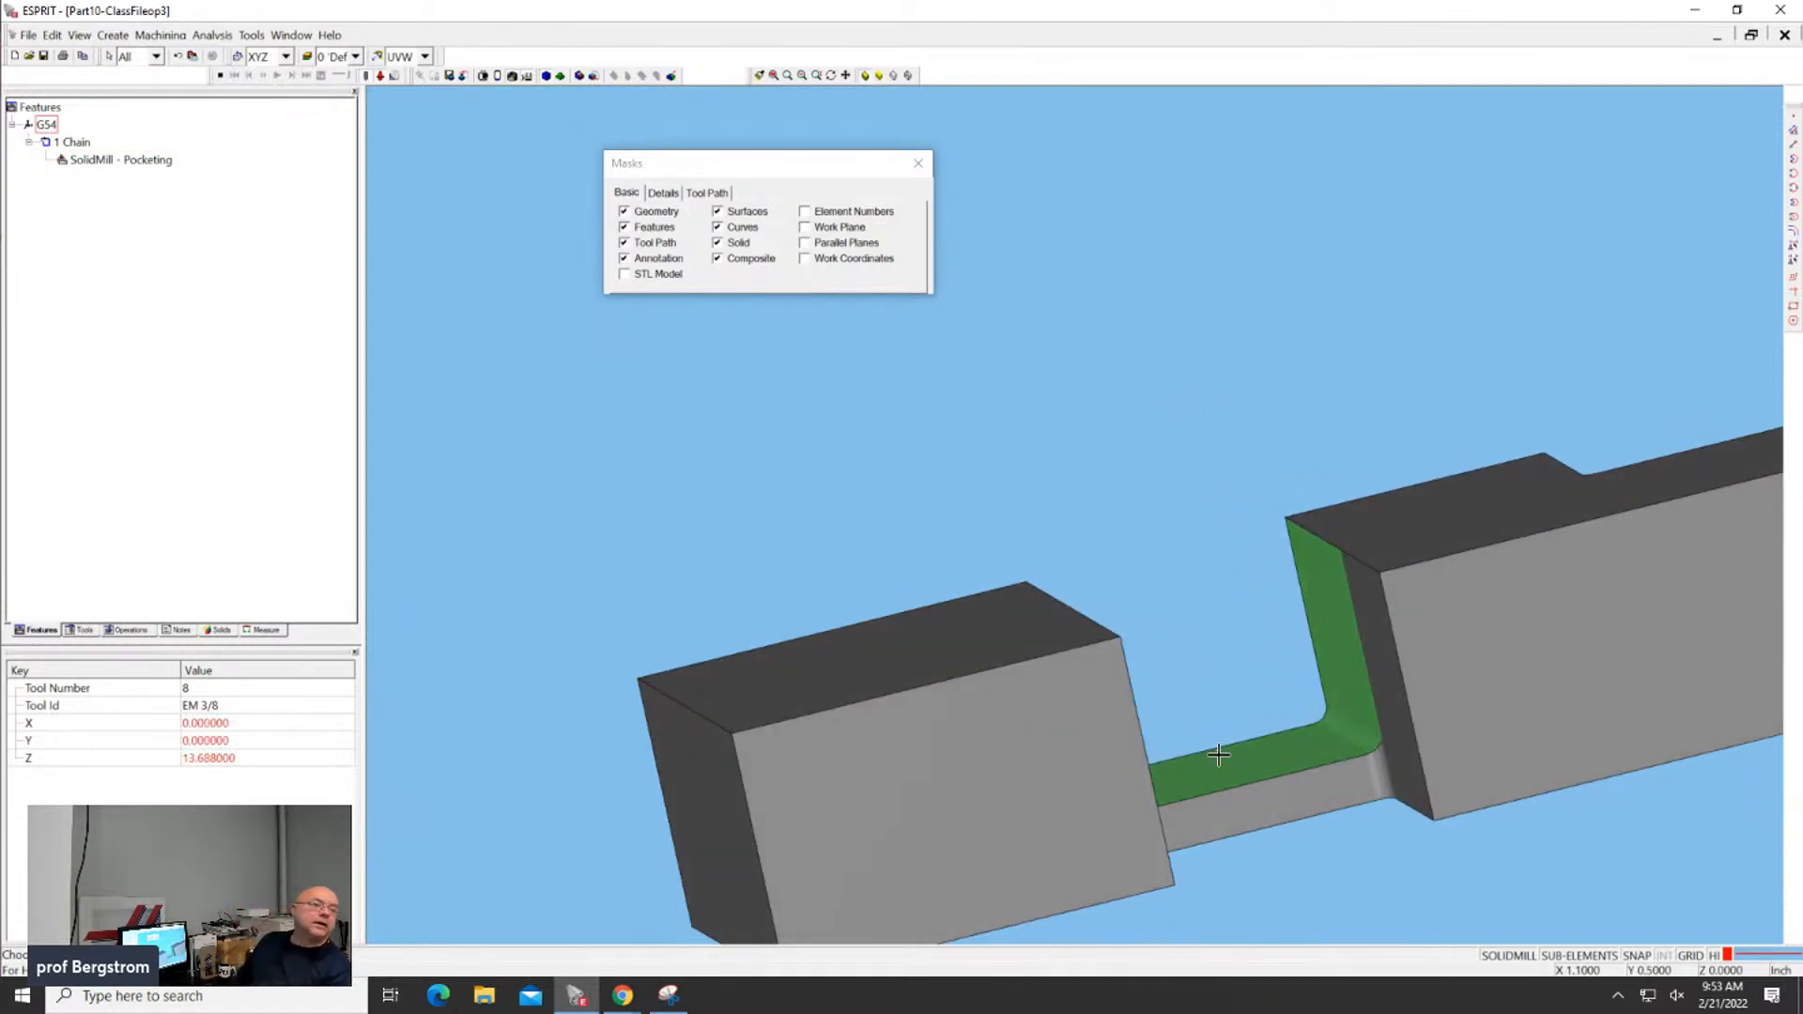
{"action": "left_click", "coordinate": [128, 165]}
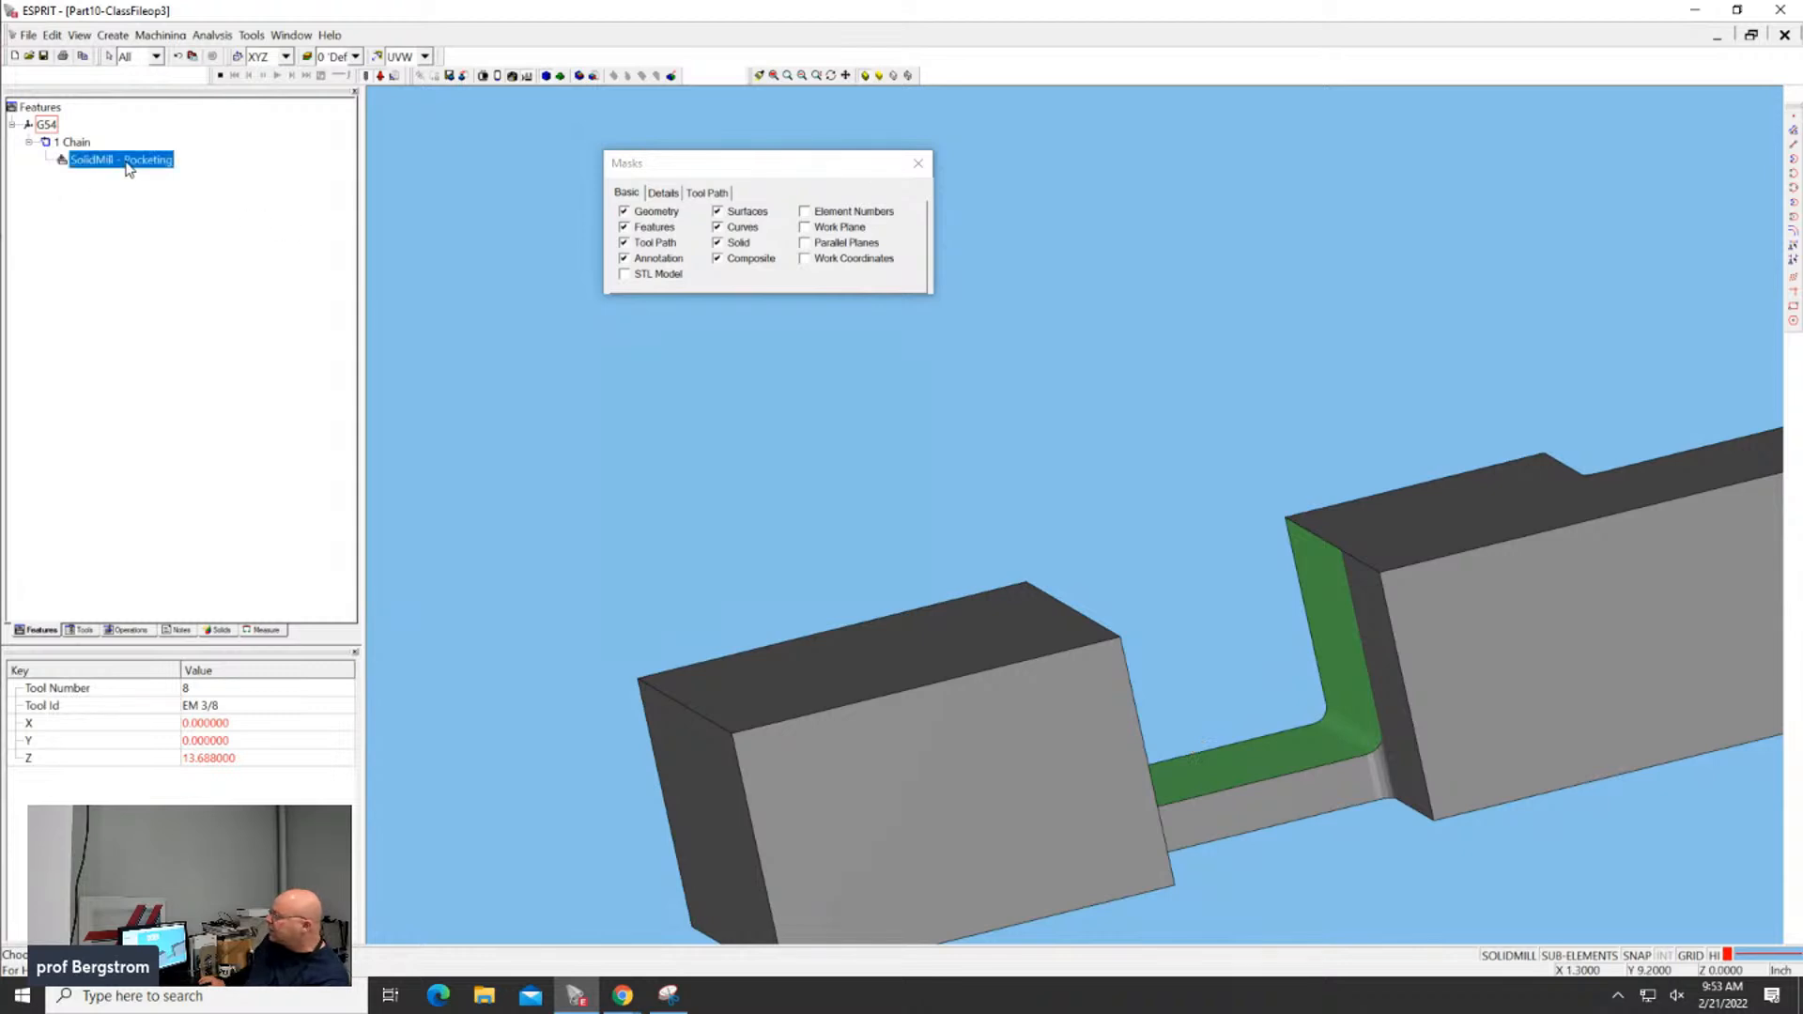
{"action": "left_click", "coordinate": [220, 76]}
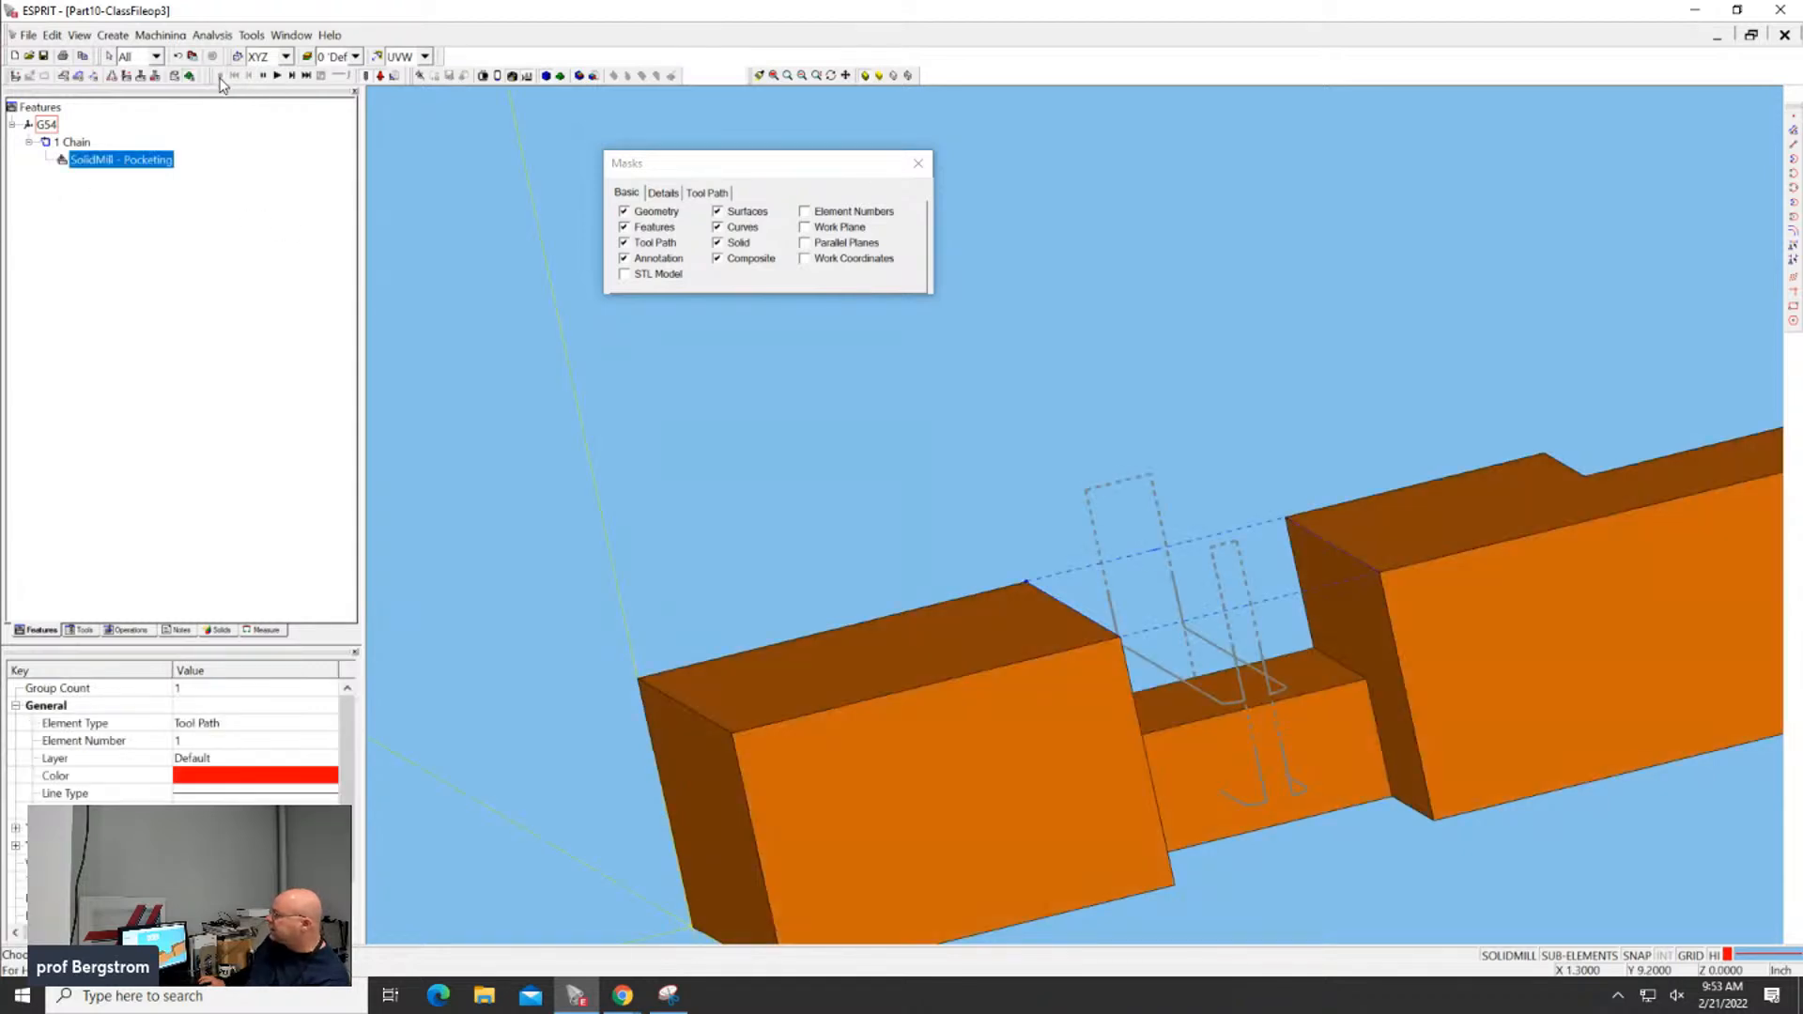
Set the pocketing operation's total depth to 0.25 inch by picking a corner of the slot's floor on the solid
{"action": "double_click", "coordinate": [144, 160]}
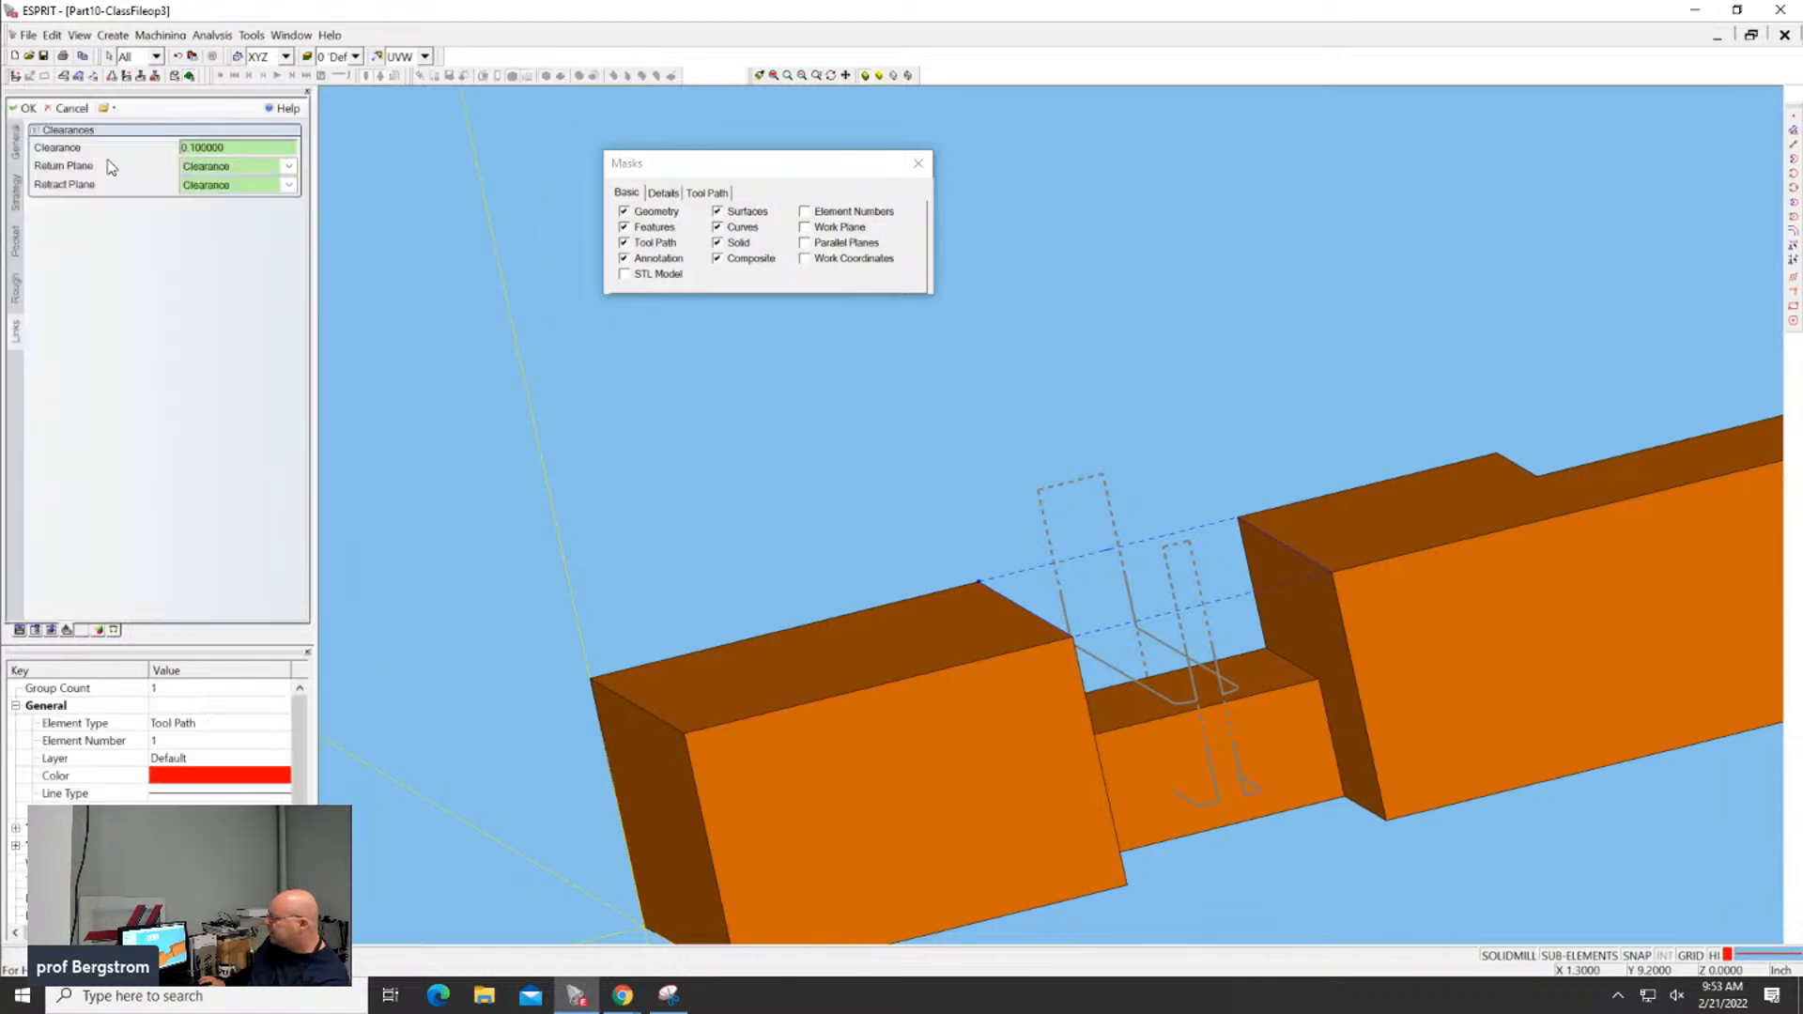
{"action": "left_click", "coordinate": [16, 250]}
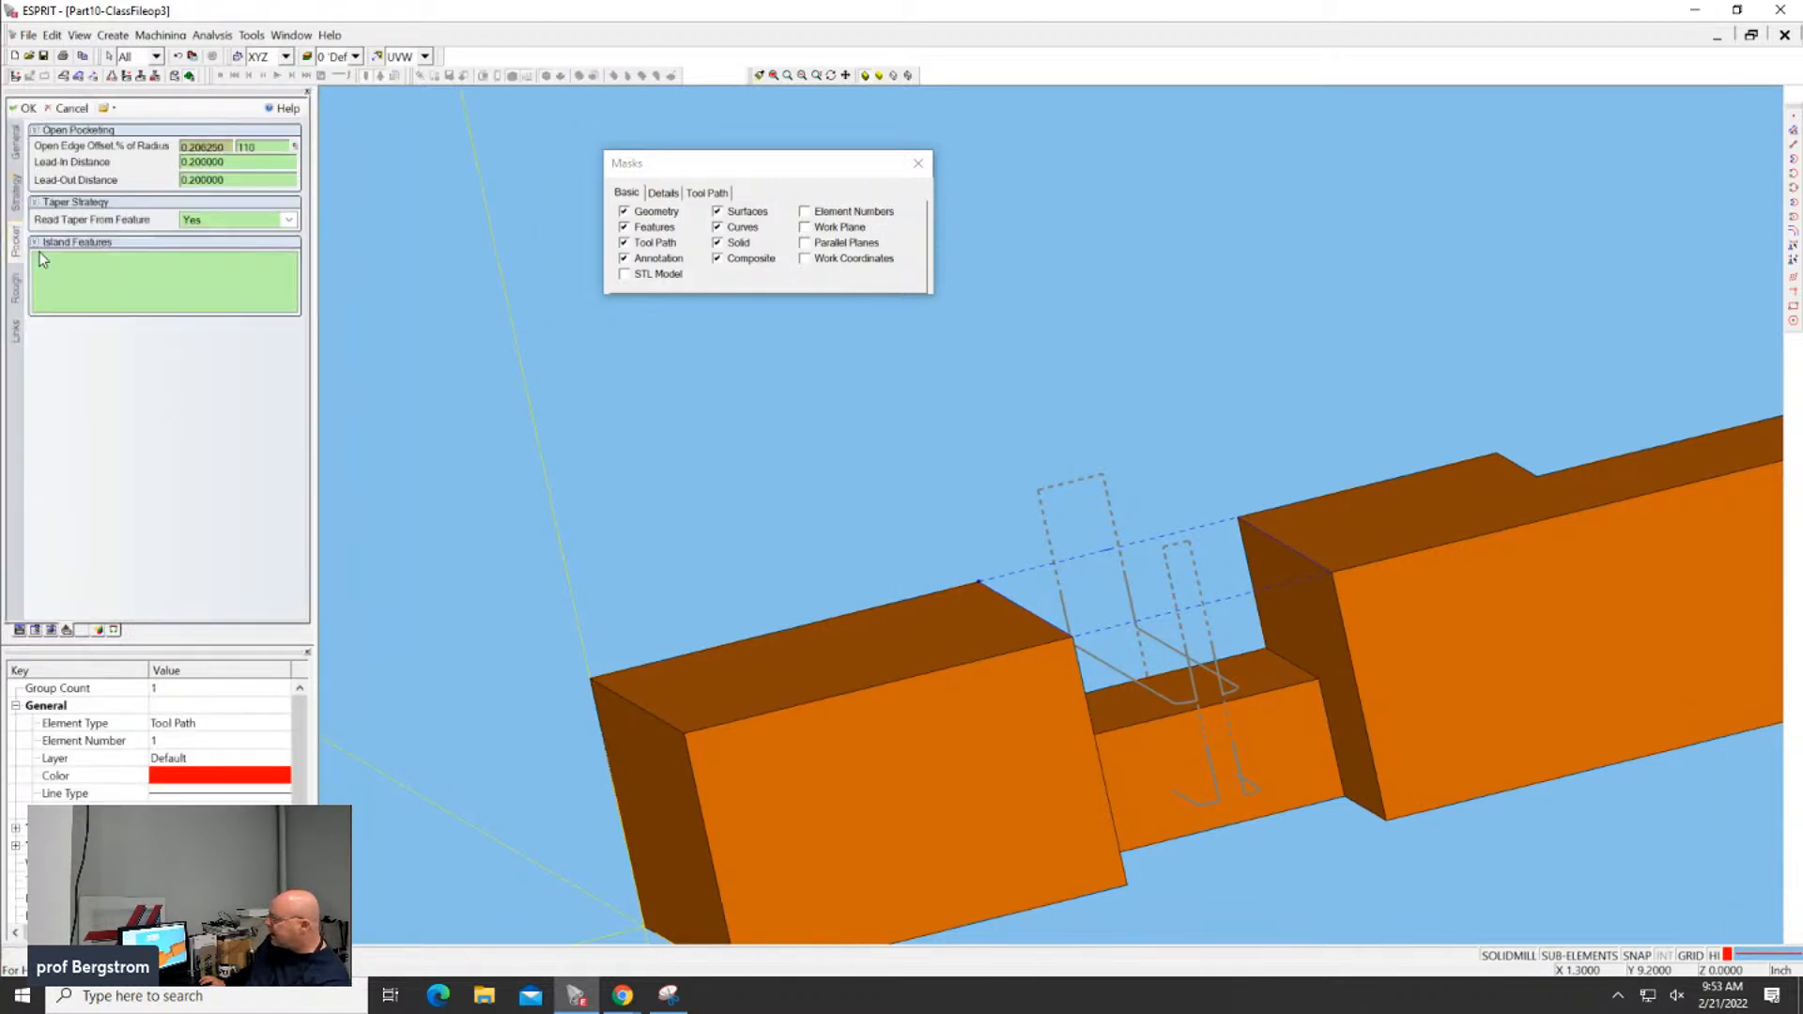
{"action": "left_click", "coordinate": [19, 195]}
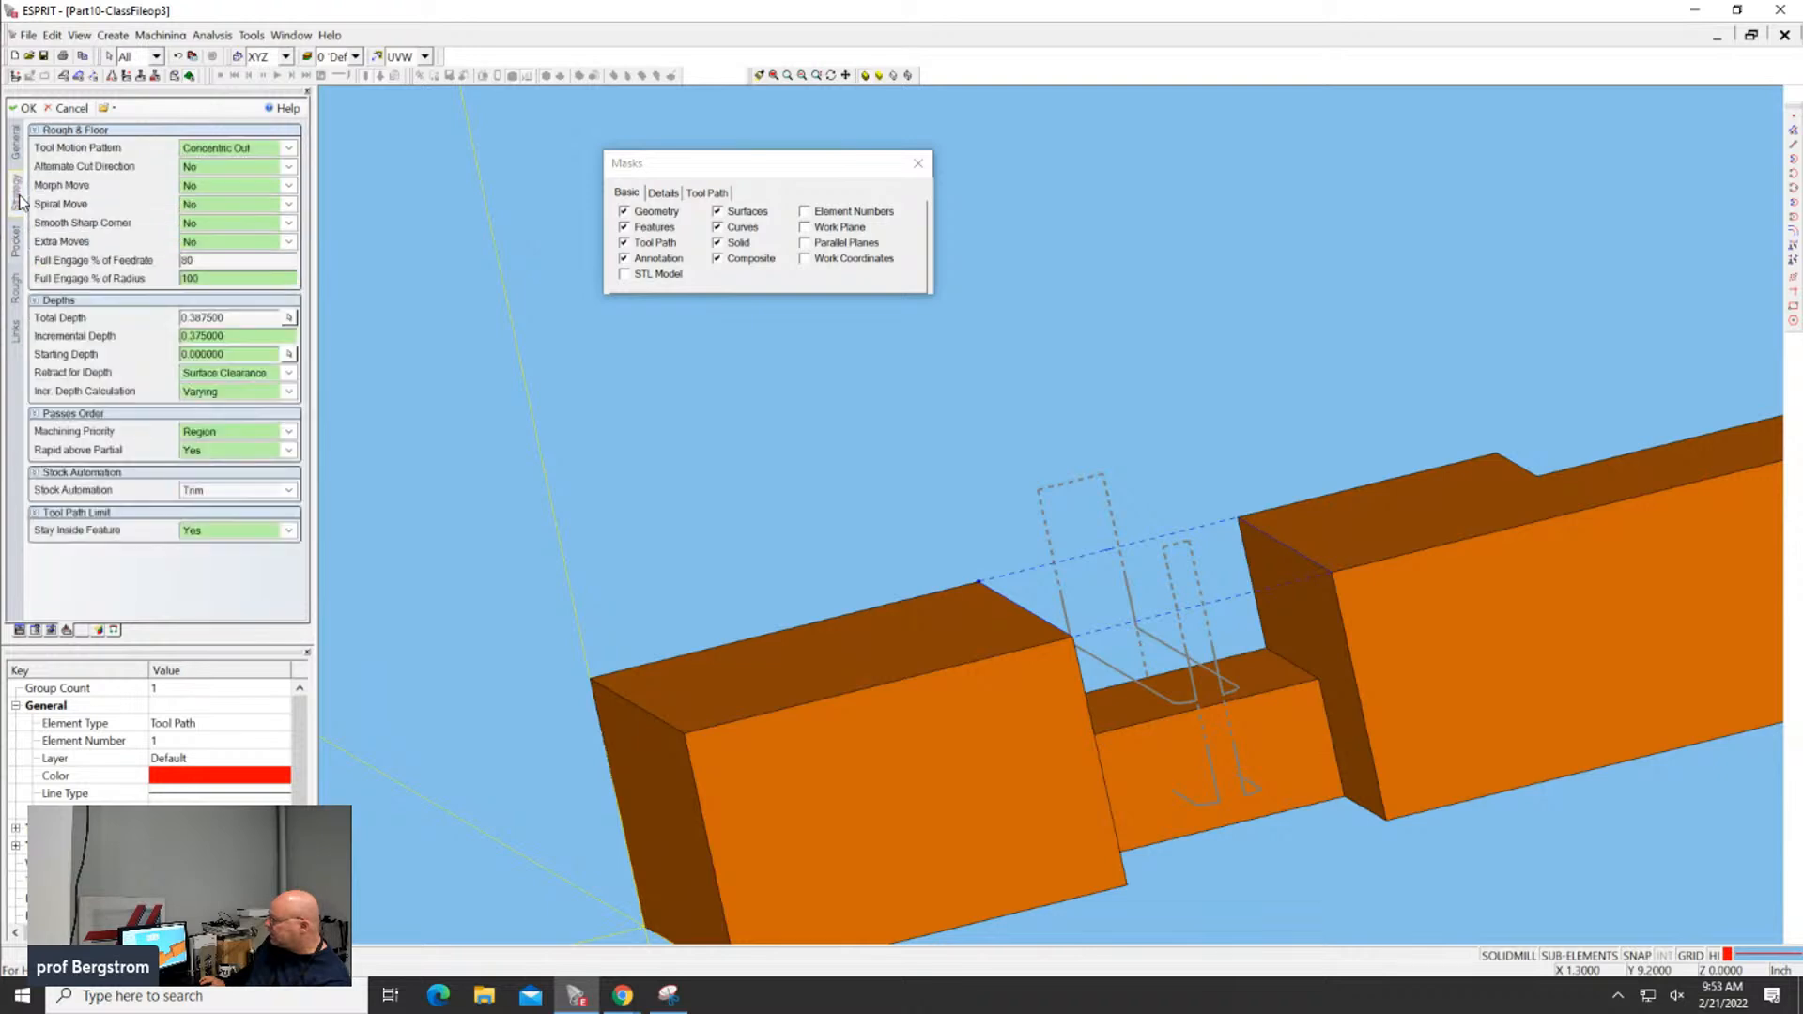
{"action": "left_click", "coordinate": [288, 320]}
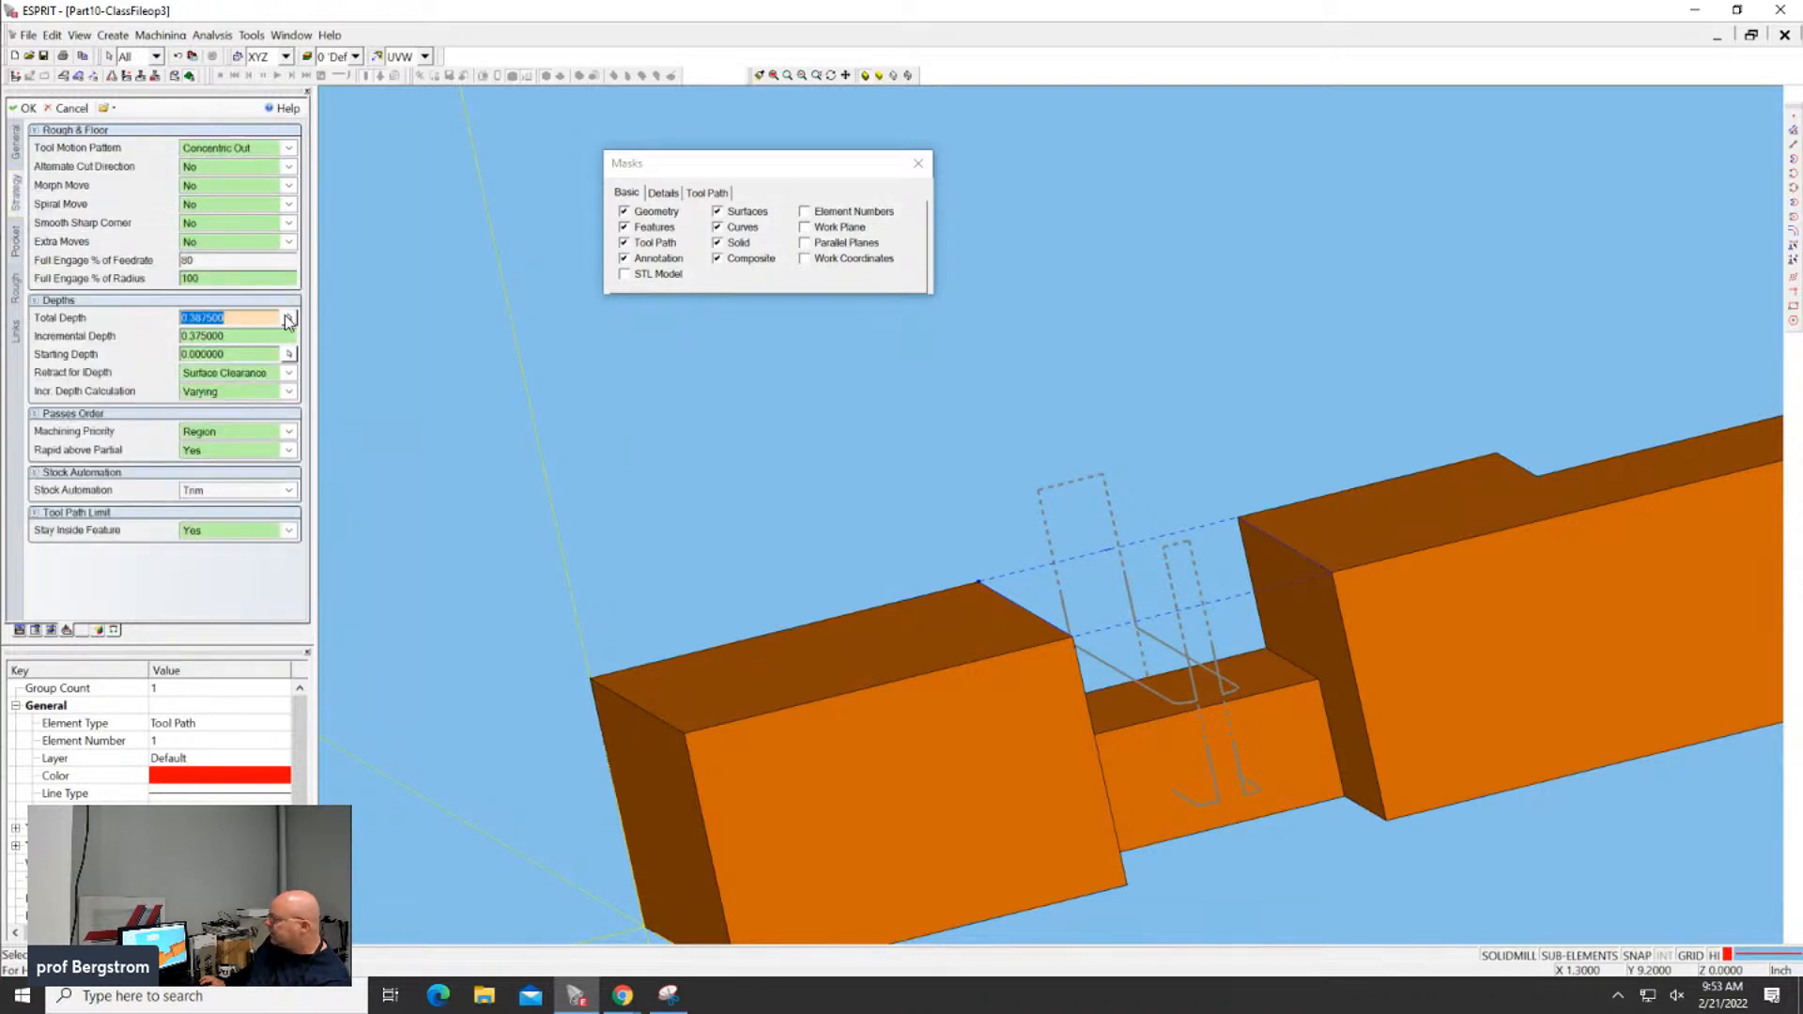
{"action": "left_click", "coordinate": [1319, 679]}
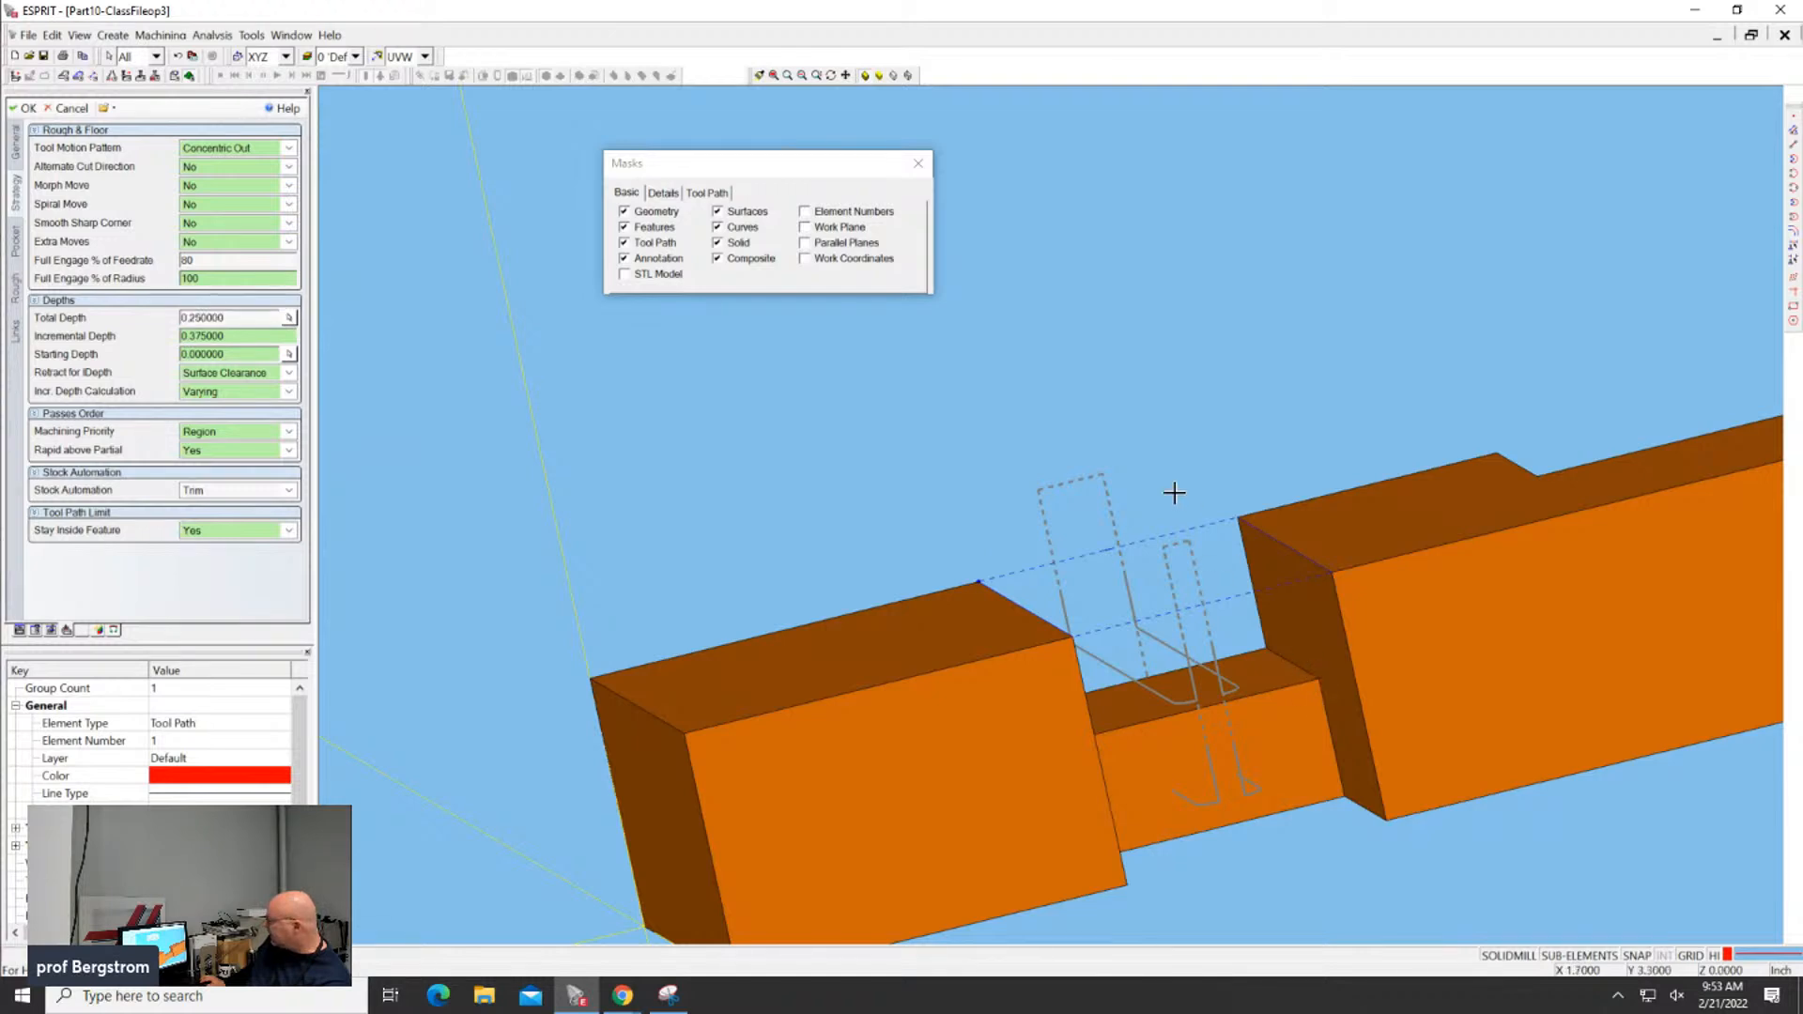
{"action": "left_click", "coordinate": [24, 108]}
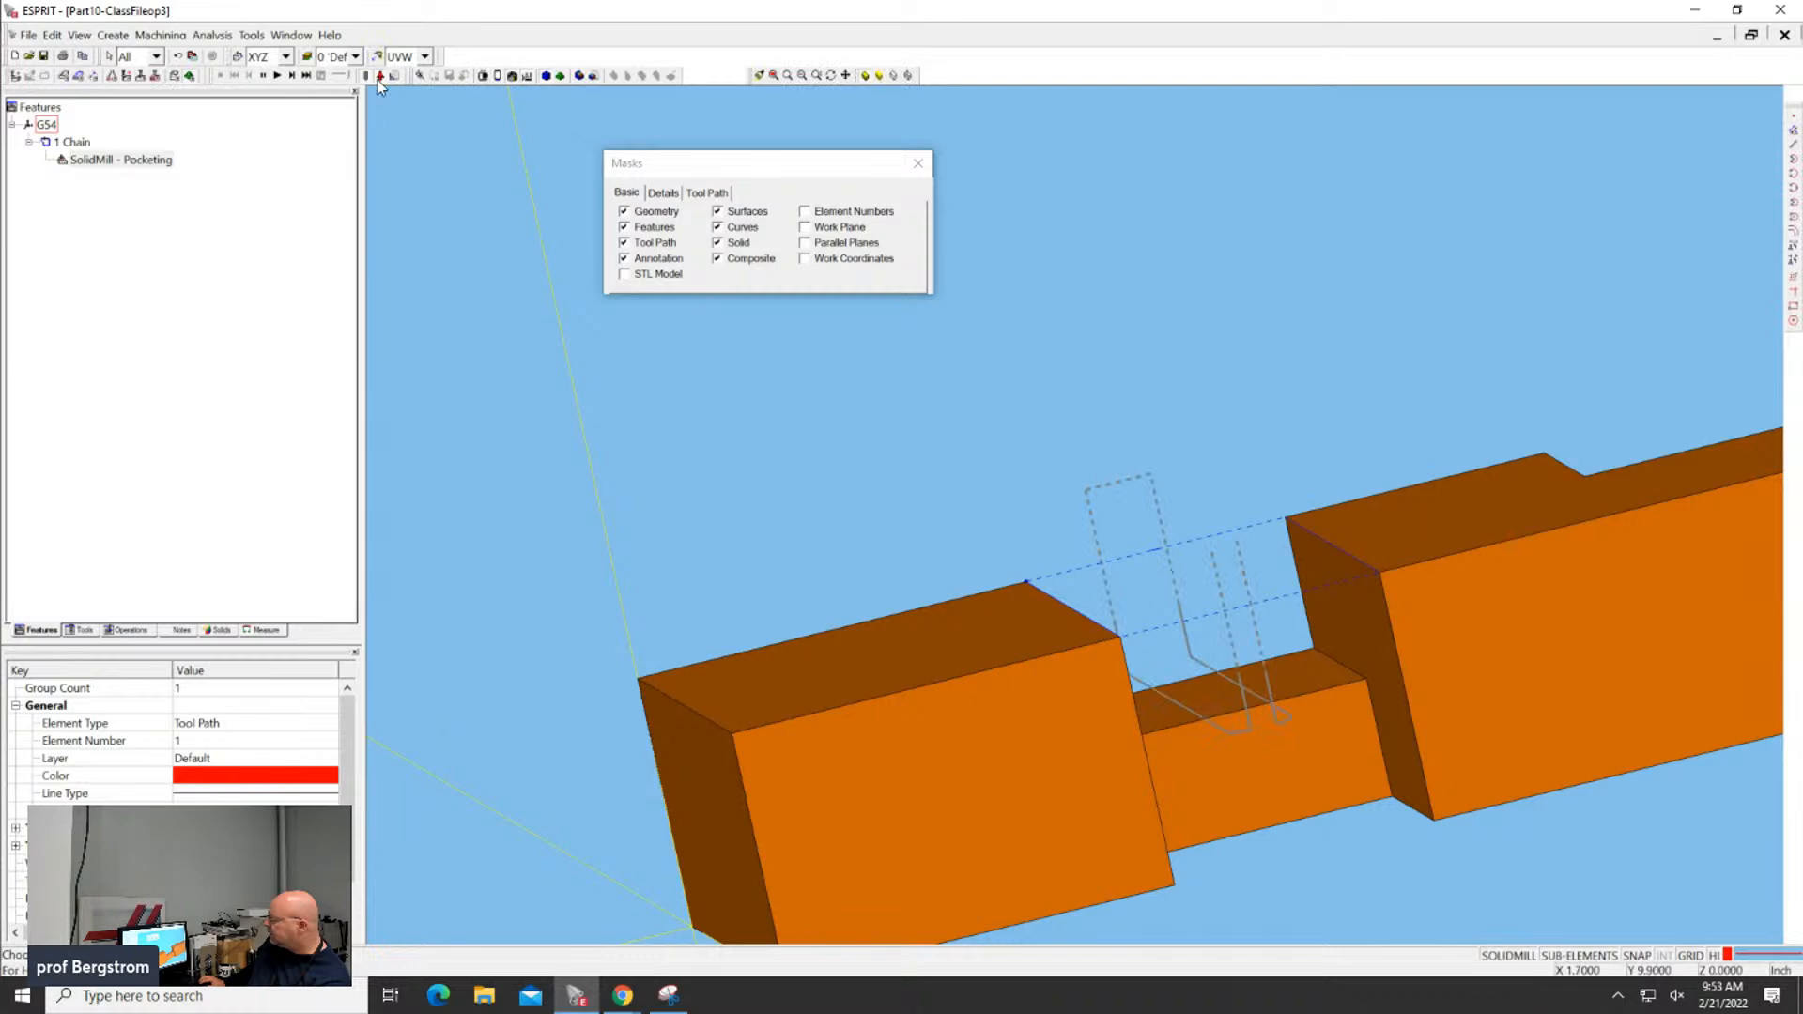
Simulate the updated pocketing operation and save the operation 3 file
{"action": "left_click", "coordinate": [277, 76]}
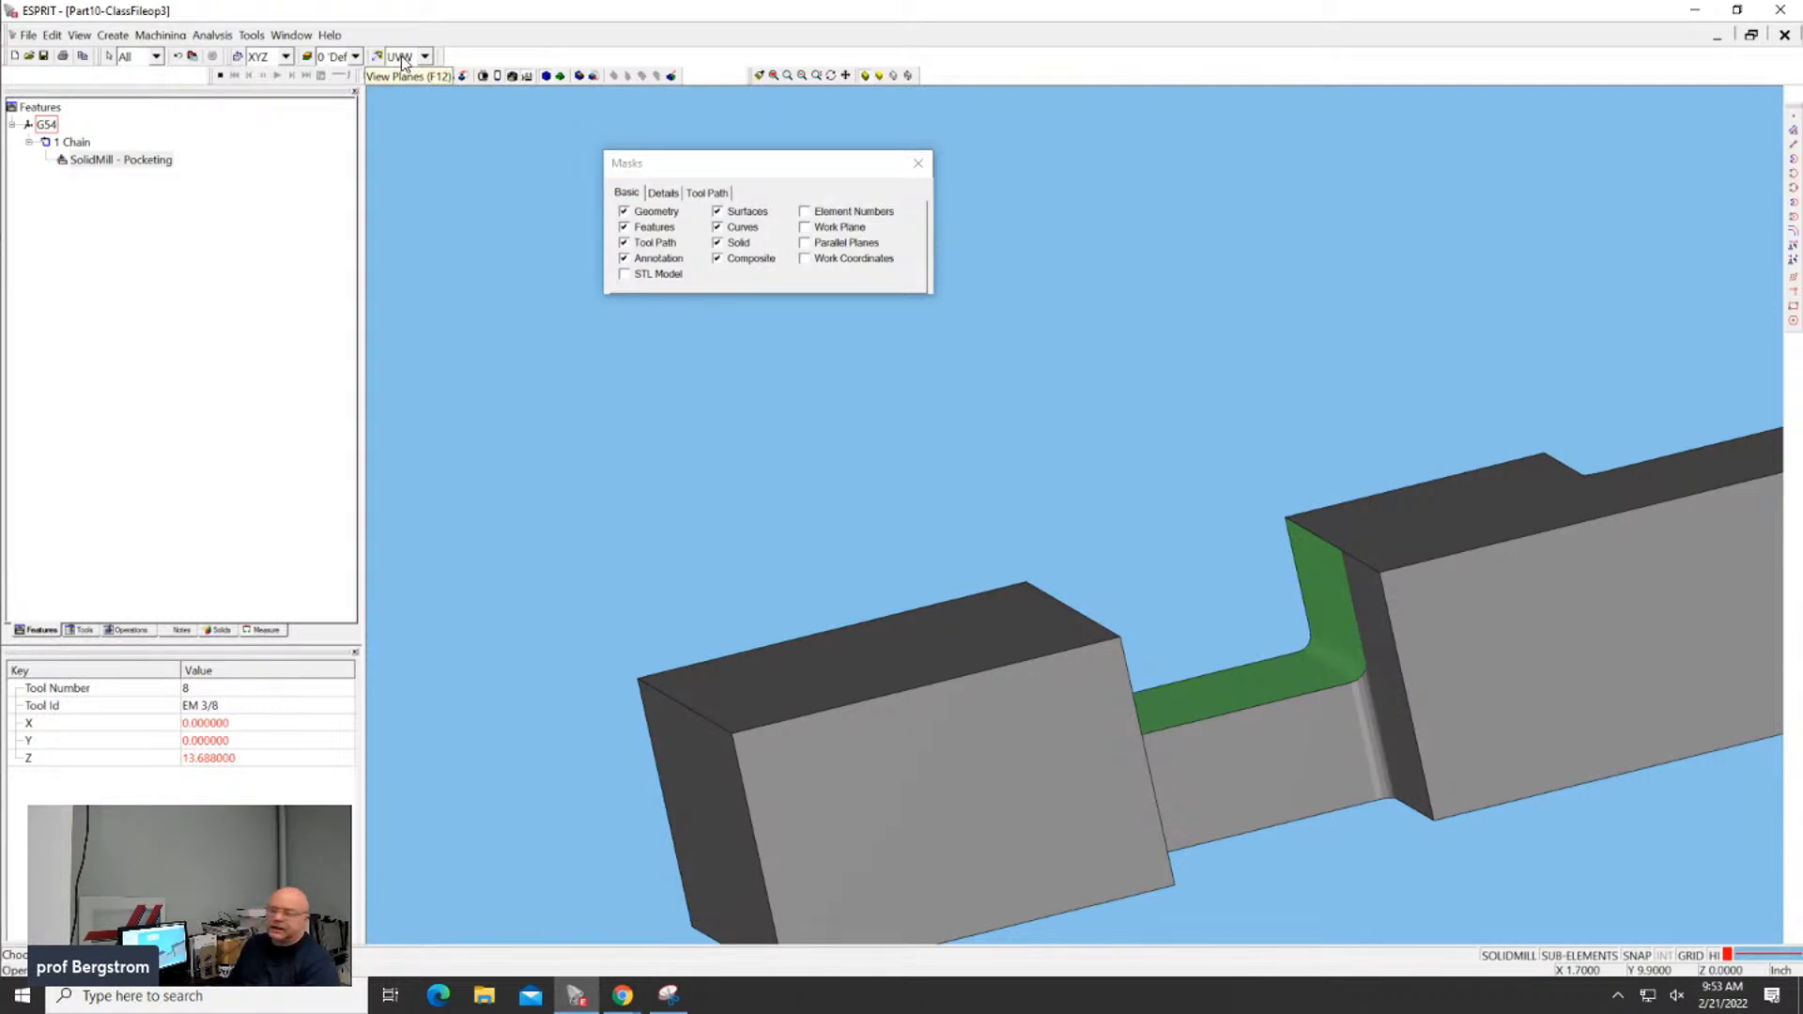
{"action": "left_click", "coordinate": [45, 56]}
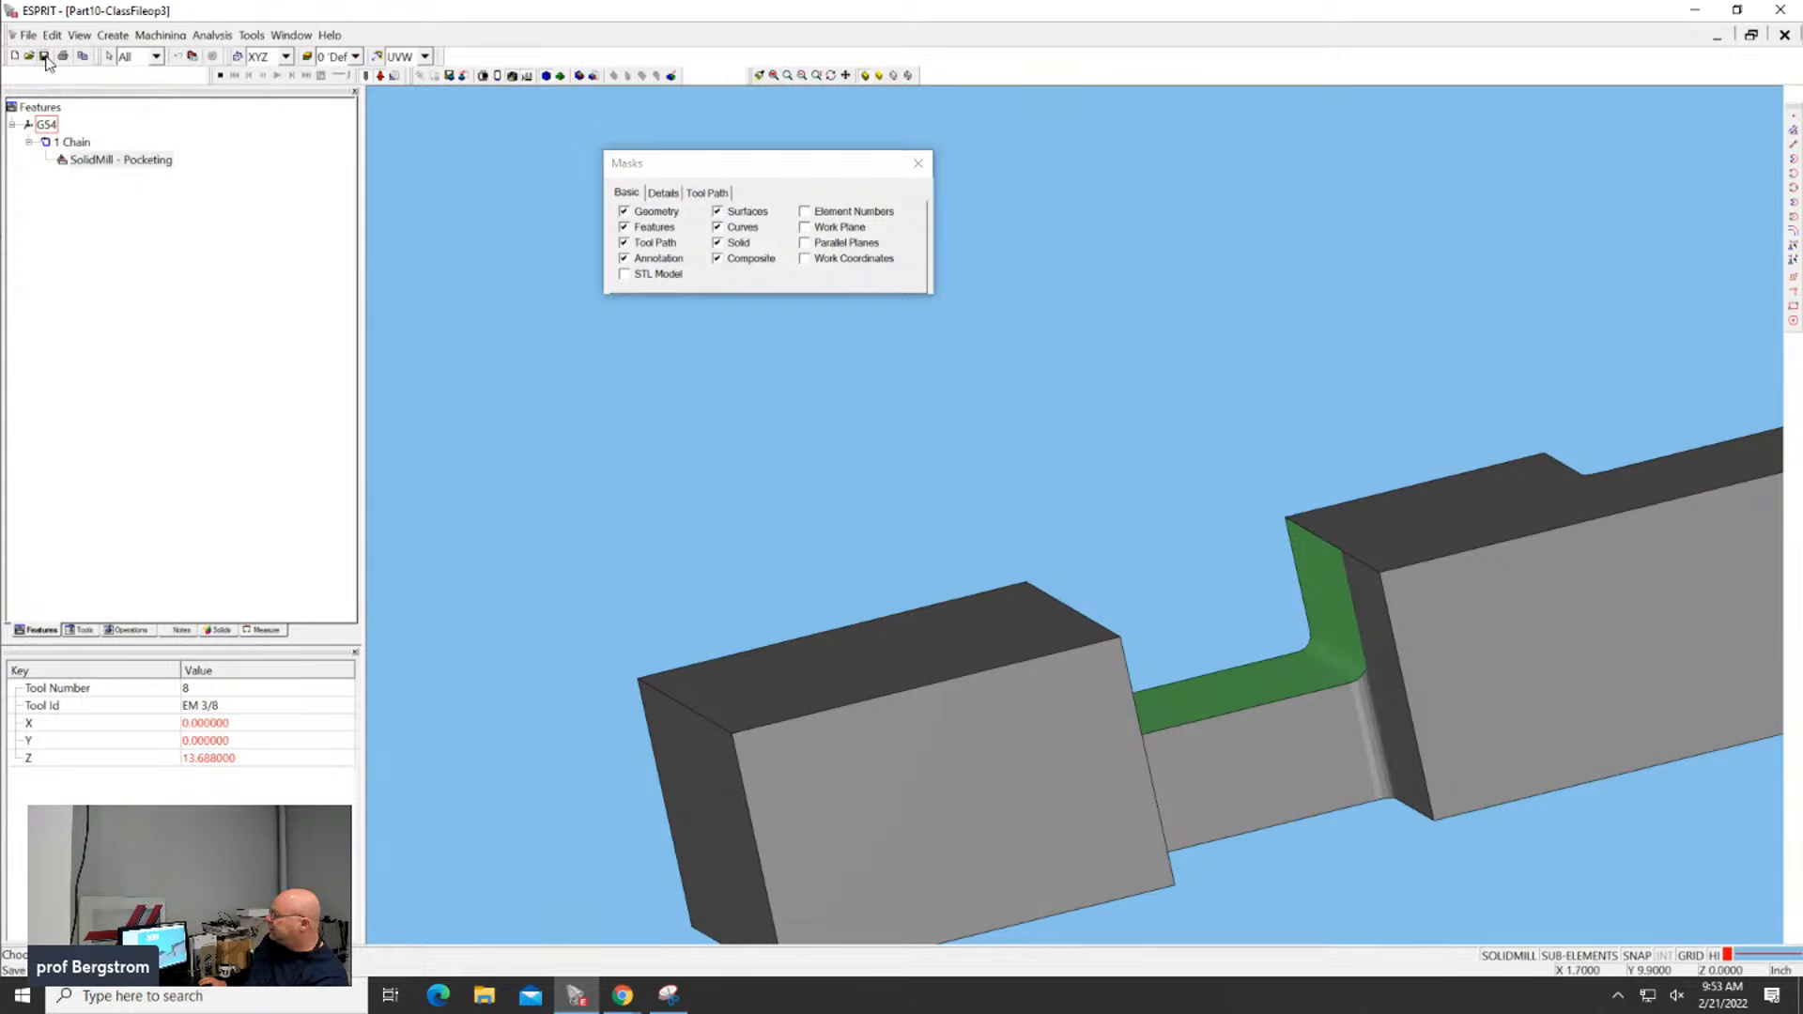
{"action": "left_click", "coordinate": [46, 57]}
{"action": "left_click", "coordinate": [46, 57]}
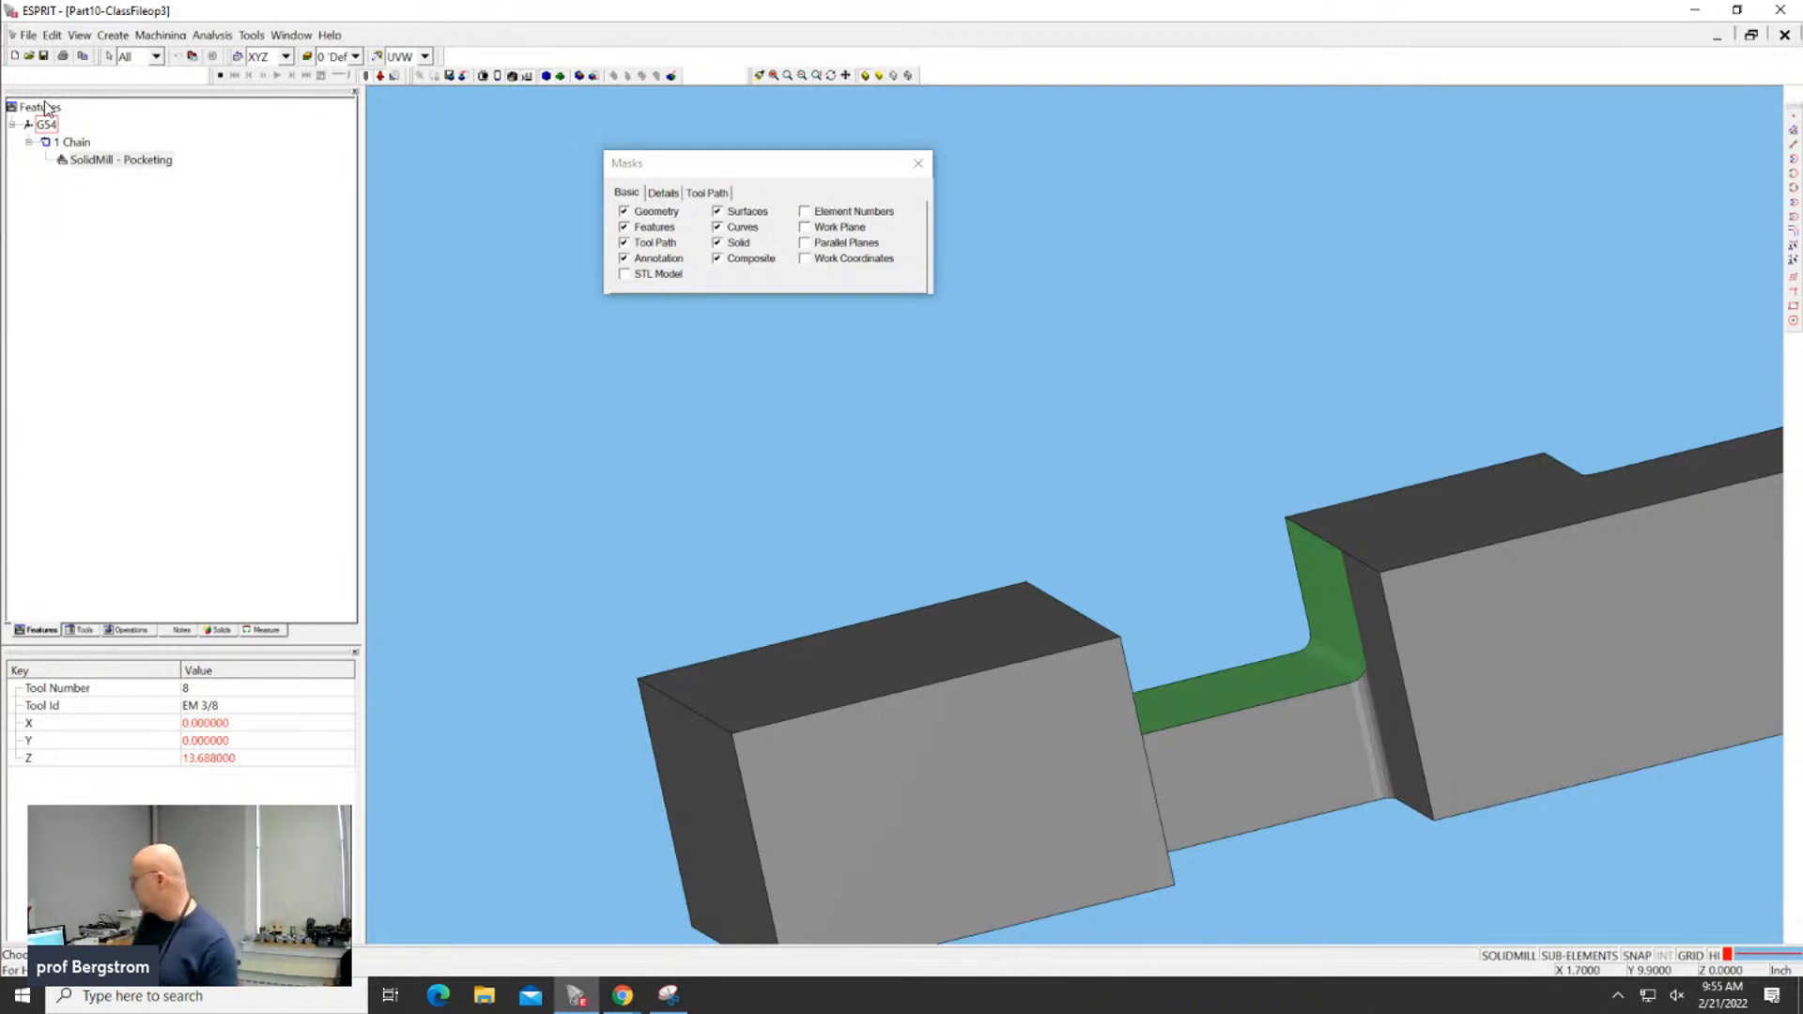
Open the recent file Part10-ClassFileop2 and move the Masks window clear of the part
{"action": "left_click", "coordinate": [51, 35]}
{"action": "mouse_move", "coordinate": [35, 37]}
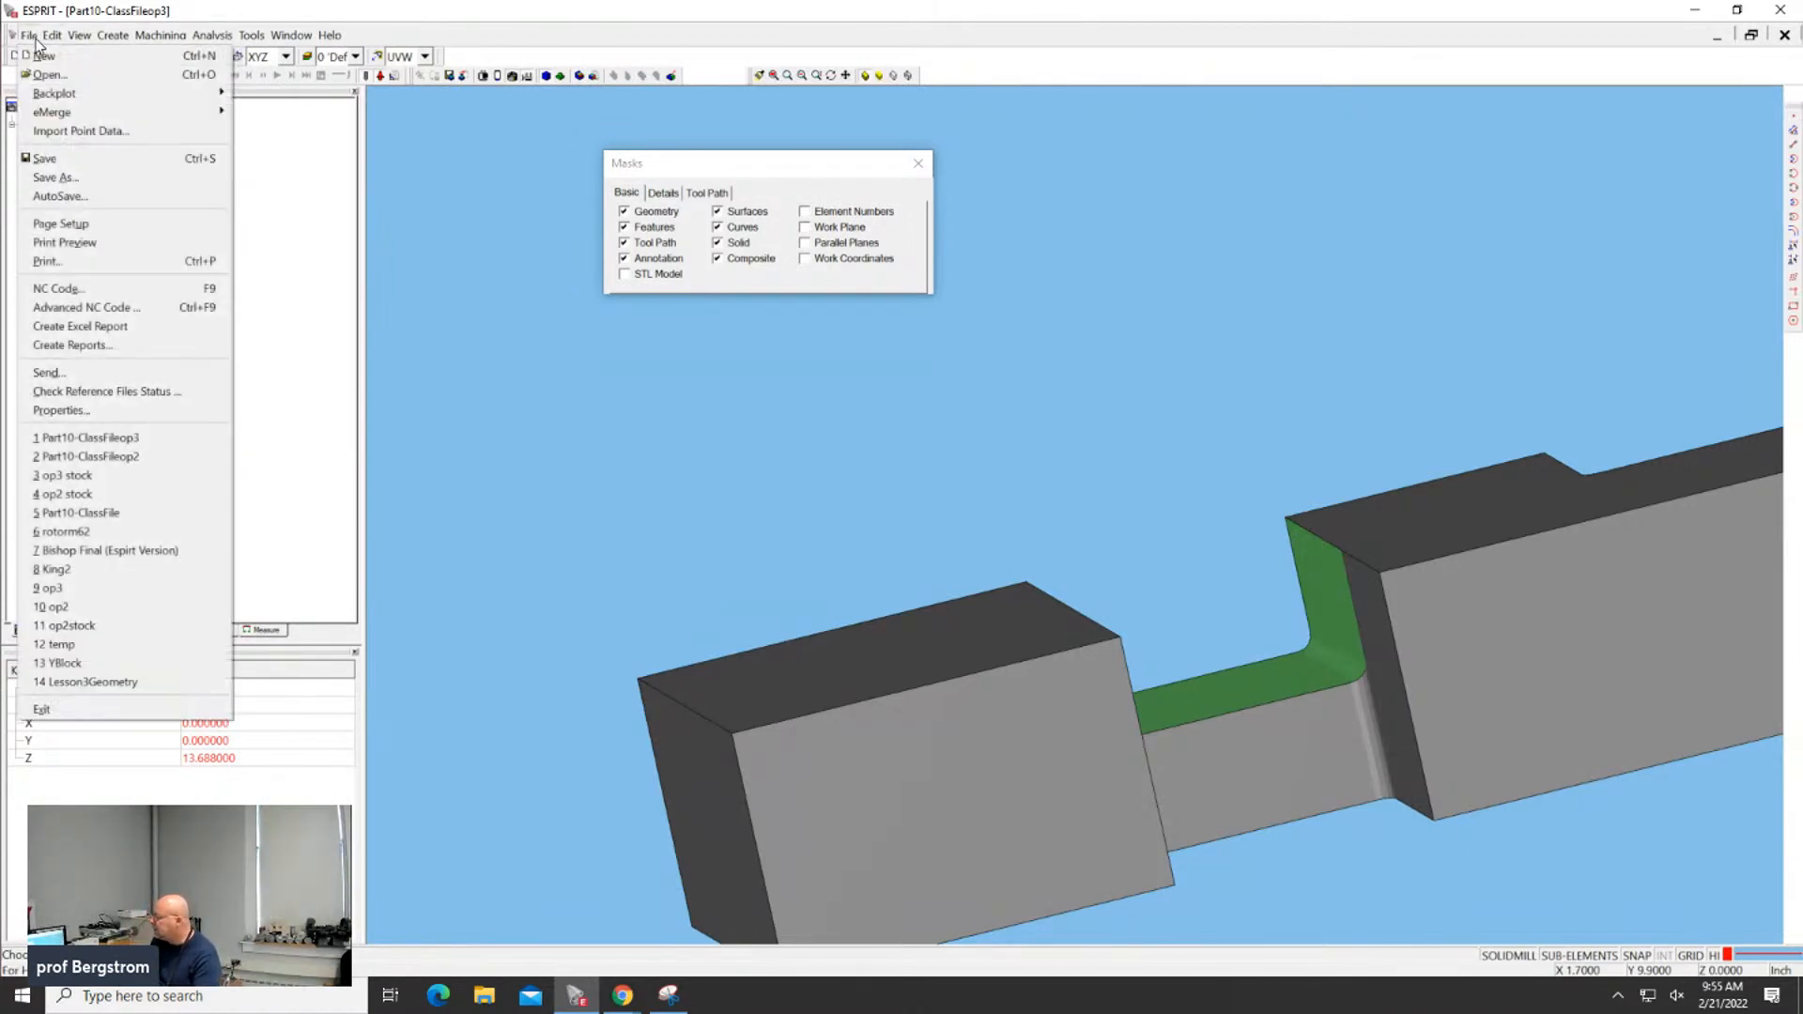
{"action": "left_click", "coordinate": [156, 457]}
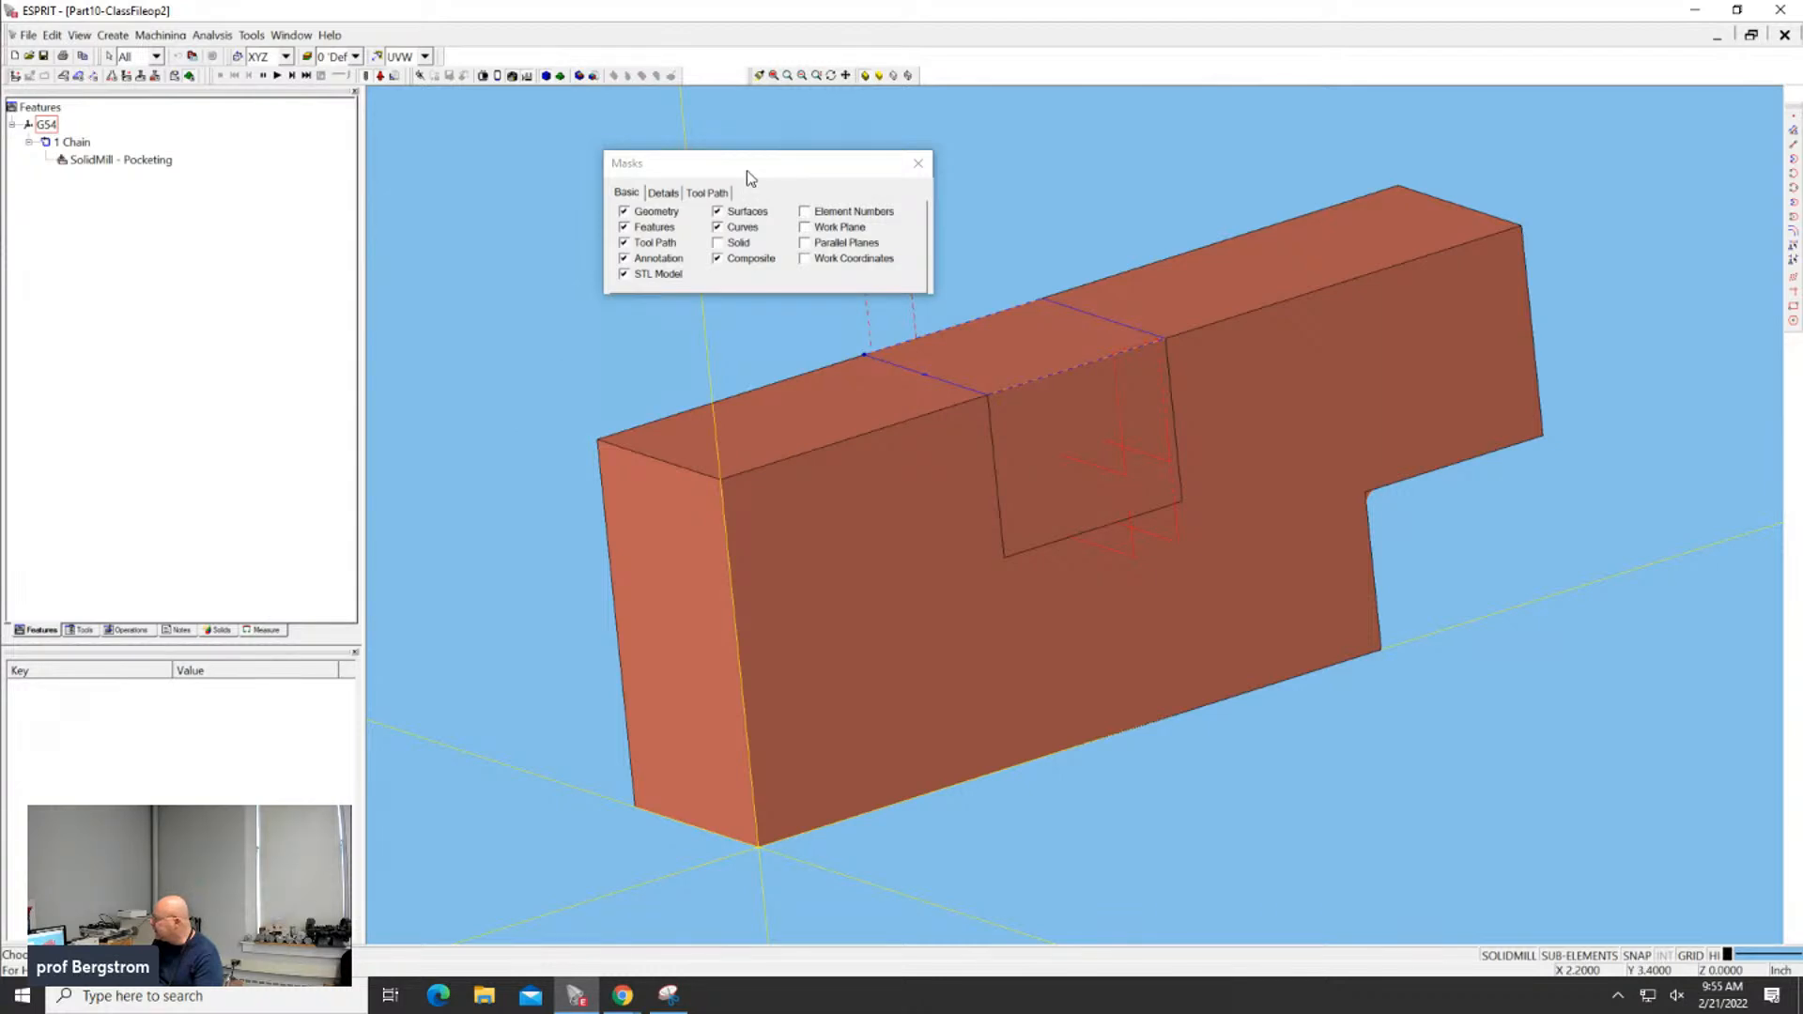
{"action": "left_click_drag", "start_coordinate": [752, 179], "coordinate": [537, 167]}
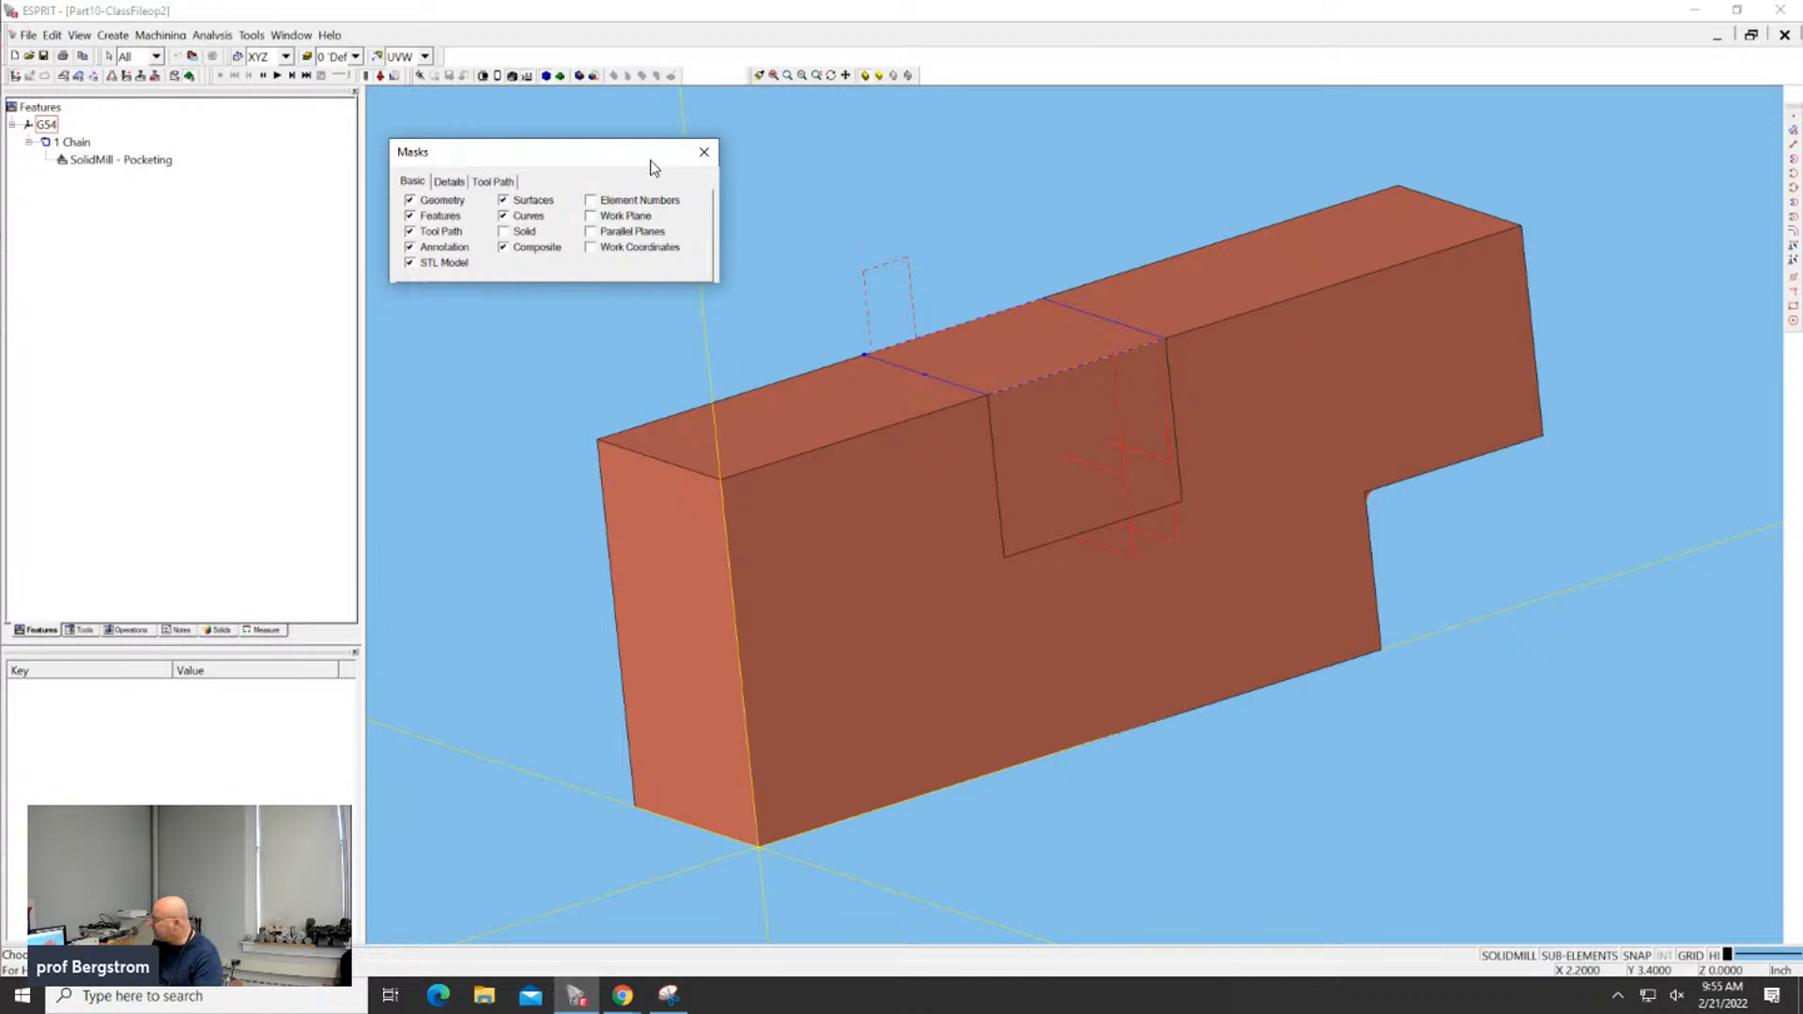
{"action": "left_click_drag", "start_coordinate": [654, 167], "coordinate": [427, 319]}
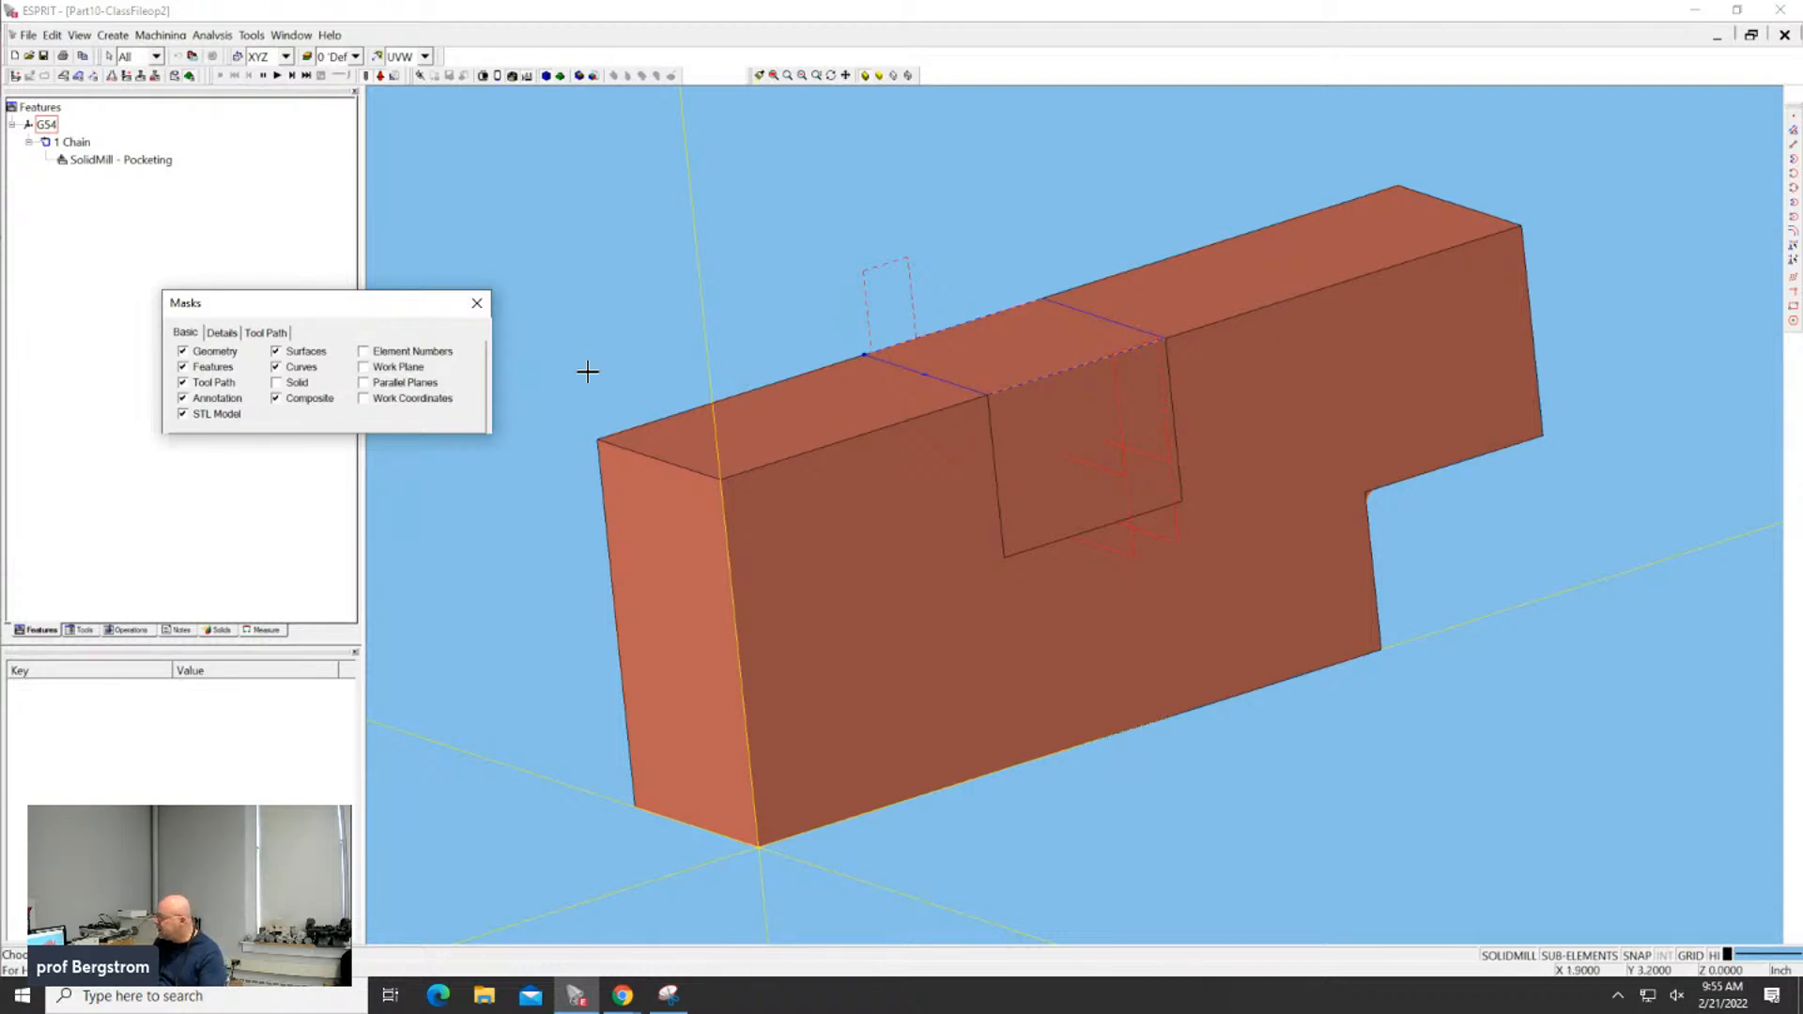
{"action": "left_click_drag", "start_coordinate": [468, 174], "coordinate": [1668, 833]}
{"action": "right_click", "coordinate": [1299, 550]}
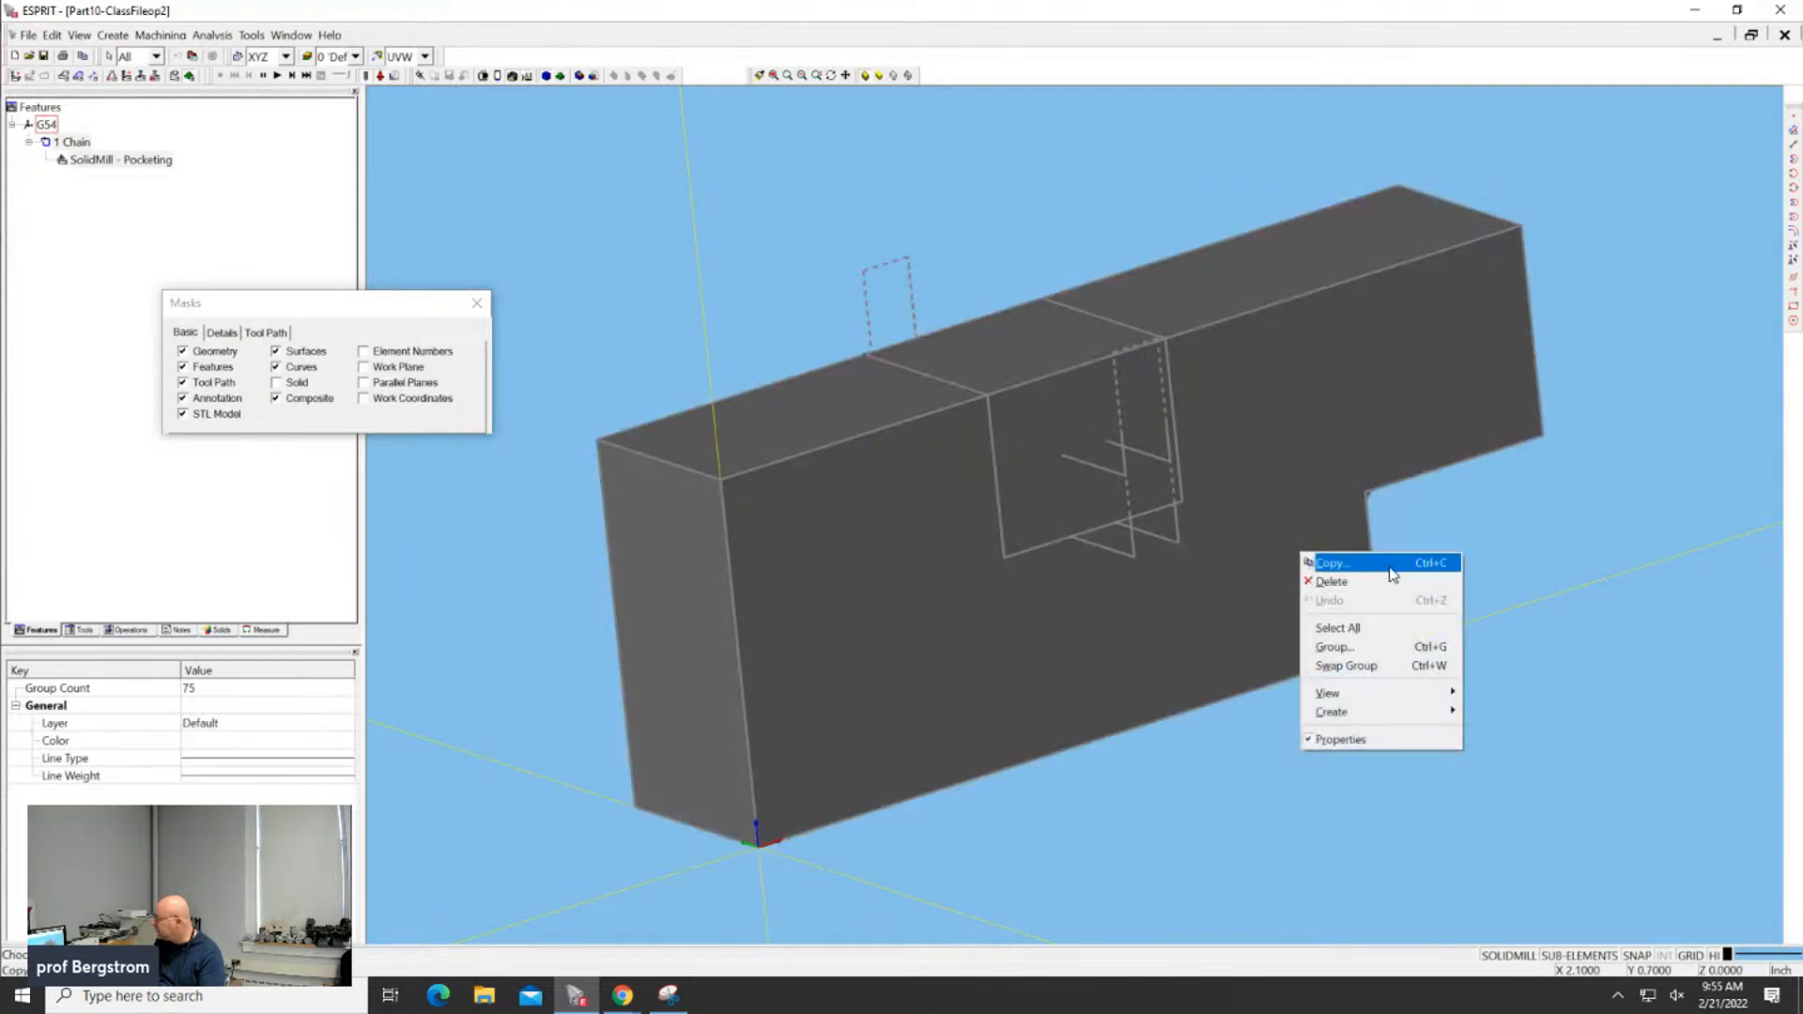
{"action": "left_click", "coordinate": [1392, 565]}
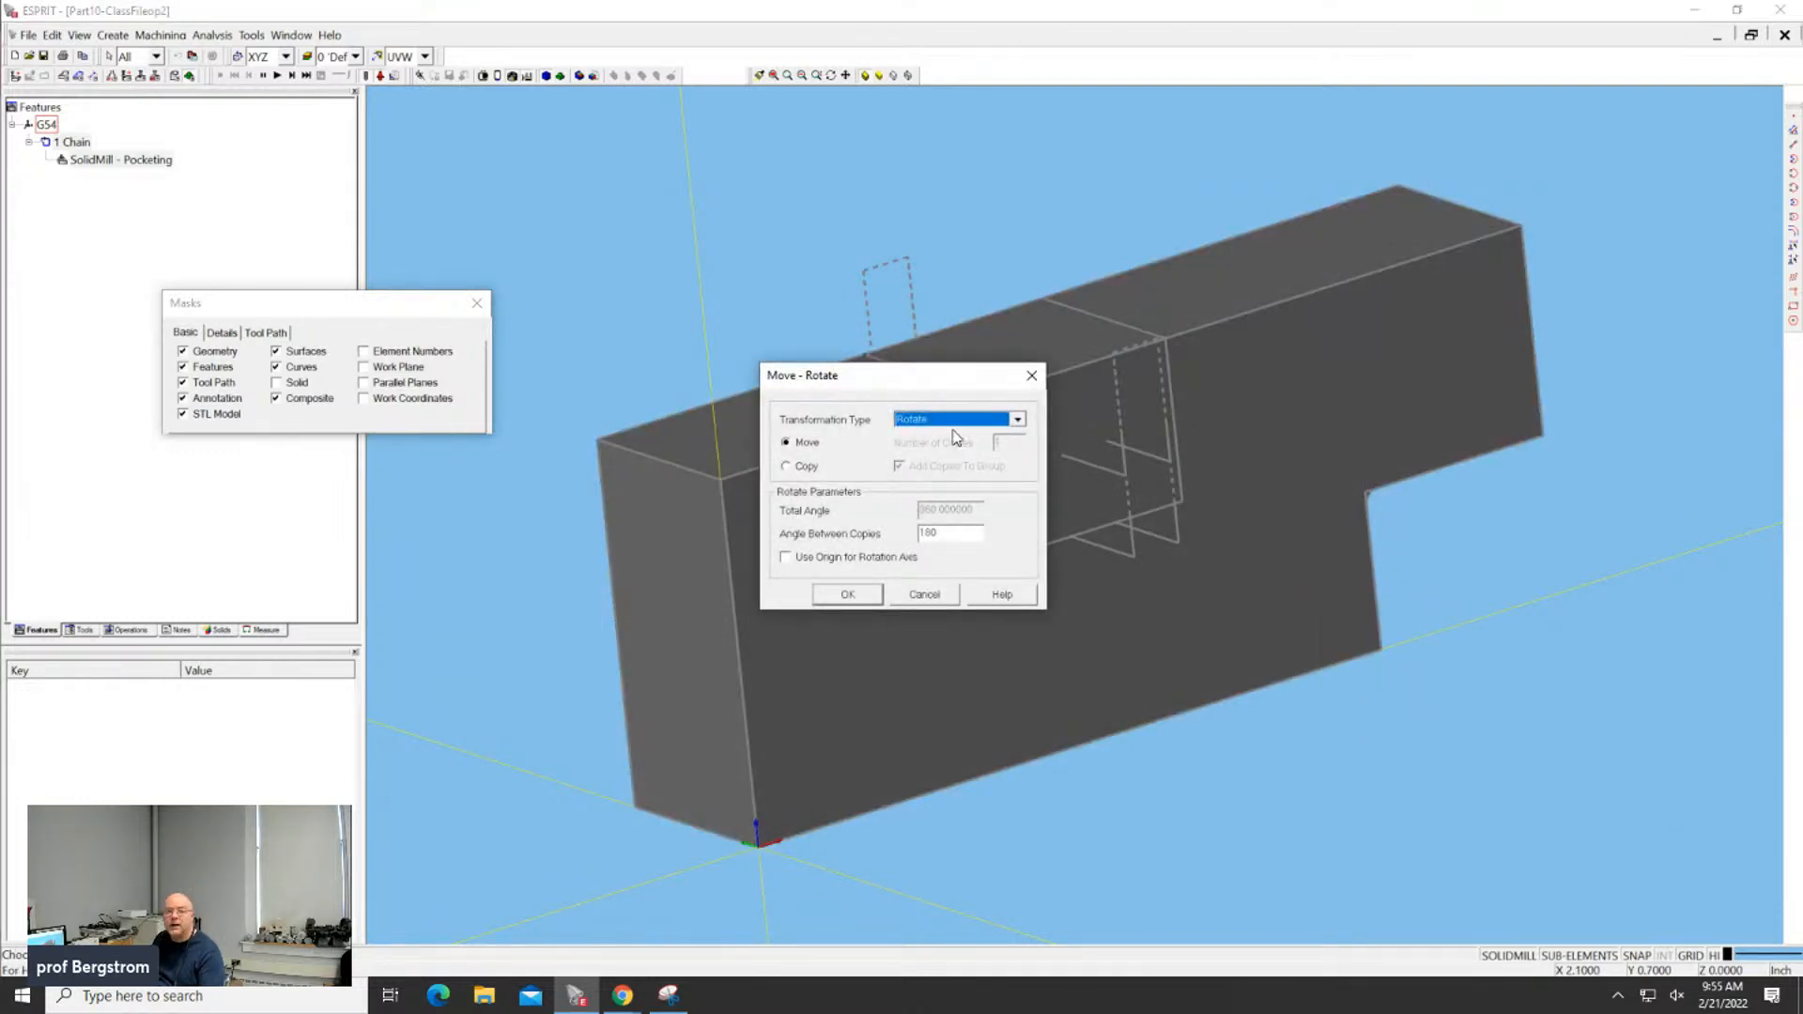
{"action": "left_click", "coordinate": [628, 214]}
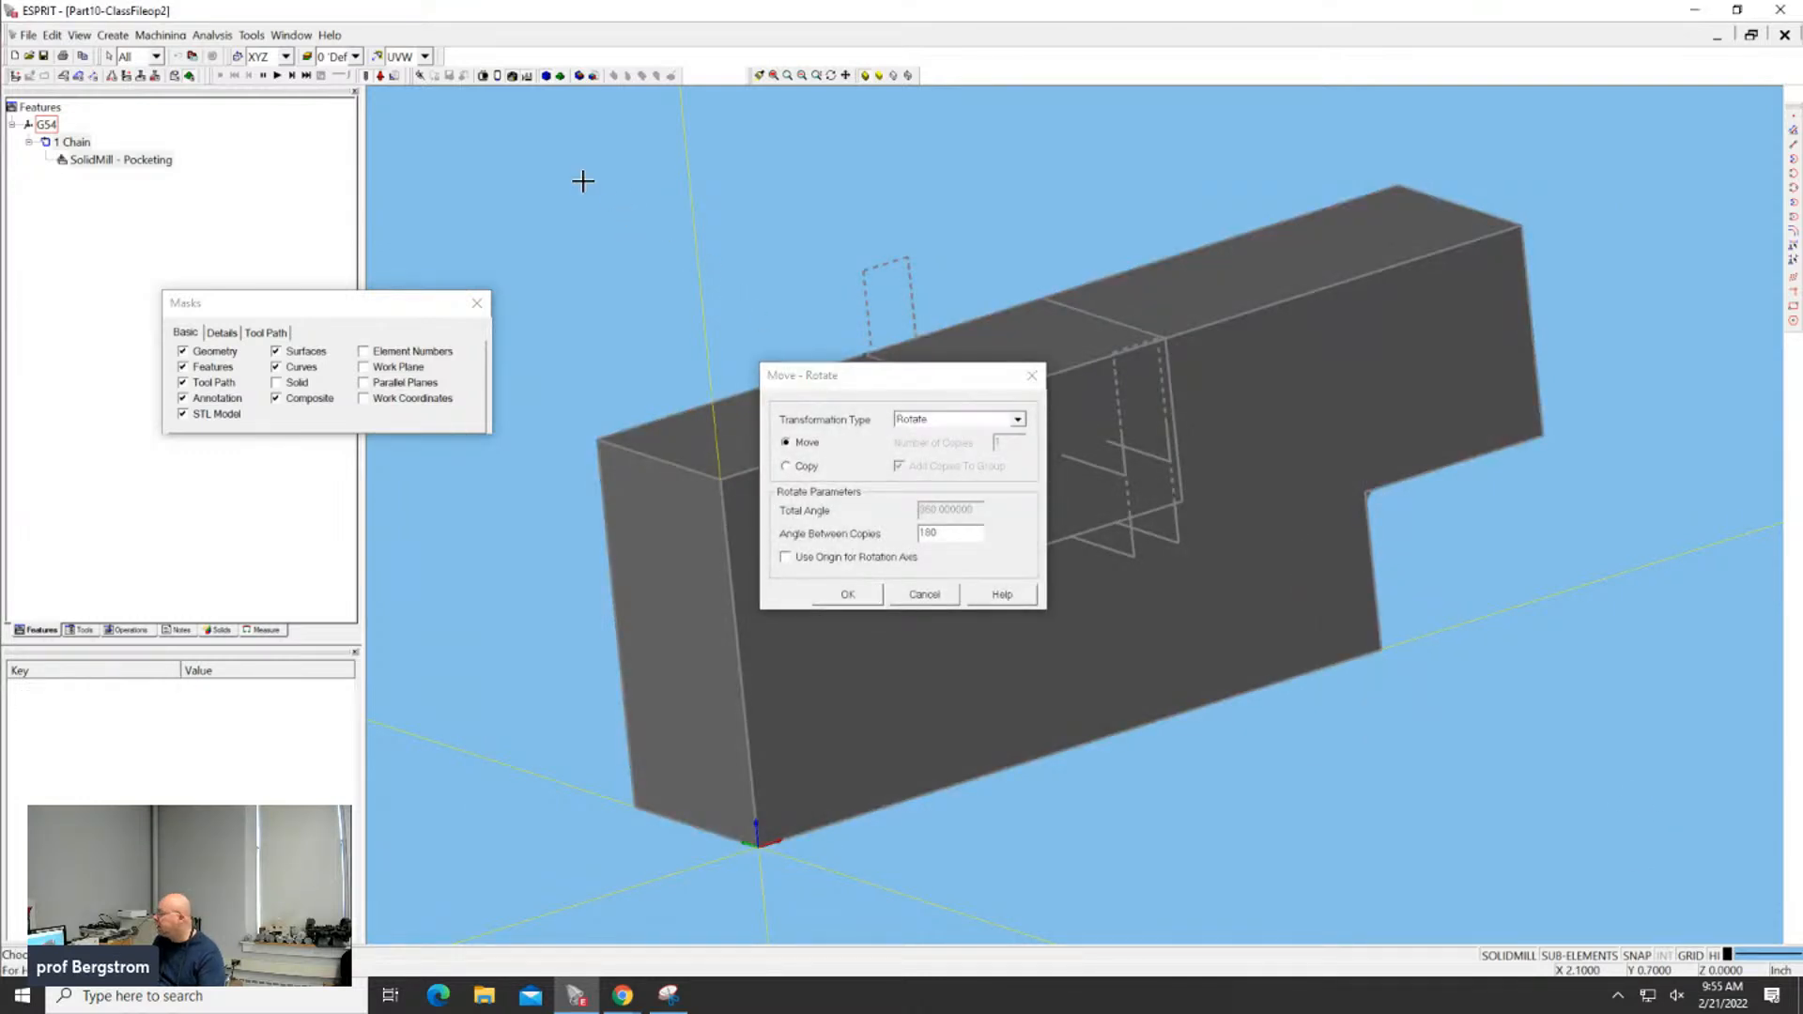
{"action": "left_click", "coordinate": [400, 58]}
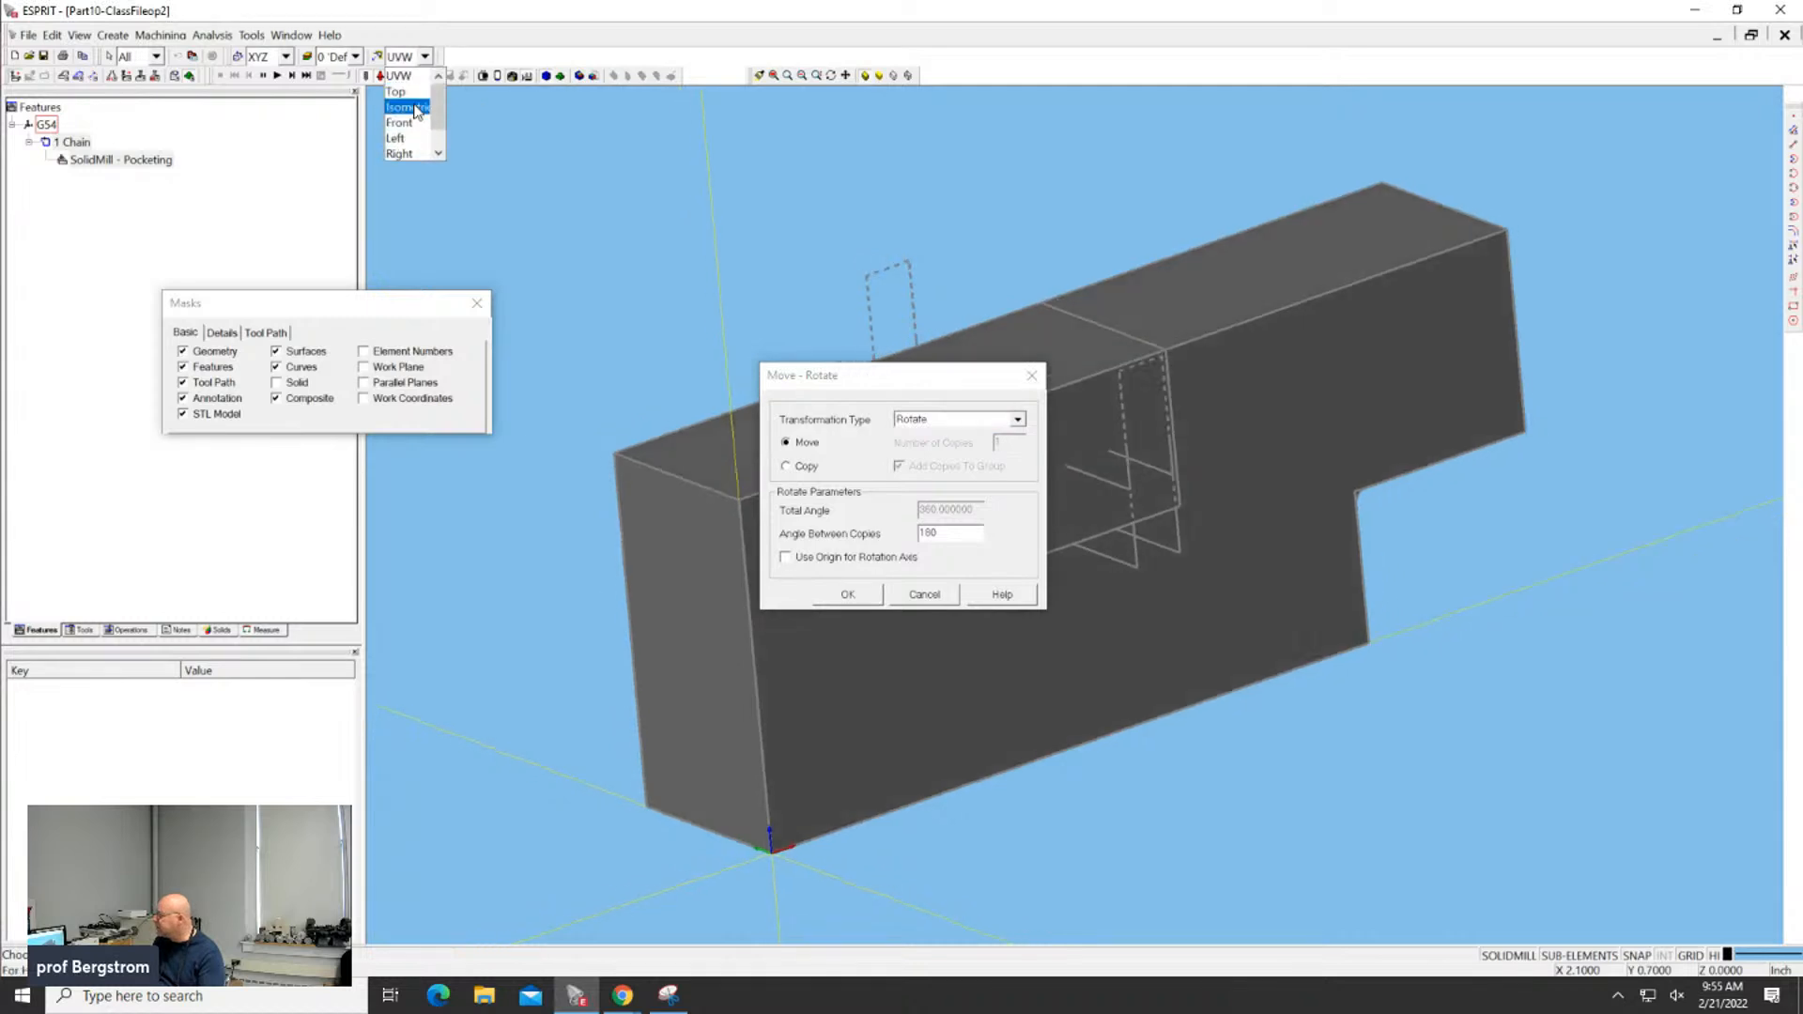
{"action": "left_click", "coordinate": [413, 93]}
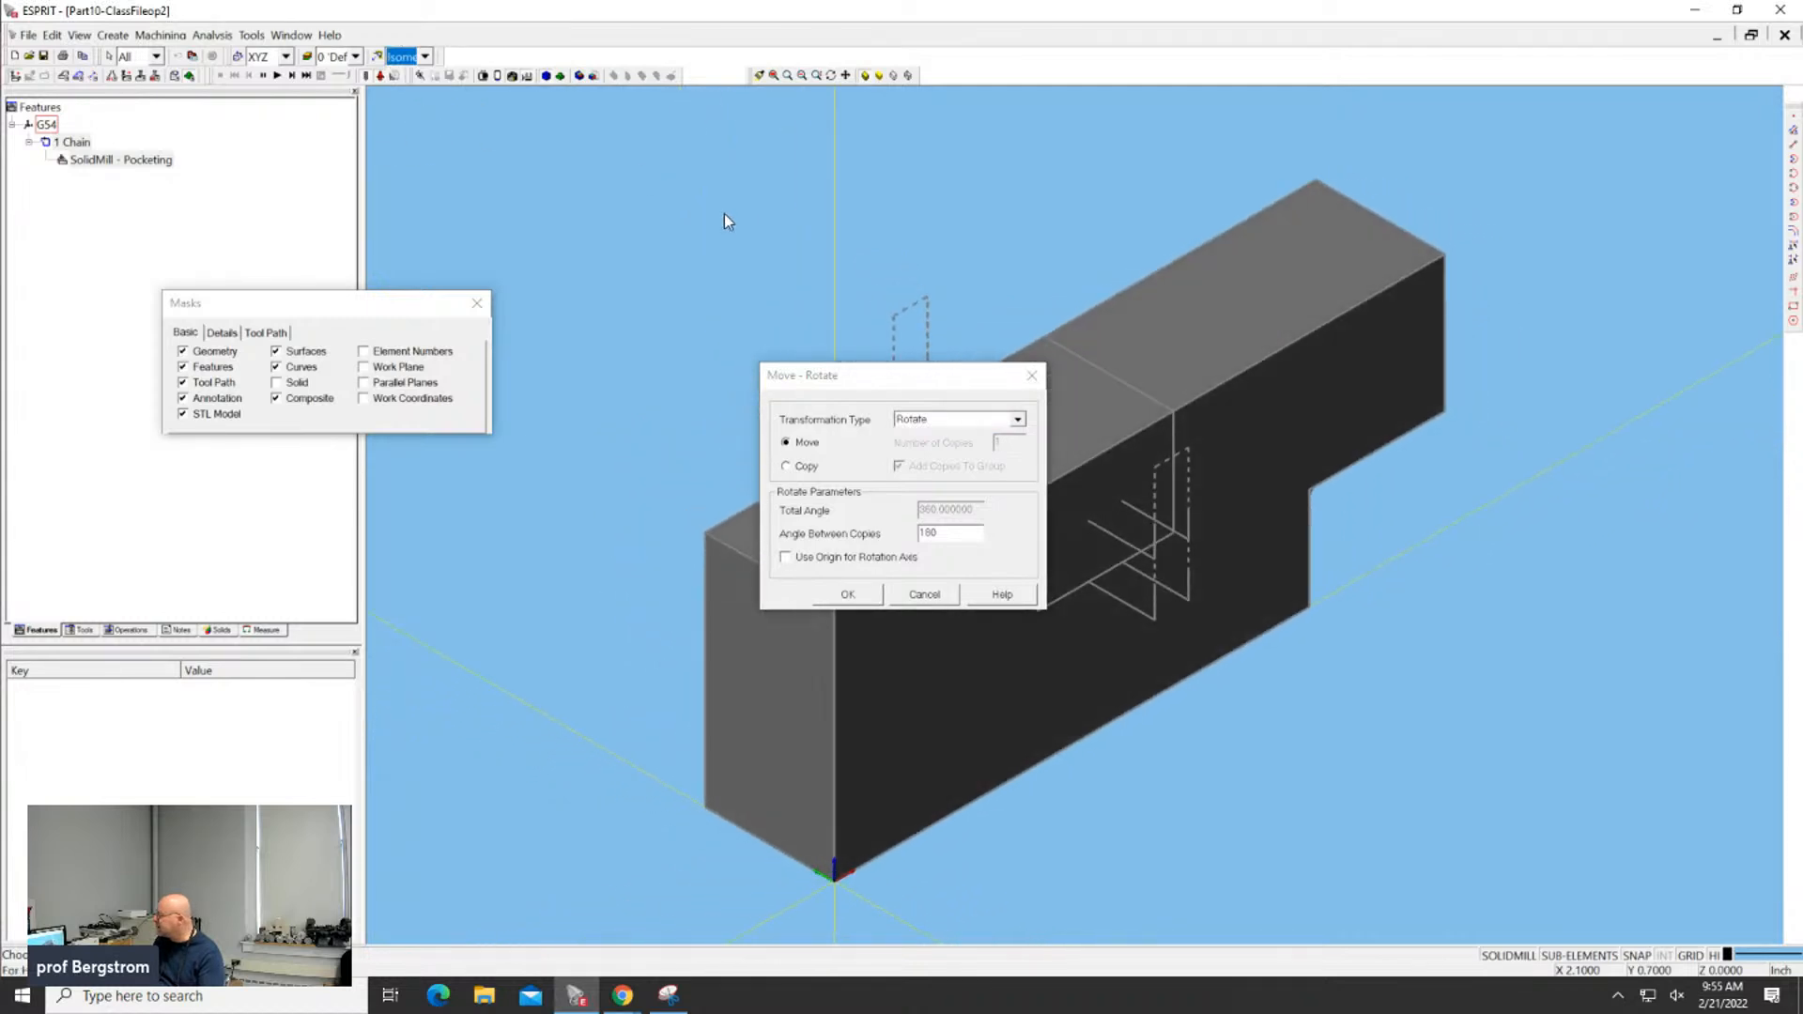
{"action": "left_click", "coordinate": [1031, 375]}
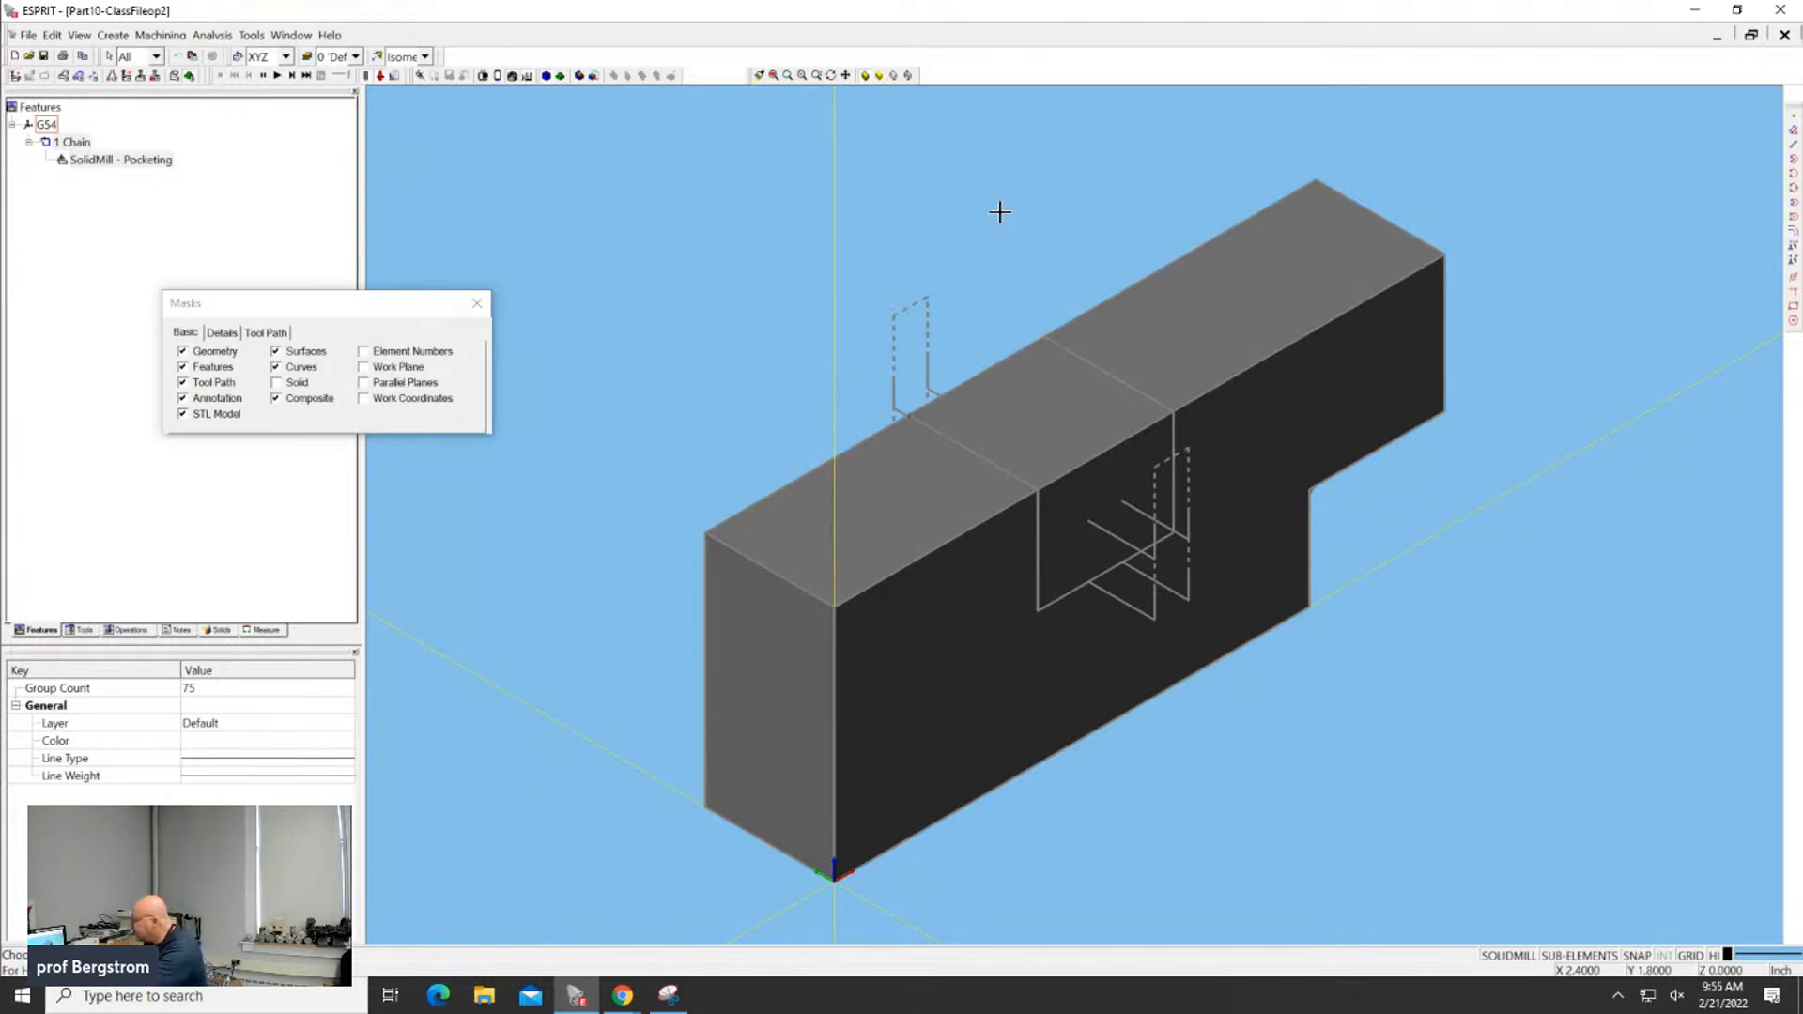
{"action": "middle_click_drag", "start_coordinate": [999, 212], "coordinate": [1047, 246]}
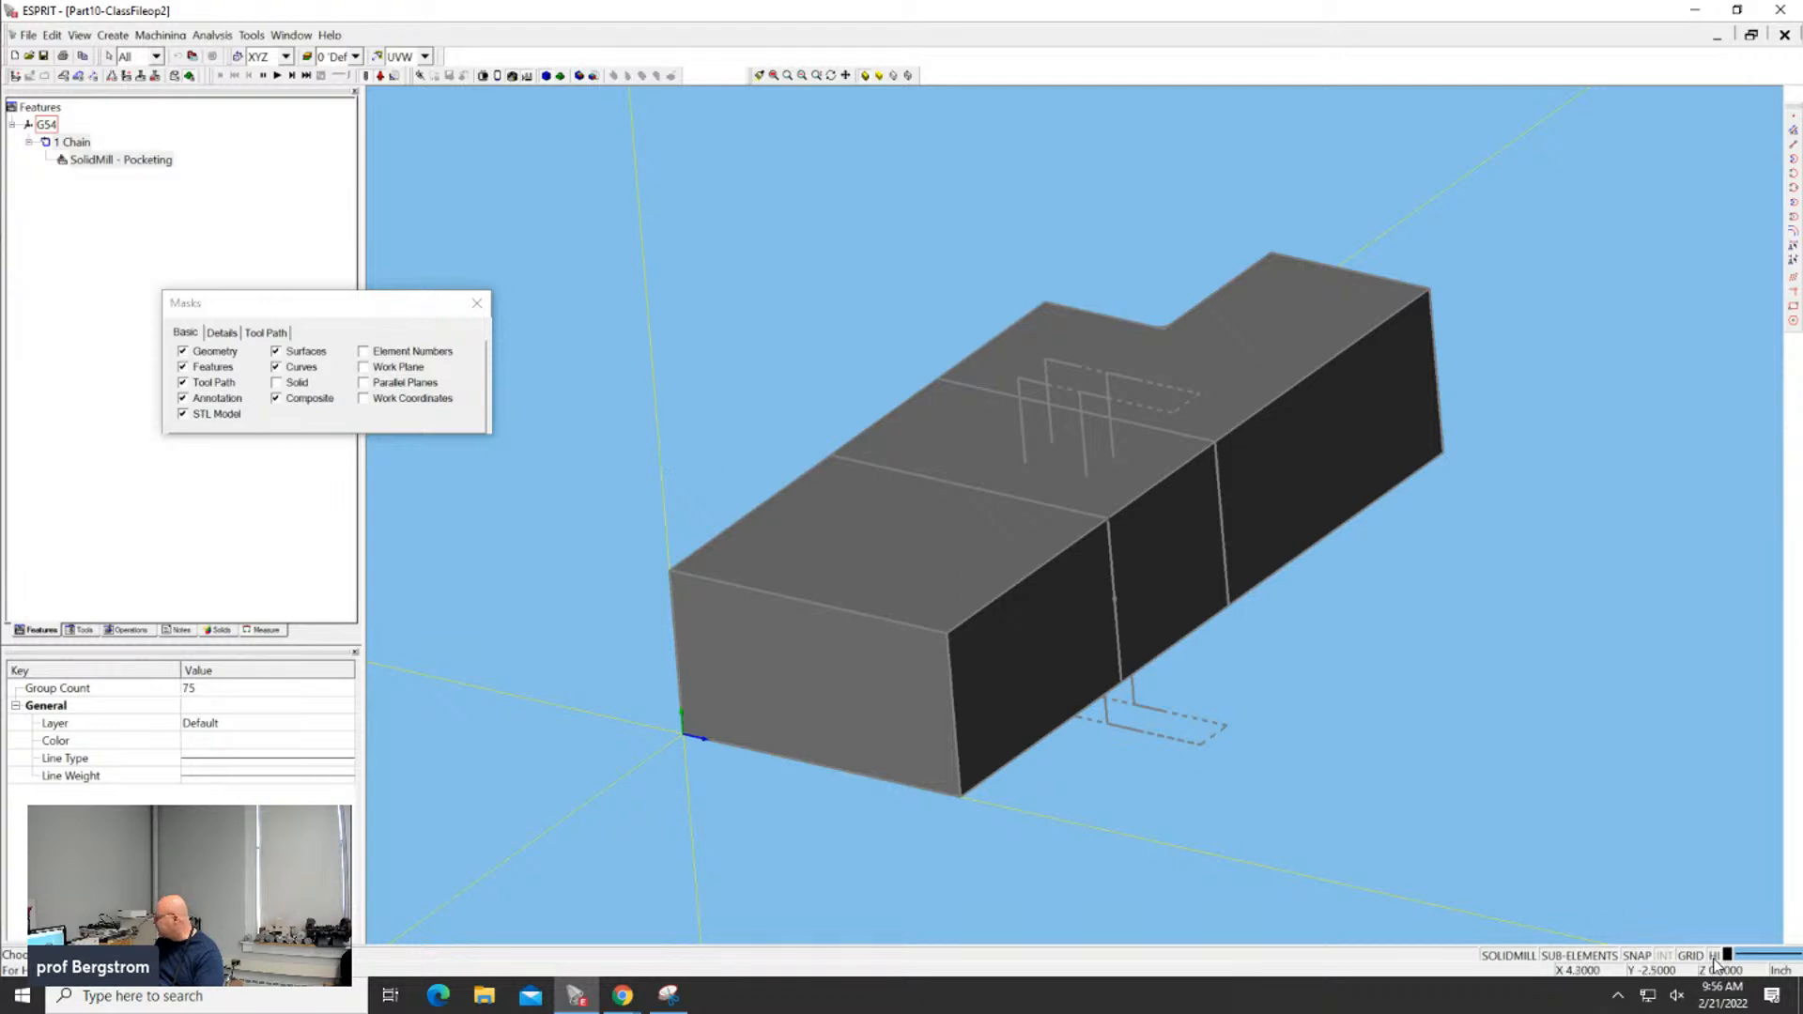
{"action": "left_click", "coordinate": [859, 557]}
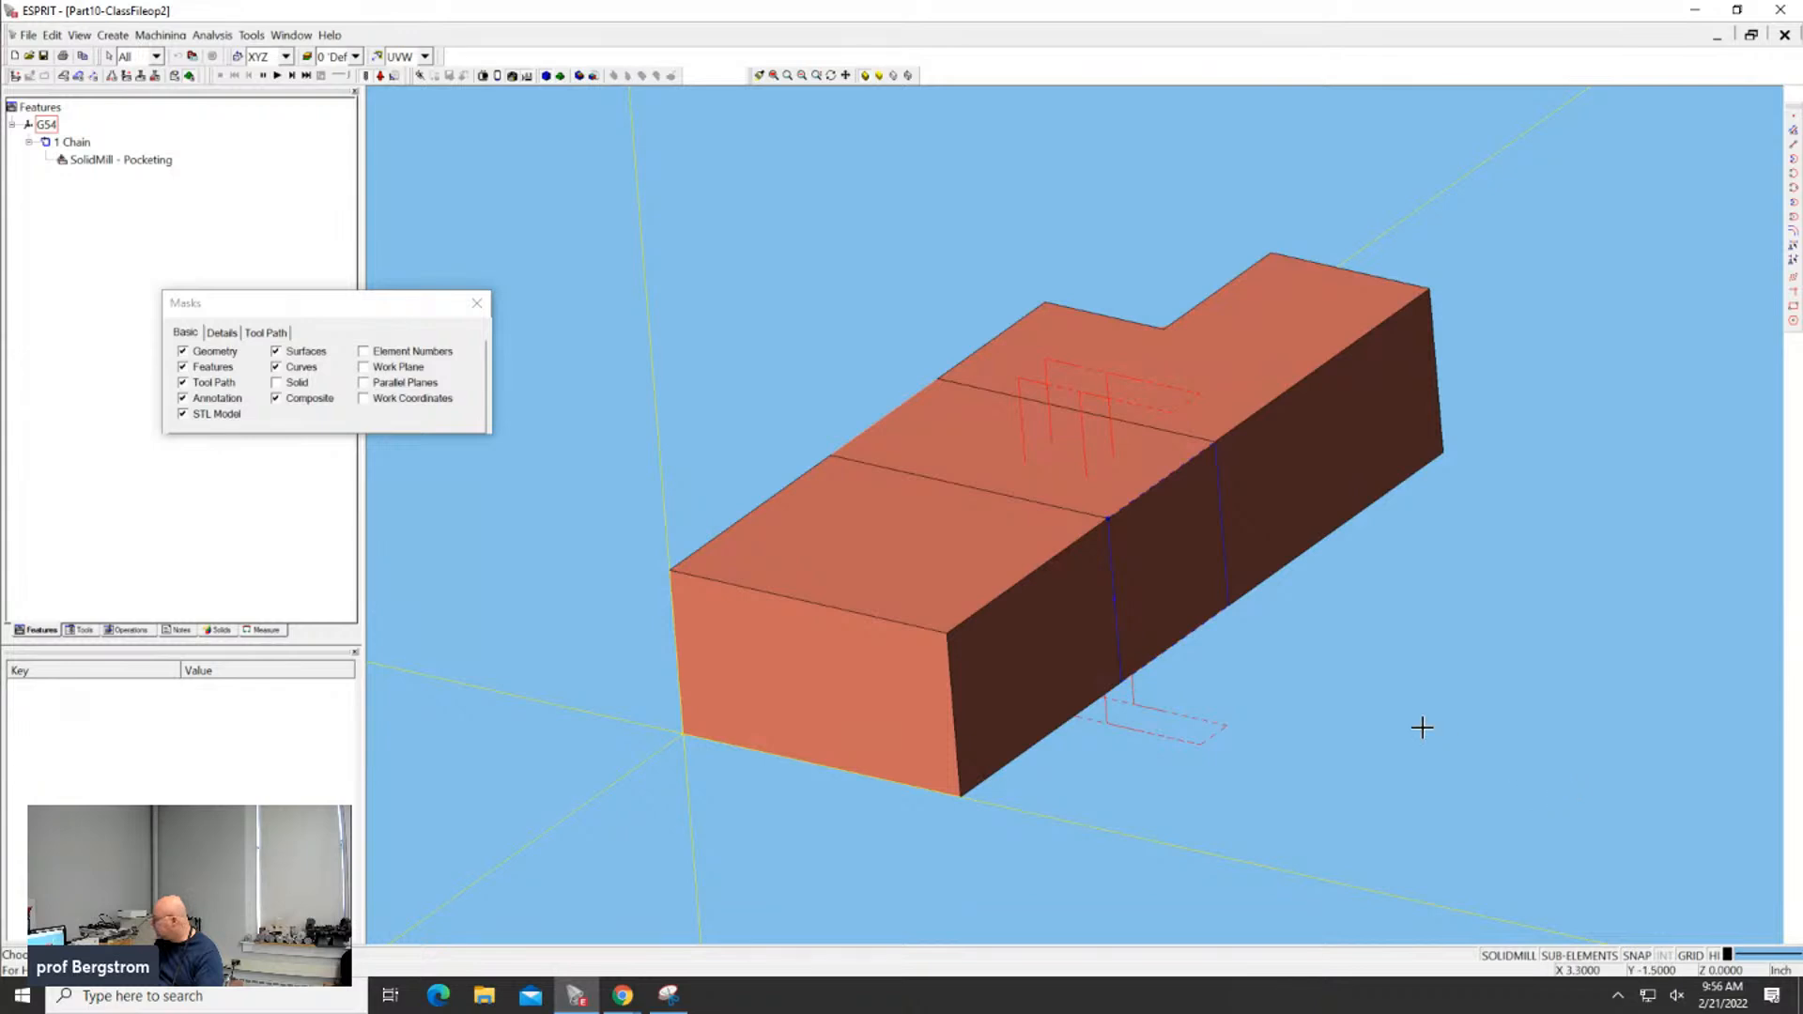
Show the solid and hide the STL model in the operation 2 file
{"action": "right_click", "coordinate": [827, 540]}
{"action": "left_click", "coordinate": [685, 418]}
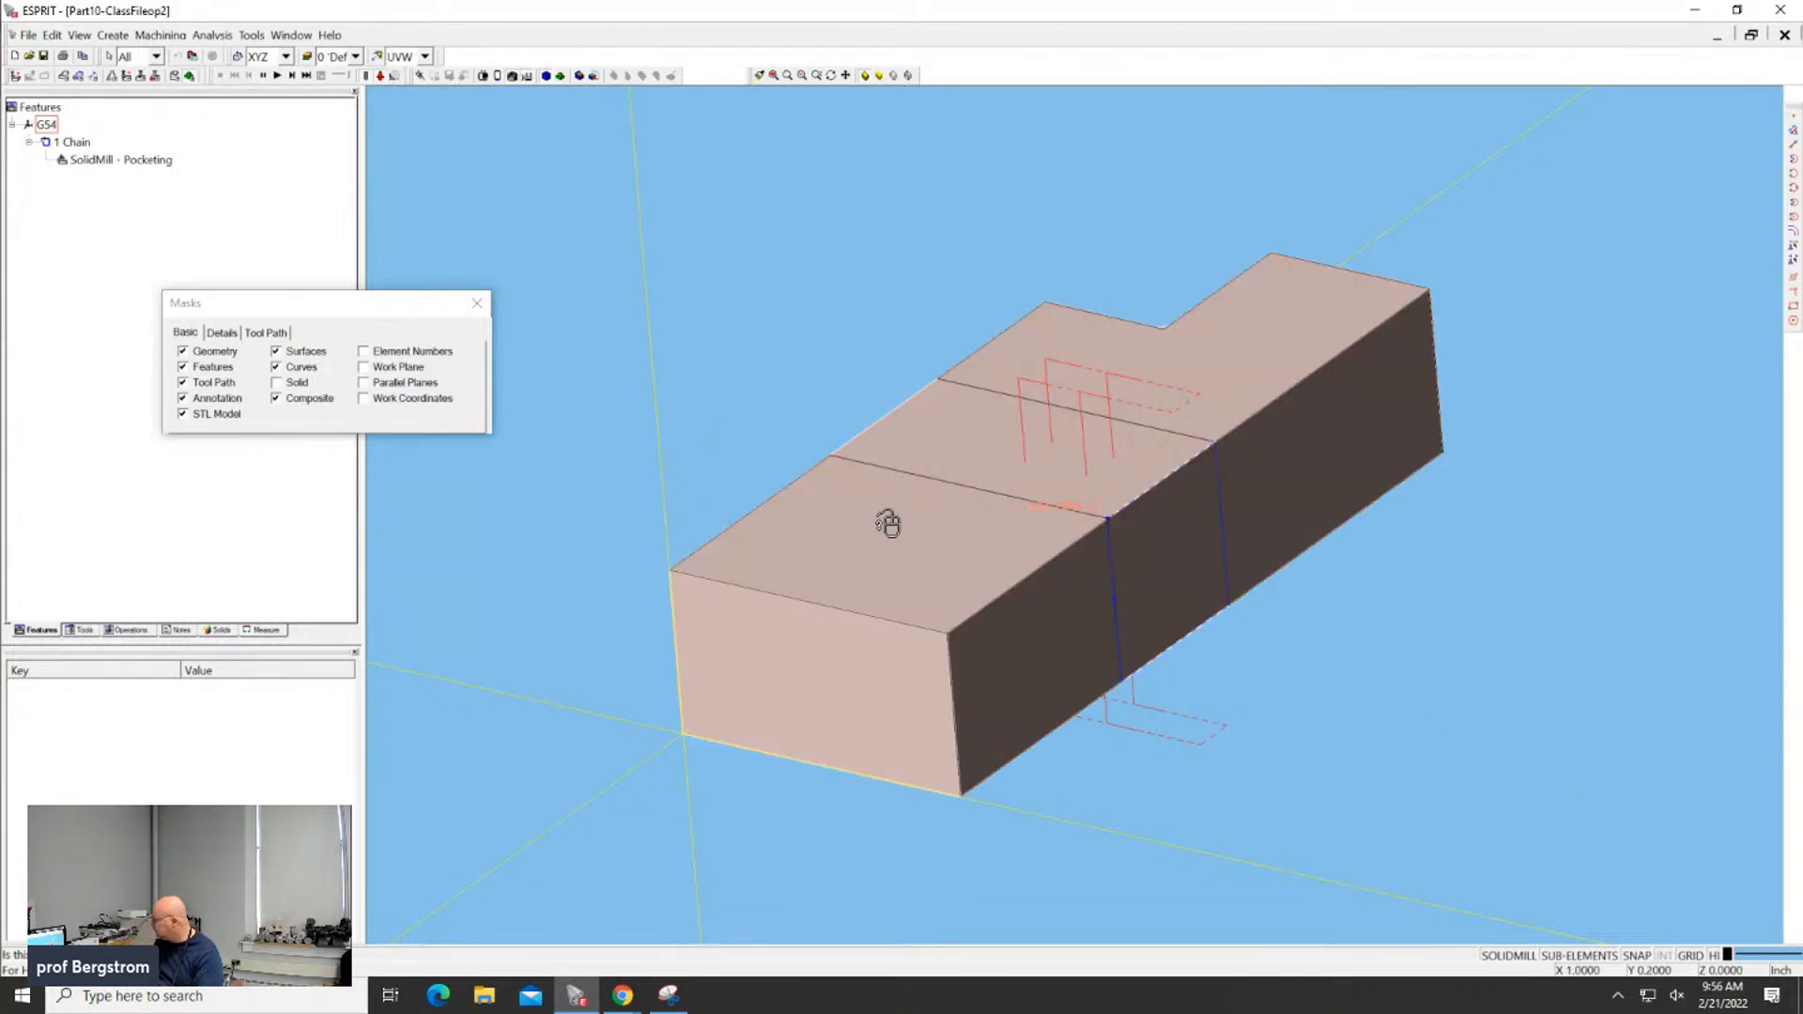
{"action": "left_click", "coordinate": [276, 383]}
{"action": "left_click", "coordinate": [185, 415]}
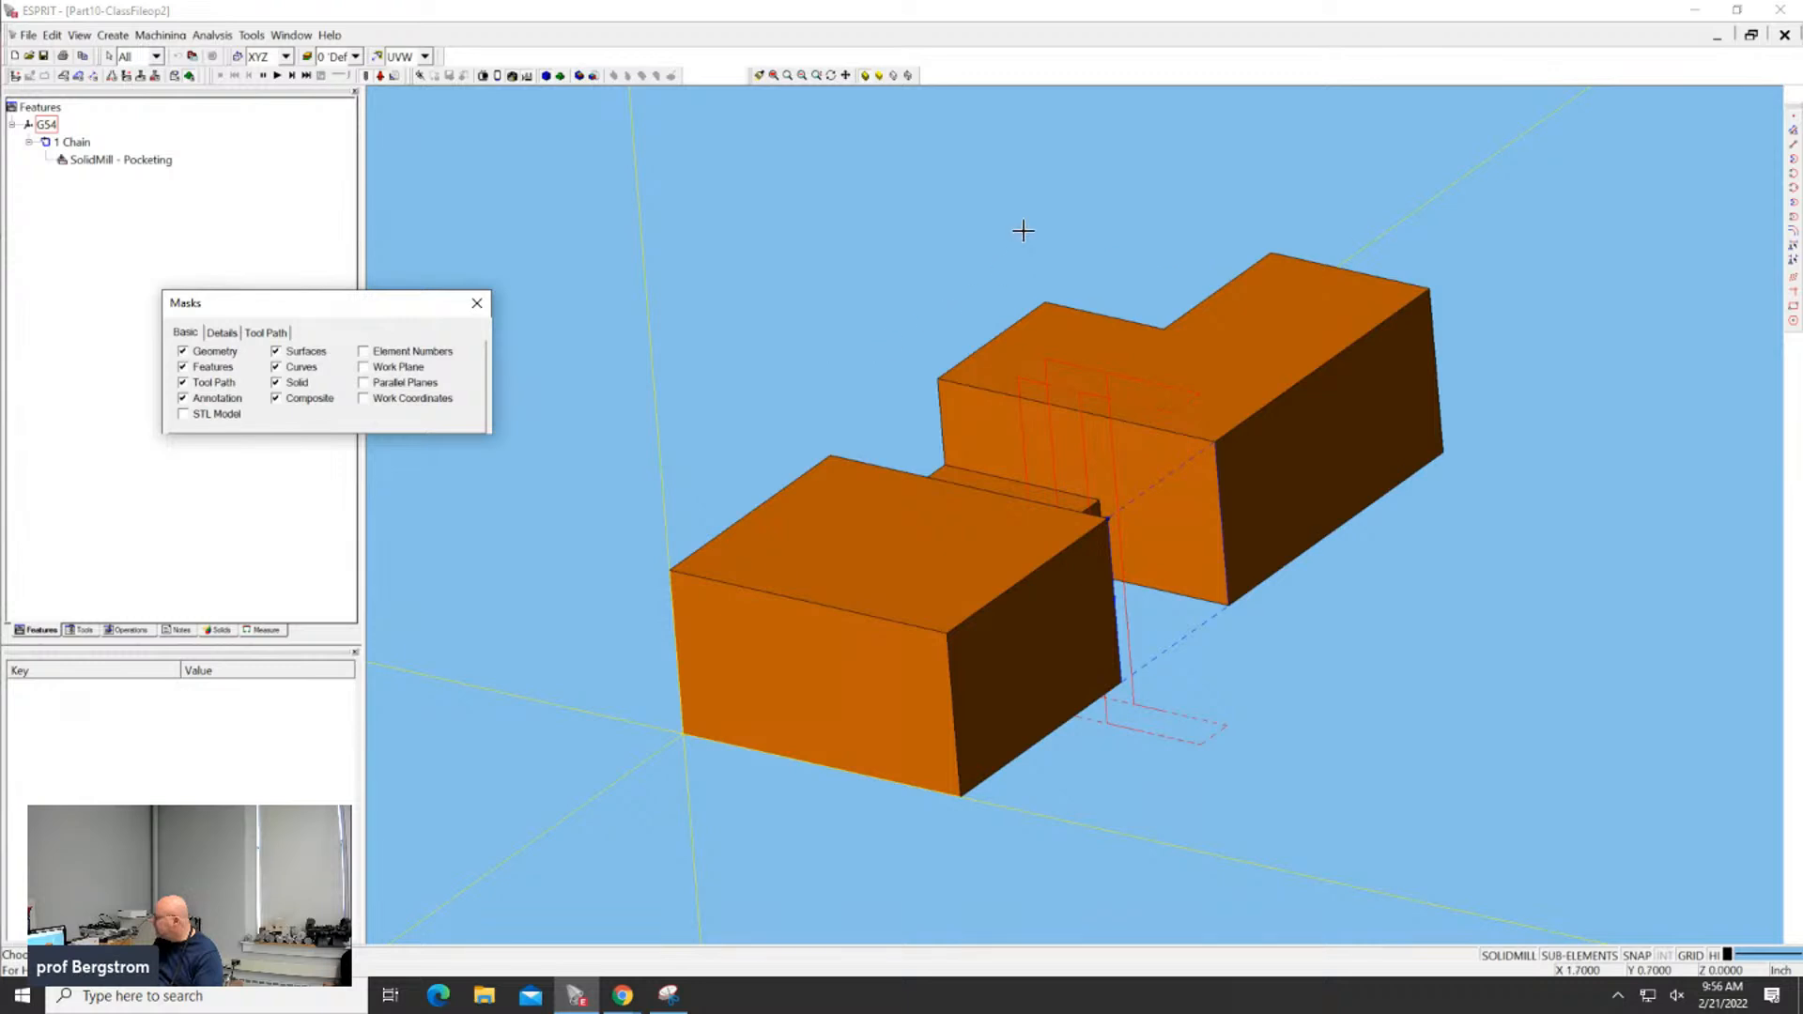
{"action": "left_click", "coordinate": [896, 520]}
{"action": "right_click", "coordinate": [896, 521]}
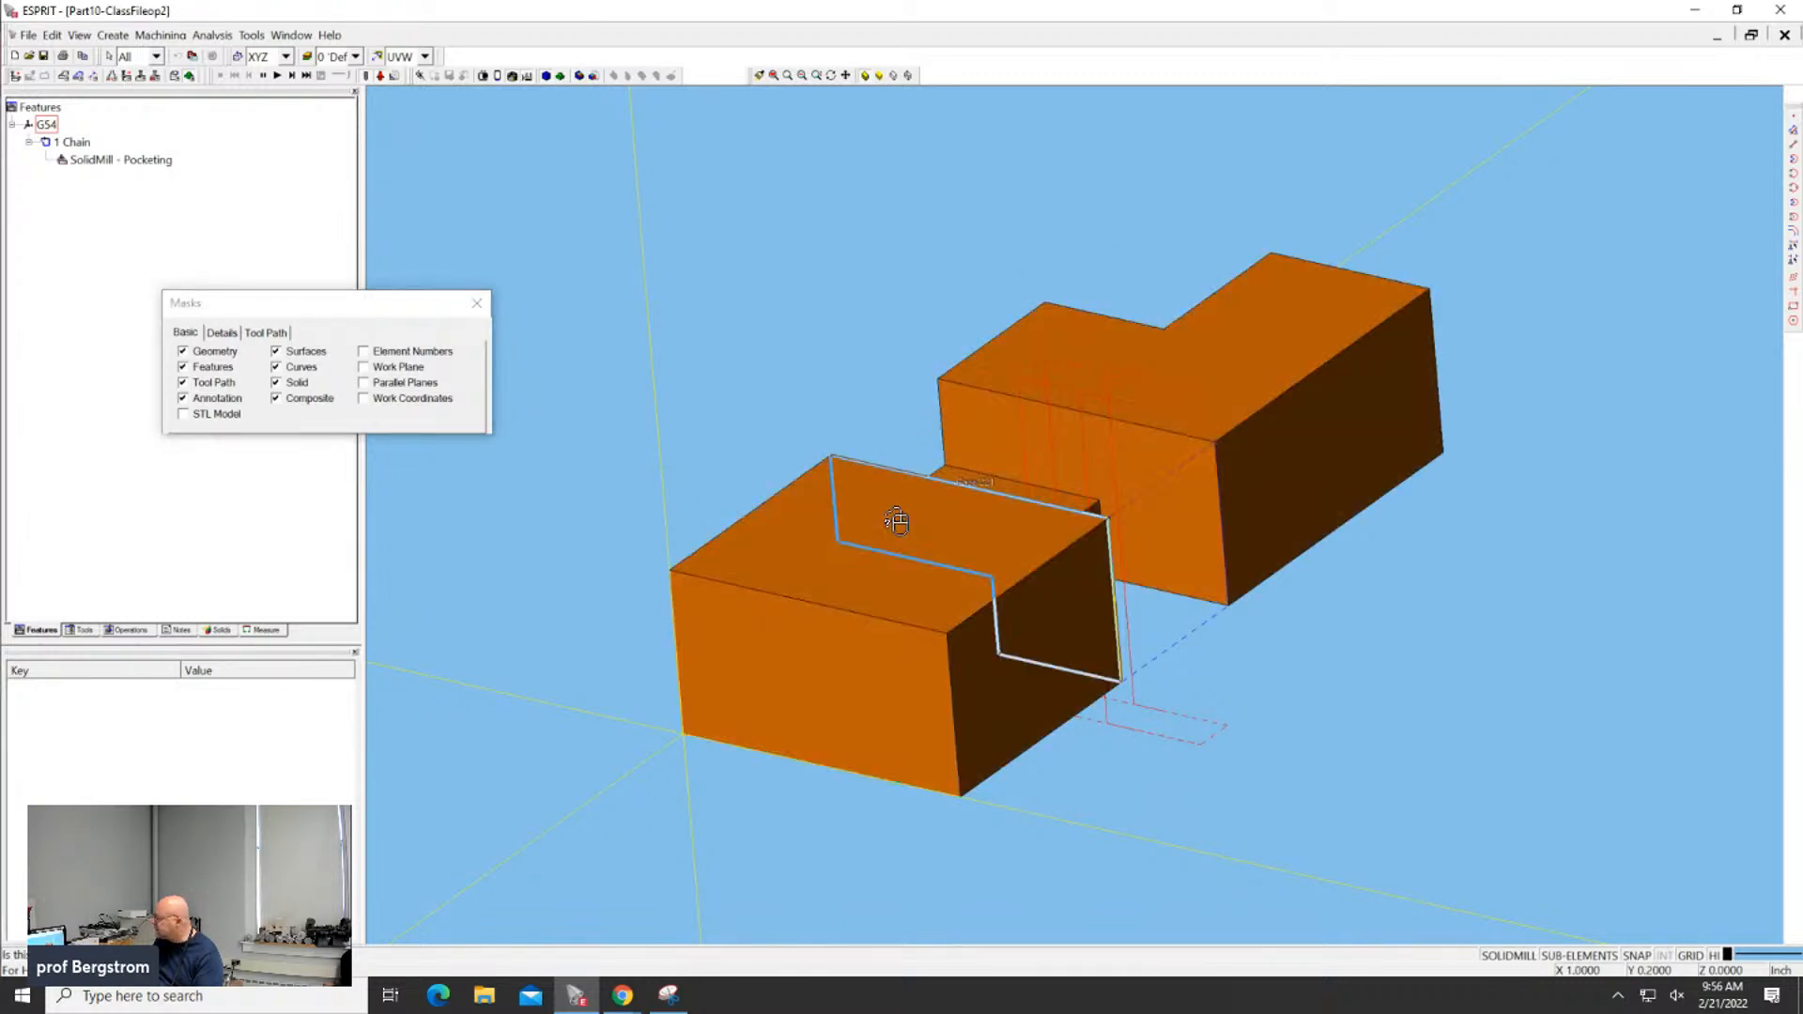
{"action": "right_click", "coordinate": [745, 208]}
{"action": "right_click", "coordinate": [744, 207]}
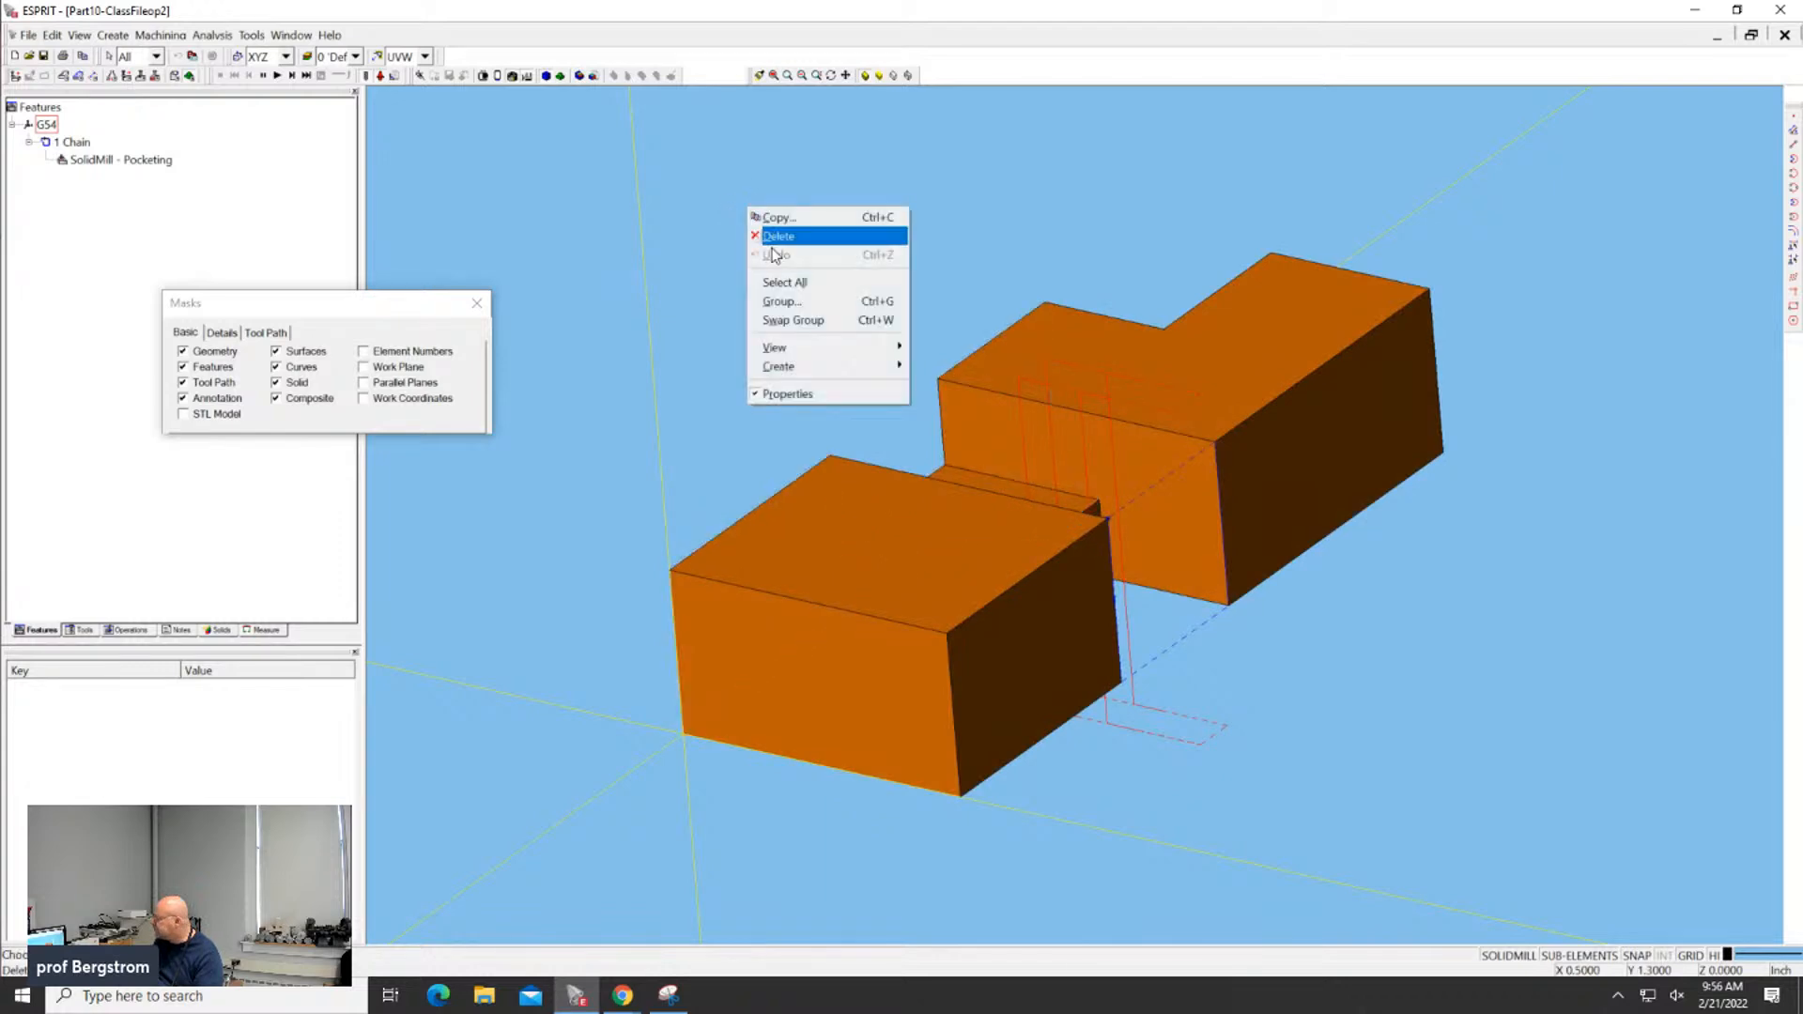
{"action": "left_click", "coordinate": [676, 209]}
{"action": "left_click", "coordinate": [862, 501]}
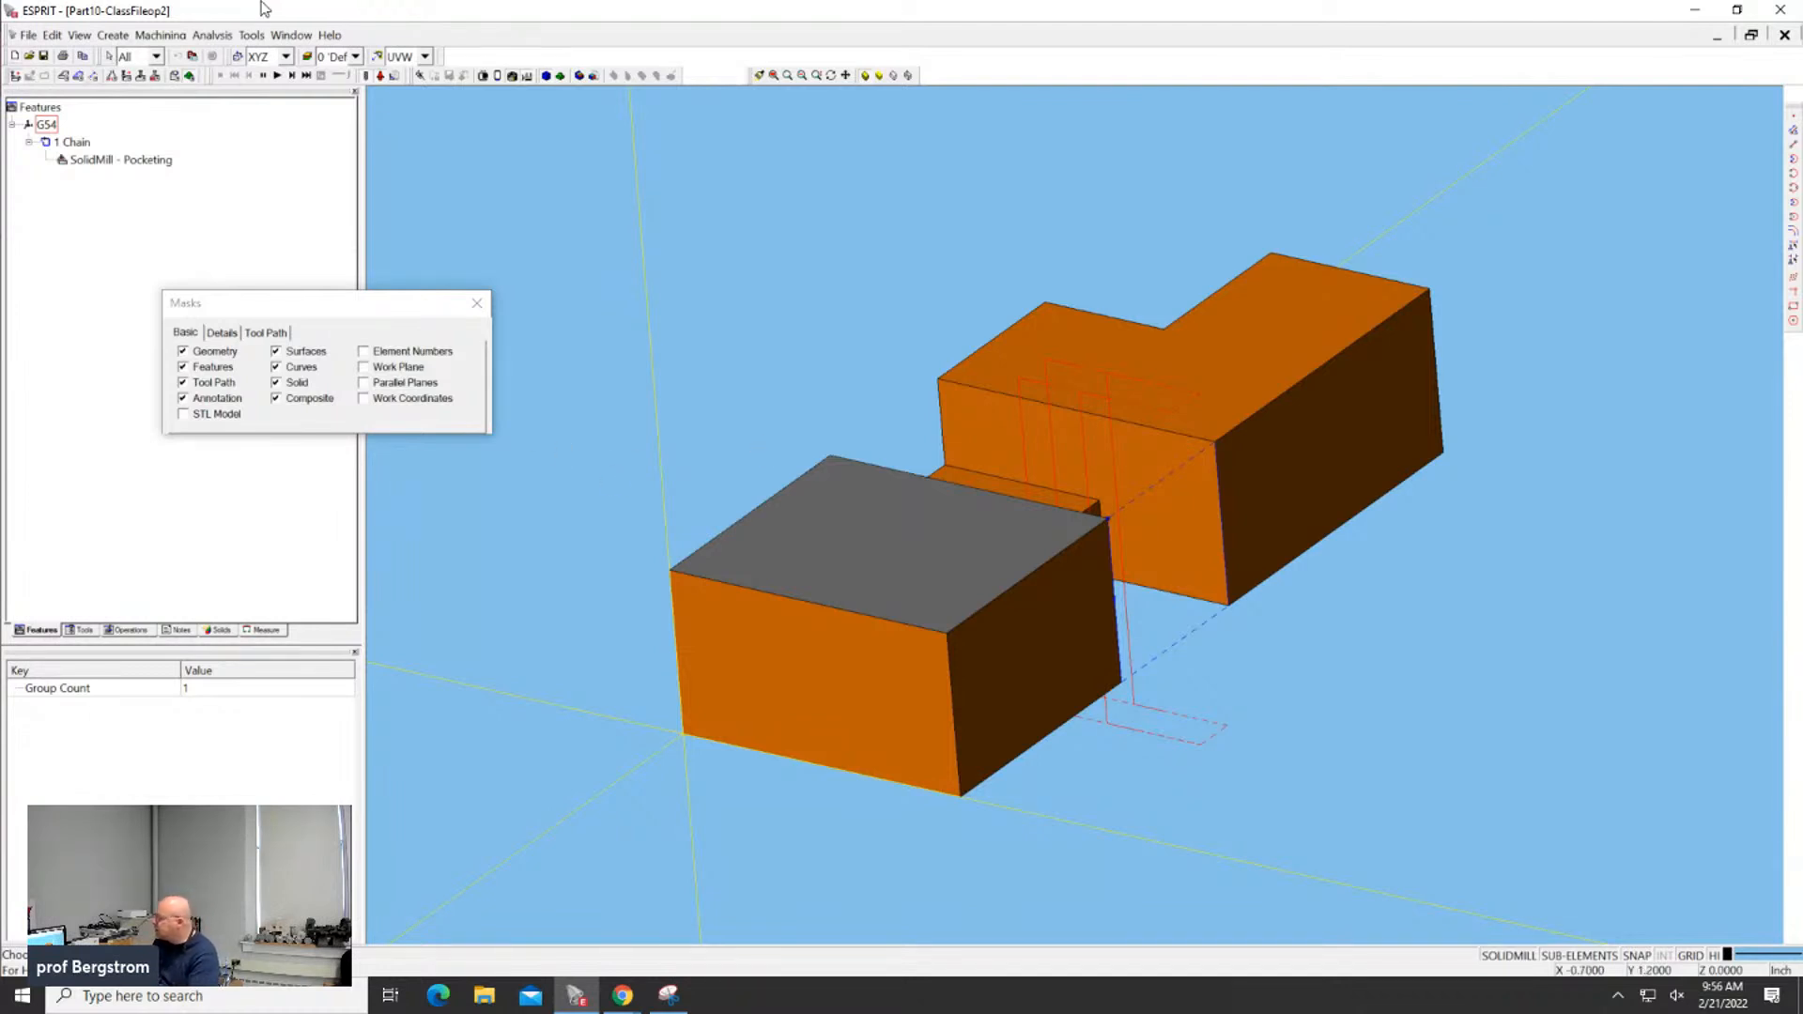
Create a closed manual chain around the part's upper outline by picking its outer top corners
{"action": "left_click", "coordinate": [83, 78]}
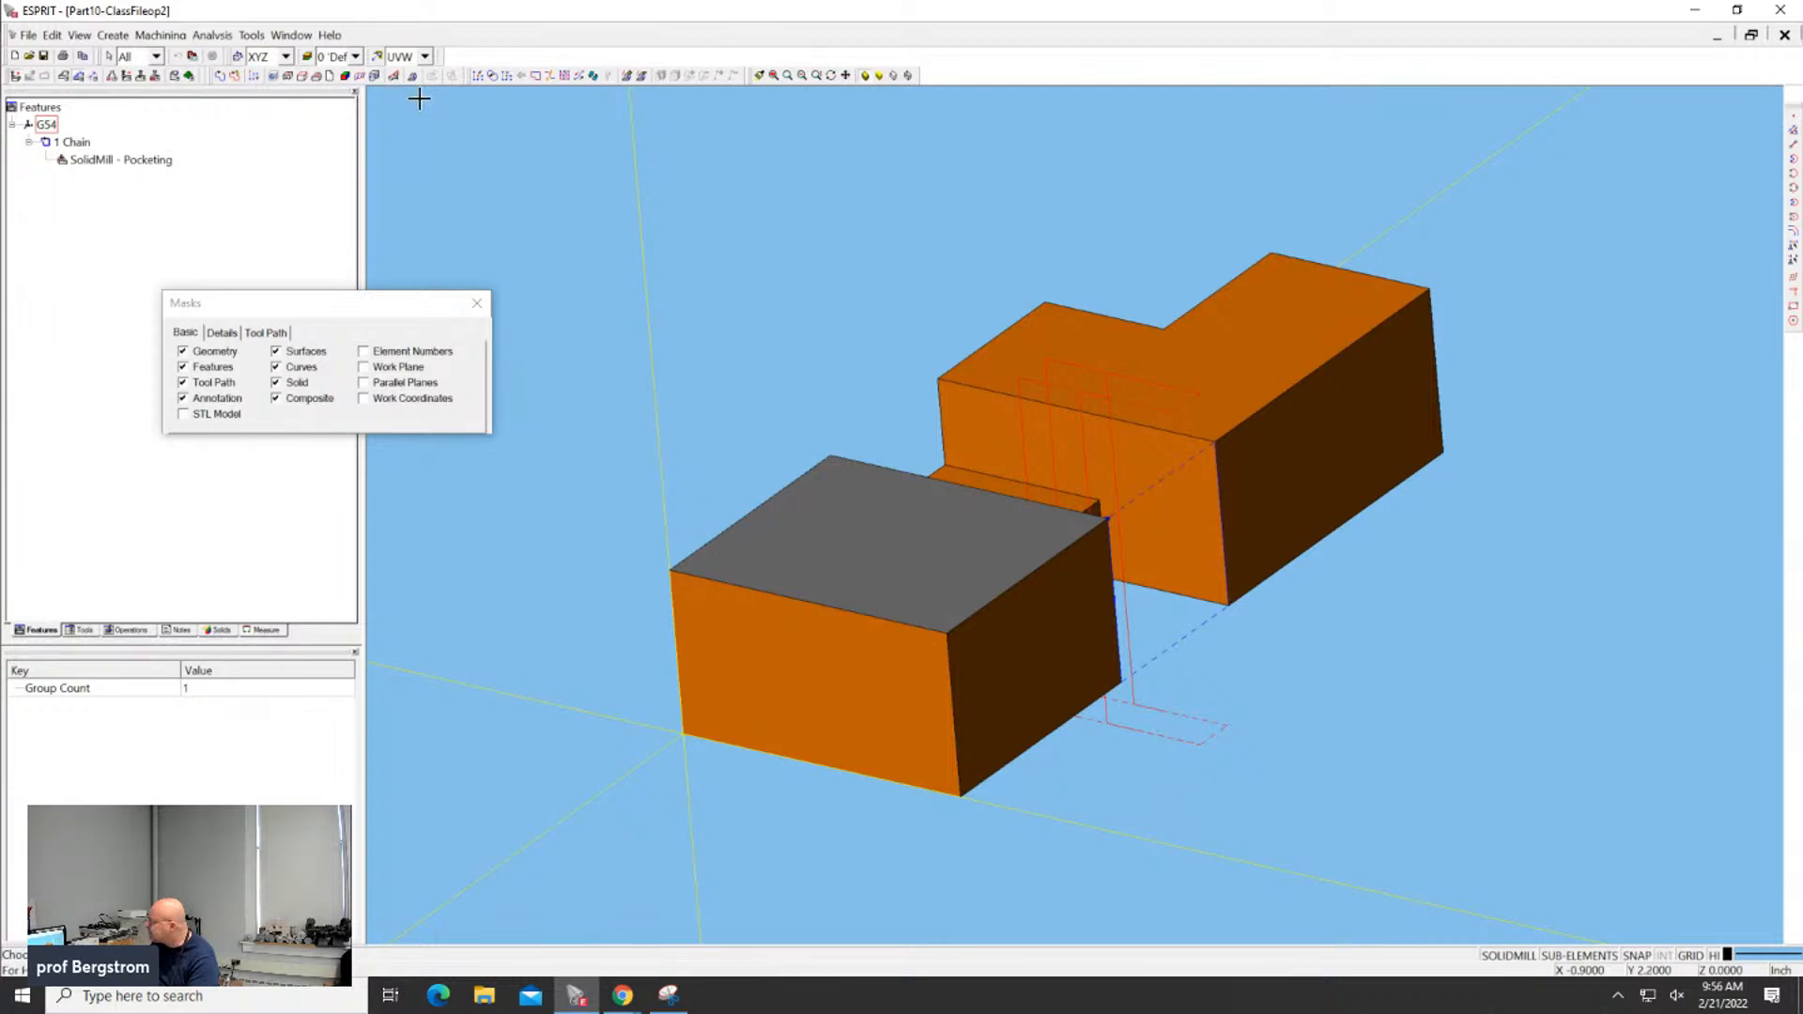
{"action": "left_click", "coordinate": [533, 175]}
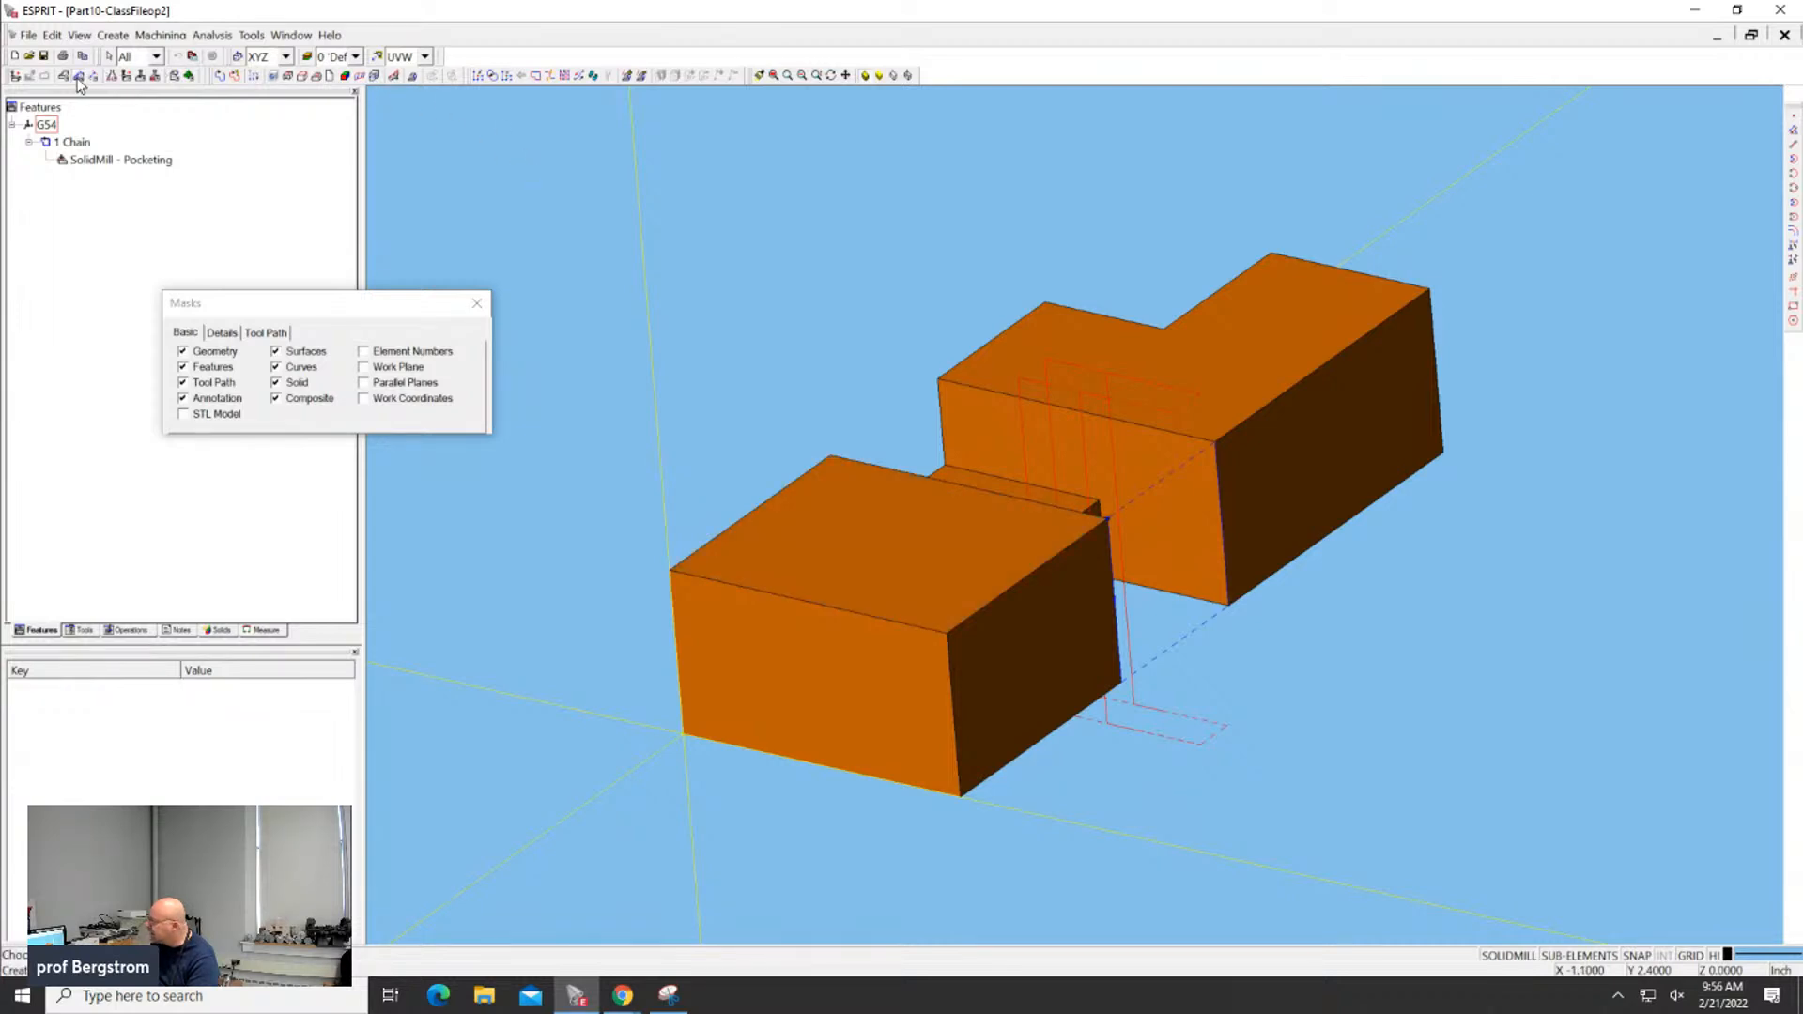
{"action": "left_click", "coordinate": [224, 78]}
{"action": "left_click", "coordinate": [672, 568]}
{"action": "left_click", "coordinate": [1043, 301]}
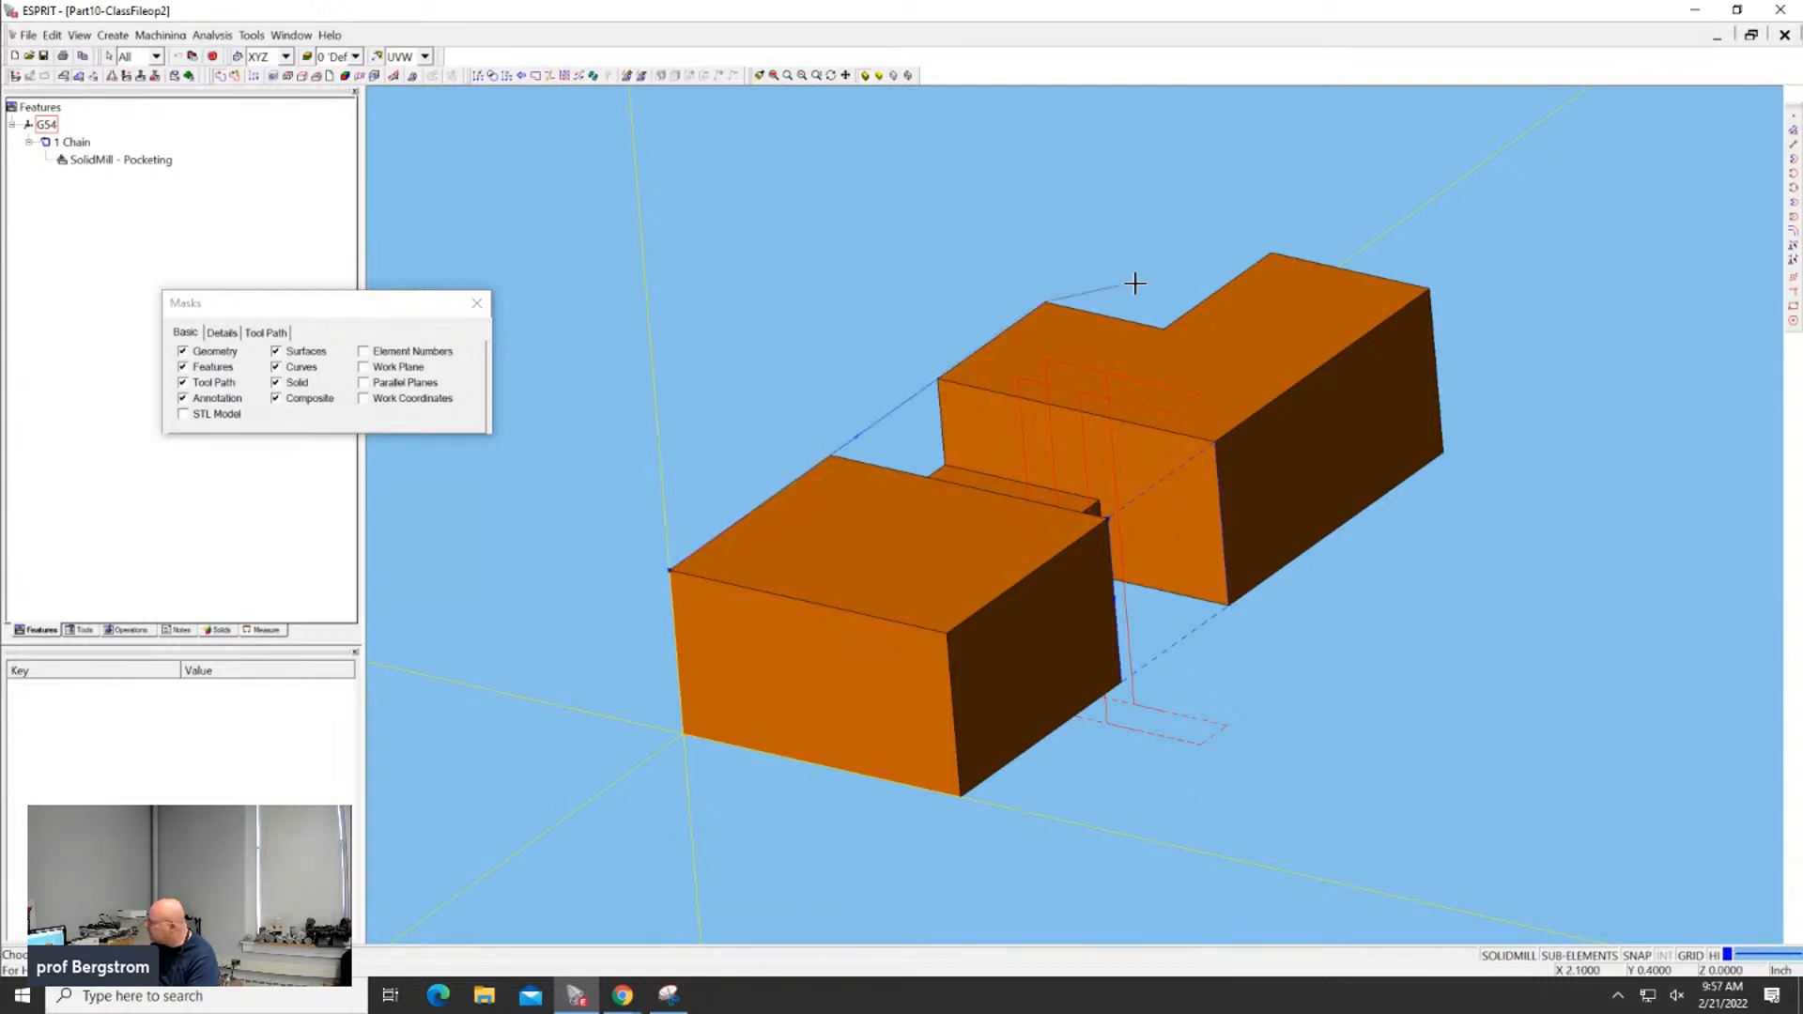
{"action": "left_click", "coordinate": [1270, 252]}
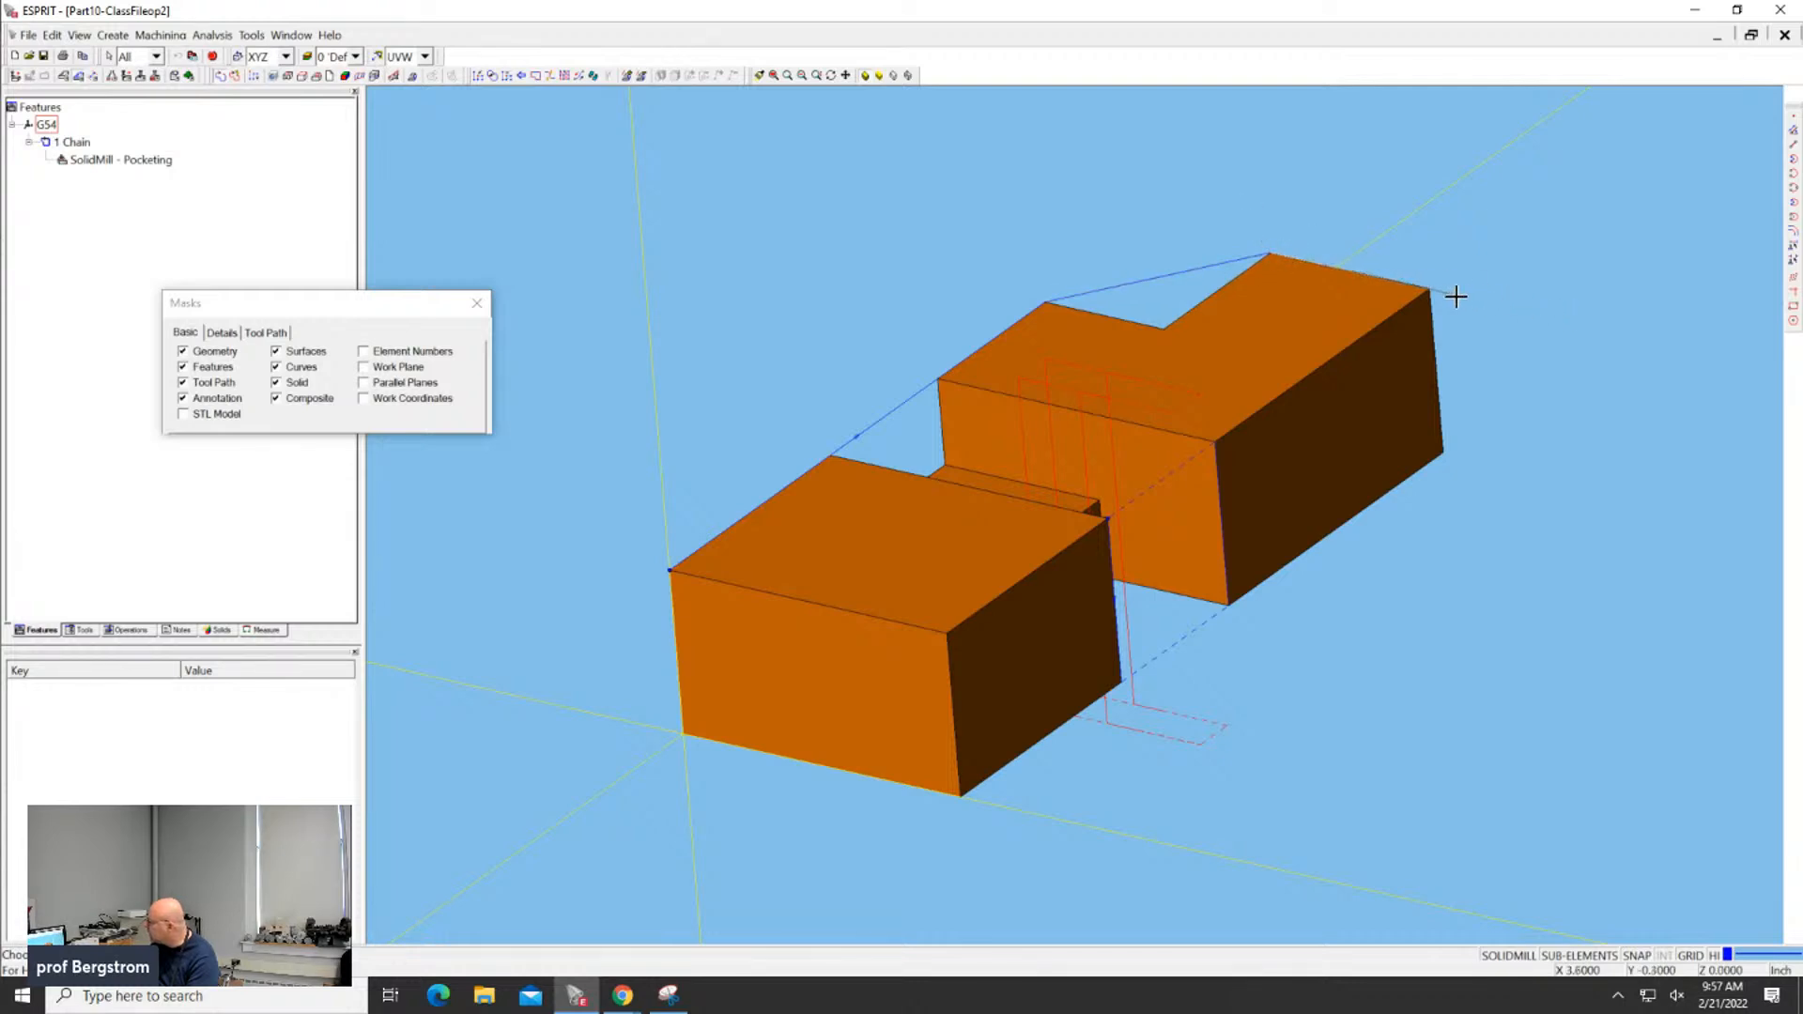
{"action": "left_click", "coordinate": [1423, 290]}
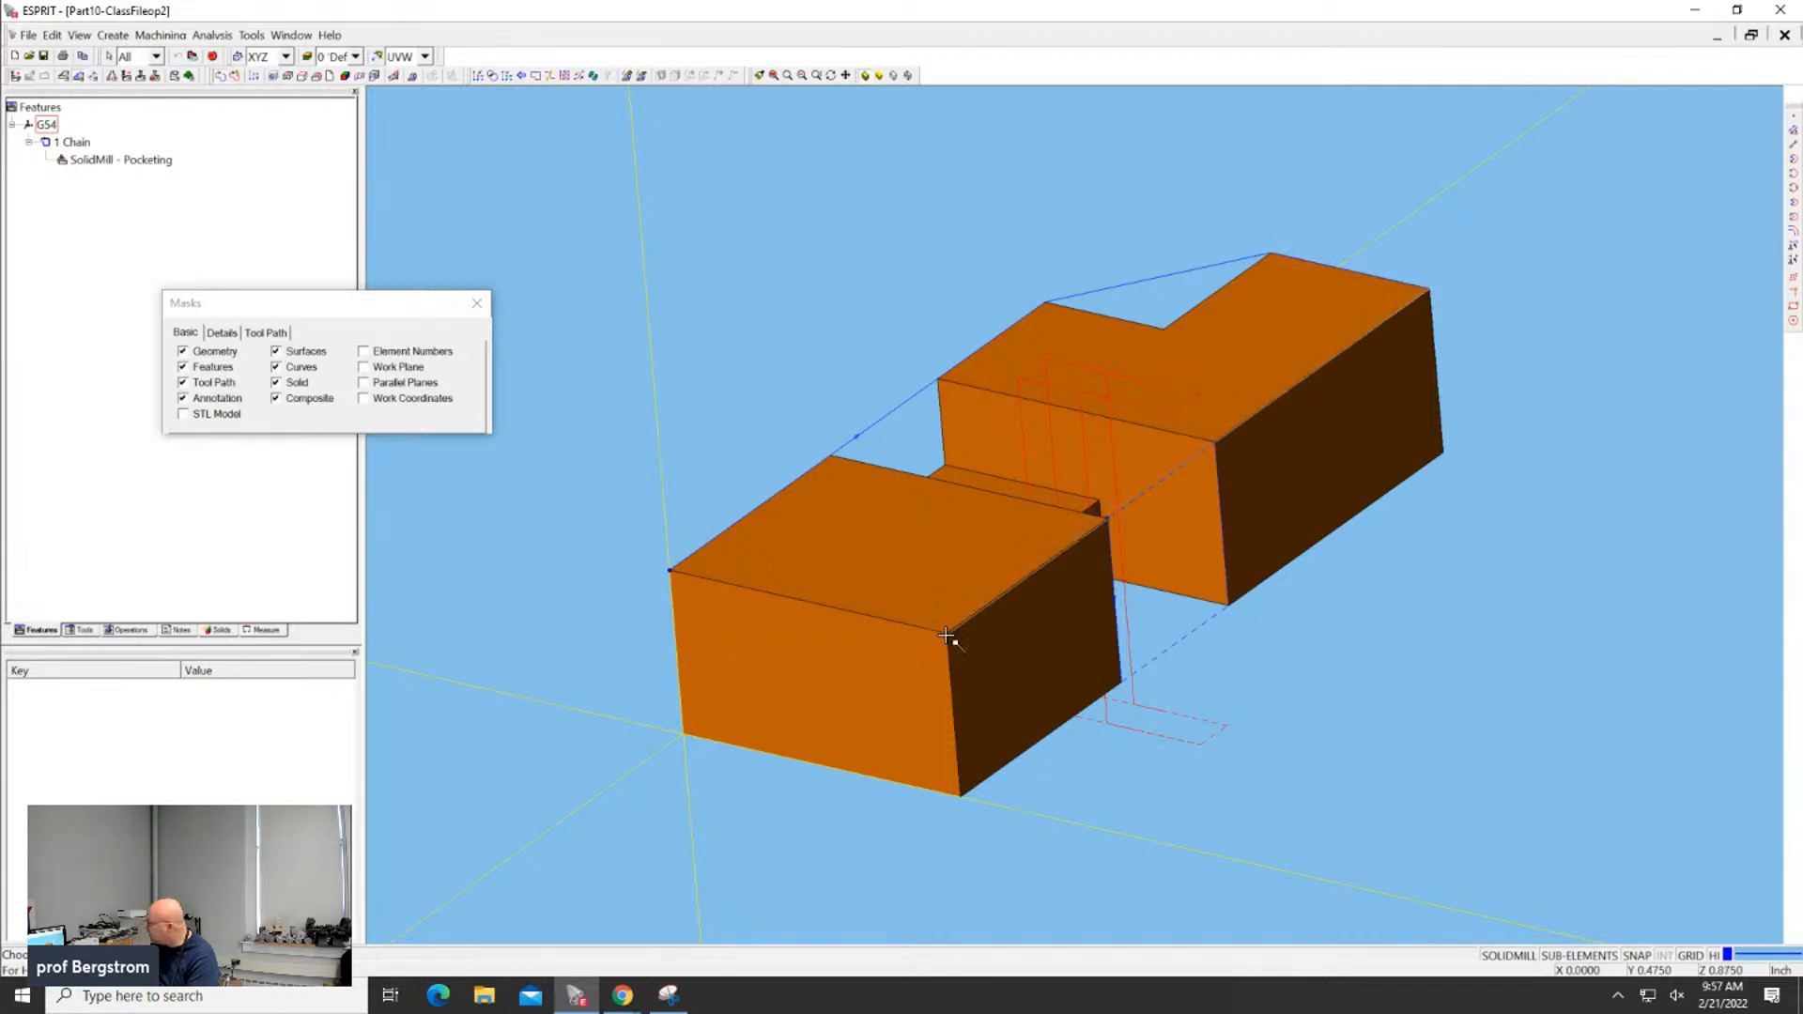
{"action": "left_click", "coordinate": [670, 575]}
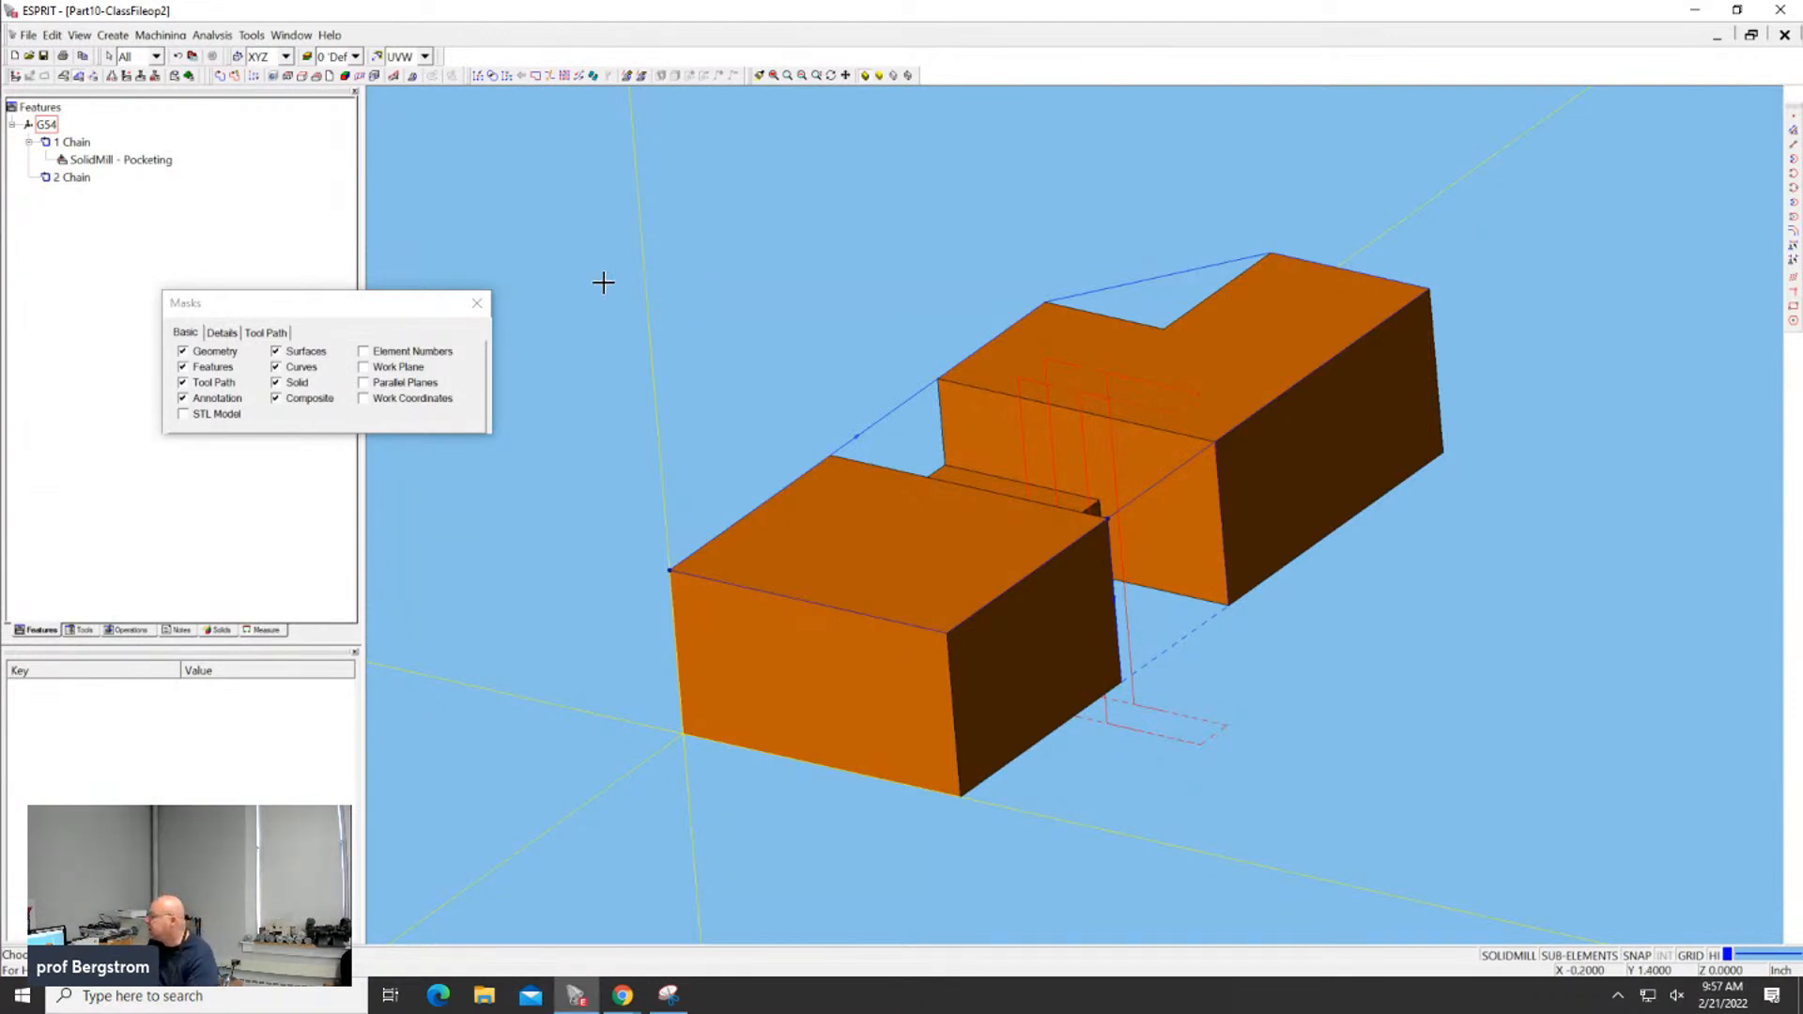
Try to create a SolidMill facing operation on the new chain with the Face Mill tool, moving the Masks window off the operation settings
{"action": "left_click", "coordinate": [75, 178]}
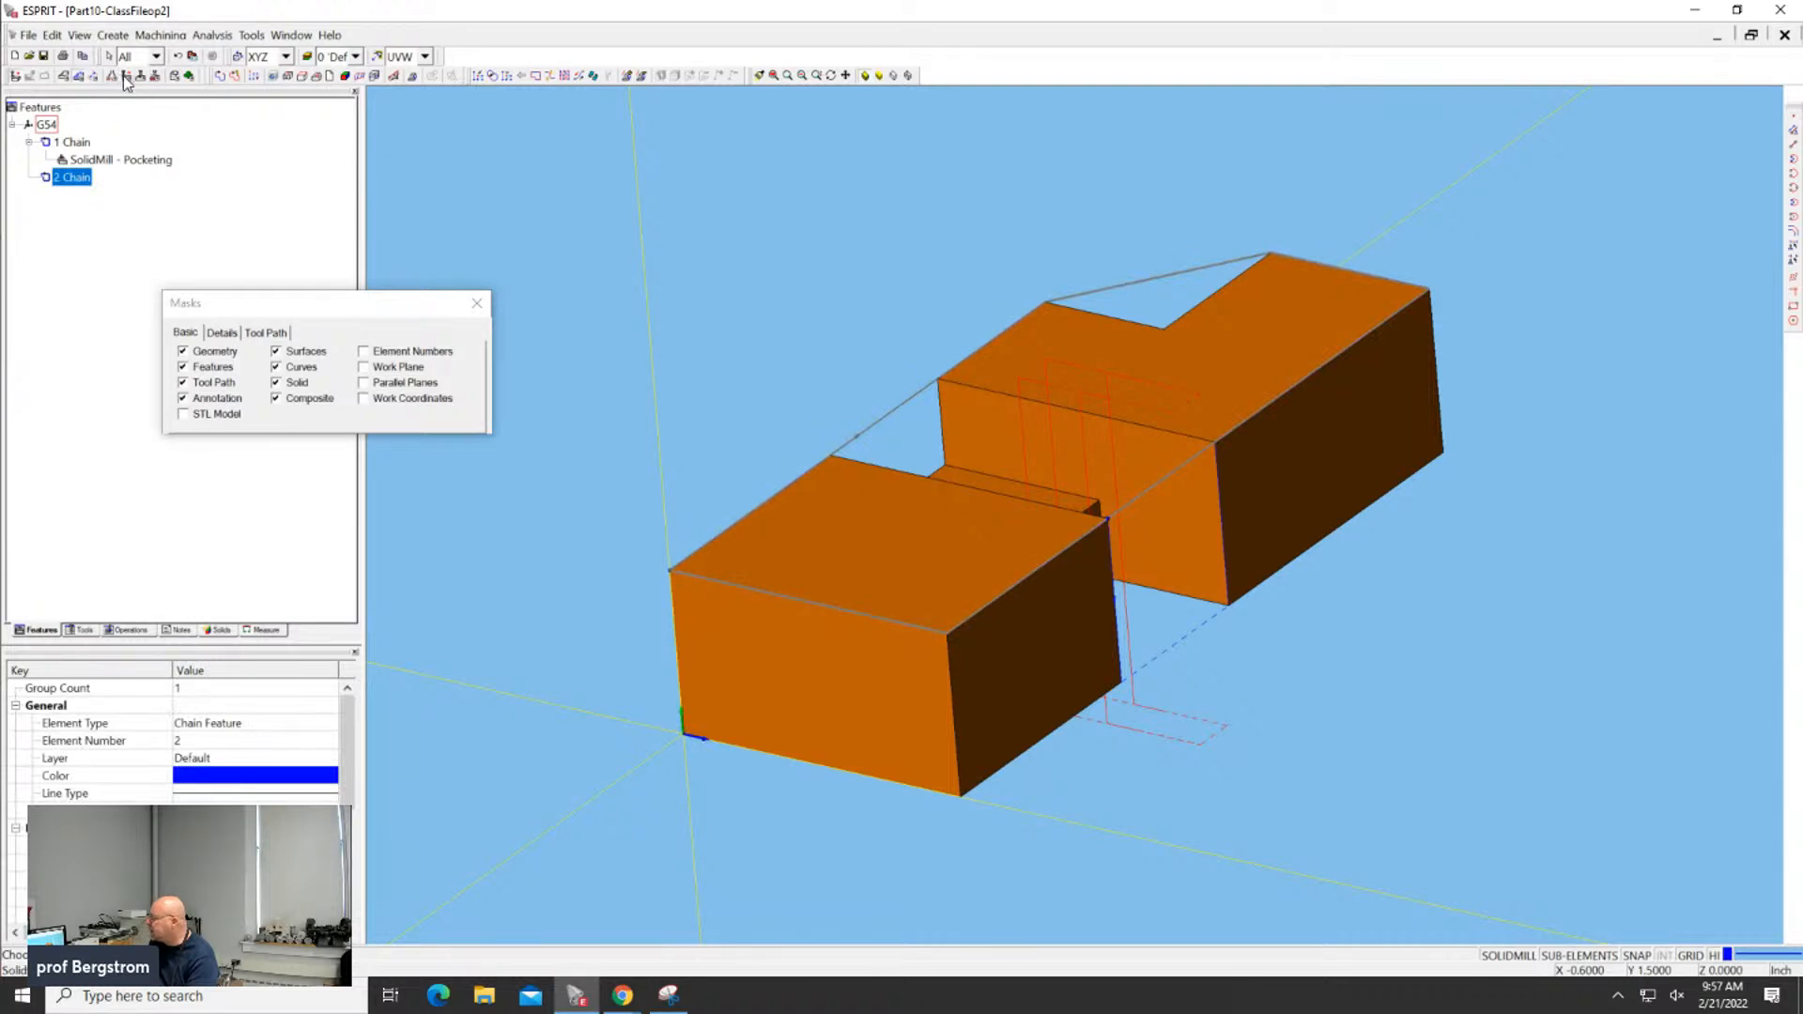
{"action": "left_click", "coordinate": [125, 77]}
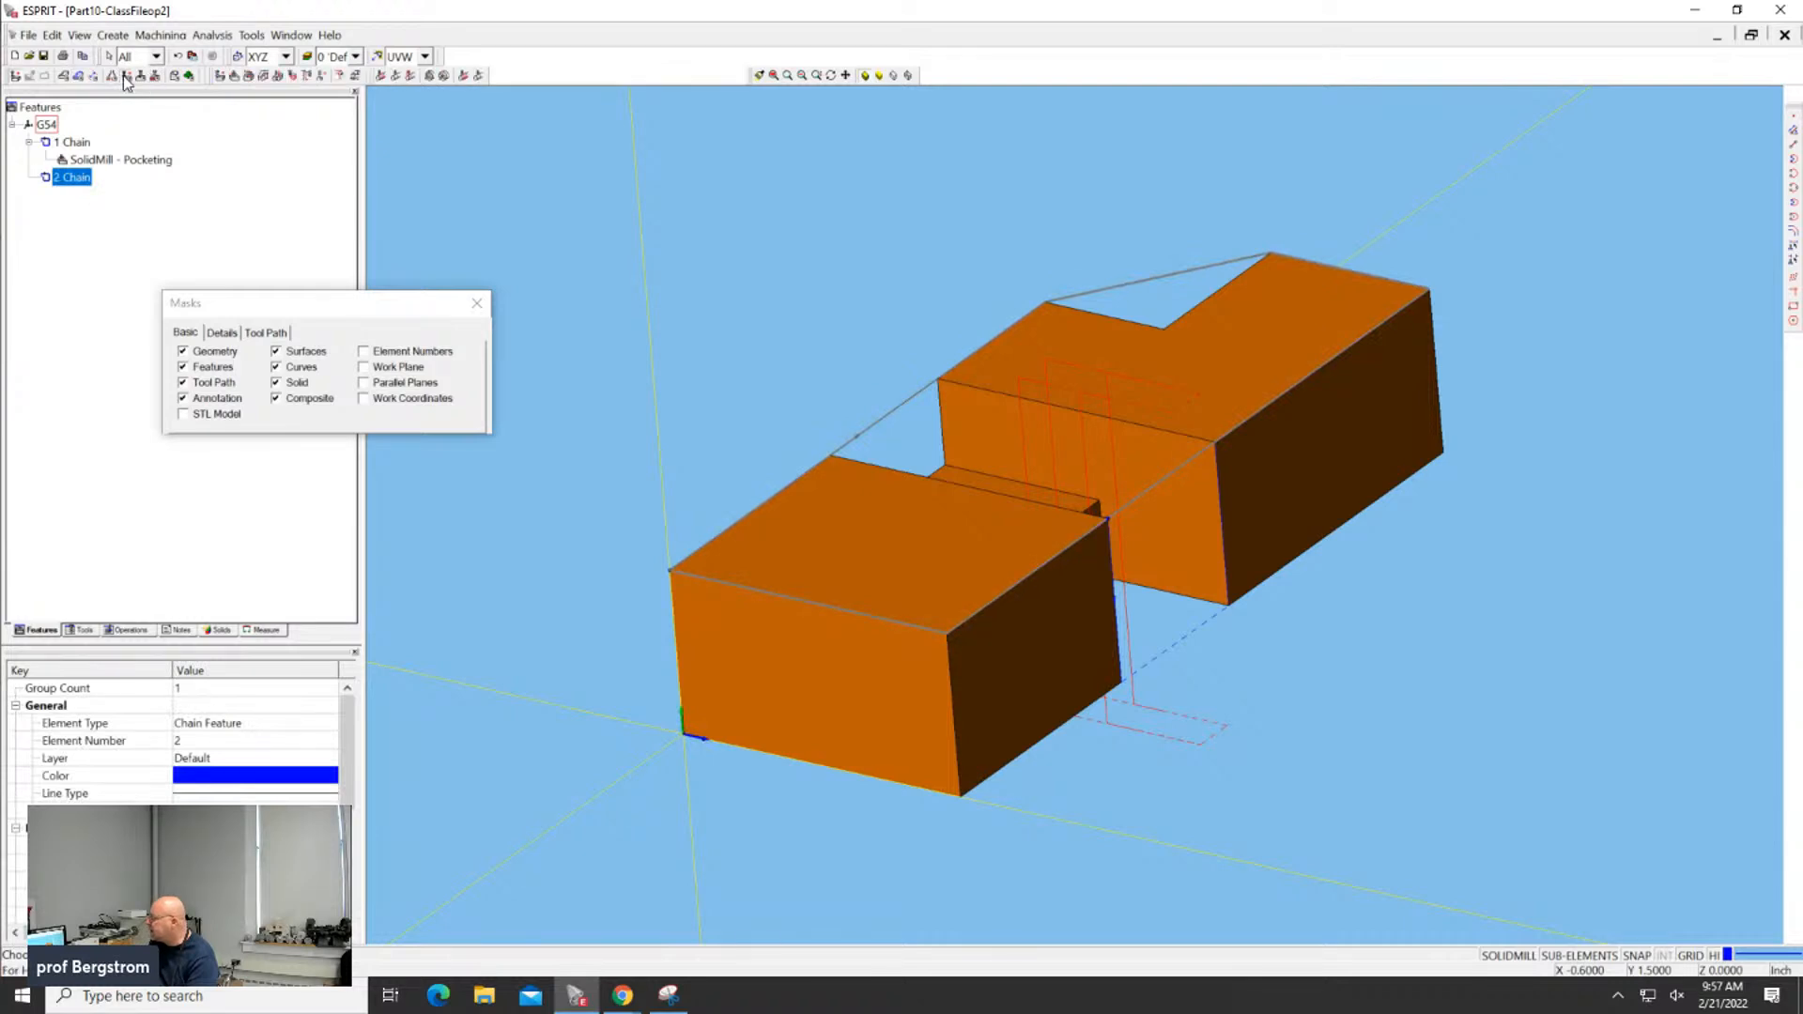
{"action": "left_click", "coordinate": [222, 76]}
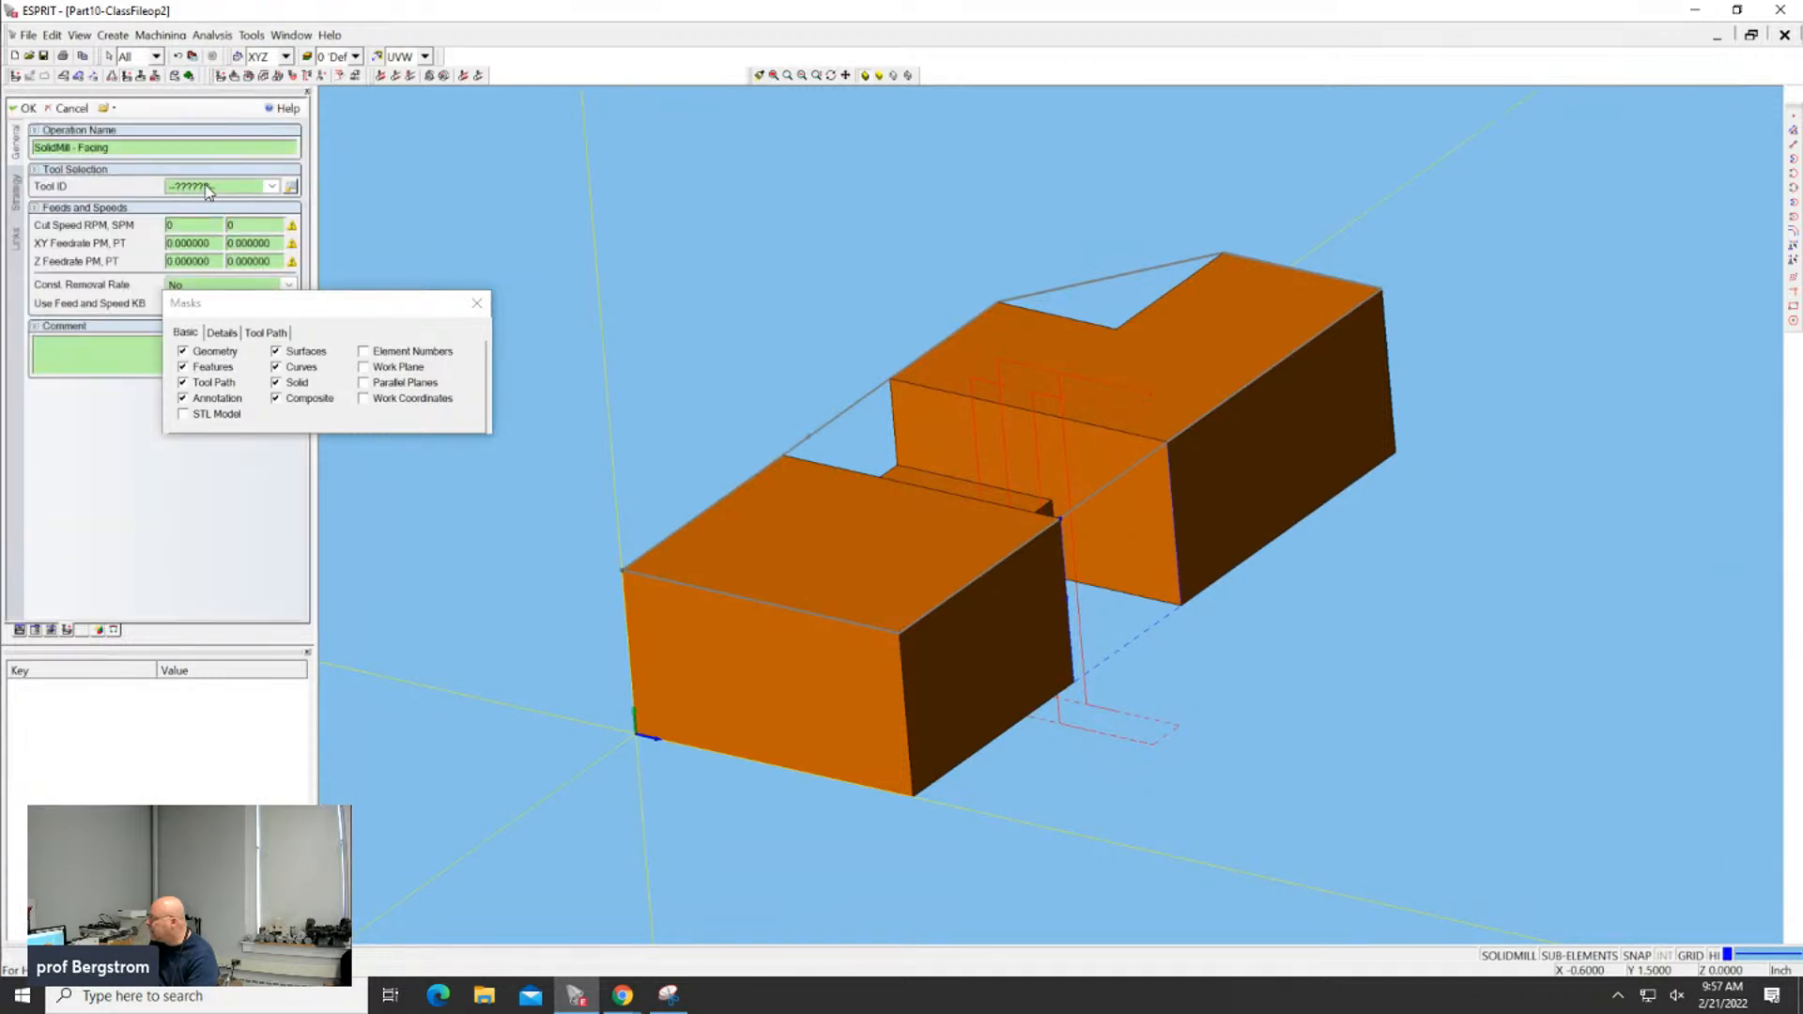
{"action": "left_click", "coordinate": [208, 187]}
{"action": "left_click", "coordinate": [212, 292]}
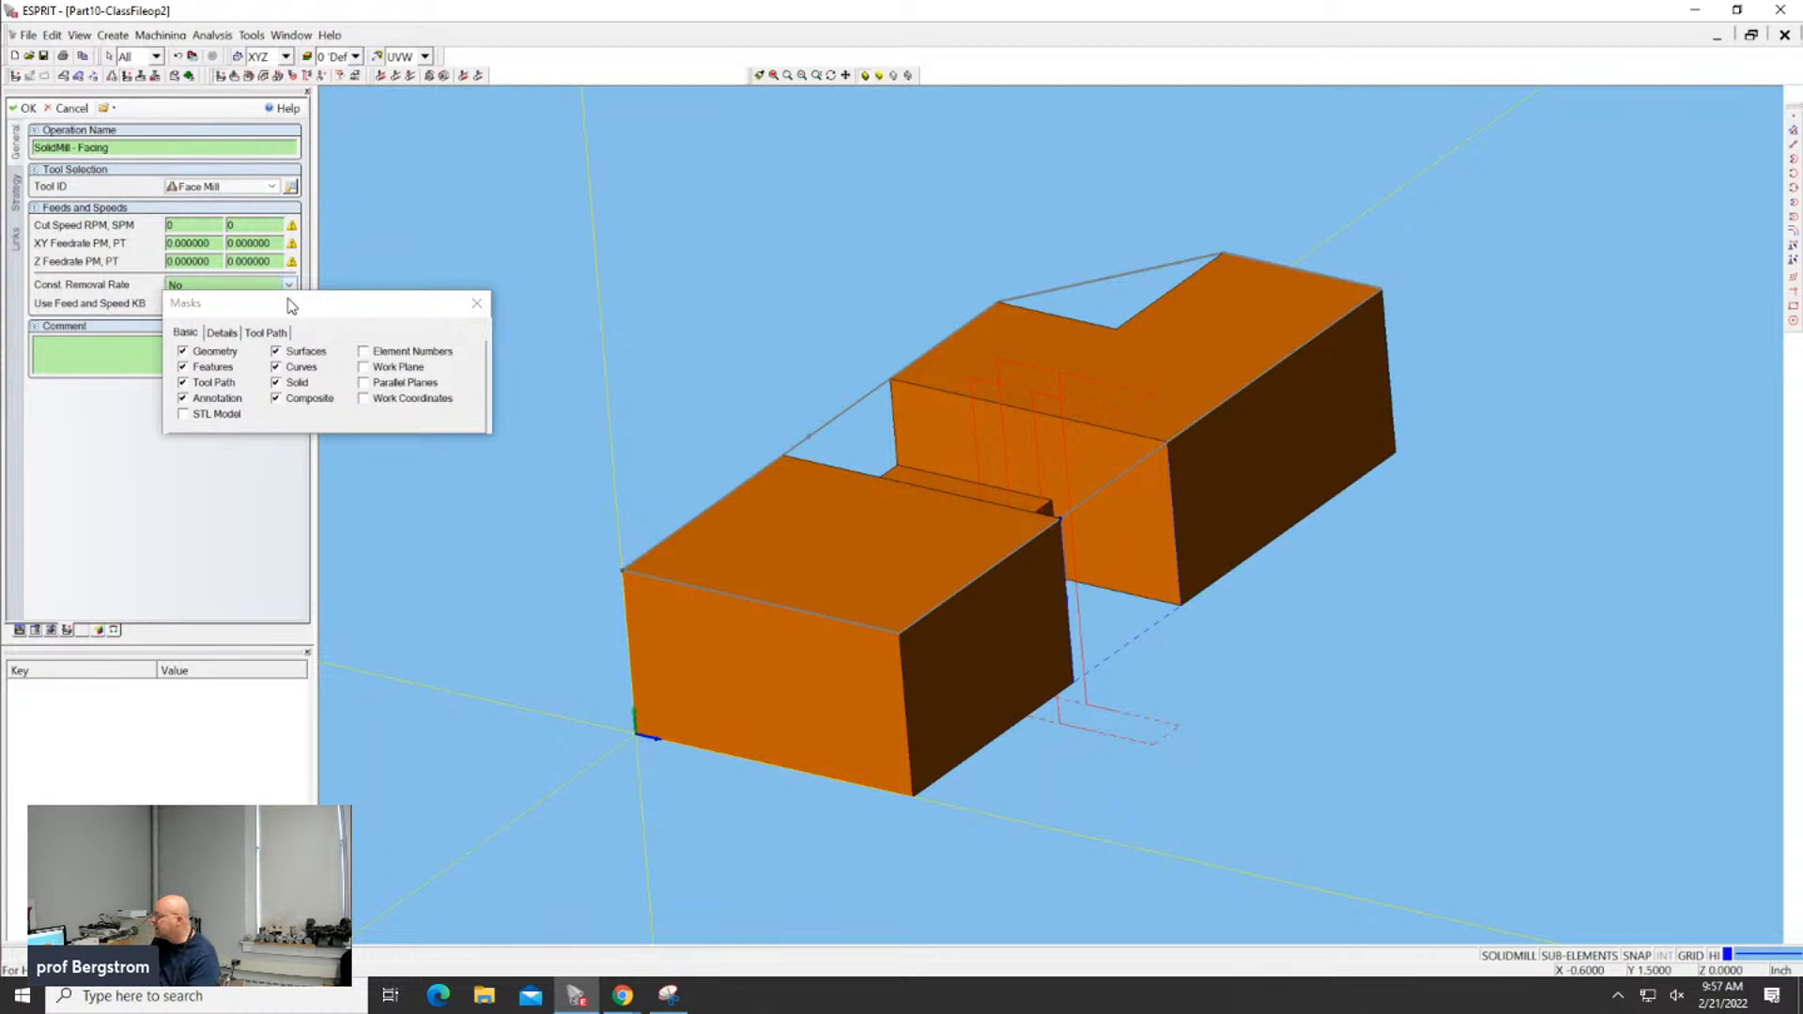
{"action": "left_click_drag", "start_coordinate": [291, 305], "coordinate": [549, 211]}
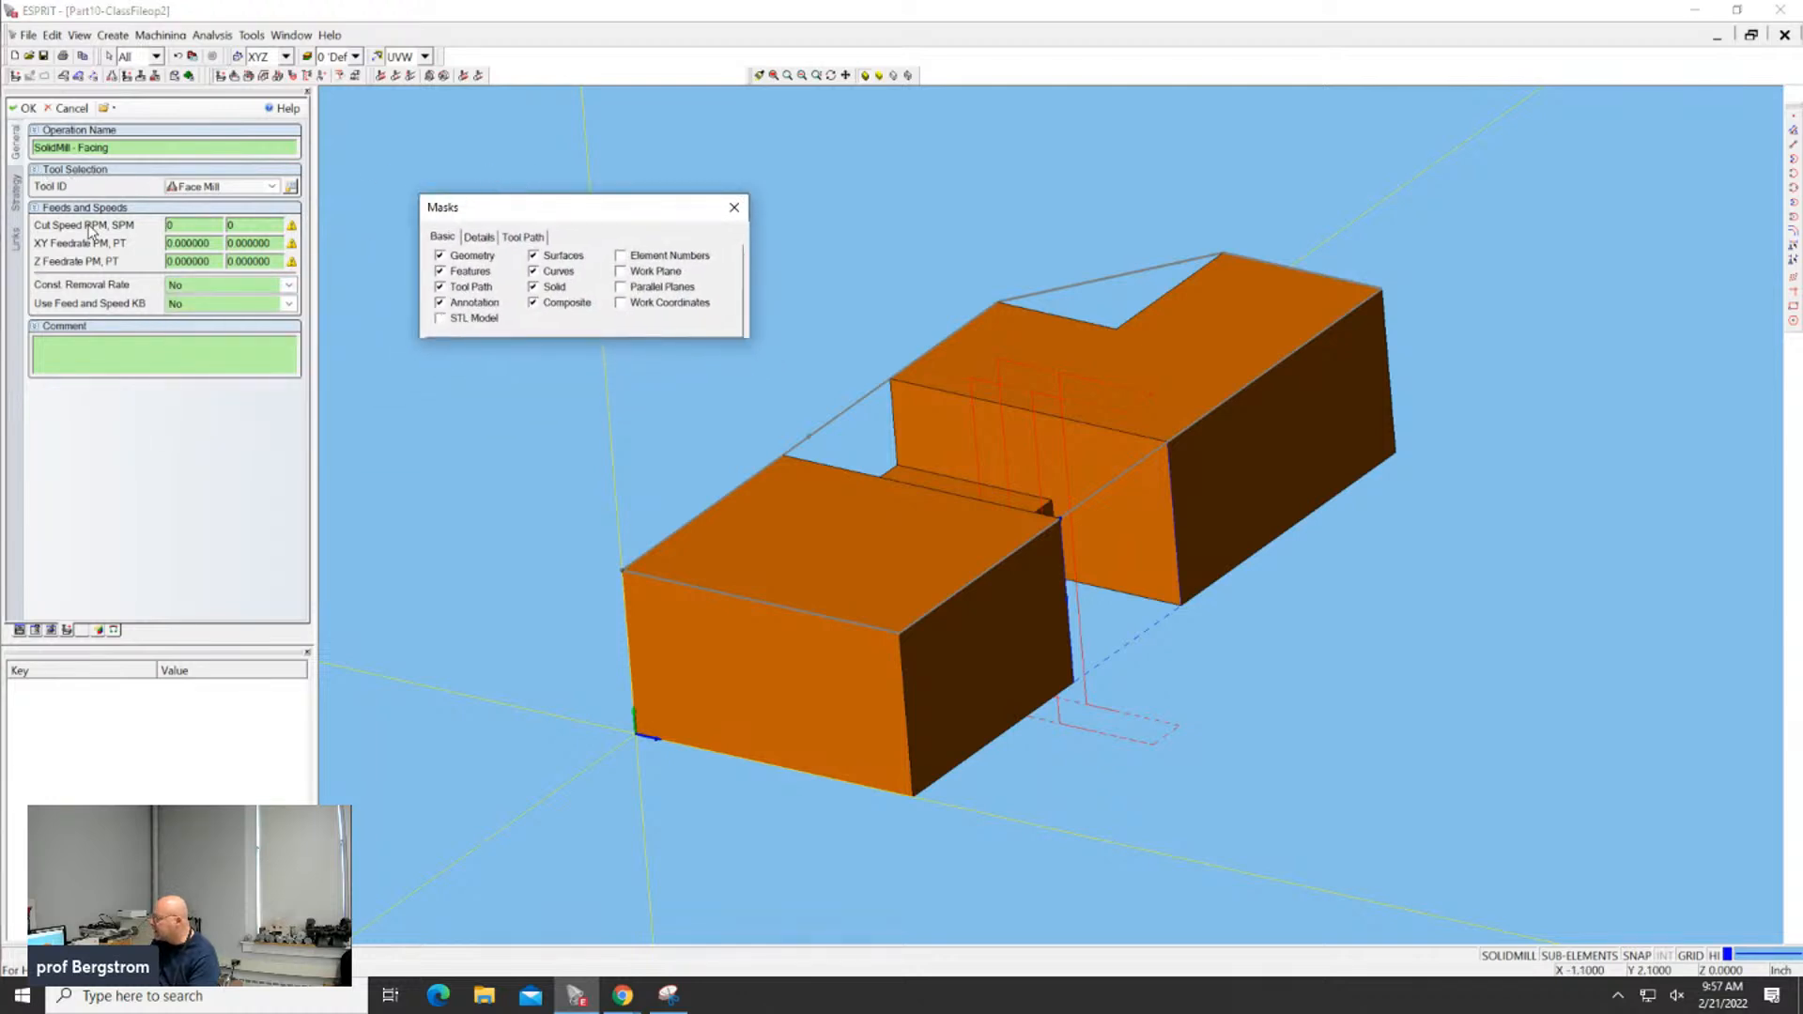
{"action": "left_click", "coordinate": [85, 275]}
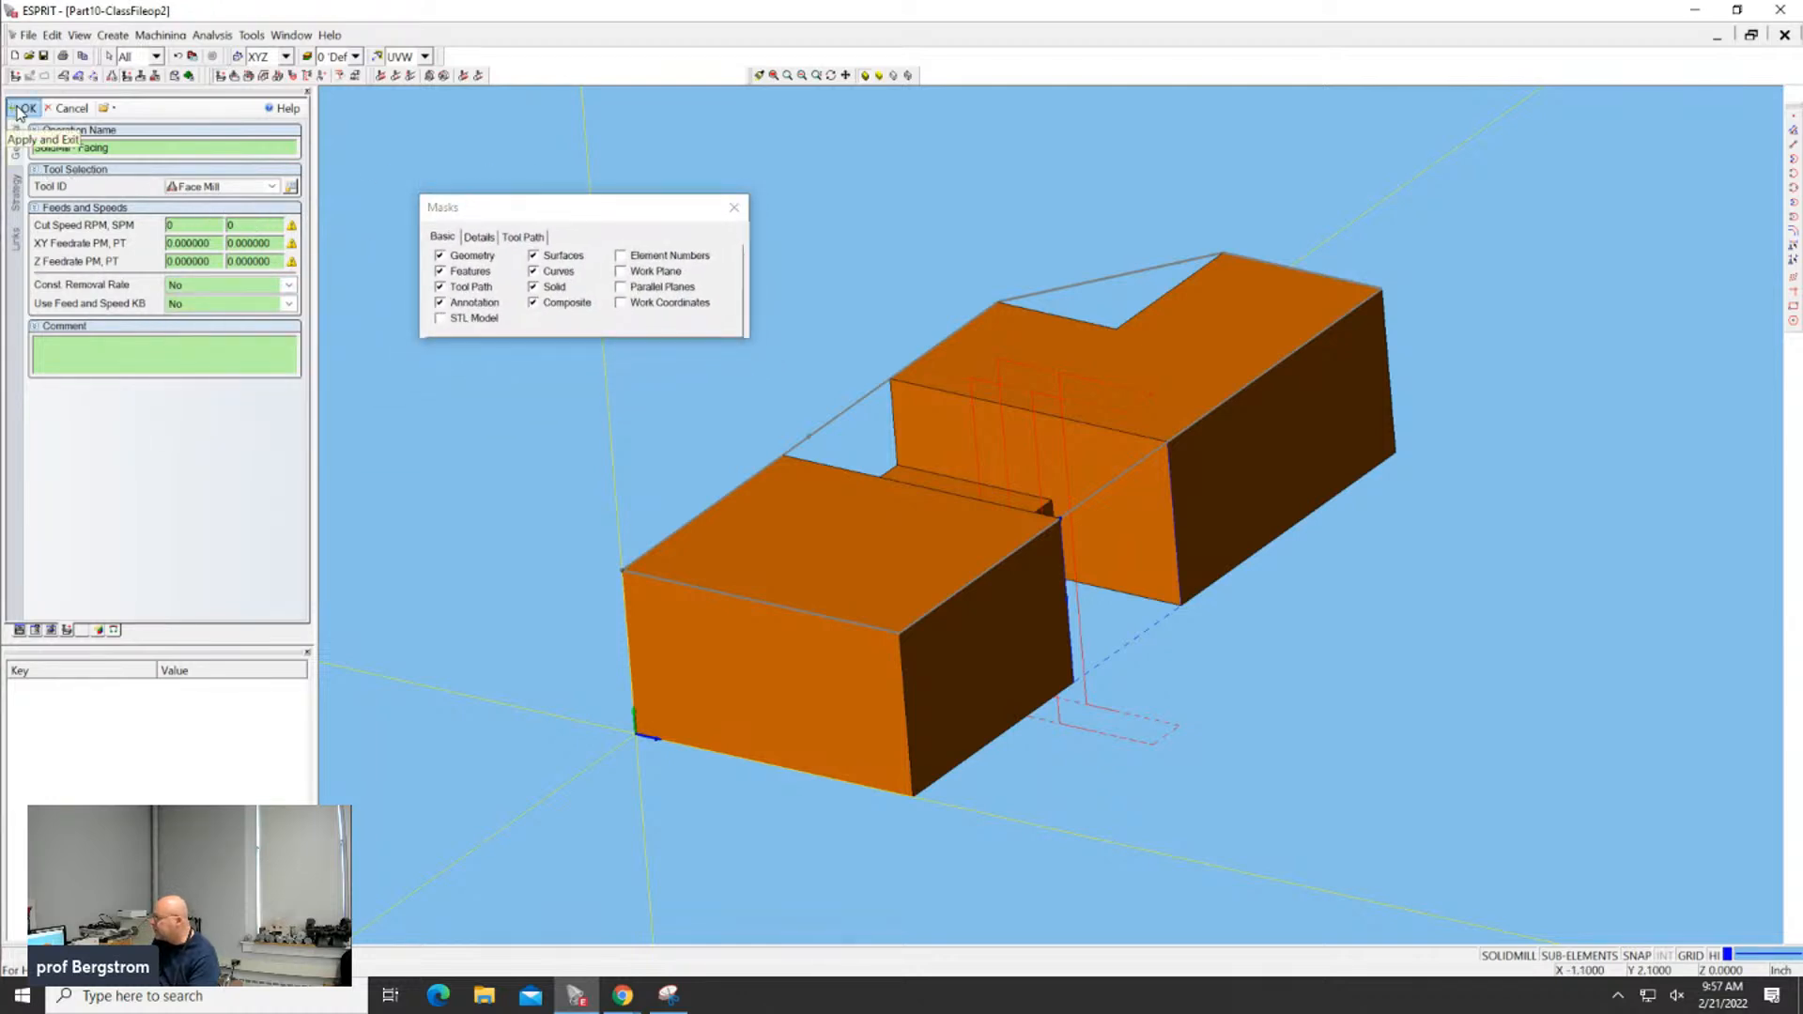
{"action": "left_click", "coordinate": [22, 109]}
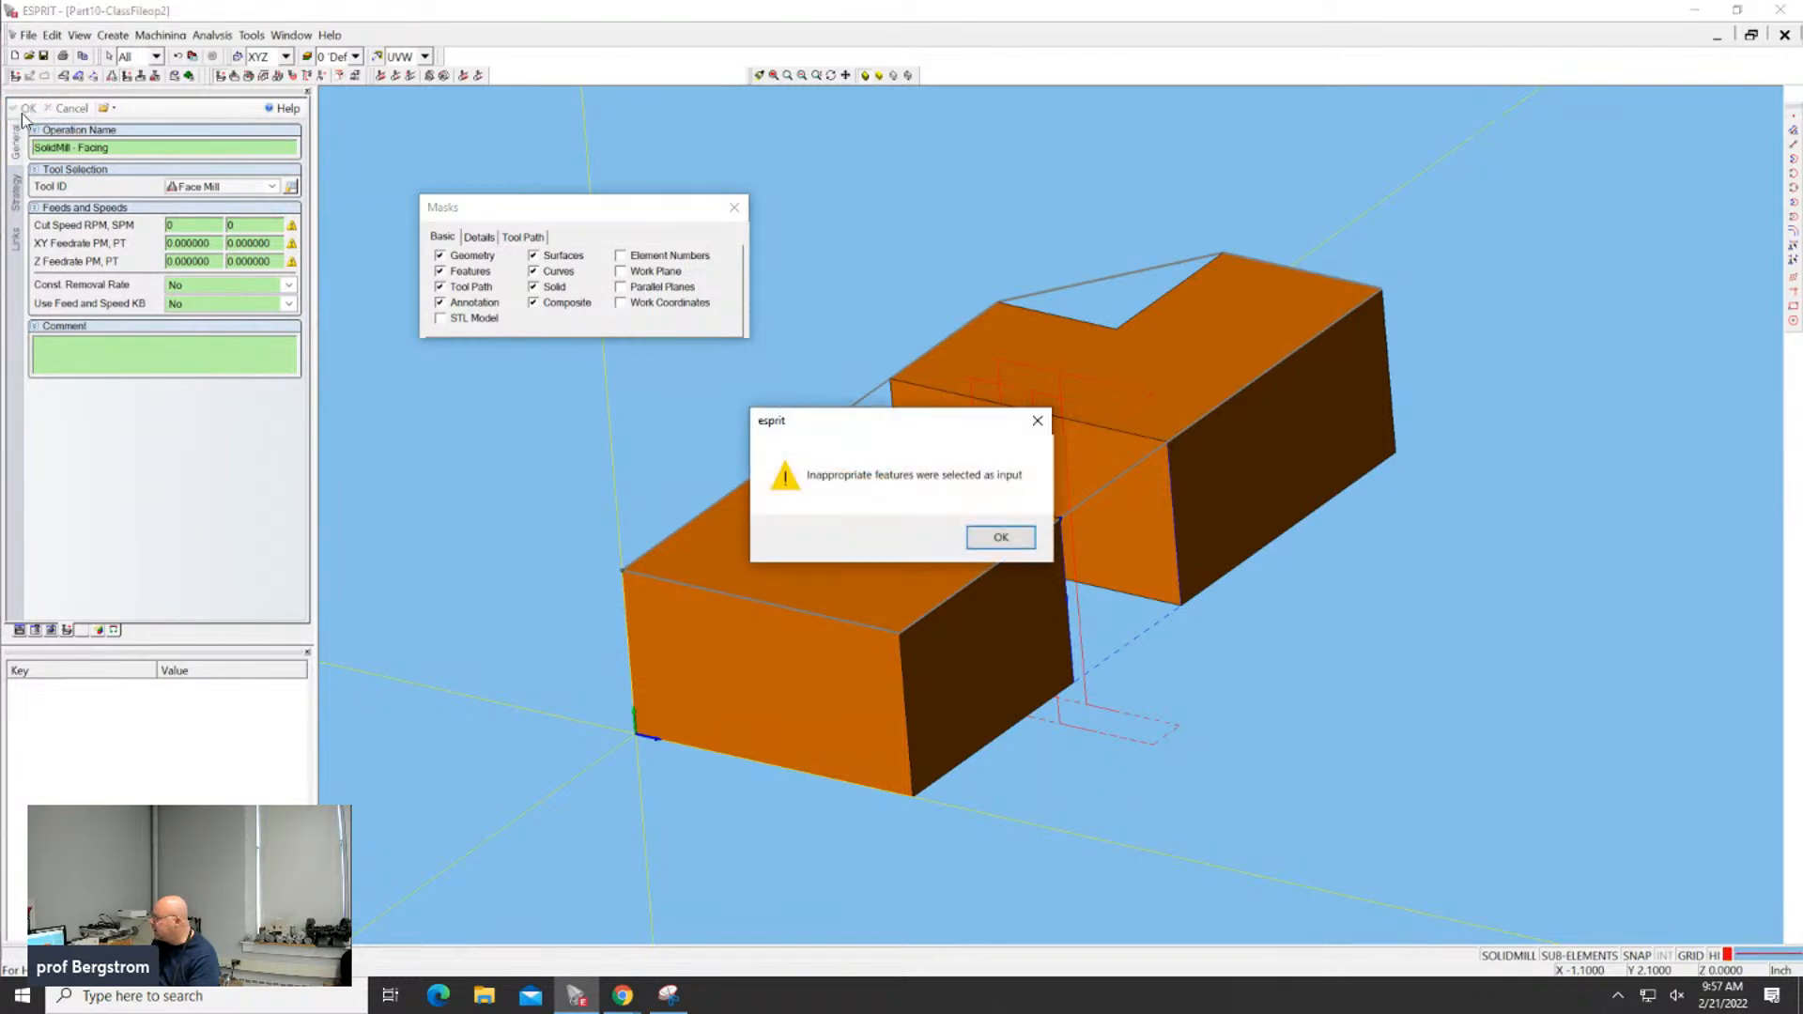
{"action": "left_click_drag", "start_coordinate": [844, 434], "coordinate": [472, 436]}
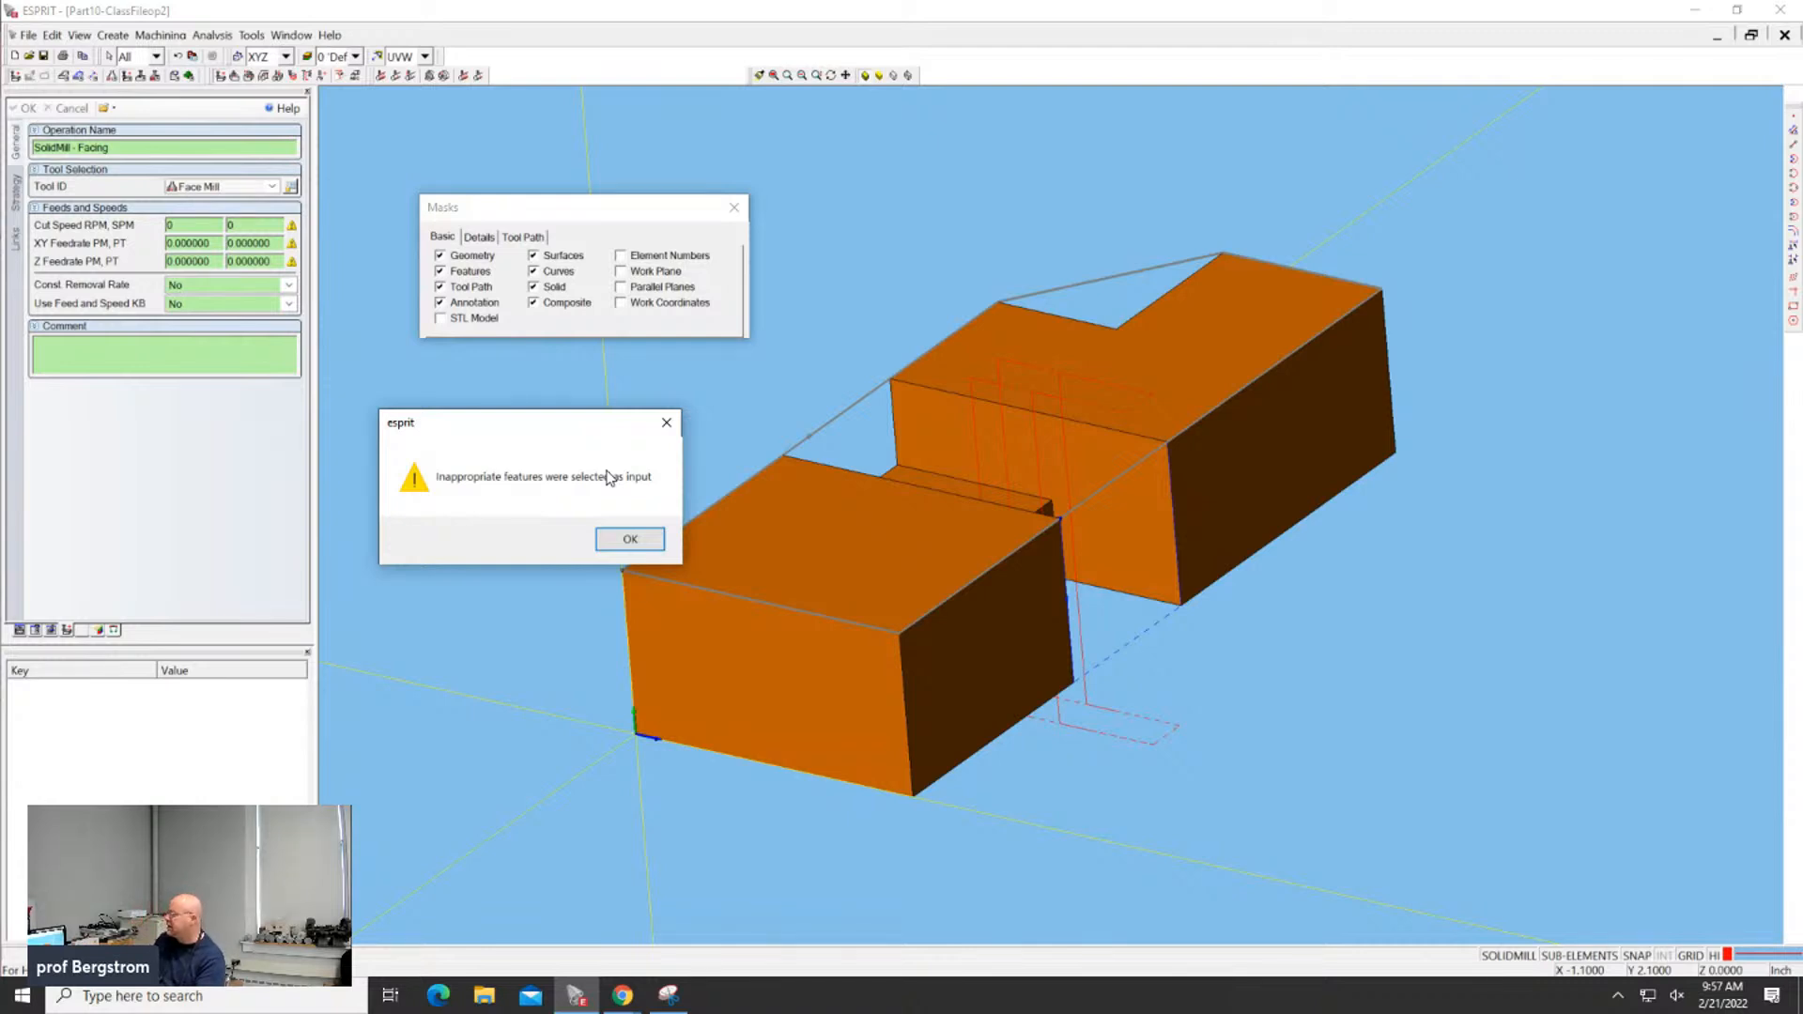
{"action": "left_click", "coordinate": [666, 426]}
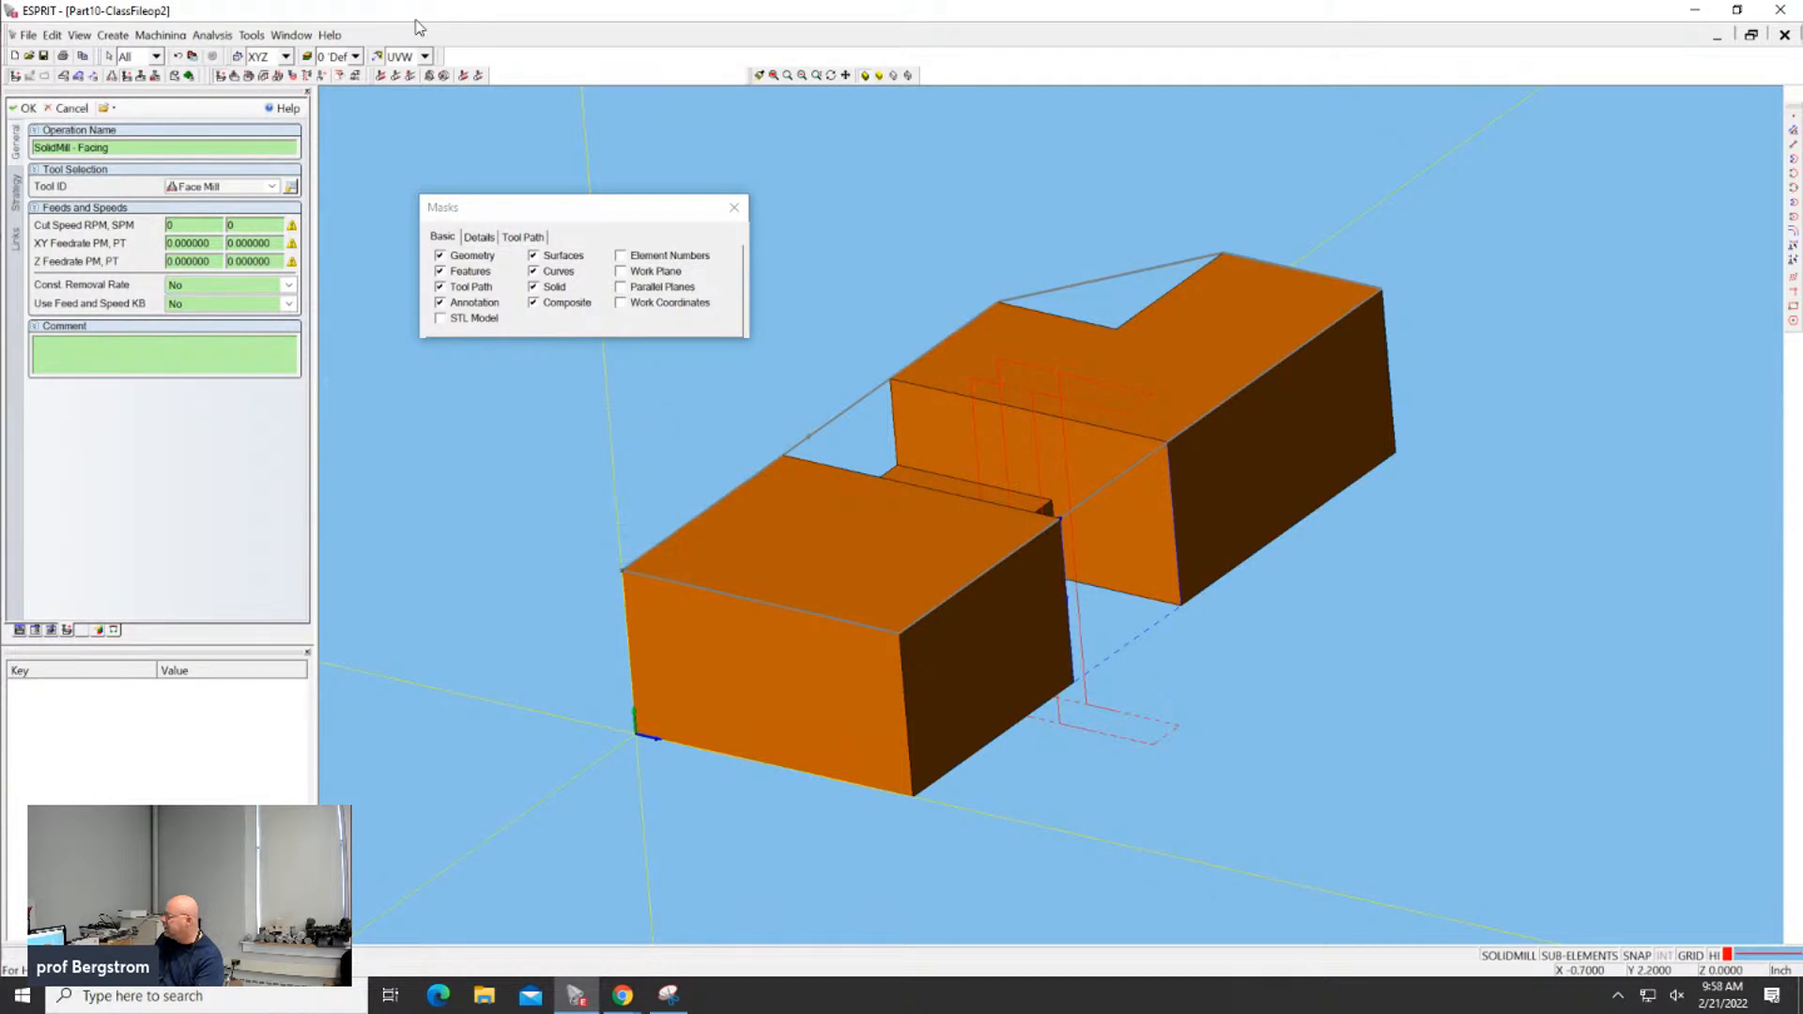
Try again to apply the facing operation with the part in isometric view, and discard the operation
{"action": "left_click", "coordinate": [411, 57]}
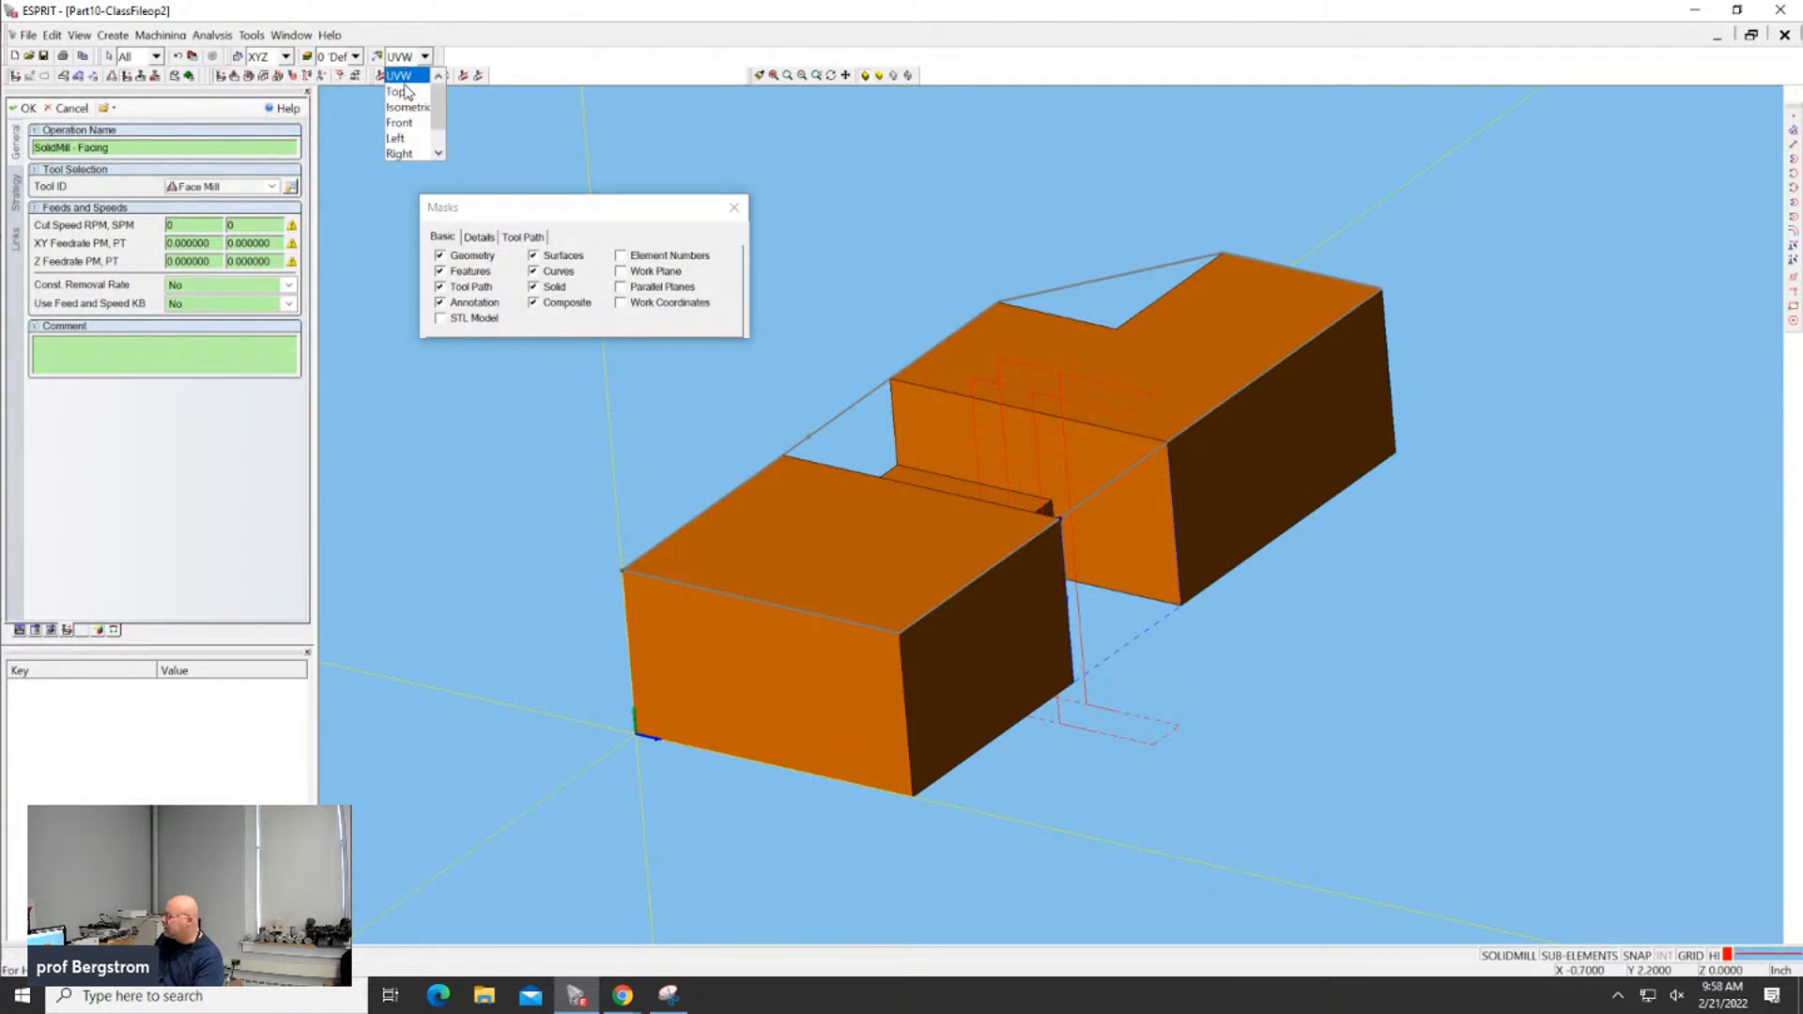
{"action": "left_click", "coordinate": [415, 112]}
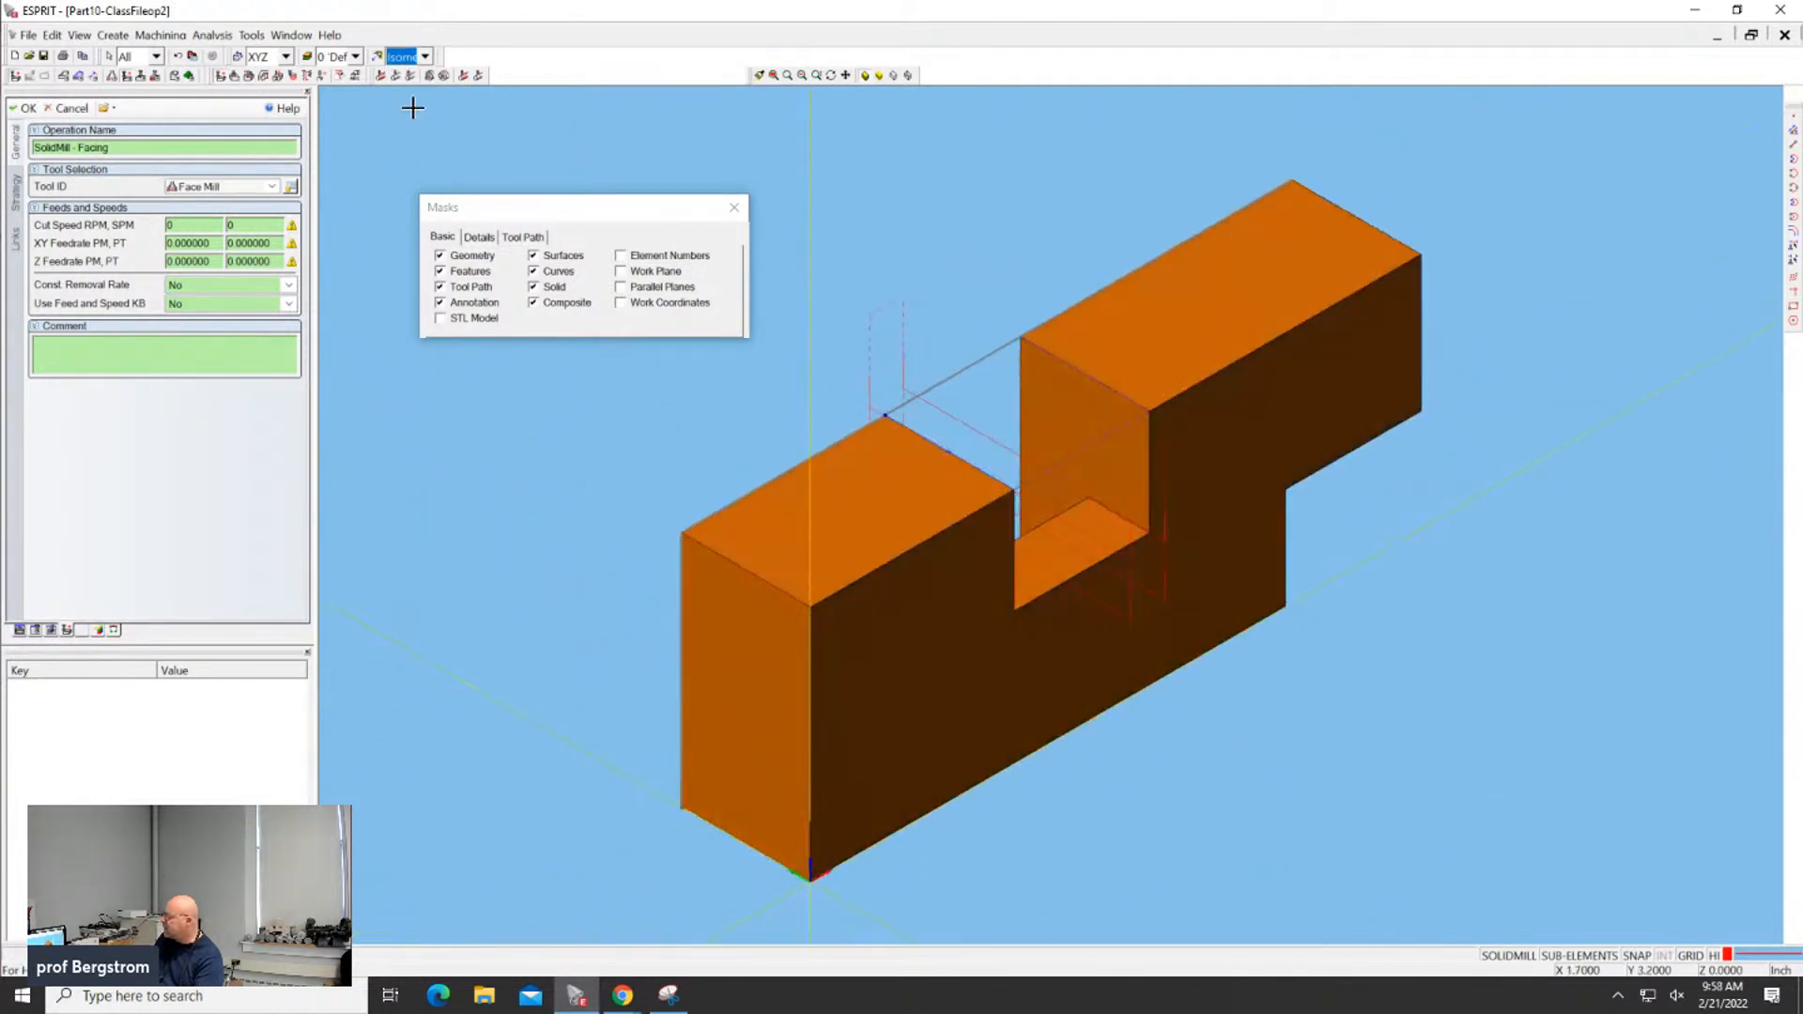
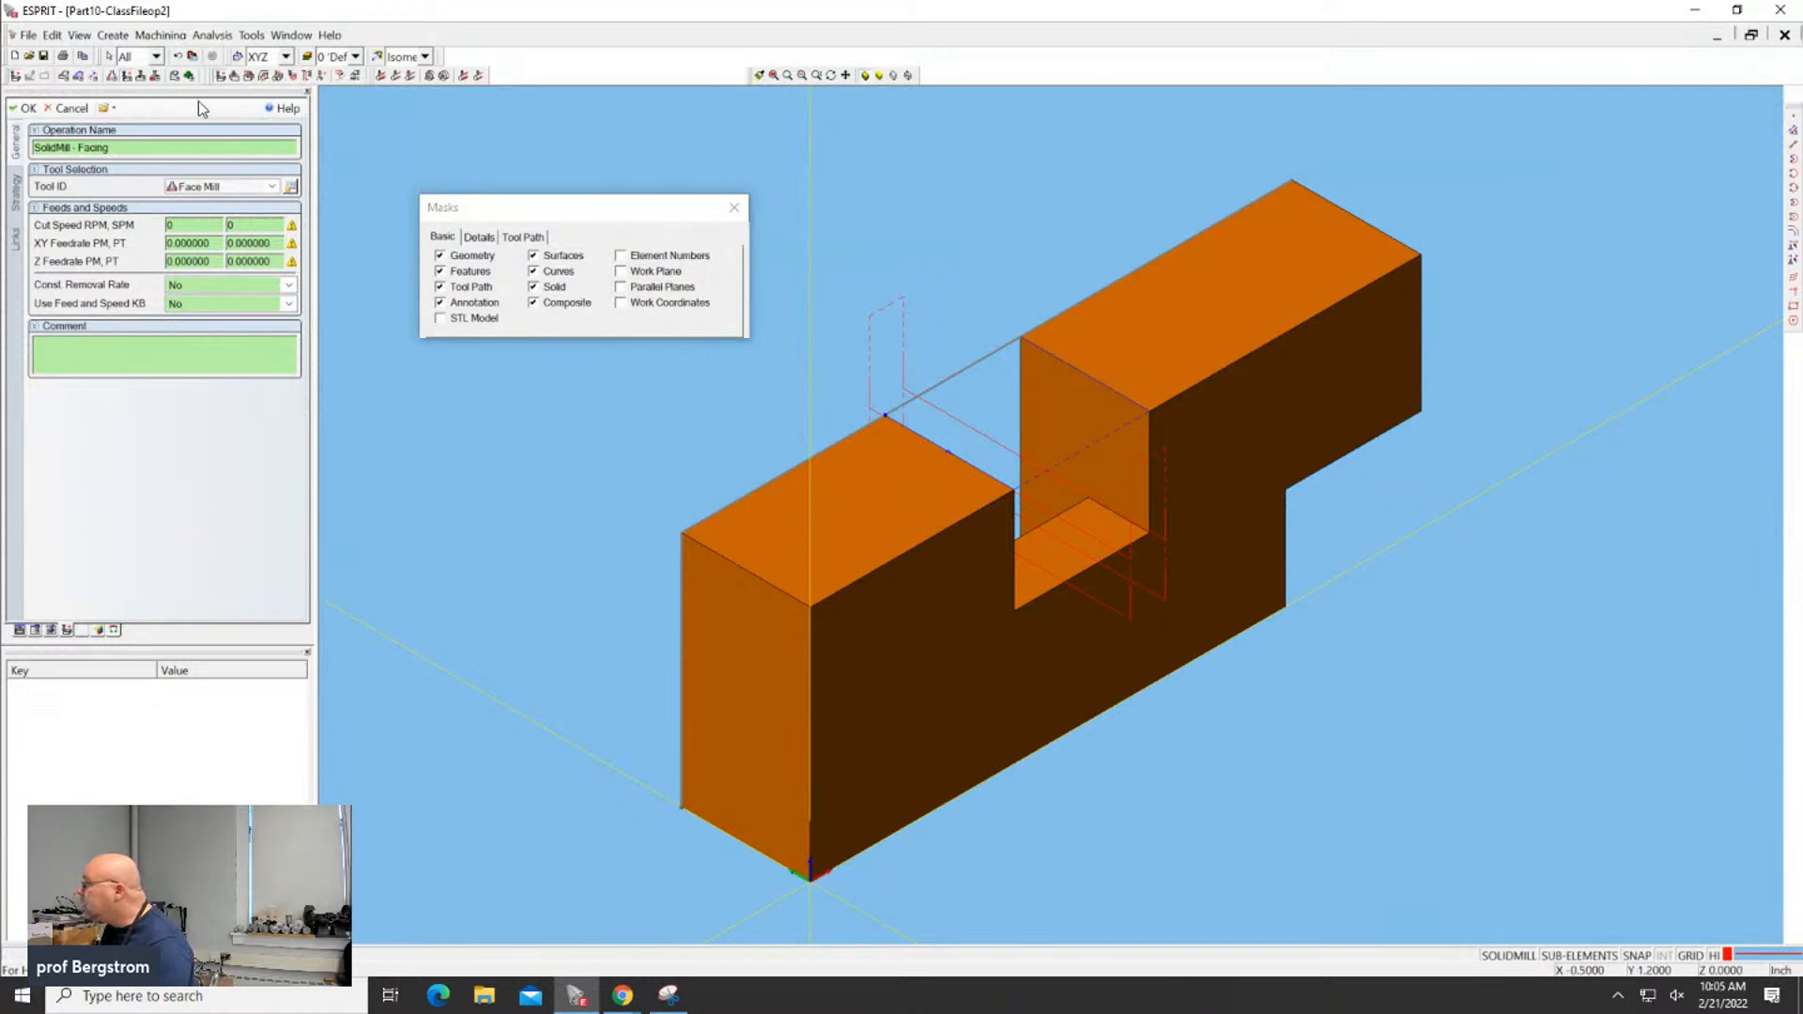
{"action": "left_click", "coordinate": [28, 108]}
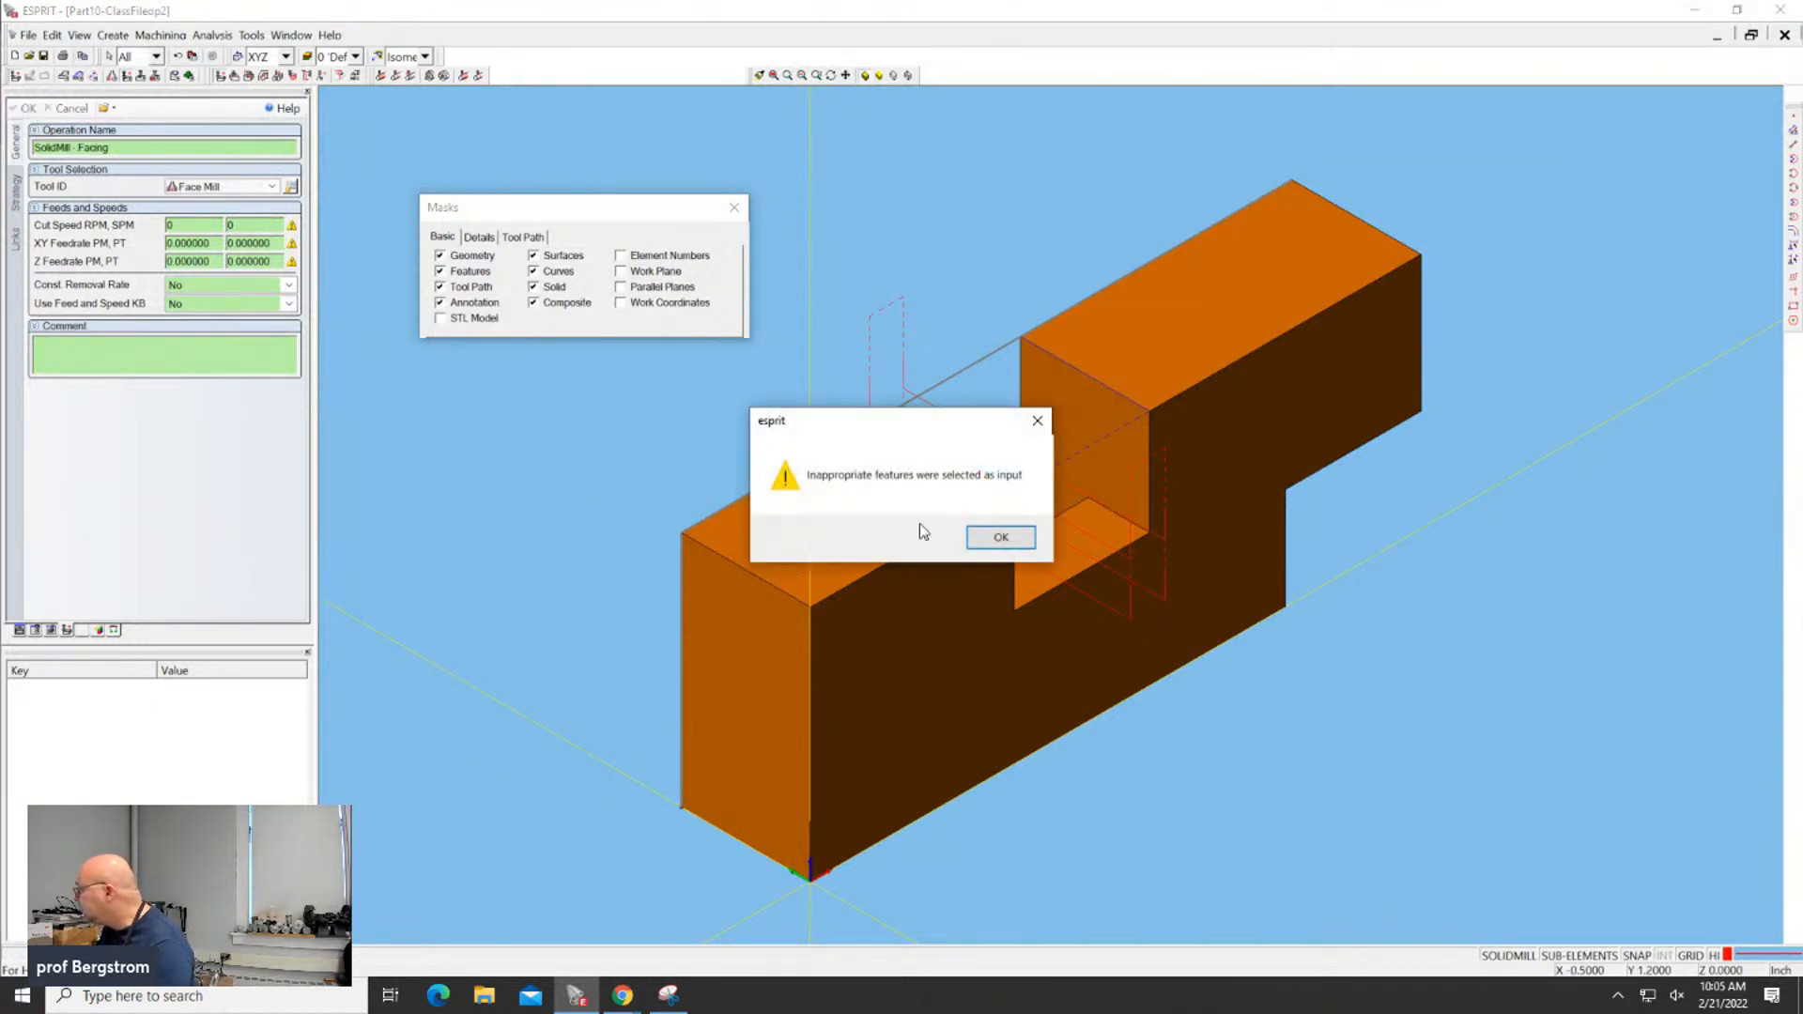
{"action": "left_click", "coordinate": [999, 537]}
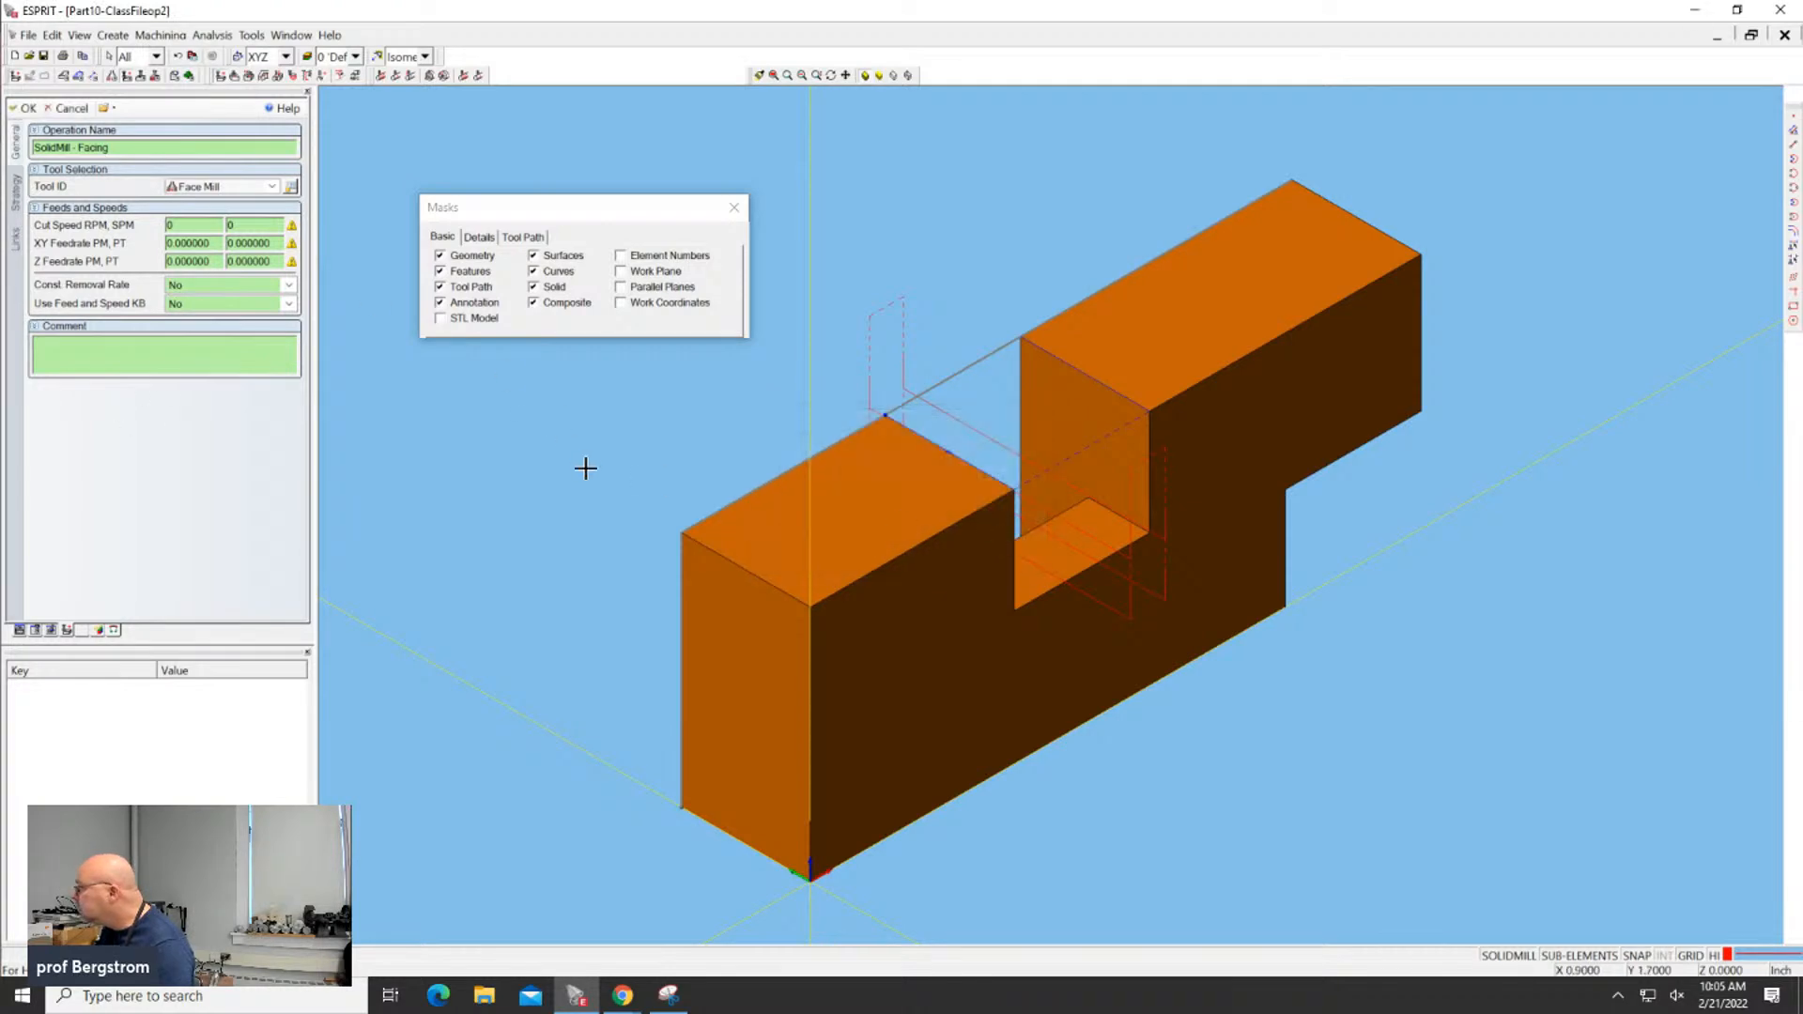
{"action": "left_click", "coordinate": [65, 108]}
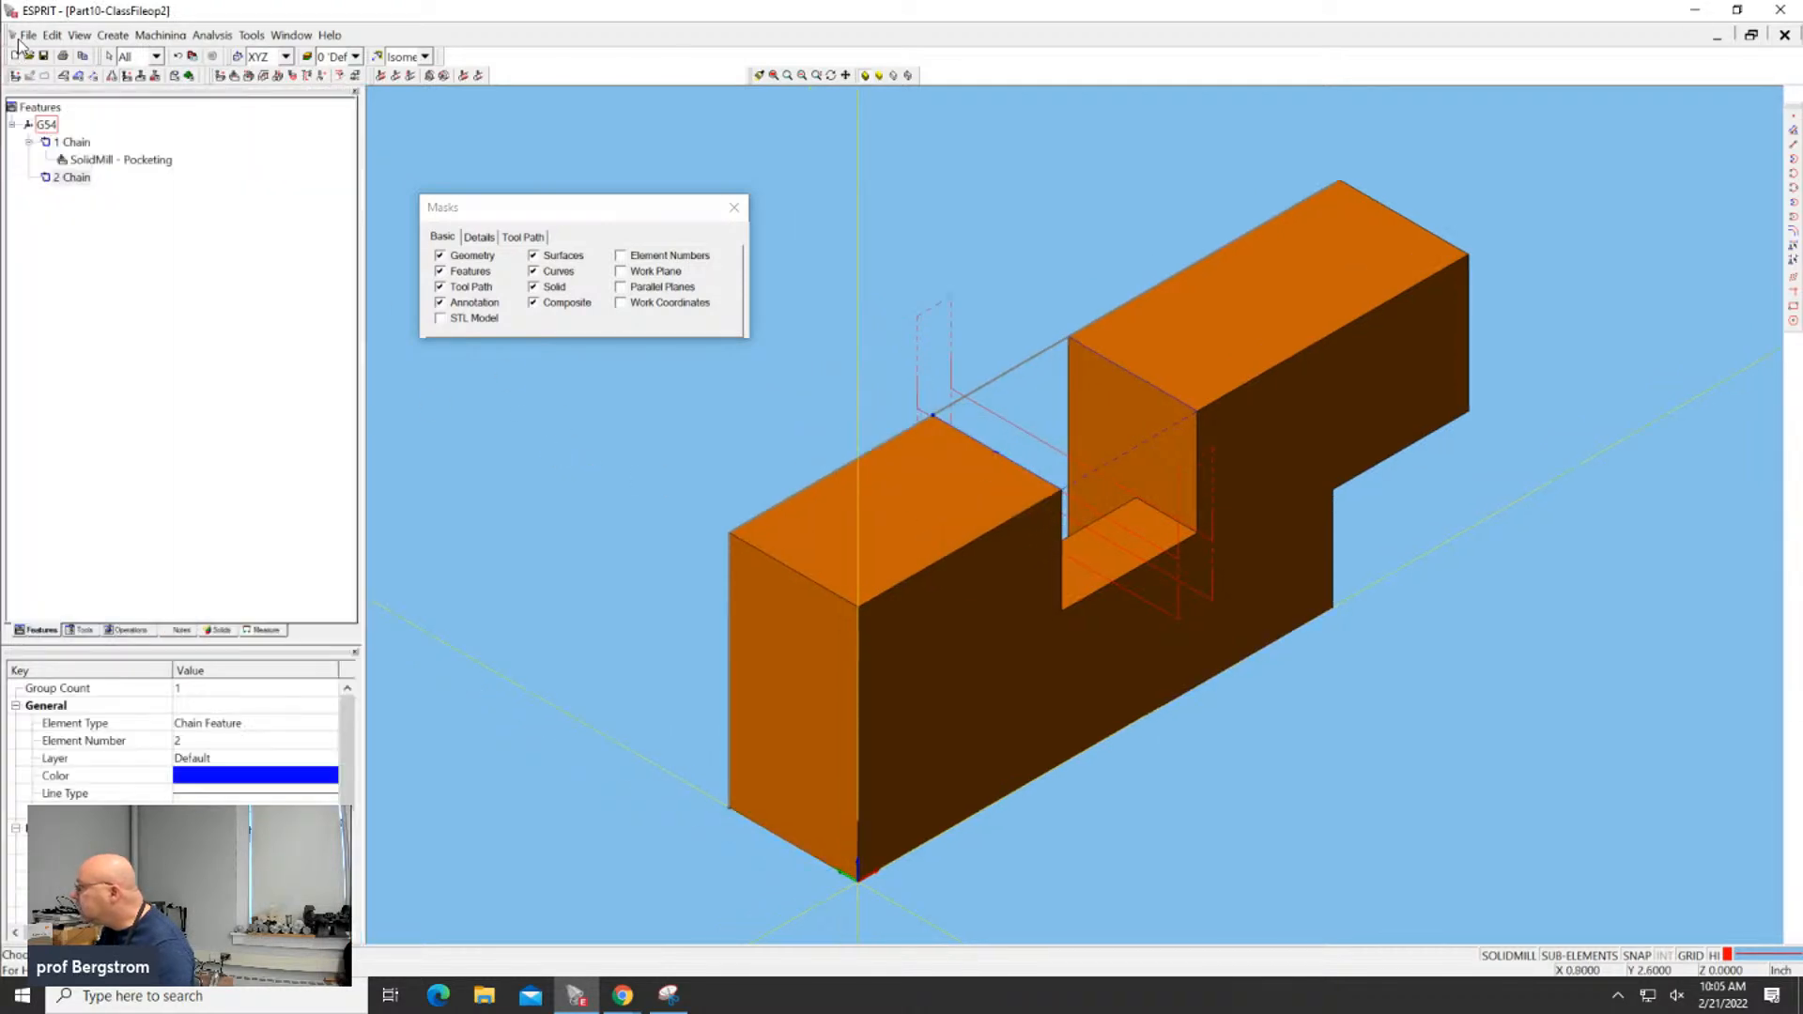
Merge the Screw62 model from the Downloads folder into the operation 2 file and view it from the side
{"action": "left_click", "coordinate": [28, 34]}
{"action": "left_click", "coordinate": [41, 77]}
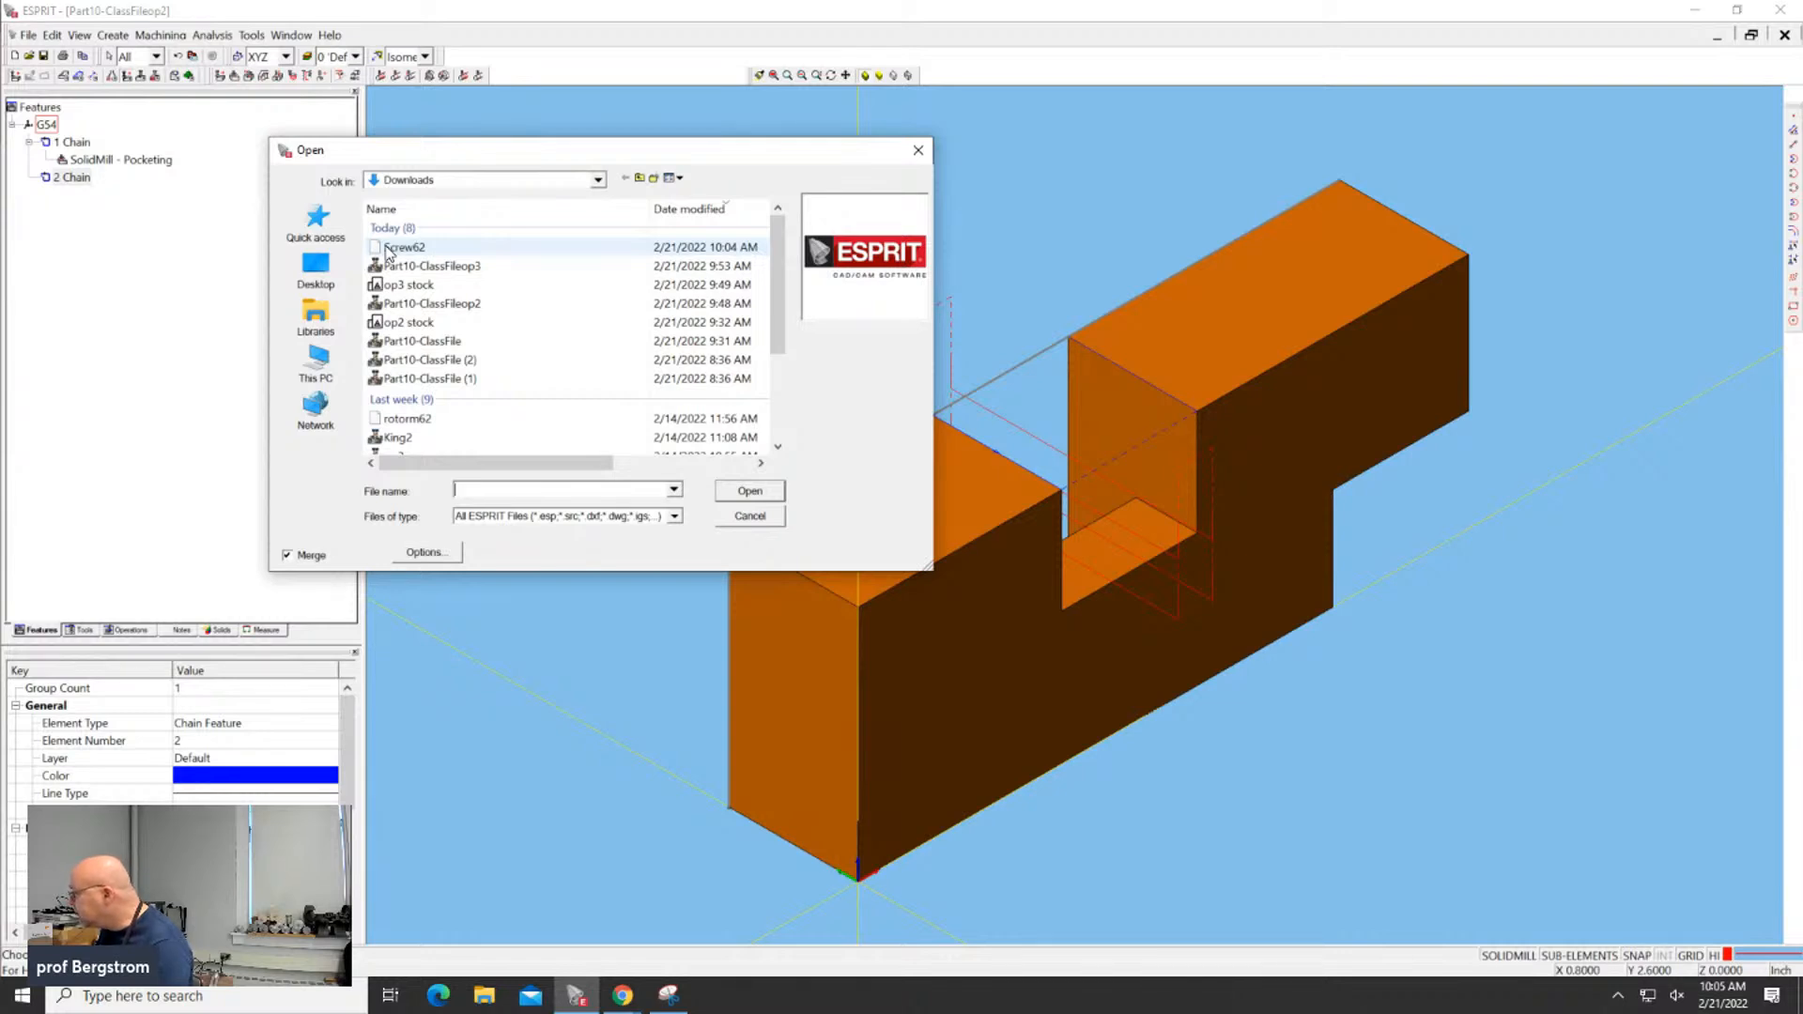
{"action": "left_click", "coordinate": [387, 249]}
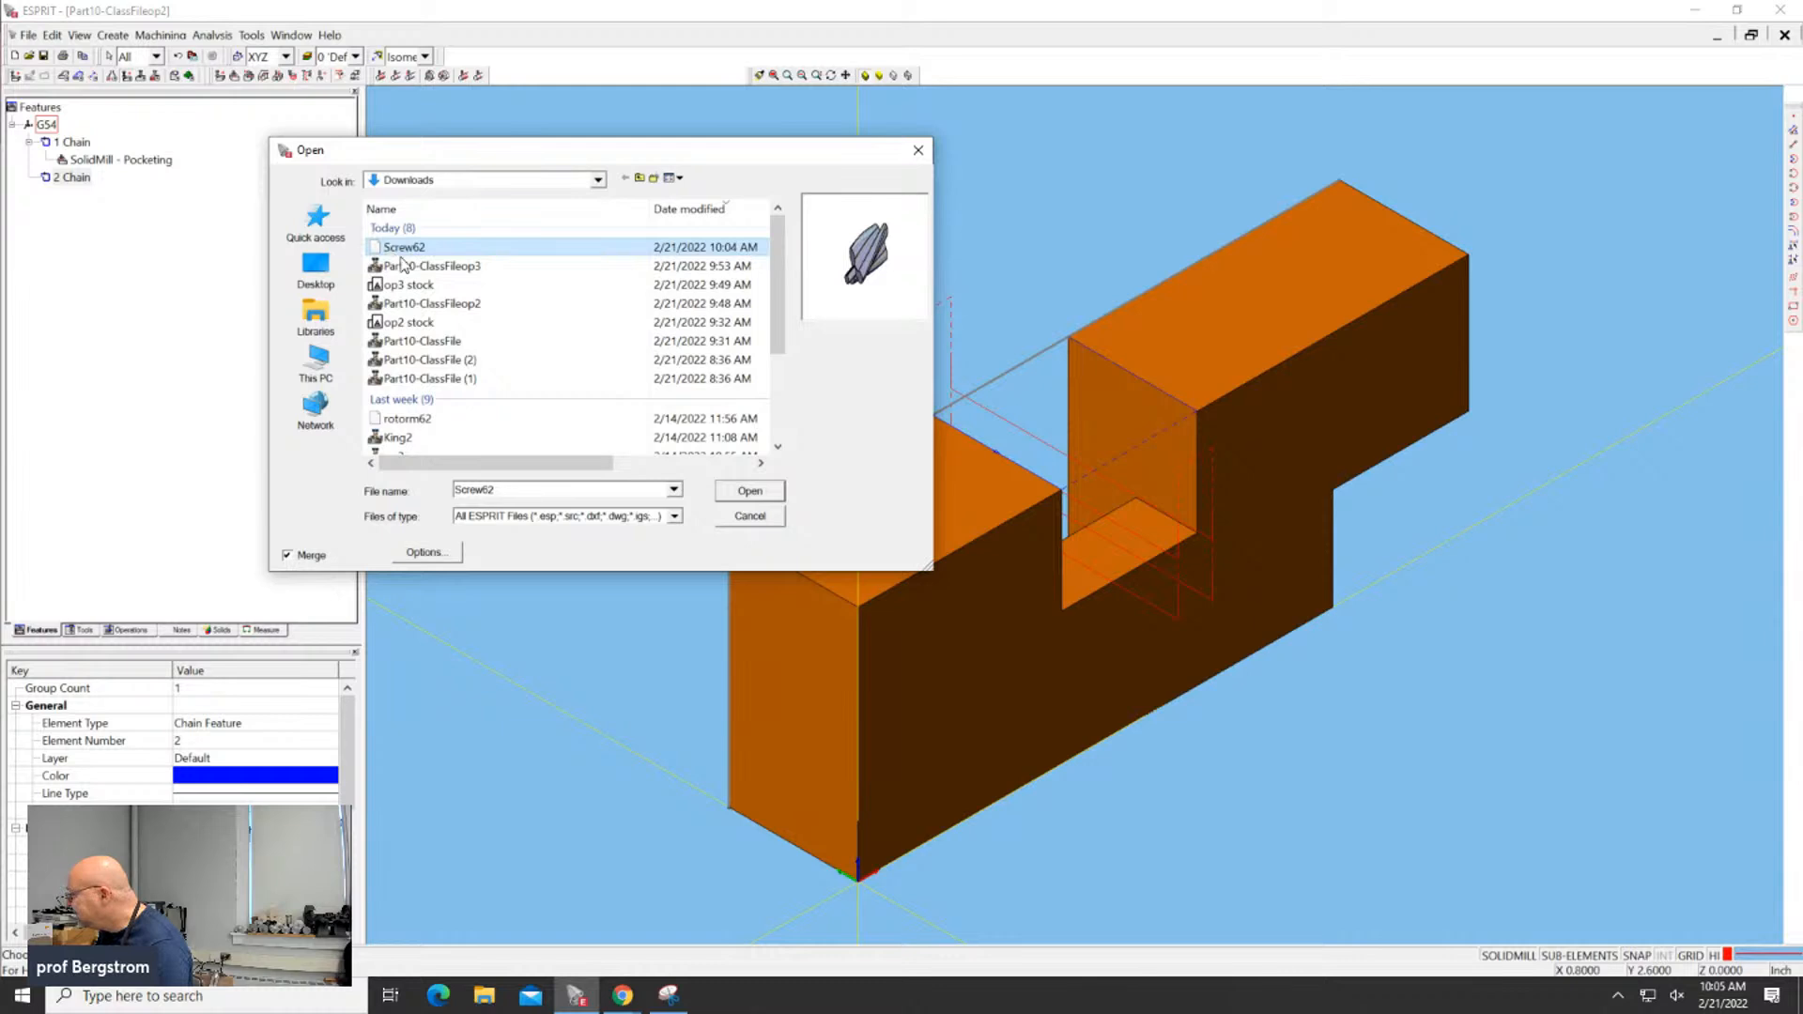
{"action": "left_click", "coordinate": [751, 498]}
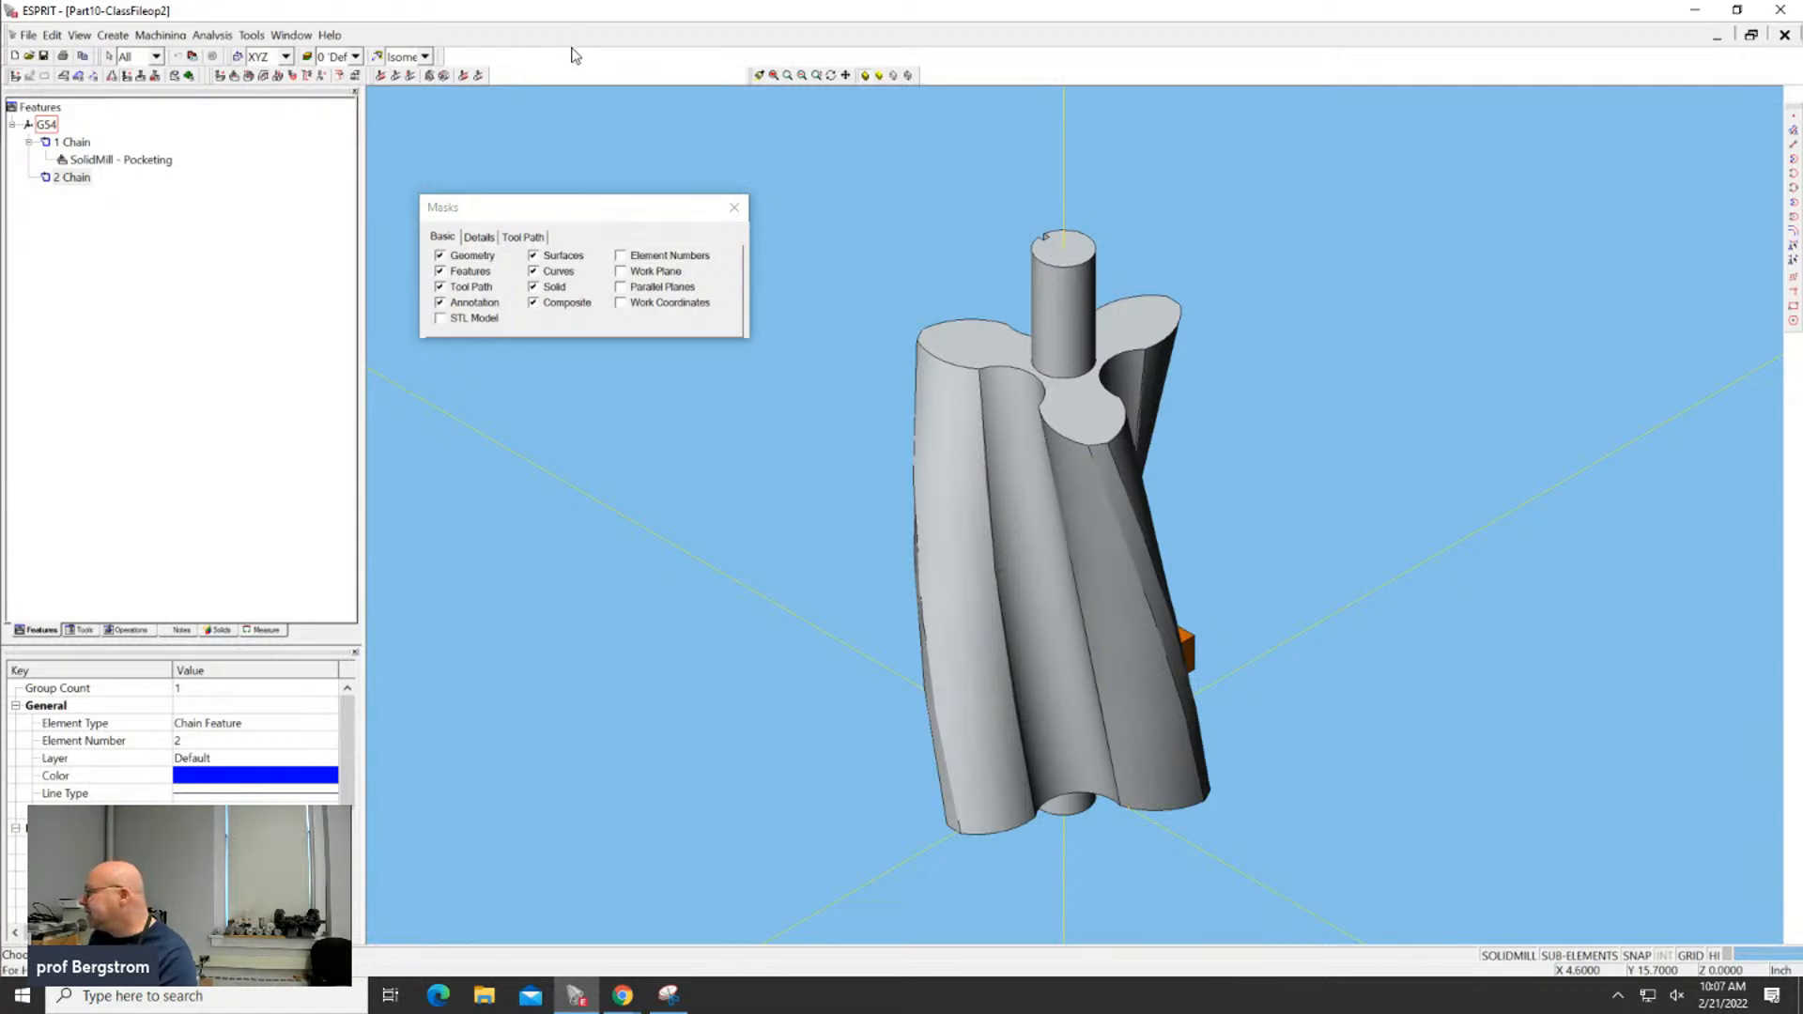
{"action": "middle_click_drag", "start_coordinate": [933, 229], "coordinate": [858, 201]}
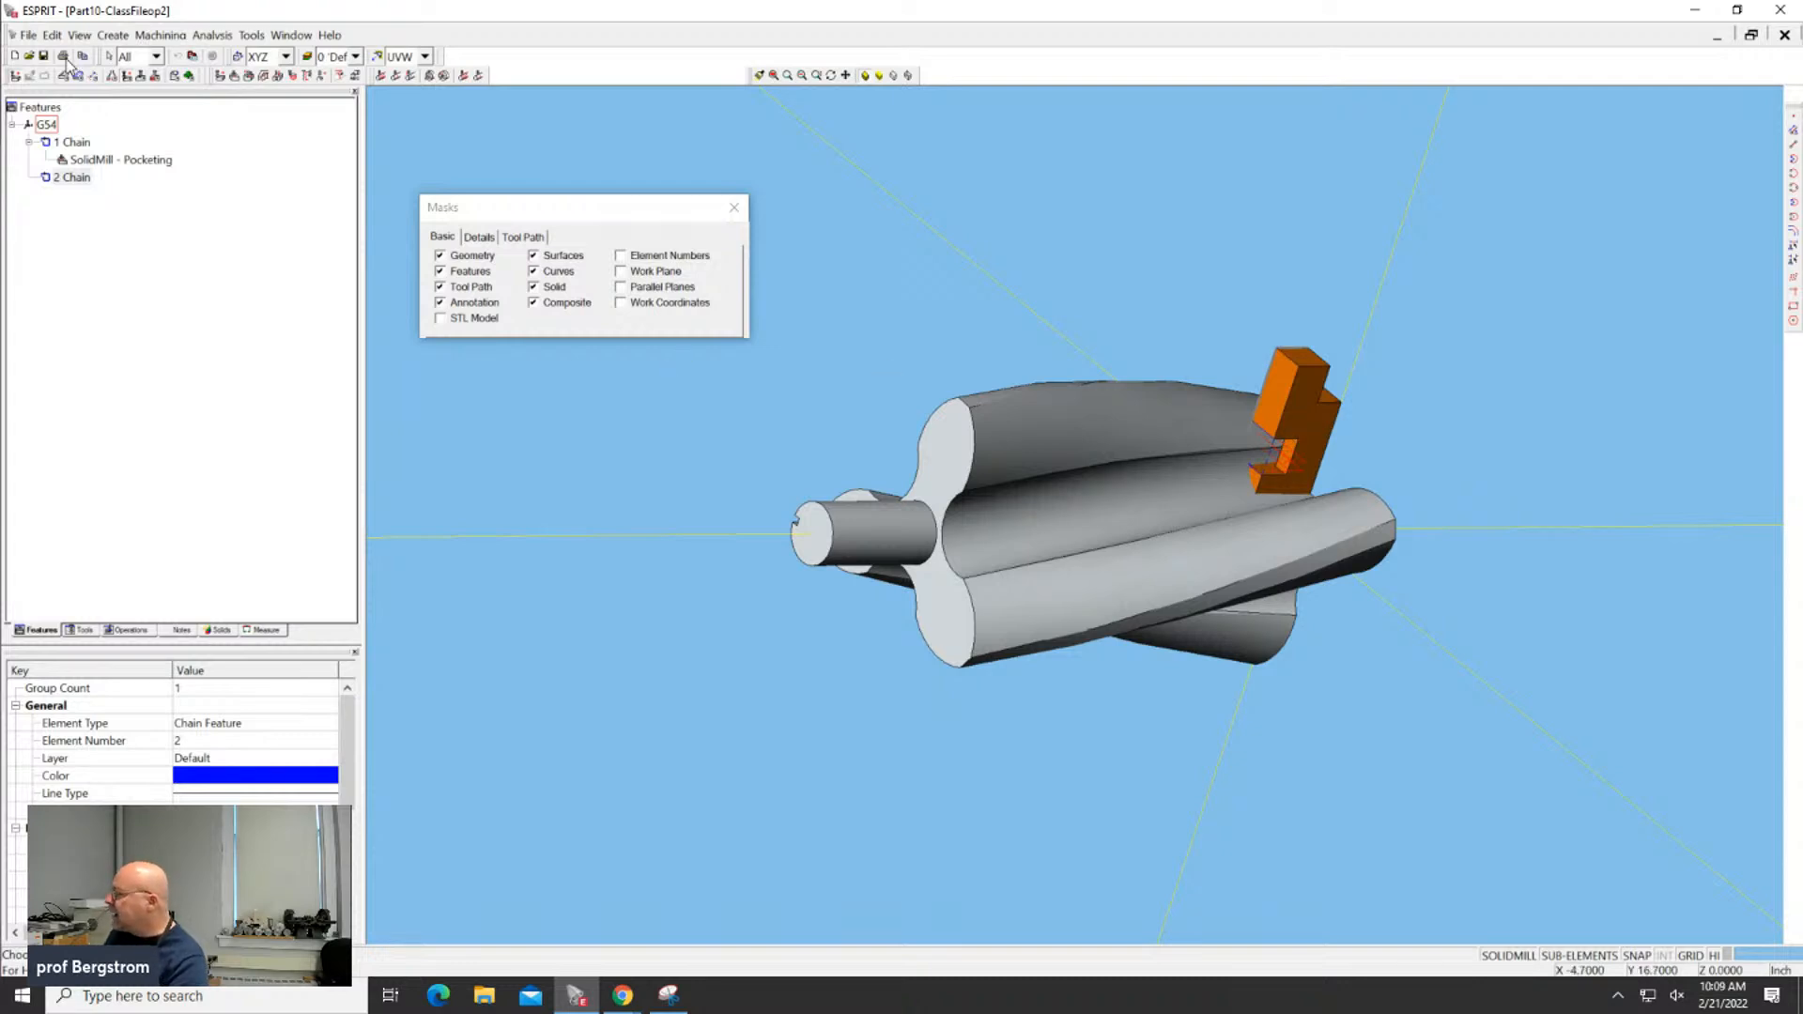
Start a new blank document without saving the changes to Part10-ClassFileop2, and close the Masks window
{"action": "left_click", "coordinate": [27, 36]}
{"action": "left_click", "coordinate": [44, 55]}
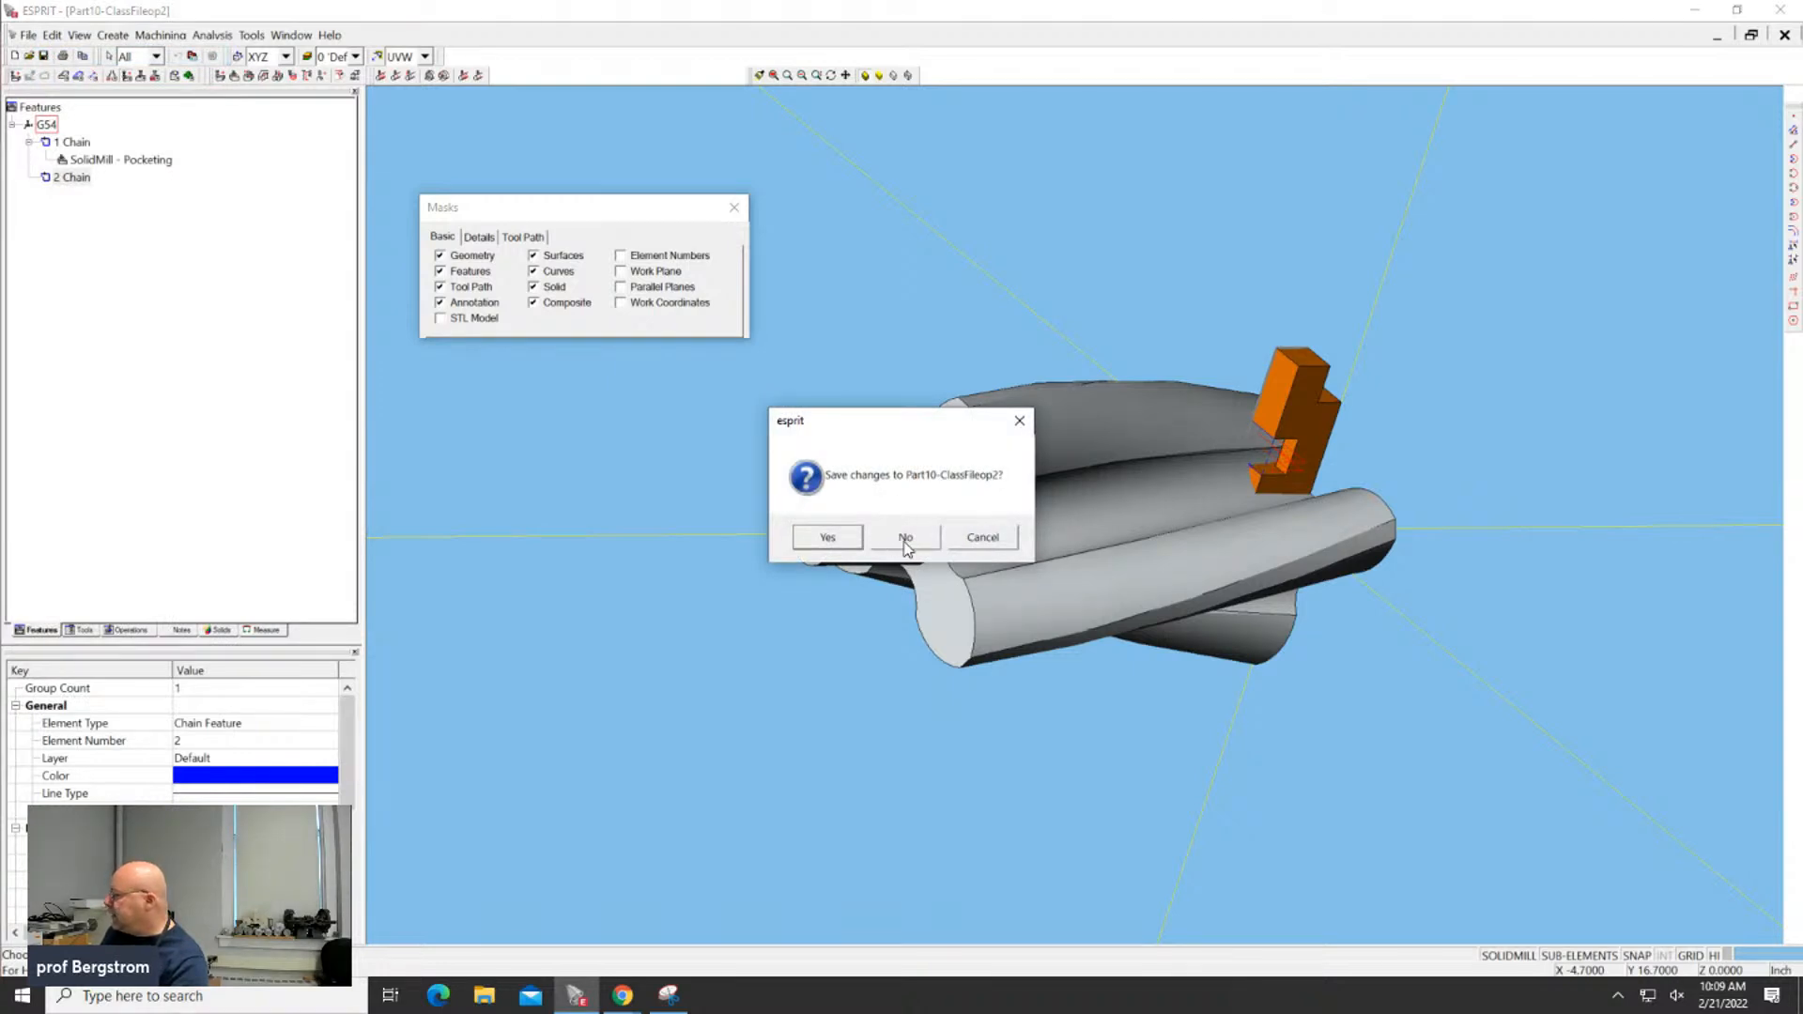
{"action": "left_click", "coordinate": [906, 543]}
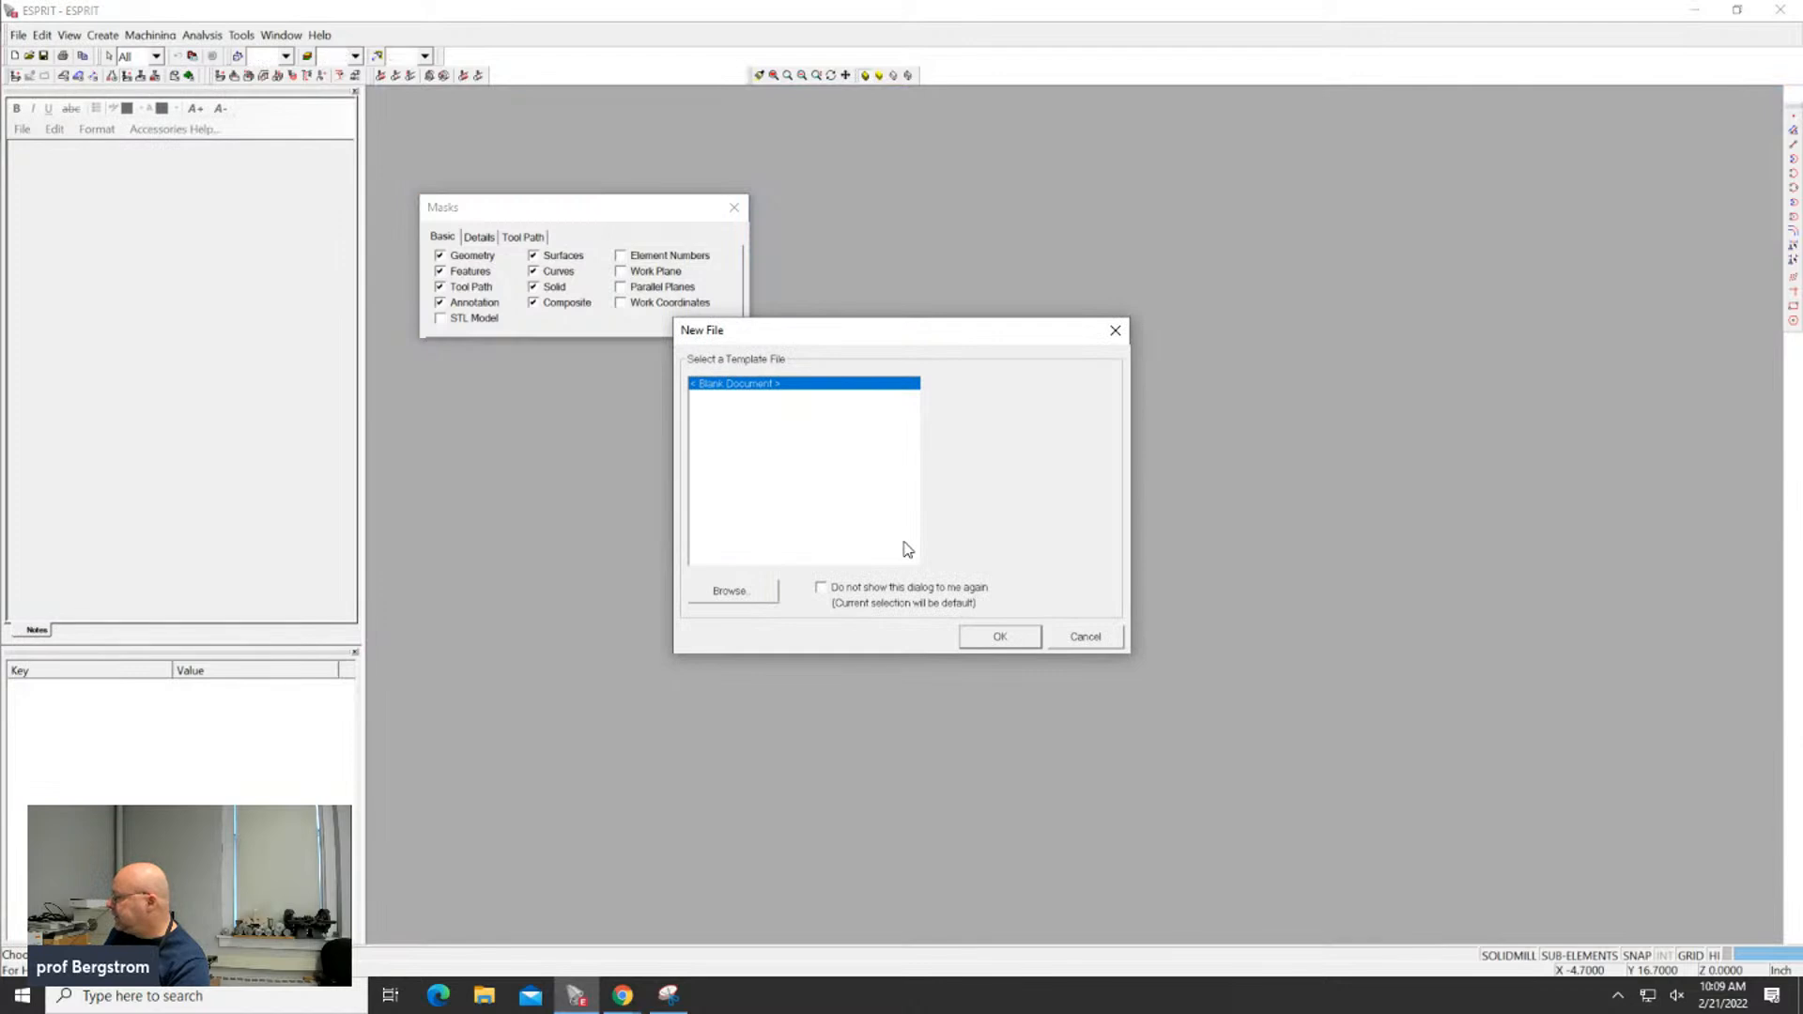
{"action": "left_click", "coordinate": [999, 637]}
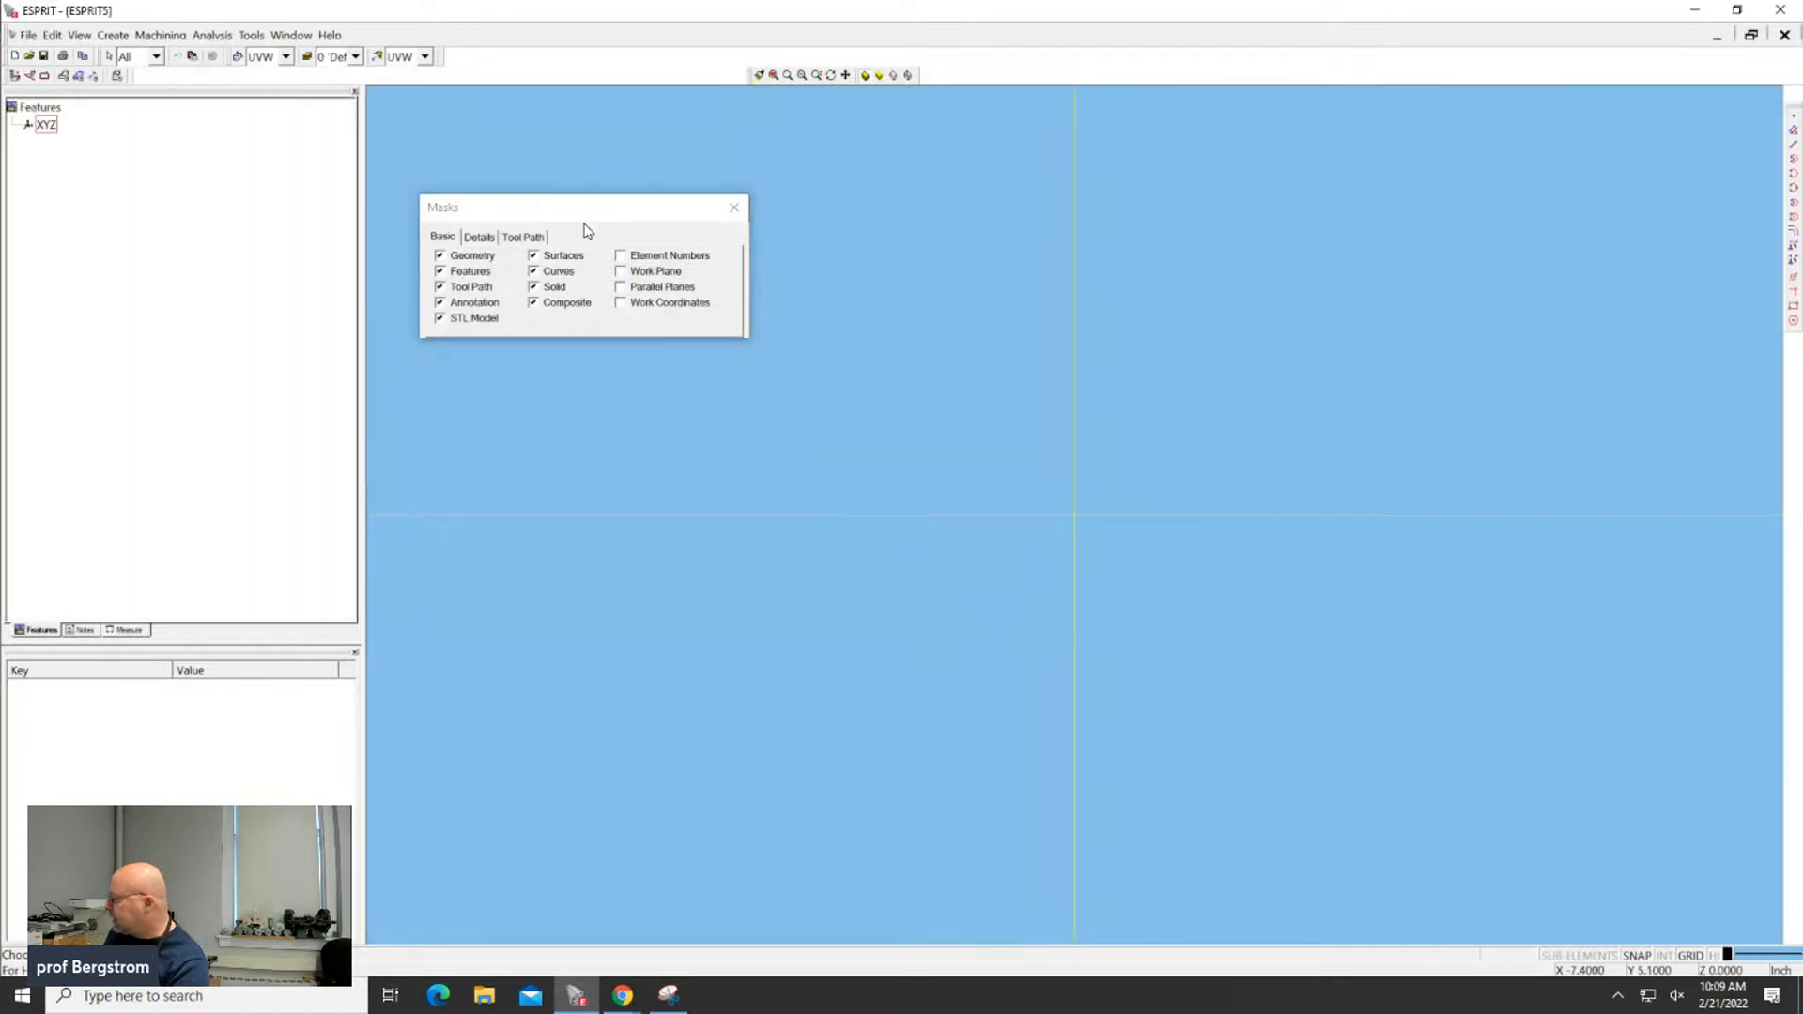
{"action": "left_click", "coordinate": [581, 209]}
{"action": "left_click", "coordinate": [733, 210]}
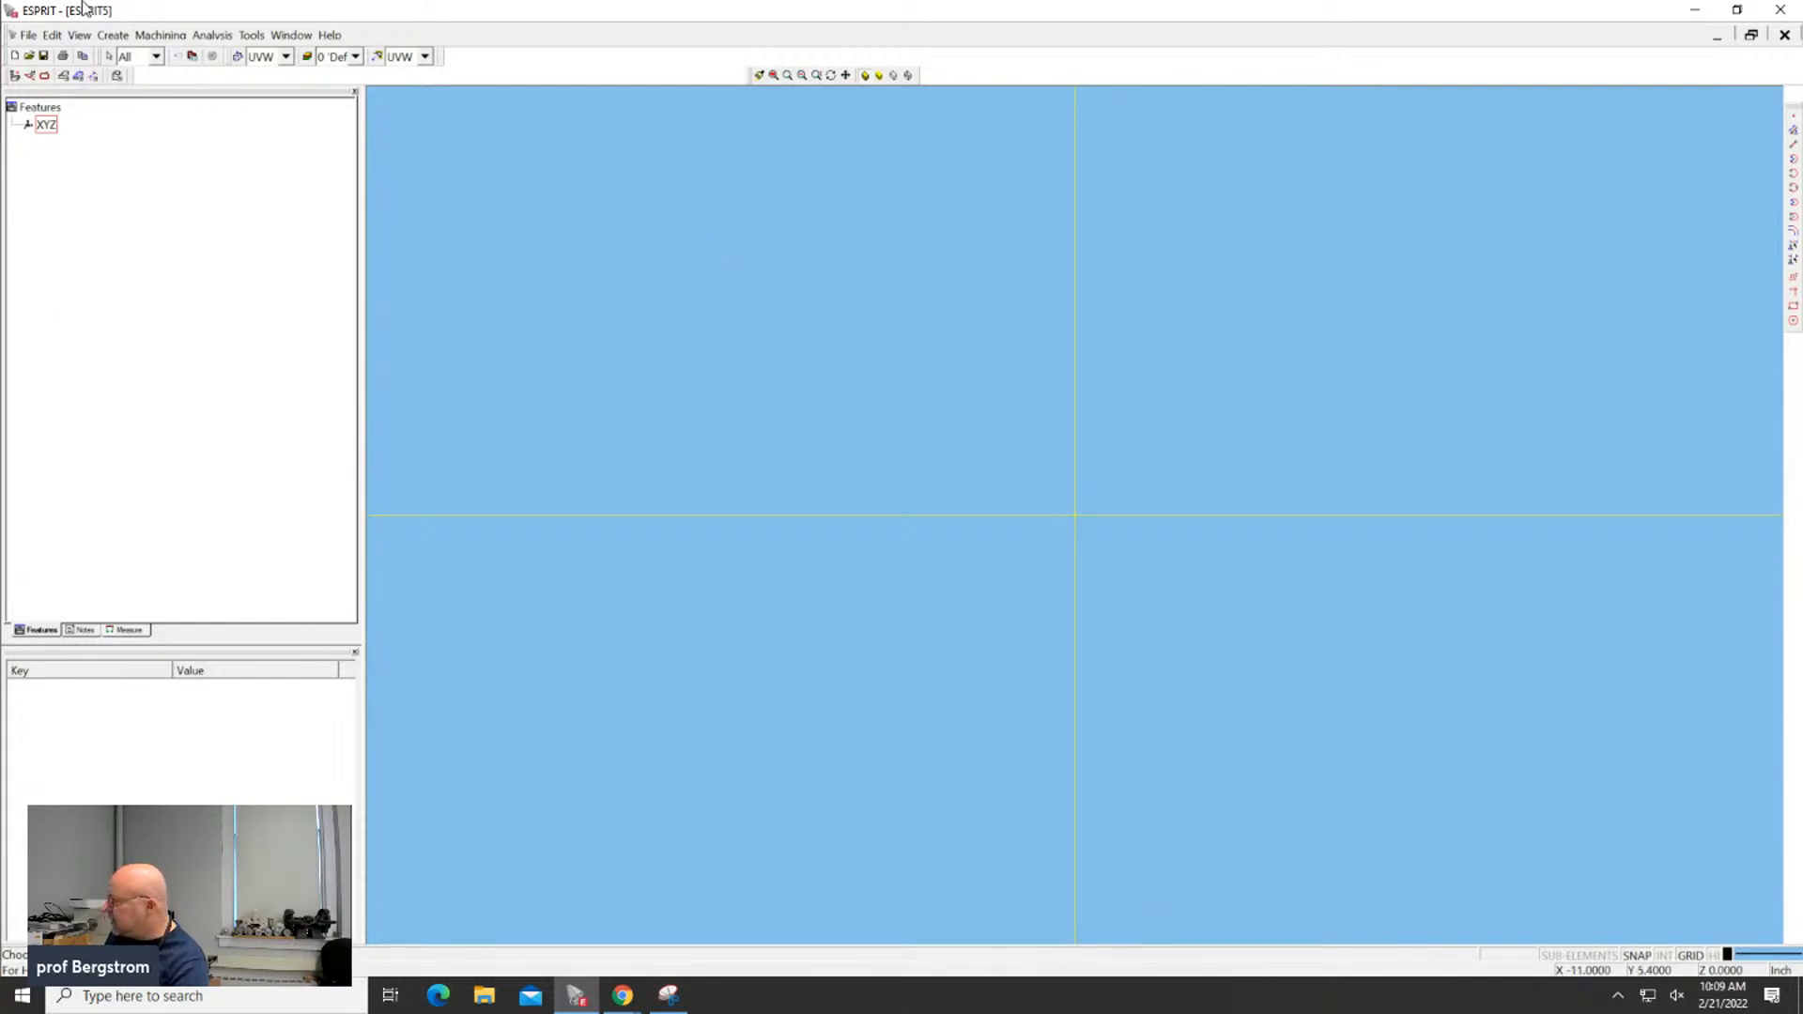
Open the Screw62 model from the Downloads folder and display it in isometric view
{"action": "left_click", "coordinate": [29, 56]}
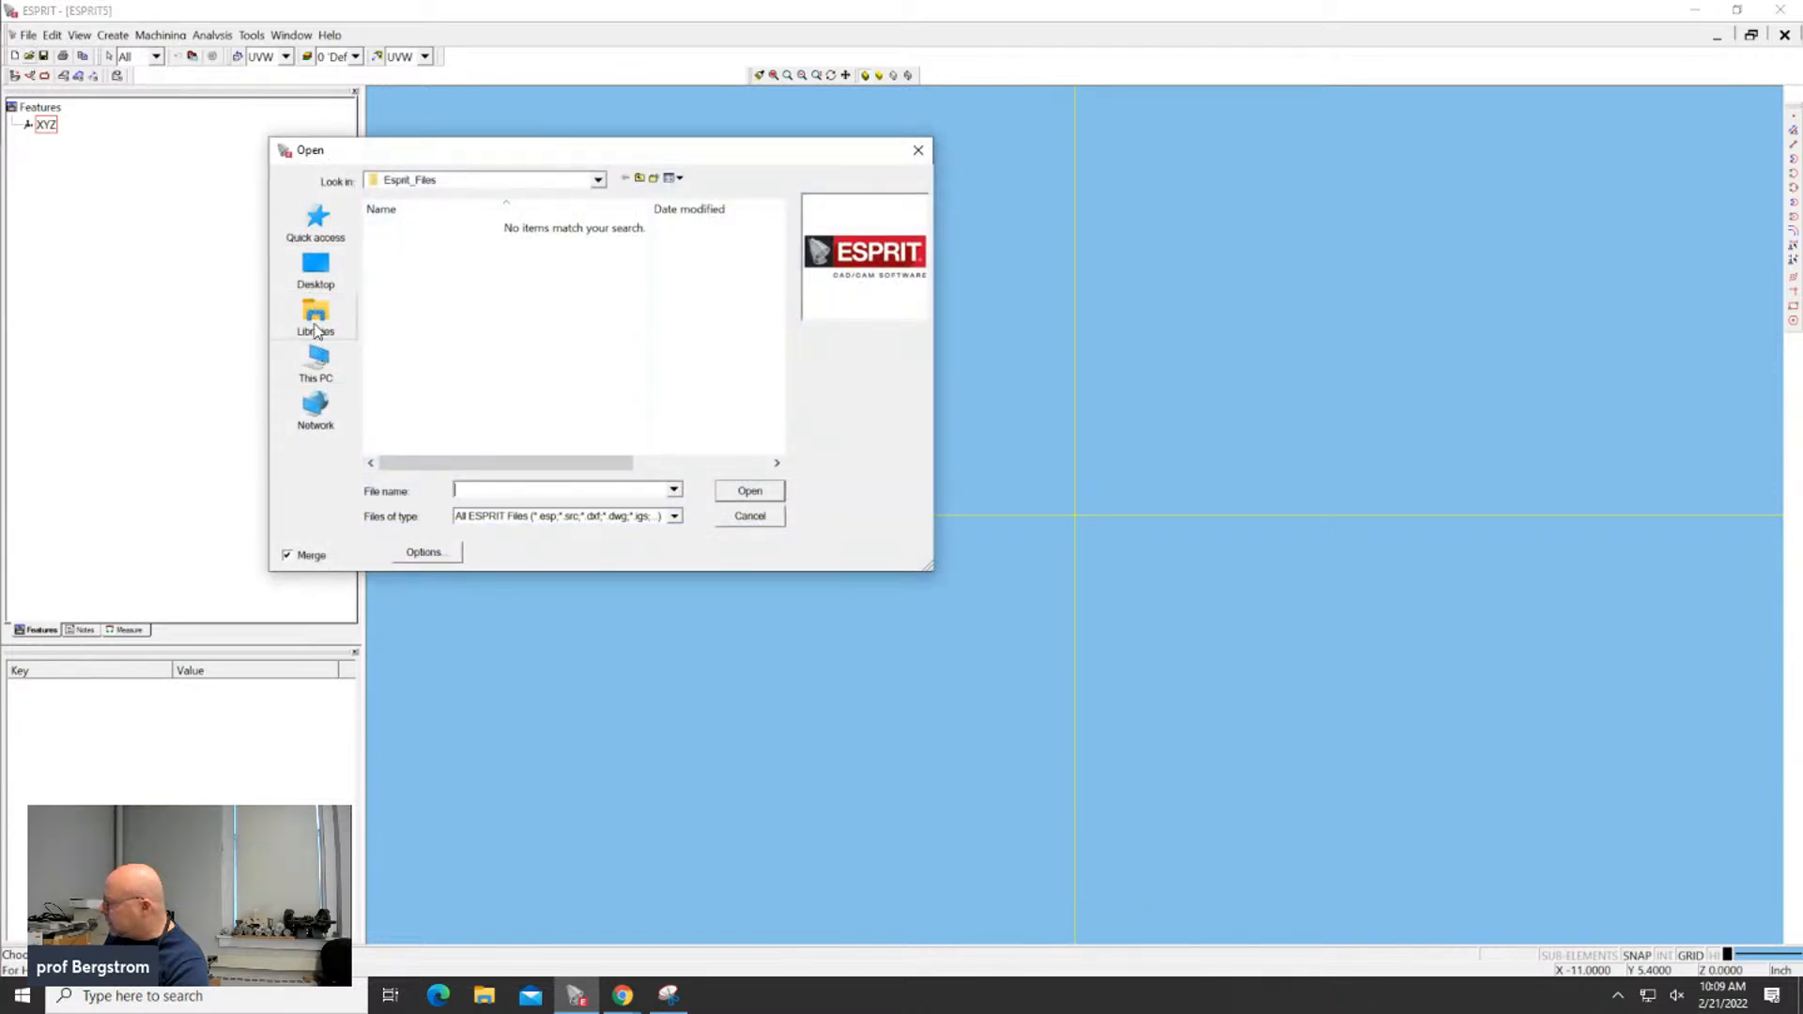
{"action": "left_click", "coordinate": [326, 240]}
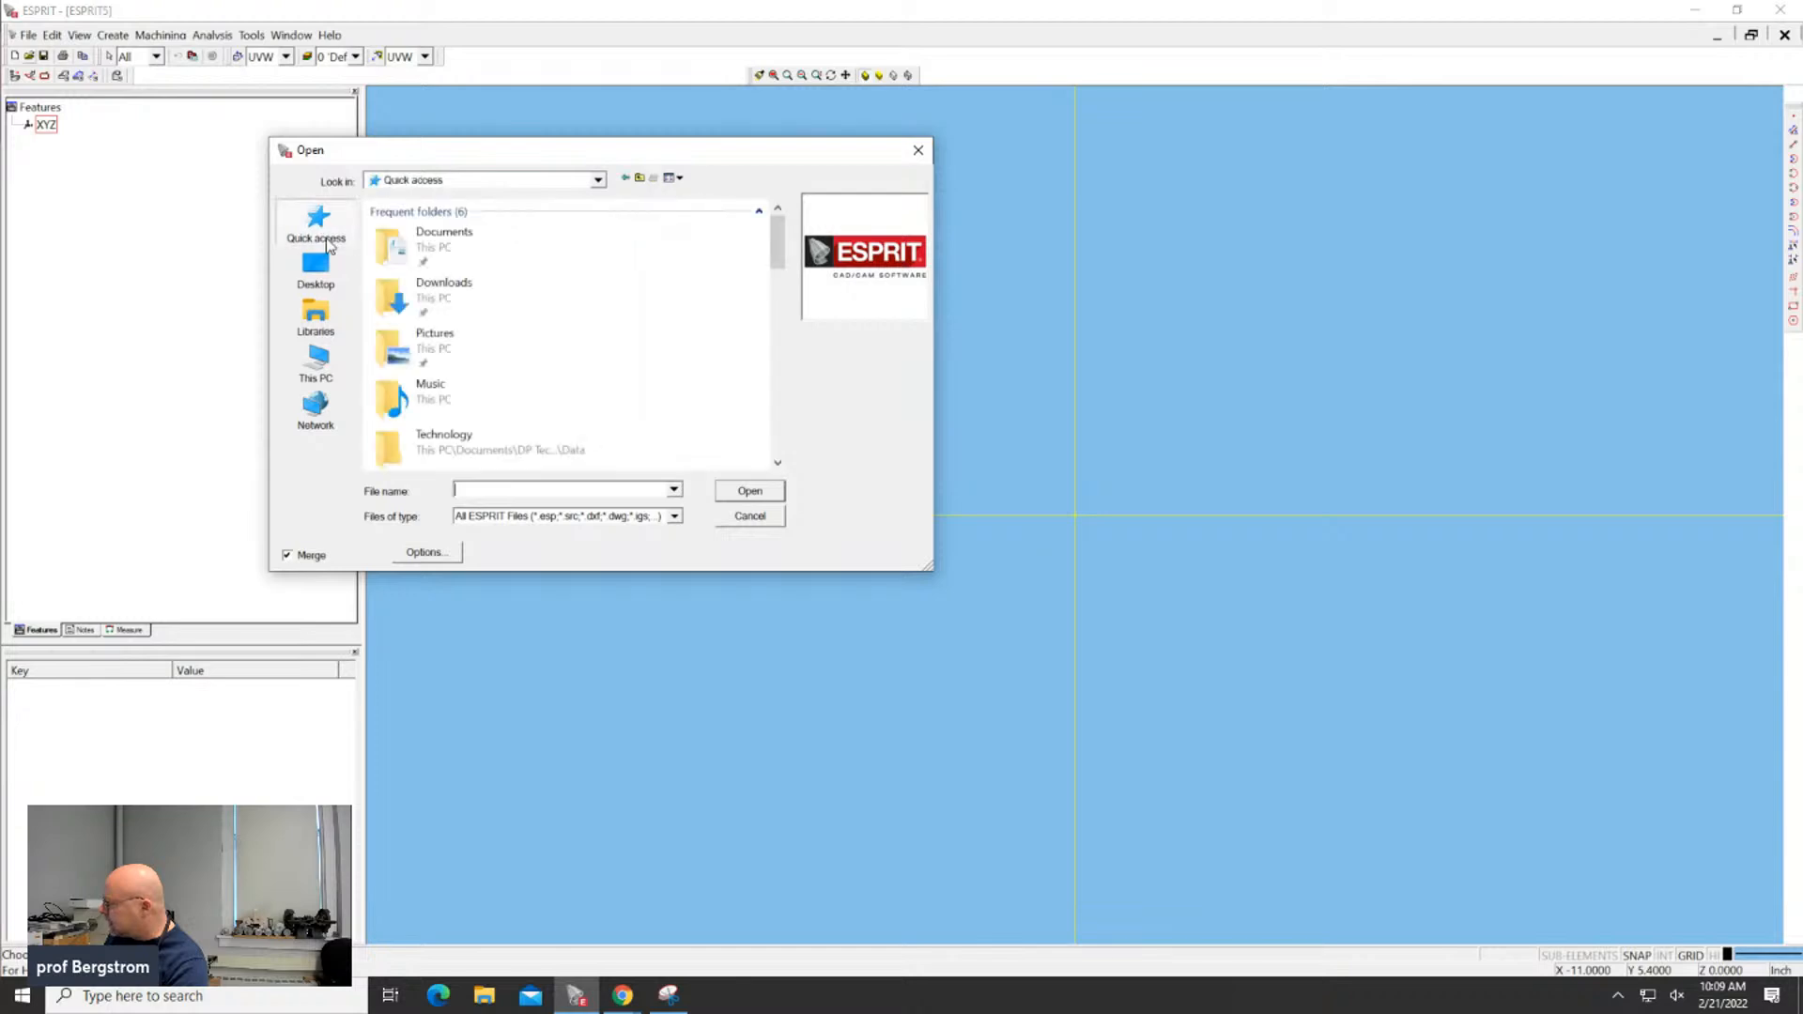
{"action": "left_click", "coordinate": [433, 312]}
{"action": "double_click", "coordinate": [433, 311]}
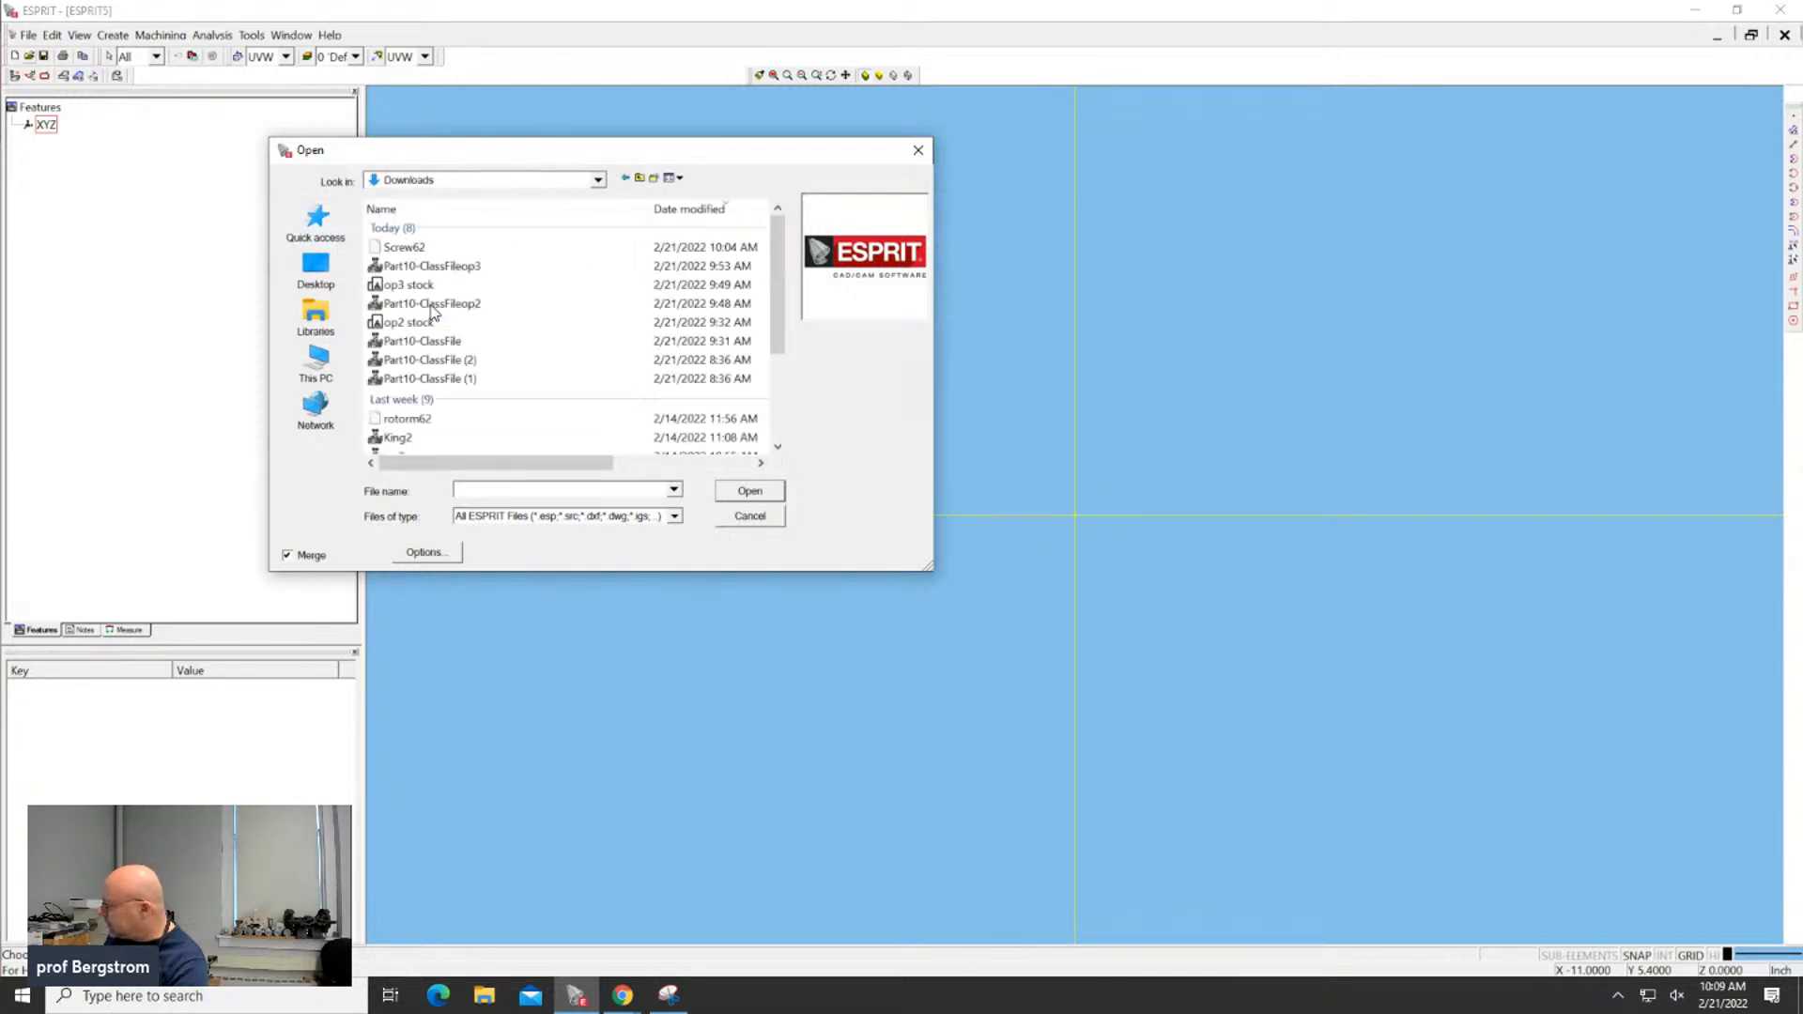
{"action": "double_click", "coordinate": [413, 246]}
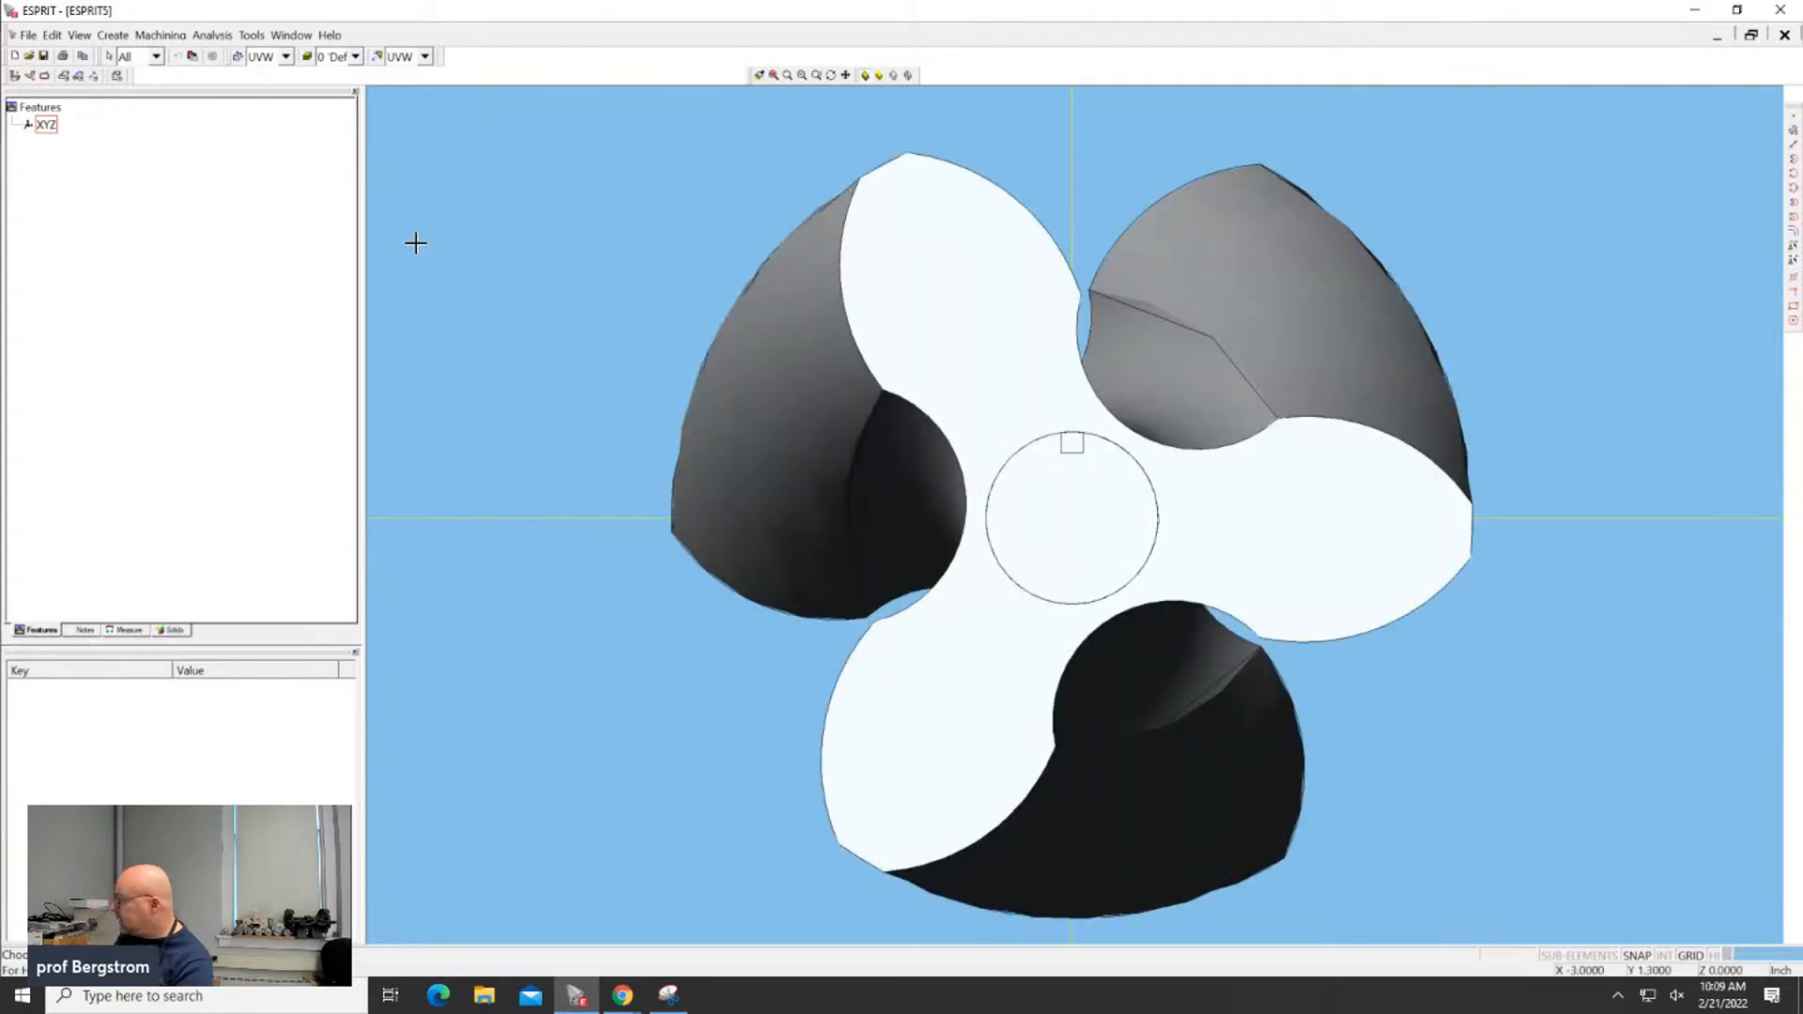
{"action": "left_click", "coordinate": [395, 58]}
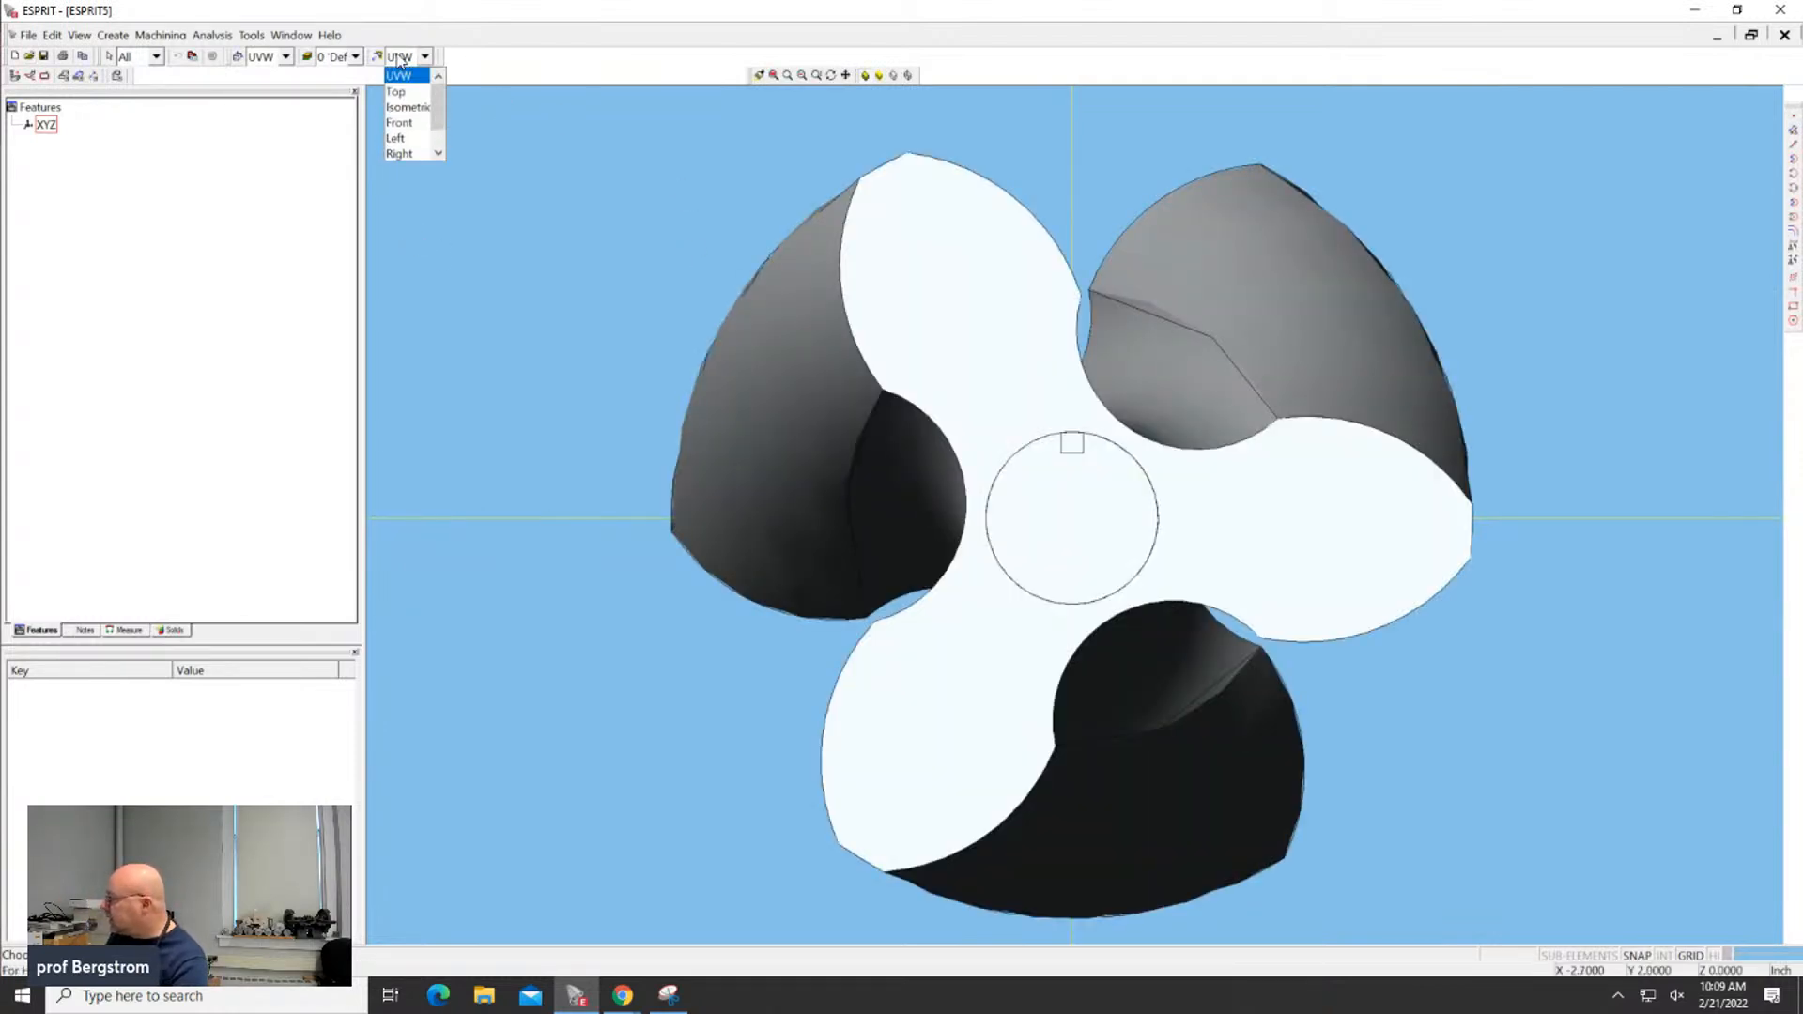
{"action": "left_click", "coordinate": [406, 91]}
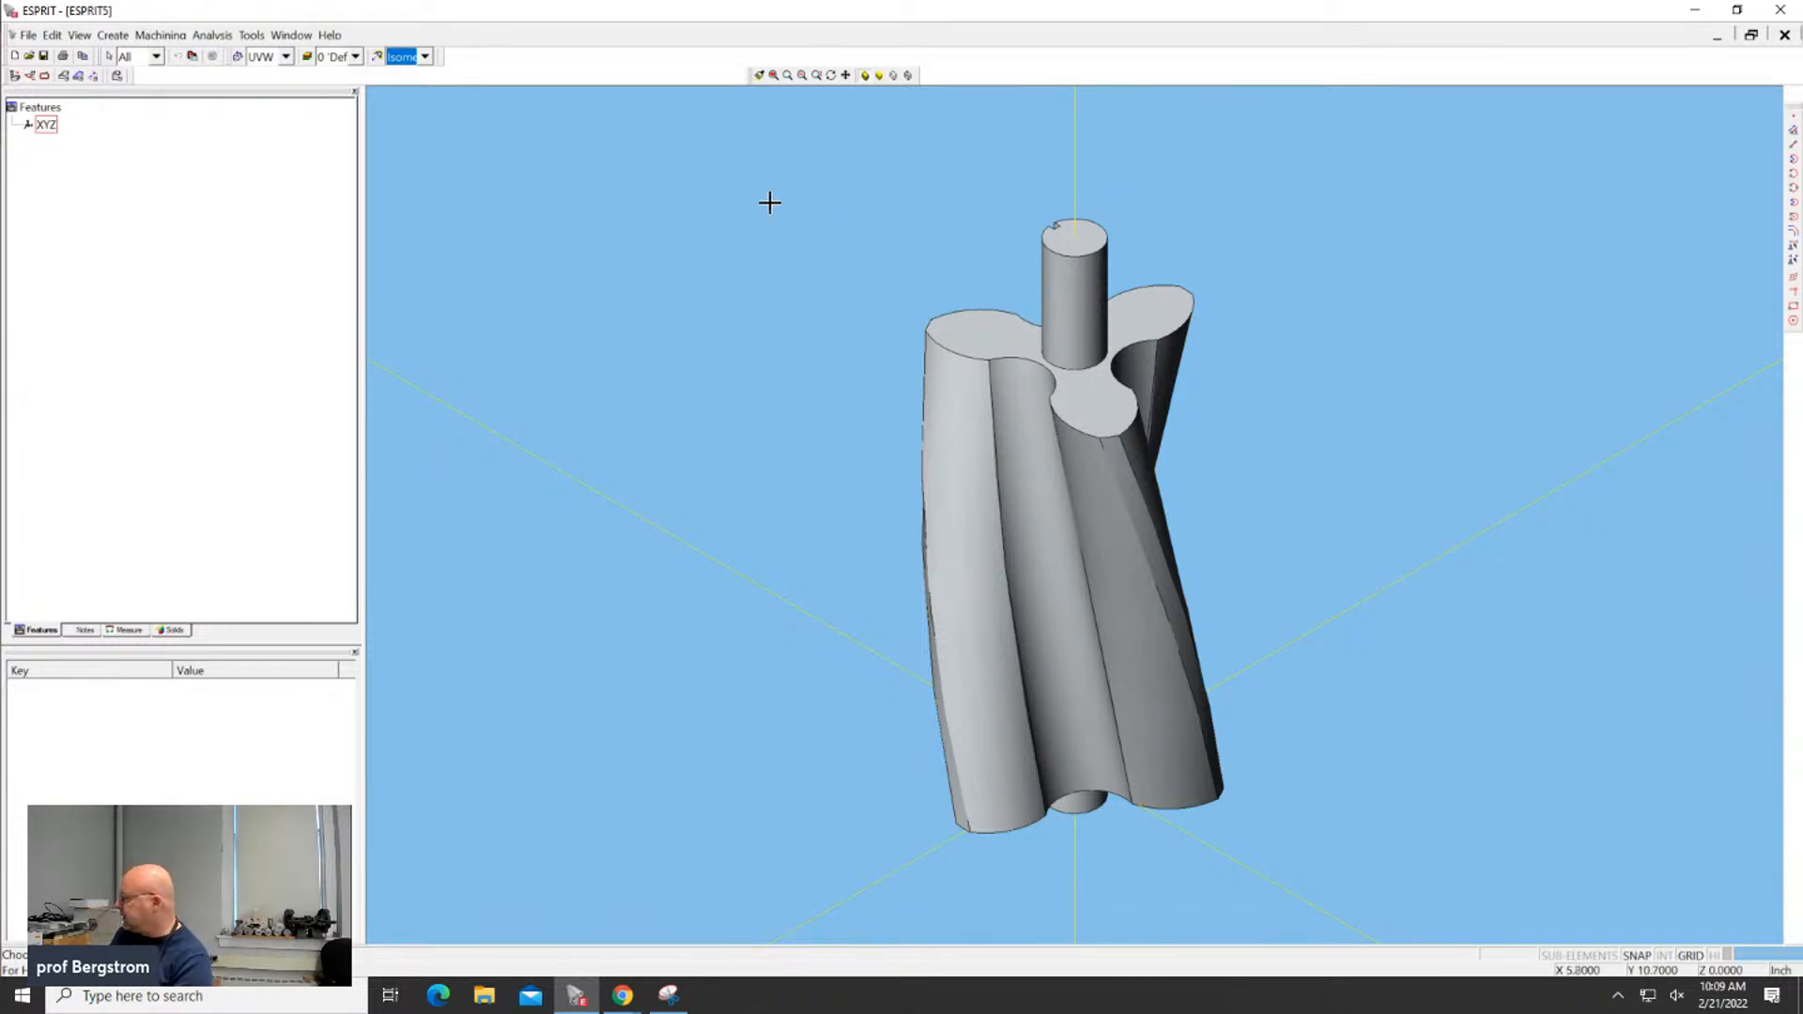
Select the entire screw model and rotate it 90 degrees with a Move transformation so that it lies horizontally
{"action": "left_click", "coordinate": [710, 186]}
{"action": "key", "text": "ctrl+a"}
{"action": "right_click", "coordinate": [1165, 424]}
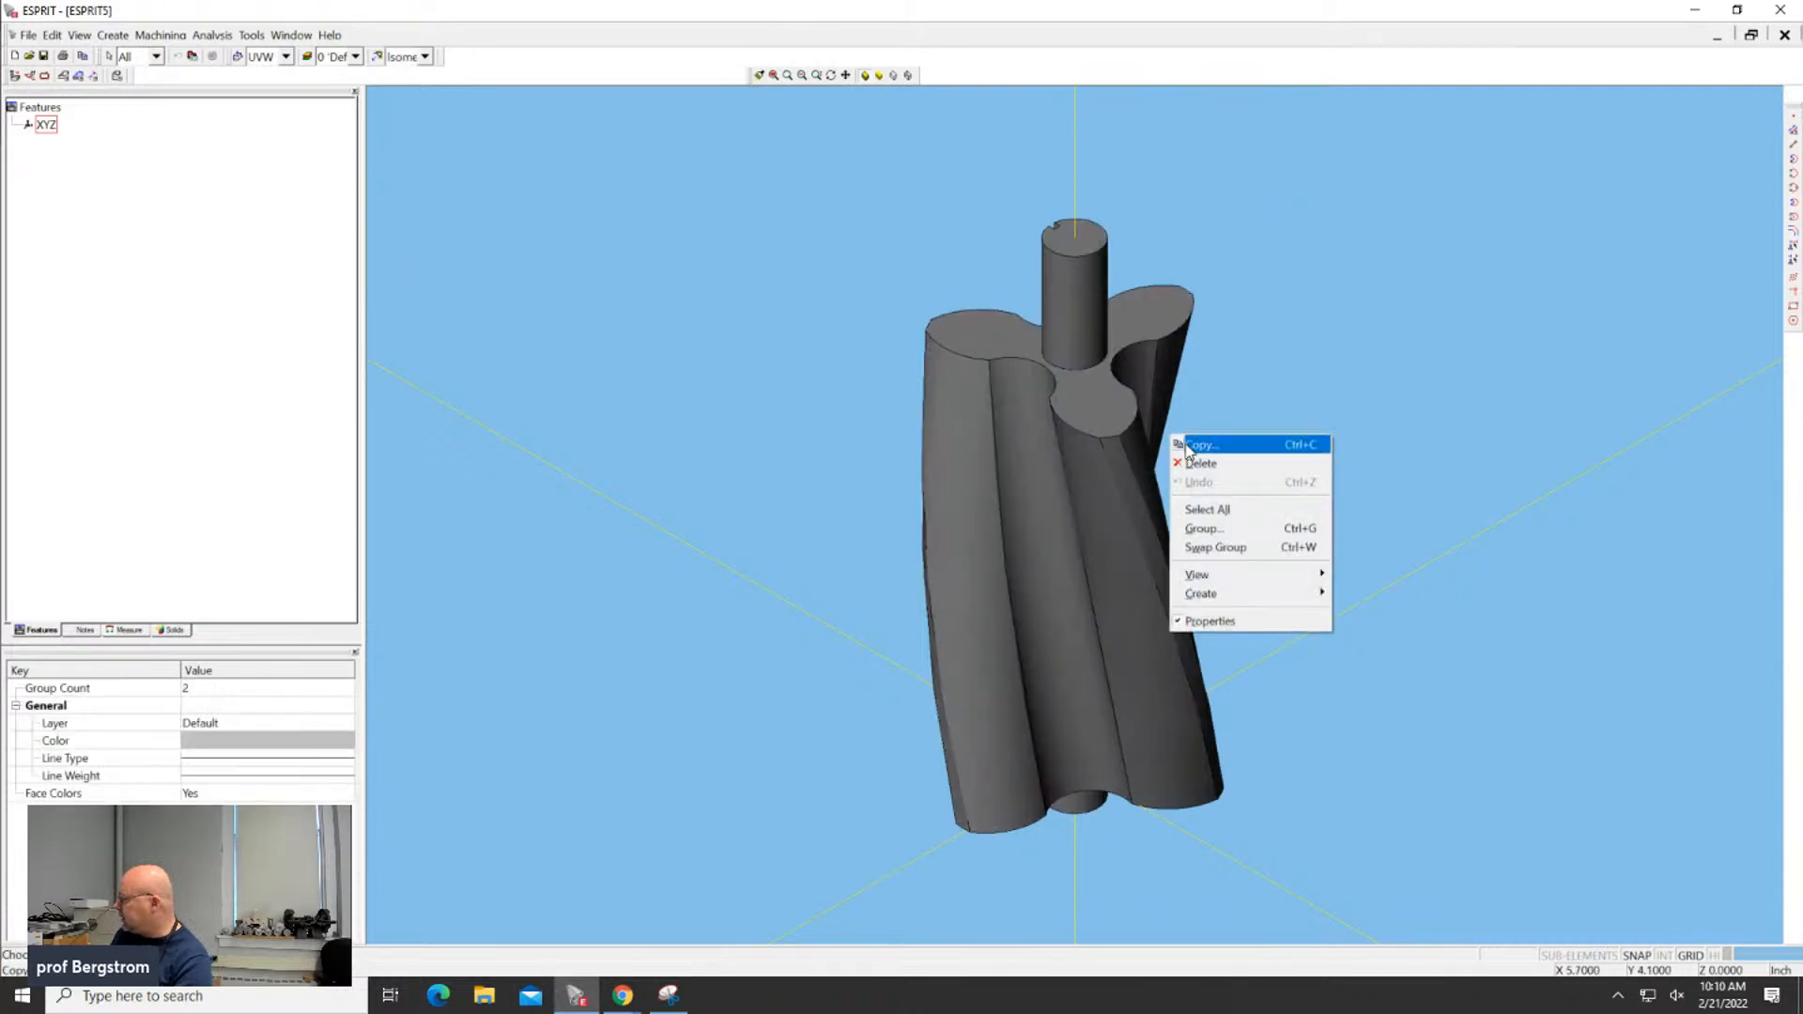
{"action": "left_click", "coordinate": [1204, 443]}
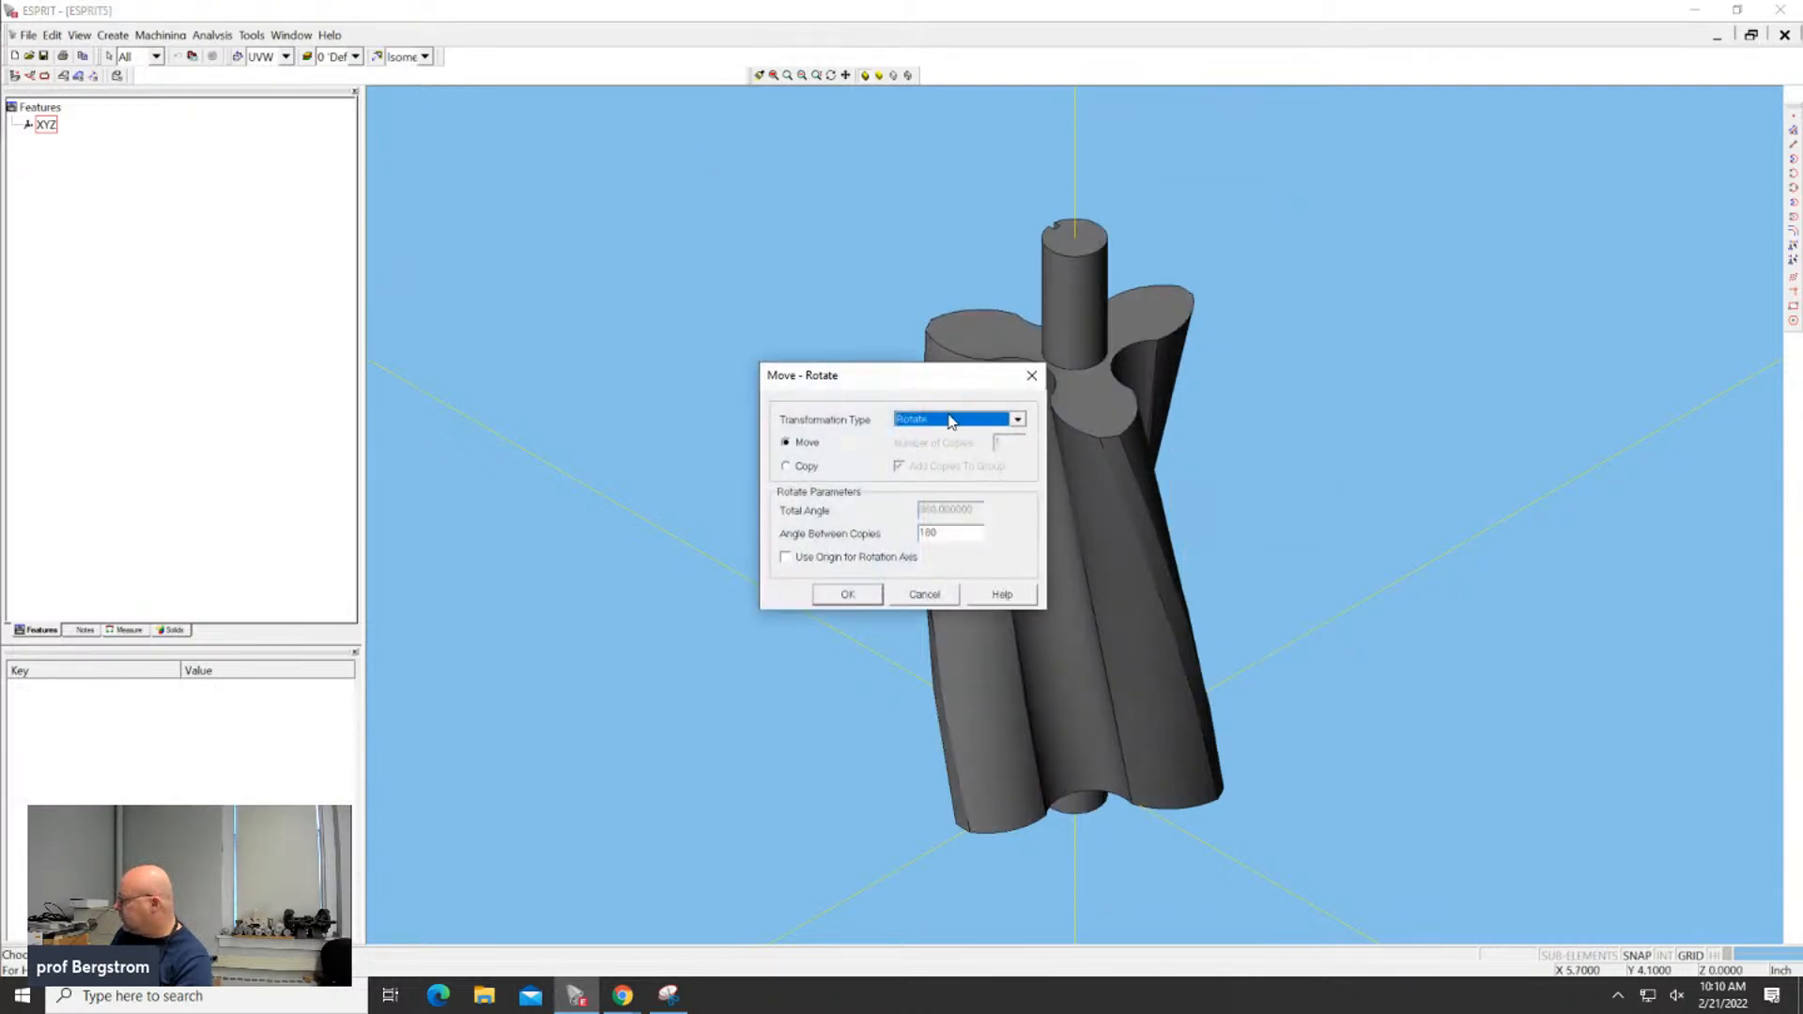
{"action": "double_click", "coordinate": [934, 533]}
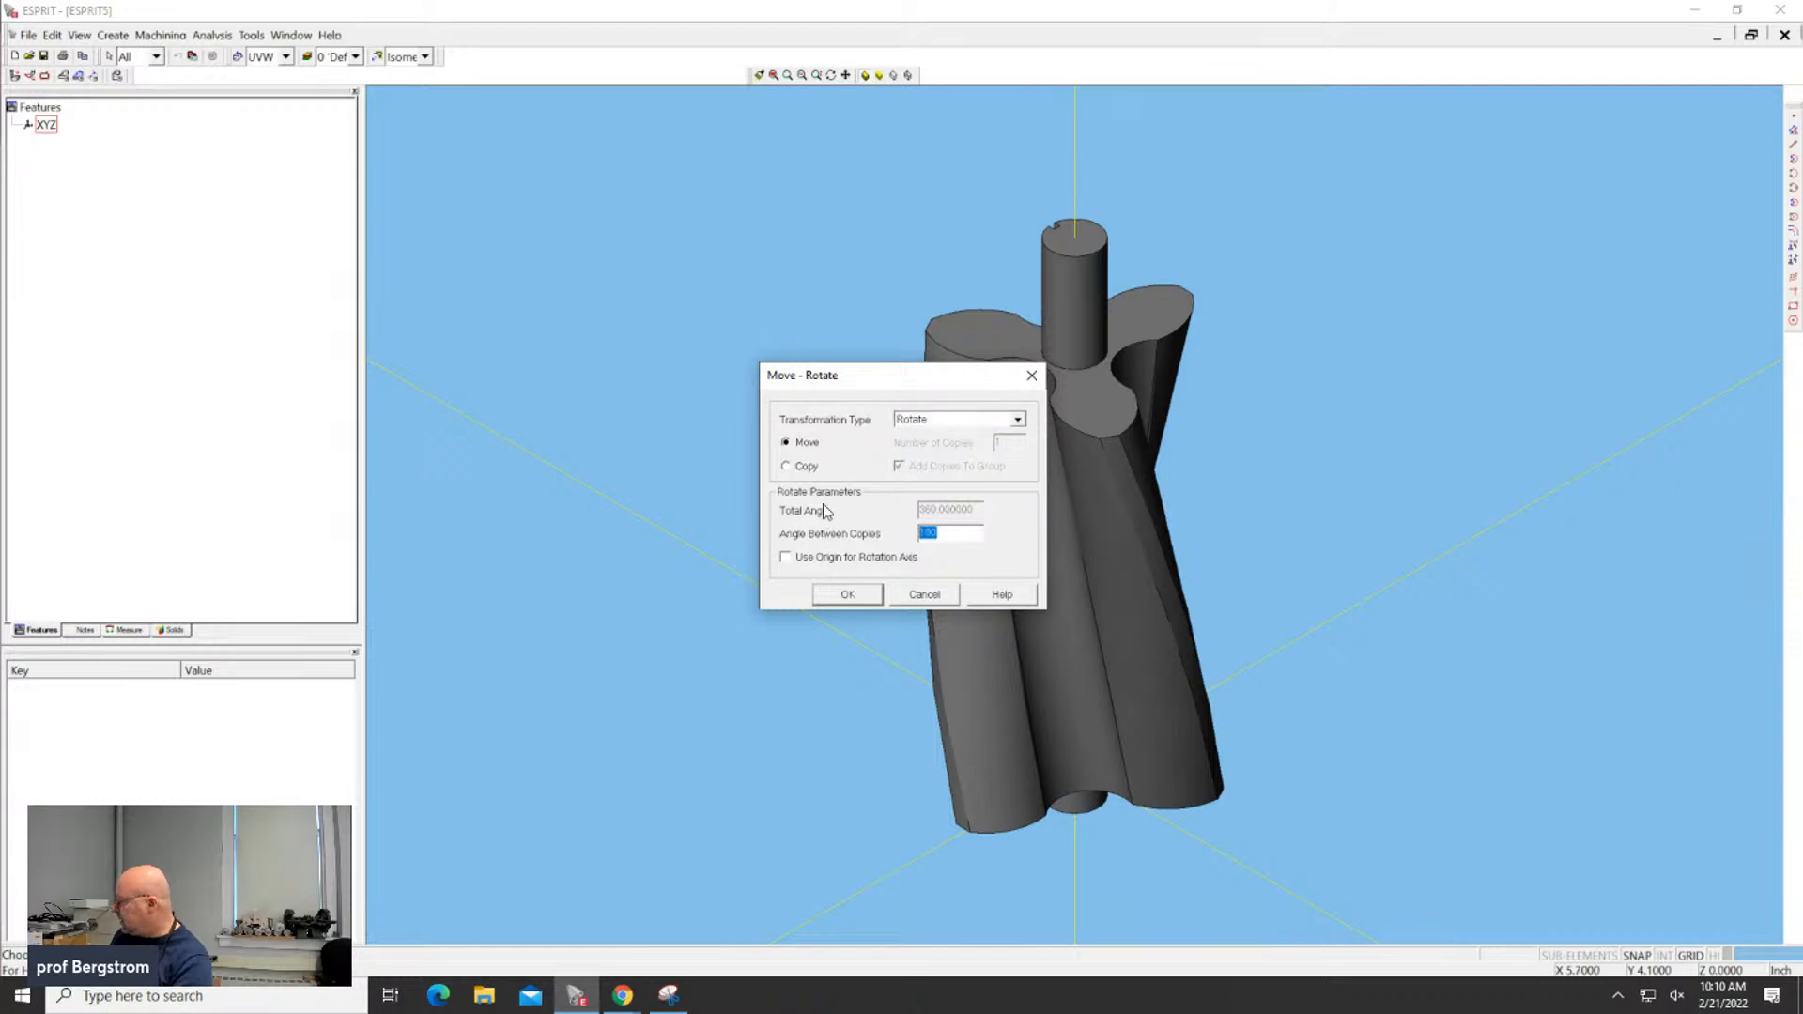
{"action": "left_click", "coordinate": [839, 600]}
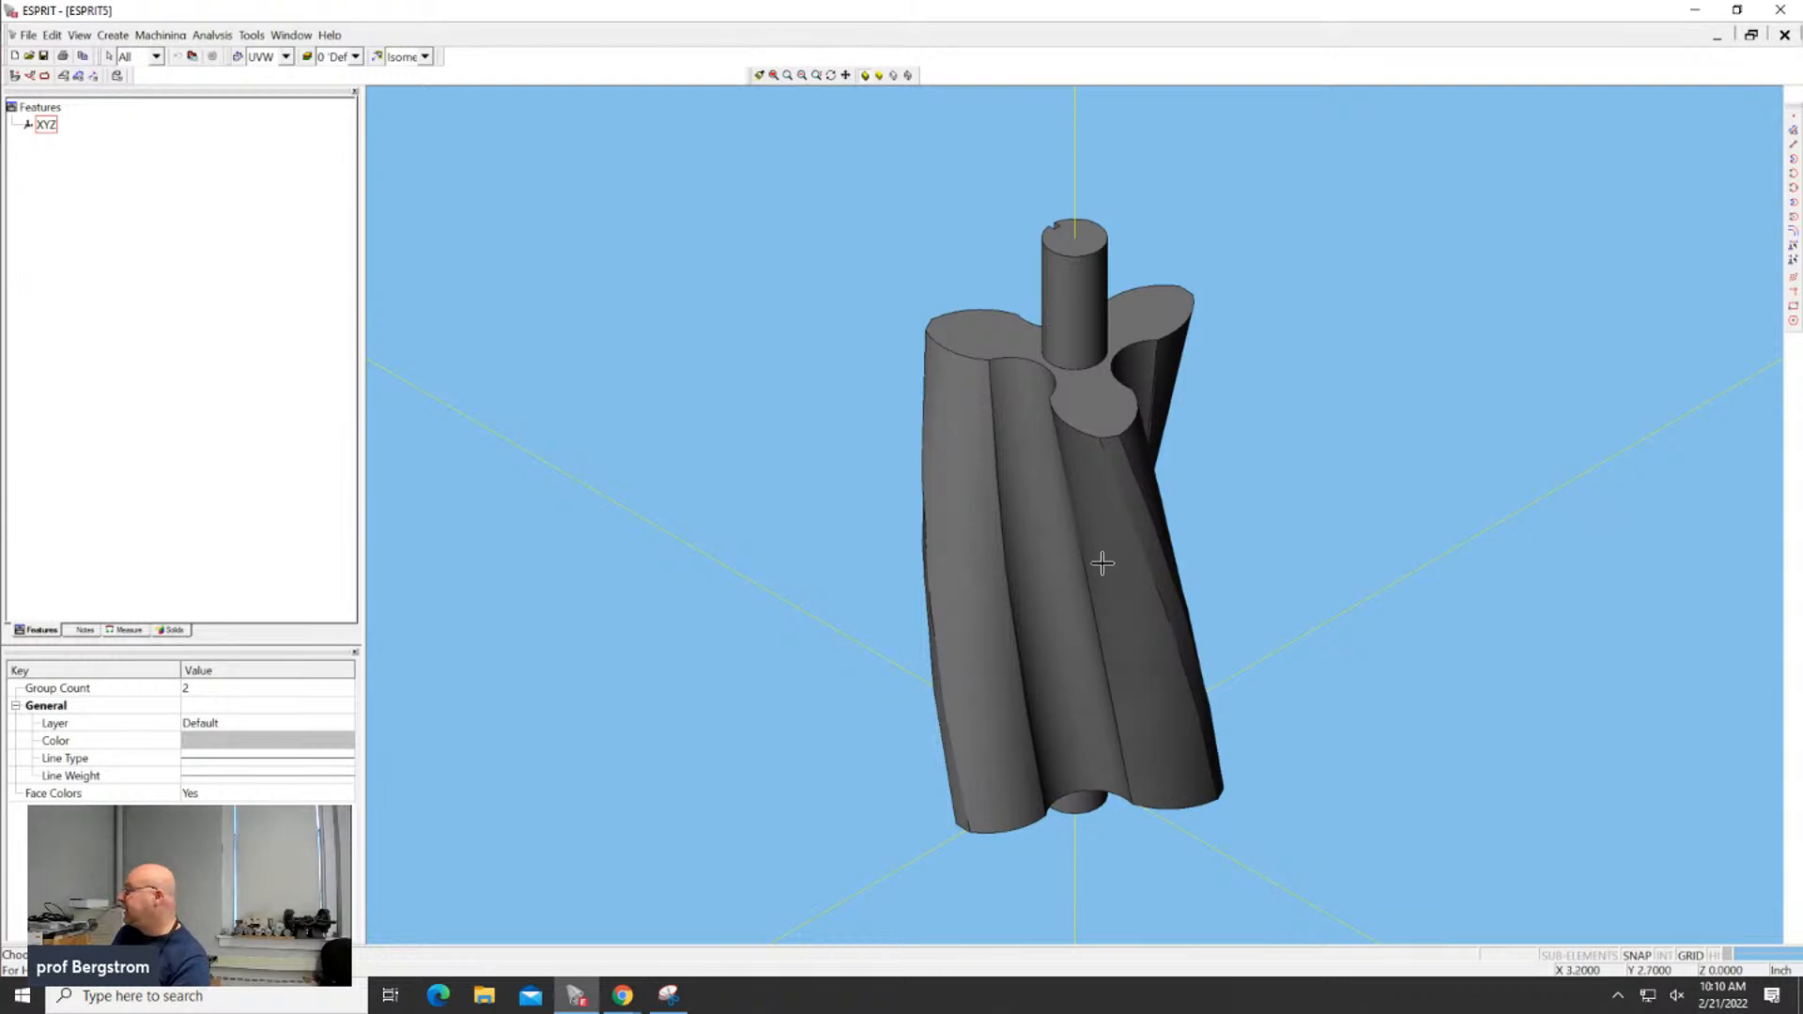
{"action": "right_click", "coordinate": [1048, 550]}
{"action": "left_click", "coordinate": [1061, 555]}
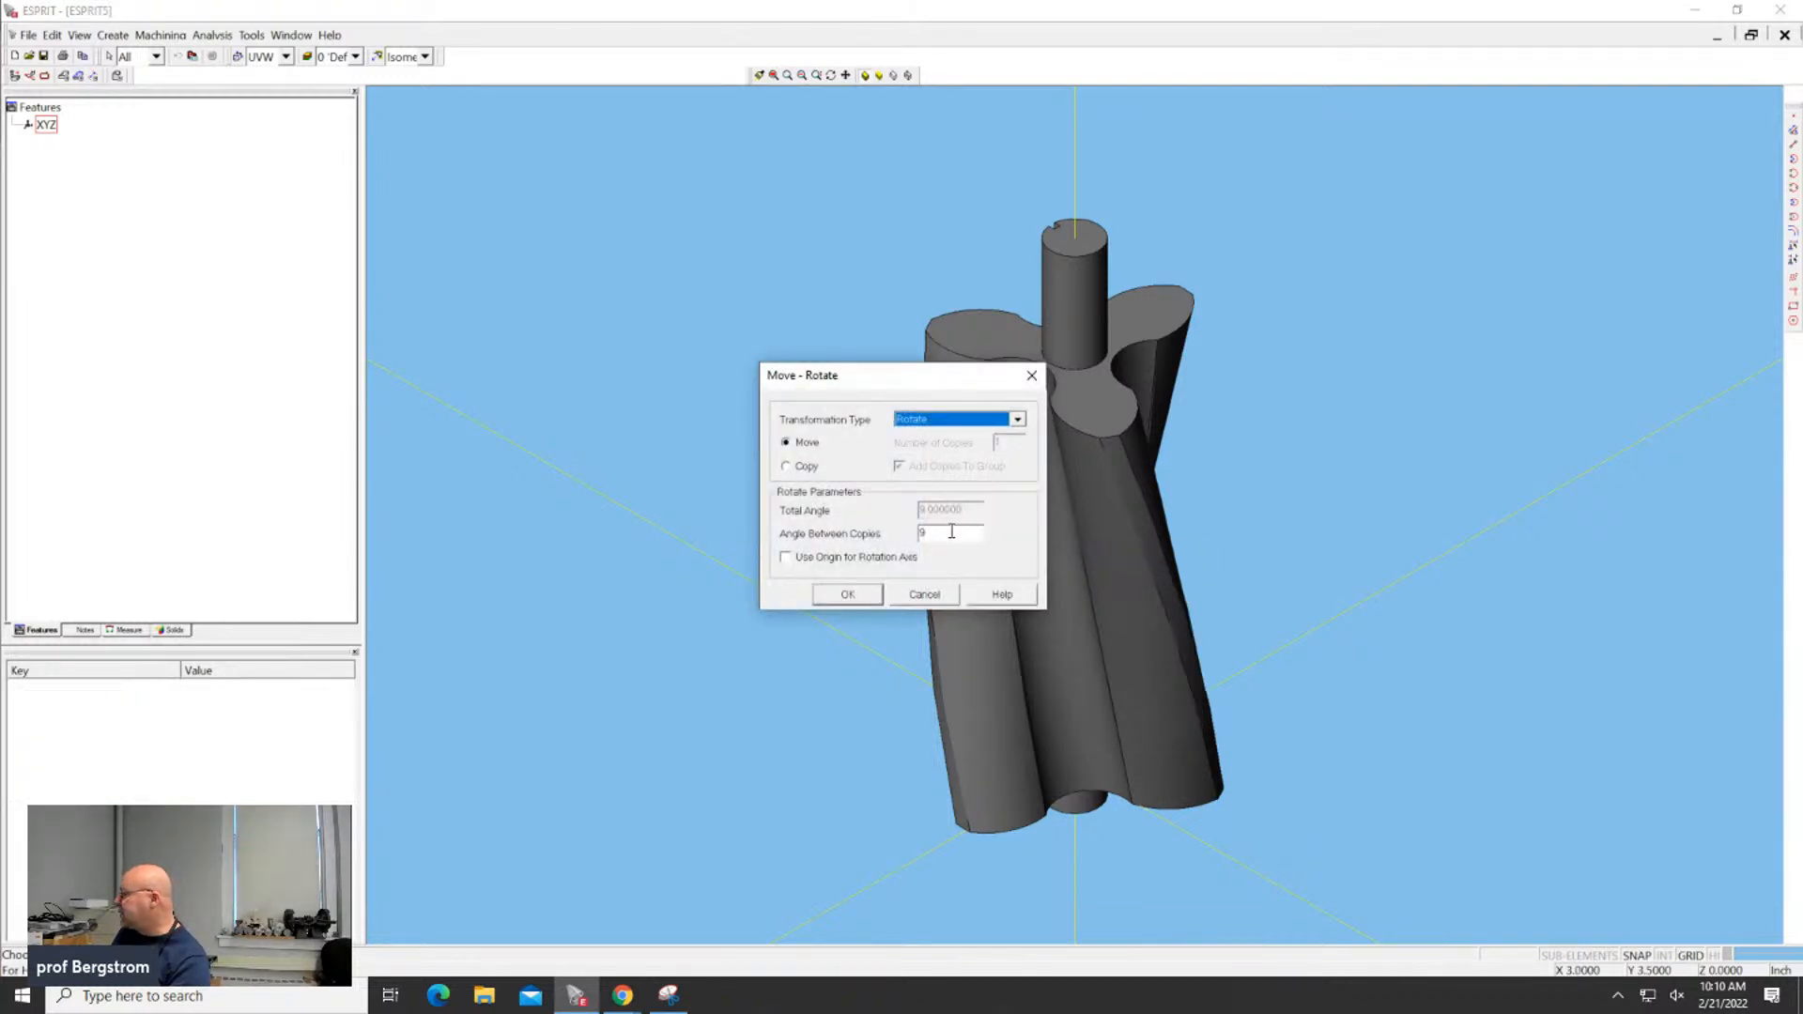
{"action": "left_click", "coordinate": [952, 531]}
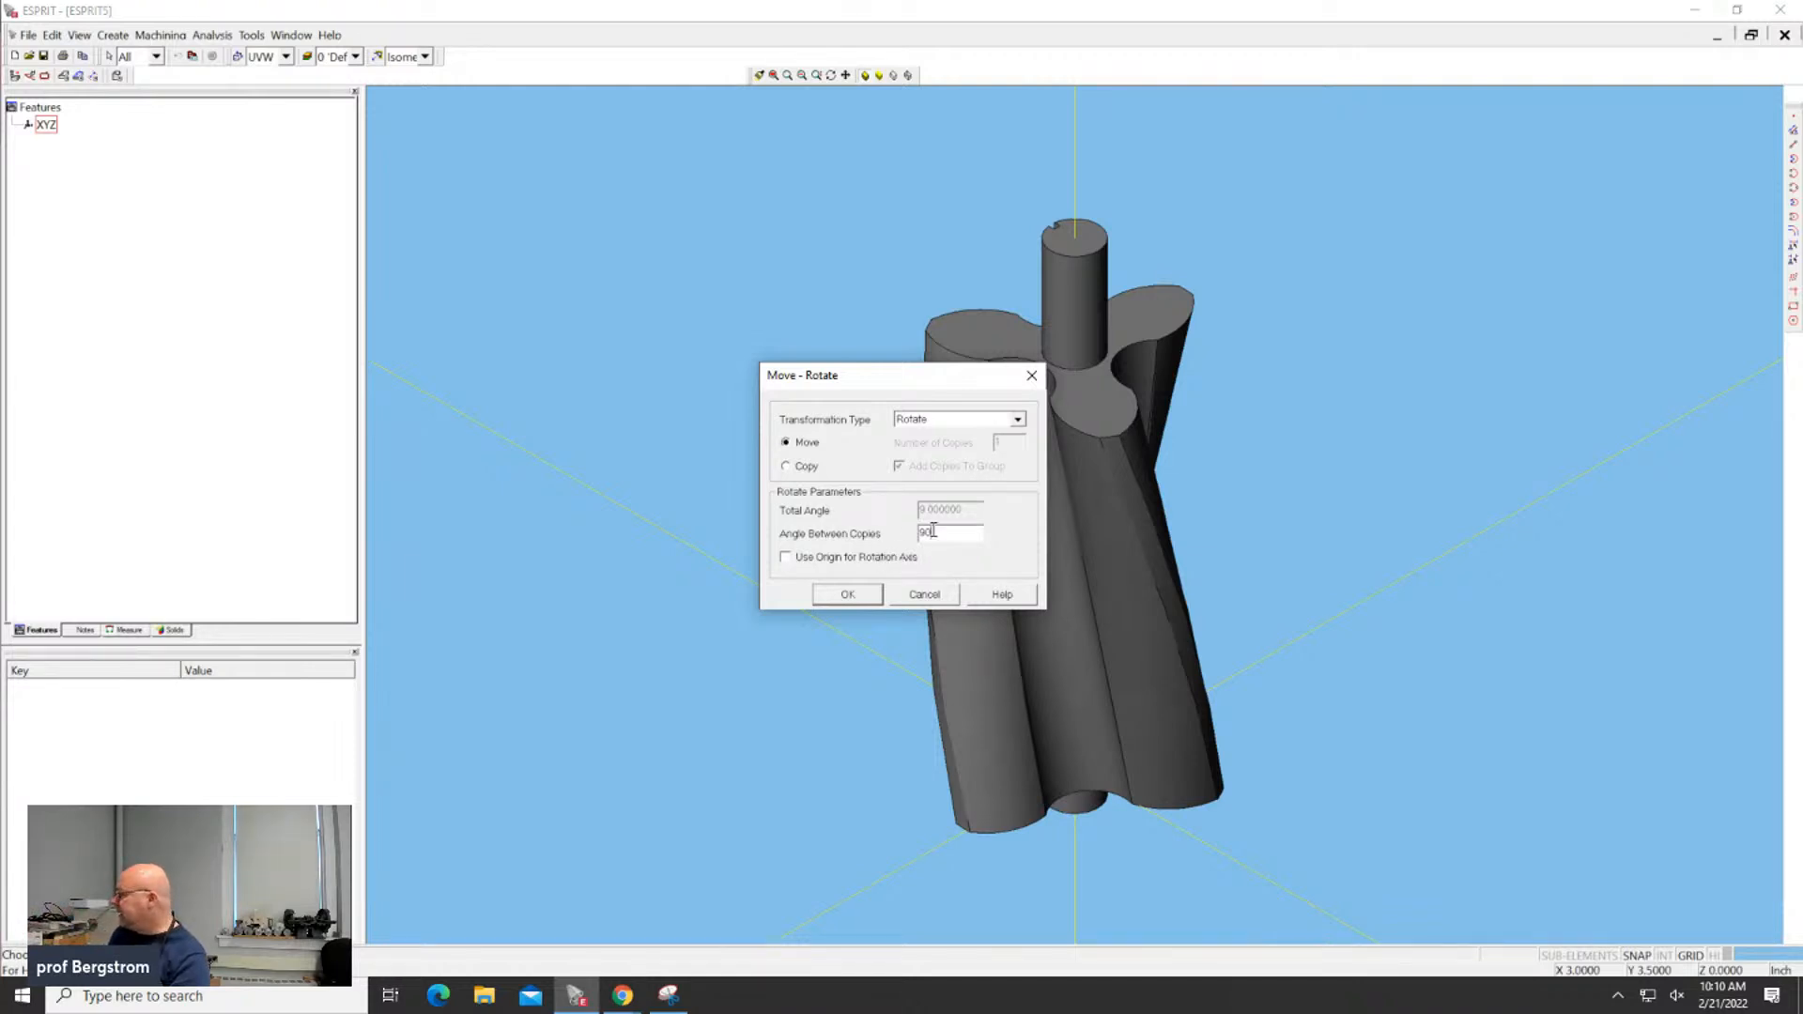
{"action": "left_click", "coordinate": [848, 595]}
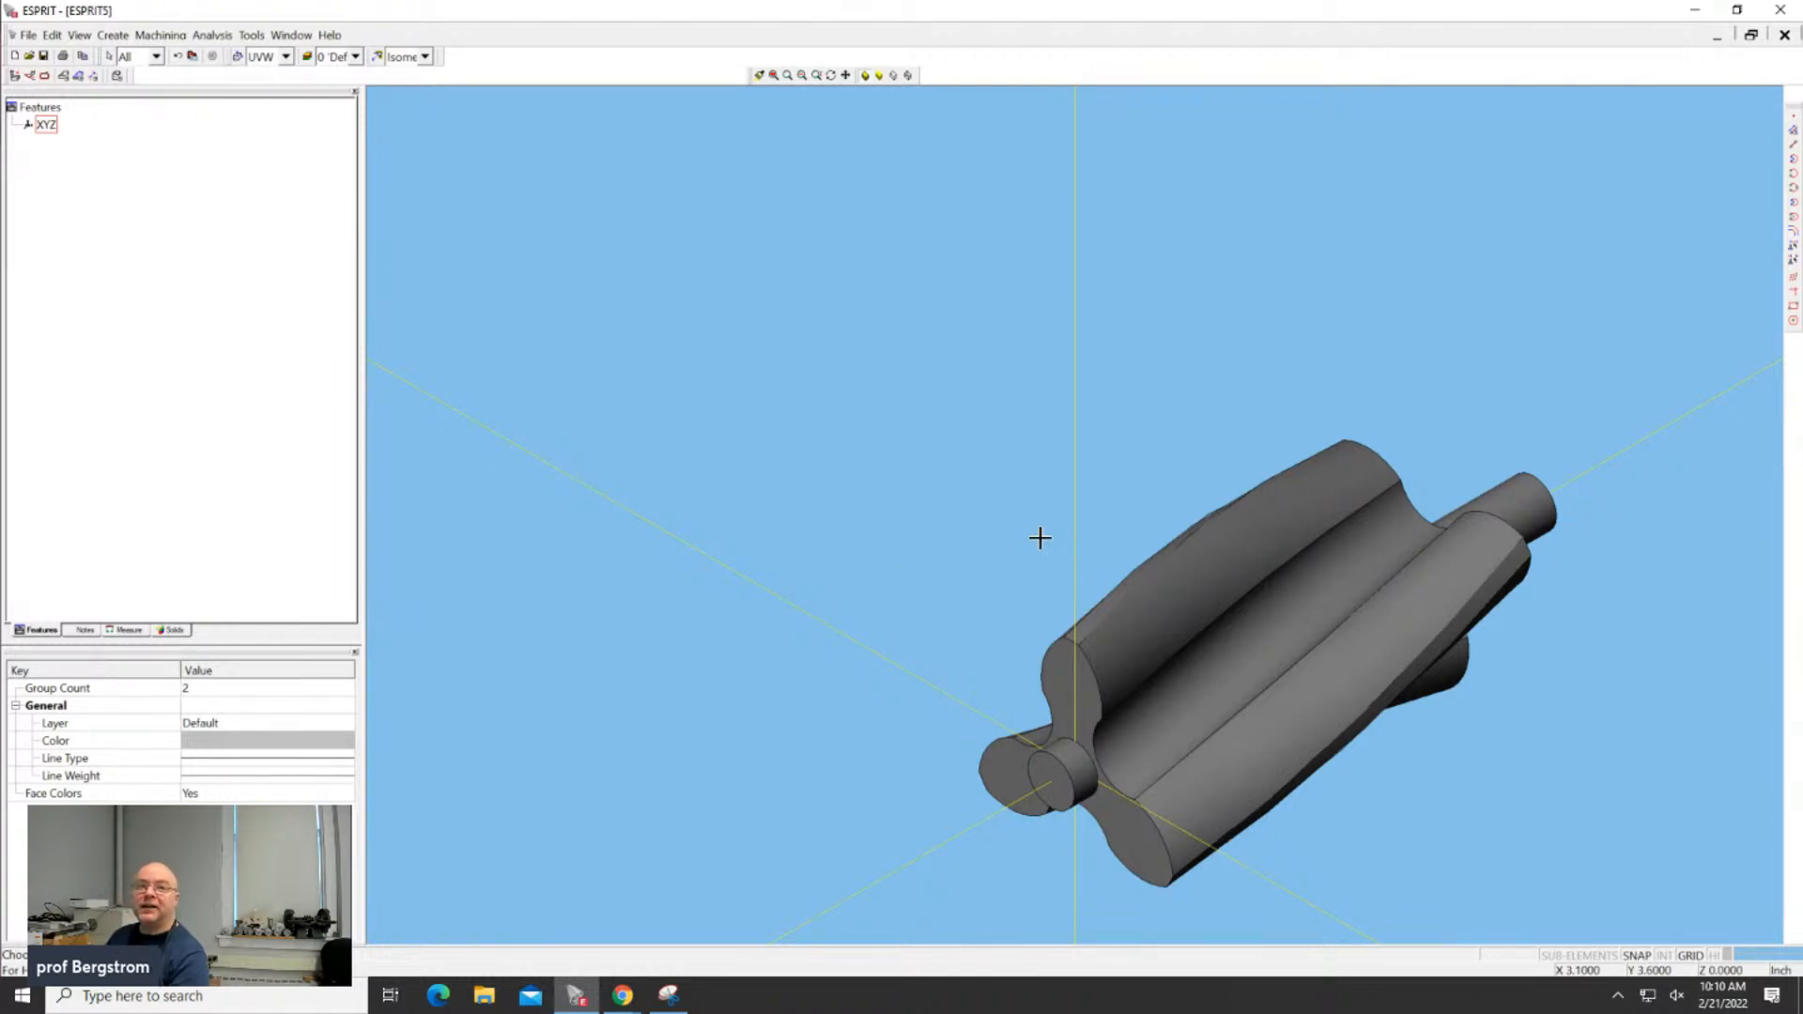
Rotate the selected model 180 degrees about the horizontal axis crossing its length, and return to the isometric view
{"action": "right_click", "coordinate": [1217, 568]}
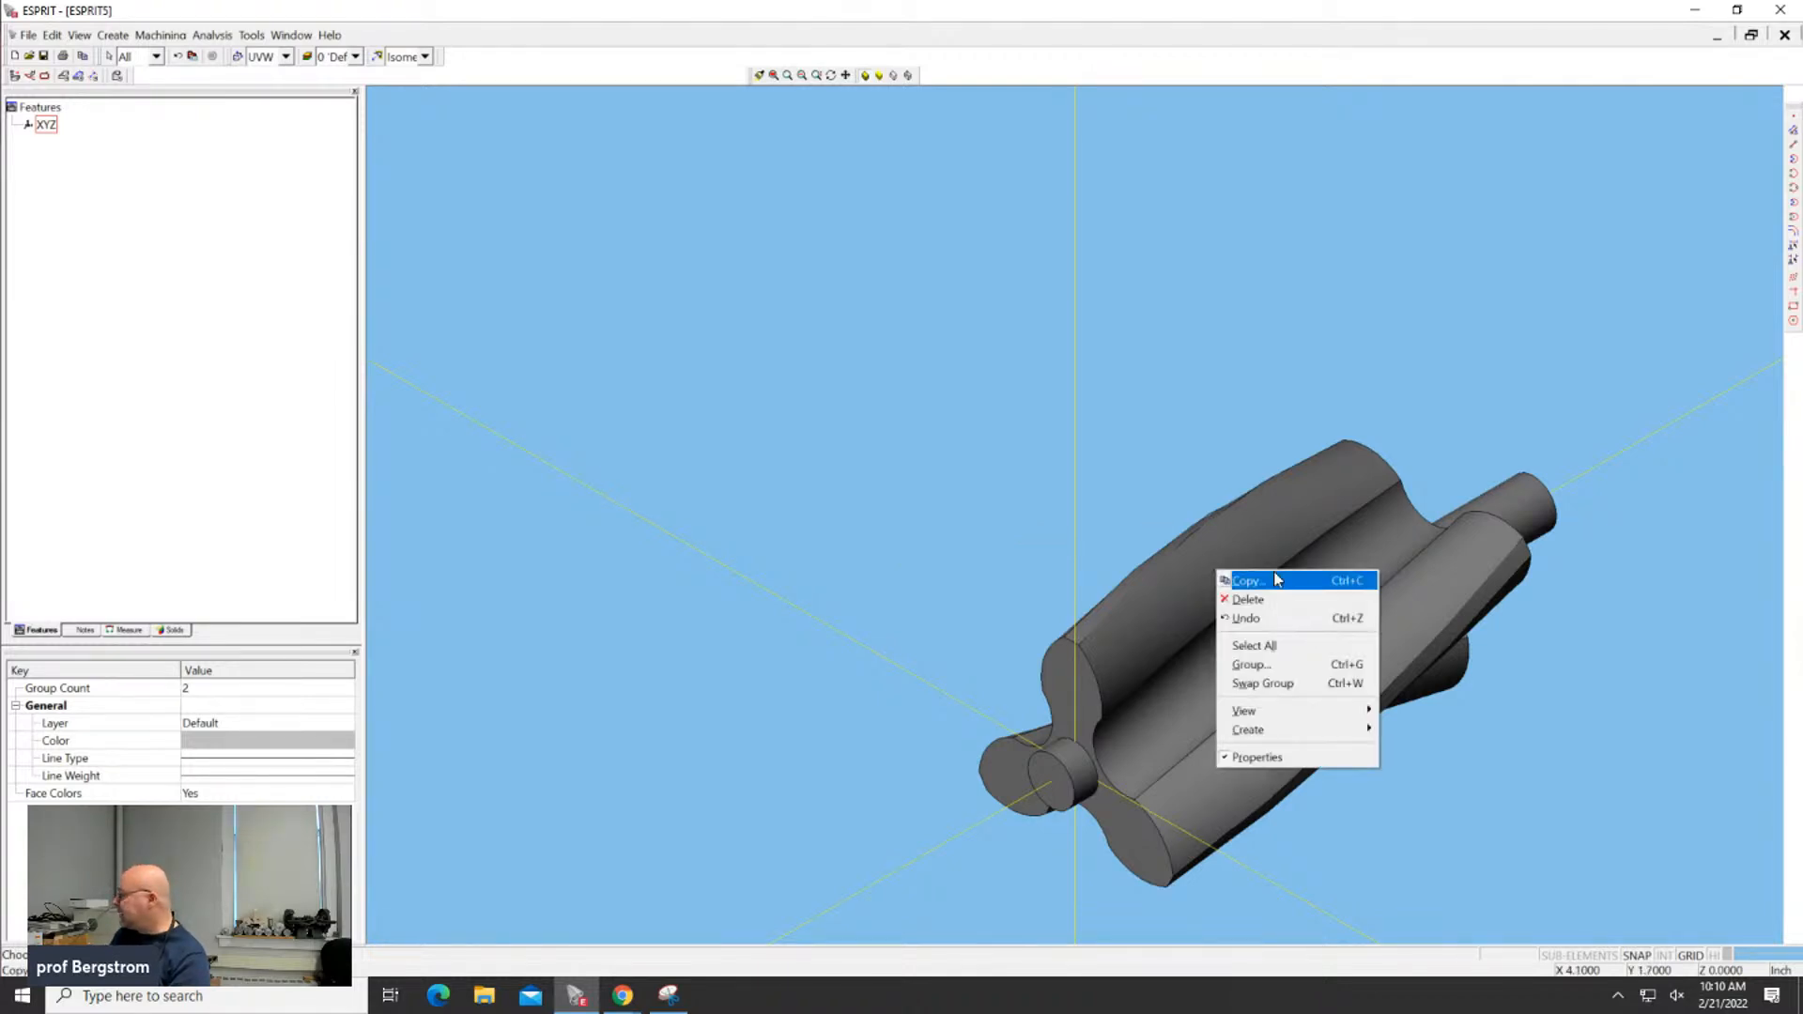
{"action": "left_click", "coordinate": [1276, 579]}
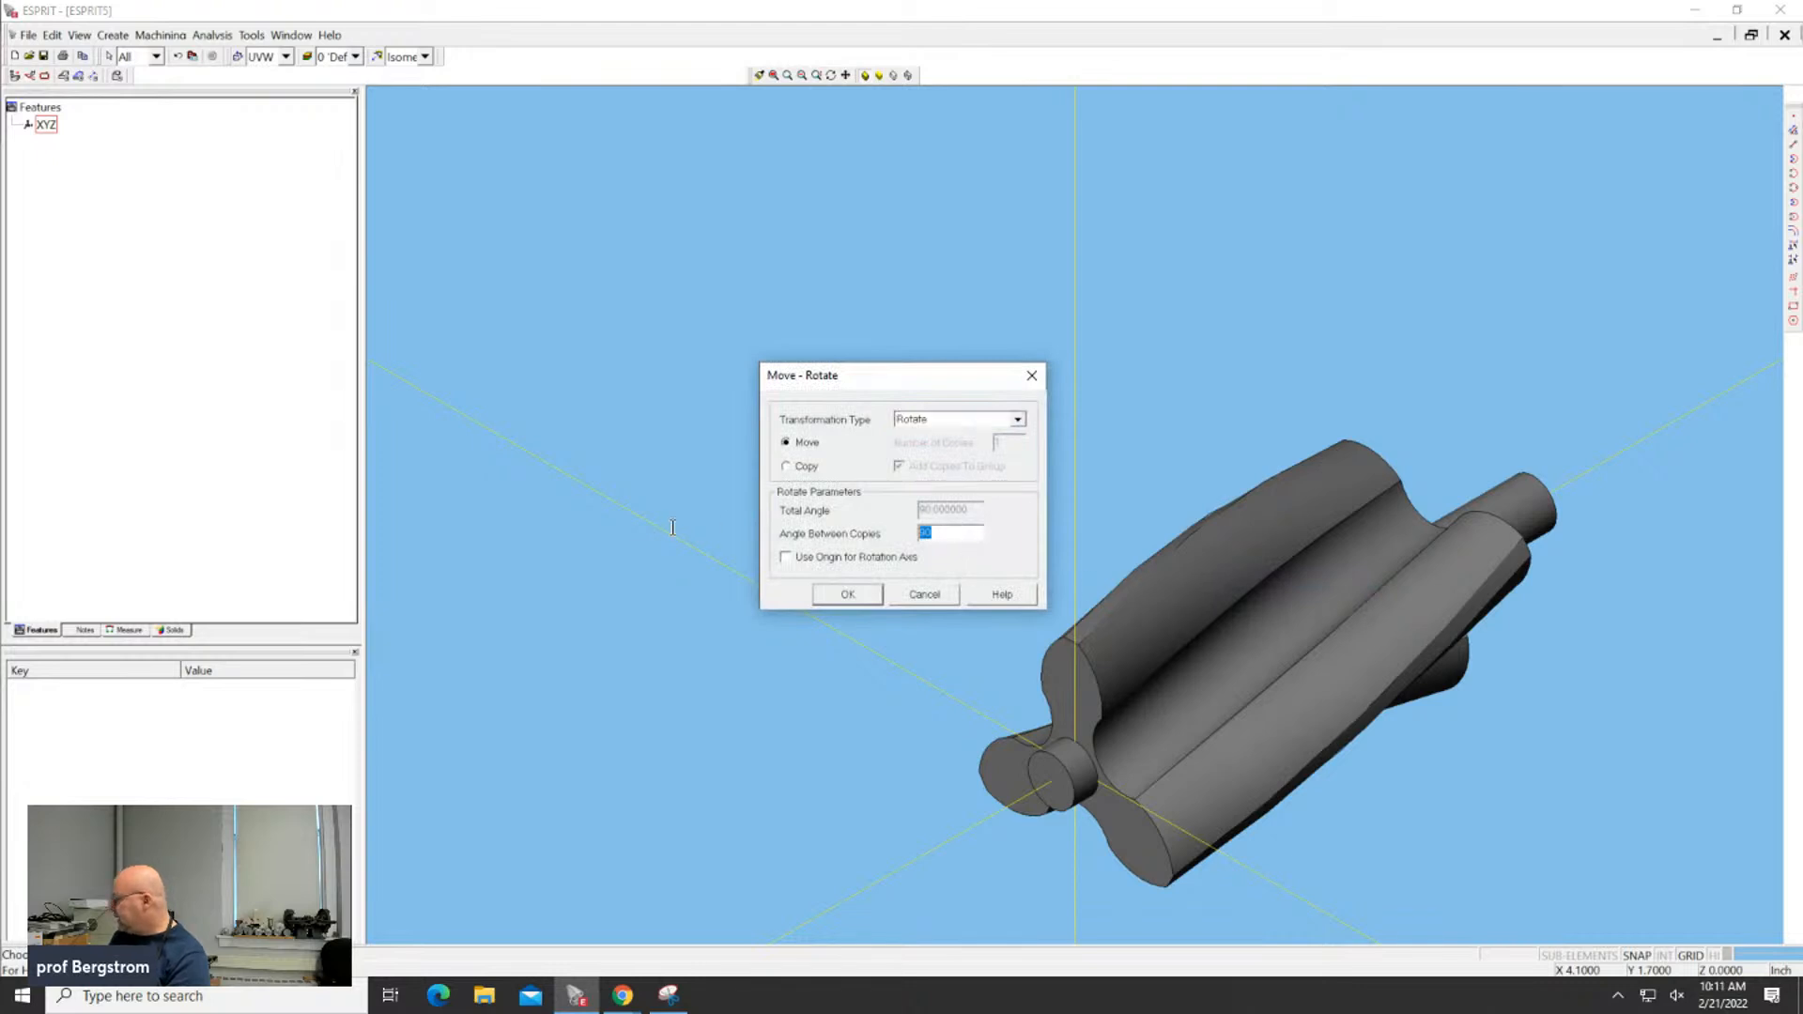
{"action": "type", "text": "18"}
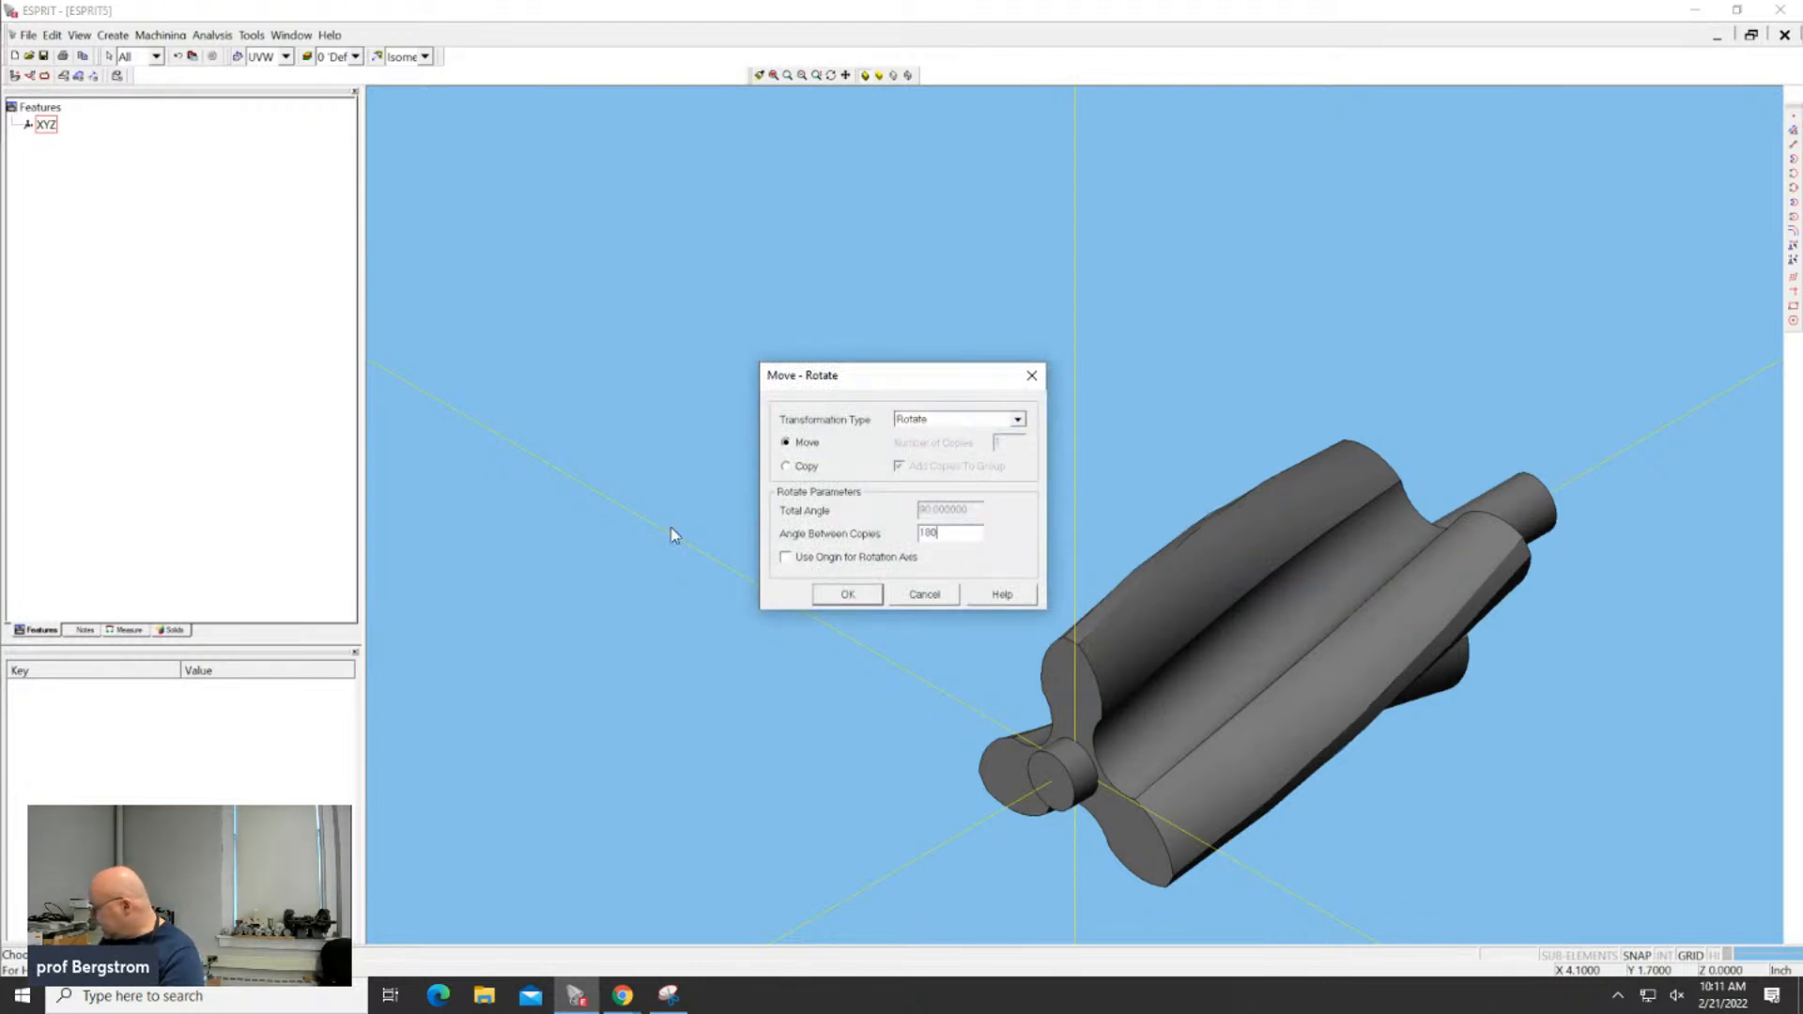
{"action": "type", "text": "0"}
{"action": "key", "text": "Return"}
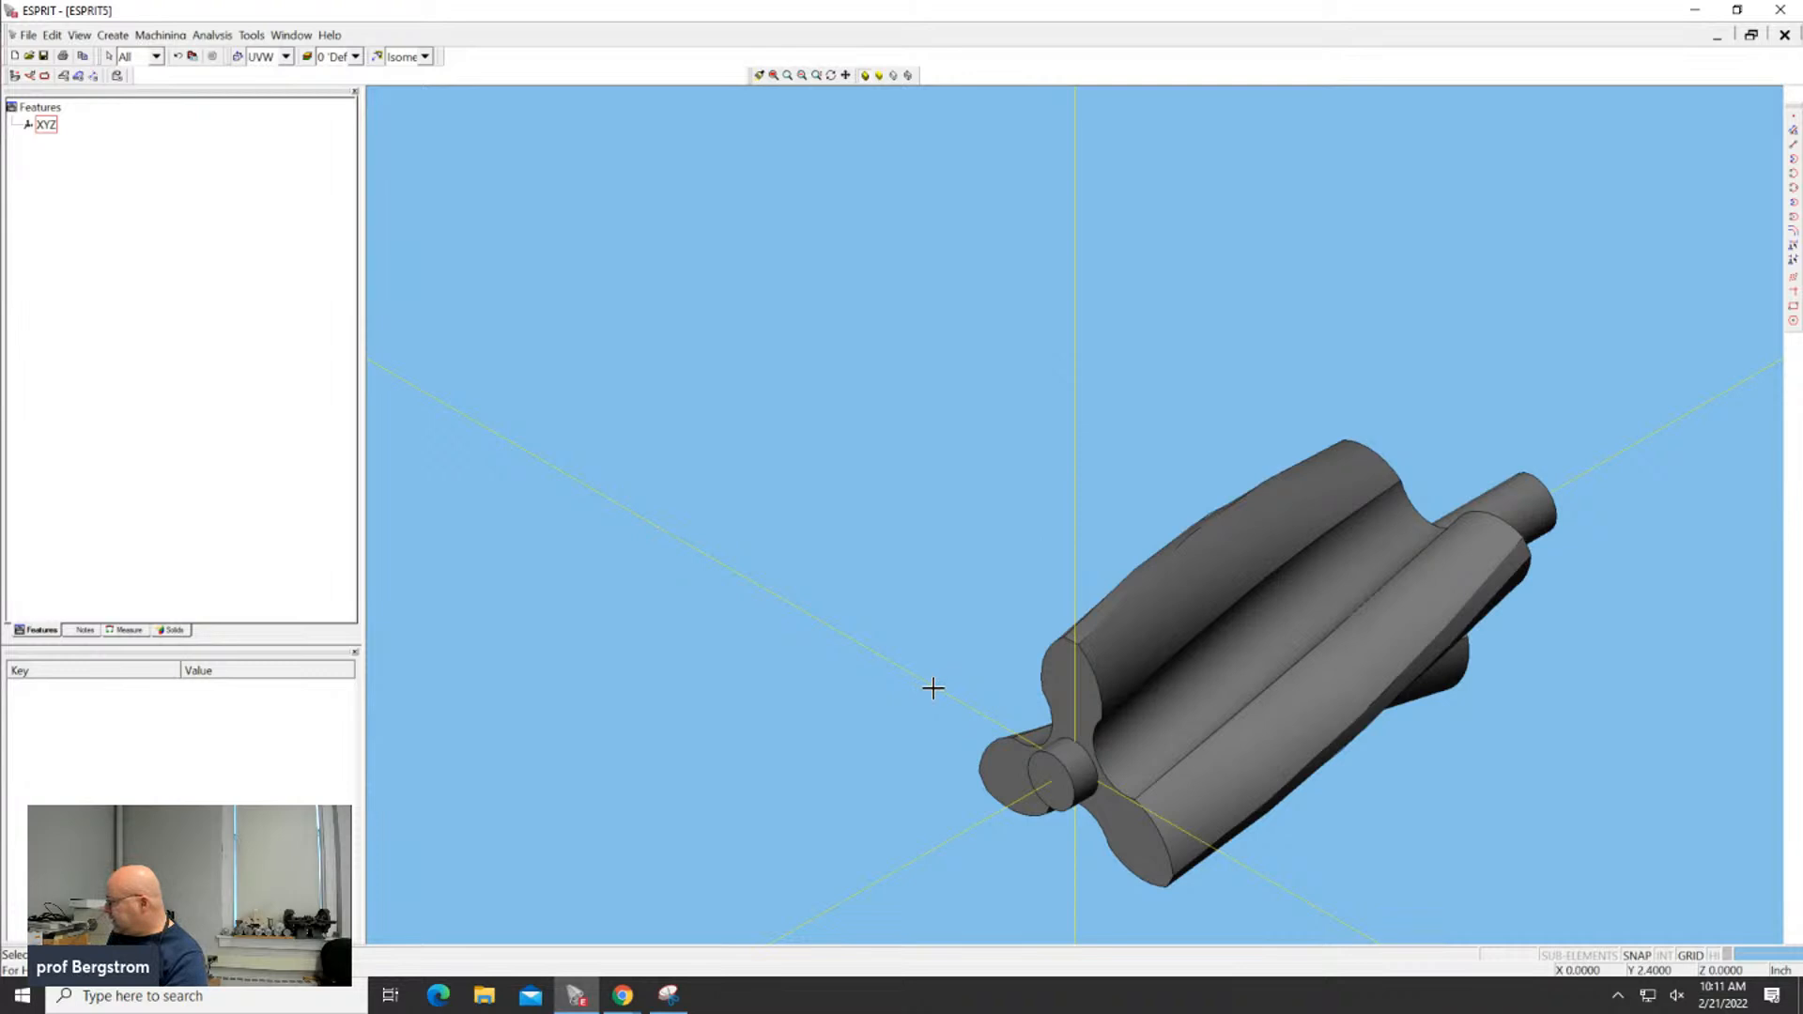
{"action": "left_click", "coordinate": [934, 689]}
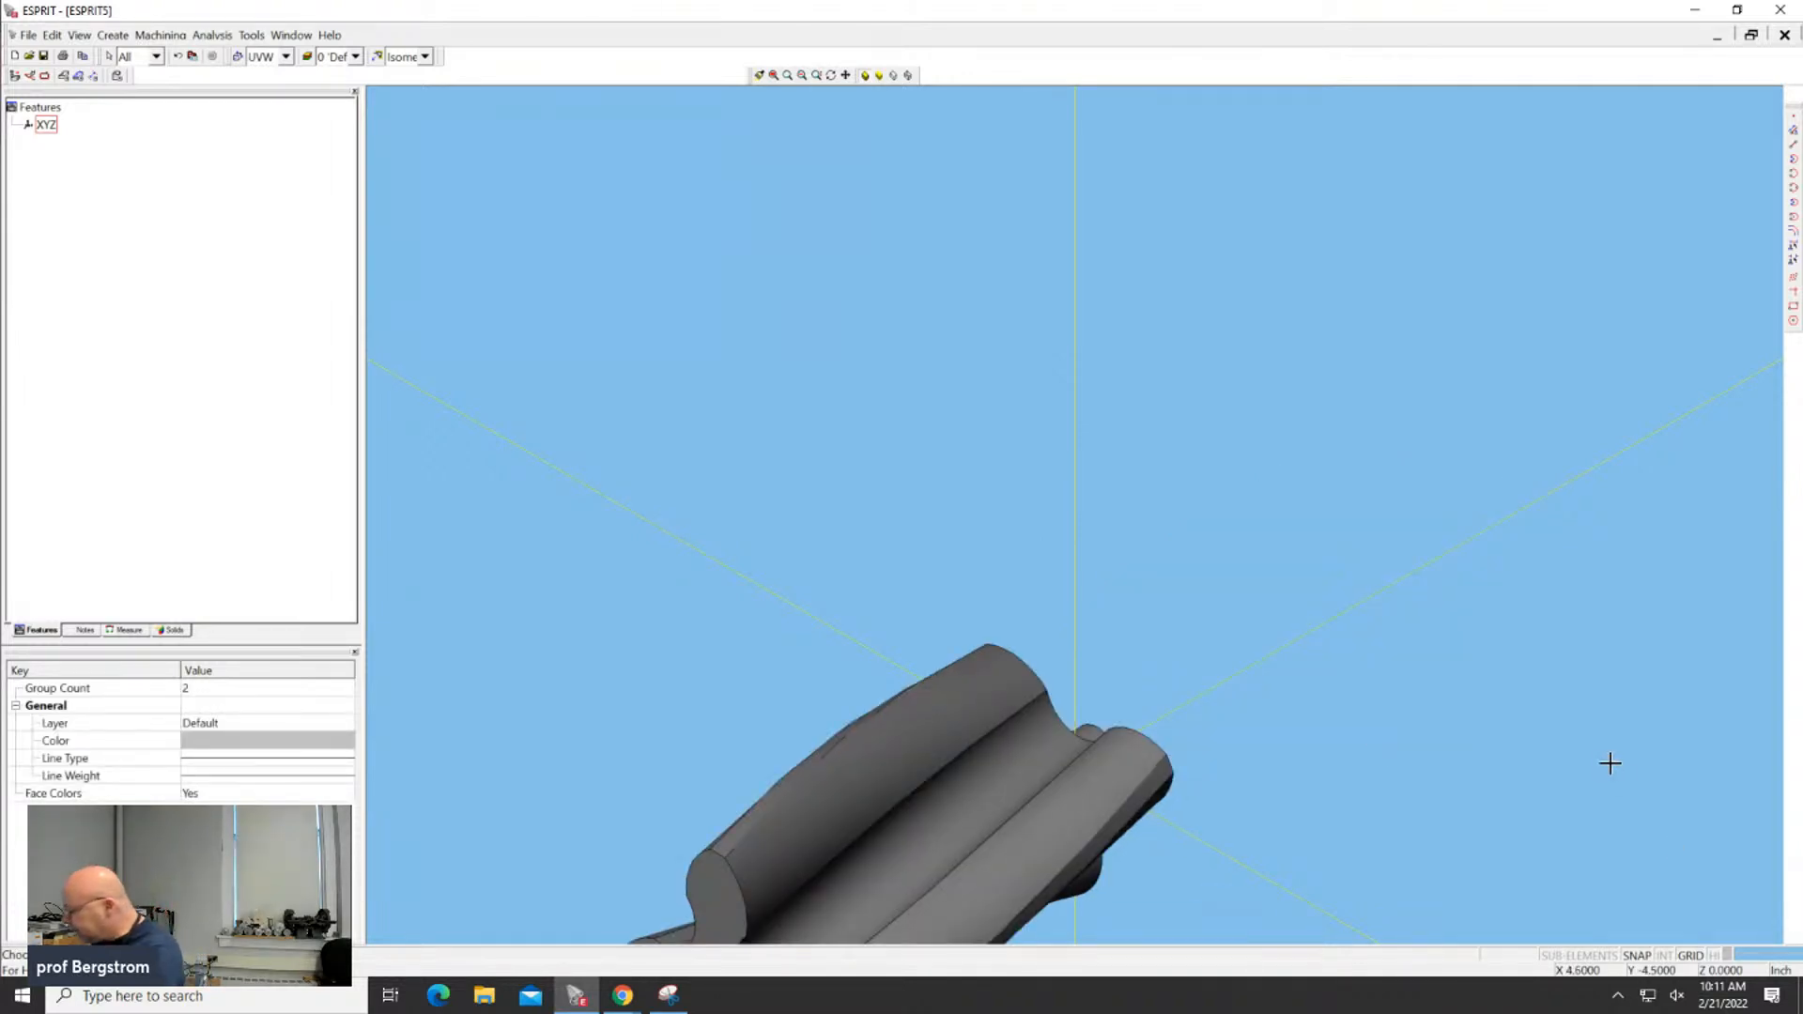
{"action": "middle_click_drag", "start_coordinate": [1338, 663], "coordinate": [1282, 652]}
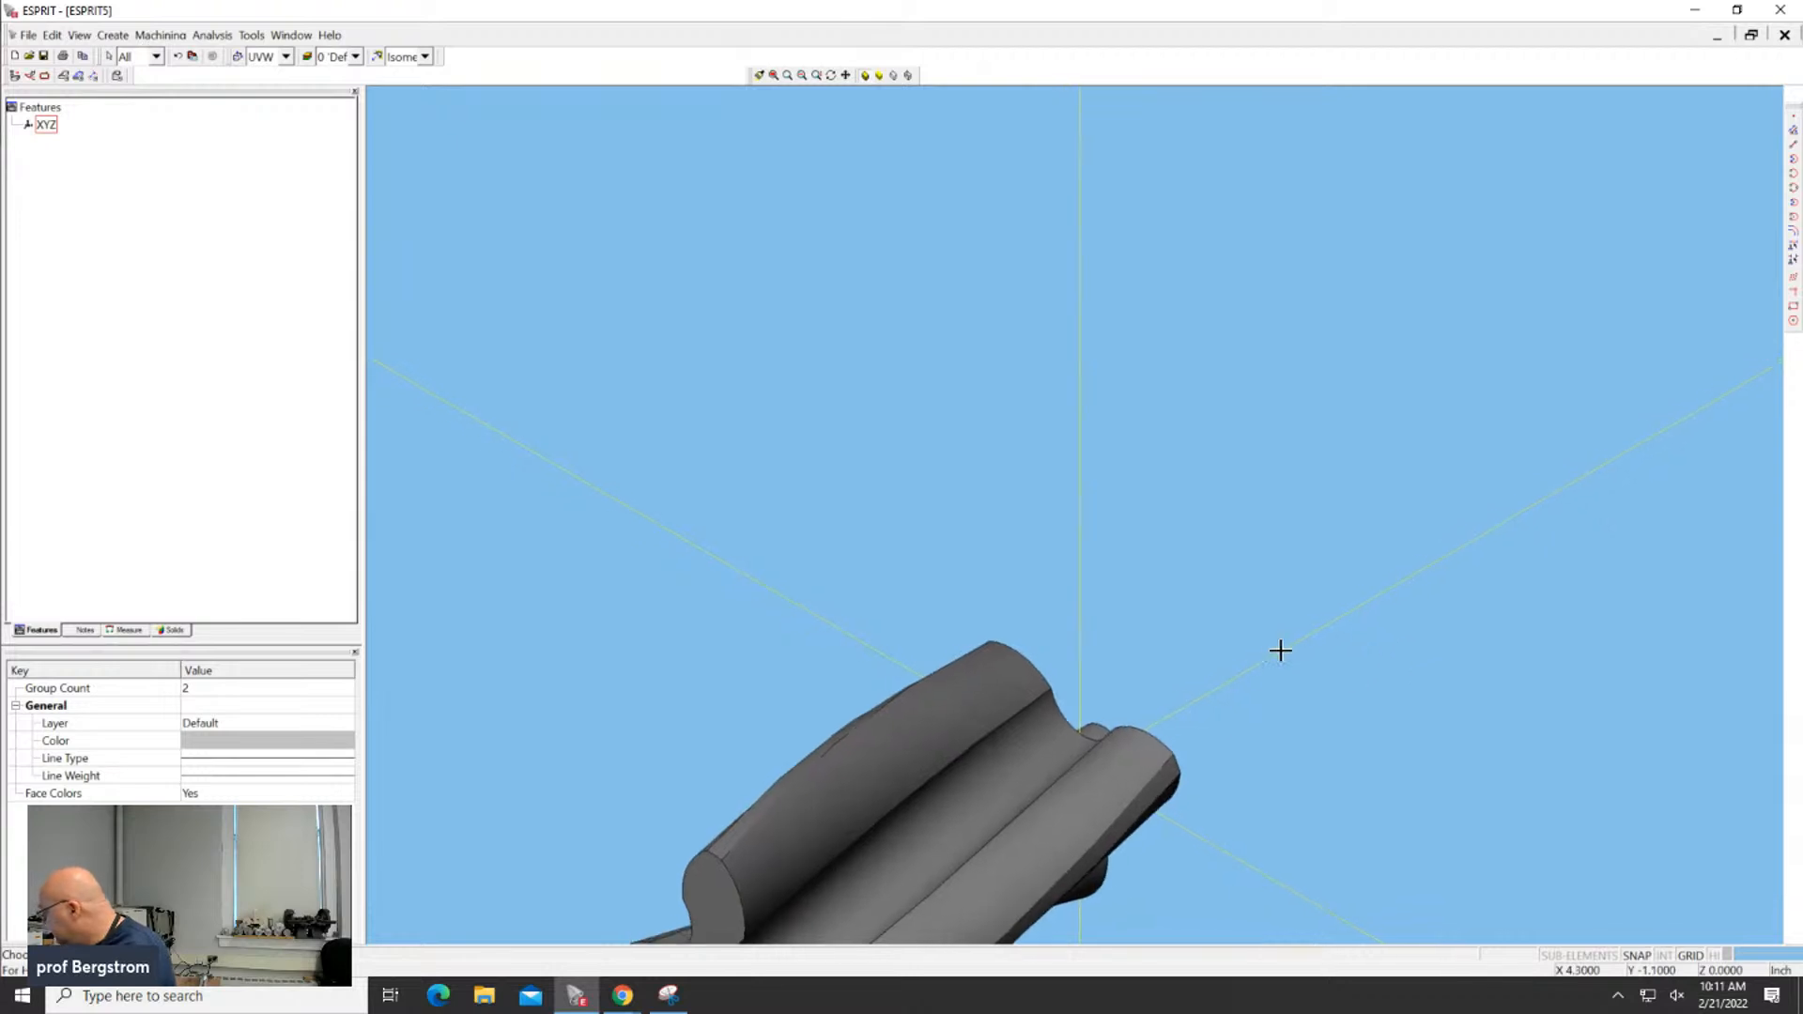
{"action": "middle_click_drag", "start_coordinate": [1405, 701], "coordinate": [1231, 753]}
{"action": "scroll", "coordinate": [949, 824], "scroll_direction": "up", "scroll_amount": 2}
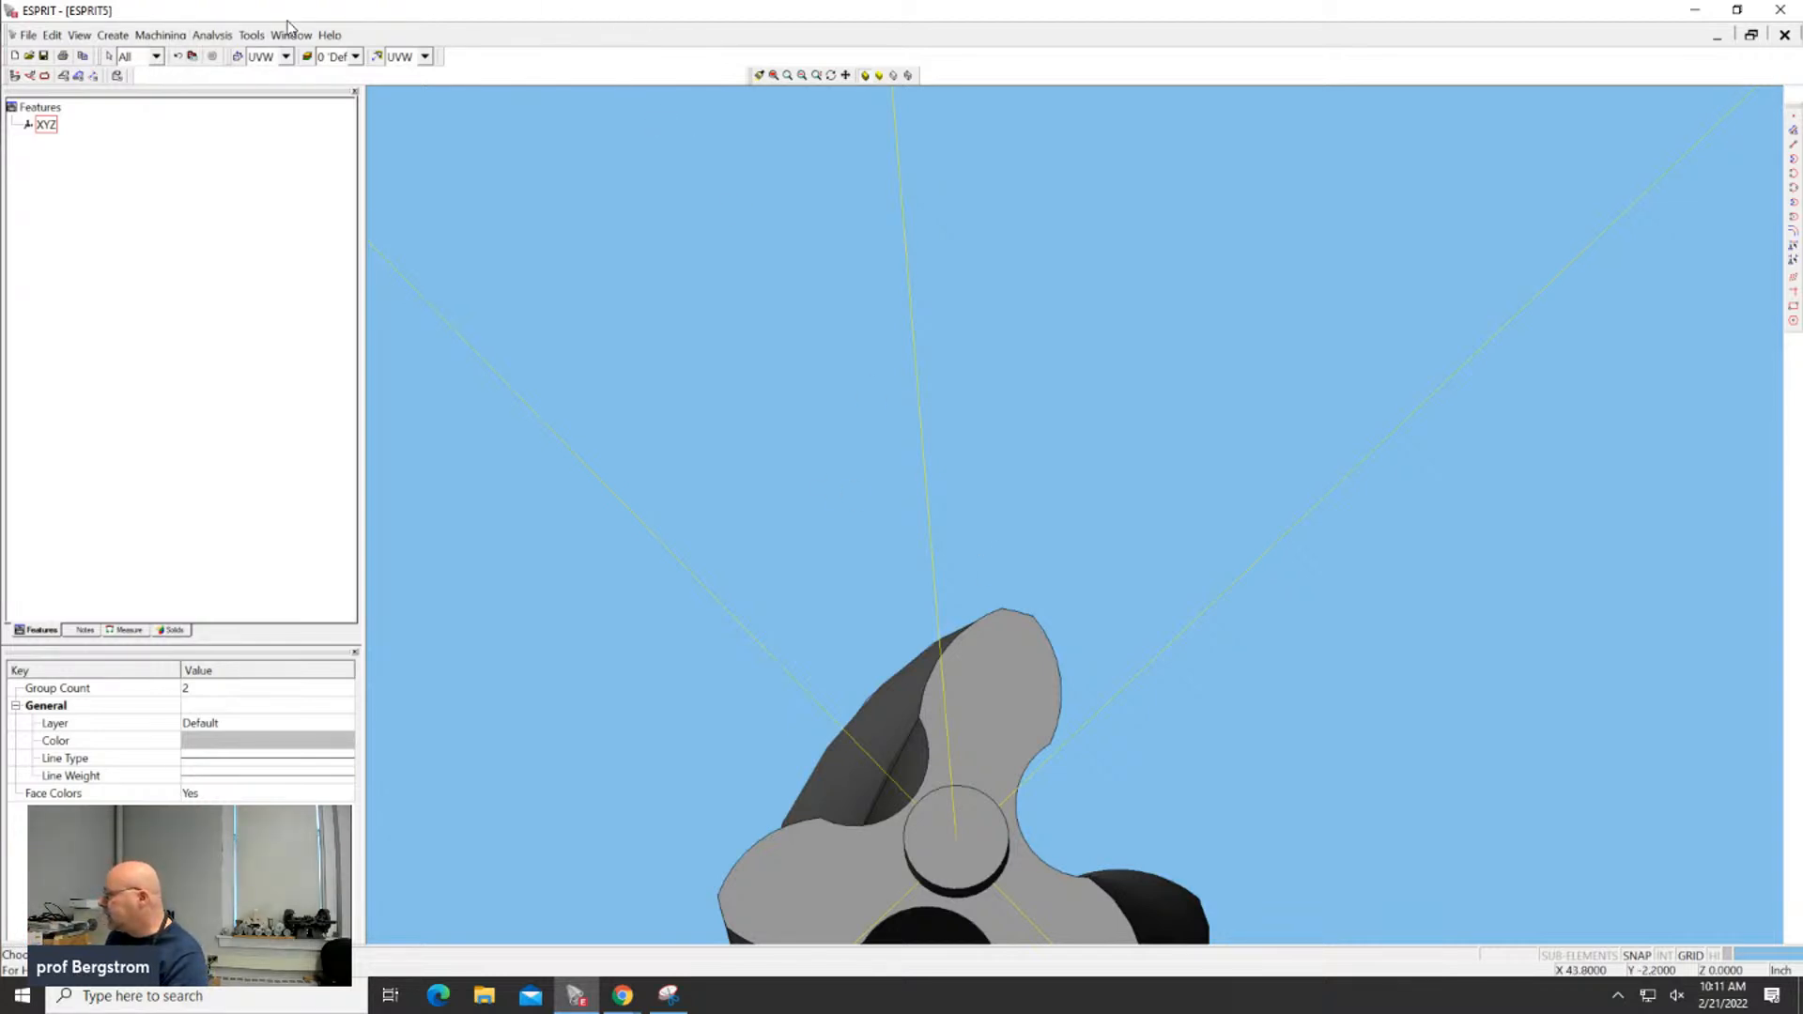
{"action": "left_click", "coordinate": [407, 58]}
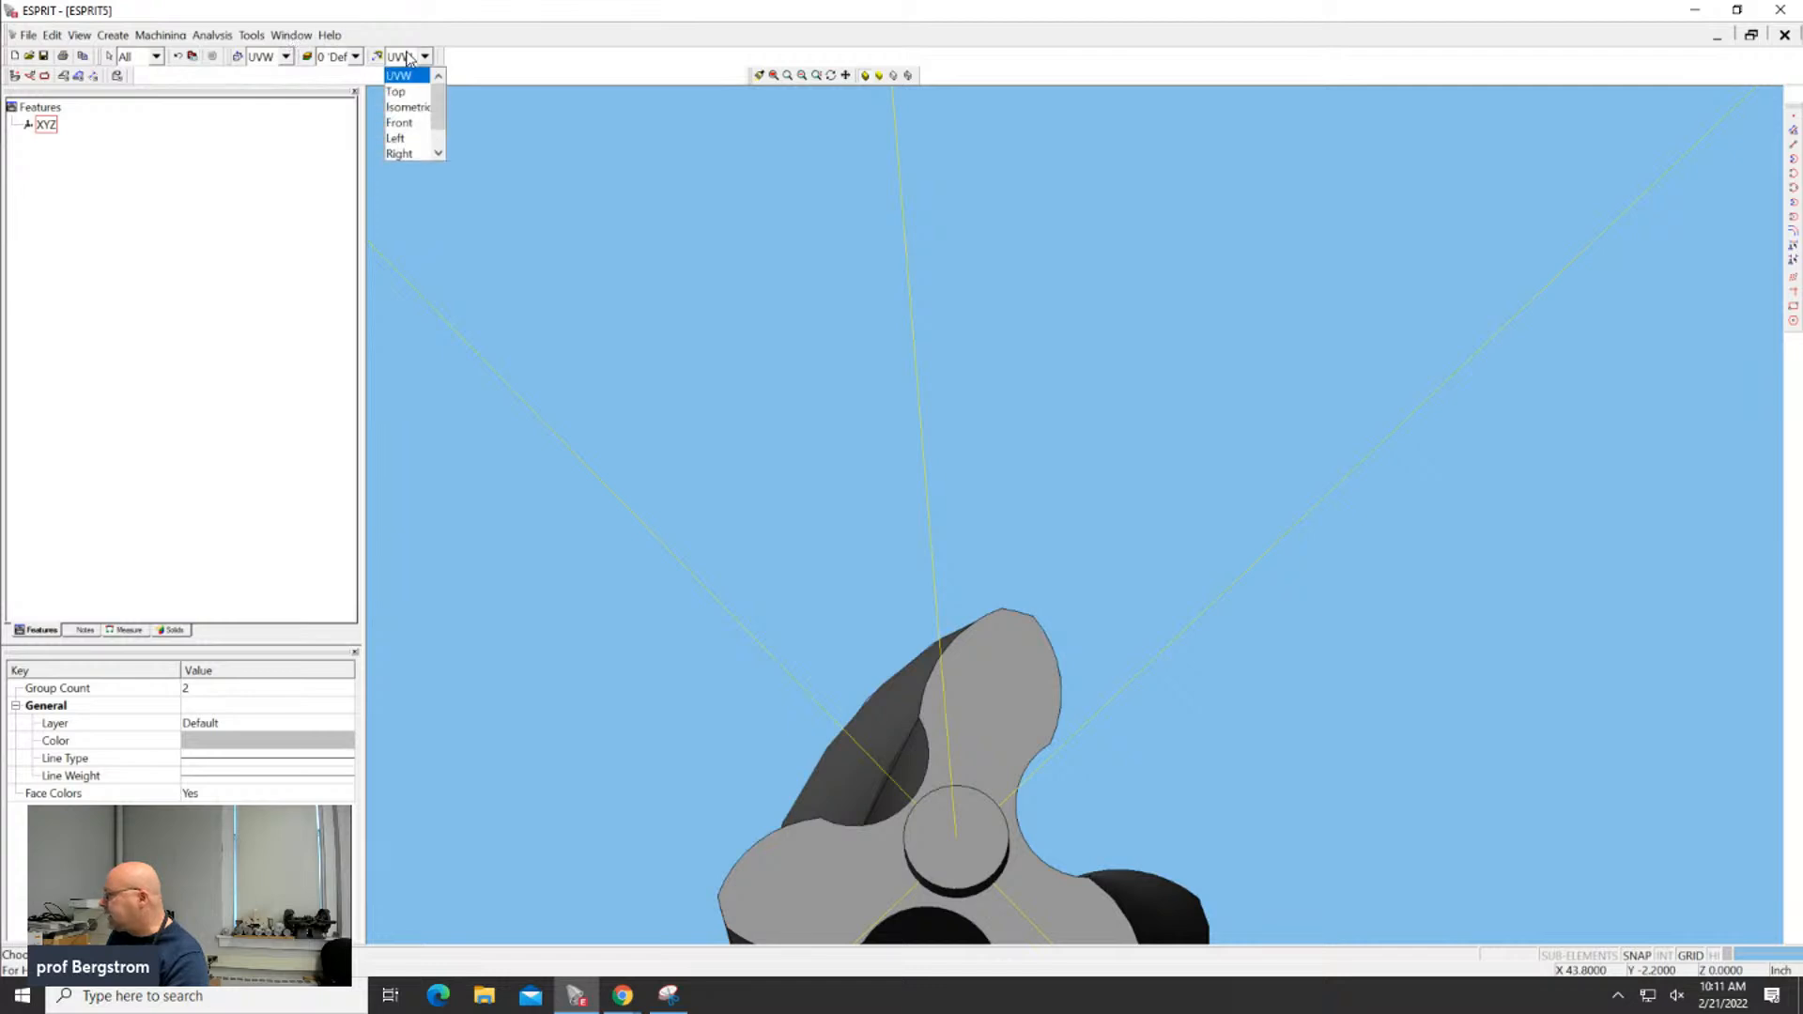
{"action": "left_click", "coordinate": [402, 99]}
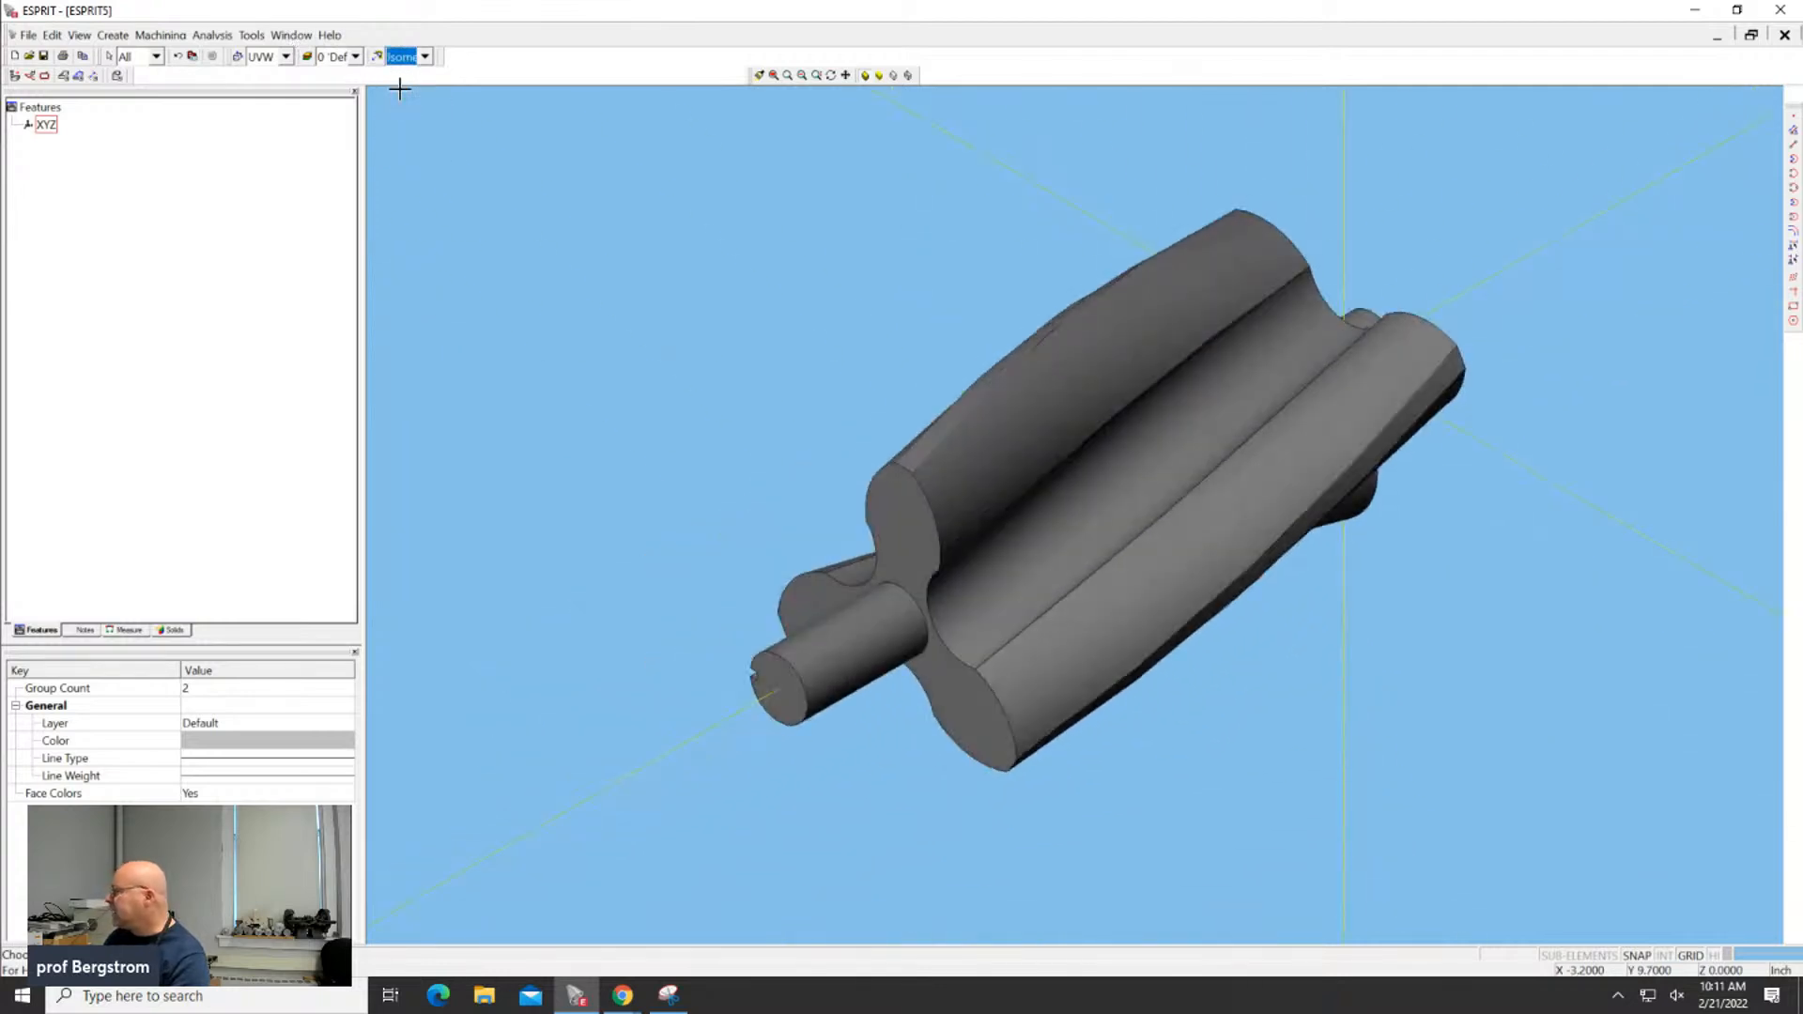
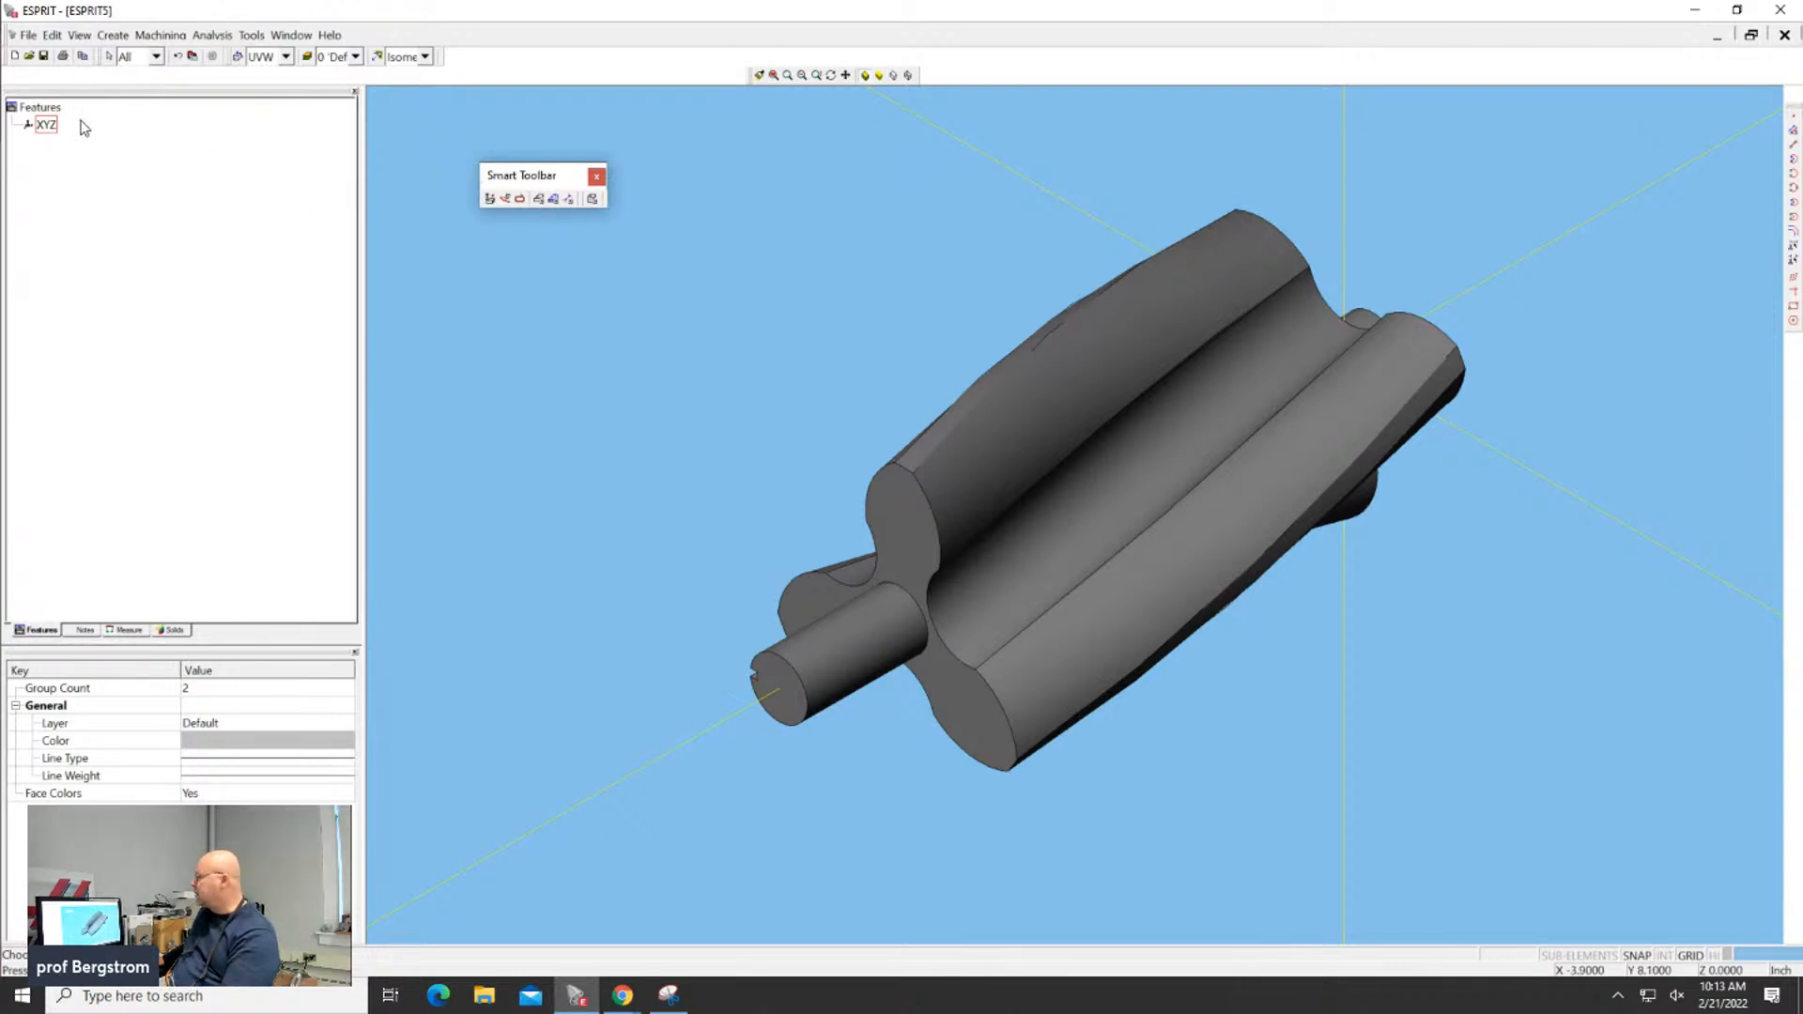
Dock the Smart Toolbar in its own row below the standard tools, and switch to SolidTurn with the Common Machining tools shown
{"action": "left_click_drag", "start_coordinate": [12, 48], "coordinate": [12, 48]}
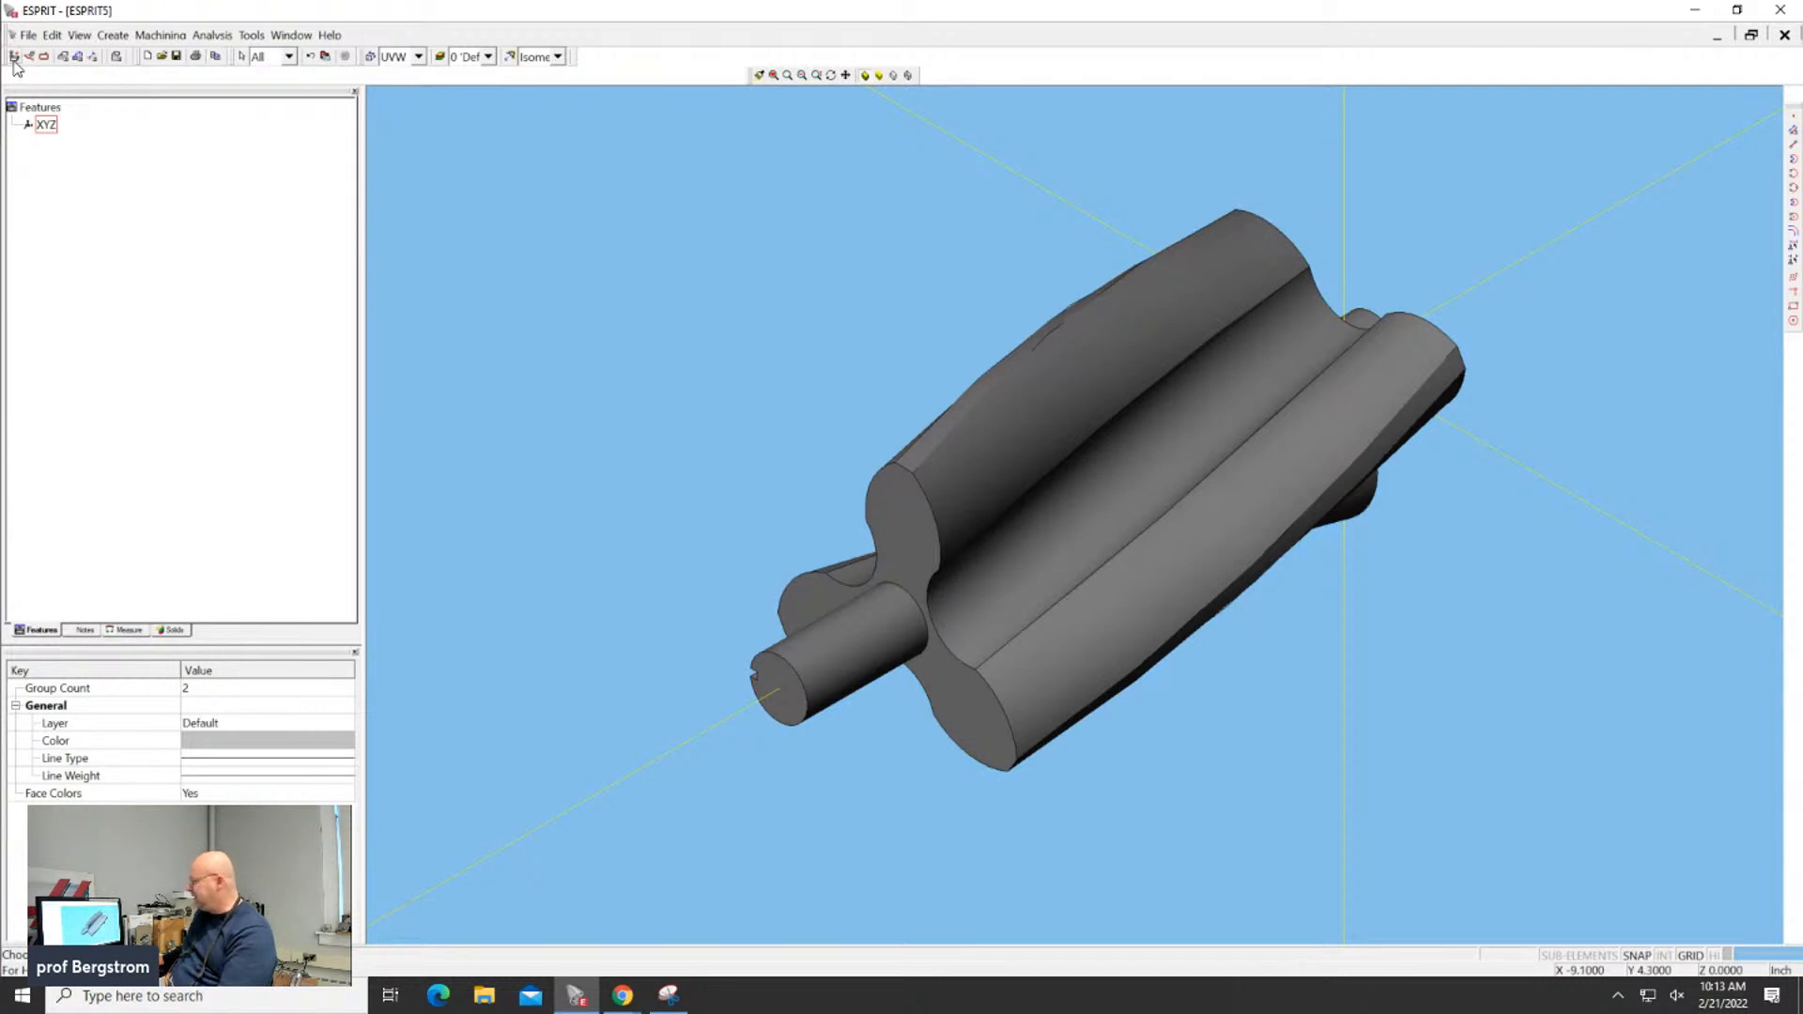
{"action": "left_click_drag", "start_coordinate": [5, 57], "coordinate": [13, 88]}
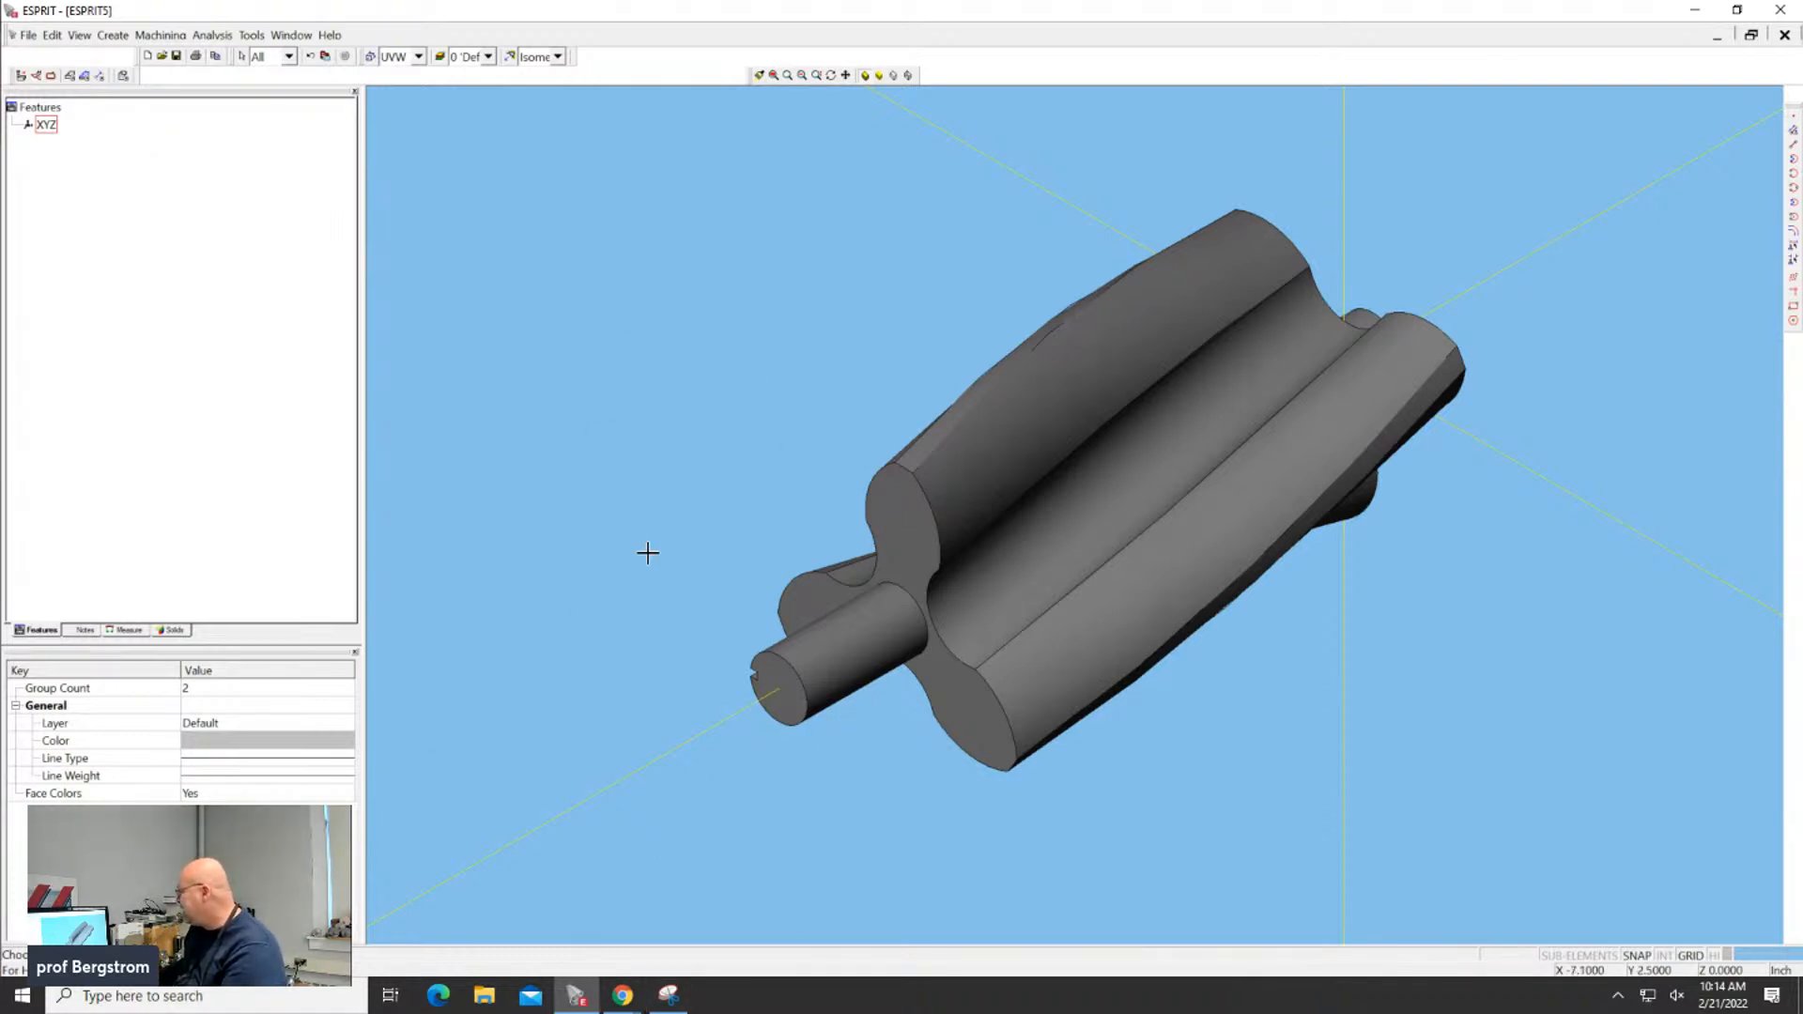
{"action": "left_click", "coordinate": [35, 77]}
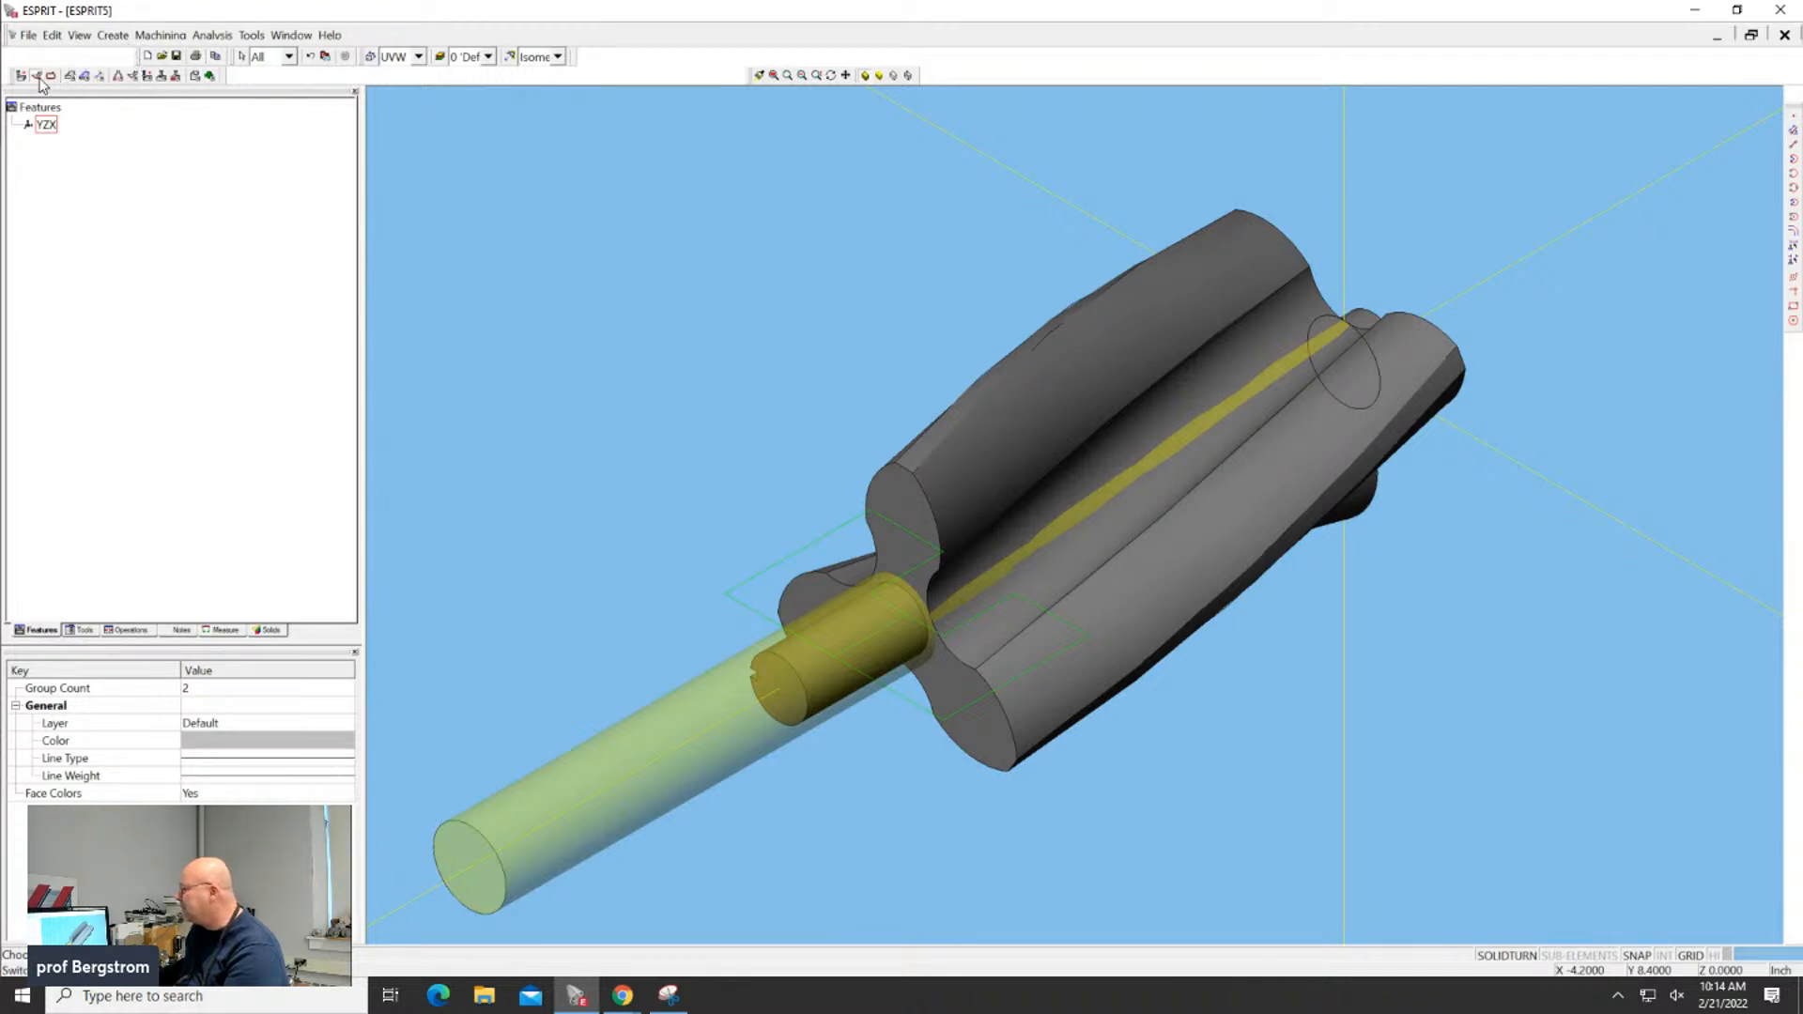
{"action": "left_click", "coordinate": [196, 76]}
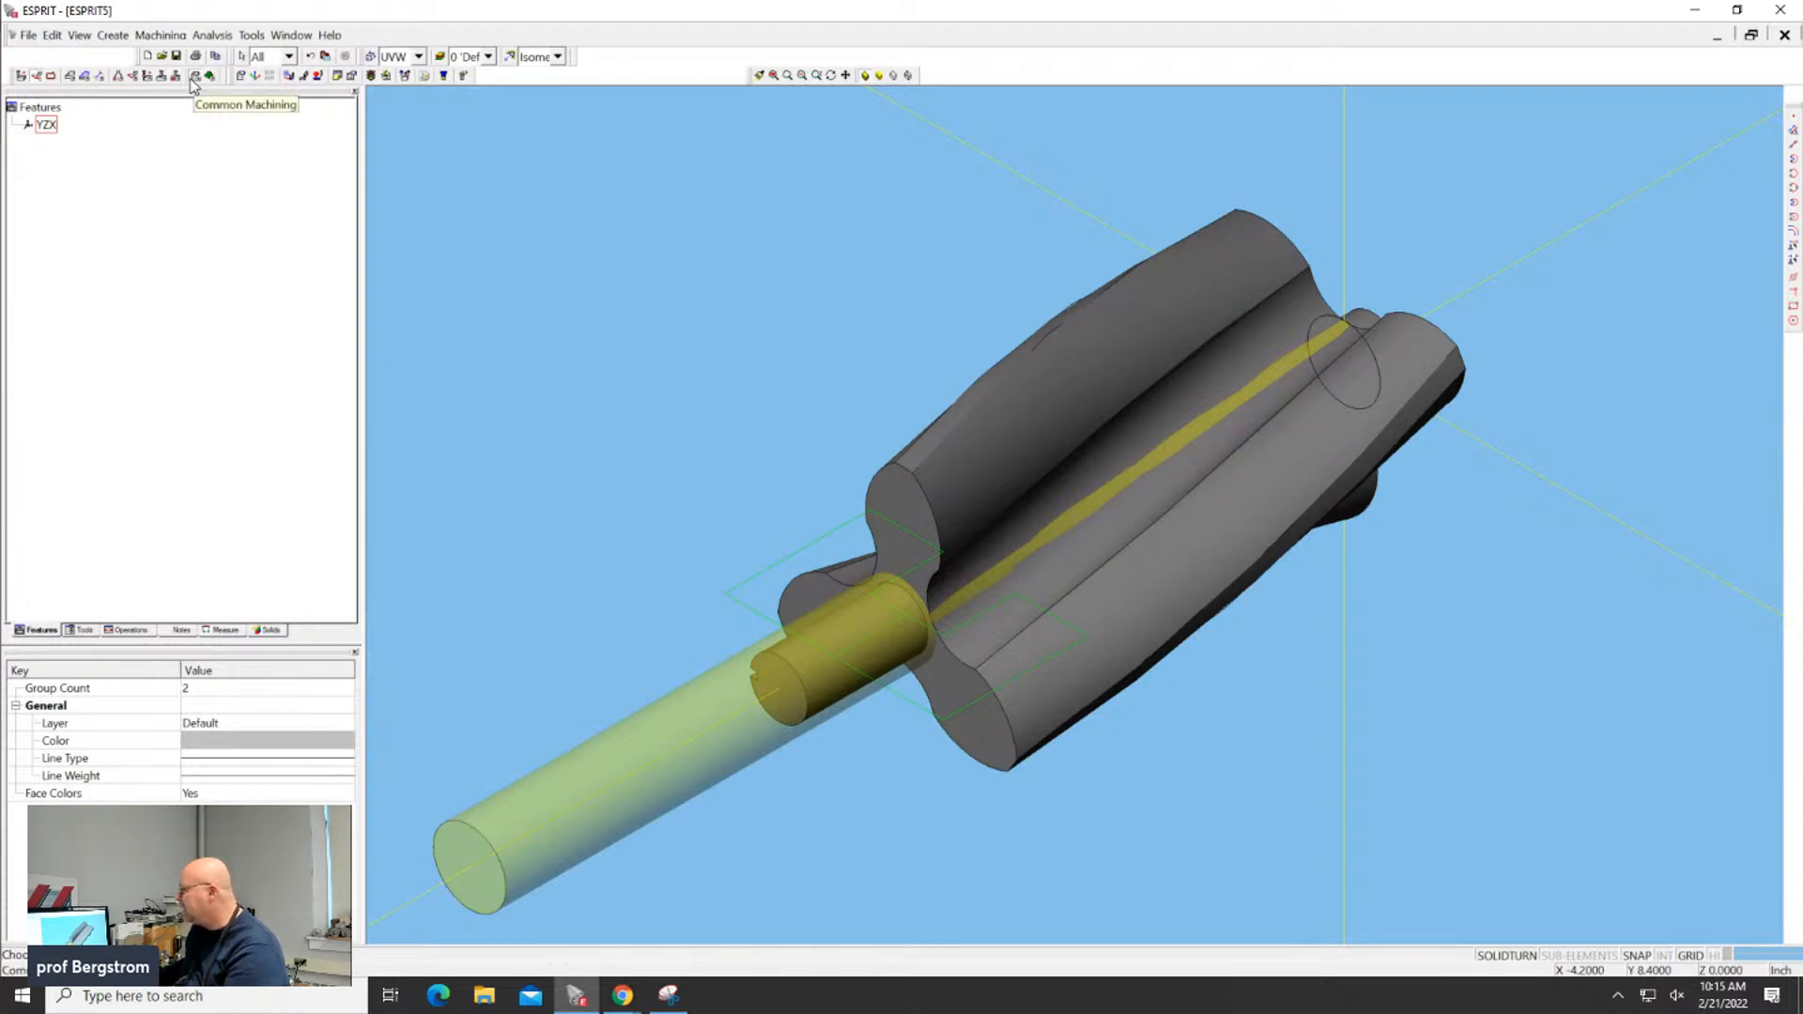
Open the SolidTurn machine setup and name the machine ST30 SSY
{"action": "left_click", "coordinate": [120, 35]}
{"action": "mouse_move", "coordinate": [157, 35]}
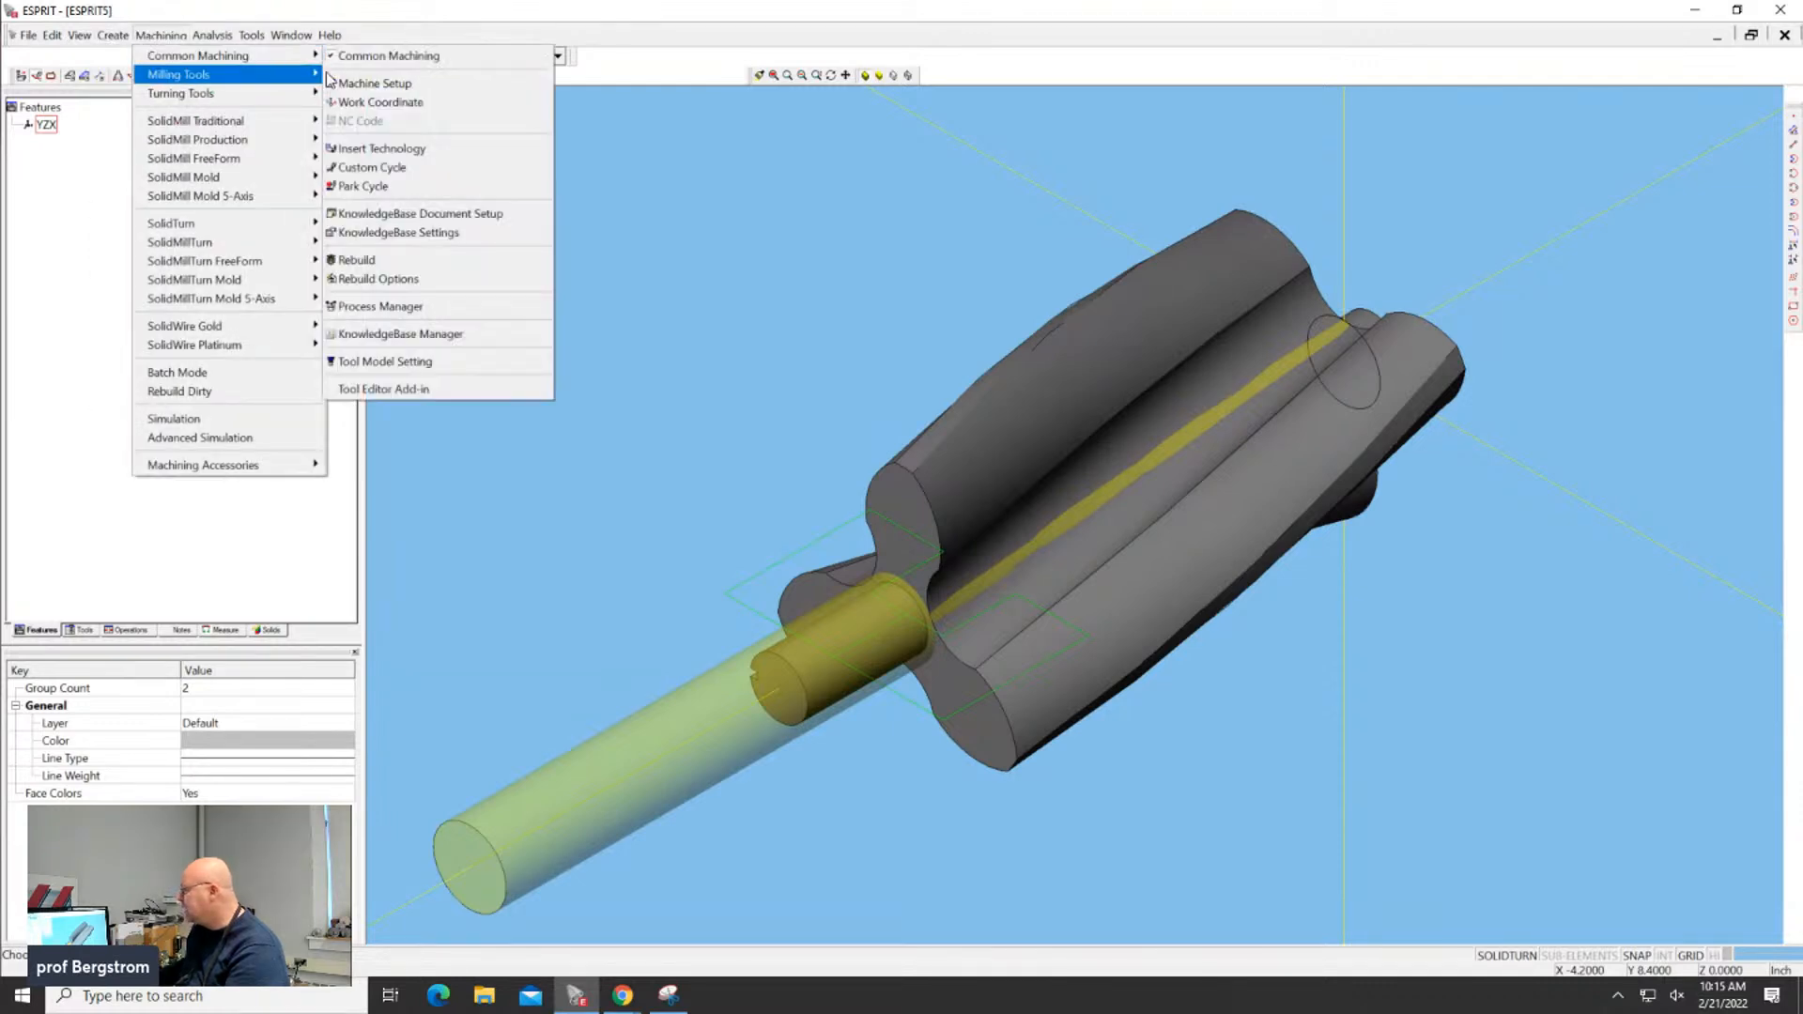
{"action": "left_click", "coordinate": [376, 85]}
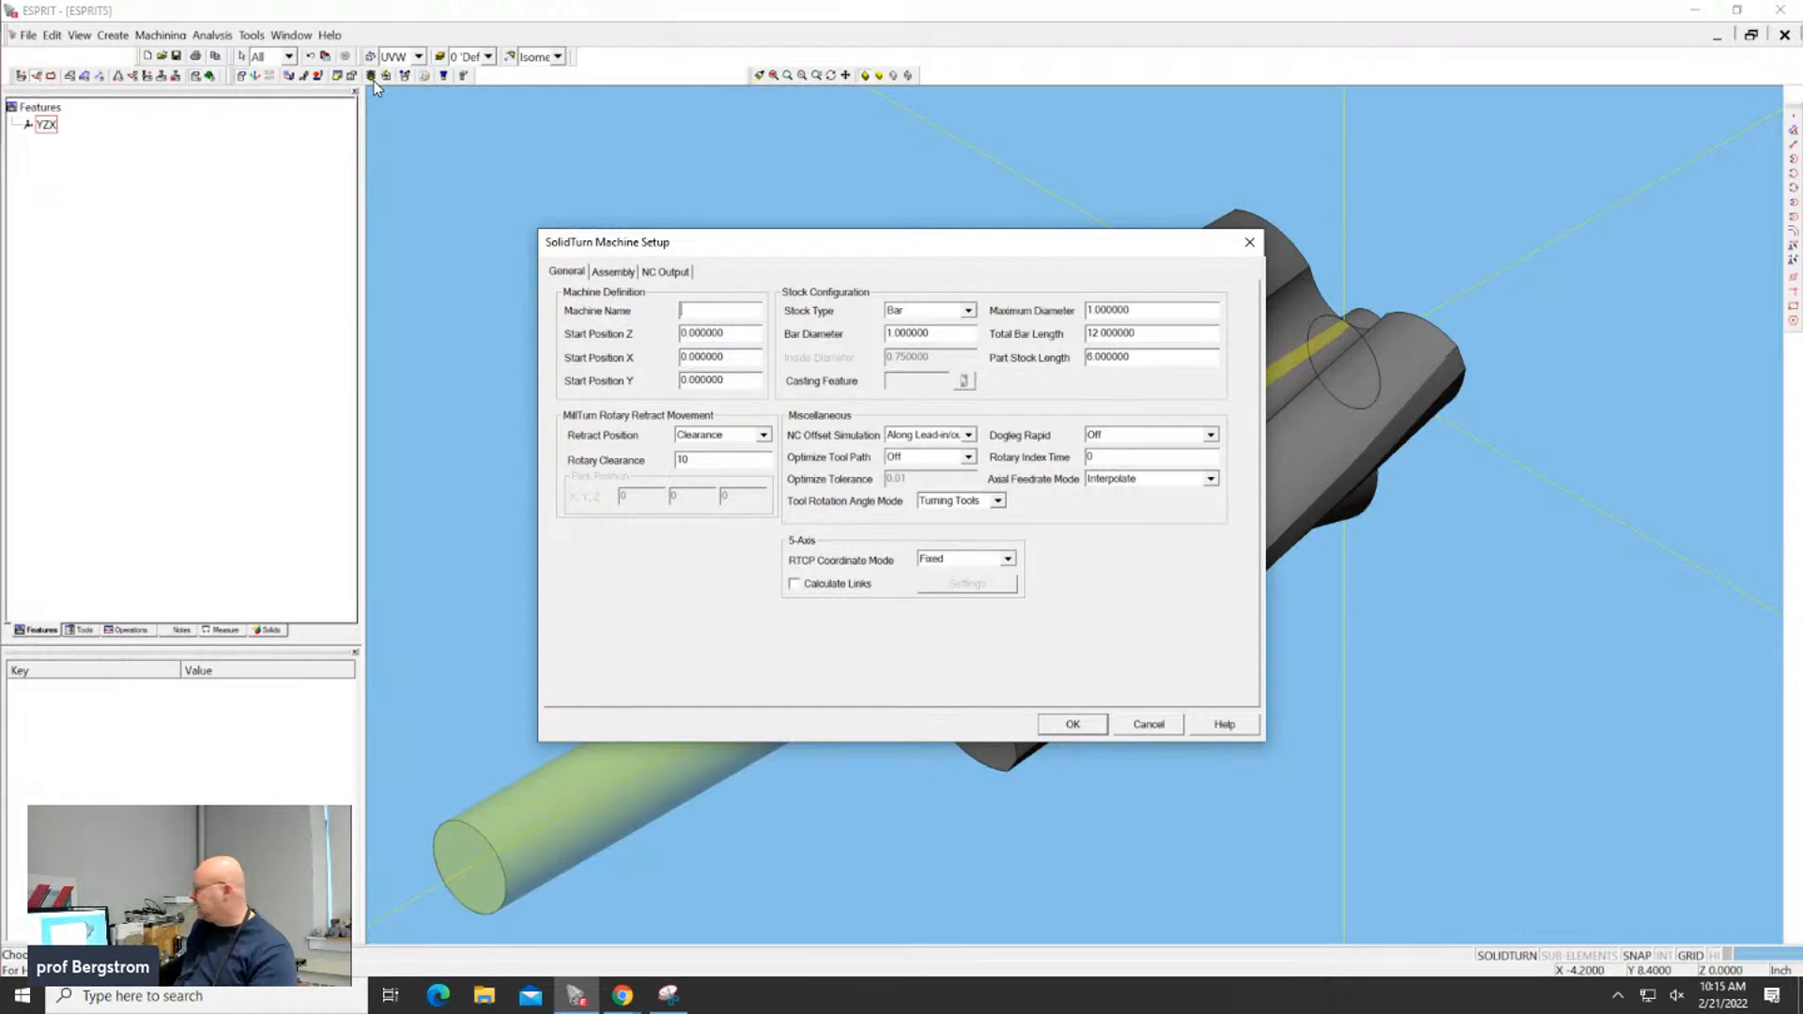
{"action": "left_click", "coordinate": [732, 309]}
{"action": "type", "text": "S"}
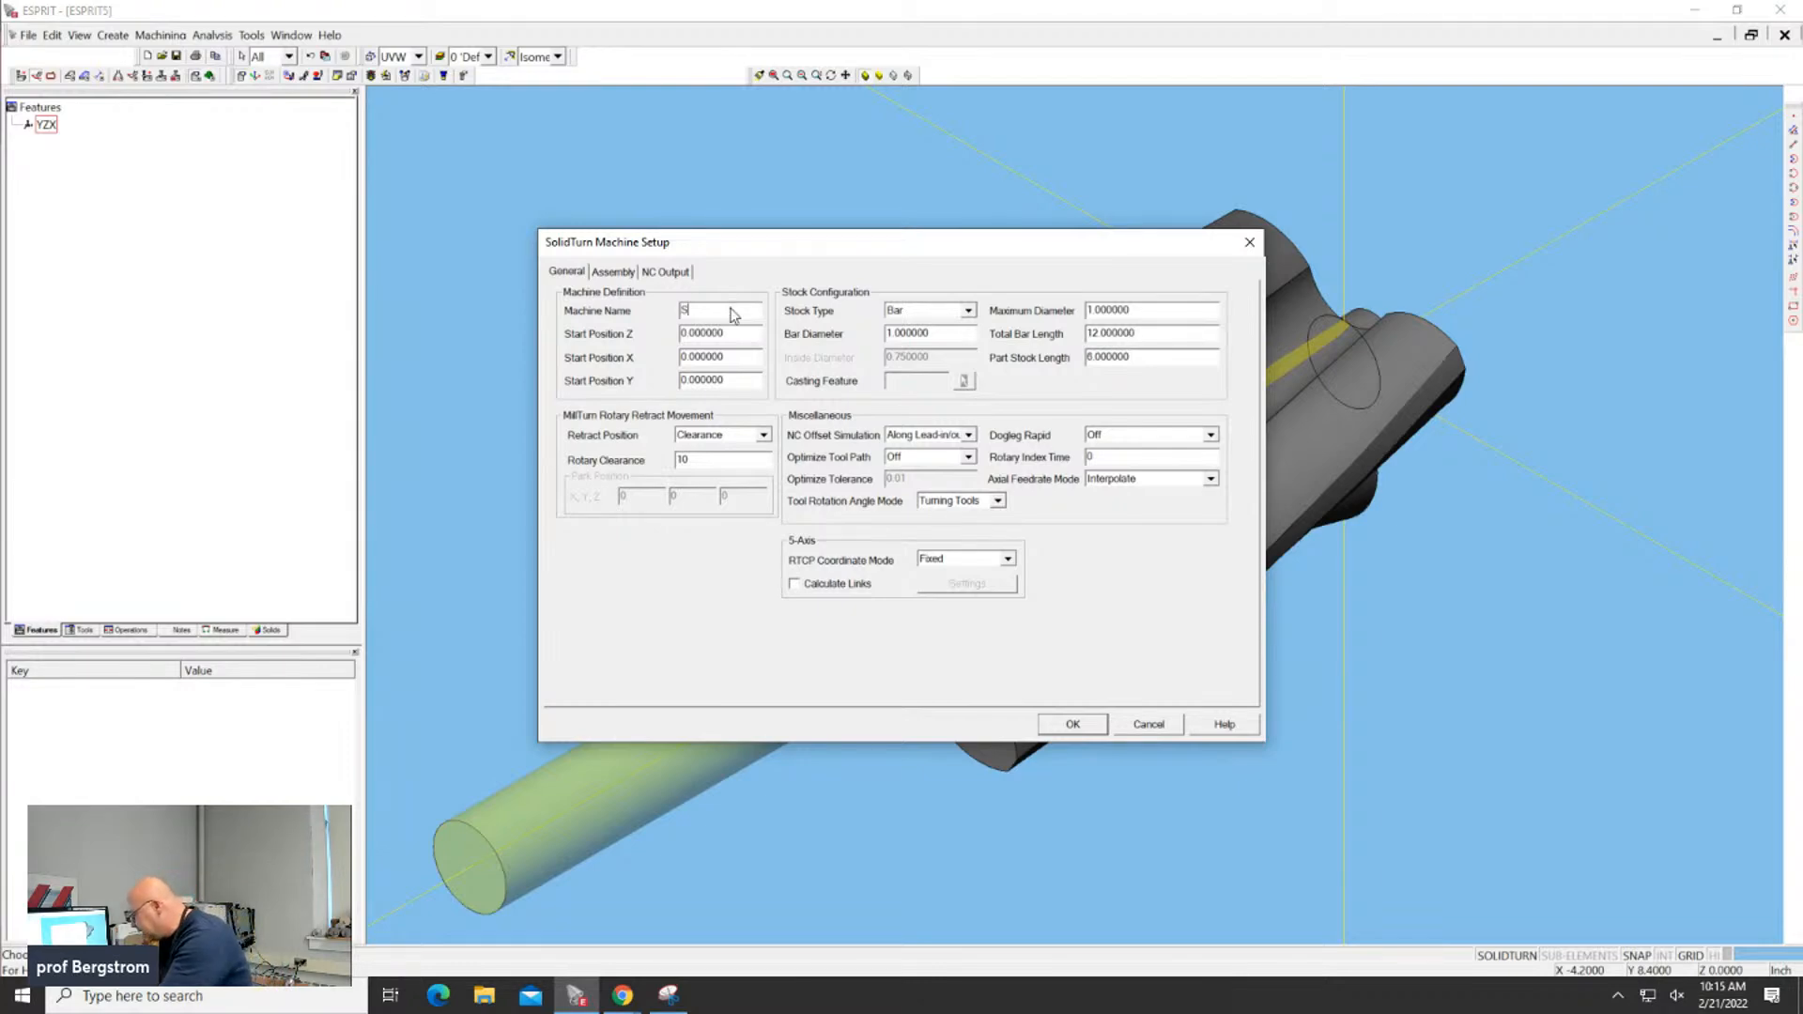
{"action": "type", "text": "T30"}
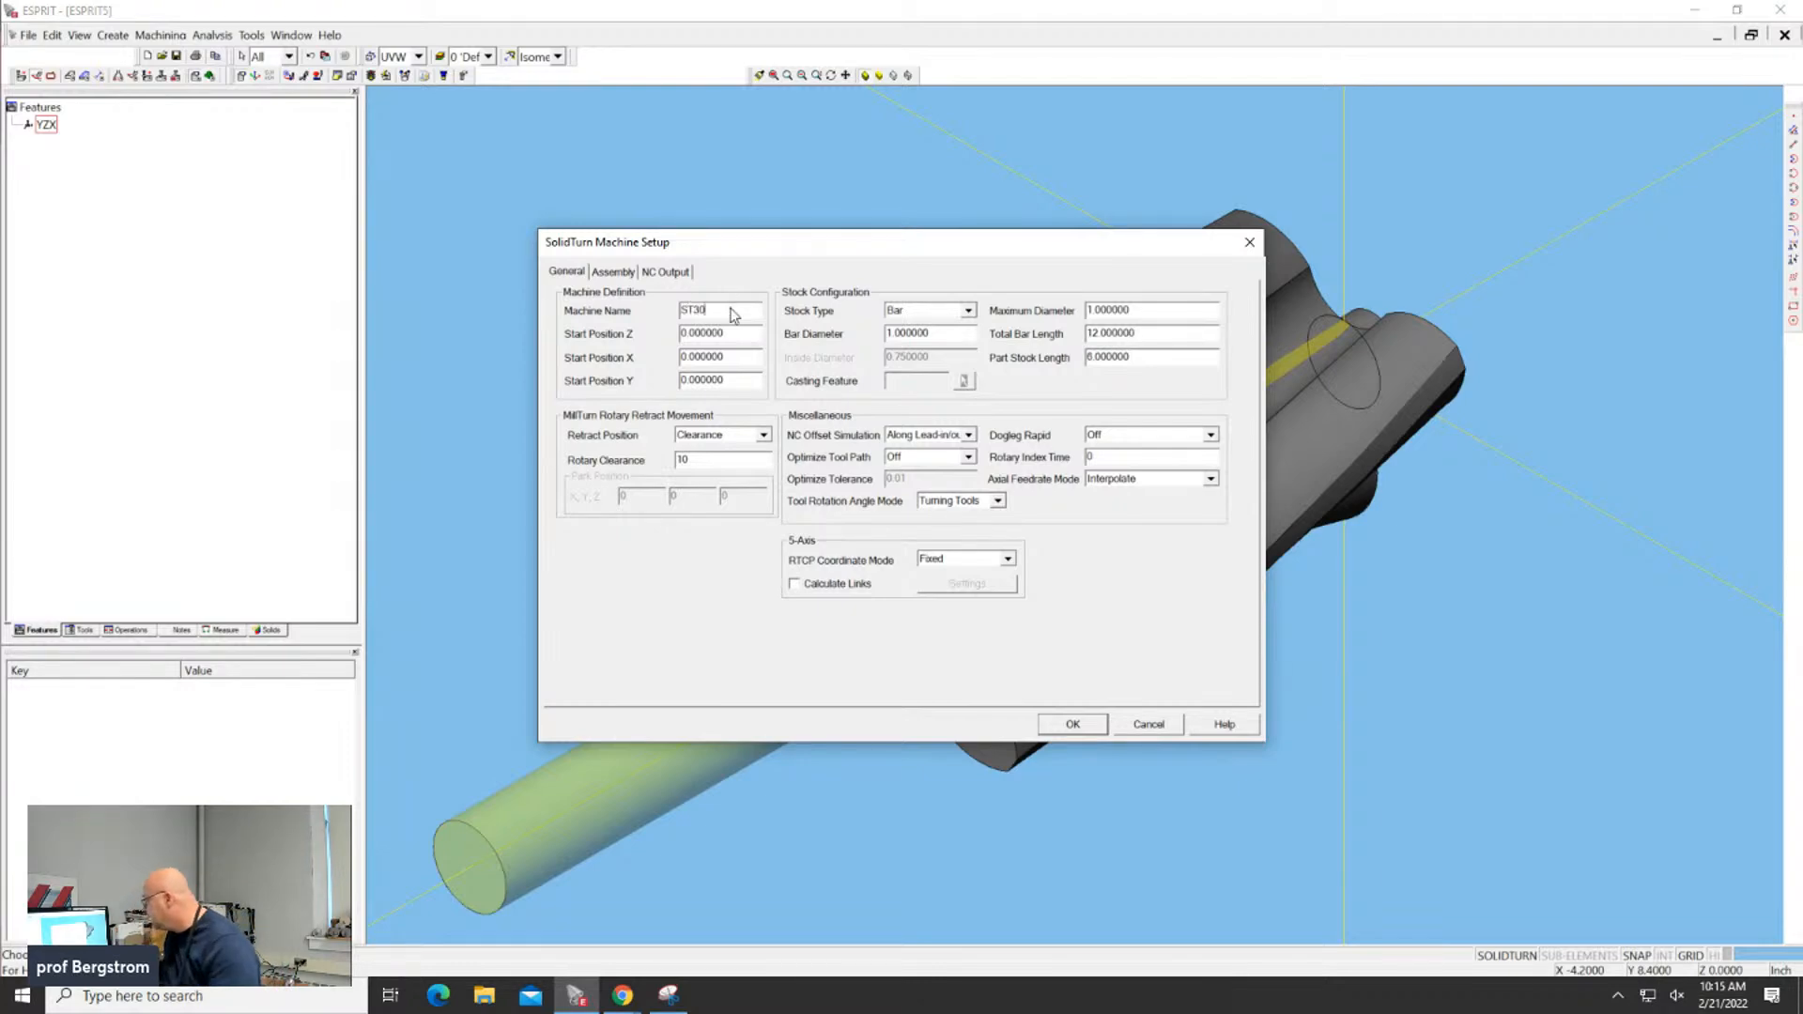
{"action": "type", "text": " SSY"}
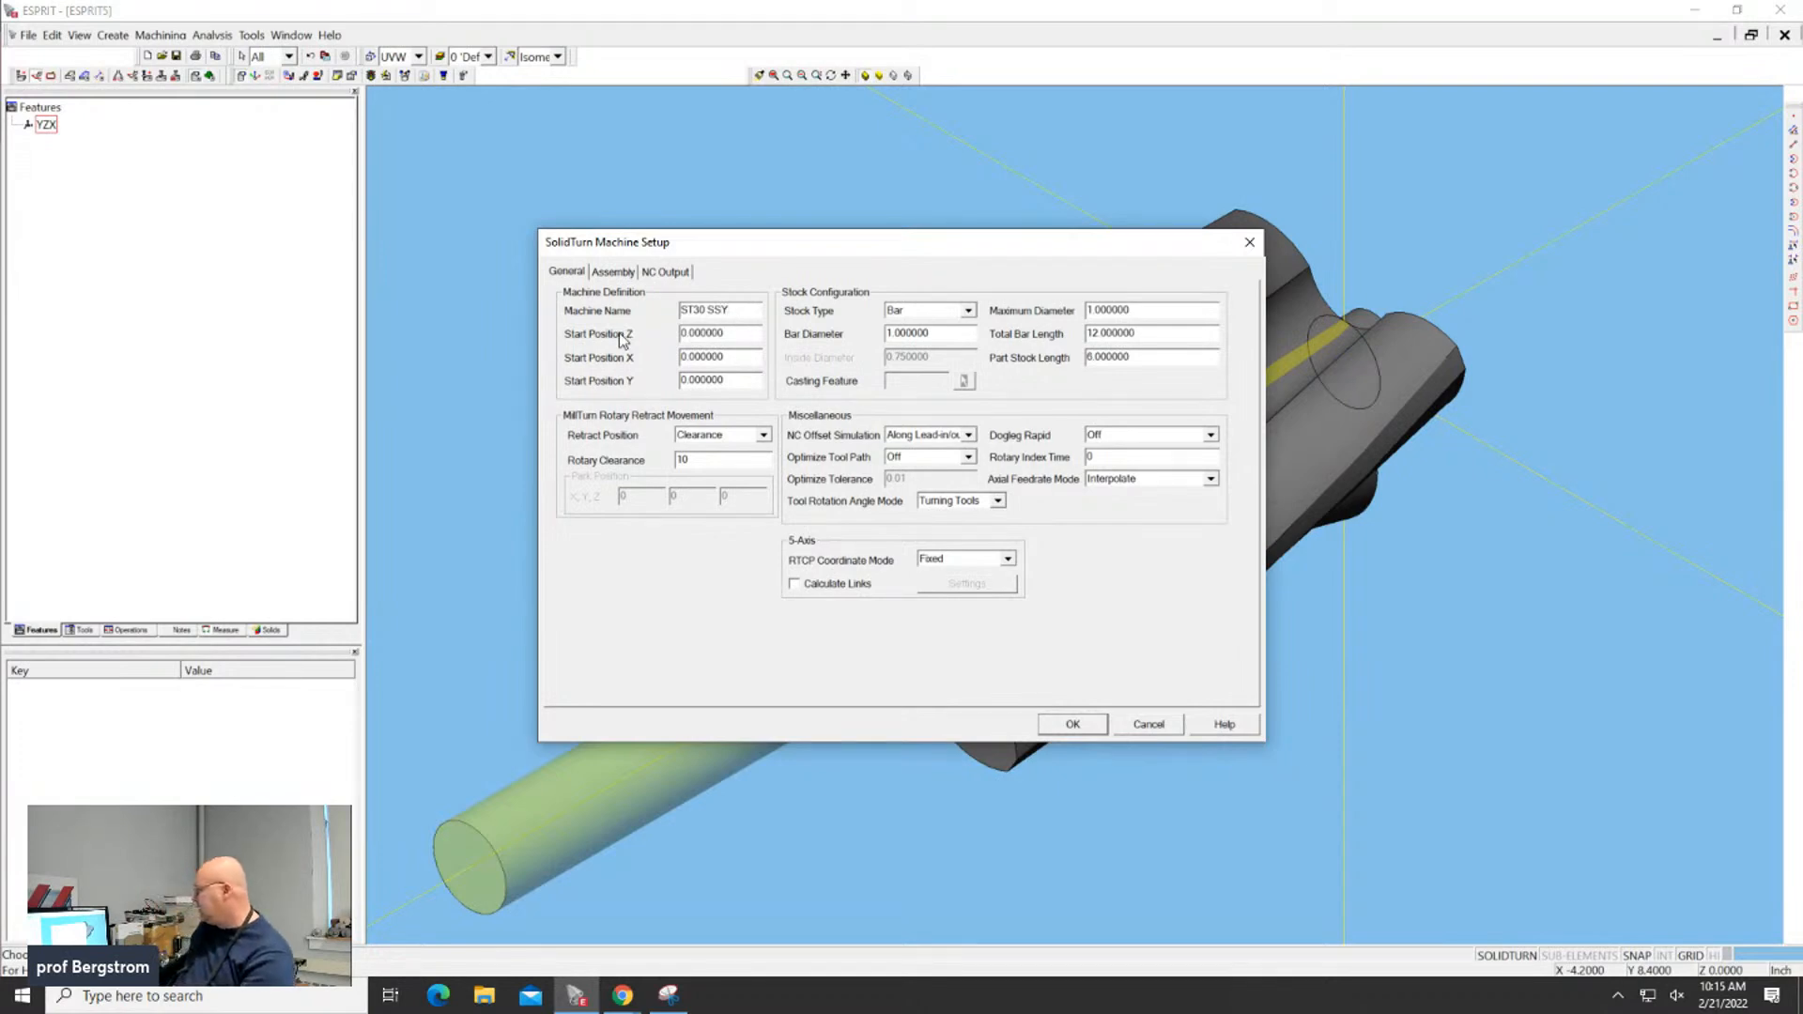
Set the program name in the machine's NC output settings to Screew 62
{"action": "left_click", "coordinate": [612, 274]}
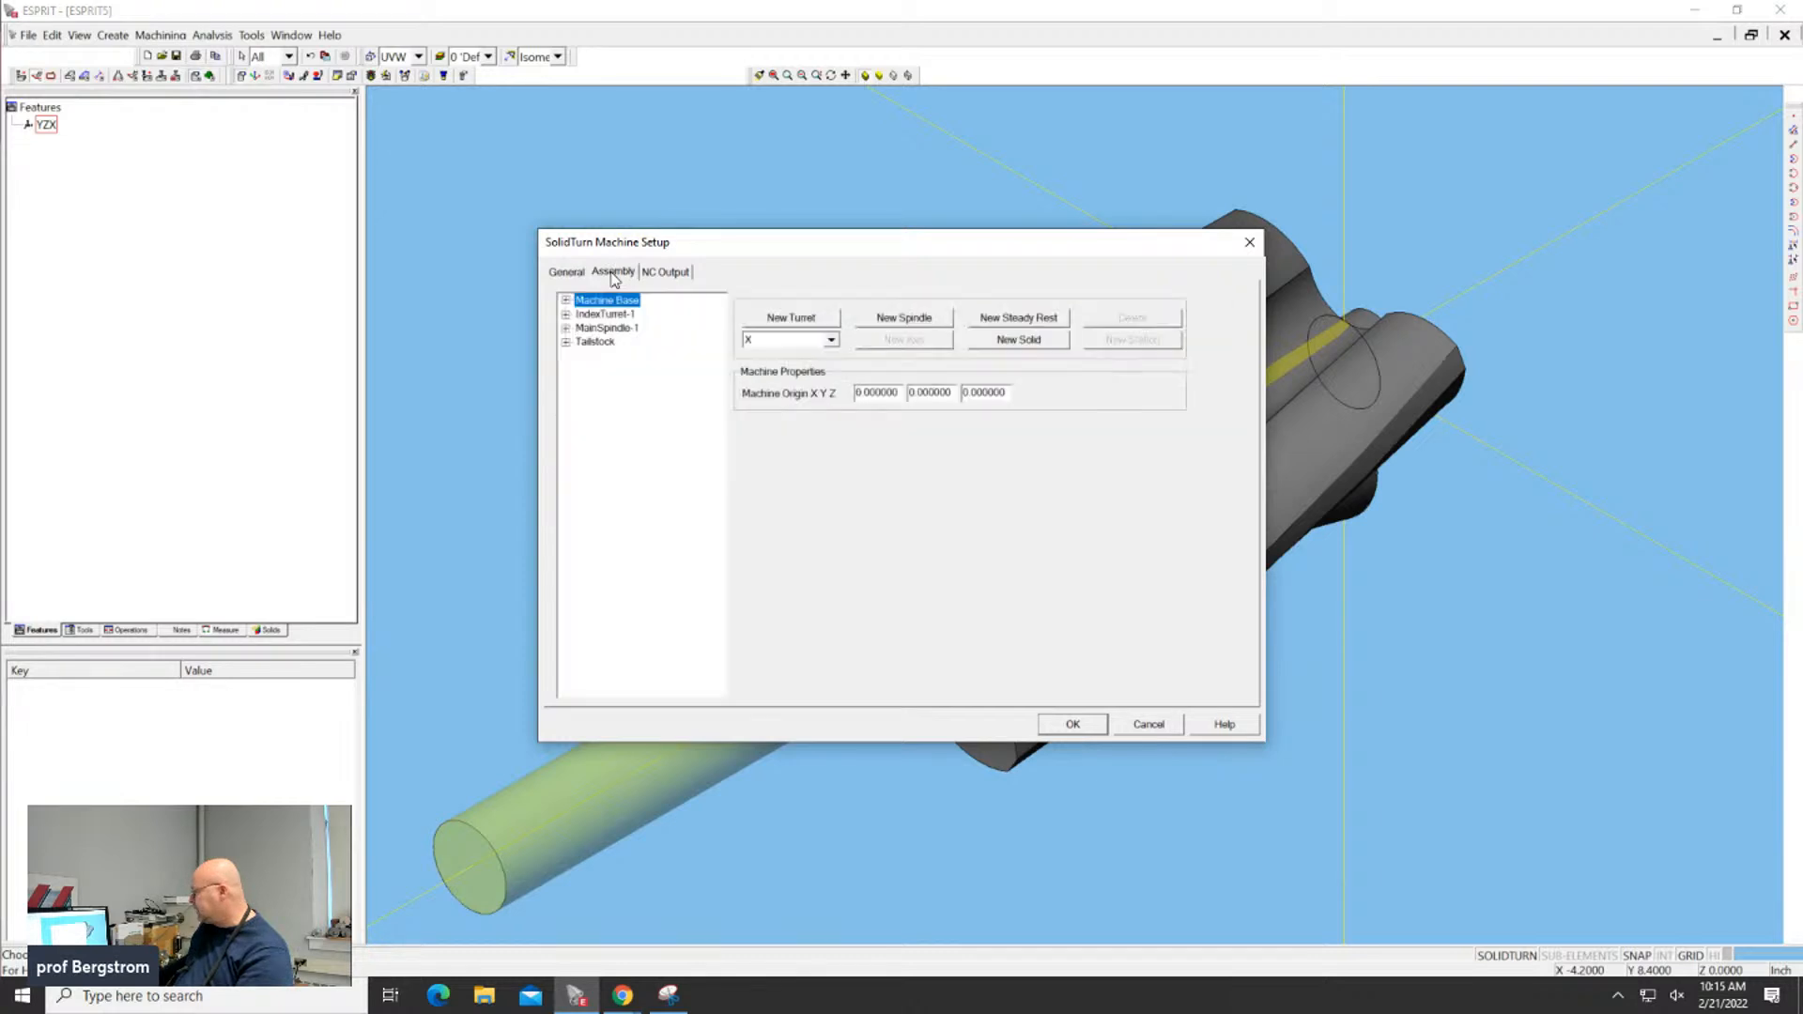
{"action": "left_click", "coordinate": [669, 274]}
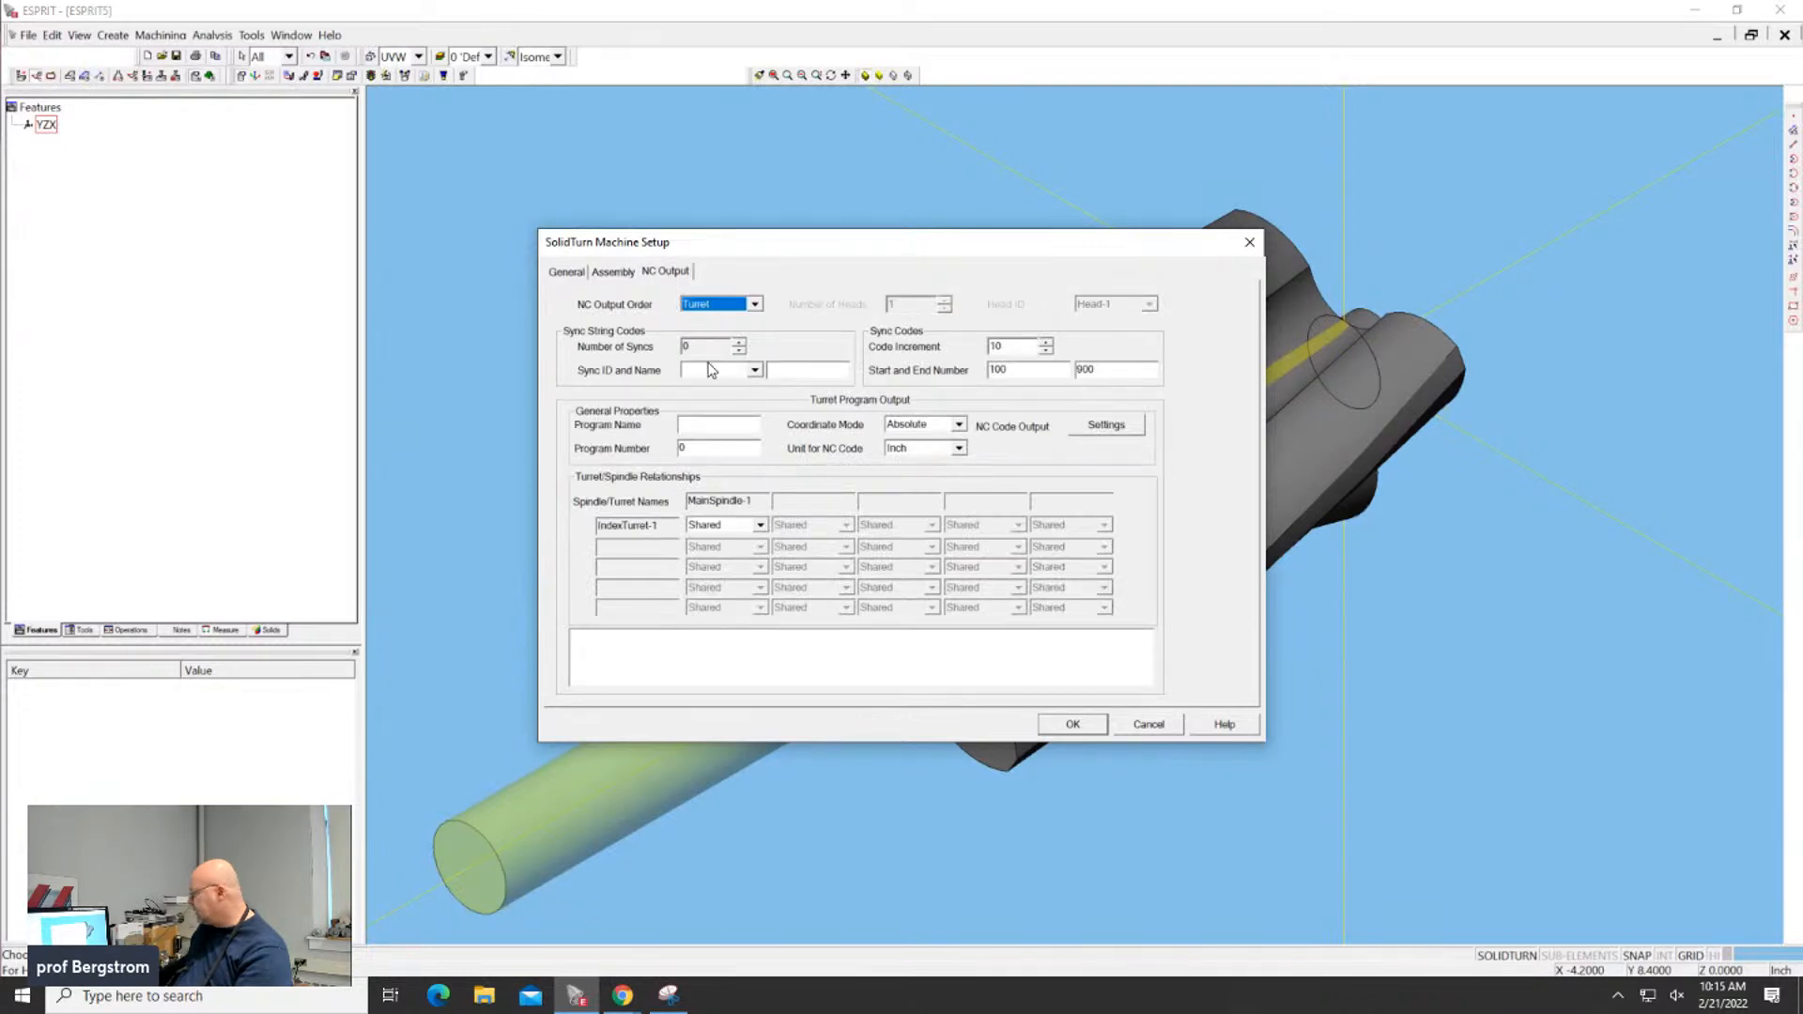
{"action": "left_click", "coordinate": [720, 429]}
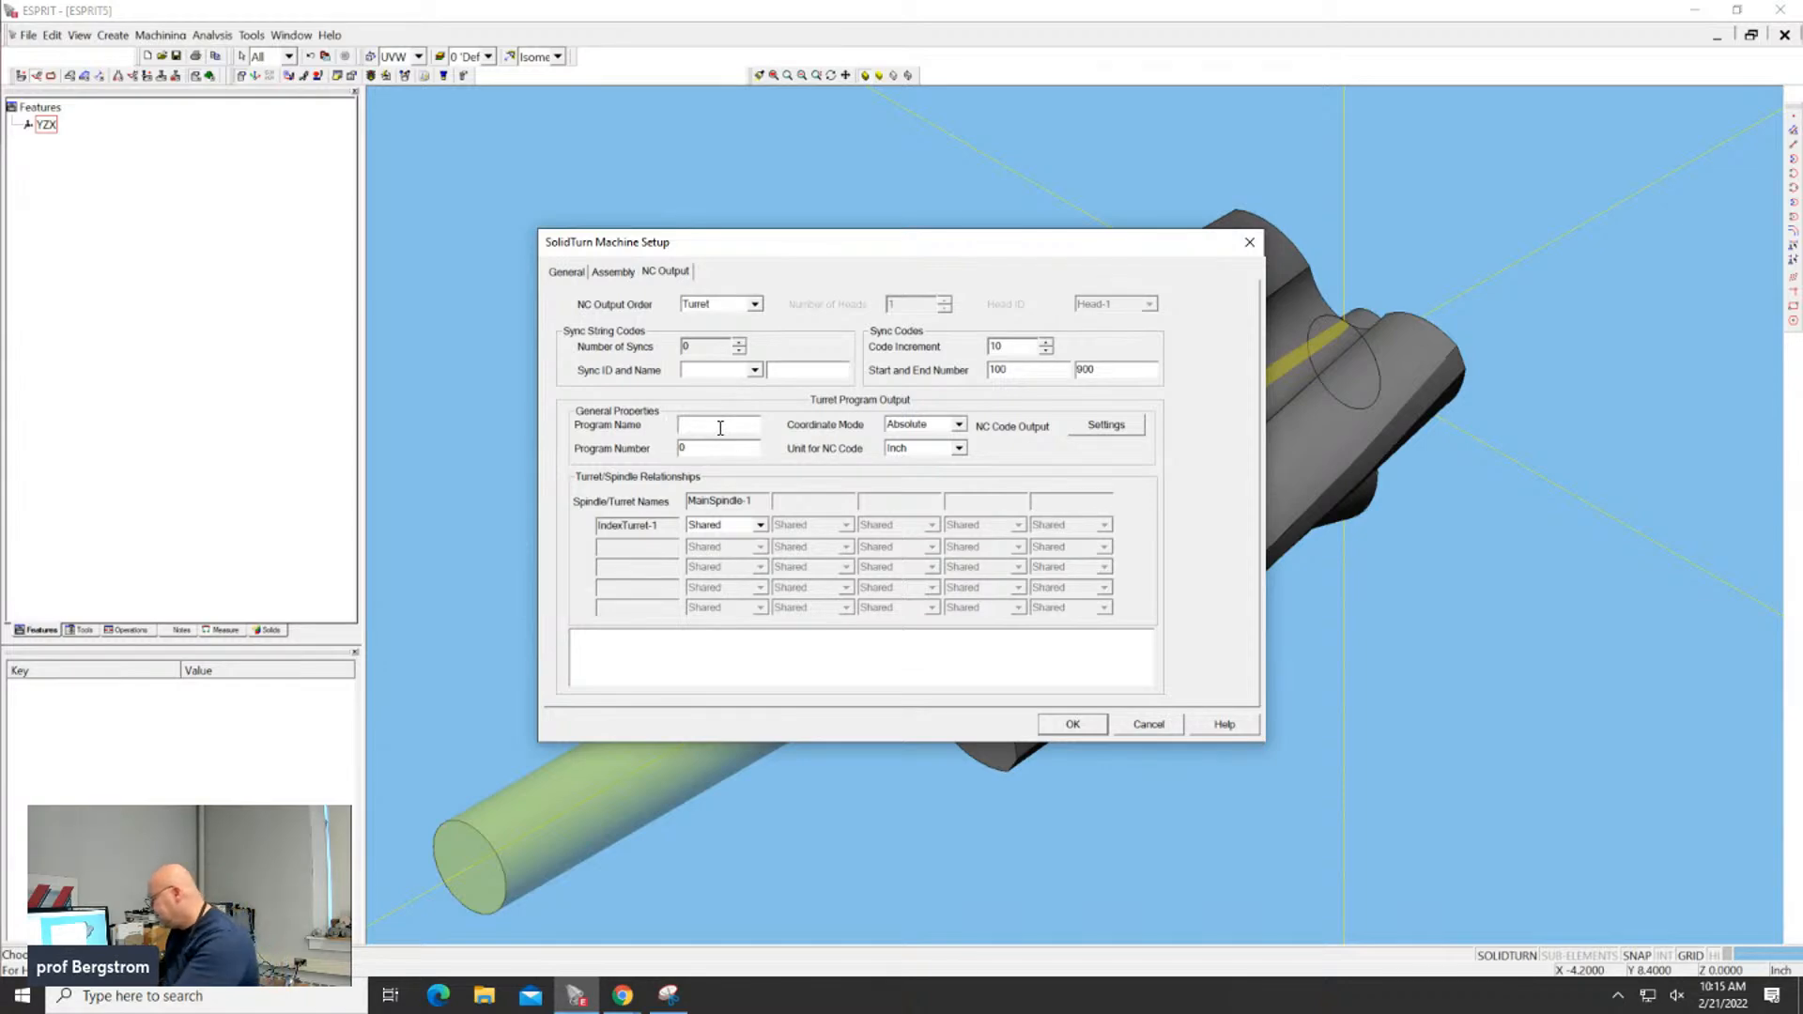
{"action": "type", "text": "Scree"}
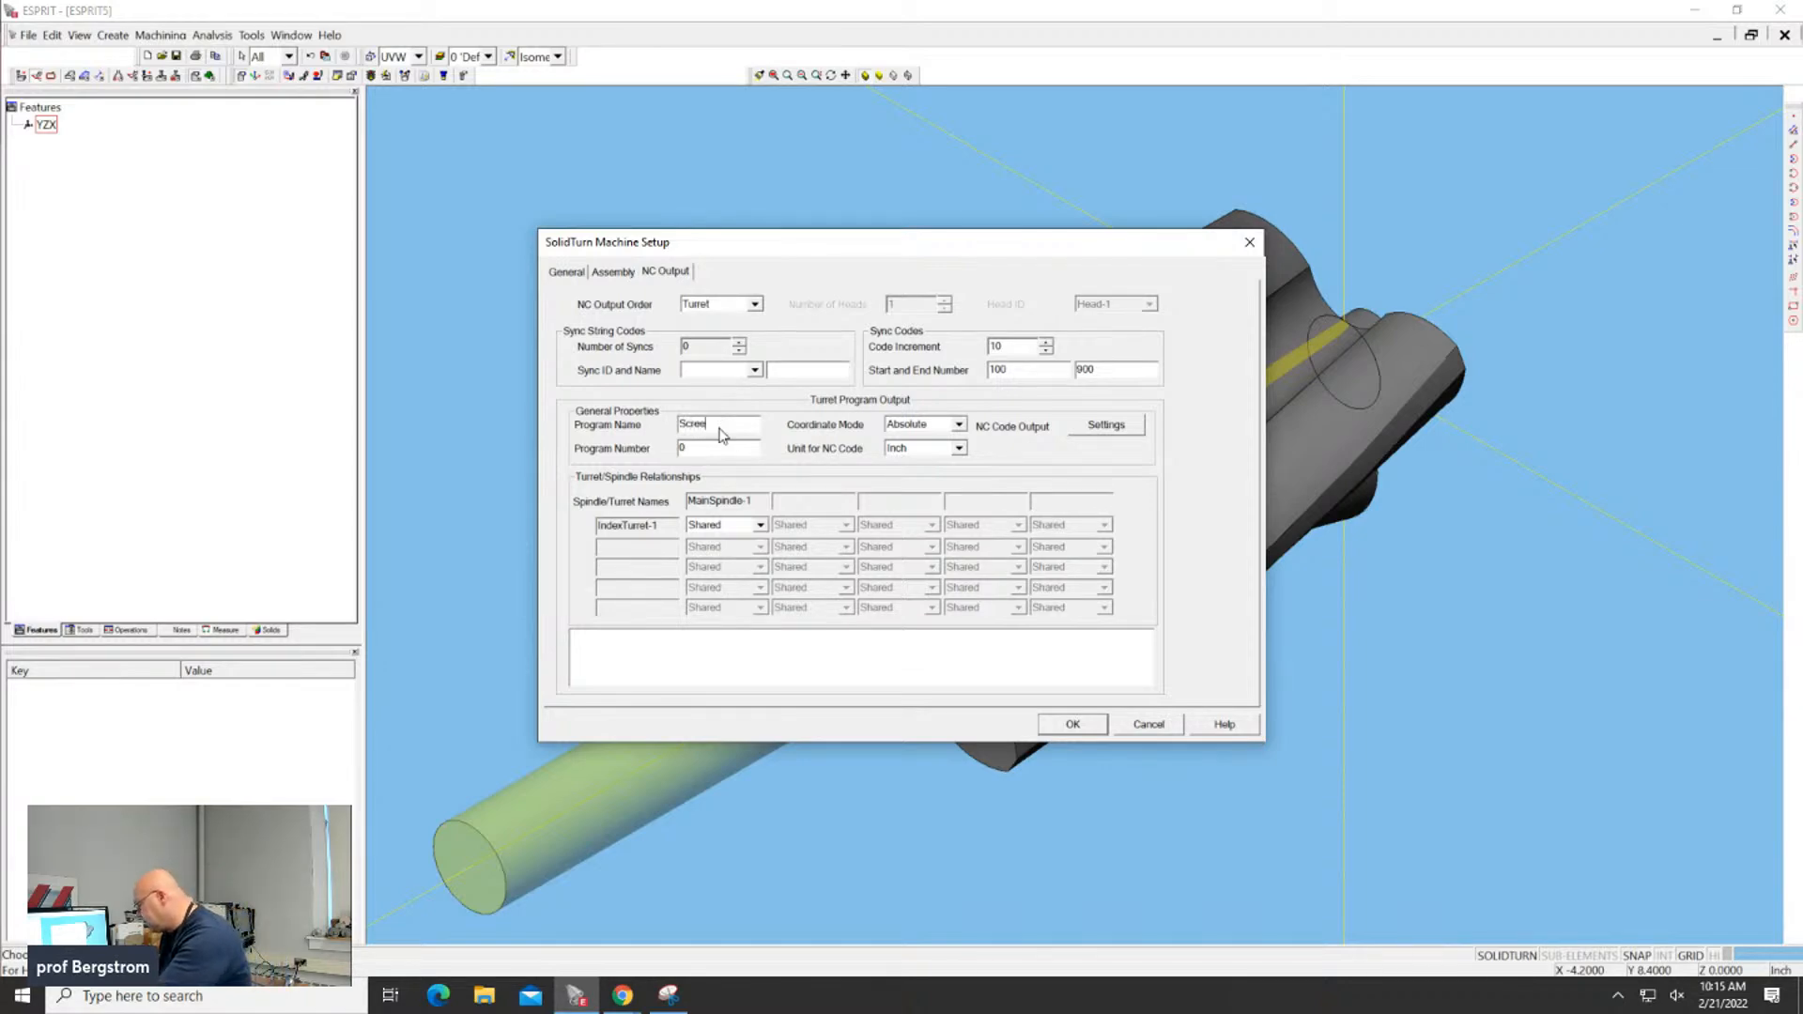
{"action": "type", "text": "s"}
{"action": "key", "text": "BackSpace"}
{"action": "type", "text": "w"}
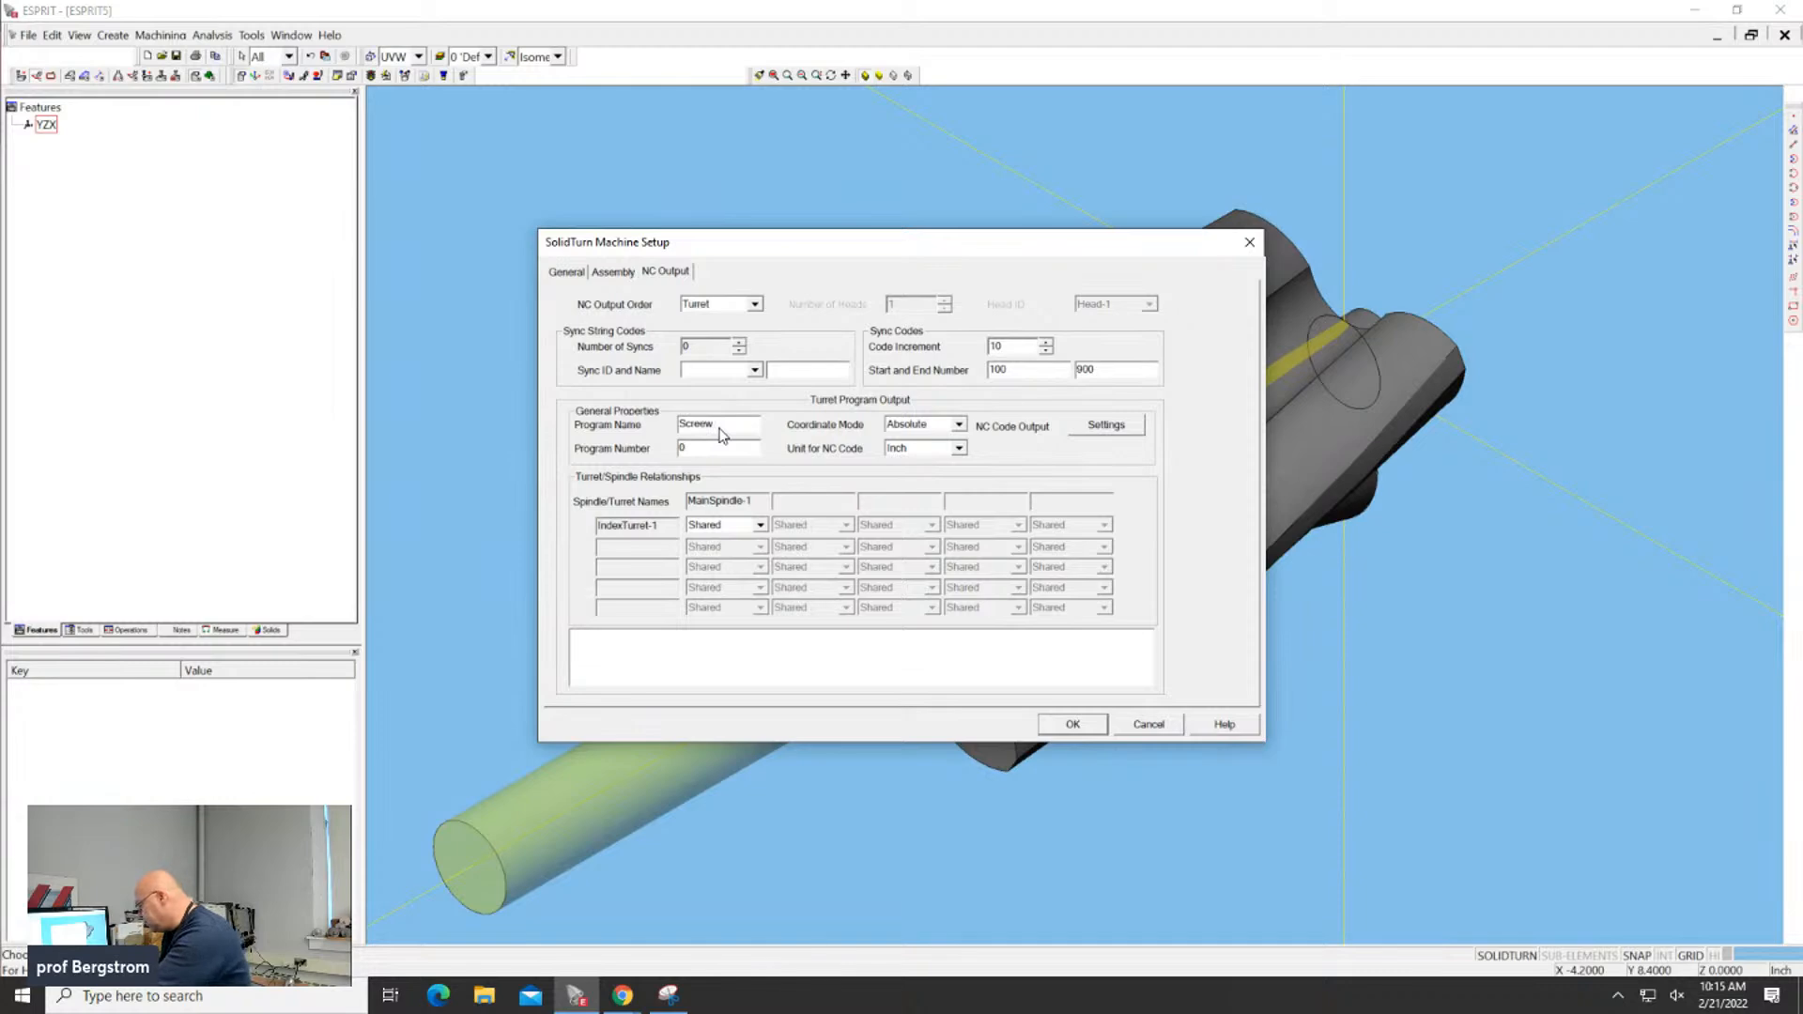
{"action": "type", "text": " 62"}
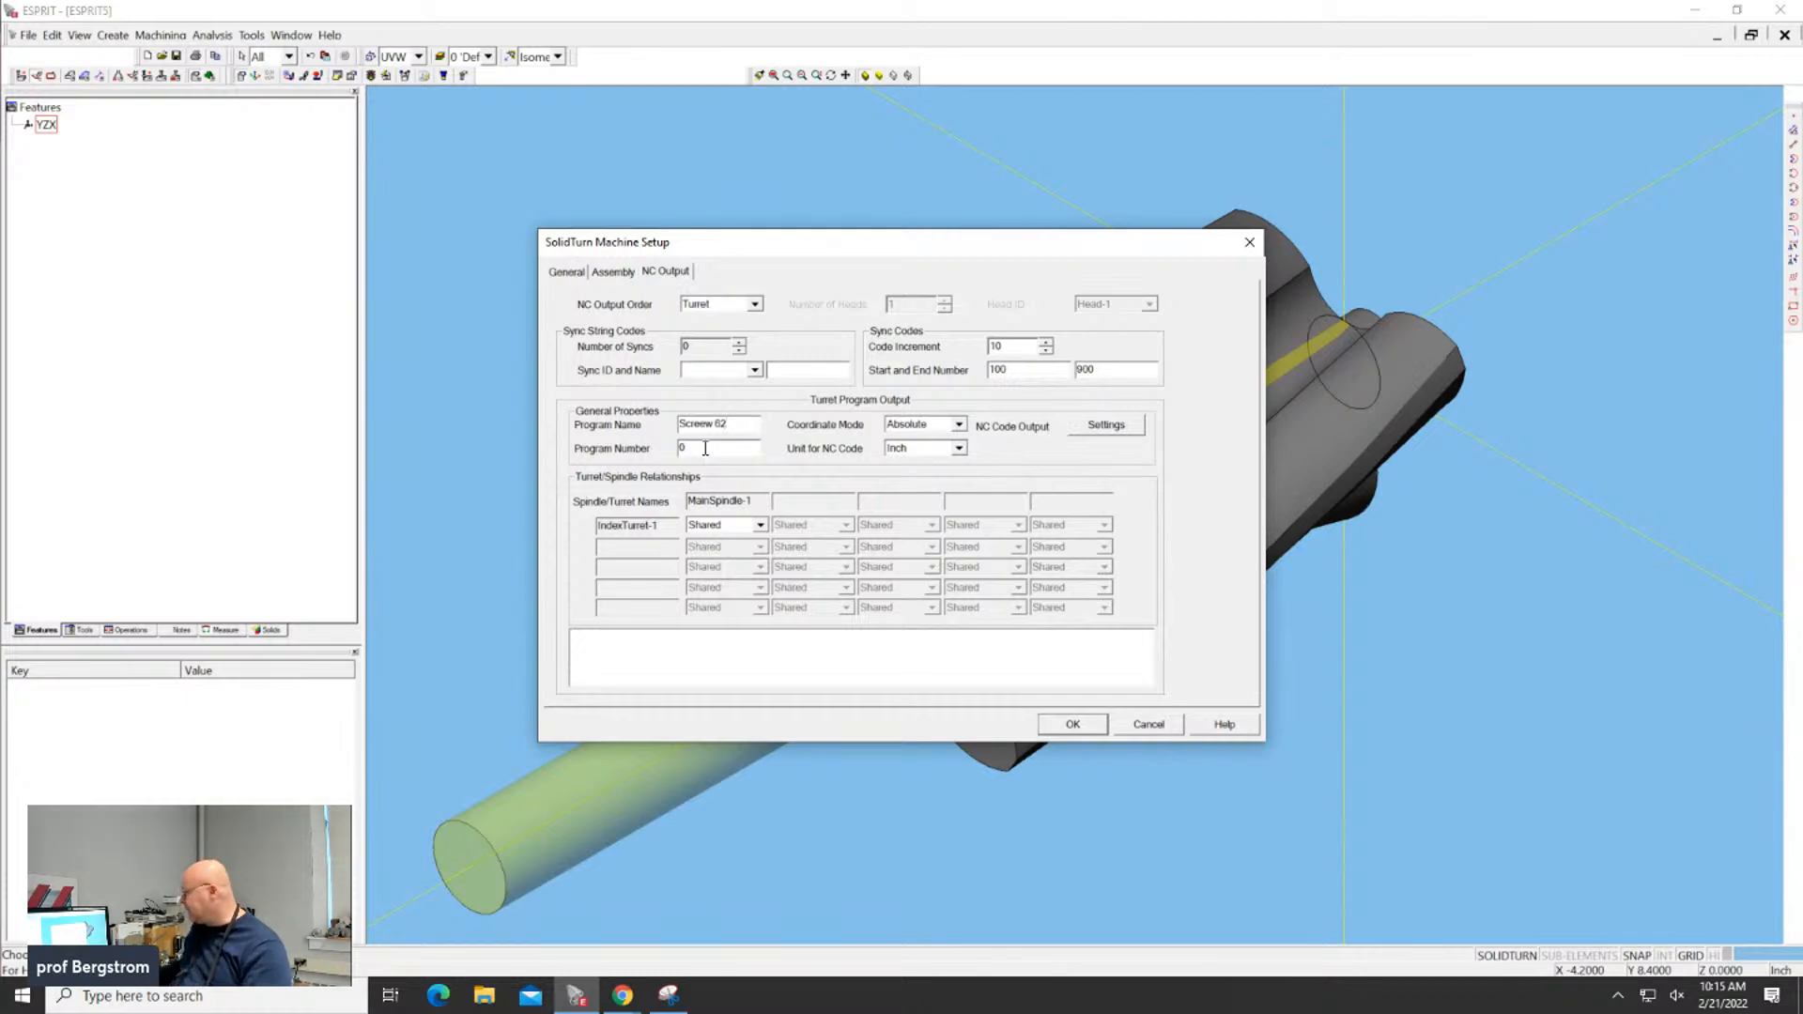
Set the program number in the NC output settings to 55756
{"action": "left_click_drag", "start_coordinate": [705, 449], "coordinate": [579, 449]}
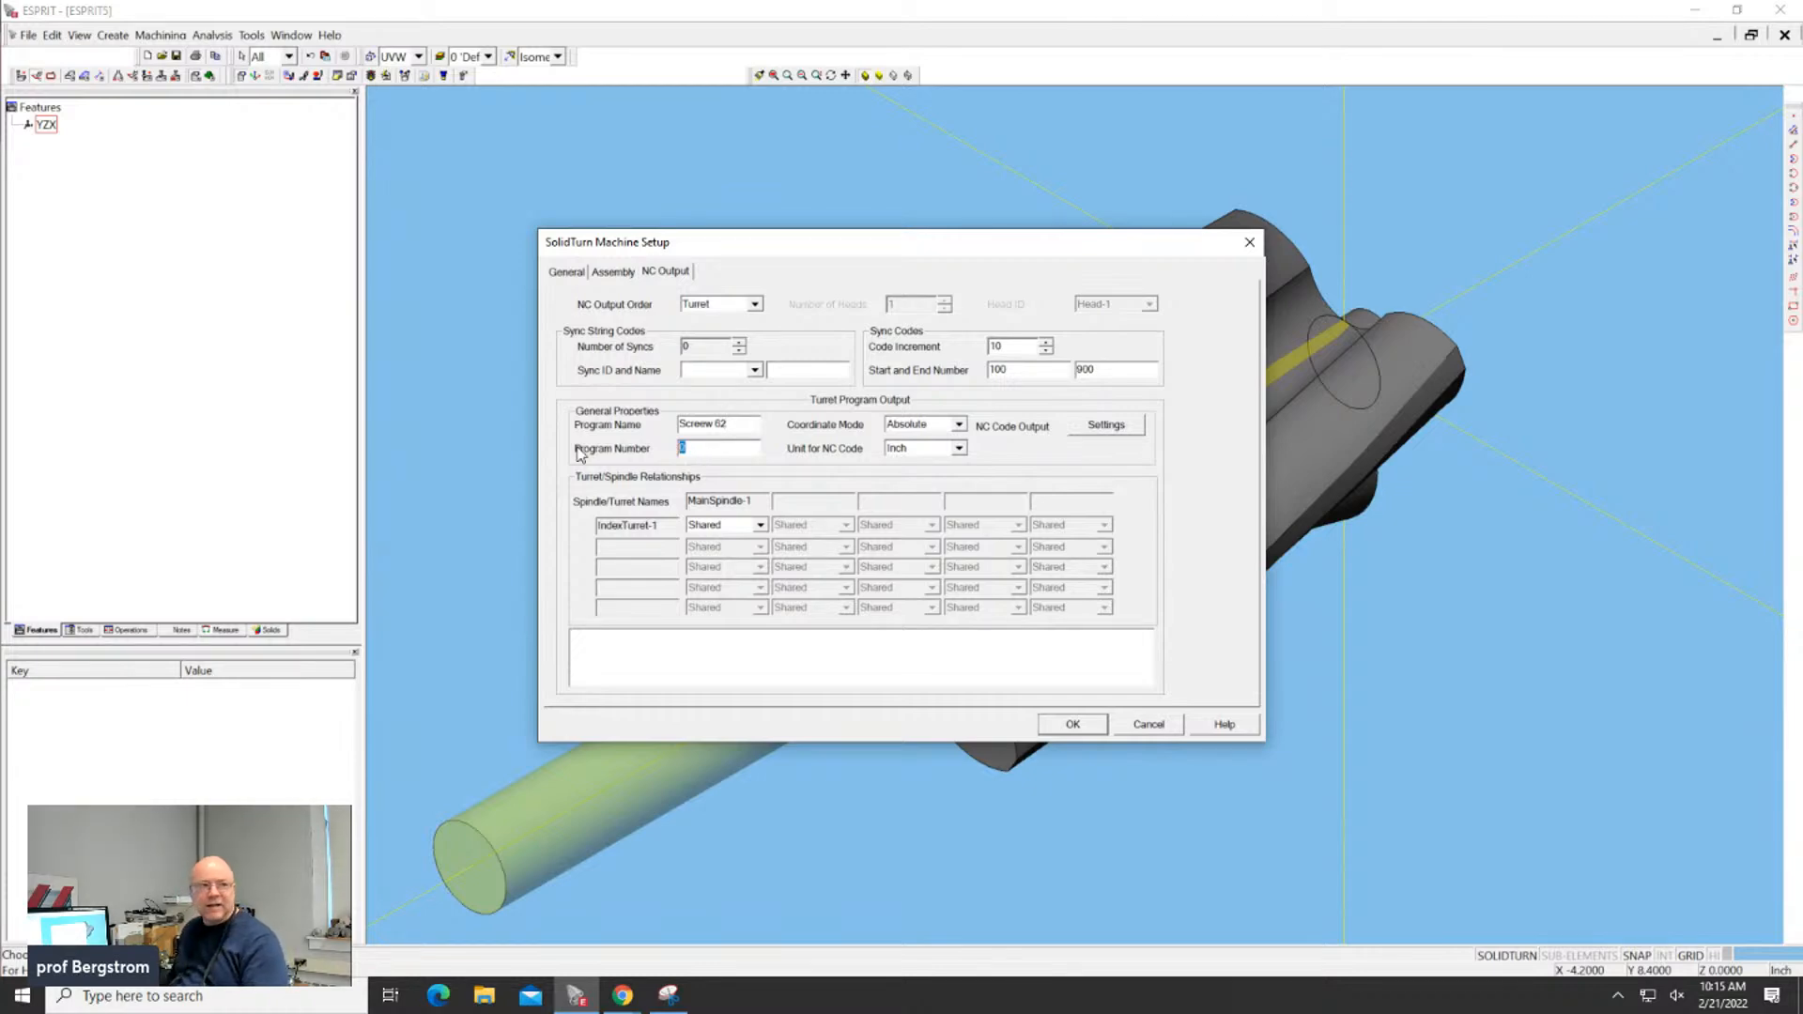
{"action": "type", "text": "55756798"}
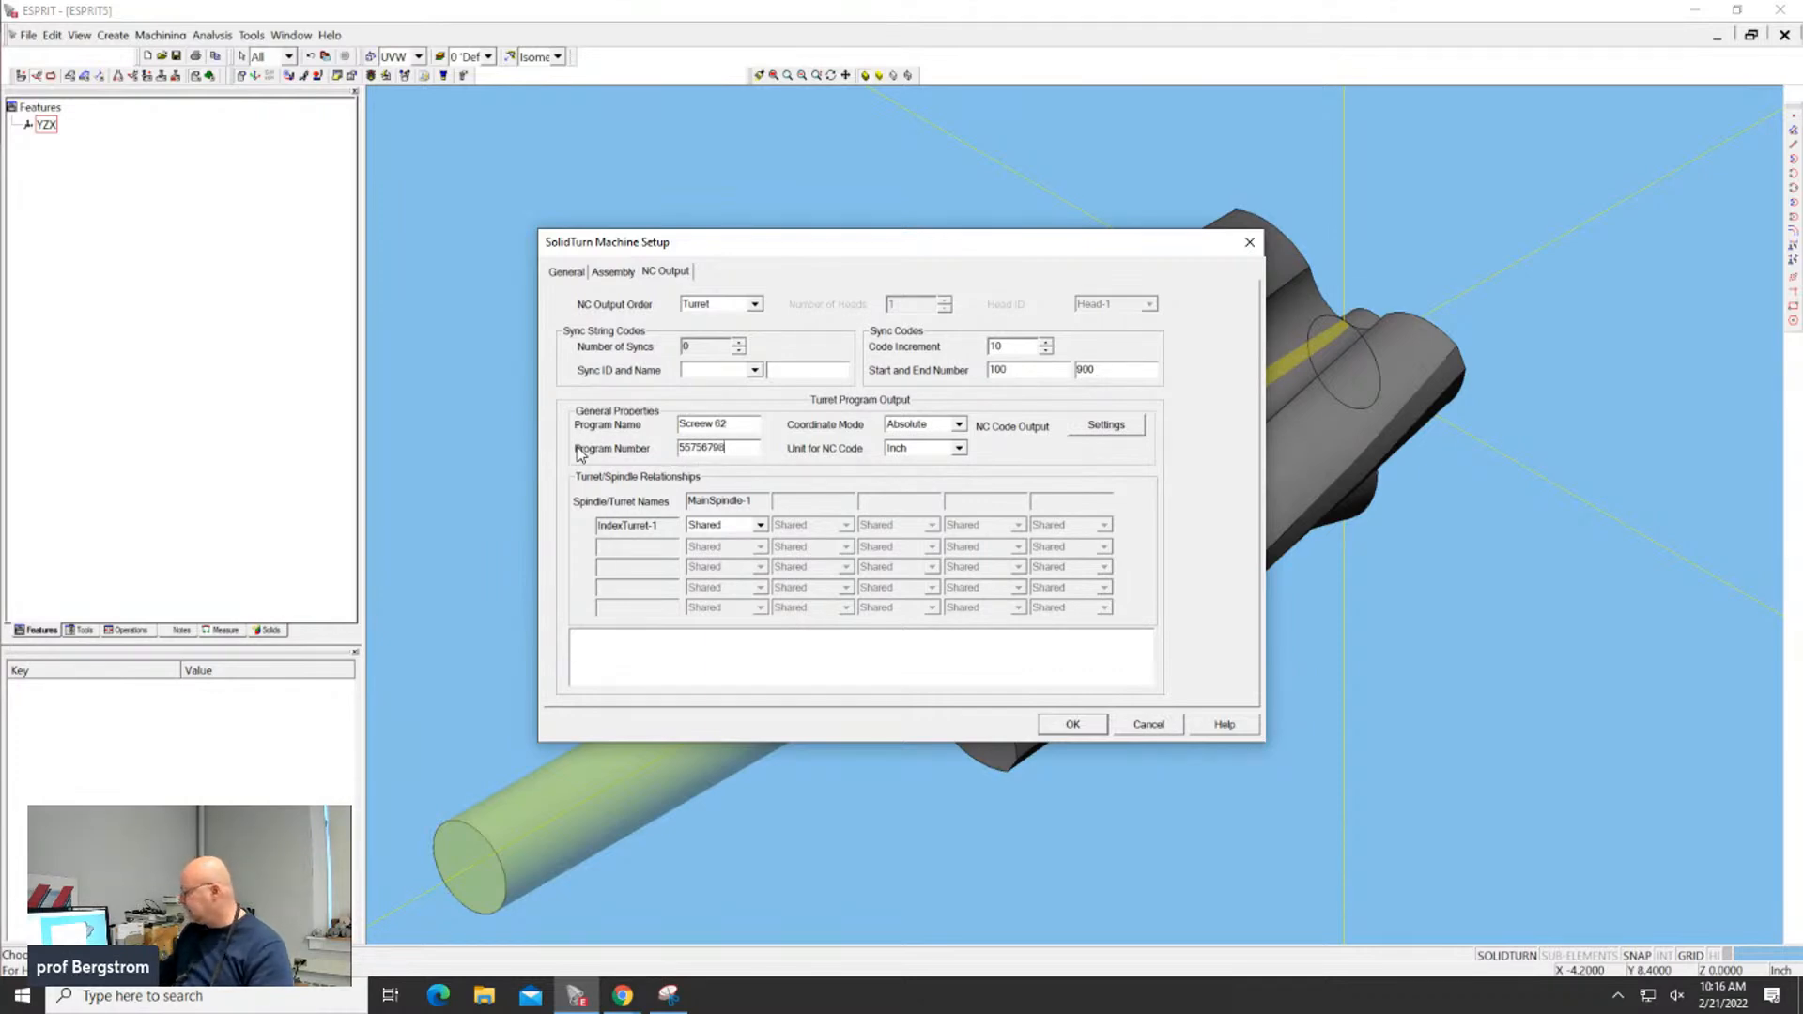
{"action": "key", "text": "BackSpace"}
{"action": "key", "text": "BackSpace"}
{"action": "key", "text": "BackSpace"}
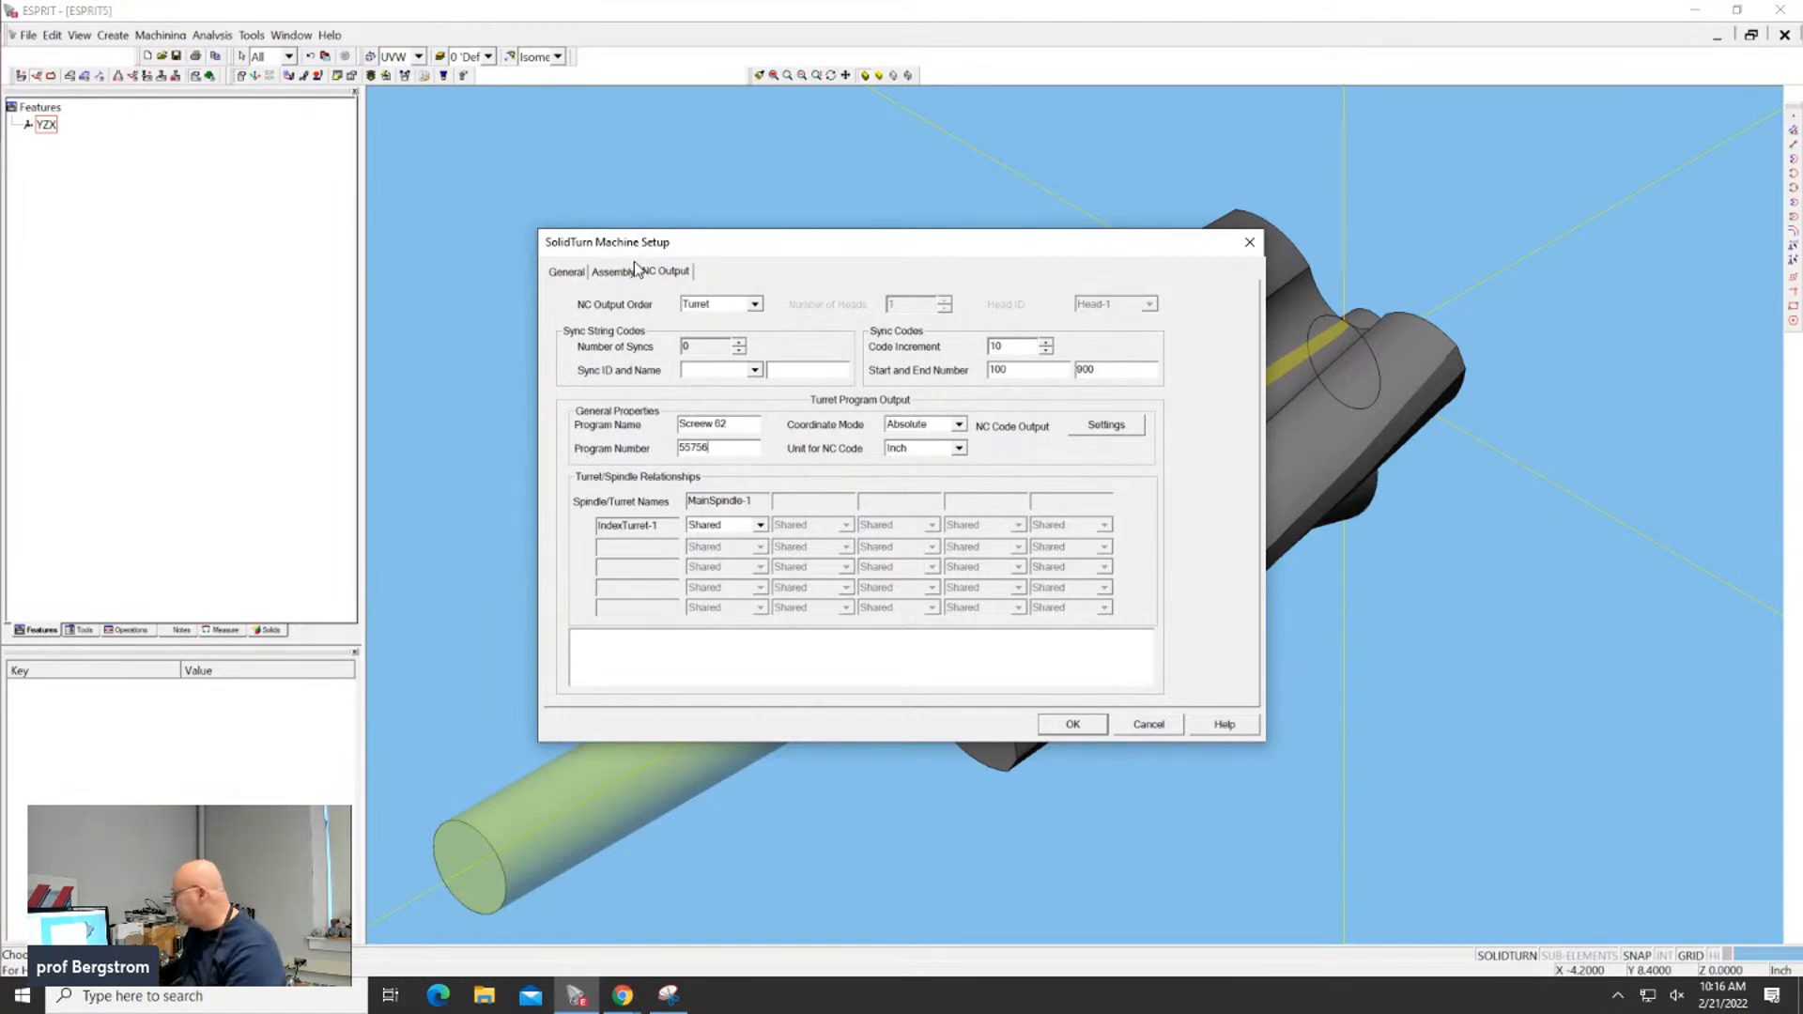
Keep the stock type as Bar in the general machine setup, set the bar diameter and maximum diameter to 4, and apply the setup
{"action": "left_click", "coordinate": [567, 271]}
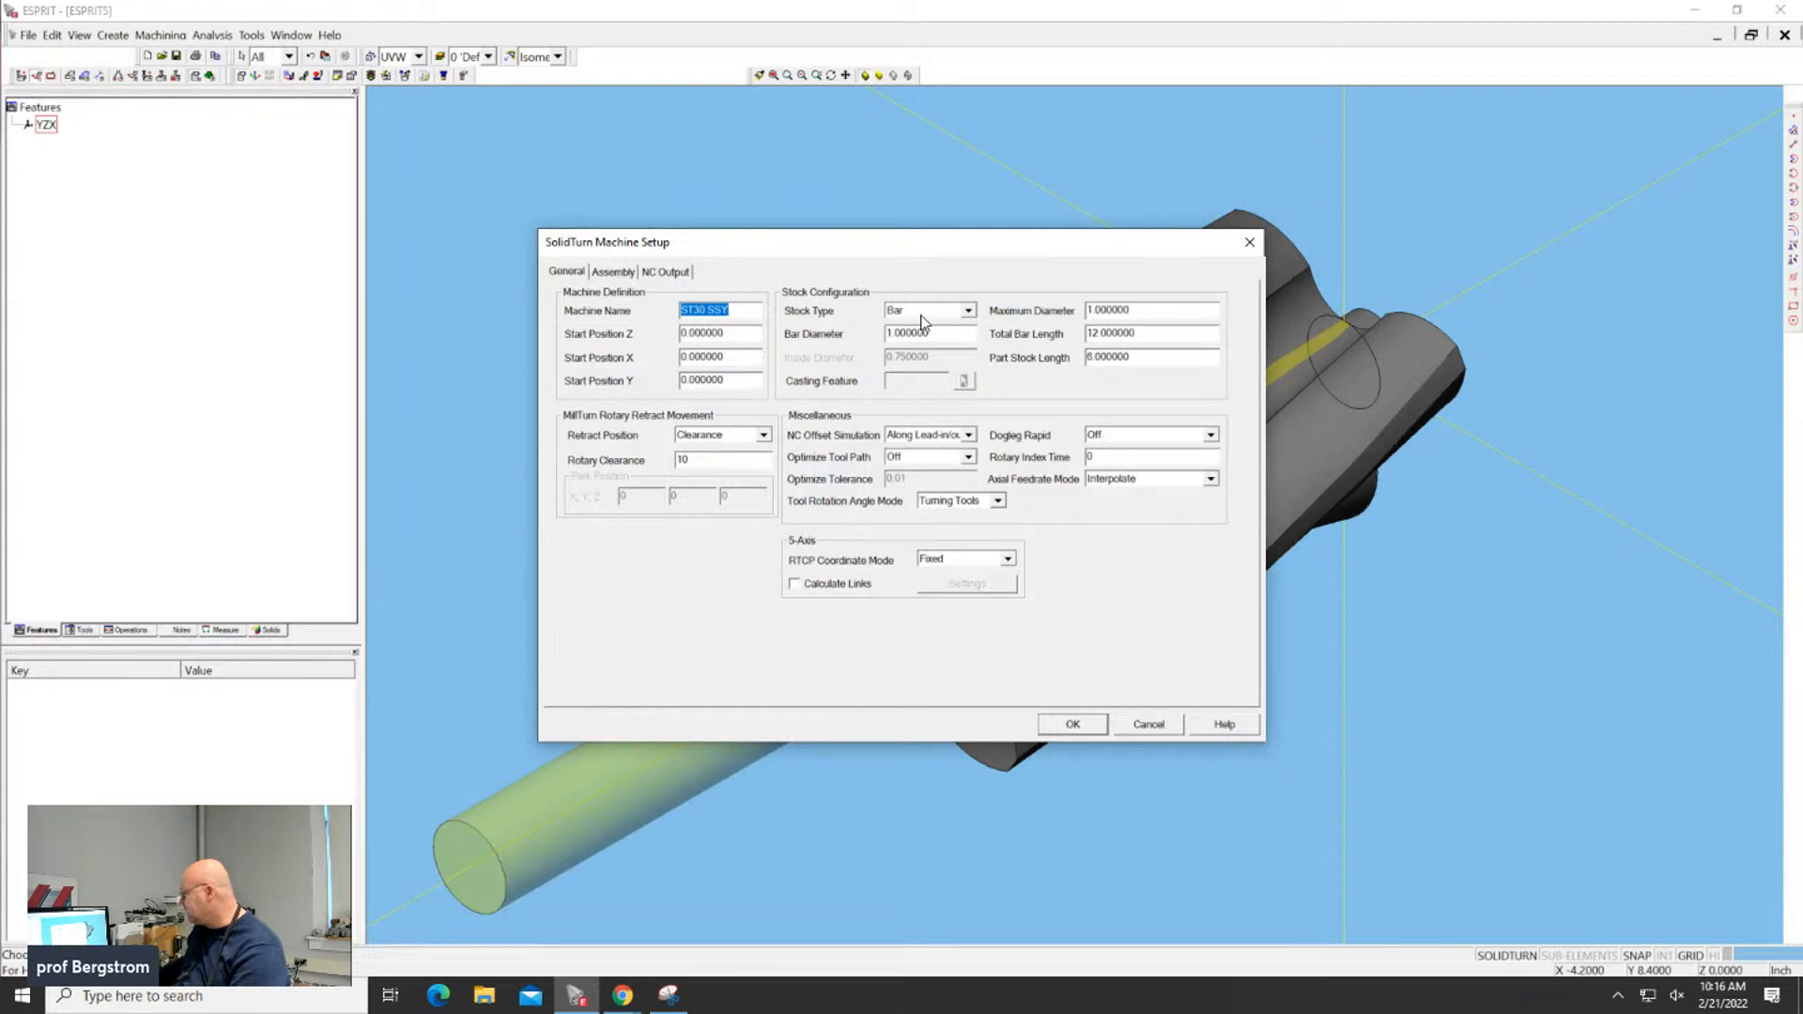
{"action": "left_click", "coordinate": [921, 312]}
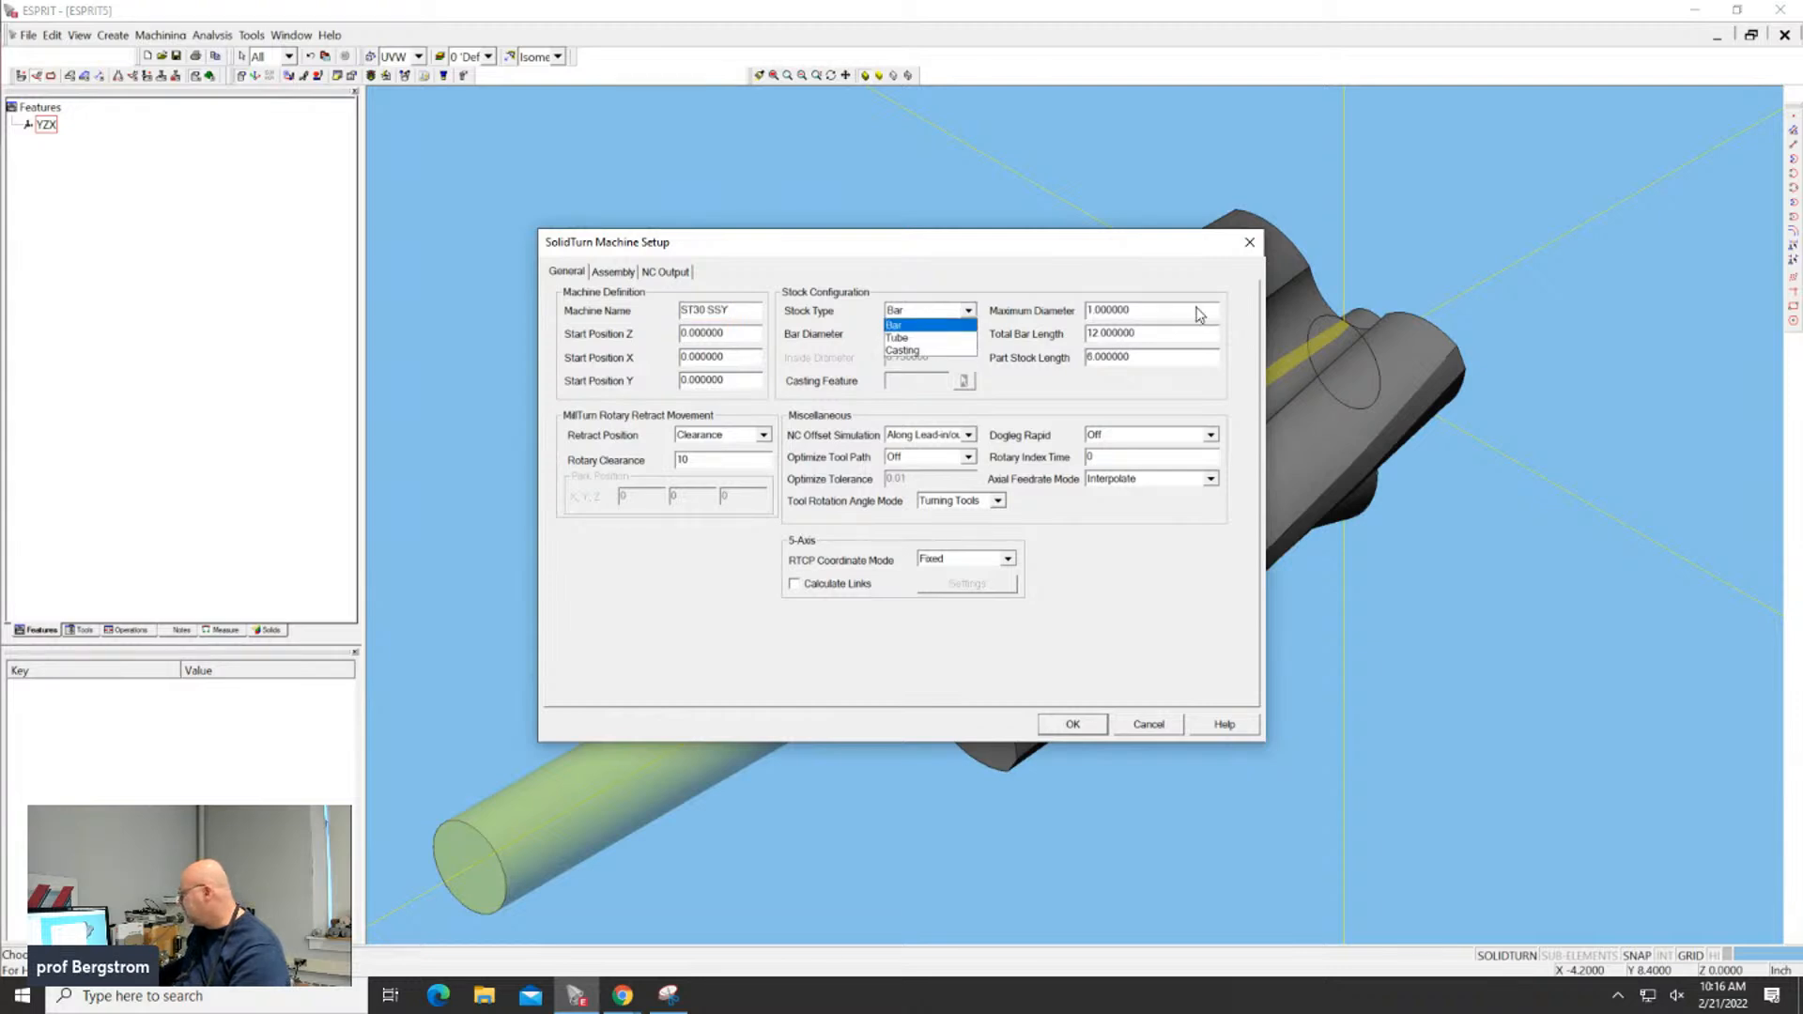
{"action": "left_click", "coordinate": [945, 262]}
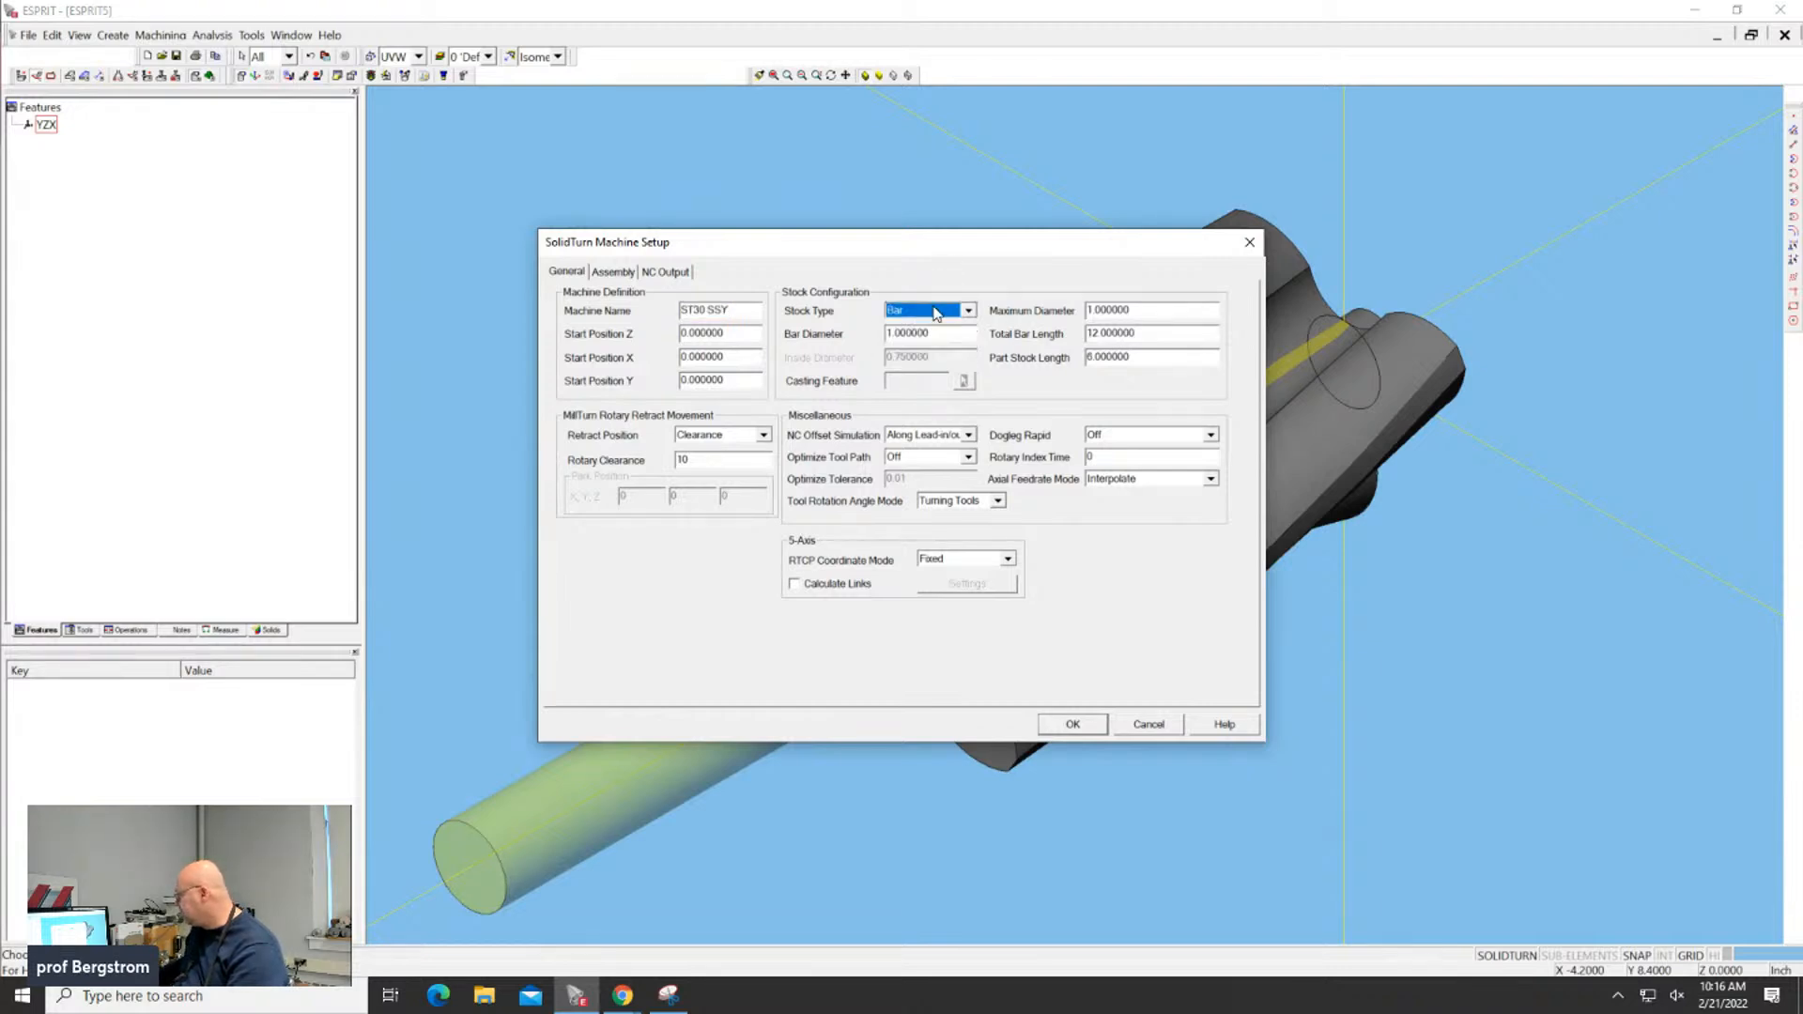
{"action": "left_click", "coordinate": [899, 317]}
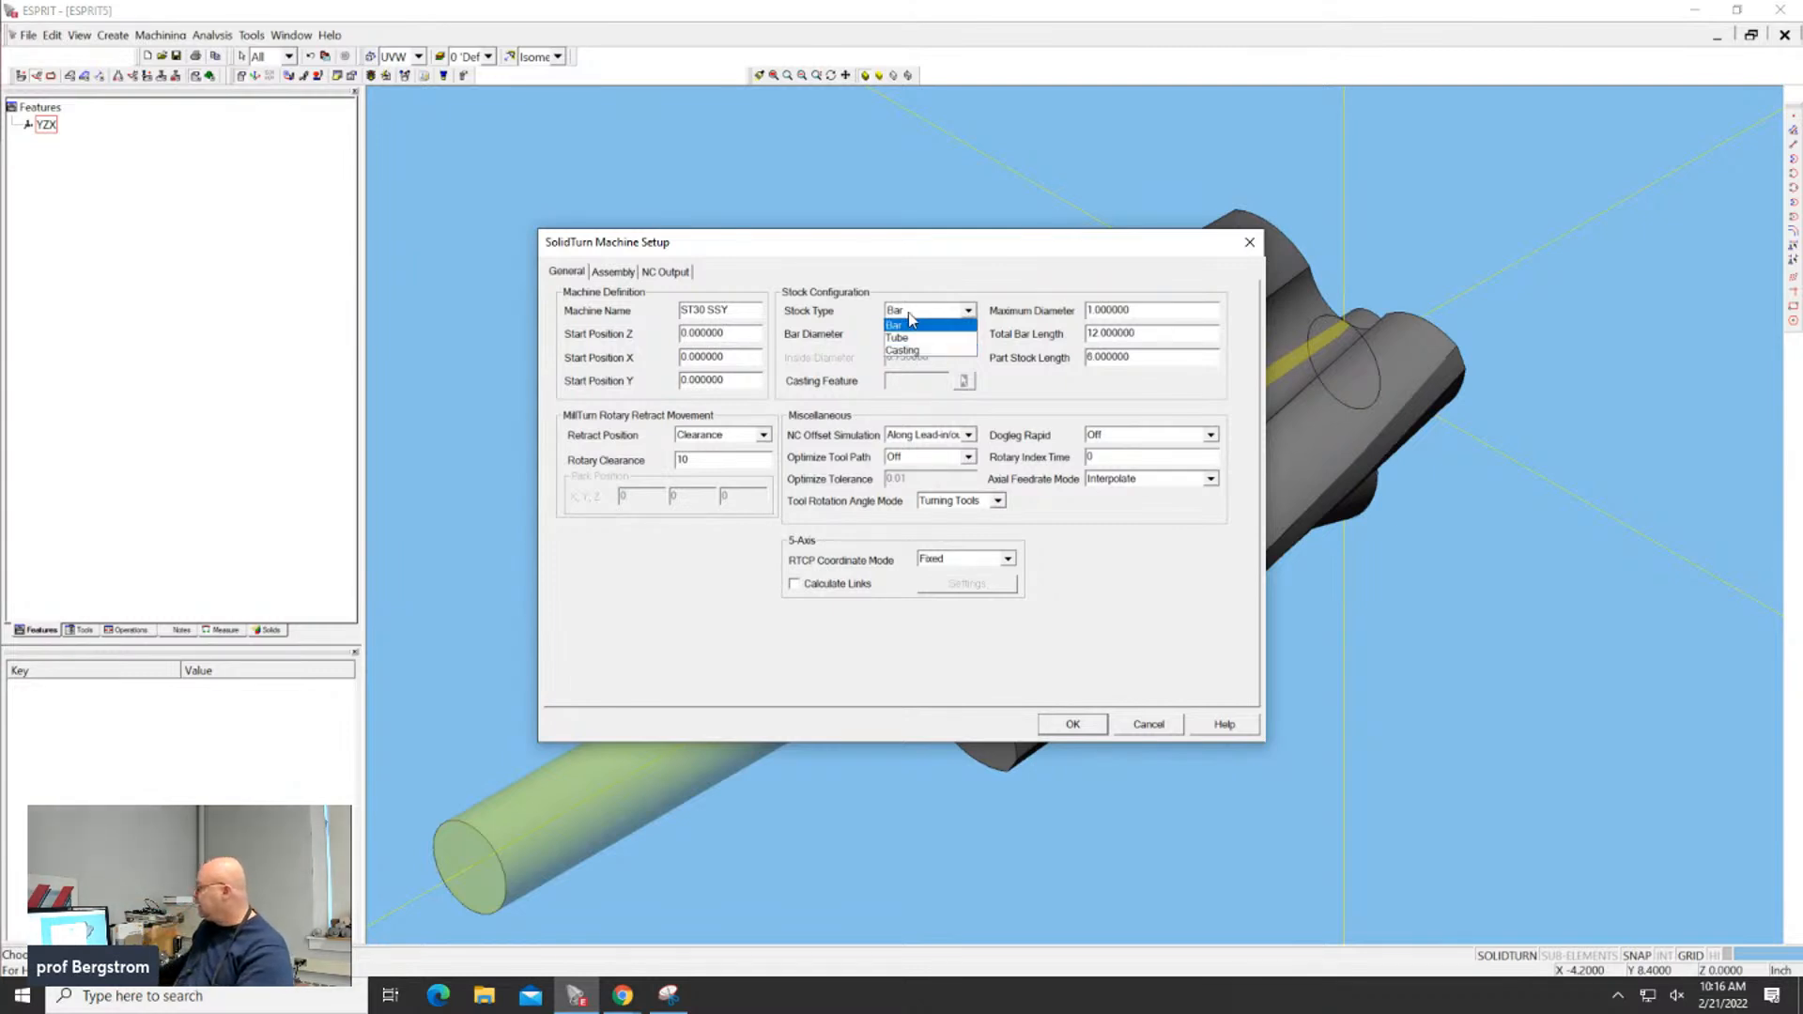
{"action": "left_click", "coordinate": [912, 320]}
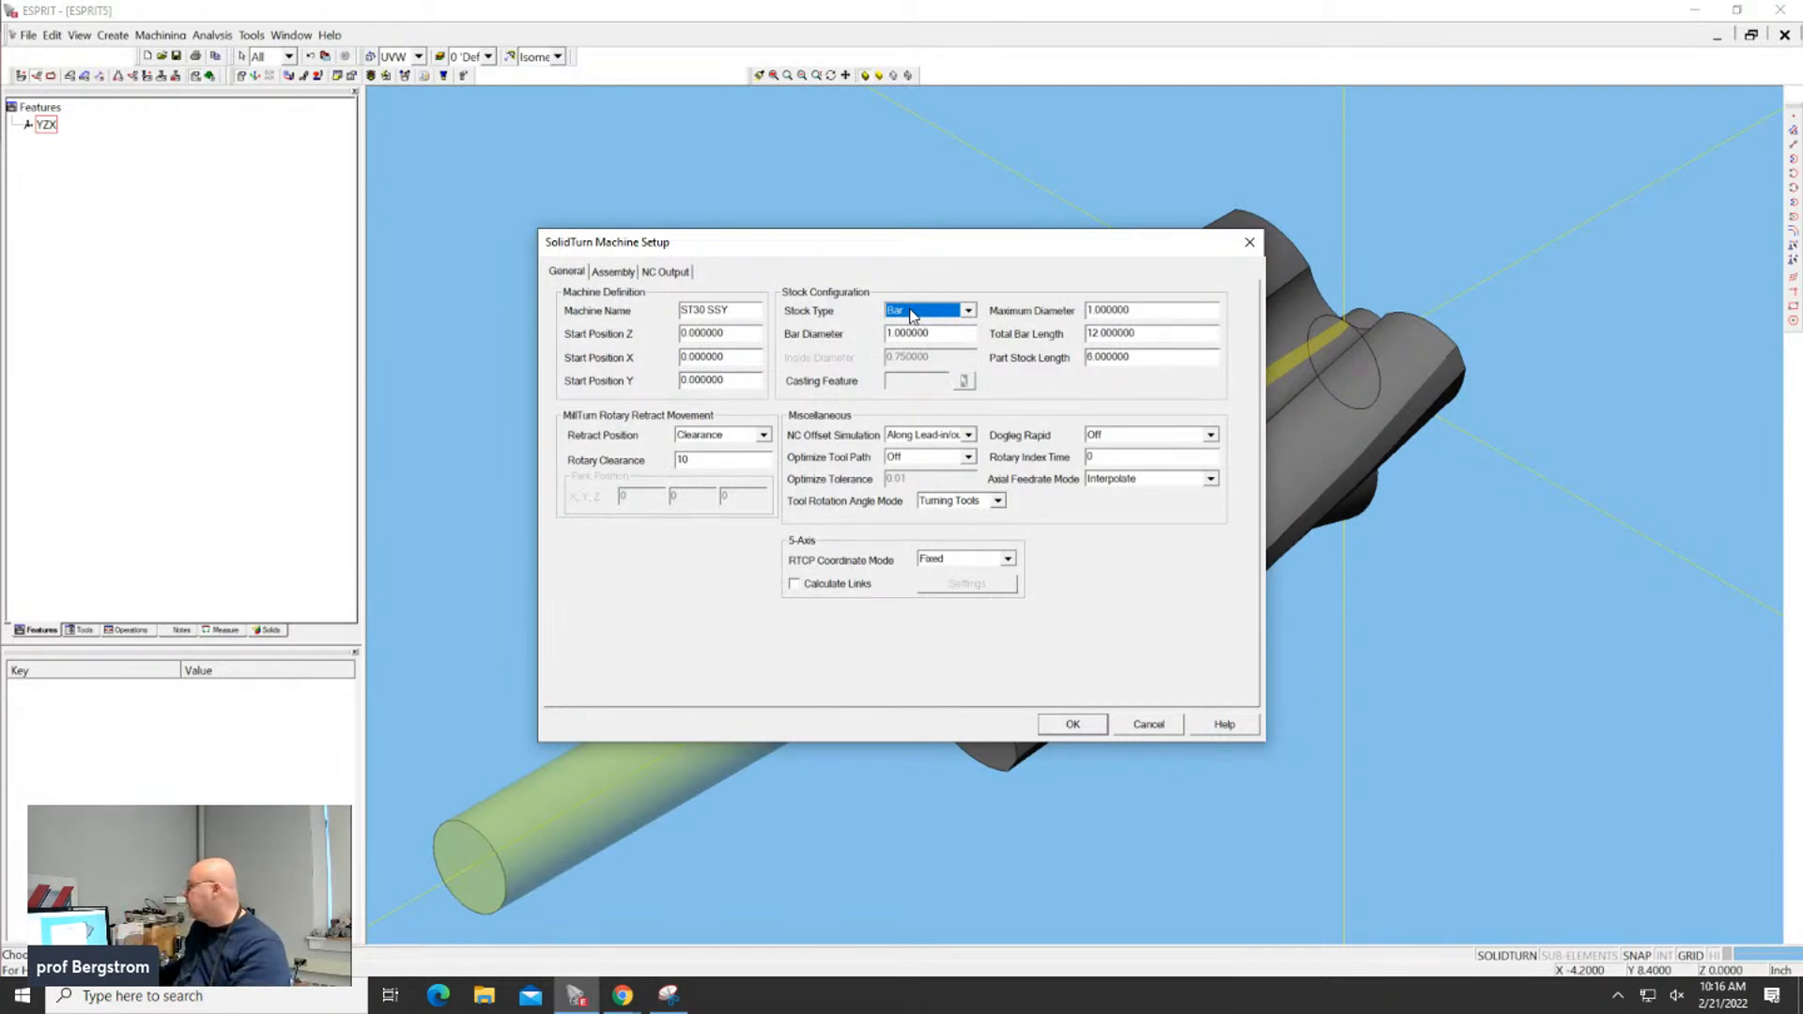
{"action": "left_click", "coordinate": [919, 333]}
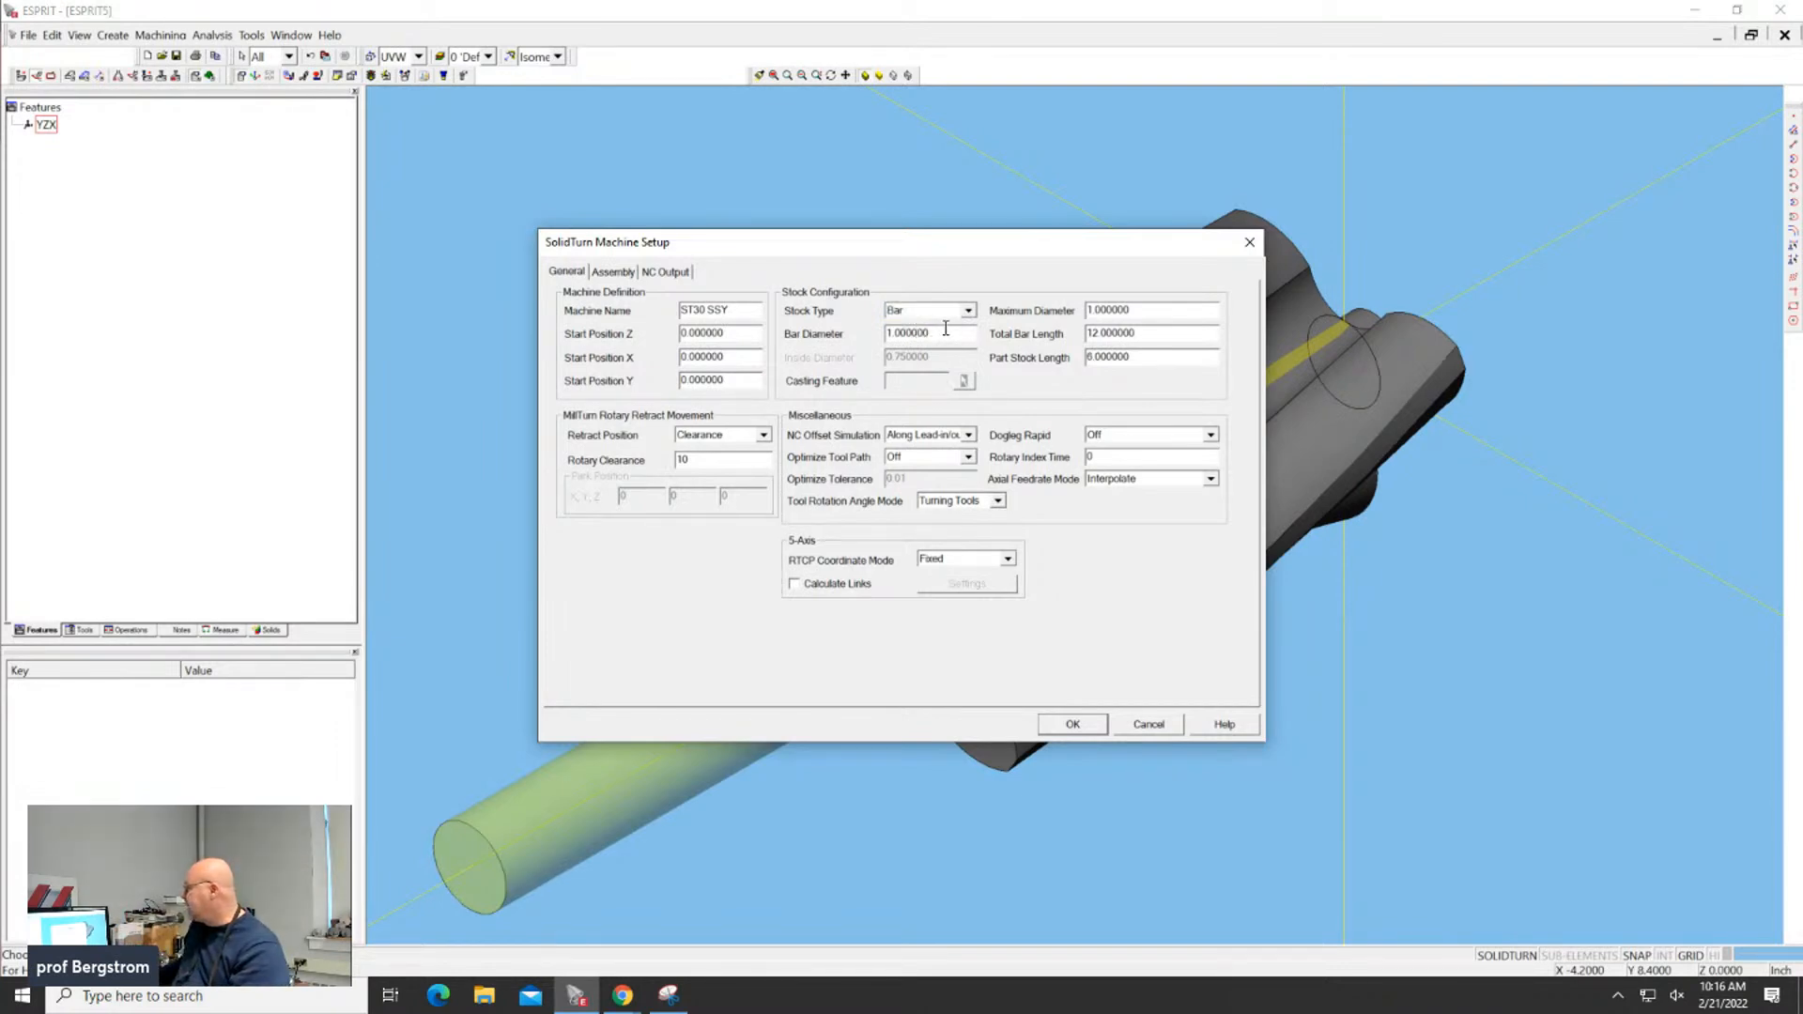
{"action": "left_click_drag", "start_coordinate": [945, 328], "coordinate": [813, 324]}
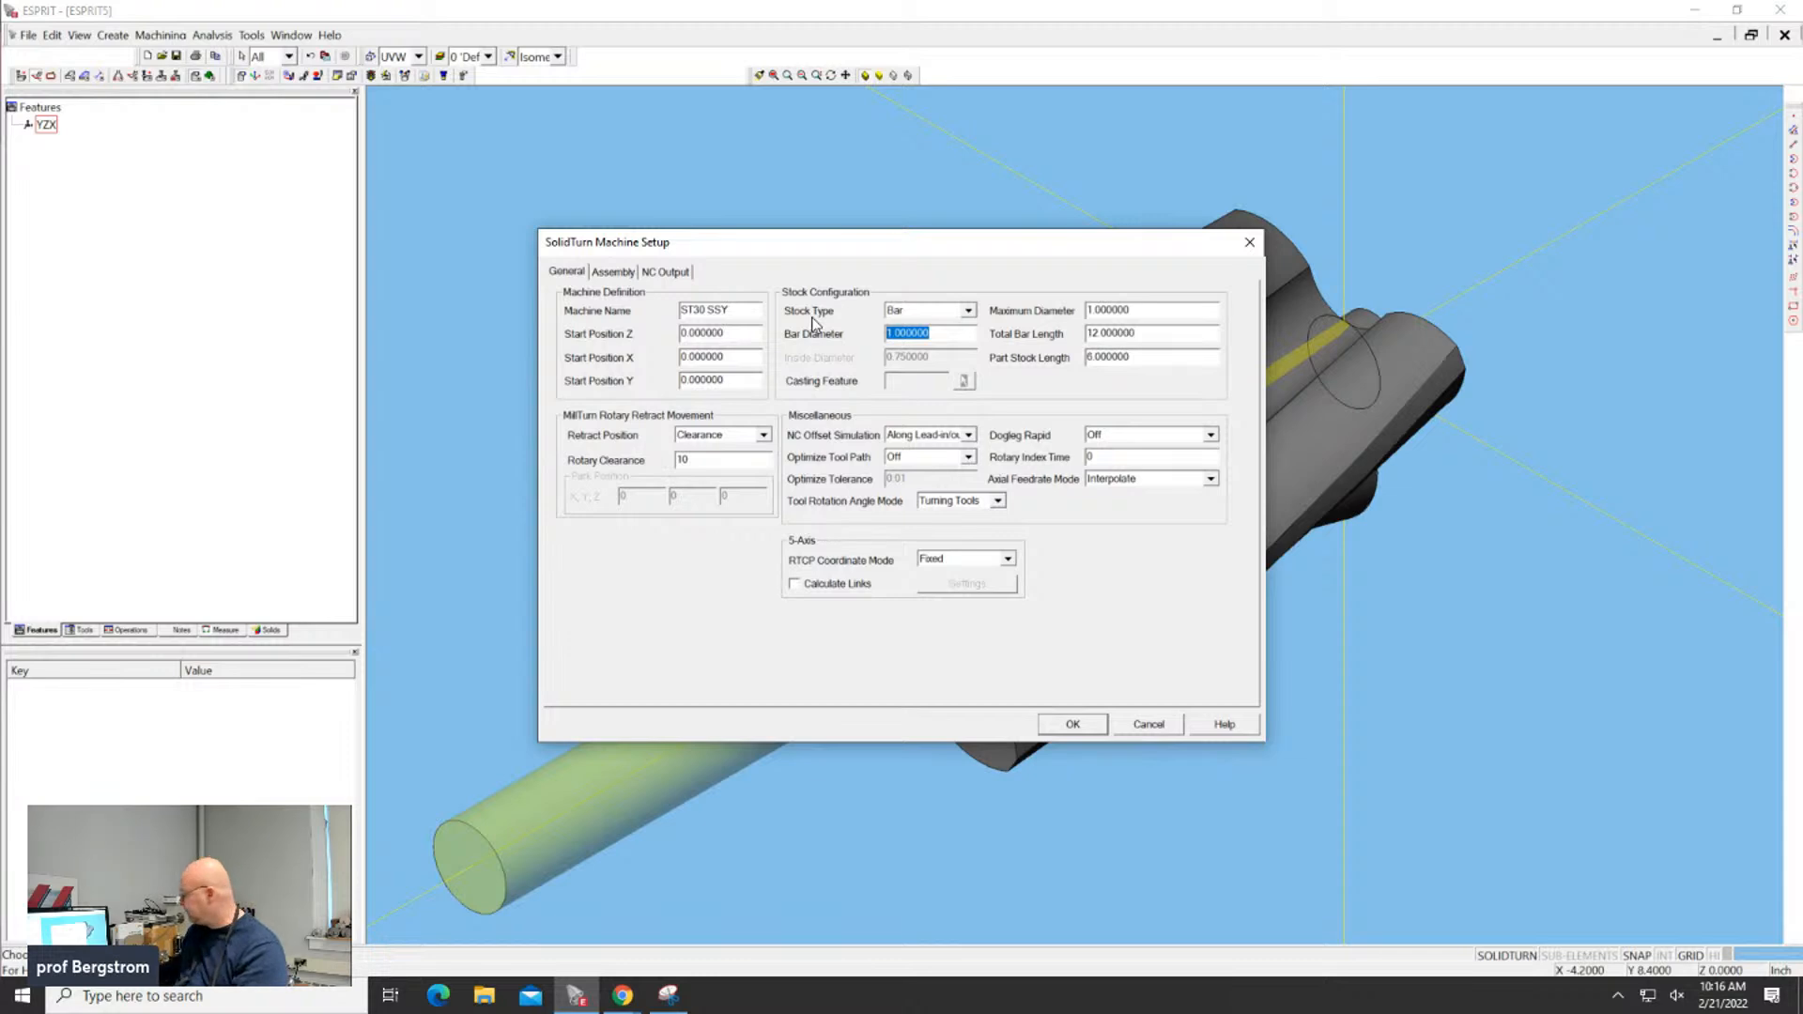
{"action": "type", "text": "4"}
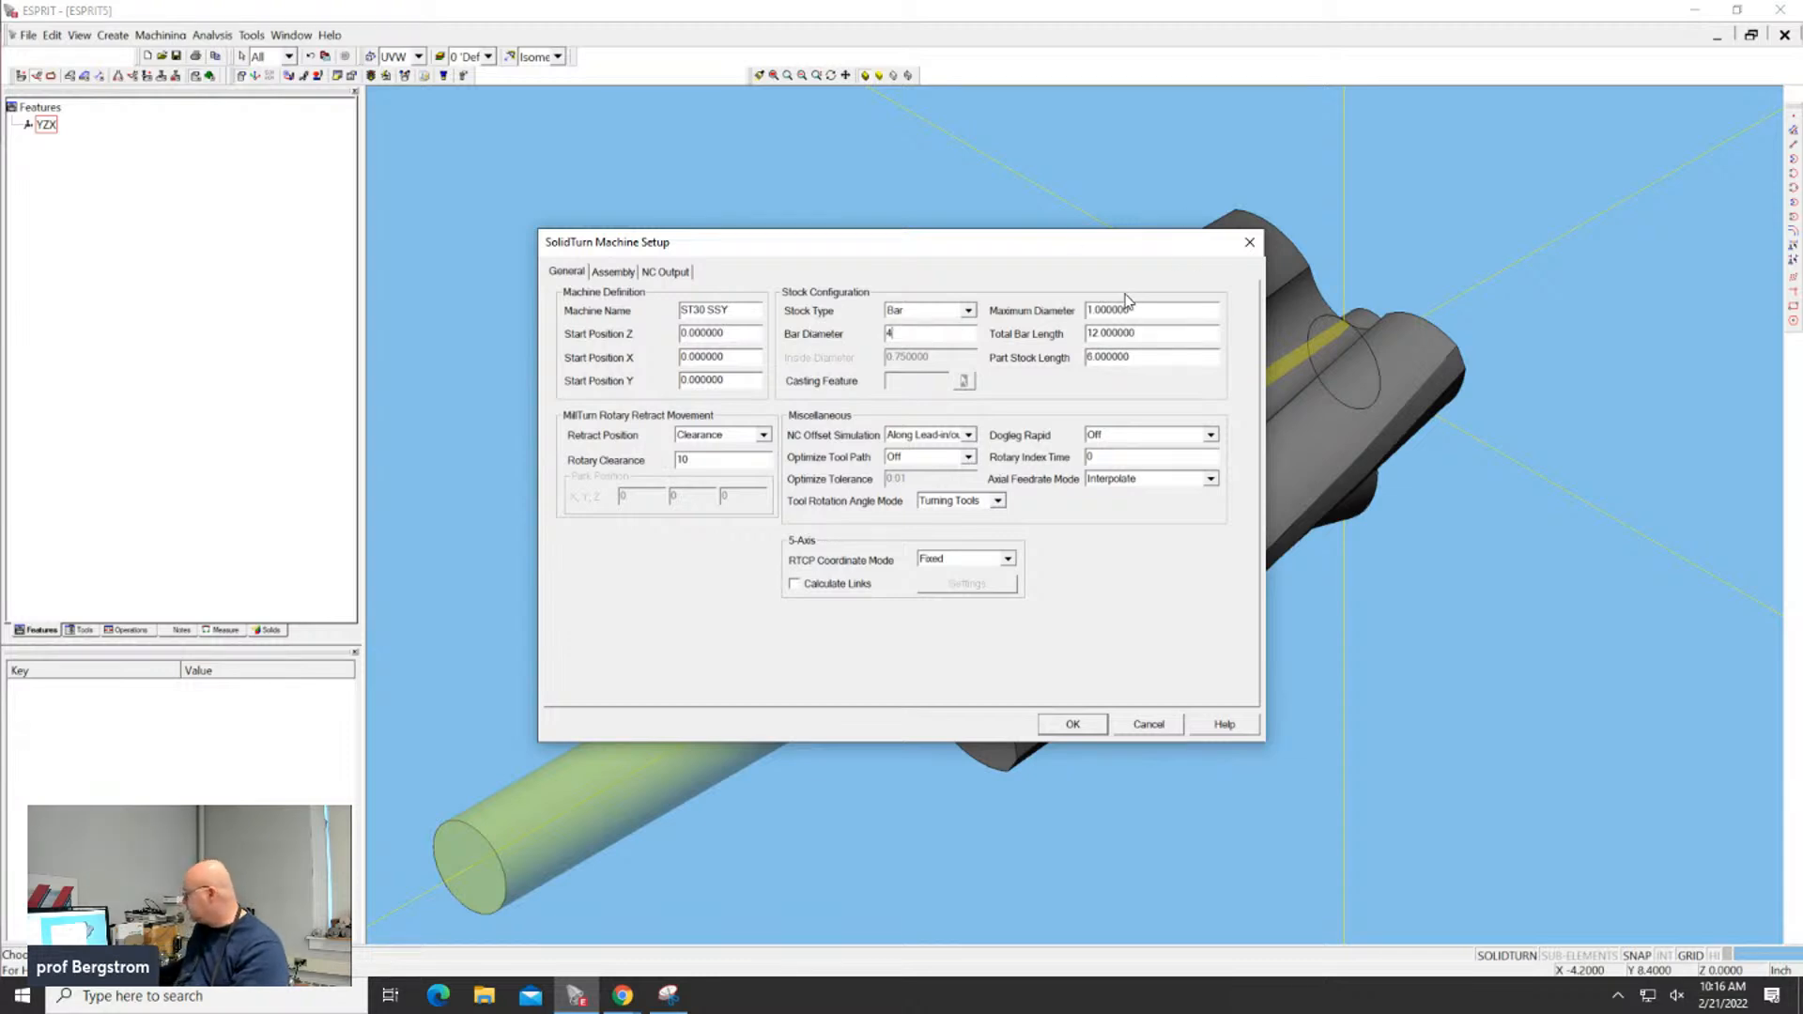
{"action": "left_click_drag", "start_coordinate": [1142, 310], "coordinate": [1082, 312]}
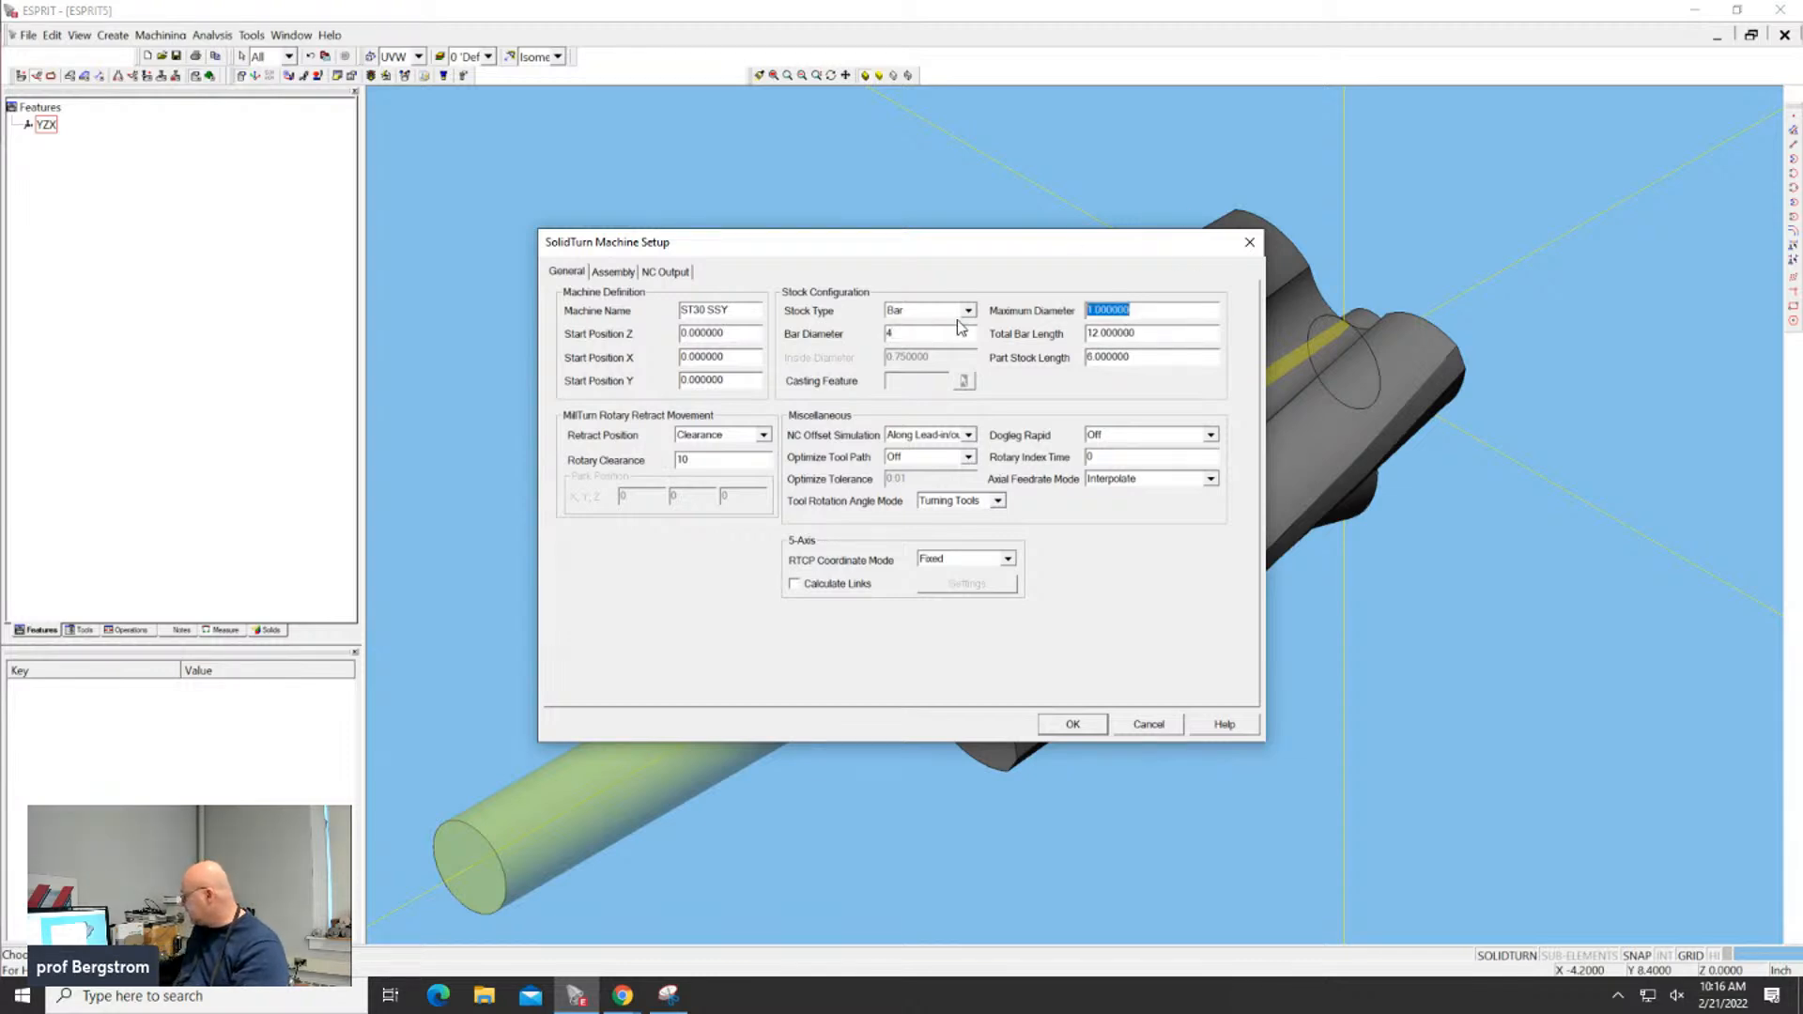
{"action": "type", "text": "4"}
{"action": "left_click", "coordinate": [1077, 726]}
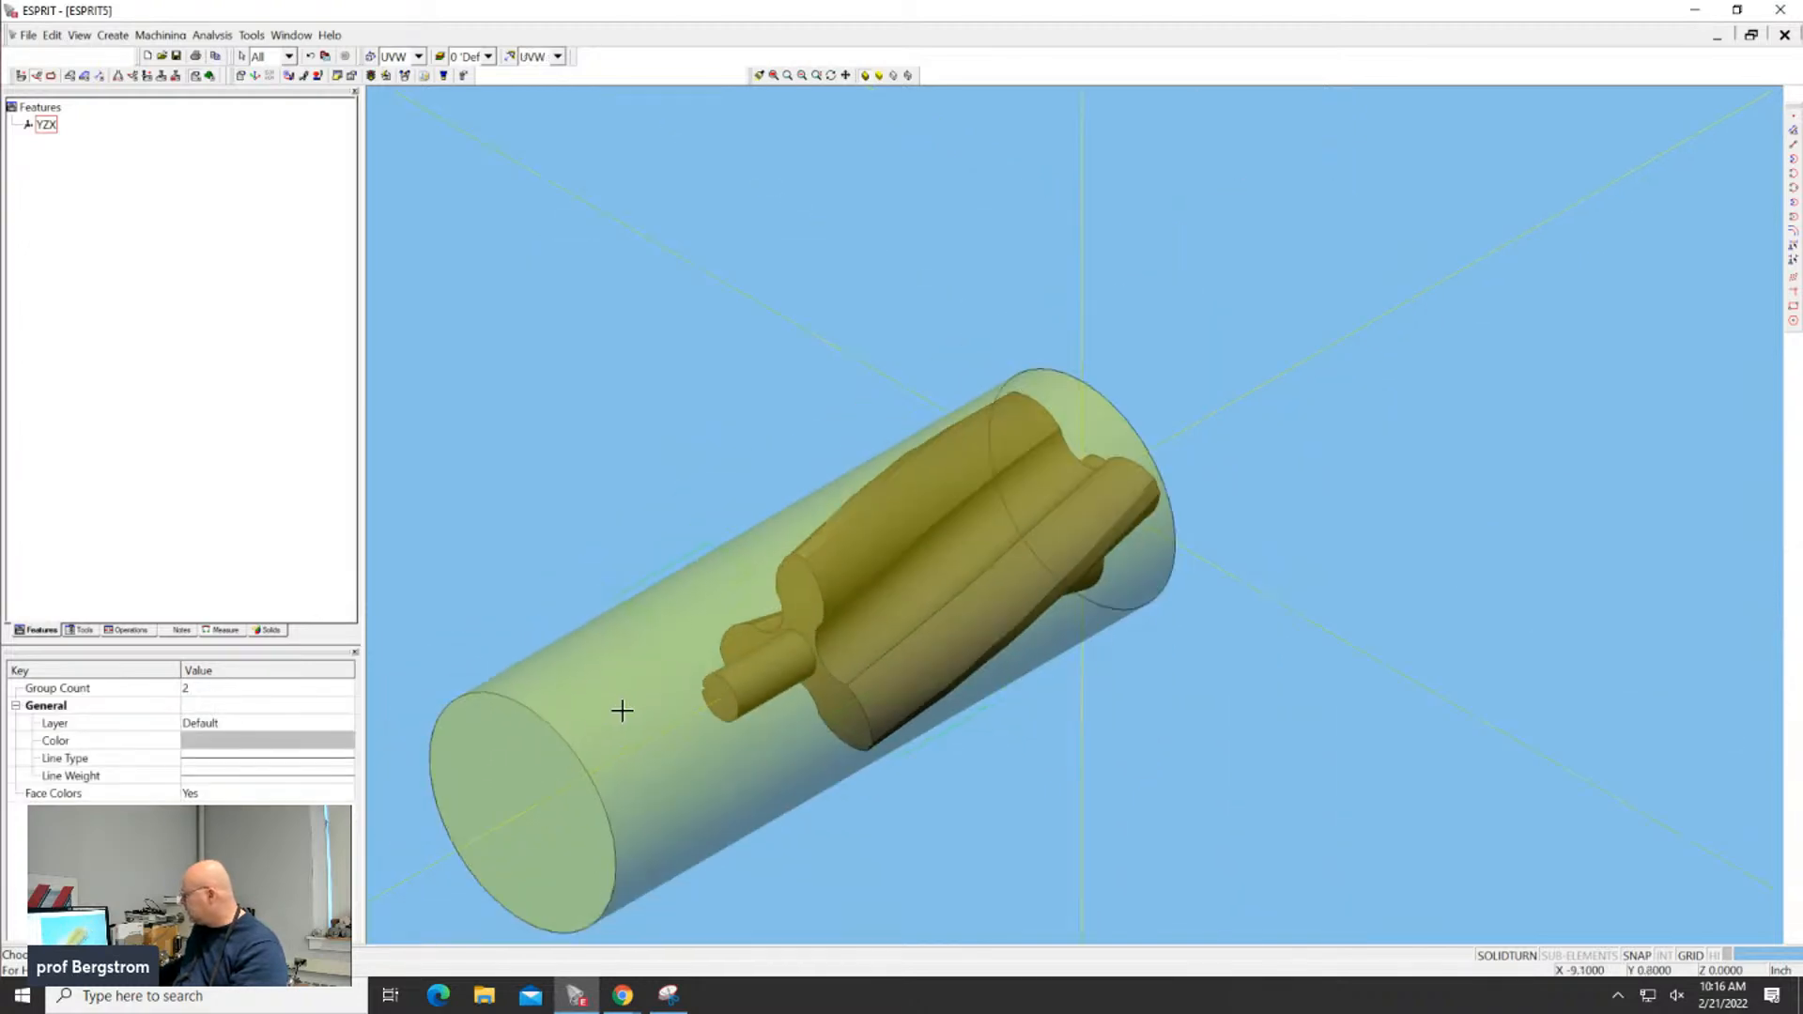
Translate the central shaft solid by X -.75, Y 0, Z 0 so its protruding end sits back inside the bar stock
{"action": "scroll", "coordinate": [674, 685], "scroll_direction": "down", "scroll_amount": 1}
{"action": "middle_click_drag", "start_coordinate": [674, 684], "coordinate": [837, 354]}
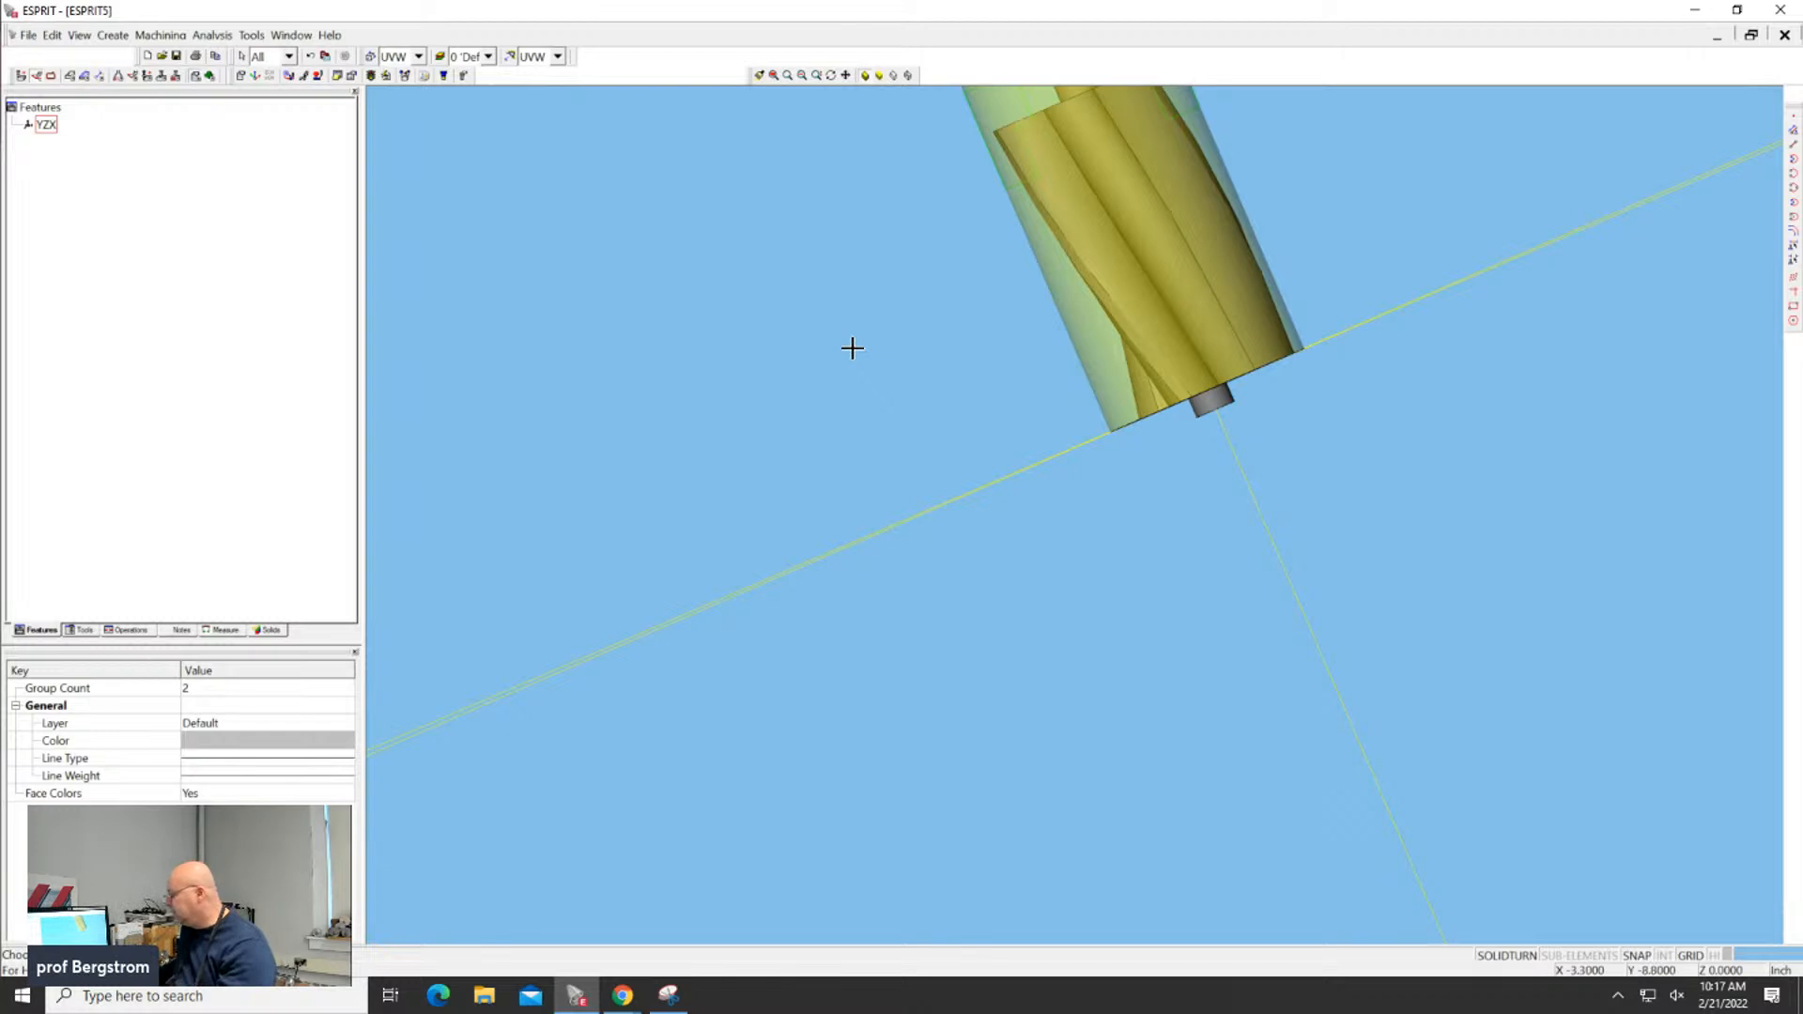
{"action": "left_click", "coordinate": [531, 57]}
{"action": "left_click", "coordinate": [525, 106]}
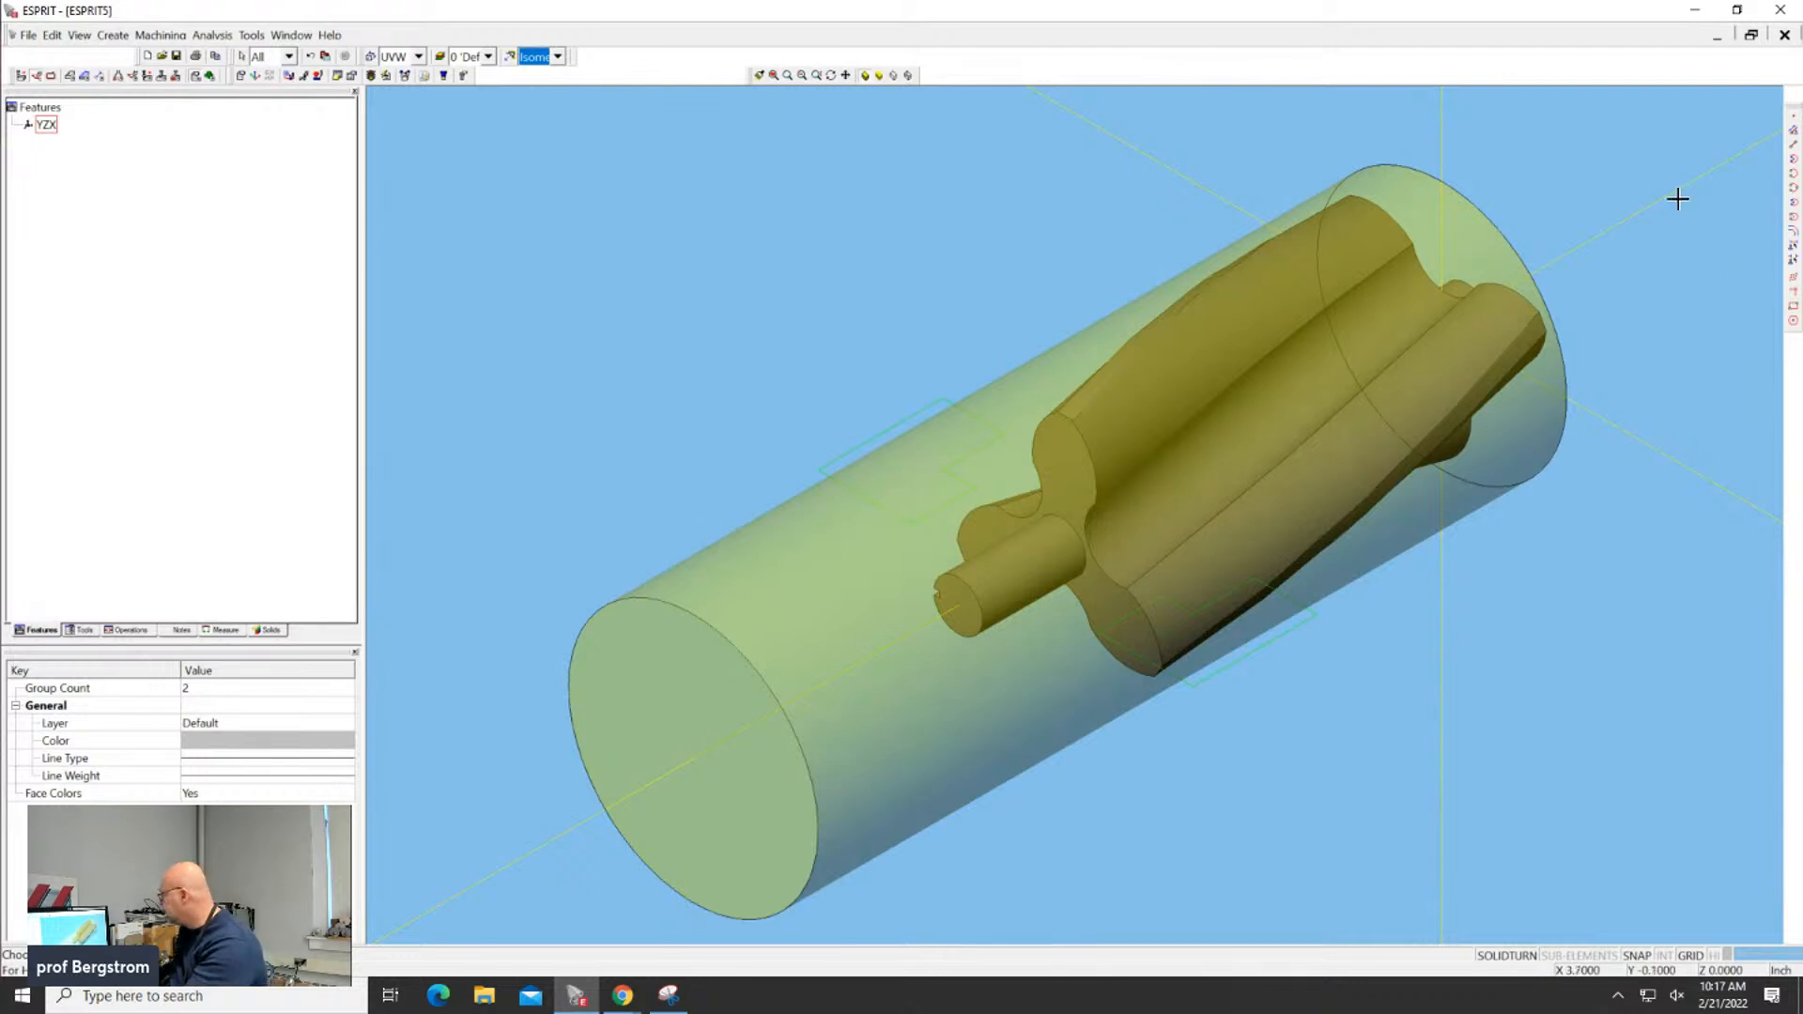
{"action": "middle_click_drag", "start_coordinate": [1674, 206], "coordinate": [1604, 272]}
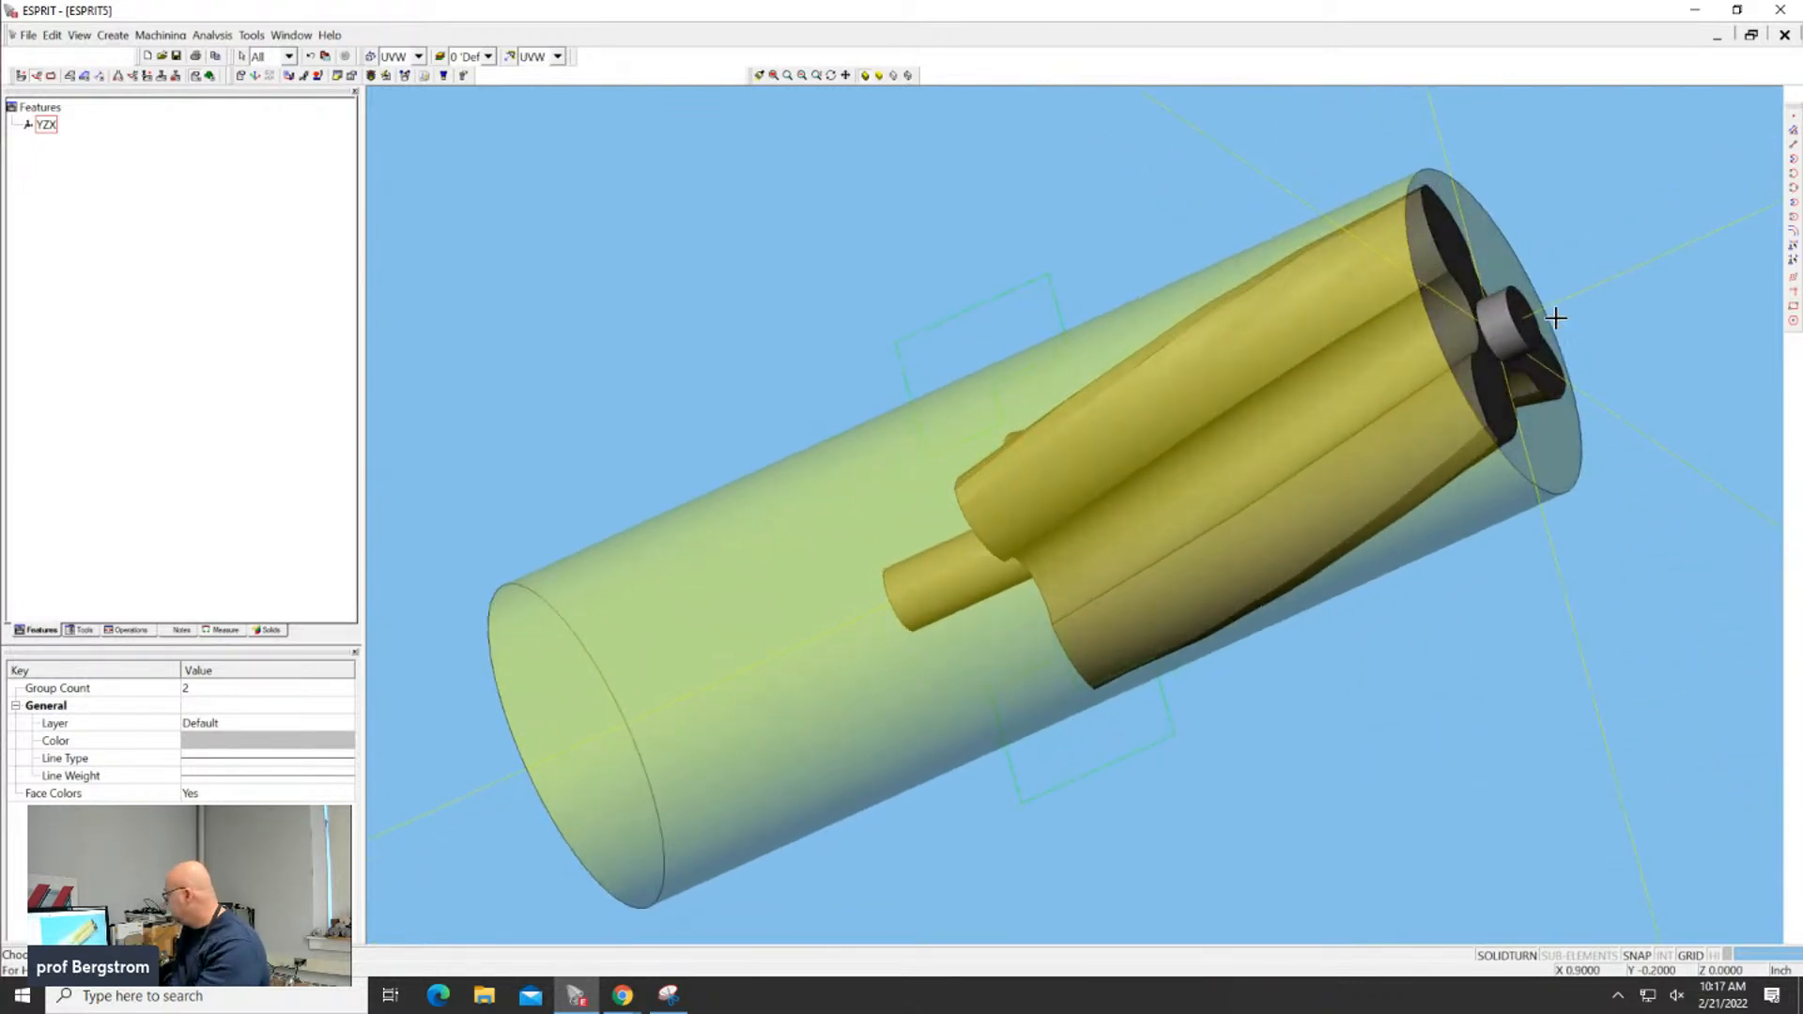
{"action": "left_click", "coordinate": [1502, 319]}
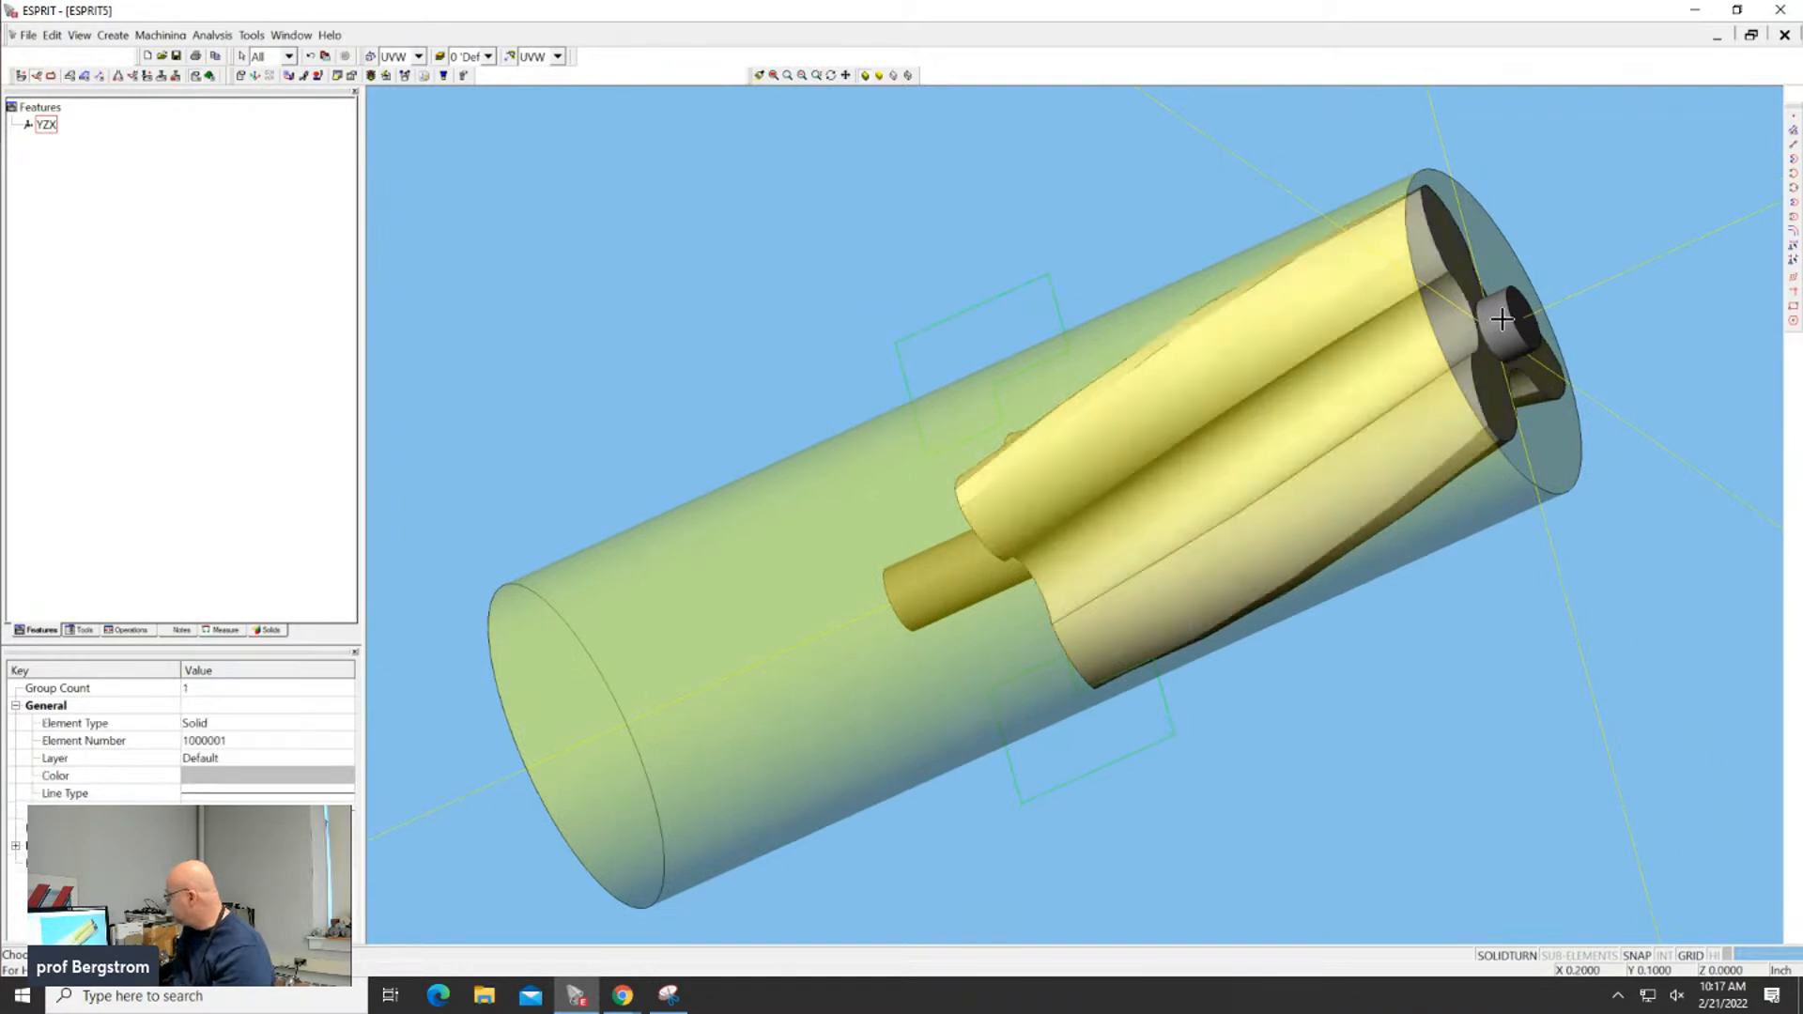
{"action": "right_click", "coordinate": [1503, 319]}
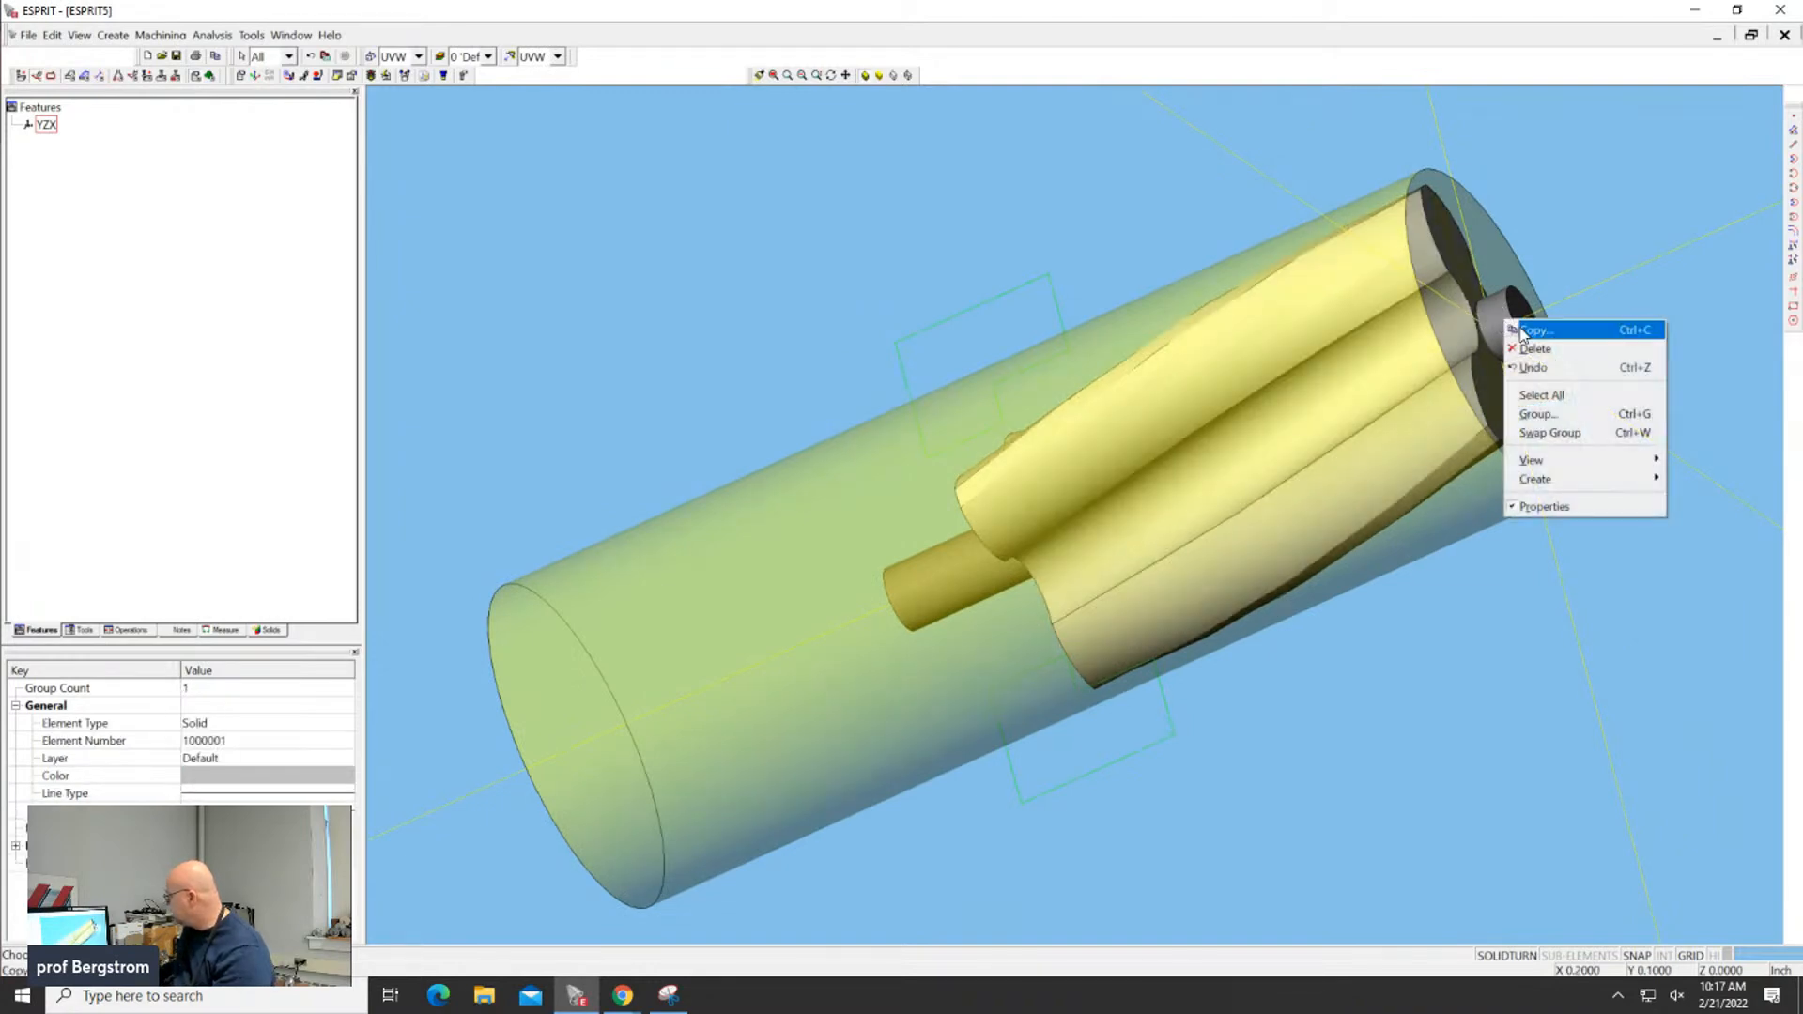
{"action": "left_click", "coordinate": [1524, 331]}
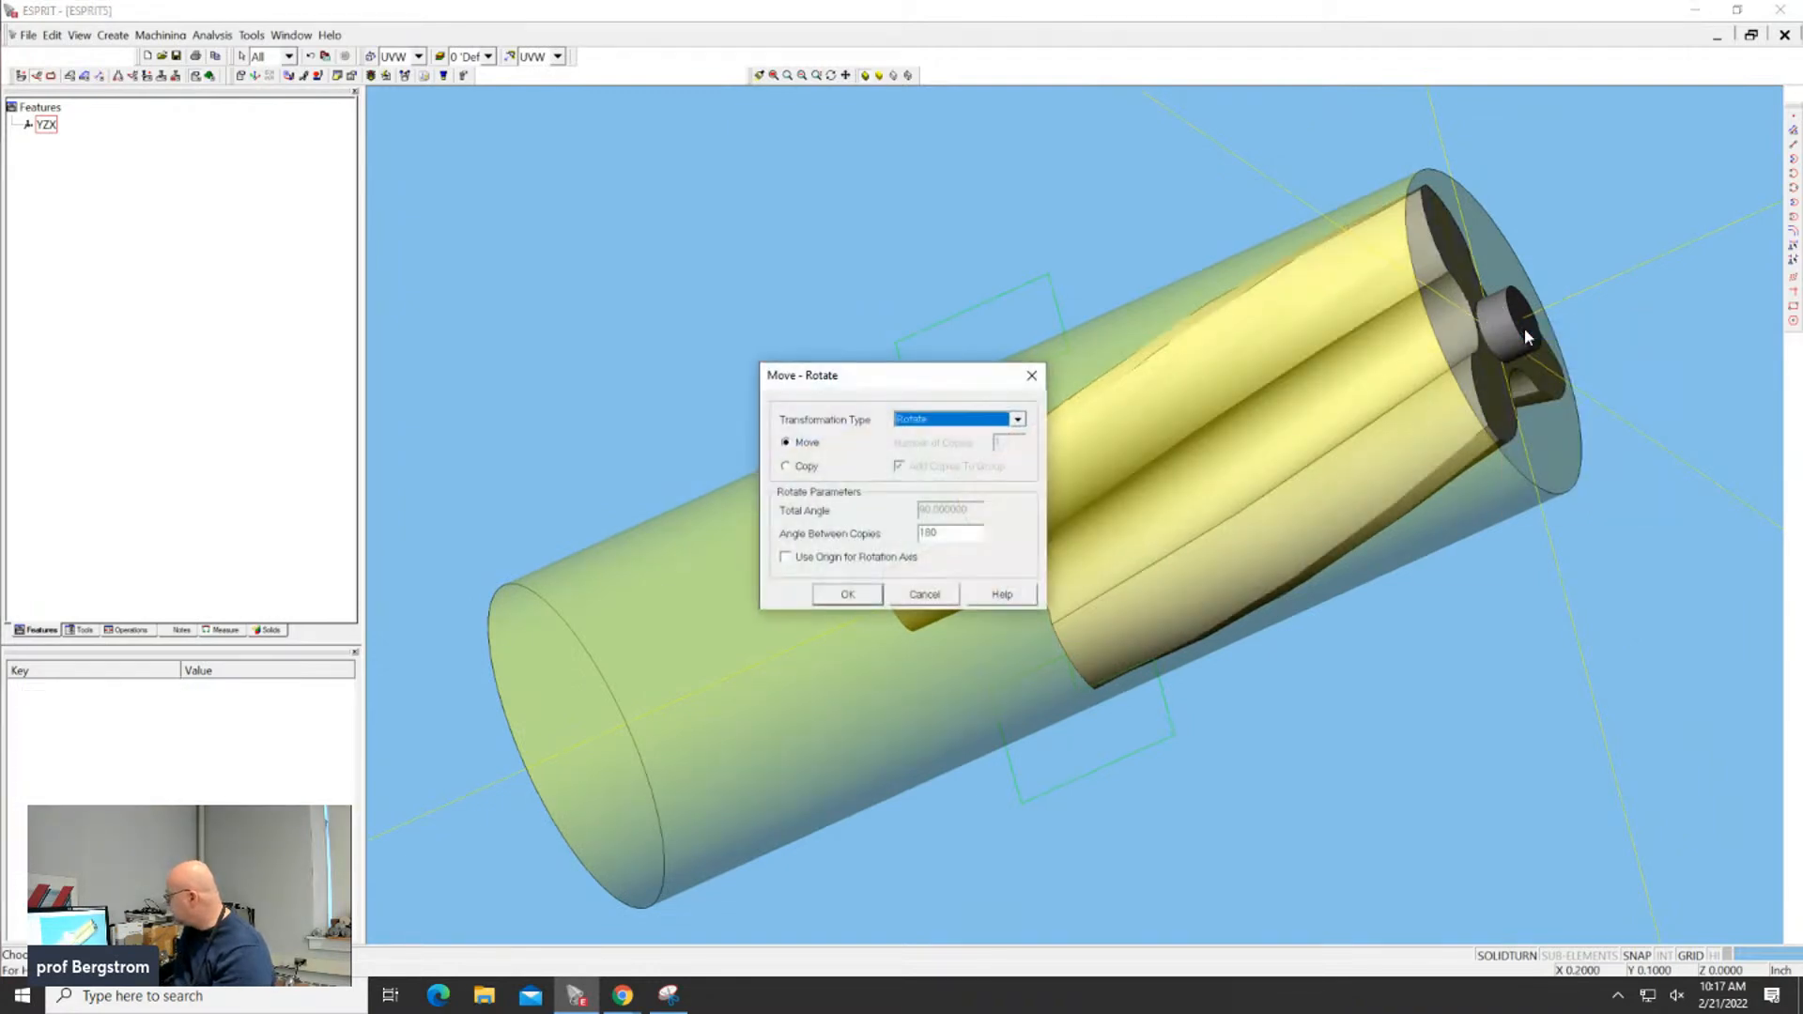
{"action": "left_click", "coordinate": [936, 422]}
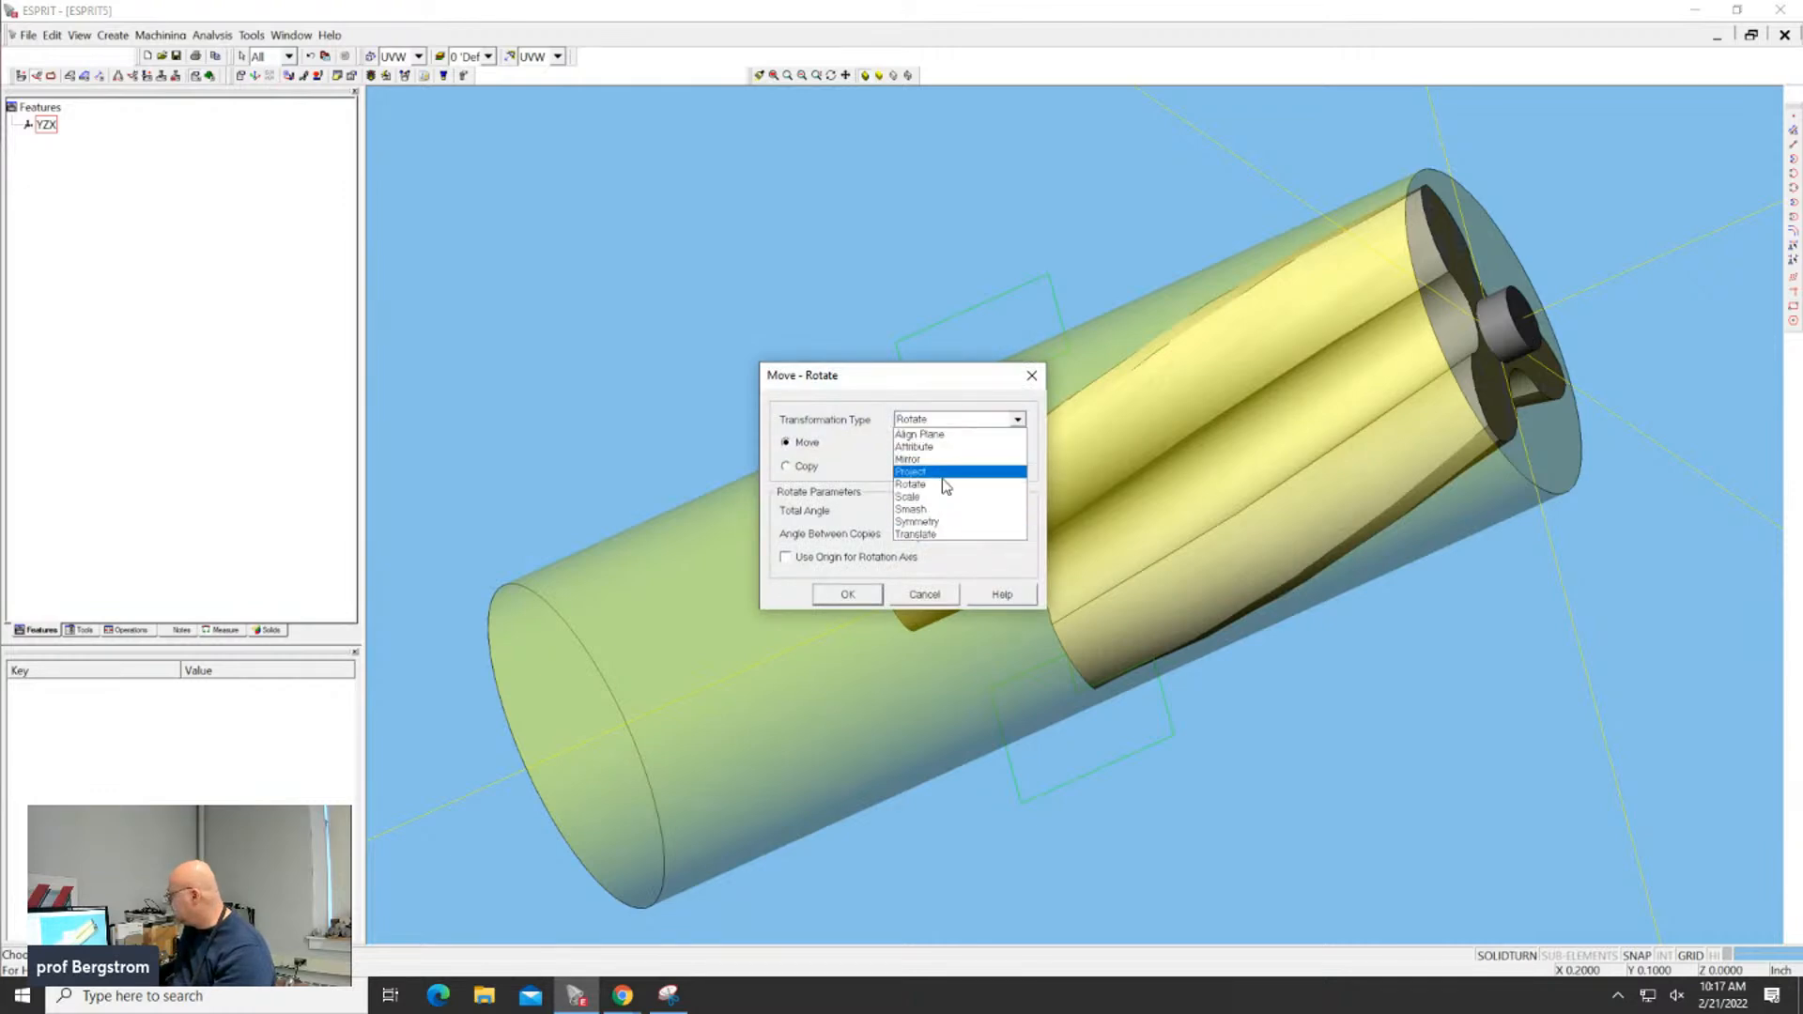
{"action": "left_click", "coordinate": [943, 536]}
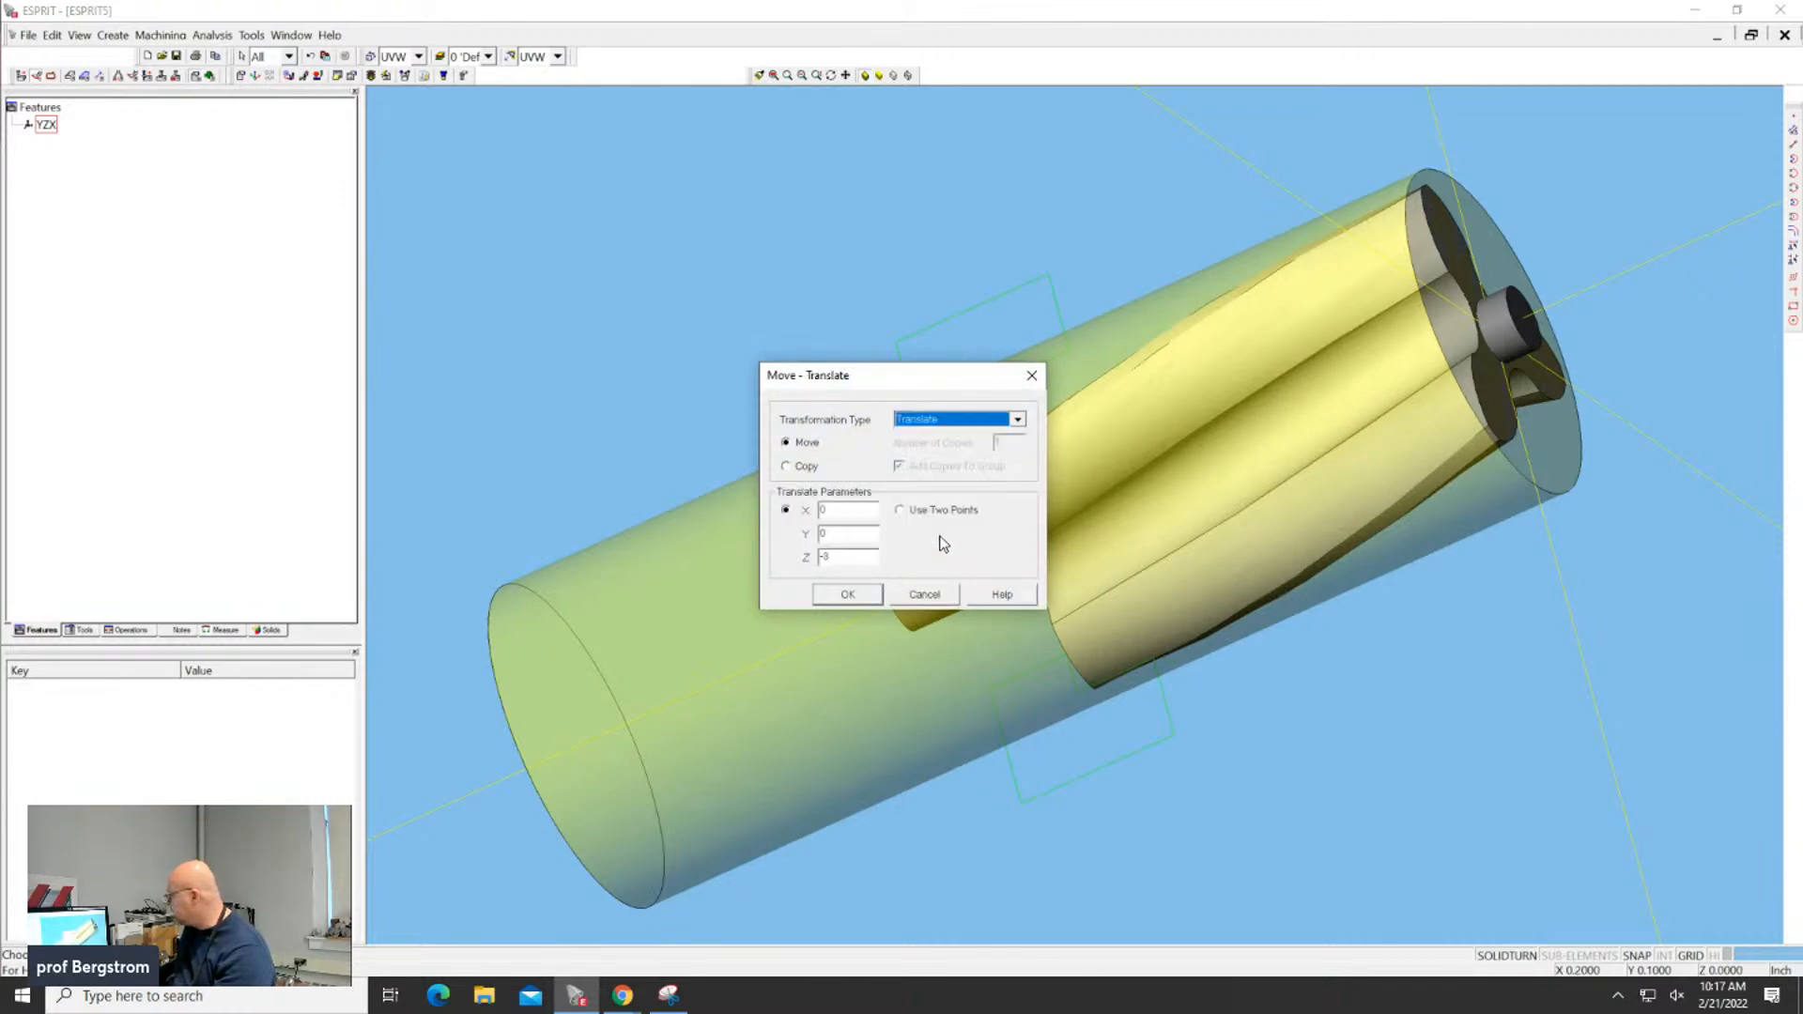
{"action": "double_click", "coordinate": [828, 557]}
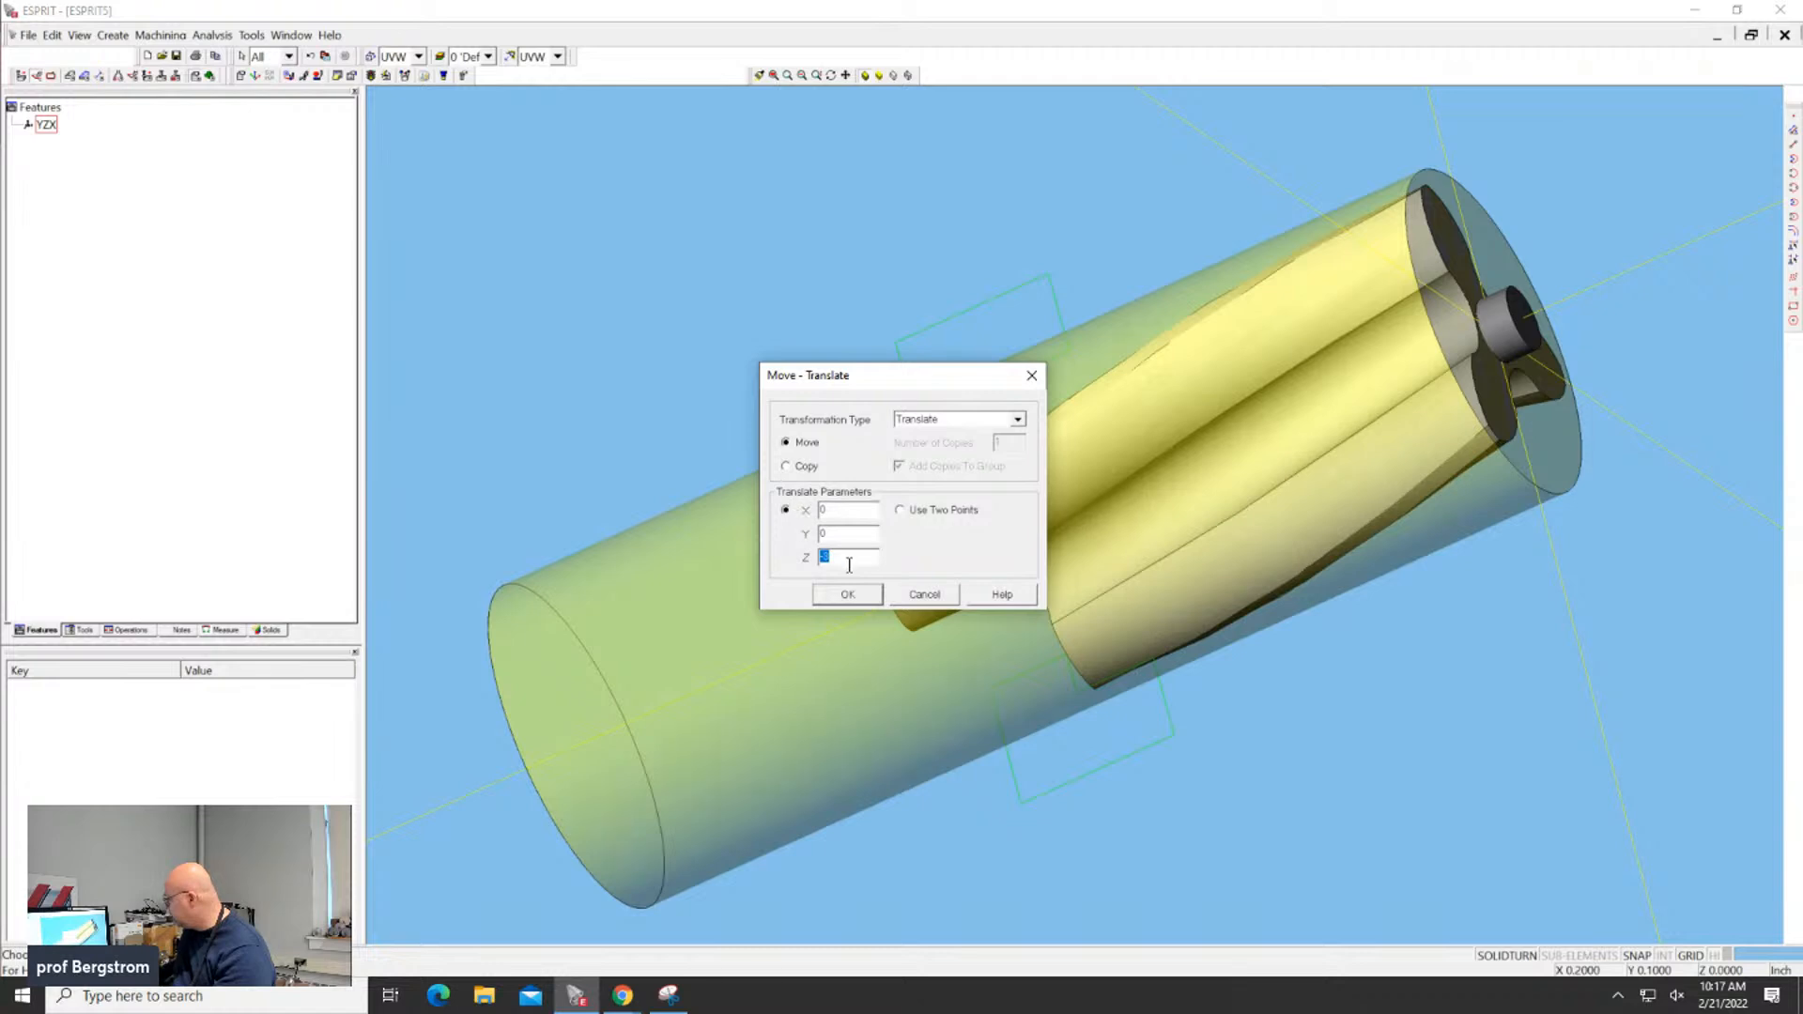
{"action": "key", "text": "BackSpace"}
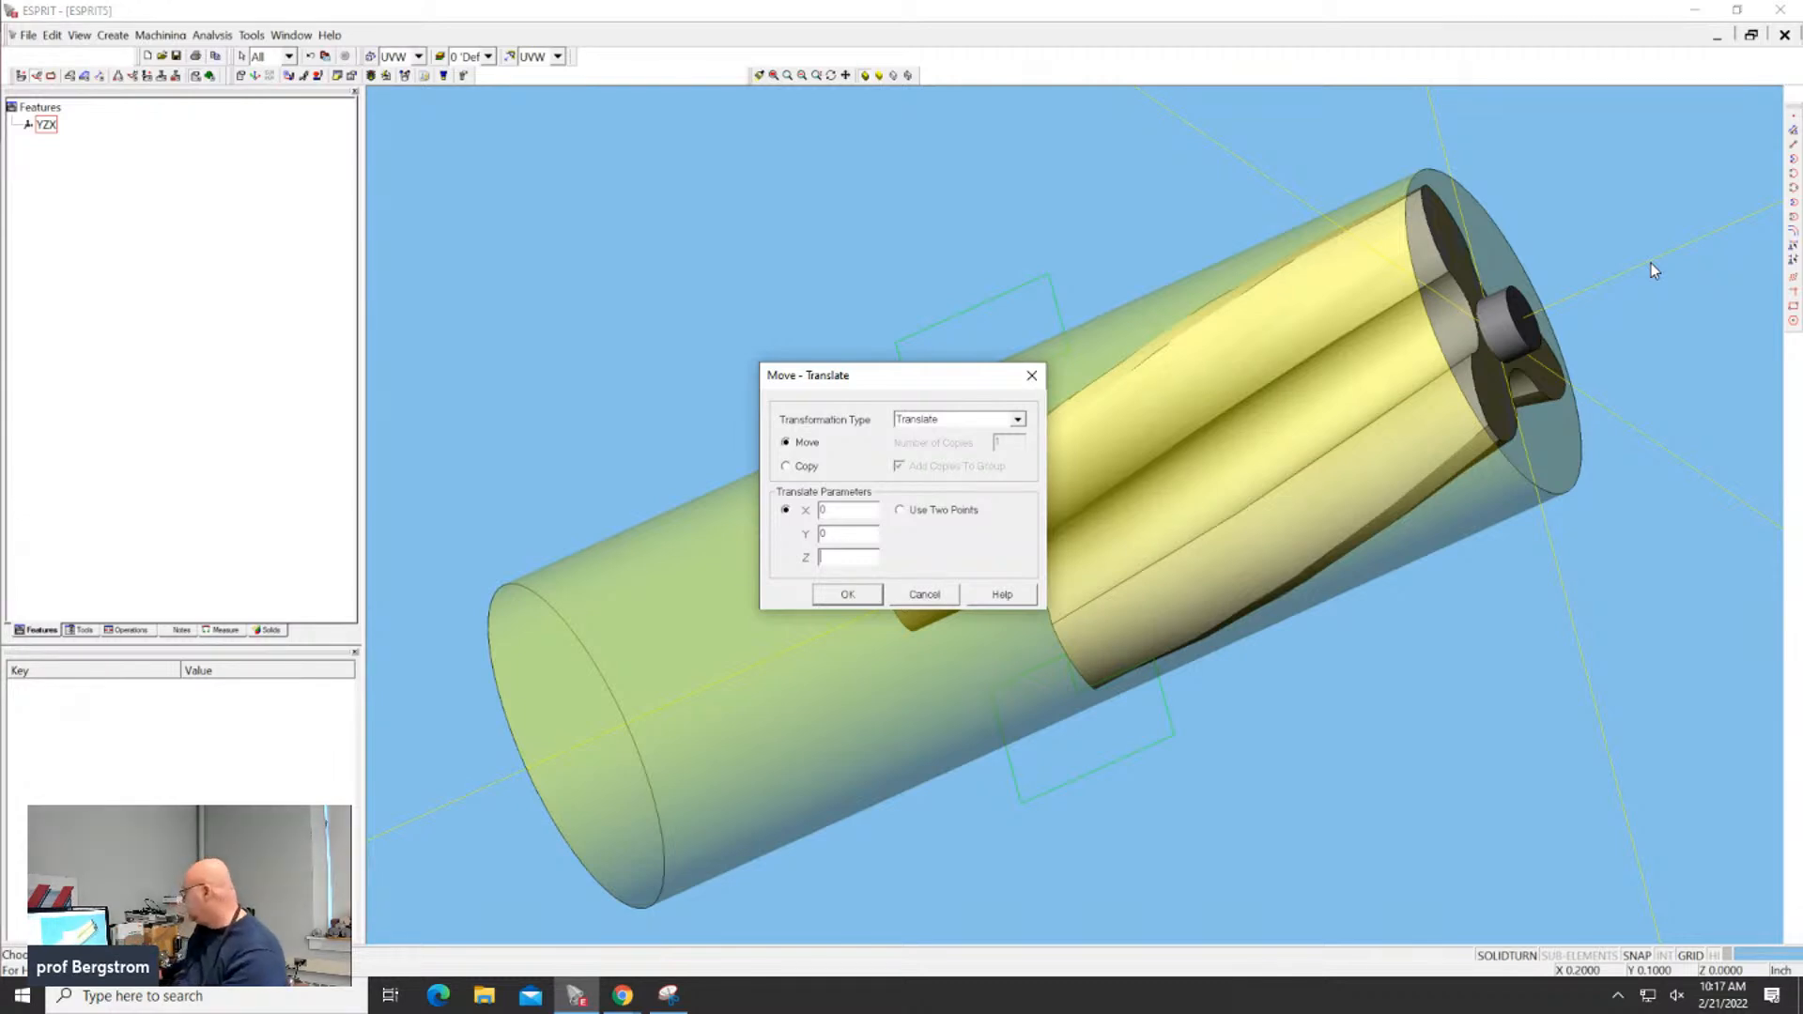
{"action": "double_click", "coordinate": [822, 511]}
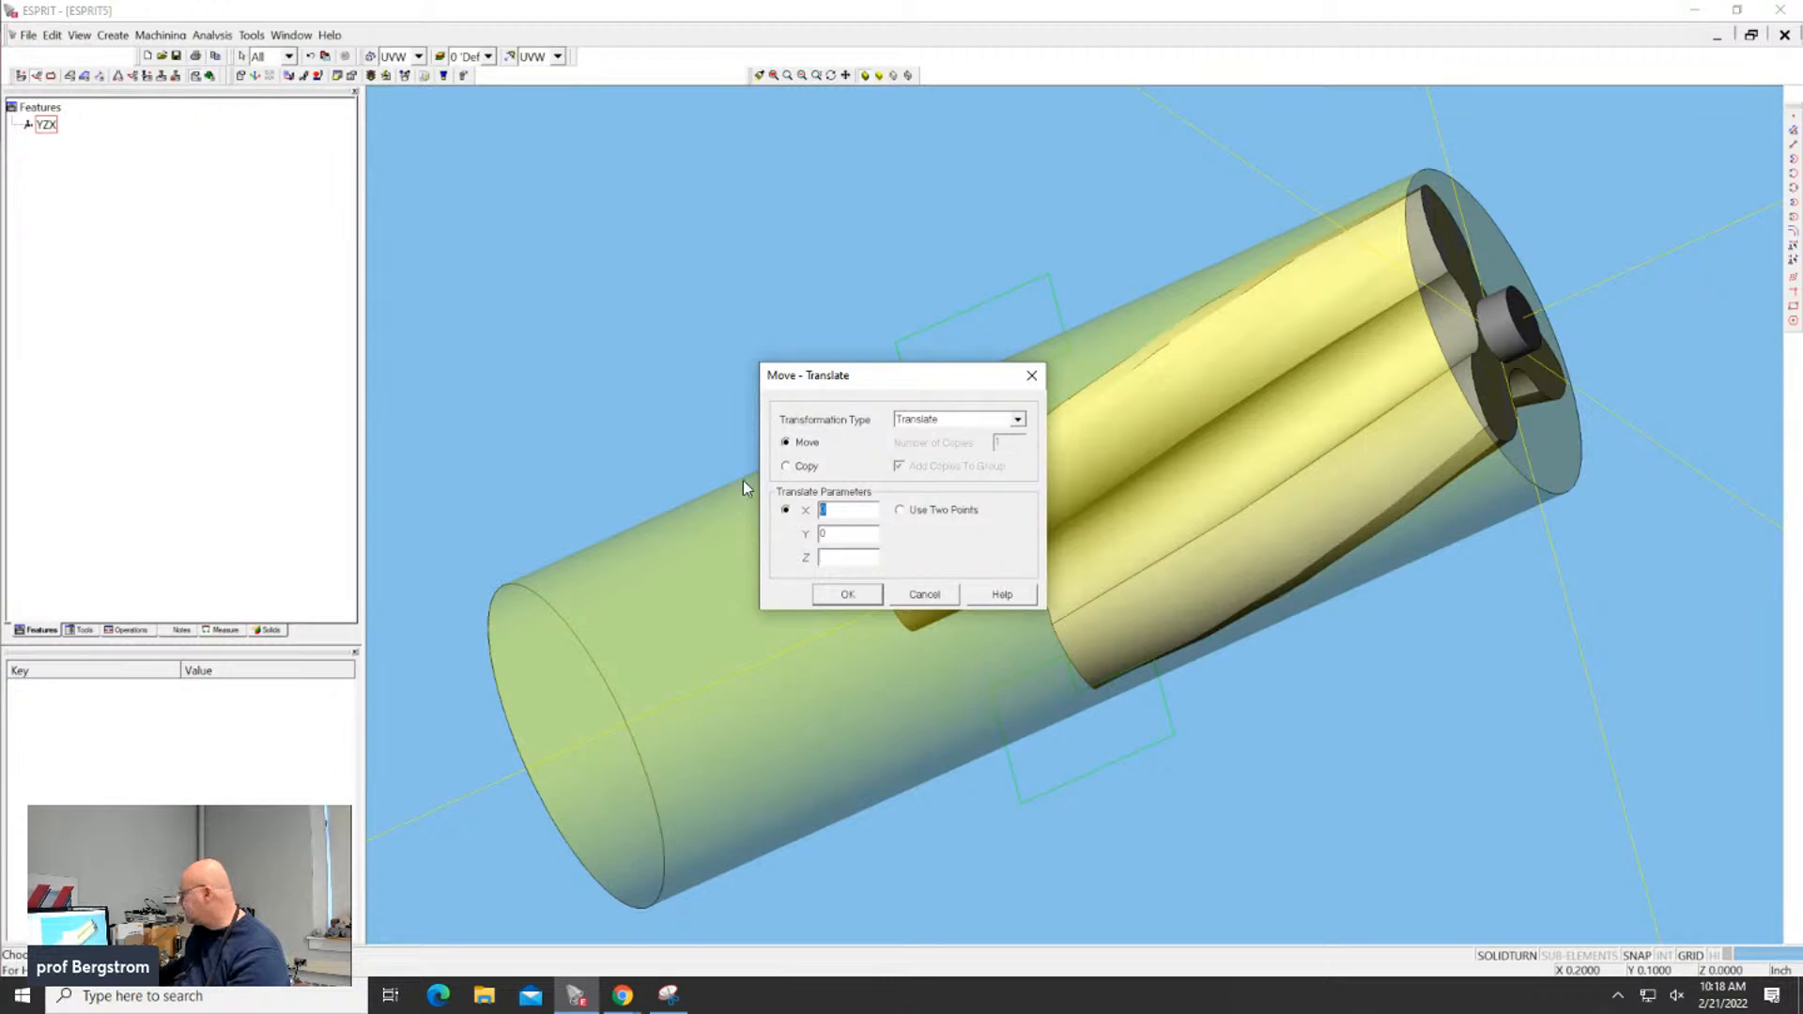
{"action": "type", "text": "1"}
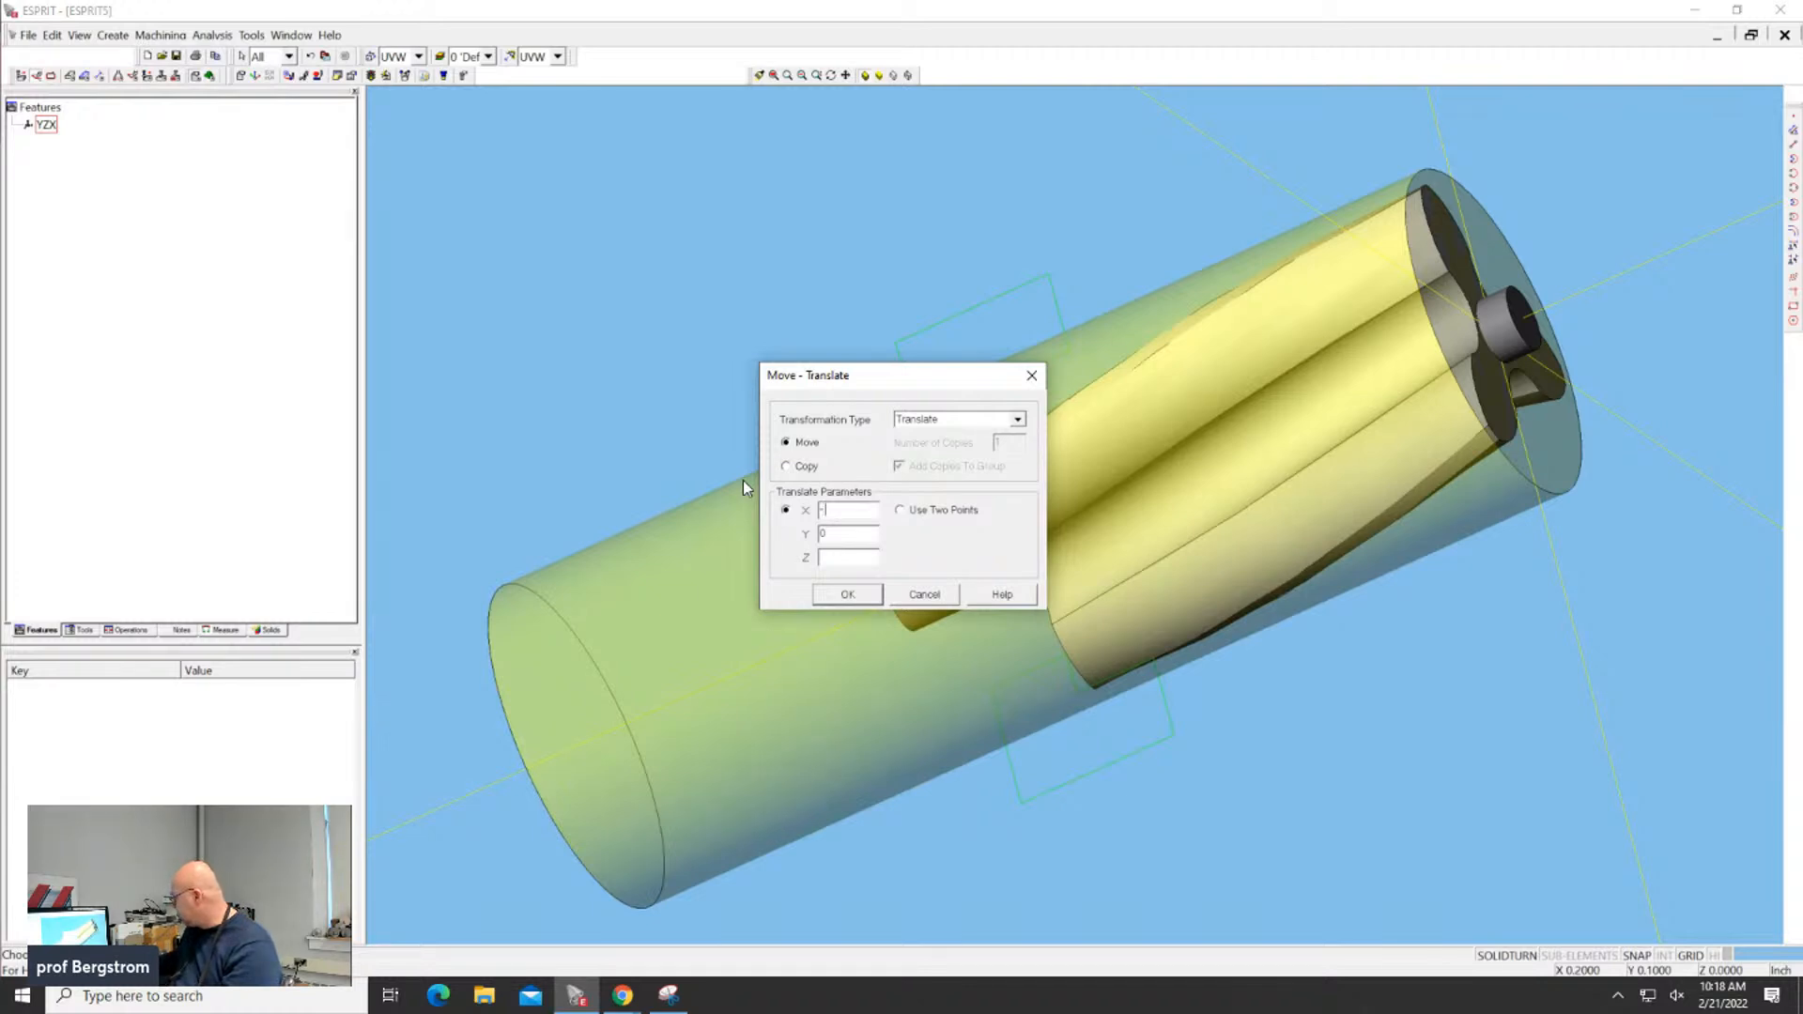
{"action": "type", "text": ".75"}
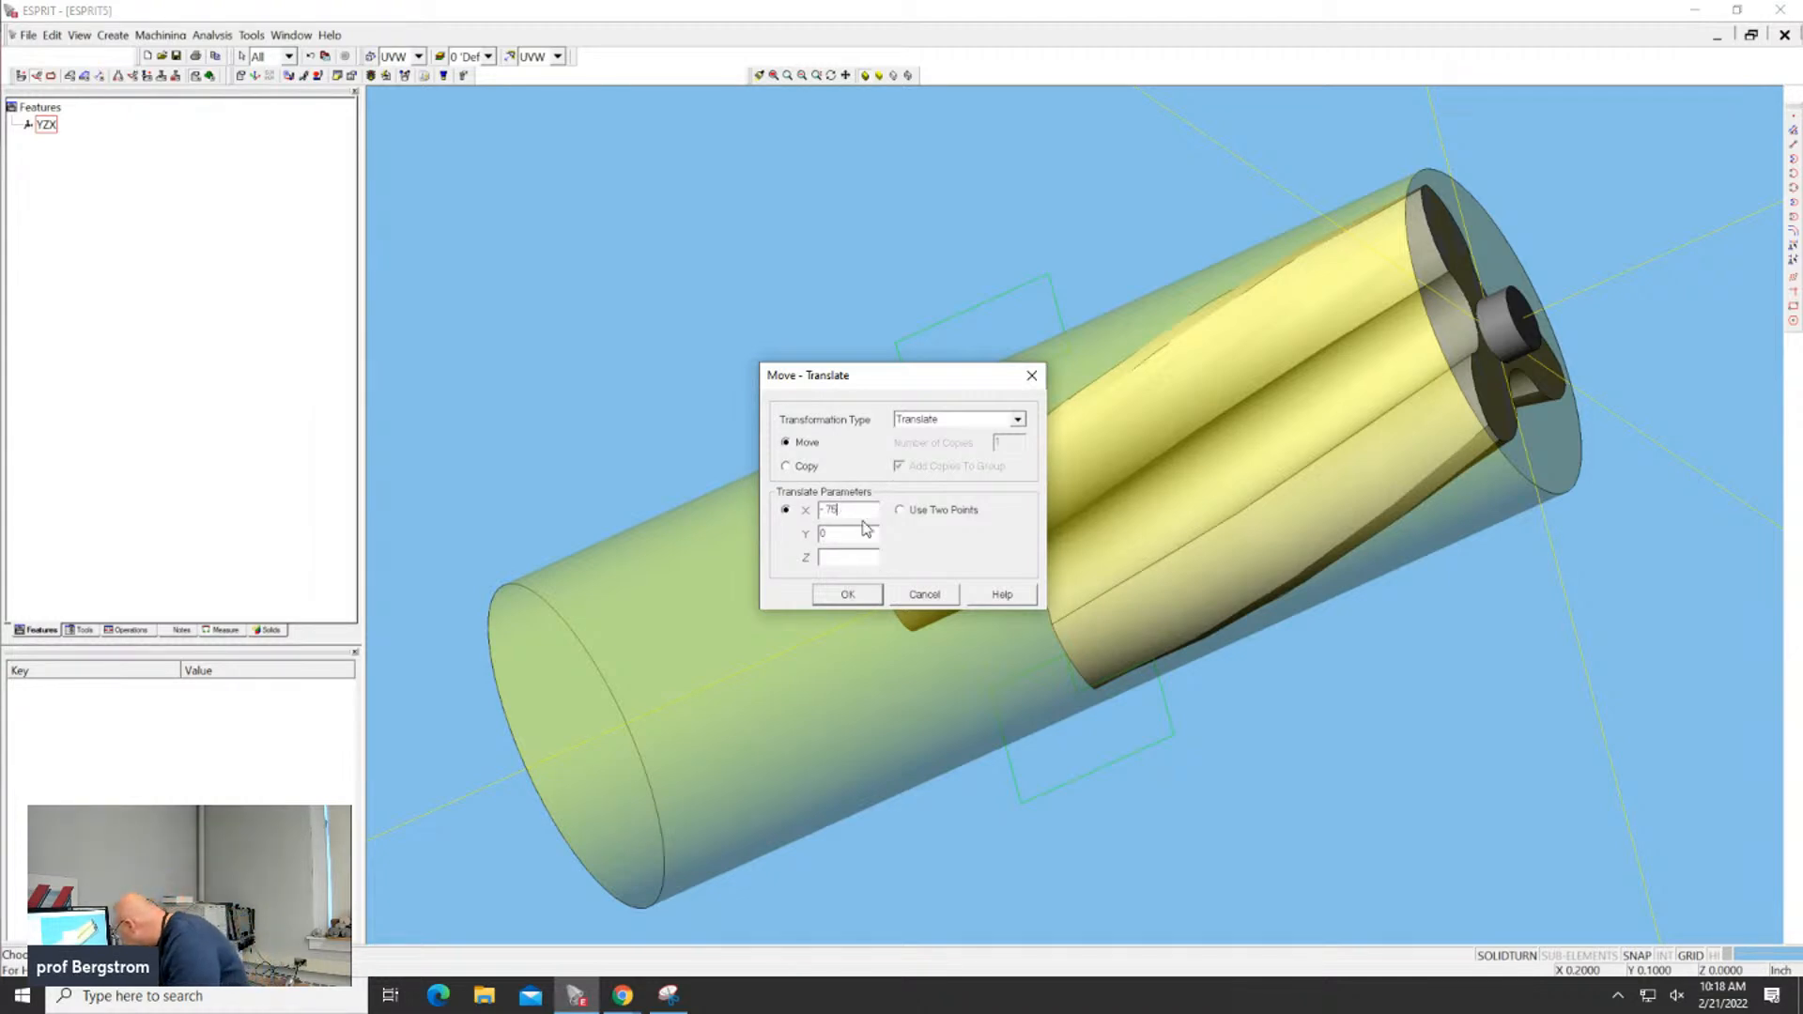
{"action": "left_click", "coordinate": [864, 596]}
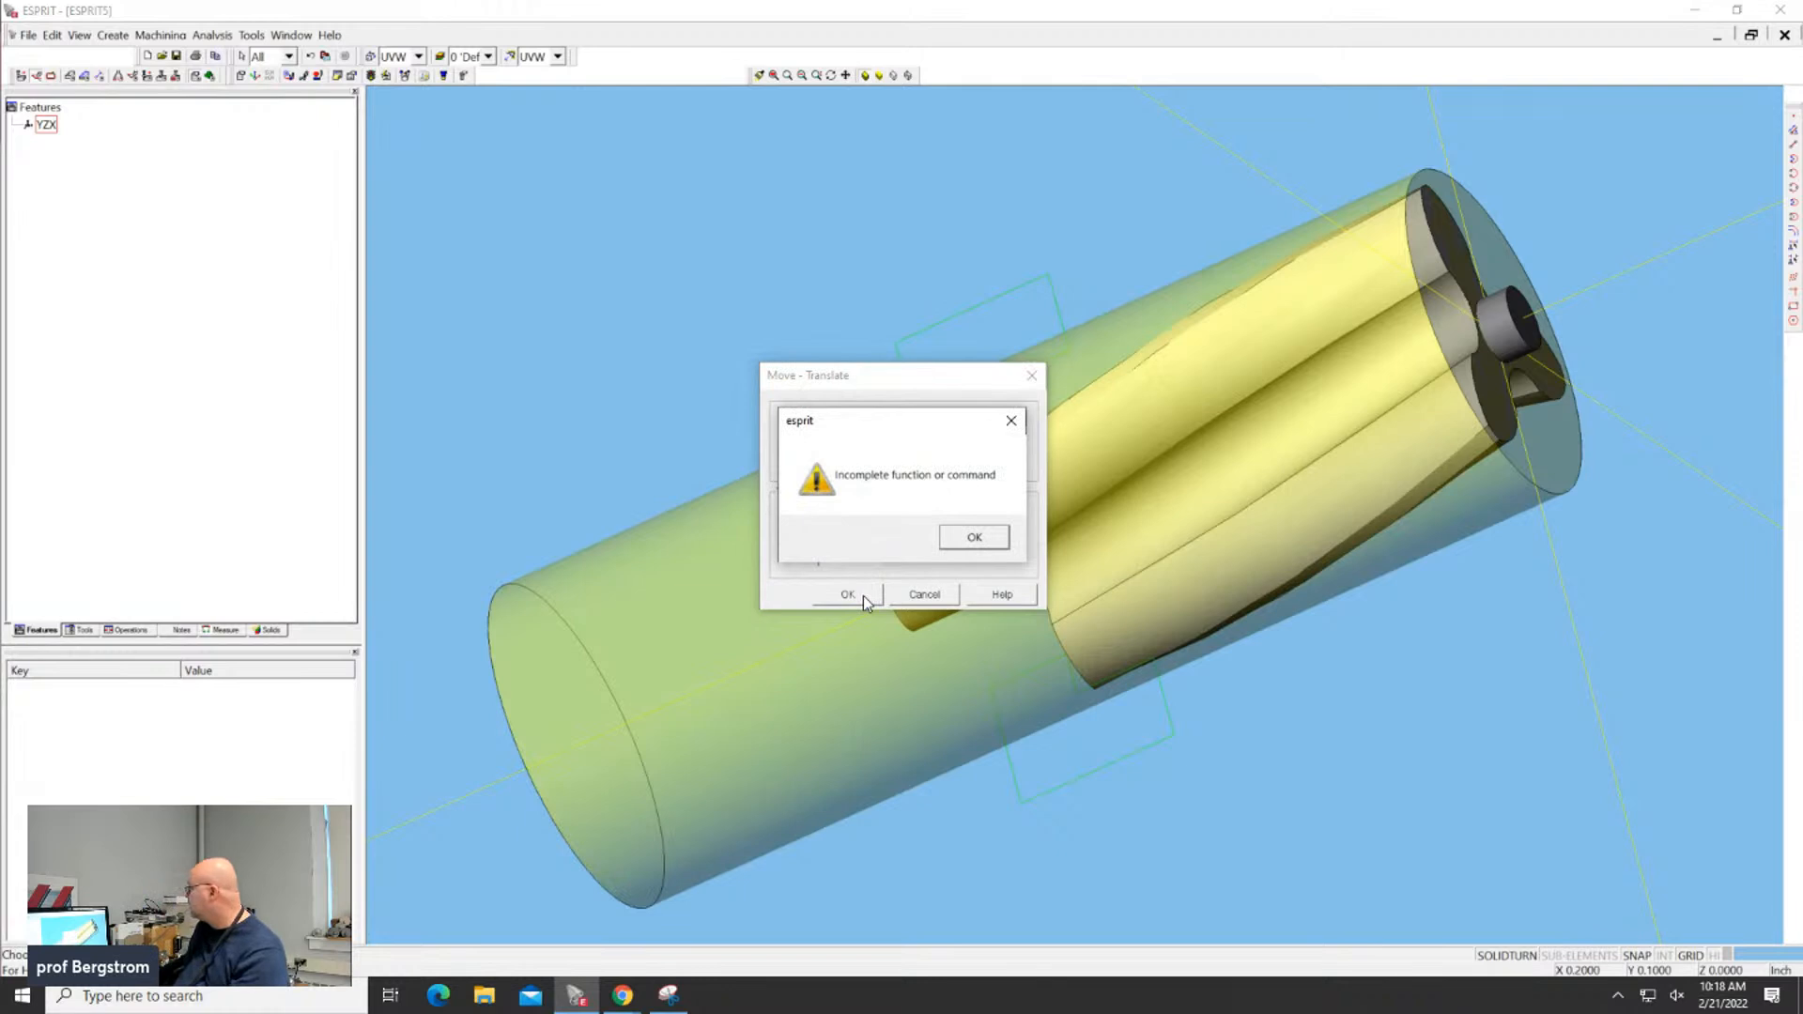
{"action": "left_click", "coordinate": [975, 537]}
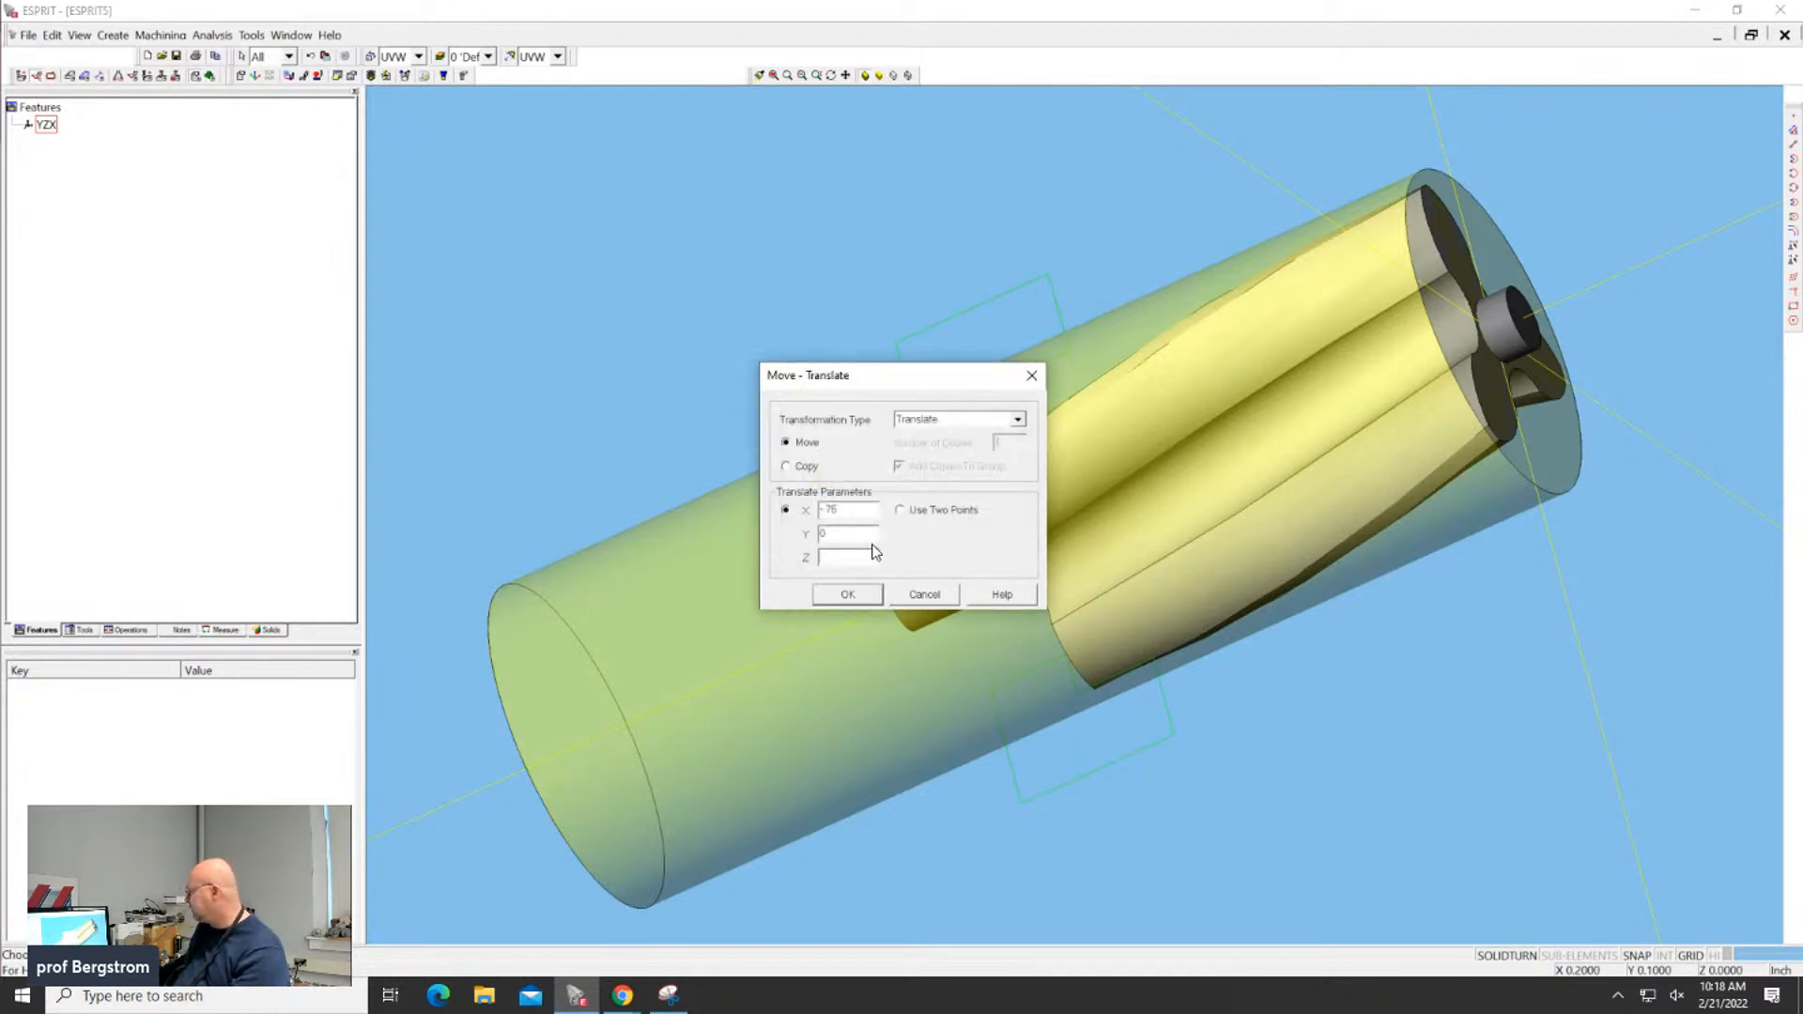
{"action": "type", "text": "0"}
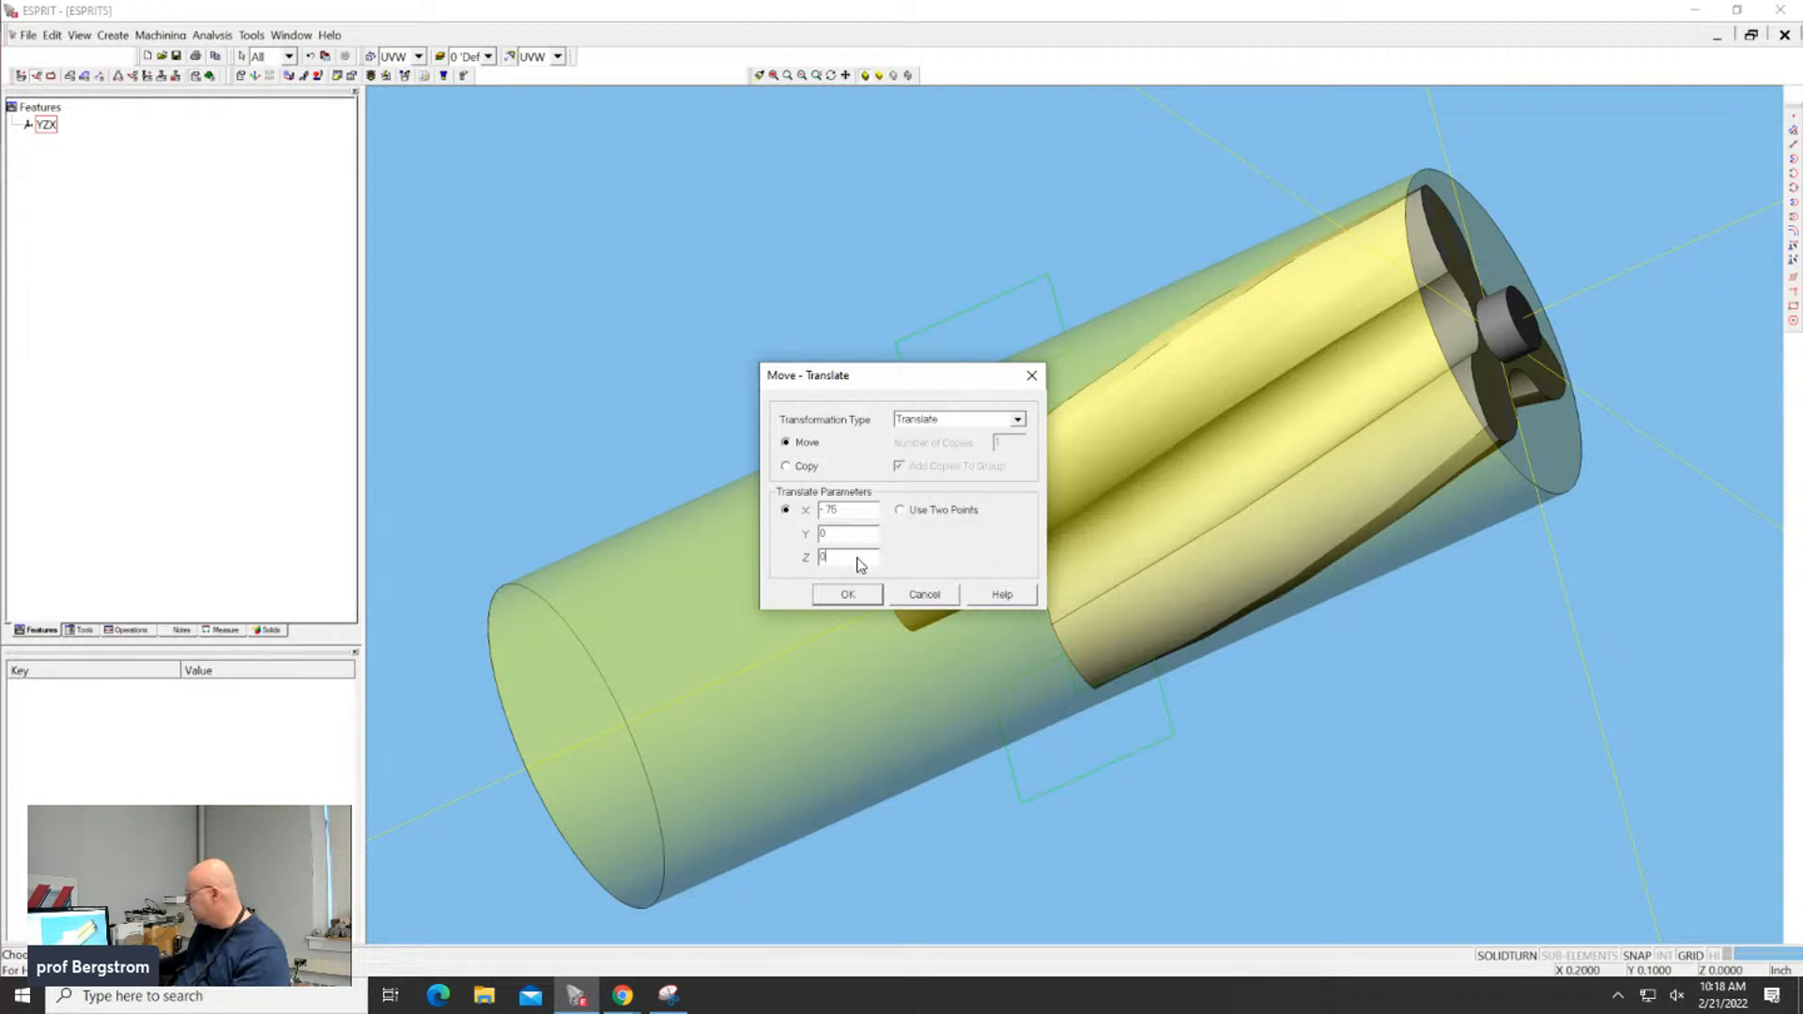
{"action": "left_click", "coordinate": [848, 596]}
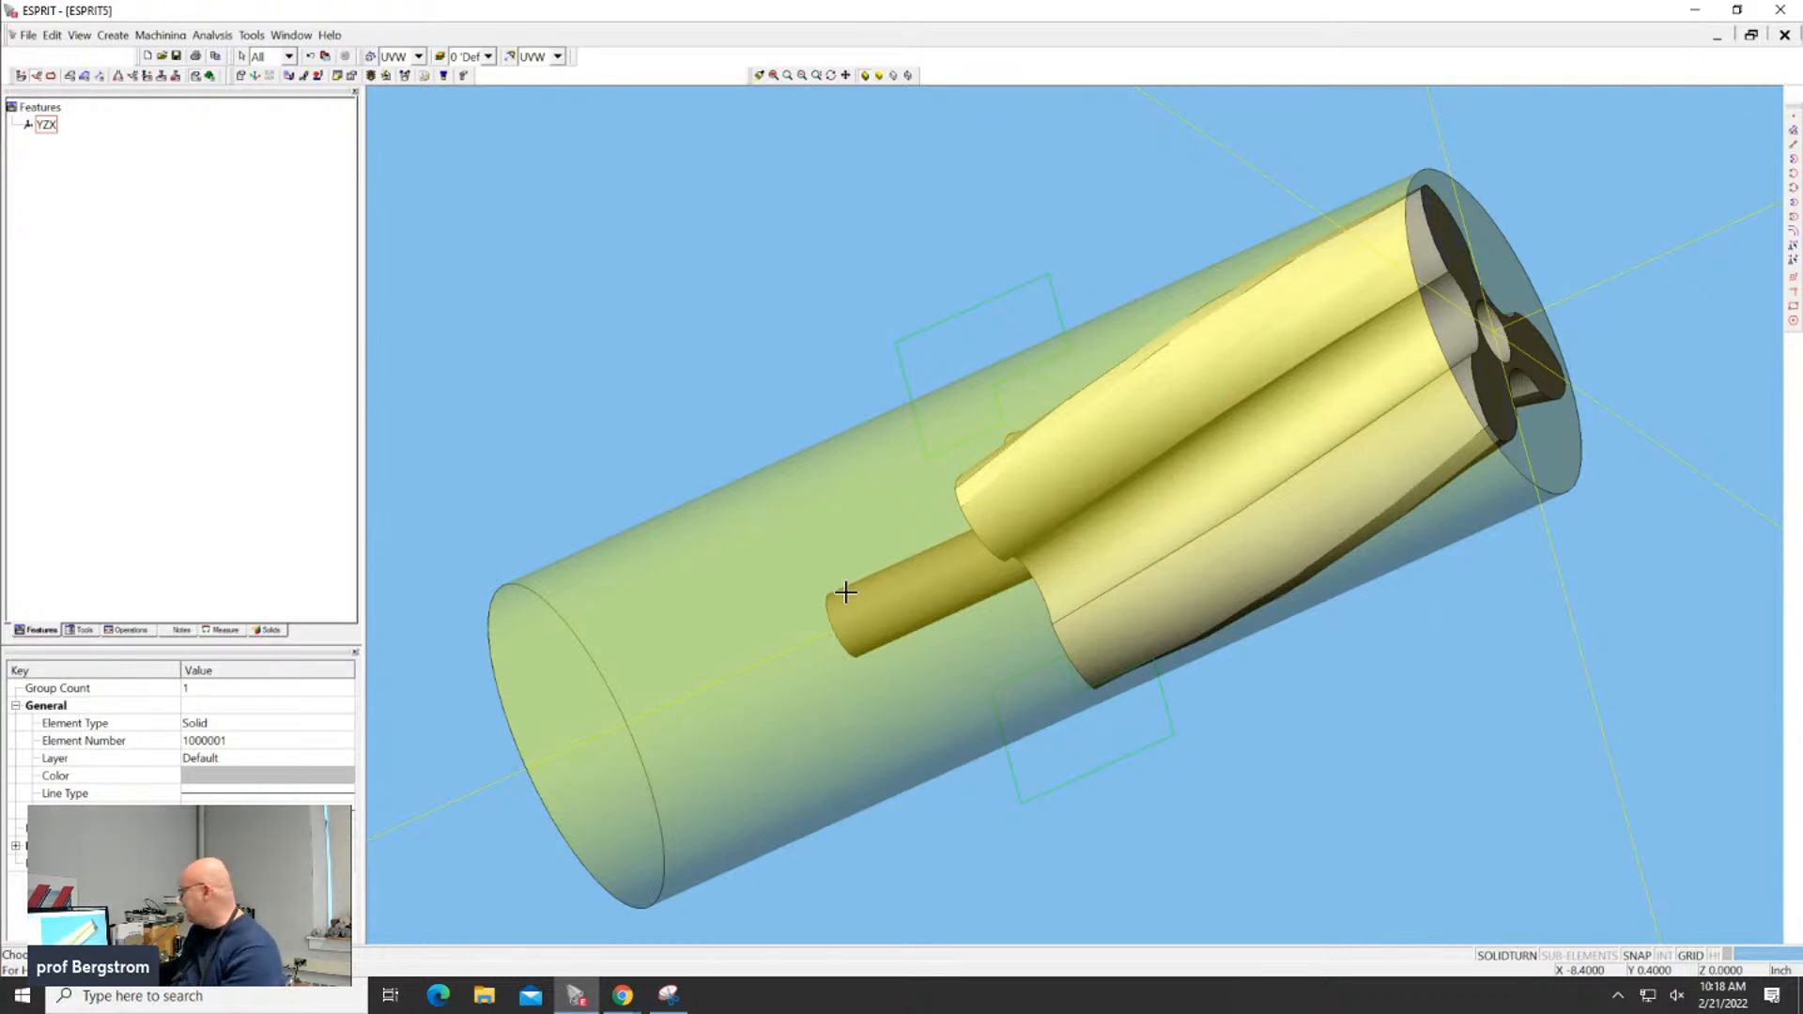
Translate the fluted screw body by the same X -.75, Y 0, Z 0 to match the shaft
{"action": "left_click", "coordinate": [1456, 264]}
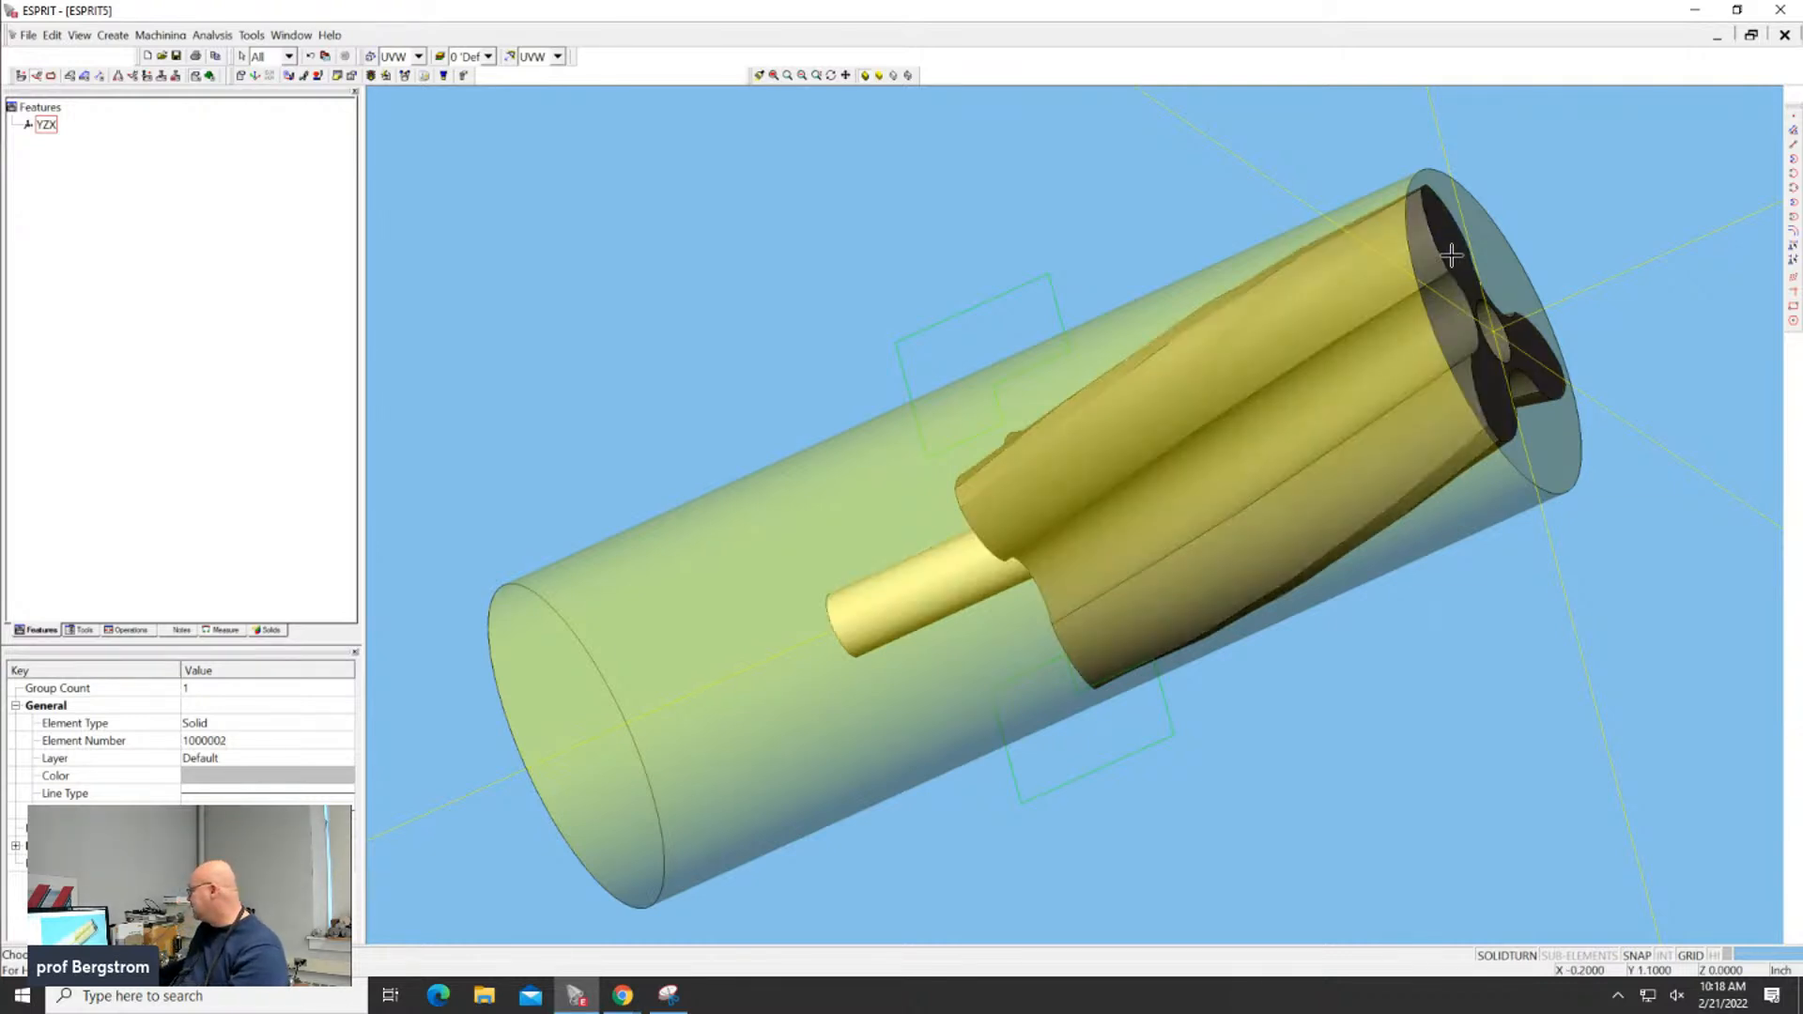
{"action": "right_click", "coordinate": [1457, 265]}
{"action": "left_click", "coordinate": [1482, 267]}
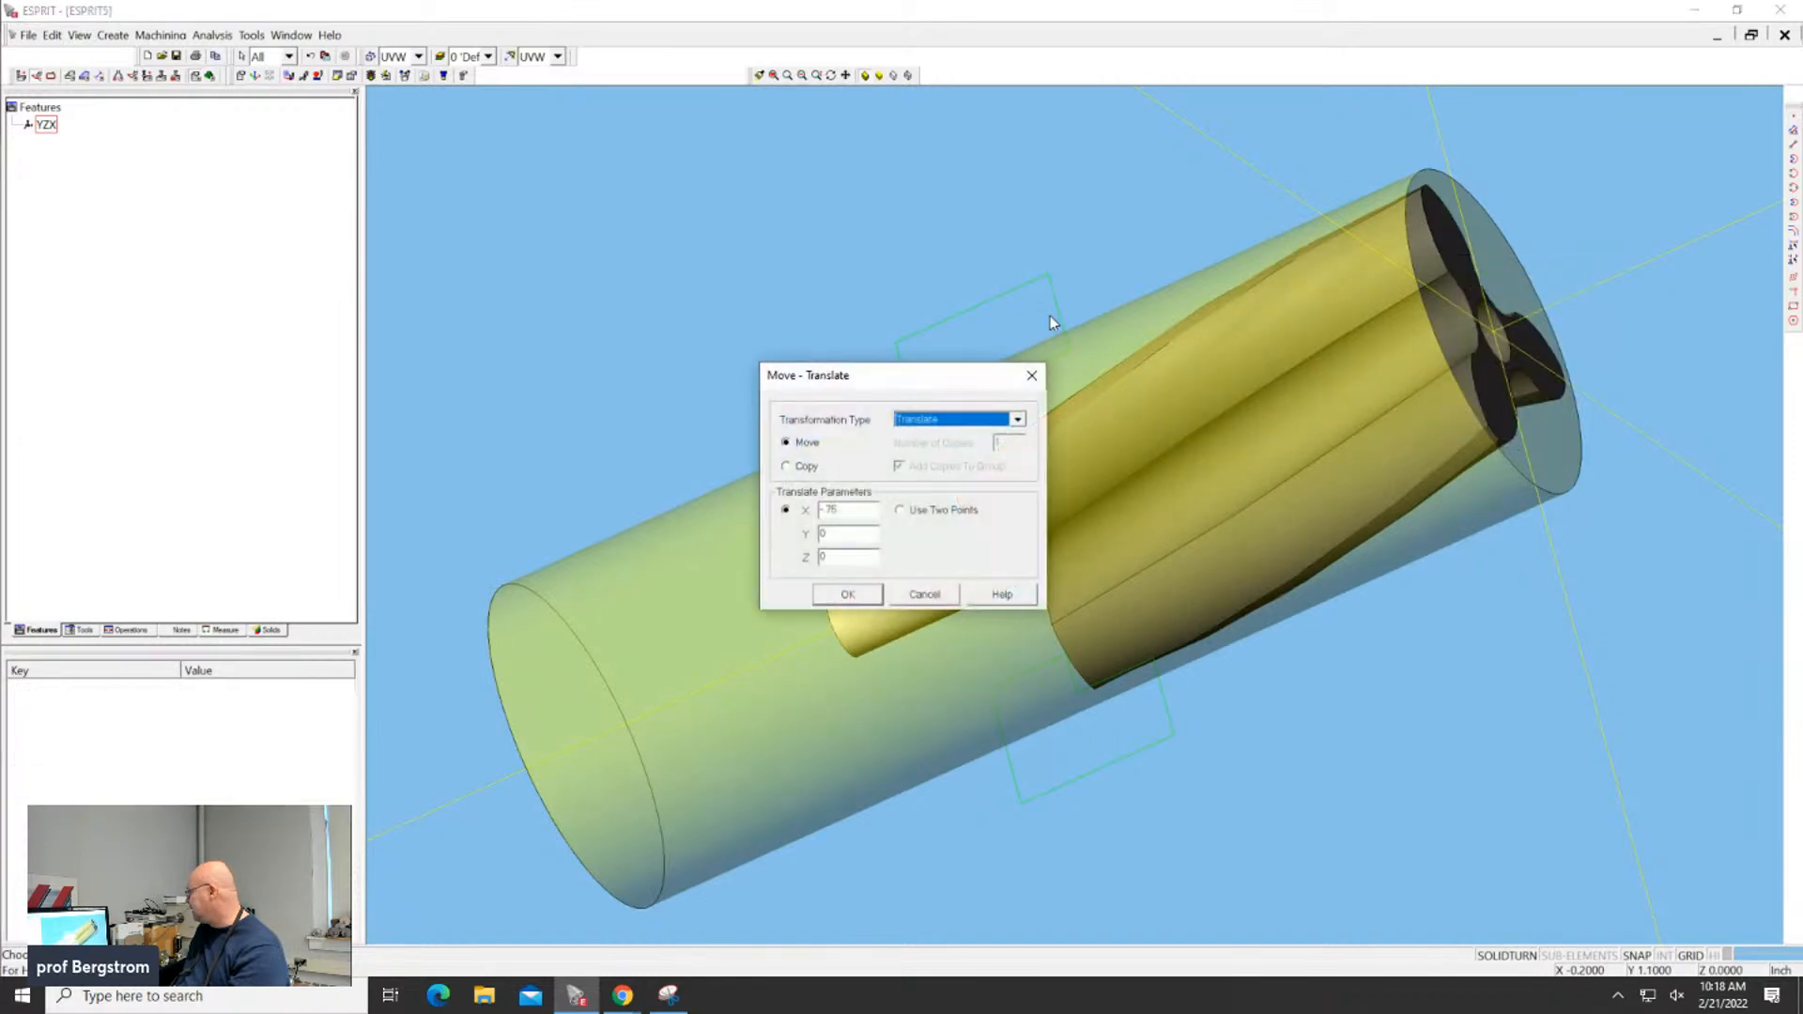
{"action": "left_click", "coordinate": [848, 595]}
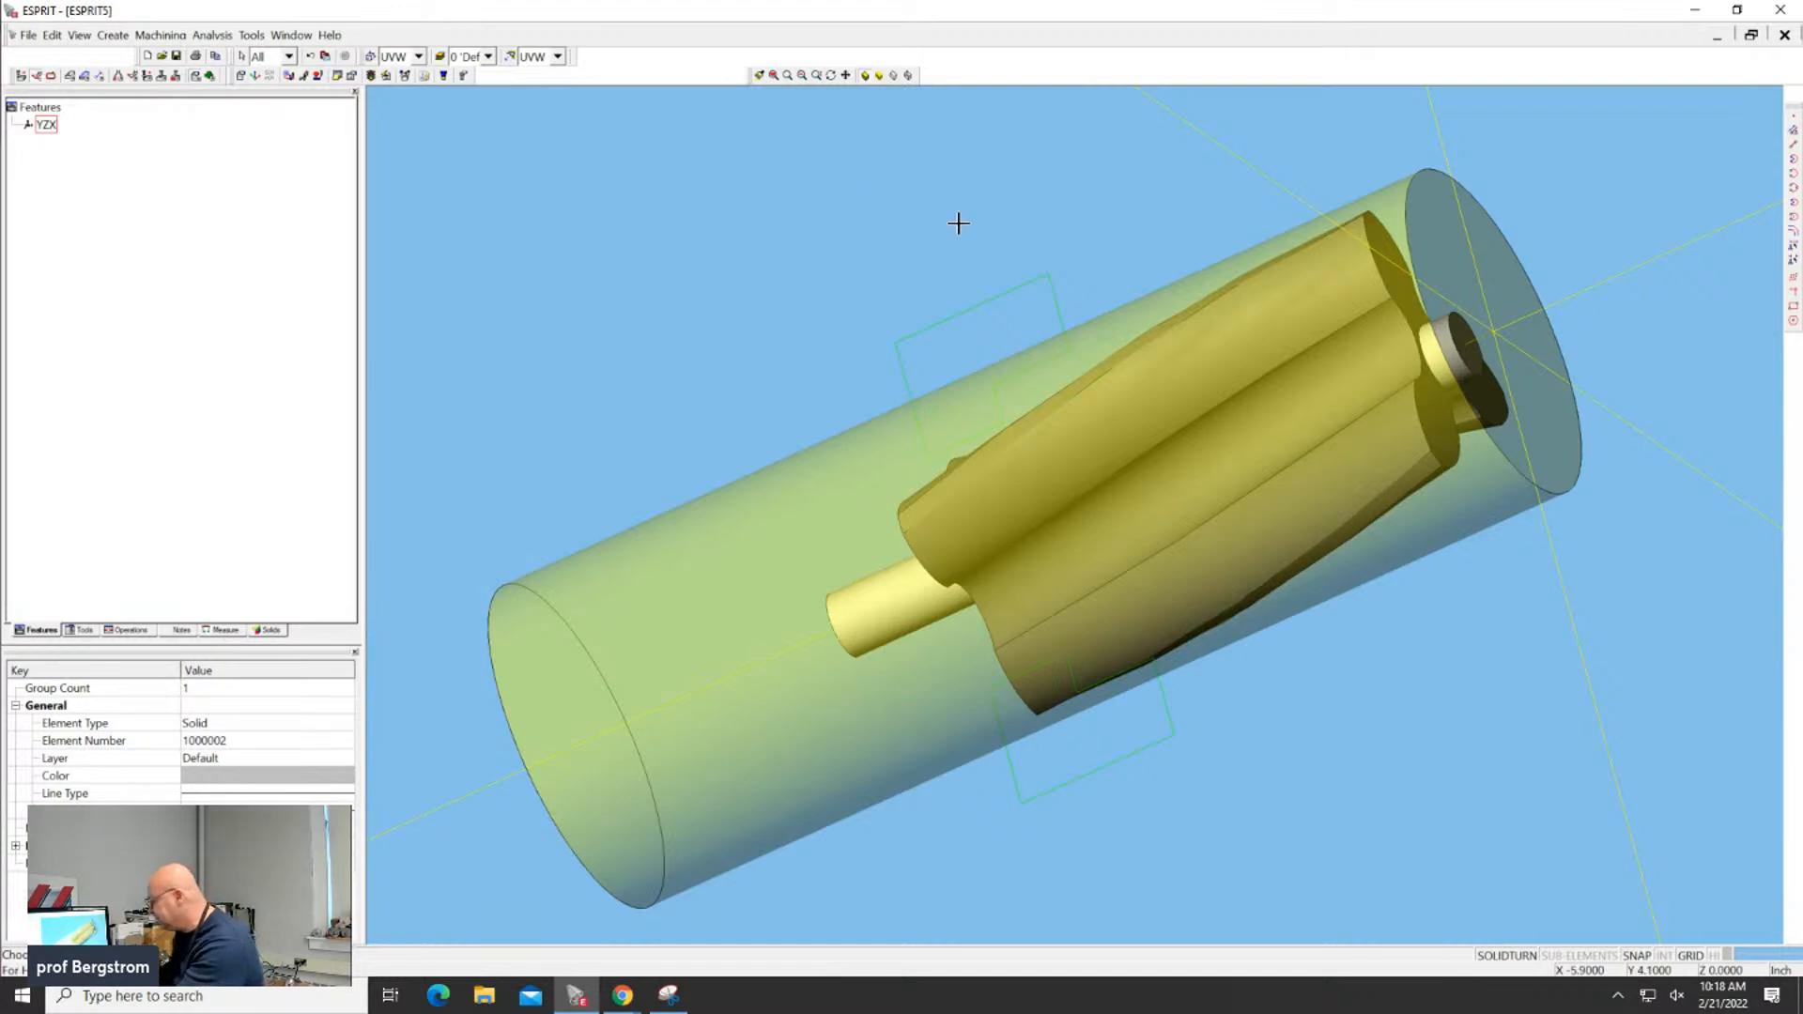
{"action": "middle_click_drag", "start_coordinate": [998, 274], "coordinate": [1015, 93]}
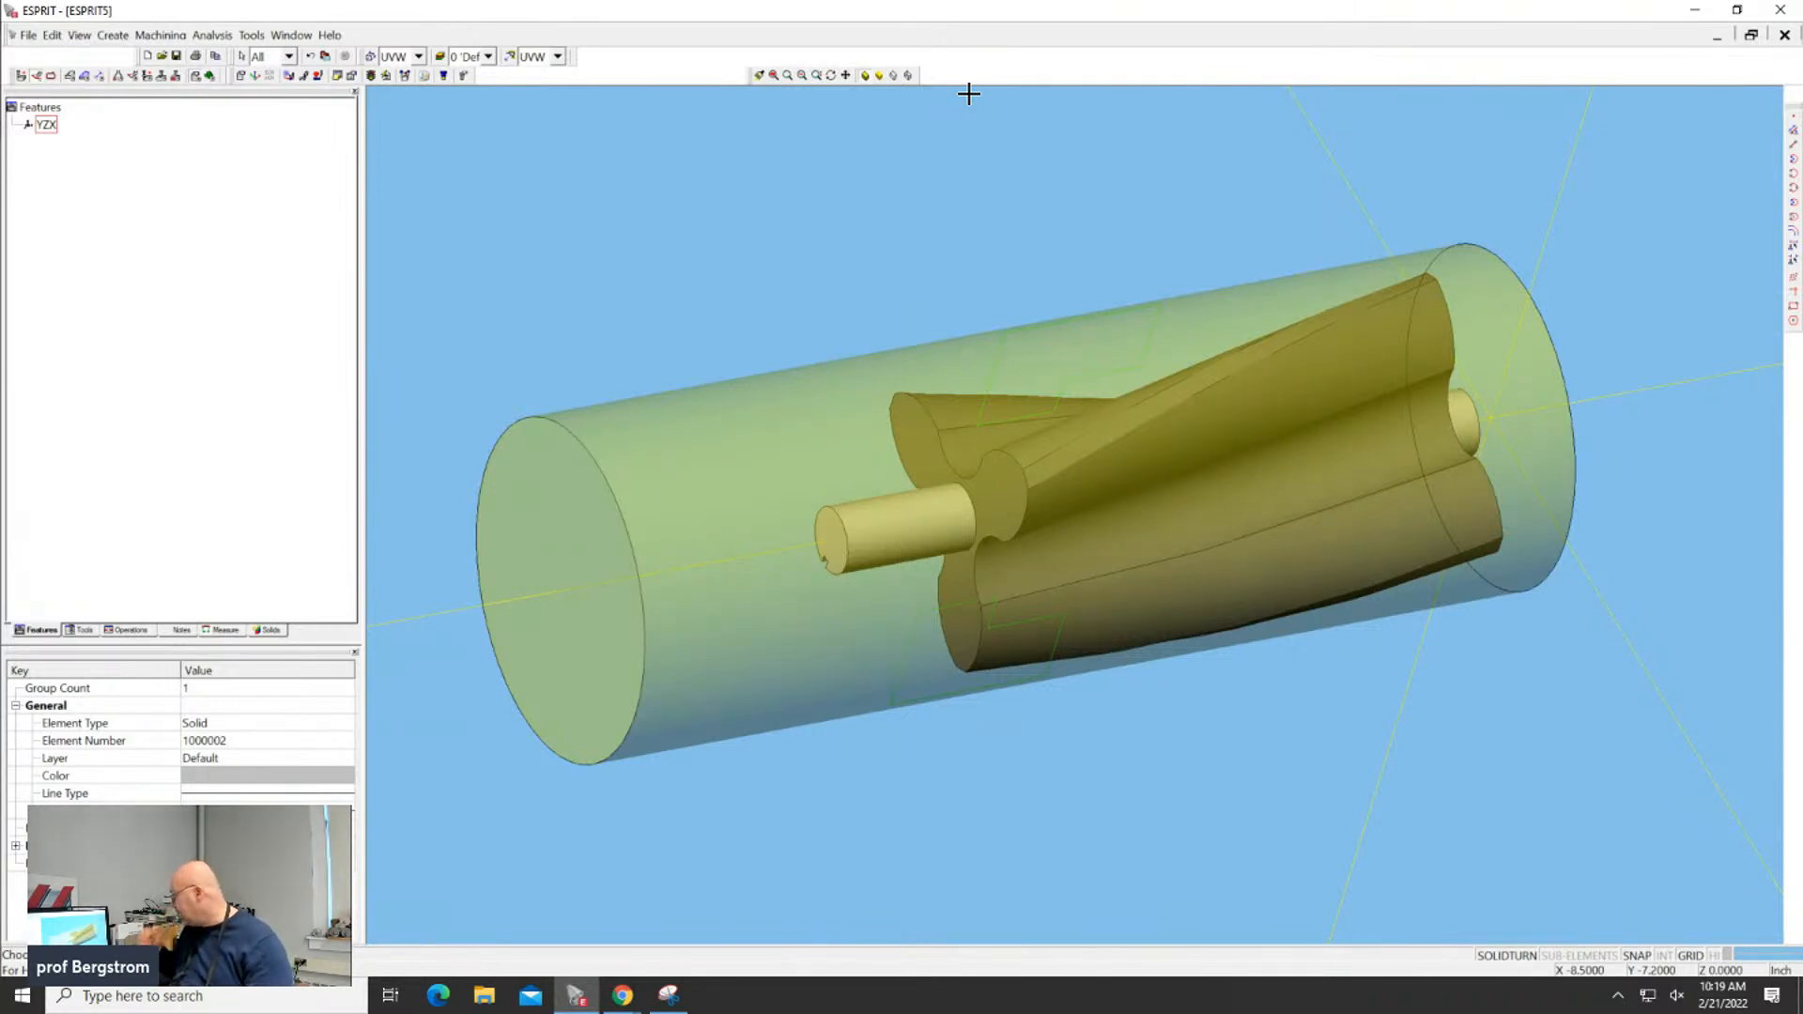
{"action": "scroll", "coordinate": [1096, 185], "scroll_direction": "down", "scroll_amount": 1}
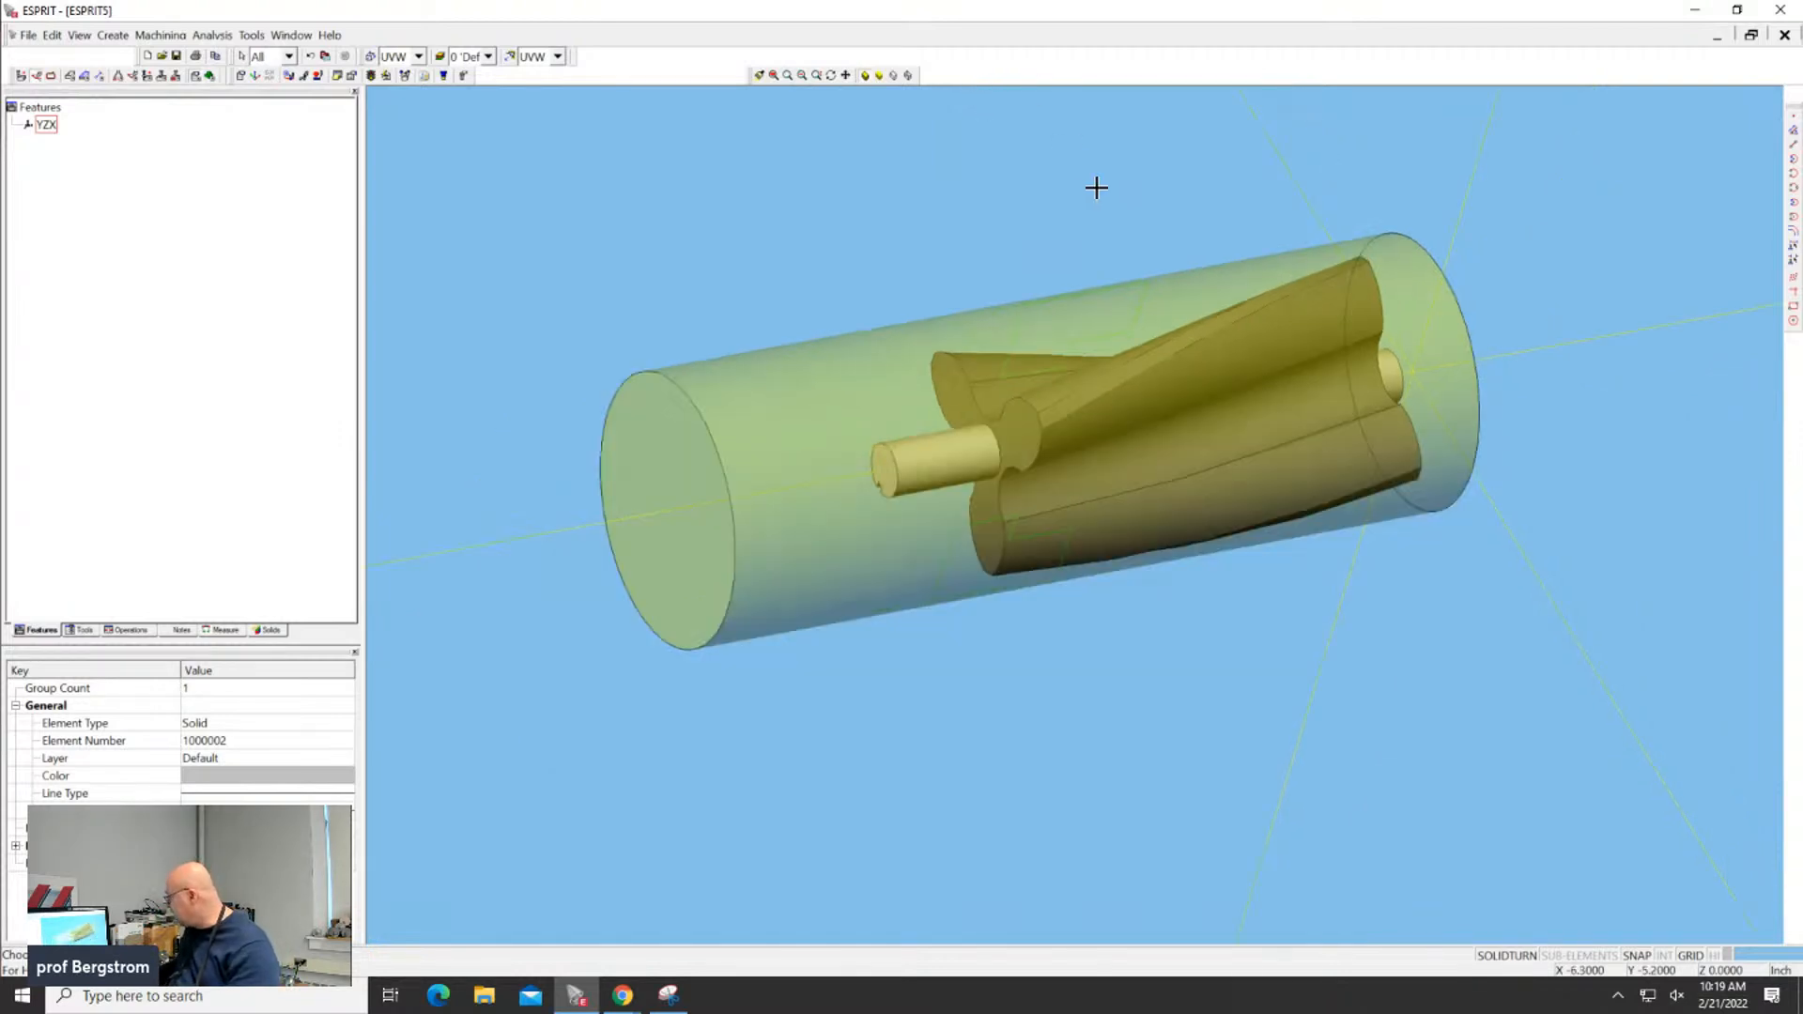
{"action": "middle_click_drag", "start_coordinate": [1095, 187], "coordinate": [1147, 191]}
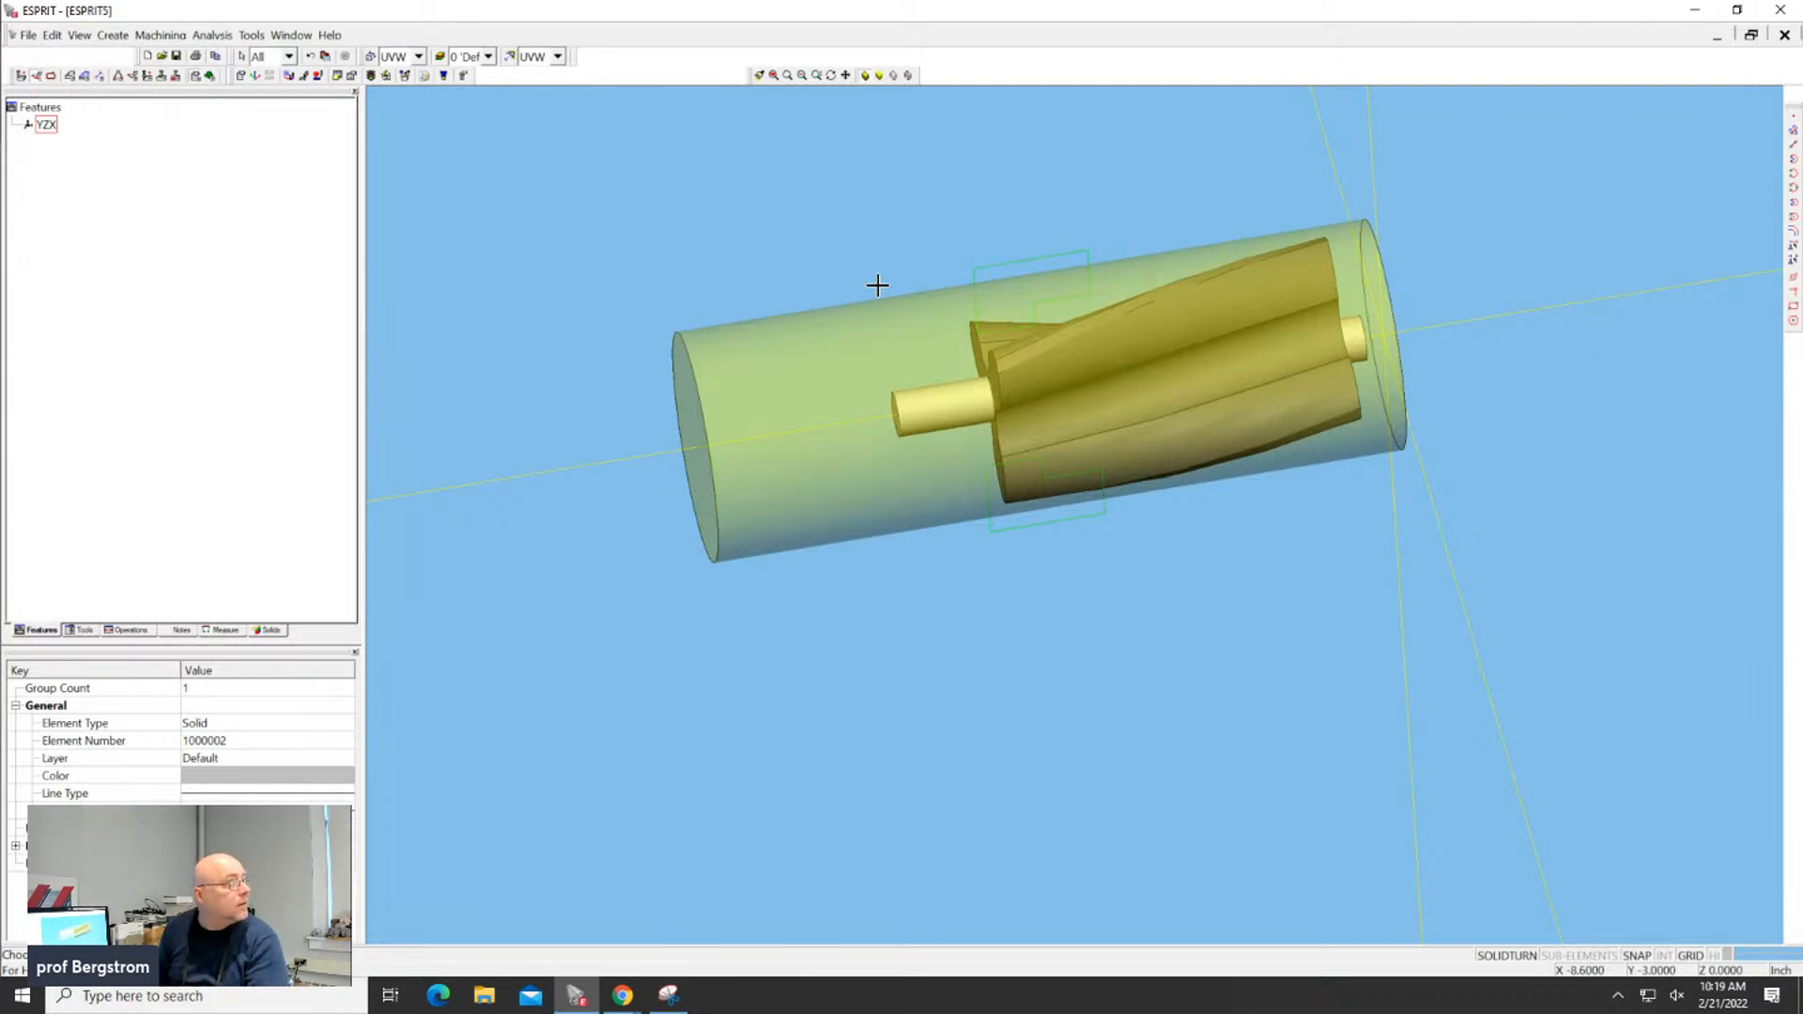
{"action": "scroll", "coordinate": [877, 284], "scroll_direction": "down", "scroll_amount": 2}
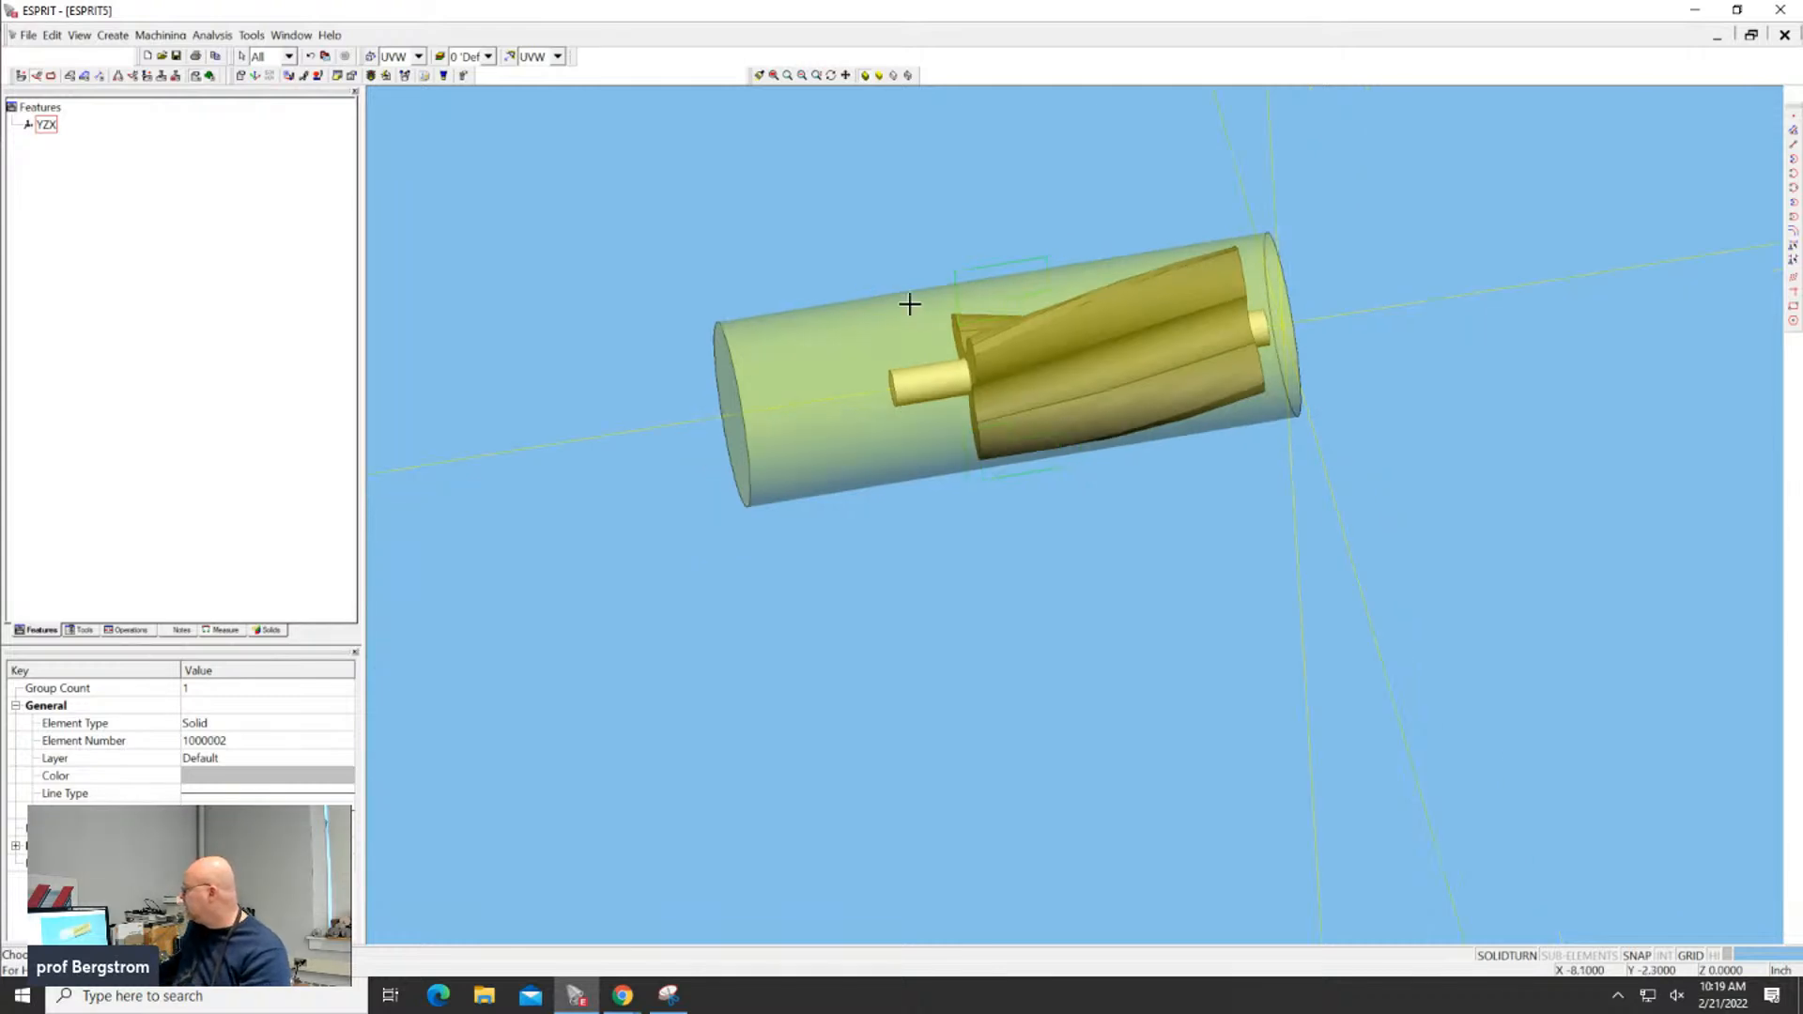
{"action": "scroll", "coordinate": [980, 285], "scroll_direction": "up", "scroll_amount": 1}
{"action": "scroll", "coordinate": [980, 285], "scroll_direction": "up", "scroll_amount": 3}
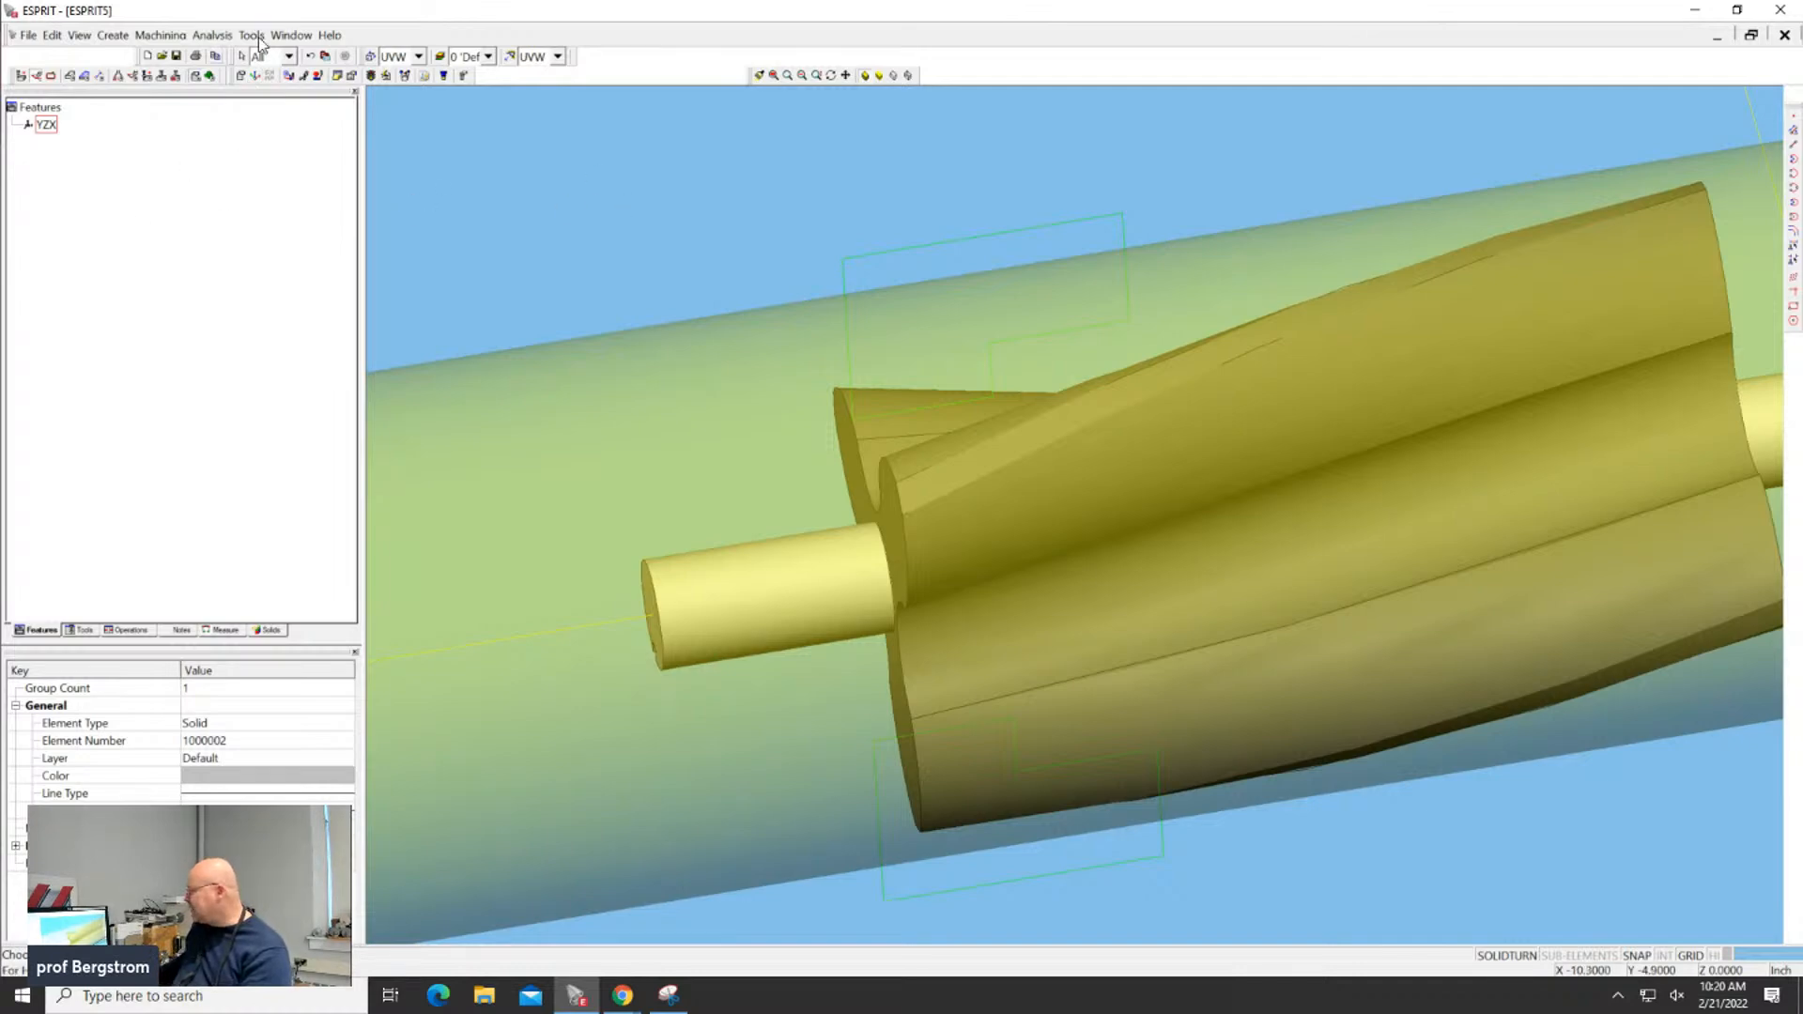
{"action": "left_click", "coordinate": [242, 77]}
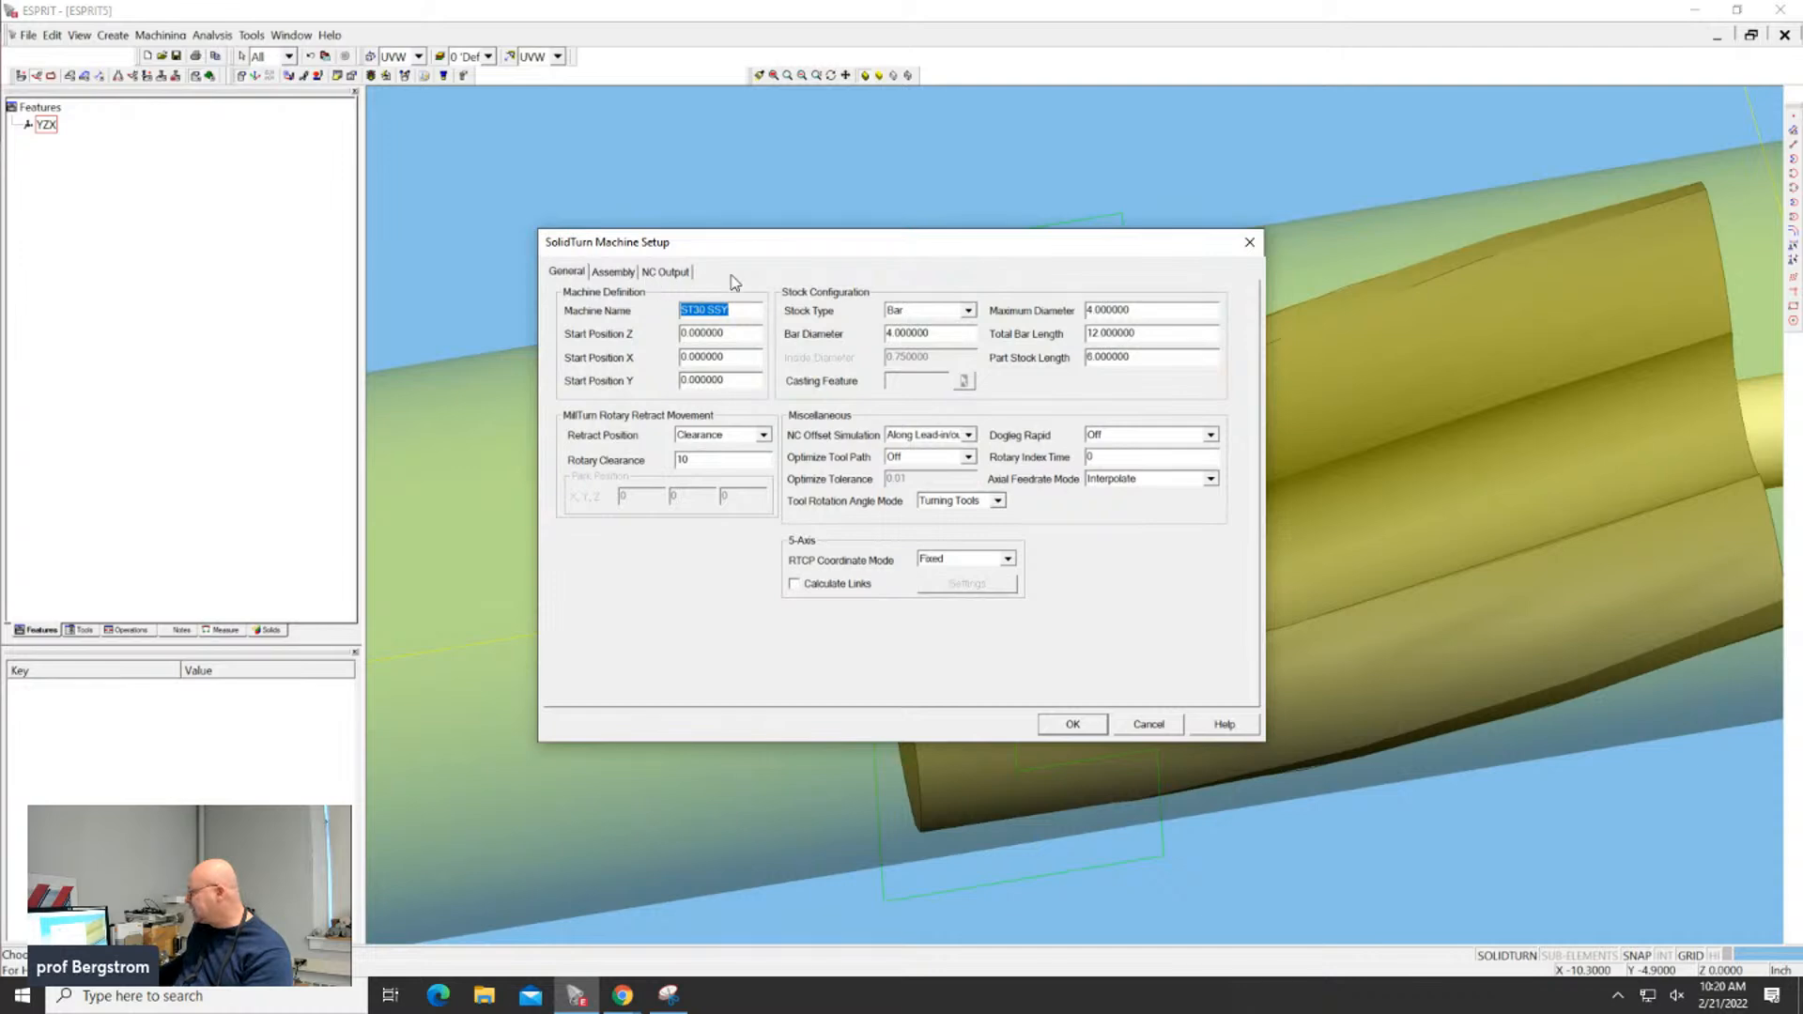
{"action": "left_click_drag", "start_coordinate": [828, 252], "coordinate": [810, 192]}
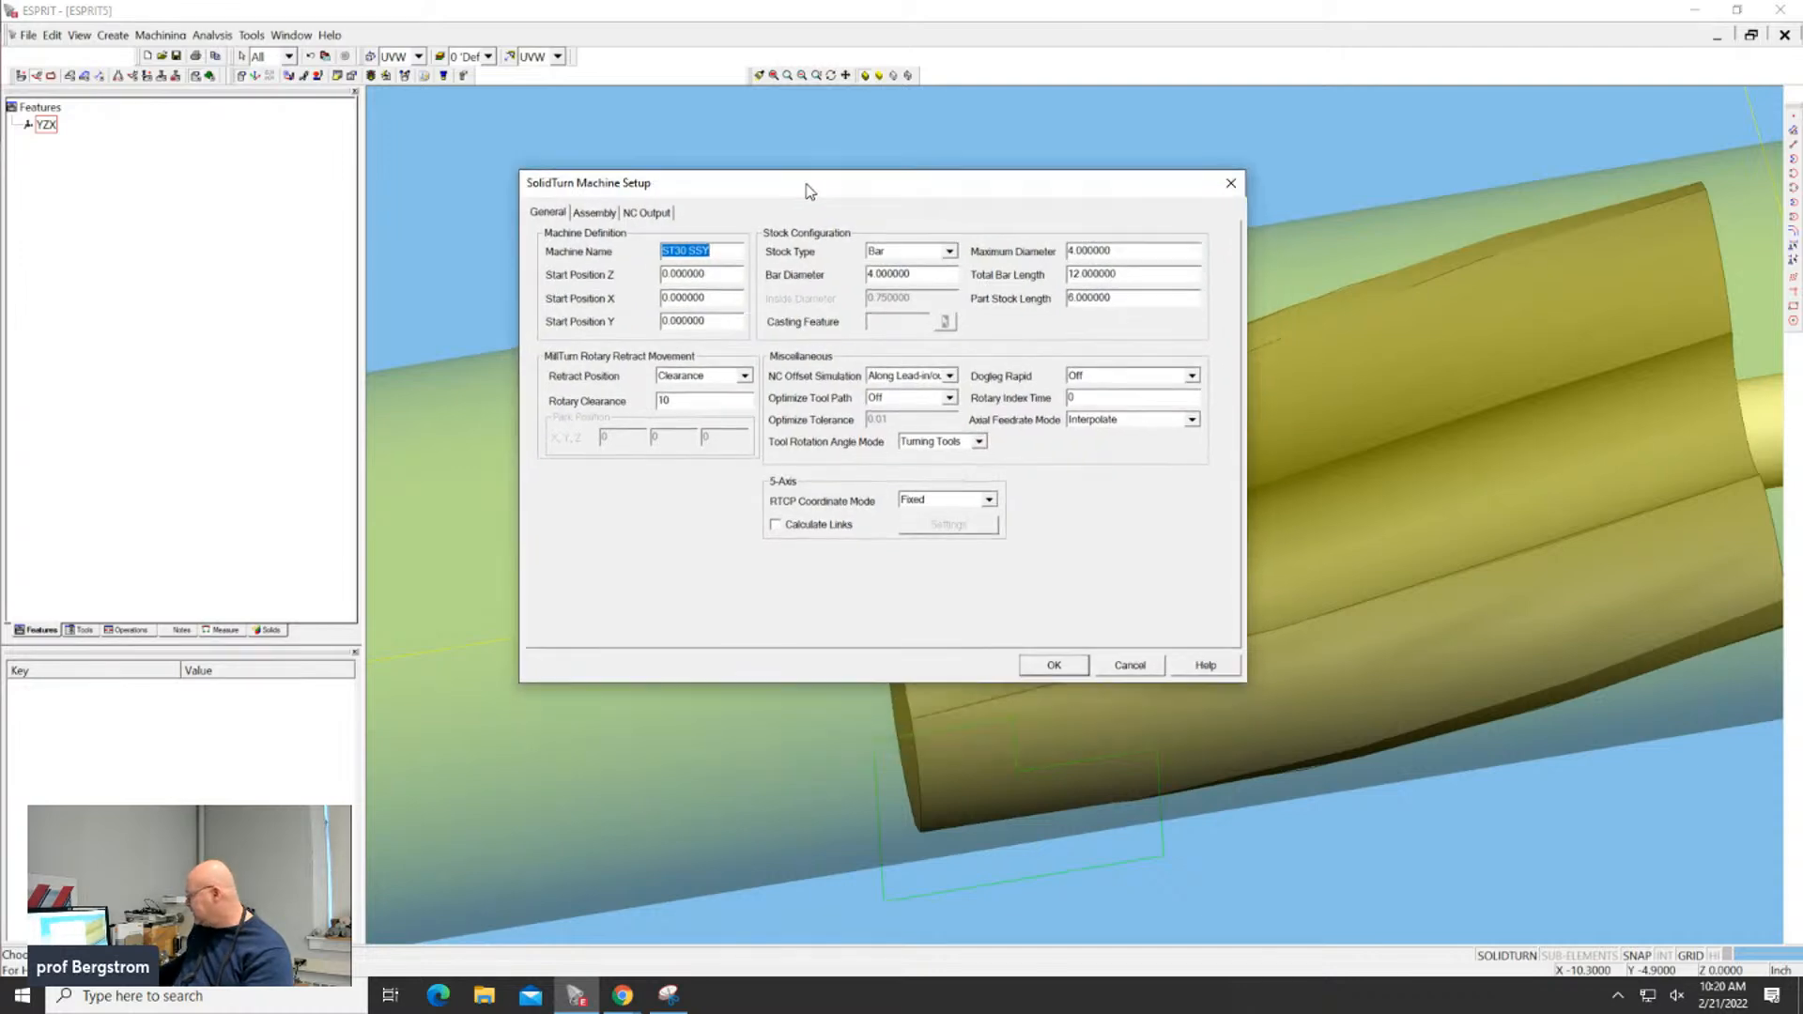
{"action": "left_click", "coordinate": [594, 214]}
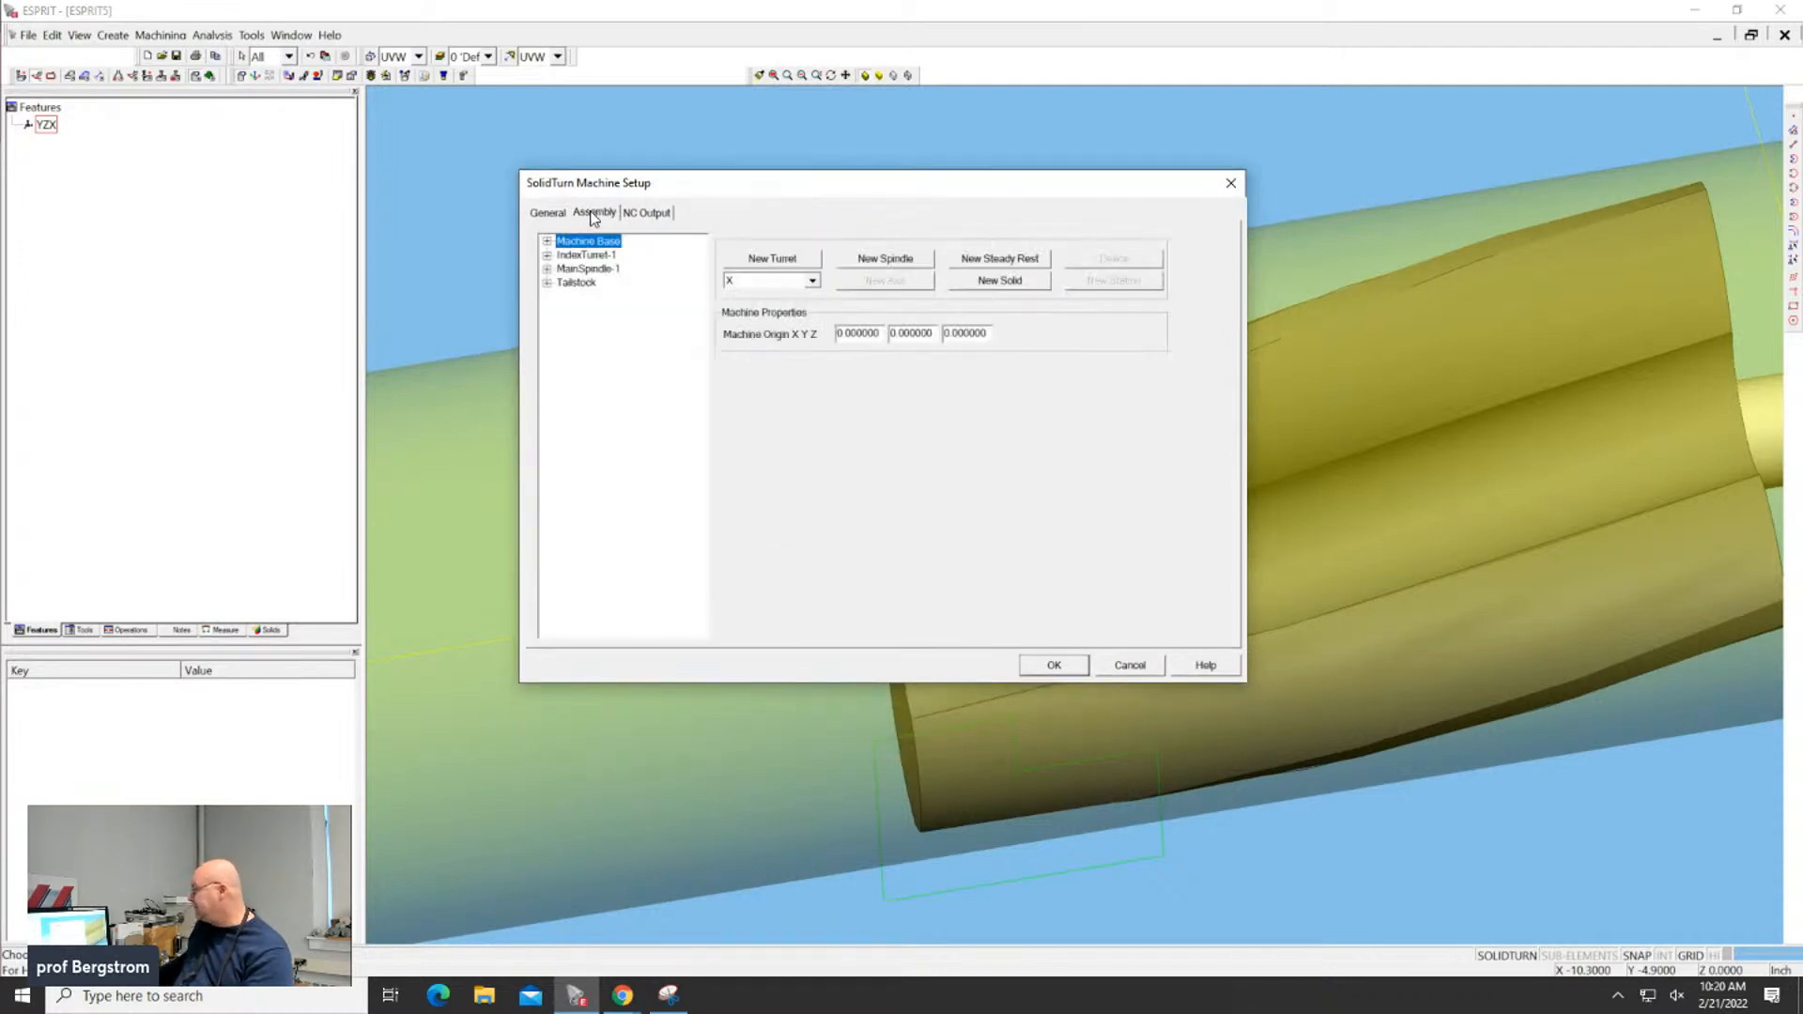
{"action": "left_click", "coordinate": [575, 269]}
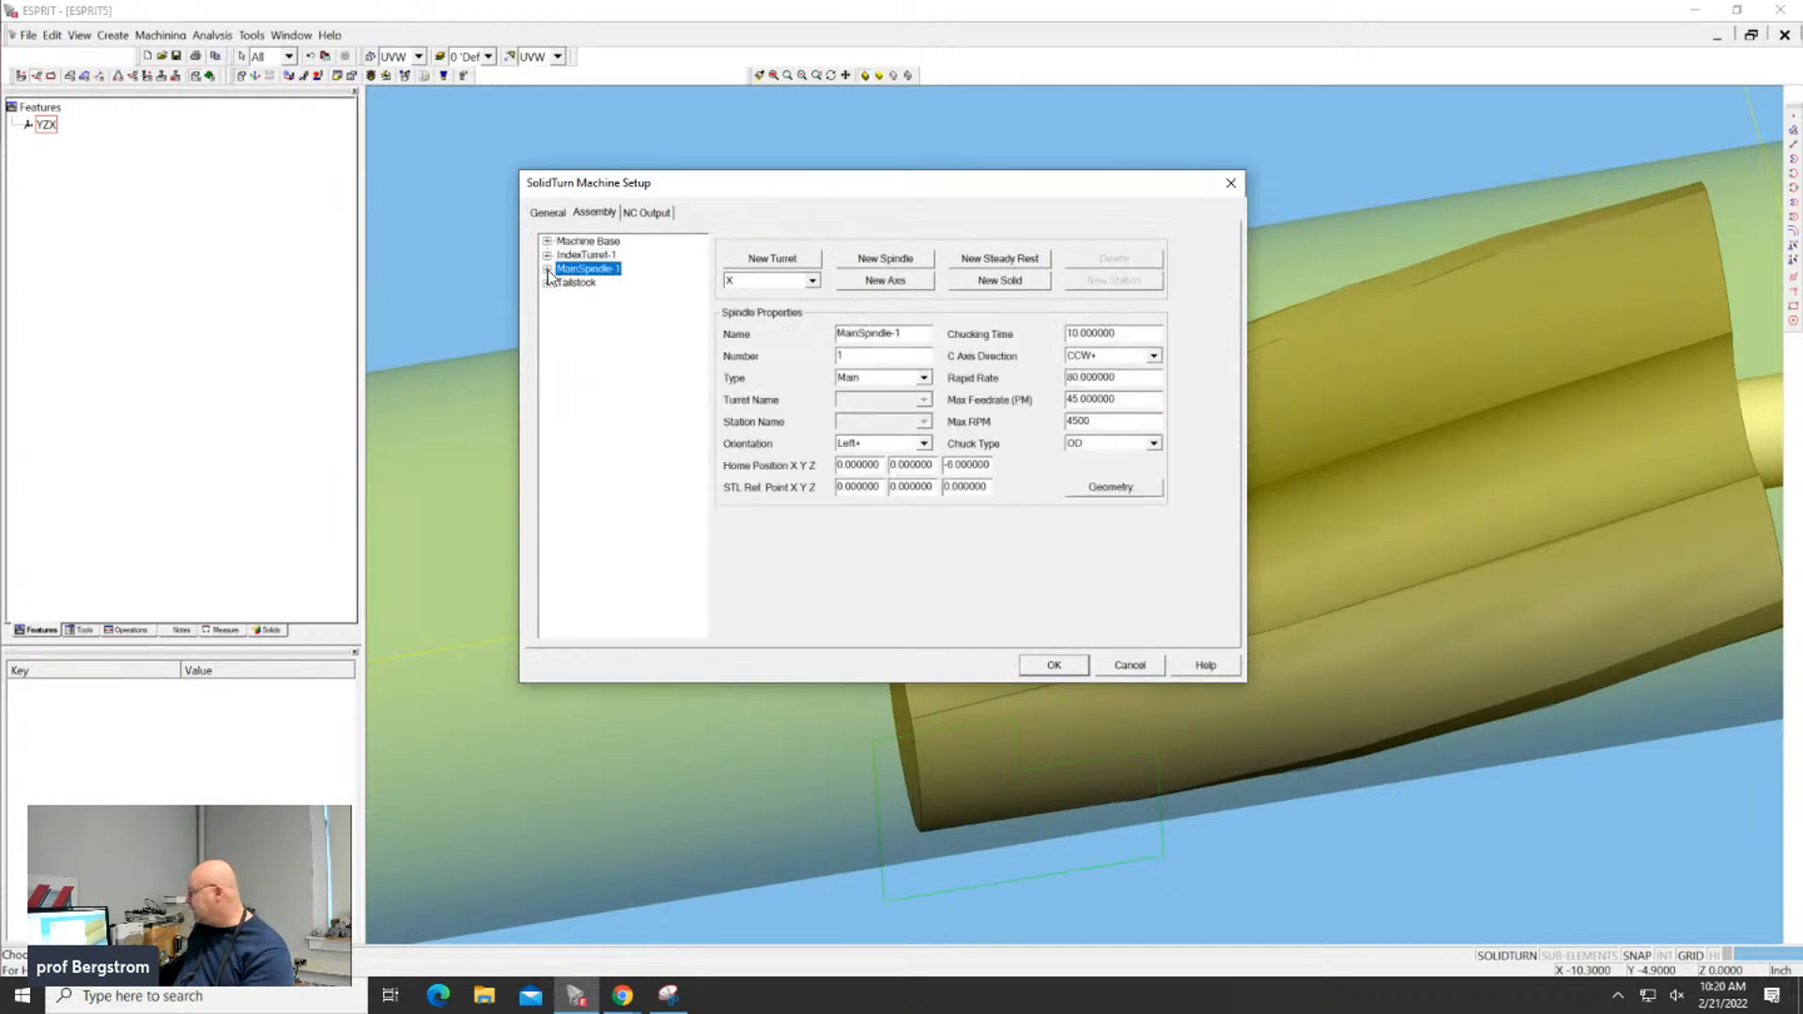
{"action": "left_click", "coordinate": [547, 270]}
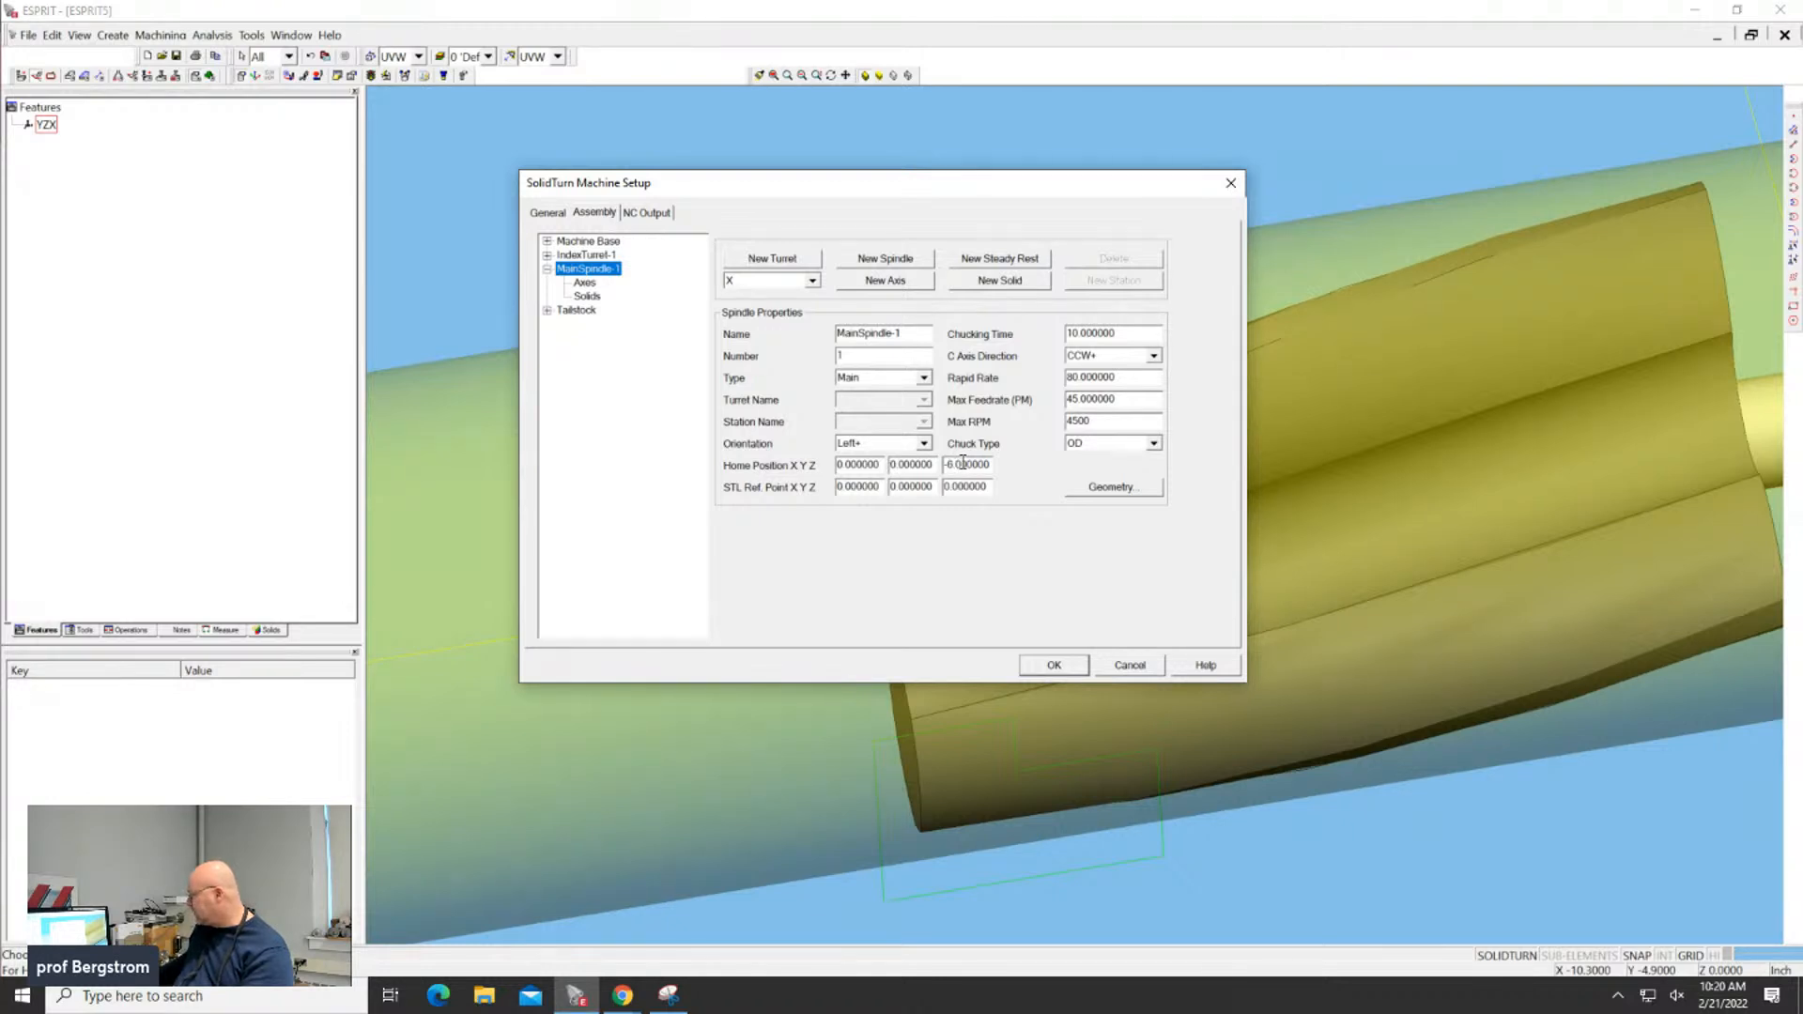
{"action": "left_click_drag", "start_coordinate": [943, 191], "coordinate": [1219, 945]}
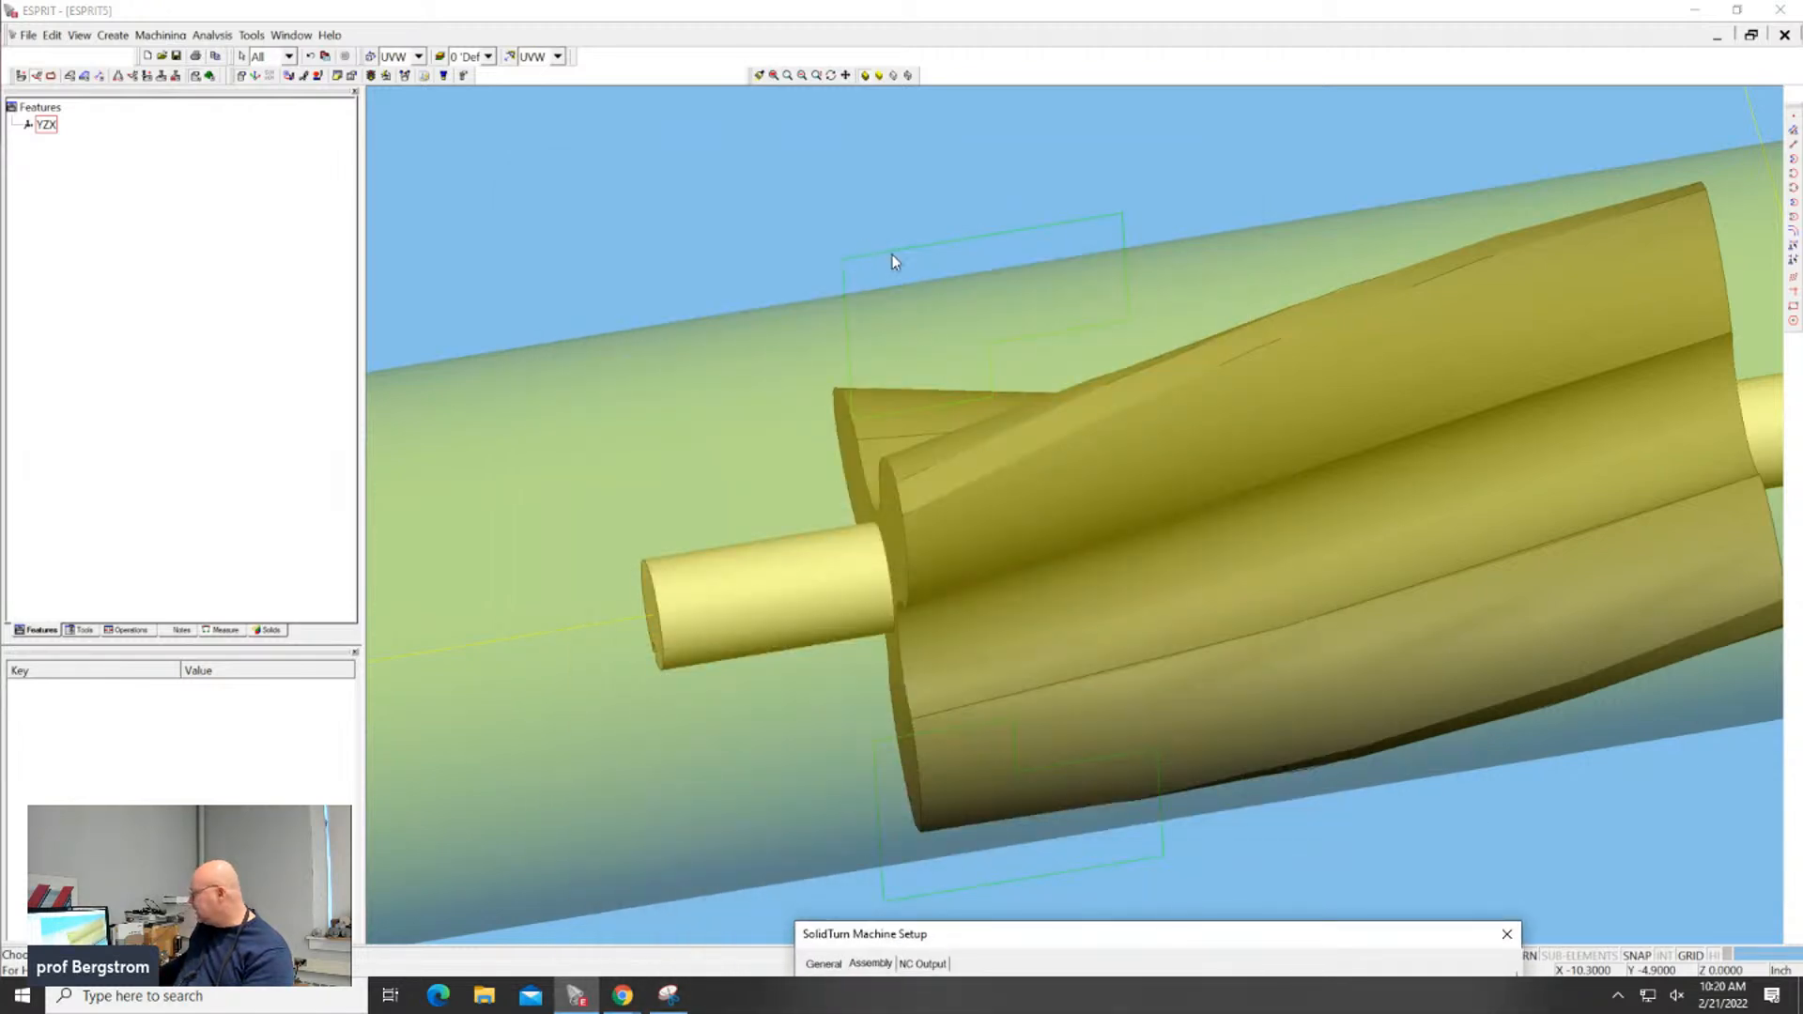
{"action": "left_click", "coordinate": [1371, 307]}
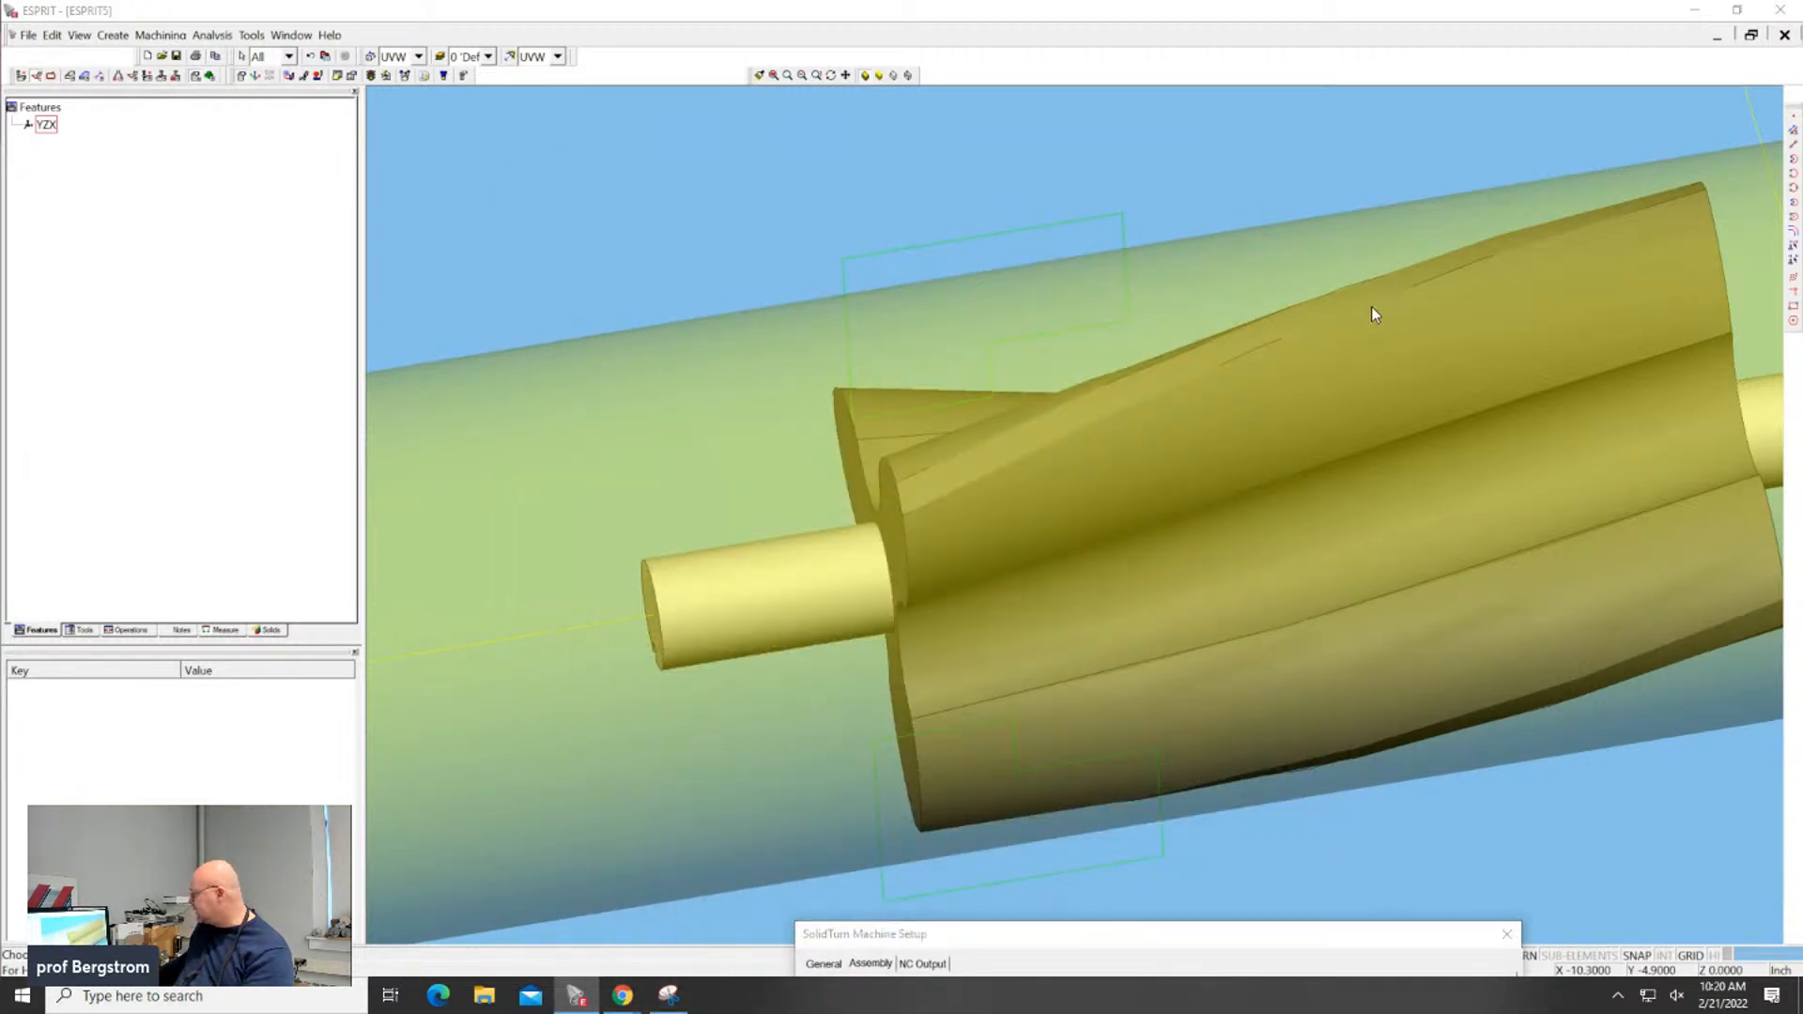
{"action": "left_click", "coordinate": [1290, 146]}
{"action": "left_click_drag", "start_coordinate": [1012, 933], "coordinate": [841, 603]}
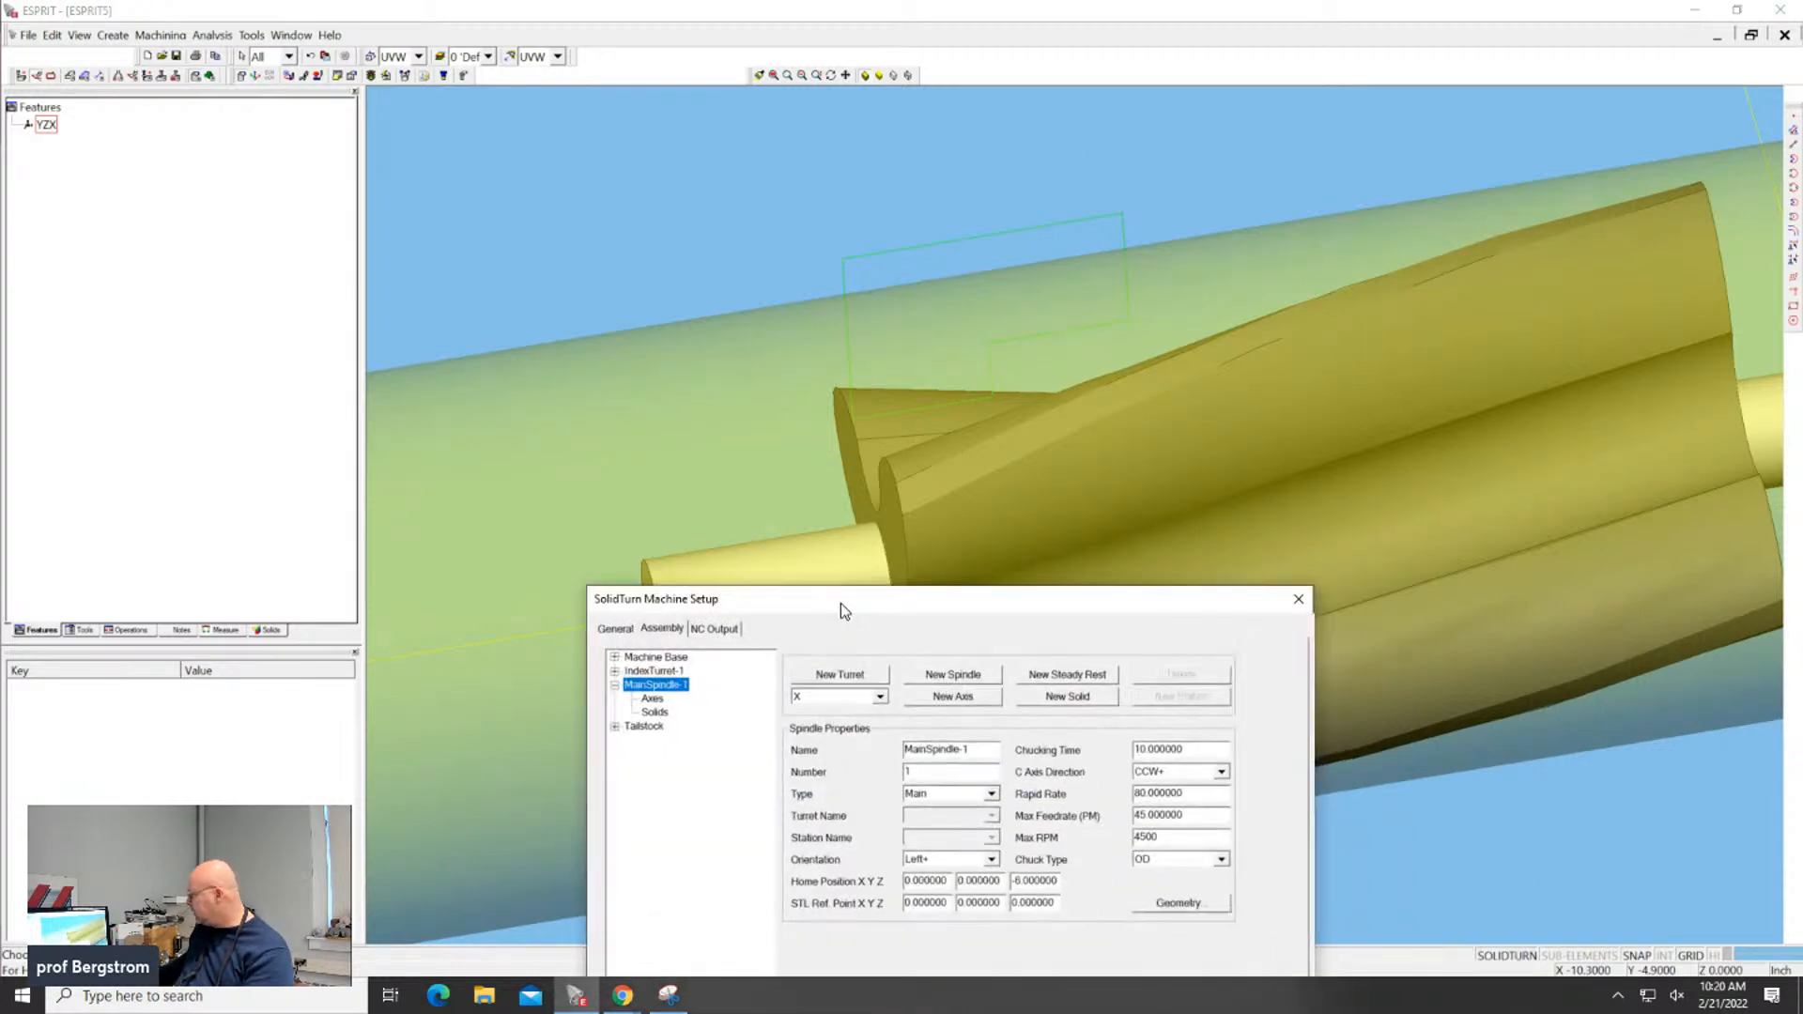
{"action": "key", "text": "Escape"}
Set the main spindle's home position Z to -12 in the machine setup's assembly settings and apply the setup
{"action": "left_click", "coordinate": [1023, 533]}
{"action": "middle_click_drag", "start_coordinate": [1023, 533], "coordinate": [947, 525]}
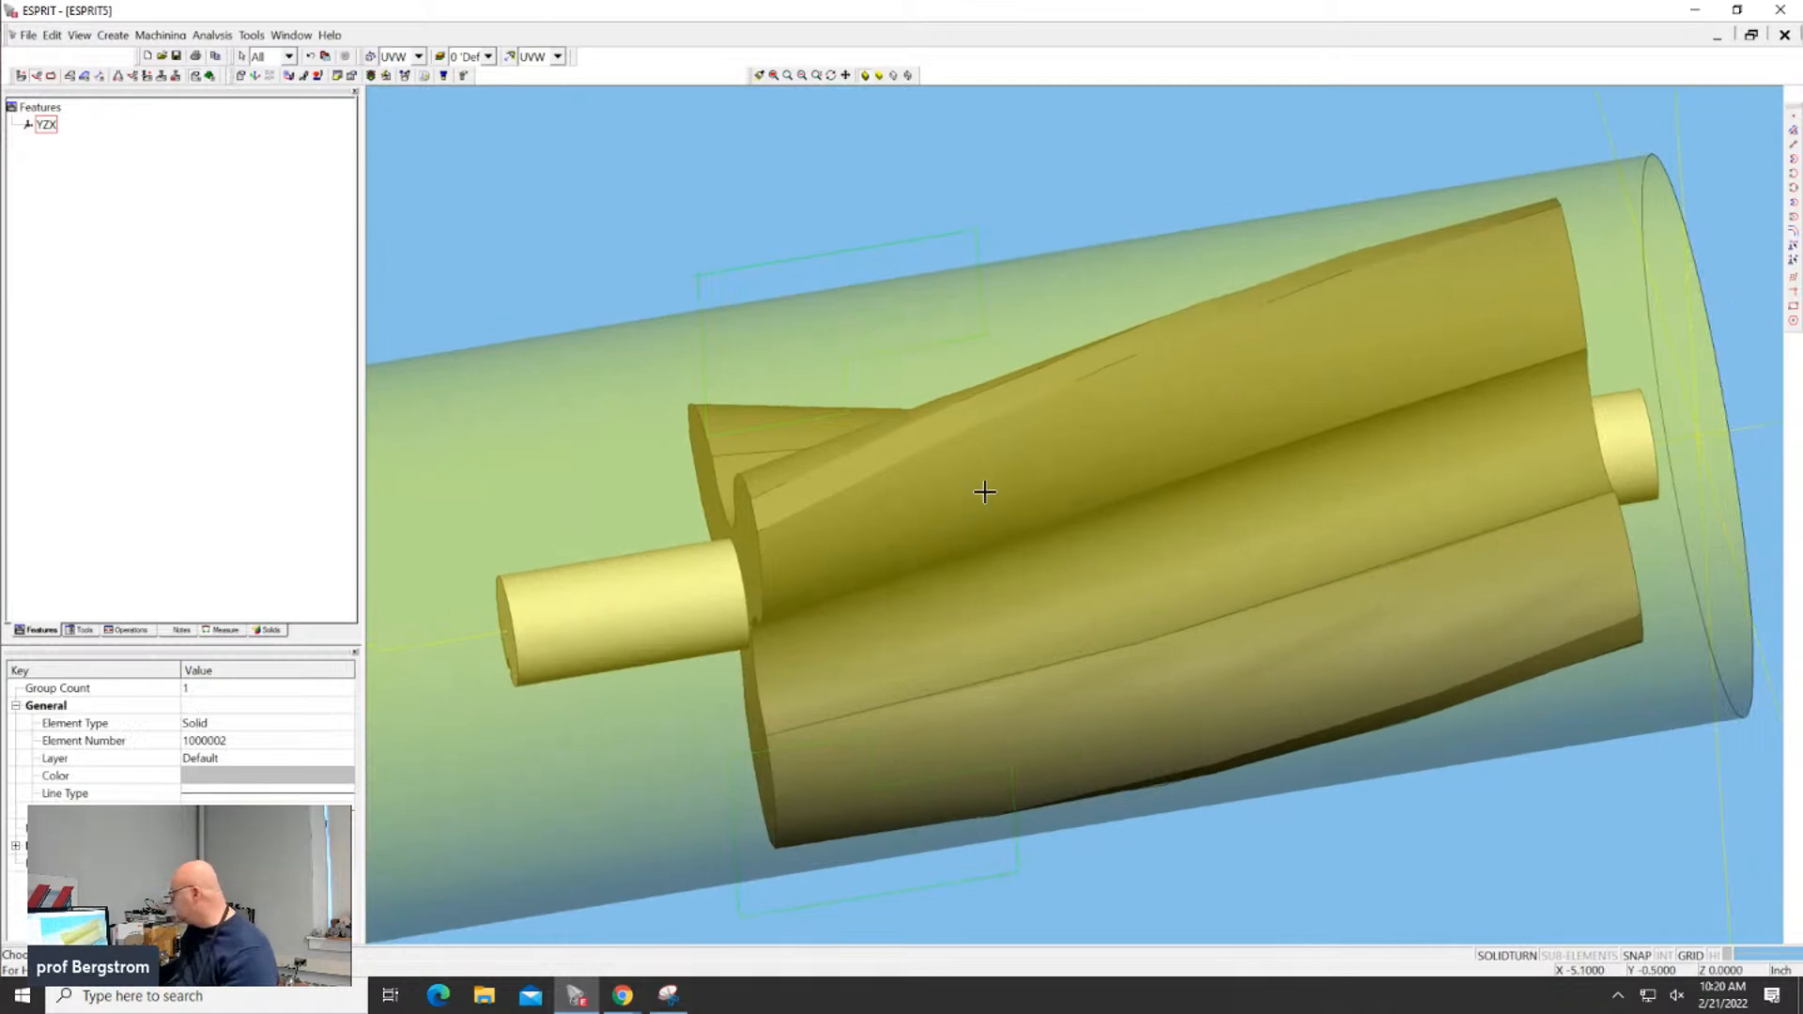
{"action": "scroll", "coordinate": [984, 492], "scroll_direction": "down", "scroll_amount": 4}
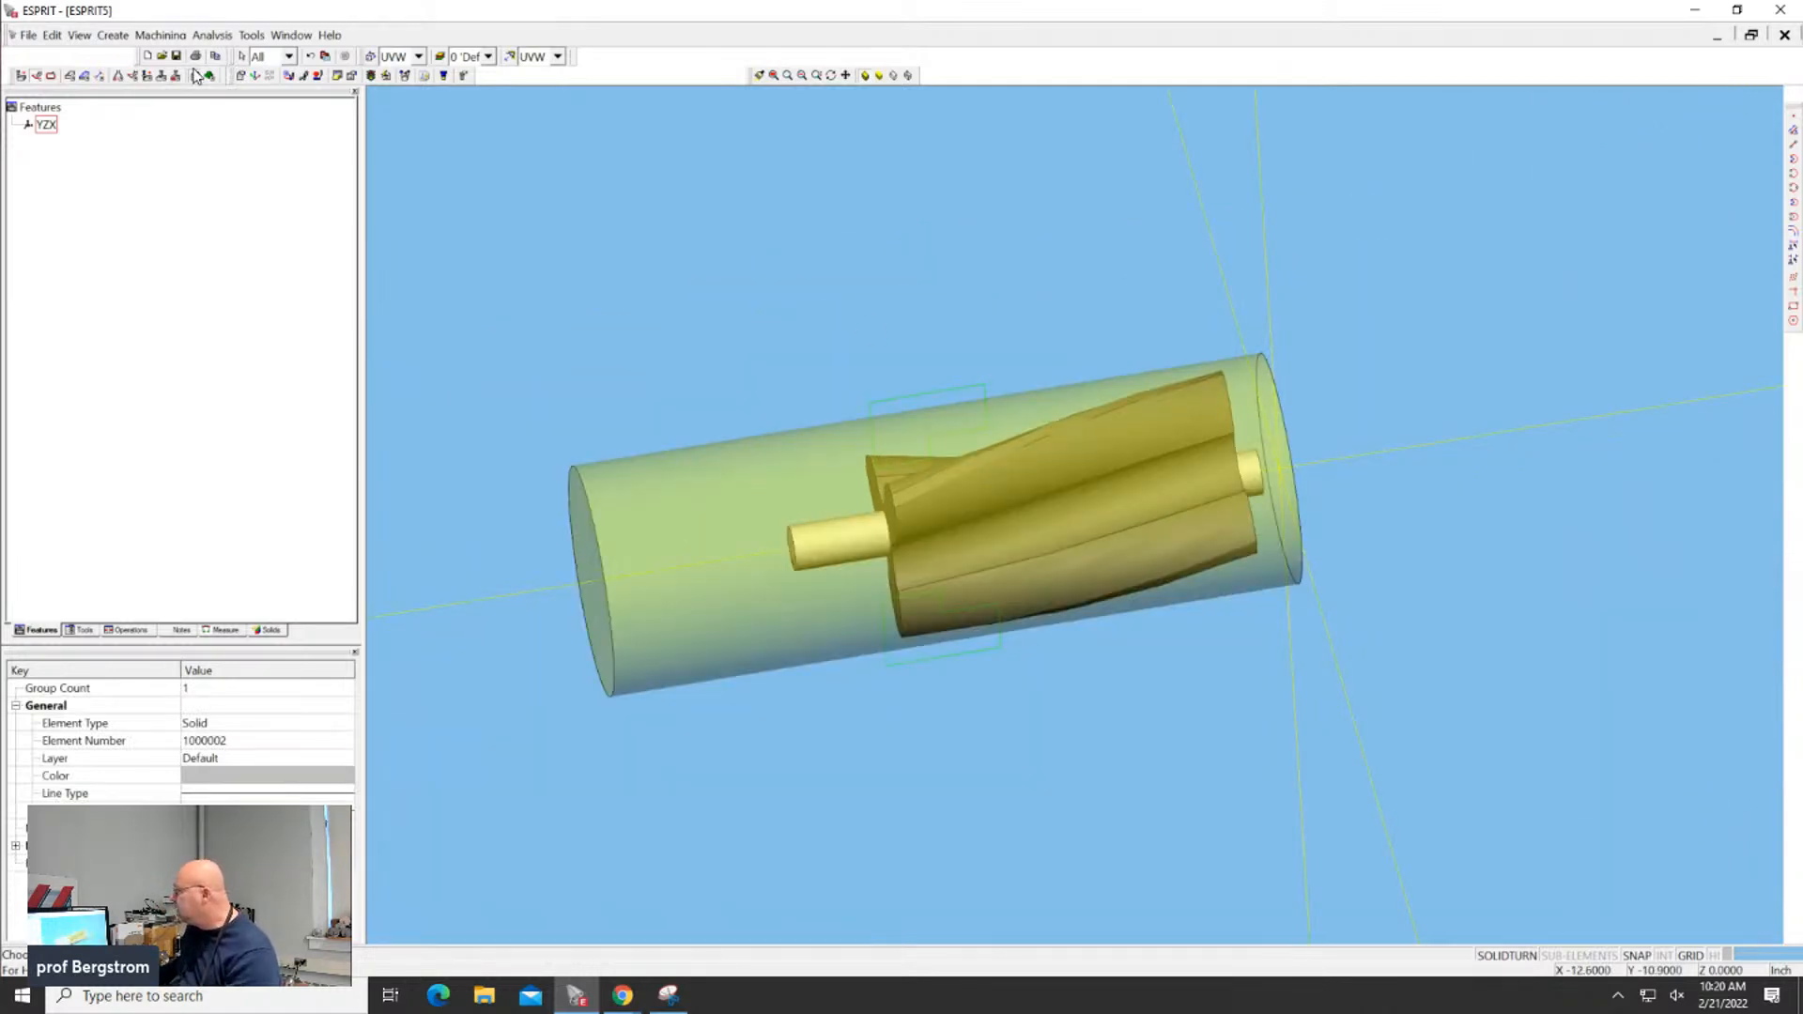
{"action": "left_click", "coordinate": [241, 76]}
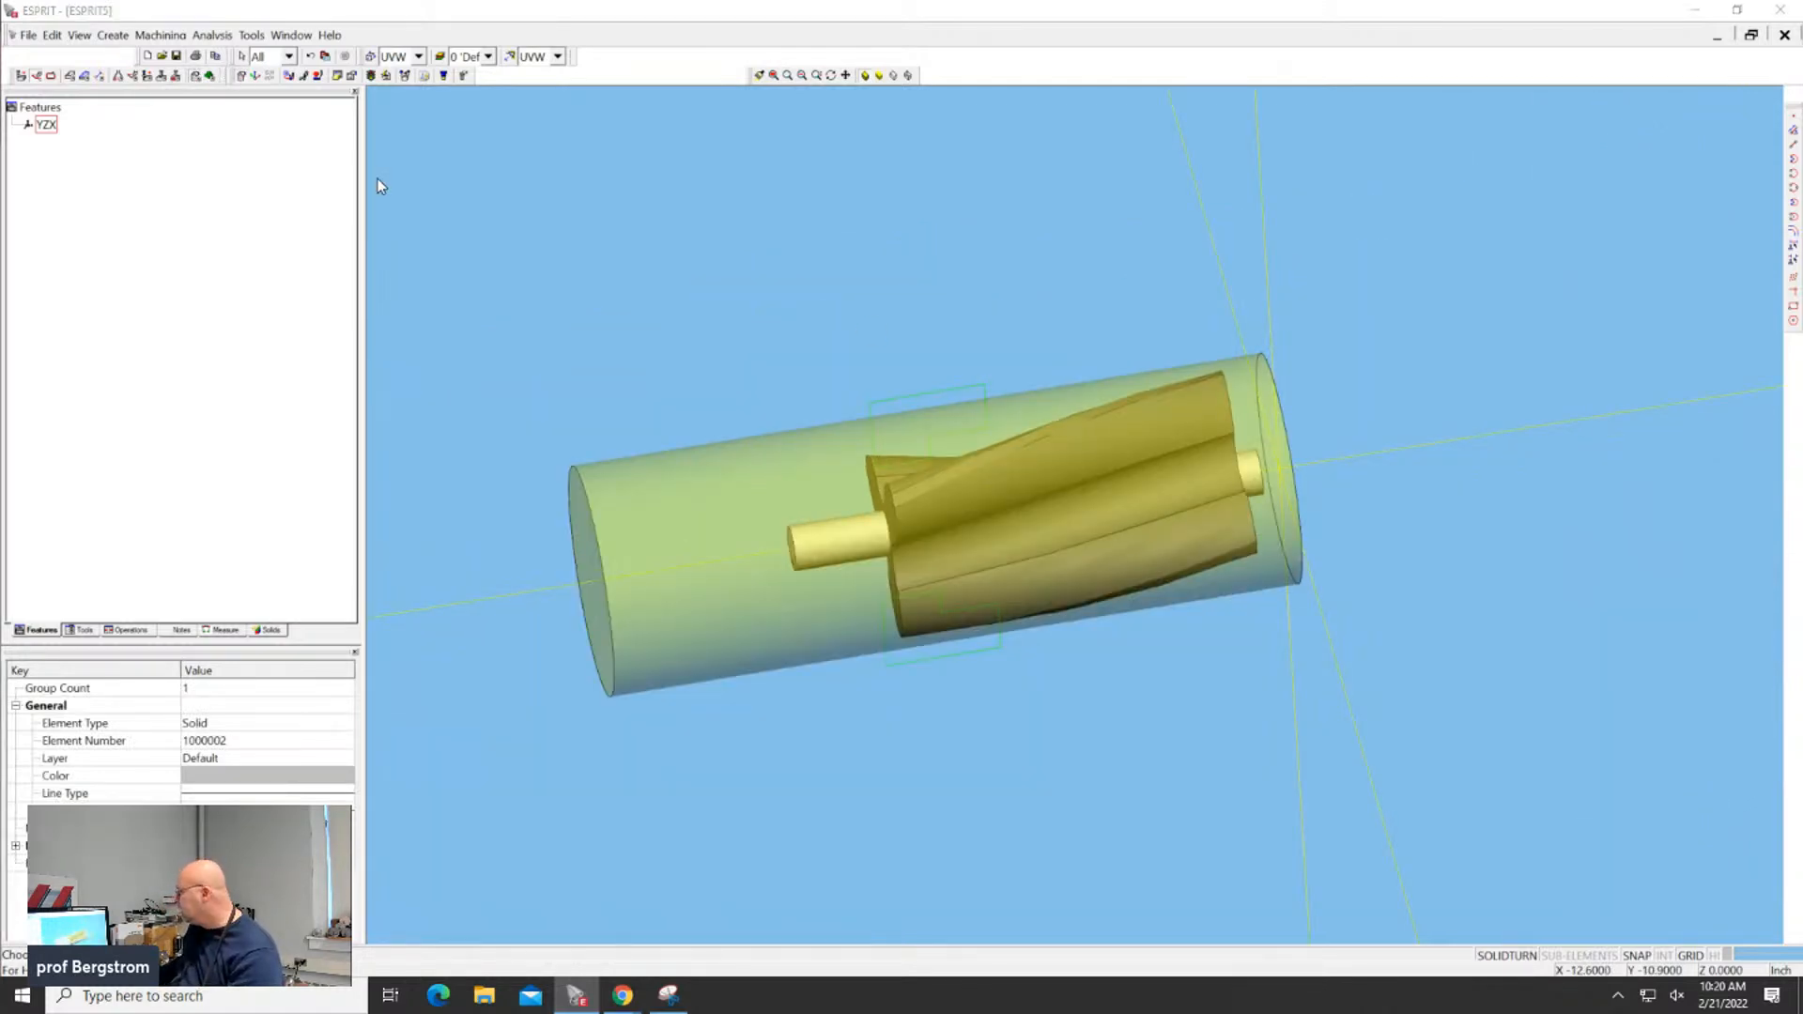
{"action": "left_click", "coordinate": [616, 273]}
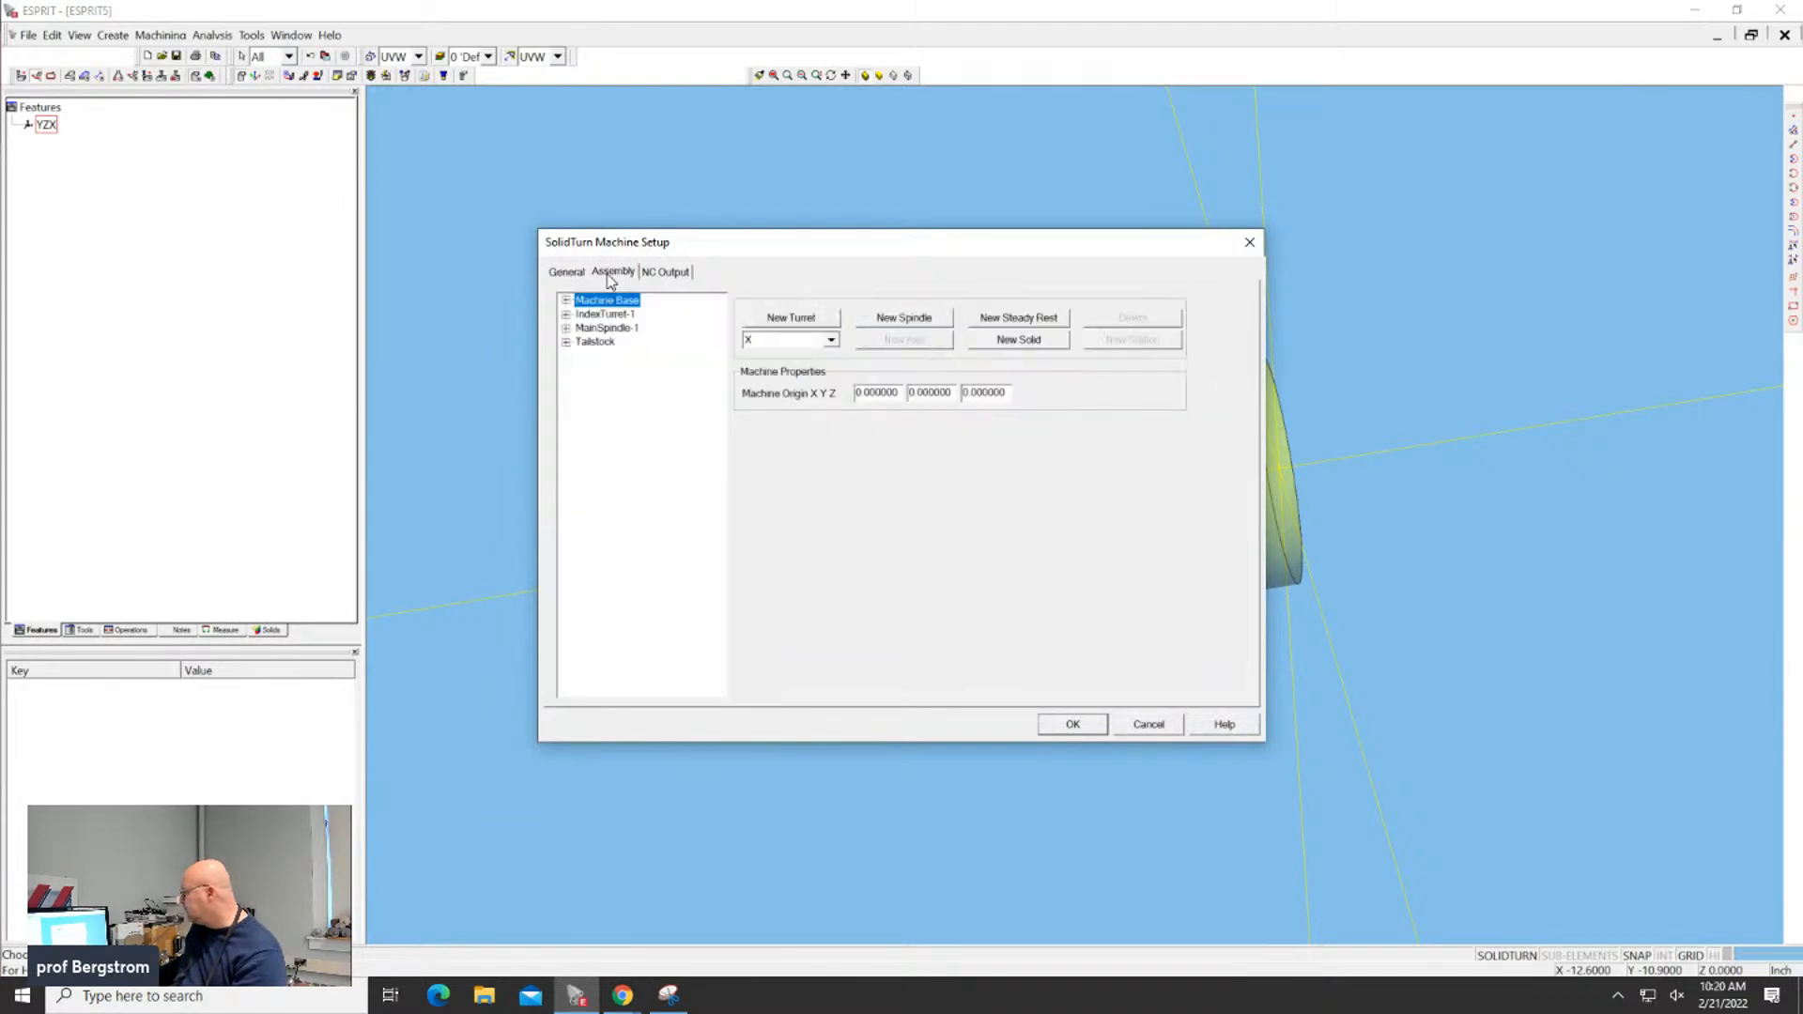
{"action": "left_click", "coordinate": [595, 331]}
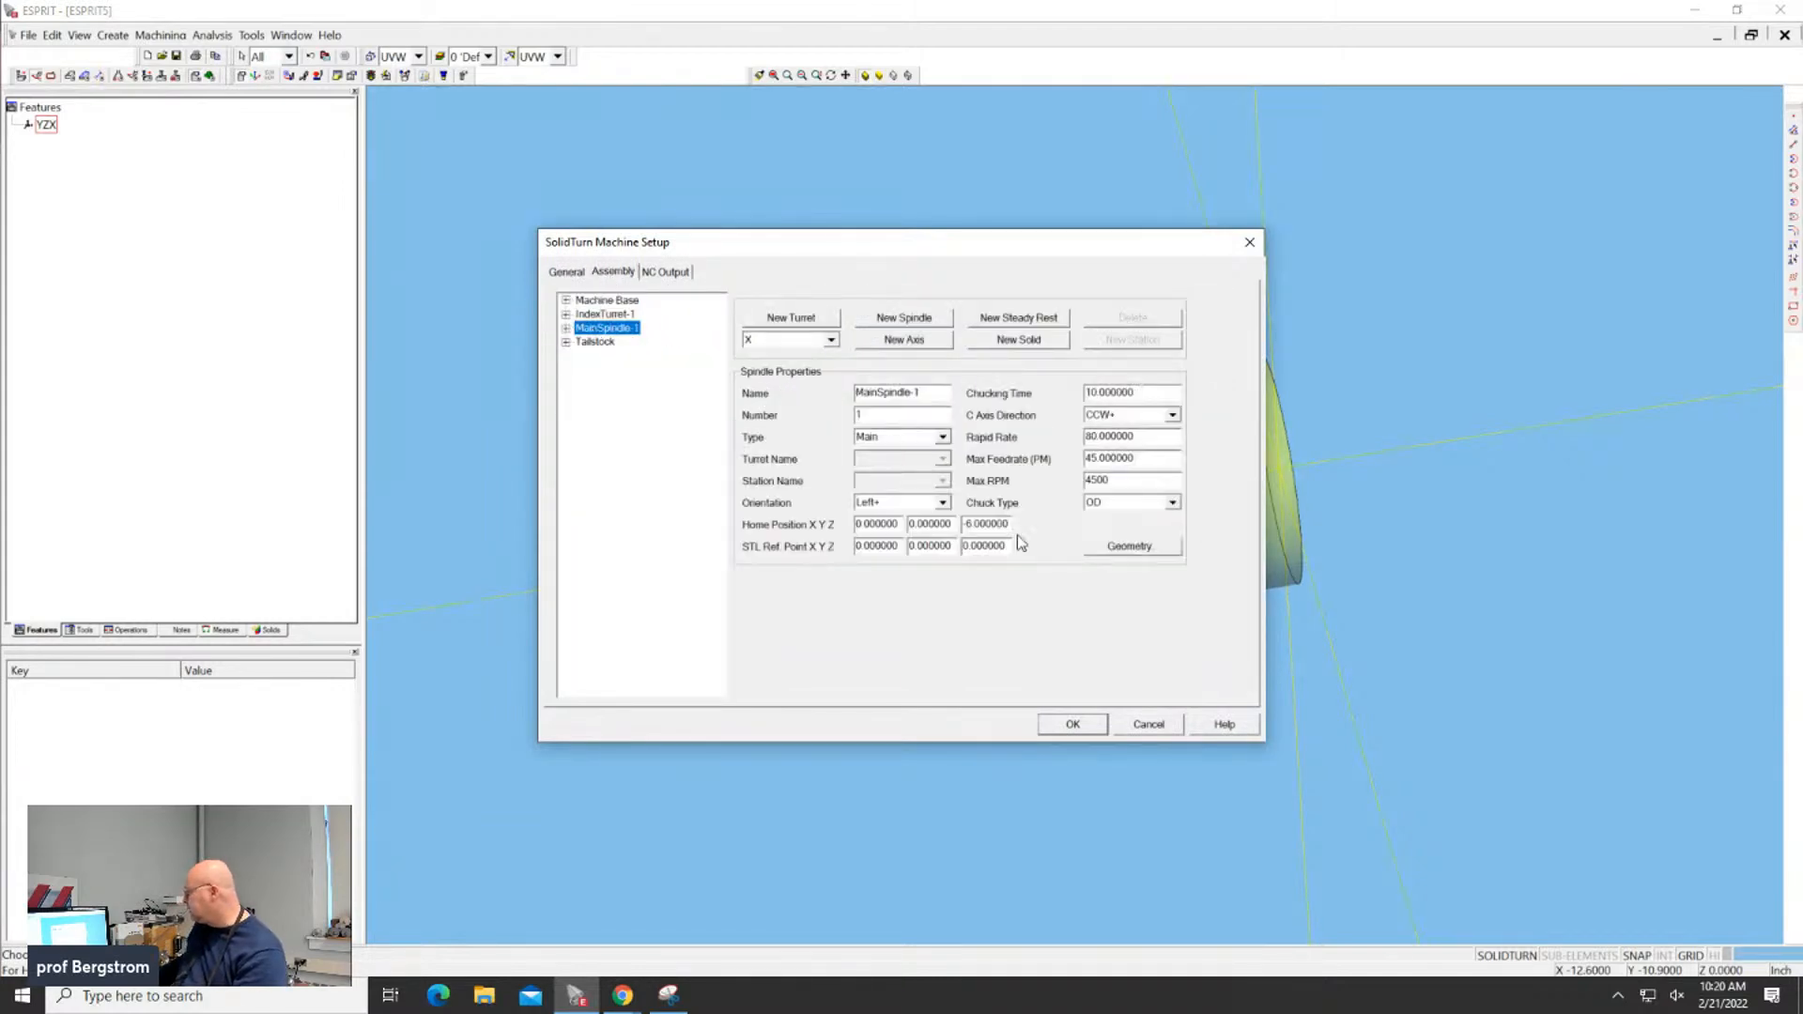
{"action": "left_click_drag", "start_coordinate": [934, 261], "coordinate": [1188, 711]}
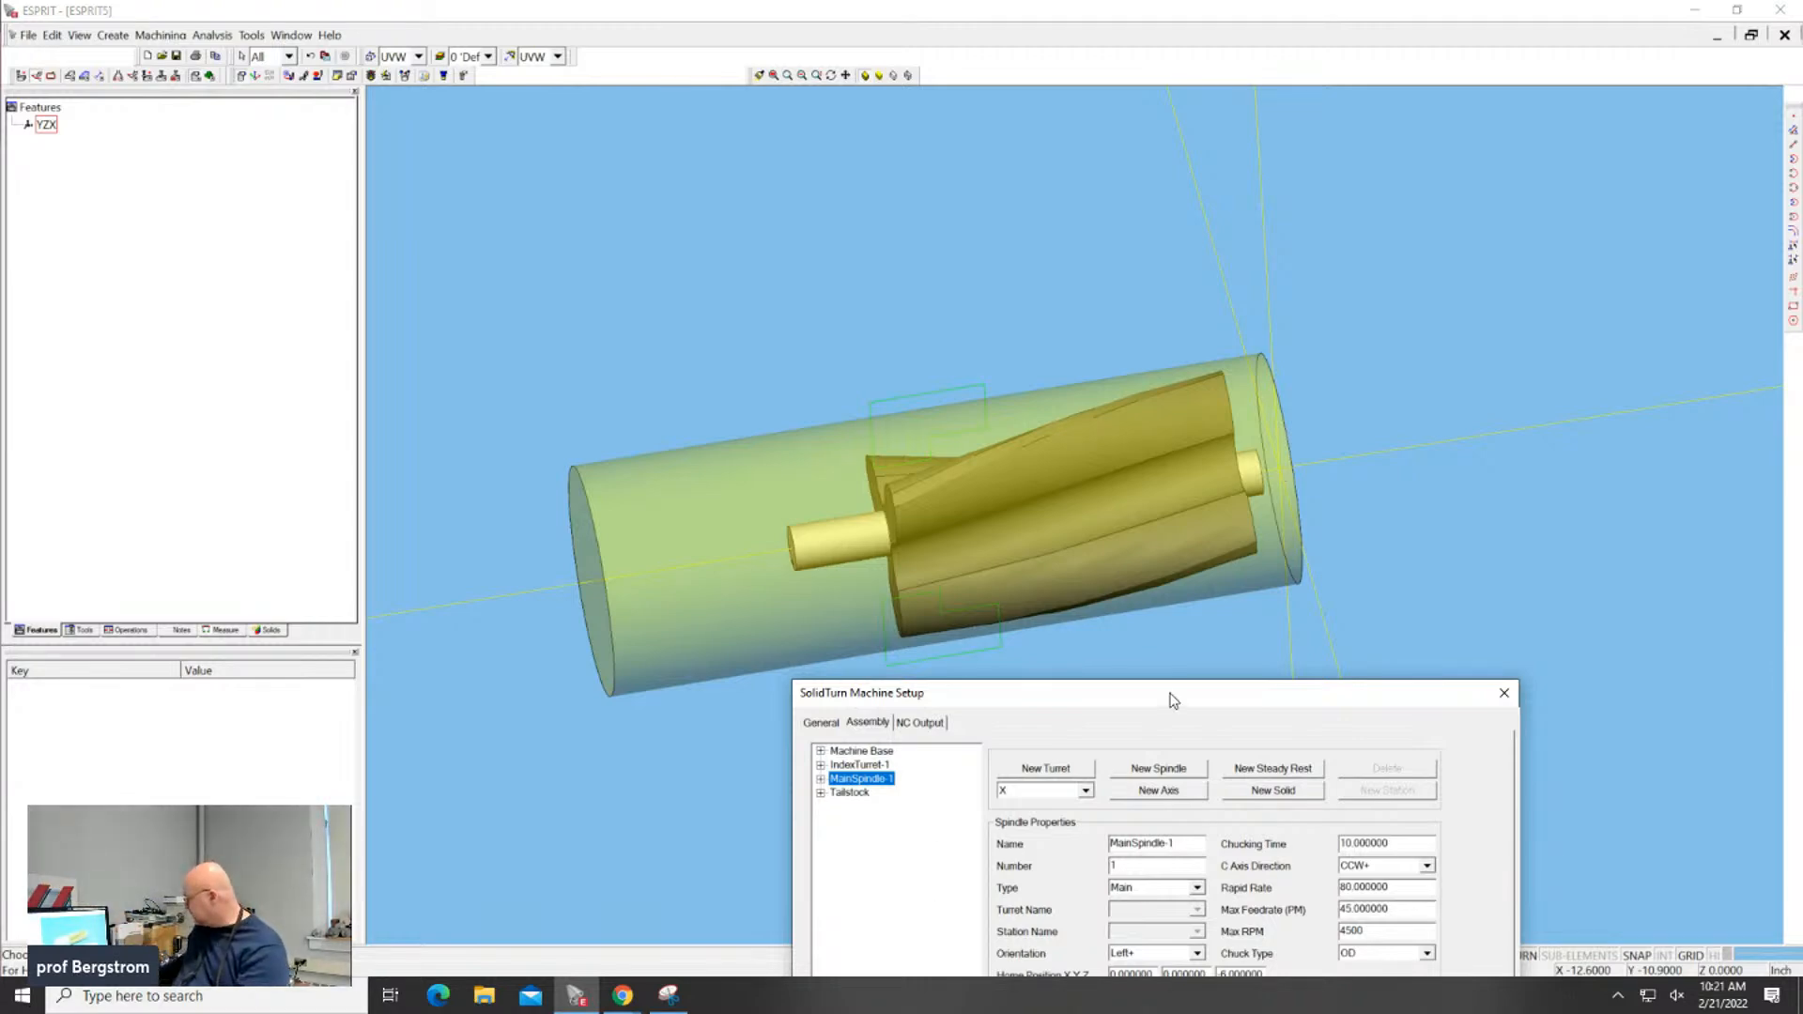
{"action": "left_click_drag", "start_coordinate": [1176, 700], "coordinate": [831, 7]}
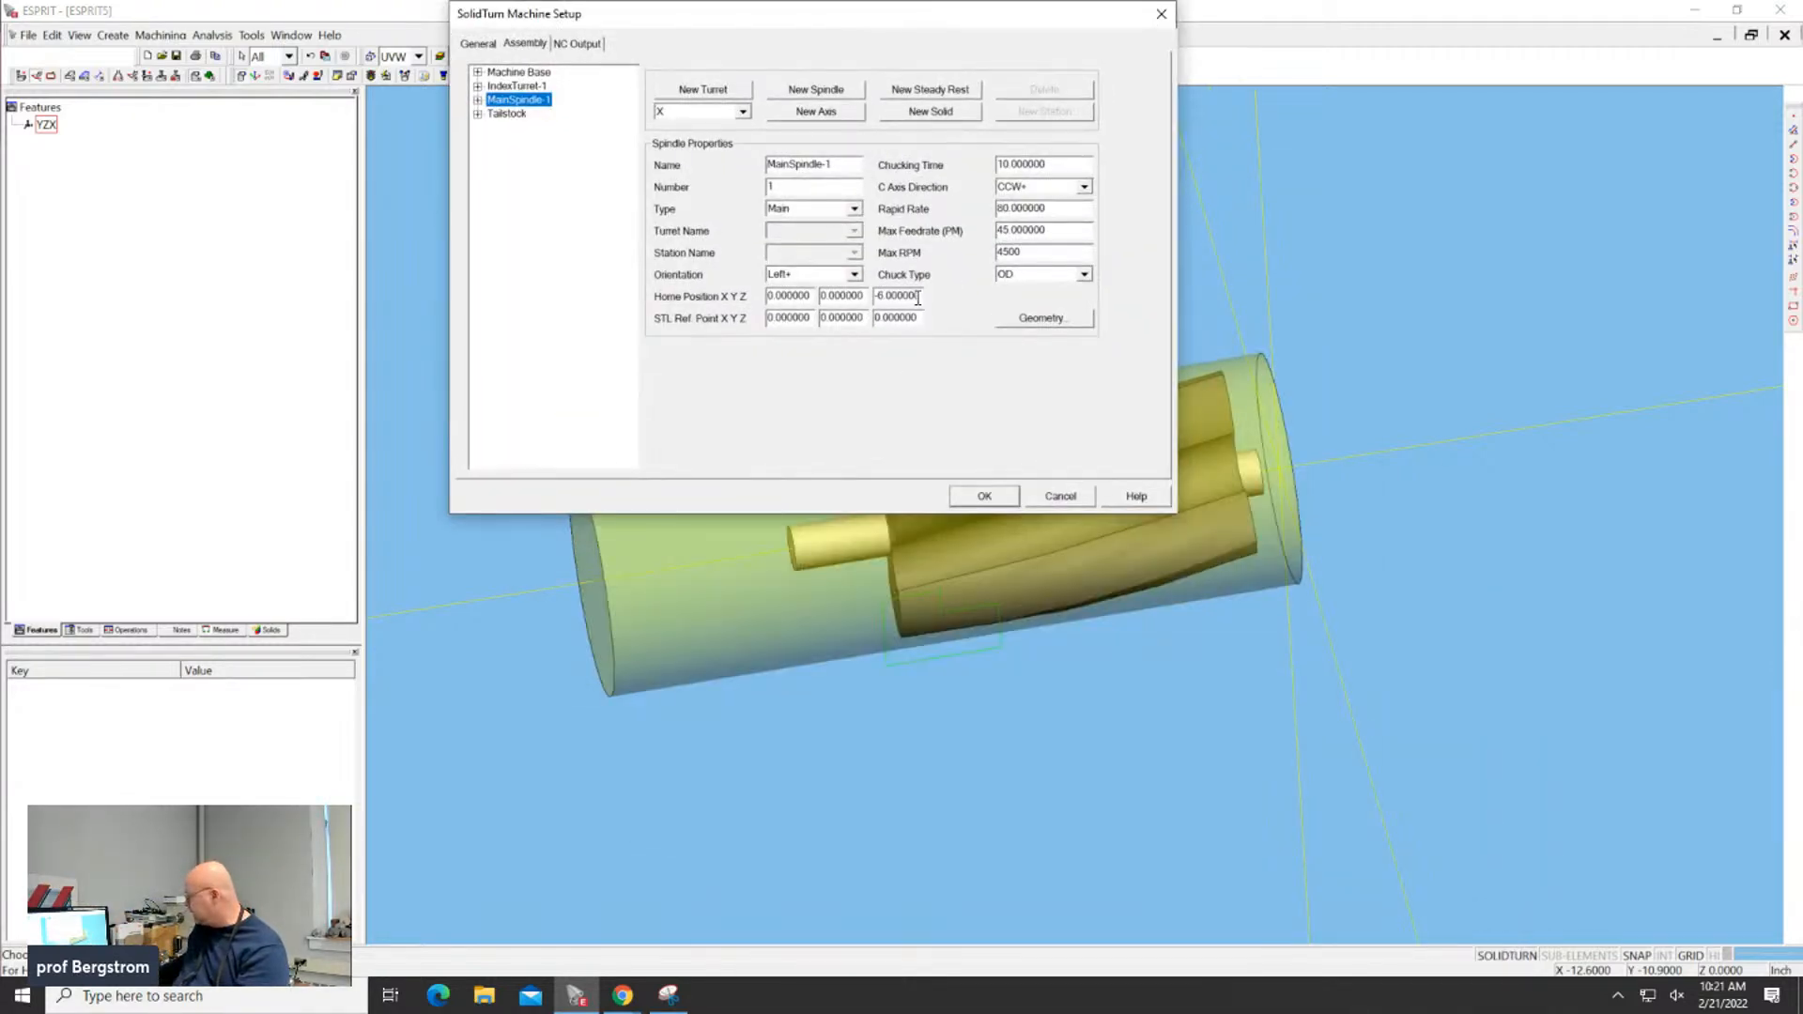
{"action": "left_click_drag", "start_coordinate": [877, 295], "coordinate": [884, 296]}
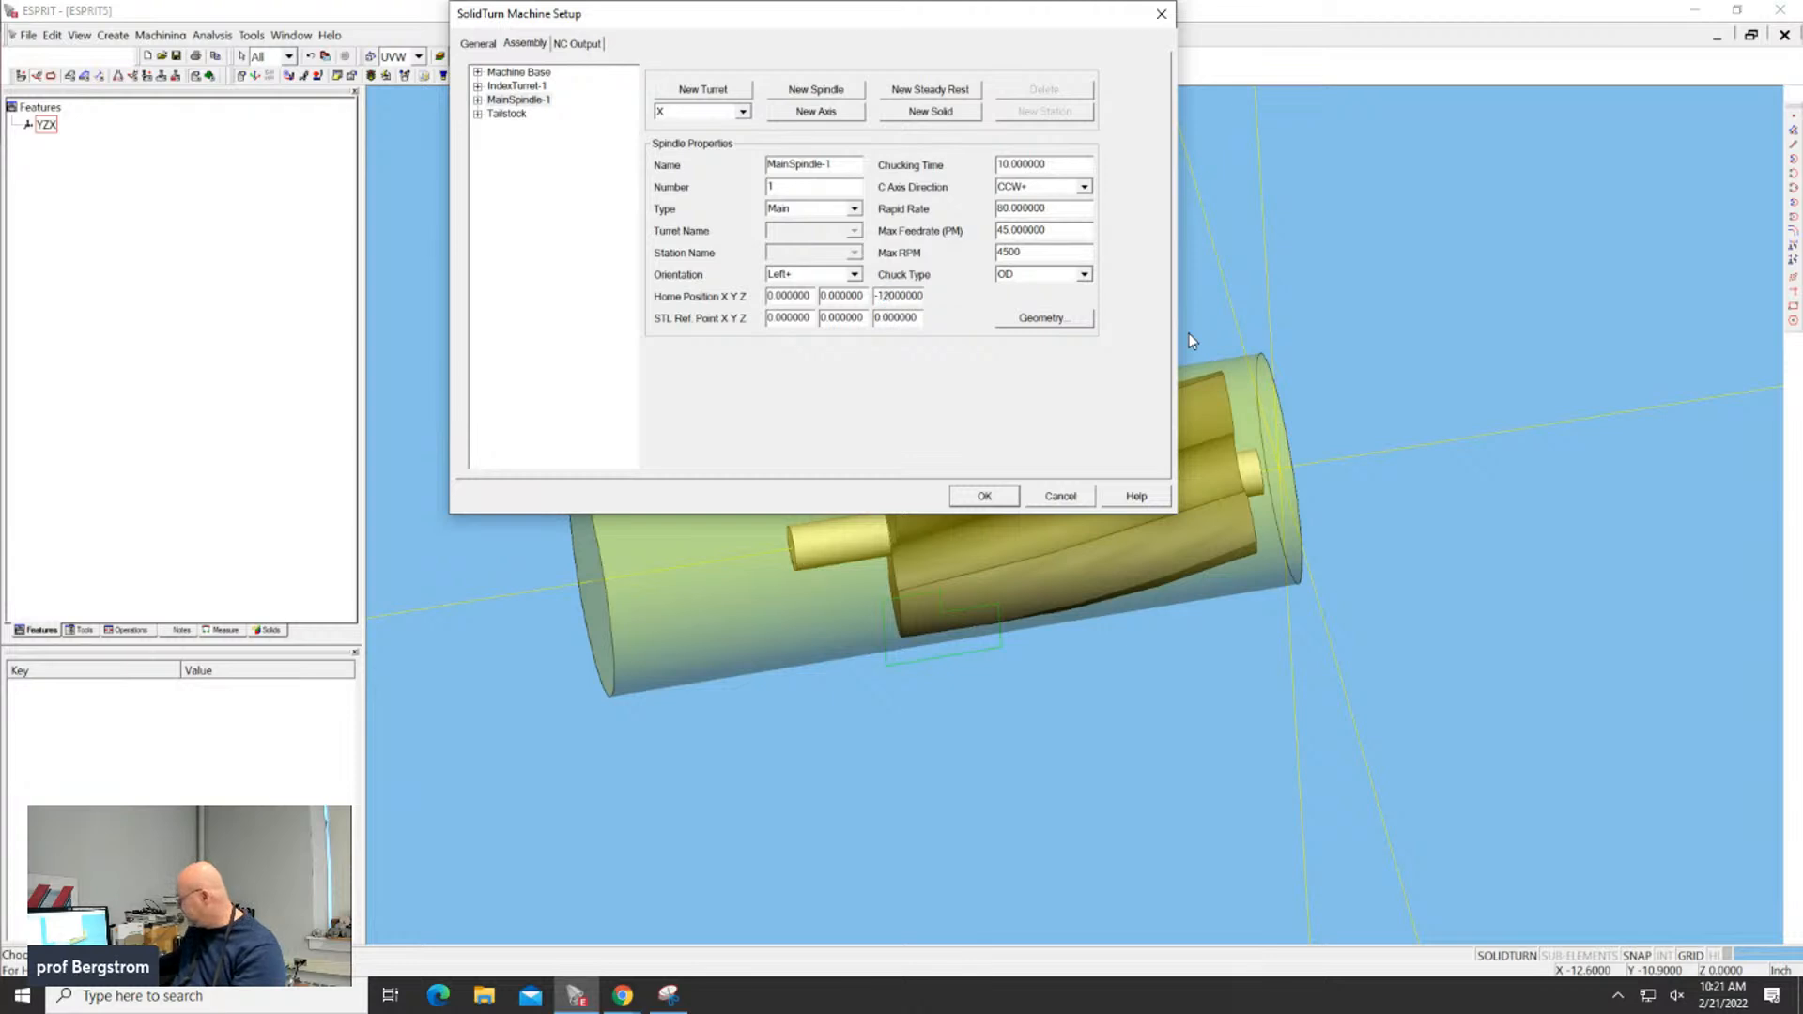
{"action": "key", "text": "Return"}
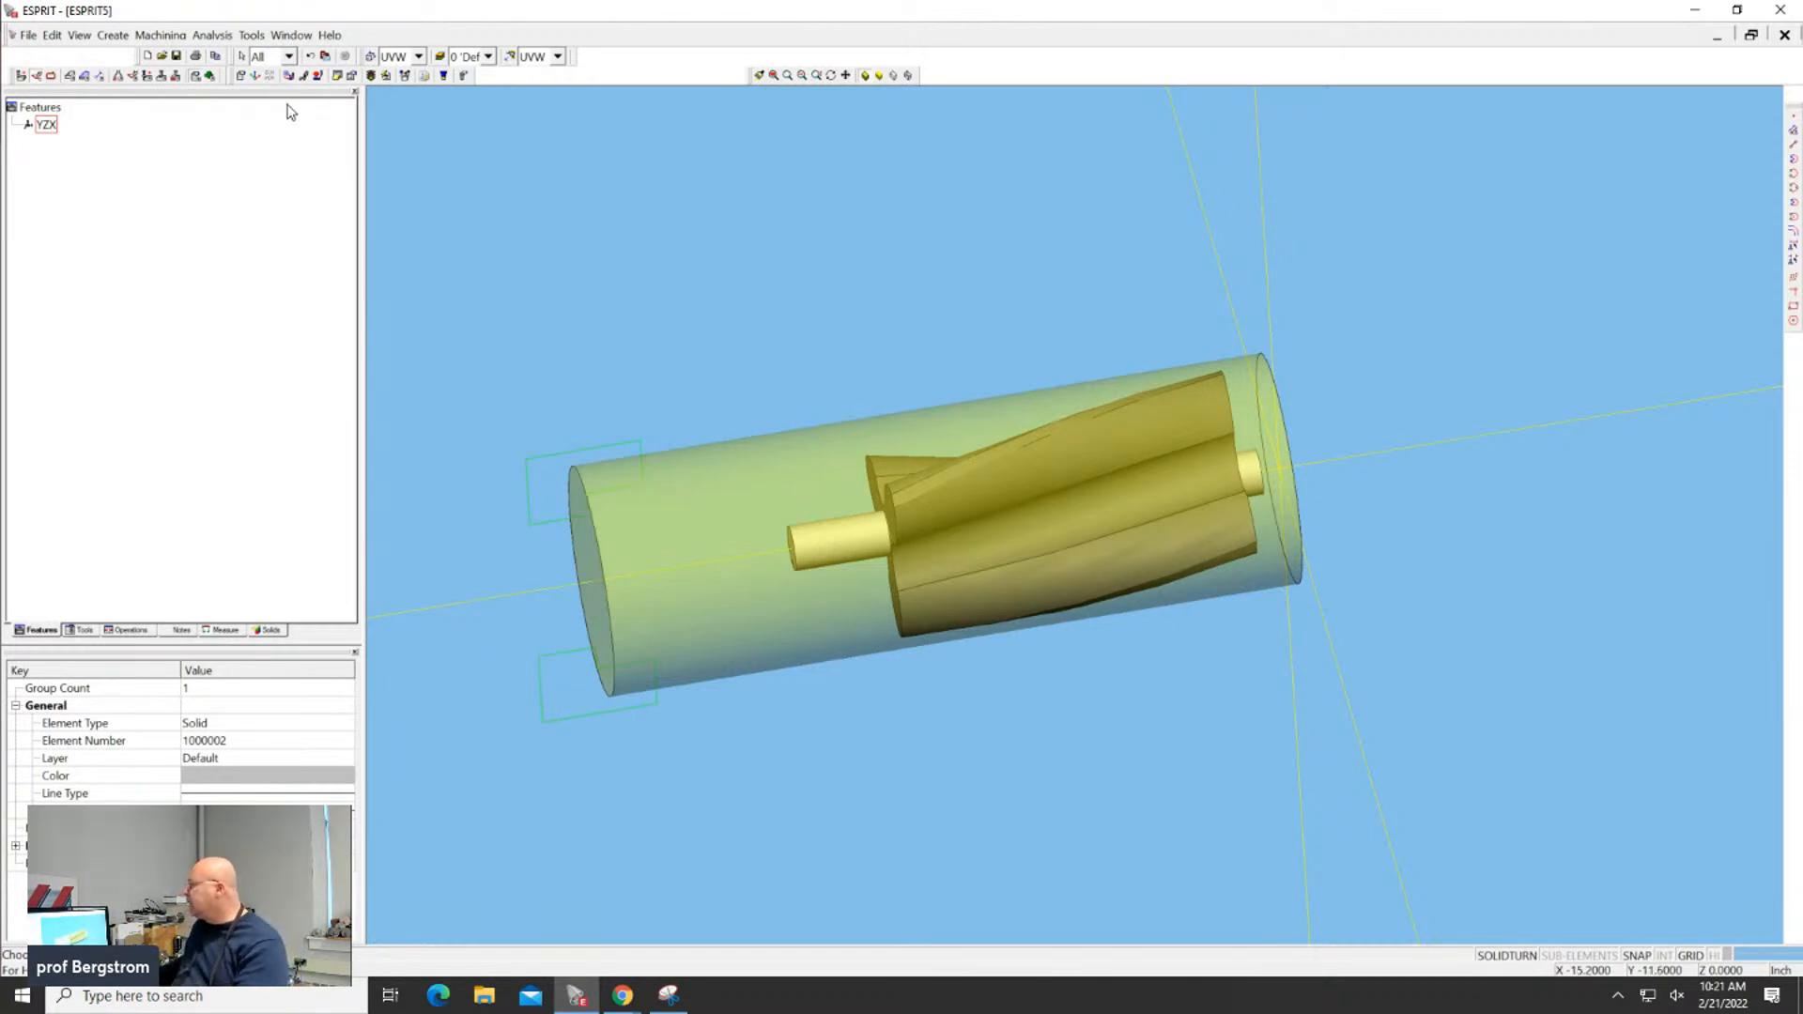
Start the machining simulation and examine how the chuck jaws hold the bar stock from several angles
{"action": "left_click", "coordinate": [213, 76]}
{"action": "scroll", "coordinate": [805, 422], "scroll_direction": "down", "scroll_amount": 2}
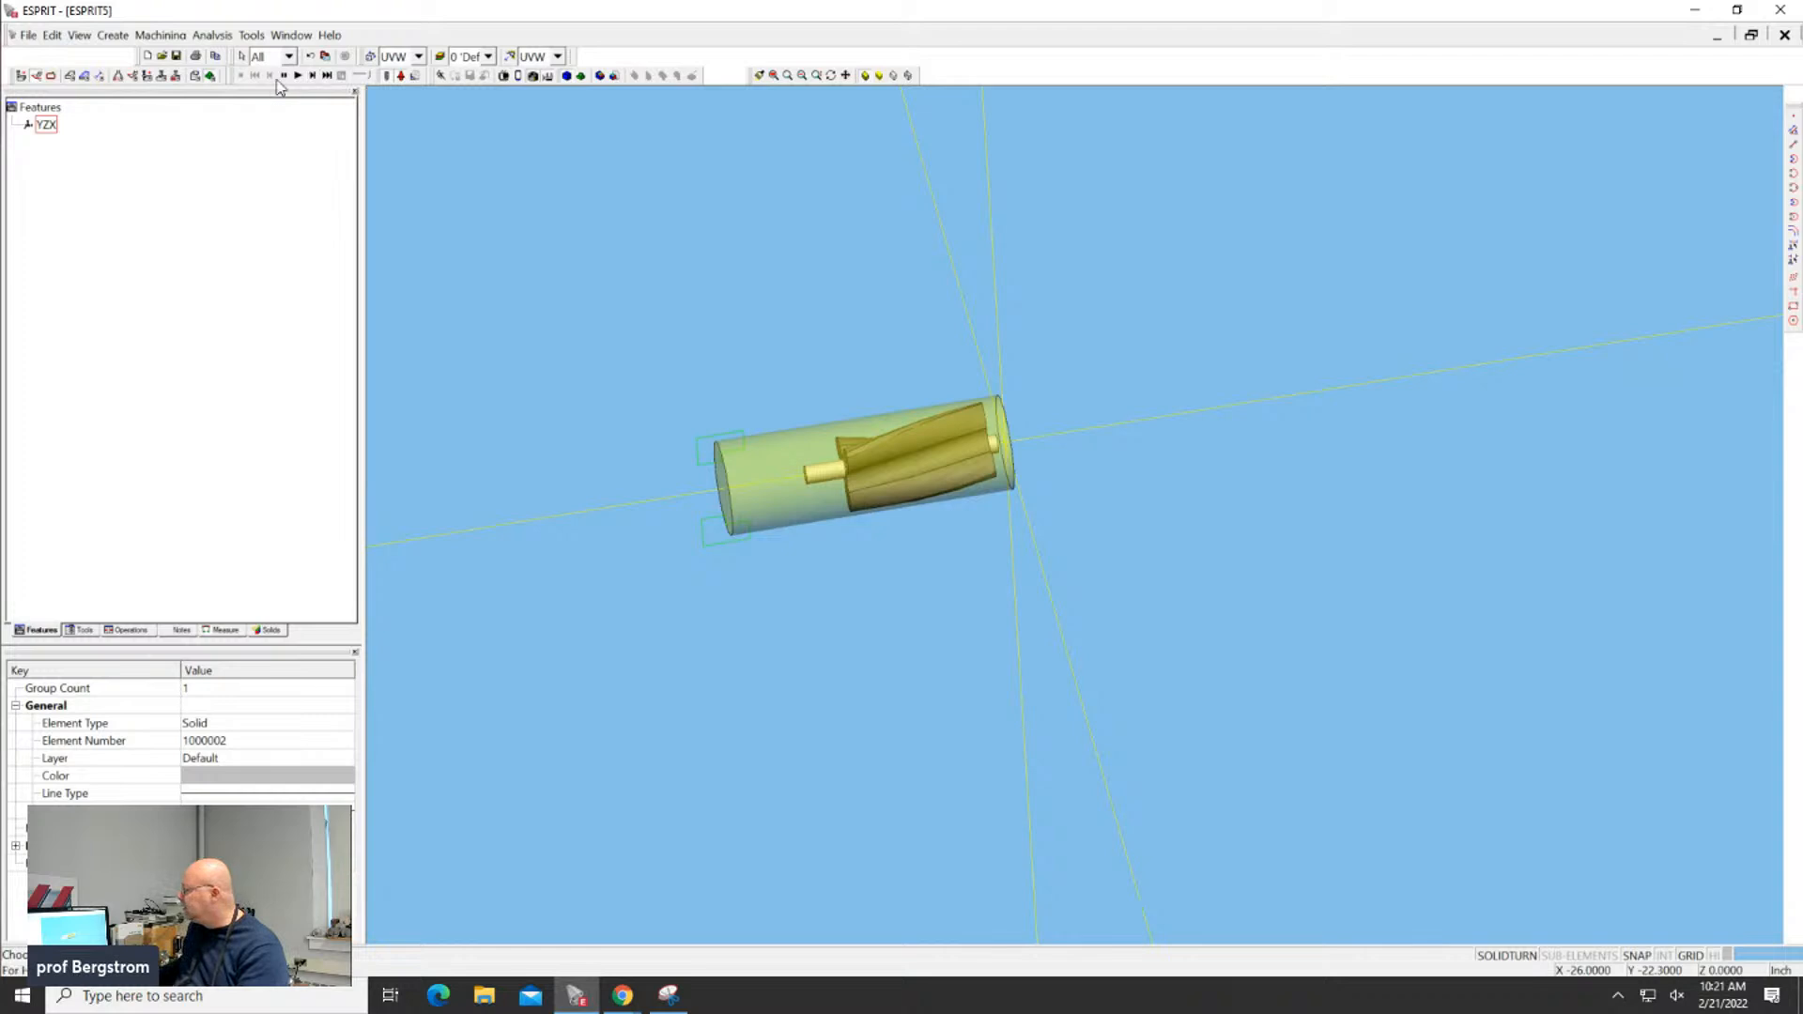
{"action": "left_click", "coordinate": [299, 78]}
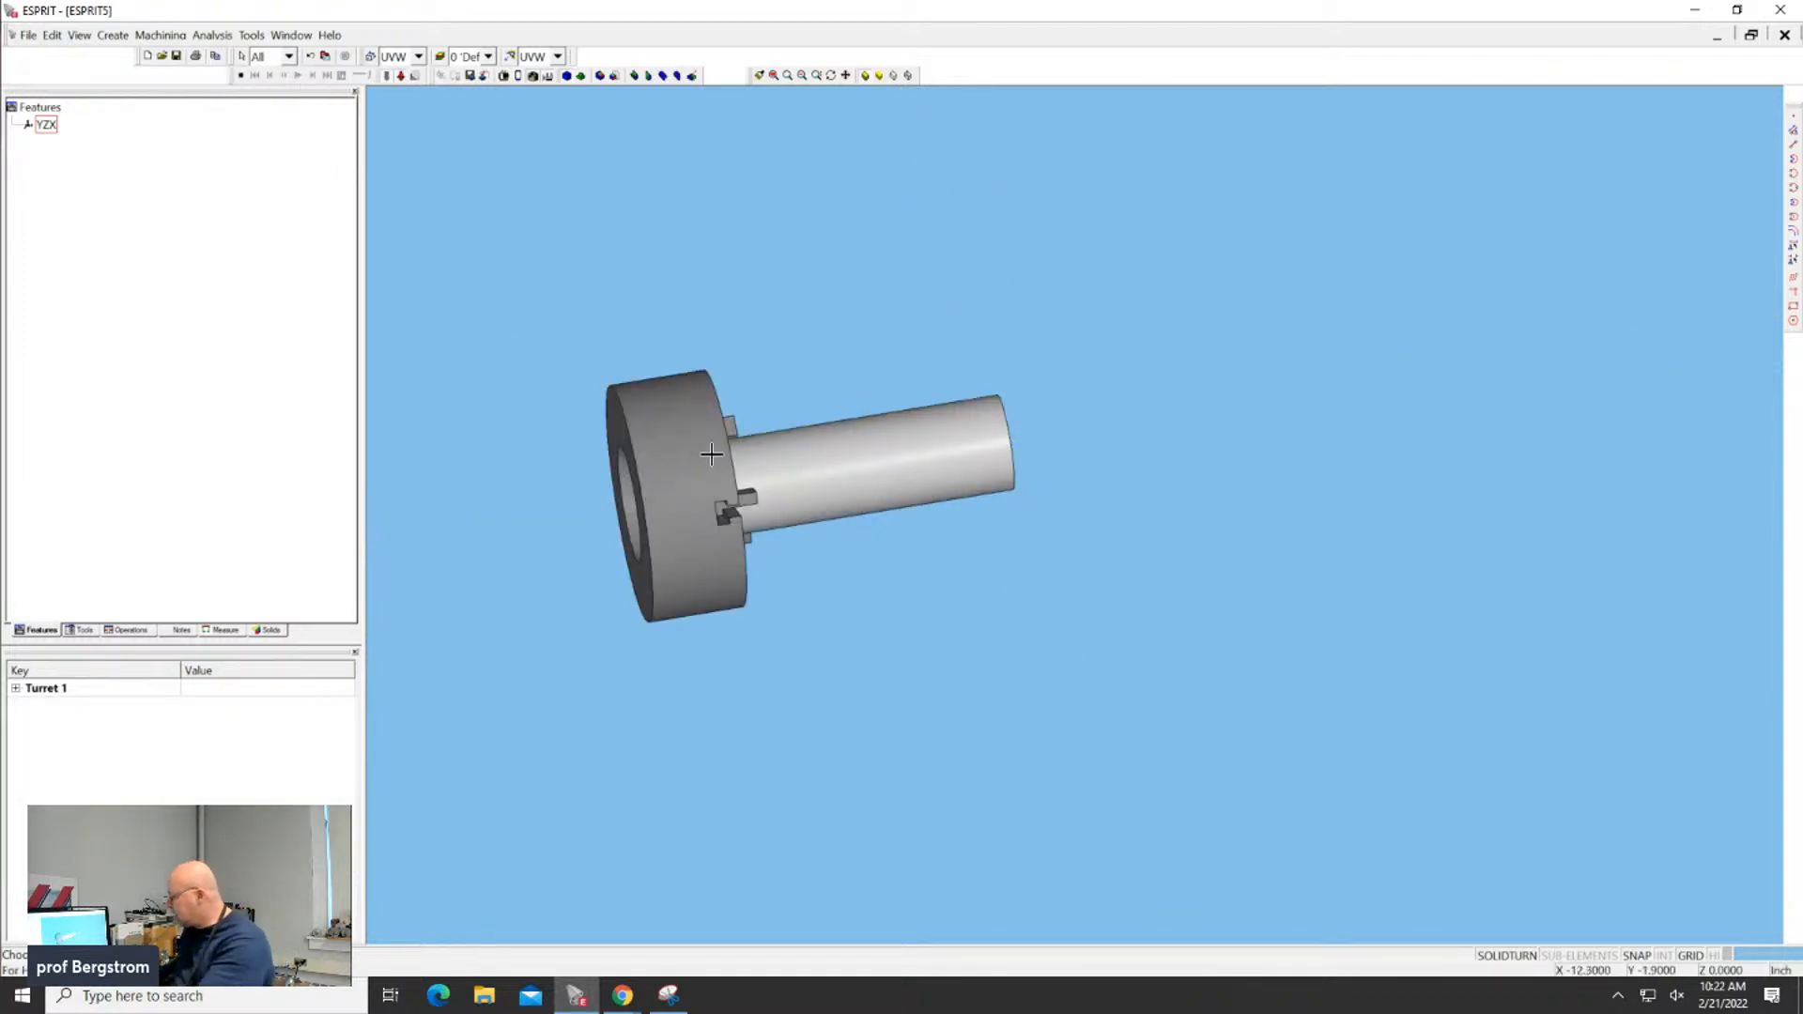
{"action": "middle_click_drag", "start_coordinate": [711, 455], "coordinate": [738, 345]}
{"action": "scroll", "coordinate": [717, 469], "scroll_direction": "down", "scroll_amount": 3}
{"action": "scroll", "coordinate": [716, 468], "scroll_direction": "down", "scroll_amount": 5}
{"action": "scroll", "coordinate": [697, 328], "scroll_direction": "down", "scroll_amount": 3}
{"action": "scroll", "coordinate": [660, 409], "scroll_direction": "up", "scroll_amount": 3}
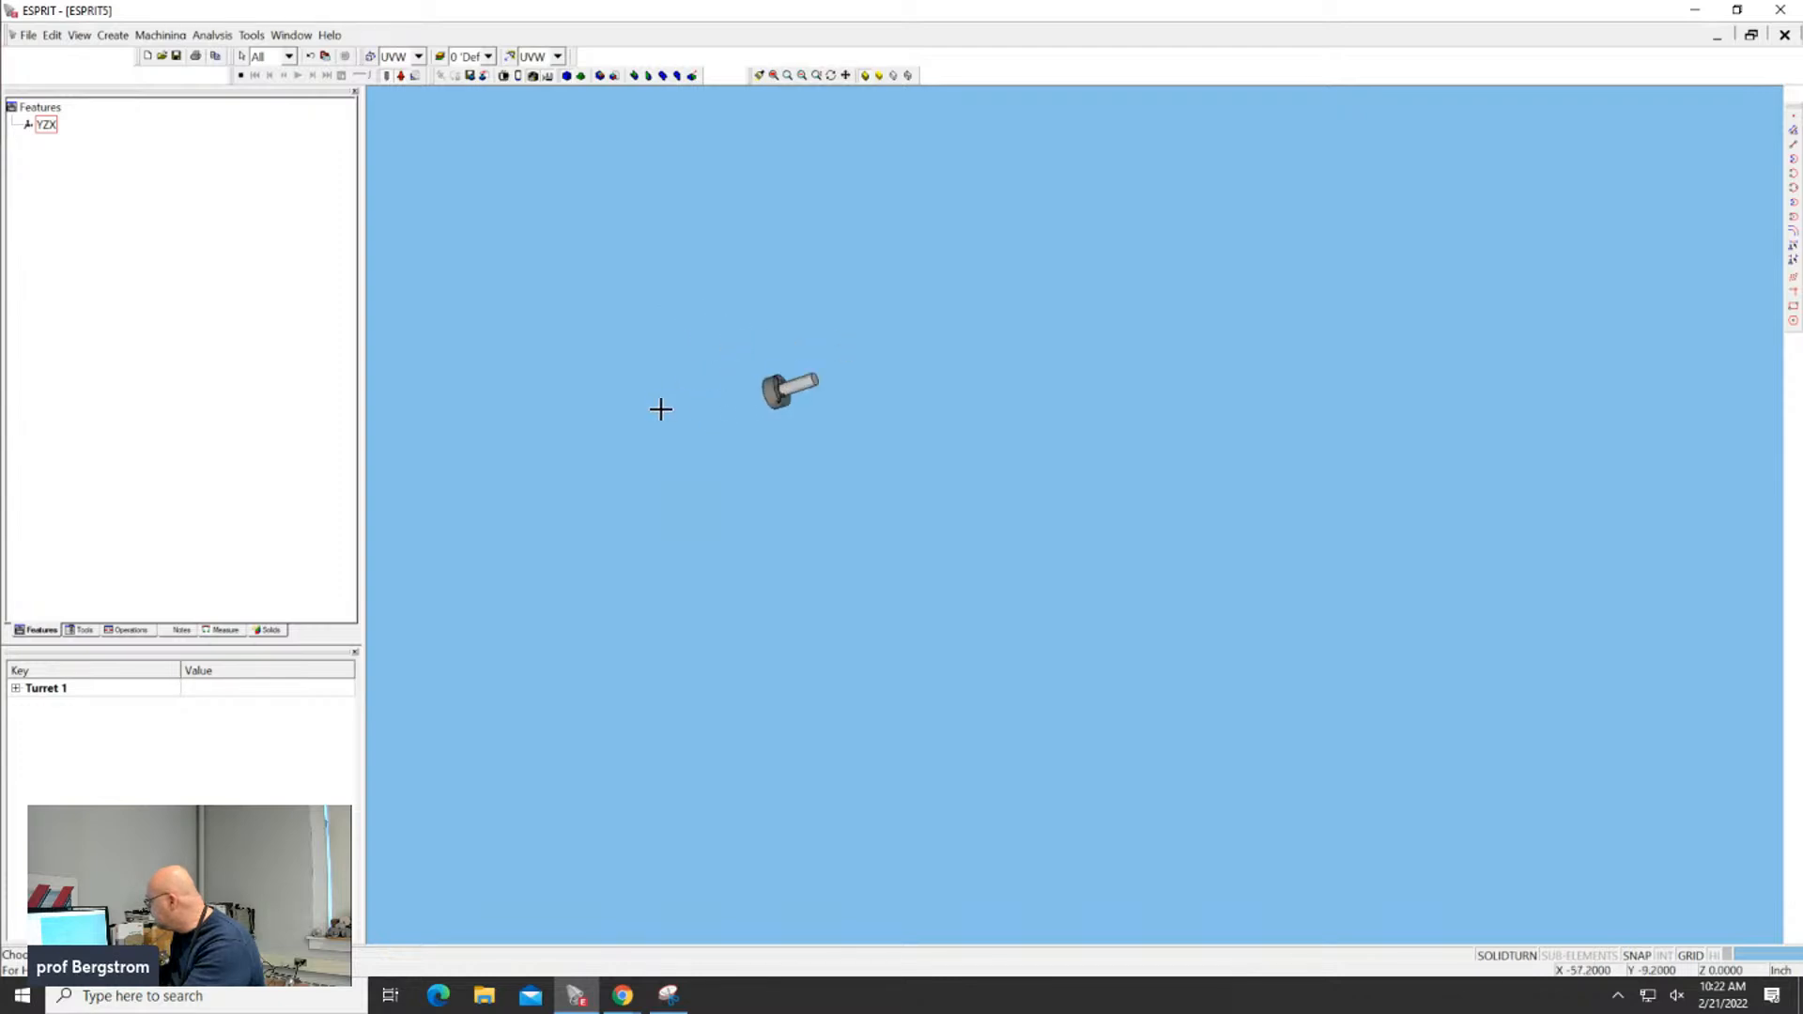
{"action": "scroll", "coordinate": [808, 352], "scroll_direction": "up", "scroll_amount": 10}
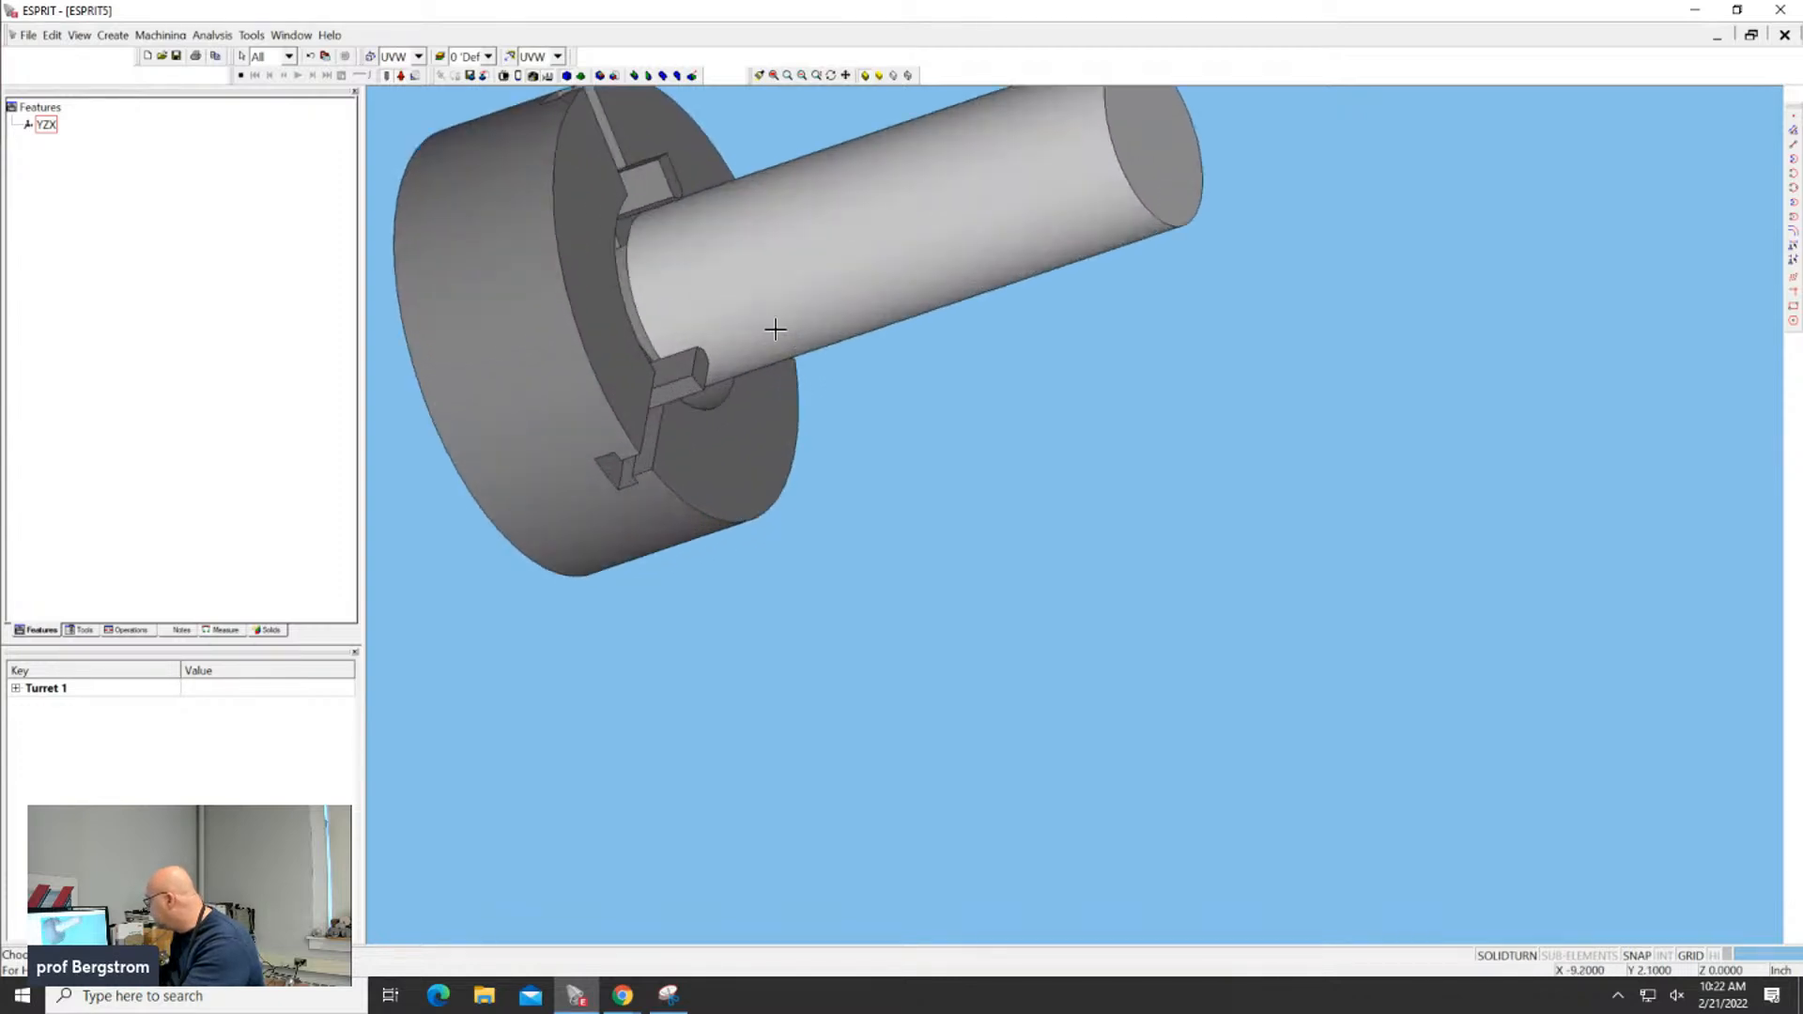
{"action": "middle_click_drag", "start_coordinate": [775, 329], "coordinate": [748, 294]}
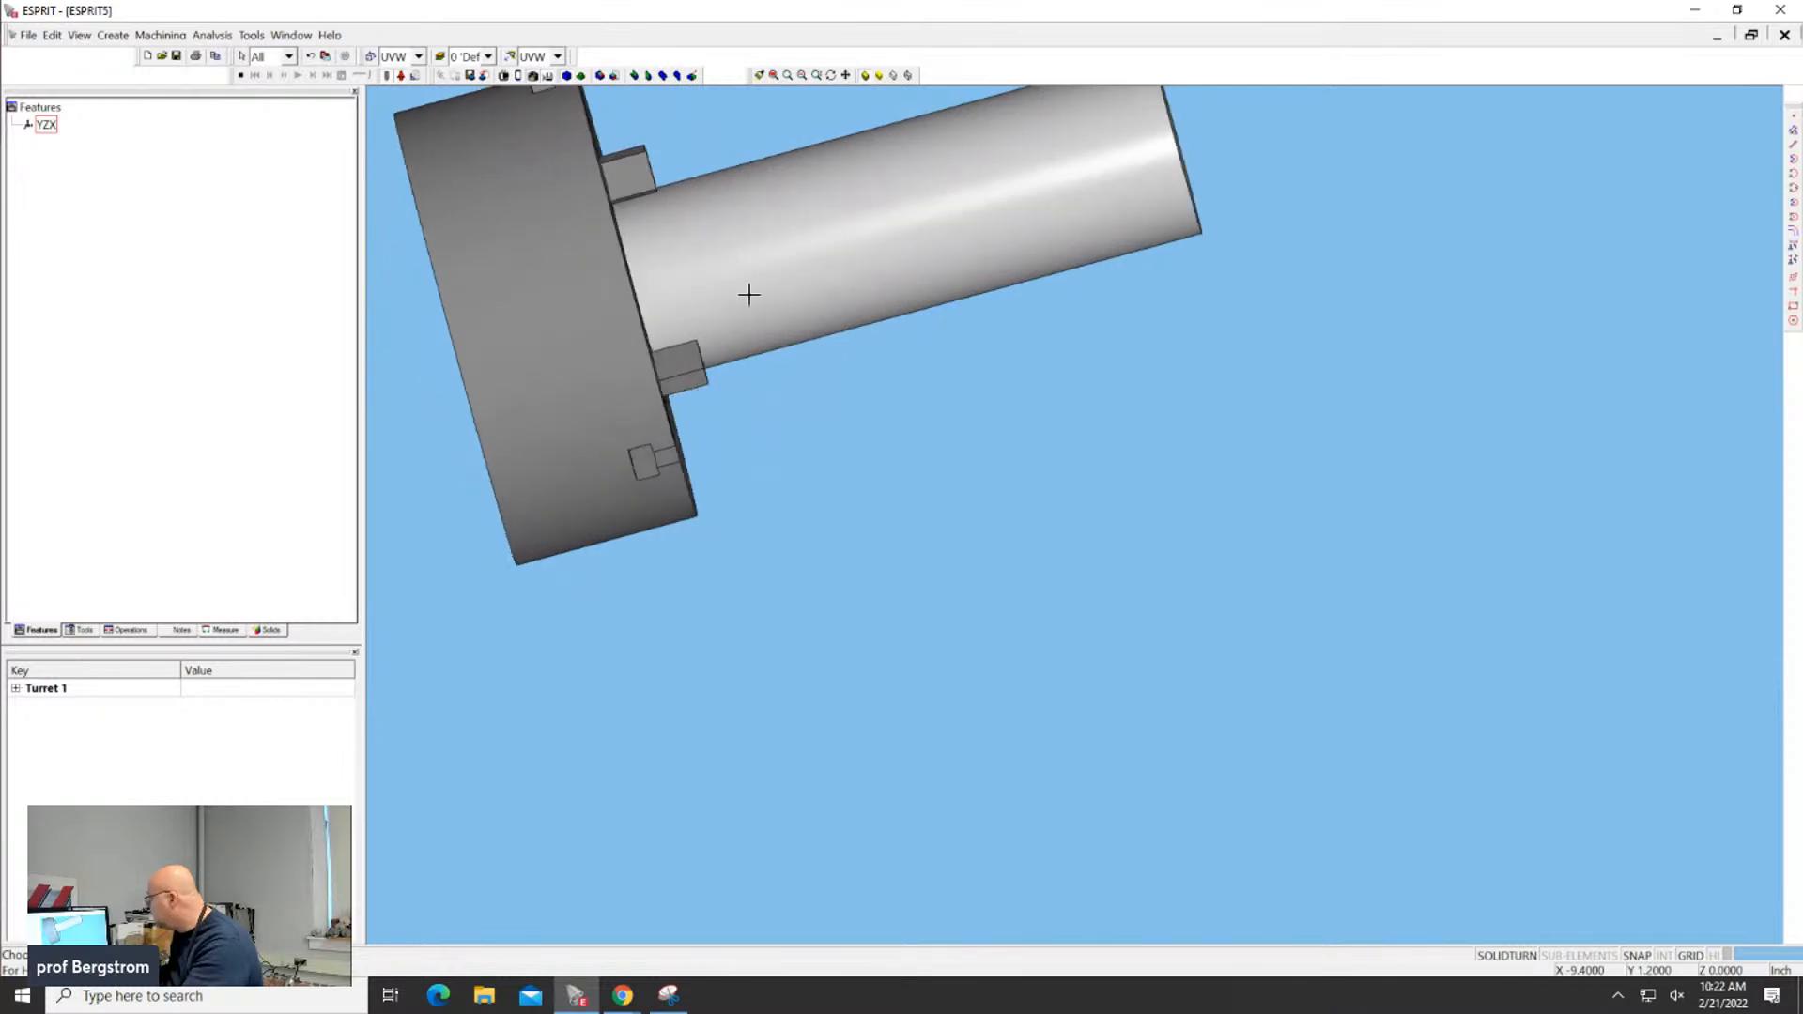
Show the turret in the simulation, inspect its position against the bar stock, and stop the simulation
{"action": "left_click", "coordinate": [523, 80]}
{"action": "scroll", "coordinate": [738, 255], "scroll_direction": "down", "scroll_amount": 3}
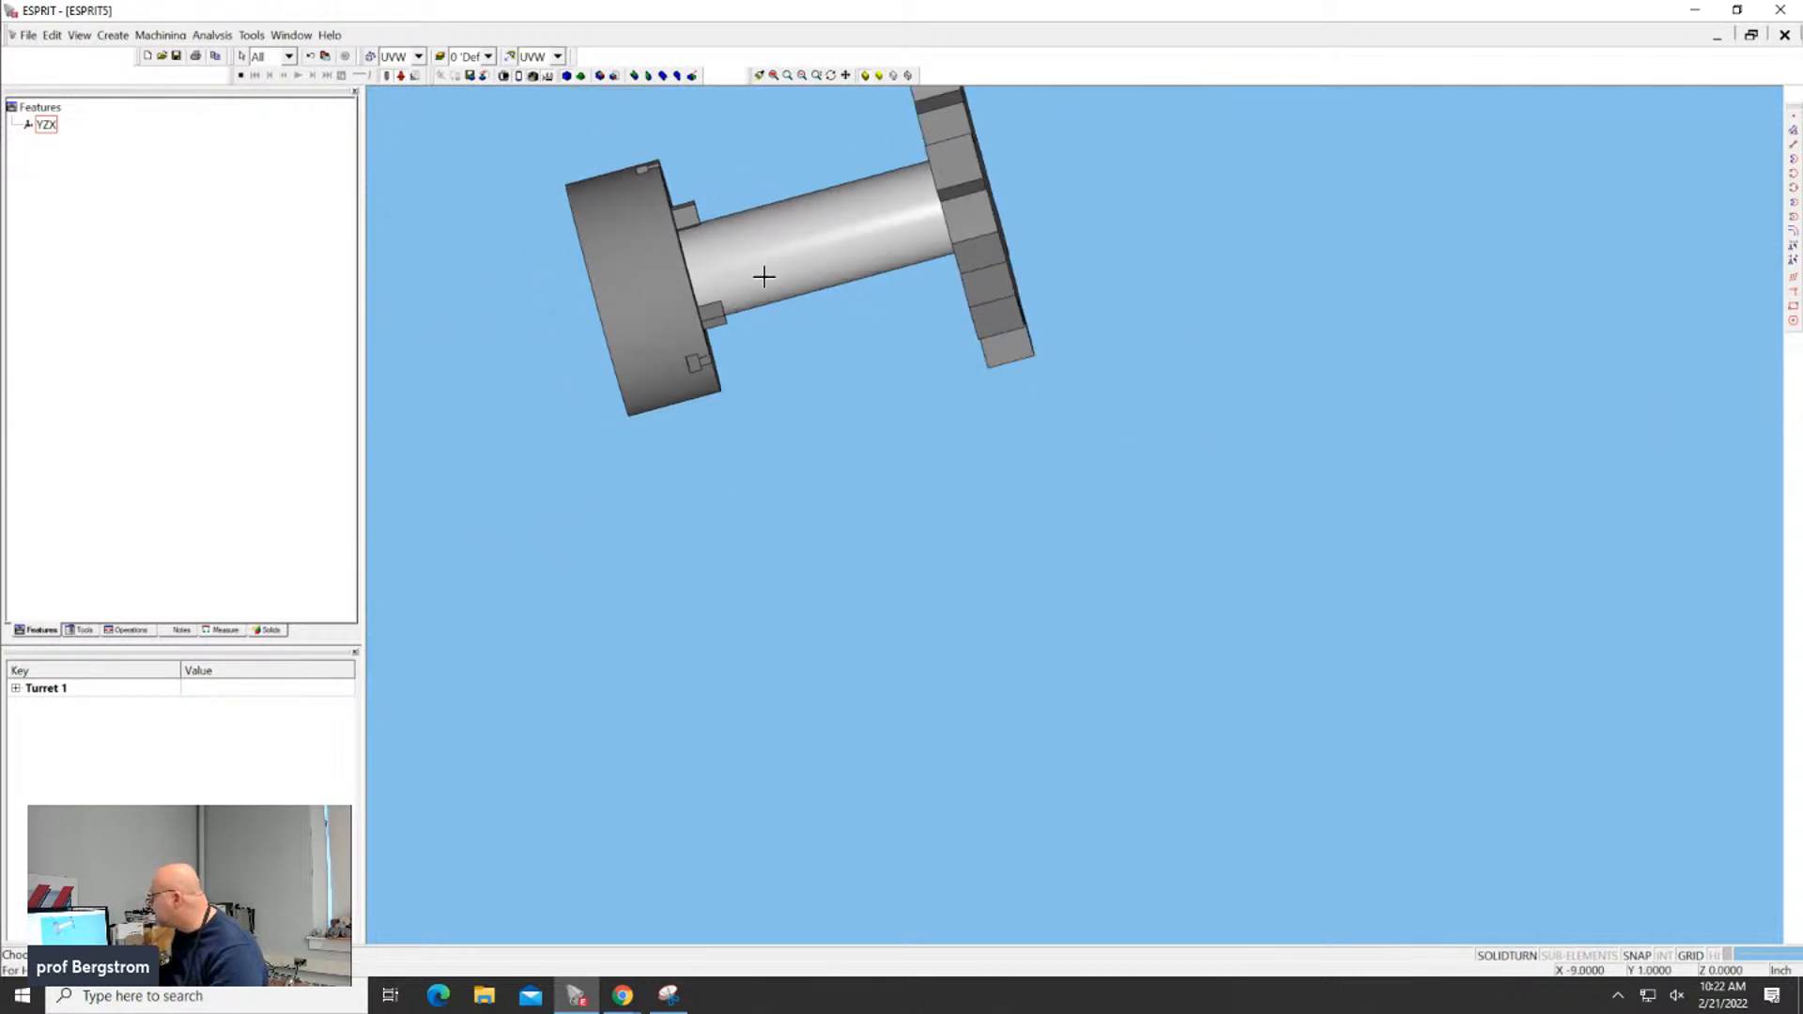
{"action": "middle_click_drag", "start_coordinate": [826, 288], "coordinate": [861, 280]}
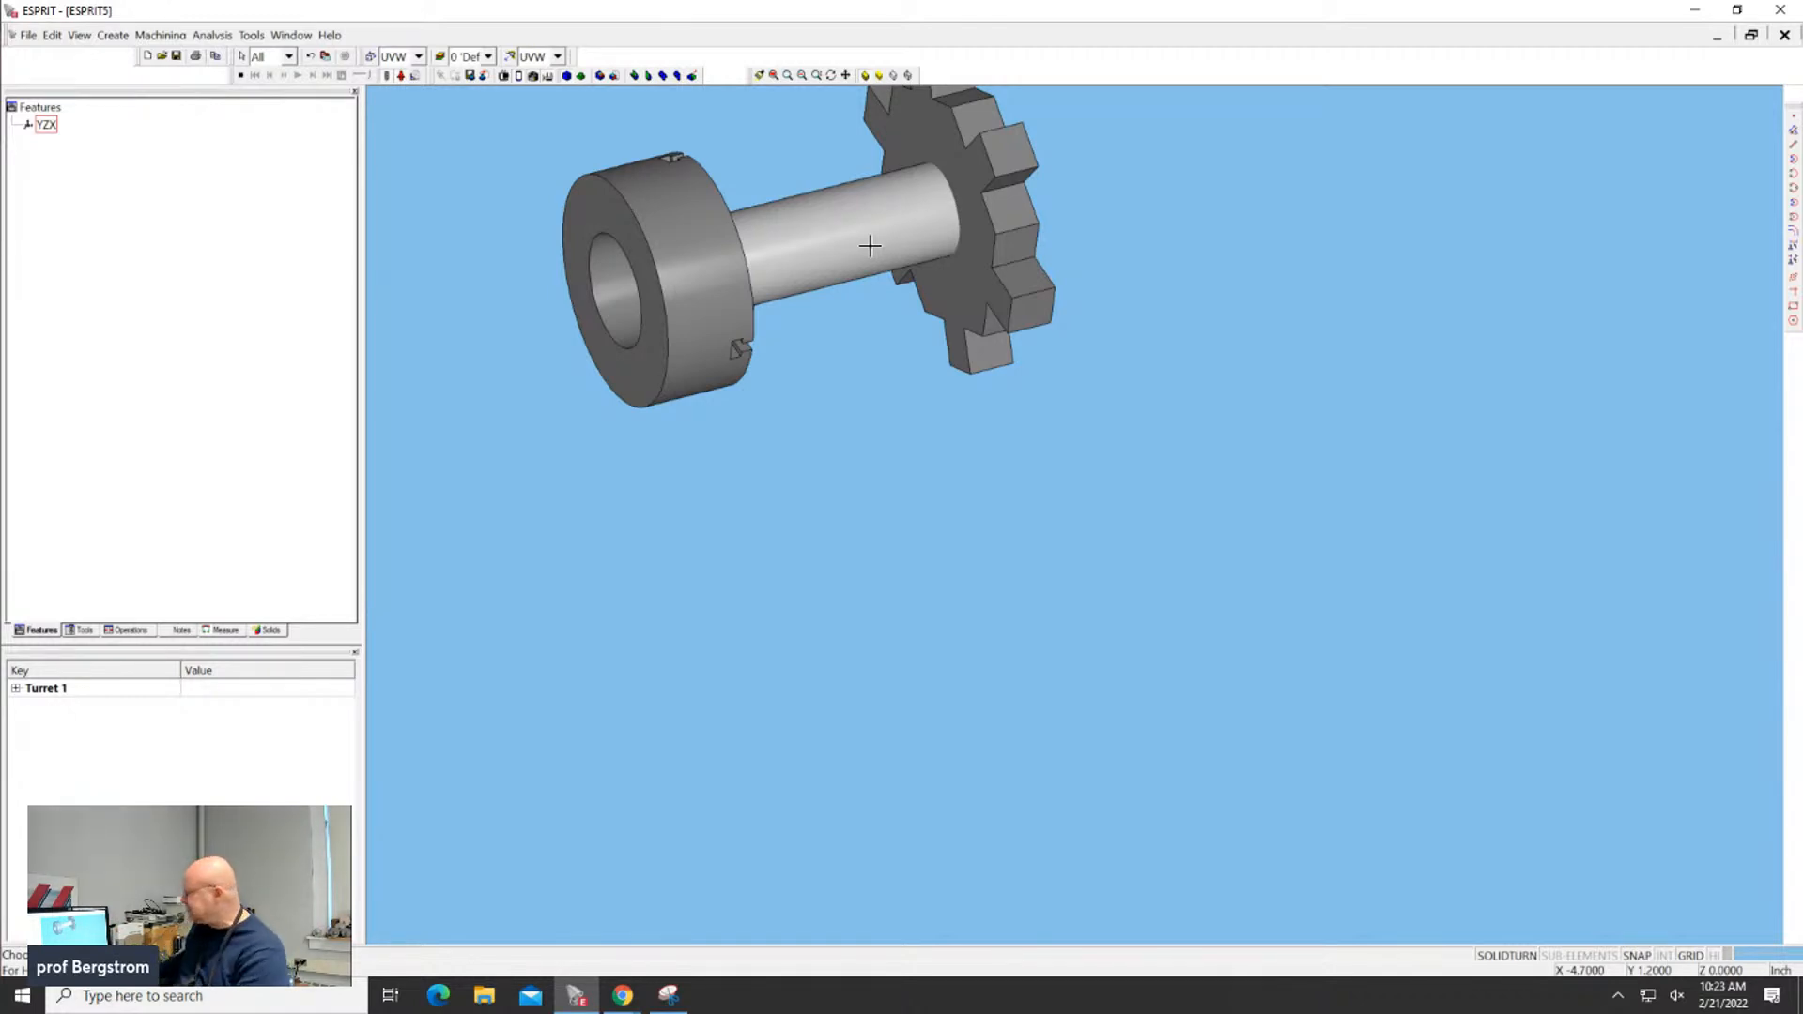
{"action": "left_click", "coordinate": [242, 75]}
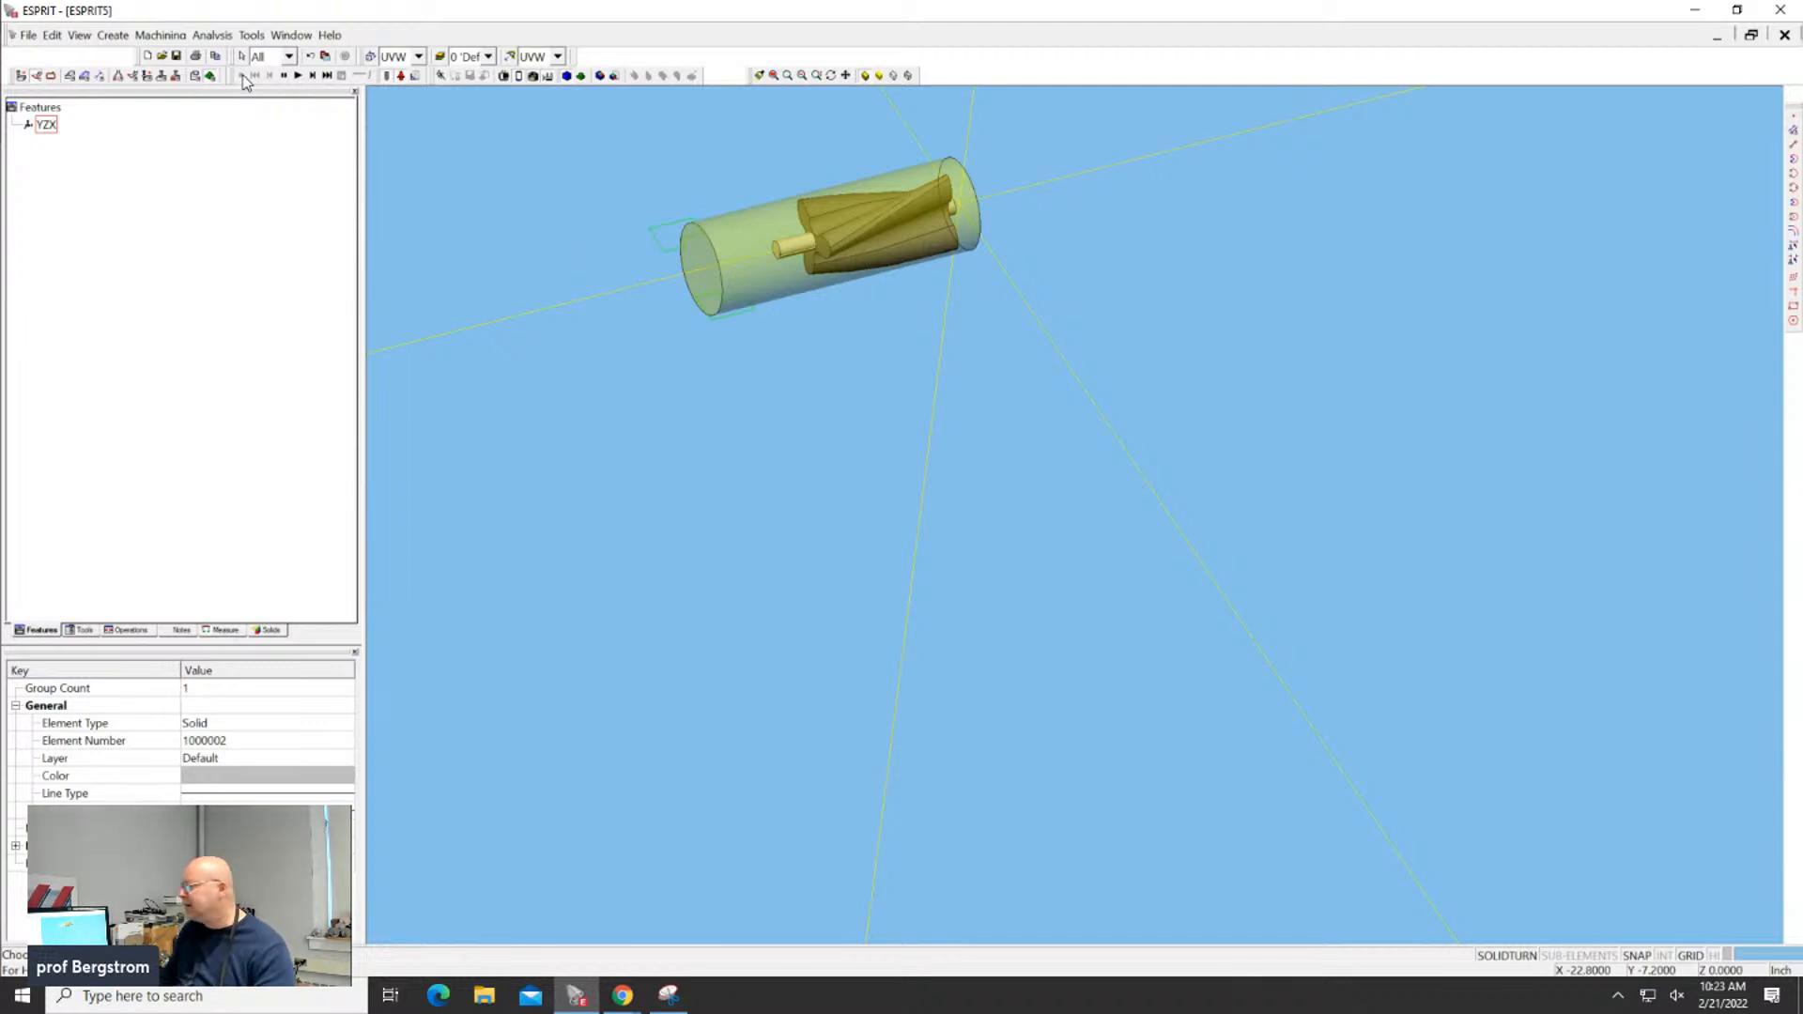
{"action": "left_click", "coordinate": [198, 76]}
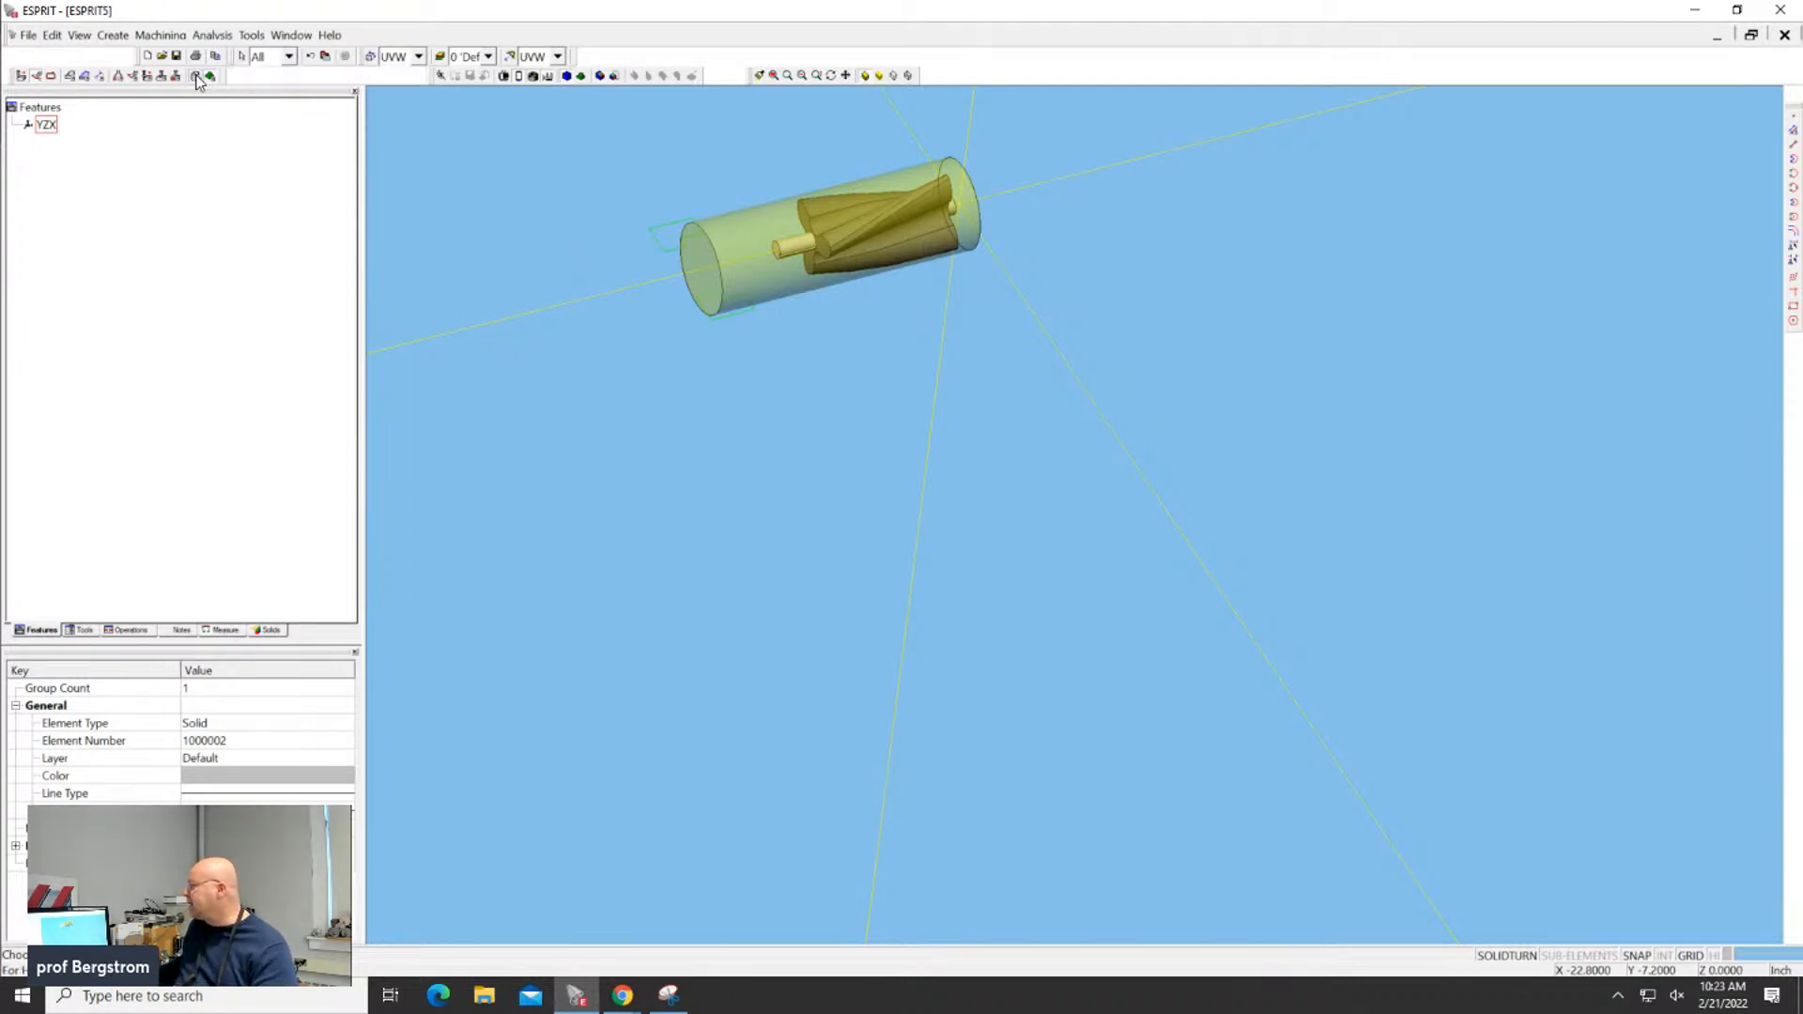
Add tool stations 7 through 12 to IndexTurret-1 in the machine assembly and apply the setup
{"action": "left_click", "coordinate": [242, 77]}
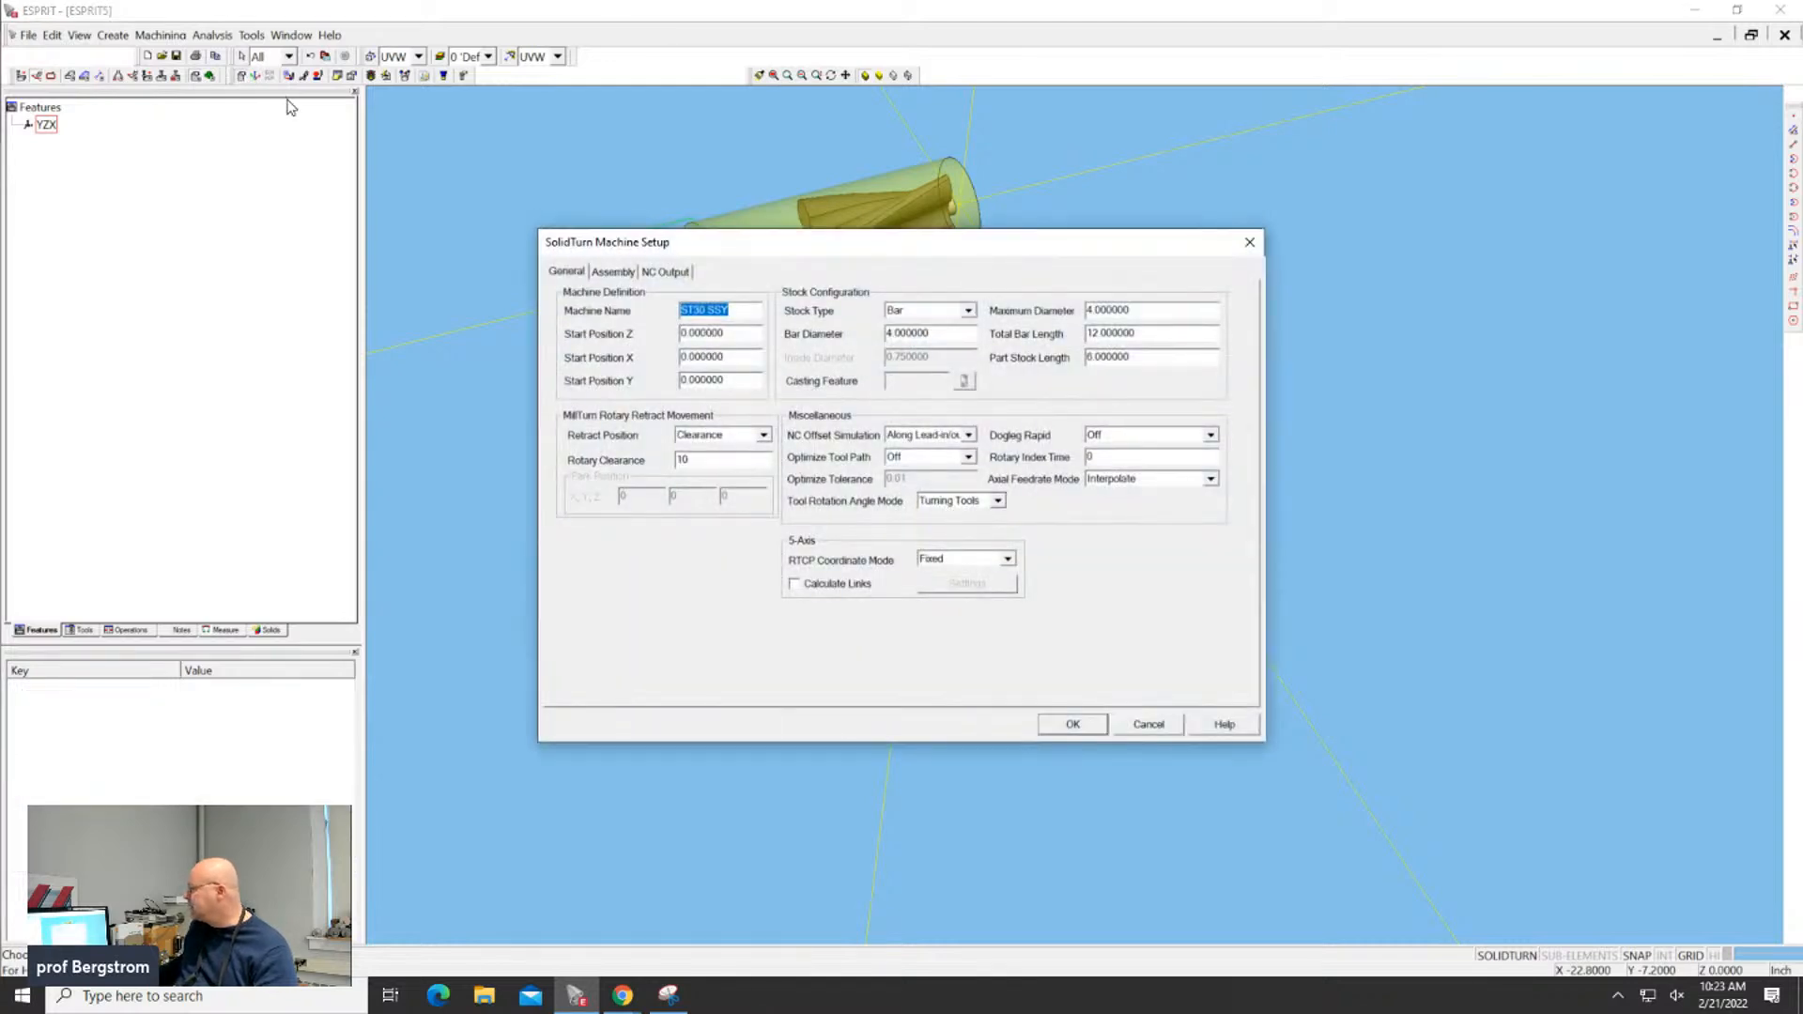
{"action": "left_click", "coordinate": [625, 272]}
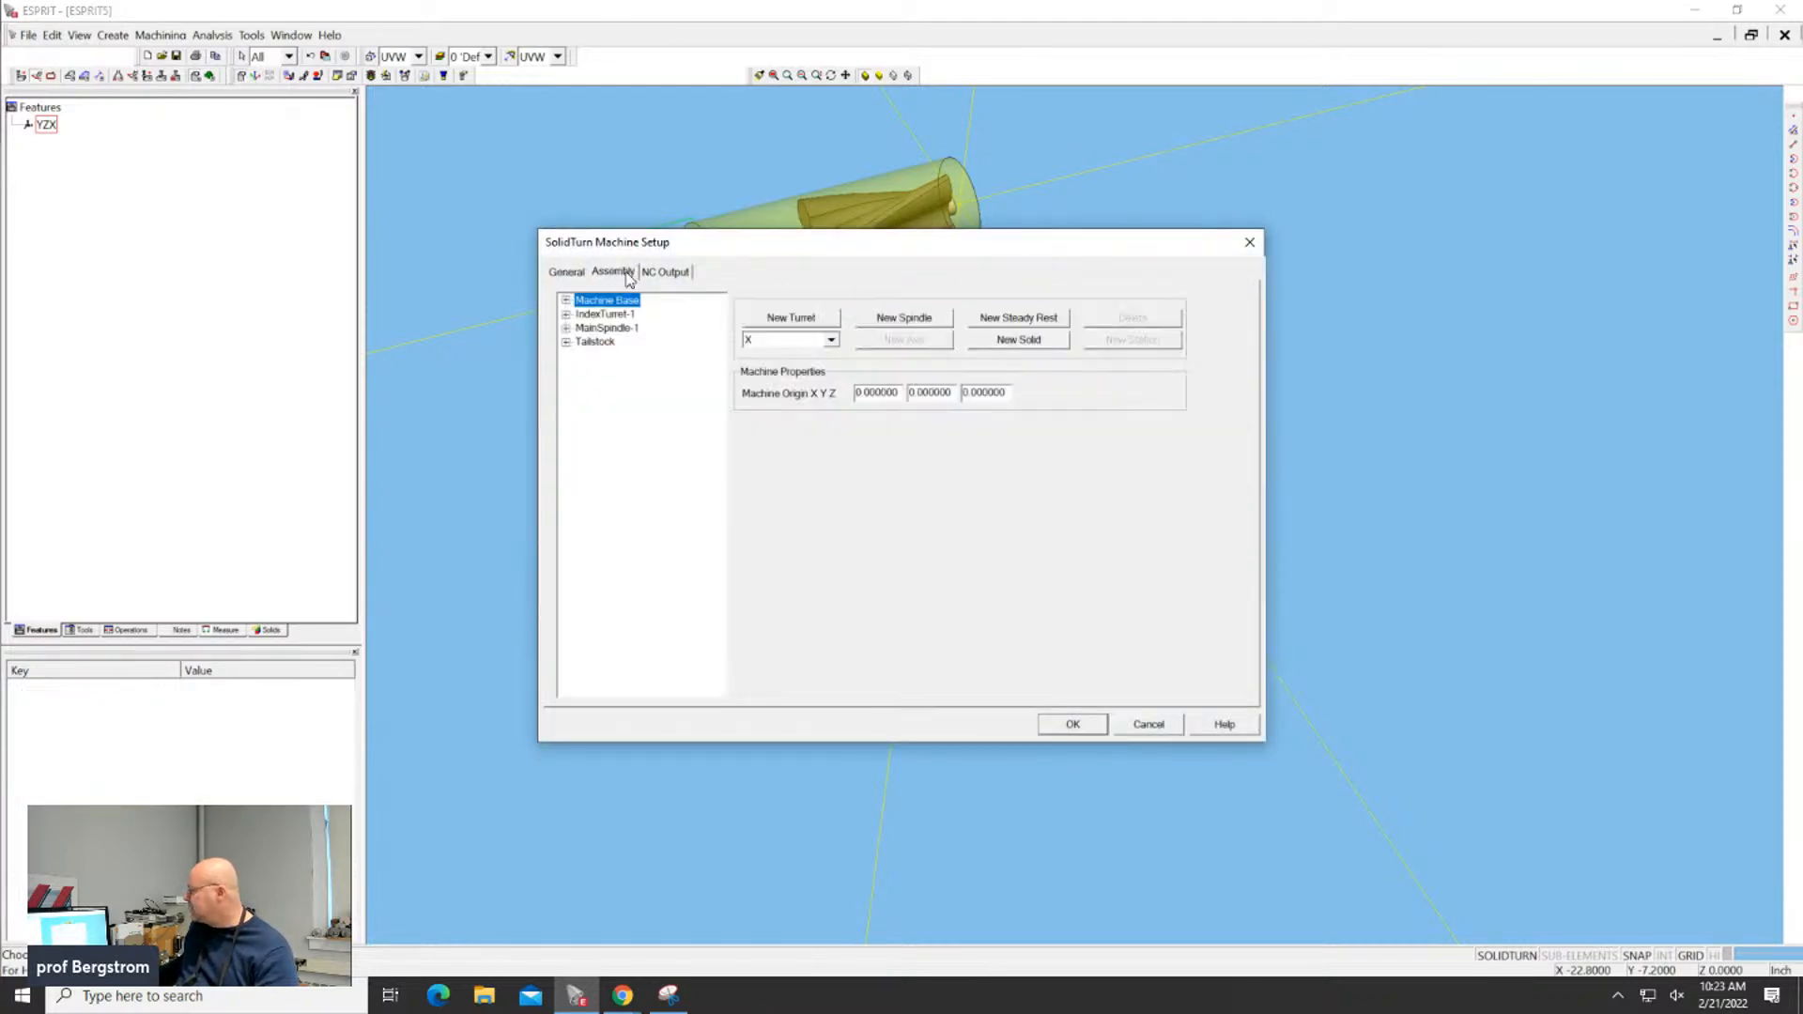
{"action": "left_click", "coordinate": [596, 316]}
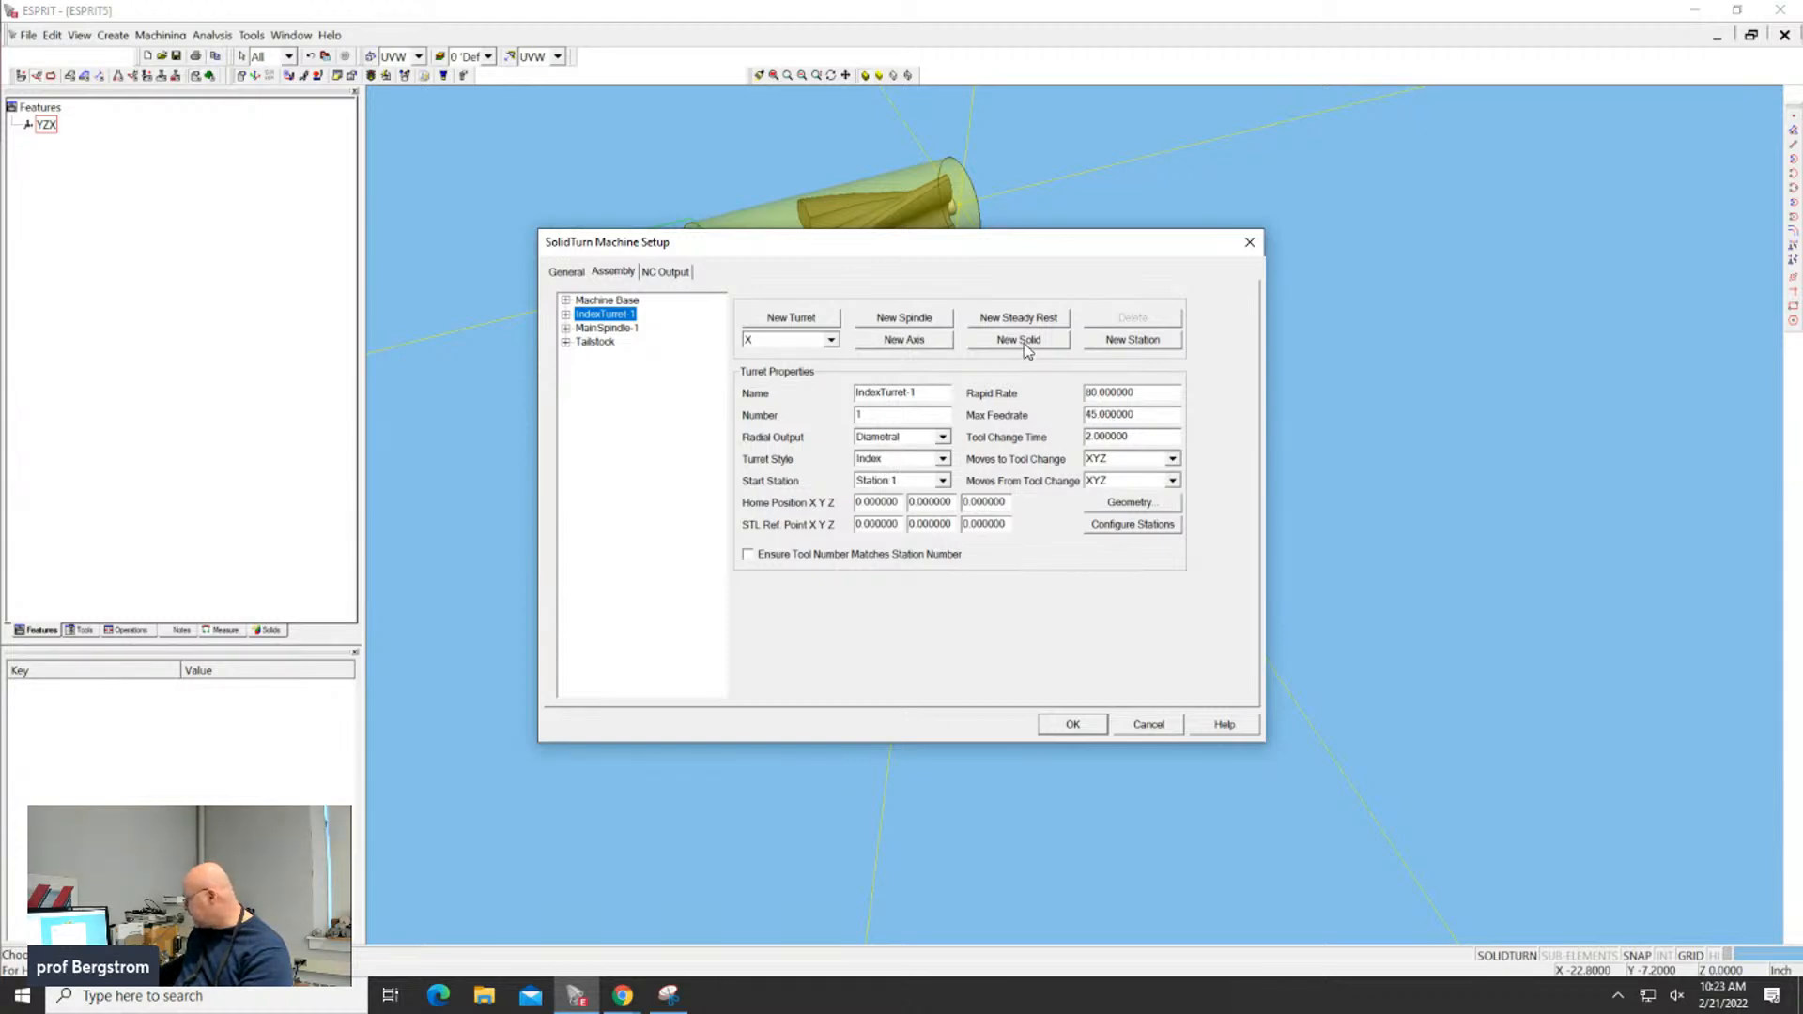
{"action": "left_click", "coordinate": [1128, 341]}
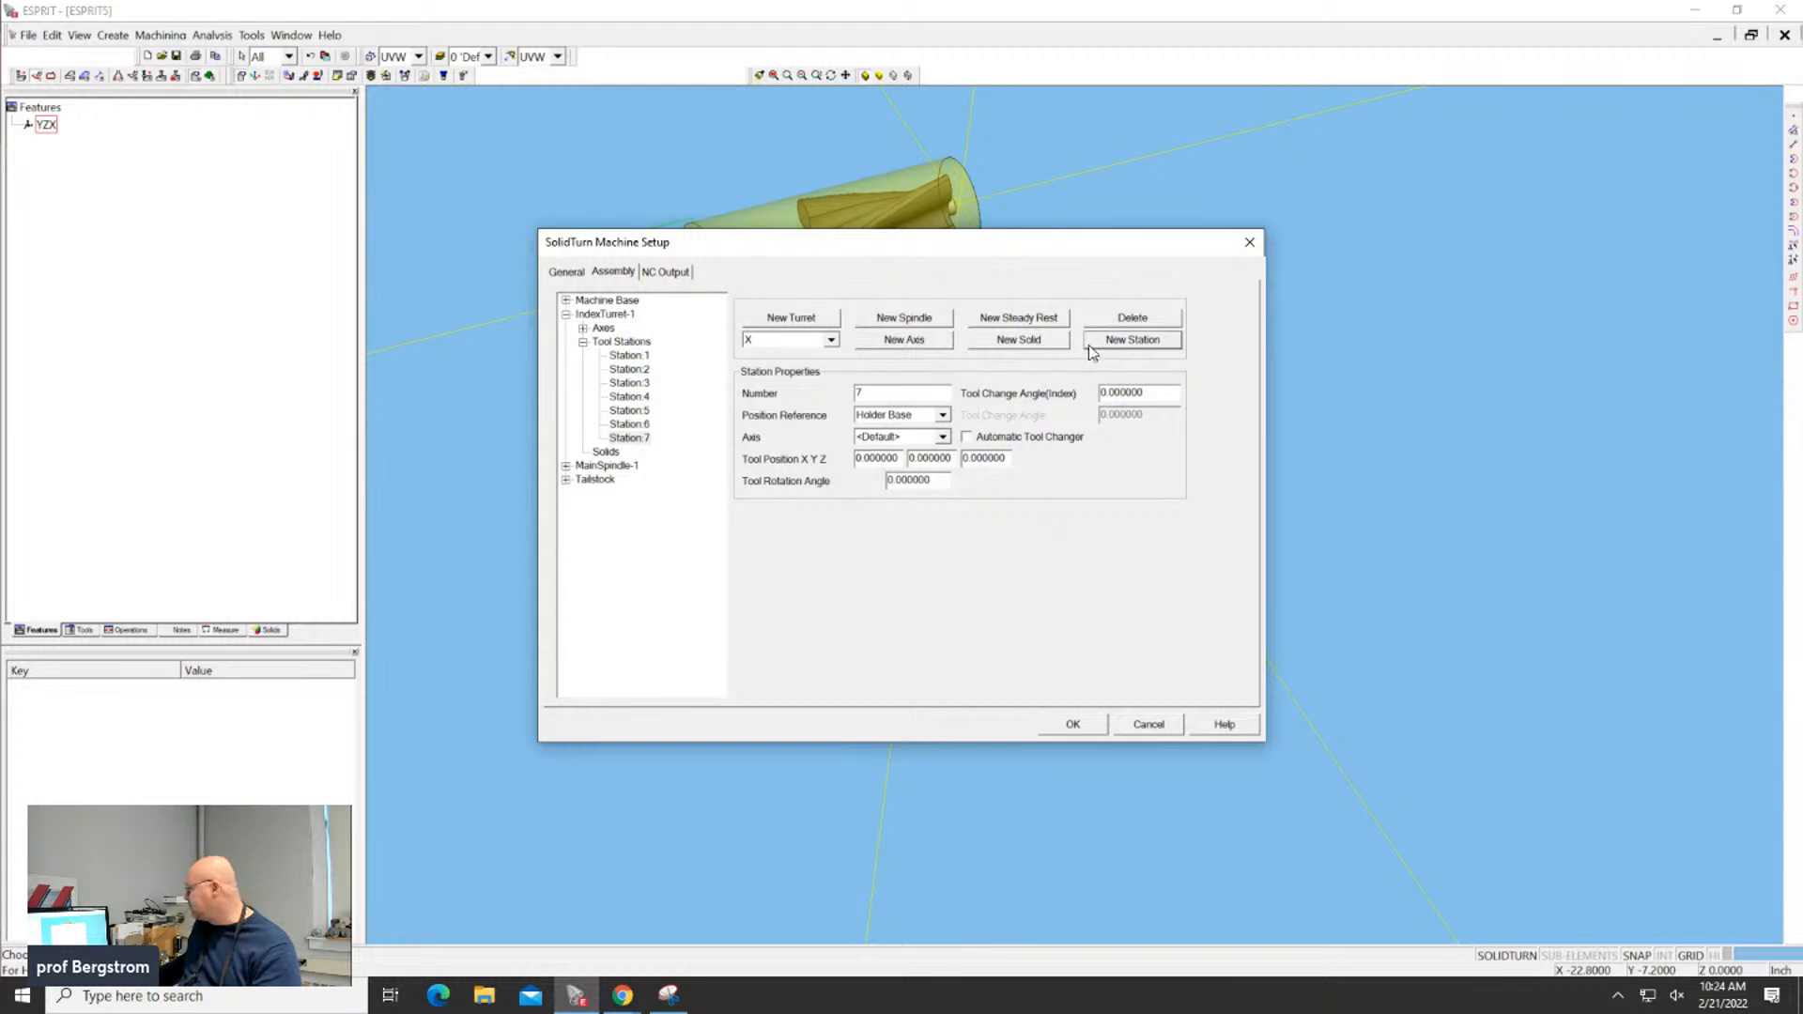
{"action": "left_click", "coordinate": [1142, 344]}
{"action": "left_click", "coordinate": [1143, 345]}
{"action": "left_click", "coordinate": [1142, 344]}
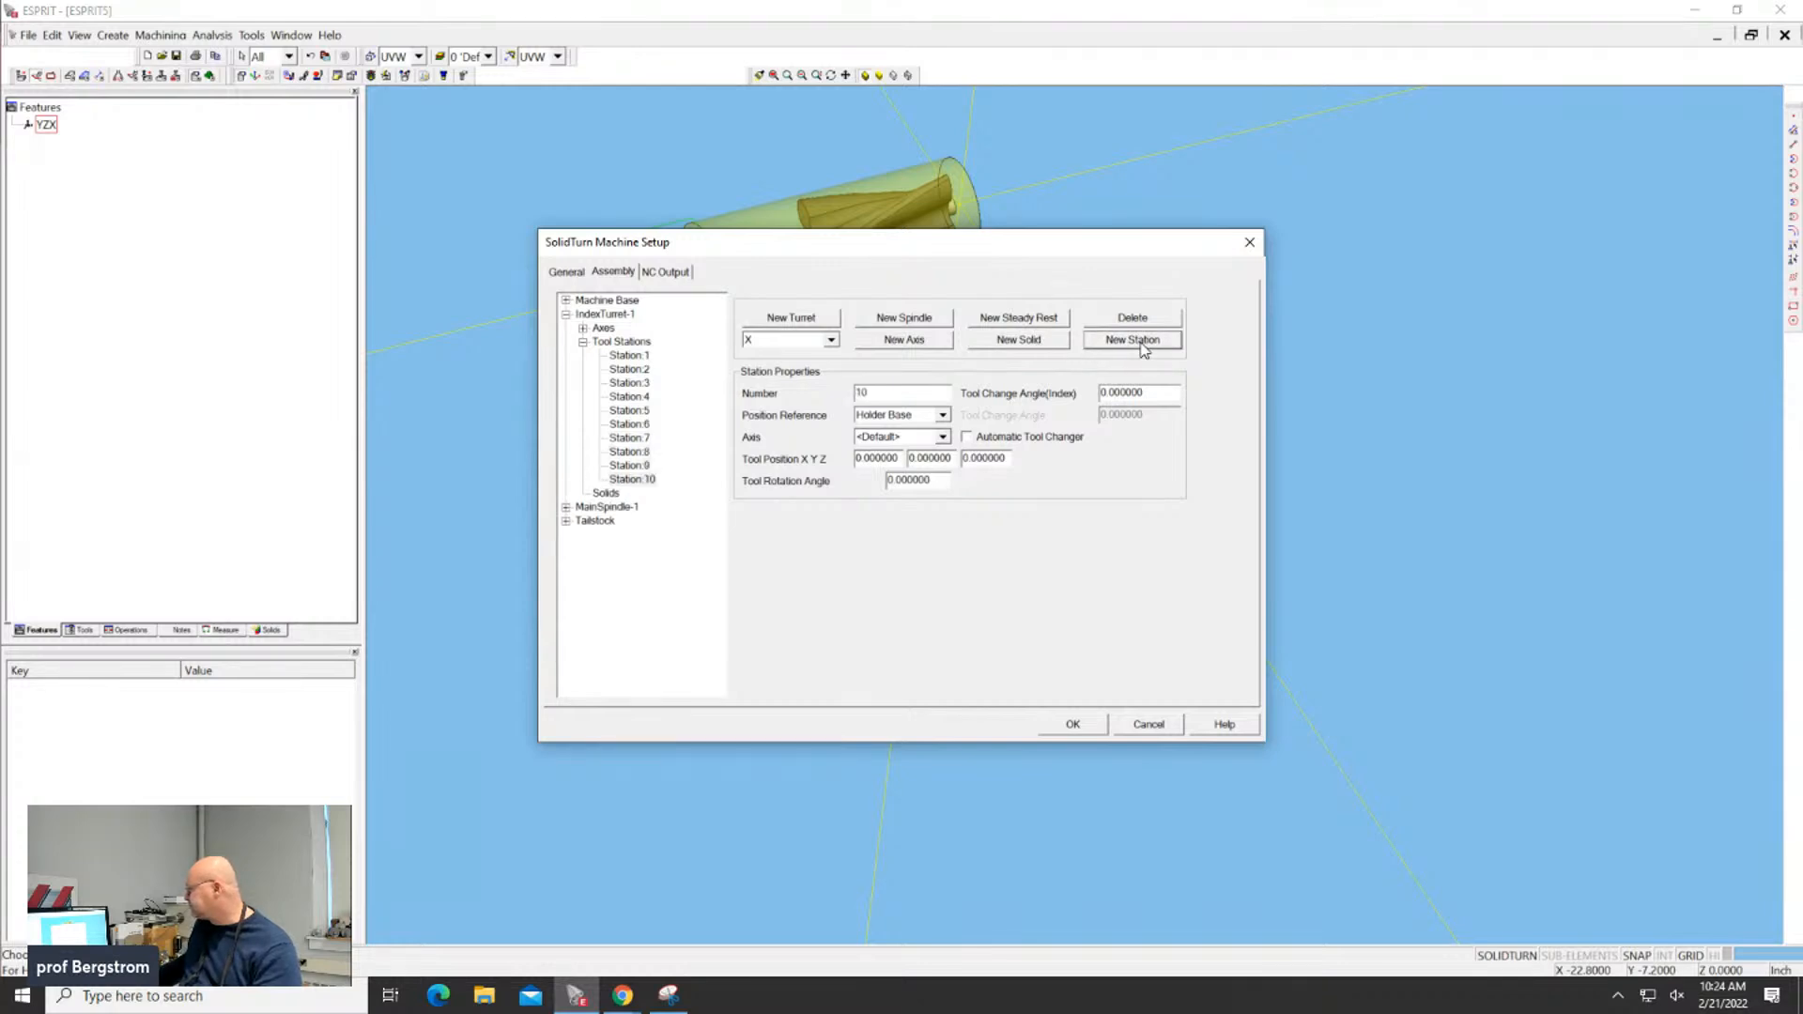
{"action": "left_click", "coordinate": [1143, 344]}
{"action": "left_click", "coordinate": [1142, 344]}
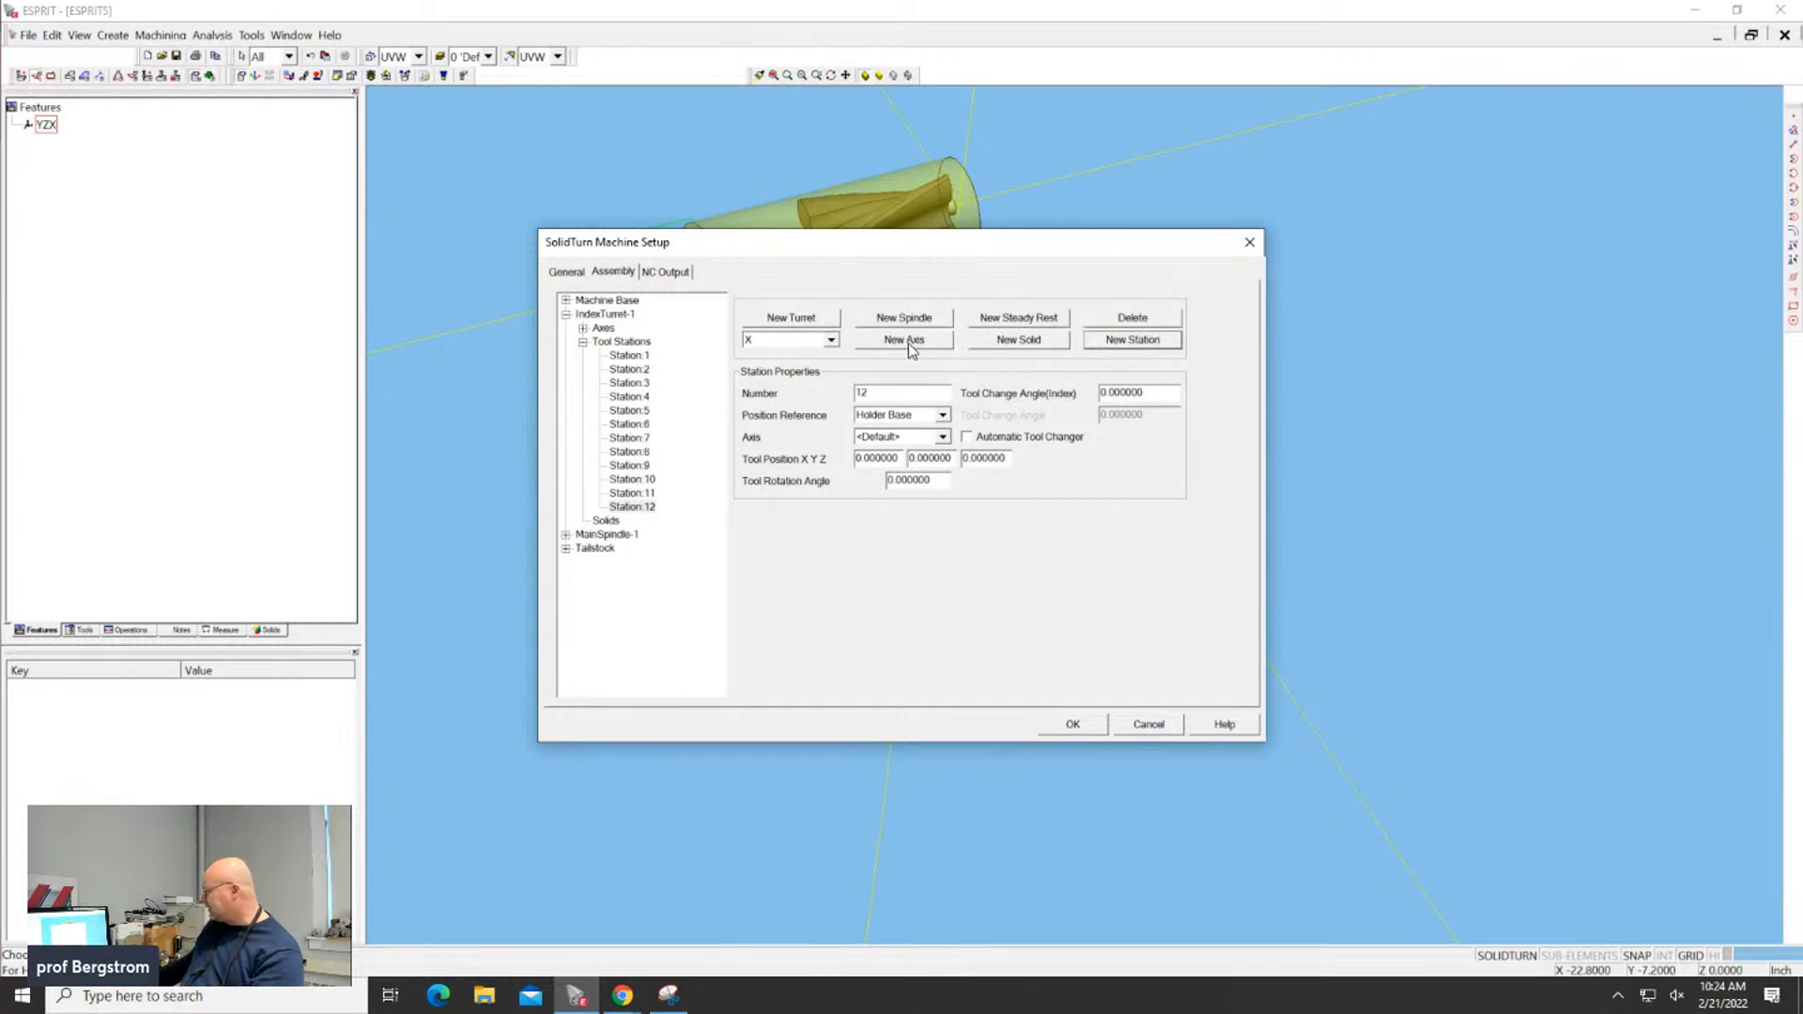
{"action": "left_click", "coordinate": [1080, 724]}
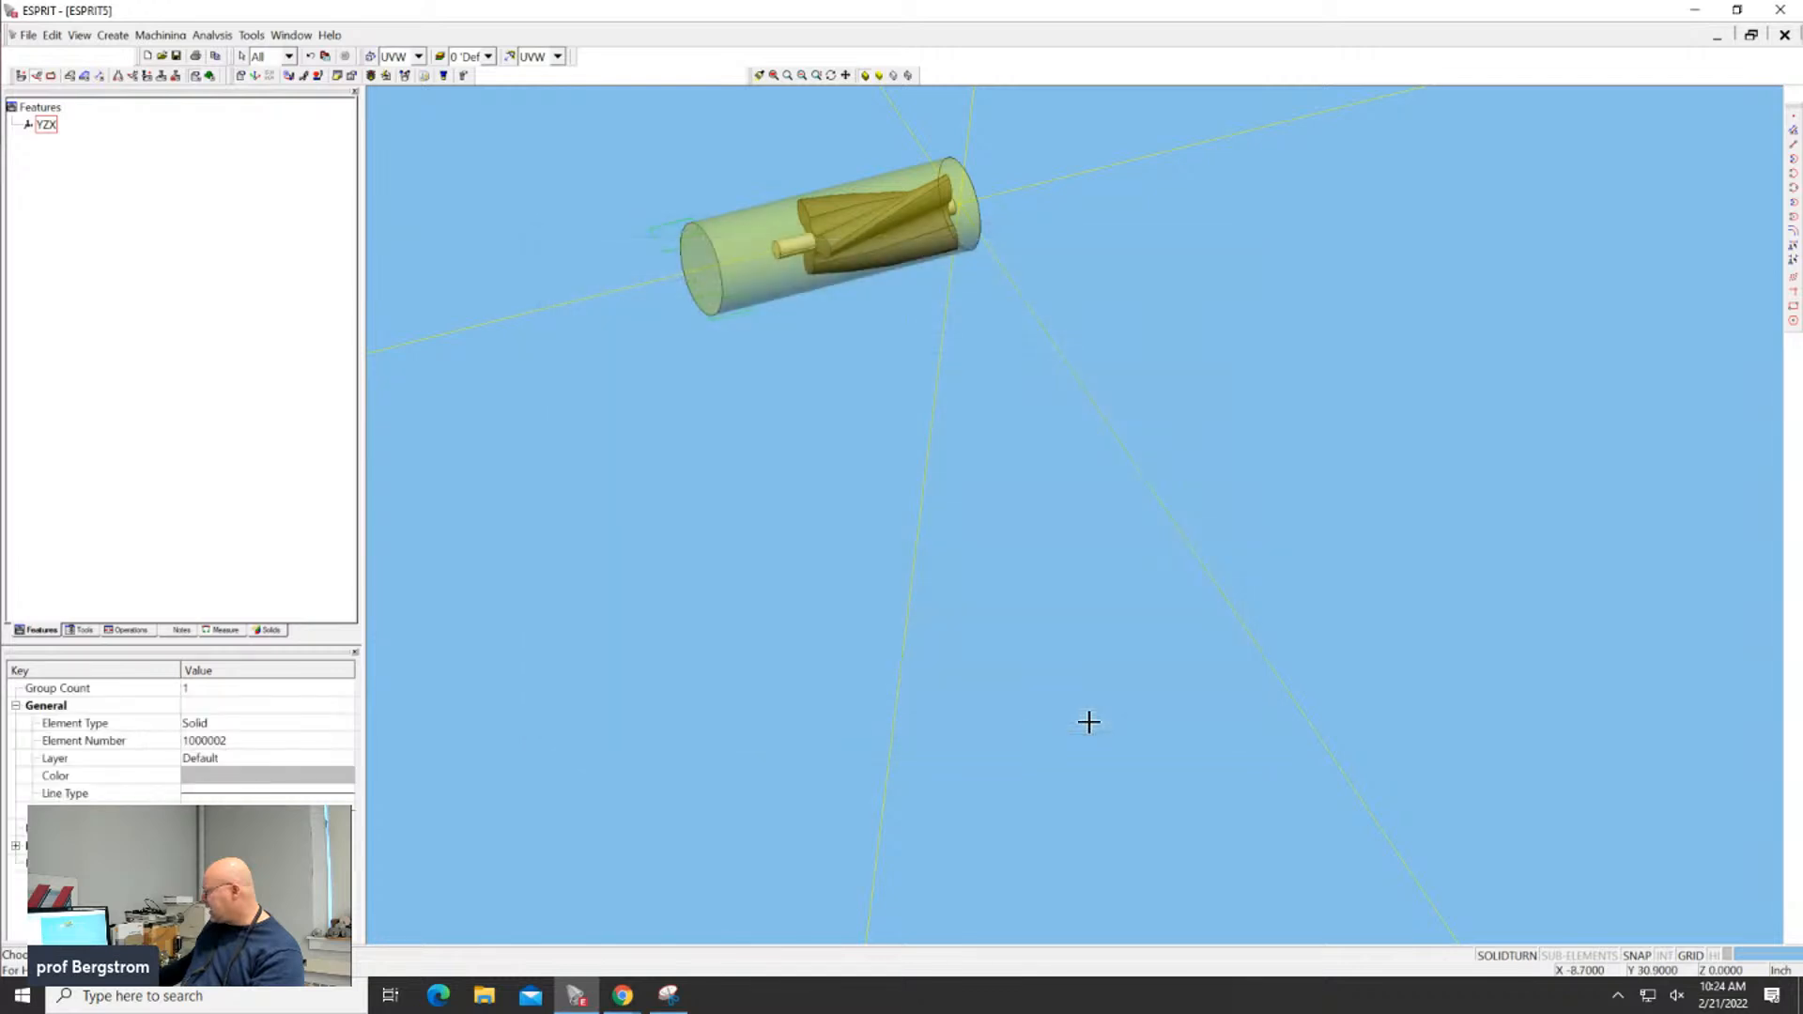
Turn on the option ensuring tool numbers match station numbers for IndexTurret-1 in the machine setup's assembly settings
{"action": "left_click", "coordinate": [240, 75]}
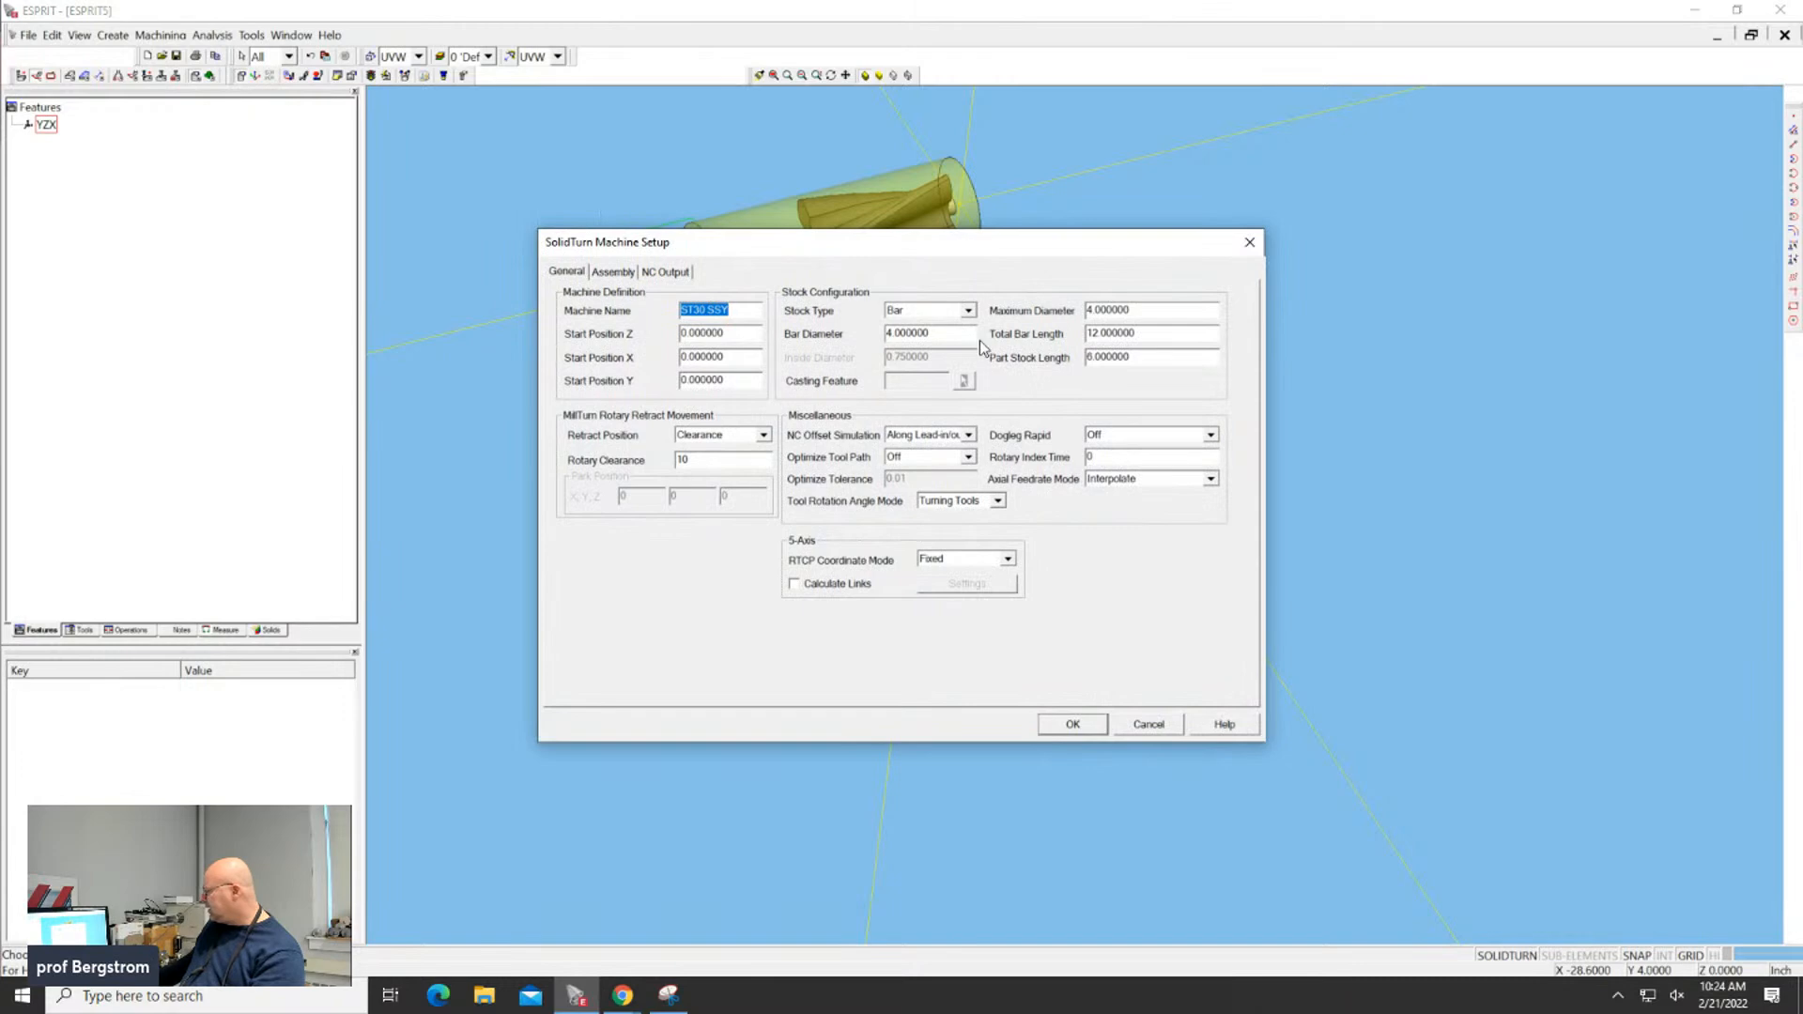
{"action": "left_click", "coordinate": [611, 274]}
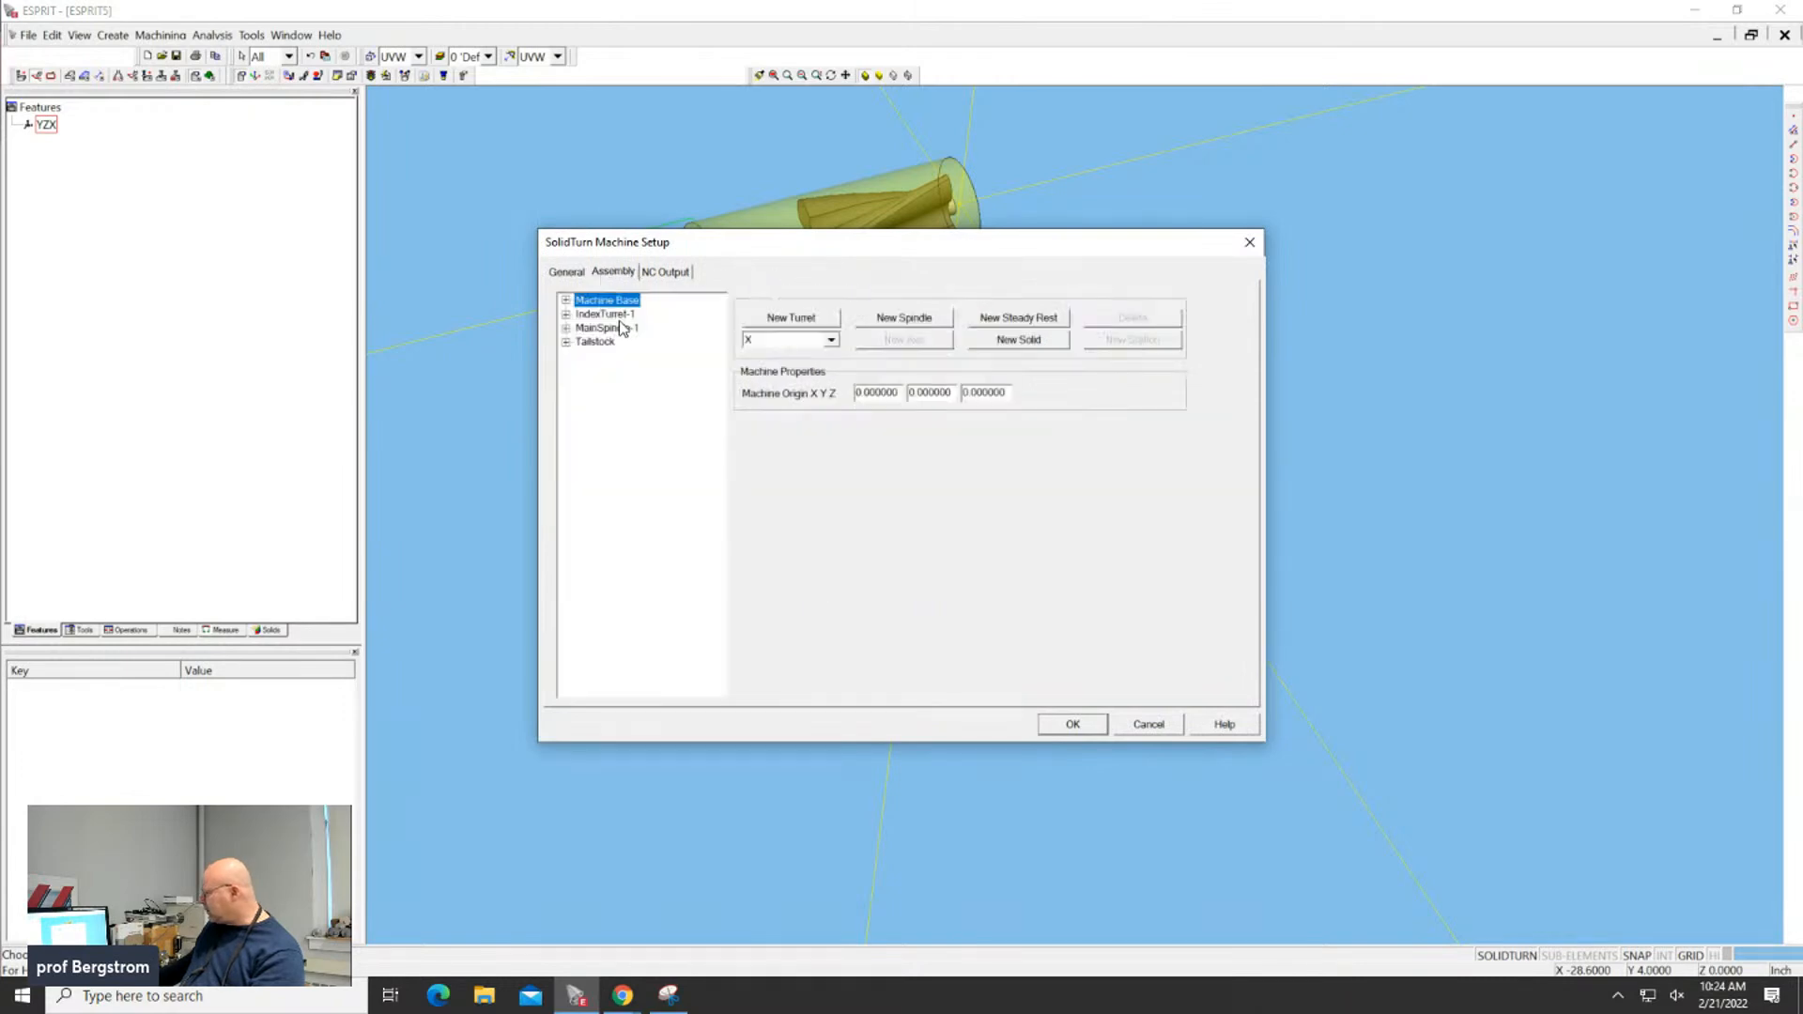
{"action": "left_click", "coordinate": [618, 316]}
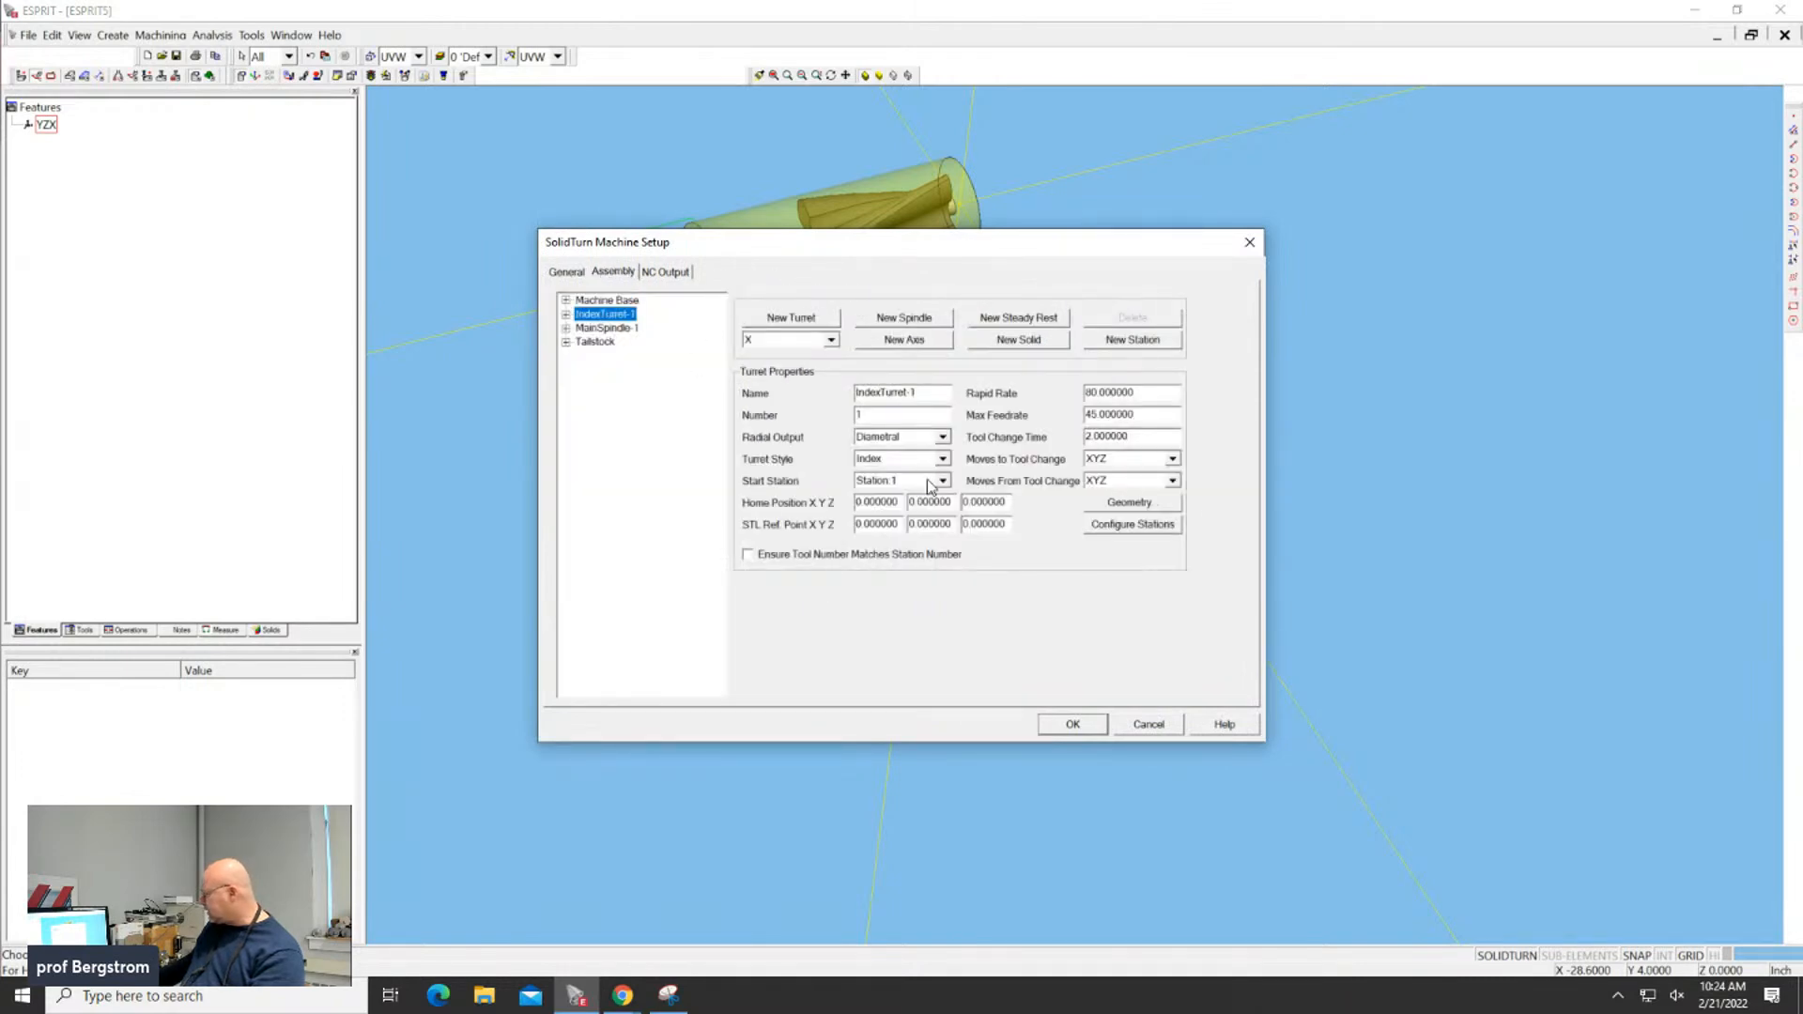
{"action": "left_click", "coordinate": [1153, 532]}
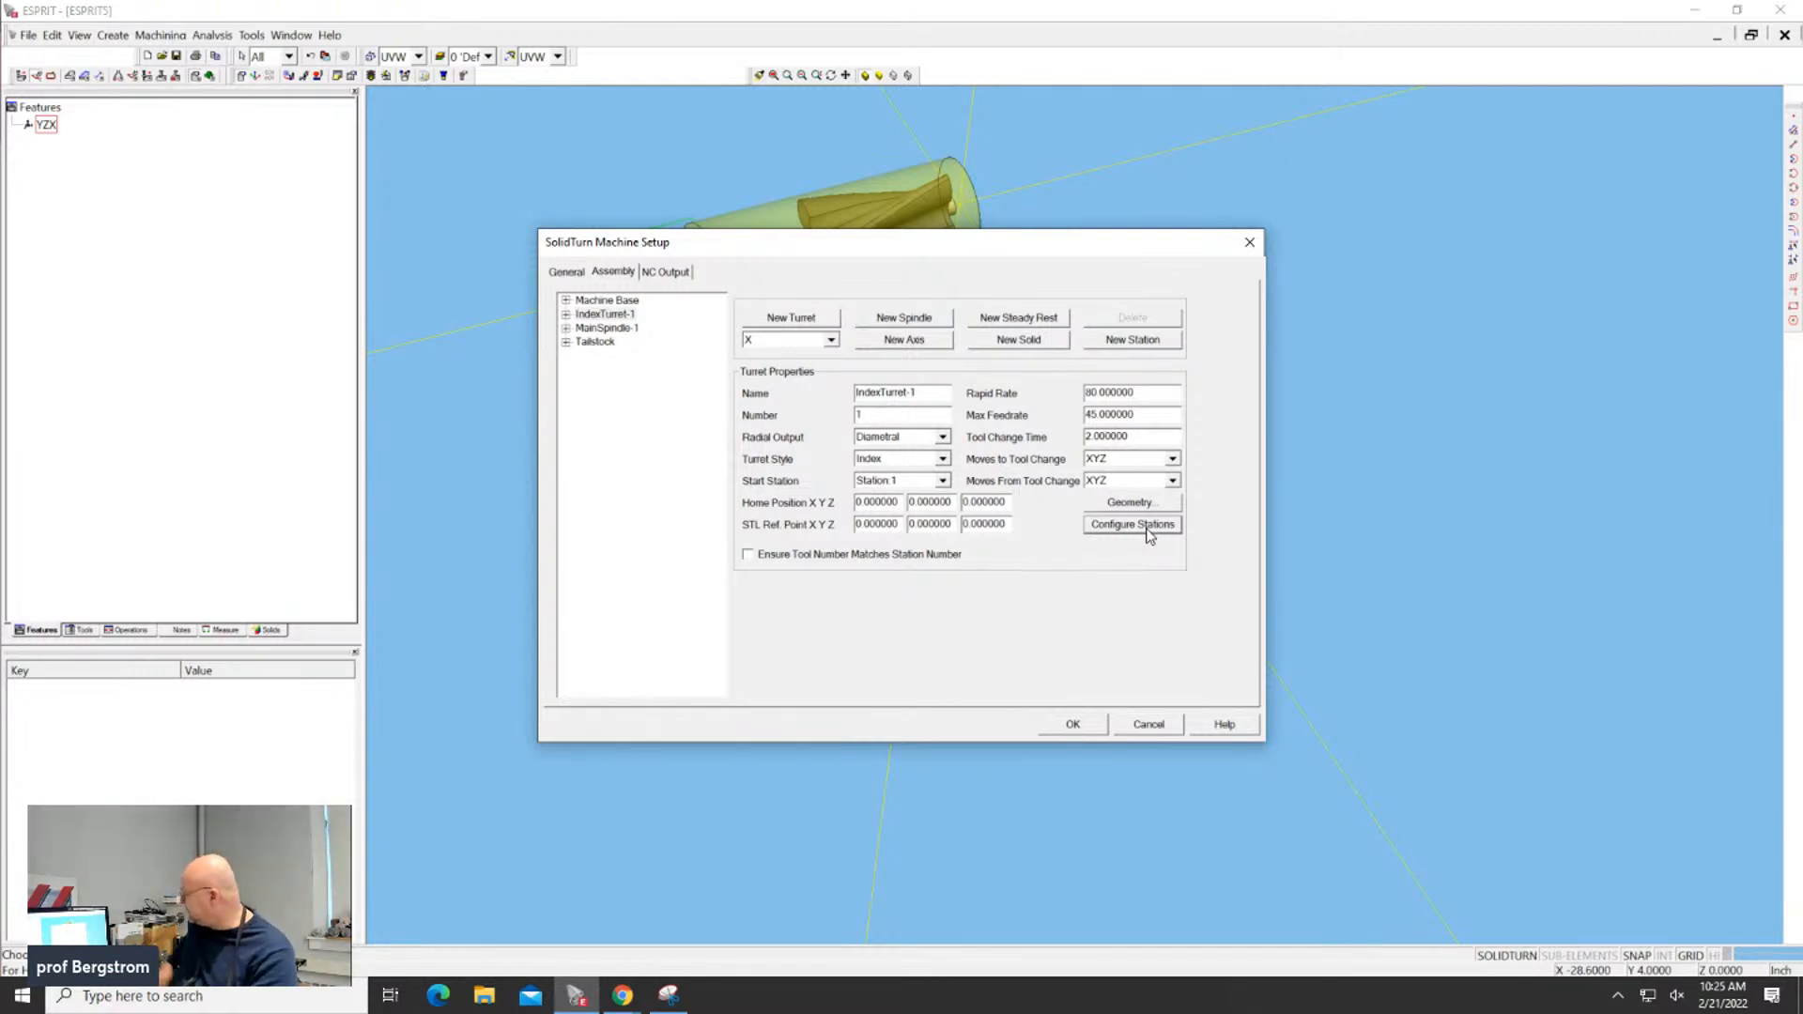
{"action": "left_click", "coordinate": [749, 556]}
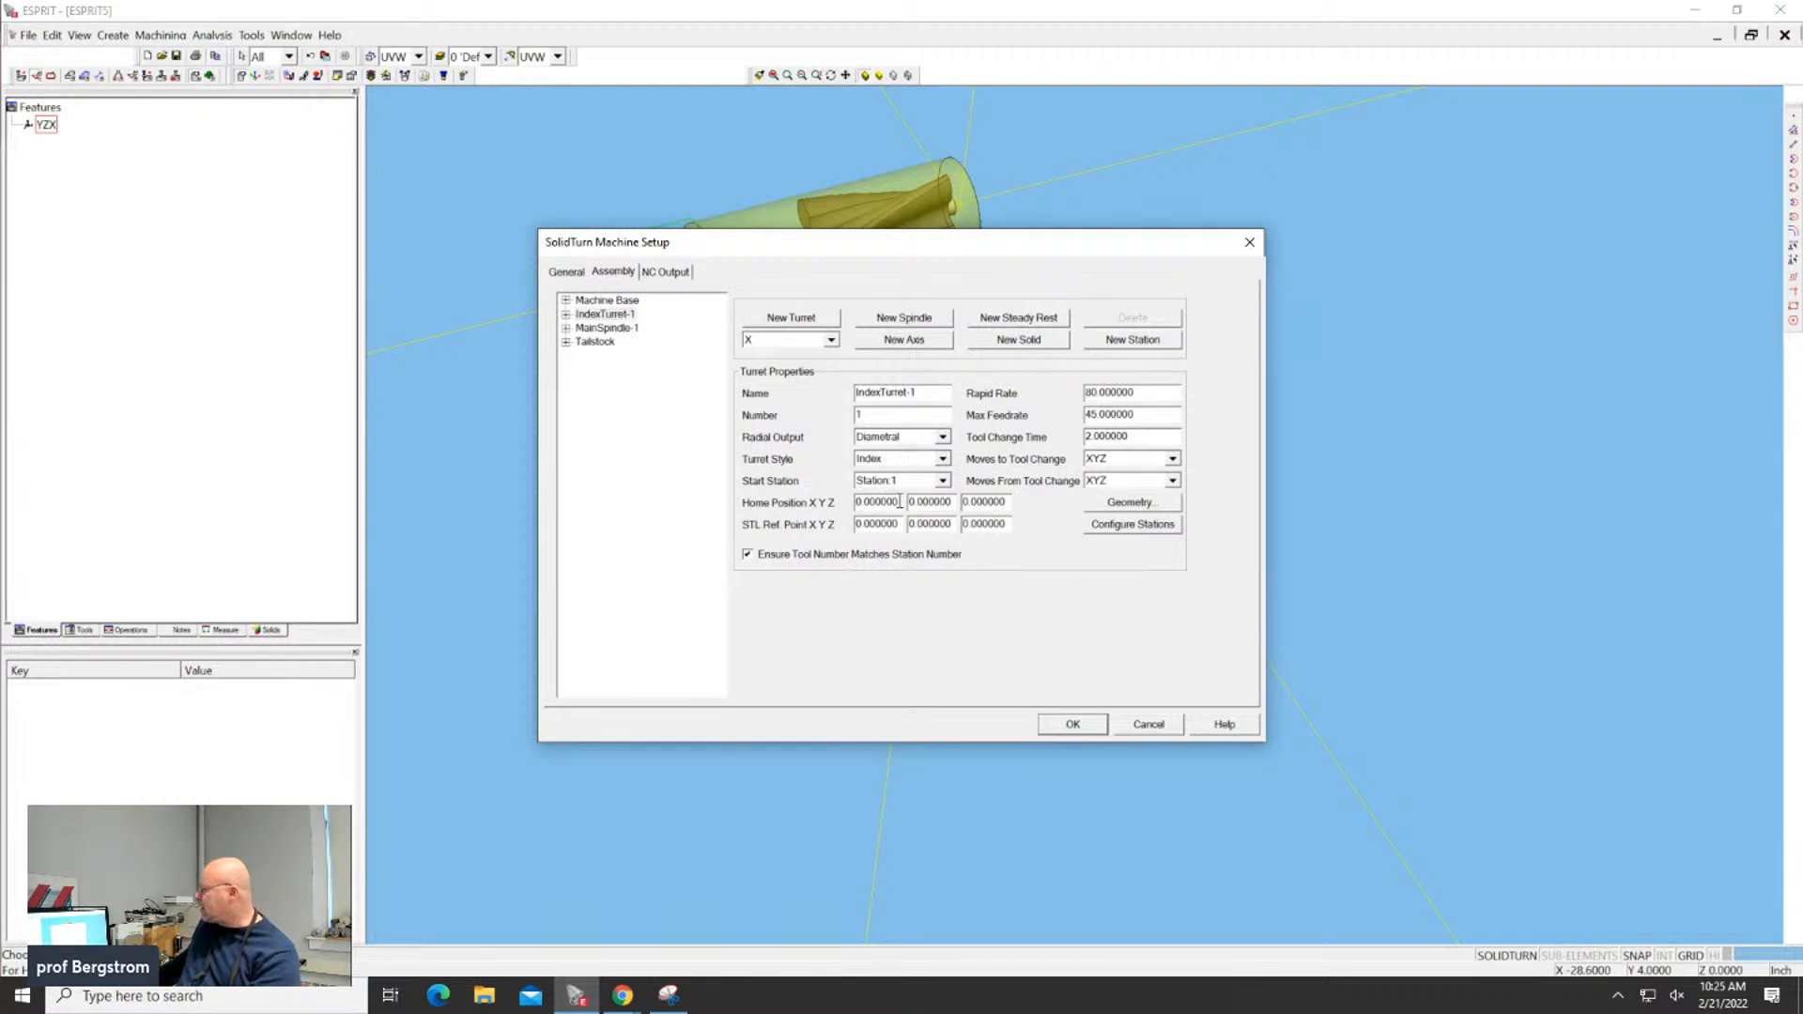
Set the turret's home position to X 20 and Z 15, and apply the machine setup
{"action": "left_click_drag", "start_coordinate": [907, 502], "coordinate": [763, 505]}
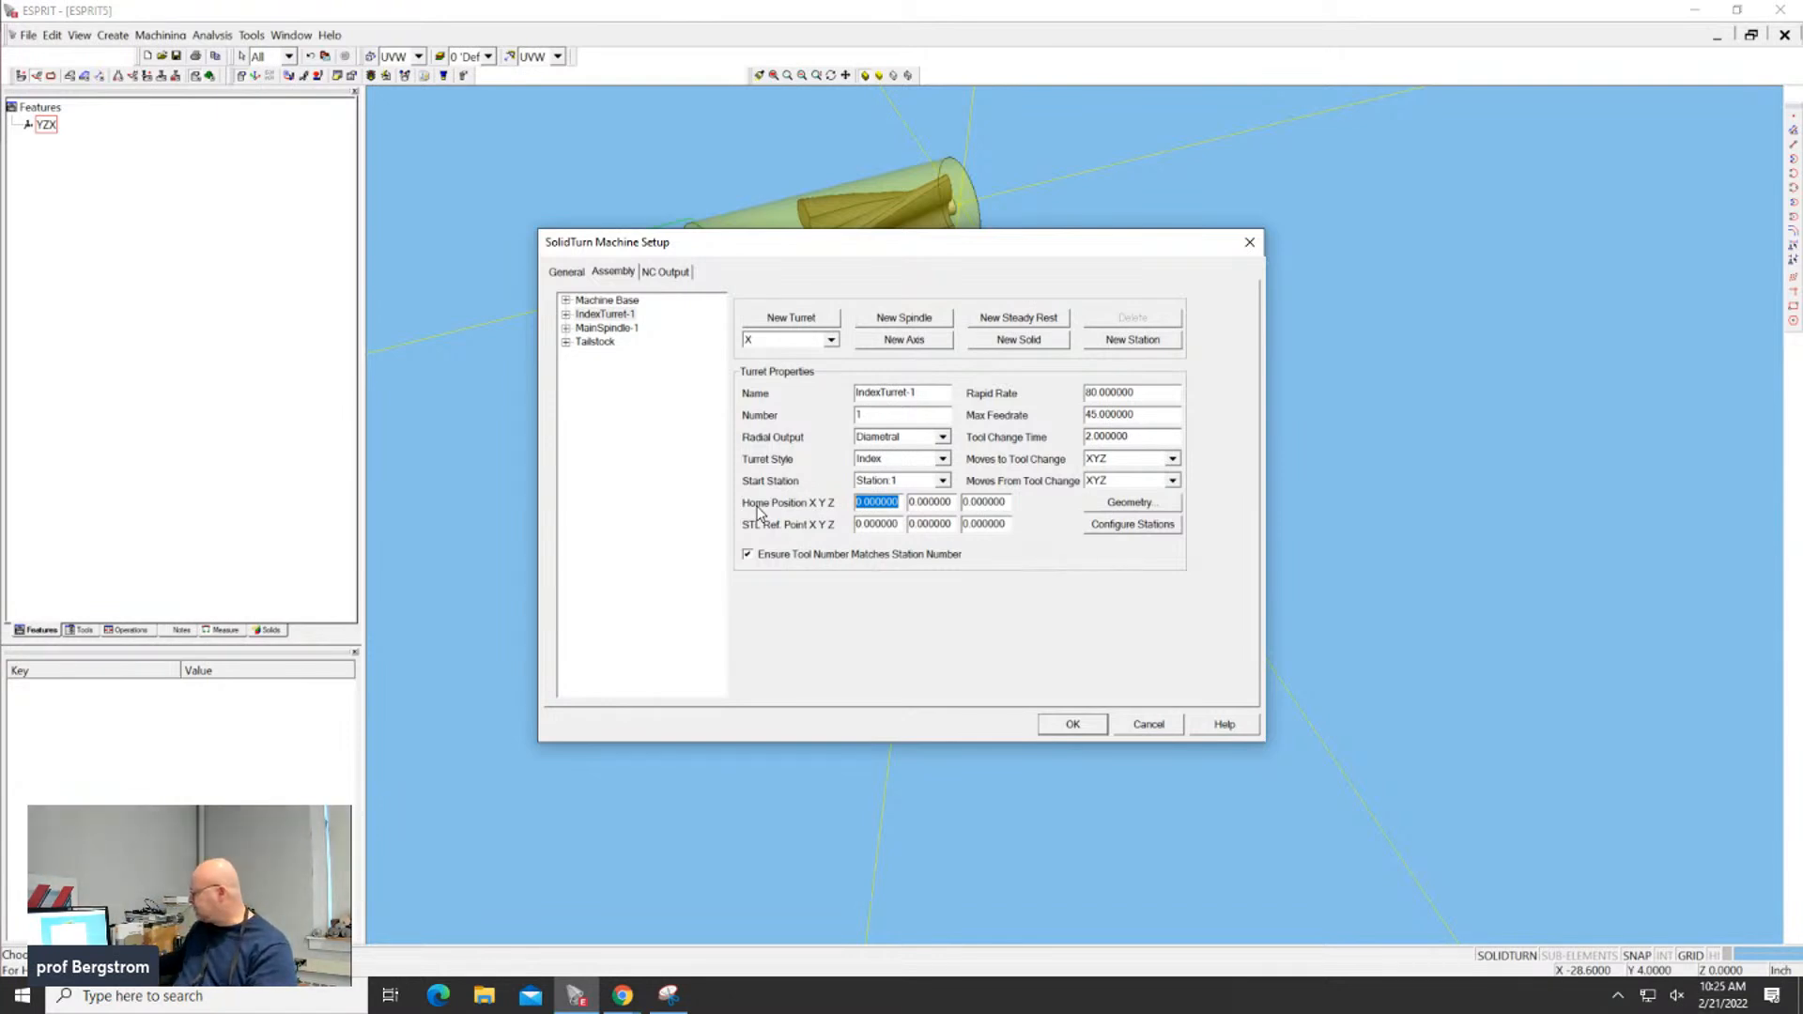
{"action": "type", "text": "20"}
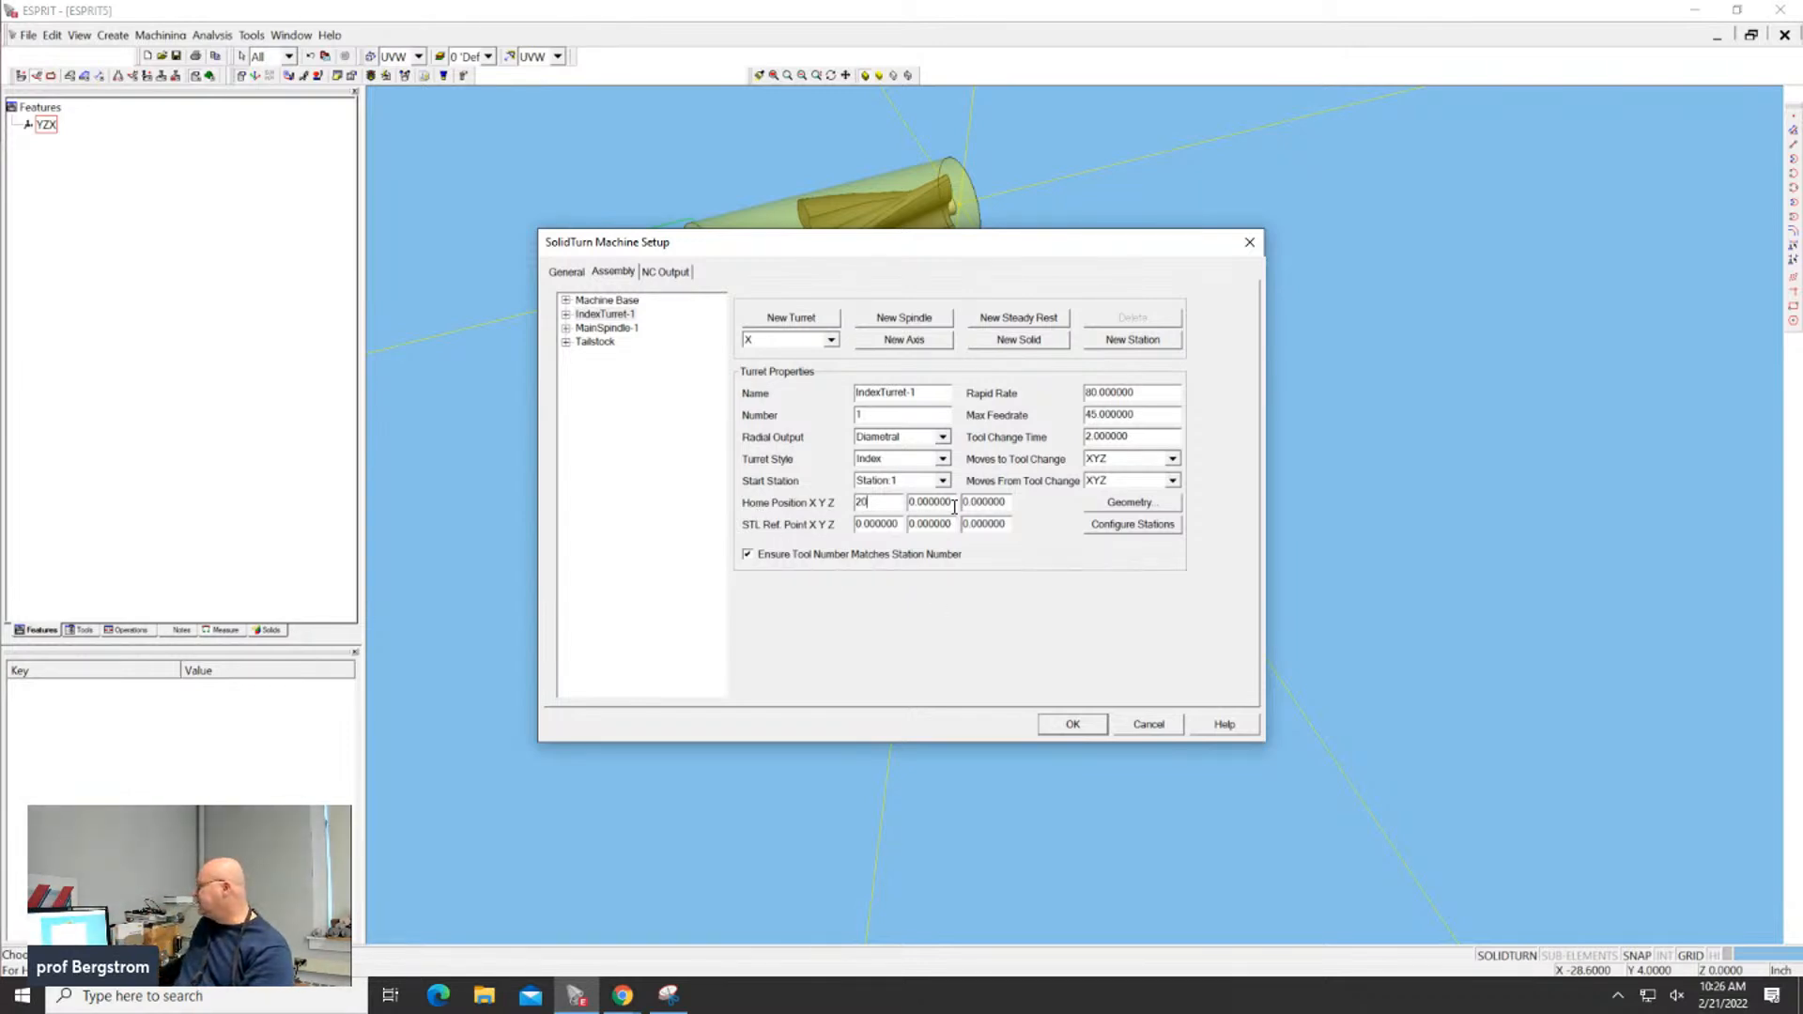
{"action": "double_click", "coordinate": [1005, 502]}
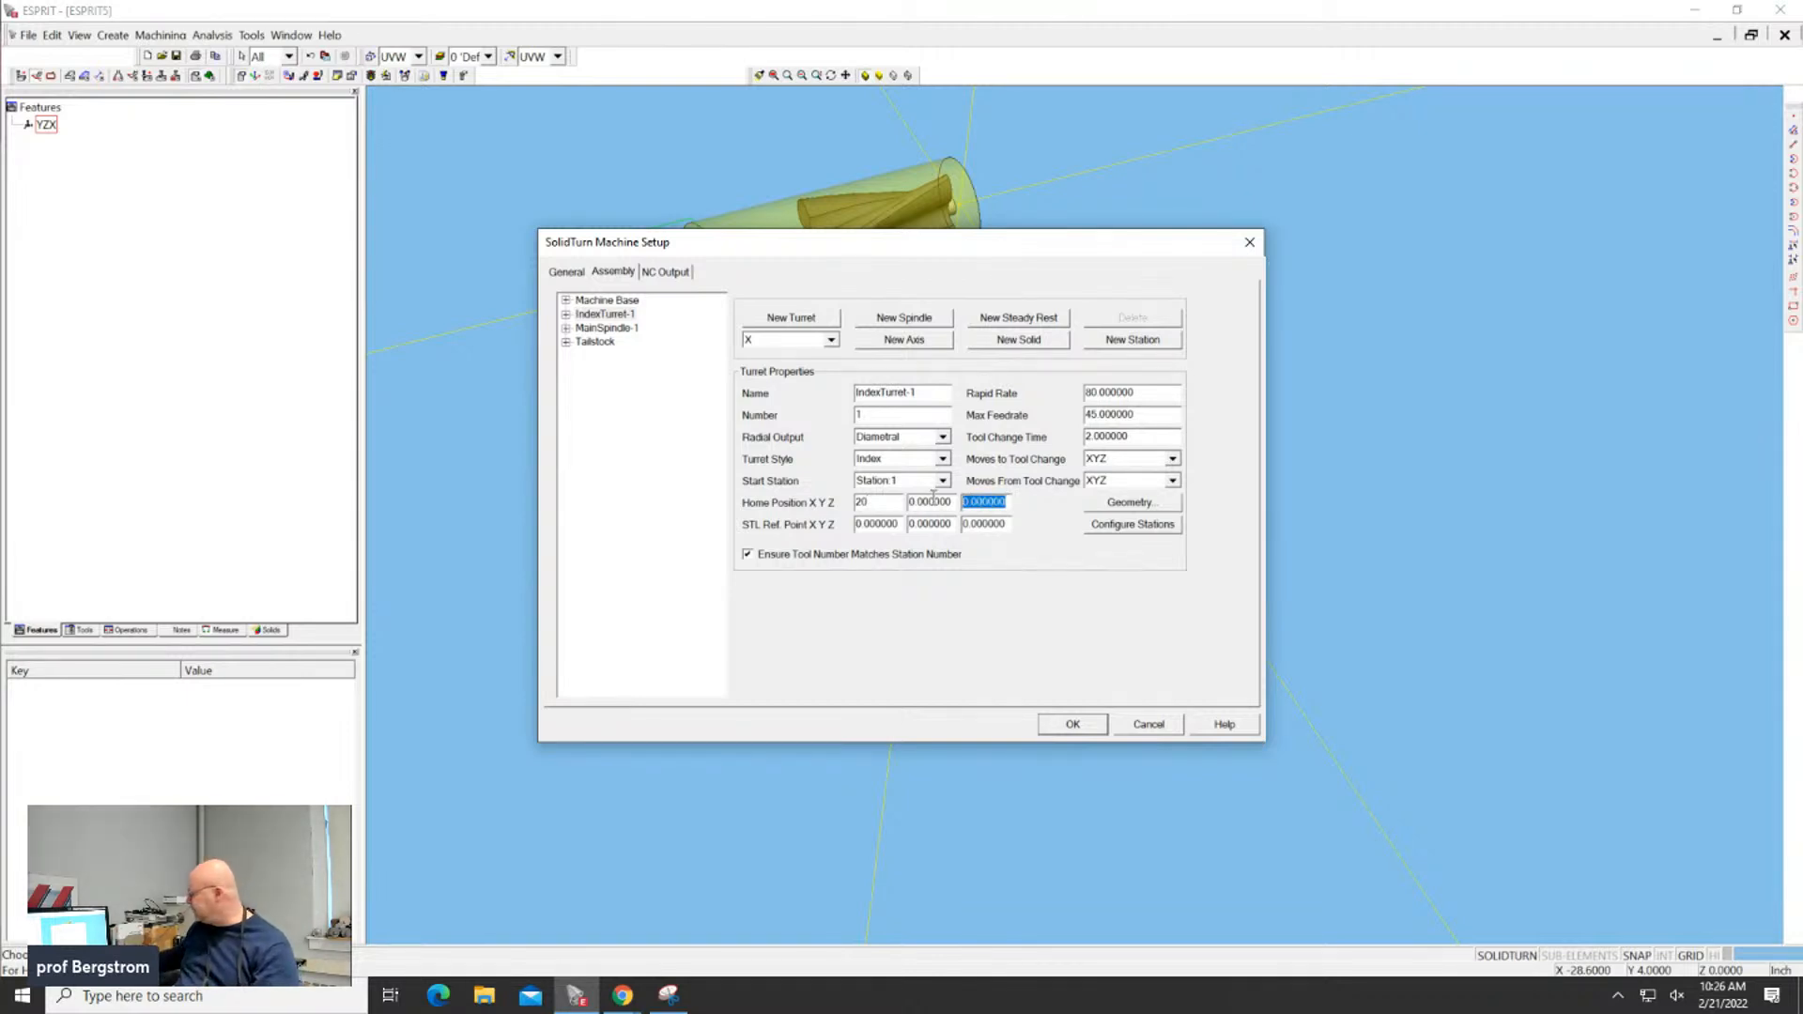
{"action": "type", "text": "15"}
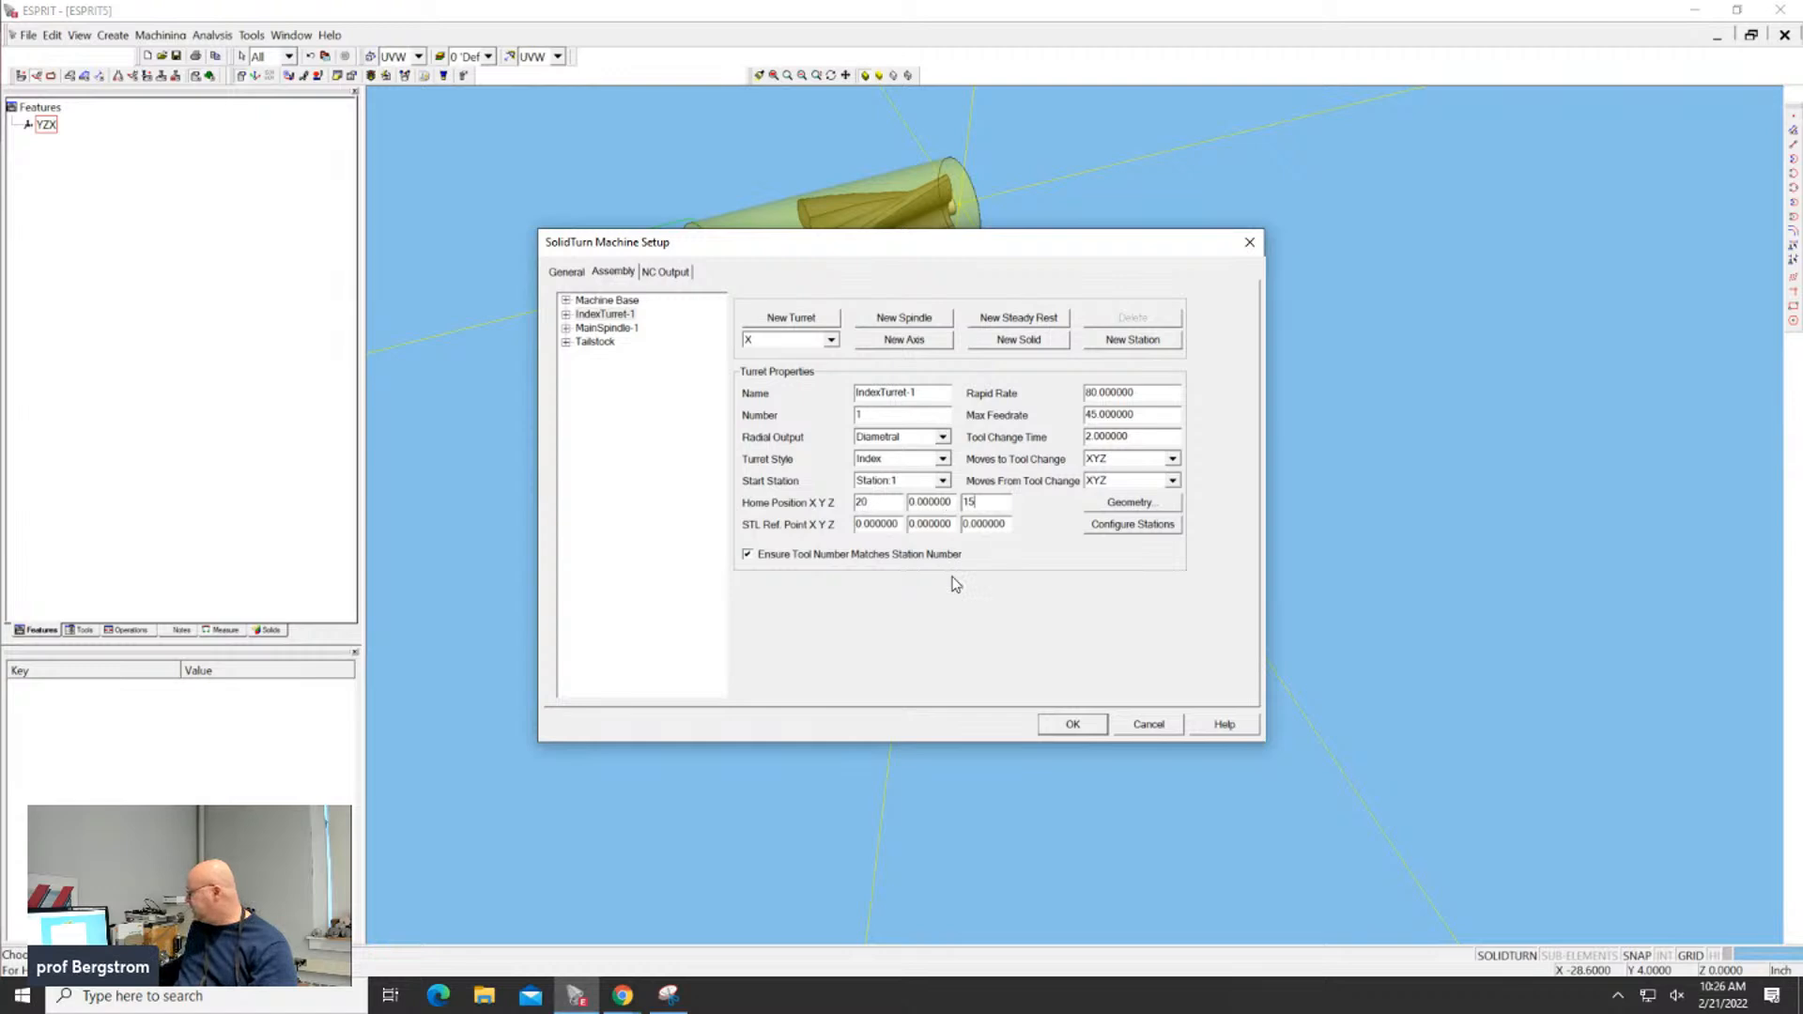
{"action": "left_click", "coordinate": [1074, 726]}
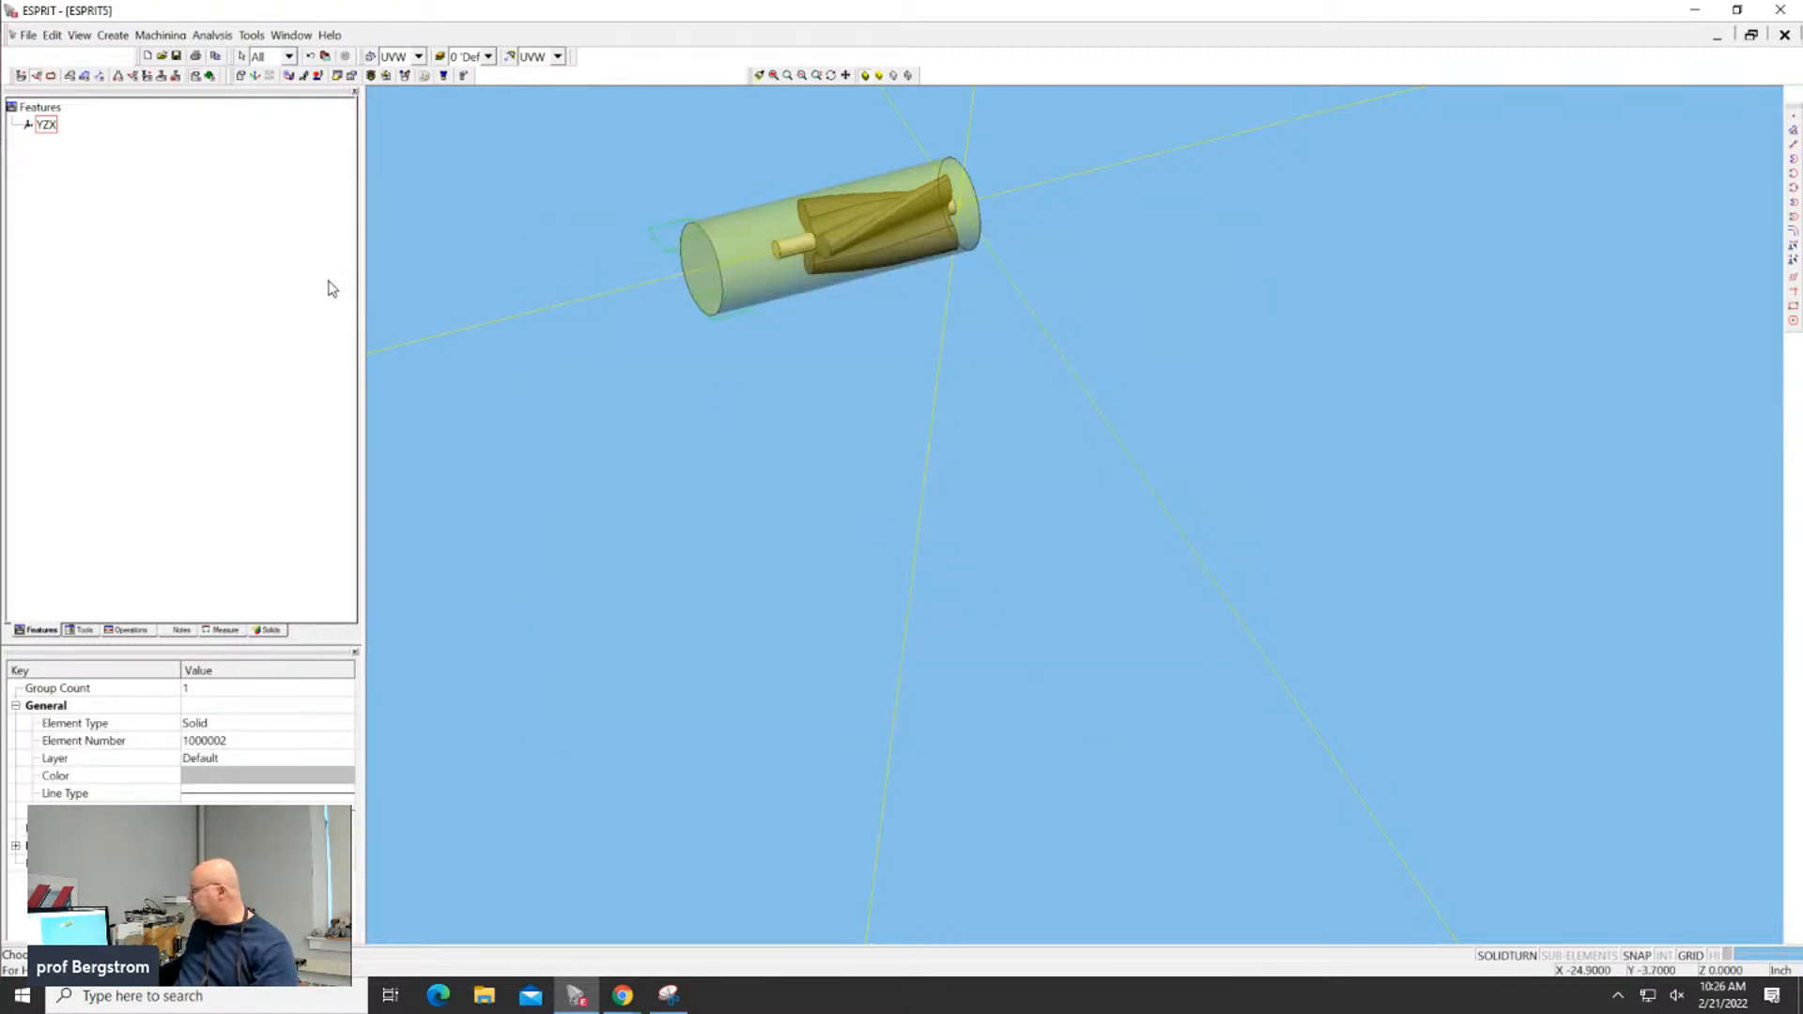
Start the machining simulation and inspect the turret's position relative to the chuck and bar stock in the isometric view
{"action": "scroll", "coordinate": [818, 281], "scroll_direction": "down", "scroll_amount": 5}
{"action": "middle_click_drag", "start_coordinate": [835, 197], "coordinate": [805, 399]}
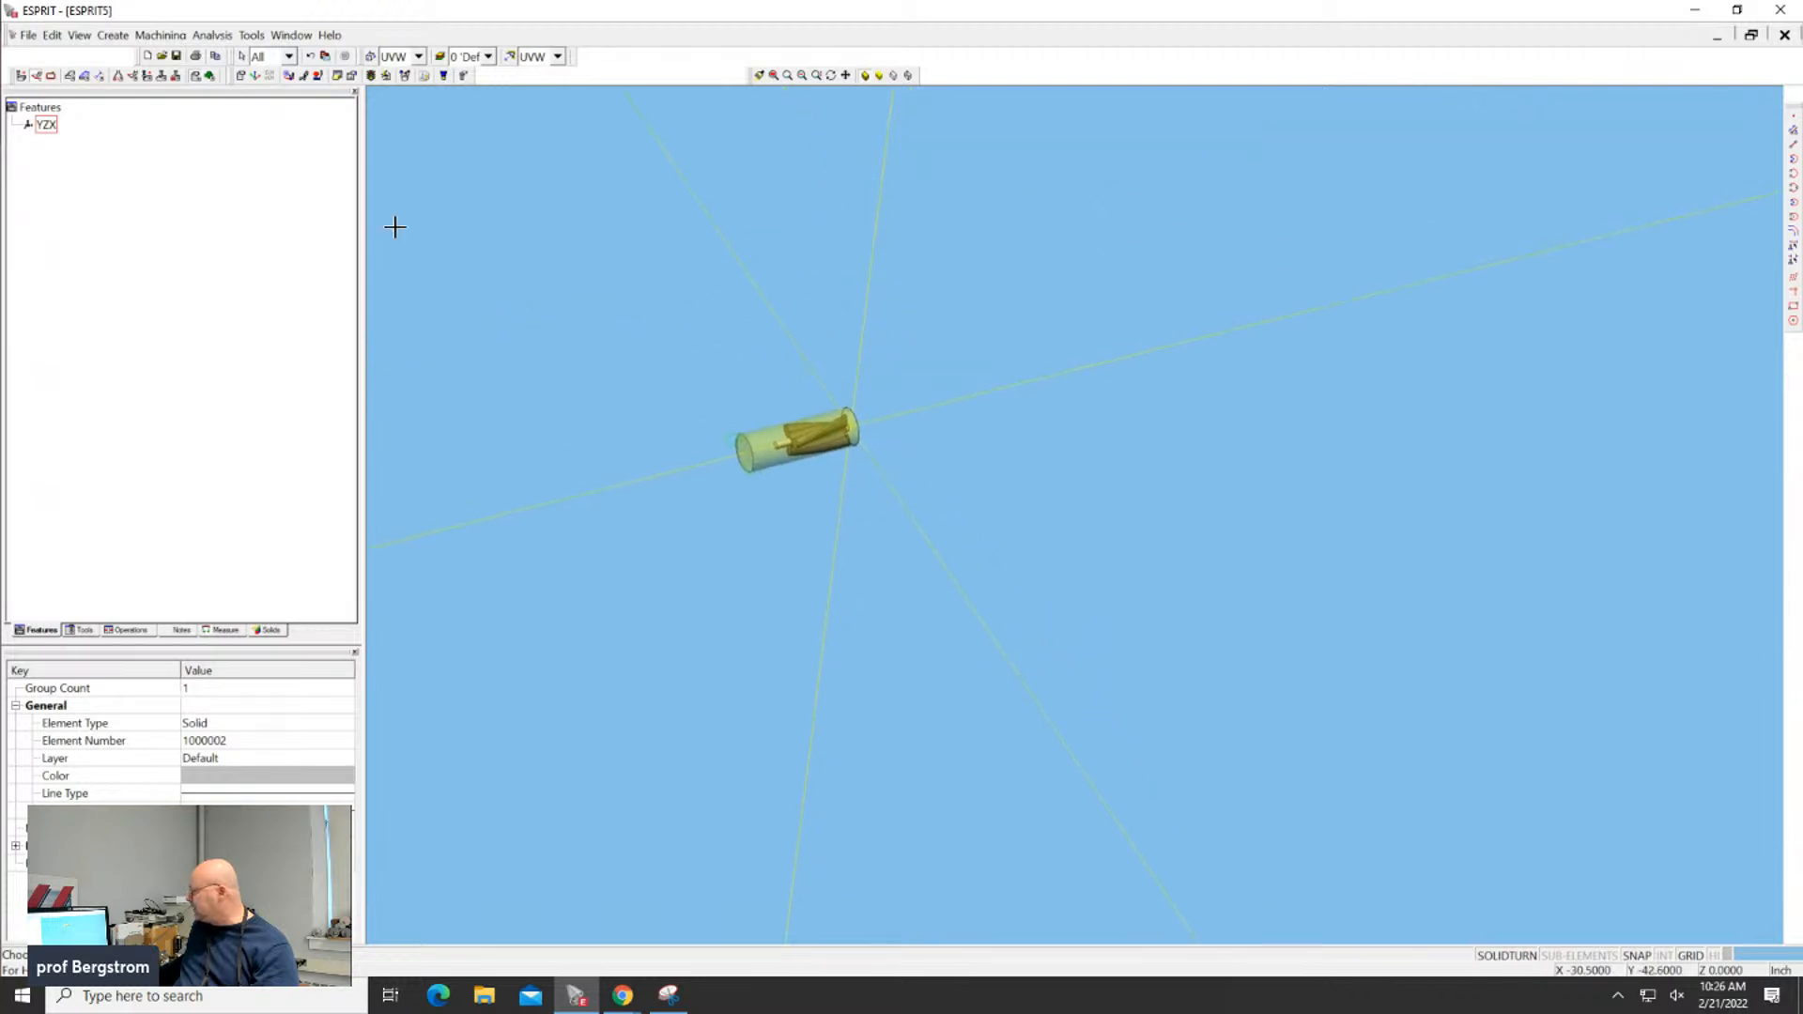
{"action": "left_click", "coordinate": [210, 77]}
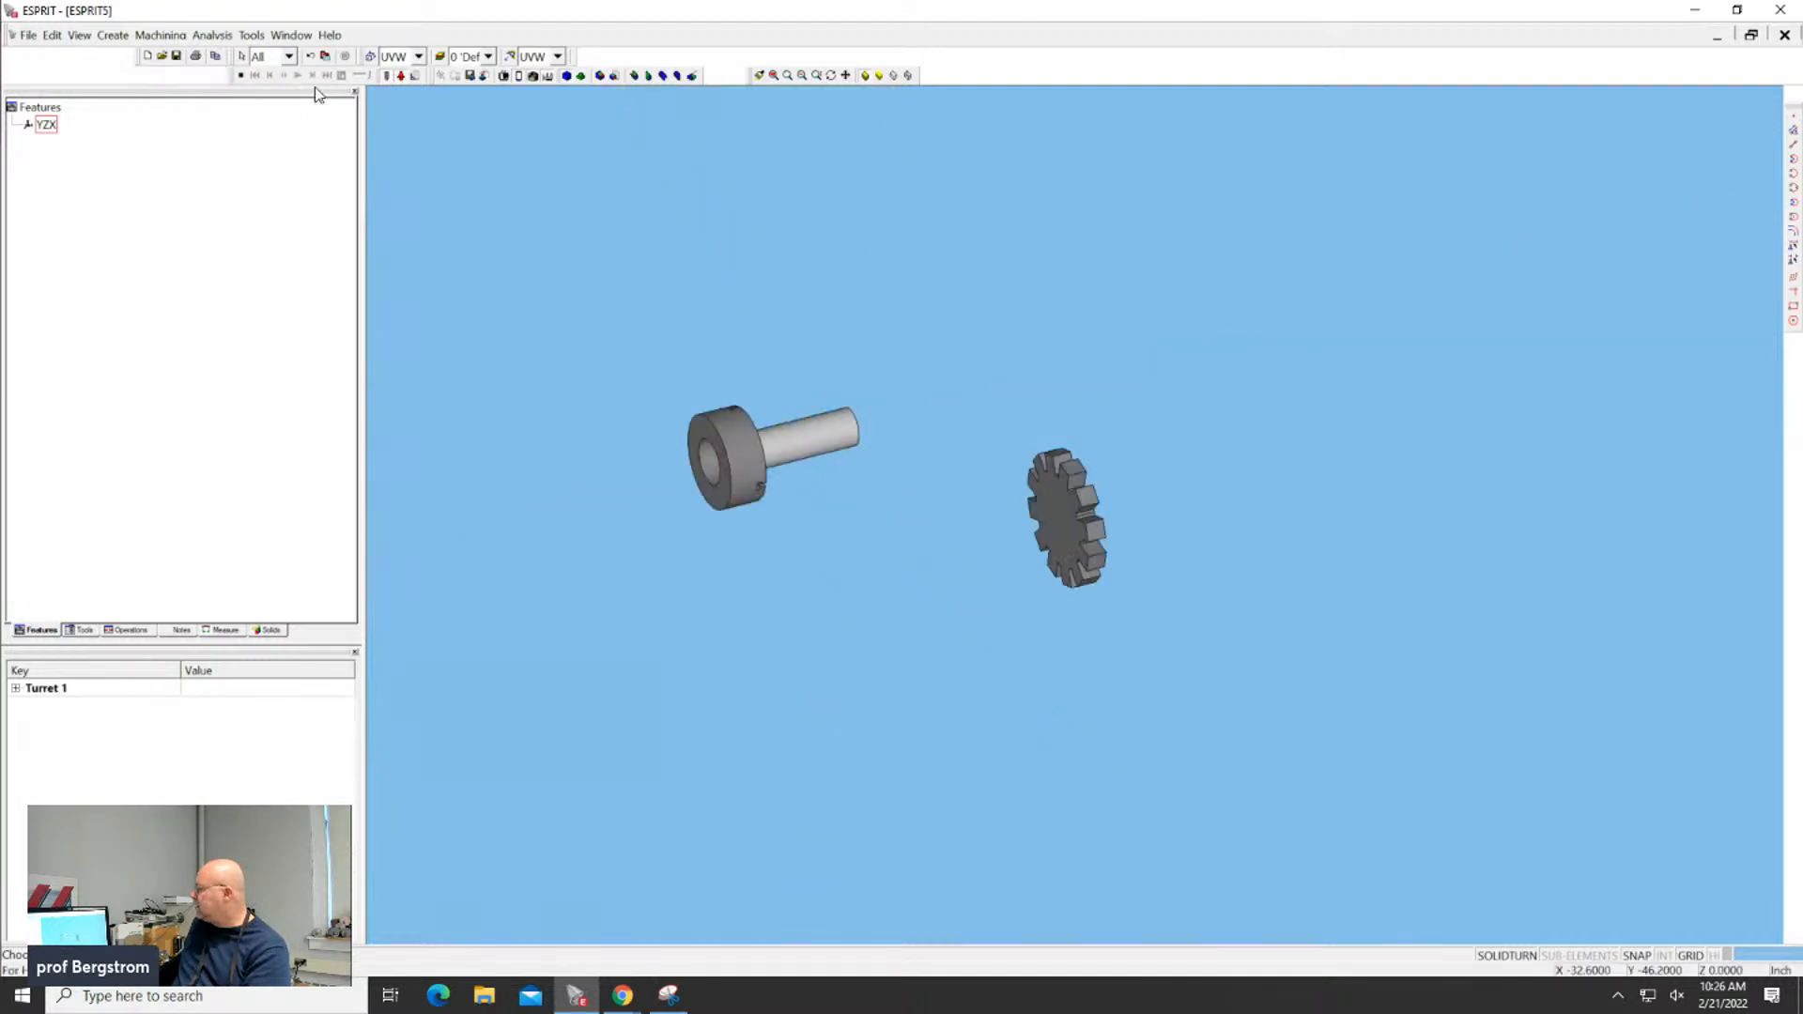
{"action": "left_click", "coordinate": [531, 56]}
{"action": "left_click", "coordinate": [550, 109]}
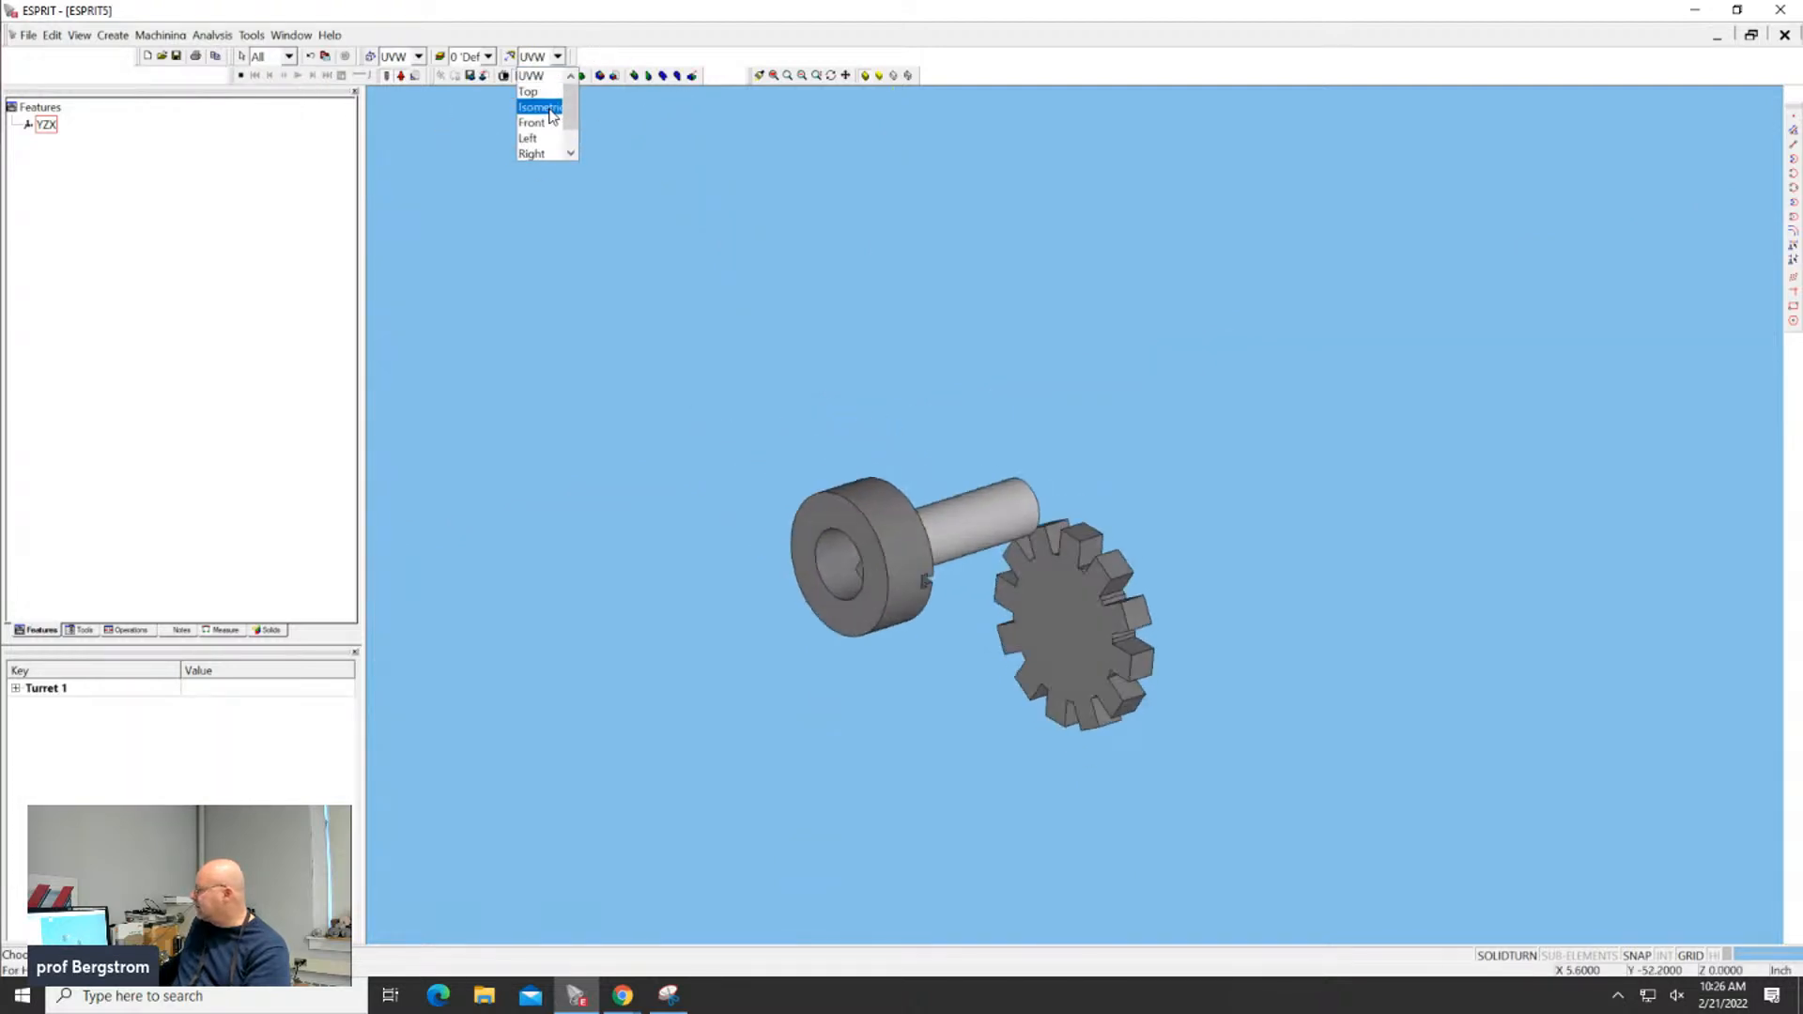
Show the turret setup in isometric view, then stop the machining simulation
{"action": "left_click", "coordinate": [551, 111]}
{"action": "middle_click_drag", "start_coordinate": [889, 391], "coordinate": [741, 275]}
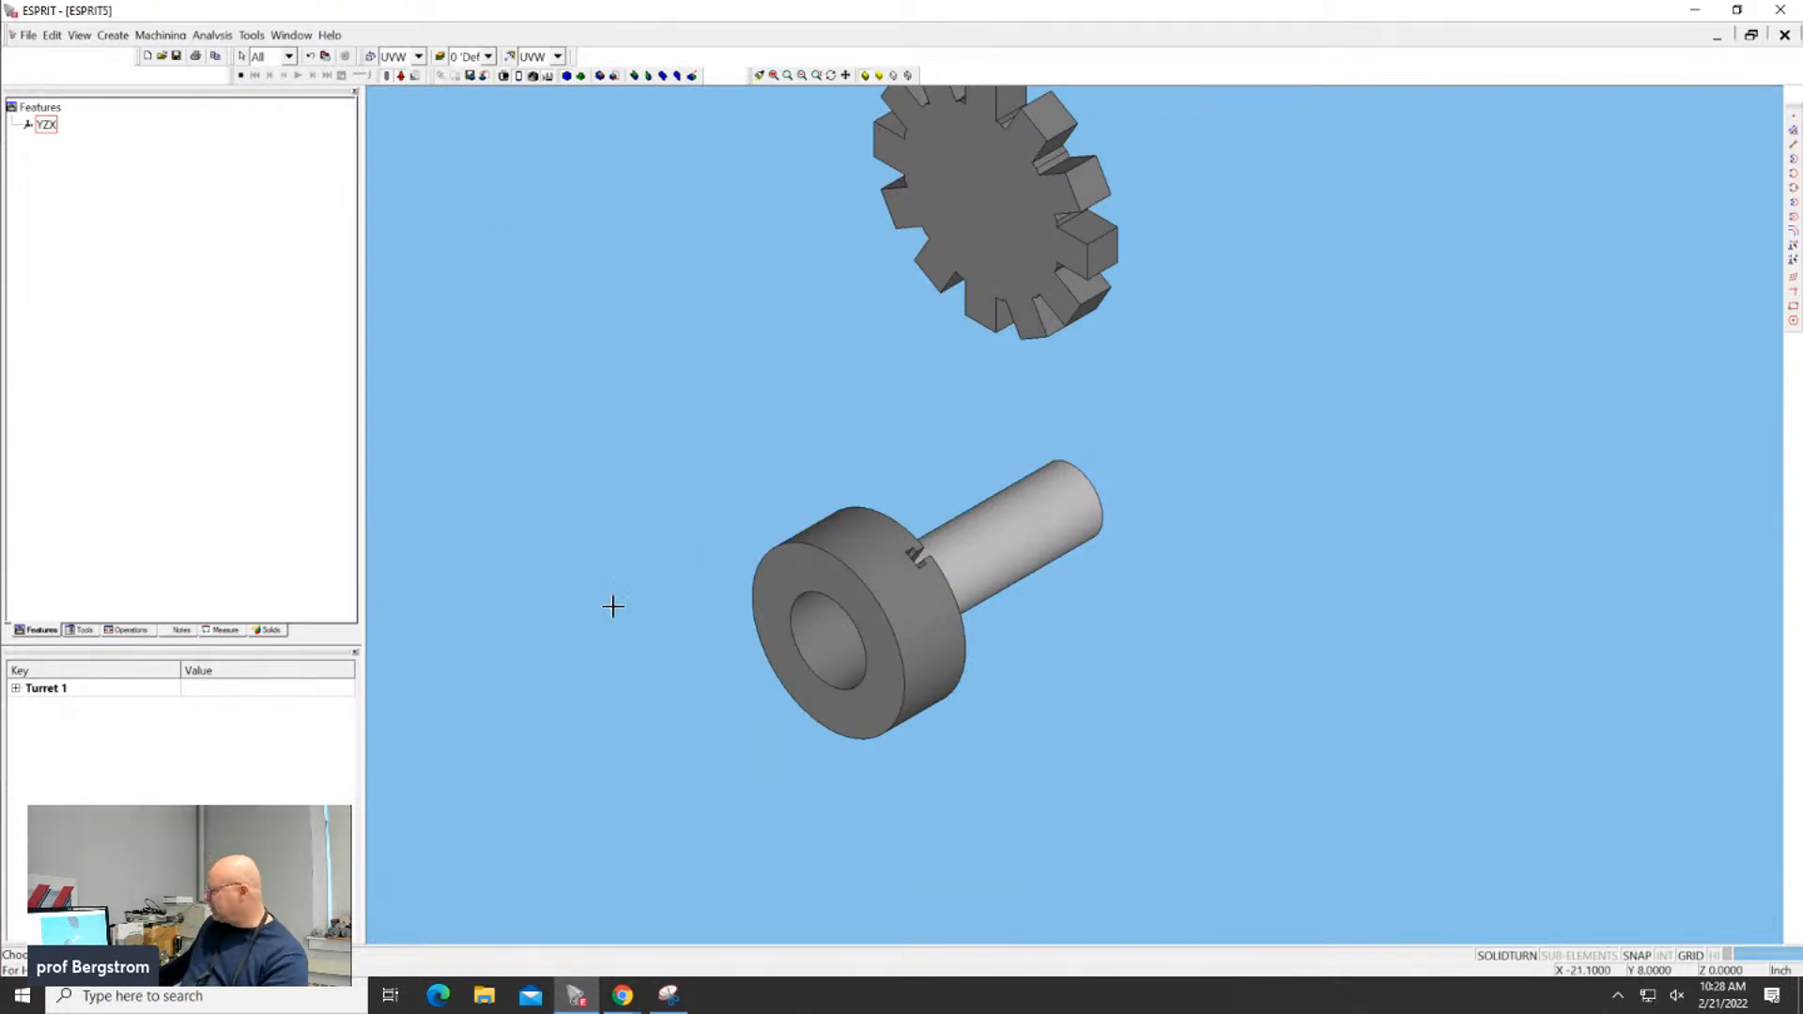
{"action": "left_click", "coordinate": [244, 77]}
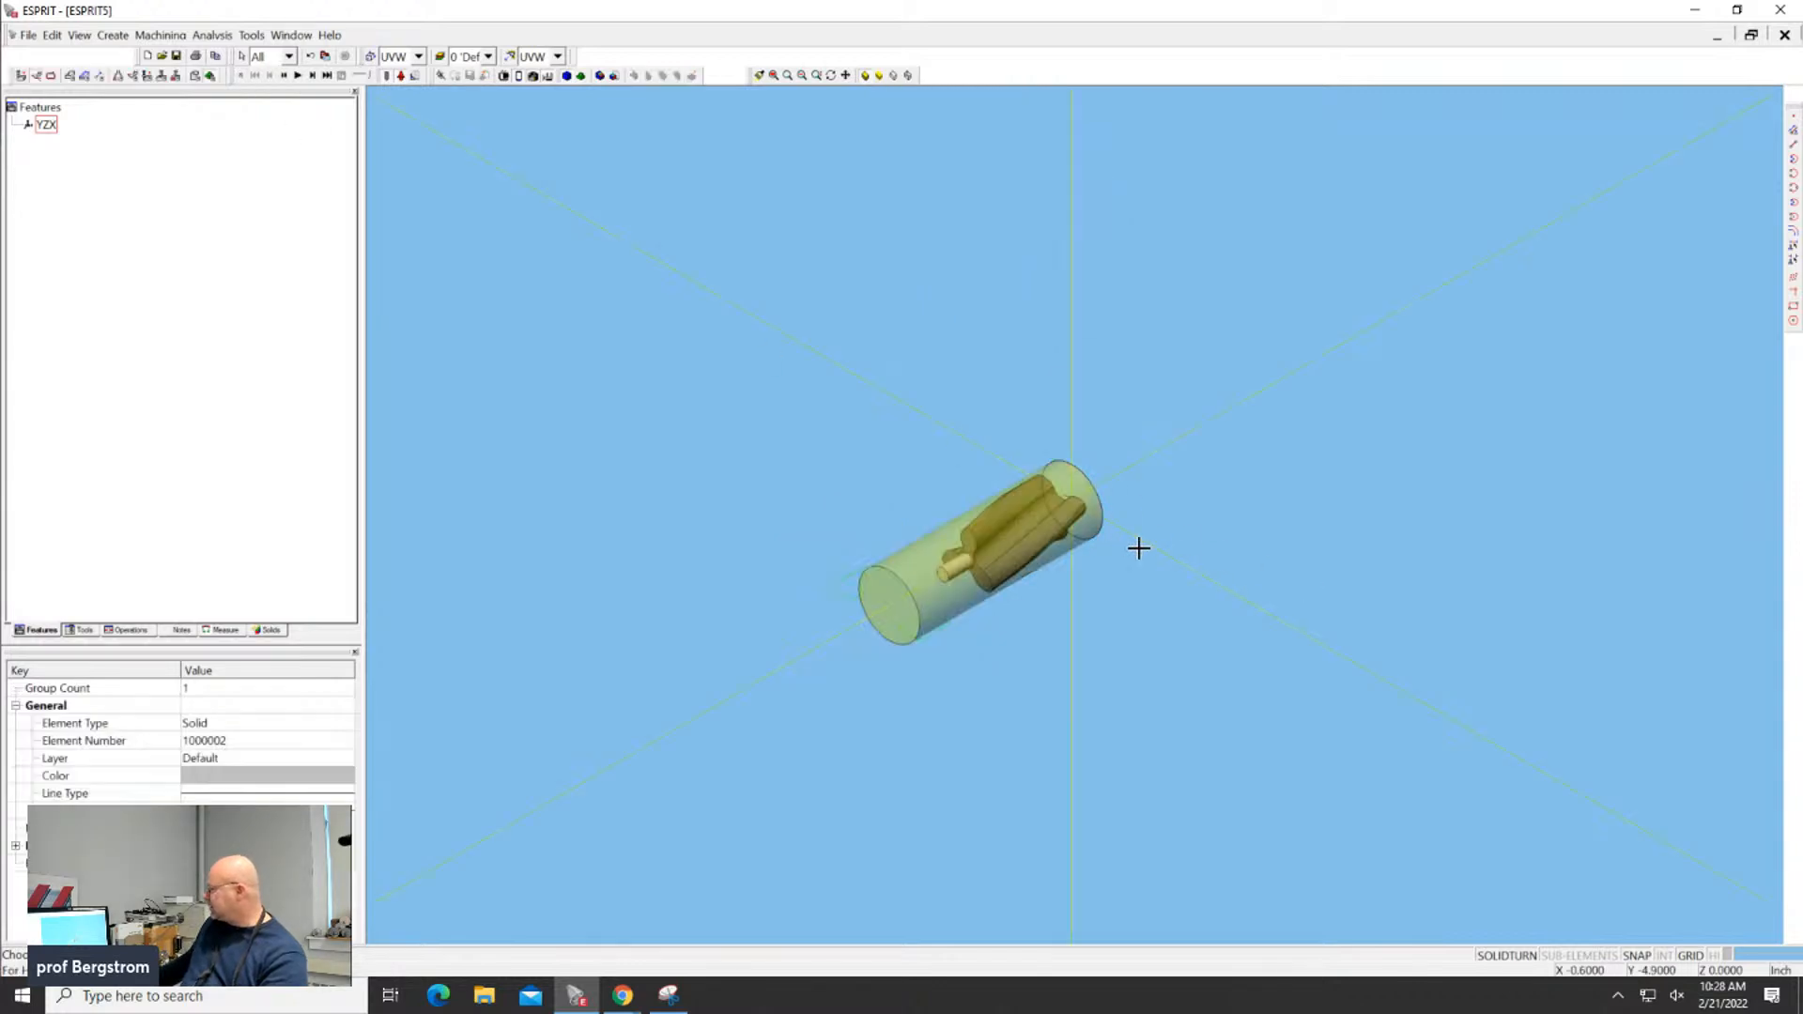
Examine the end of the twisted lobed part and its stub shaft inside the cylindrical stock
{"action": "middle_click_drag", "start_coordinate": [1171, 554], "coordinate": [1048, 598]}
{"action": "scroll", "coordinate": [1093, 568], "scroll_direction": "up", "scroll_amount": 1}
{"action": "scroll", "coordinate": [1092, 566], "scroll_direction": "up", "scroll_amount": 3}
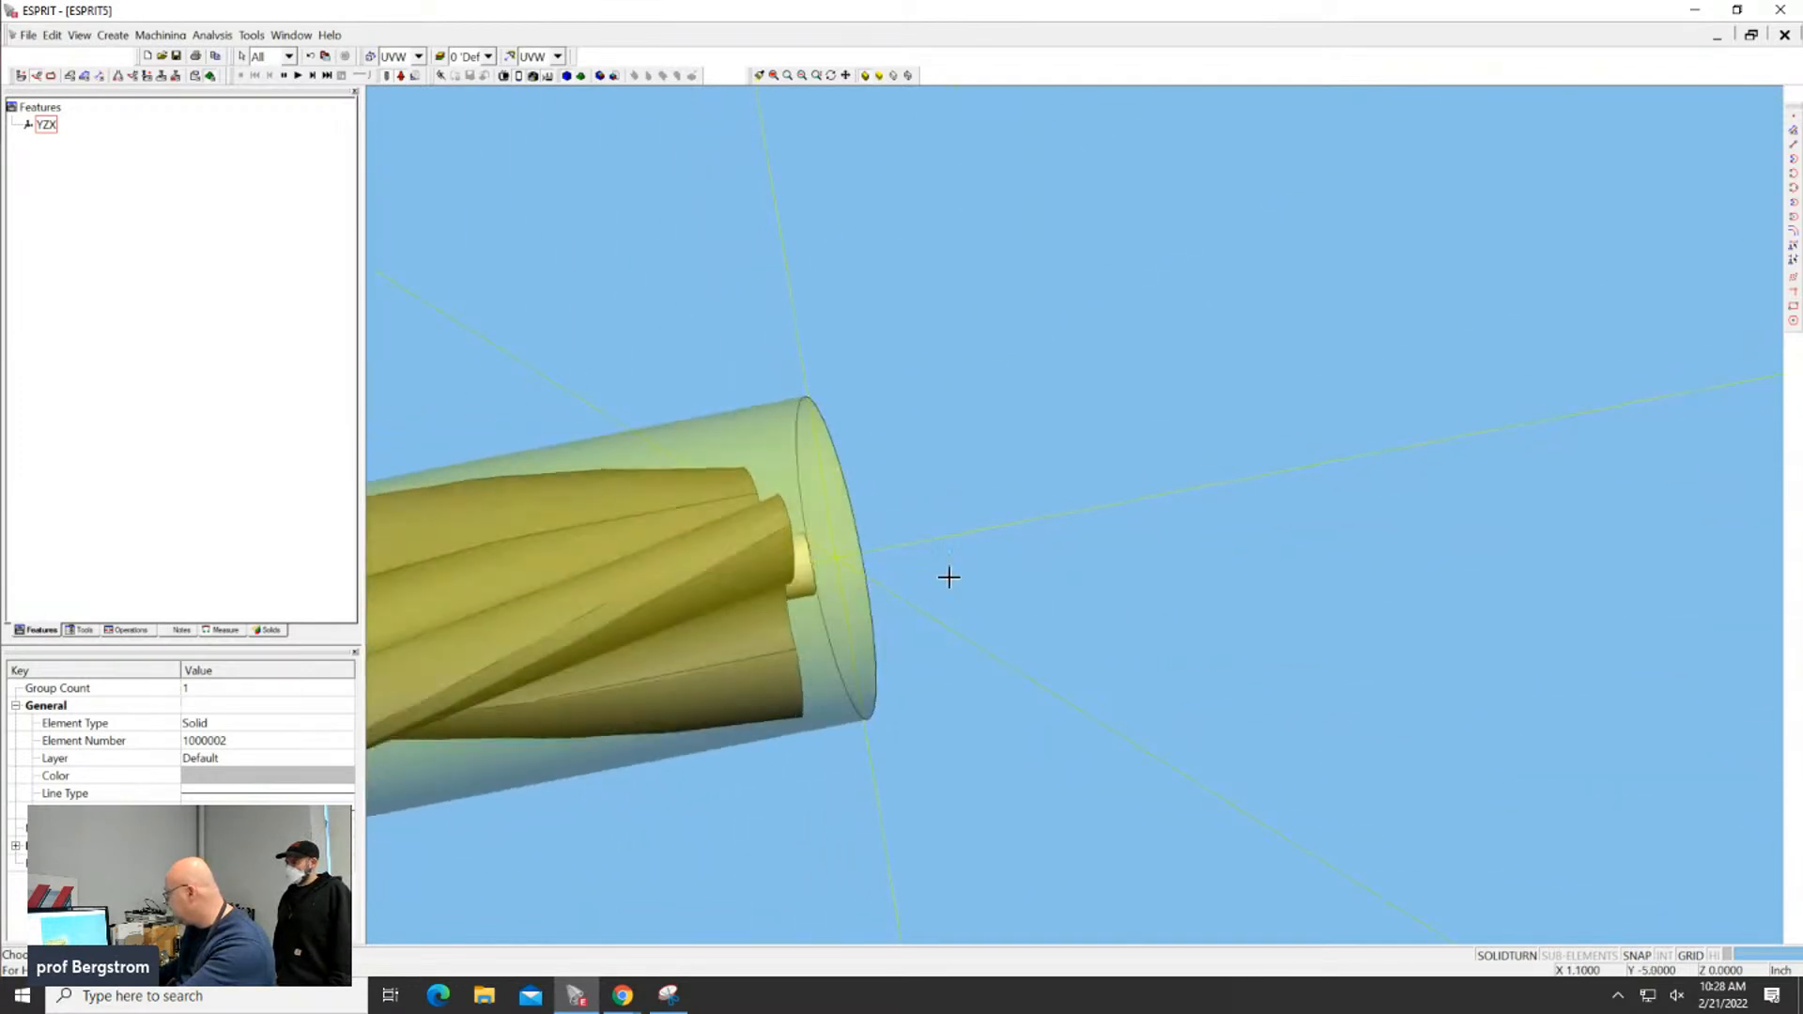
{"action": "middle_click_drag", "start_coordinate": [543, 497], "coordinate": [917, 479]}
{"action": "scroll", "coordinate": [971, 489], "scroll_direction": "up", "scroll_amount": 2}
{"action": "scroll", "coordinate": [972, 488], "scroll_direction": "up", "scroll_amount": 1}
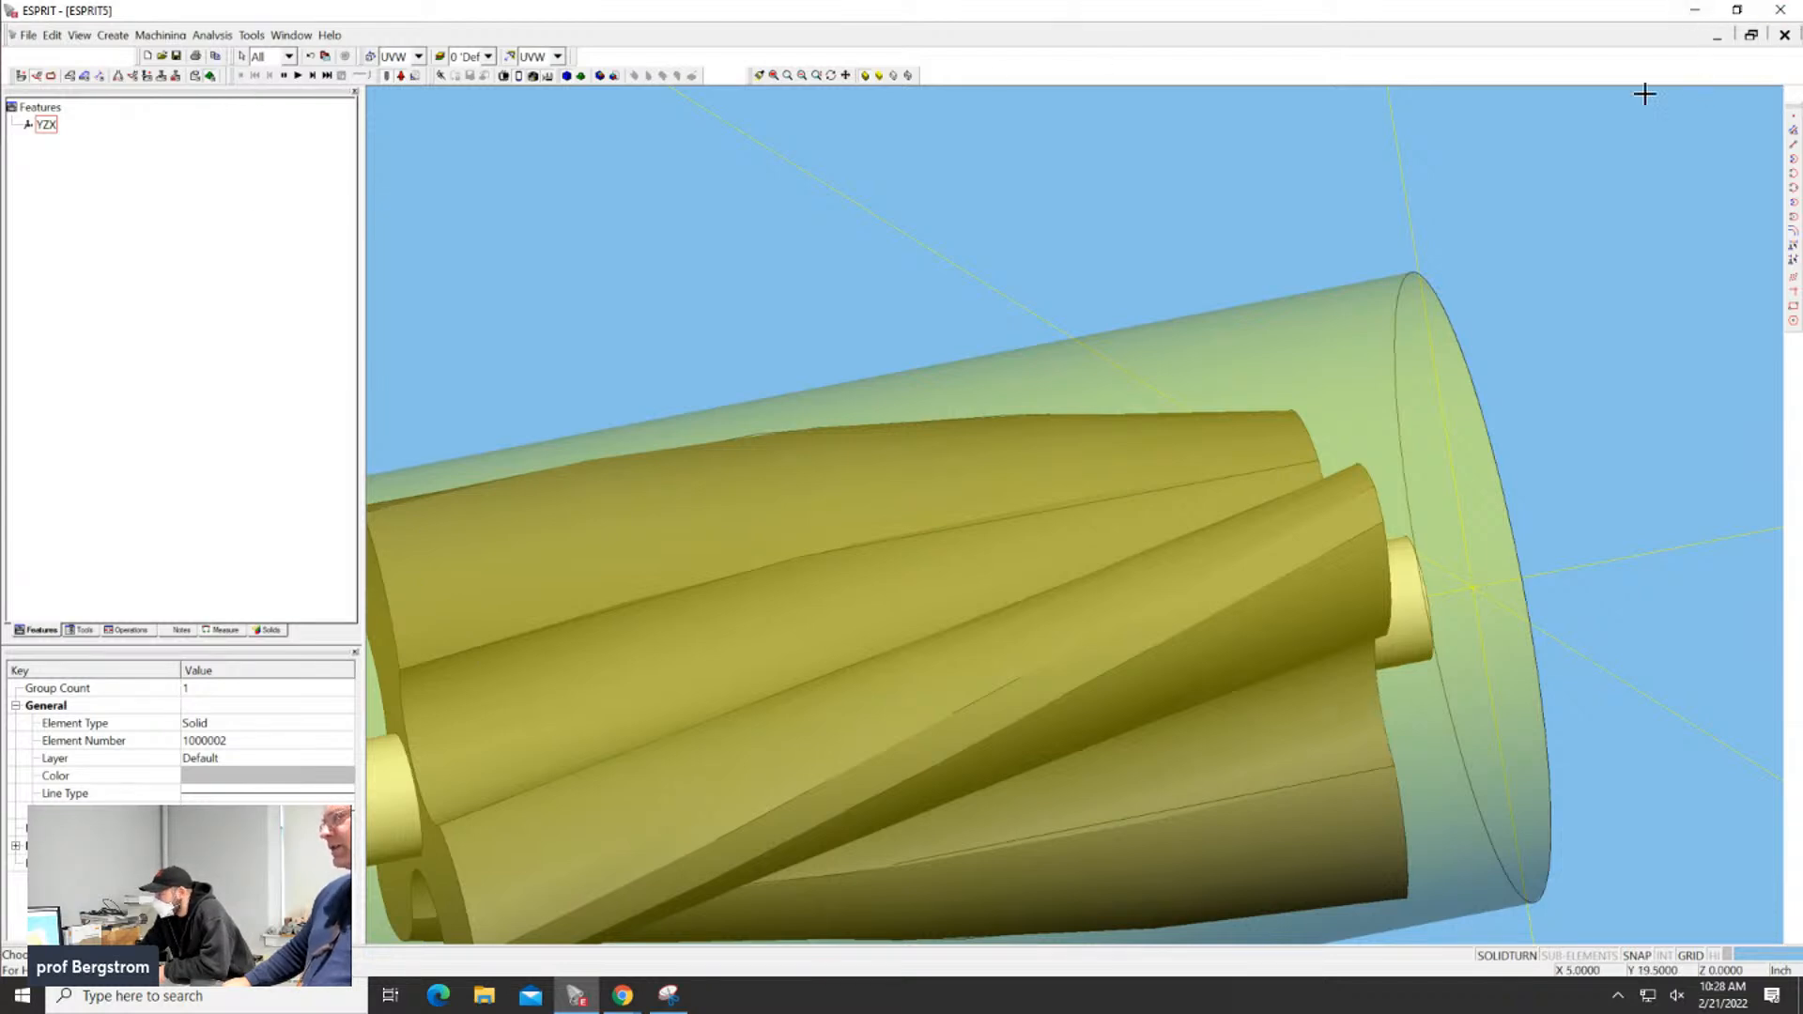
Save the file to the Desktop under the name ESPRIT5
{"action": "left_click", "coordinate": [30, 35]}
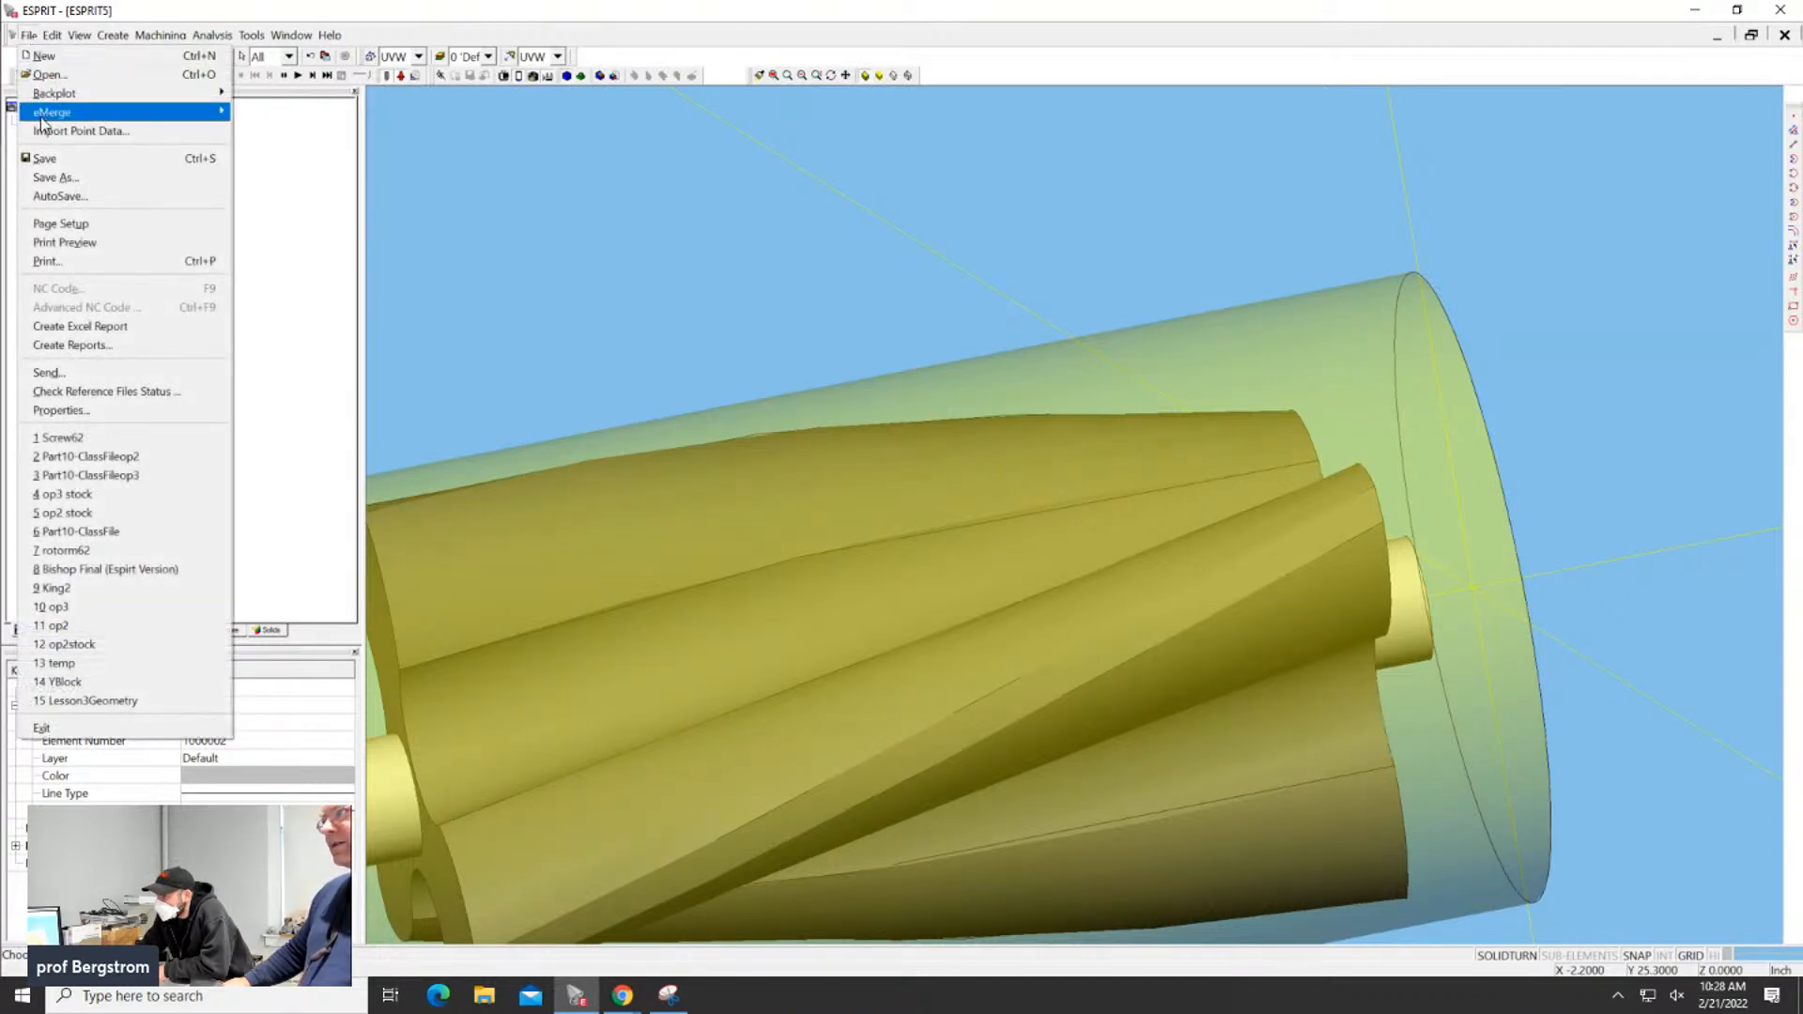
{"action": "left_click", "coordinate": [98, 180]}
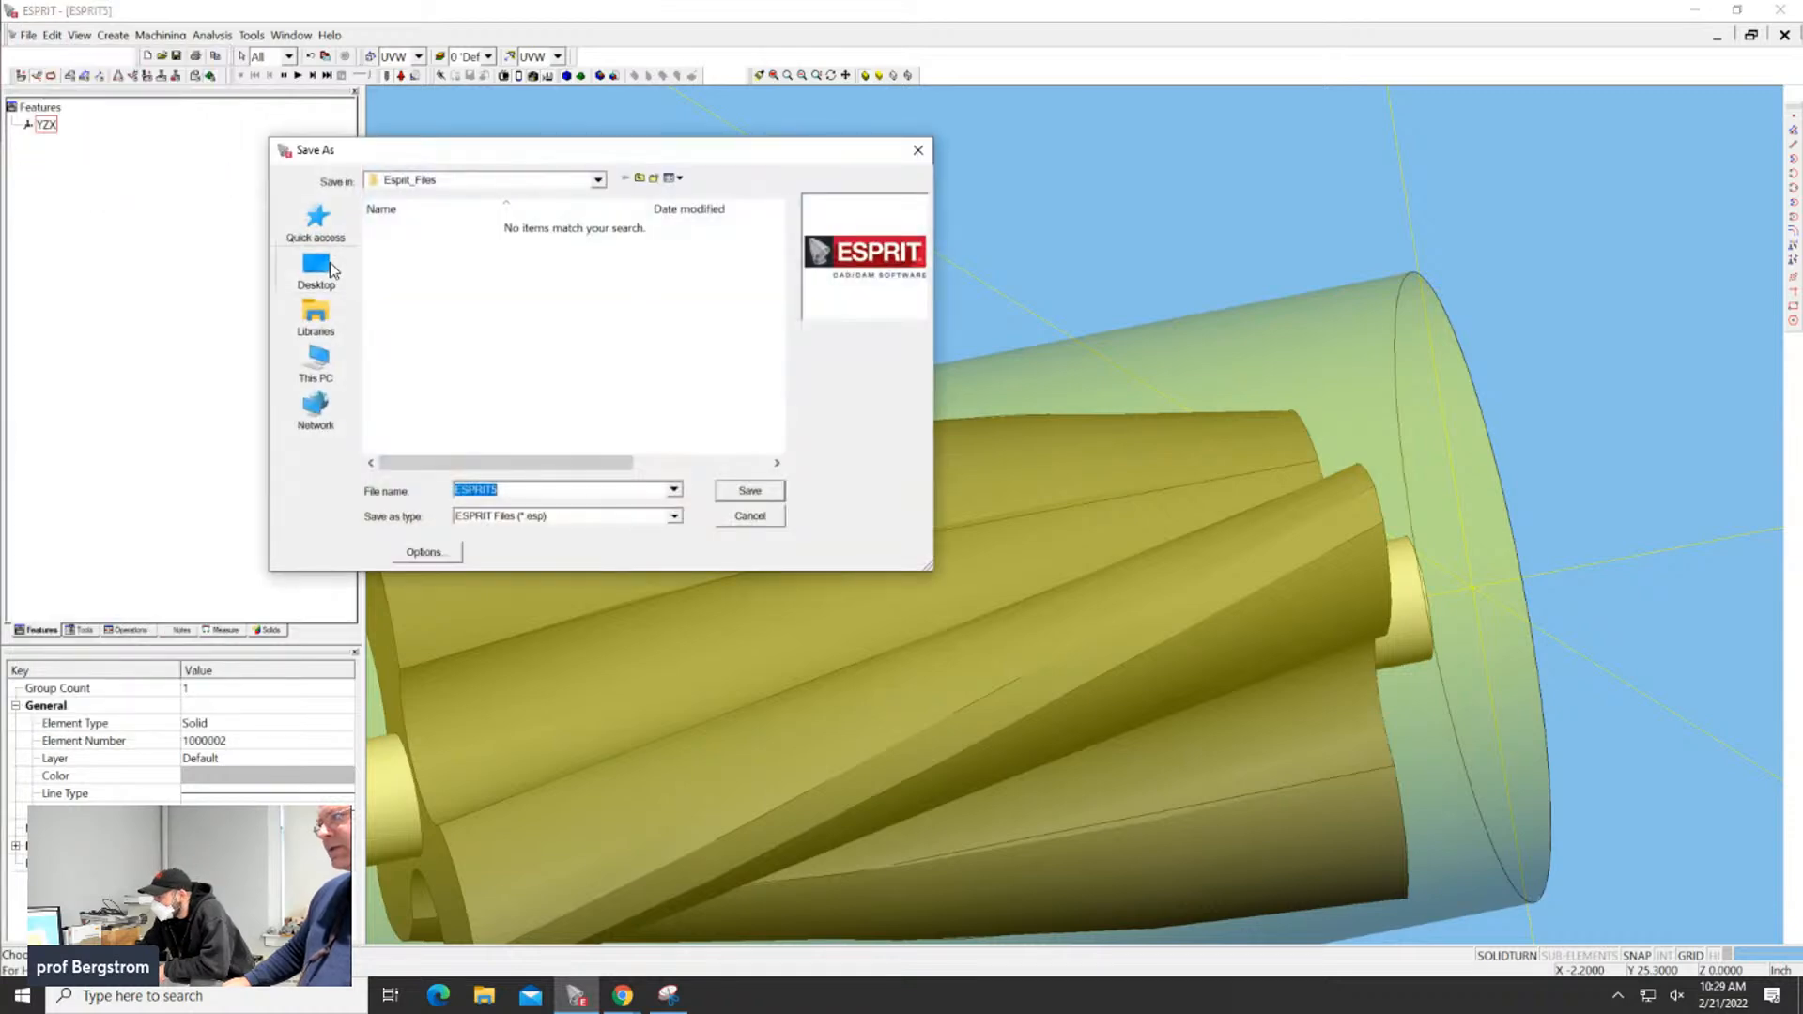
{"action": "scroll", "coordinate": [770, 282], "scroll_direction": "down", "scroll_amount": 1}
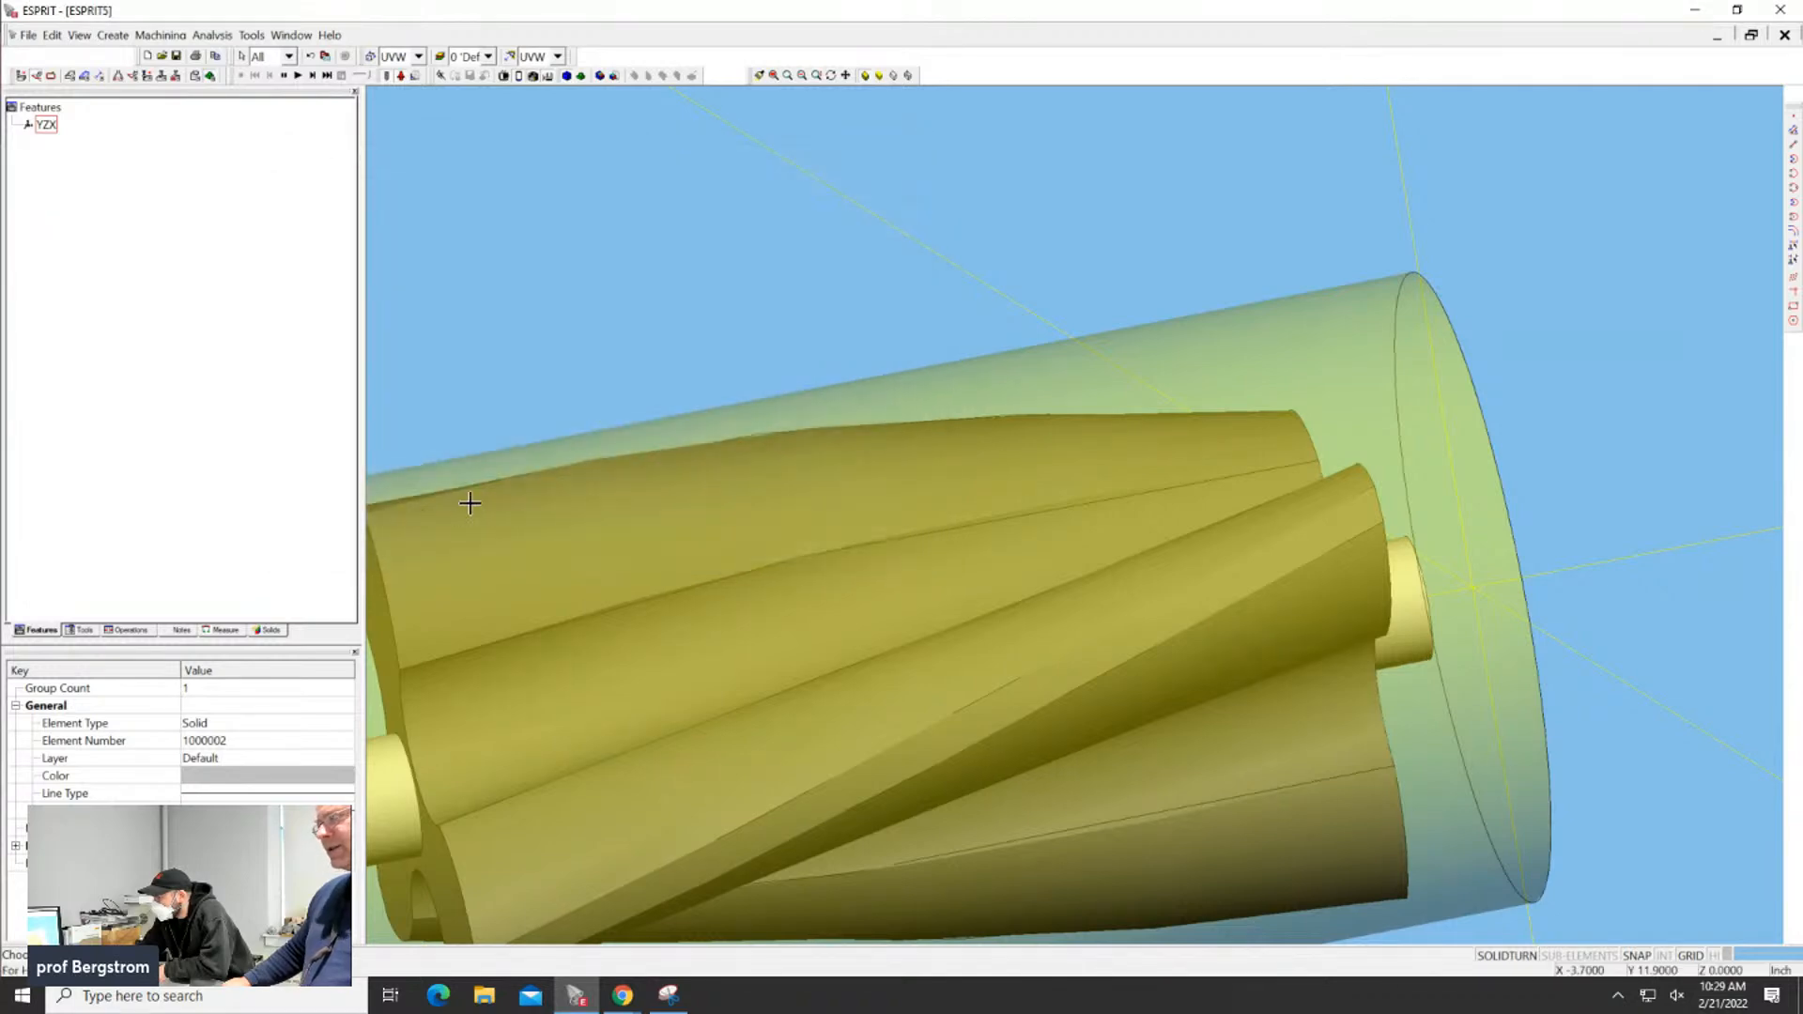
{"action": "left_click", "coordinate": [729, 492]}
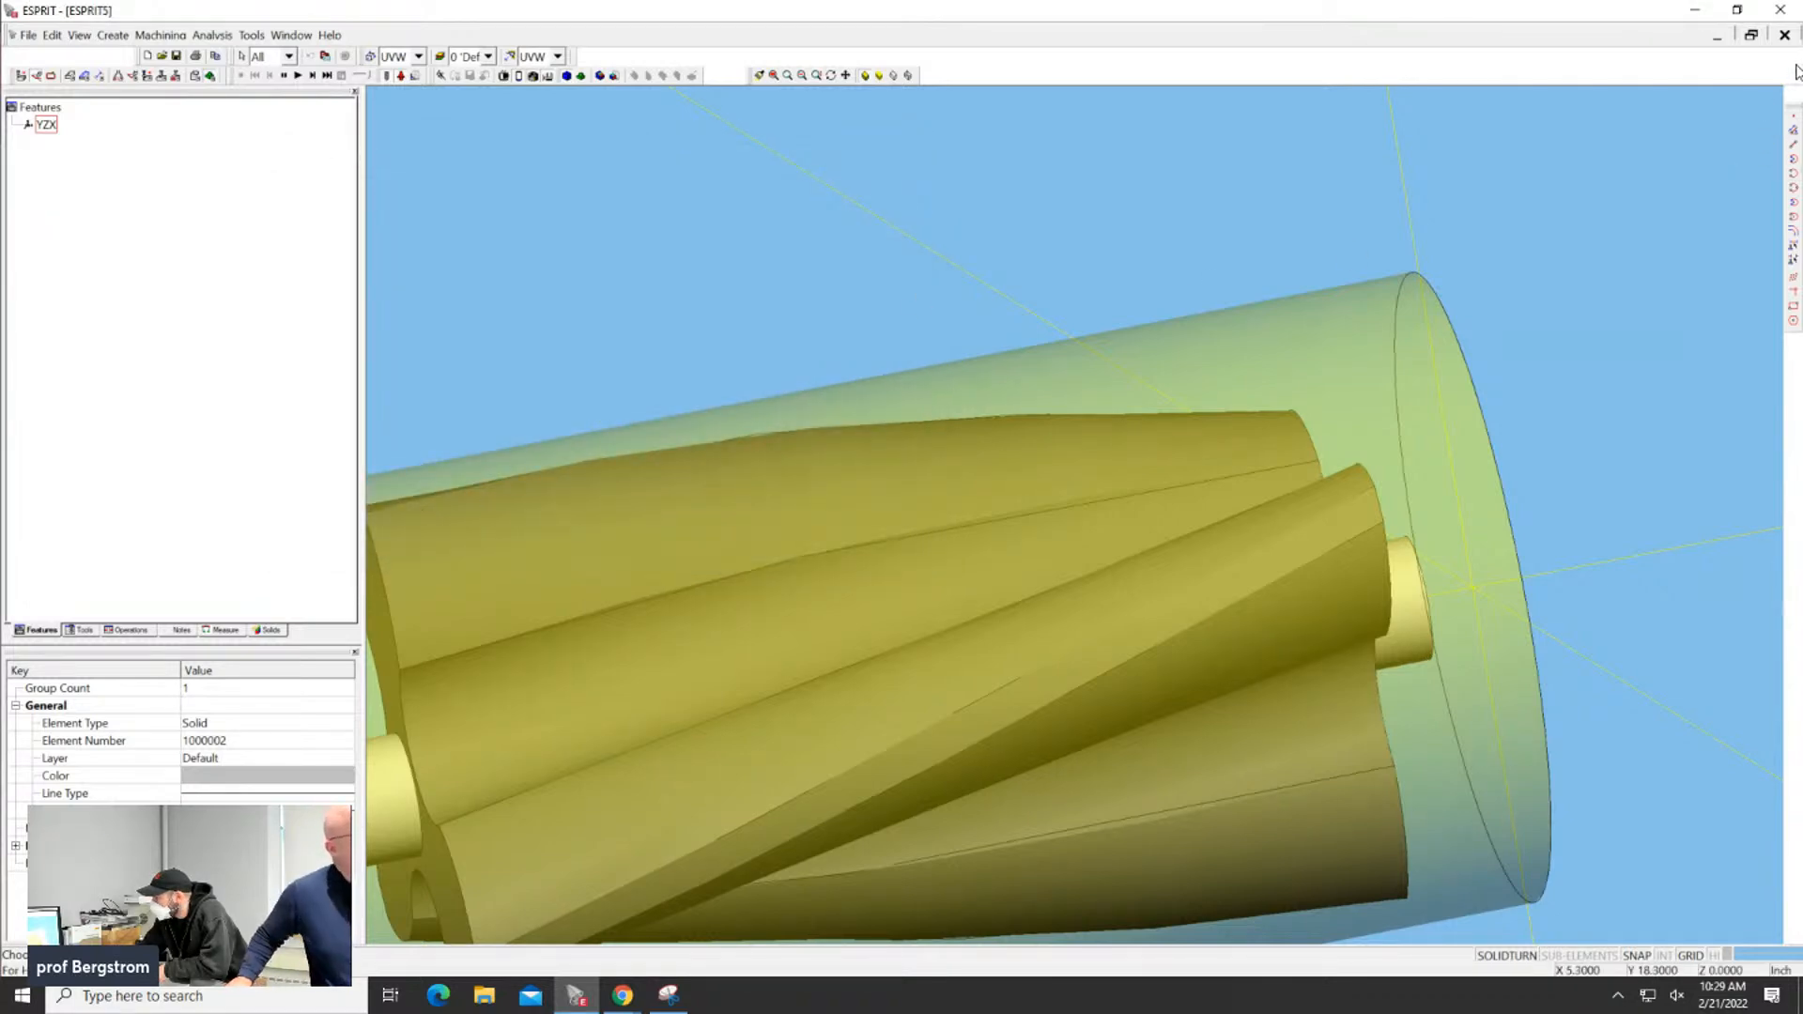
Close the document, exit ESPRIT and minimize the Snipping Tool window to reach the desktop
{"action": "left_click", "coordinate": [1784, 34]}
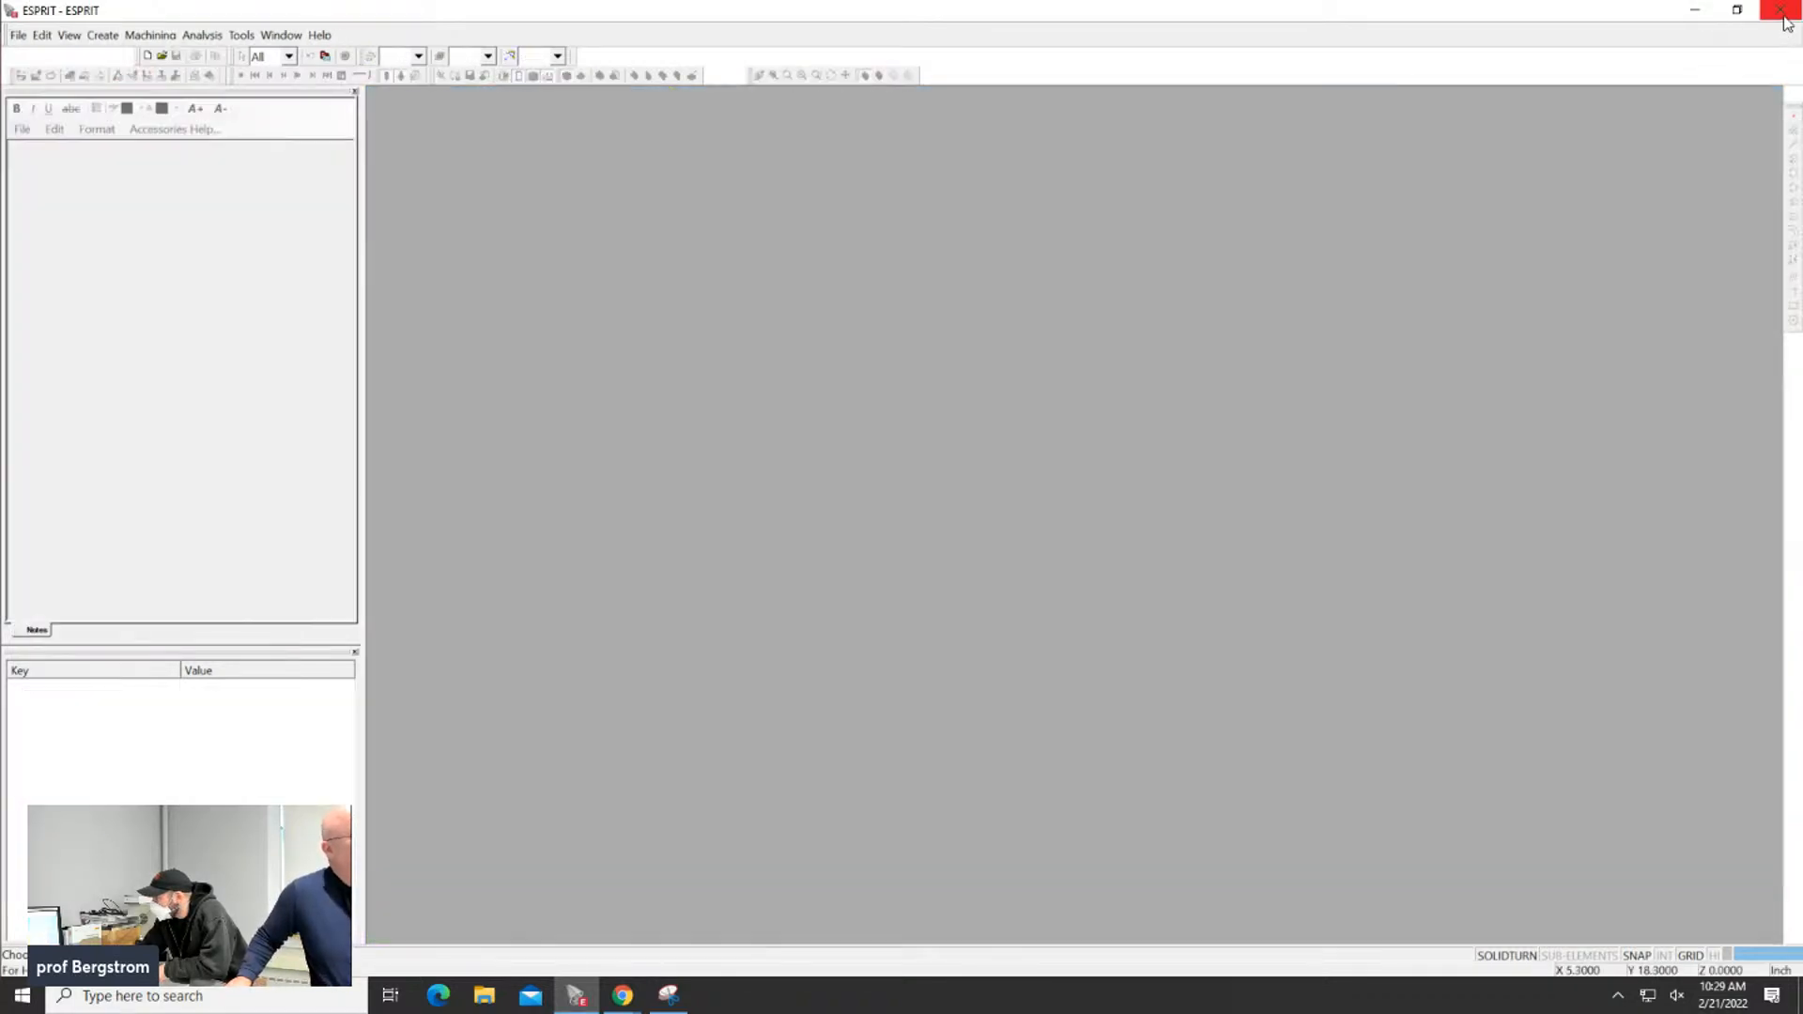
{"action": "left_click", "coordinate": [1781, 15]}
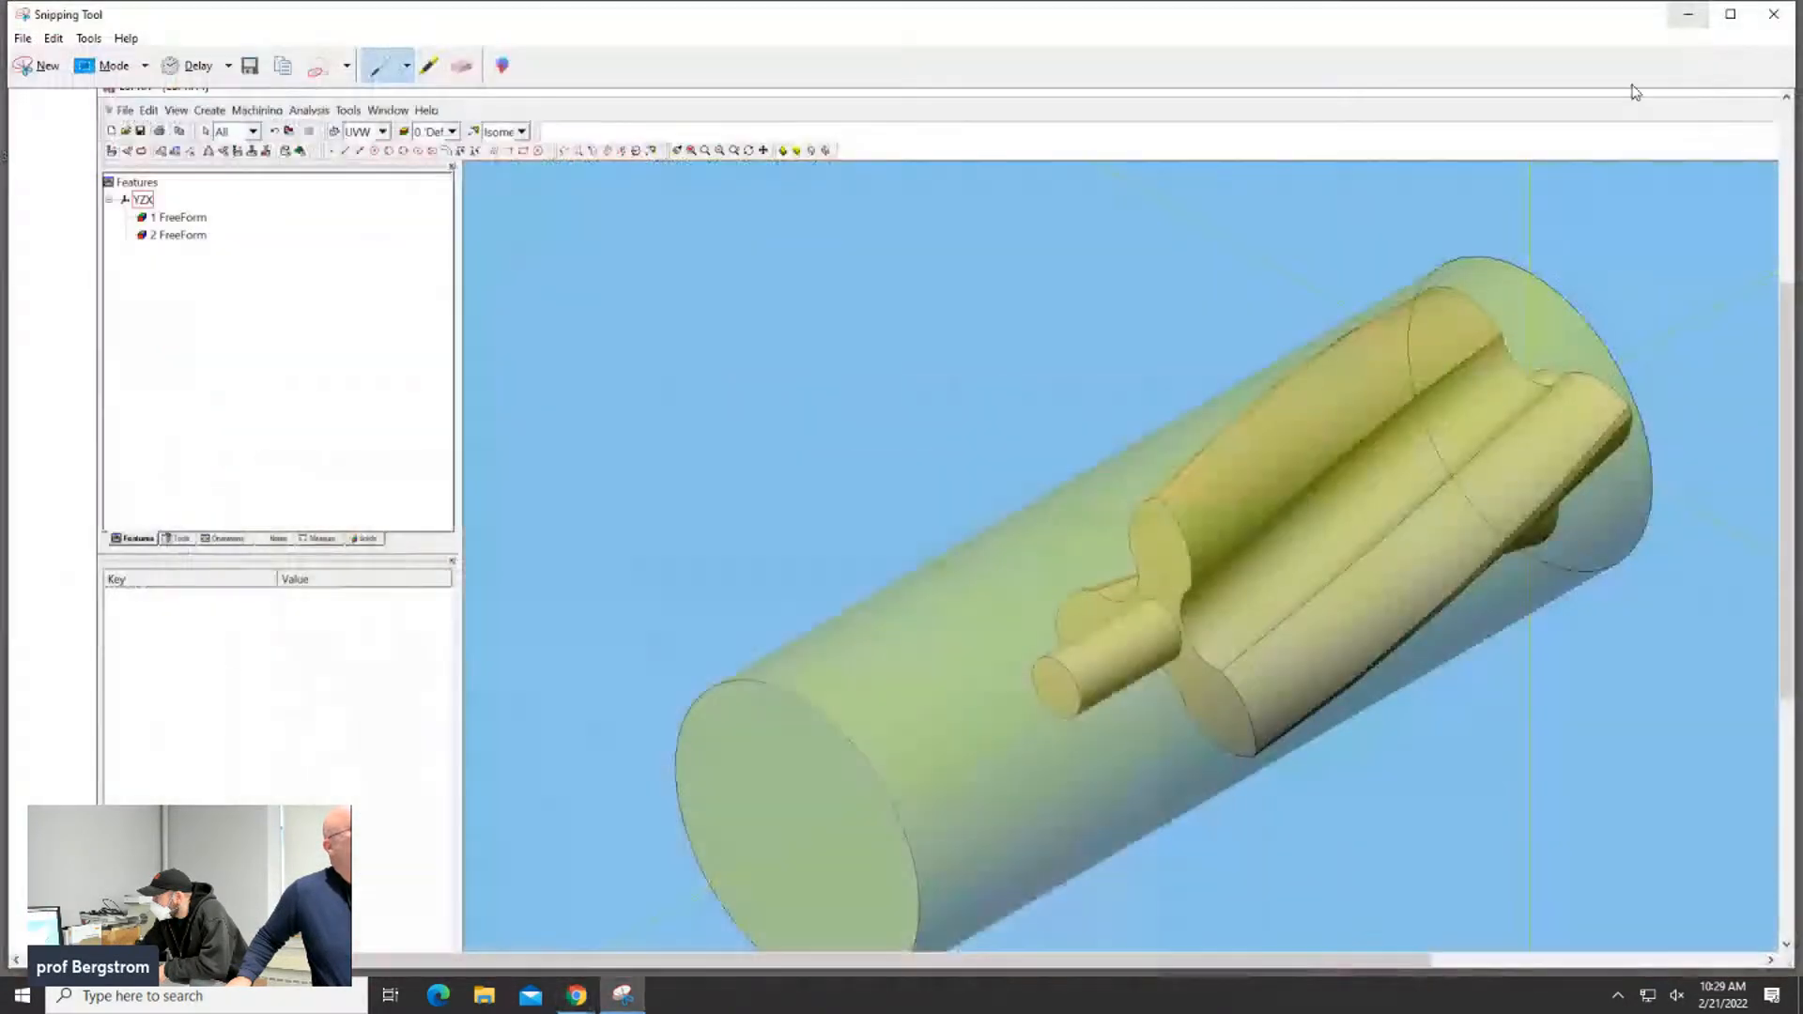
{"action": "left_click", "coordinate": [1696, 14]}
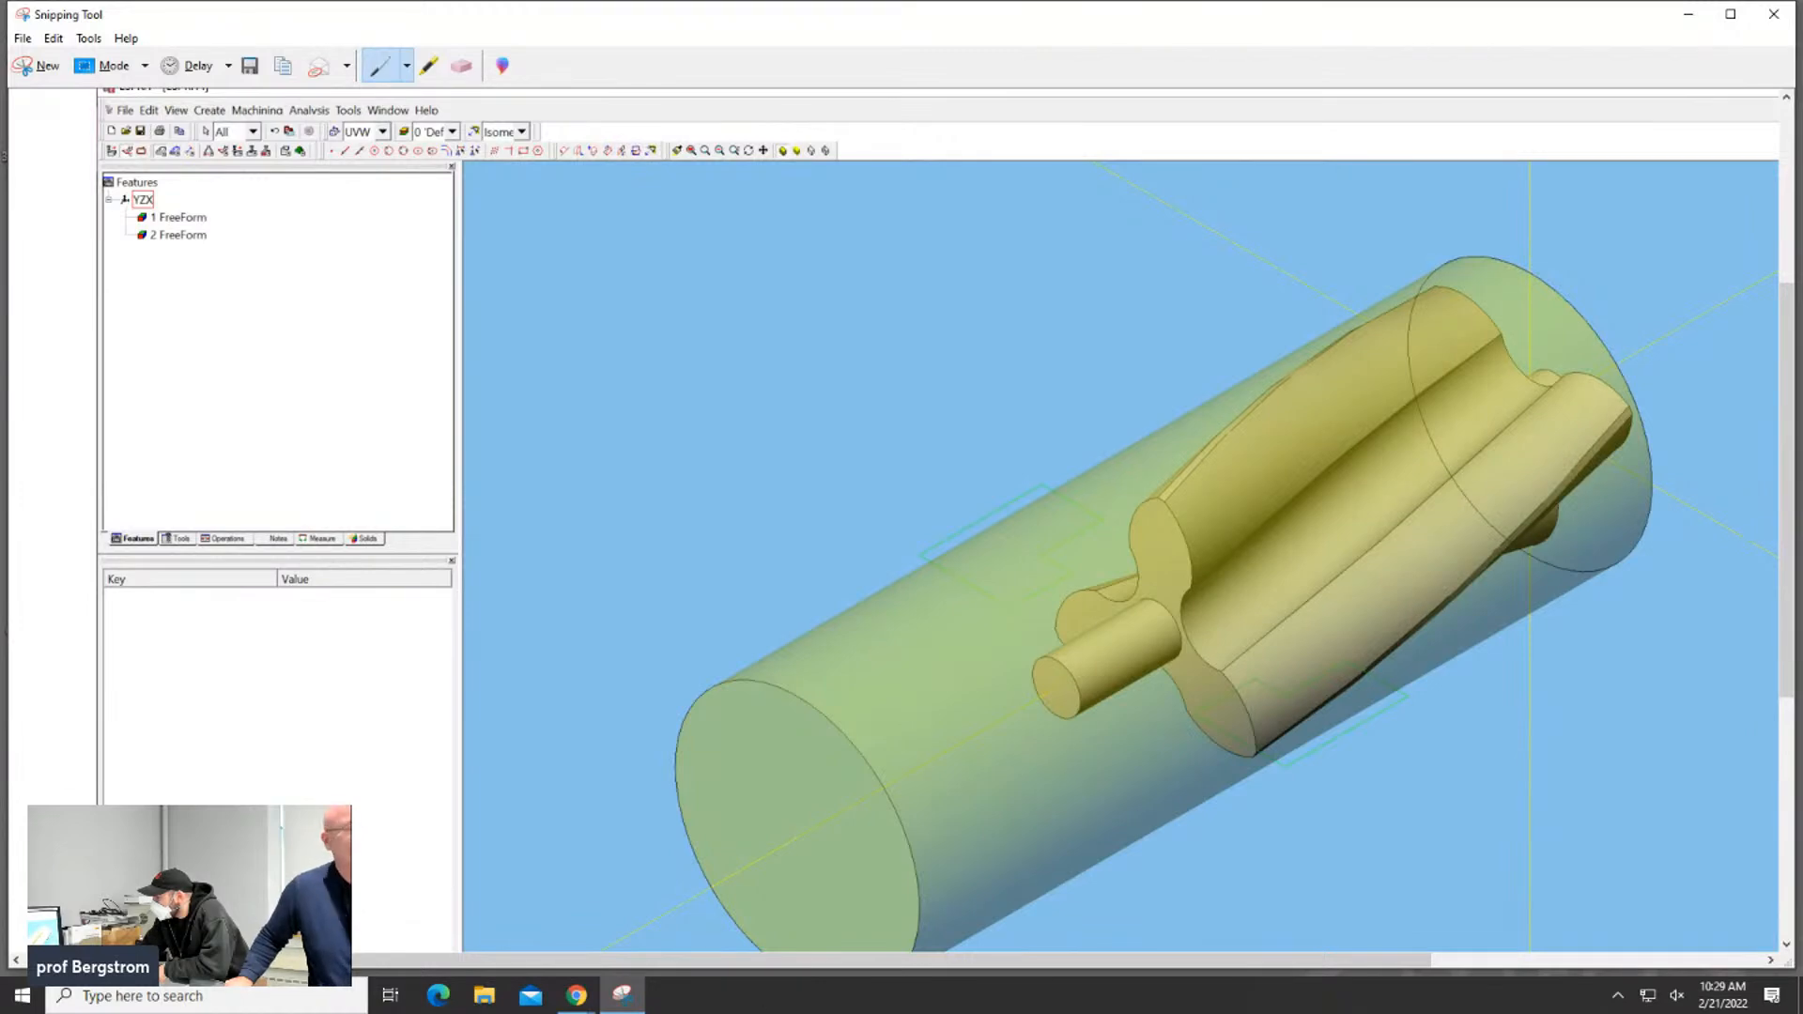
{"action": "left_click", "coordinate": [1670, 26]}
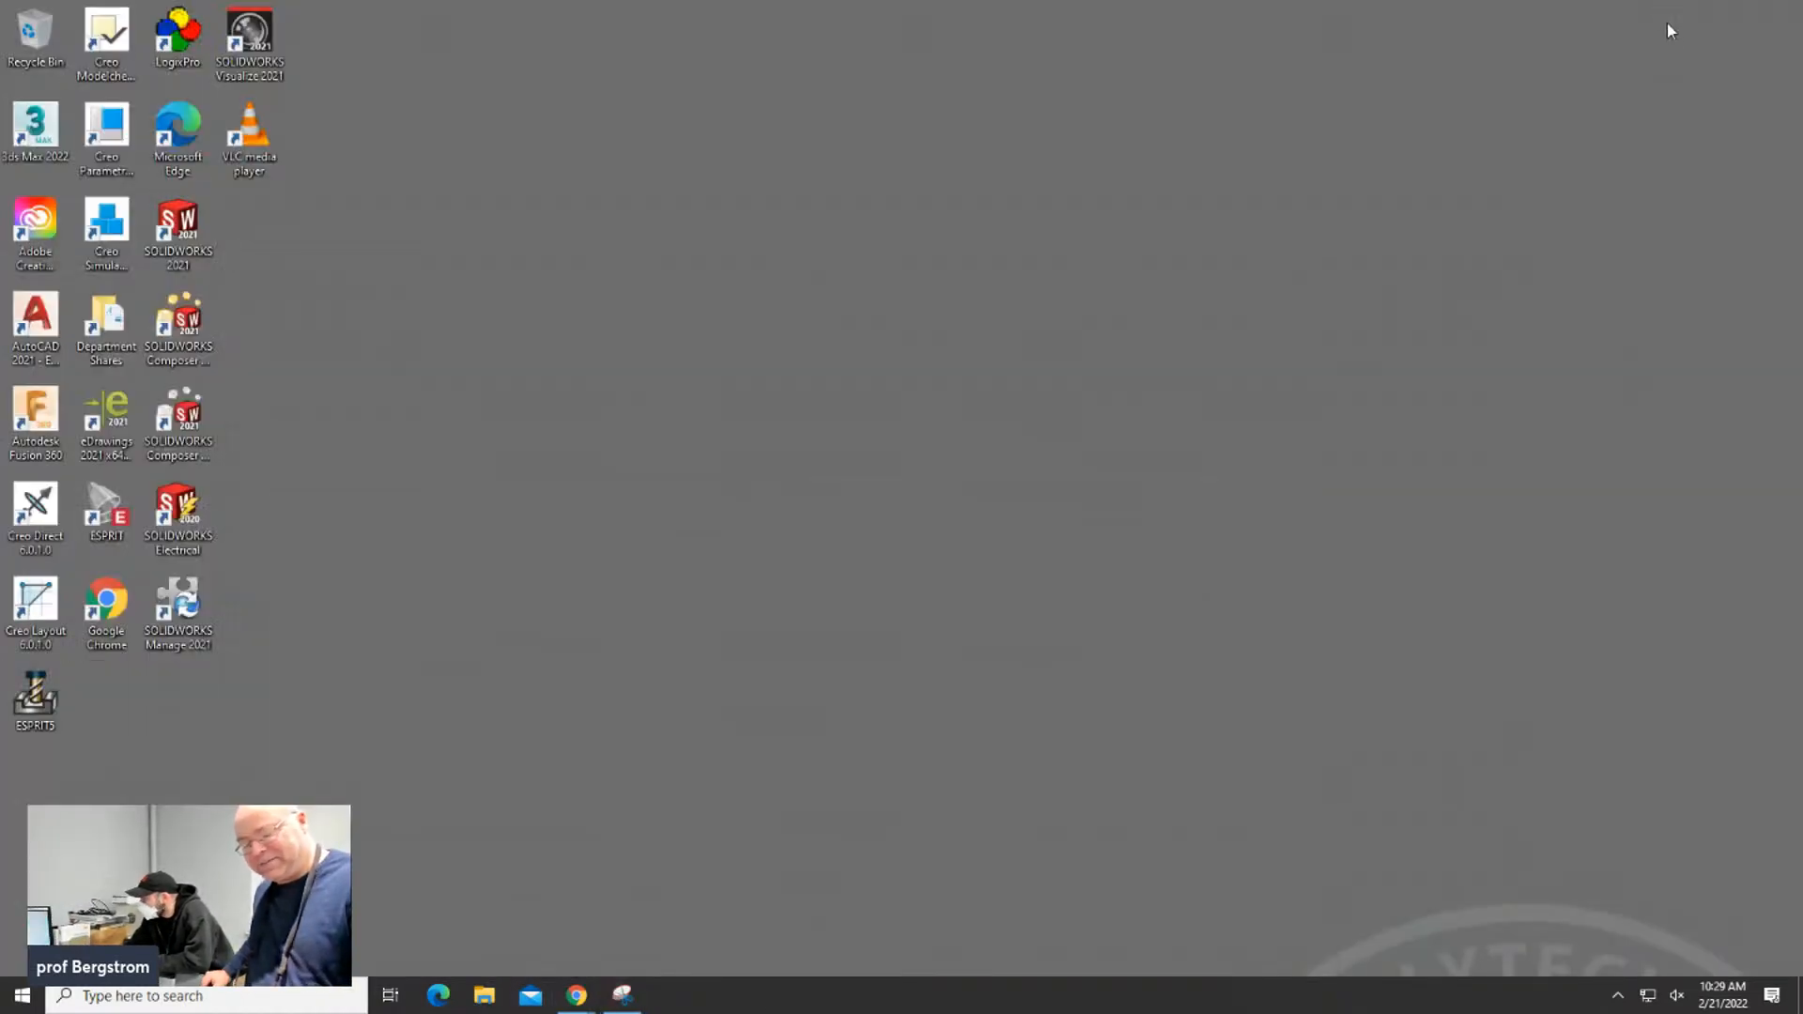
Enable the high DPI scaling override in the ESPRIT shortcut's compatibility properties
{"action": "double_click", "coordinate": [120, 533]}
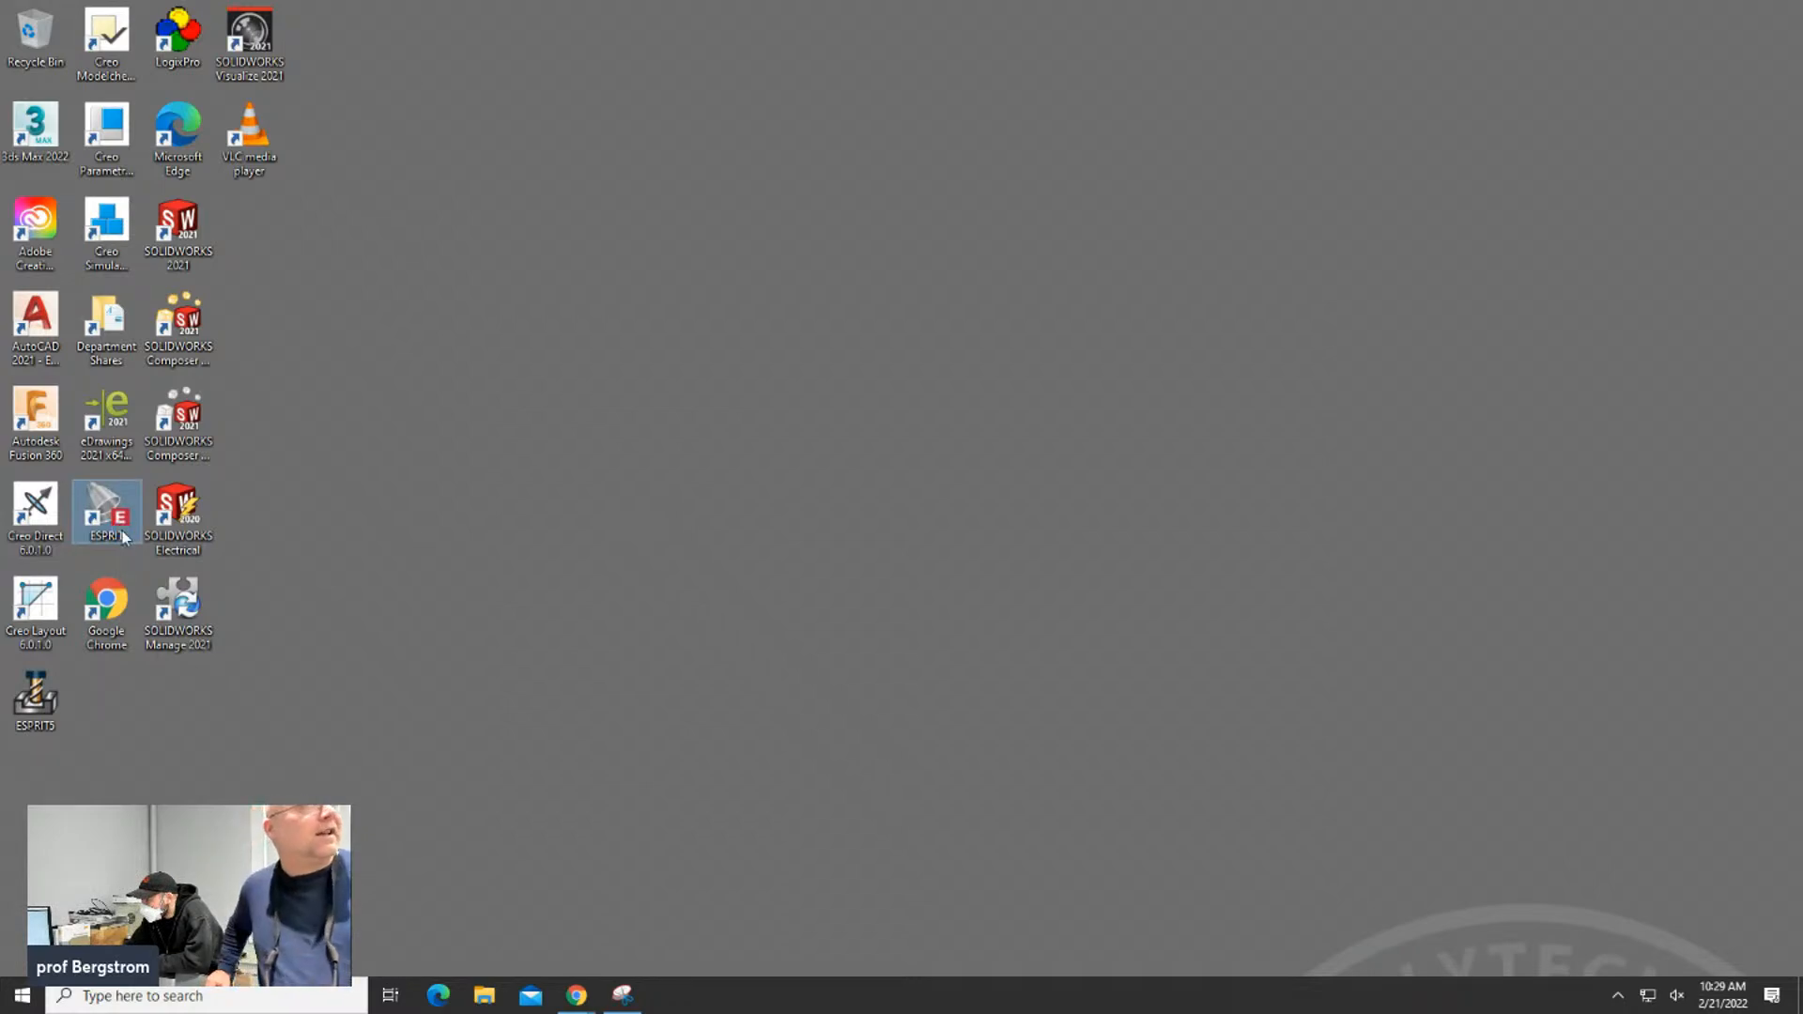
{"action": "right_click", "coordinate": [122, 531]}
{"action": "left_click", "coordinate": [133, 516]}
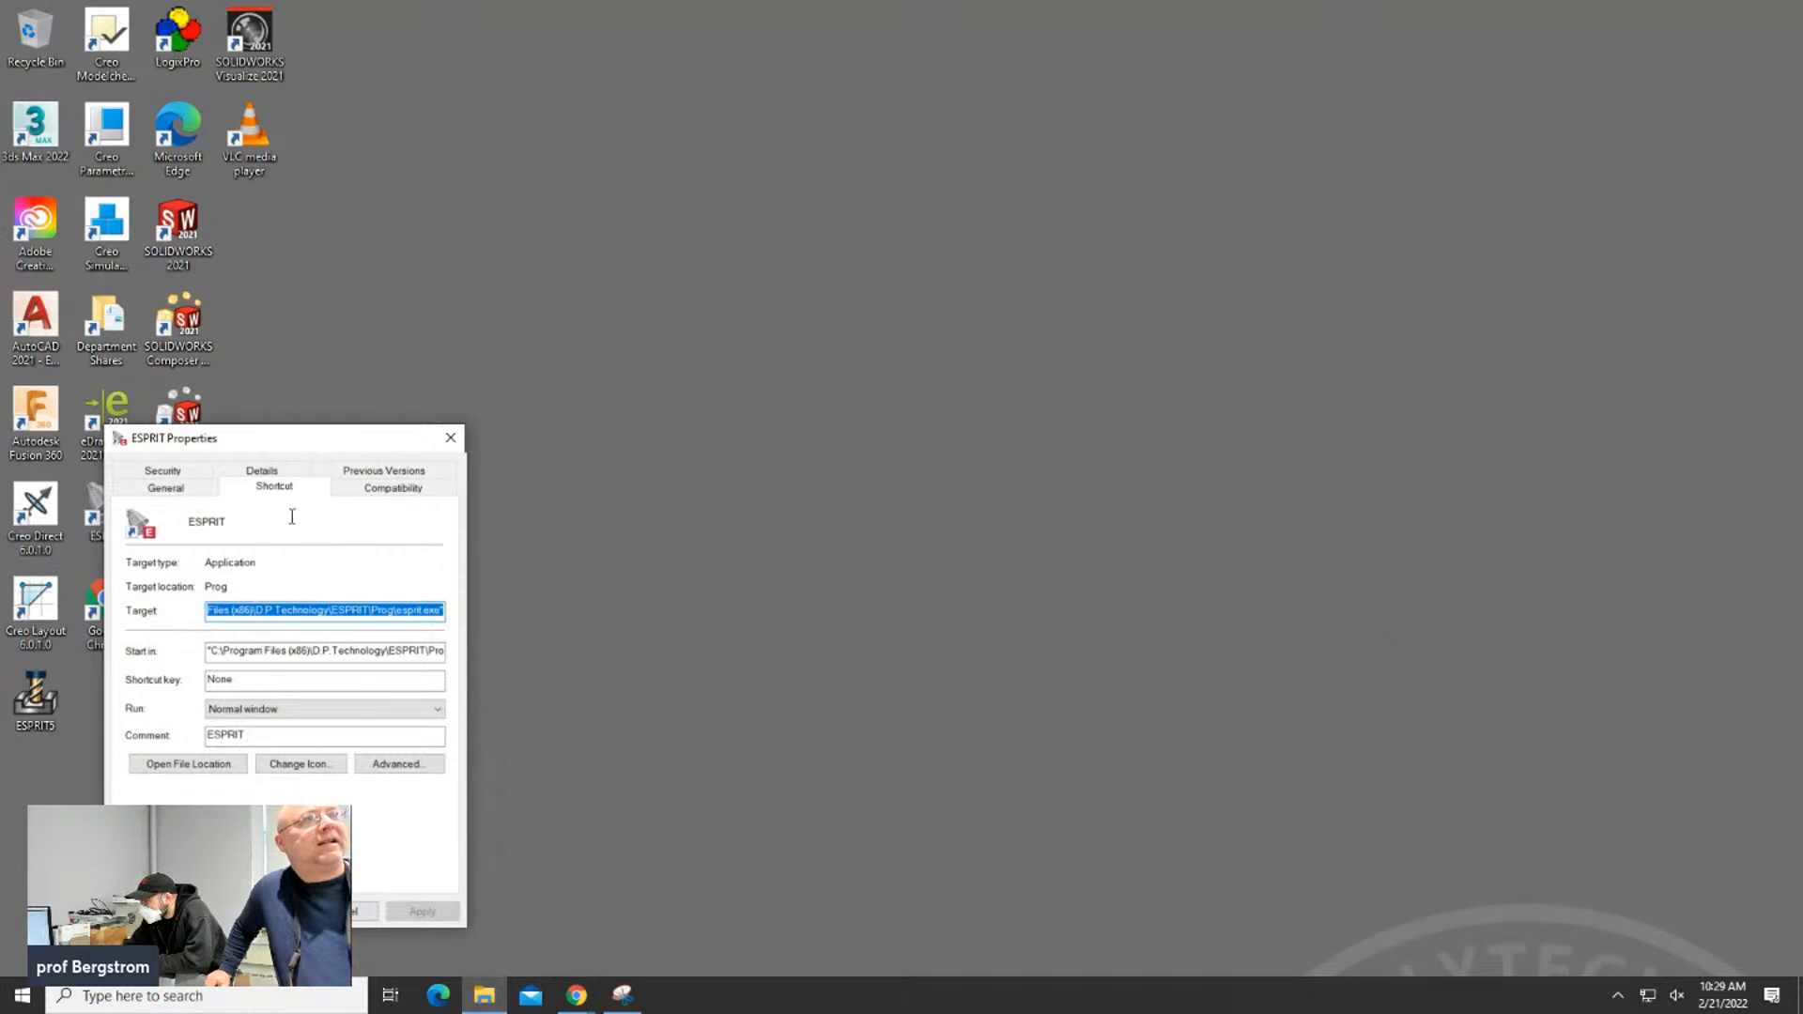
{"action": "left_click", "coordinate": [365, 496]}
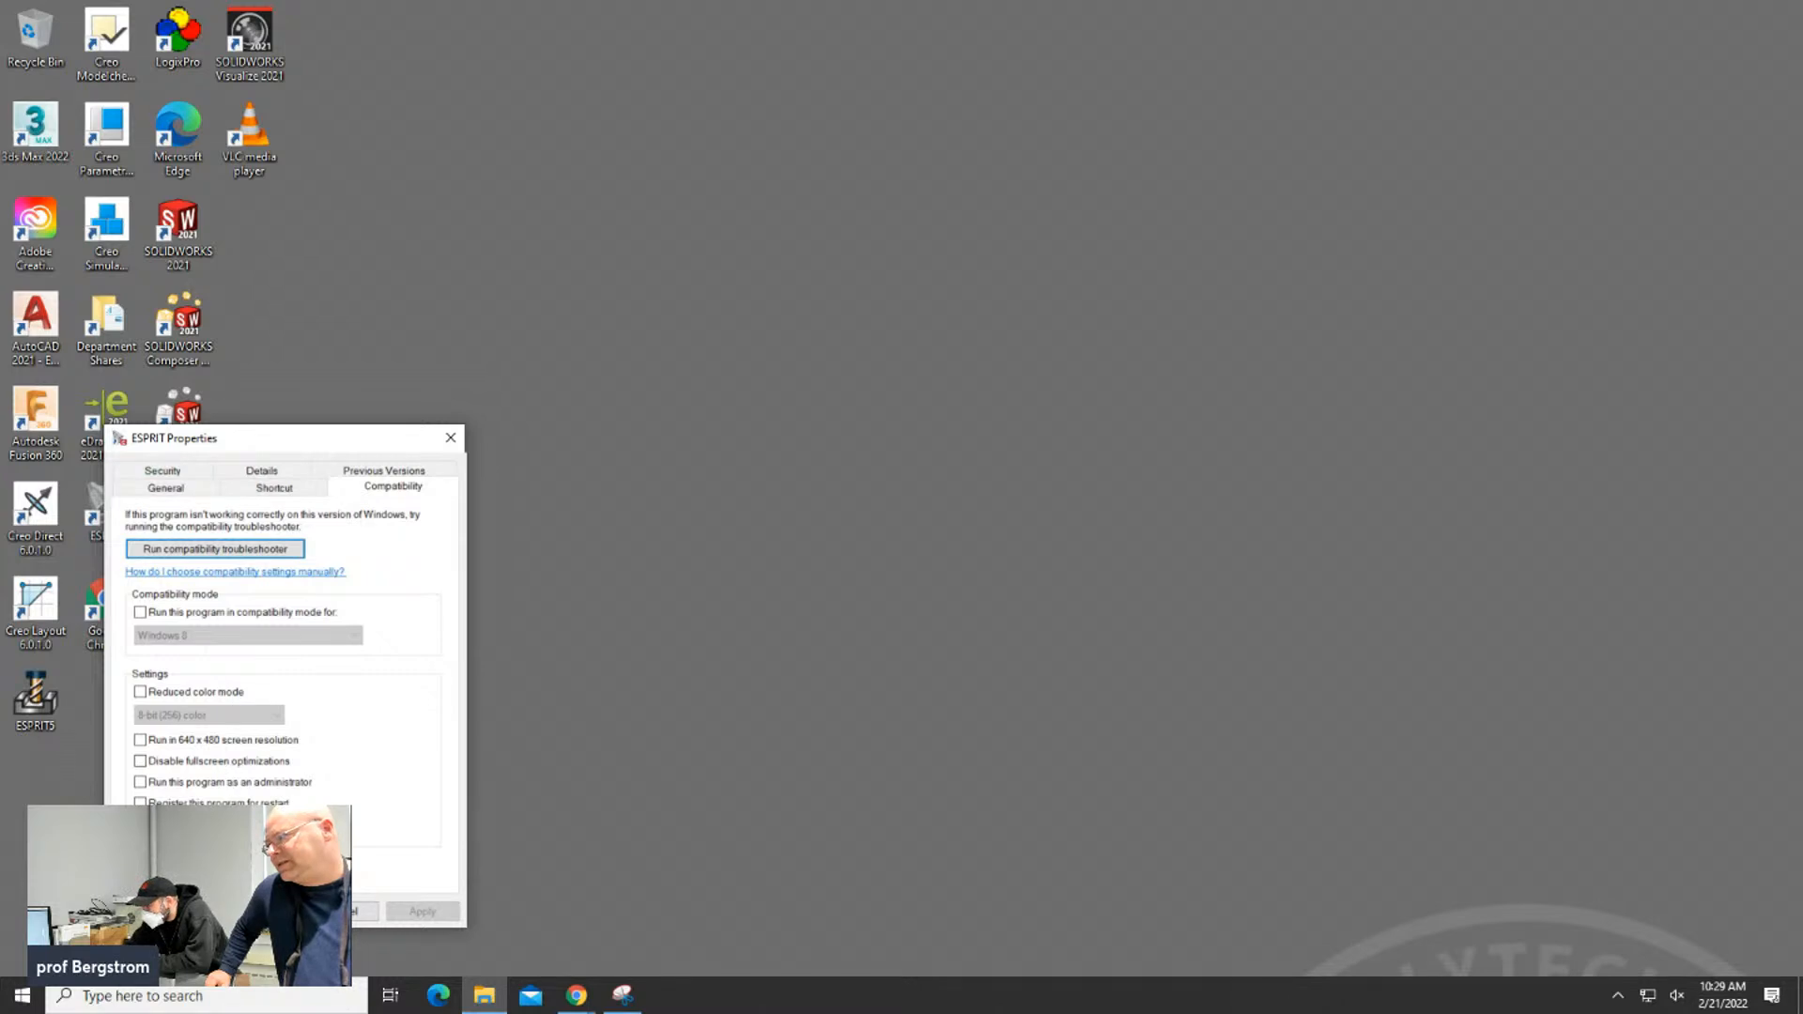
{"action": "left_click", "coordinate": [221, 827]}
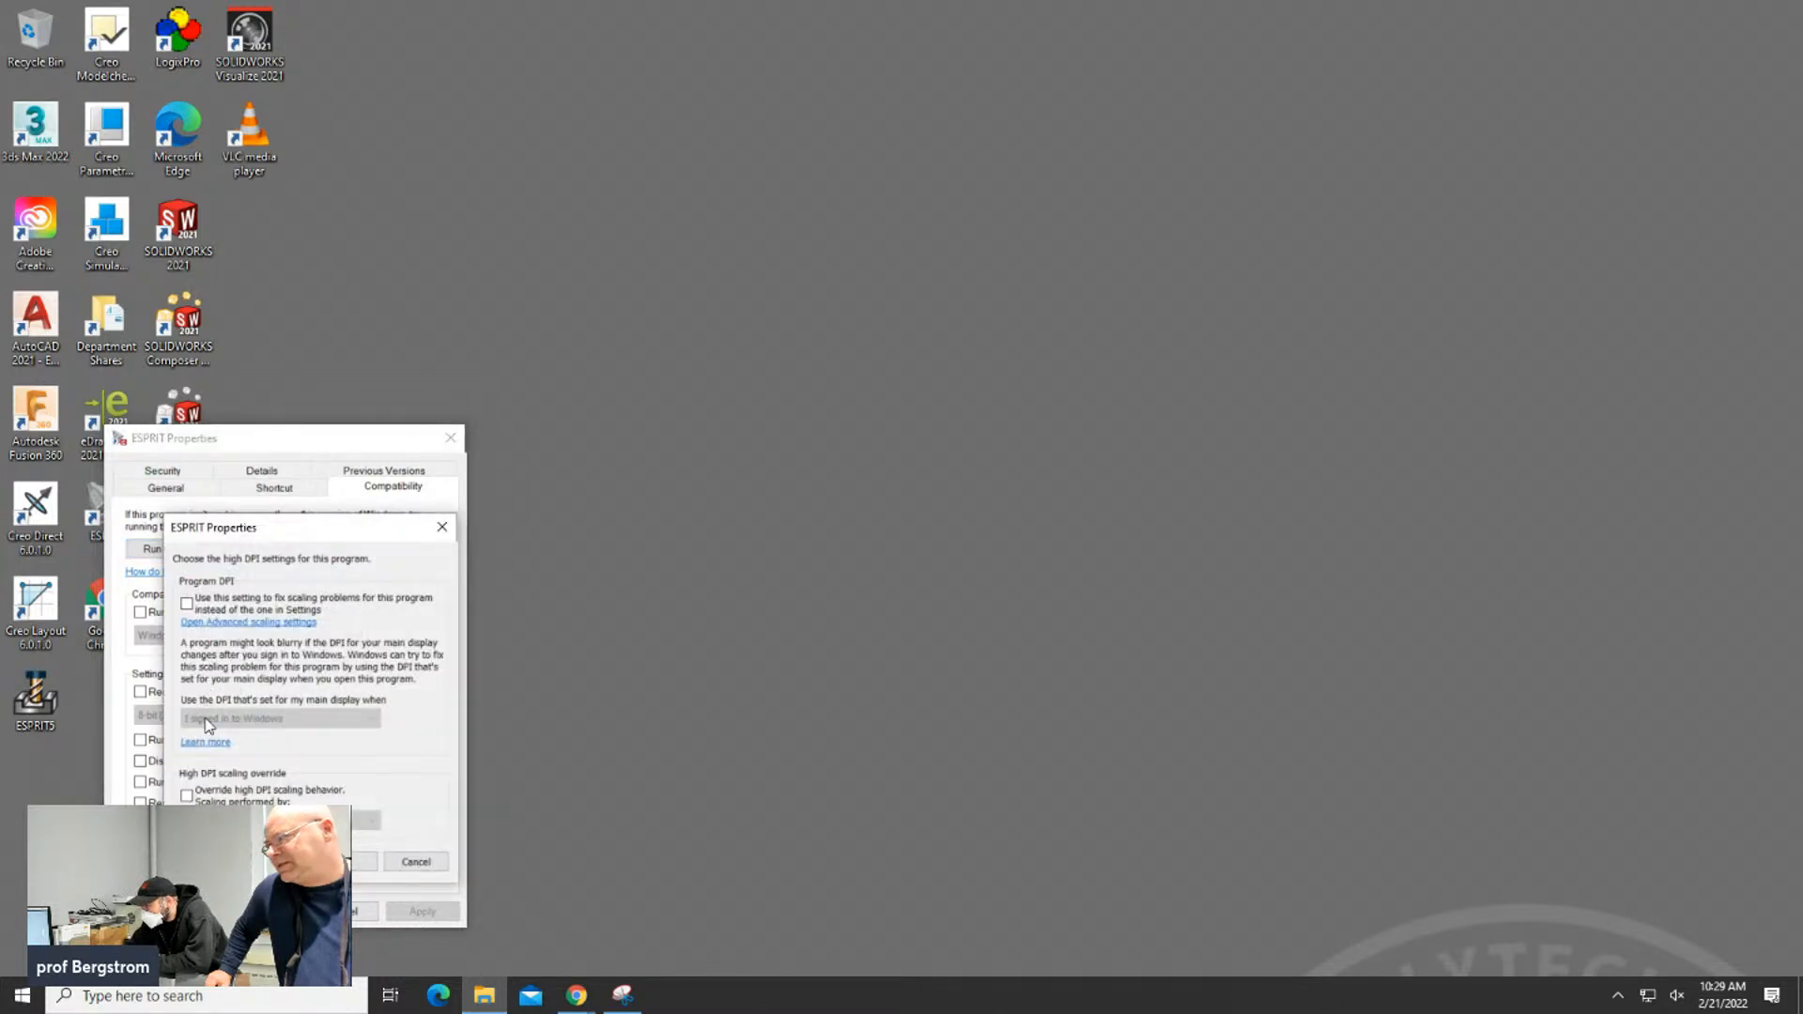
{"action": "left_click", "coordinate": [187, 795]}
{"action": "left_click", "coordinate": [366, 820]}
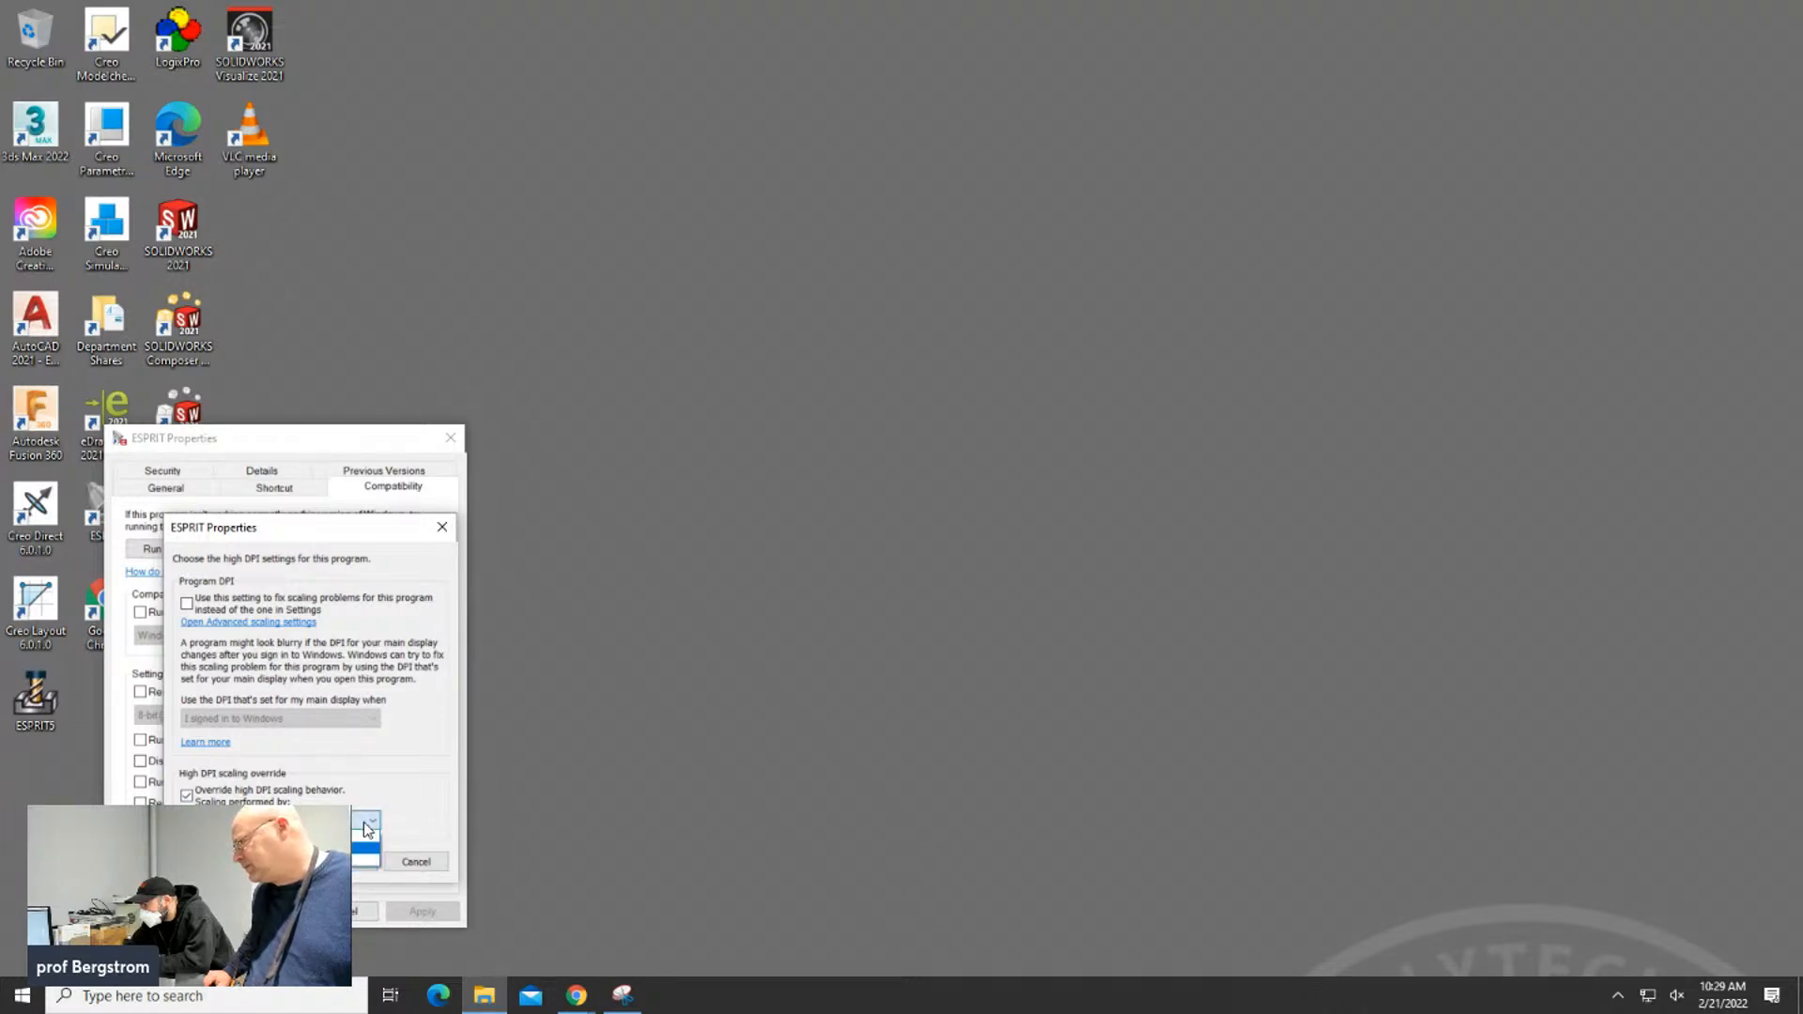
{"action": "left_click", "coordinate": [364, 861]}
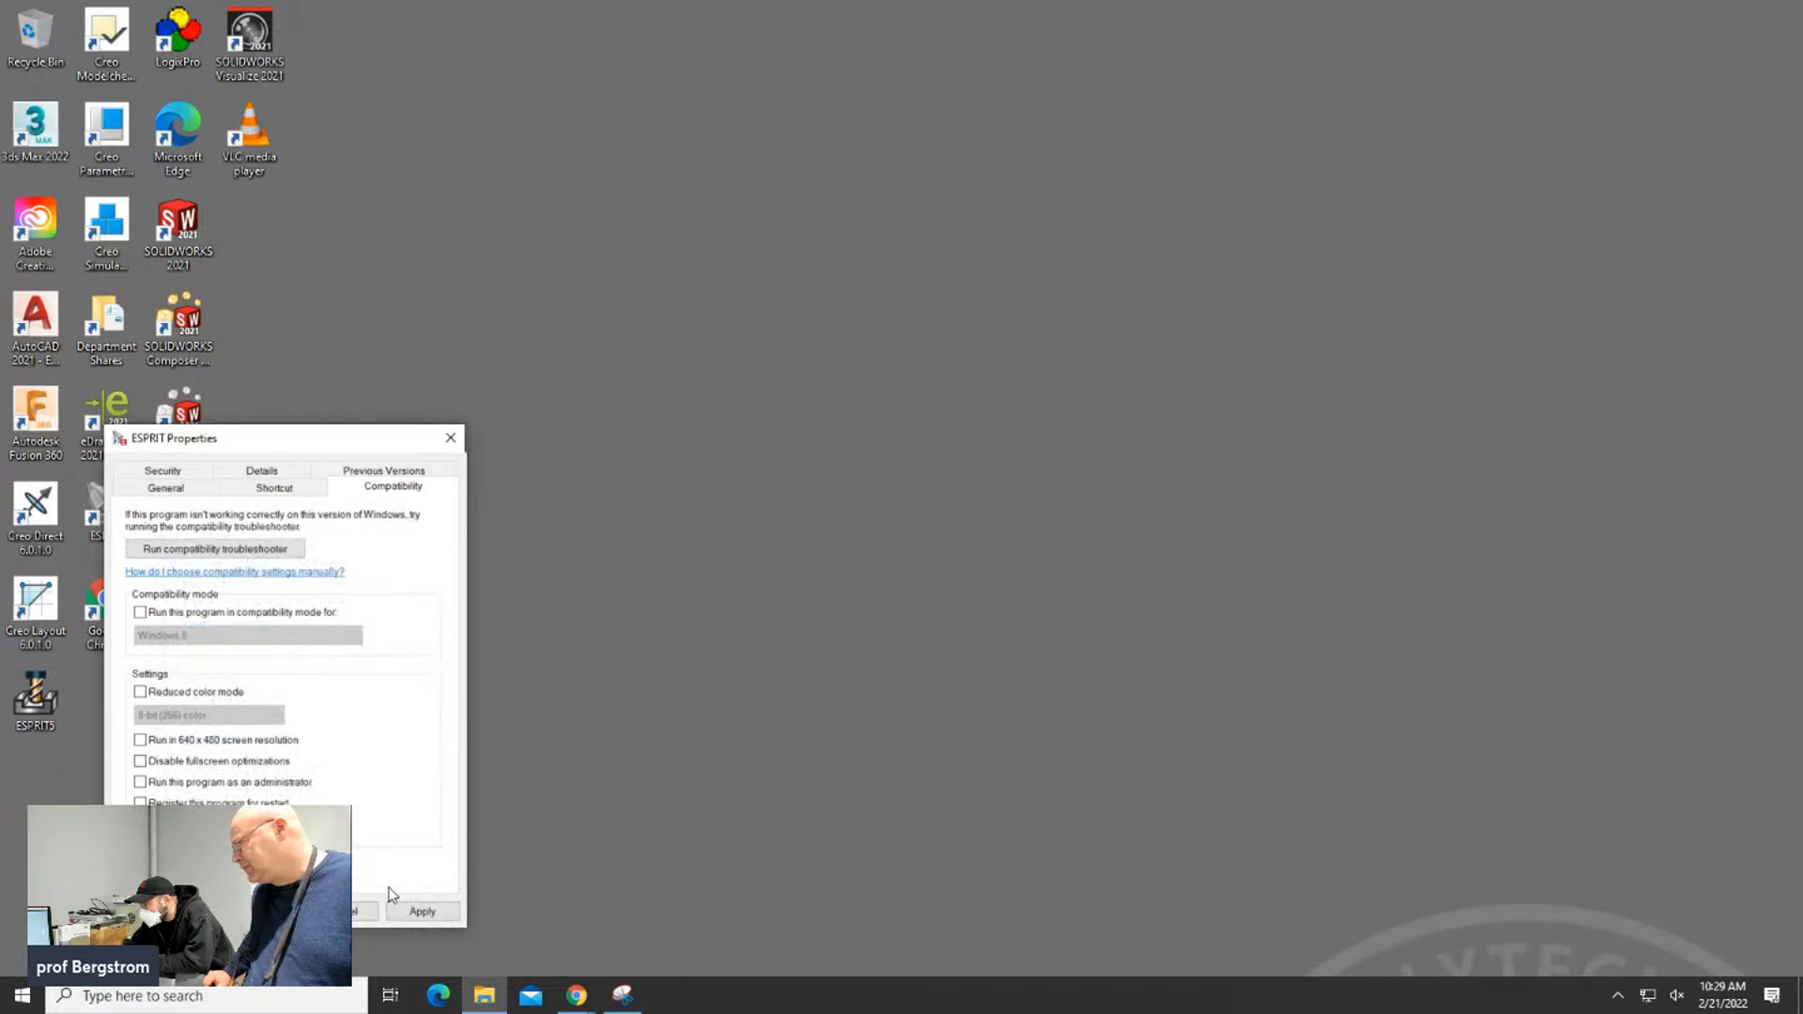
{"action": "left_click", "coordinate": [263, 911]}
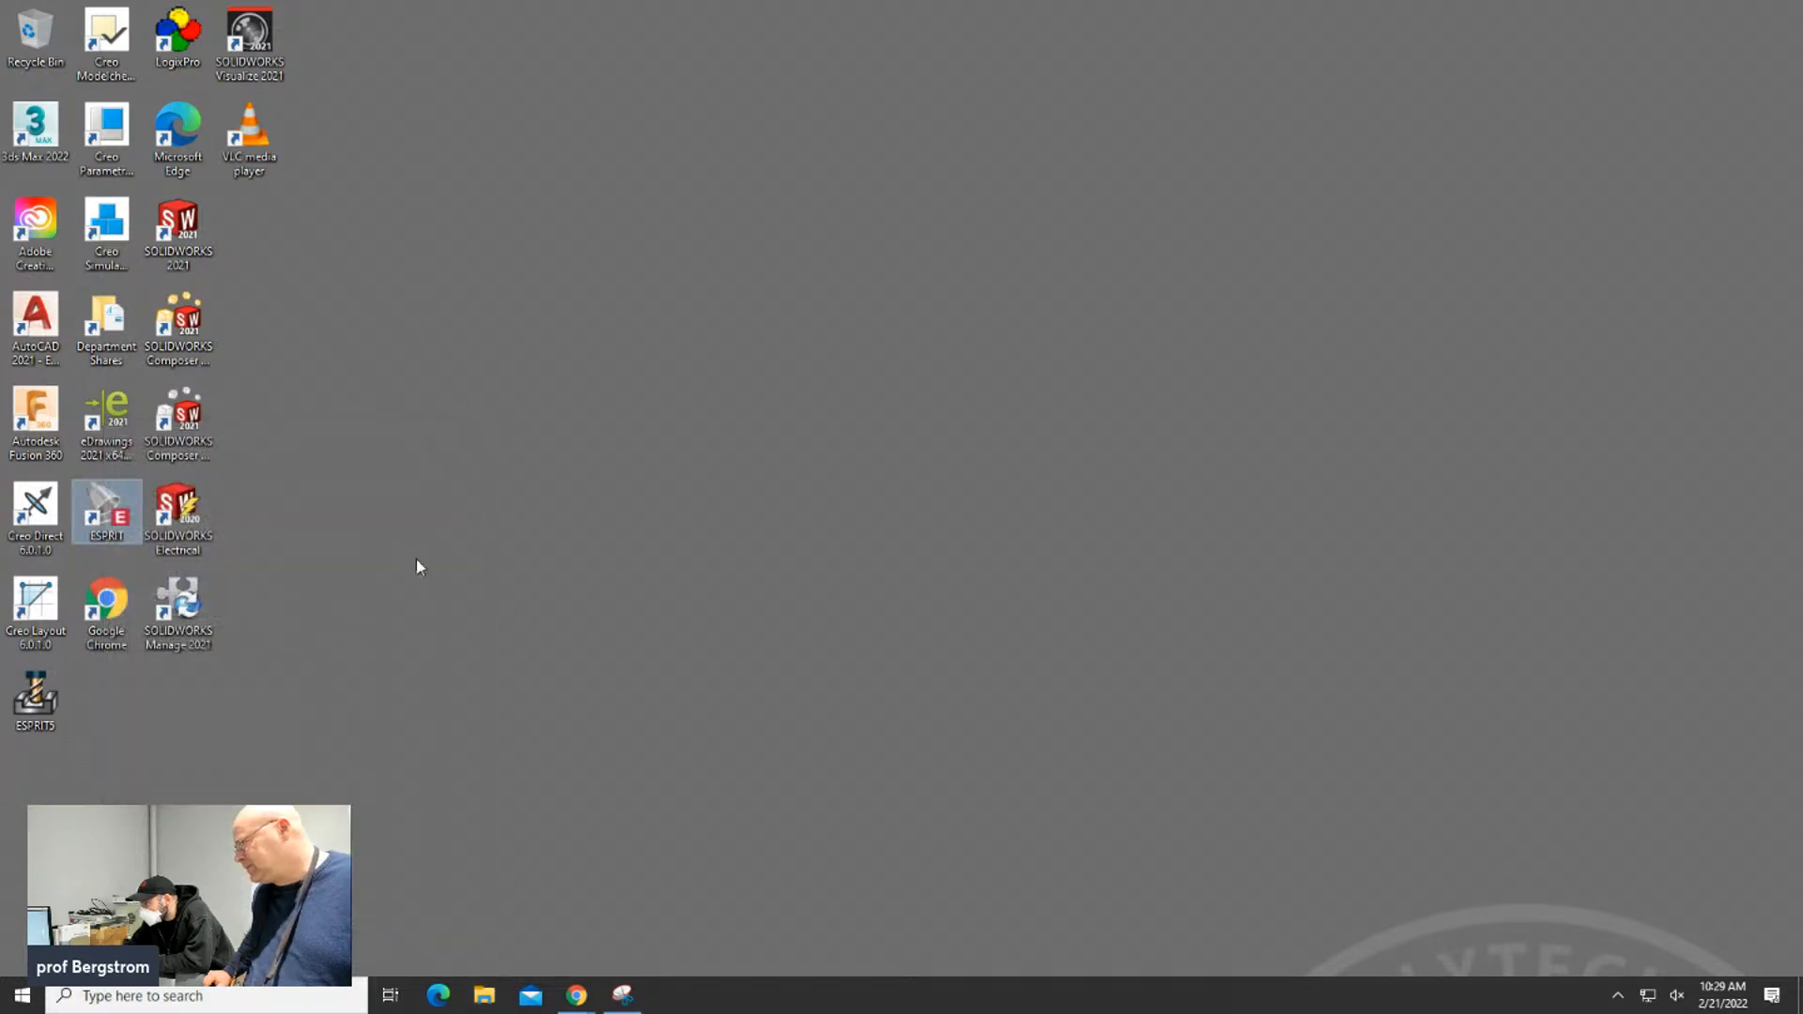
Launch ESPRIT with a blank document and open the ESPRIT5 file from the Desktop
{"action": "double_click", "coordinate": [108, 518]}
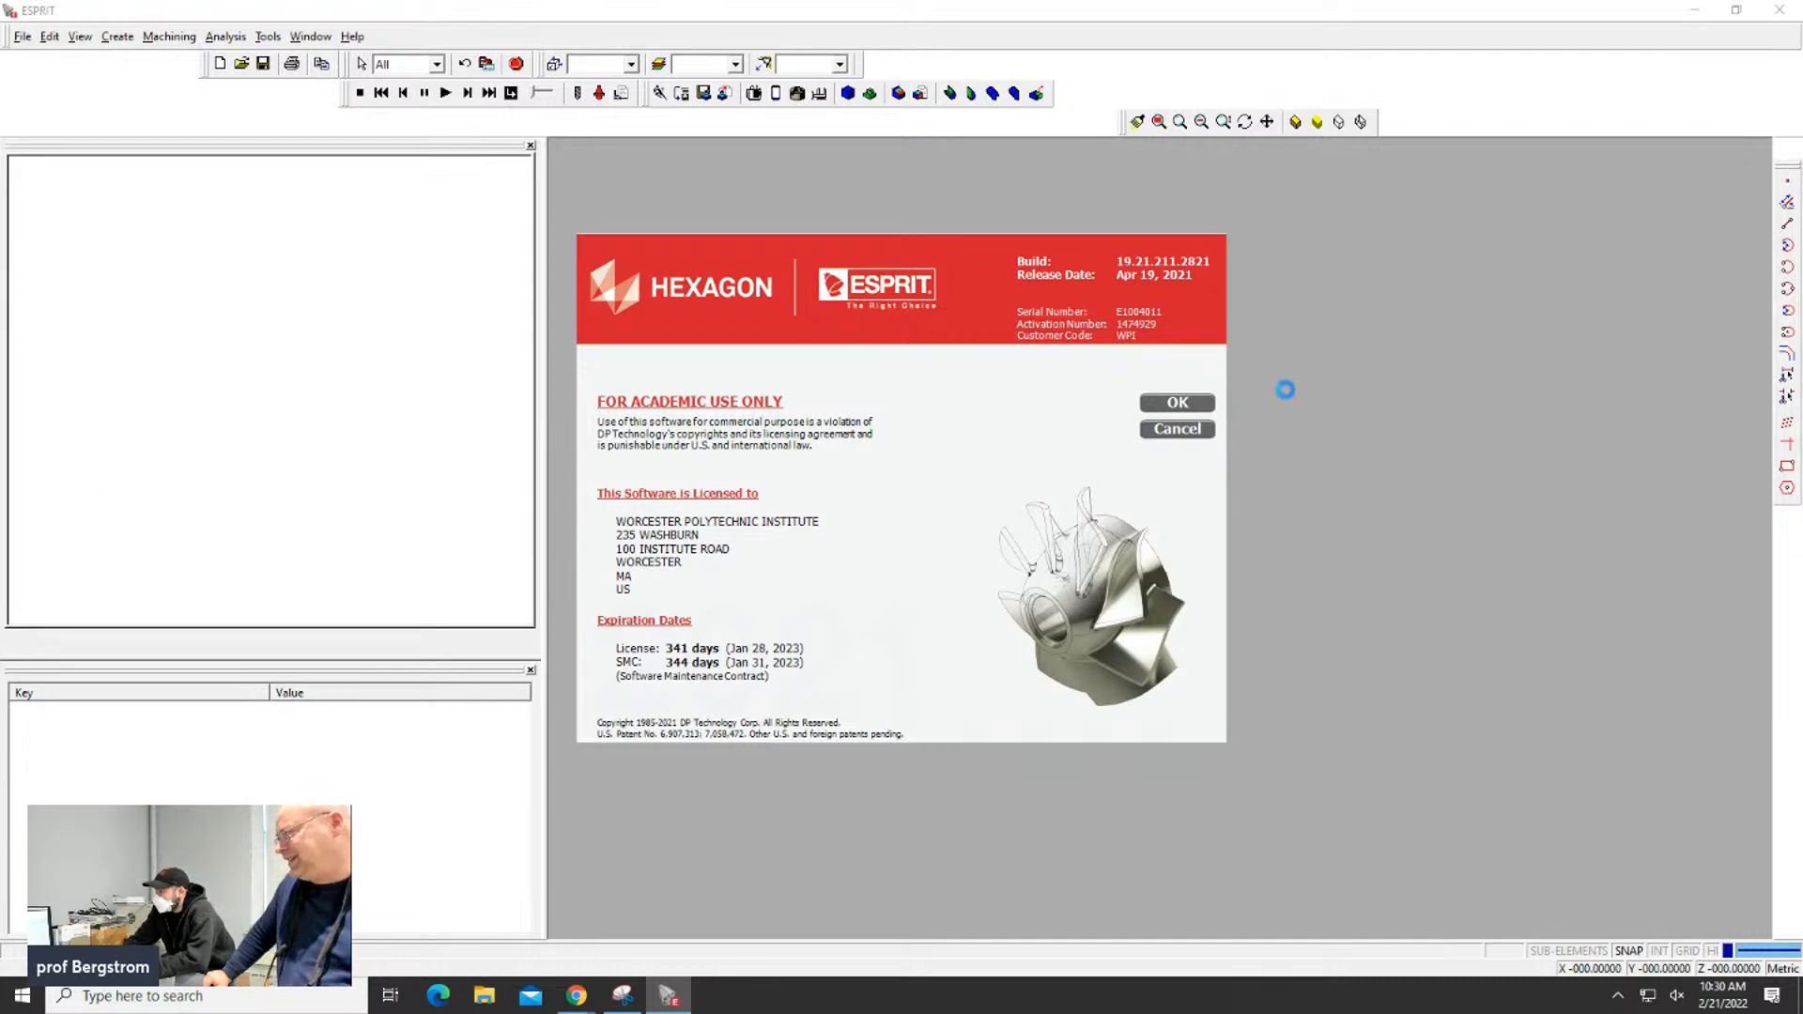
{"action": "left_click", "coordinate": [1193, 408]}
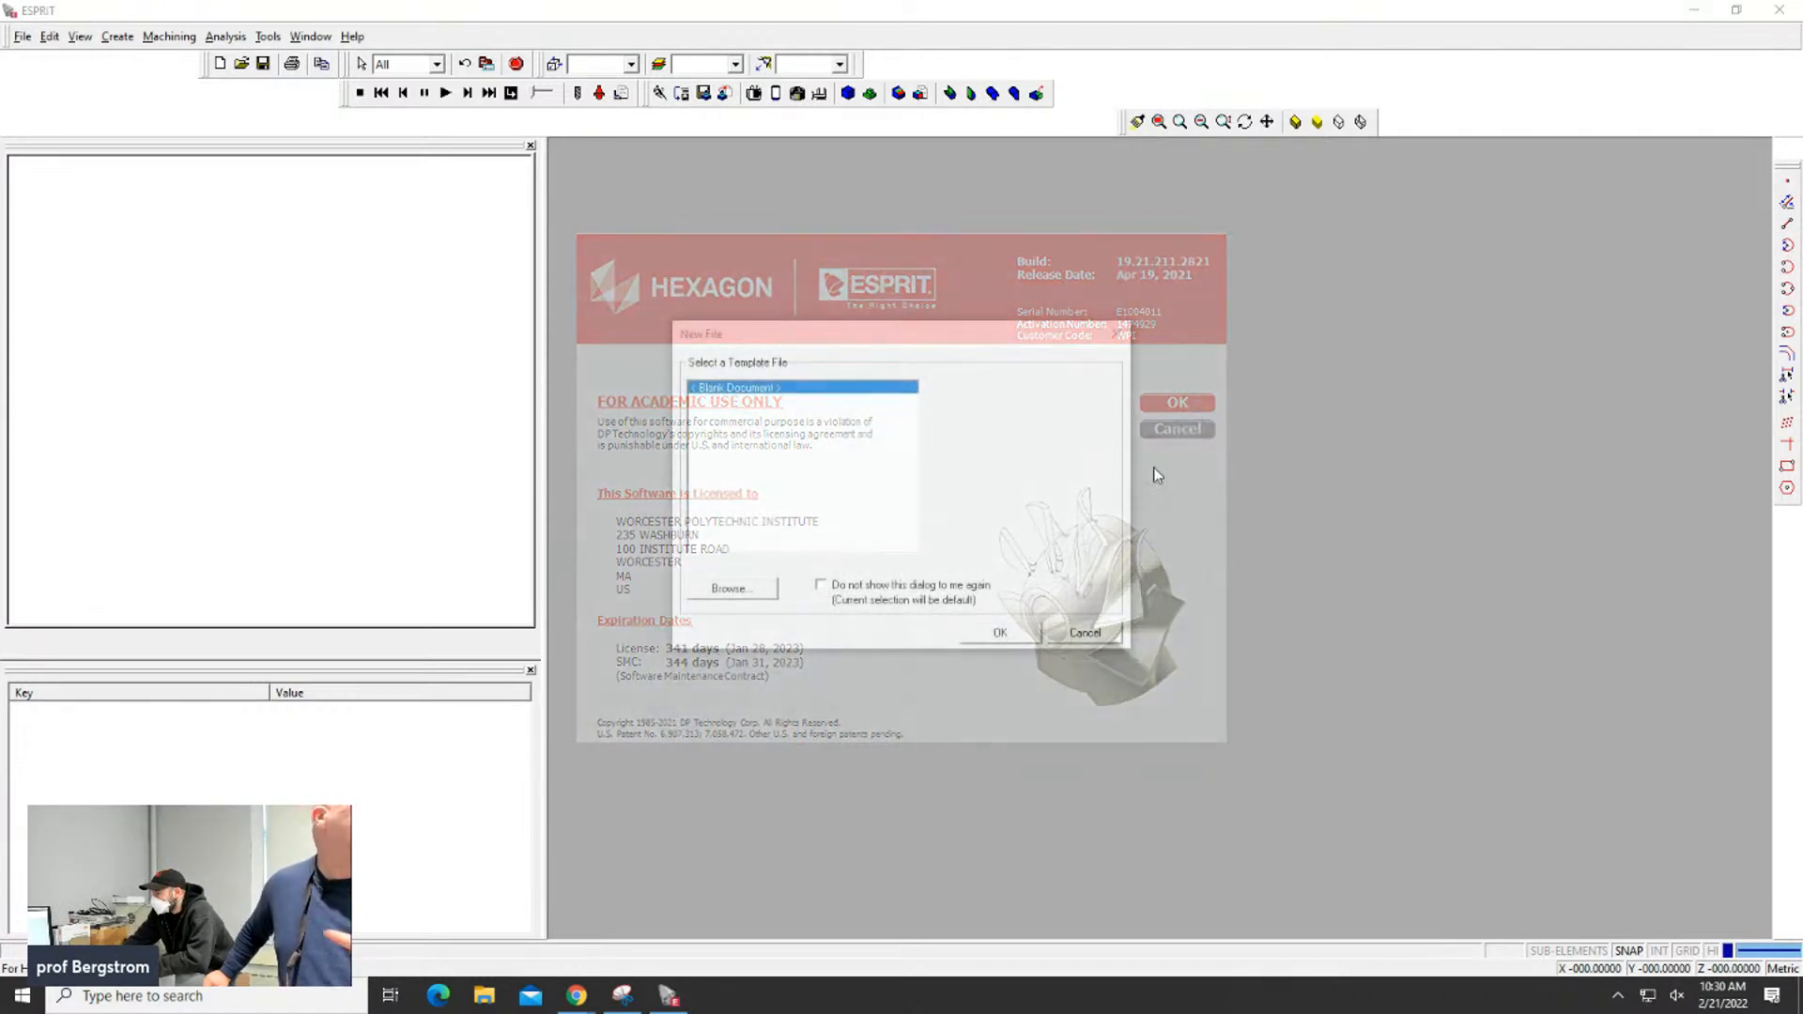
{"action": "left_click", "coordinate": [1001, 633]}
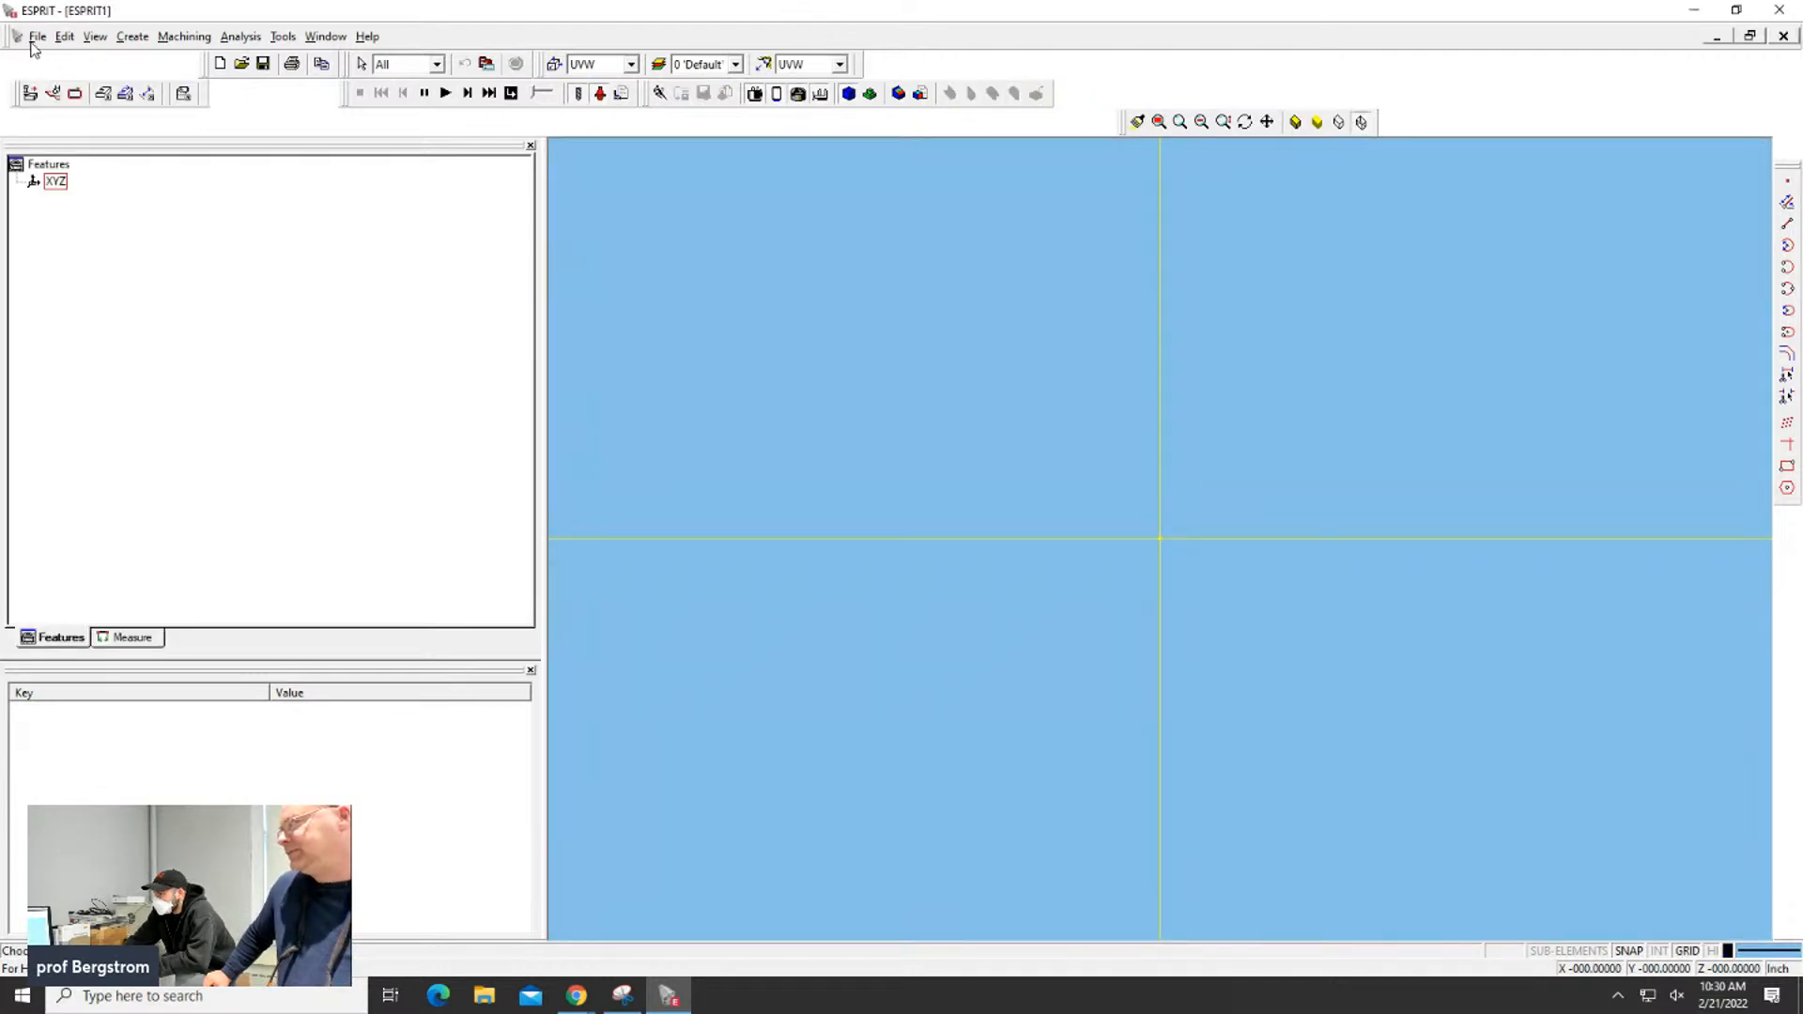
{"action": "left_click", "coordinate": [39, 42]}
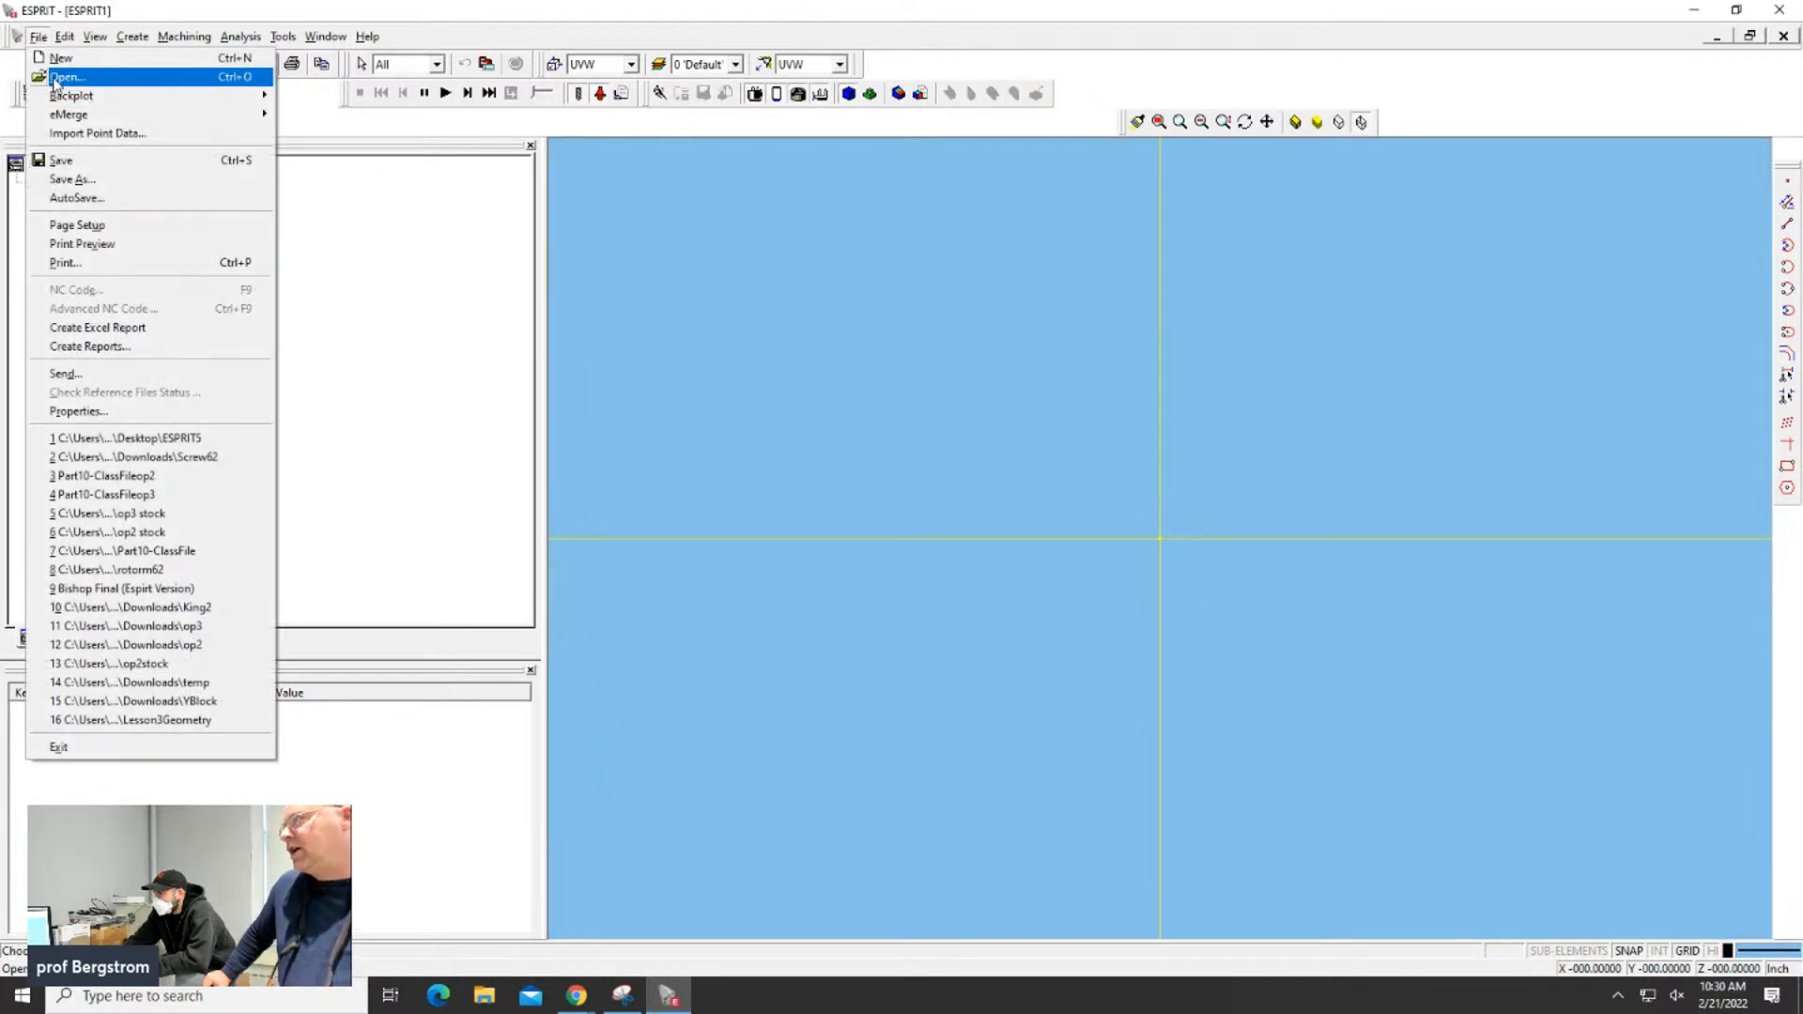
{"action": "left_click", "coordinate": [113, 439]}
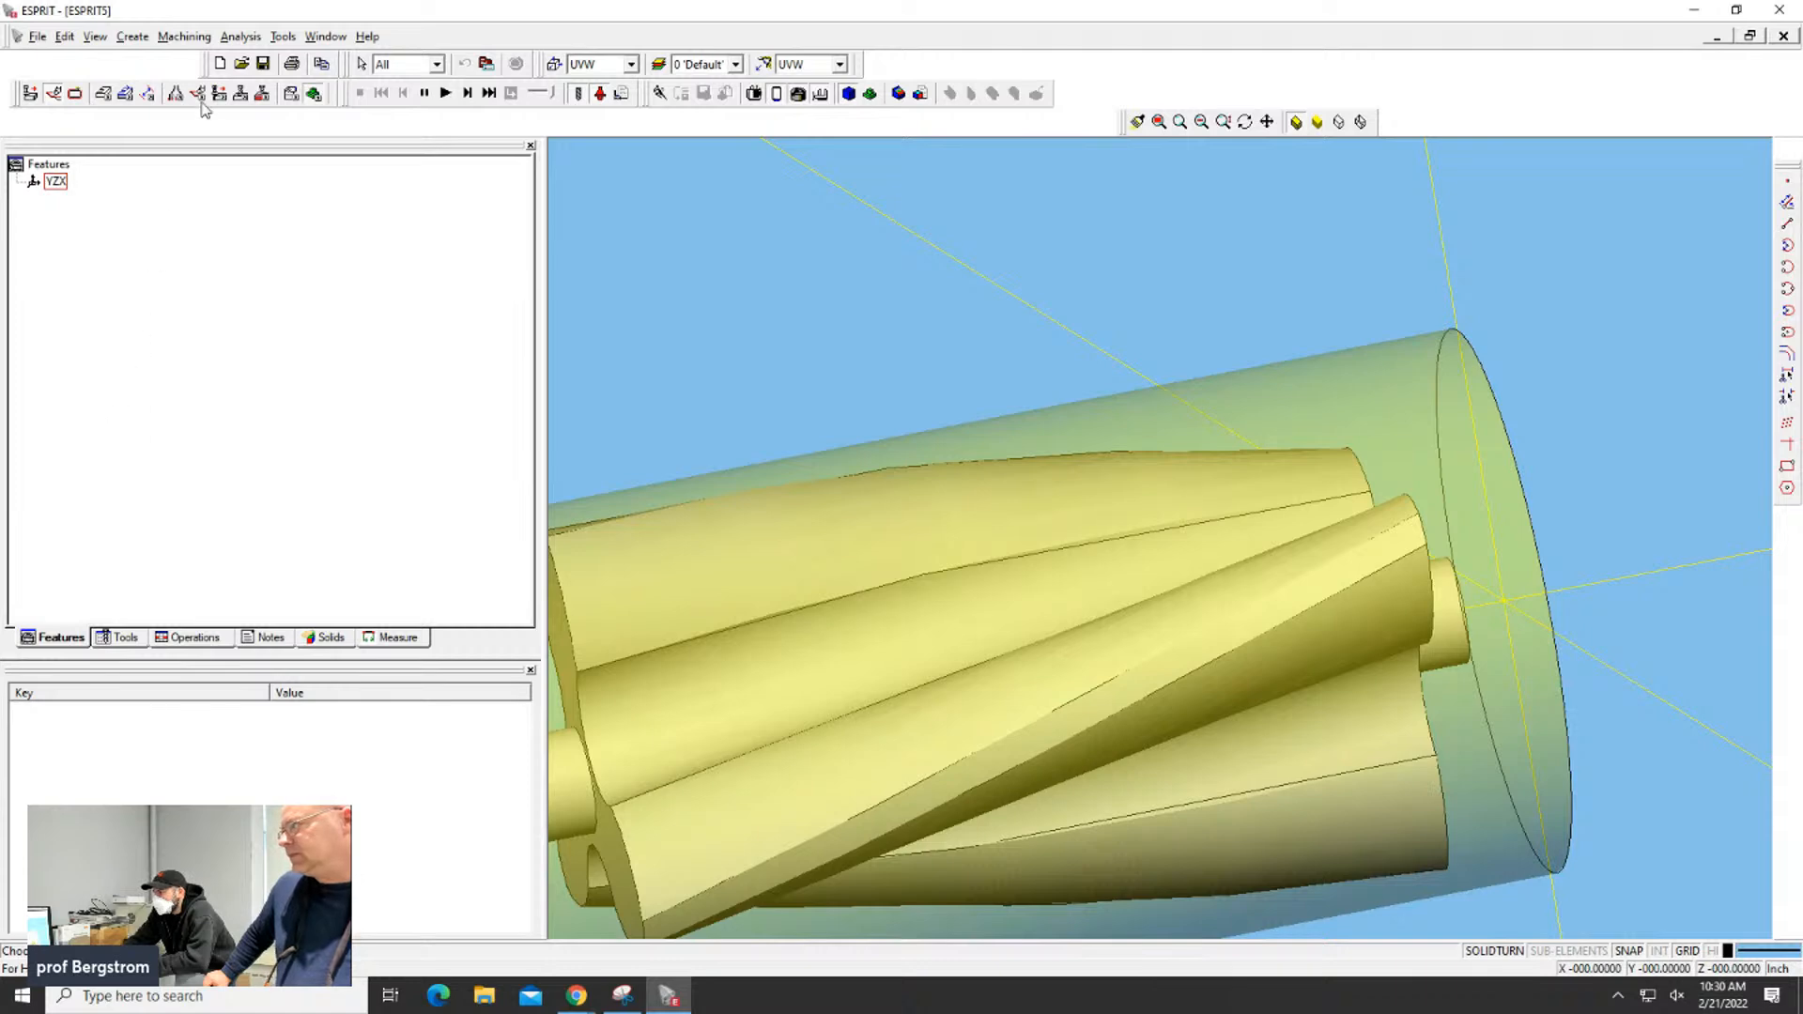
Start a new ball end mill in the third station of the index turret
{"action": "left_click", "coordinate": [199, 97]}
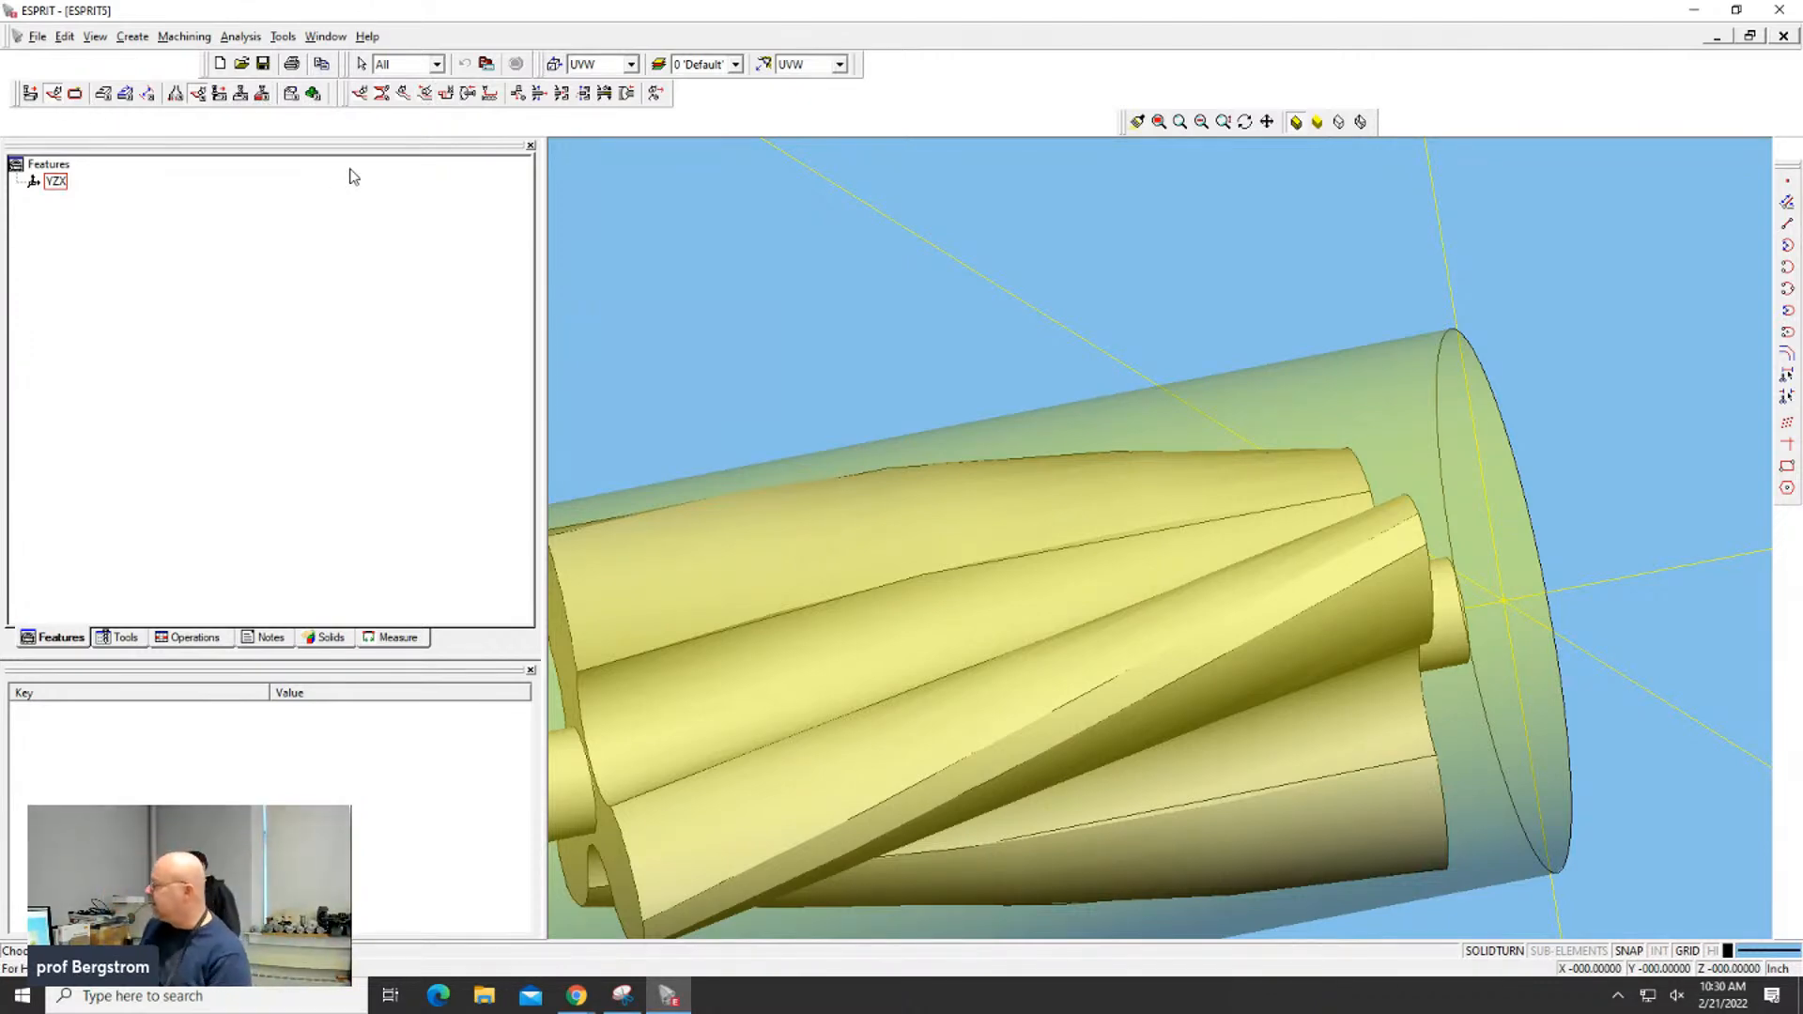
{"action": "left_click", "coordinate": [115, 637]}
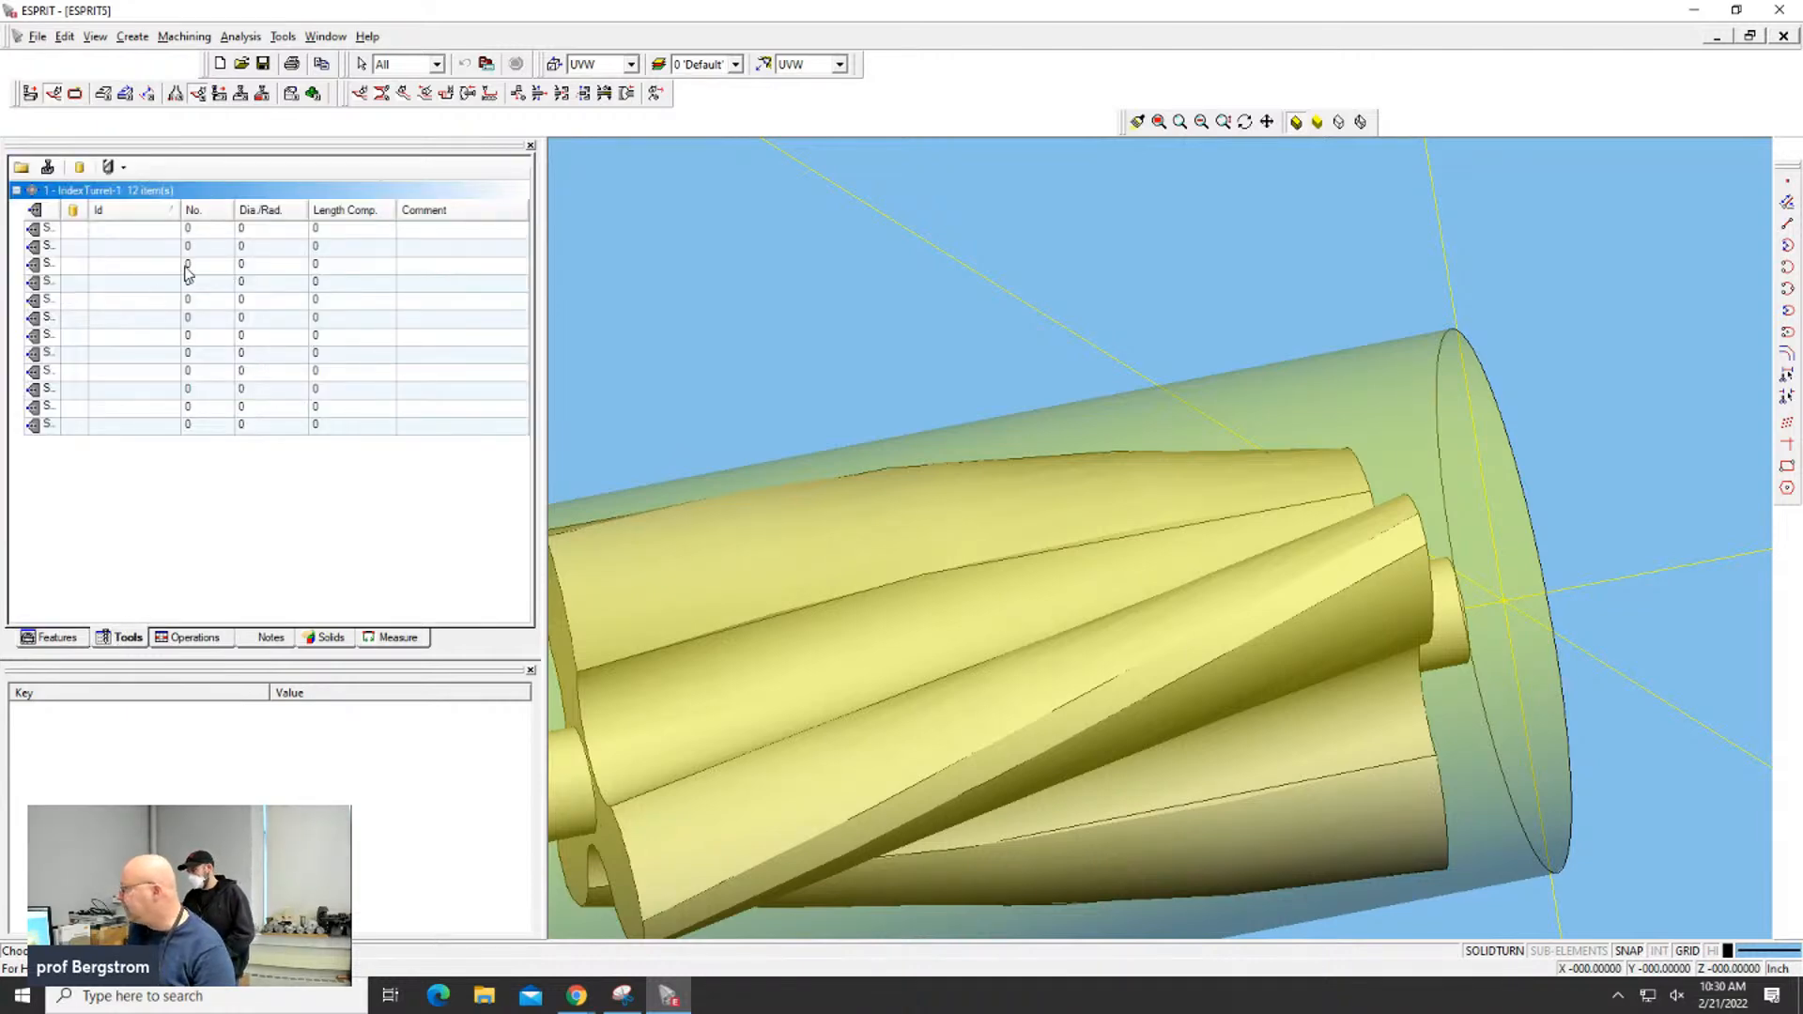
{"action": "right_click", "coordinate": [188, 266]}
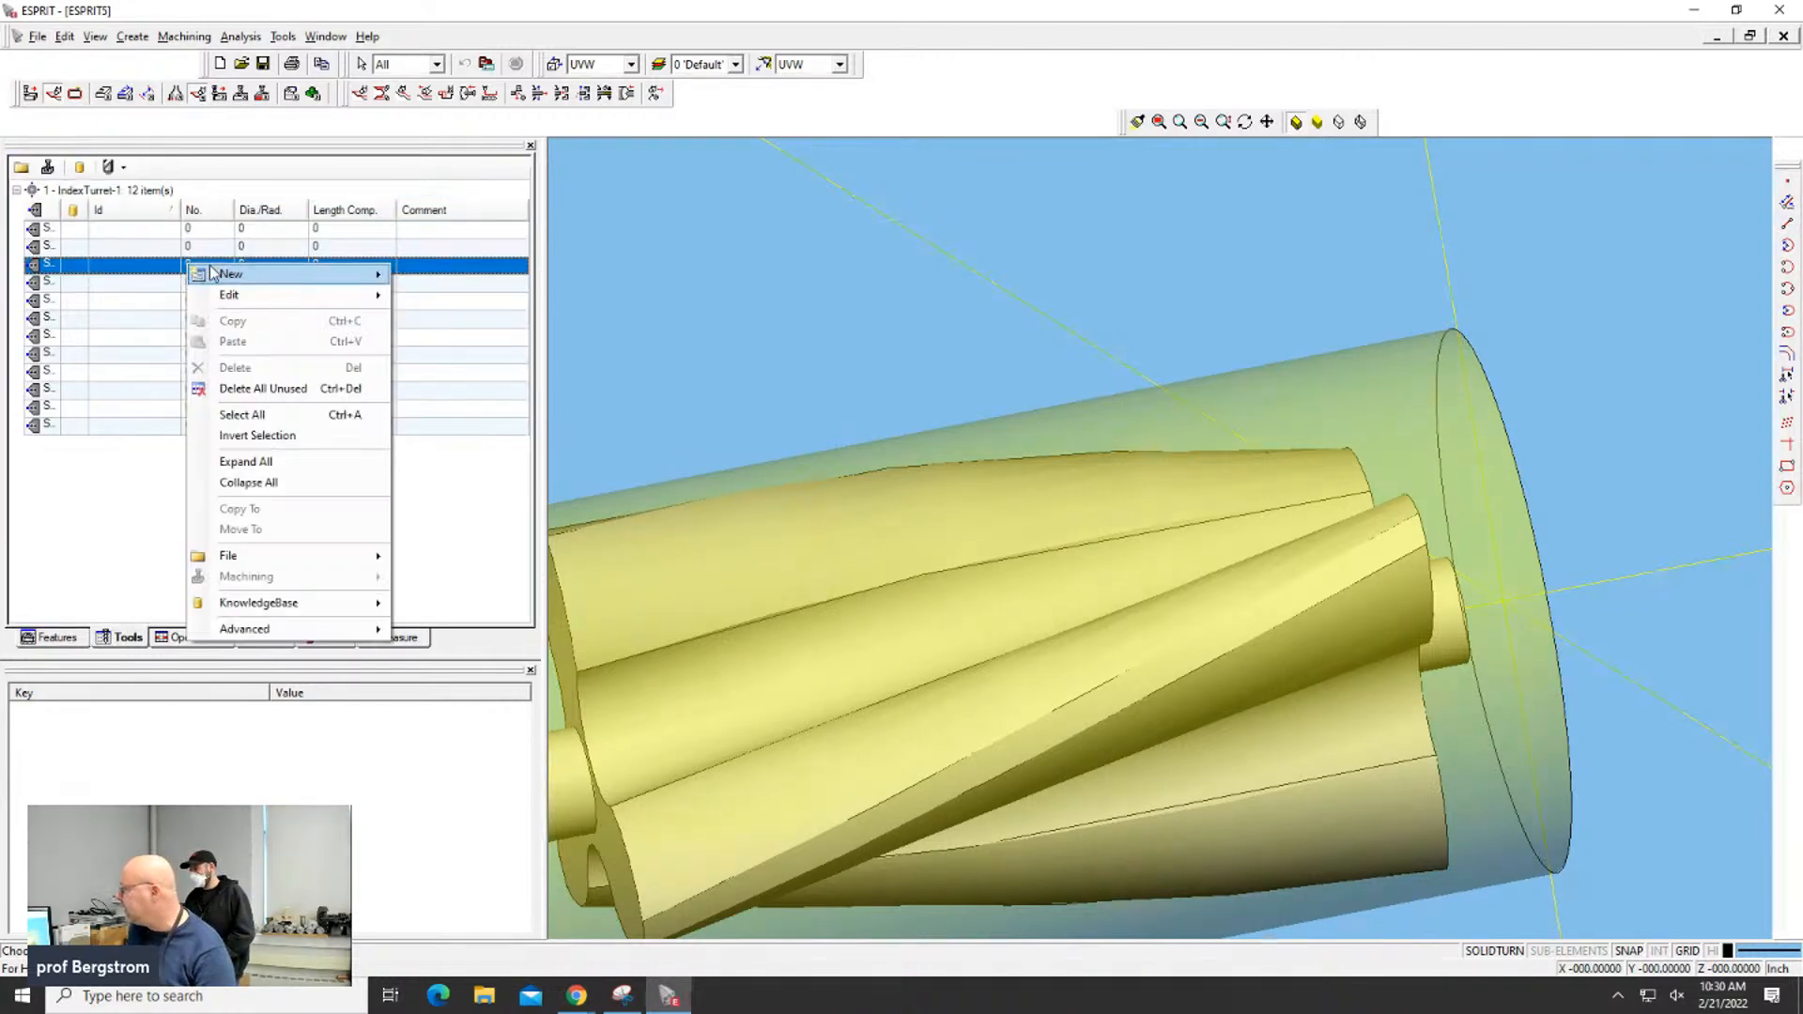
{"action": "mouse_move", "coordinate": [214, 274]}
{"action": "mouse_move", "coordinate": [430, 280]}
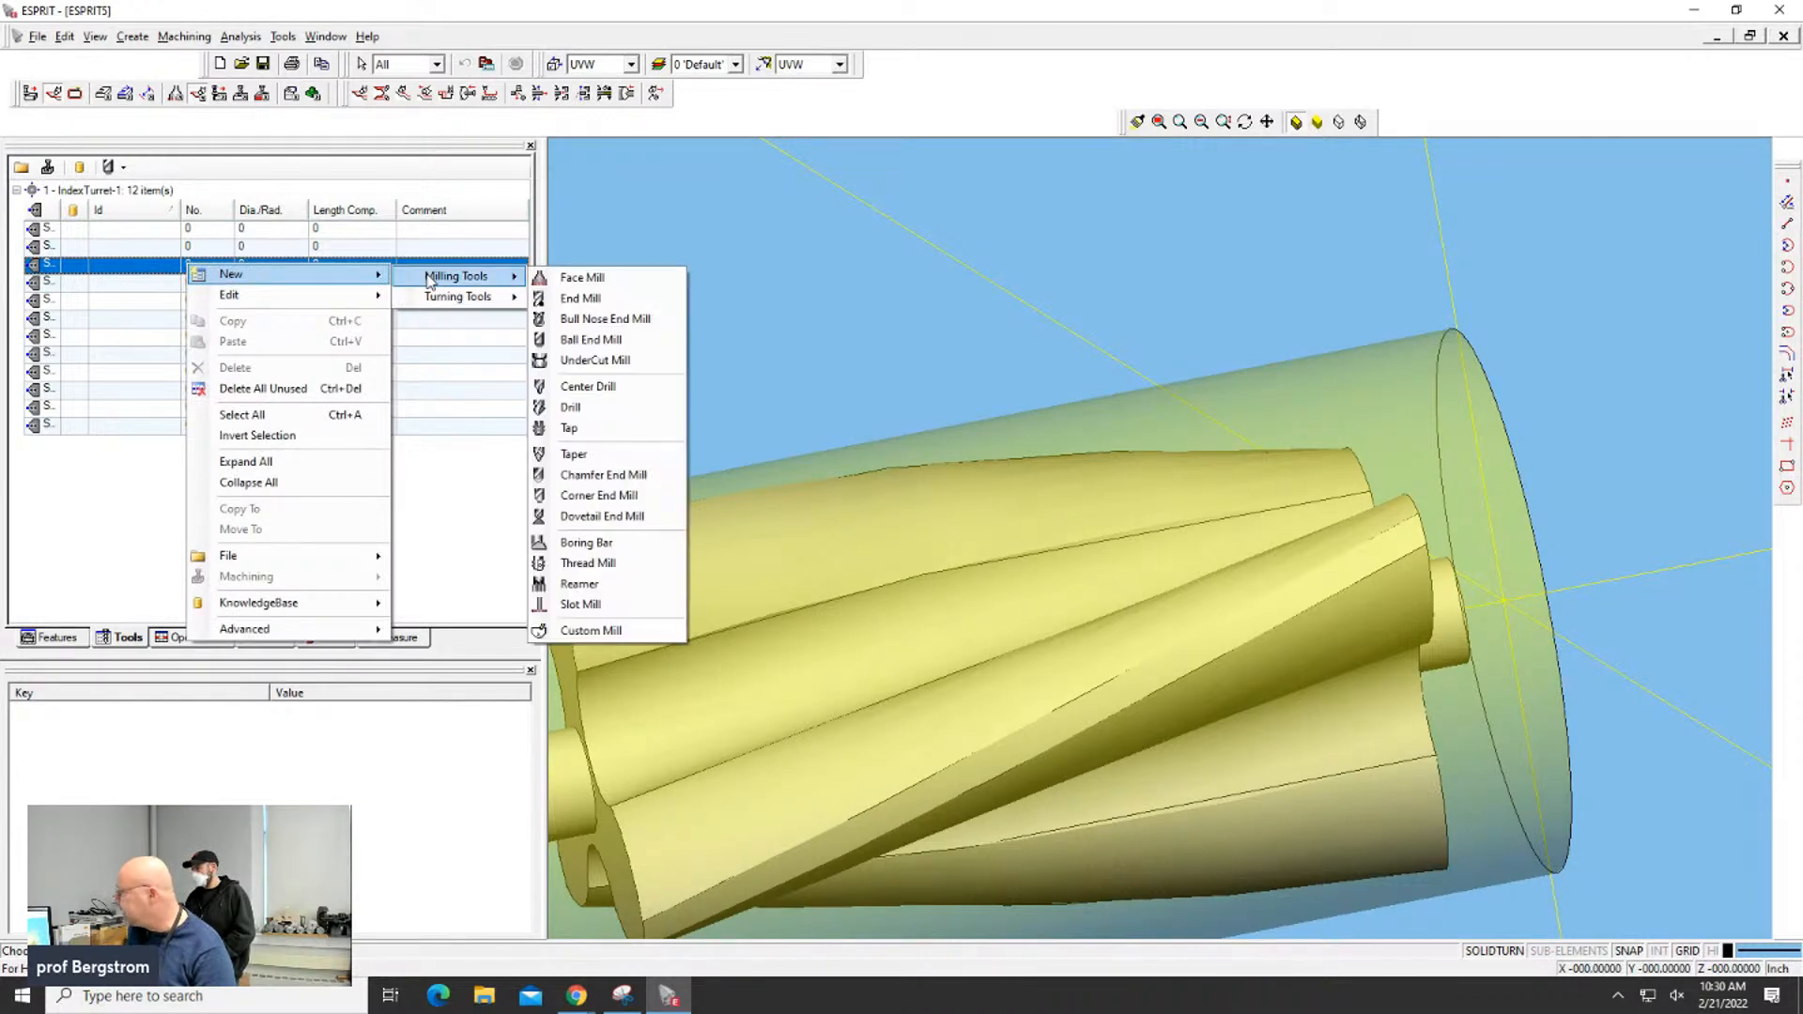
{"action": "left_click", "coordinate": [606, 340]}
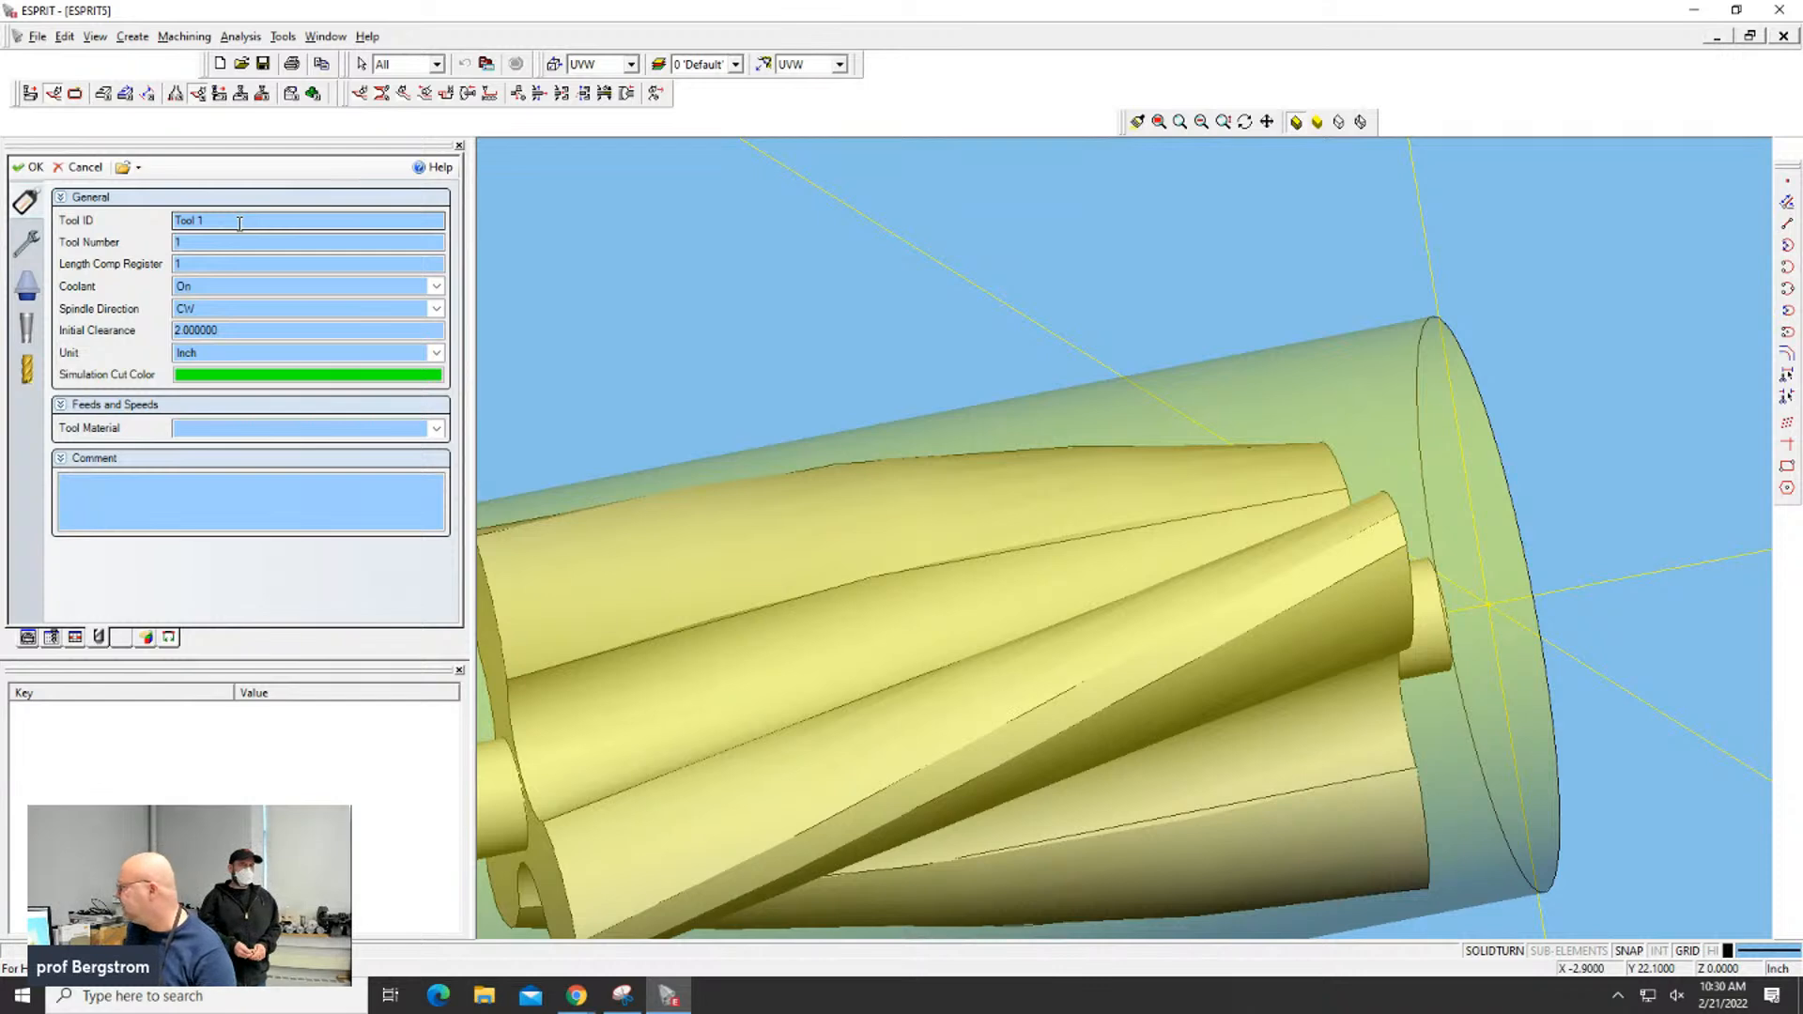
Set the ball end mill's tool ID to .25 BM
{"action": "left_click_drag", "start_coordinate": [240, 224], "coordinate": [175, 219]}
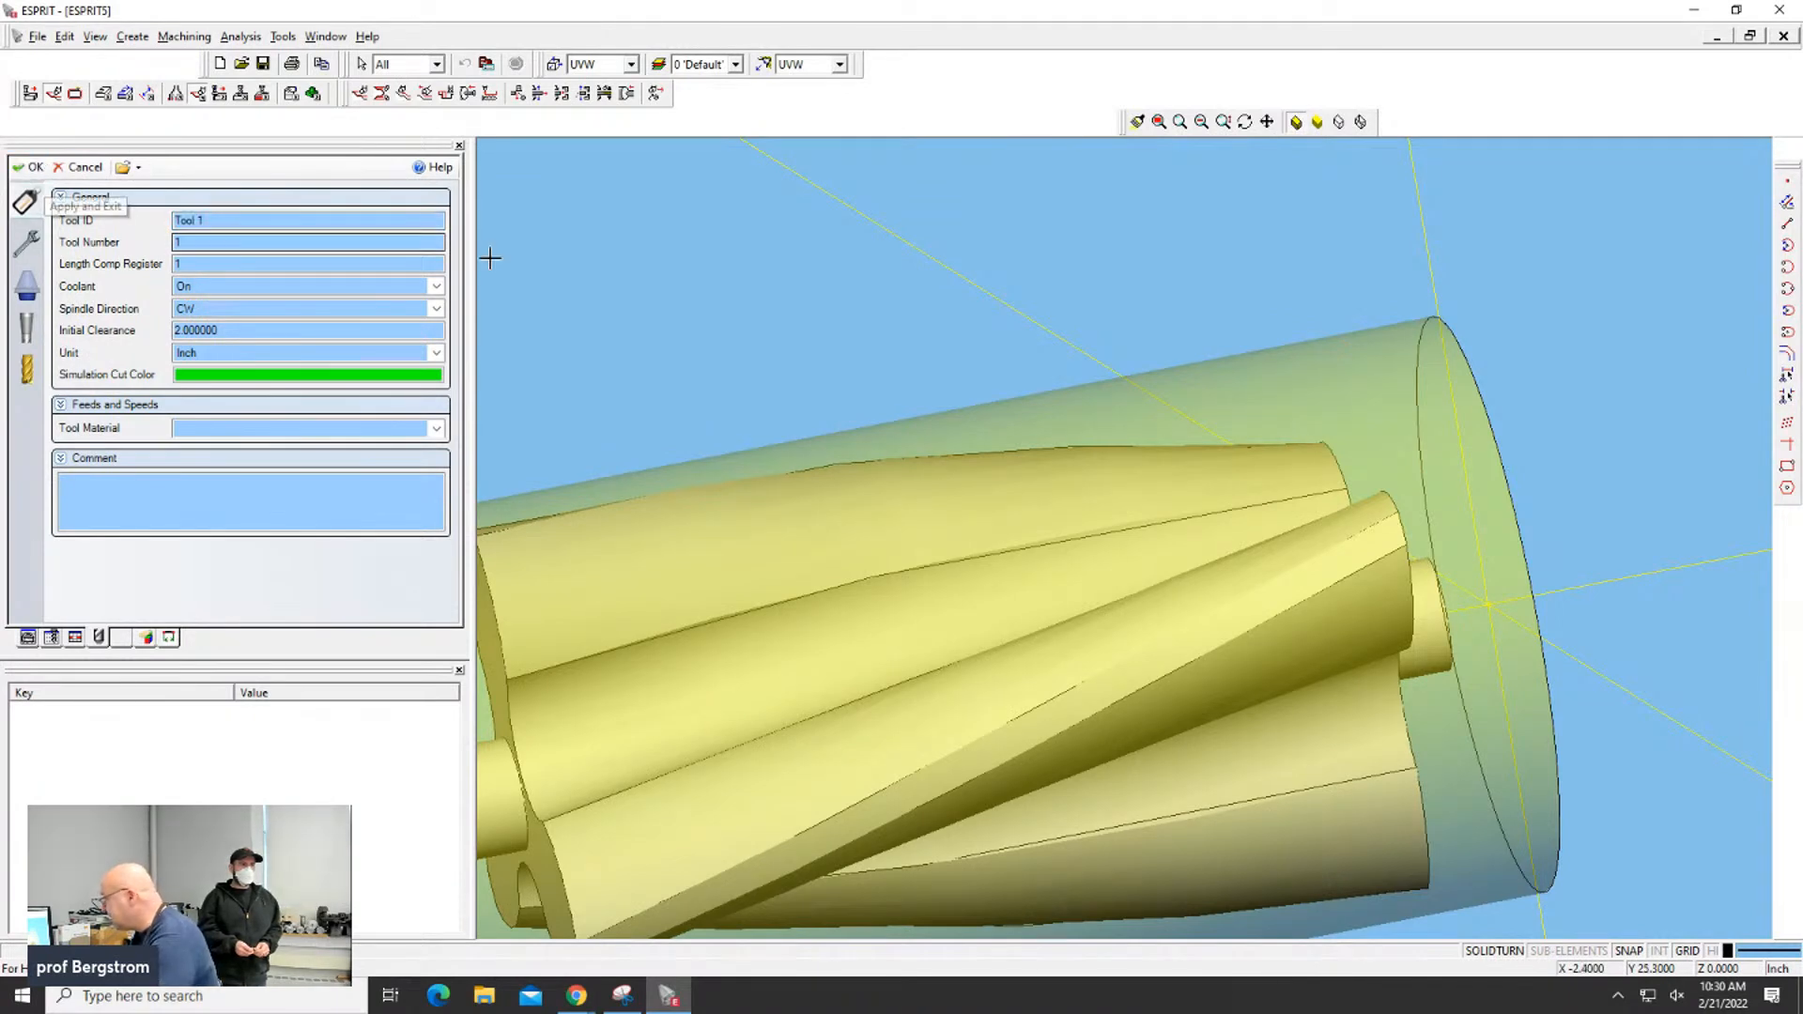
{"action": "left_click", "coordinate": [349, 220]}
{"action": "left_click_drag", "start_coordinate": [349, 220], "coordinate": [32, 216]}
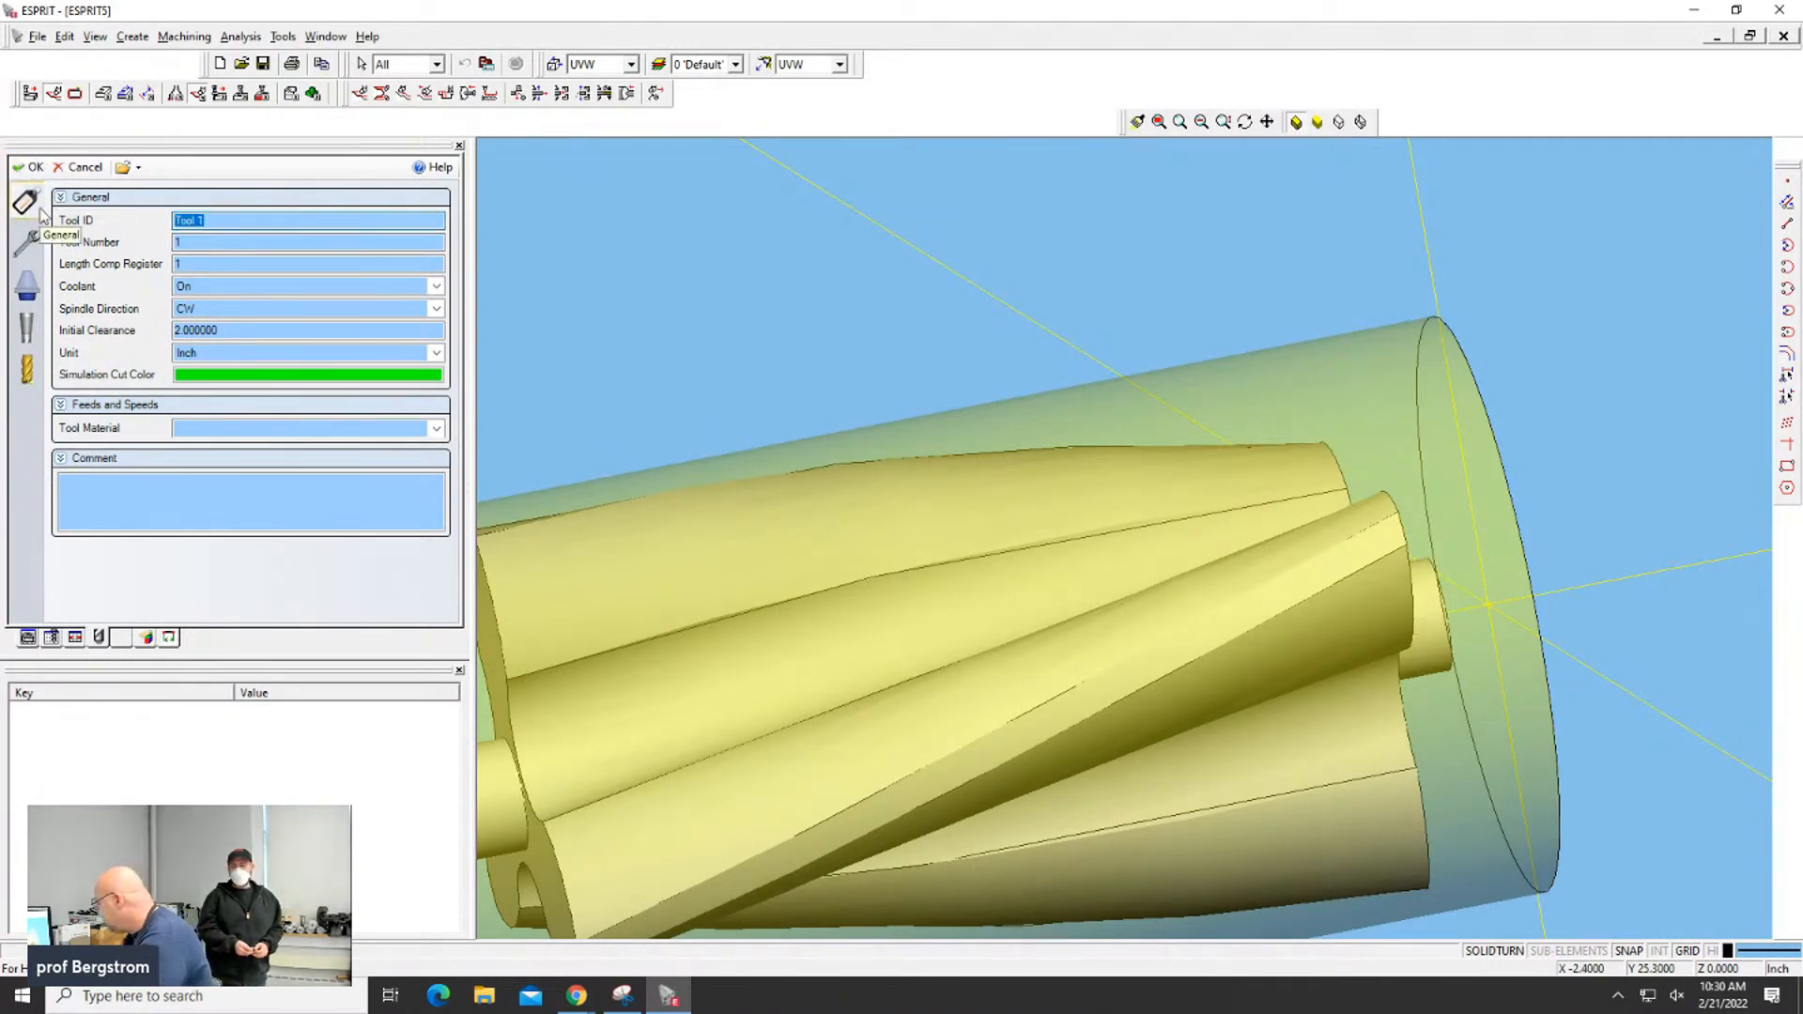
{"action": "type", "text": "."}
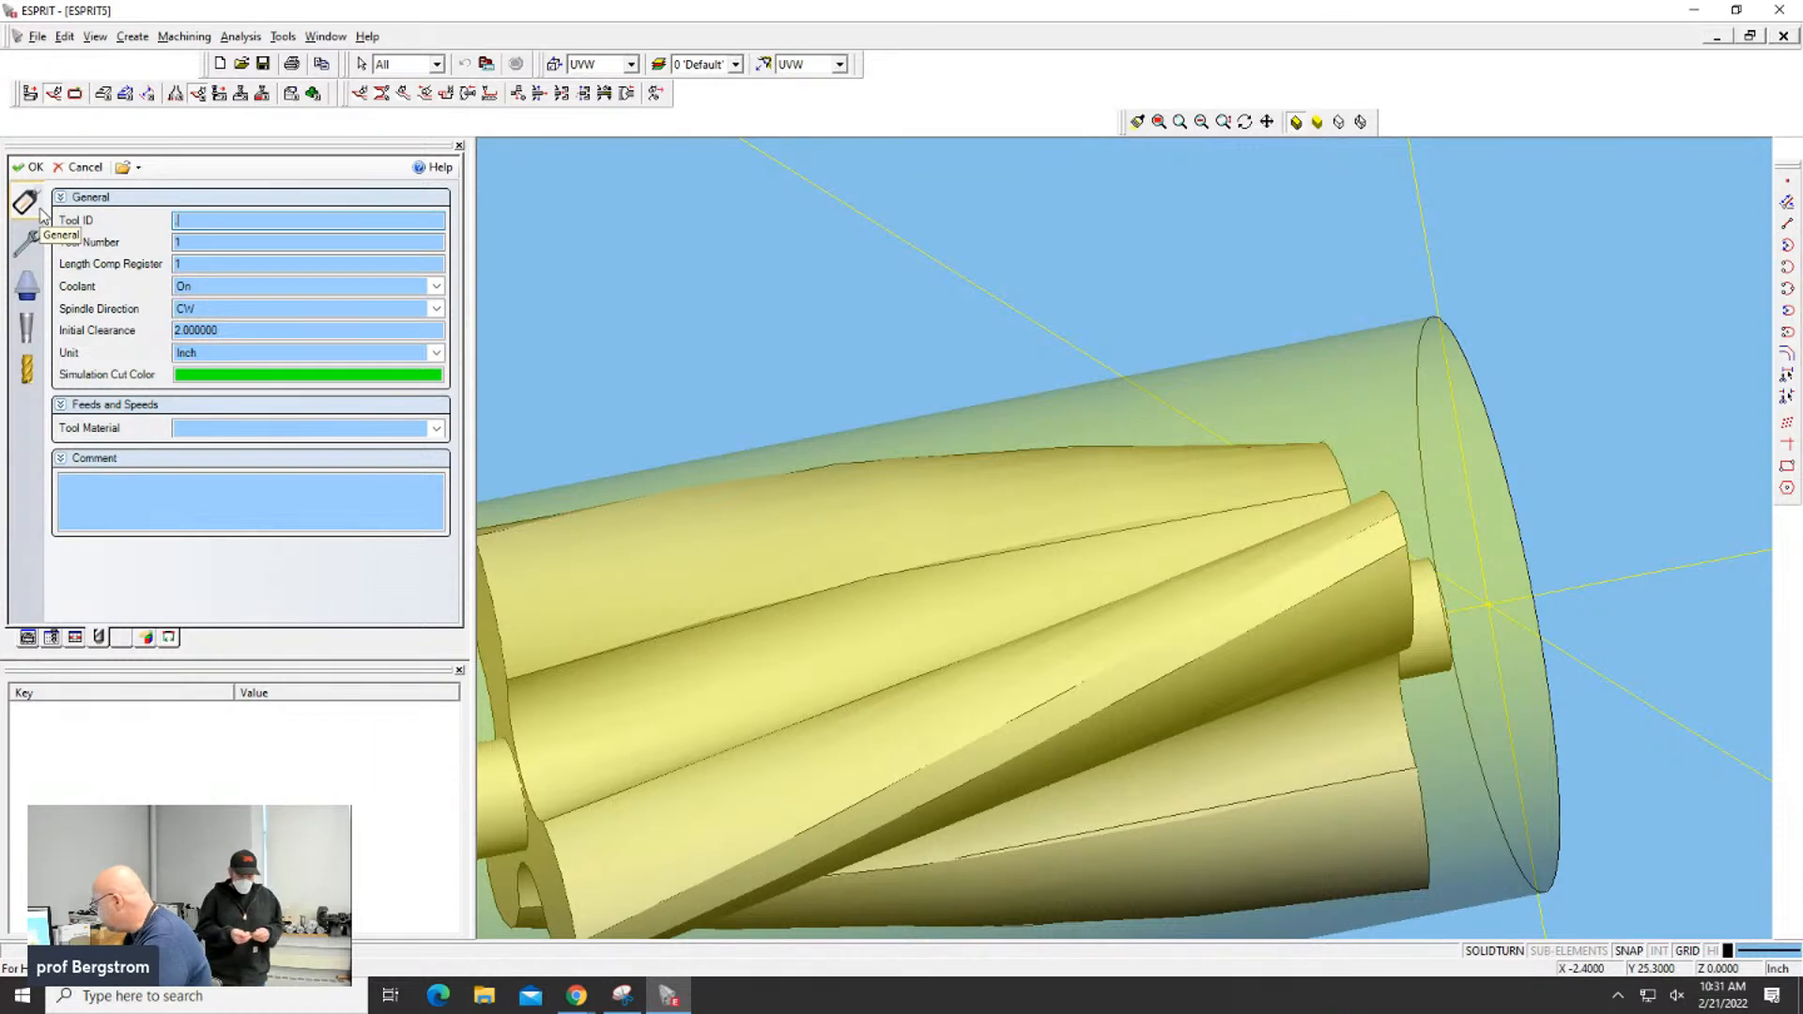
{"action": "type", "text": "25"}
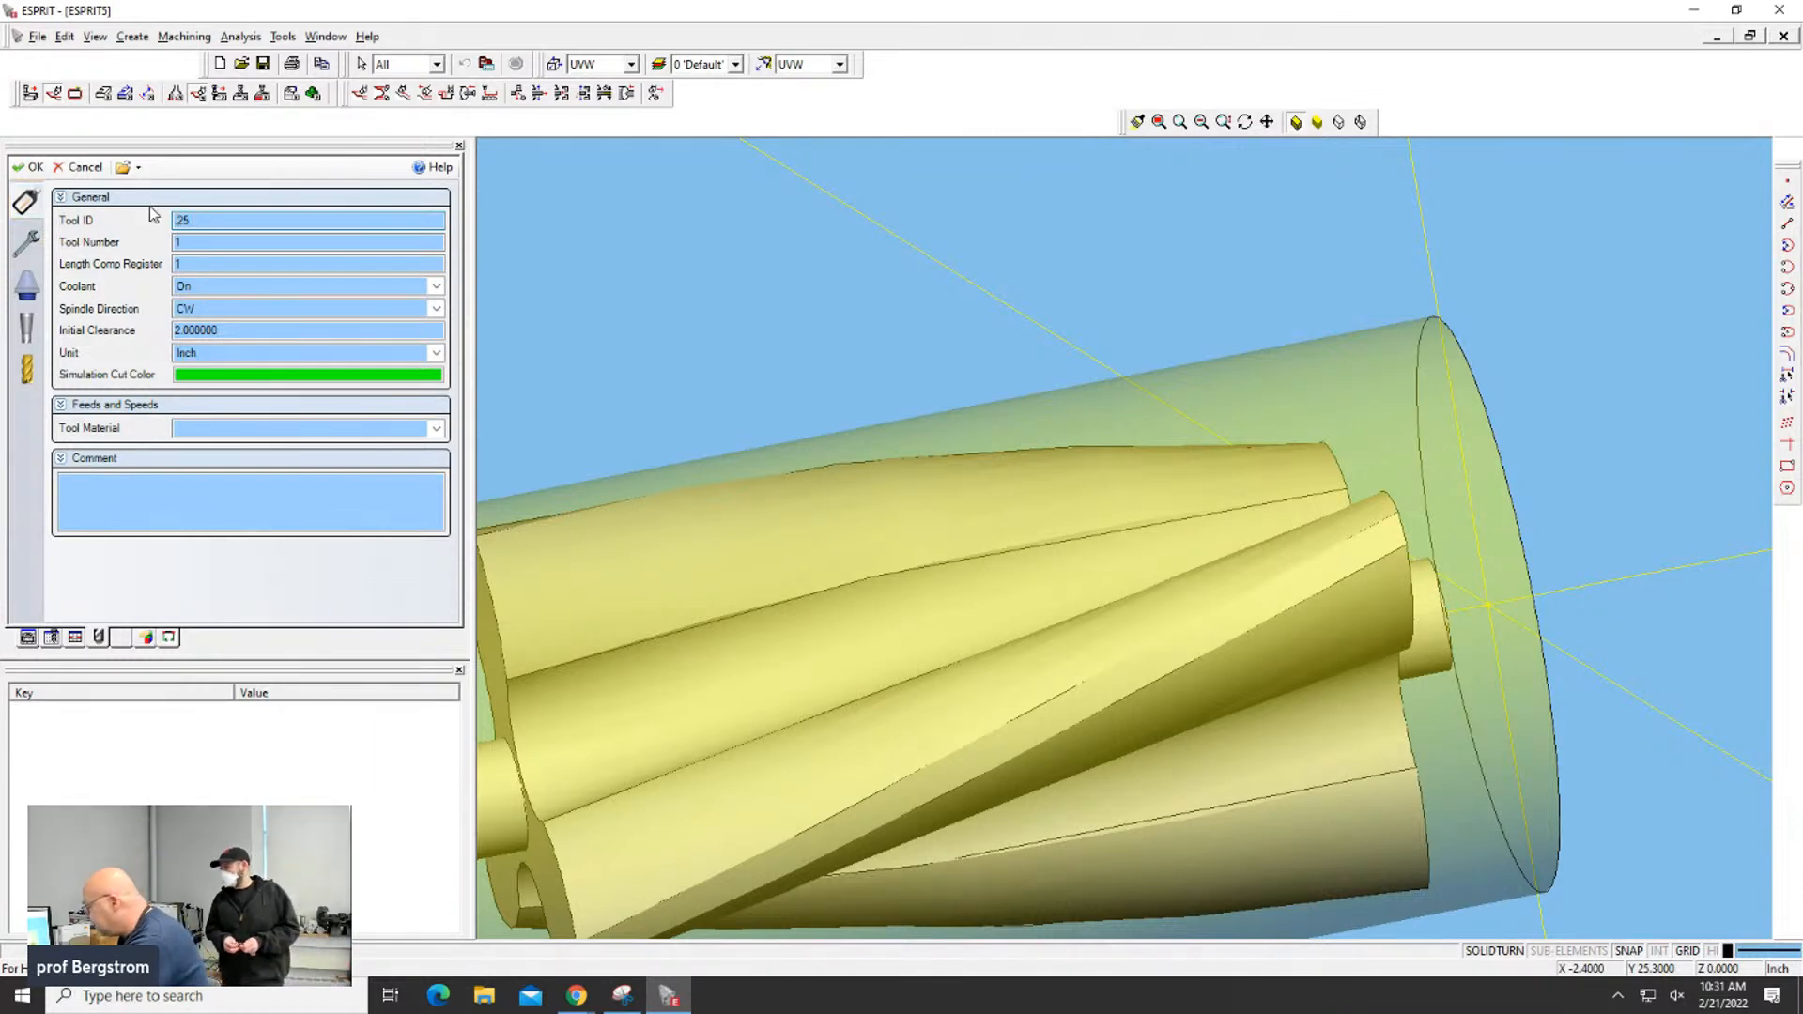
{"action": "type", "text": " BM"}
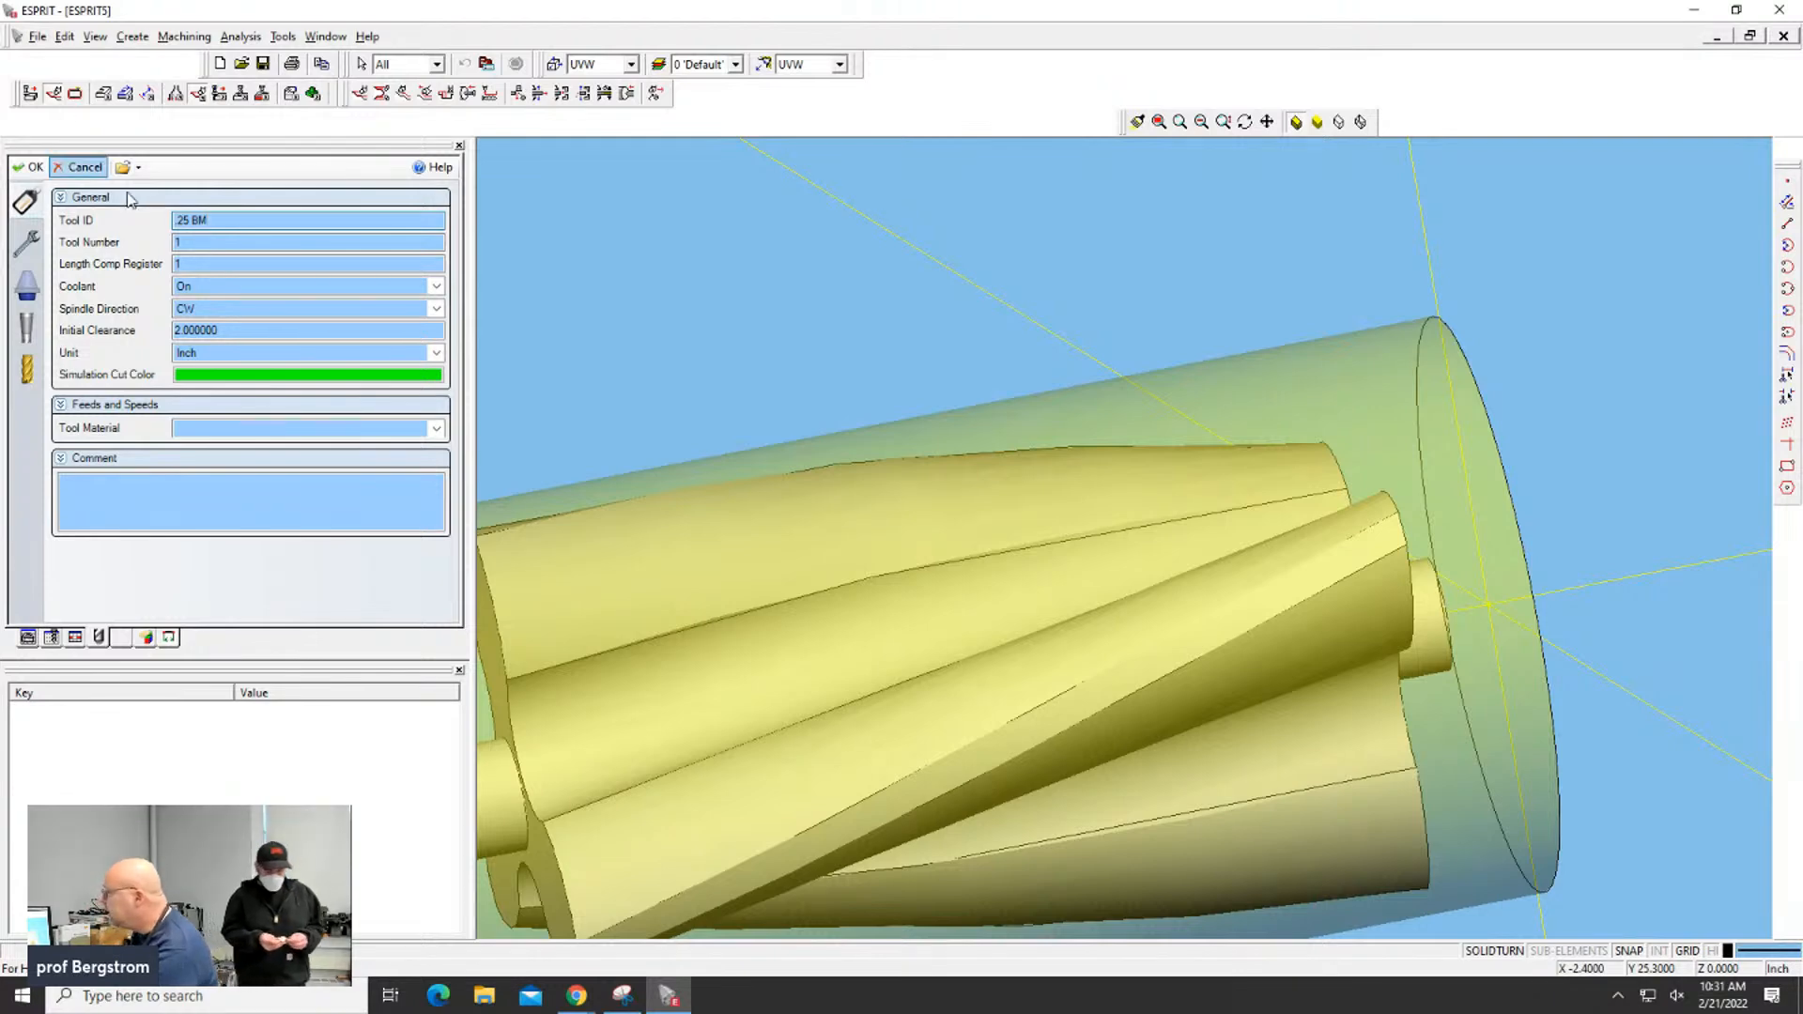
{"action": "key", "text": "Tab"}
Set the cutter's tool diameter to .25 for the ball end mill
{"action": "left_click", "coordinate": [27, 369]}
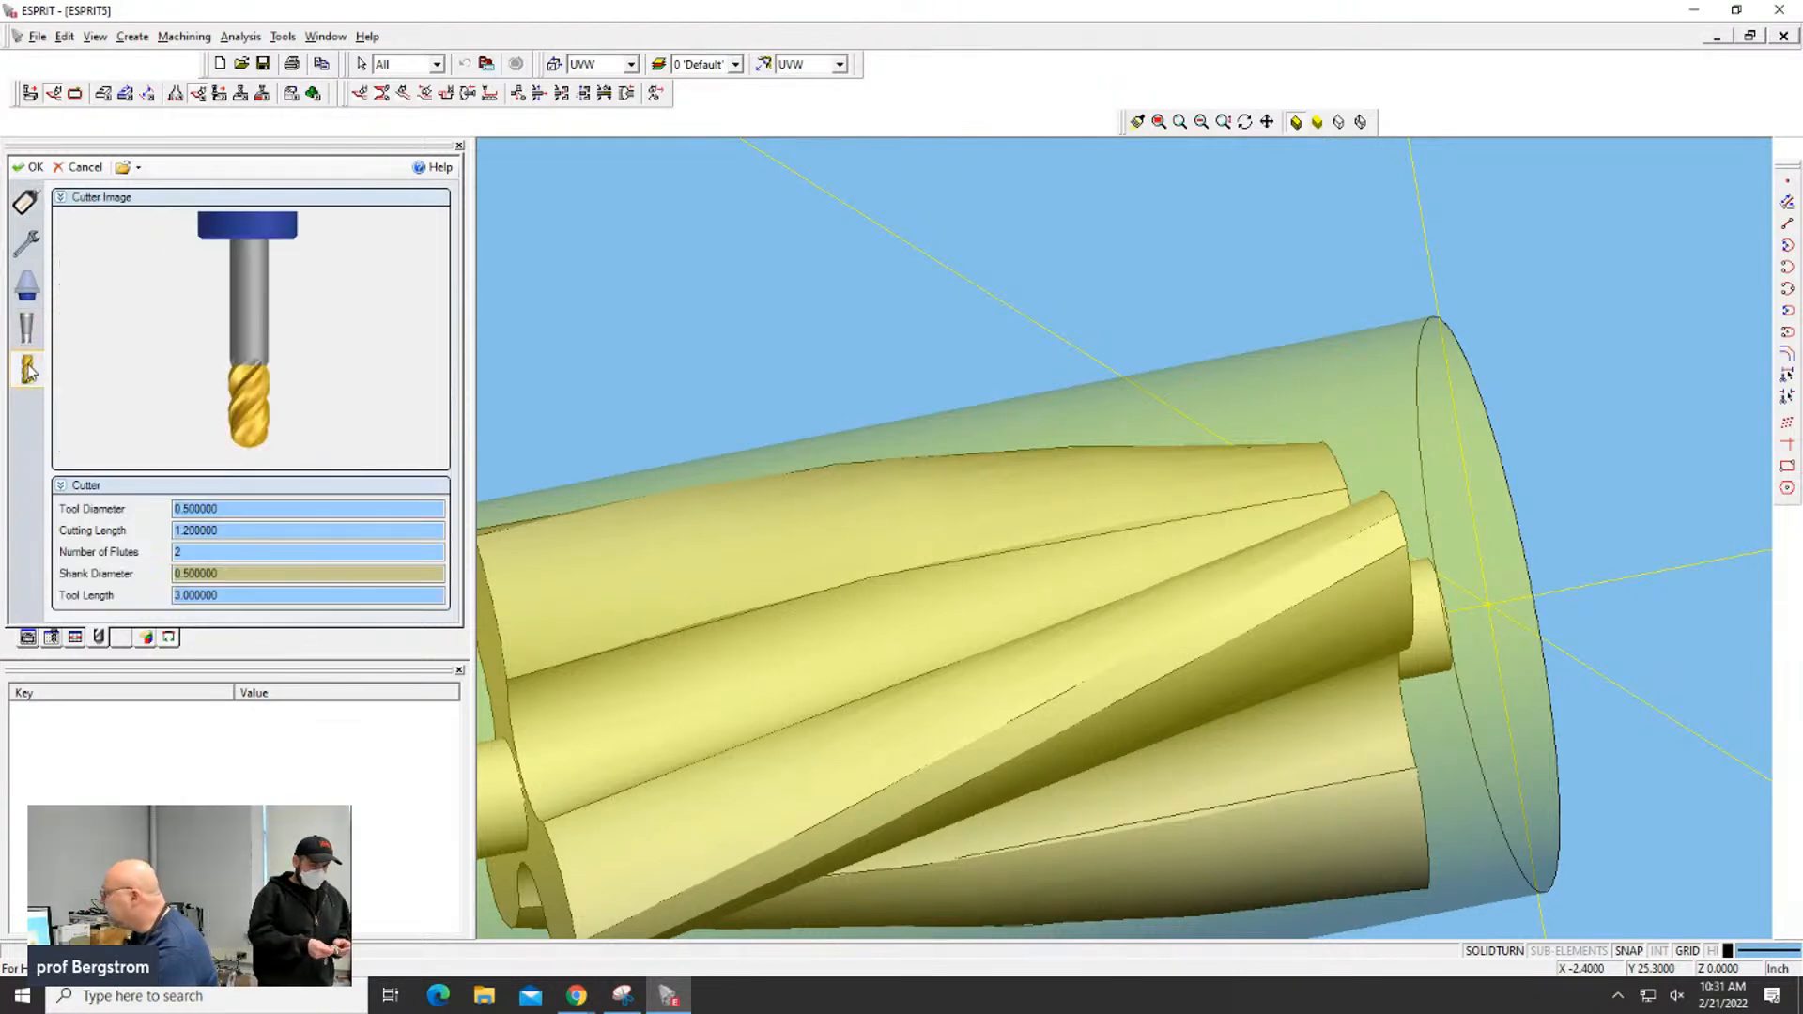
{"action": "left_click", "coordinate": [230, 509]}
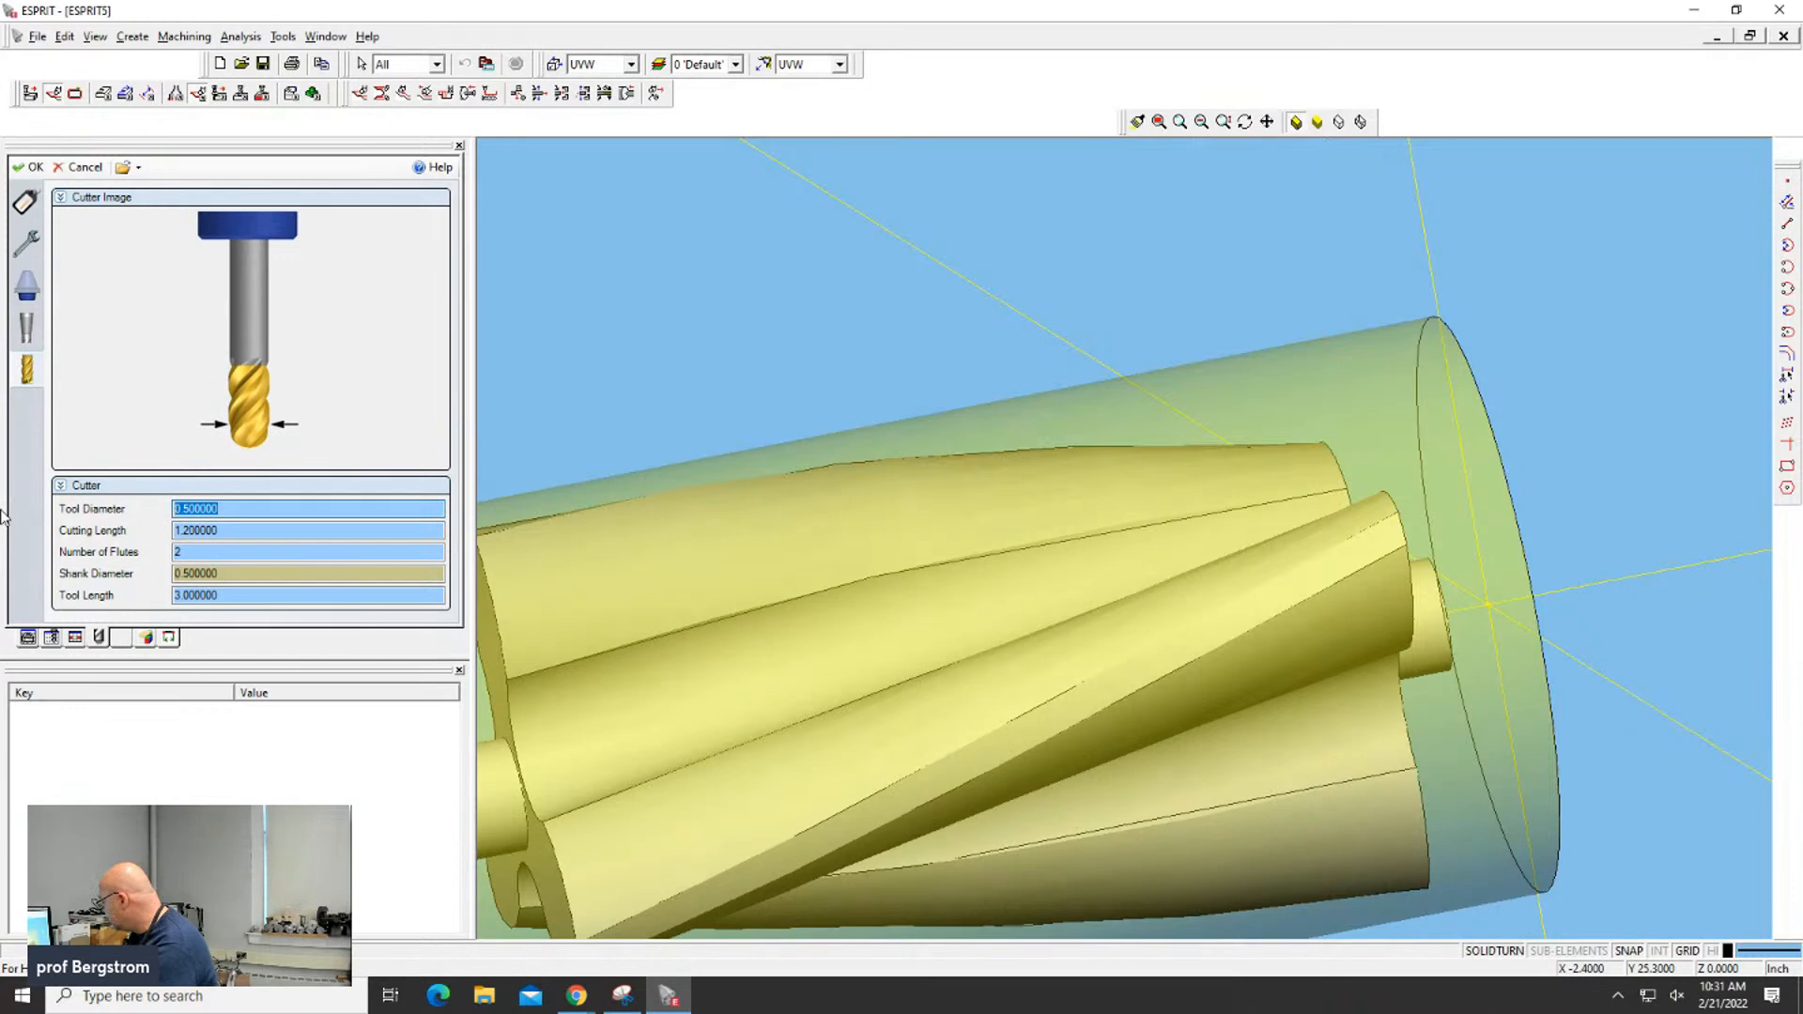
{"action": "type", "text": "25"}
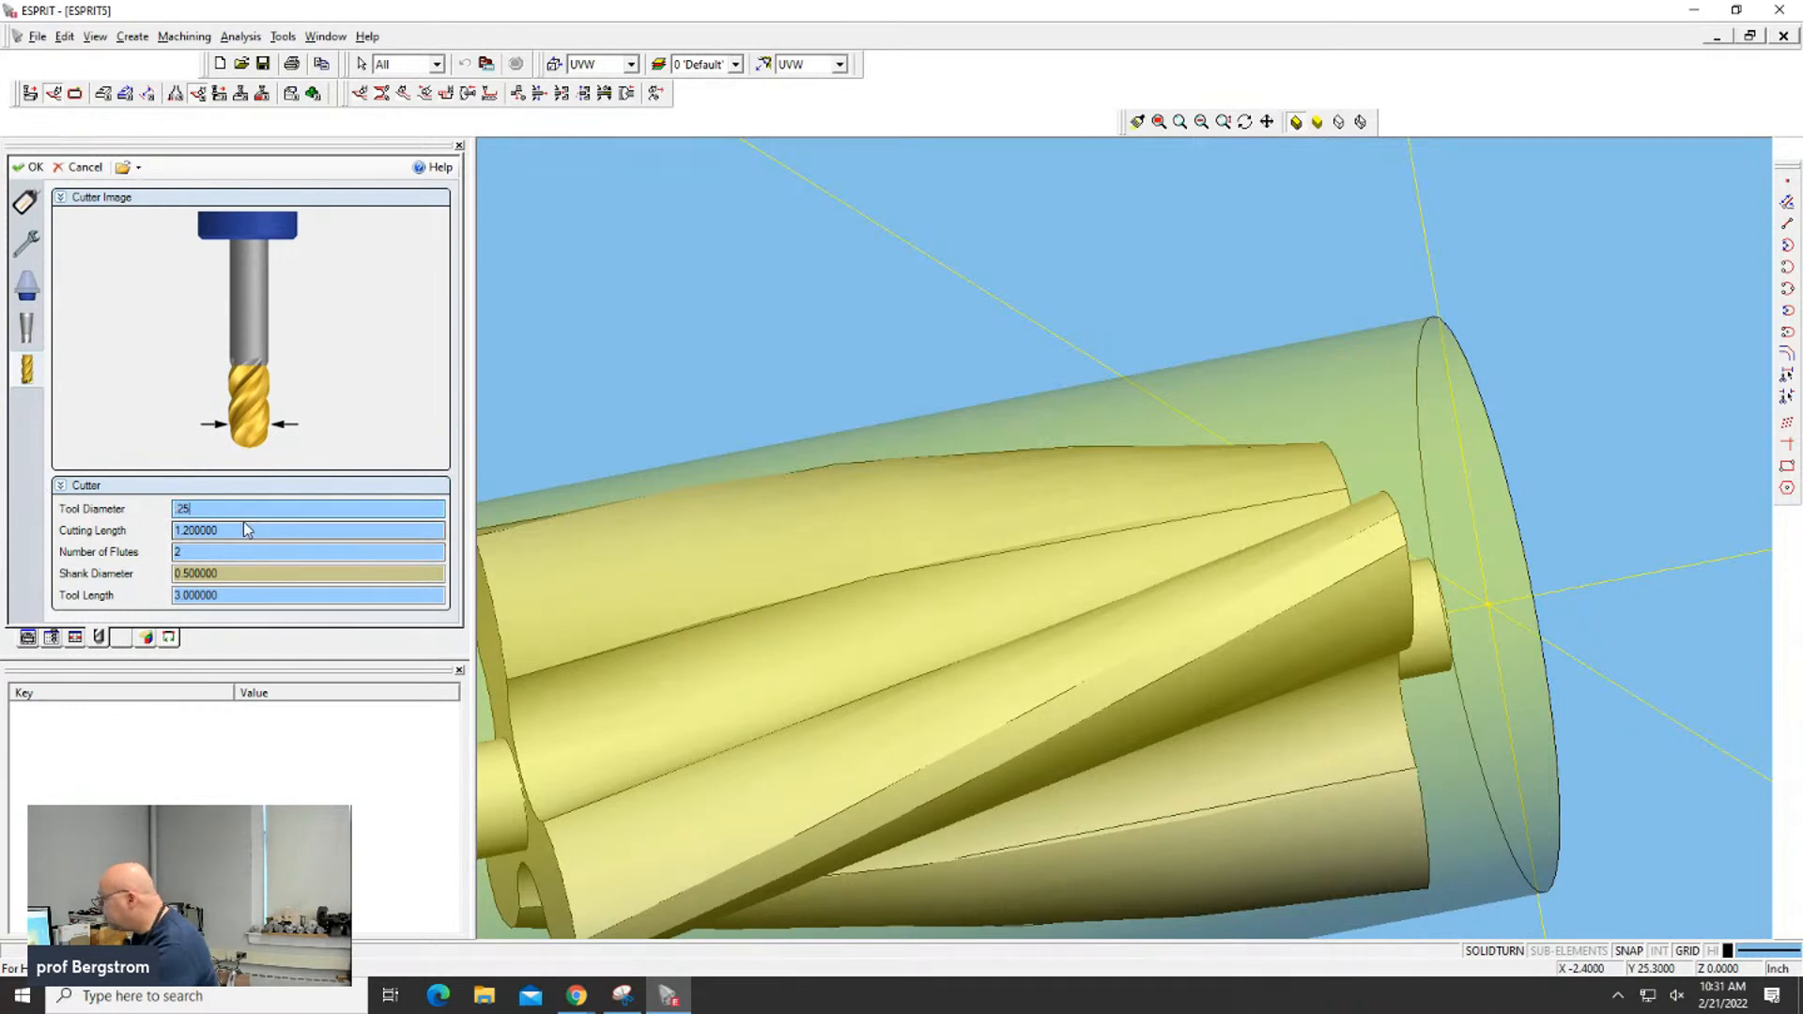
{"action": "left_click", "coordinate": [243, 530]}
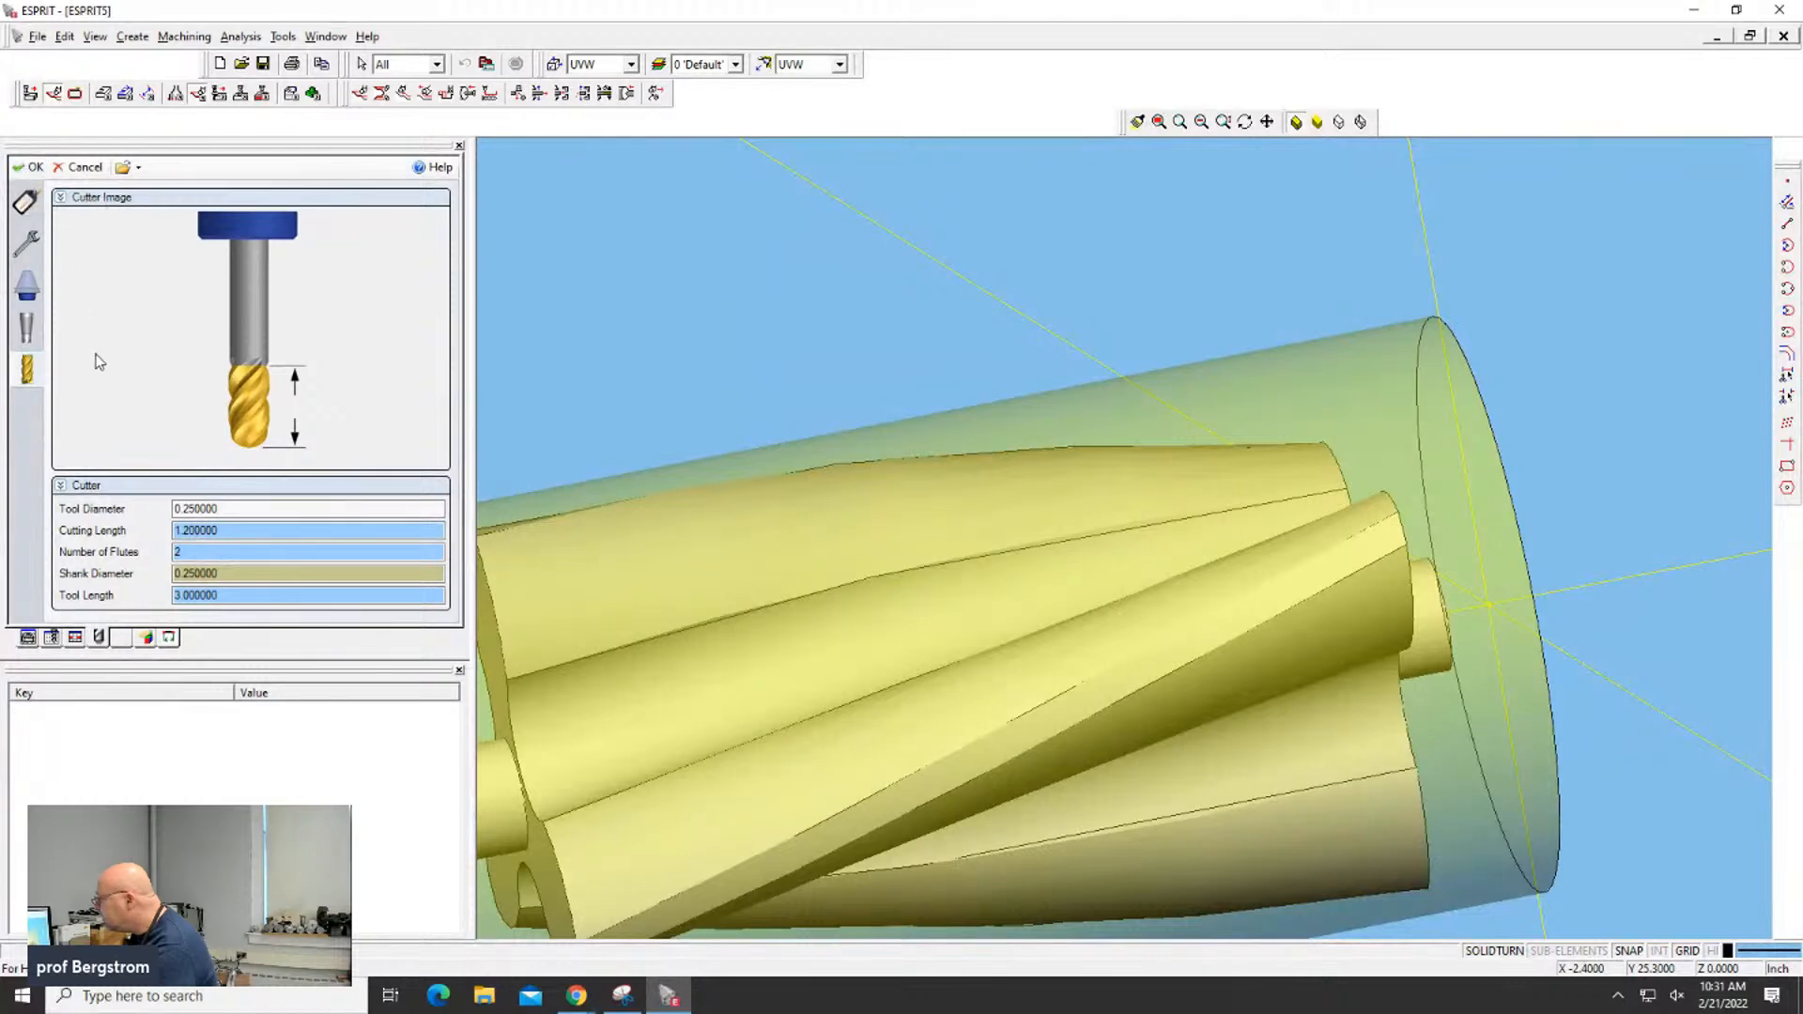
Create the ball end mill with axis orientation X+ and mount it in the first station of the index turret
{"action": "left_click", "coordinate": [26, 241]}
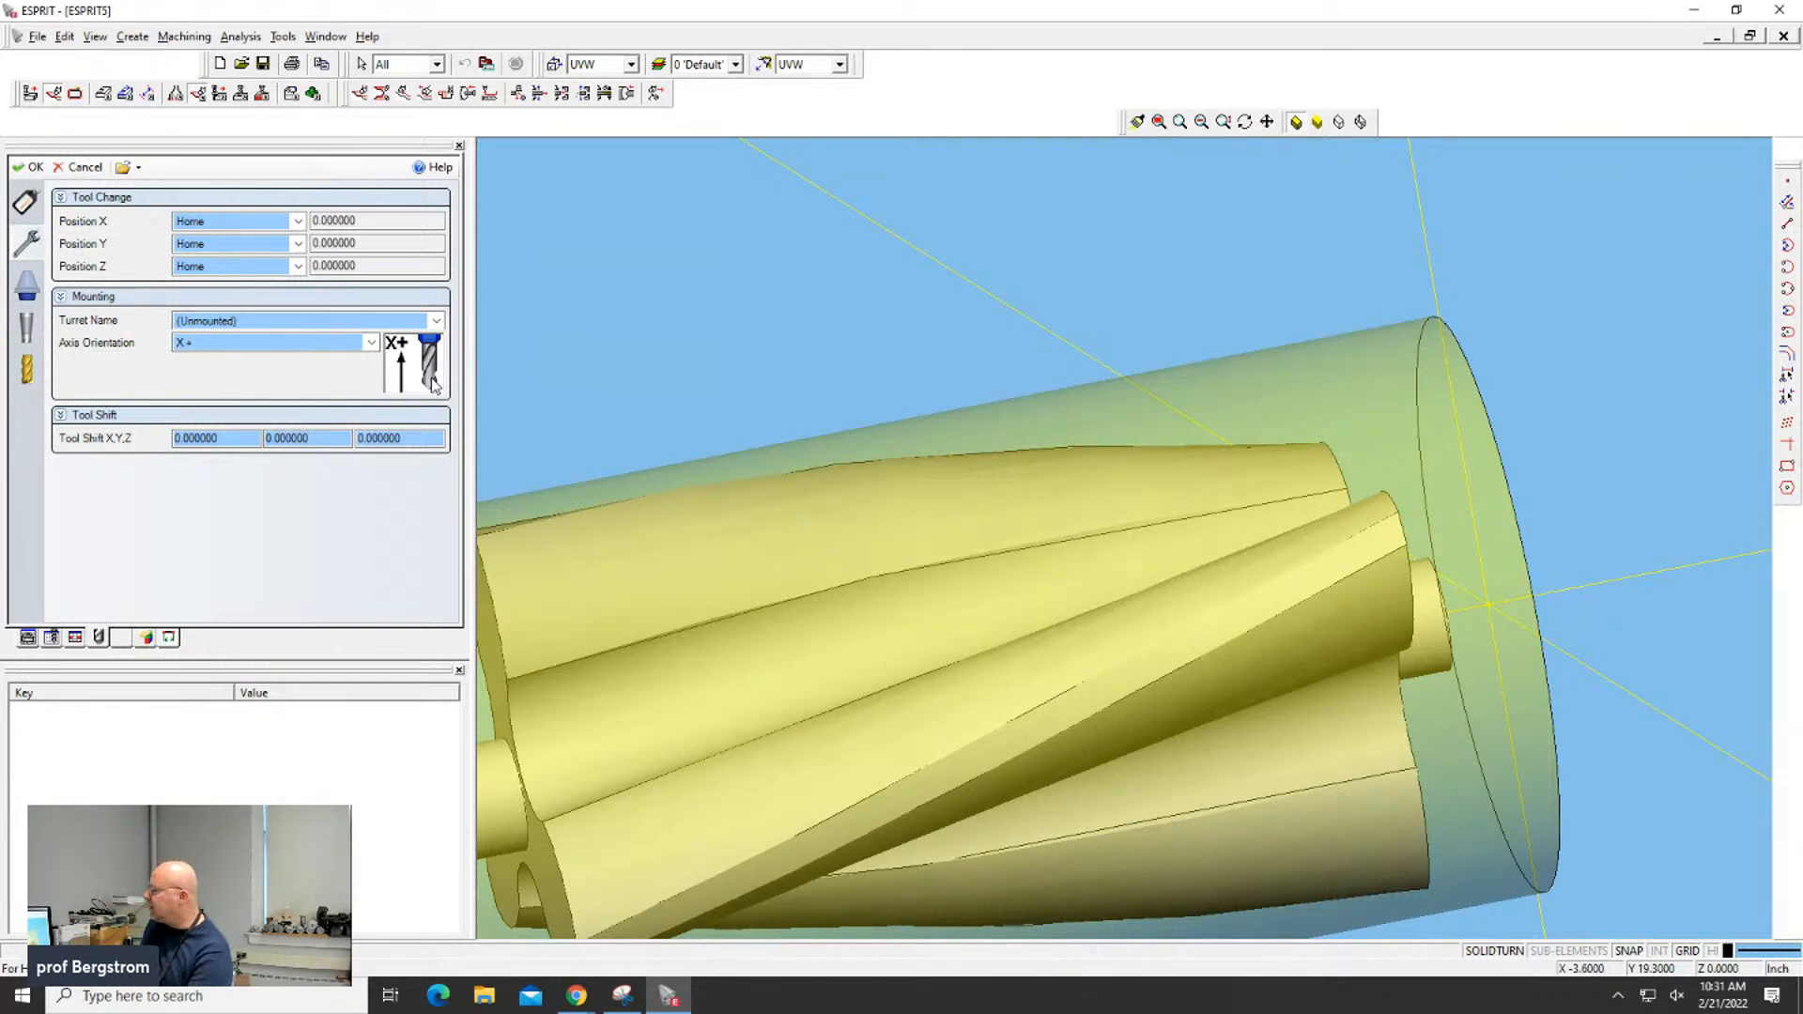
{"action": "left_click", "coordinate": [278, 345]}
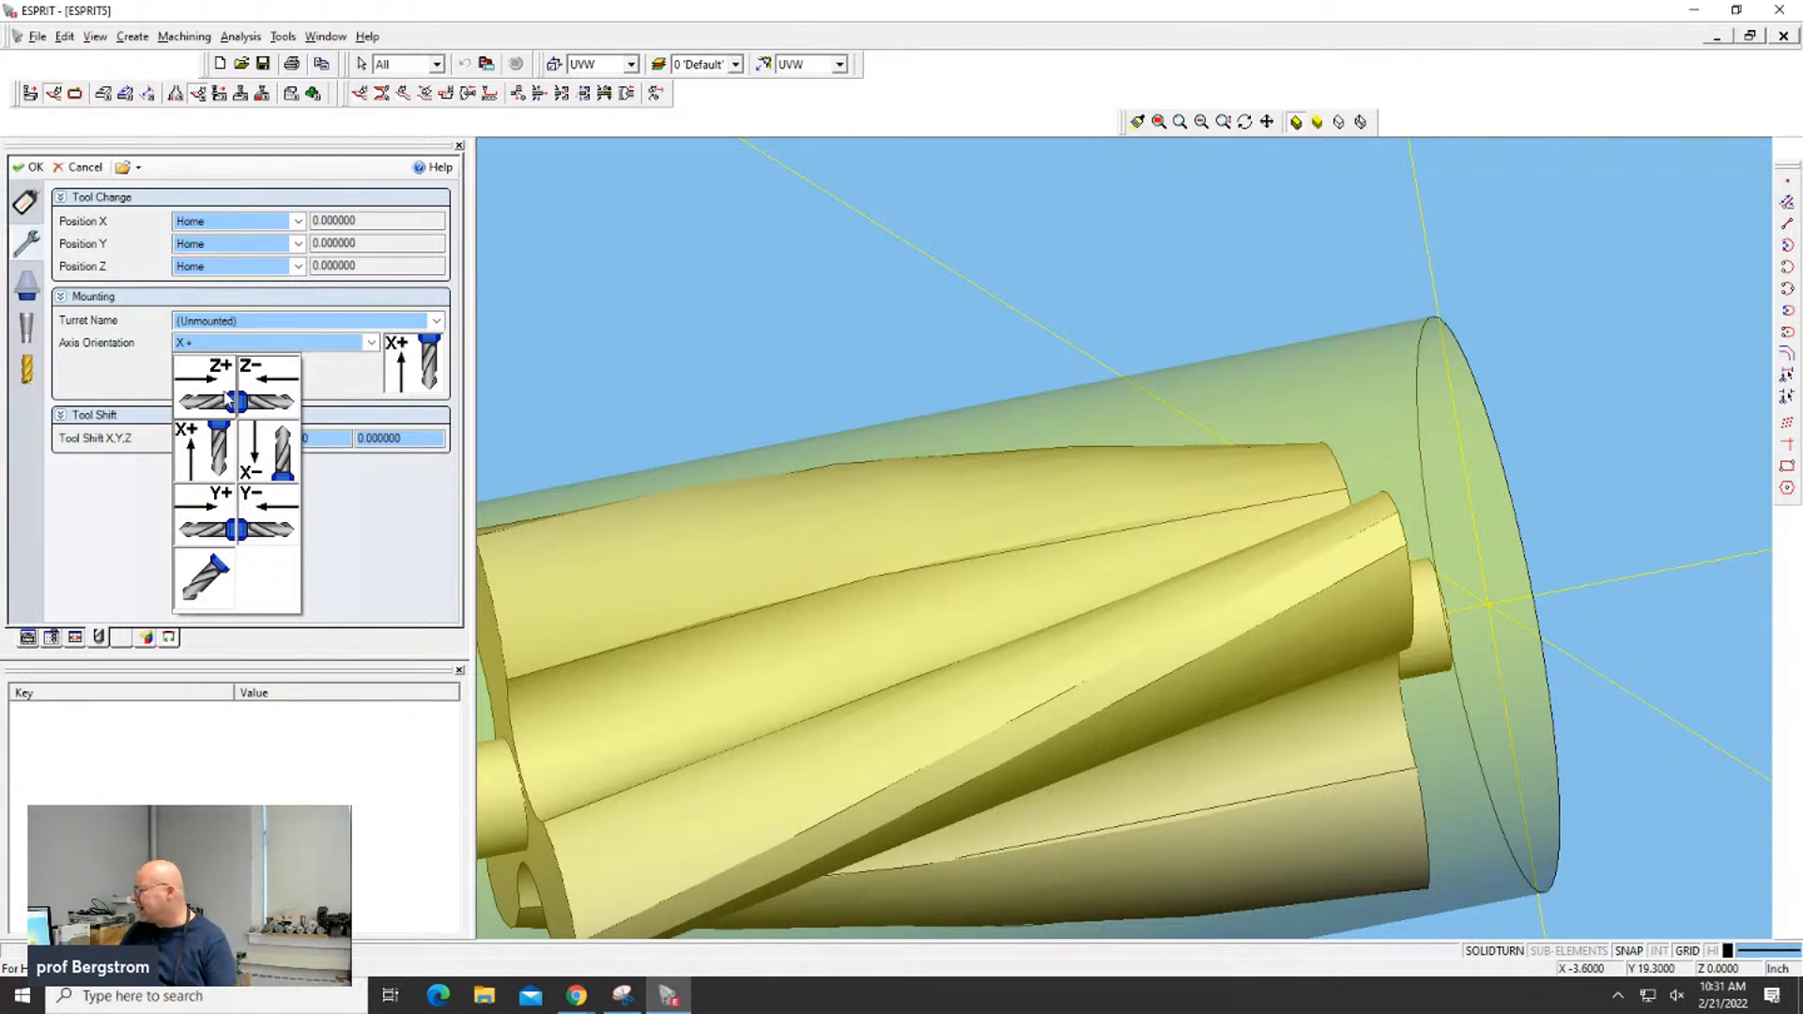
{"action": "left_click", "coordinate": [409, 362]}
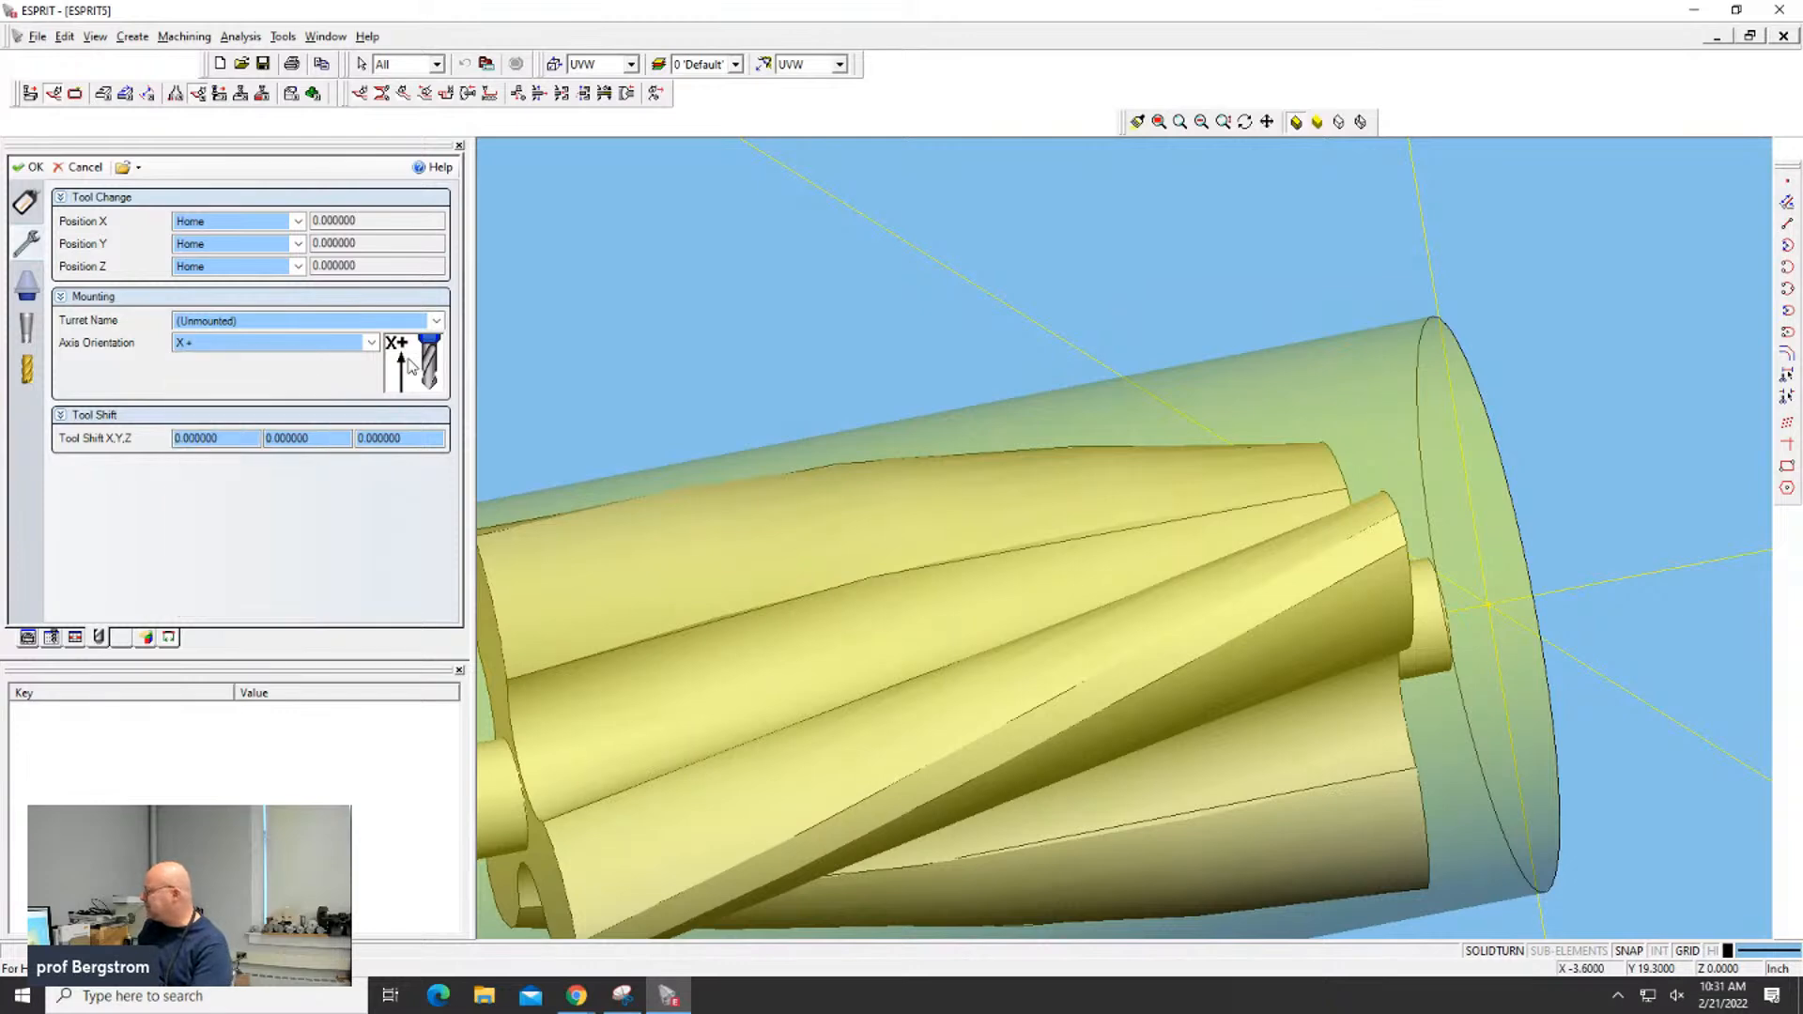
{"action": "left_click", "coordinate": [35, 168]}
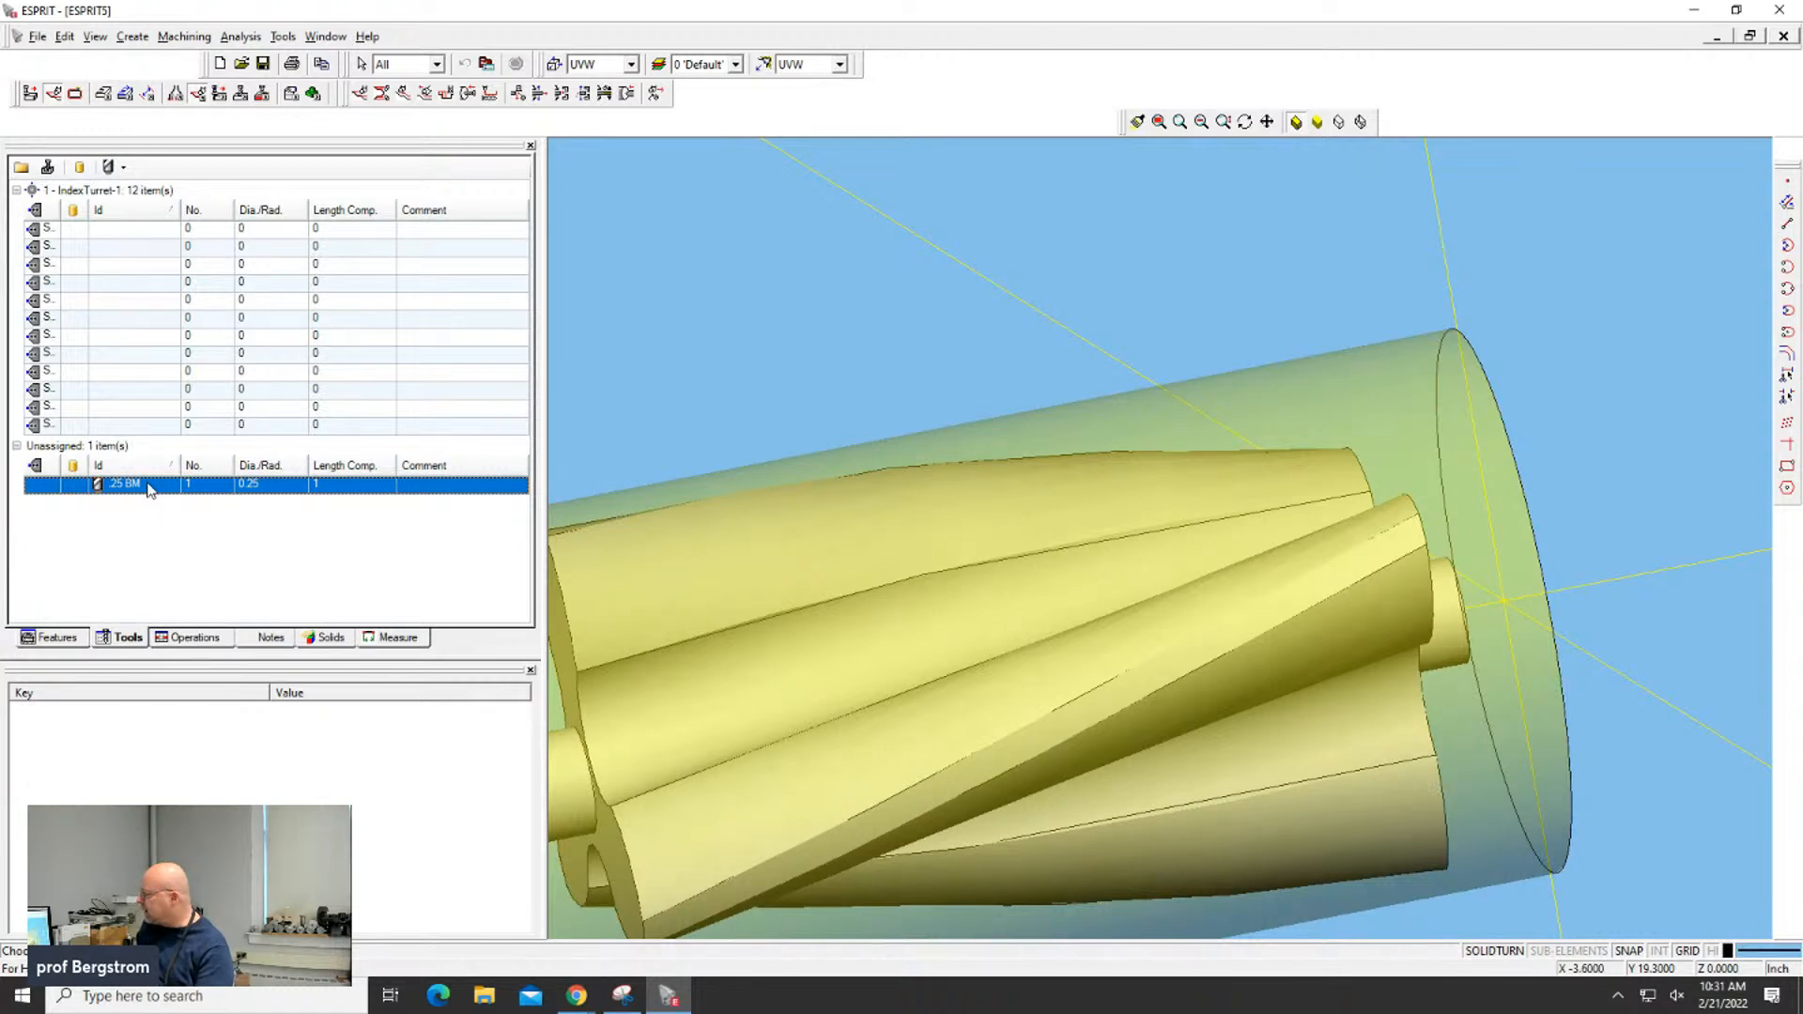
{"action": "left_click_drag", "start_coordinate": [163, 491], "coordinate": [192, 235]}
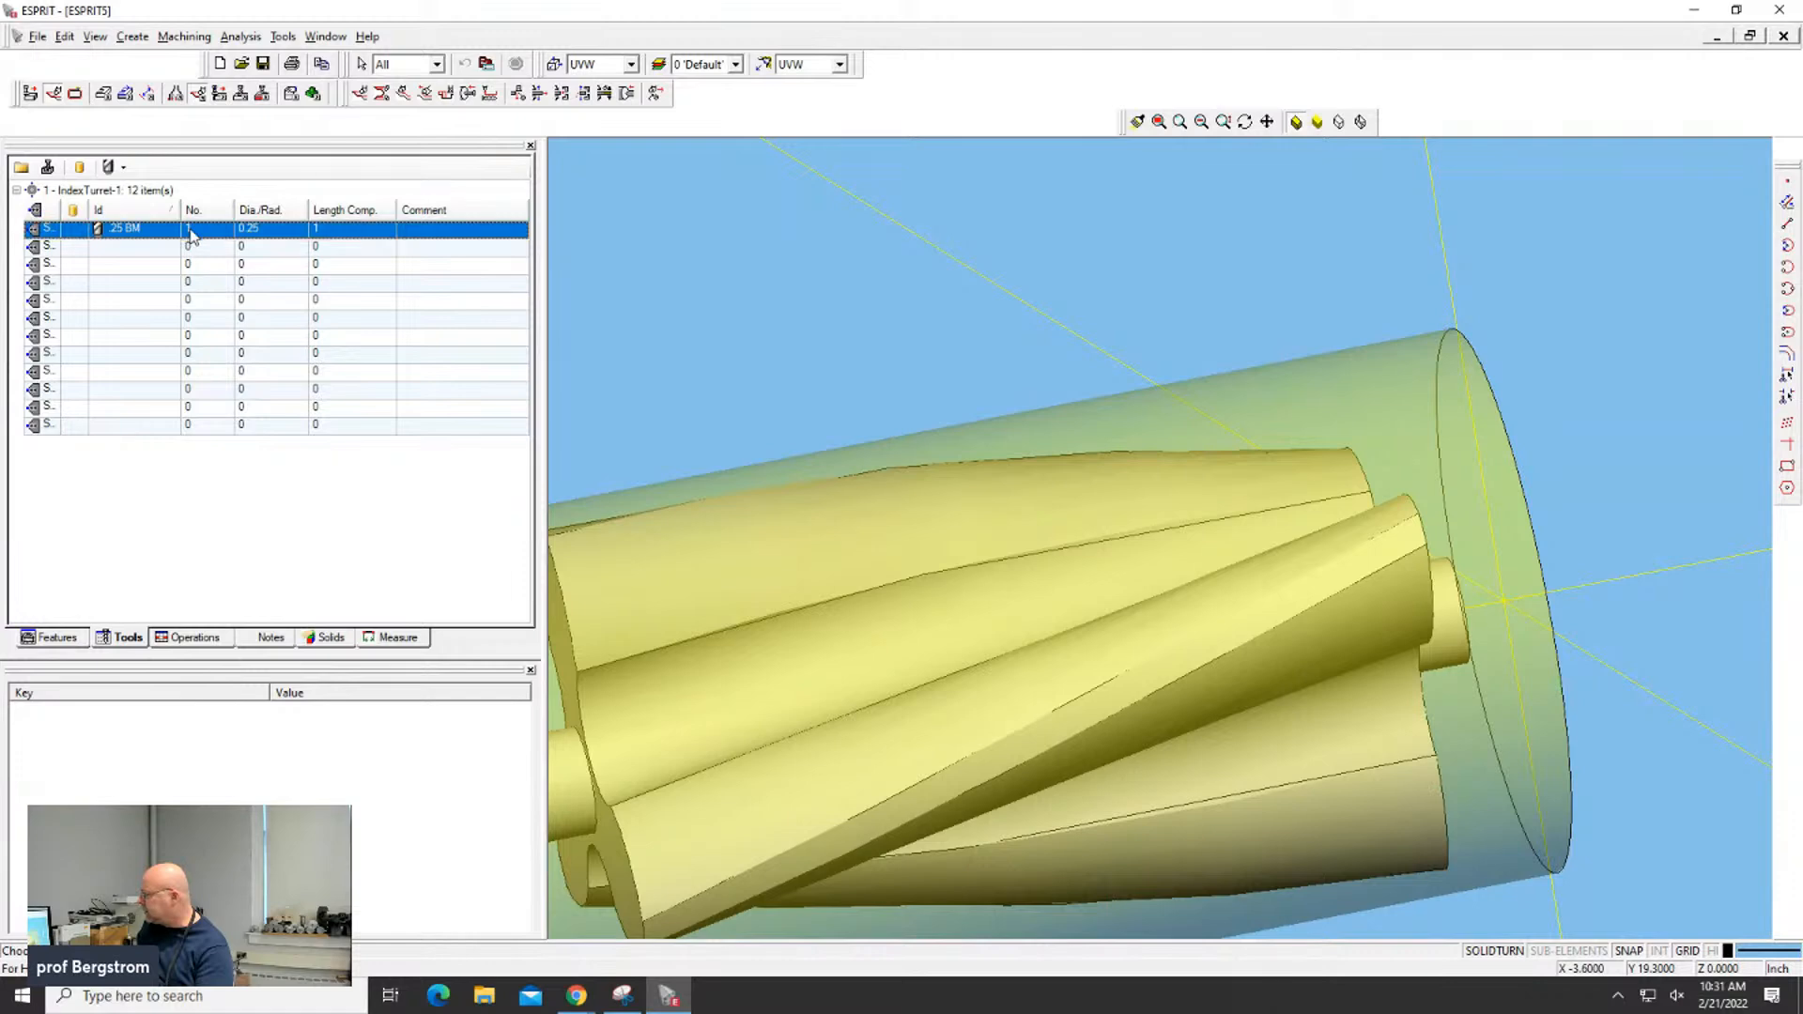
Run the machine simulation to check the mounted tool on the turret in isometric view, and stop it
{"action": "left_click", "coordinate": [313, 93]}
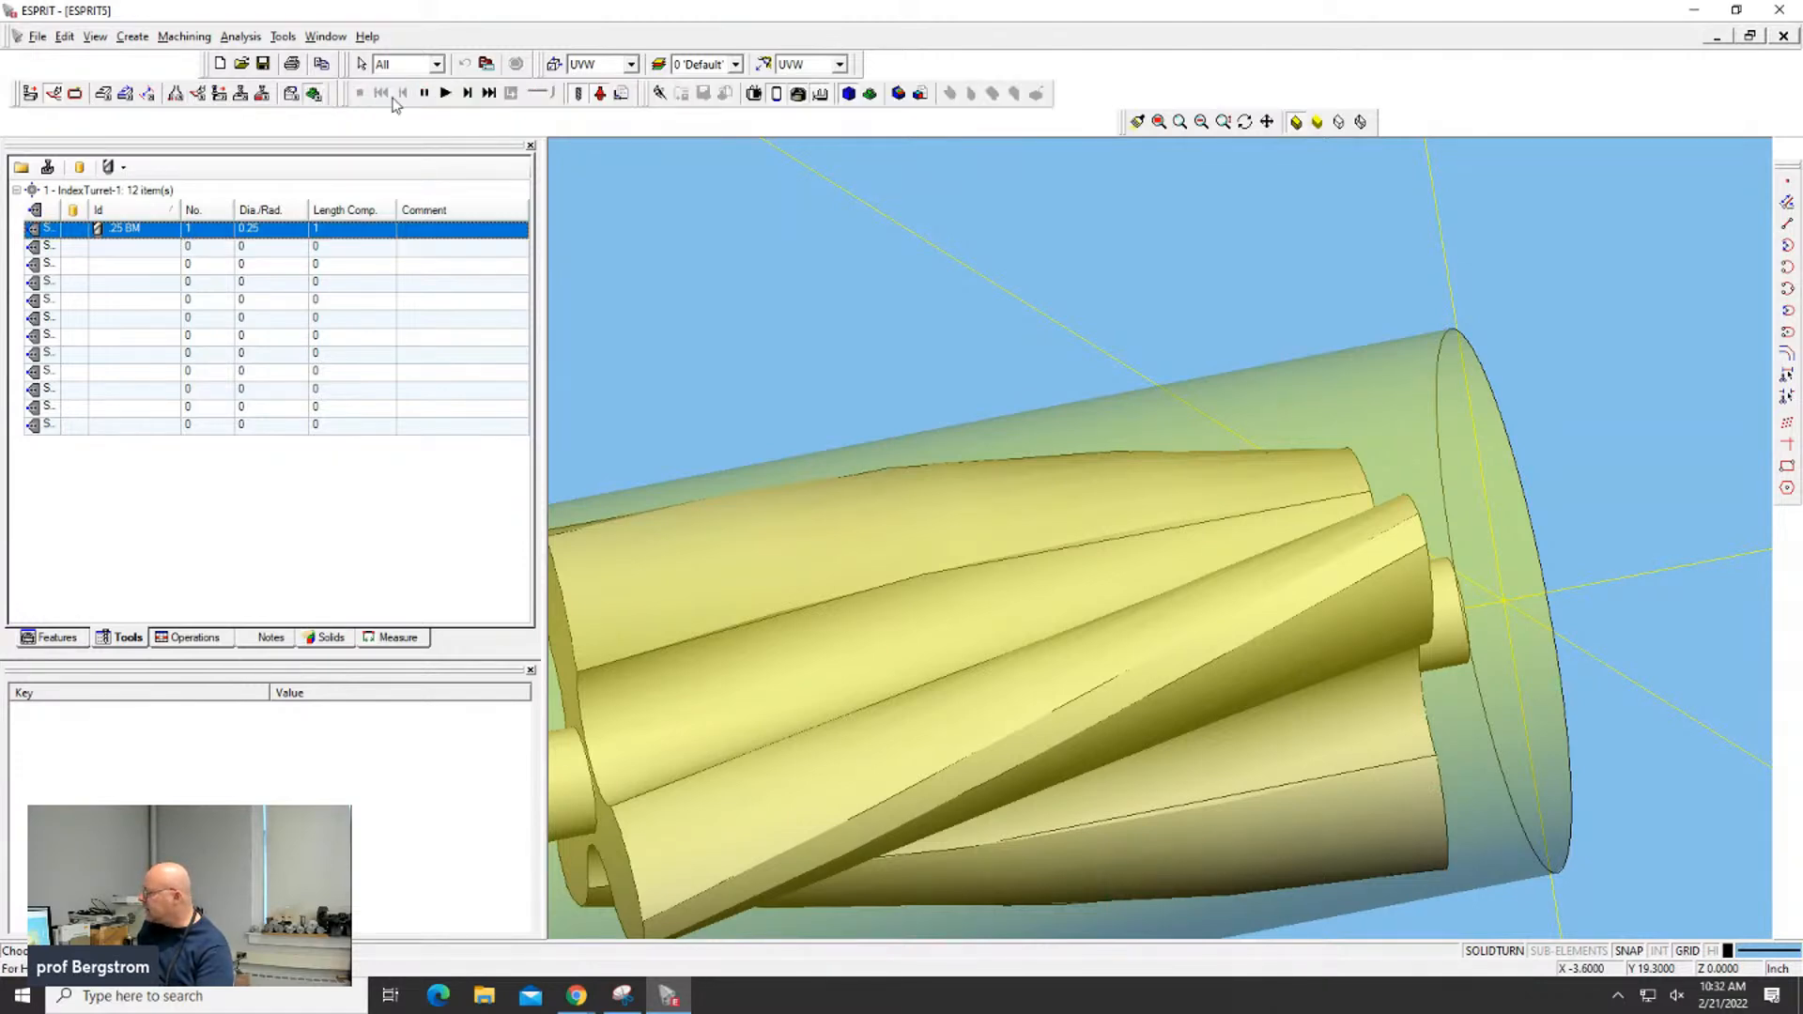
{"action": "left_click", "coordinate": [445, 93]}
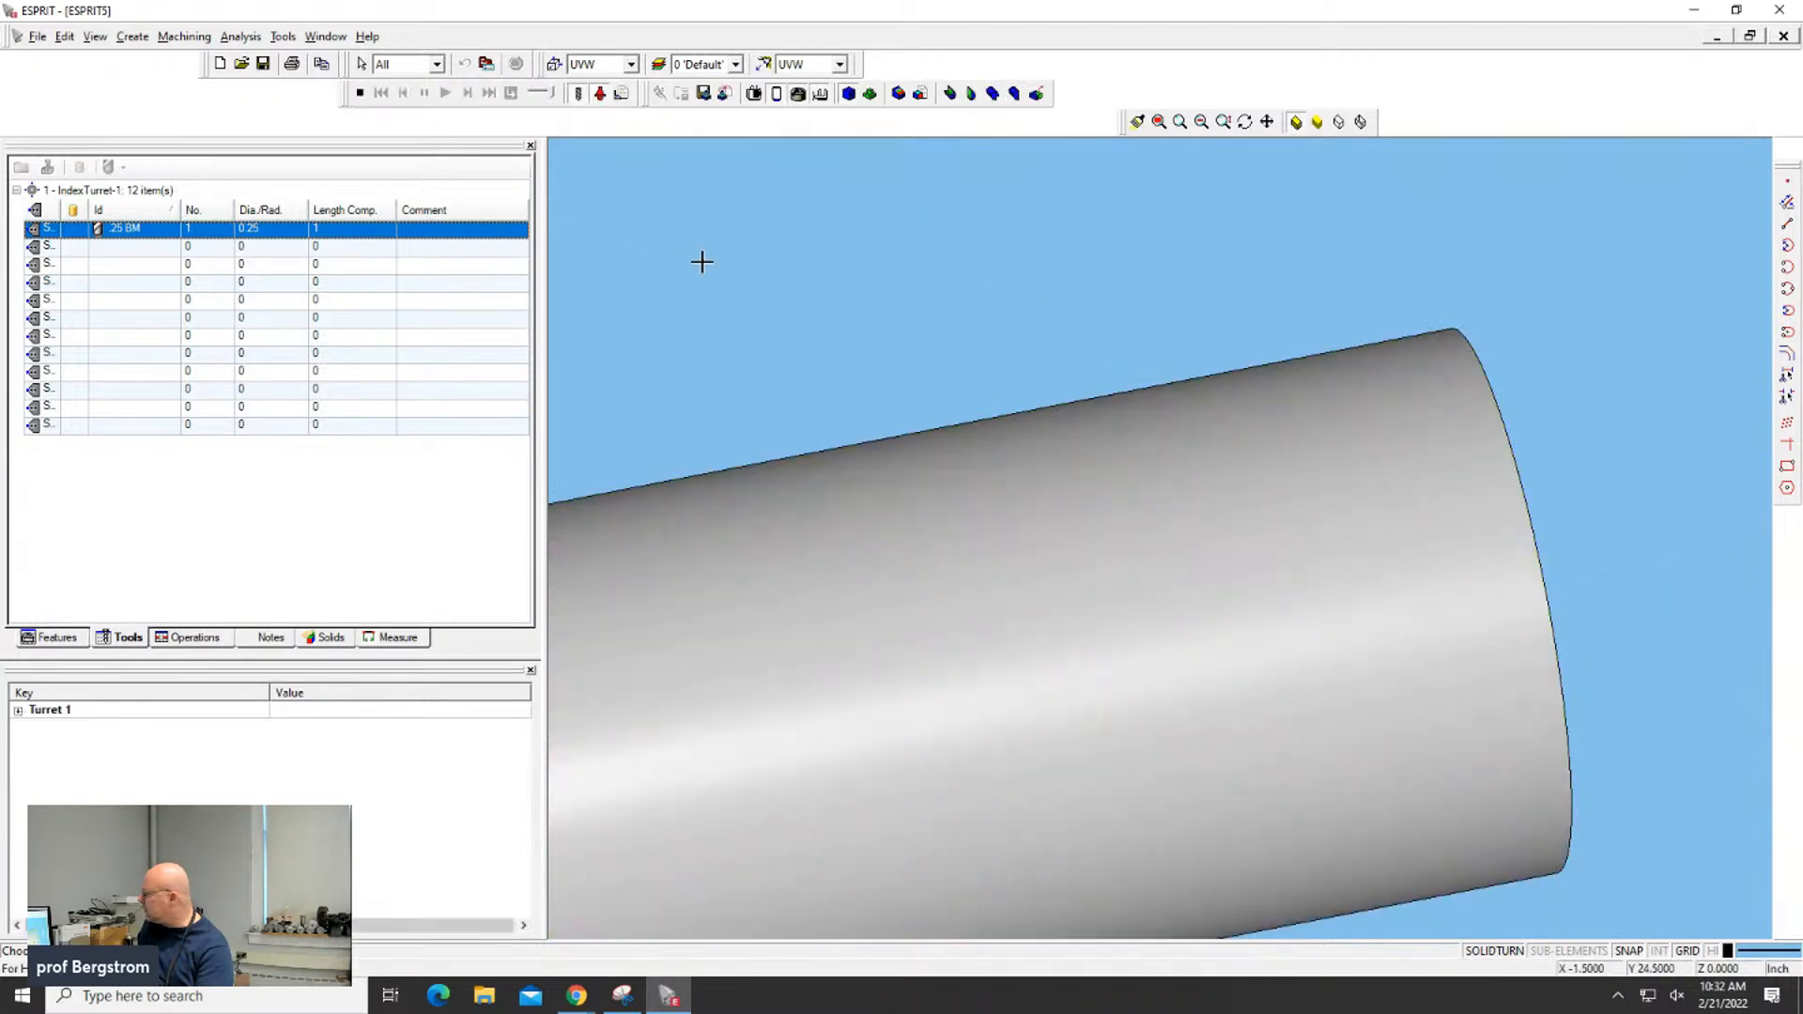
{"action": "middle_click_drag", "start_coordinate": [718, 264], "coordinate": [878, 331]}
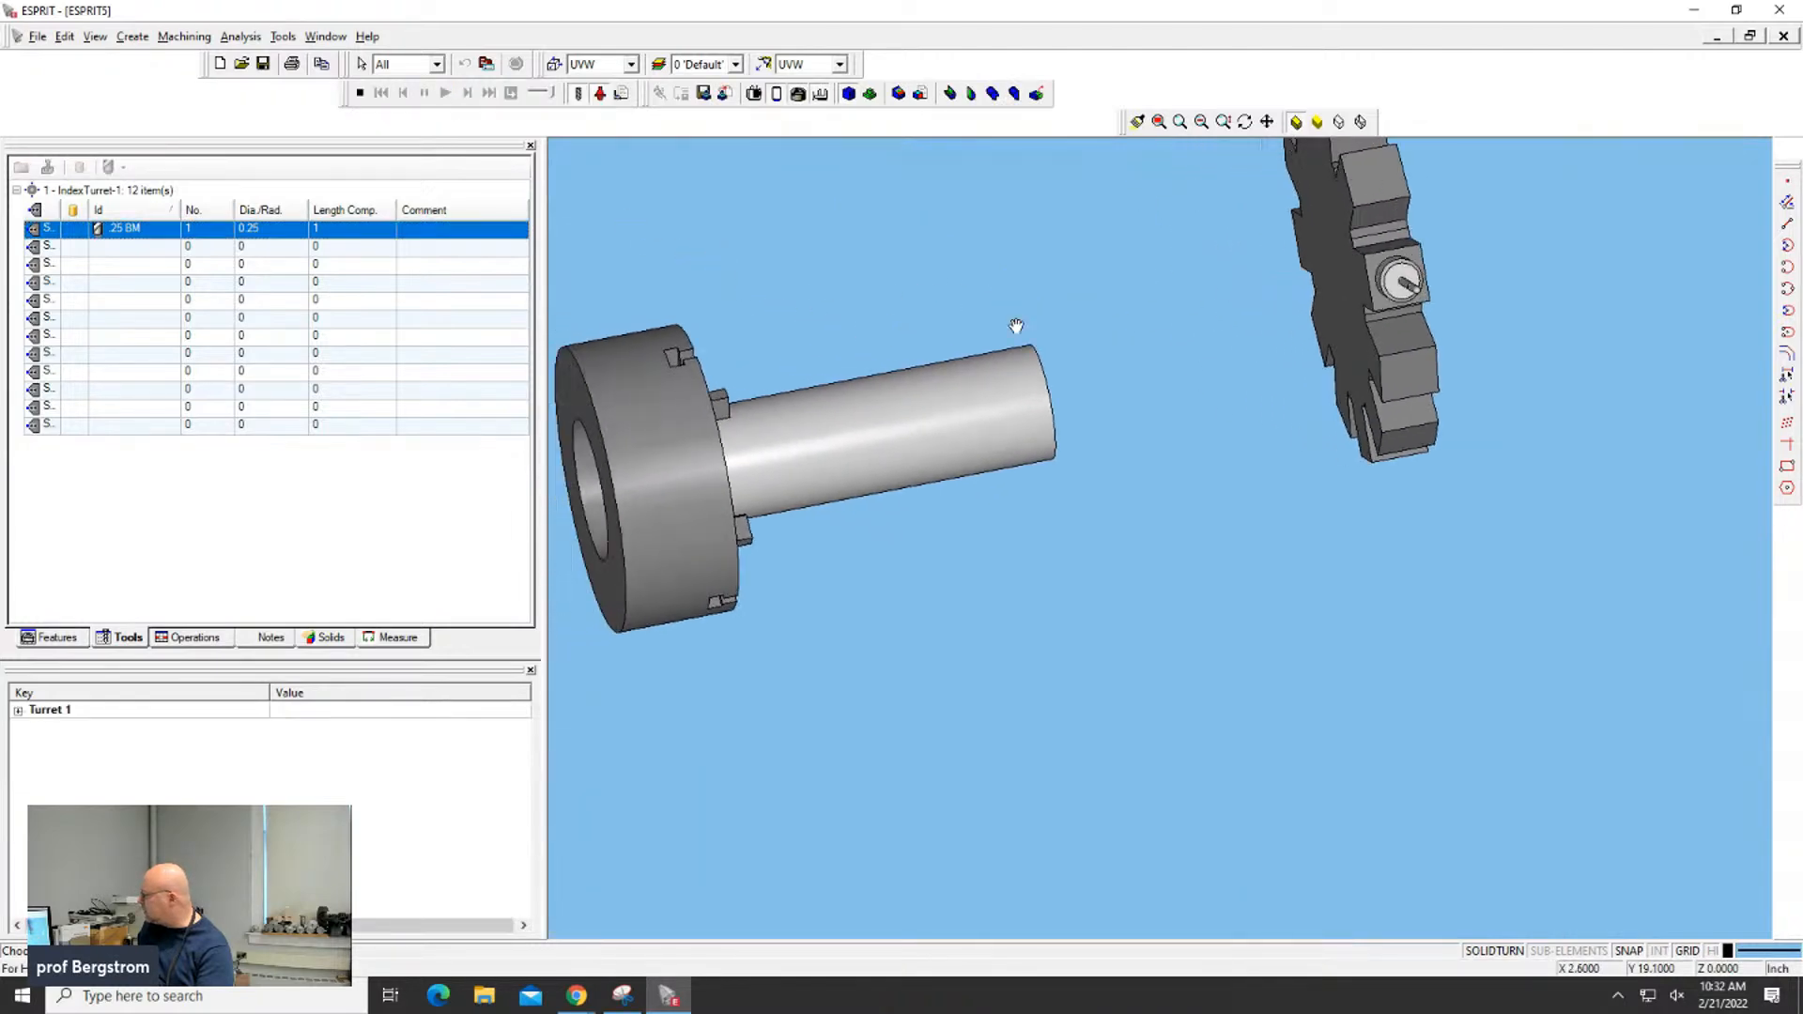
{"action": "left_click", "coordinate": [803, 66]}
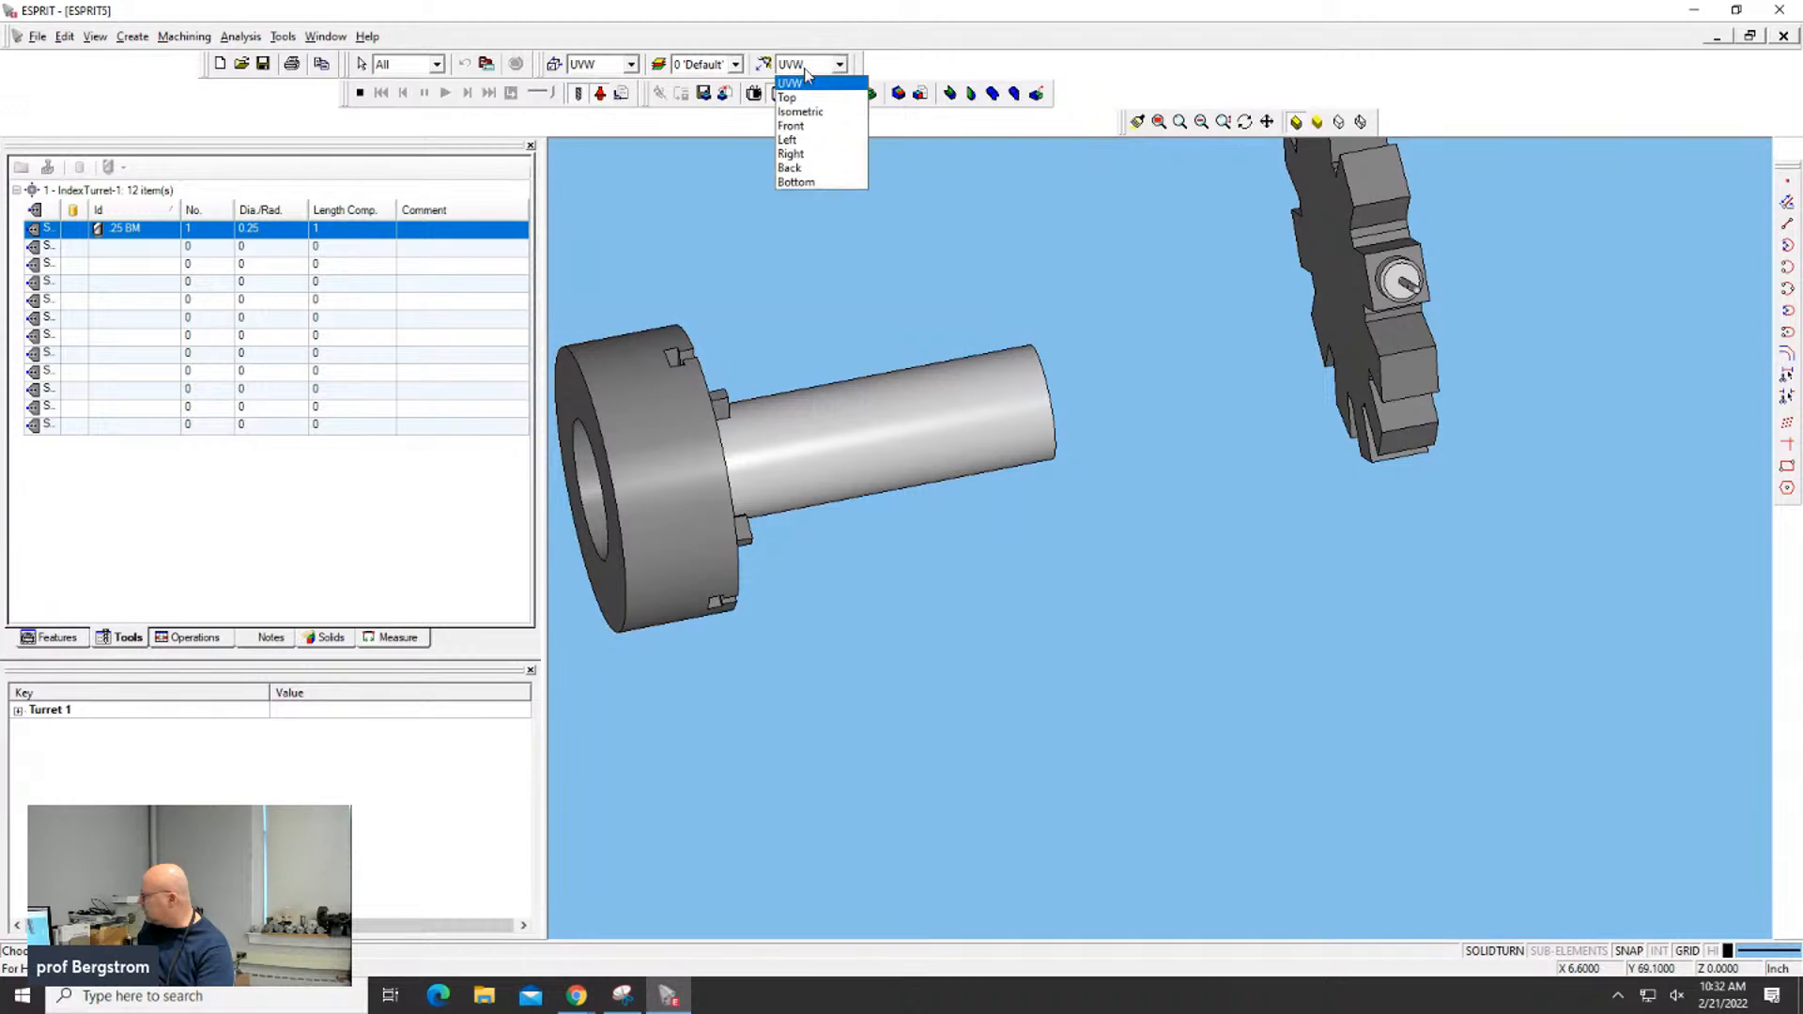
{"action": "left_click", "coordinate": [805, 111]}
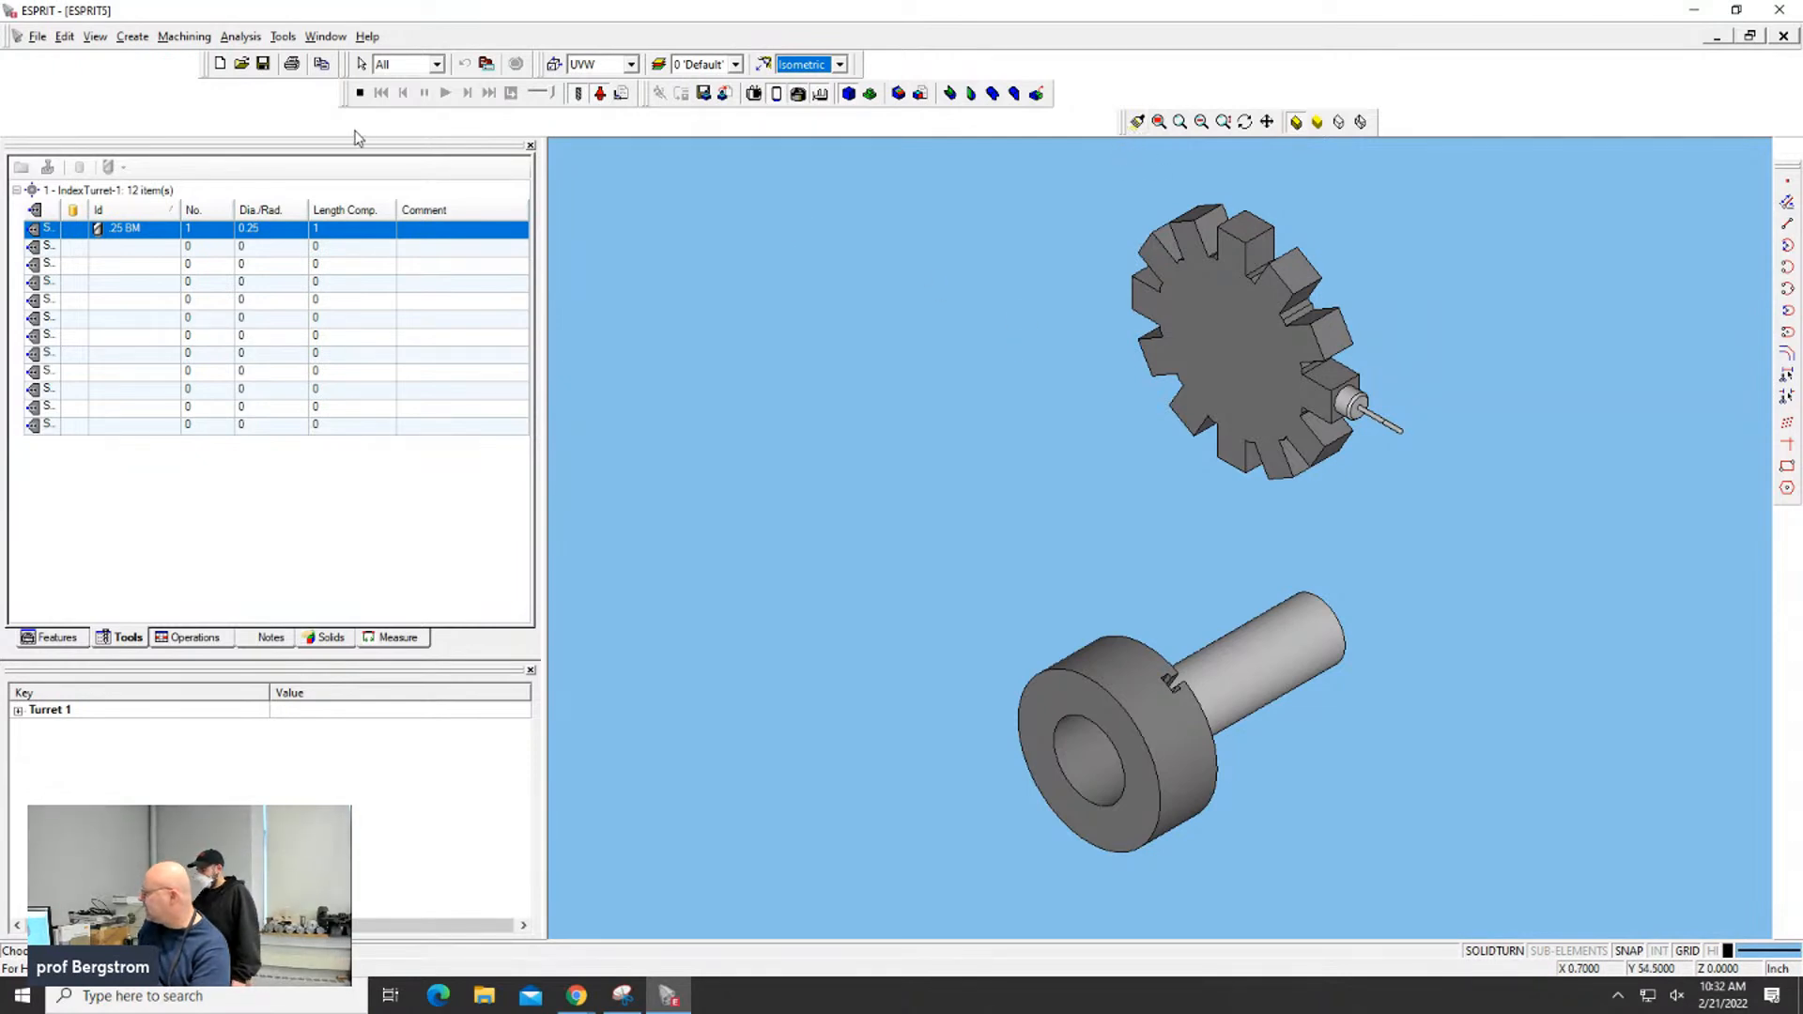
{"action": "left_click", "coordinate": [359, 93]}
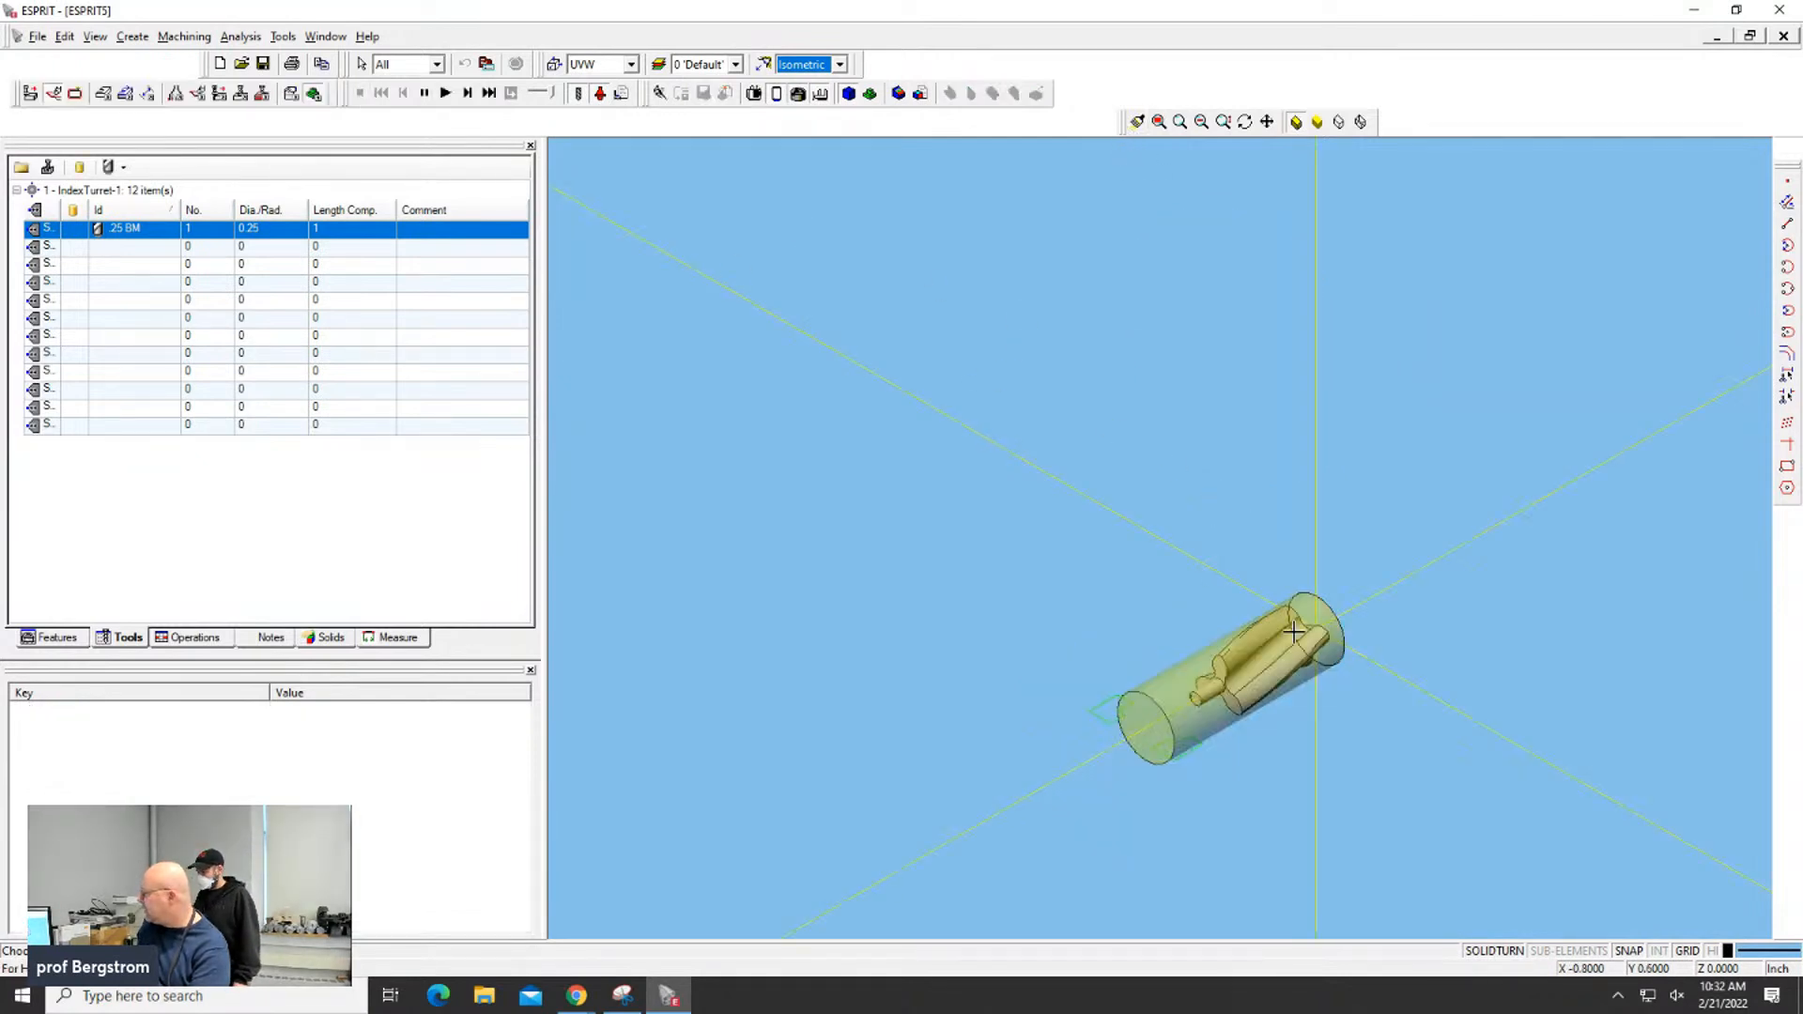
Examine the twisted lobed part inside its cylindrical stock in isometric view
{"action": "scroll", "coordinate": [1231, 667], "scroll_direction": "down", "scroll_amount": 1}
{"action": "scroll", "coordinate": [1226, 666], "scroll_direction": "up", "scroll_amount": 6}
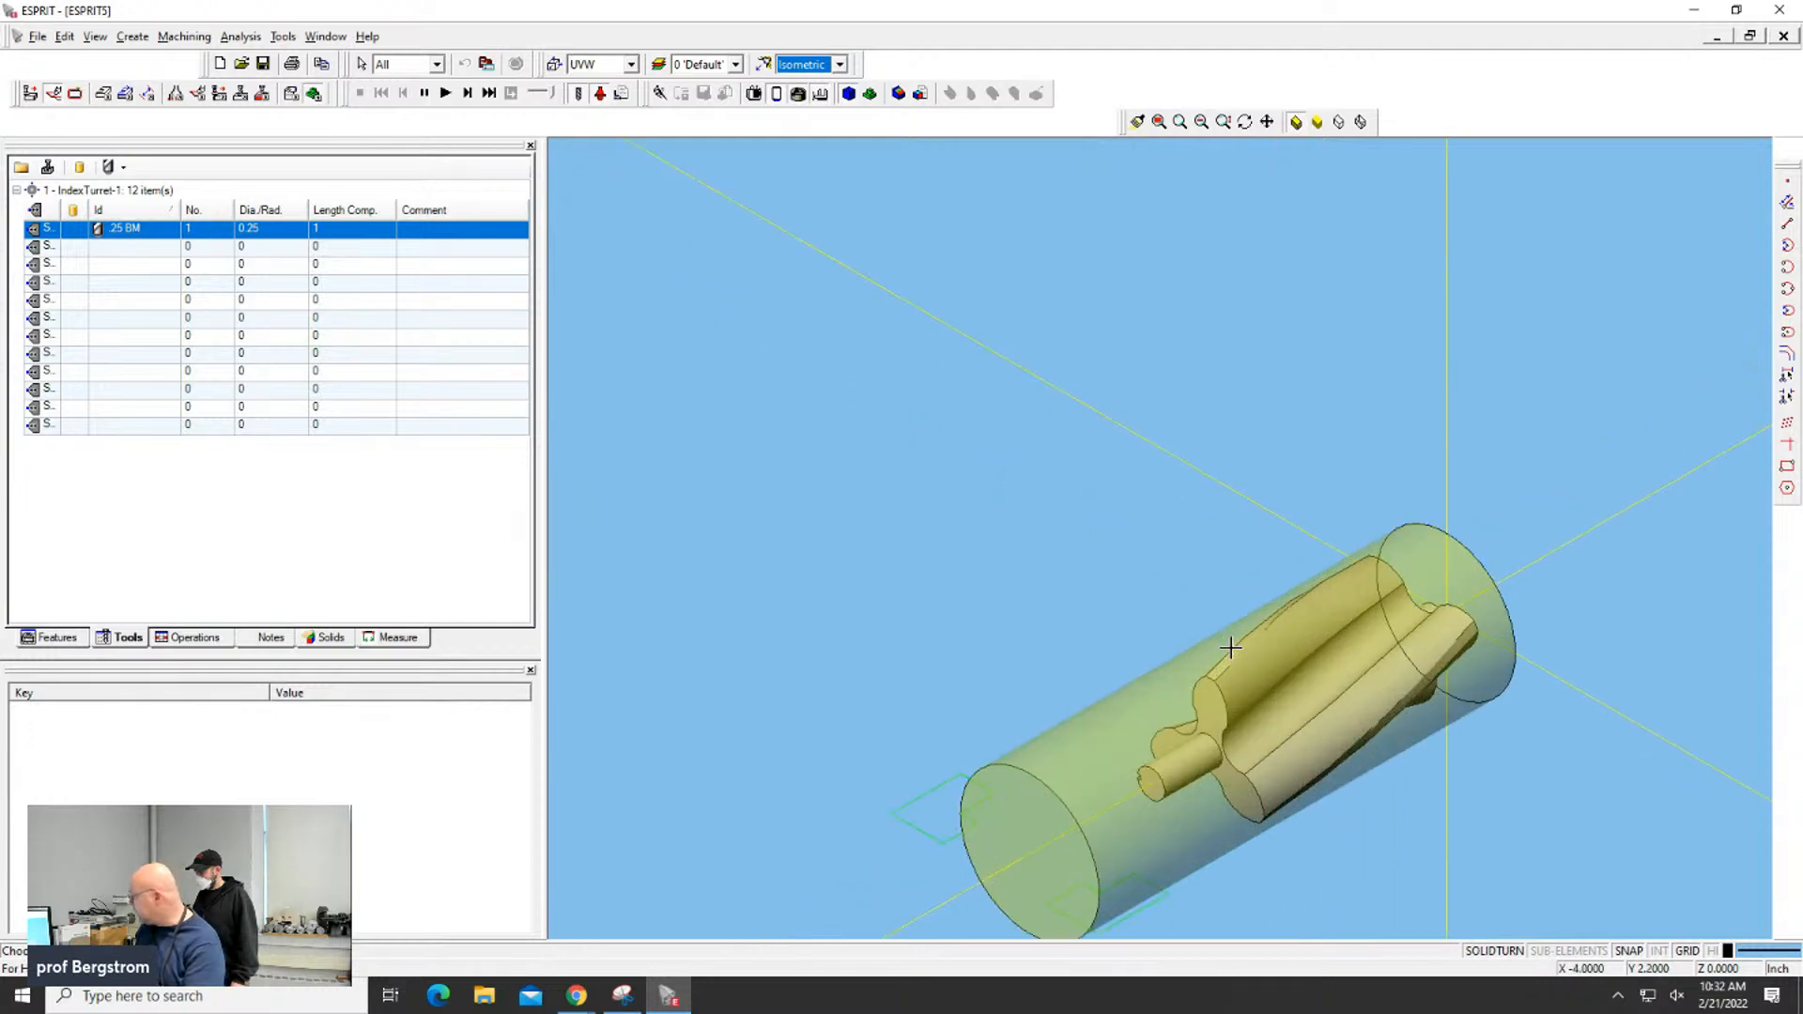
{"action": "scroll", "coordinate": [1217, 667], "scroll_direction": "up", "scroll_amount": 2}
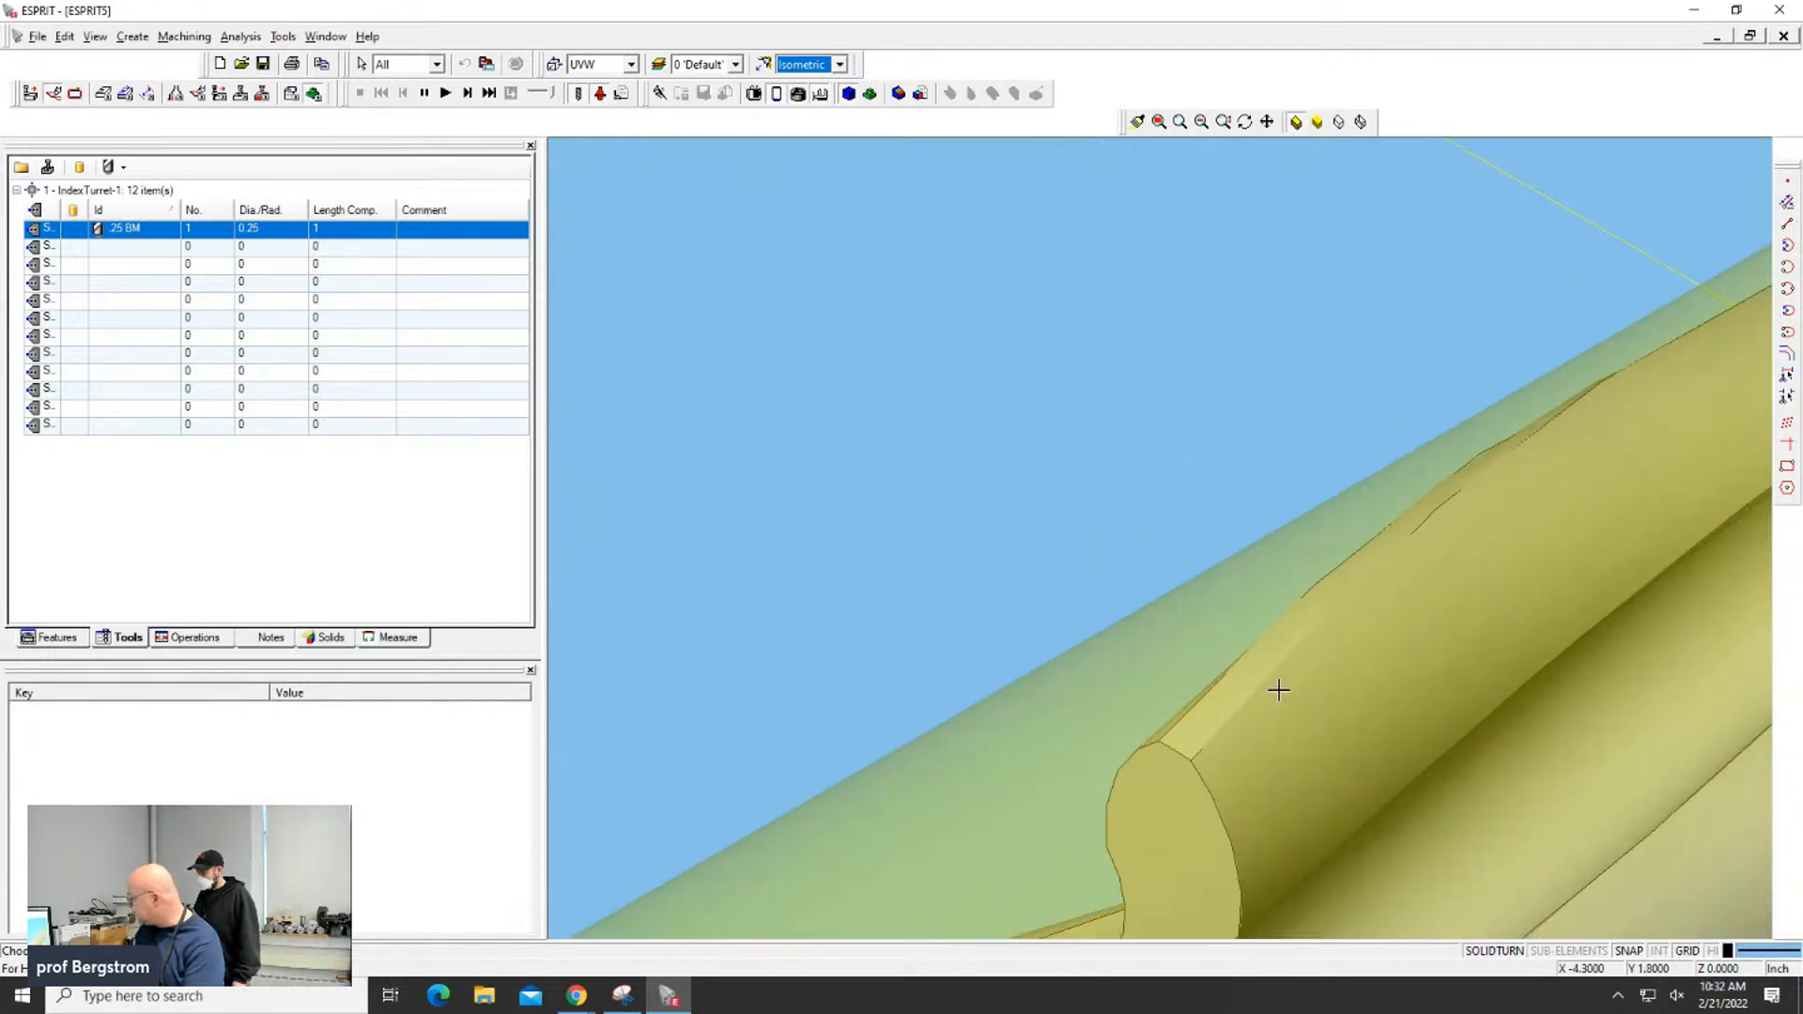
{"action": "scroll", "coordinate": [1553, 472], "scroll_direction": "down", "scroll_amount": 5}
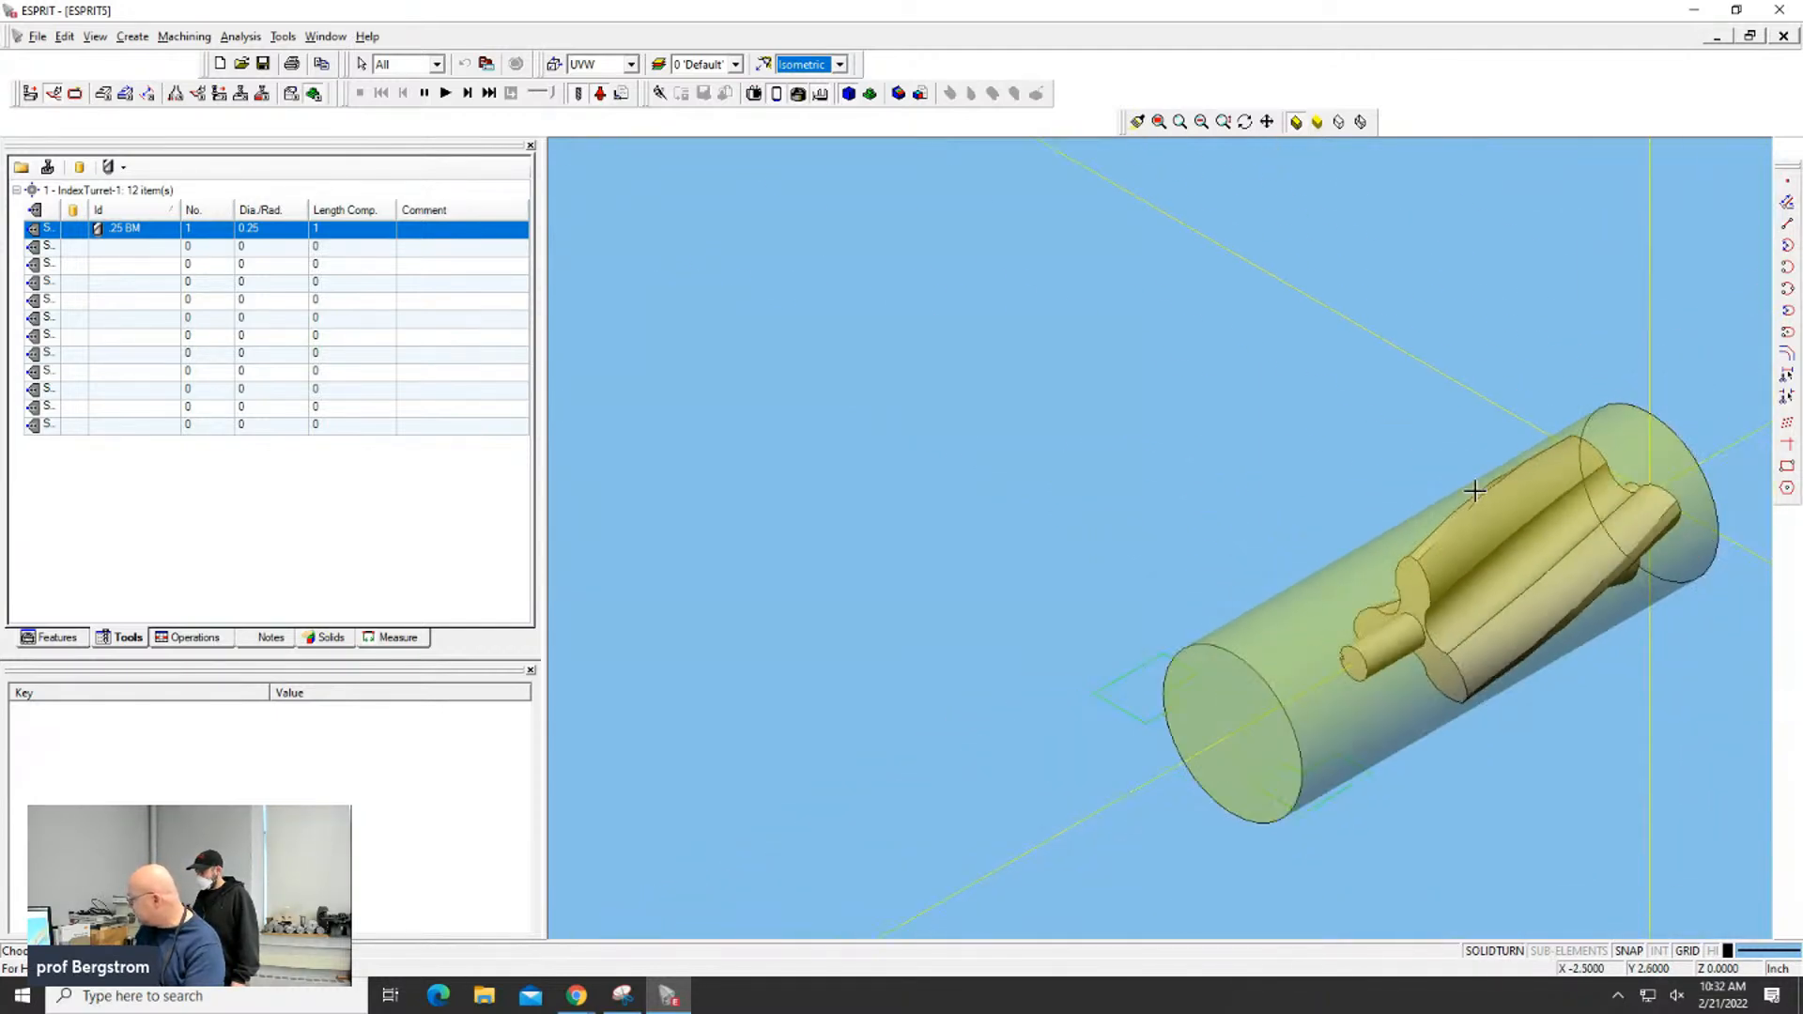
{"action": "left_click", "coordinate": [813, 67]}
{"action": "left_click", "coordinate": [813, 112]}
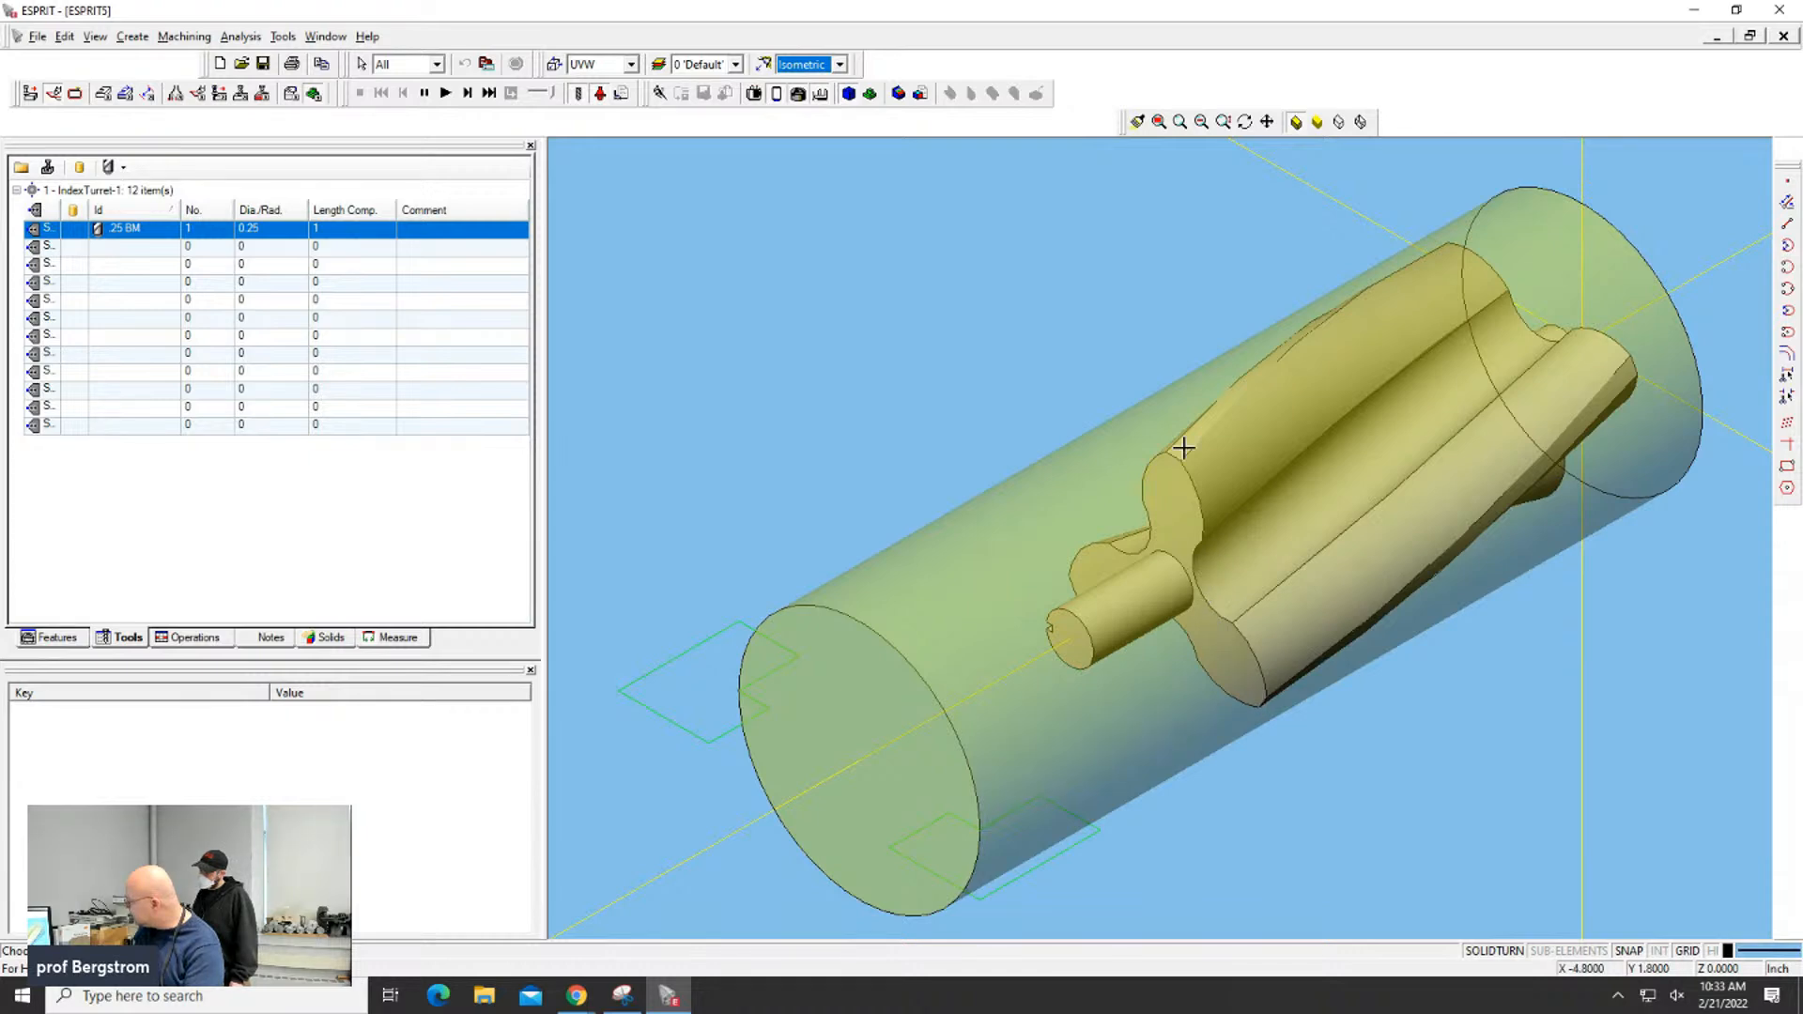
{"action": "scroll", "coordinate": [1175, 427], "scroll_direction": "down", "scroll_amount": 2}
{"action": "scroll", "coordinate": [1175, 426], "scroll_direction": "up", "scroll_amount": 4}
{"action": "scroll", "coordinate": [1177, 426], "scroll_direction": "down", "scroll_amount": 1}
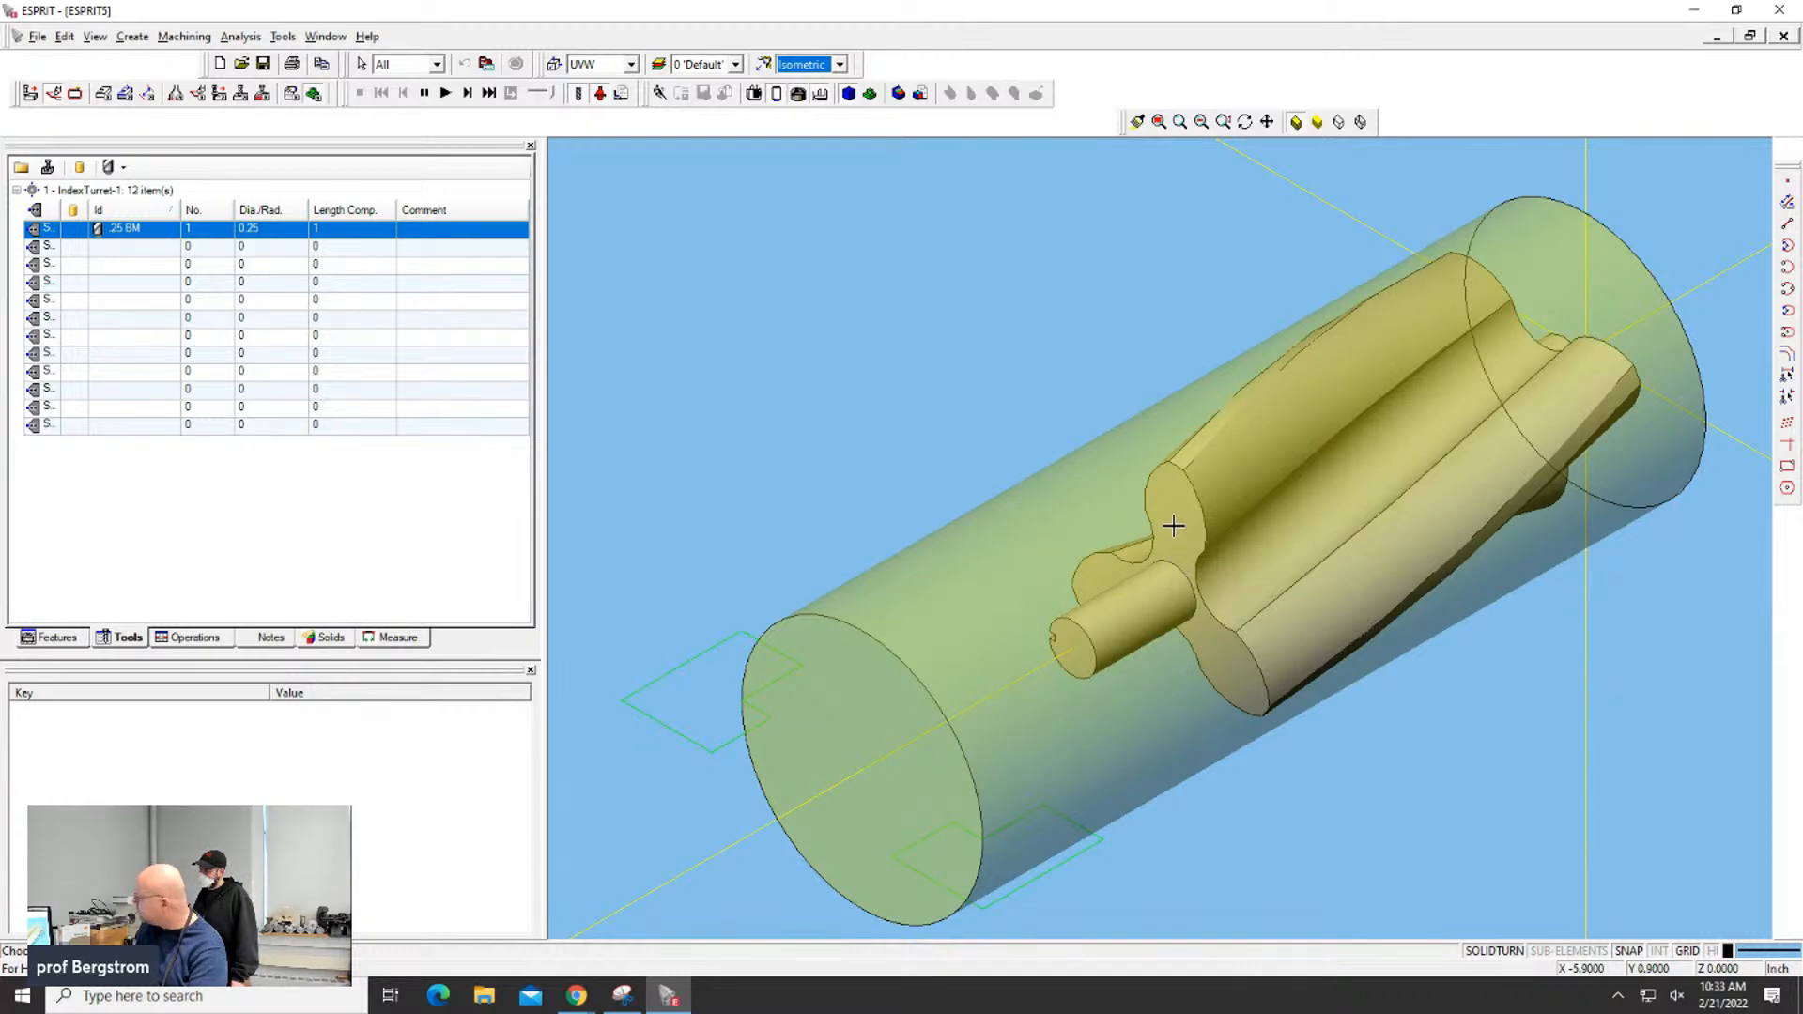
{"action": "left_click", "coordinate": [1168, 460]}
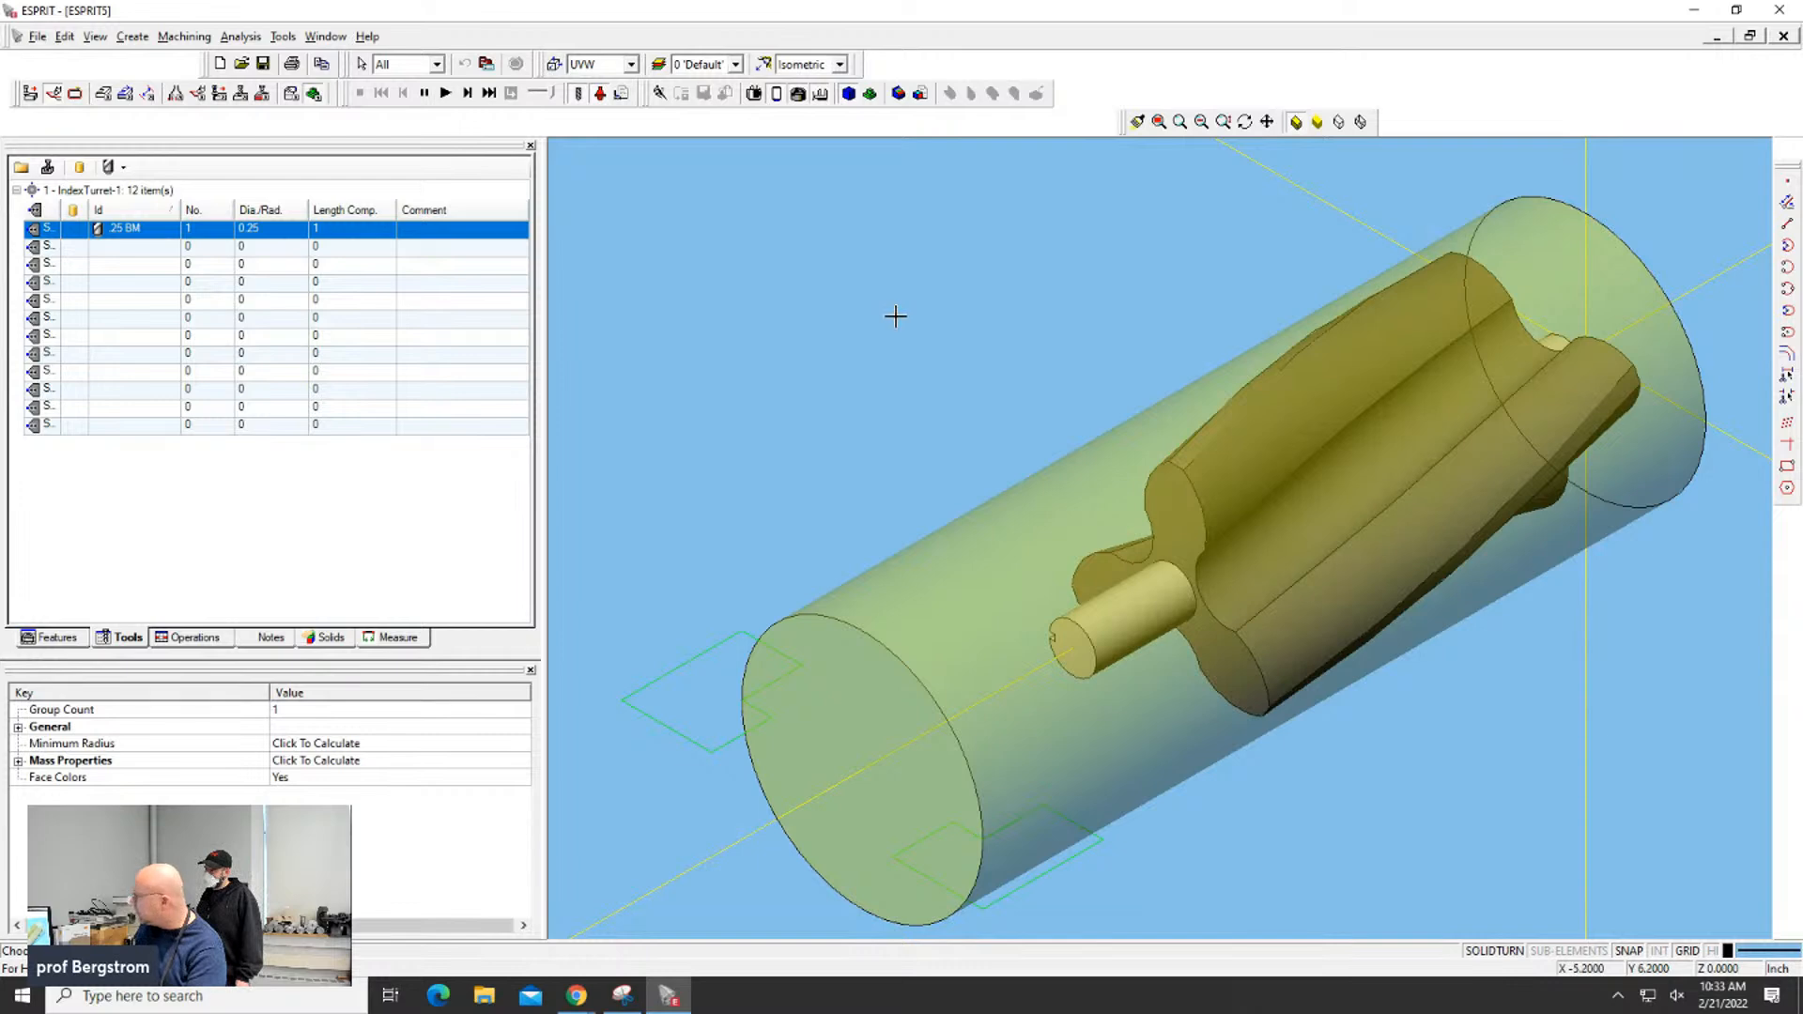
{"action": "left_click", "coordinate": [846, 287]}
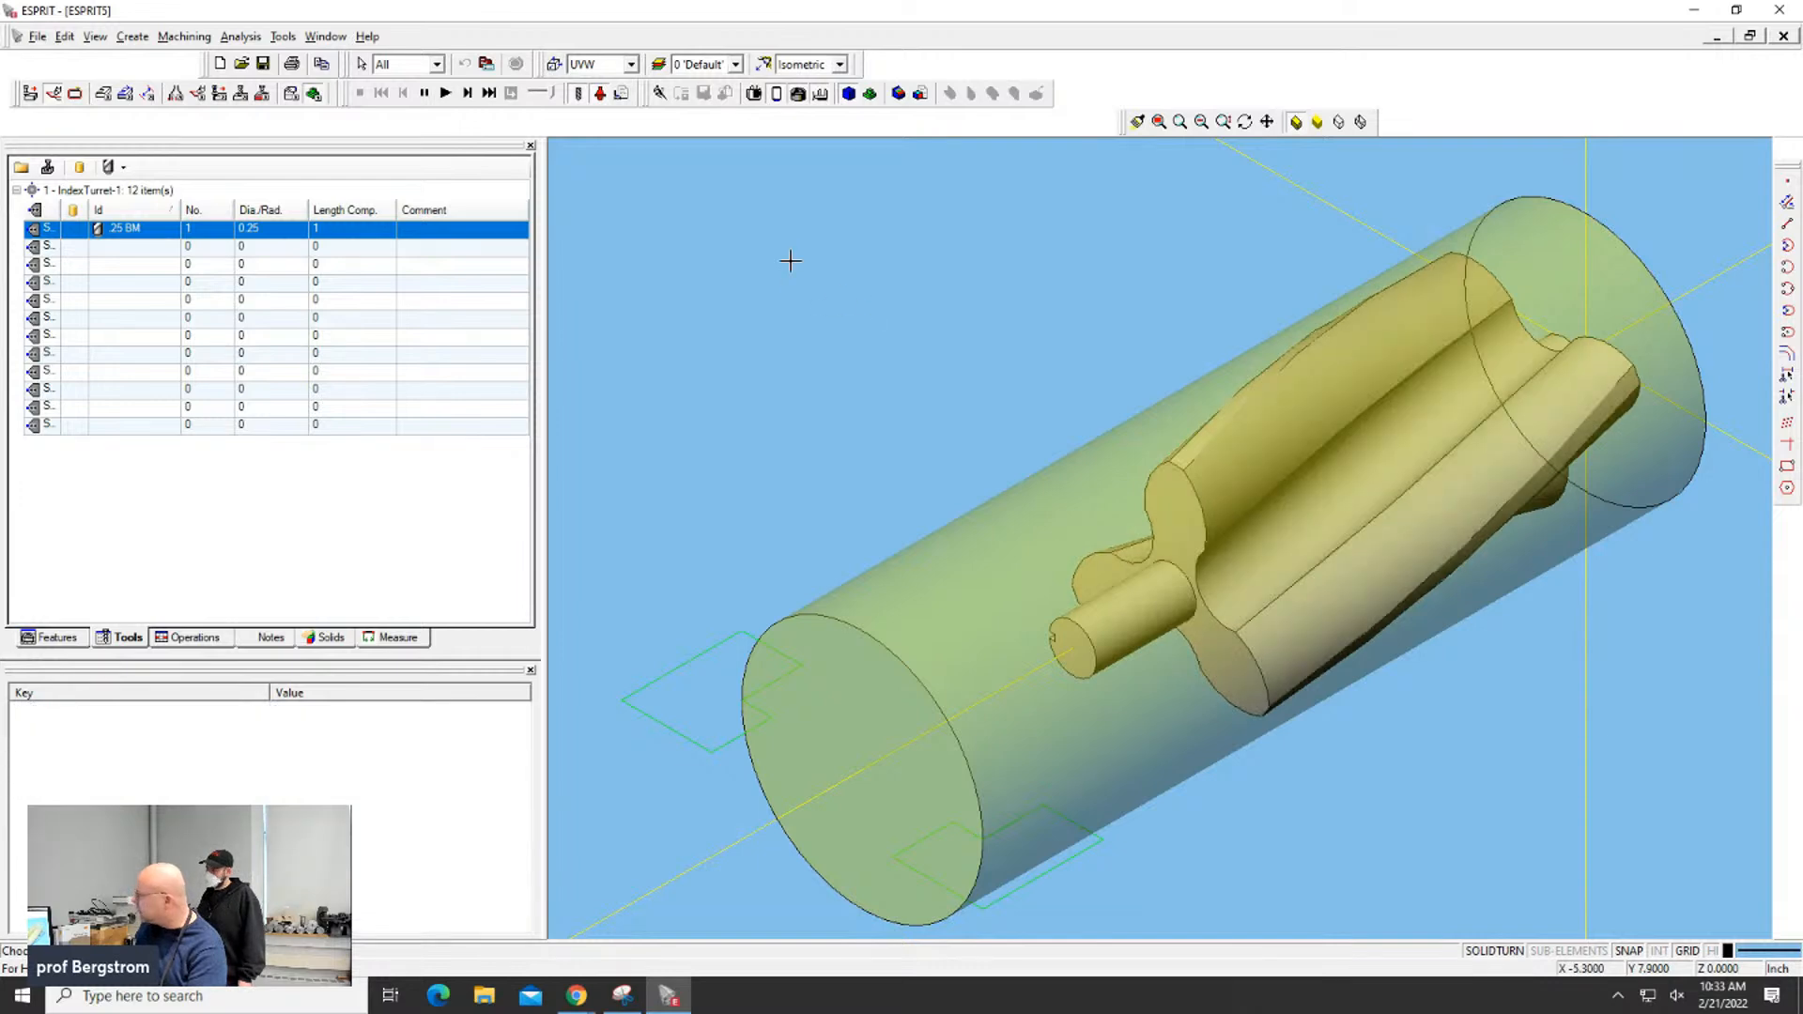
Try to start a machining operation directly on the twisted lobed solid
{"action": "left_click", "coordinate": [129, 95]}
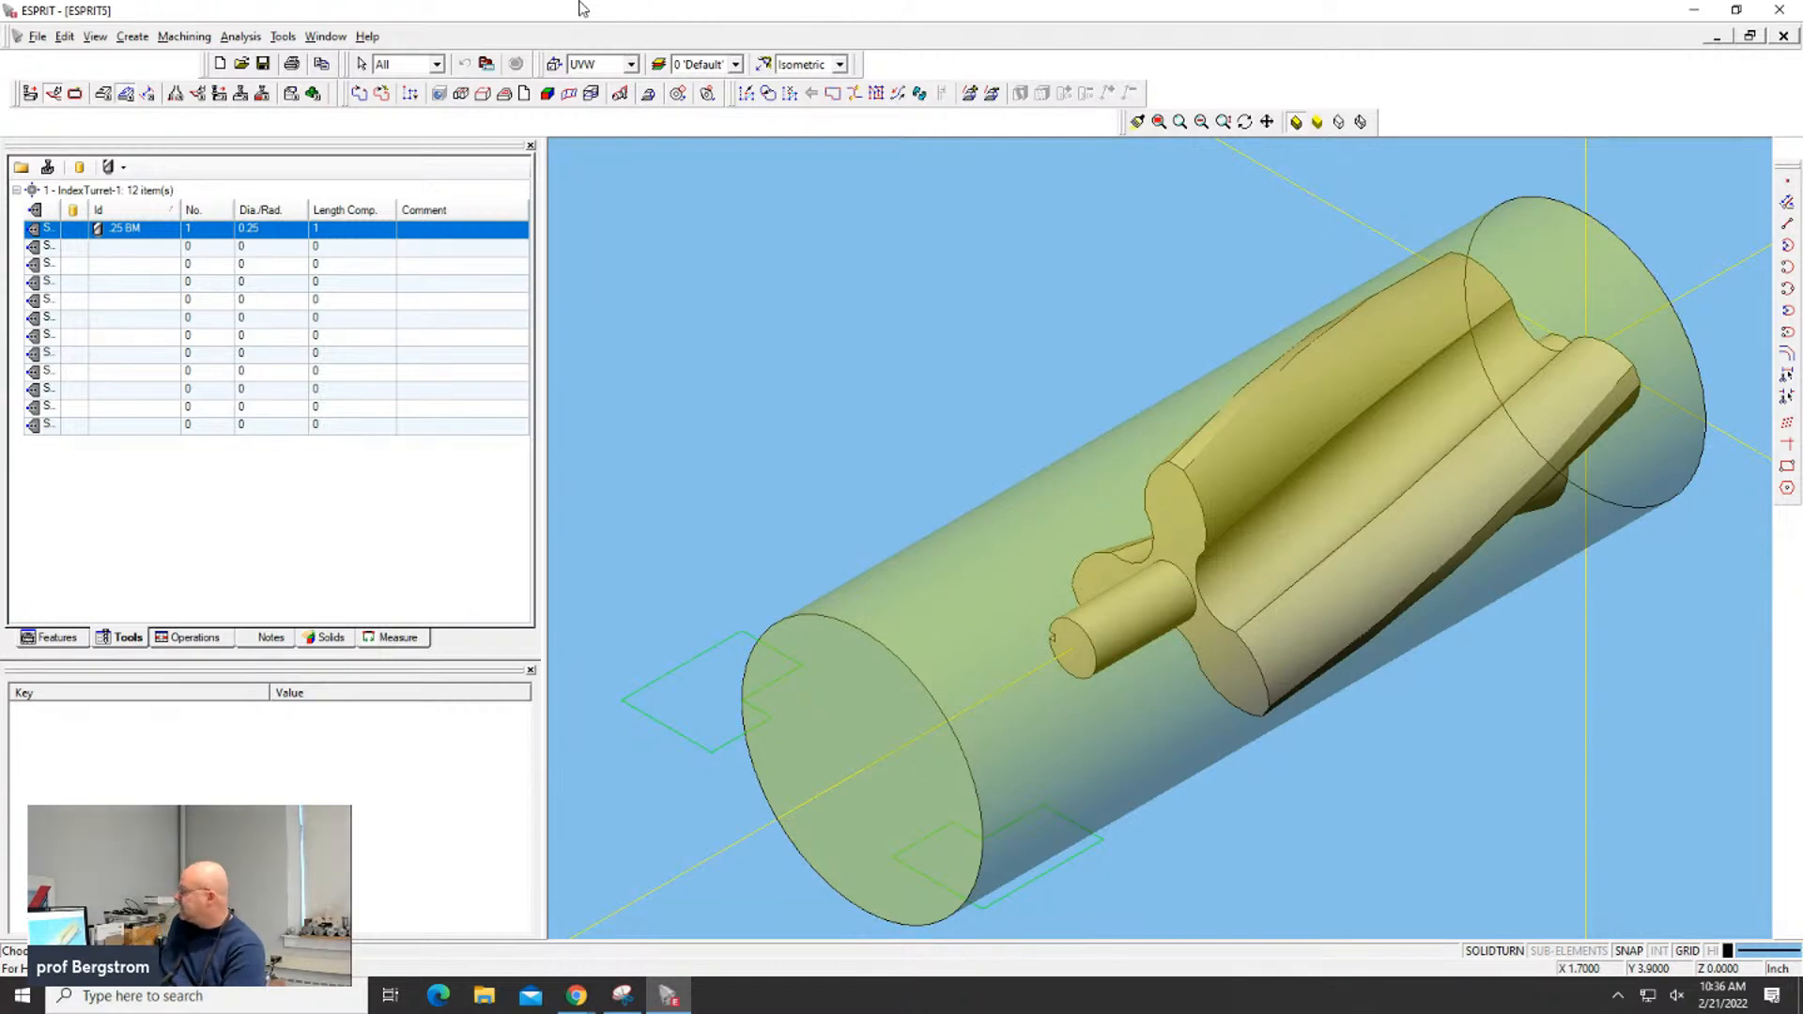
{"action": "left_click", "coordinate": [242, 94]}
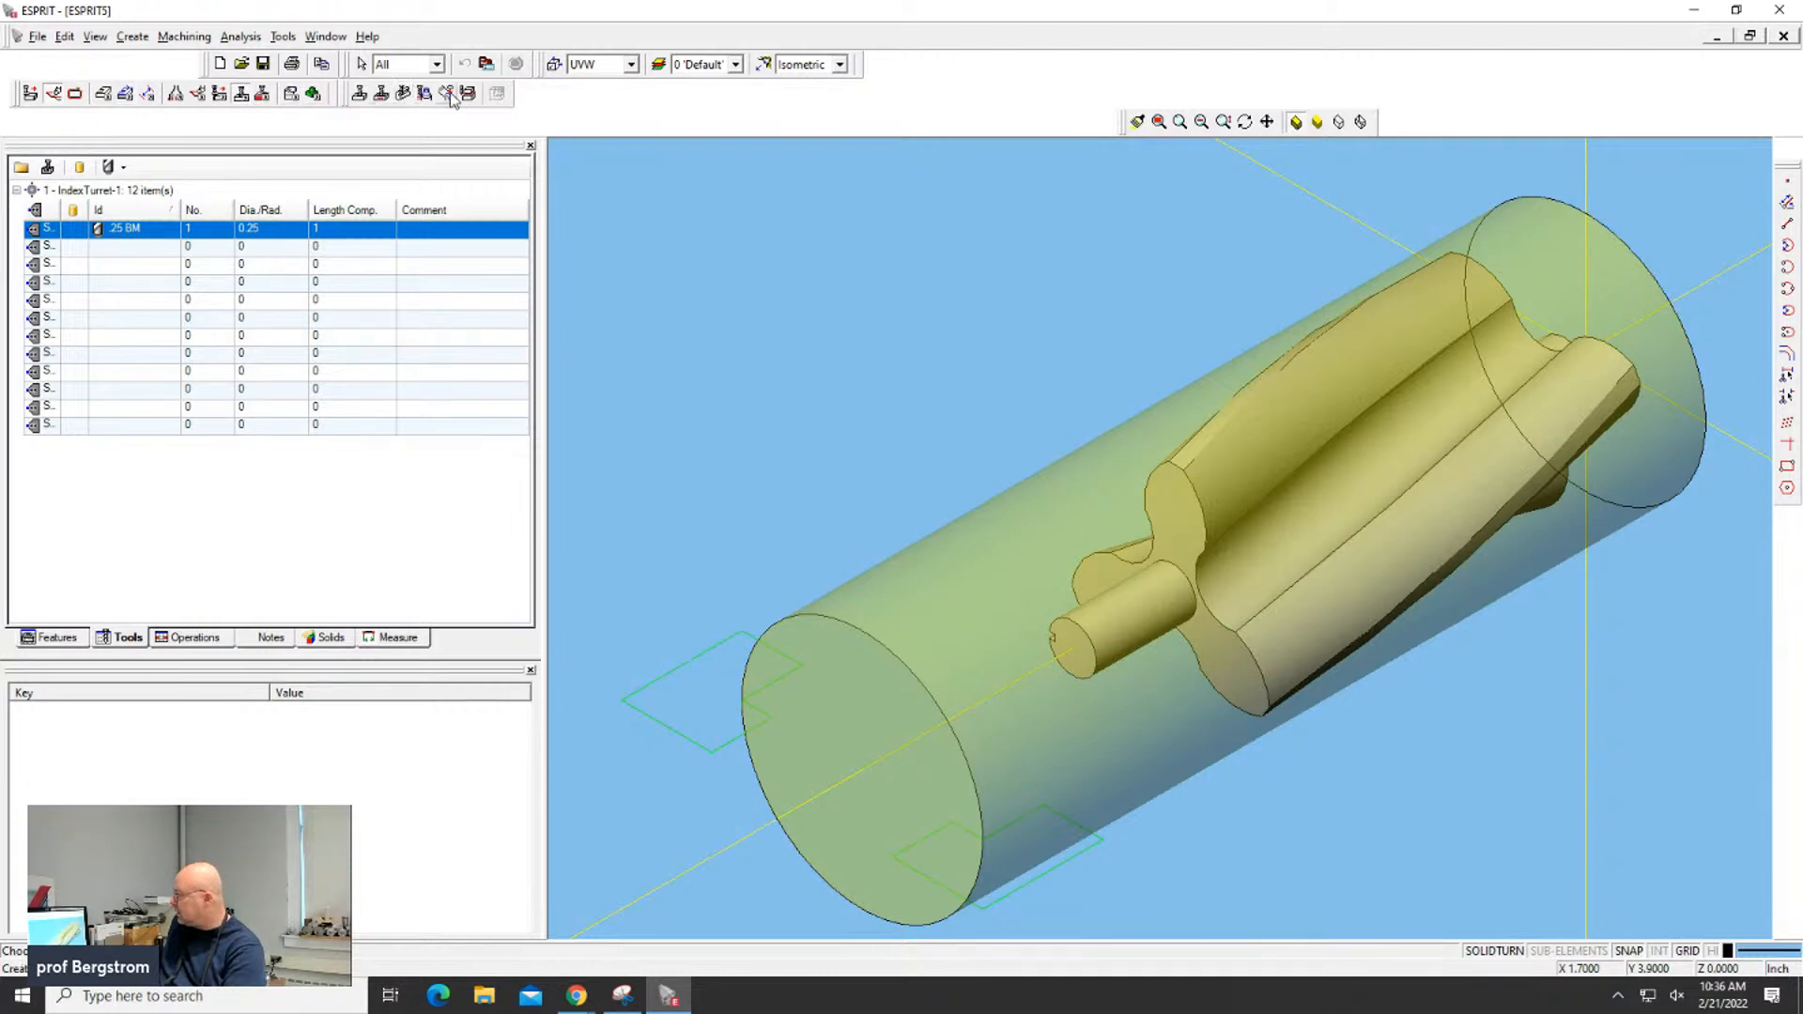
{"action": "left_click", "coordinate": [222, 94]}
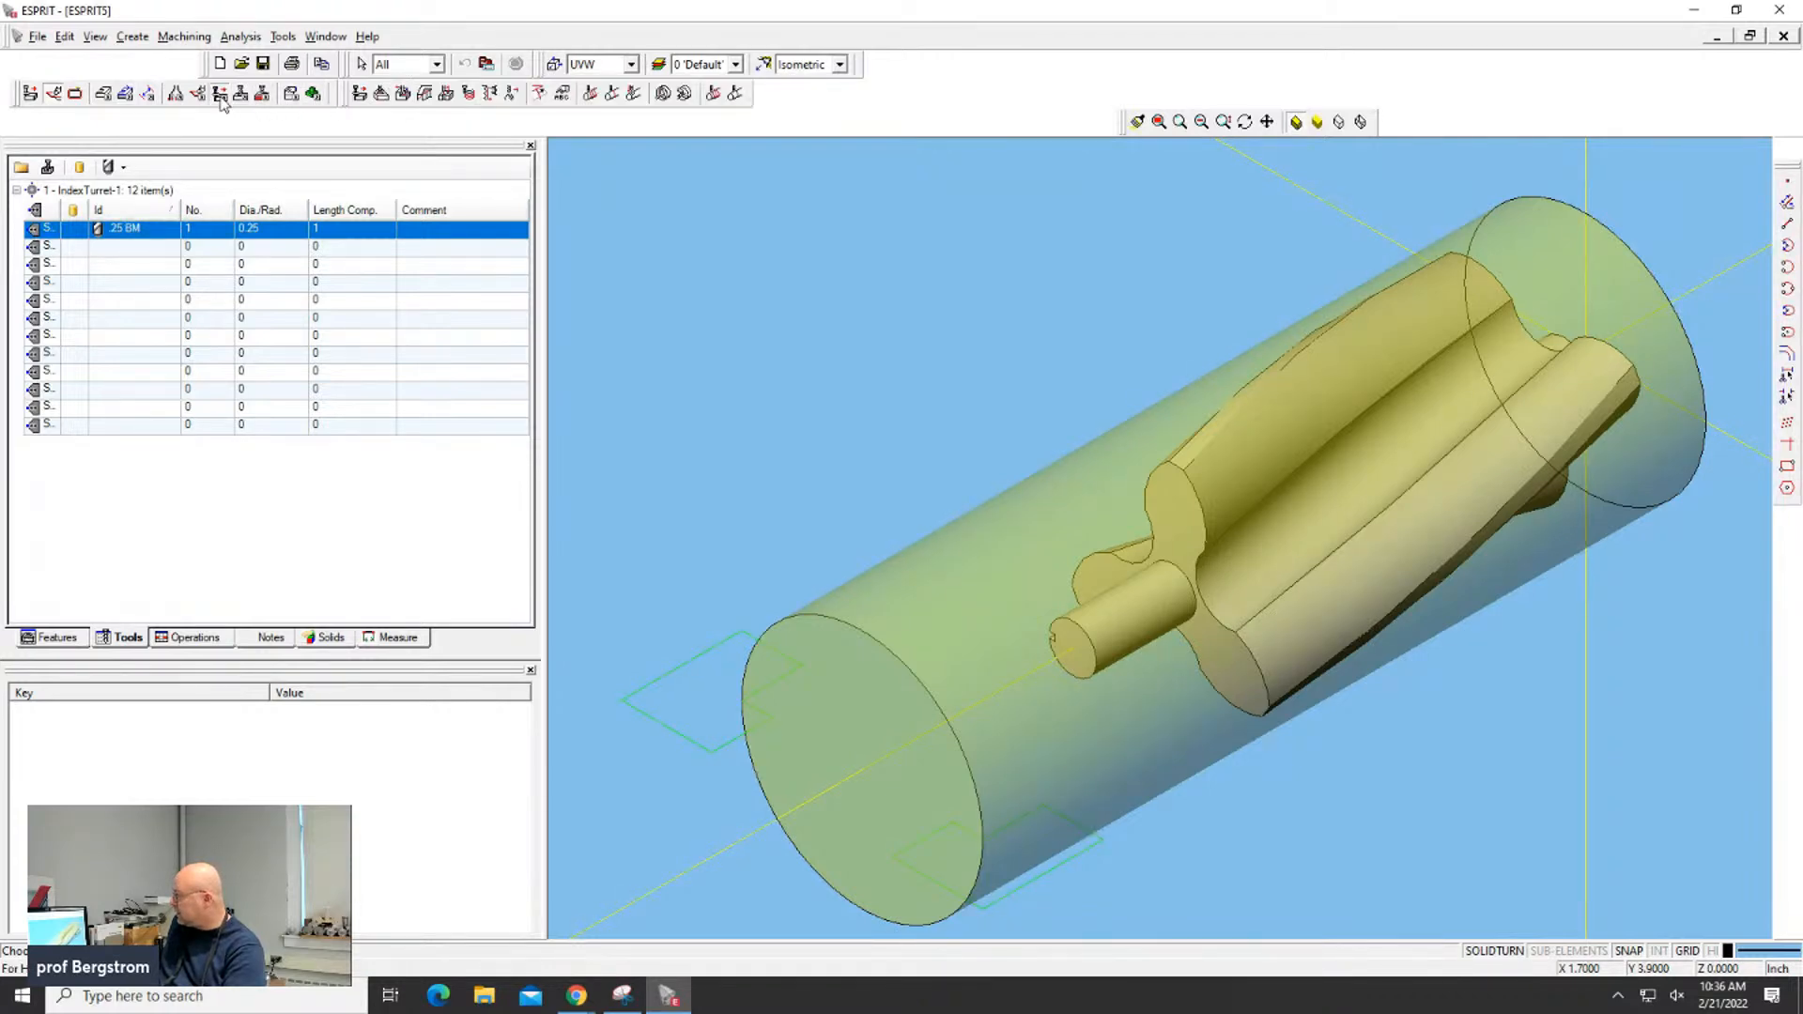
{"action": "left_click", "coordinate": [713, 94]}
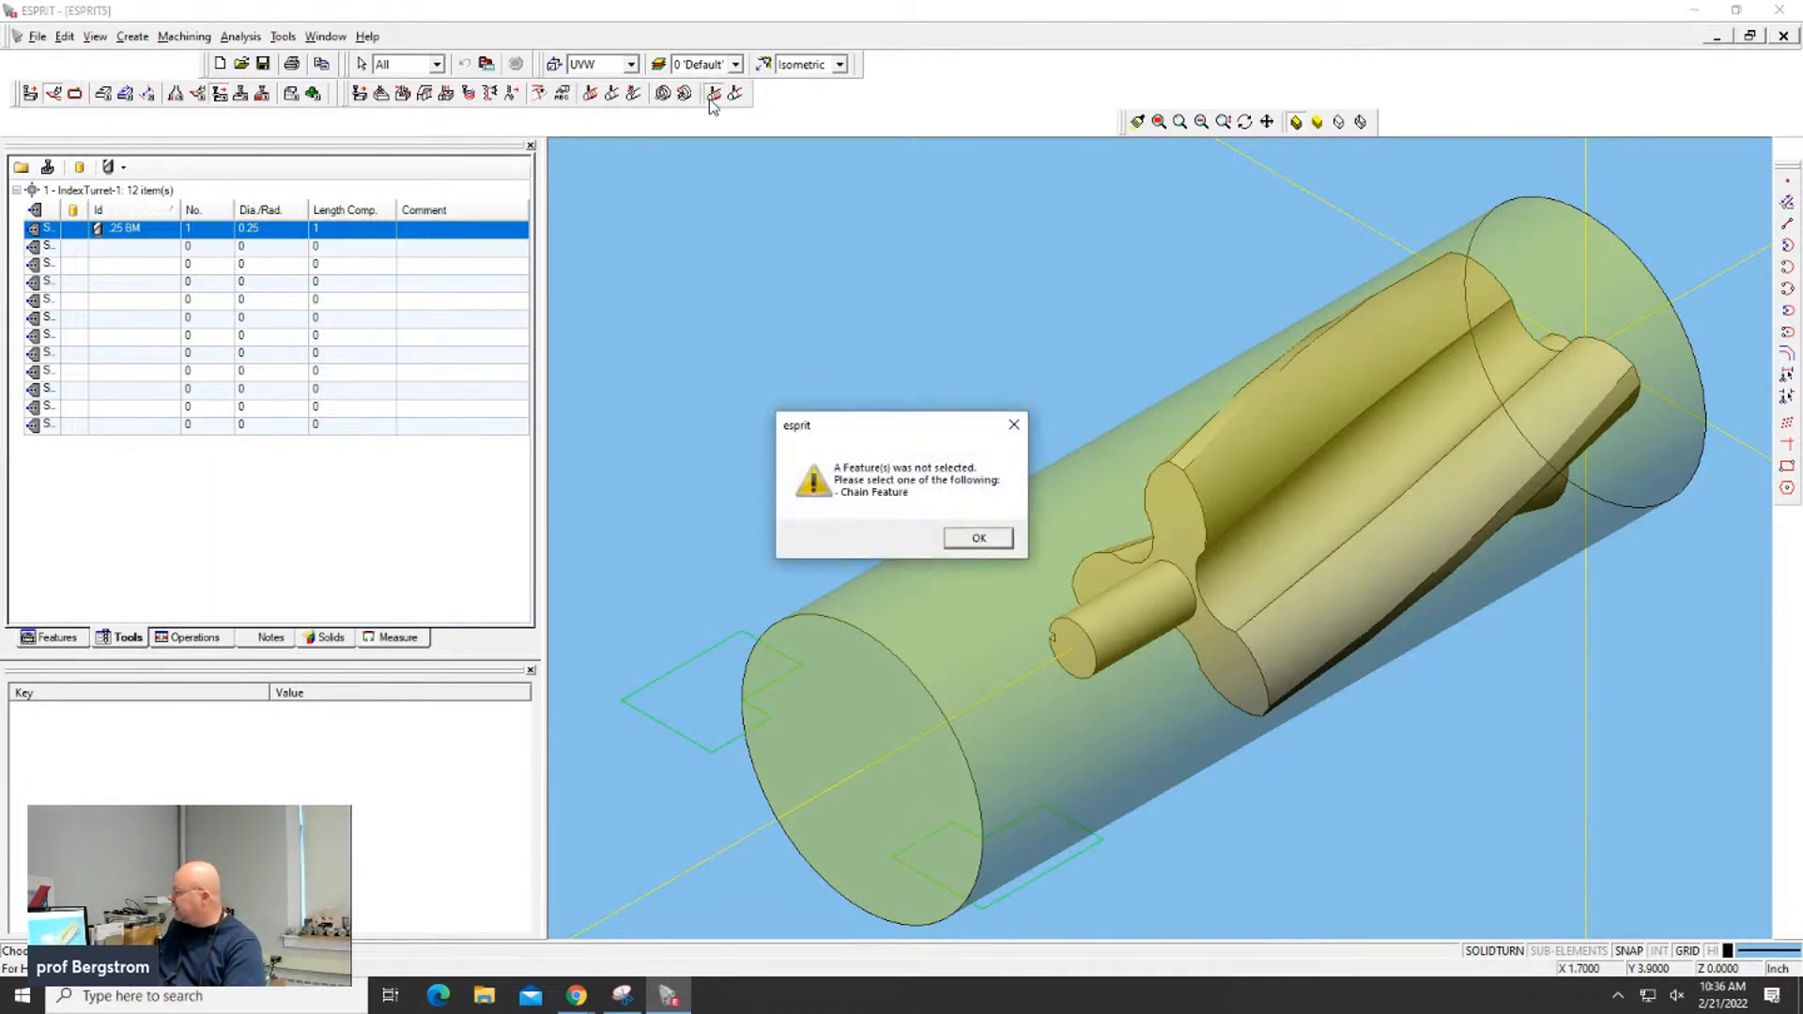
{"action": "left_click", "coordinate": [982, 539]}
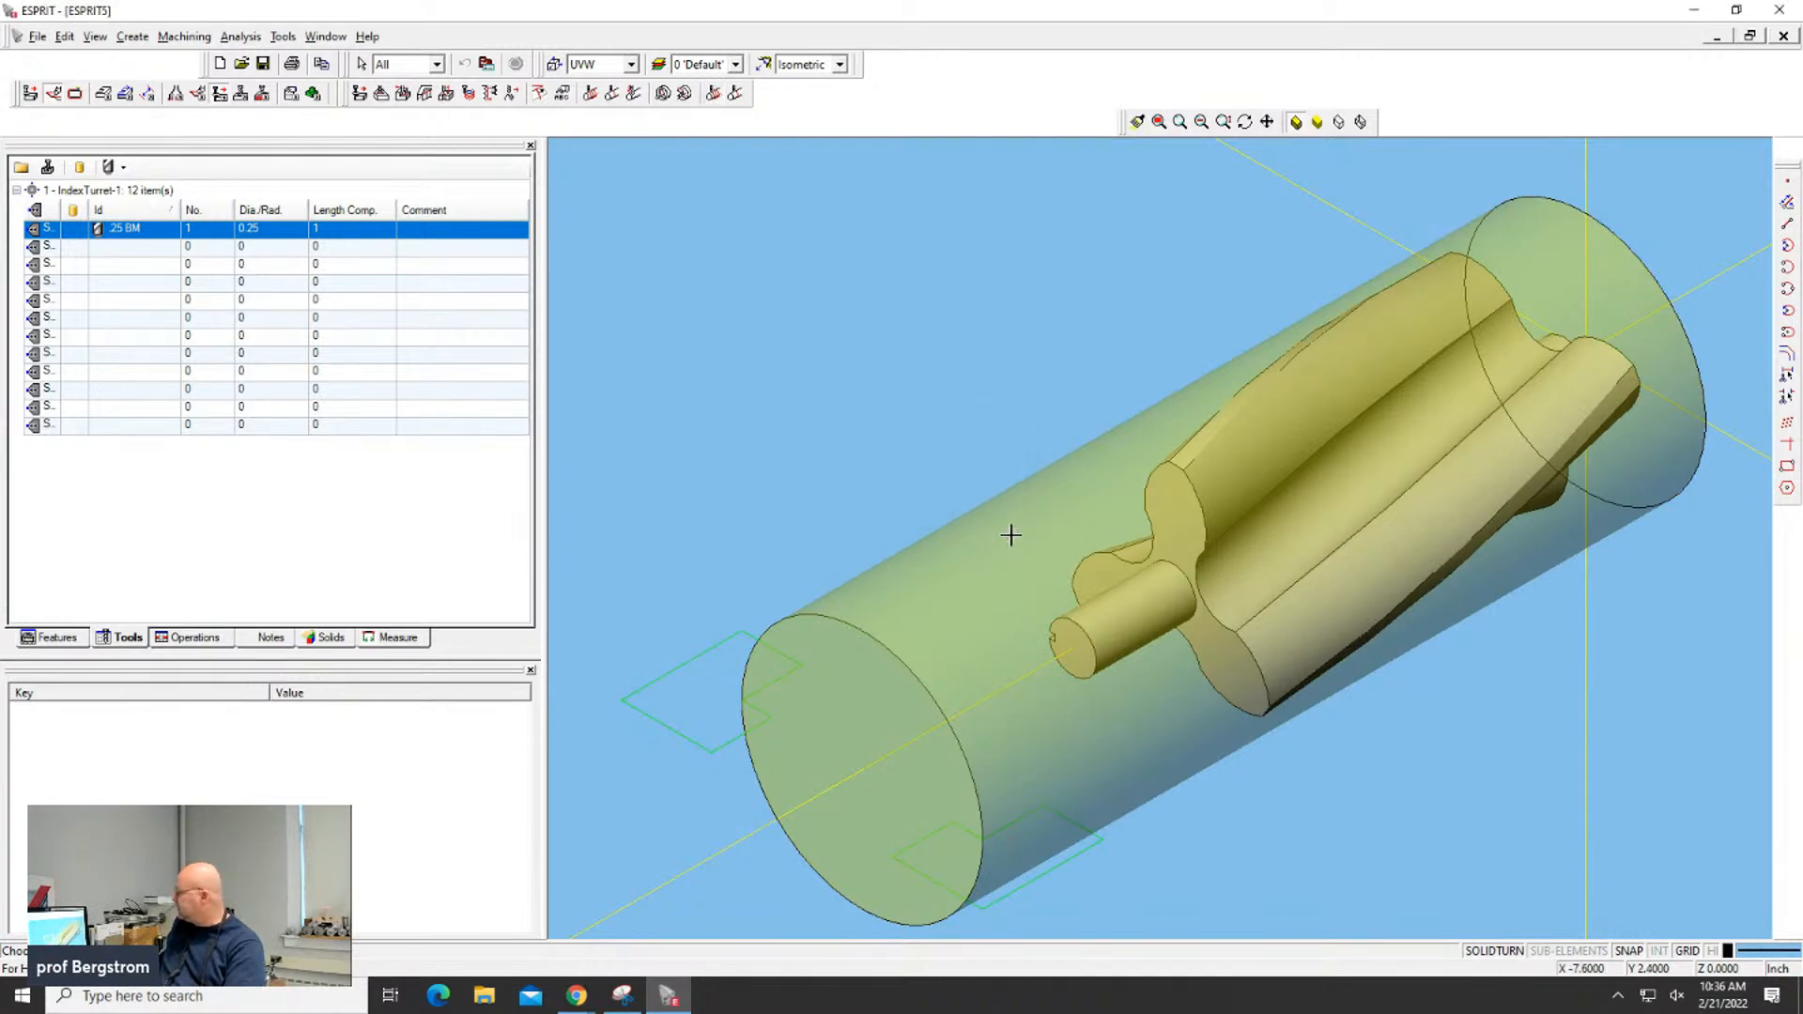
{"action": "left_click", "coordinate": [1194, 489]}
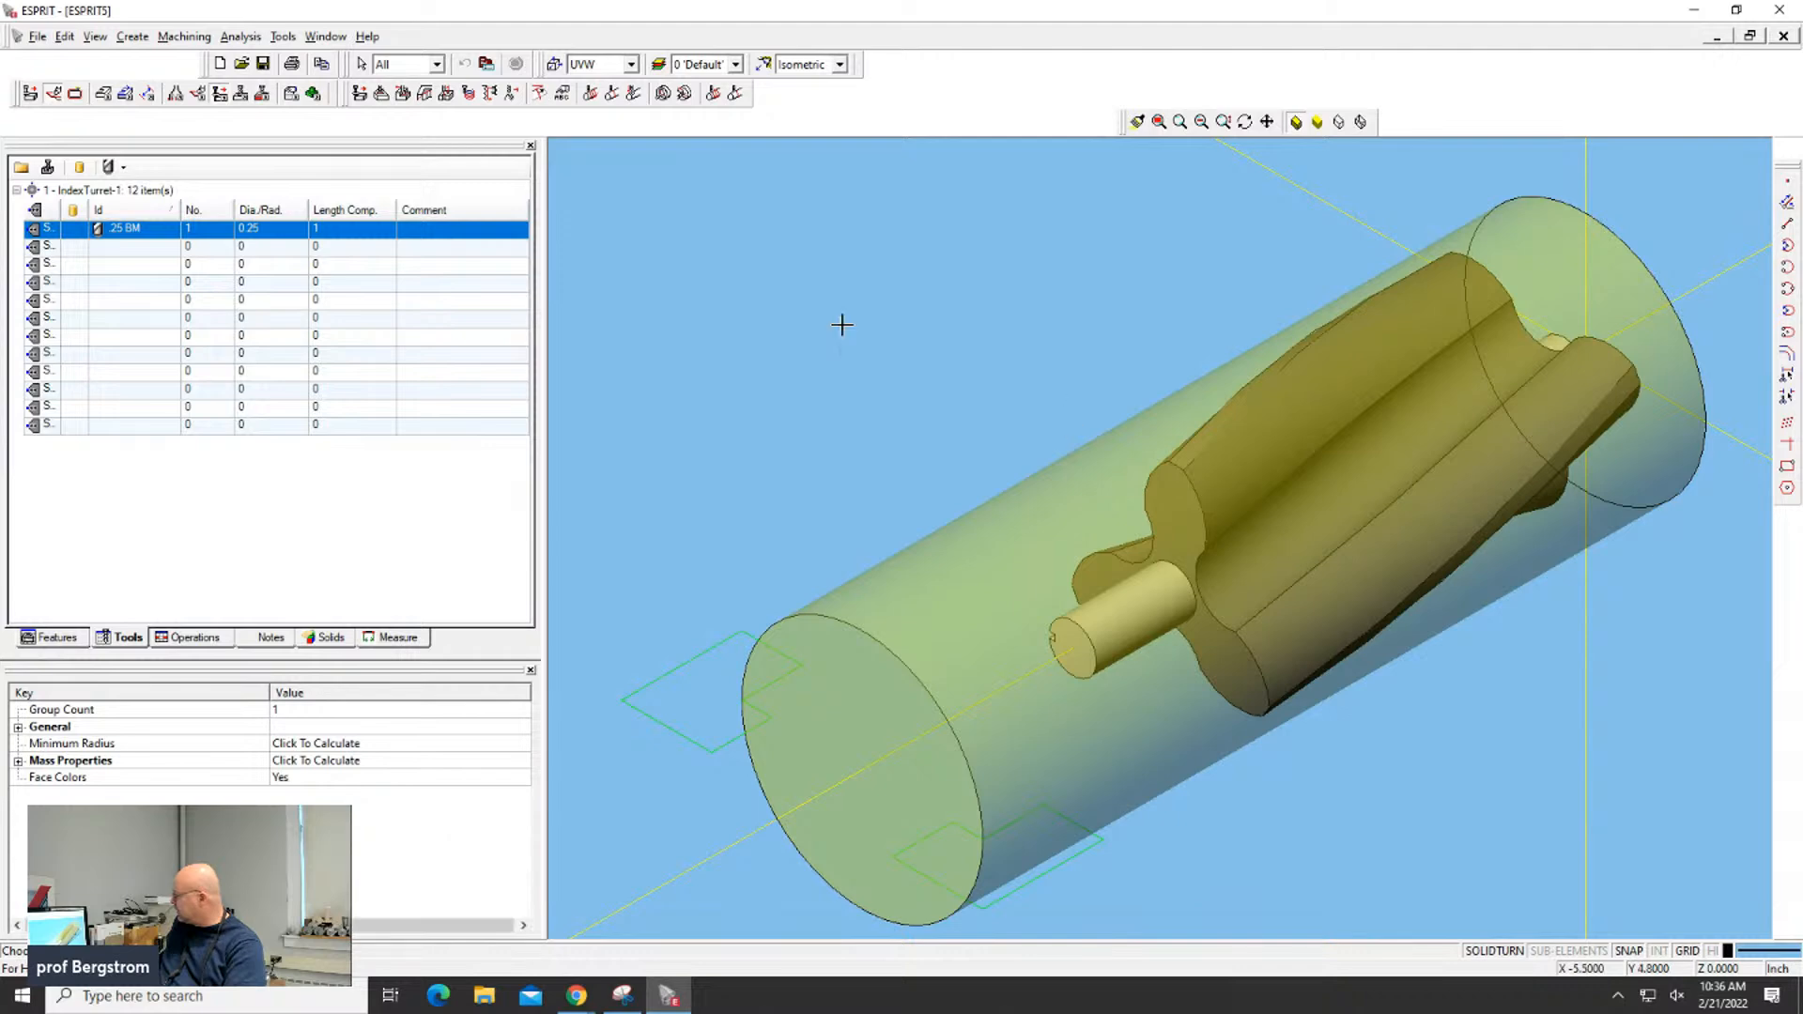
{"action": "left_click", "coordinate": [717, 94]}
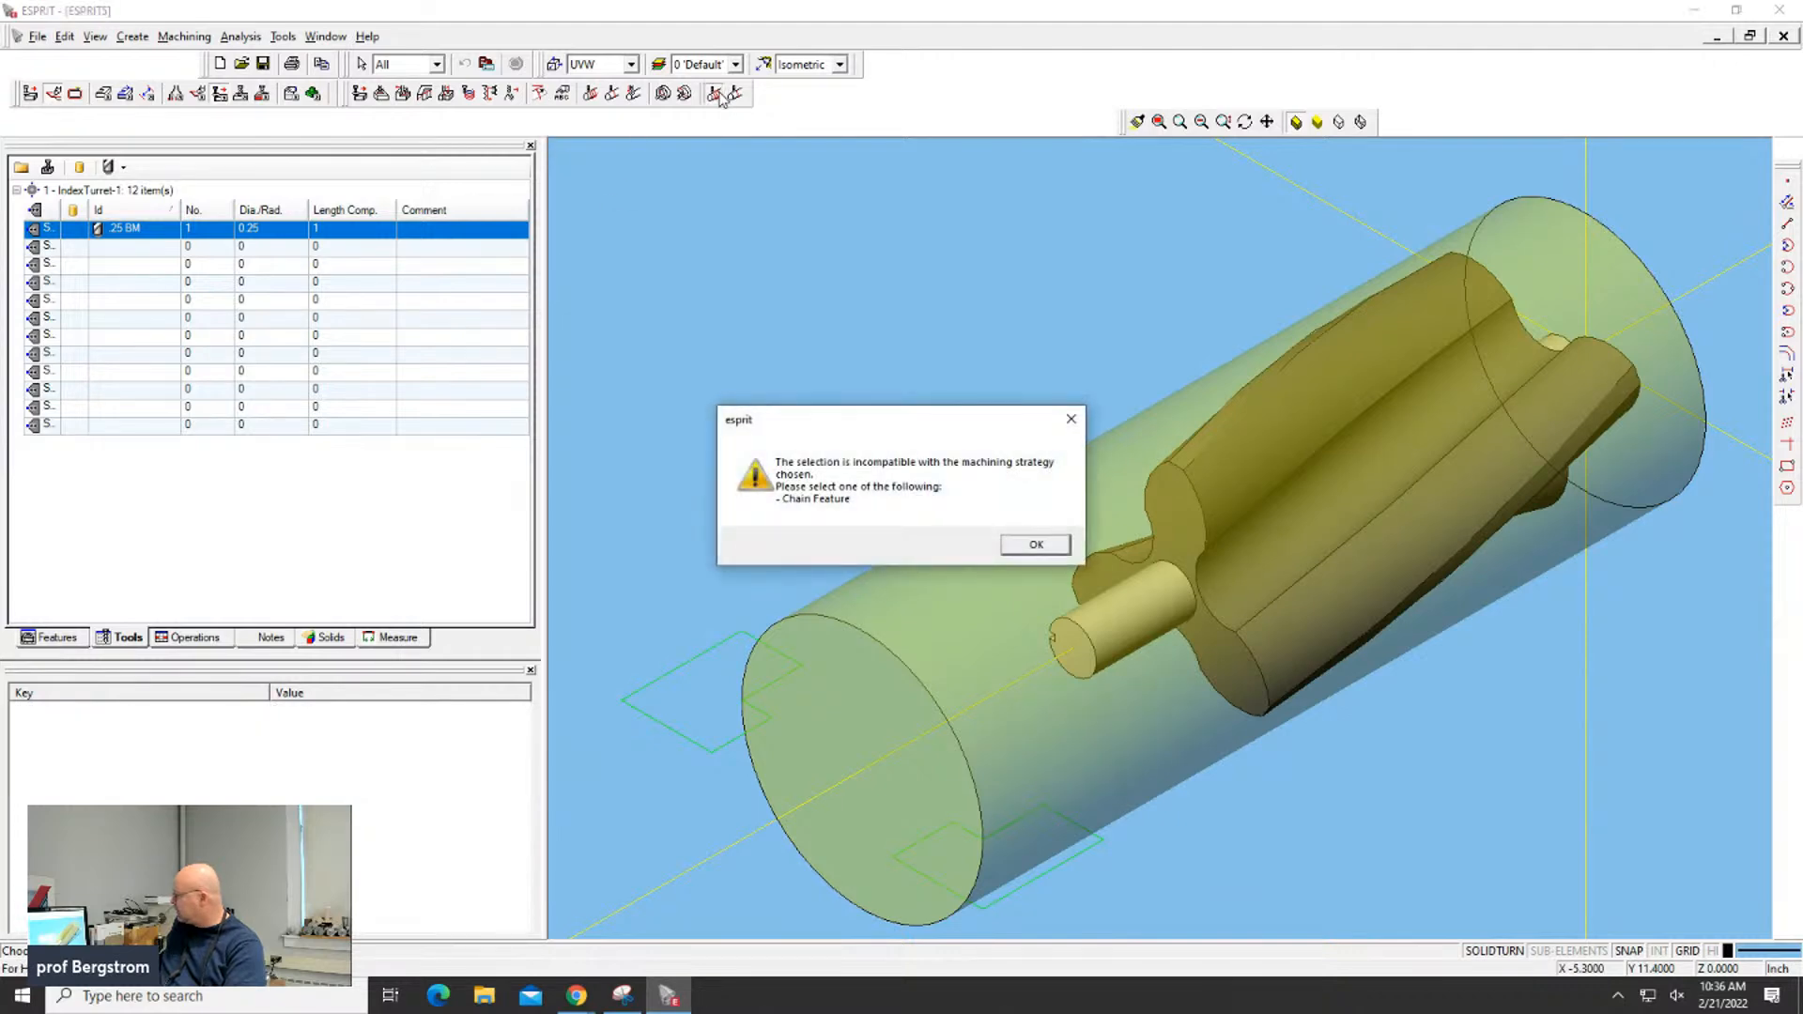
{"action": "left_click", "coordinate": [1036, 546]}
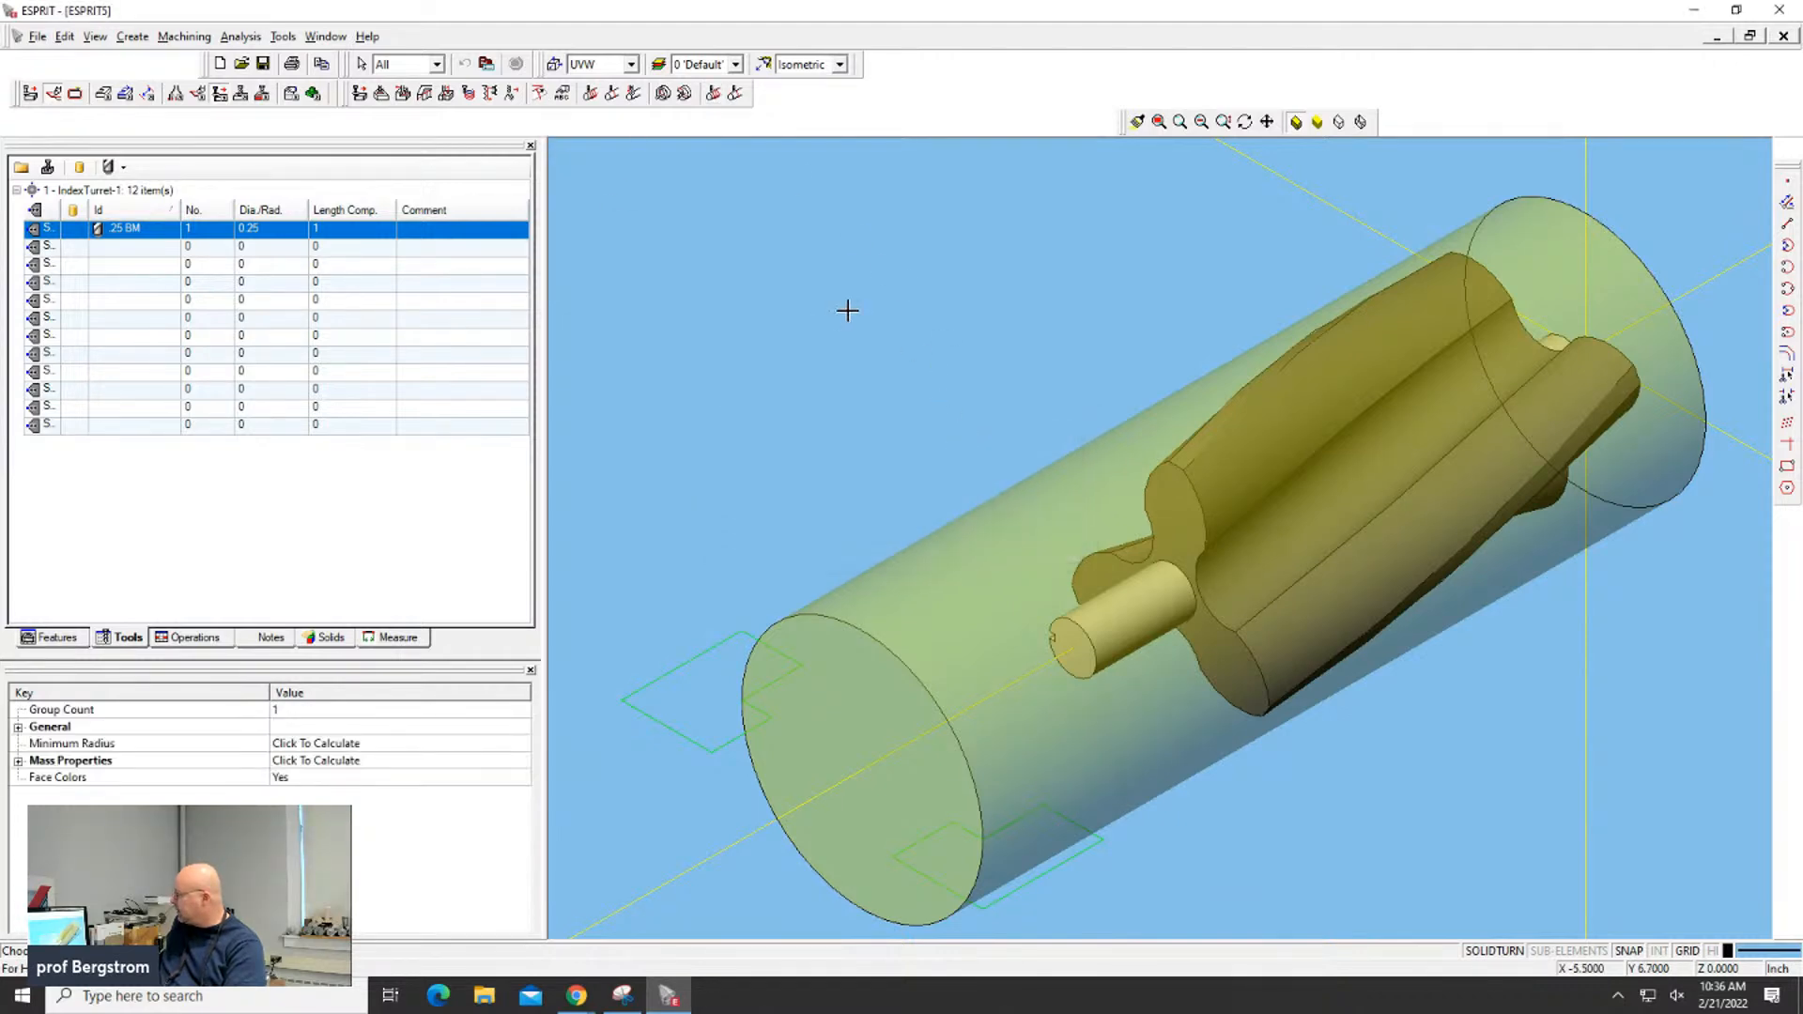
{"action": "left_click", "coordinate": [584, 152]}
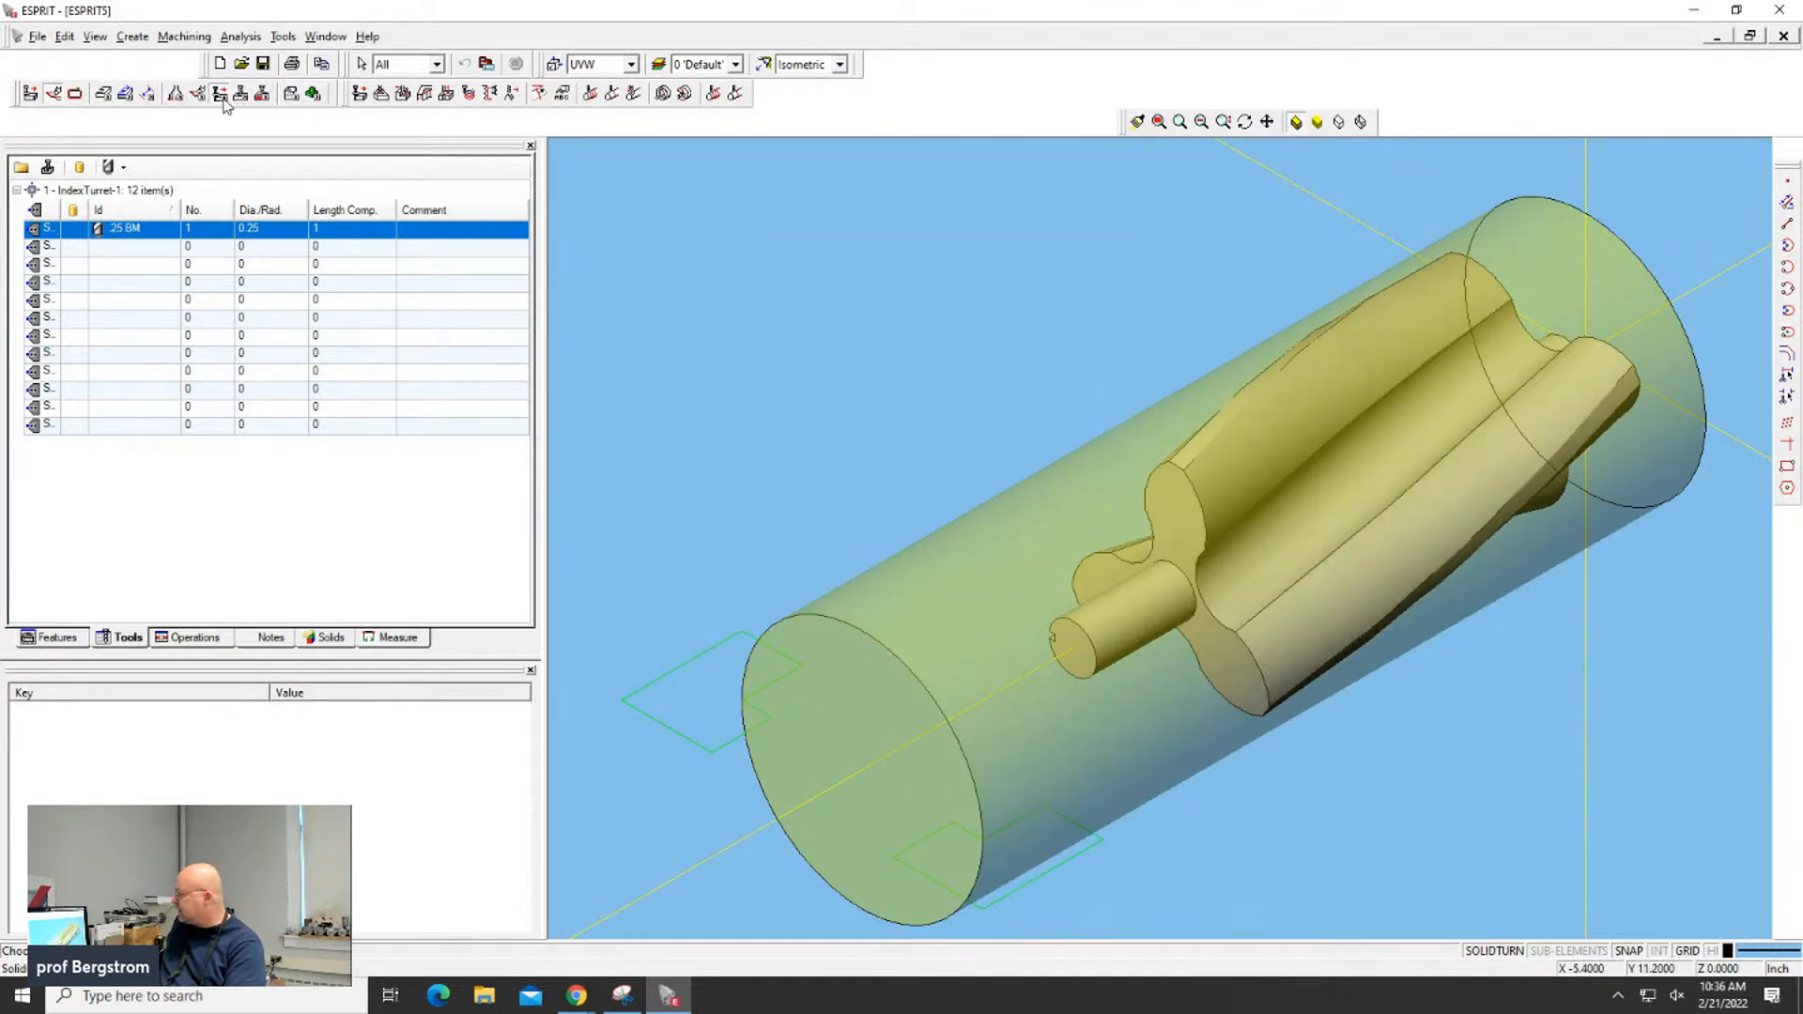
Create a FreeForm feature from three adjacent faces along the twisted lobes as part surfaces, and select that feature
{"action": "left_click", "coordinate": [131, 92]}
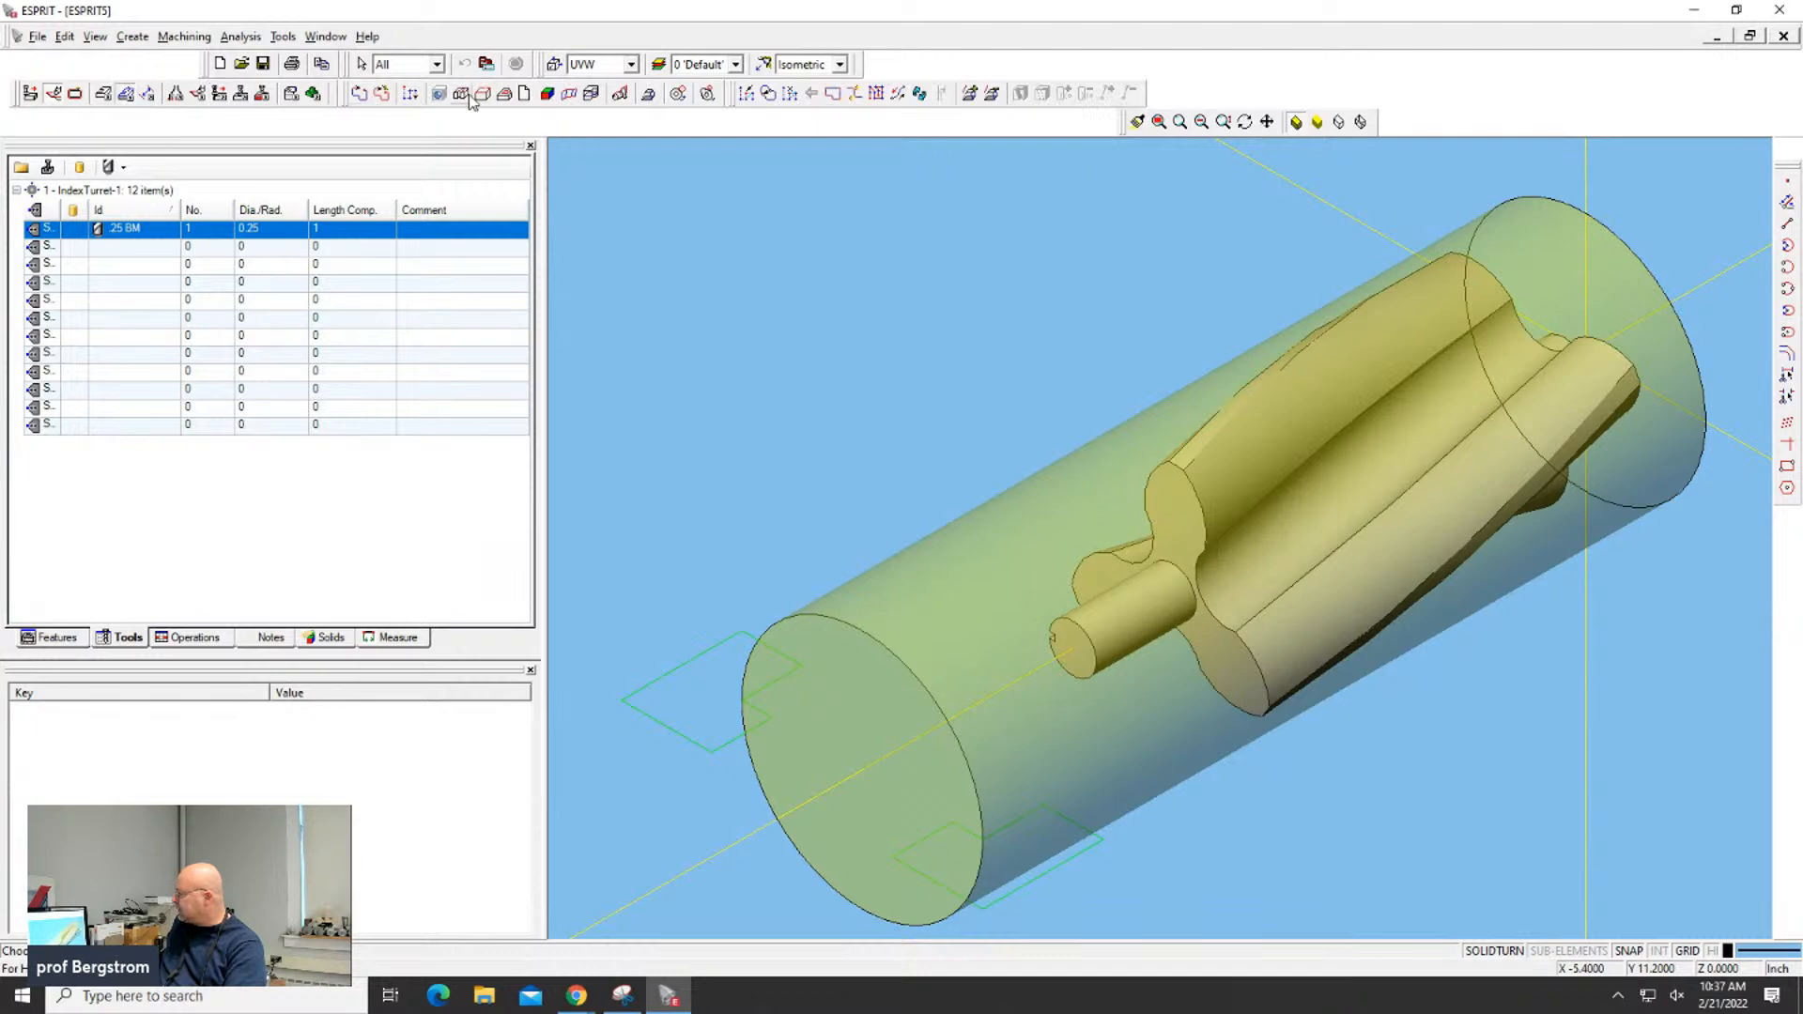
{"action": "left_click", "coordinate": [545, 94]}
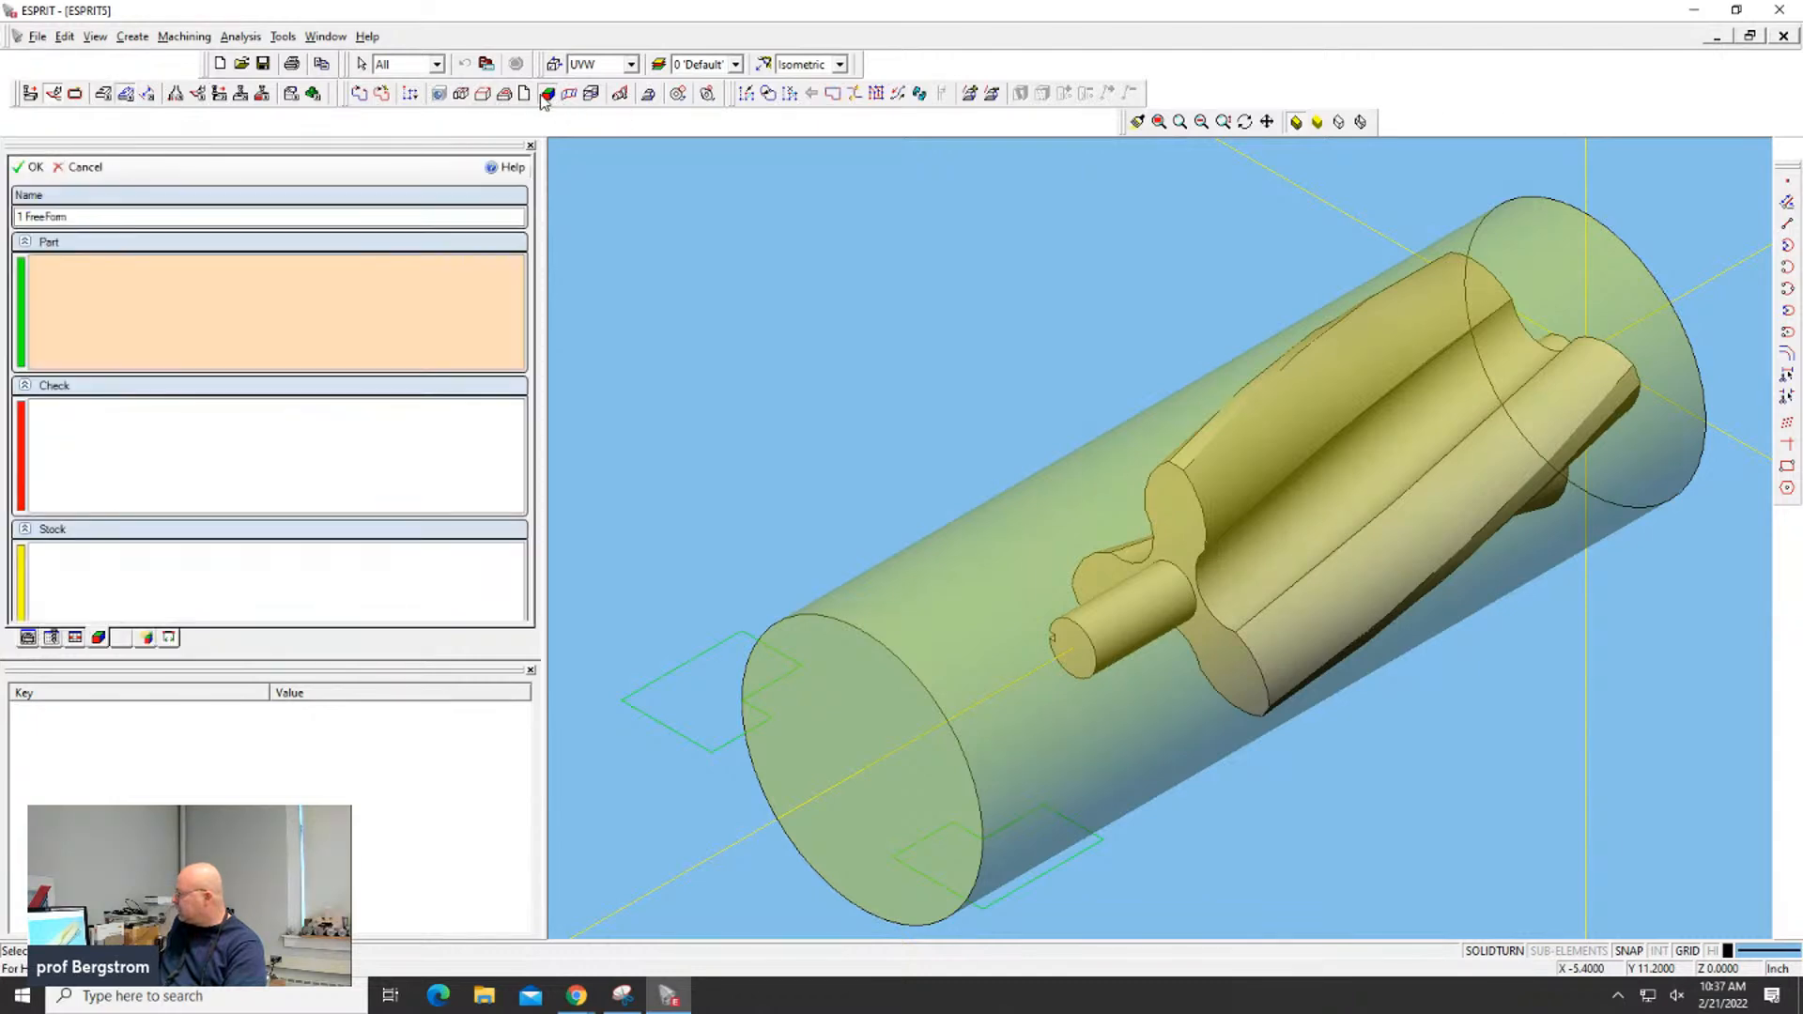
{"action": "left_click", "coordinate": [1221, 536]}
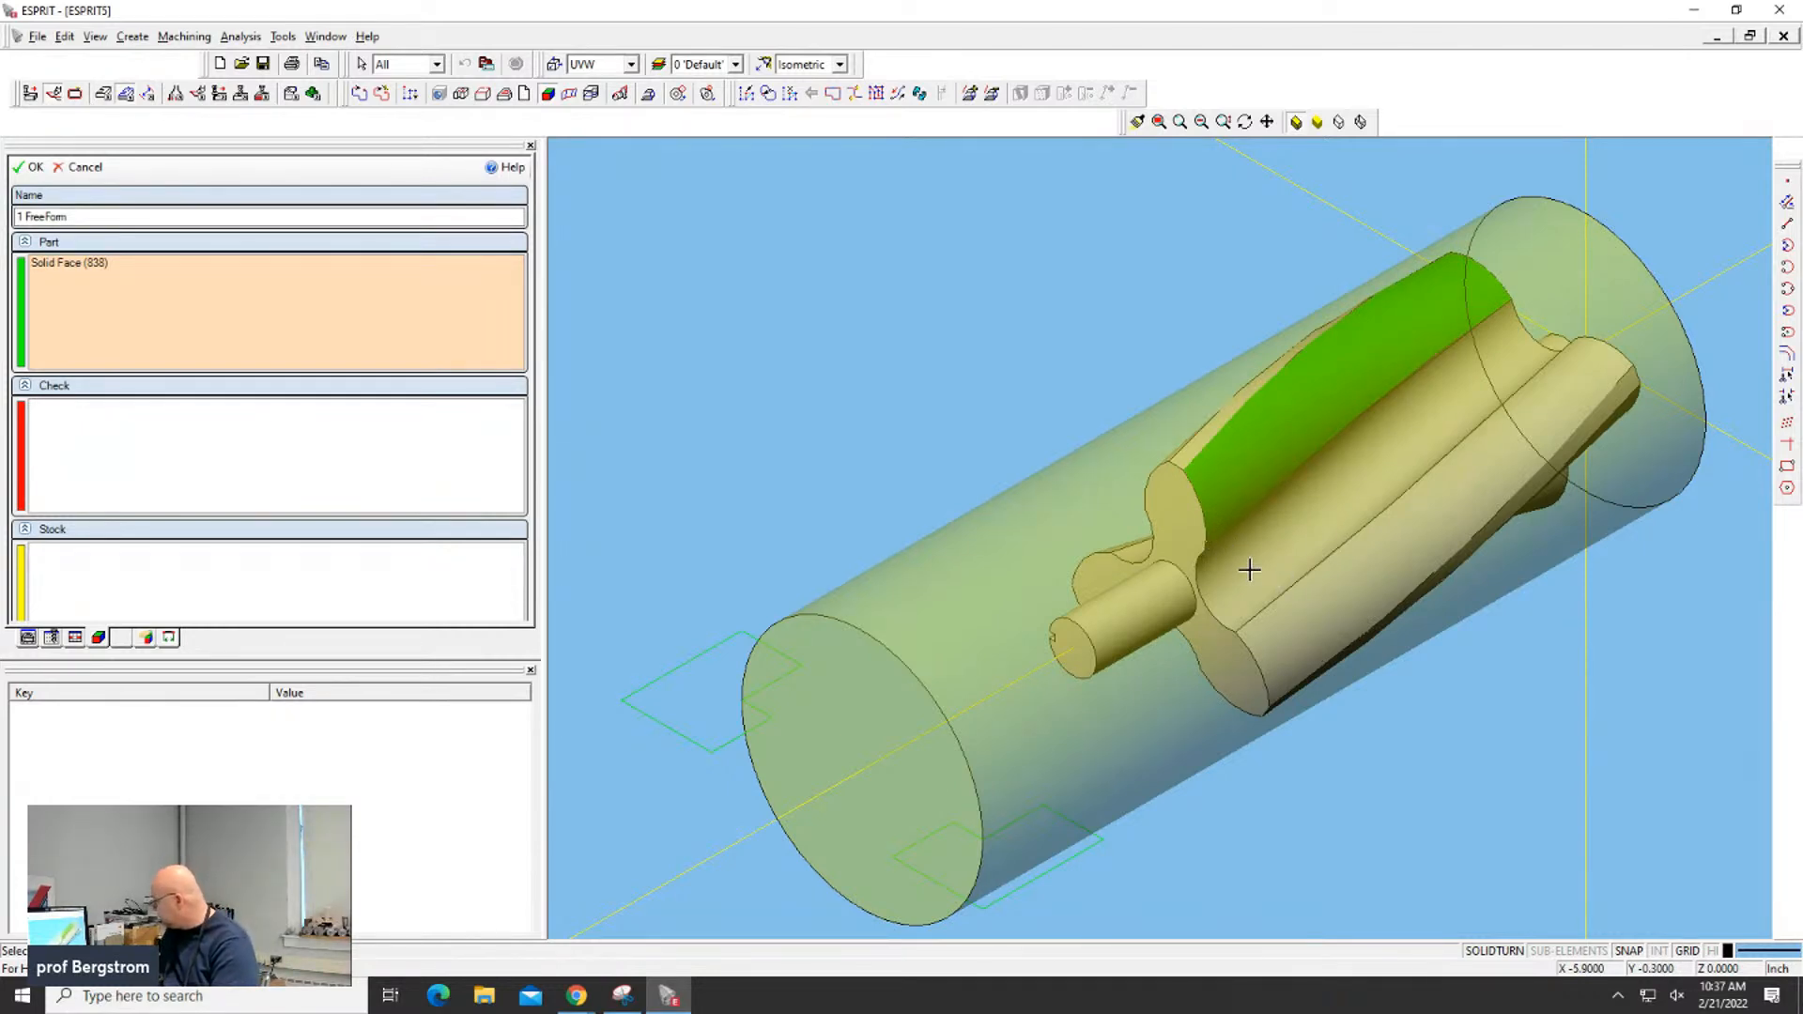
{"action": "left_click", "coordinate": [1249, 571]}
{"action": "left_click", "coordinate": [1303, 617]}
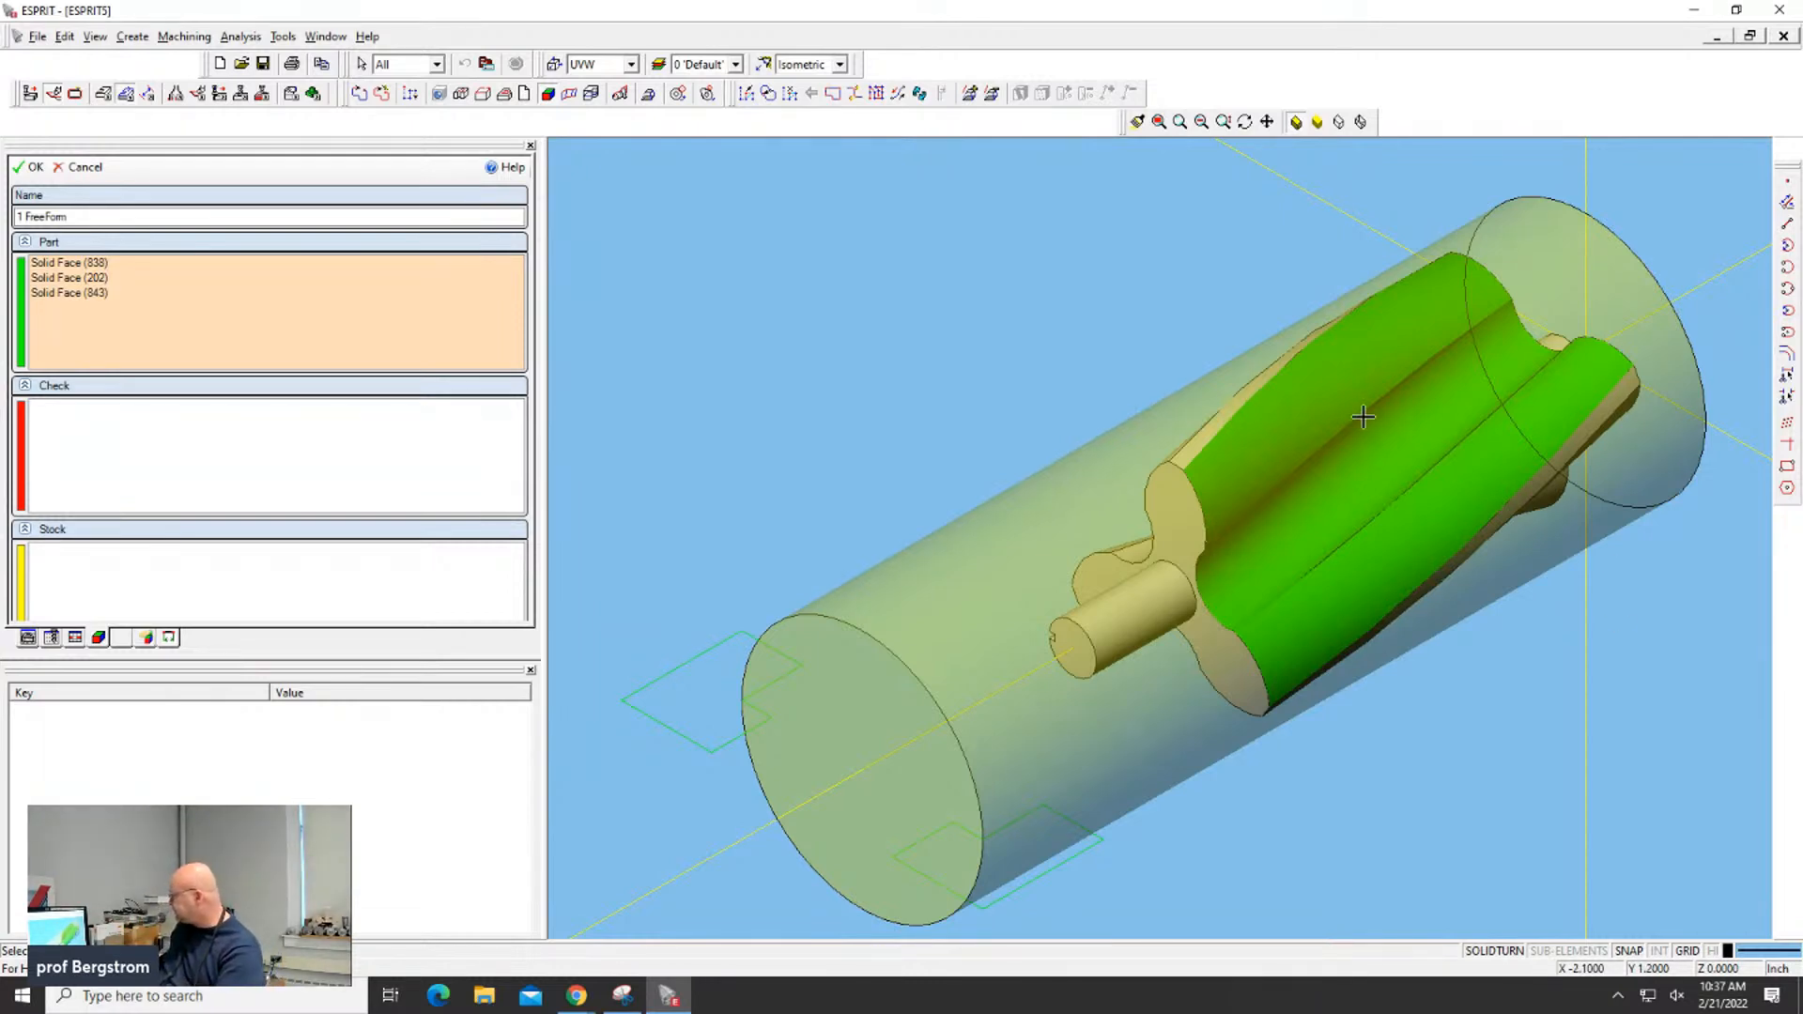
{"action": "left_click", "coordinate": [29, 167]}
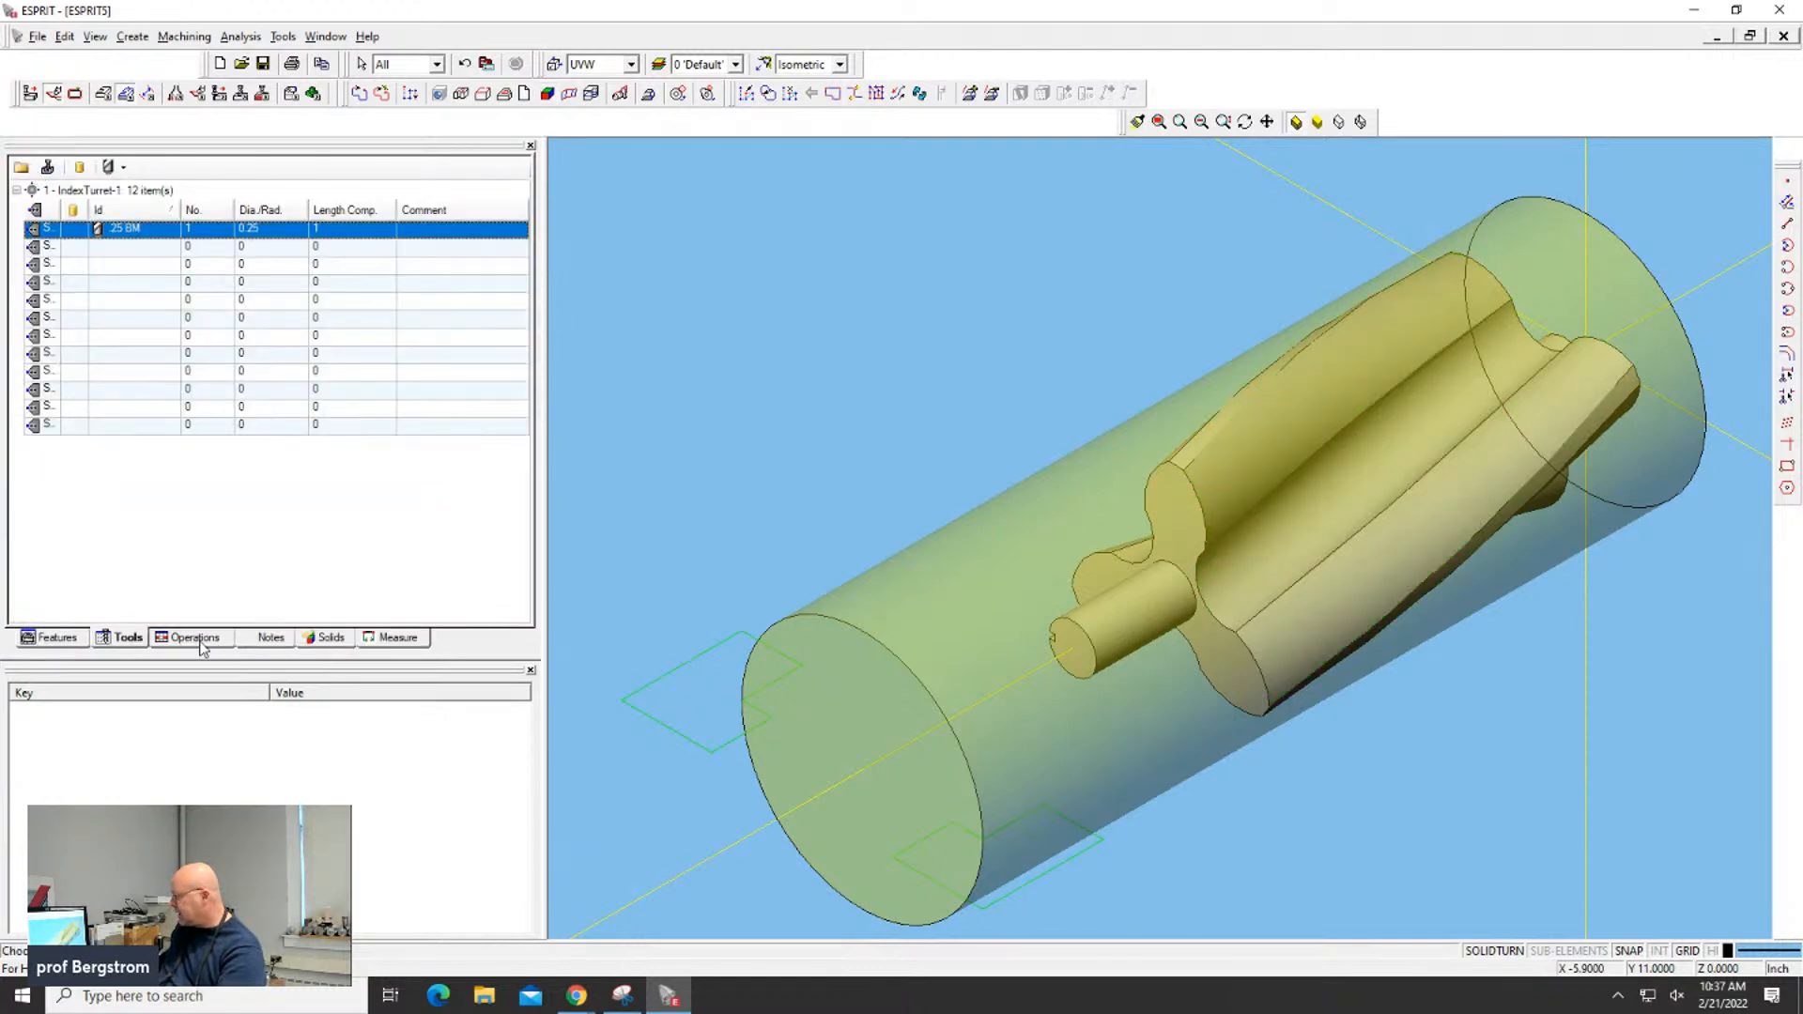
{"action": "left_click", "coordinate": [64, 639]}
{"action": "left_click", "coordinate": [89, 199]}
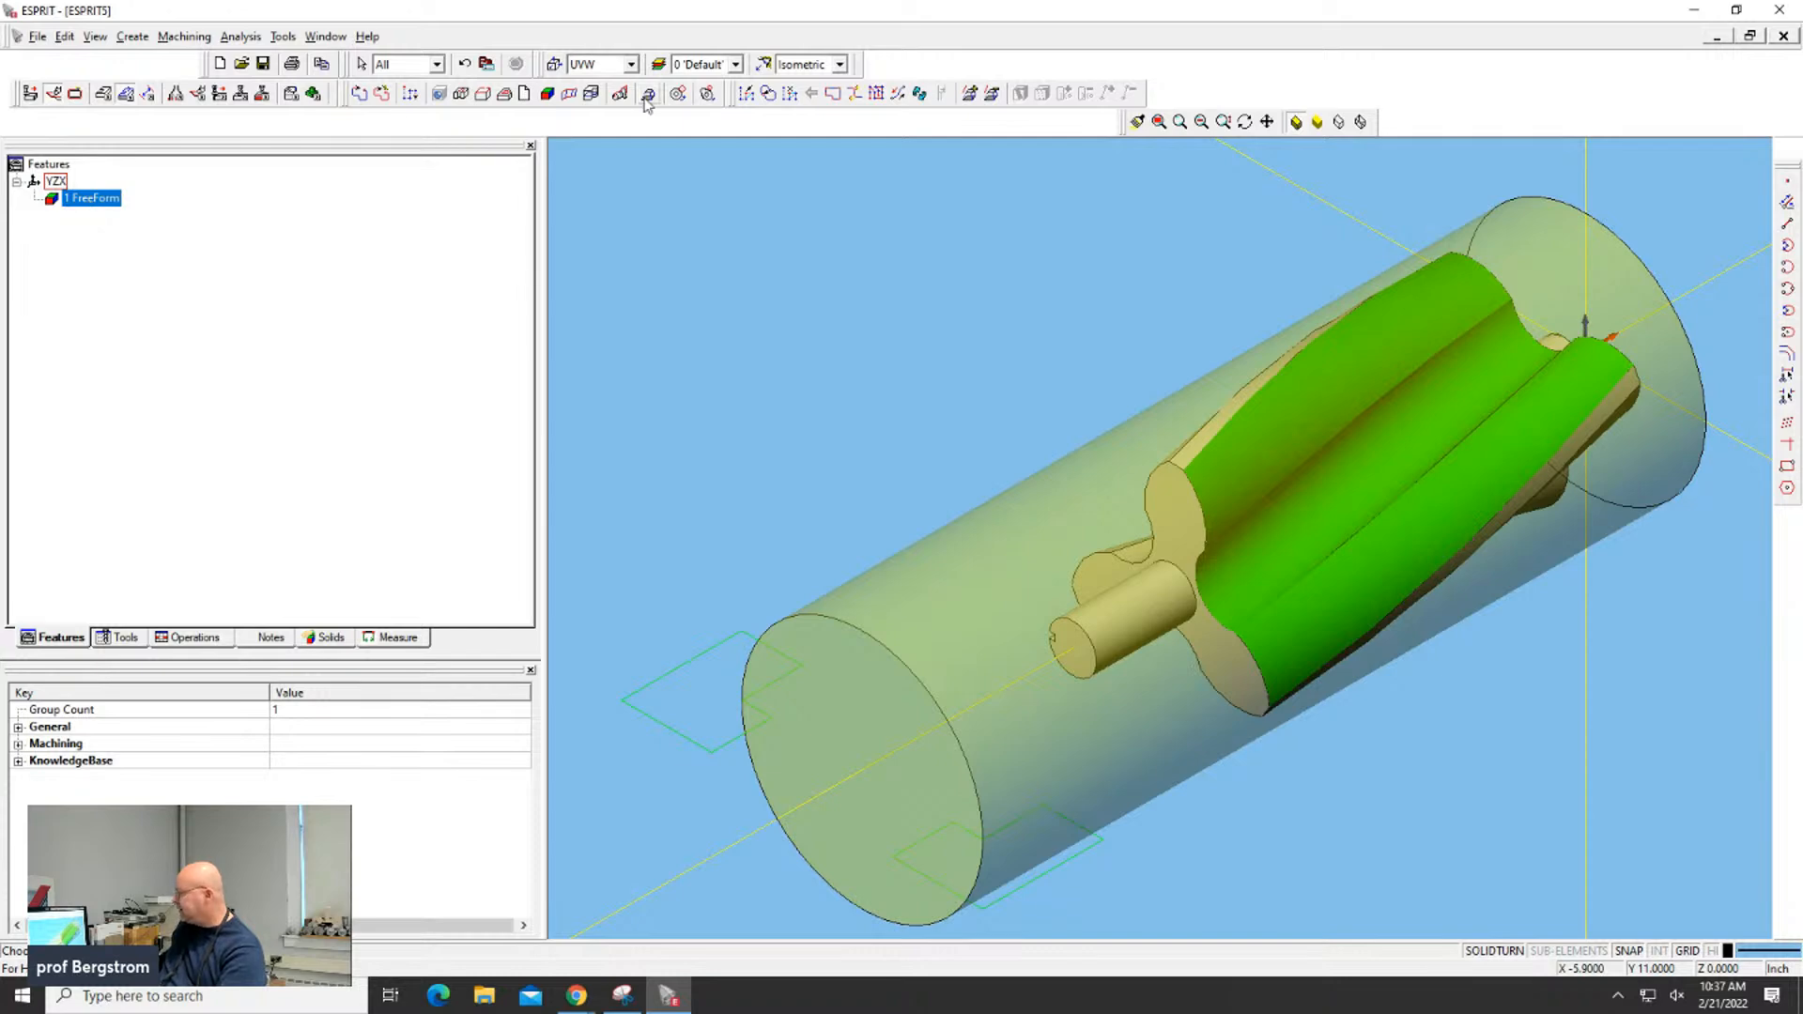
Try to apply a milling strategy to the selected FreeForm feature
{"action": "left_click", "coordinate": [219, 93]}
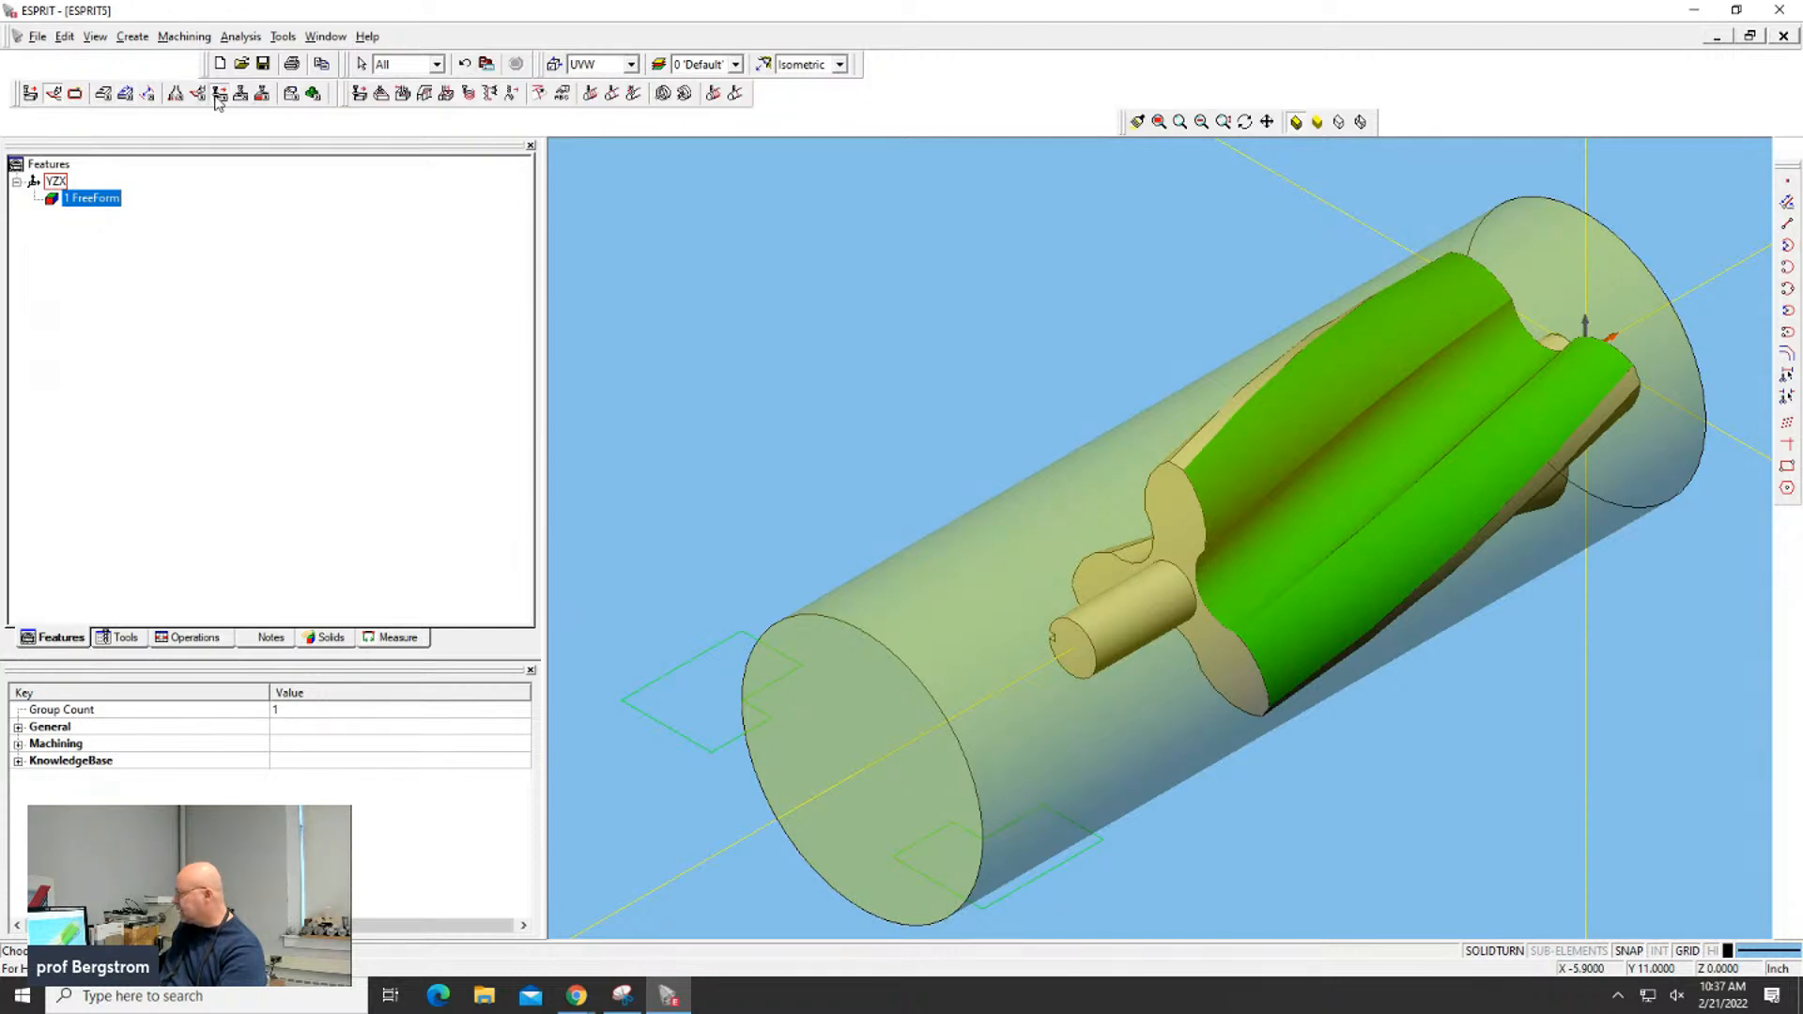
{"action": "left_click", "coordinate": [591, 94]}
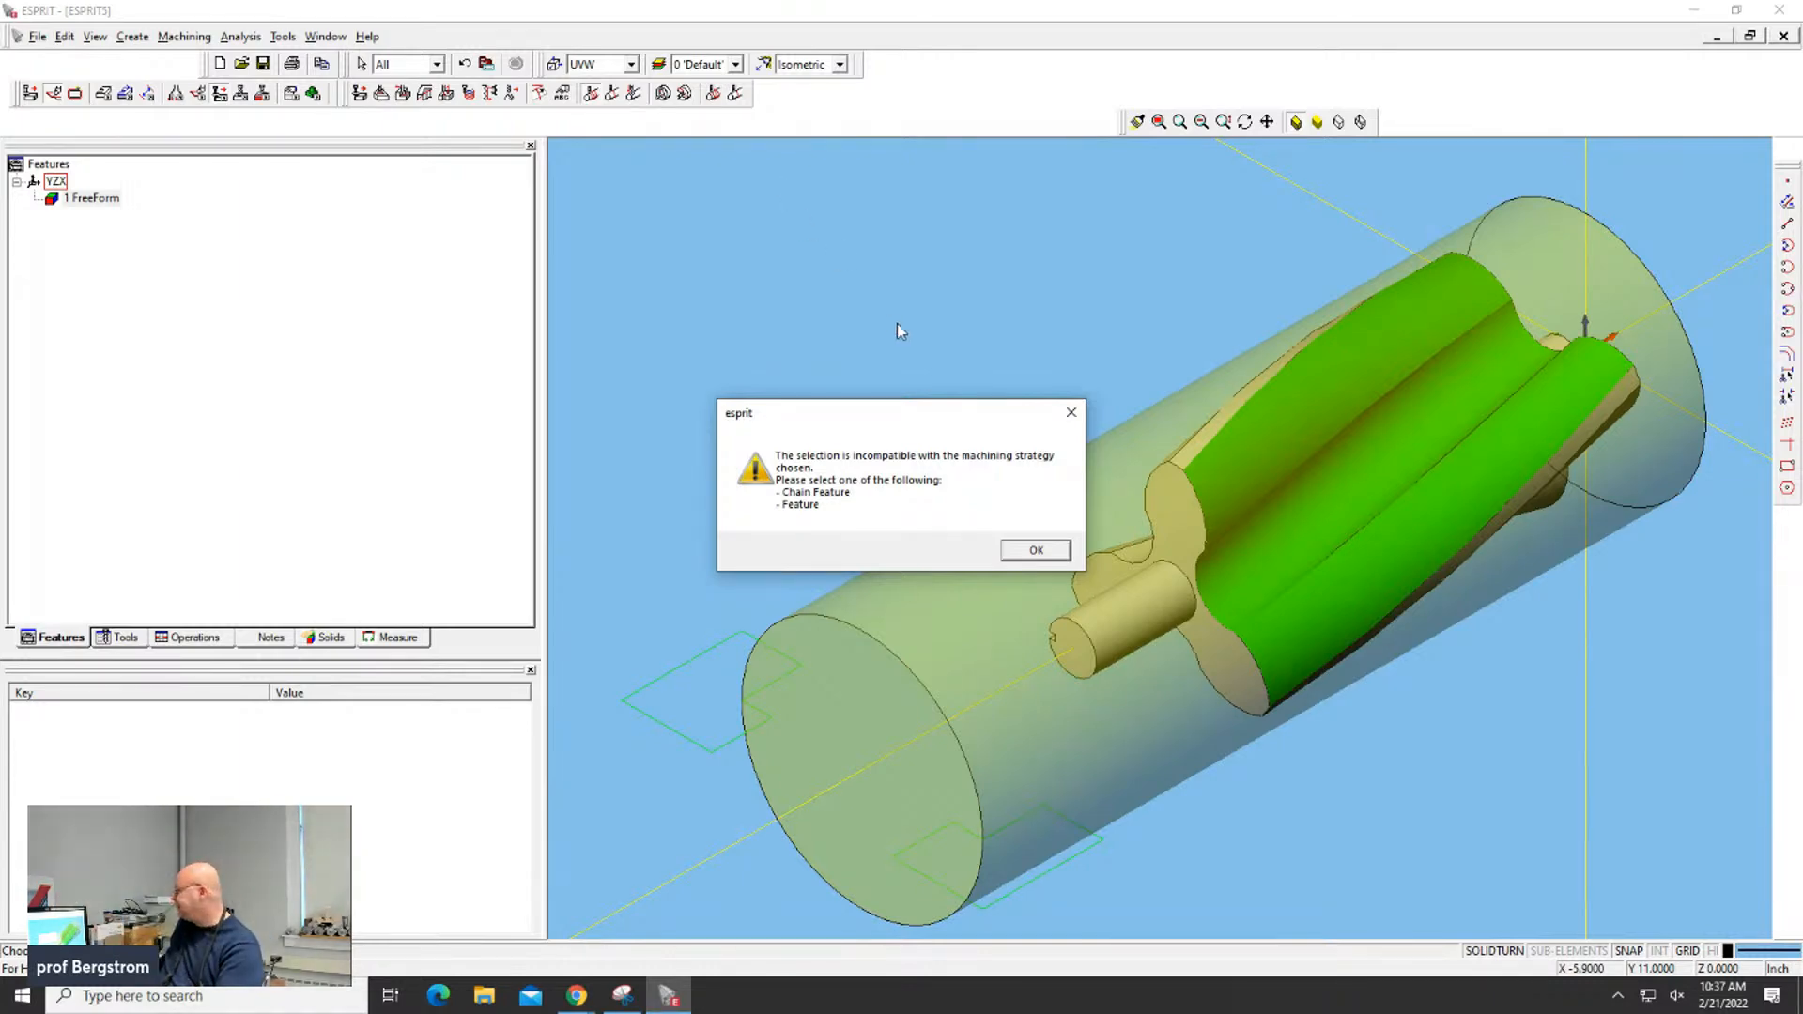
{"action": "left_click", "coordinate": [1036, 551]}
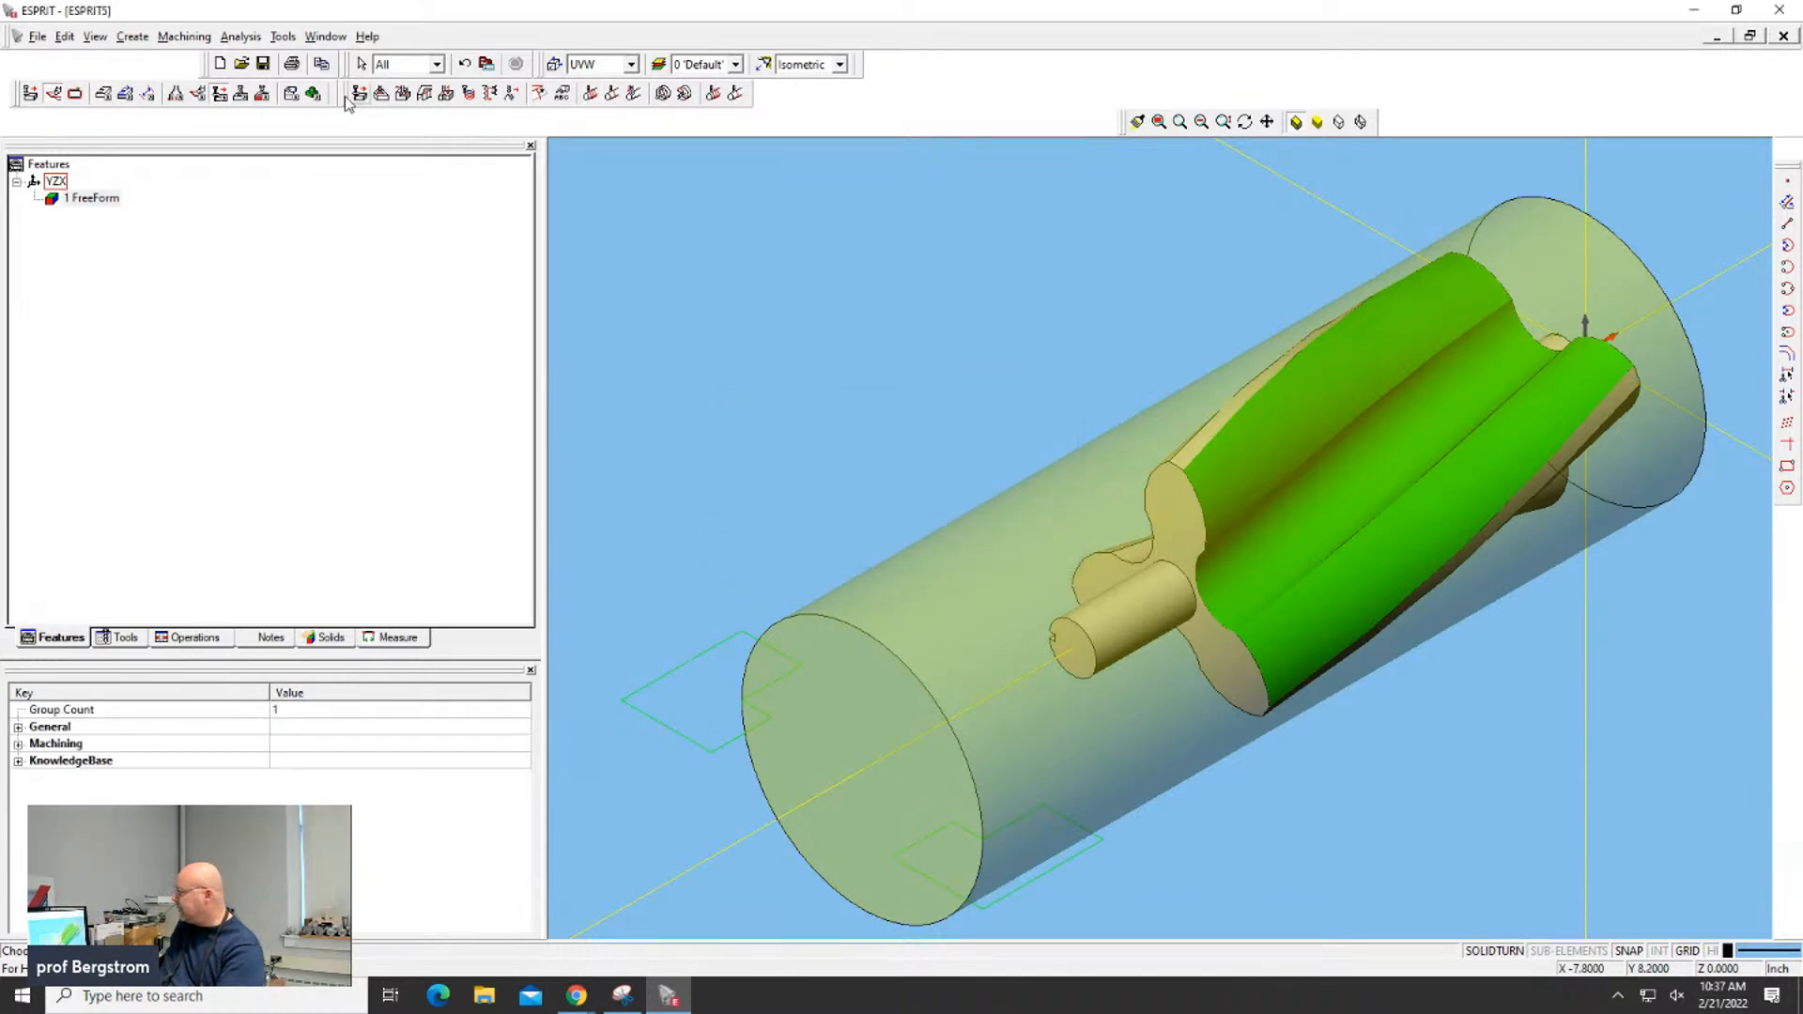
Start a Mold 3D Contour operation on the FreeForm feature with the .25 BM tool and show its tool path settings
{"action": "left_click", "coordinate": [264, 95]}
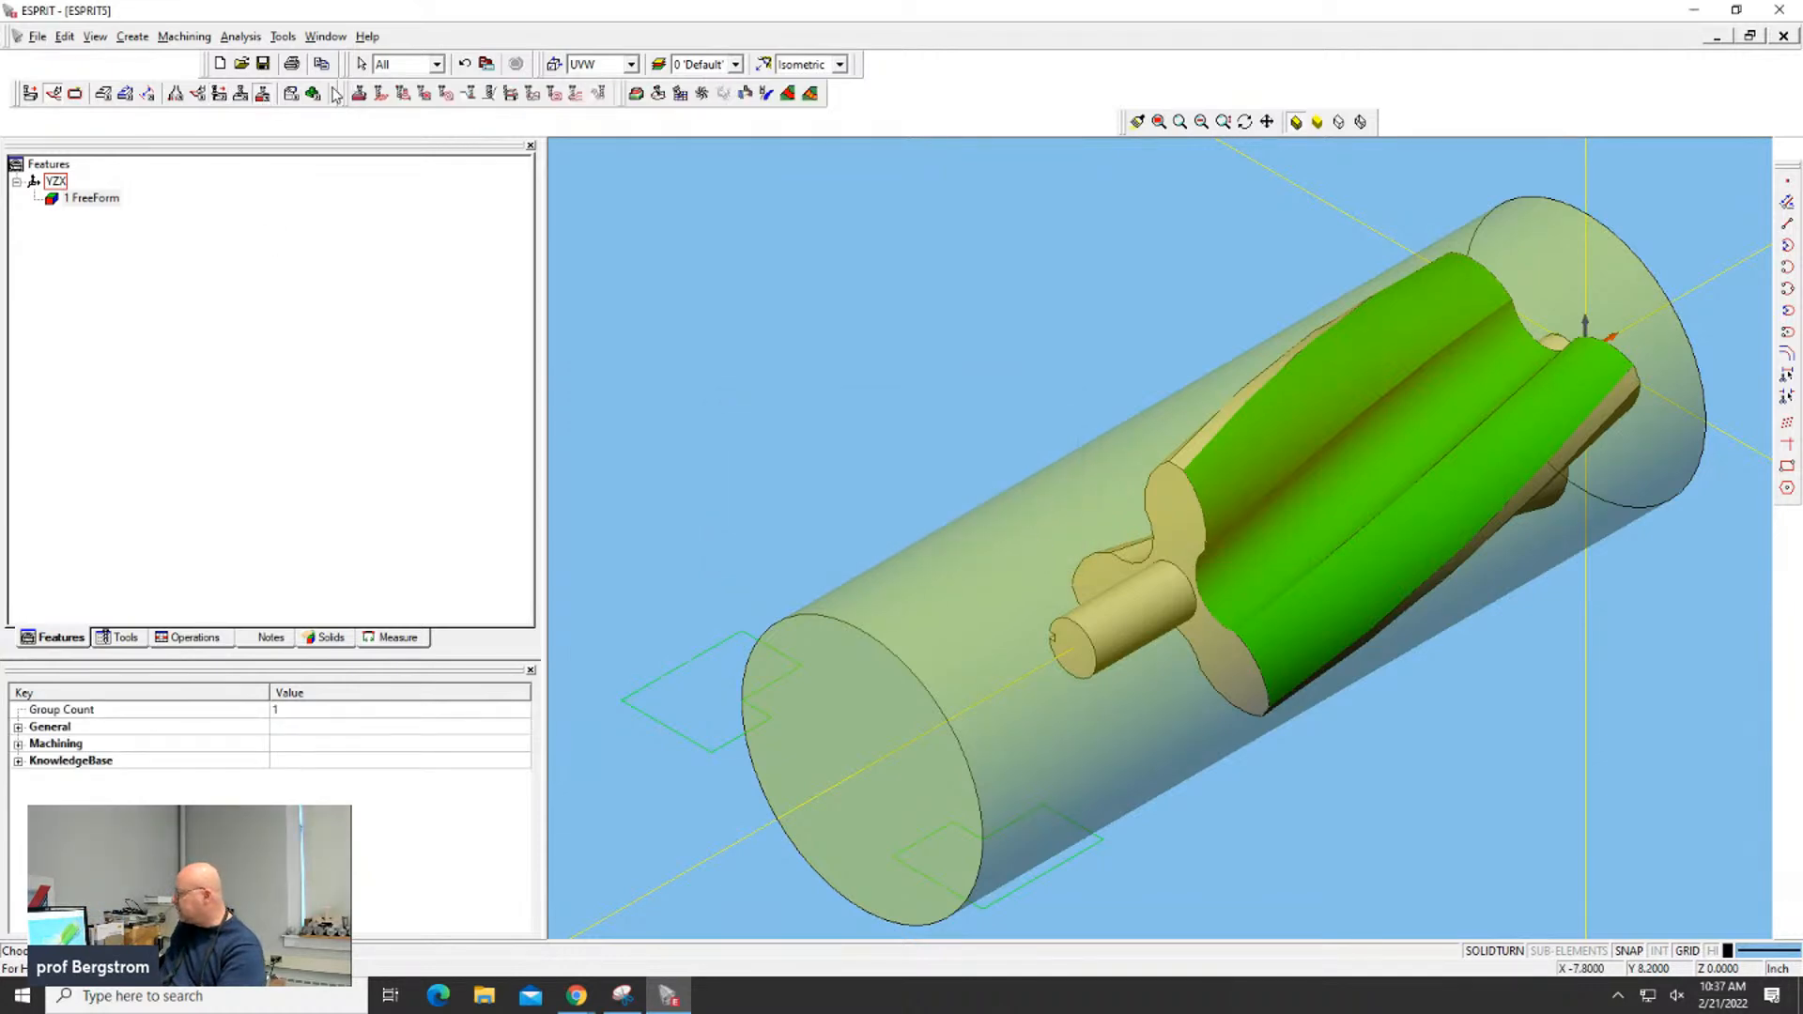
{"action": "left_click", "coordinate": [241, 94]}
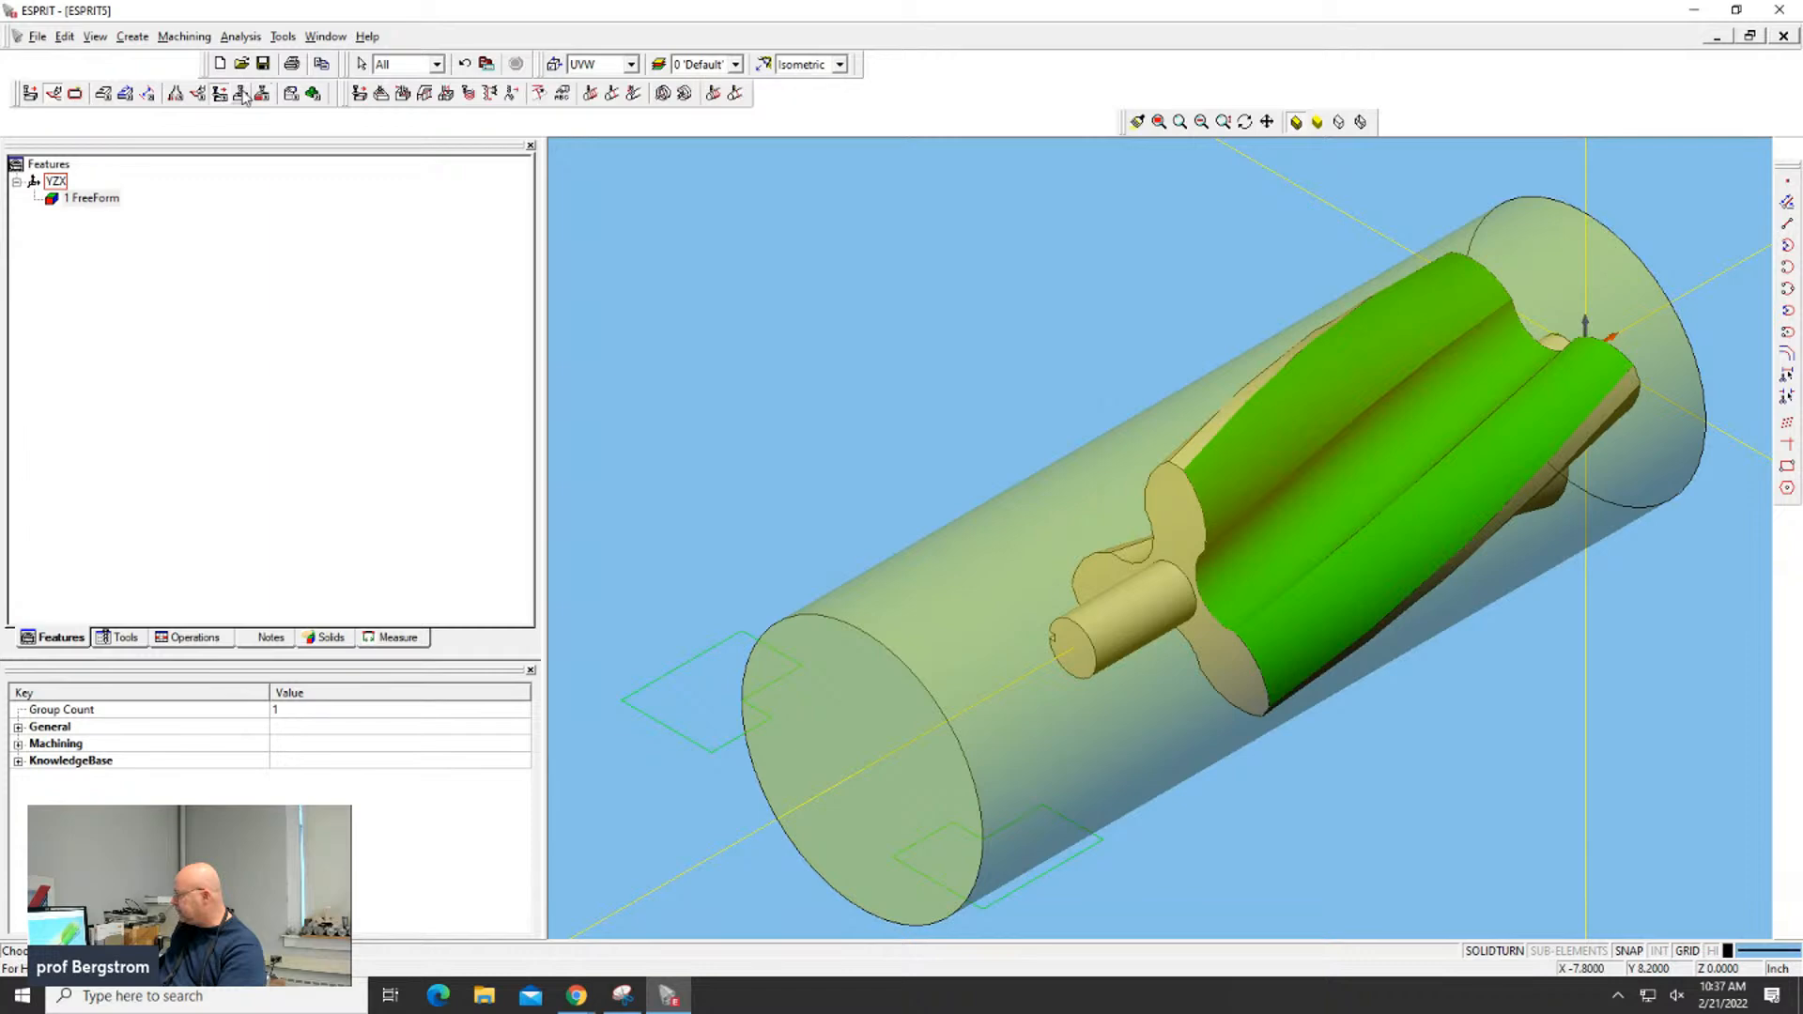
{"action": "left_click", "coordinate": [263, 95]}
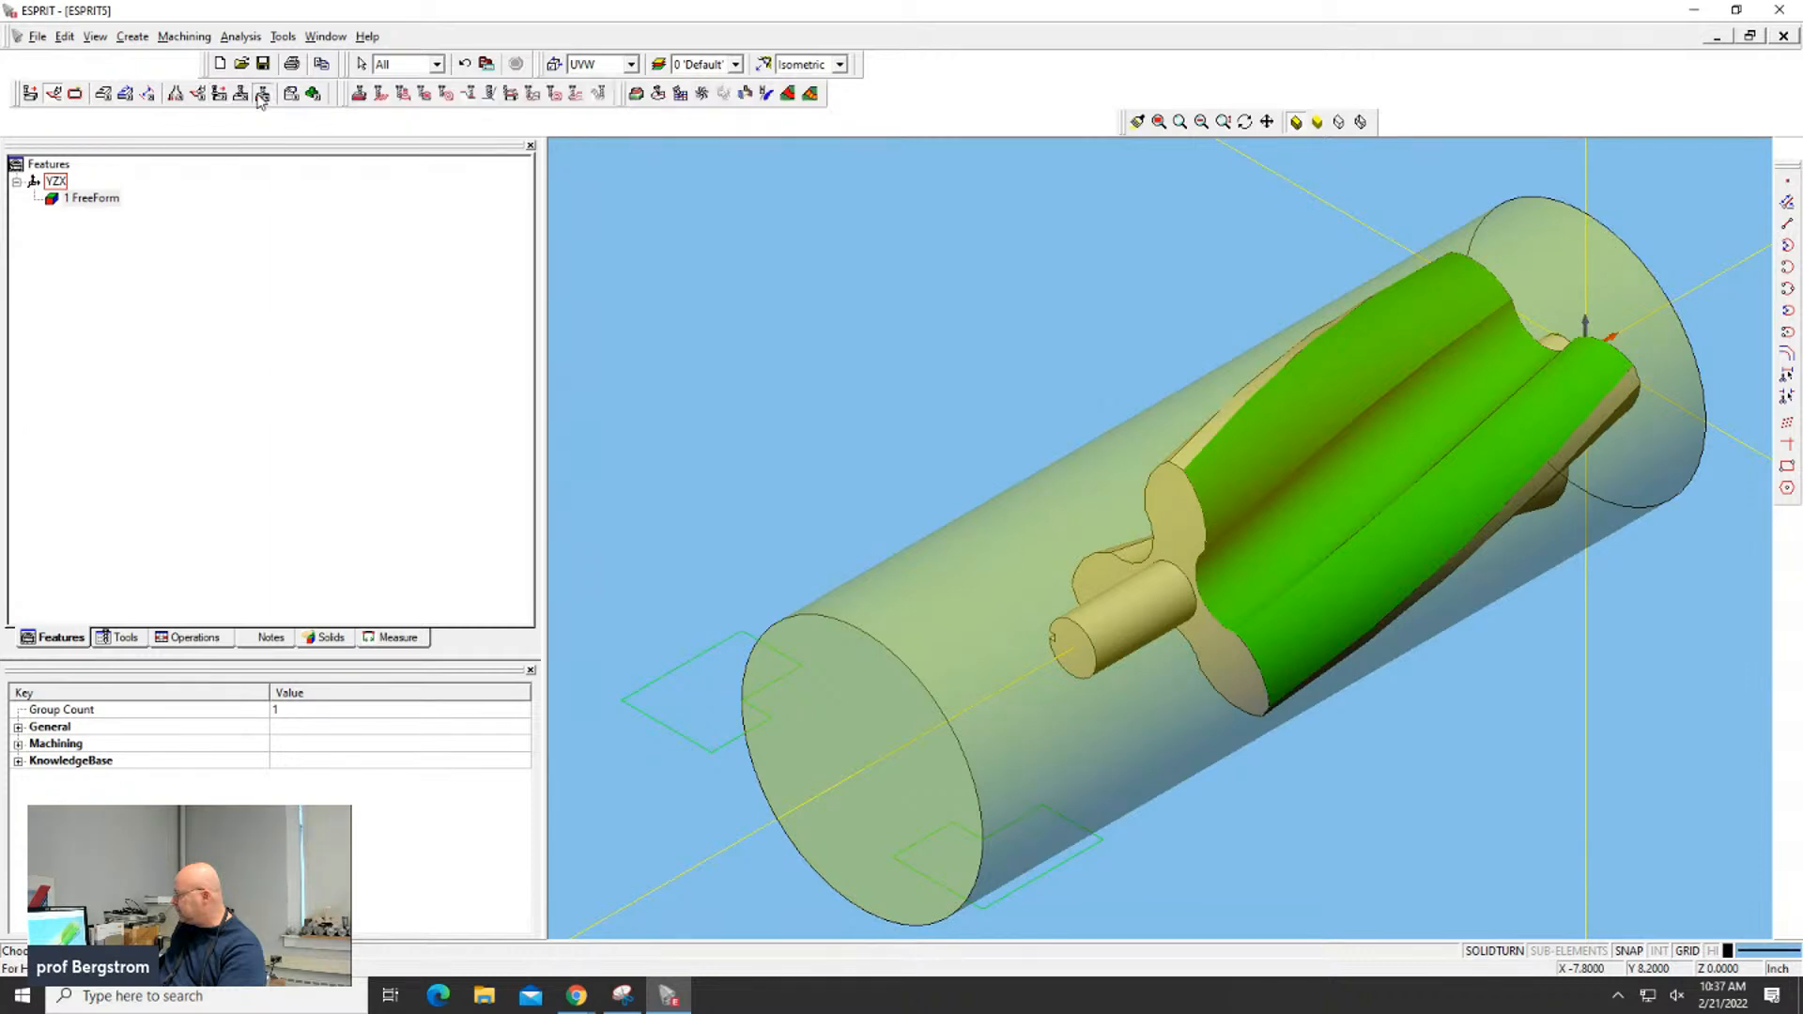
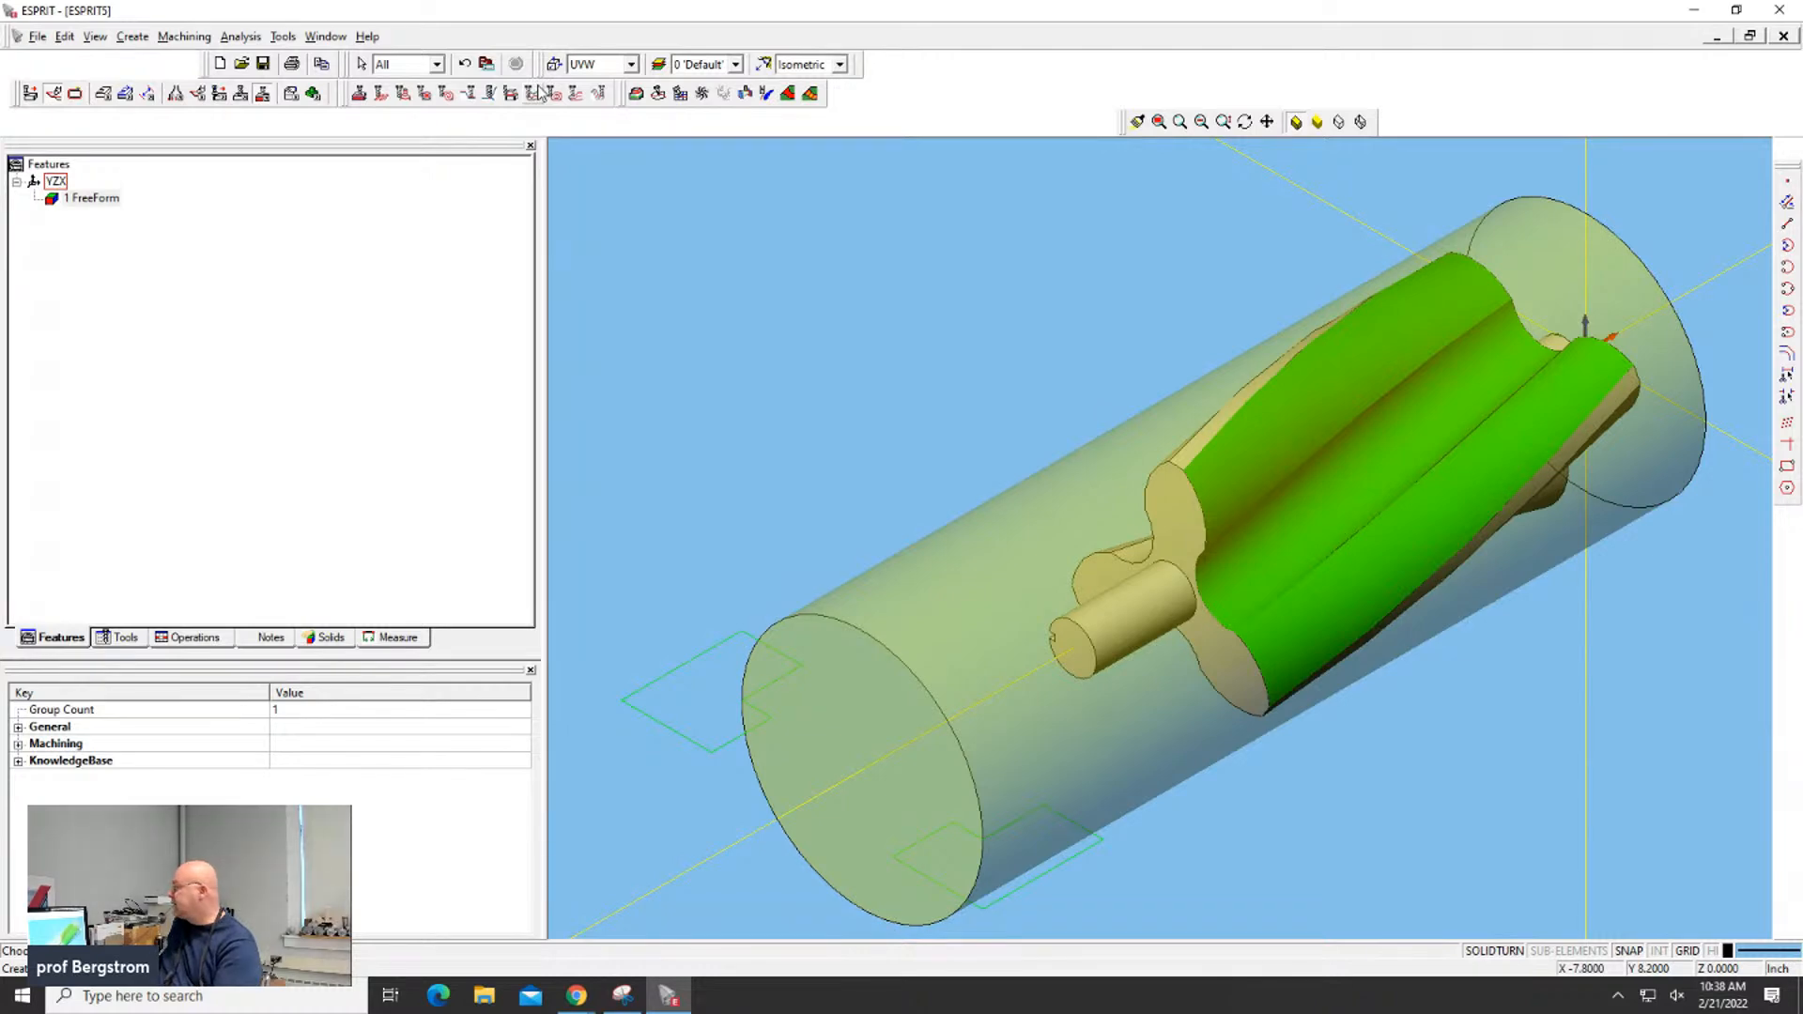
{"action": "left_click", "coordinate": [531, 96]}
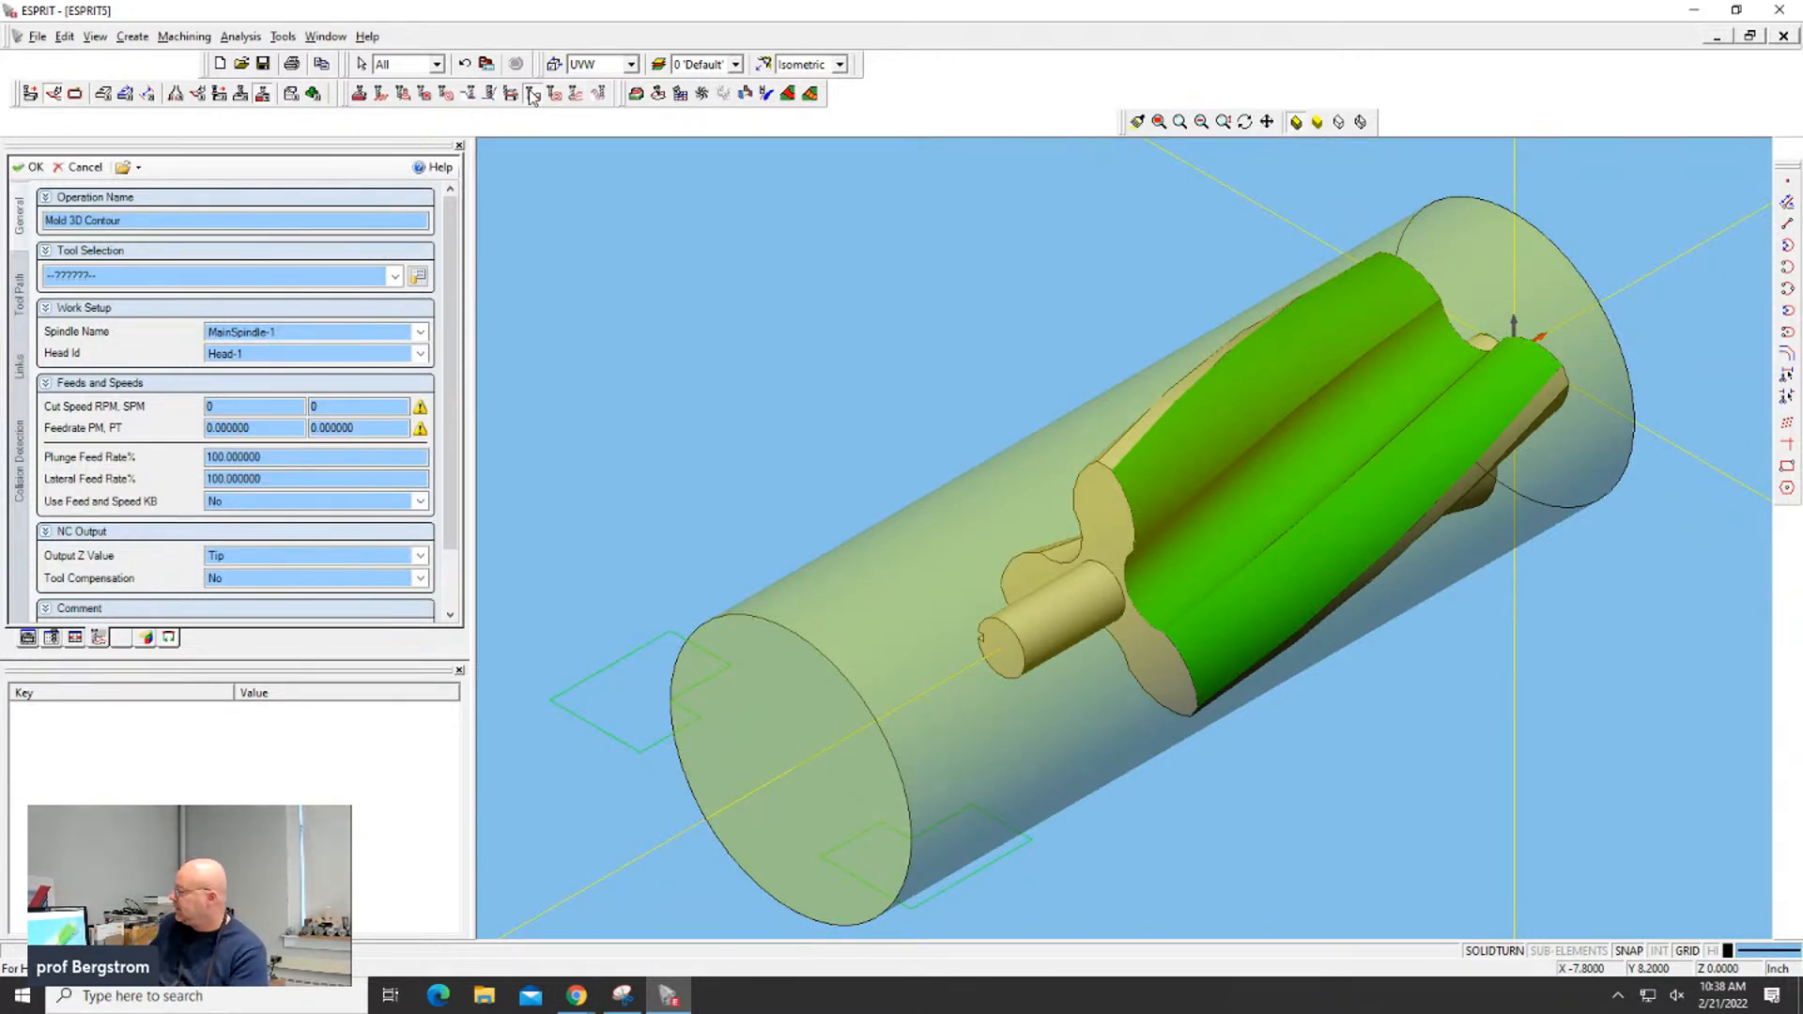
{"action": "left_click", "coordinate": [207, 275]}
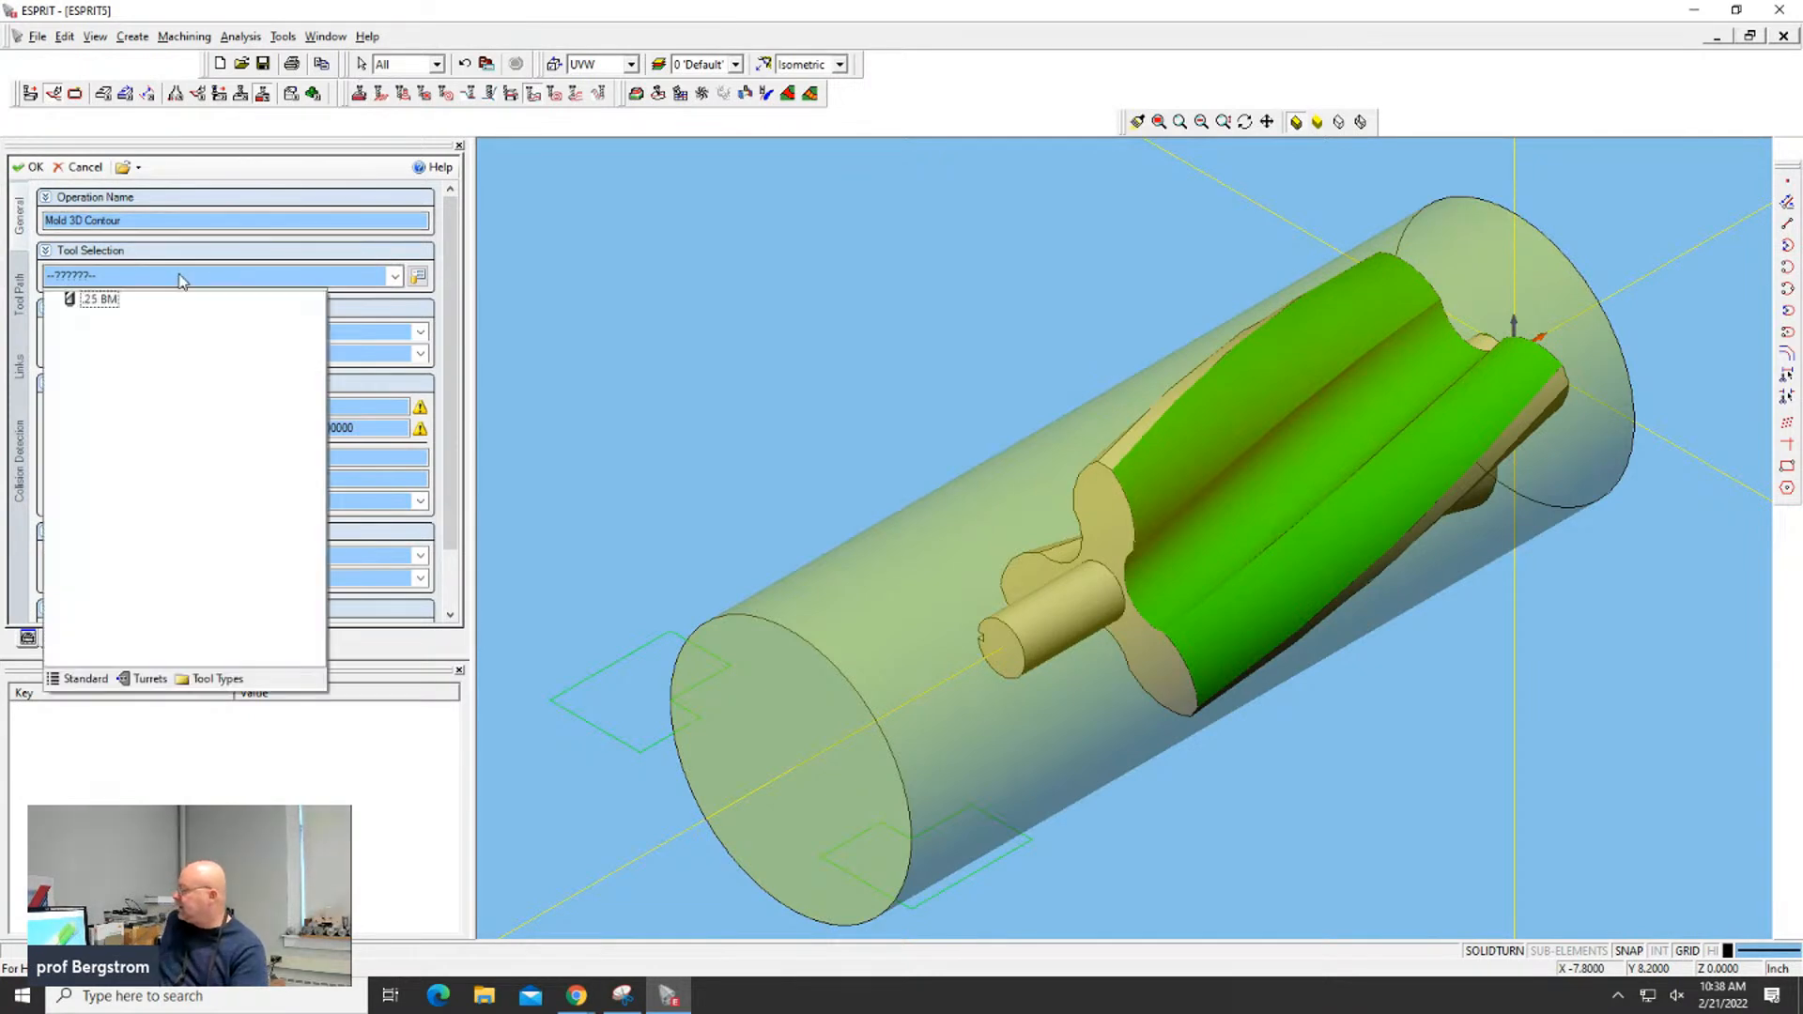
{"action": "left_click", "coordinate": [99, 299]}
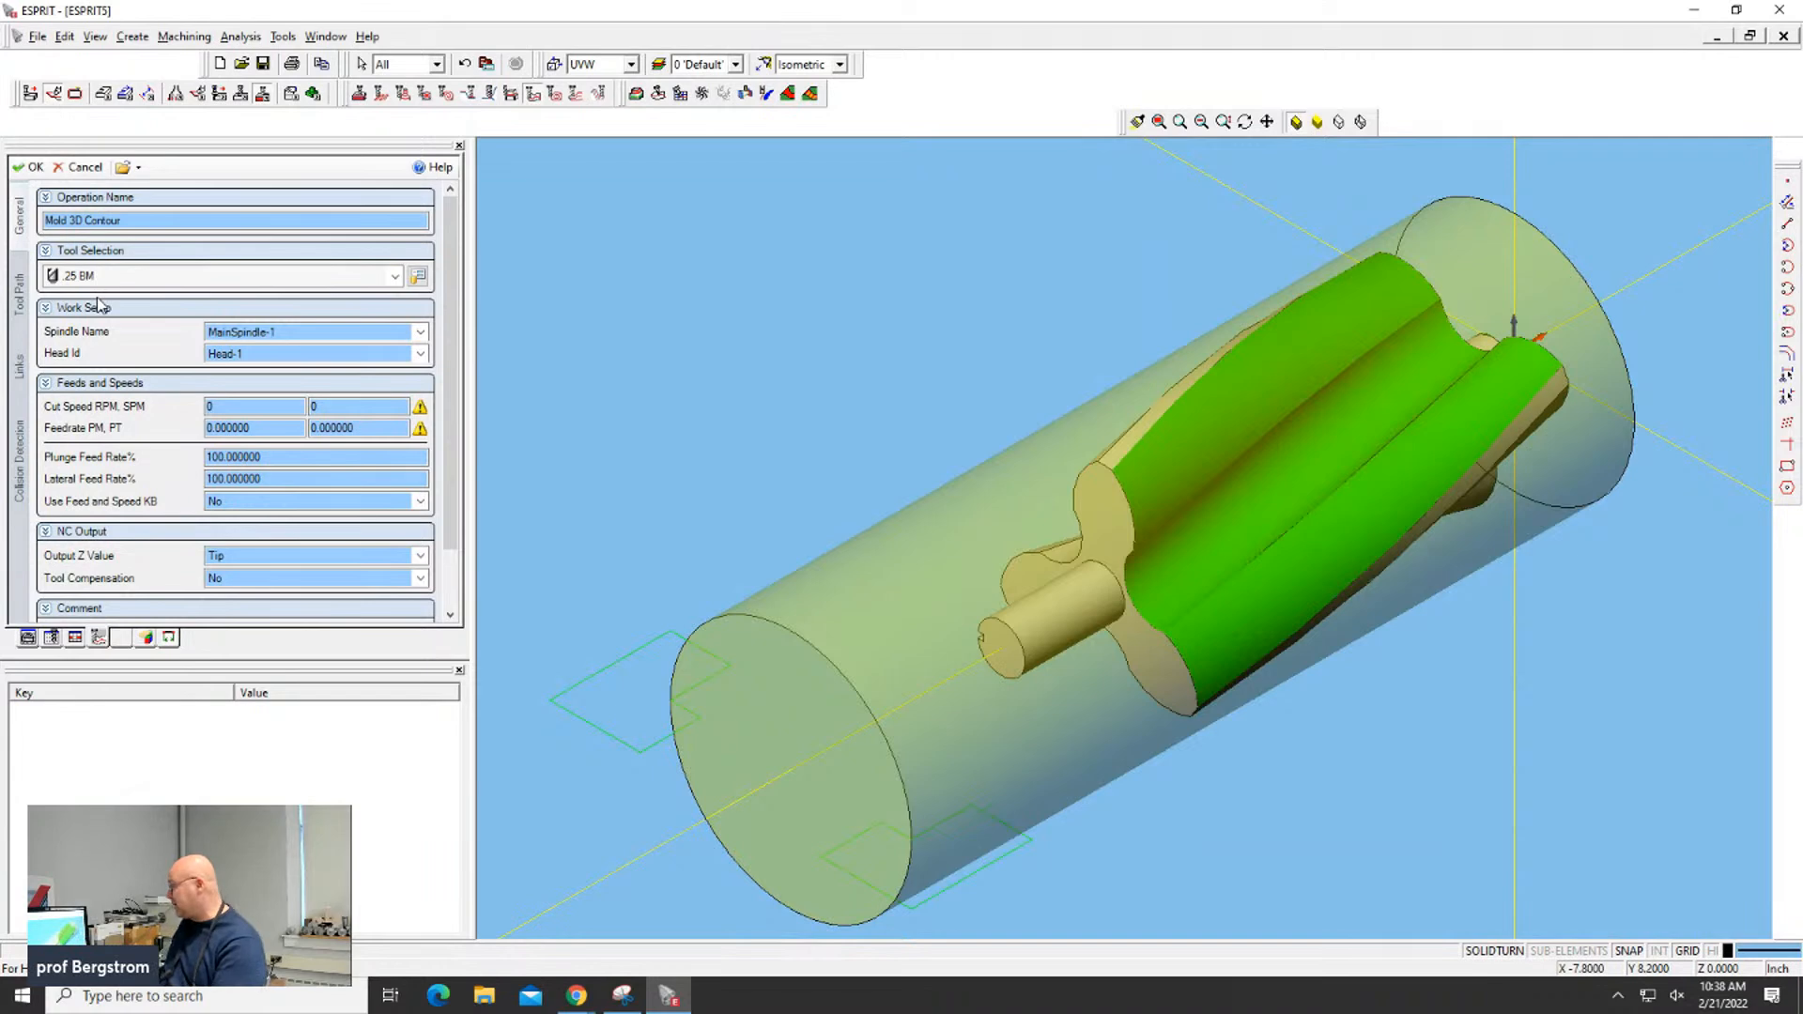
{"action": "left_click", "coordinate": [20, 297]}
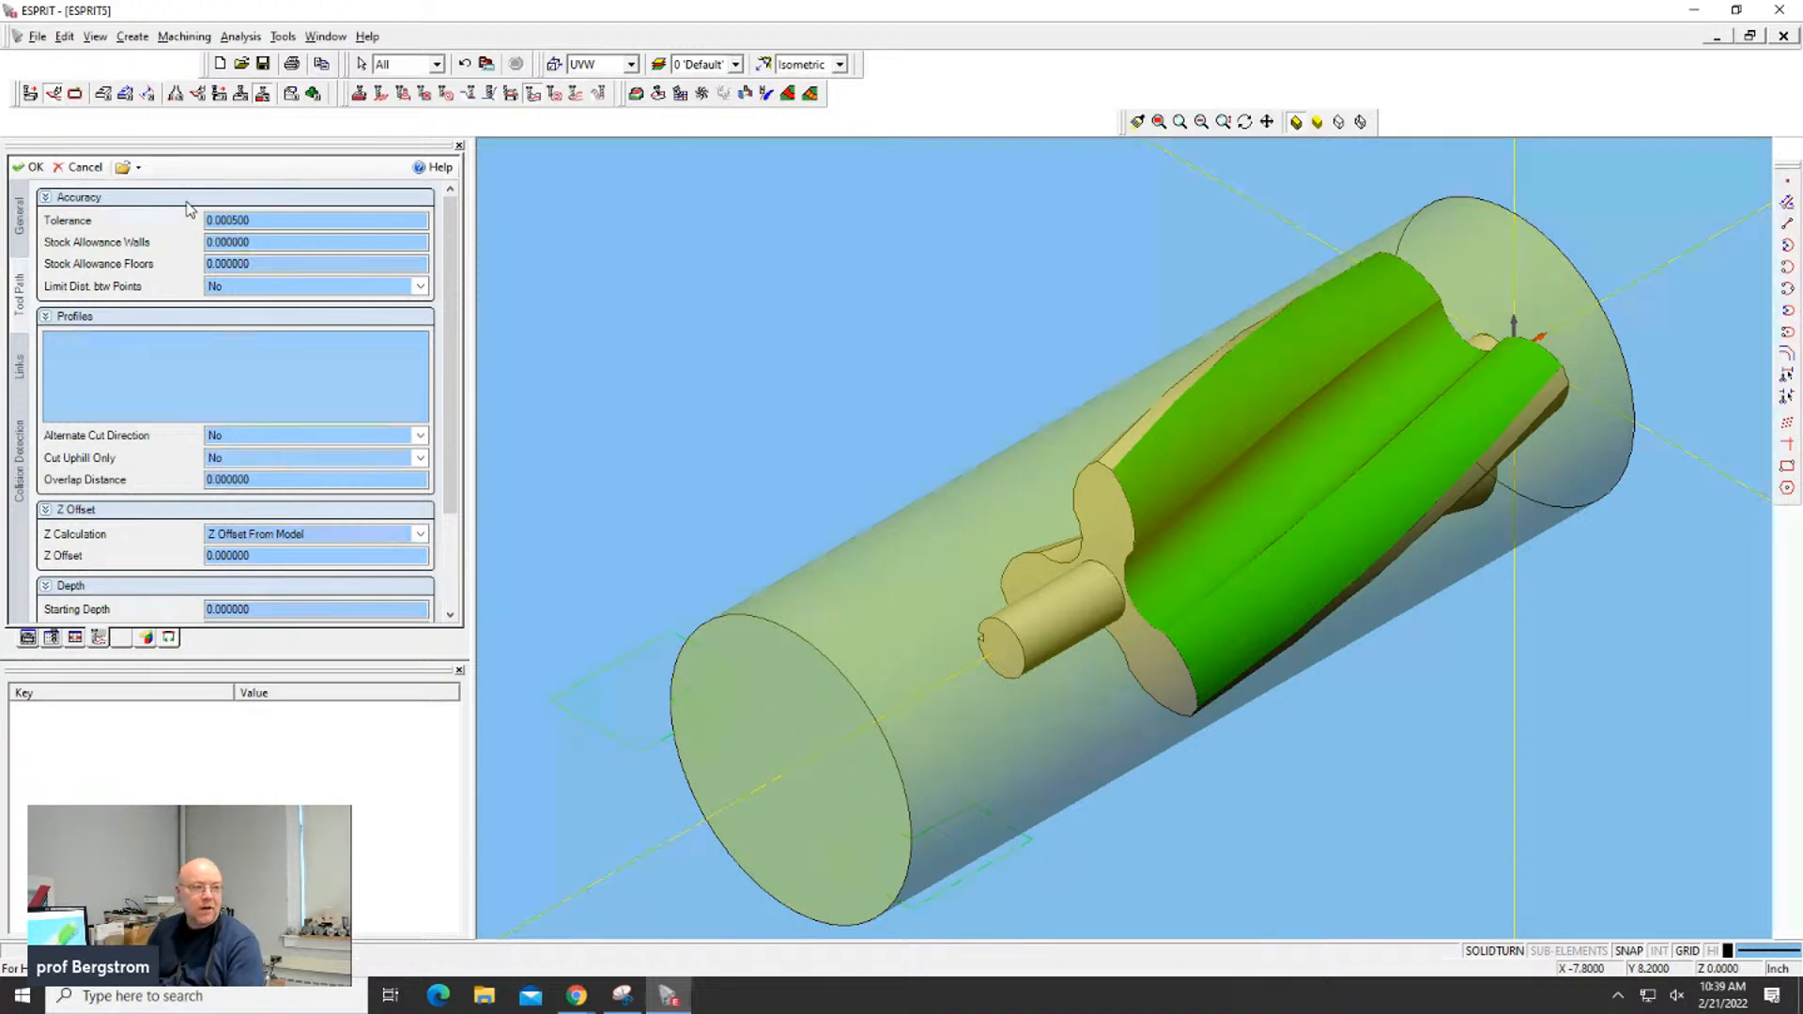
Open the help topic on 3D Contouring at full size and view its General settings page
{"action": "left_click", "coordinate": [435, 168]}
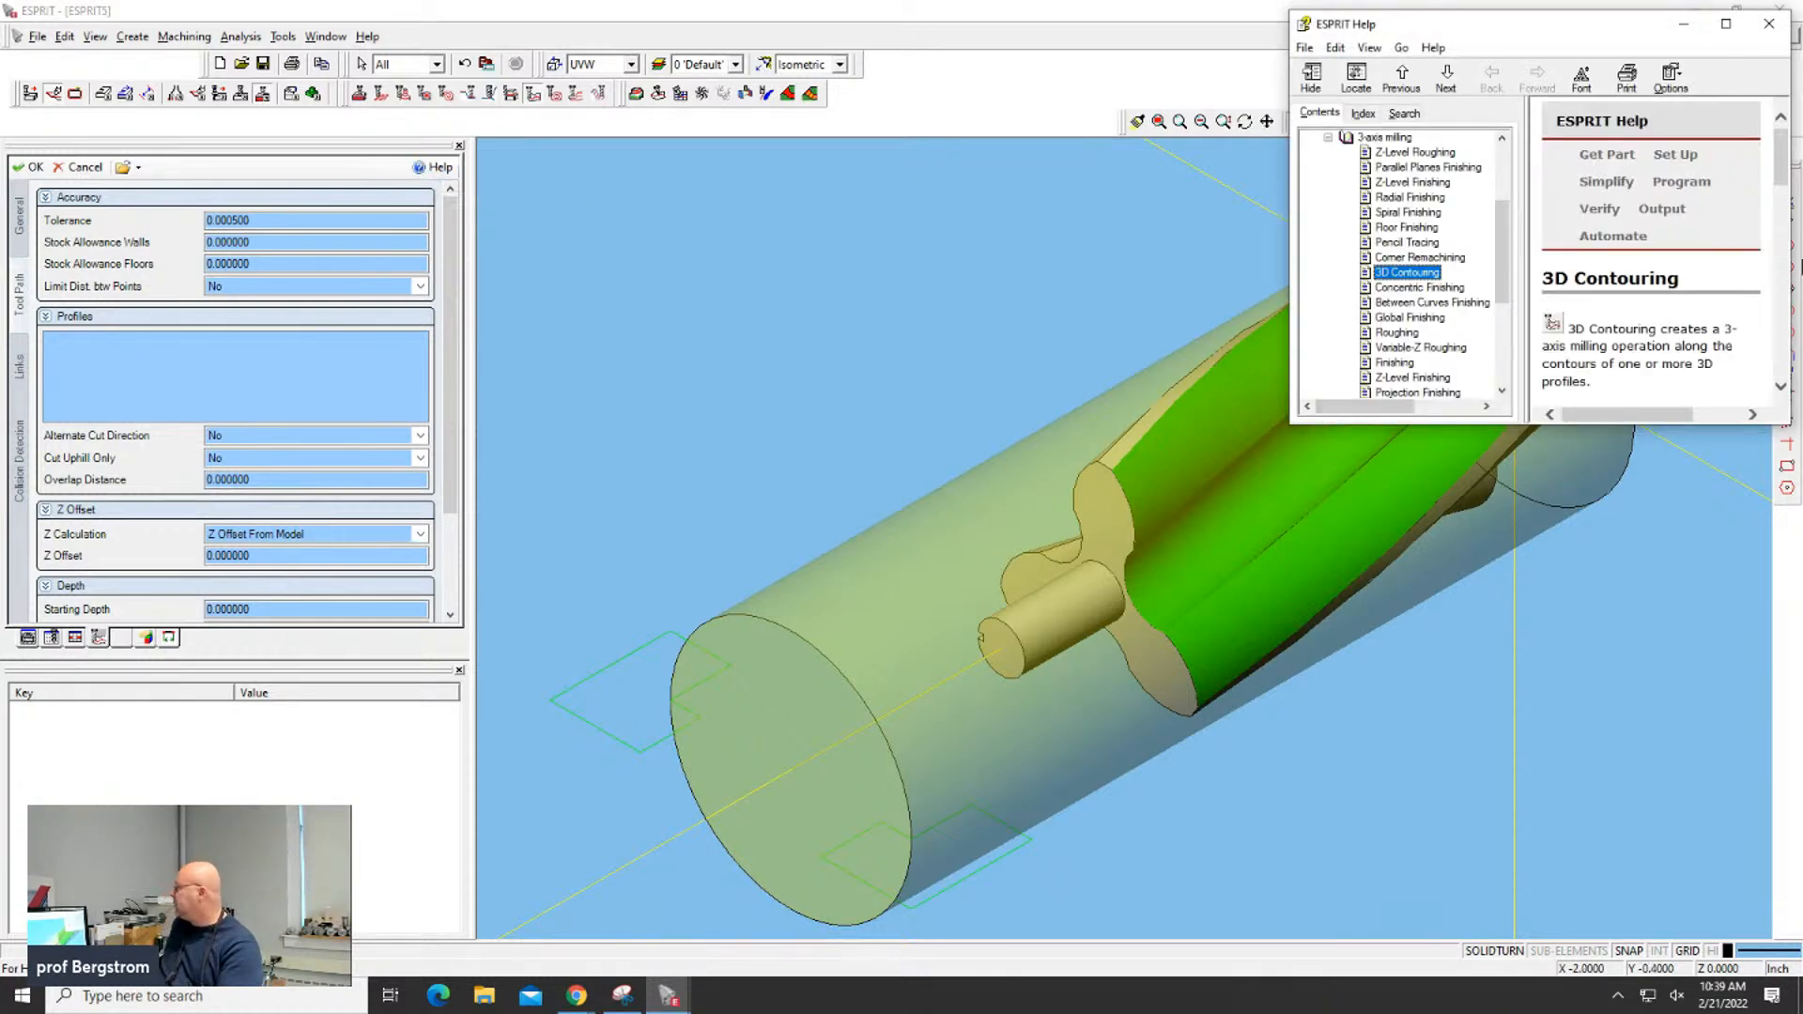
{"action": "left_click_drag", "start_coordinate": [1454, 27], "coordinate": [571, 75]}
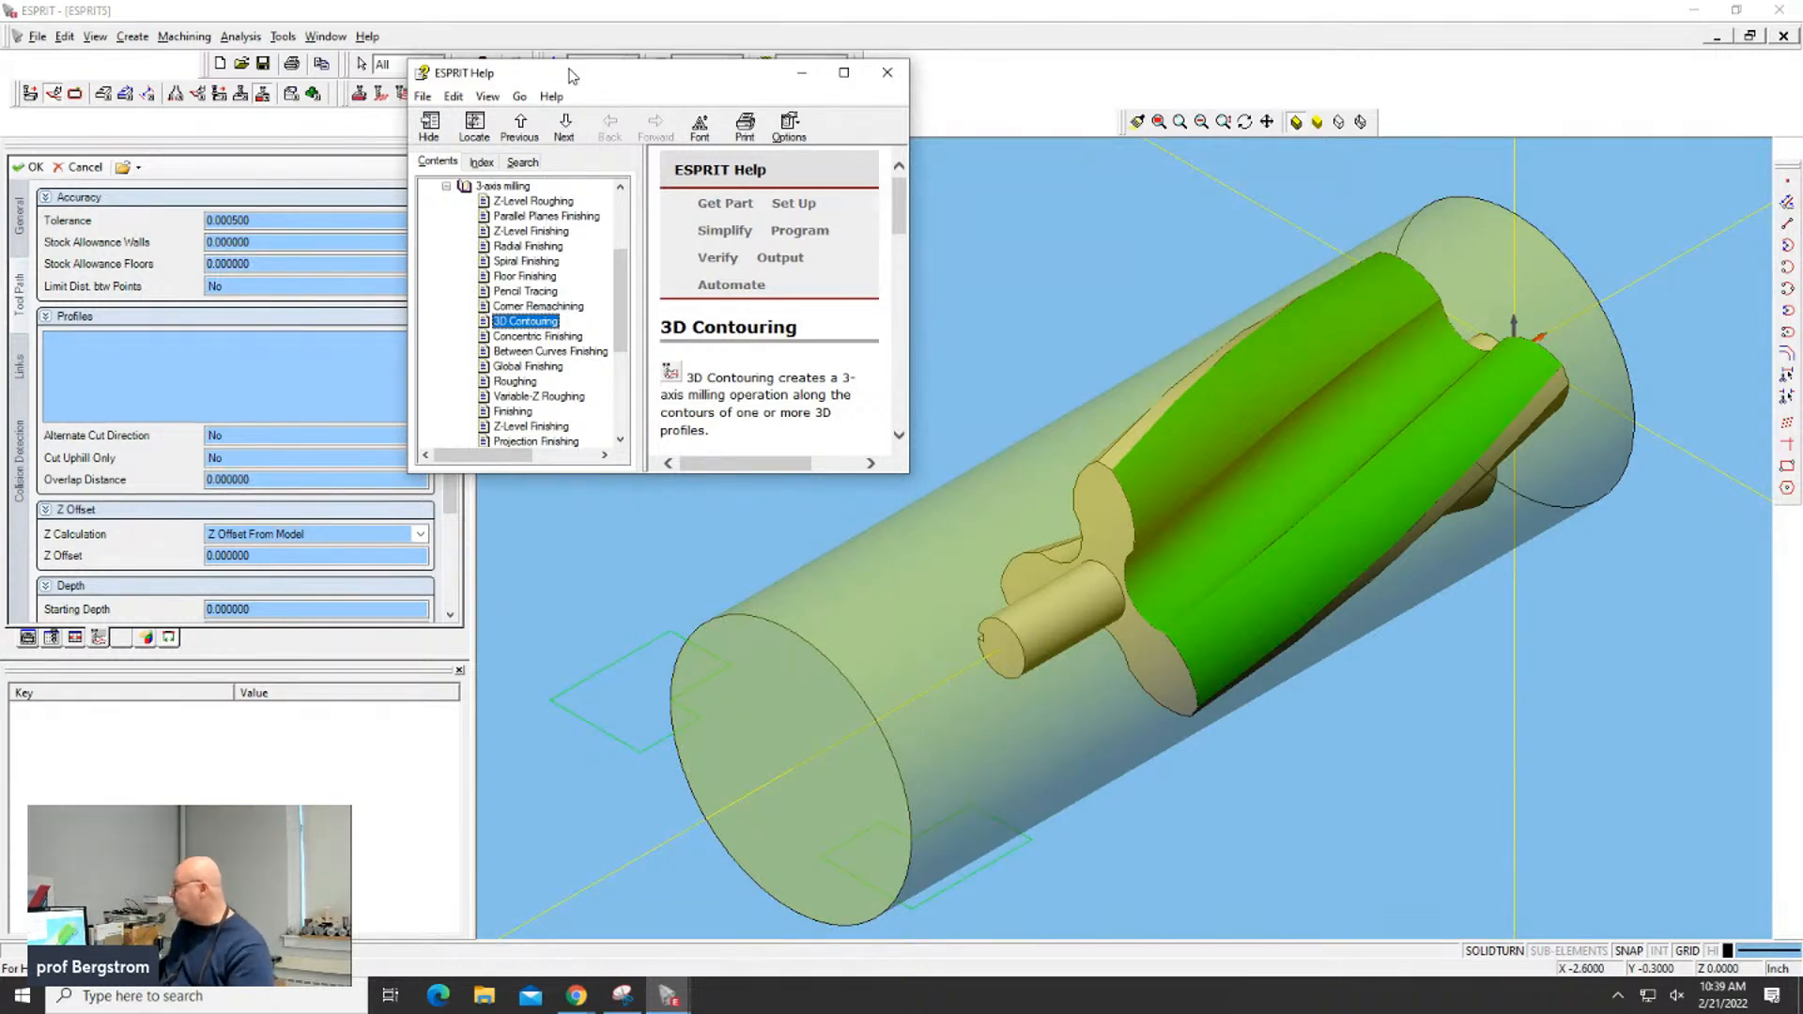
{"action": "double_click", "coordinate": [572, 75]}
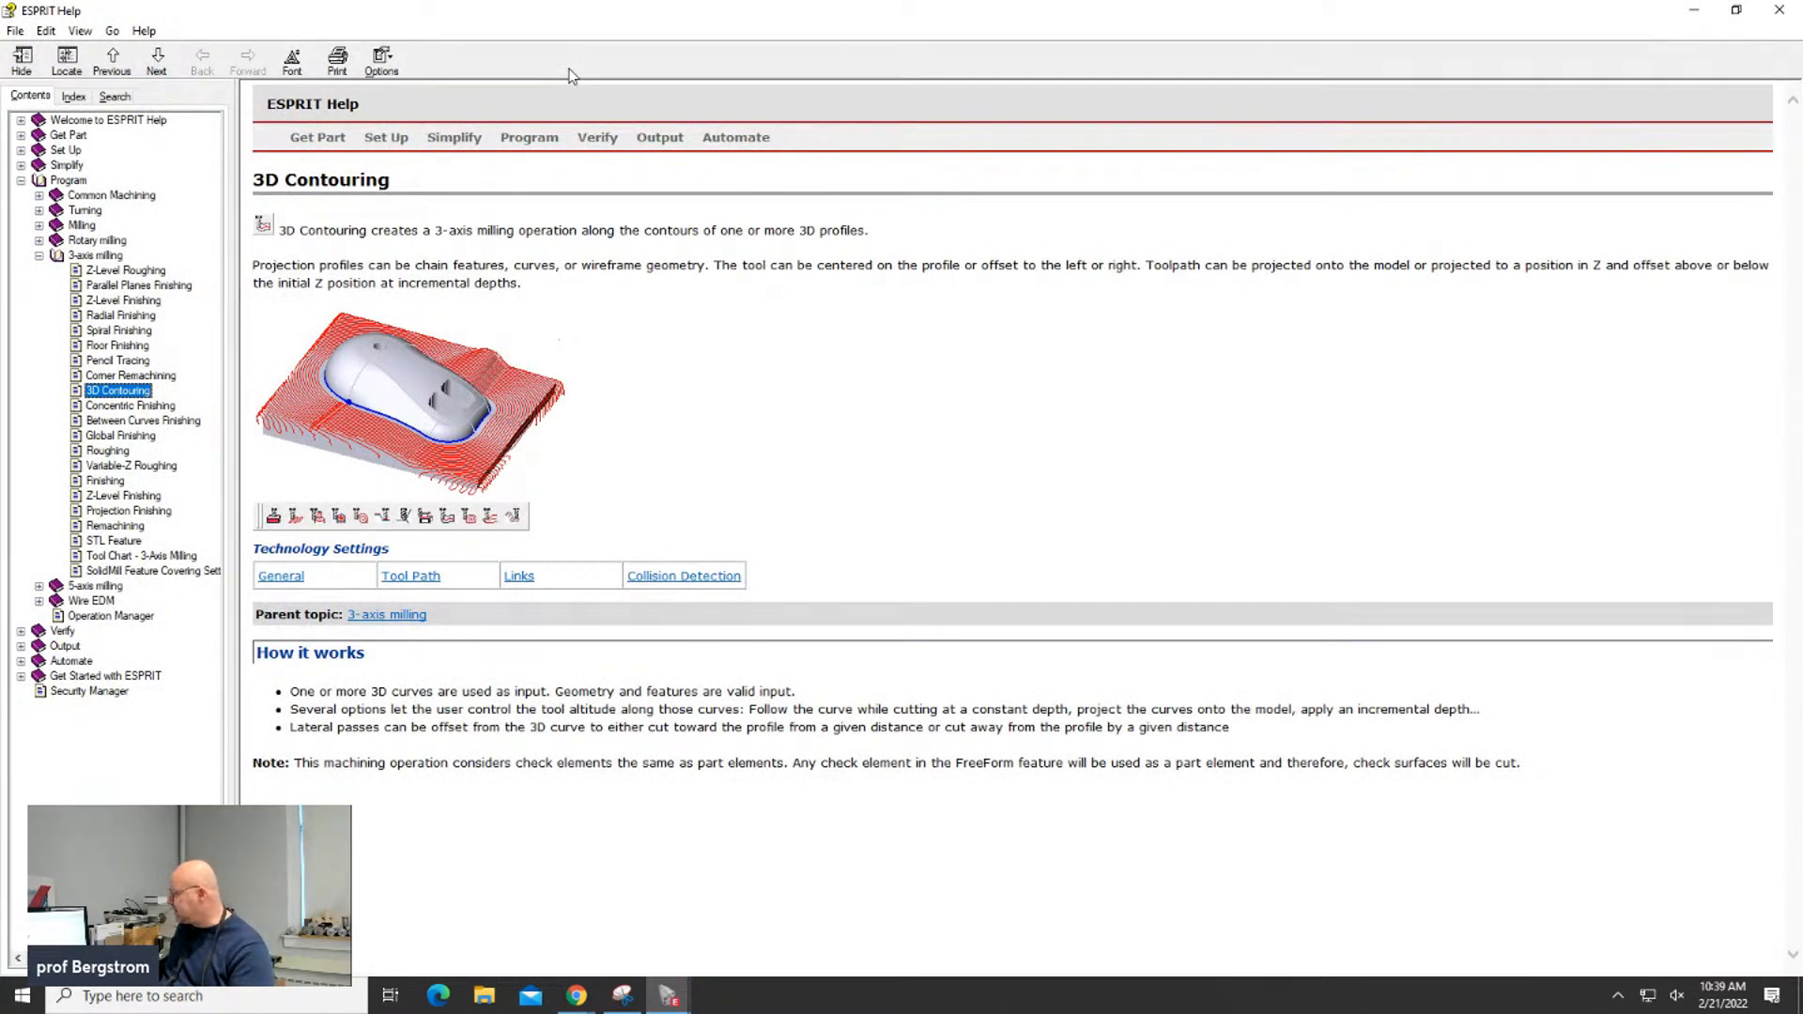
{"action": "mouse_move", "coordinate": [324, 146]}
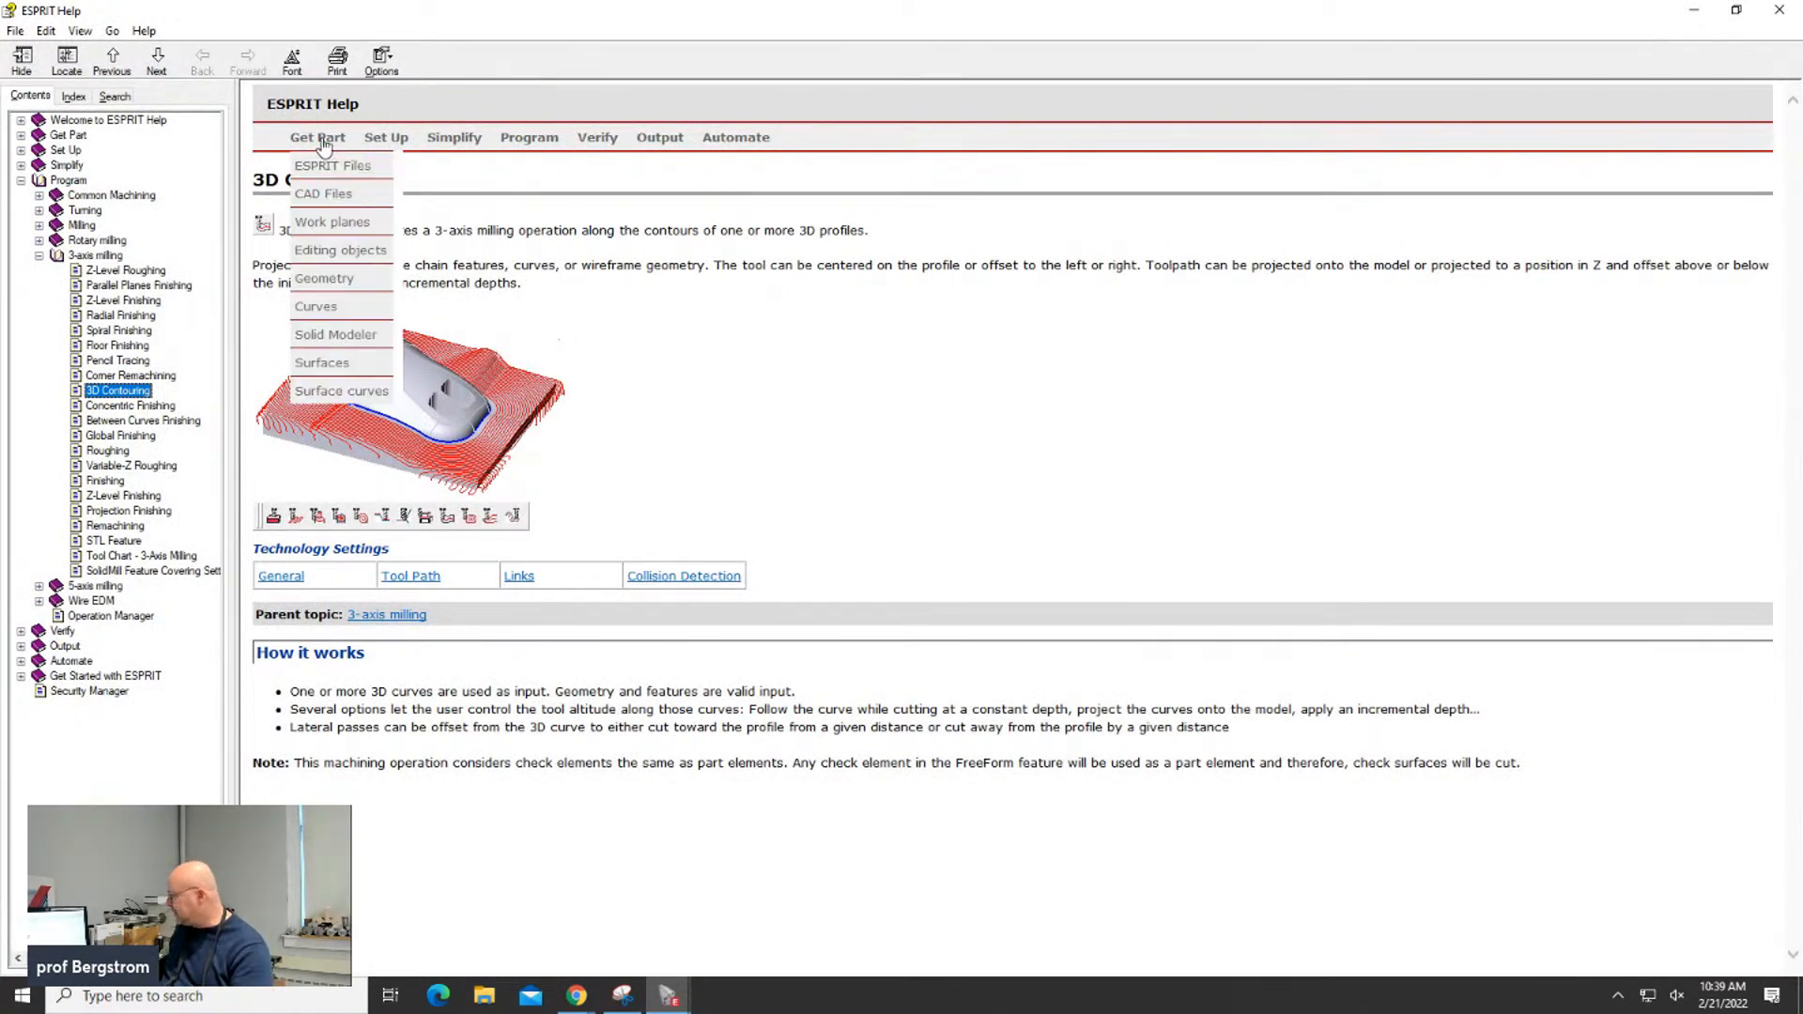
{"action": "mouse_move", "coordinate": [401, 145]}
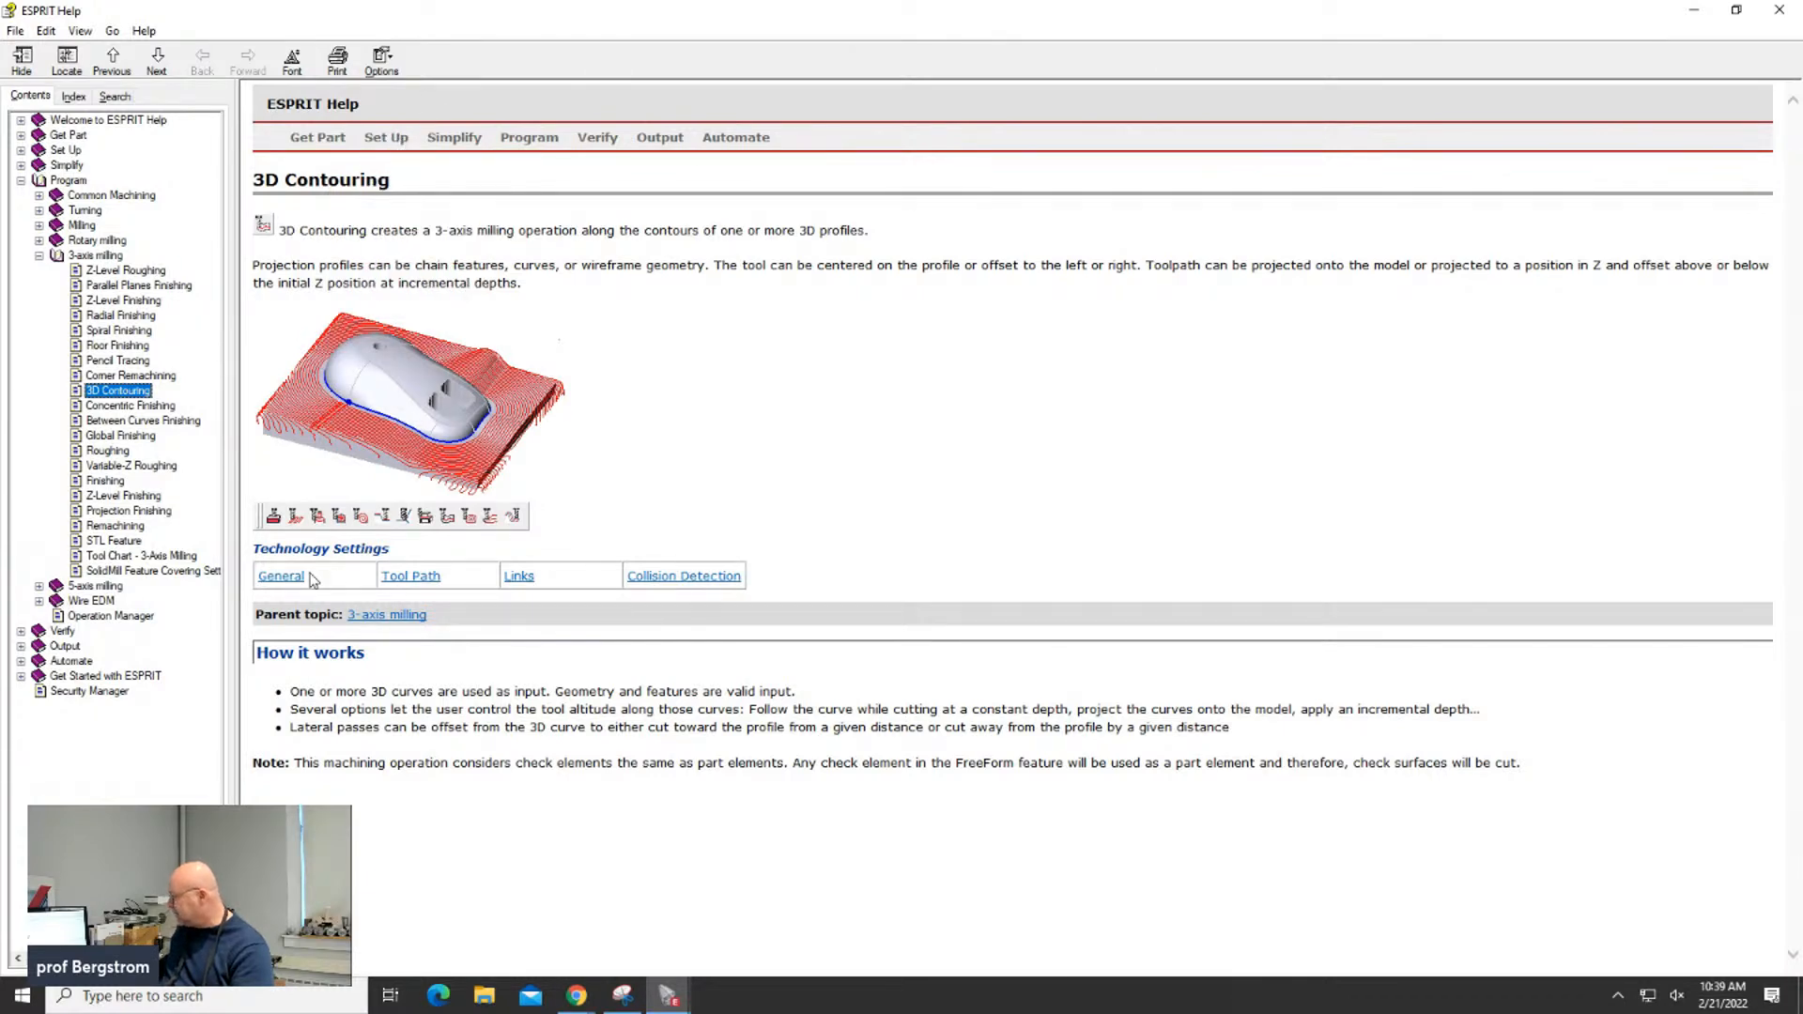
{"action": "left_click", "coordinate": [279, 577]}
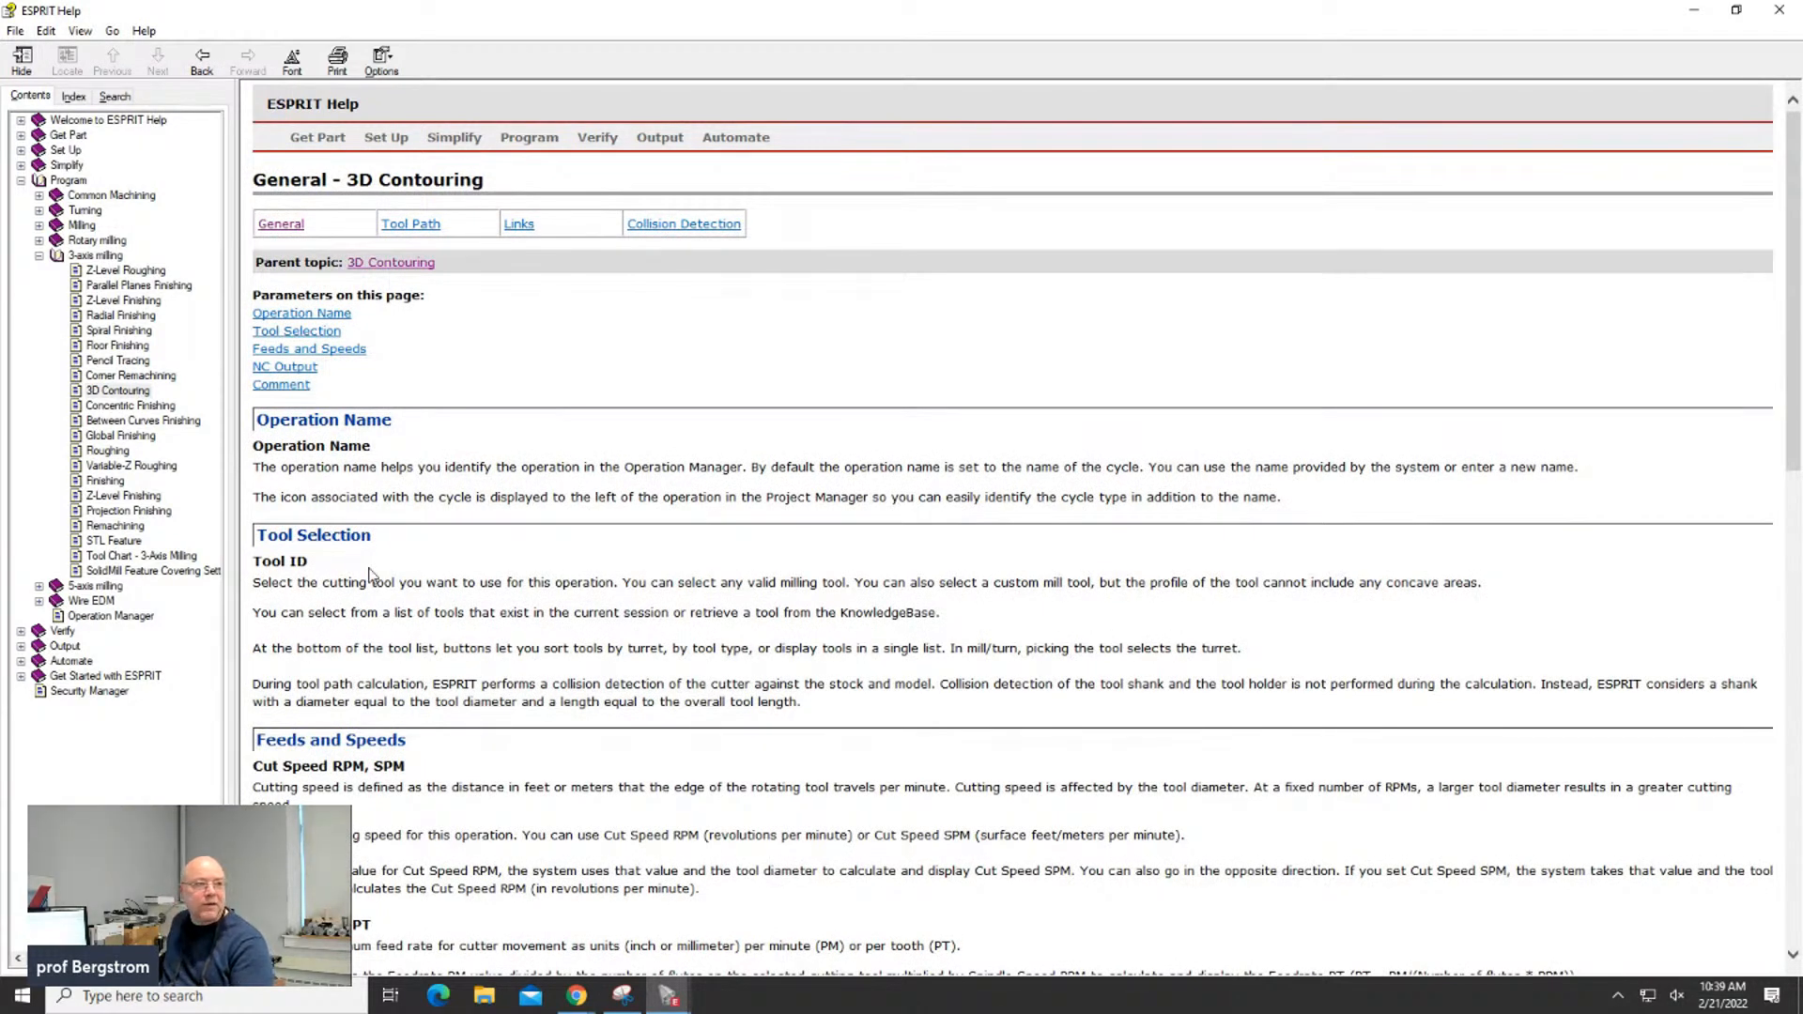
Read the 3D Contouring tool path help on profiles, Z offset, depth and lateral offset, and restore the help window's size
{"action": "left_click", "coordinate": [401, 226]}
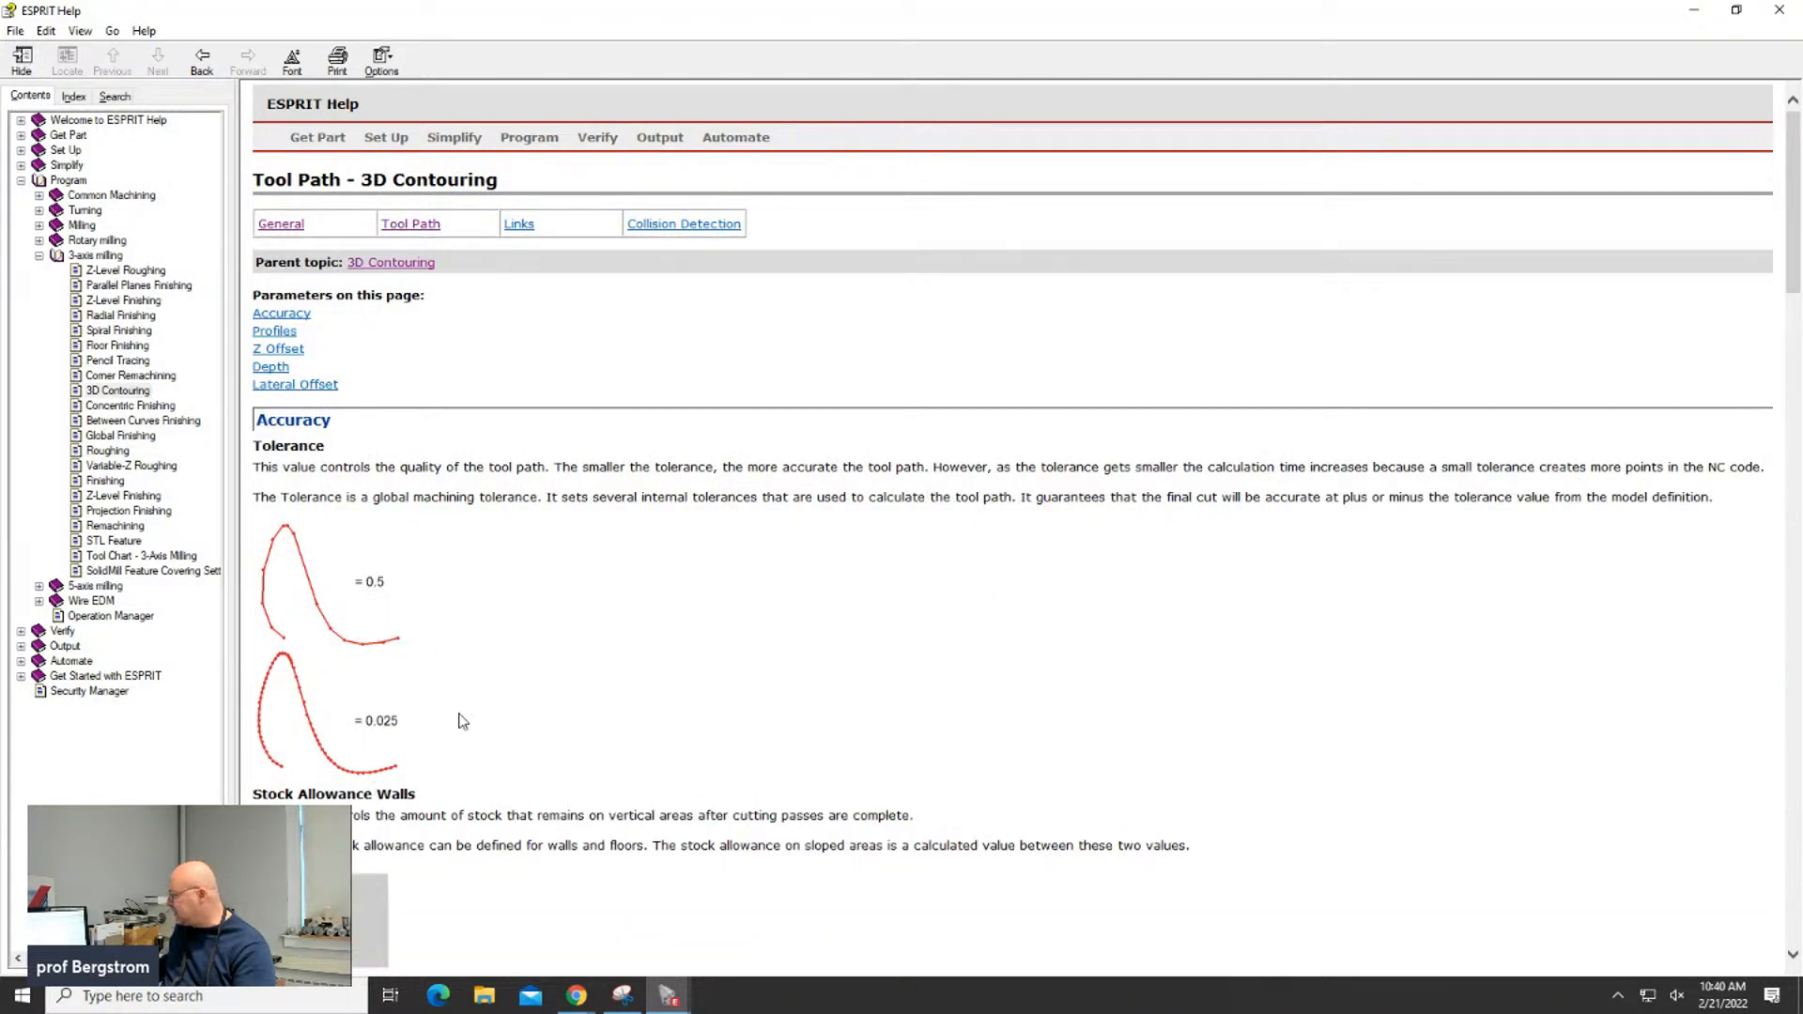
{"action": "scroll", "coordinate": [460, 720], "scroll_direction": "down", "scroll_amount": 20}
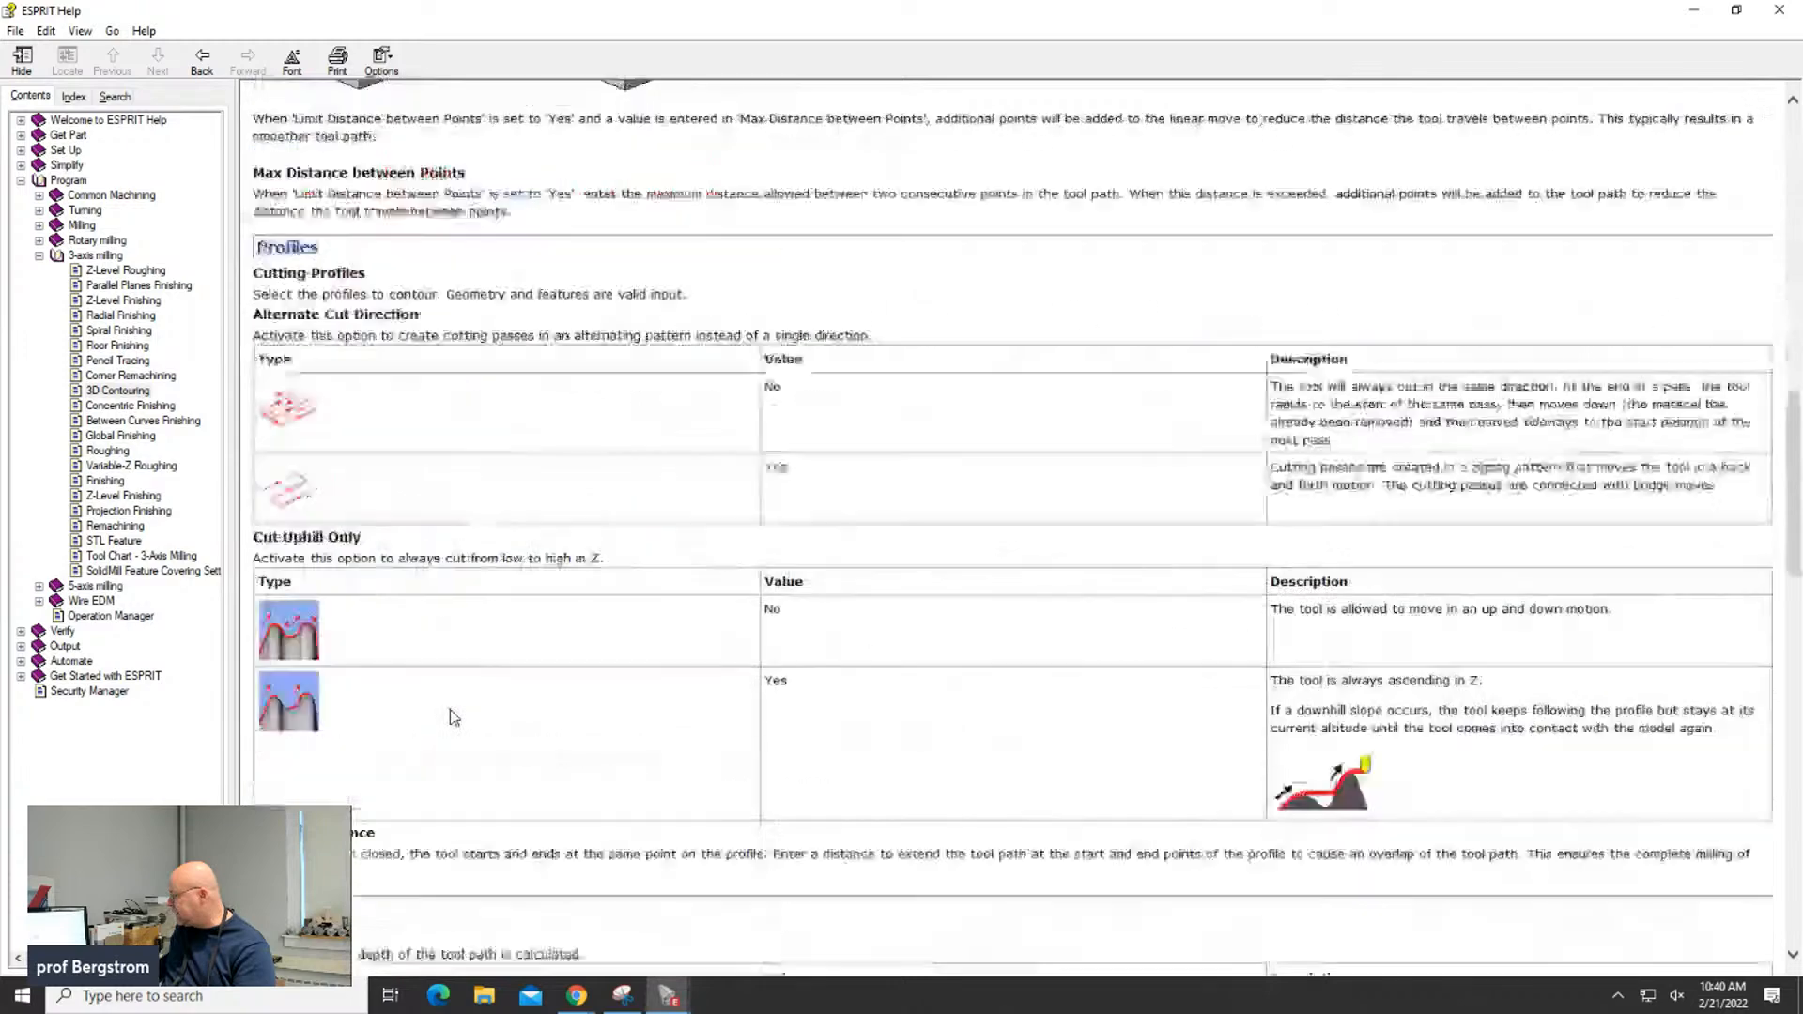
{"action": "scroll", "coordinate": [449, 718], "scroll_direction": "down", "scroll_amount": 5}
{"action": "scroll", "coordinate": [439, 704], "scroll_direction": "up", "scroll_amount": 4}
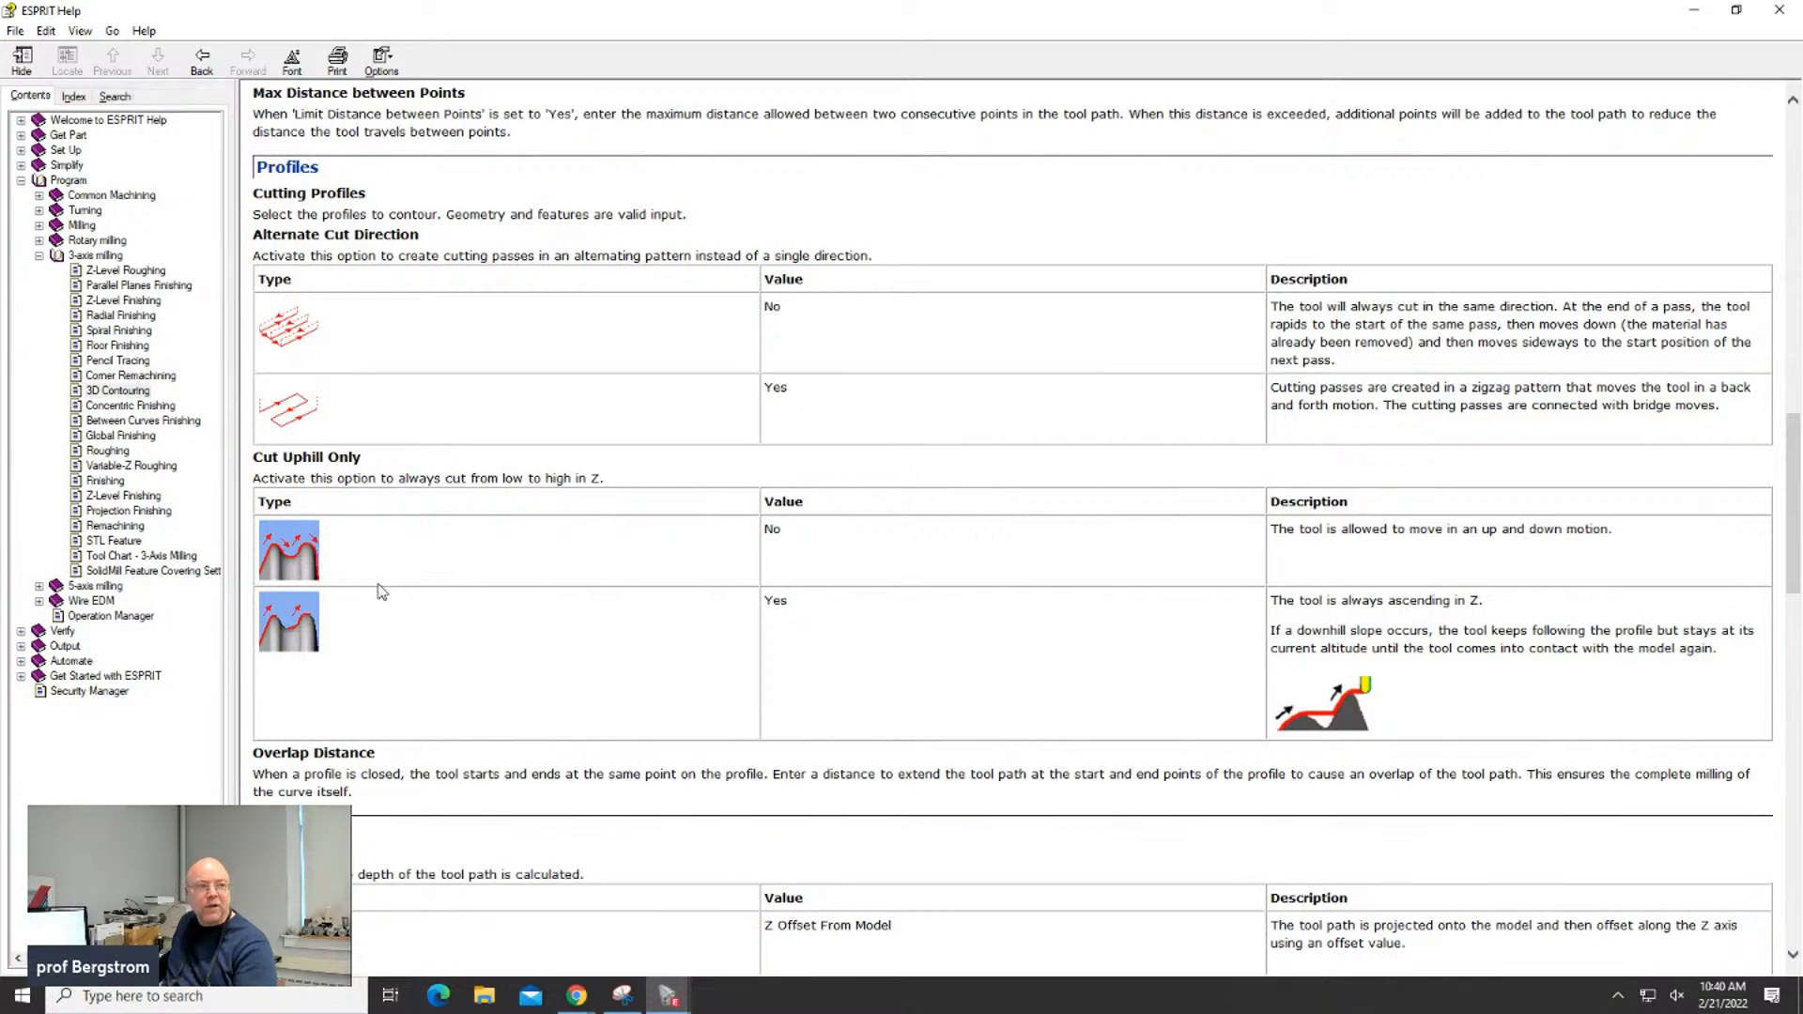
{"action": "scroll", "coordinate": [381, 592], "scroll_direction": "down", "scroll_amount": 5}
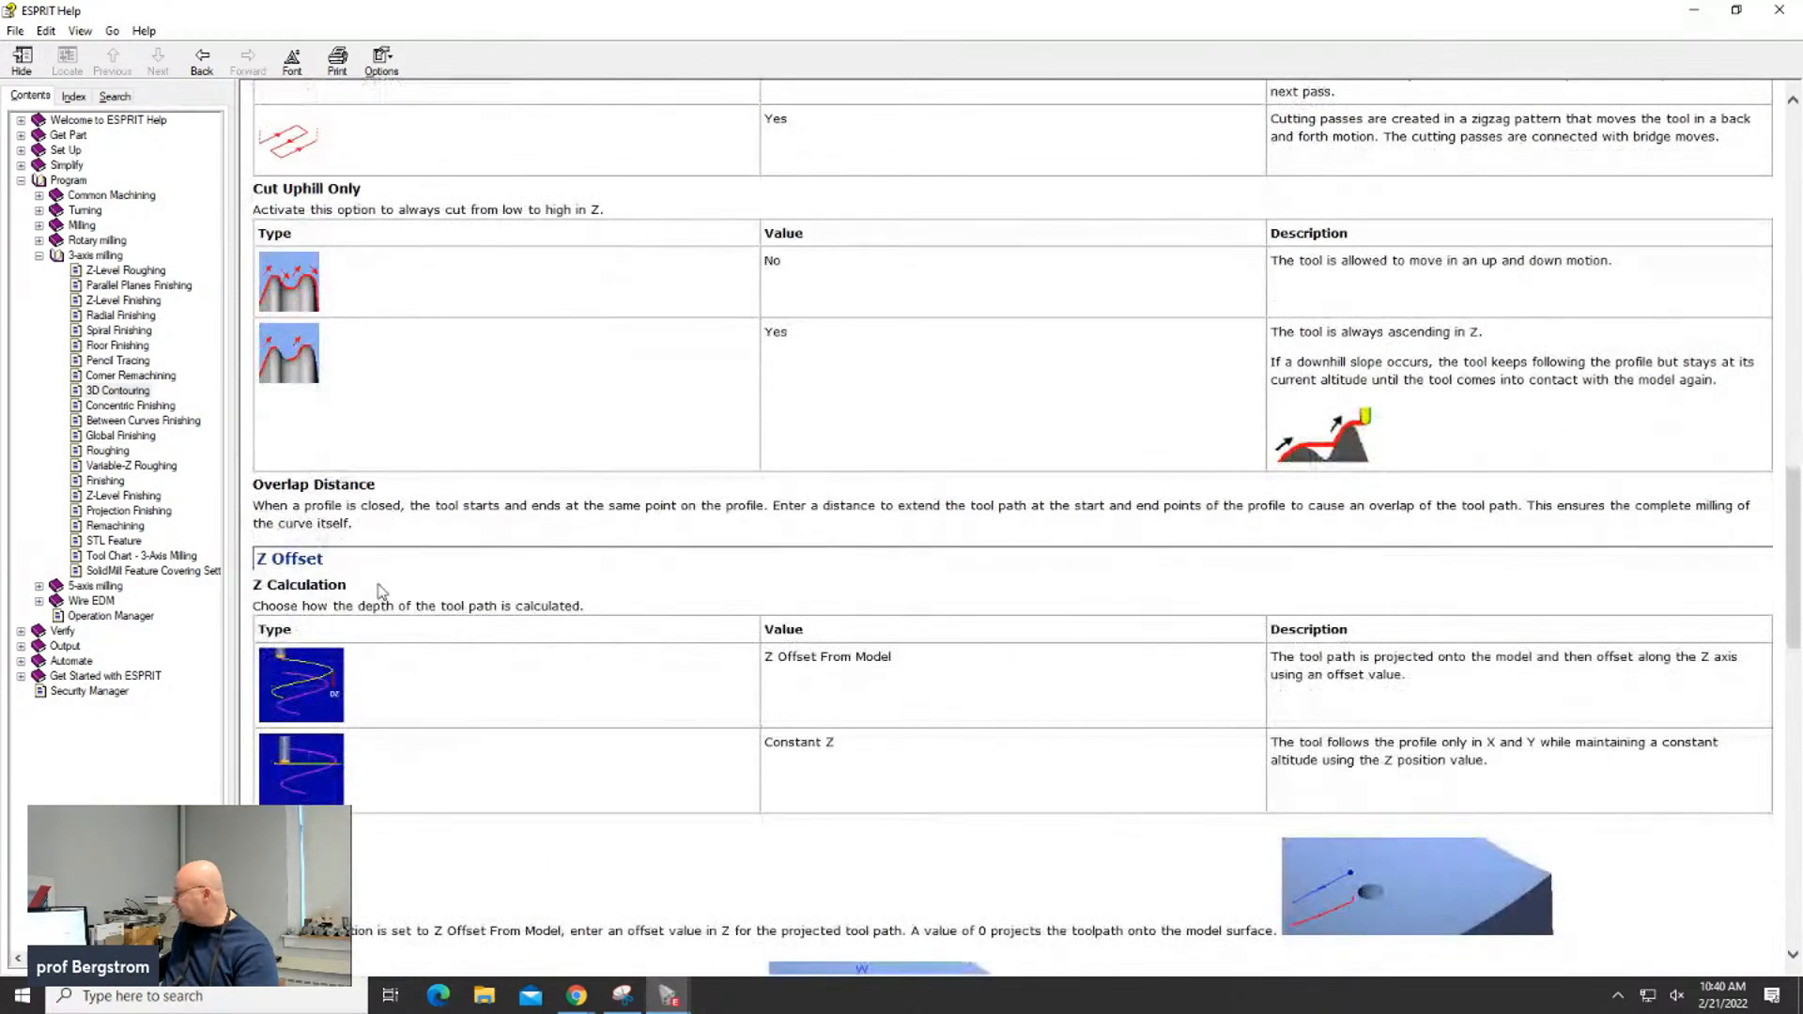
{"action": "scroll", "coordinate": [381, 592], "scroll_direction": "down", "scroll_amount": 9}
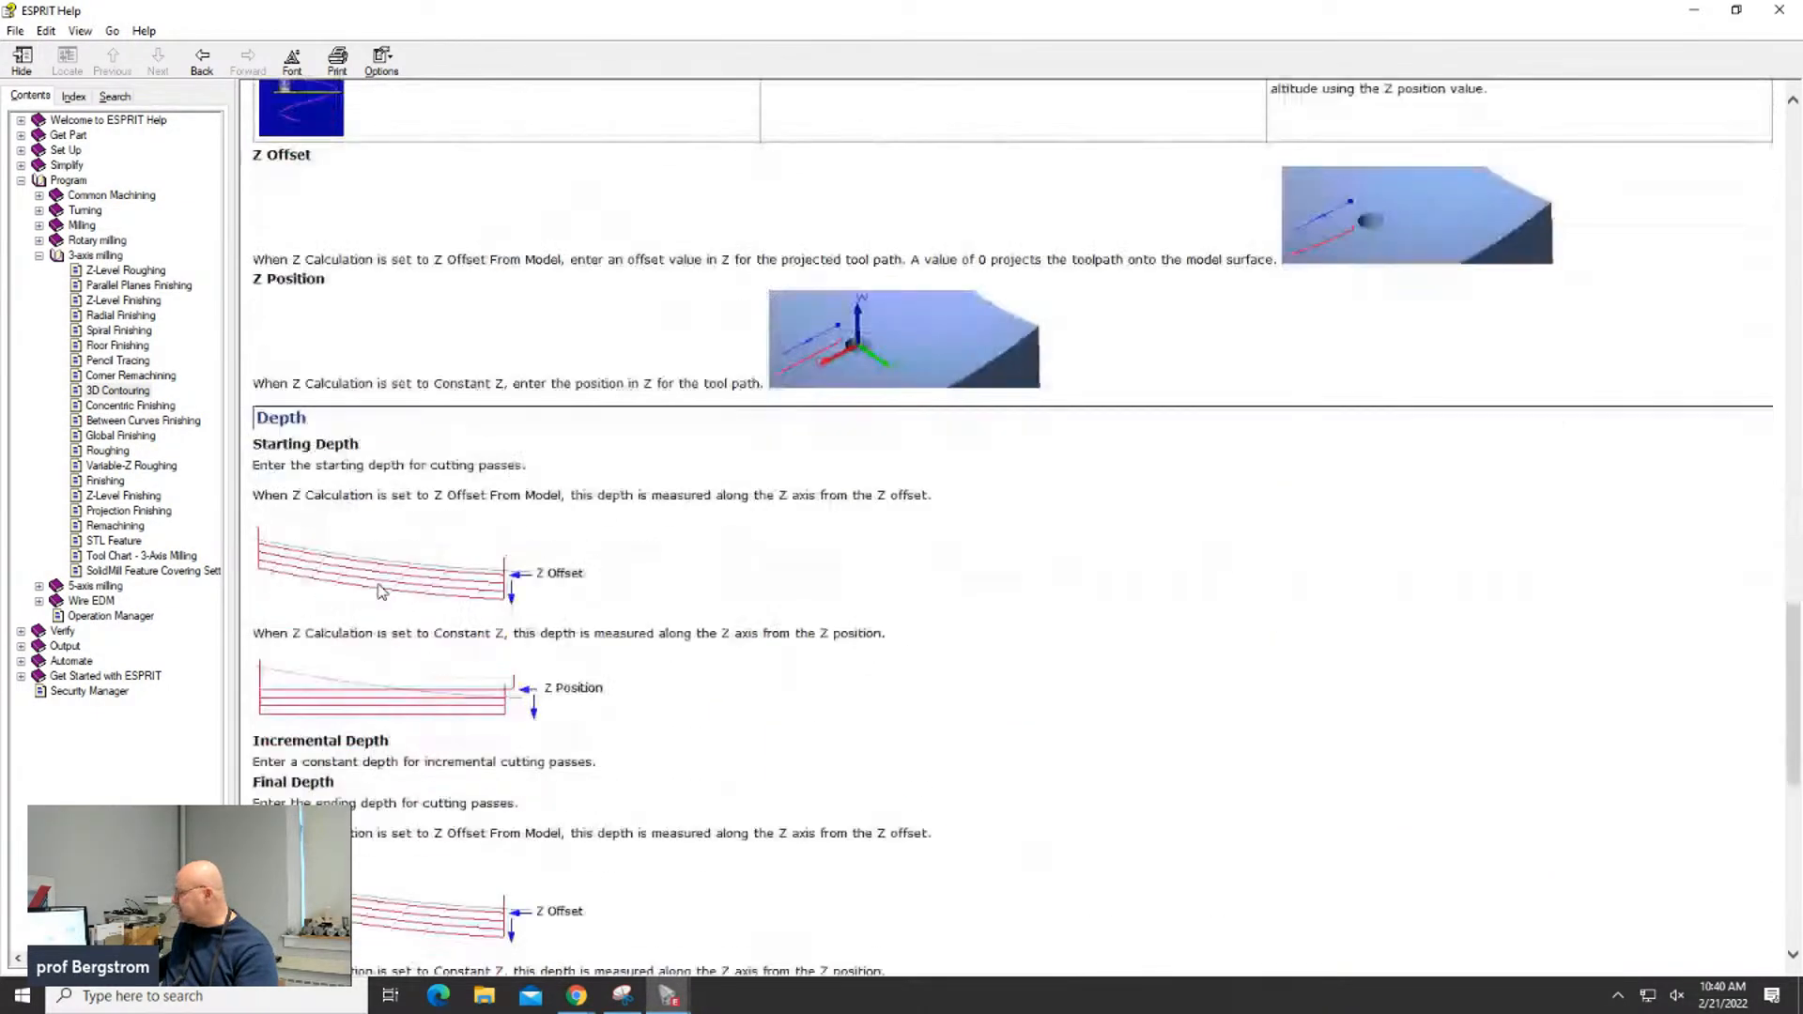
{"action": "scroll", "coordinate": [356, 583], "scroll_direction": "down", "scroll_amount": 2}
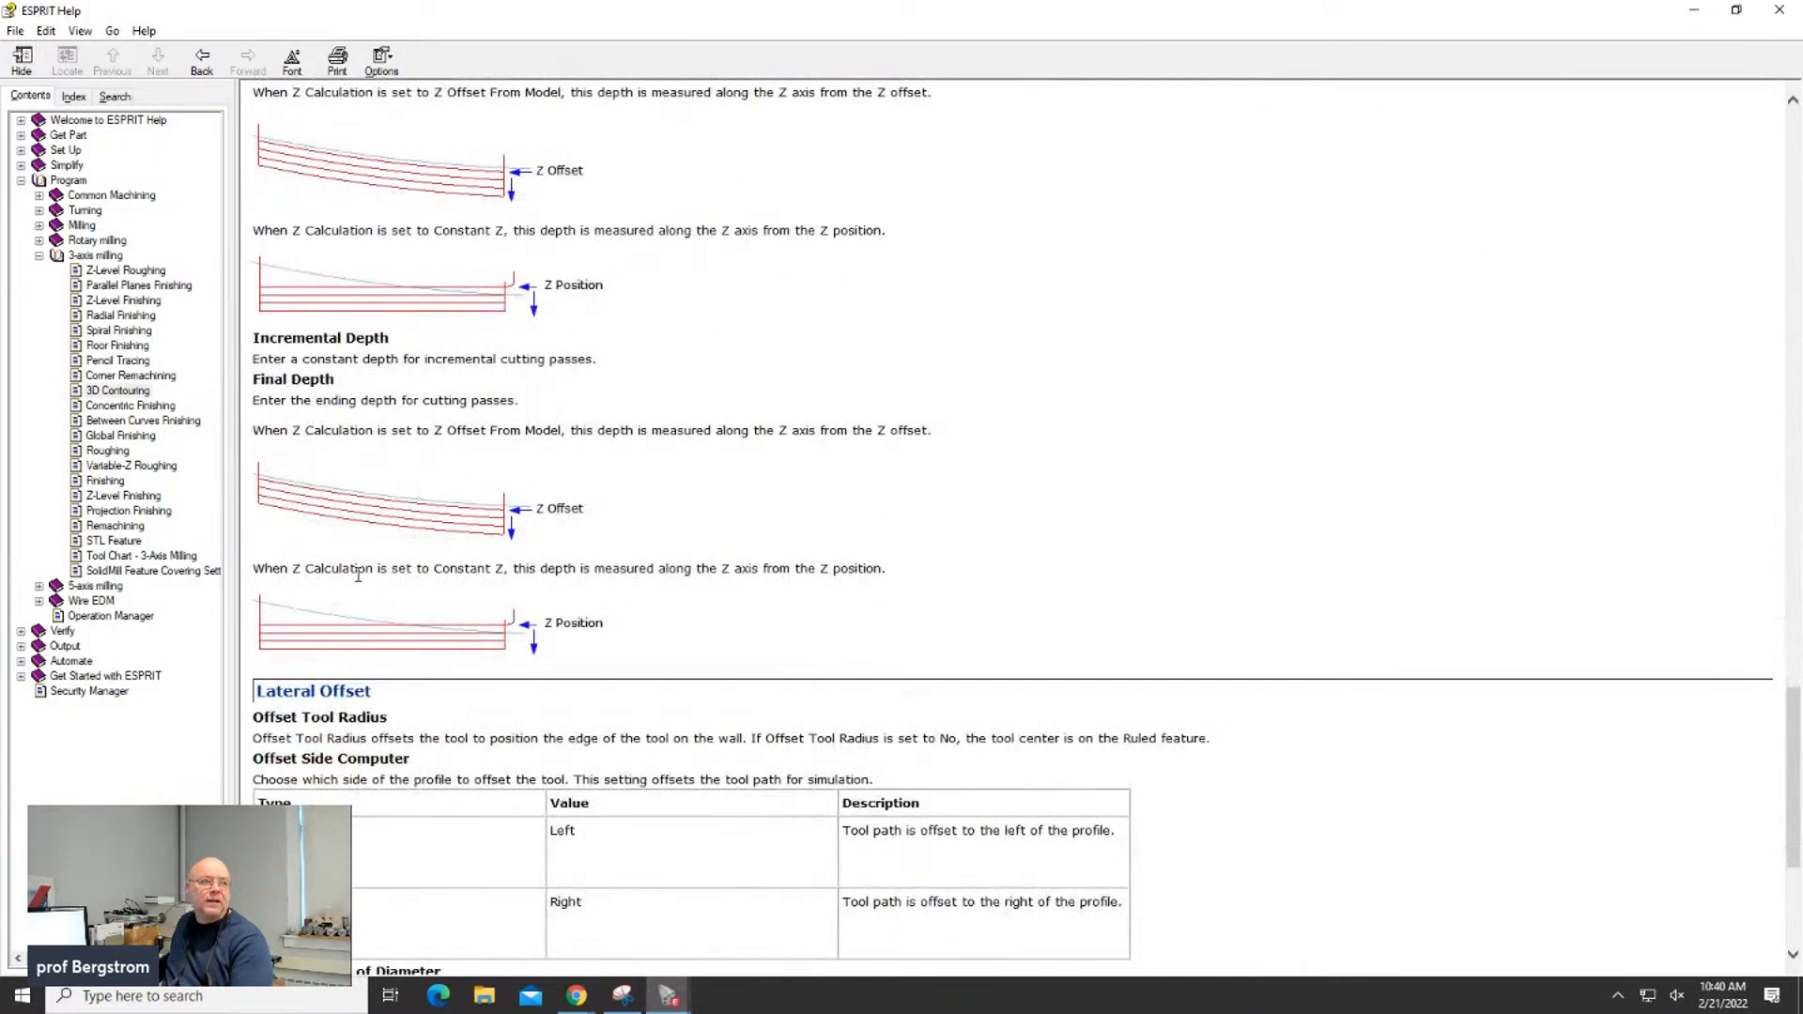
{"action": "scroll", "coordinate": [357, 578], "scroll_direction": "up", "scroll_amount": 8}
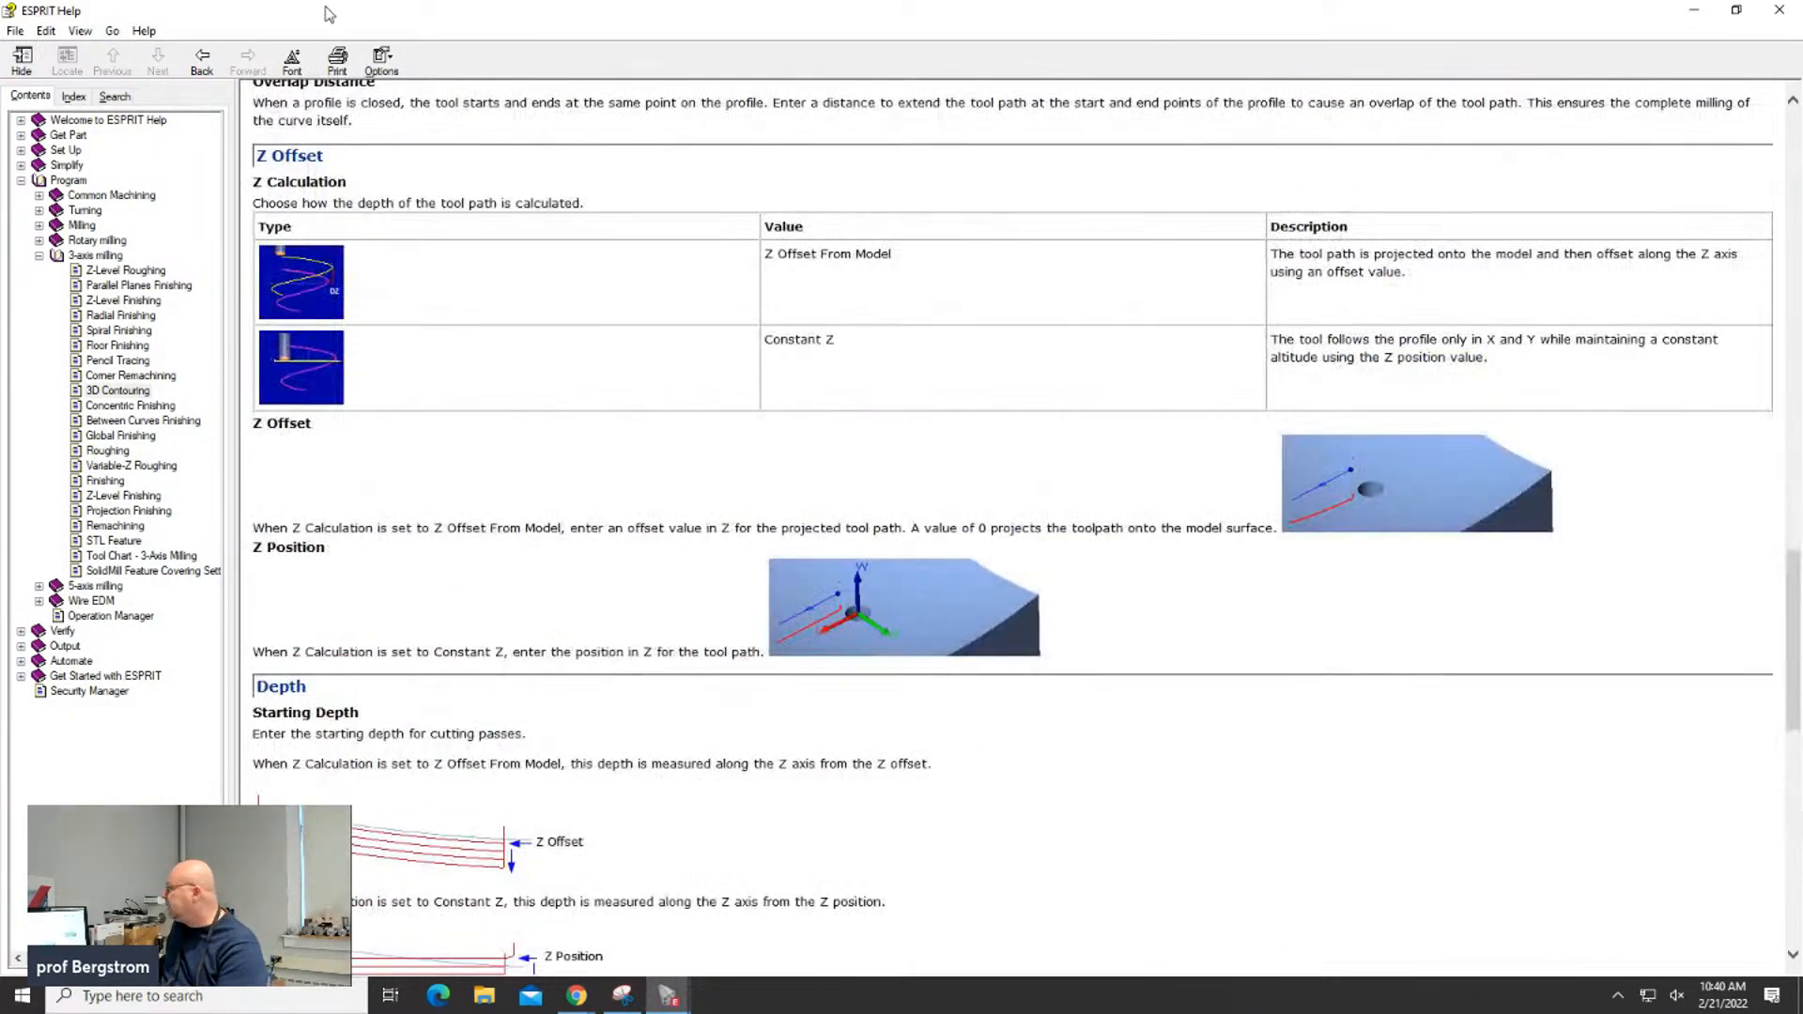
{"action": "double_click", "coordinate": [329, 13]}
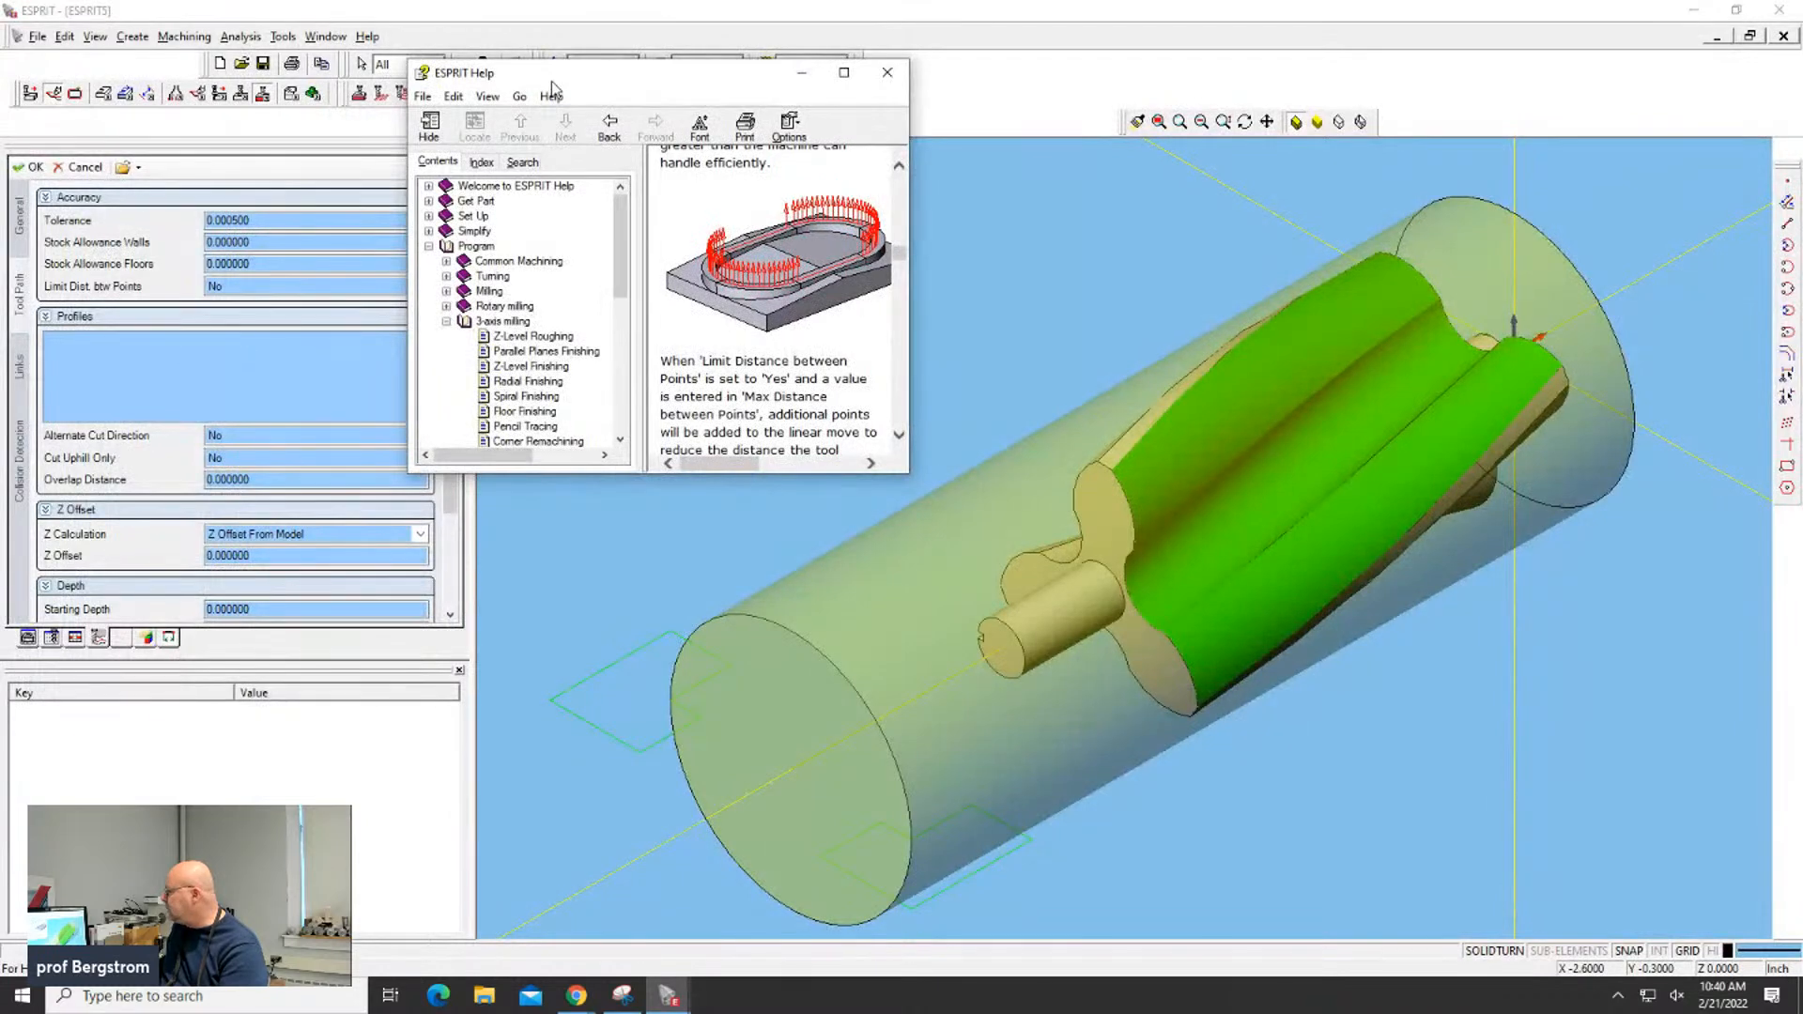
Try to create the Mold 3D Contour operation without a cutting profile, and cancel the operation
{"action": "left_click", "coordinate": [80, 200]}
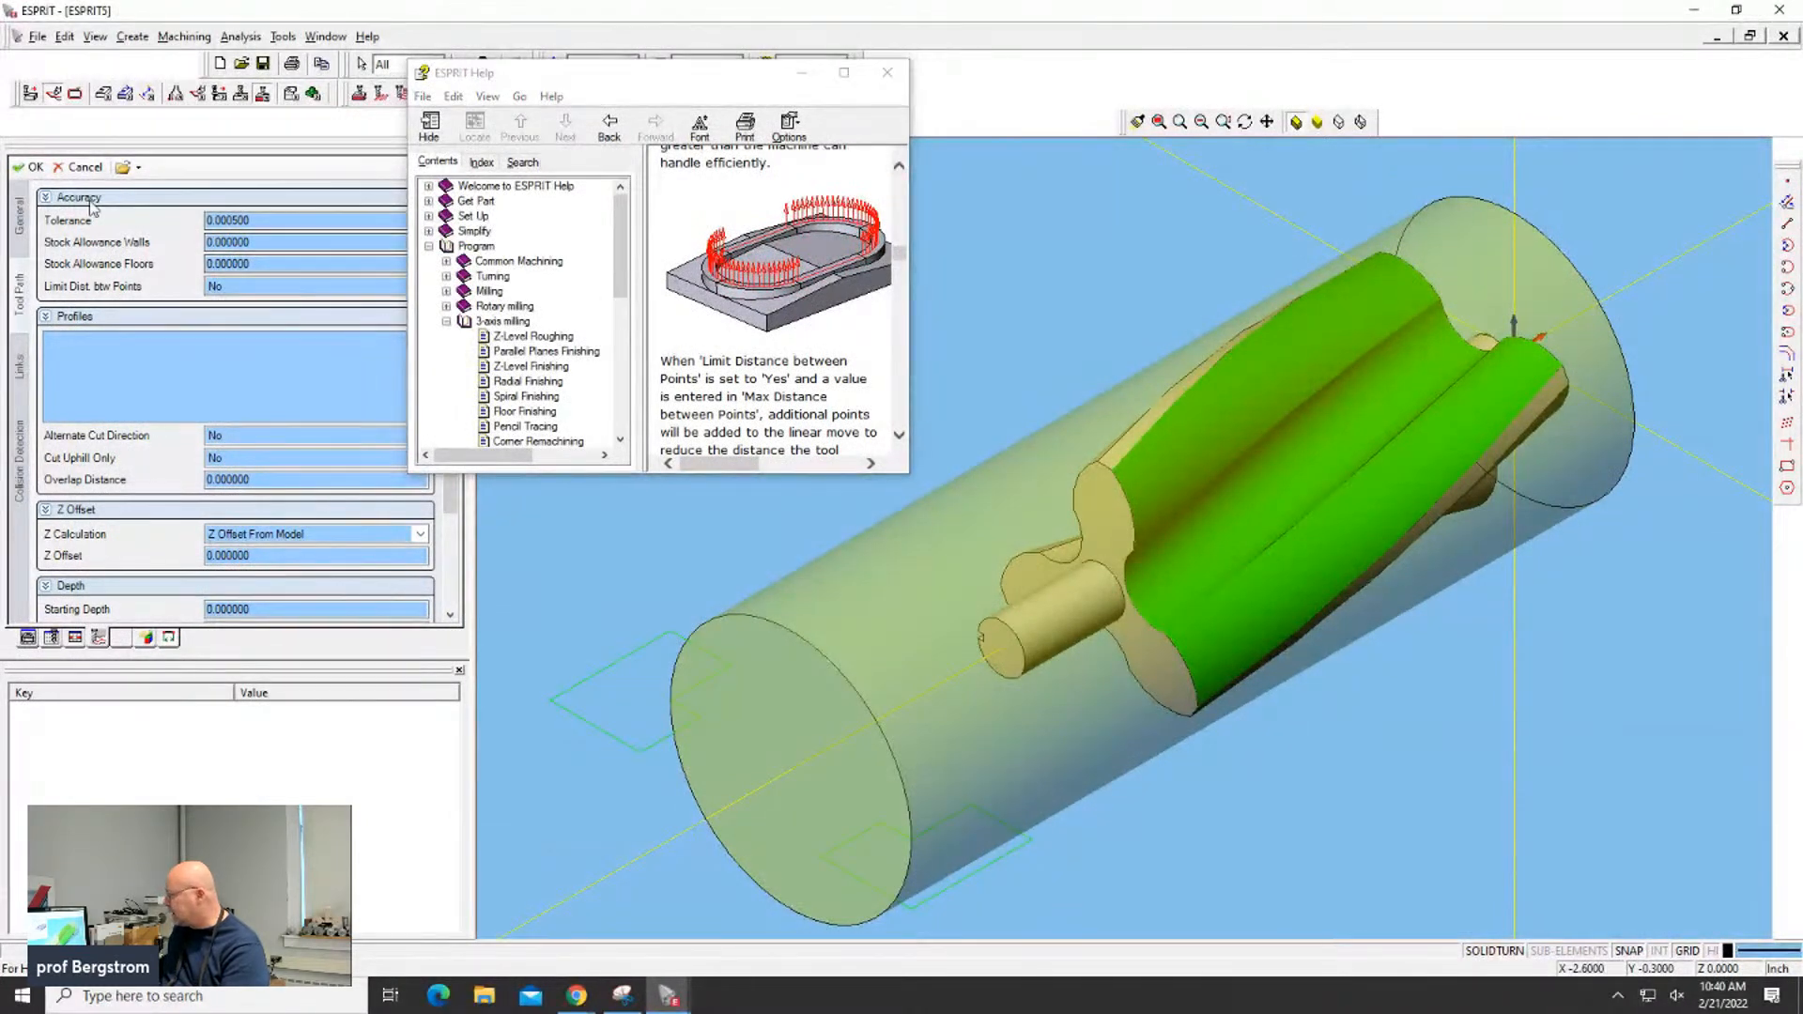
{"action": "left_click", "coordinate": [22, 175]}
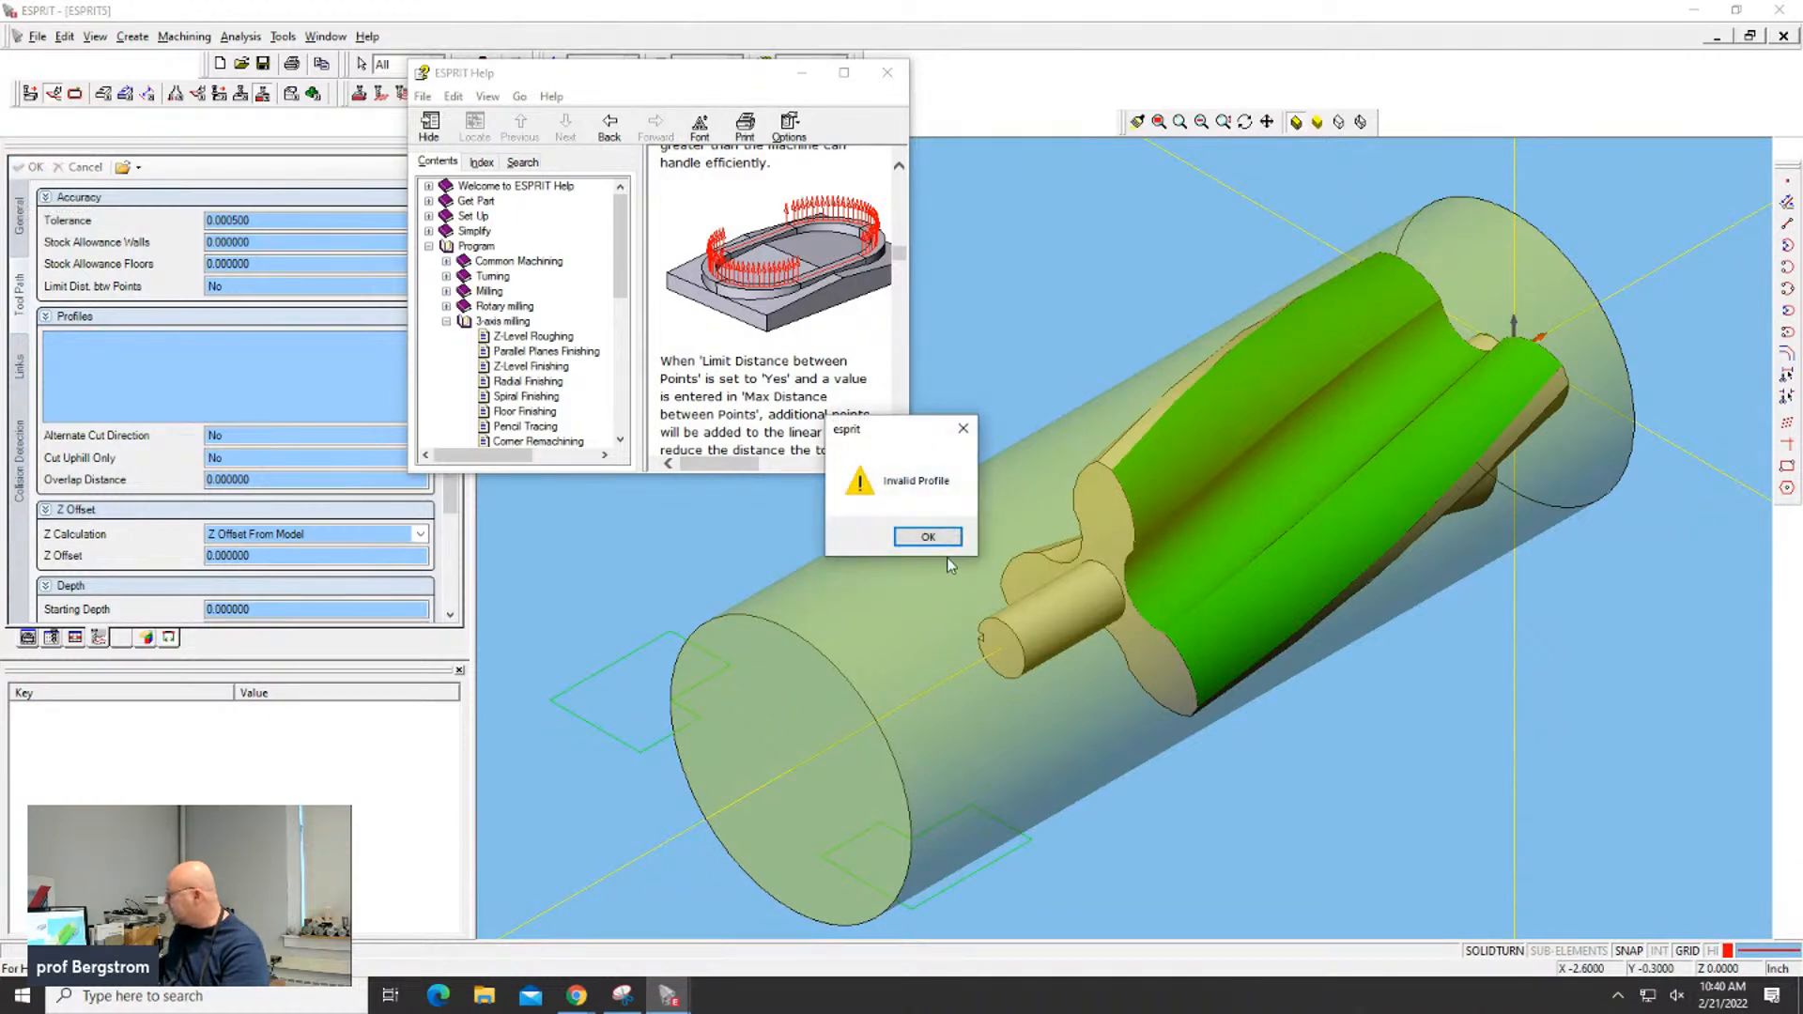
{"action": "left_click", "coordinate": [928, 536]}
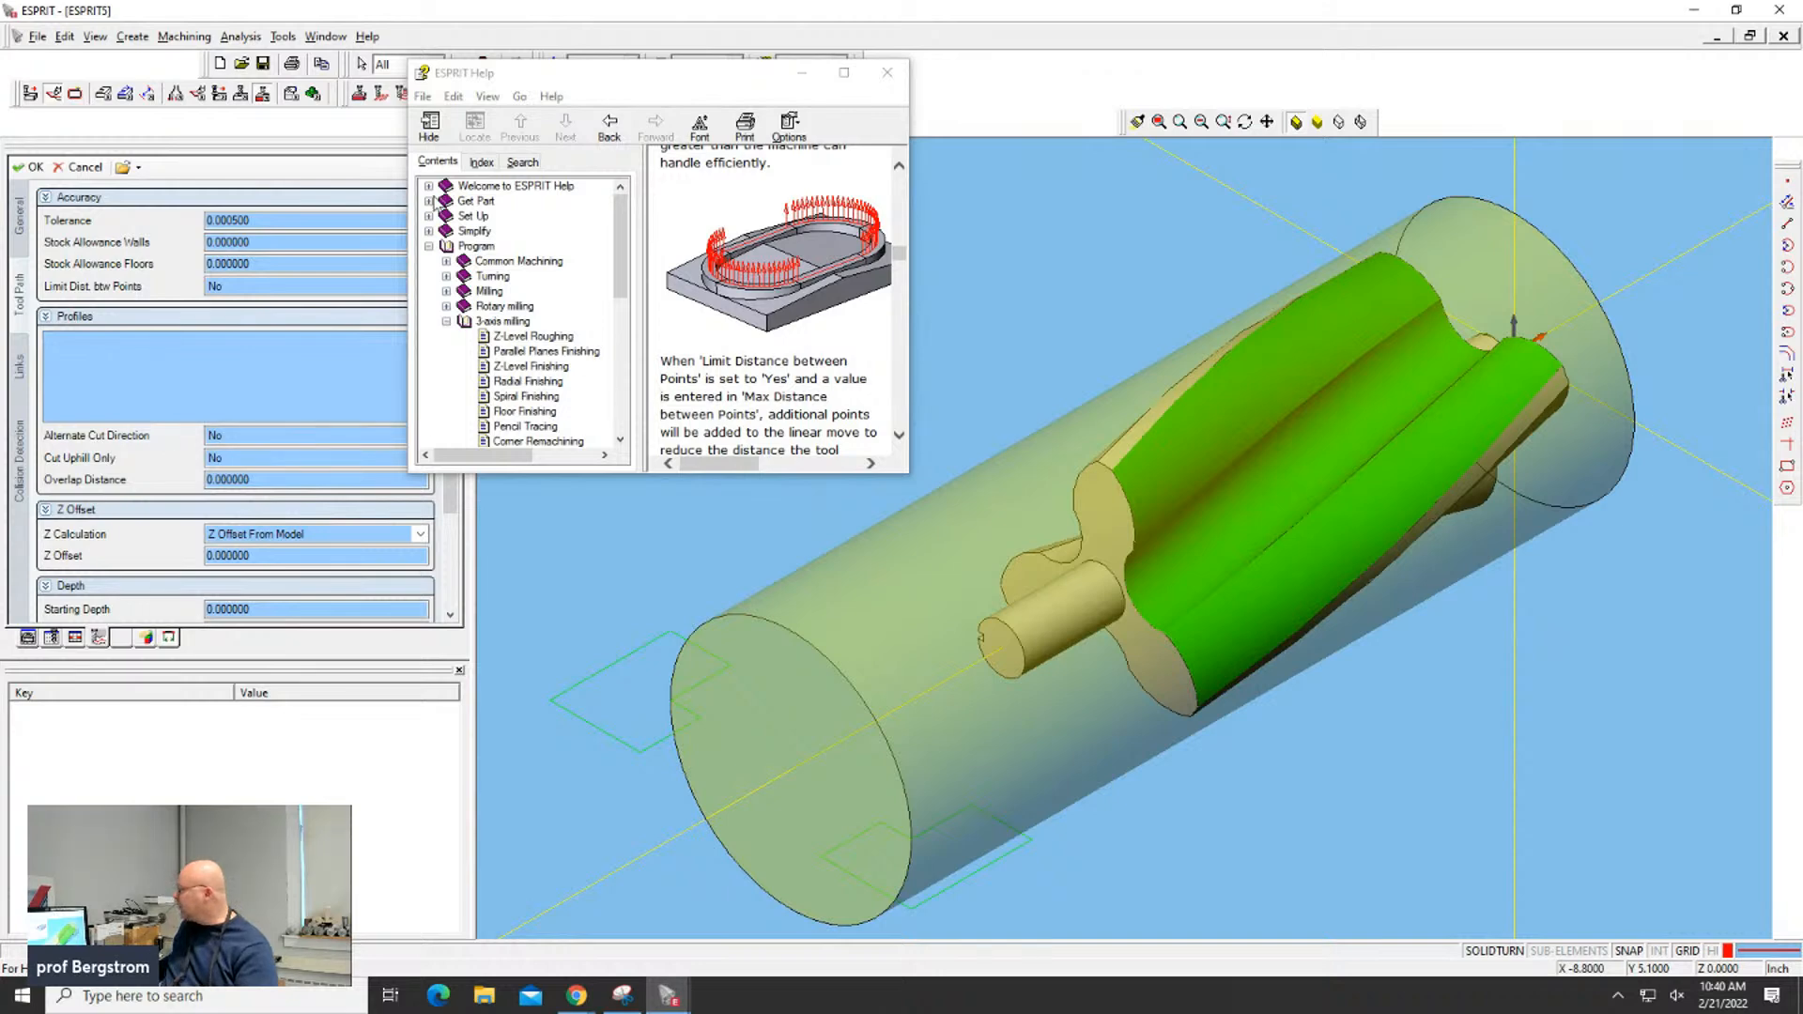
{"action": "left_click", "coordinate": [70, 175]}
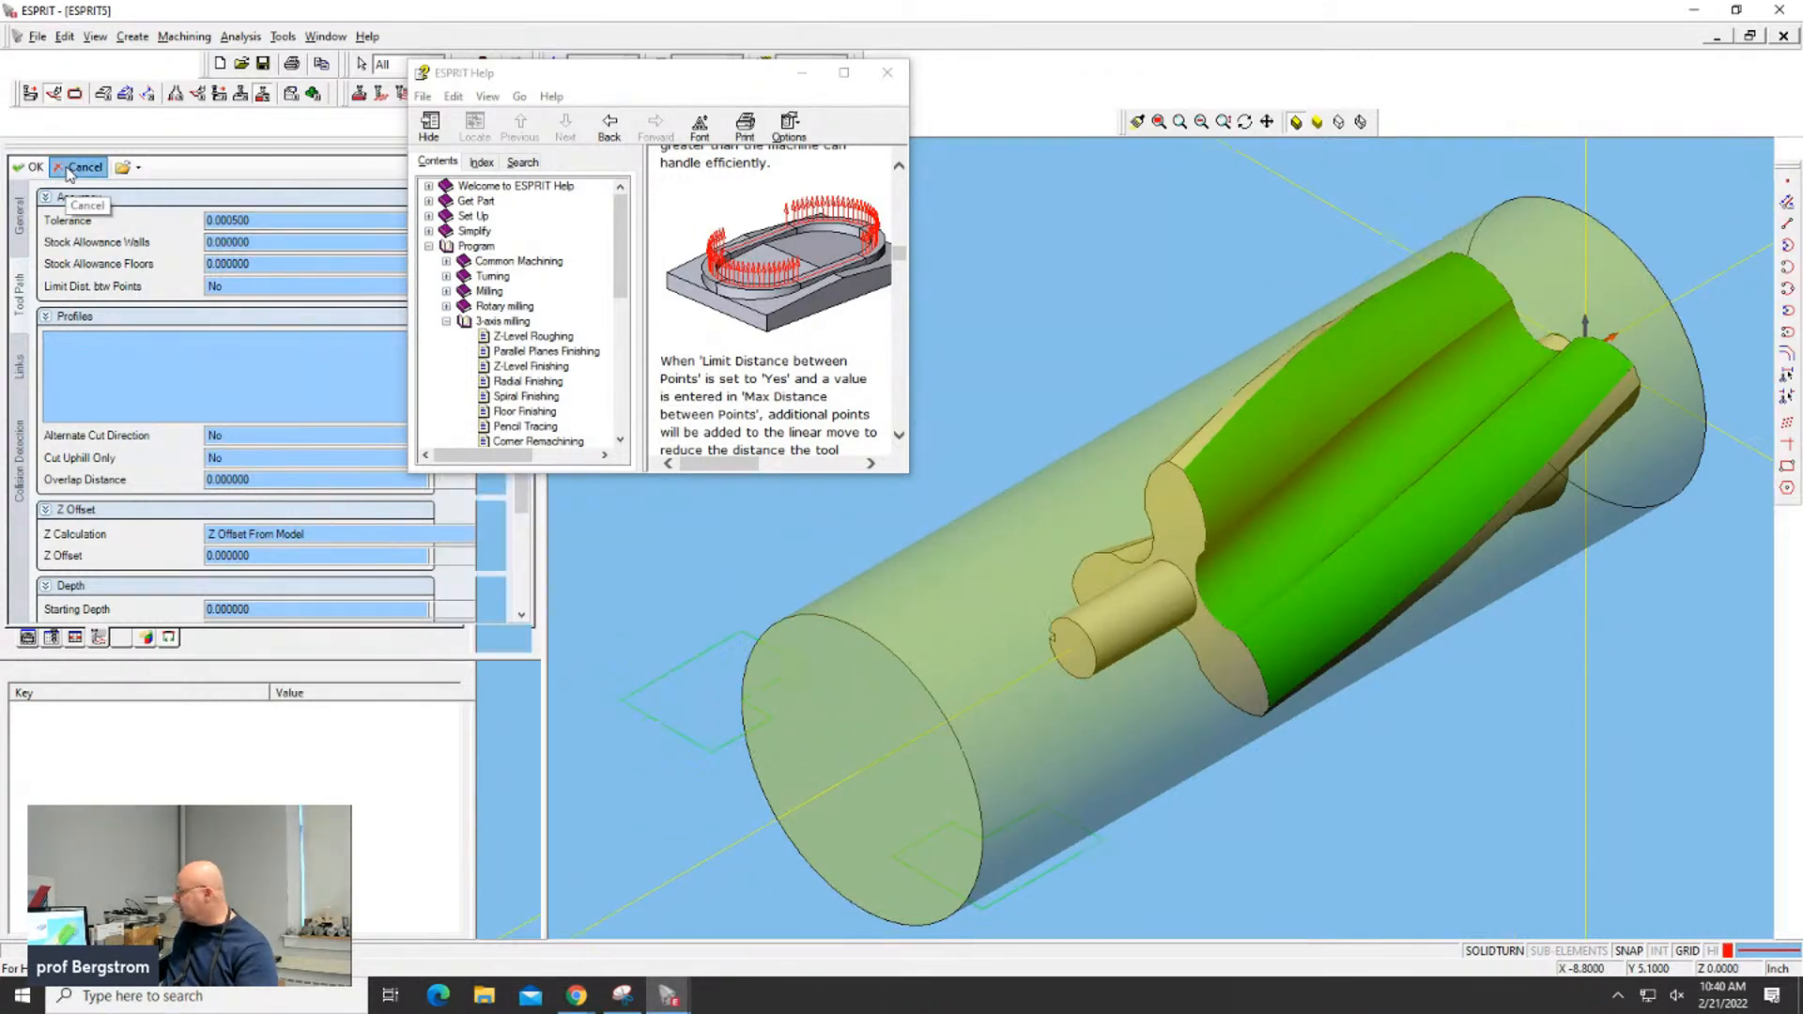
Smash the twisted solid part using the Smash transformation type
{"action": "left_click", "coordinate": [1238, 468]}
{"action": "right_click", "coordinate": [1238, 468]}
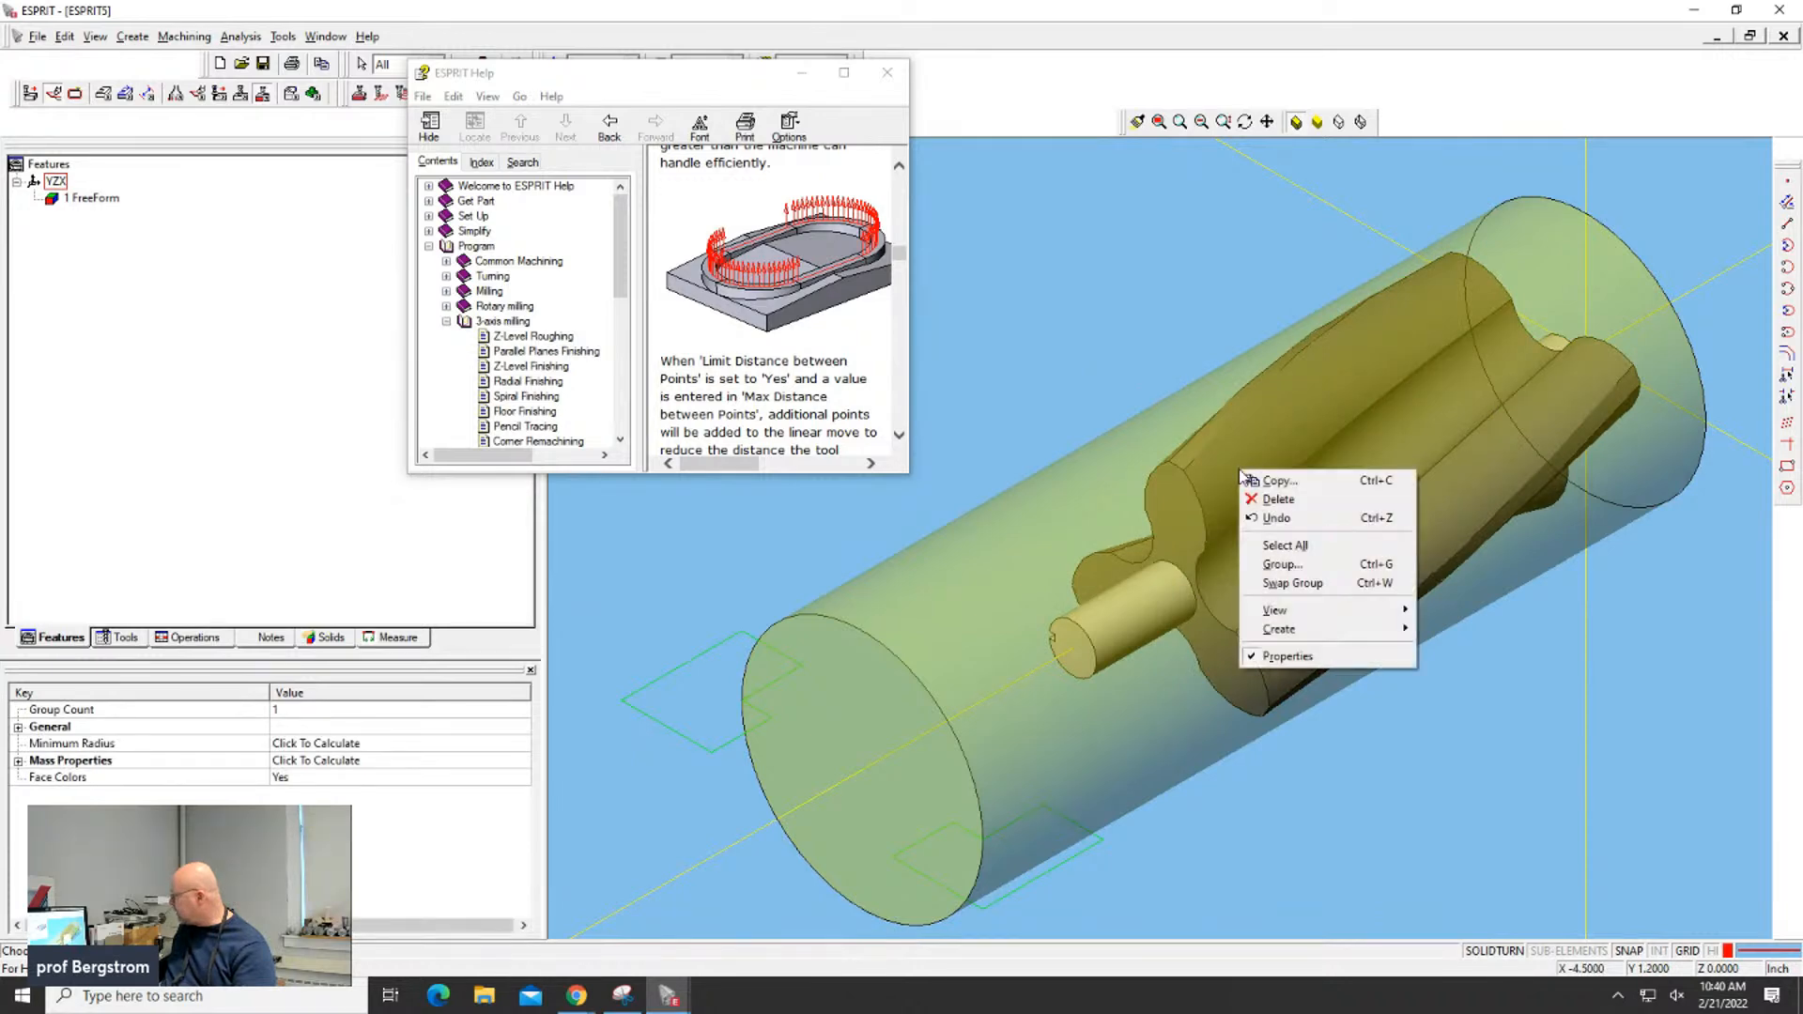
{"action": "left_click", "coordinate": [1263, 475]}
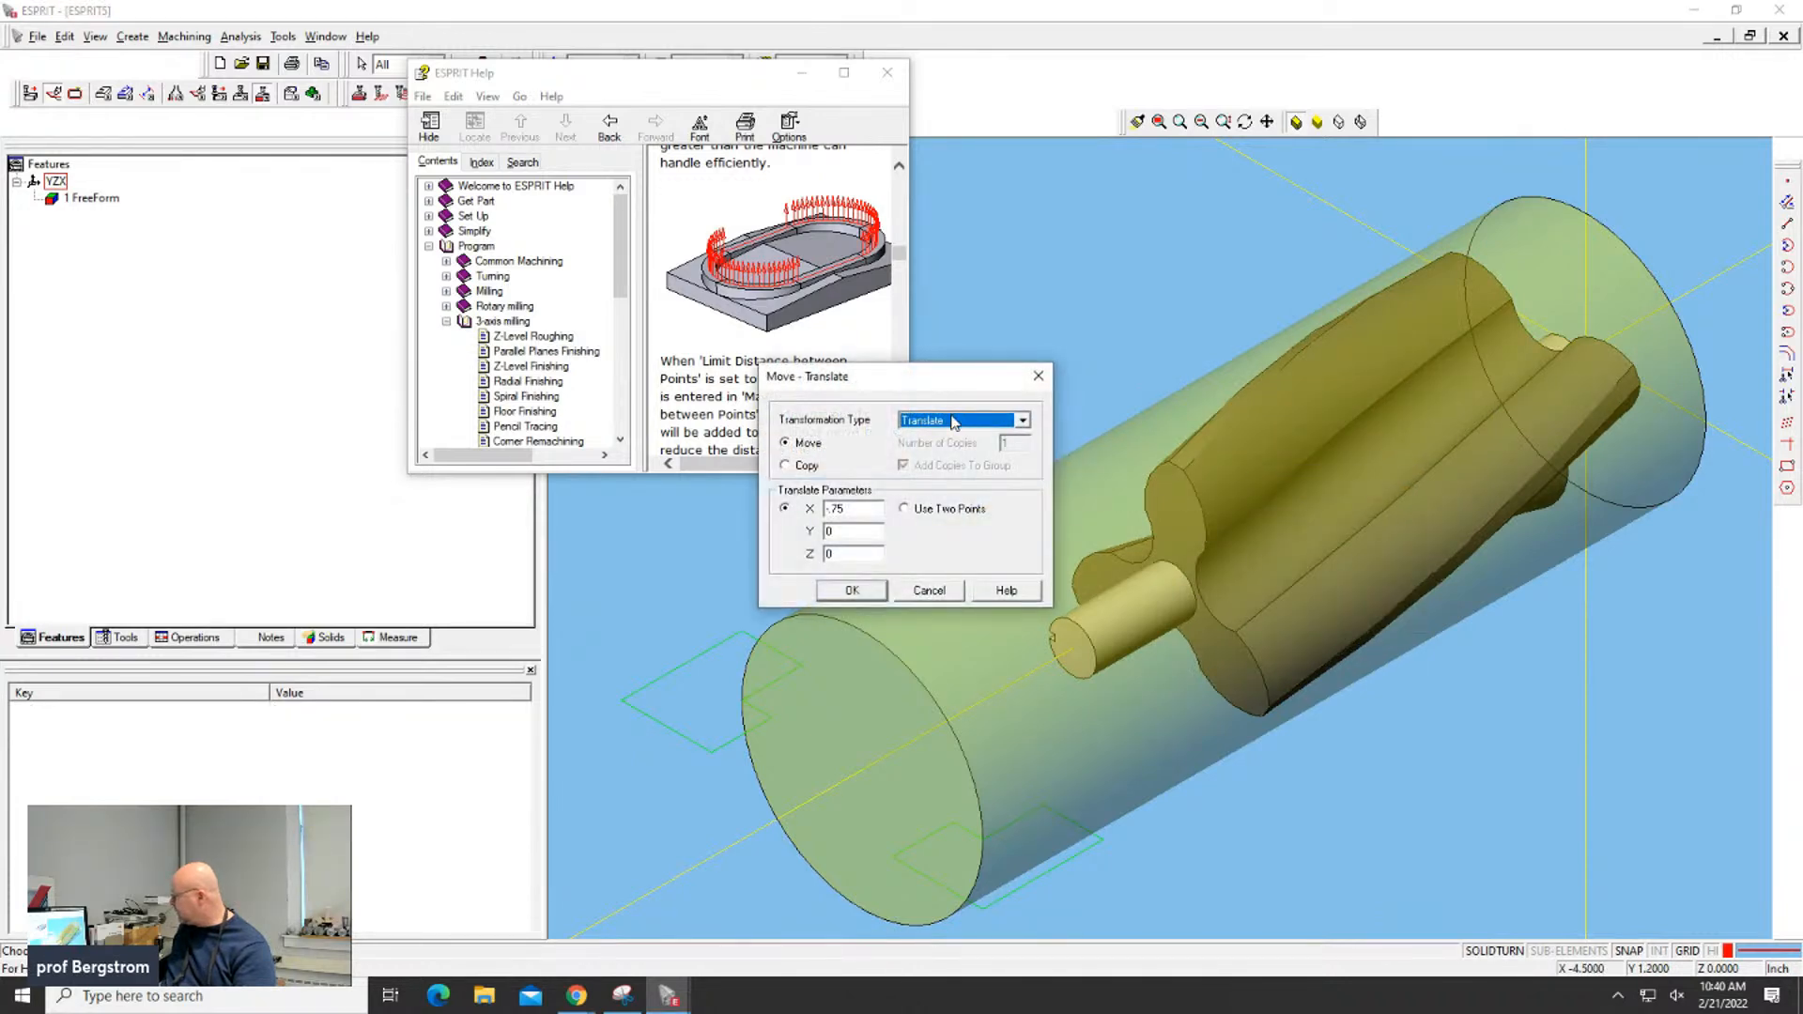
{"action": "left_click", "coordinate": [1043, 327]}
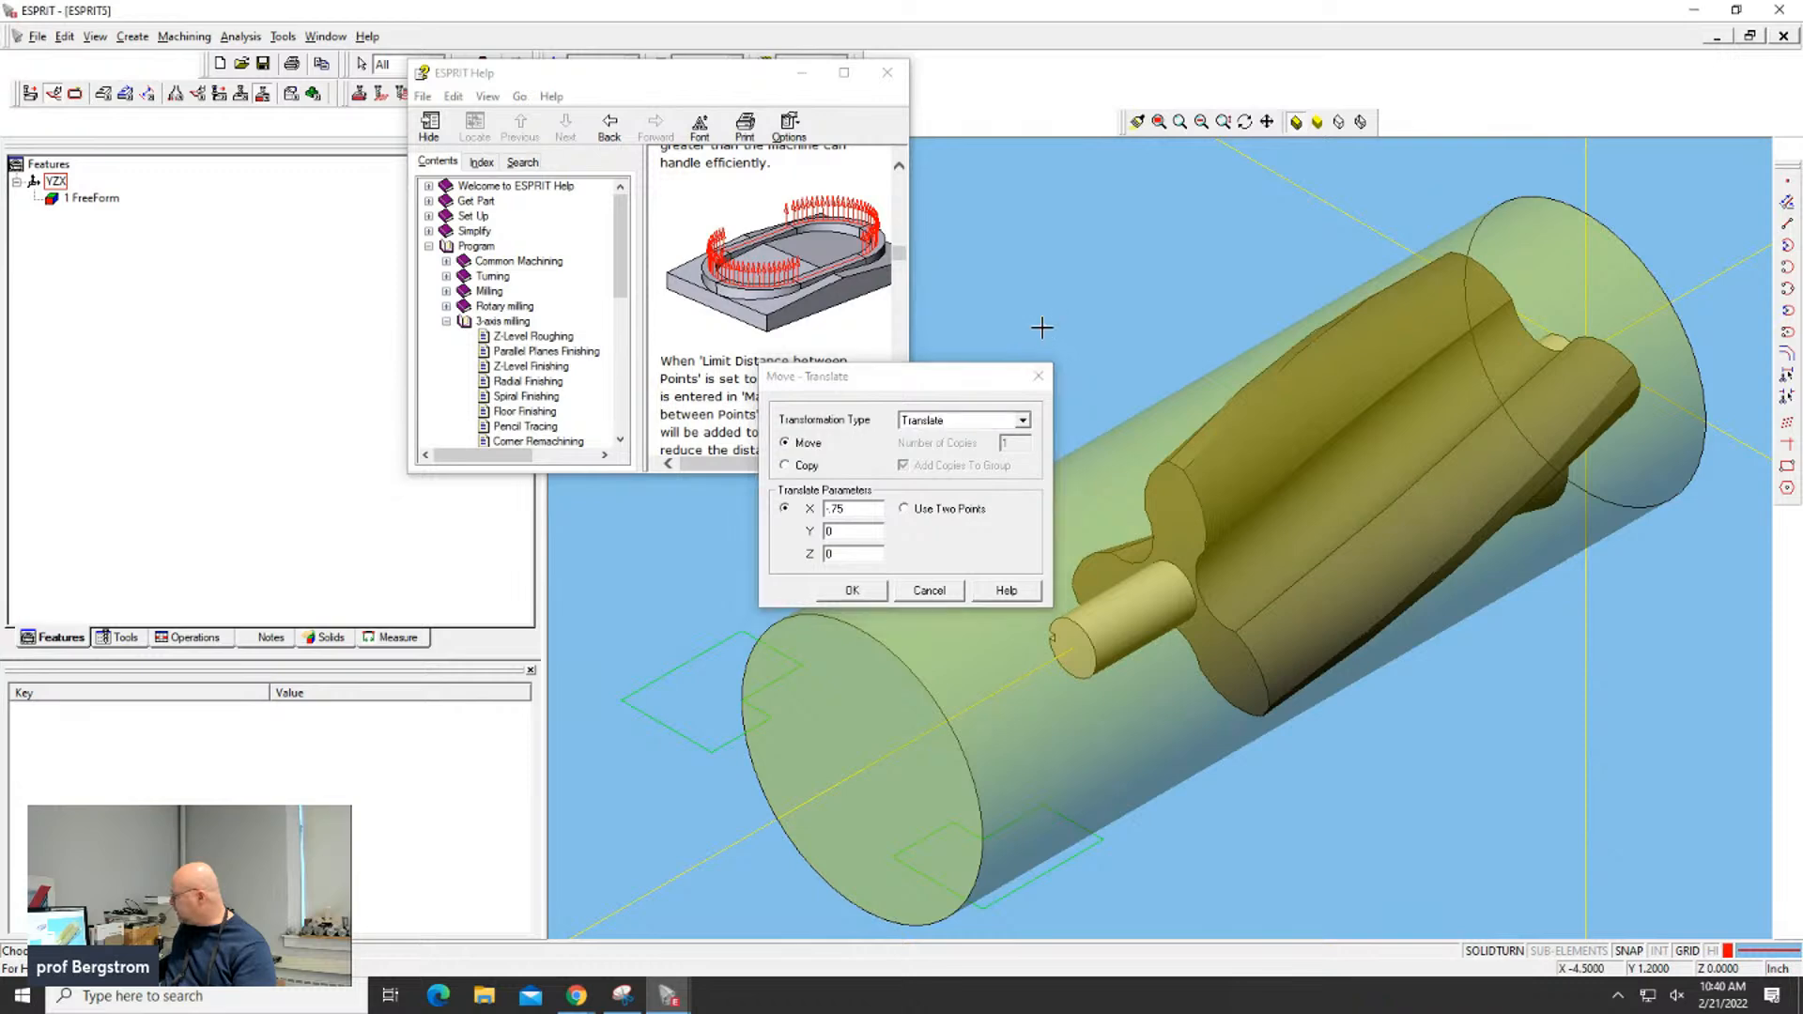
{"action": "left_click", "coordinate": [977, 424]}
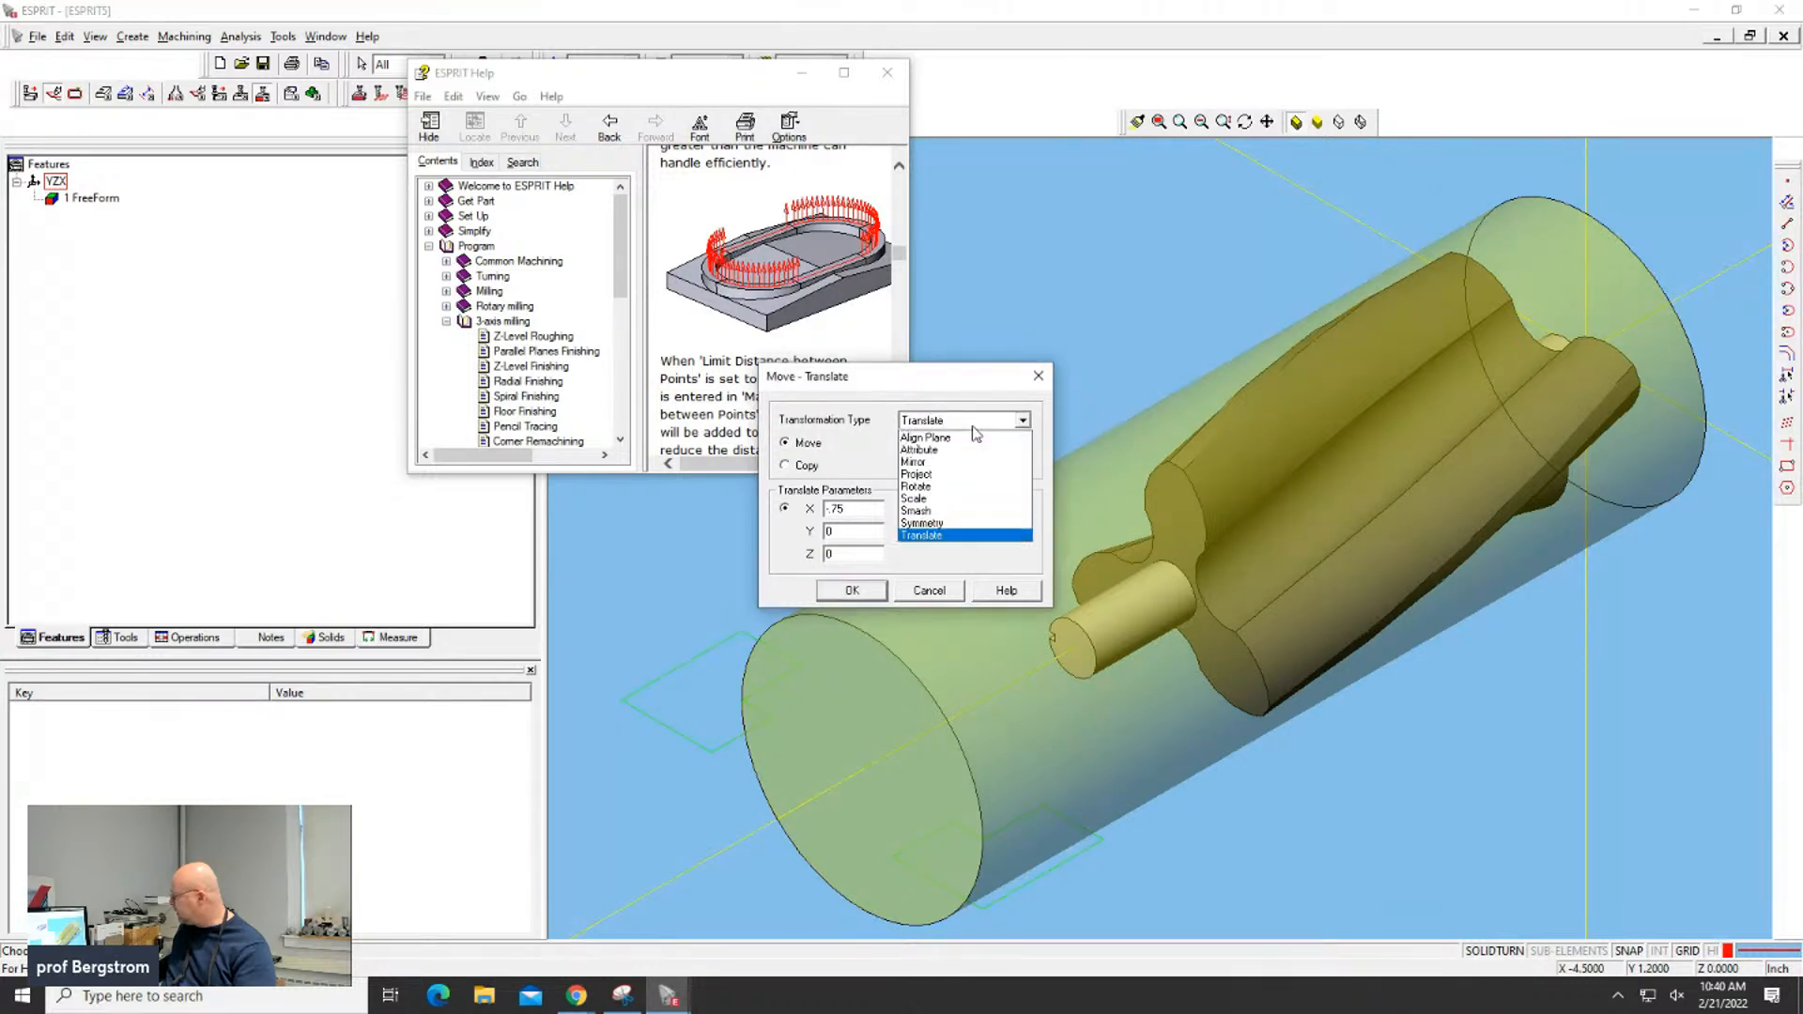
{"action": "left_click", "coordinate": [942, 507]}
{"action": "left_click", "coordinate": [850, 591]}
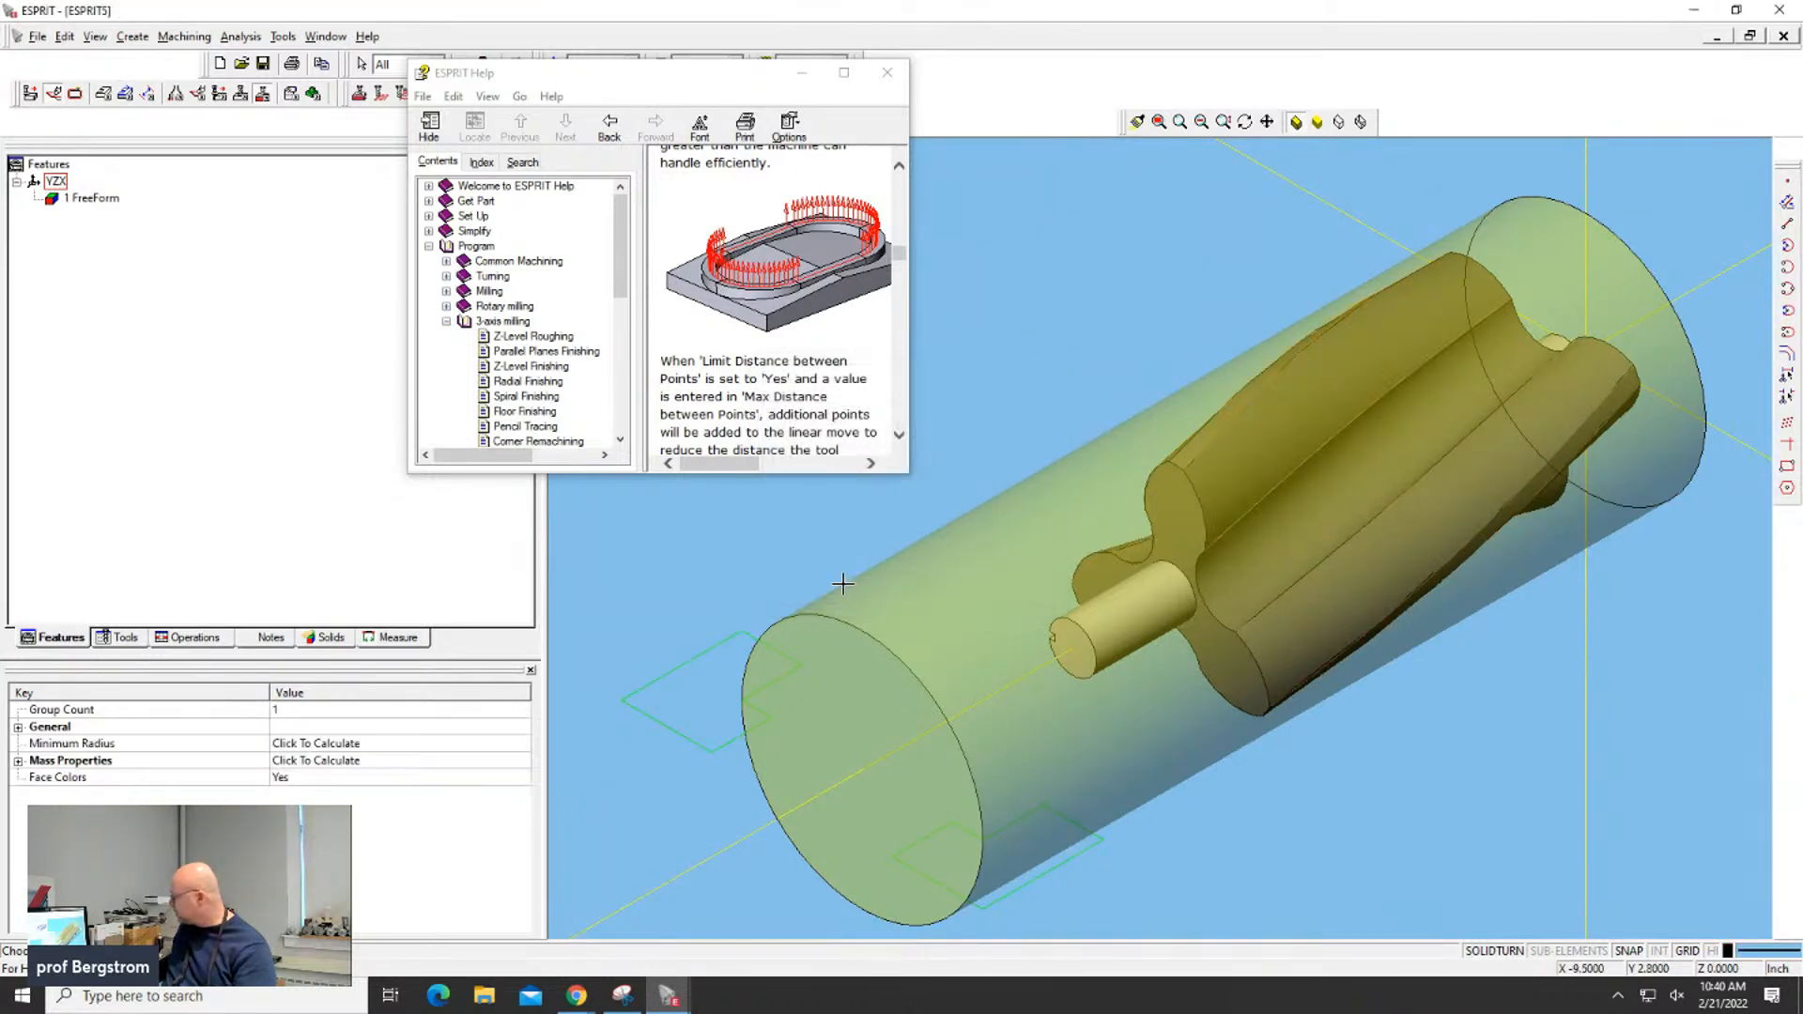
{"action": "left_click", "coordinate": [1234, 415]}
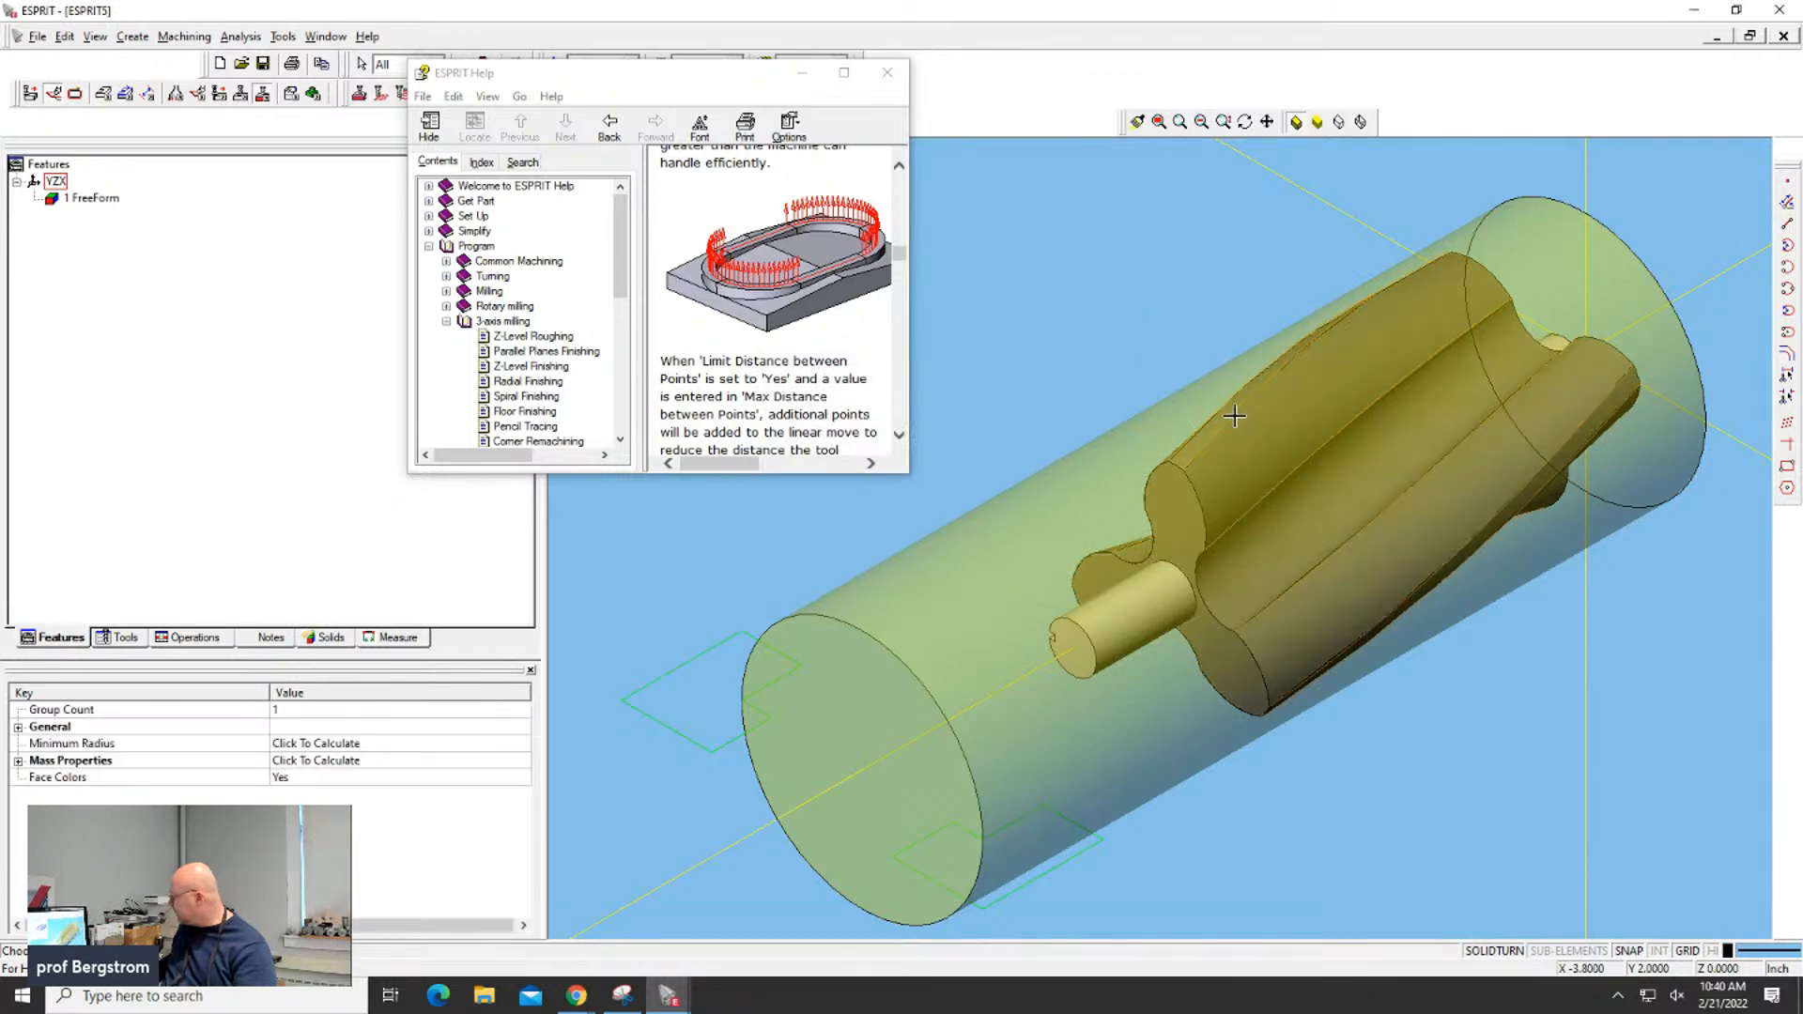
{"action": "right_click", "coordinate": [1234, 415]}
{"action": "left_click", "coordinate": [1146, 385]}
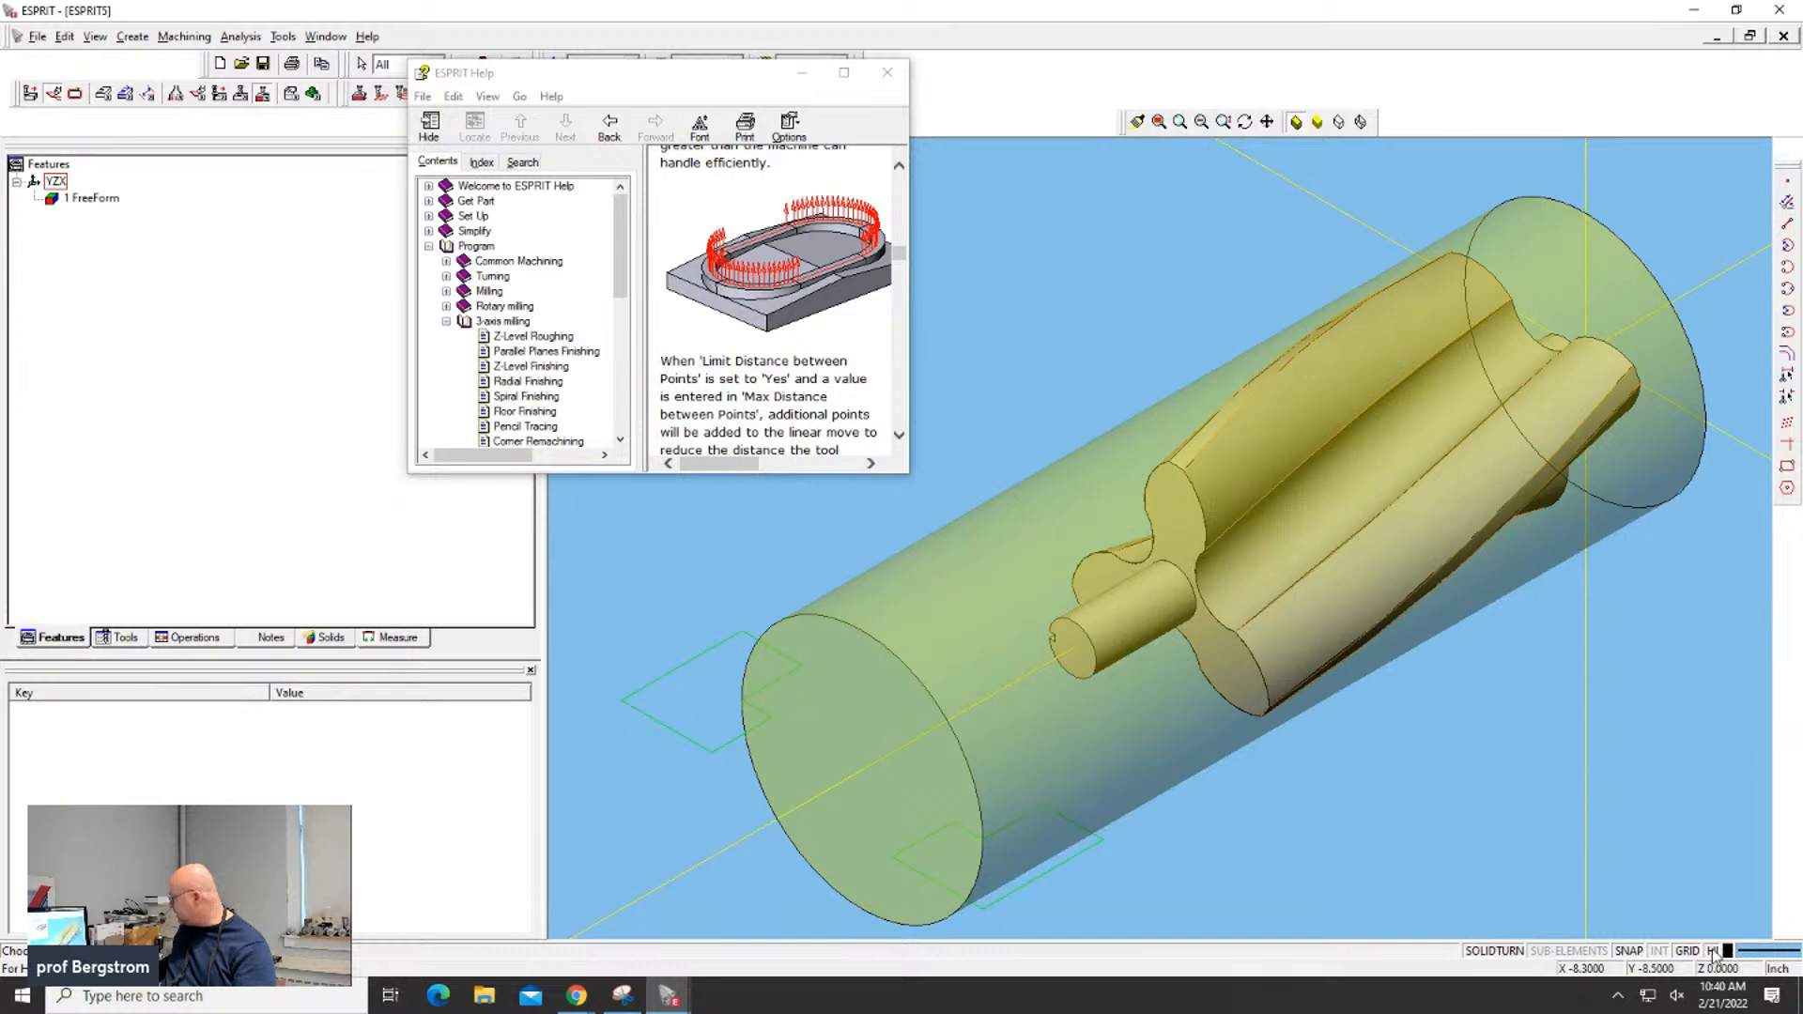
Create a chain feature from the long outer edge of the twisted part's upper lobe
{"action": "left_click", "coordinate": [1211, 438]}
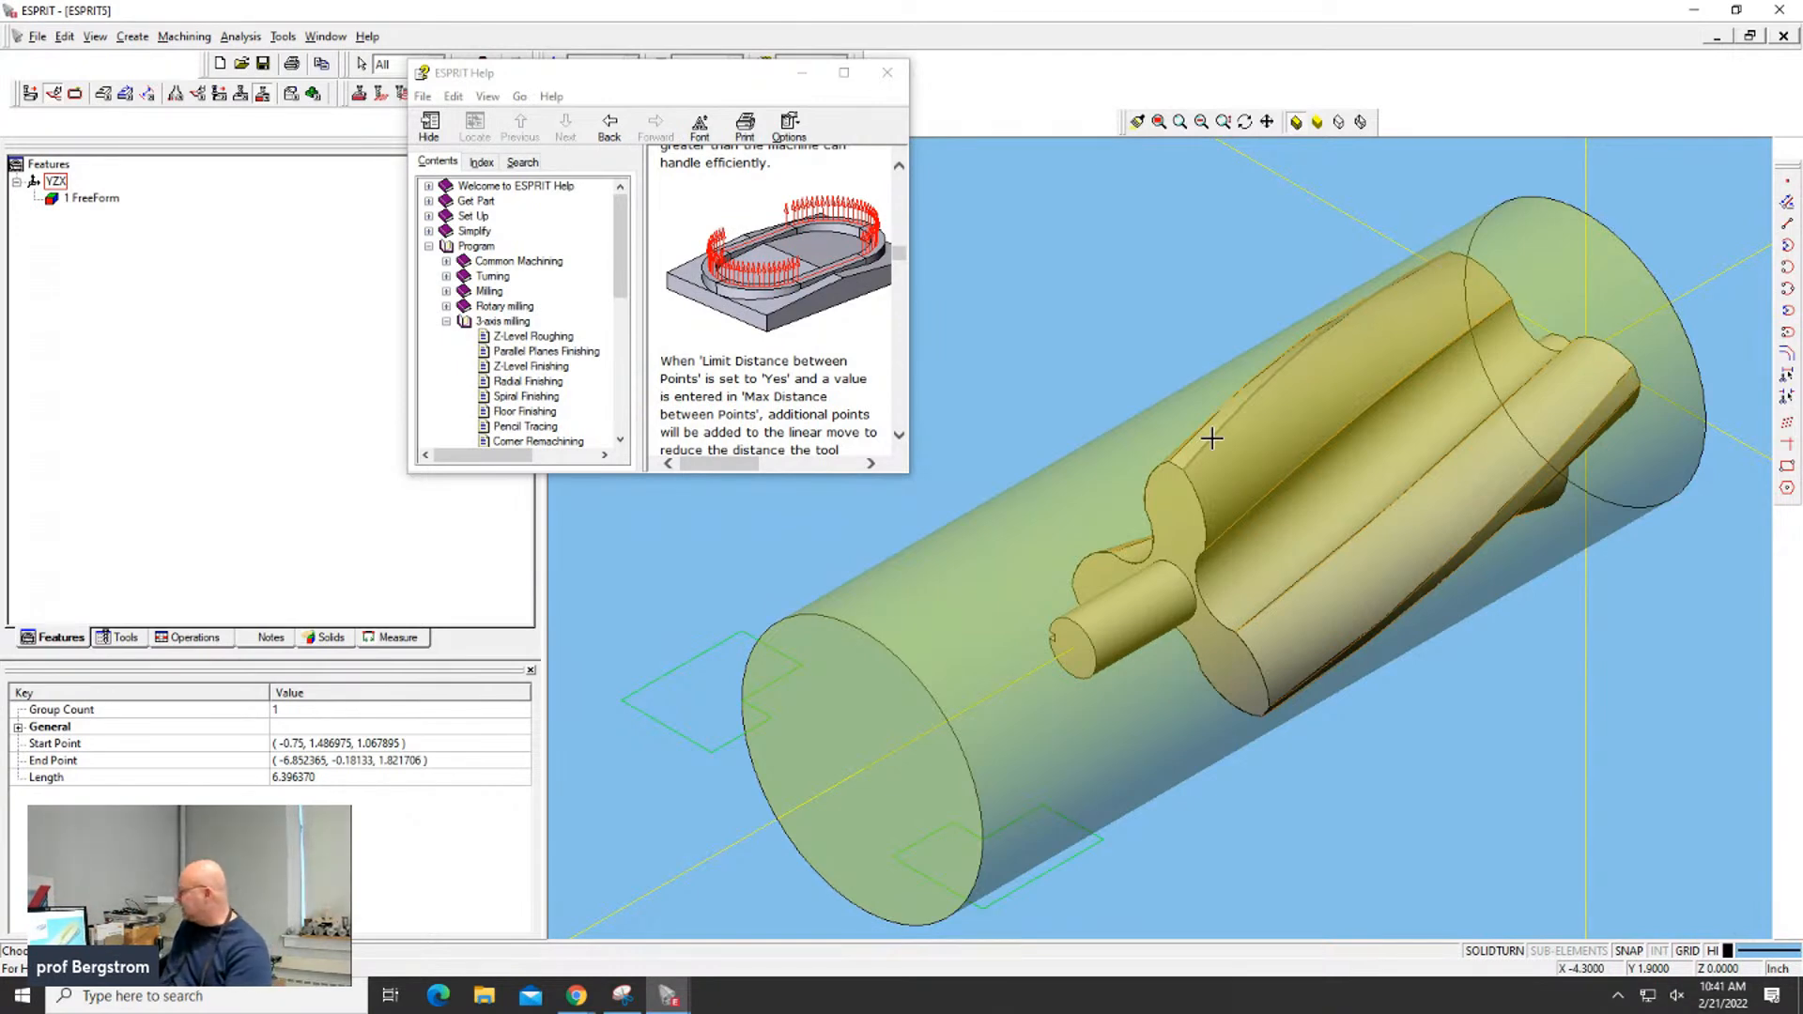
{"action": "left_click_drag", "start_coordinate": [516, 74], "coordinate": [652, 180]}
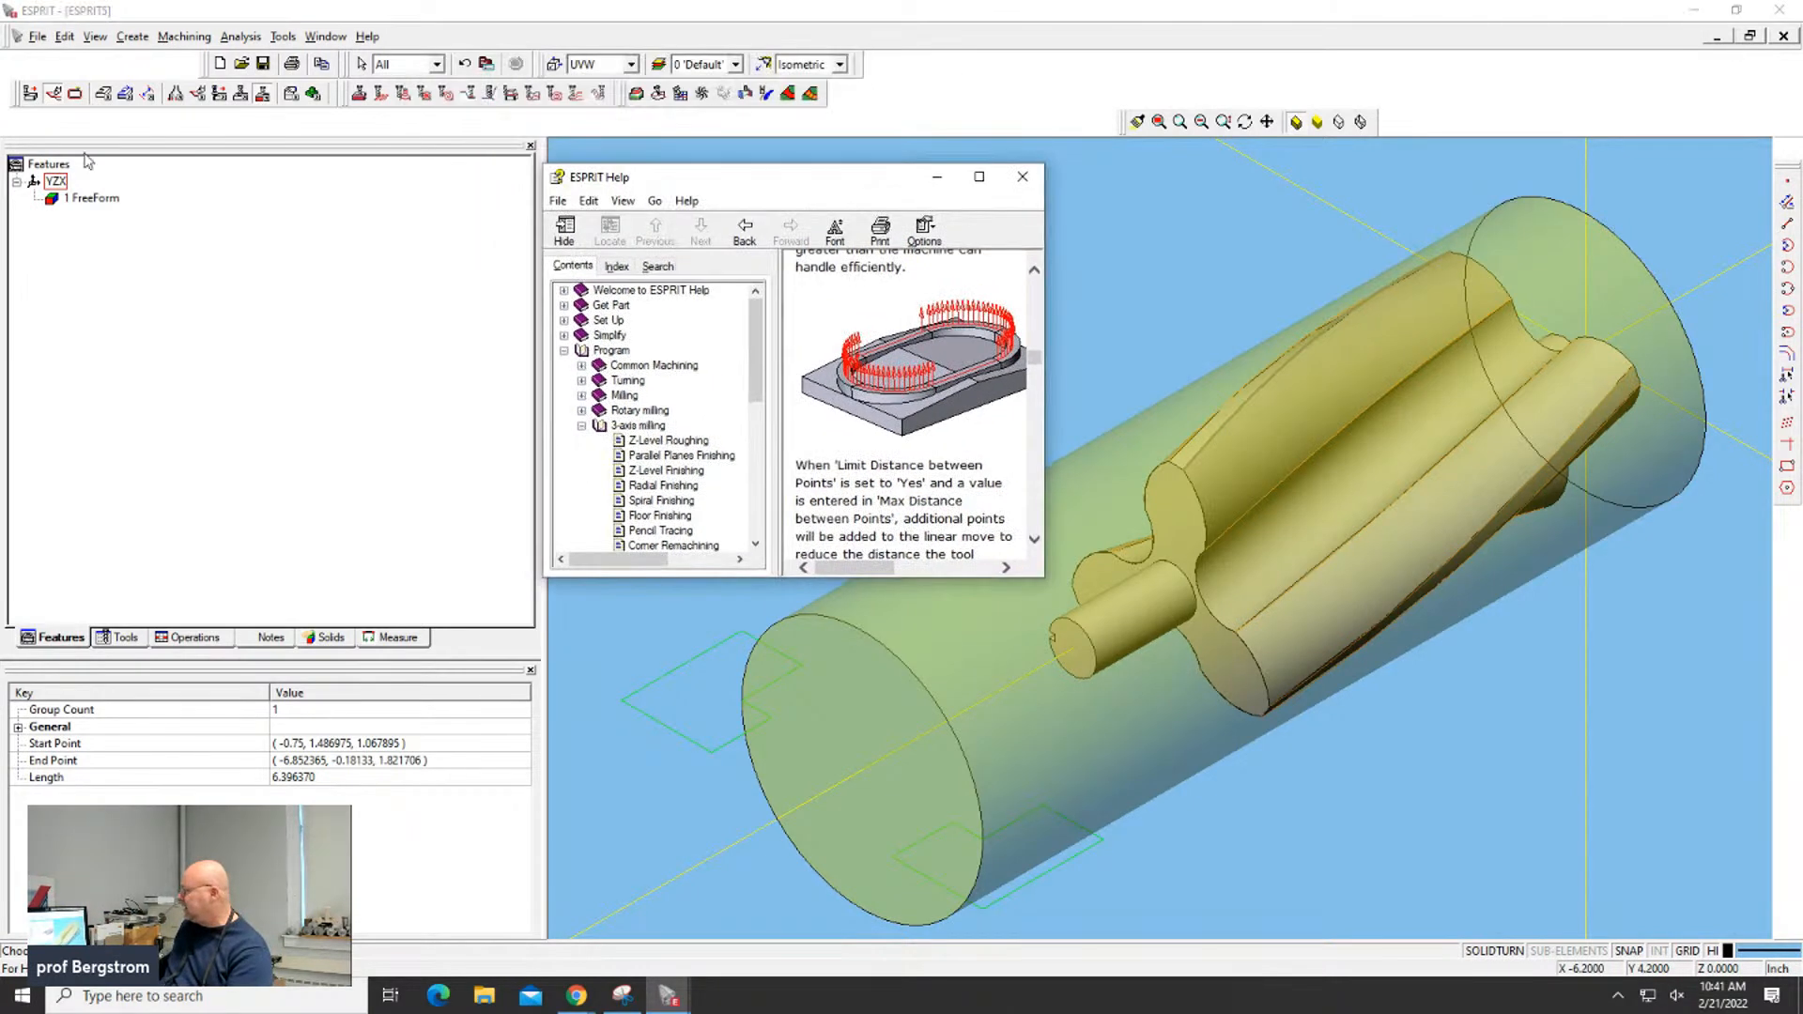
{"action": "left_click", "coordinate": [127, 94]}
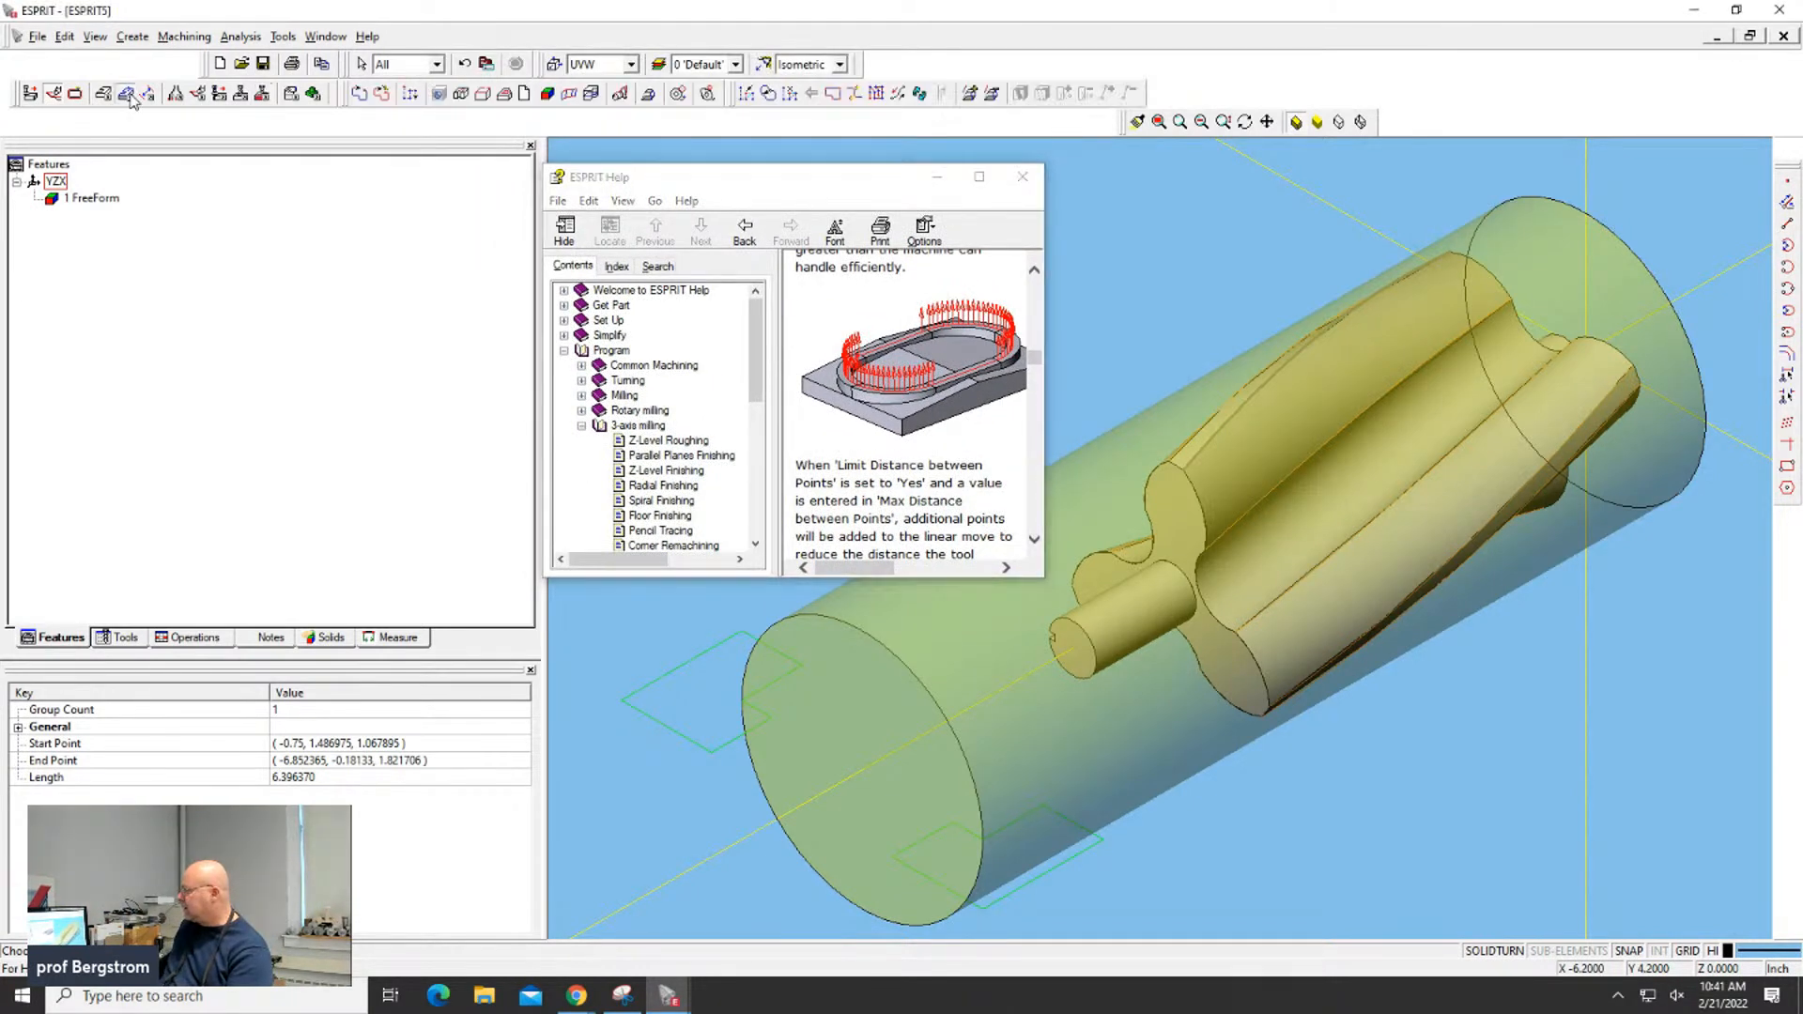
{"action": "left_click", "coordinate": [381, 100]}
{"action": "left_click", "coordinate": [84, 198]}
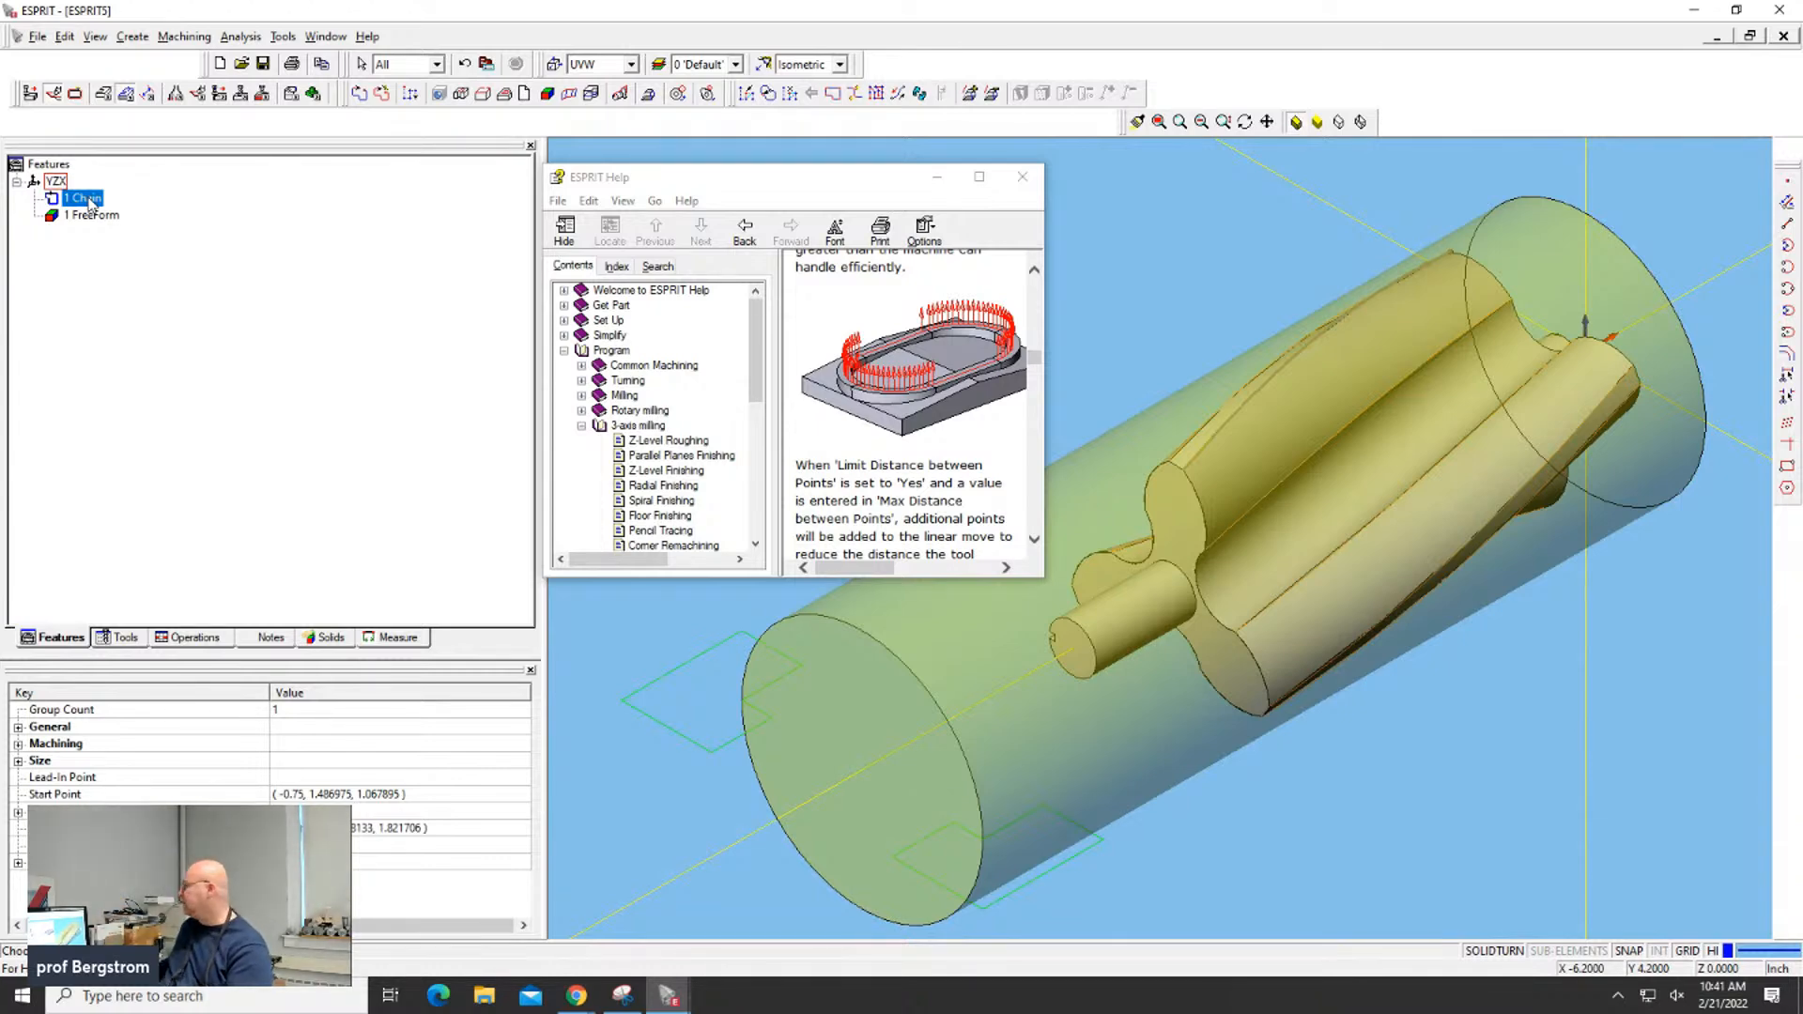
{"action": "left_click", "coordinate": [1180, 201]}
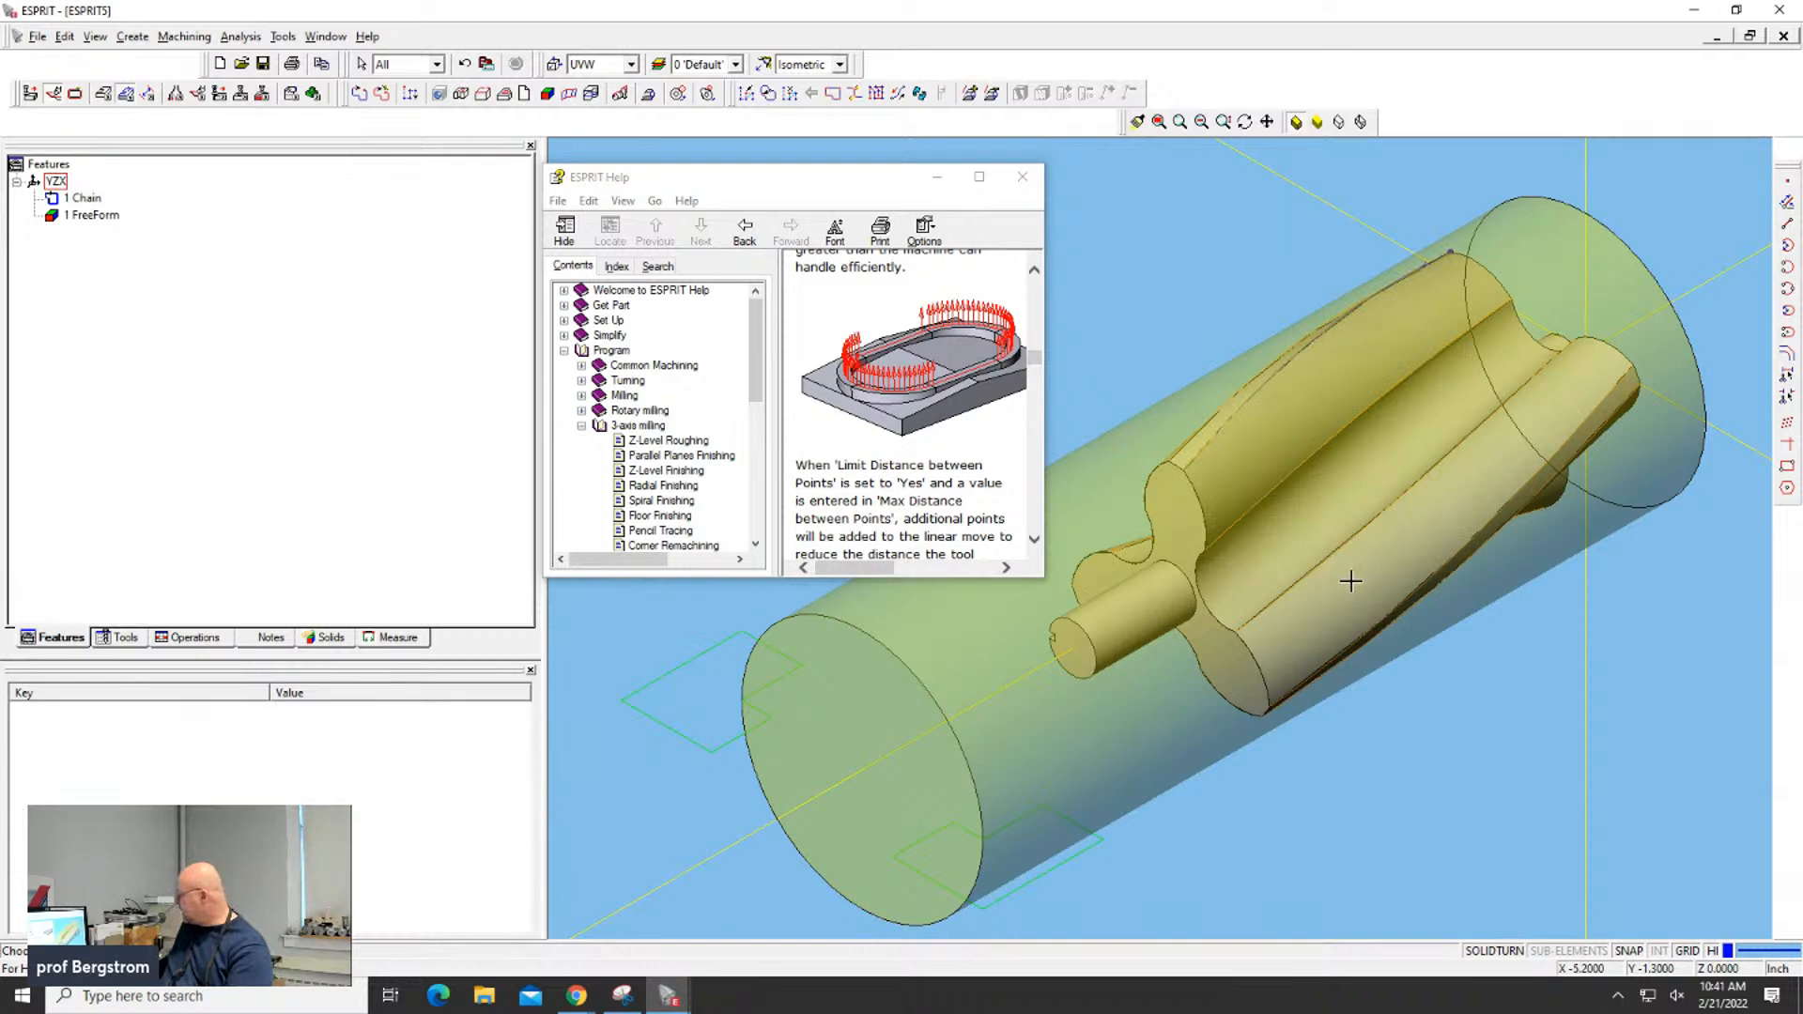
Create a second chain feature from the long lower edge of the twisted part's front lobe
{"action": "scroll", "coordinate": [1353, 588], "scroll_direction": "up", "scroll_amount": 2}
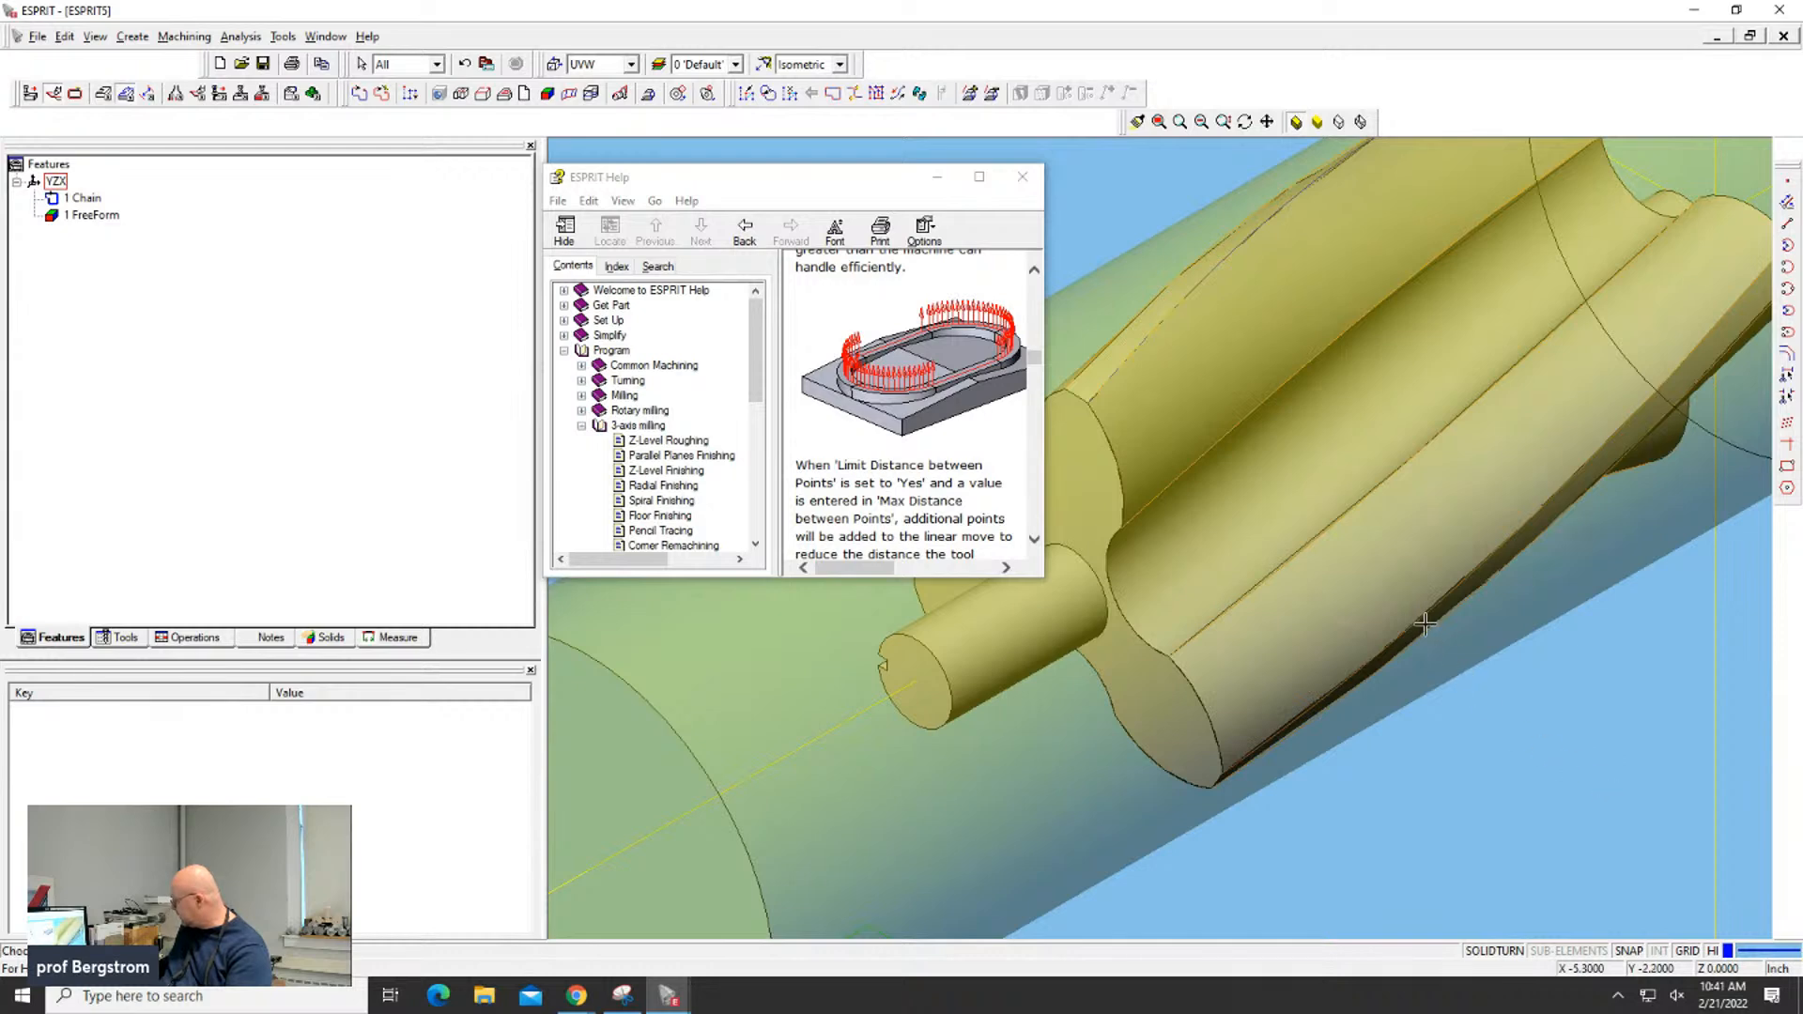
{"action": "left_click", "coordinate": [1419, 619]}
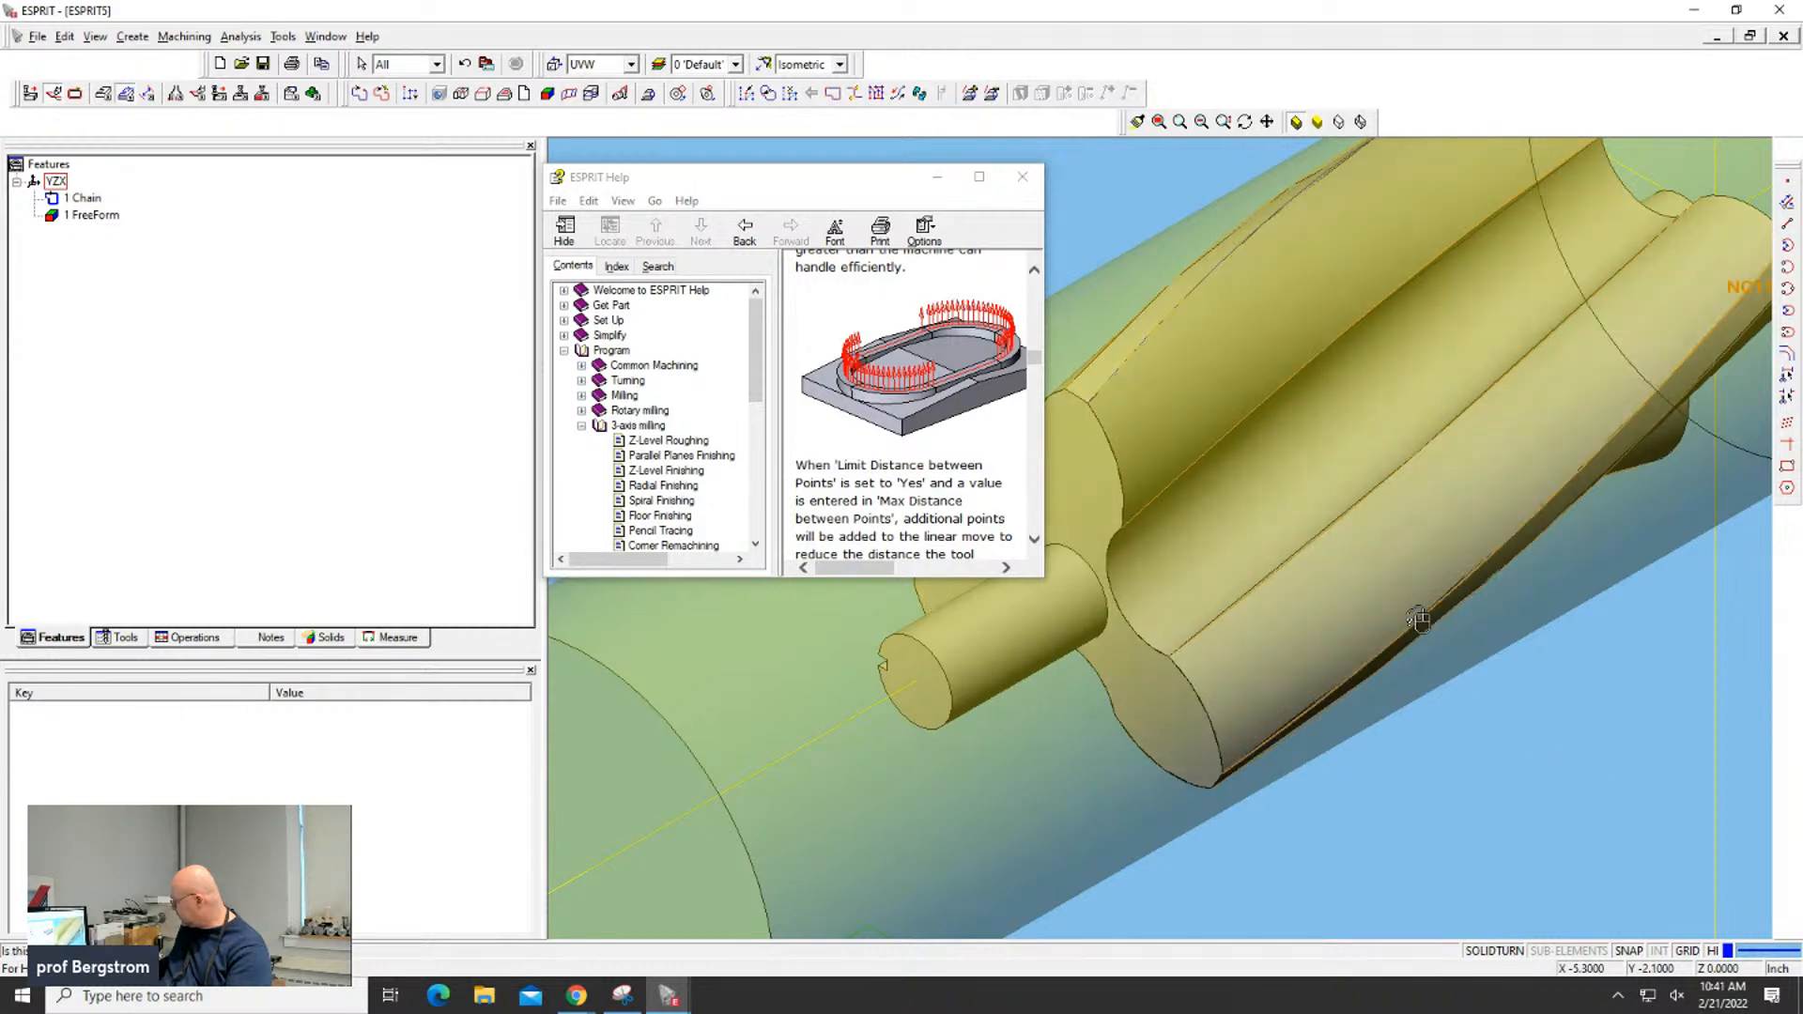
{"action": "left_click", "coordinate": [1419, 619]}
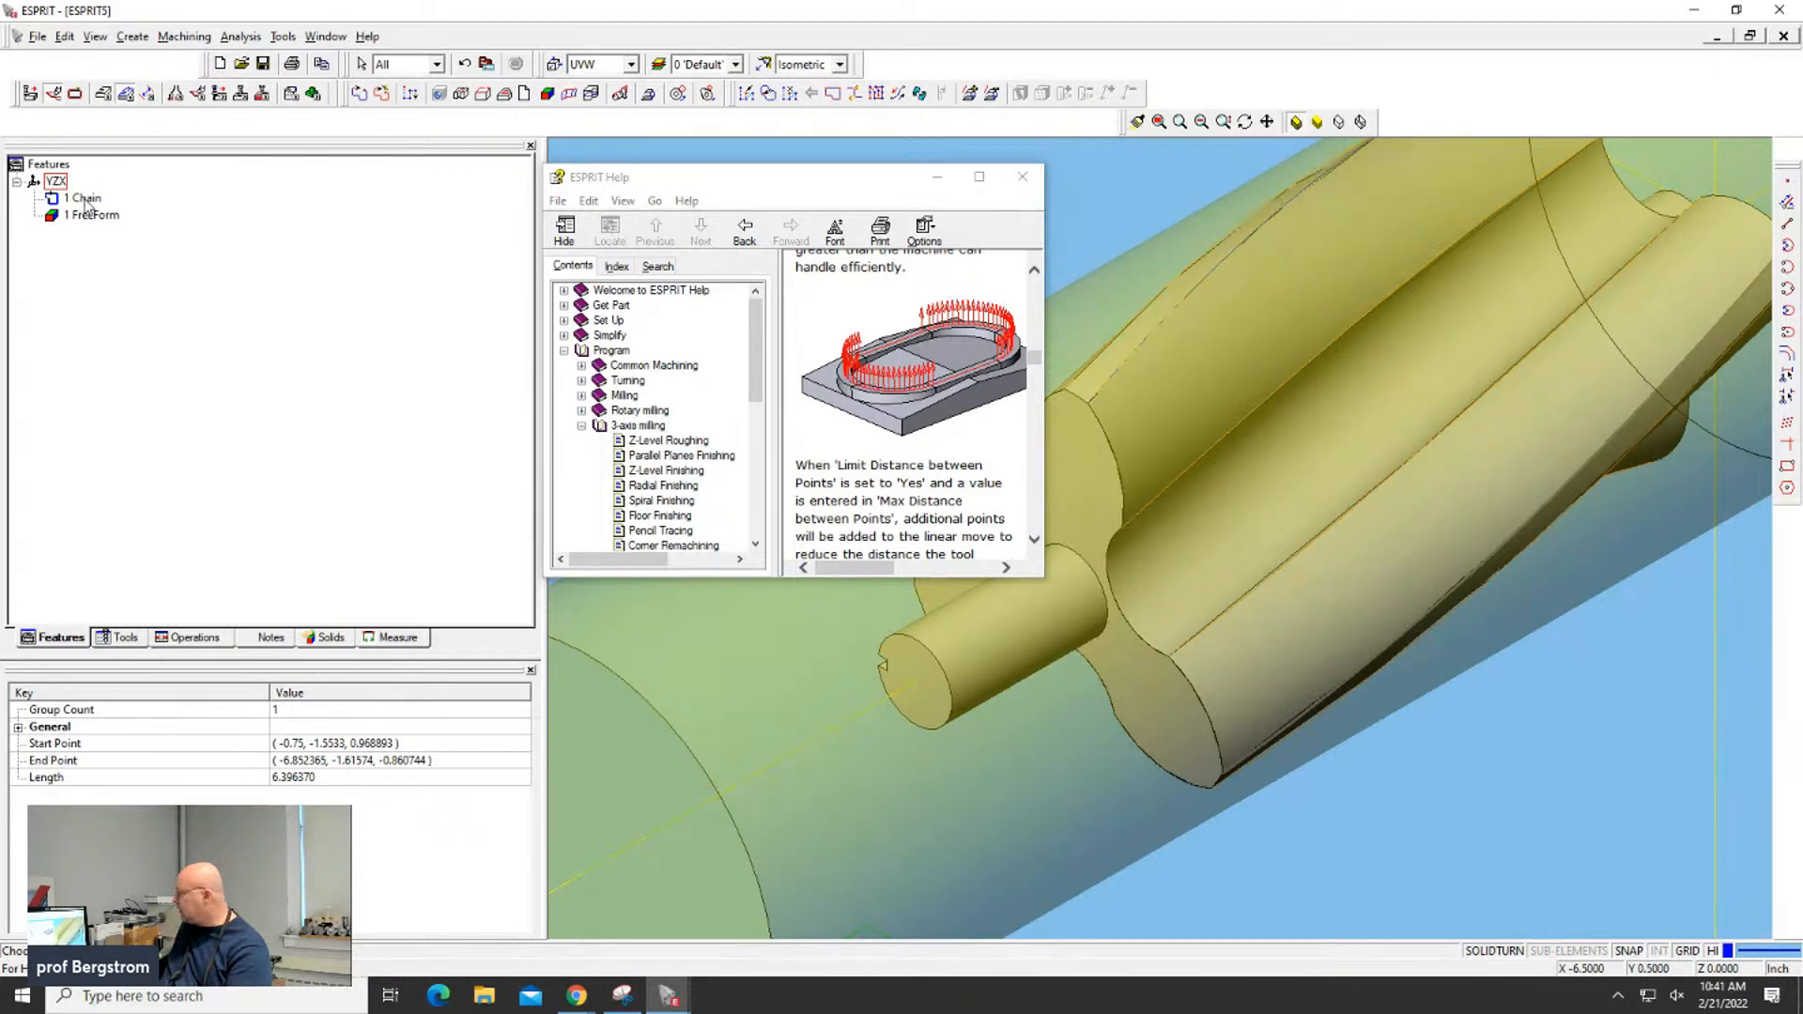
{"action": "left_click", "coordinate": [382, 95]}
{"action": "scroll", "coordinate": [930, 482], "scroll_direction": "down", "scroll_amount": 2}
{"action": "scroll", "coordinate": [930, 481], "scroll_direction": "up", "scroll_amount": 2}
{"action": "left_click", "coordinate": [1096, 210]}
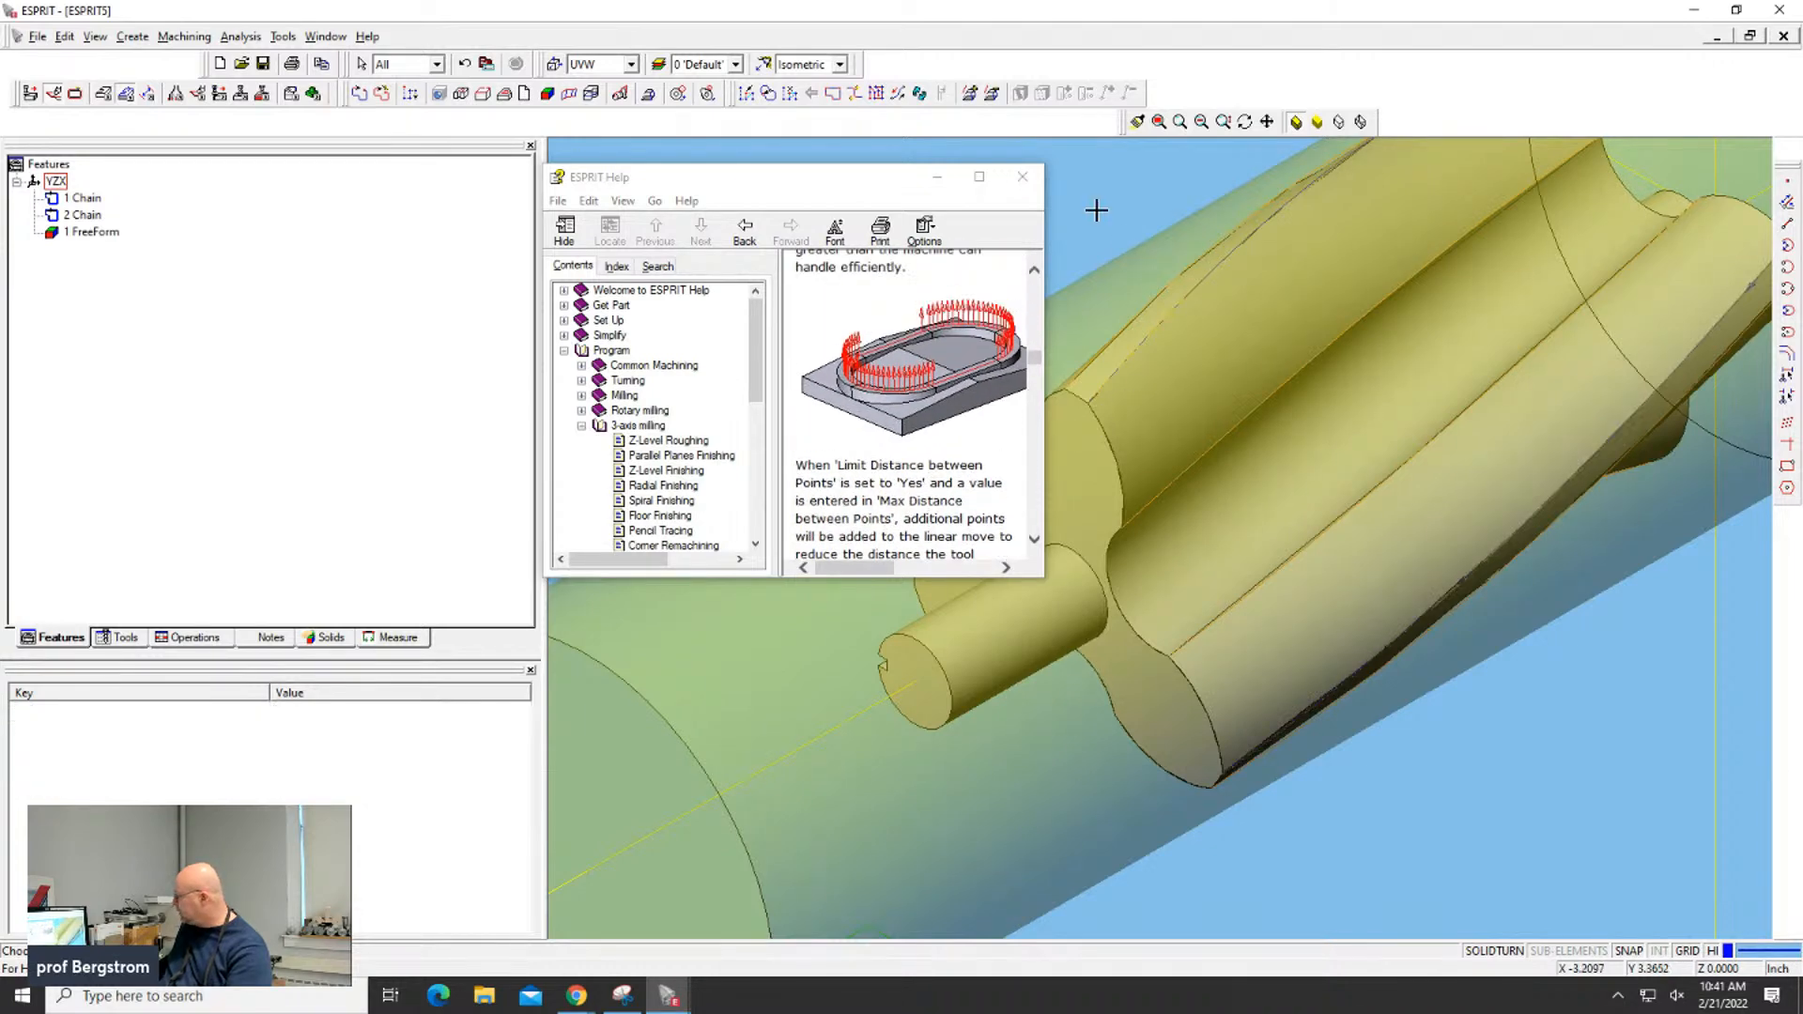
Create a Mold 3D Contour operation on the FreeForm feature with 1 Chain and 2 Chain as its profiles
{"action": "scroll", "coordinate": [1093, 281], "scroll_direction": "down", "scroll_amount": 3}
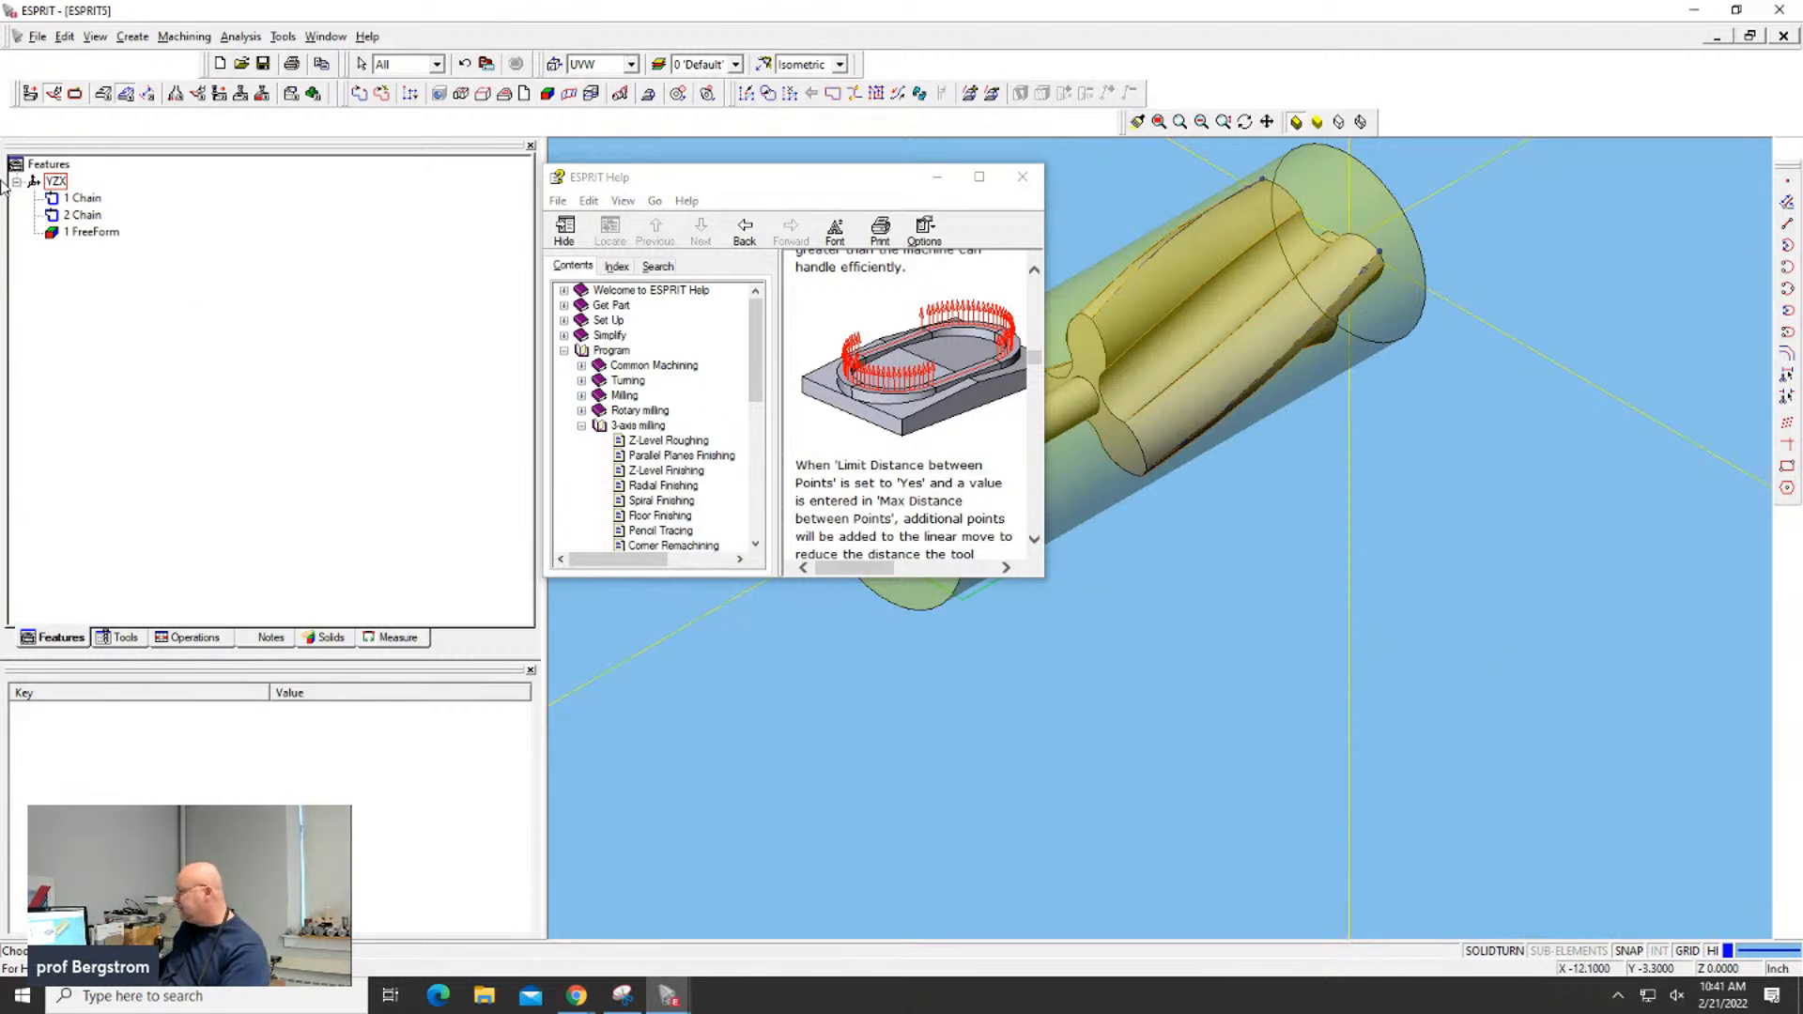
{"action": "left_click", "coordinate": [94, 232]}
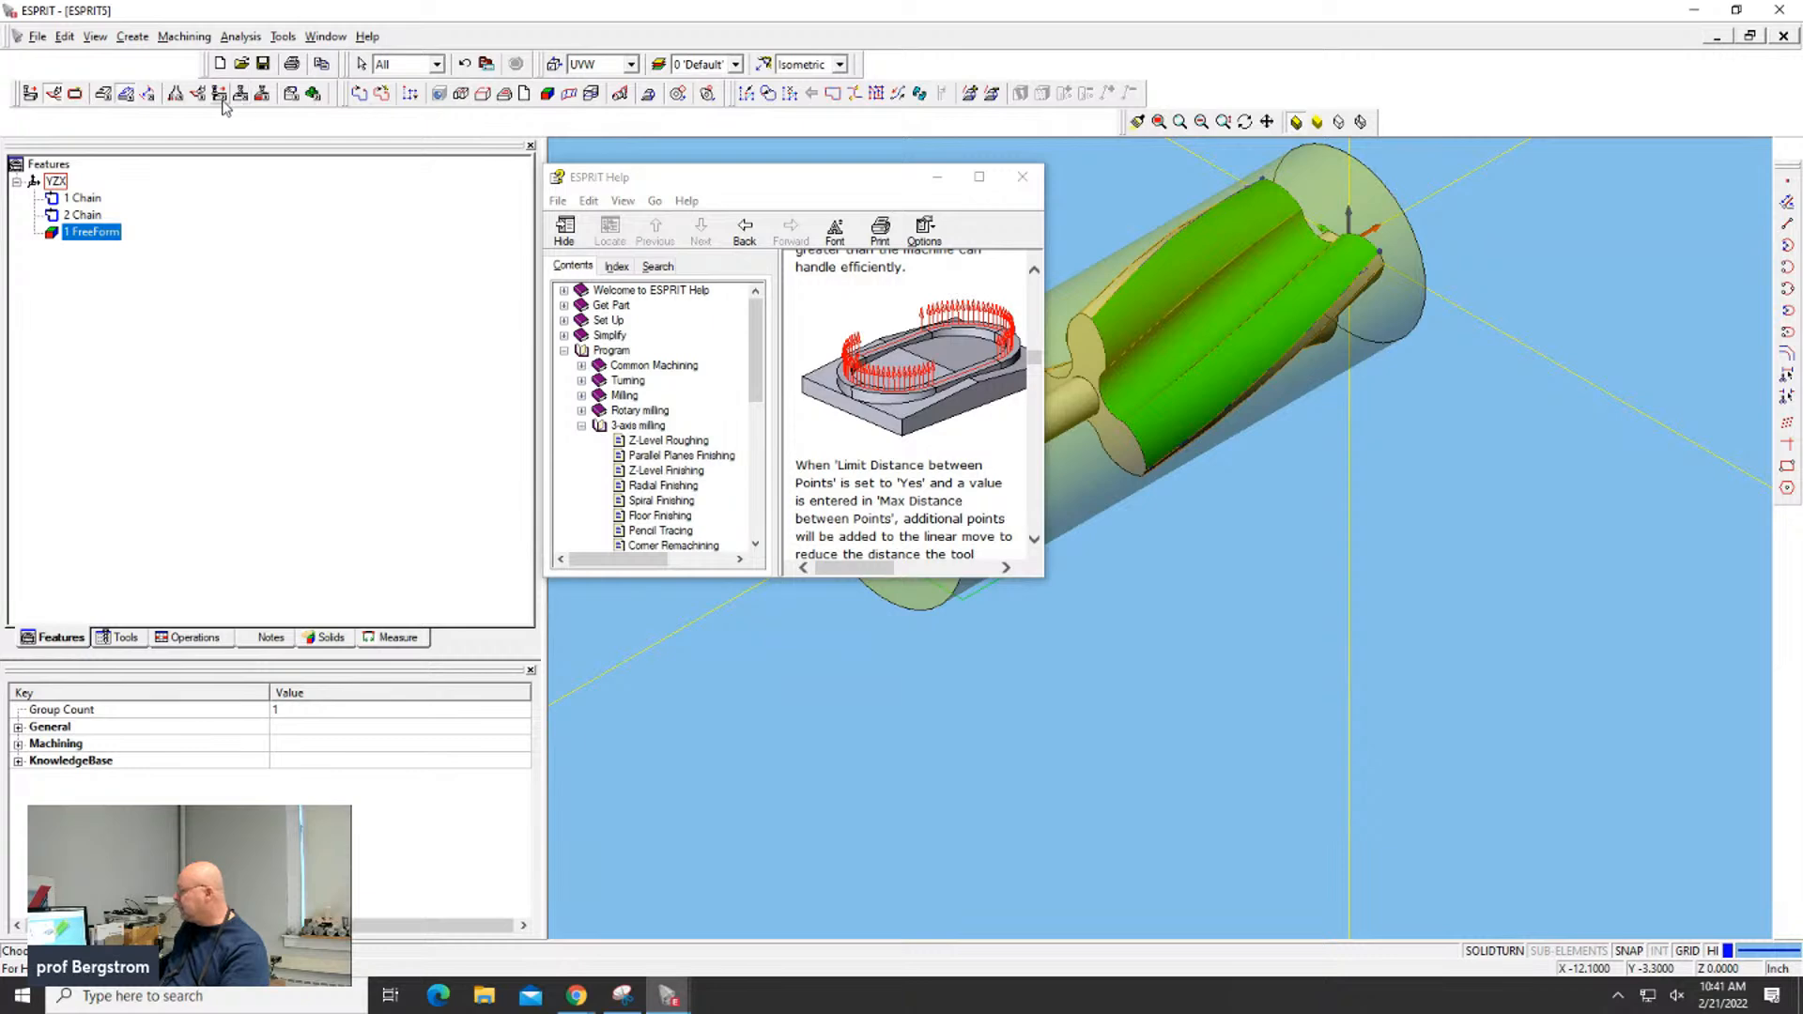
{"action": "left_click", "coordinate": [262, 96]}
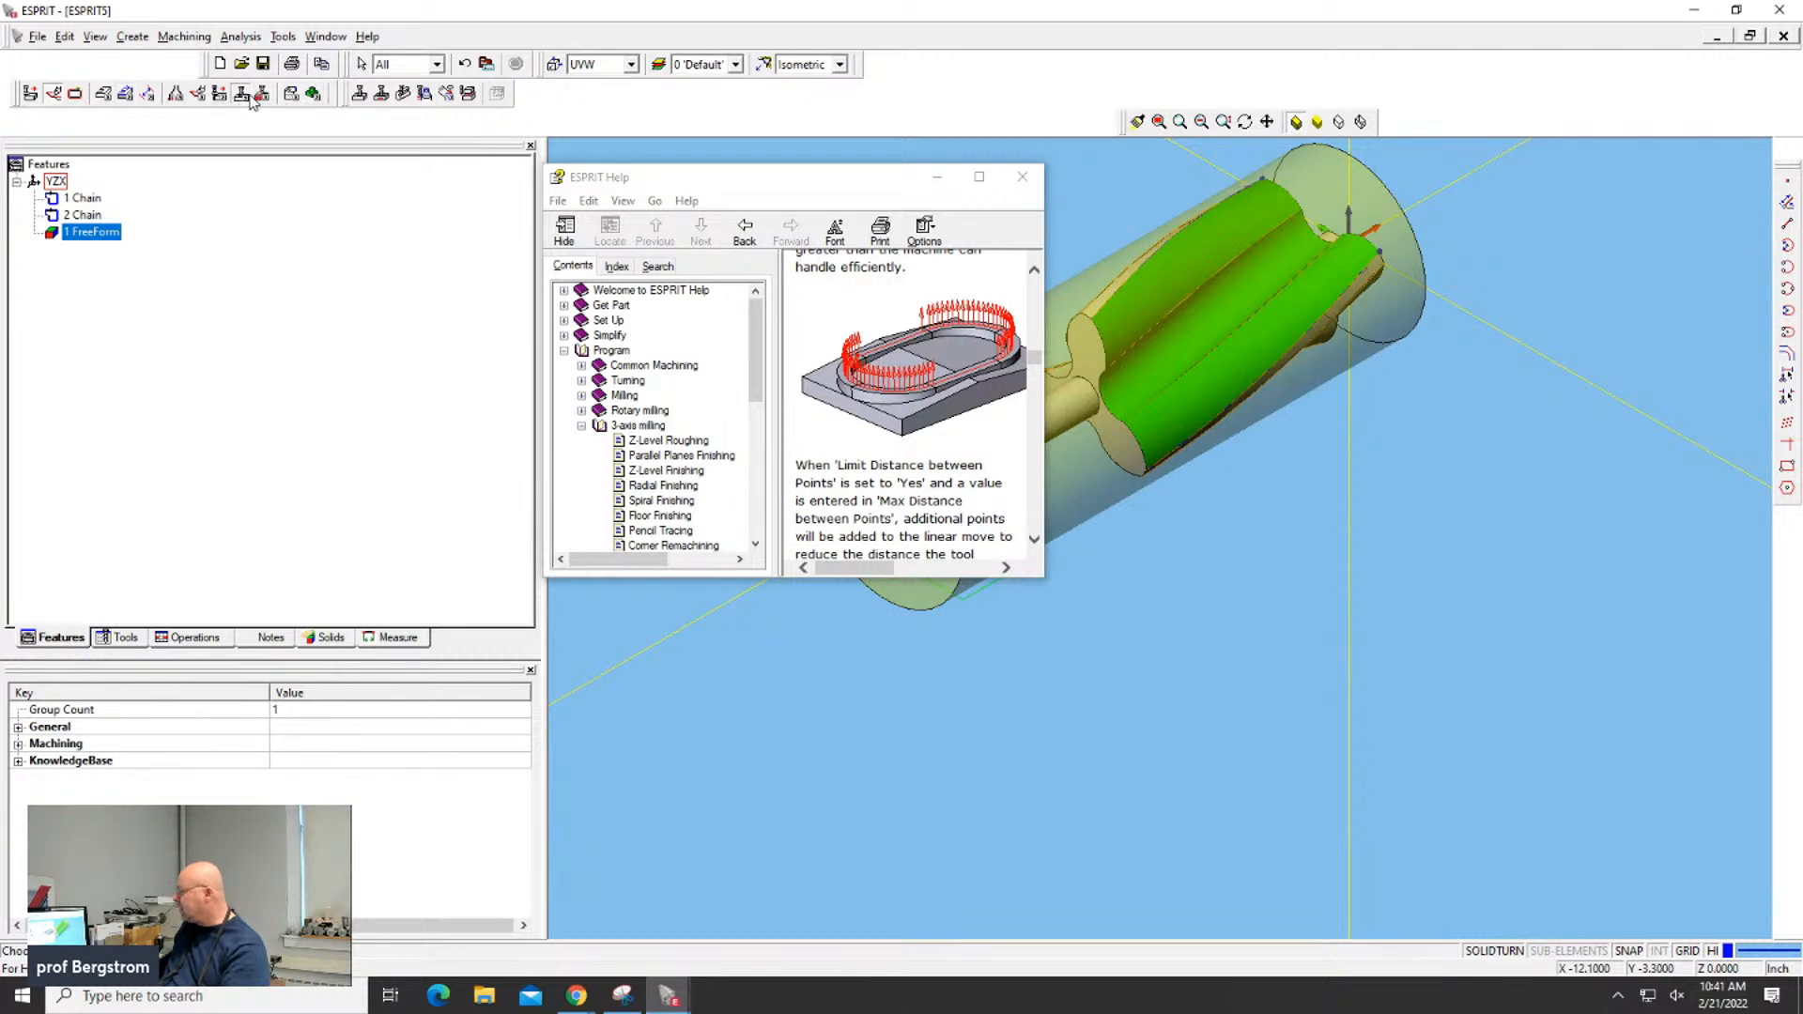
{"action": "left_click", "coordinate": [241, 93]}
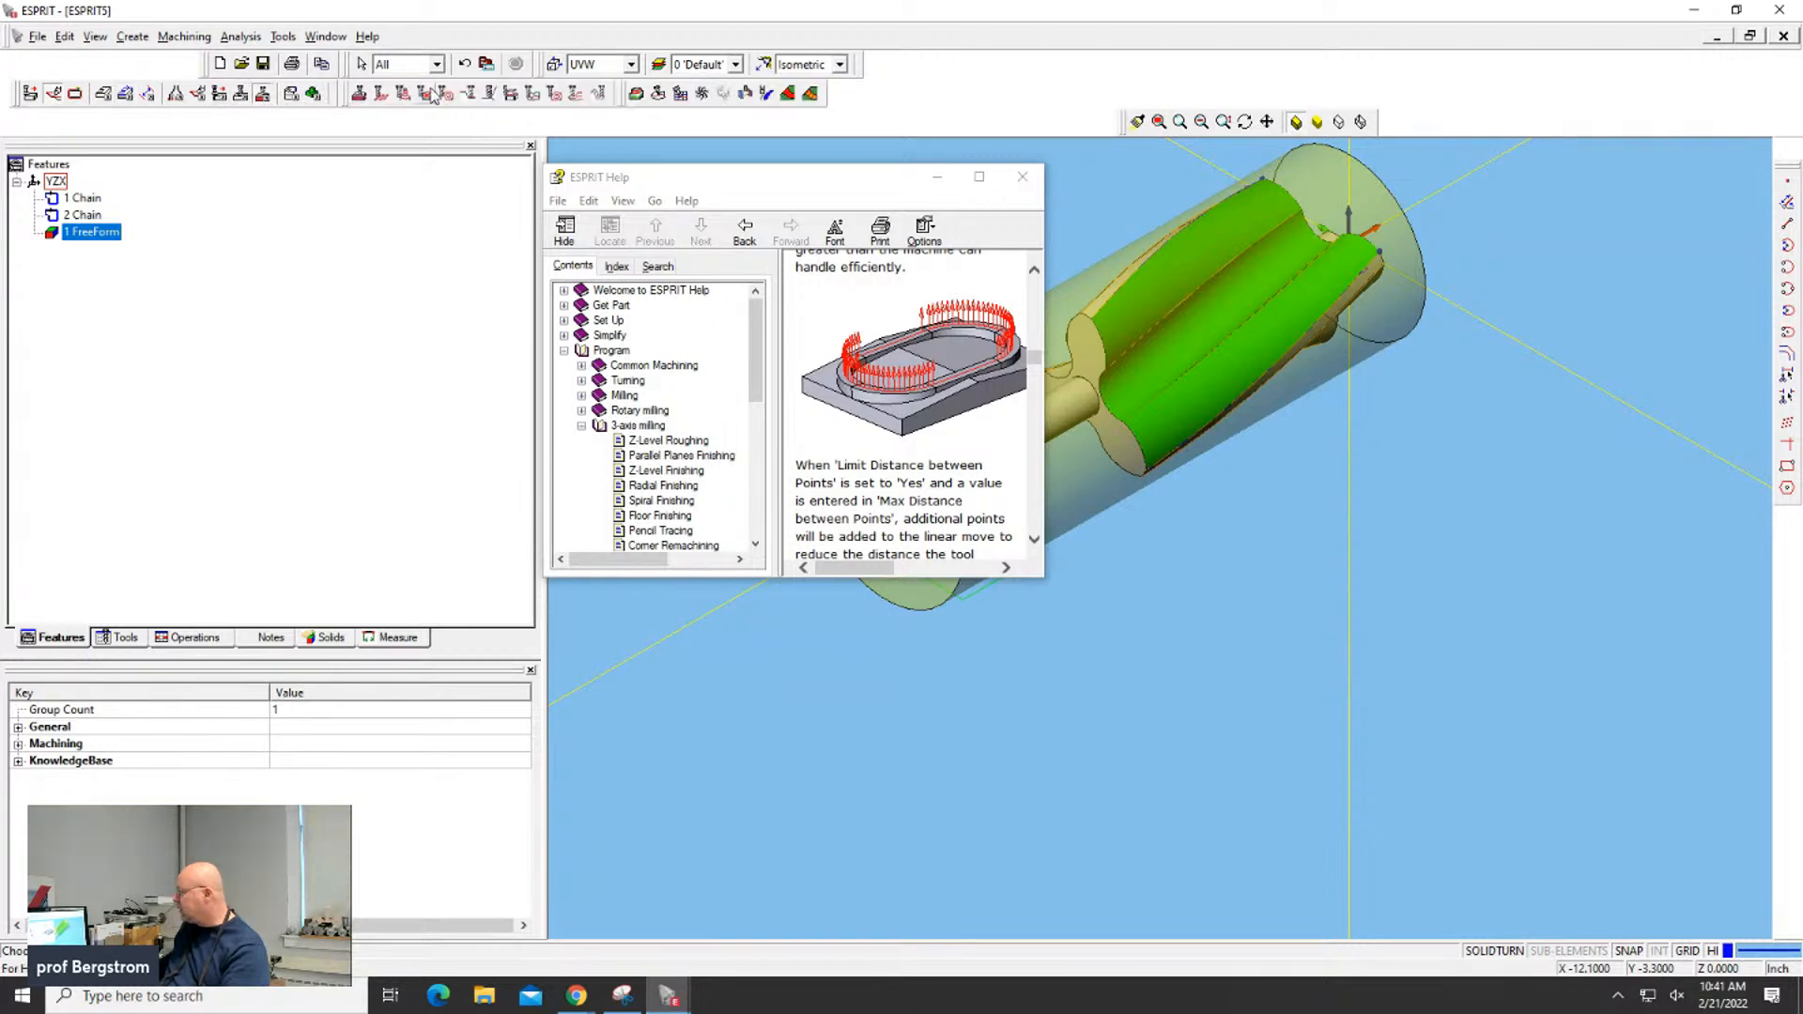
{"action": "left_click", "coordinate": [532, 95]}
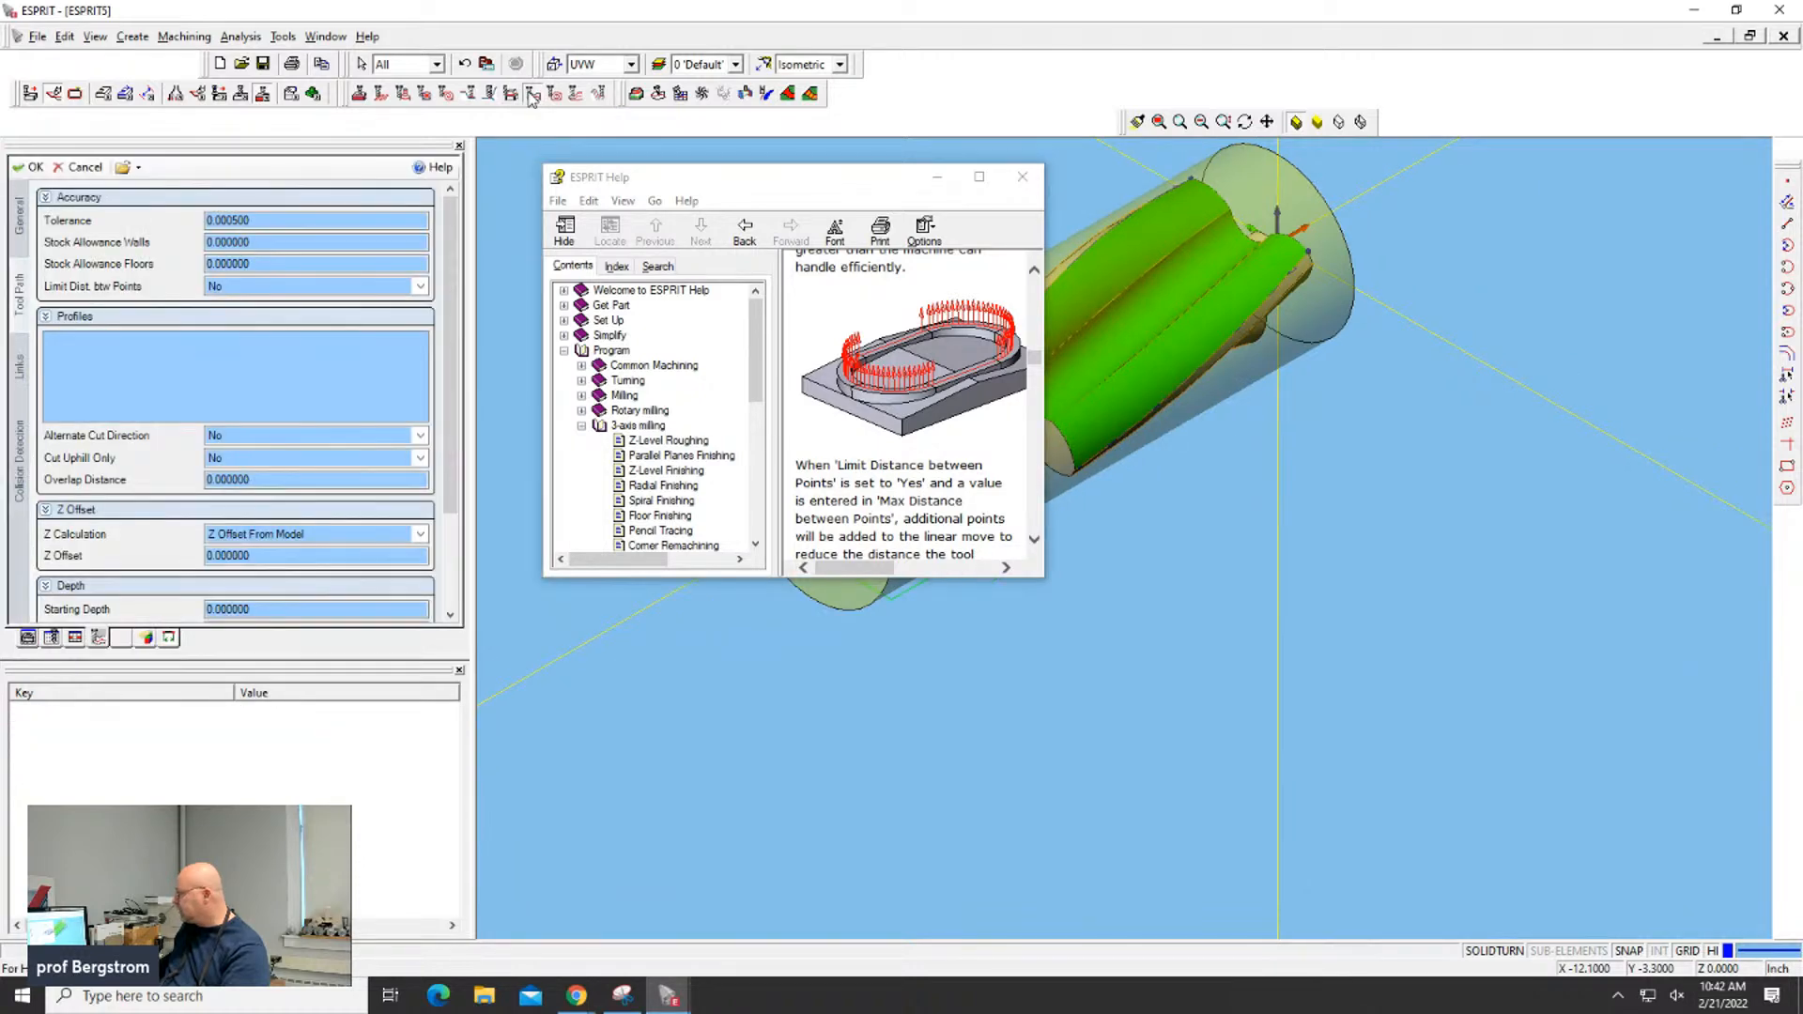
{"action": "left_click", "coordinate": [194, 351]}
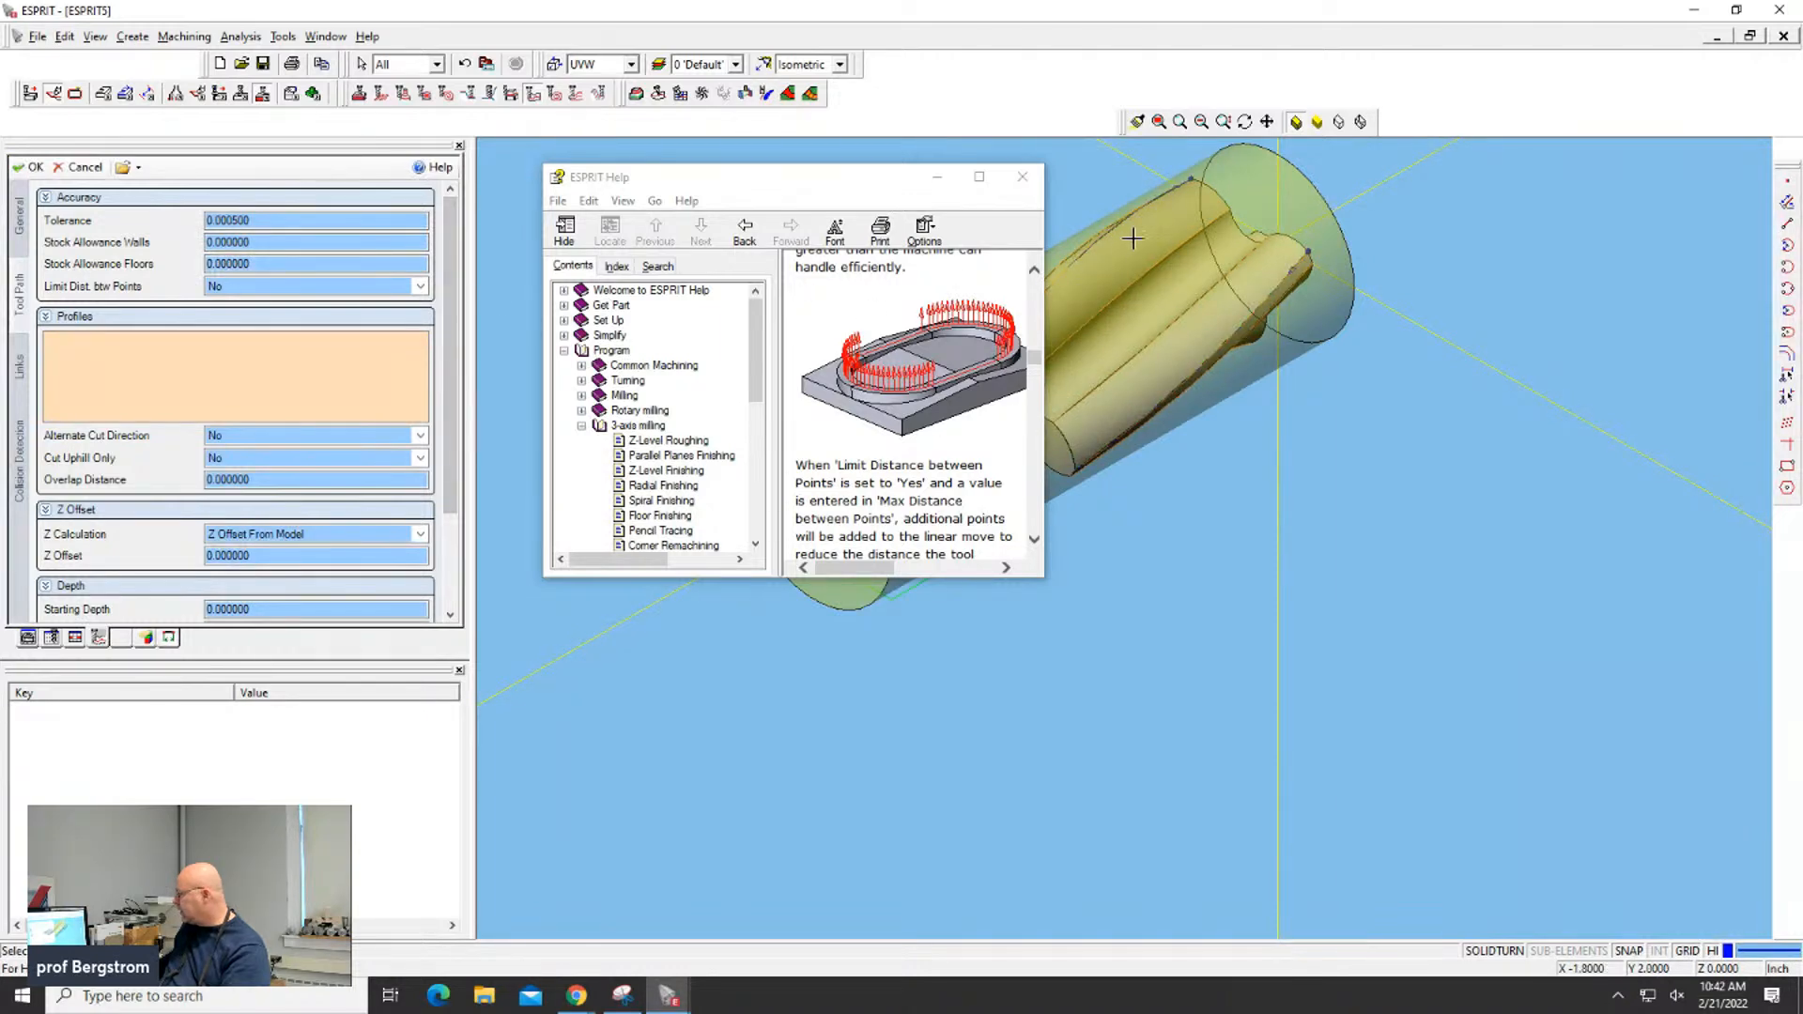
{"action": "left_click", "coordinate": [1103, 235]}
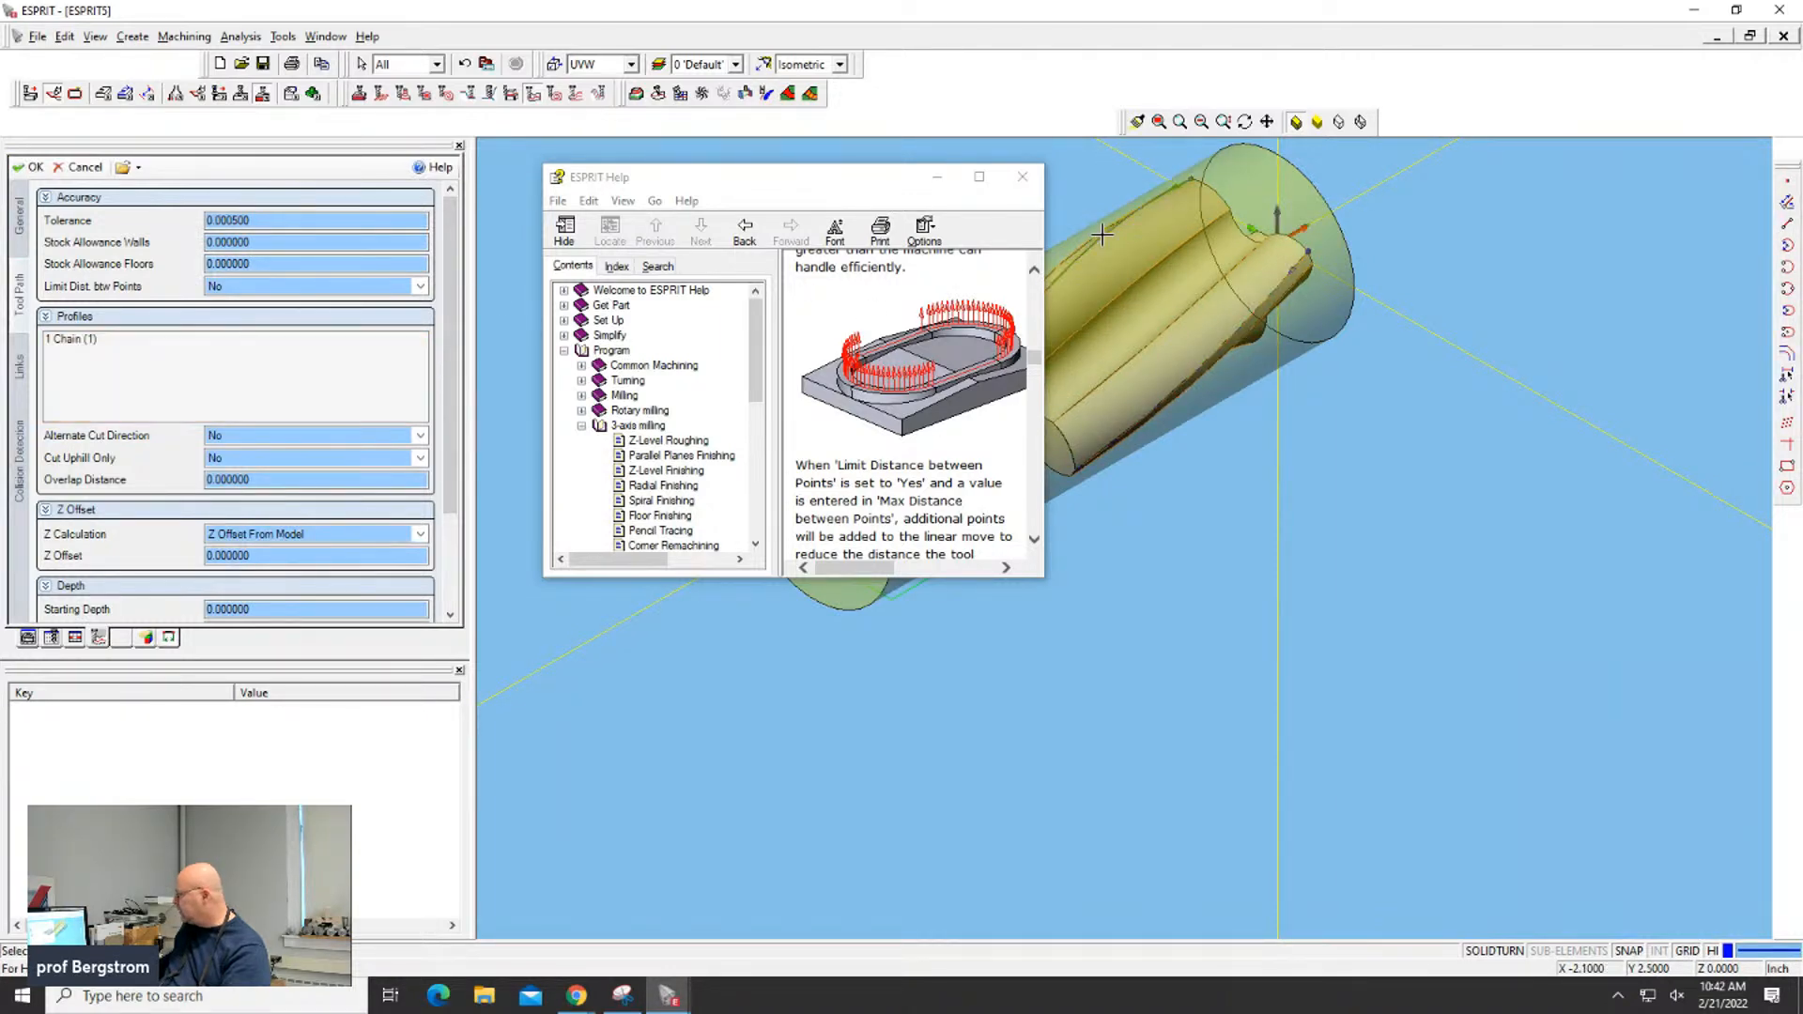
{"action": "left_click", "coordinate": [1213, 353]}
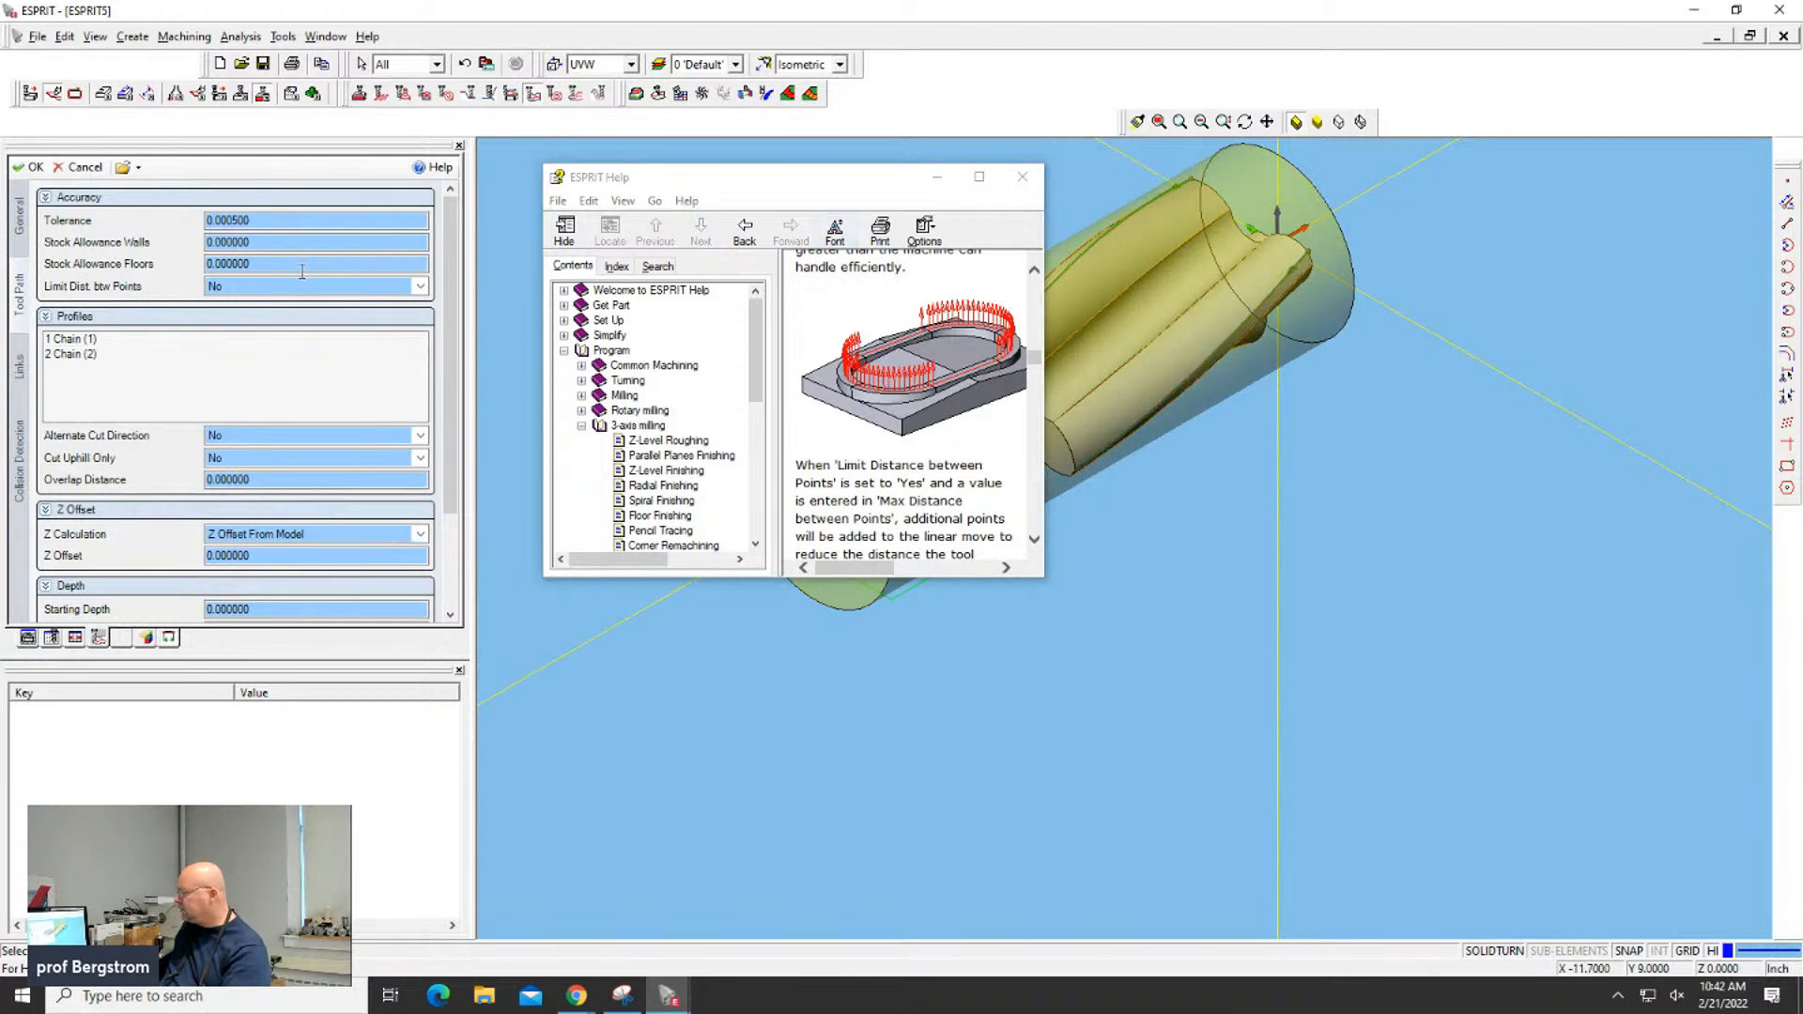
{"action": "left_click", "coordinate": [34, 173]}
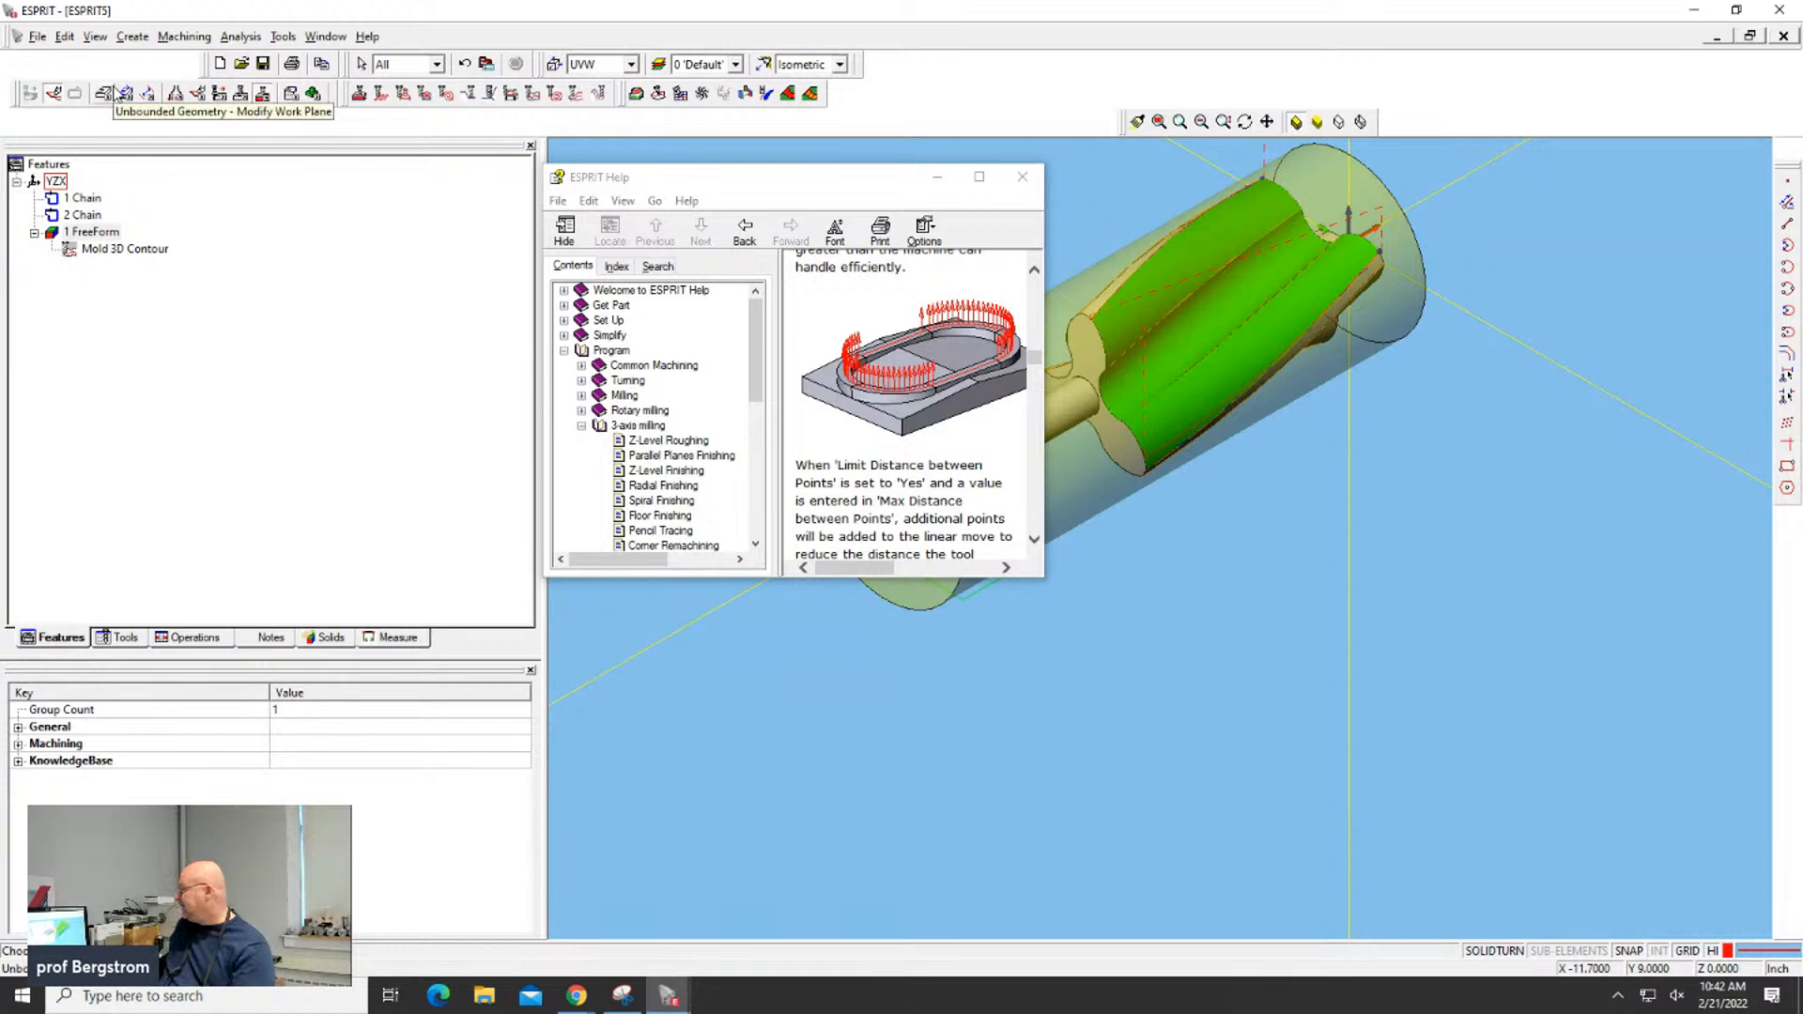
Simulate the Mold 3D Contour operation, examine the cuts on the stock from another angle, and stop the simulation
{"action": "left_click", "coordinate": [117, 250]}
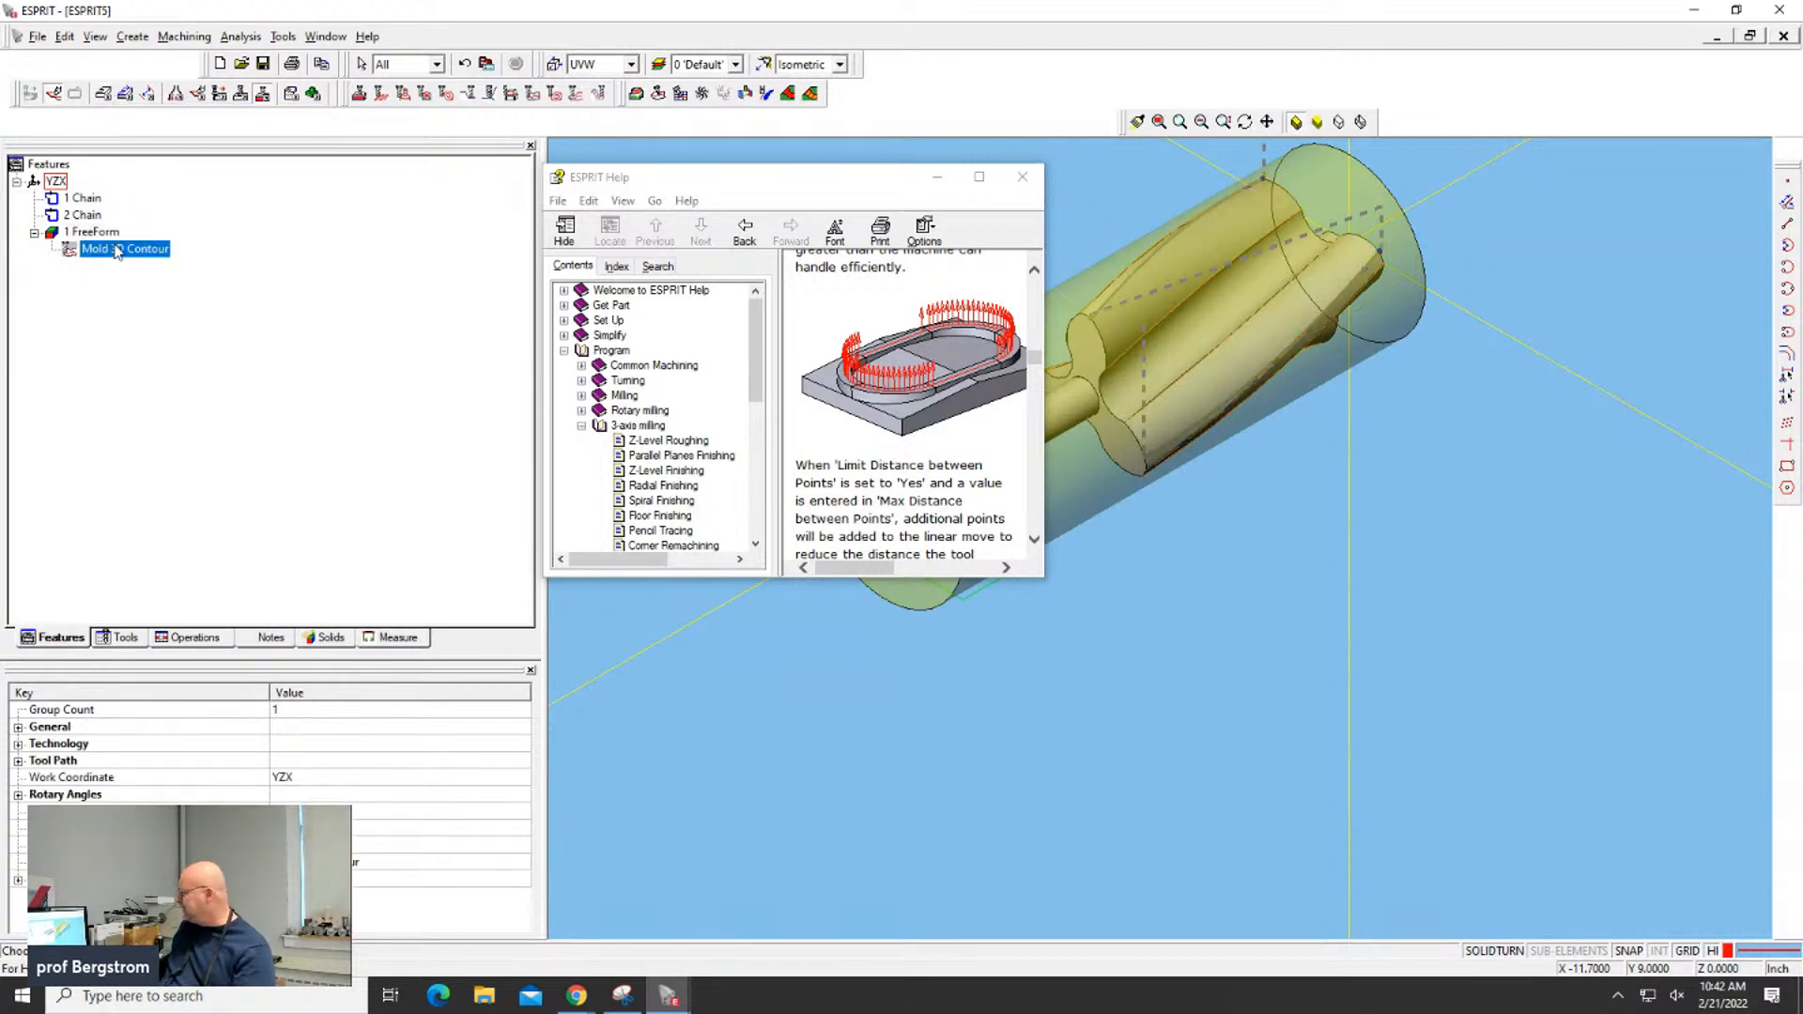
{"action": "left_click", "coordinate": [313, 94]}
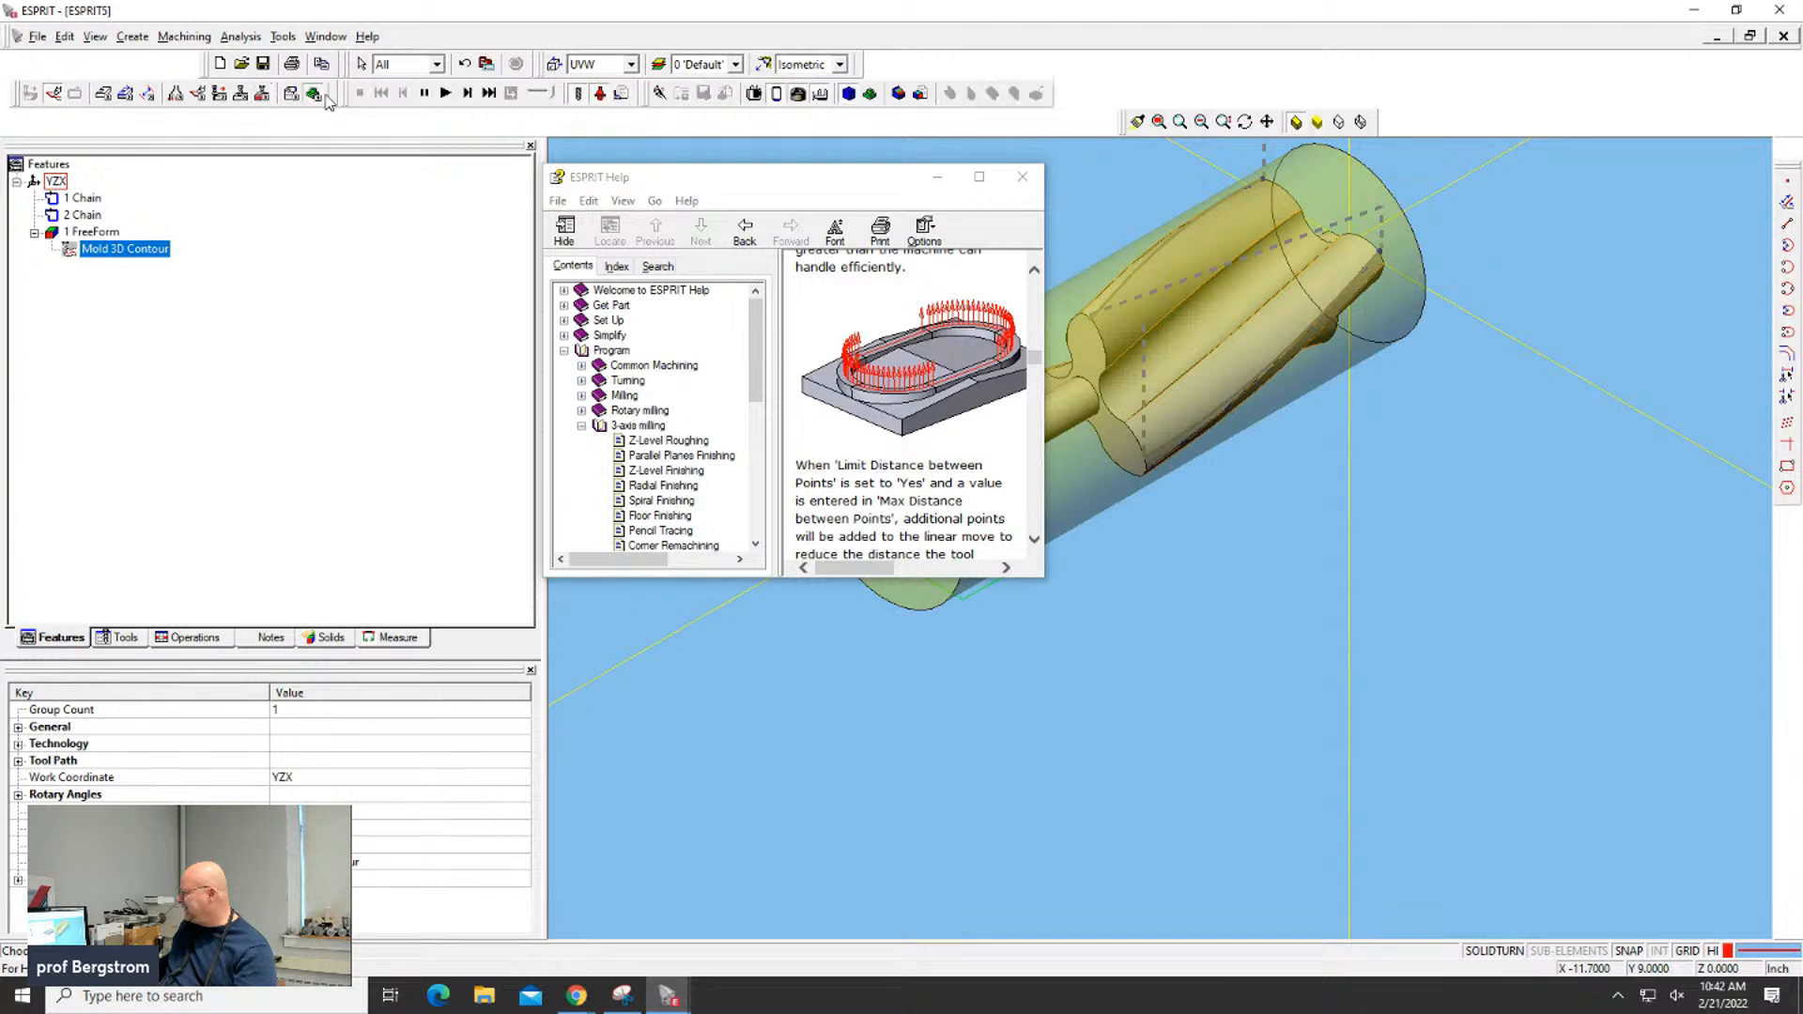
{"action": "left_click", "coordinate": [444, 93]}
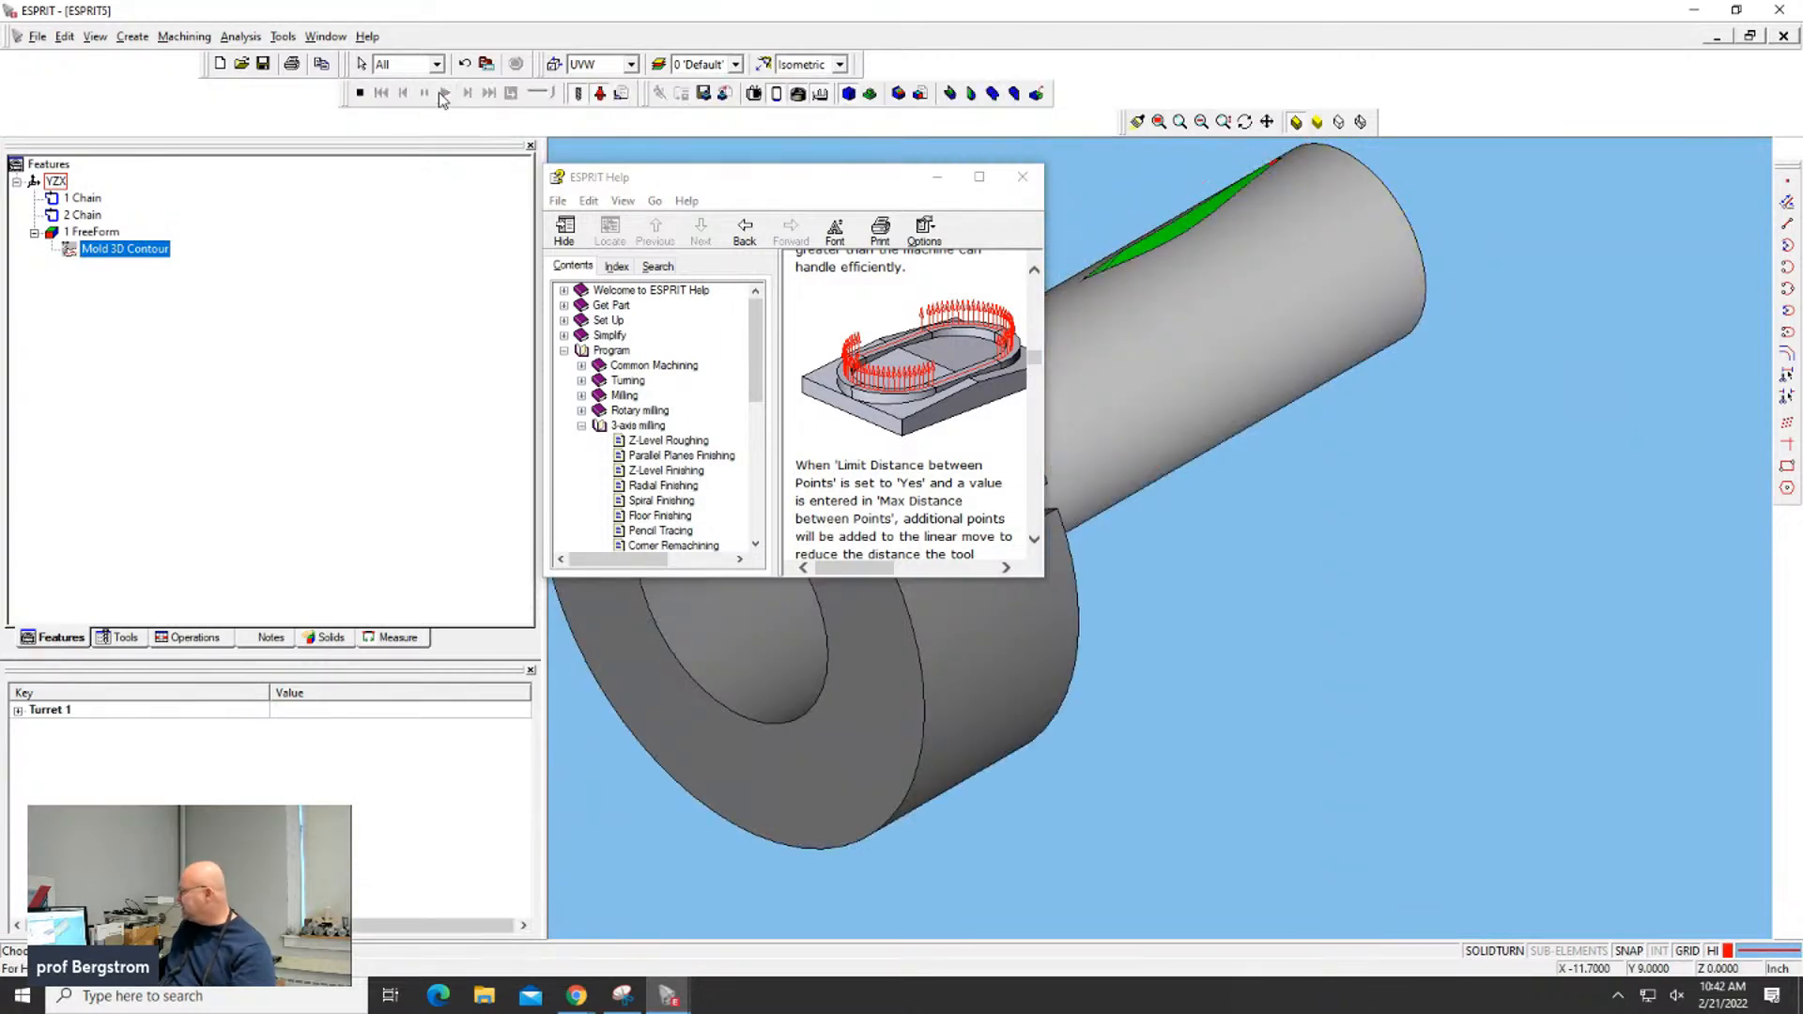
{"action": "middle_click_drag", "start_coordinate": [1137, 233], "coordinate": [1215, 282]}
{"action": "scroll", "coordinate": [1117, 200], "scroll_direction": "down", "scroll_amount": 2}
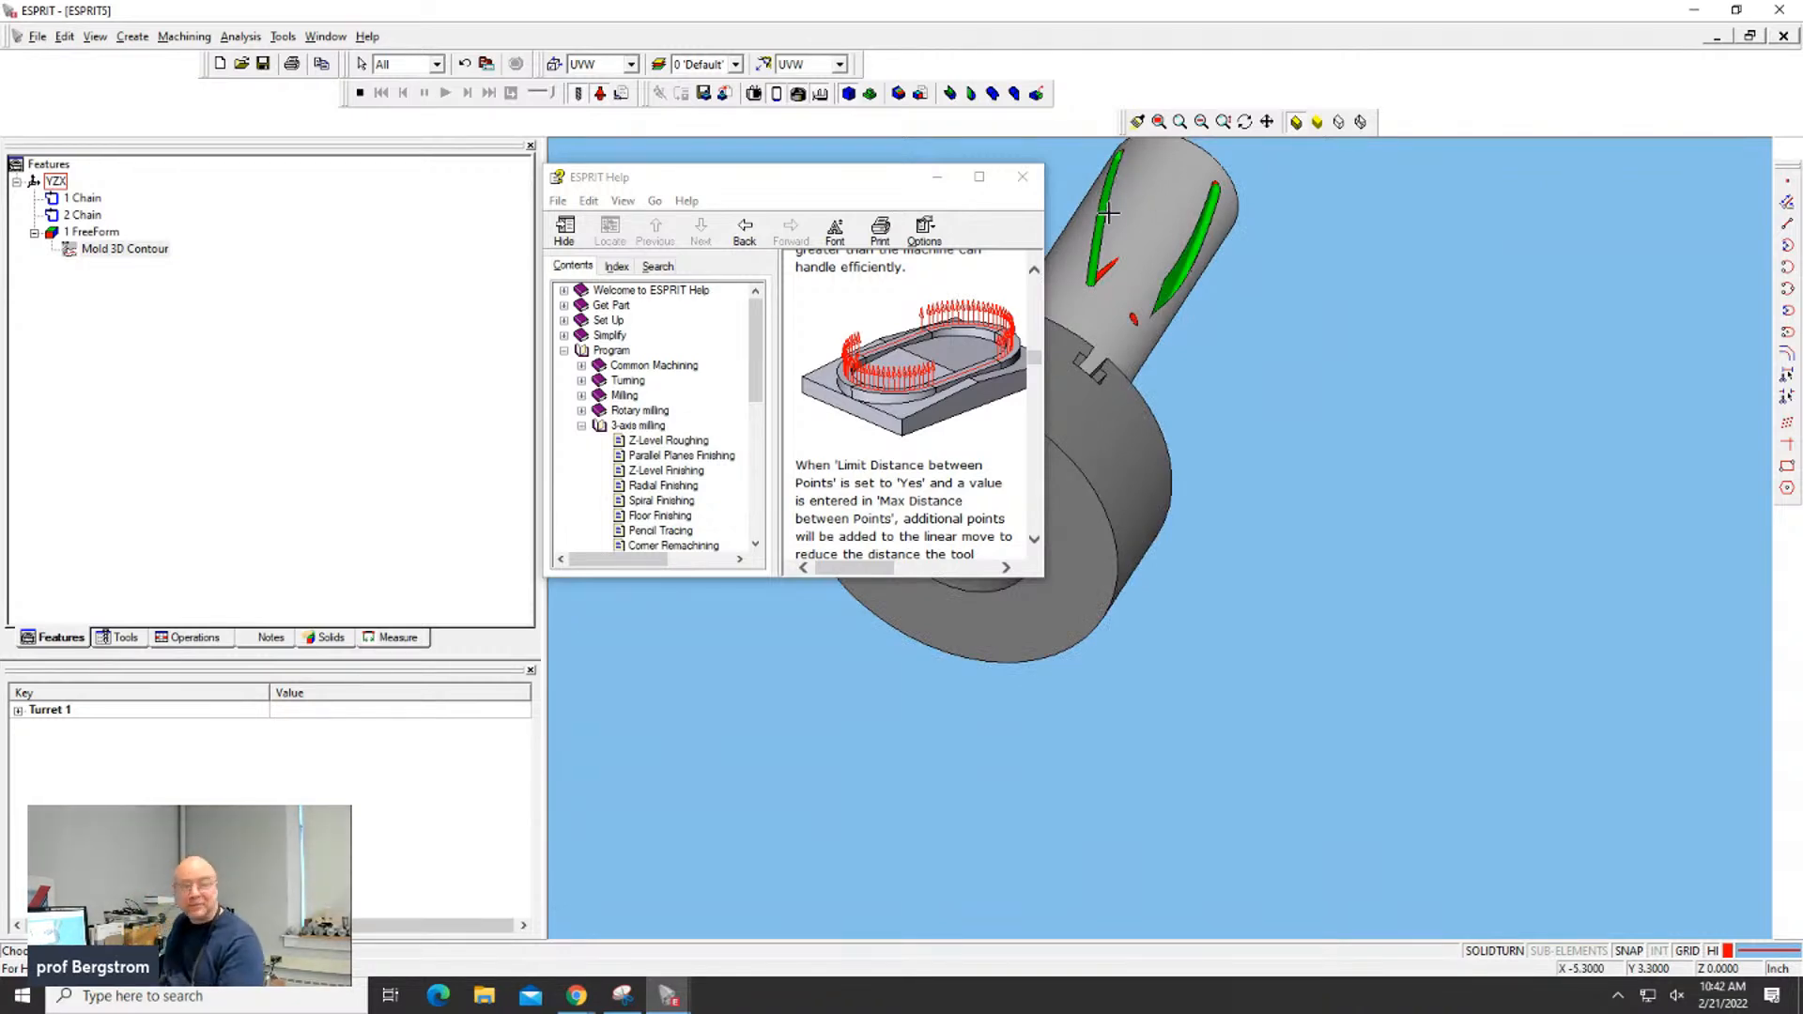
{"action": "left_click", "coordinate": [145, 250]}
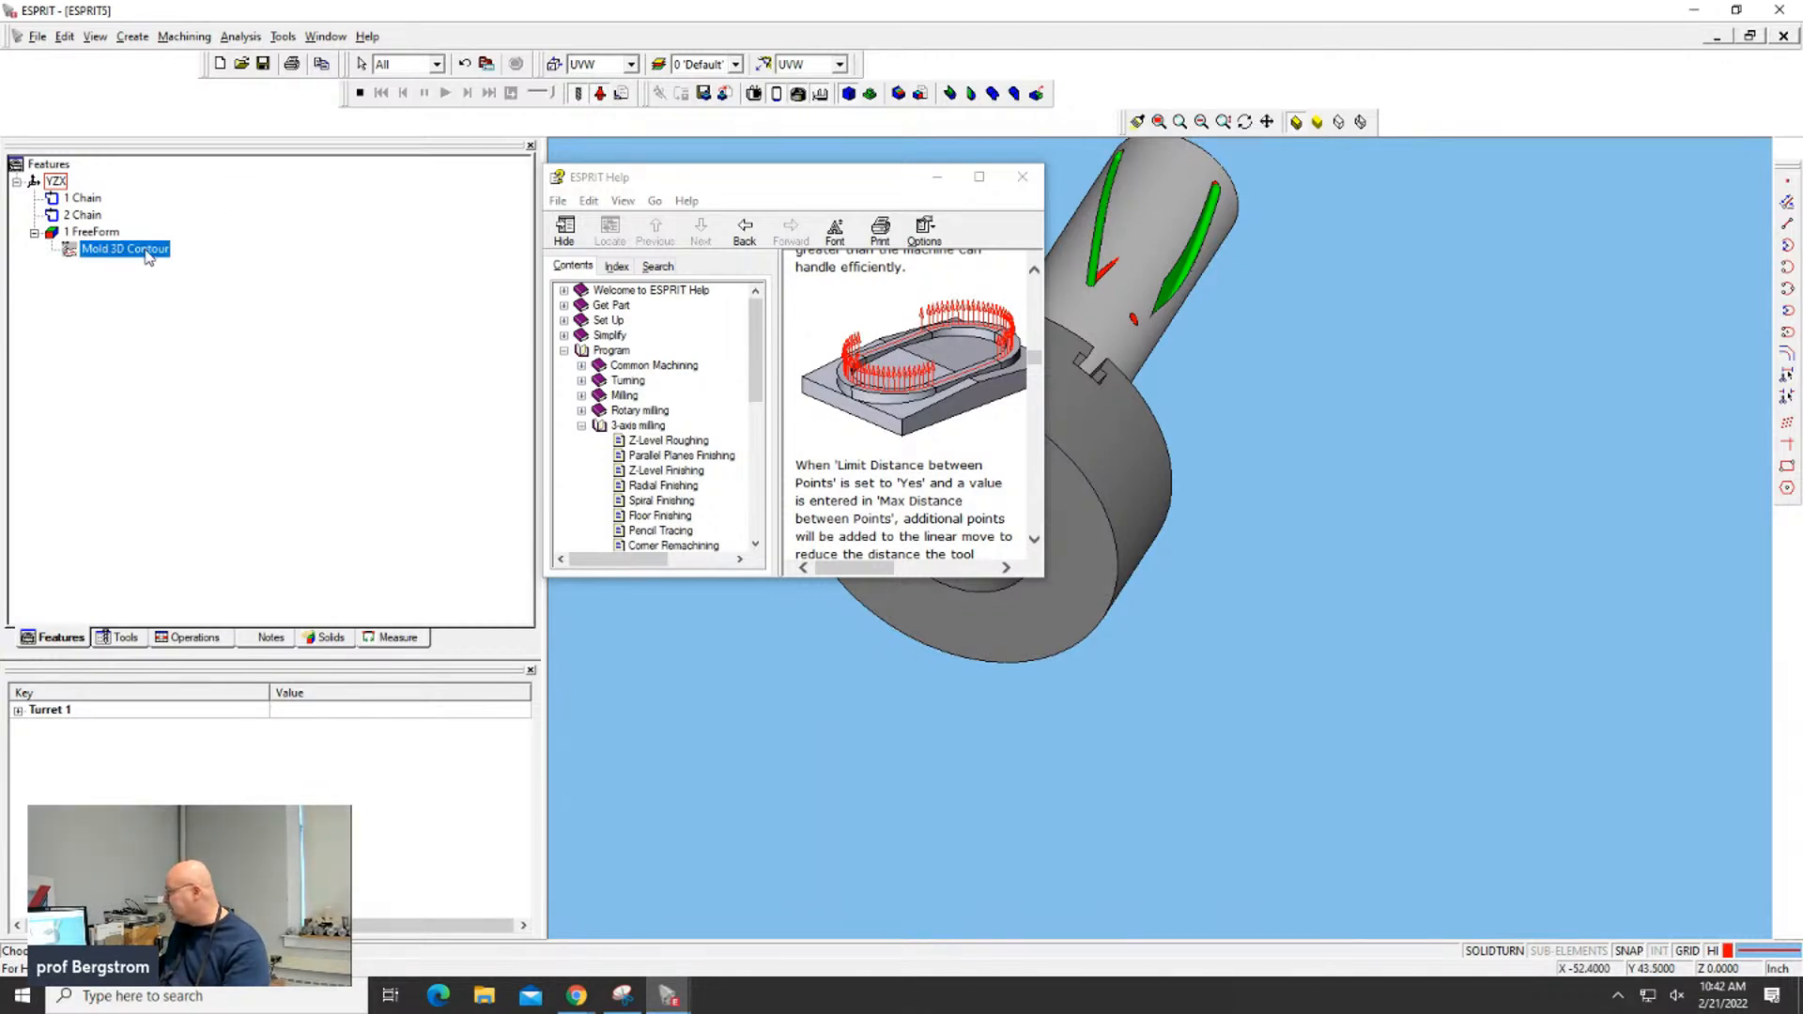
{"action": "left_click", "coordinate": [363, 93]}
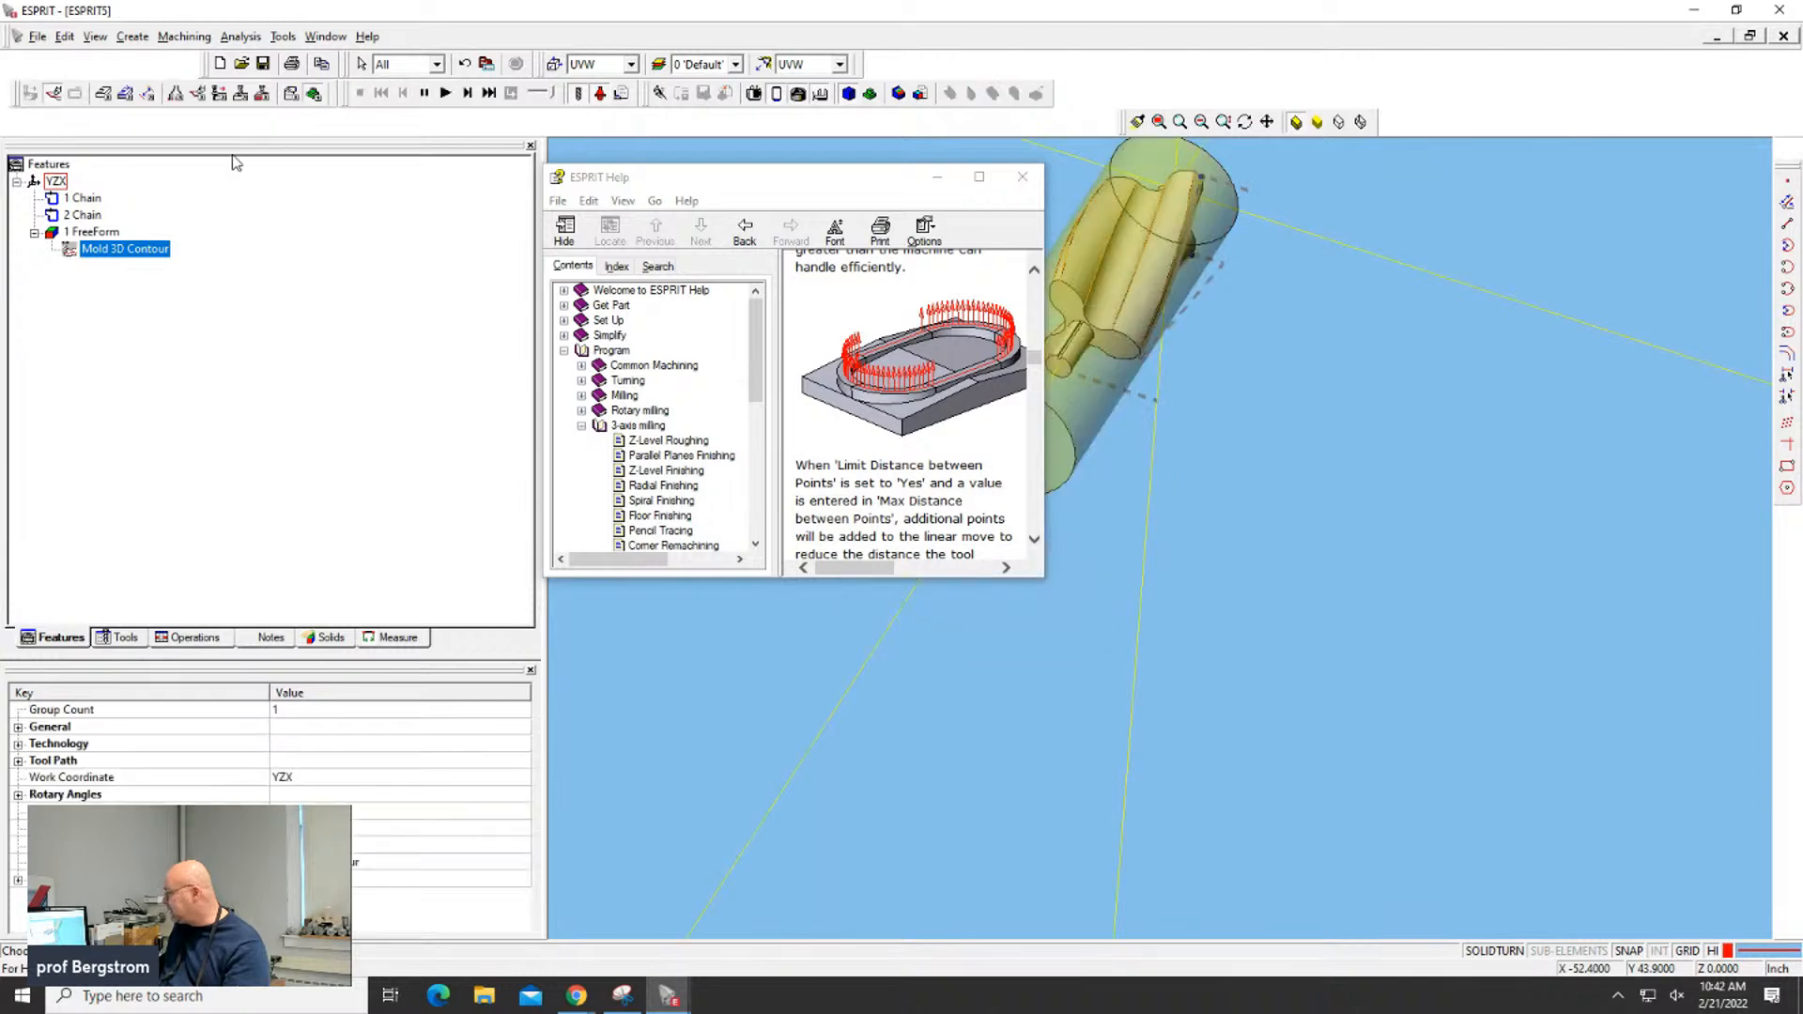
Reopen the Mold 3D Contour operation and review its tool path settings for profiles, Z offset, depth and lateral offset
{"action": "double_click", "coordinate": [129, 250]}
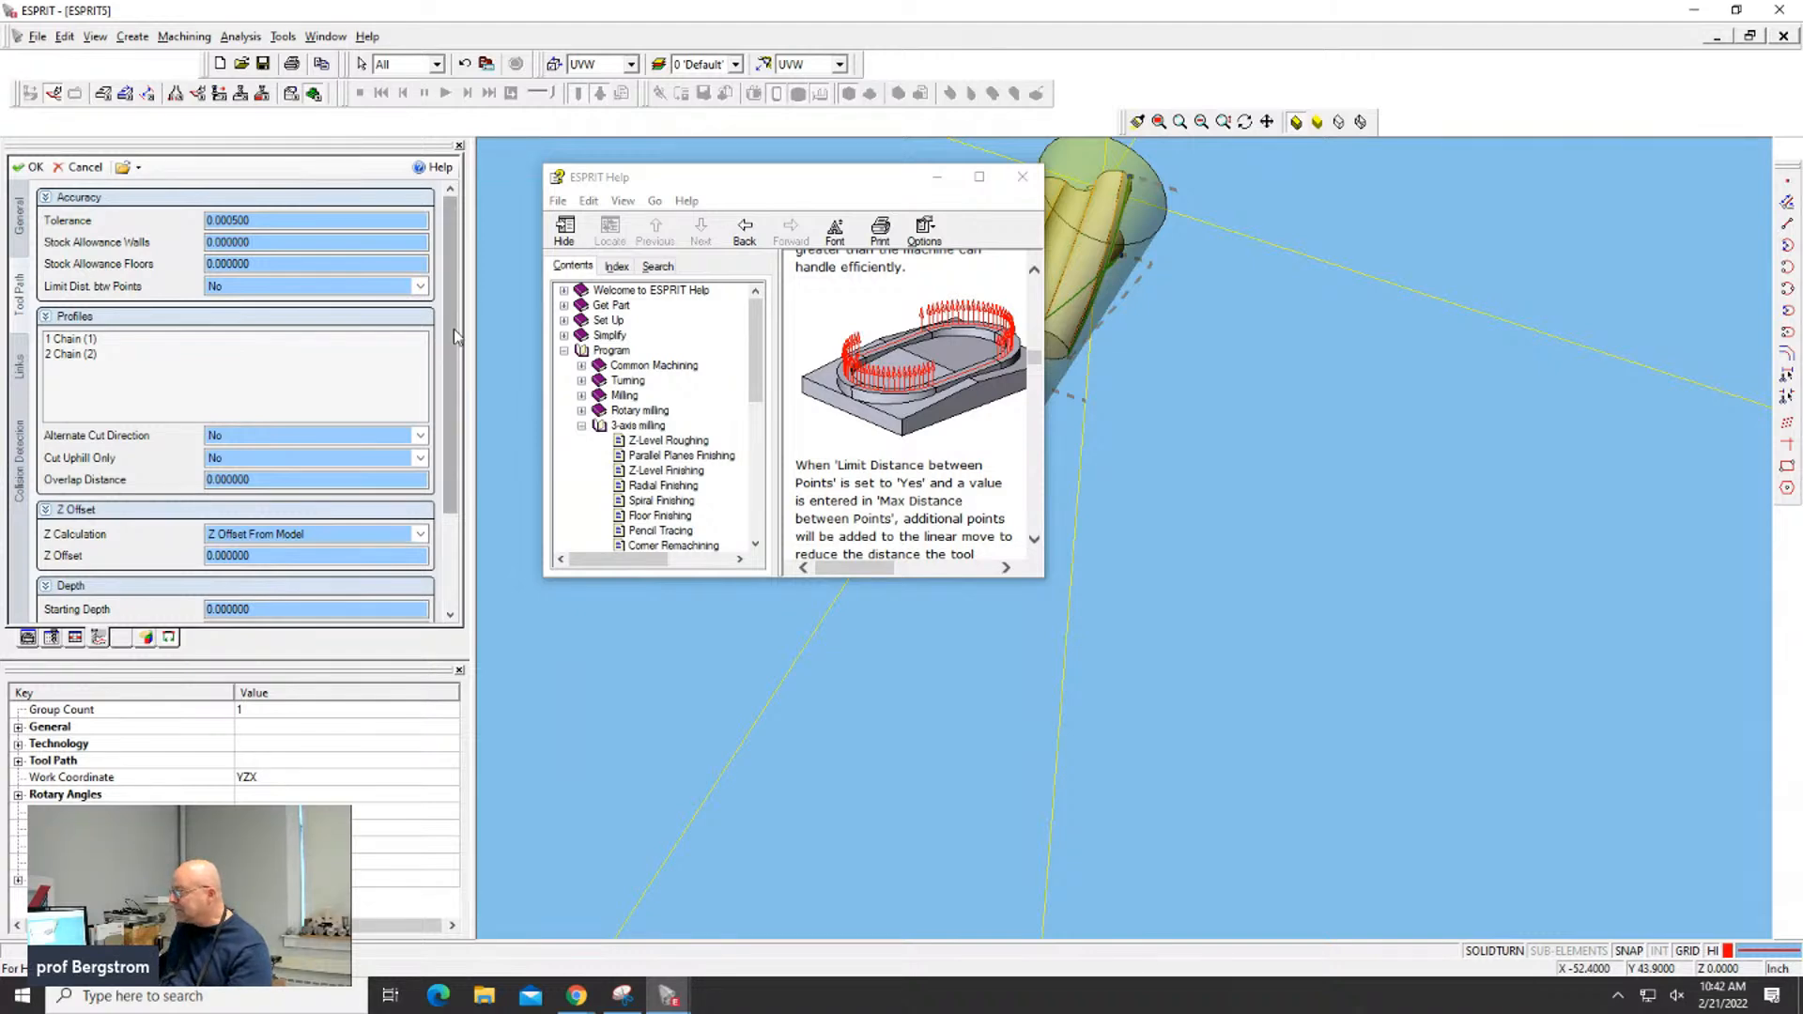
{"action": "scroll", "coordinate": [454, 329], "scroll_direction": "down", "scroll_amount": 3}
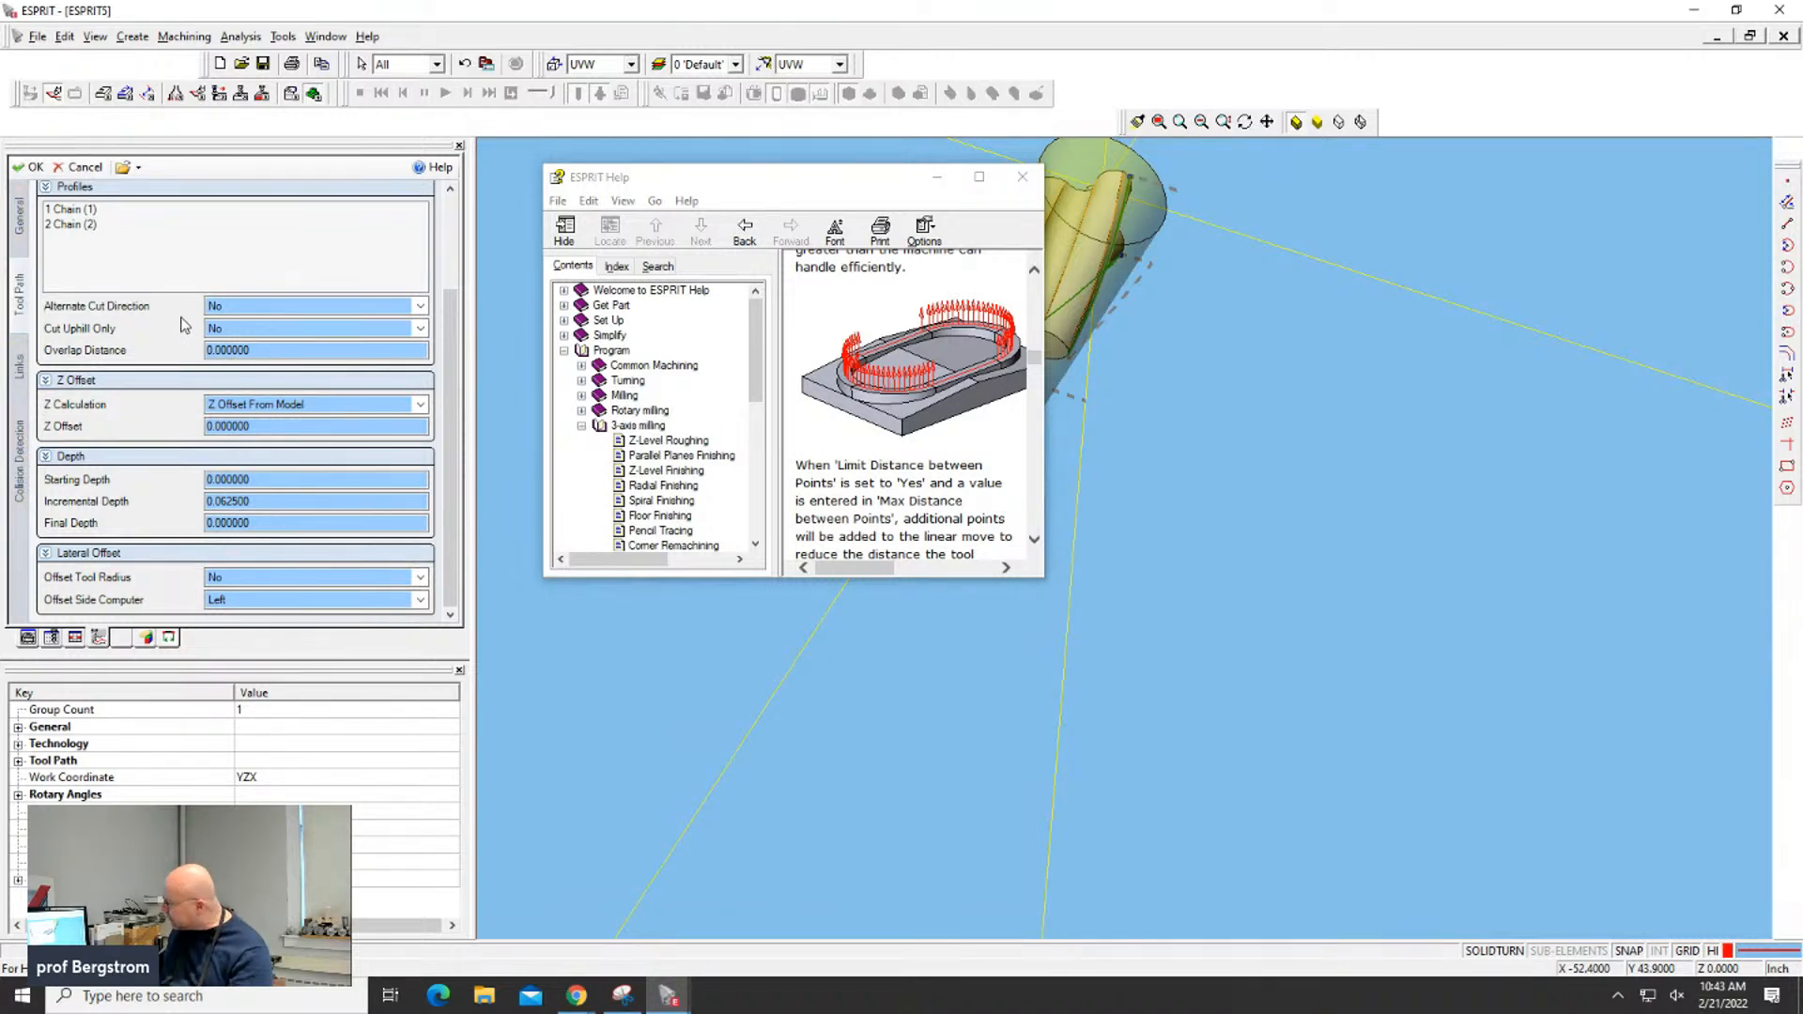
{"action": "left_click_drag", "start_coordinate": [452, 324], "coordinate": [467, 246]}
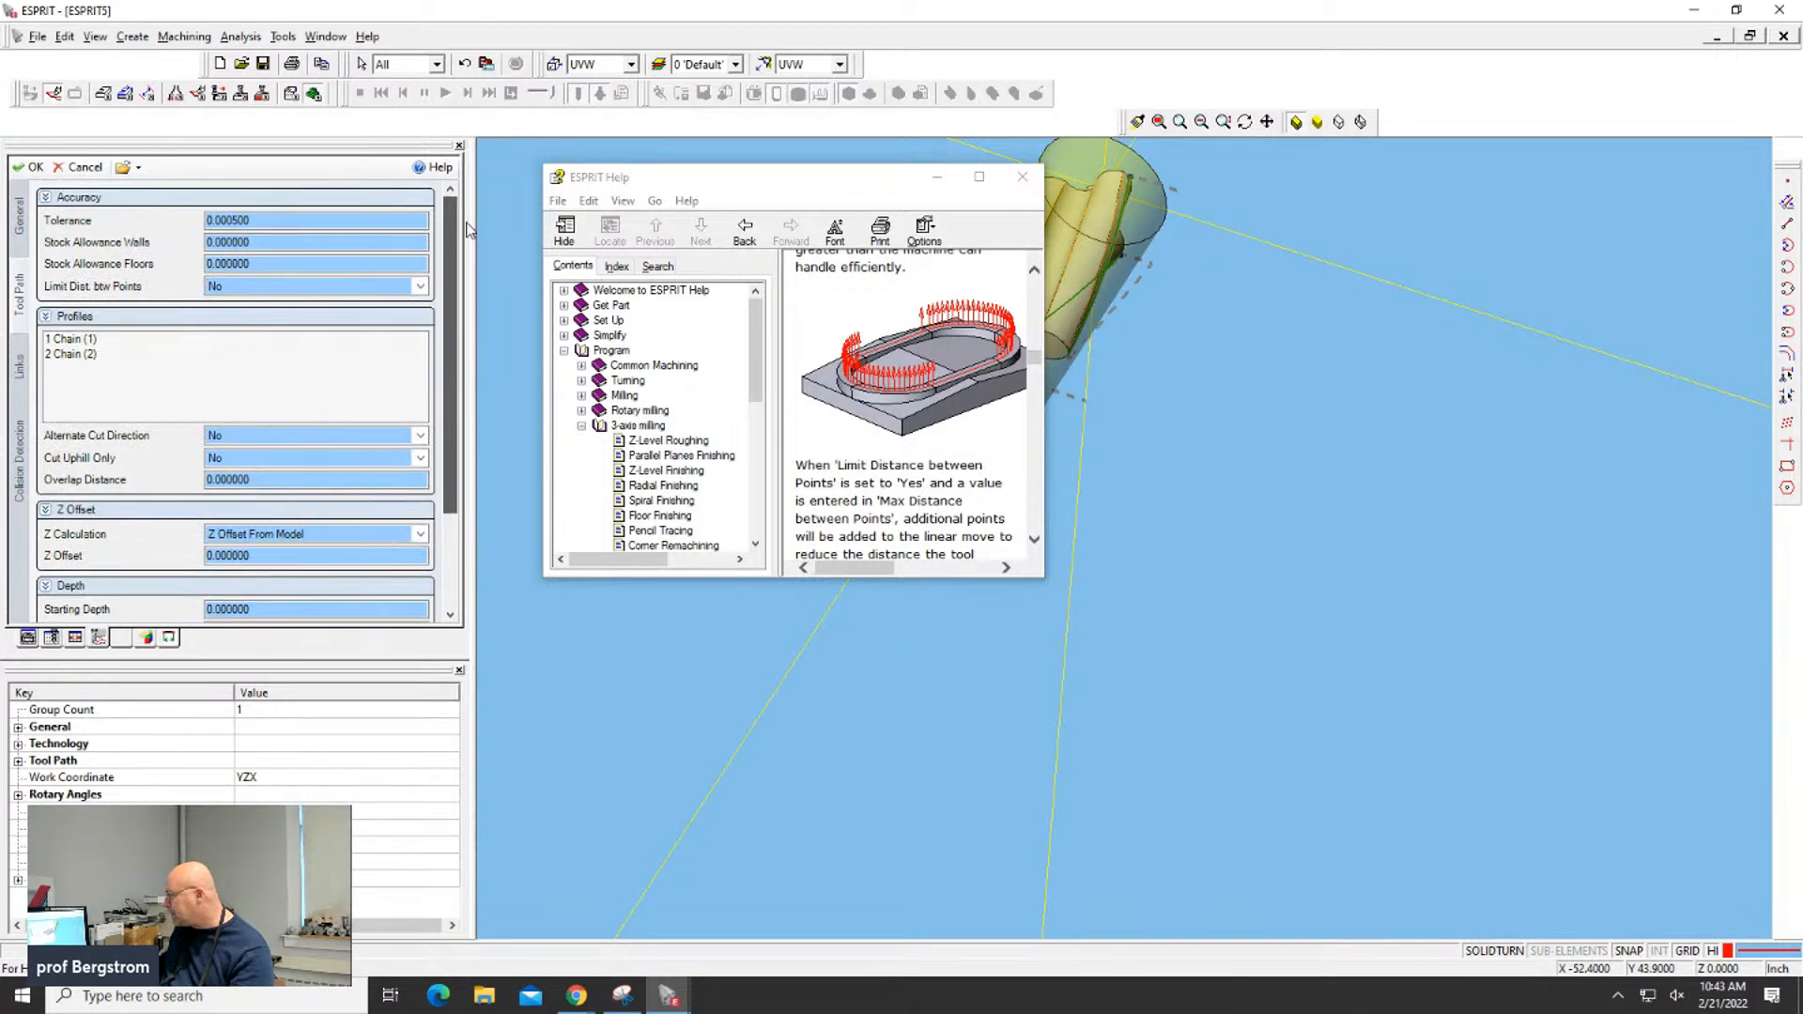
{"action": "left_click", "coordinate": [688, 170]}
{"action": "left_click", "coordinate": [668, 175]}
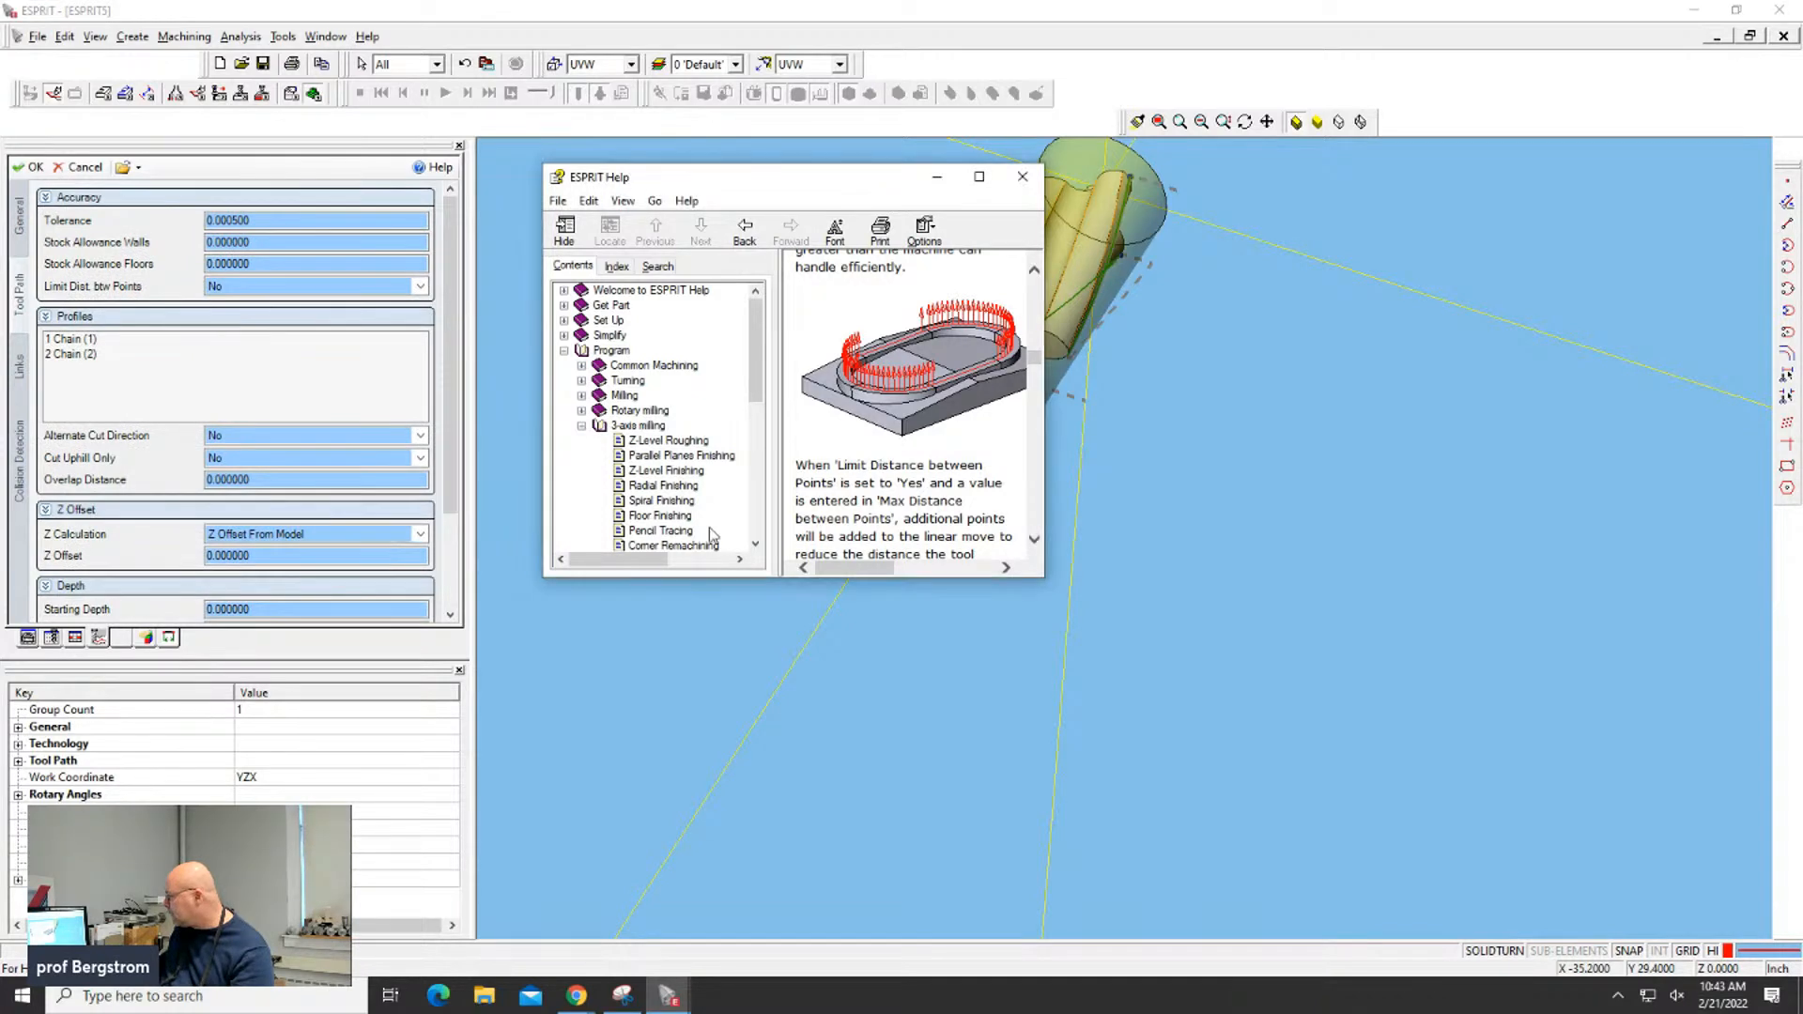
Close the help window, cancel out of the operation settings, and delete the Mold 3D Contour operation from the FreeForm feature
{"action": "left_click", "coordinate": [1026, 174]}
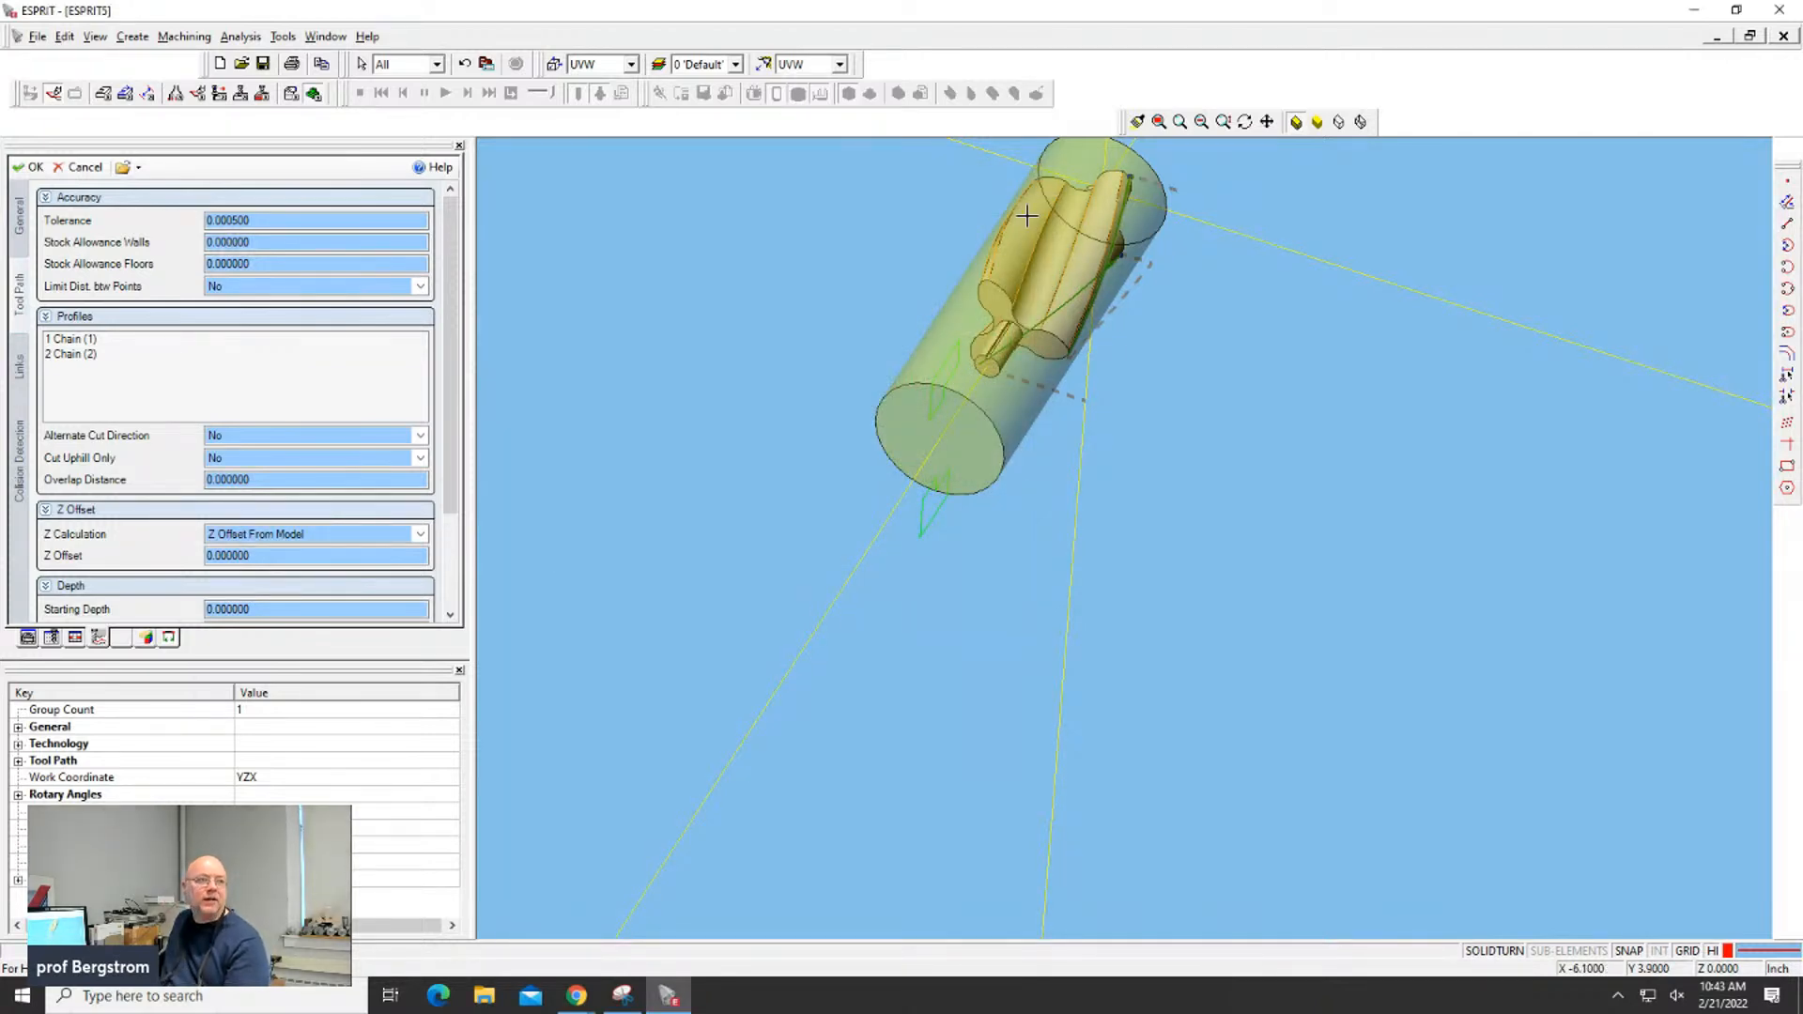
{"action": "scroll", "coordinate": [881, 247], "scroll_direction": "down", "scroll_amount": 2}
{"action": "scroll", "coordinate": [881, 247], "scroll_direction": "down", "scroll_amount": 1}
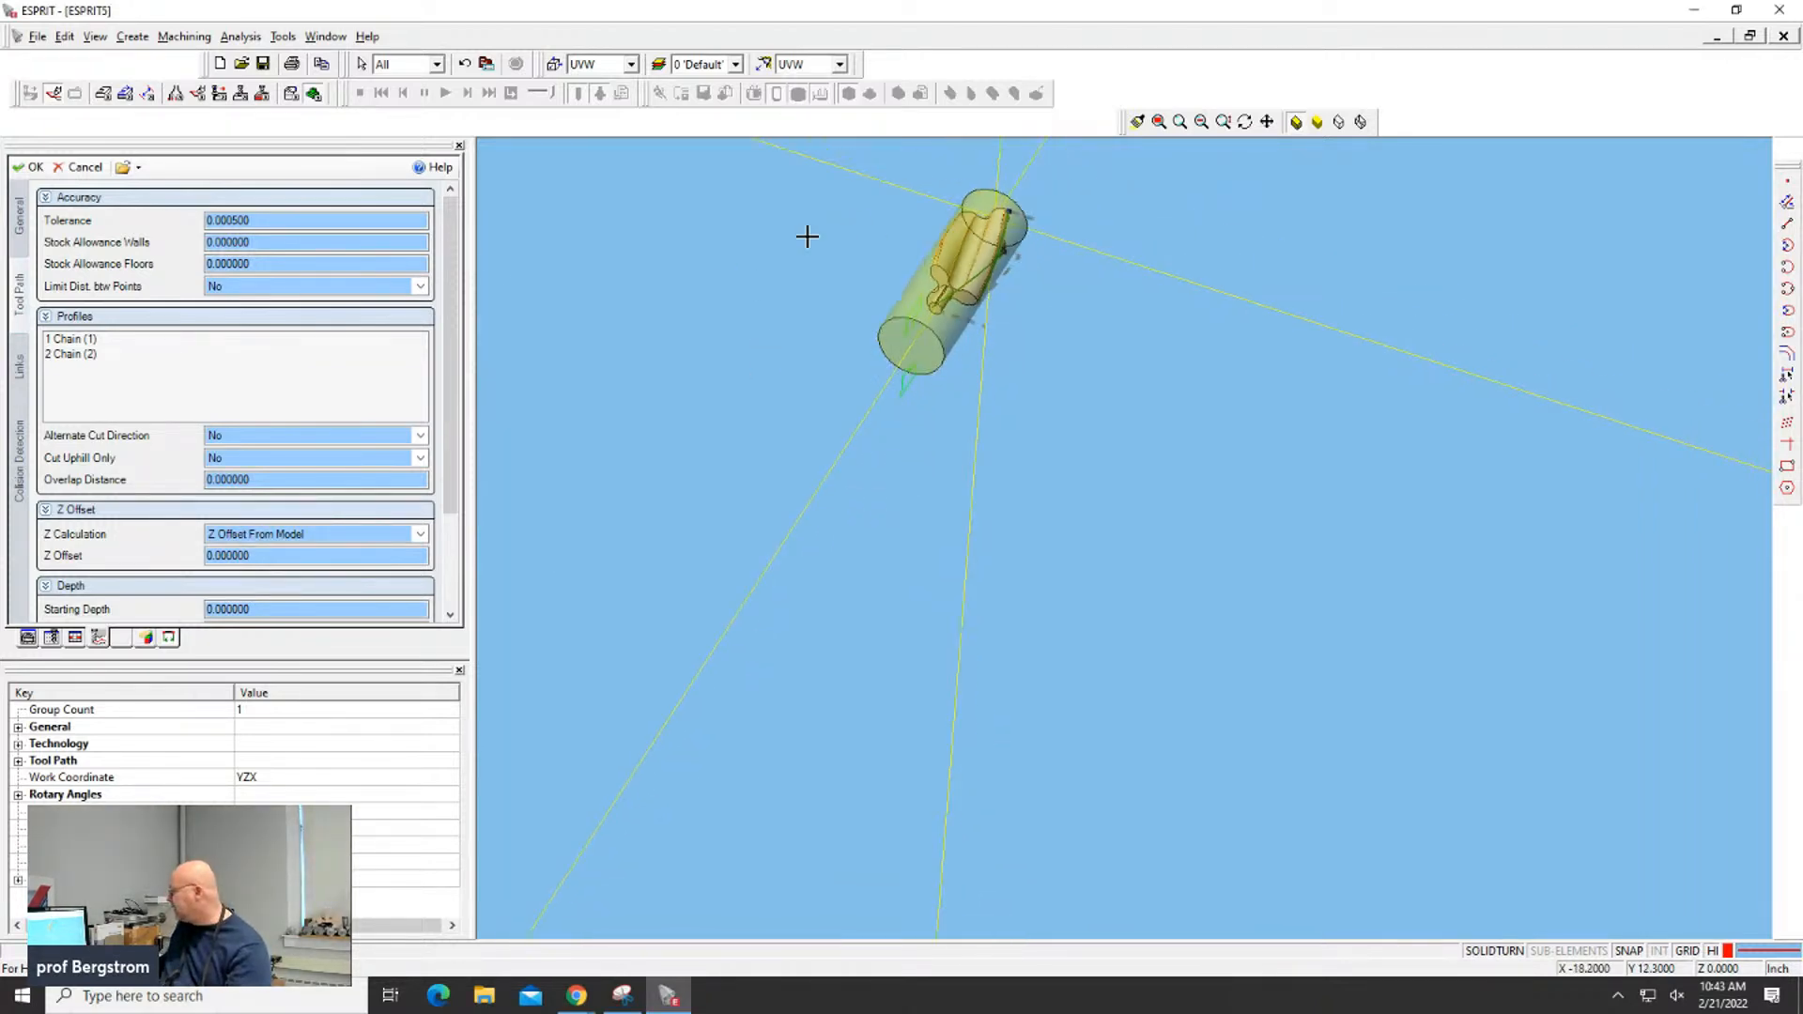
{"action": "left_click", "coordinate": [86, 167]}
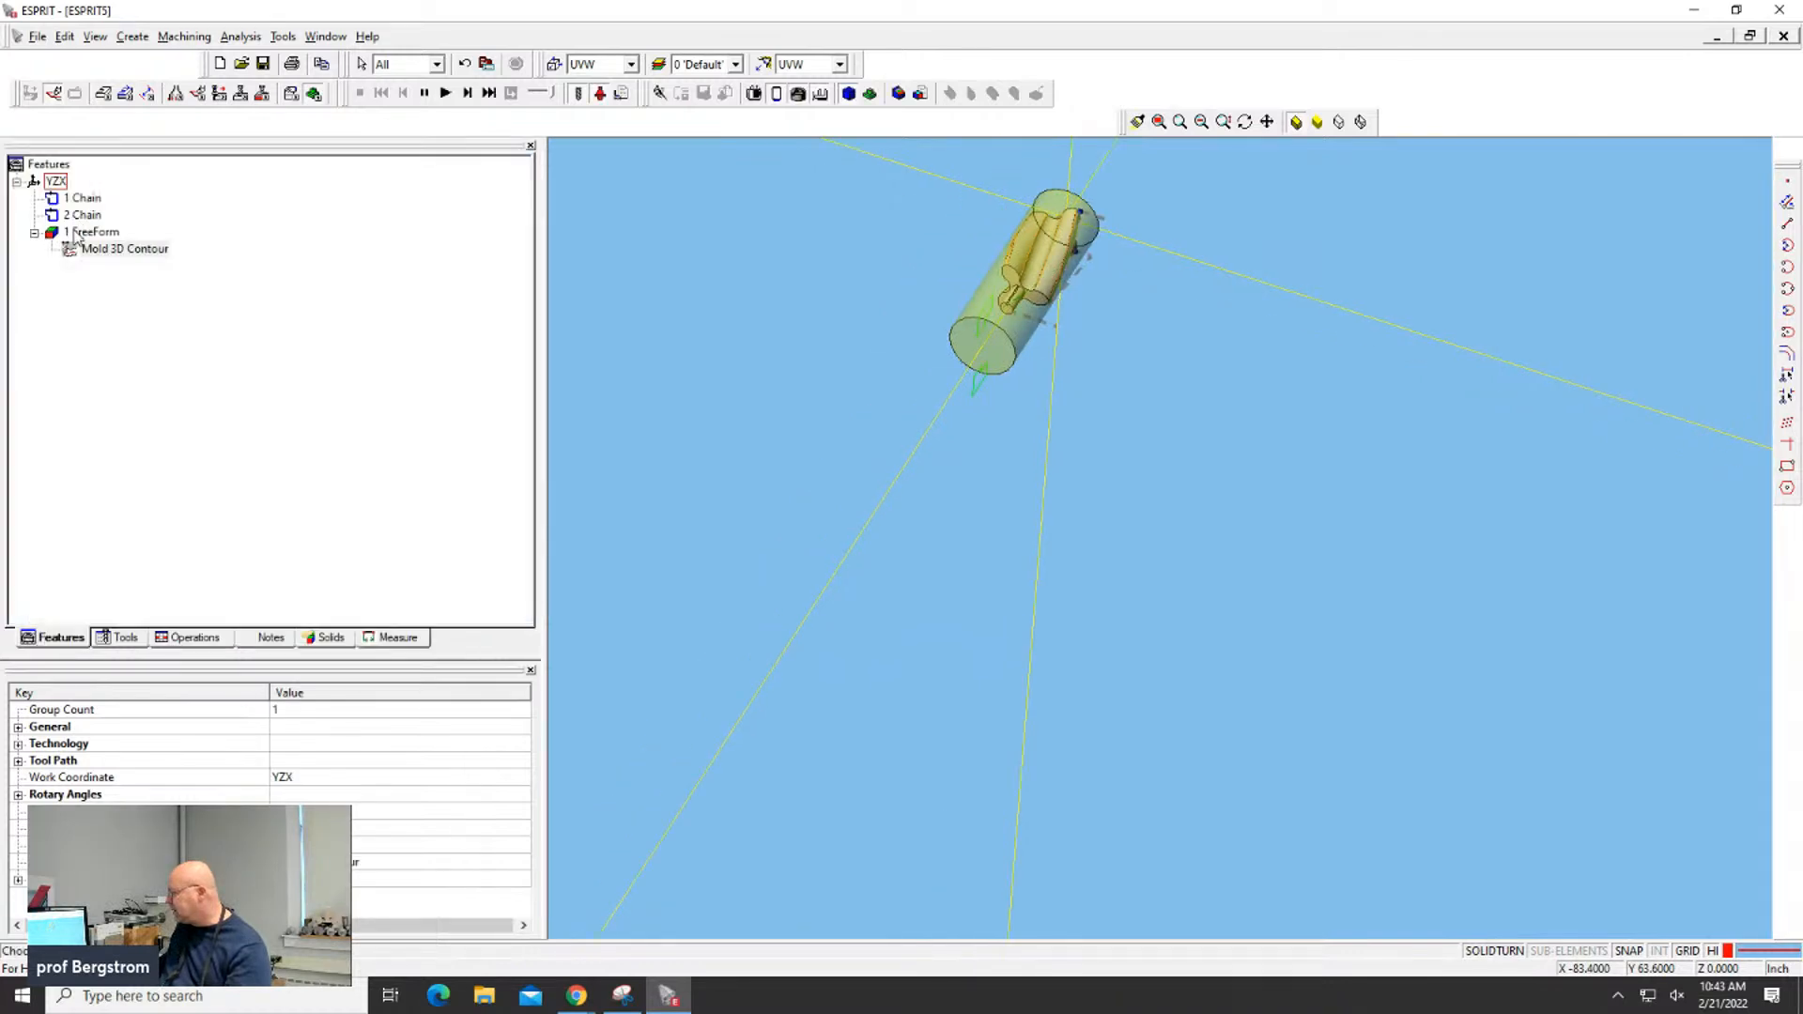
{"action": "left_click", "coordinate": [94, 247]}
{"action": "right_click", "coordinate": [100, 247]}
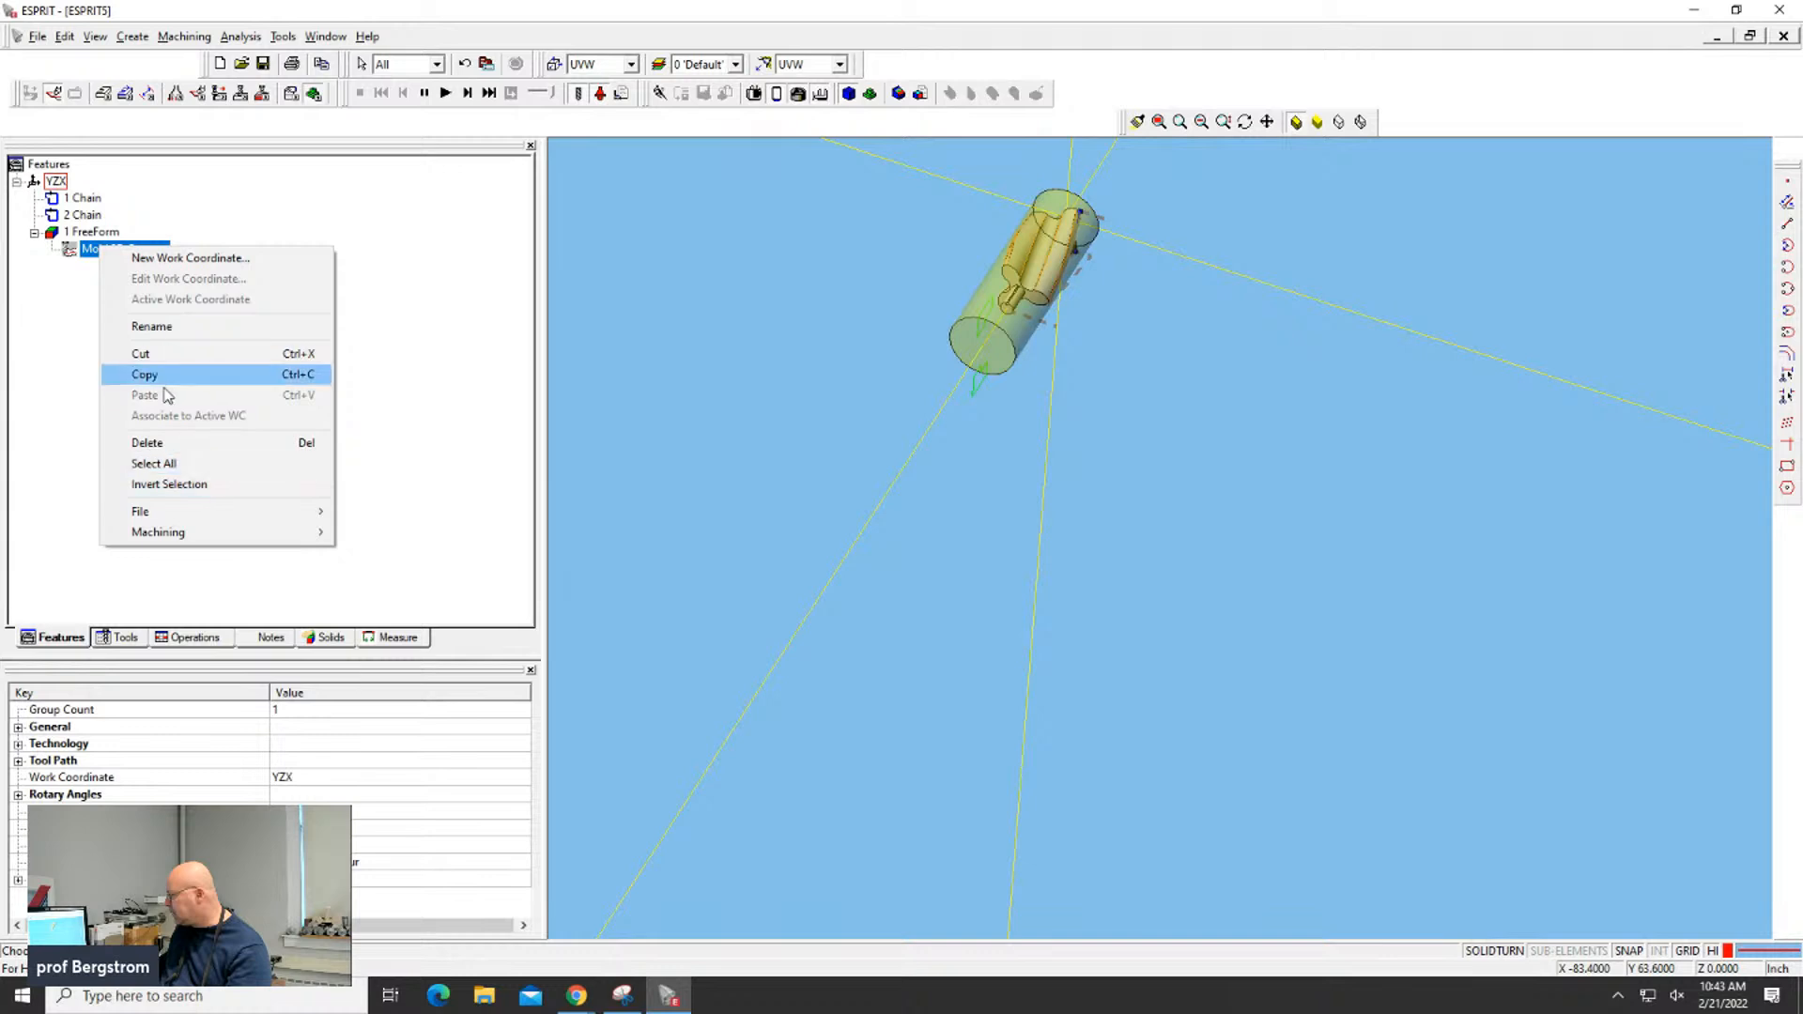
{"action": "left_click", "coordinate": [175, 444]}
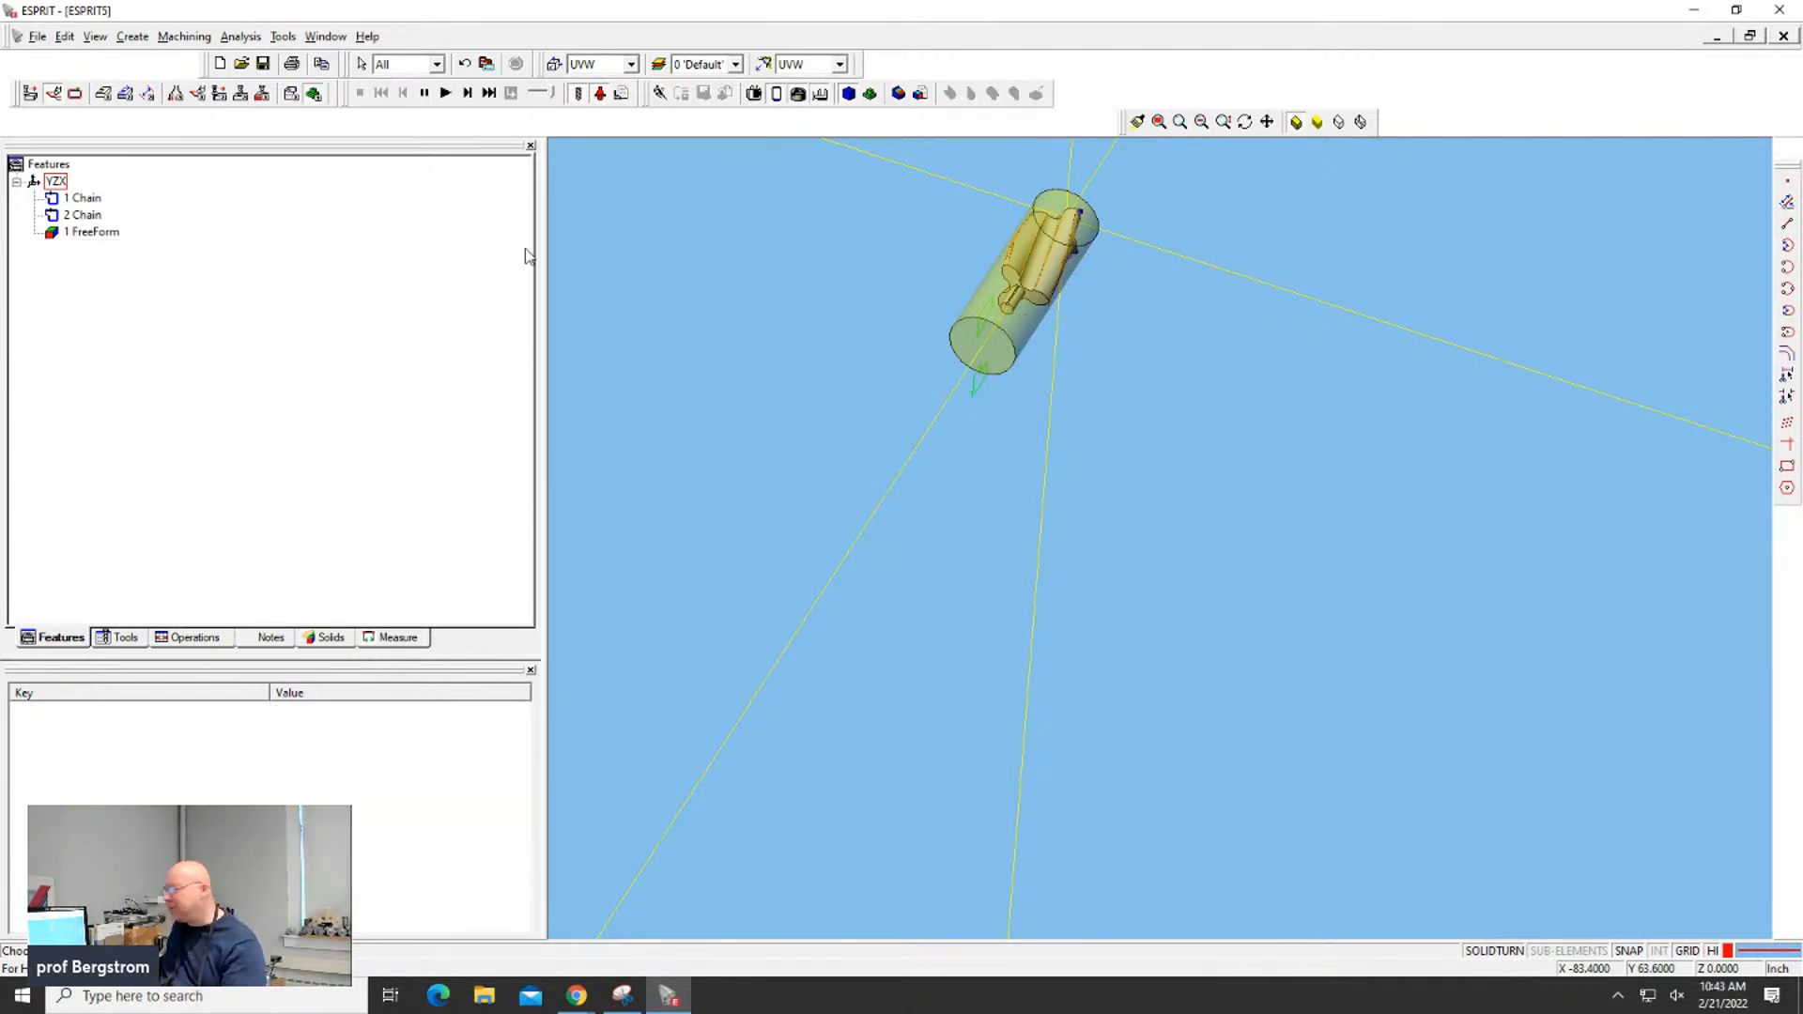
Start a manual chain at the outer corner of the front lobe's near end face and follow that lobe's curved edge
{"action": "scroll", "coordinate": [1030, 238], "scroll_direction": "down", "scroll_amount": 2}
{"action": "scroll", "coordinate": [1030, 238], "scroll_direction": "up", "scroll_amount": 4}
{"action": "middle_click_drag", "start_coordinate": [1029, 238], "coordinate": [771, 753]}
{"action": "scroll", "coordinate": [771, 753], "scroll_direction": "up", "scroll_amount": 3}
{"action": "scroll", "coordinate": [771, 753], "scroll_direction": "up", "scroll_amount": 2}
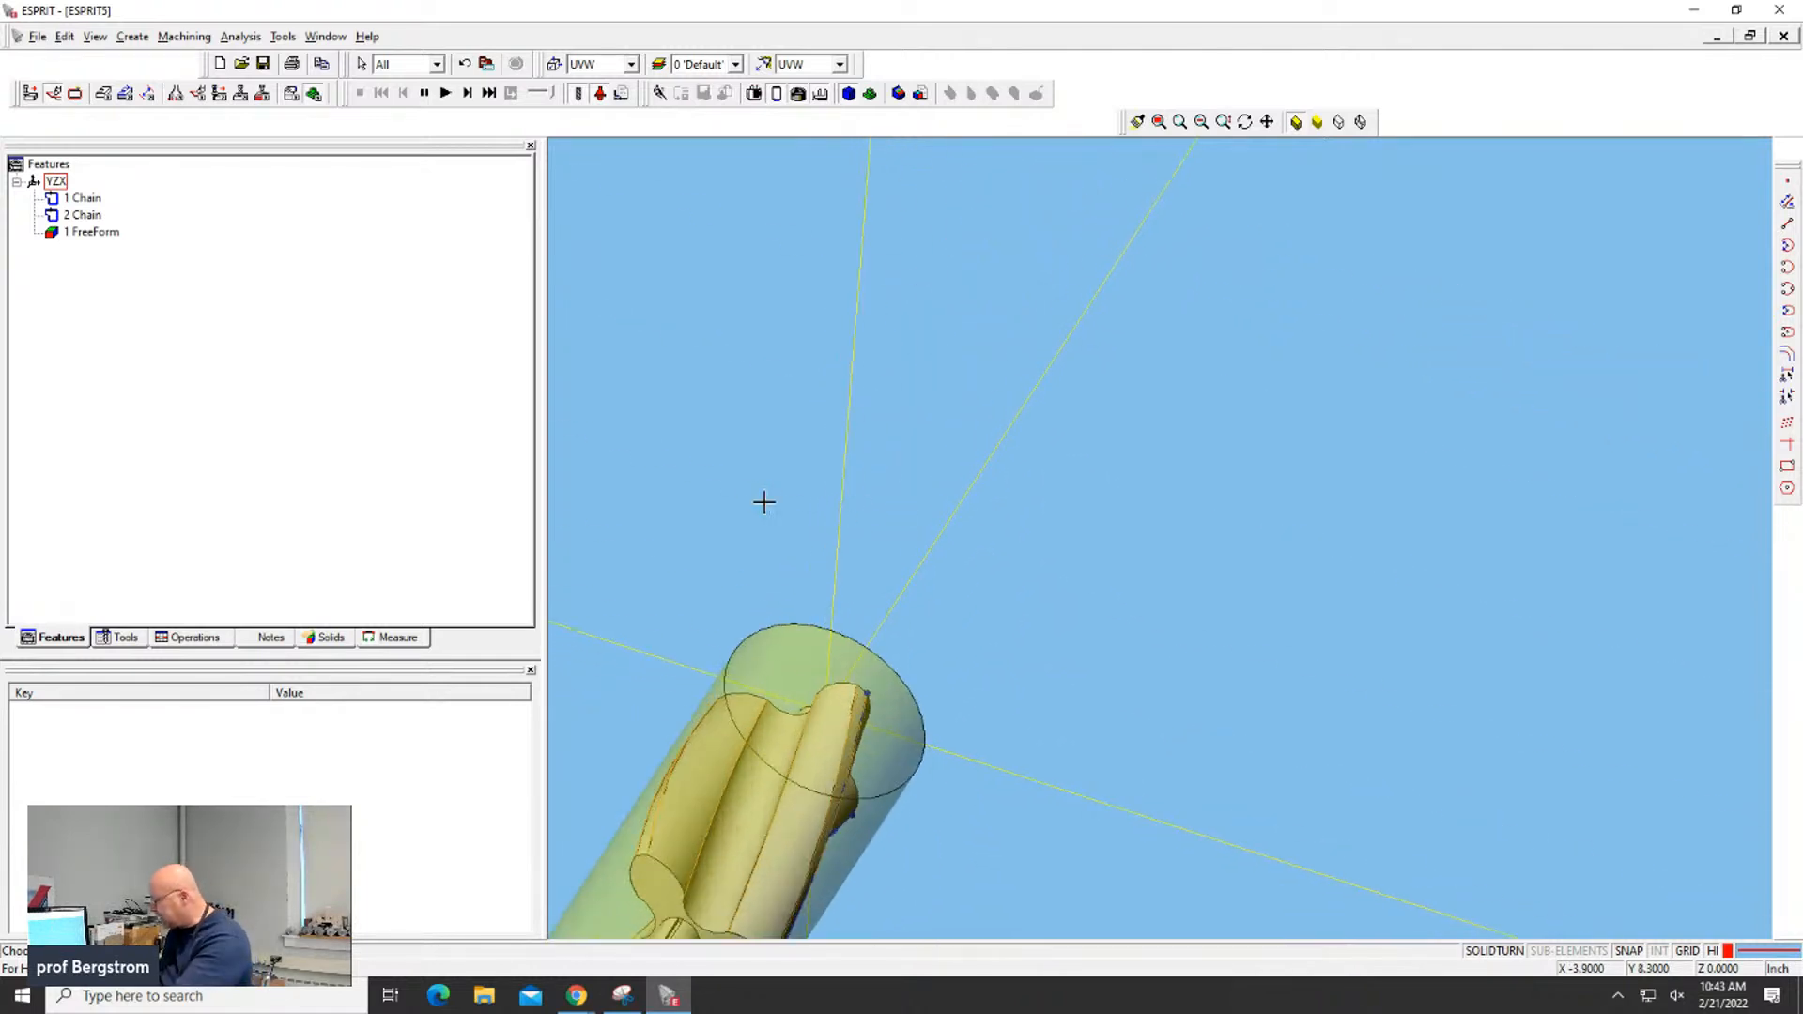
{"action": "mouse_move", "coordinate": [701, 442]}
{"action": "middle_mouse_down"}
{"action": "mouse_move", "coordinate": [707, 414]}
{"action": "mouse_move", "coordinate": [664, 463]}
{"action": "mouse_move", "coordinate": [716, 442]}
{"action": "middle_mouse_up"}
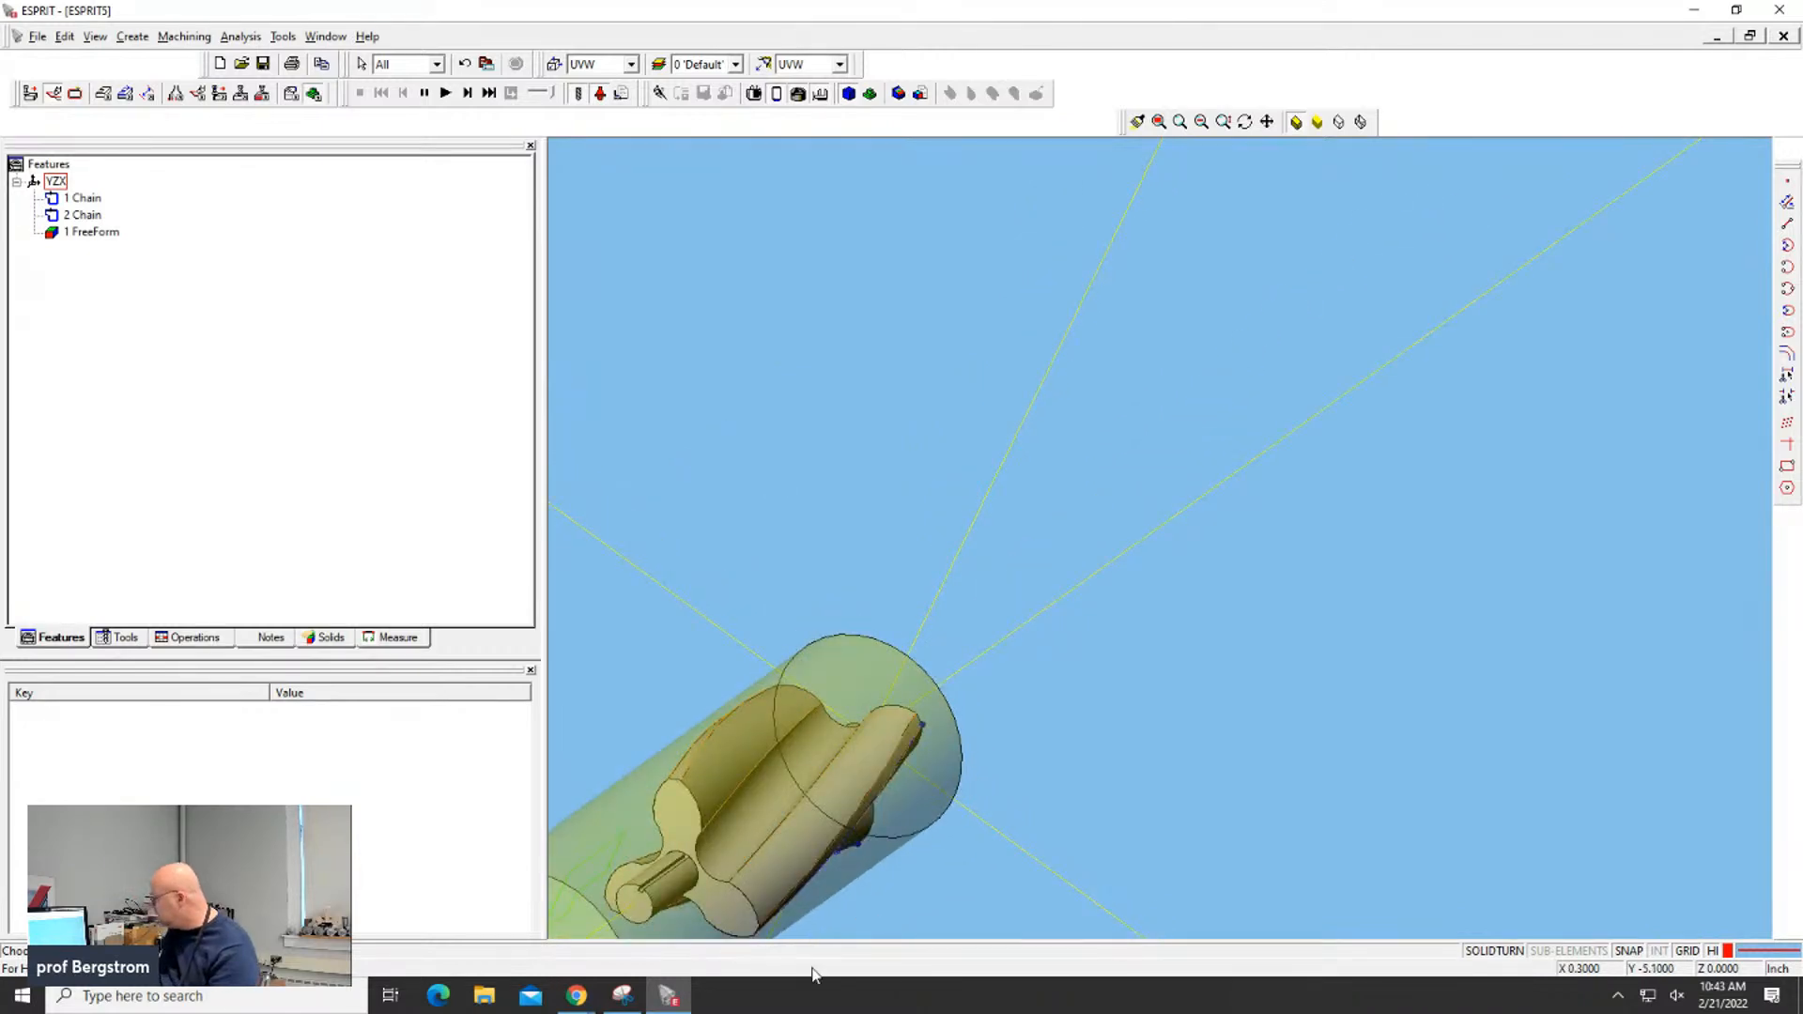
{"action": "scroll", "coordinate": [766, 911], "scroll_direction": "up", "scroll_amount": 1}
{"action": "scroll", "coordinate": [767, 911], "scroll_direction": "up", "scroll_amount": 2}
{"action": "scroll", "coordinate": [803, 900], "scroll_direction": "up", "scroll_amount": 1}
{"action": "scroll", "coordinate": [846, 822], "scroll_direction": "up", "scroll_amount": 2}
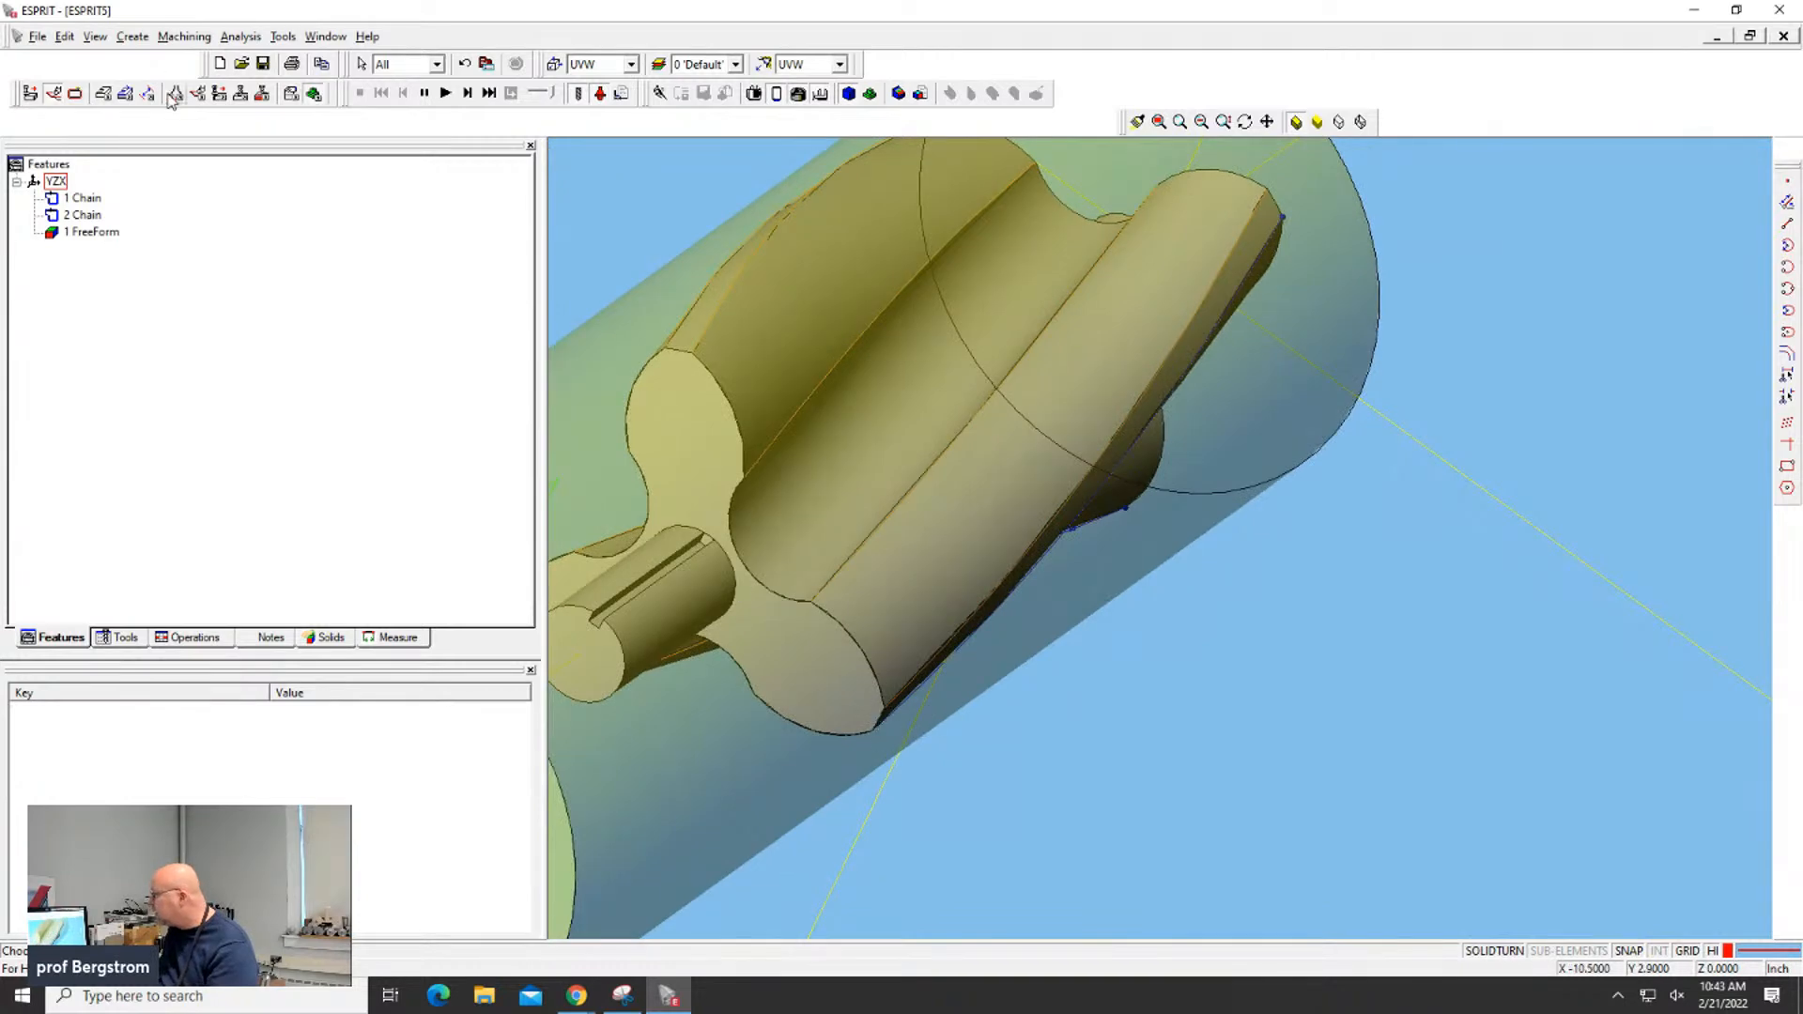
{"action": "left_click", "coordinate": [132, 92]}
{"action": "left_click", "coordinate": [135, 93]}
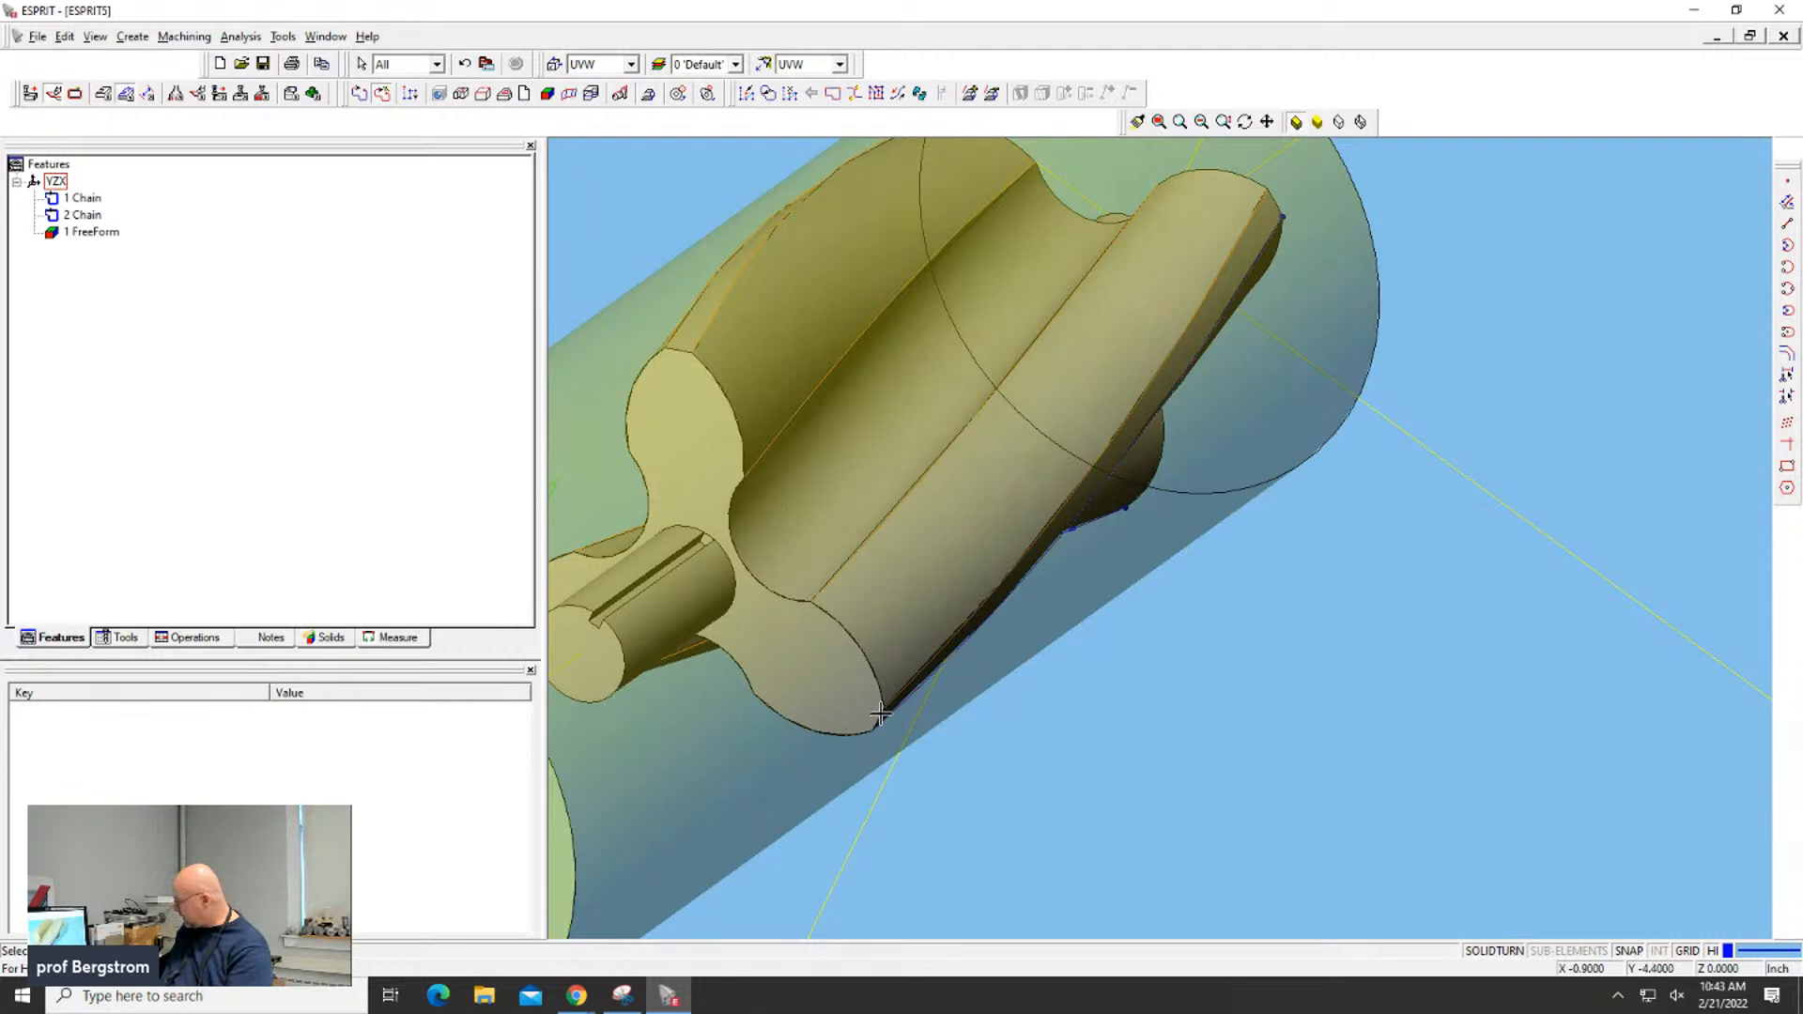
{"action": "scroll", "coordinate": [880, 714], "scroll_direction": "up", "scroll_amount": 3}
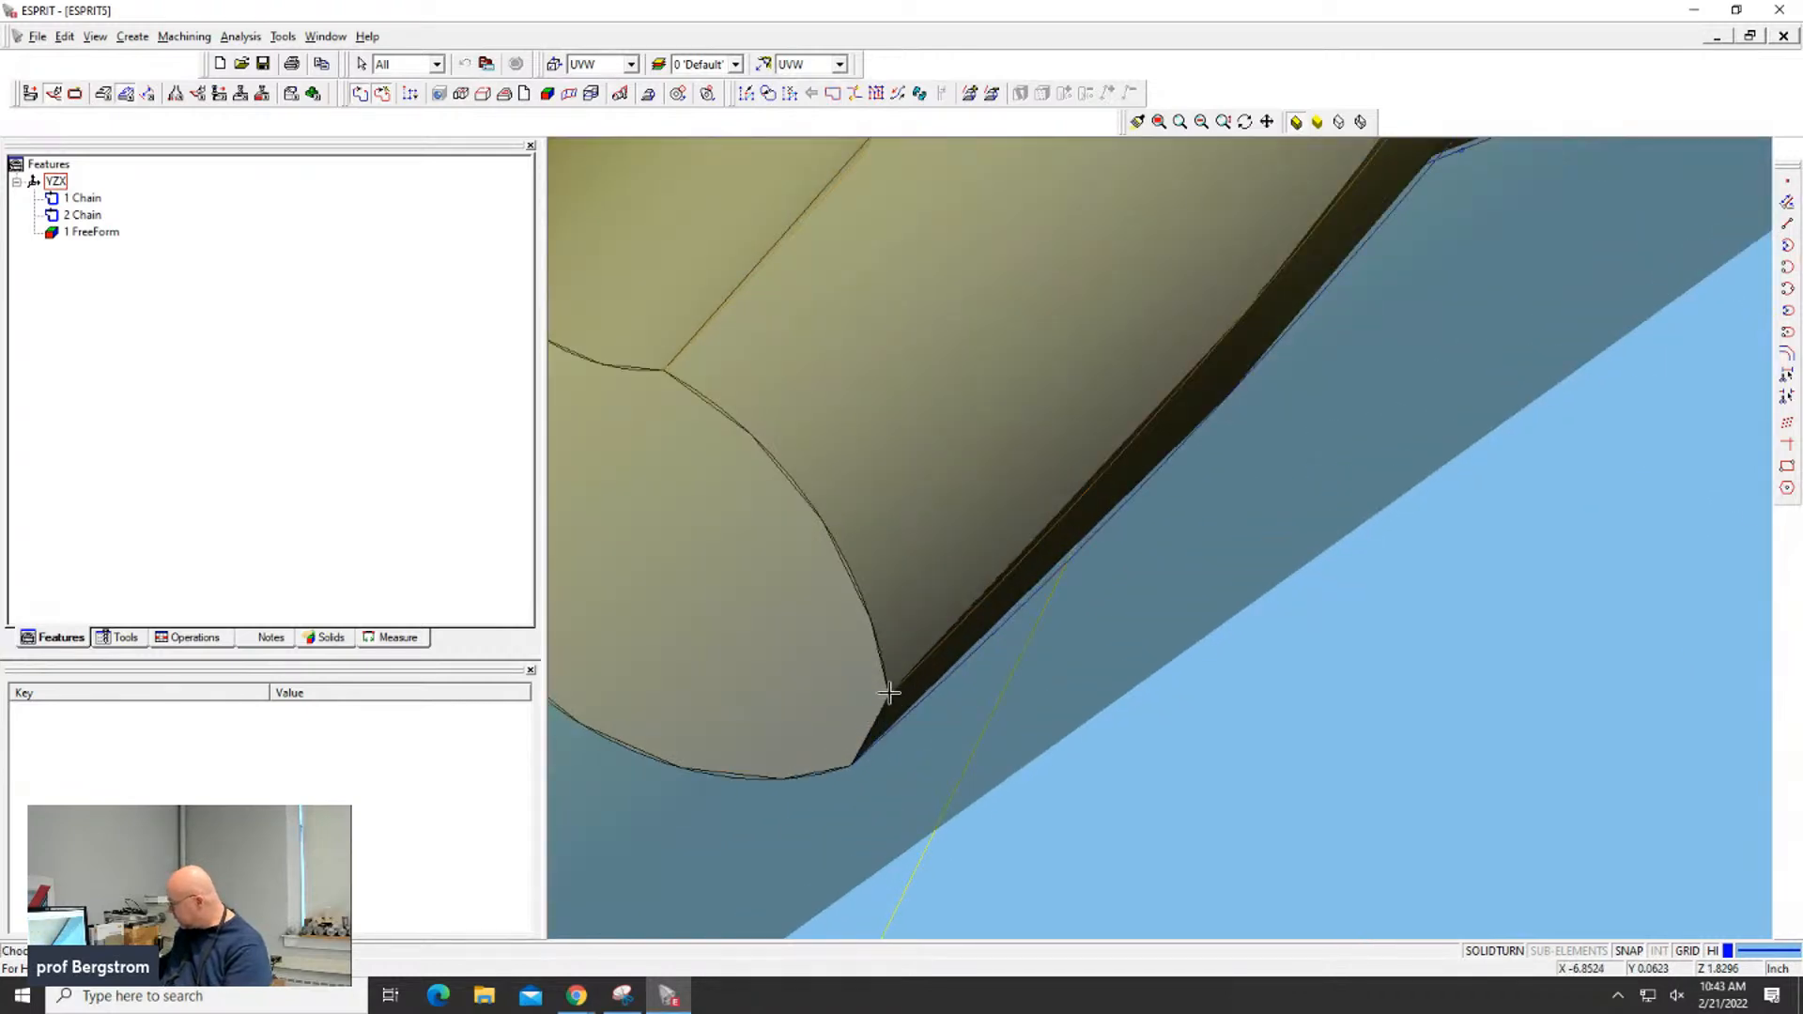
{"action": "left_click", "coordinate": [889, 693]}
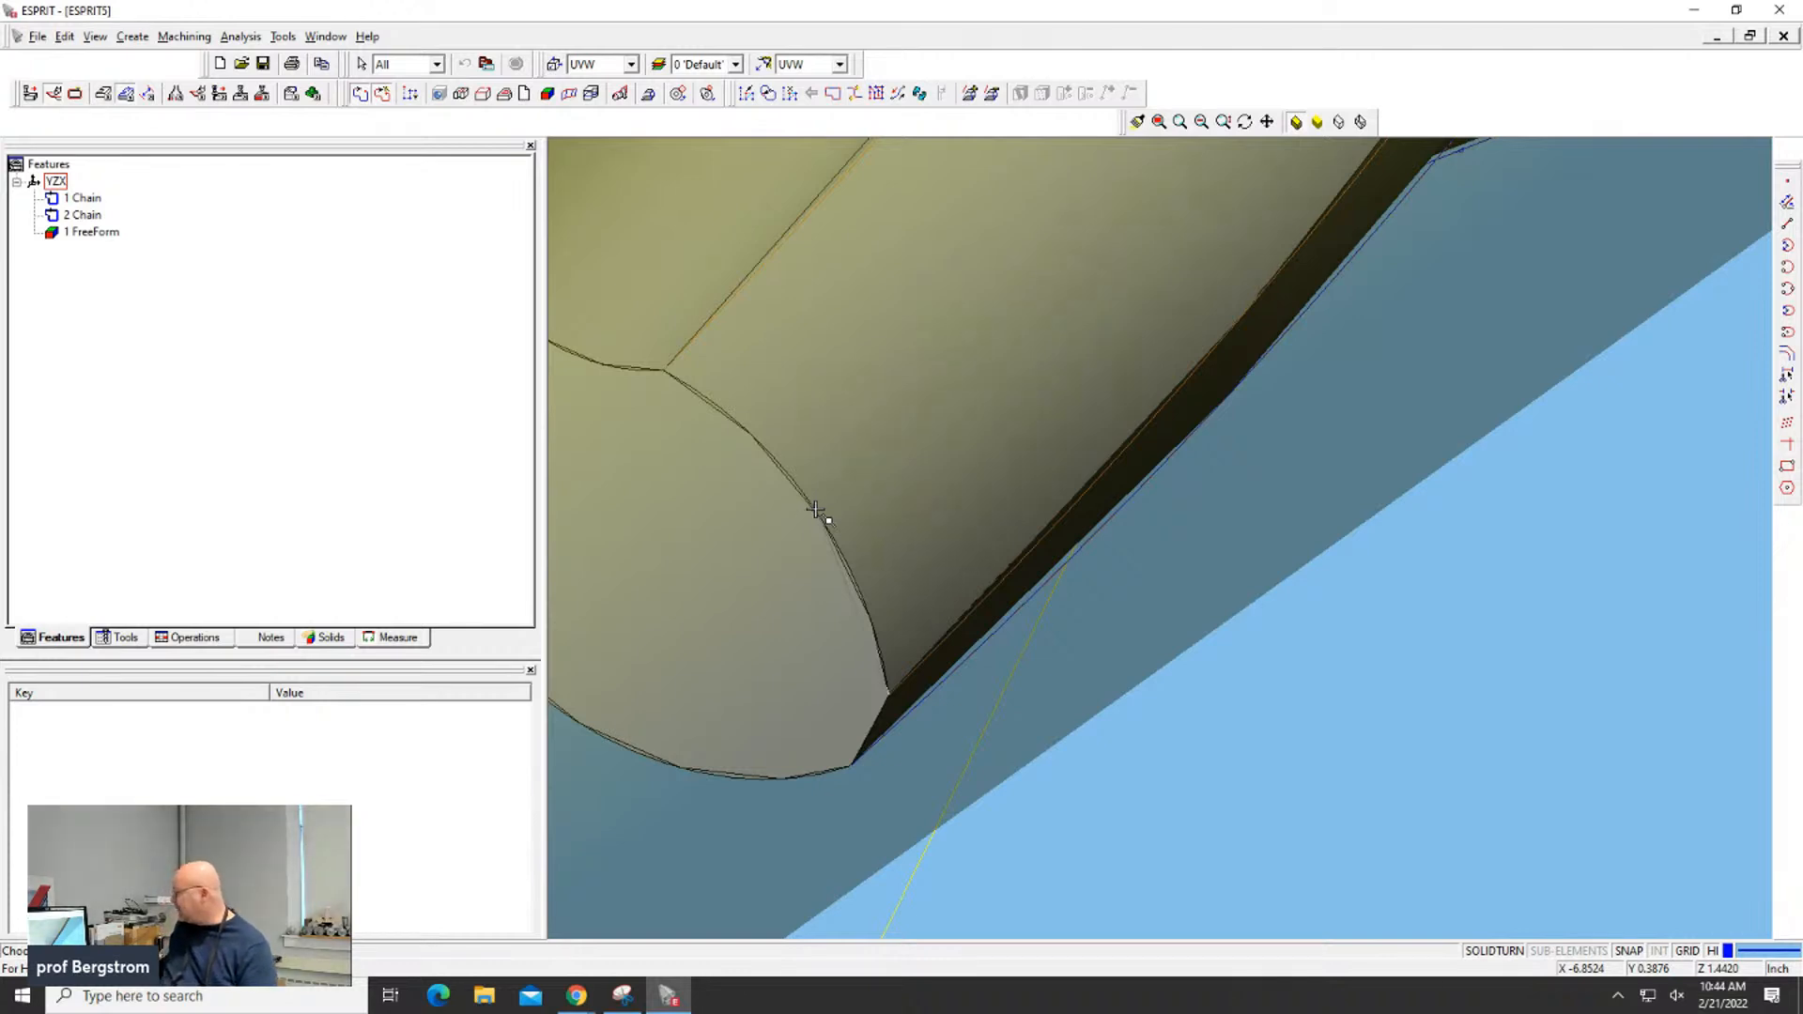
{"action": "left_click", "coordinate": [836, 542]}
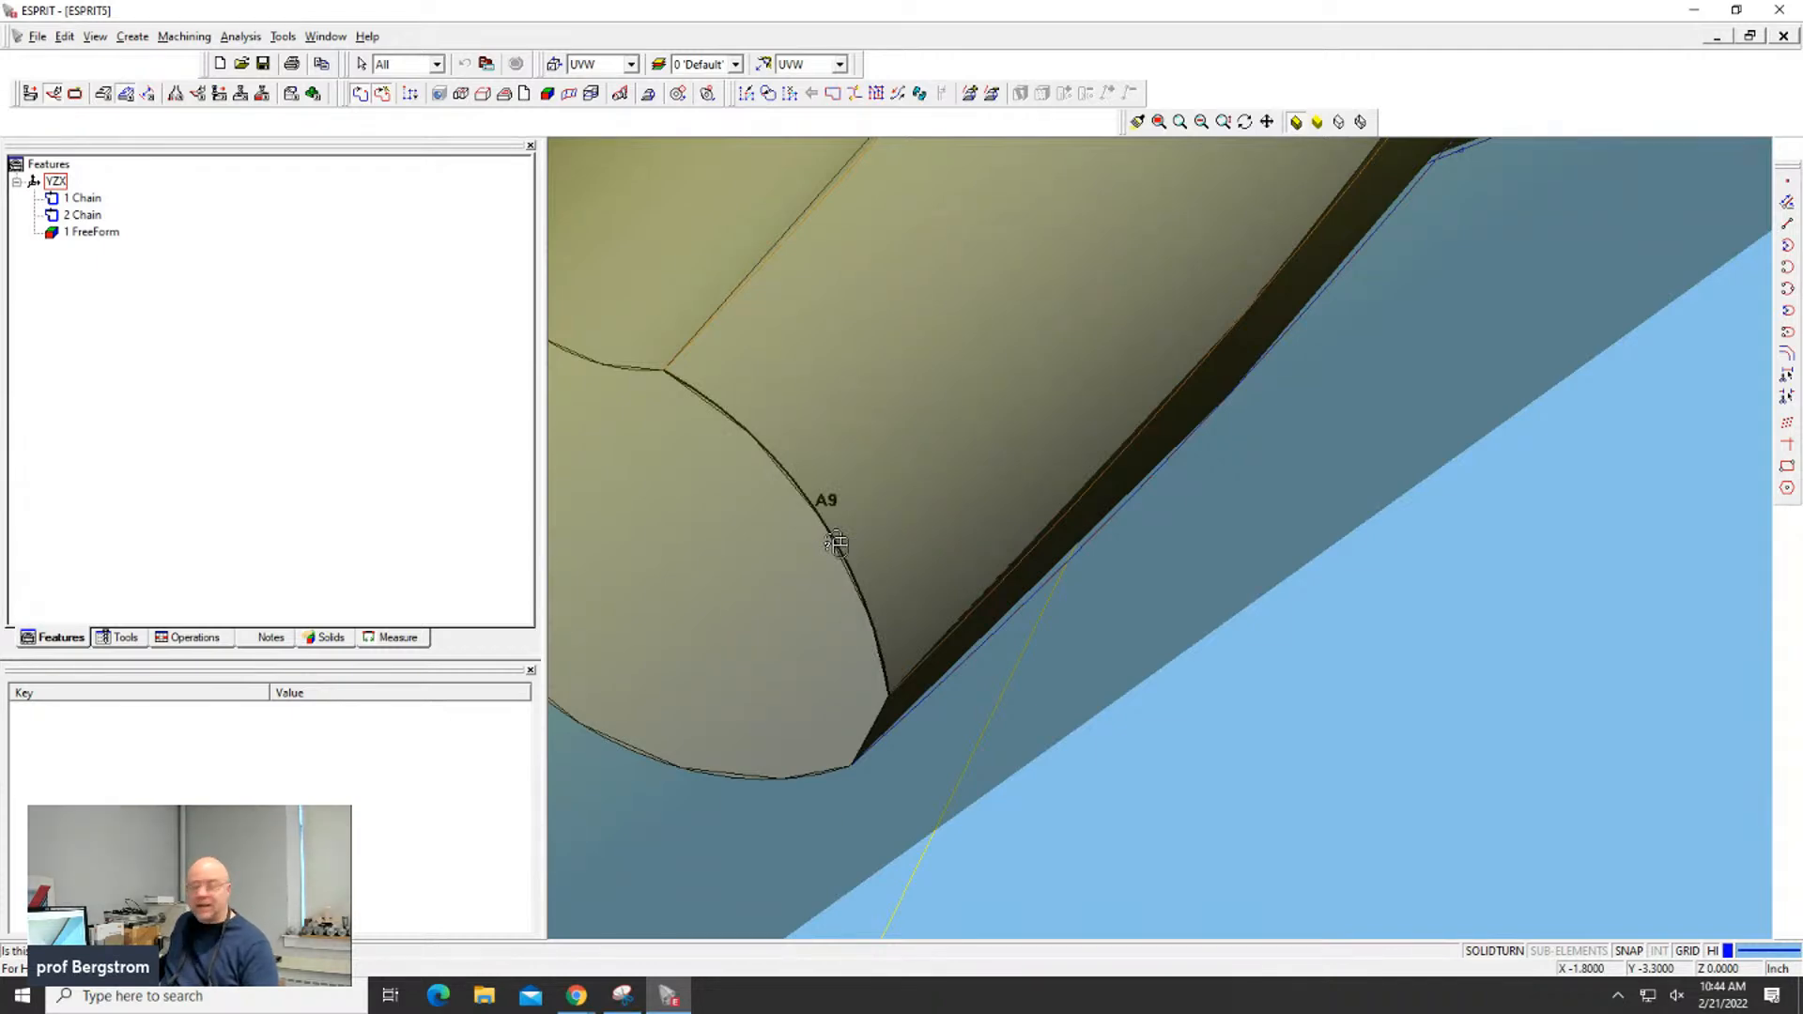
{"action": "left_click", "coordinate": [836, 542]}
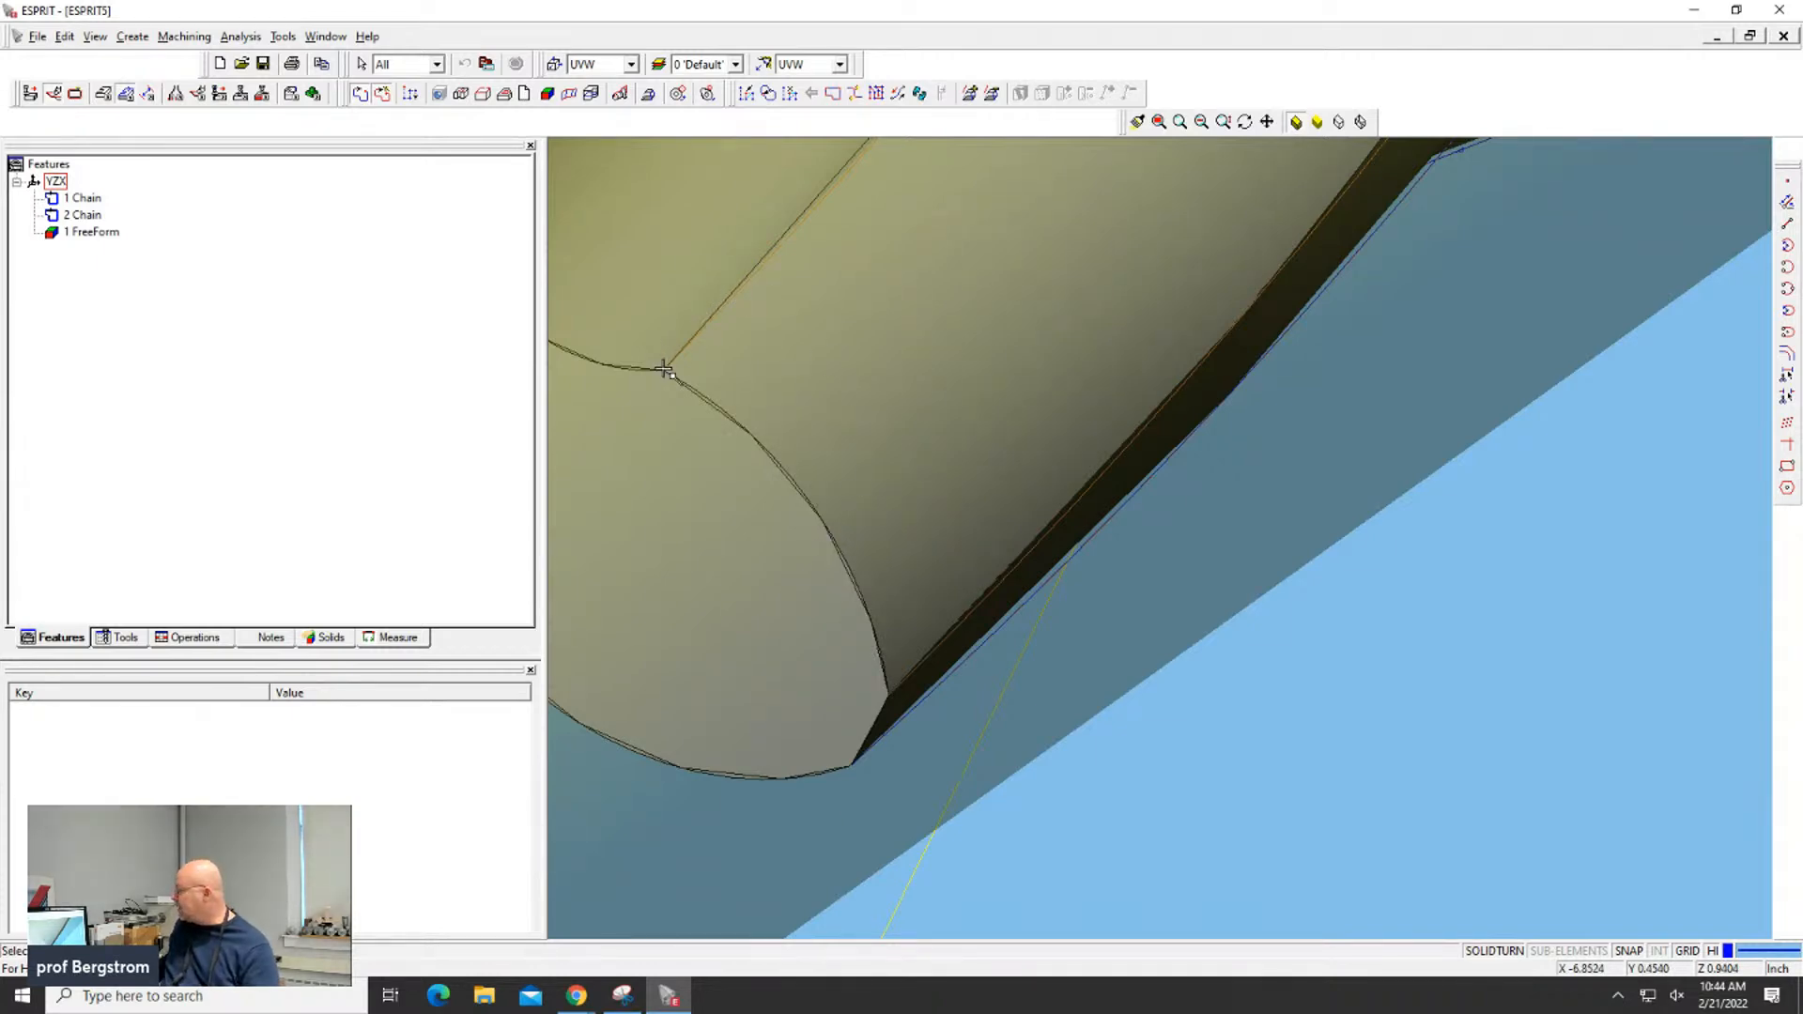
Try to end the front lobe's arc at the outer corner of the adjacent upper lobe
{"action": "scroll", "coordinate": [665, 369], "scroll_direction": "down", "scroll_amount": 5}
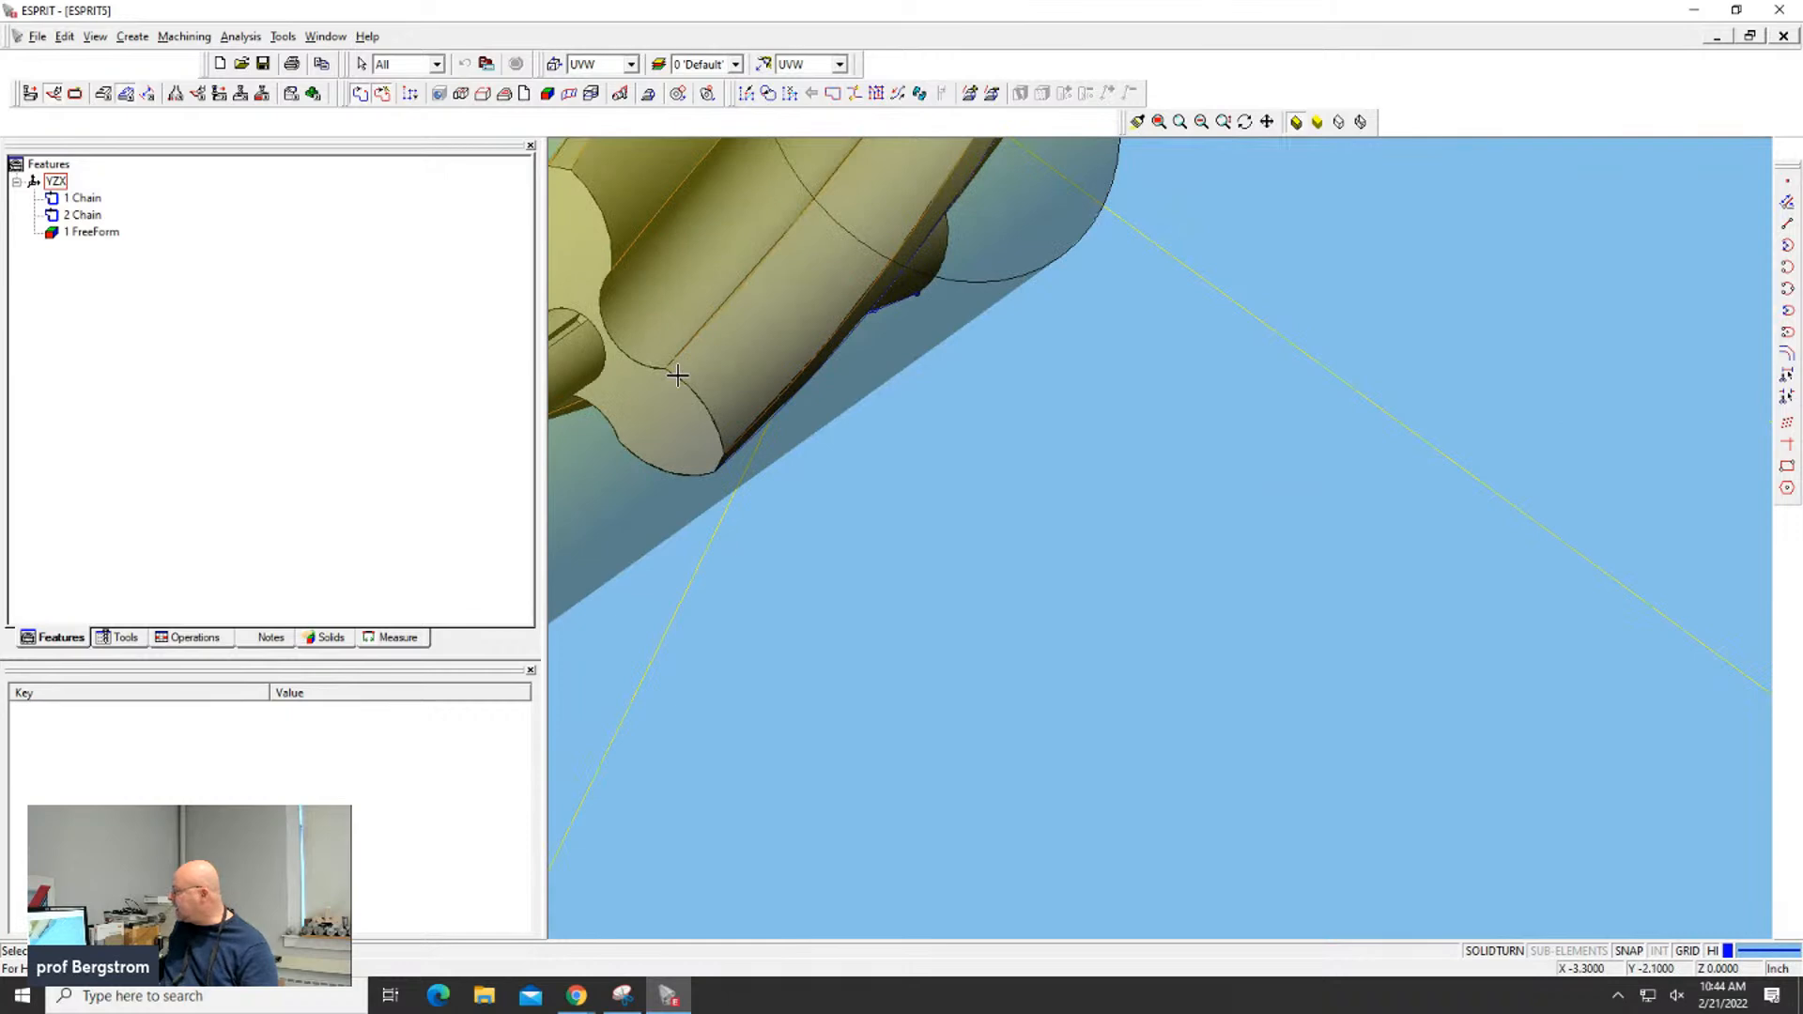
{"action": "scroll", "coordinate": [729, 457], "scroll_direction": "down", "scroll_amount": 2}
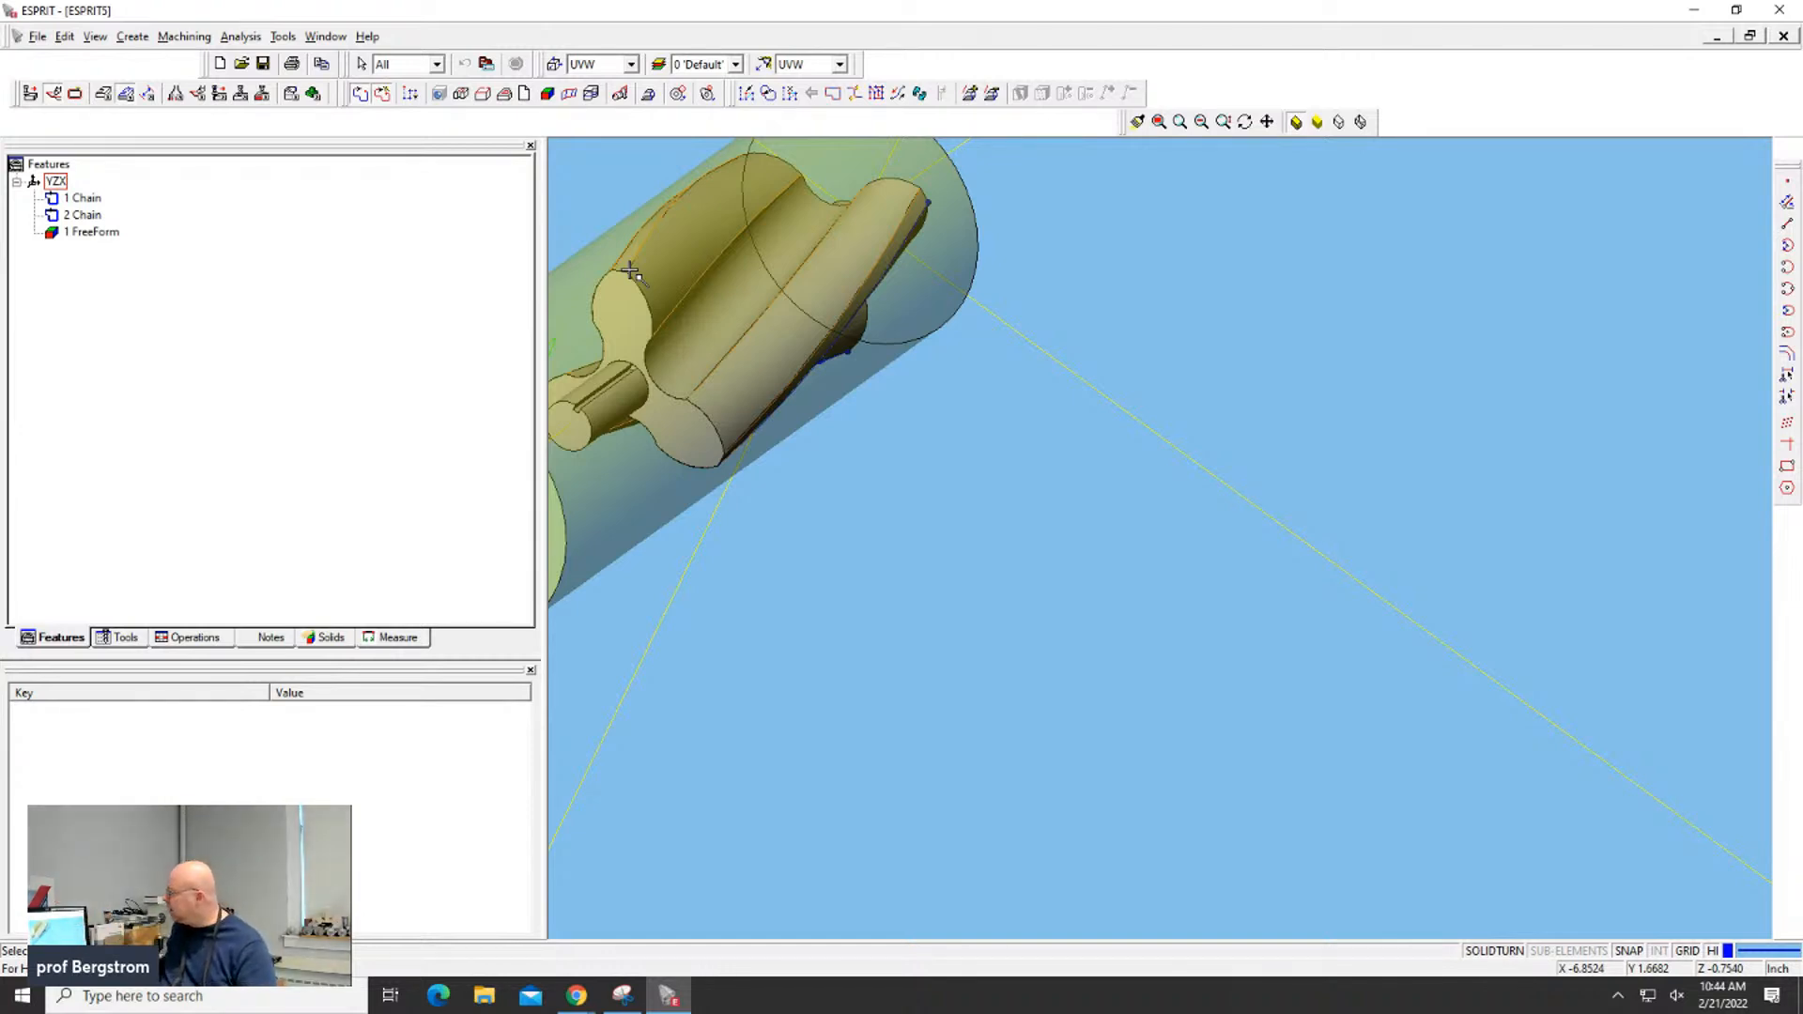
{"action": "left_click", "coordinate": [631, 272]}
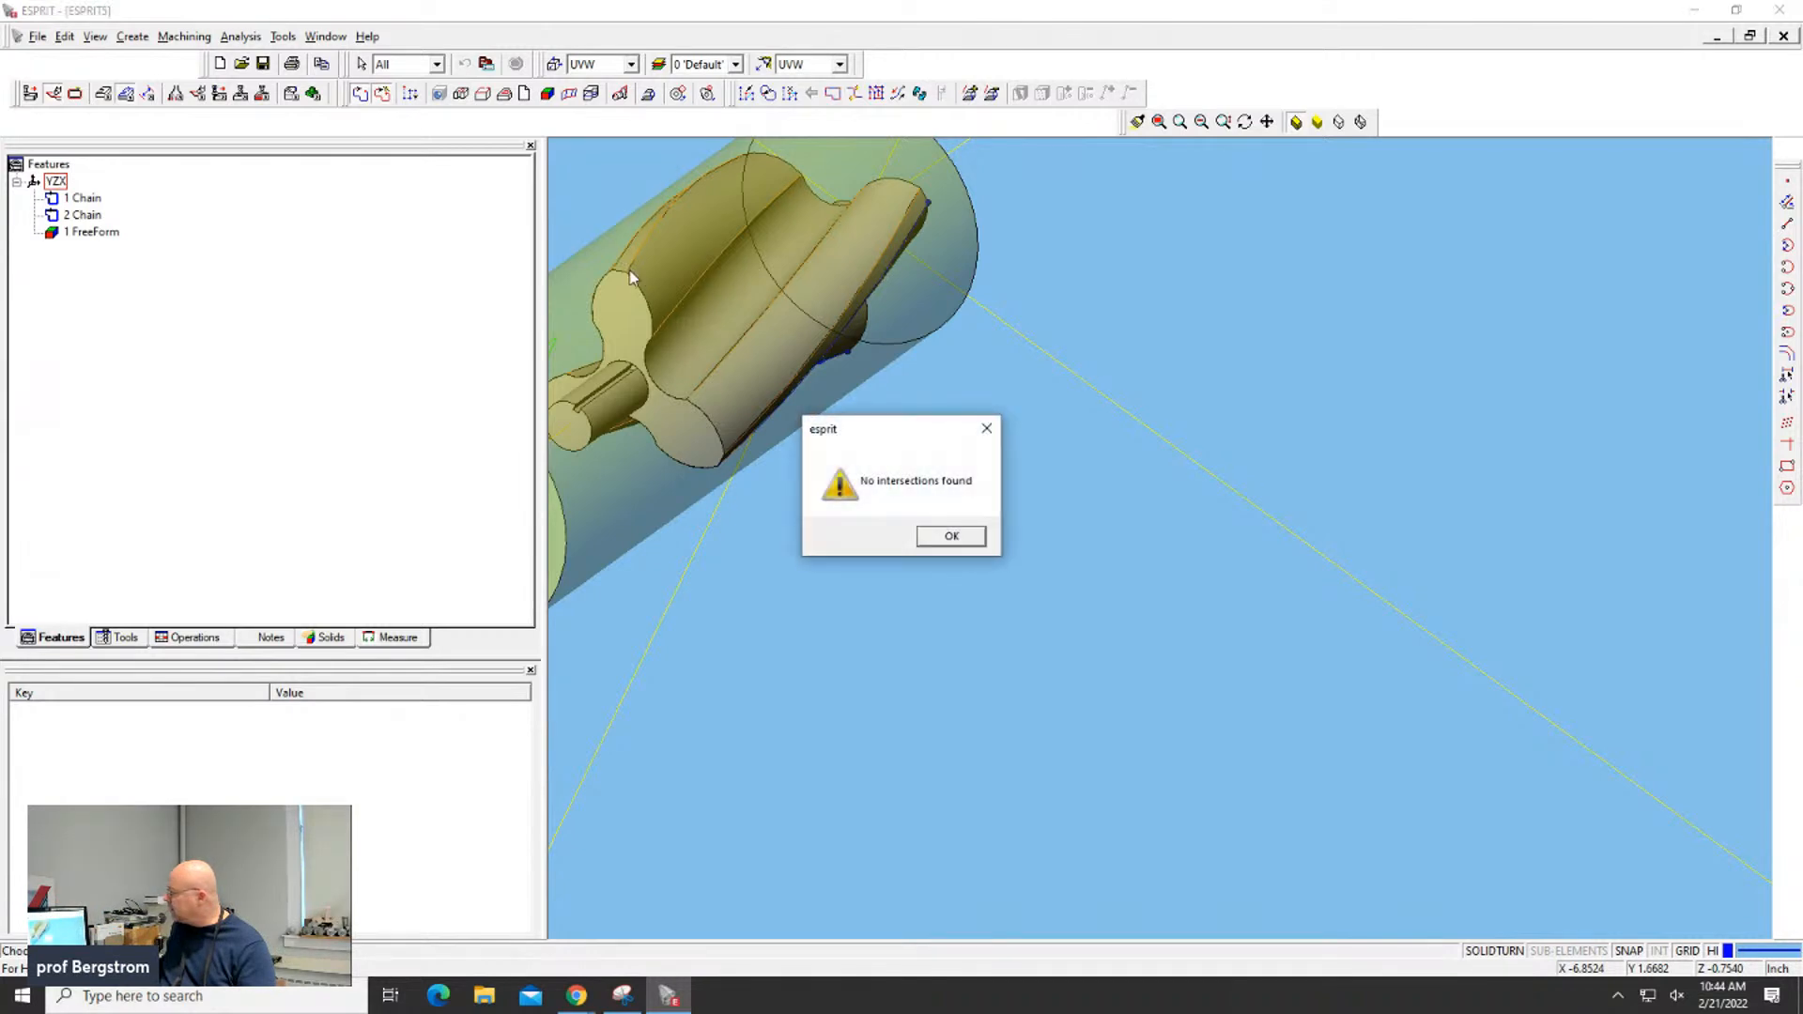
{"action": "left_click", "coordinate": [946, 536]}
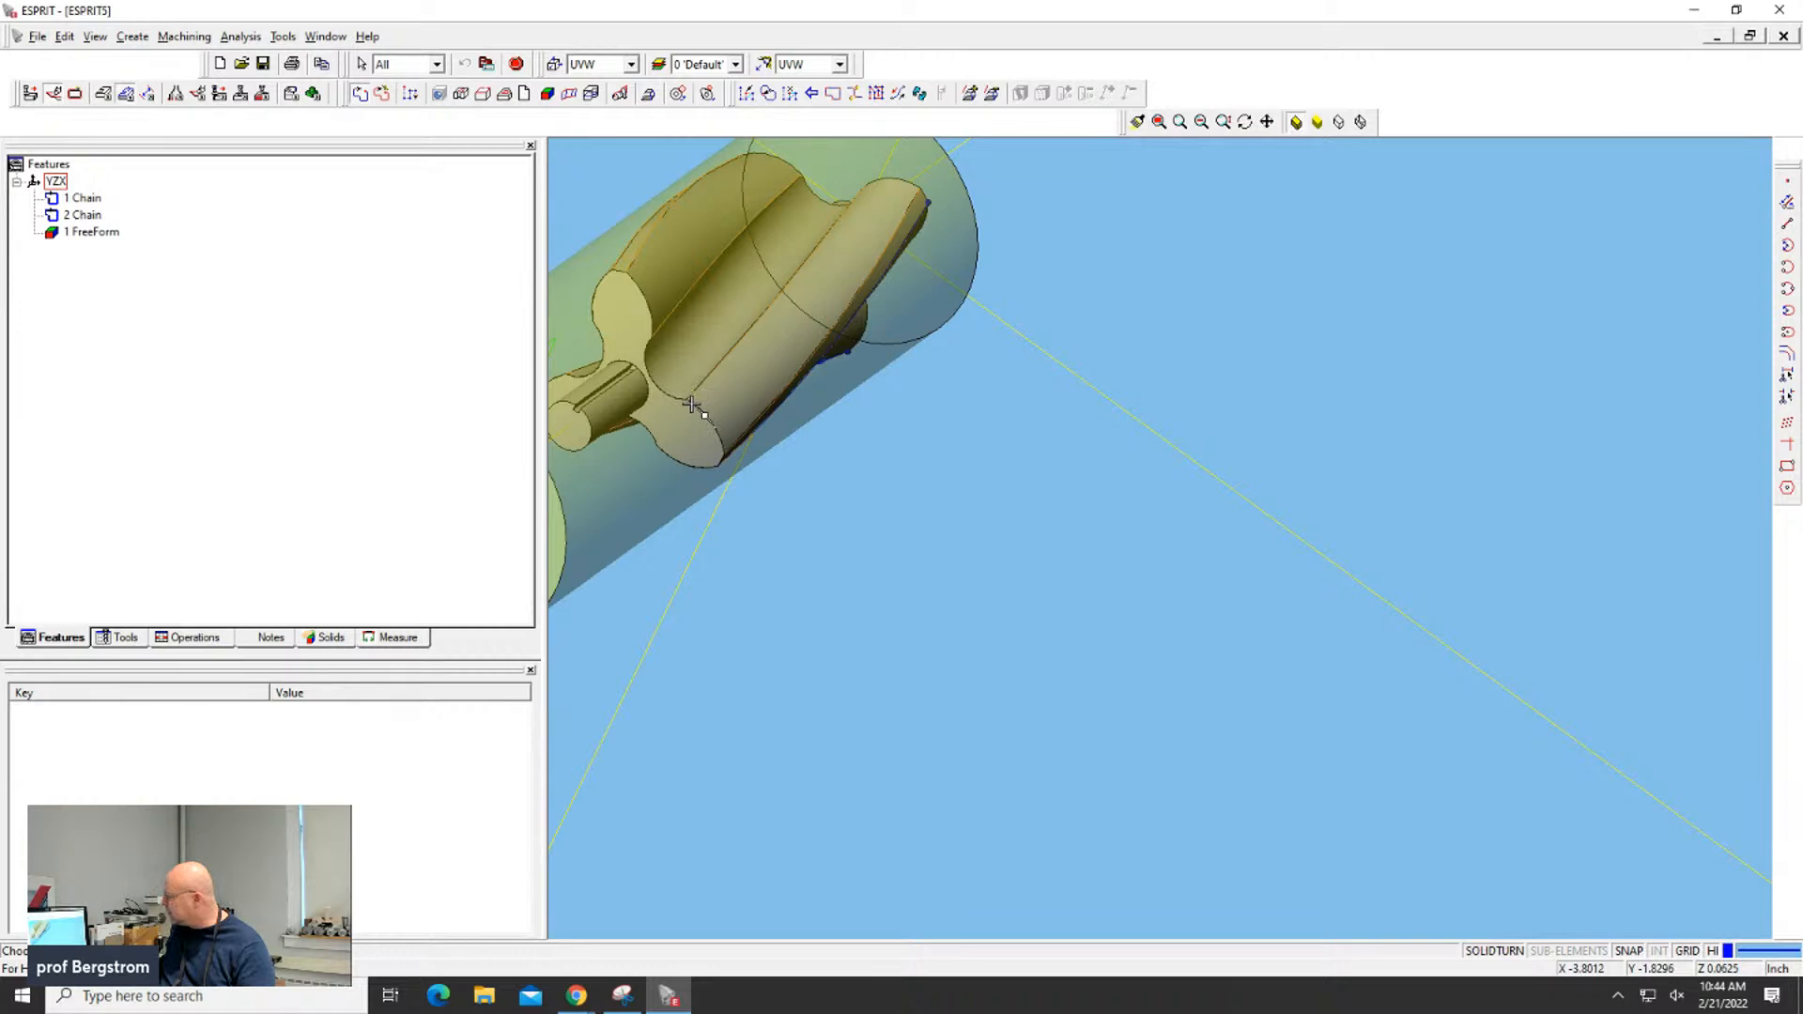
Continue the chain along the concave groove arc and the adjacent lobe's curved edge on the near end face
{"action": "scroll", "coordinate": [695, 399], "scroll_direction": "up", "scroll_amount": 4}
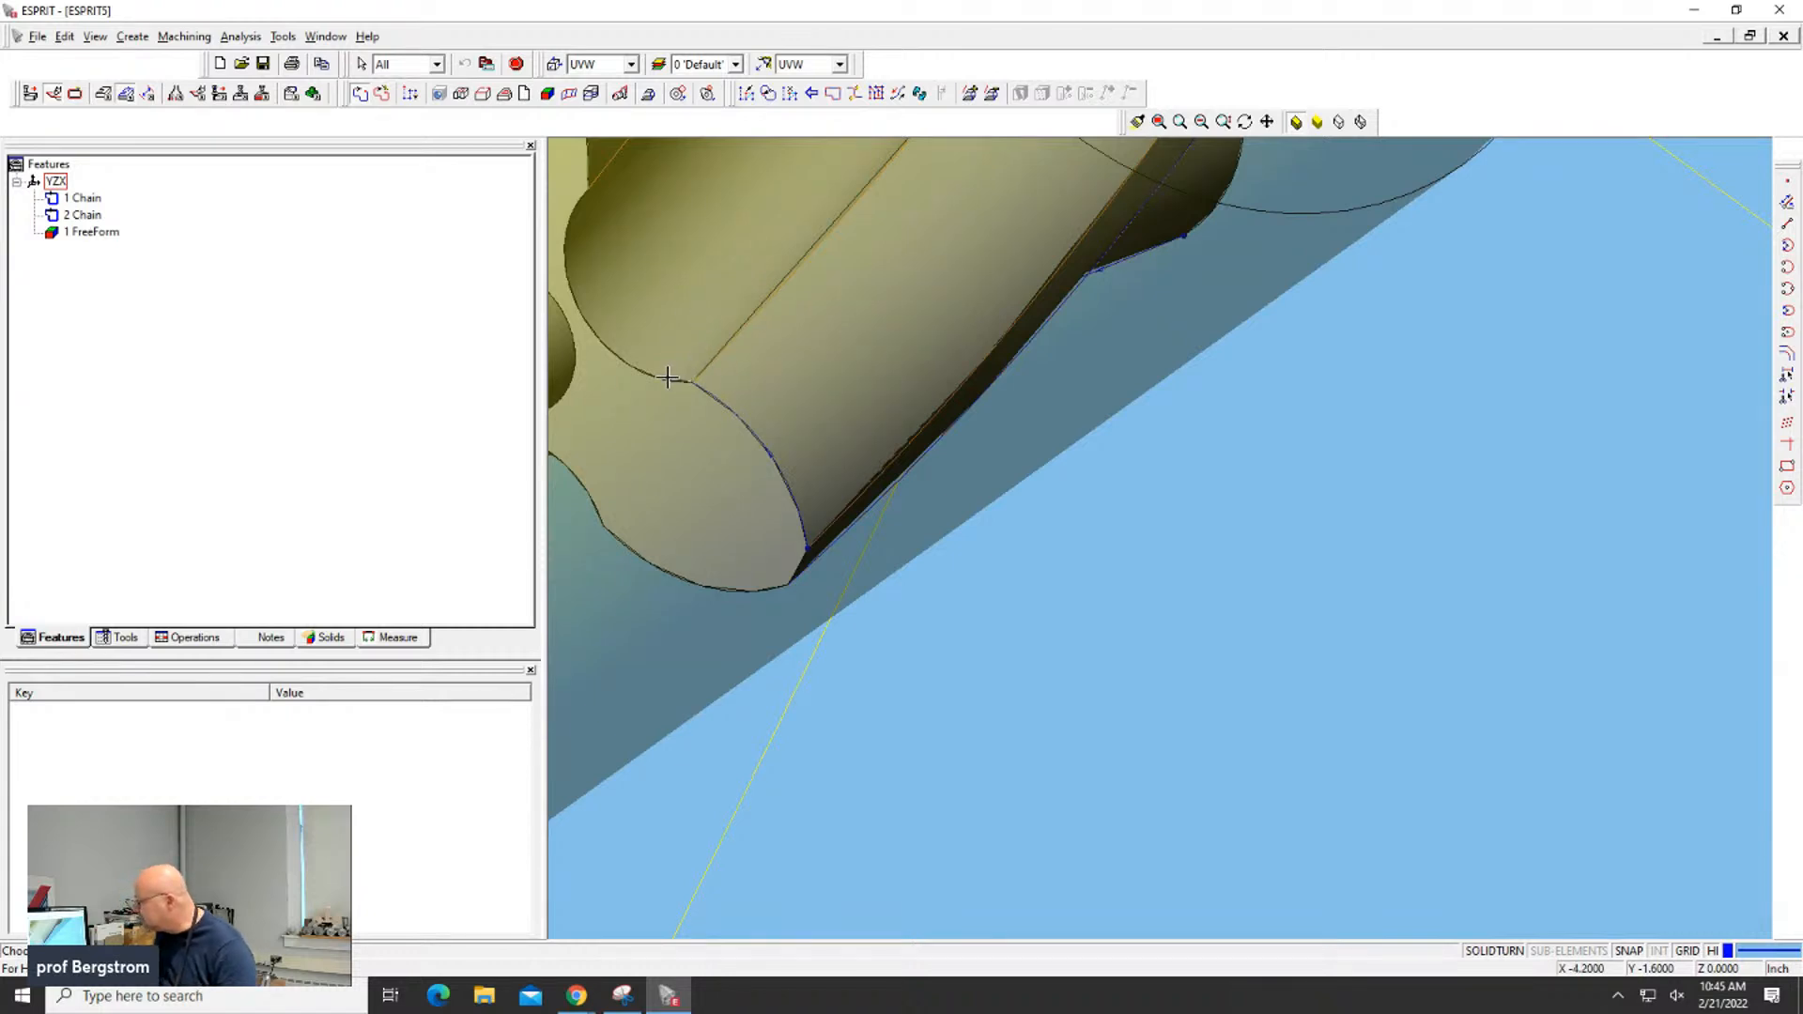
{"action": "left_click", "coordinate": [664, 379]}
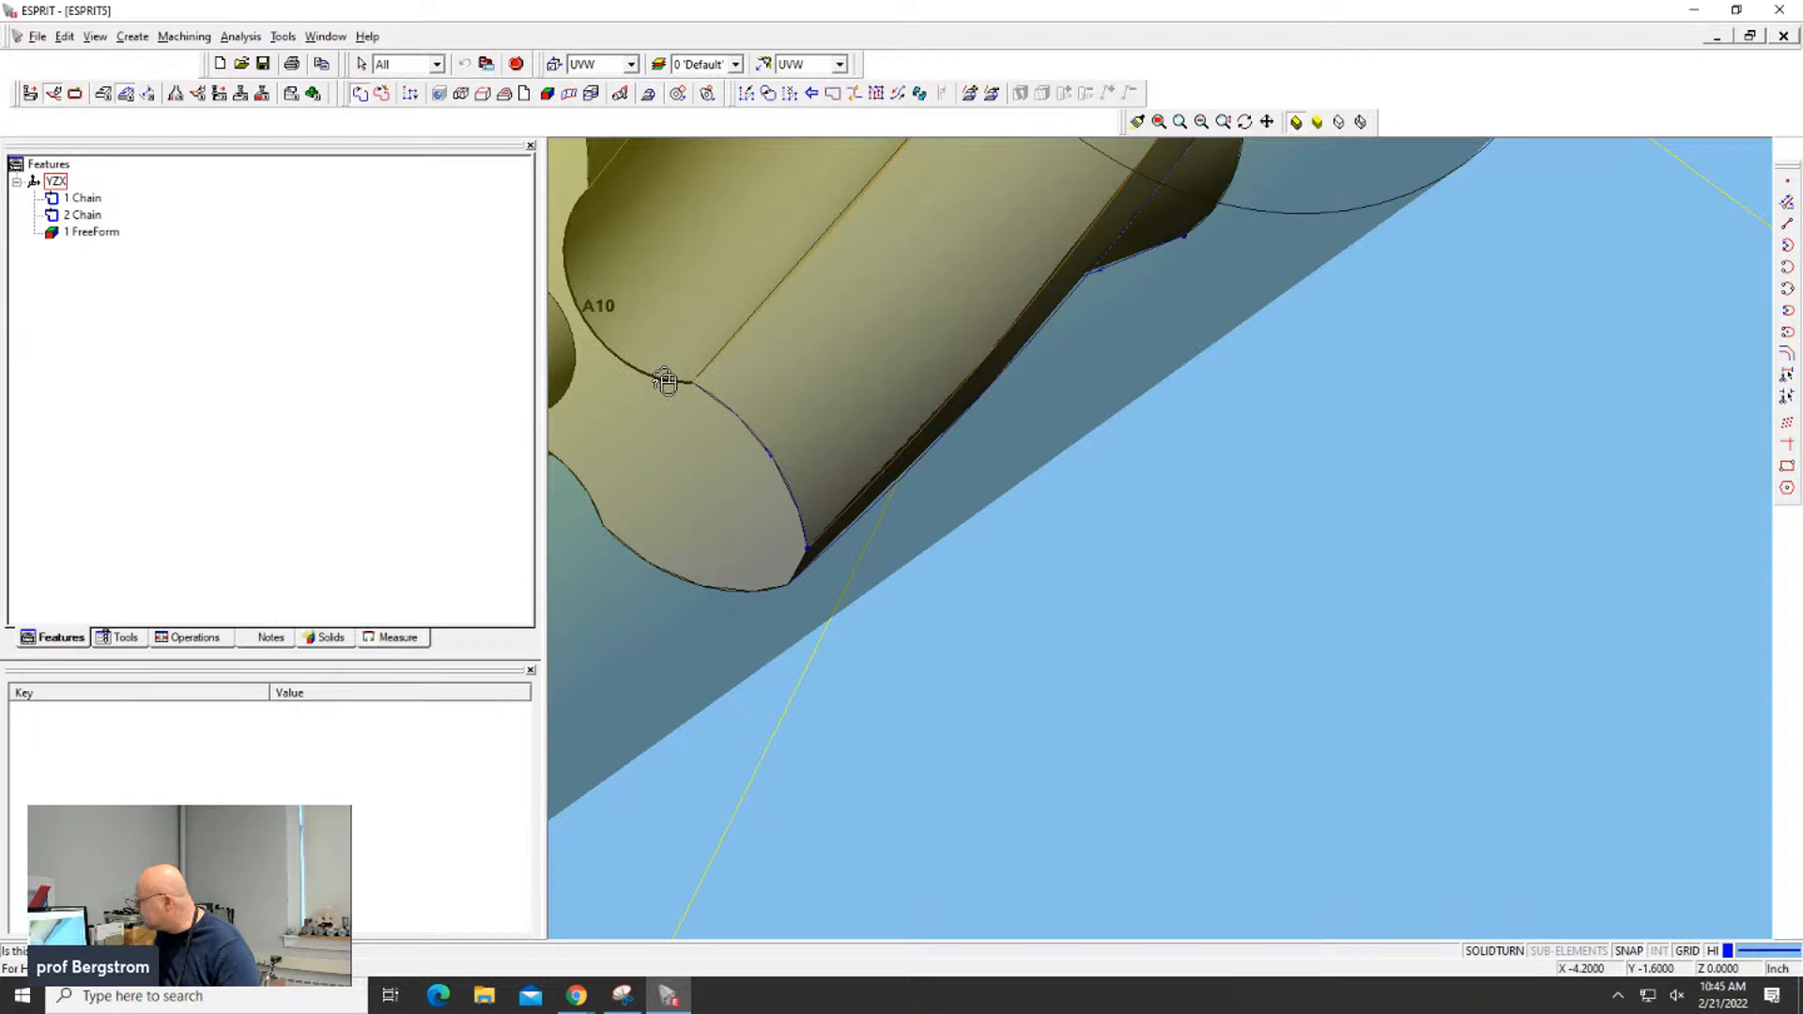
{"action": "left_click", "coordinate": [664, 380]}
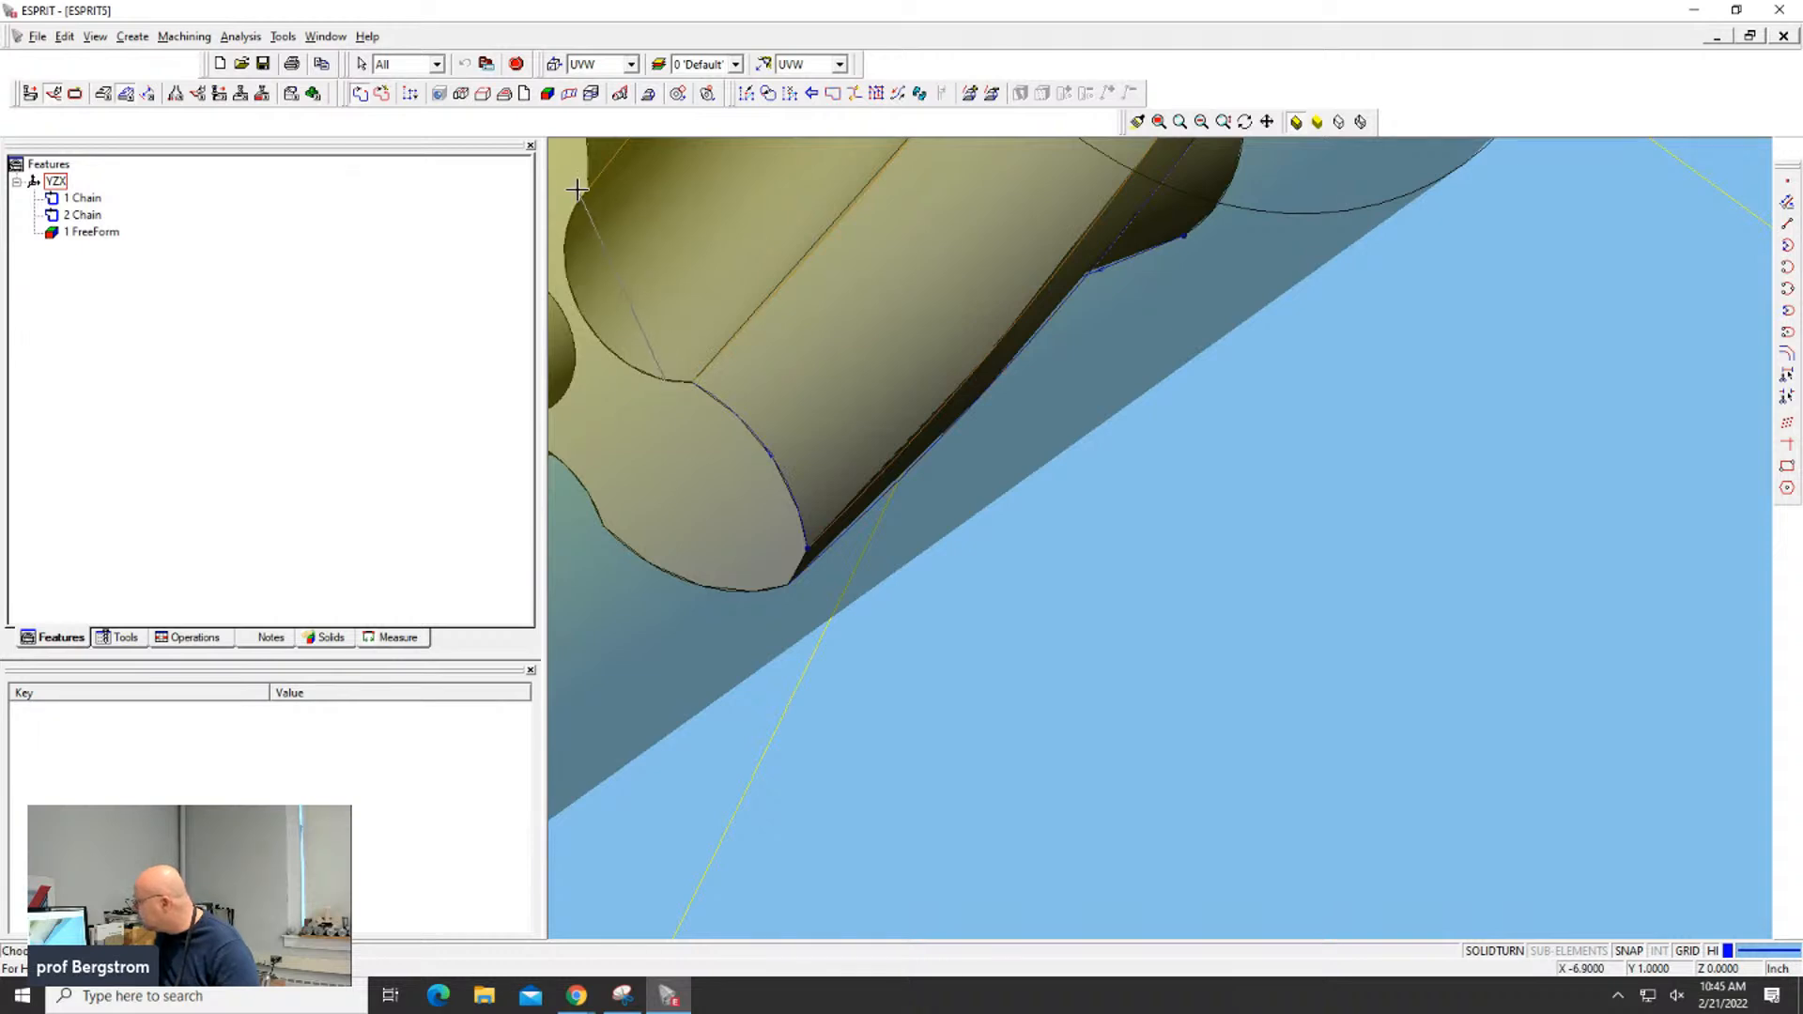
{"action": "scroll", "coordinate": [610, 216], "scroll_direction": "down", "scroll_amount": 5}
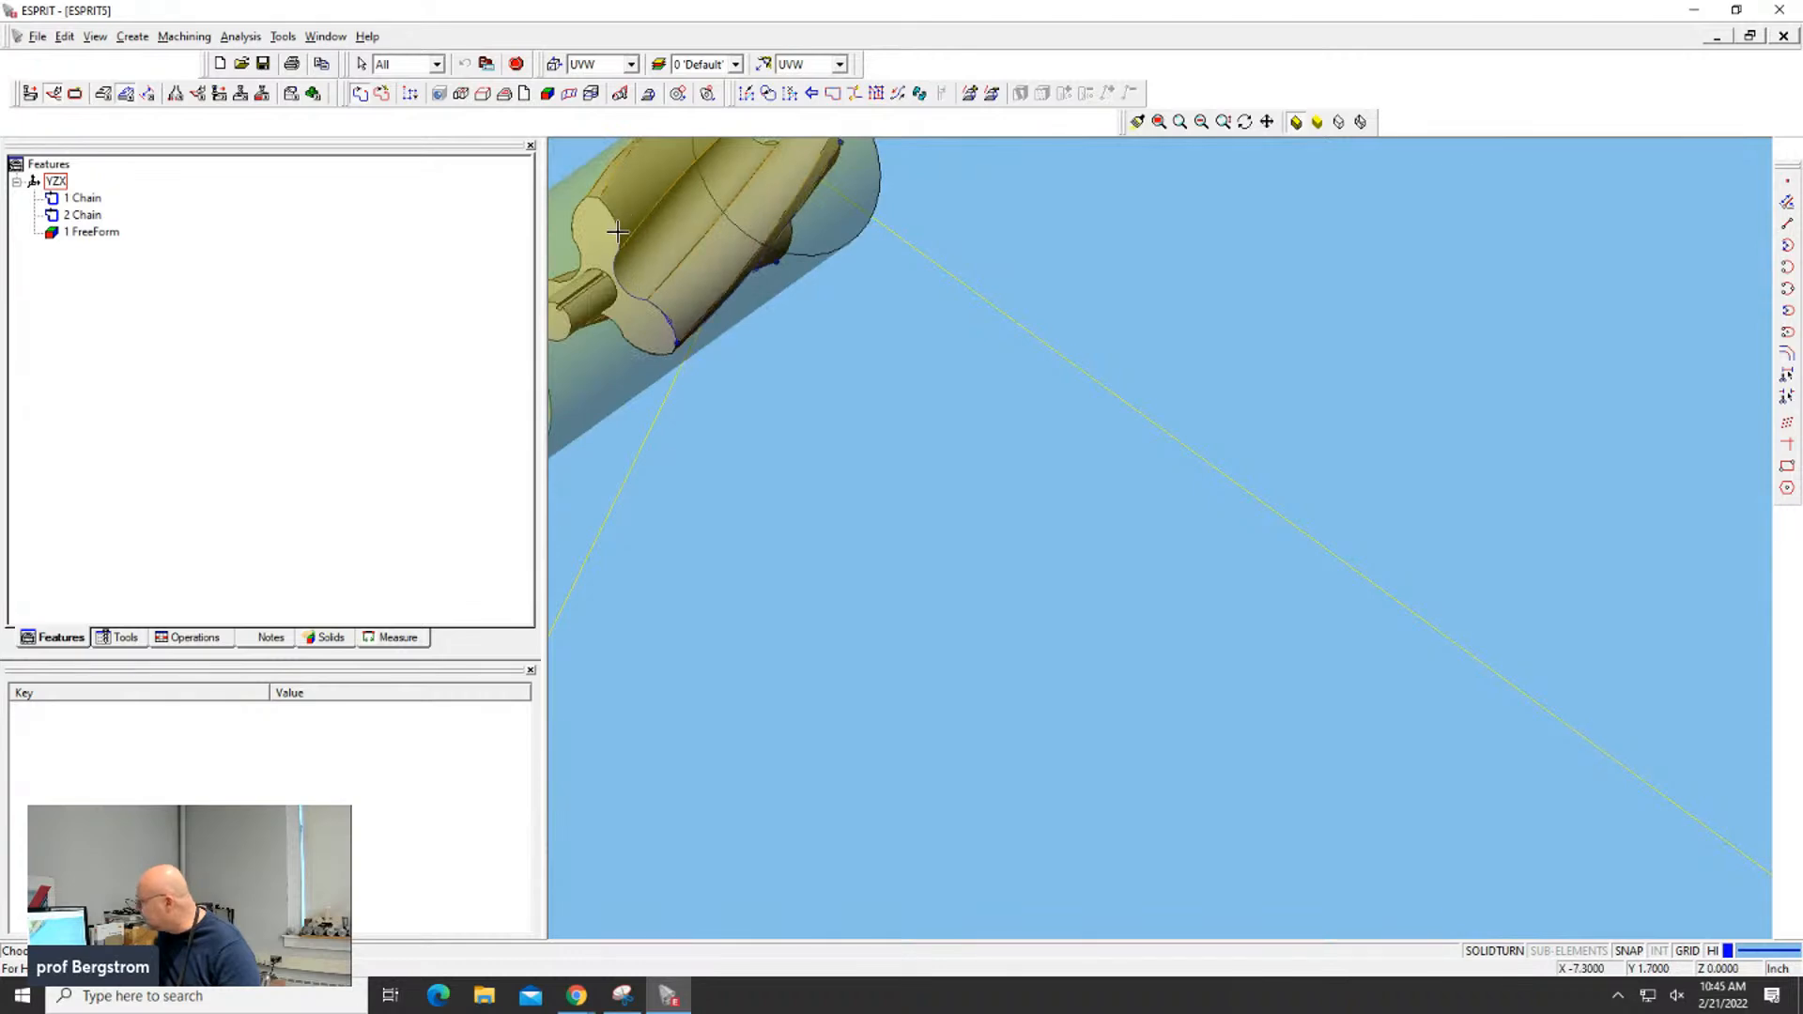
{"action": "left_click", "coordinate": [618, 235]}
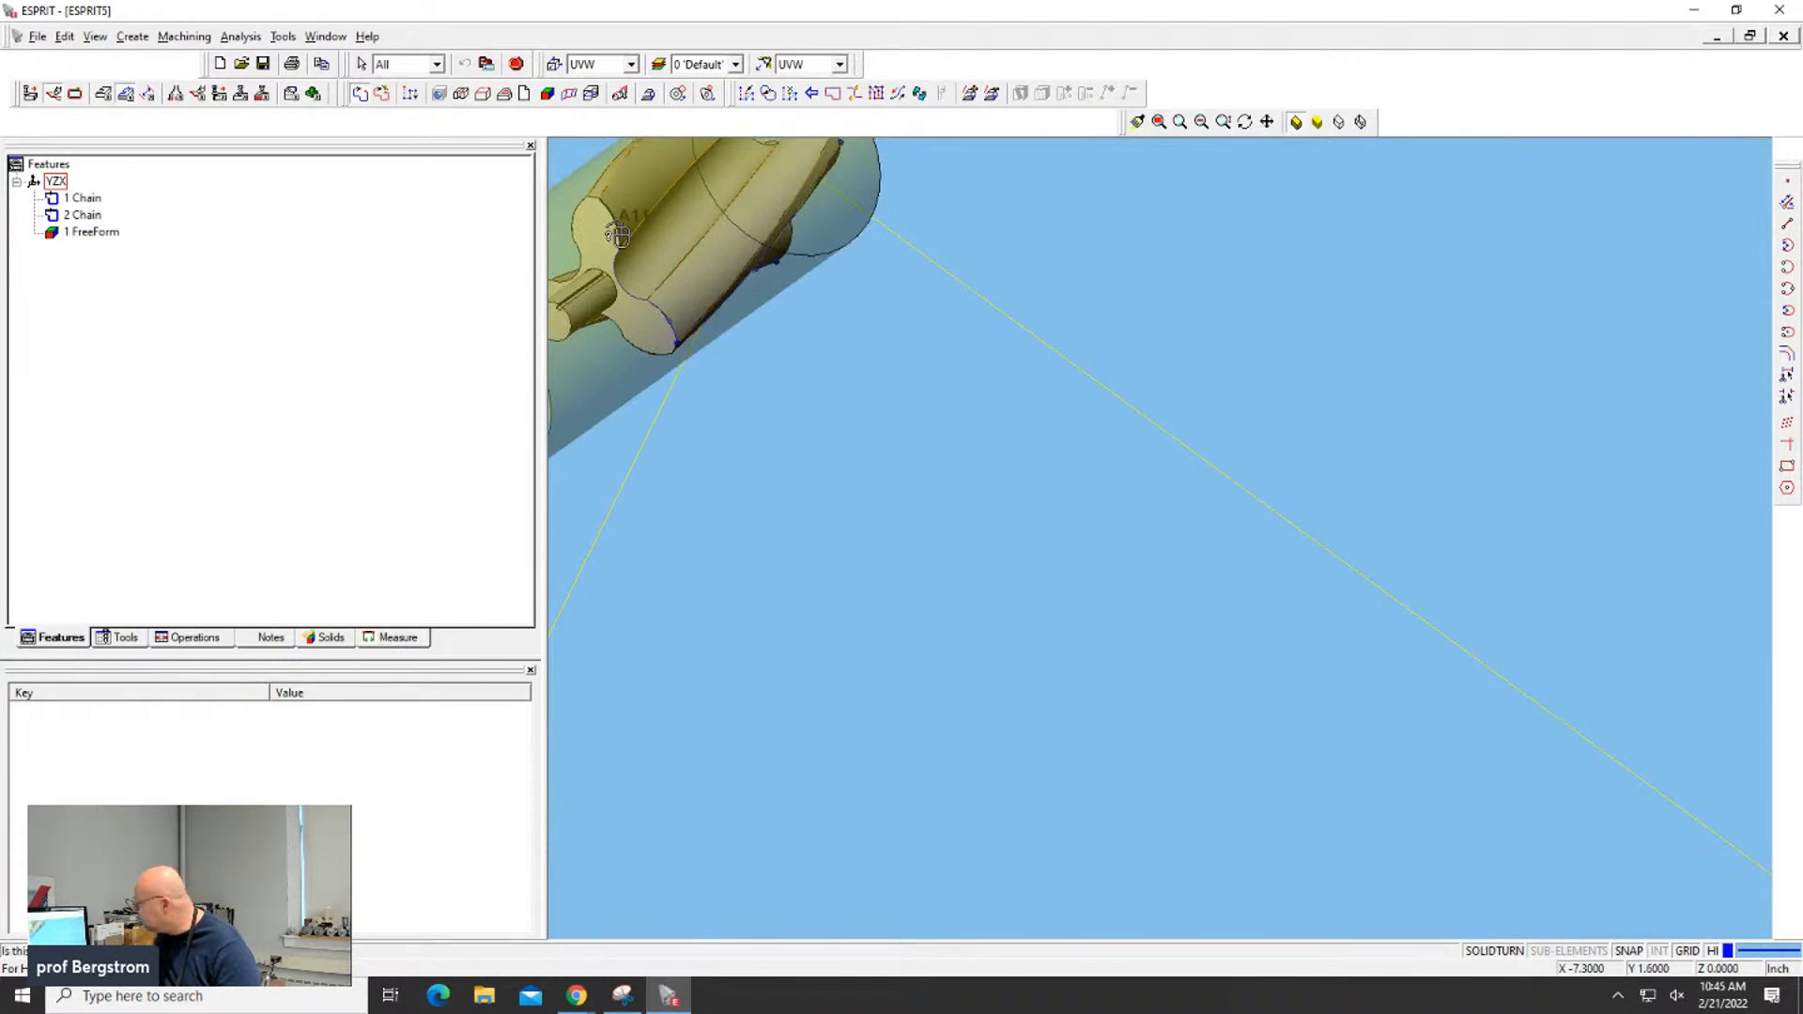
{"action": "left_click", "coordinate": [618, 235]}
Extend the chain along the adjacent lobe's long edge to the corner at the part's far end
{"action": "scroll", "coordinate": [624, 244], "scroll_direction": "down", "scroll_amount": 3}
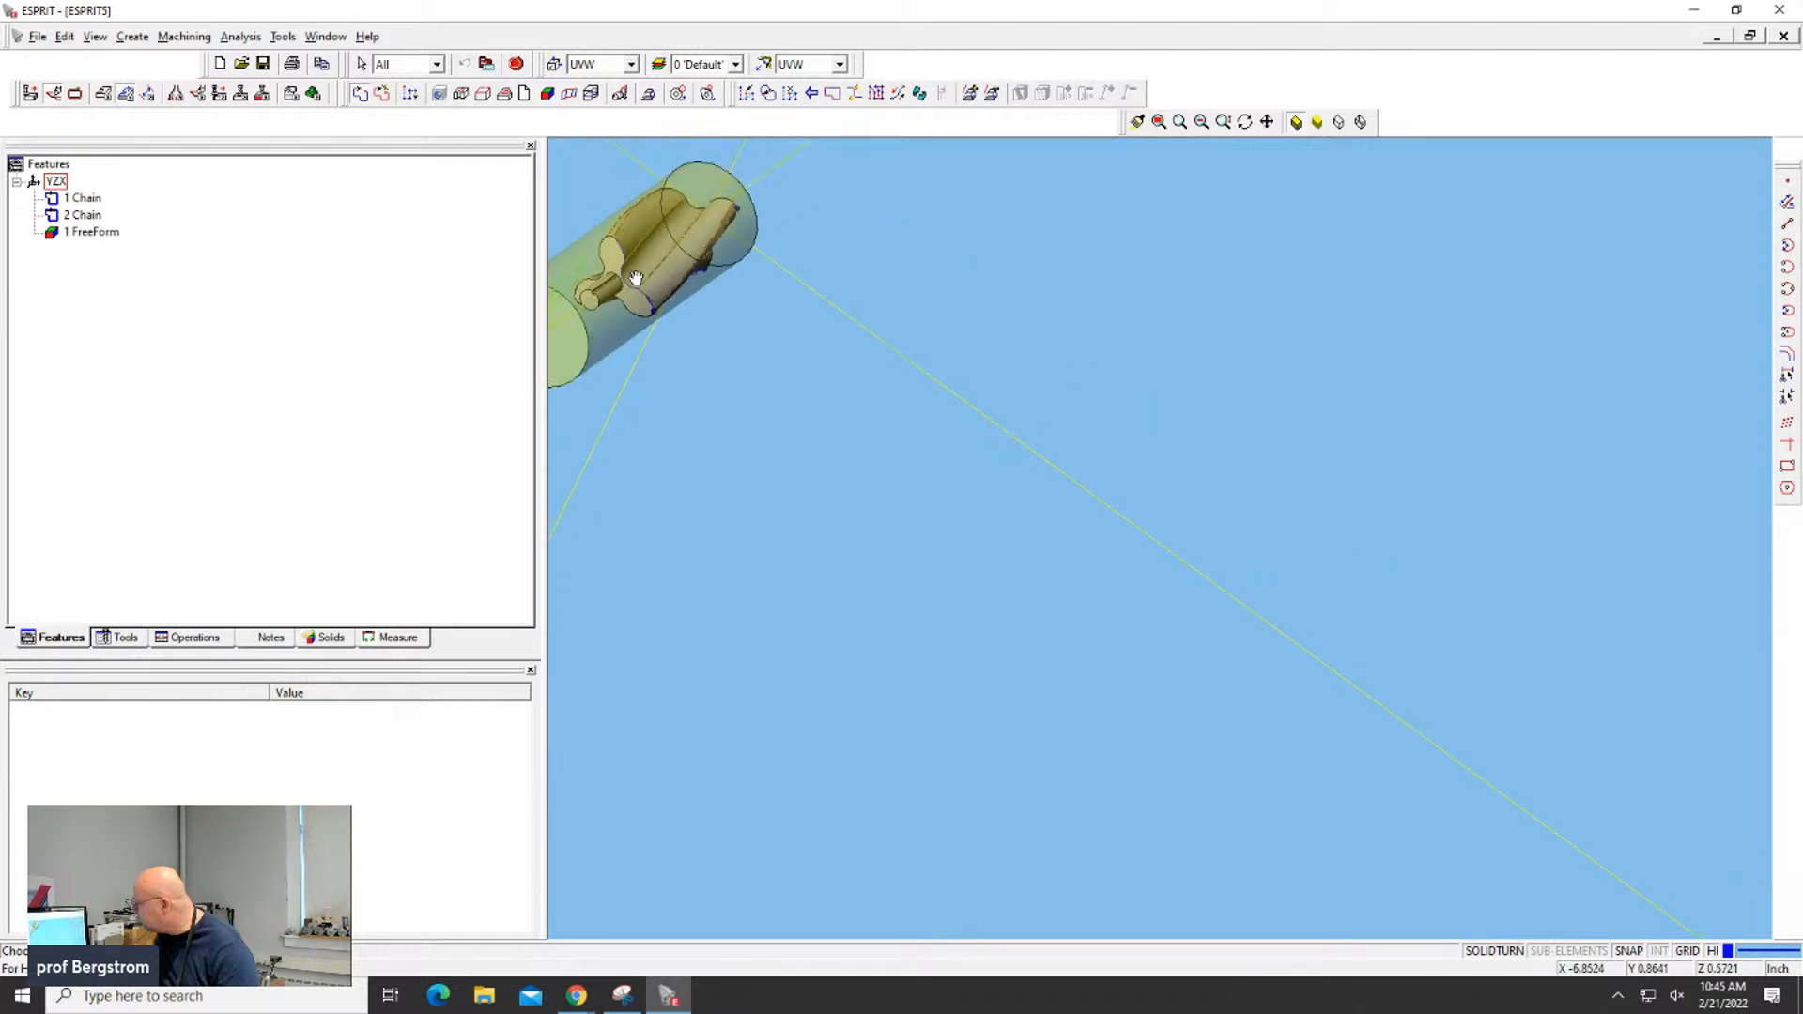
{"action": "middle_click_drag", "start_coordinate": [636, 278], "coordinate": [611, 460]}
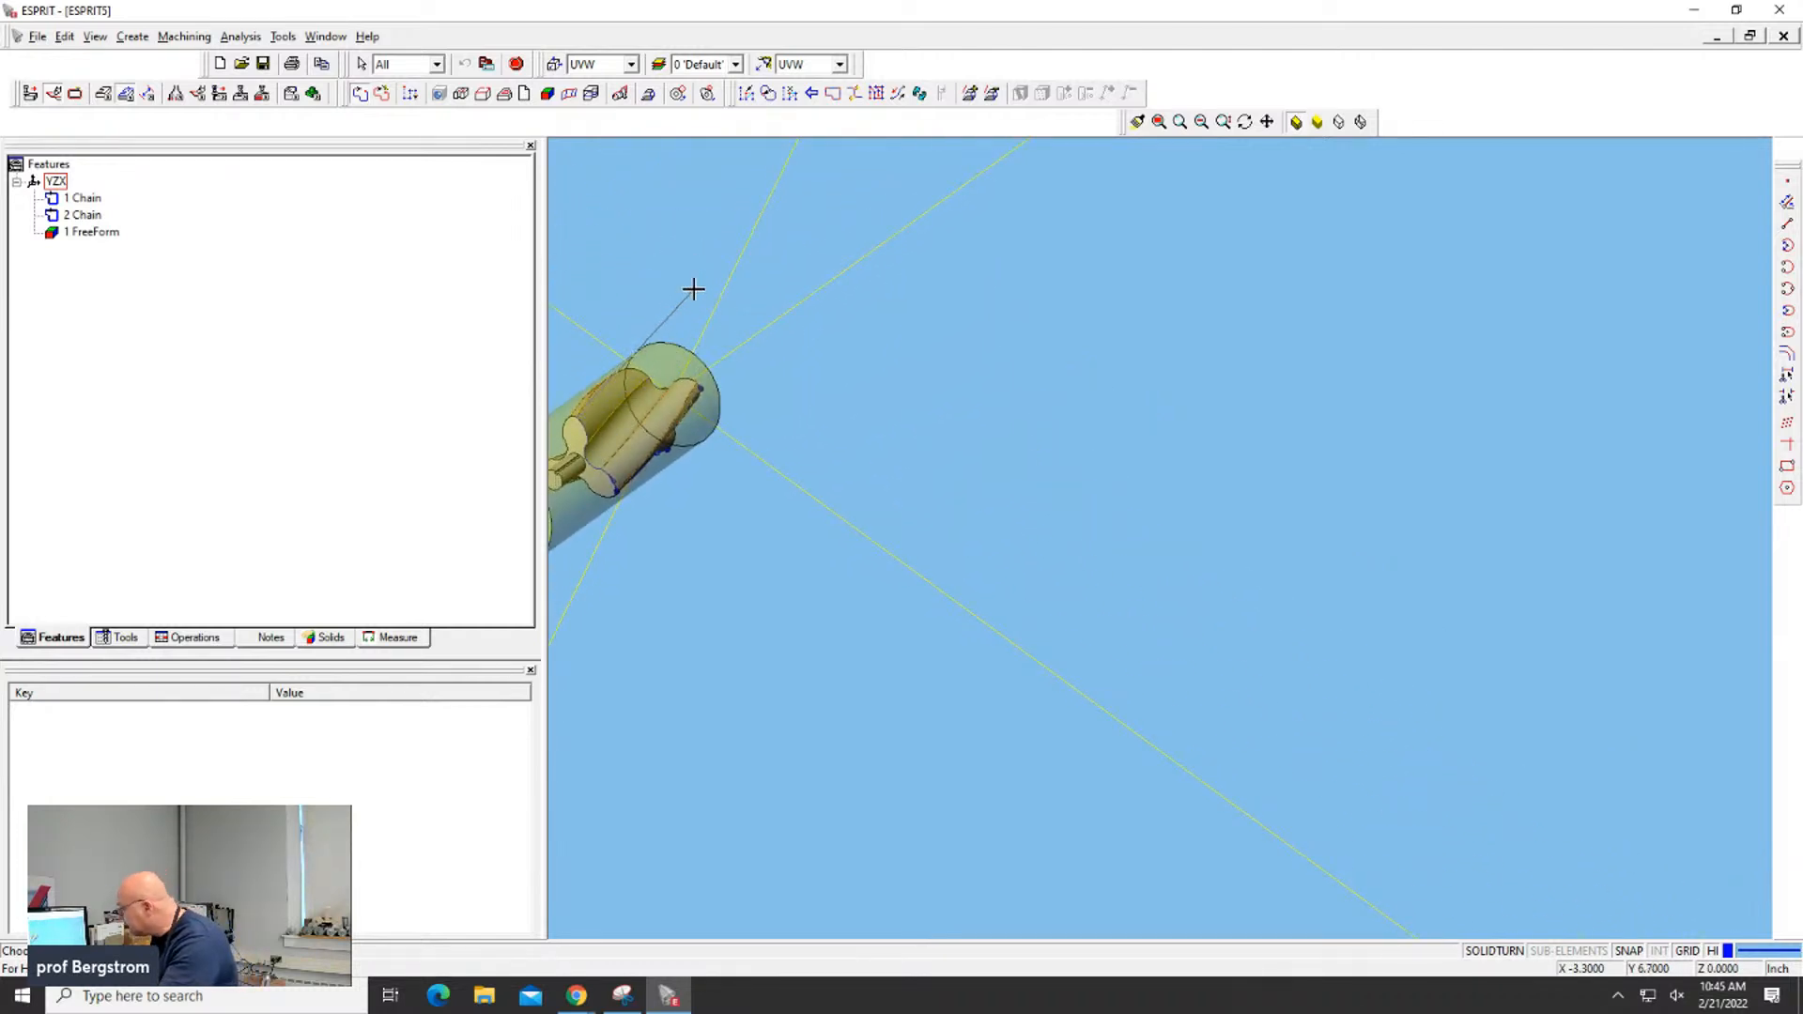
{"action": "middle_click_drag", "start_coordinate": [693, 290], "coordinate": [665, 371]}
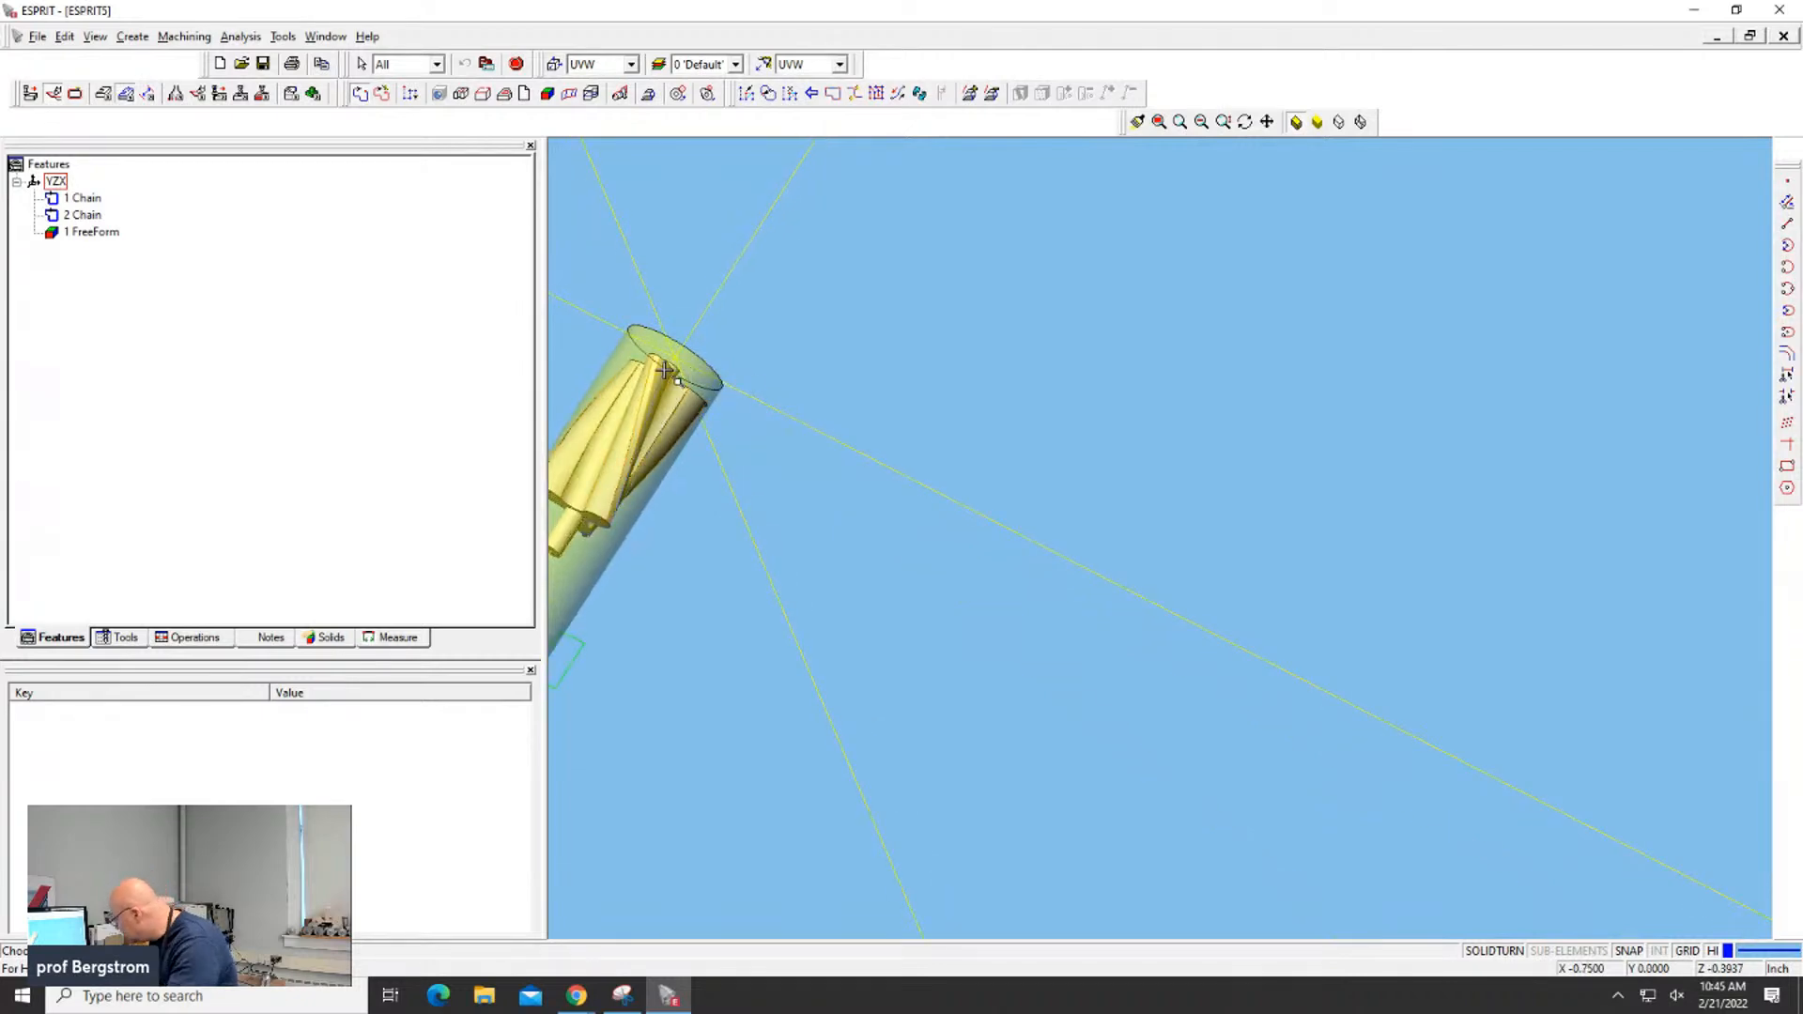
{"action": "scroll", "coordinate": [665, 371], "scroll_direction": "up", "scroll_amount": 5}
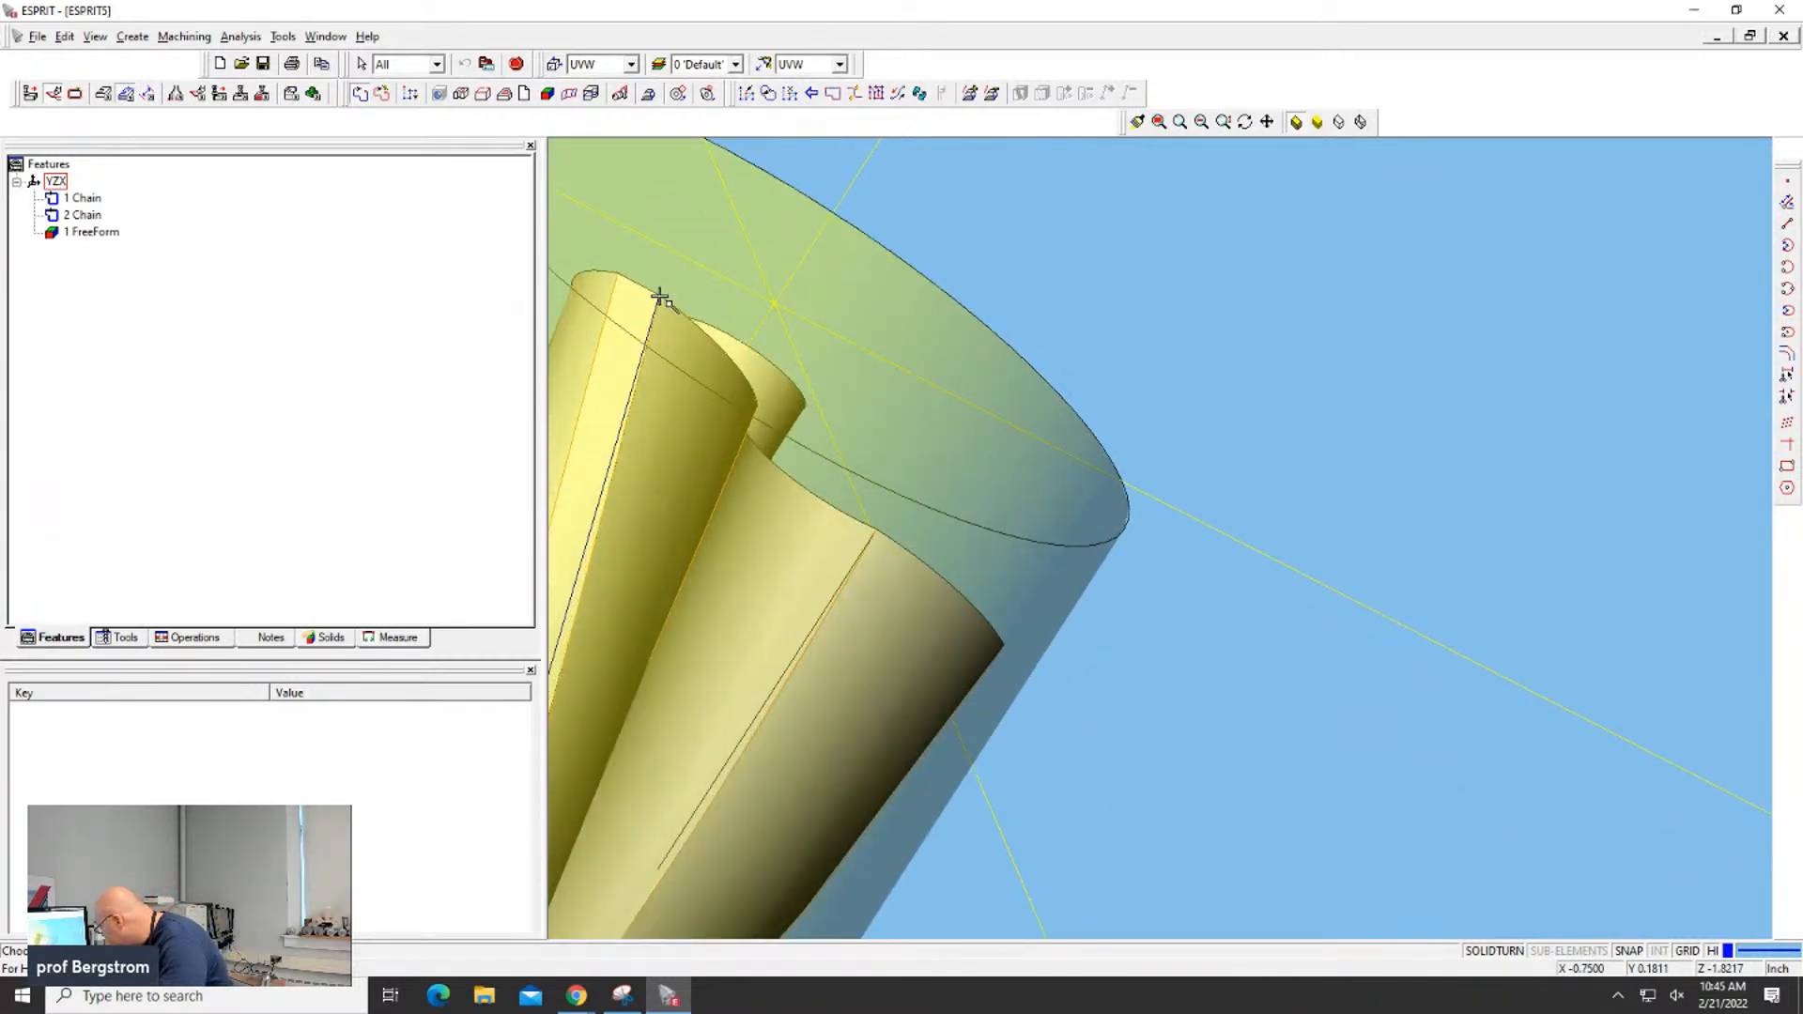
{"action": "left_click", "coordinate": [623, 438]}
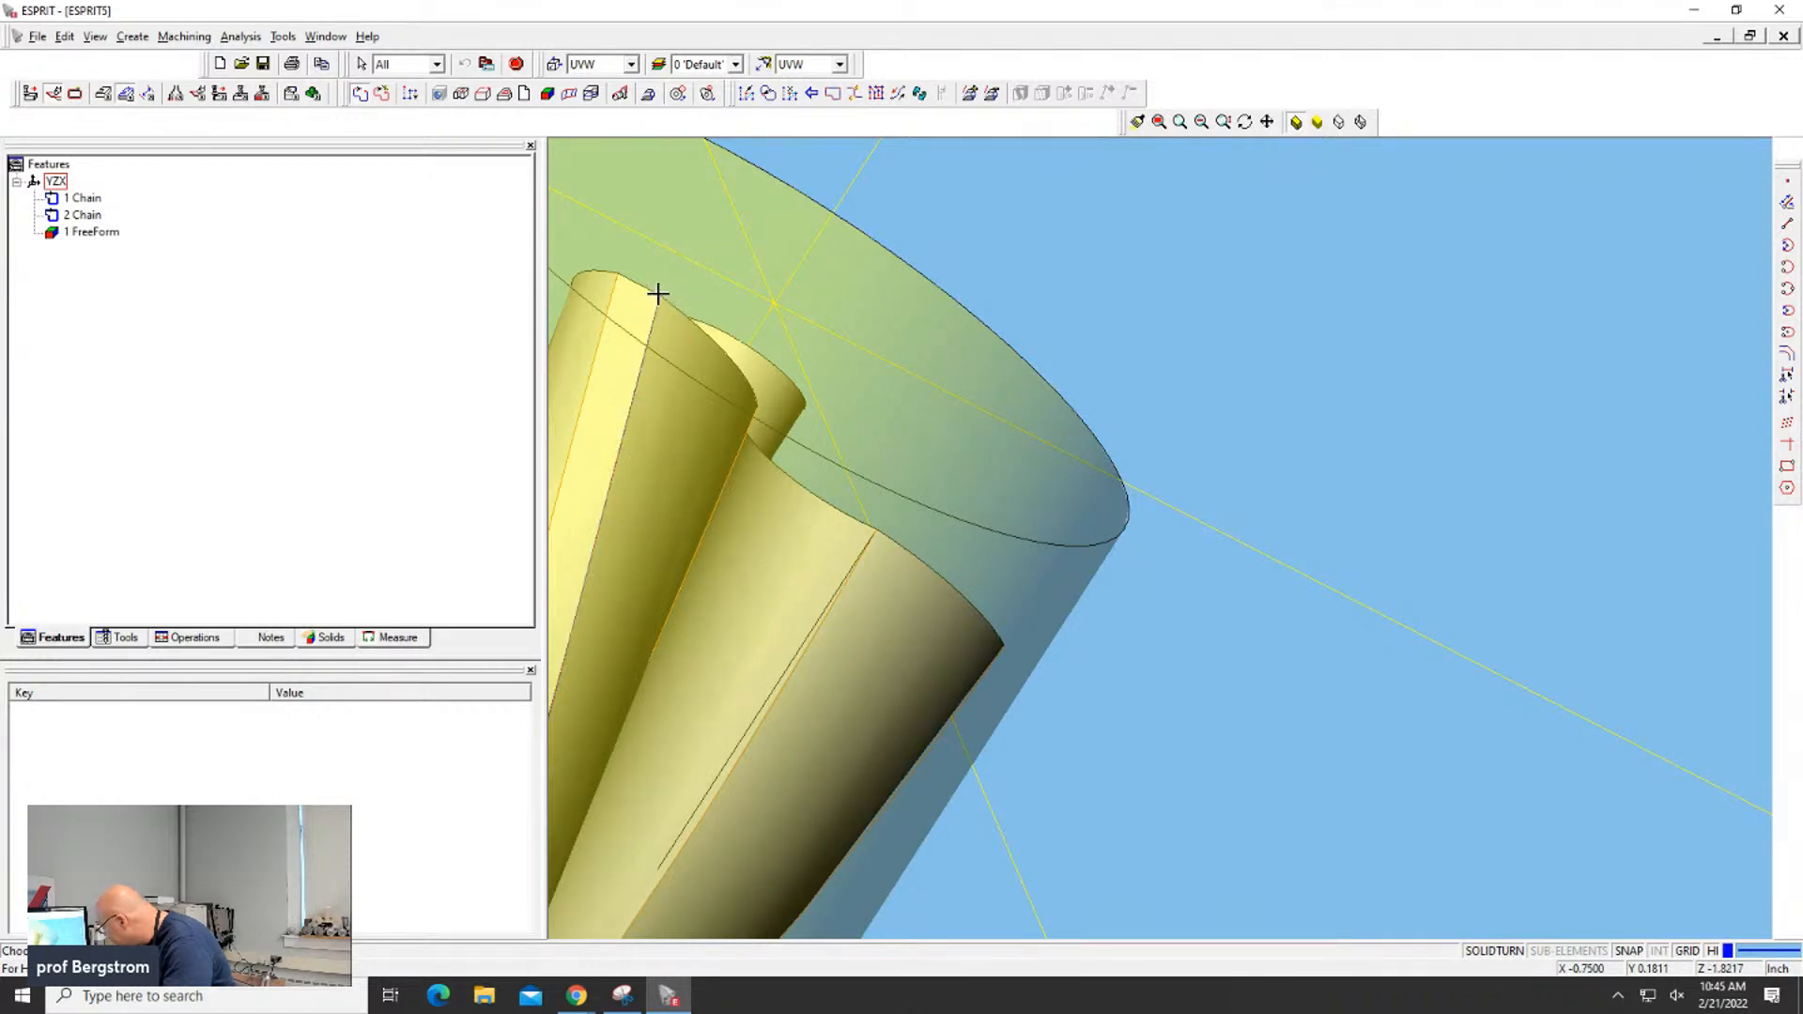
Follow the far end face's curved edges to the front lobe's outer corner and close the chain at its start point
{"action": "middle_click_drag", "start_coordinate": [1066, 419], "coordinate": [1009, 436]}
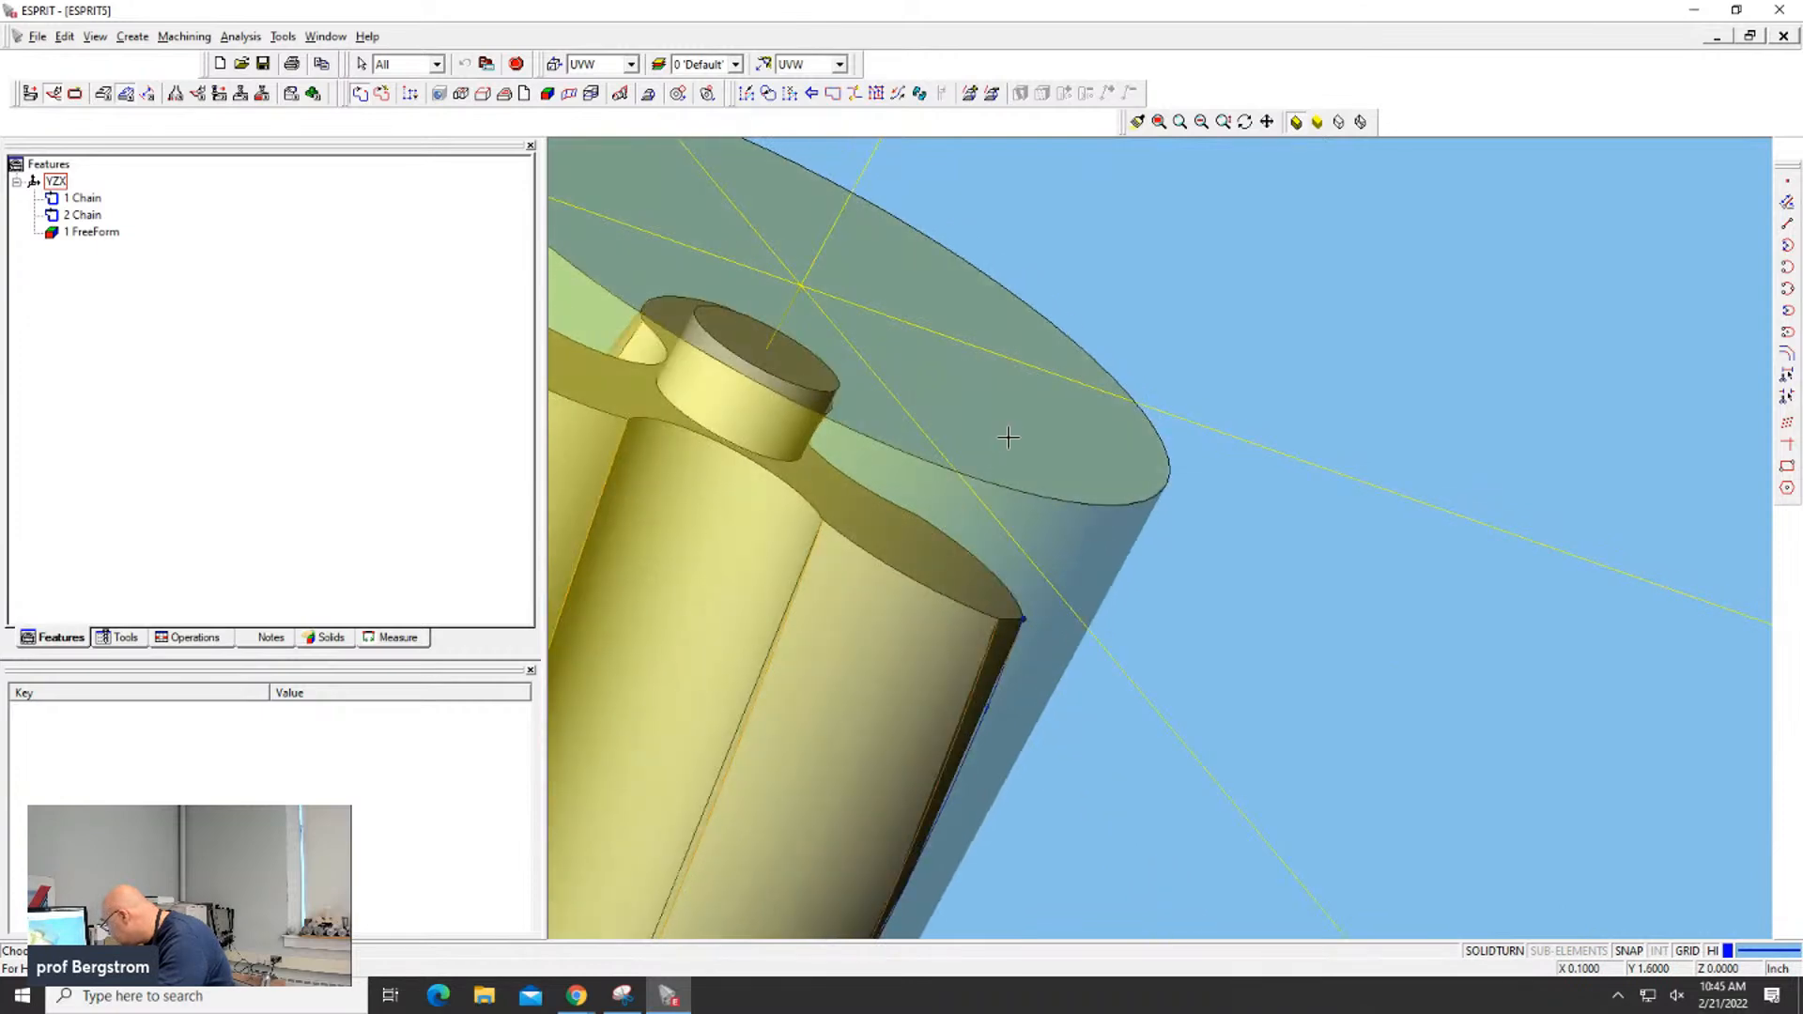
{"action": "left_click", "coordinate": [606, 412]}
{"action": "left_click", "coordinate": [606, 414]}
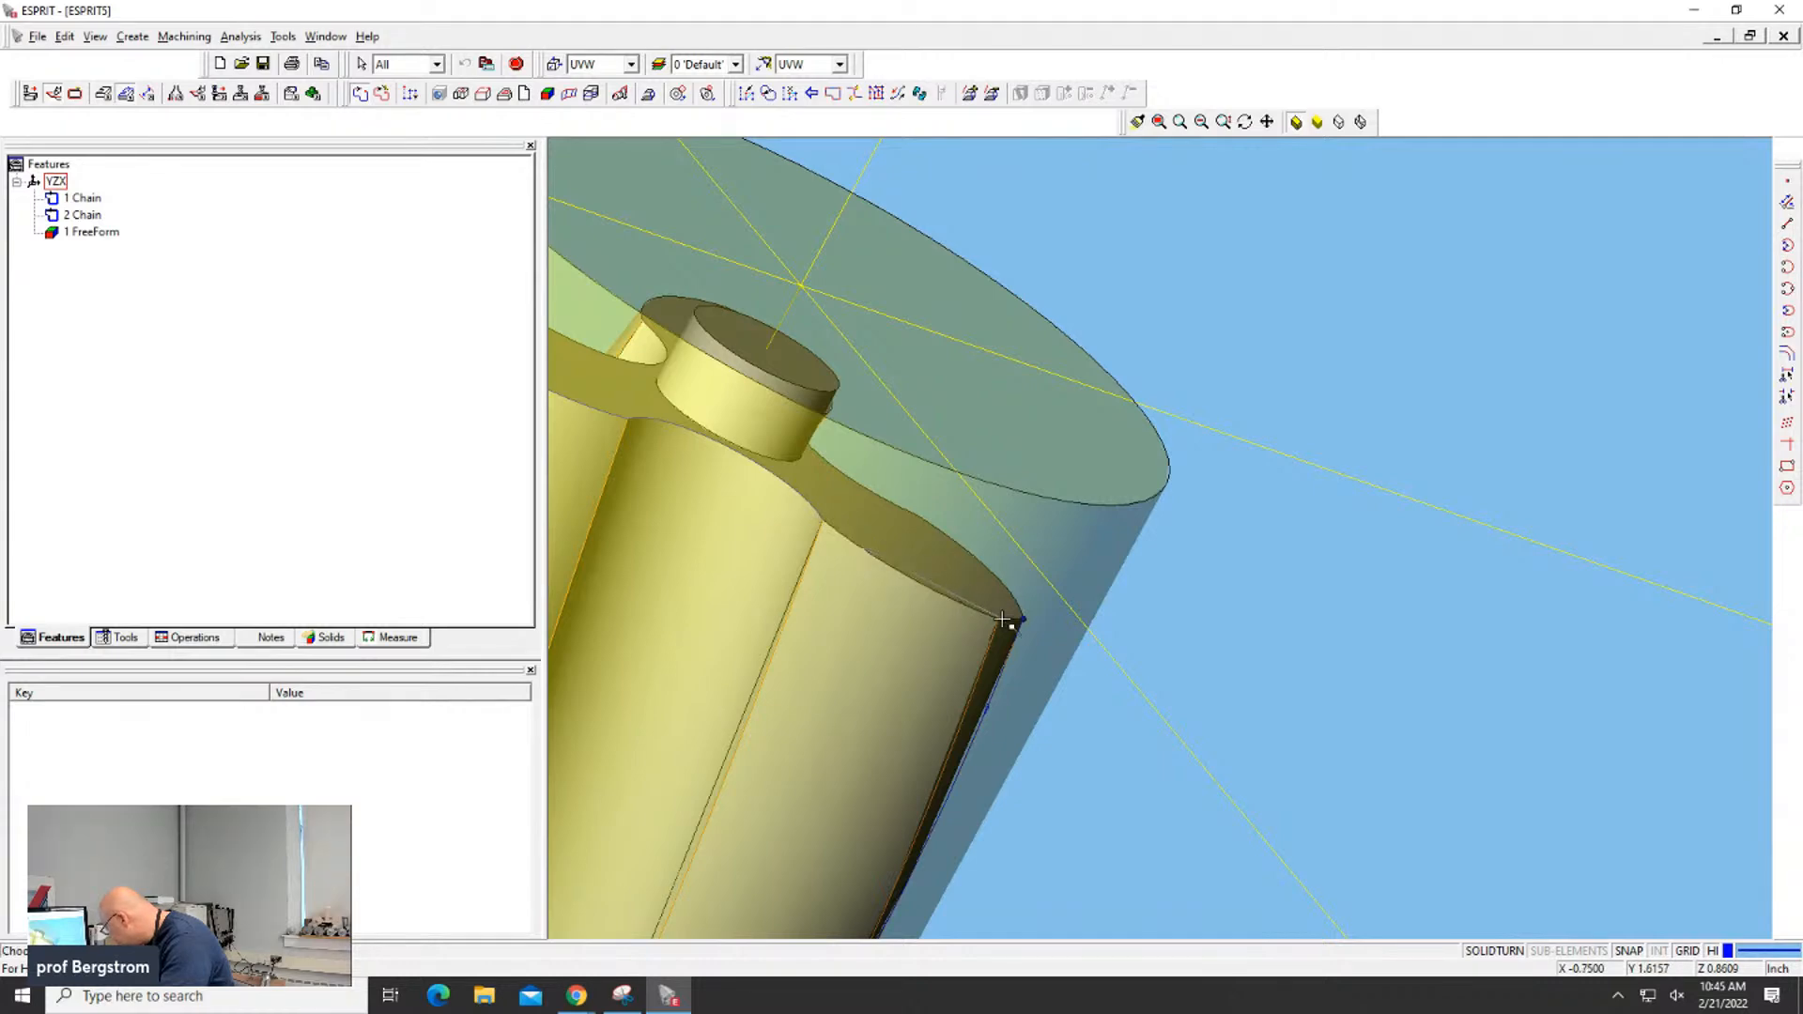
{"action": "scroll", "coordinate": [1002, 619], "scroll_direction": "down", "scroll_amount": 3}
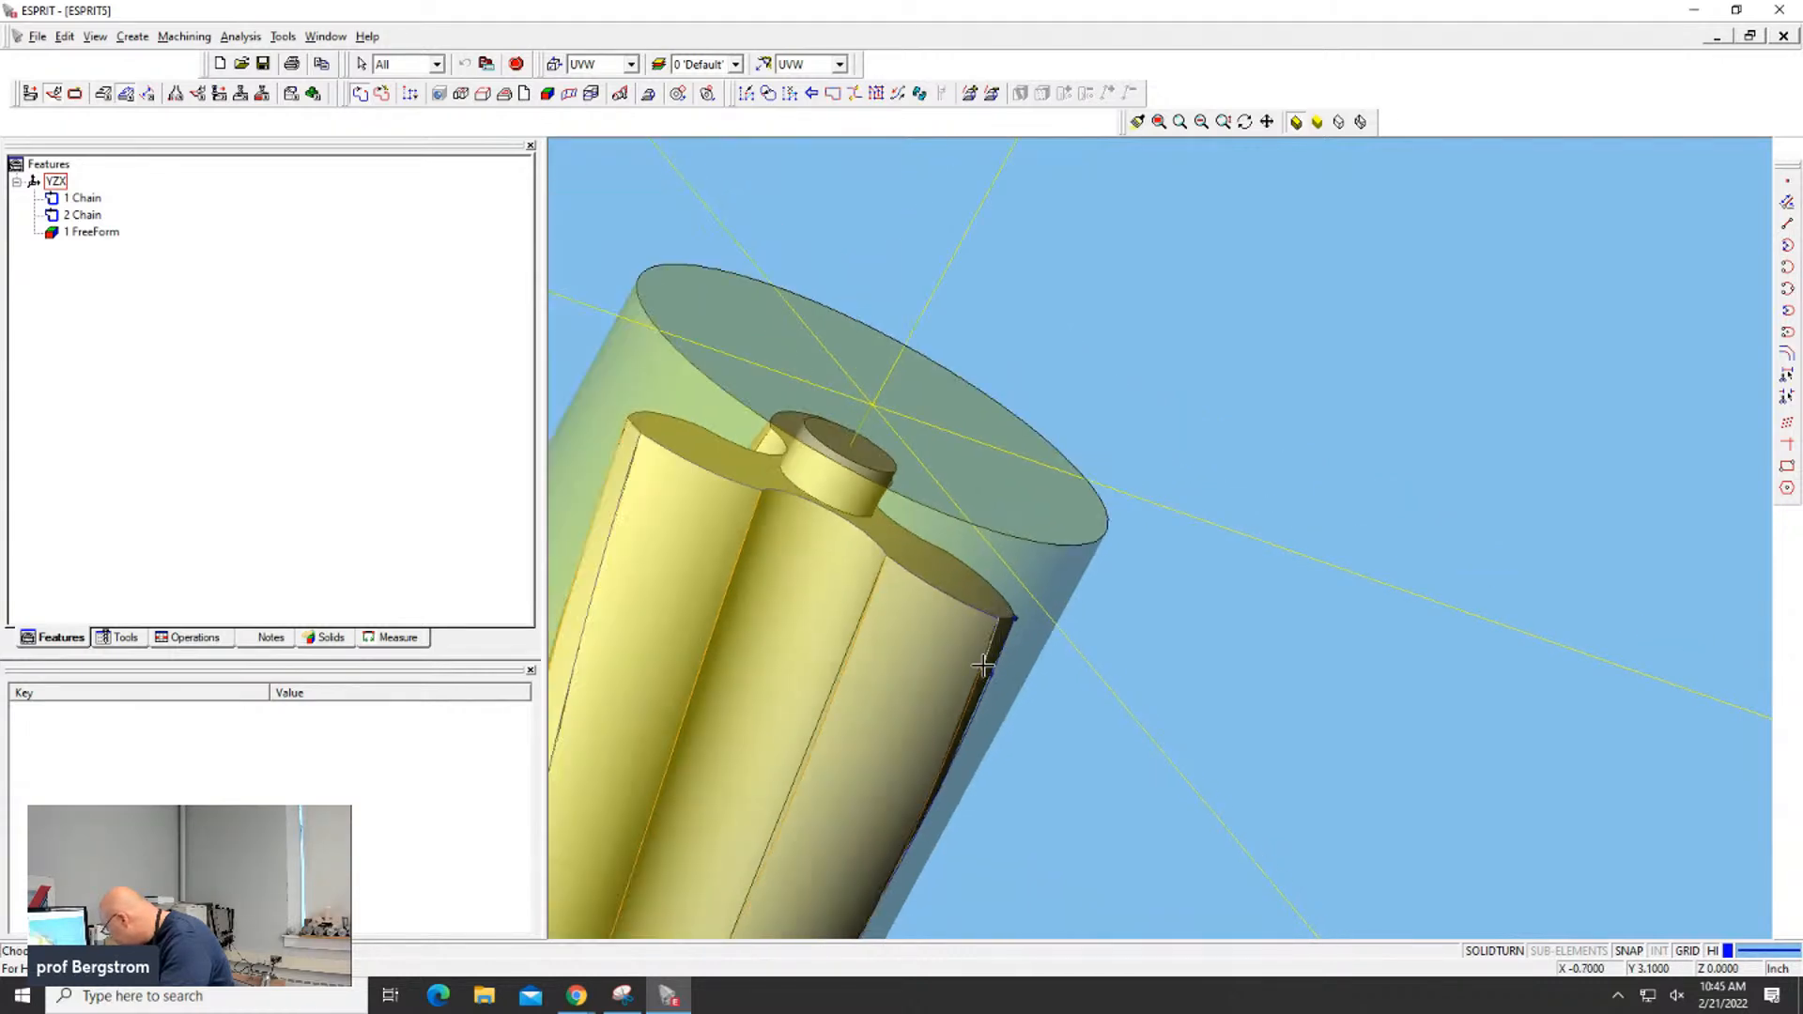
{"action": "scroll", "coordinate": [983, 668], "scroll_direction": "down", "scroll_amount": 4}
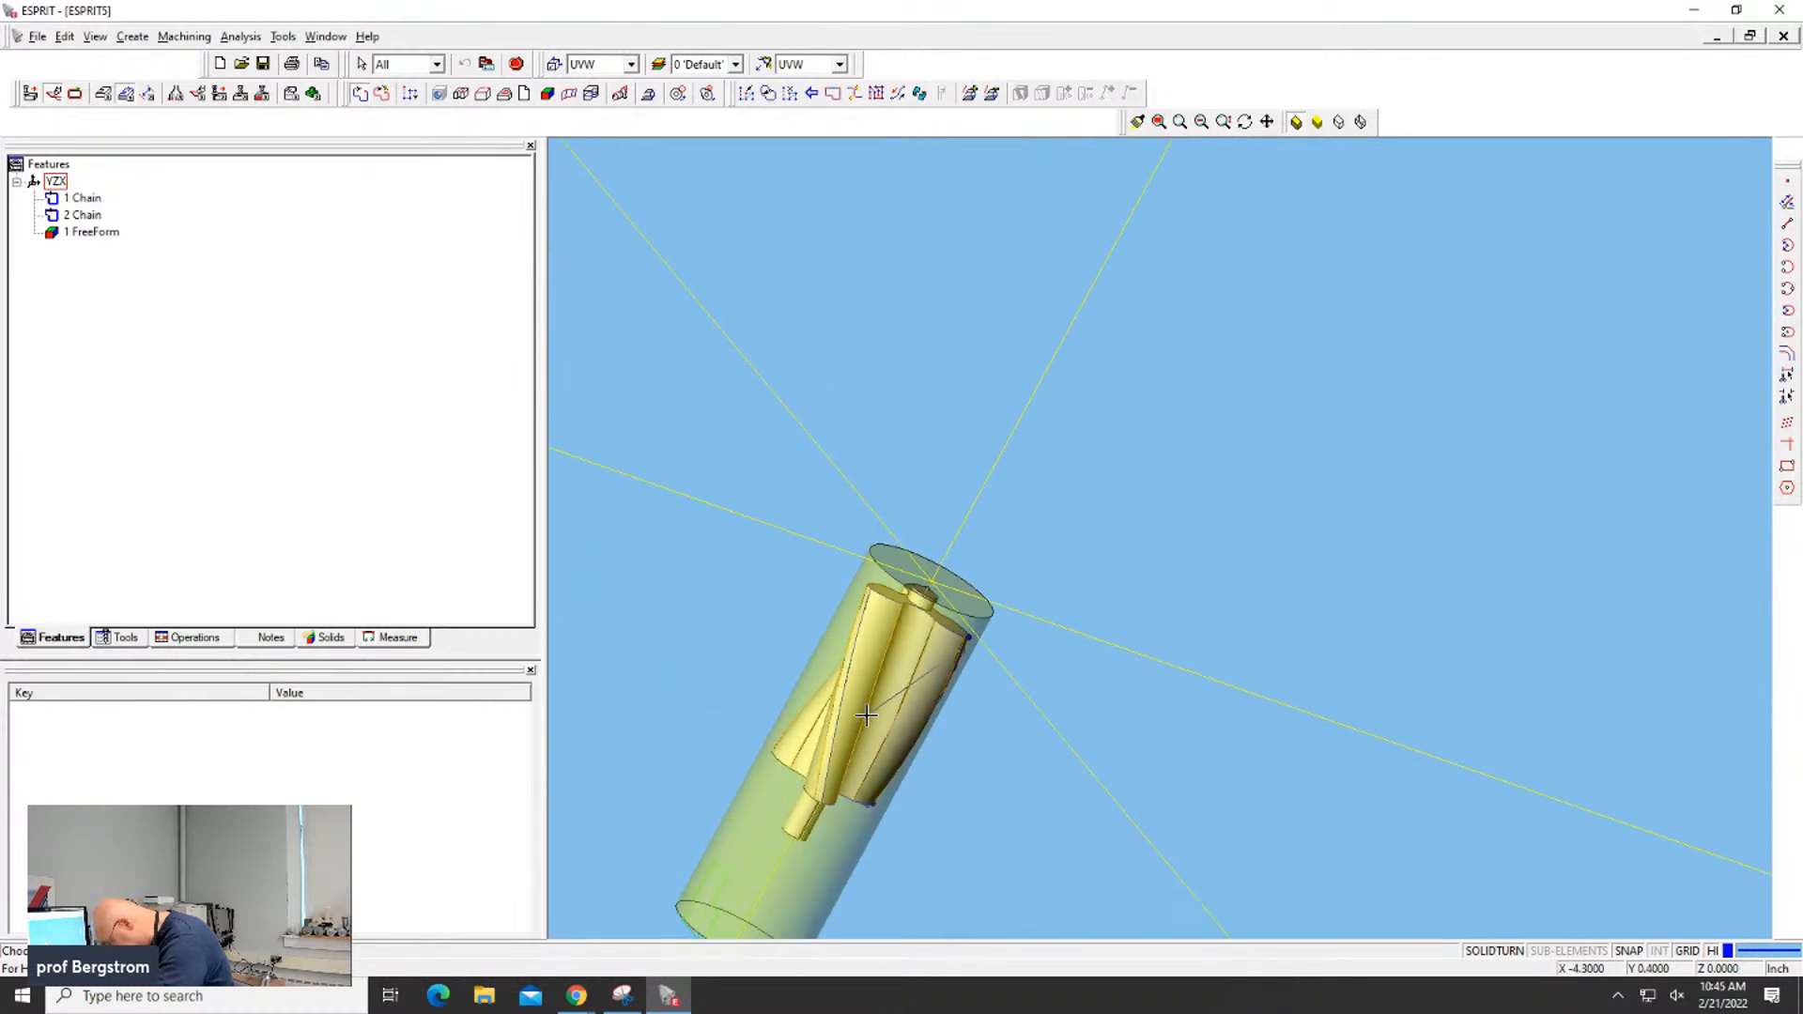
{"action": "middle_click_drag", "start_coordinate": [860, 714], "coordinate": [899, 606]}
{"action": "scroll", "coordinate": [833, 709], "scroll_direction": "up", "scroll_amount": 6}
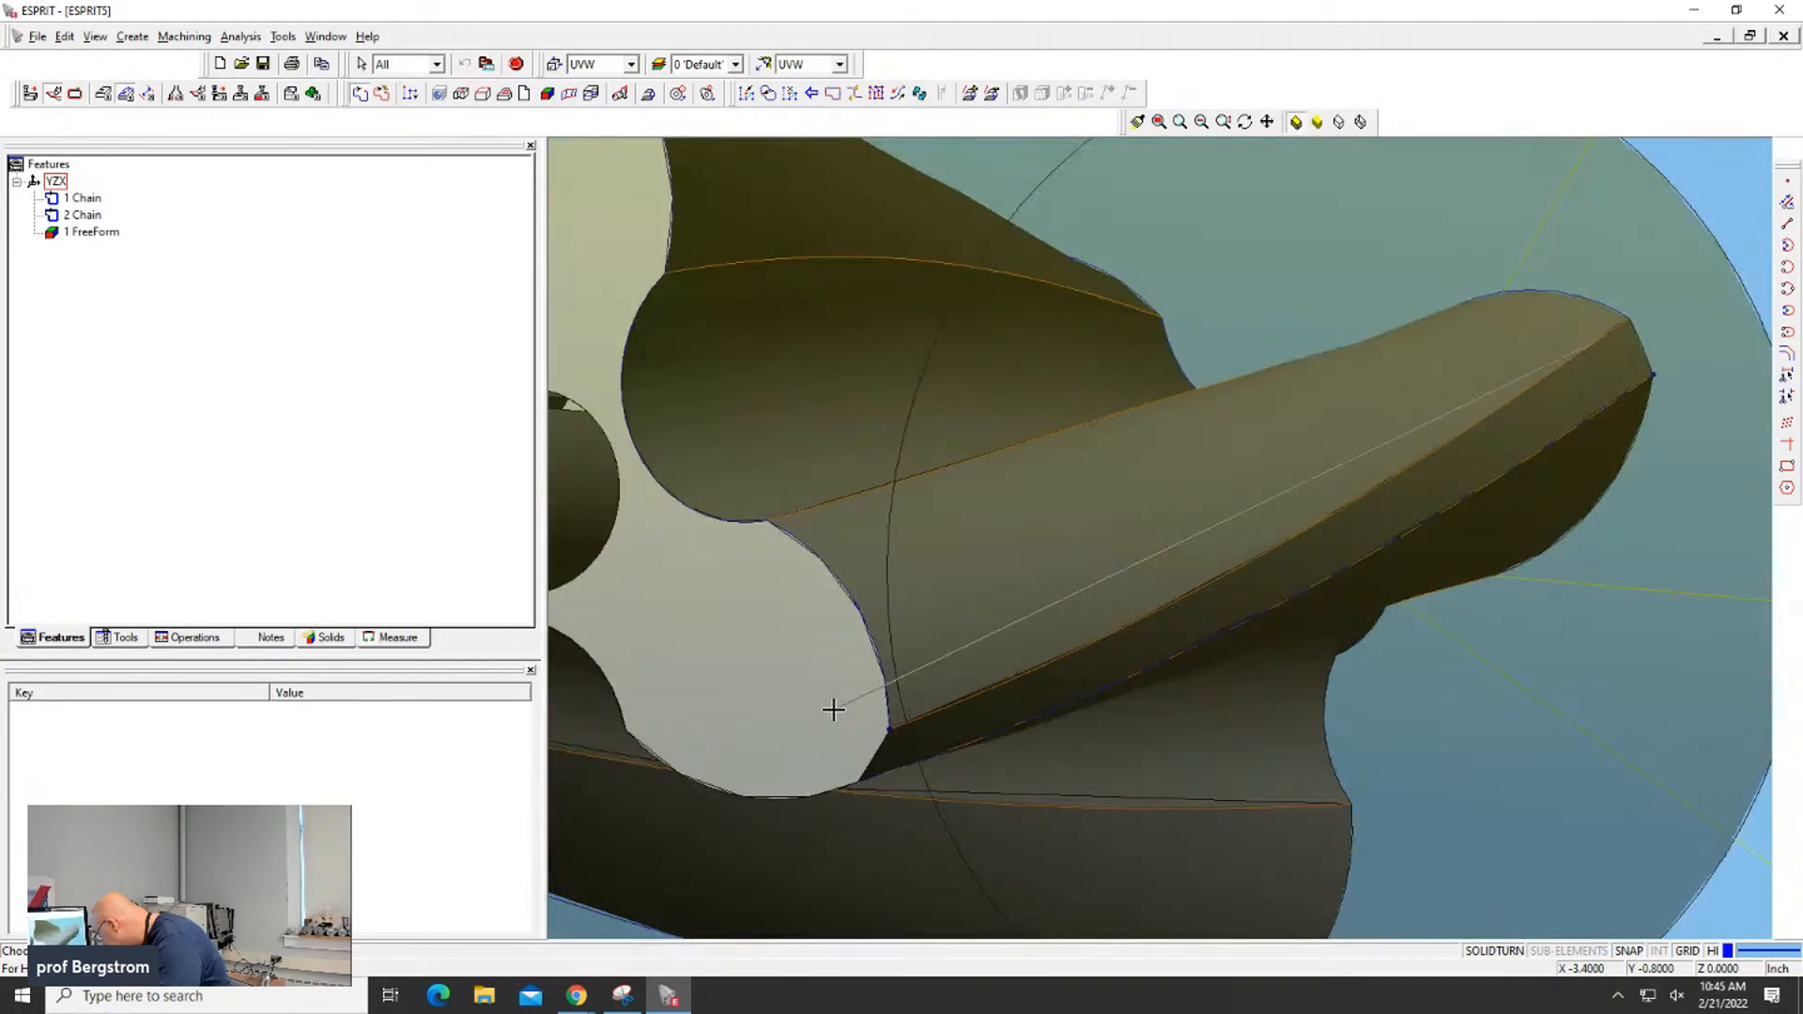
{"action": "left_click", "coordinate": [890, 727]}
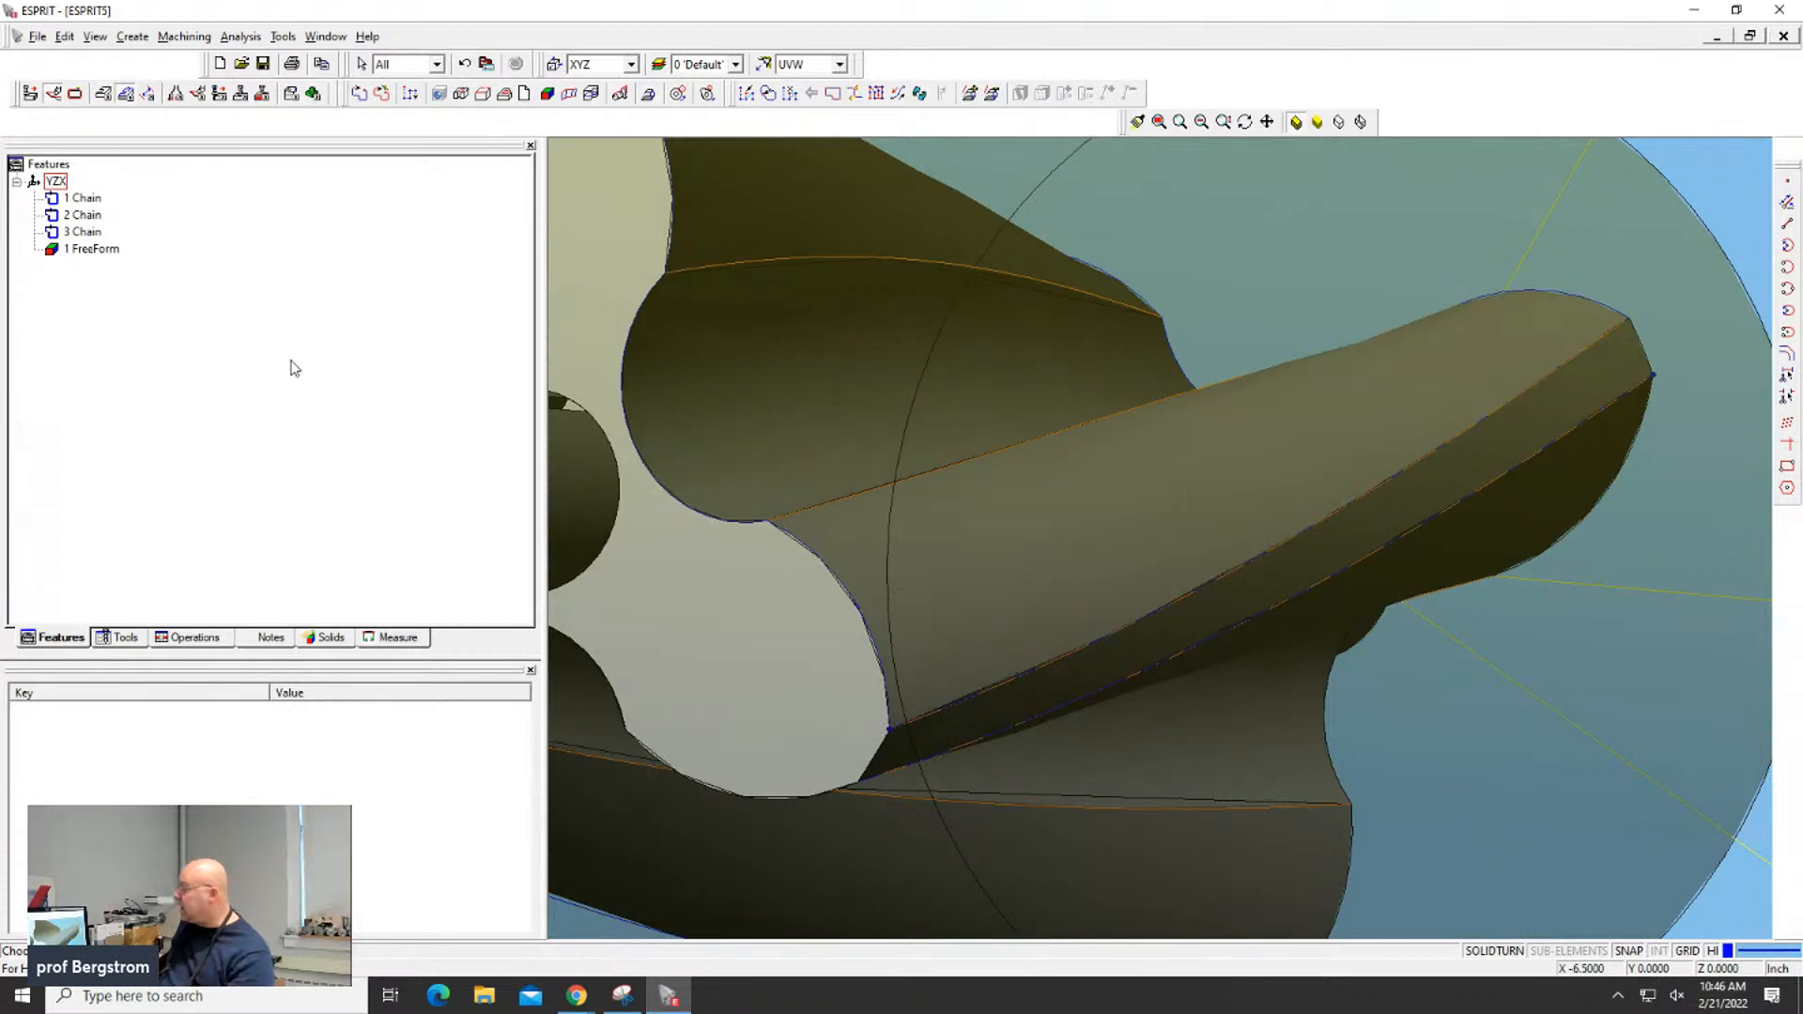
Hide the solid, the lathe stock and the geometry through the display masks
{"action": "left_click", "coordinate": [75, 234]}
{"action": "scroll", "coordinate": [576, 391], "scroll_direction": "down", "scroll_amount": 2}
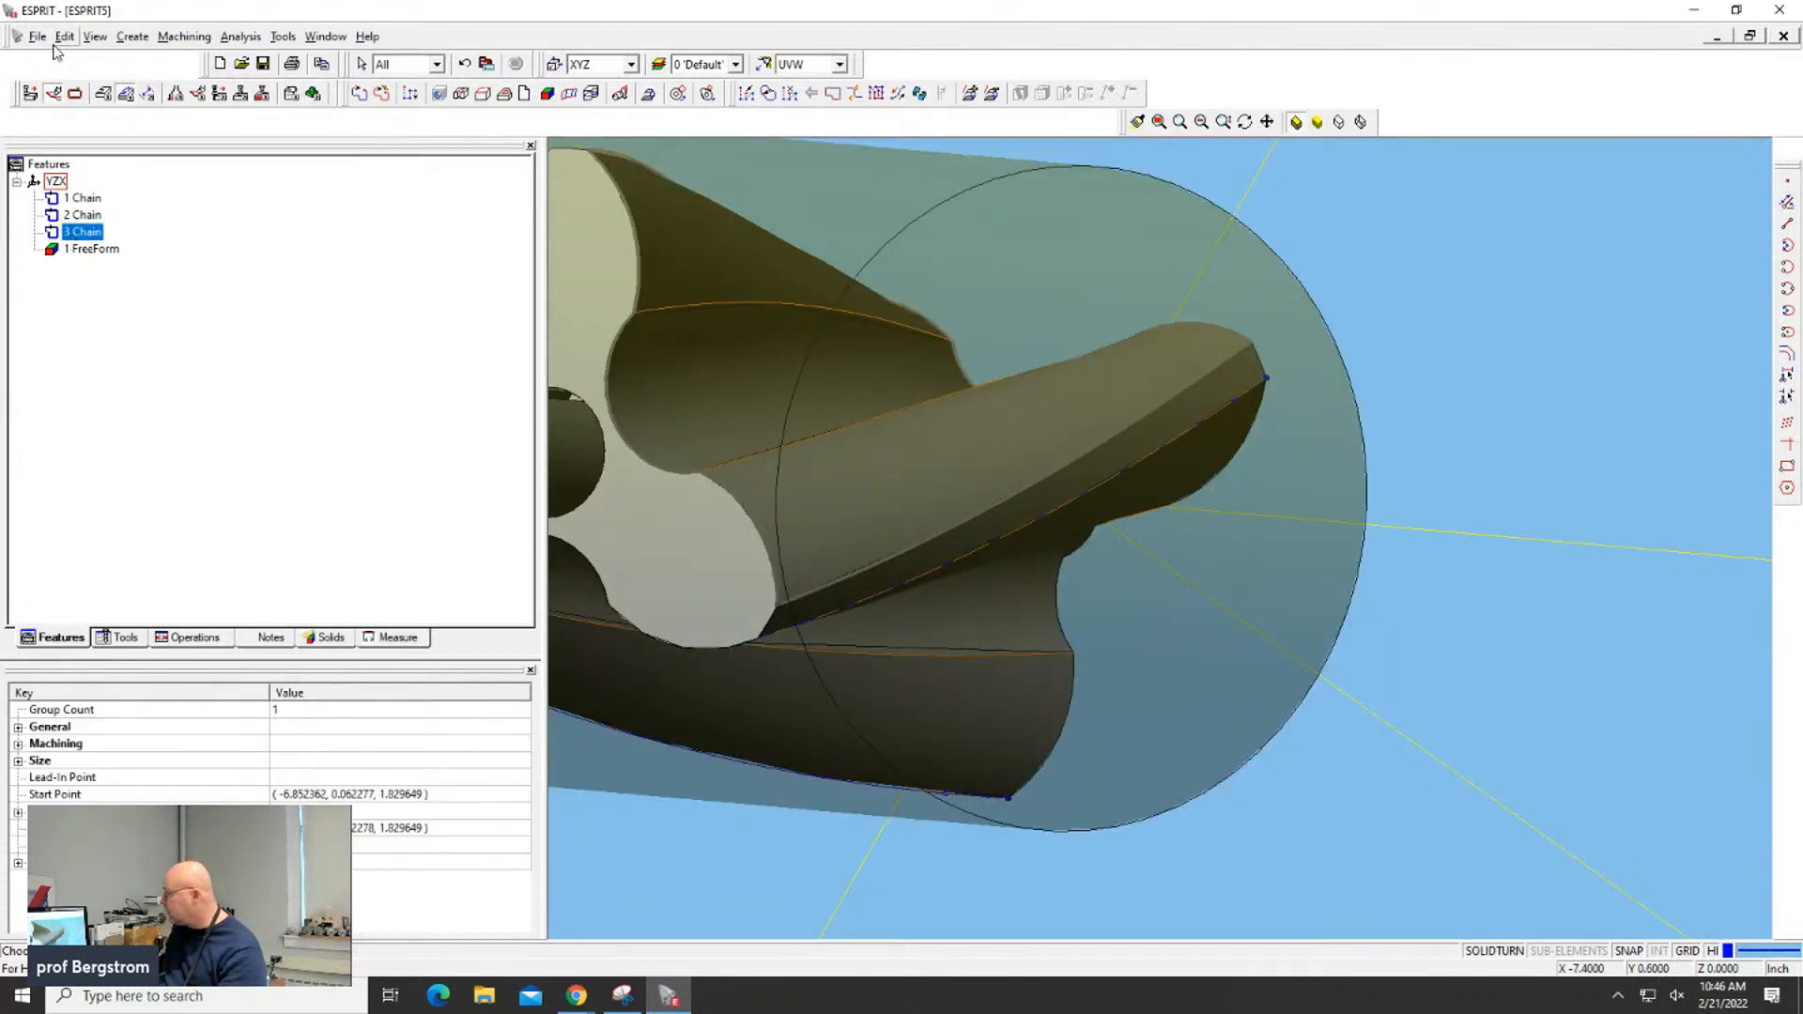
{"action": "left_click", "coordinate": [94, 38]}
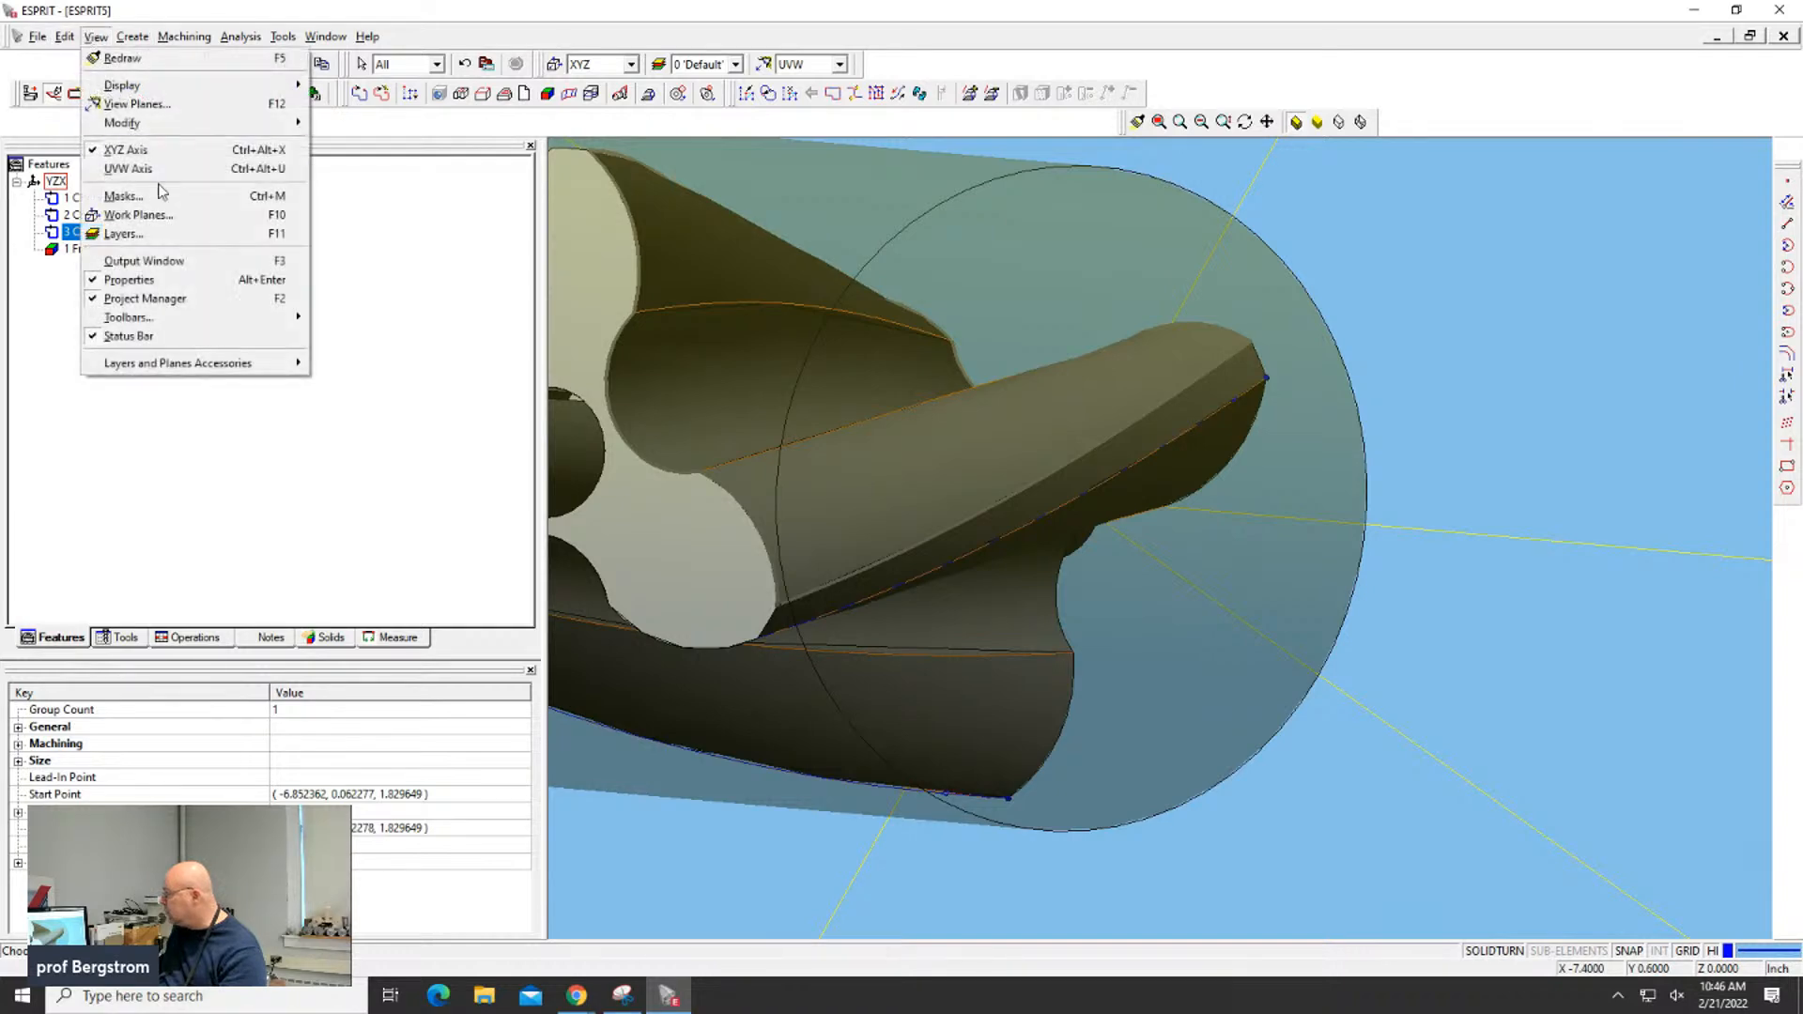
{"action": "left_click", "coordinate": [125, 200]}
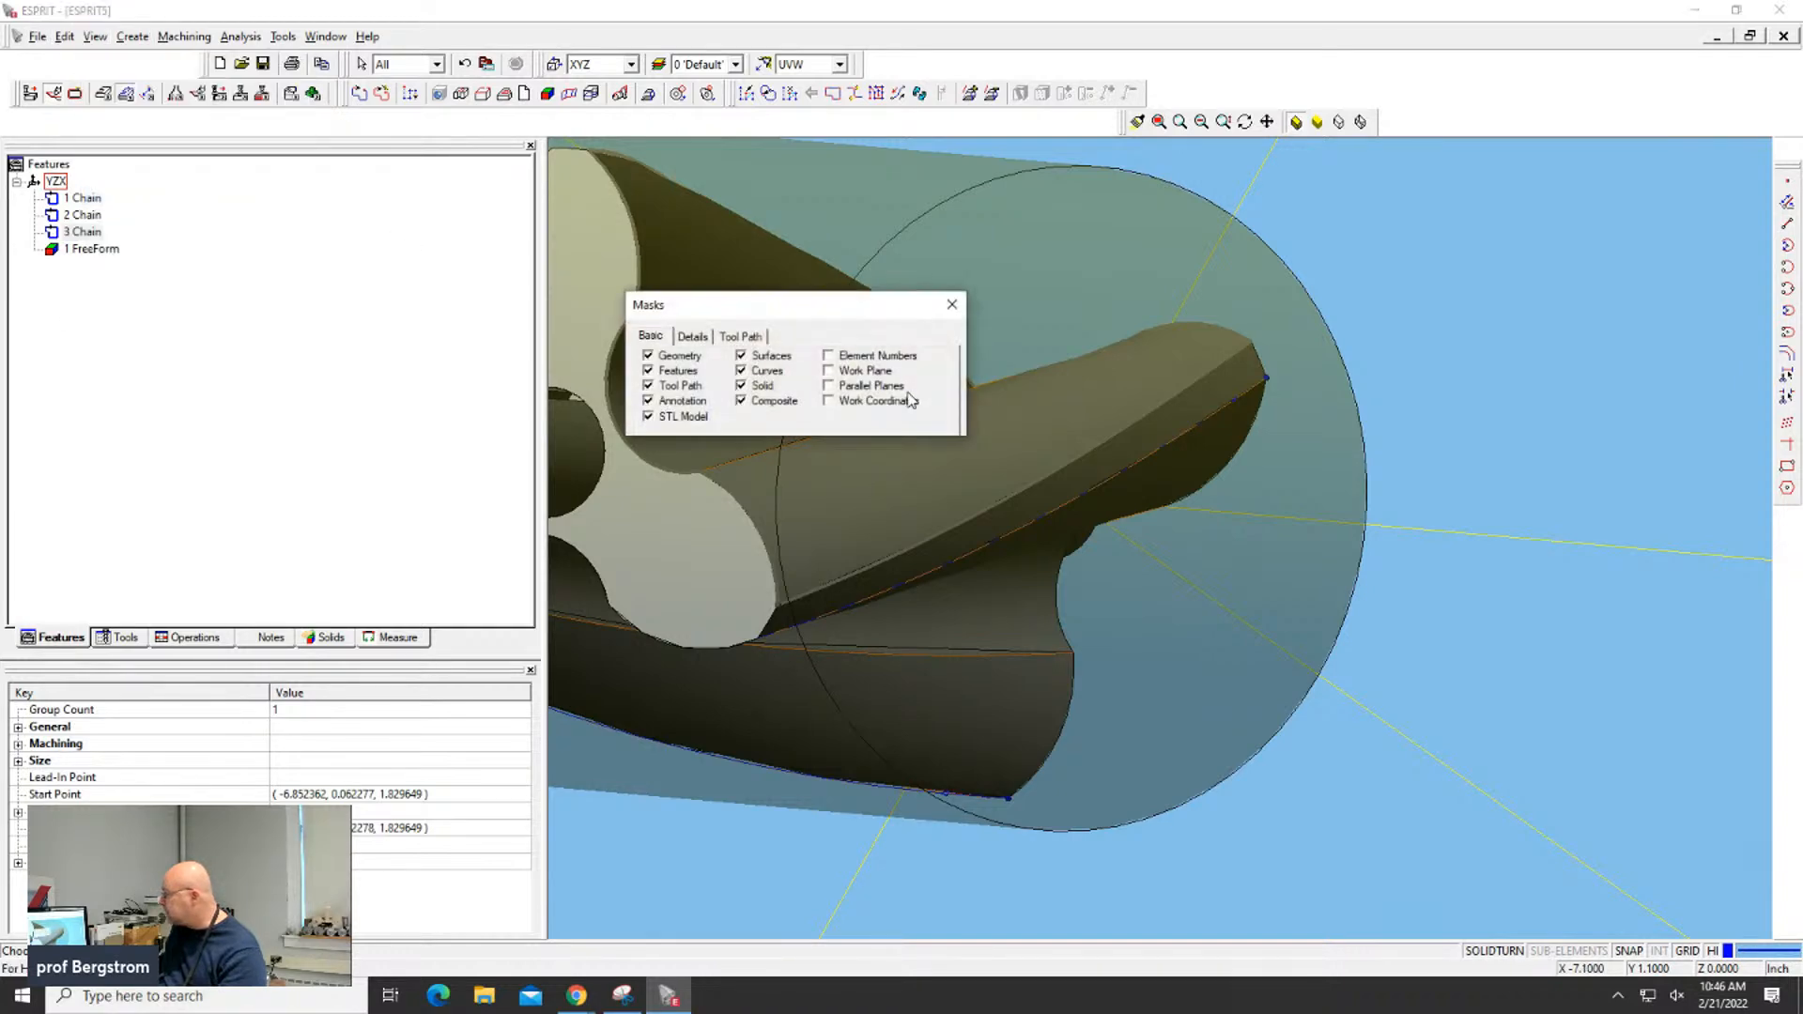
{"action": "left_click", "coordinate": [742, 386]}
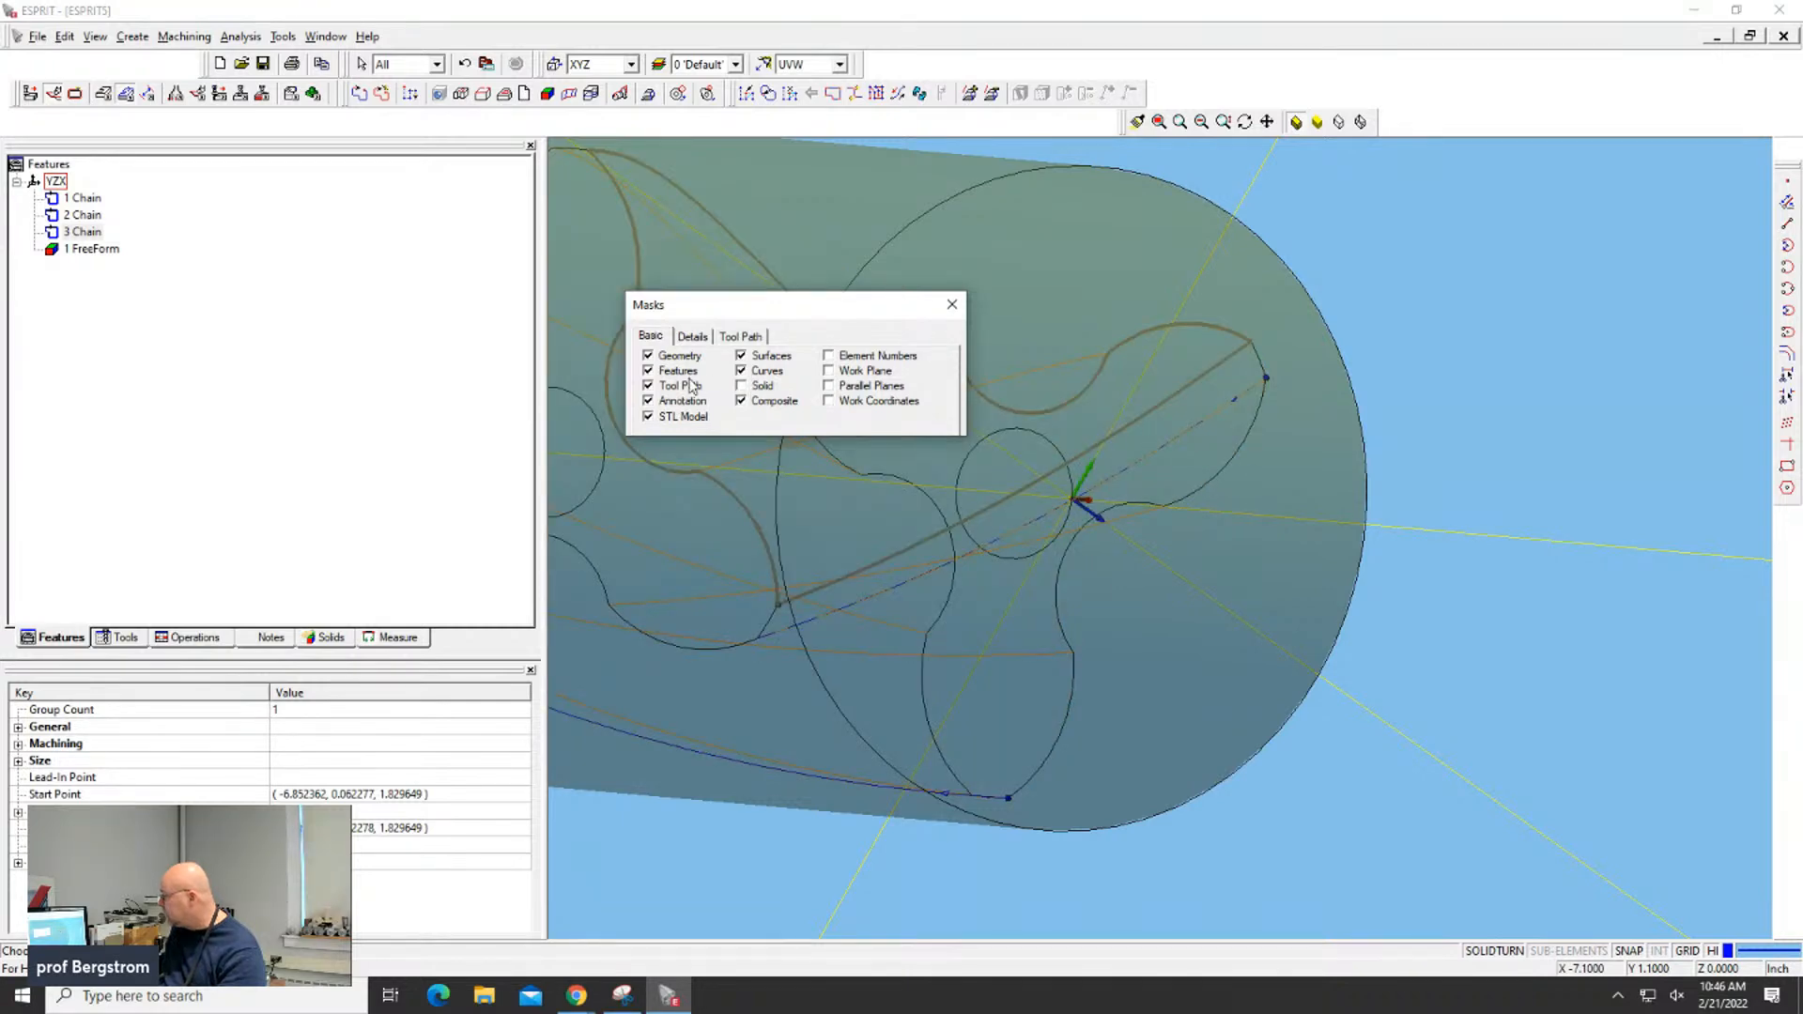
{"action": "left_click", "coordinate": [691, 338]}
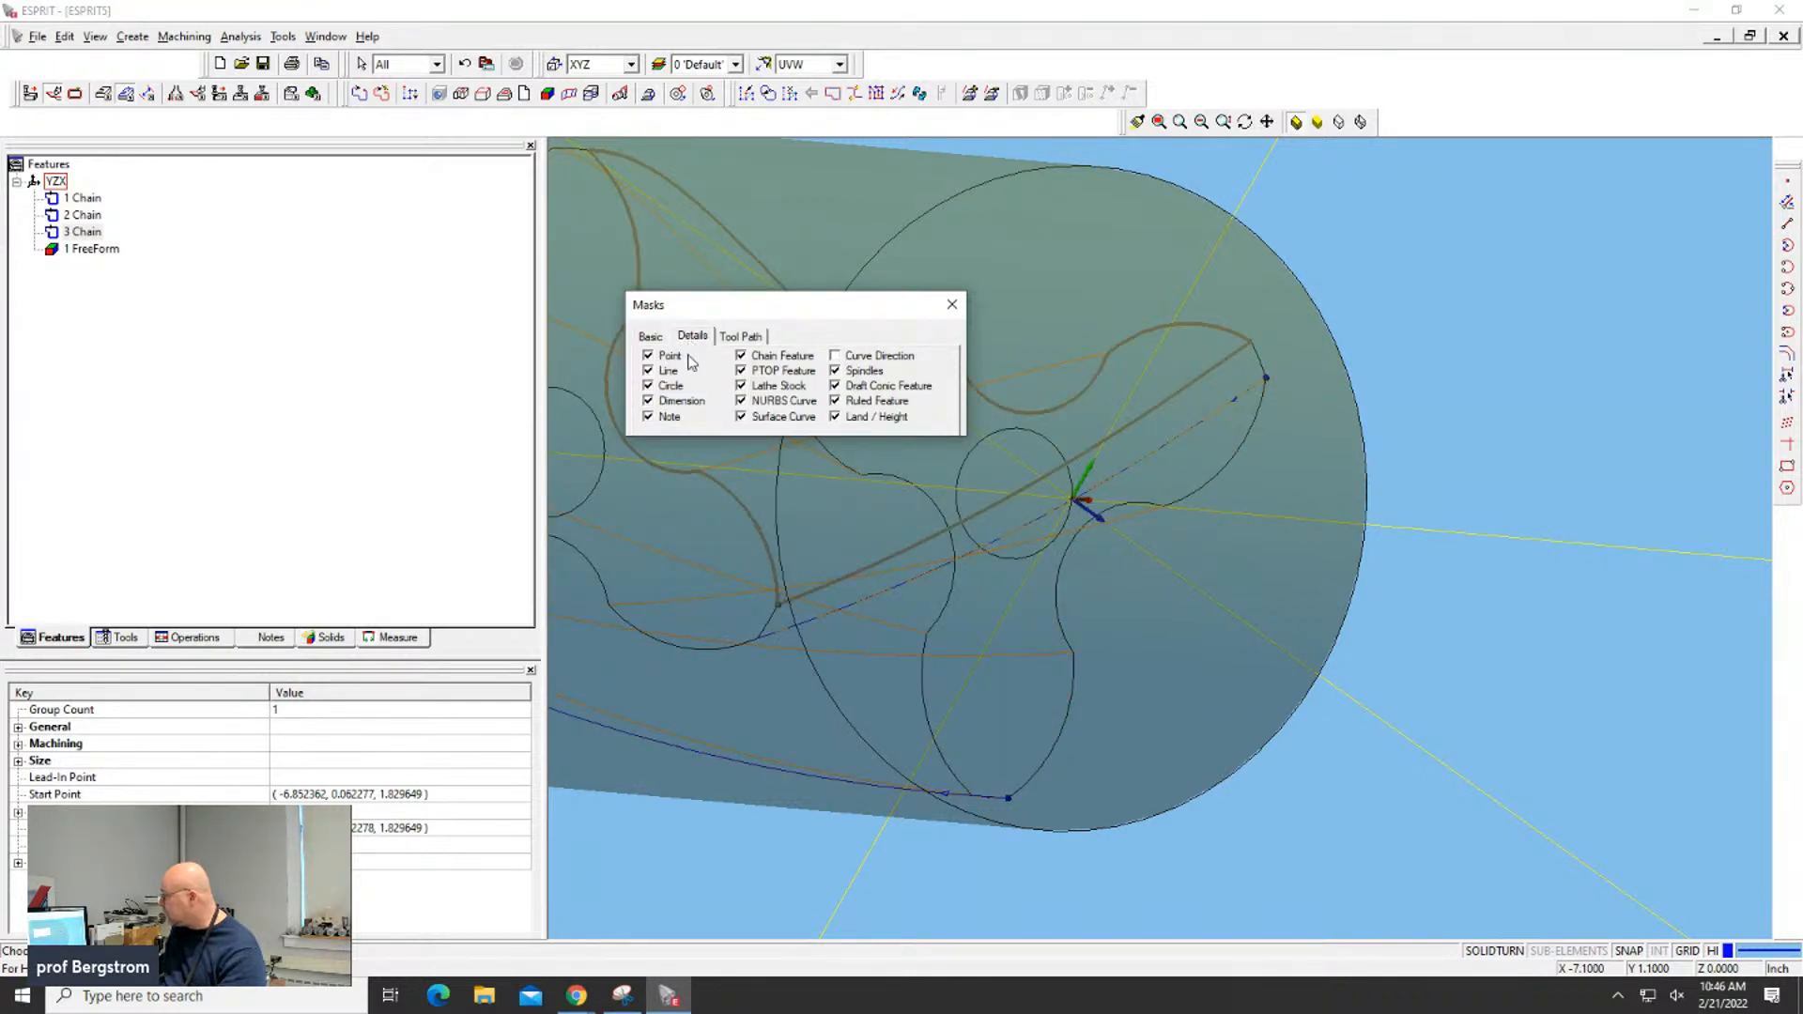
{"action": "left_click", "coordinate": [756, 392]}
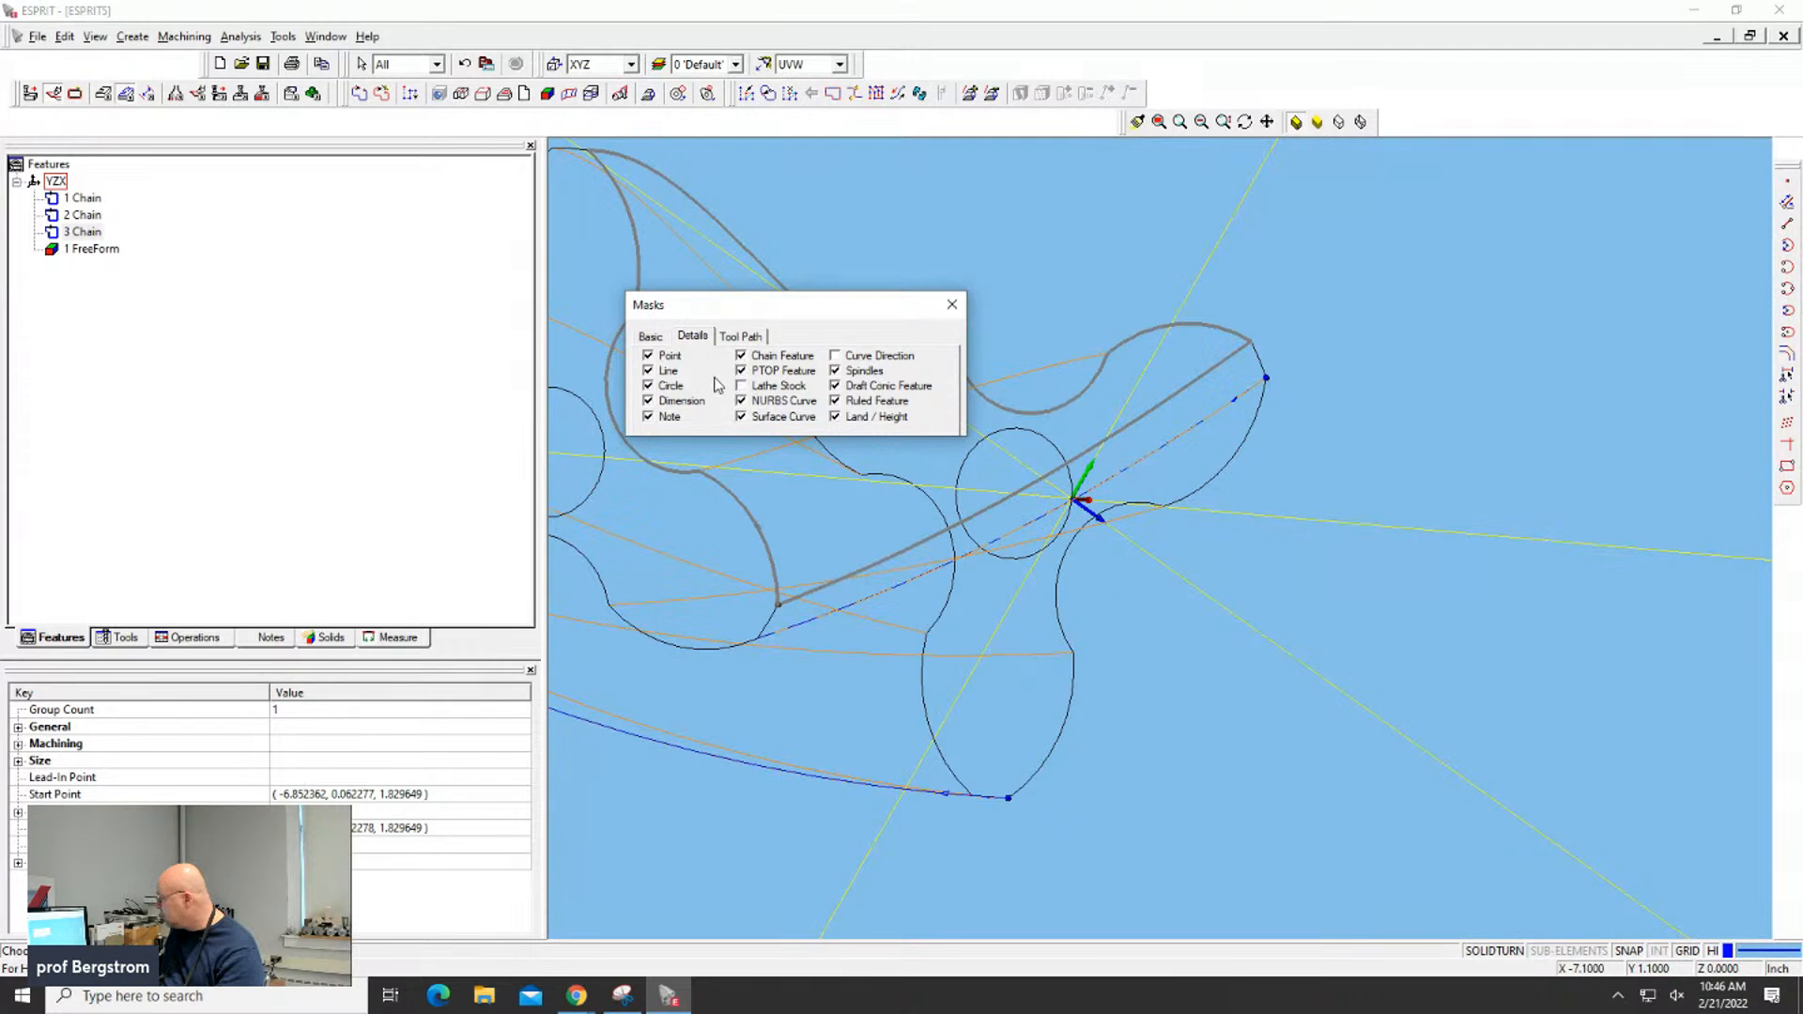
{"action": "left_click", "coordinate": [651, 337]}
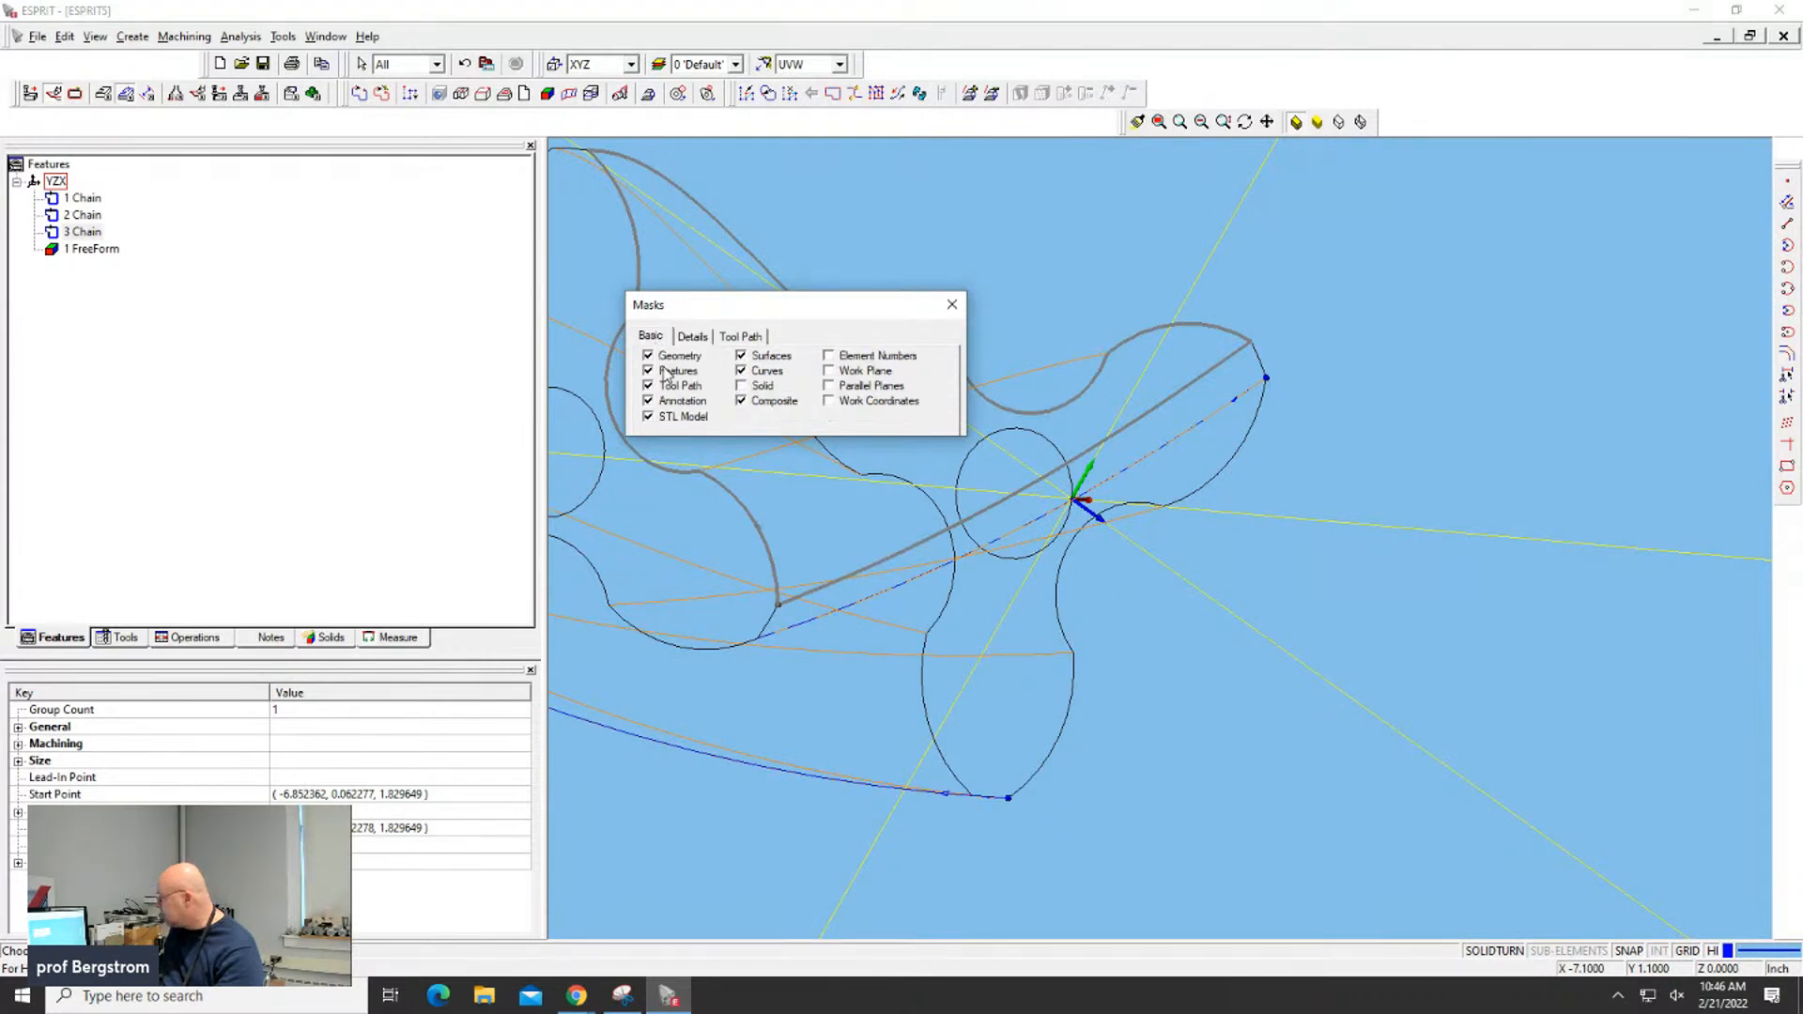
{"action": "left_click", "coordinate": [648, 356]}
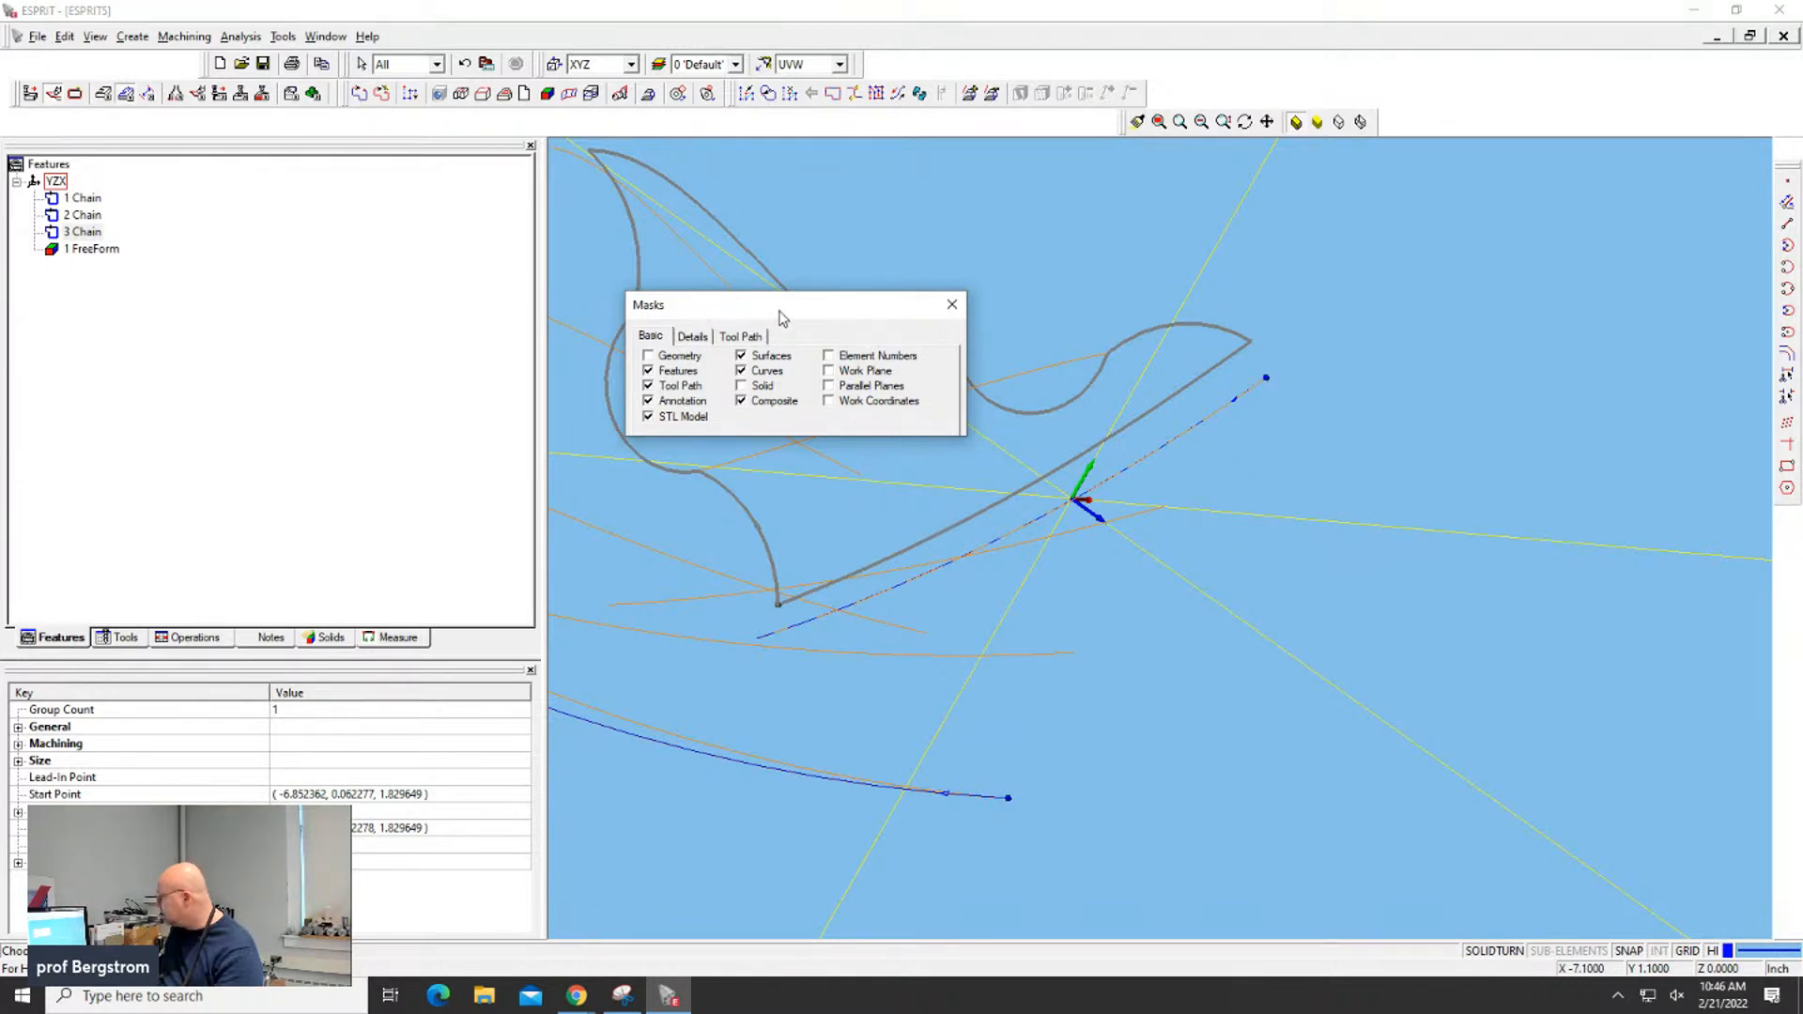
Delete the old 1 FreeForm feature and the separate 2 Chain feature, keeping the closed 3 Chain
{"action": "mouse_move", "coordinate": [1095, 265]}
{"action": "middle_mouse_down"}
{"action": "mouse_move", "coordinate": [1115, 262]}
{"action": "mouse_move", "coordinate": [1108, 286]}
{"action": "middle_mouse_up"}
{"action": "scroll", "coordinate": [1108, 287], "scroll_direction": "down", "scroll_amount": 5}
{"action": "middle_click_drag", "start_coordinate": [1368, 359], "coordinate": [1598, 353], "text": "ctrl"}
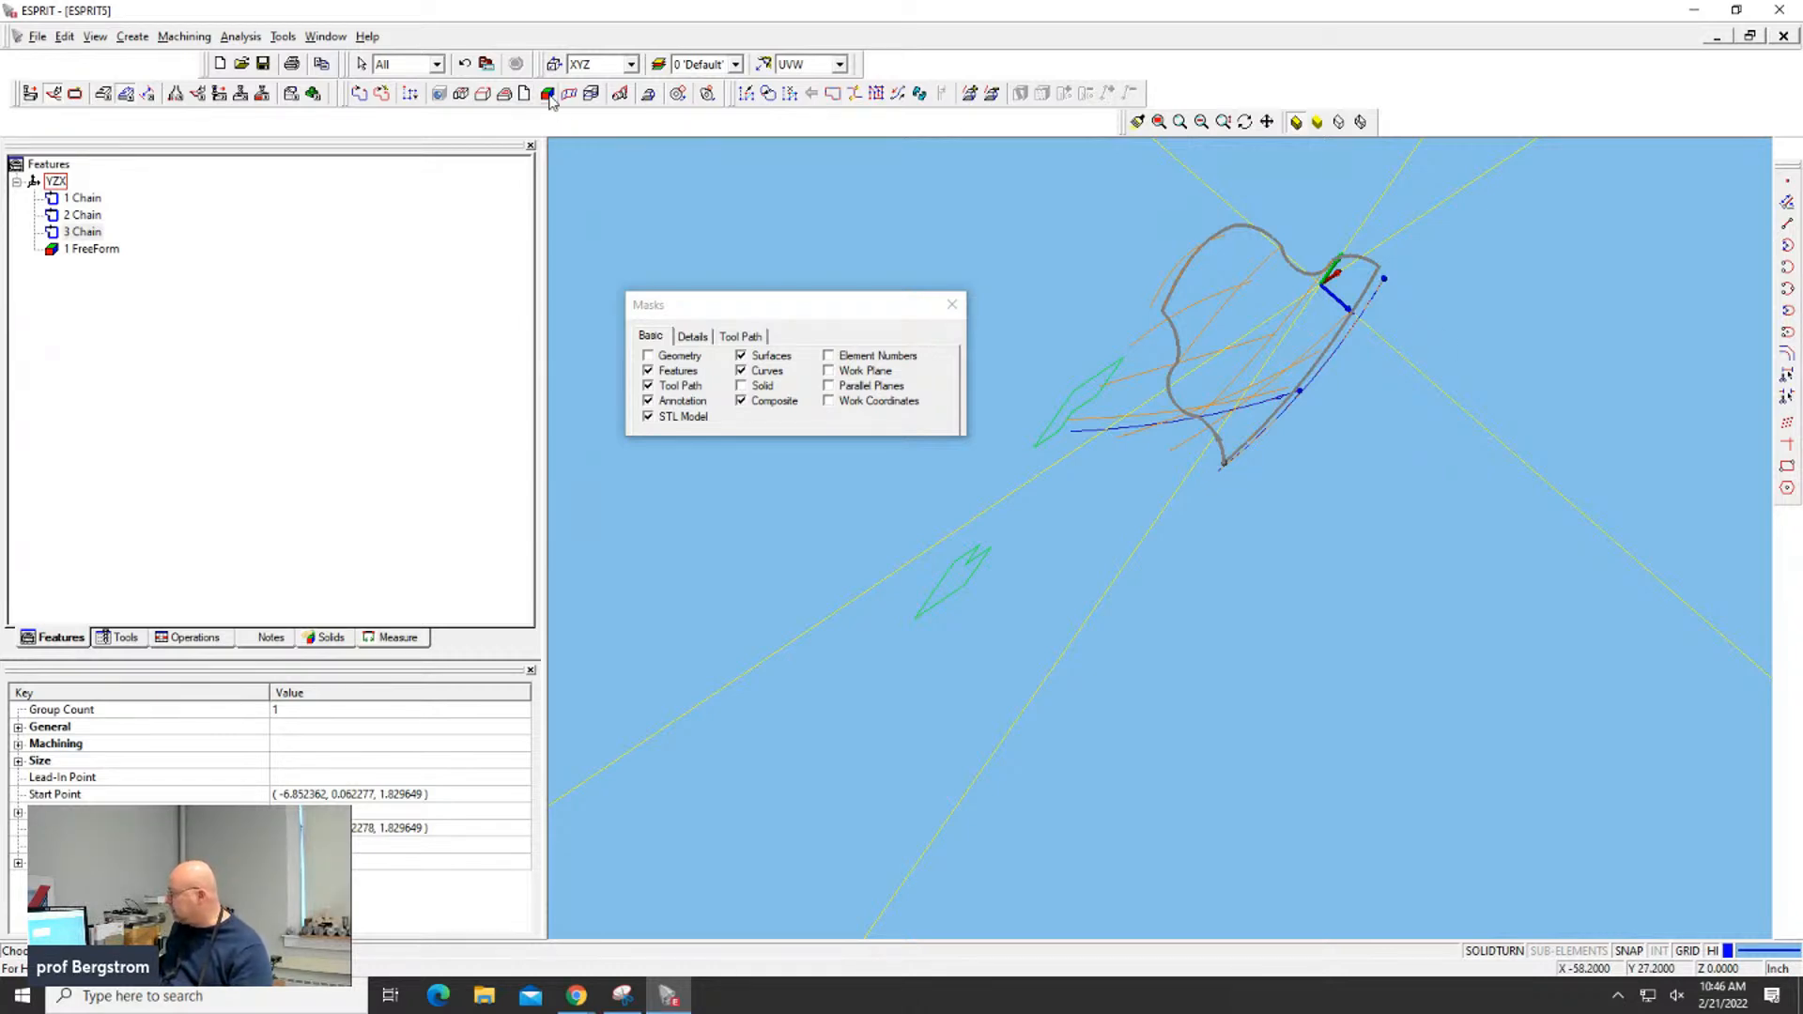
{"action": "left_click", "coordinate": [89, 250]}
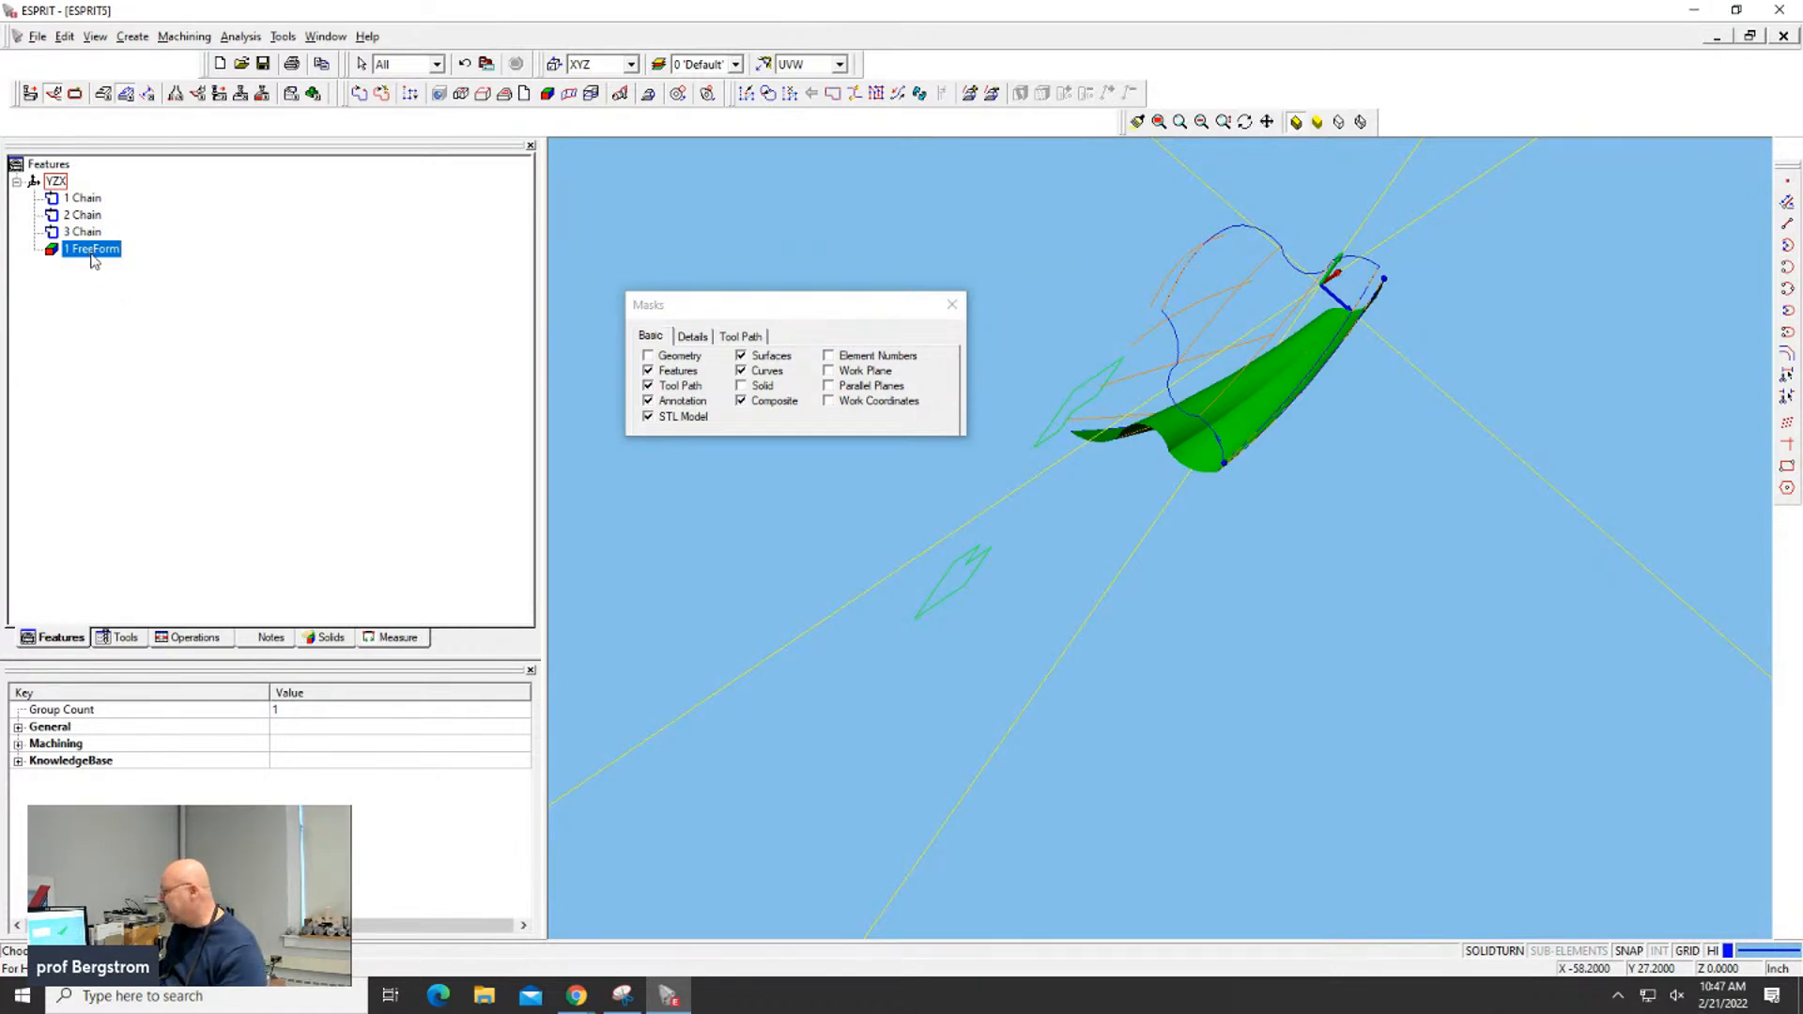
{"action": "key", "text": "Delete"}
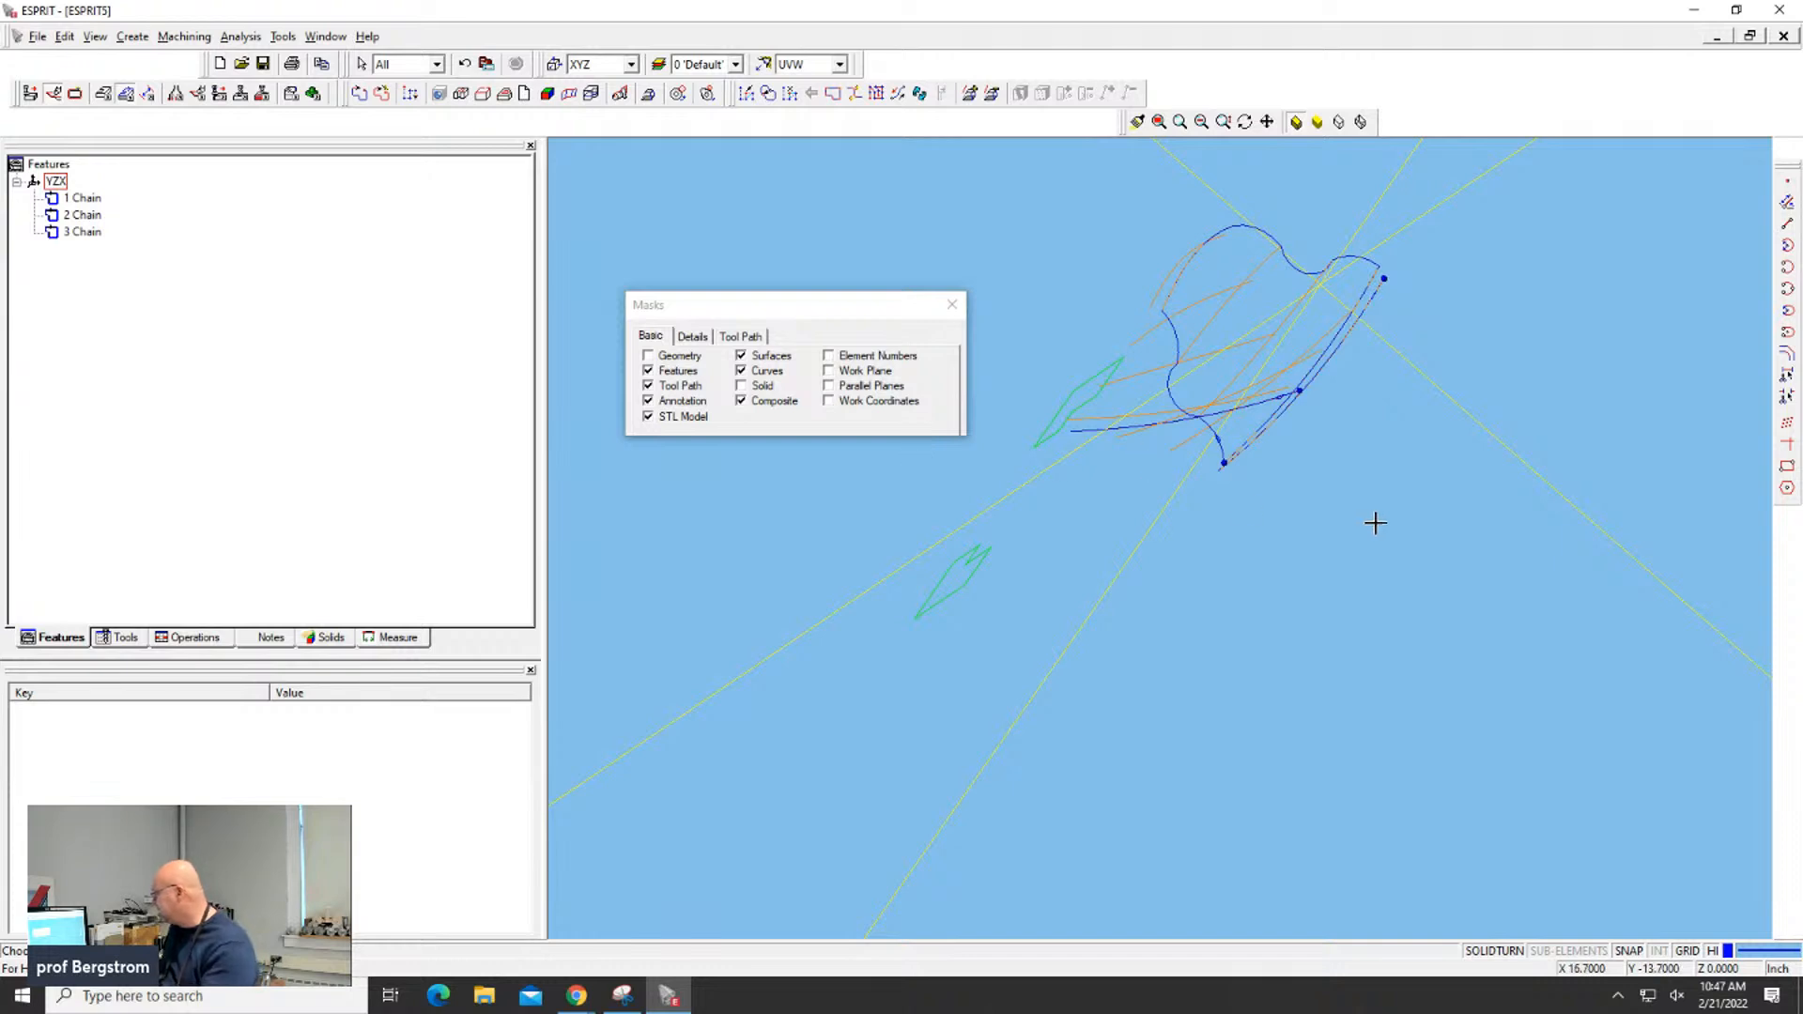
{"action": "middle_click_drag", "start_coordinate": [1383, 504], "coordinate": [1321, 491]}
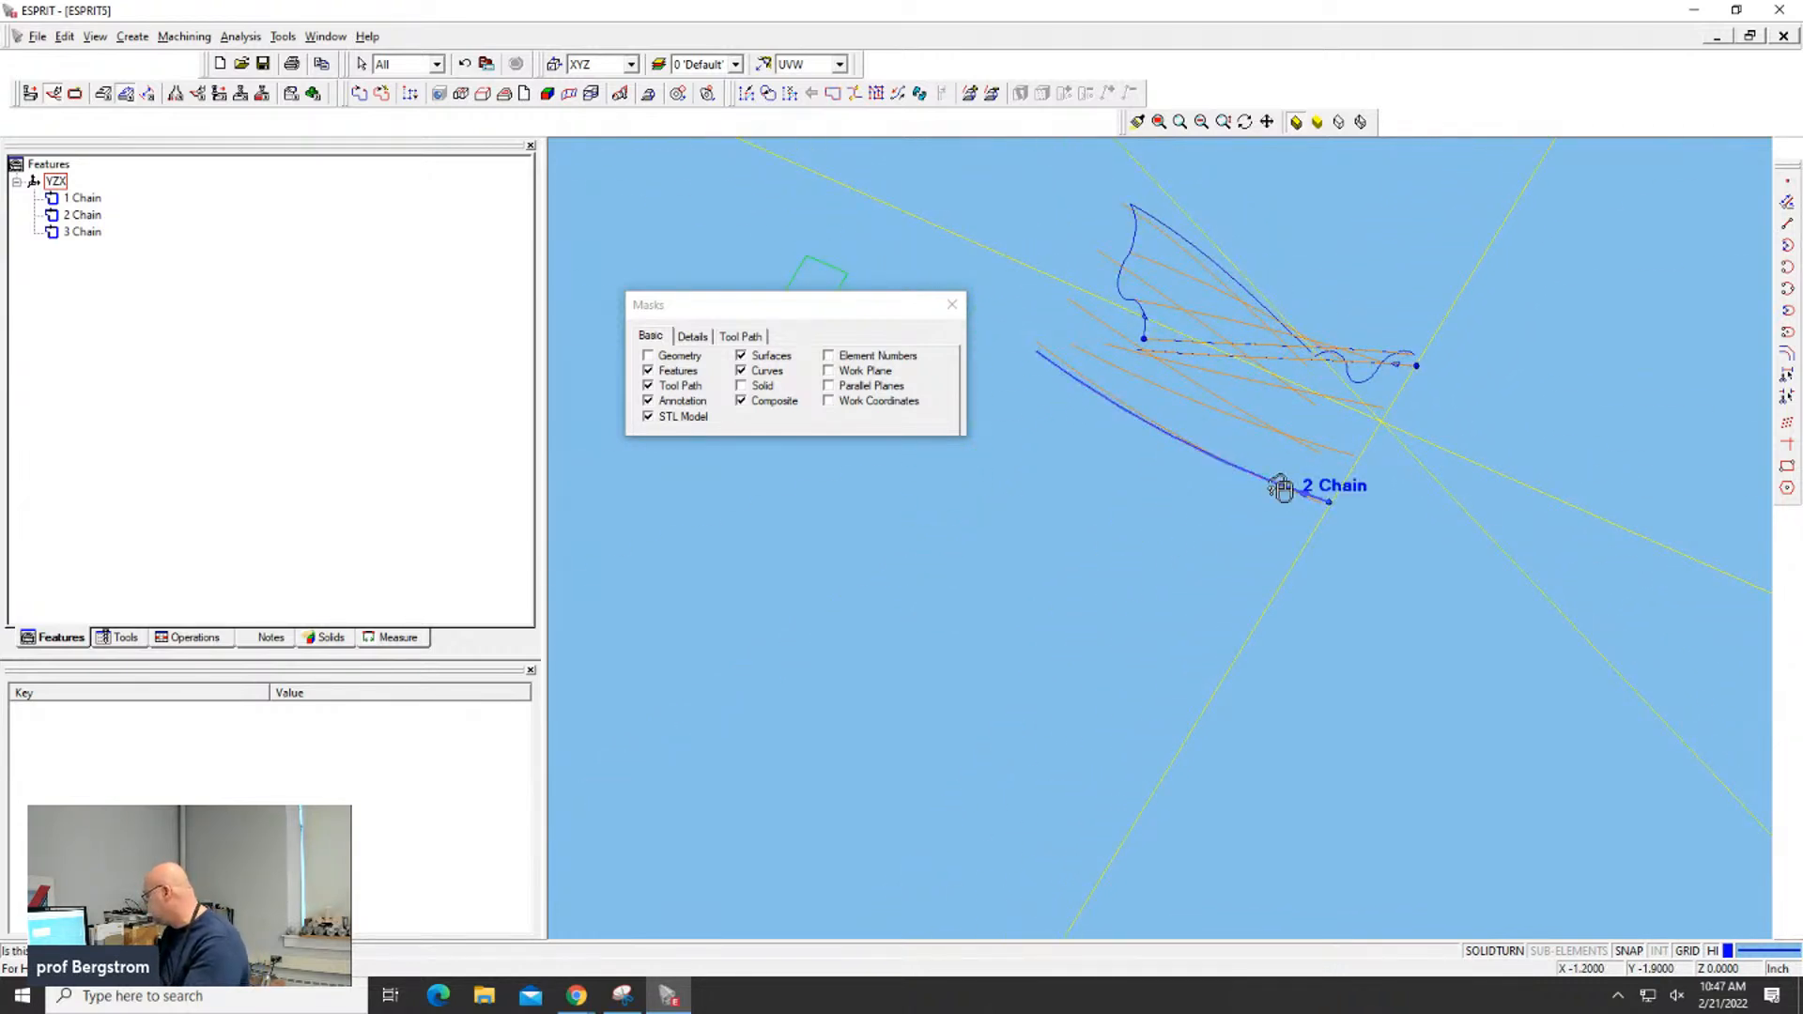
{"action": "left_click", "coordinate": [1282, 487]}
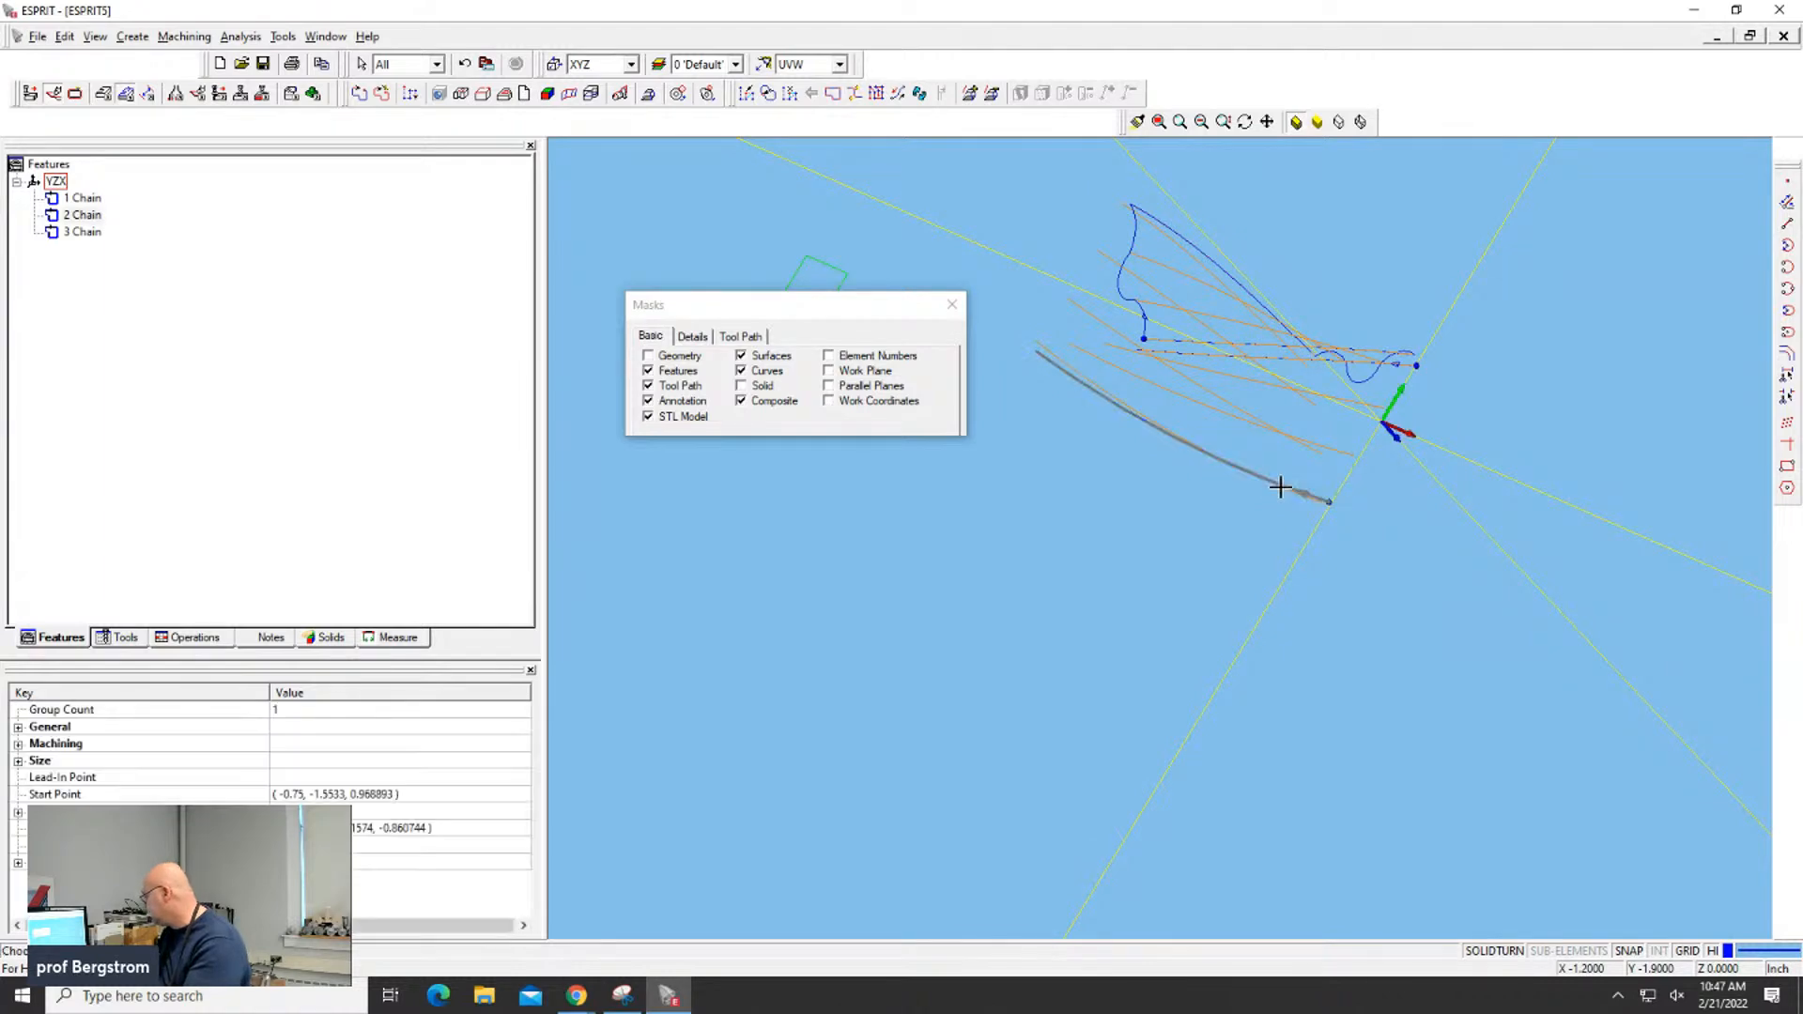
{"action": "key", "text": "Delete"}
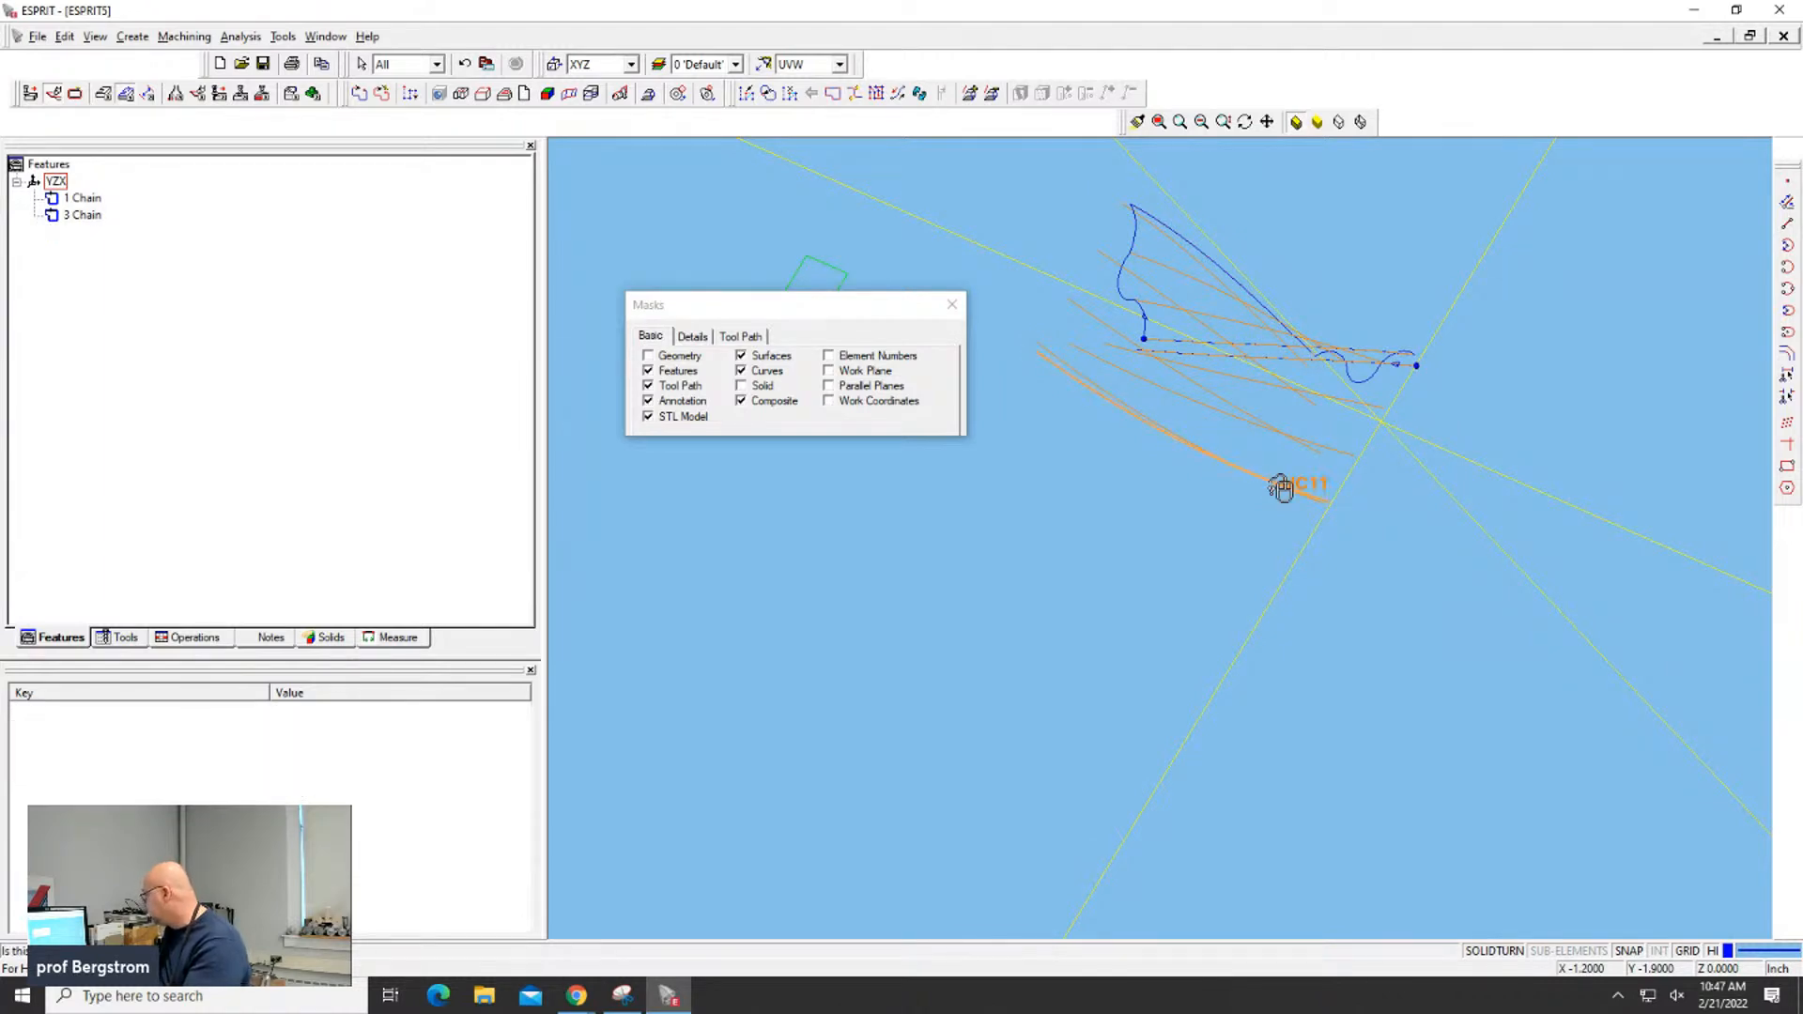
Delete the loose orange curves lying below and outside the closed chain
{"action": "left_click", "coordinate": [1280, 487]}
{"action": "key", "text": "Delete"}
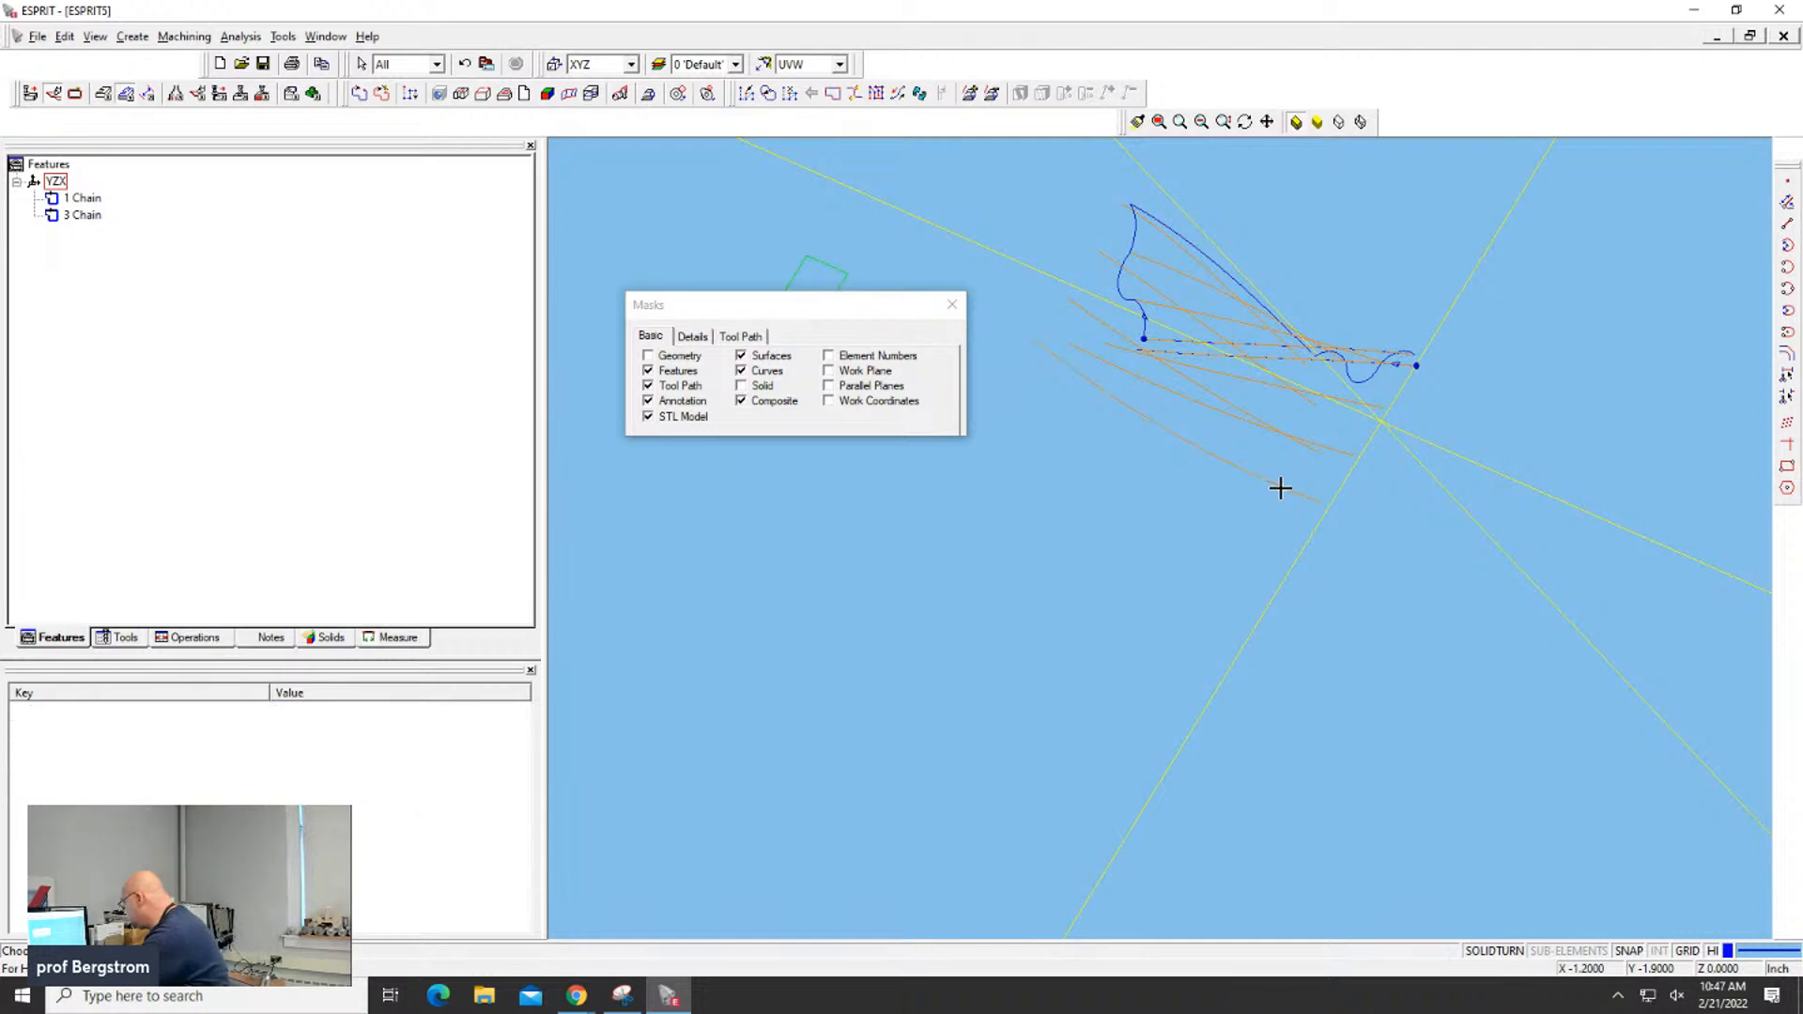
{"action": "left_click_drag", "start_coordinate": [1277, 505], "coordinate": [1317, 420]}
{"action": "key", "text": "Delete"}
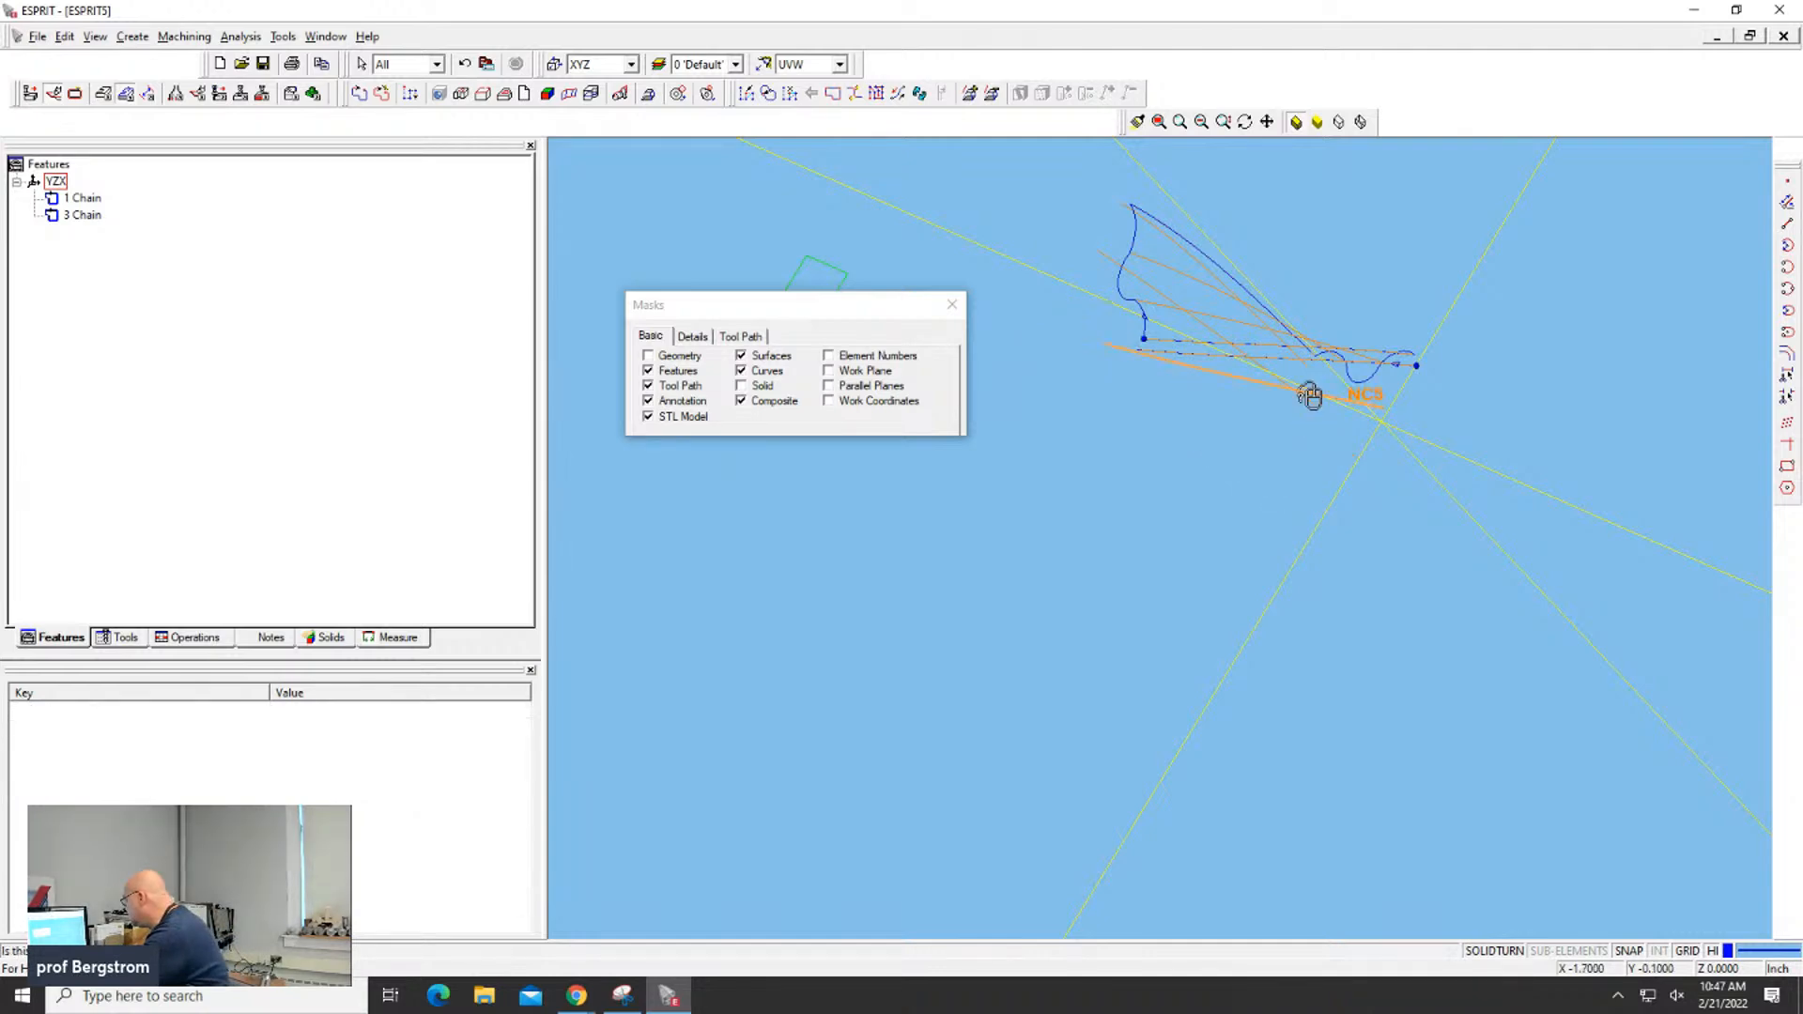
{"action": "left_click", "coordinate": [1293, 402]}
{"action": "key", "text": "Delete"}
{"action": "left_click", "coordinate": [1303, 392]}
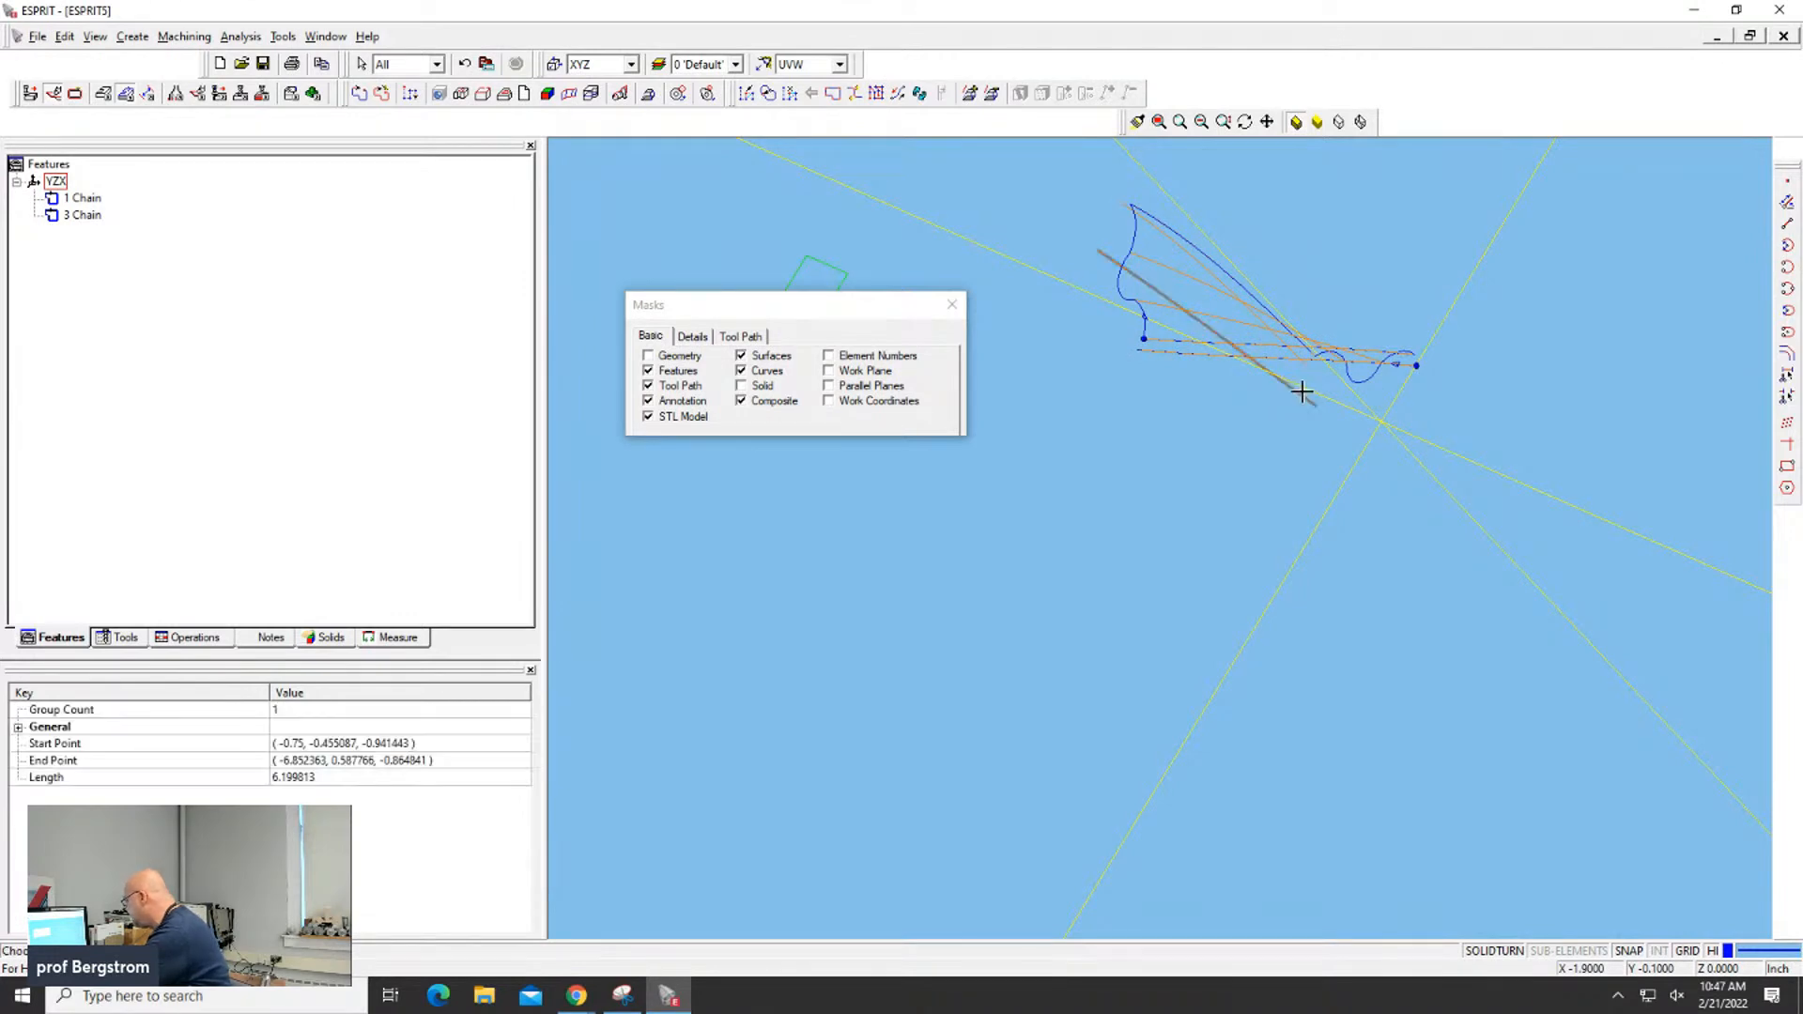
{"action": "key", "text": "Delete"}
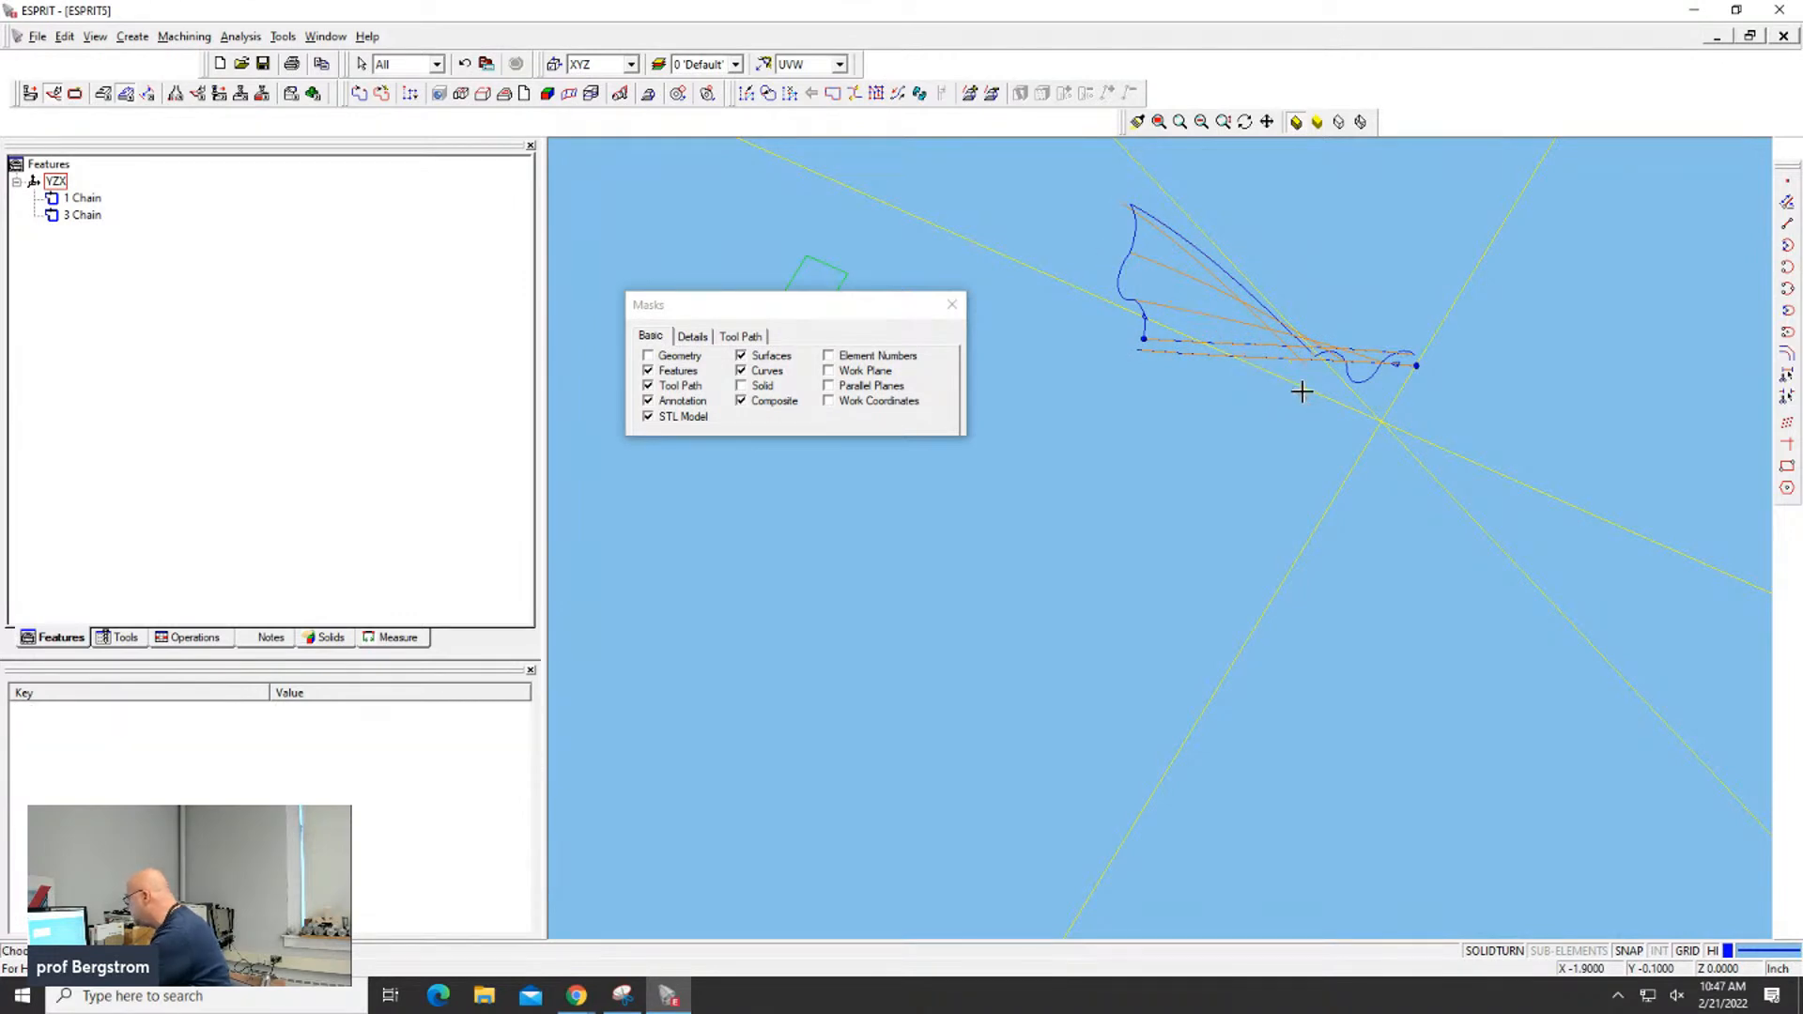
Delete the remaining orange curves running through and along the closed chain's long edges
{"action": "left_click", "coordinate": [1195, 286]}
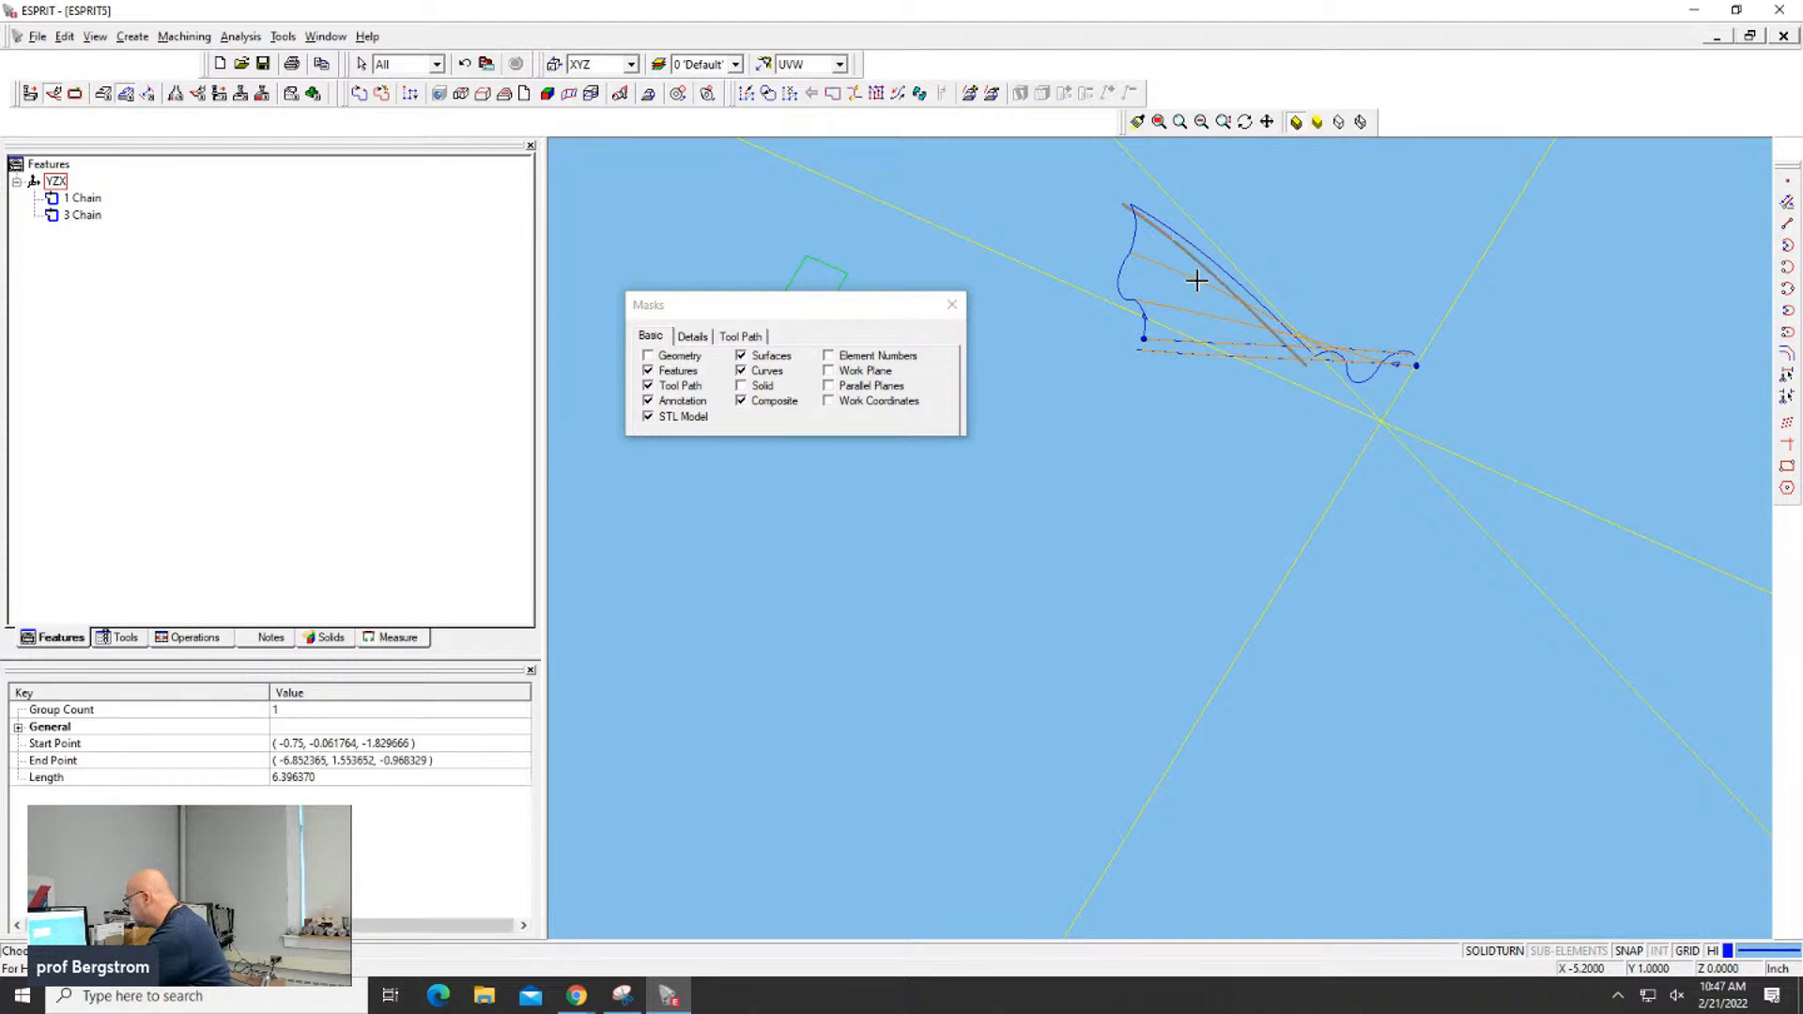
{"action": "key", "text": "Delete"}
{"action": "left_click", "coordinate": [1196, 309]}
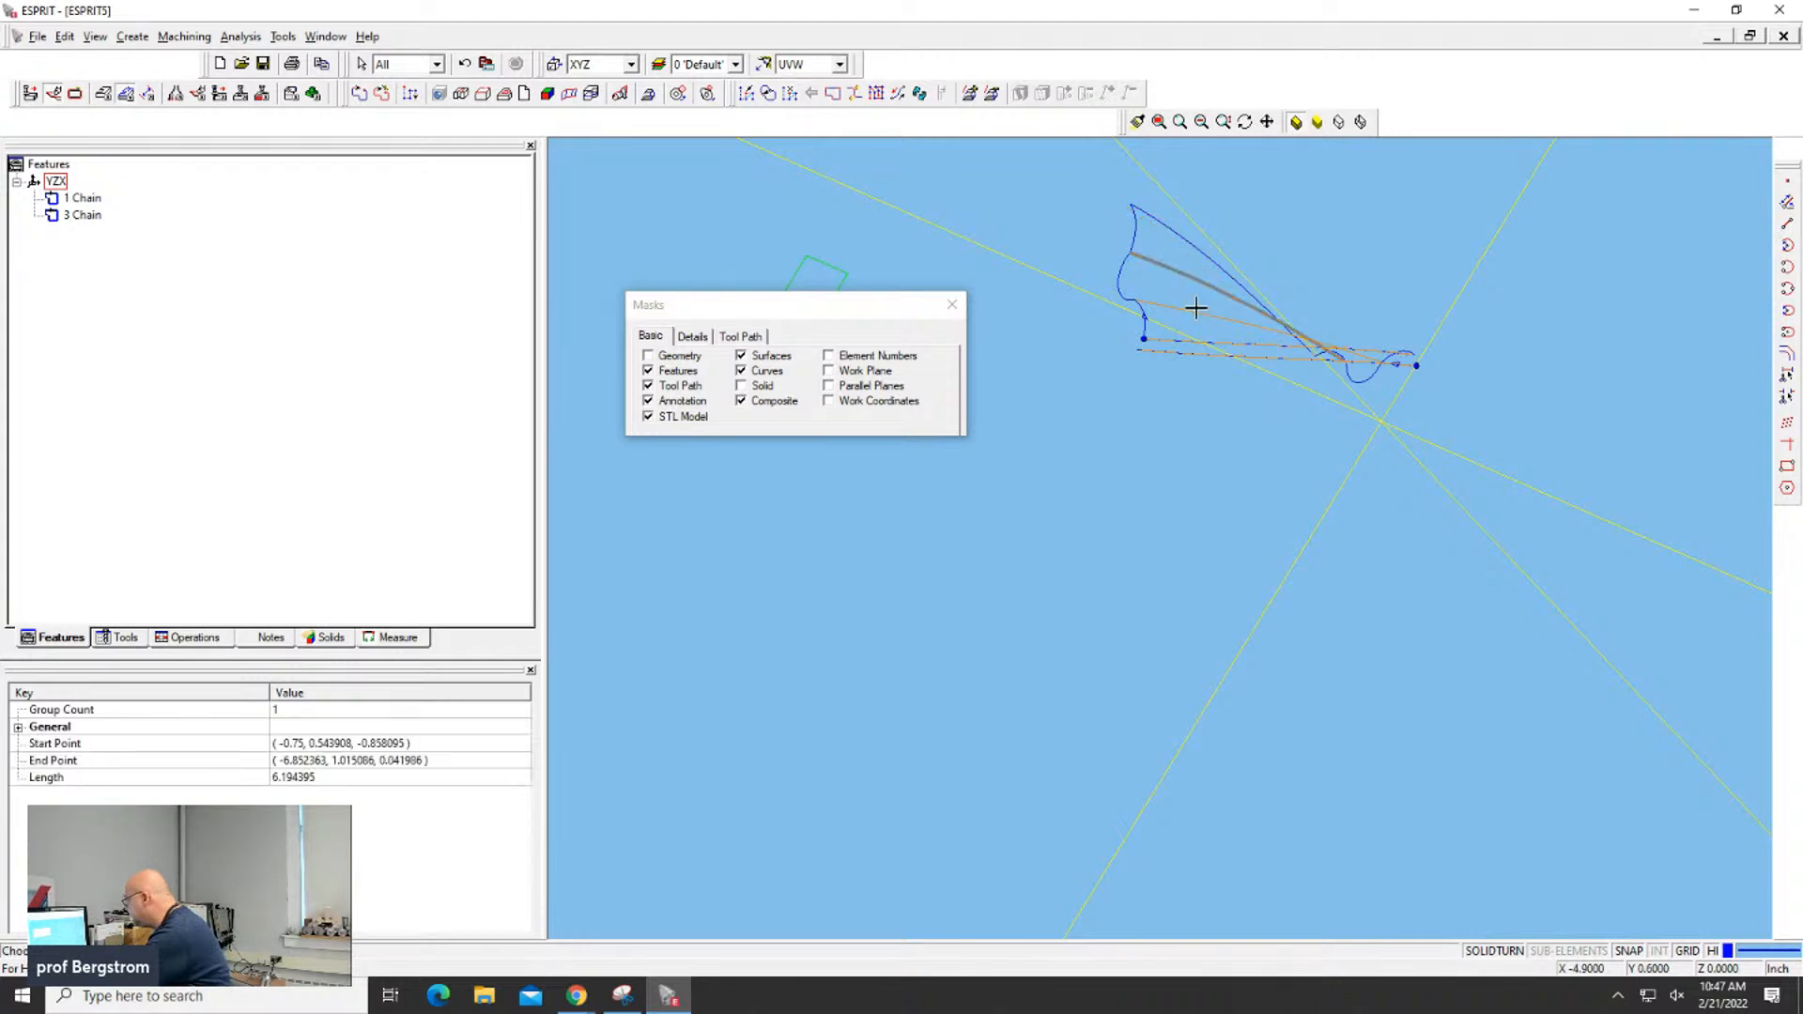
{"action": "key", "text": "Delete"}
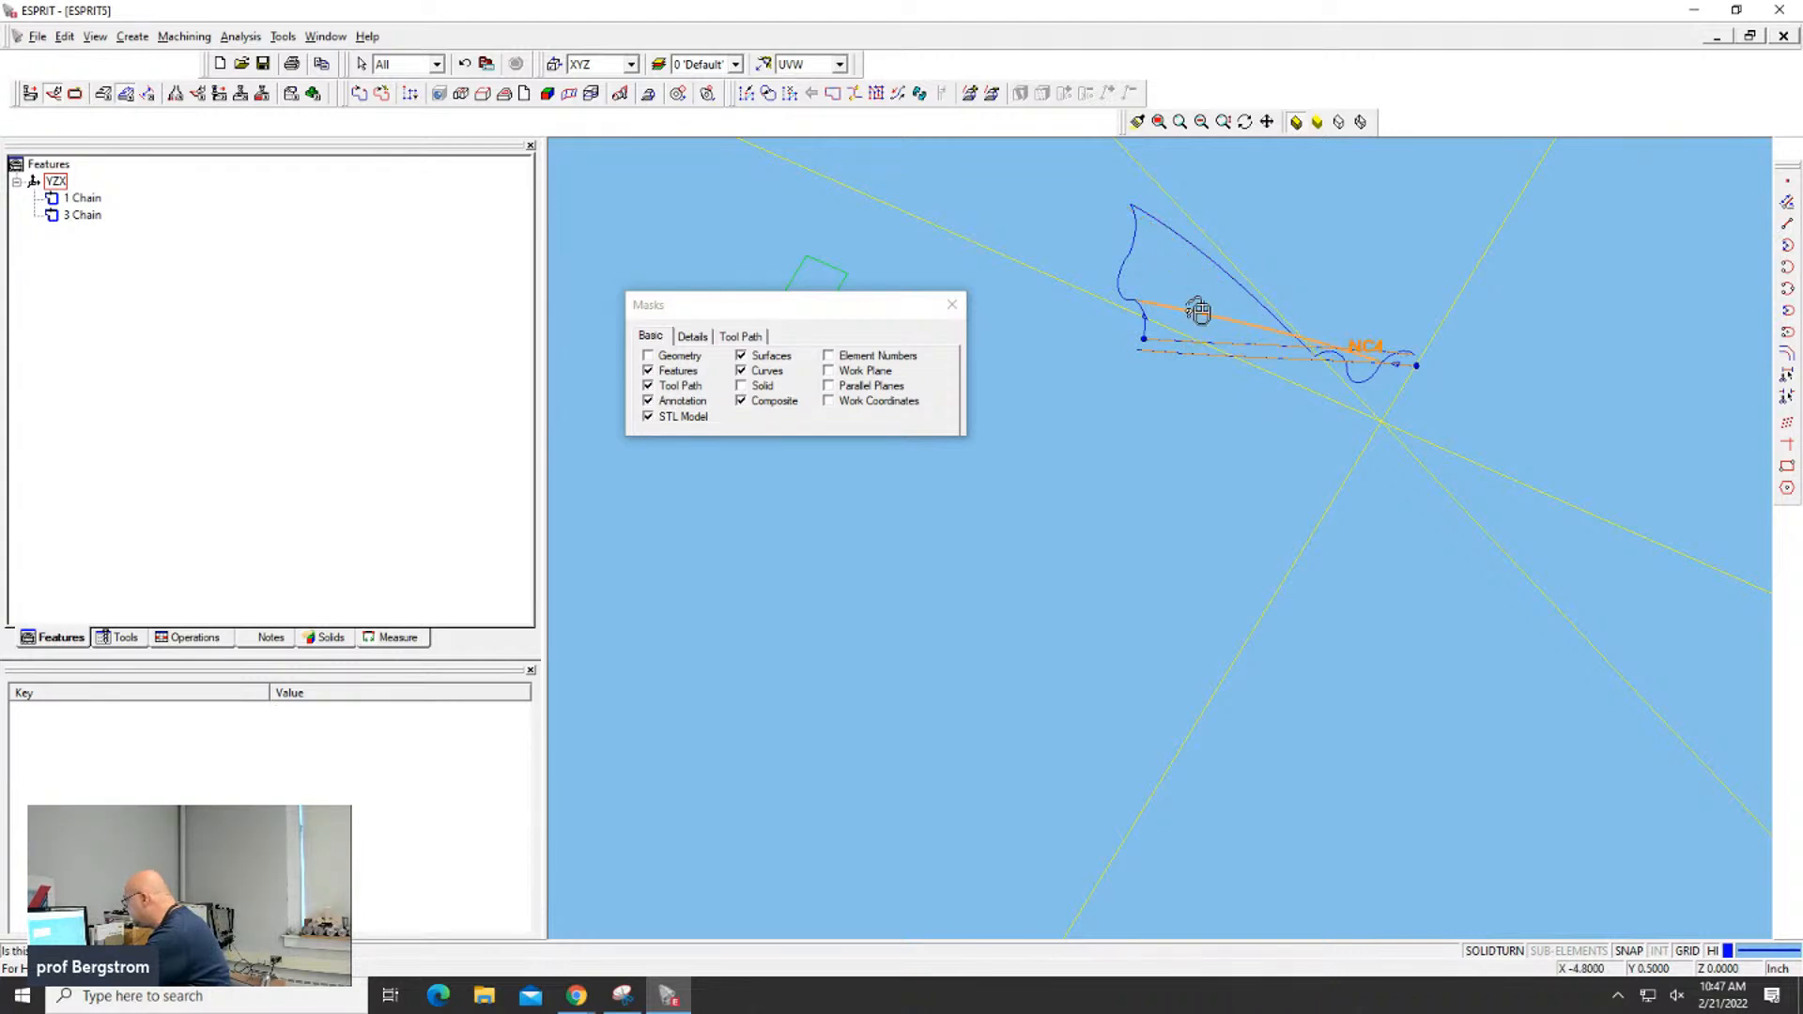
{"action": "left_click", "coordinate": [1197, 308]}
{"action": "key", "text": "Delete"}
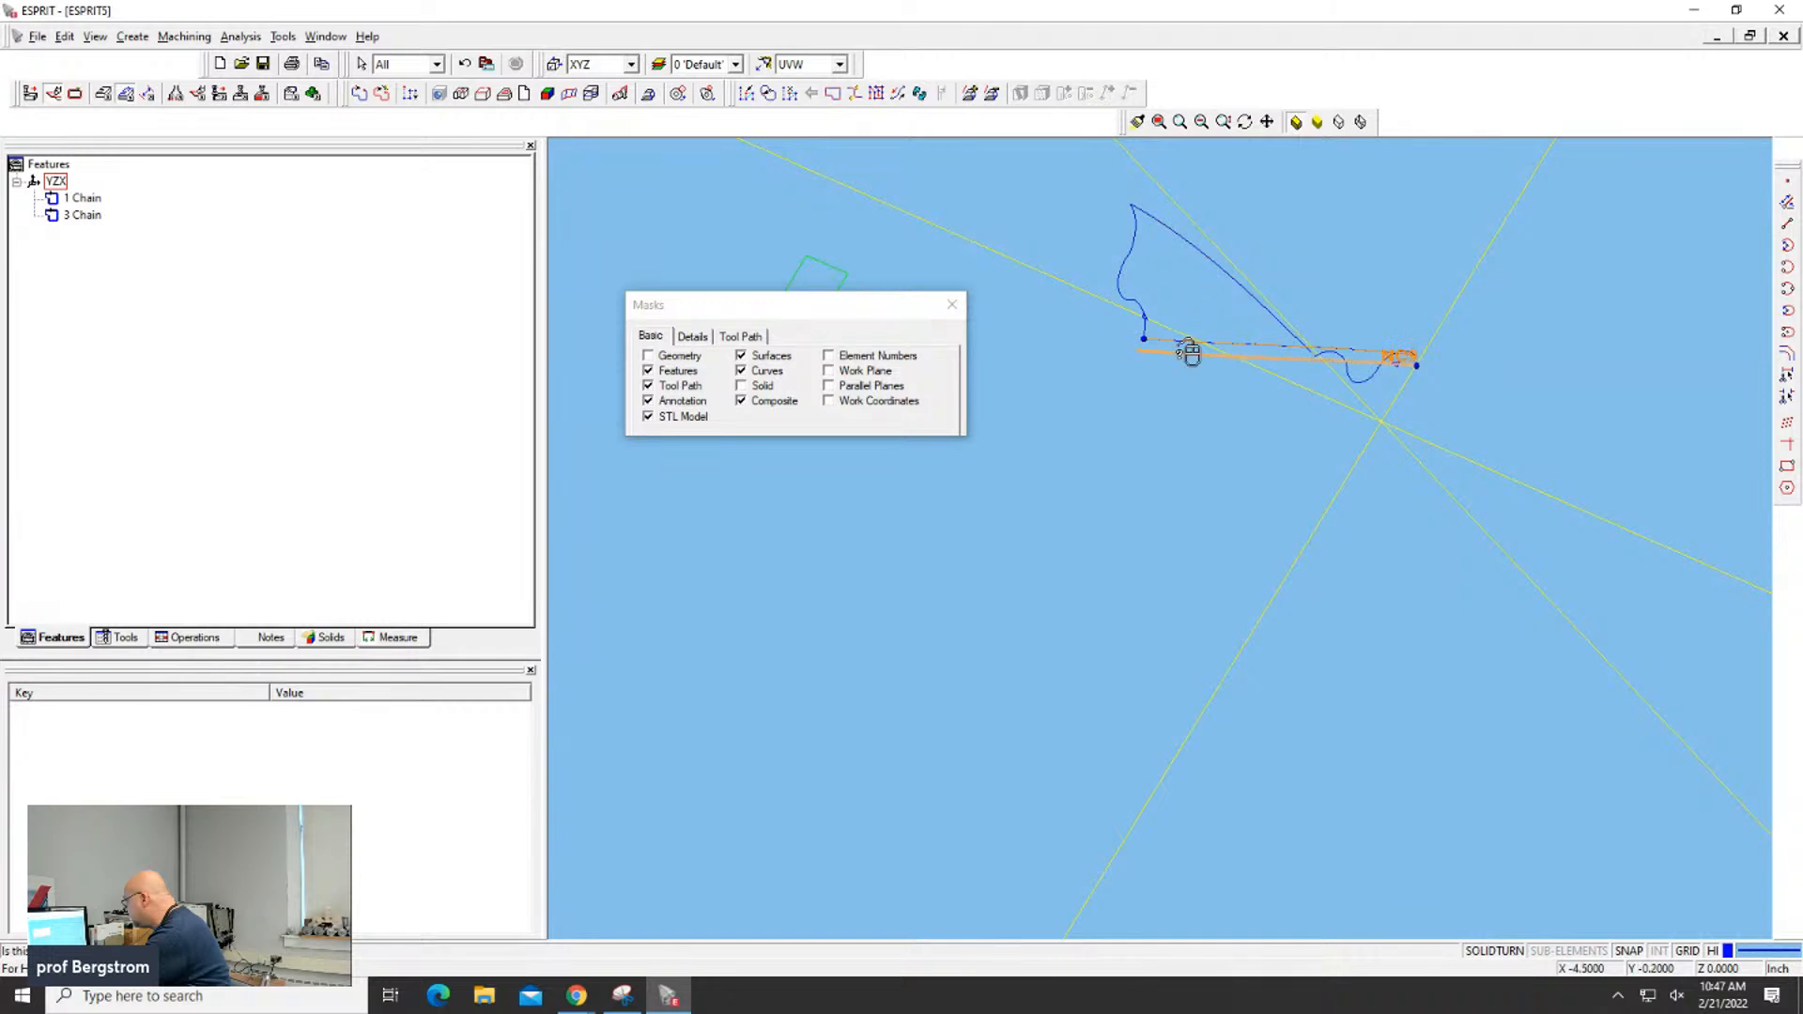
{"action": "left_click", "coordinate": [1189, 352]}
{"action": "key", "text": "Delete"}
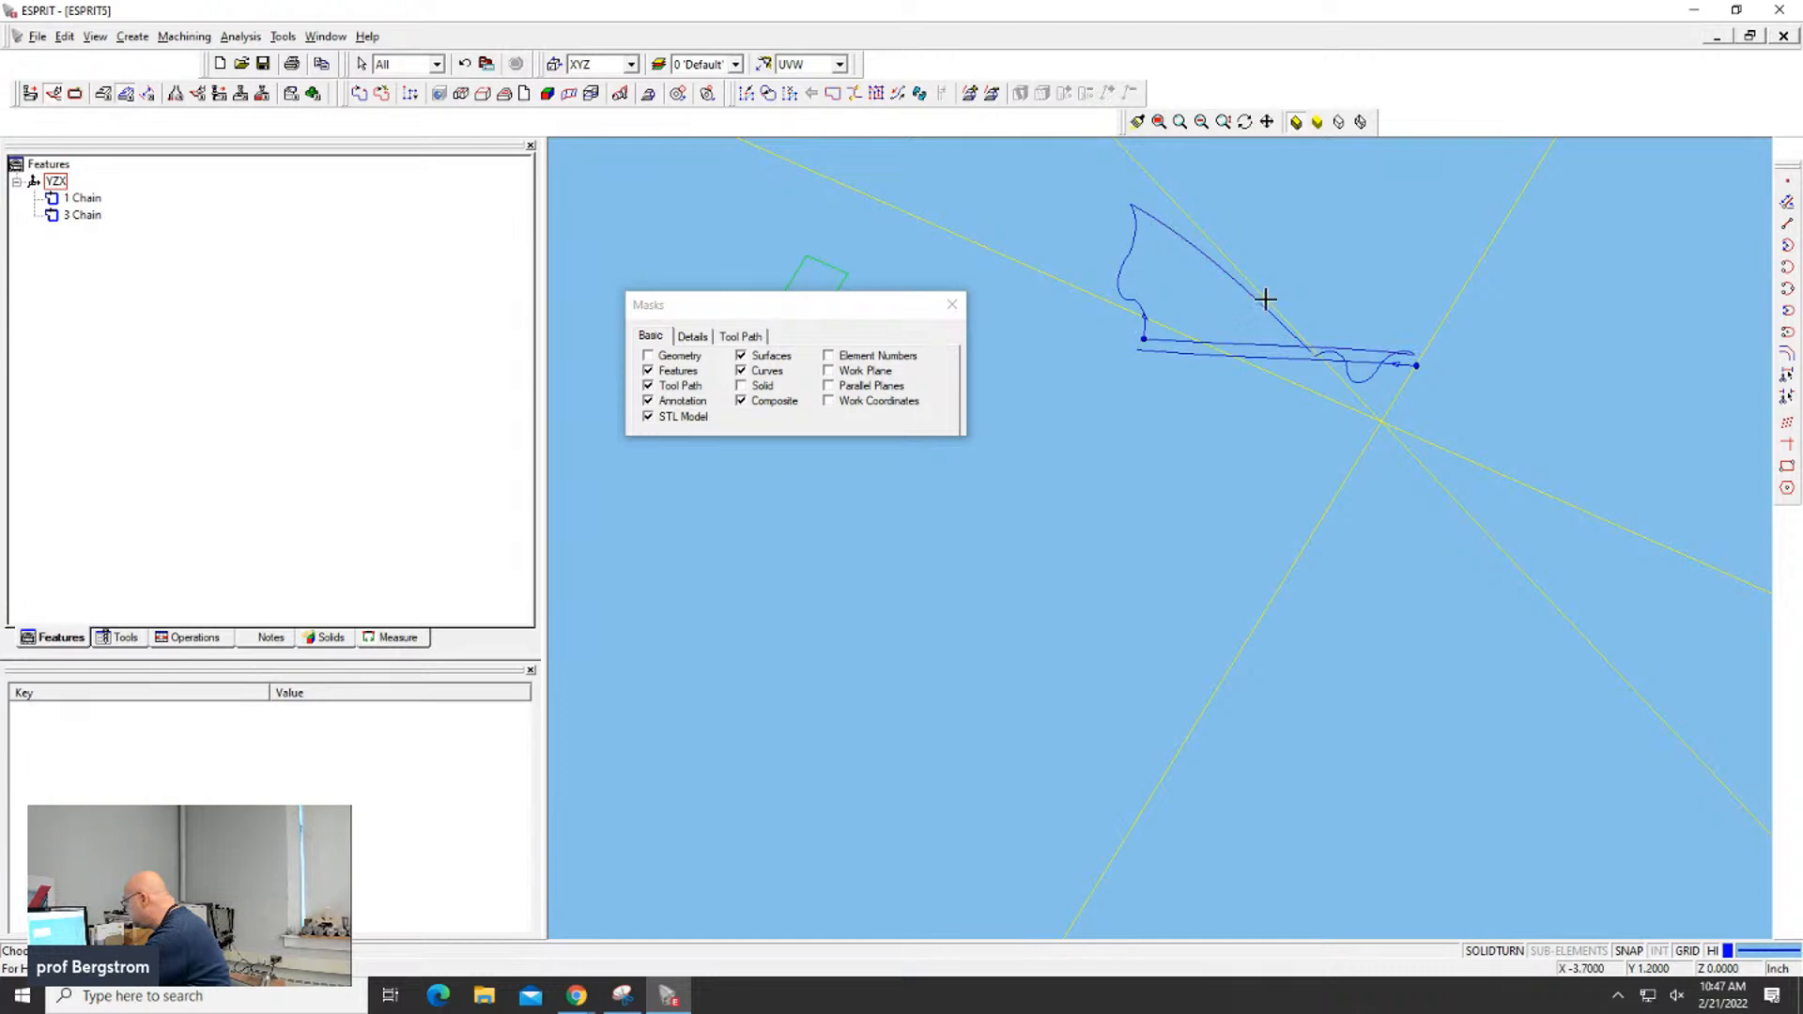
Delete the 1 Chain feature beside the closed chain and the stray curve at the closed chain's upper corner
{"action": "middle_click_drag", "start_coordinate": [1371, 275], "coordinate": [1352, 300]}
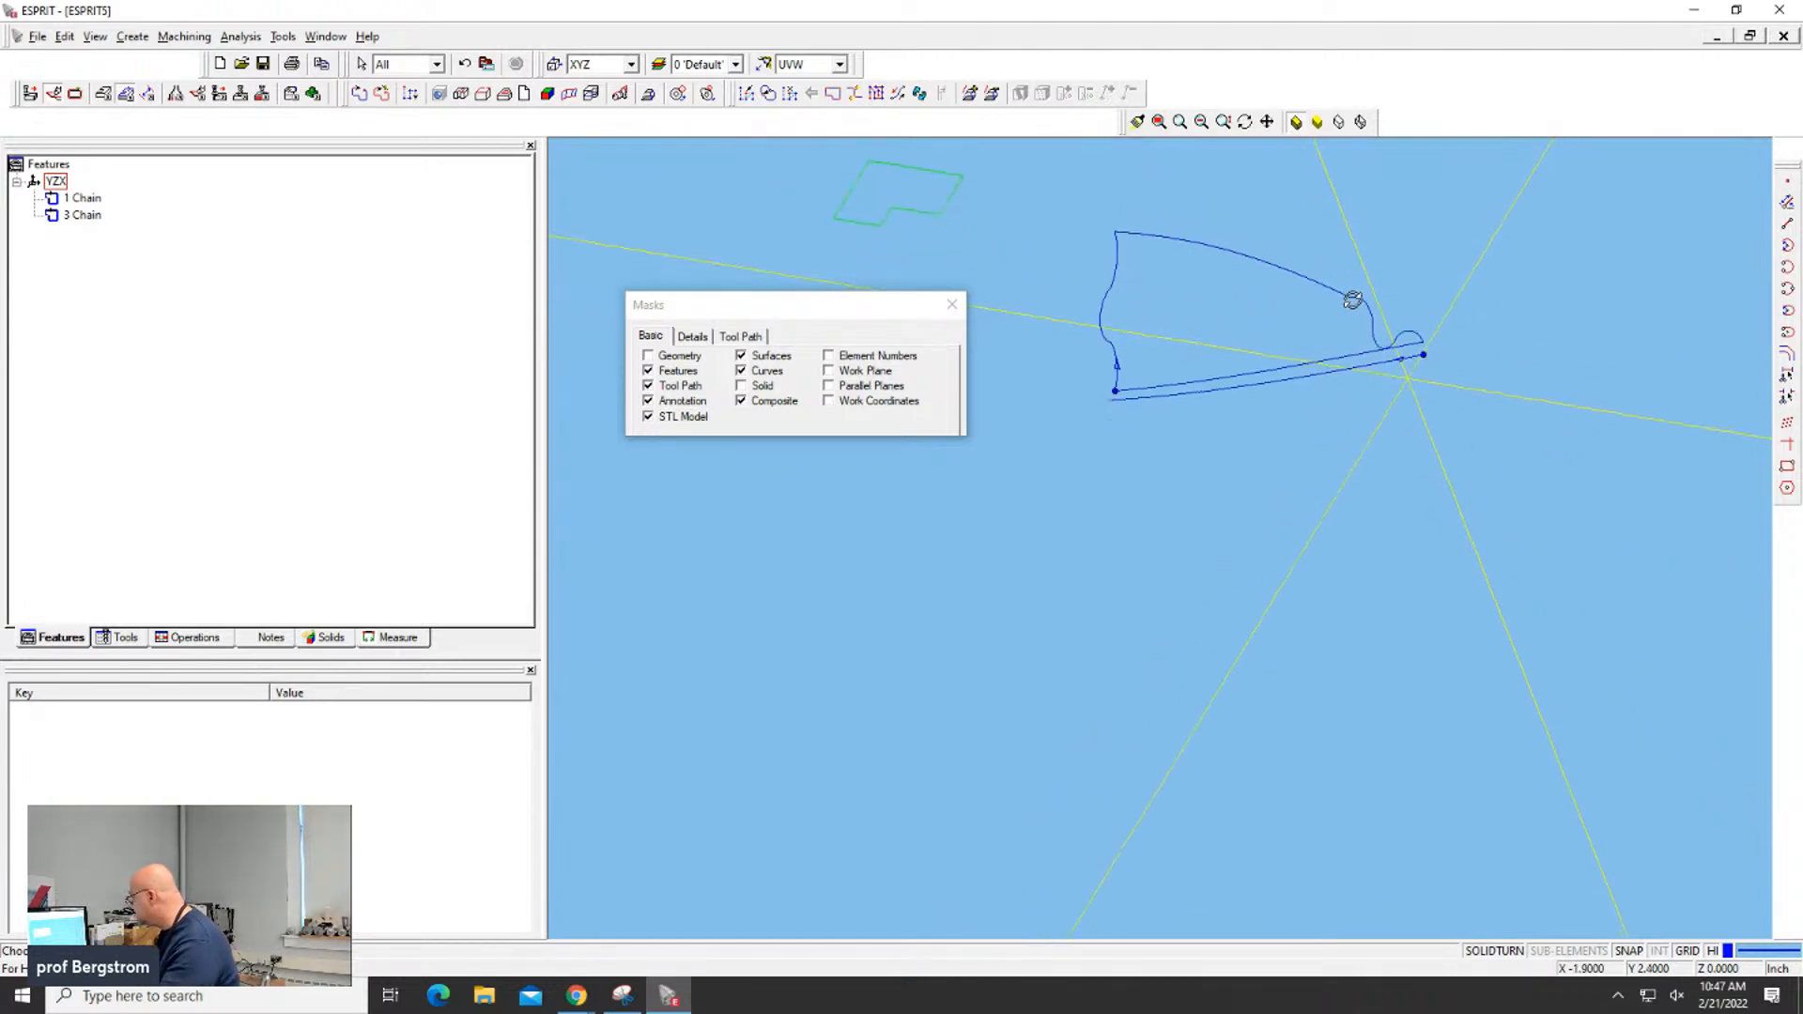
{"action": "left_click", "coordinate": [1334, 368]}
{"action": "key", "text": "Delete"}
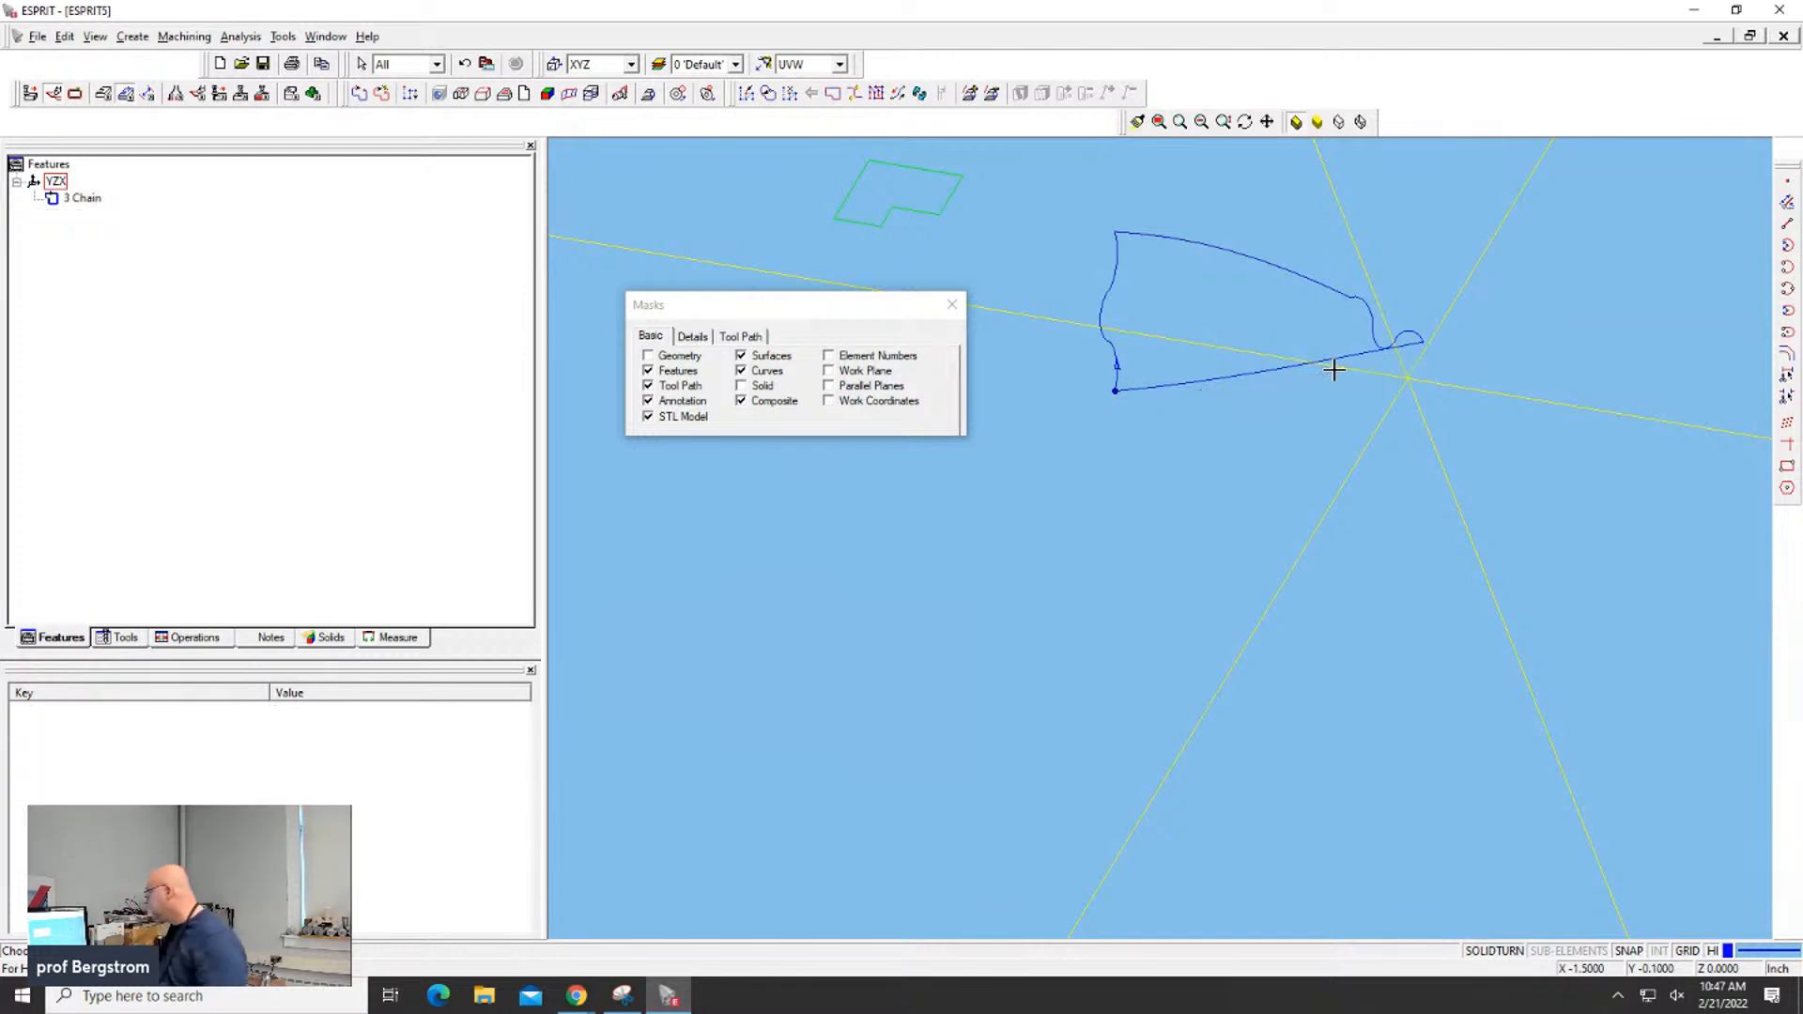
{"action": "middle_click_drag", "start_coordinate": [1333, 371], "coordinate": [1236, 351]}
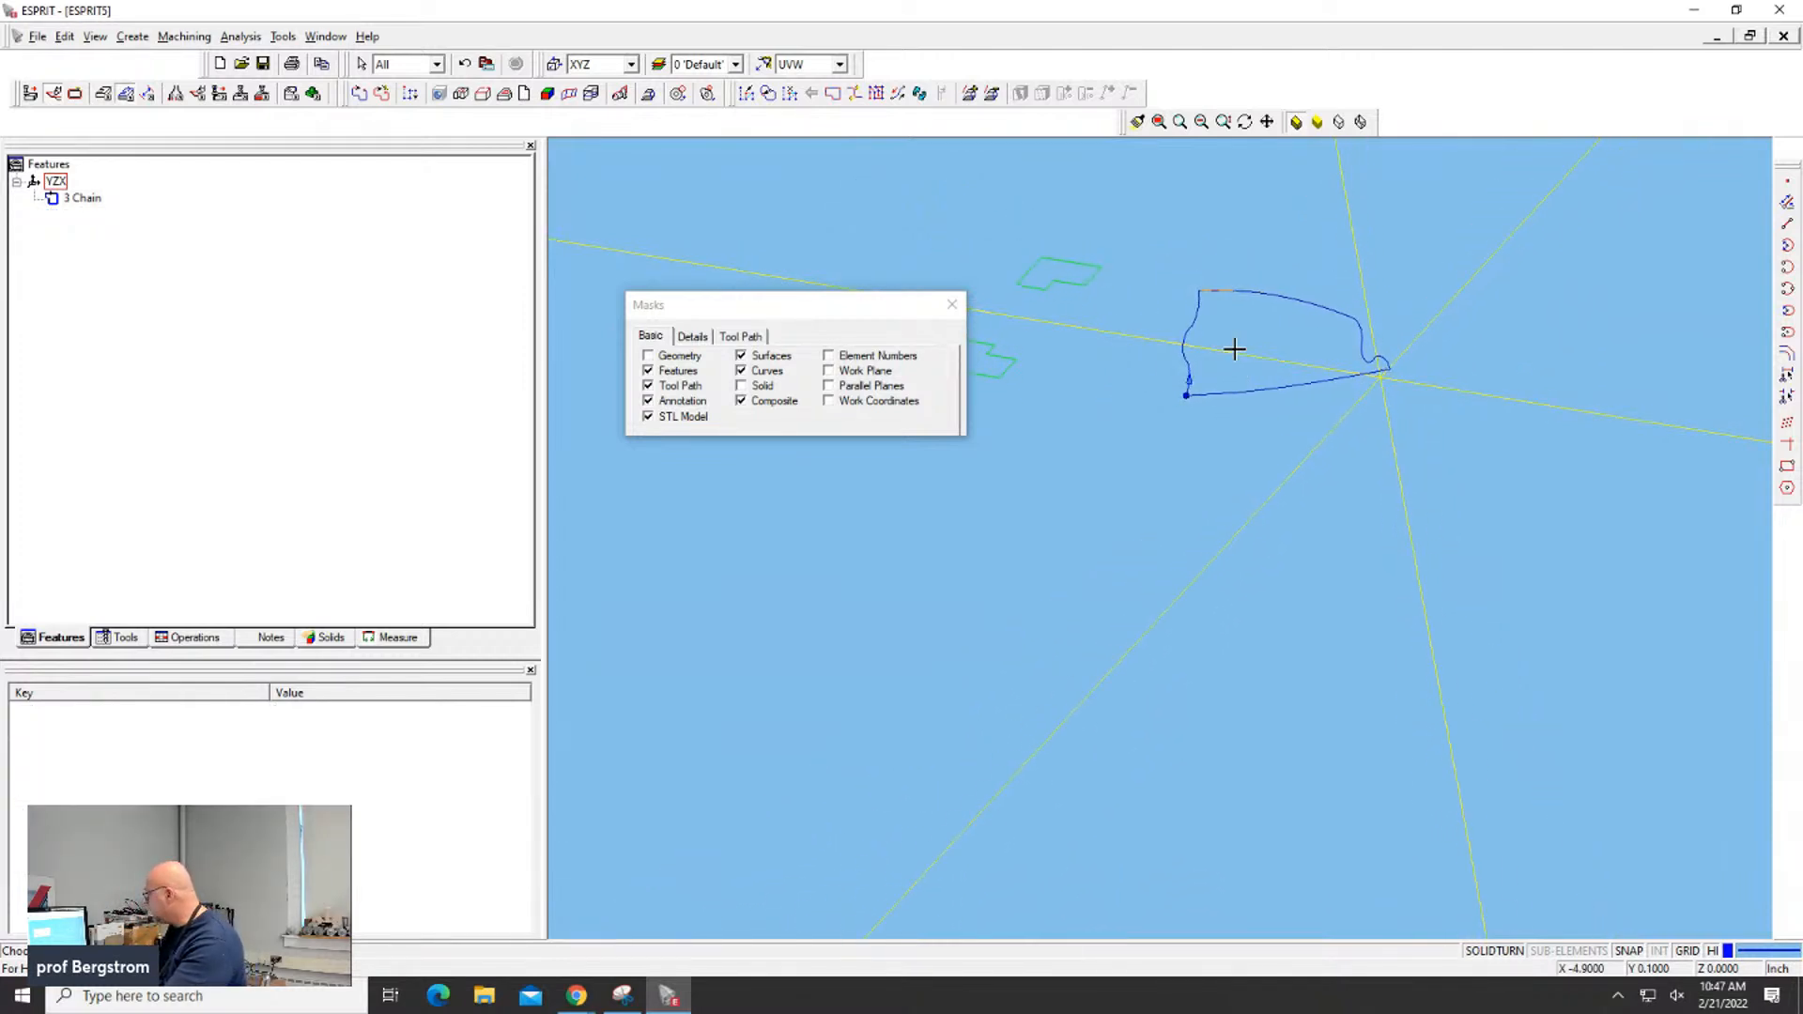
{"action": "right_click", "coordinate": [1220, 289]}
{"action": "left_click", "coordinate": [1220, 289]}
{"action": "key", "text": "Delete"}
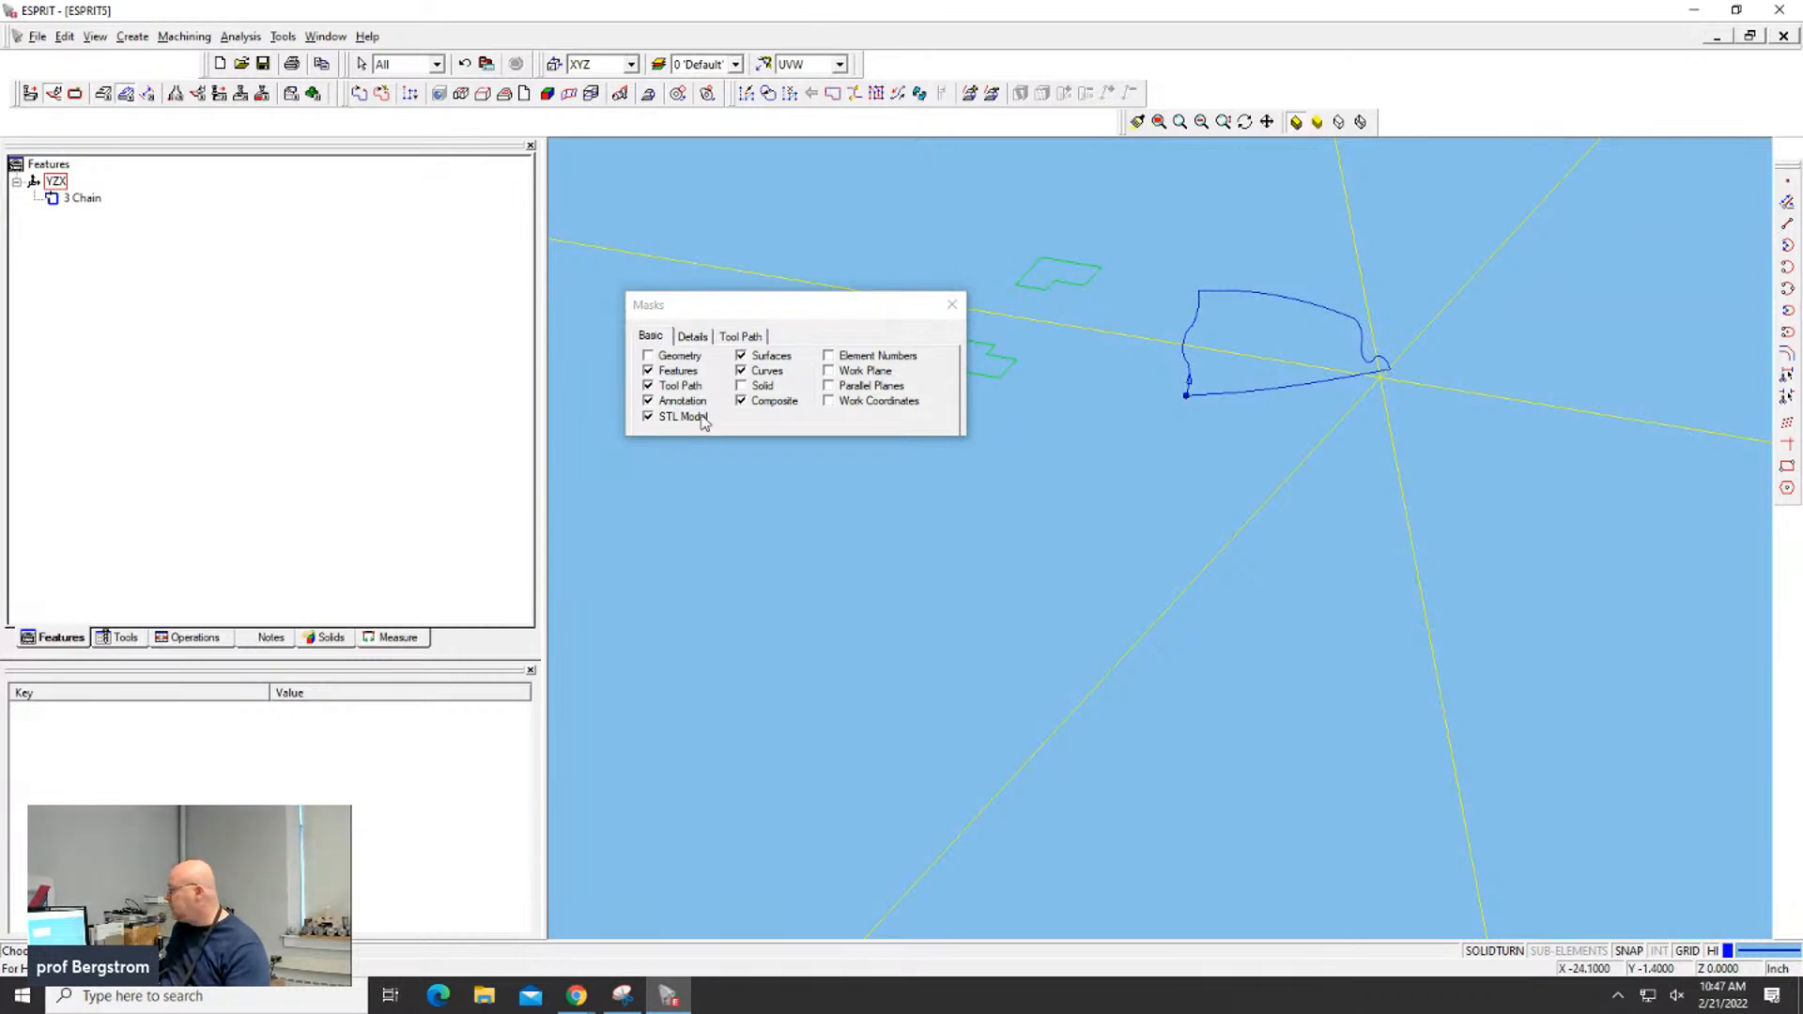
Show the solid again and create a FreeForm feature with the groove face and its two adjacent lobe faces as part faces
{"action": "left_click", "coordinate": [742, 389]}
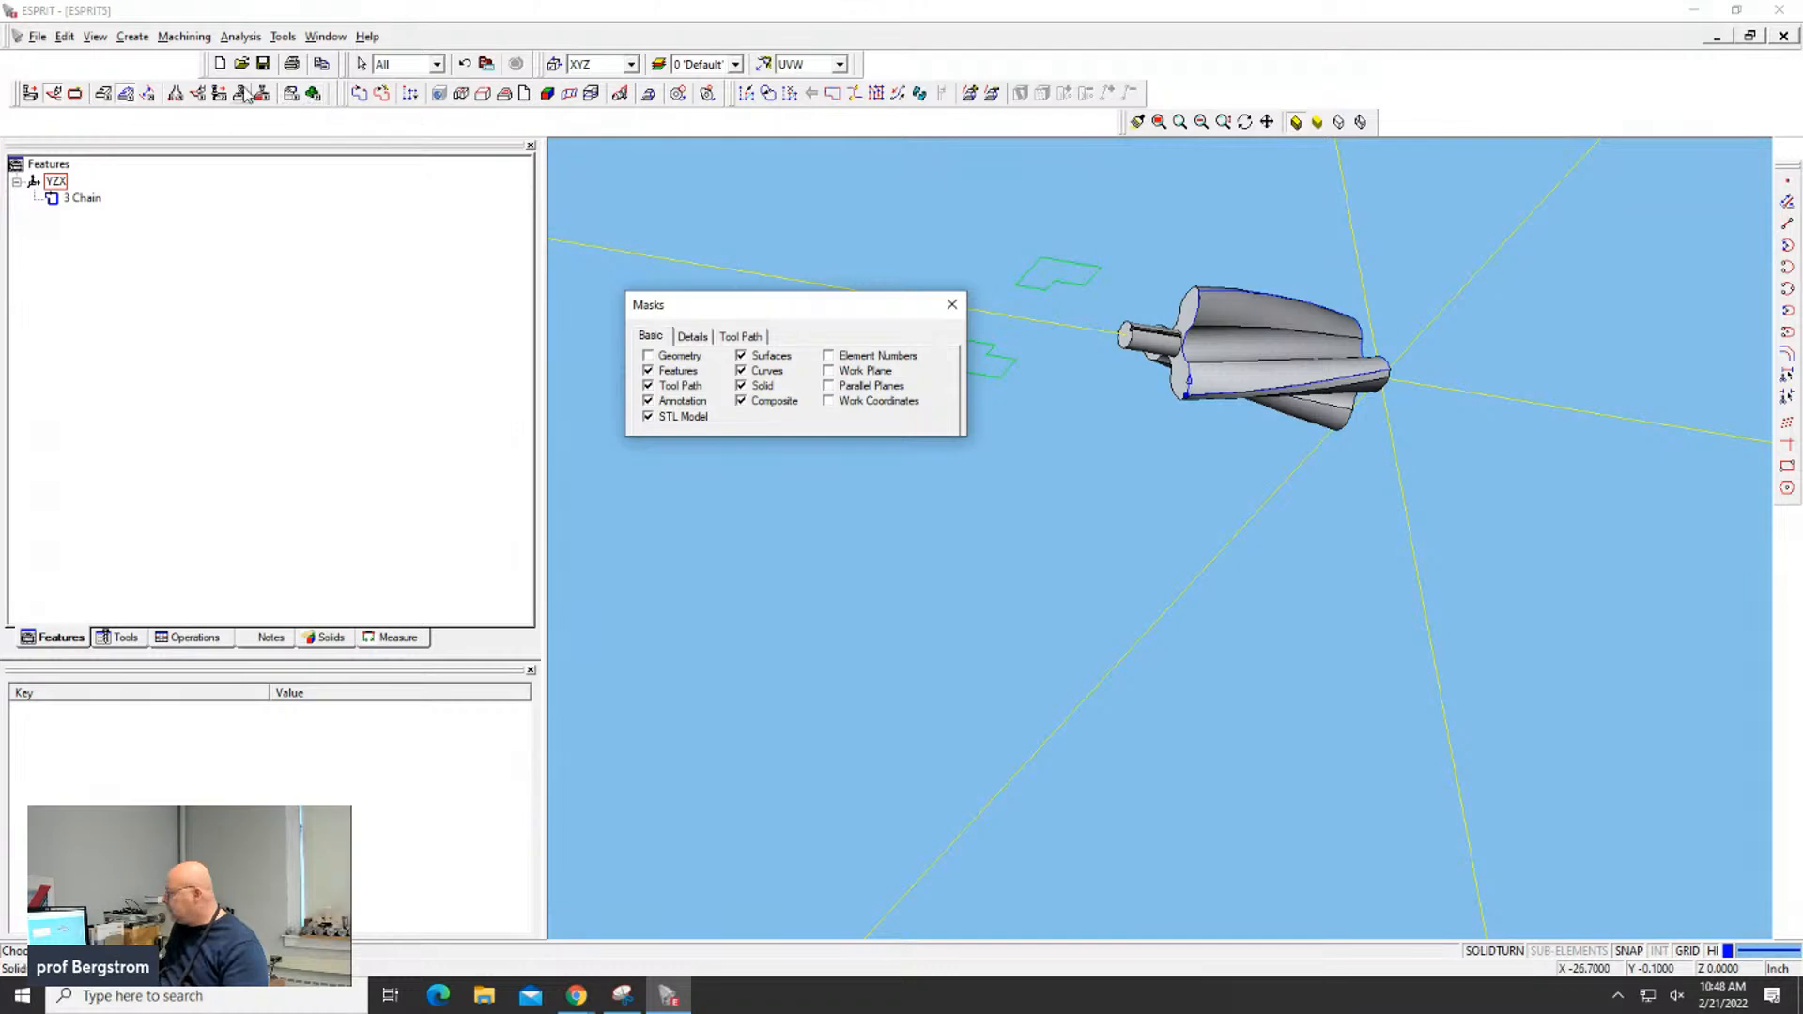
{"action": "left_click", "coordinate": [124, 94]}
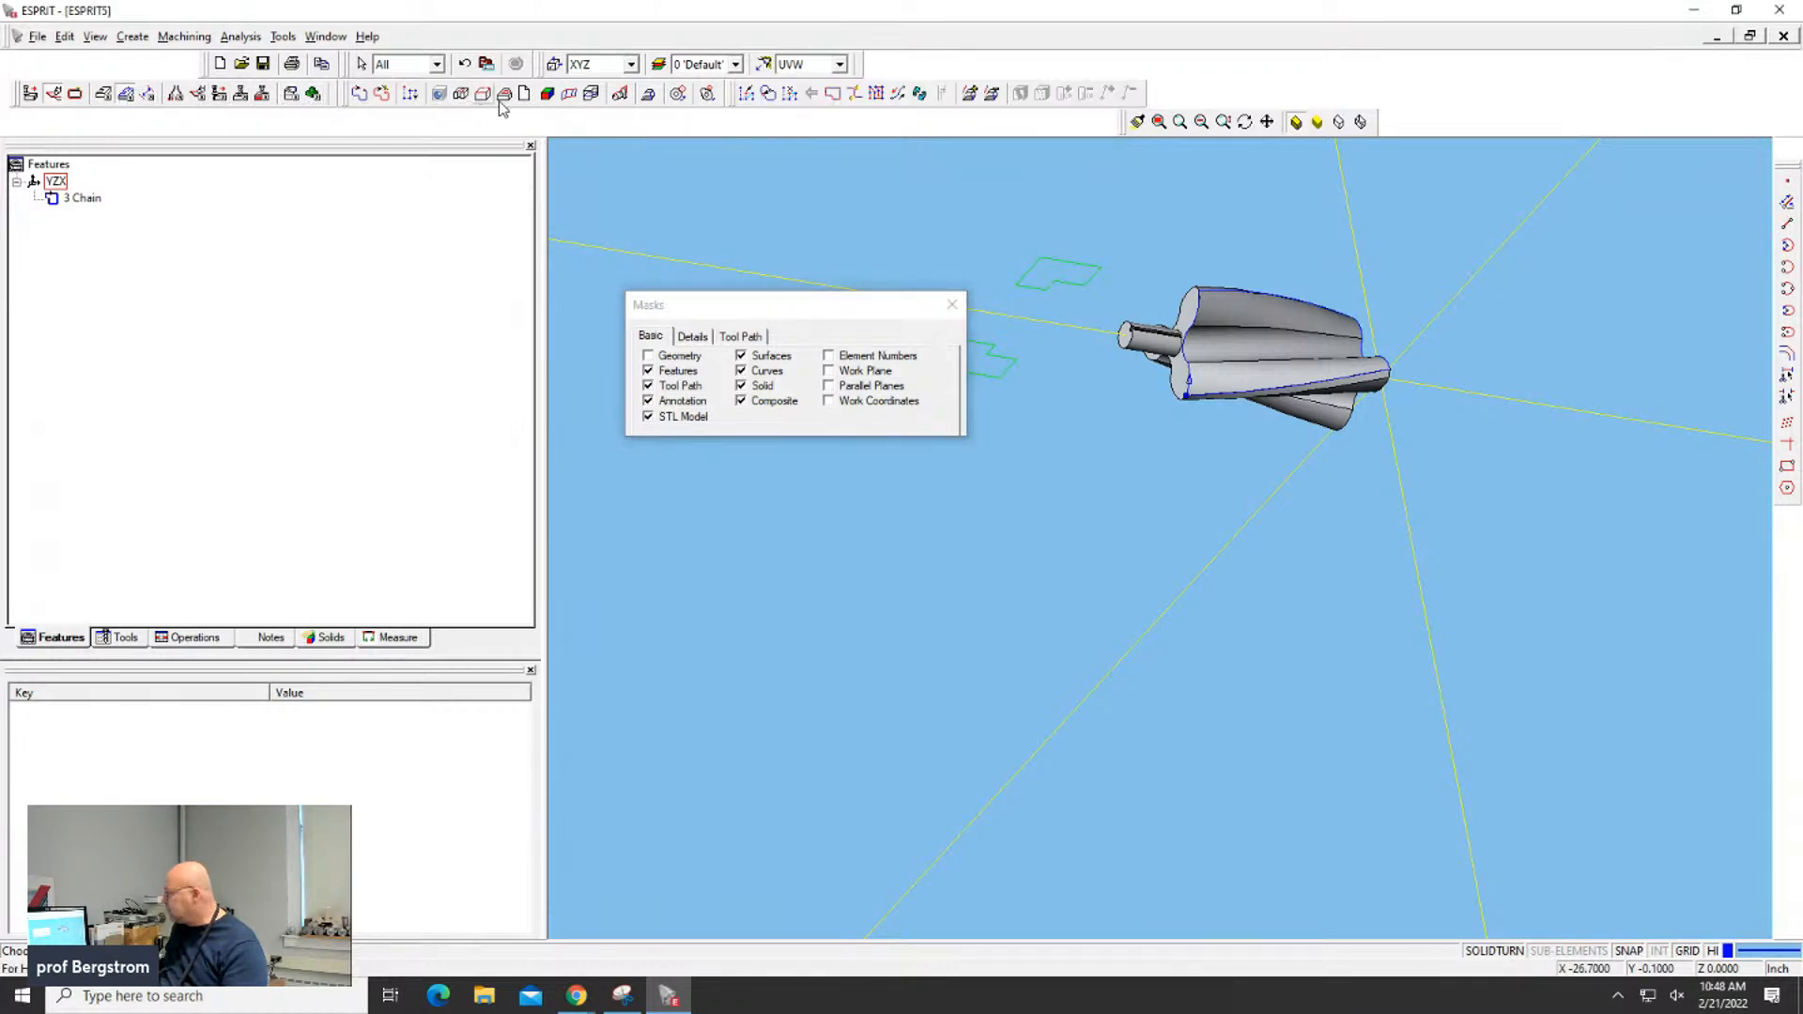
{"action": "left_click", "coordinate": [547, 95]}
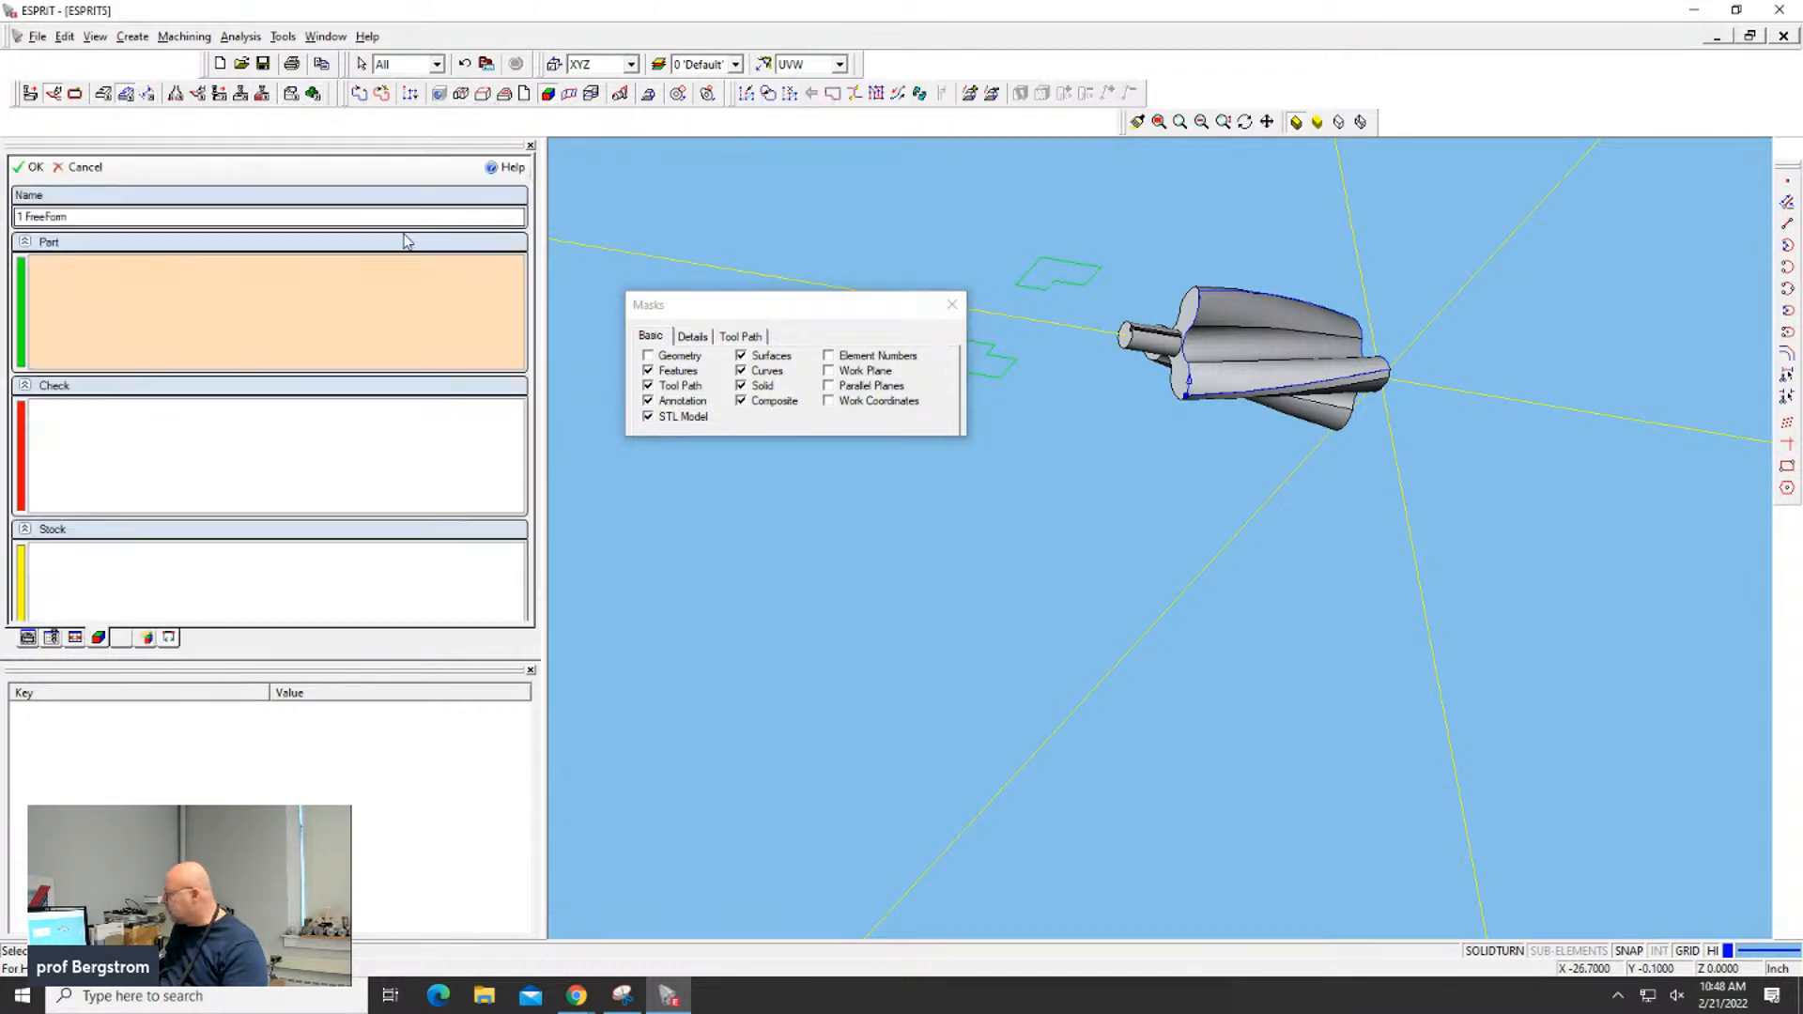
{"action": "left_click", "coordinate": [1228, 316]}
{"action": "left_click", "coordinate": [1225, 346]}
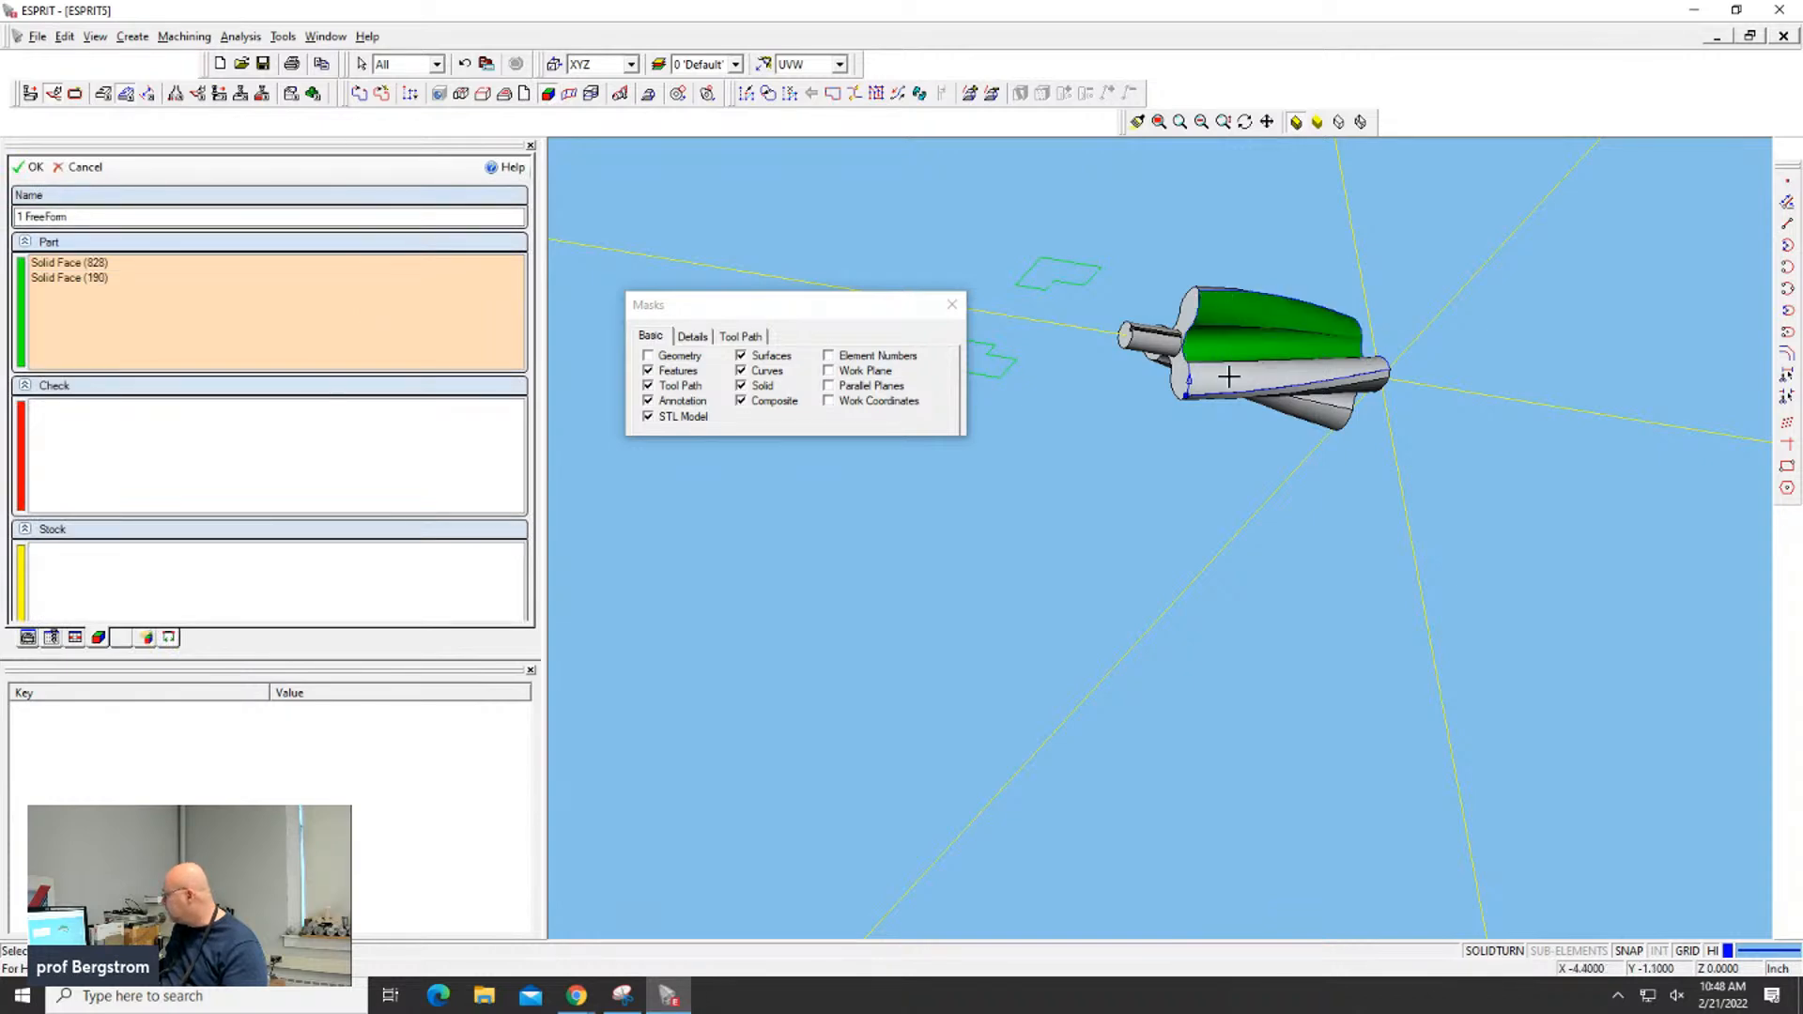
{"action": "left_click", "coordinate": [1228, 375]}
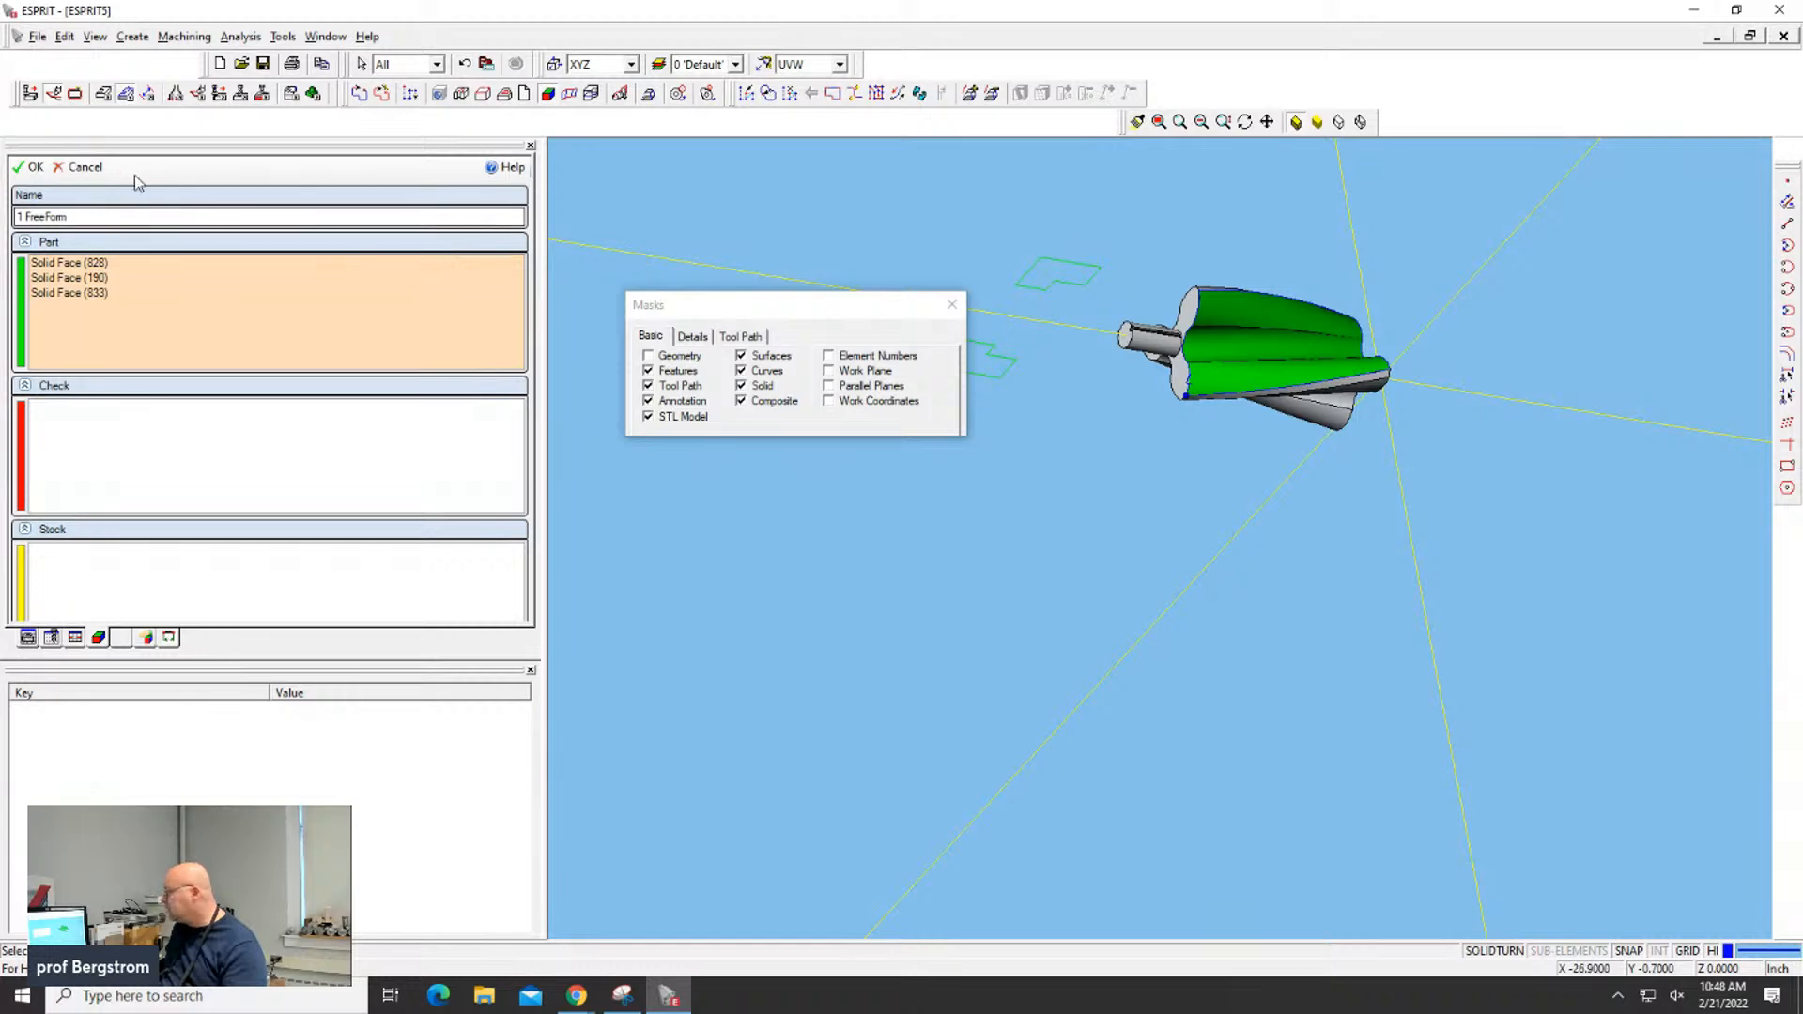
{"action": "left_click", "coordinate": [31, 167]}
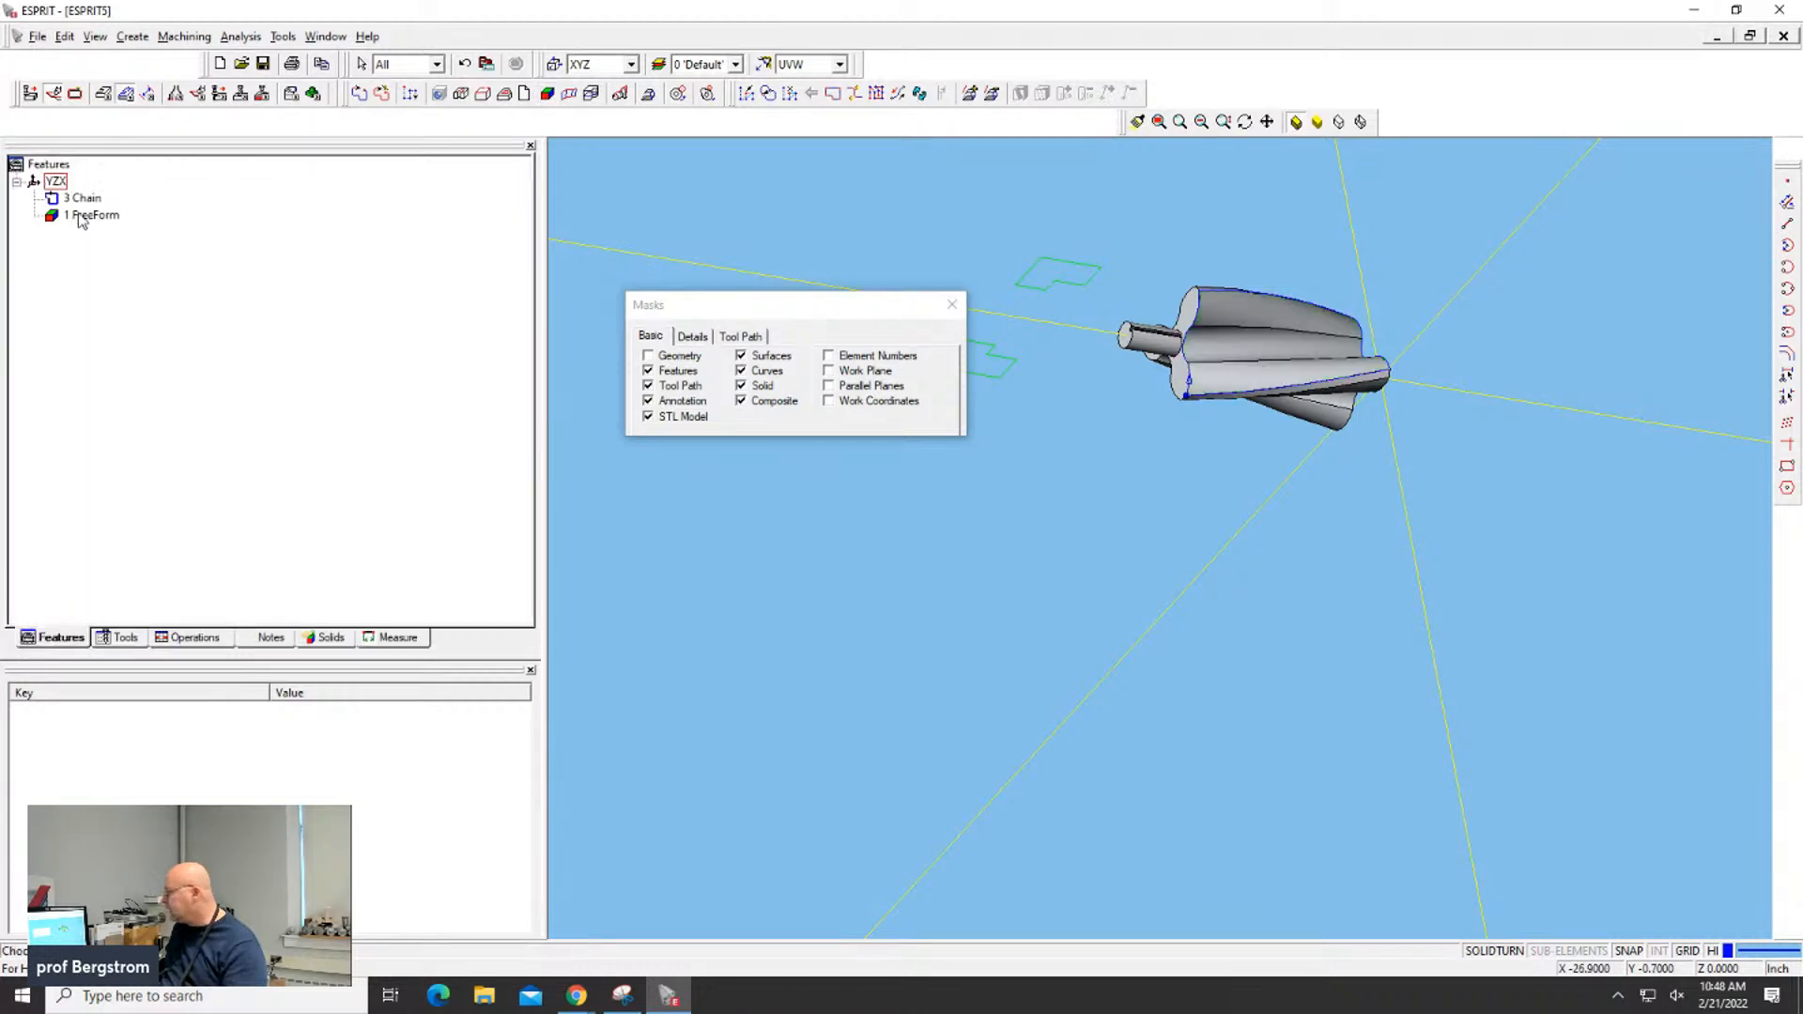
{"action": "left_click", "coordinate": [81, 216]}
{"action": "left_click", "coordinate": [81, 198]}
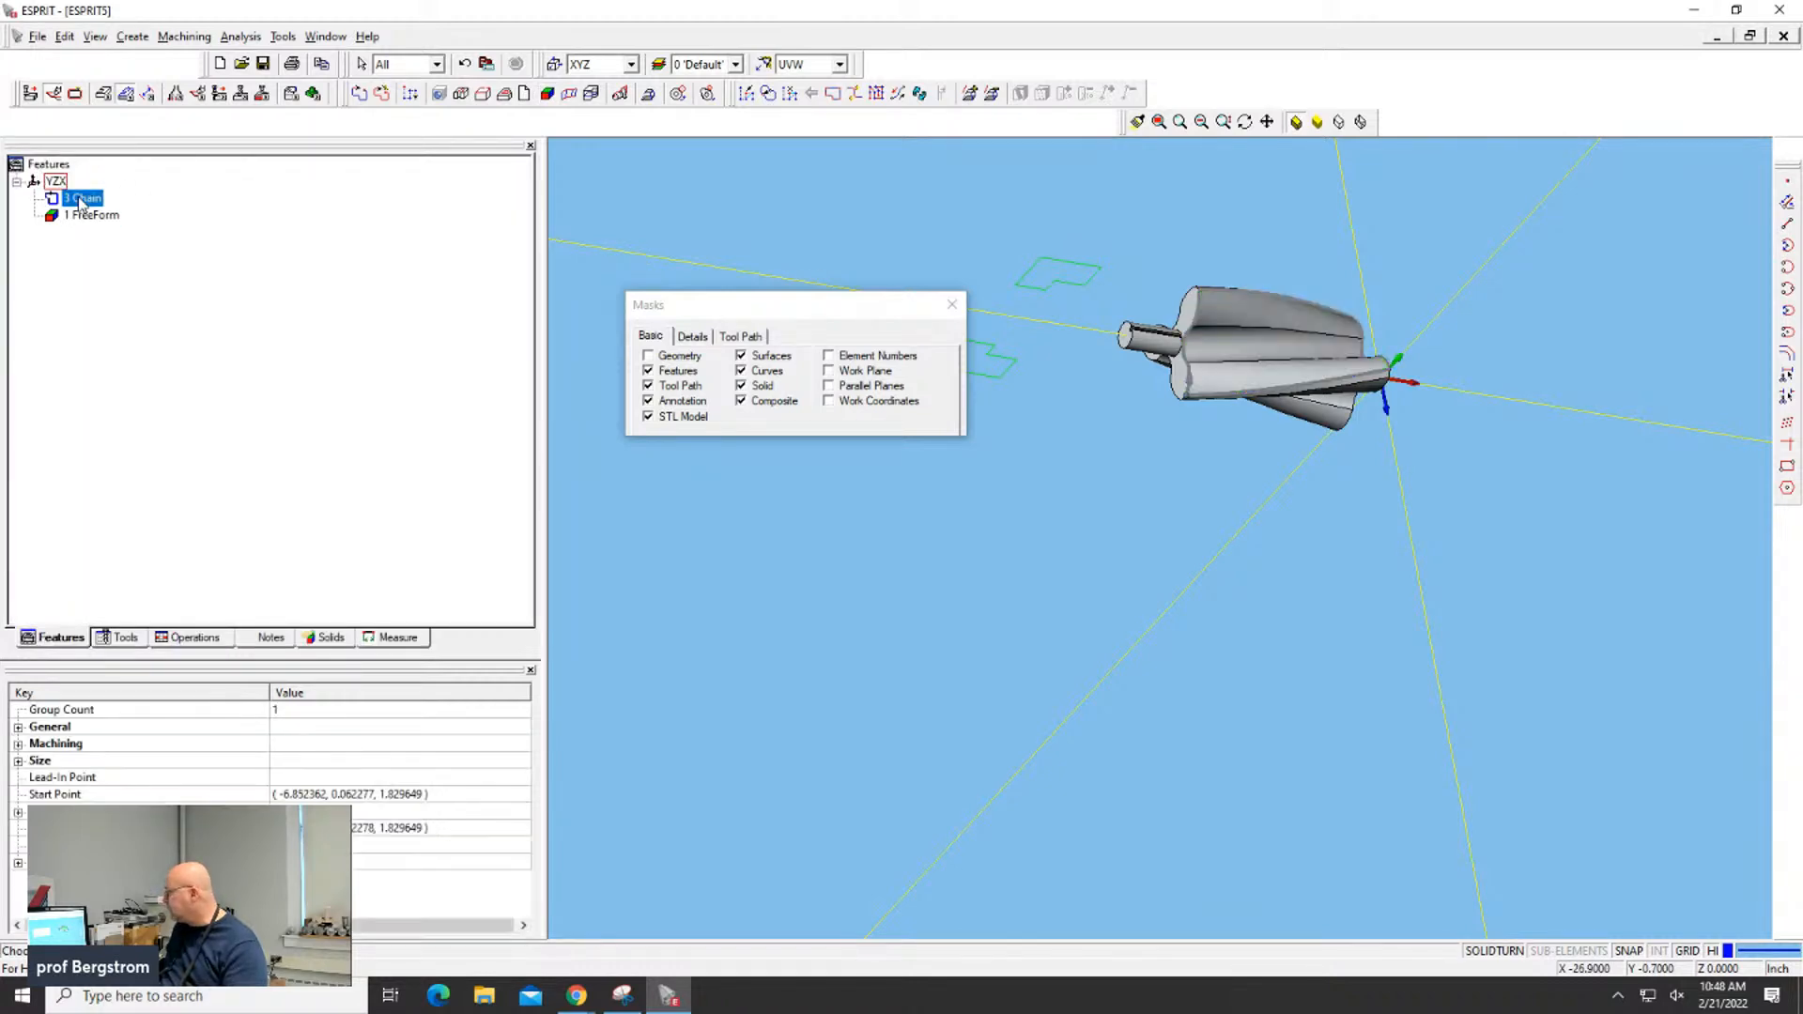
{"action": "left_click", "coordinate": [582, 208]}
{"action": "left_click", "coordinate": [243, 94]}
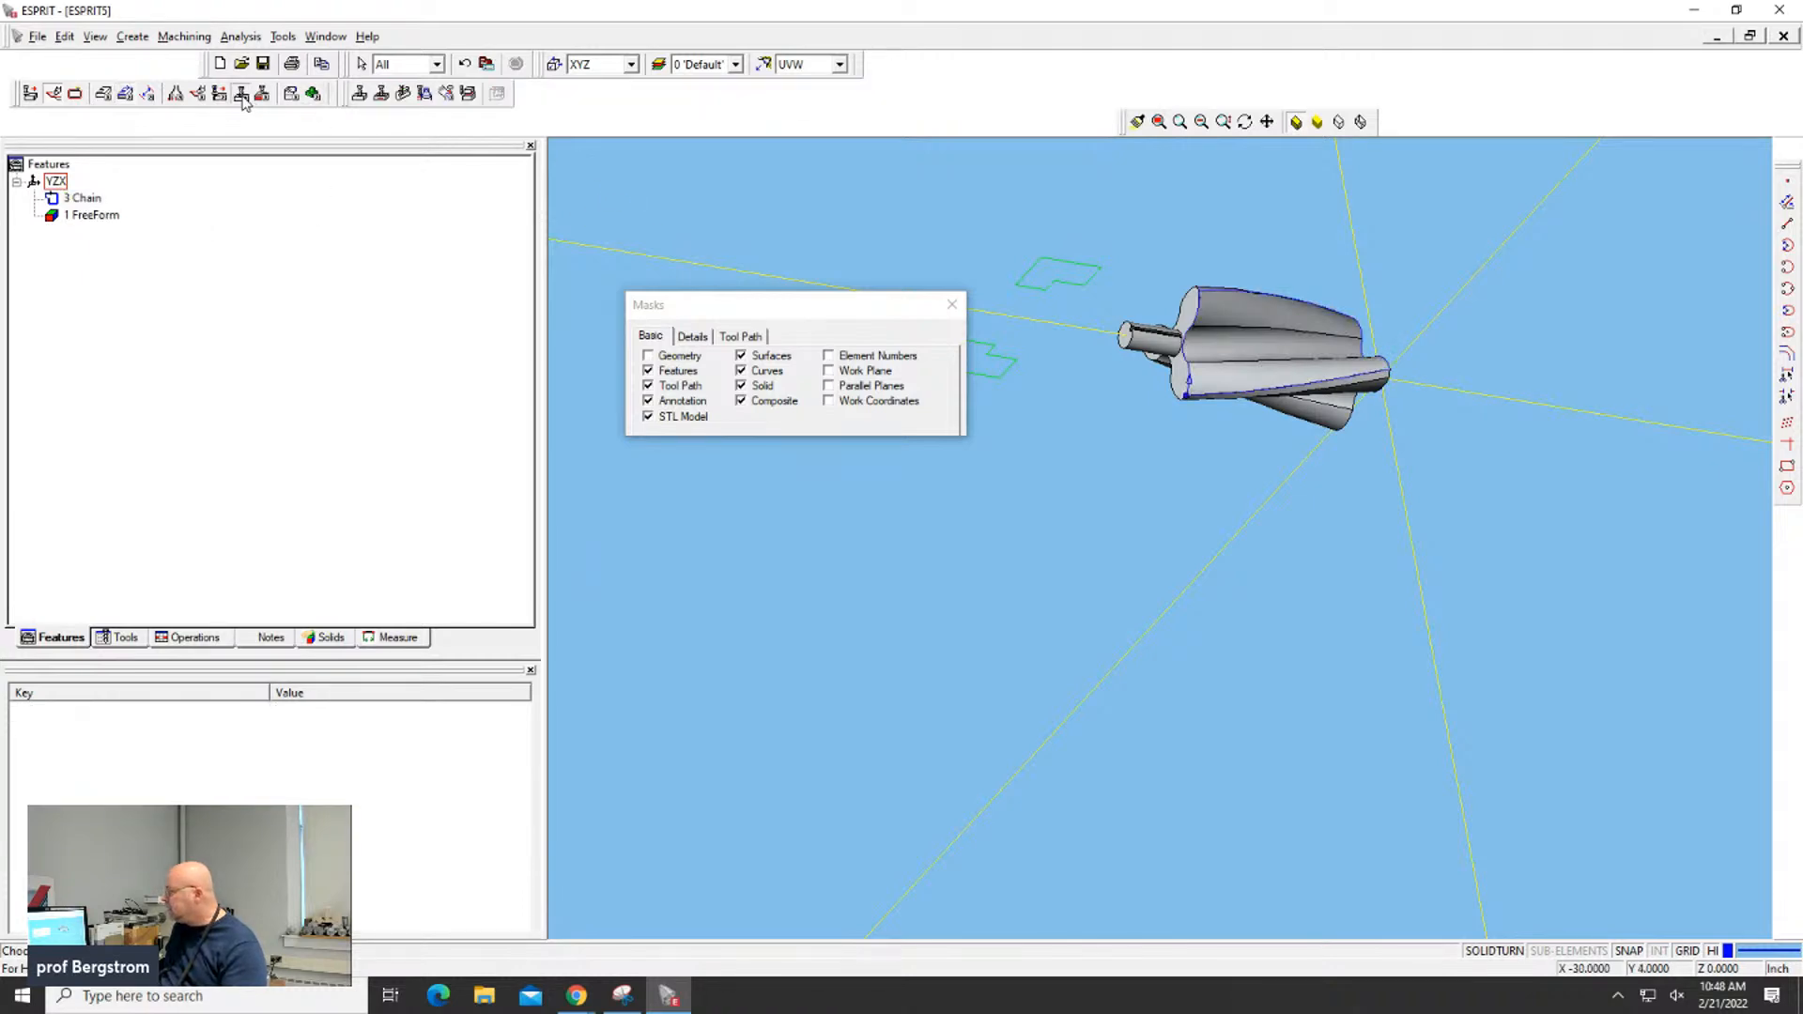
{"action": "left_click", "coordinate": [262, 94]}
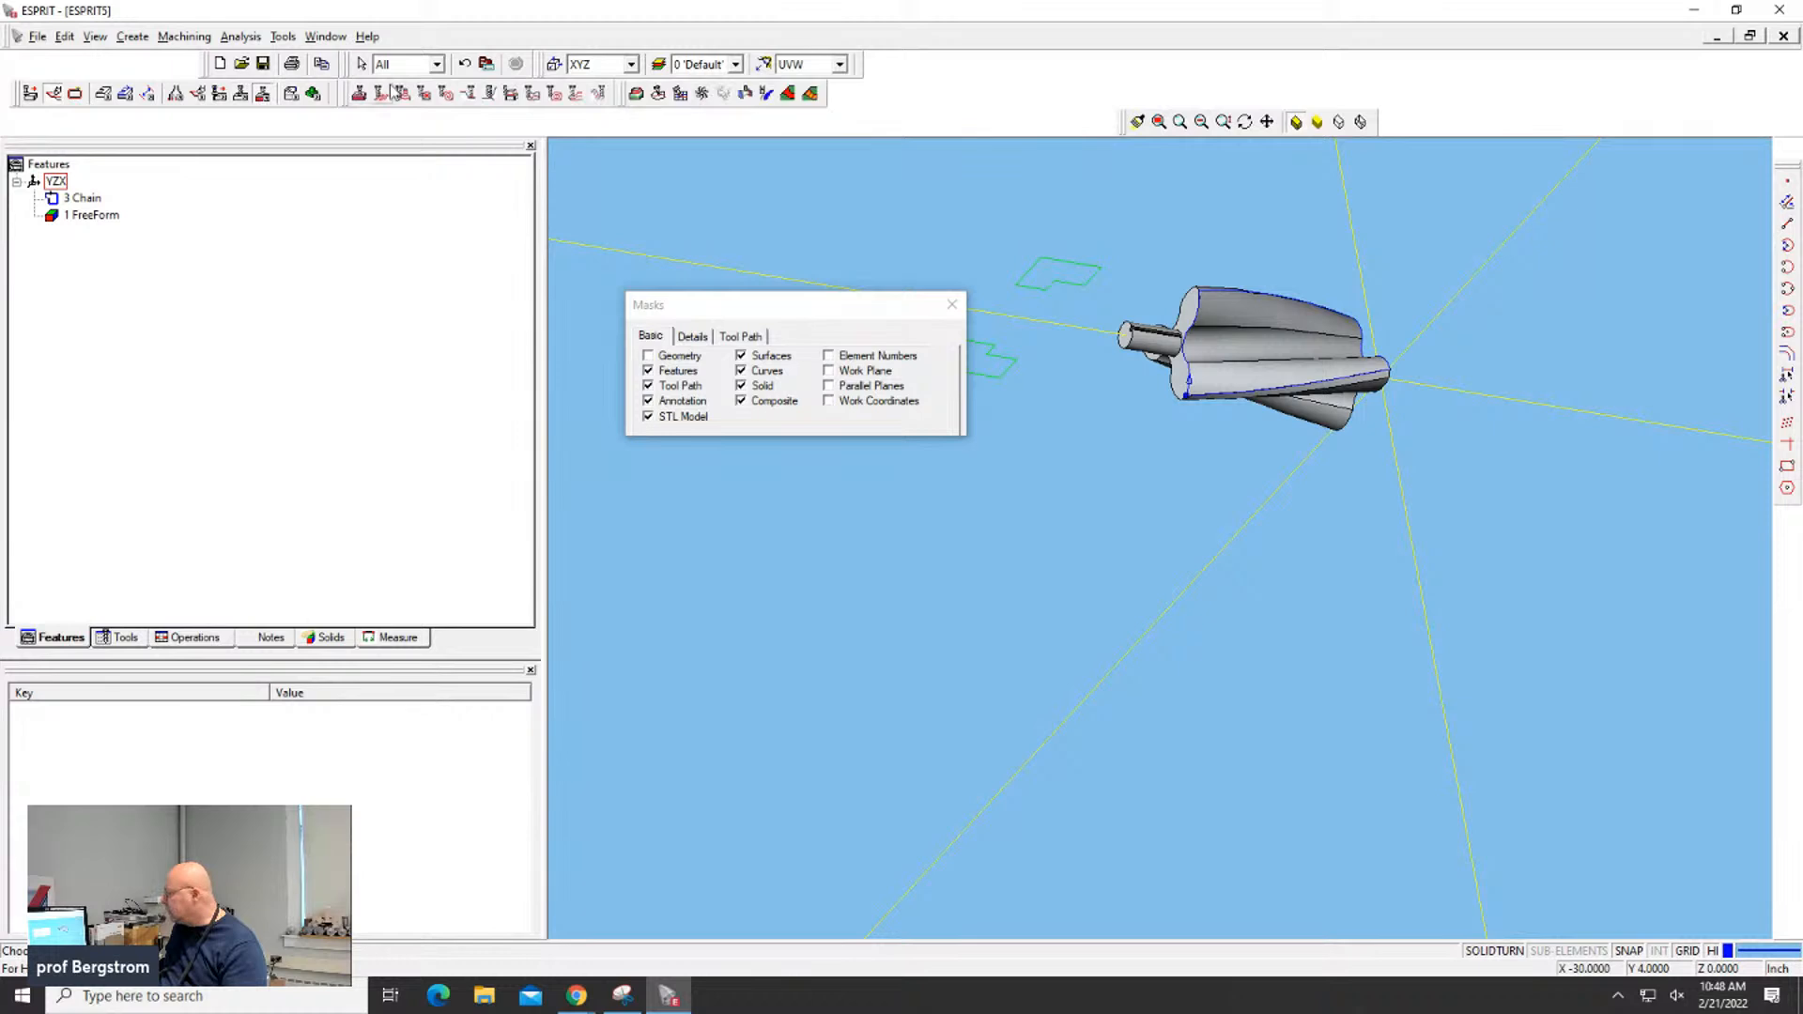
{"action": "left_click", "coordinate": [531, 94]}
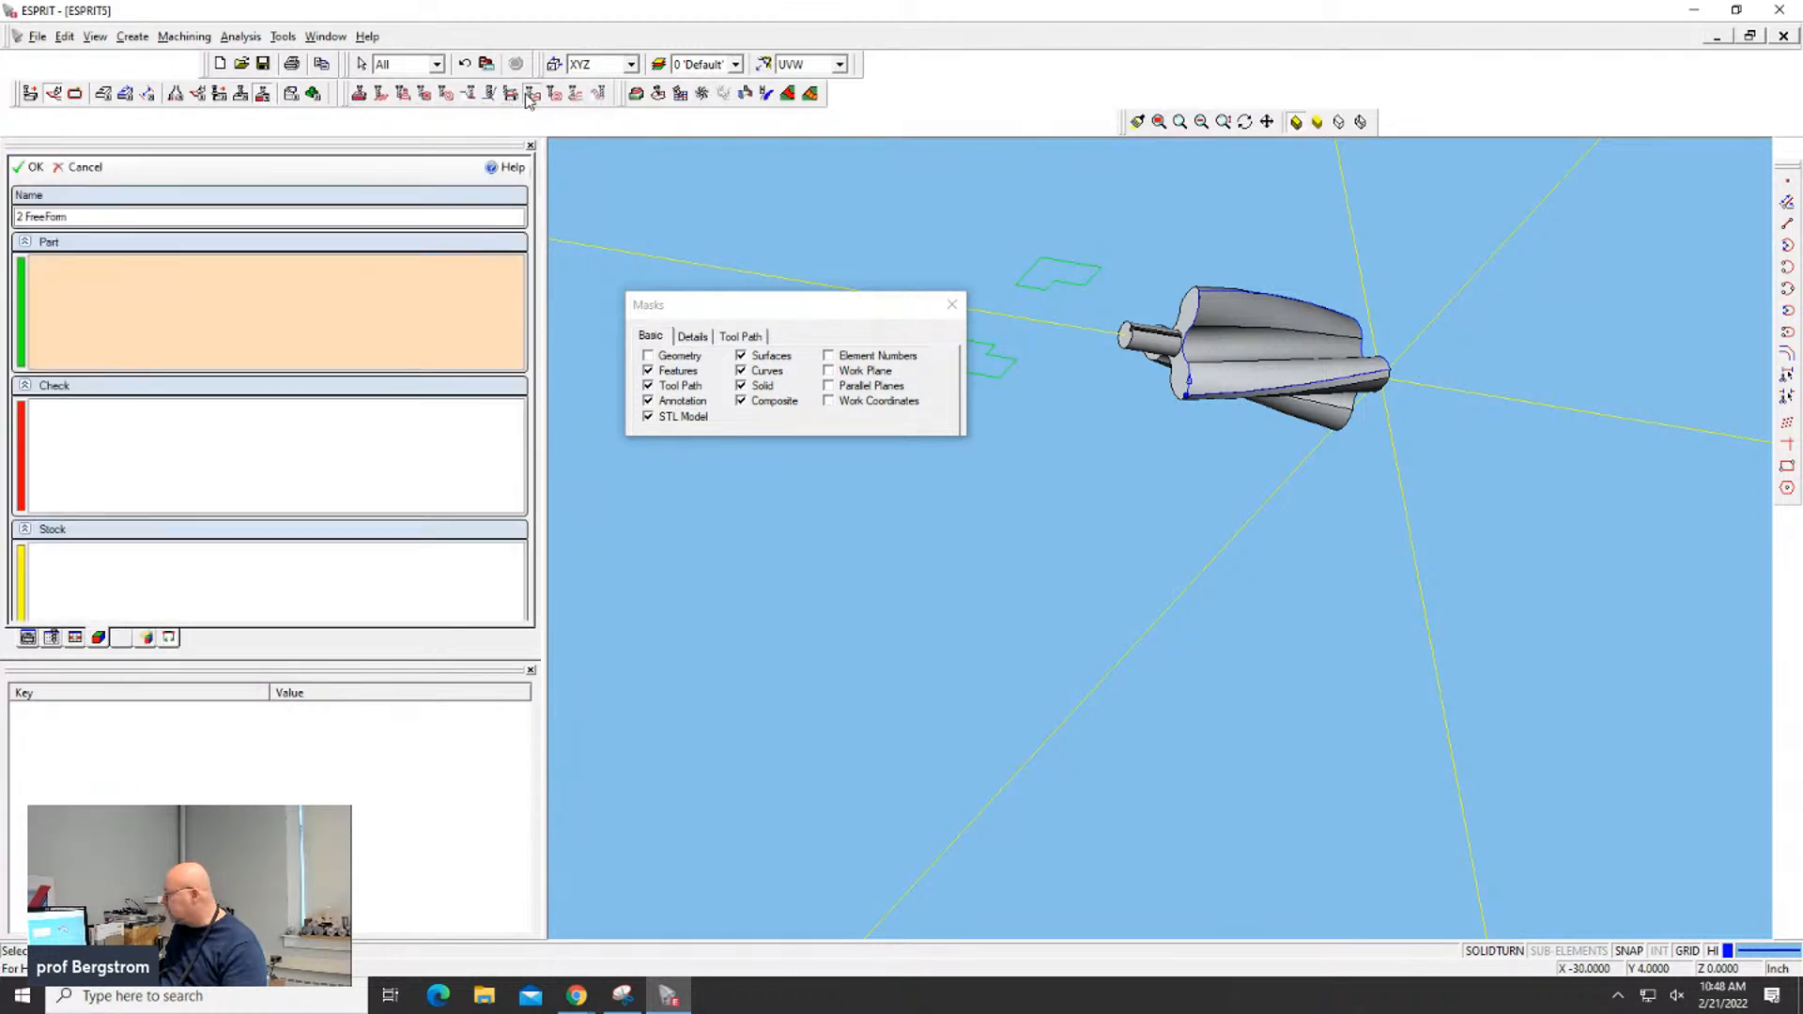
{"action": "left_click", "coordinate": [36, 168]}
{"action": "left_click", "coordinate": [89, 216]}
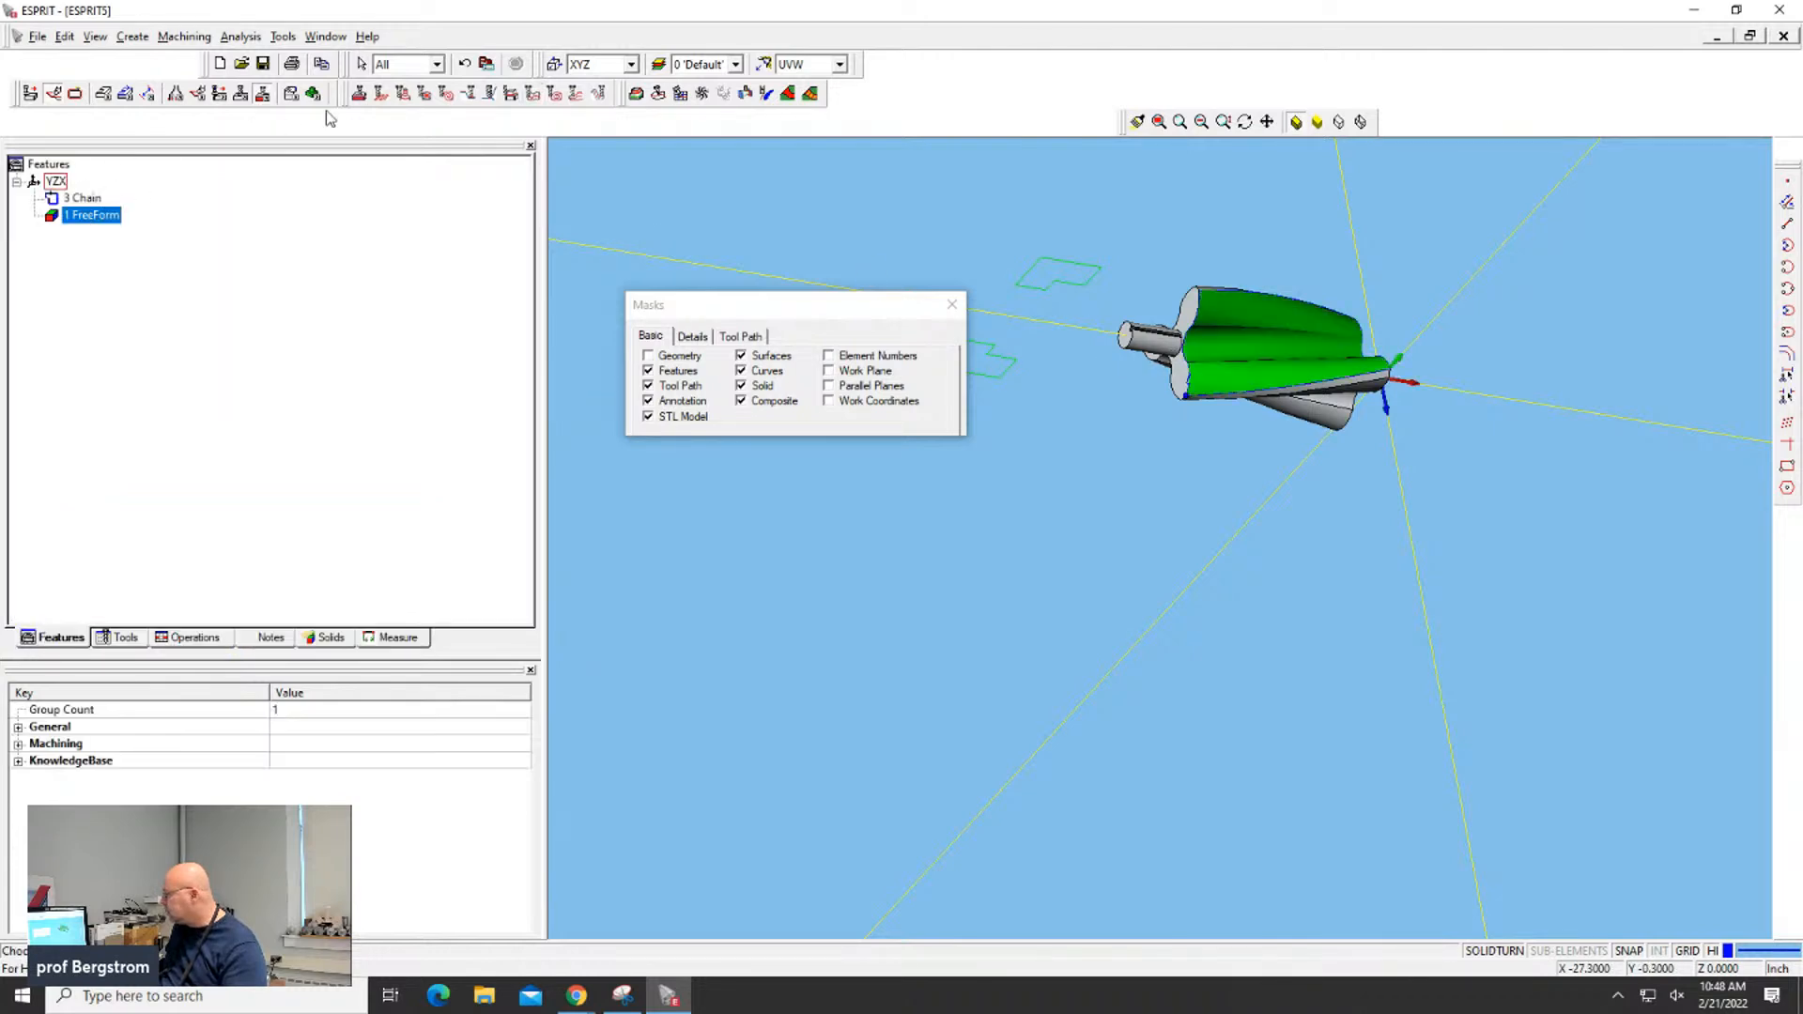
{"action": "left_click", "coordinate": [532, 101]}
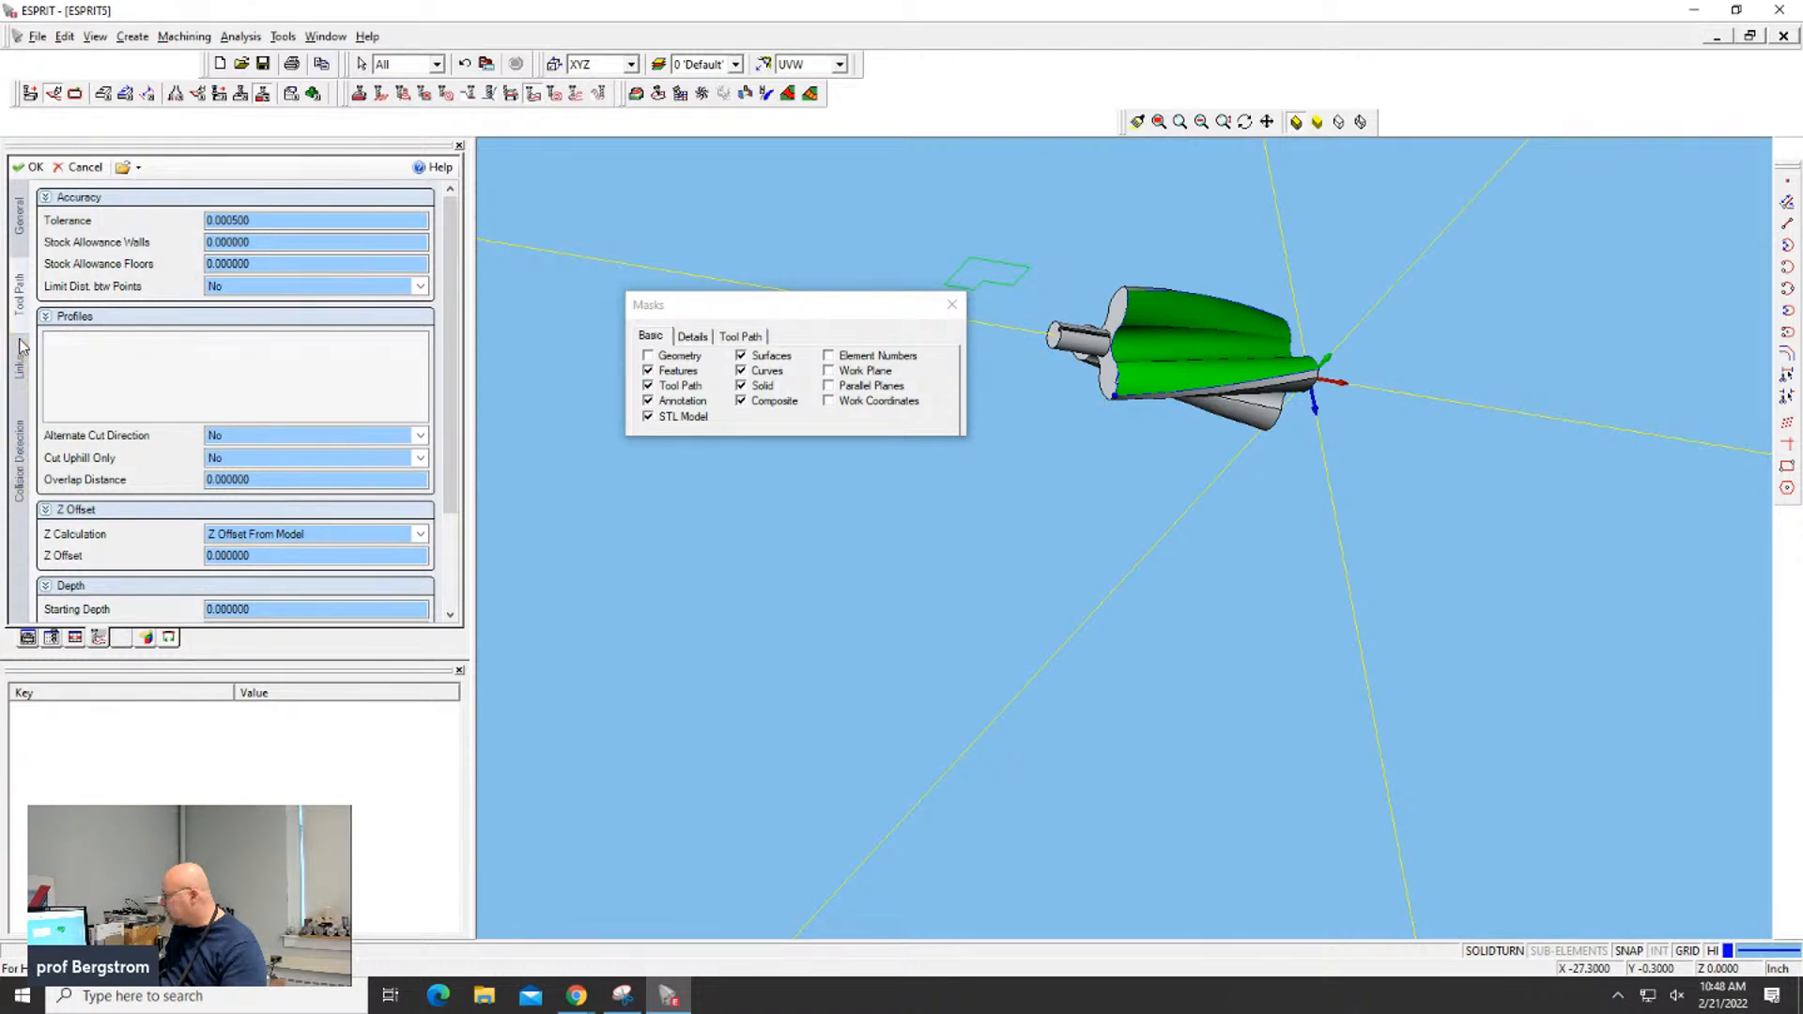
{"action": "left_click", "coordinate": [86, 168]}
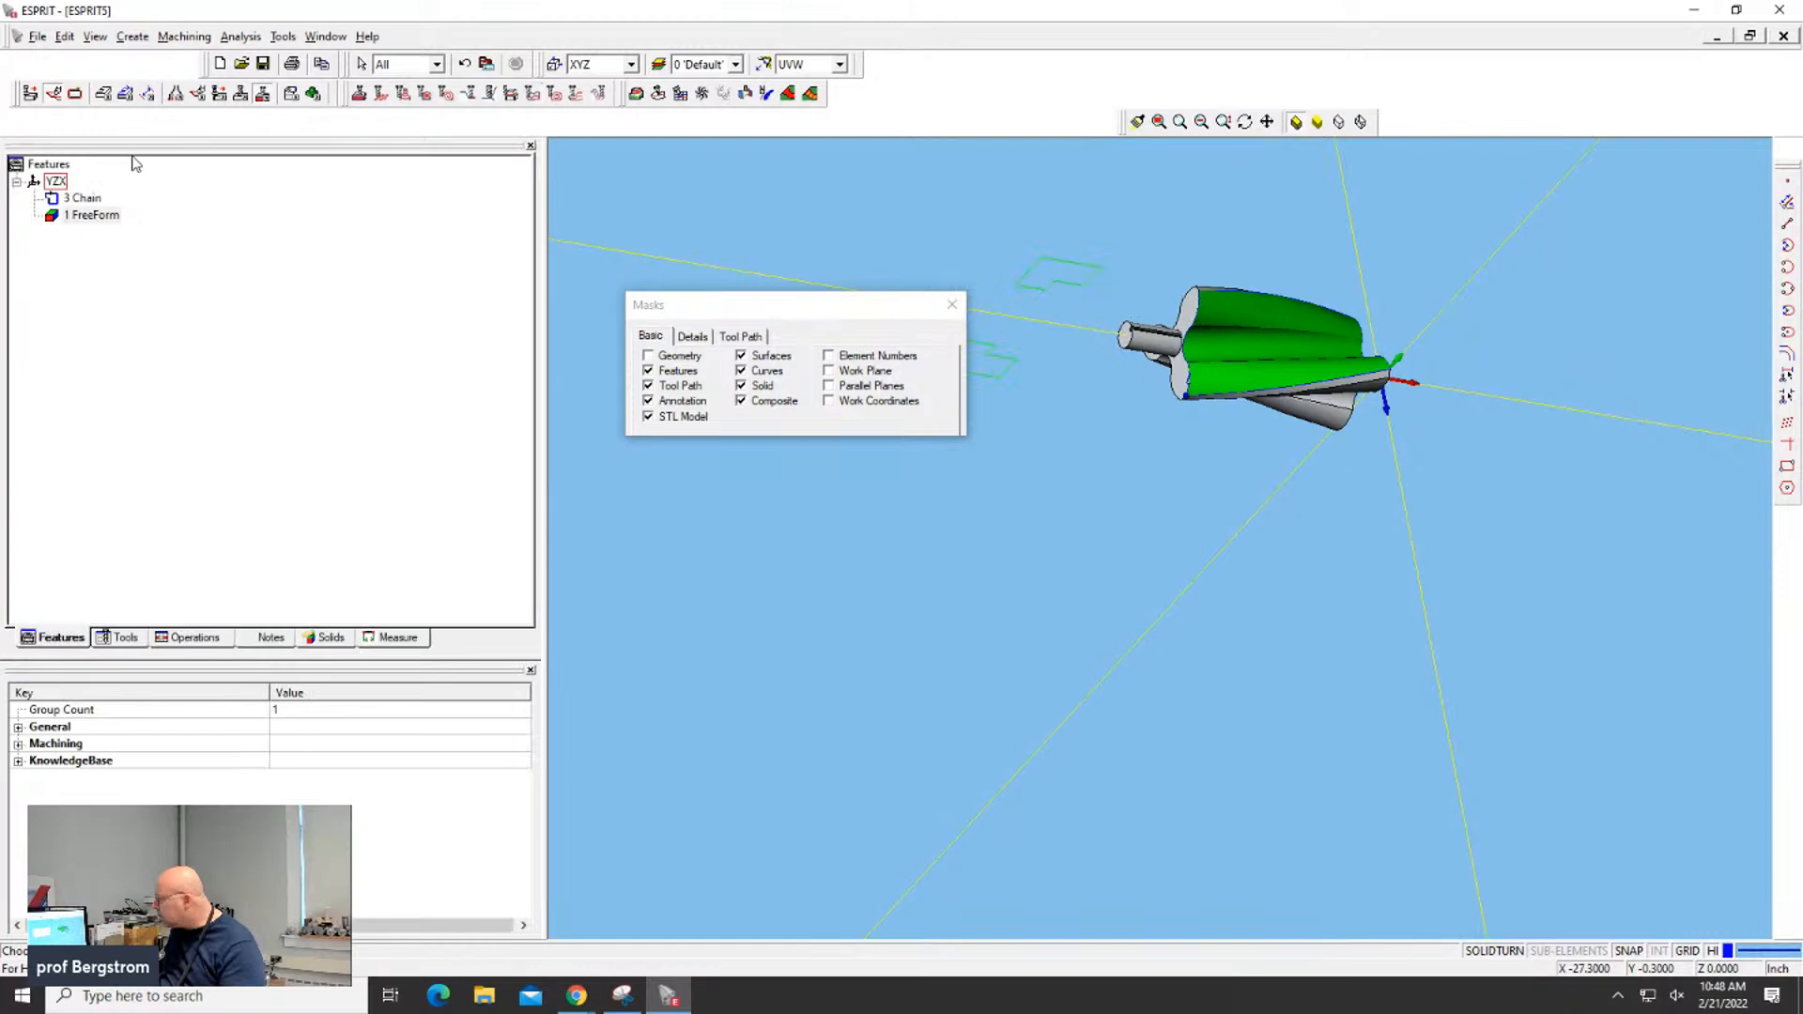
Create a 3D Contouring operation on the 1 FreeForm feature with 3 Chain as its profile
{"action": "left_click", "coordinate": [85, 216]}
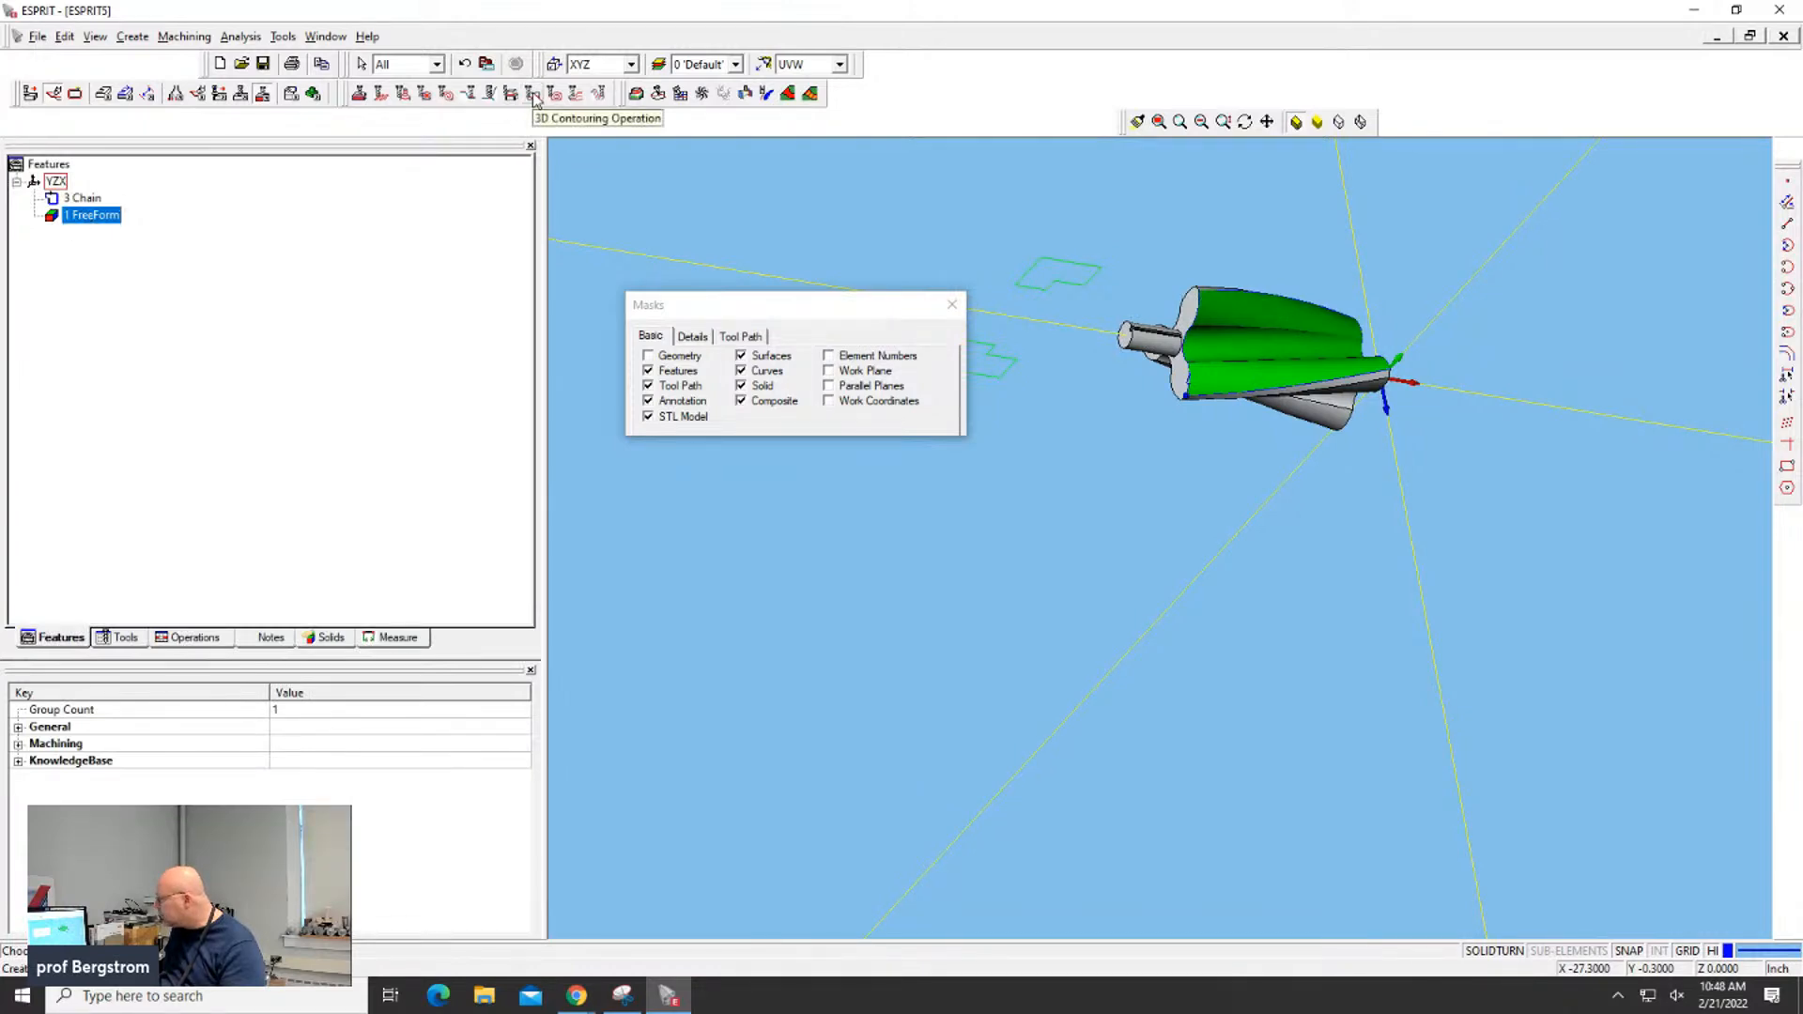
{"action": "left_click", "coordinate": [532, 94]}
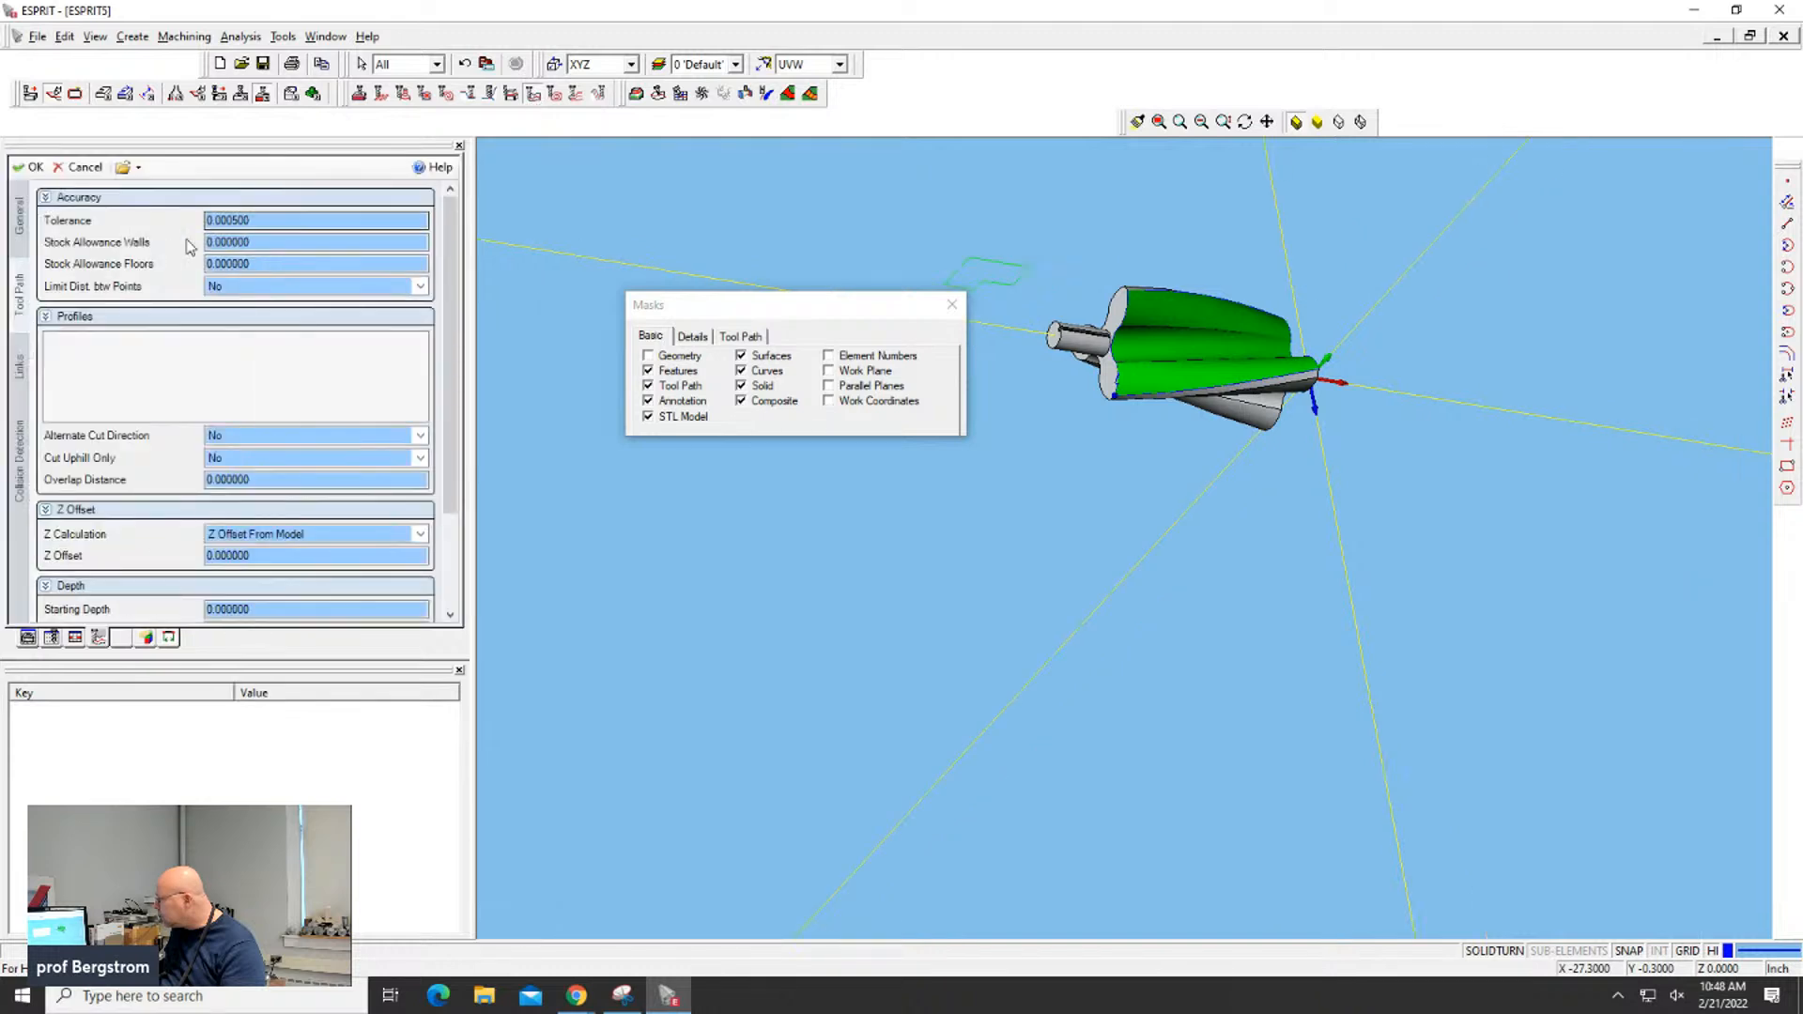
{"action": "left_click", "coordinate": [83, 374]}
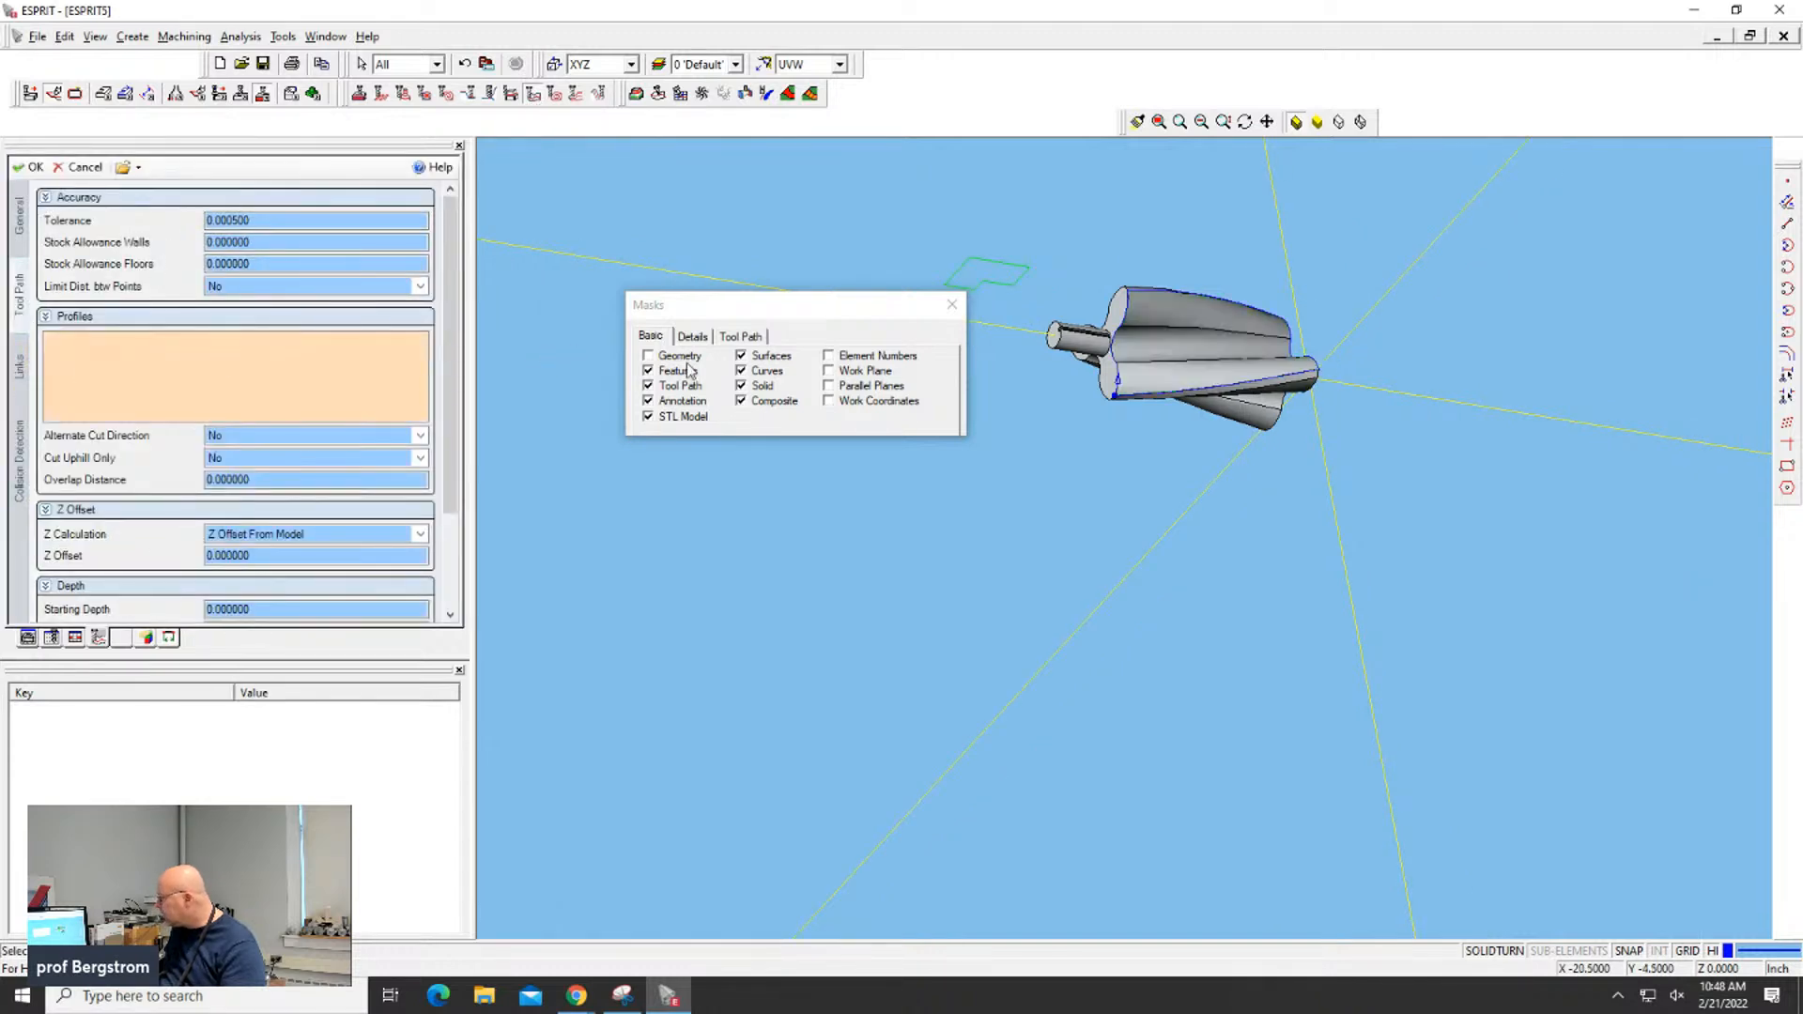
{"action": "left_click", "coordinate": [1155, 293]}
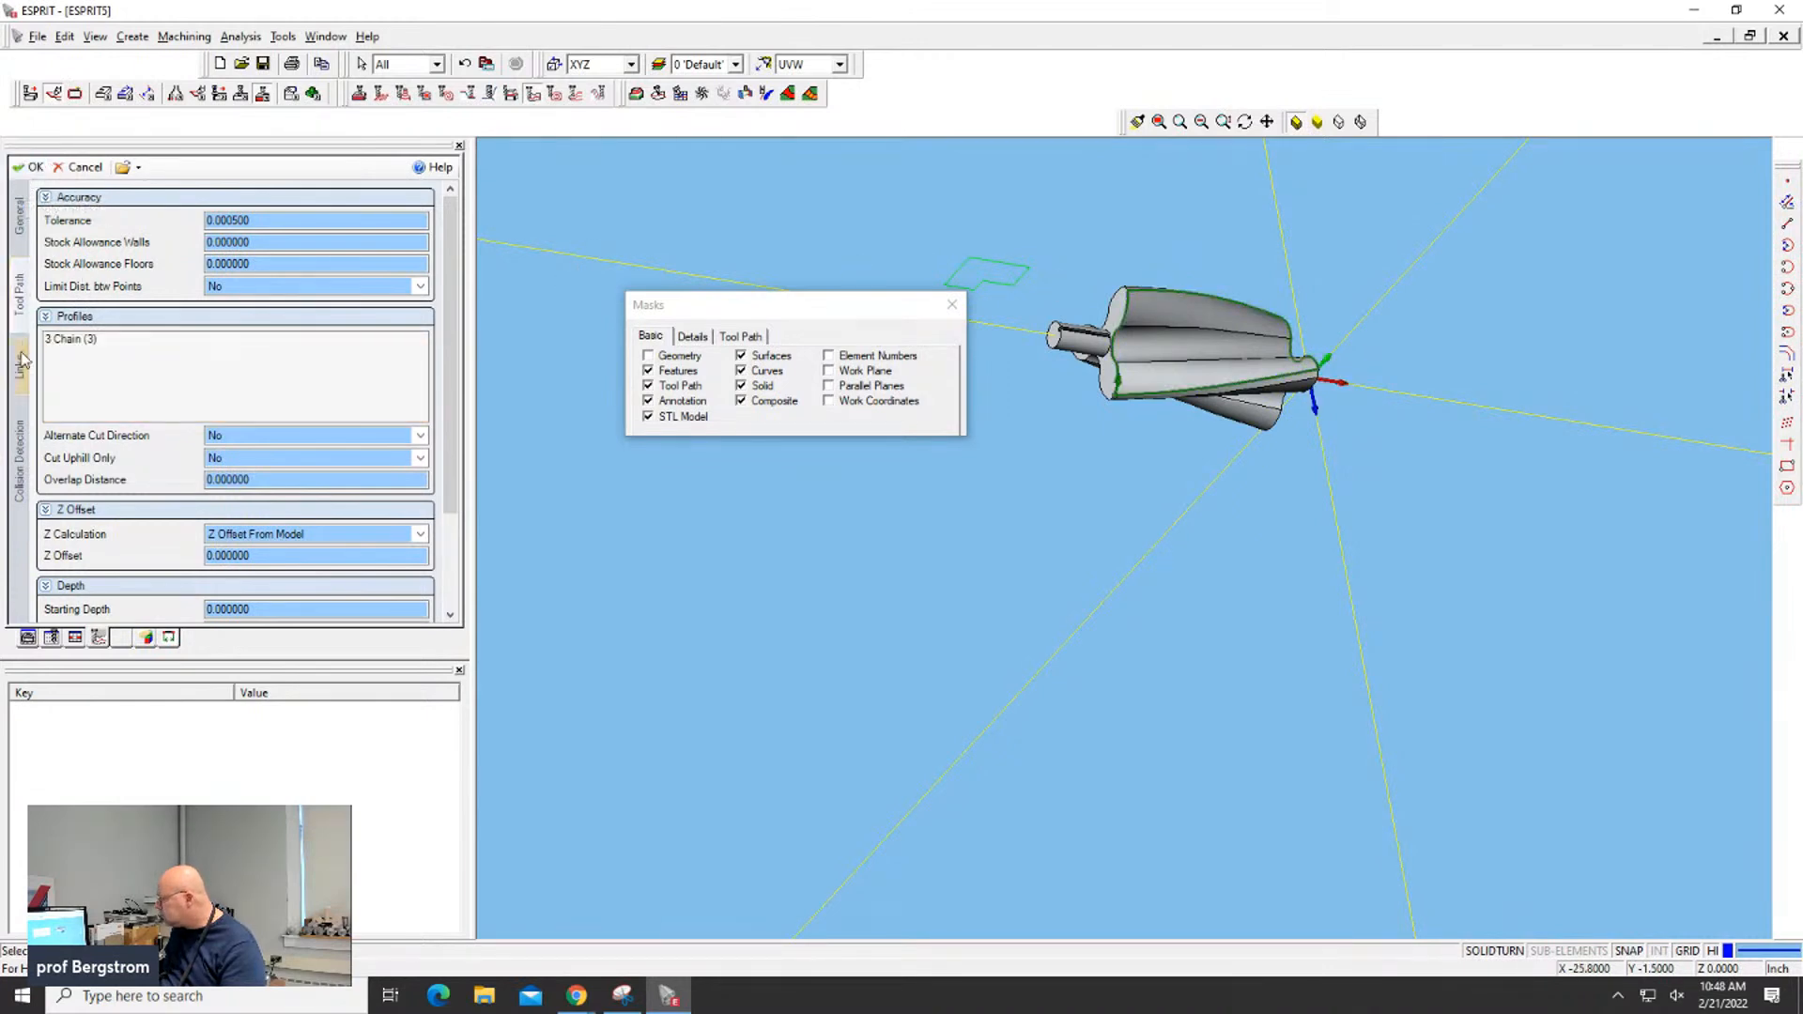
{"action": "left_click", "coordinate": [30, 167]}
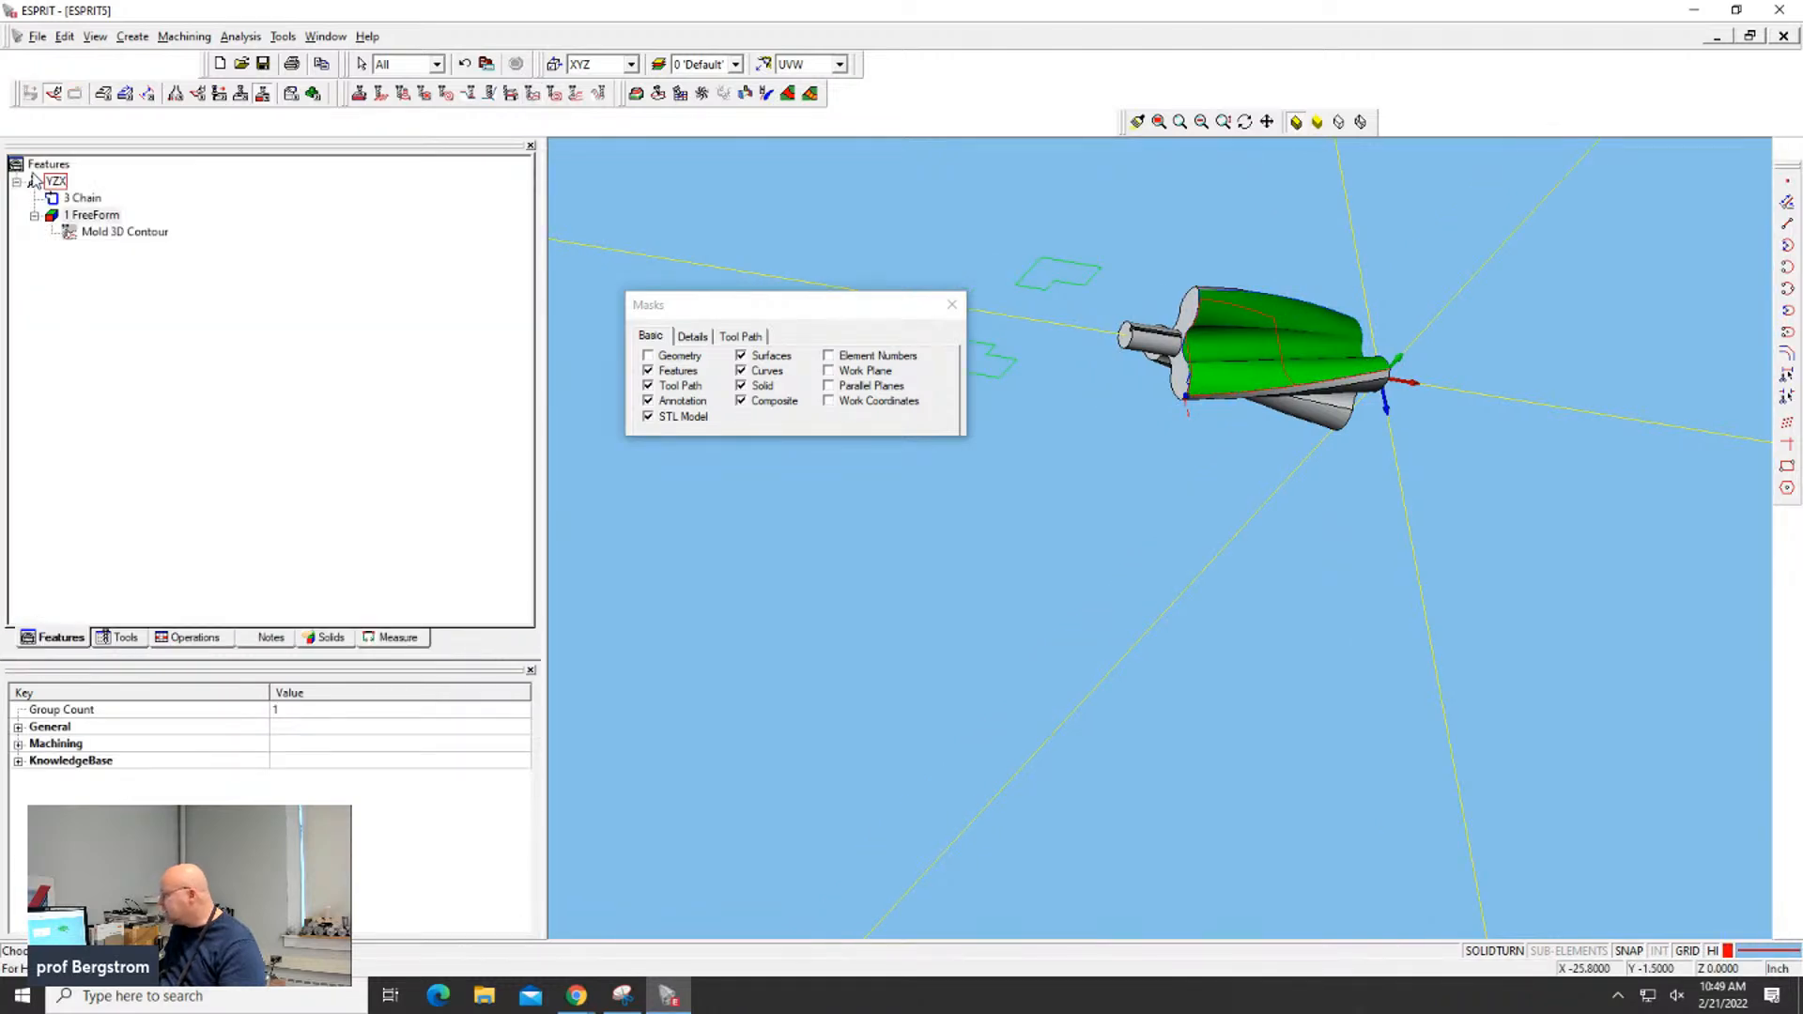
Simulate the Mold 3D Contour operation, stop the simulation and delete the operation
{"action": "left_click", "coordinate": [118, 232]}
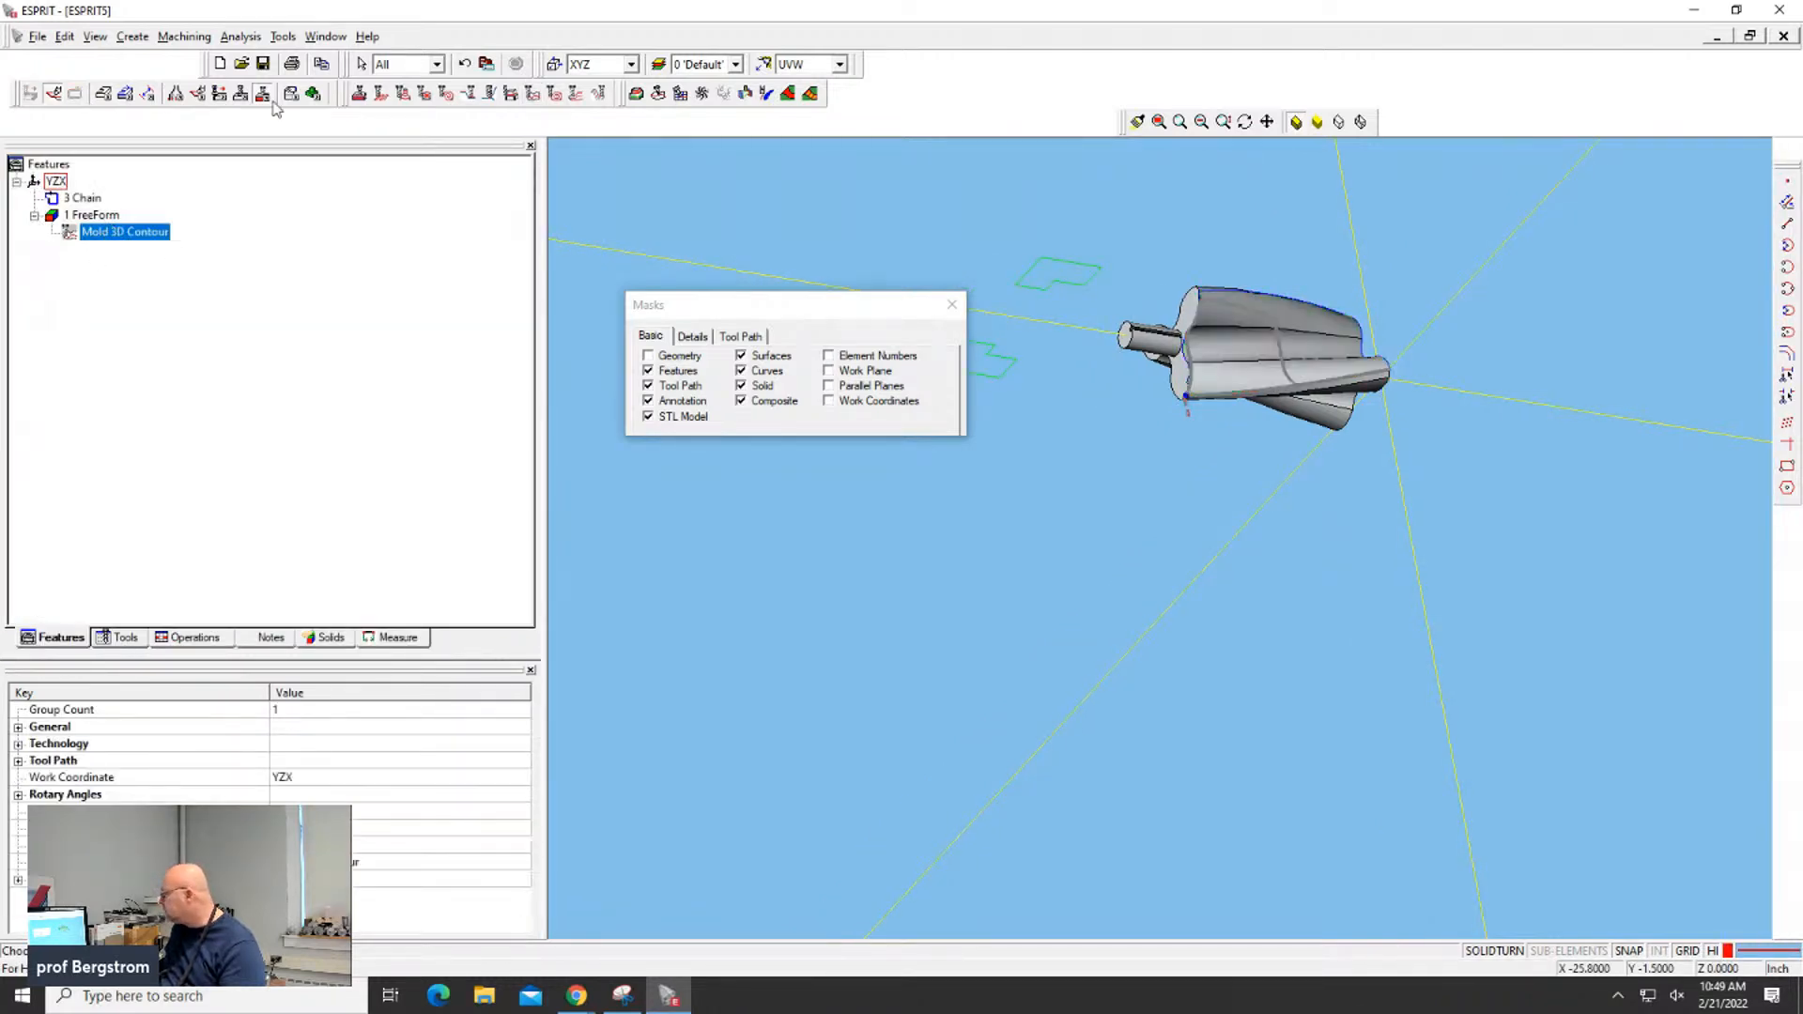
{"action": "left_click", "coordinate": [315, 94]}
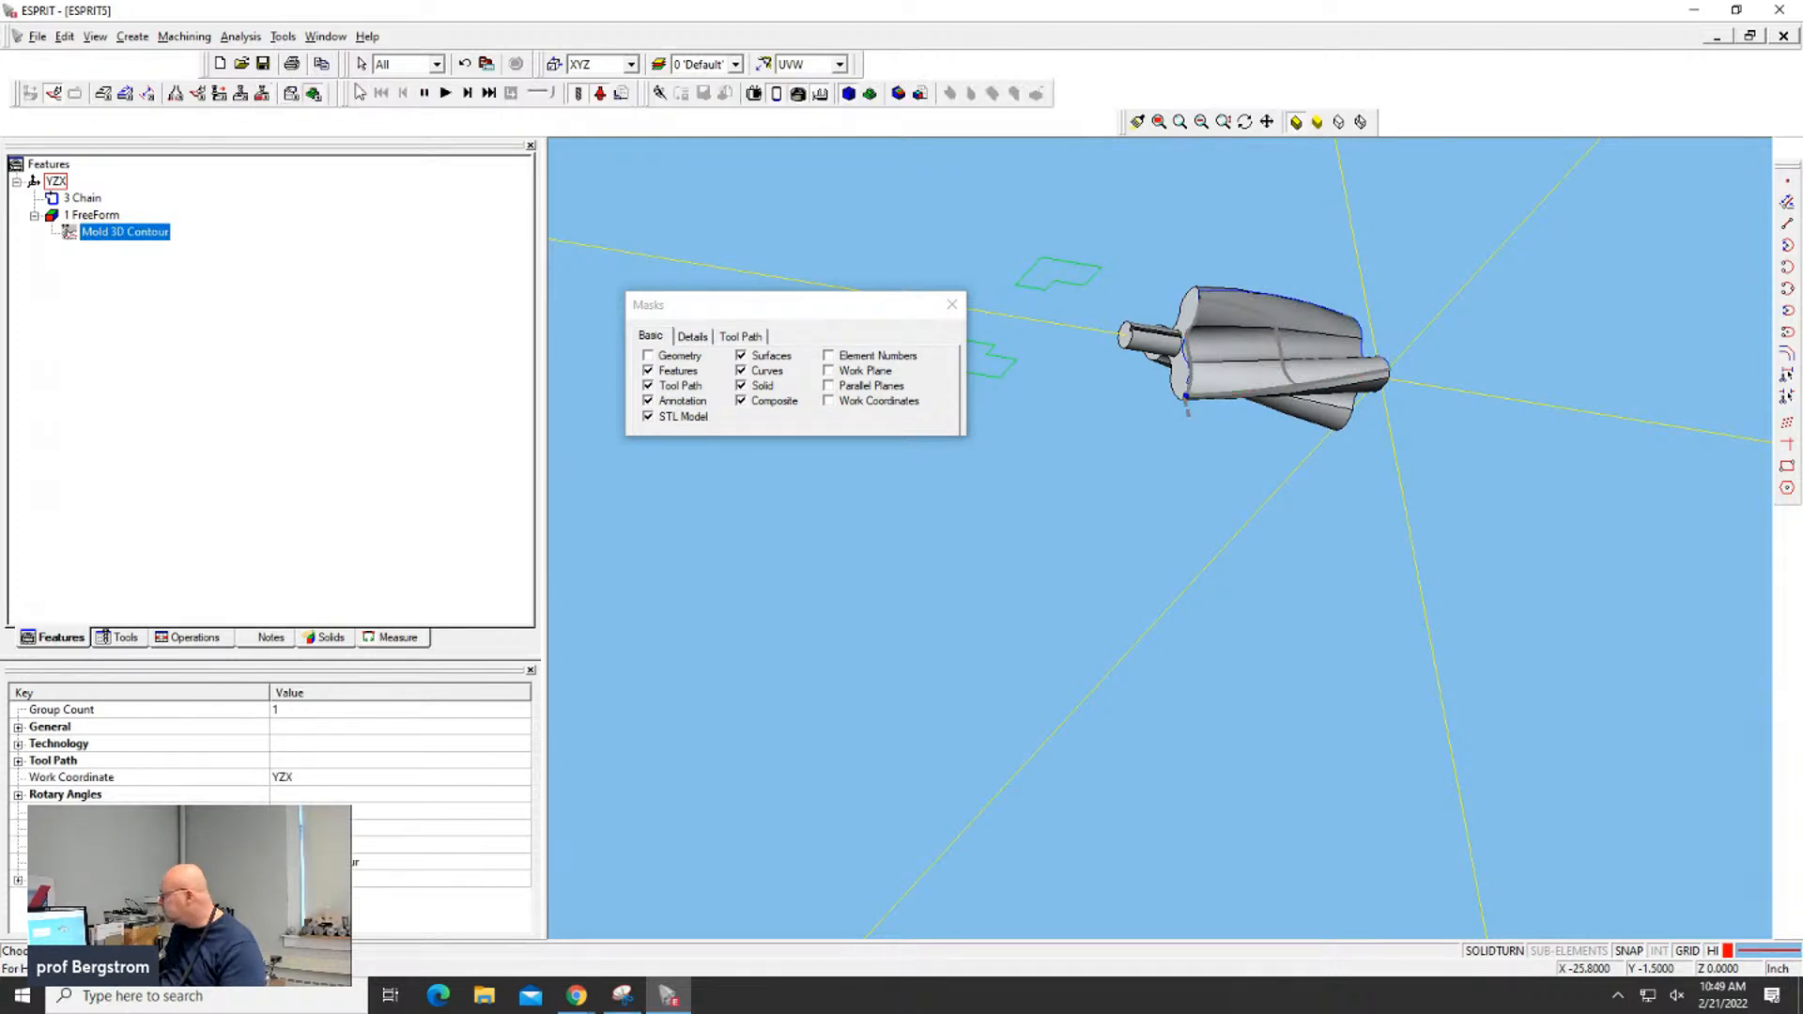
{"action": "left_click", "coordinate": [440, 95]}
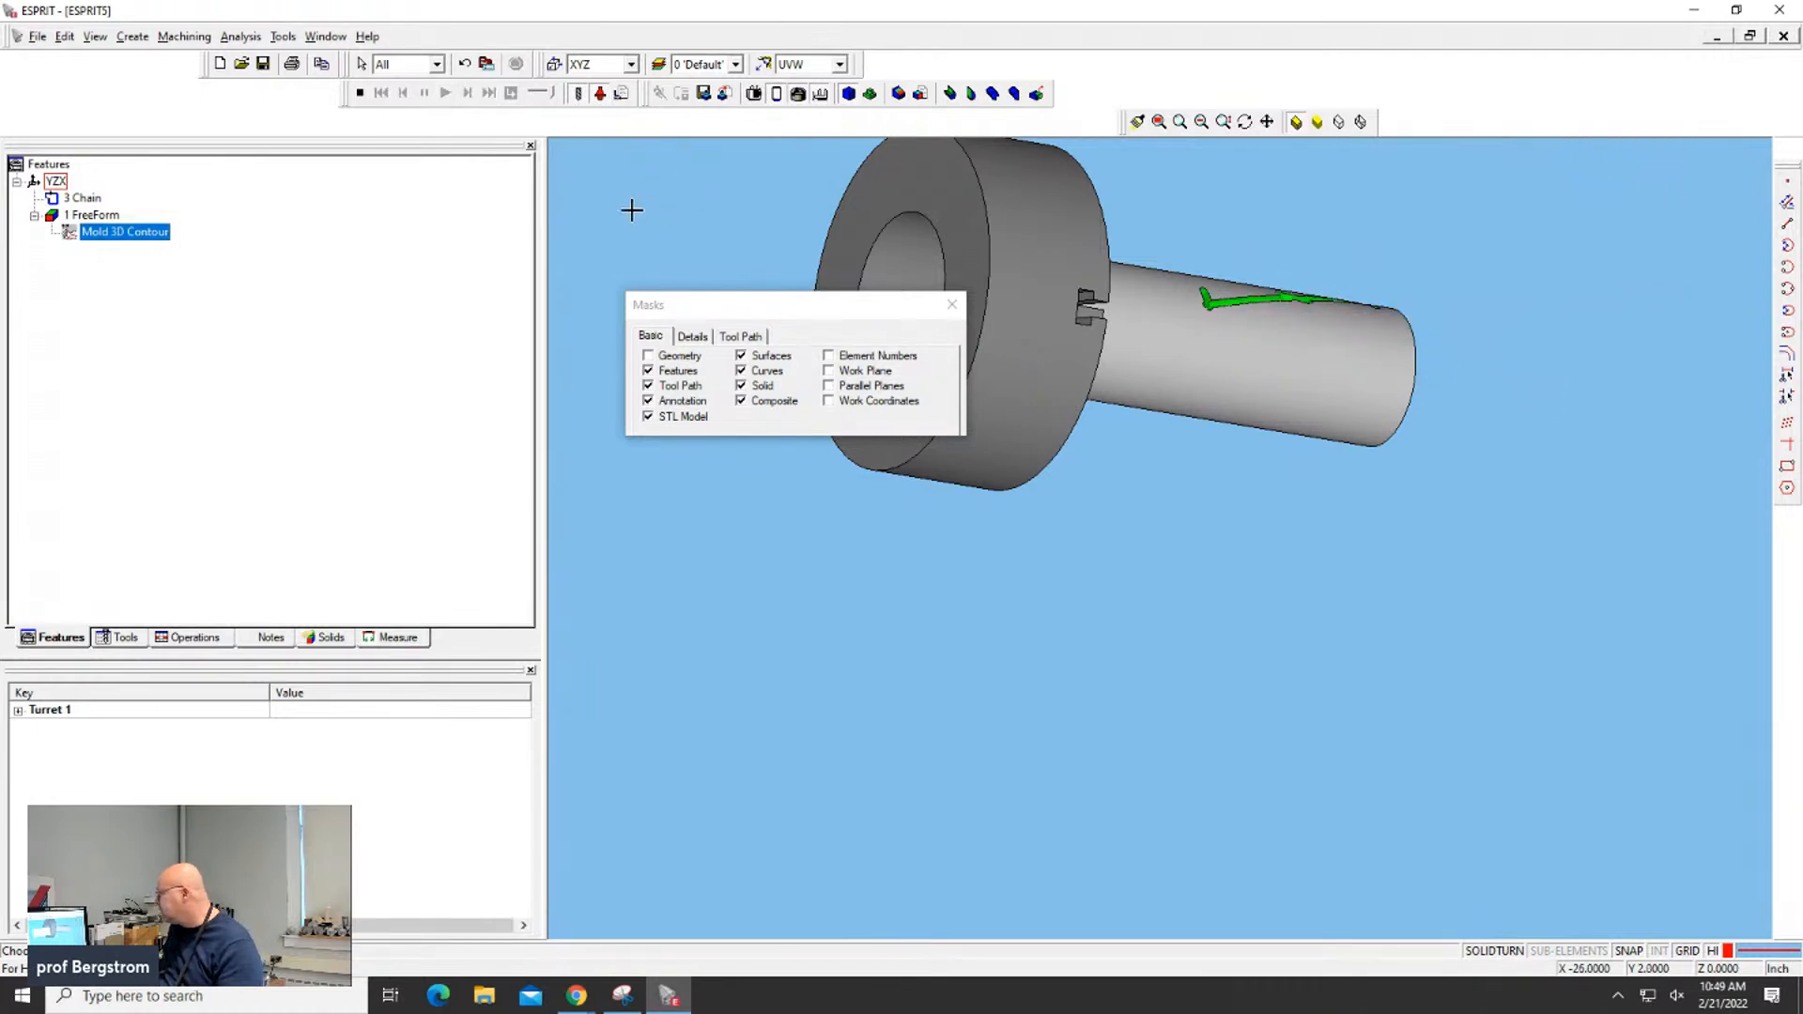
{"action": "left_click", "coordinate": [361, 95]}
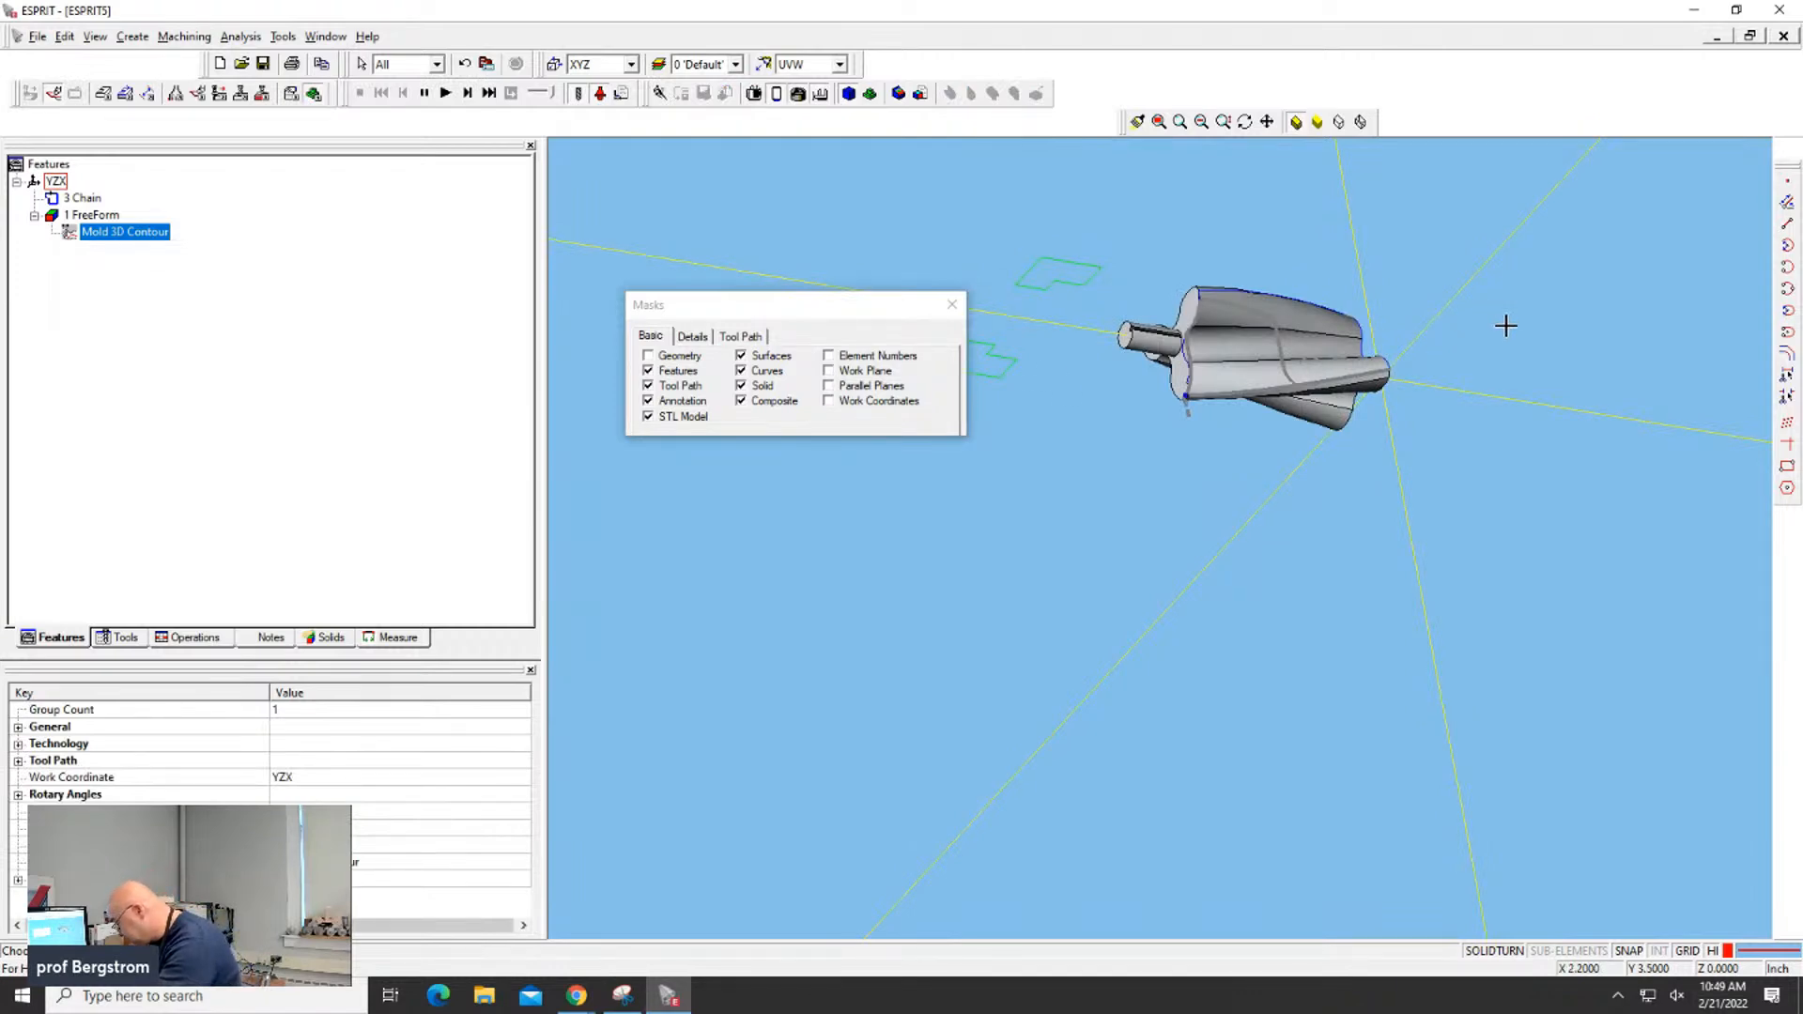
{"action": "left_click_drag", "start_coordinate": [1564, 373], "coordinate": [1574, 322]}
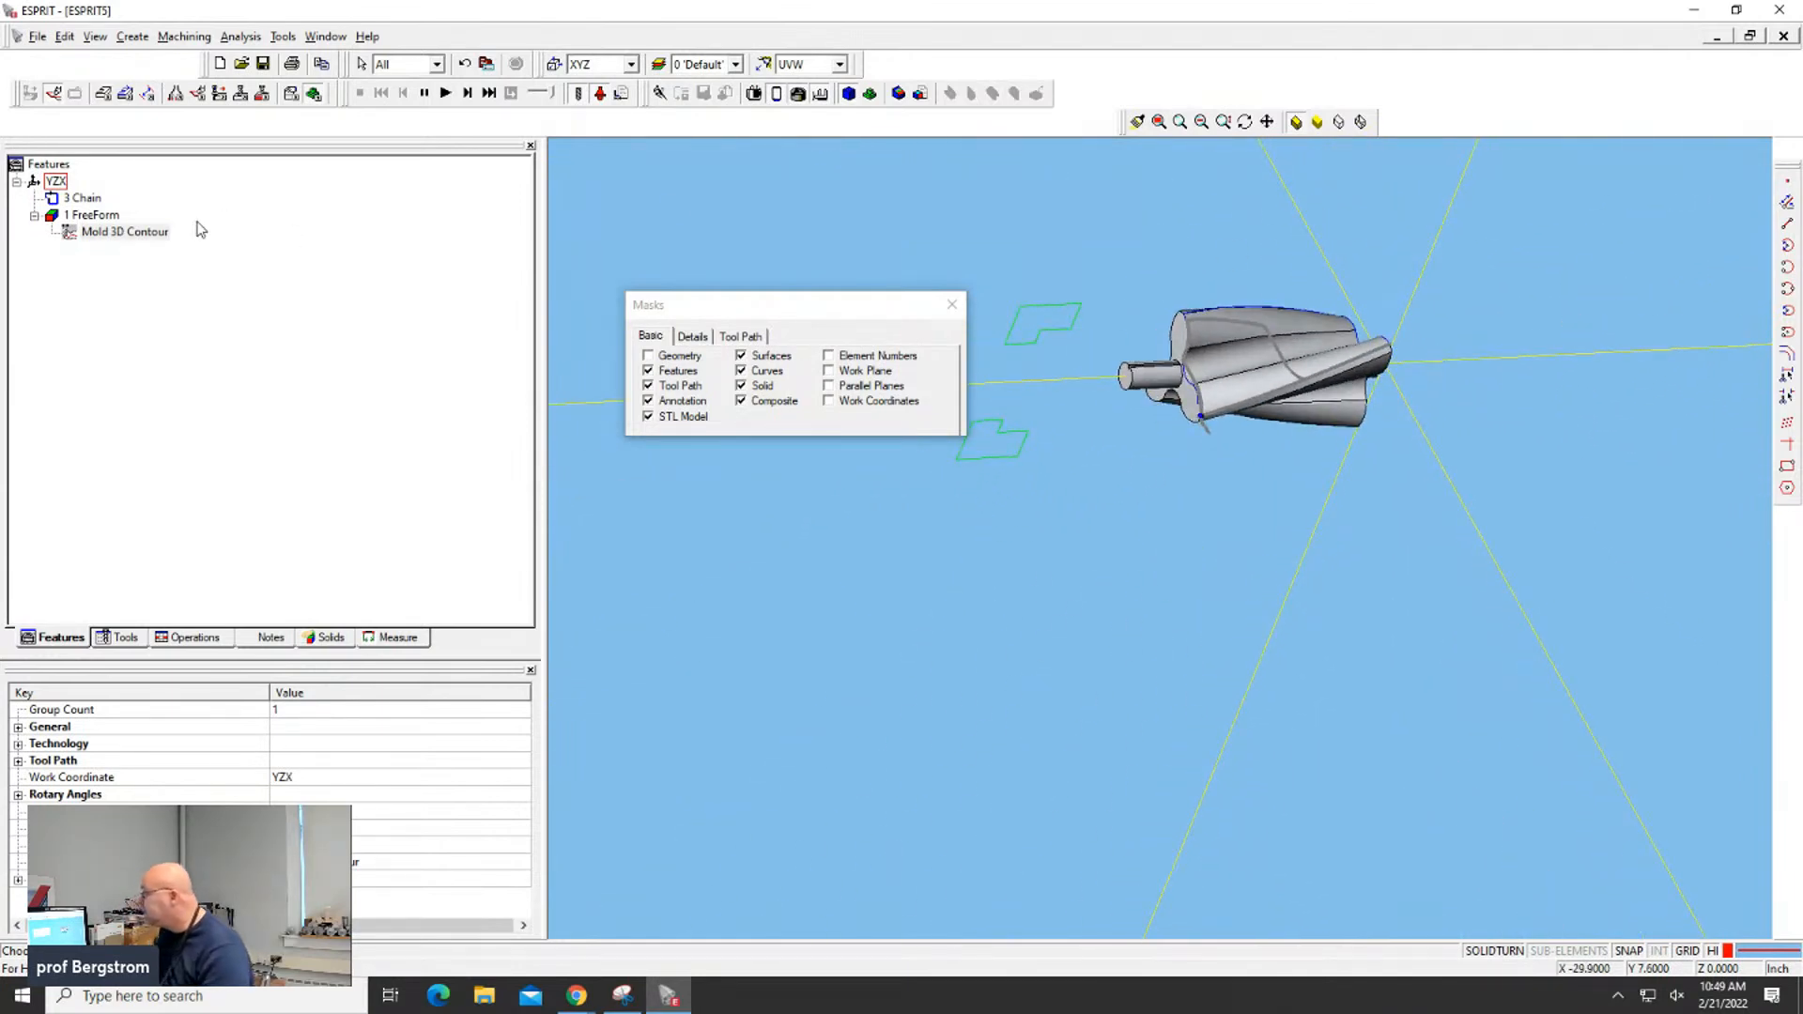
{"action": "left_click", "coordinate": [160, 235]}
{"action": "key", "text": "Delete"}
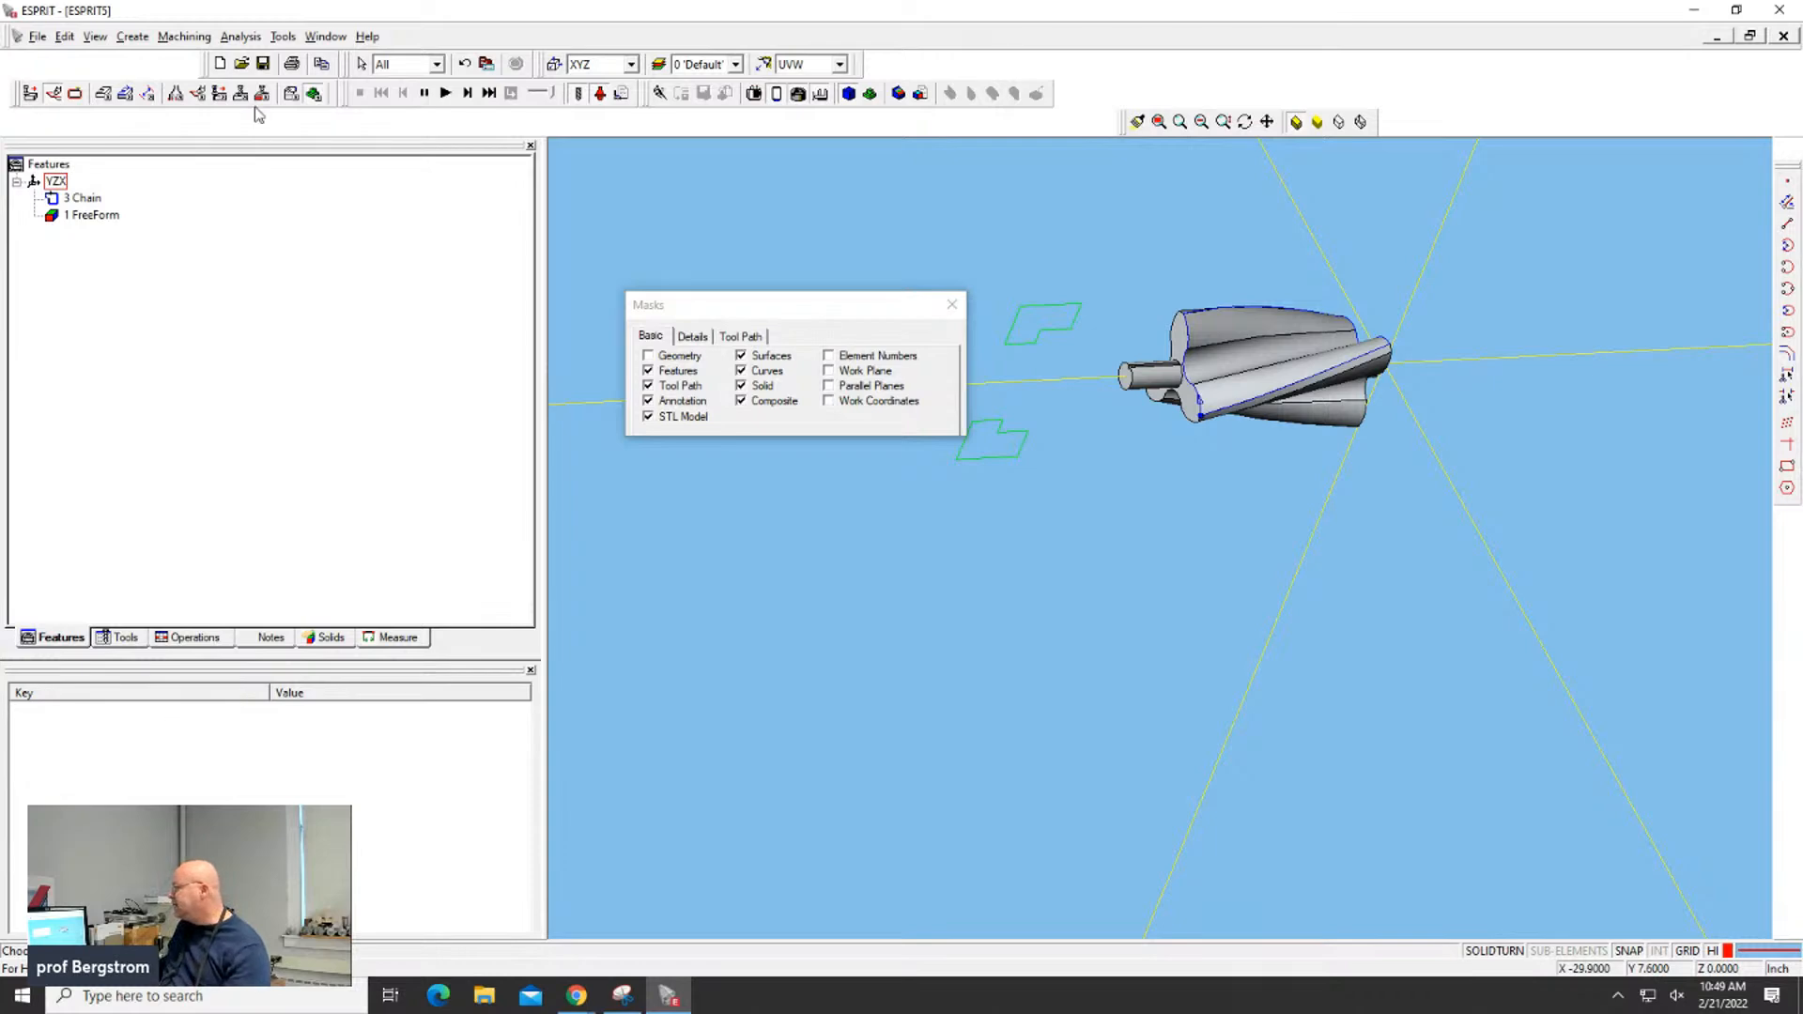
Create a Legacy Wrap Pocketing operation on 3 Chain with the .25 BM tool, keeping the default strategy and link settings
{"action": "left_click", "coordinate": [81, 201]}
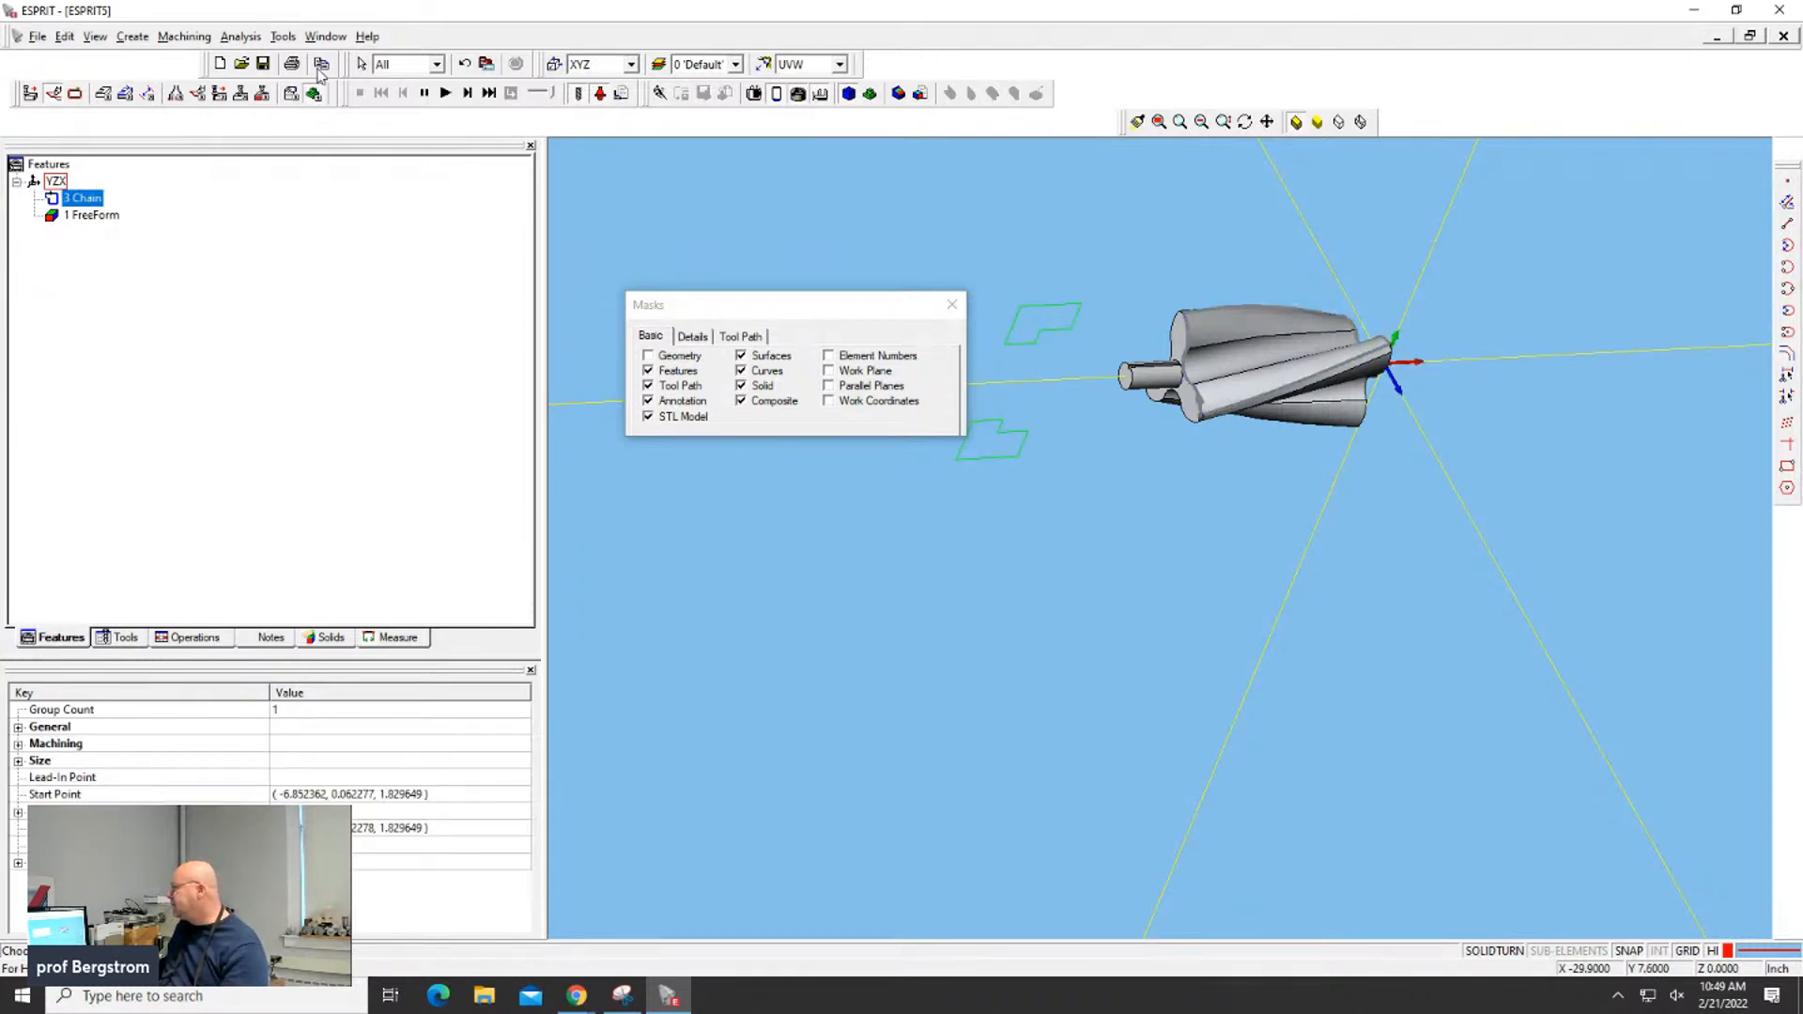
{"action": "left_click", "coordinate": [222, 94]}
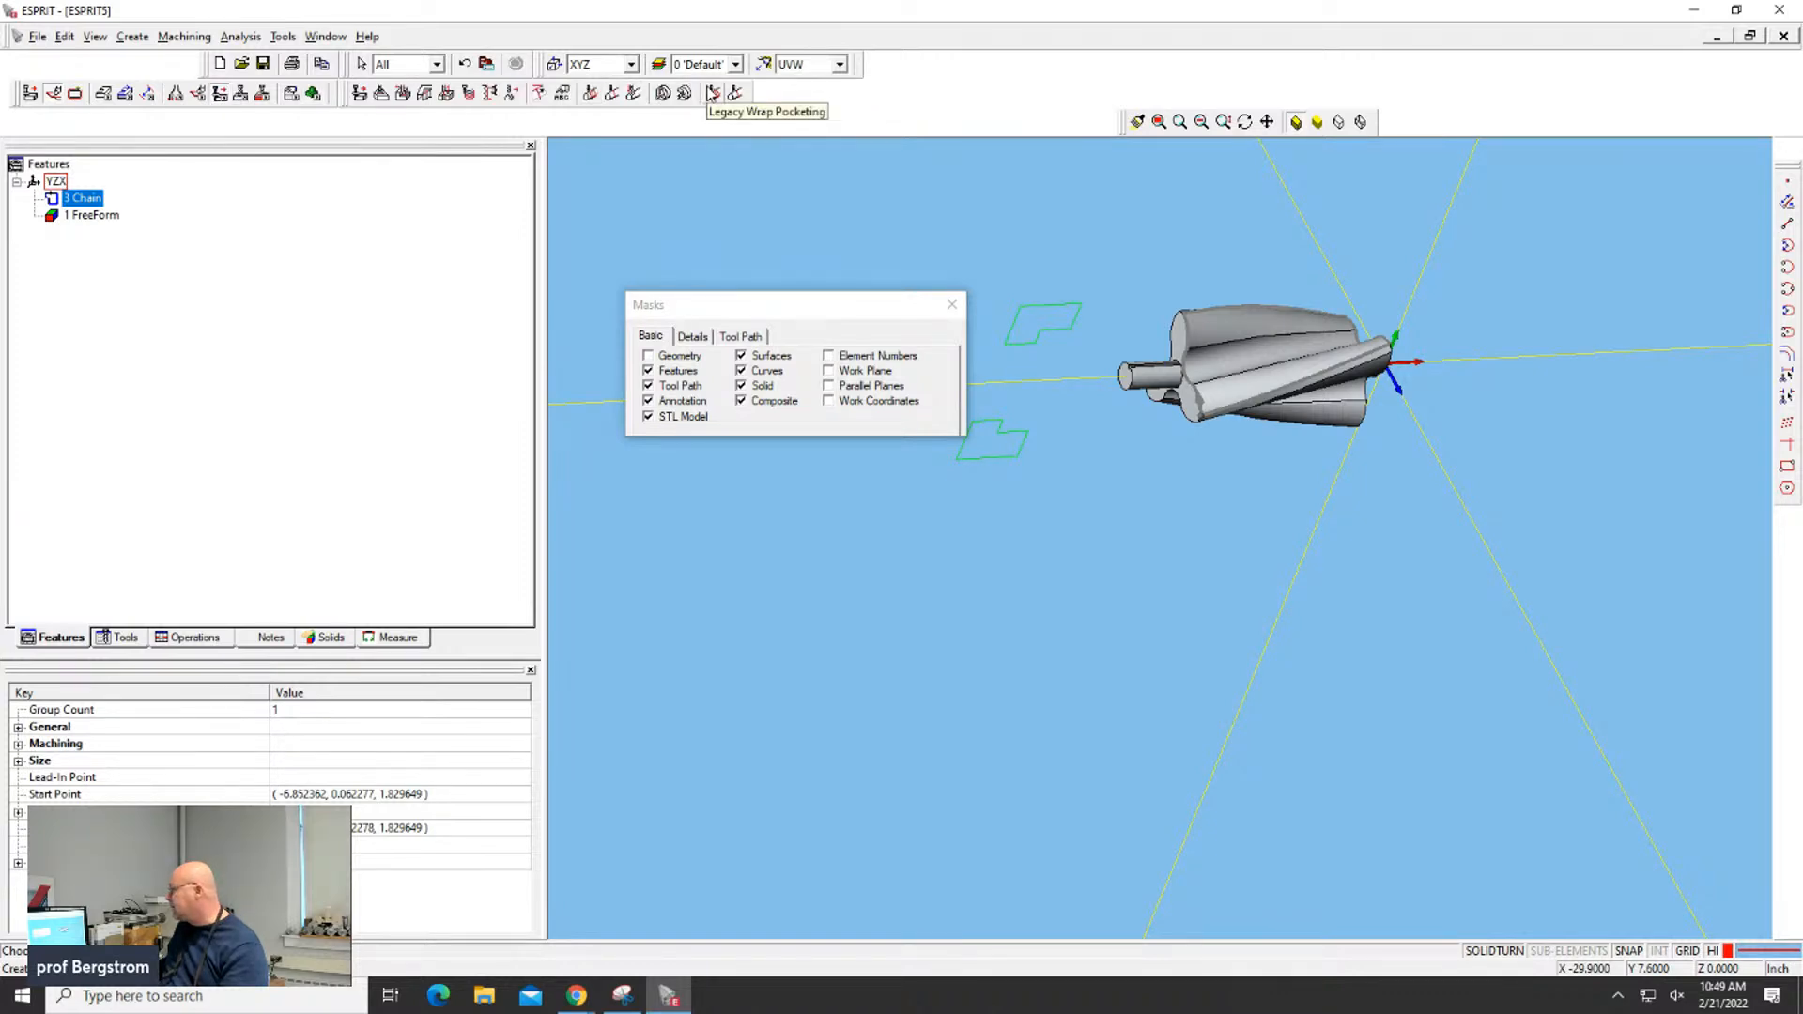
{"action": "left_click", "coordinate": [713, 94]}
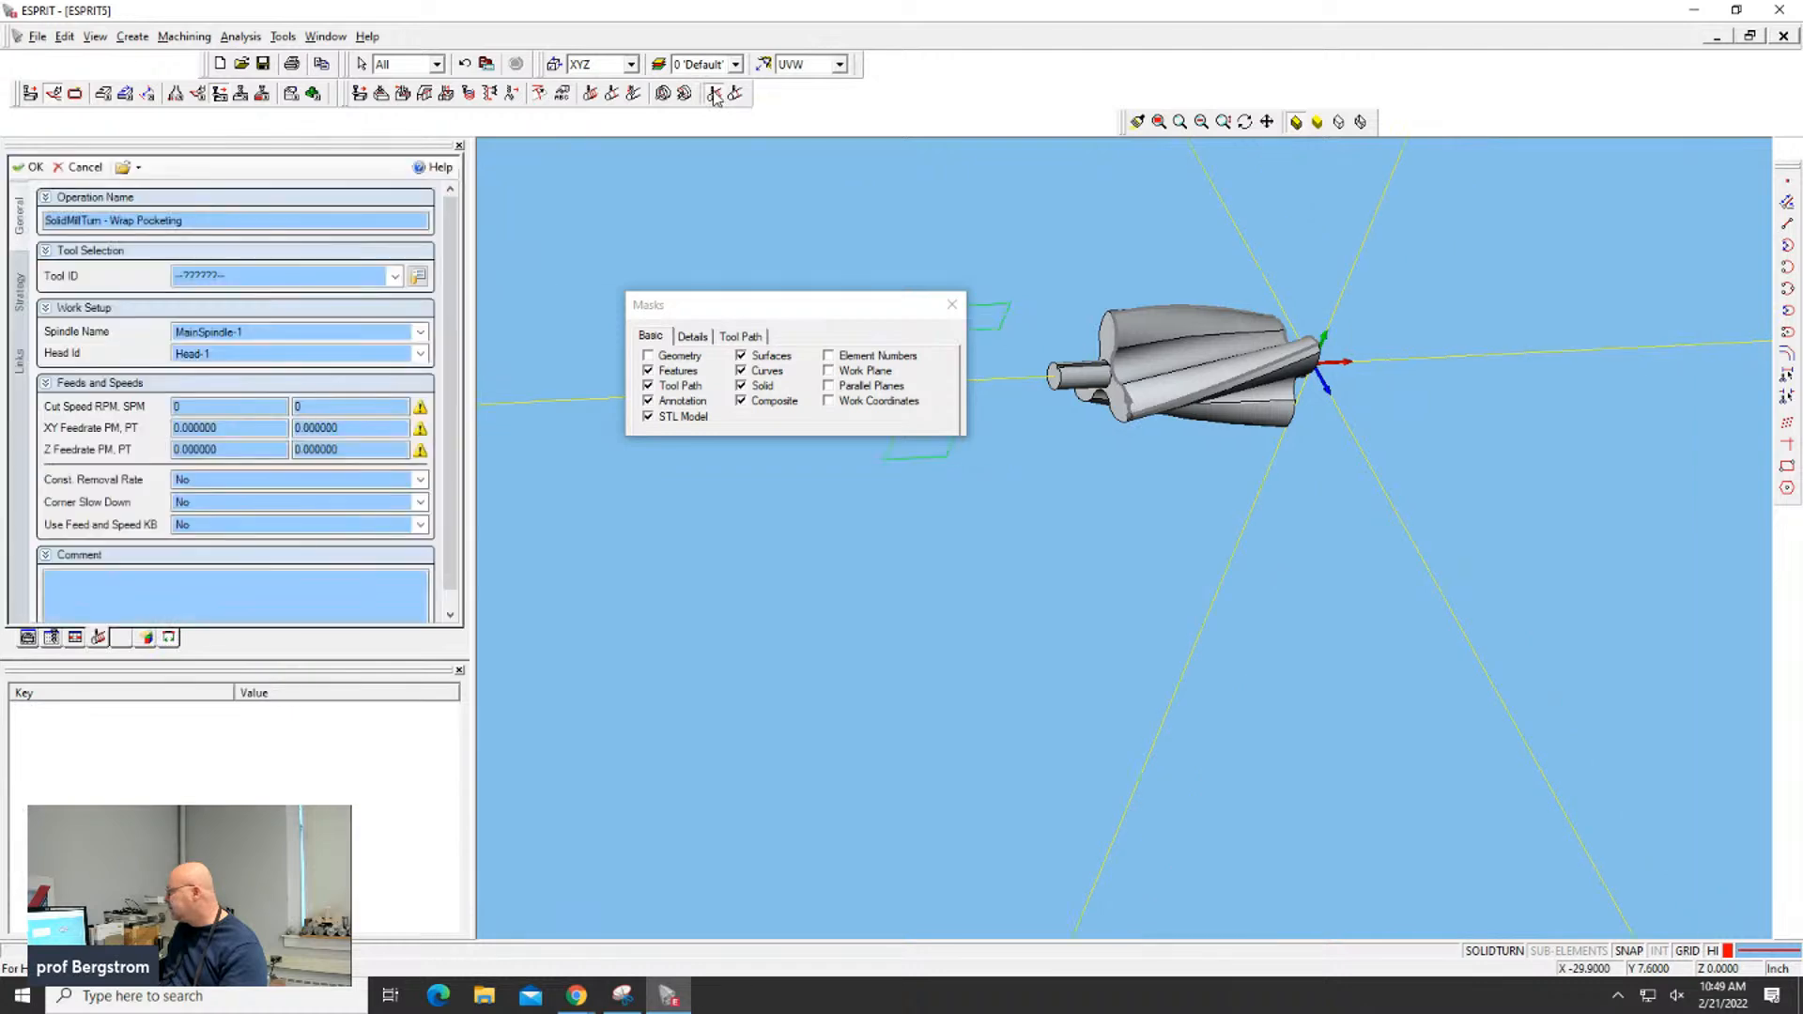
{"action": "left_click", "coordinate": [319, 278]}
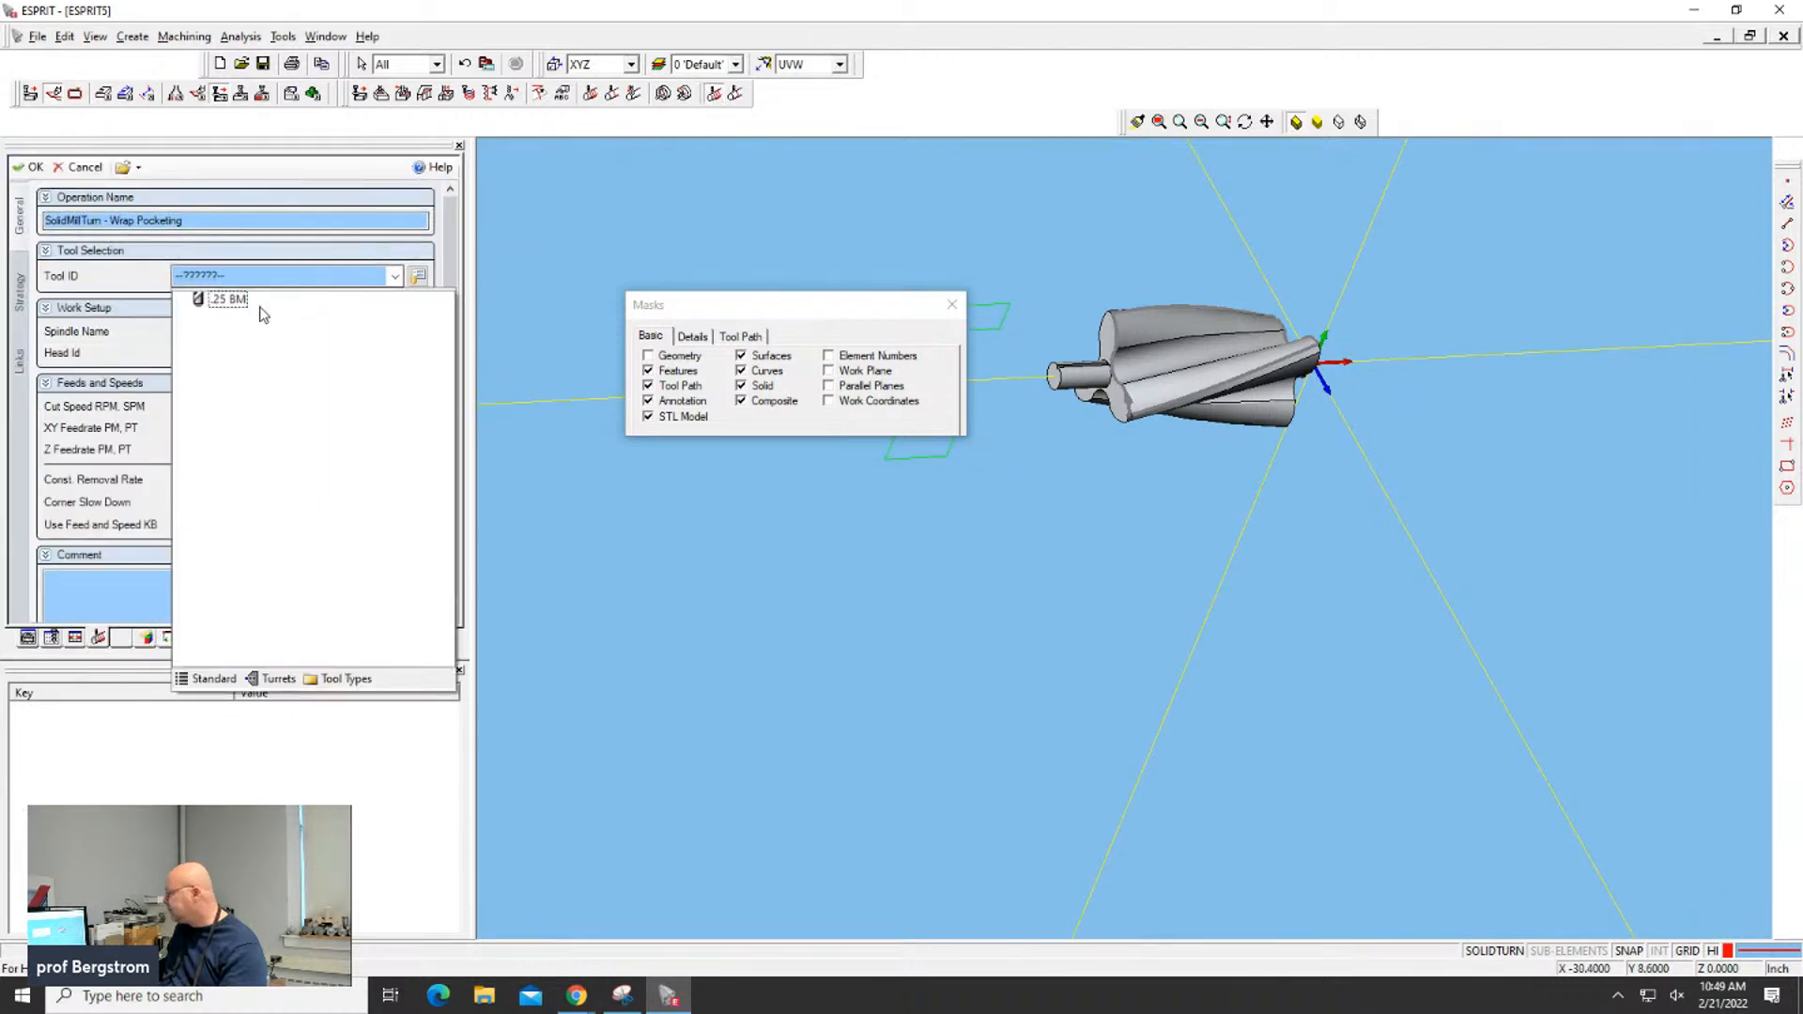
{"action": "left_click", "coordinate": [223, 301]}
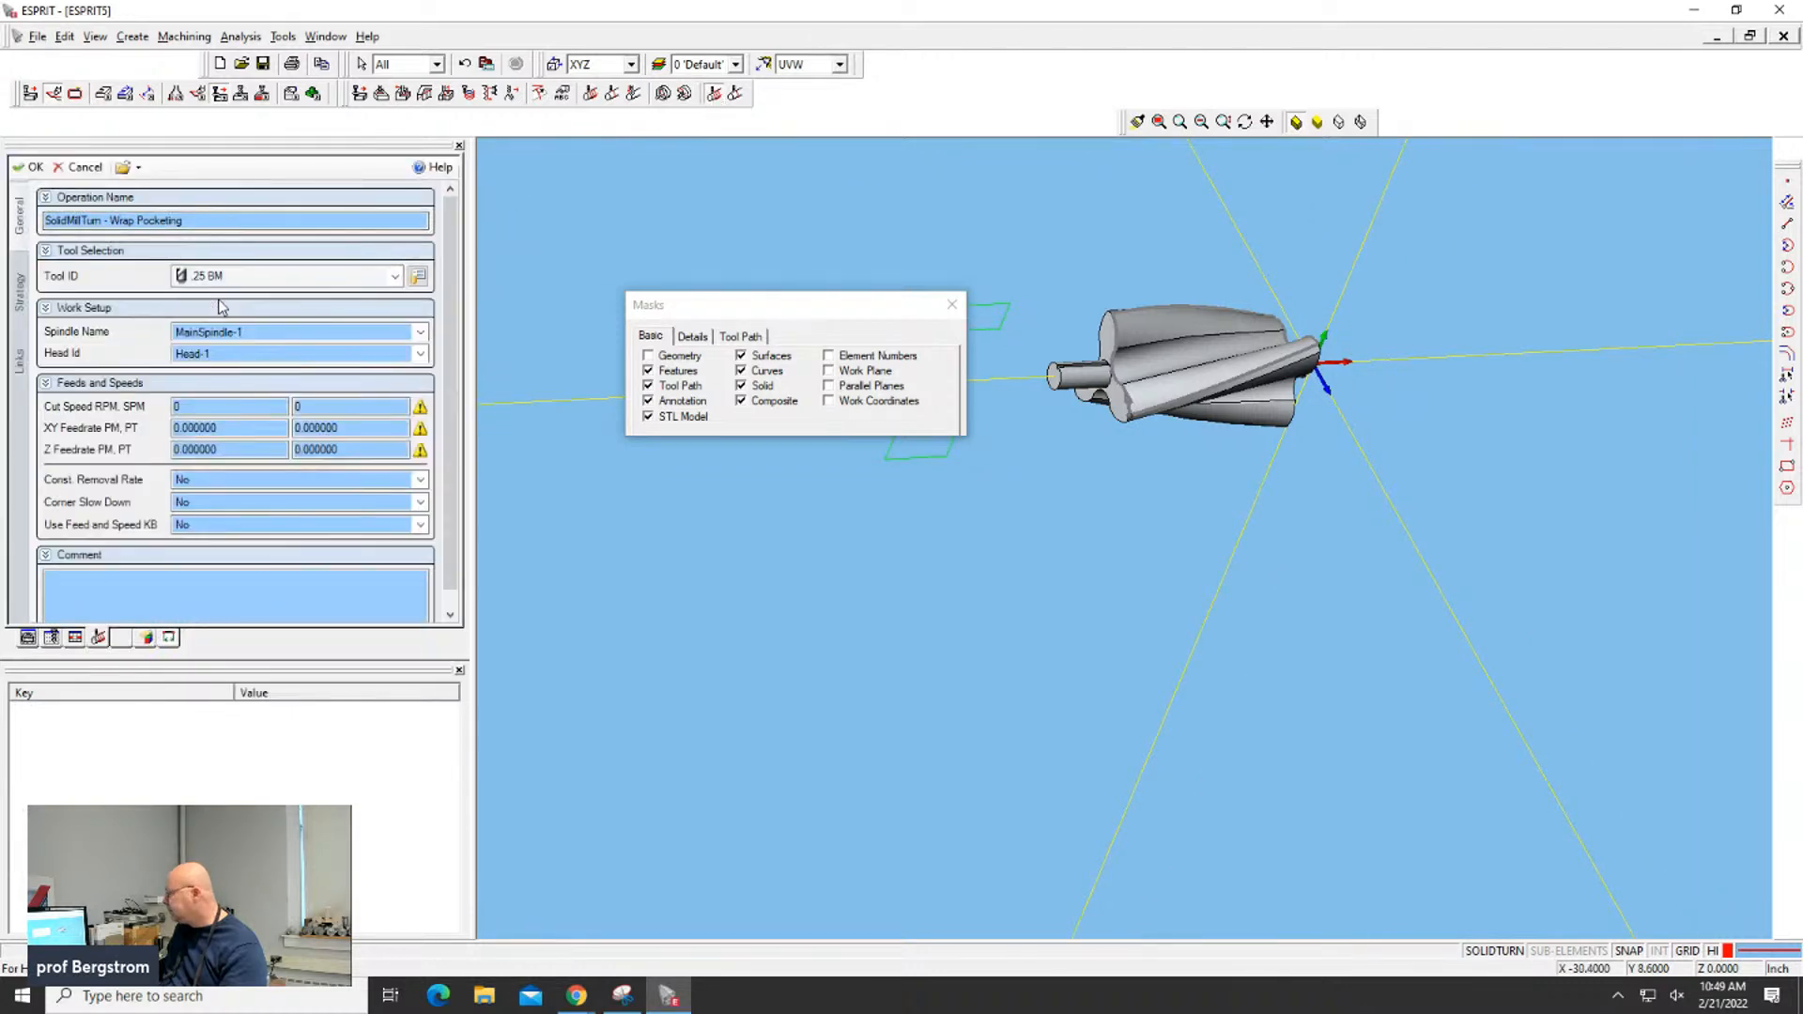
{"action": "left_click", "coordinate": [18, 300]}
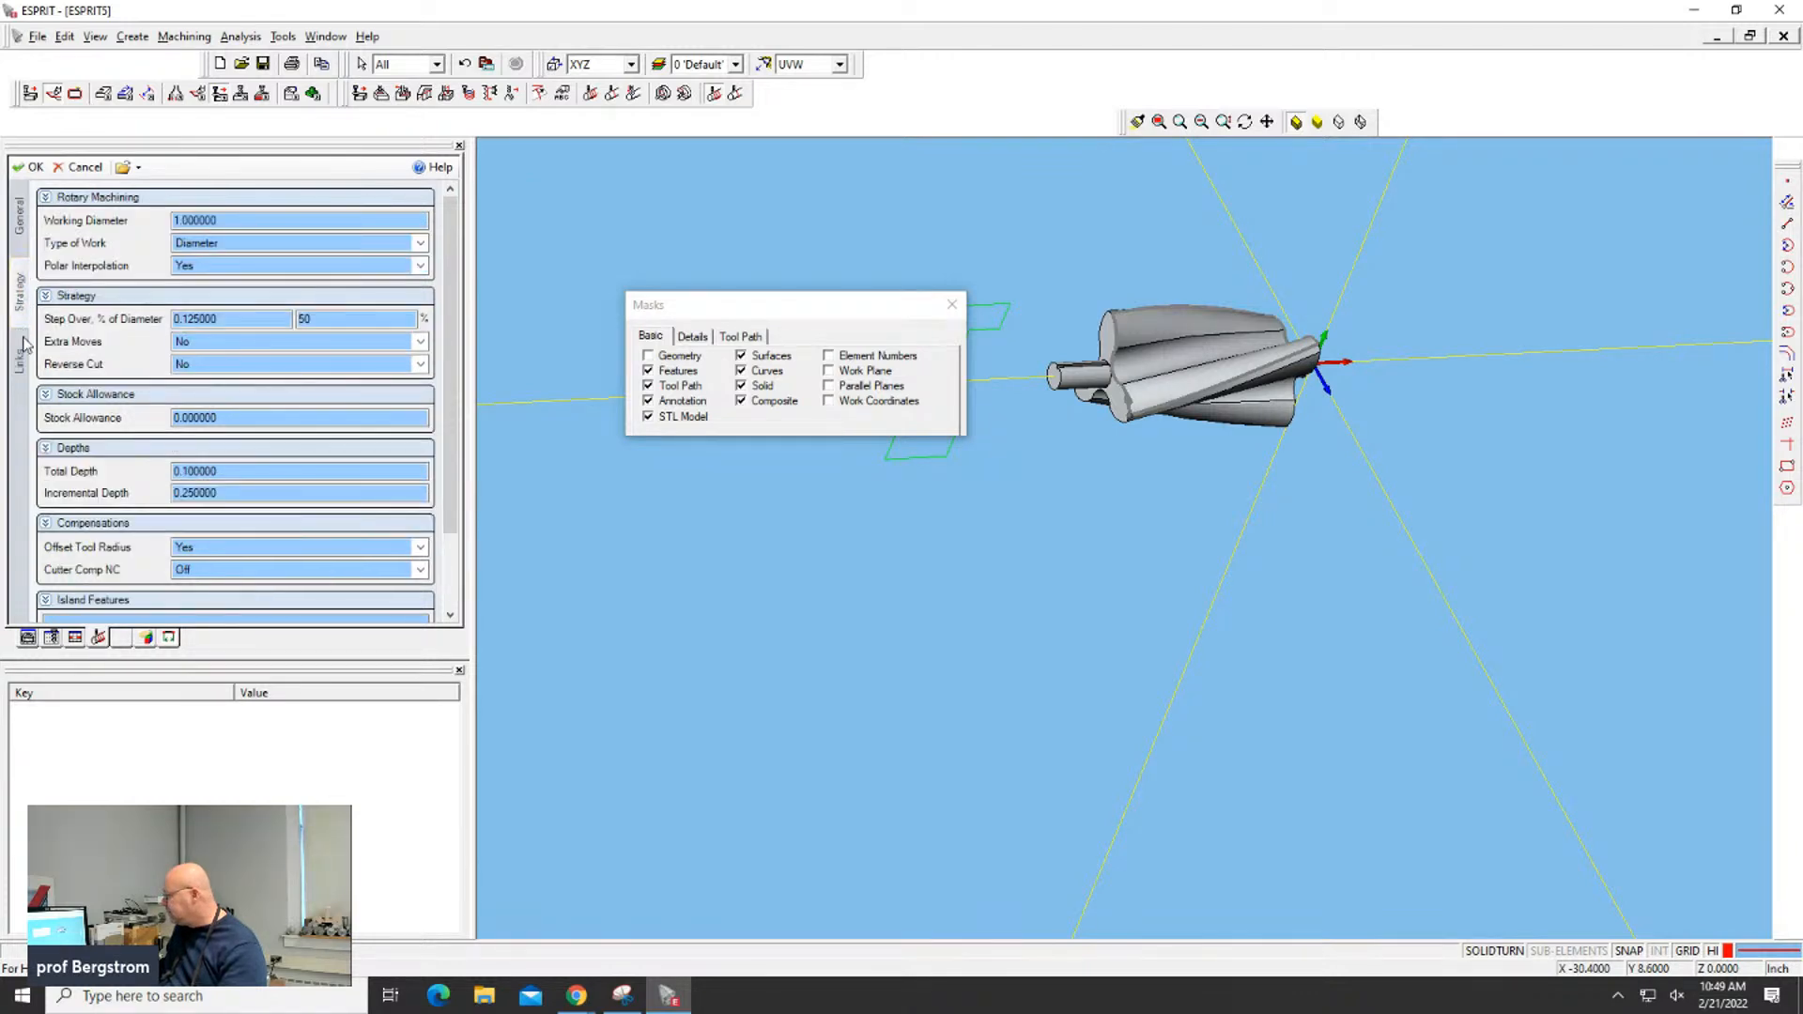
{"action": "left_click", "coordinate": [19, 367]}
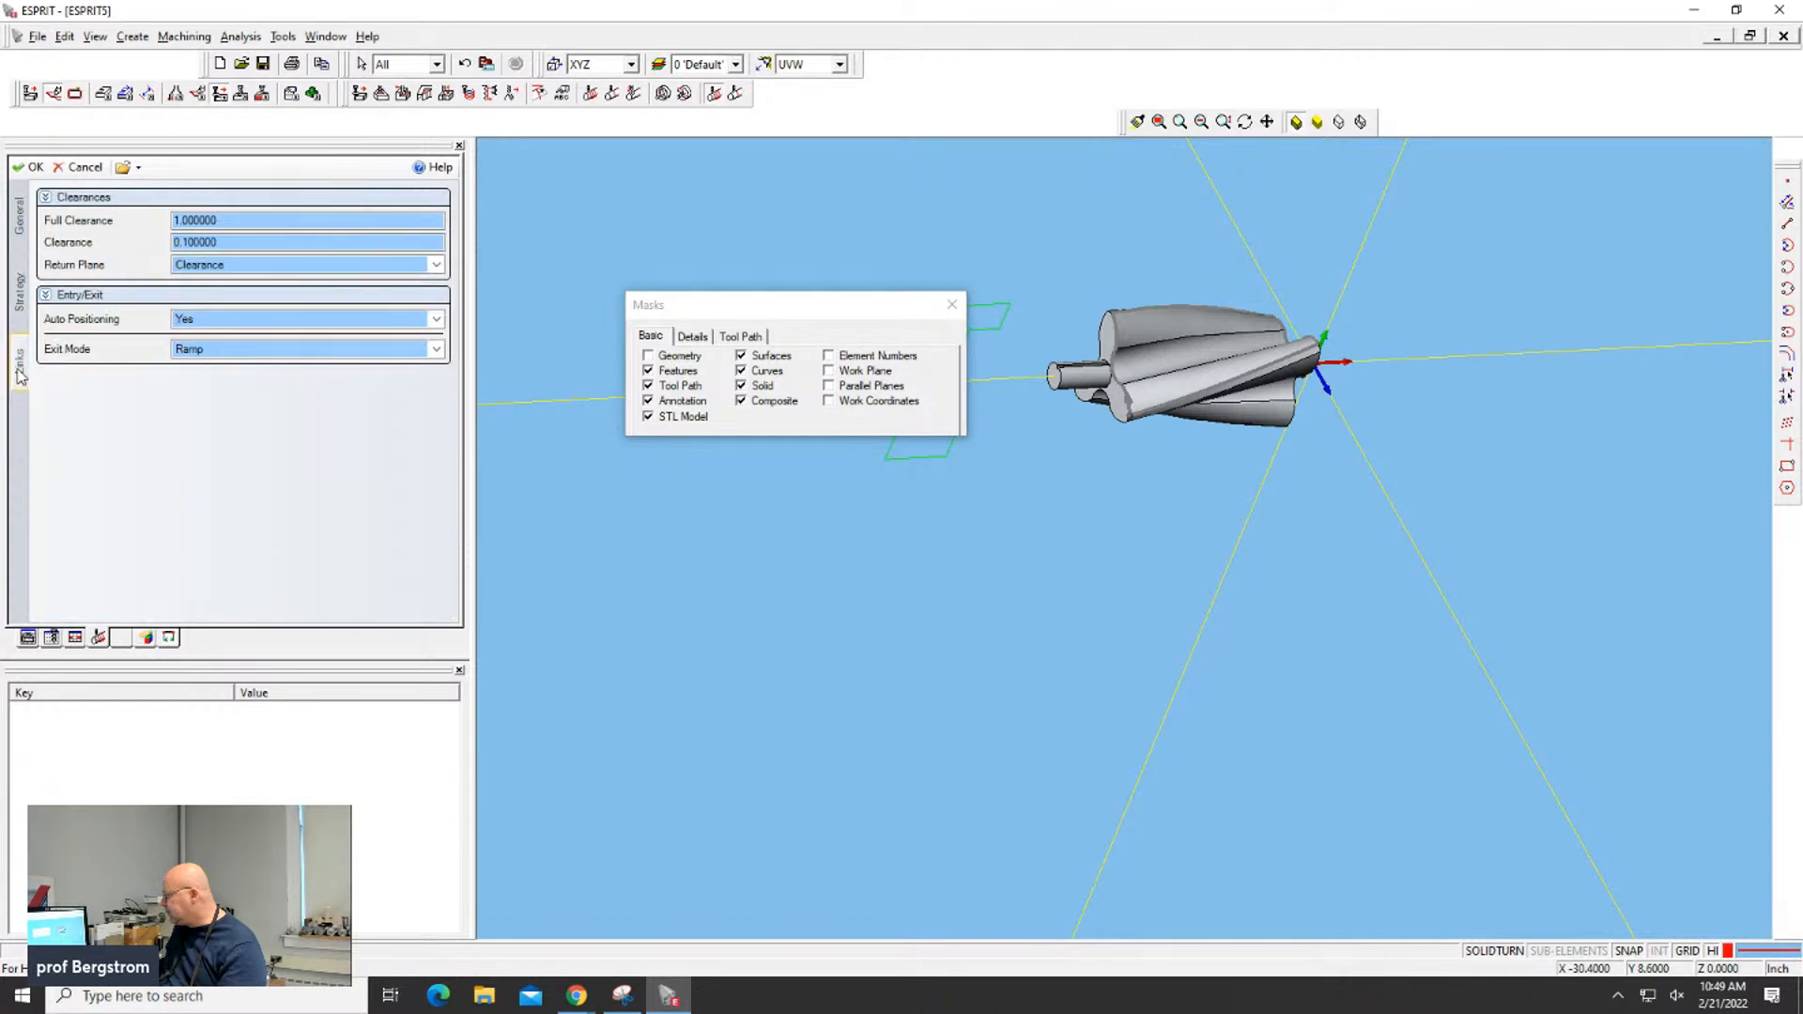
{"action": "left_click", "coordinate": [30, 167]}
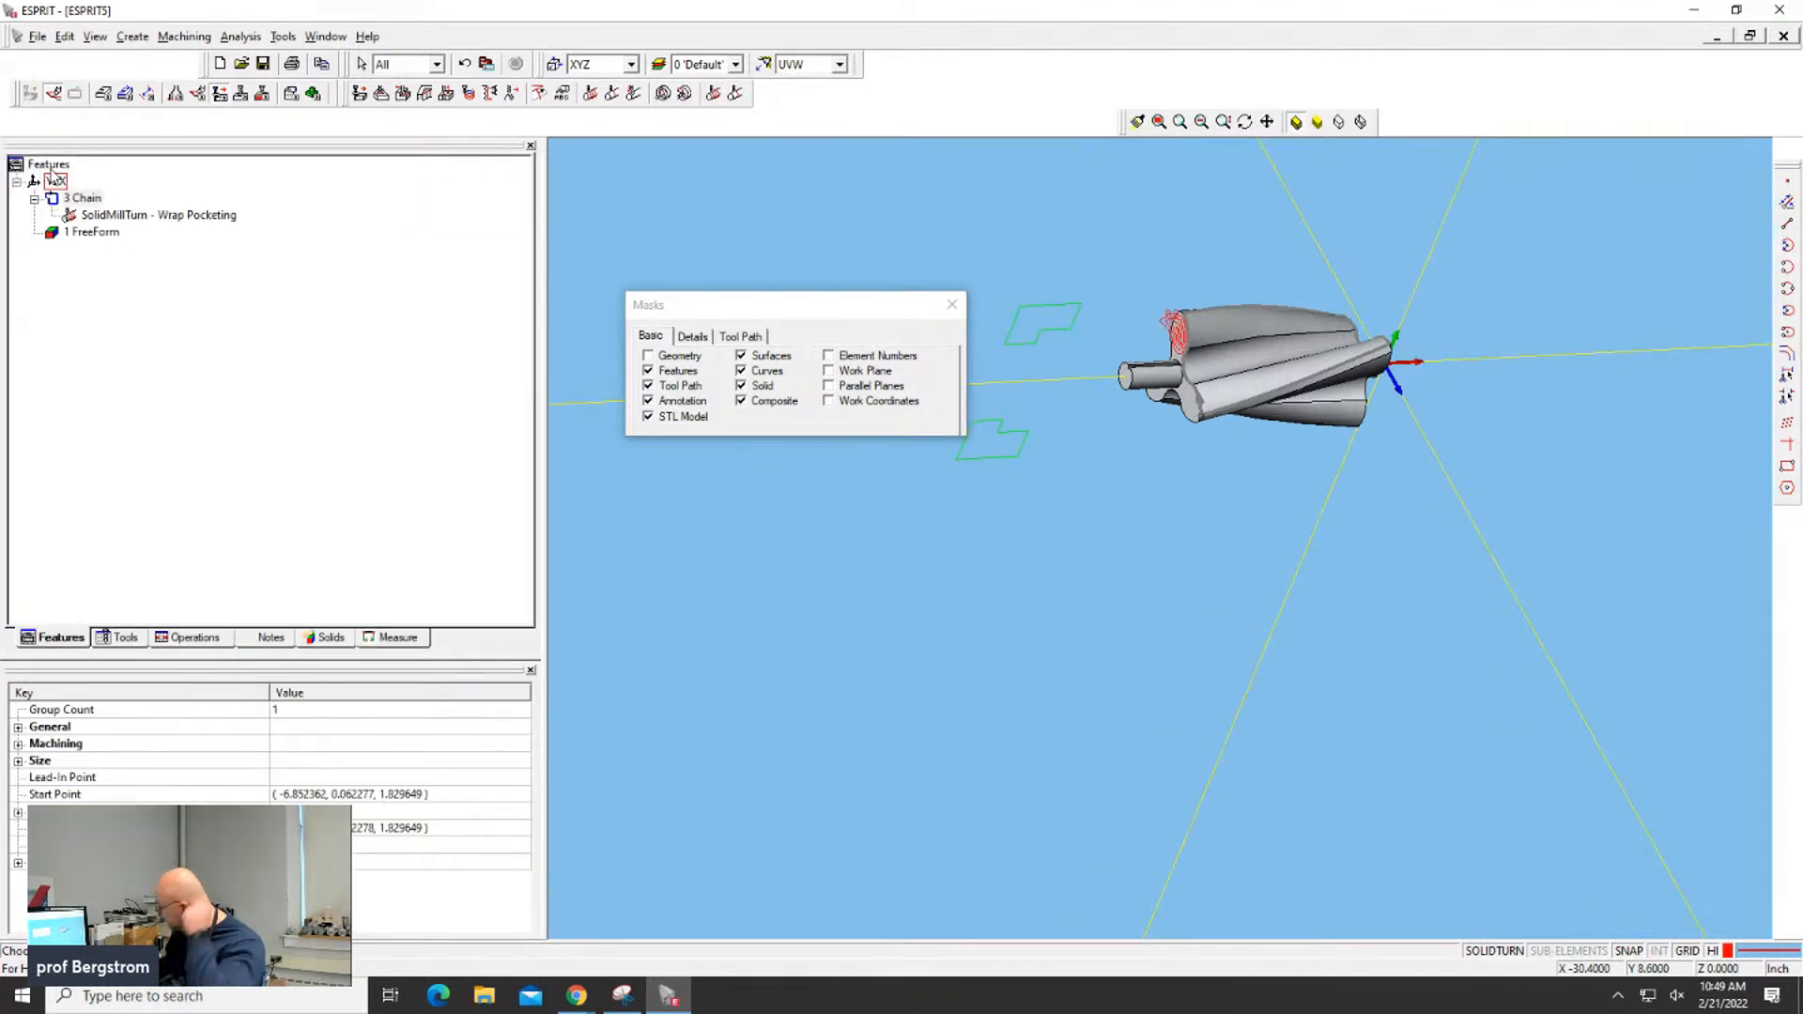
Simulate the wrap pocketing operation on the cylindrical stock and stop the simulation
{"action": "left_click", "coordinate": [313, 93]}
{"action": "left_click", "coordinate": [446, 93]}
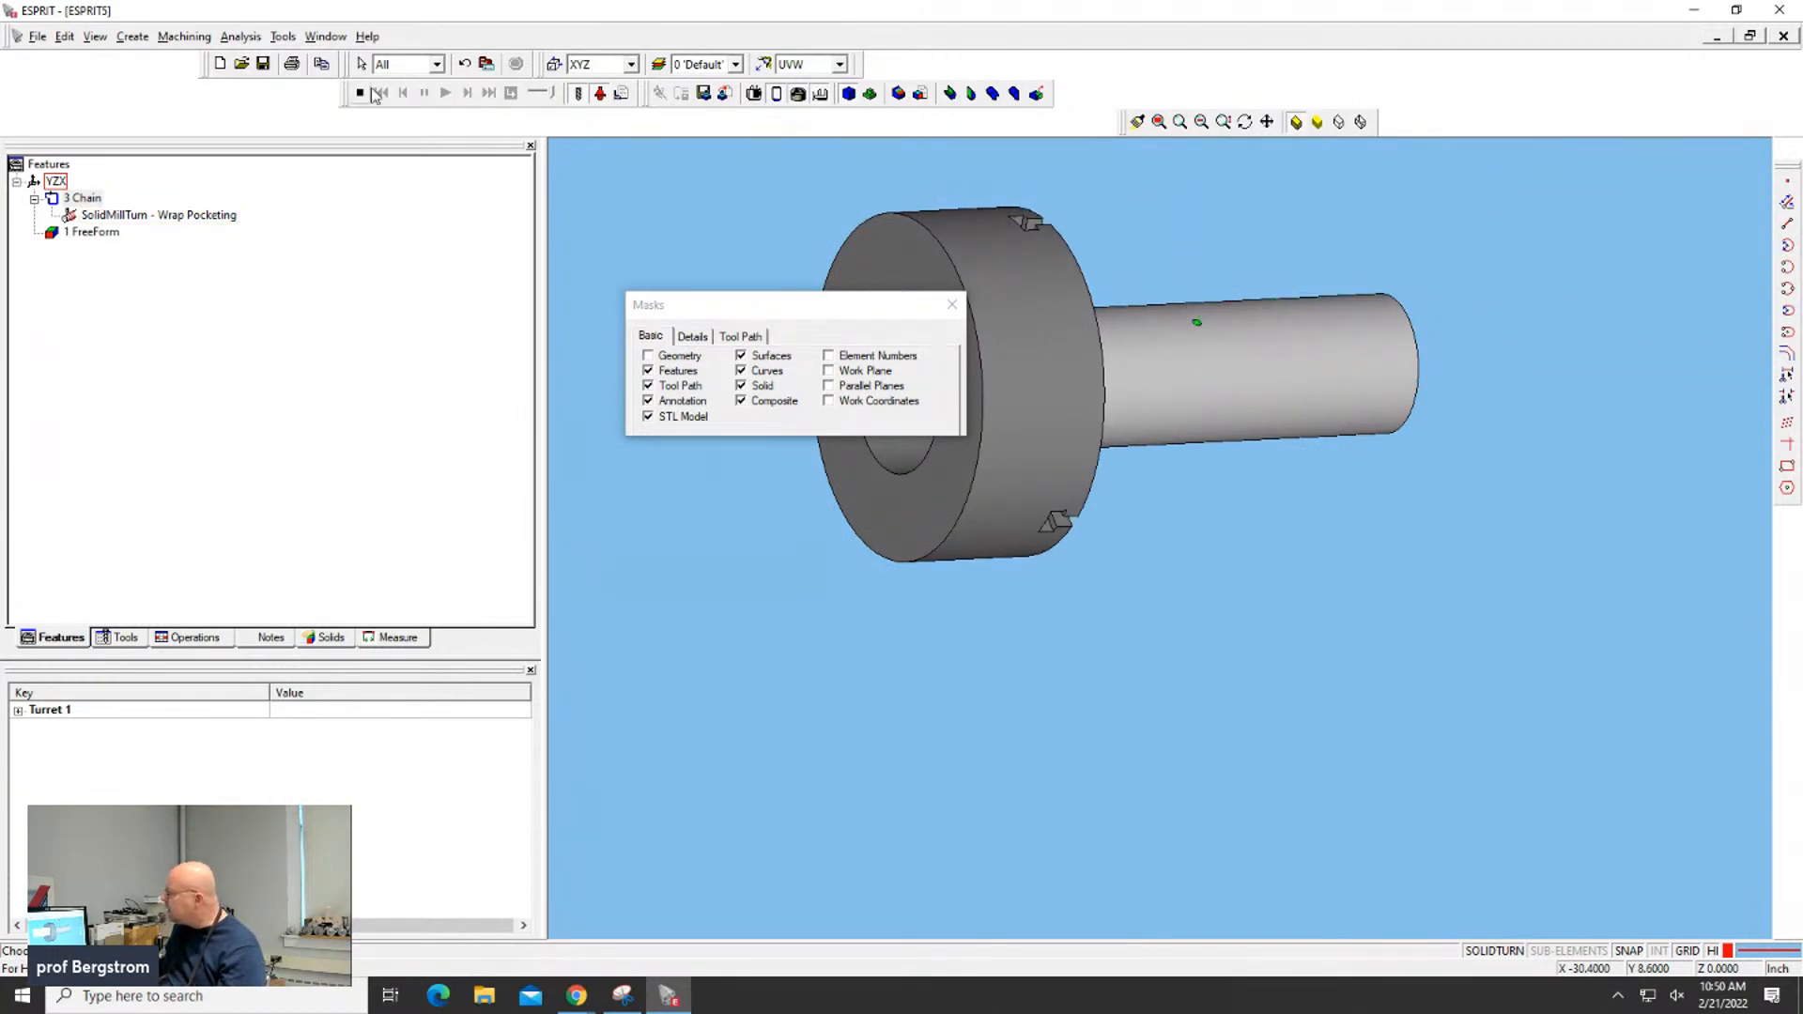
{"action": "left_click", "coordinate": [359, 93]}
Examine the machining properties of 3 Chain, including its cutting side setting
{"action": "left_click", "coordinate": [83, 198]}
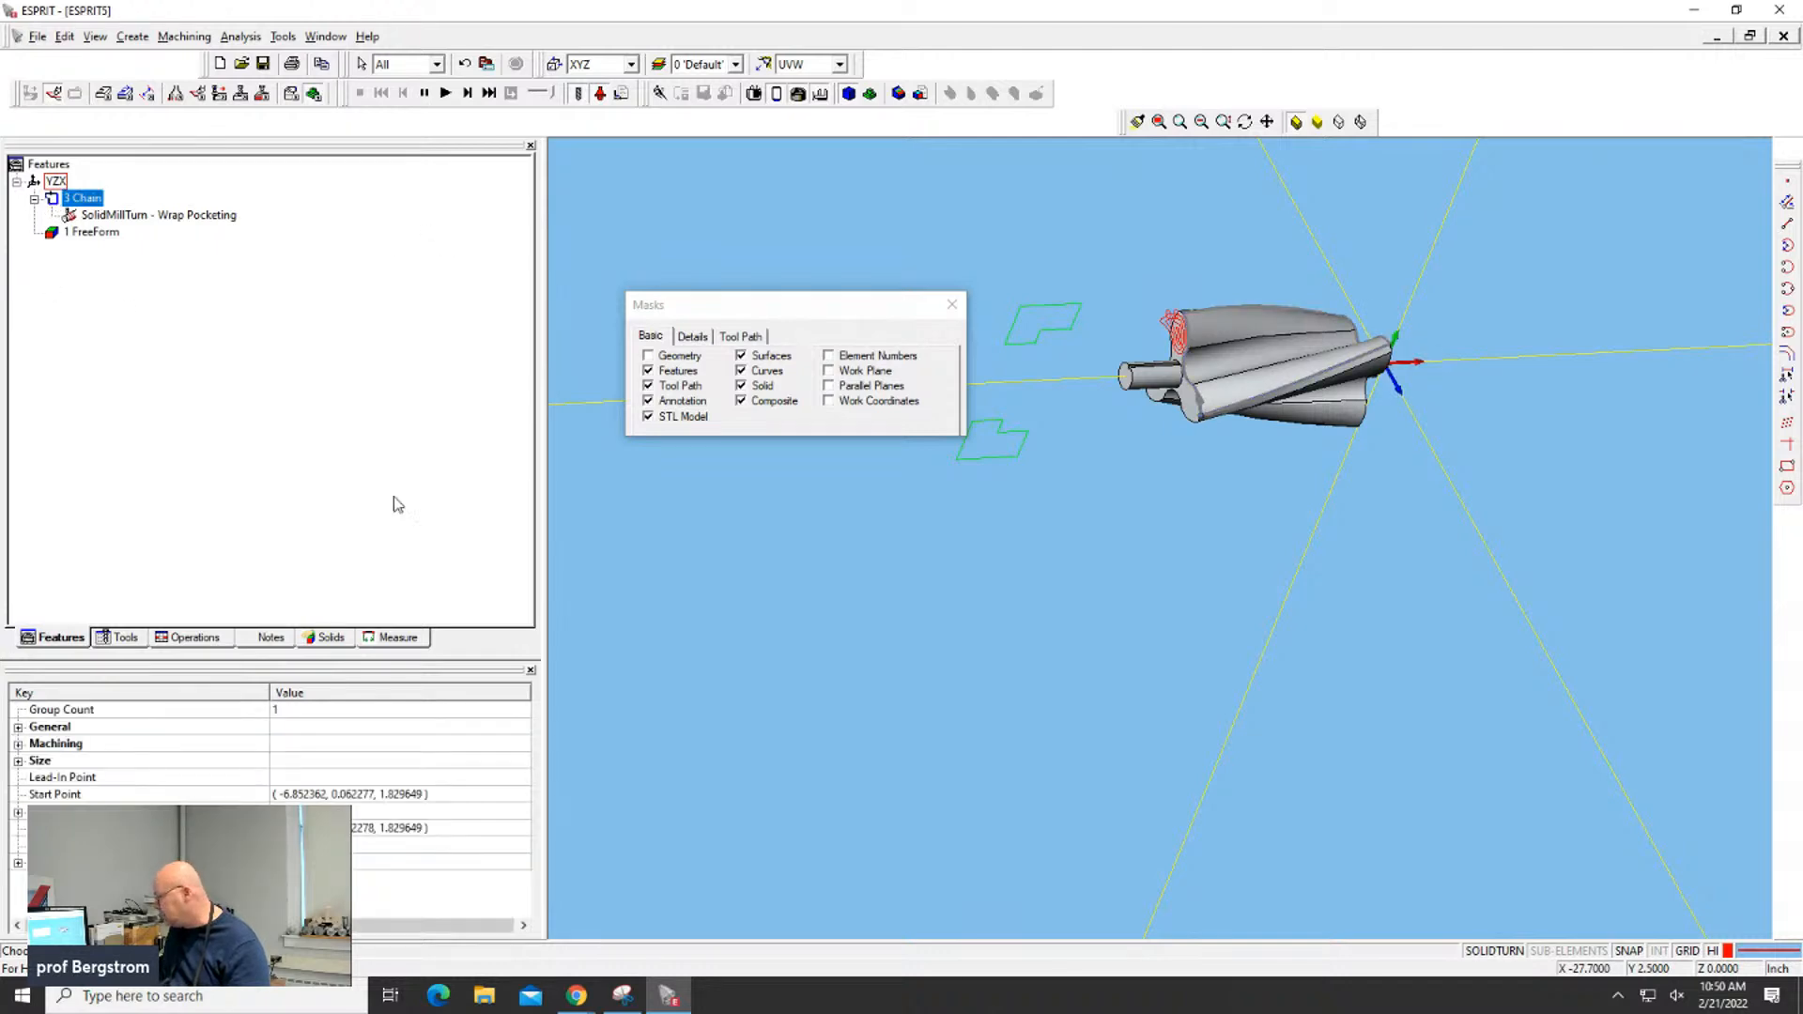
{"action": "left_click", "coordinate": [17, 744]}
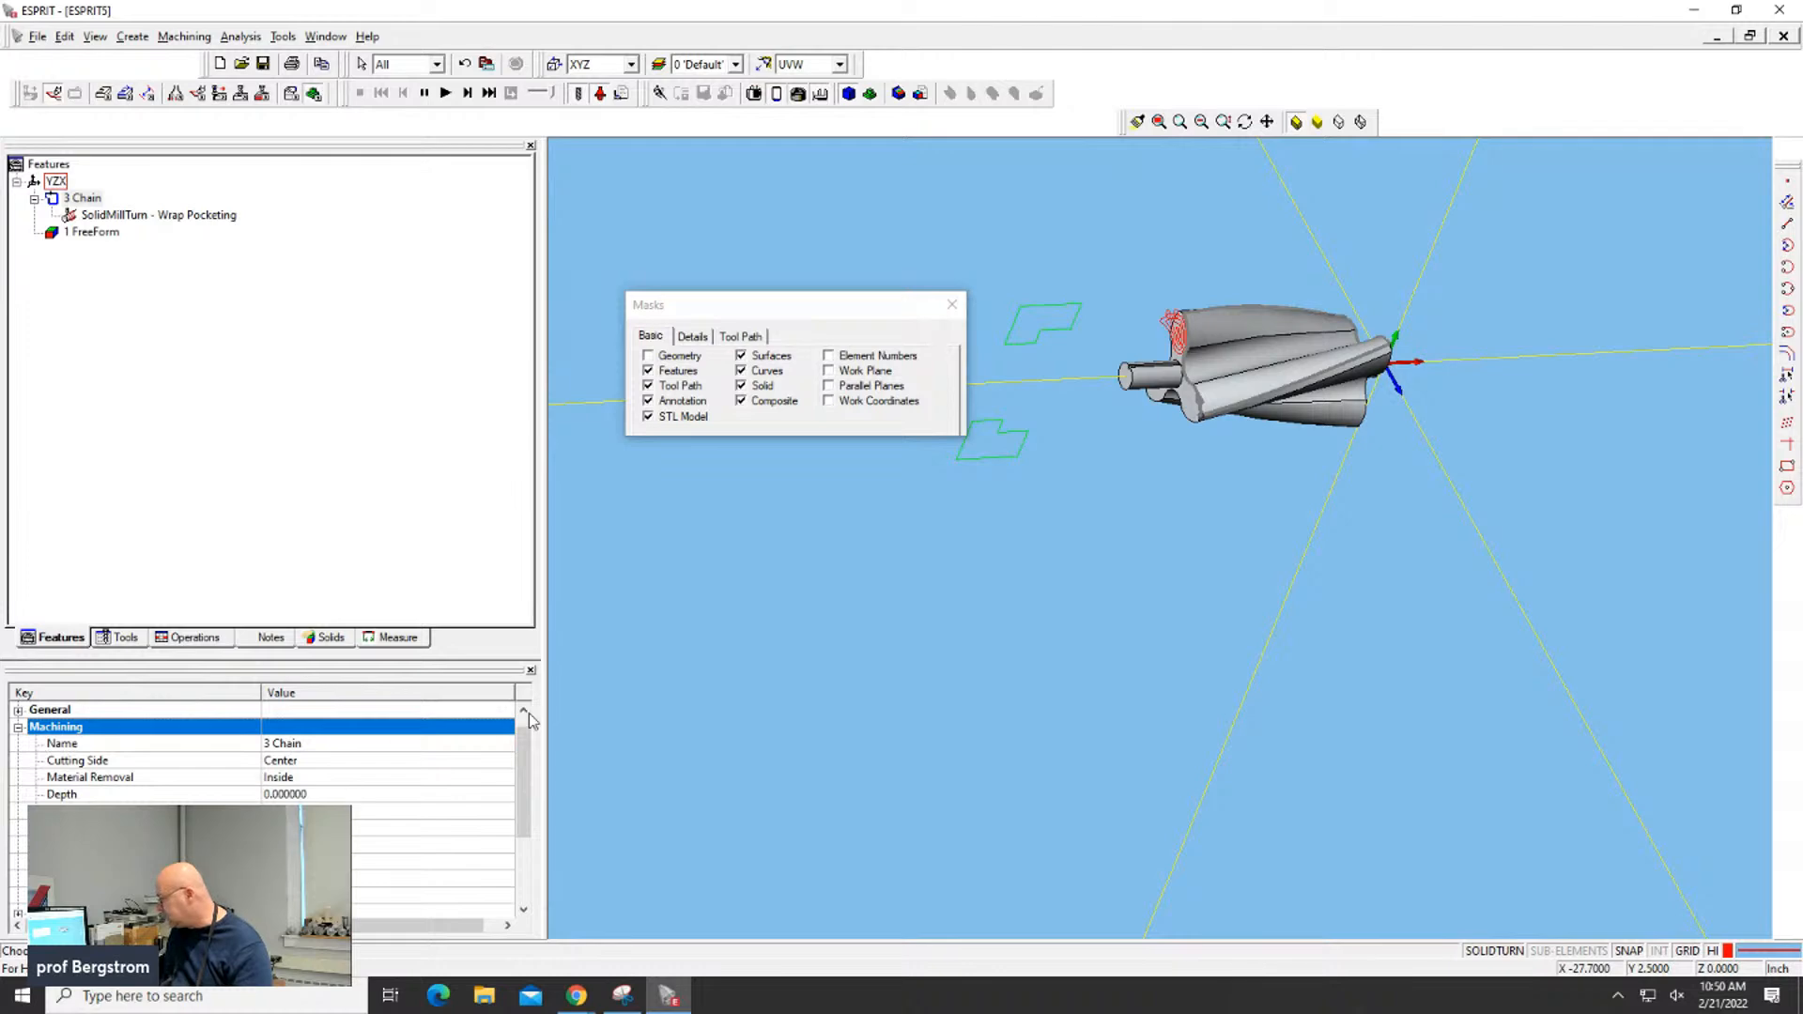
{"action": "mouse_move", "coordinate": [529, 750]}
{"action": "left_mouse_down"}
{"action": "mouse_move", "coordinate": [529, 775]}
{"action": "mouse_move", "coordinate": [529, 759]}
{"action": "left_mouse_up"}
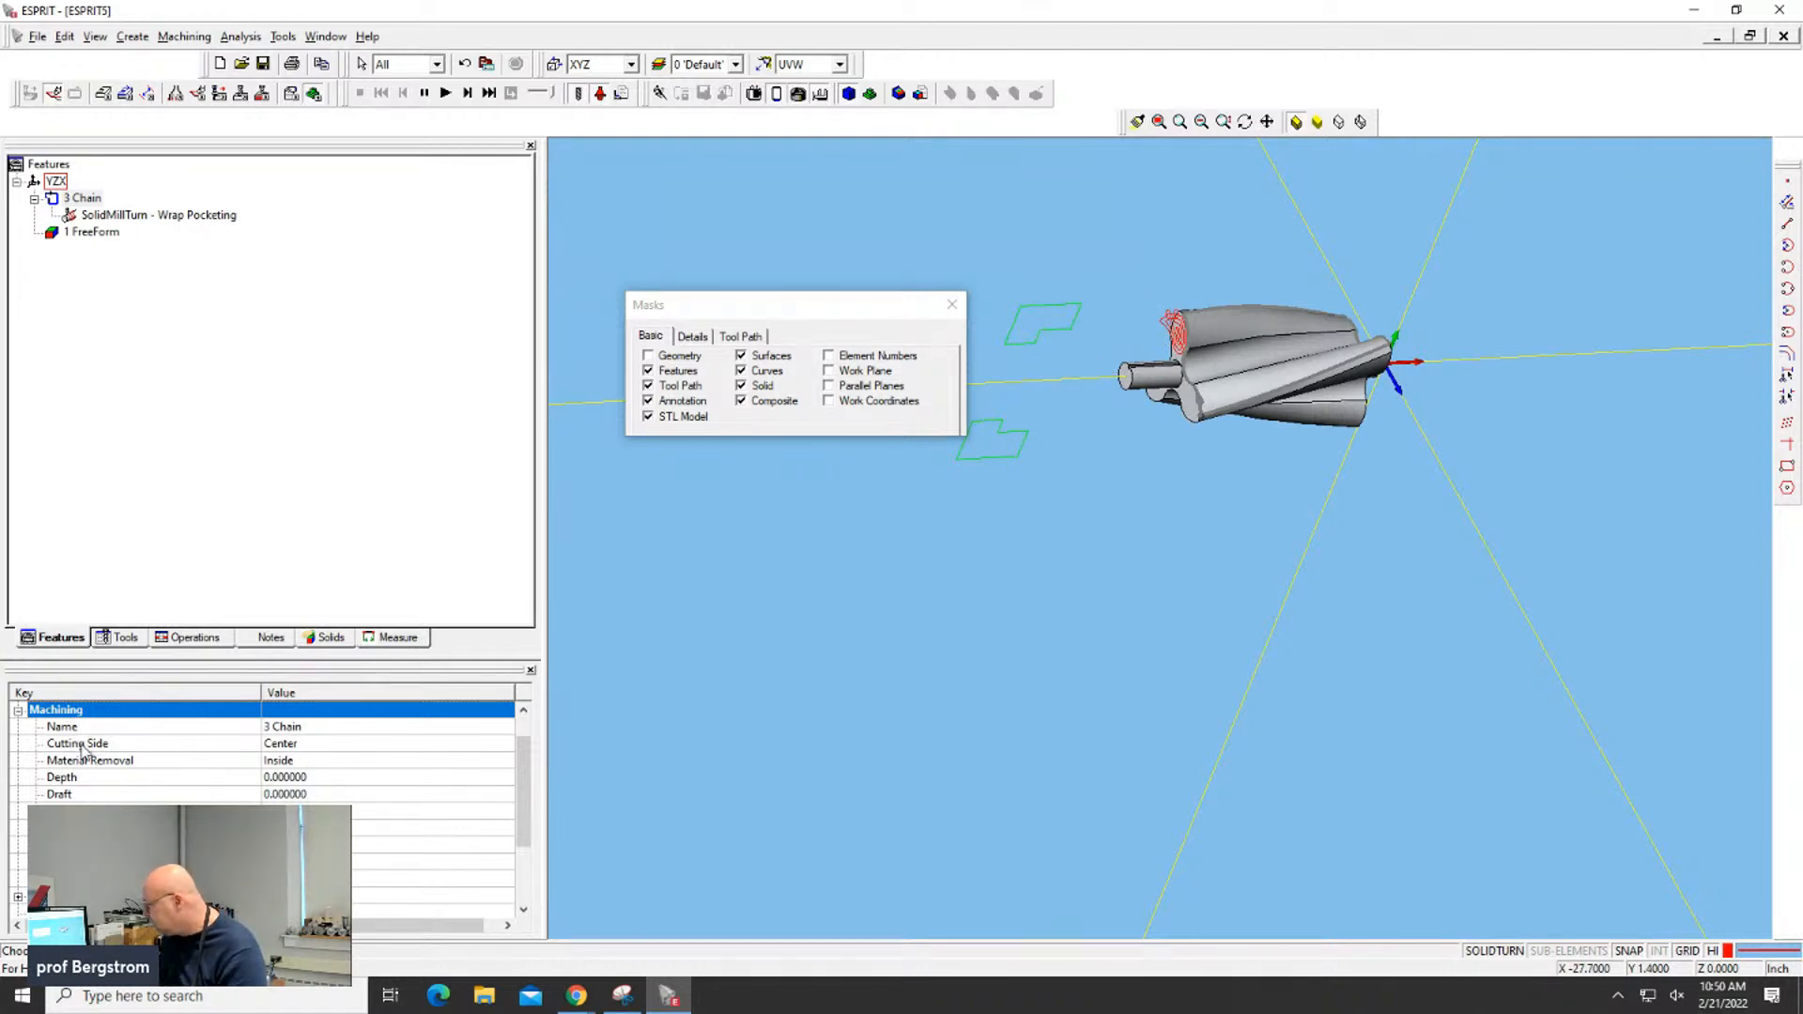
{"action": "left_click", "coordinate": [302, 747]}
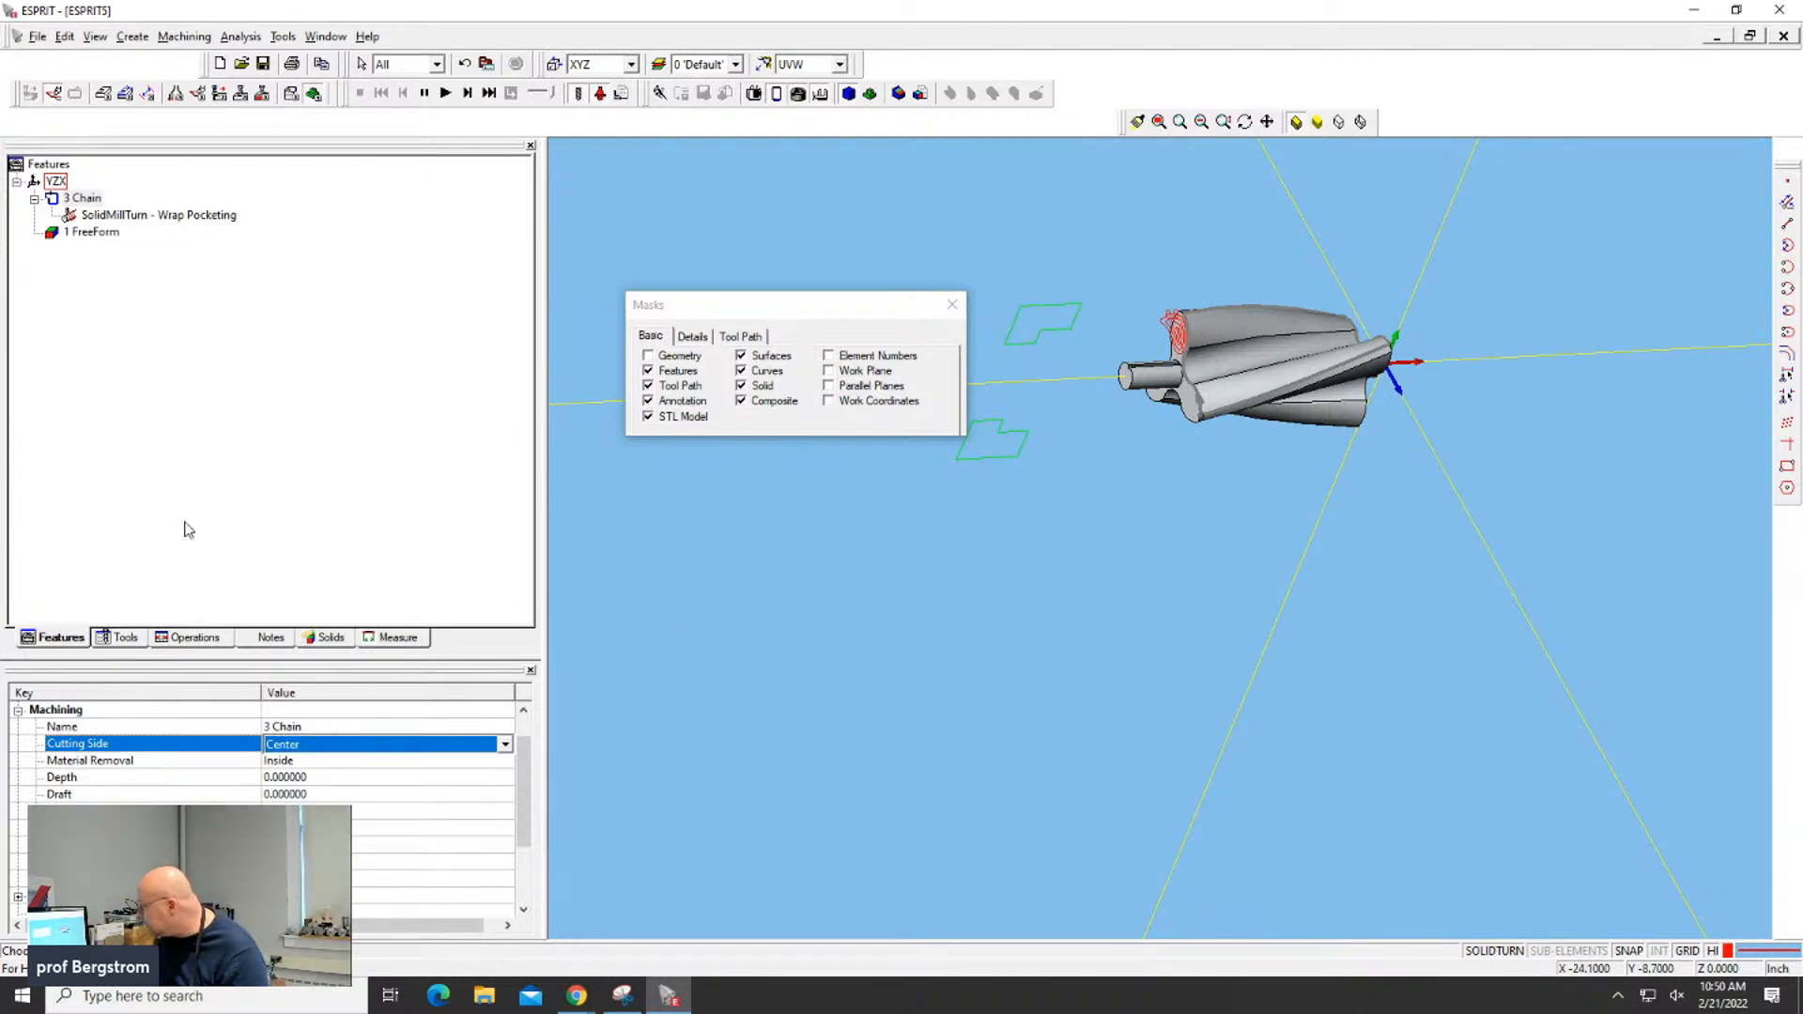
Reopen the wrap pocketing operation's settings and bring up the maximized Legacy Wrap Pocketing help topic
{"action": "left_click", "coordinate": [126, 217]}
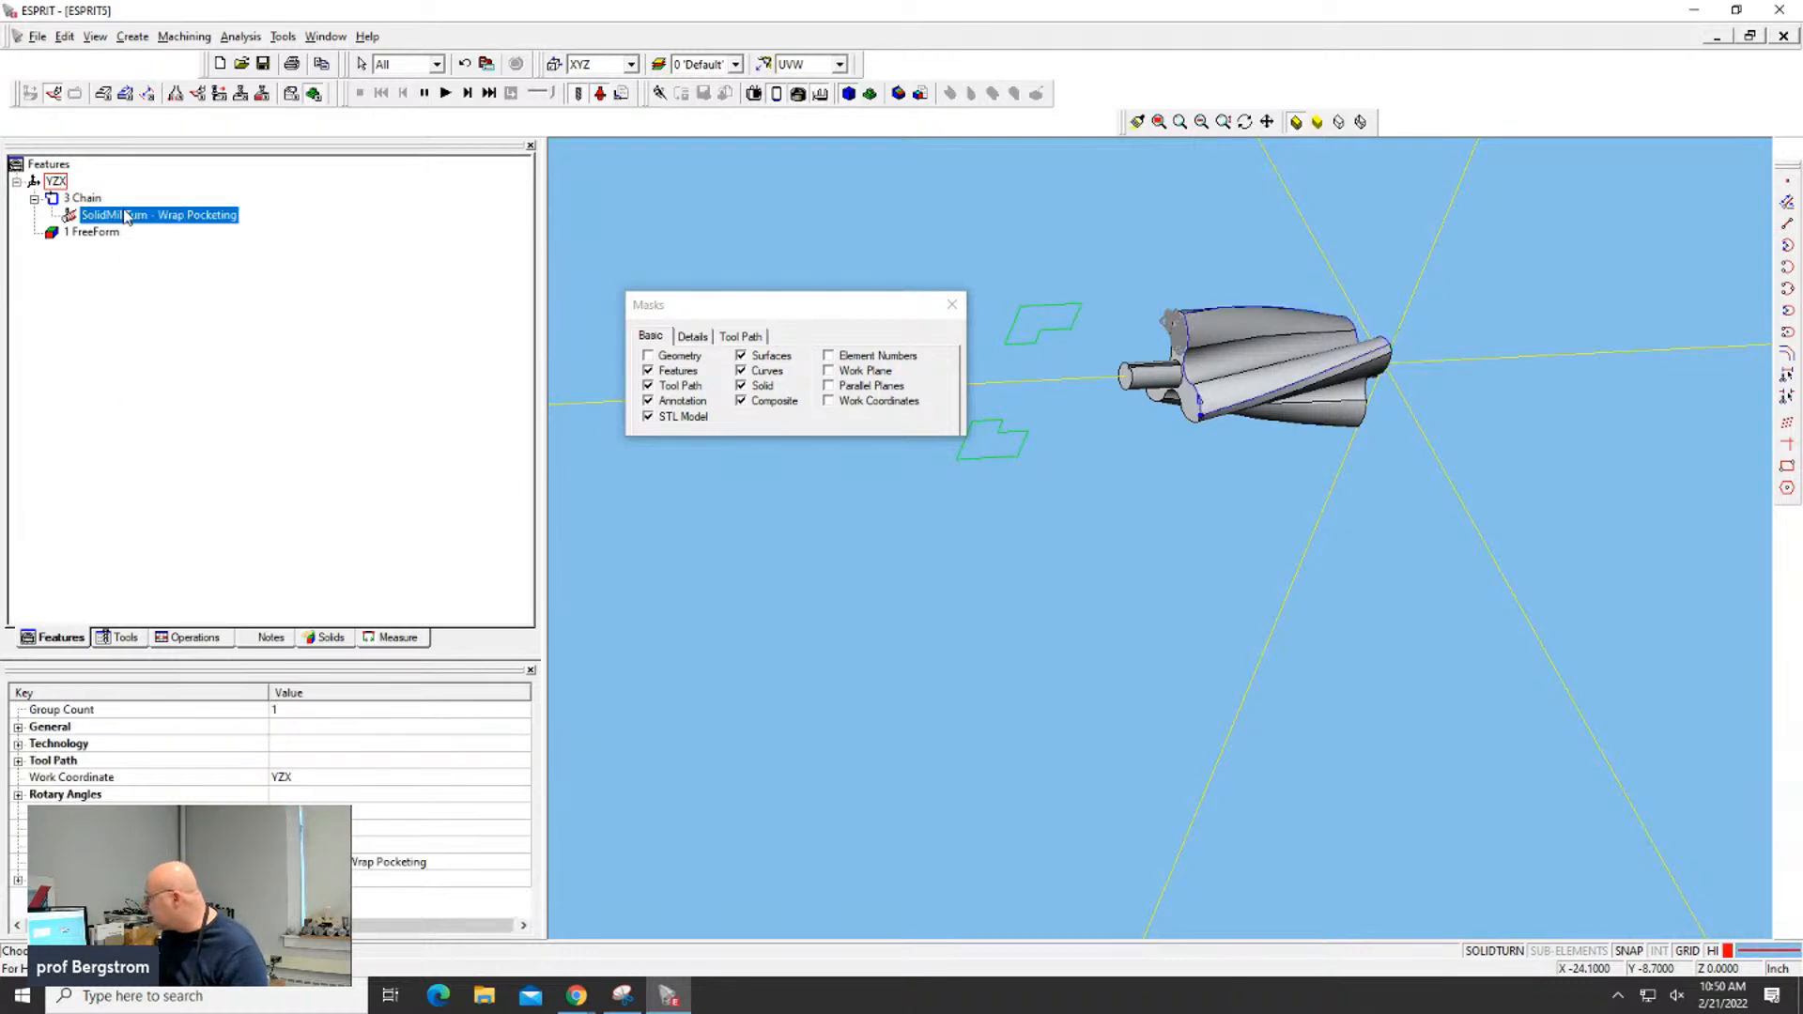
{"action": "double_click", "coordinate": [124, 214]}
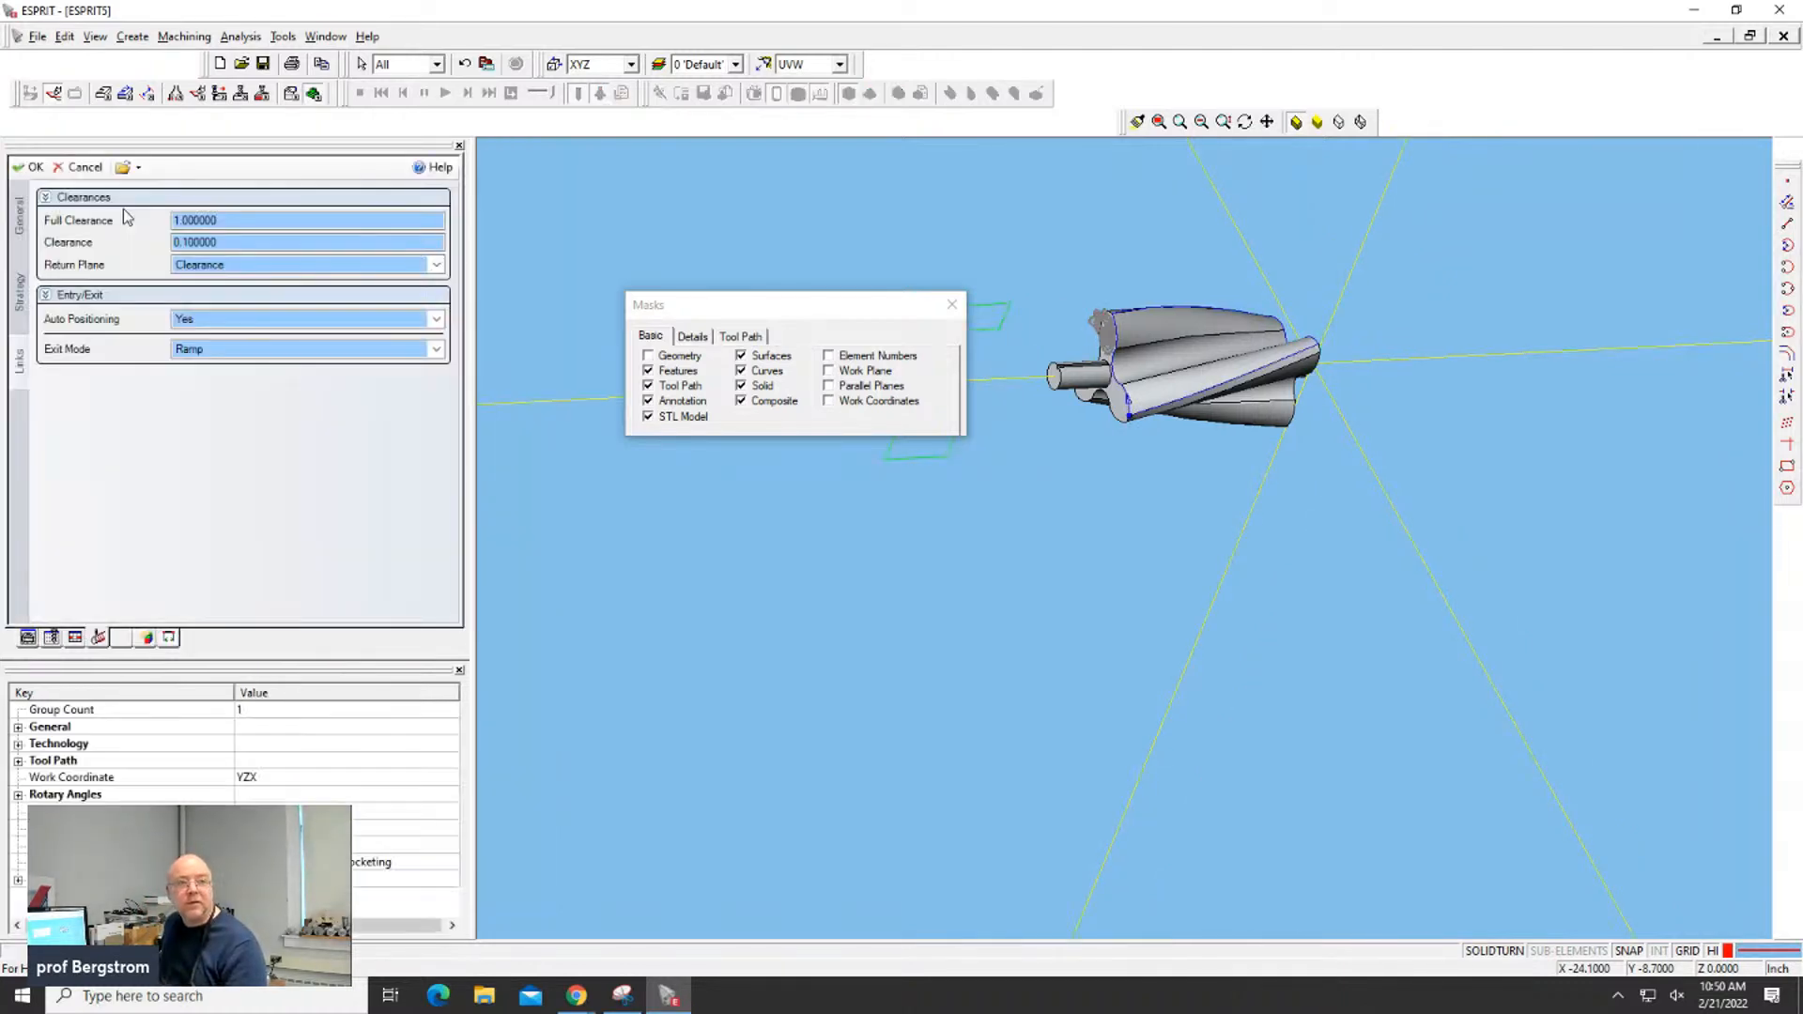
{"action": "left_click", "coordinate": [434, 167]}
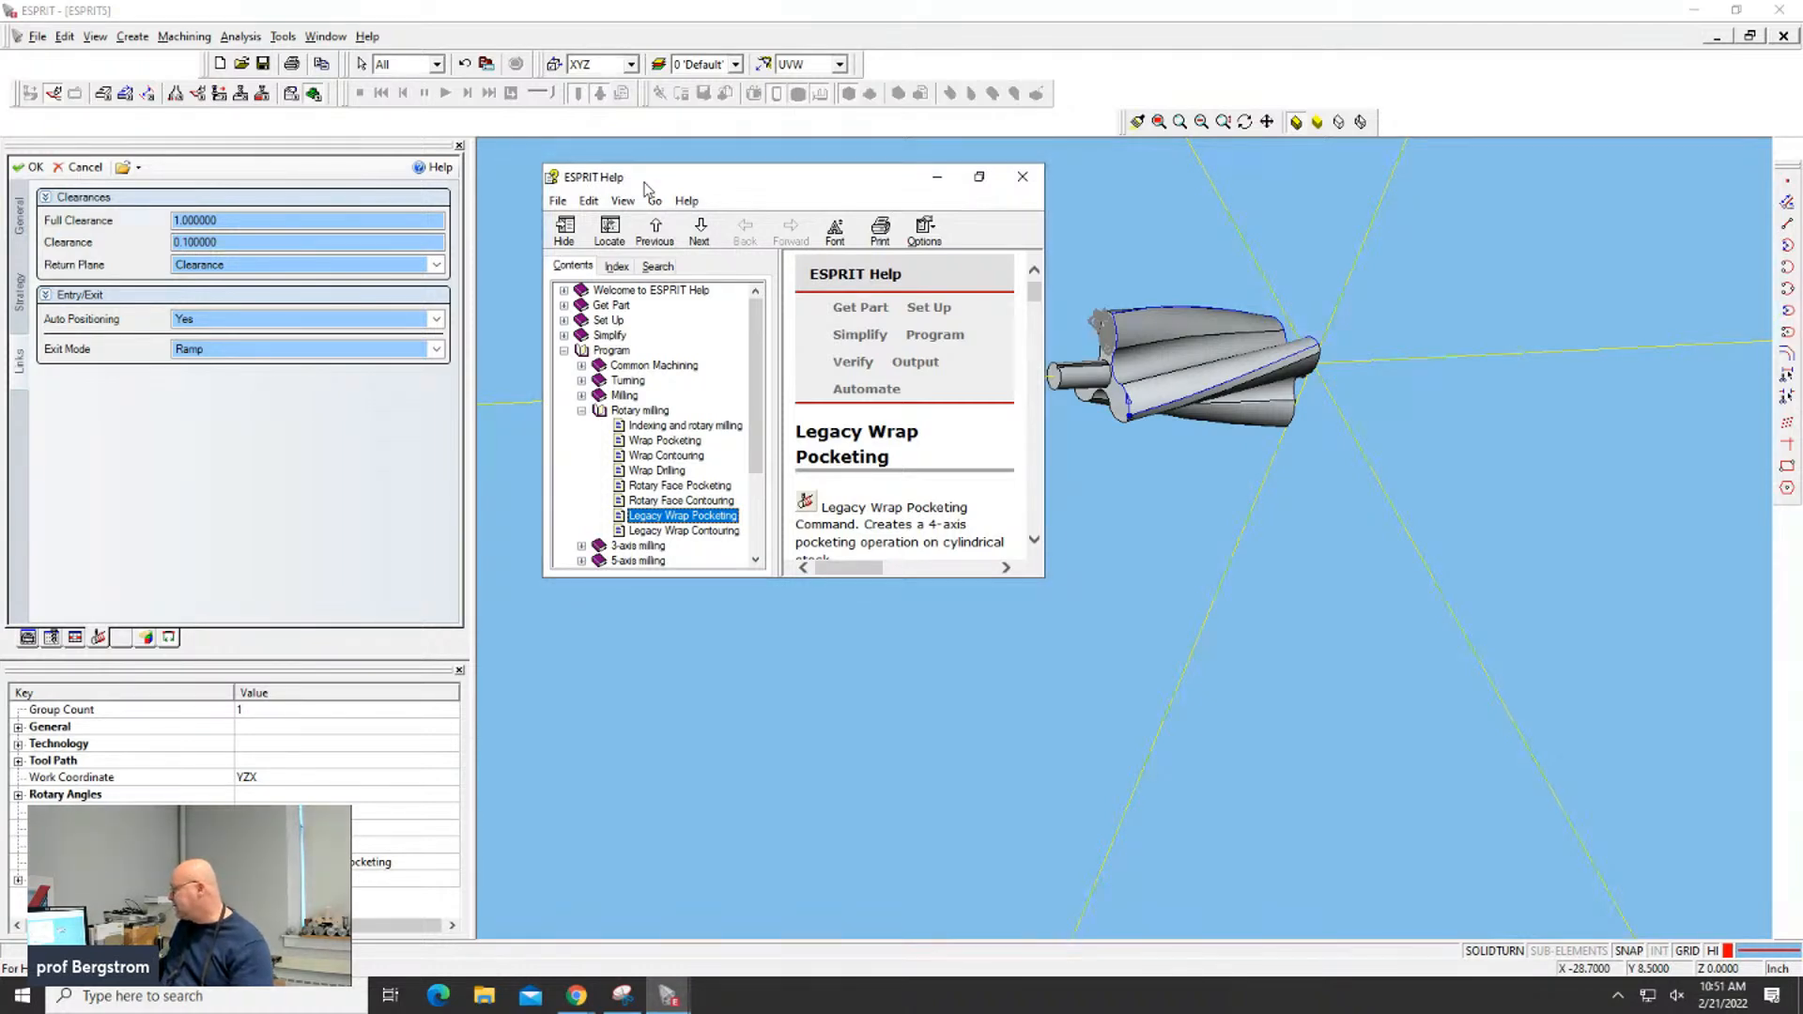
{"action": "double_click", "coordinate": [638, 177]}
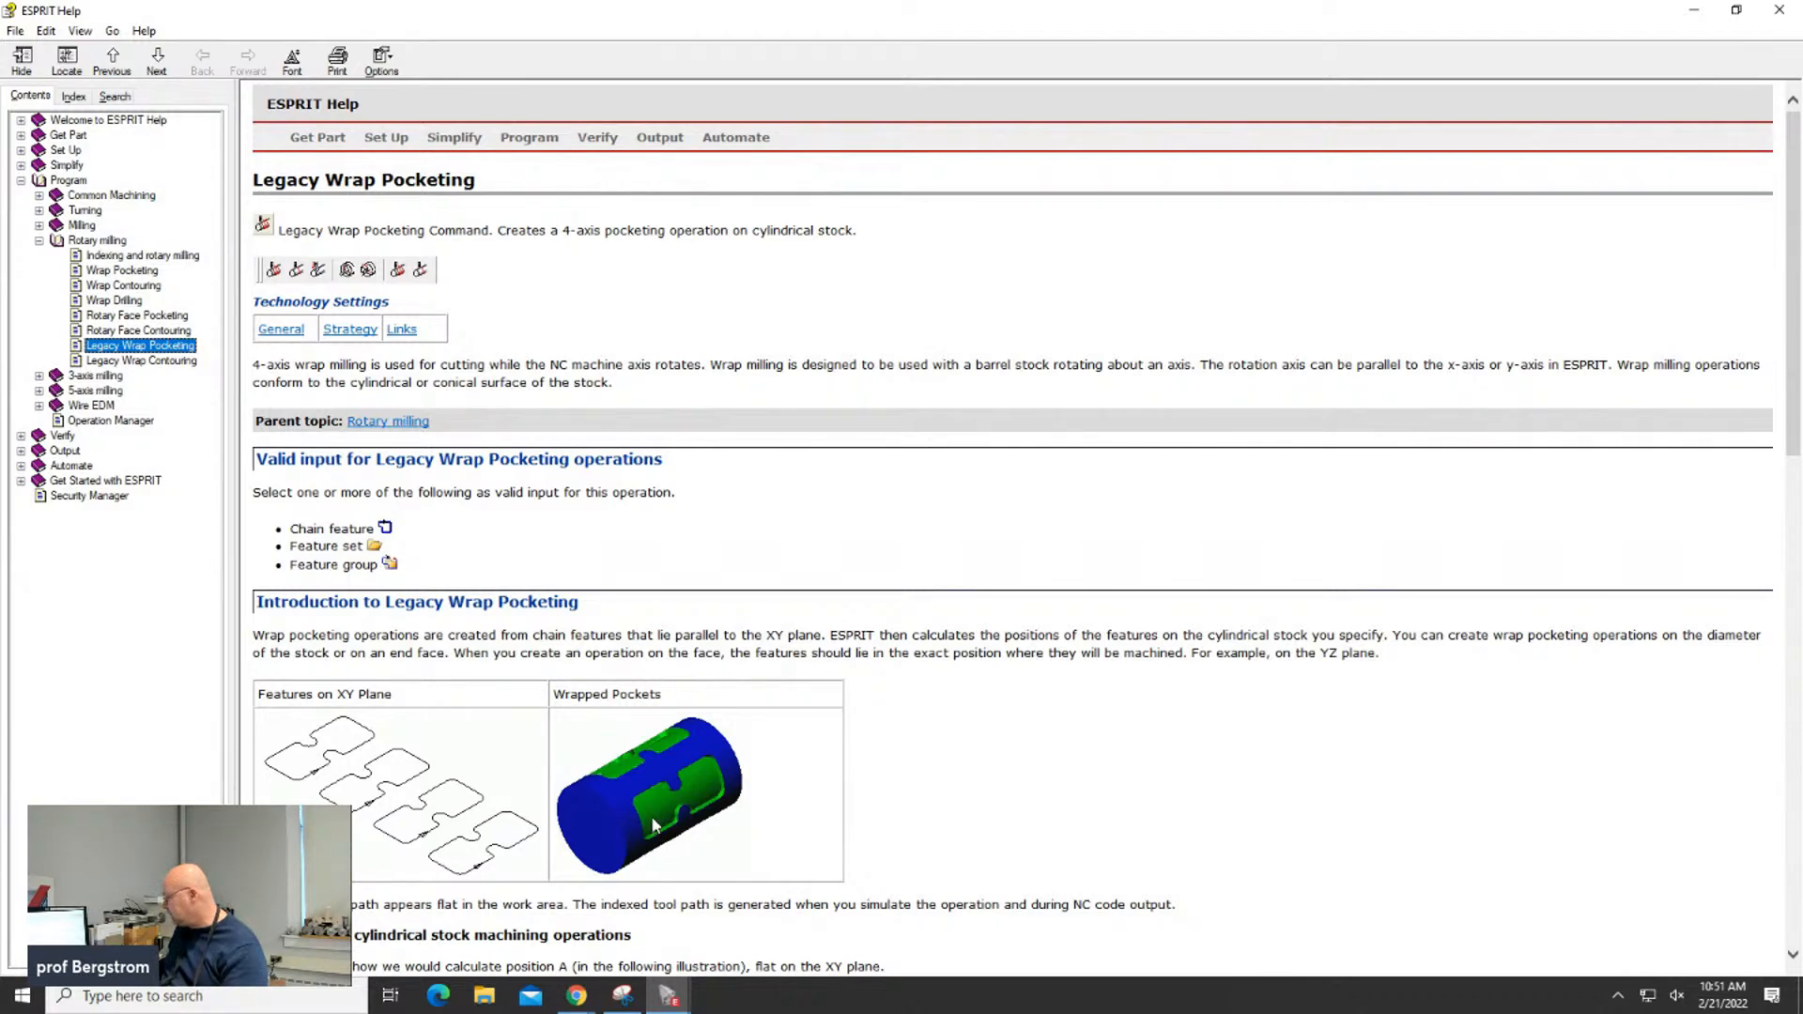
Read the Legacy Wrap Pocketing help topic, including the geometry rules for cylindrical and conic stock
{"action": "scroll", "coordinate": [654, 825], "scroll_direction": "down", "scroll_amount": 10}
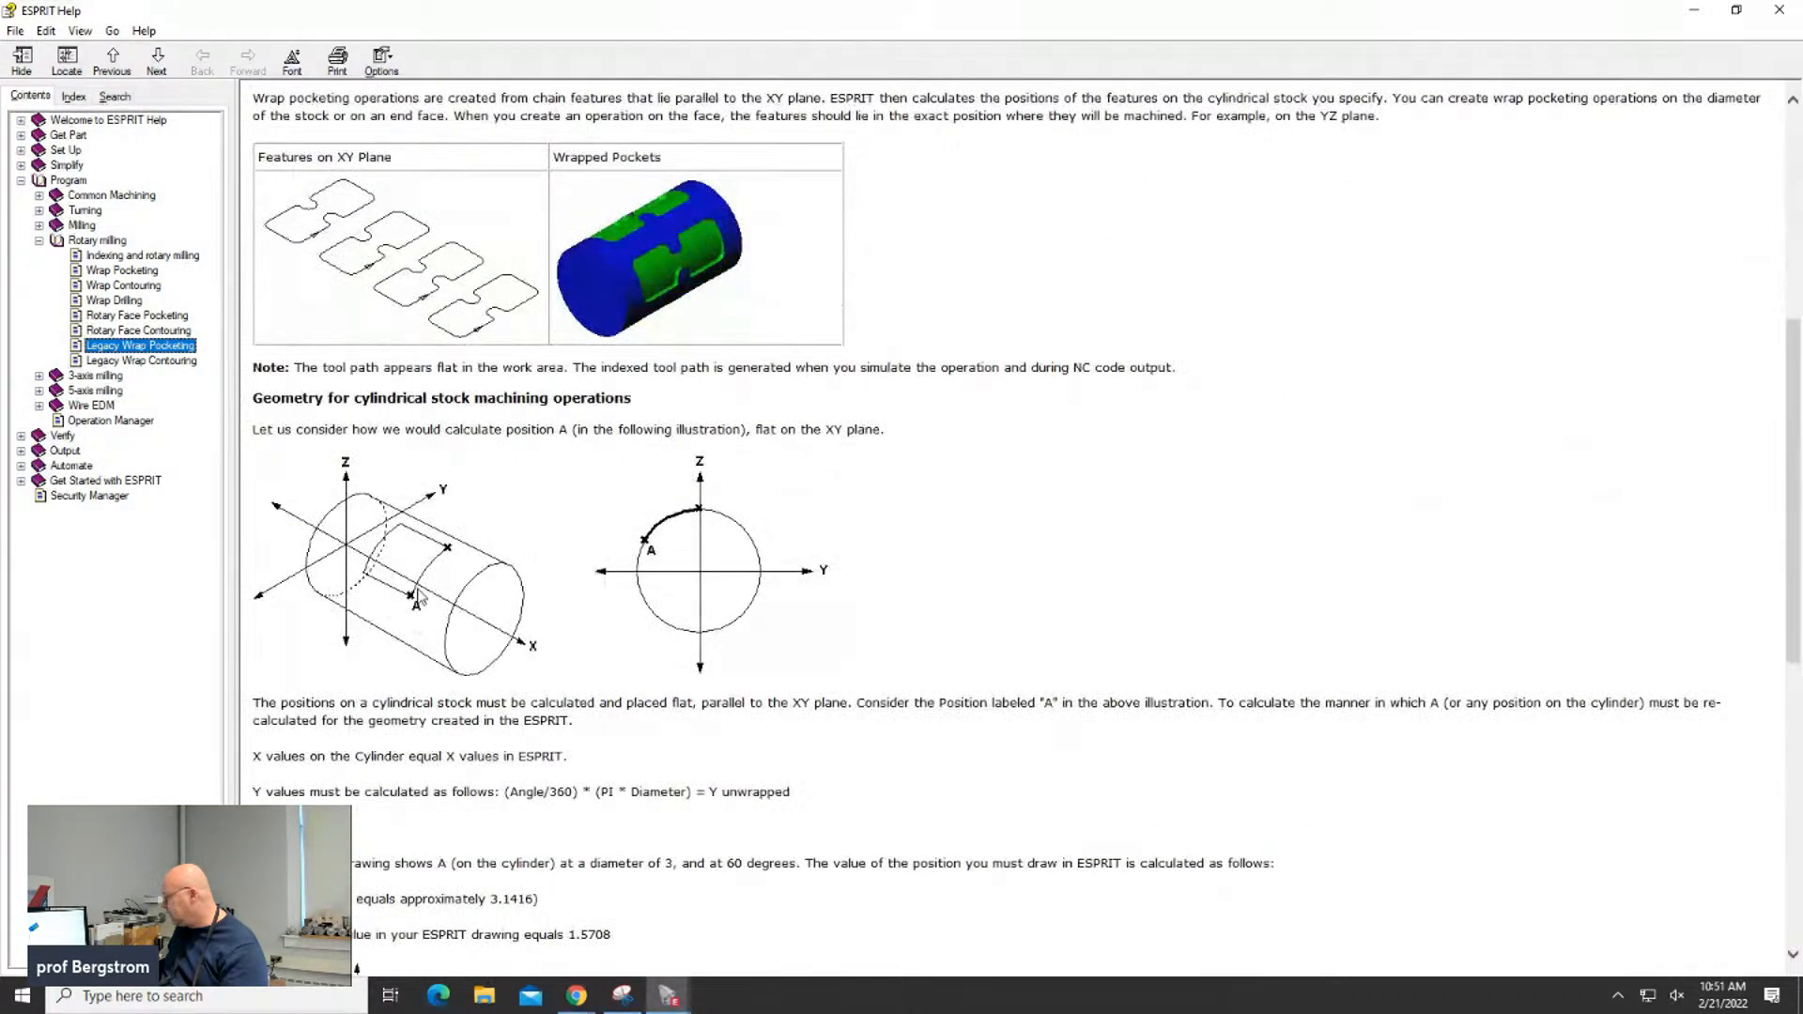
{"action": "scroll", "coordinate": [422, 577], "scroll_direction": "up", "scroll_amount": 3}
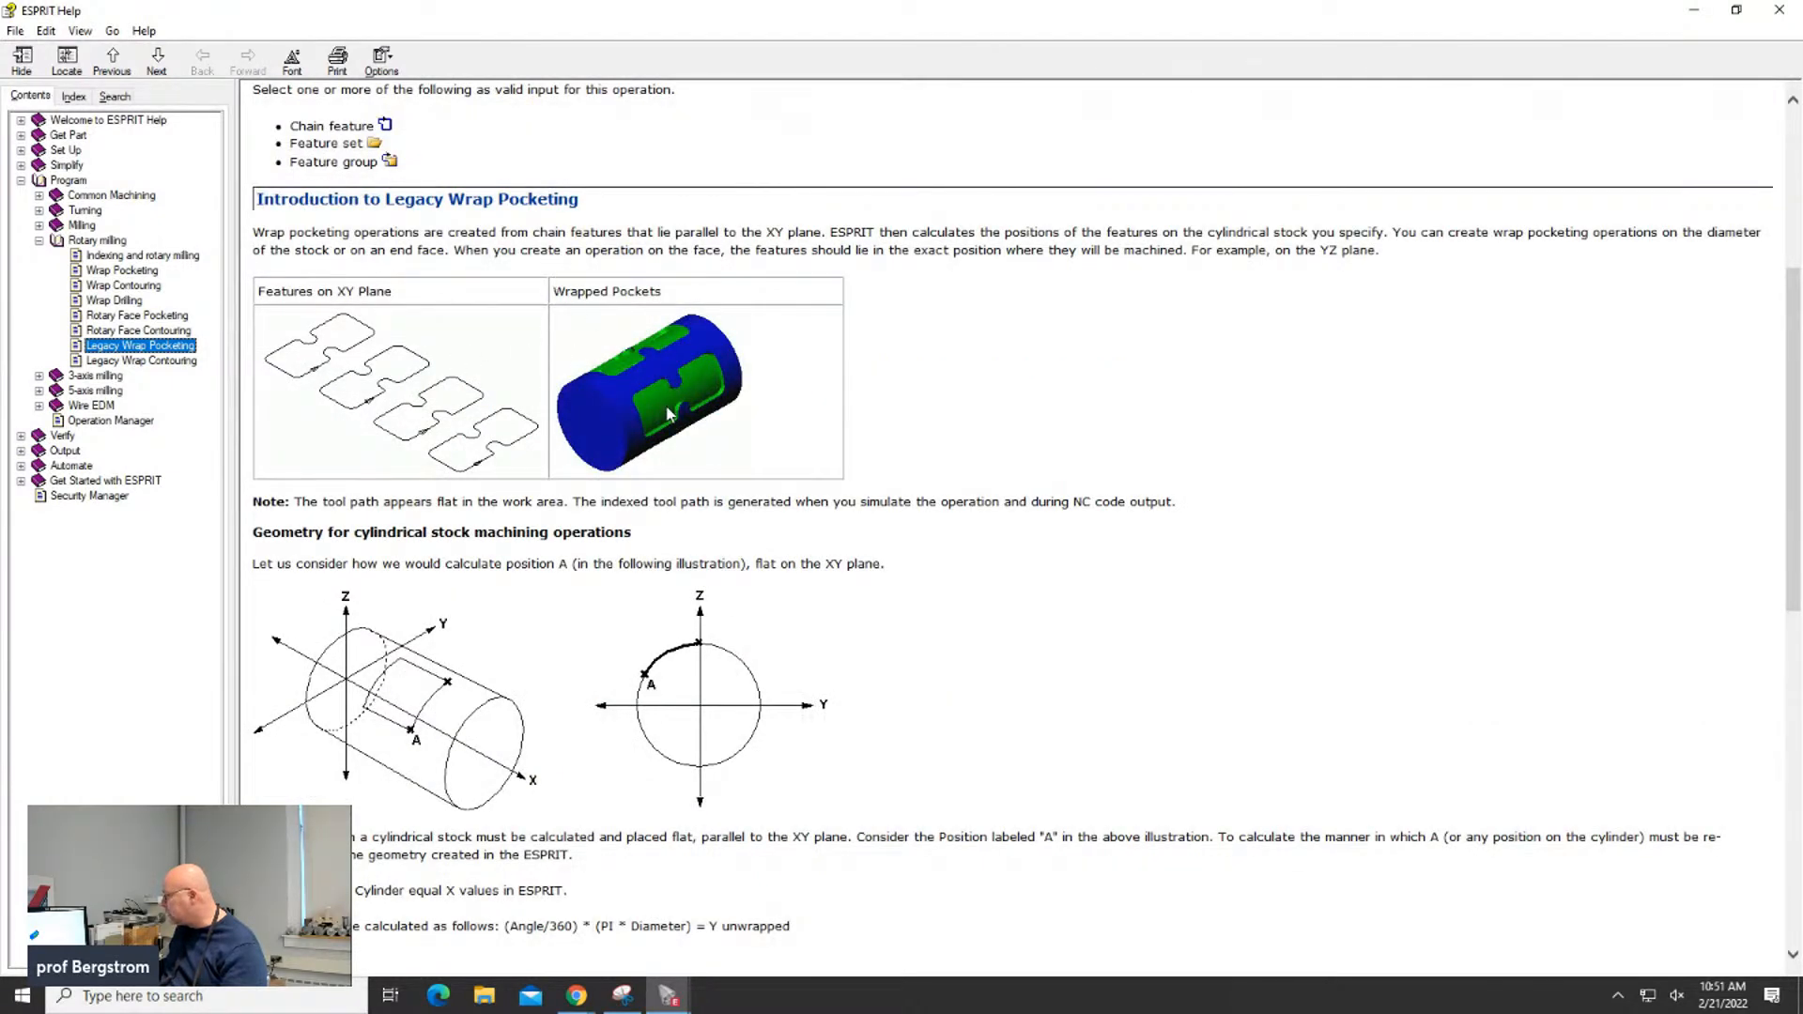
{"action": "scroll", "coordinate": [669, 413], "scroll_direction": "up", "scroll_amount": 5}
{"action": "scroll", "coordinate": [672, 441], "scroll_direction": "down", "scroll_amount": 18}
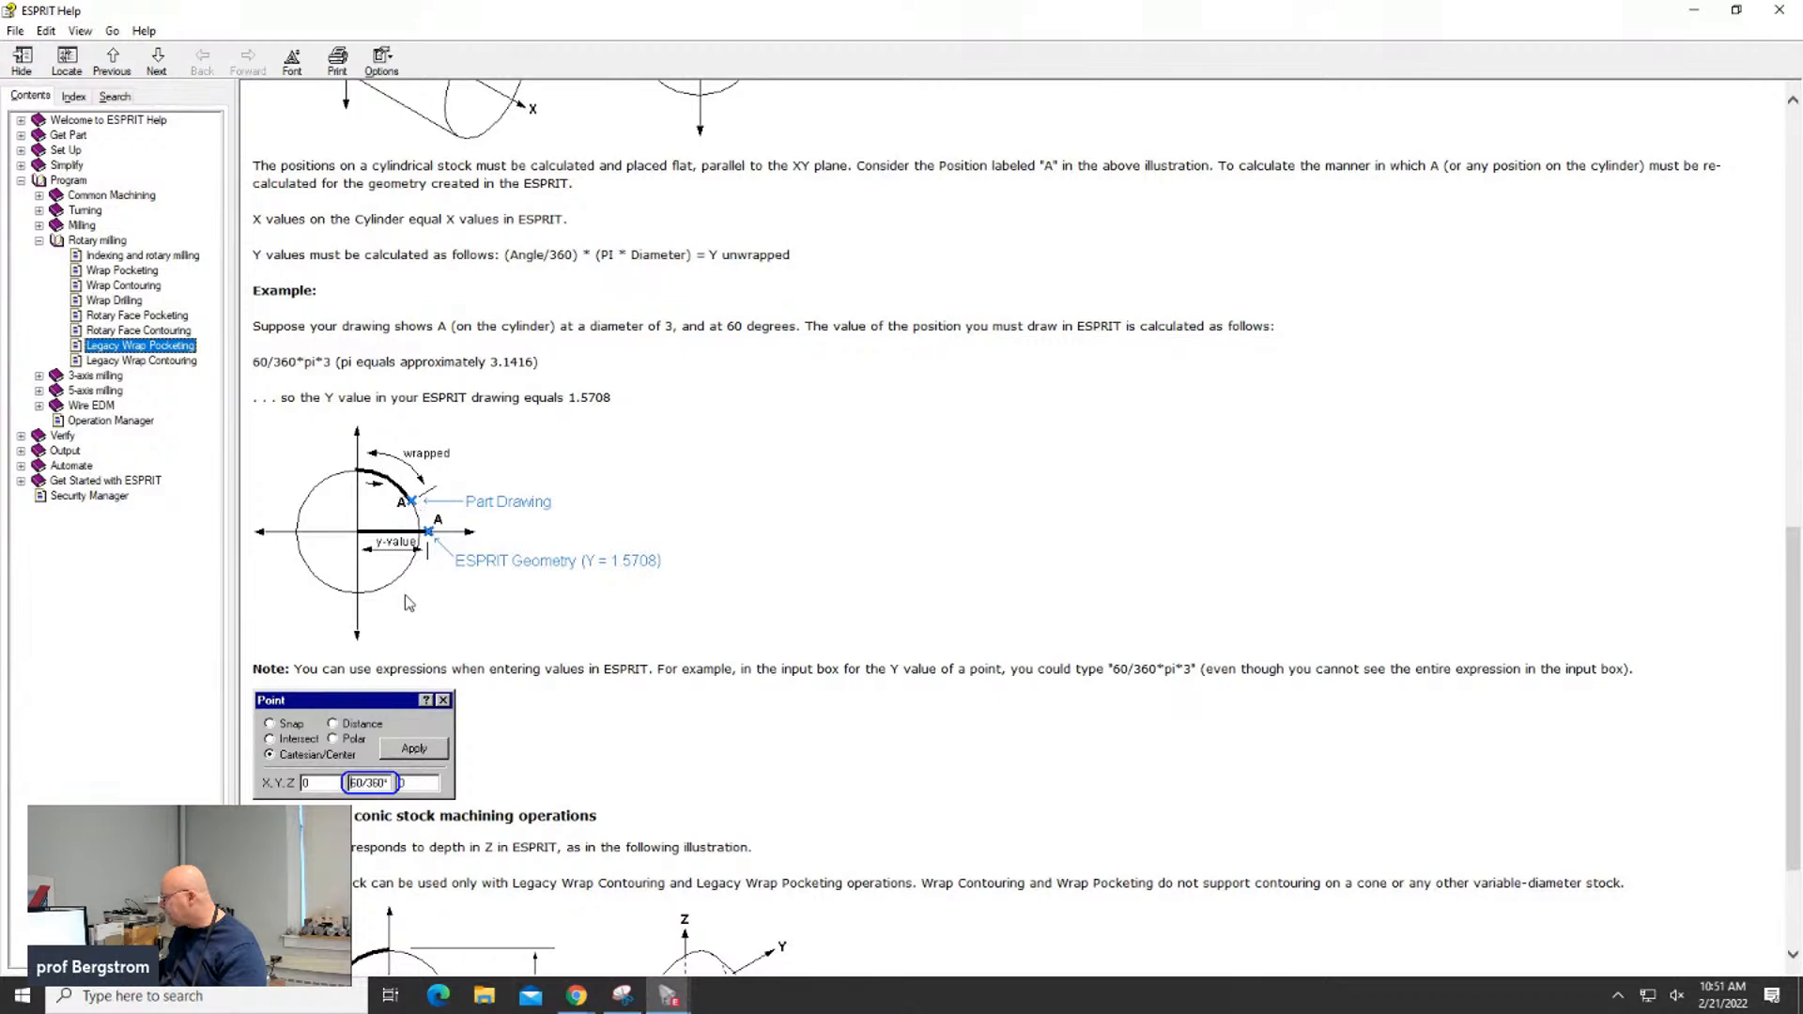
{"action": "scroll", "coordinate": [407, 602], "scroll_direction": "down", "scroll_amount": 2}
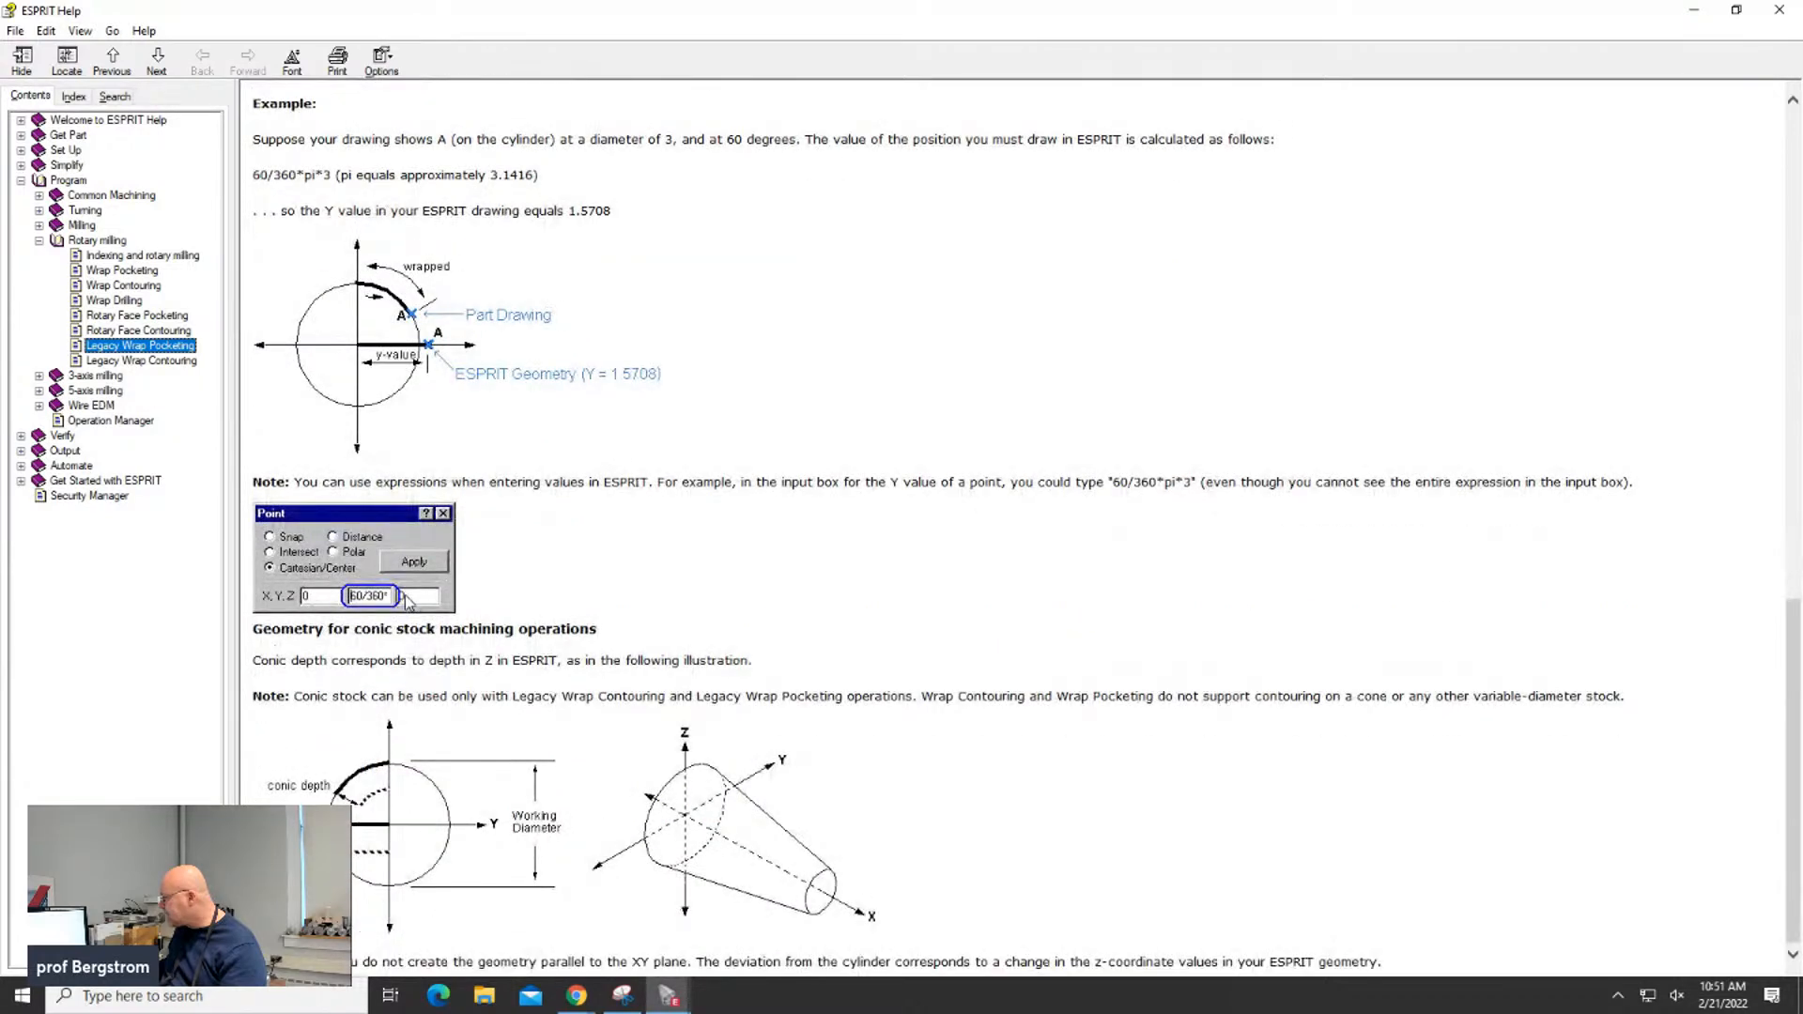
{"action": "scroll", "coordinate": [526, 643], "scroll_direction": "up", "scroll_amount": 2}
{"action": "scroll", "coordinate": [518, 634], "scroll_direction": "down", "scroll_amount": 2}
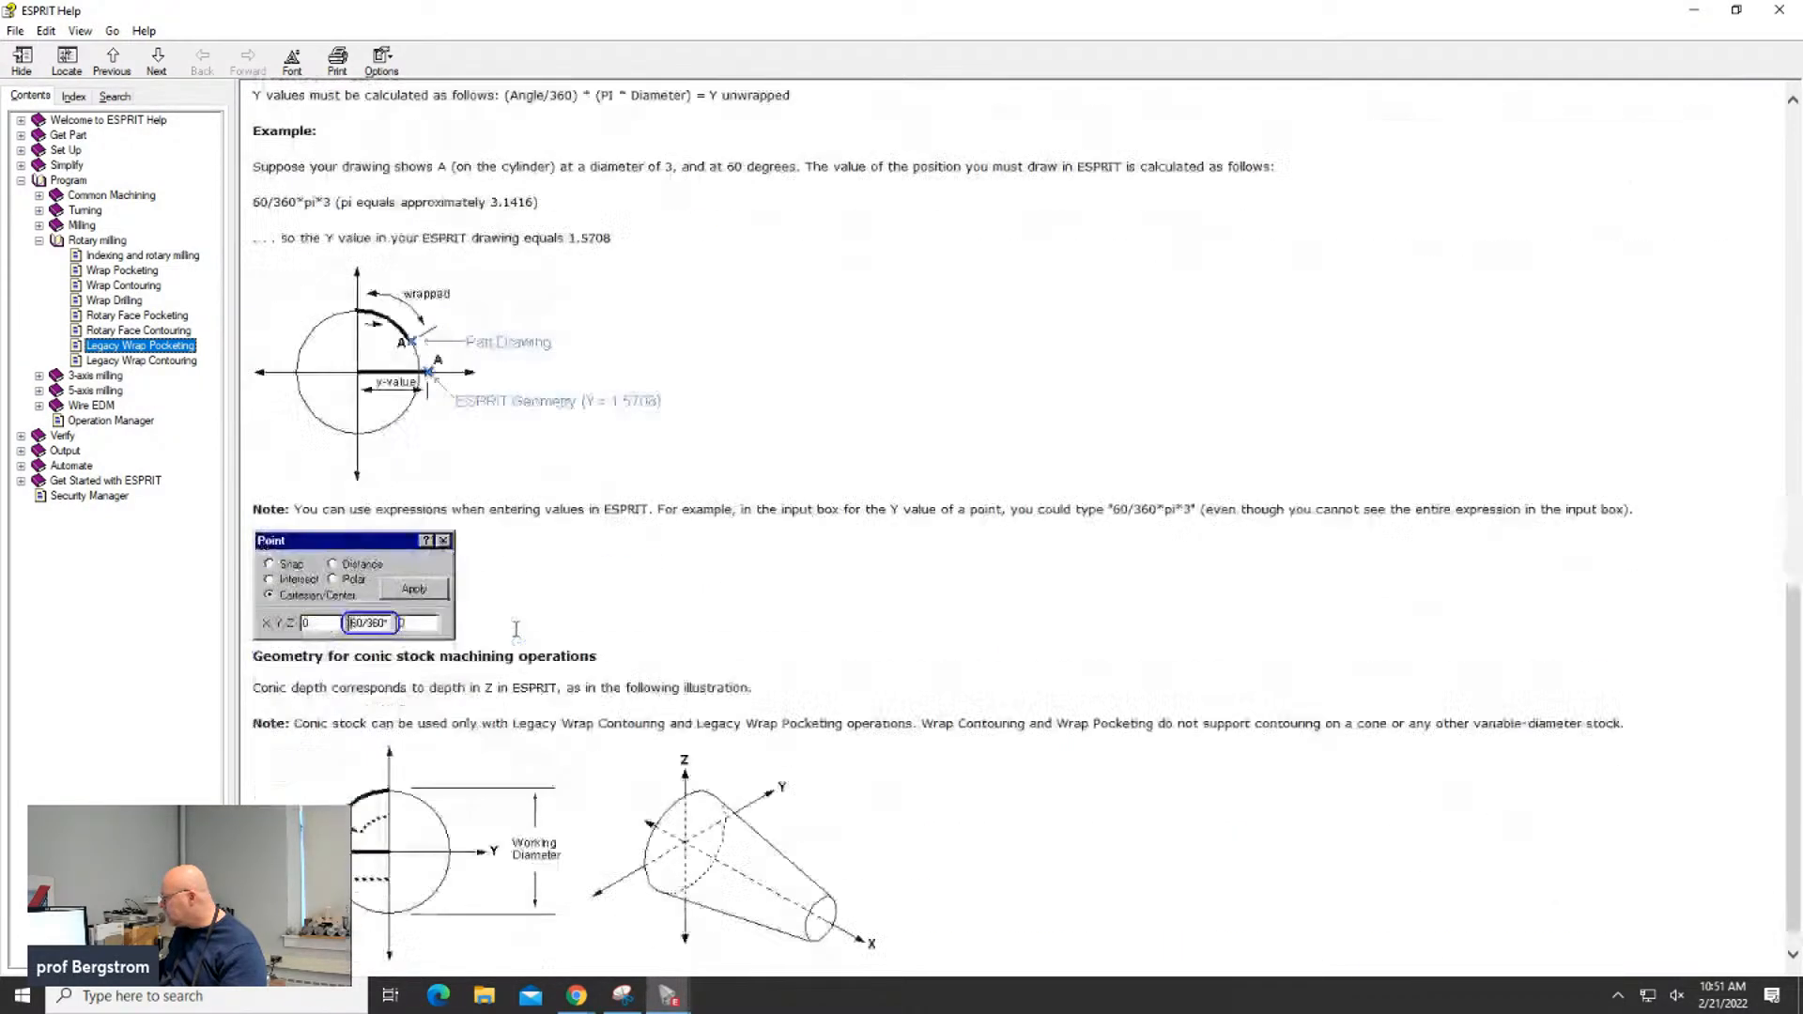
{"action": "scroll", "coordinate": [516, 629], "scroll_direction": "up", "scroll_amount": 10}
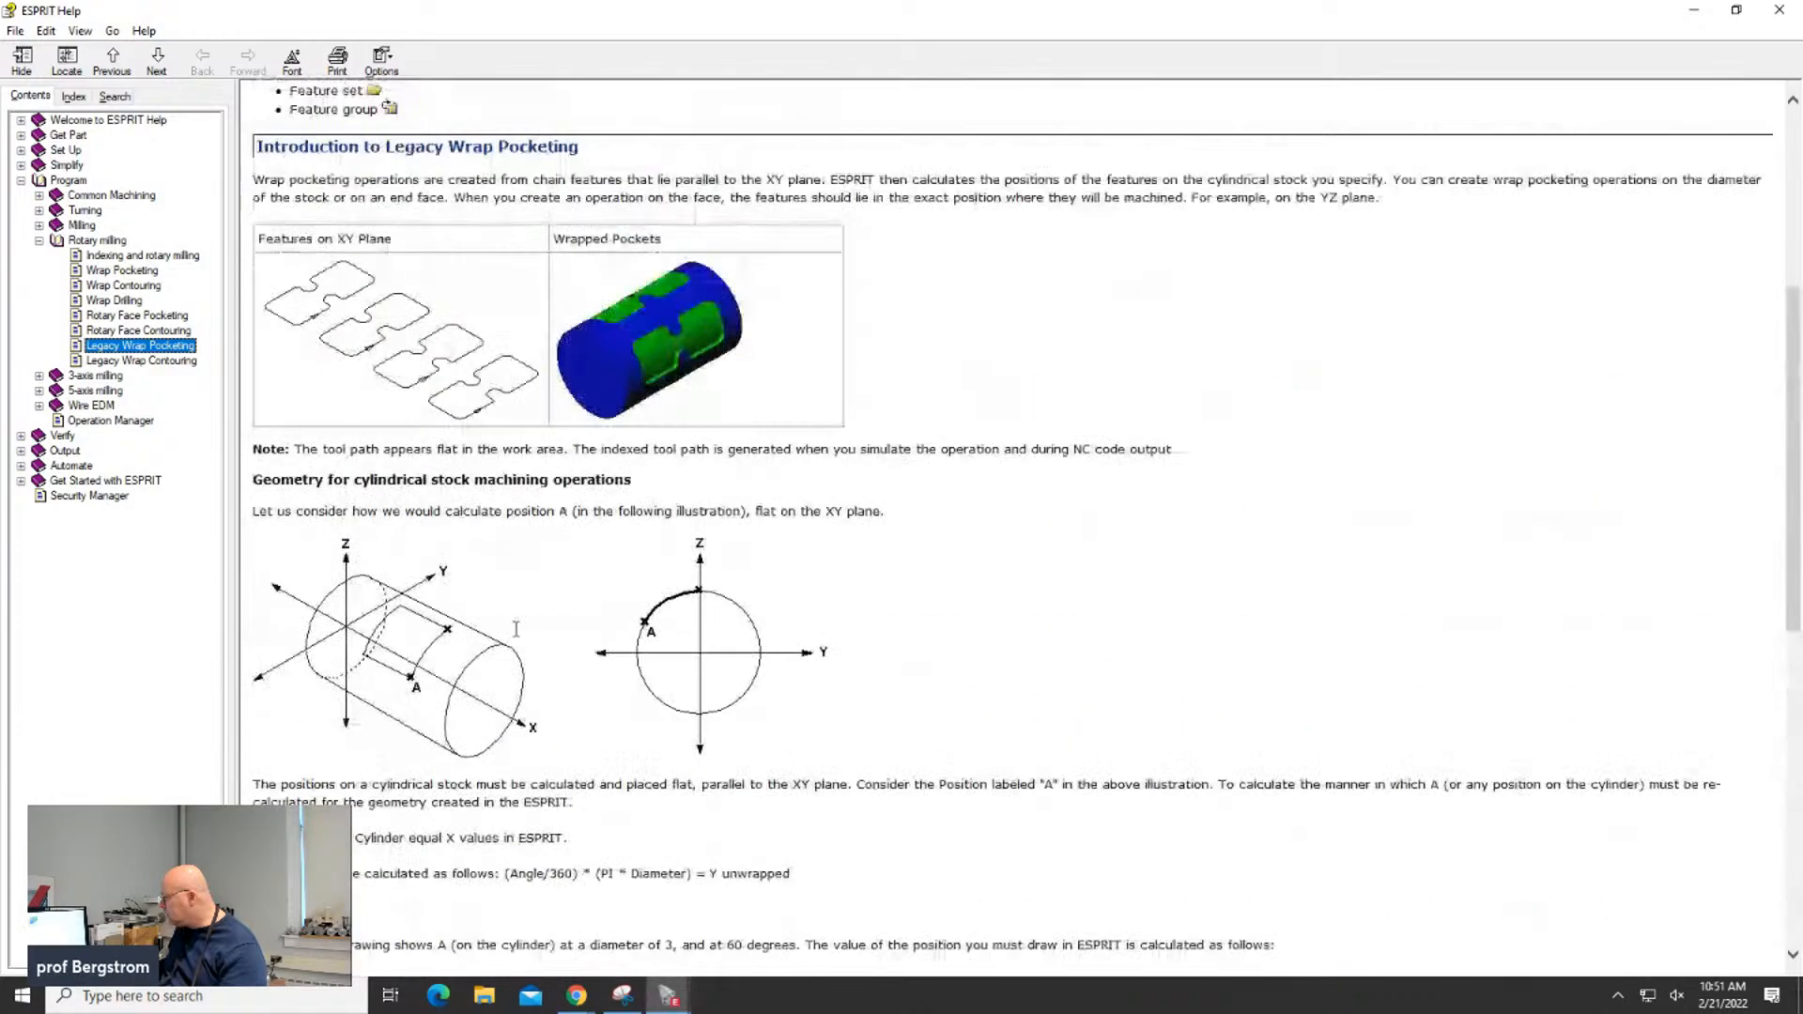
{"action": "scroll", "coordinate": [513, 602], "scroll_direction": "up", "scroll_amount": 1}
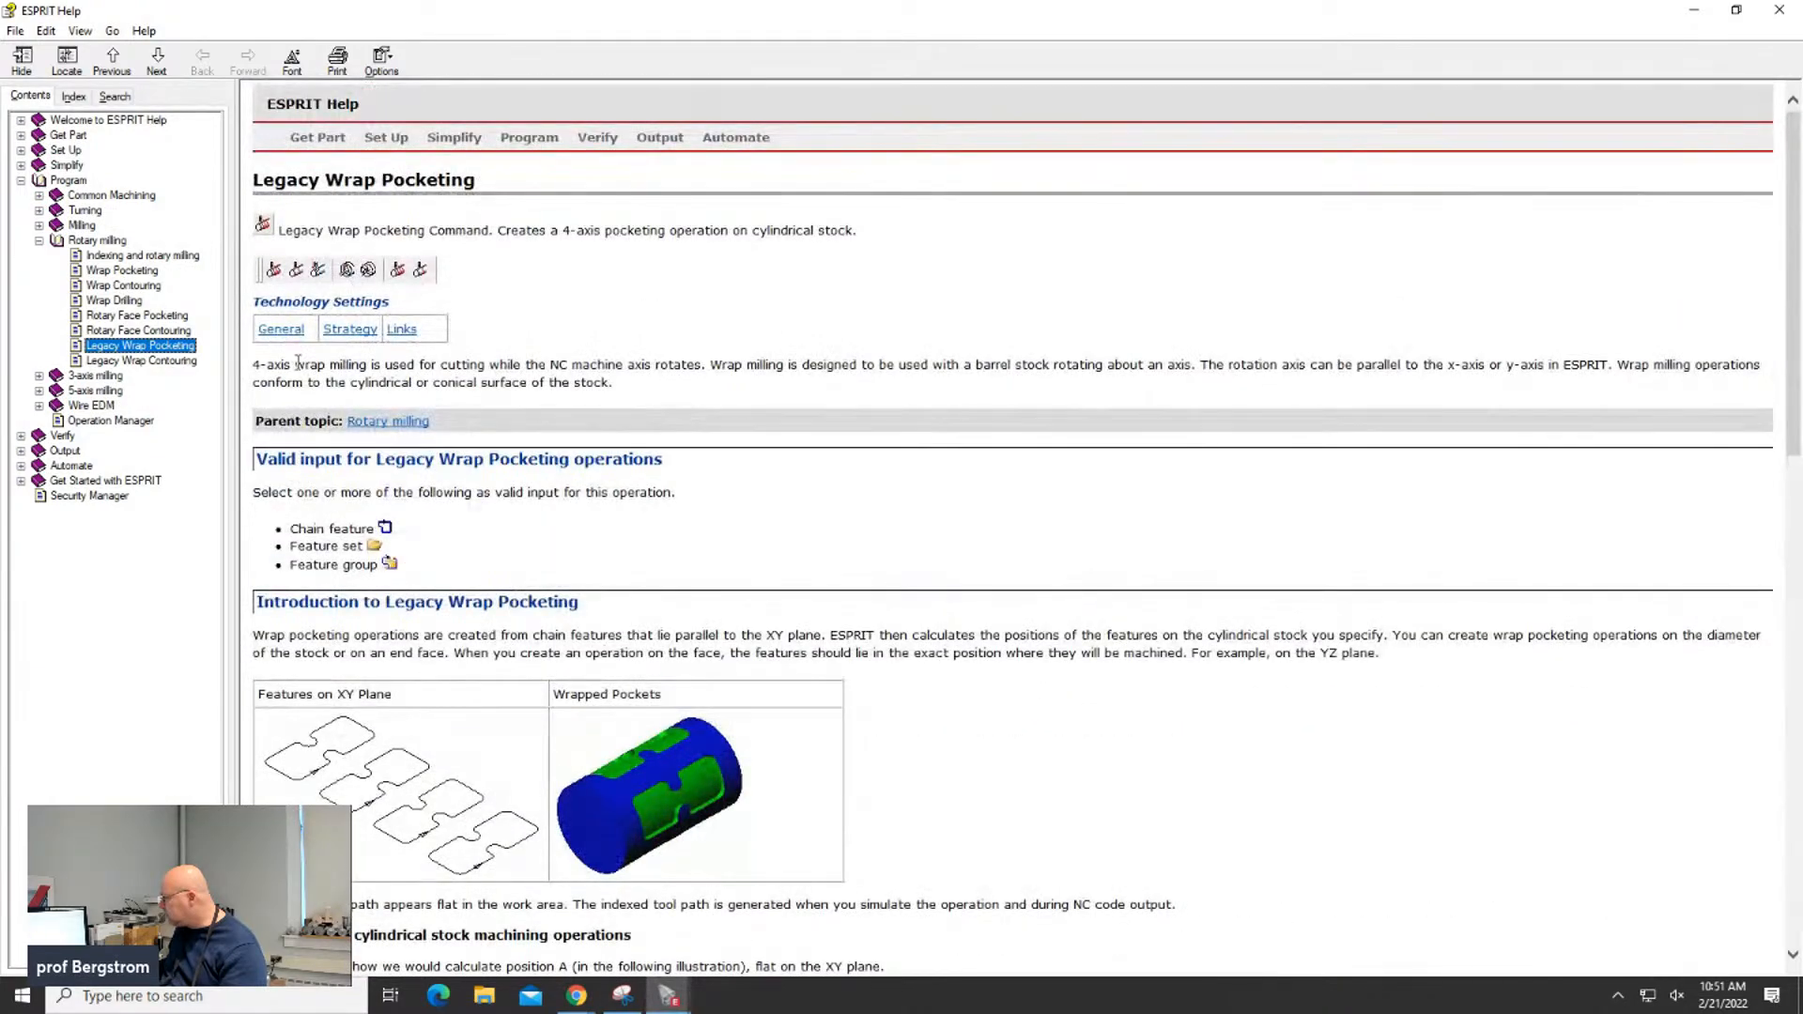
Review the General and Strategy technology pages of the Legacy Wrap Pocketing help, including the Rotary Machining parameters
{"action": "left_click", "coordinate": [282, 330]}
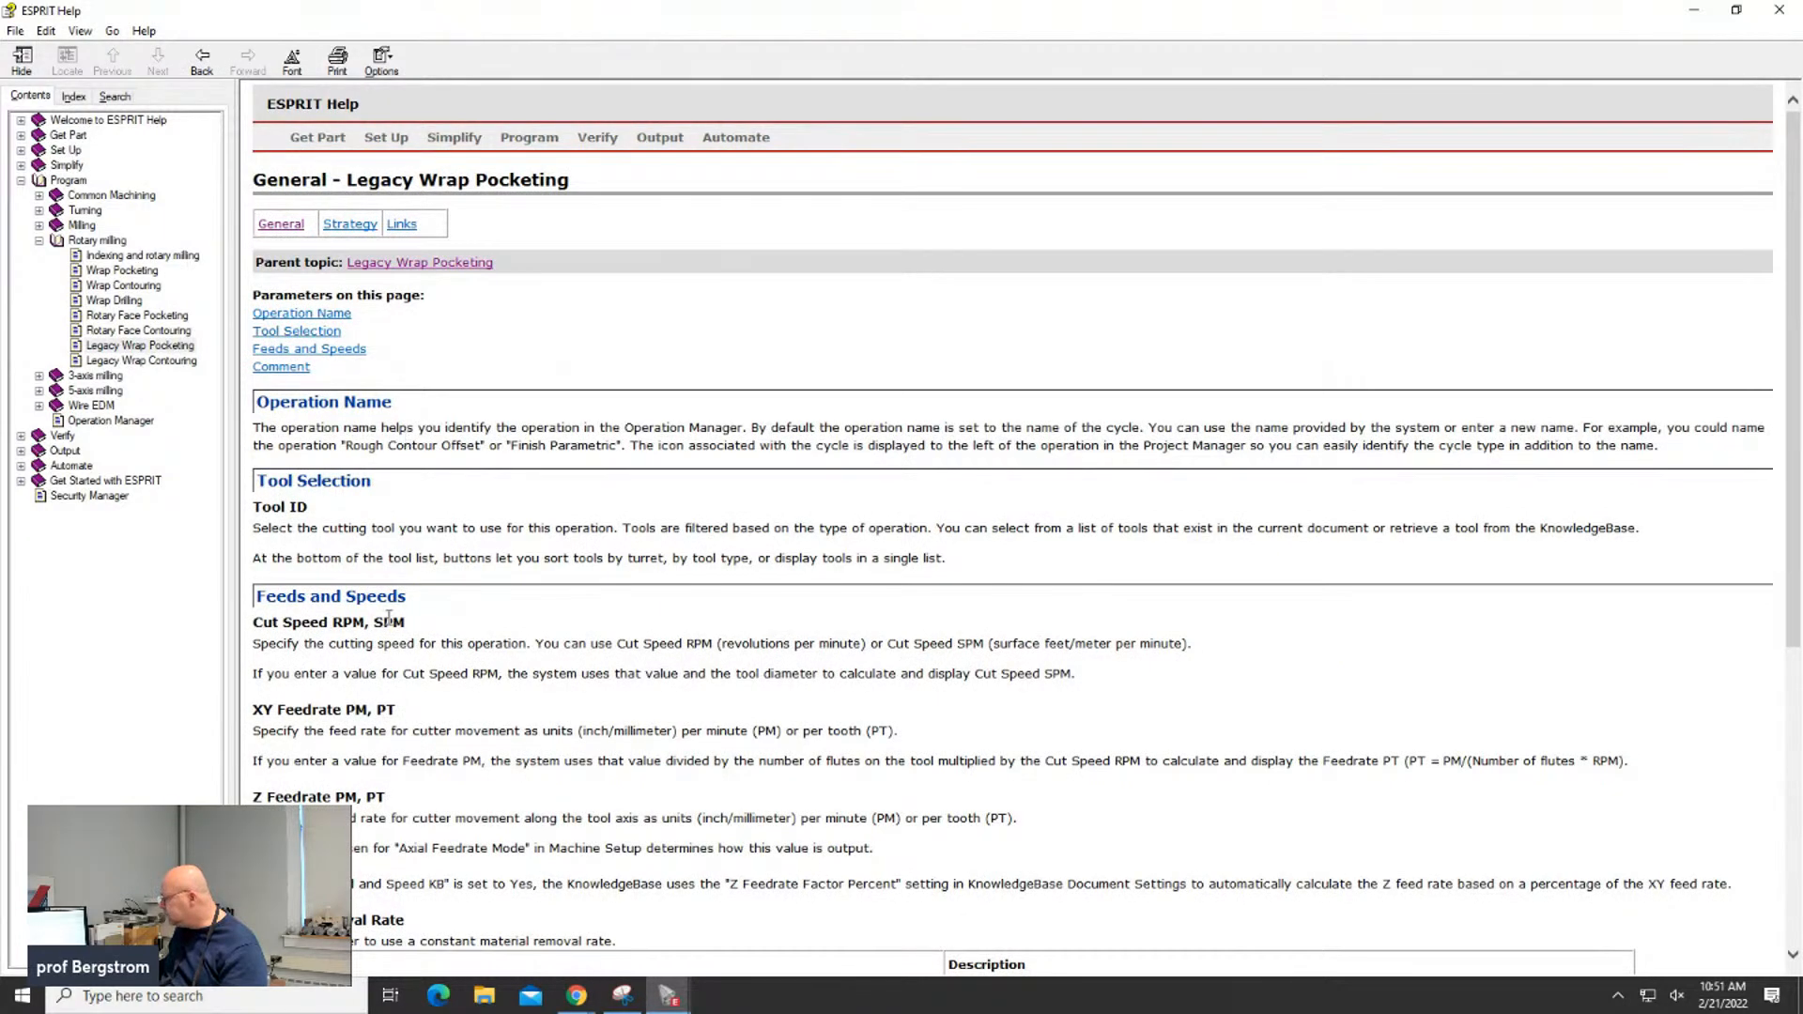
{"action": "scroll", "coordinate": [389, 618], "scroll_direction": "down", "scroll_amount": 5}
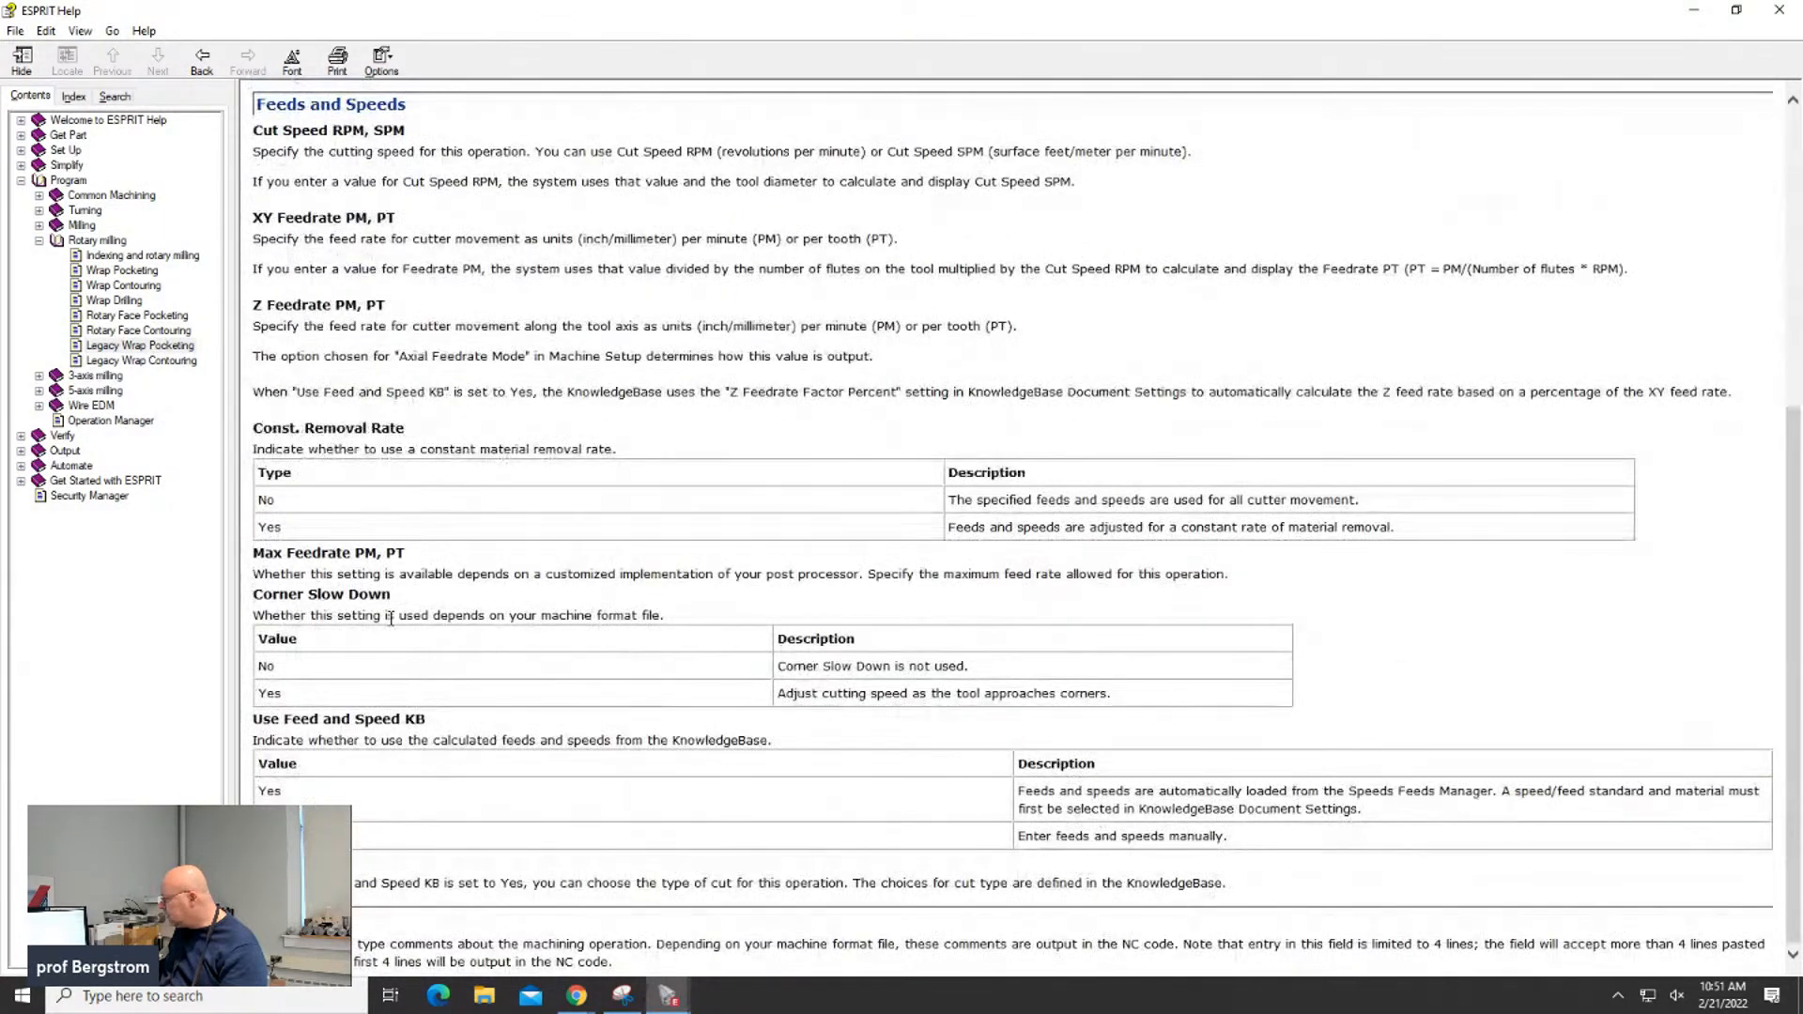
{"action": "scroll", "coordinate": [395, 634], "scroll_direction": "up", "scroll_amount": 5}
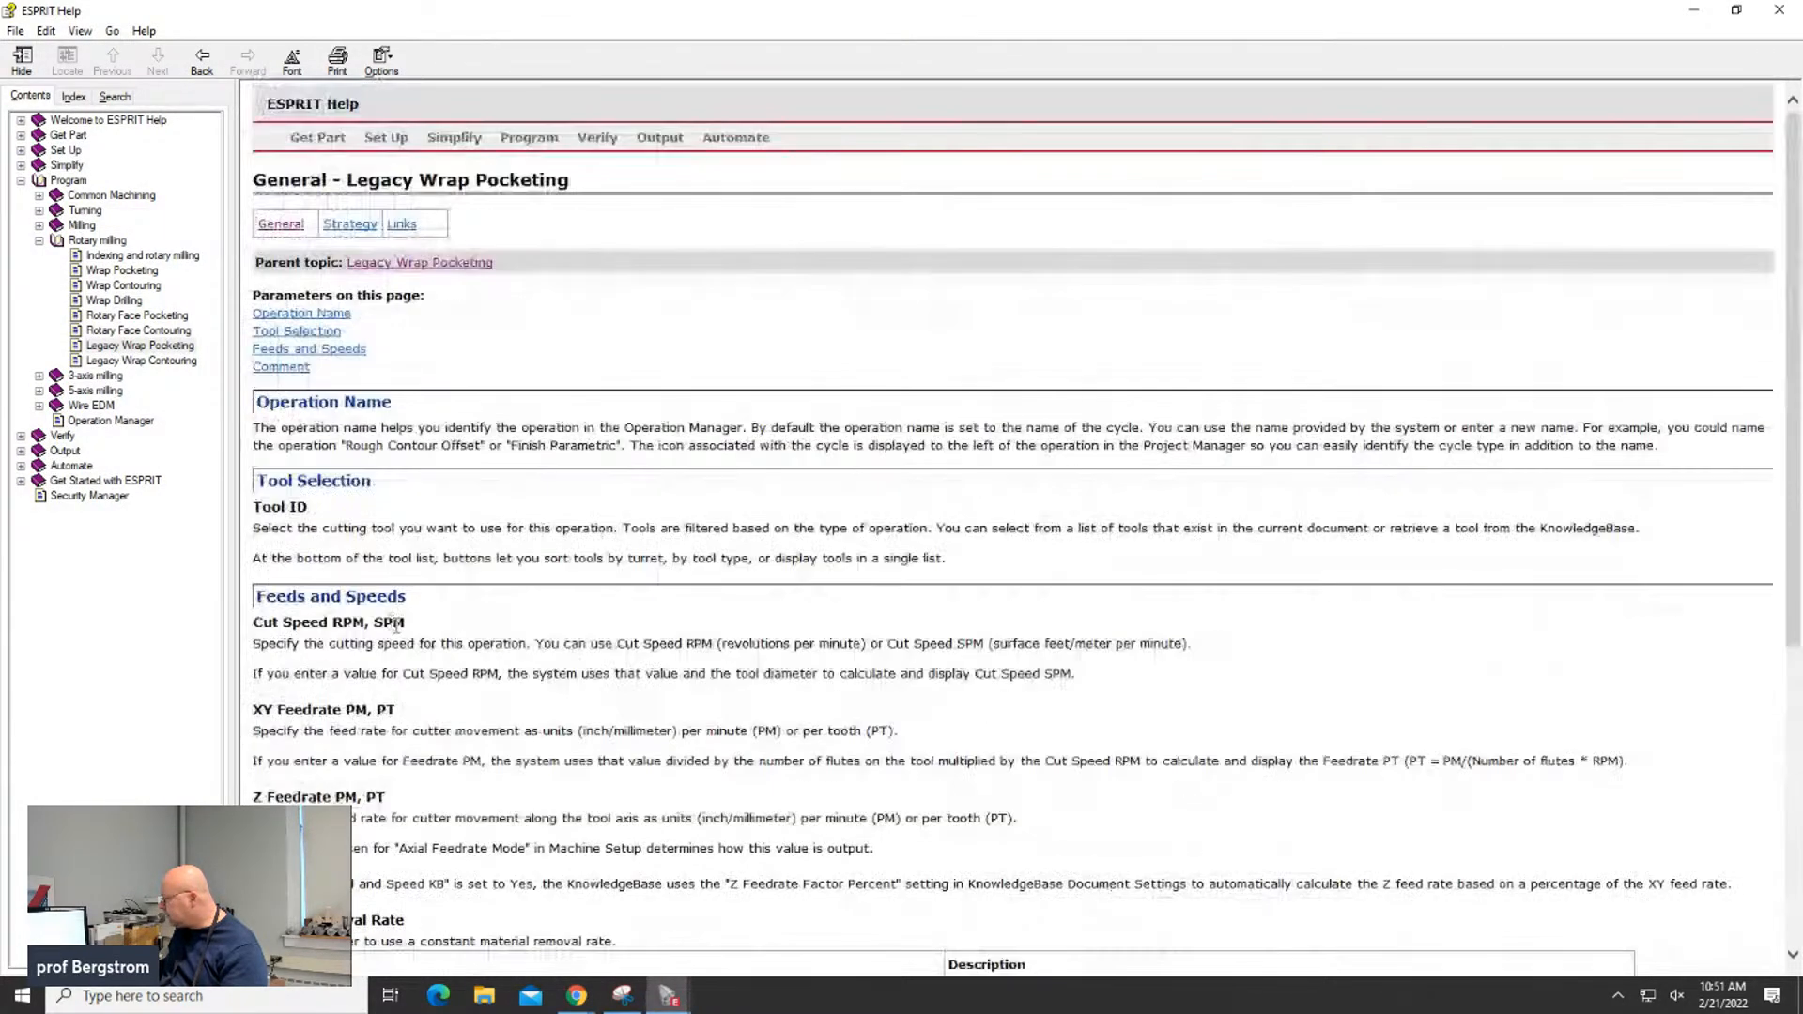
{"action": "left_click", "coordinate": [365, 229]}
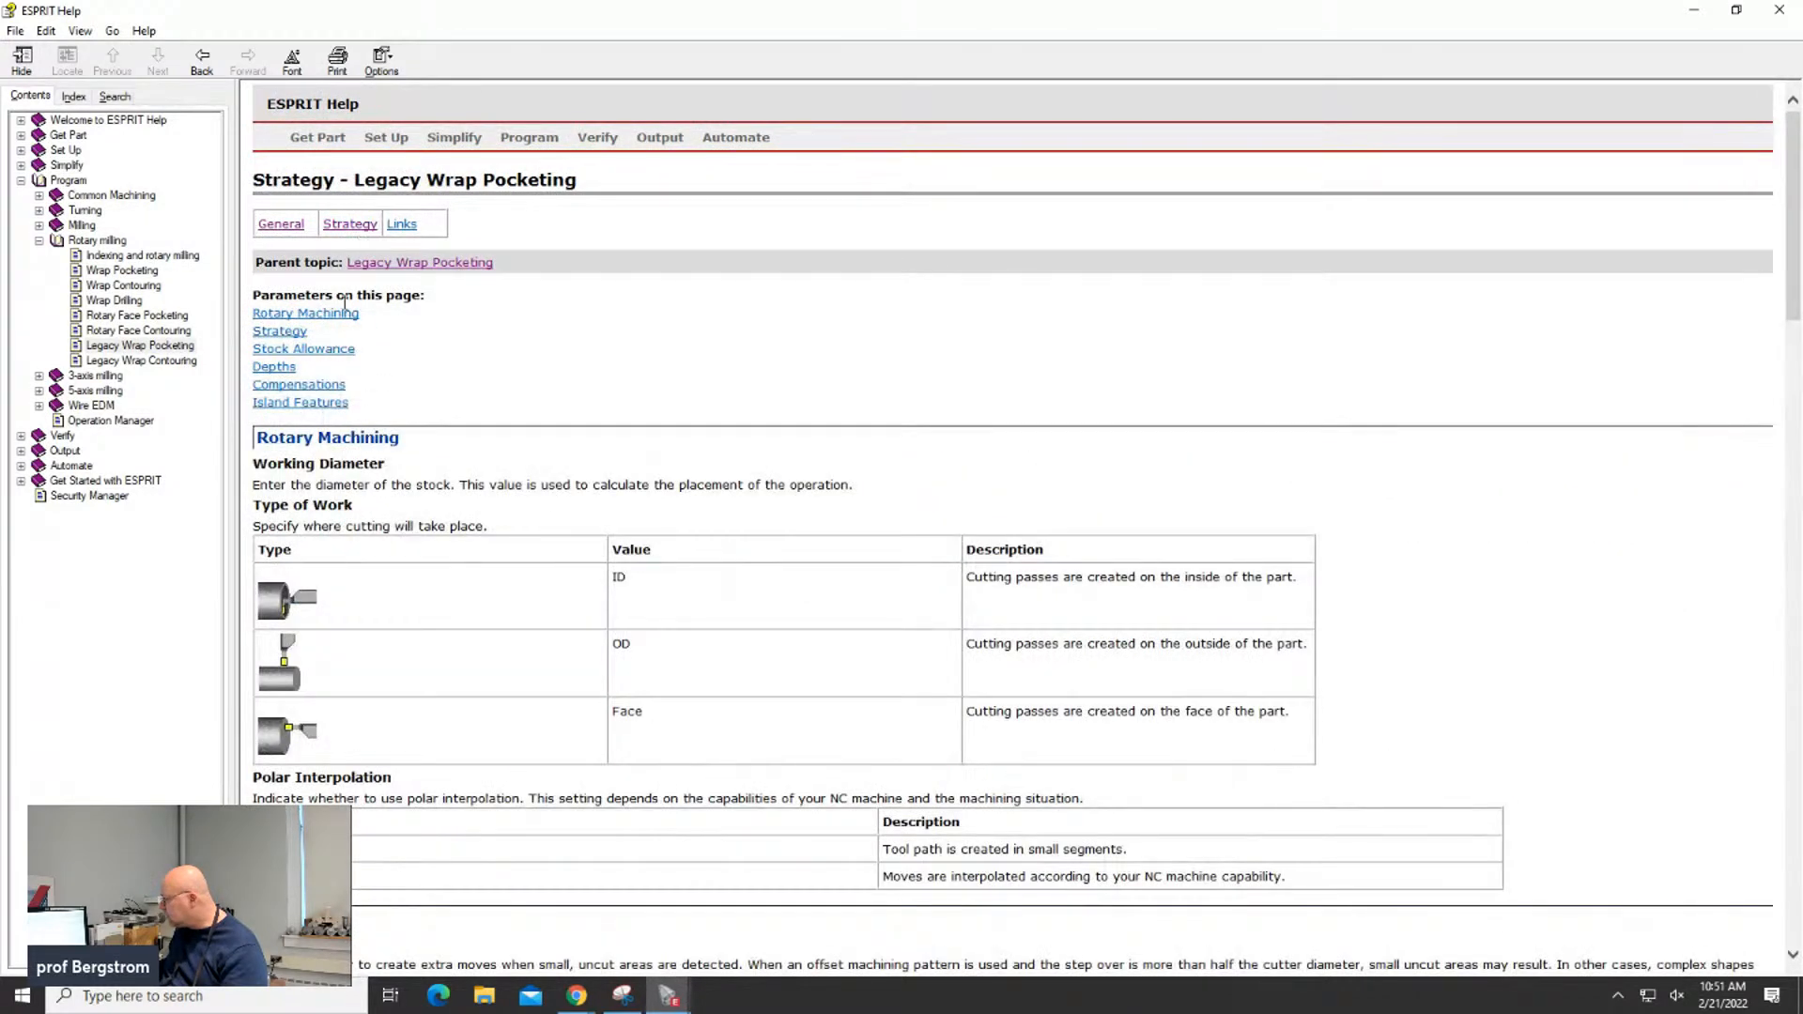
{"action": "scroll", "coordinate": [332, 533], "scroll_direction": "down", "scroll_amount": 5}
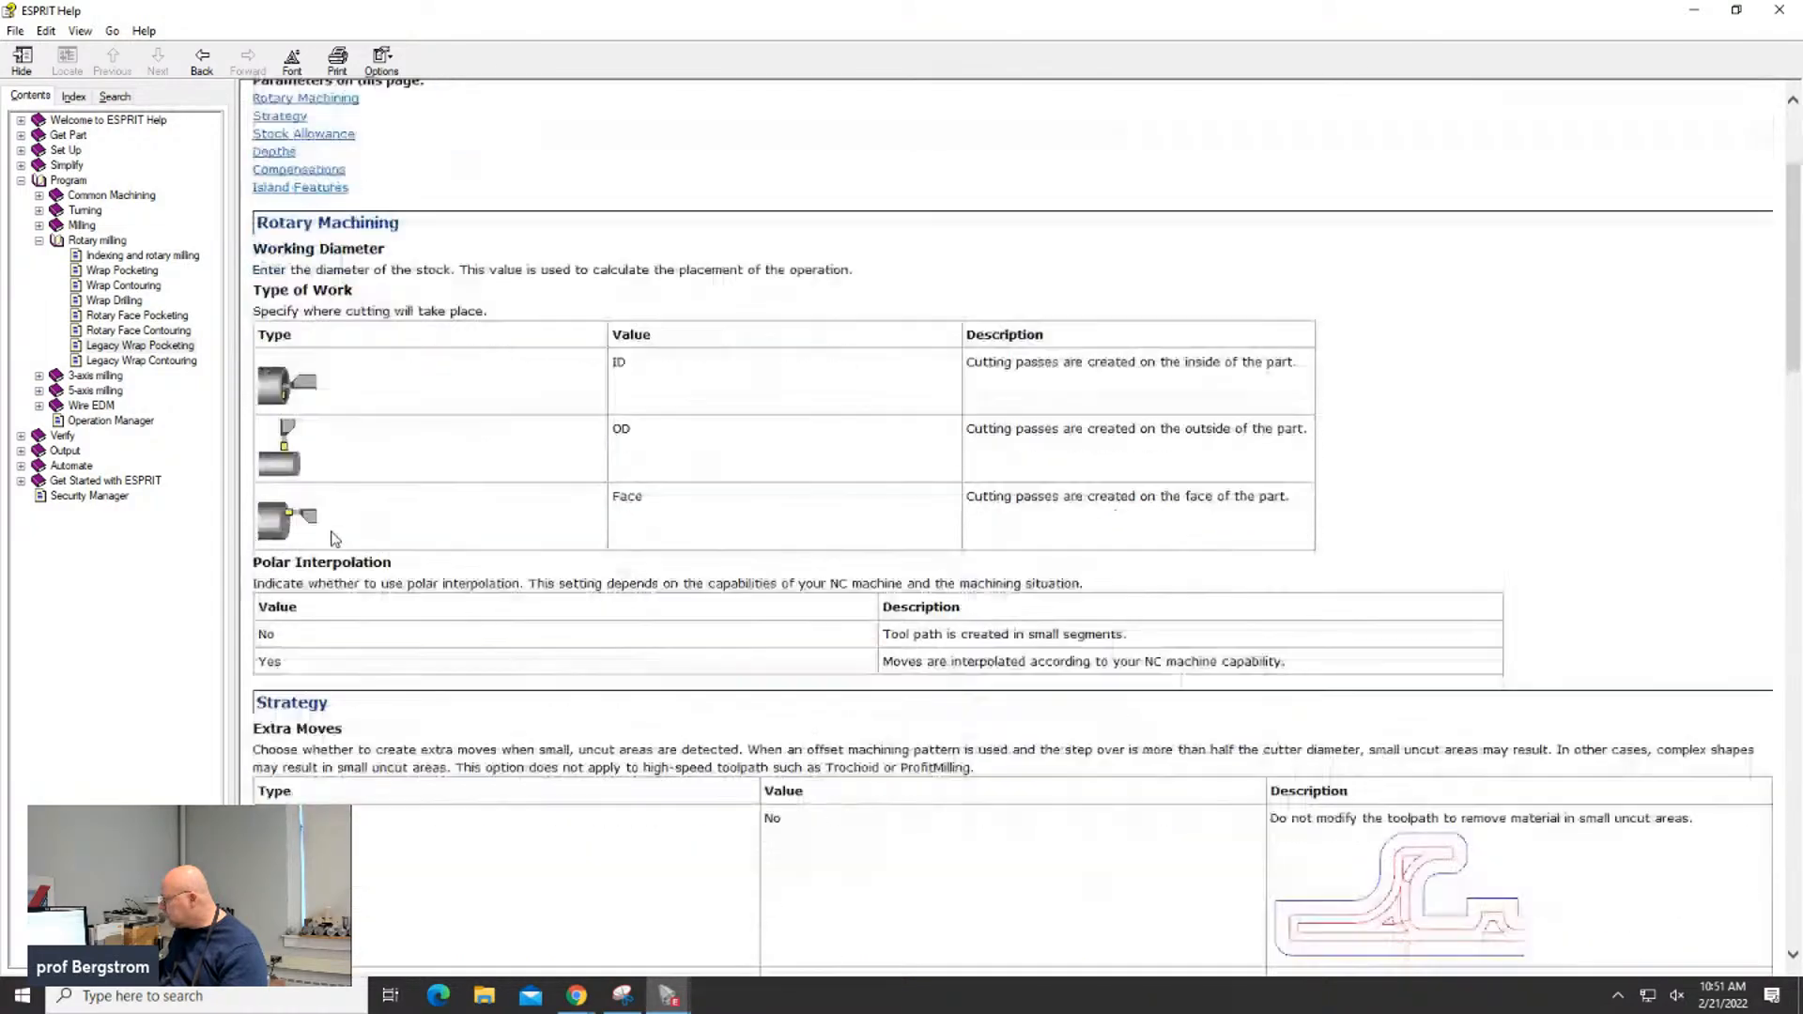
{"action": "scroll", "coordinate": [335, 541], "scroll_direction": "up", "scroll_amount": 5}
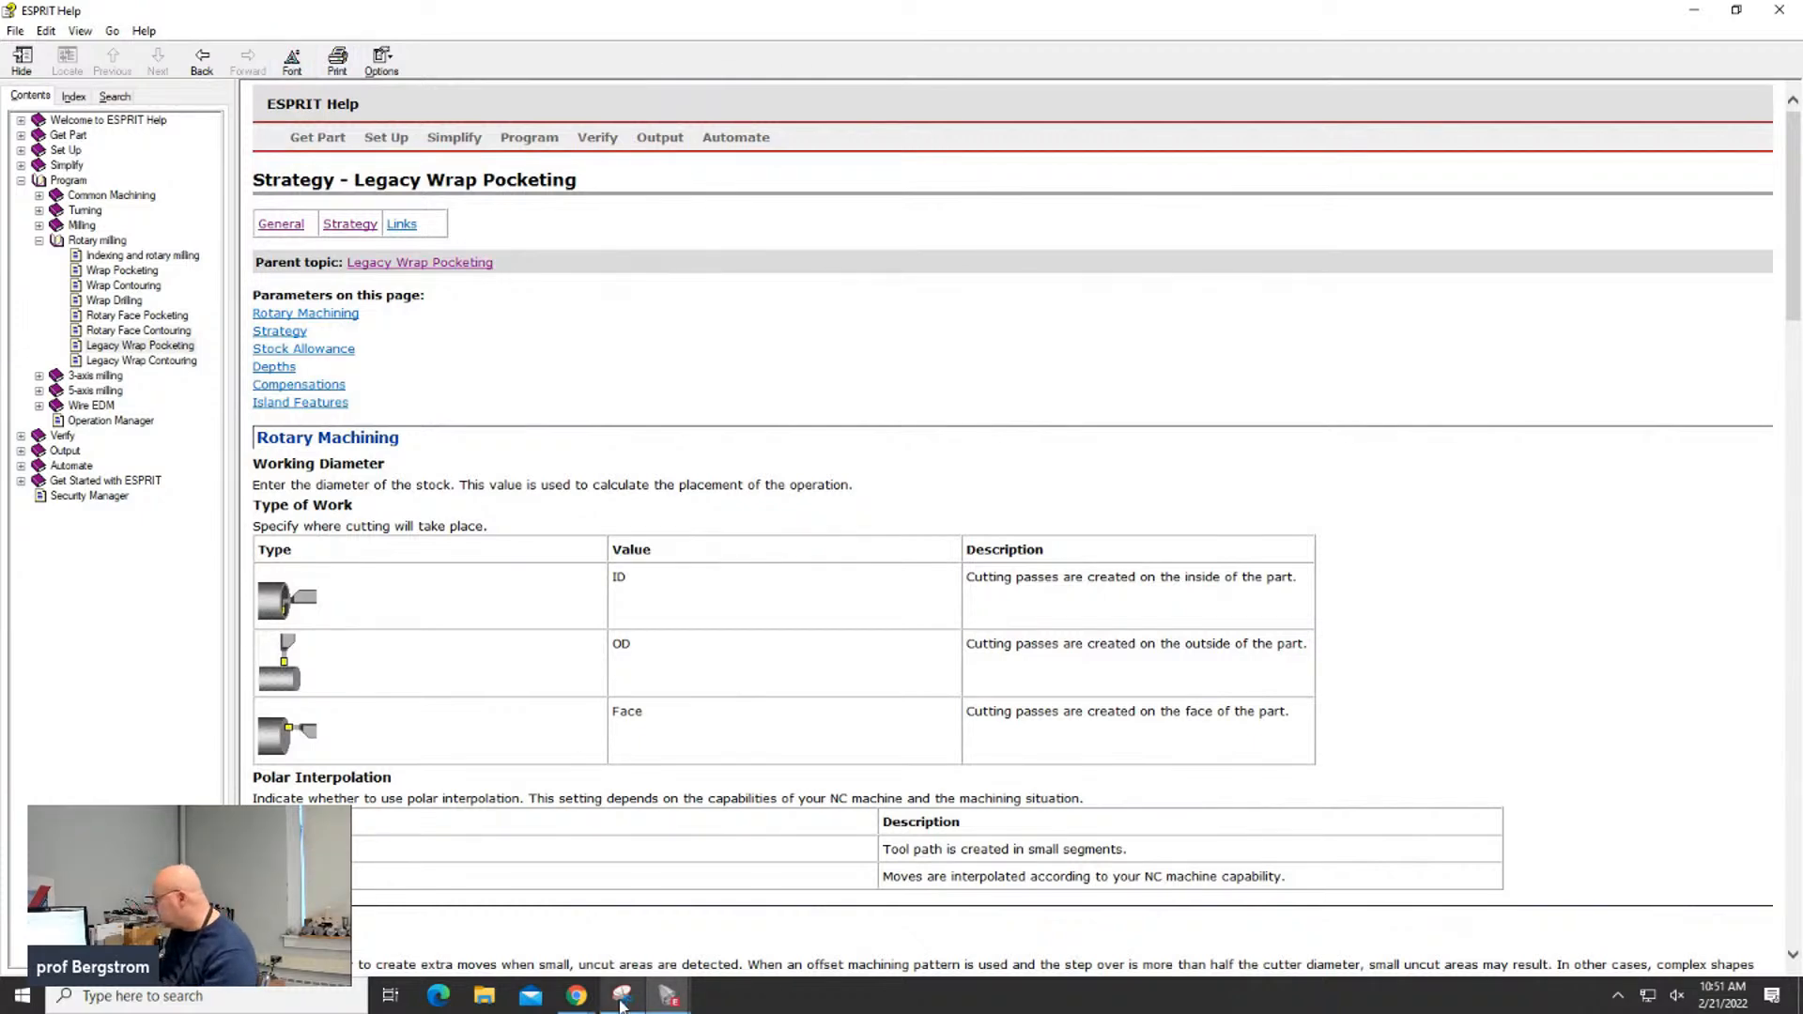
Restore the help window to a smaller size over the model view and dock the menu bar below the toolbars
{"action": "mouse_move", "coordinate": [669, 998]}
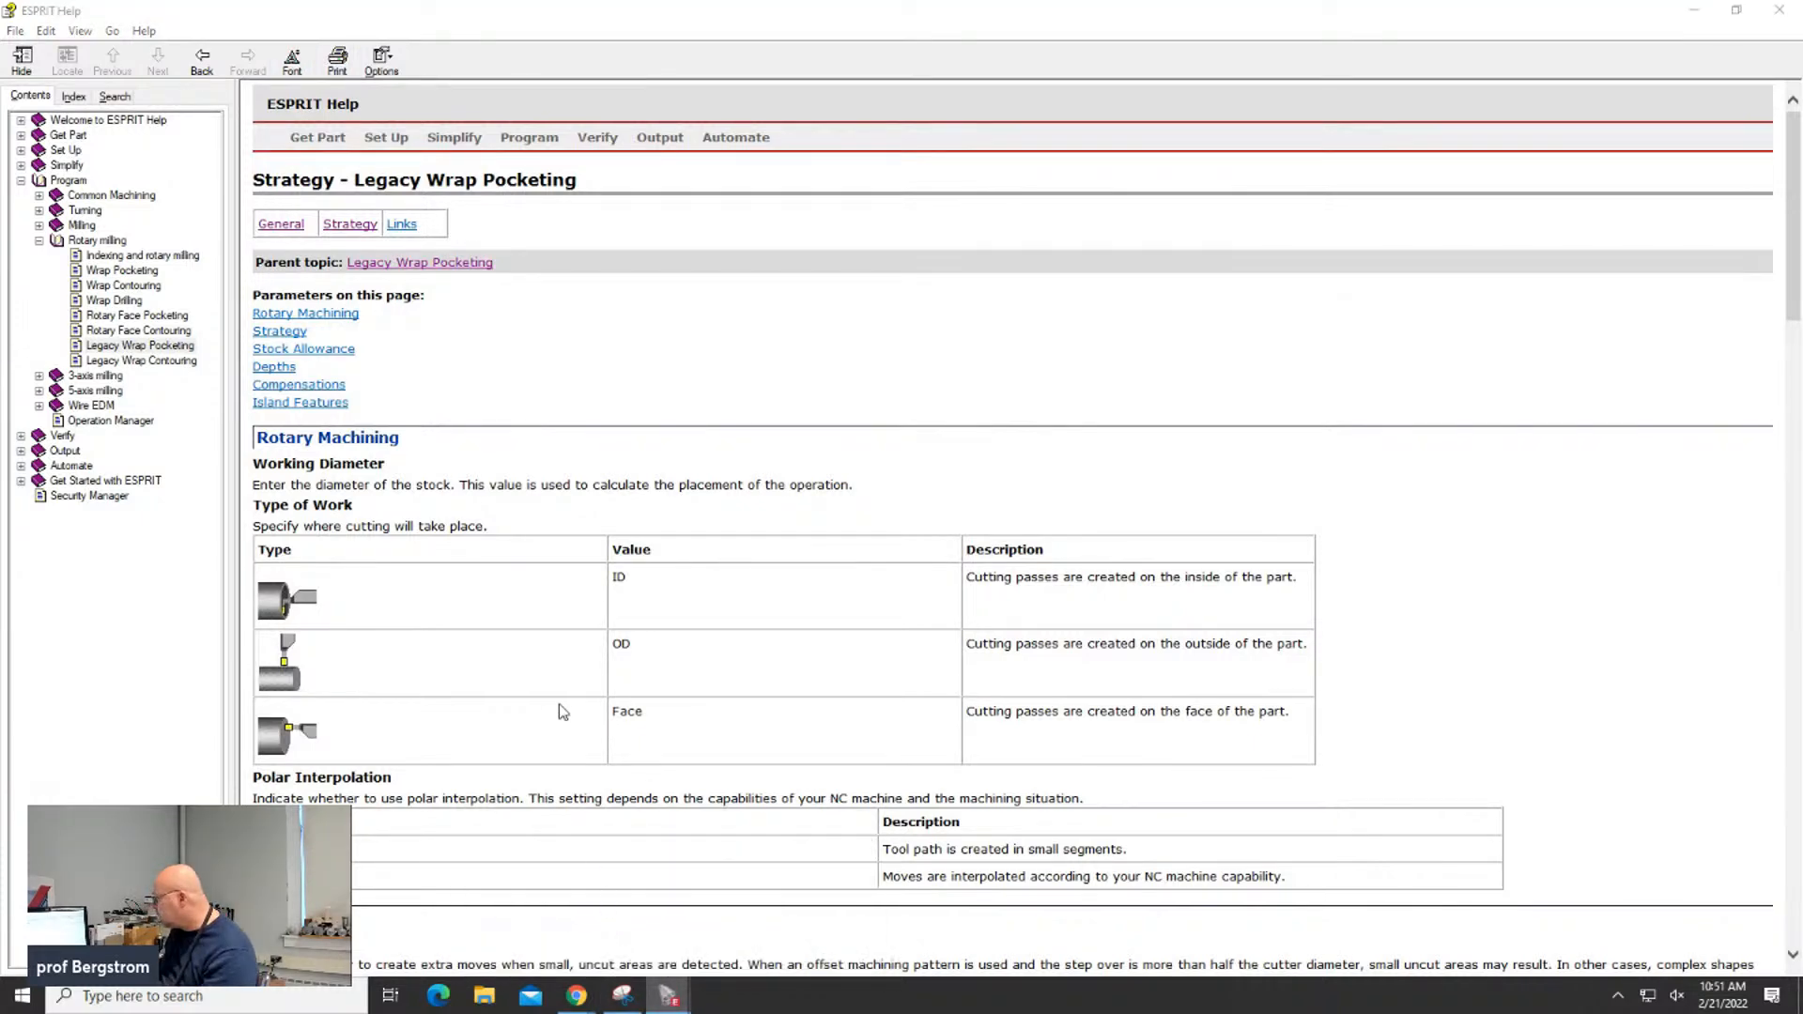
{"action": "left_click", "coordinate": [669, 1001]}
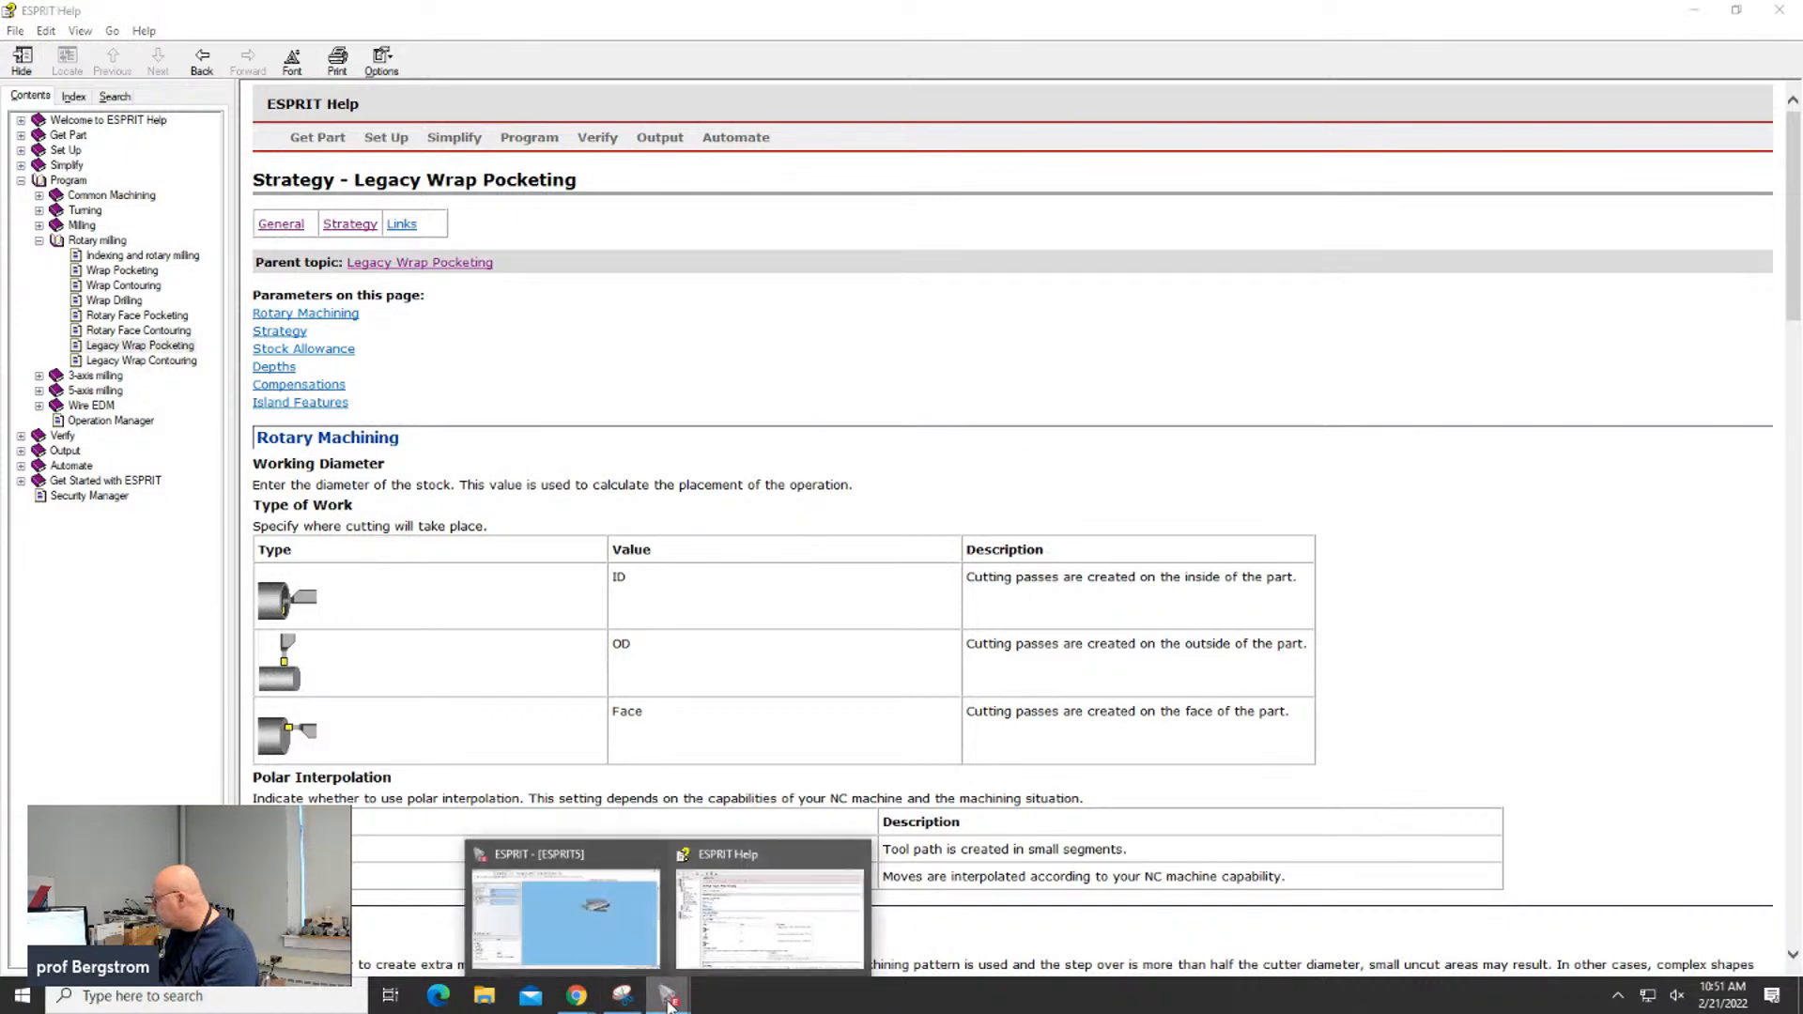
{"action": "left_click", "coordinate": [603, 945]}
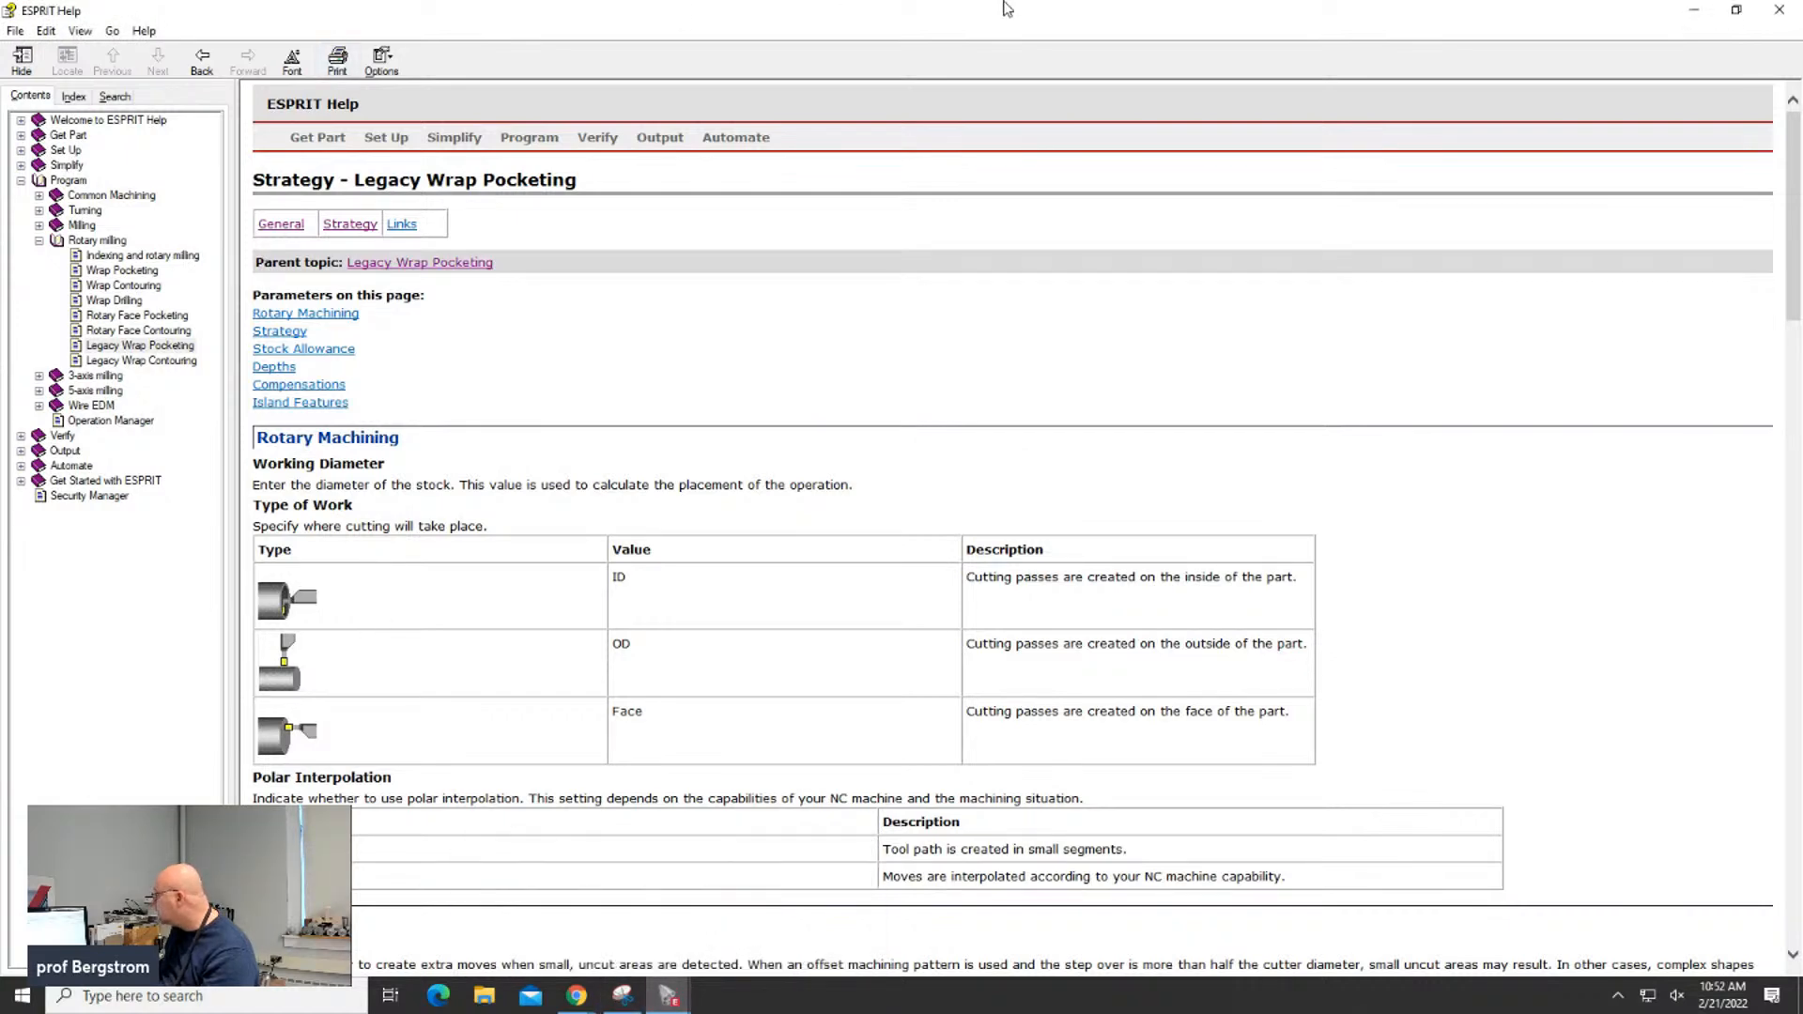
{"action": "double_click", "coordinate": [971, 20]}
{"action": "left_click_drag", "start_coordinate": [972, 28], "coordinate": [1203, 213]}
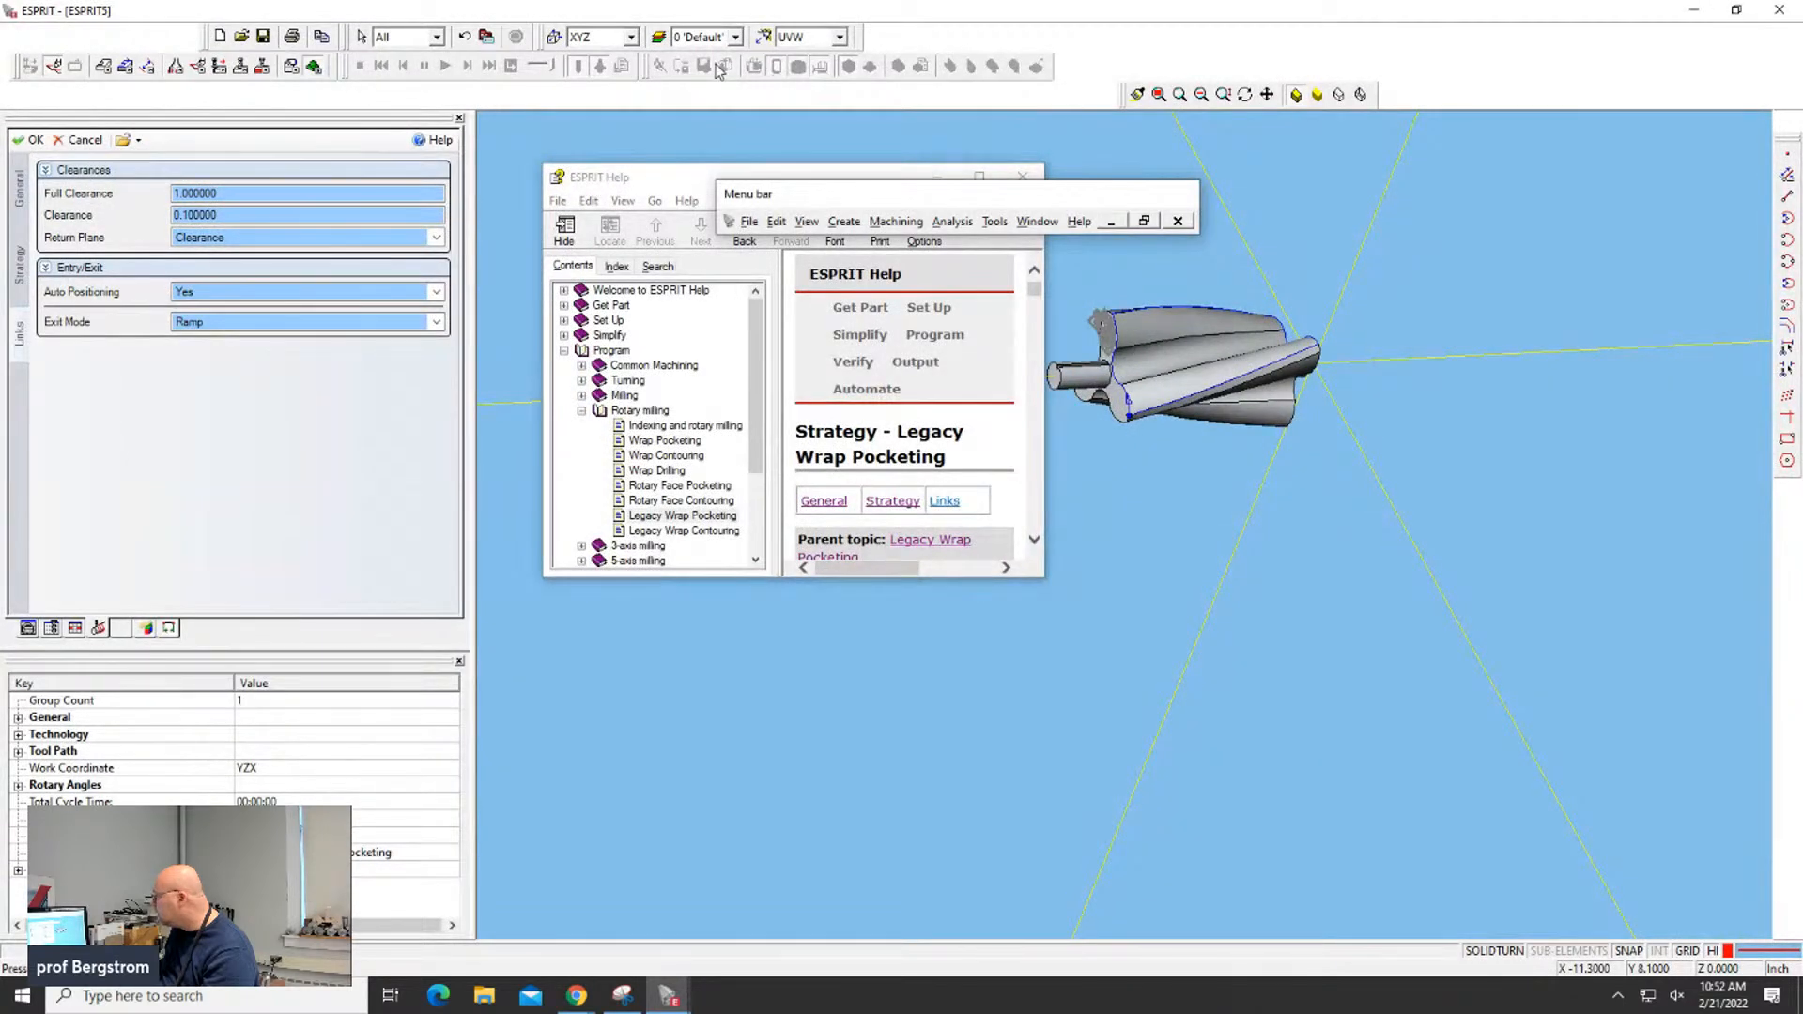
{"action": "left_click_drag", "start_coordinate": [958, 194], "coordinate": [707, 91]}
{"action": "left_click_drag", "start_coordinate": [750, 166], "coordinate": [1040, 283]}
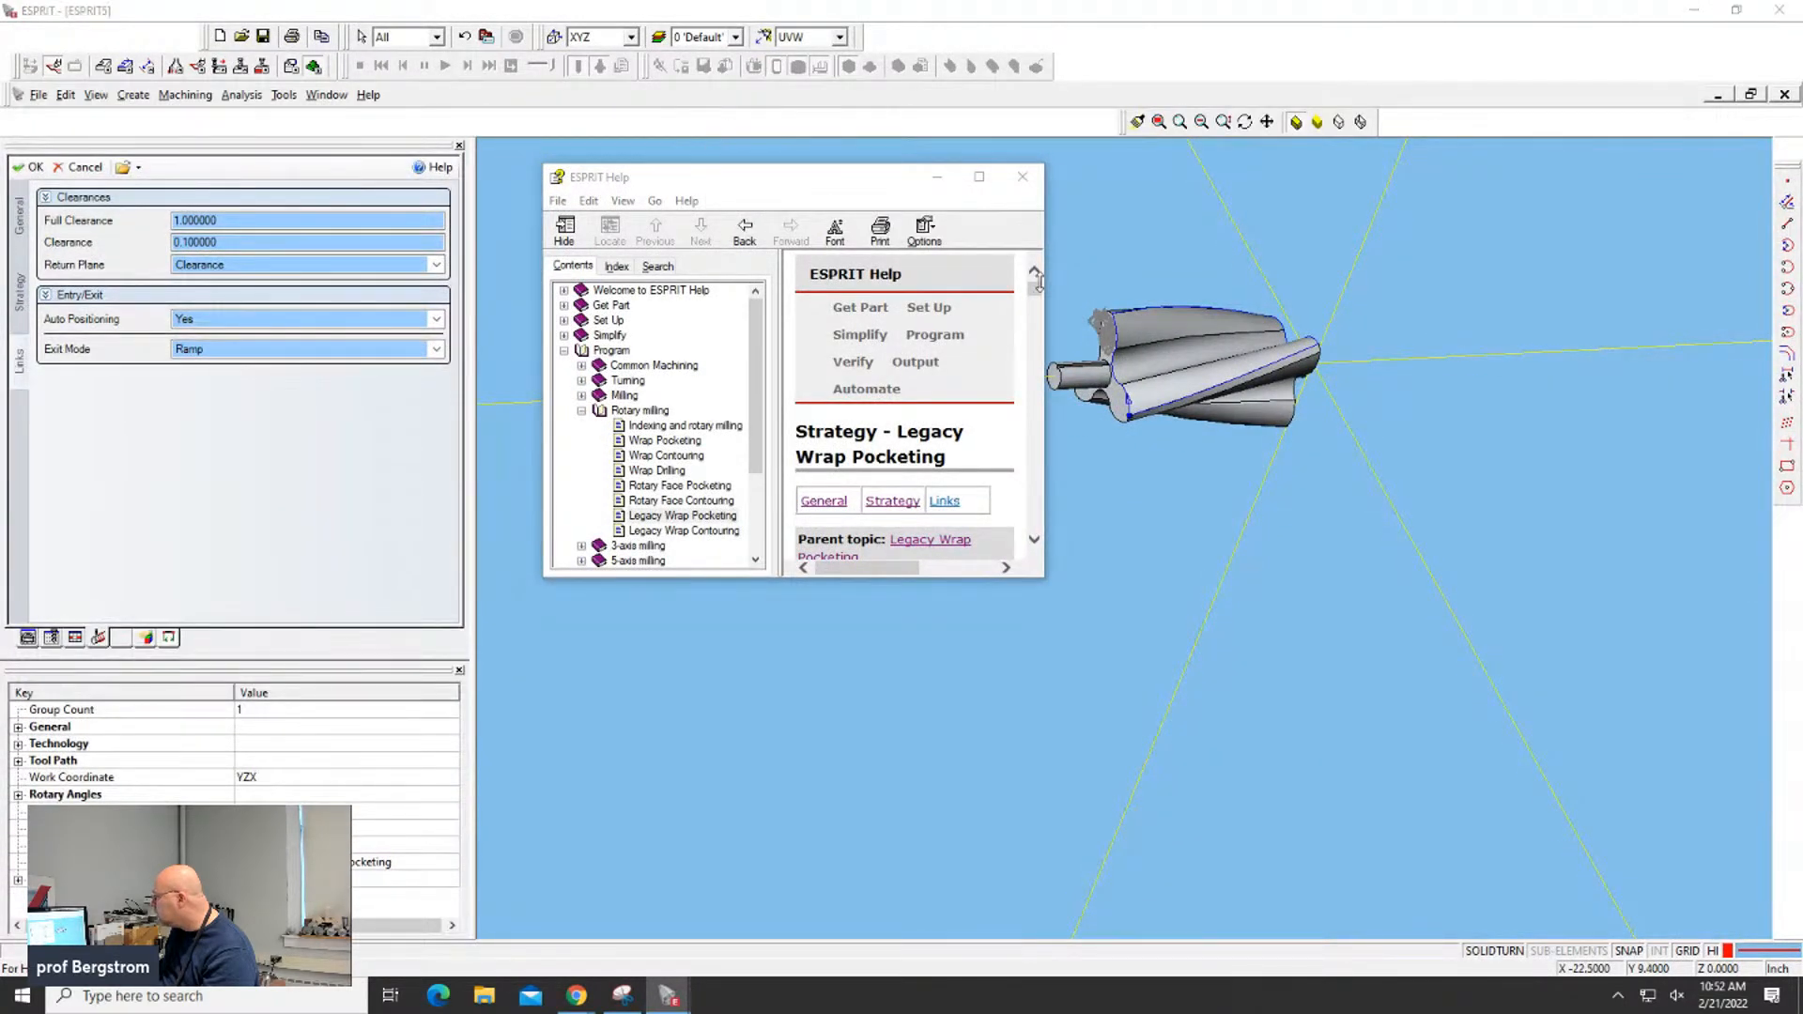
{"action": "left_click_drag", "start_coordinate": [853, 185], "coordinate": [852, 322]}
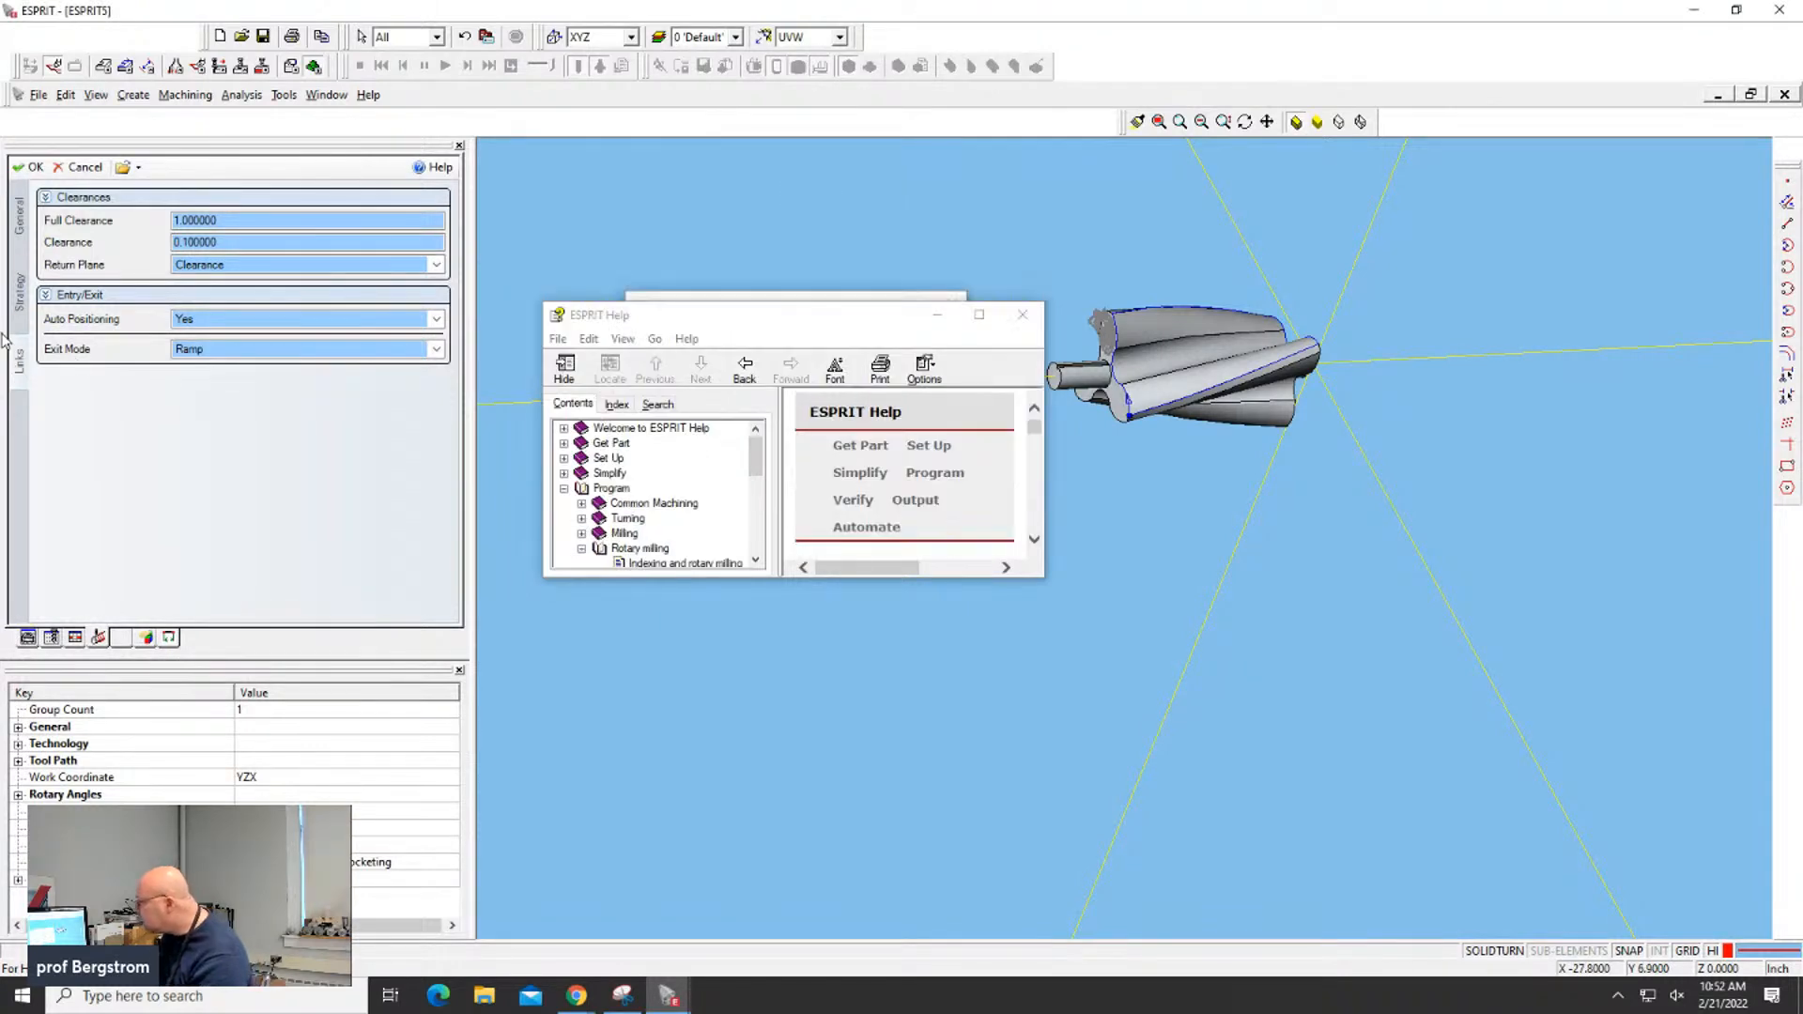
Examine the wrap pocketing operation's strategy, general and link settings, collapsing the Rotary Machining group
{"action": "left_click", "coordinate": [19, 293]}
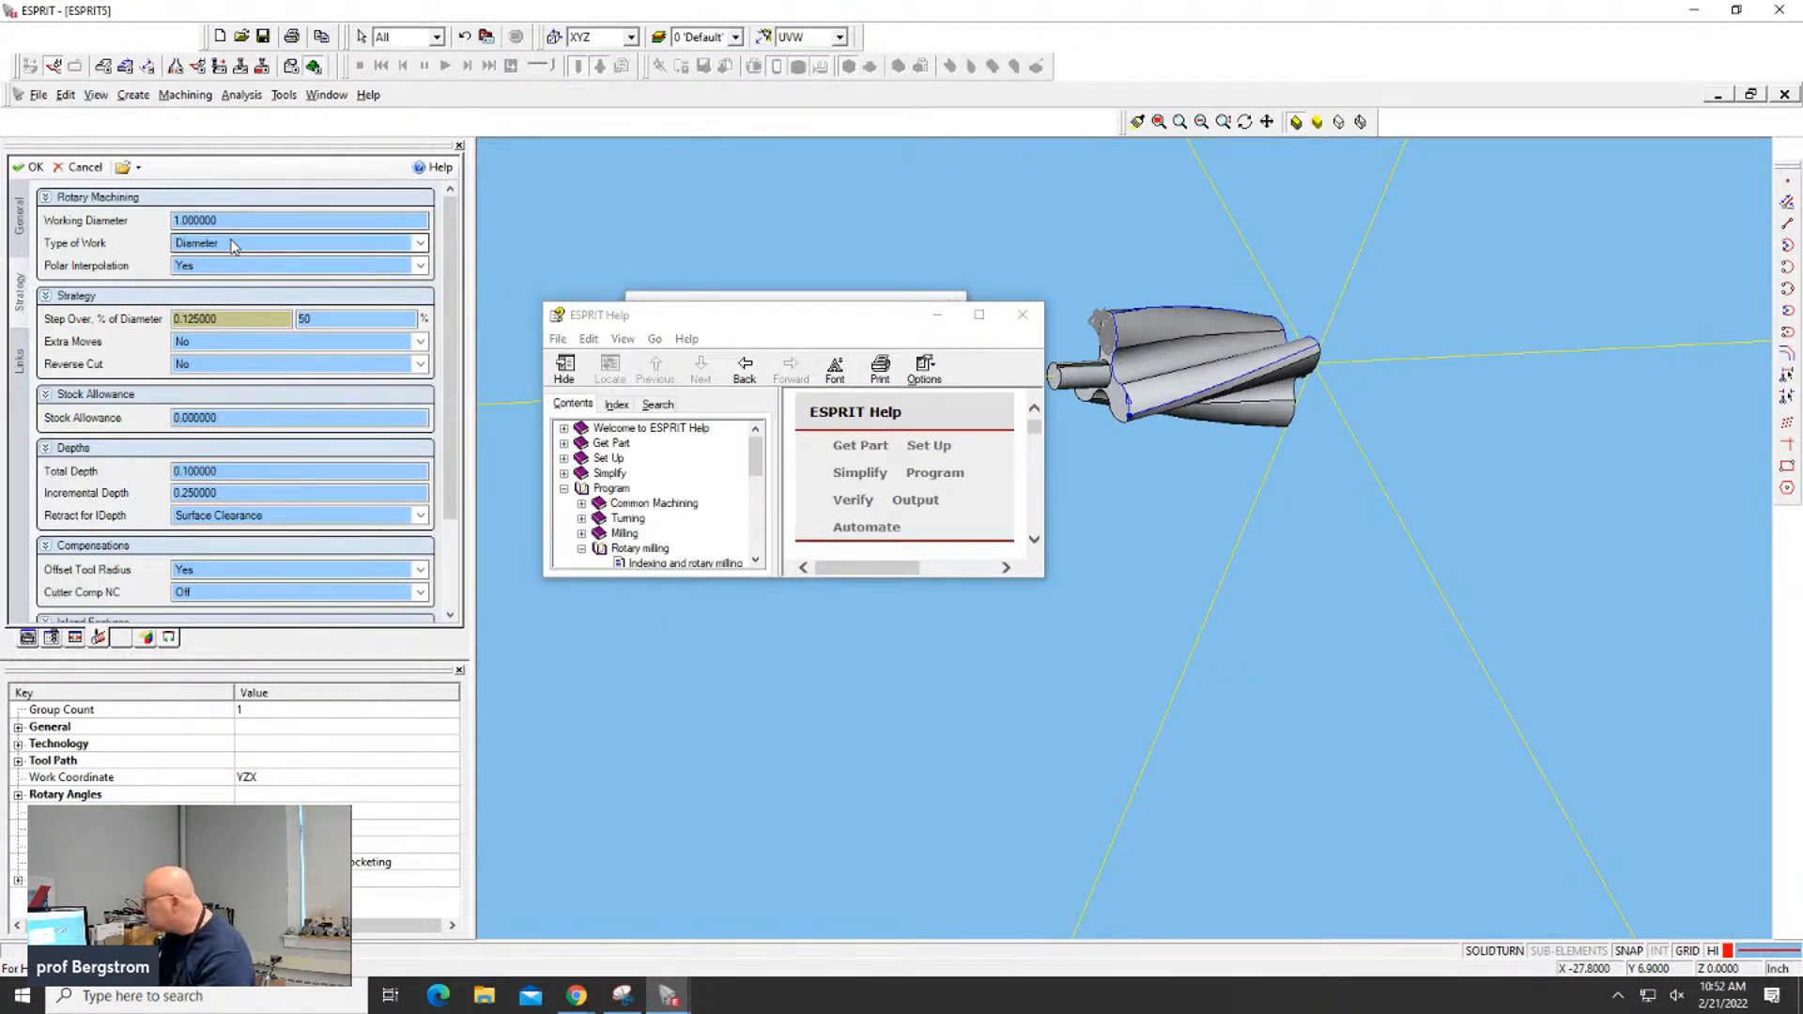
{"action": "left_click_drag", "start_coordinate": [454, 260], "coordinate": [438, 162]}
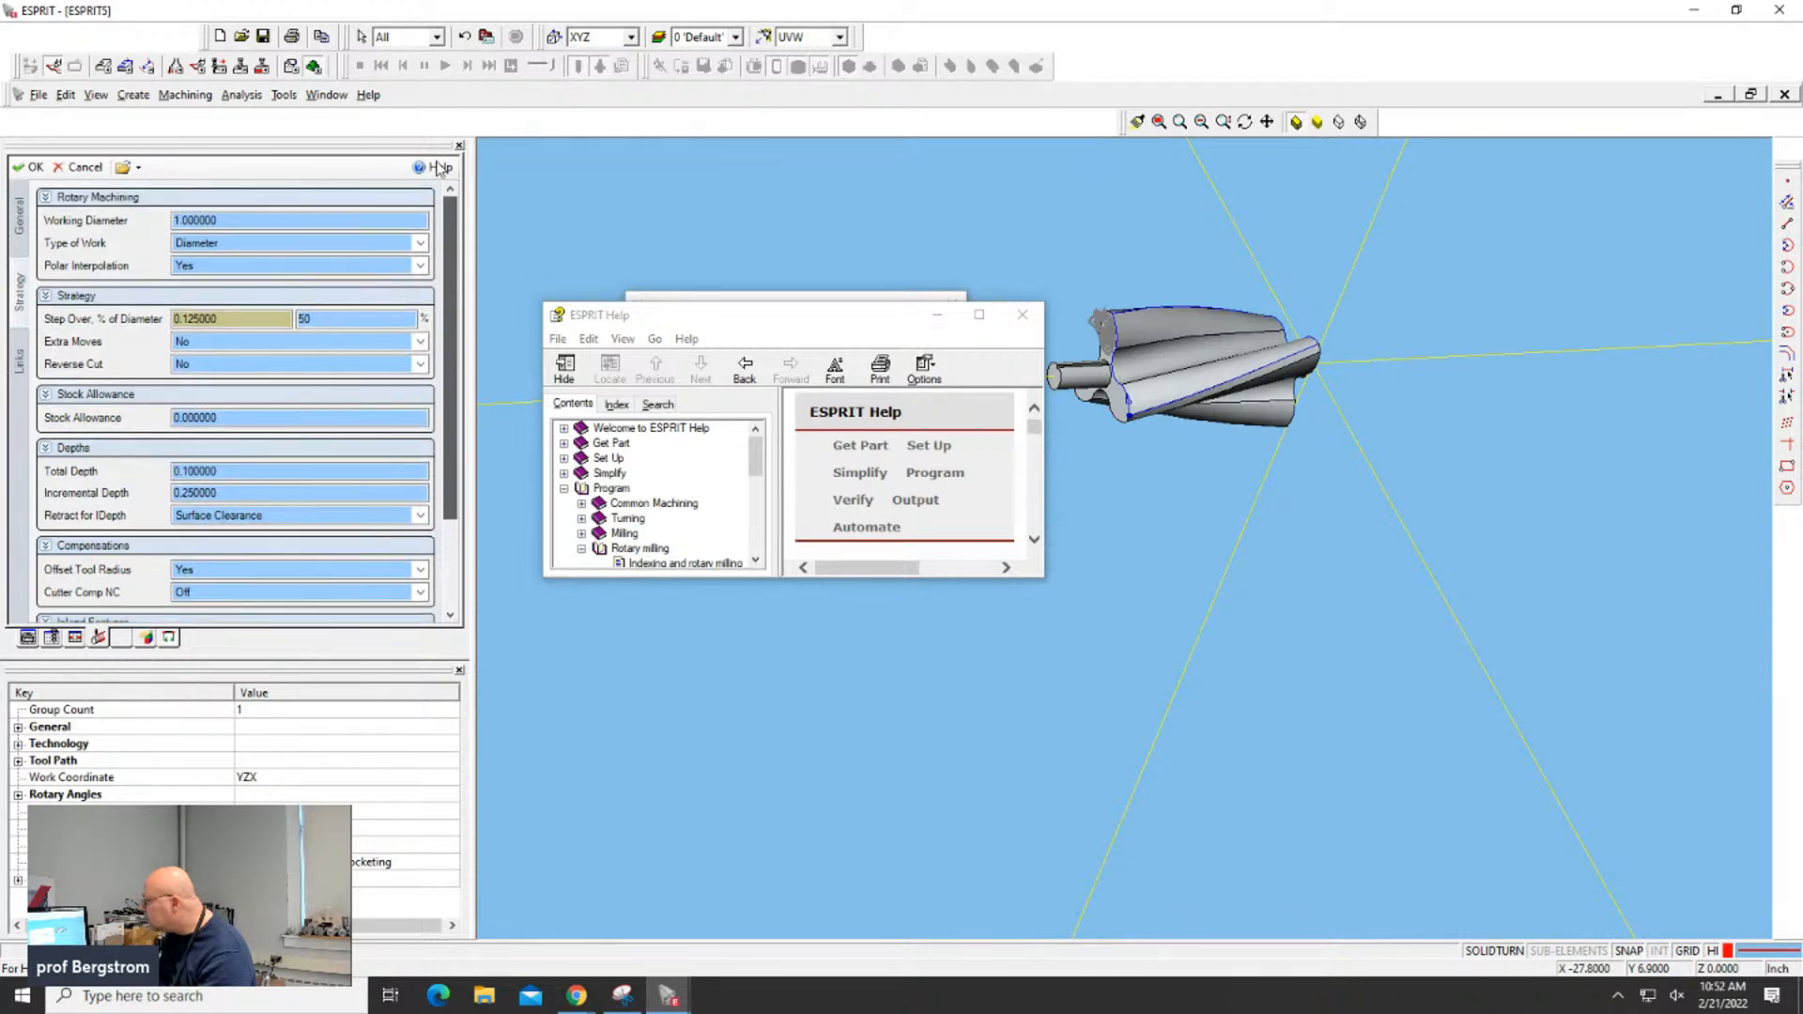
{"action": "left_click", "coordinate": [100, 201]}
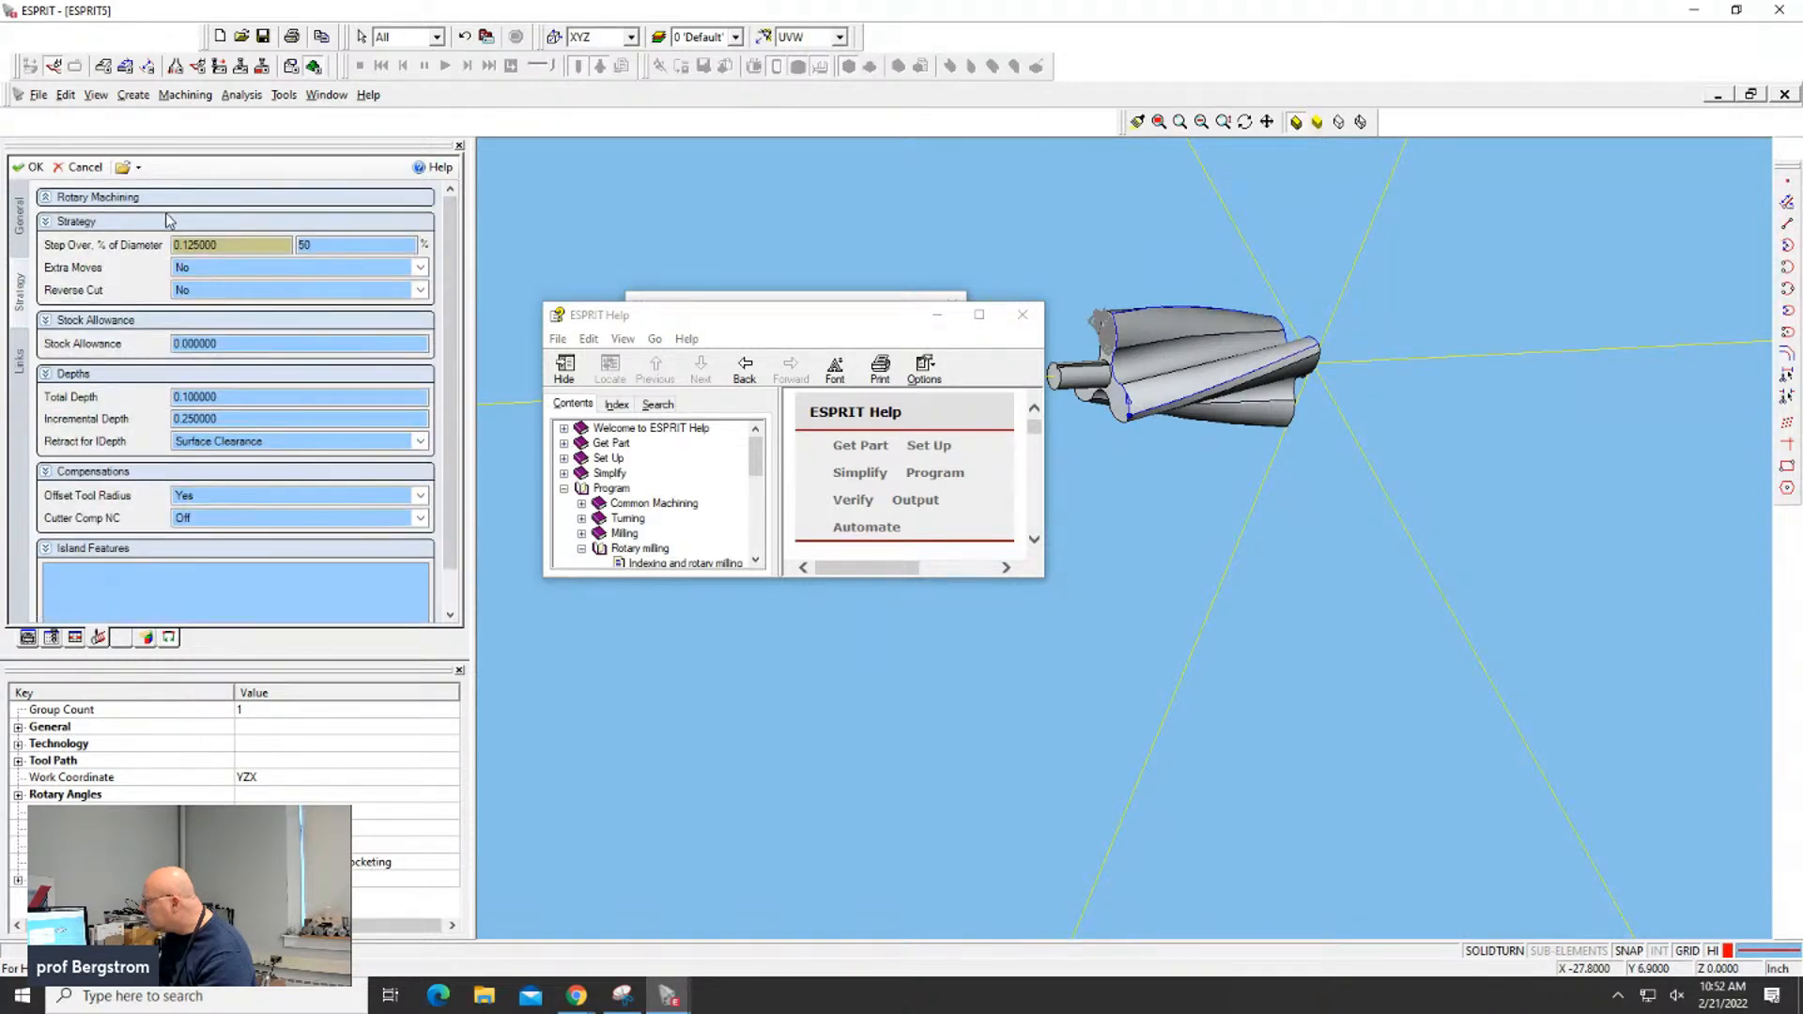
{"action": "left_click", "coordinate": [23, 236]}
{"action": "left_click", "coordinate": [238, 218]}
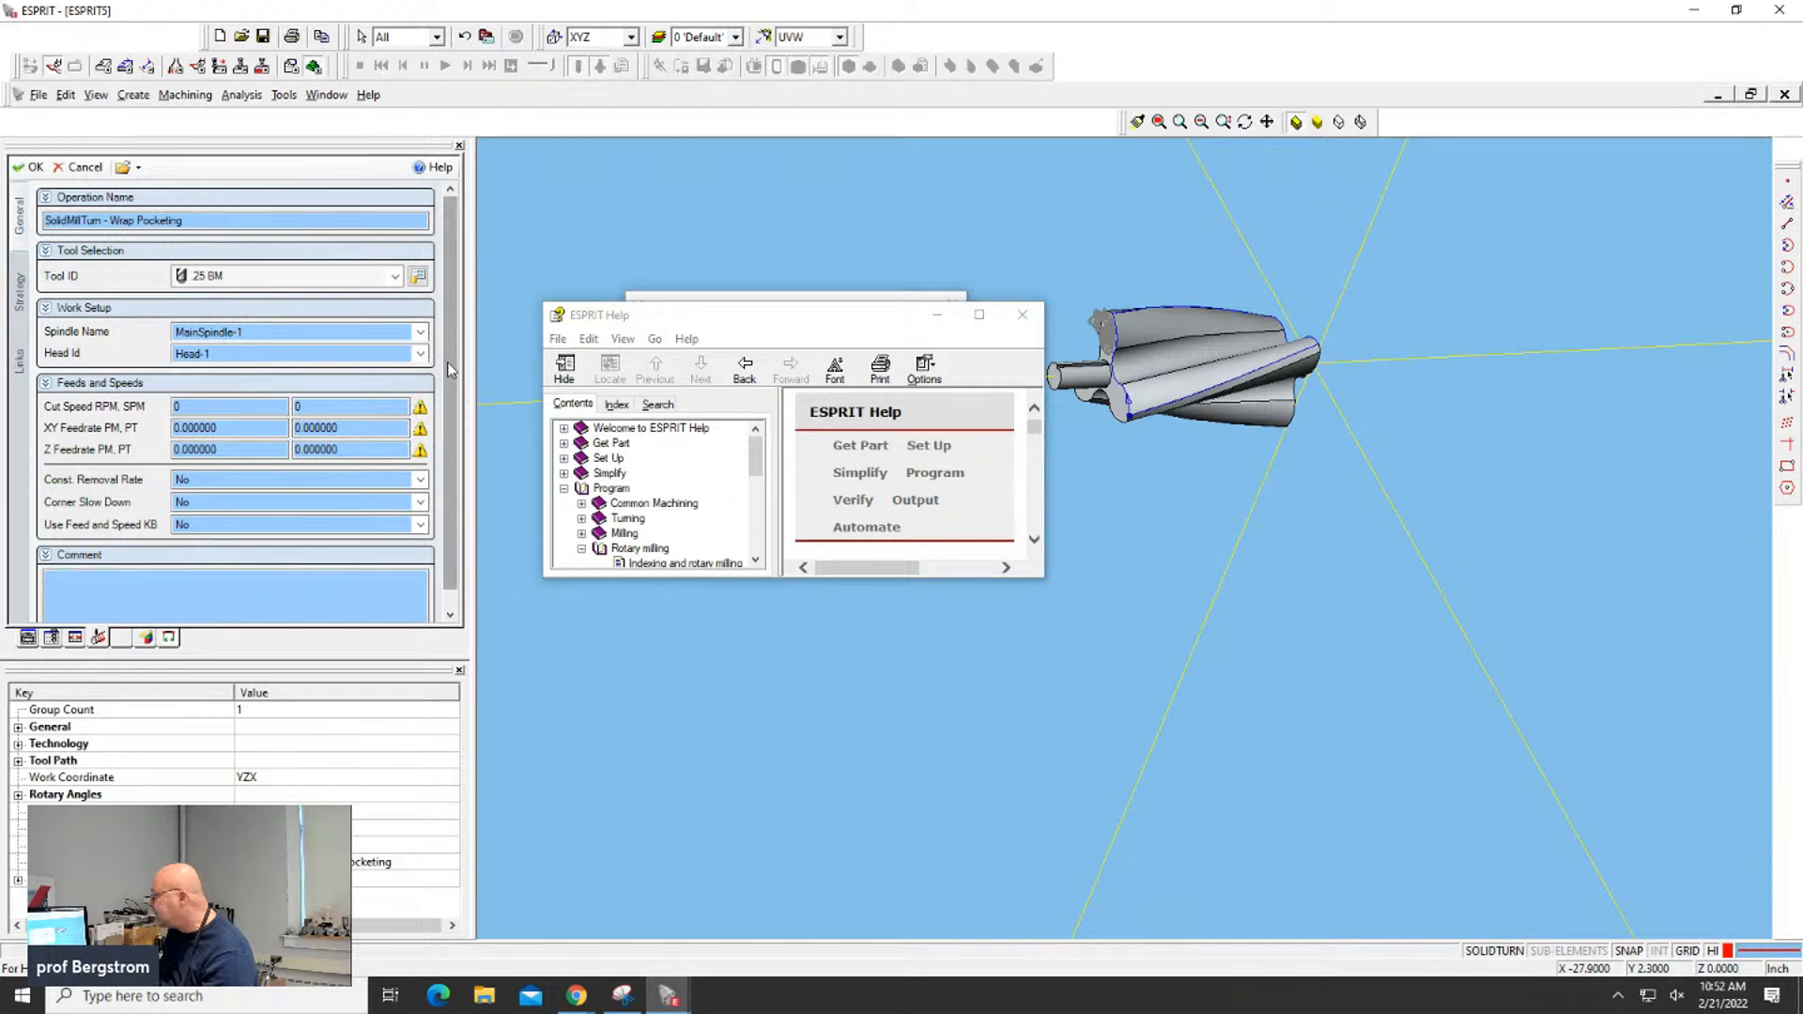
{"action": "scroll", "coordinate": [438, 425], "scroll_direction": "down", "scroll_amount": 1}
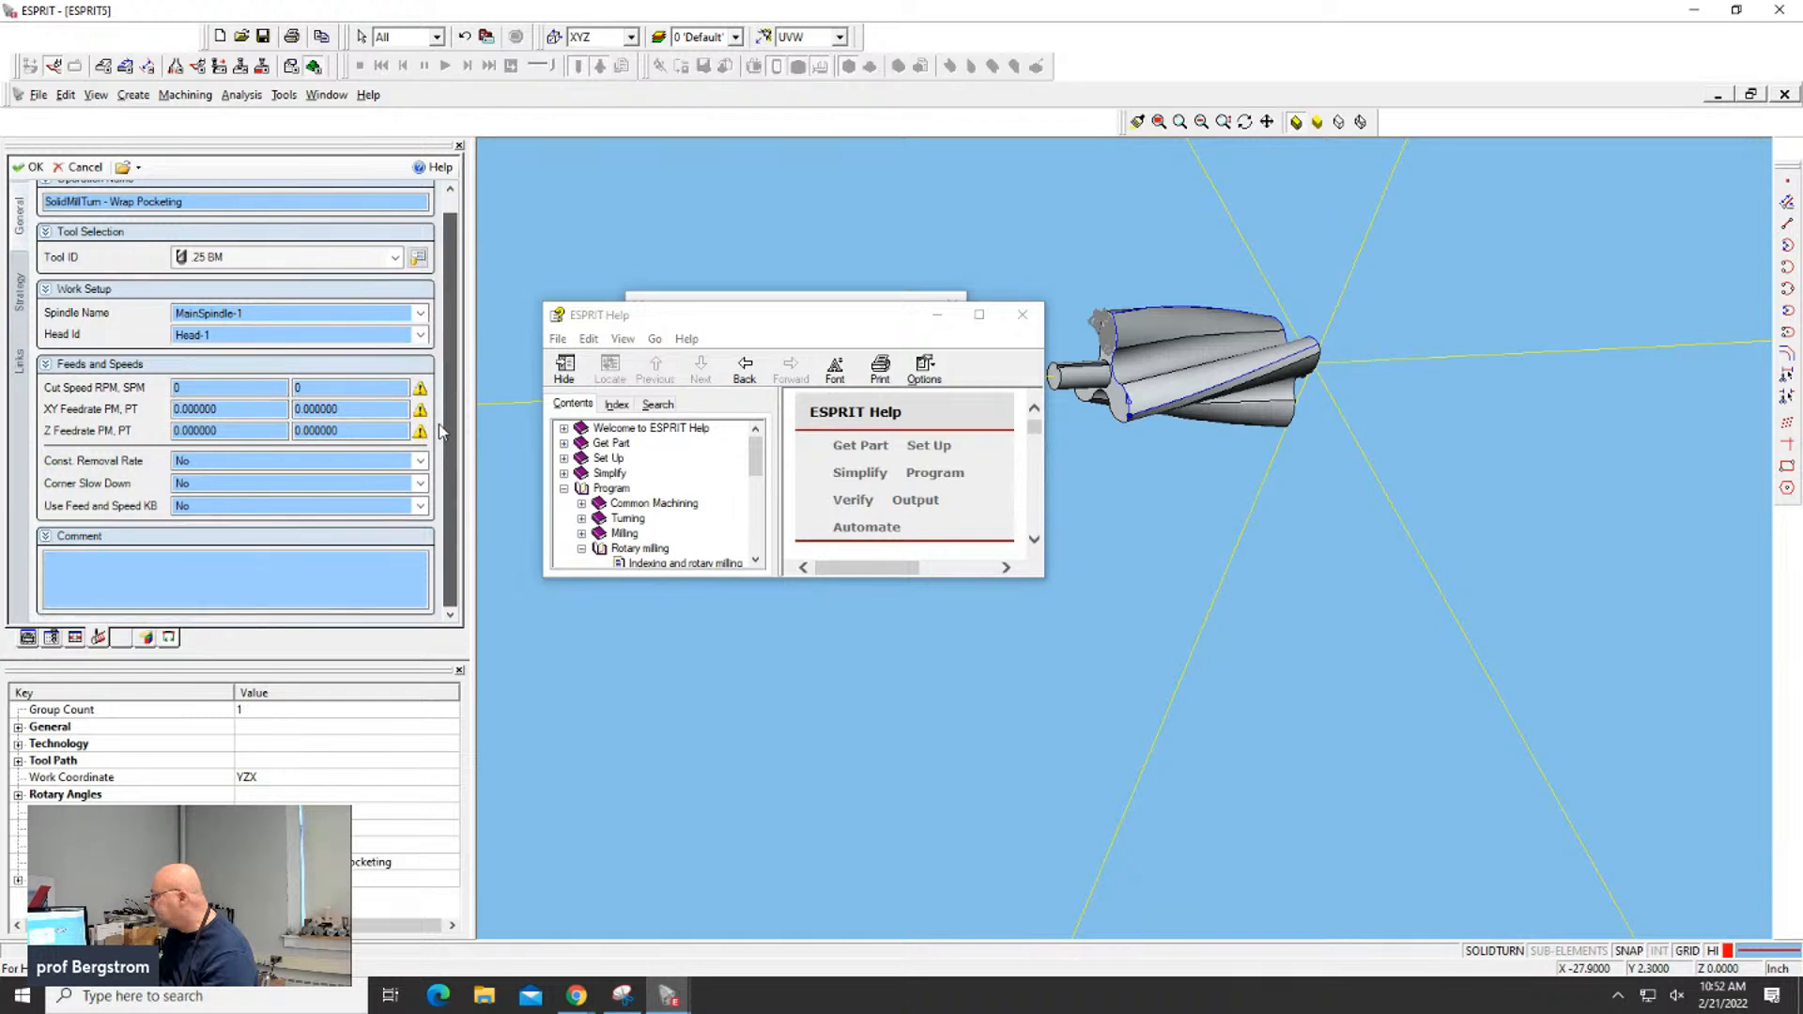
{"action": "left_click", "coordinate": [20, 291]}
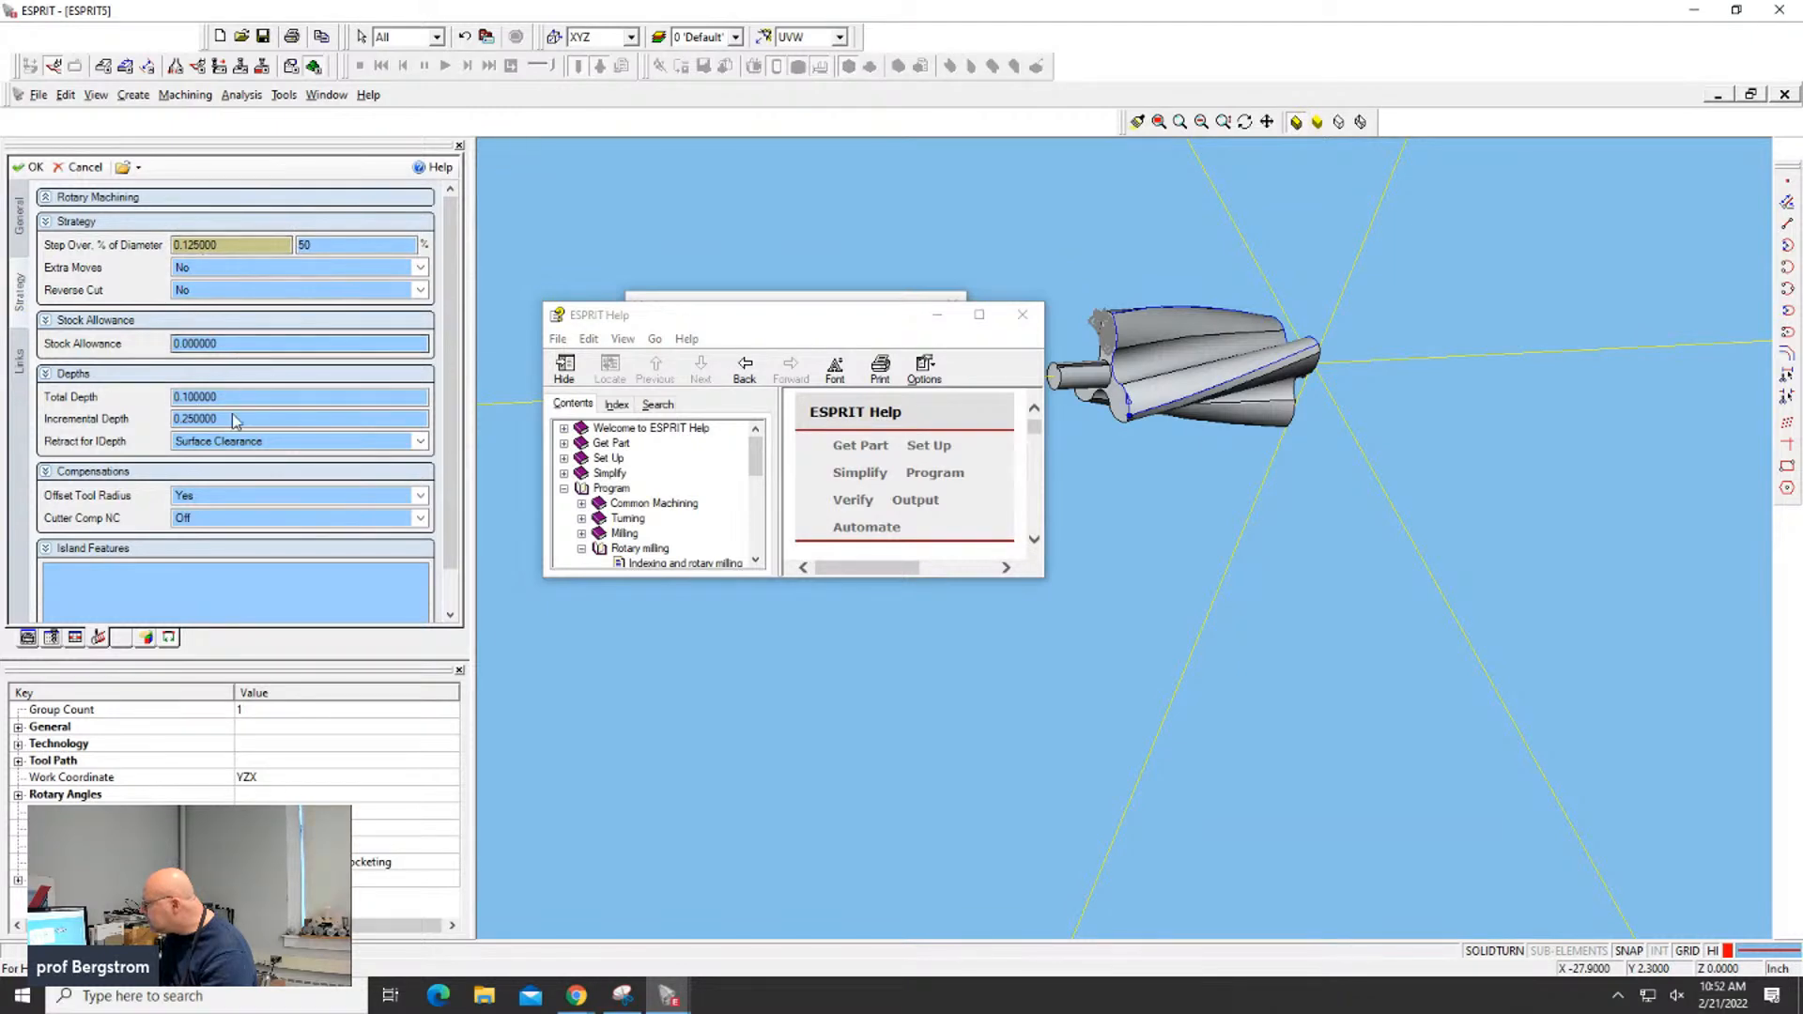
{"action": "scroll", "coordinate": [453, 428], "scroll_direction": "down", "scroll_amount": 2}
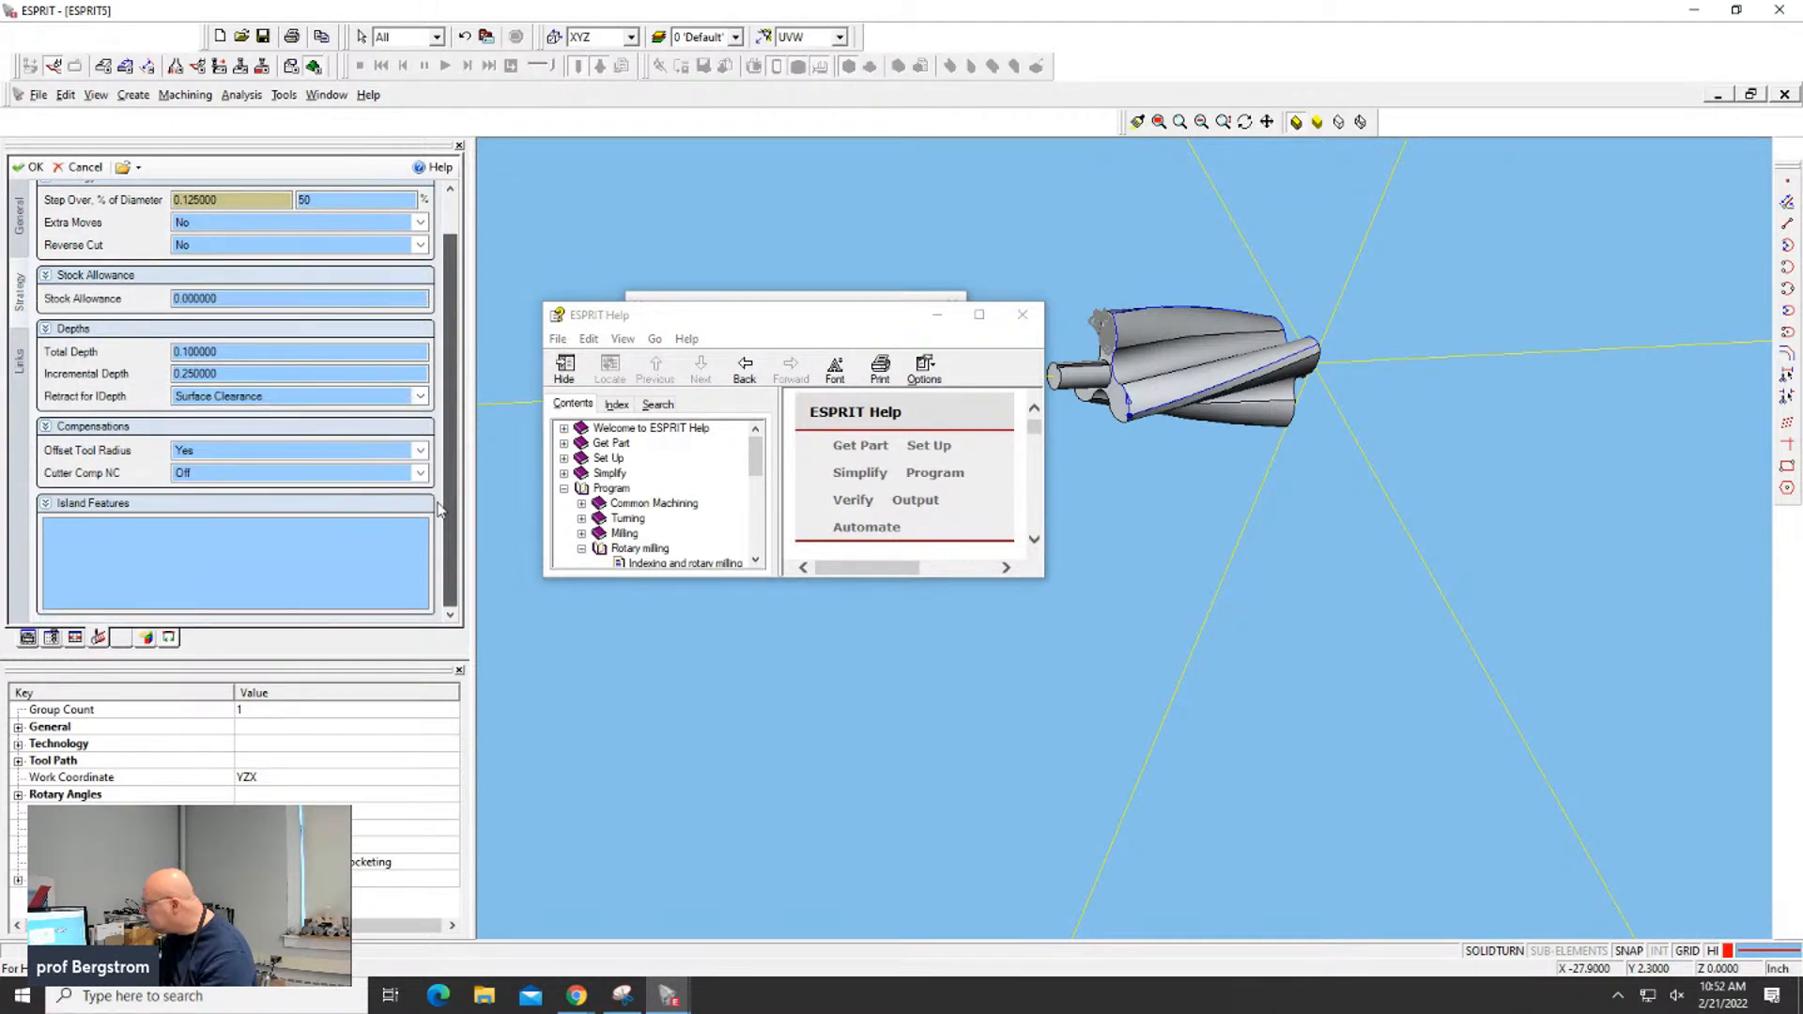
{"action": "left_click", "coordinate": [19, 363]}
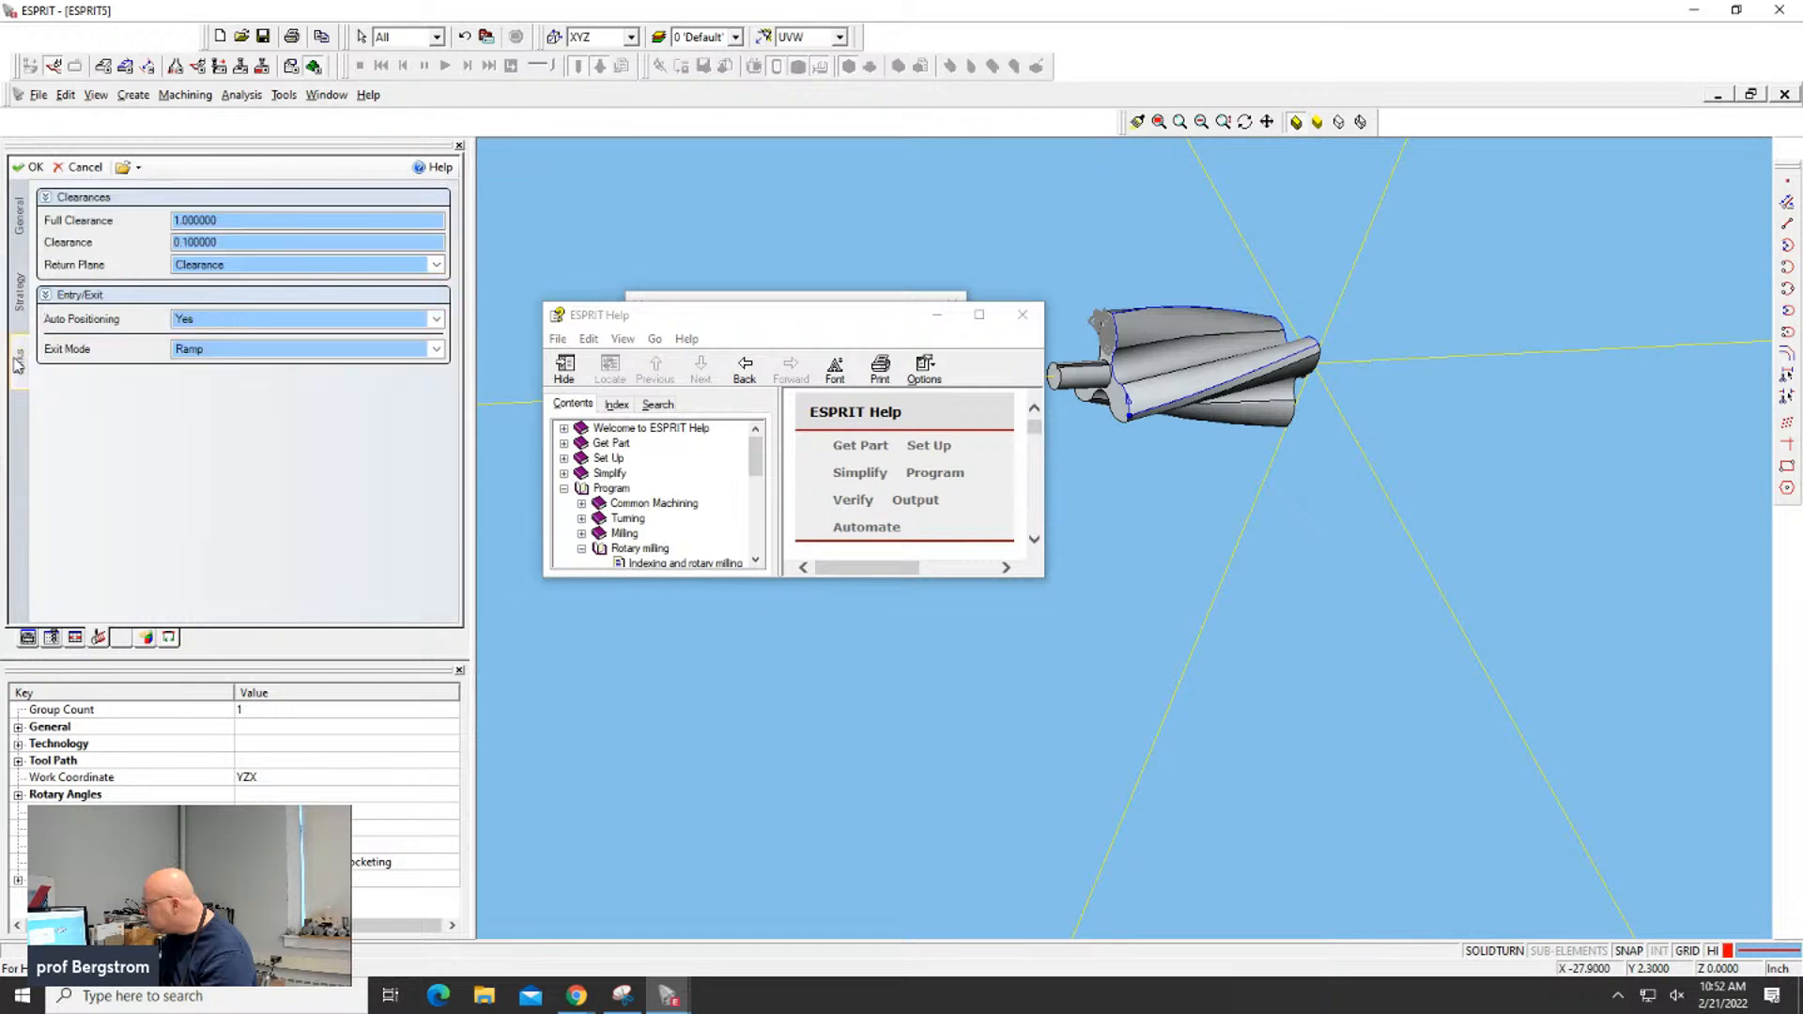
Cancel editing the wrap pocketing operation and delete it from 3 Chain
{"action": "left_click", "coordinate": [85, 166]}
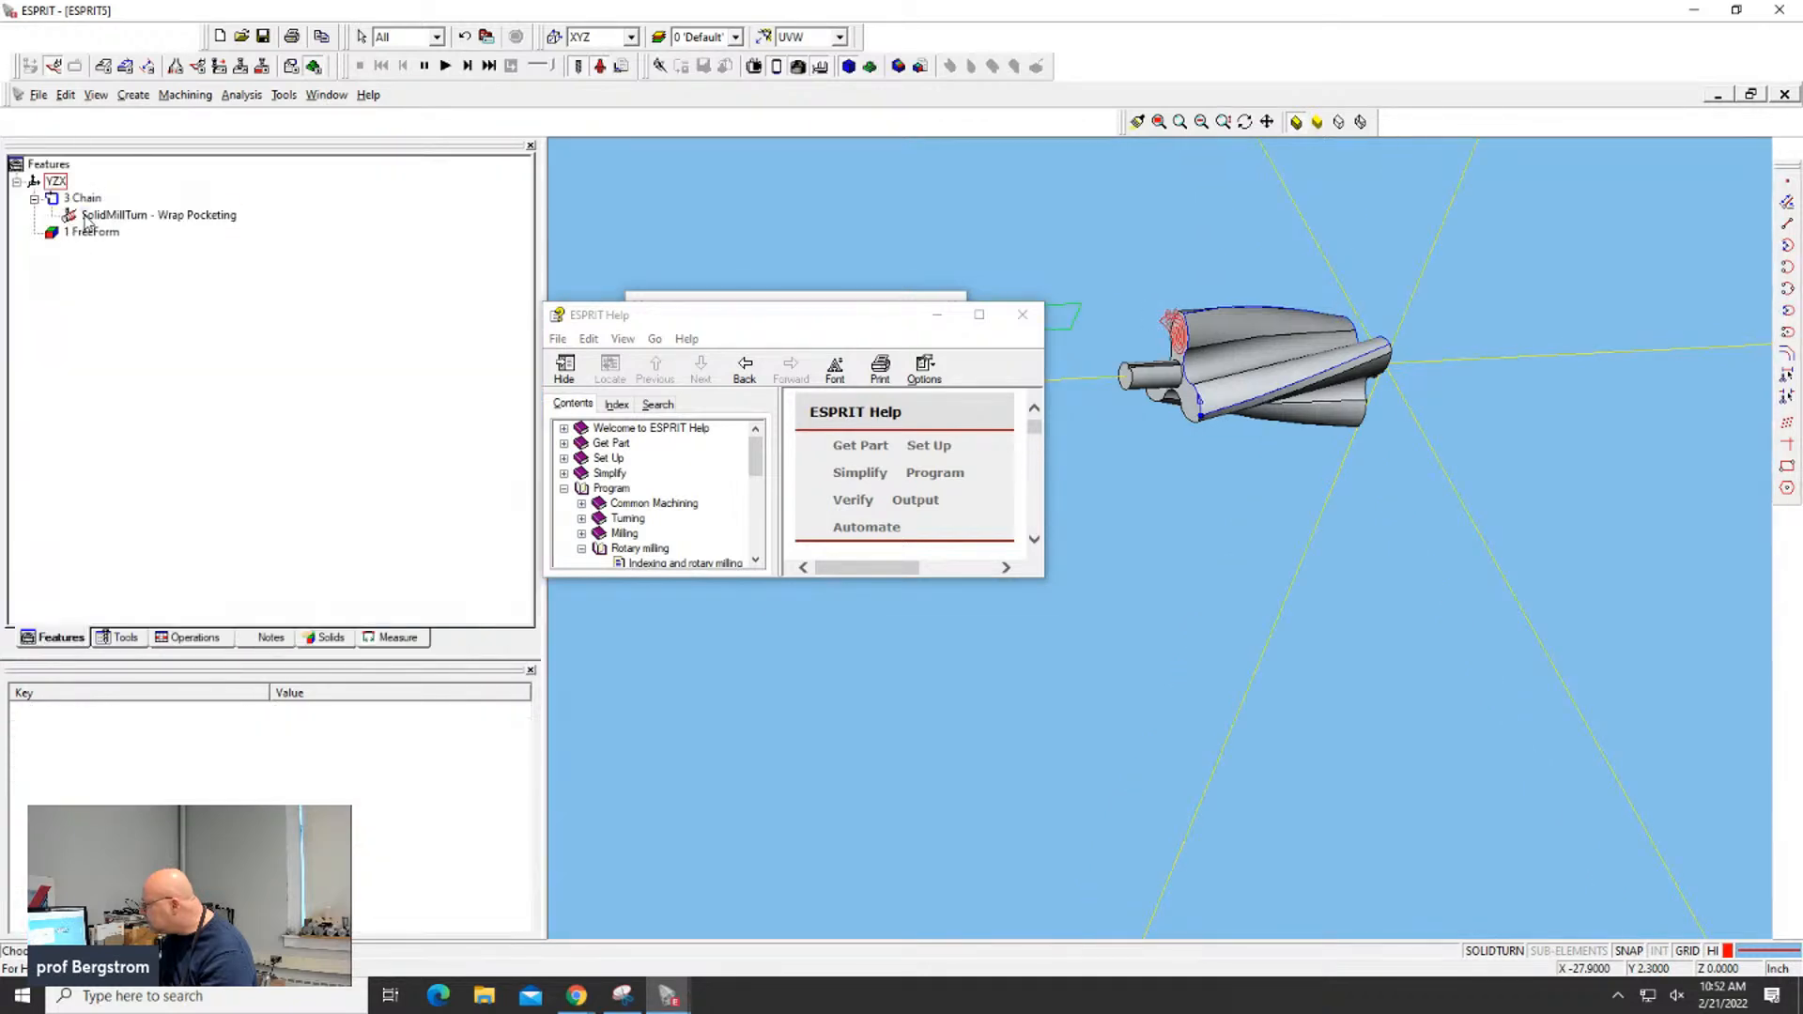
{"action": "left_click", "coordinate": [113, 215]}
{"action": "key", "text": "Delete"}
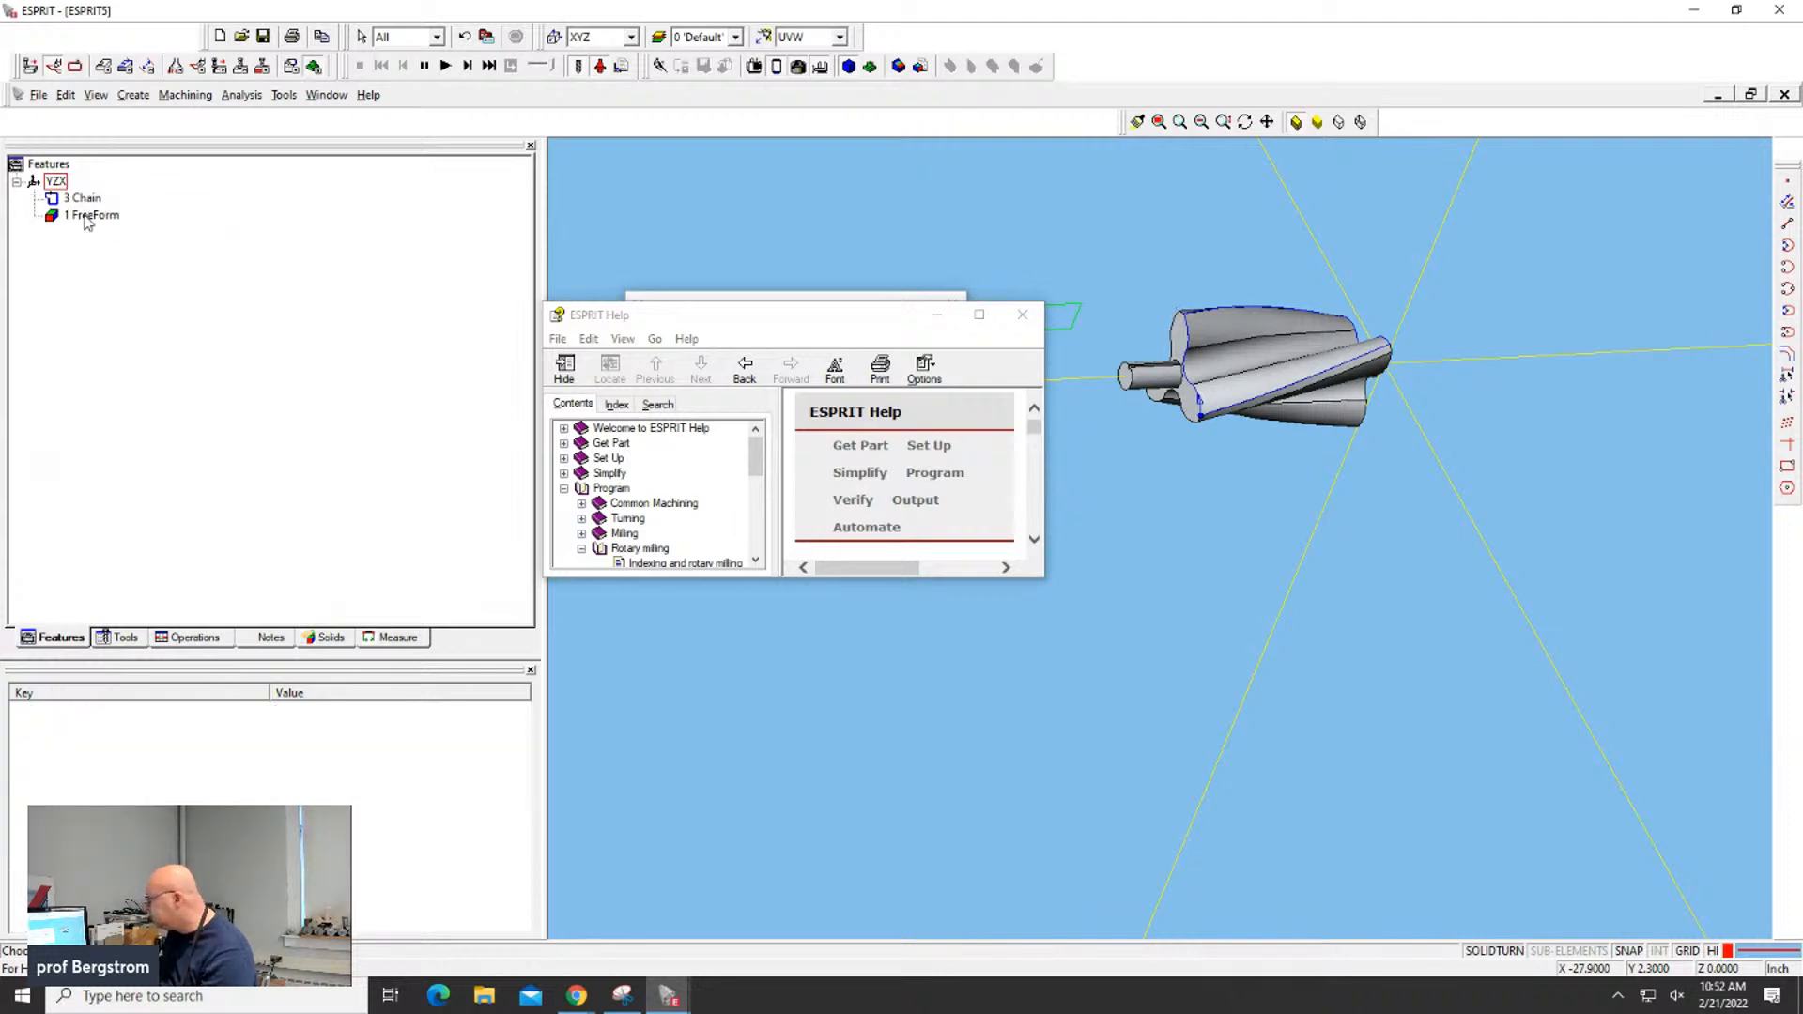
Try to create a legacy wrap contouring operation on 3 Chain without assigning a tool
{"action": "left_click", "coordinate": [82, 198]}
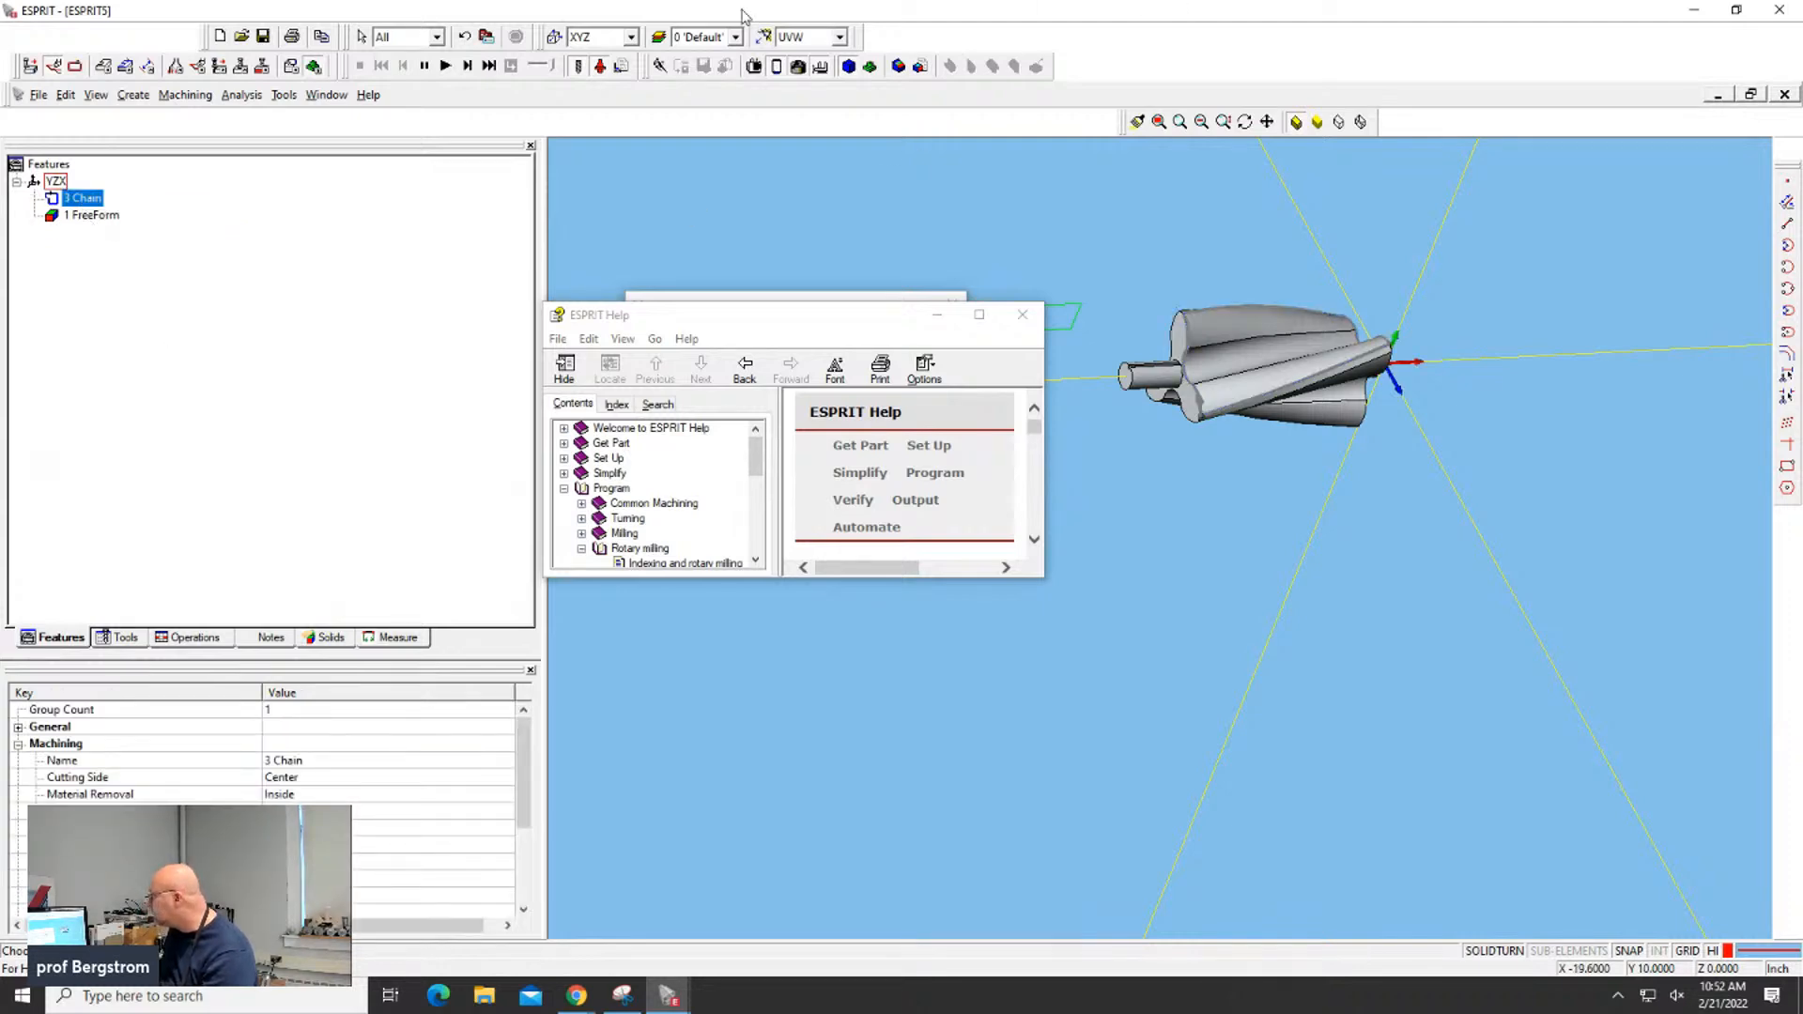
{"action": "left_click", "coordinate": [241, 66]}
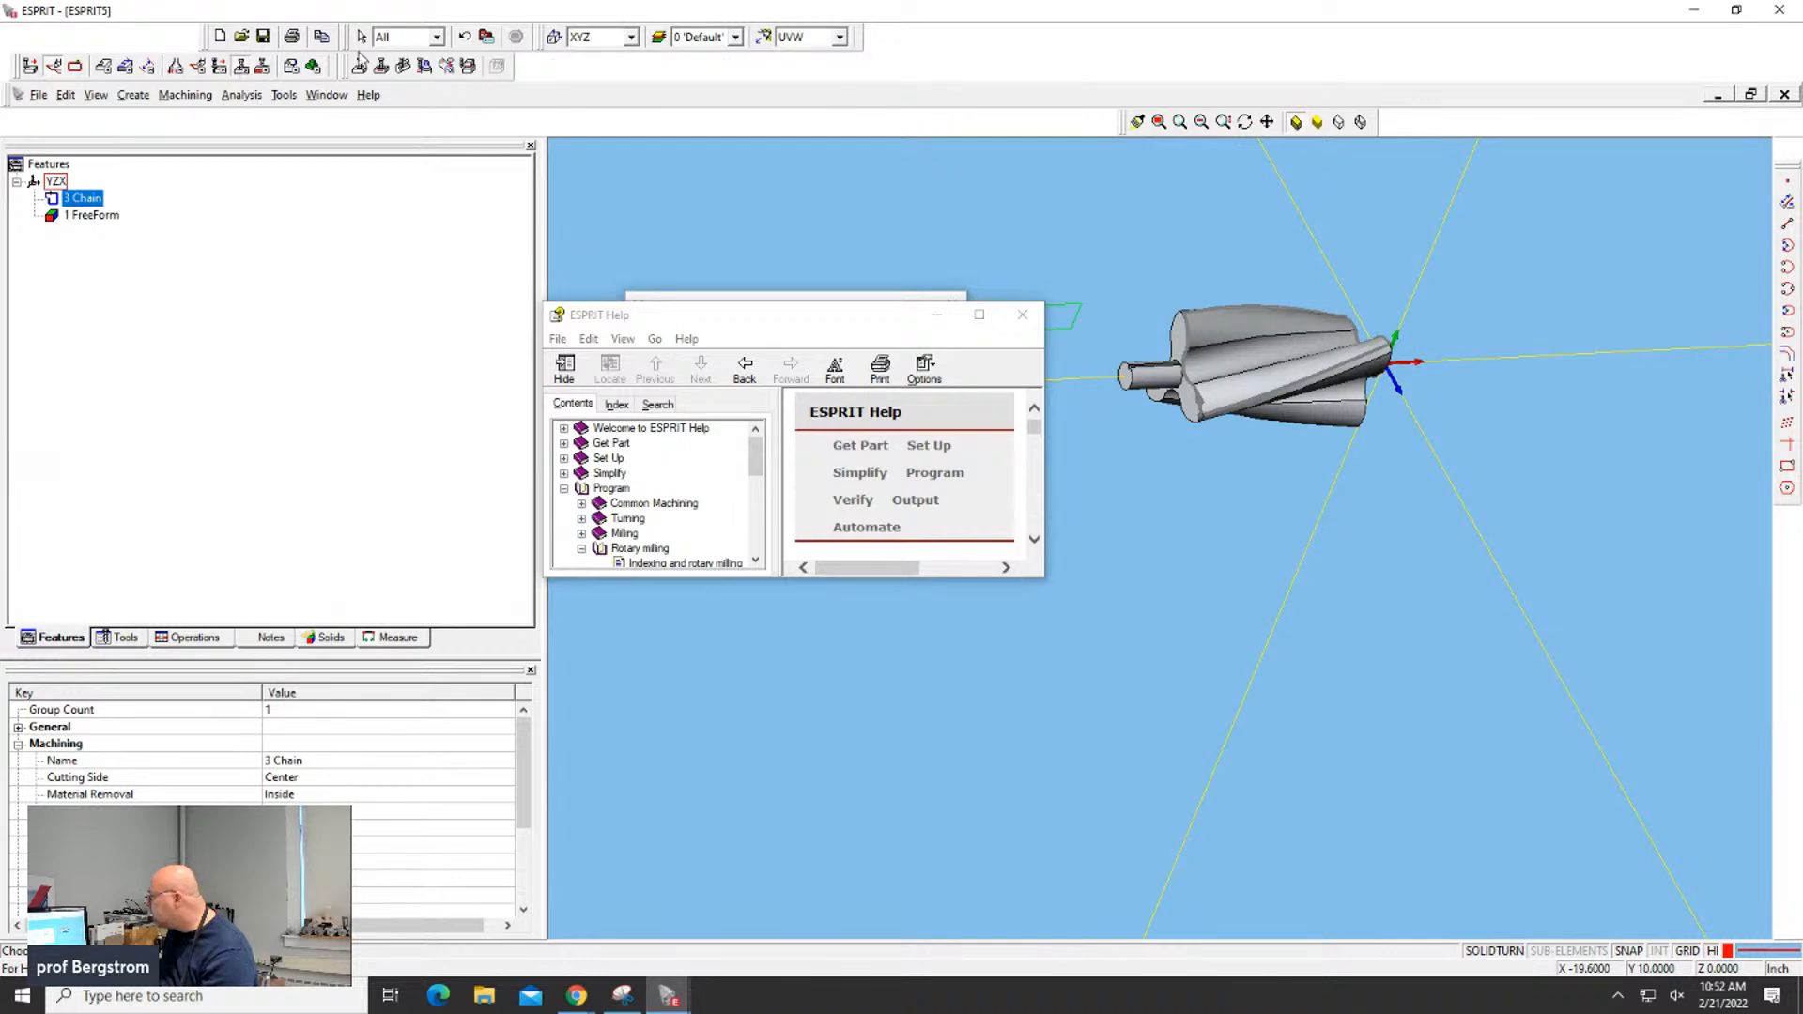
{"action": "left_click", "coordinate": [242, 65]}
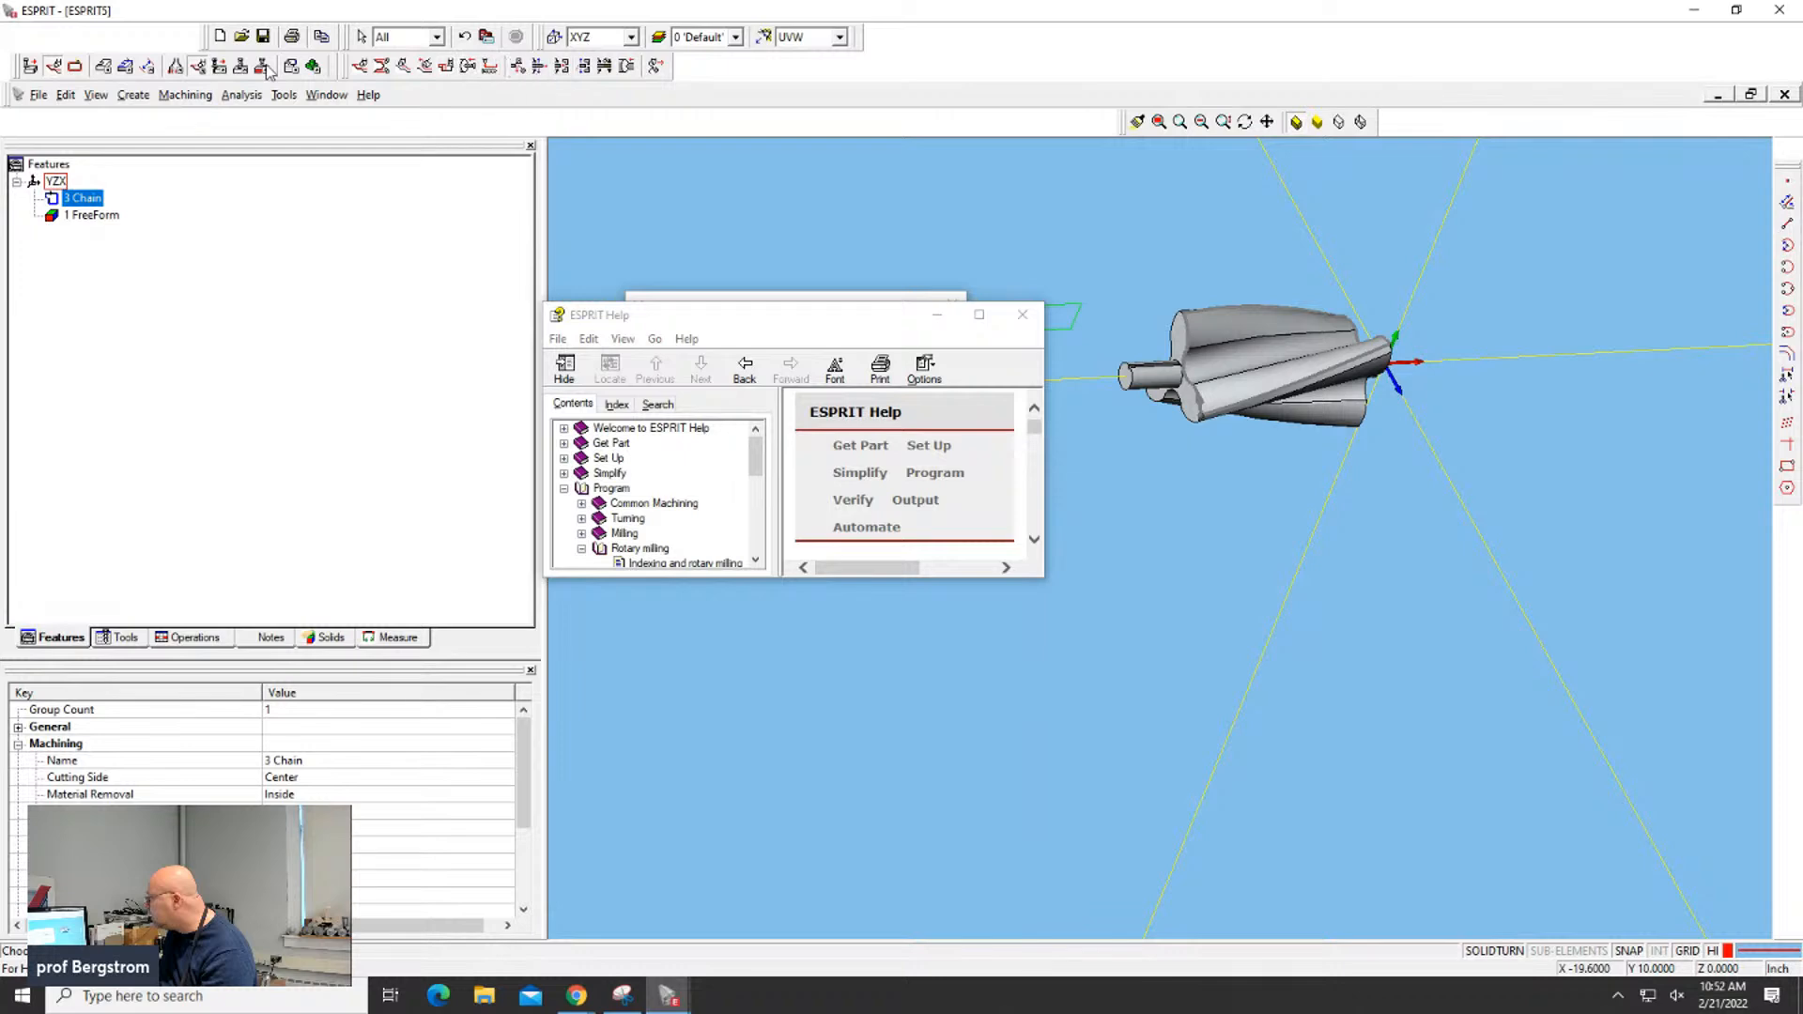
{"action": "left_click", "coordinate": [218, 66]}
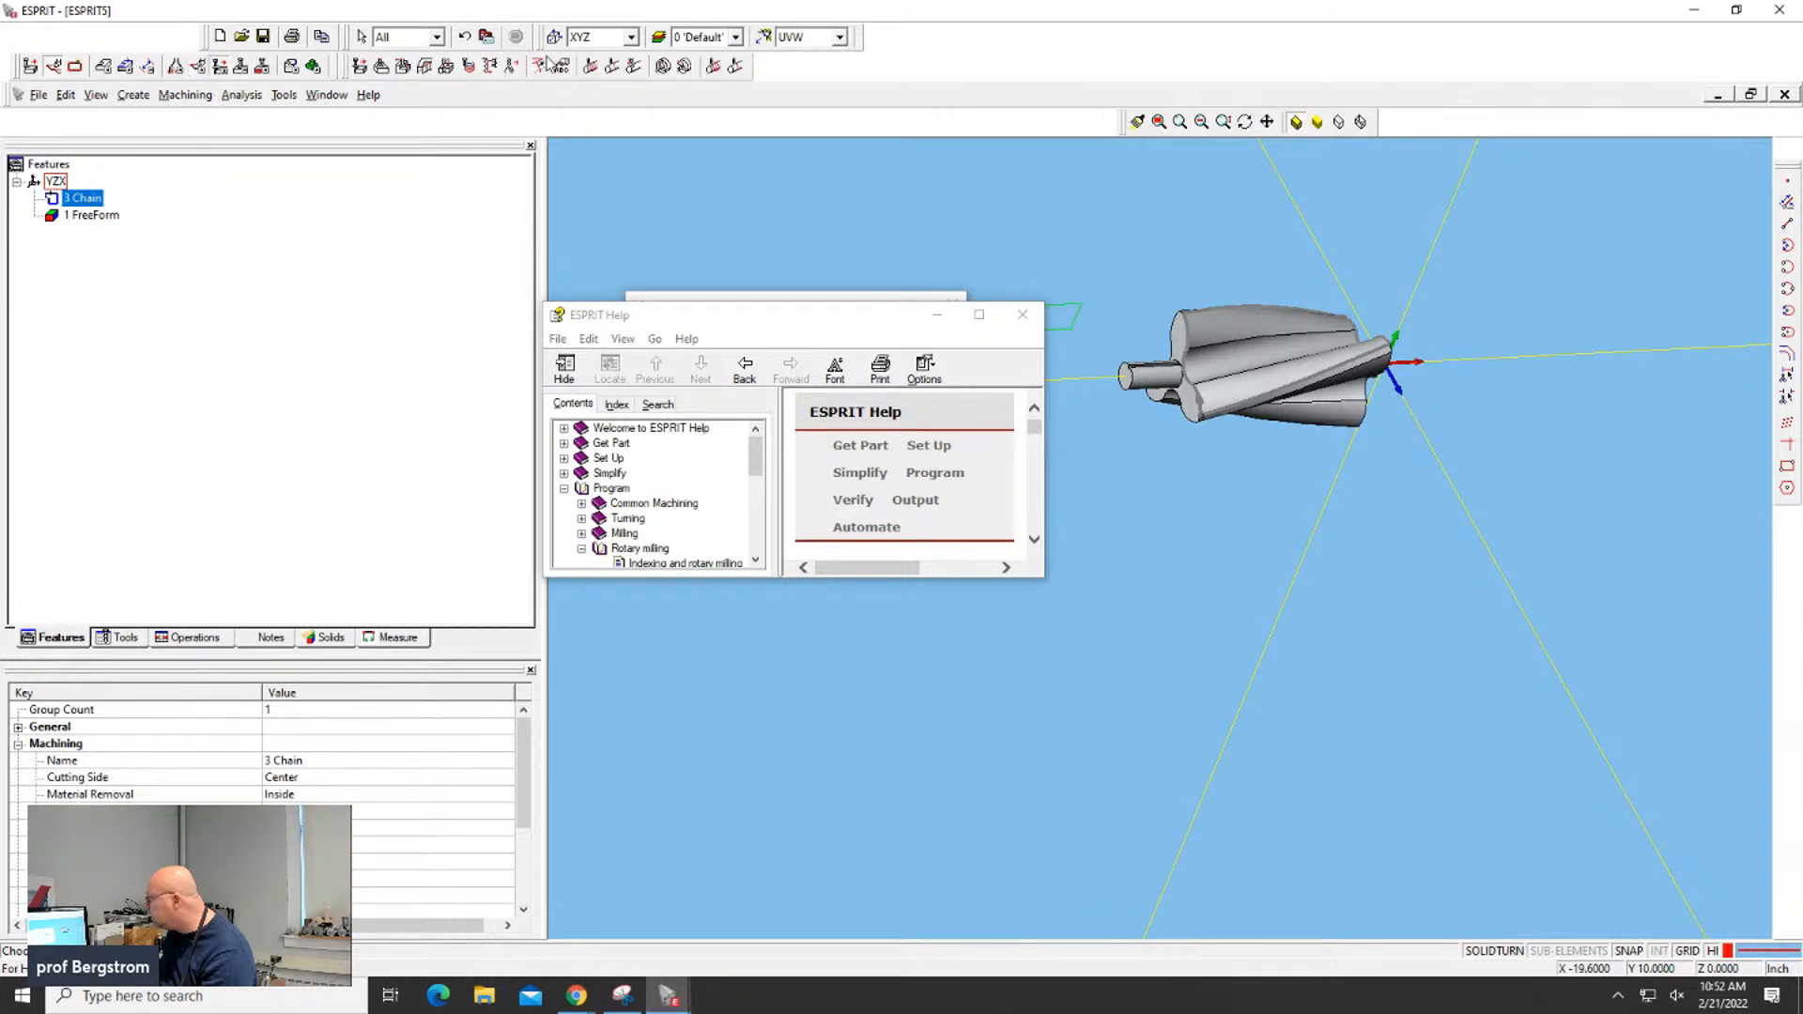
{"action": "left_click", "coordinate": [735, 67]}
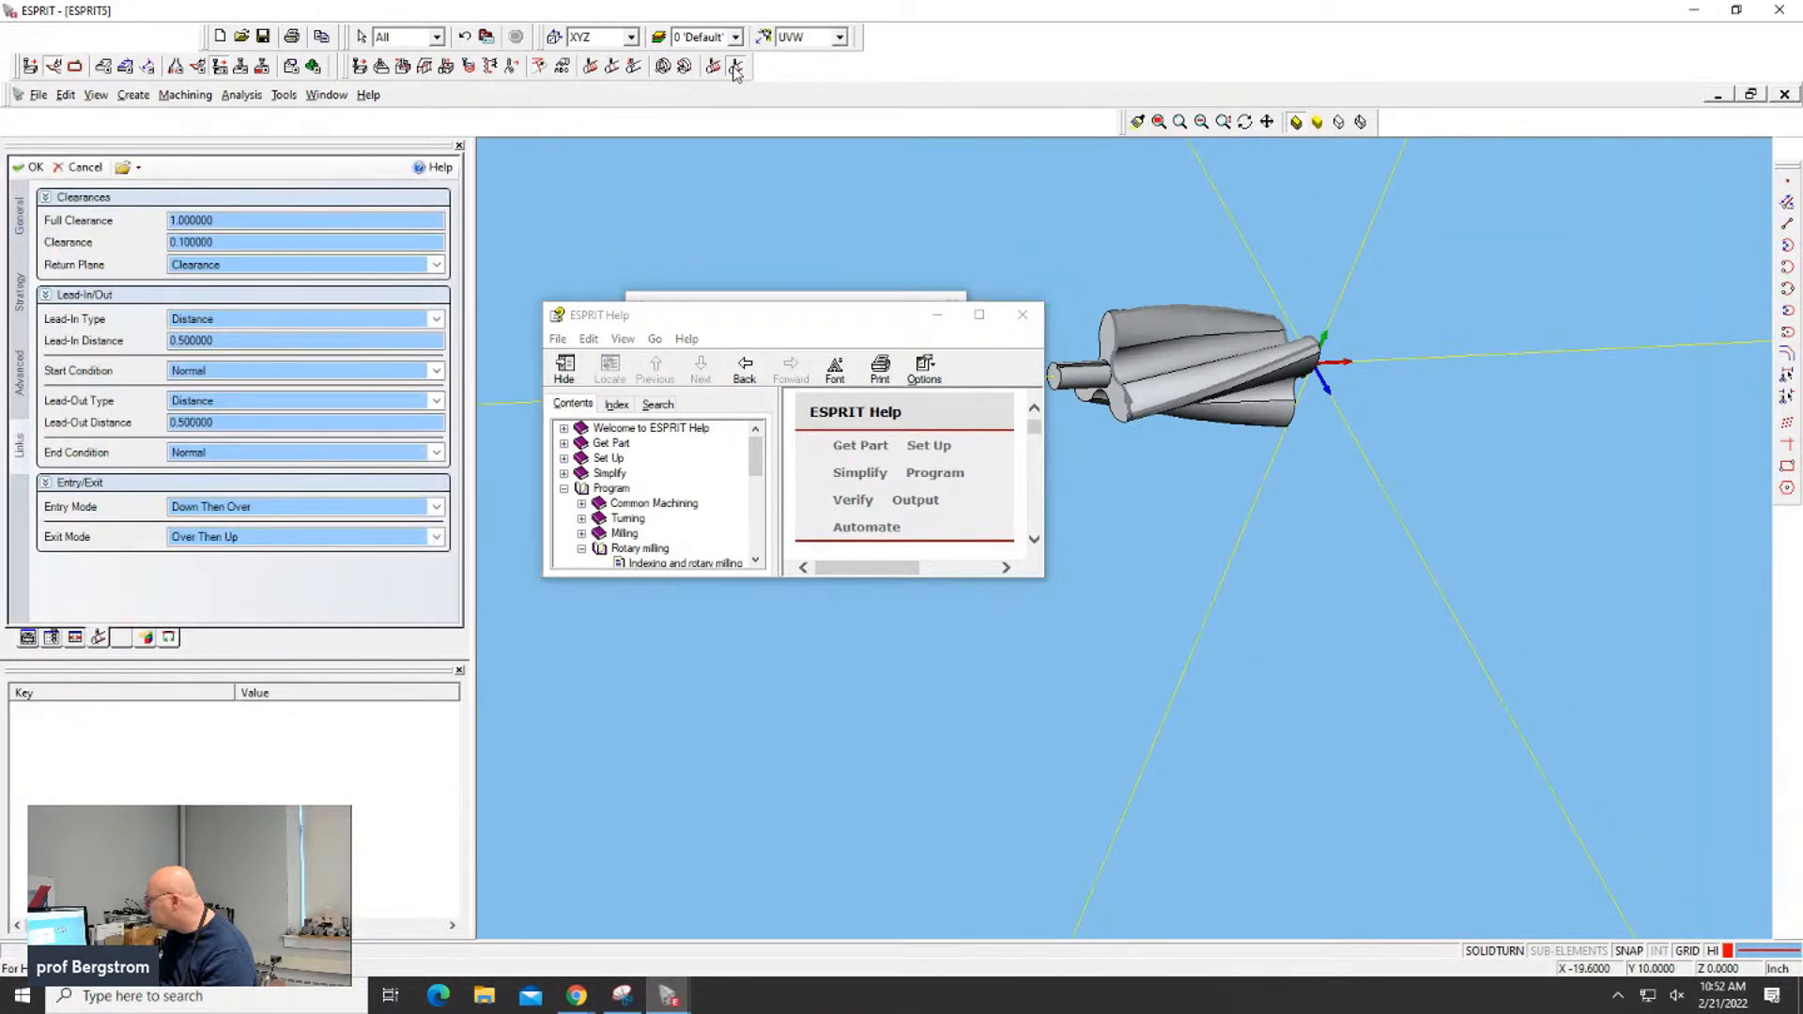
{"action": "left_click", "coordinate": [31, 168]}
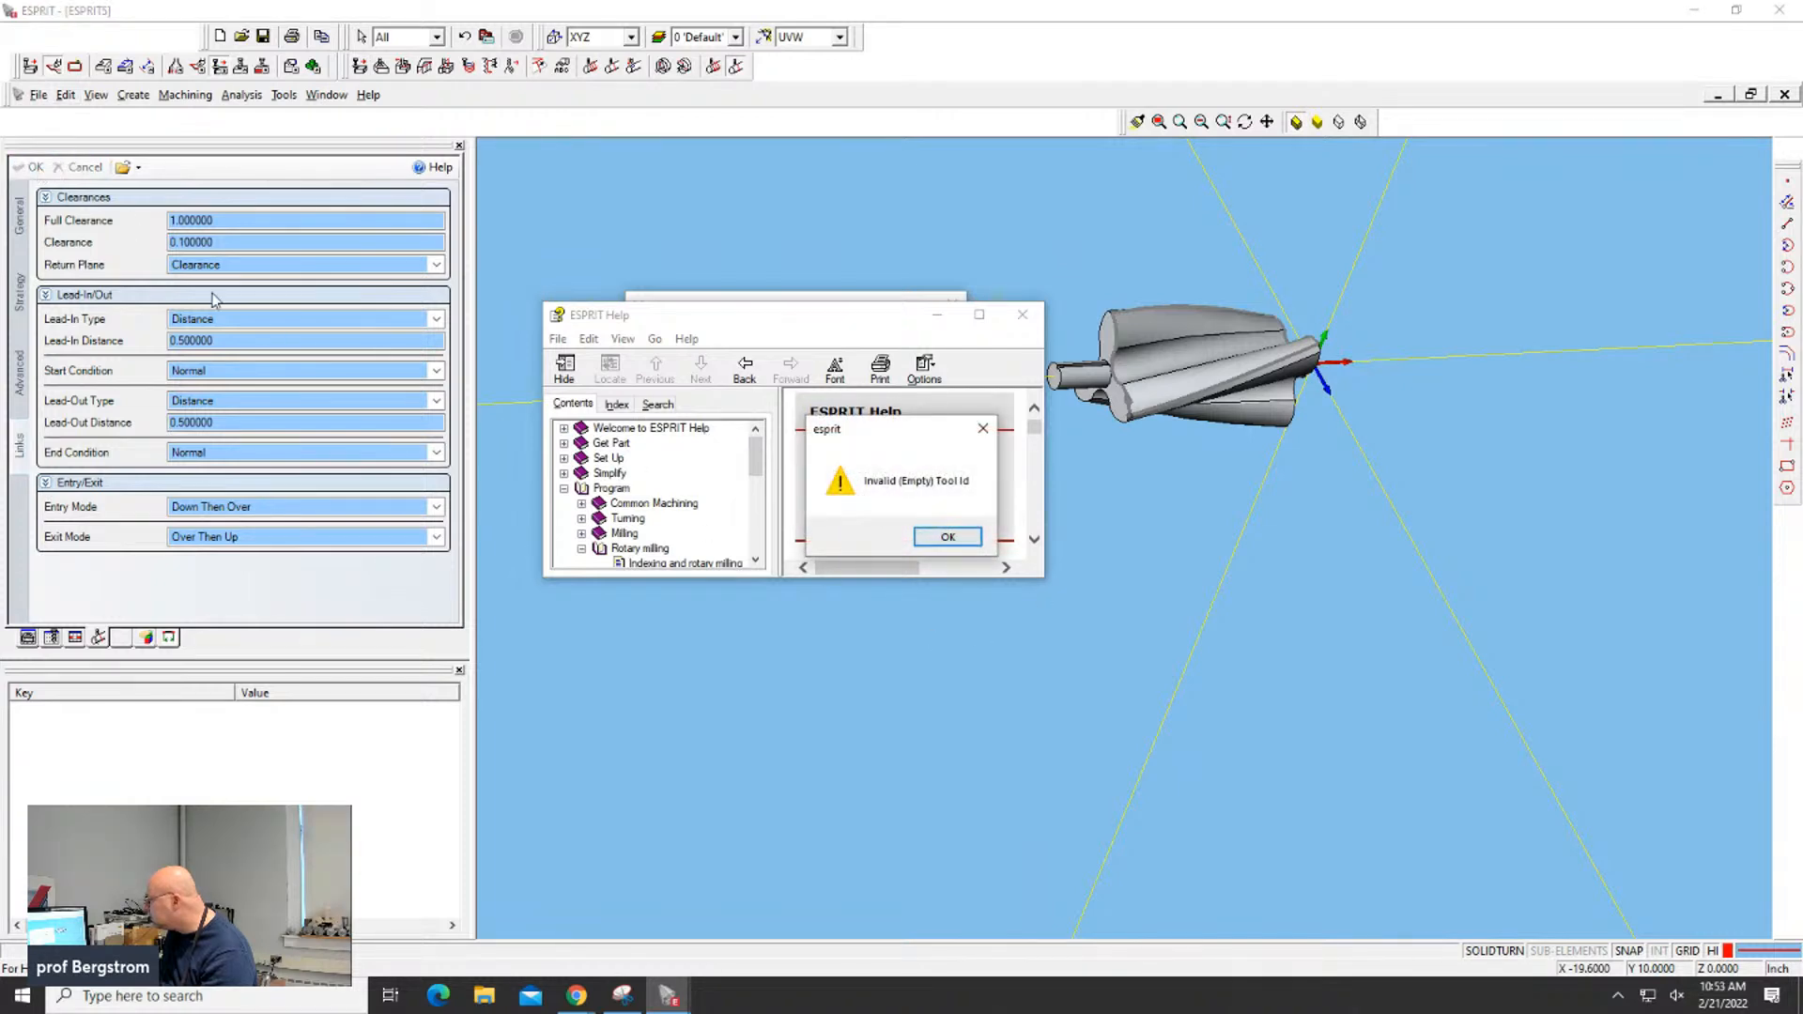
{"action": "left_click", "coordinate": [948, 536]}
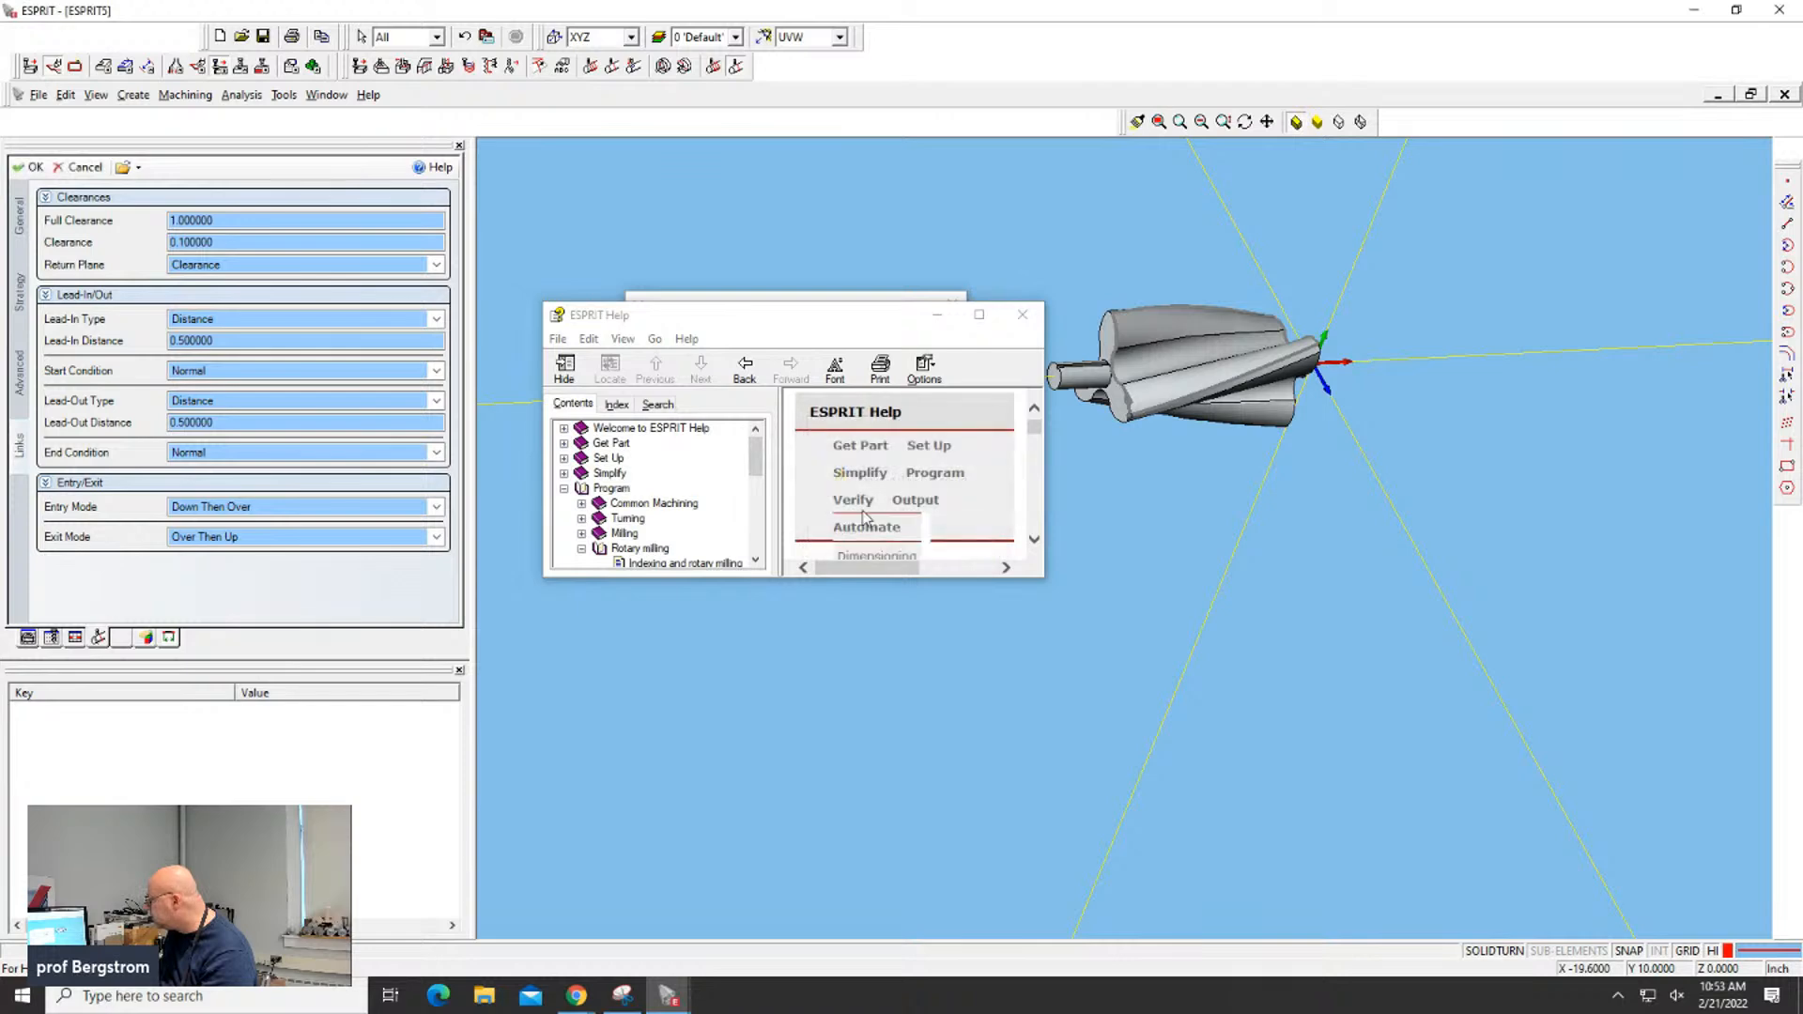
Assign the .25 BM tool to the wrap contouring operation and try to create it
{"action": "left_click", "coordinate": [21, 218]}
{"action": "left_click", "coordinate": [229, 281]}
{"action": "left_click", "coordinate": [236, 299]}
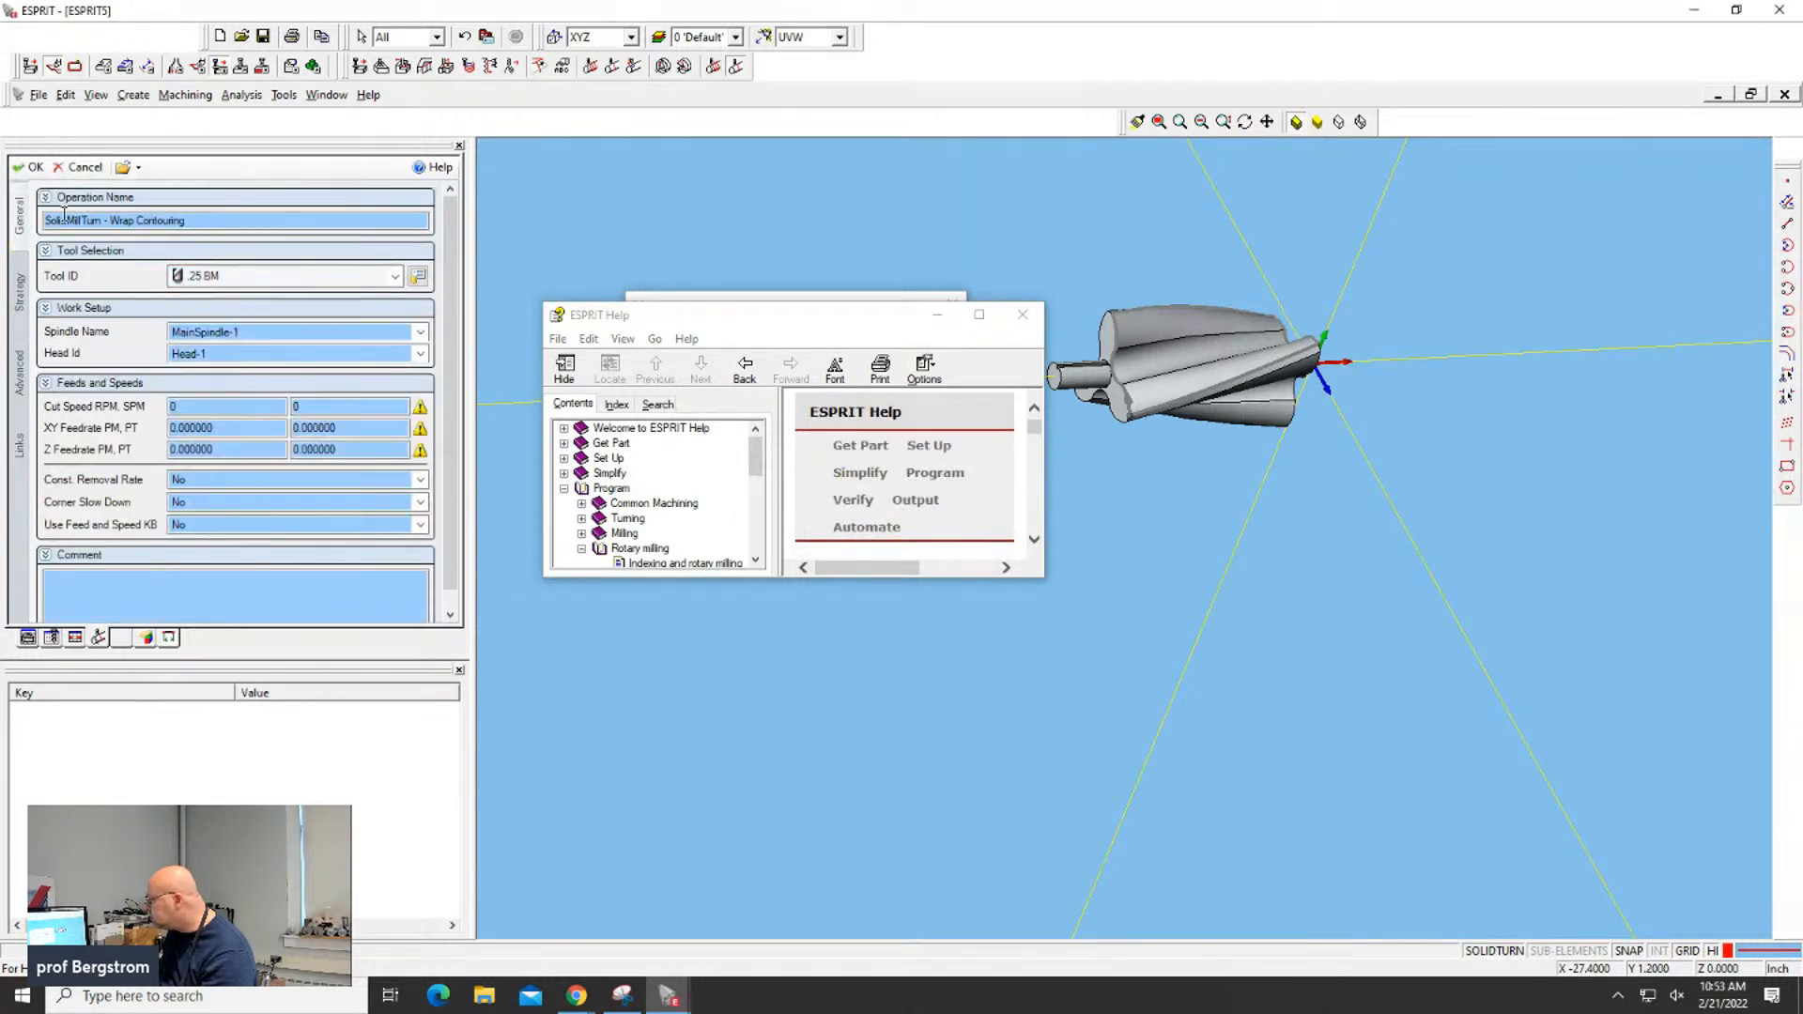
{"action": "left_click", "coordinate": [30, 169]}
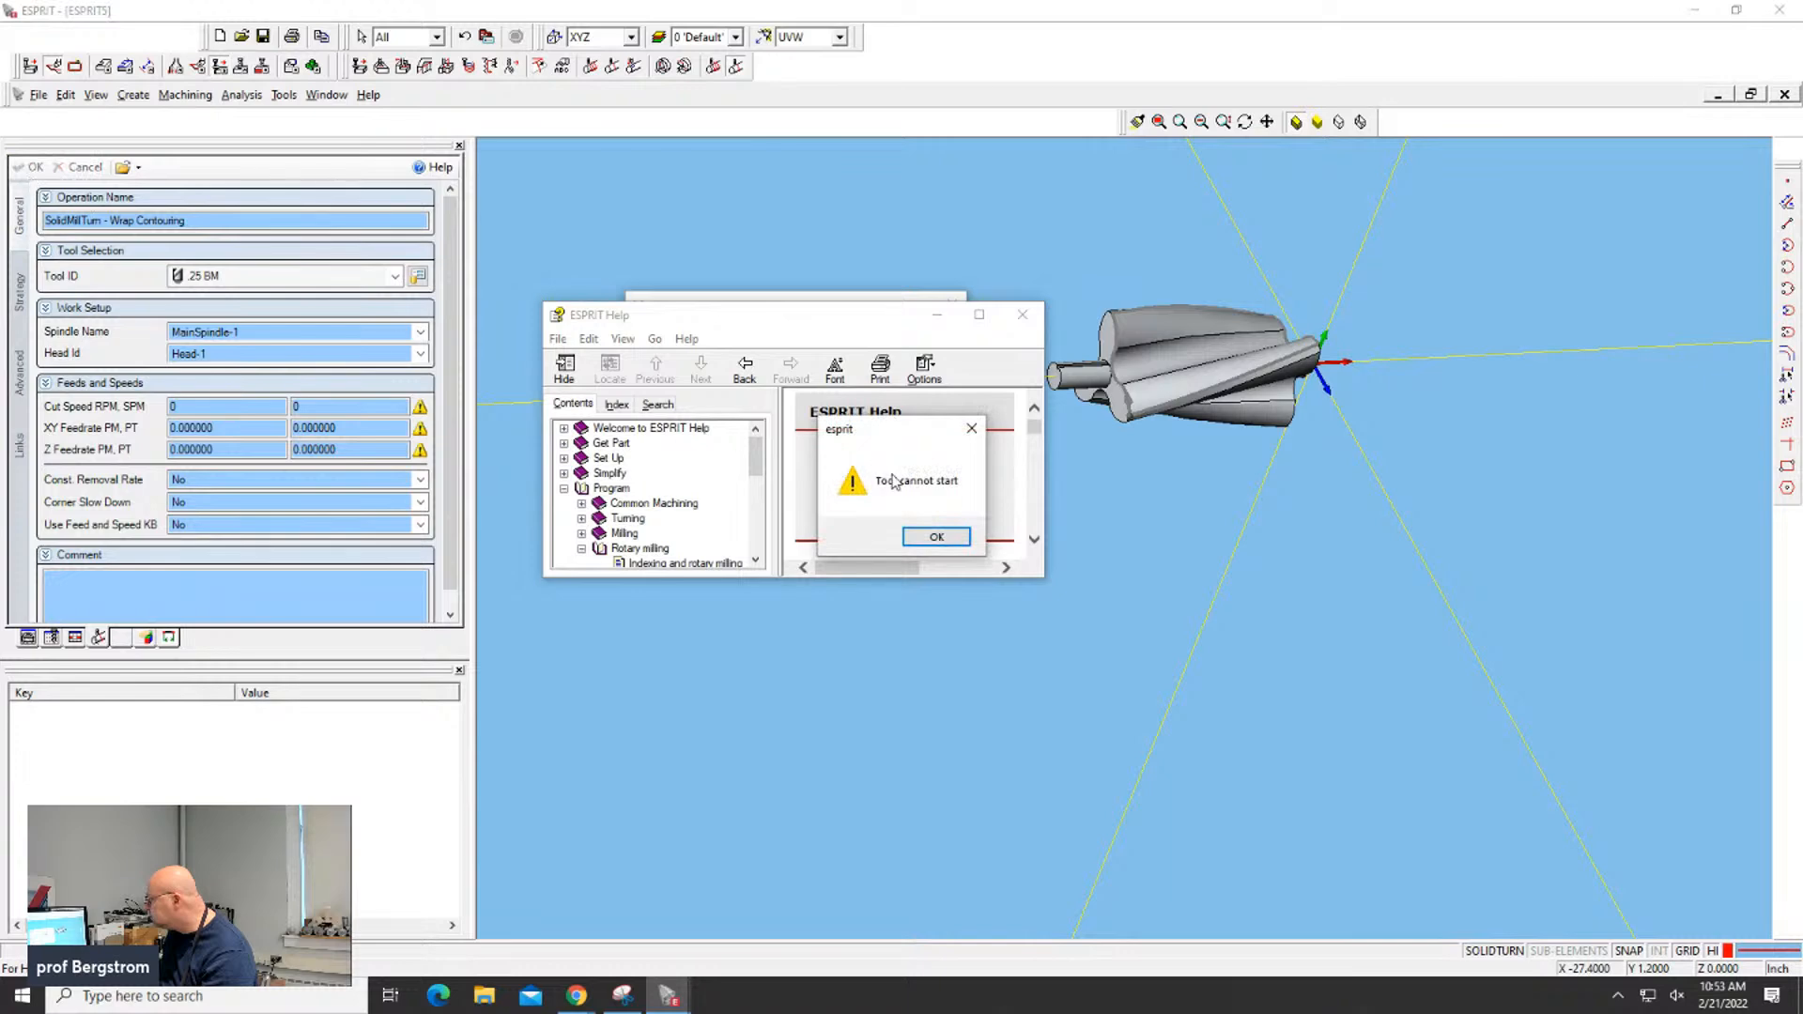
{"action": "left_click", "coordinate": [960, 542]}
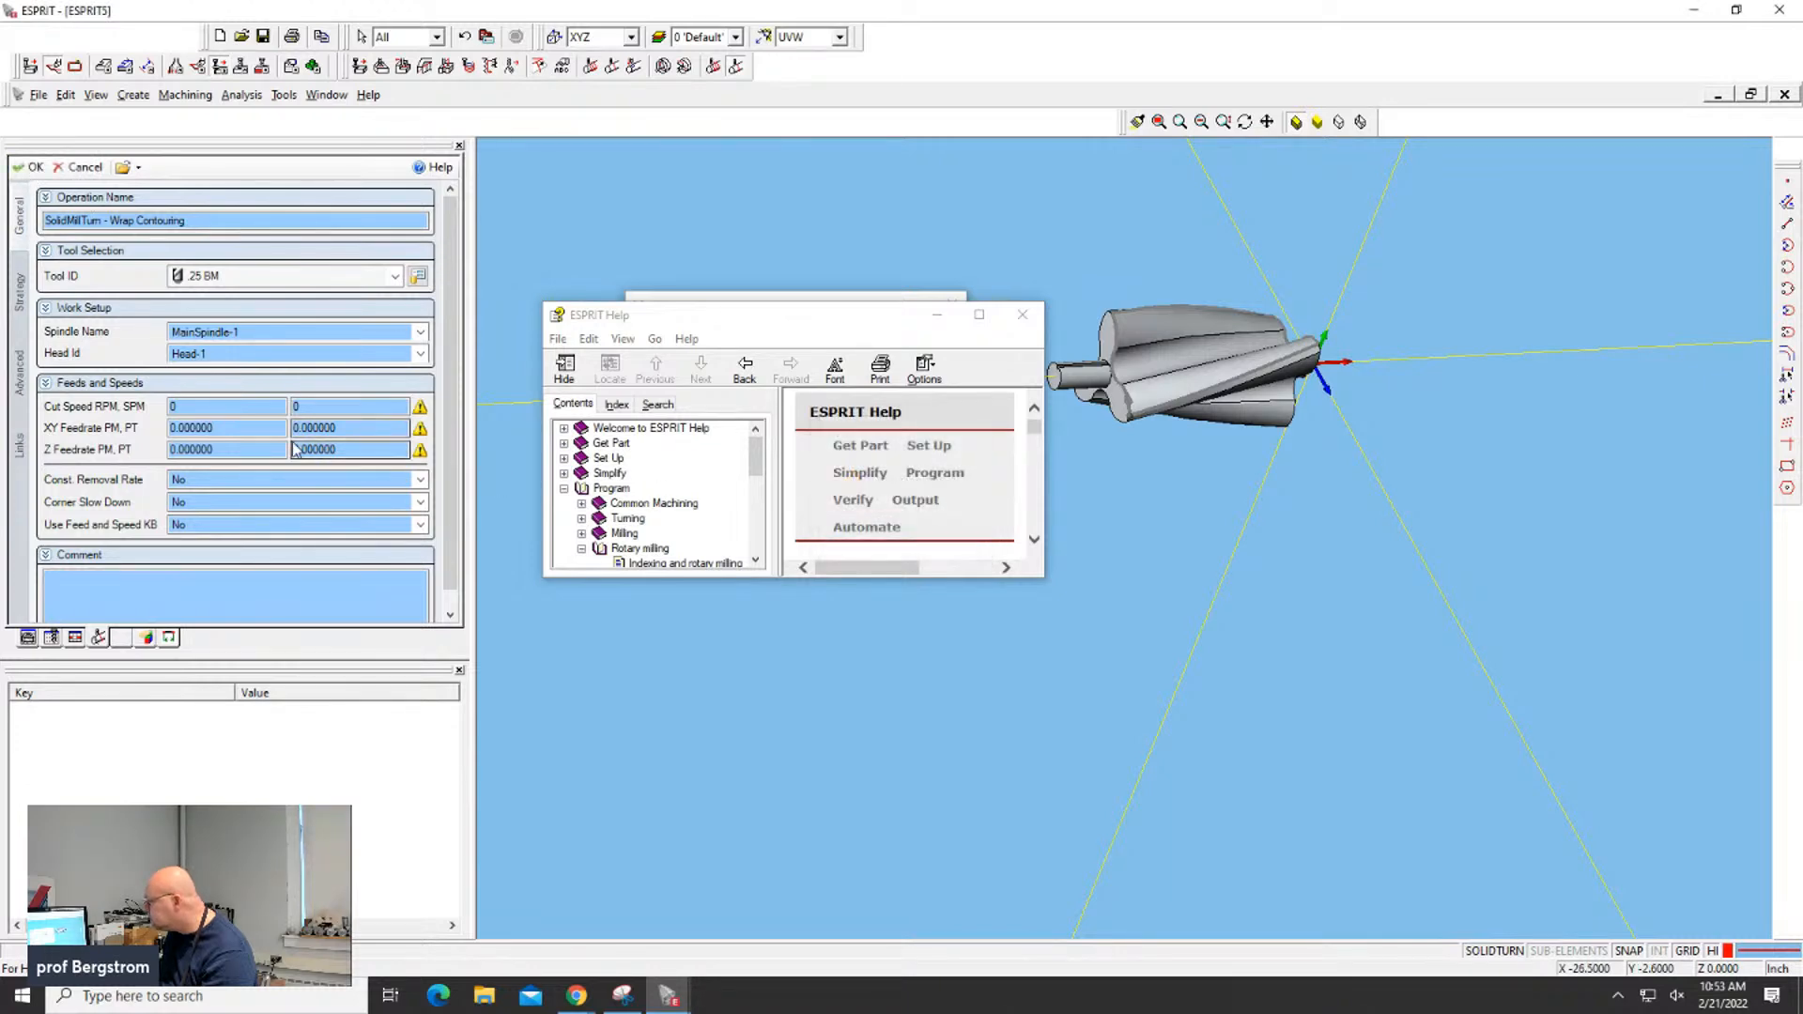
Check the wrap contouring operation's strategy, advanced and link settings, and cancel the operation
{"action": "left_click", "coordinate": [20, 319]}
{"action": "left_click", "coordinate": [25, 361]}
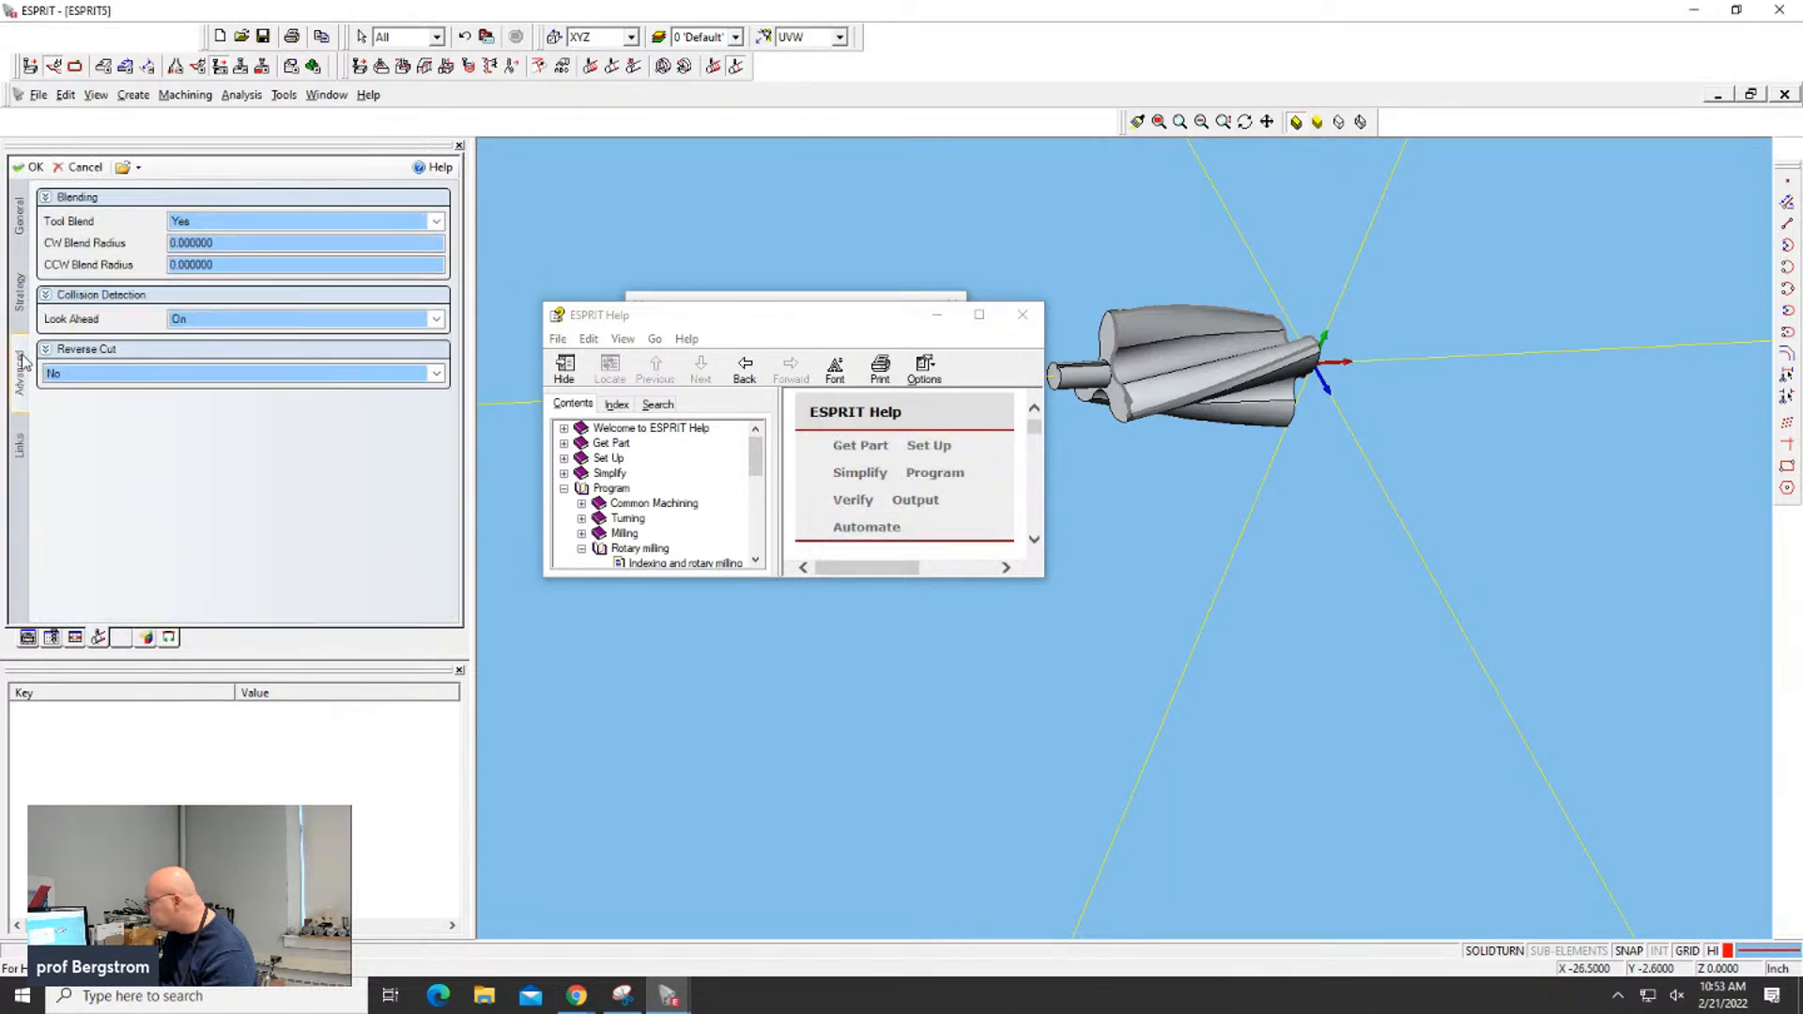
{"action": "left_click", "coordinate": [19, 444]}
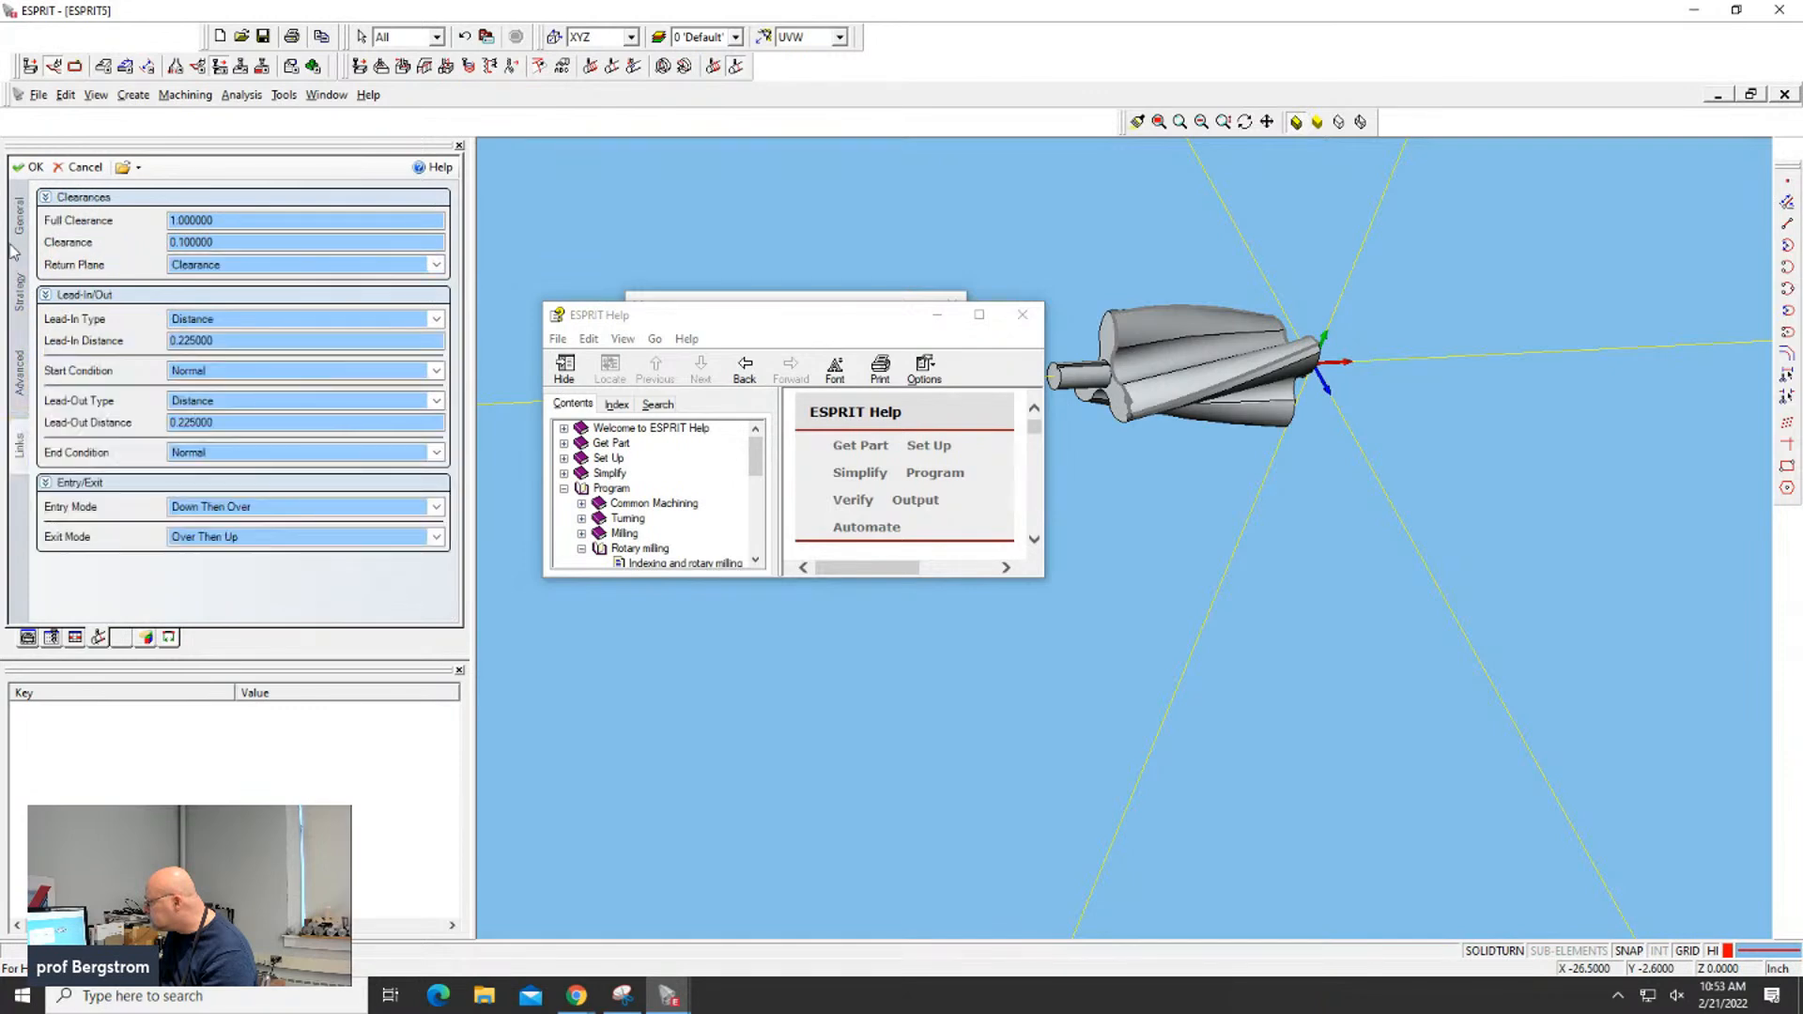
{"action": "left_click", "coordinate": [86, 169]}
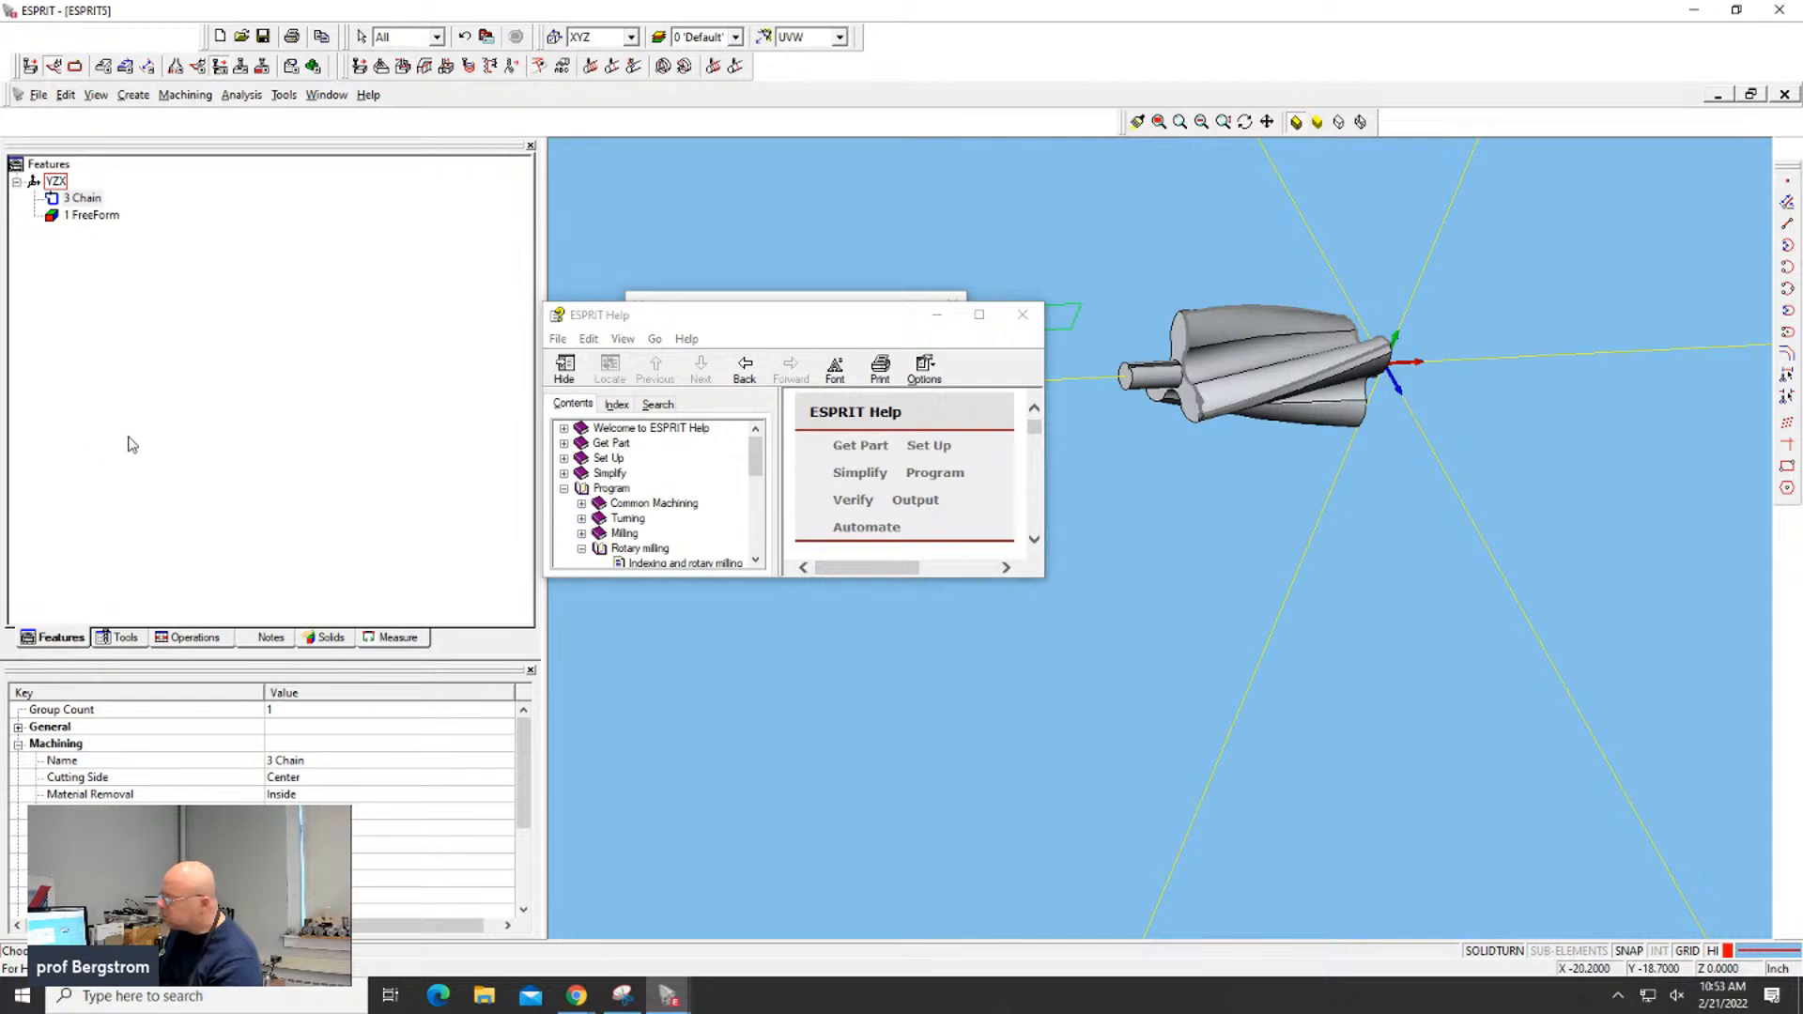
{"action": "left_click", "coordinate": [1224, 355]}
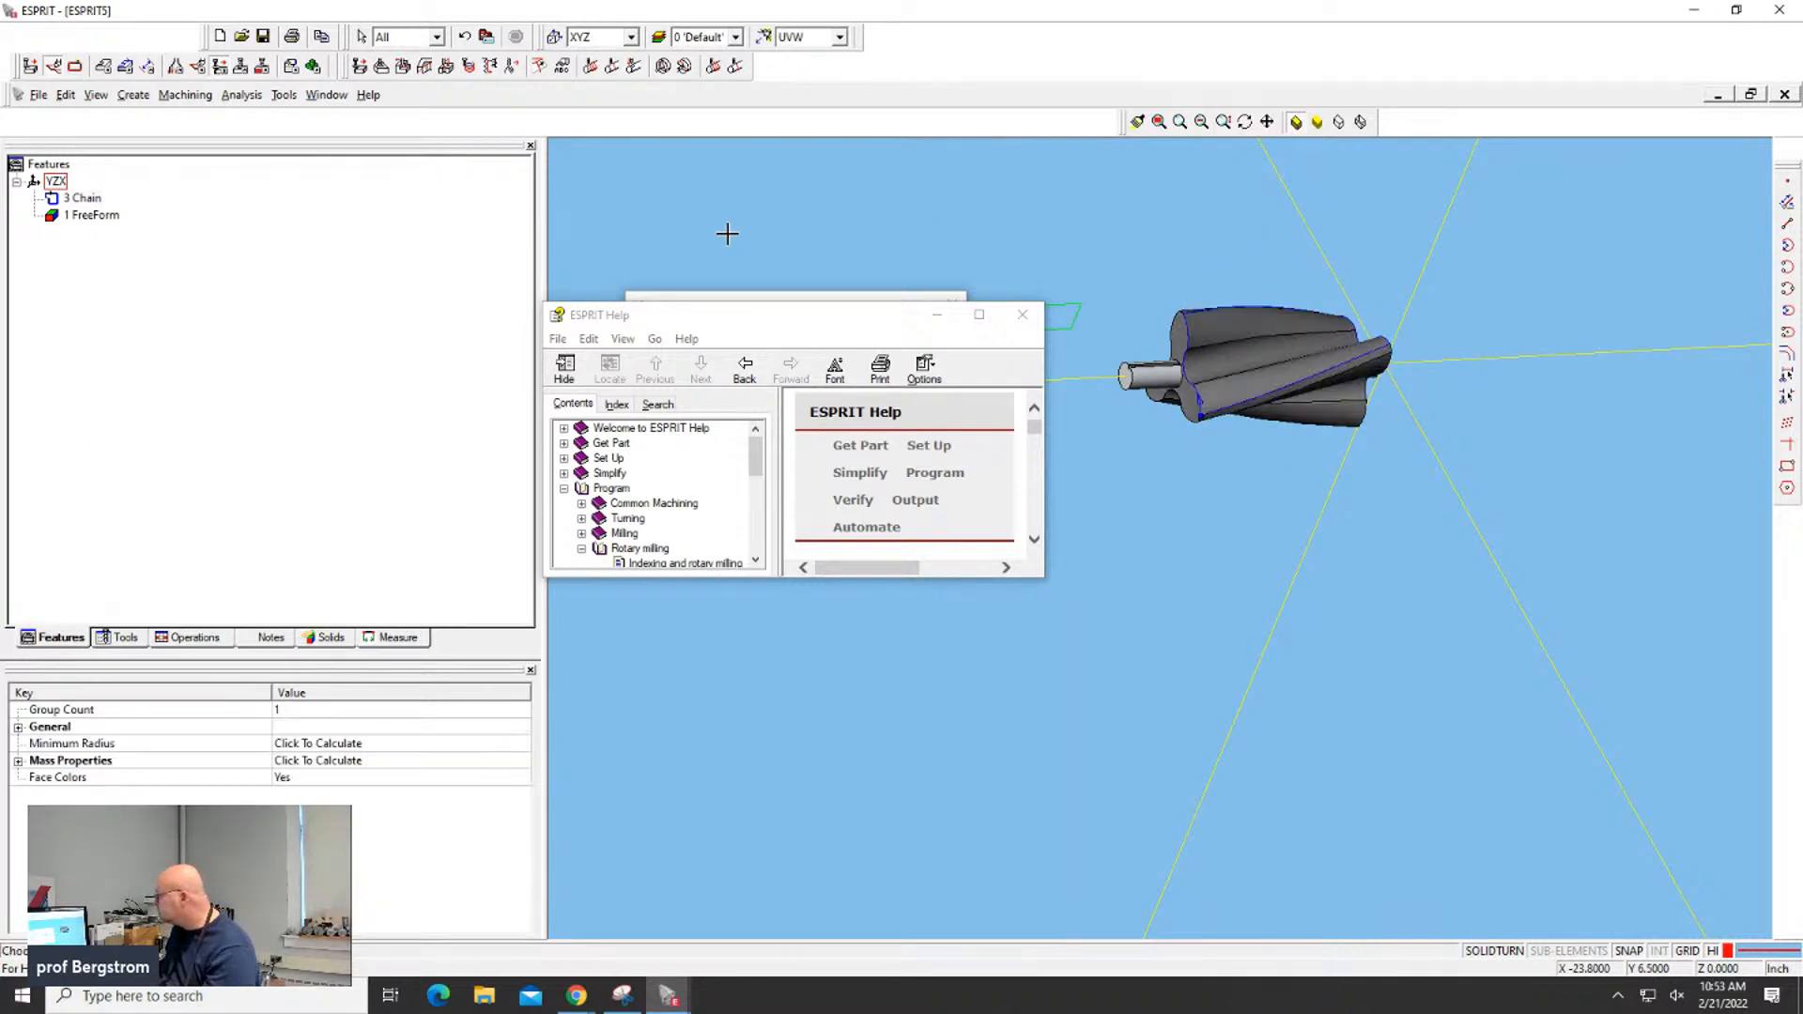
{"action": "left_click", "coordinate": [813, 39]}
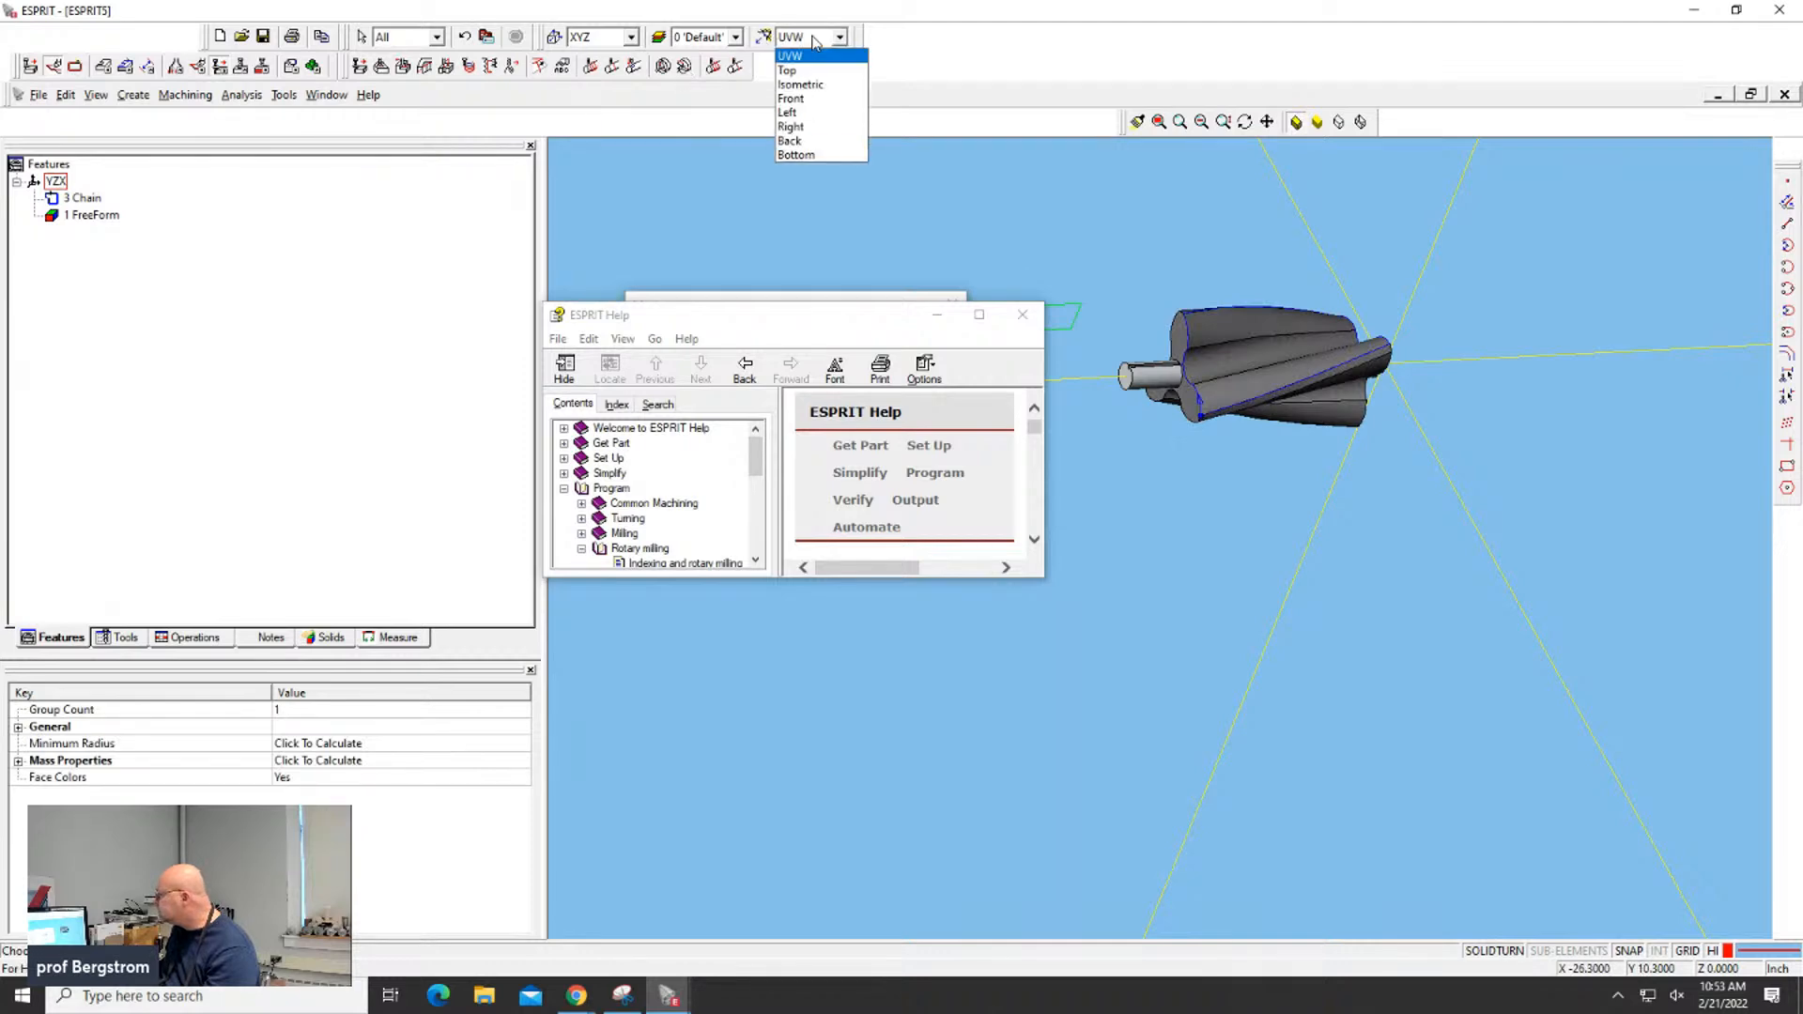
{"action": "left_click", "coordinate": [919, 63]}
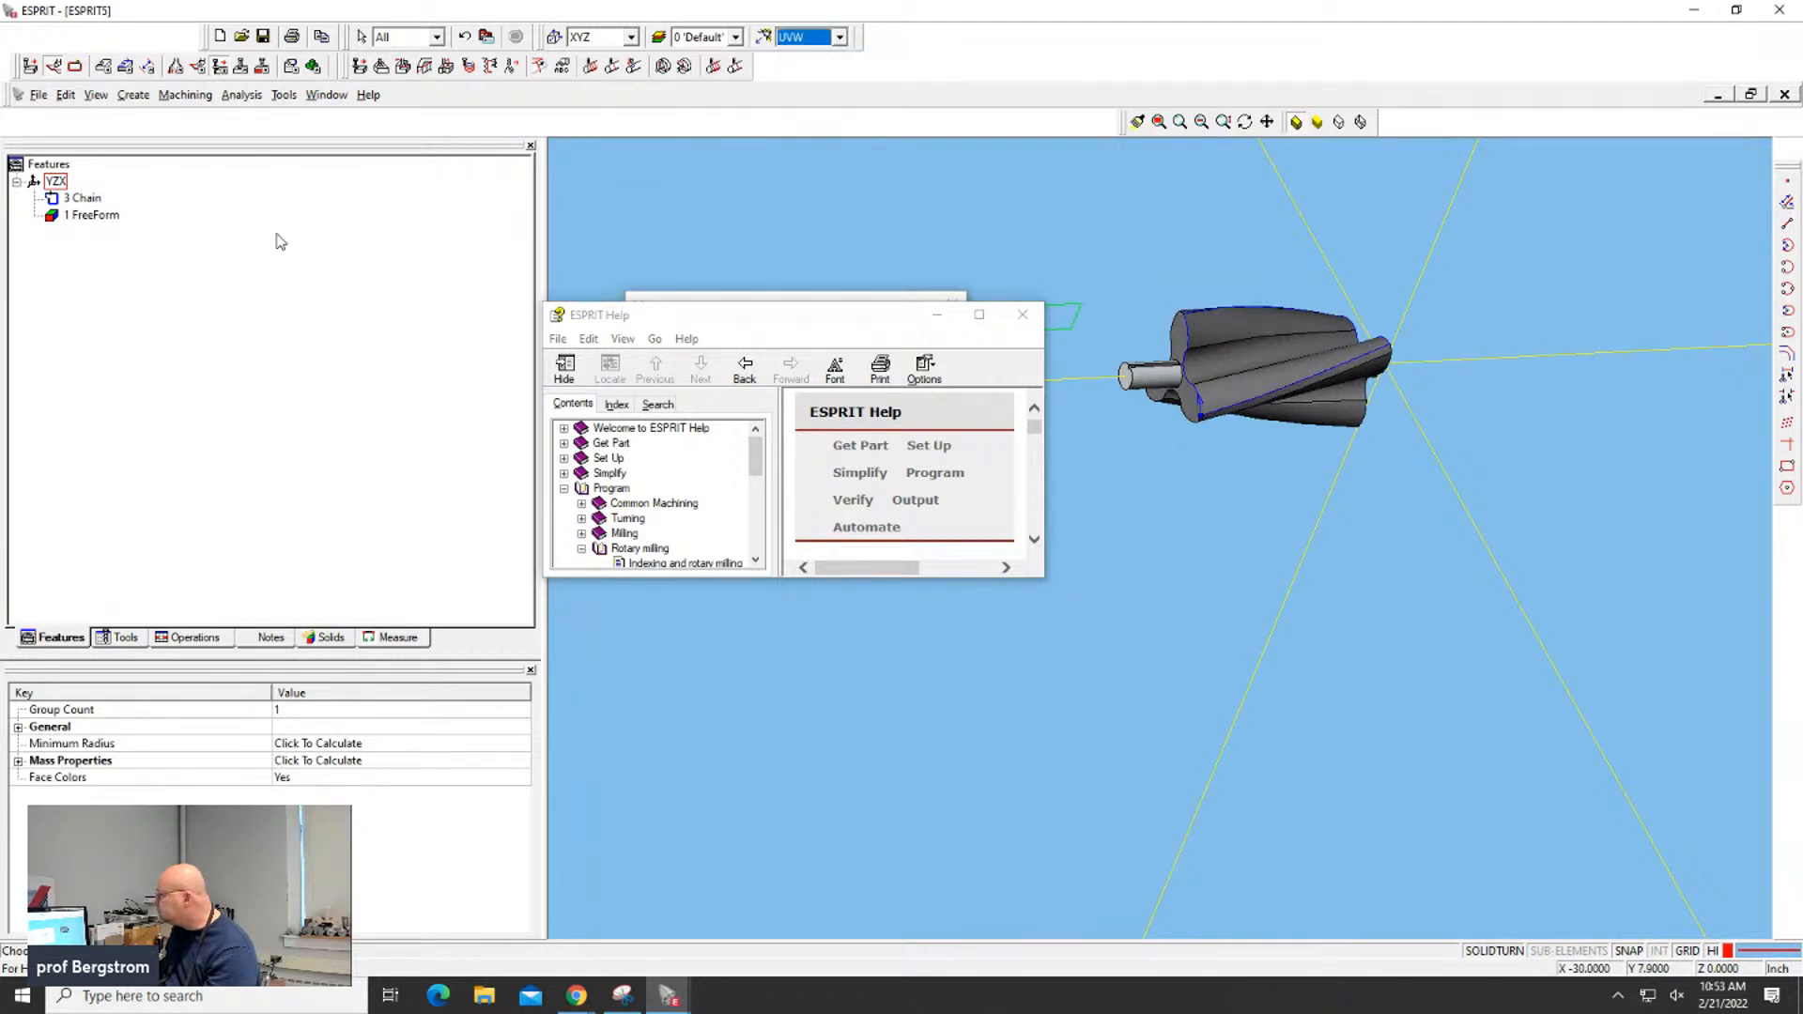
Move the ESPRIT Help window aside and close it
{"action": "left_click_drag", "start_coordinate": [658, 316], "coordinate": [625, 297]}
{"action": "left_click", "coordinate": [982, 297]}
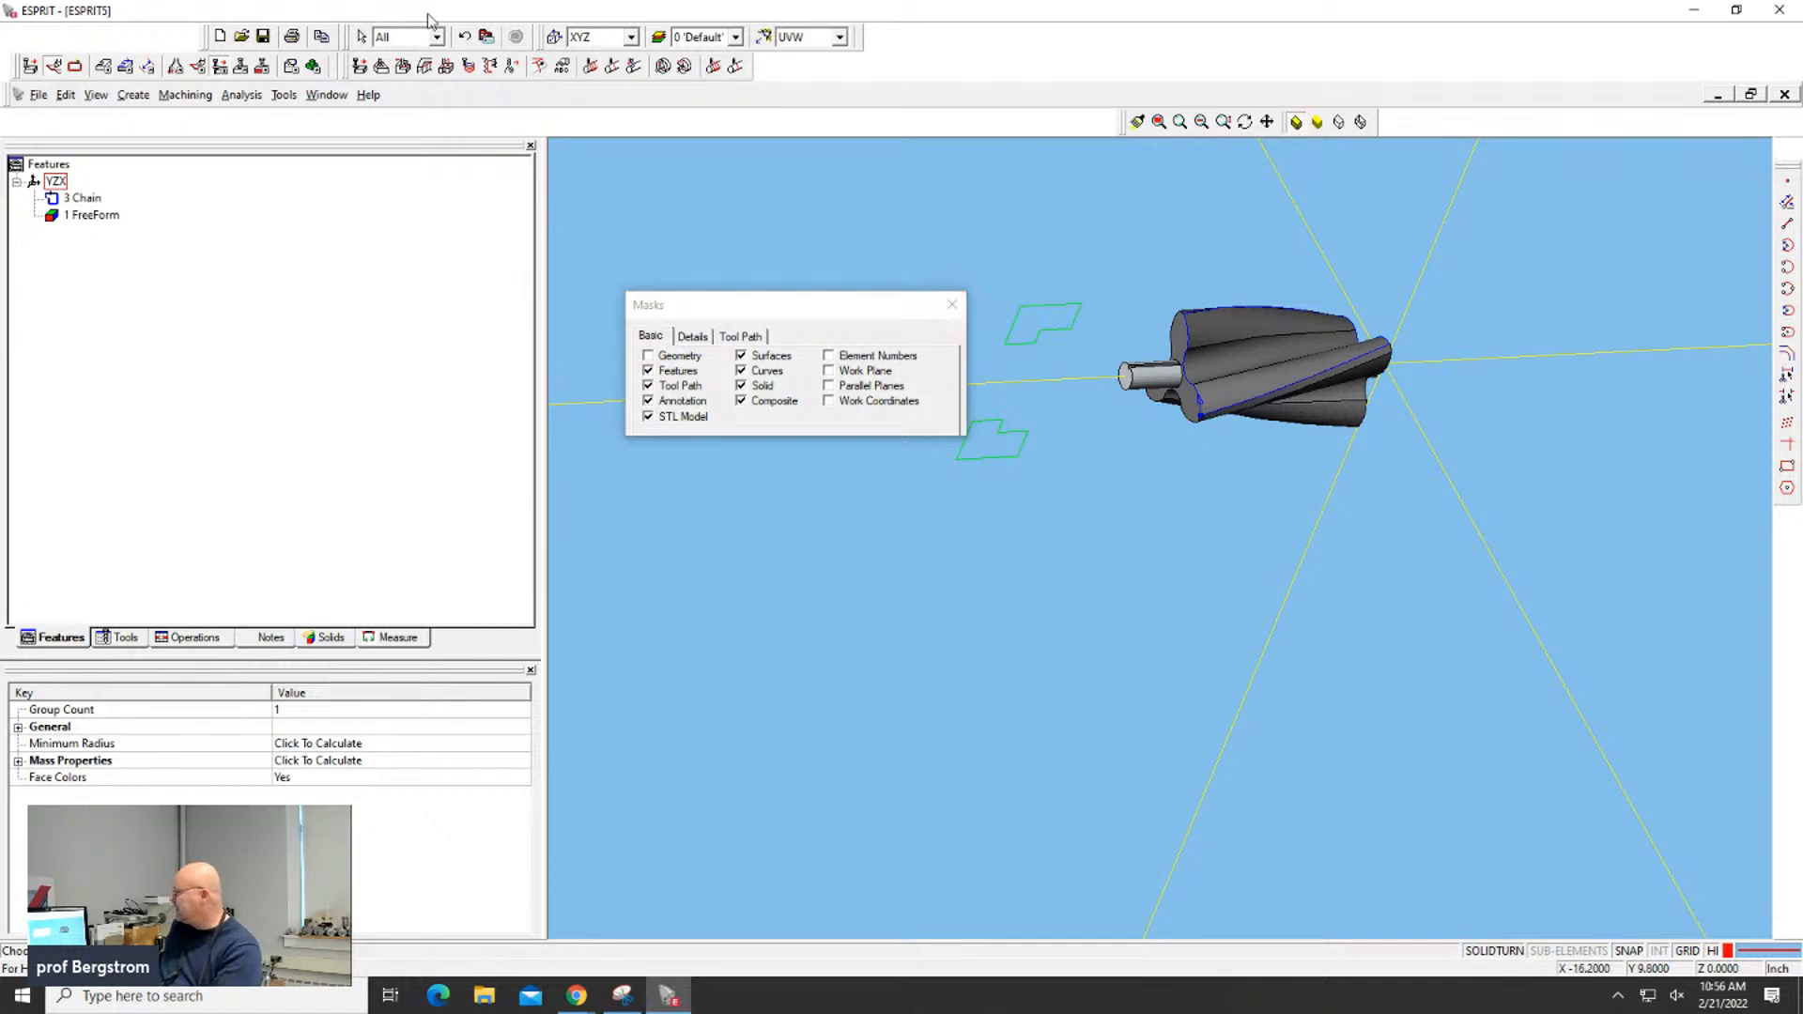
Restore the ESPRIT window to a smaller size on the desktop and bring up the open Chrome windows
{"action": "left_click_drag", "start_coordinate": [917, 16], "coordinate": [940, 53]}
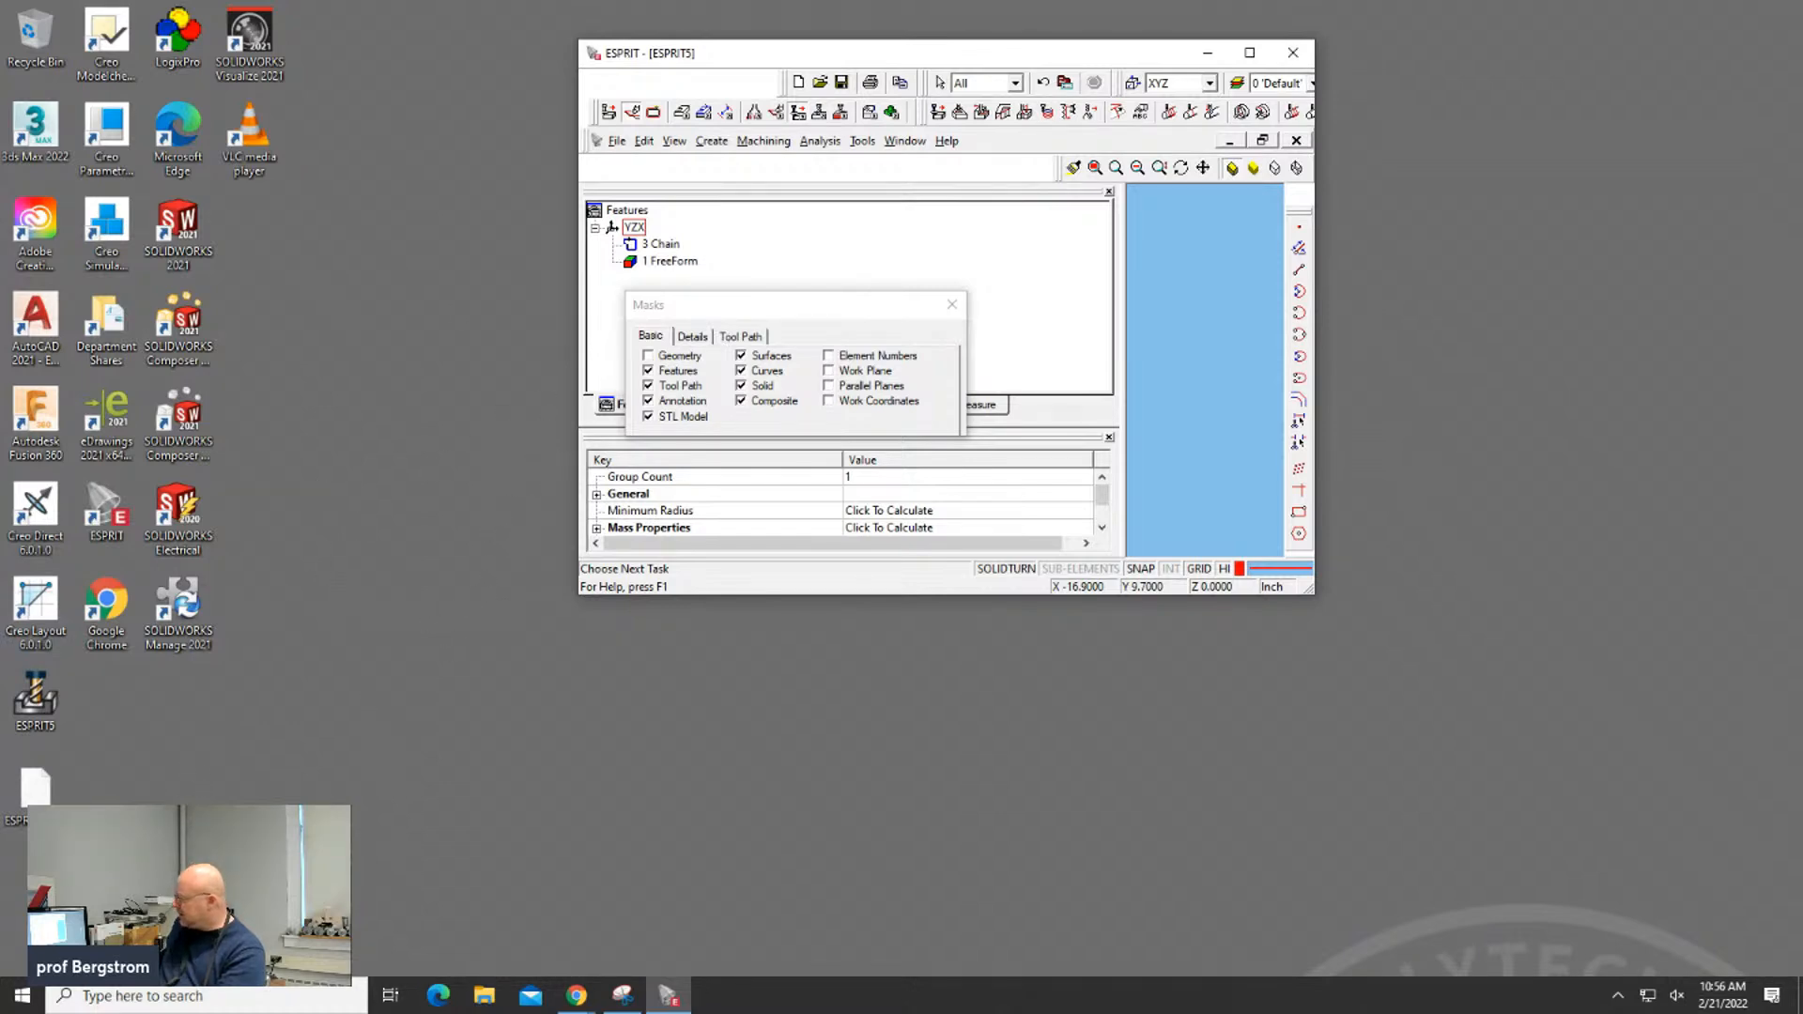
{"action": "left_click", "coordinate": [573, 1000]}
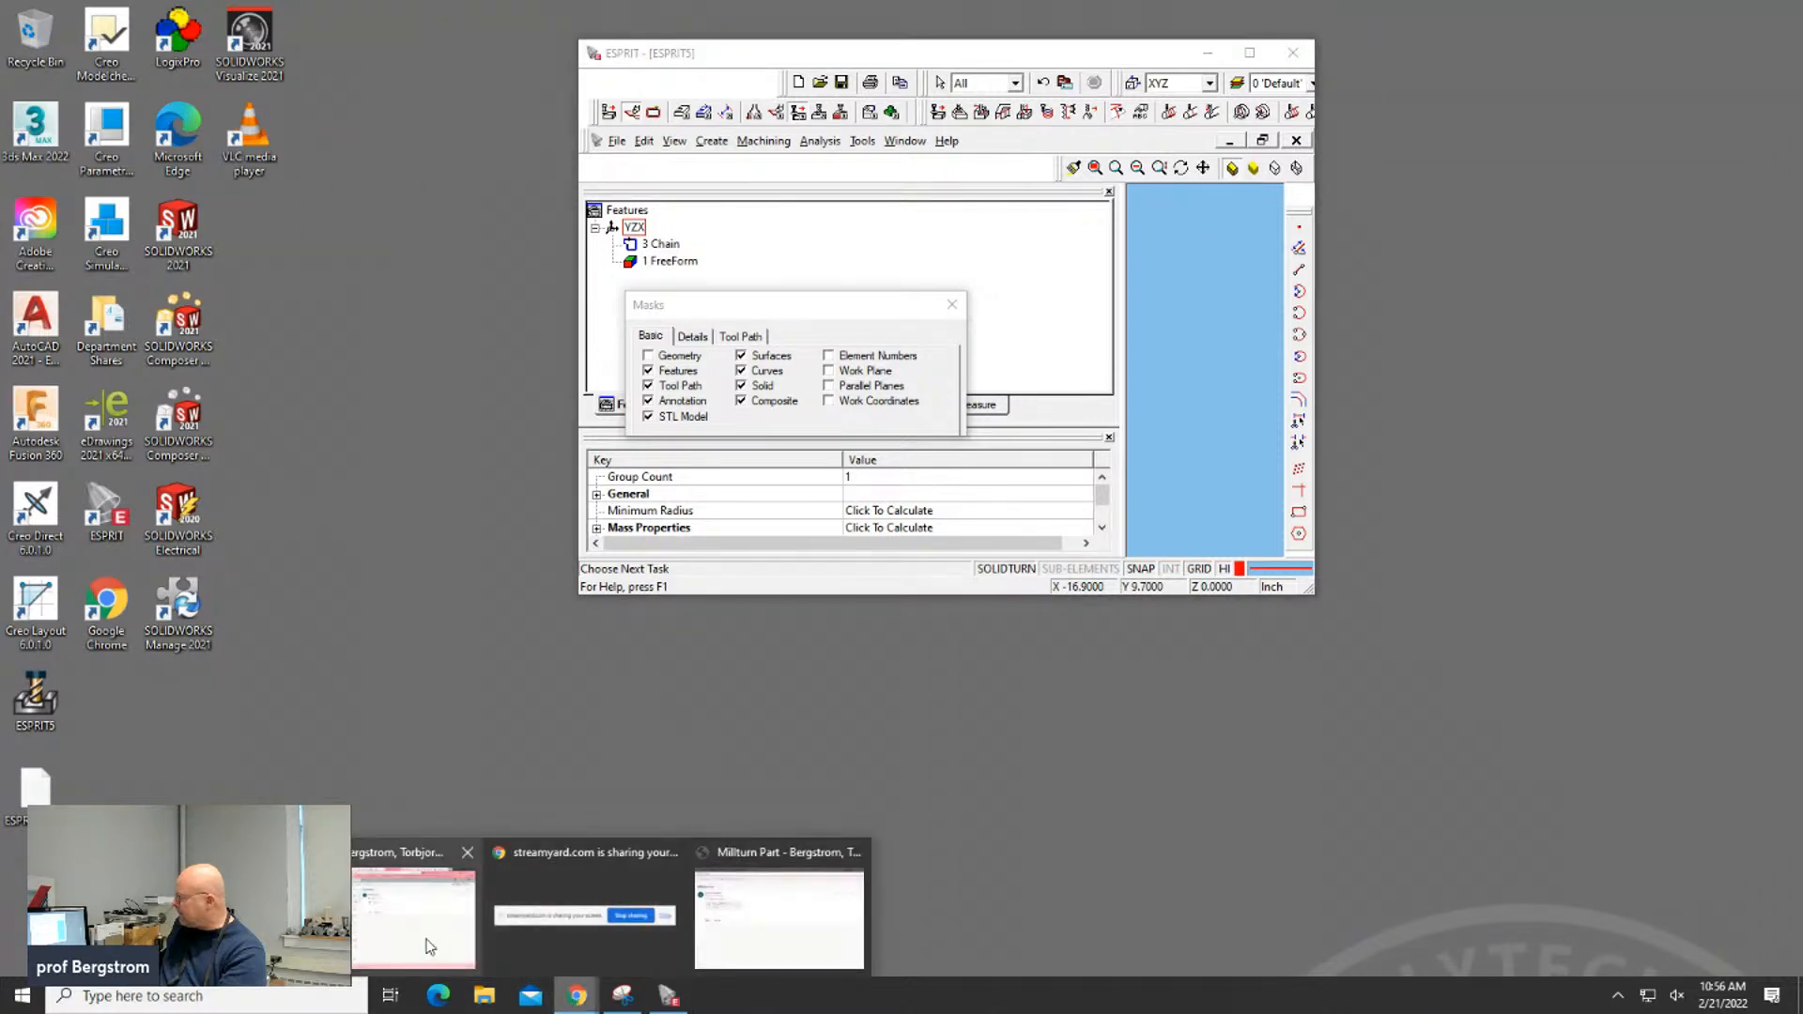